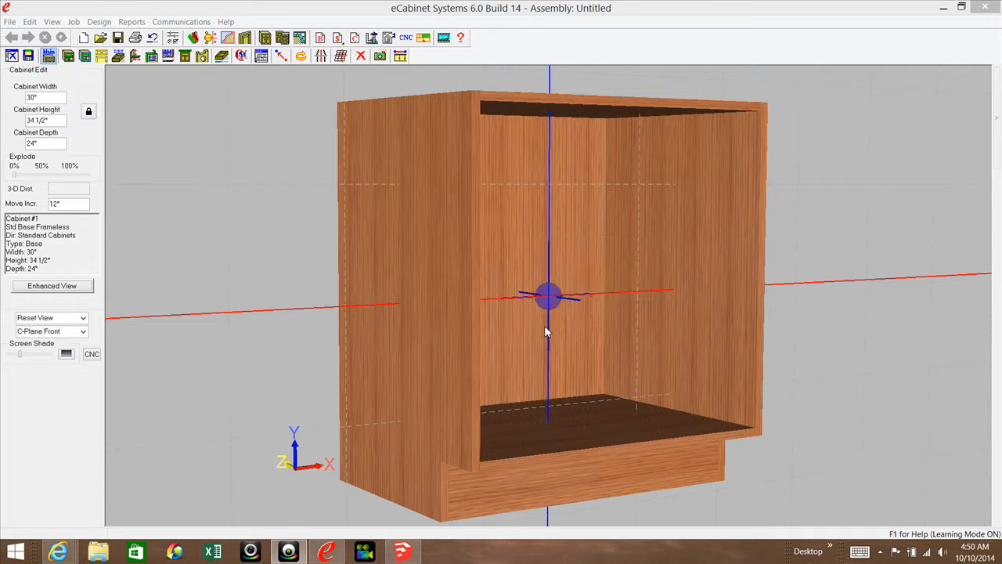
Step: Switch from eCabinet Systems to the RpTrunck Intro model in SketchUp
mouse_move(546, 331)
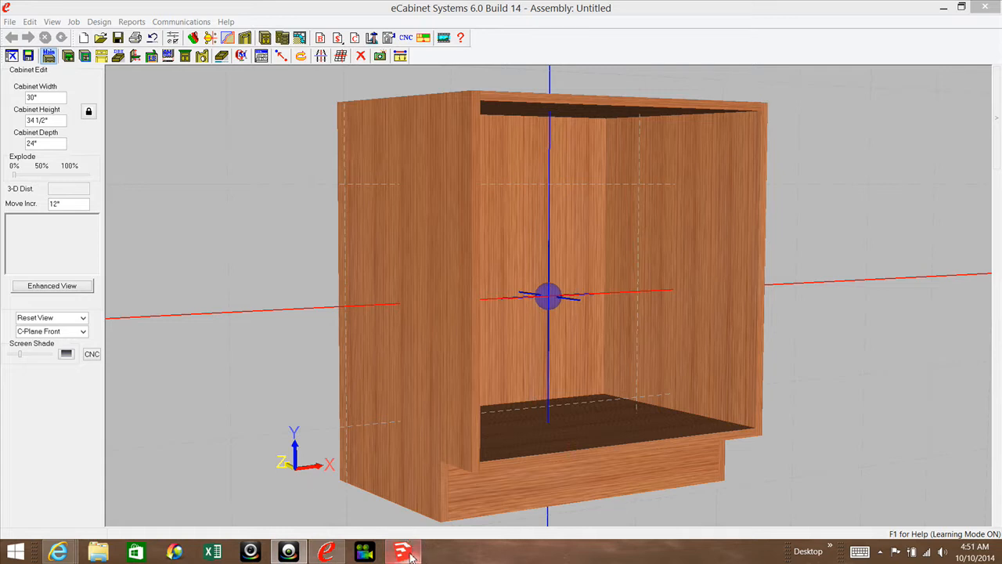
mouse_move(411, 555)
left_click(446, 485)
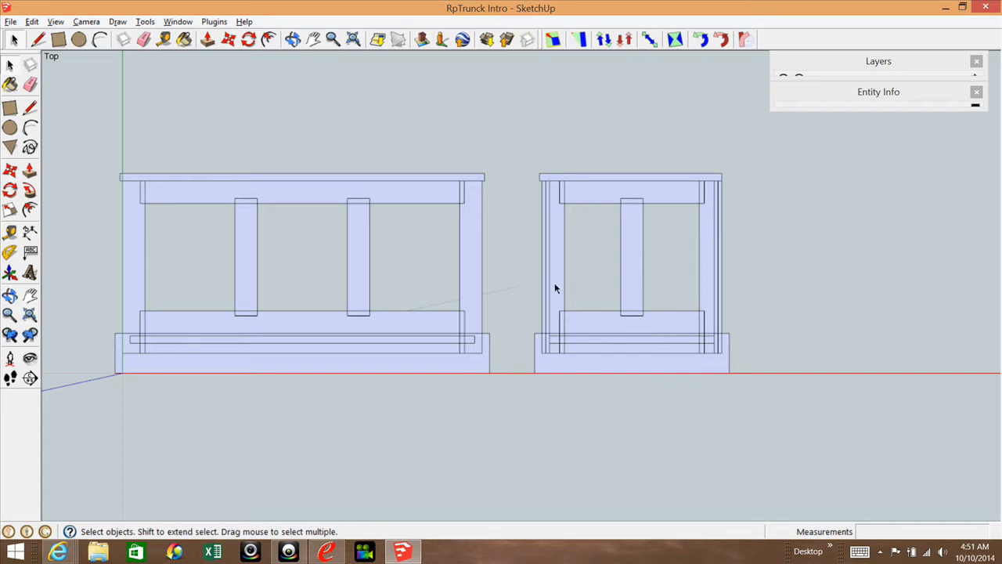
left_click(326, 552)
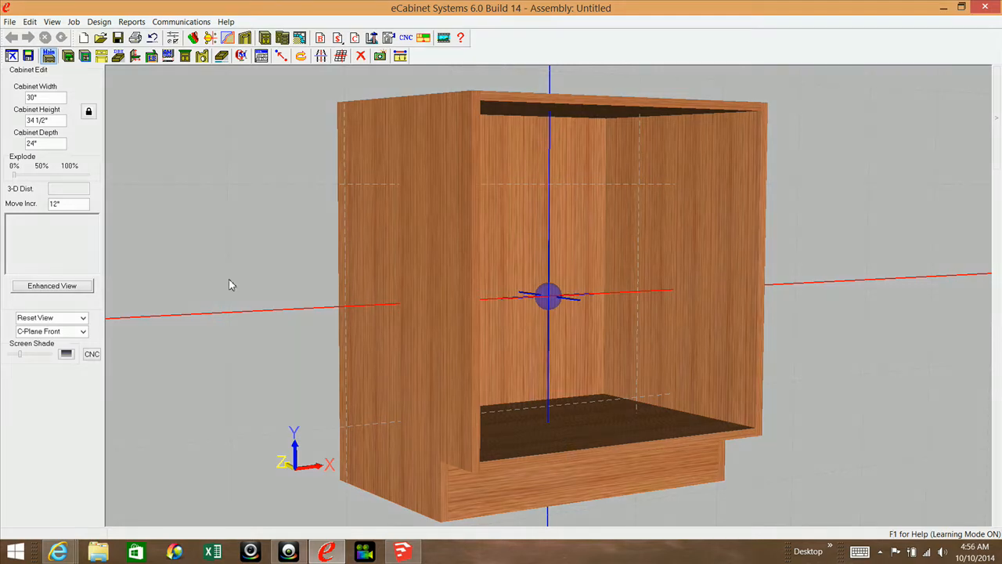
mouse_move(405, 553)
left_click(404, 554)
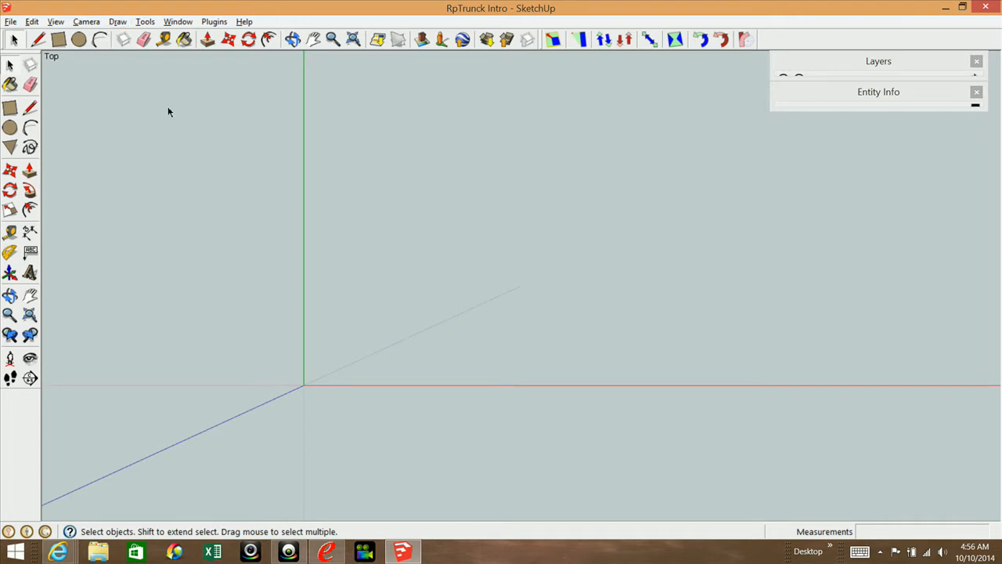
Step: Set the camera to the standard Top view and bring the axis origin into a workable position
left_click(9, 295)
left_click_drag(371, 402, 562, 268)
left_click_drag(374, 342, 523, 407)
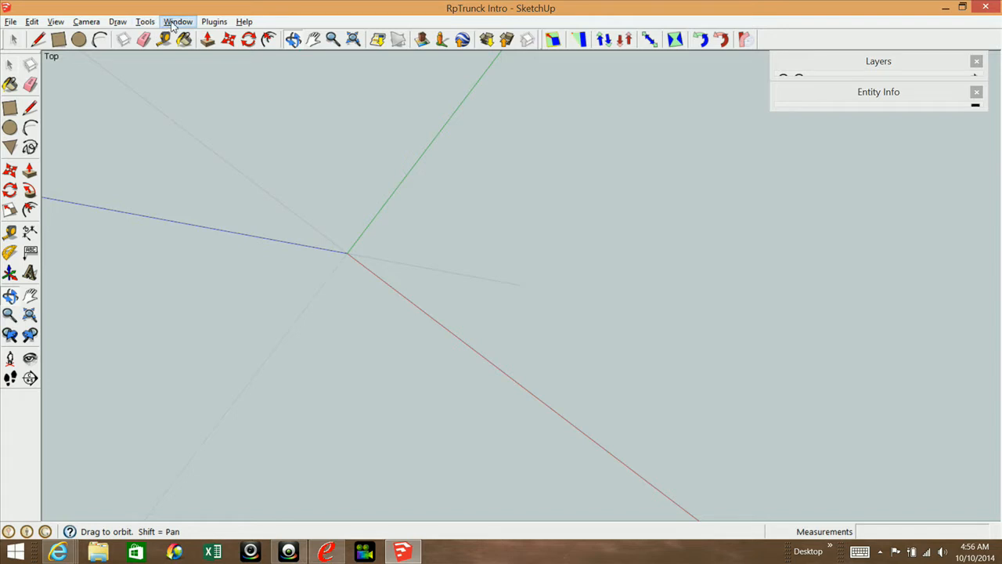
left_click(86, 21)
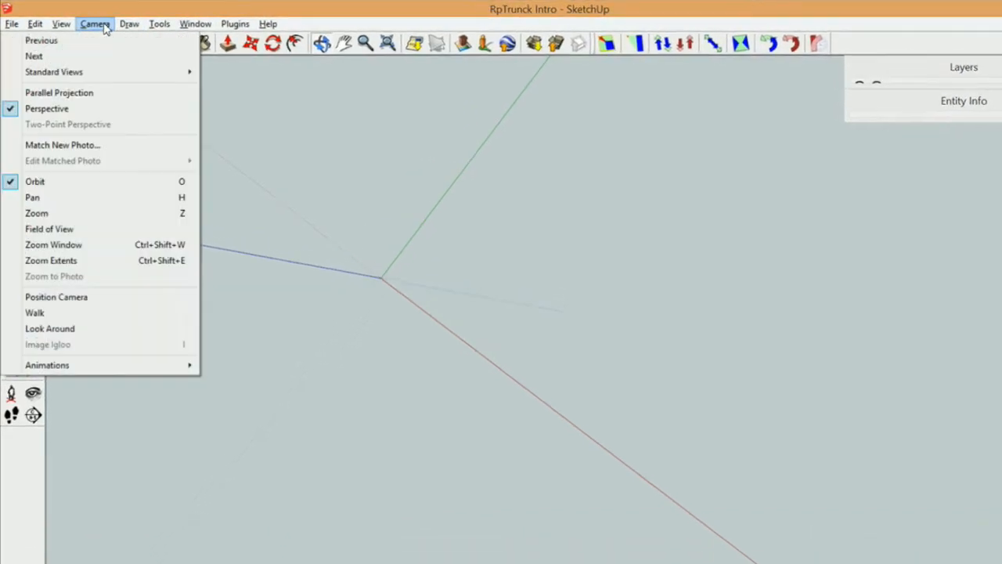
mouse_move(94, 75)
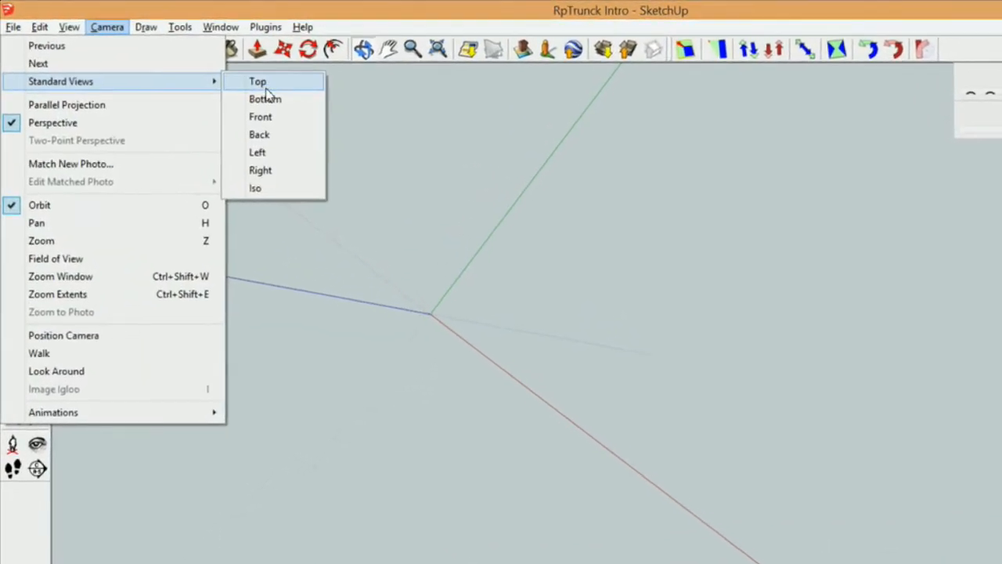
left_click(271, 87)
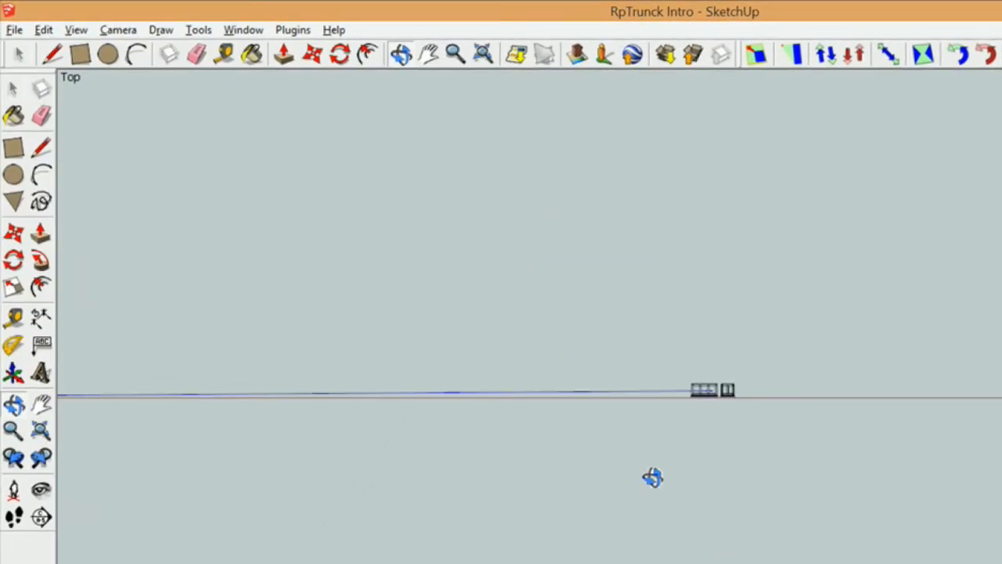
scroll(967, 401, "down", 5)
scroll(527, 423, "up", 4)
left_click_drag(527, 423, 531, 290)
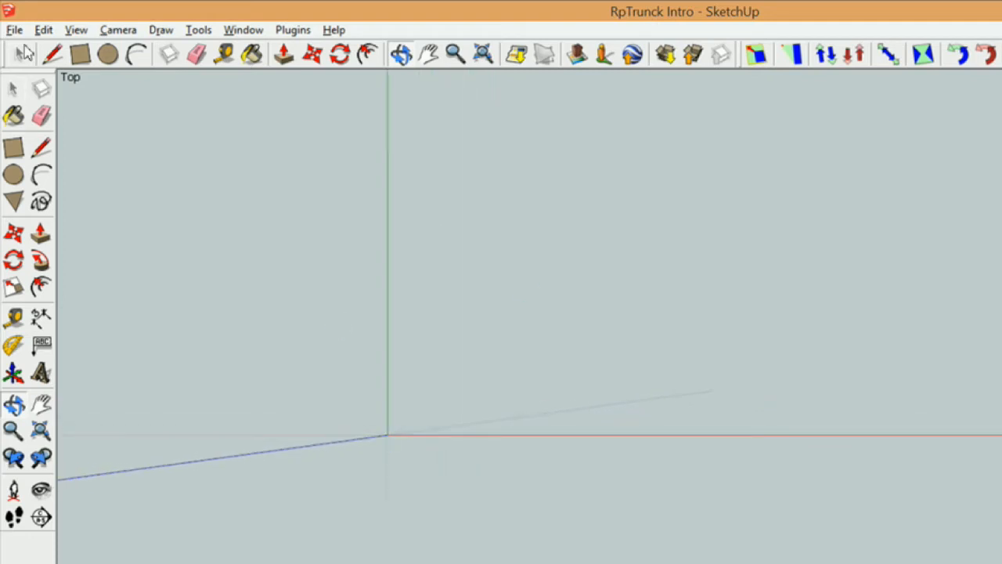
left_click(16, 91)
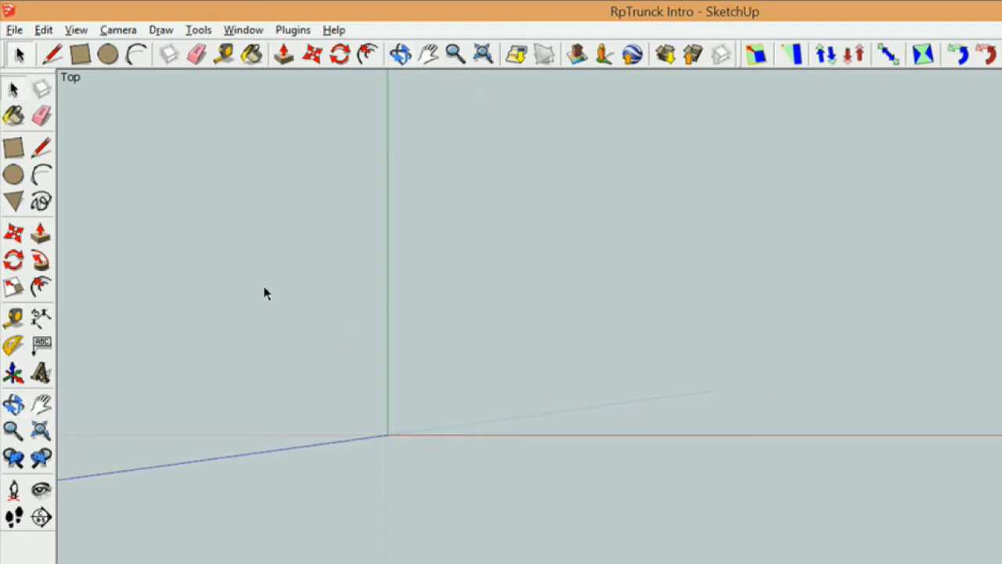
Step: Examine the list of layers prepared for the trunk parts, and collapse it again
left_click(13, 317)
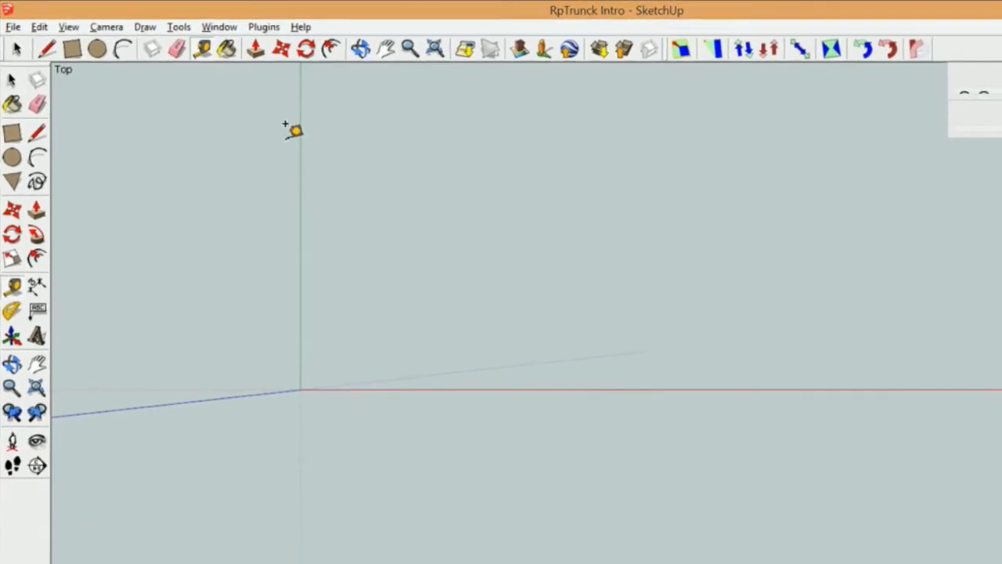
left_click(12, 80)
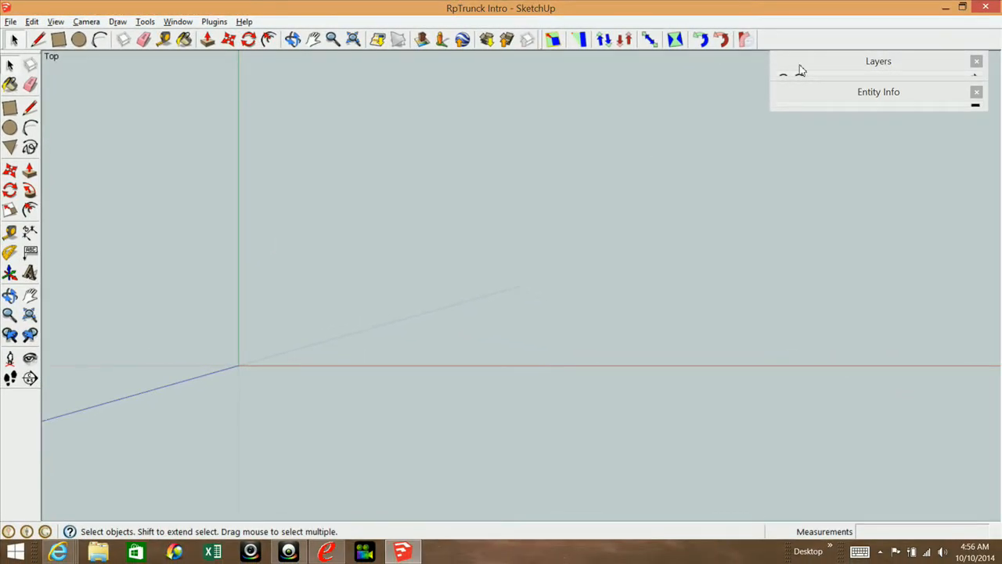
left_click(819, 63)
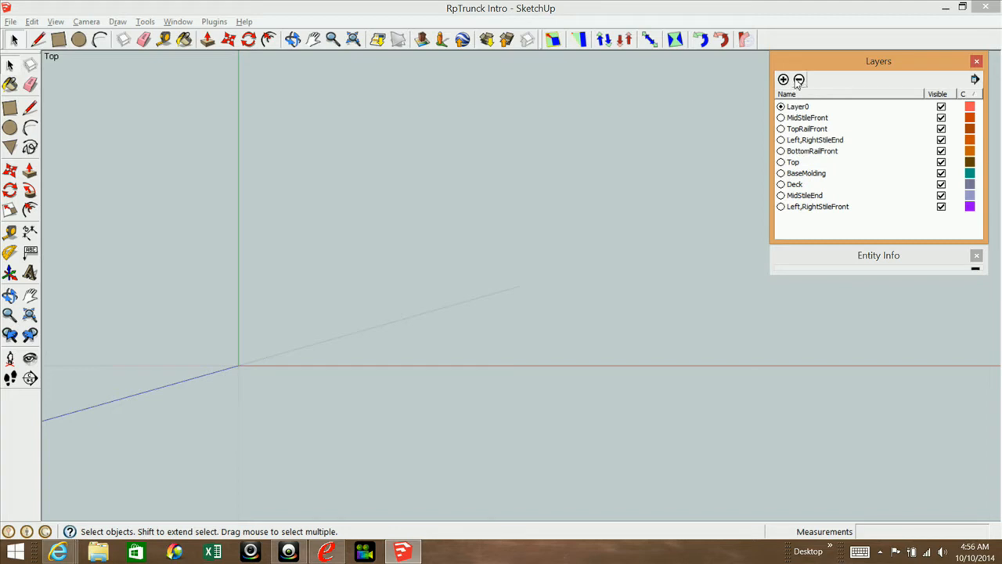
left_click_drag(818, 63, 807, 65)
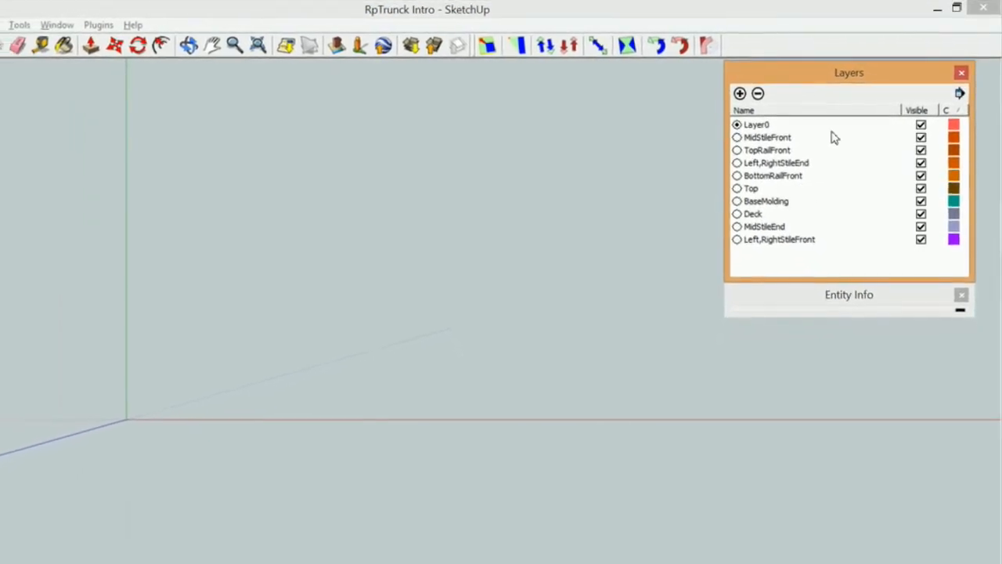
left_click(792, 75)
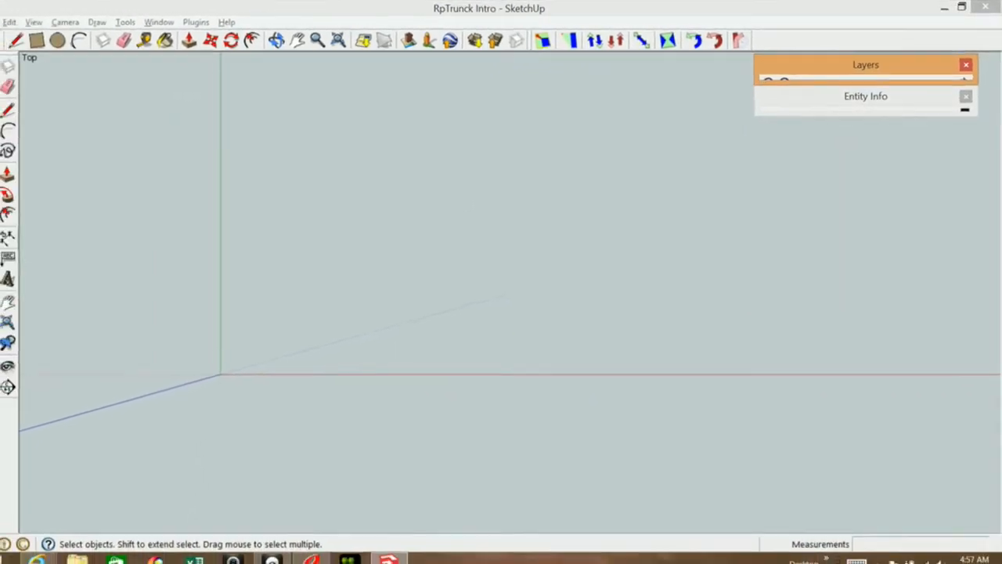
Step: Place a guide on the green axis and a parallel guide 36 inches from it along the red axis
left_click(11, 233)
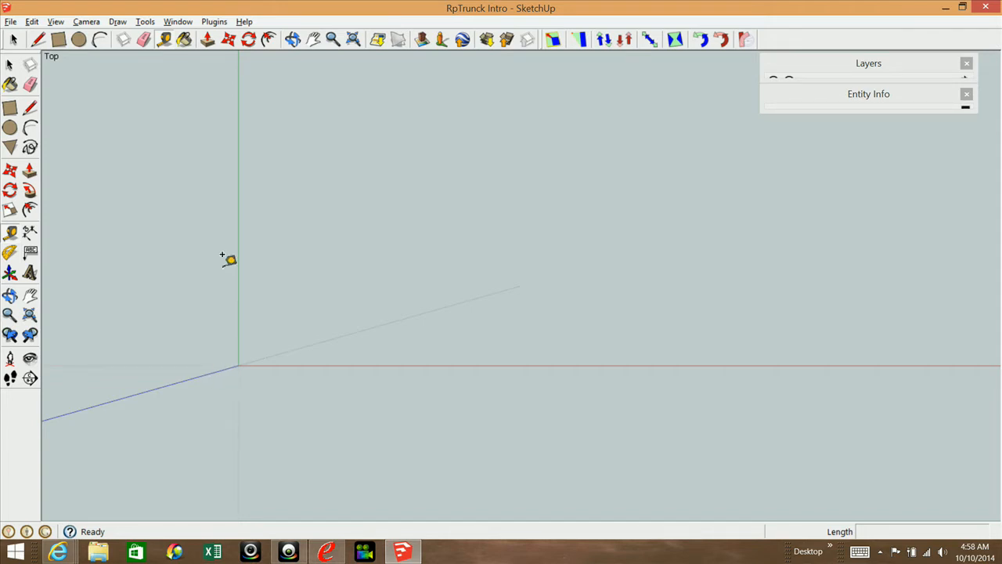
left_click(238, 188)
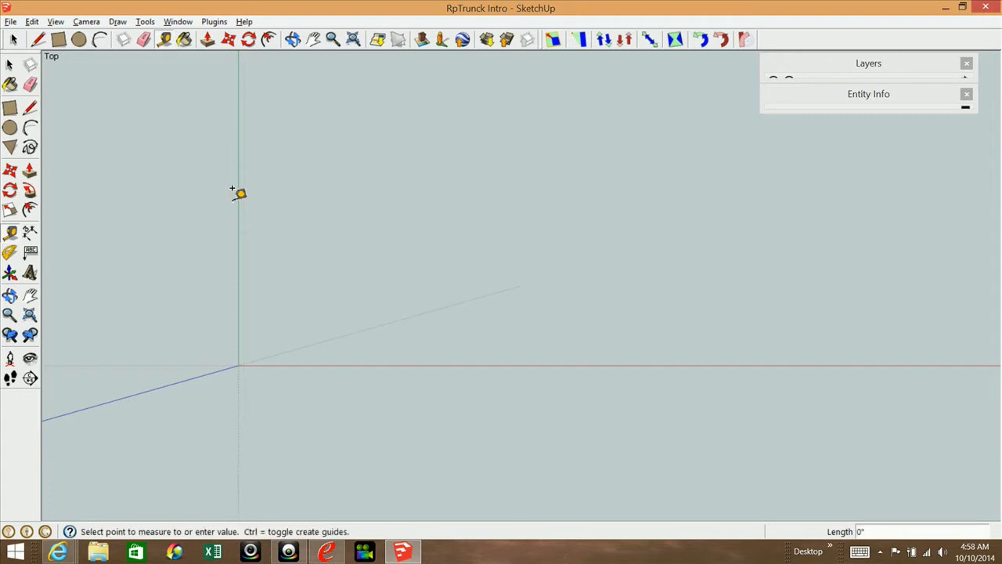
left_click(240, 199)
left_click(239, 214)
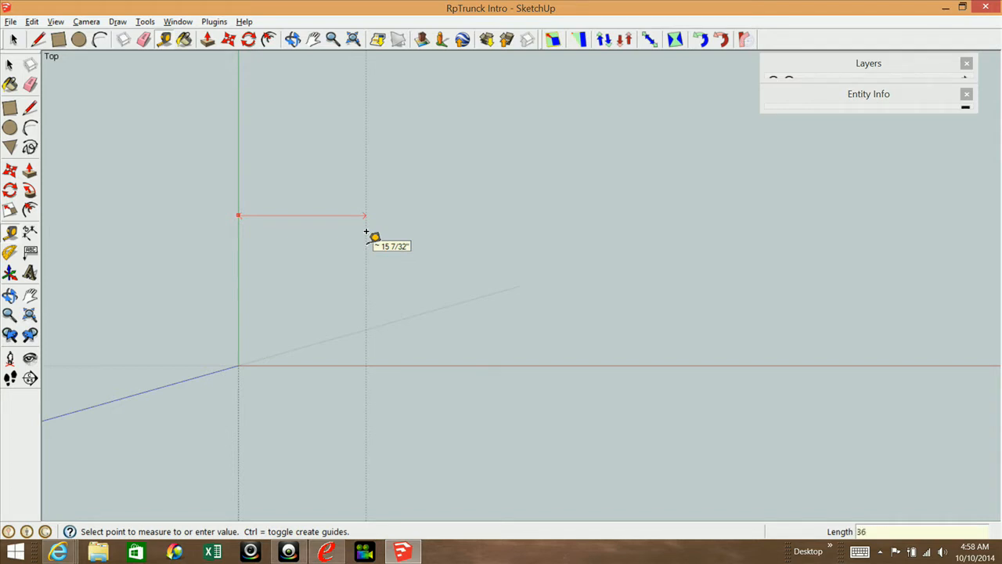
key("Return")
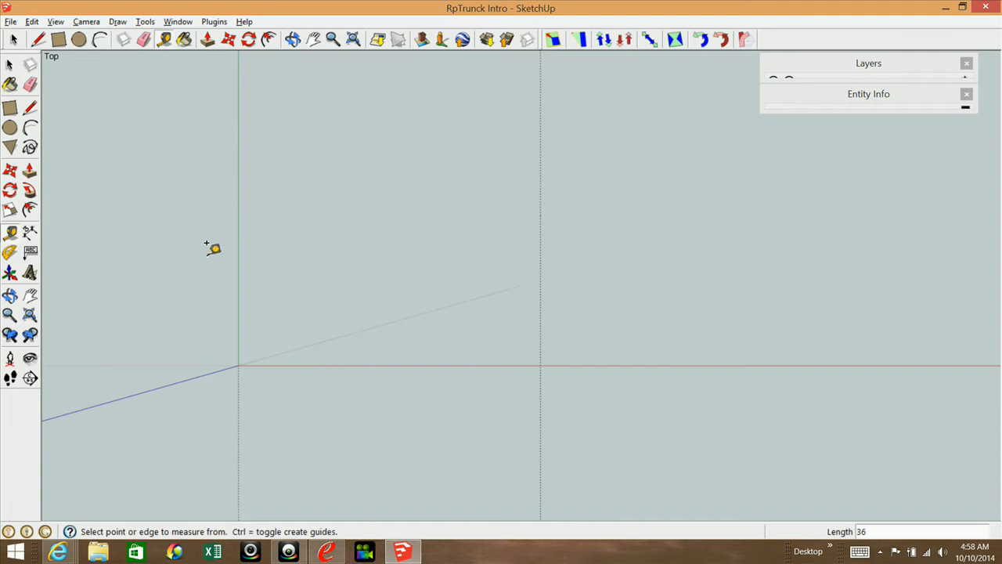
Step: Place guide lines directly on the green axis and the red axis with the Tape Measure
left_click(239, 235)
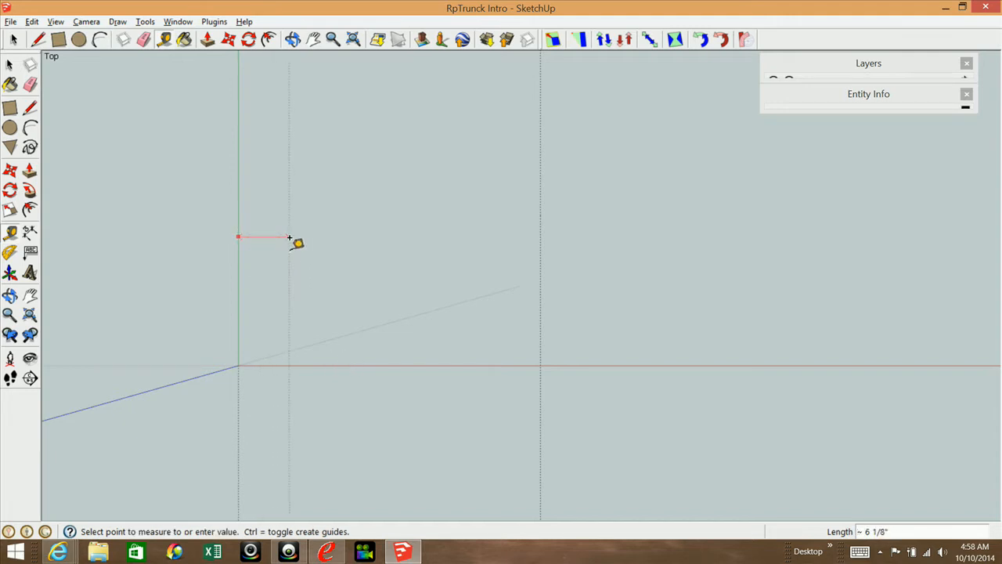
left_click(238, 236)
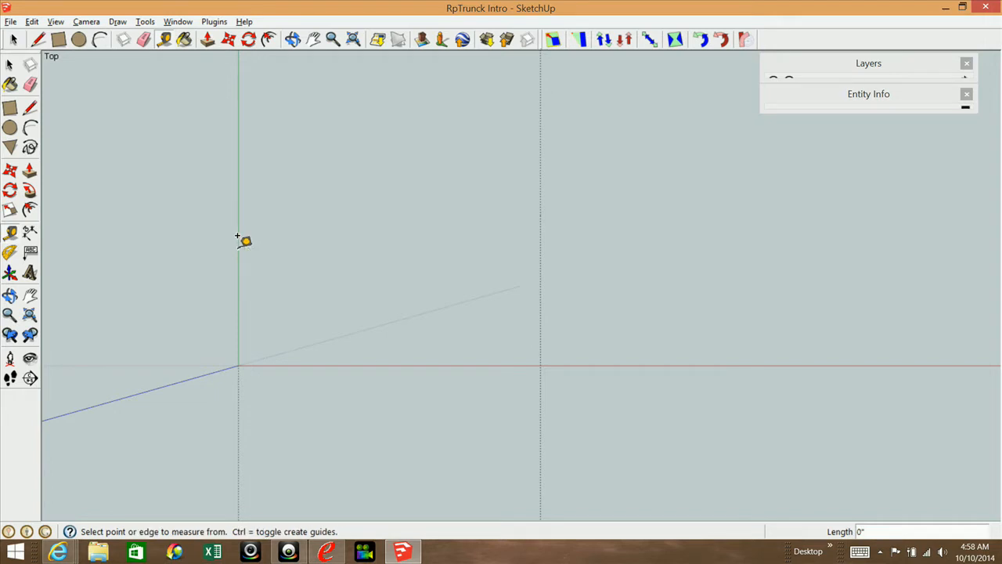
left_click(383, 361)
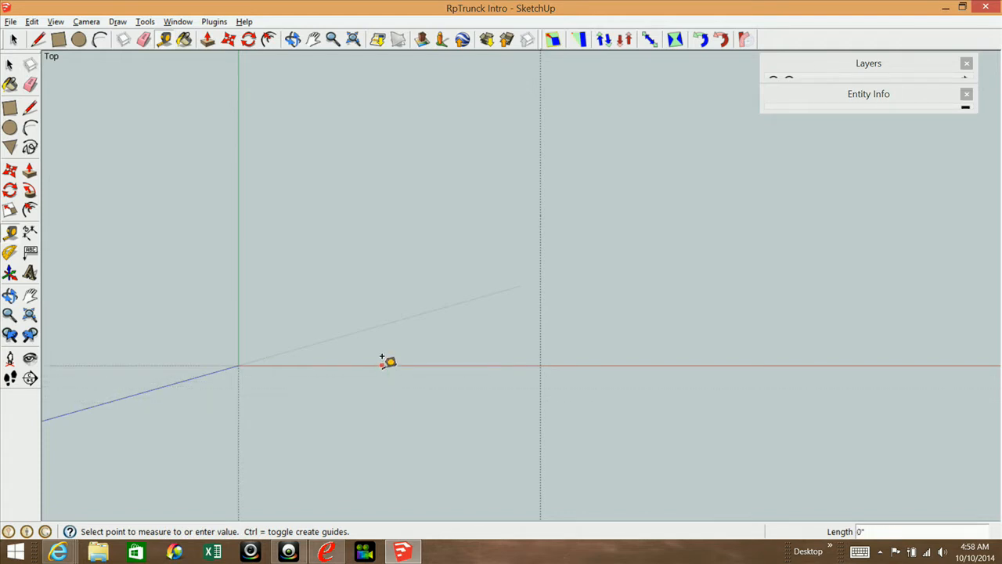
left_click(383, 362)
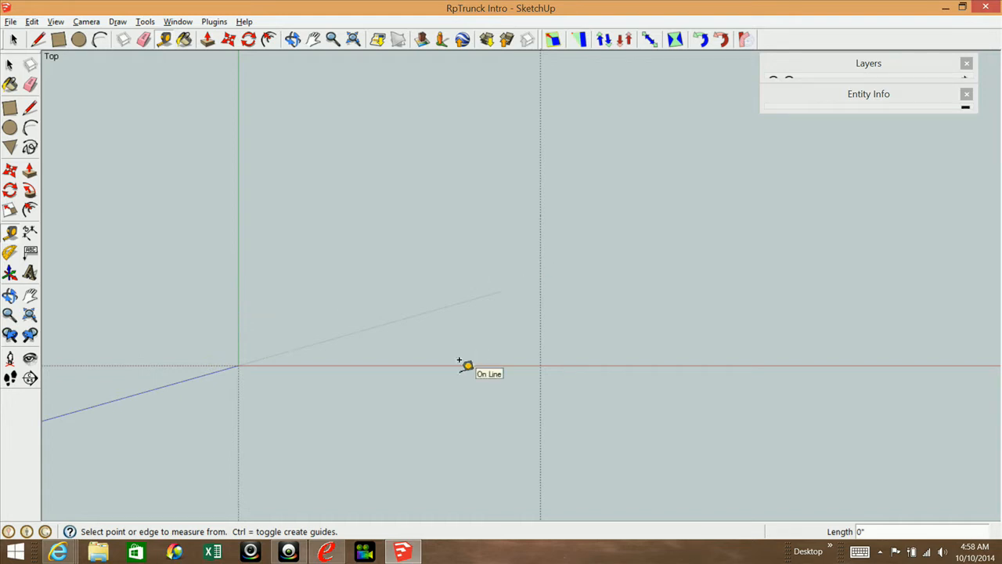
Step: Add a horizontal guide 20 inches above the red axis and another 3/4 inch below that guide
left_click(349, 364)
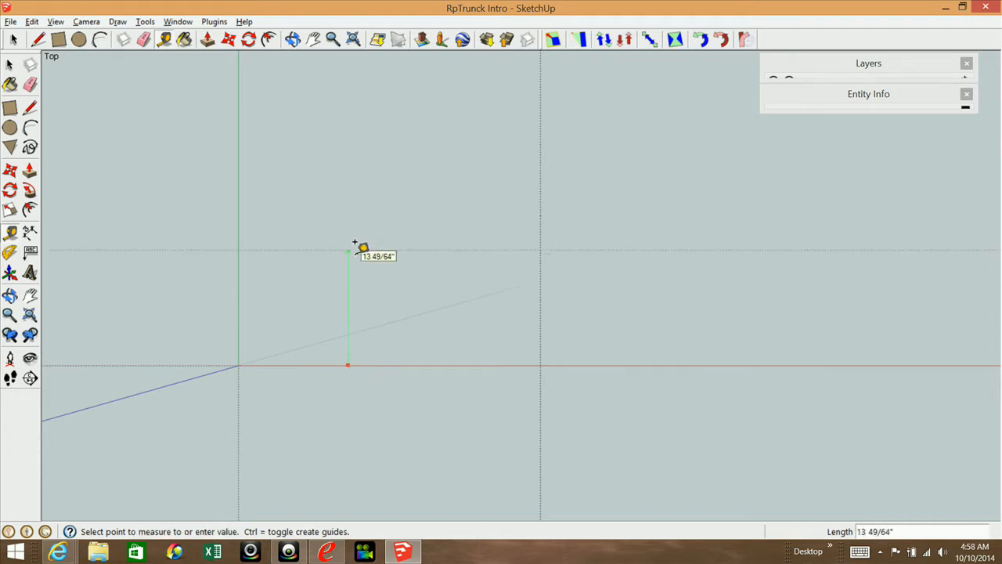
key("Return")
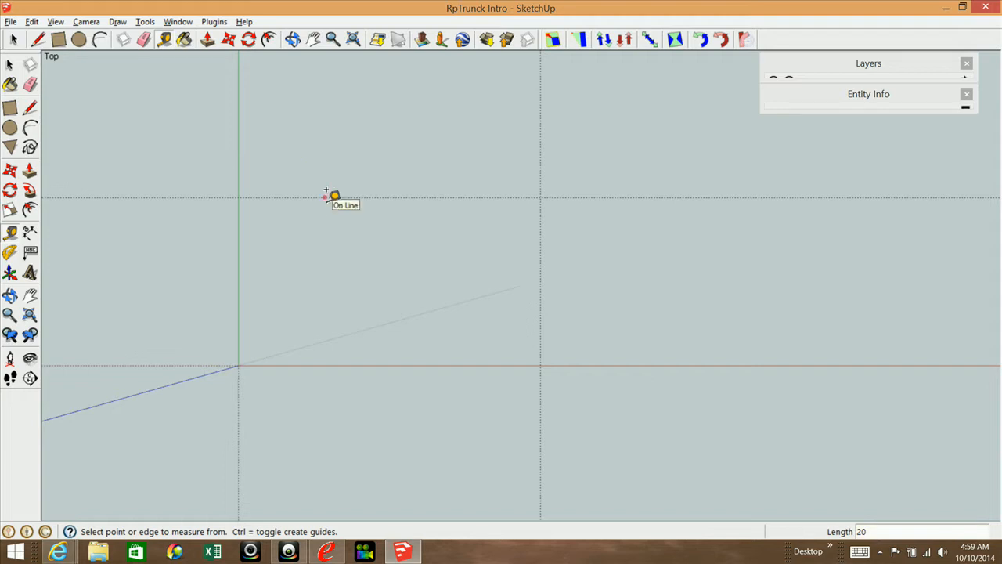
left_click(288, 195)
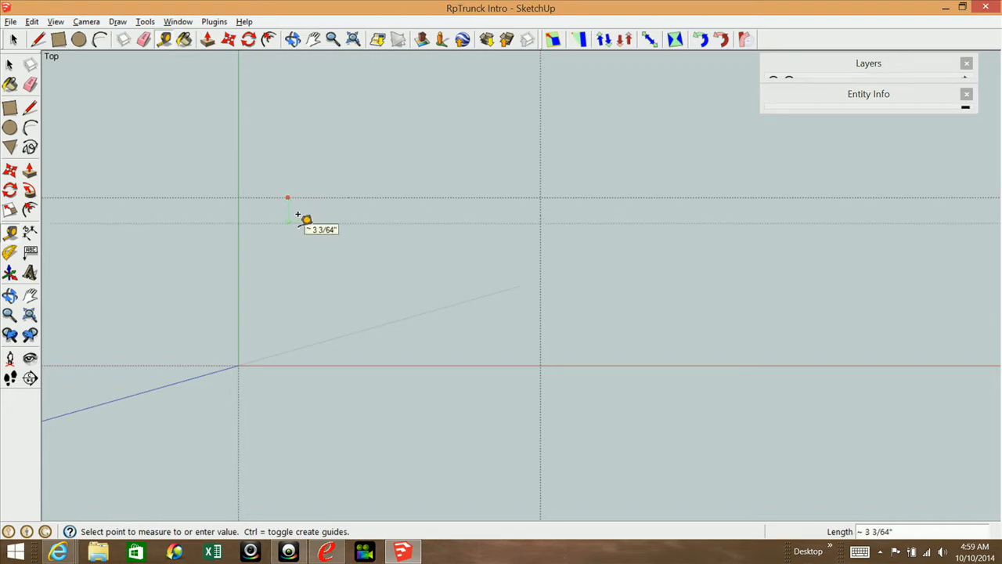
key("Return")
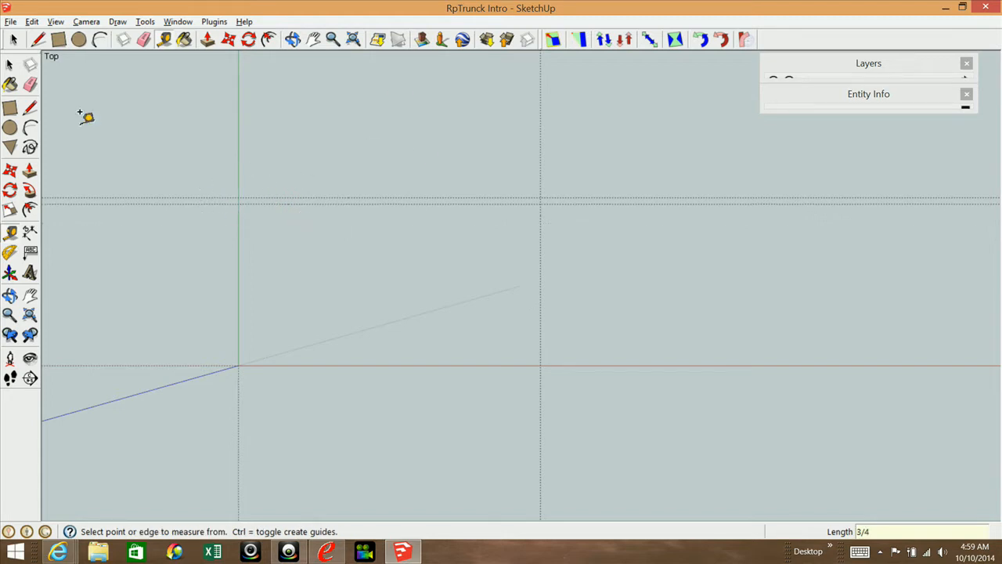
Step: Draw a 36 by 3/4 inch rectangle between the two upper guides, from the green axis to the 36-inch guide
left_click(11, 110)
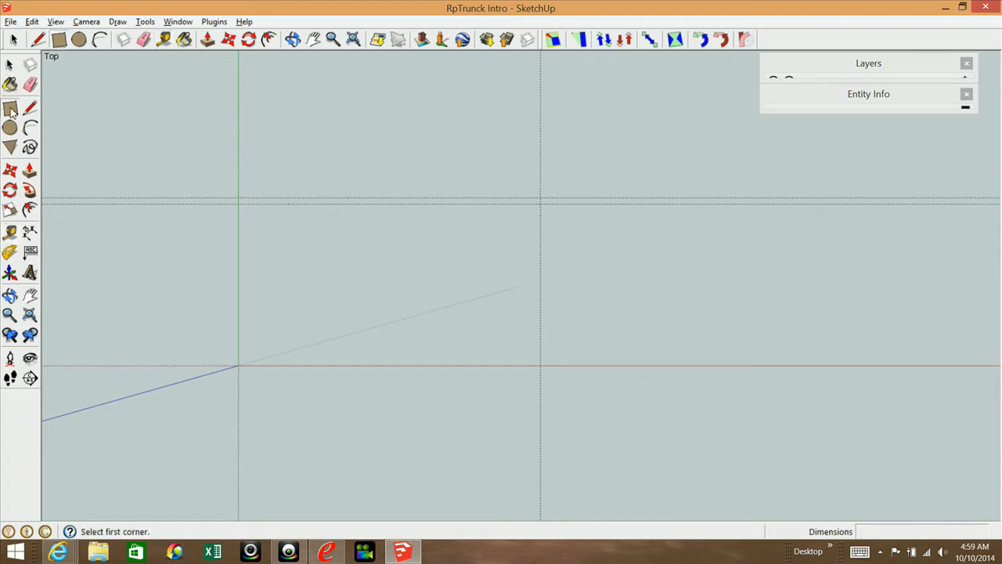
left_click(238, 198)
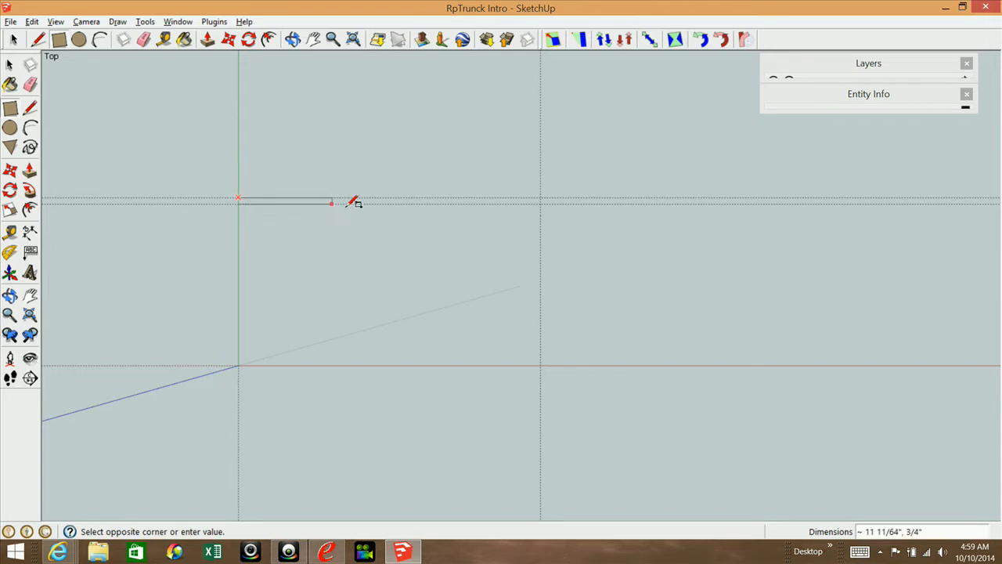
left_click(542, 202)
scroll(345, 156, "up", 4)
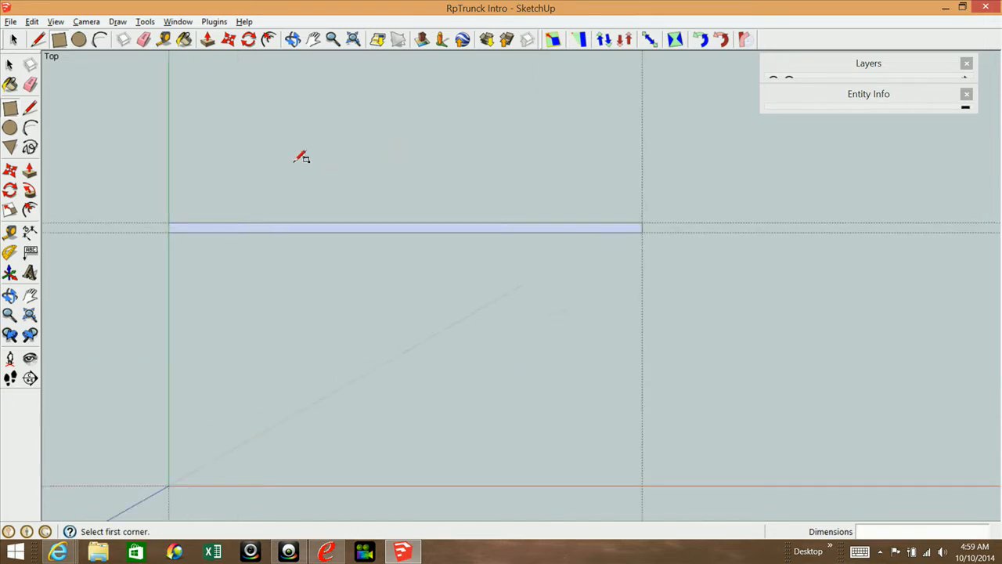
scroll(253, 155, "down", 1)
scroll(282, 155, "up", 1)
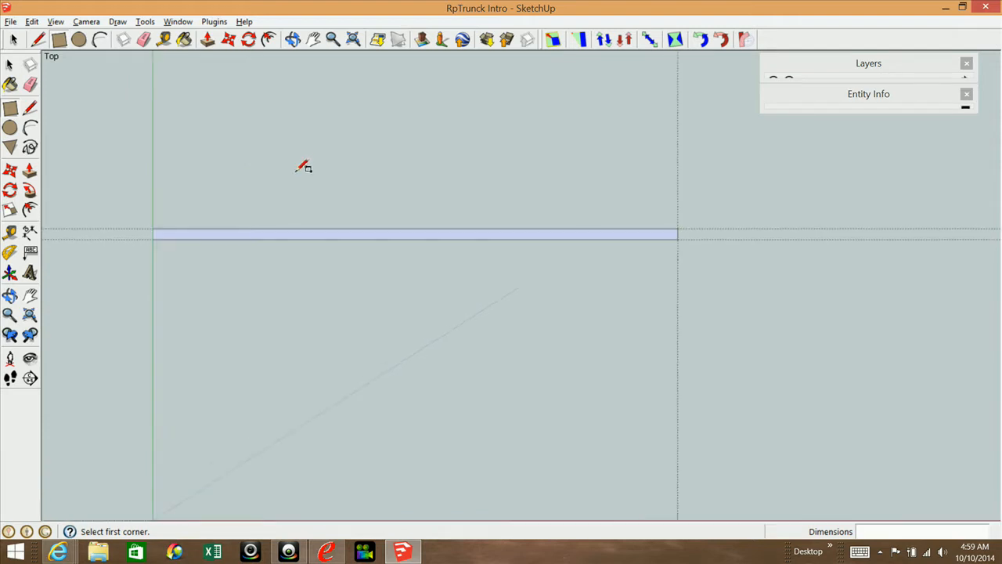
Step: Make a group from the face and edges of the thin top rectangle
left_click(11, 64)
double_click(232, 240)
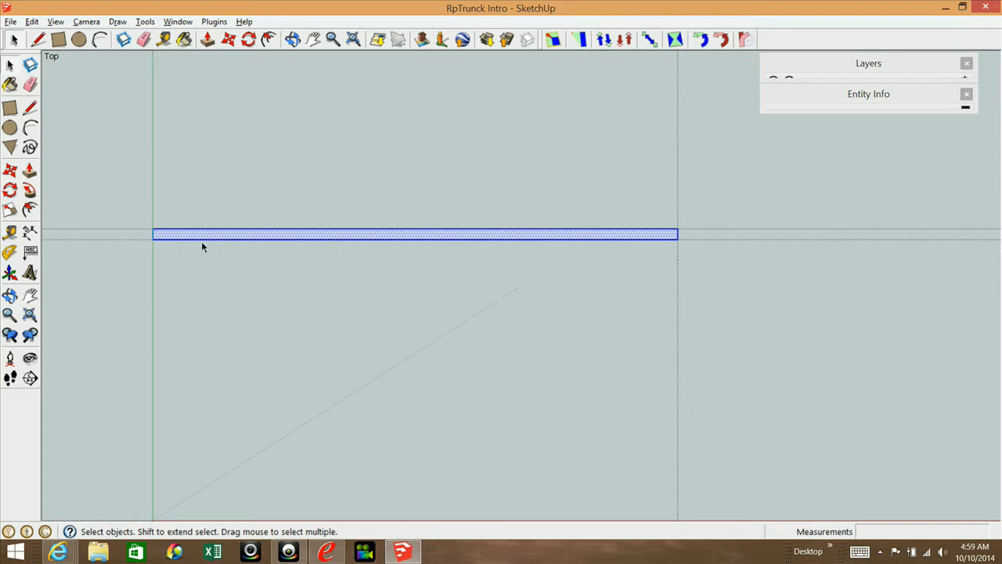
right_click(522, 240)
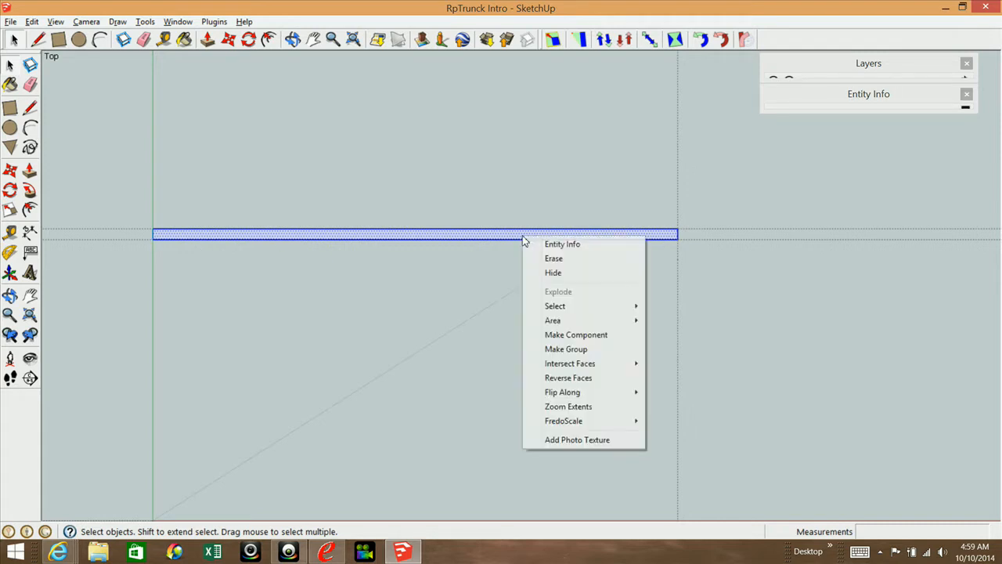
left_click(577, 350)
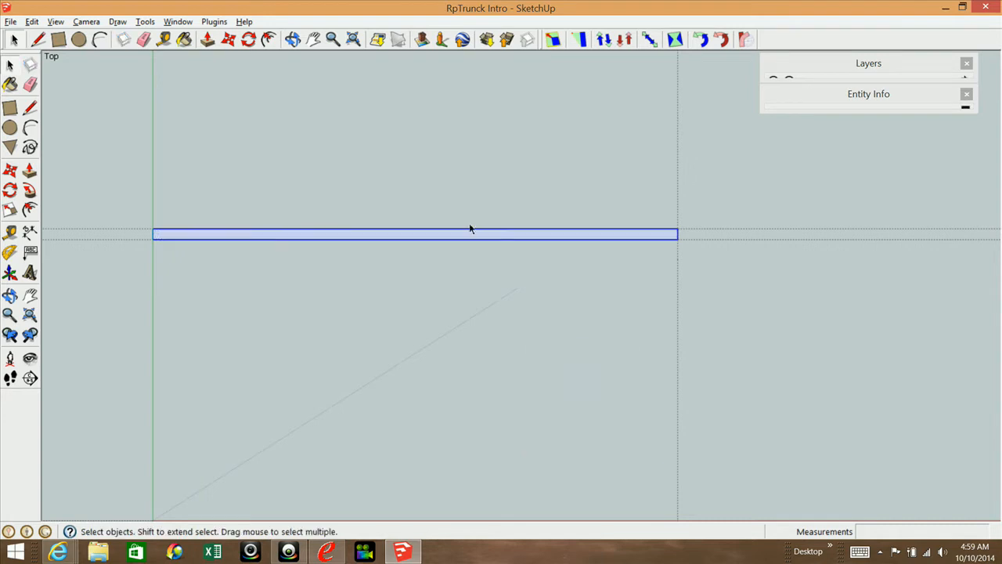
Step: Expand the Layers and Entity Info dialogs
left_click(819, 102)
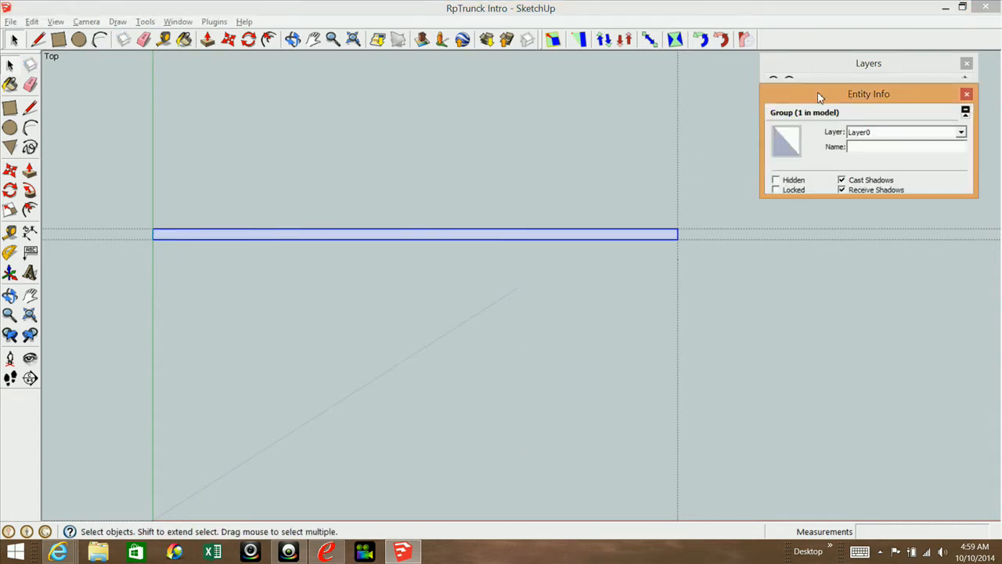
left_click(819, 95)
left_click(819, 66)
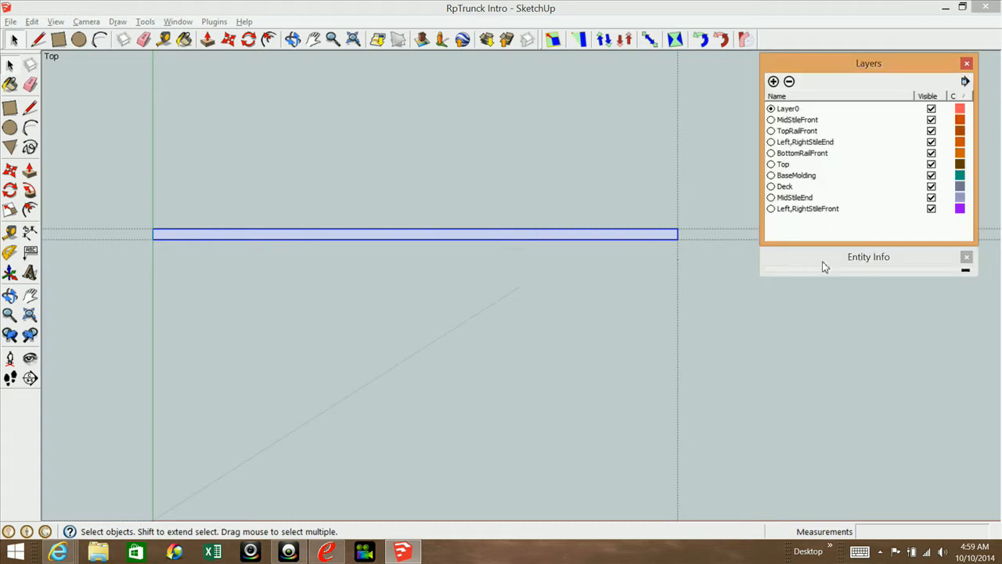
left_click(826, 258)
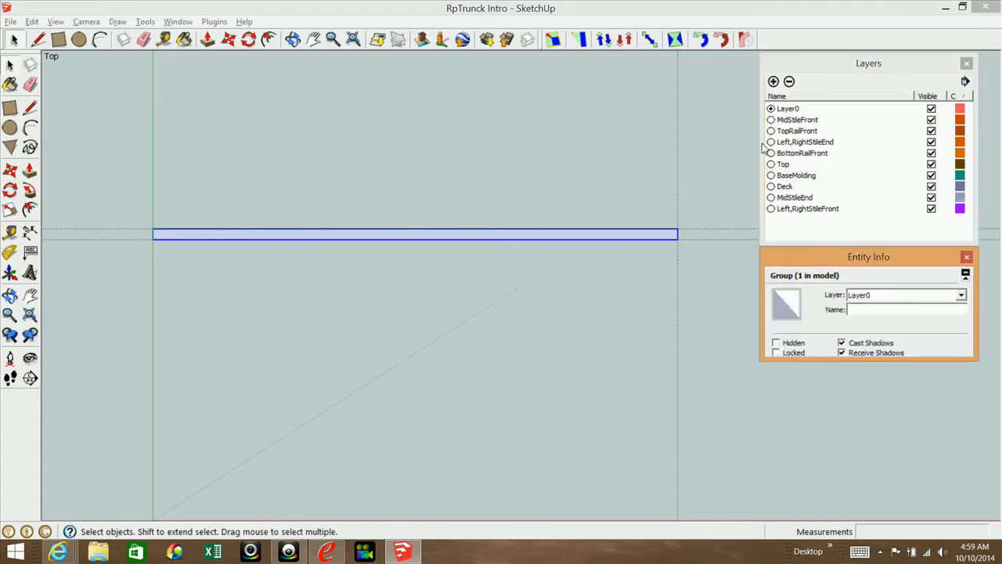
Step: Collapse and re-expand the Entity Info dialog, and collapse the Layers dialog
left_click(179, 22)
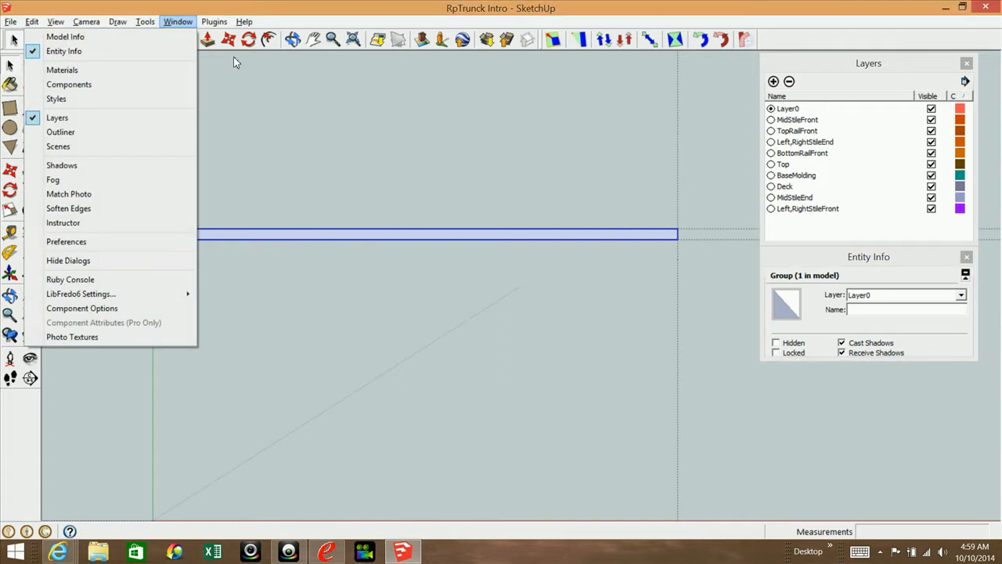
left_click(64, 57)
left_click(178, 22)
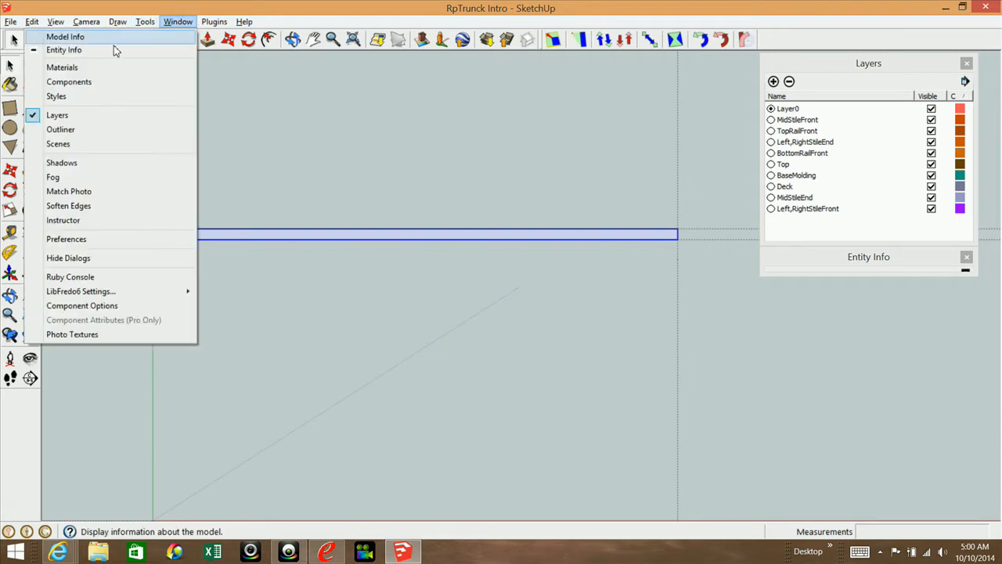
left_click(79, 50)
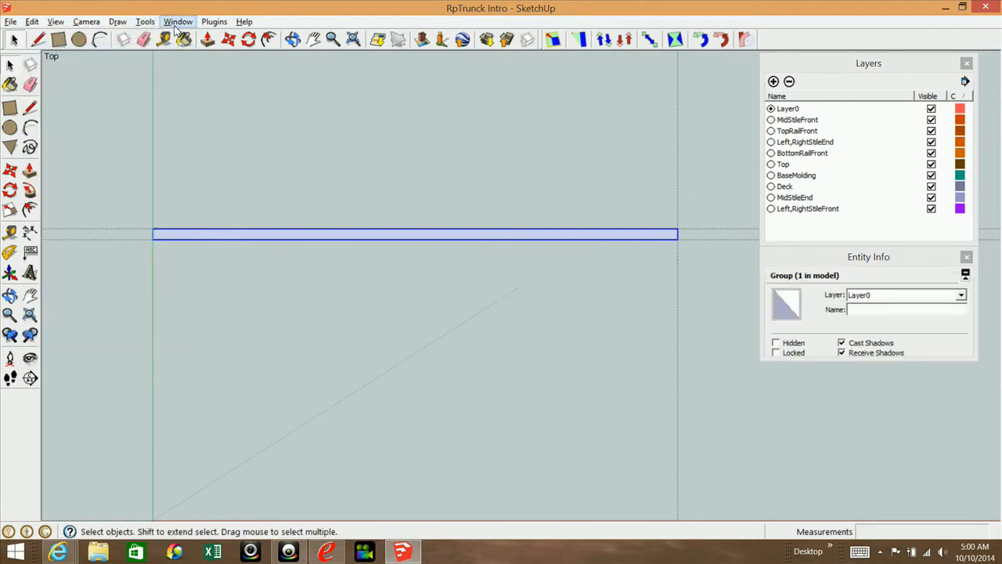
left_click(177, 22)
left_click(36, 50)
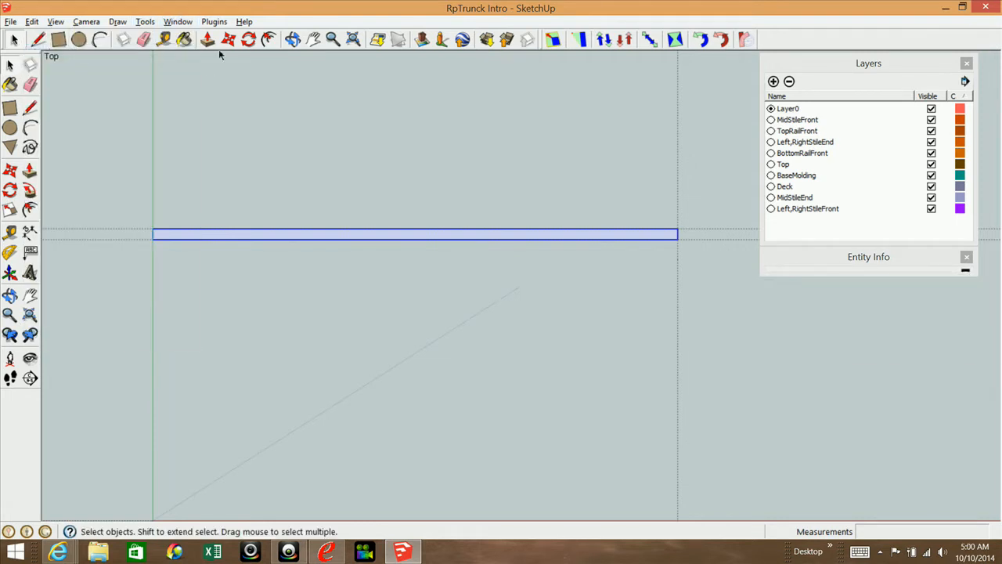
left_click(178, 22)
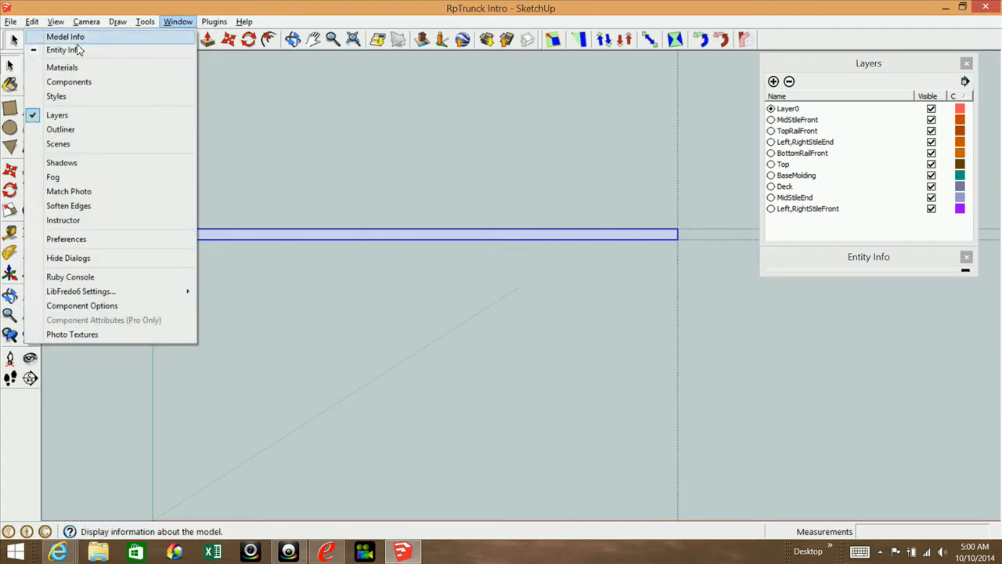
left_click(34, 116)
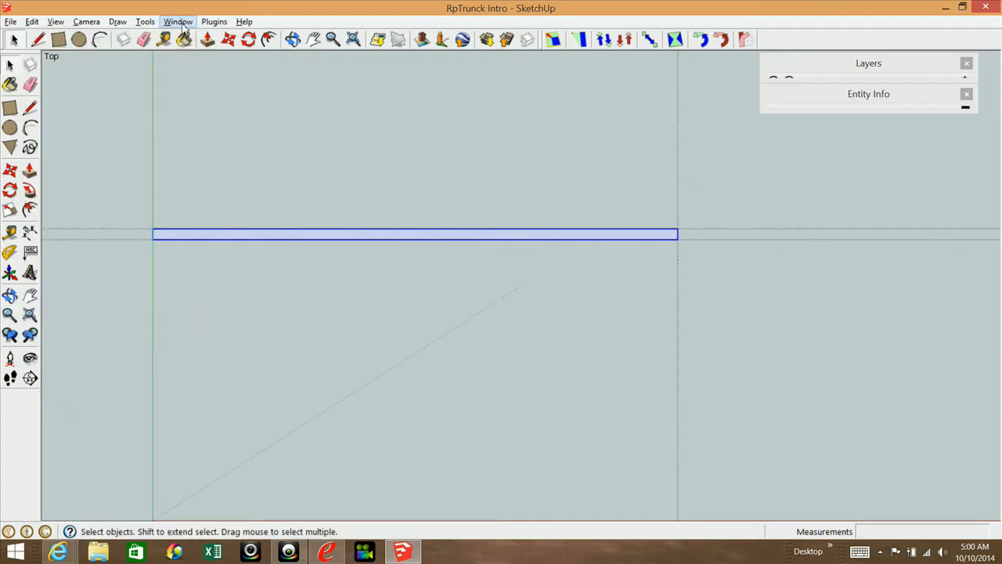
Step: Close the Layers and Entity Info dialogs and reopen both of them
left_click(966, 63)
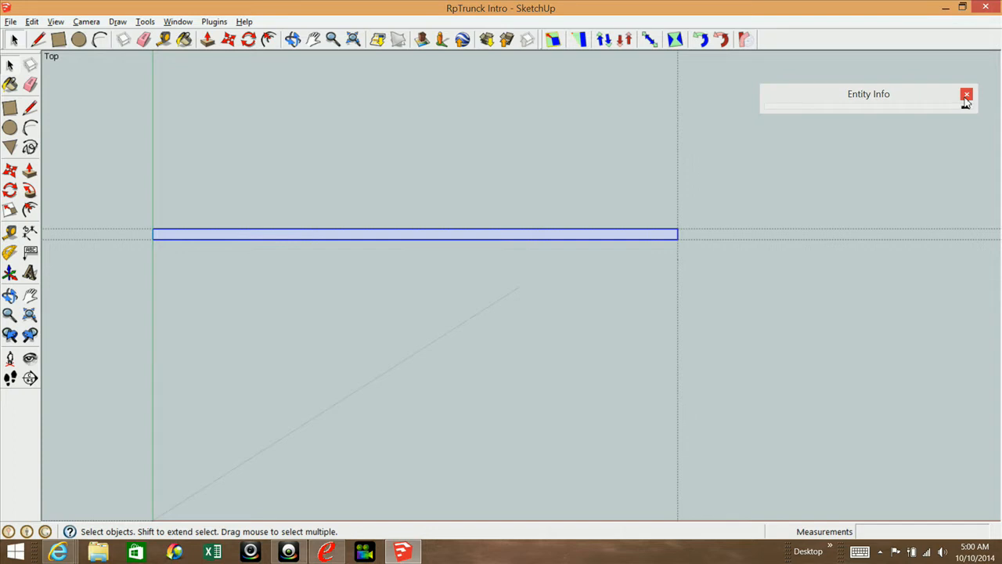
left_click(966, 94)
left_click(176, 22)
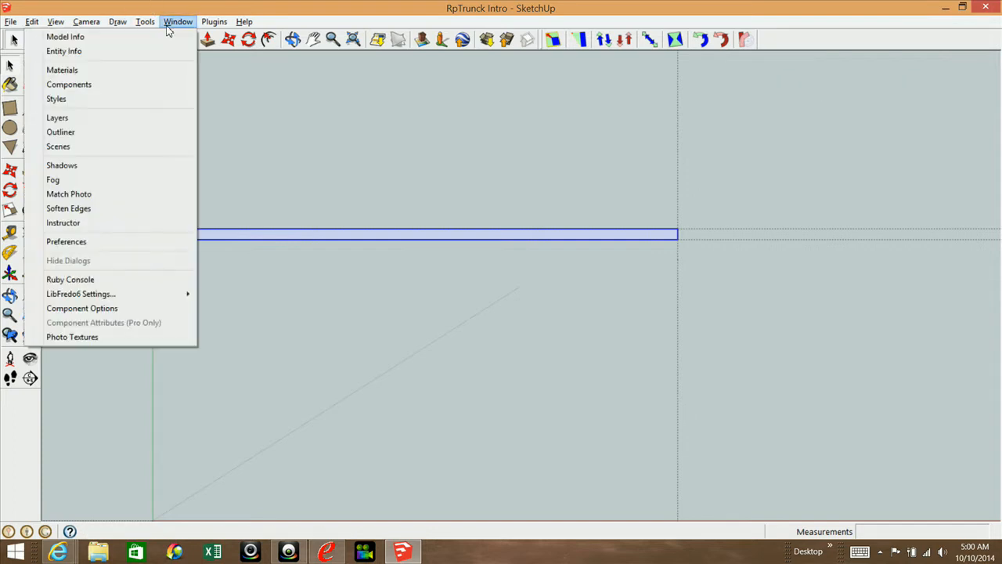
left_click(78, 51)
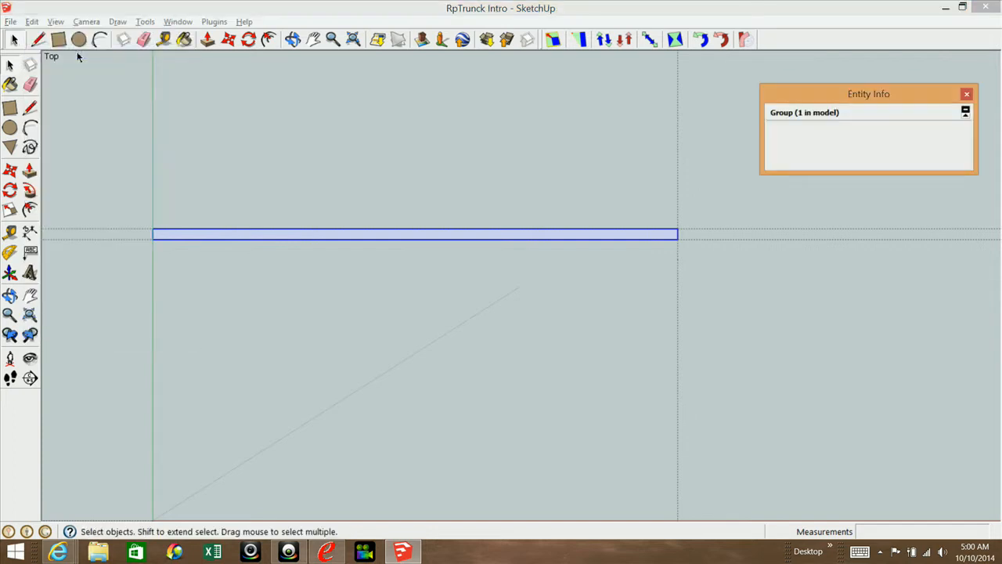
left_click(180, 24)
mouse_move(180, 25)
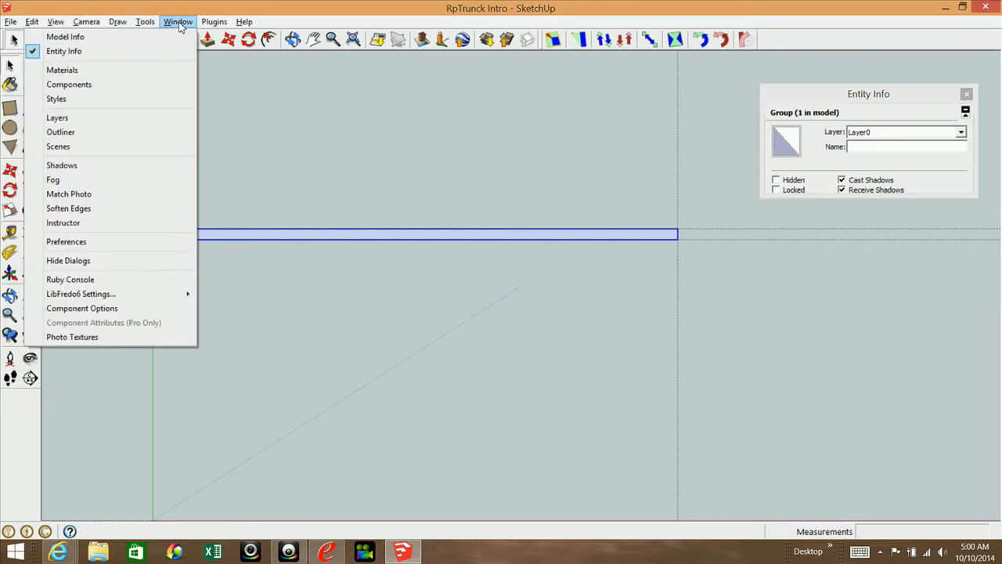
left_click(49, 119)
Step: Snap the Entity Info dialog beneath the Layers dialog and park the joined pair beside the drawn top
left_click_drag(822, 69, 828, 209)
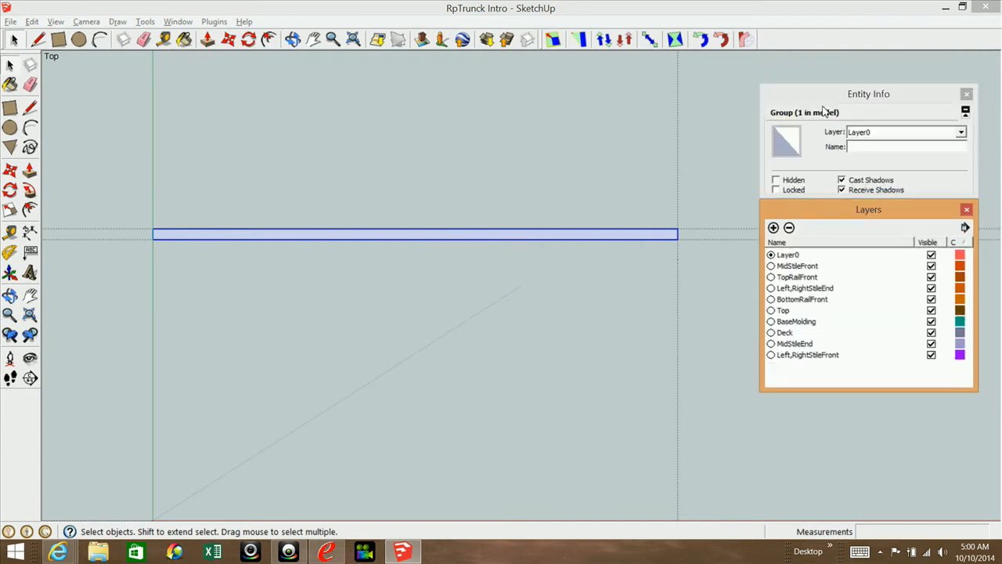
left_click_drag(819, 97, 795, 57)
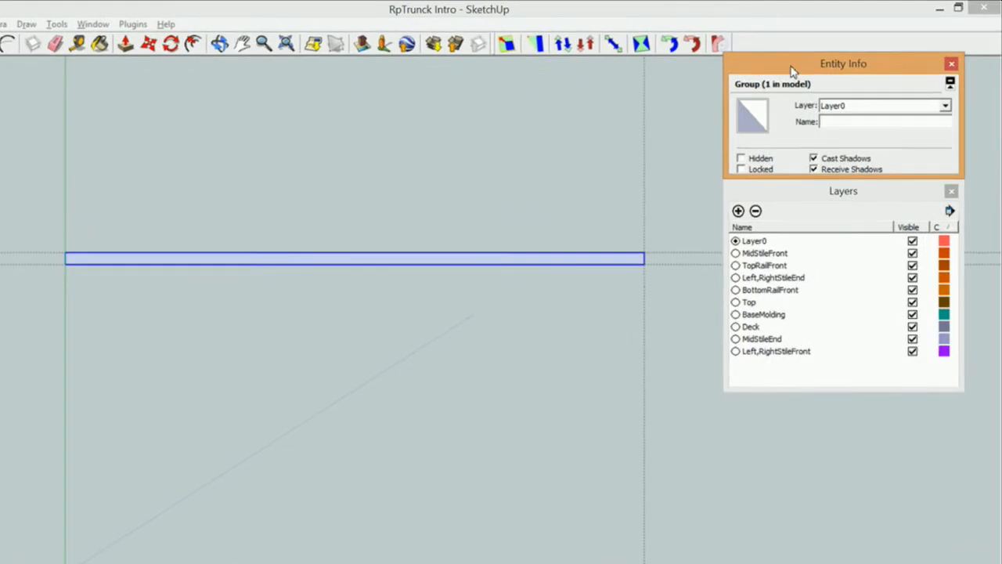
left_click(786, 219)
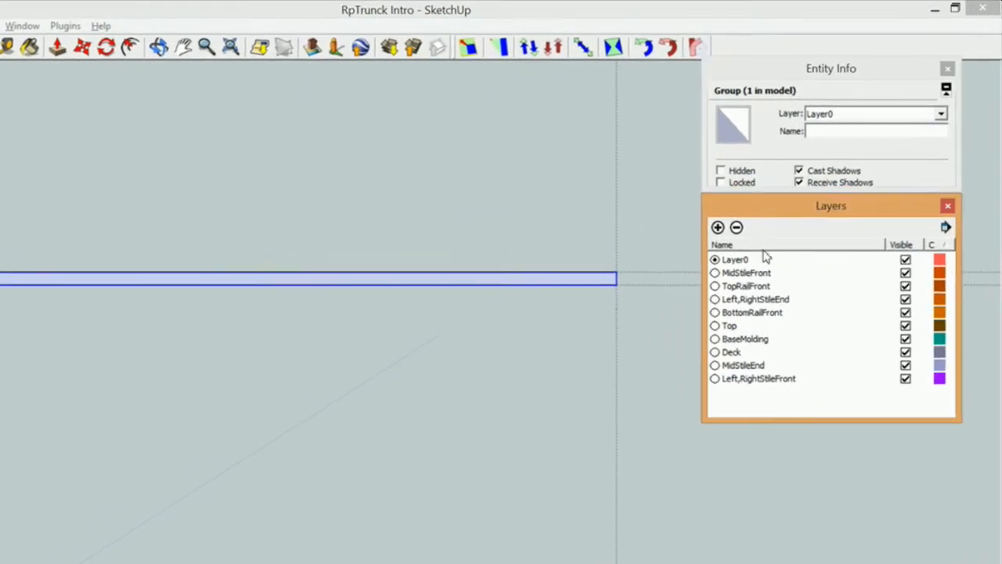
left_click_drag(759, 208, 411, 135)
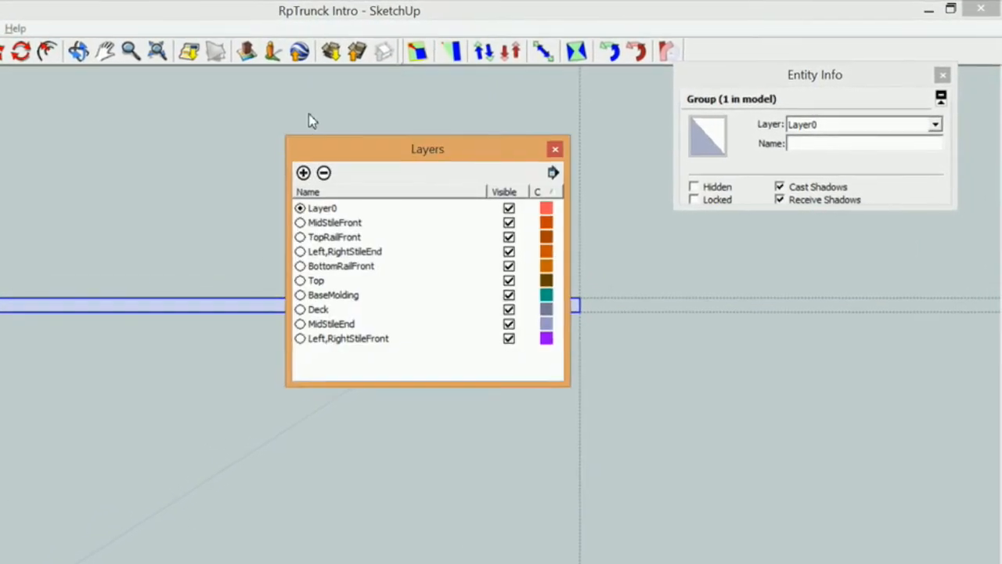
mouse_move(309, 120)
left_mouse_down()
mouse_move(308, 94)
mouse_move(319, 94)
left_mouse_up()
left_click_drag(729, 79, 314, 349)
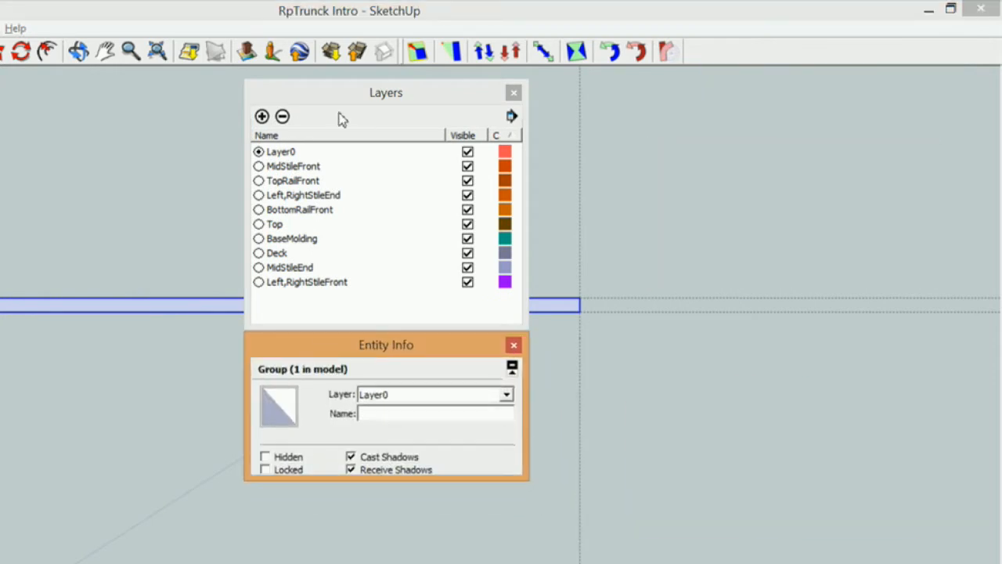
left_click_drag(313, 94, 723, 109)
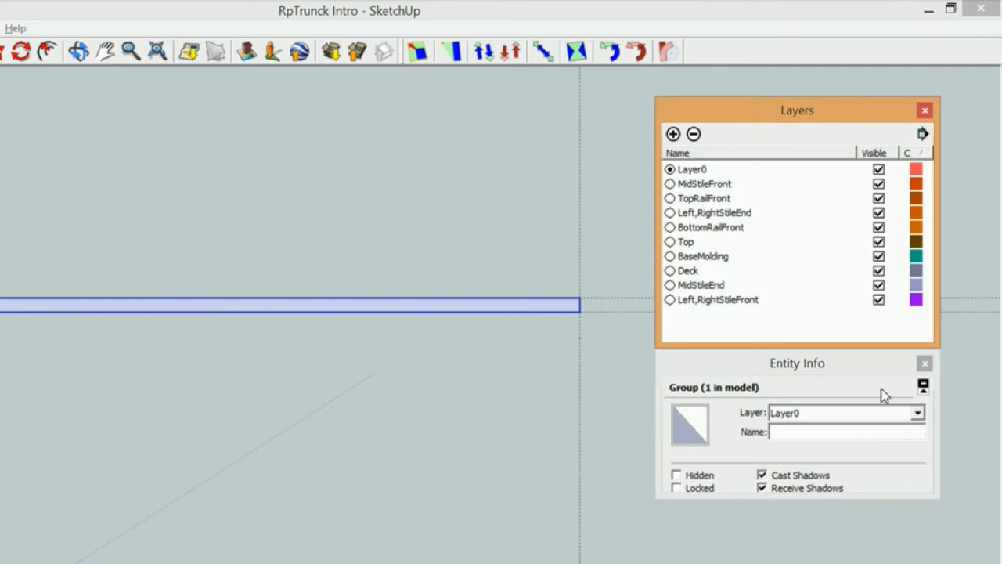
Step: Name the thin rectangle's group Top and assign it to the Top layer
left_click(780, 431)
type("Top")
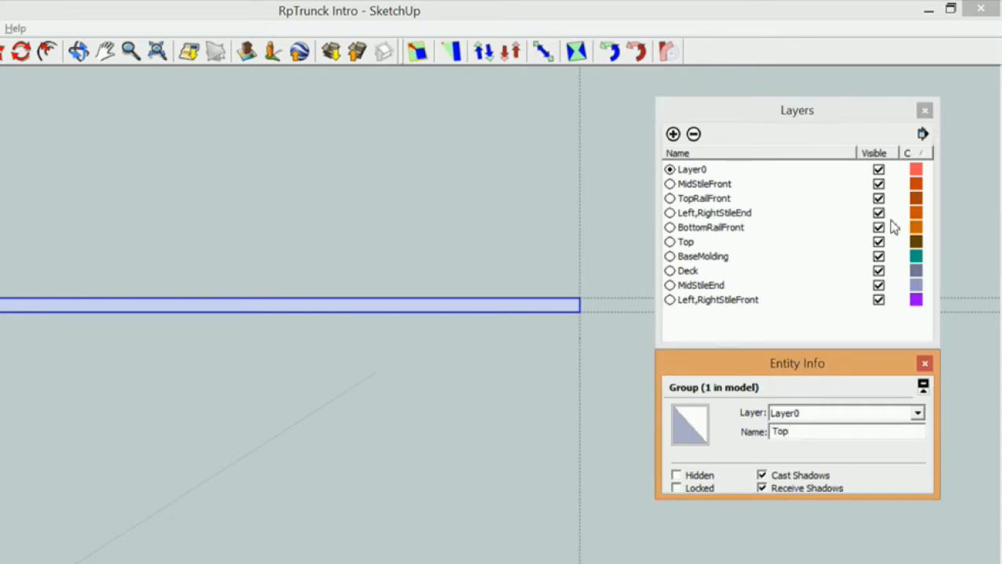
left_click(917, 413)
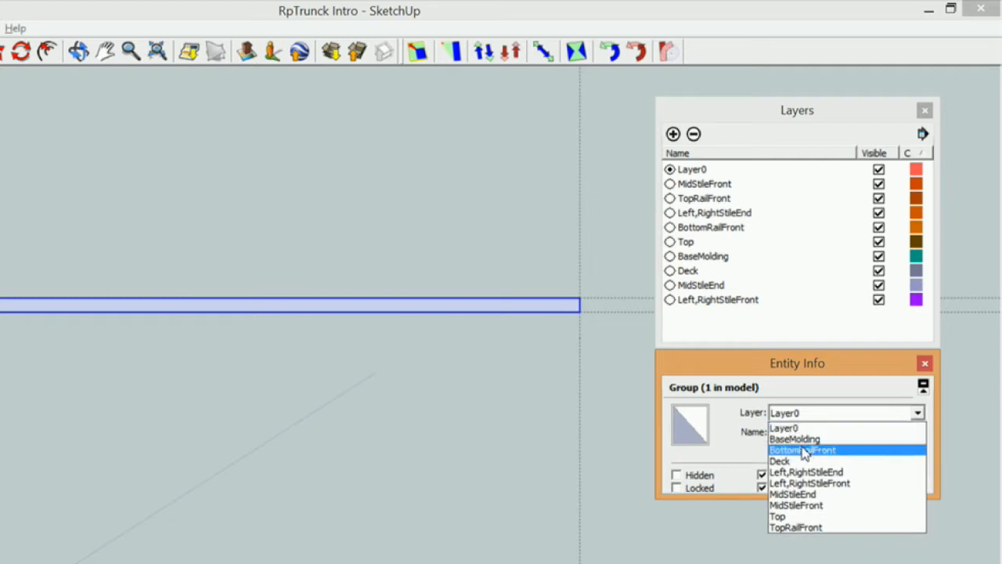
left_click(787, 516)
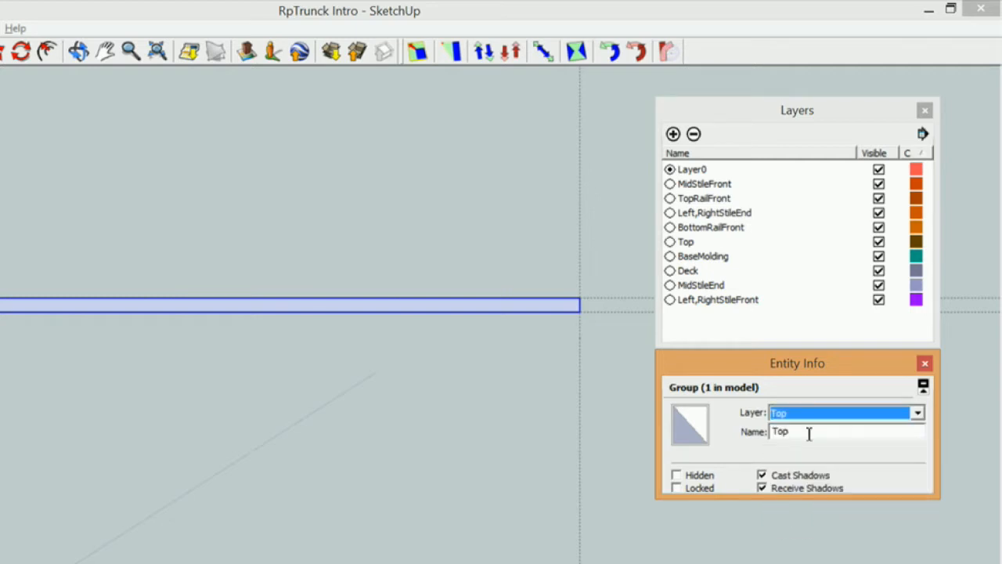
Step: Deselect the group and check its layer assignment by hiding and re-showing the Top layer
left_click(517, 196)
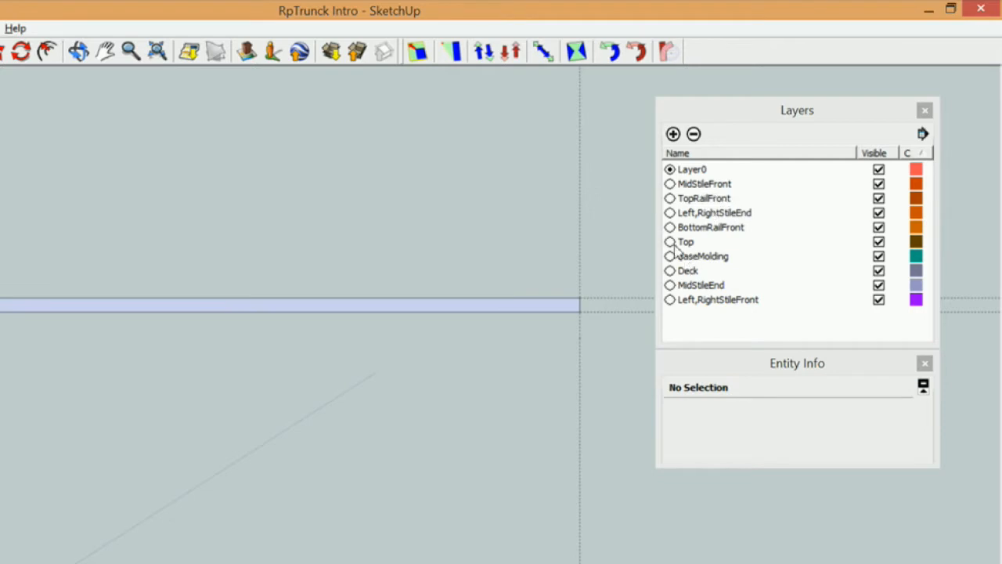
left_click(880, 243)
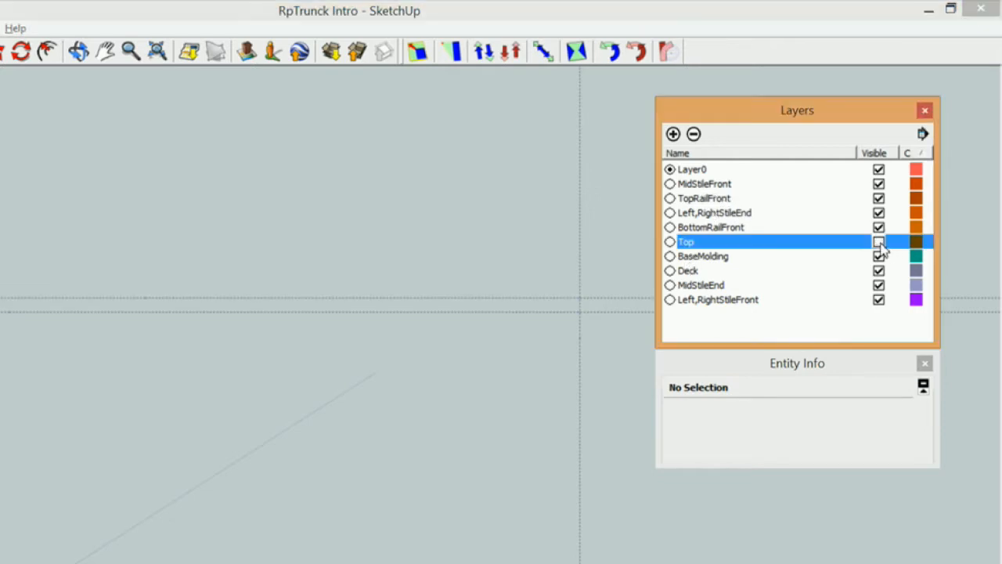
left_click(878, 242)
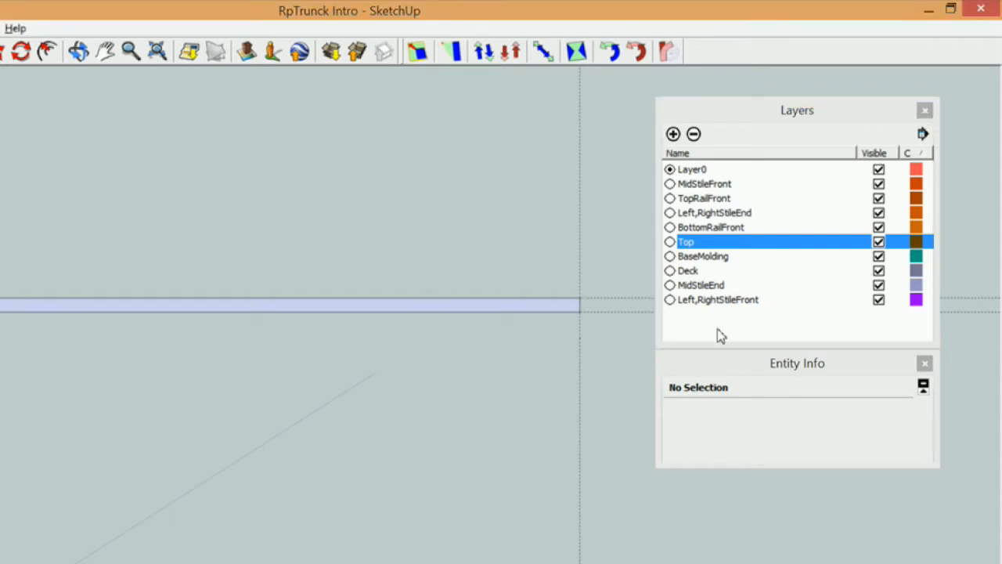
Step: Shorten the Layers dialog to fit its list, and collapse both the Layers and Entity Info dialogs
left_click_drag(720, 347, 728, 317)
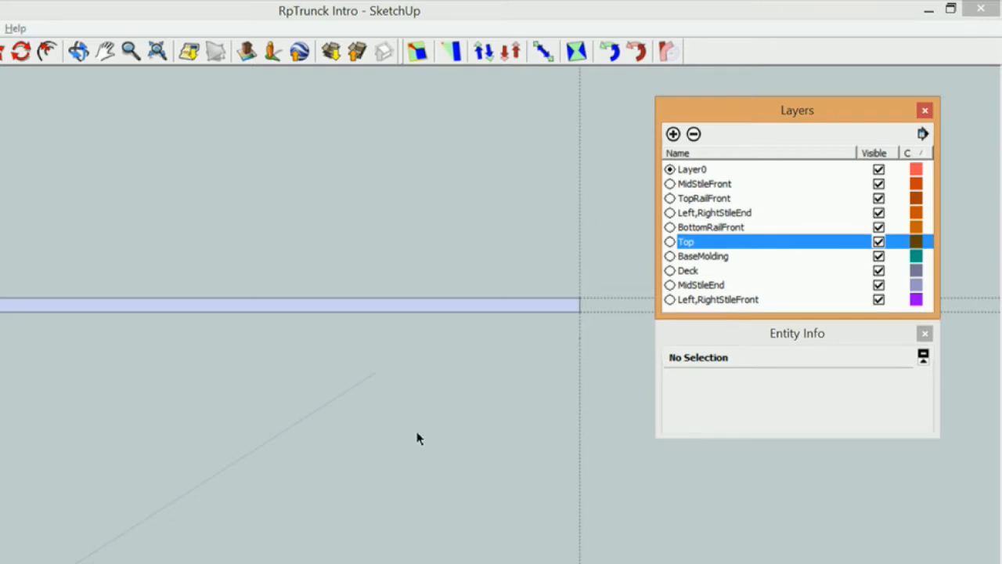
left_click(700, 112)
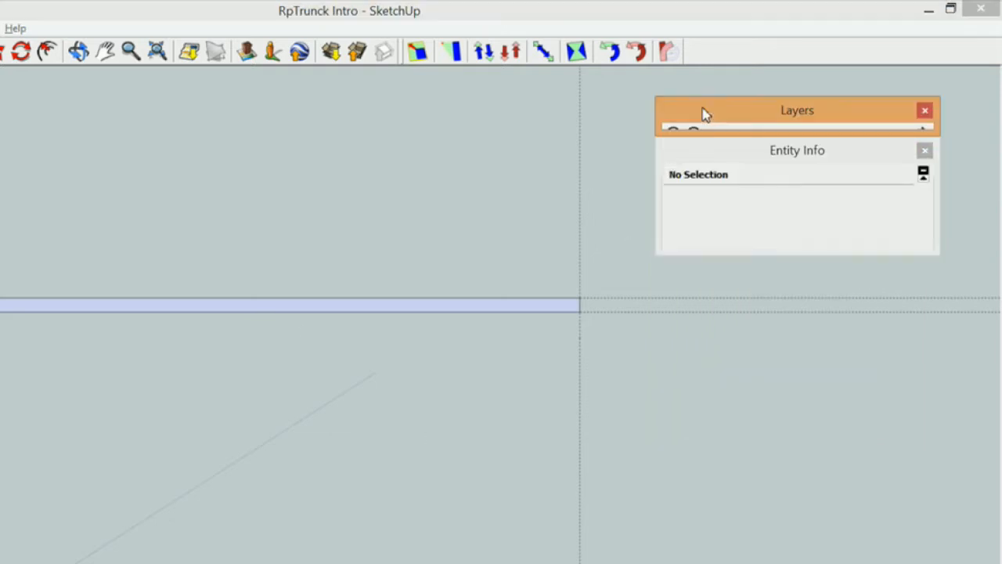
left_click(702, 156)
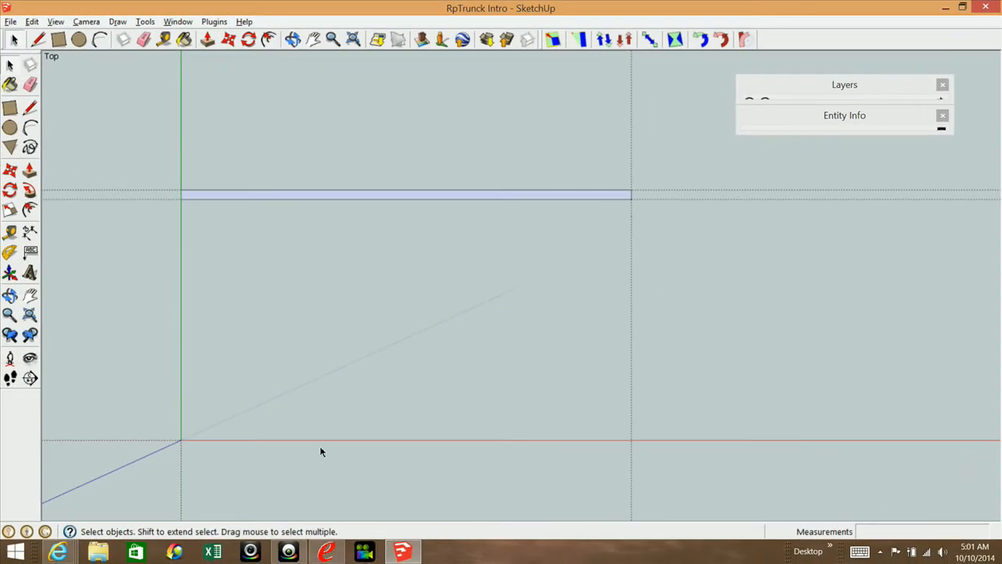
Step: Add a horizontal guide 4 inches above the red axis with the Tape Measure
scroll(320, 452, "up", 1)
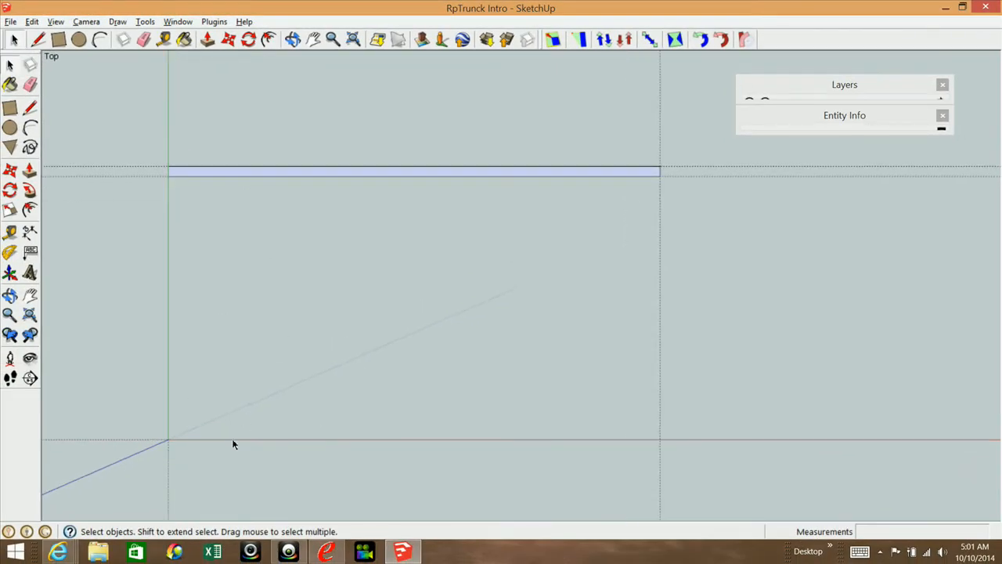
left_click(9, 232)
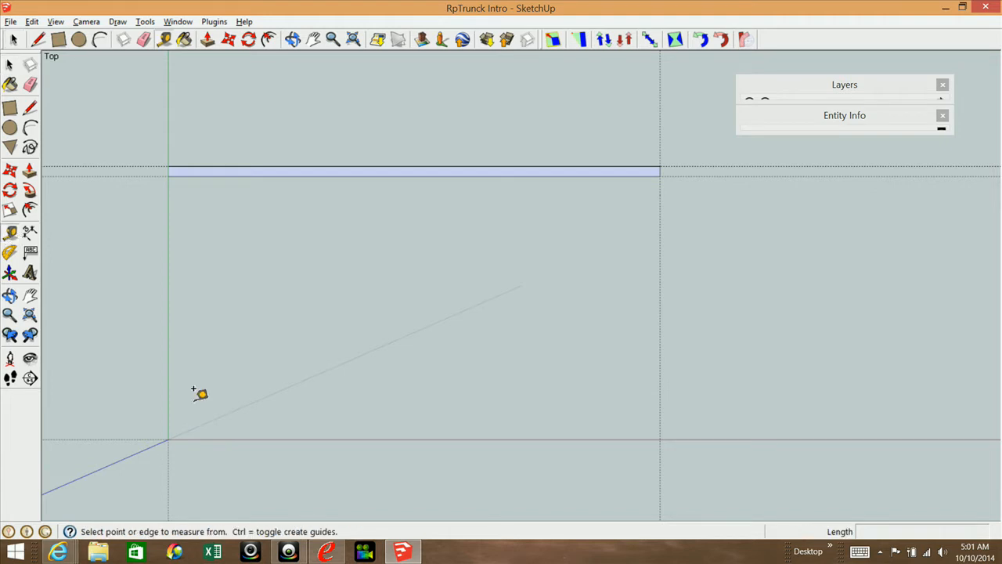
left_click(212, 438)
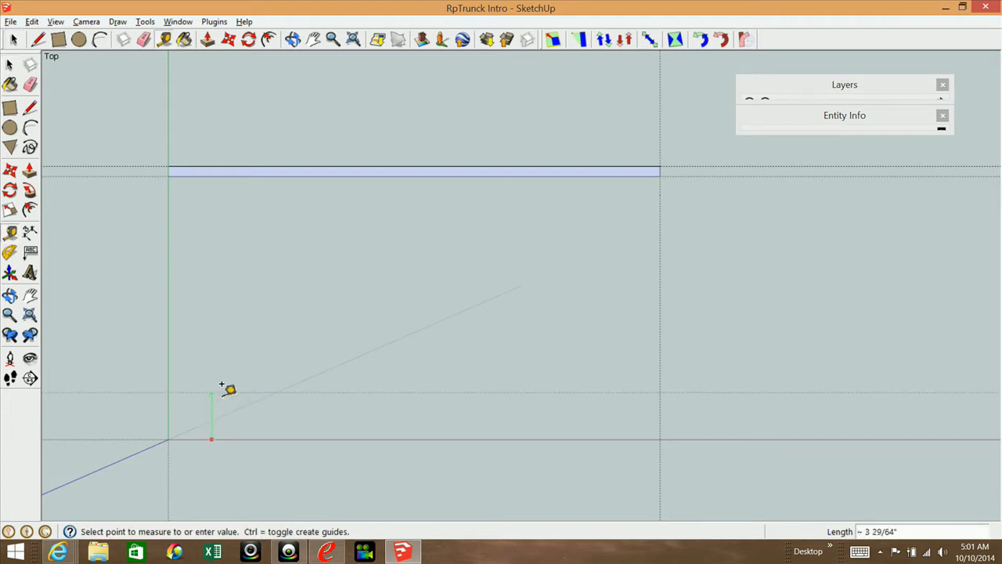
type("4")
key("Return")
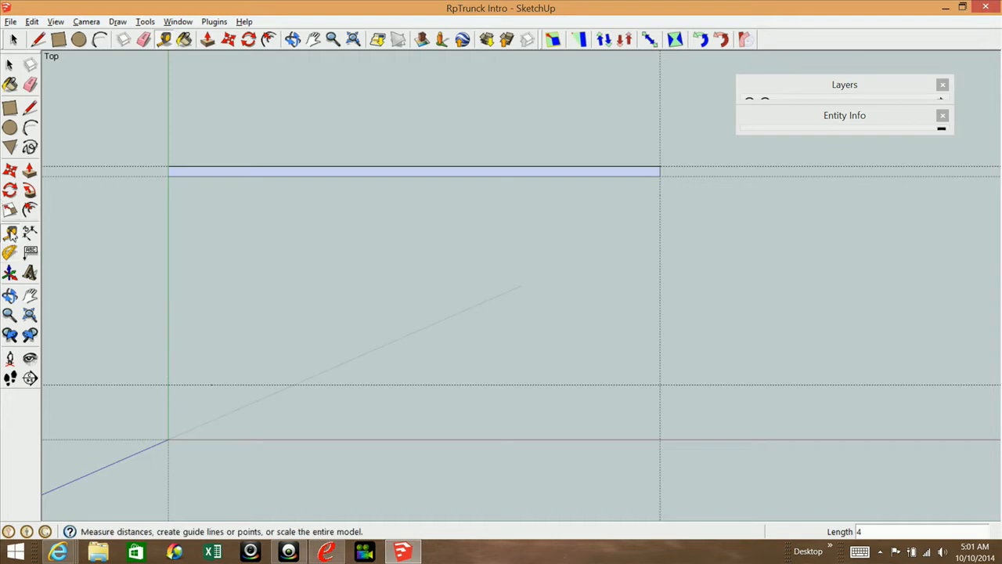
Step: Add two vertical guides 3/4 inch outside the trunk's width, one beyond the green axis and one beyond the opposite vertical guide
left_click(168, 338)
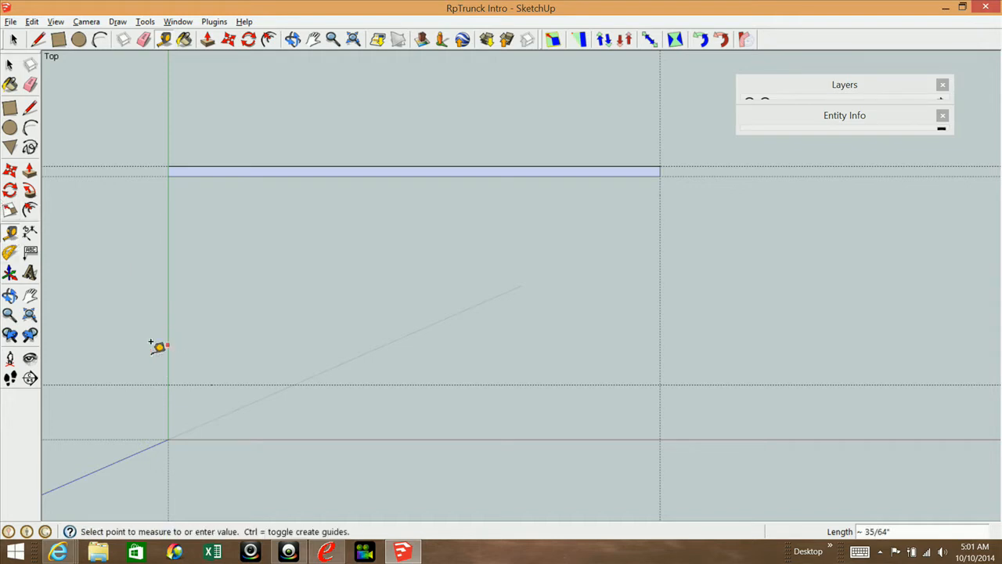
left_click(157, 345)
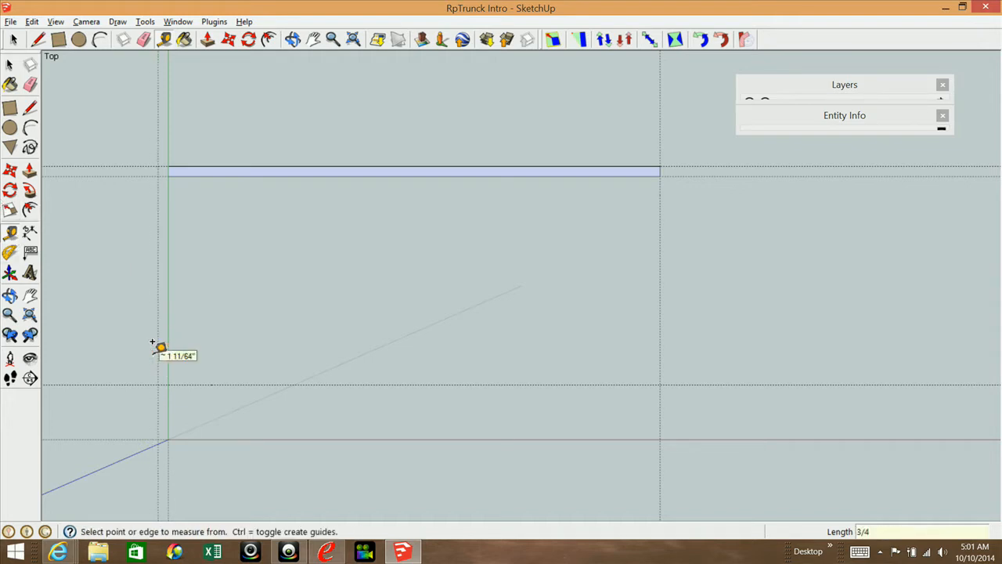
left_click(660, 364)
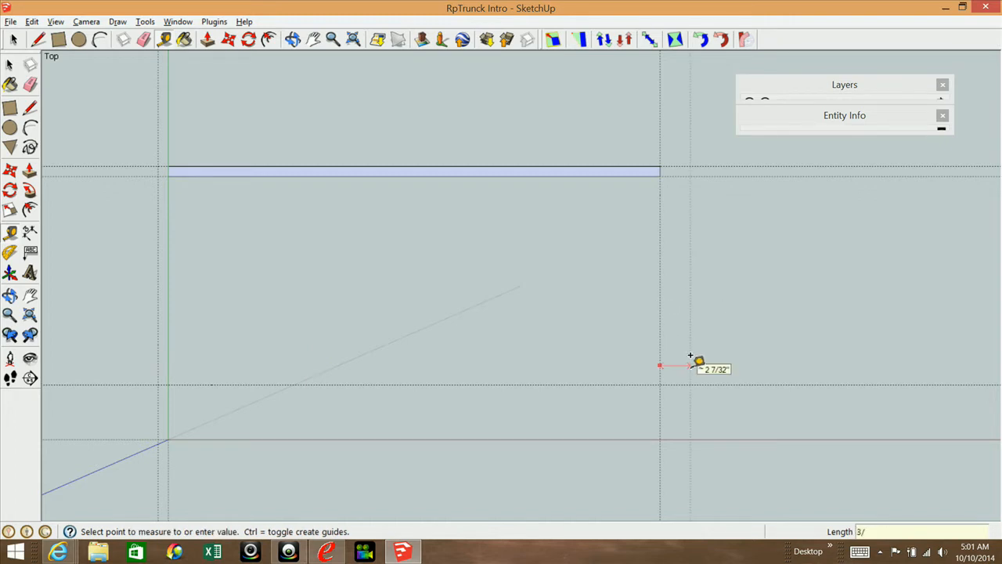
left_click(690, 358)
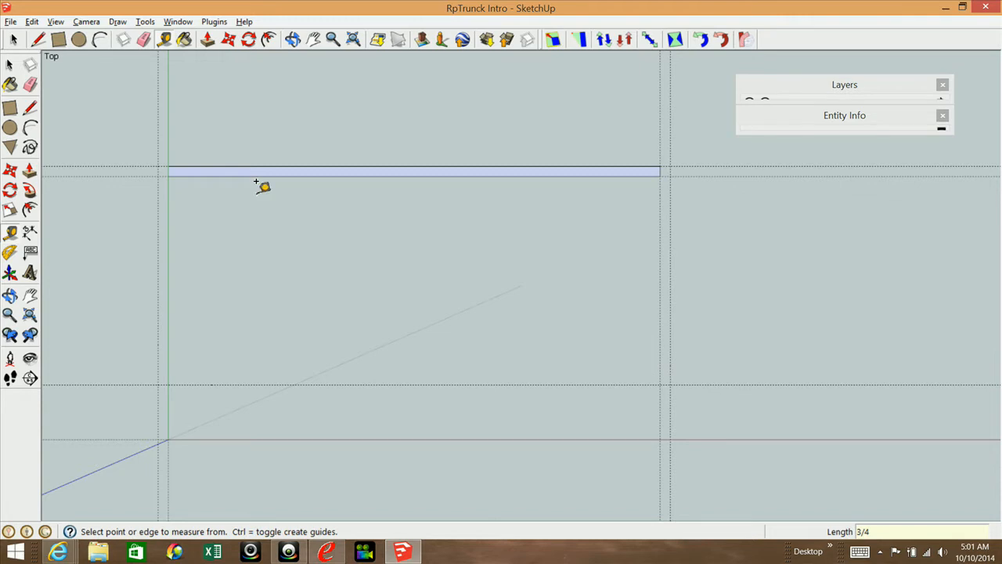
left_click(9, 107)
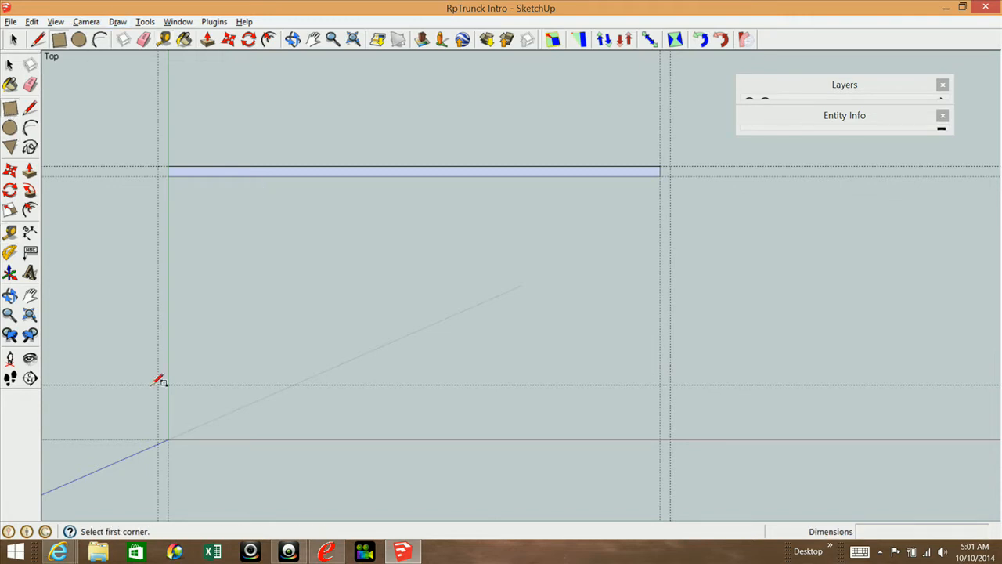
left_click(158, 385)
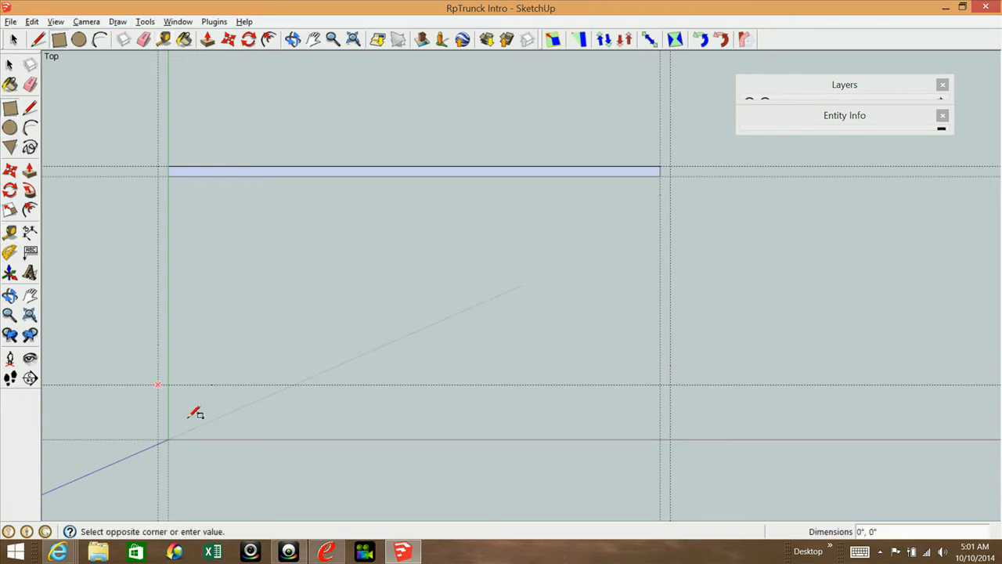
left_click(671, 440)
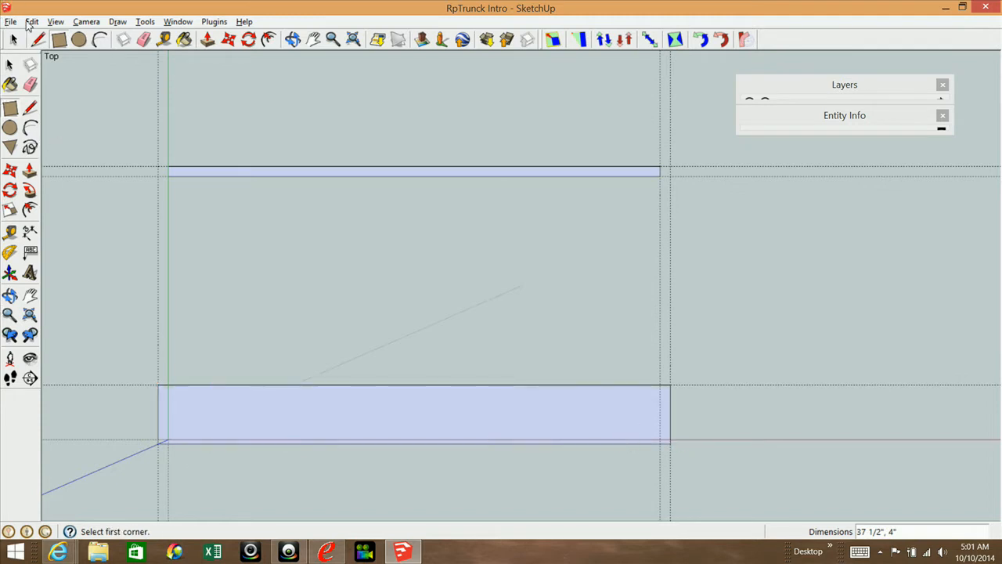
left_click(31, 21)
left_click(47, 36)
Step: Draw a 37 1/2 by 4 inch rectangle between the outer vertical guides, from the 4-inch guide to the red axis, and group it
left_click(158, 384)
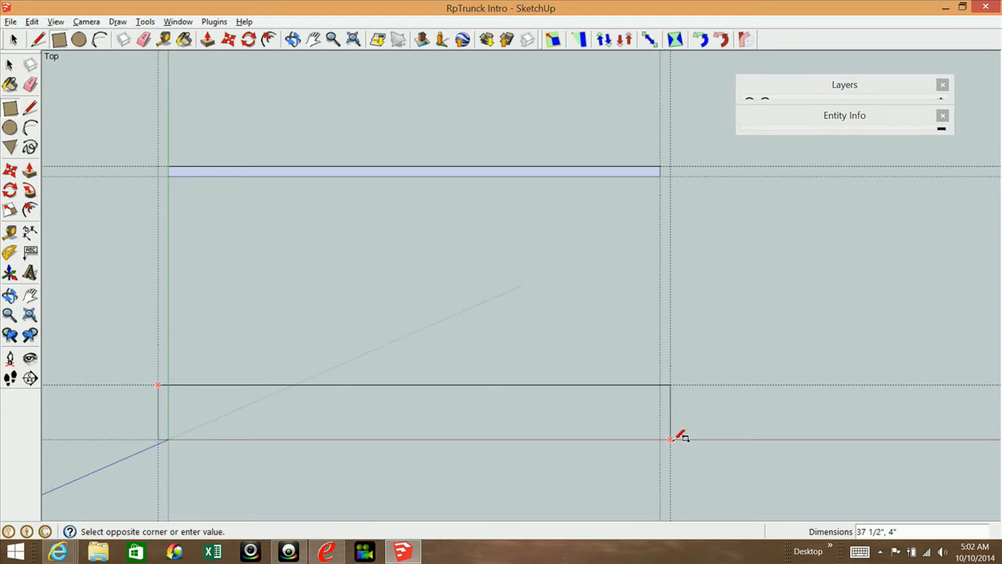
left_click(673, 439)
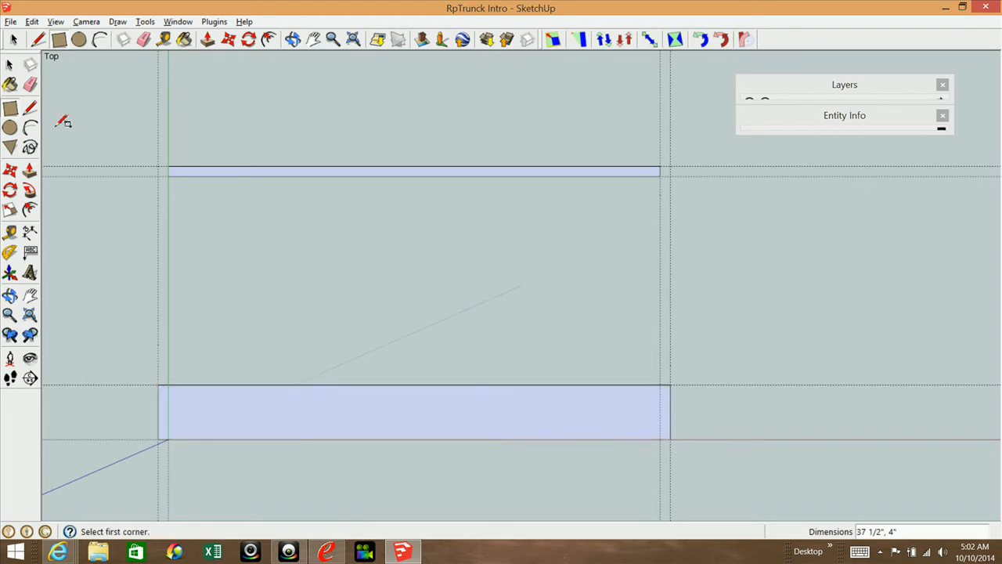
left_click(10, 62)
left_click(272, 418)
right_click(273, 417)
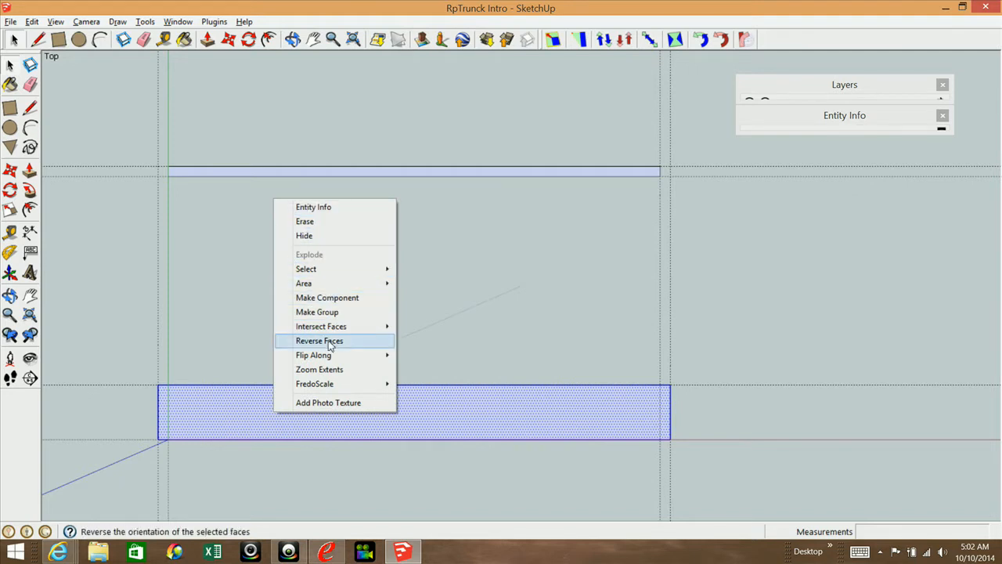
left_click(317, 311)
Step: Name the new rectangle's group BaseMoldingFron, assign it to the BaseMolding layer, and deselect it
left_click(772, 119)
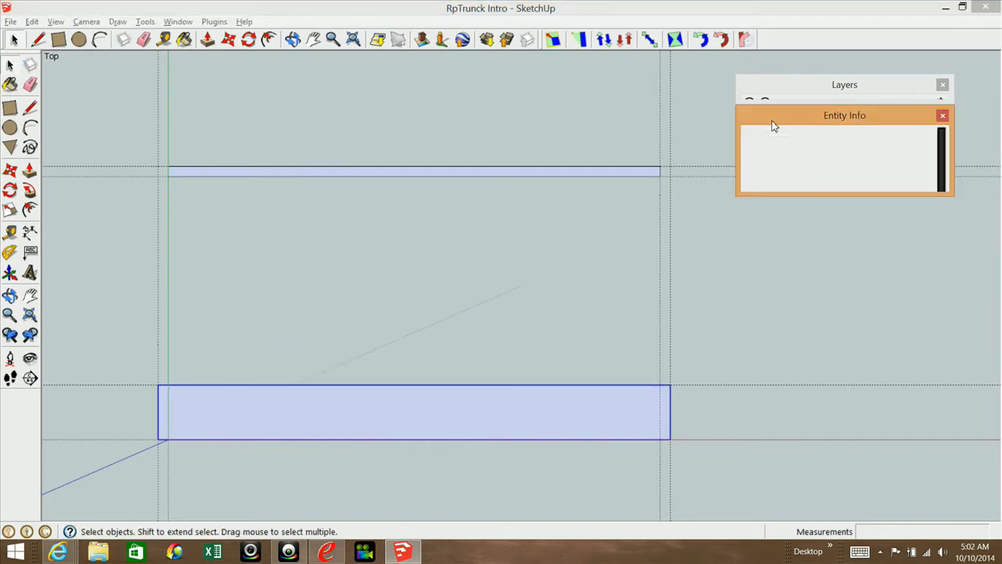
left_click(850, 167)
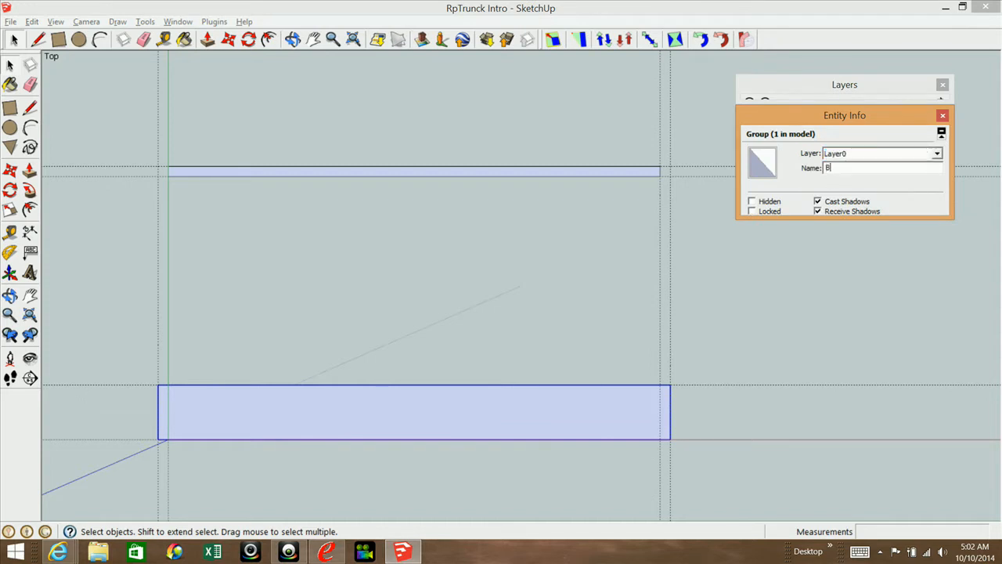
type("BaseMoldingFron")
left_click(877, 90)
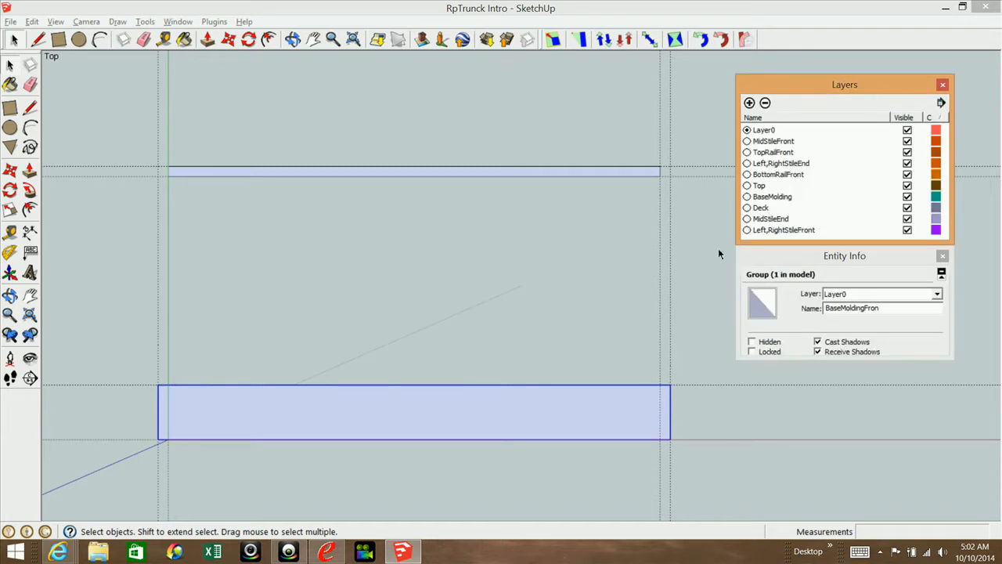
left_click(938, 294)
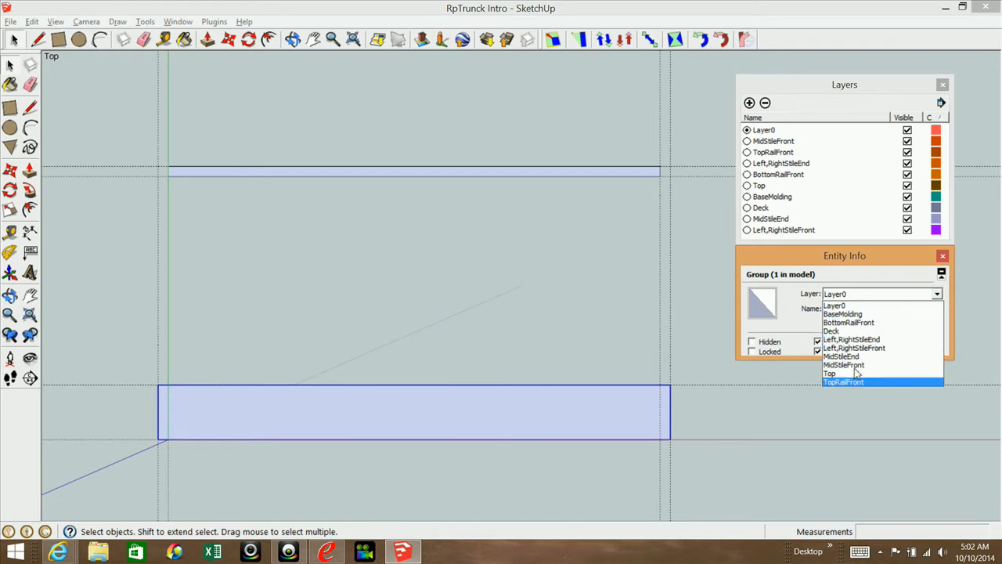
left_click(849, 314)
left_click(657, 328)
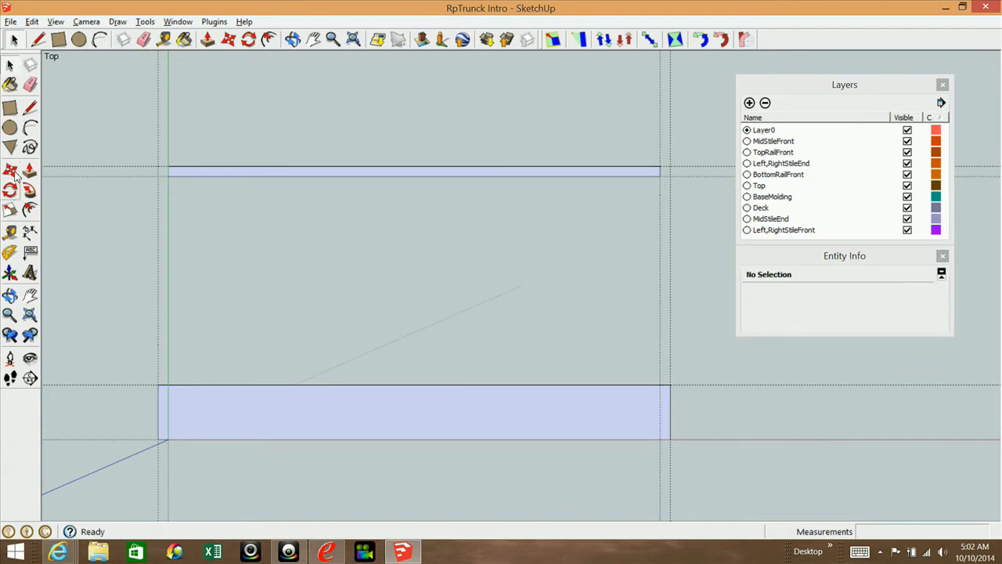
Step: Measure the vertical distance between the top's lower edge and the base molding's upper edge with the Tape Measure
left_click(10, 232)
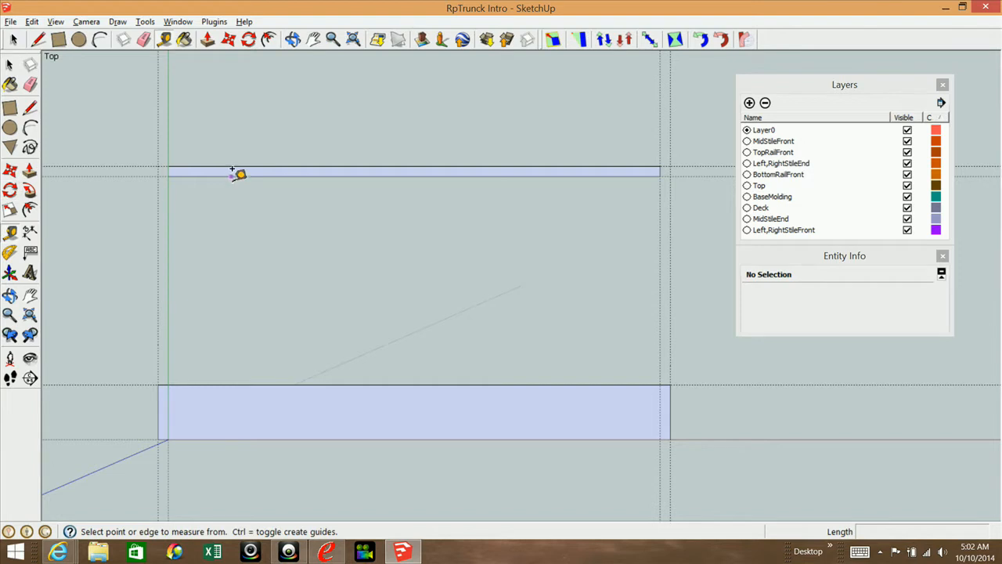
left_click(231, 176)
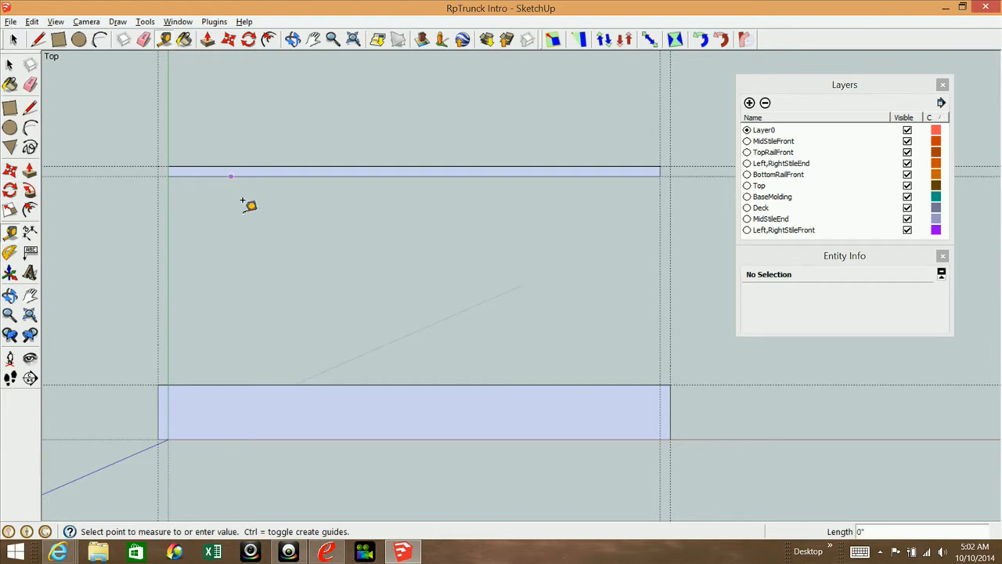
left_click(252, 377)
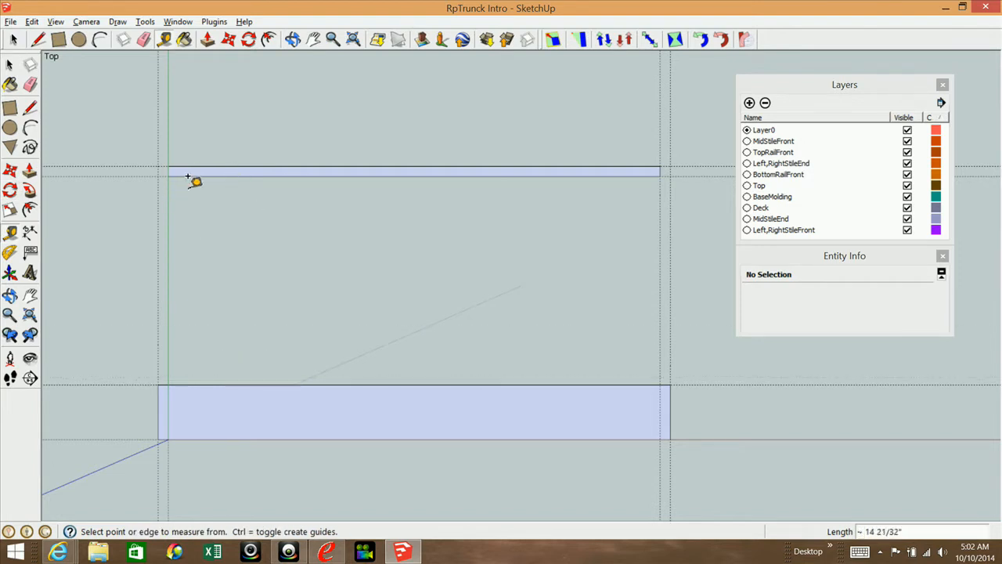
left_click(209, 382)
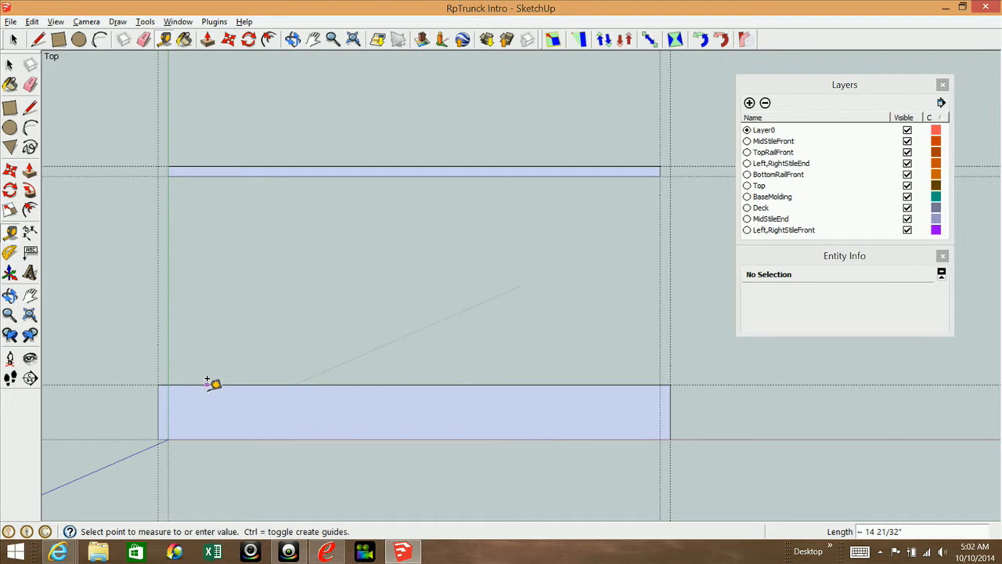
left_click(209, 176)
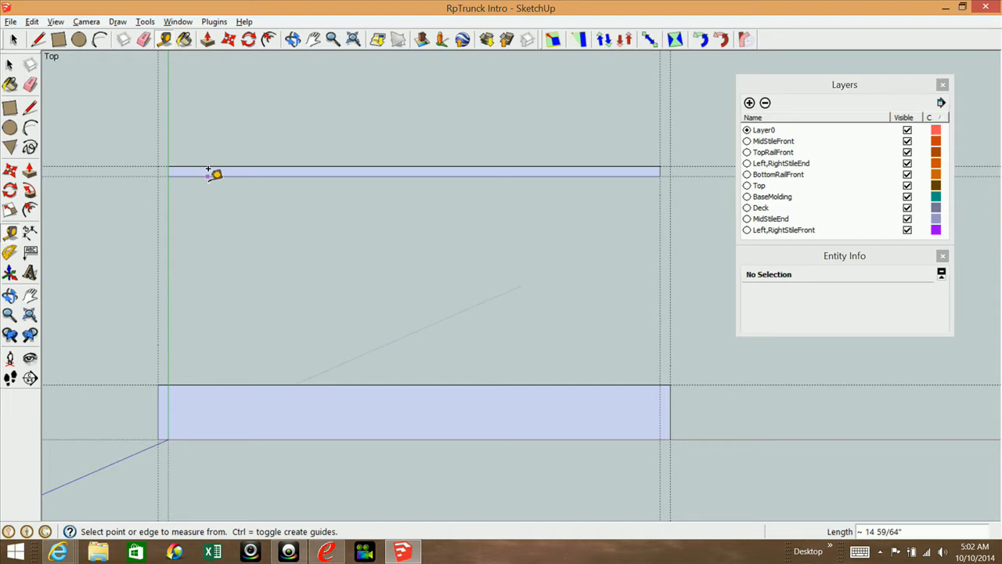
left_click(208, 173)
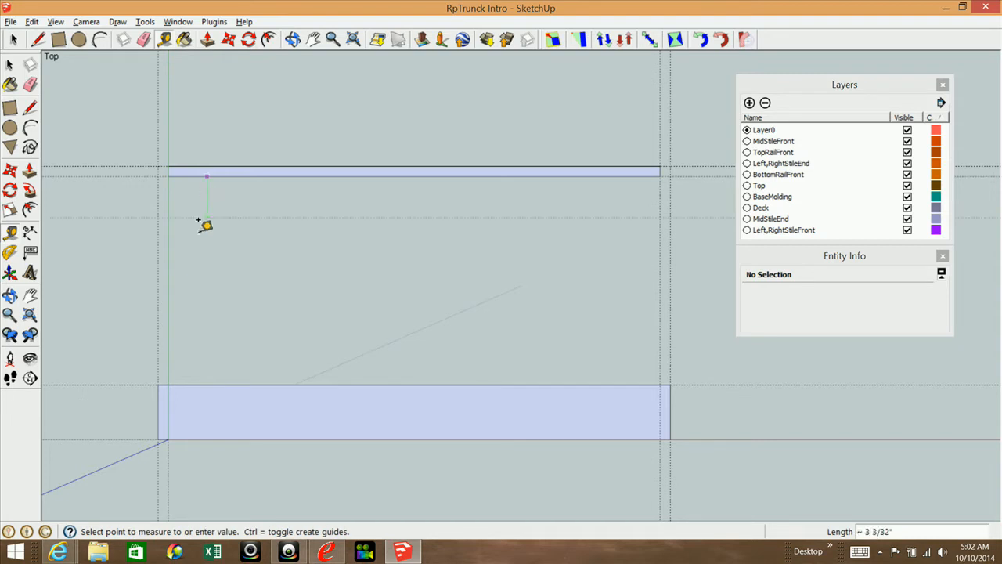
left_click(223, 382)
Step: Add a horizontal guide 1 inch below the base molding's upper edge and another 3/4 inch above that guide, checking the remaining gap
left_click(220, 381)
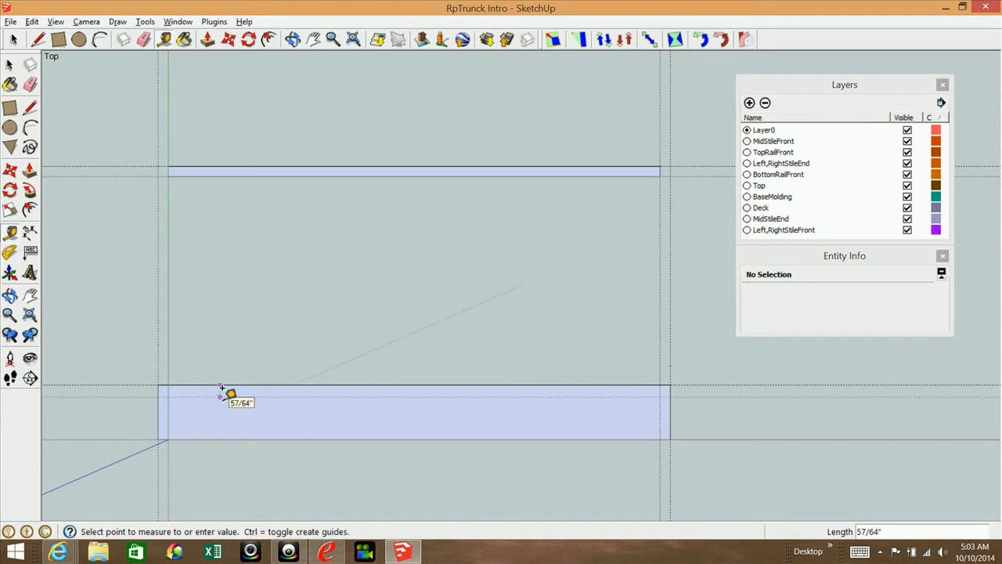
left_click(222, 388)
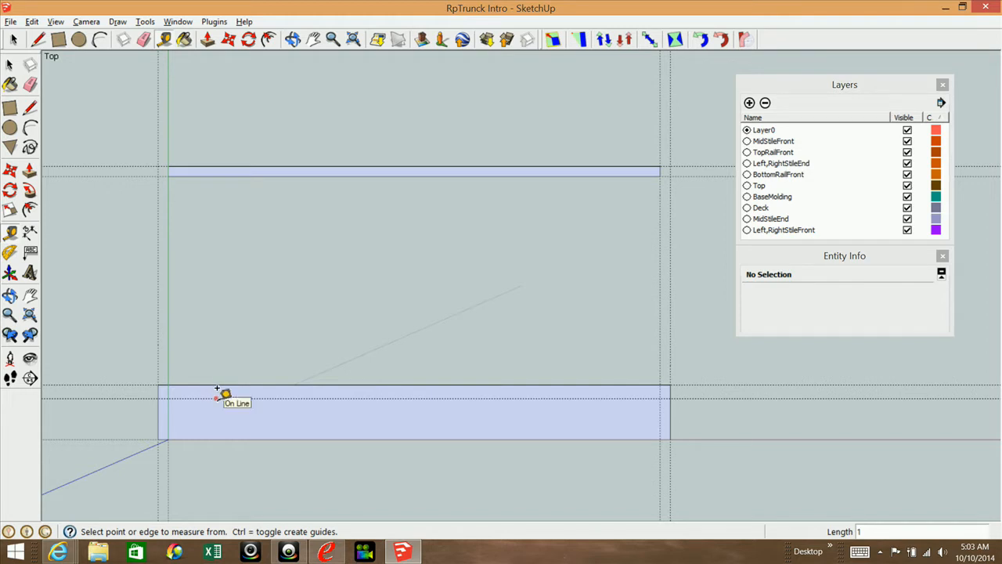
scroll(262, 406, "up", 2)
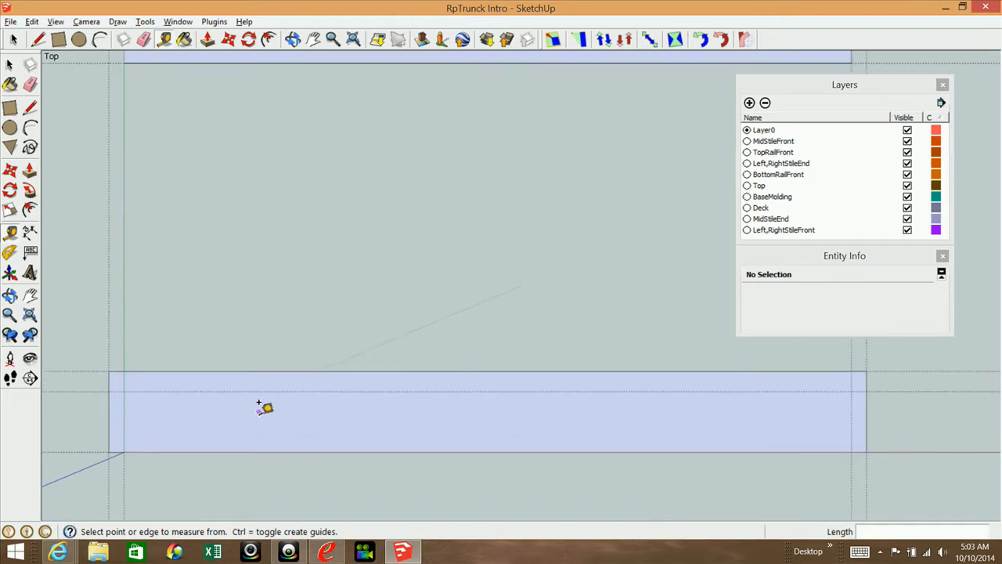
left_click(218, 391)
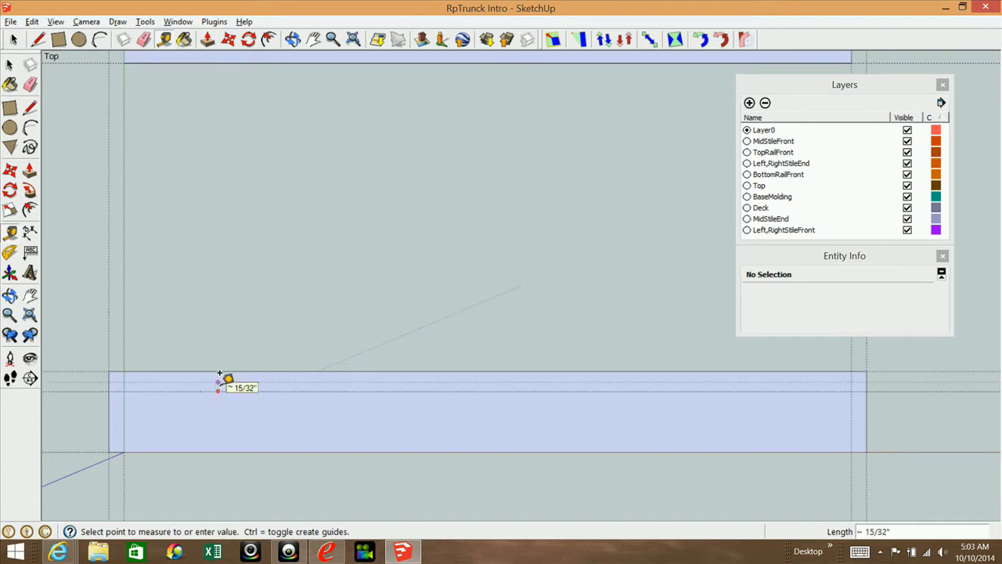
left_click(220, 375)
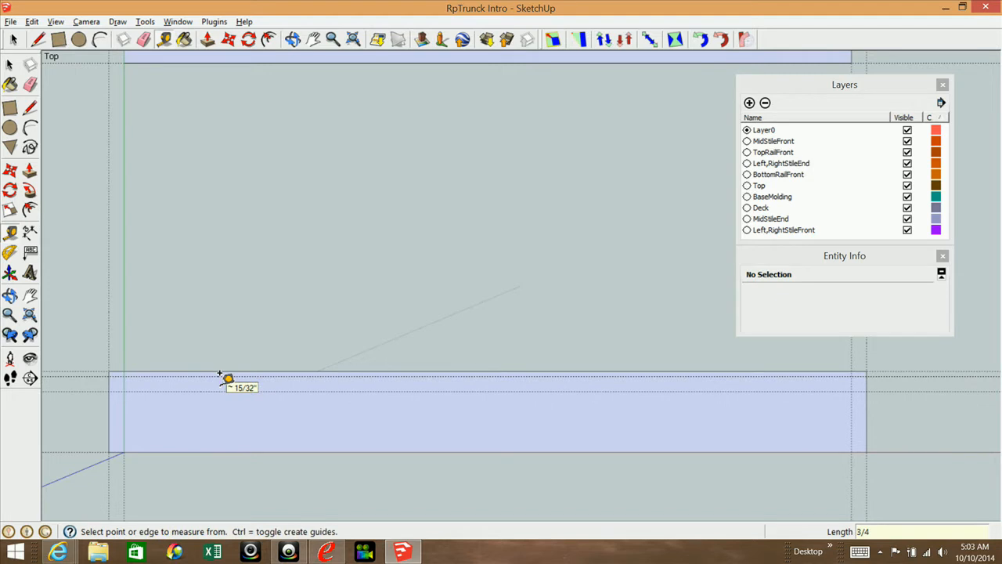
left_click(213, 370)
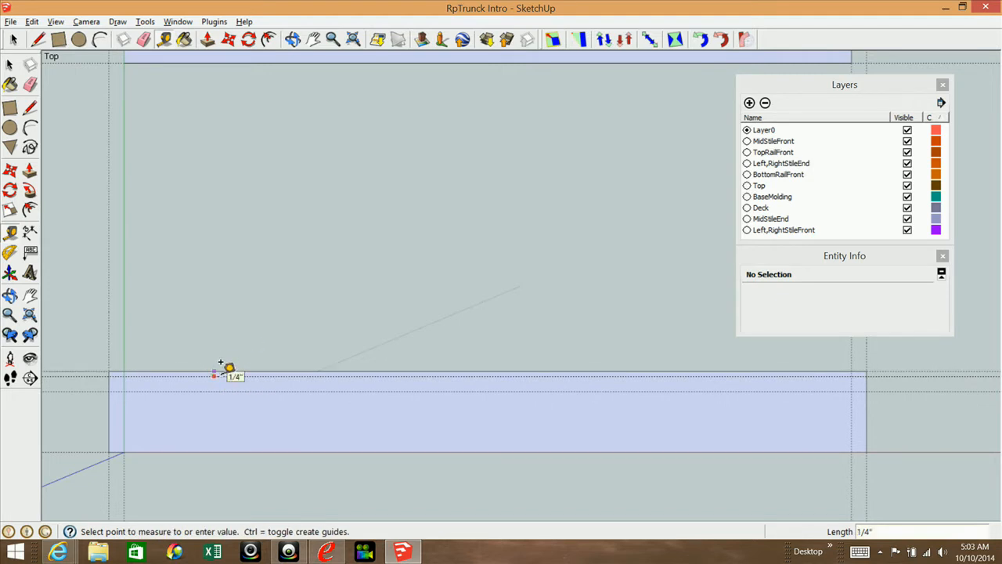
left_click(220, 363)
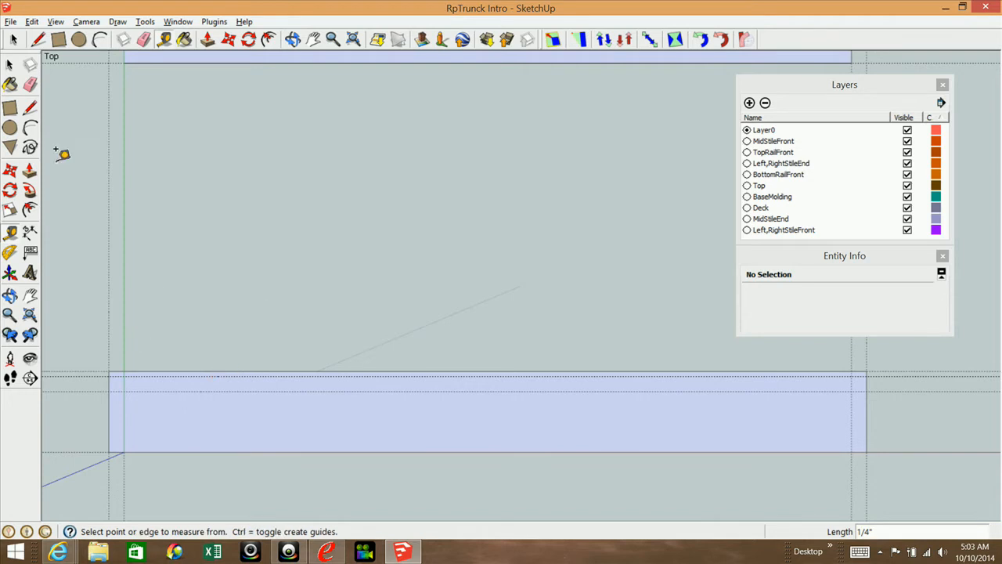
left_click(9, 107)
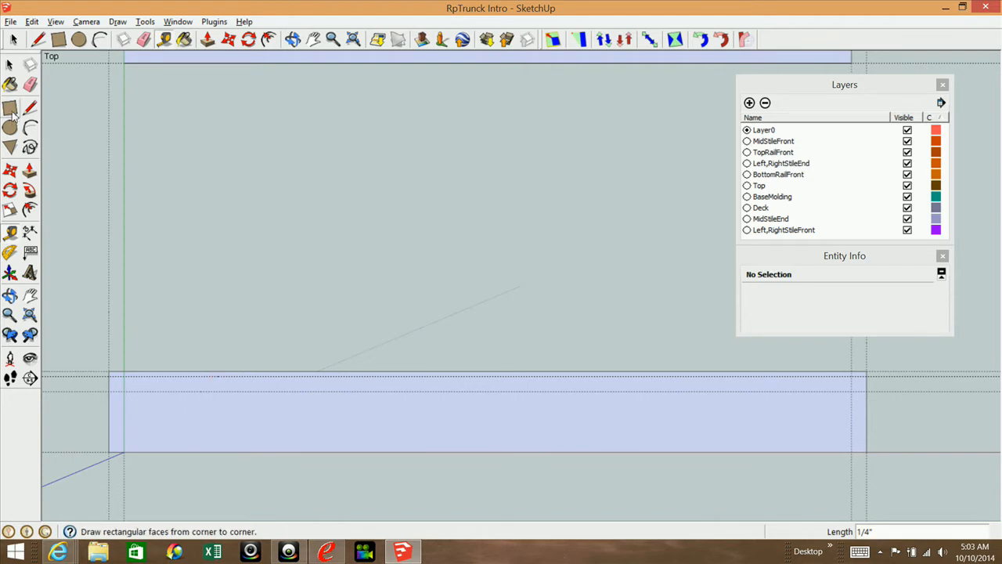
left_click(128, 378)
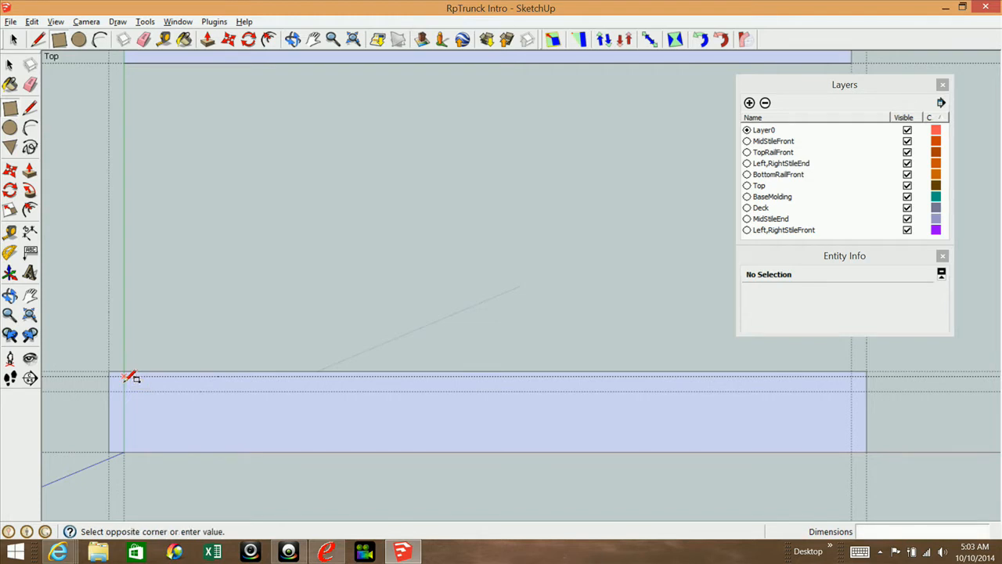
key("Escape")
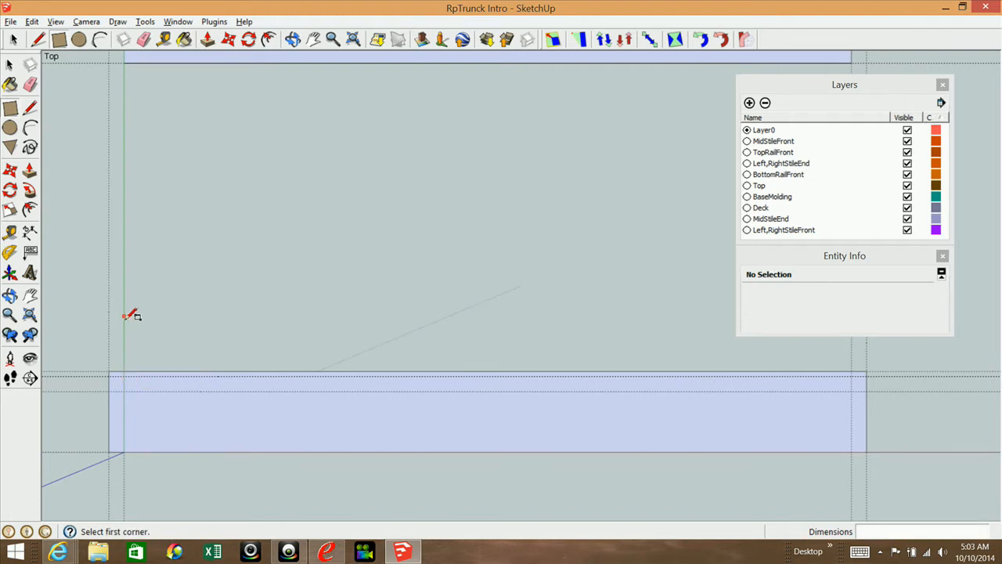
Step: Add a vertical guide 2 1/4 inches to the right of the green axis
left_click(10, 233)
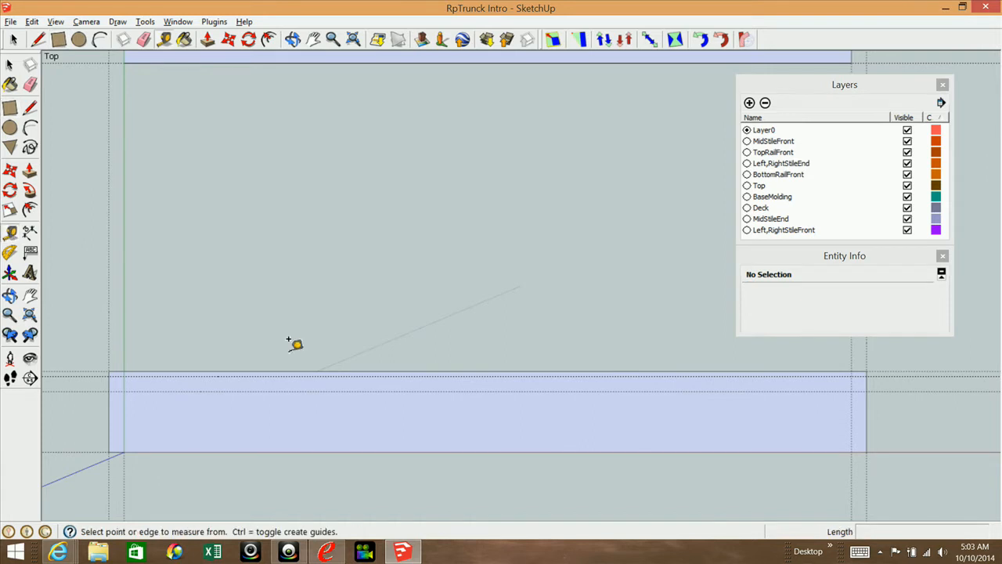
left_click(123, 335)
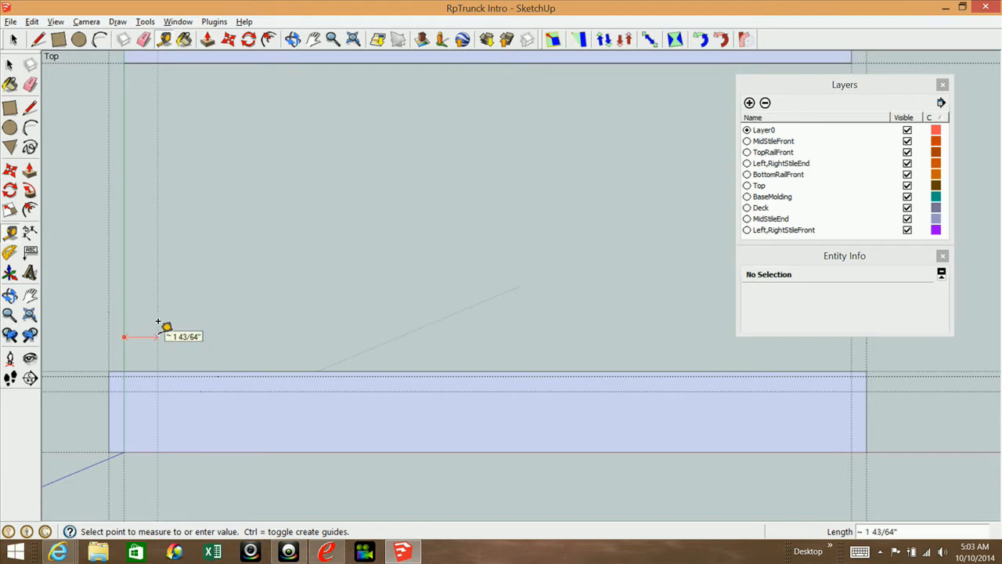
left_click(157, 322)
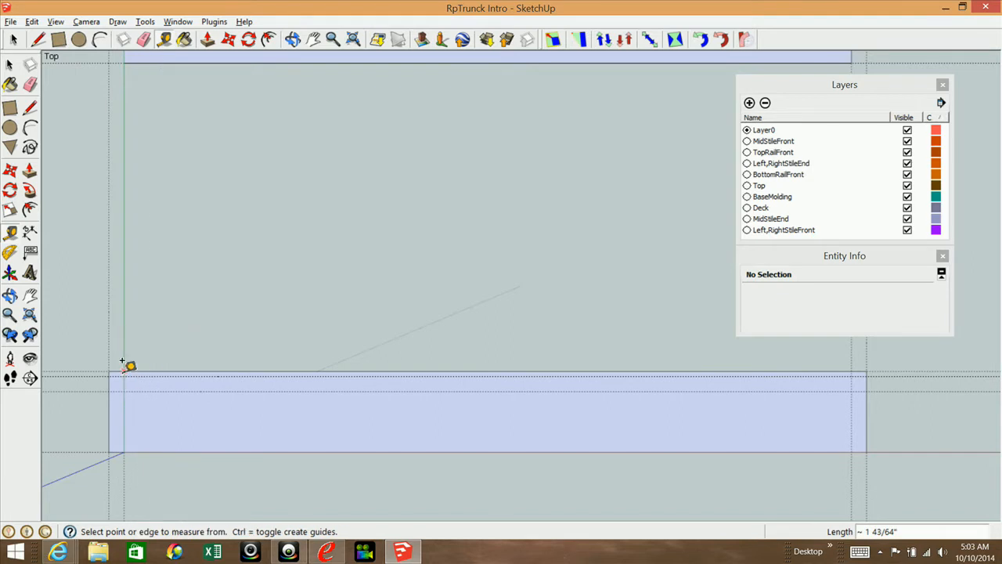
left_click(125, 343)
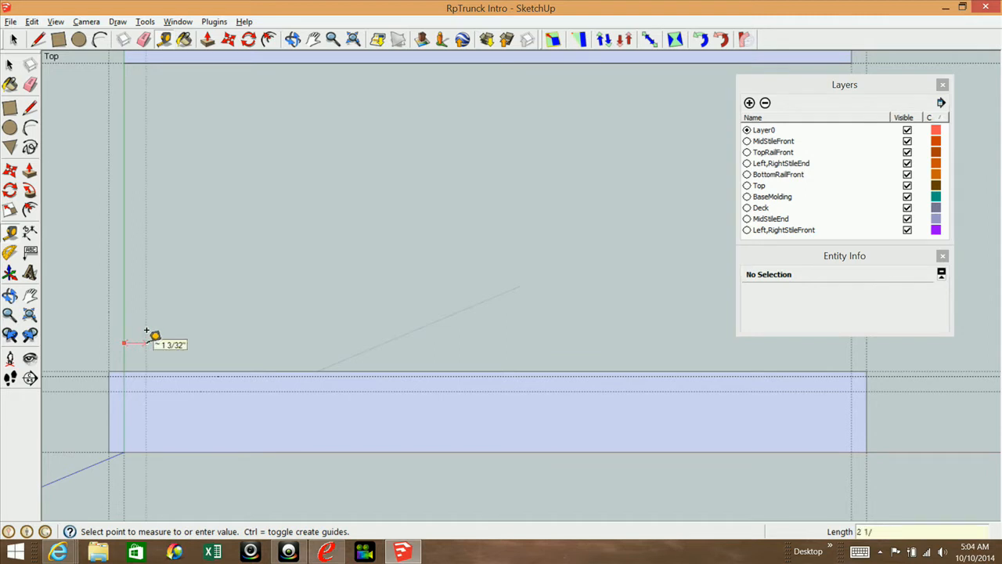
type("4")
key("Return")
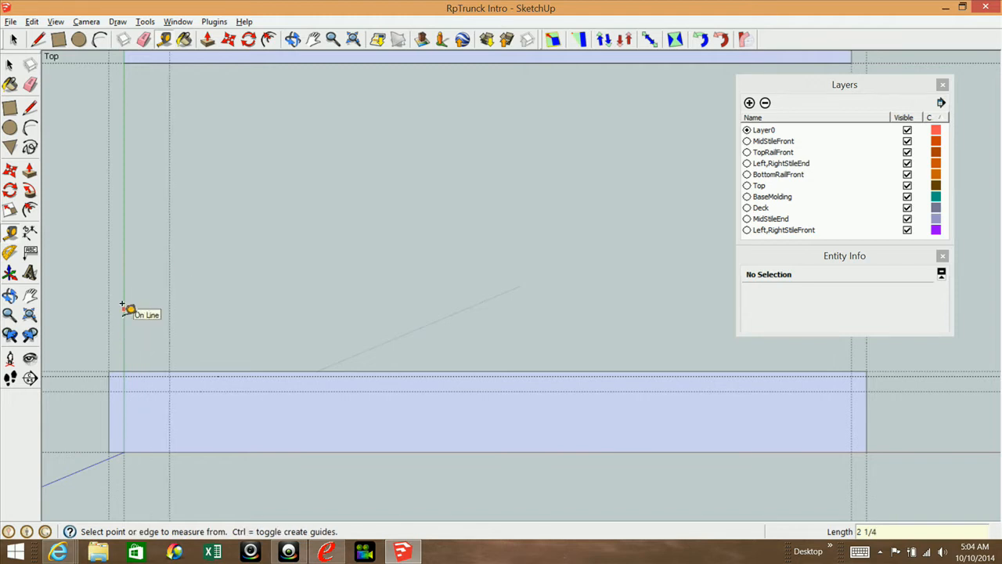
Step: Add a vertical guide 3/4 inch right of the green axis, plus guides 2 1/4 and 3/4 inches inside the top's right end
left_click(126, 302)
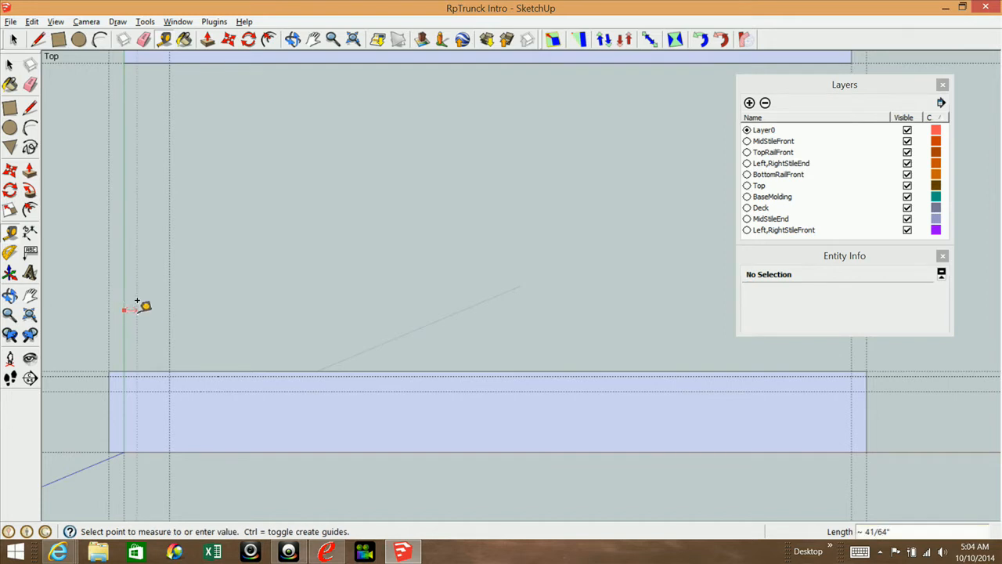
left_click(137, 302)
scroll(90, 329, "down", 3)
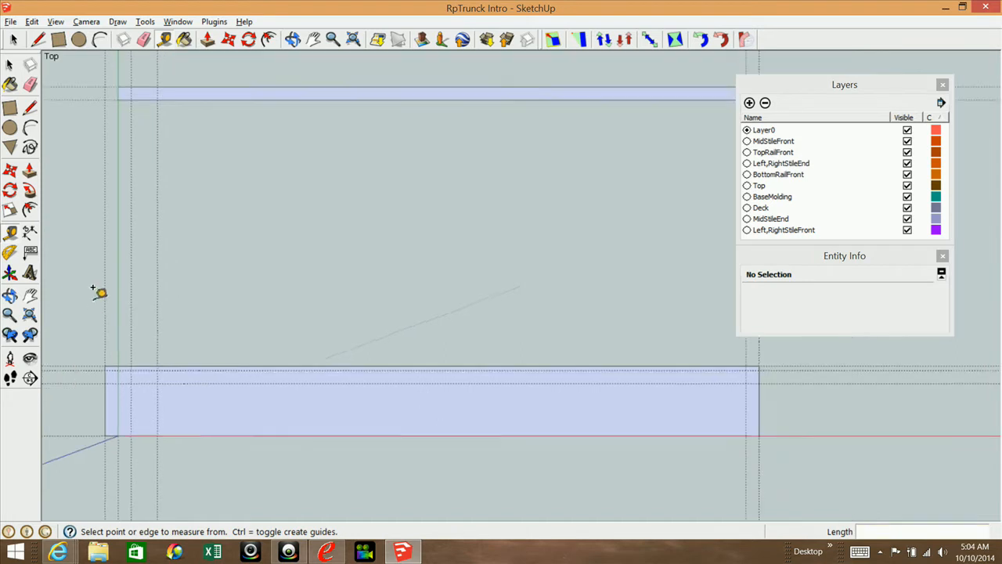
left_click(700, 304)
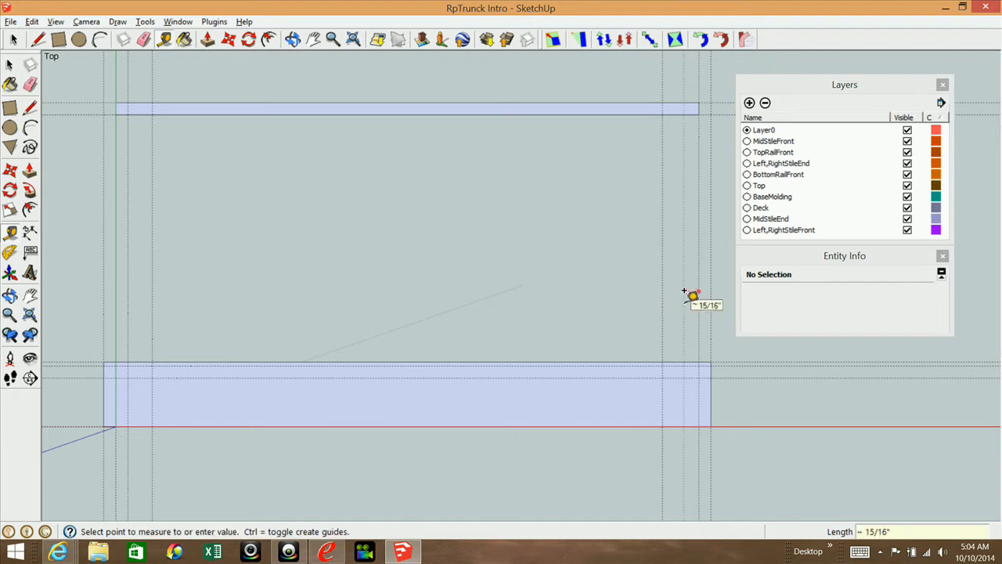
type("3/4")
key("Return")
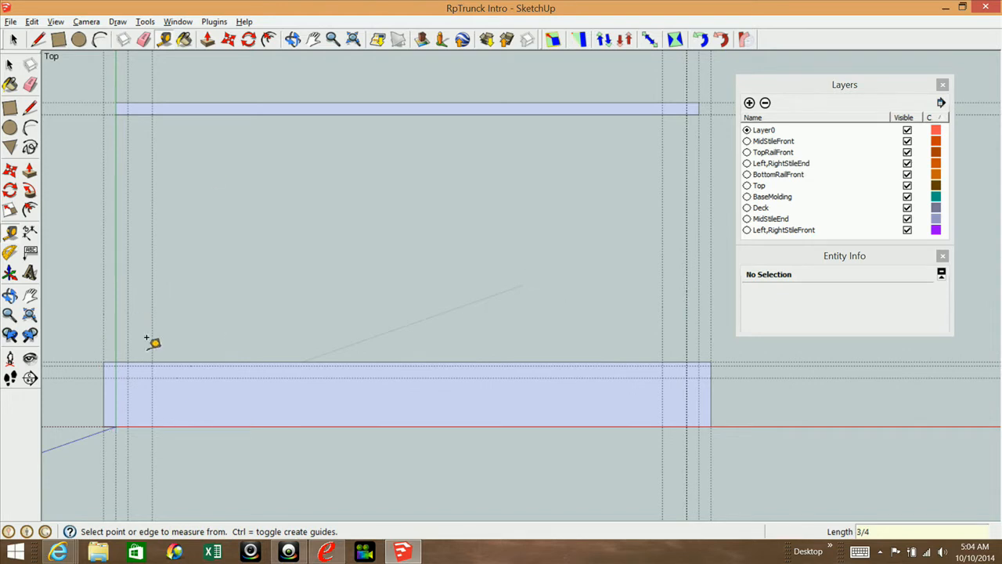
Step: Draw a 34 1/2 by 3/4 inch rectangle between the inner 3/4-inch vertical guides and the two horizontal guides inside the base molding
scroll(133, 383, "up", 2)
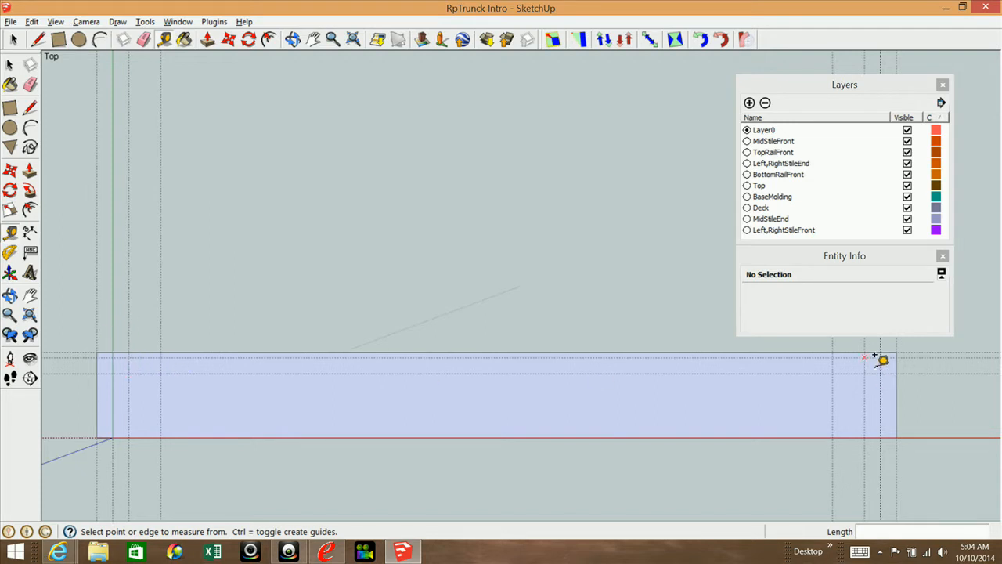
left_click(9, 108)
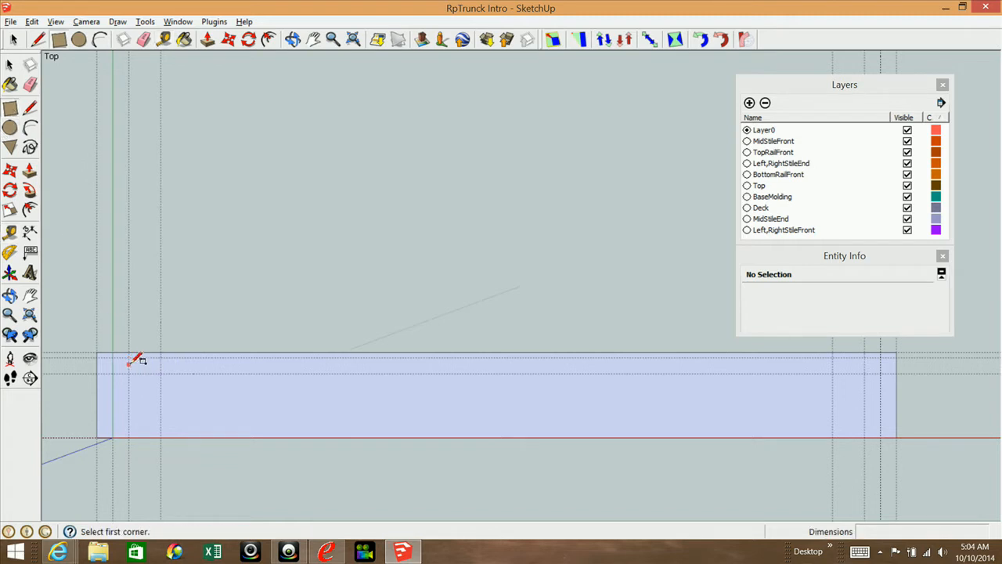
scroll(137, 357, "up", 2)
scroll(132, 359, "up", 4)
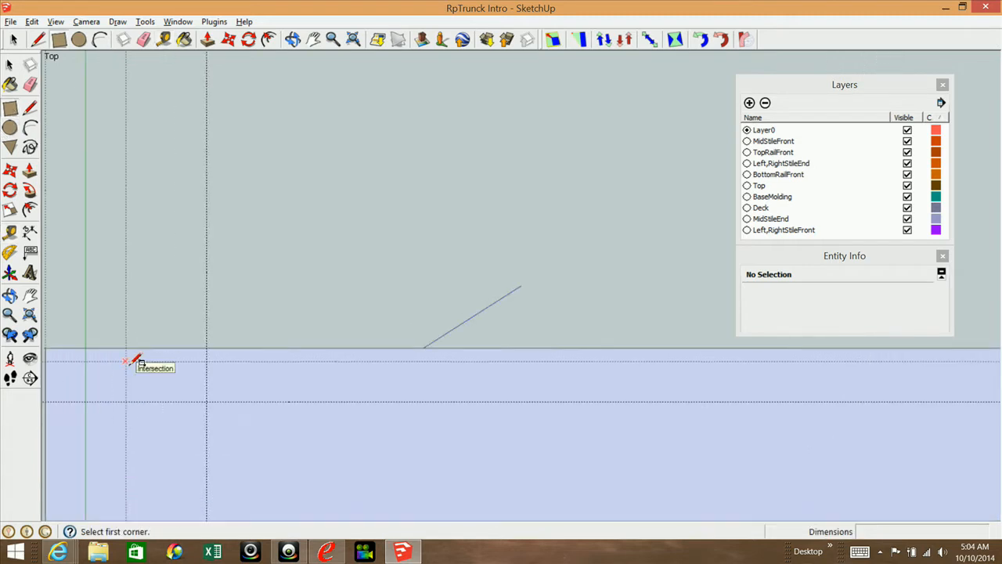
left_click(129, 361)
scroll(125, 298, "down", 4)
scroll(107, 288, "down", 5)
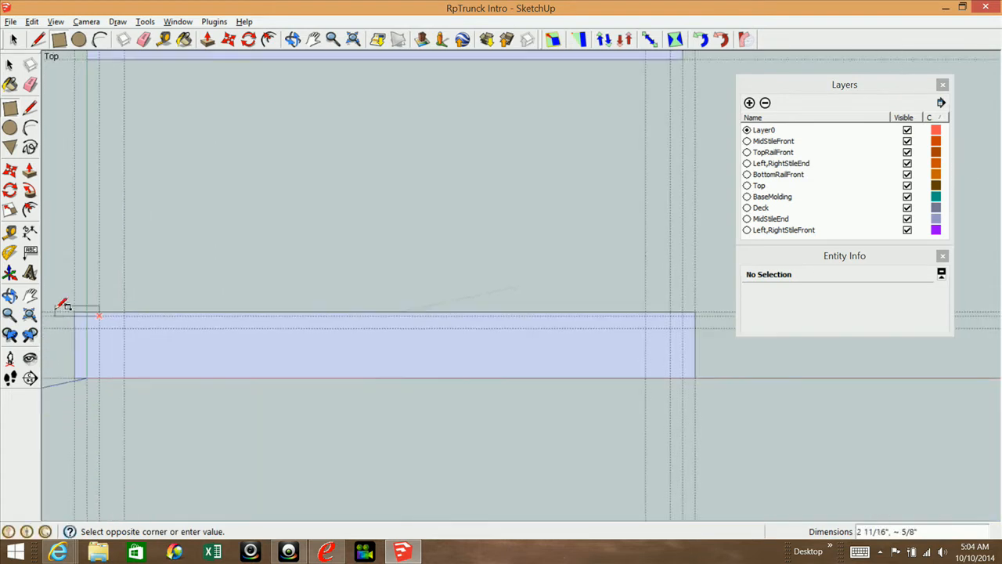
scroll(442, 315, "up", 2)
scroll(510, 321, "up", 4)
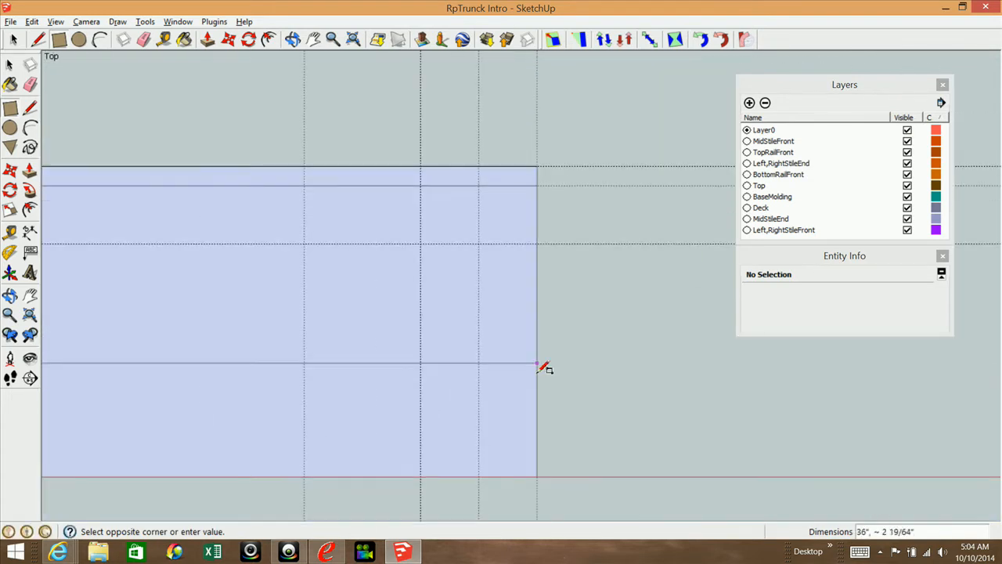
scroll(536, 349, "down", 1)
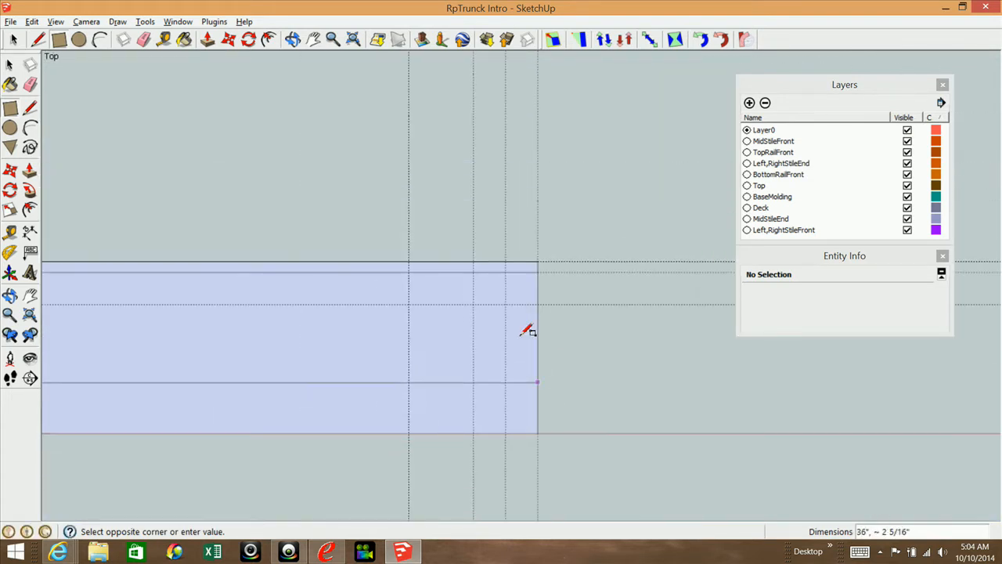
left_click(473, 304)
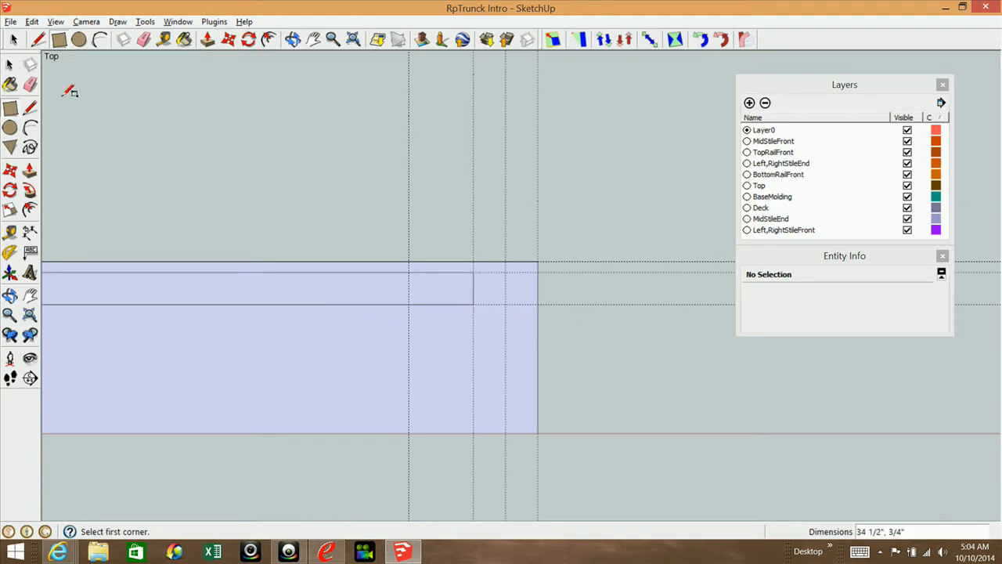
Step: Group the new rectangle with its edges, name the group Deck, assign it to the Deck layer, and deselect it
left_click(10, 63)
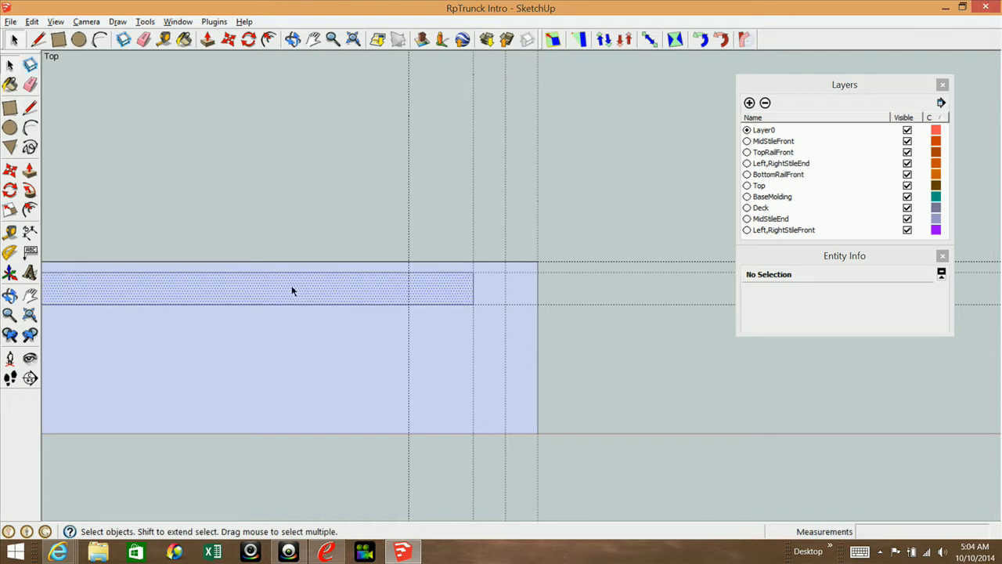
double_click(292, 290)
right_click(292, 287)
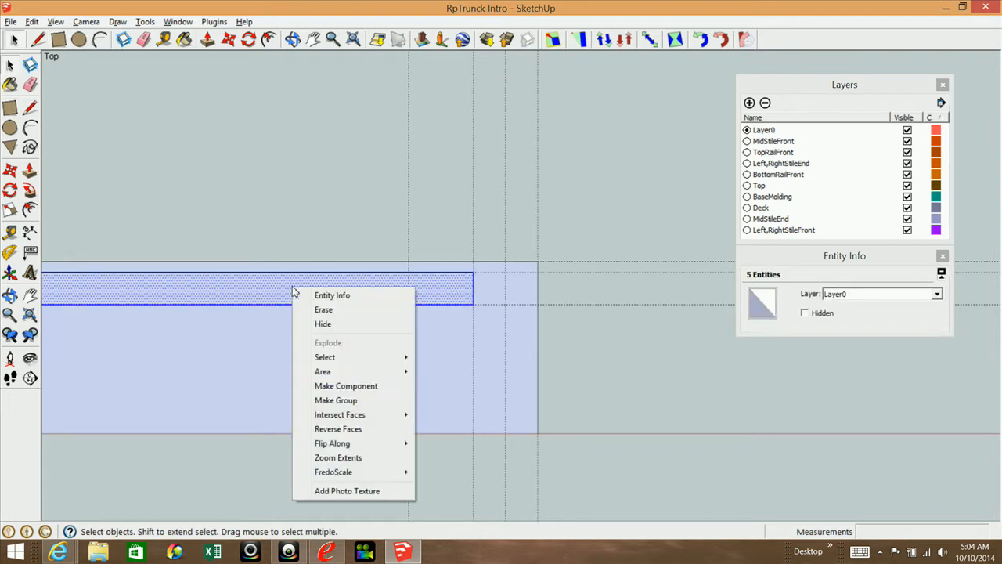
left_click(343, 400)
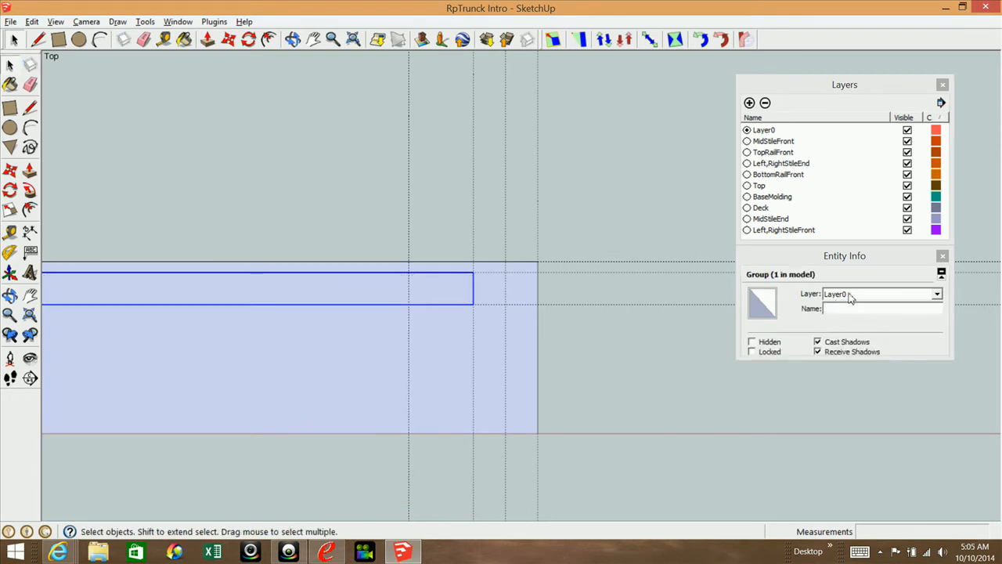
left_click(842, 308)
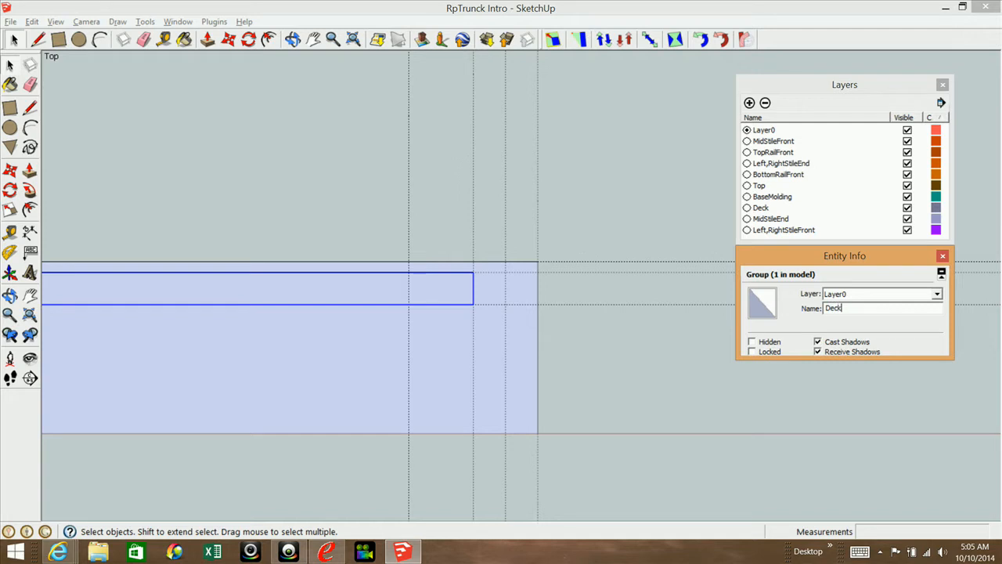
left_click(937, 293)
left_click(890, 332)
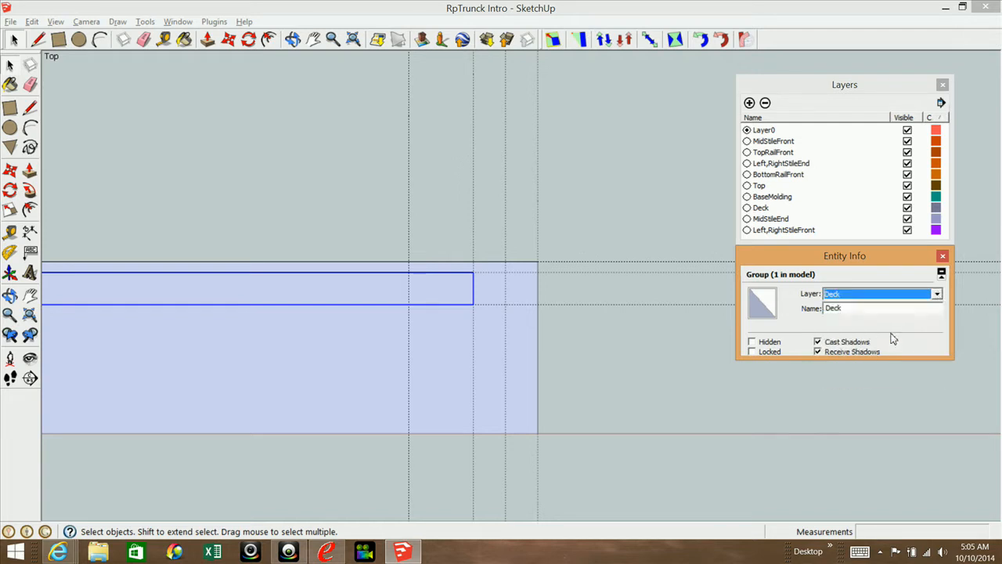
left_click(622, 249)
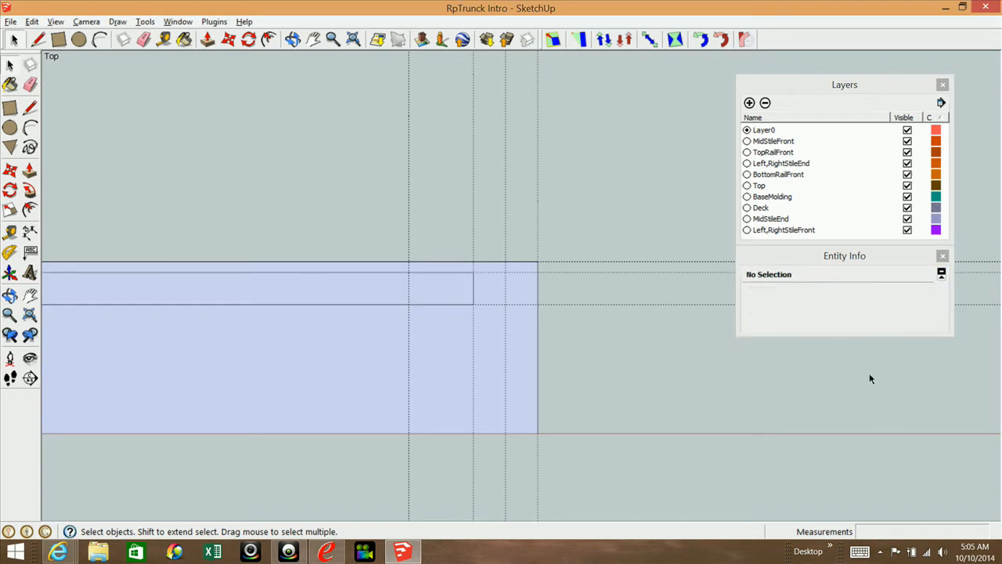
Step: Erase the vertical guides at both ends of the deck and of the base molding, and the horizontal guide along the deck's upper edge
scroll(869, 375, "down", 10)
scroll(528, 350, "up", 2)
scroll(423, 339, "down", 1)
scroll(219, 315, "down", 1)
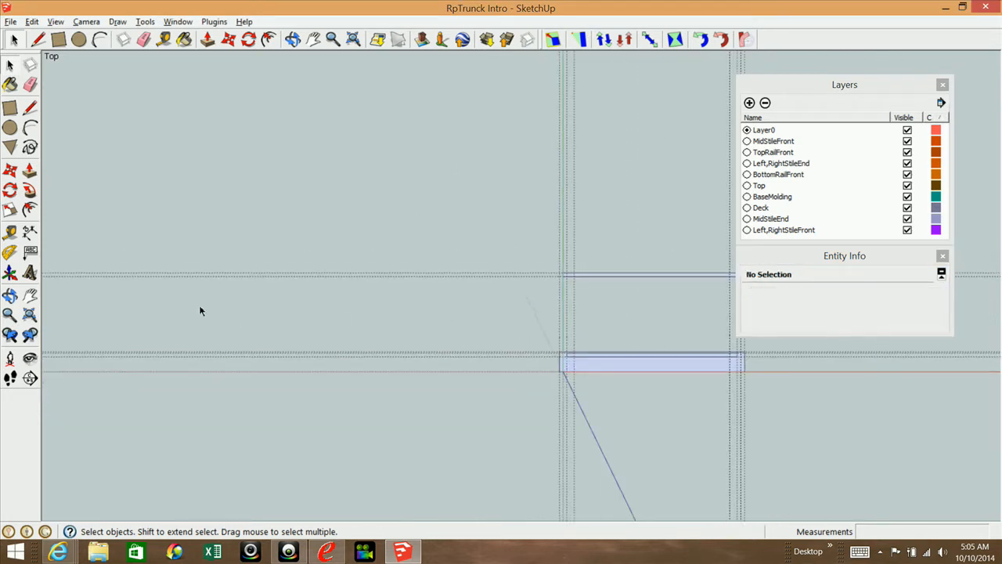
scroll(813, 339, "up", 4)
scroll(483, 351, "down", 3)
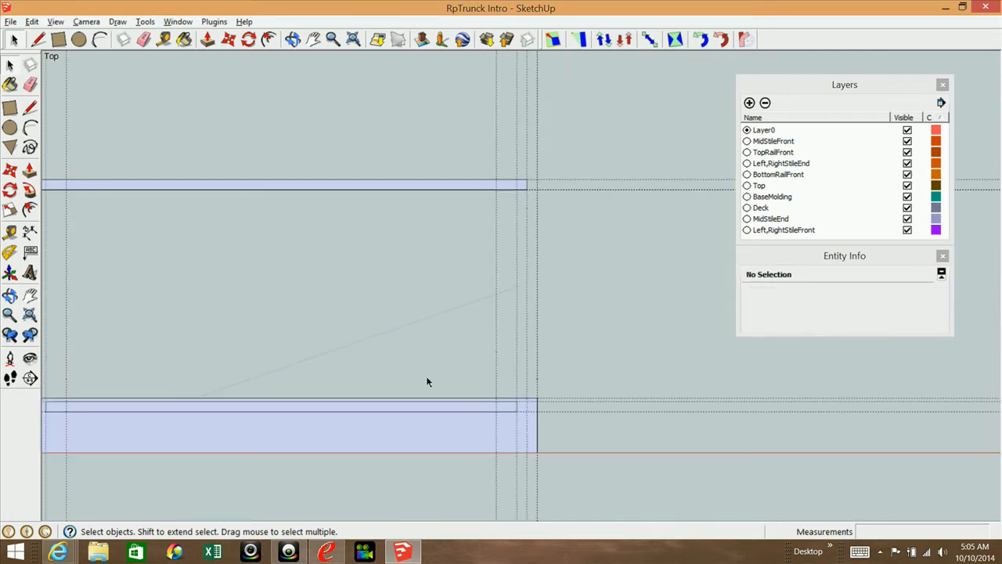
scroll(133, 389, "up", 3)
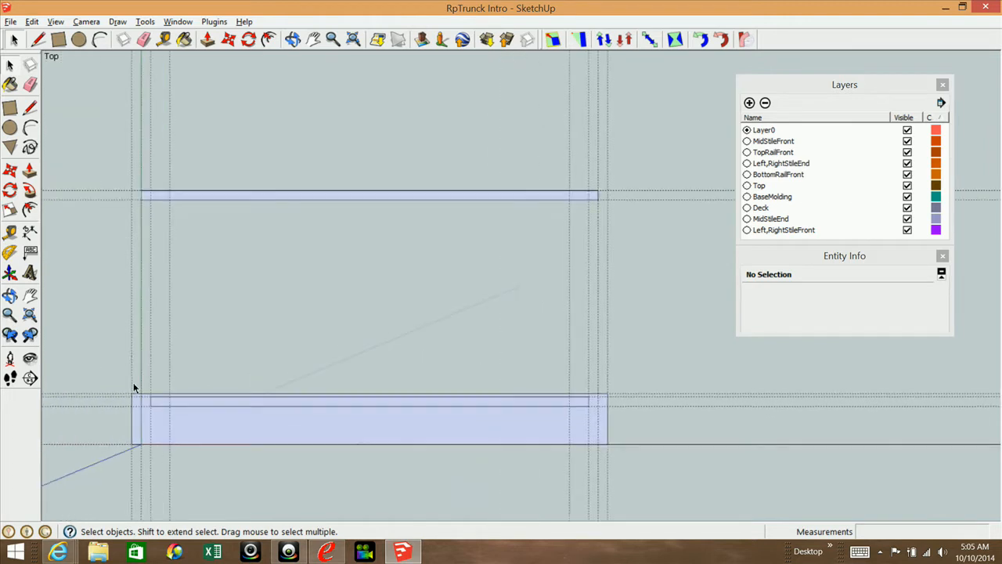
left_click(29, 85)
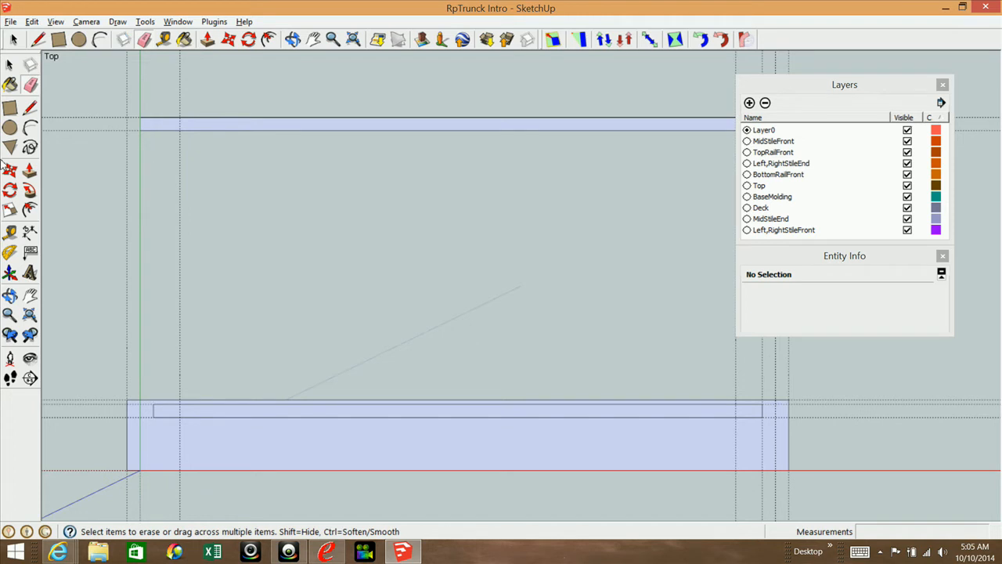
scroll(161, 177, "down", 2)
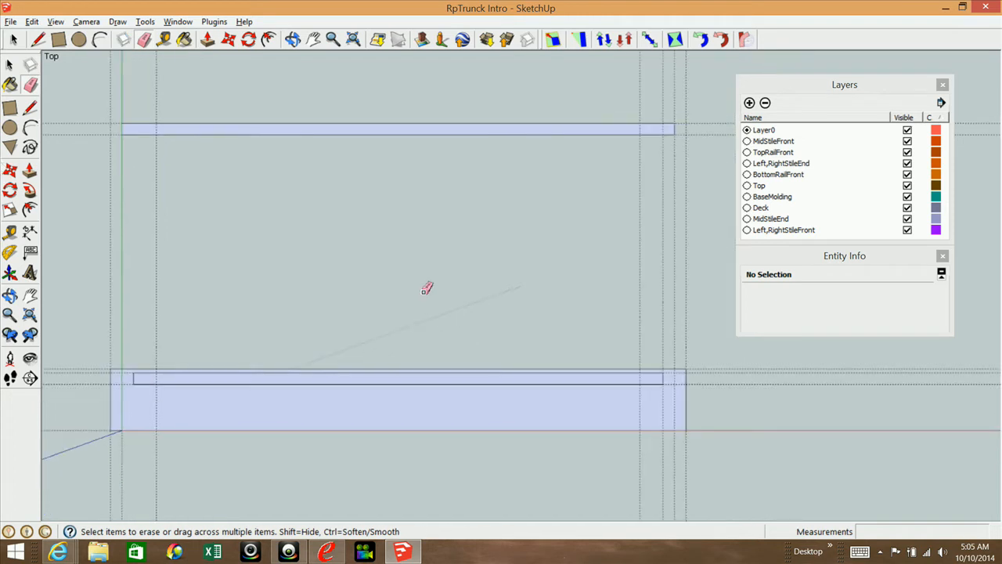
left_click(663, 277)
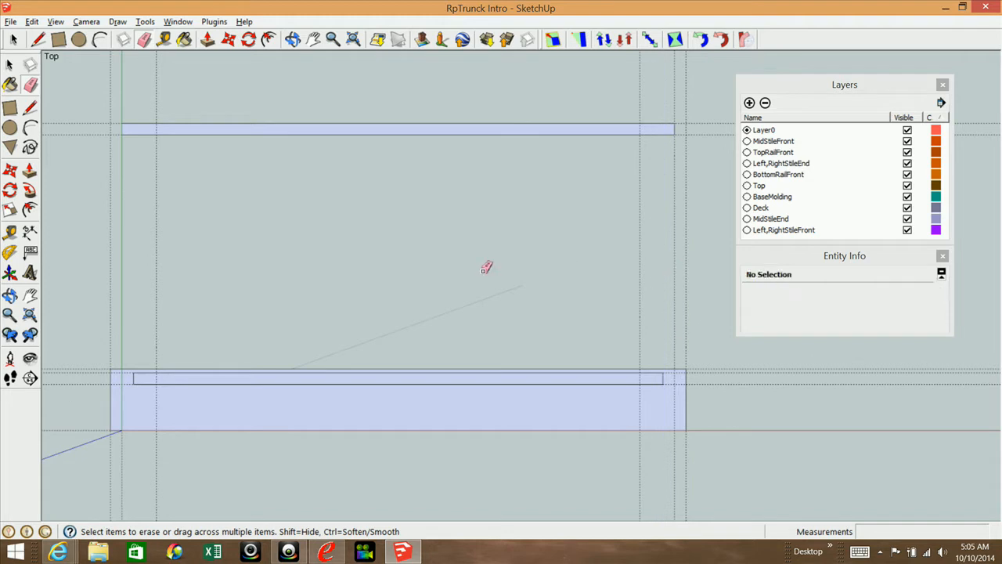
left_click(111, 276)
left_click(686, 273)
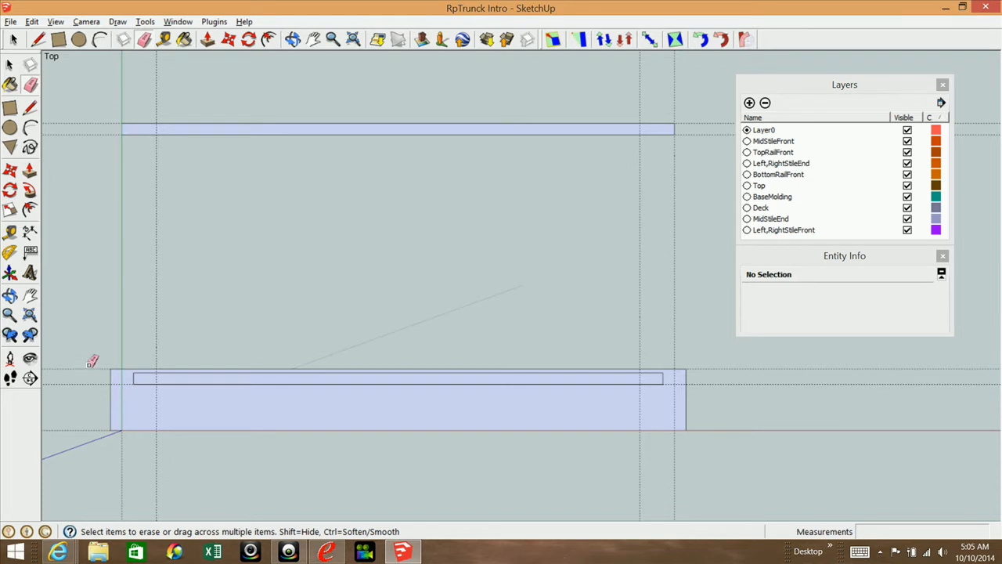
Step: Add a horizontal guide 1 inch below the deck's lower edge
left_click(9, 231)
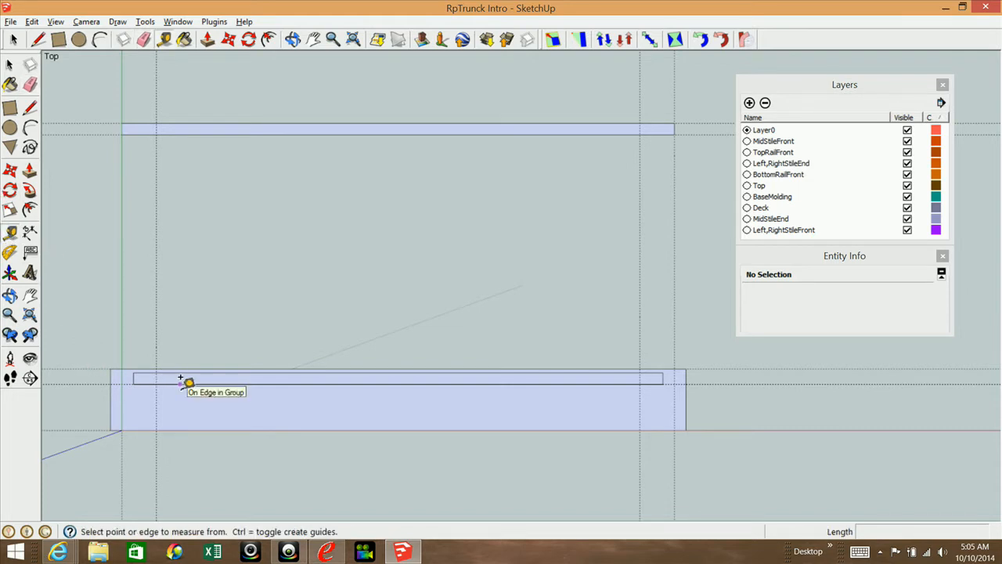
left_click(179, 383)
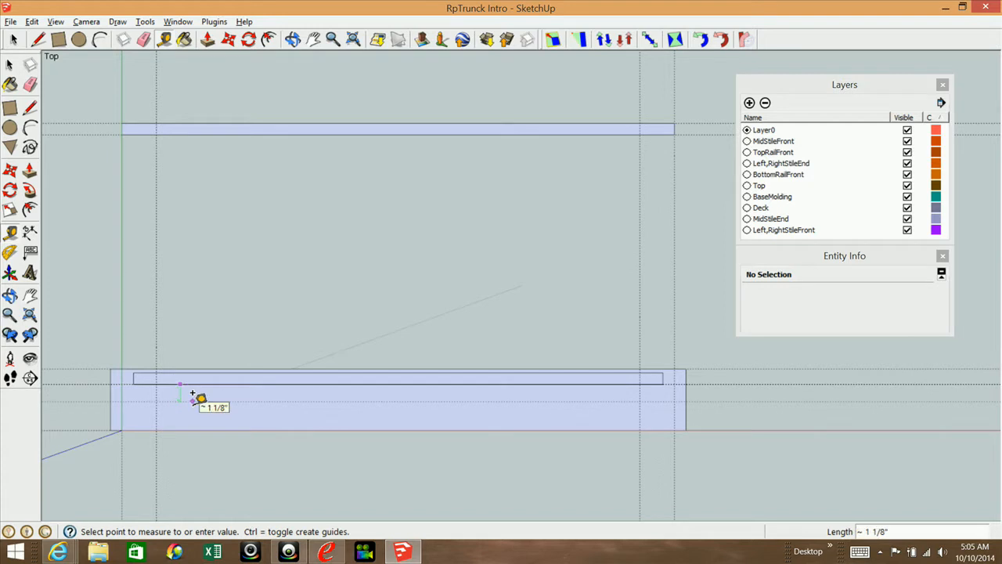
type("1")
key("Return")
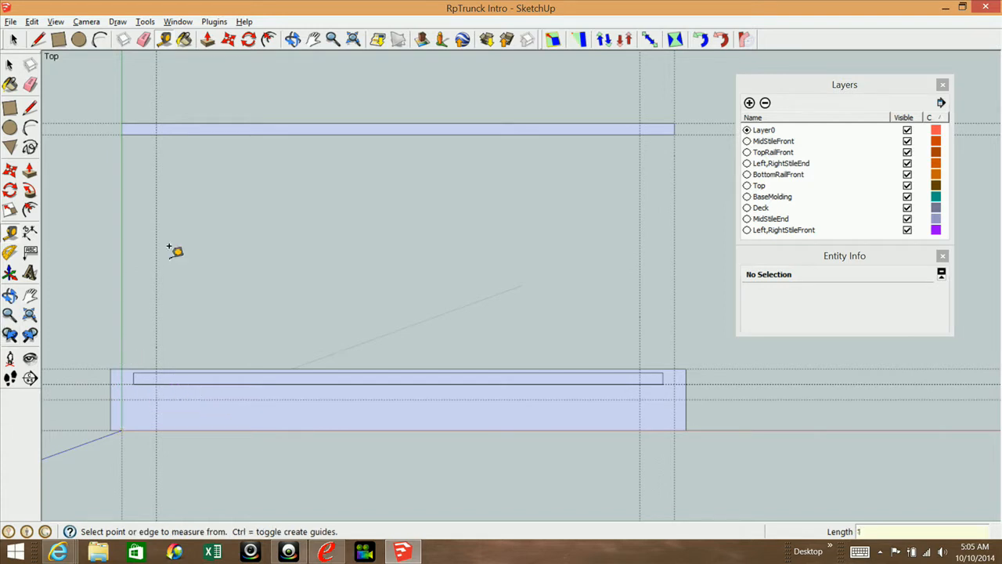
Step: Draw the left stile rectangle from the top's lower-left corner to where the 2 1/4-inch vertical guide meets the lowest horizontal guide, and group it
left_click(10, 108)
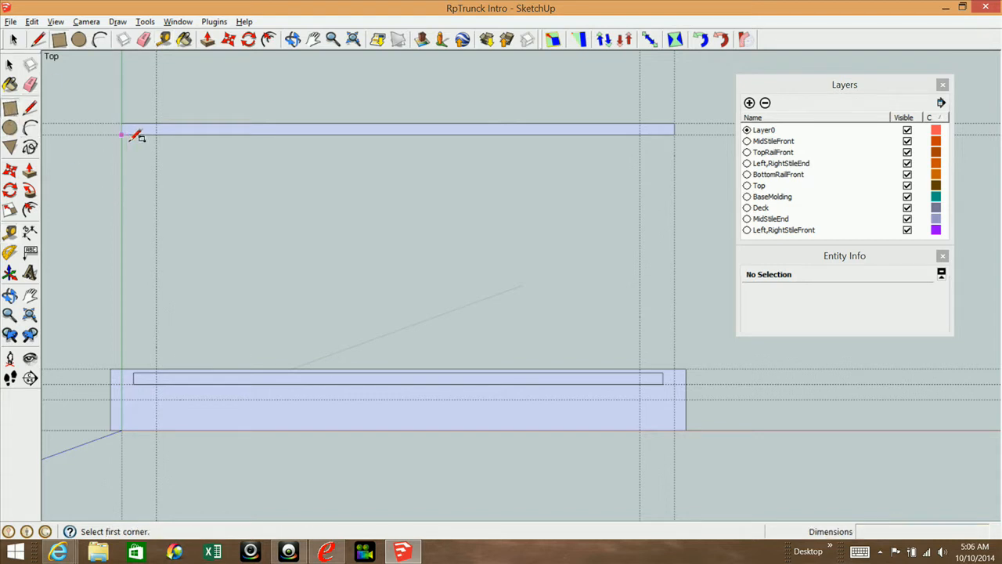
left_click(121, 135)
left_click(156, 399)
left_click(9, 65)
double_click(143, 213)
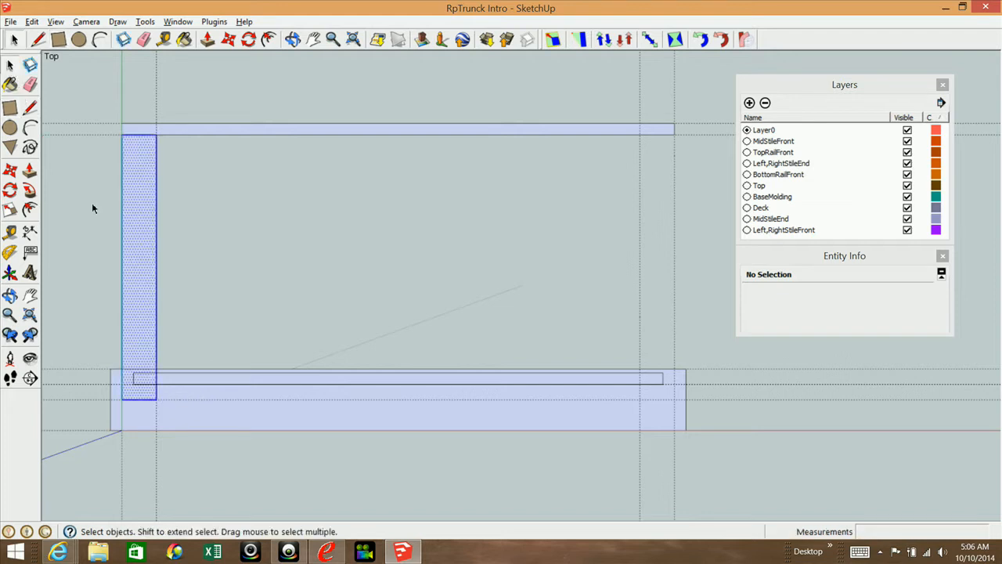
right_click(134, 253)
left_click(188, 361)
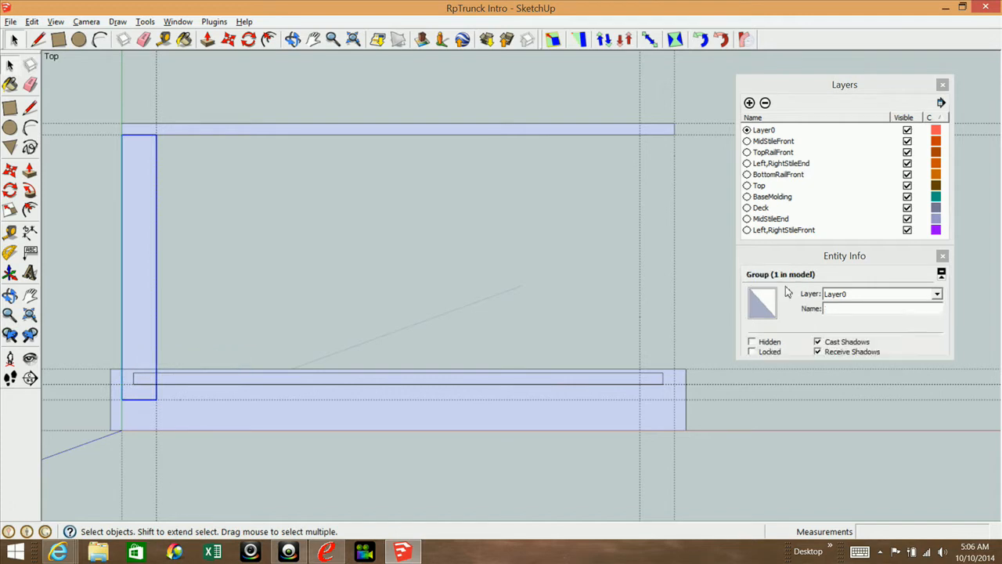
Step: Name the left stile group LeftStileFront, assign it to the Left,RightStileFront layer, and deselect it
left_click(839, 308)
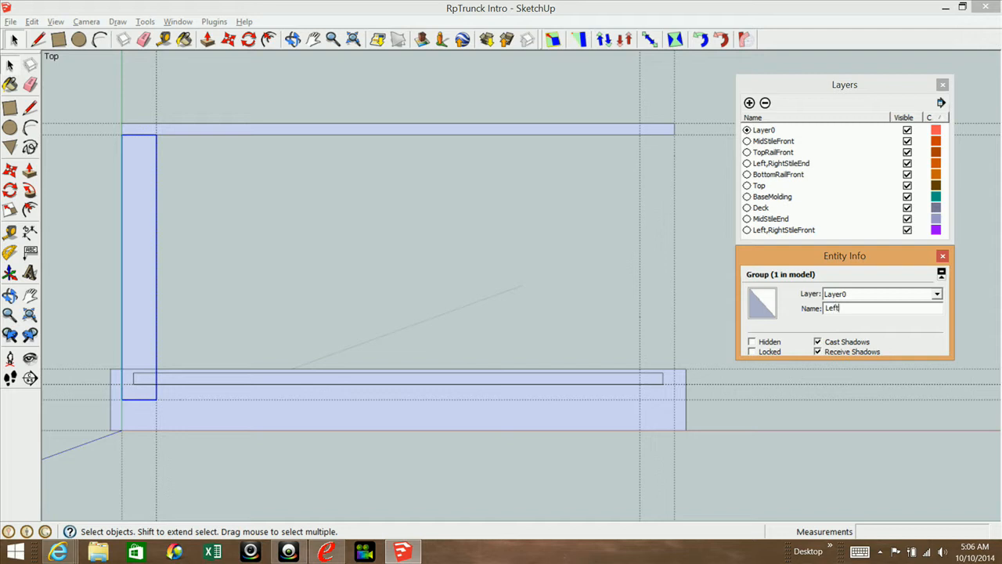
type("LeftStileFront")
left_click(937, 295)
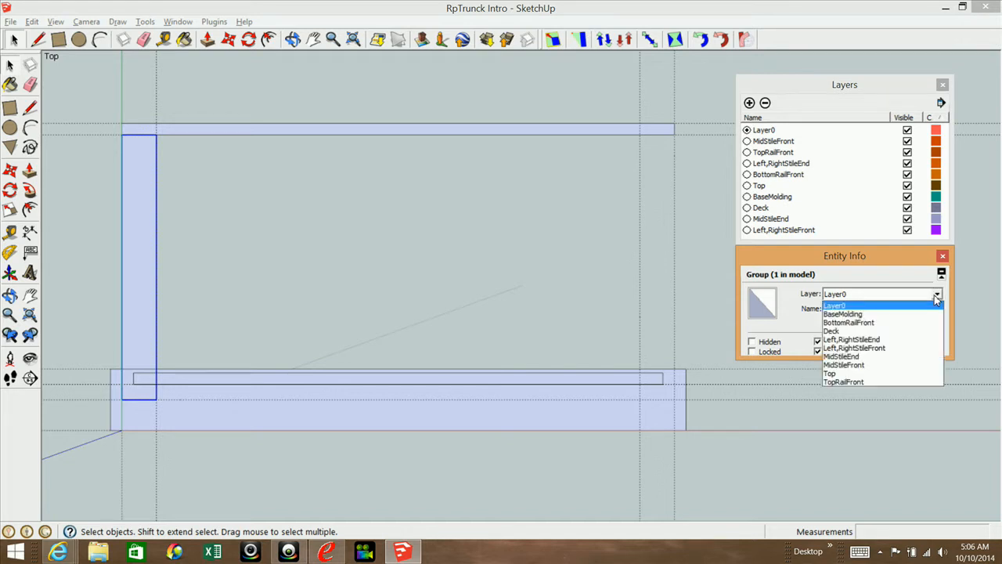
left_click(876, 348)
left_click(380, 249)
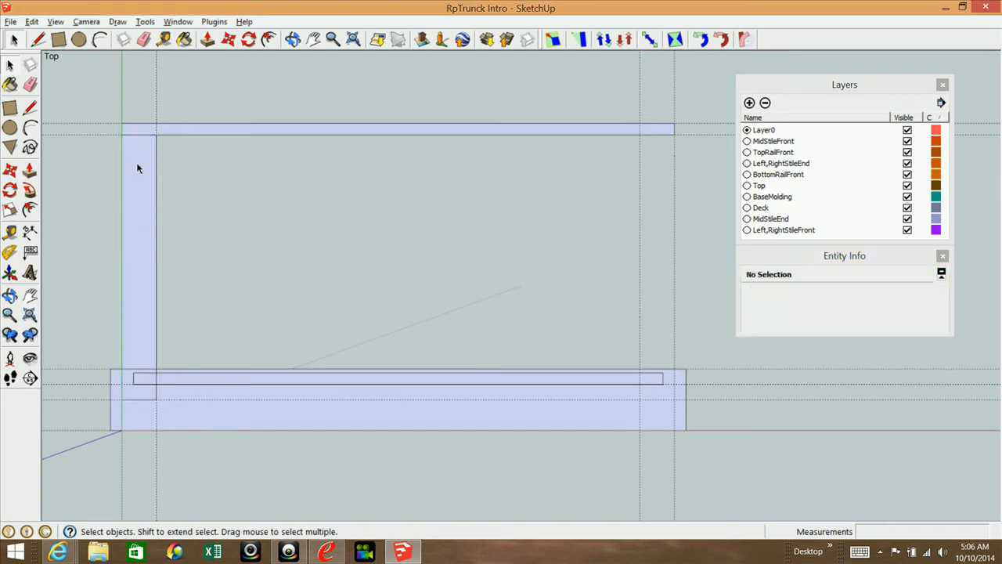
Step: Copy the left stile 33 3/4 inches horizontally to the trunk's right end, placing its lower-left corner on the inner right-hand vertical guide
left_click(139, 391)
key("m")
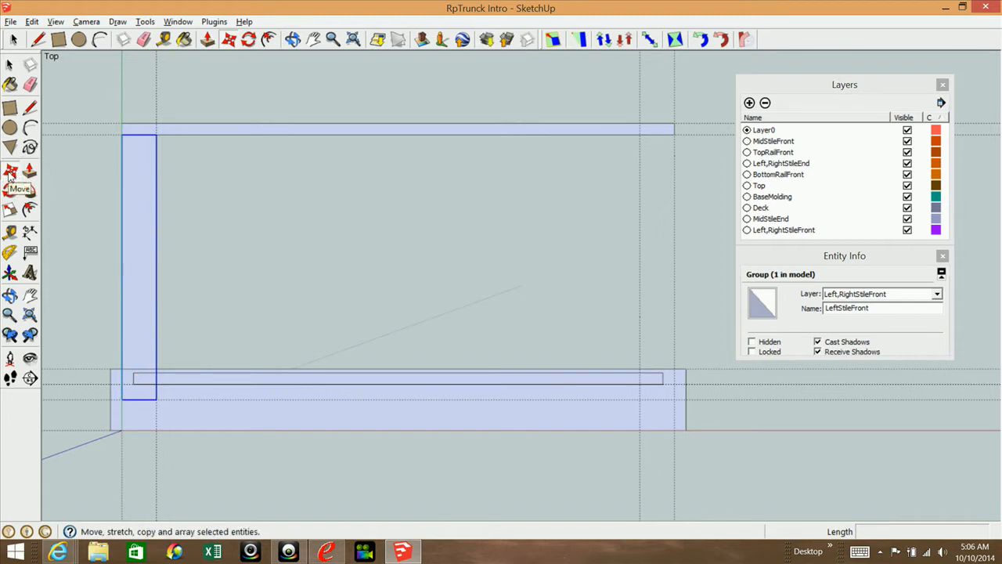
left_click(125, 404)
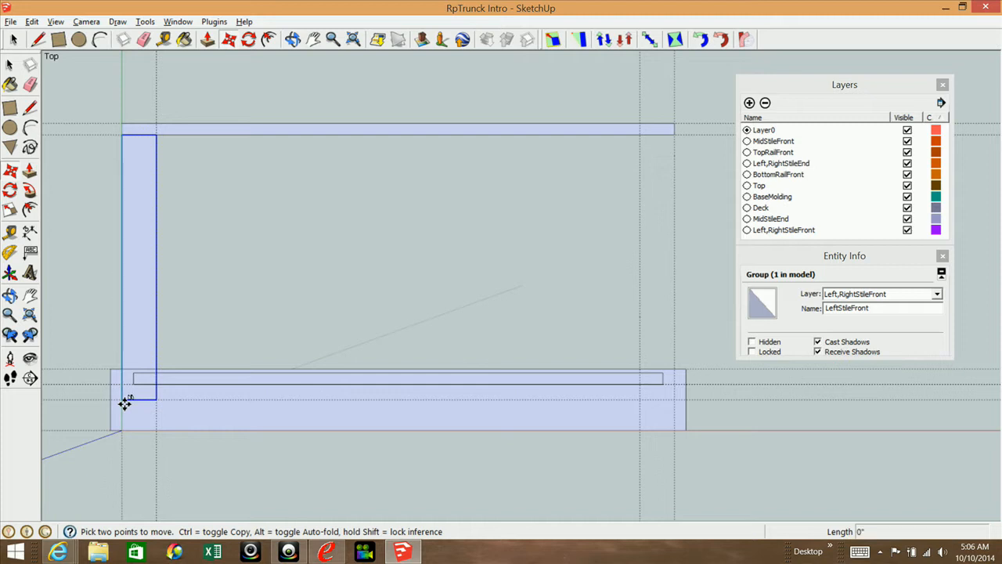
key("ctrl")
left_click(126, 402)
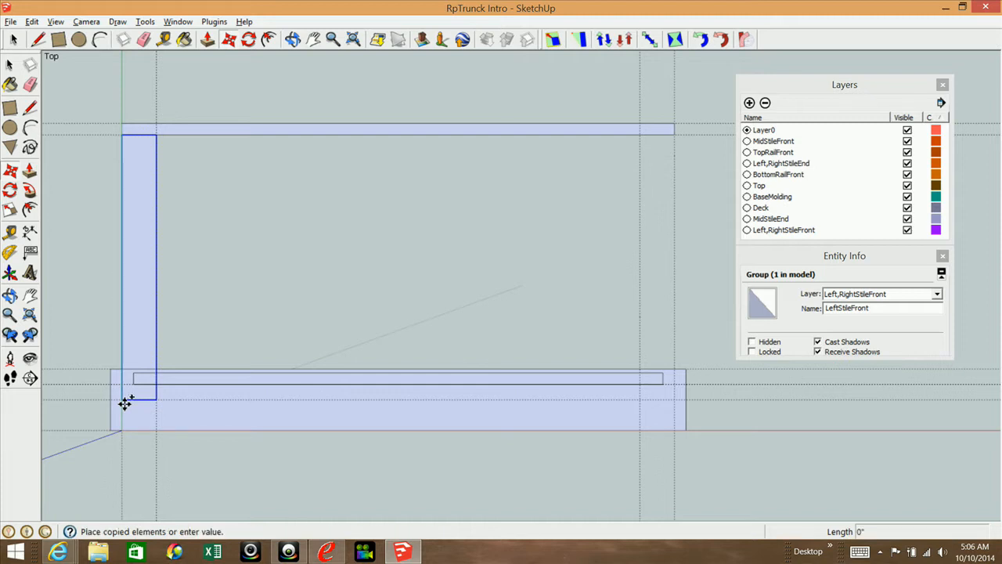
left_click(642, 405)
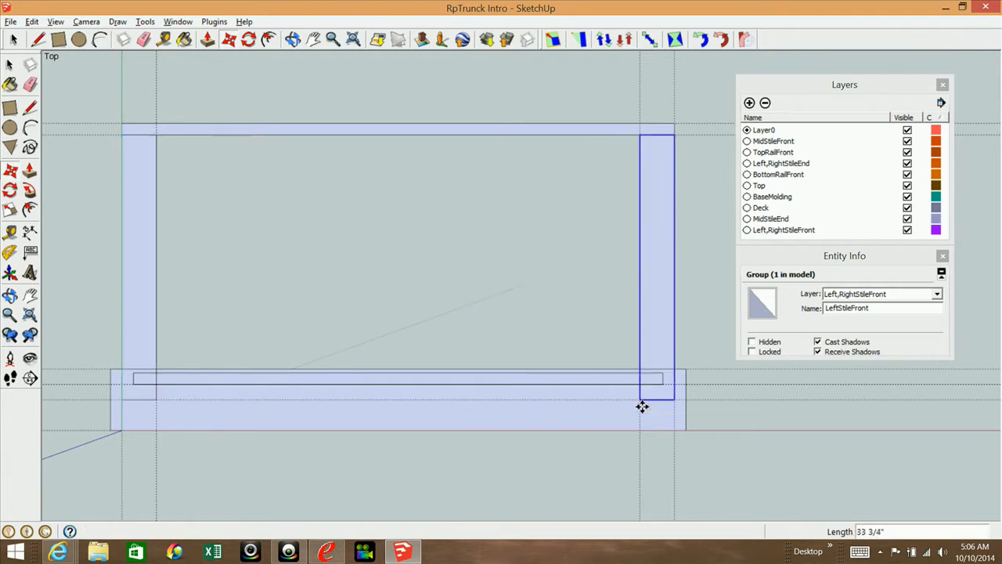
left_click(10, 66)
left_click(629, 260)
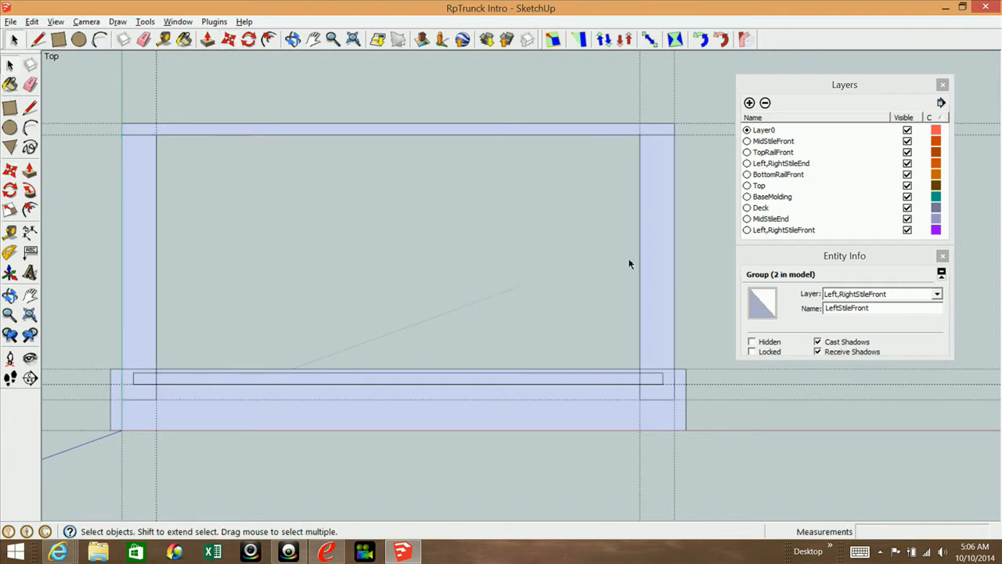
Step: Rename the copied stile group RightStileFront and deselect it
left_click(665, 285)
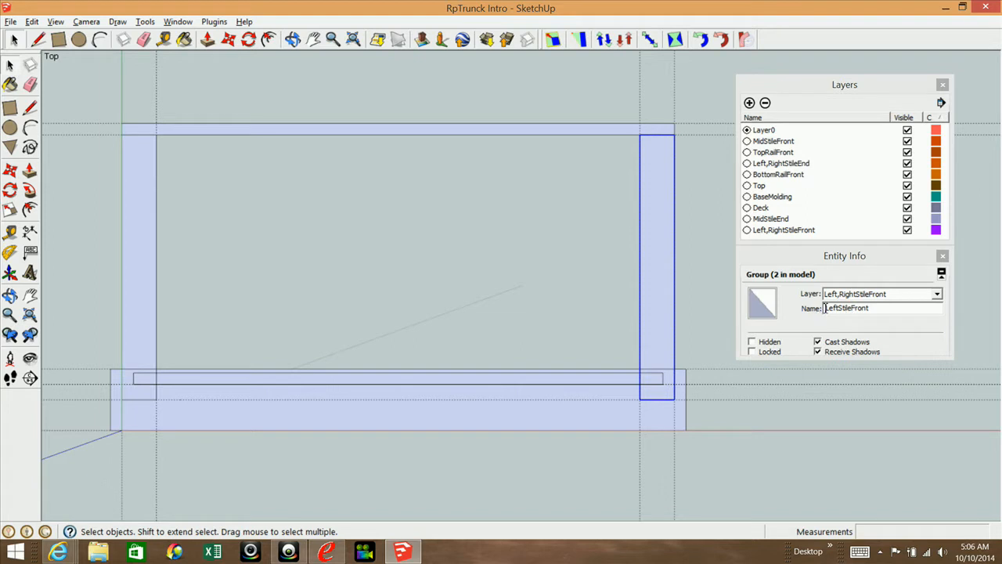
left_click_drag(826, 308, 831, 308)
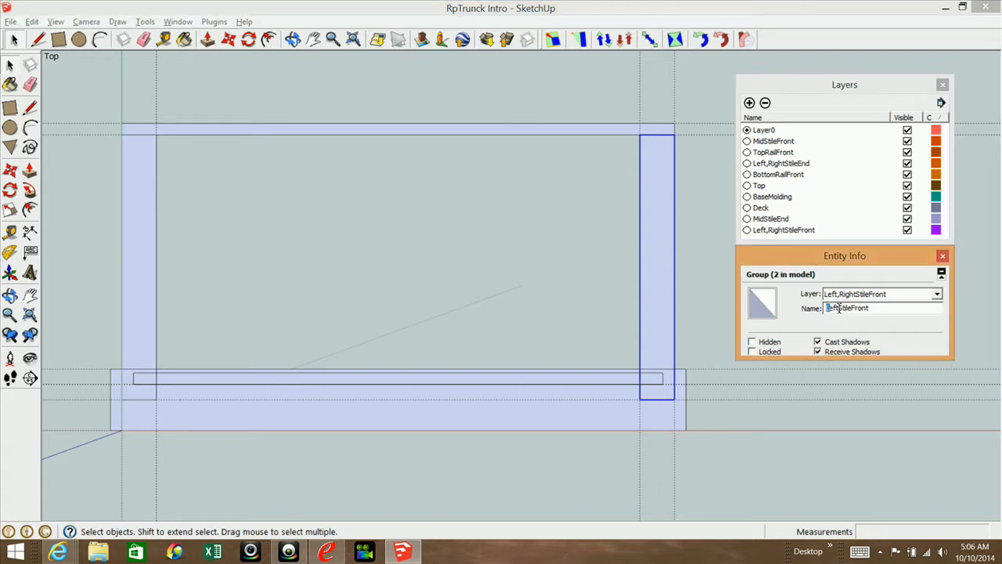
left_click_drag(843, 308, 825, 313)
type("Right")
left_click(495, 290)
Step: Inspect the names and layers of the left and right front stile groups
left_click(141, 223)
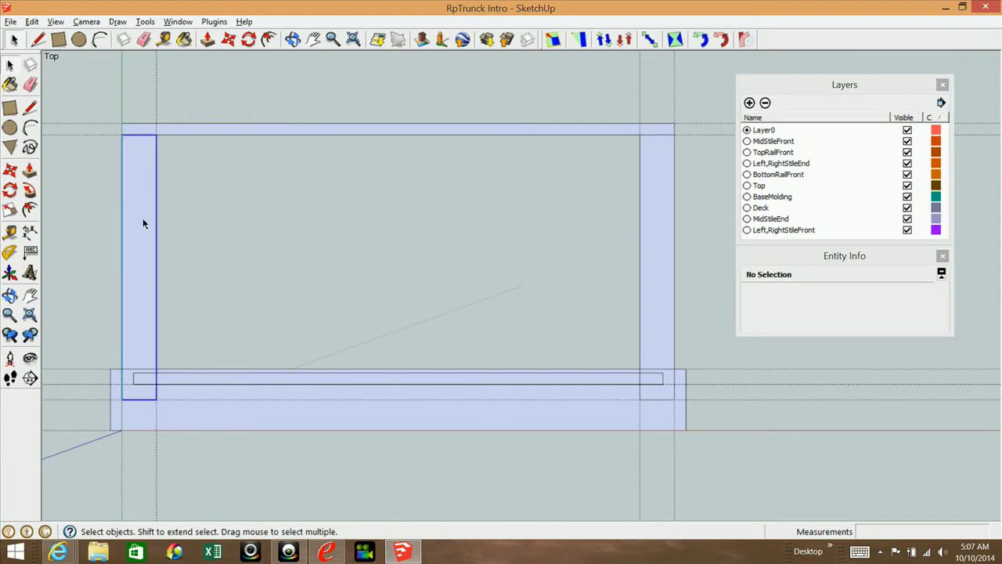
left_click(660, 246)
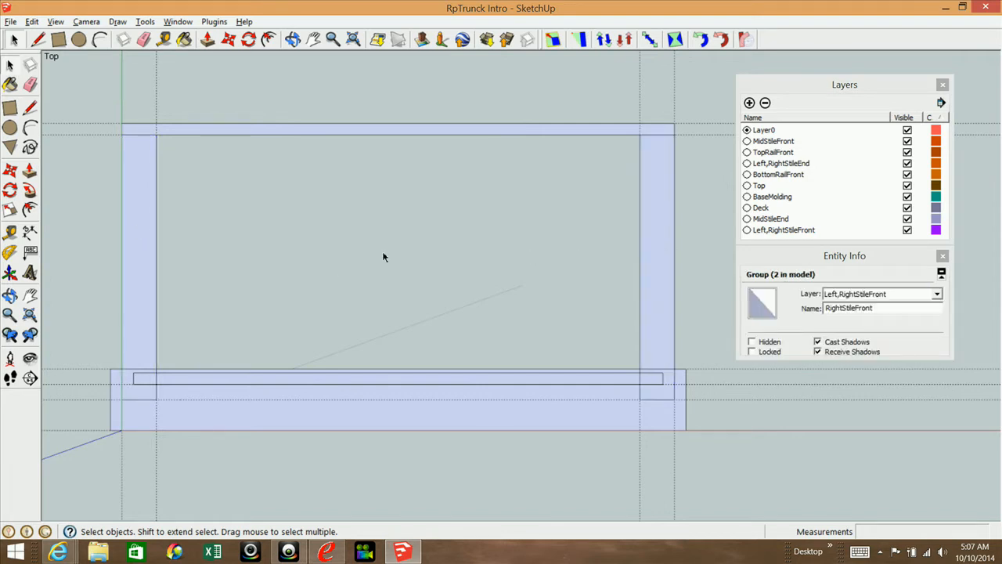
left_click(410, 268)
left_click(664, 227)
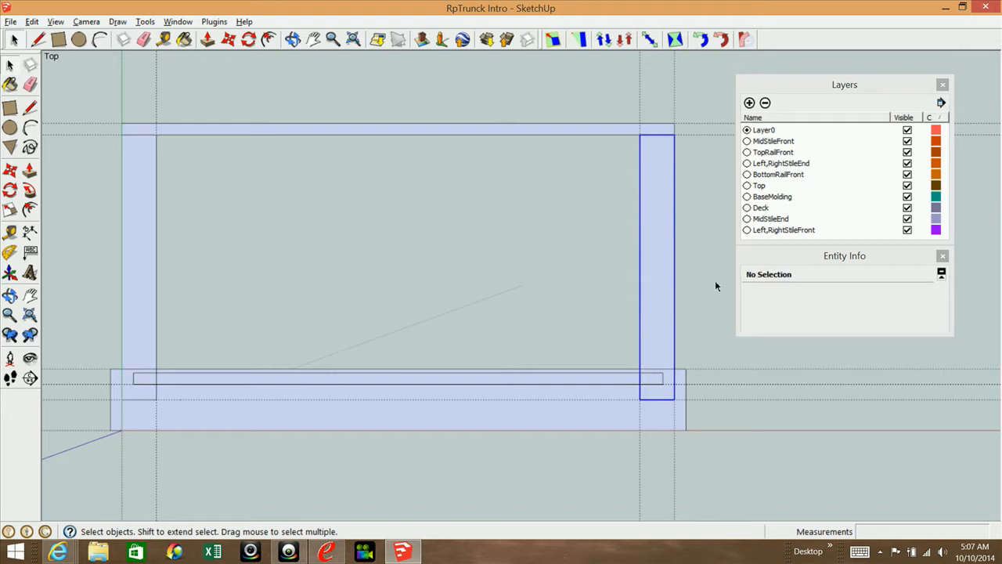
left_click(421, 271)
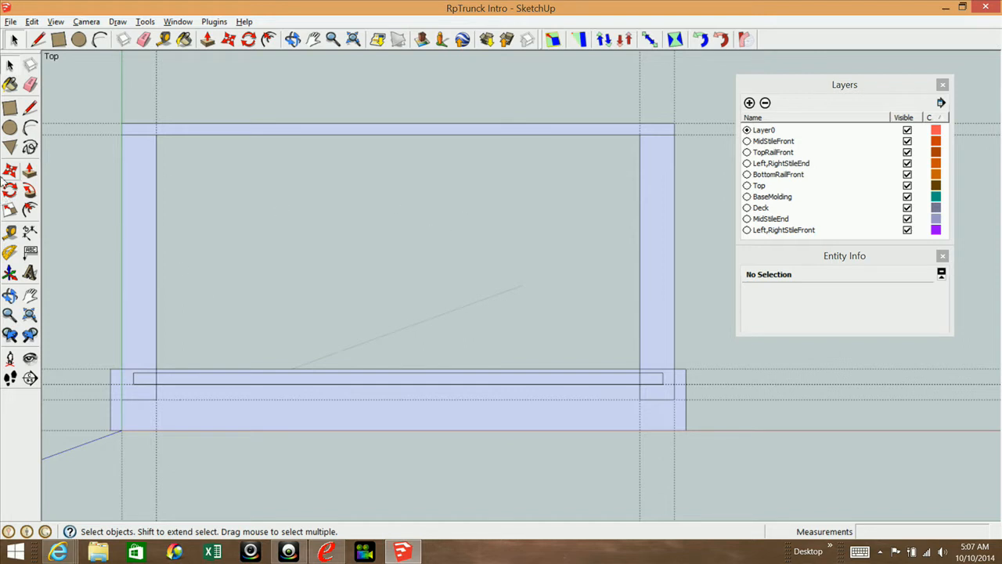
left_click(140, 256)
left_click(200, 199)
Step: Copy the two vertical guides along the left stile's edges to the right stile, and divide the copies into three equal spacings
left_click(122, 490)
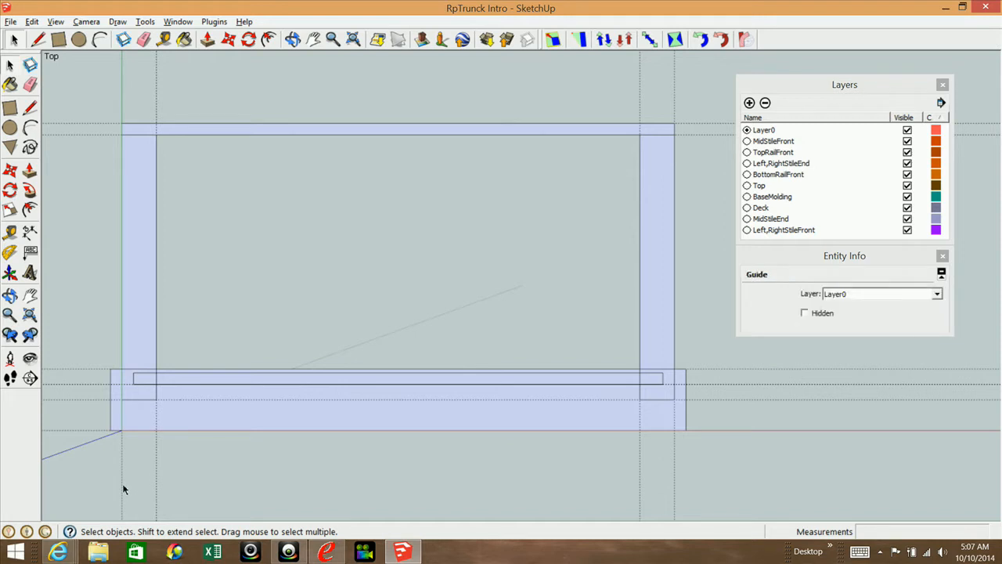
left_click(157, 481, "shift")
left_click(11, 172)
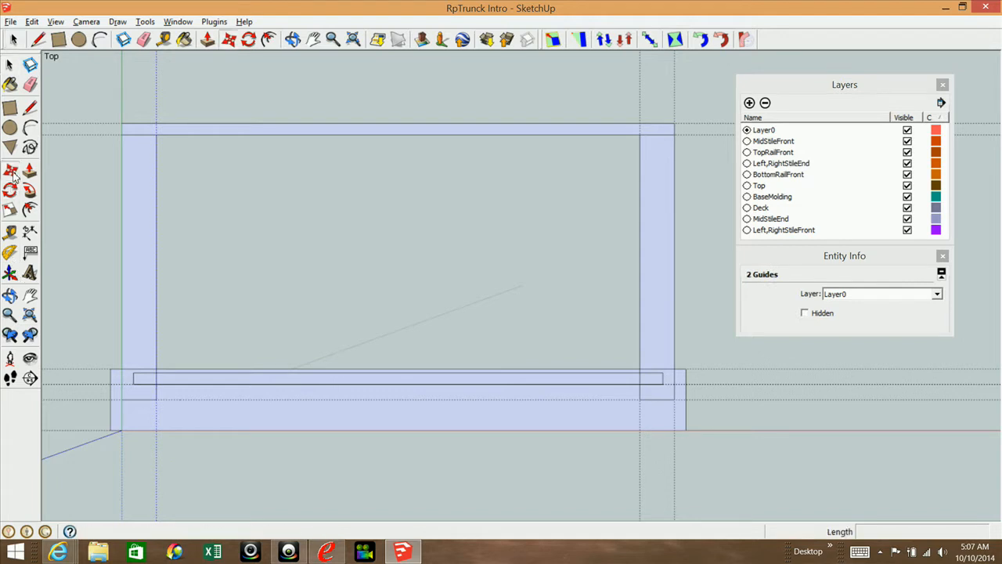
left_click(122, 463)
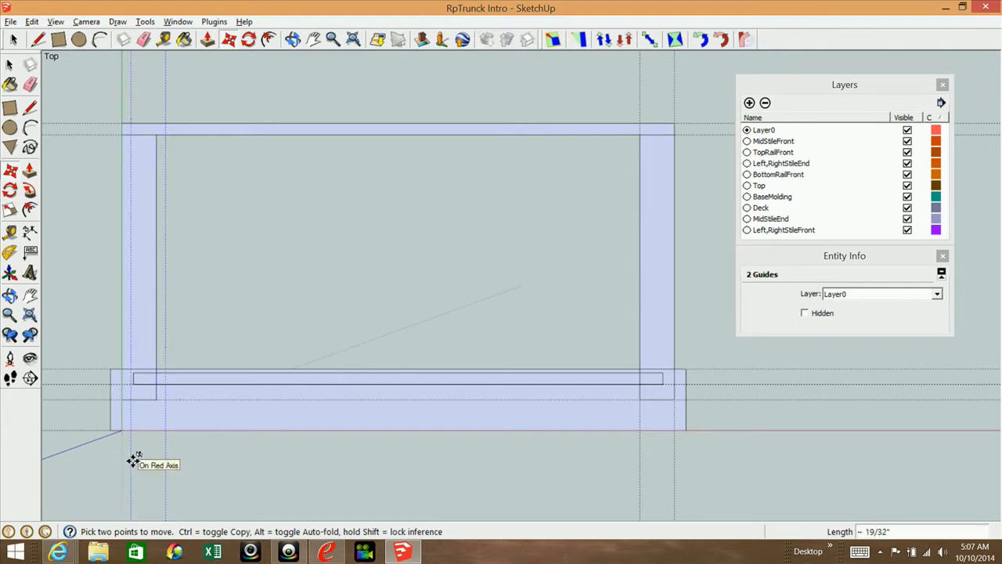
key("ctrl")
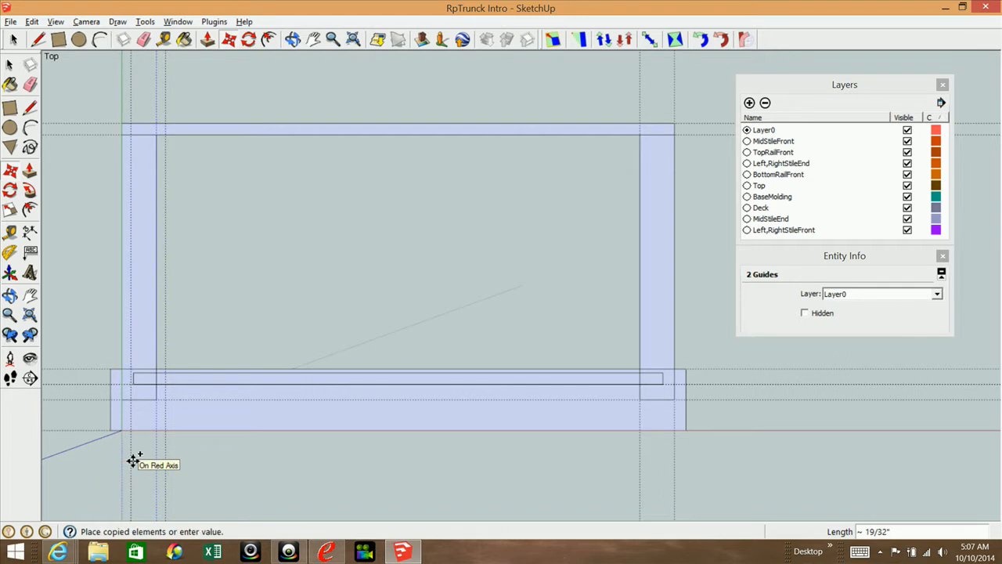
left_click(644, 463)
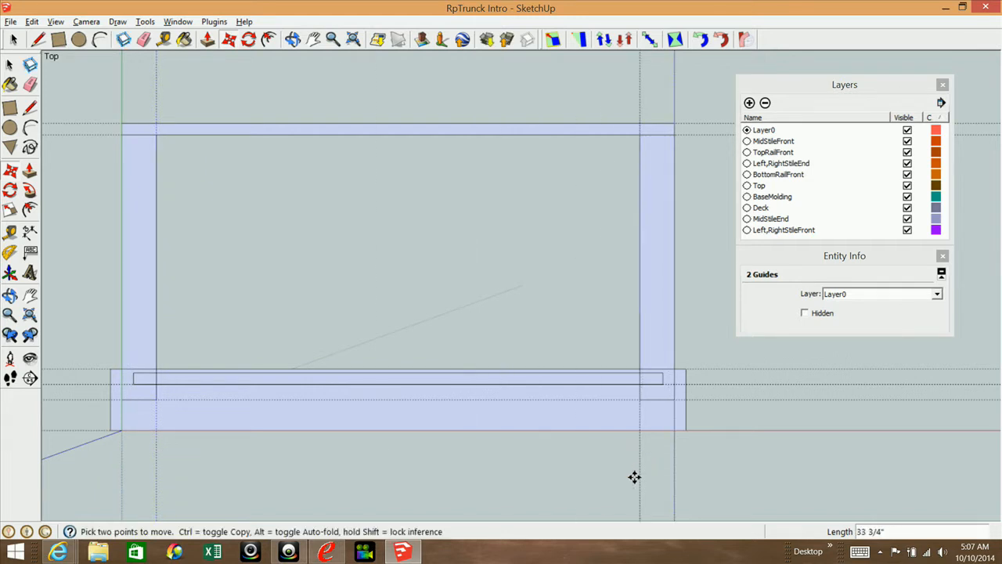
type("/3")
key("Return")
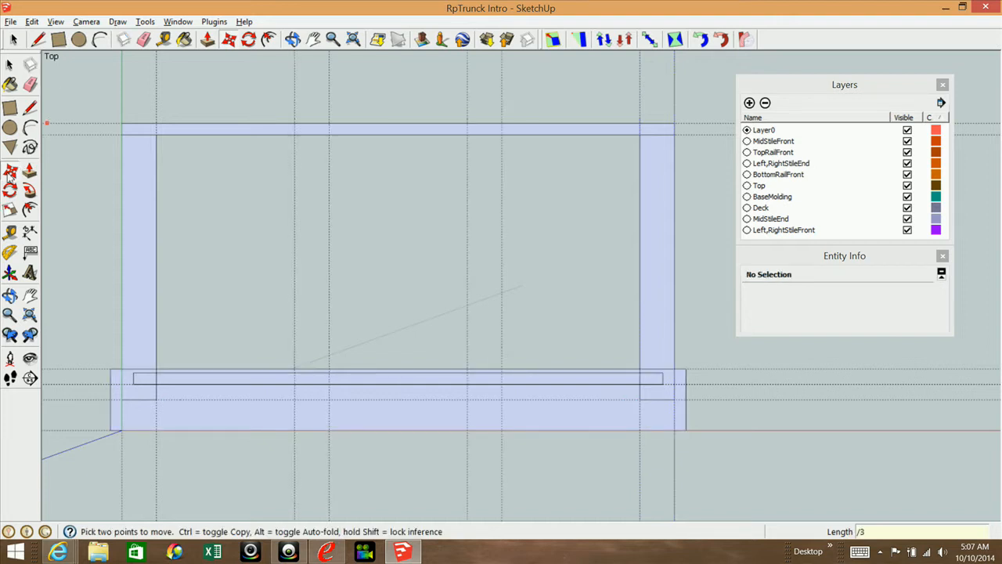
Step: Measure the widths of the three panel openings between the stiles and the intermediate guide pairs
left_click(11, 233)
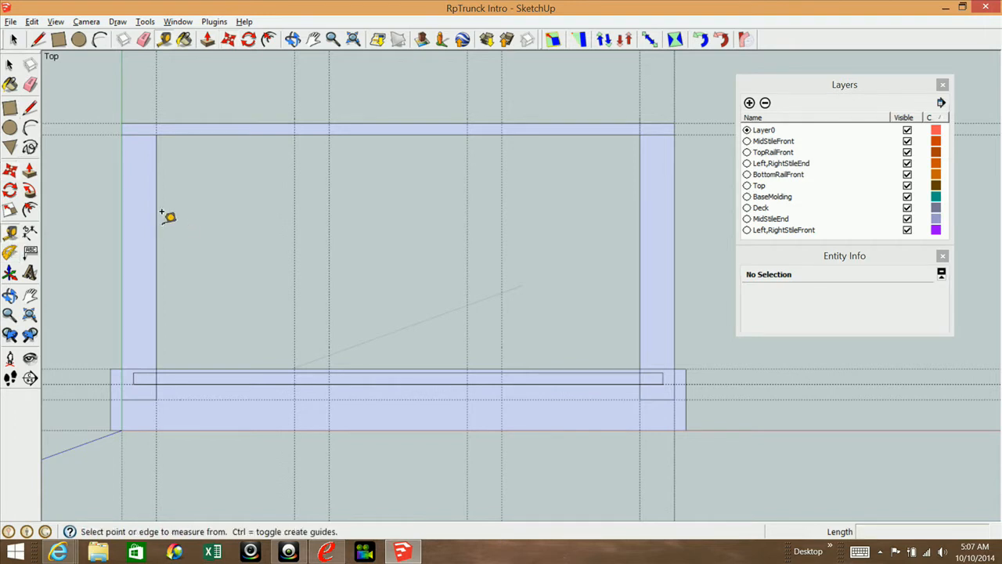
left_click(156, 227)
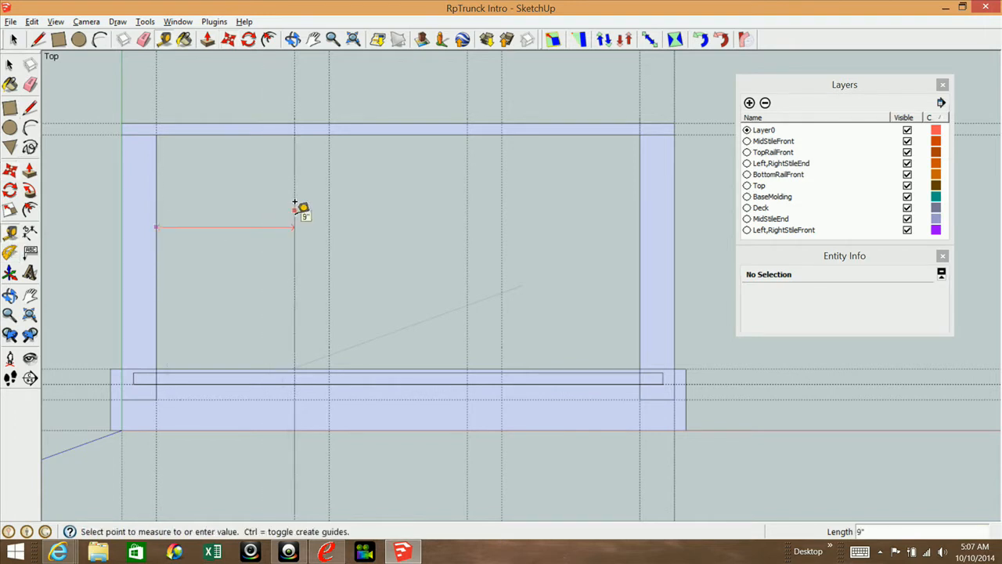
left_click(294, 202)
left_click(329, 197)
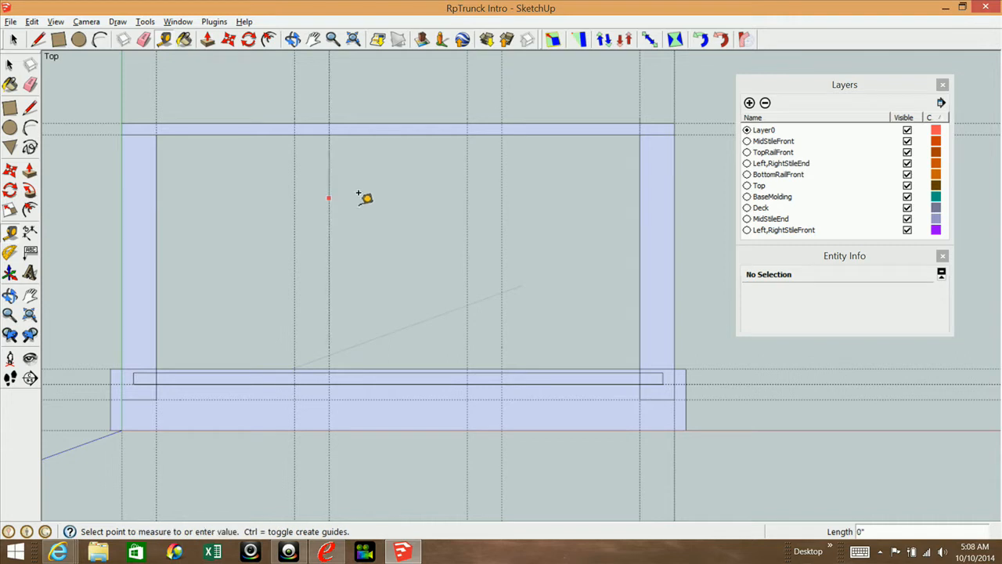
left_click(470, 198)
left_click(502, 200)
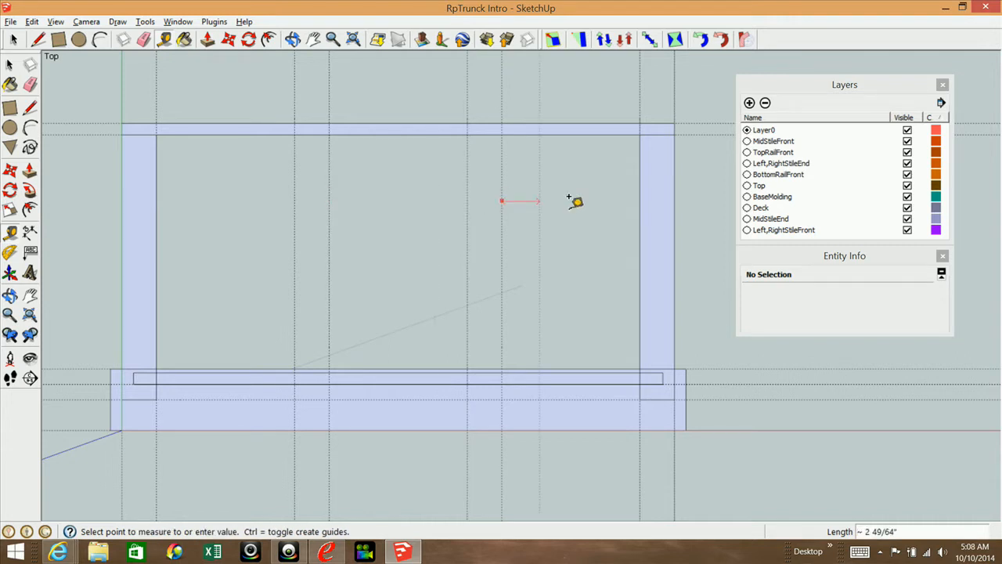
left_click(645, 205)
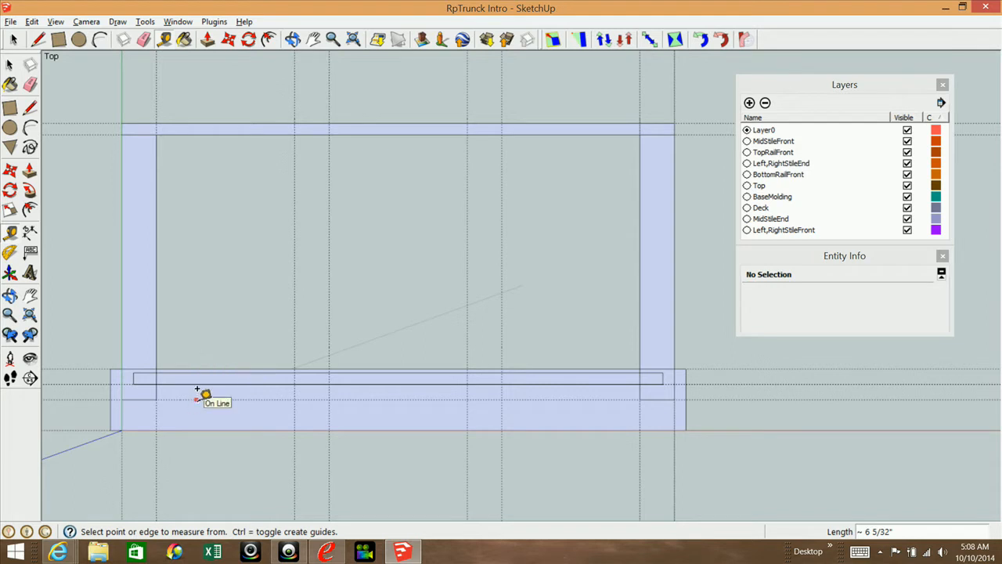
Step: Add horizontal guides 2 1/4 inches above the base molding's upper edge and 2 1/4 inches below the top's lower edge, and measure the bottom rail's height
left_click(187, 369)
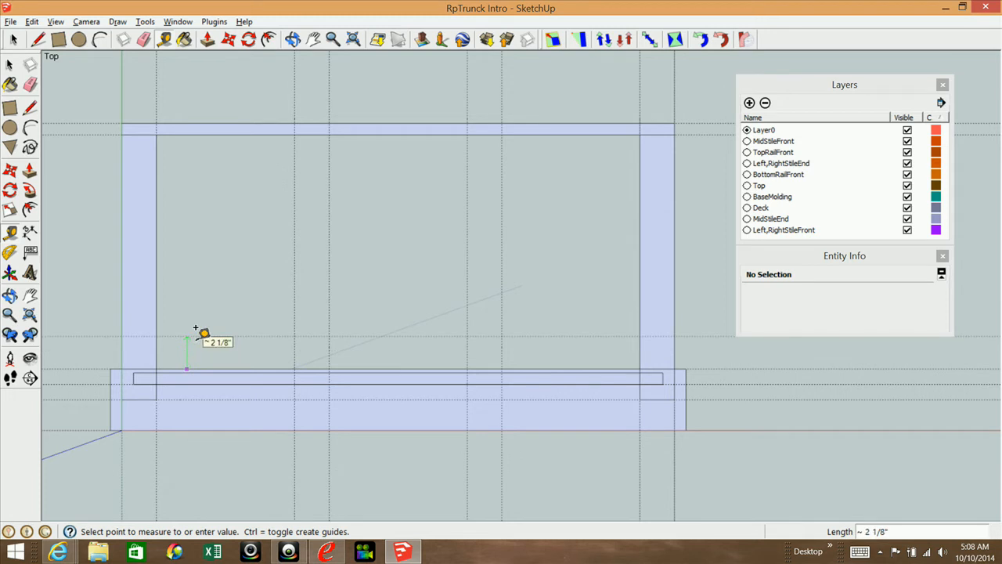
type("2")
key("Return")
left_click(249, 133)
type("2 1/4")
key("Return")
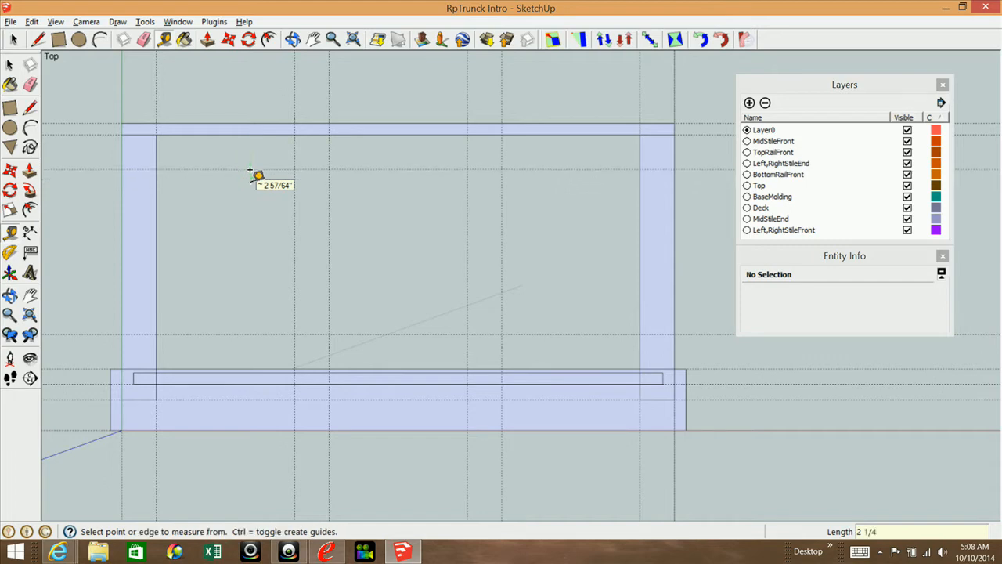
left_click(239, 399)
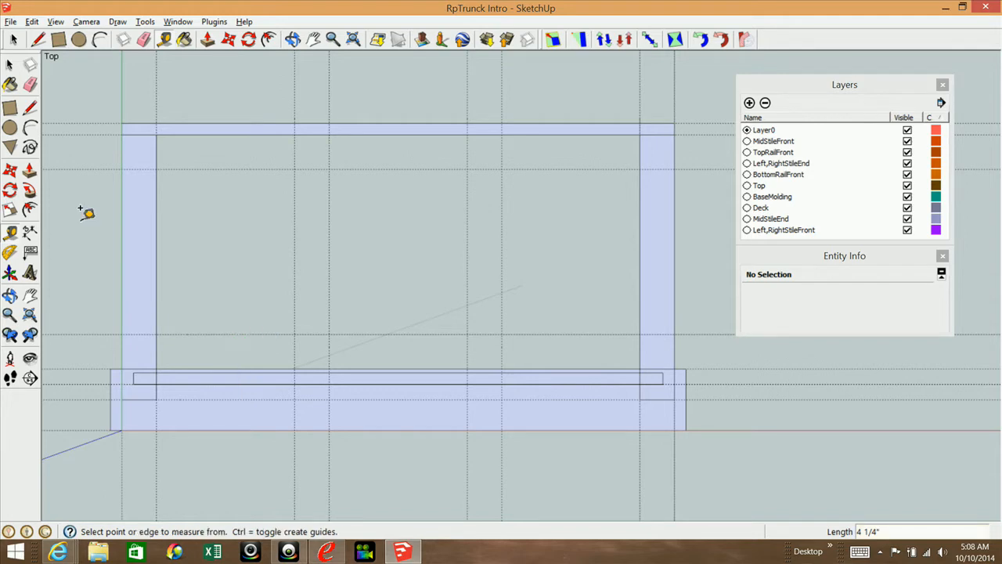
Step: Draw the bottom rail rectangle between the stiles, from the guide above the base molding to the stiles' lower edge, and group it
left_click(10, 108)
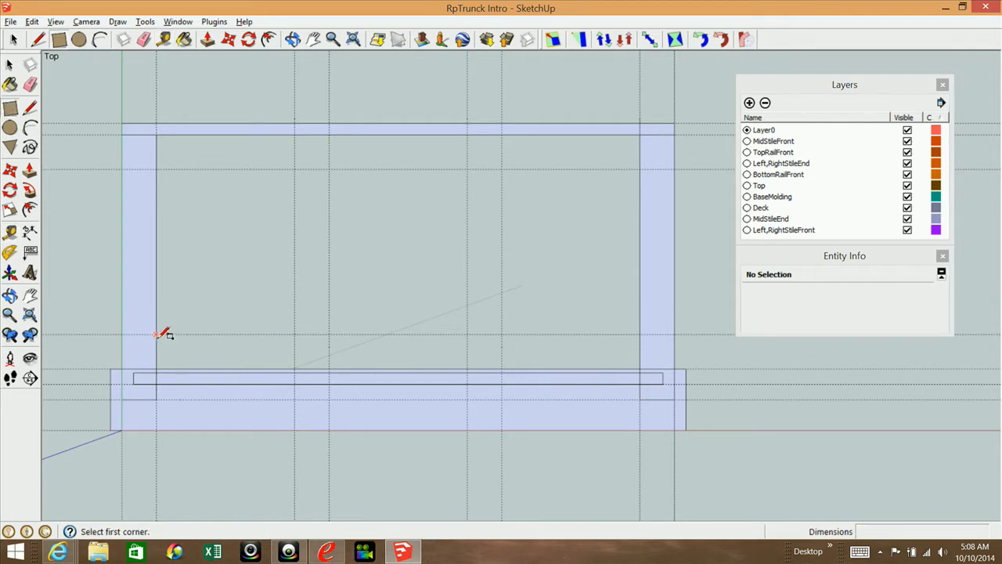
left_click(157, 334)
left_click(641, 399)
left_click(10, 64)
double_click(222, 345)
right_click(221, 346)
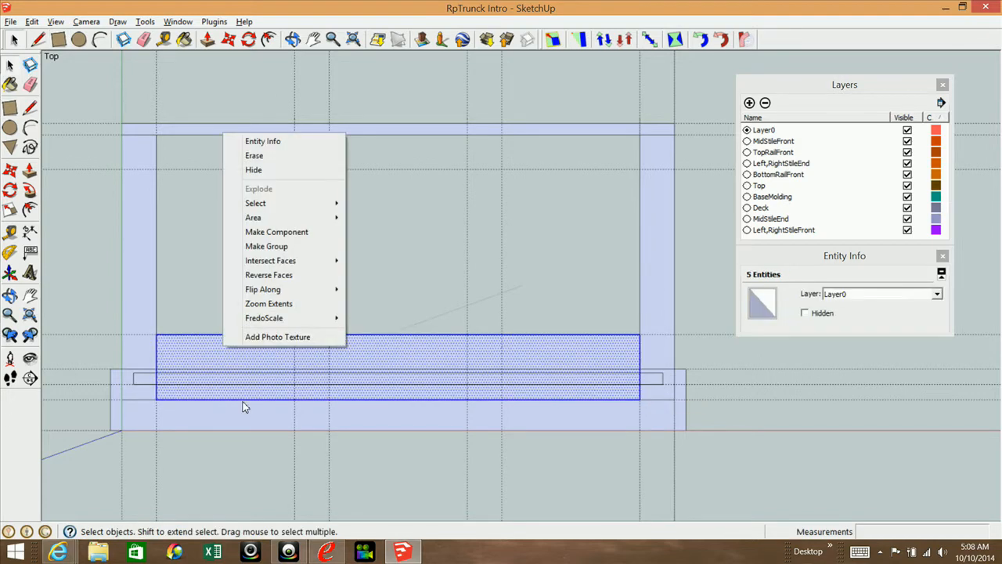
left_click(255, 246)
Step: Name the bottom rail group BottomRailFront and assign it to the BottomRailFront layer
left_click(845, 309)
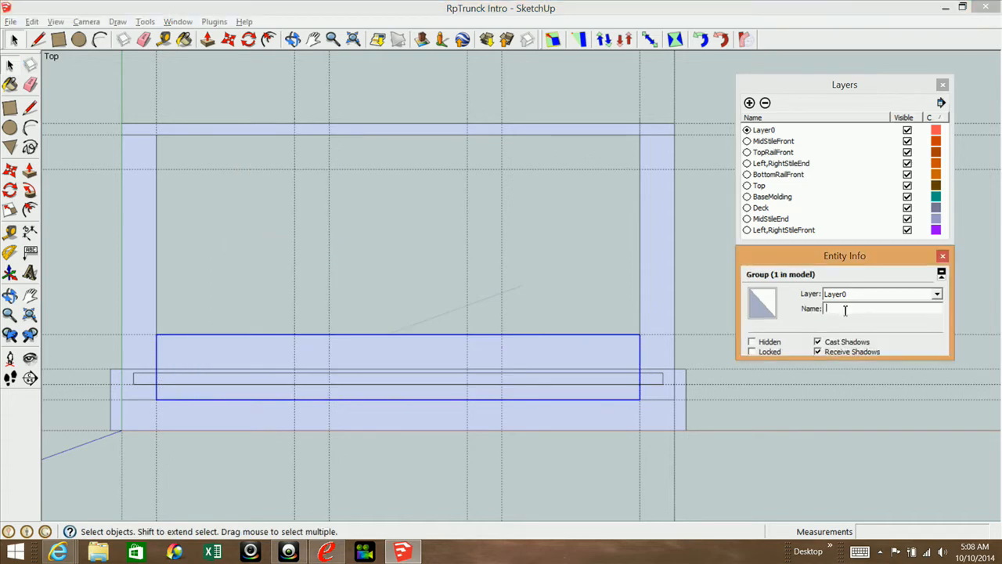
type("BottomRailFront")
left_click(937, 295)
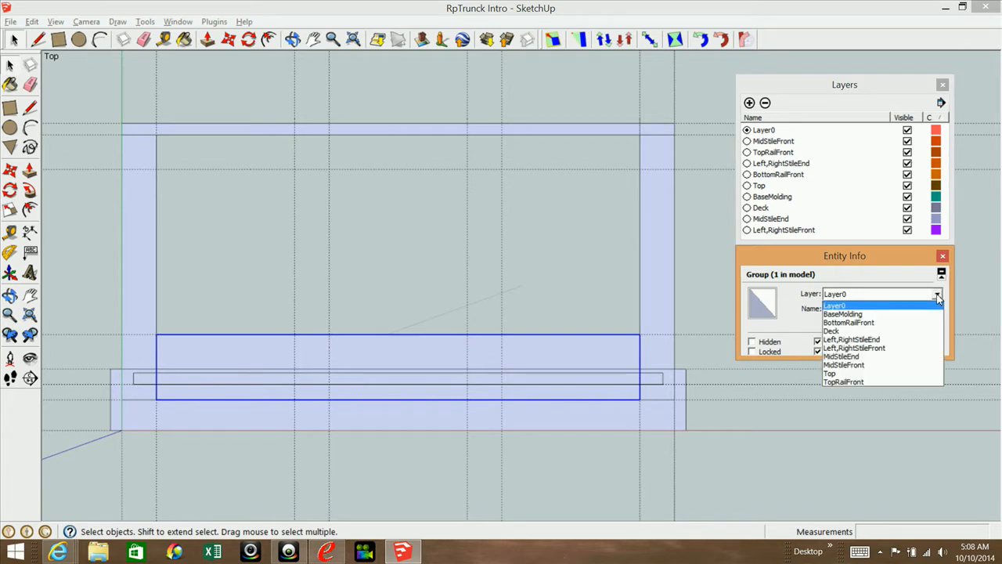
left_click(882, 323)
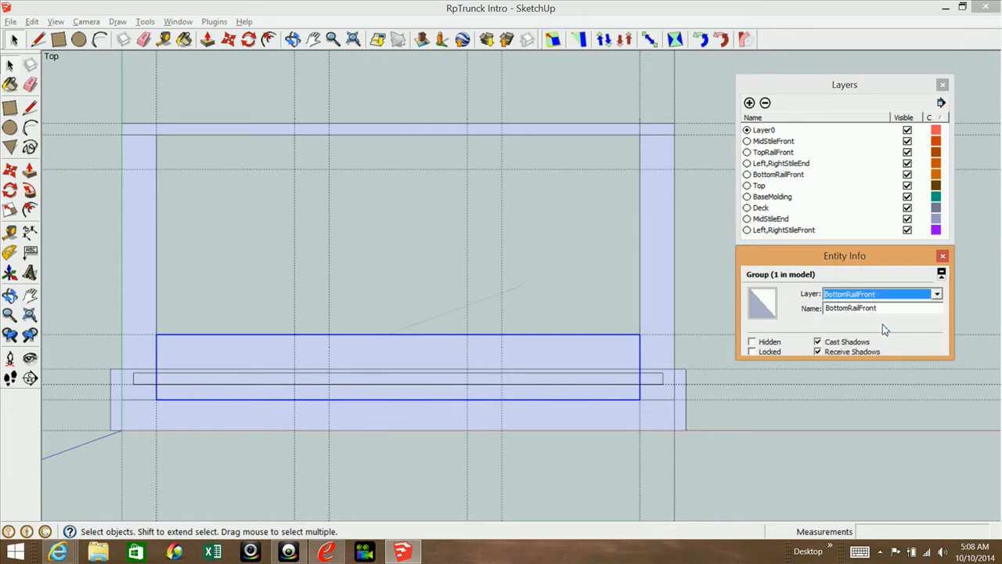
Step: Draw the 31 1/2 by 2 1/4-inch top rail rectangle between the stiles, directly below the trunk's top
left_click(10, 107)
left_click(156, 135)
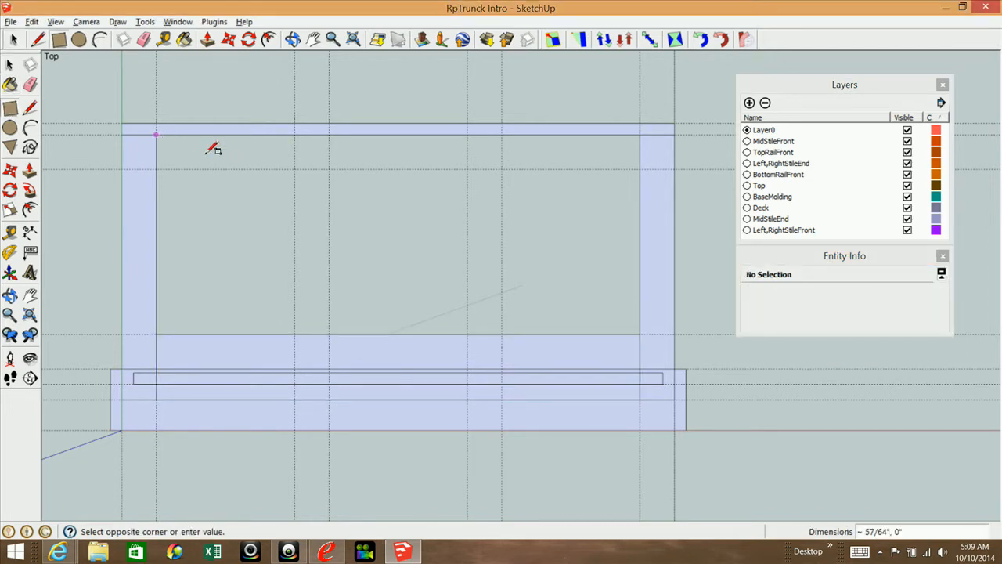
left_click(639, 169)
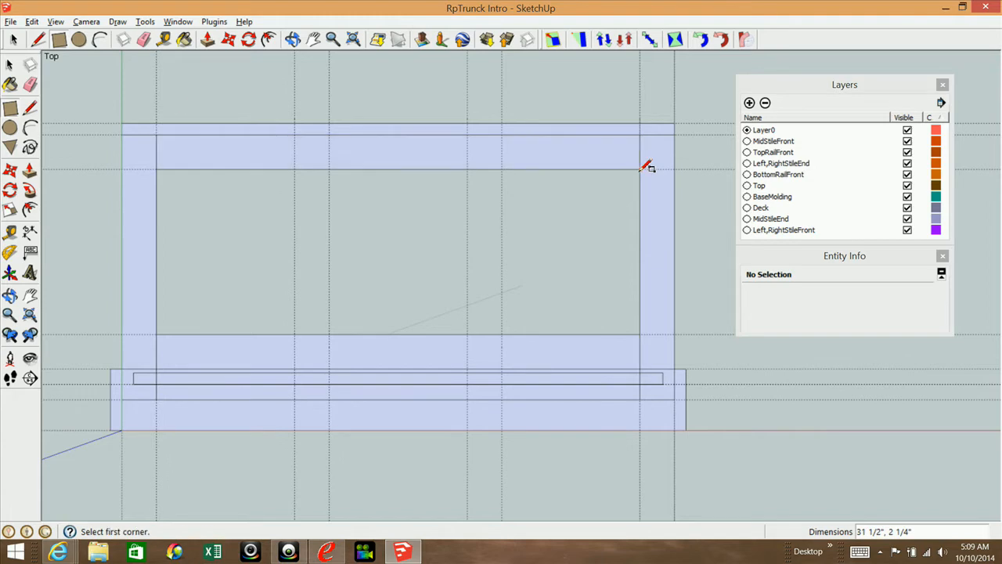
Step: Make a group from the top rail rectangle and its edges
key("space")
double_click(228, 154)
right_click(228, 155)
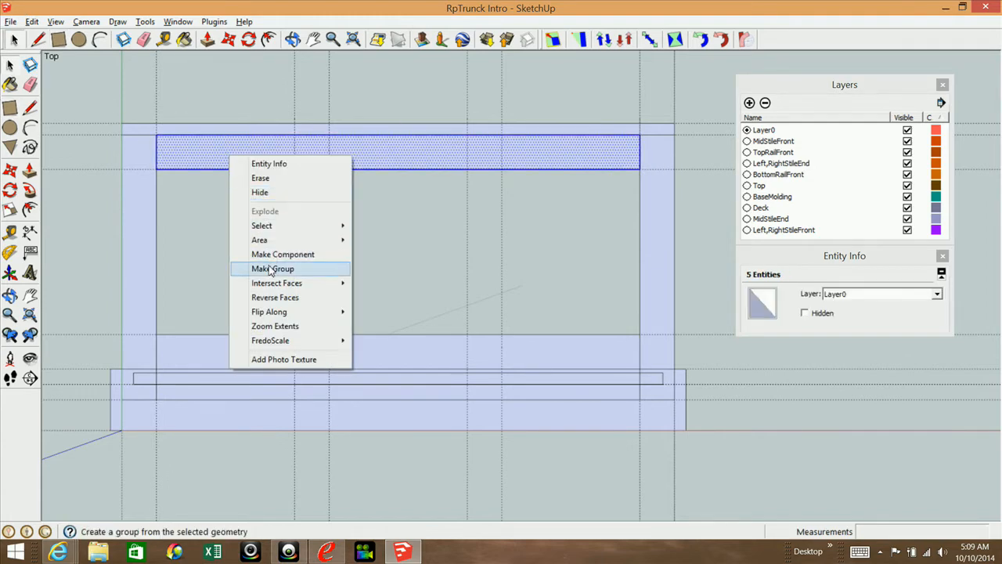
left_click(271, 267)
Step: Name the top rail group TopRailFront and assign it to the TopRailFront layer
left_click(847, 310)
type("TopRailFront")
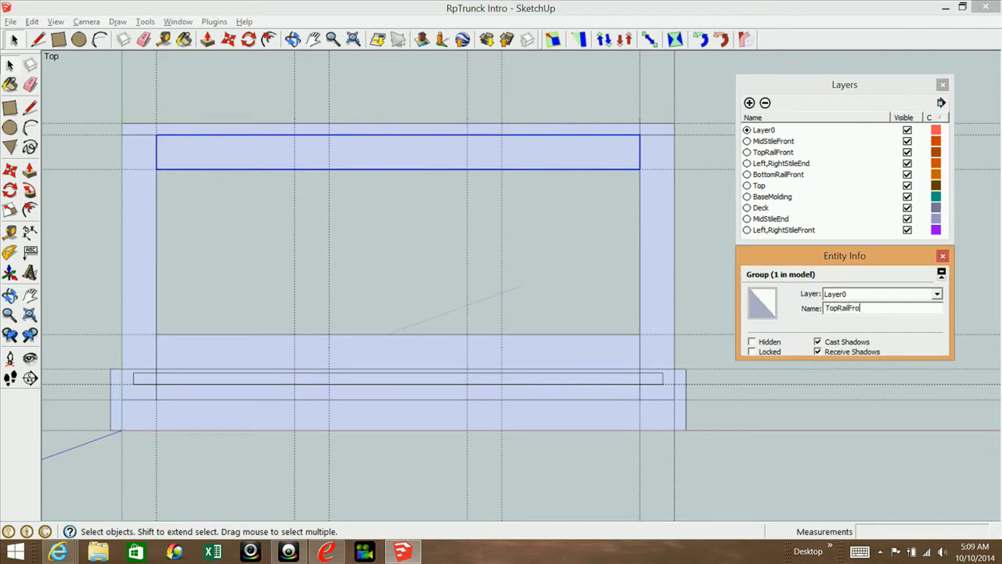
left_click(937, 294)
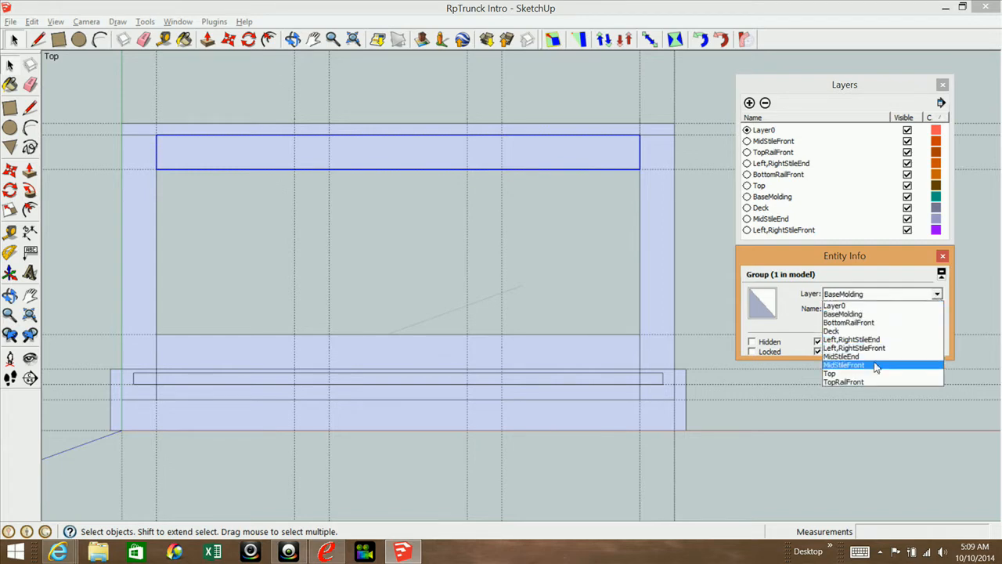
left_click(859, 382)
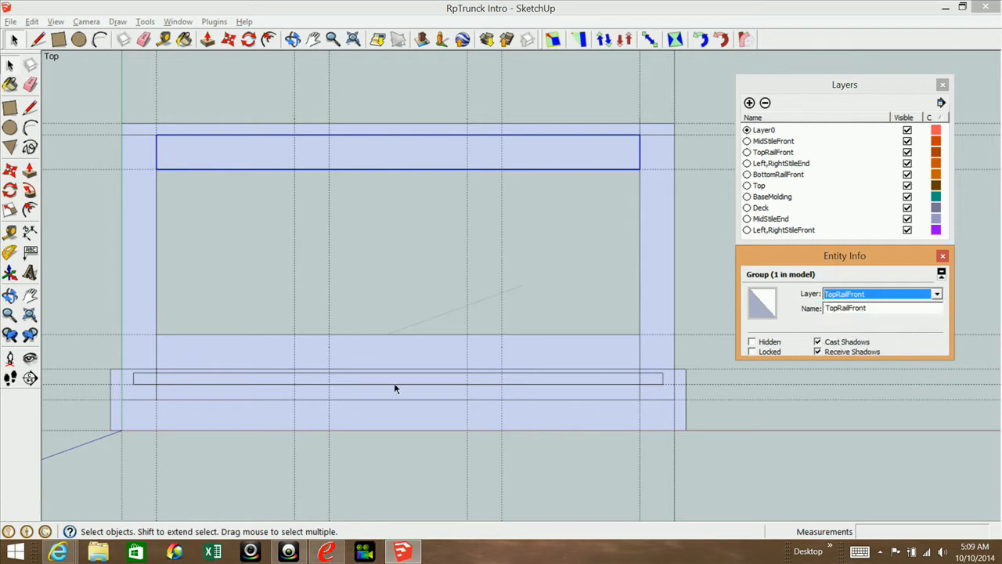
Step: Draw two 2 1/4 by 10 3/4-inch mid stile rectangles between the top and bottom rails, along the vertical guide pairs
left_click(10, 107)
left_click(294, 169)
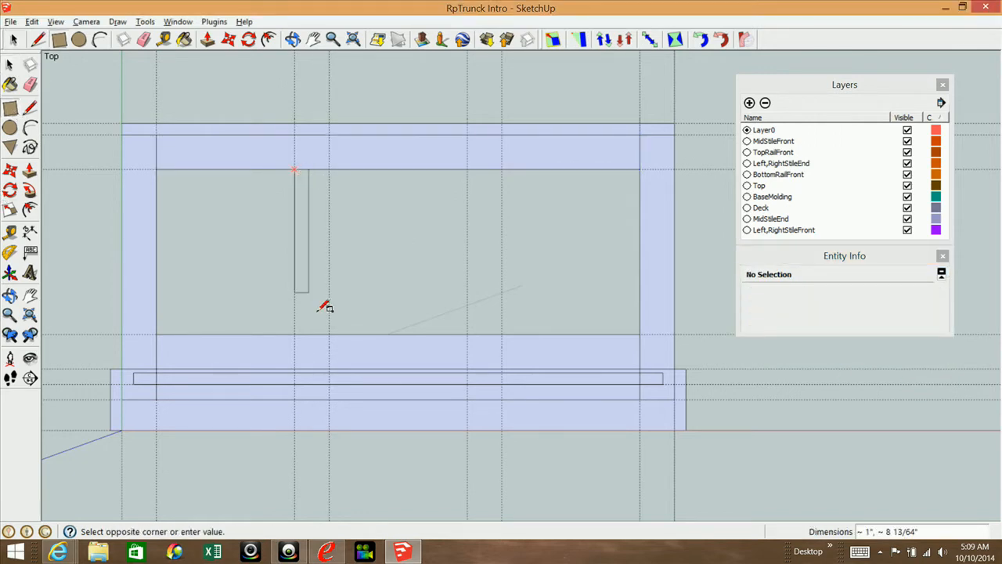
left_click(328, 335)
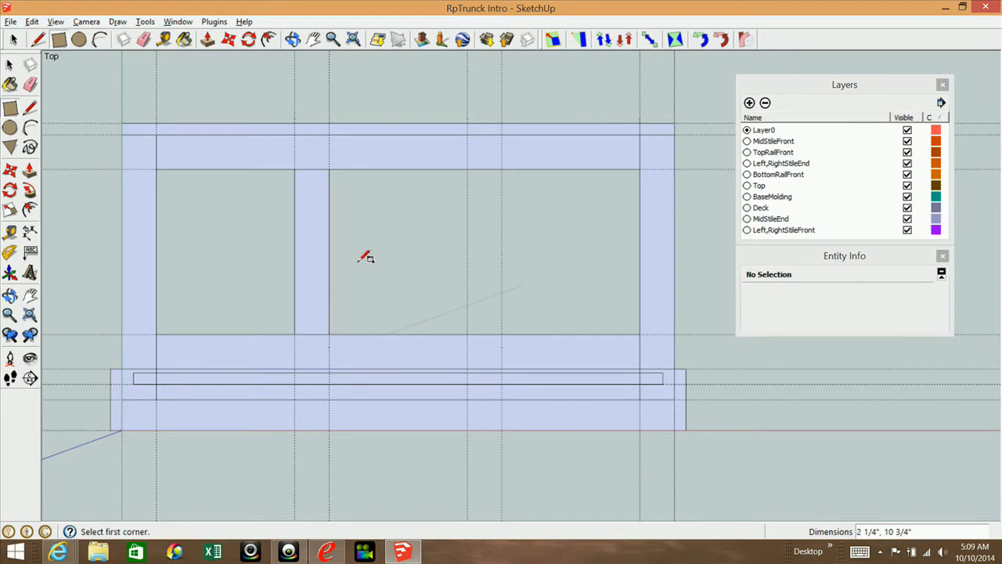
left_click(467, 169)
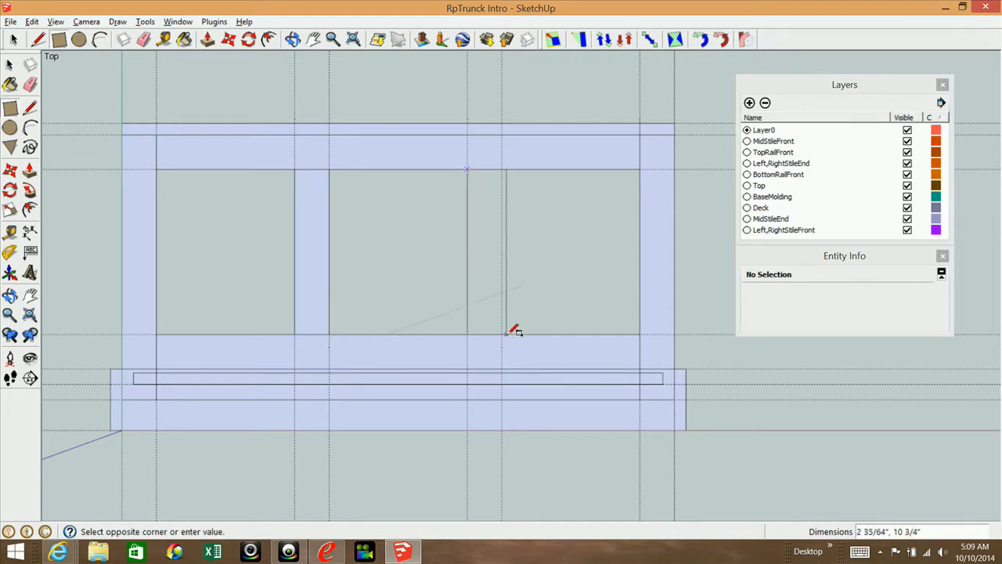
left_click(501, 334)
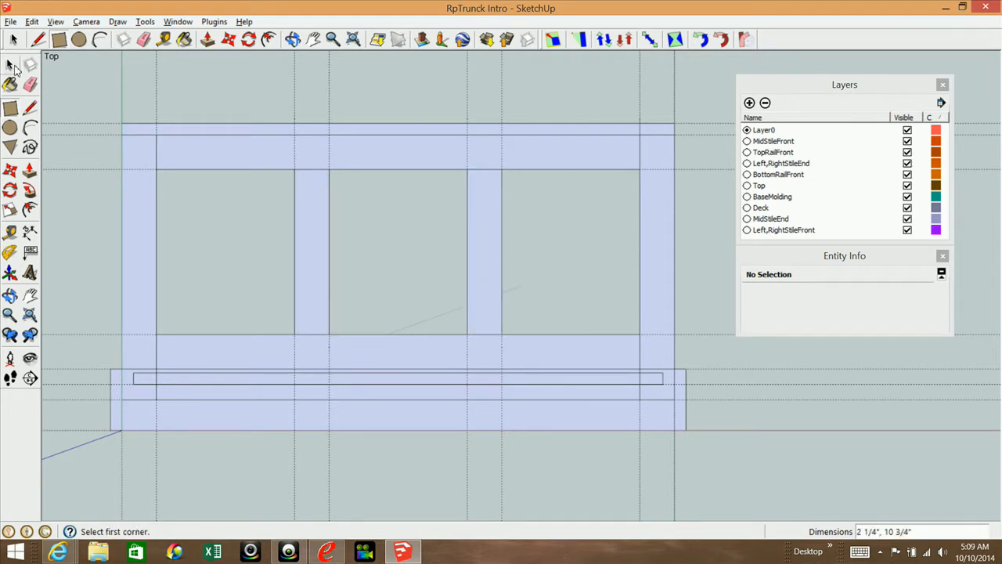
Step: Make each of the two mid stile rectangles into its own group
left_click(9, 64)
double_click(317, 227)
right_click(317, 227)
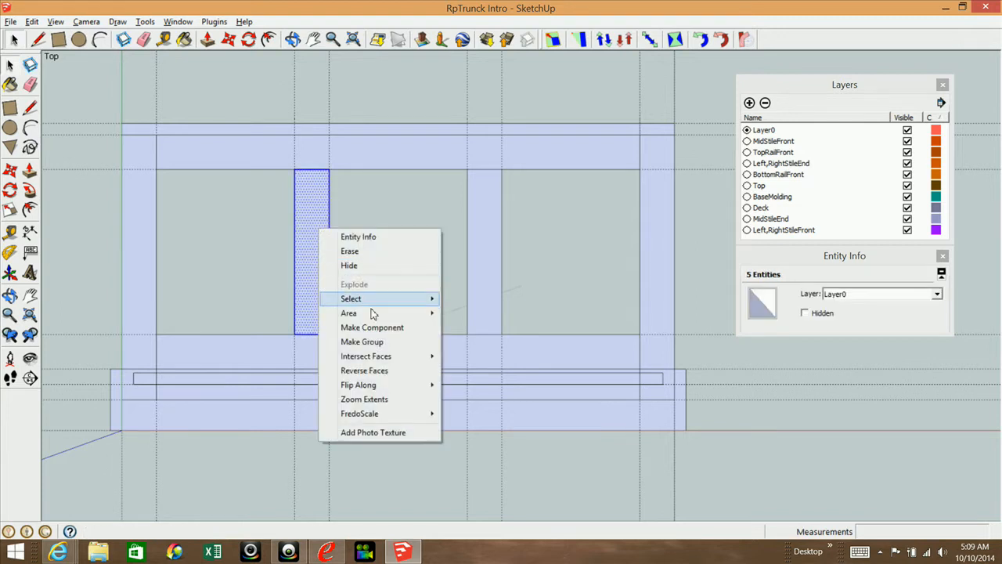
left_click(364, 342)
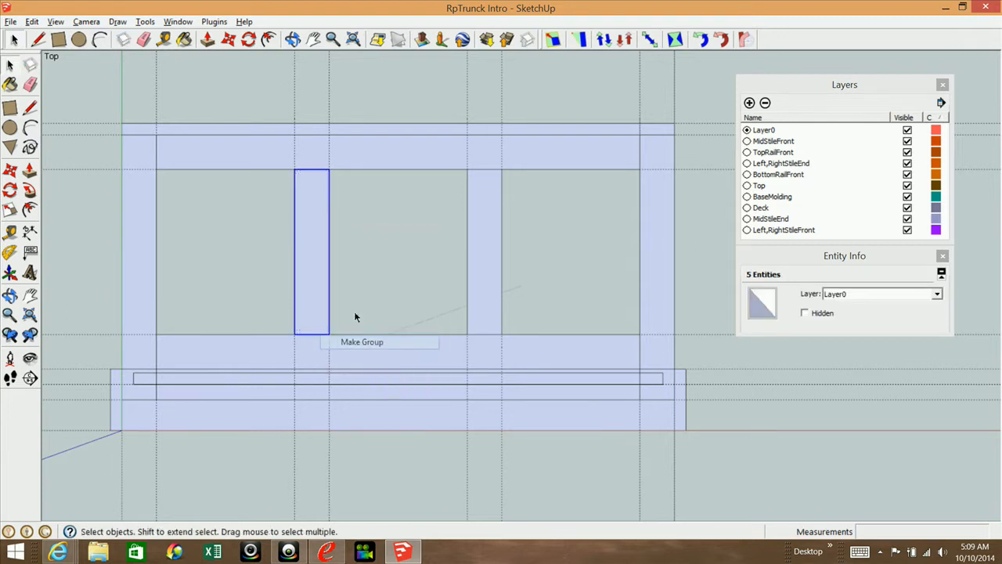
left_click(489, 222)
right_click(490, 224)
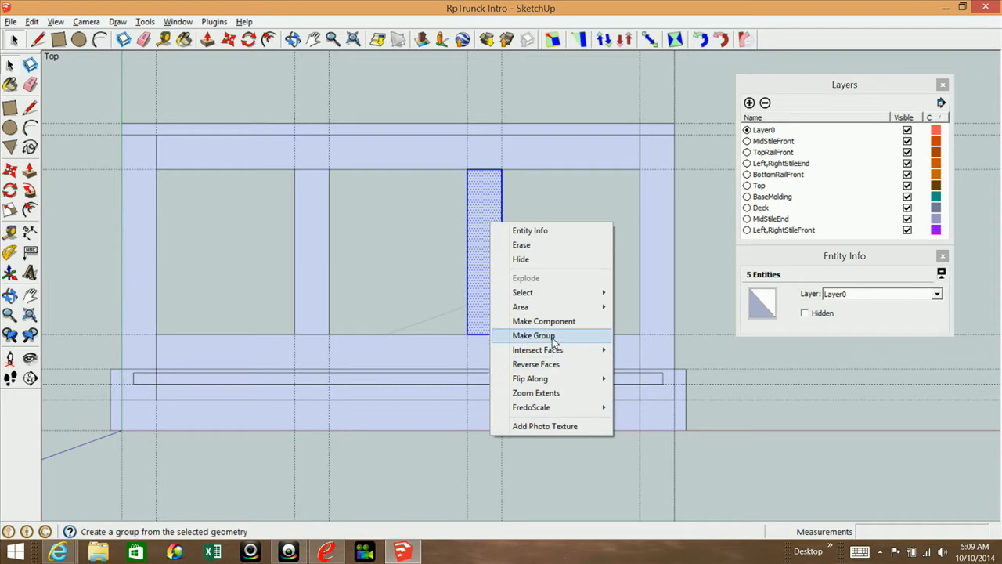
left_click(552, 339)
Step: Name the left mid stile group MidStileFront and assign it to the MidStileFront layer
left_click(317, 256)
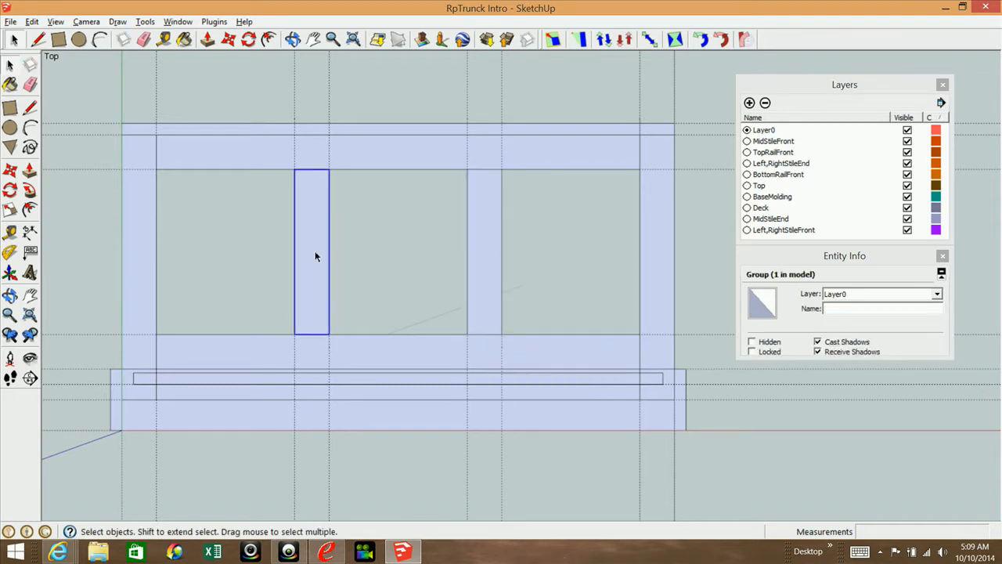
left_click(848, 310)
type("MidStileF")
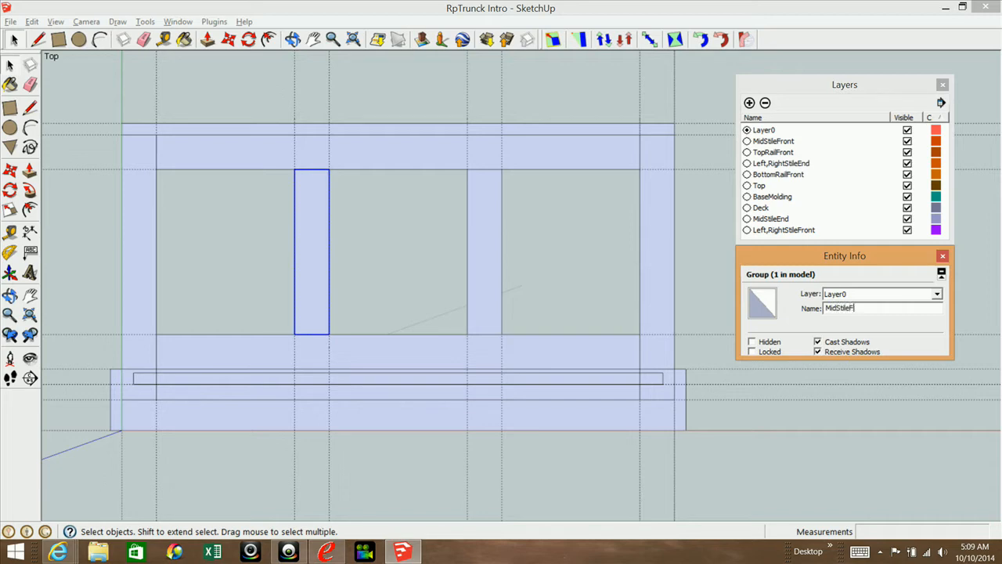
type("ront")
left_click(937, 294)
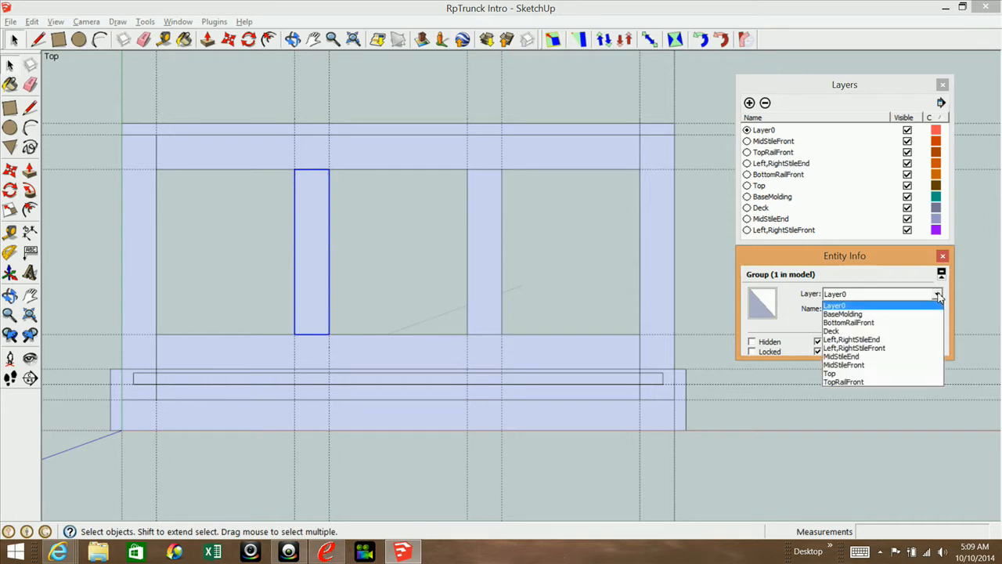
left_click(860, 366)
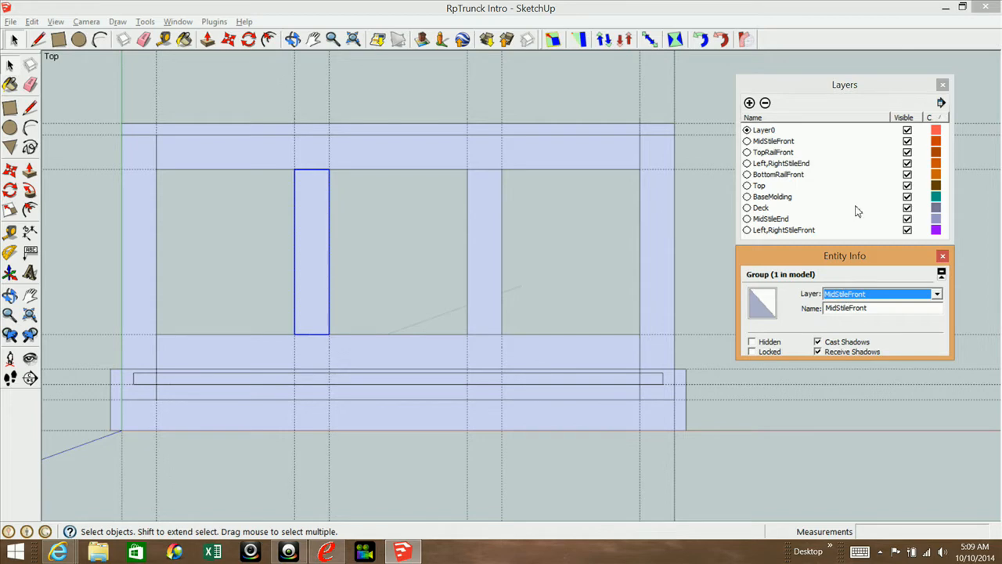
Step: Name the right mid stile group and assign it to the MidStileFront layer
double_click(488, 242)
left_click(507, 238)
left_click(488, 249)
left_click(851, 308)
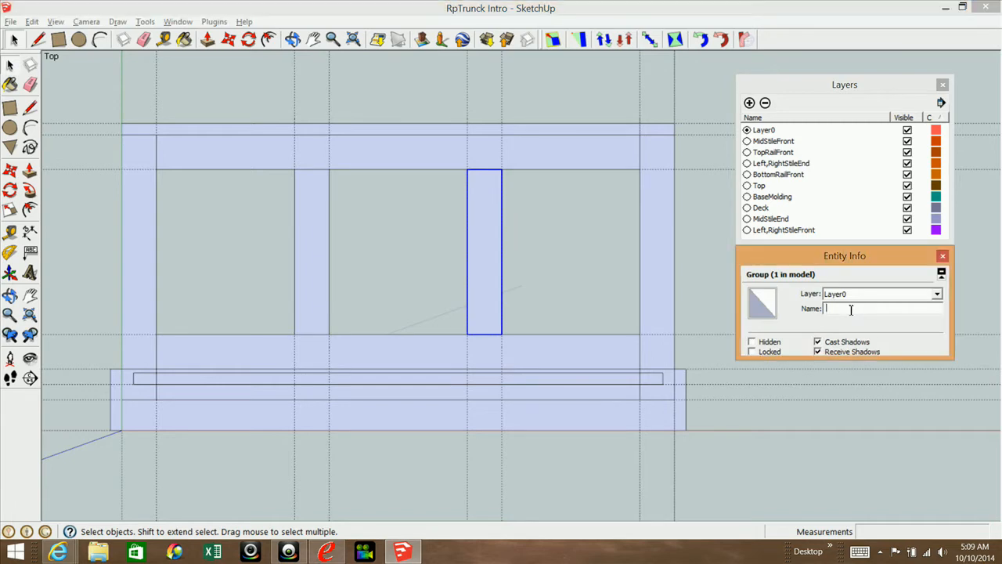
type("Mid")
left_click(937, 294)
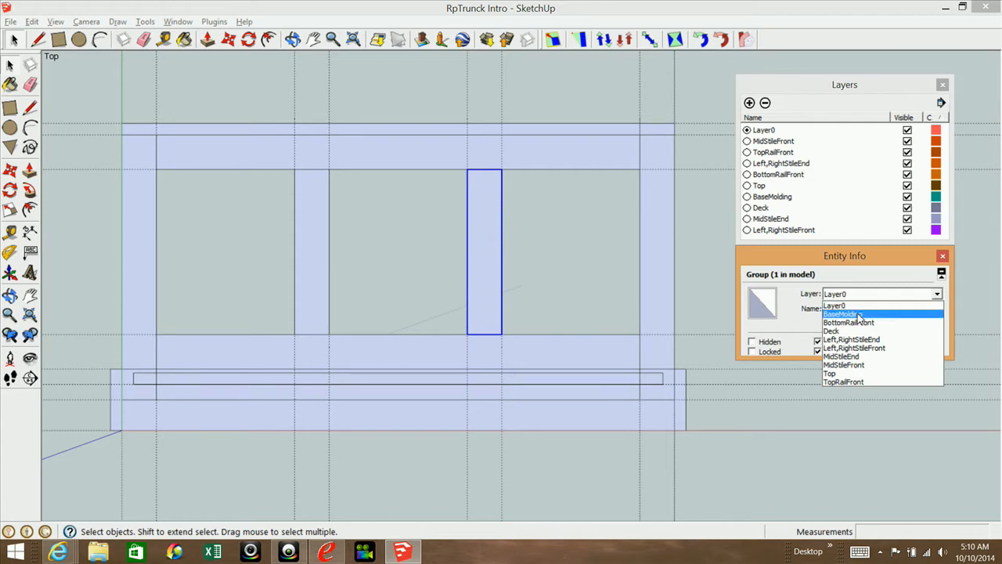
left_click(844, 365)
left_click(456, 333)
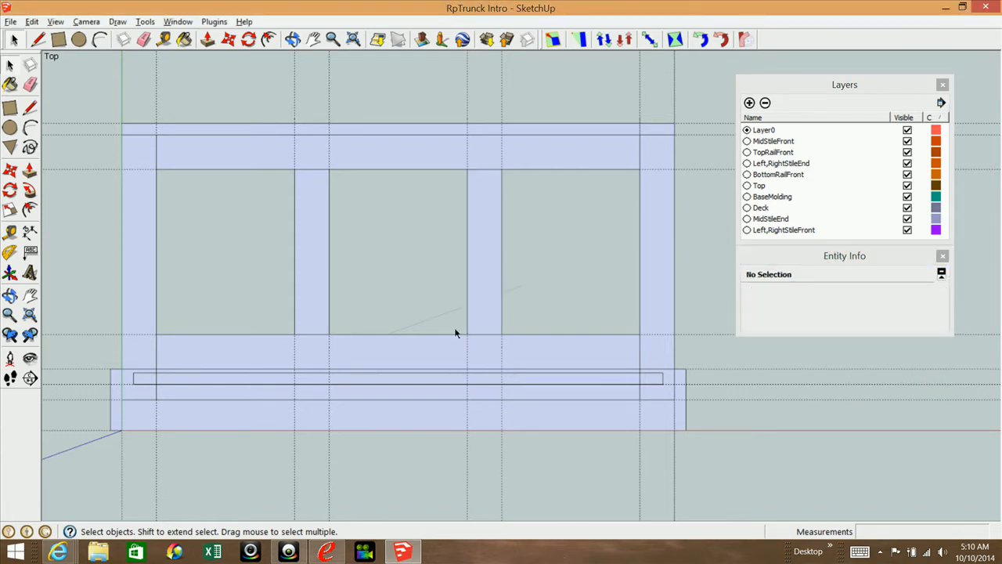
Step: Select the overlapping parts around the deck in turn to examine the bottom rail, outer stile and base molding groups
left_click(166, 380)
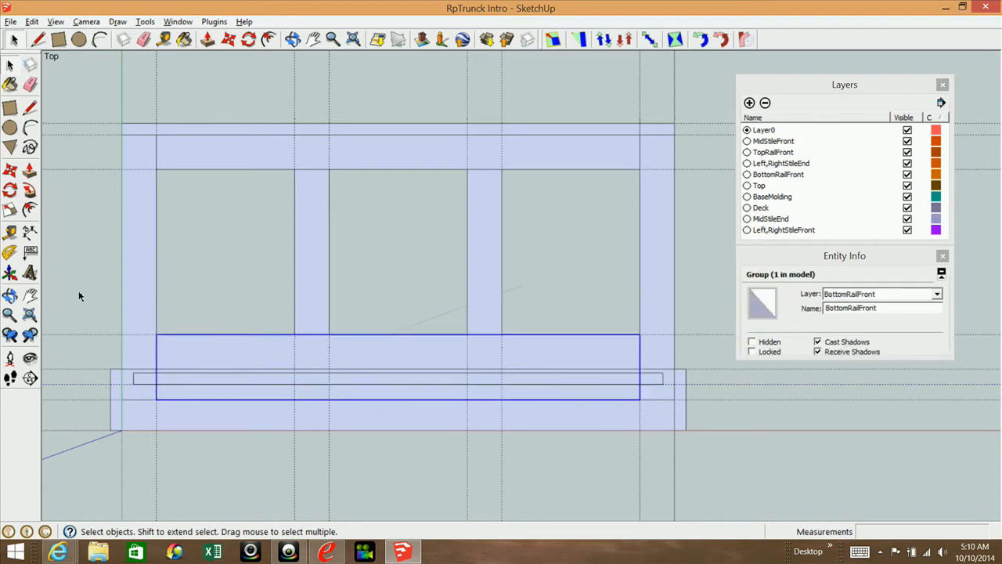
left_click(145, 379)
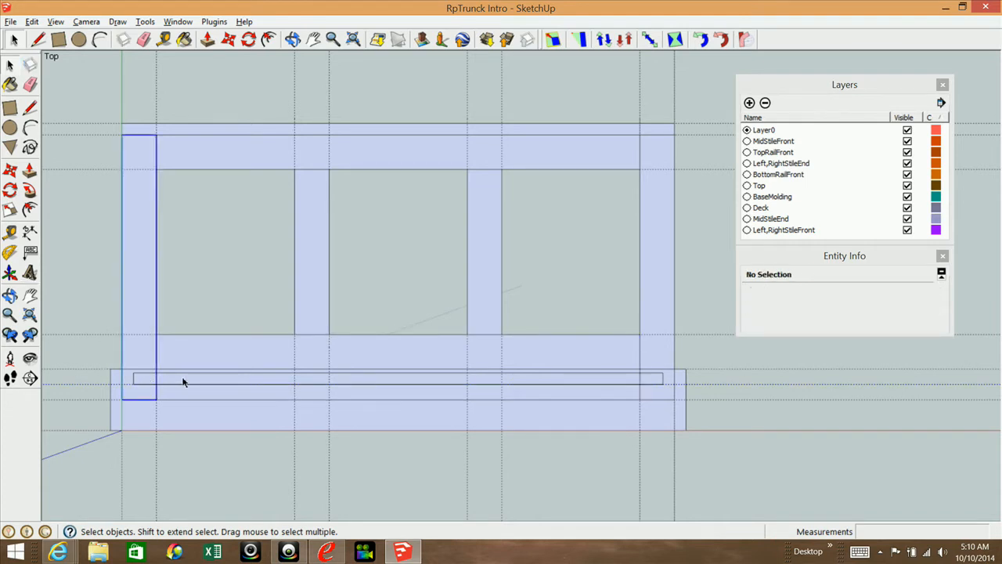
left_click(183, 383)
left_click(650, 386)
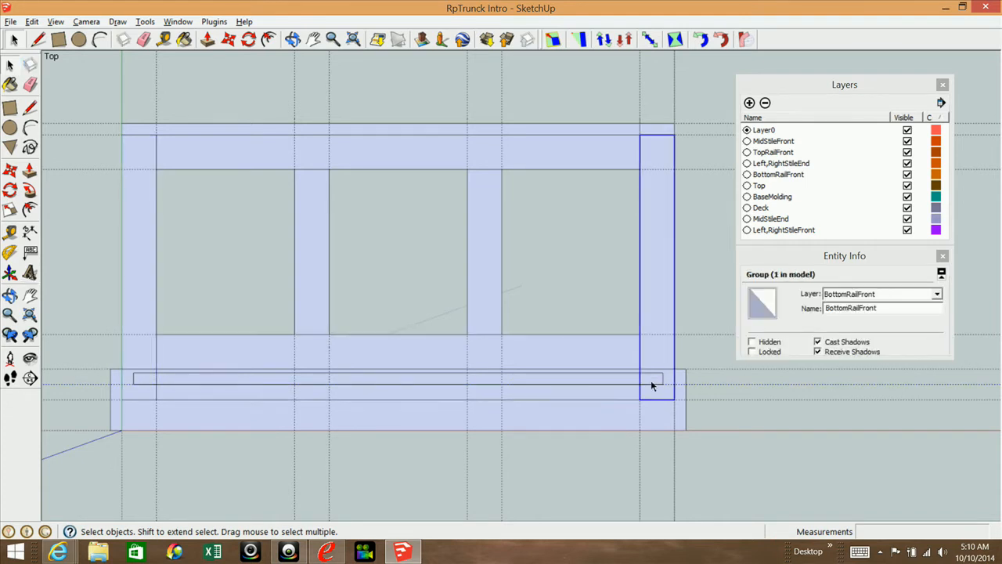
left_click(626, 376)
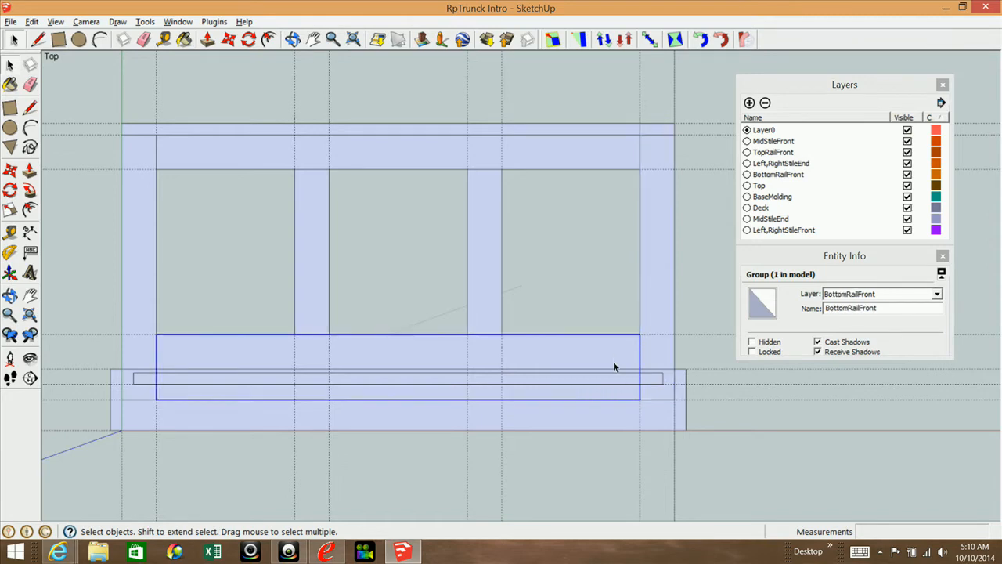
left_click(626, 408)
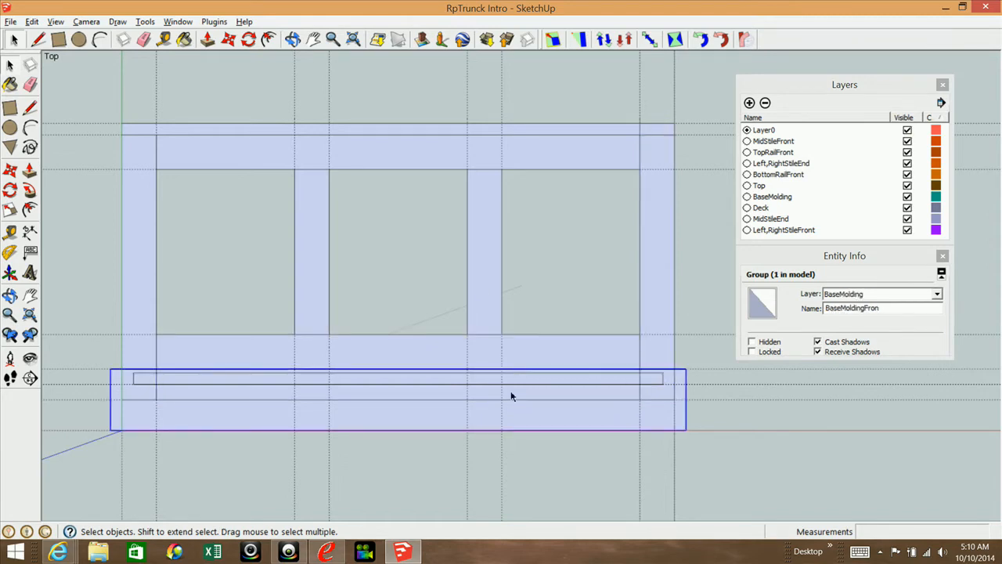
left_click(548, 377)
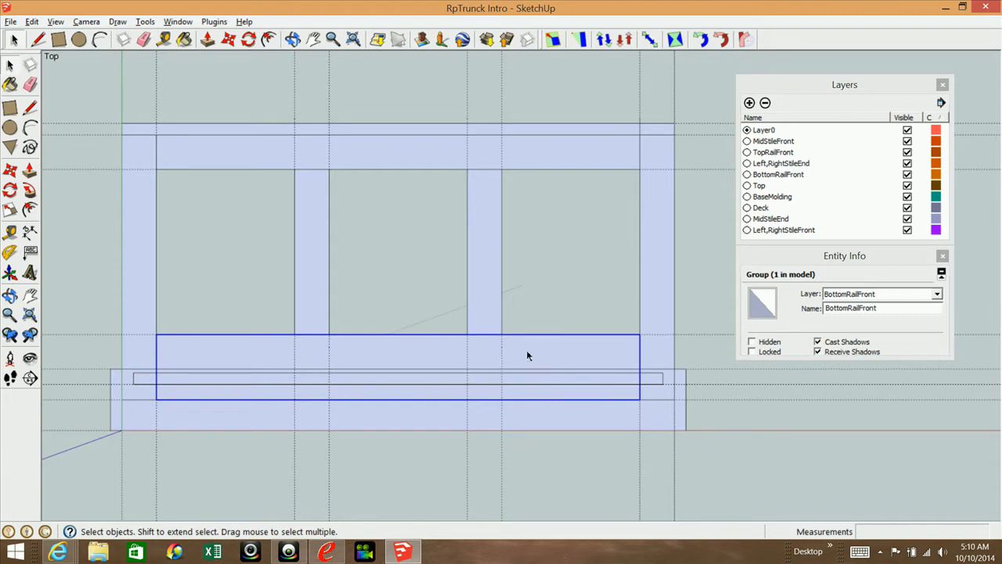
left_click(600, 300)
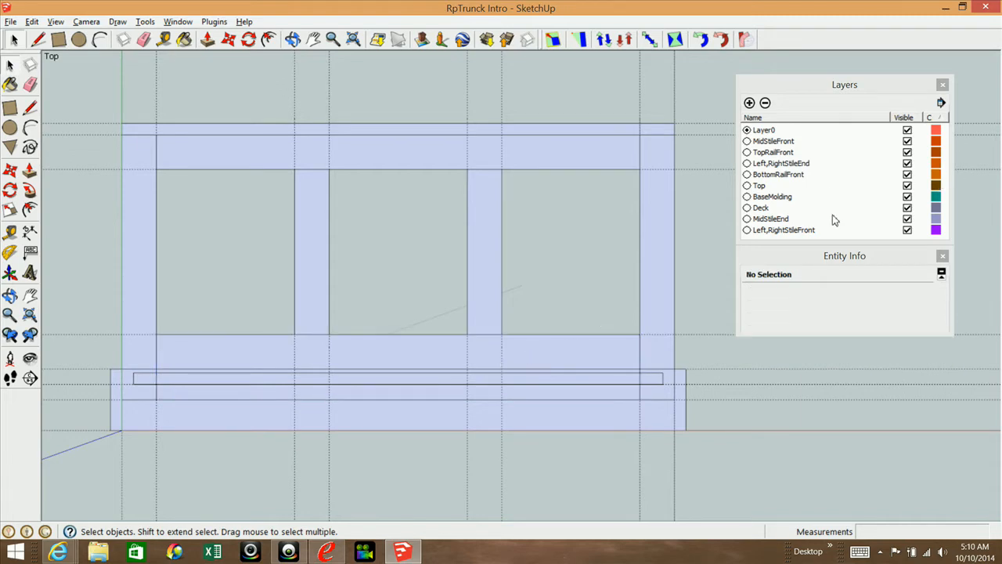
Step: Temporarily hide the BaseMolding layer and the Top layer, one at a time, to examine the front frame without them
left_click(906, 197)
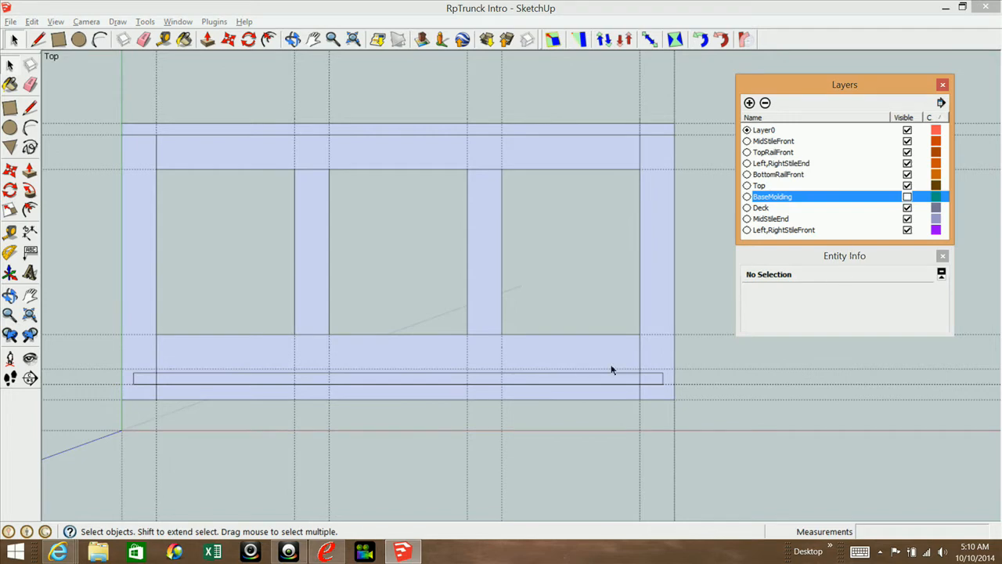
left_click(602, 383)
left_click(589, 277)
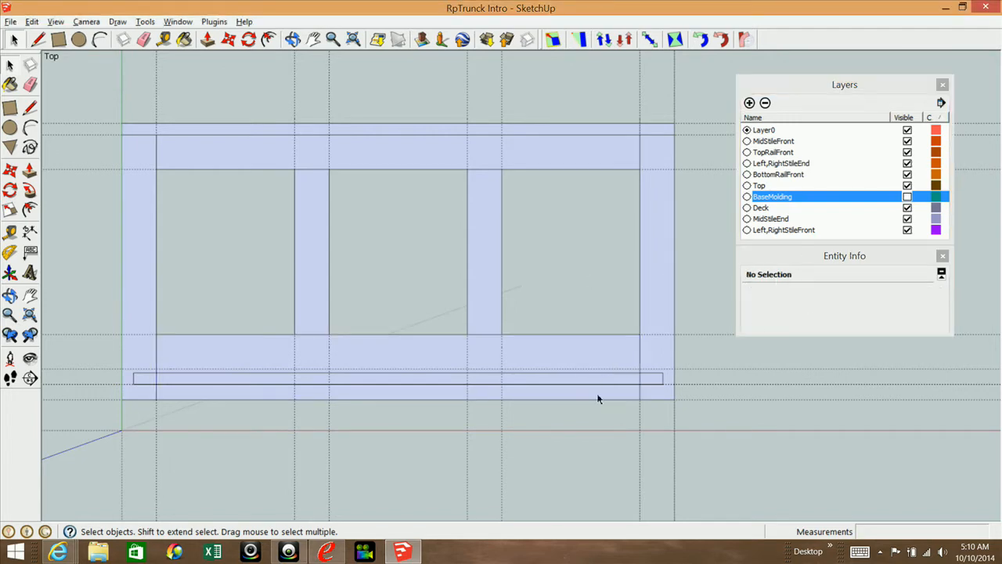
left_click(907, 196)
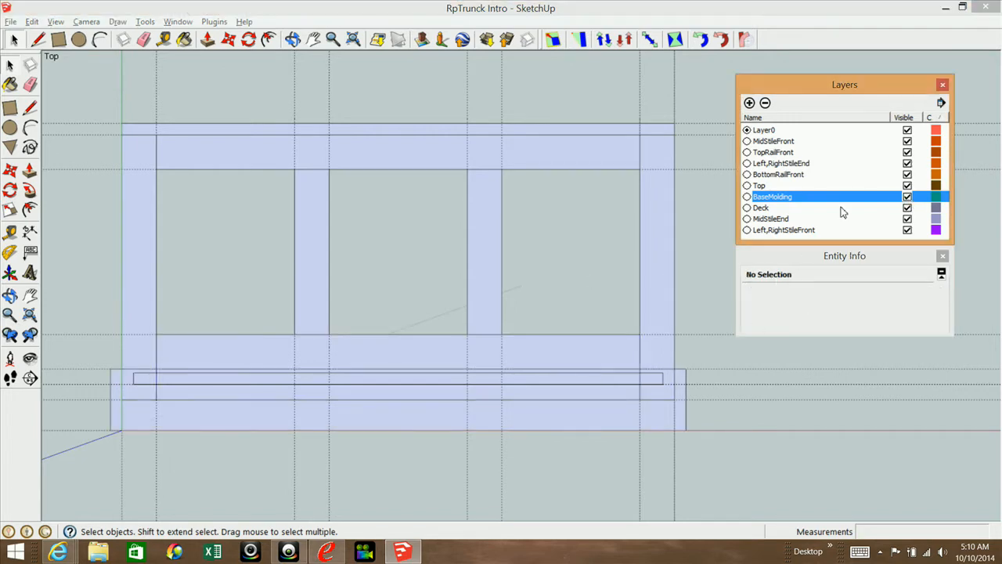
left_click(907, 186)
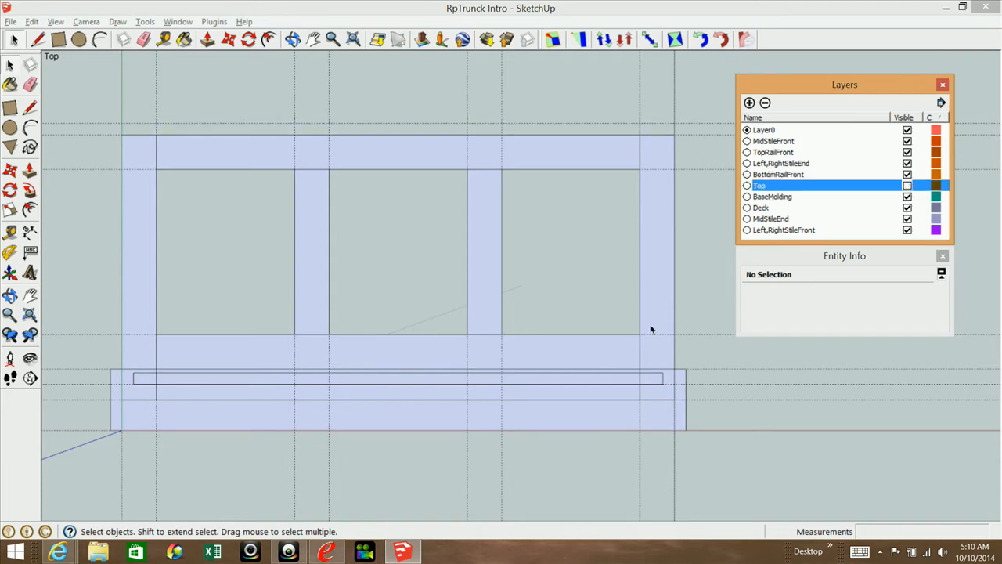
left_click(906, 185)
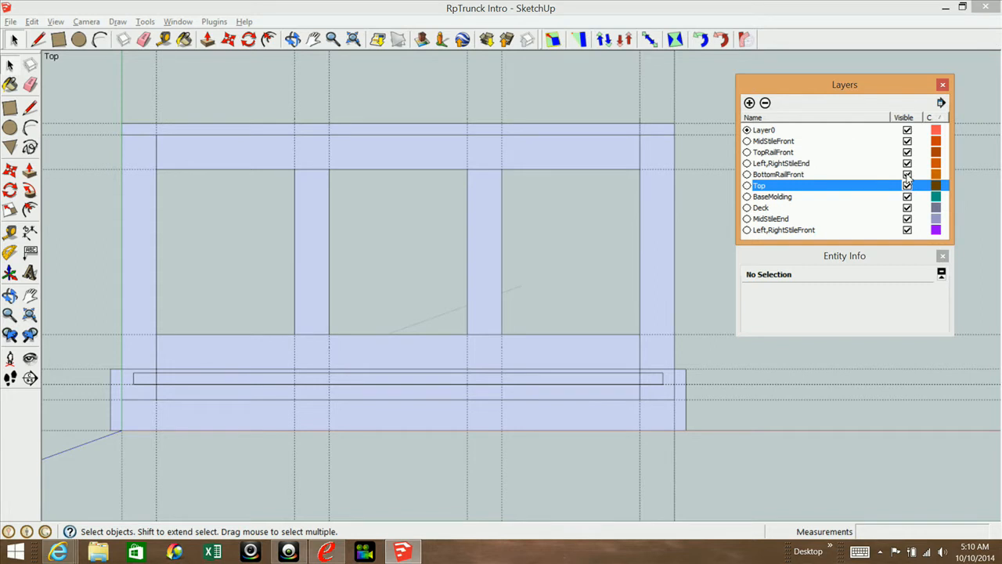
Step: Temporarily hide the BottomRailFront layer to inspect the deck group, and select the trunk's top group once the layer is shown again
left_click(907, 174)
left_click(573, 381)
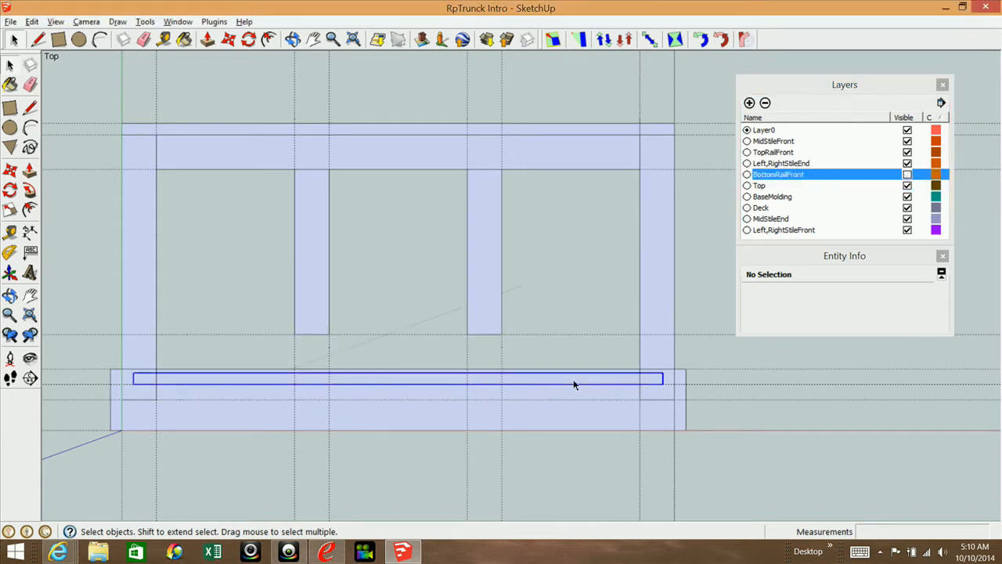
left_click(223, 383)
left_click(223, 380)
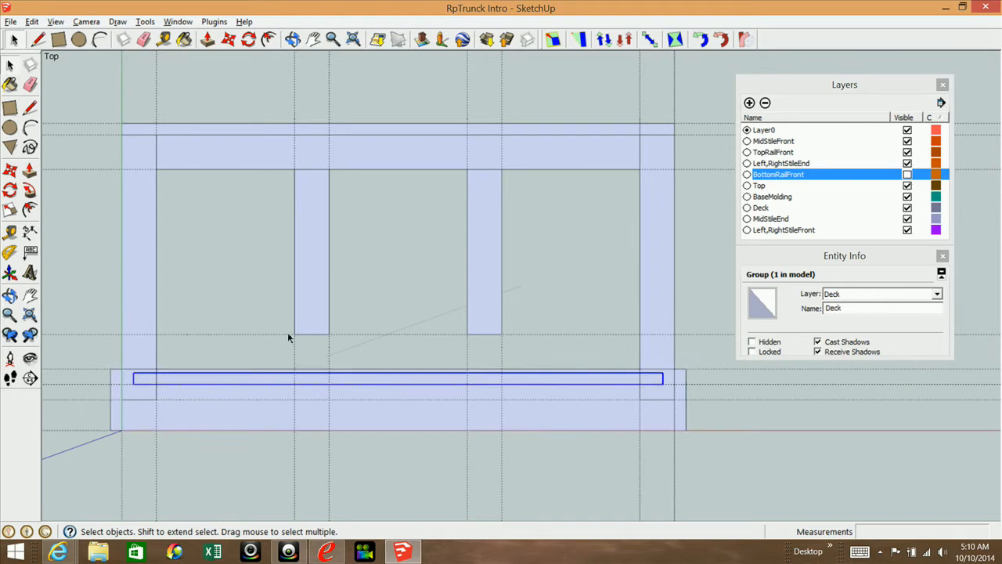
left_click(907, 174)
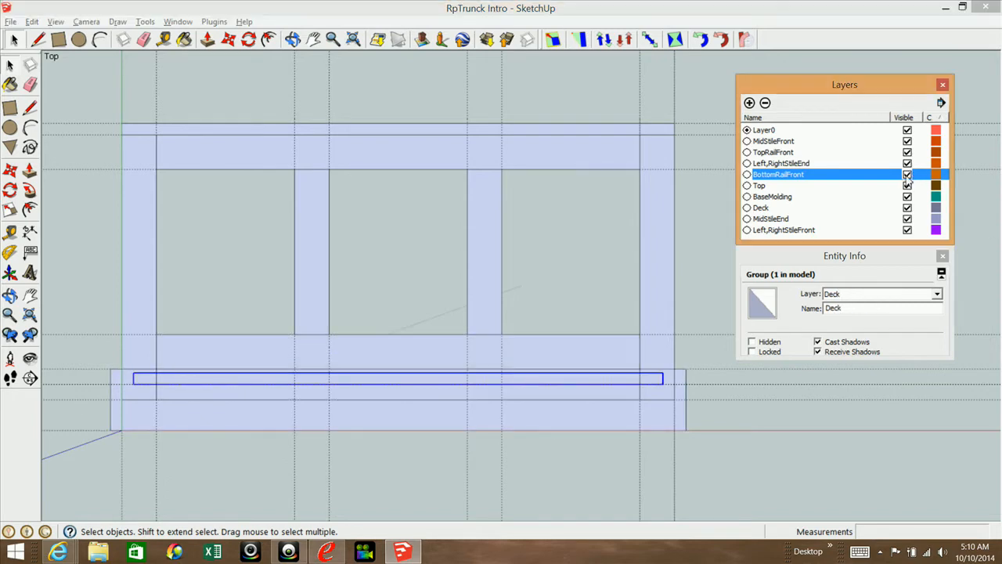
left_click(549, 274)
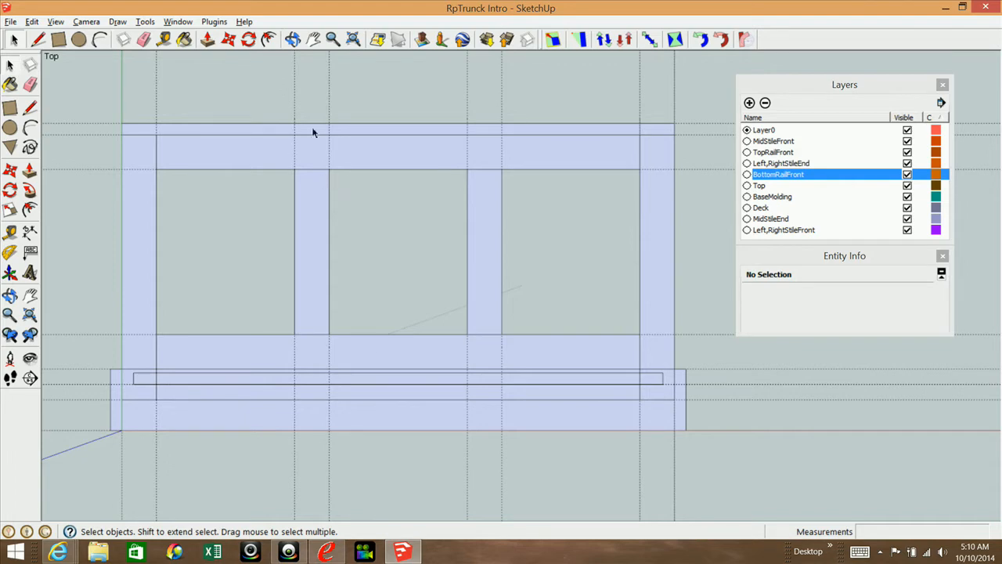
left_click(183, 134)
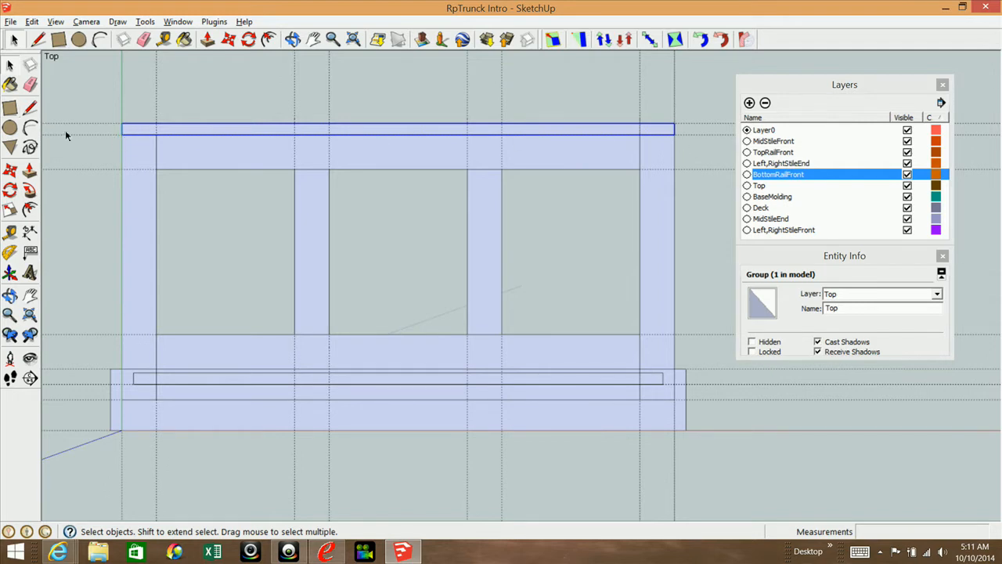
Step: Open the trunk's top group for editing and move its left edge 1/4" outward
double_click(126, 133)
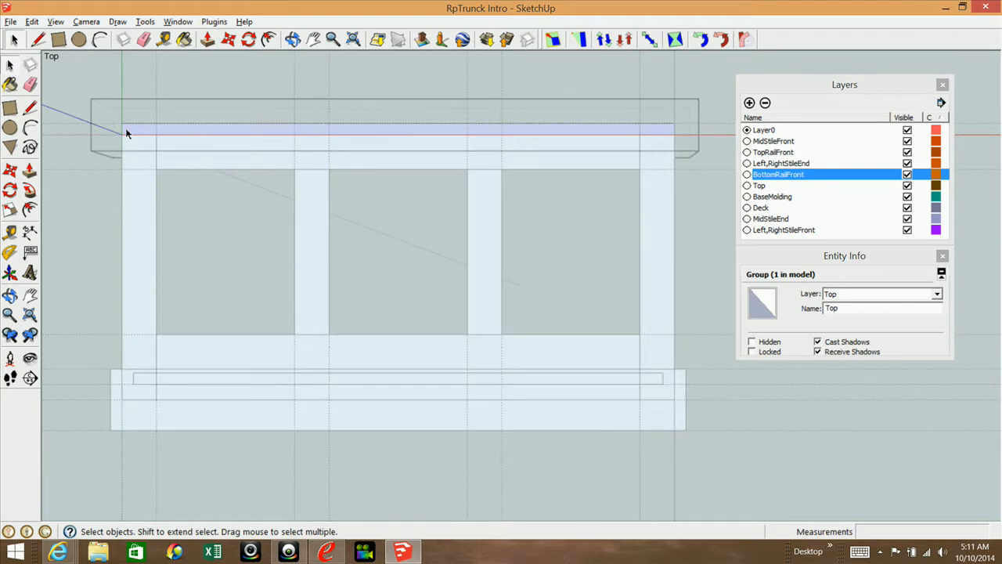
left_click(119, 138)
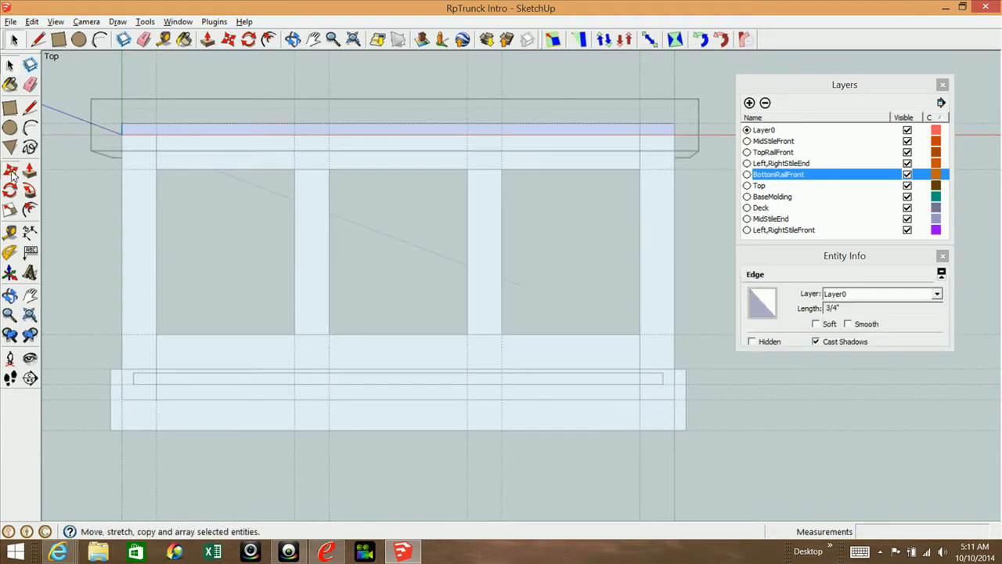
left_click(10, 169)
left_click(123, 138)
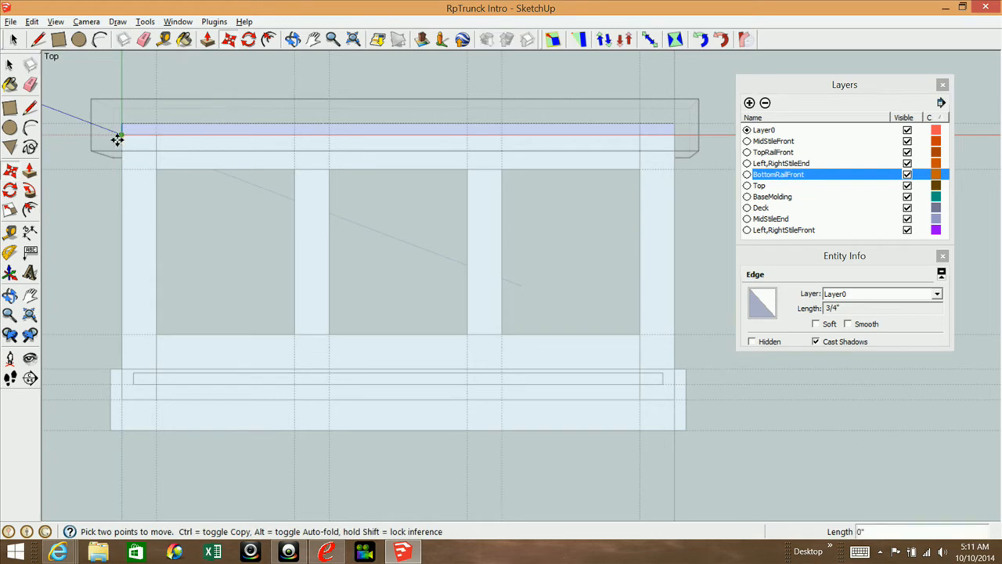
type("1")
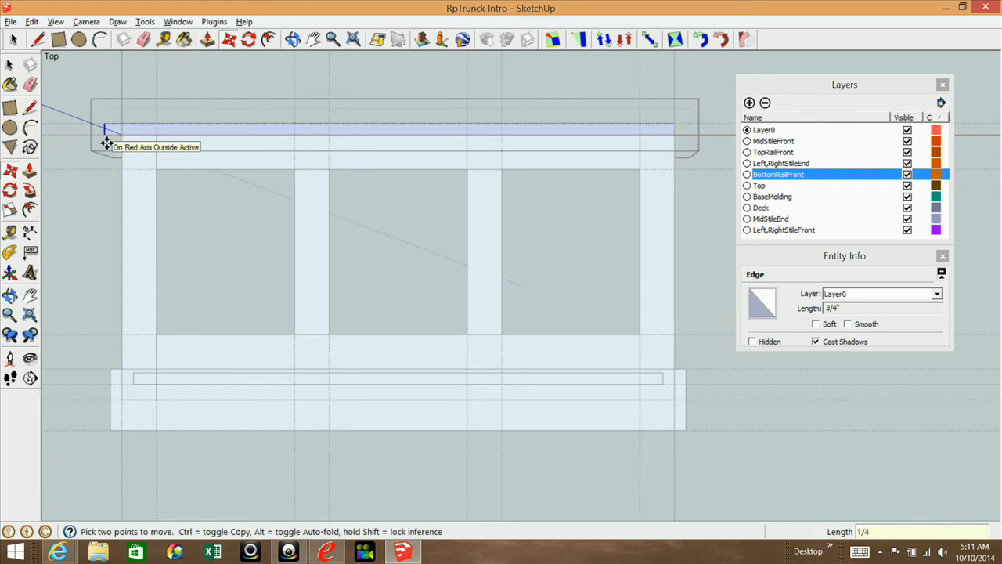
type("/4")
key("Return")
left_click(12, 40)
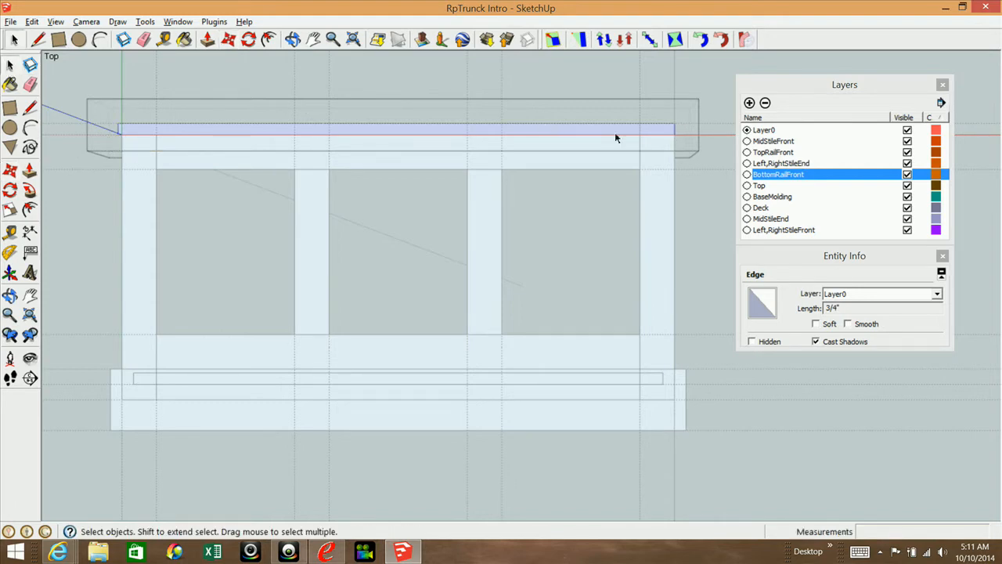
Step: Move the right edge of the top 1/4" outward and close the group
left_click(9, 169)
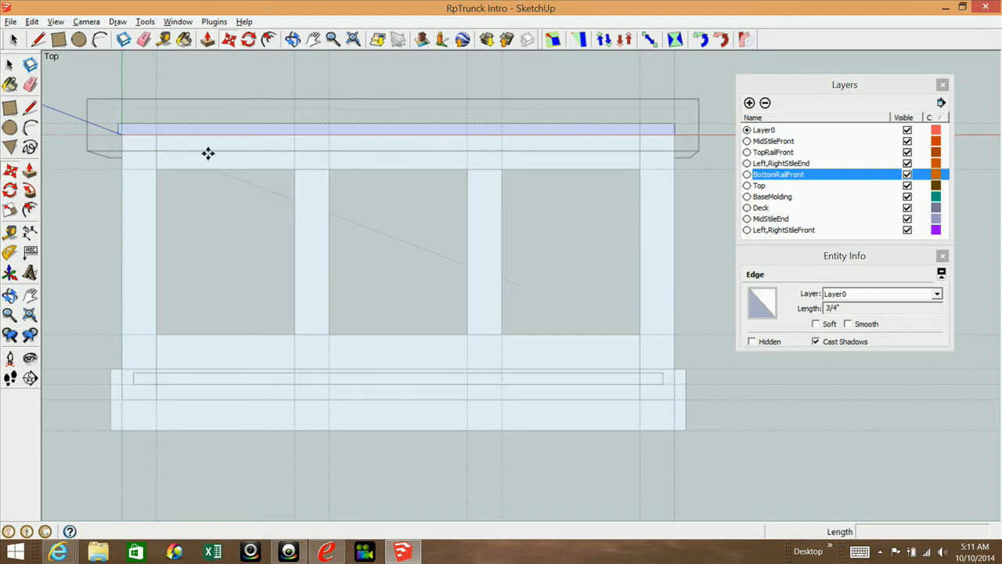
left_click(678, 138)
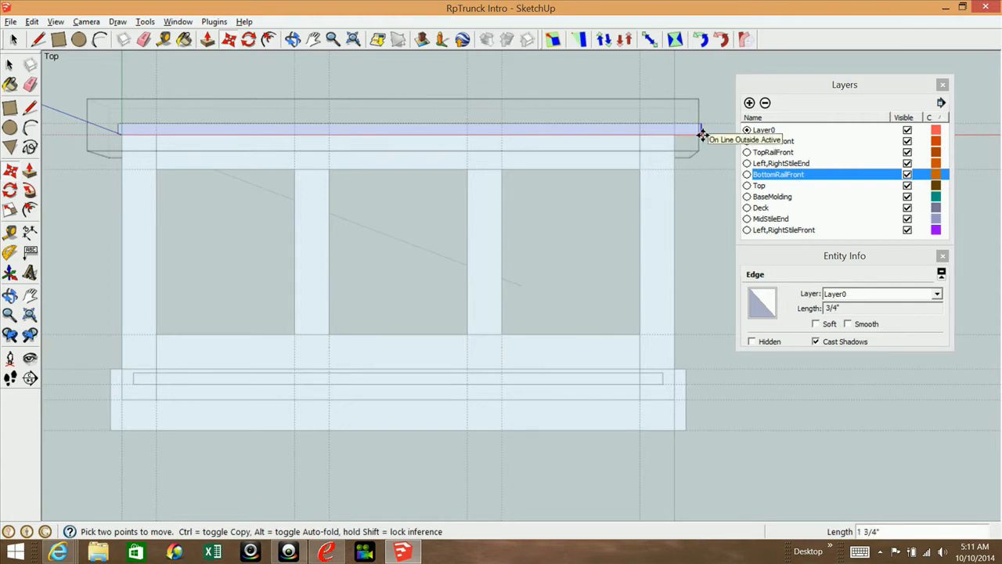
left_click(702, 135)
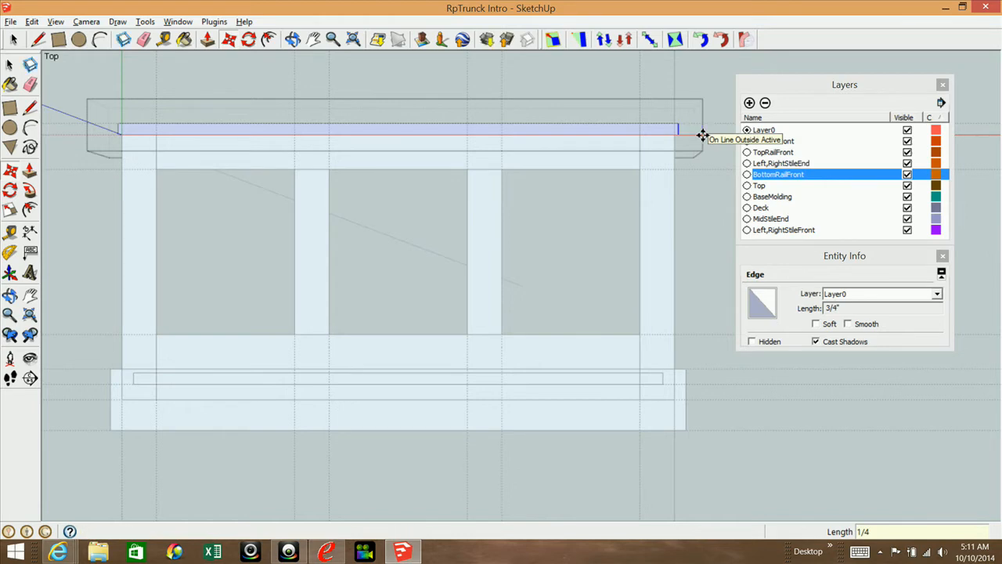
left_click(10, 65)
left_click(45, 207)
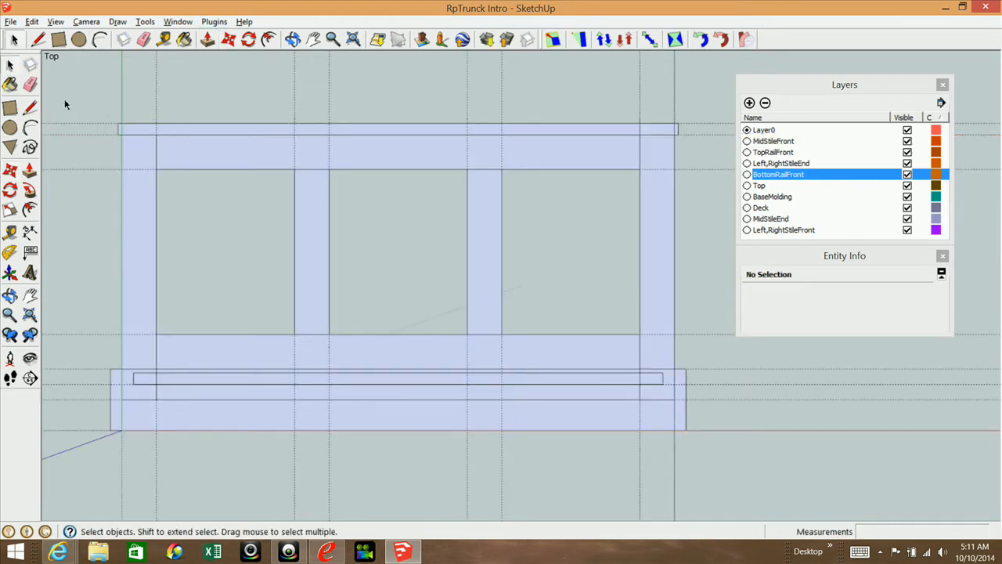
Step: Try to scale the top group lengthwise about its center
left_click(109, 135)
left_click(105, 126)
left_click(178, 135)
left_click(10, 210)
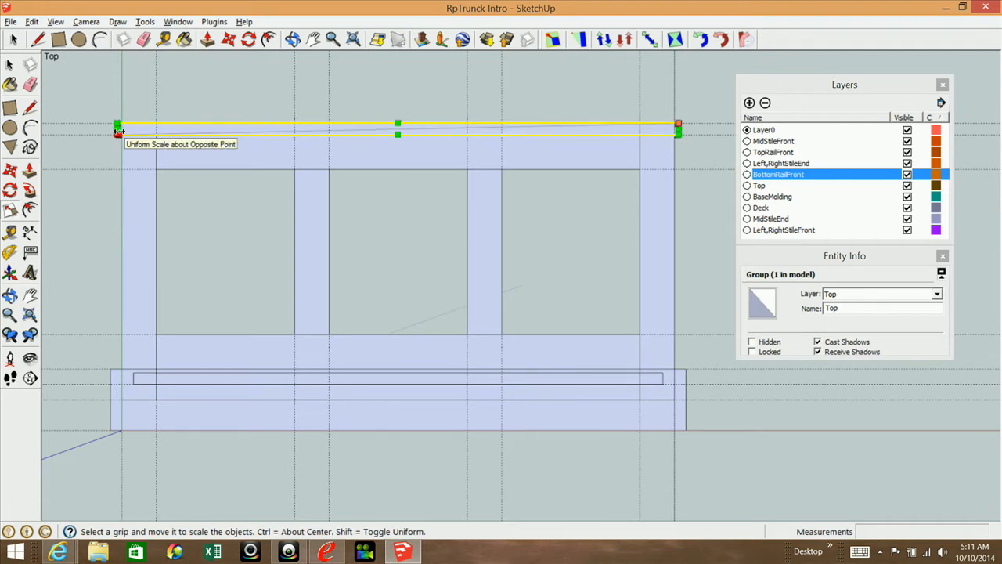
scroll(118, 130, "up", 3)
scroll(117, 130, "up", 2)
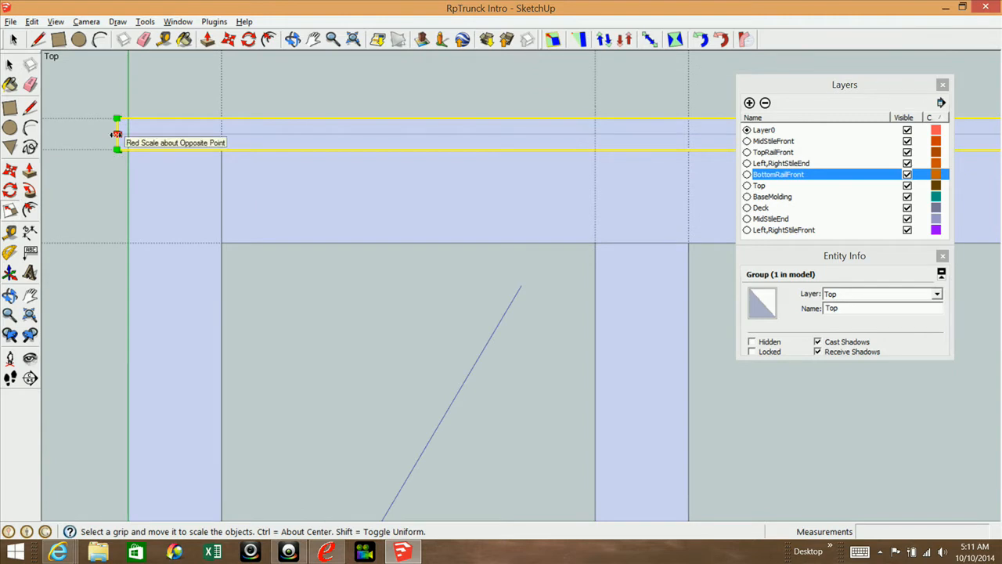
scroll(116, 134, "down", 5)
scroll(116, 134, "up", 1)
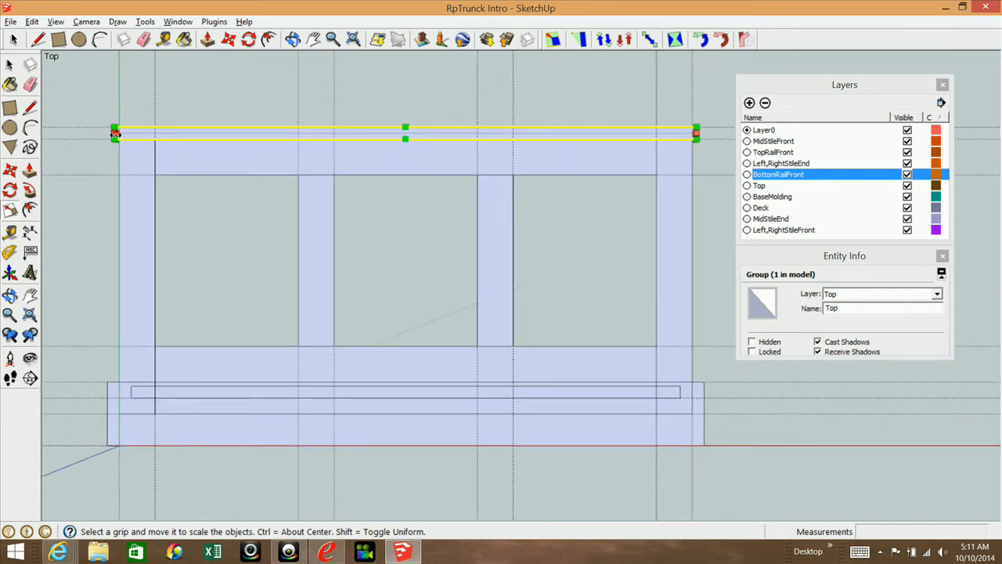
key("ctrl")
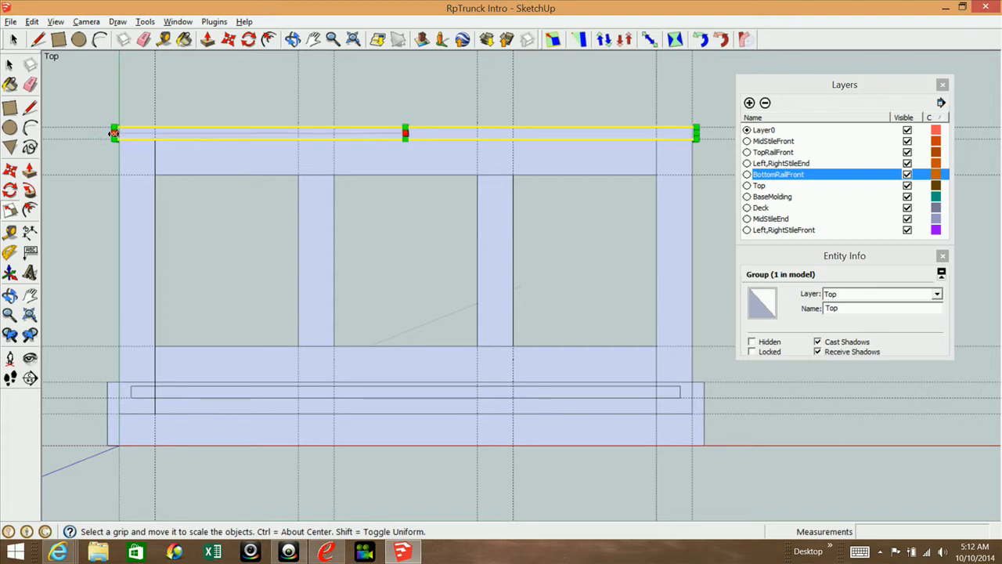
left_click_drag(114, 134, 93, 141)
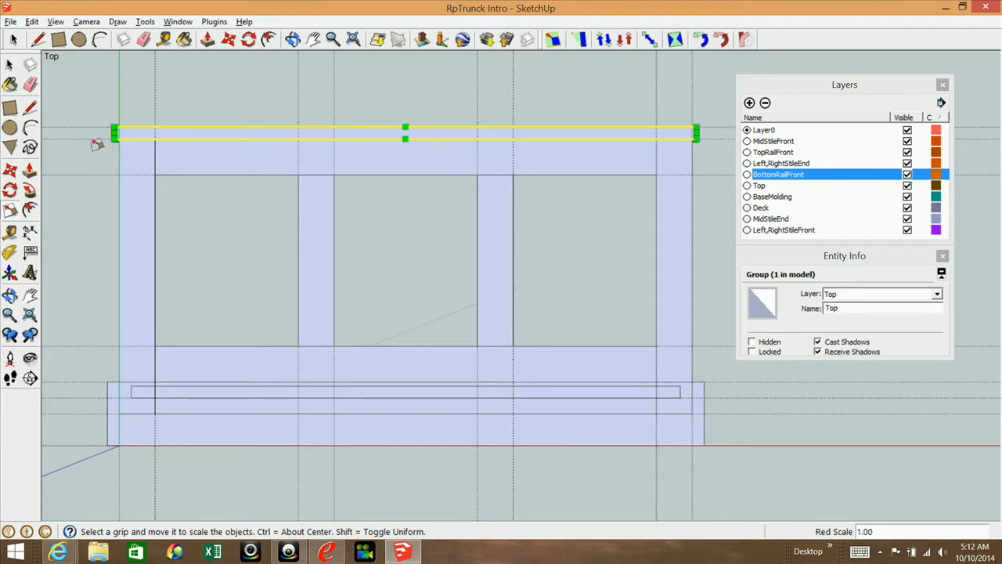
left_click(92, 141)
left_click(11, 65)
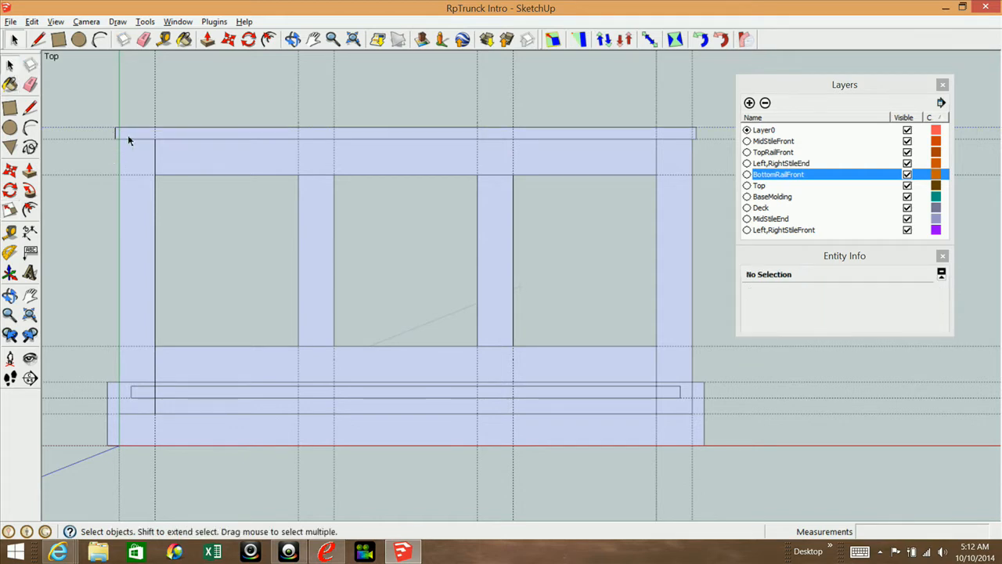
Step: Undo both edge moves on the top group and leave the group
left_click(129, 137)
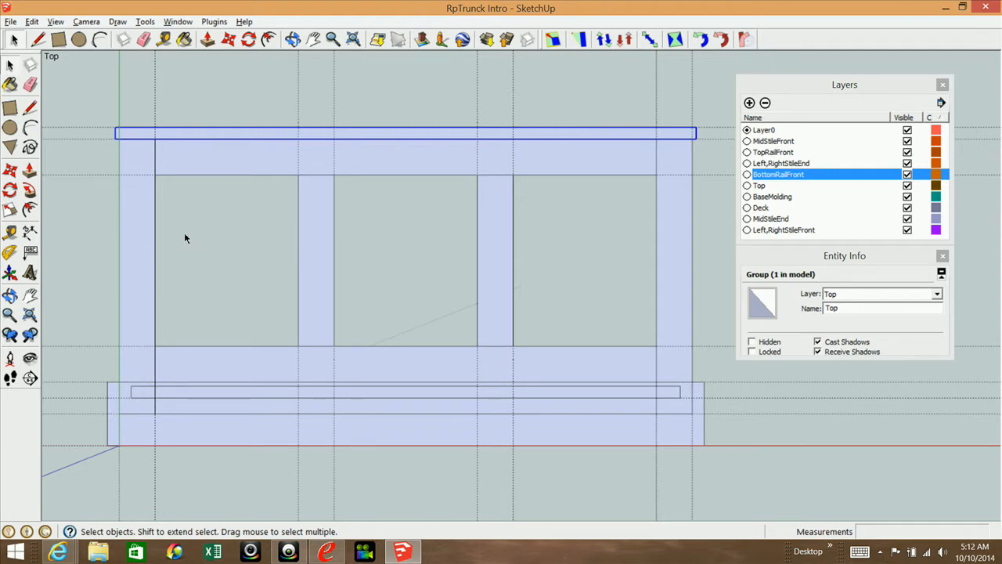
key("Return")
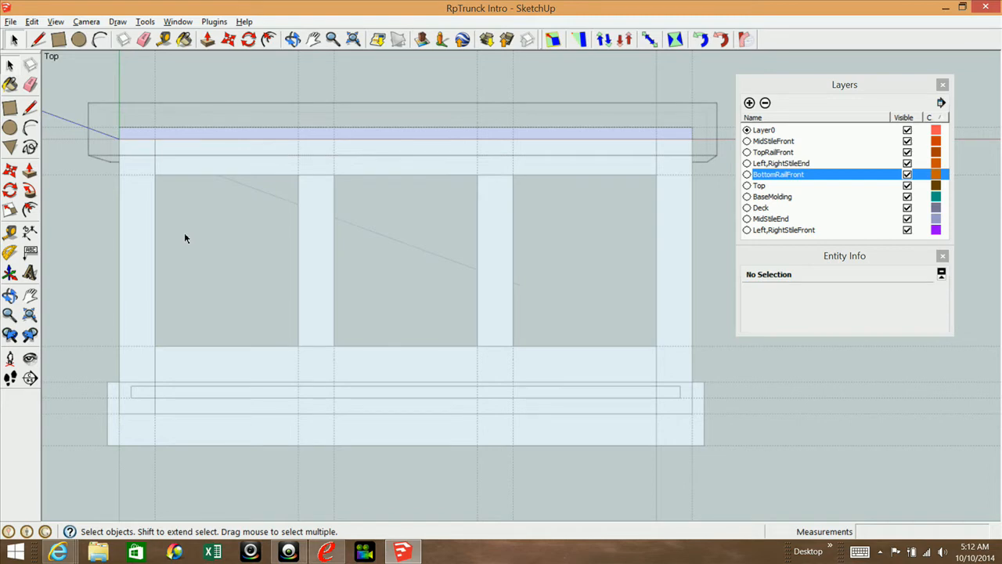
left_click(184, 233)
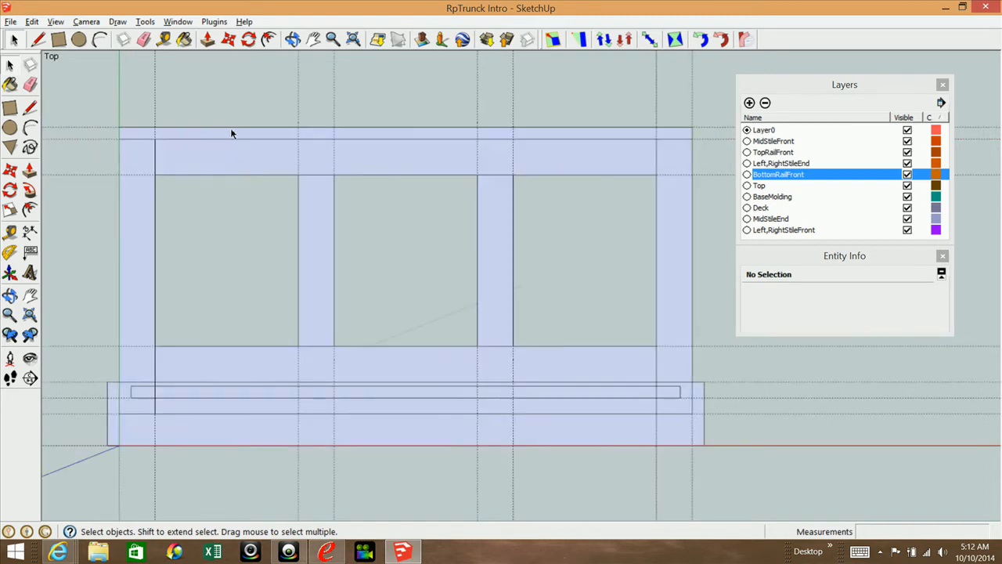
Step: Select the top group and add vertical guides 1/4" outside the left and right edges of the front frame
left_click(167, 132)
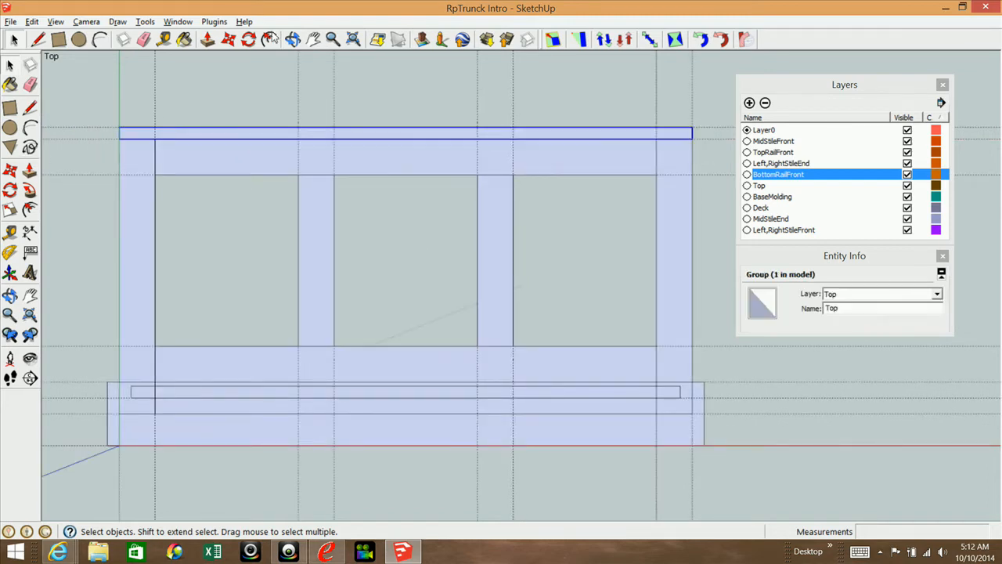
left_click(9, 251)
left_click(119, 212)
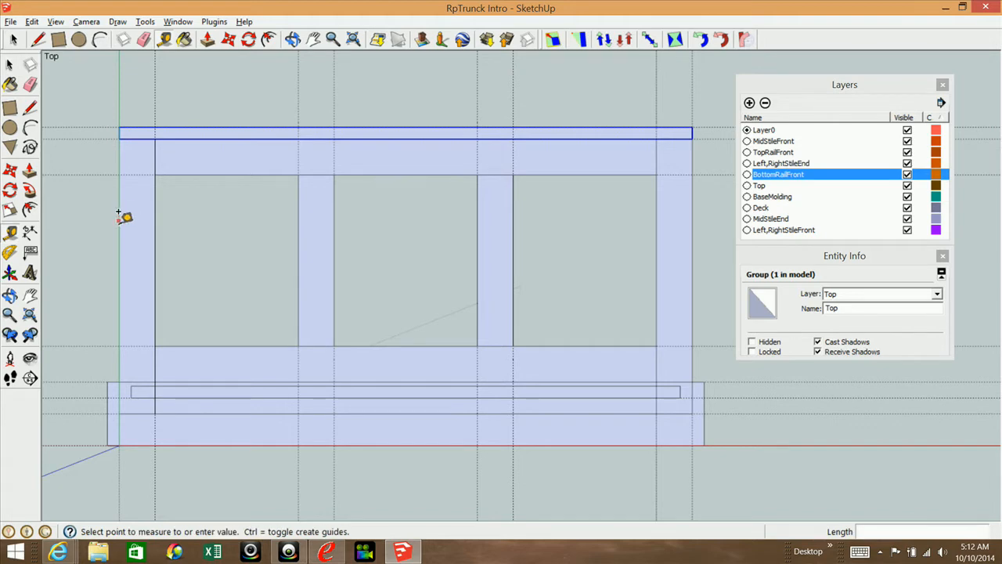
type("1/4")
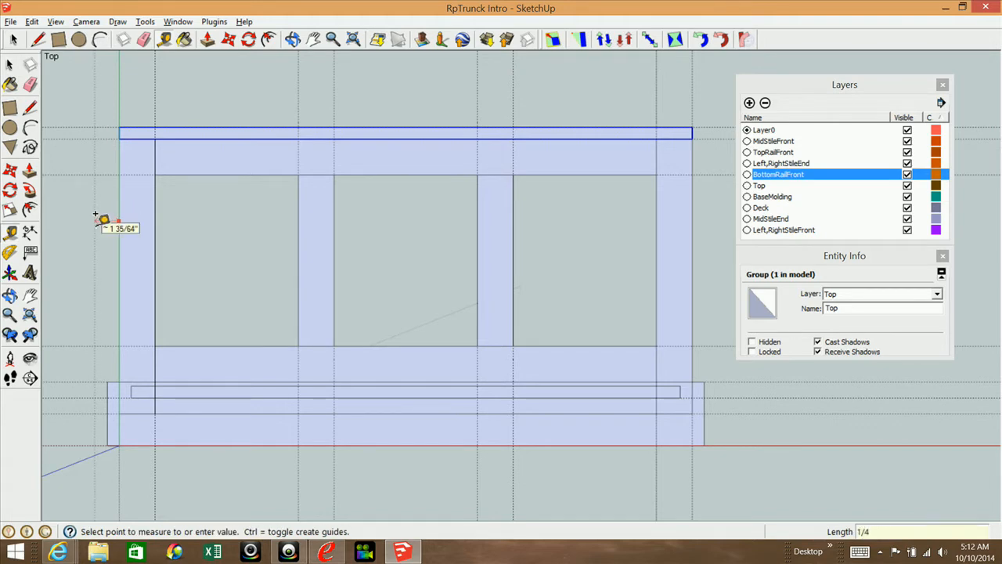
key("Return")
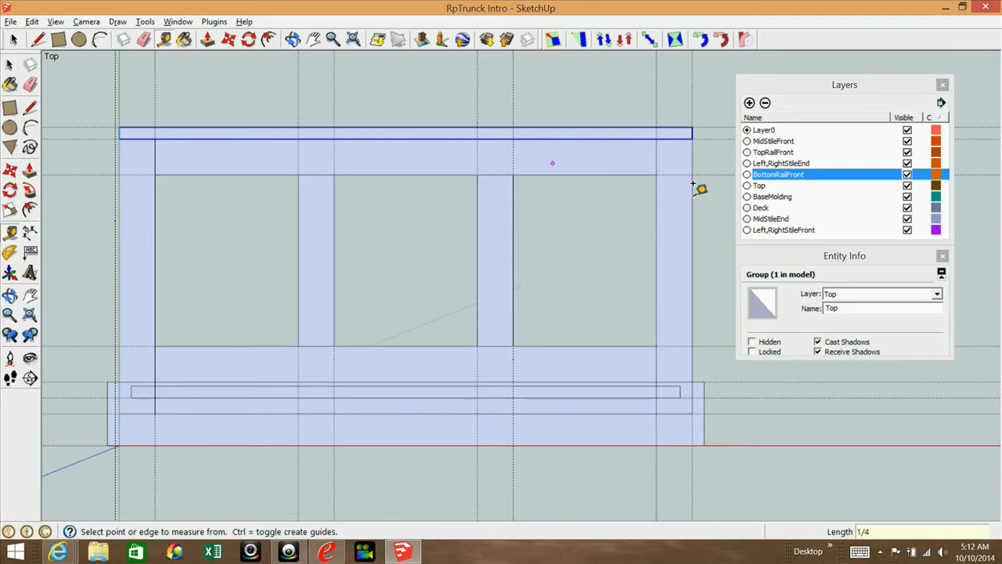
left_click(693, 211)
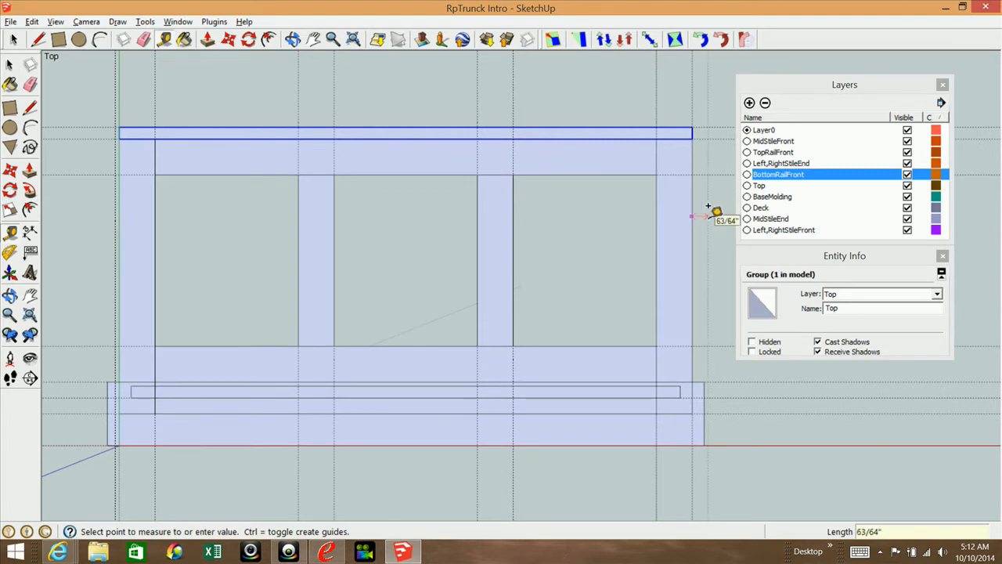
type("1/4")
key("Return")
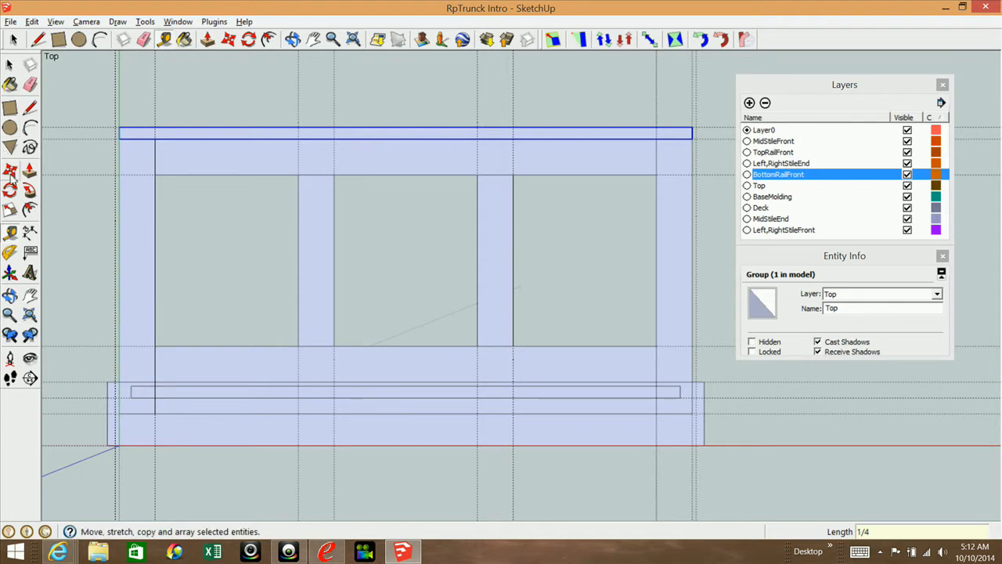
Step: Scale the top group lengthwise about its center so its ends reach the 1/4" offset guides
left_click(11, 210)
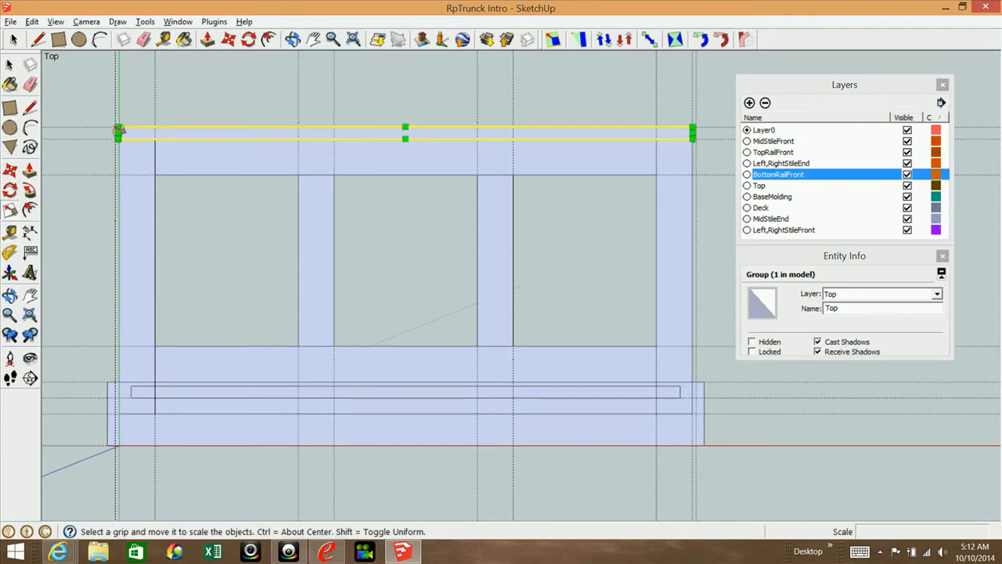
scroll(119, 136, "up", 2)
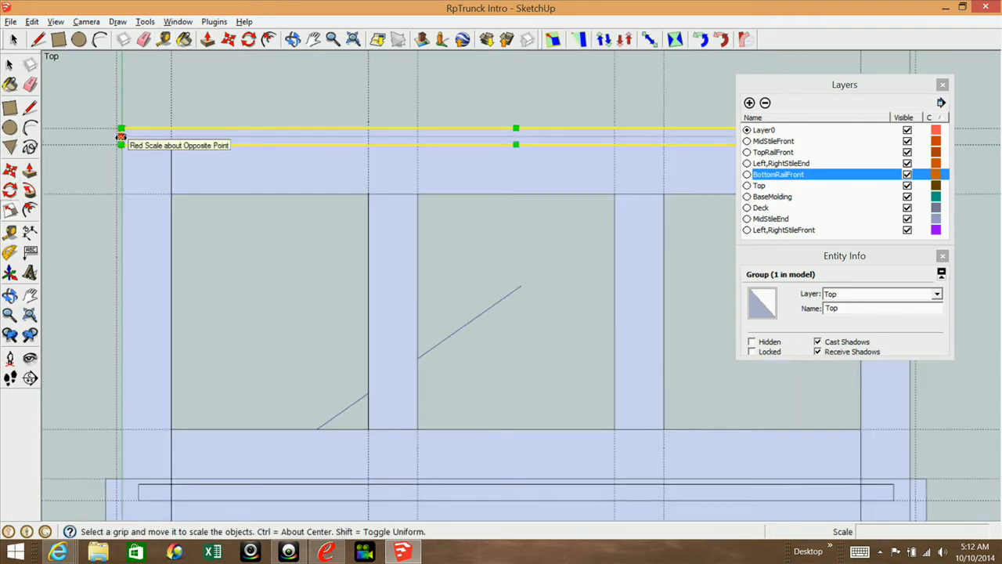
left_click(120, 137)
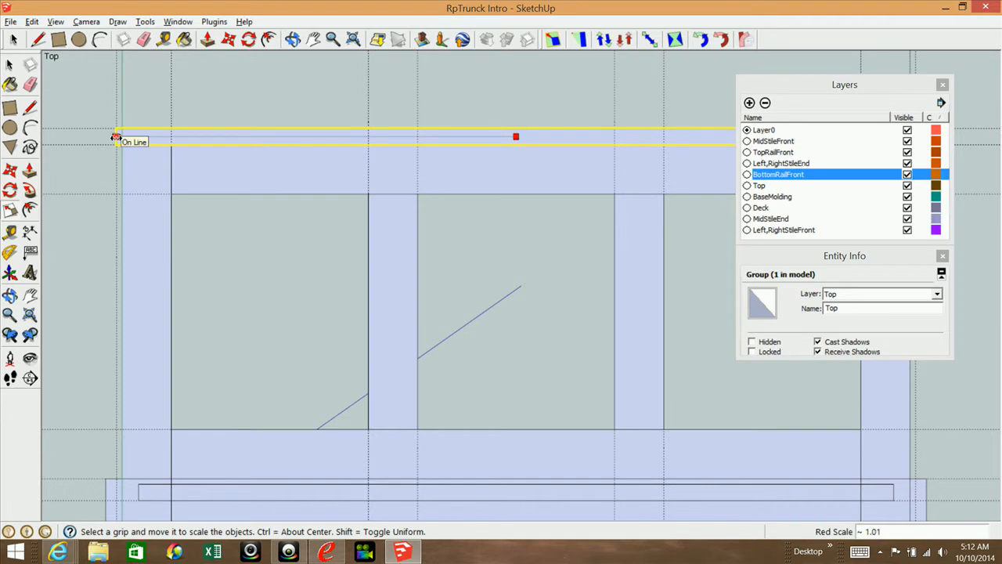
left_click(116, 138)
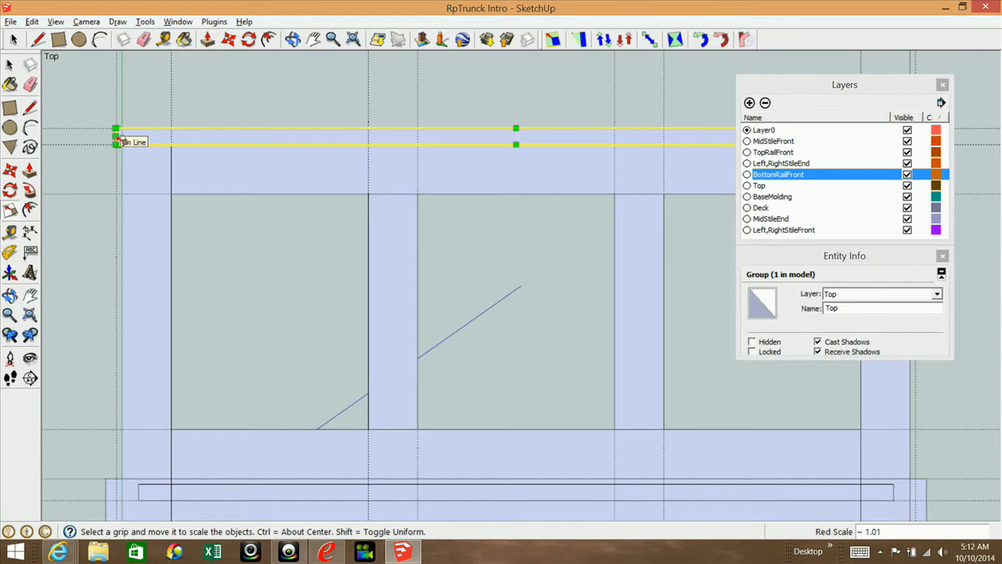
key("Escape")
scroll(102, 117, "down", 3)
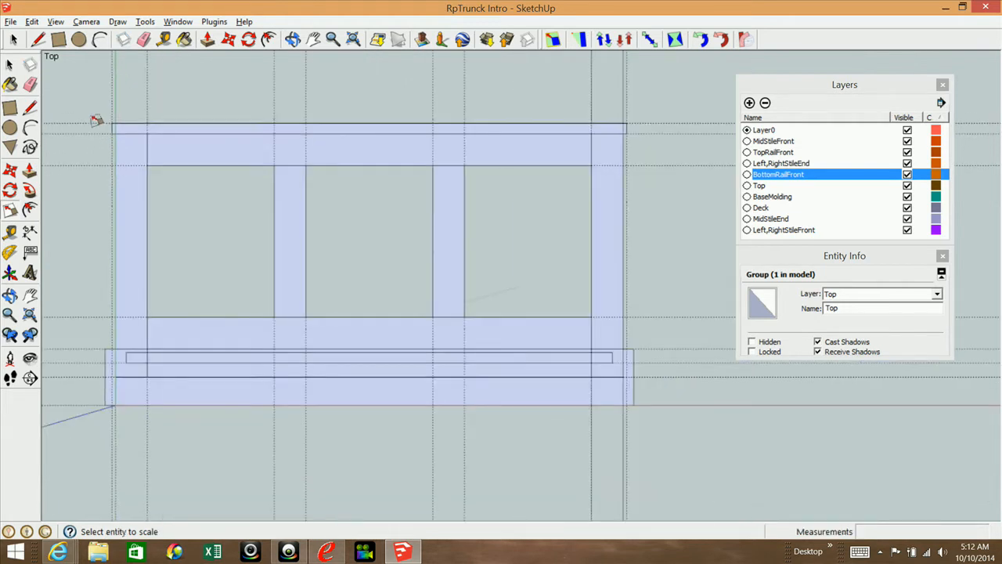
Step: Erase the 1/4" offset guides, the vertical guides along the stiles and the lower horizontal guides
left_click(30, 85)
scroll(141, 129, "up", 5)
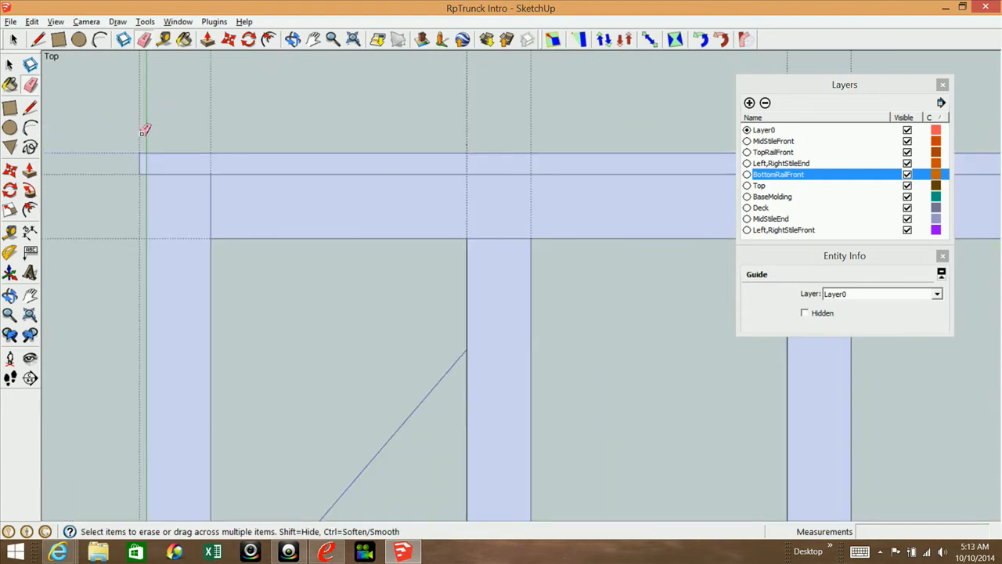
scroll(55, 102, "down", 4)
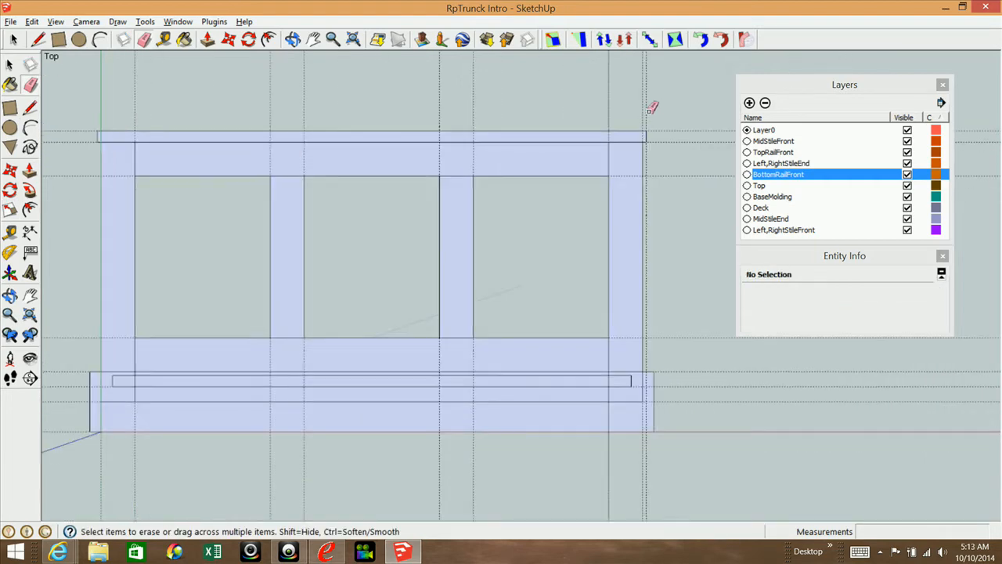
scroll(696, 107, "down", 2)
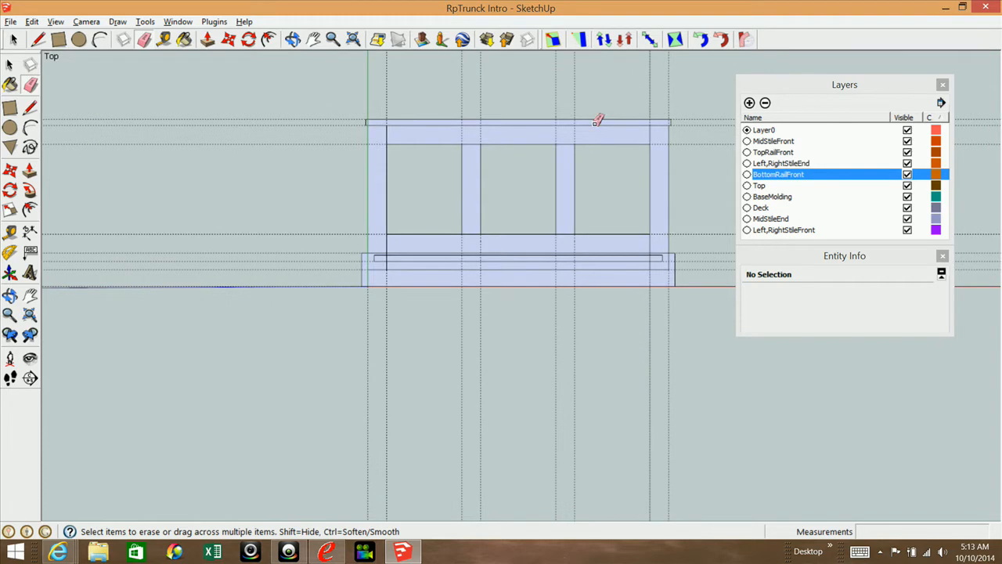
scroll(597, 122, "up", 3)
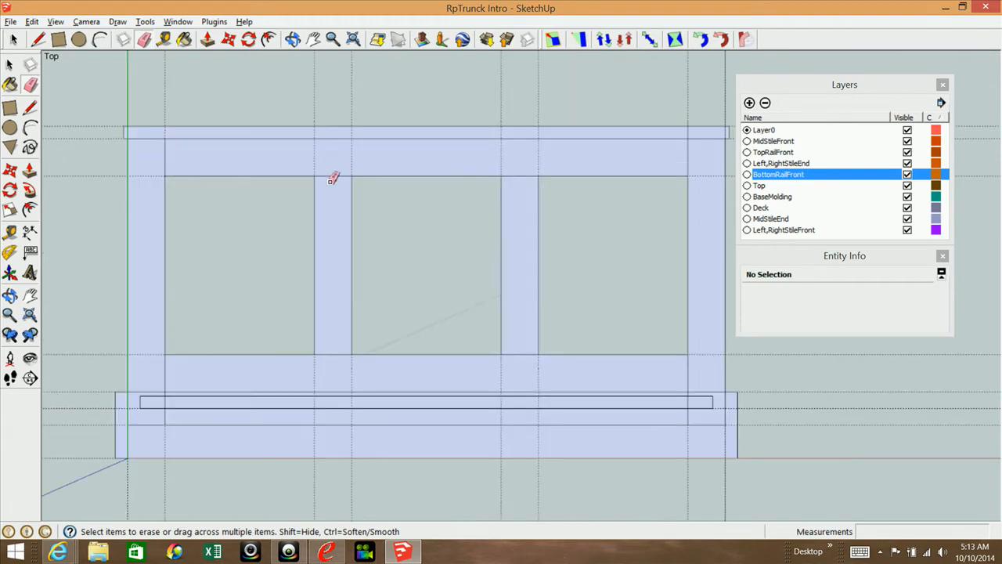
mouse_move(314, 82)
left_mouse_down()
mouse_move(449, 72)
mouse_move(532, 85)
mouse_move(715, 85)
mouse_move(693, 91)
mouse_move(732, 62)
mouse_move(193, 85)
mouse_move(196, 98)
left_mouse_up()
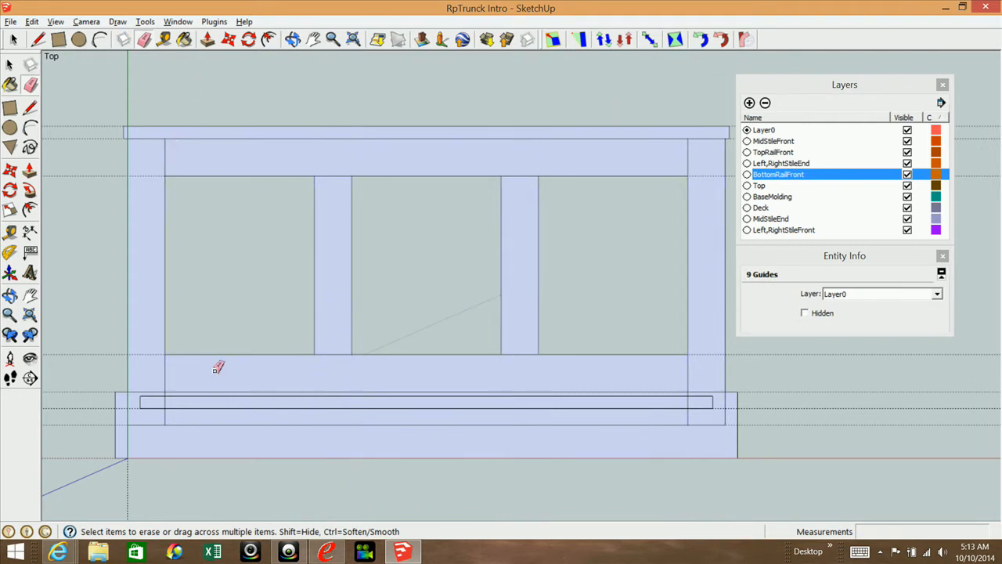
left_click_drag(65, 325, 78, 478)
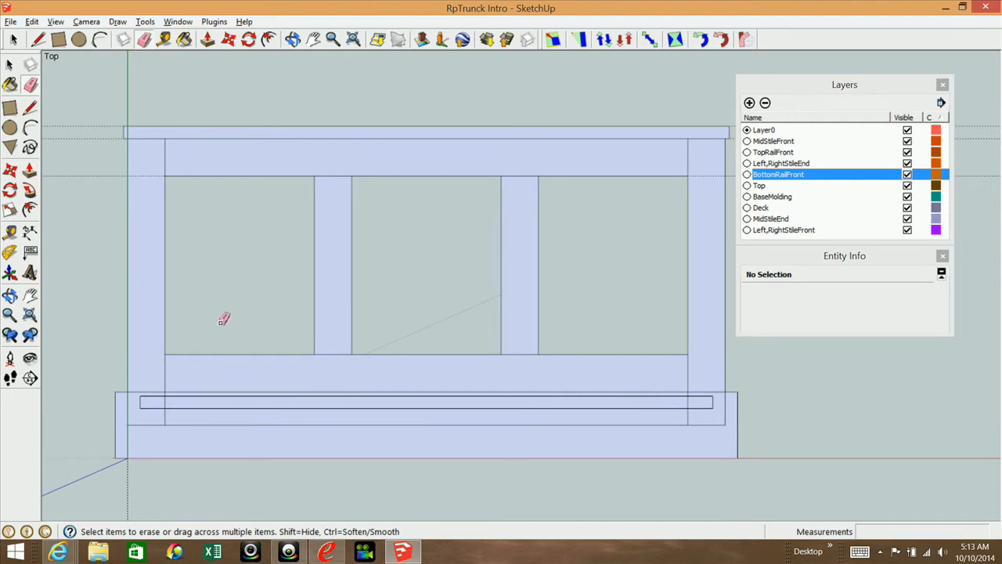
Step: Erase the remaining horizontal guides along the top and the top rail
scroll(239, 286, "up", 1)
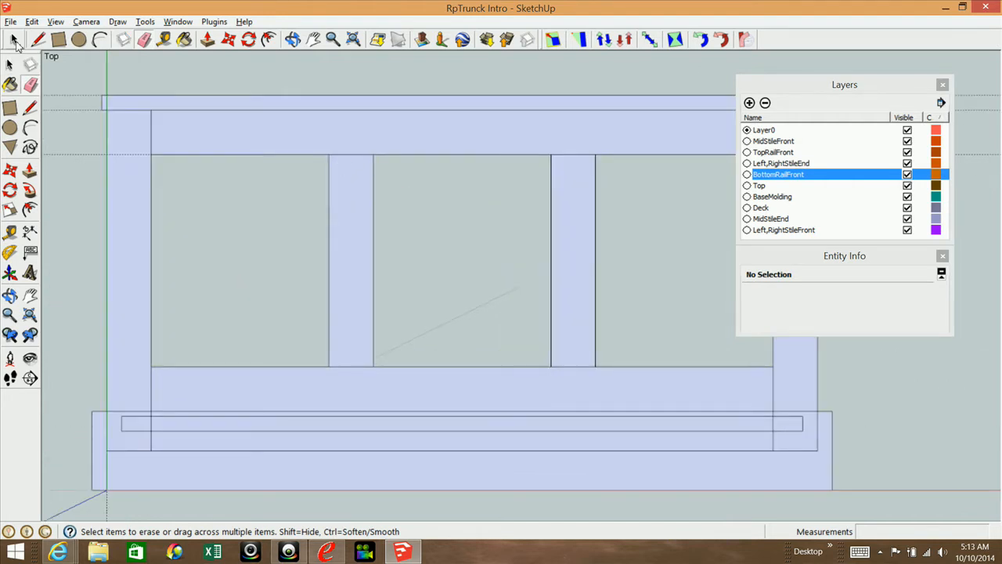
left_click_drag(79, 93, 85, 159)
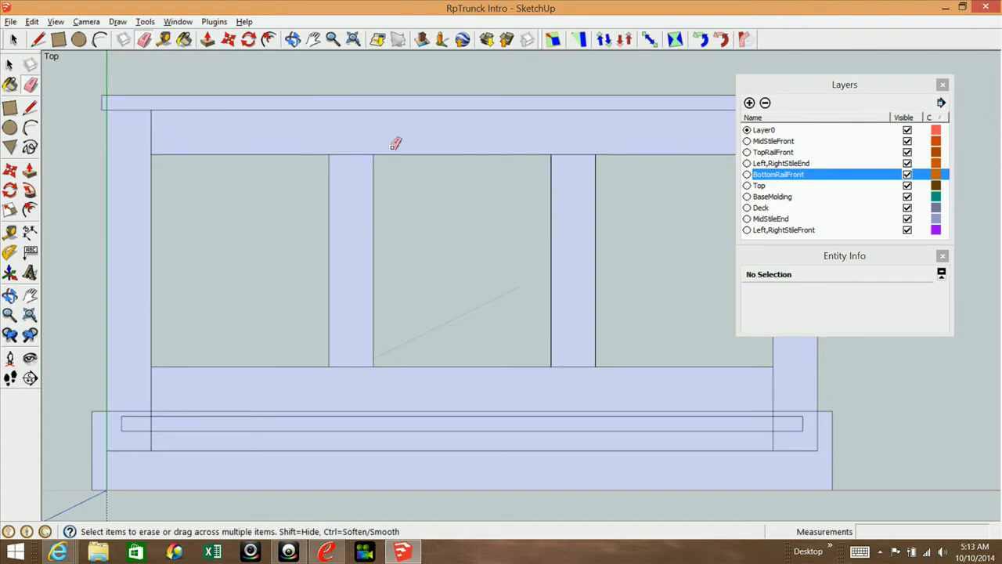
left_click(10, 64)
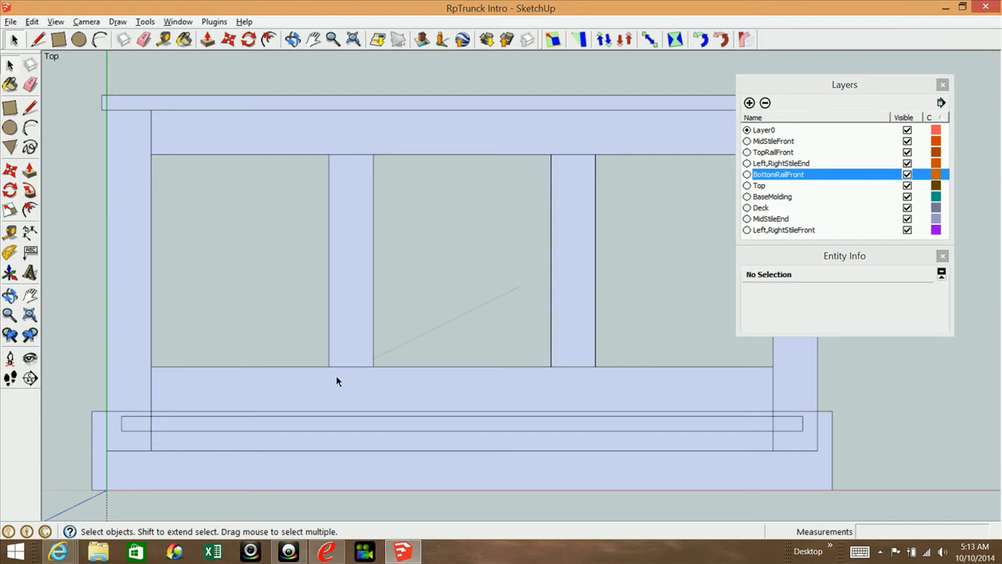
Step: Add horizontal guides 1/2" inside the top rail's lower edge and 1/2" inside the bottom rail's upper edge
left_click(9, 233)
left_click(354, 148)
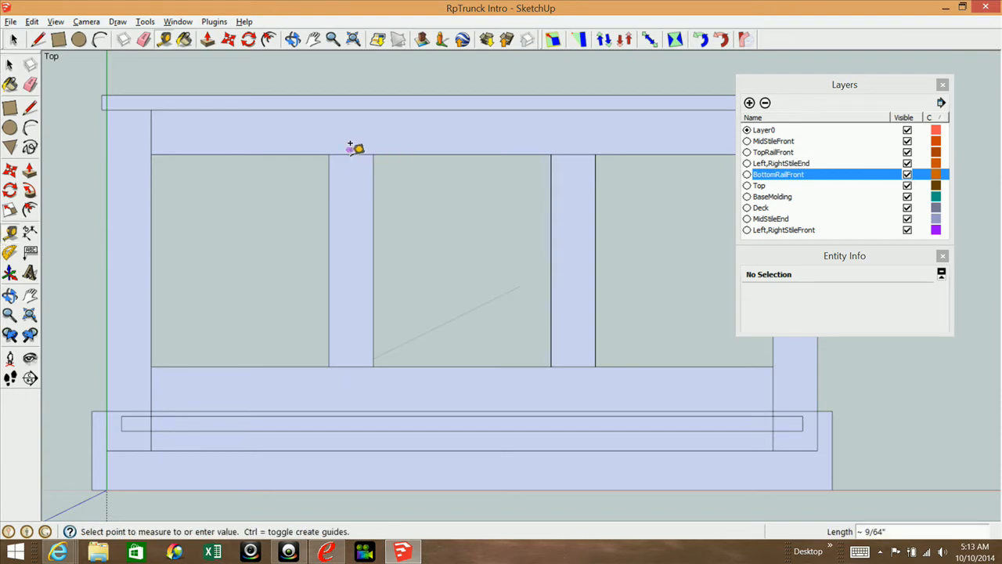
left_click(357, 149)
left_click(463, 153)
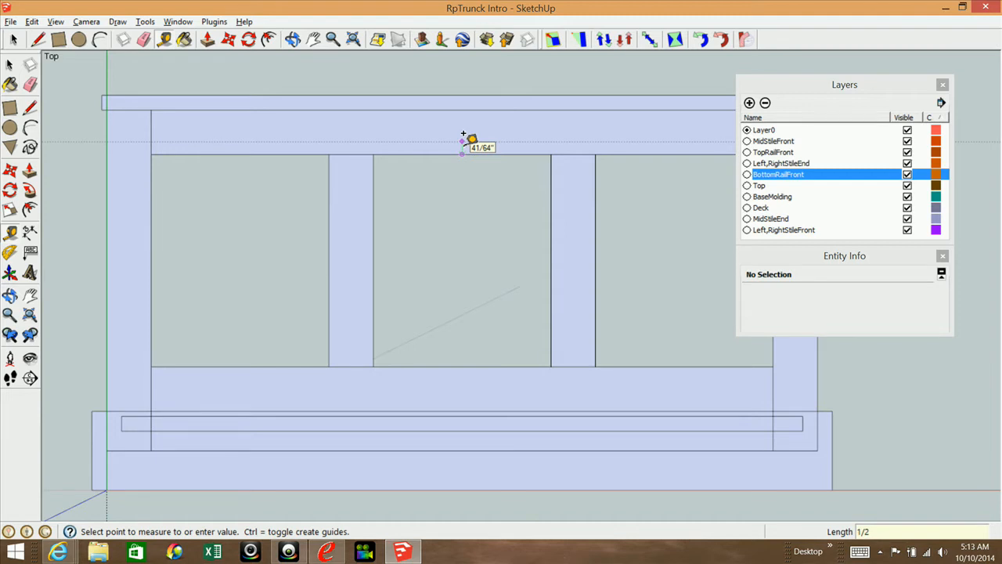
left_click(463, 140)
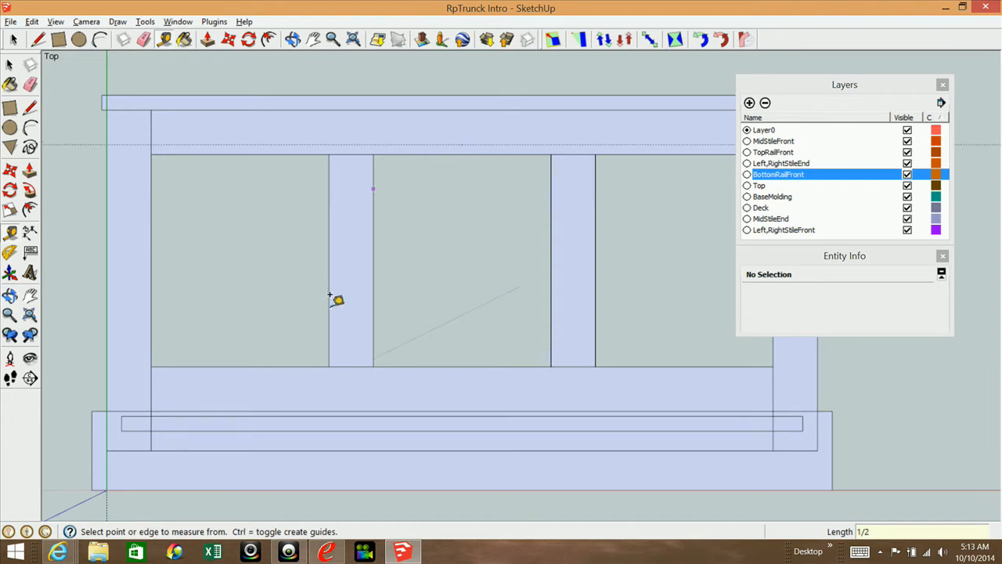
left_click(453, 365)
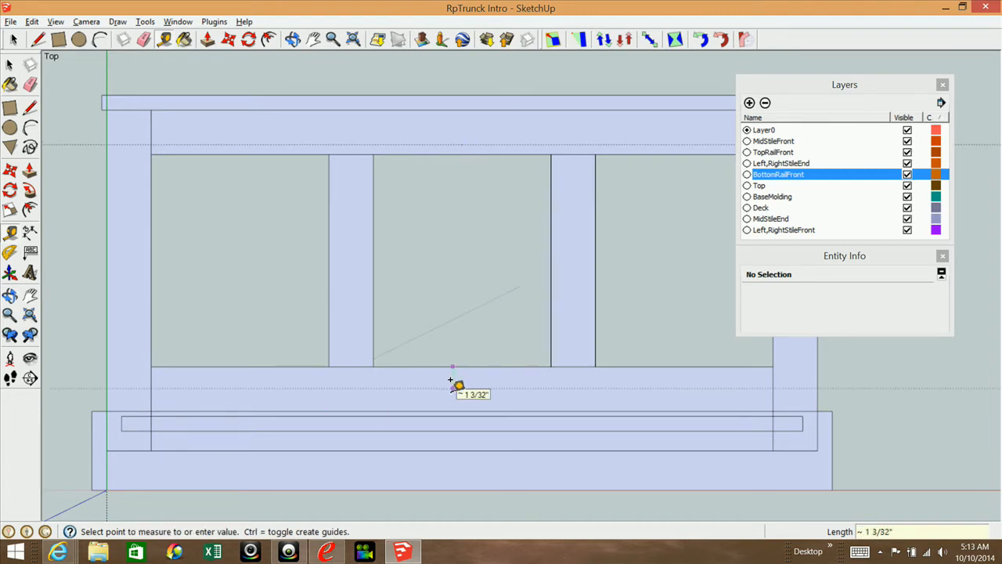
key("Return")
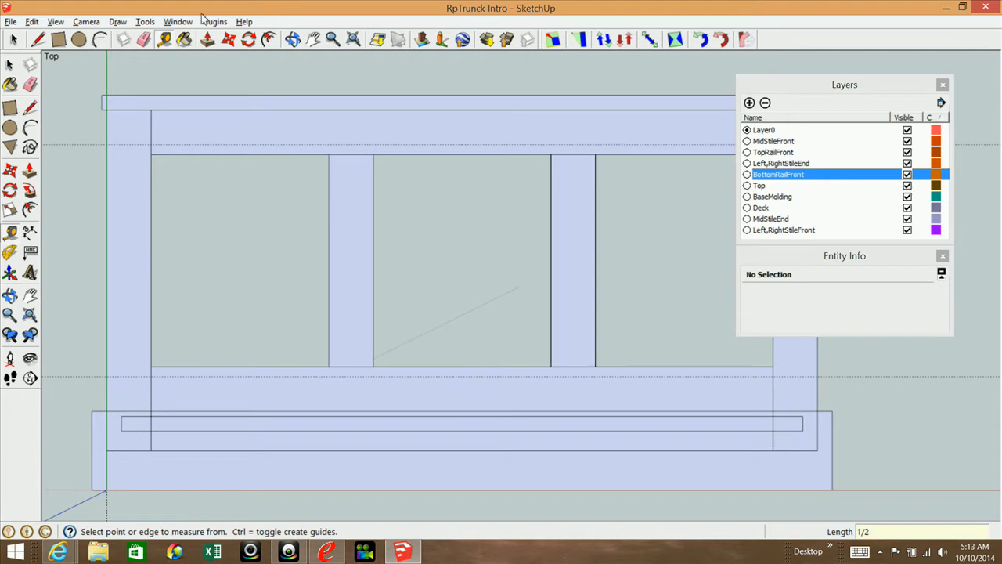
Step: Add vertical guides 1/2" inside the inner edges of the left and right front stiles
left_click(148, 171)
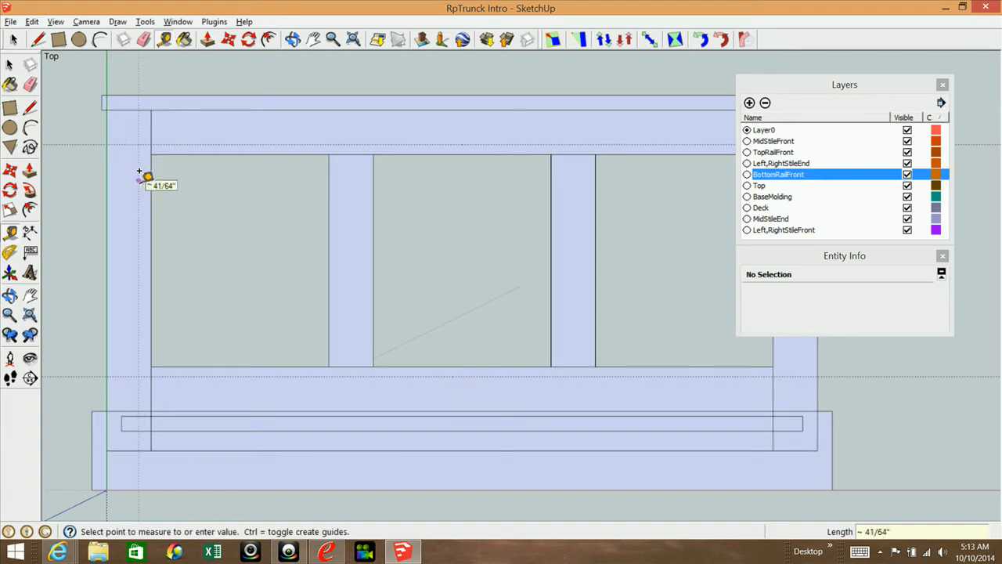
type("1/2")
key("Return")
scroll(184, 241, "down", 1)
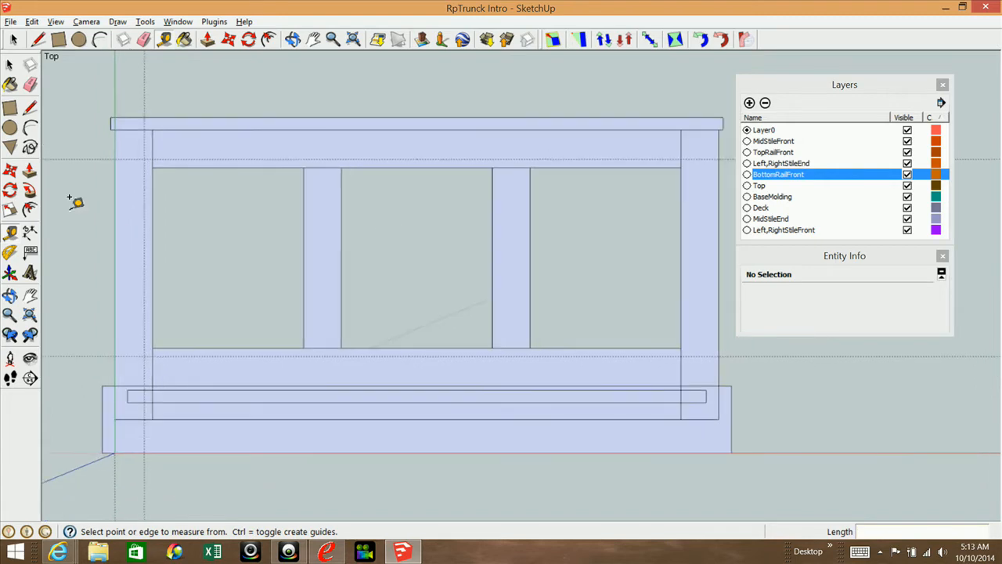
left_click(681, 191)
type("1/2")
key("Return")
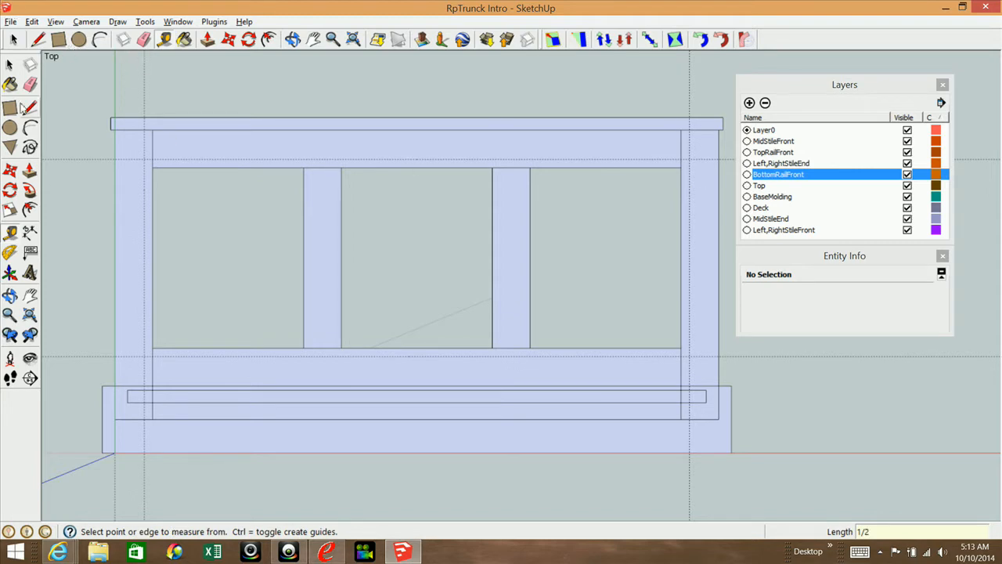
Step: Scale both front mid stiles vertically about their center so their ends reach the 1/2" horizontal guides
left_click(11, 65)
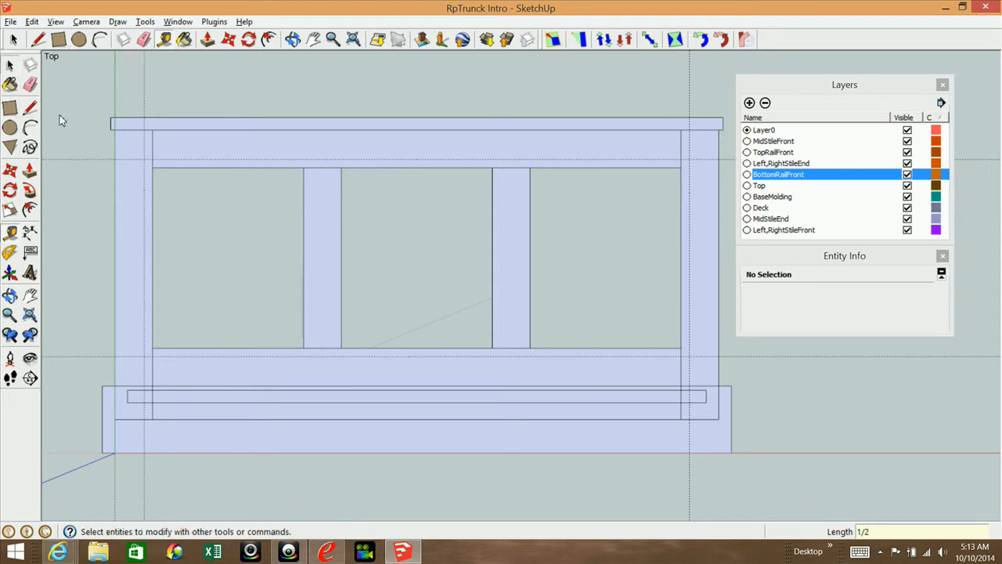
left_click(312, 206)
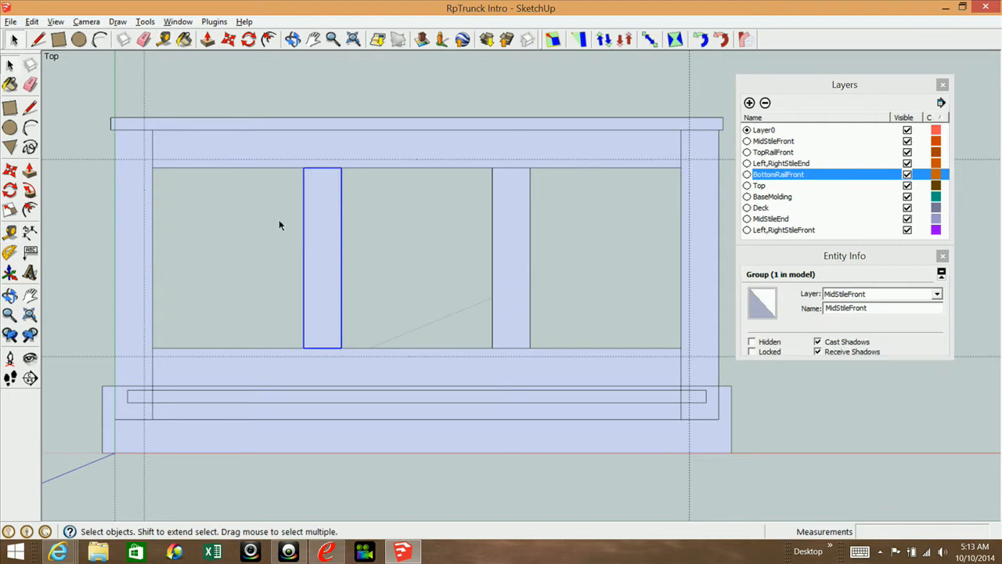
left_click(512, 254, "shift")
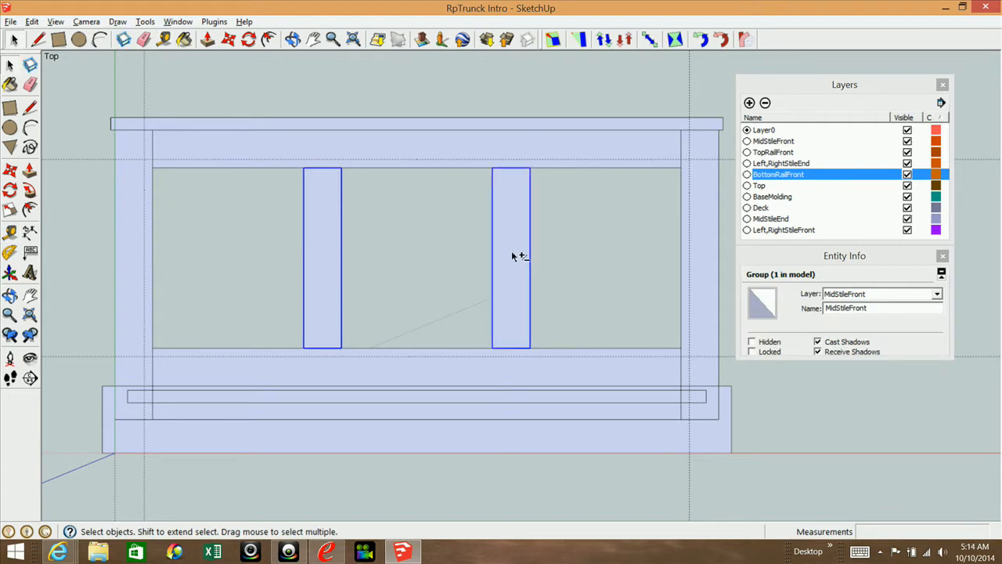
left_click(9, 210)
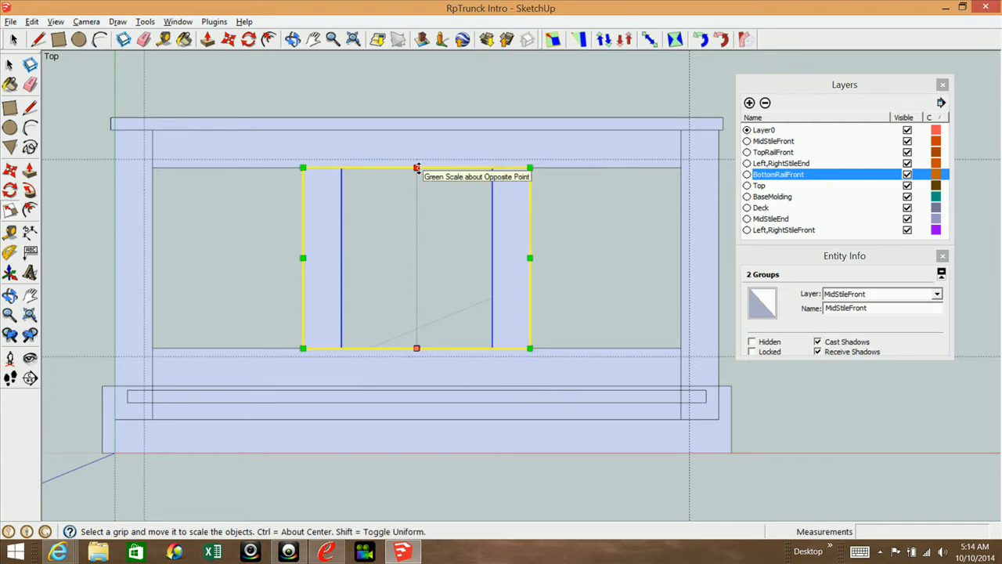
left_click(416, 167)
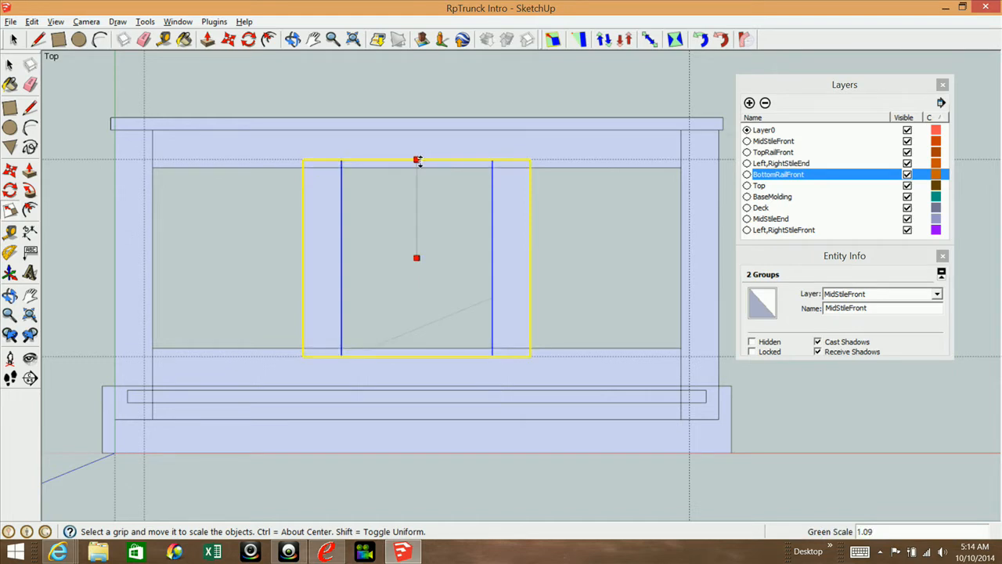
left_click(642, 160)
left_click(181, 210)
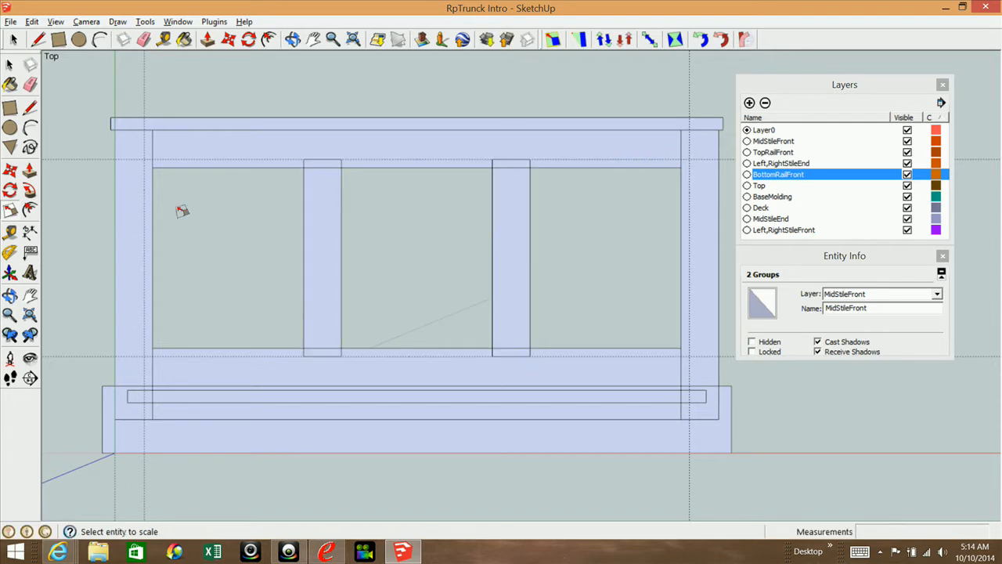
Step: Scale the top and bottom front rails lengthwise about their center so their ends reach the 1/2" vertical guides
left_click(10, 66)
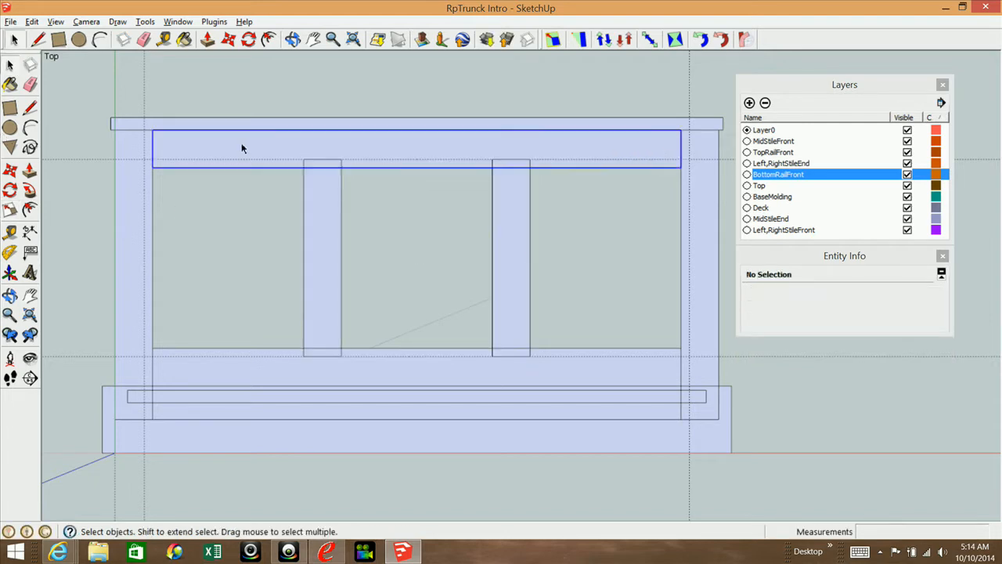
left_click(241, 143)
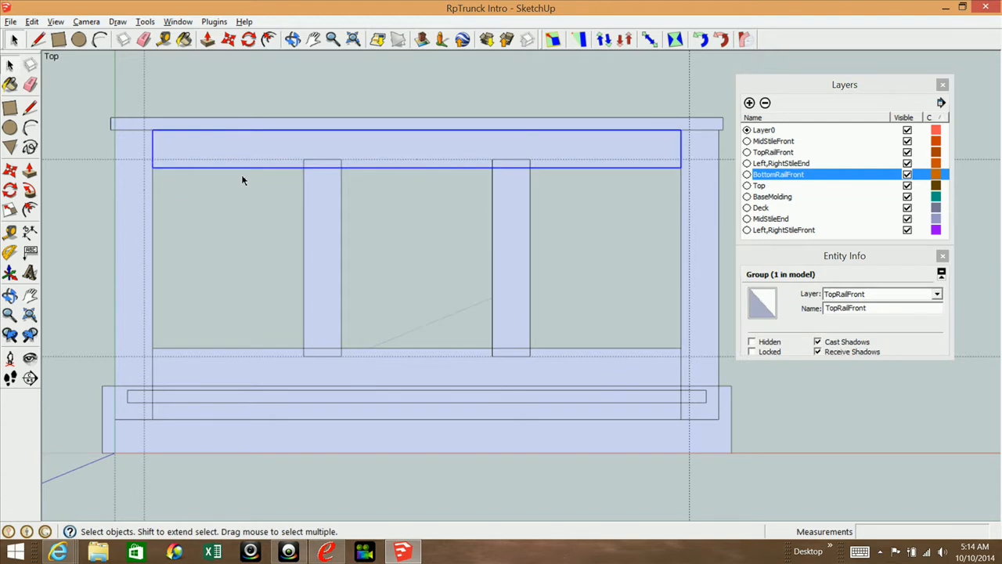
left_click(230, 375, "shift")
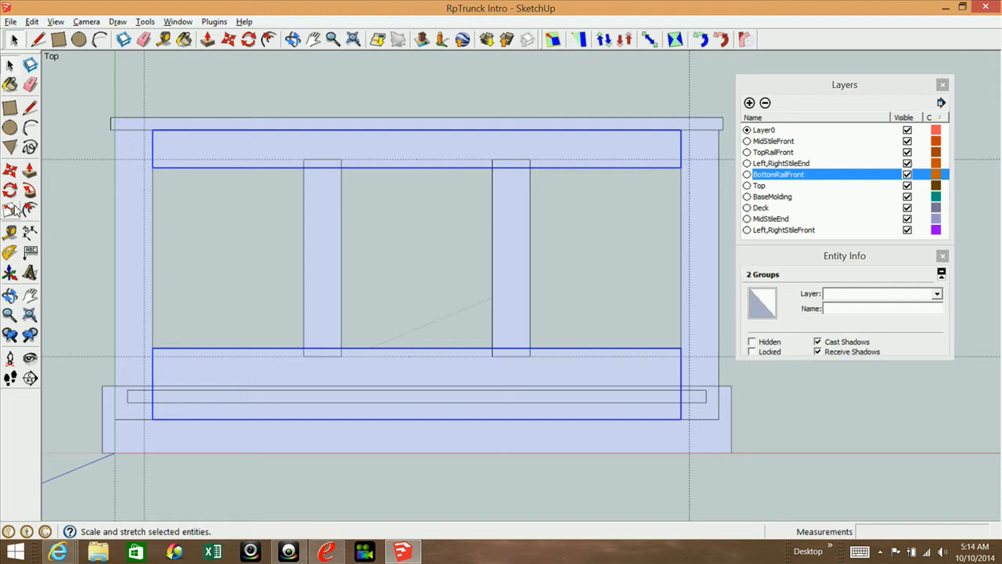
left_click(10, 209)
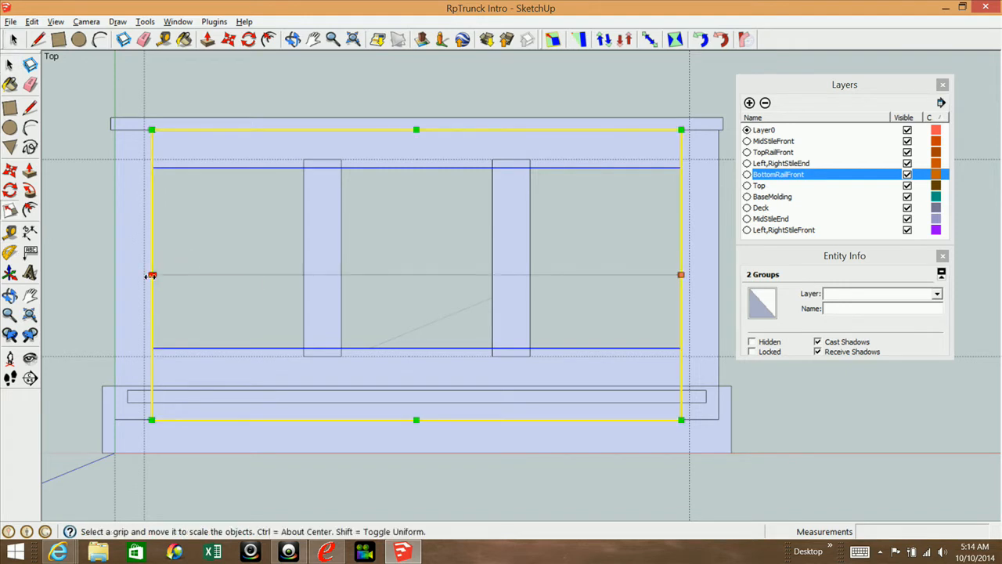
left_click_drag(152, 275, 144, 282)
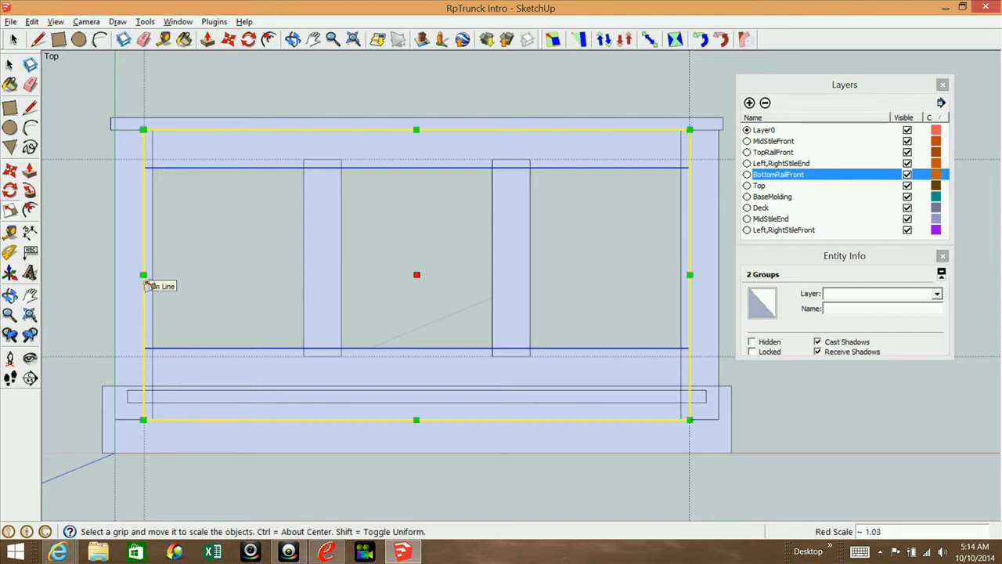
left_click(104, 209)
key("space")
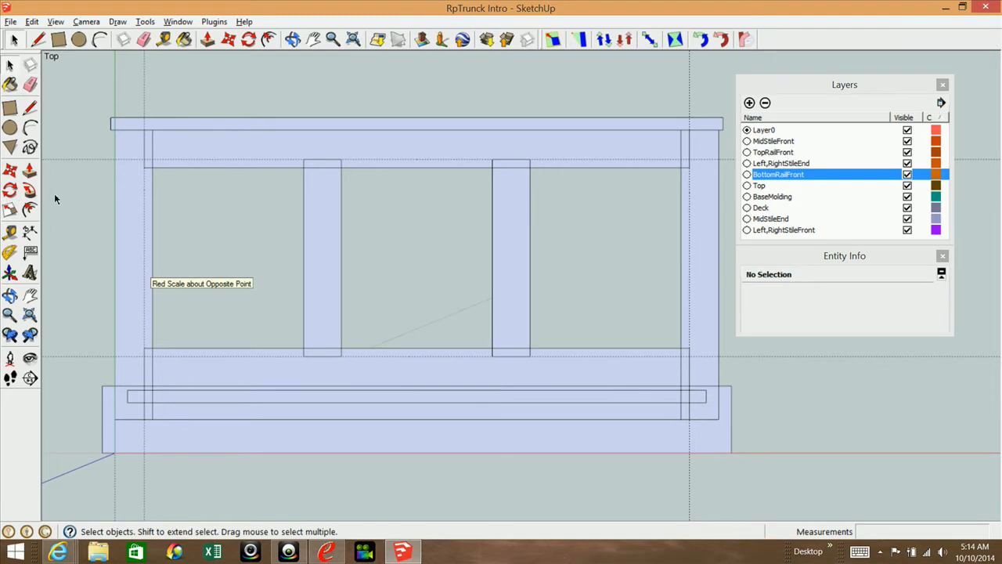
Step: Erase the horizontal and vertical 1/2" guides and the vertical guide along the front frame's left edge
left_click(29, 83)
left_click_drag(77, 258, 70, 392)
mouse_move(164, 495)
left_mouse_down()
mouse_move(78, 490)
mouse_move(541, 501)
mouse_move(711, 491)
mouse_move(571, 468)
mouse_move(269, 105)
left_mouse_up()
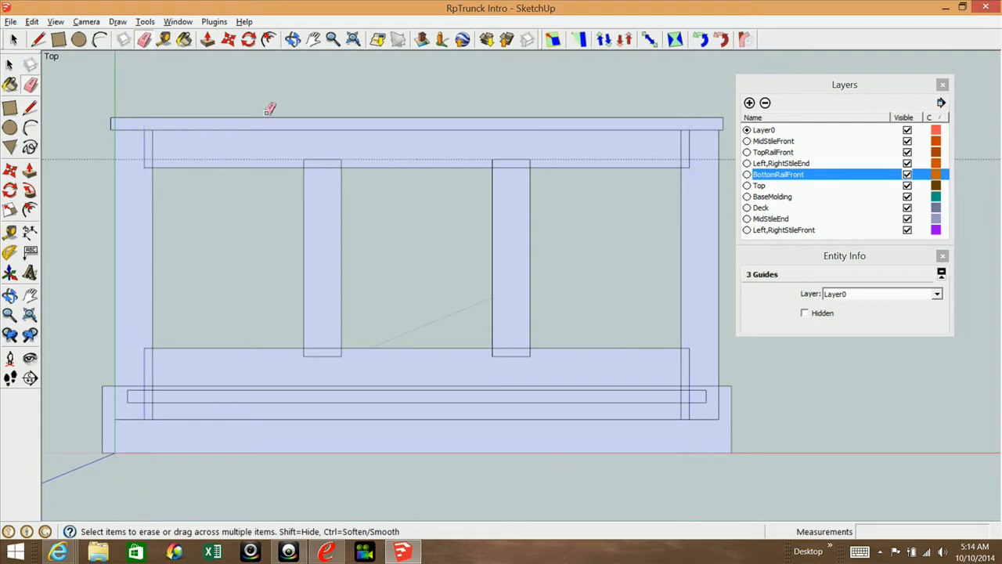
left_click_drag(67, 141, 70, 168)
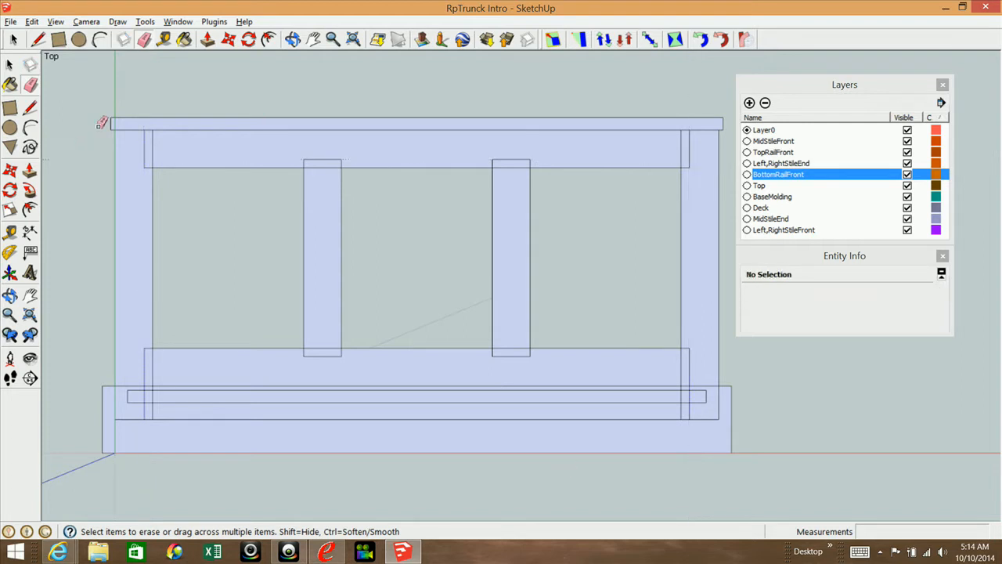
key("space")
Step: Add a vertical guide 6" outside the right edge of the front frame
scroll(105, 184, "down", 2)
scroll(94, 182, "down", 1)
scroll(79, 224, "up", 2)
left_click(11, 233)
left_click(12, 235)
left_click(572, 251)
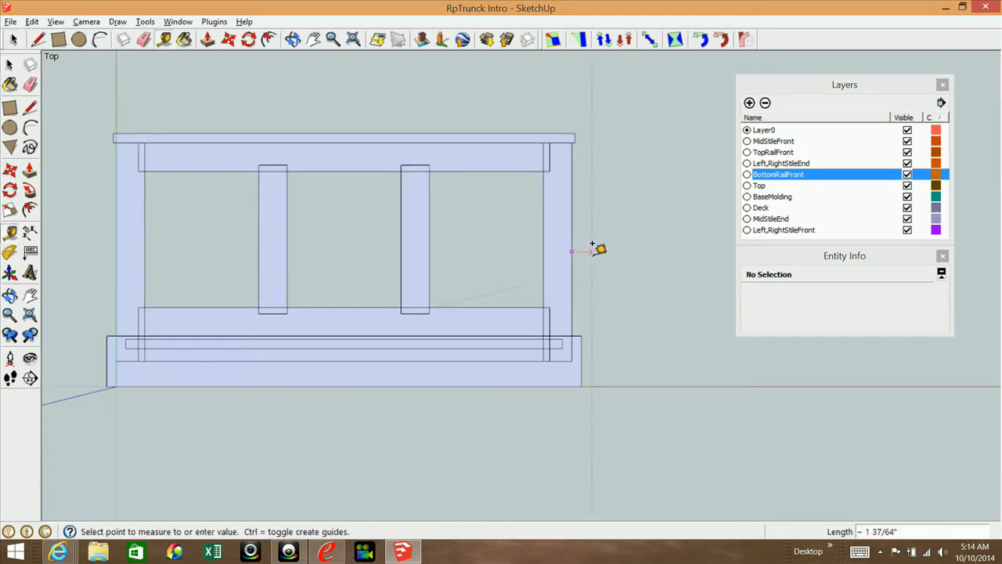
type("6")
key("Return")
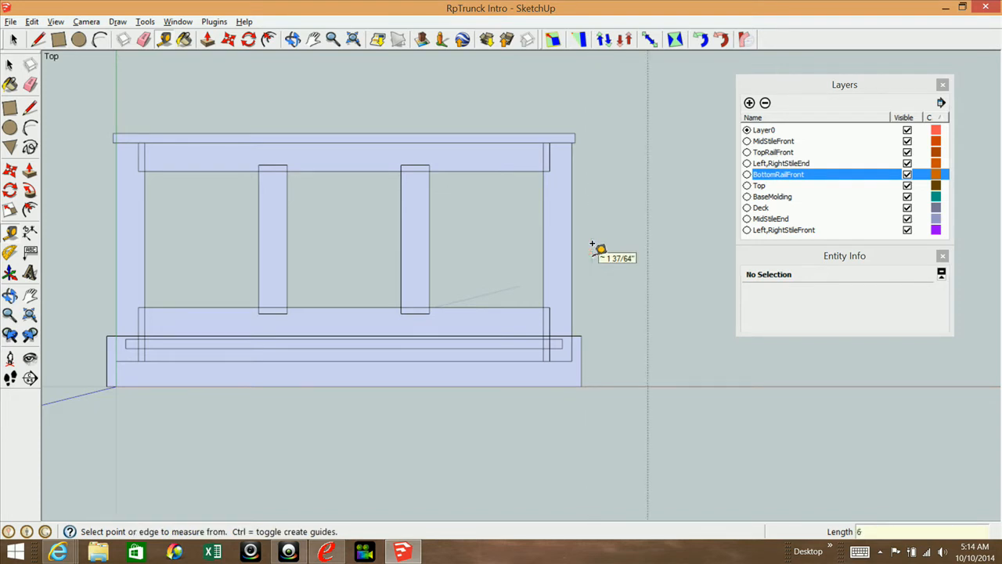
Step: Move the Layers and Entity Info windows aside to free drawing space beside the front elevation
scroll(316, 333, "down", 1)
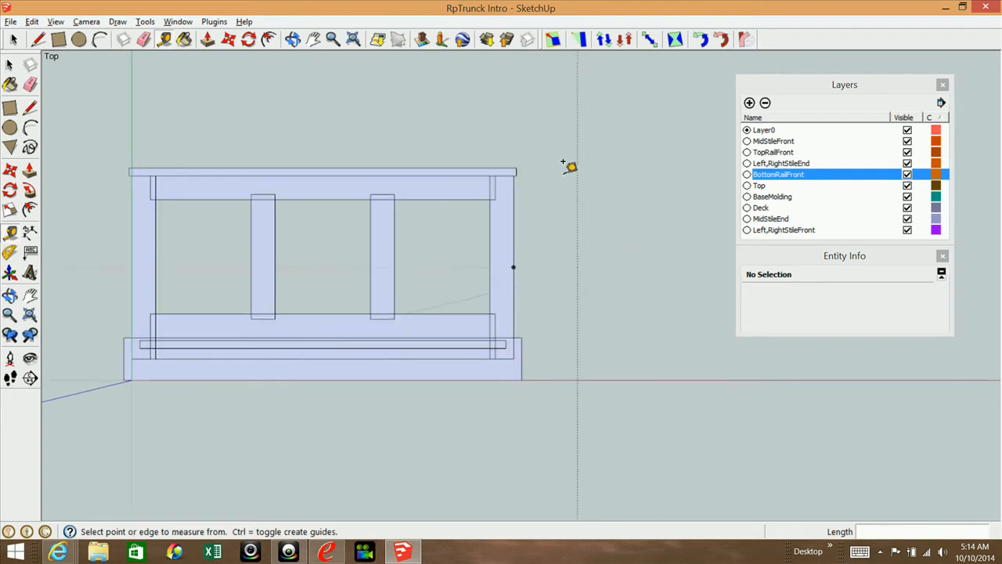
left_click(804, 86)
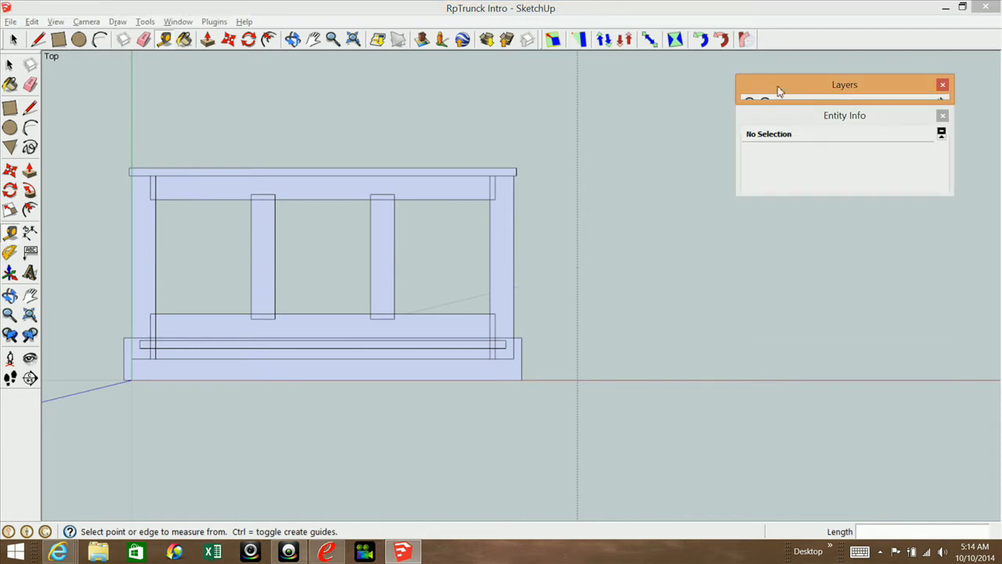
left_click_drag(780, 90, 827, 79)
left_click(858, 69)
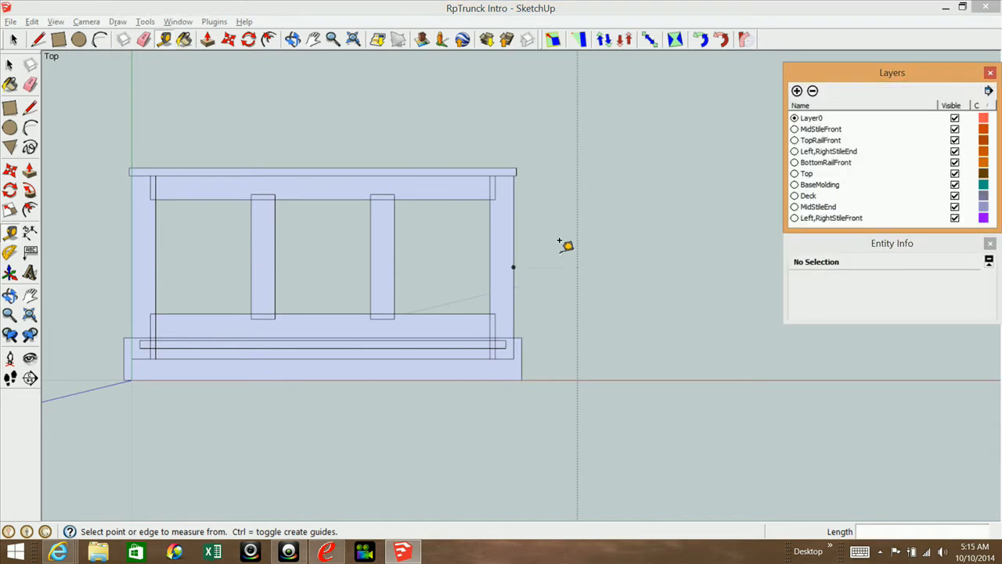
Step: Add a second vertical guide 18" to the right of the 6" offset guide
left_click(10, 66)
scroll(109, 223, "down", 3)
scroll(574, 209, "up", 5)
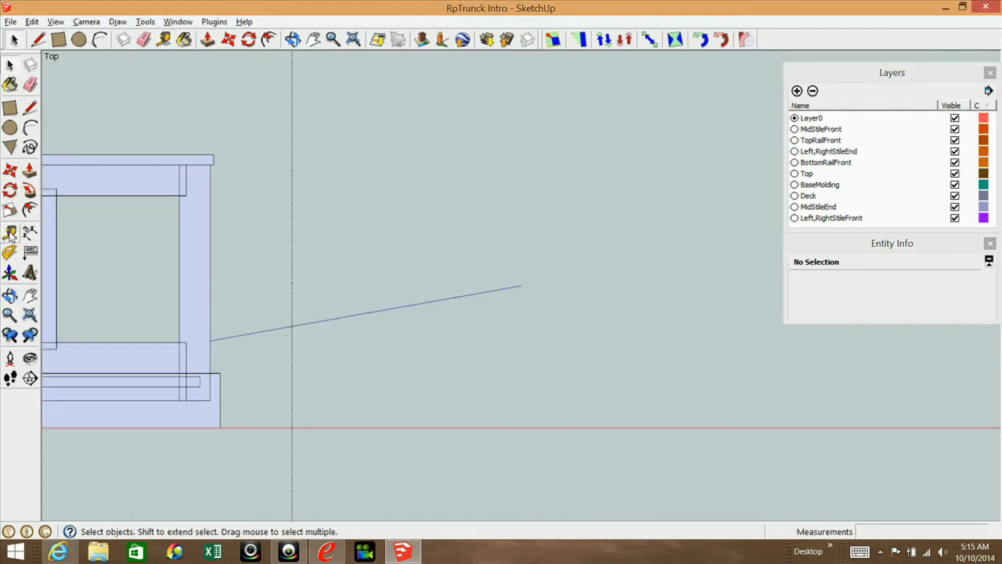
left_click(29, 210)
left_click(293, 234)
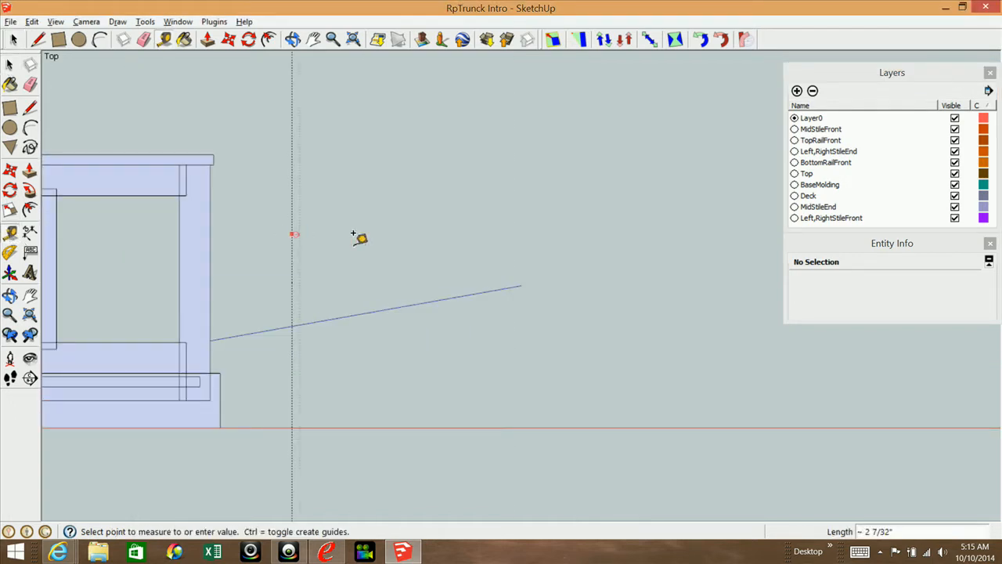
type("1")
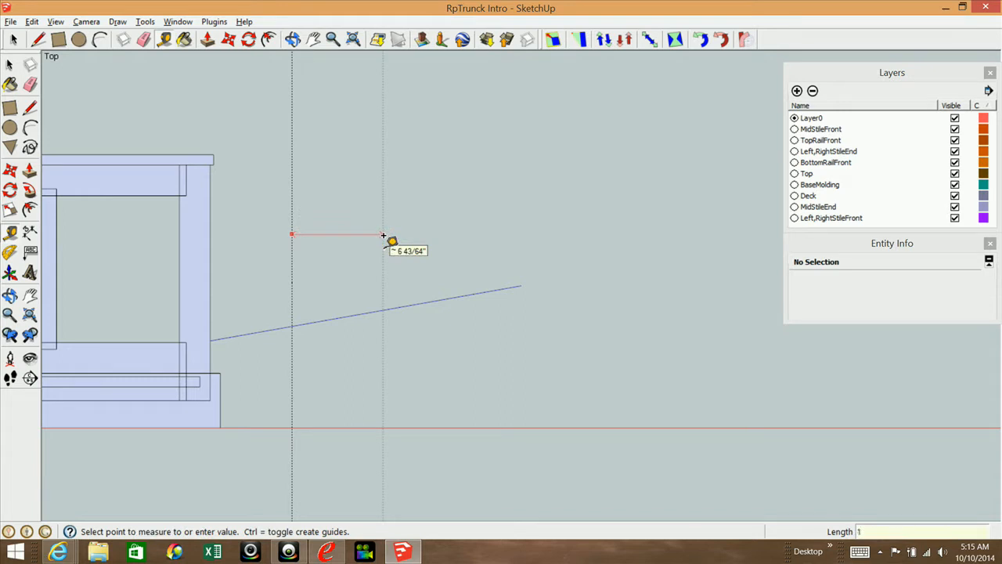
type("8")
key("Return")
Step: Add a horizontal guide 4" above the red axis, level with the base molding's upper edge
left_click(423, 427)
left_click(227, 427)
left_click(244, 428)
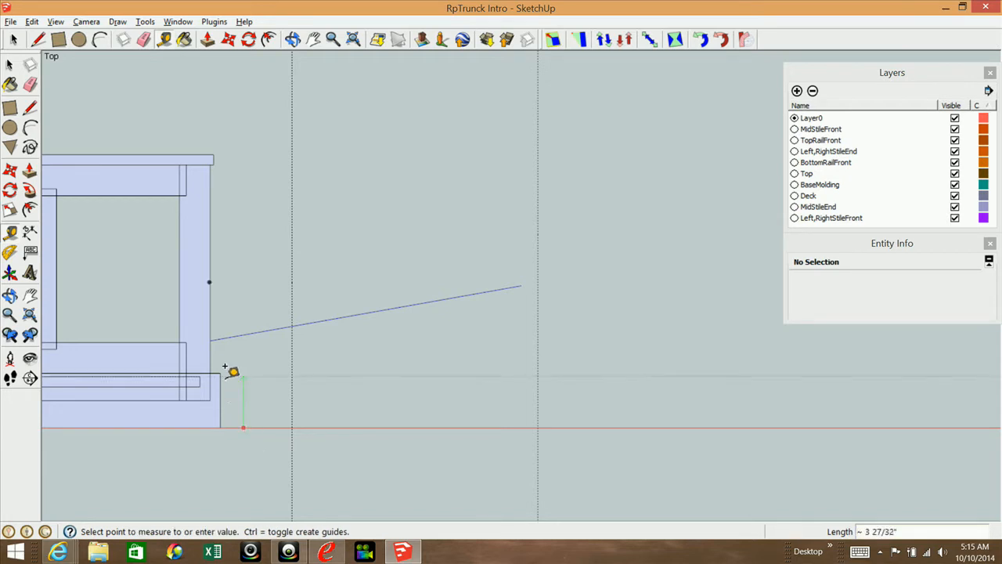
left_click(229, 373)
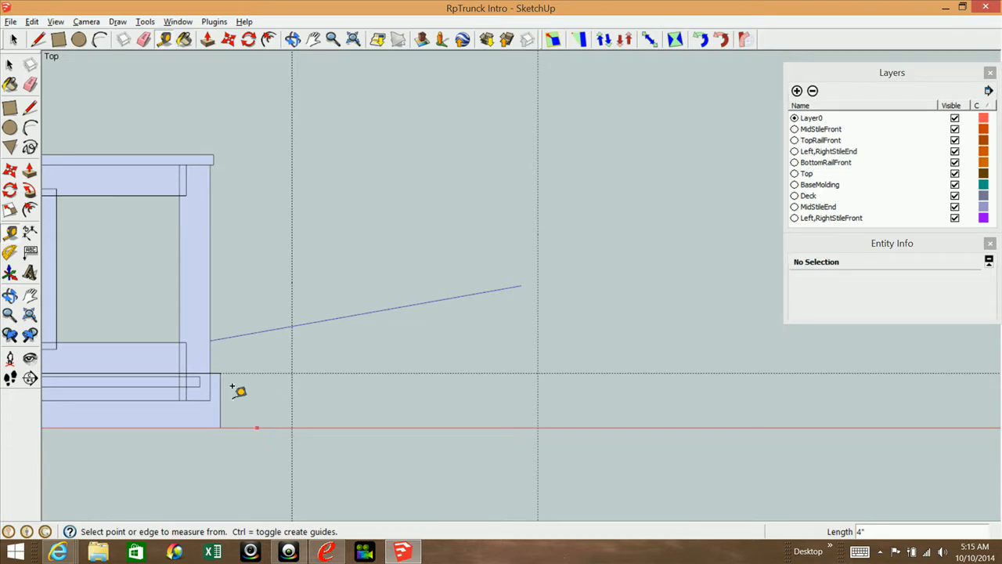
Step: Add a horizontal guide 16" above the 4" base guide and another 3/4" below the front top's upper edge
left_click(243, 373)
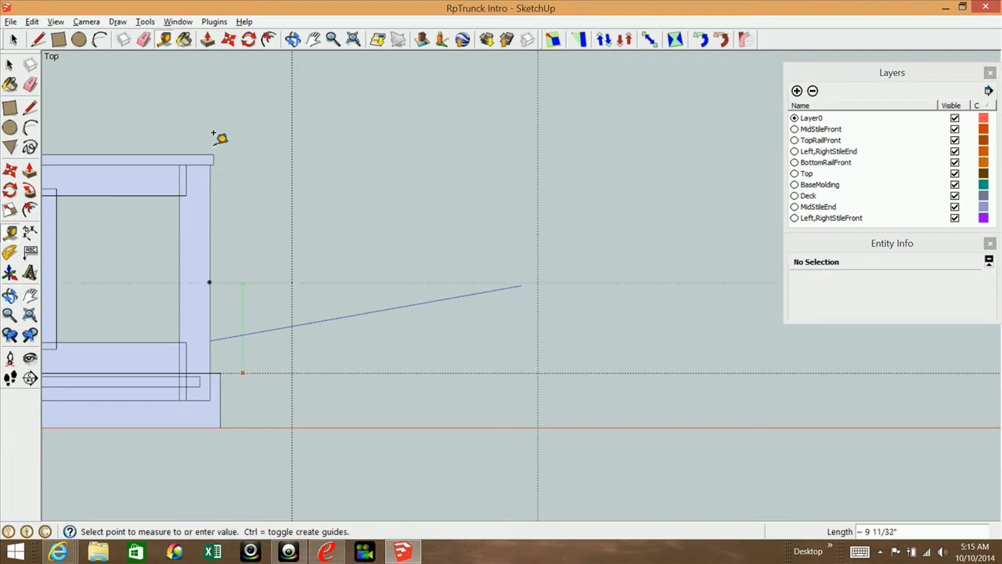
type("16")
key("Return")
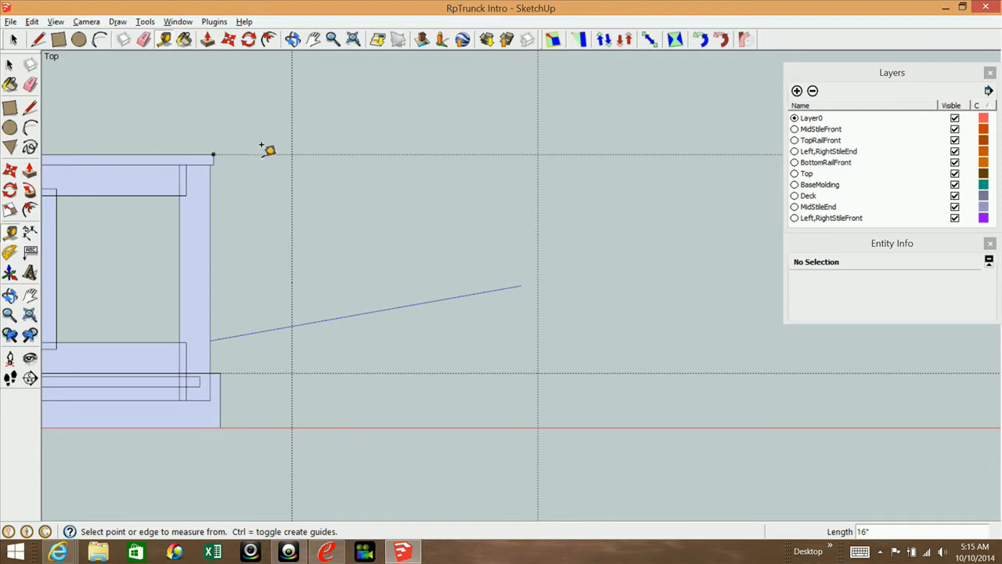
left_click(216, 156)
type("3/4")
key("Return")
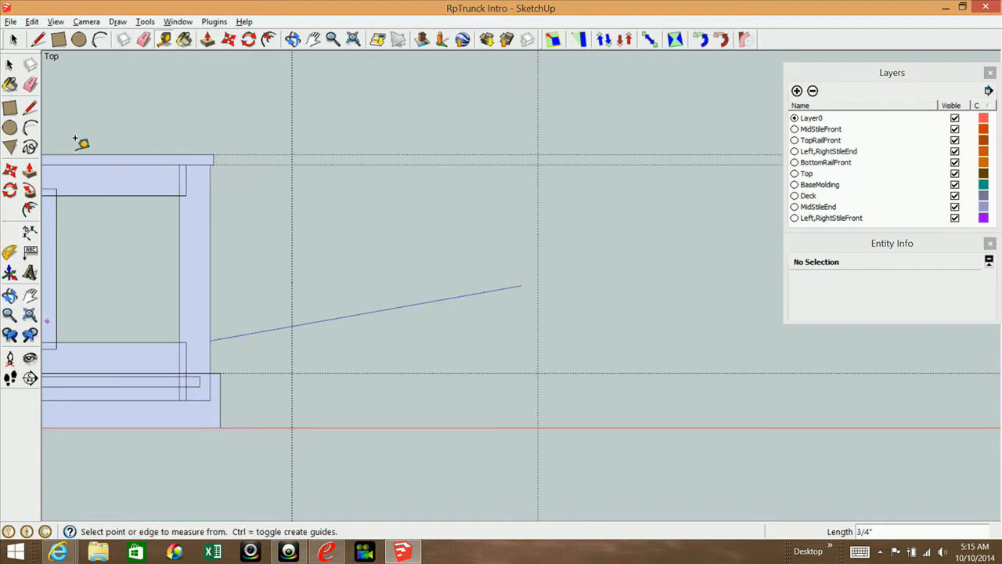
Step: Draw the end elevation's top as a rectangle between the two vertical guides and the two upper horizontal guides
left_click(12, 110)
left_click(292, 156)
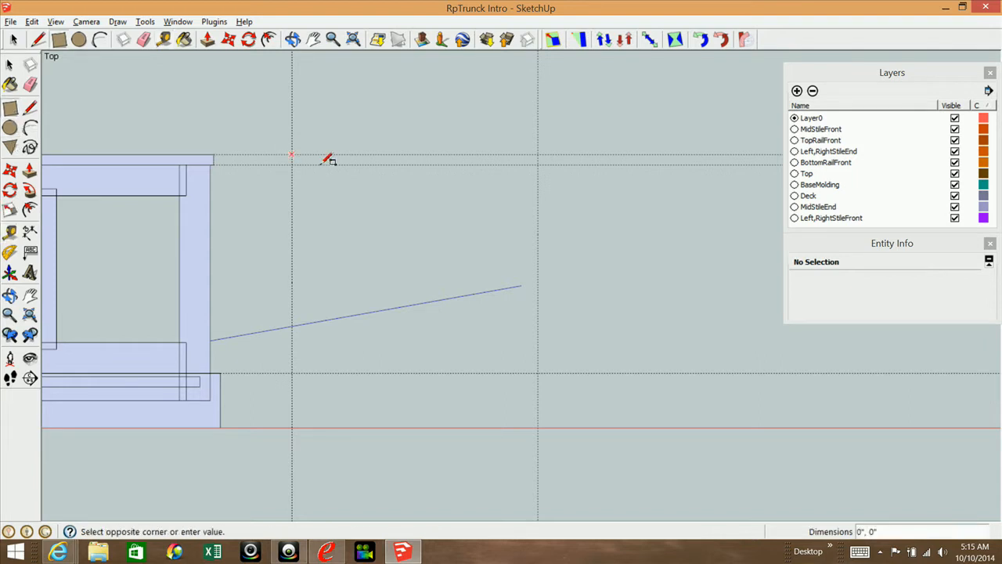
left_click(537, 164)
key("space")
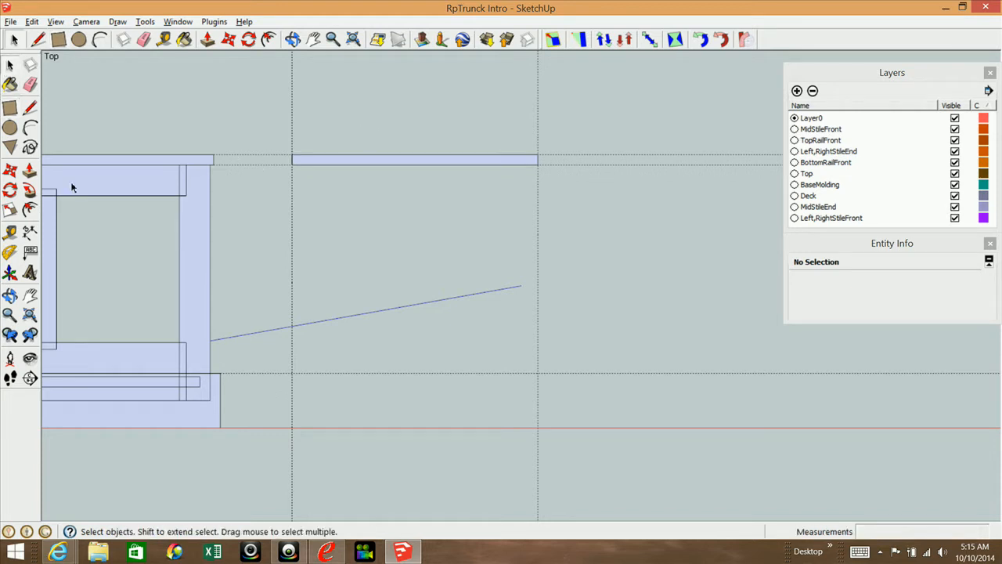
Step: Move the left edge of the end elevation's top outward by 1/4" beyond the vertical guide
left_click(292, 160)
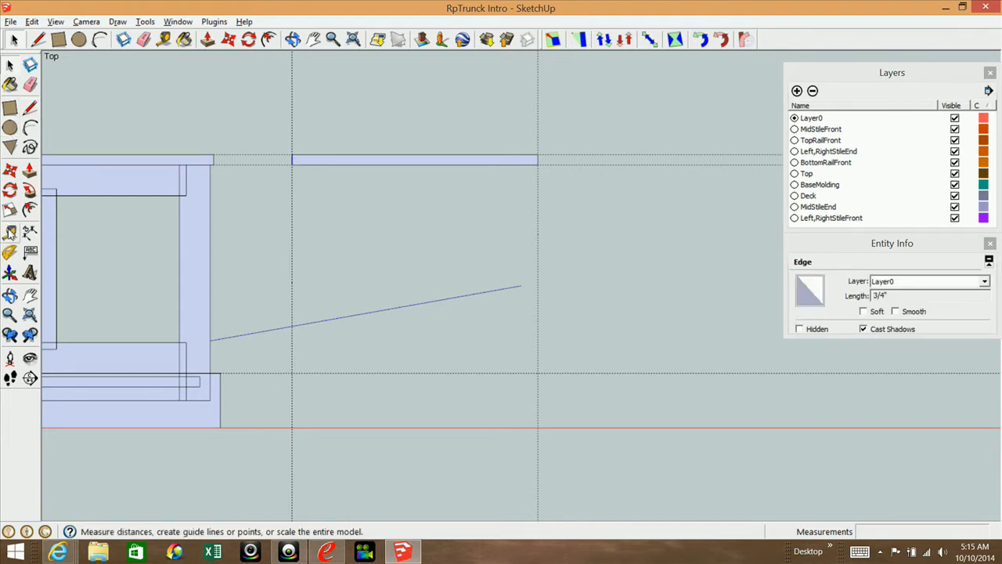
left_click(9, 171)
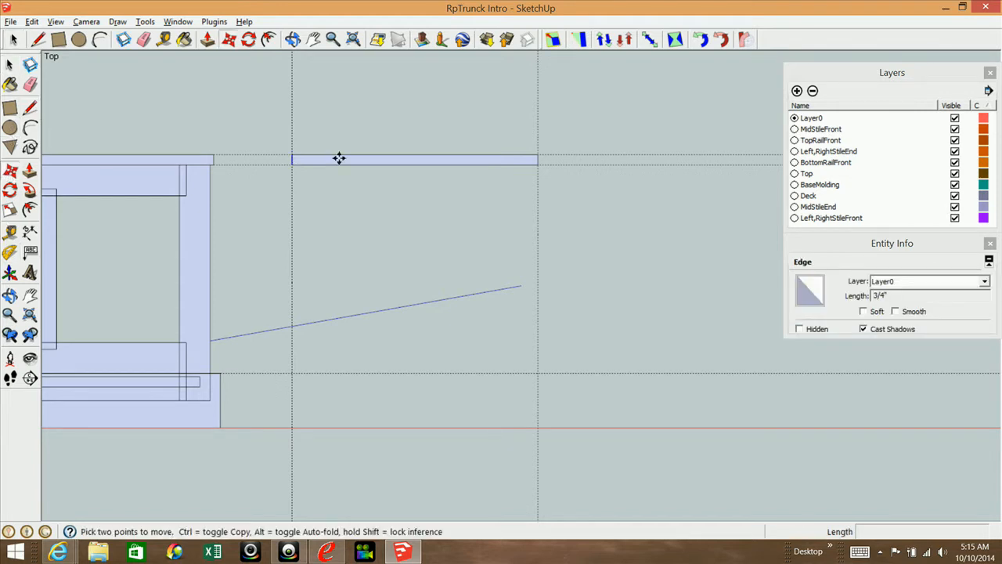
left_click(292, 163)
type("1")
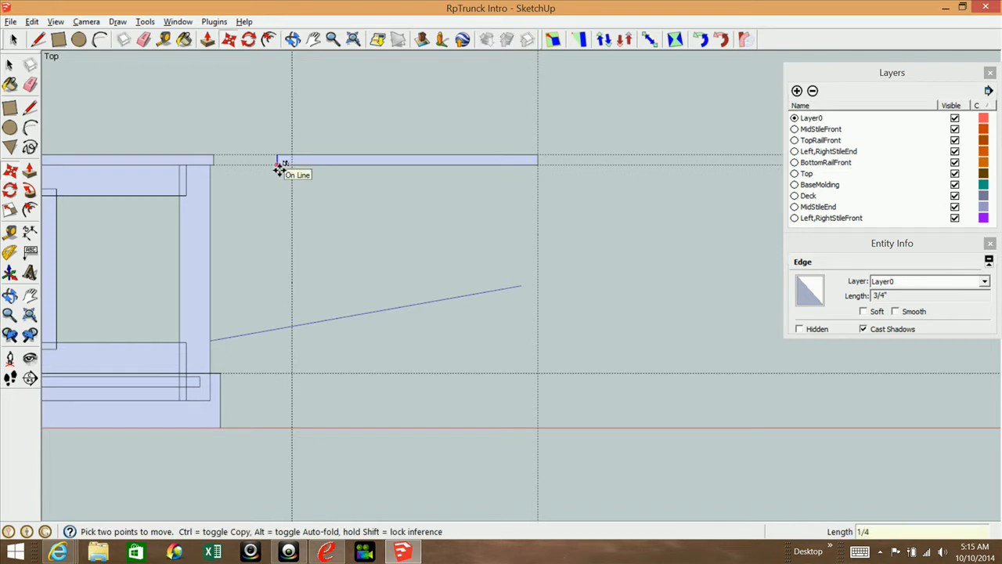
type("/4")
key("Return")
key("space")
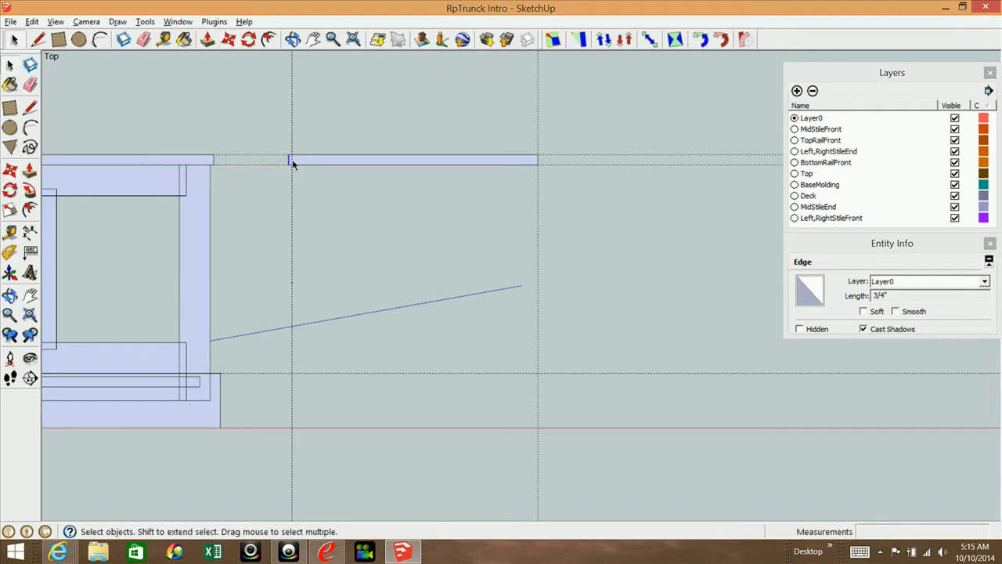
left_click(293, 128)
left_click(381, 201)
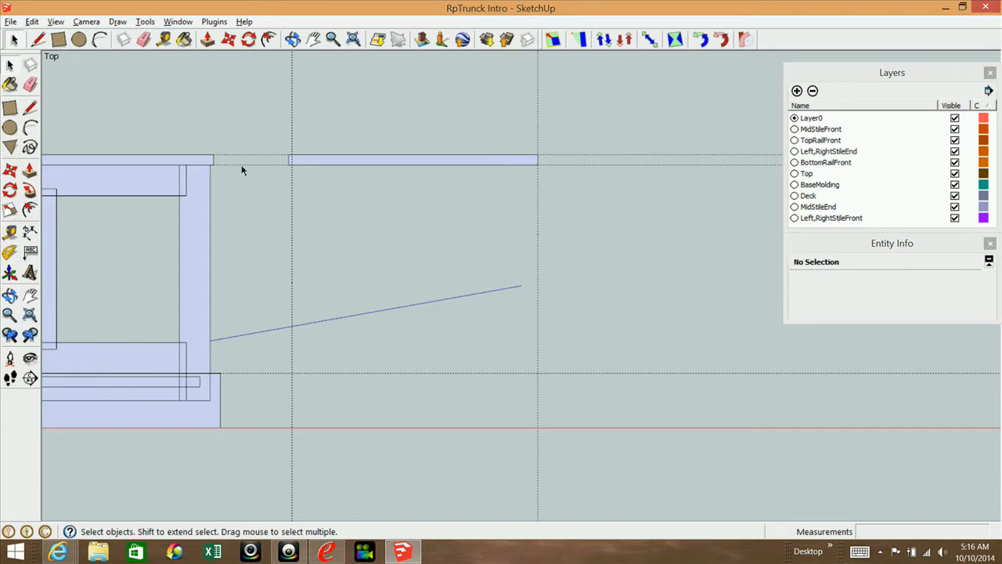
Step: Group the end elevation's top, name the group, and assign it to the Top layer
left_click(341, 159)
double_click(448, 161)
right_click(448, 160)
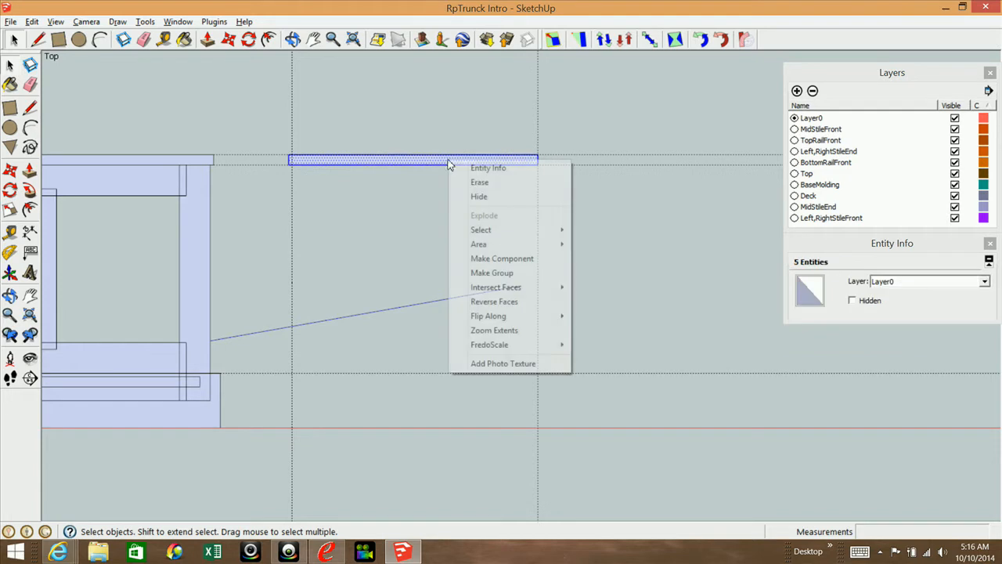
left_click(492, 273)
left_click(877, 295)
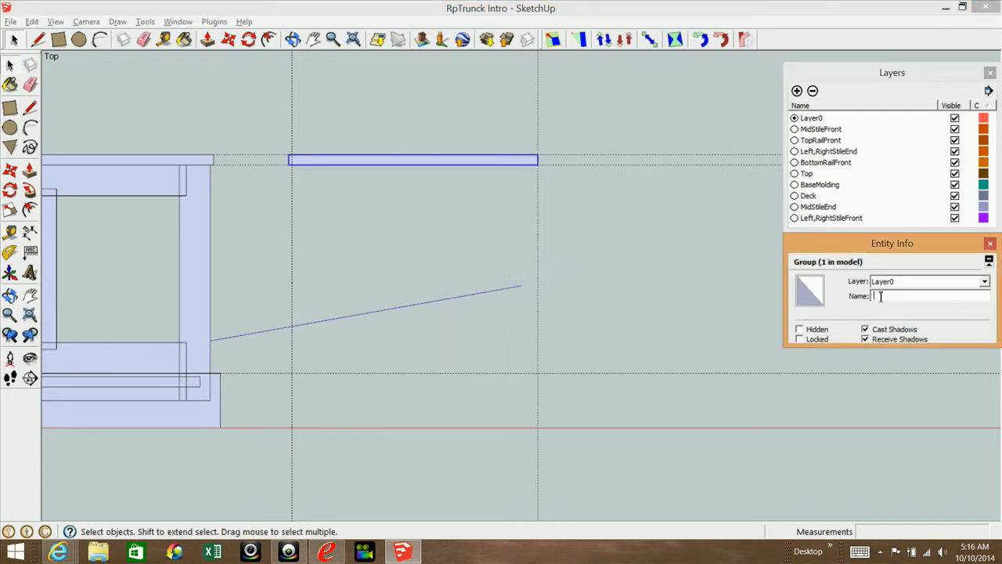
type("T")
left_click(984, 282)
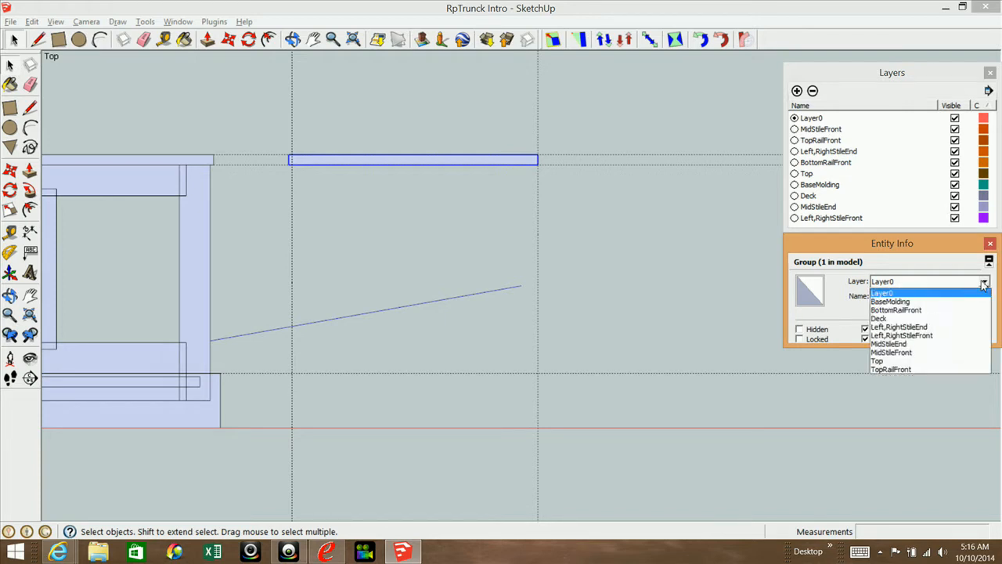
left_click(916, 363)
left_click(541, 255)
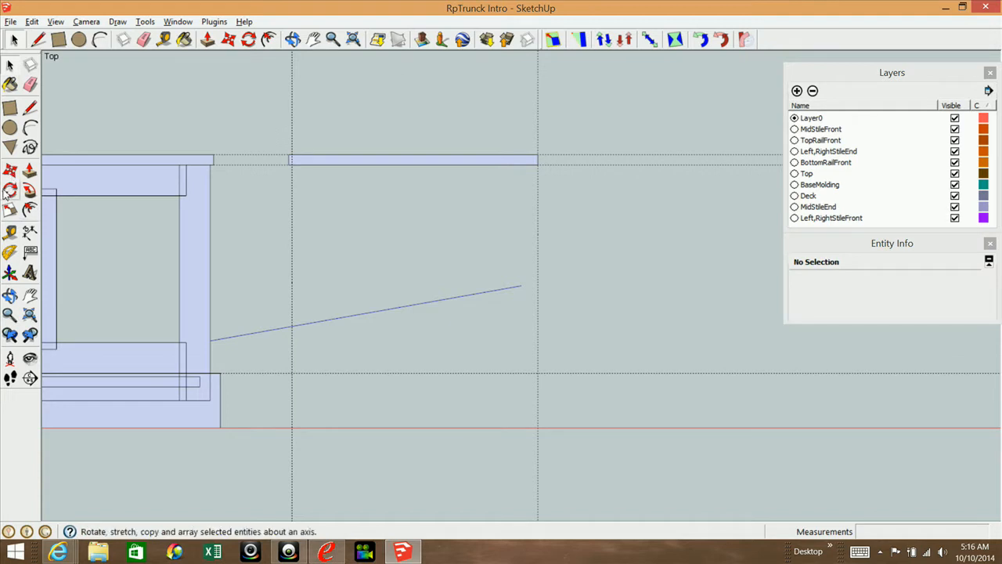
Step: Draw an 18" by 4" base molding rectangle between the vertical guides above the red axis and make it a group
left_click(10, 108)
left_click(293, 373)
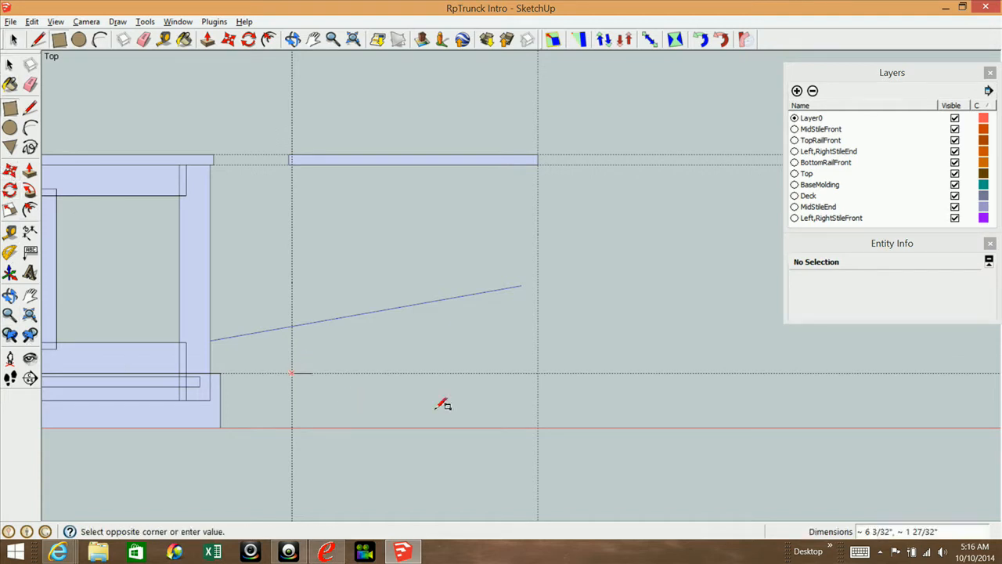
left_click(538, 427)
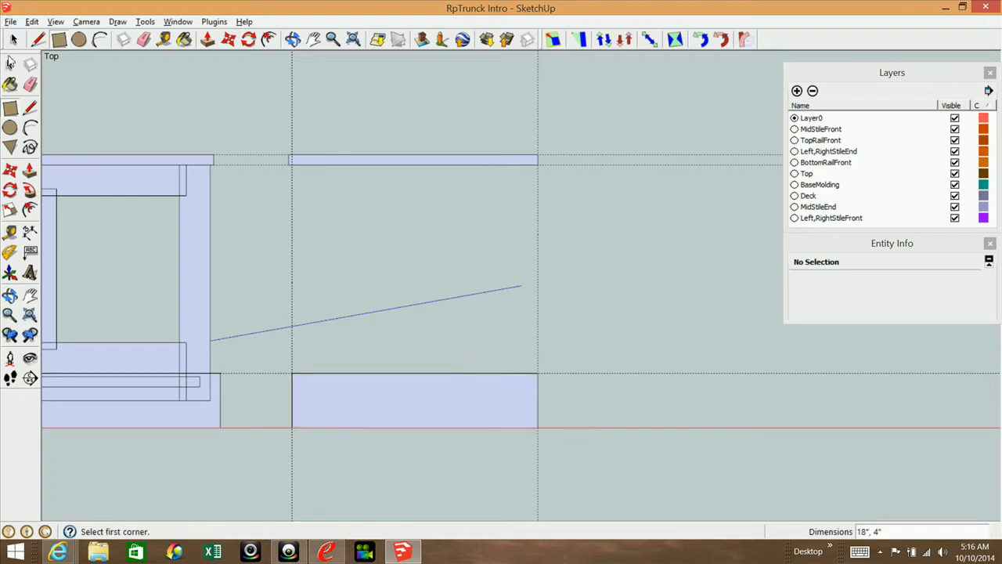
left_click(10, 64)
double_click(355, 405)
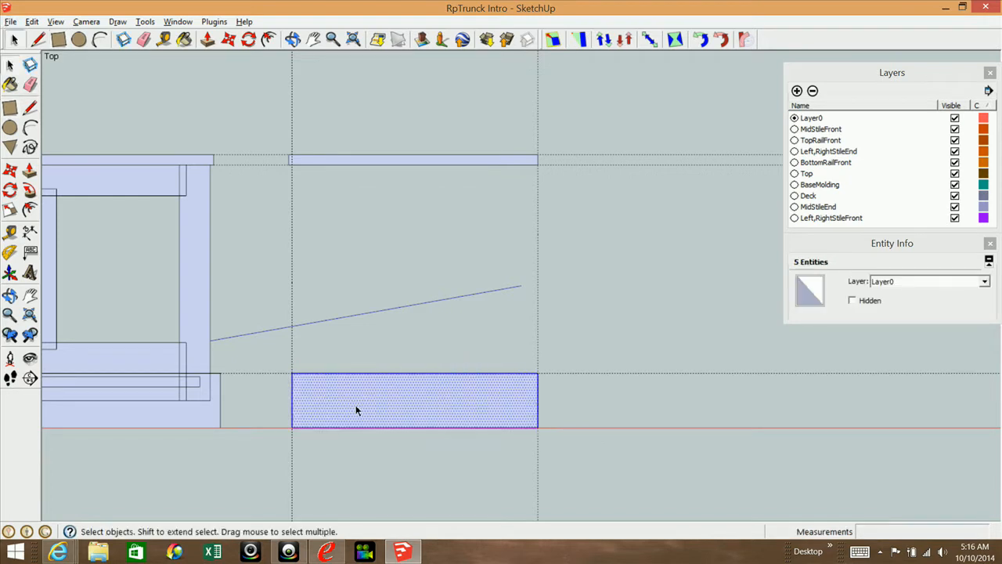
right_click(355, 405)
left_click(389, 313)
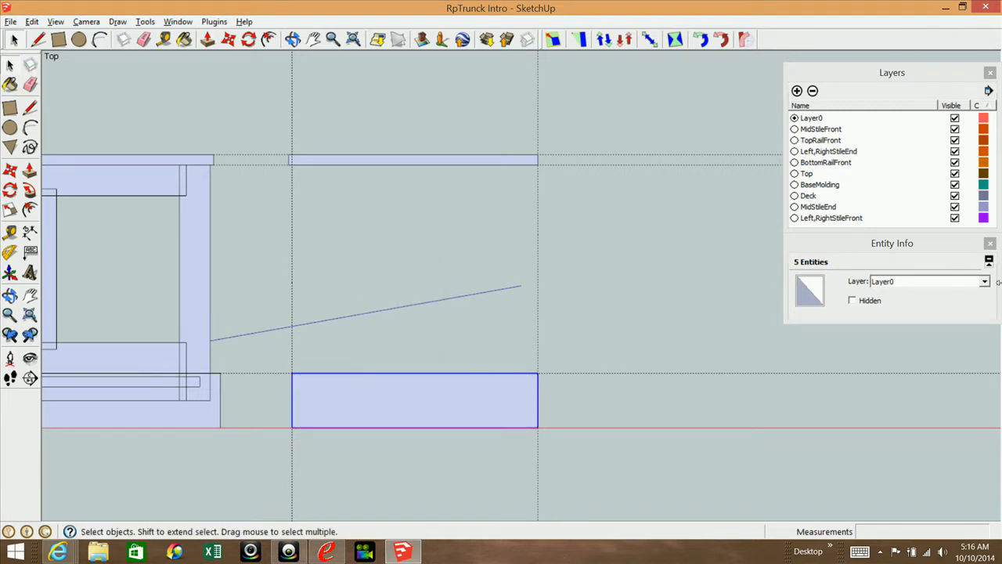
Step: Name the base molding group BaseMoldingLeft/Rt and assign it to the BaseMolding layer
left_click(889, 296)
type("BaseMoldingLeft/Rt")
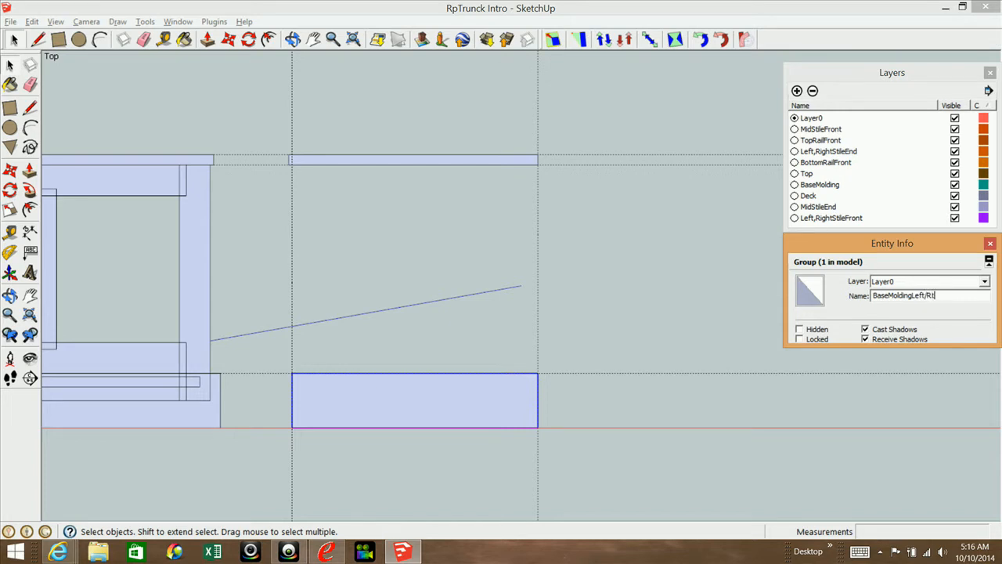
left_click(984, 281)
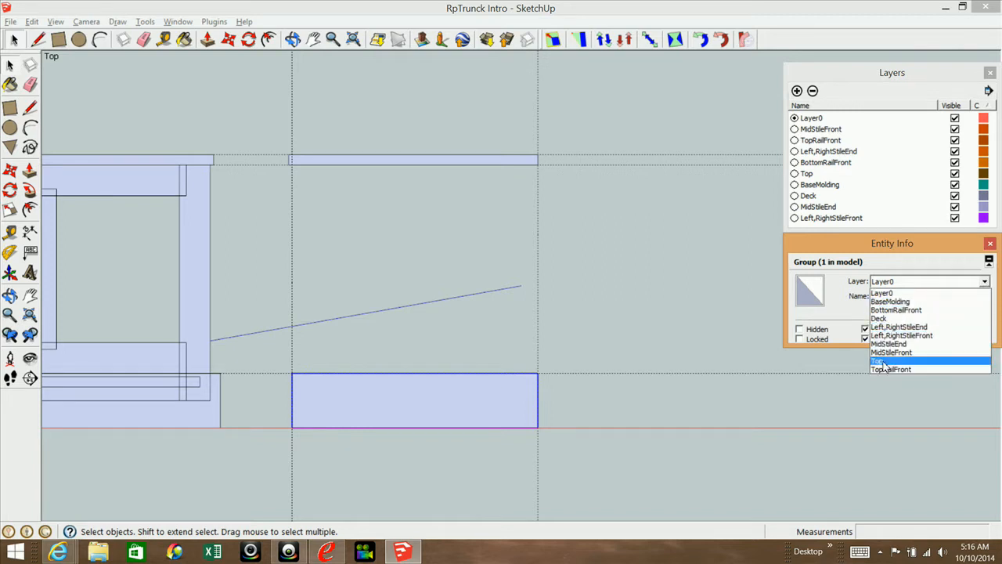
left_click(895, 302)
left_click(657, 263)
left_click(307, 387)
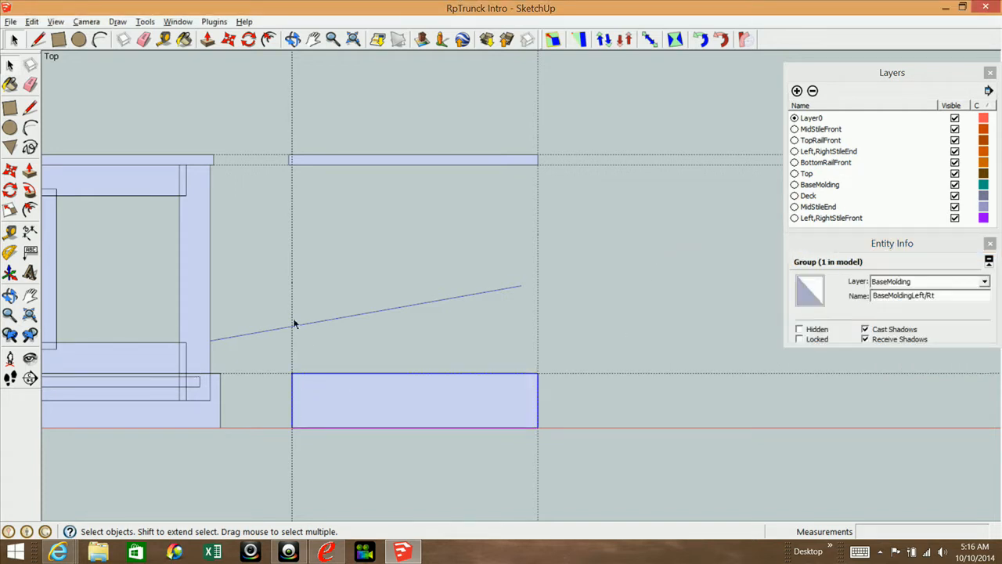
Step: Add two horizontal guides offset from the red axis, aligned with the deck's upper and lower edges
left_click(9, 232)
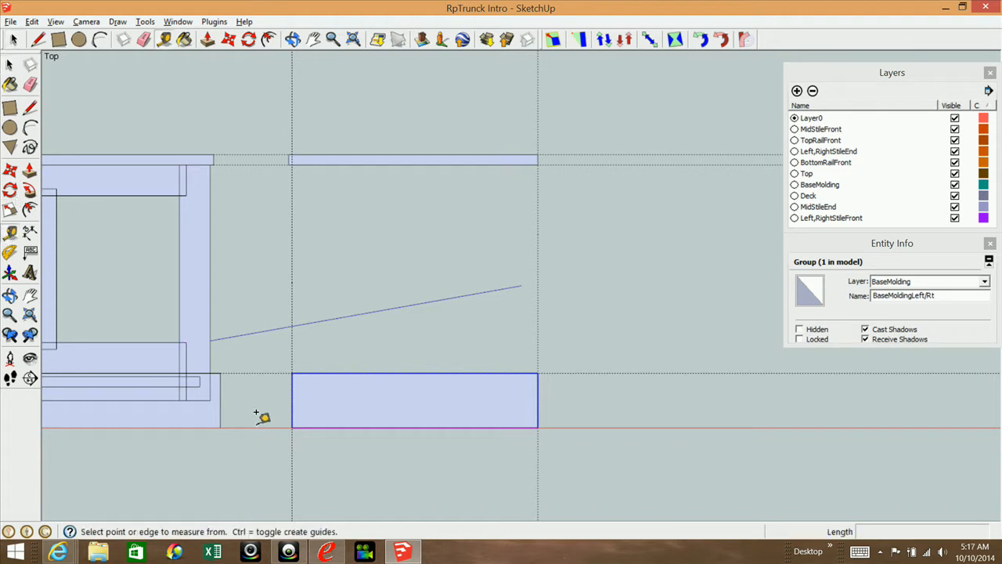
left_click(249, 426)
left_click(210, 374)
left_click(252, 426)
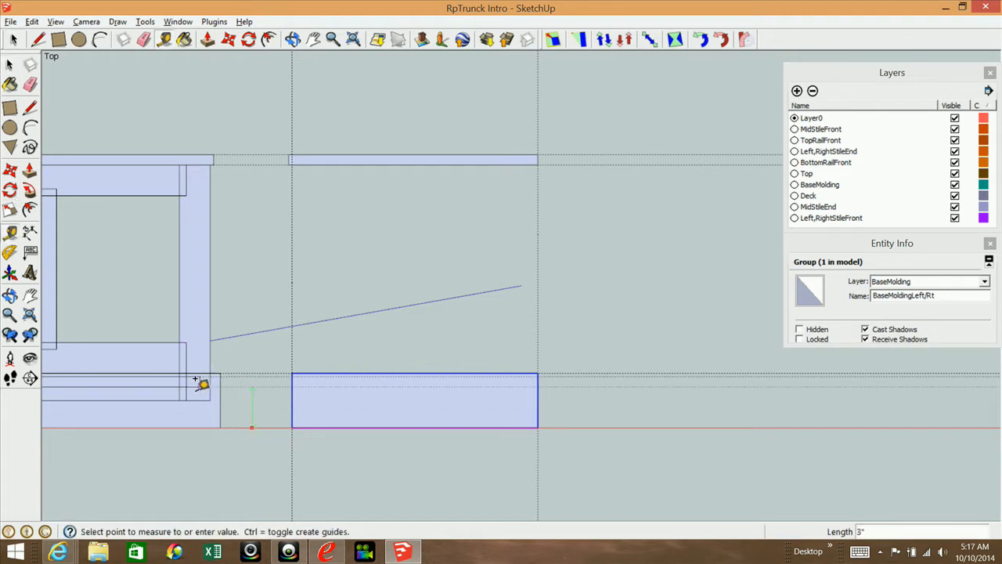
left_click(201, 382)
left_click(267, 427)
key("space")
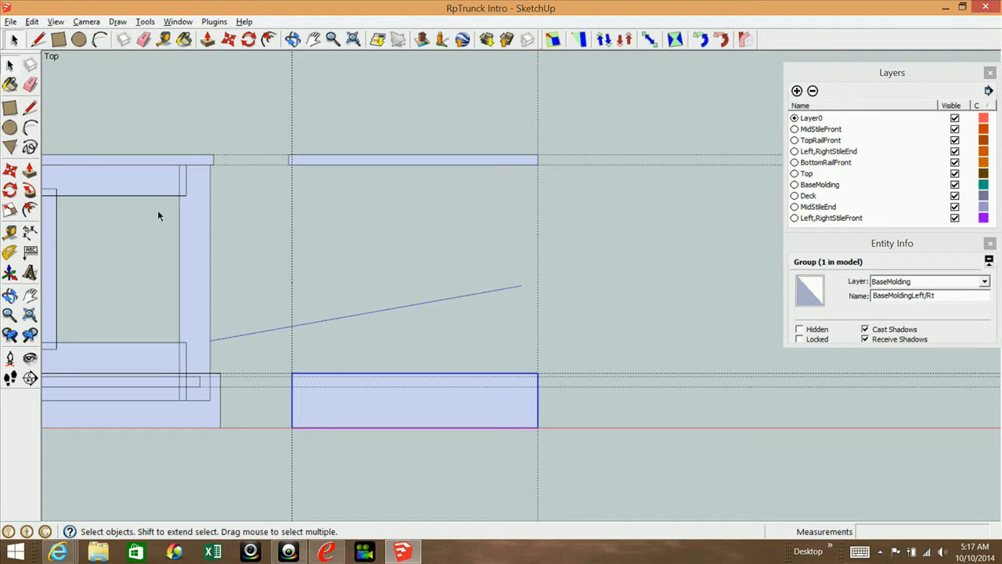
Step: Add a vertical guide 3/4" inside the end elevation's left vertical guide
left_click(9, 232)
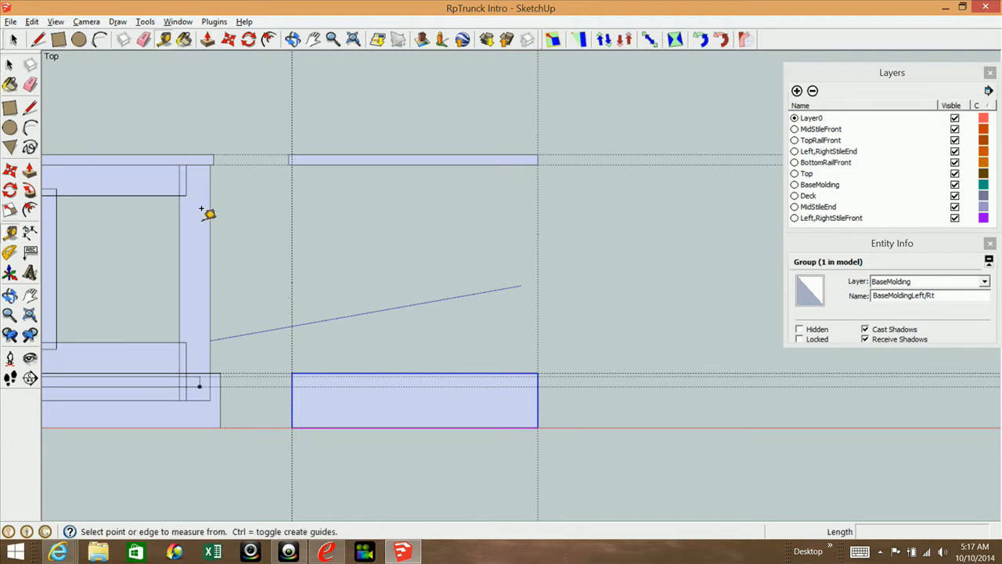
left_click(291, 215)
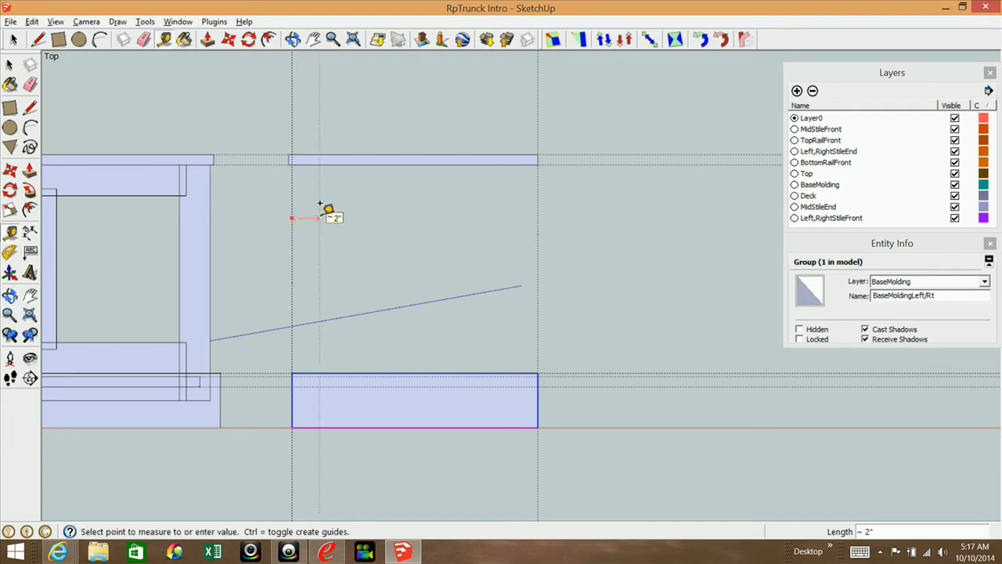
left_click(320, 206)
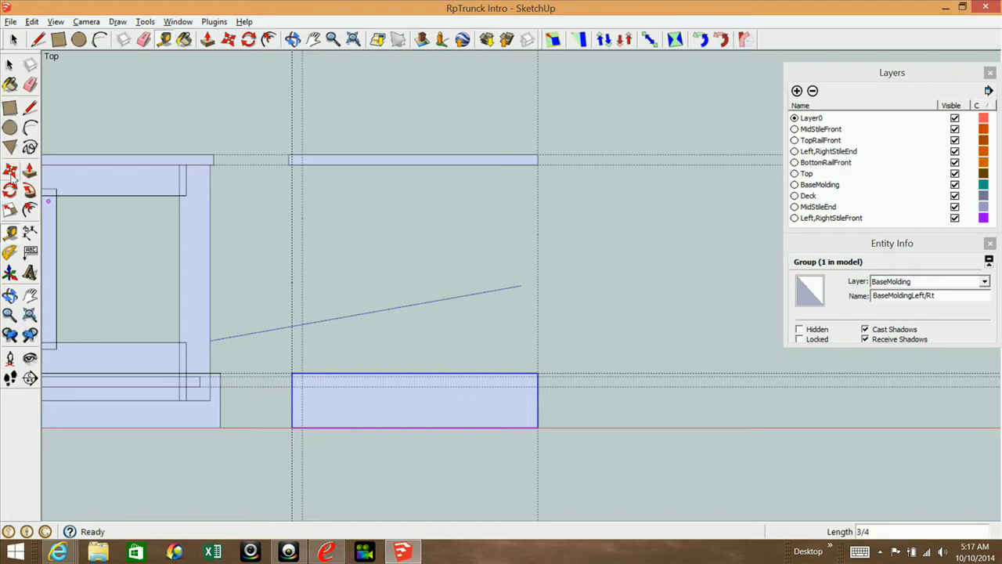
left_click(10, 210)
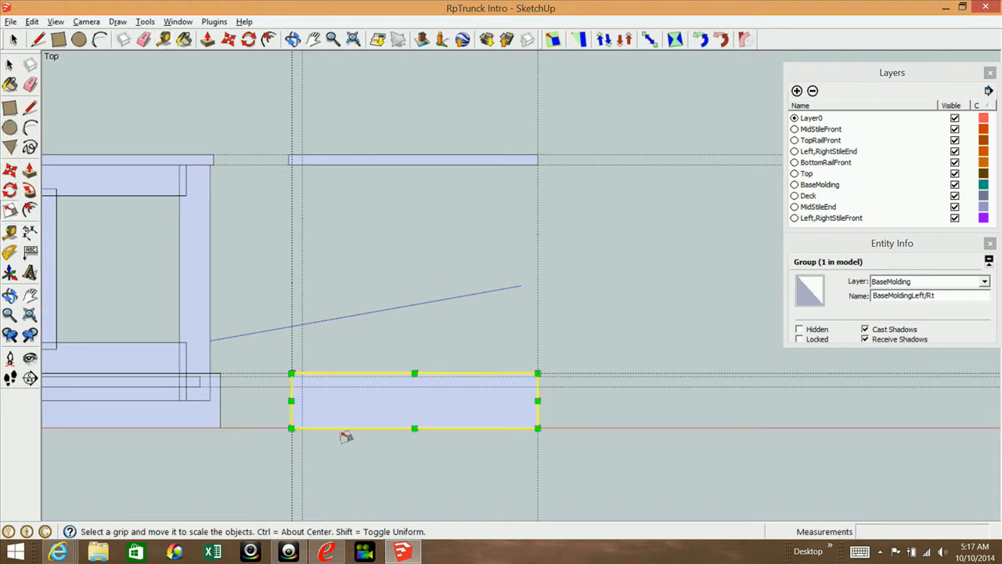
left_click_drag(303, 402, 266, 384)
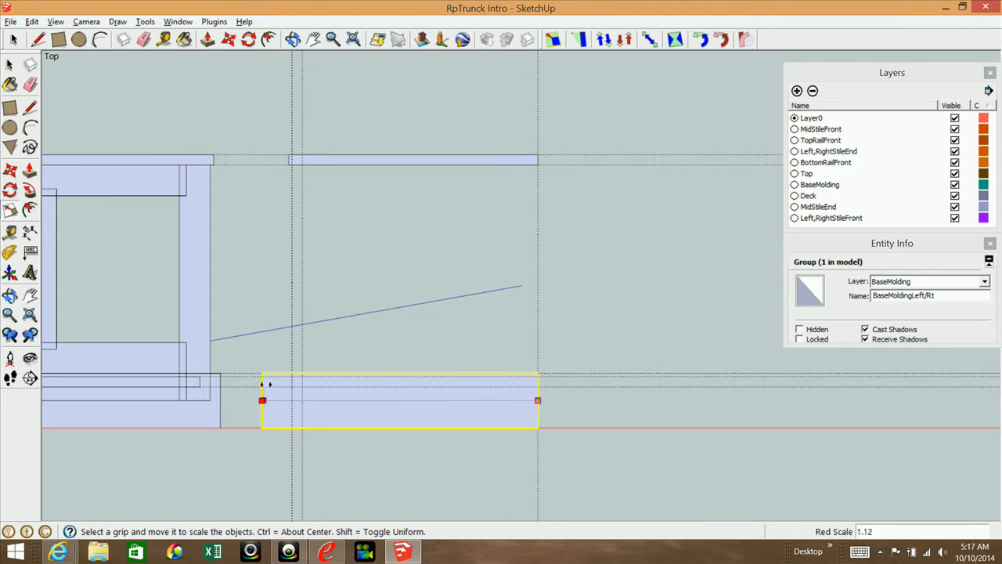
key("Escape")
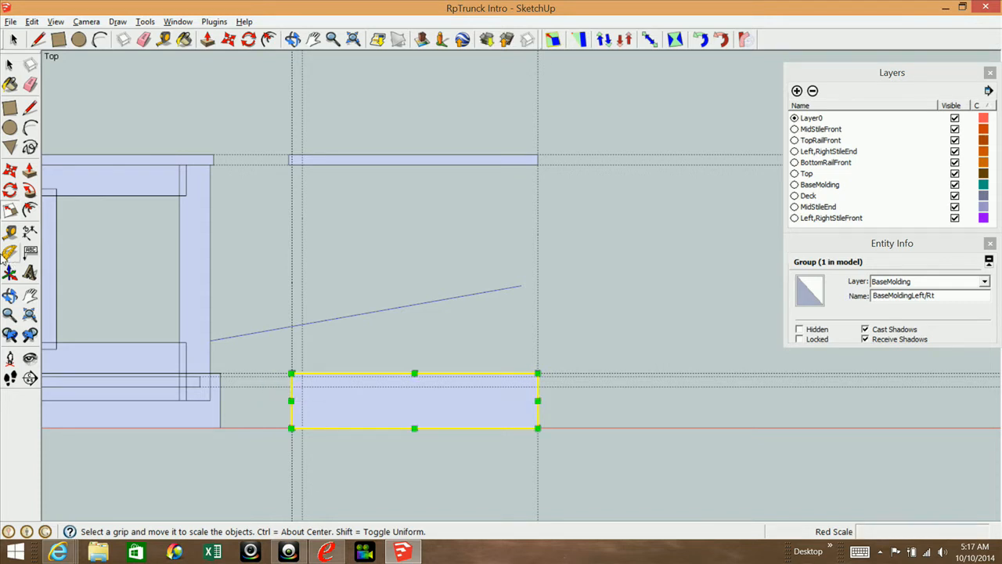
left_click(271, 315)
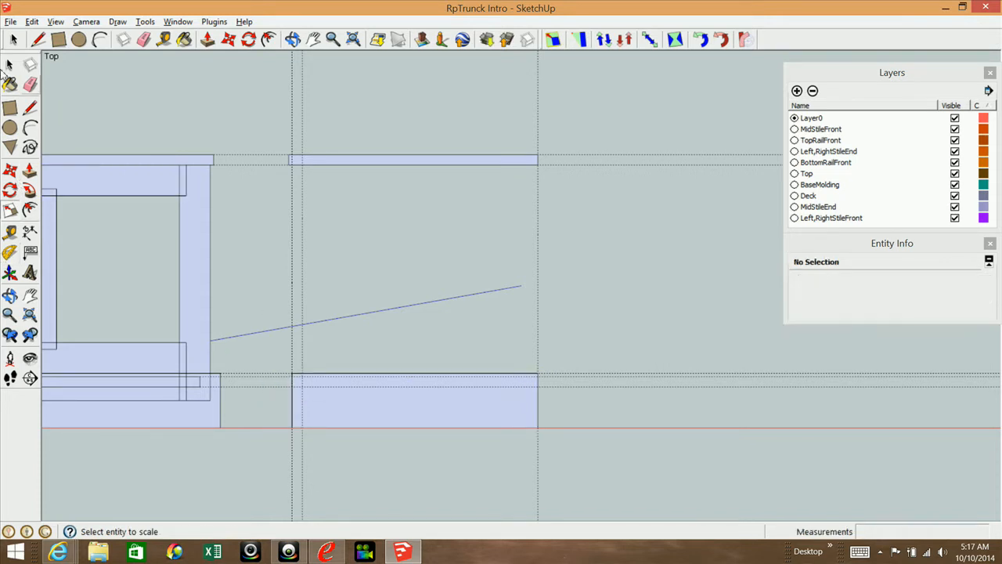
Step: Add a vertical guide just outside the end elevation's left vertical guide to mark the base molding's overhang
left_click(9, 232)
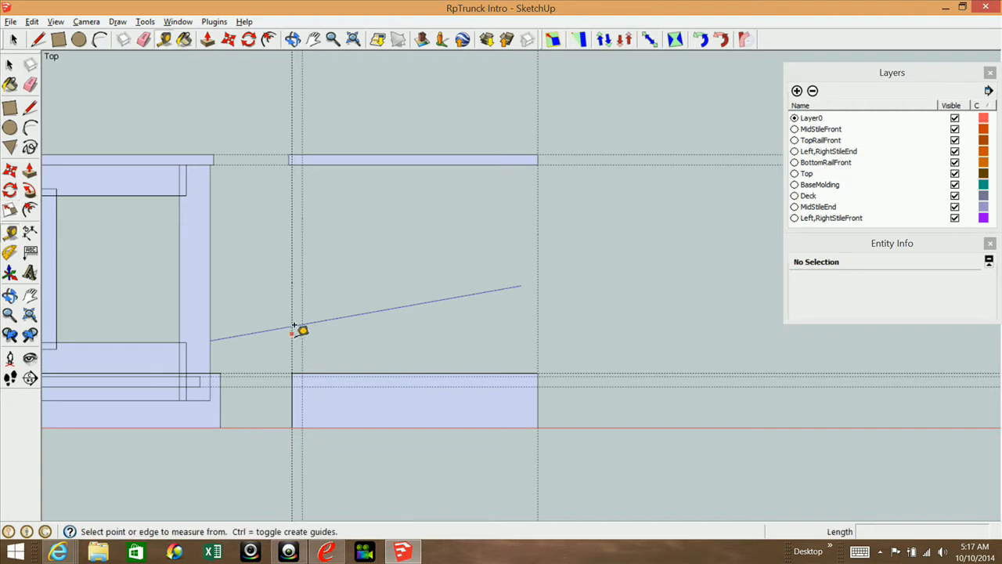
left_click(293, 325)
left_click(279, 328)
Step: Scale the end base molding's width about its center by about 1.08, bringing its left edge to the outer guide
left_click(9, 64)
left_click(385, 427)
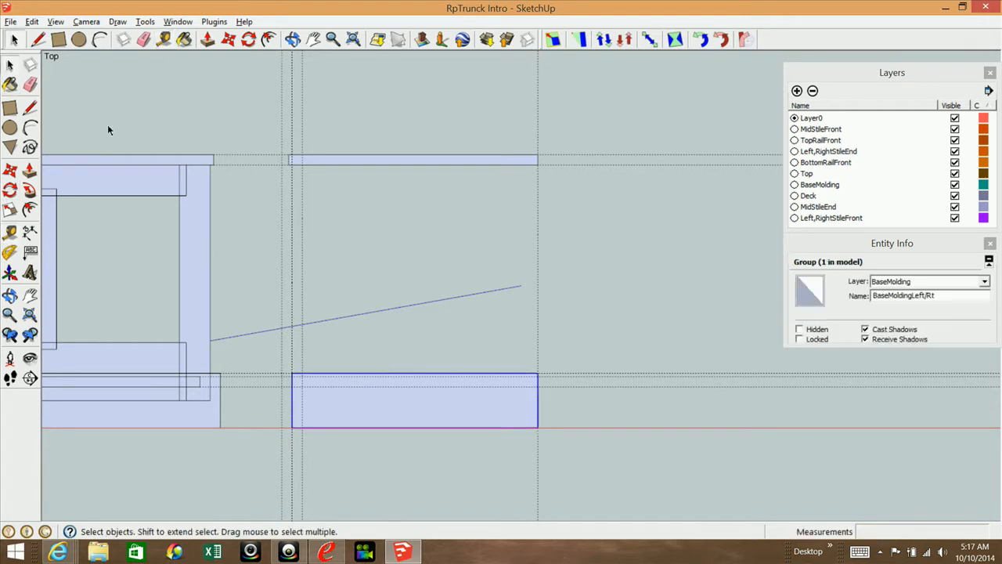
left_click(9, 210)
left_click(292, 402)
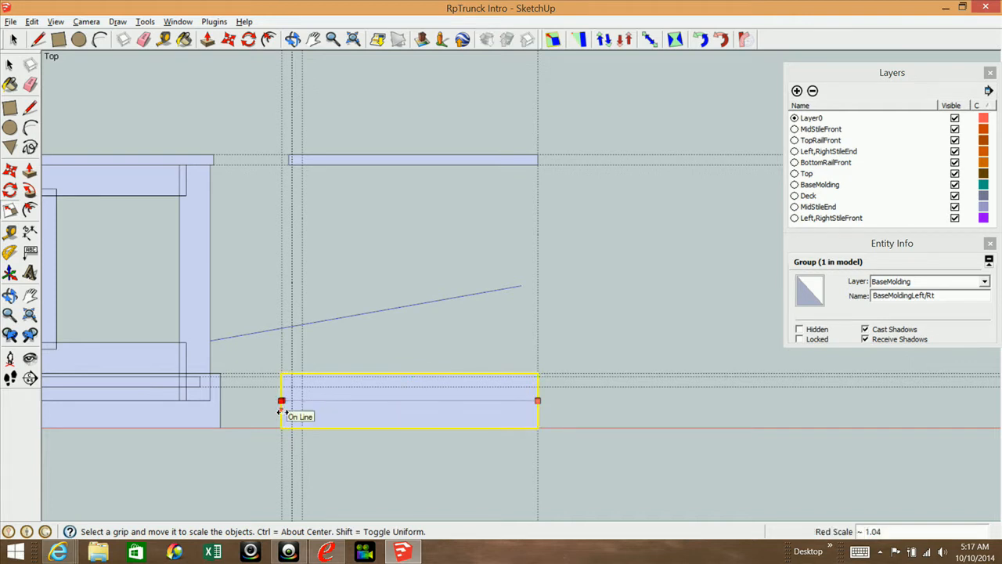
left_click(281, 411)
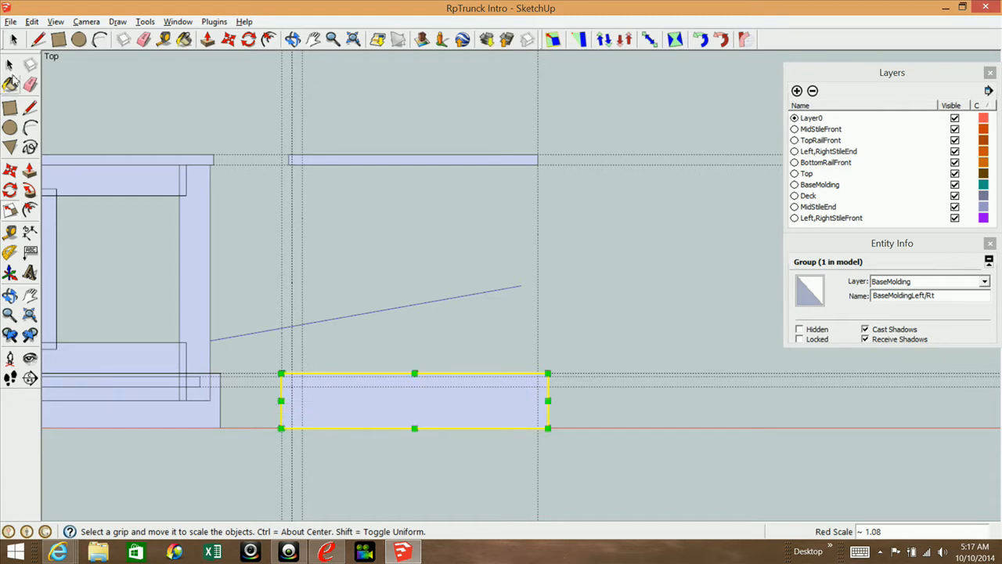
Step: Clear the selection and erase the vertical overhang guide along the end base molding's left edge
left_click(11, 64)
left_click(337, 297)
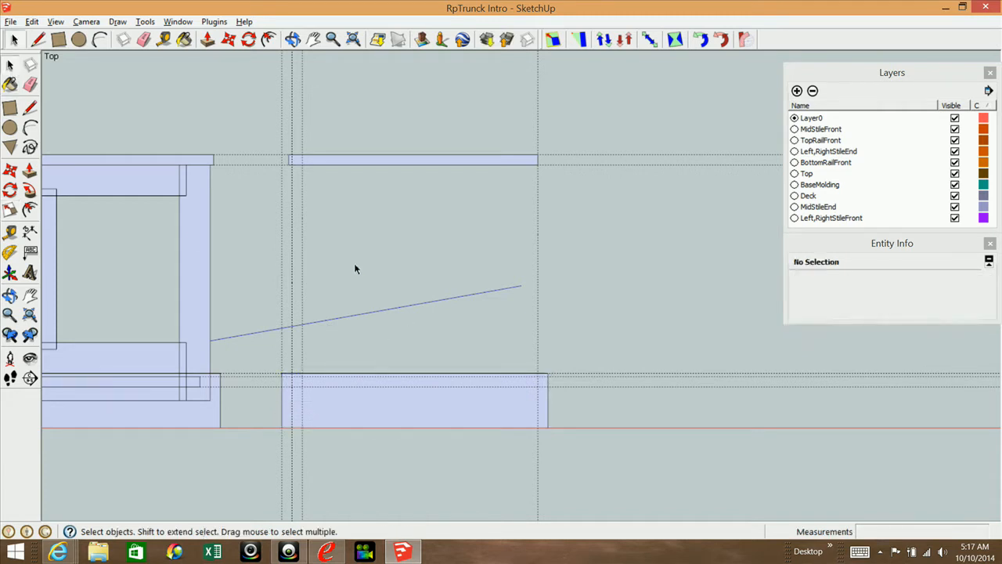
left_click(30, 84)
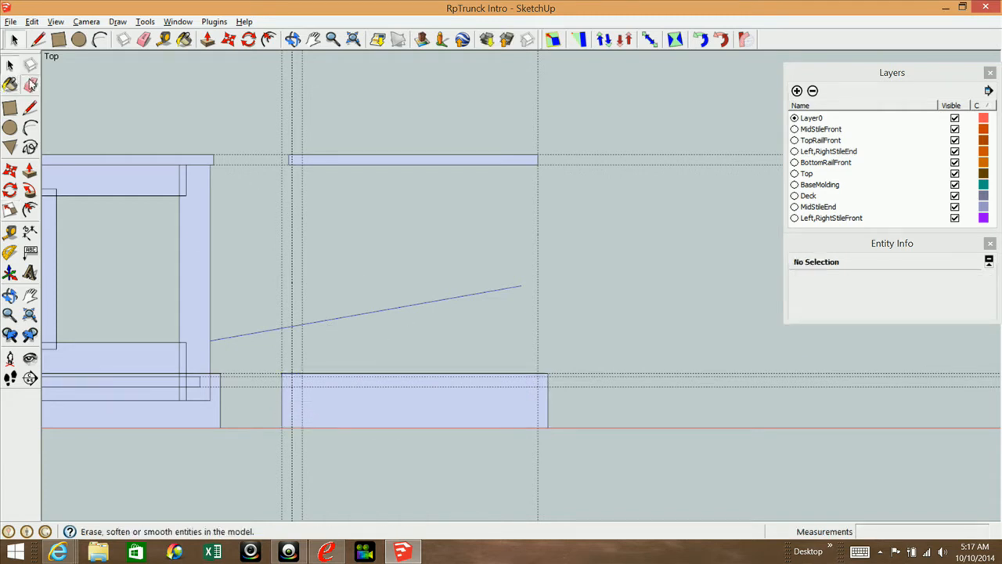
left_click(283, 289)
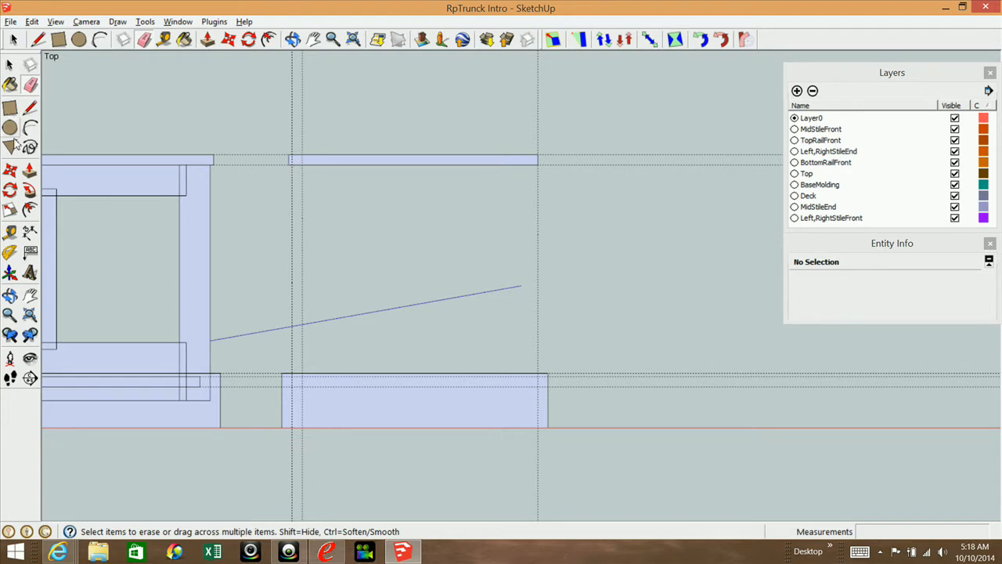
Step: Draw a 3/4" by 16 1/4" rectangle from the end top's underside to the deck's lower guide, and undo it
left_click(10, 107)
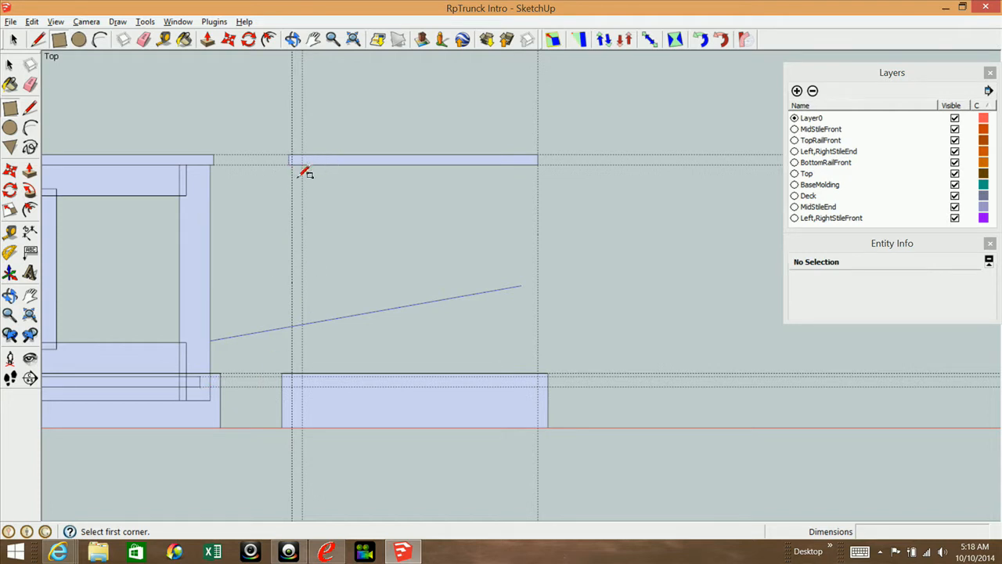
scroll(302, 163, "up", 3)
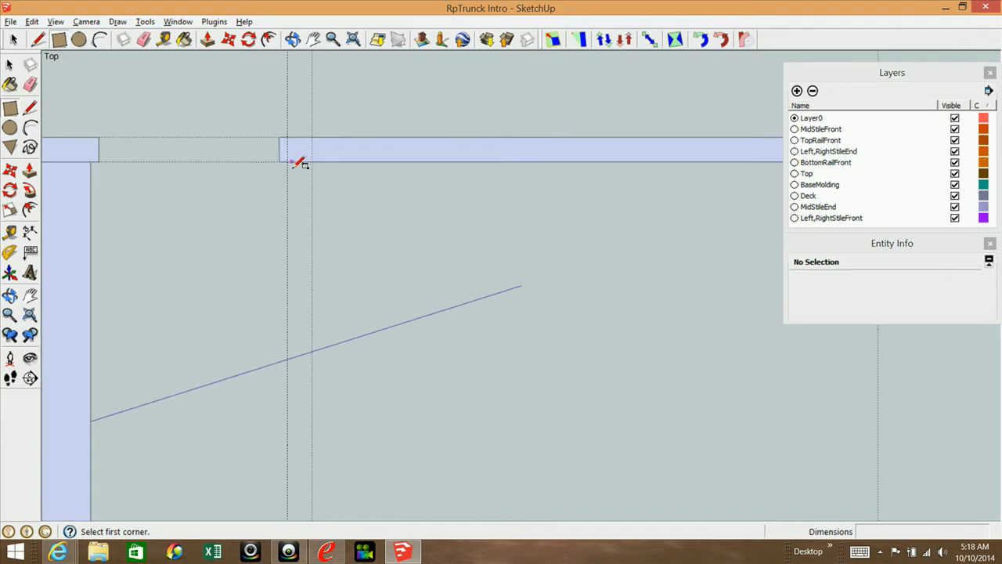
left_click(304, 161)
scroll(311, 159, "down", 3)
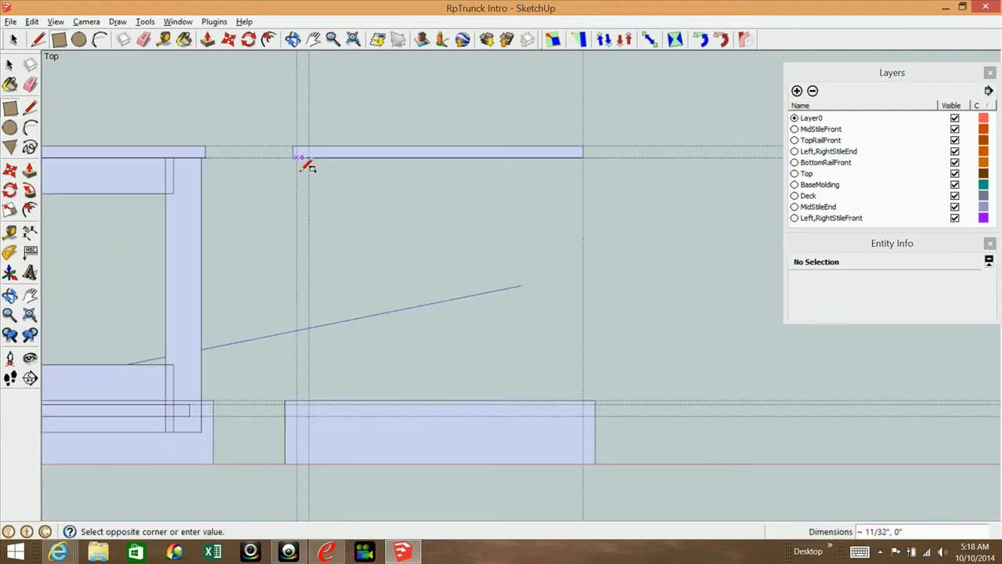
scroll(313, 414, "up", 3)
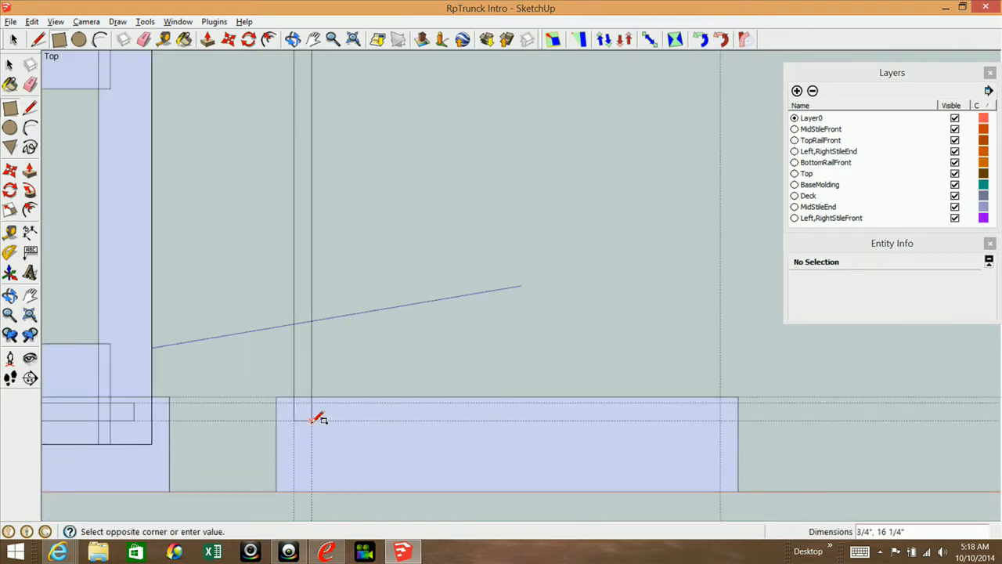
left_click(311, 419)
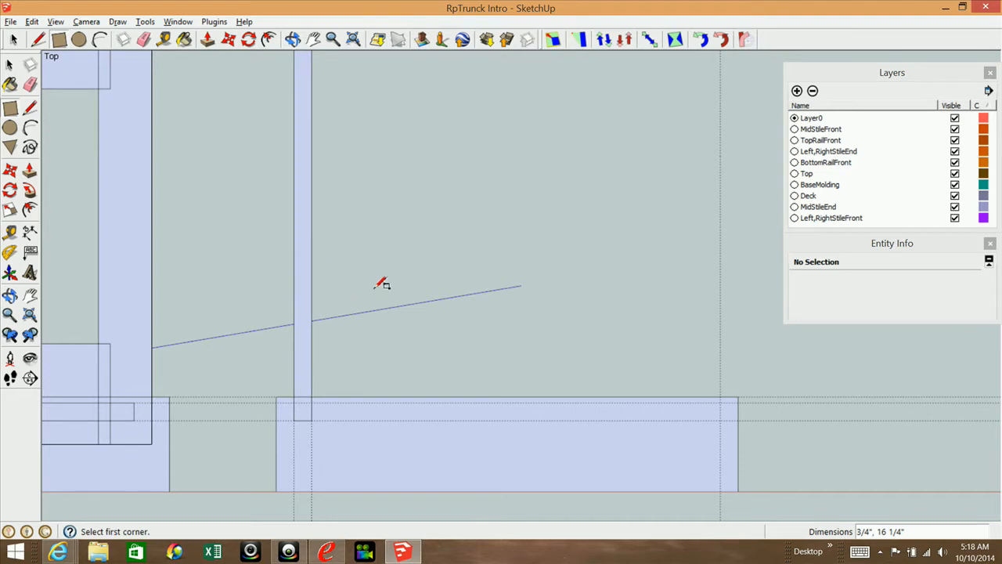
scroll(381, 282, "down", 1)
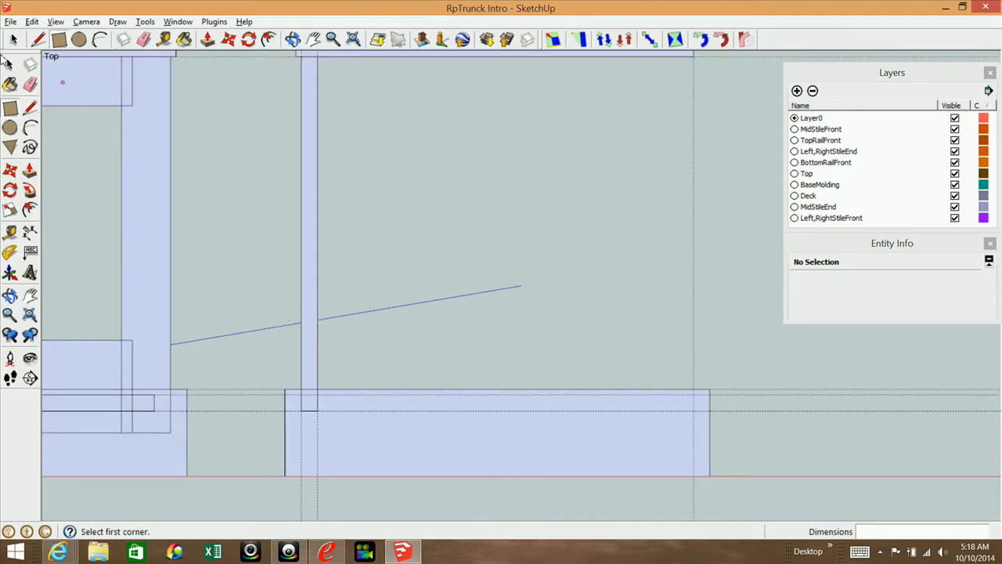
left_click(31, 21)
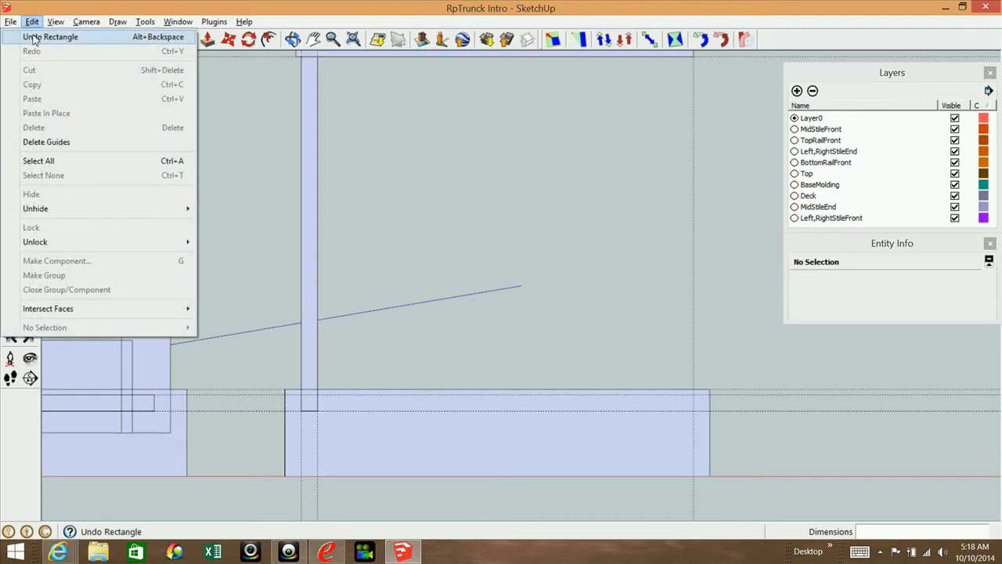
left_click(31, 39)
Step: Add a horizontal guide aligned with the lower end of the front elevation's right stile
left_click(10, 234)
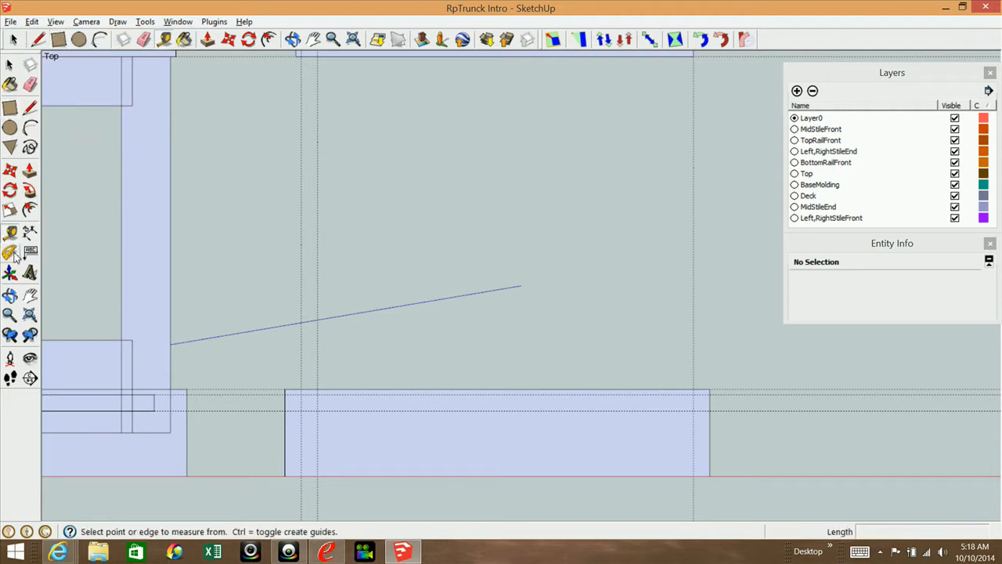
left_click(160, 432)
left_click(160, 432)
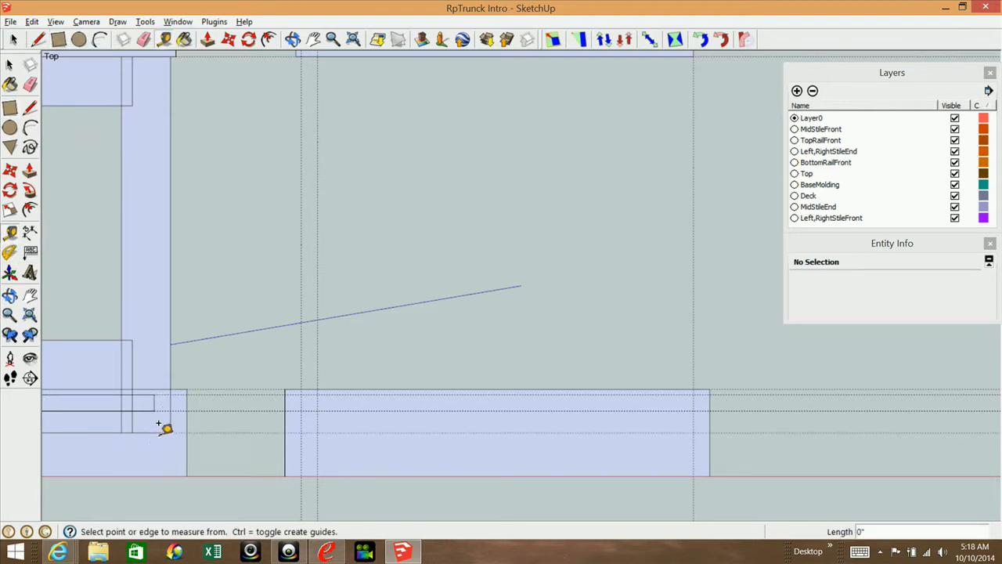
Step: Draw a 3/4" by 17 1/4" rectangle between the two left vertical guides, from the end top's underside to the stile-bottom guide
left_click(10, 107)
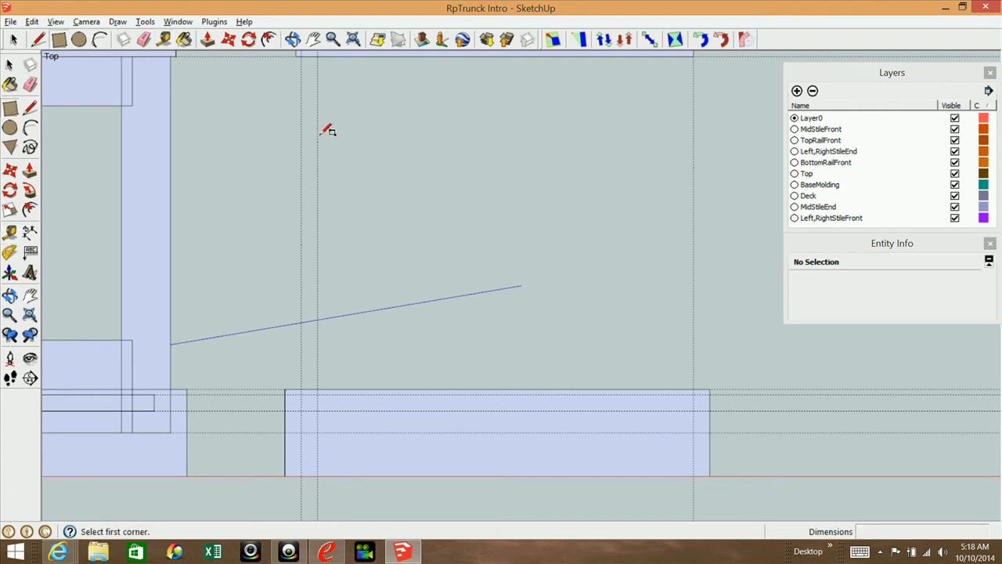
scroll(311, 58, "up", 4)
left_click(302, 60)
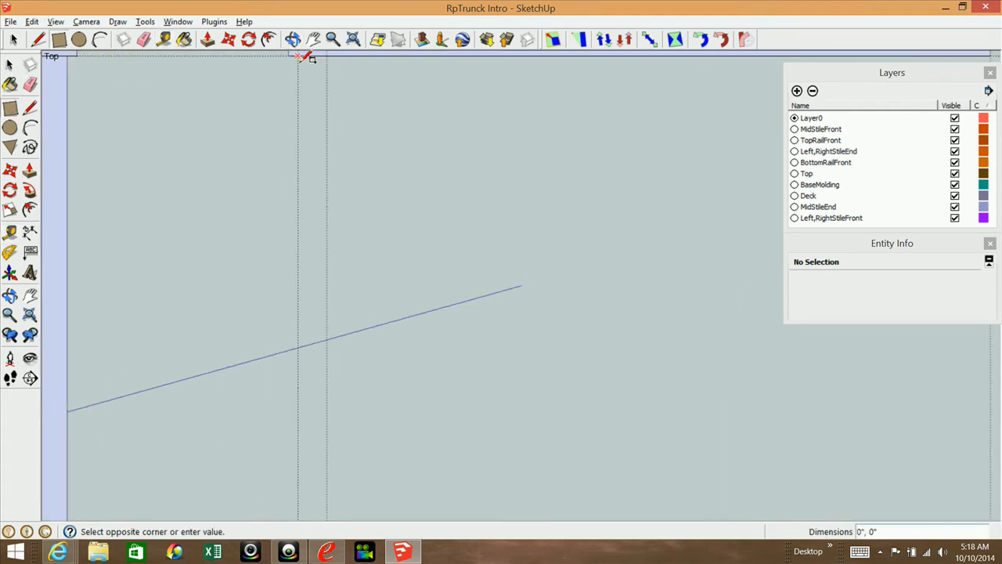
left_click(317, 394)
Step: Group the 3/4" by 17 1/4" rectangle's face and edges, and clear the selection
left_click(10, 64)
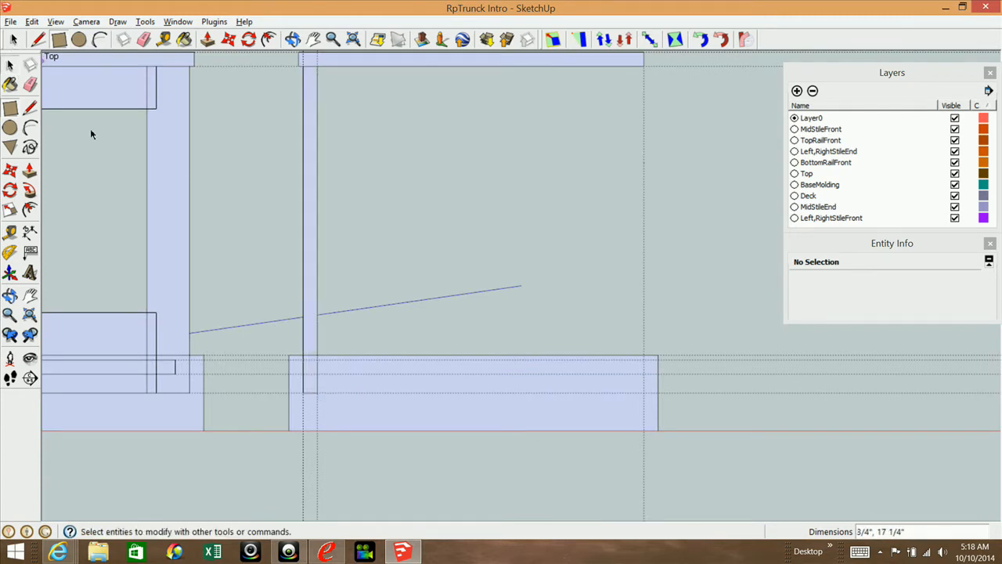
left_click(309, 223)
right_click(309, 223)
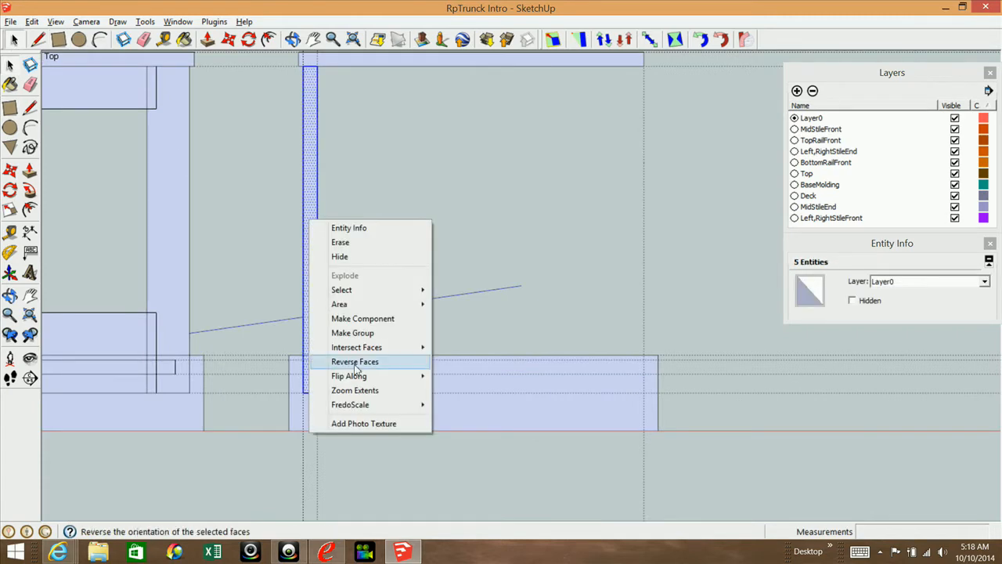
left_click(353, 332)
left_click(373, 147)
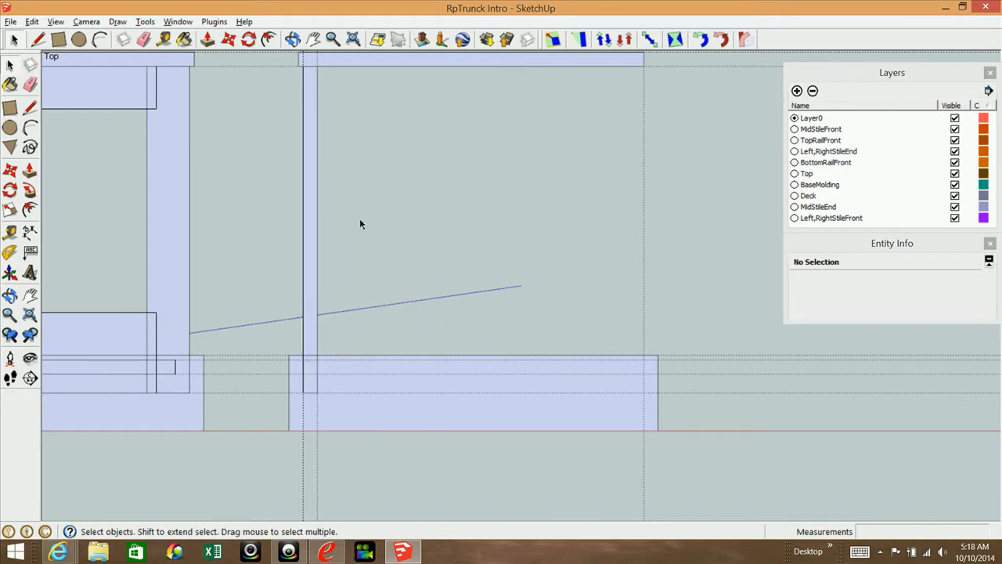
Step: Name the 3/4" wide stile group FronStile and assign it to the Left,RightStileFront layer
left_click(314, 245)
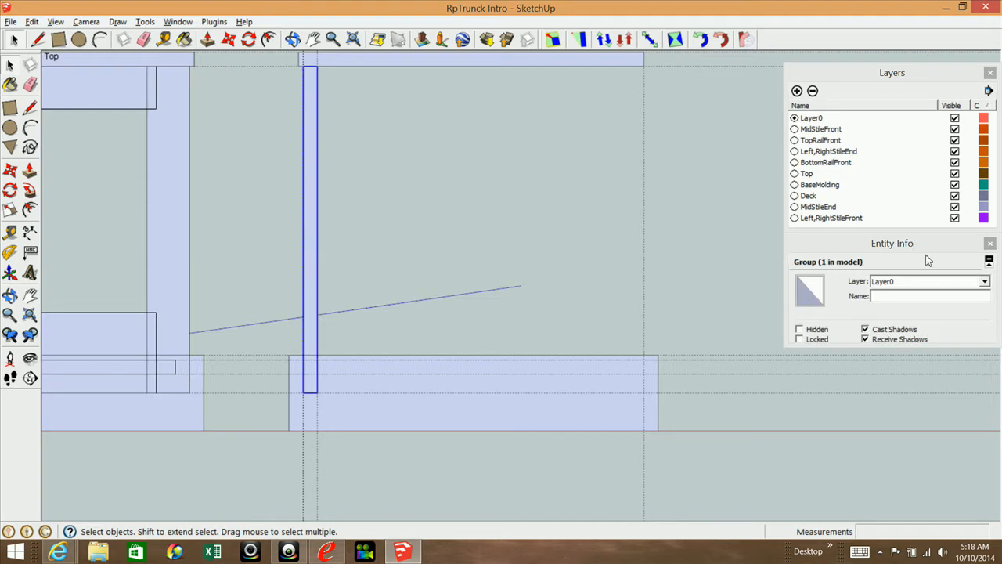
left_click(893, 297)
type("FronSt")
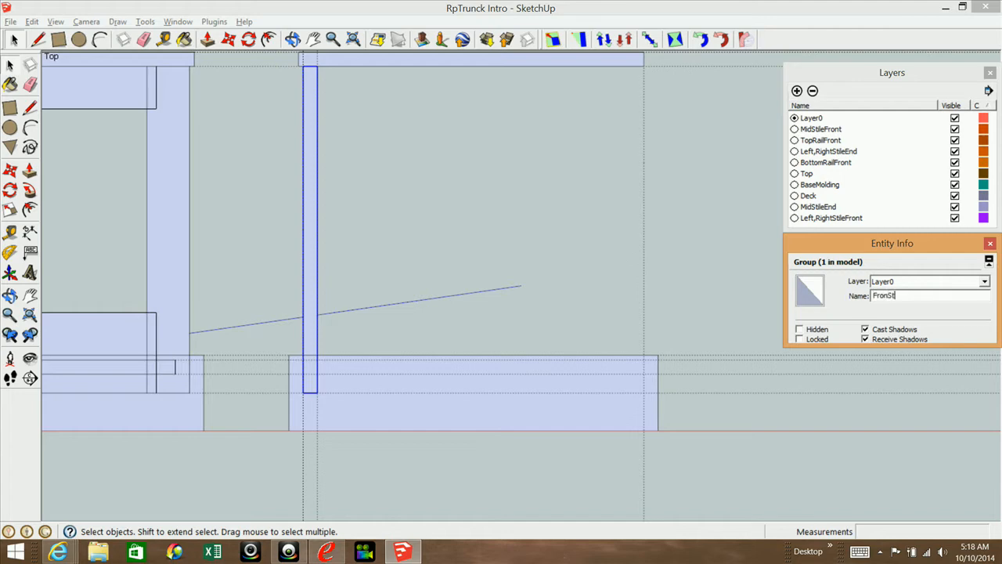
type("ile")
left_click(986, 283)
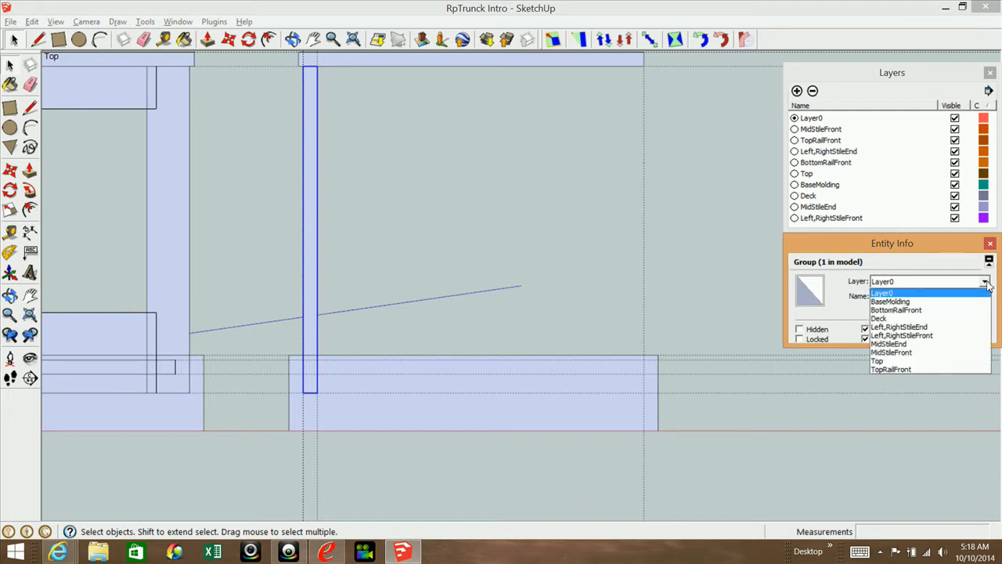
left_click(901, 335)
left_click(387, 216)
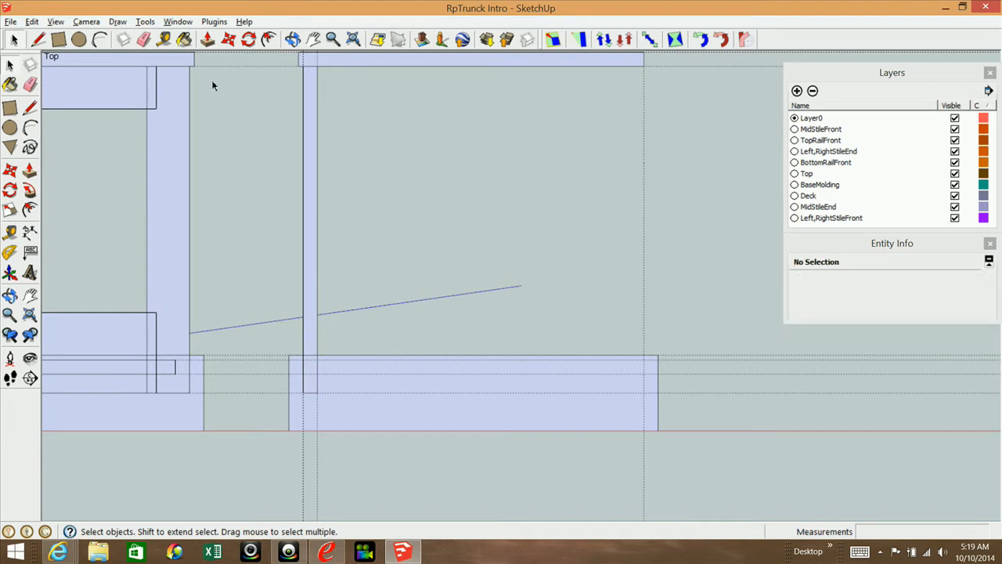
Step: Add a vertical guide 2 1/4" inward from the outer left edge of the end elevation's 3/4" stile
left_click(9, 232)
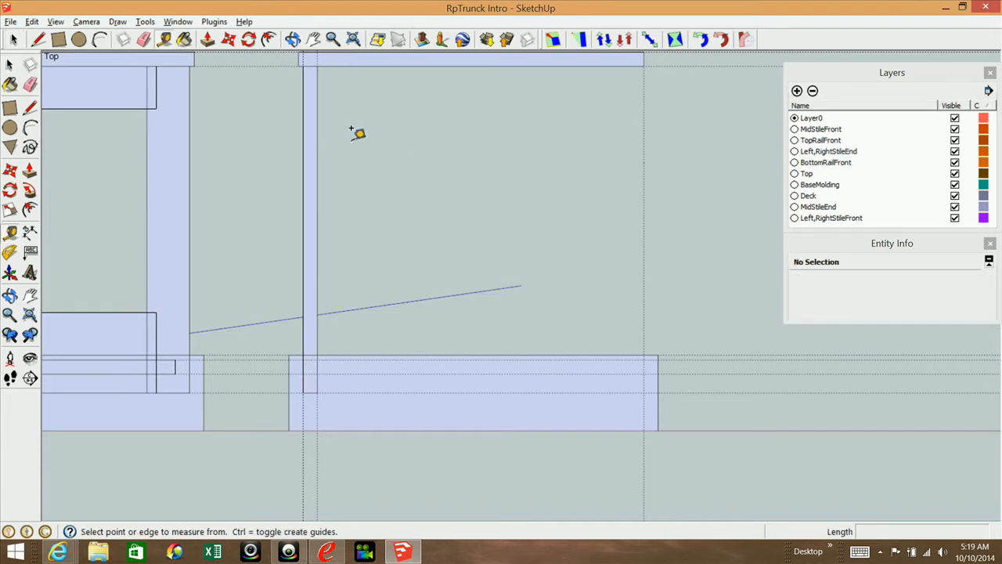
left_click(304, 103)
type("2 1/4")
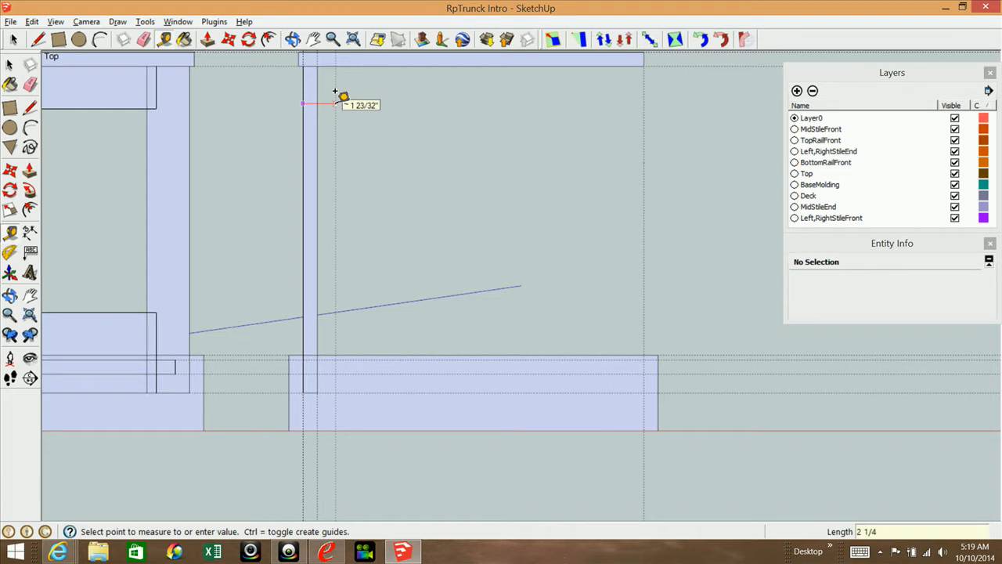
key("Return")
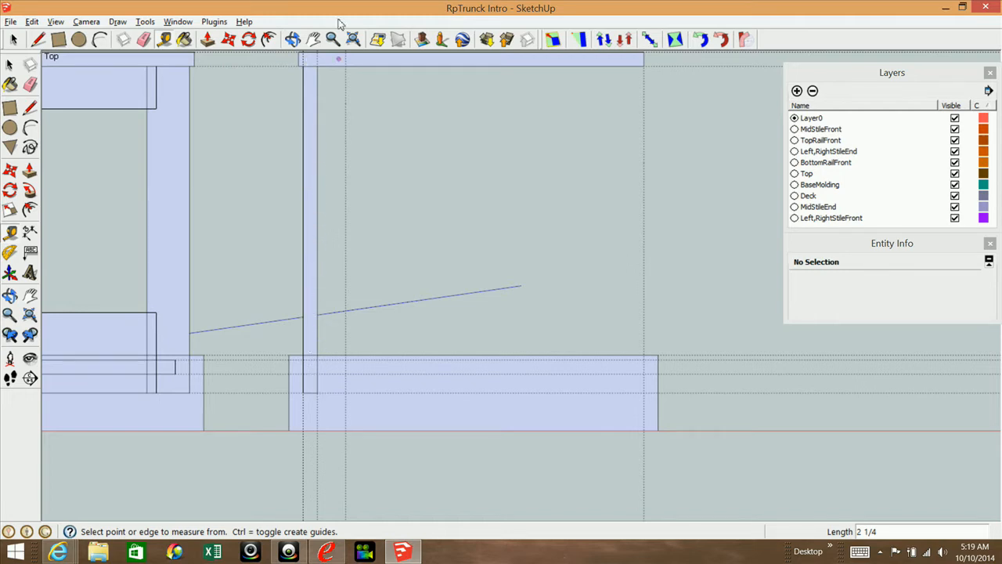
Step: Add a vertical guide offset 3/8" along the middle of the 3/4" stile
left_click(317, 86)
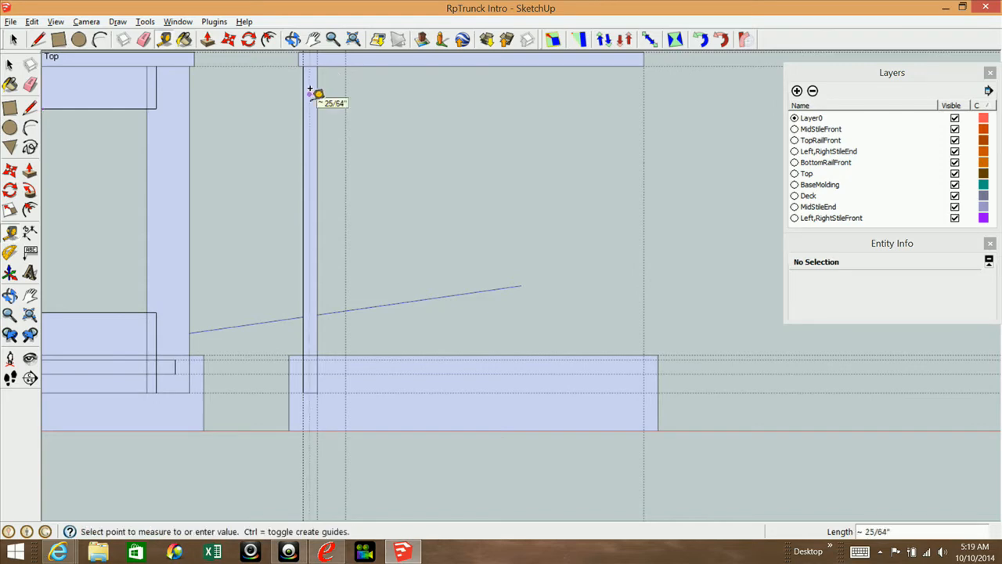
type("3/8")
key("Return")
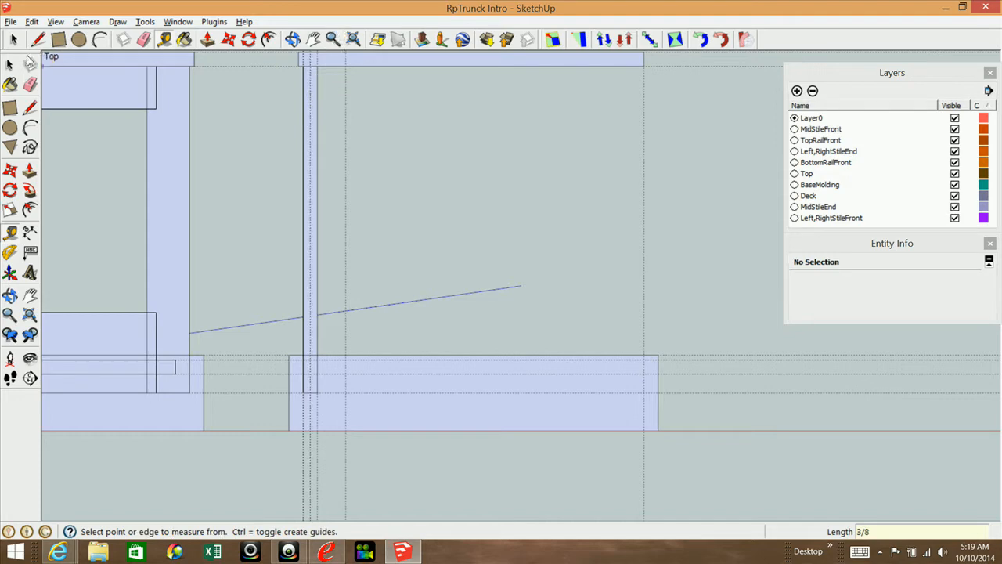
Step: Draw a 1 7/8" by 17 1/4" rectangle from the 3/8" guide to the 2 1/4" guide, between end top and stile-bottom guide
left_click(10, 107)
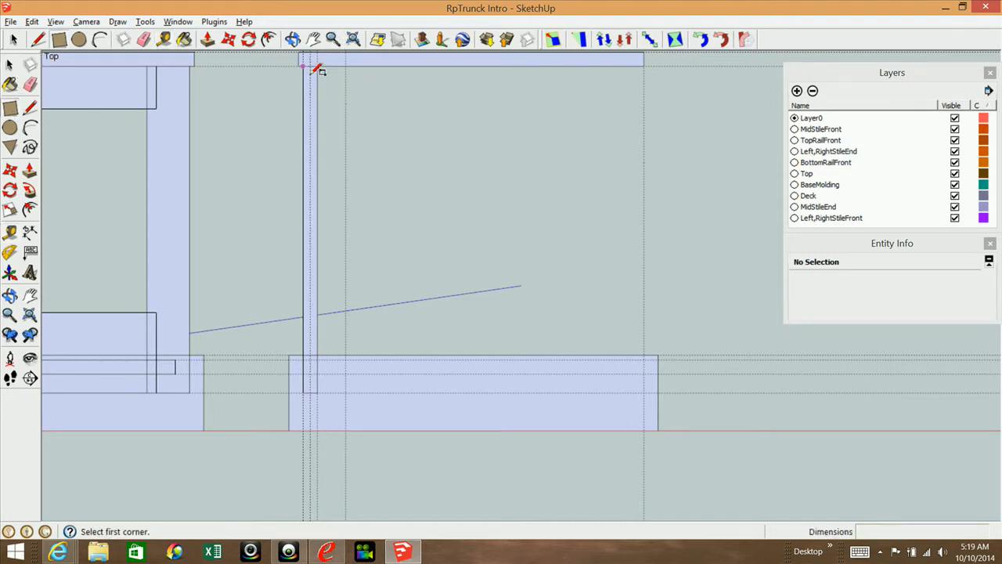
scroll(316, 67, "up", 3)
left_click(317, 66)
scroll(321, 86, "down", 4)
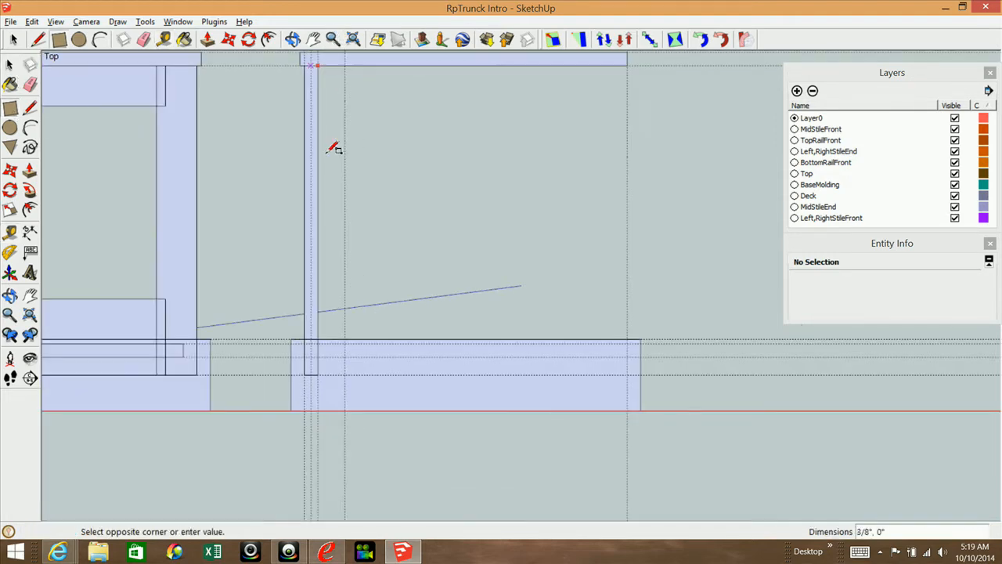
left_click(345, 375)
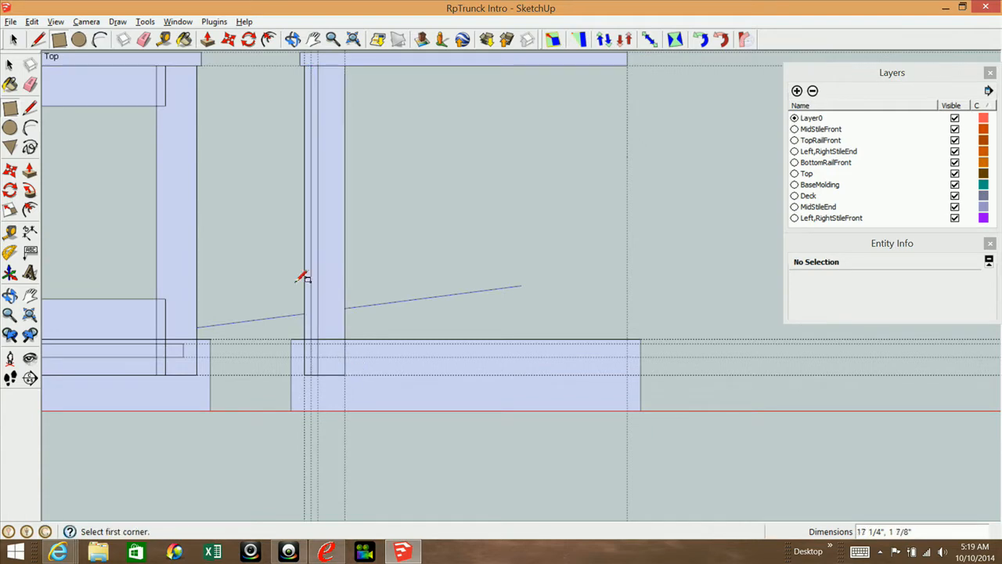
Step: Group the 1 7/8" by 17 1/4" rectangle's face and edges
left_click(10, 65)
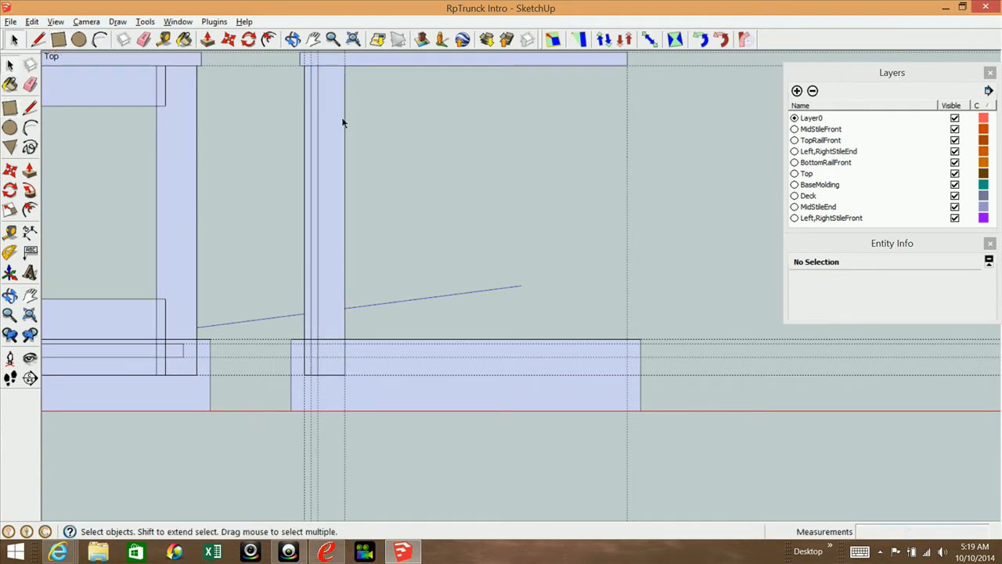
left_click(328, 129)
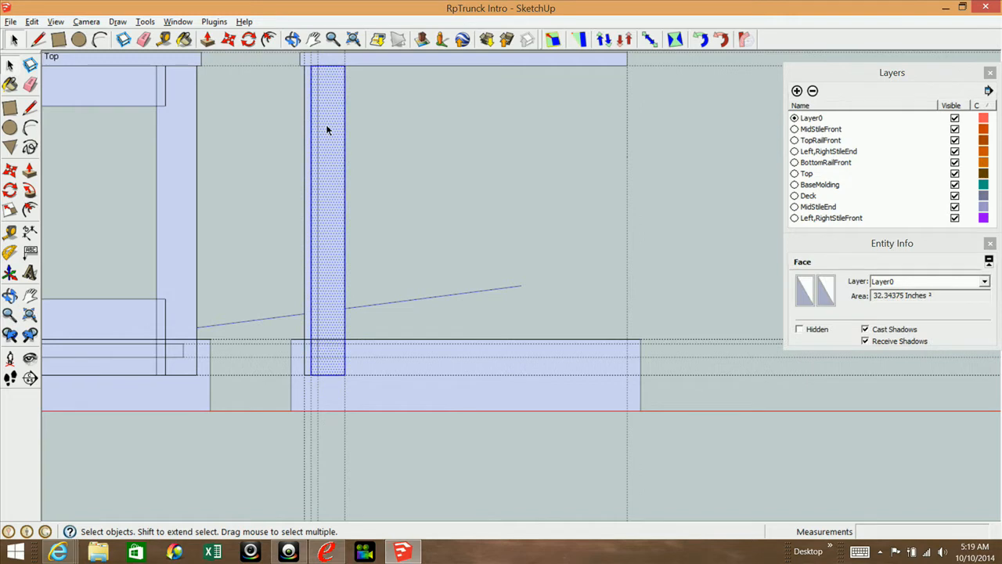
double_click(327, 129)
right_click(327, 129)
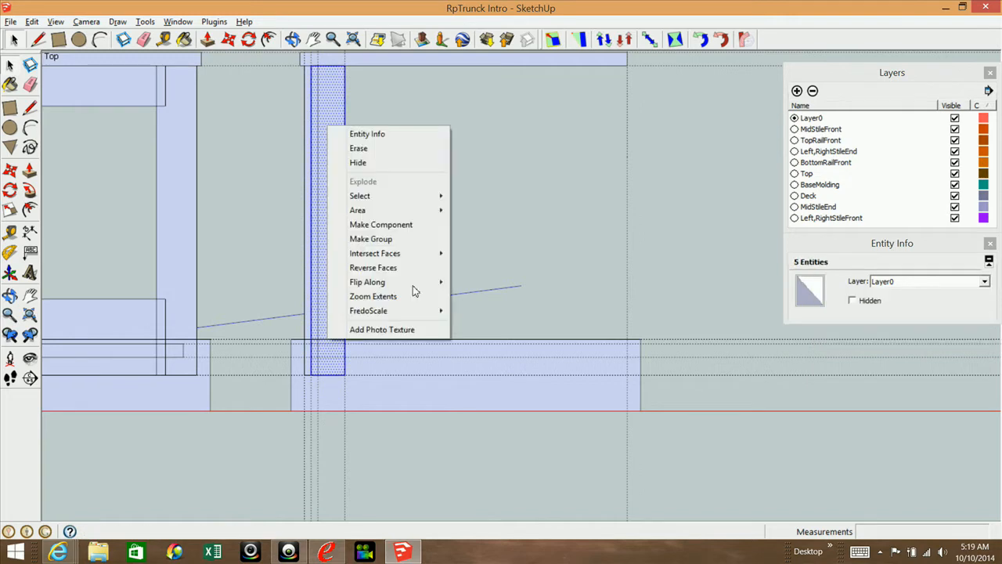
left_click(391, 240)
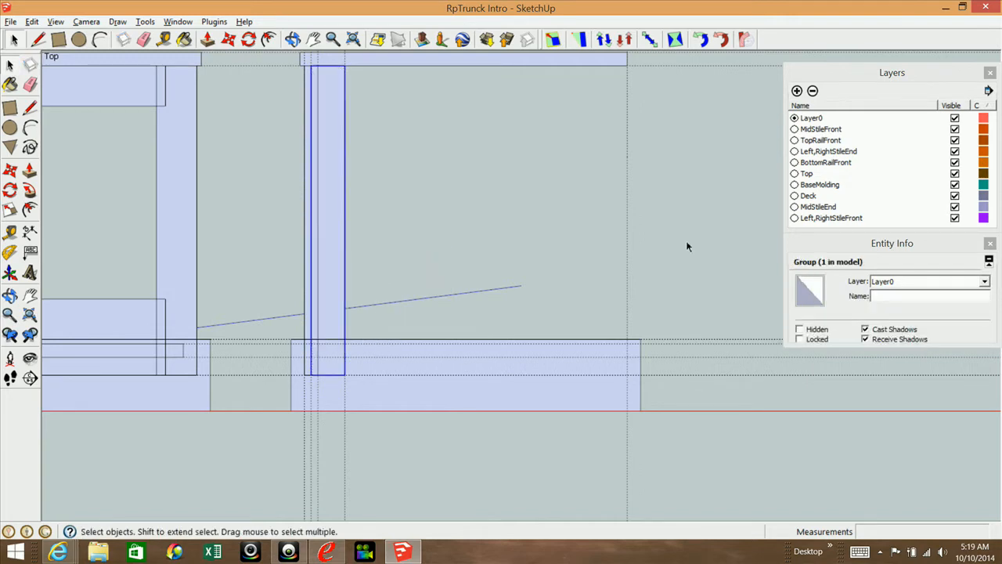
Step: Name the wide left stile group of the end elevation LeftStileEnd and assign it to the Left,RightStileEnd layer
left_click(908, 295)
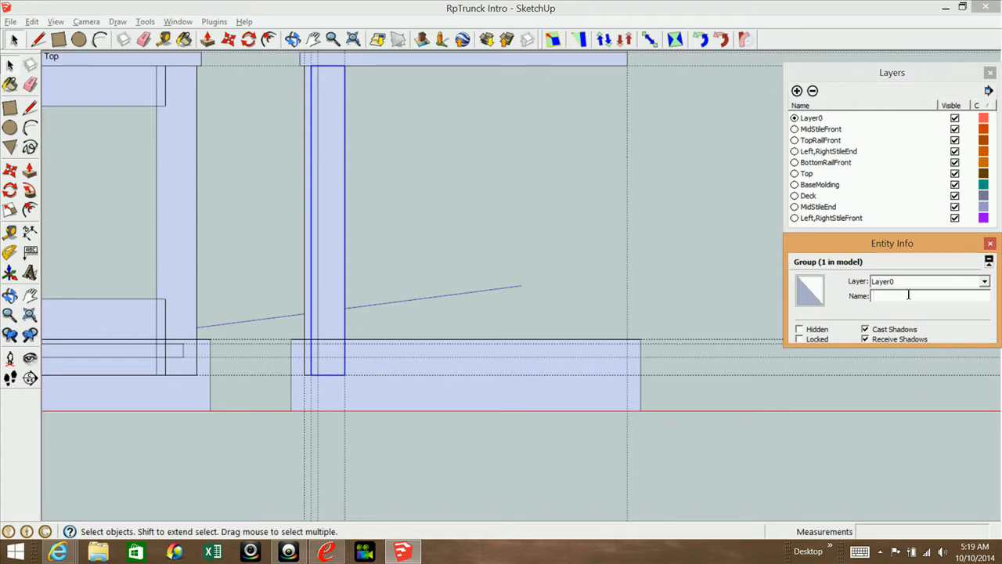
type("LeftS")
left_click(986, 283)
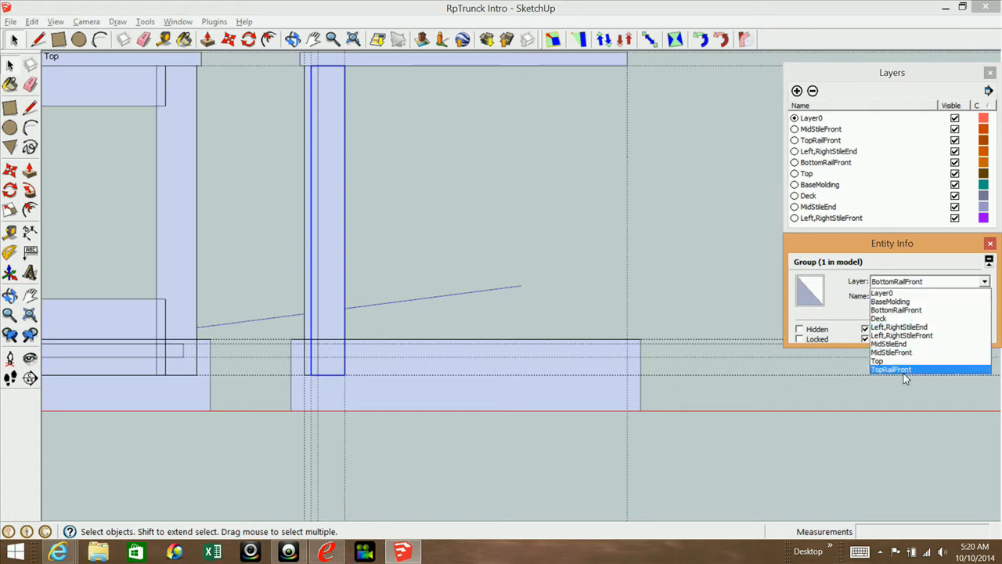
left_click(899, 326)
left_click(420, 98)
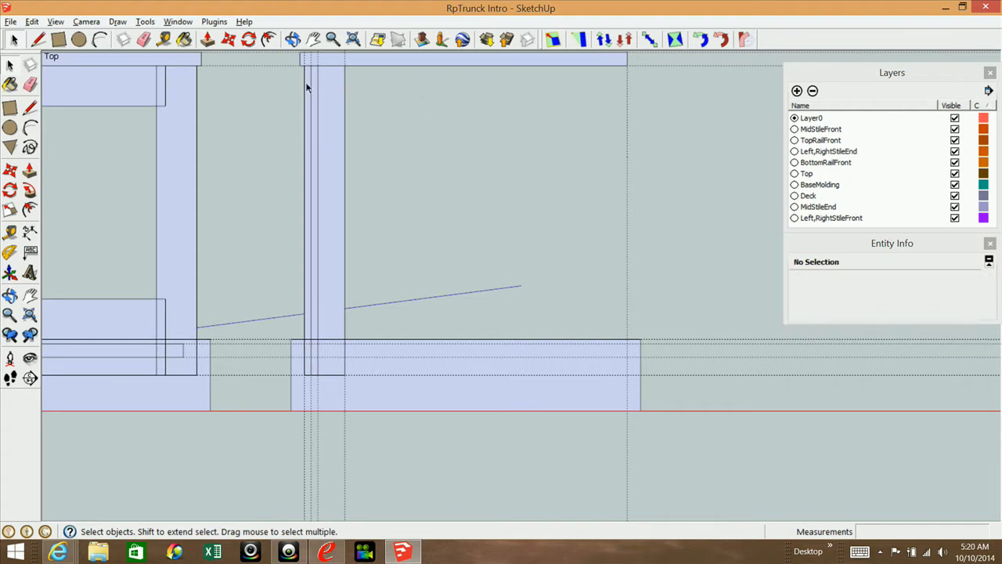
Step: Copy the end elevation's two left stile groups horizontally about 23 21/64" to clear space beyond the base molding
left_click(311, 87)
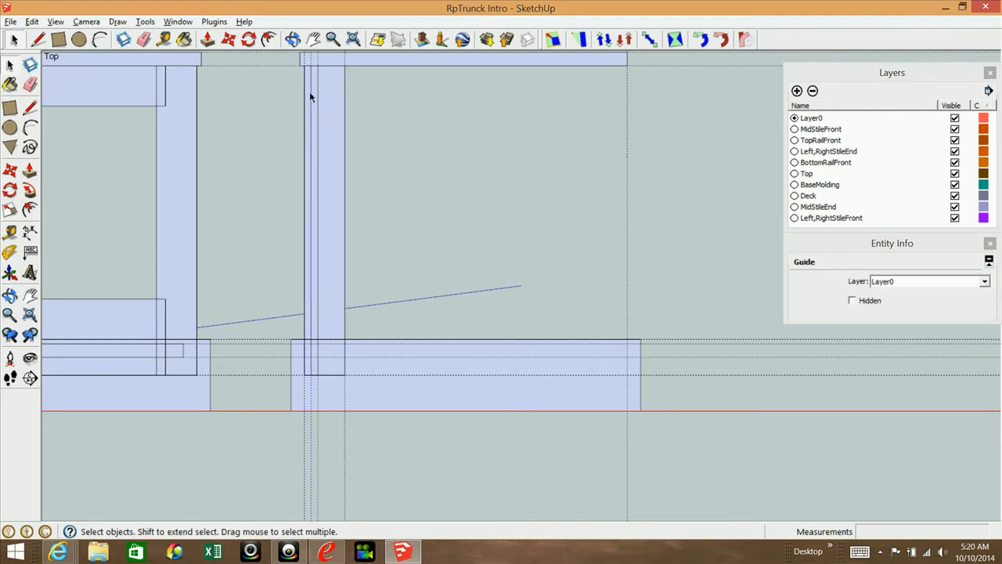
scroll(313, 226, "up", 4)
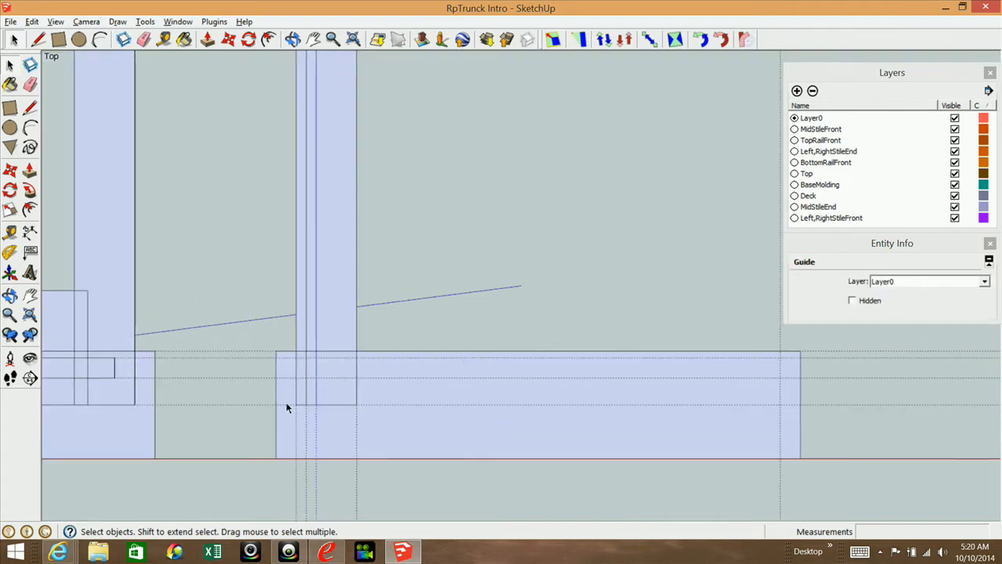
left_click(309, 297)
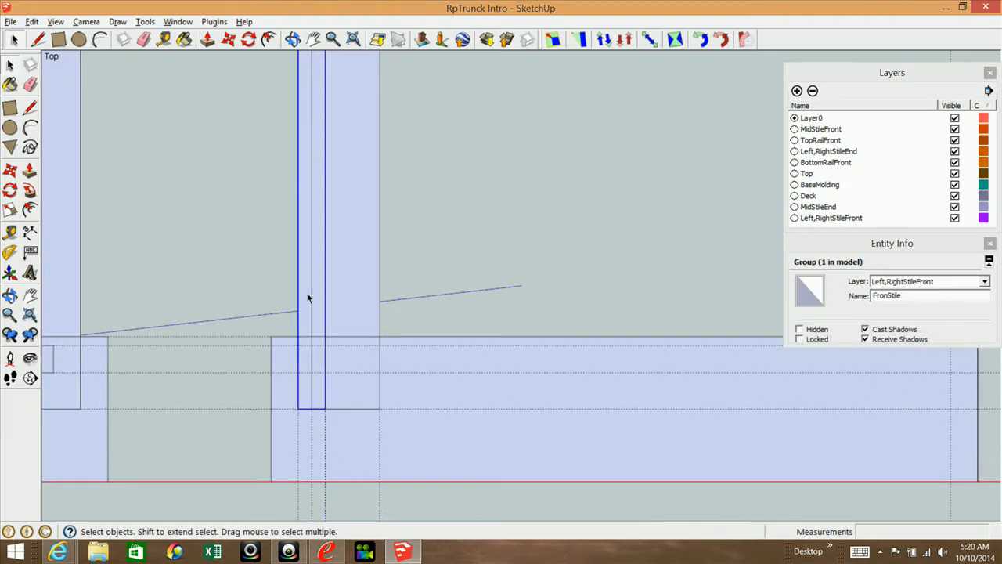
left_click(348, 266, "shift")
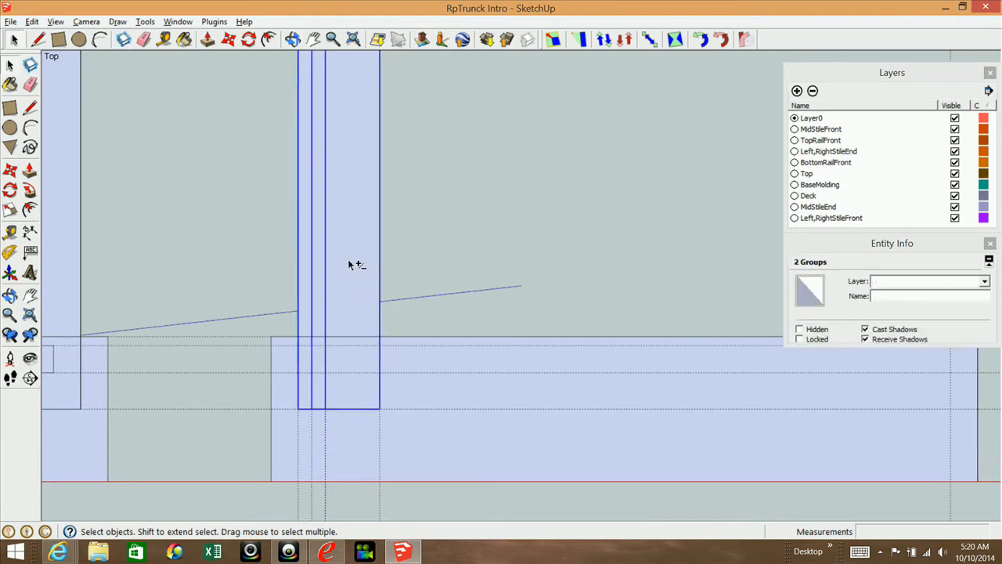
scroll(345, 267, "down", 2)
scroll(341, 269, "down", 1)
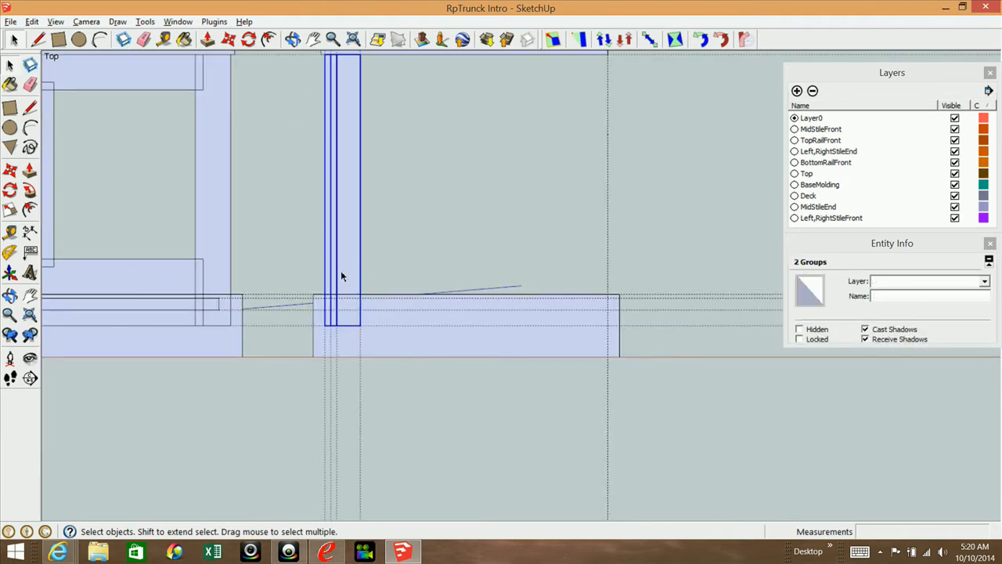
left_click(10, 170)
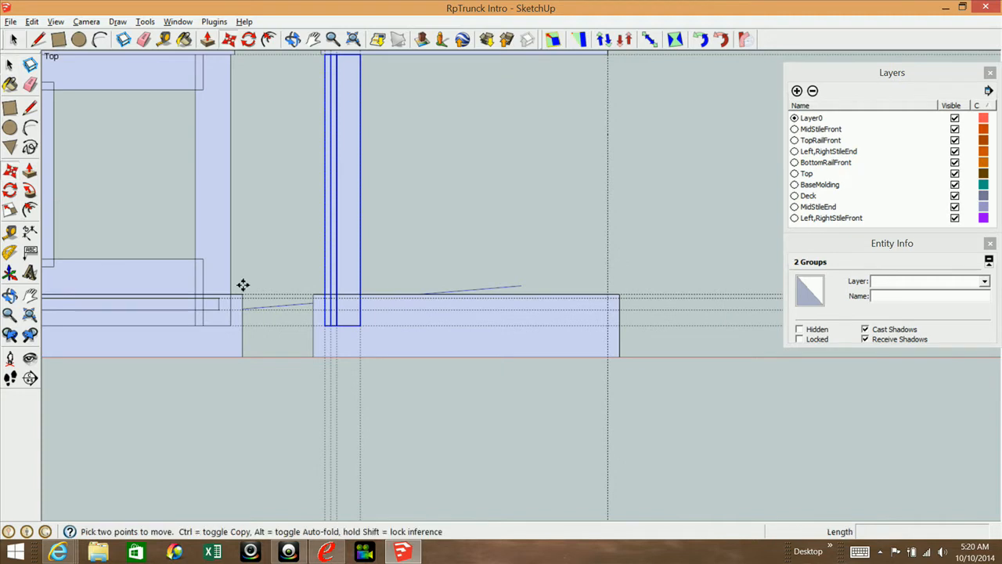
left_click(329, 326)
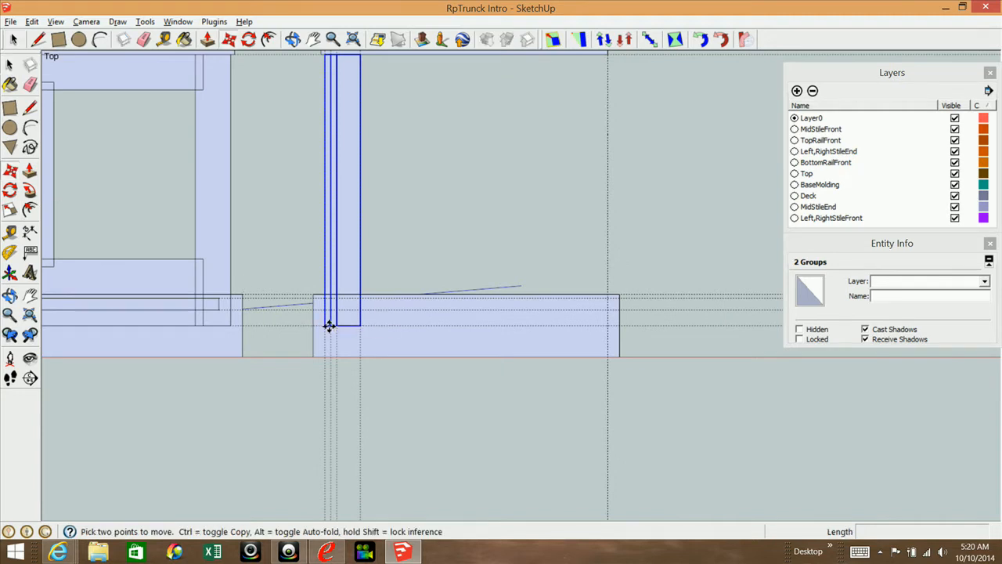
key("ctrl")
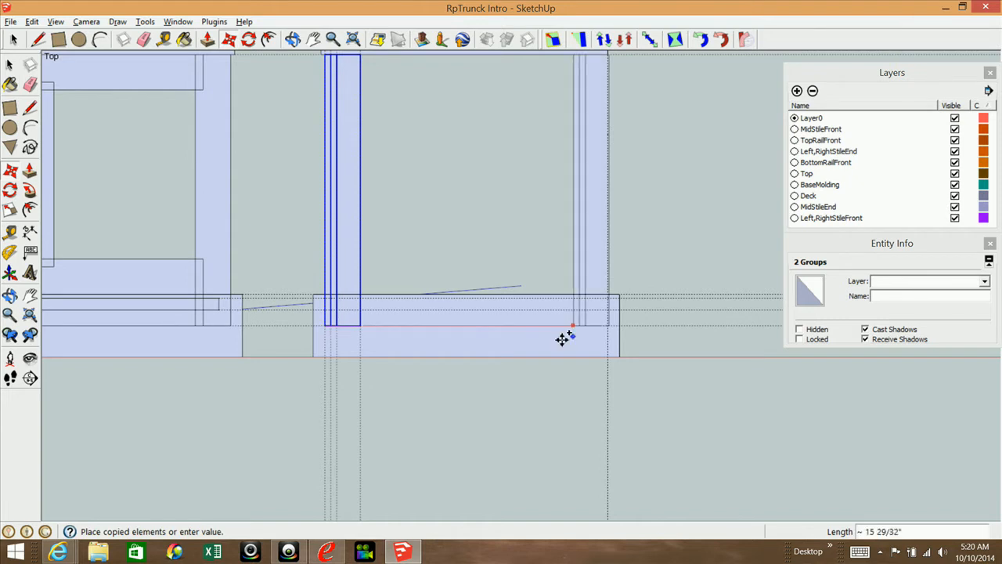
left_click(694, 316)
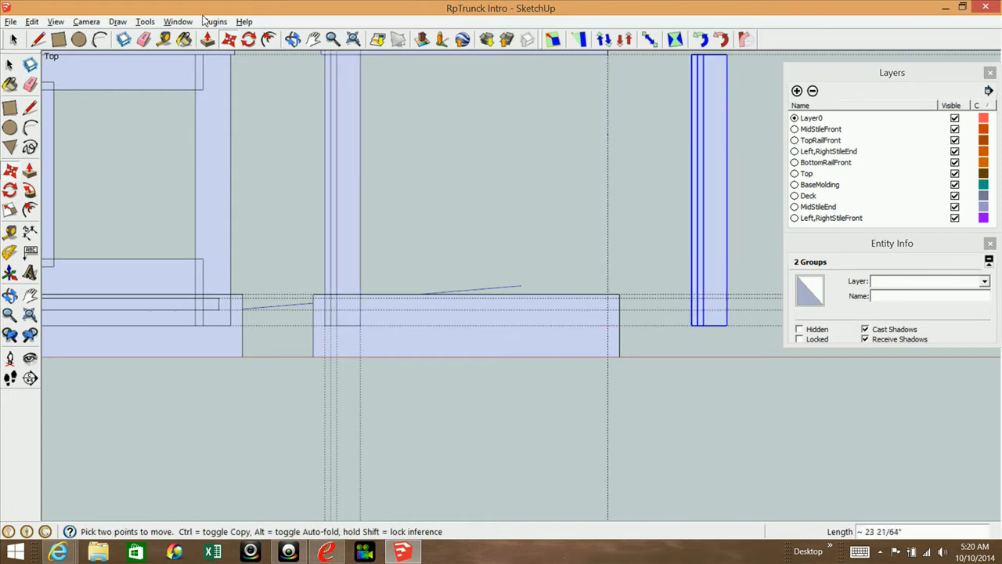
Step: Flip the copied pair of stiles horizontally so the narrow stile lies on the outer side
left_click(13, 39)
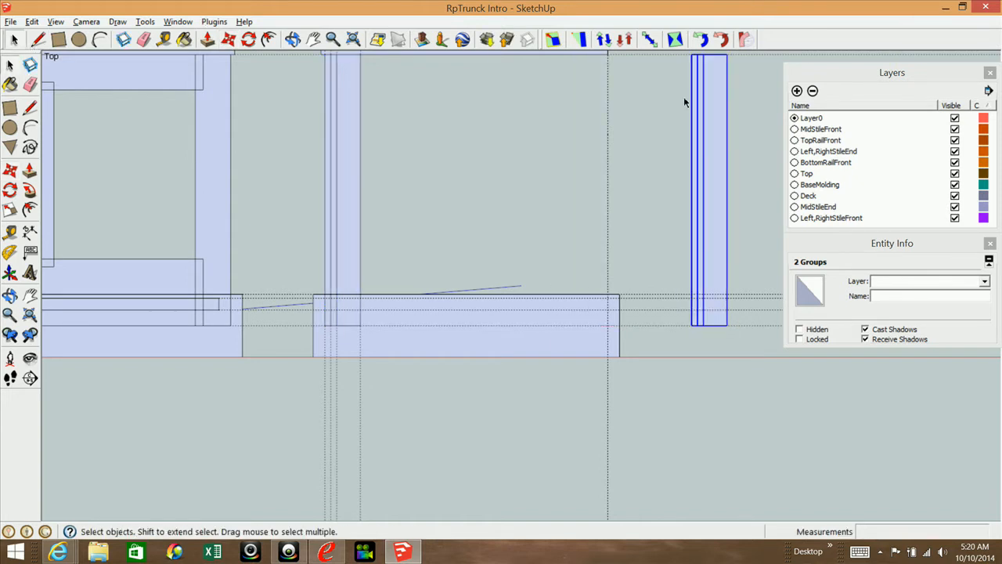
right_click(707, 102)
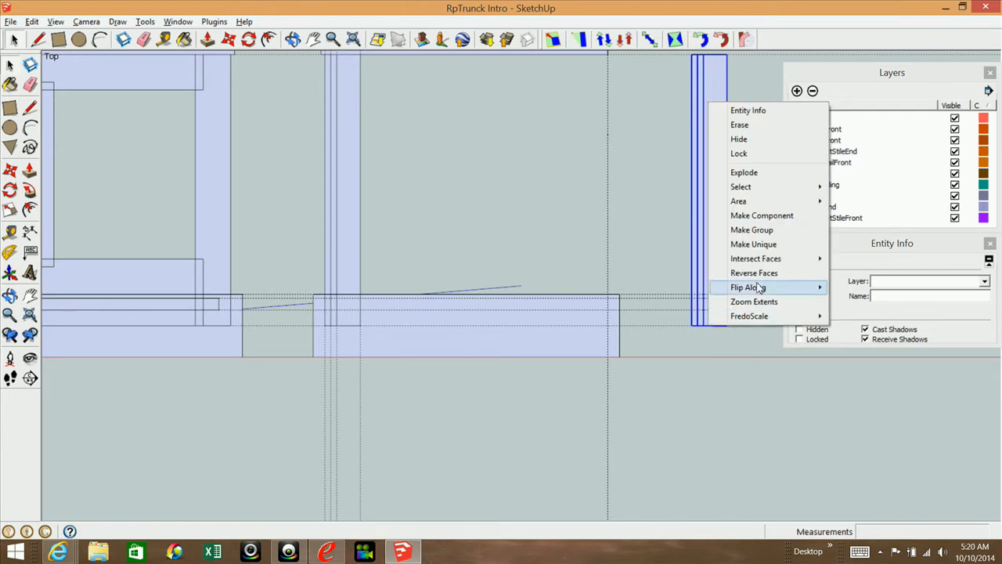
mouse_move(757, 288)
left_click(694, 297)
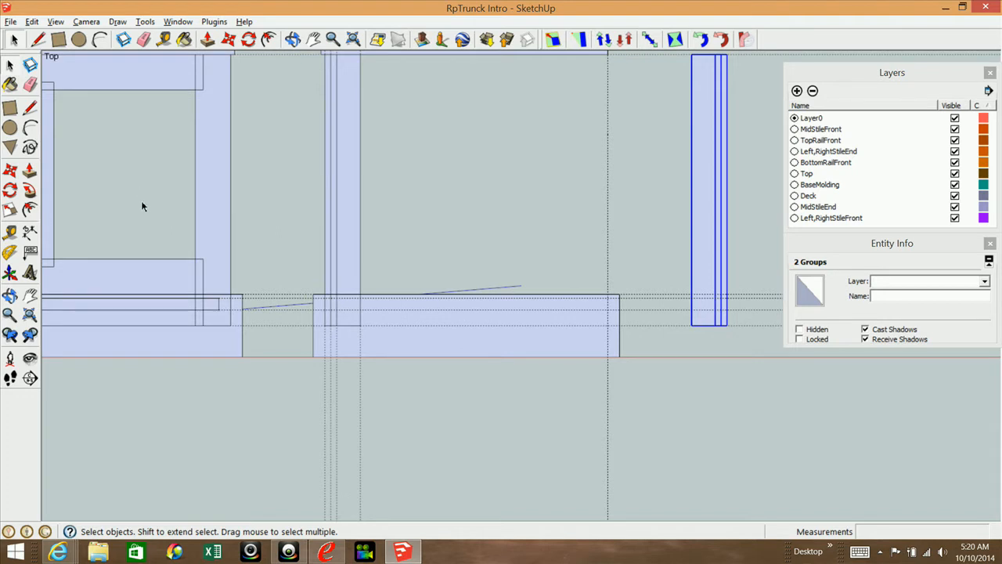
Step: Move the flipped stile pair by its outer lower corner onto the vertical guide at the end elevation's far edge
left_click(9, 169)
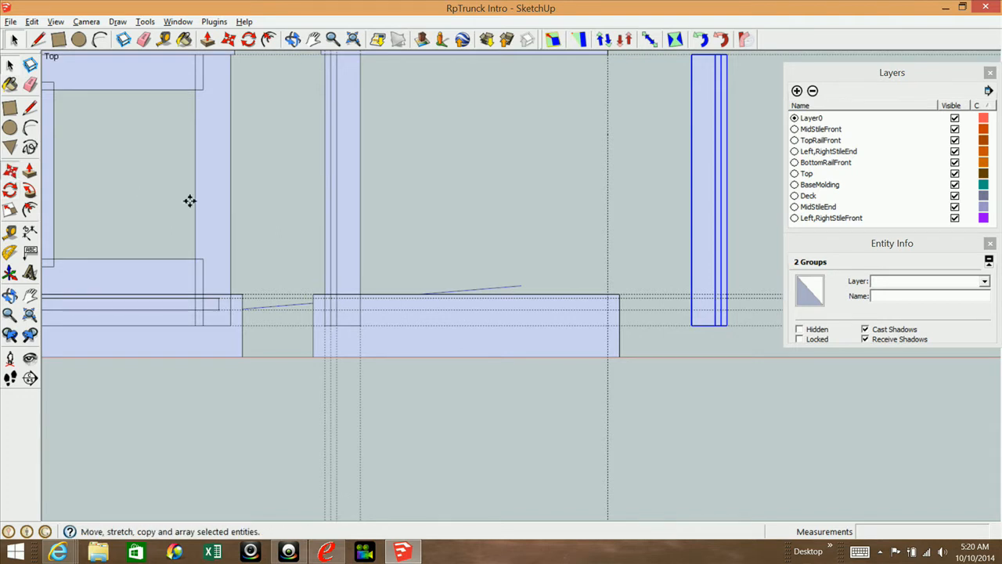
left_click(730, 327)
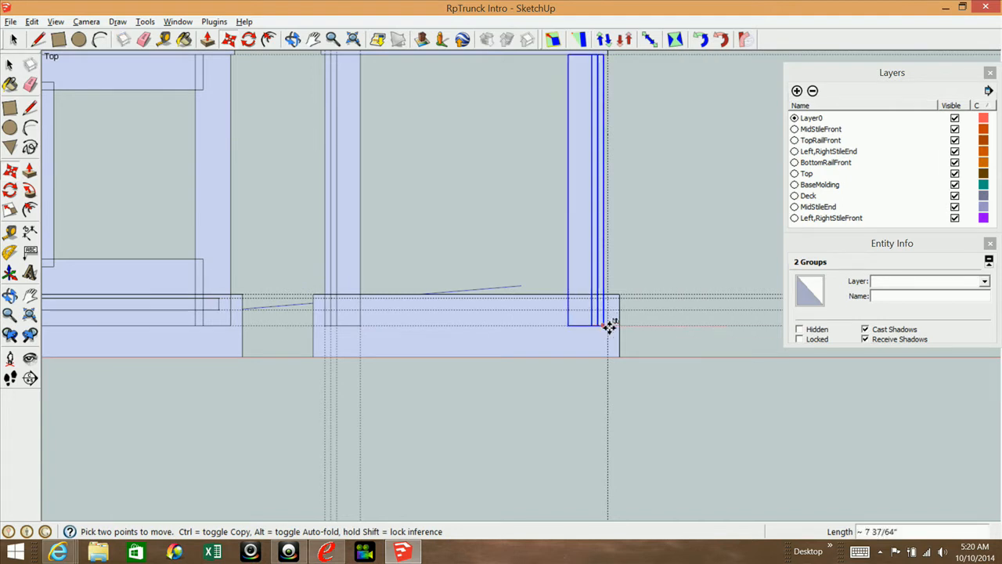
left_click(609, 327)
Step: Rename the copied wide stile group RightStileEnd
left_click(10, 62)
left_click(577, 151)
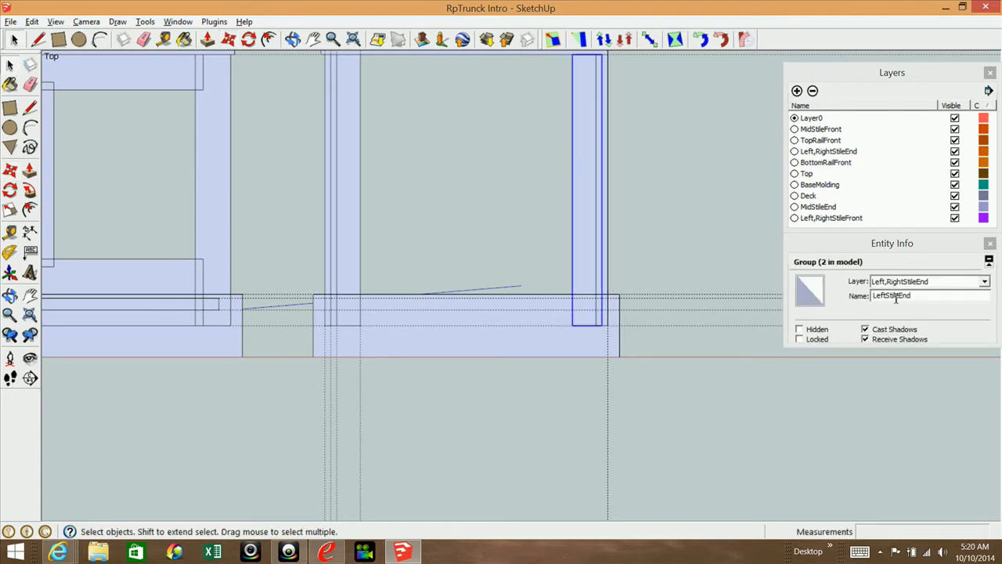
left_click_drag(873, 297, 887, 293)
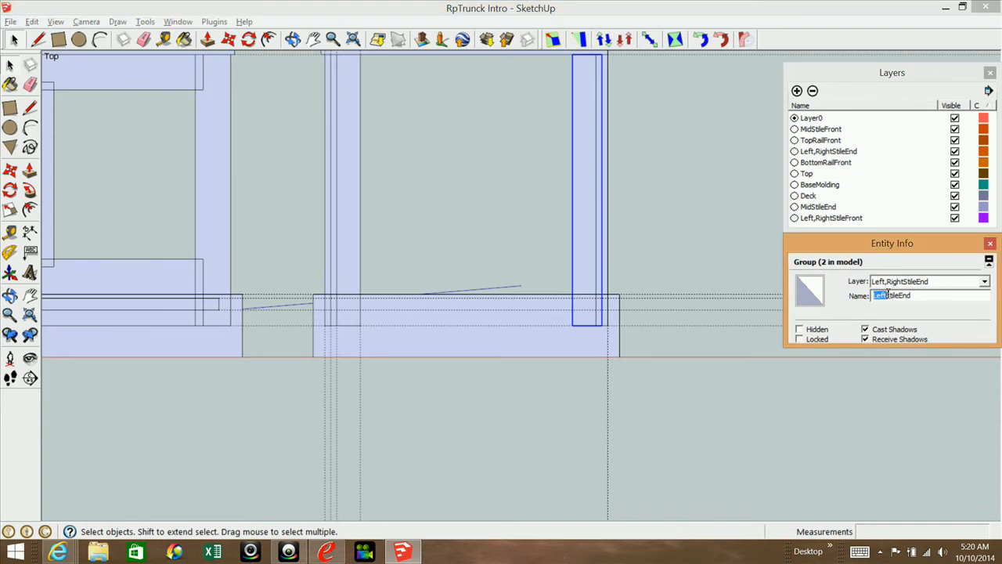
type("Right")
Step: Rename the copied narrow stile group at the end elevation's outer edge BackStileEnd
left_click(606, 151)
left_click(606, 150)
left_click(600, 156)
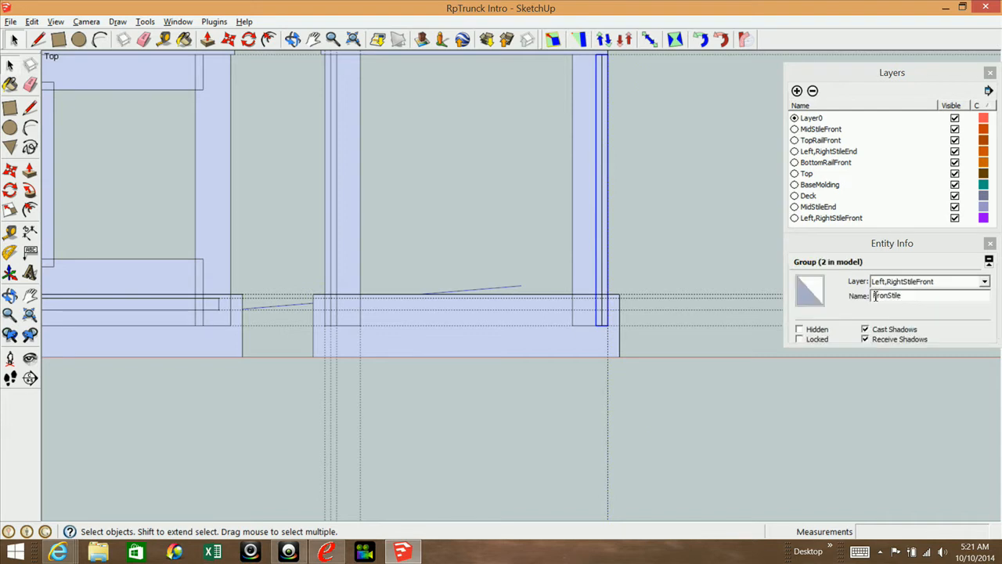
double_click(875, 296)
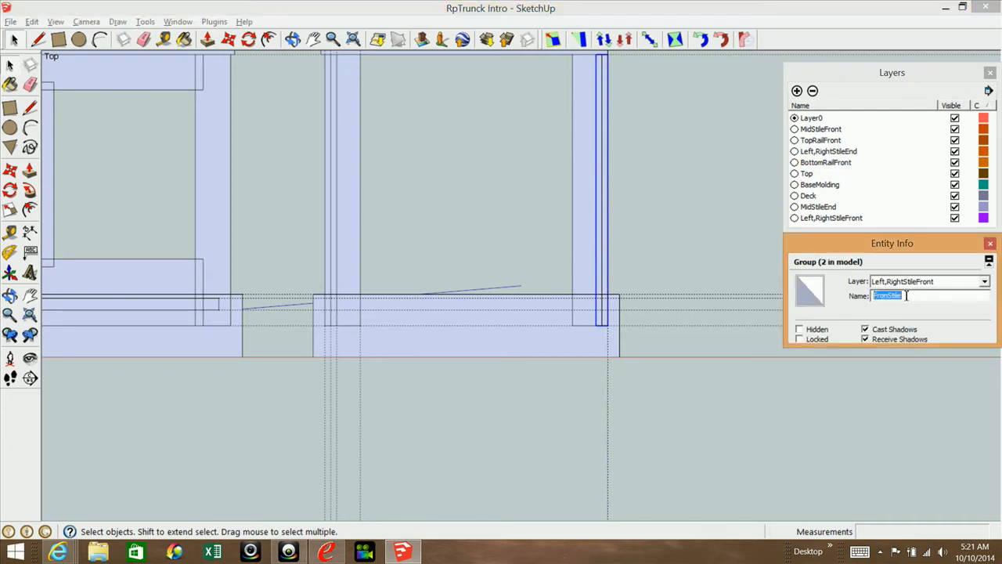
type("BackStileEnd")
left_click(701, 211)
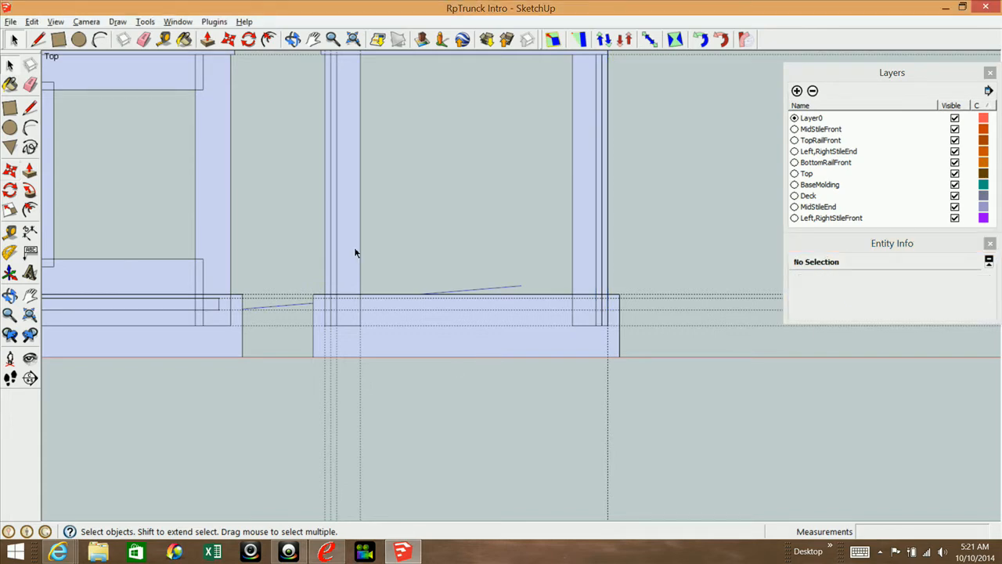
Step: Erase the vertical guides through the original stiles and the horizontal guides crossing the base molding
scroll(343, 405, "down", 2)
scroll(361, 105, "up", 2)
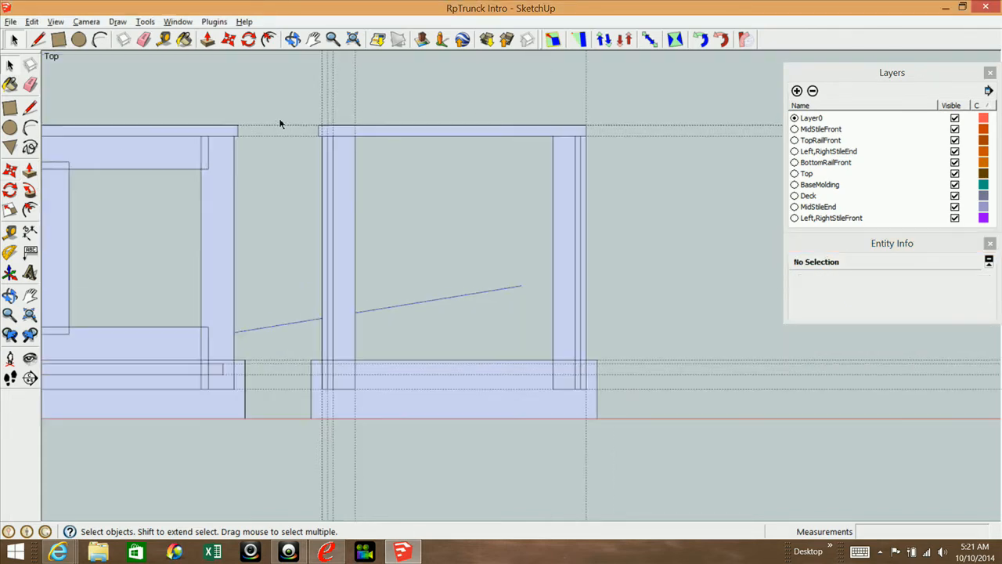
left_click(31, 84)
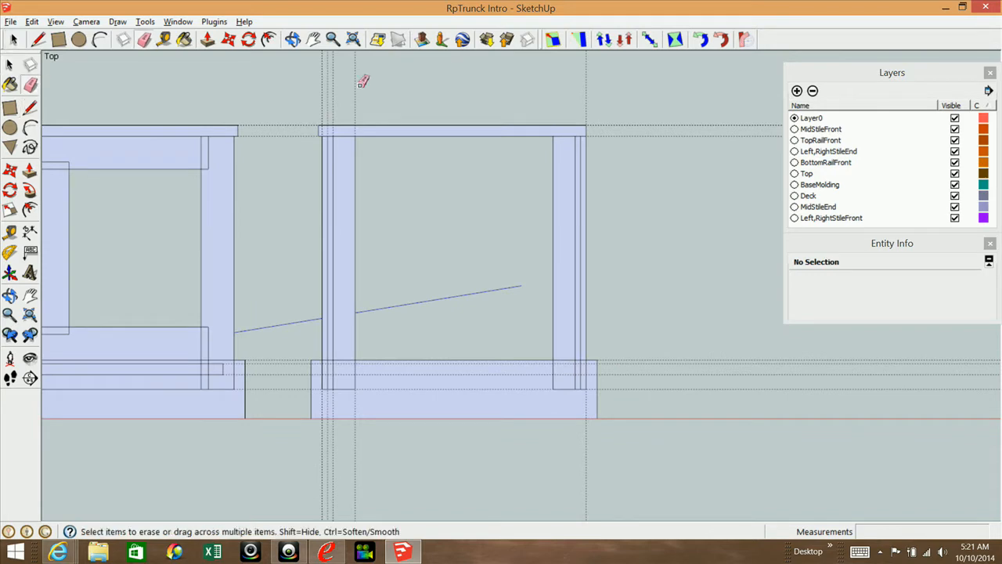
mouse_move(334, 84)
left_mouse_down()
mouse_move(371, 76)
mouse_move(368, 266)
left_mouse_up()
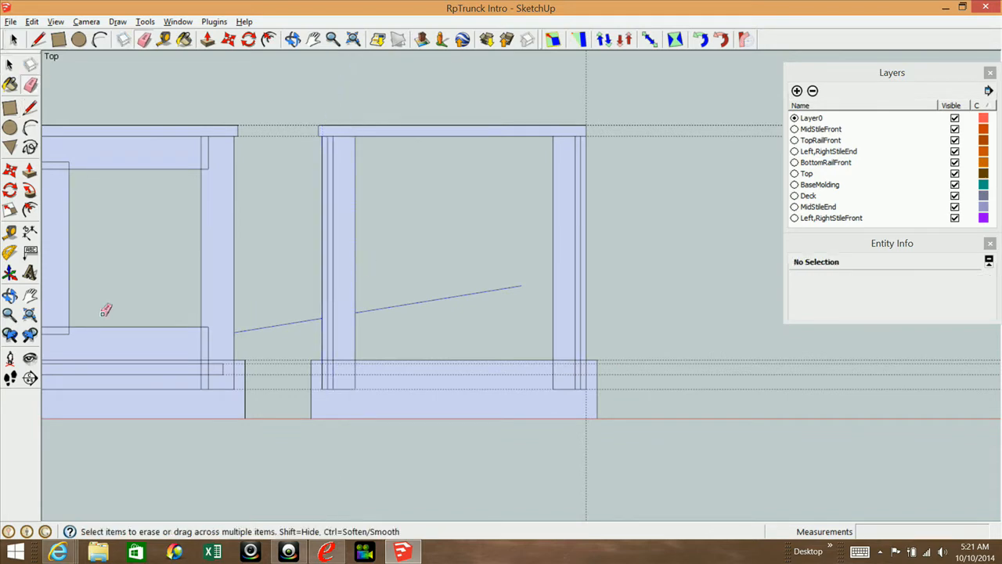
left_click_drag(286, 355, 291, 354)
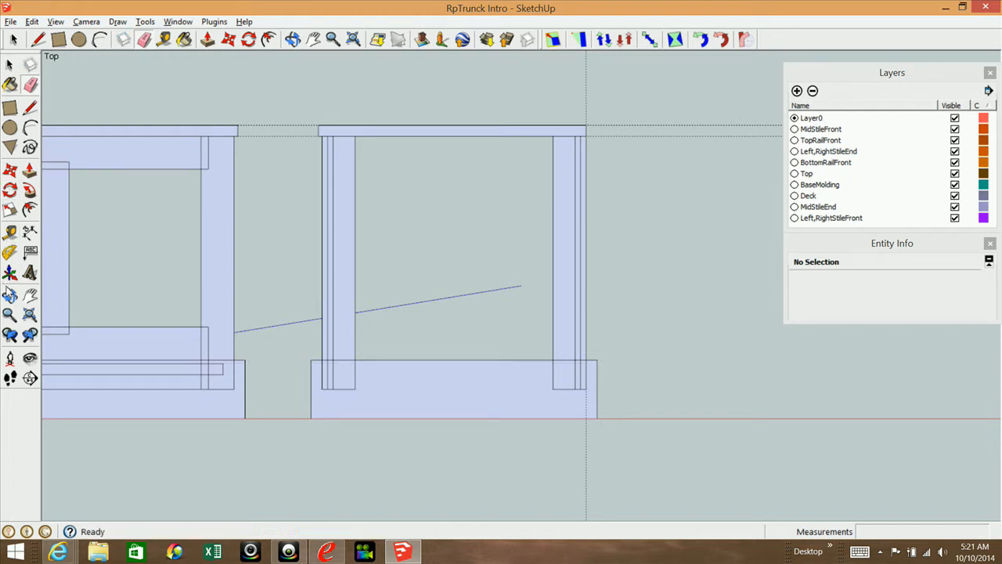
Step: Add horizontal guides along the stile bottoms, 4 1/4" above them, and 2 1/4" below the underside of the top
left_click(223, 379)
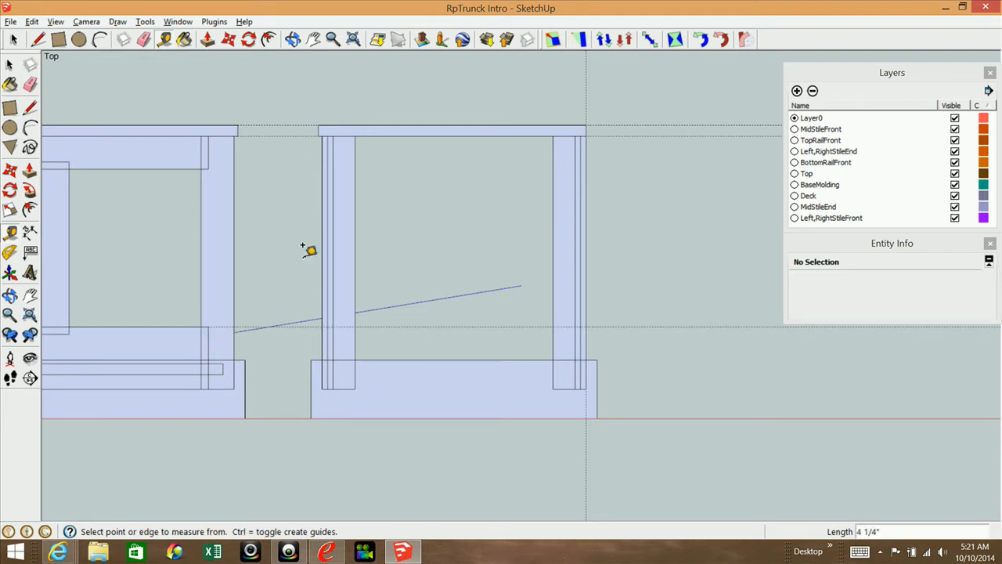
left_click(227, 389)
left_click(188, 140)
left_click(190, 163)
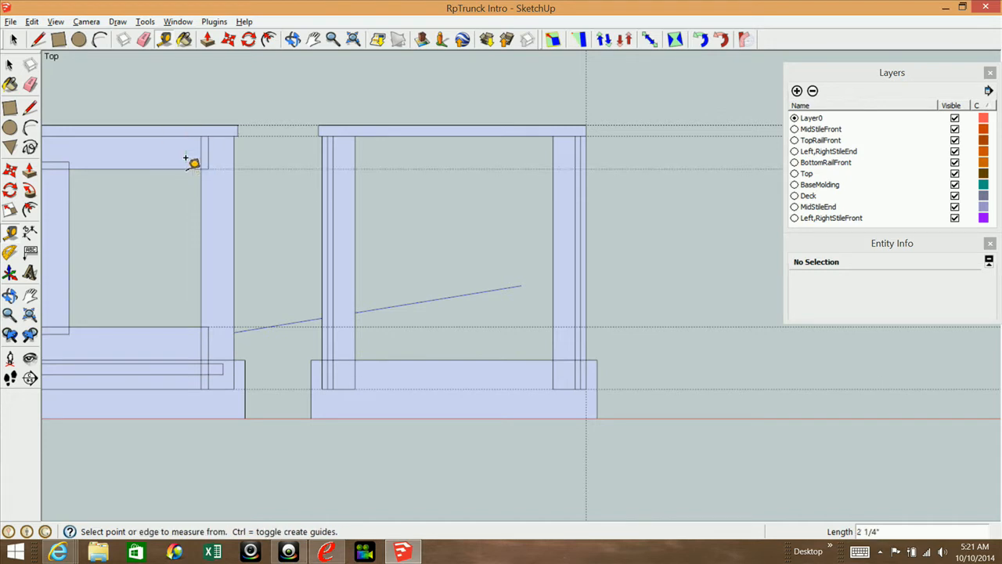
Step: Draw two rail rectangles between the end stiles: 2 1/4" high under the top and 4 1/4" by 13 1/2" at the stile bottoms
left_click(10, 108)
left_click(356, 136)
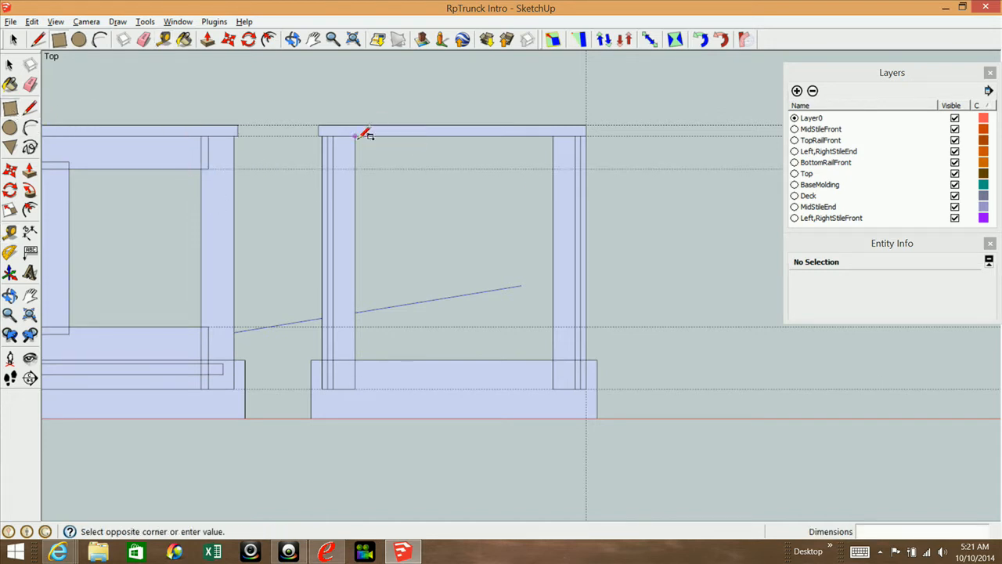
left_click(552, 169)
left_click(355, 327)
left_click(552, 388)
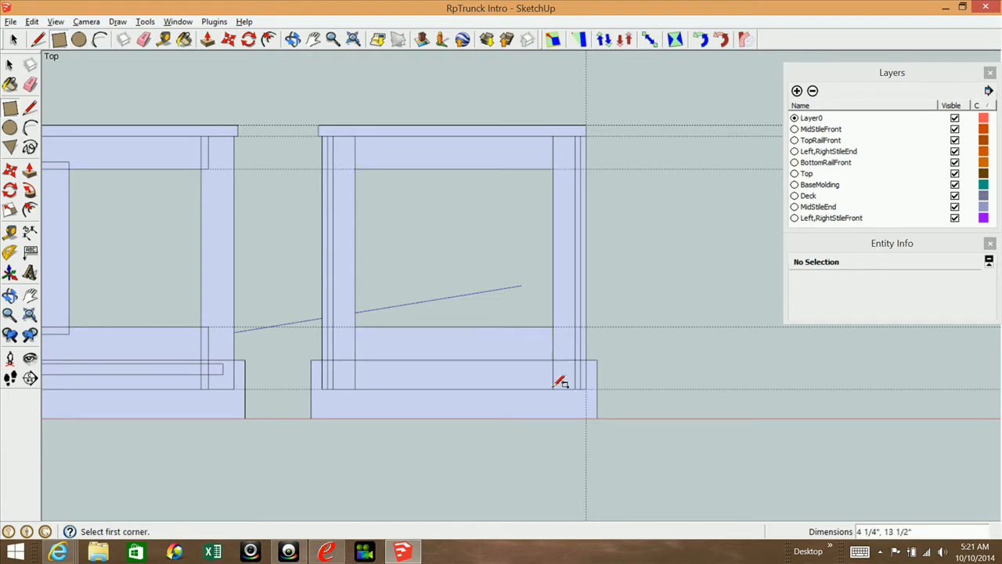
Step: Make separate groups of the upper and lower rail rectangles in the end elevation
left_click(9, 63)
double_click(404, 150)
right_click(404, 149)
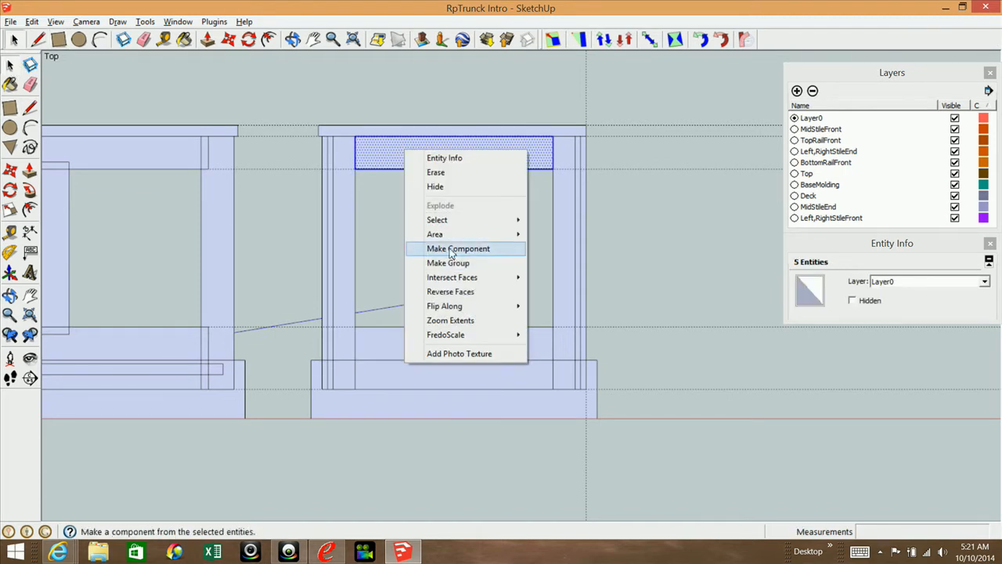
left_click(438, 263)
double_click(436, 355)
right_click(436, 355)
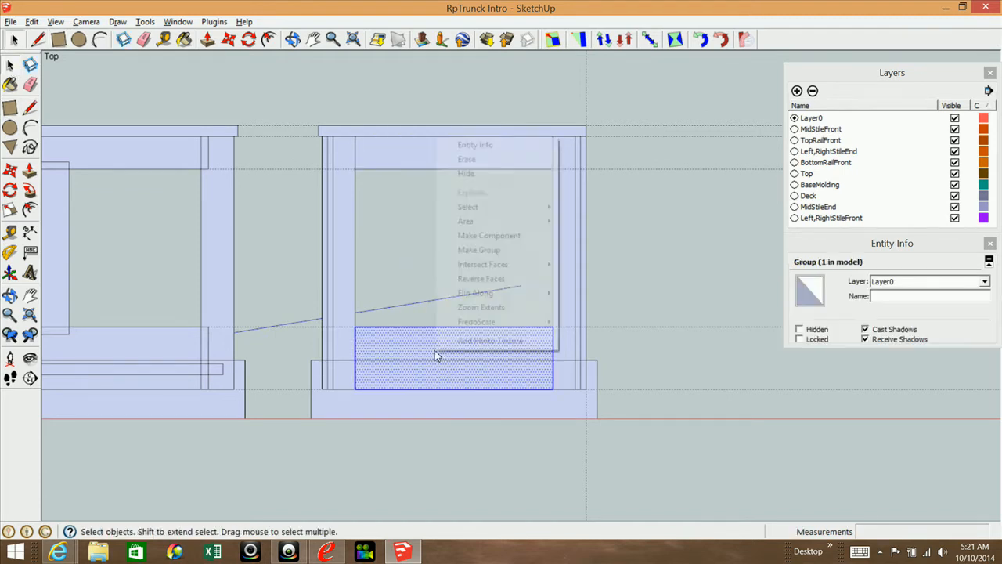
left_click(478, 250)
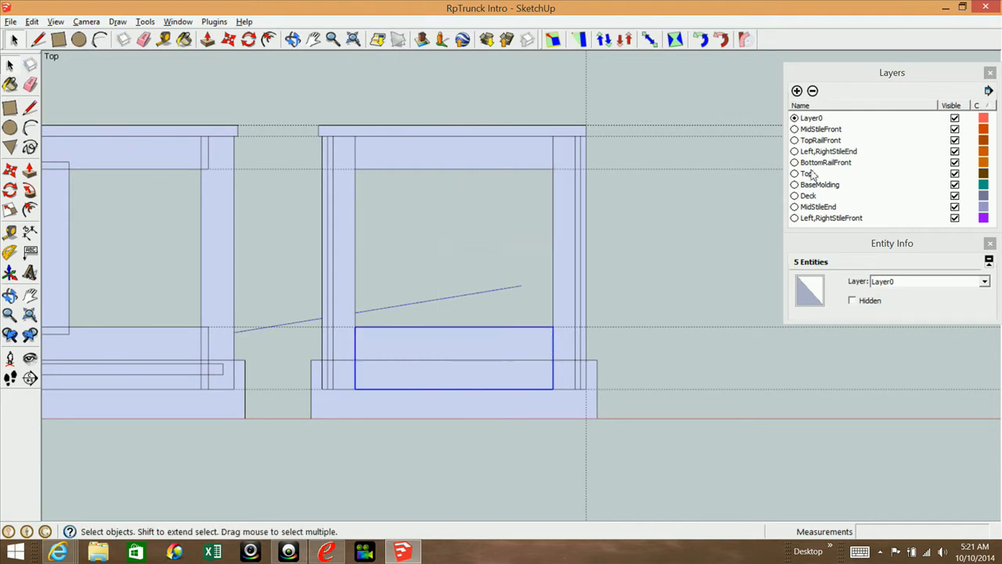
Step: Name the end elevation's upper rail group TopRailEnd
left_click(449, 163)
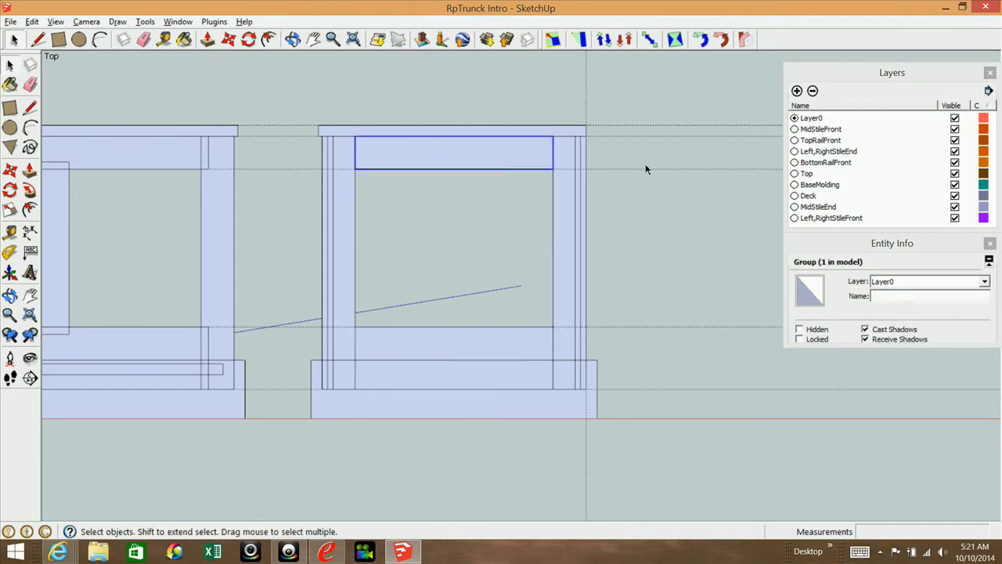
left_click(891, 297)
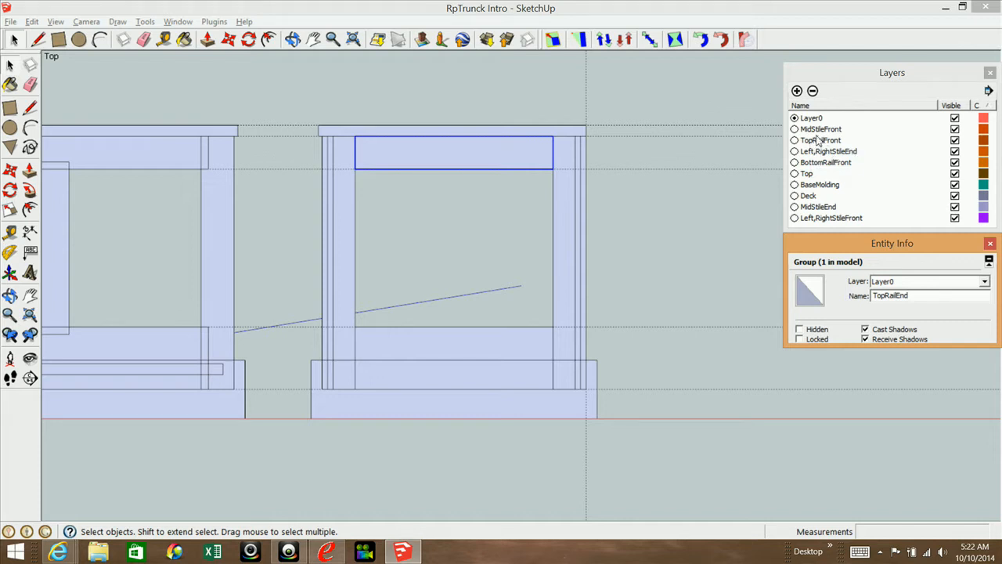
Step: Create layers TopRailEnd and BottomRailEnd, and put the end elevation's upper rail group on the TopRailEnd layer
left_click(797, 91)
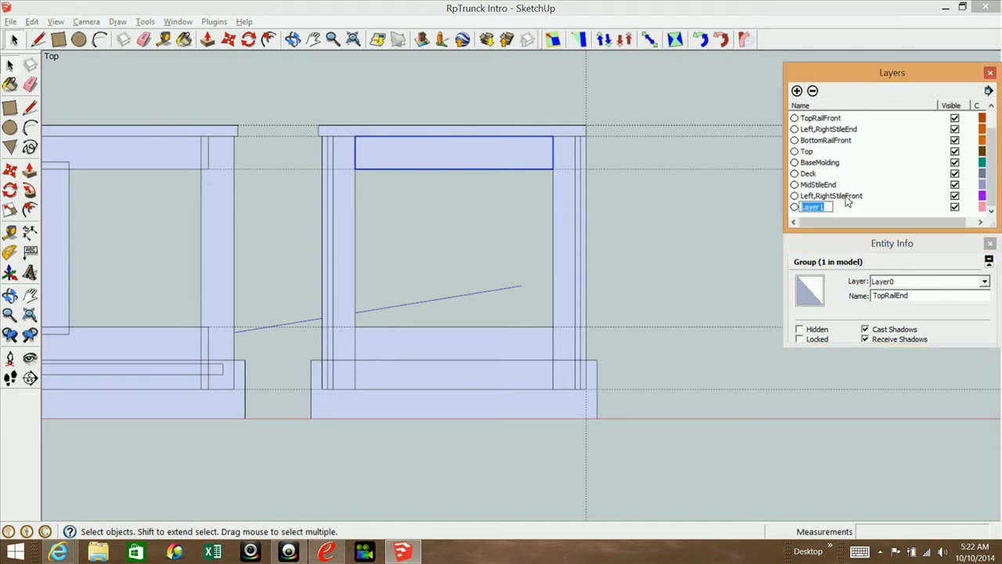
type("TopRailEnd")
left_click(797, 91)
type("BottomR")
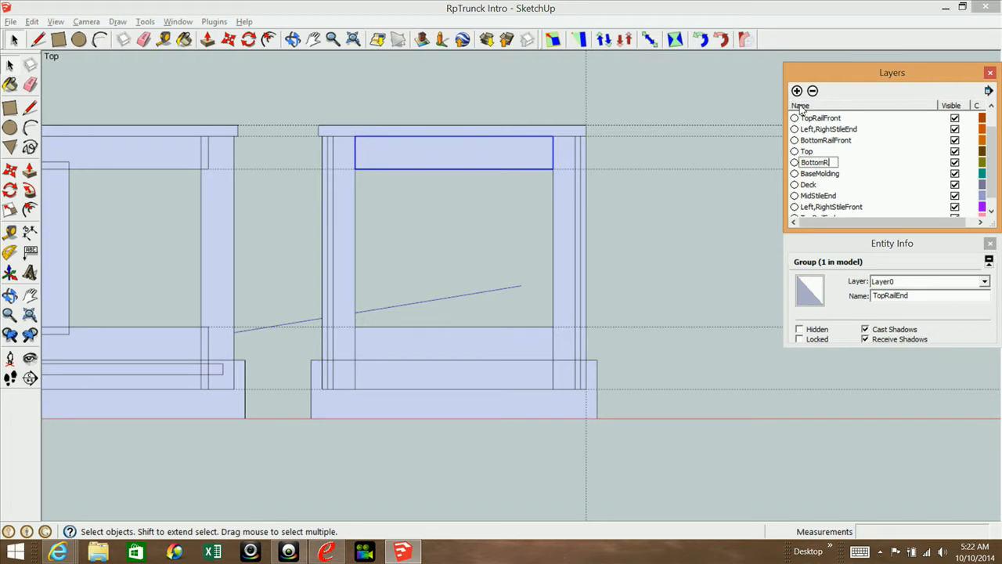
type("ailEnd")
key("Return")
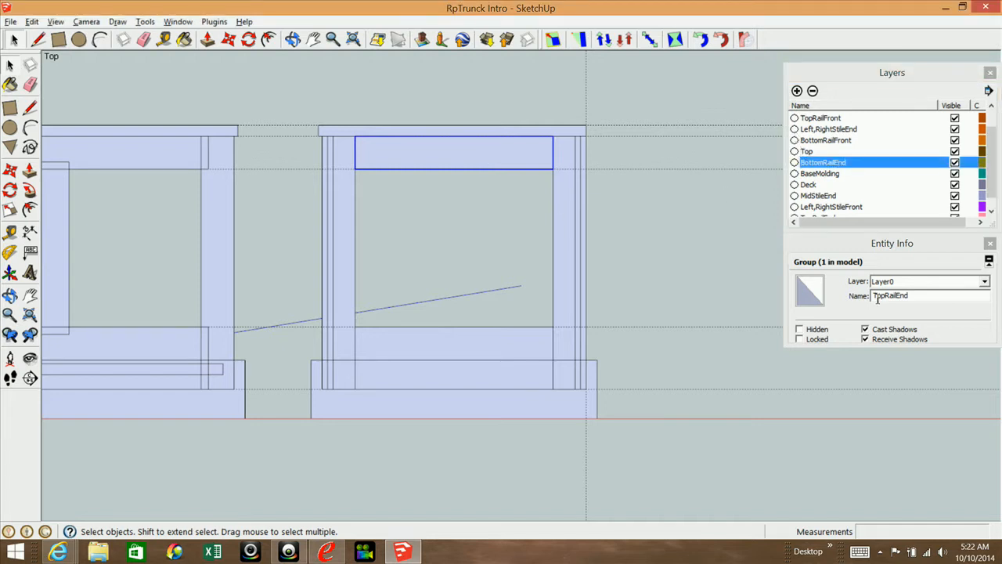
left_click(984, 281)
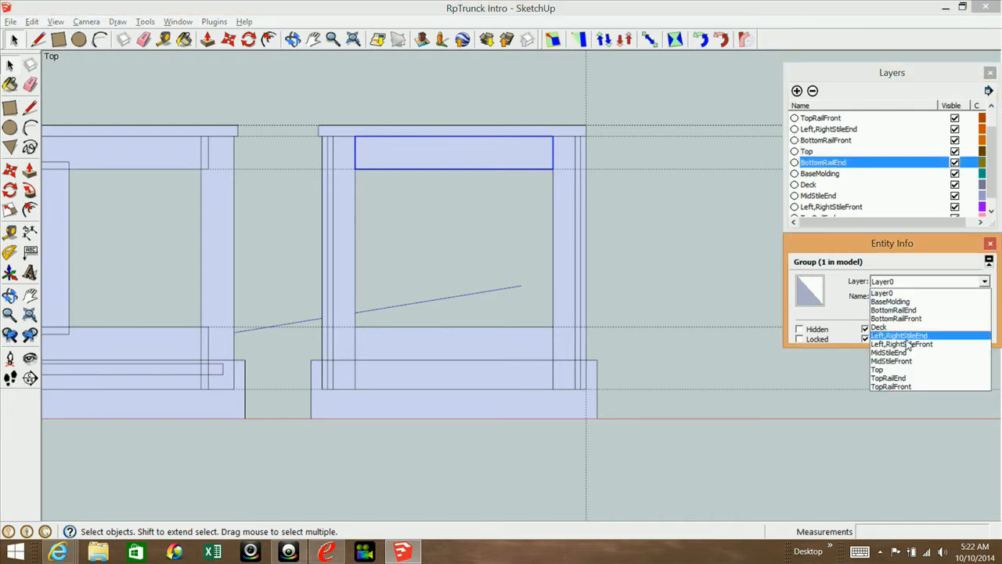
left_click(908, 379)
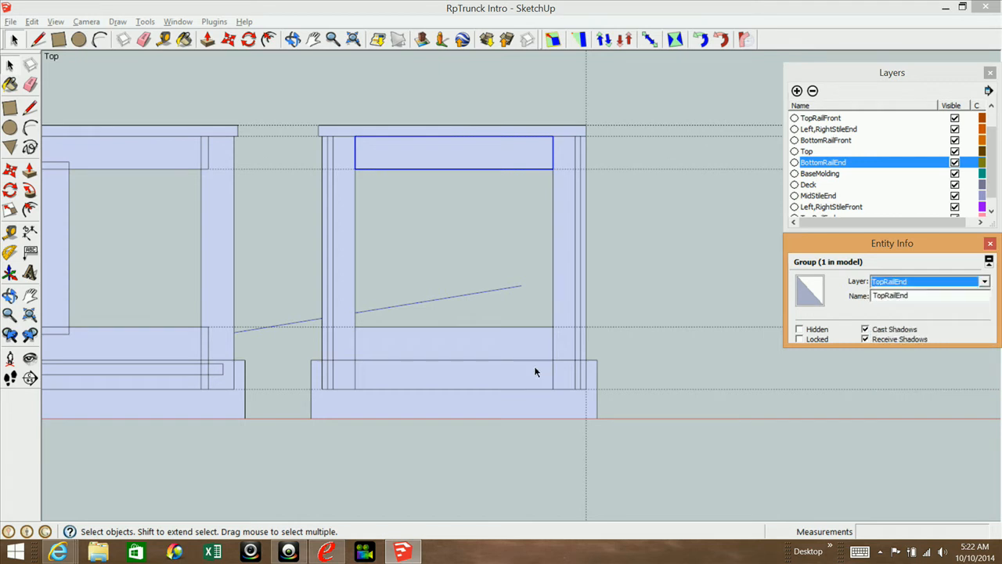
Step: Name the end elevation's lower rail group BottomRailEnd and put it on the BottomRailEnd layer
left_click(513, 343)
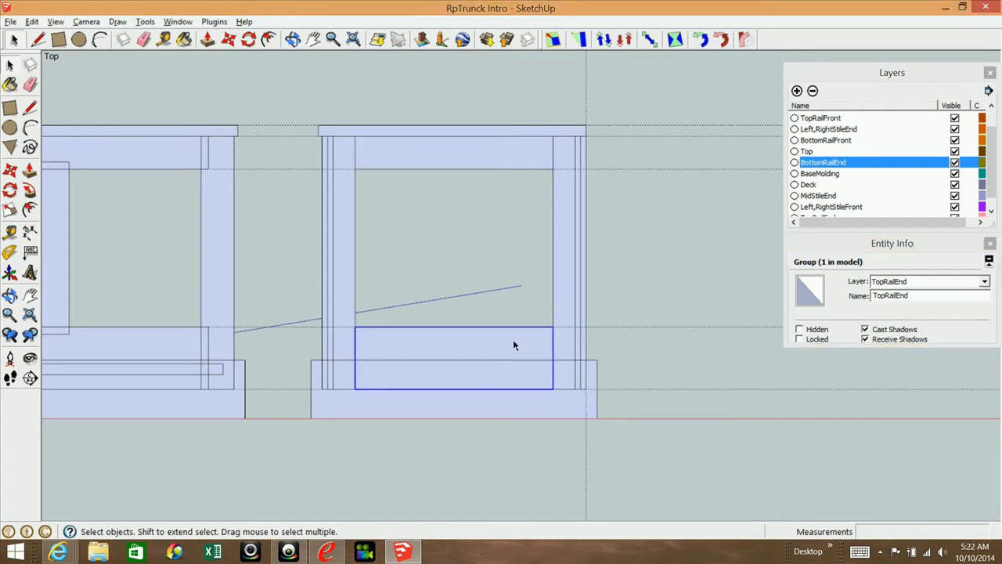
left_click(910, 301)
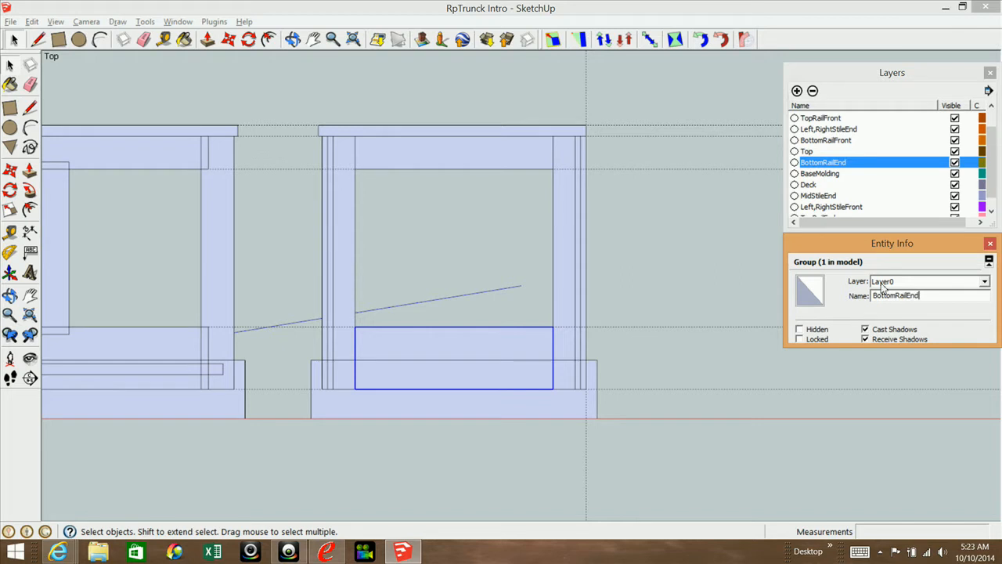
left_click(985, 284)
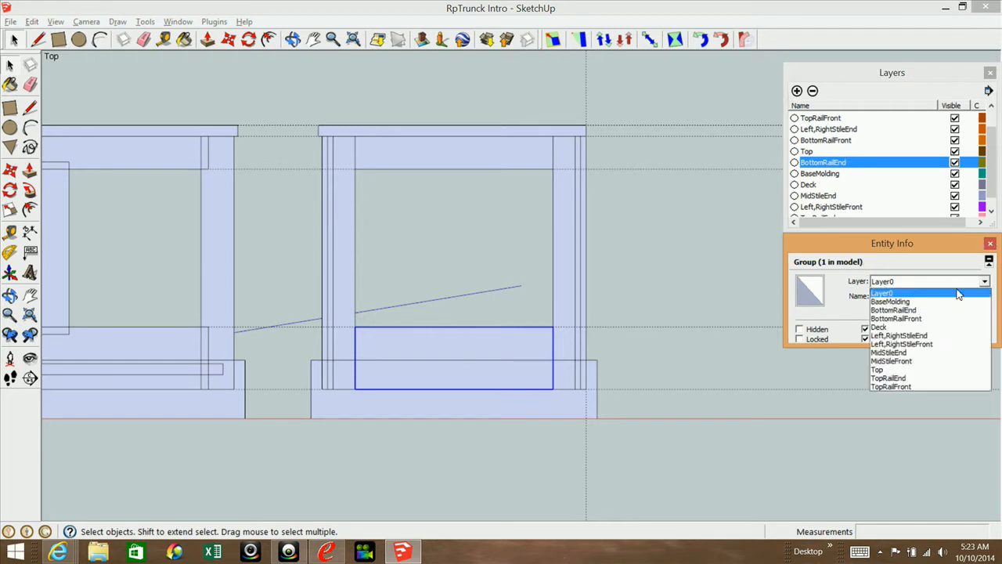
left_click(904, 313)
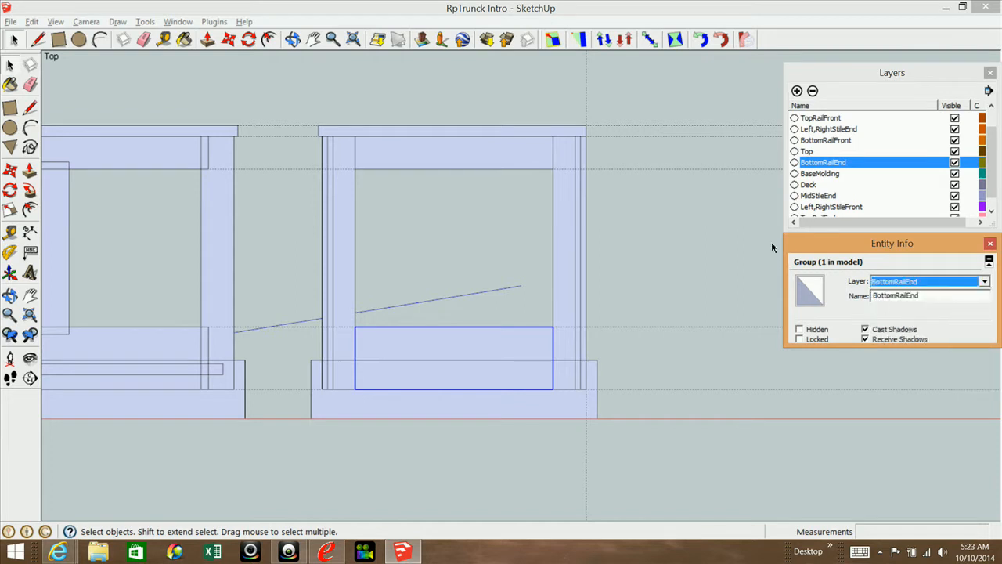
left_click(771, 244)
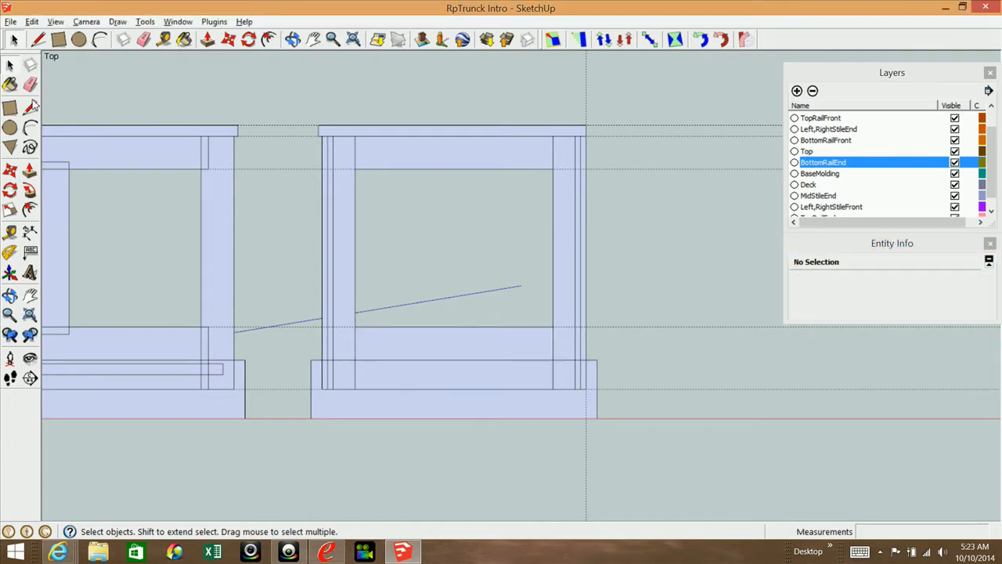
Step: Activate the Tape Measure tool for the end elevation's opening between the rails
left_click(10, 232)
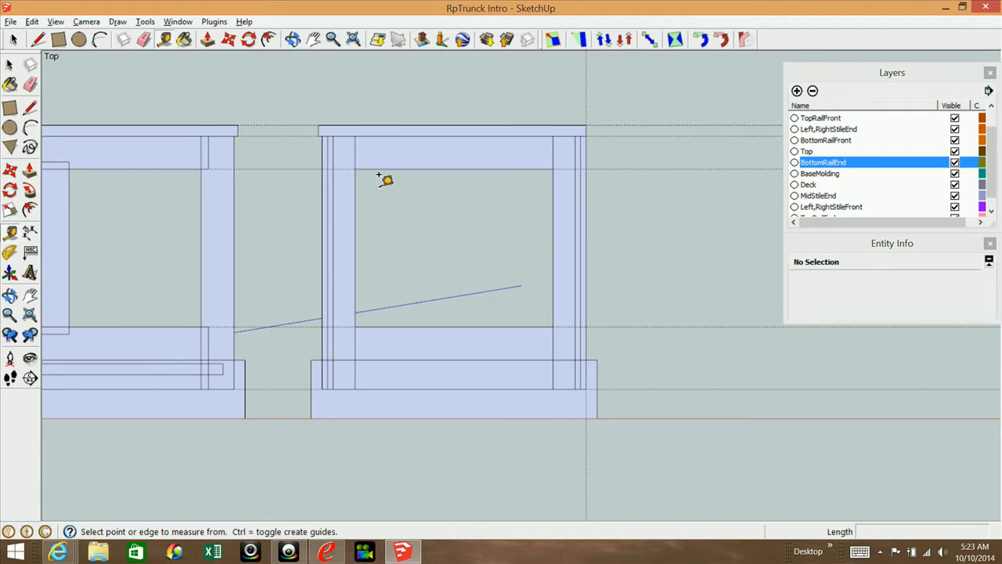
Step: Select the end view's top and bottom rails and place a vertical guide 1/2" into the left stile from its inner edge
left_click(11, 65)
left_click(436, 160)
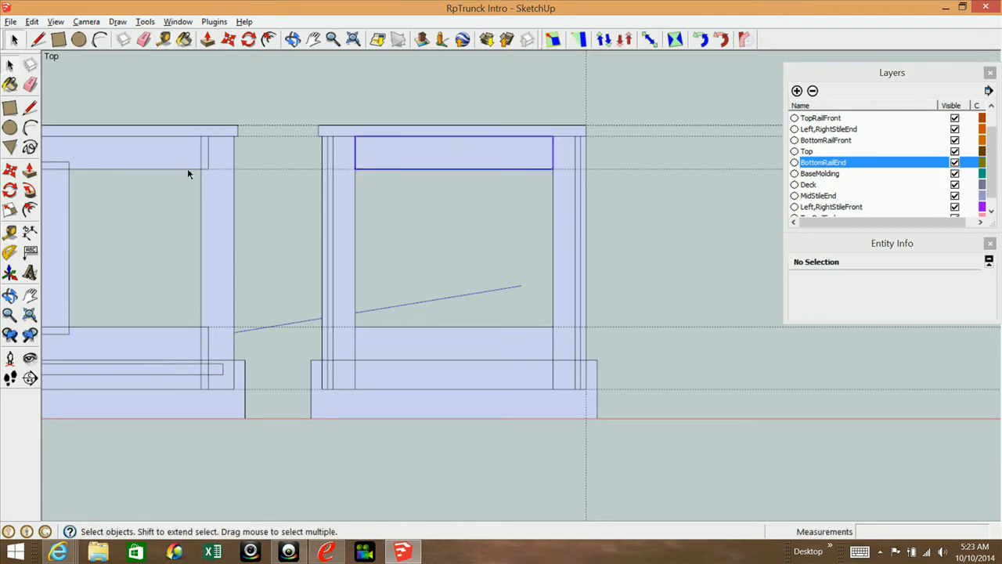
left_click(374, 345, "shift")
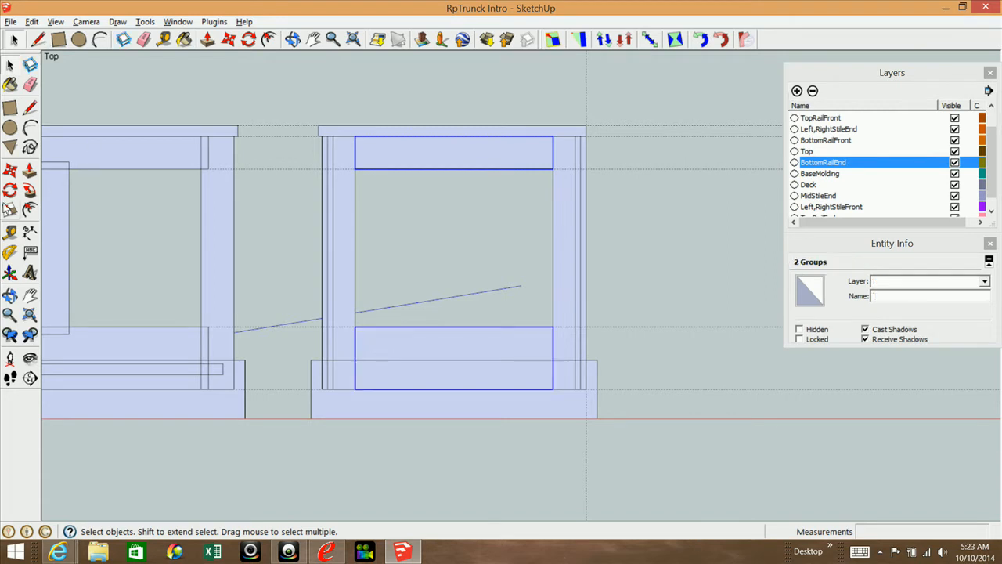
left_click(10, 231)
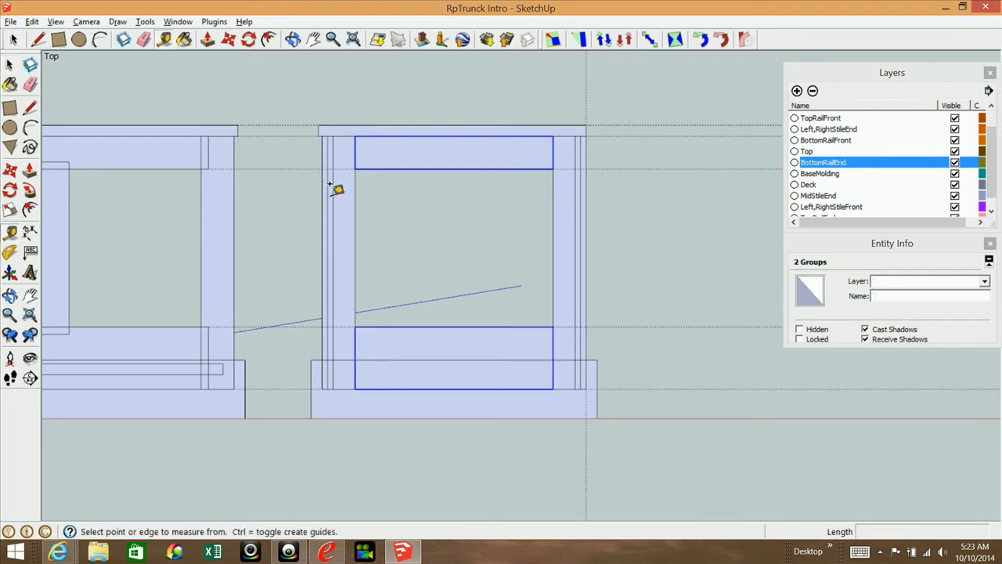
left_click(353, 186)
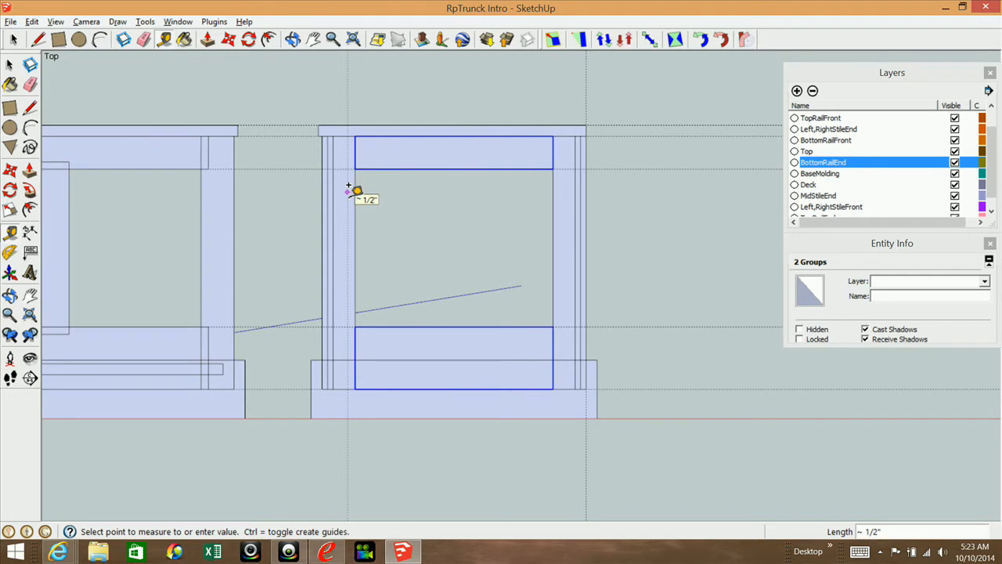
left_click(349, 186)
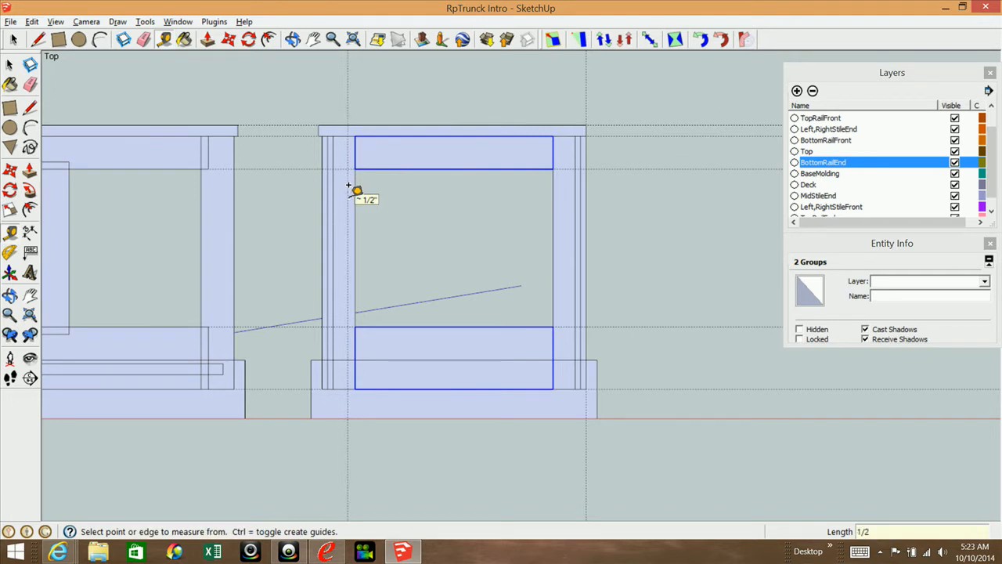
Step: Scale both end rails horizontally about their center so their ends reach the 1/2" guide inside the left stile
left_click(10, 210)
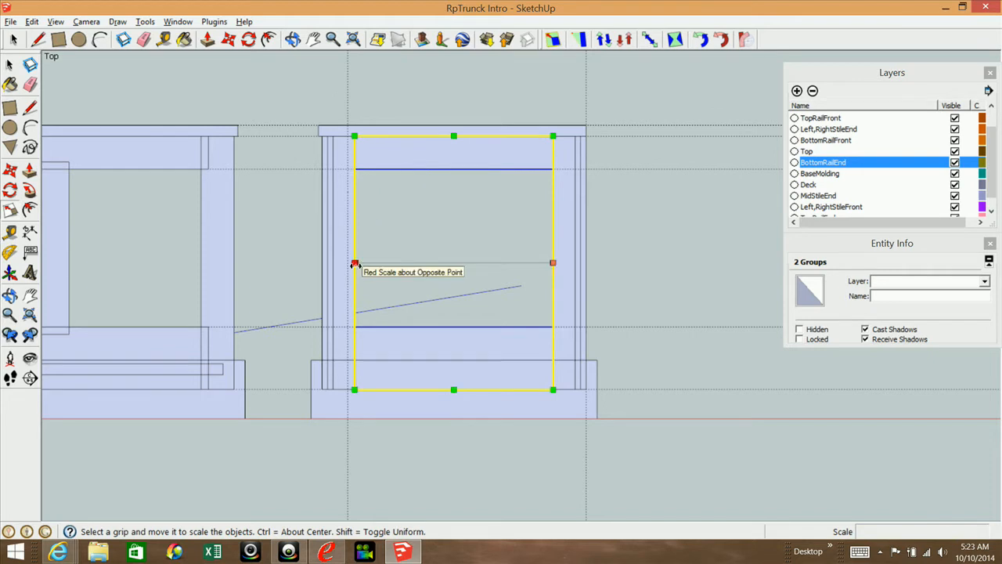
left_click(354, 264)
key("ctrl")
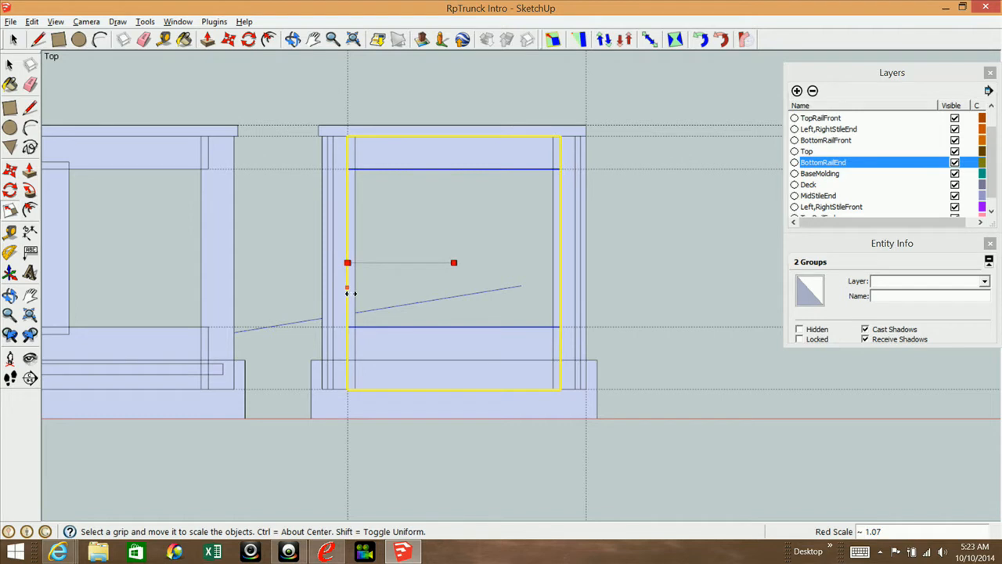
left_click(350, 422)
left_click(352, 423)
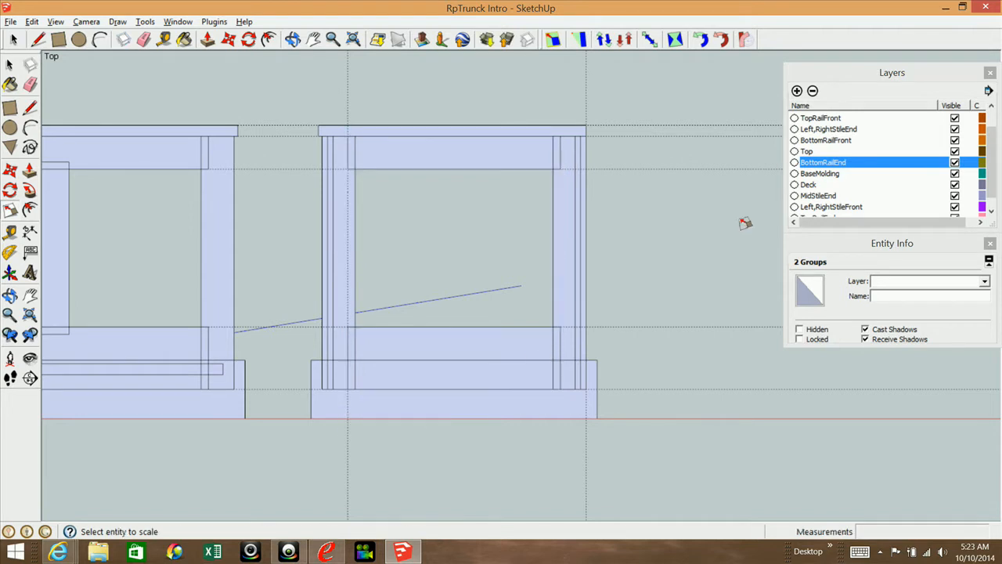
Step: Place a vertical guide through the center of the end opening, 6 3/4" from the left stile, and check the distance to the right stile
left_click(9, 251)
left_click(356, 195)
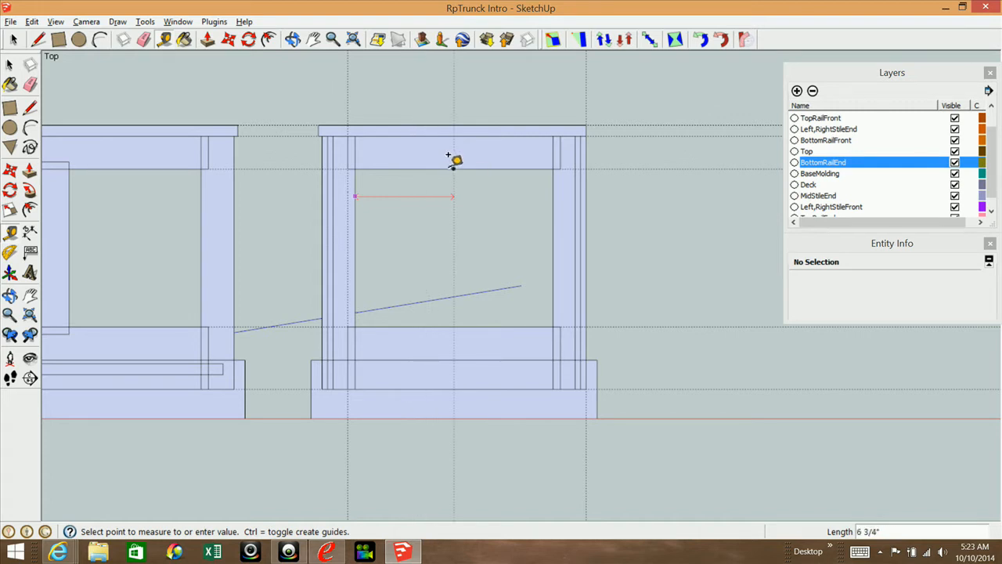
left_click(454, 160)
left_click(453, 152)
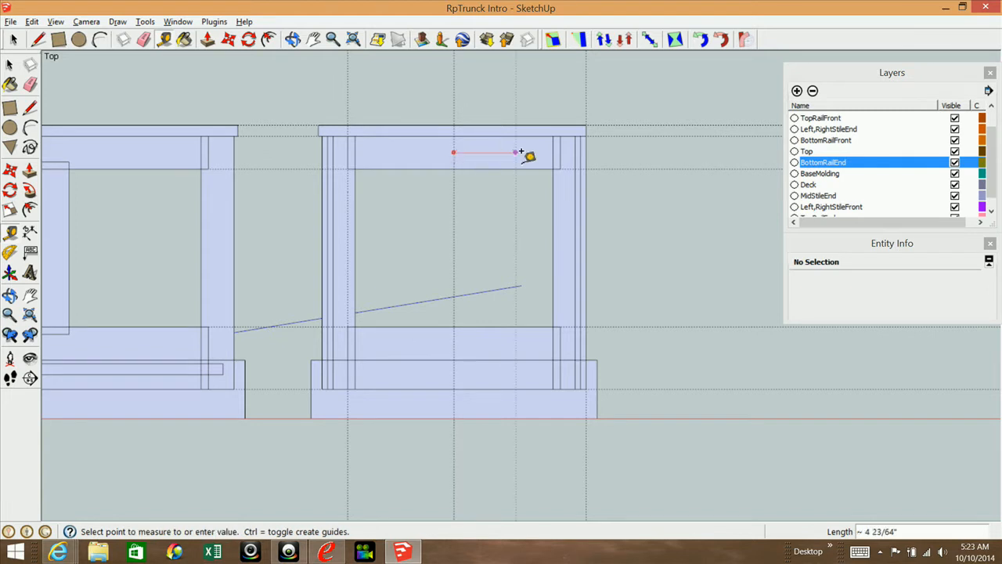
left_click(552, 156)
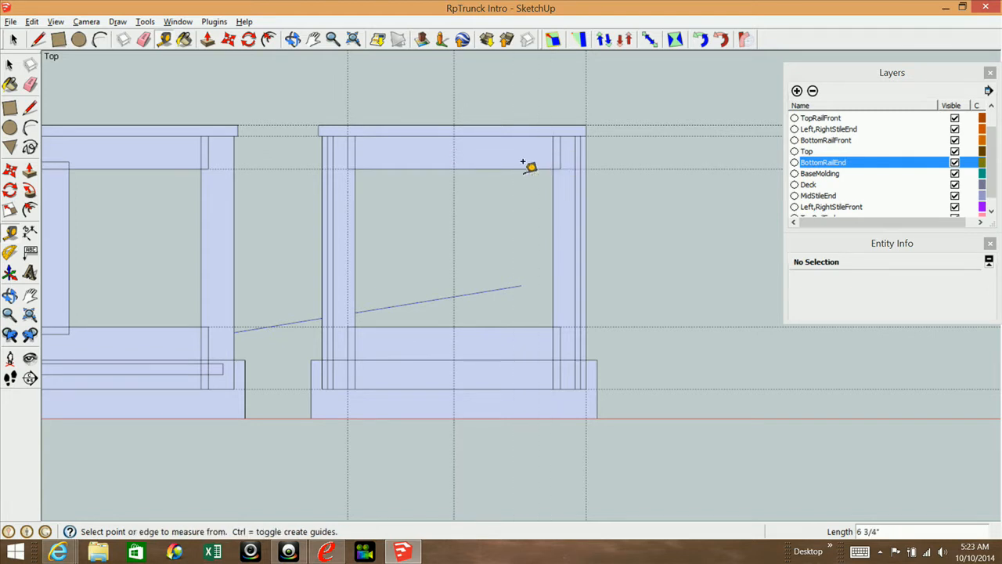
Step: Place vertical guides 1 1/8" on each side of the center guide and measure the width between them
left_click(455, 196)
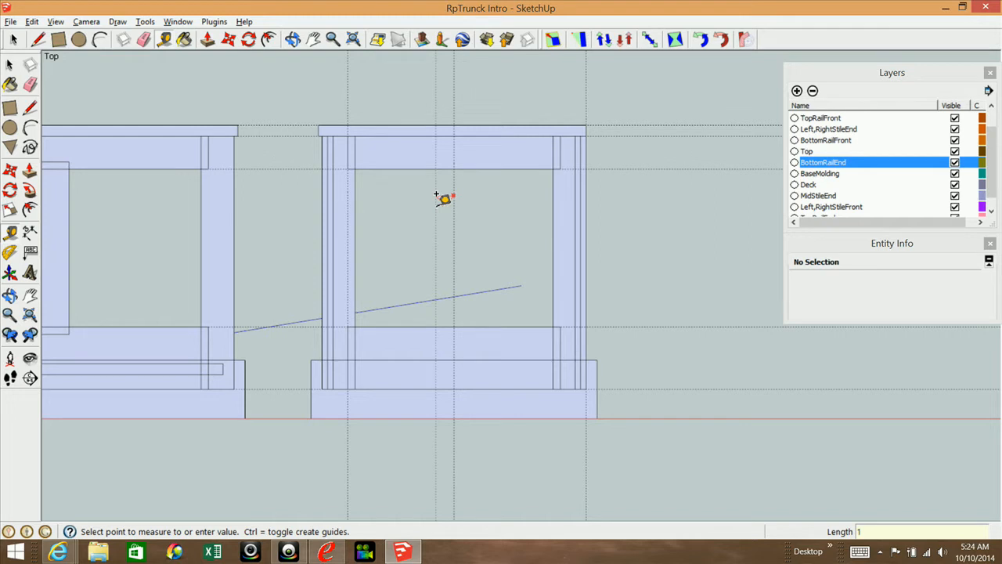
left_click(436, 194)
left_click(458, 204)
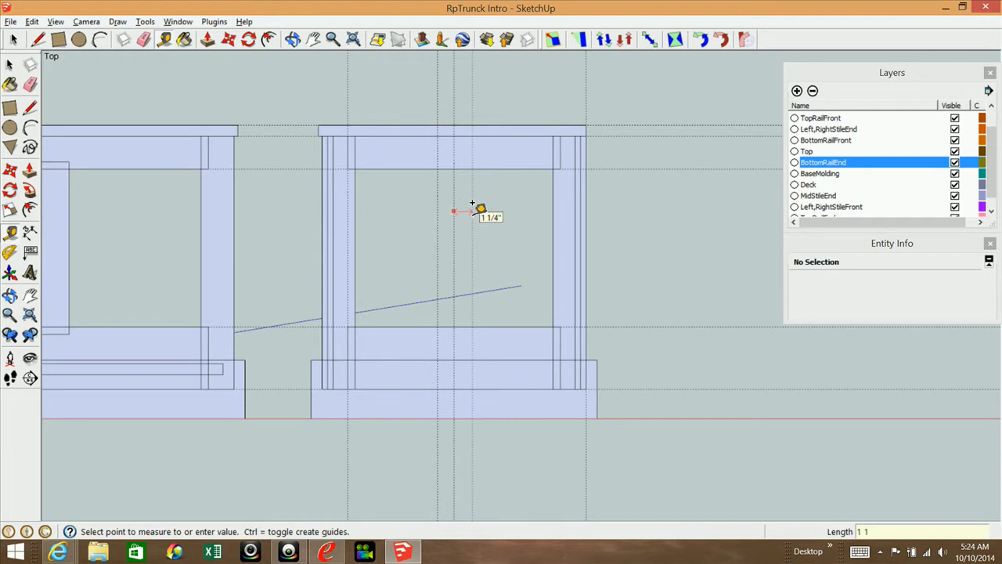
left_click(474, 206)
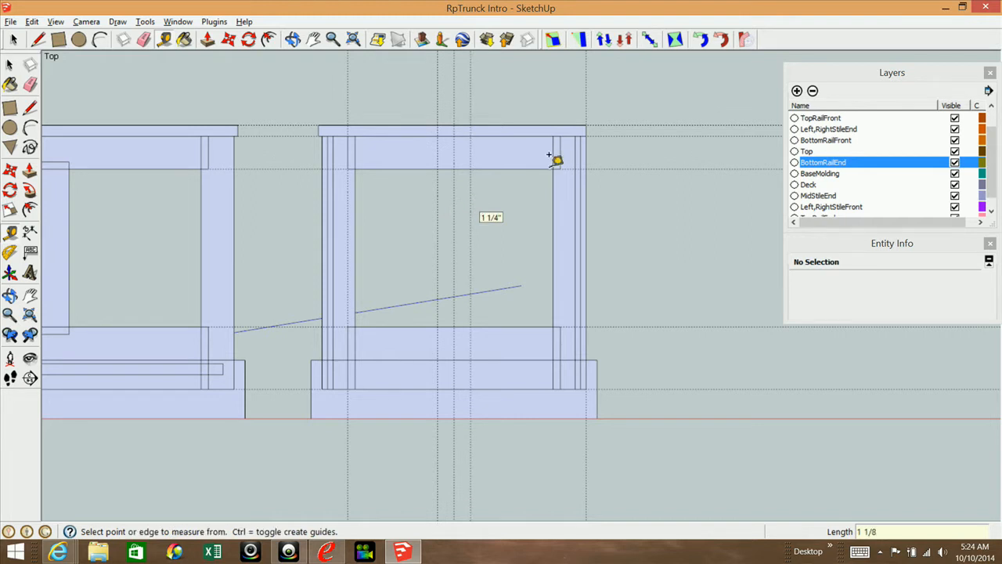
left_click(437, 207)
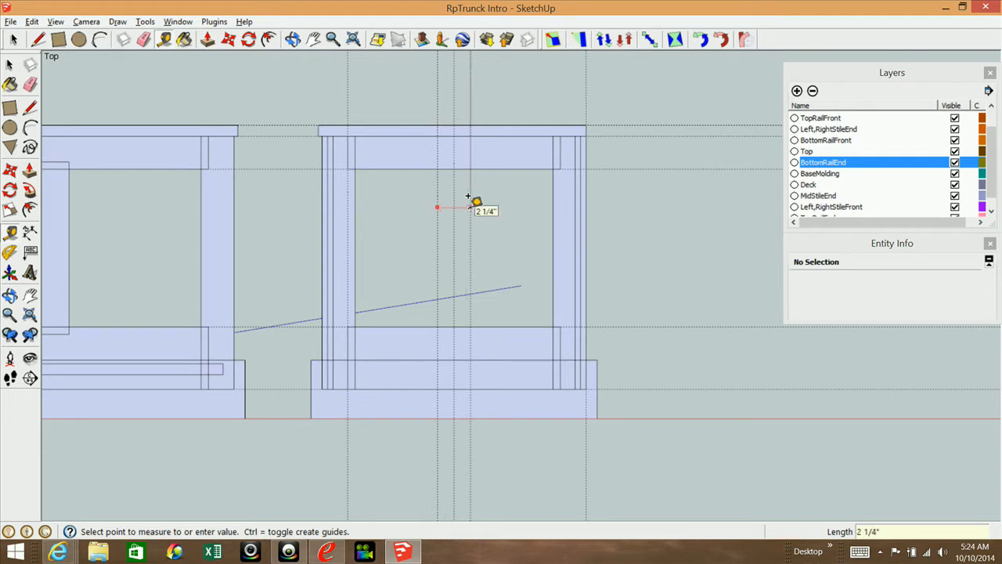
left_click(468, 196)
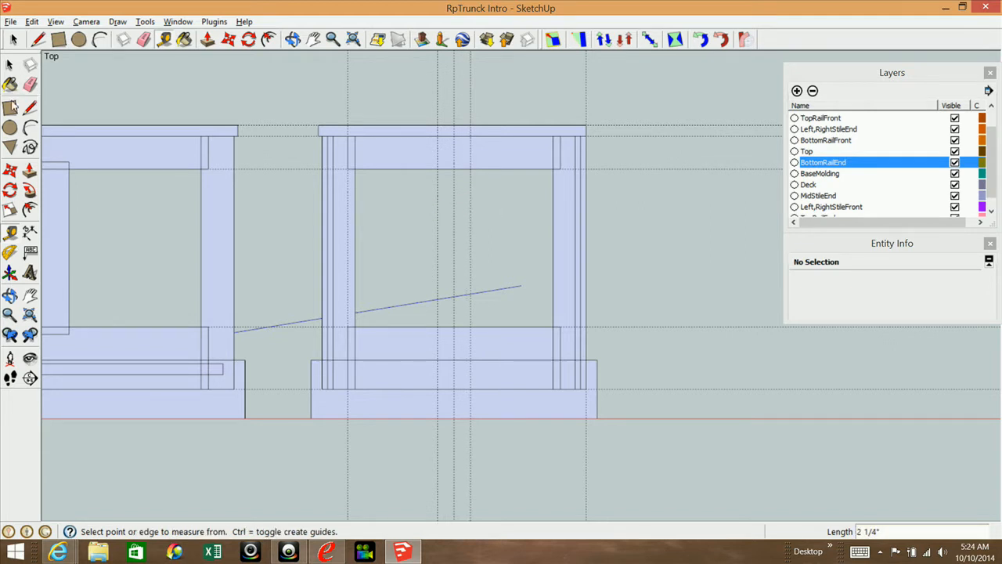
Step: Place horizontal guides 1/2" into the end view's top rail and bottom rail from their inner edges
left_click(10, 107)
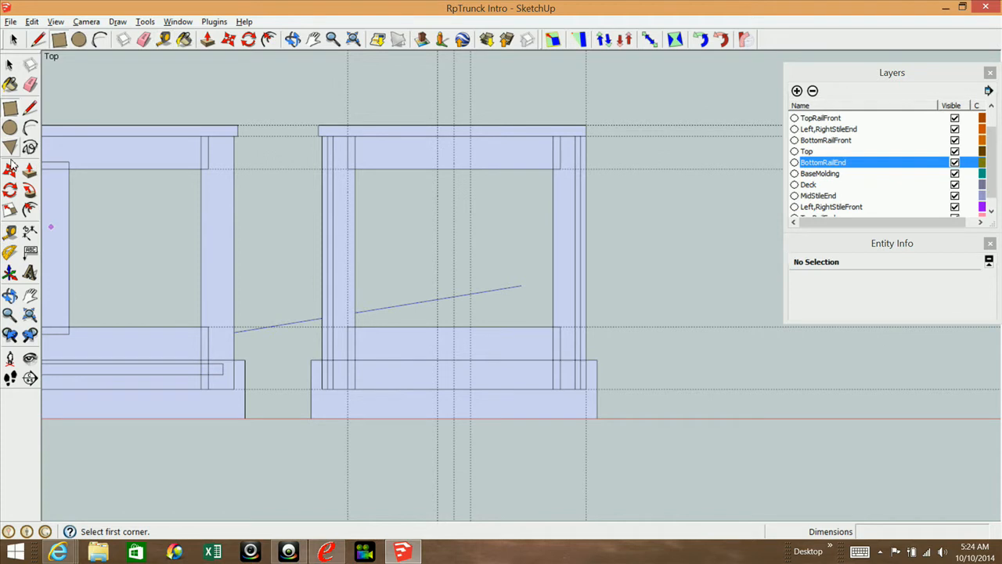
left_click(10, 233)
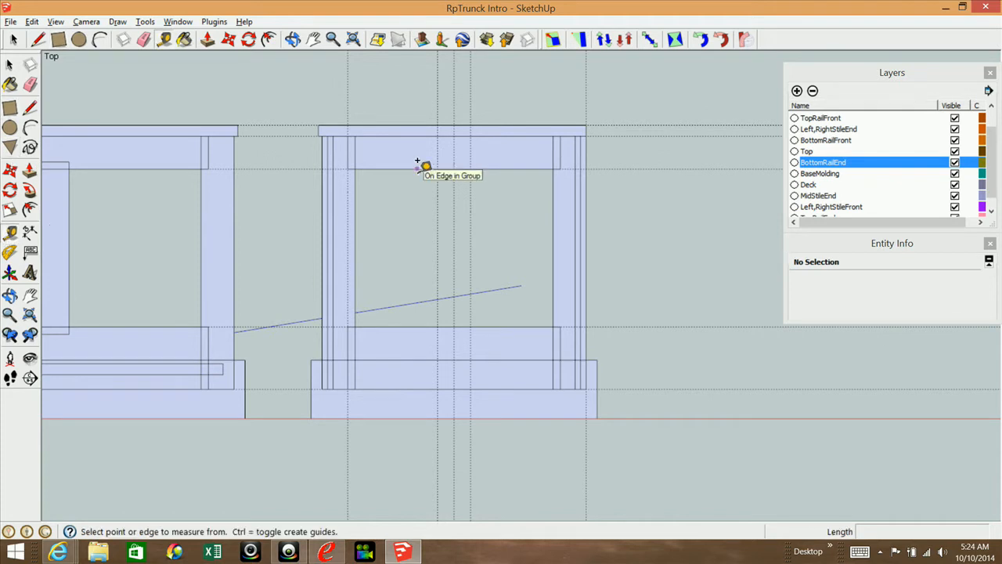
left_click(418, 166)
type("1")
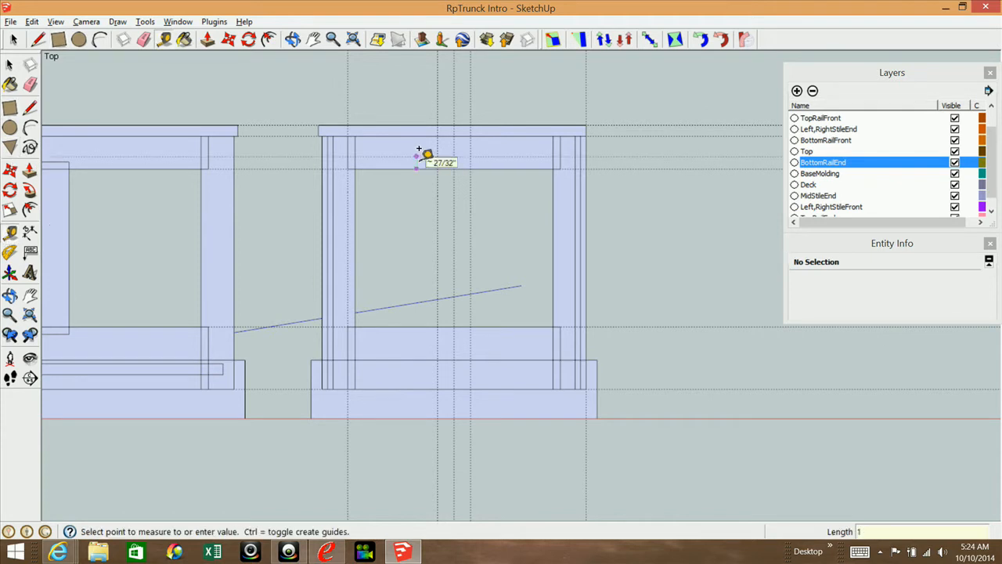
type("/2")
key("Return")
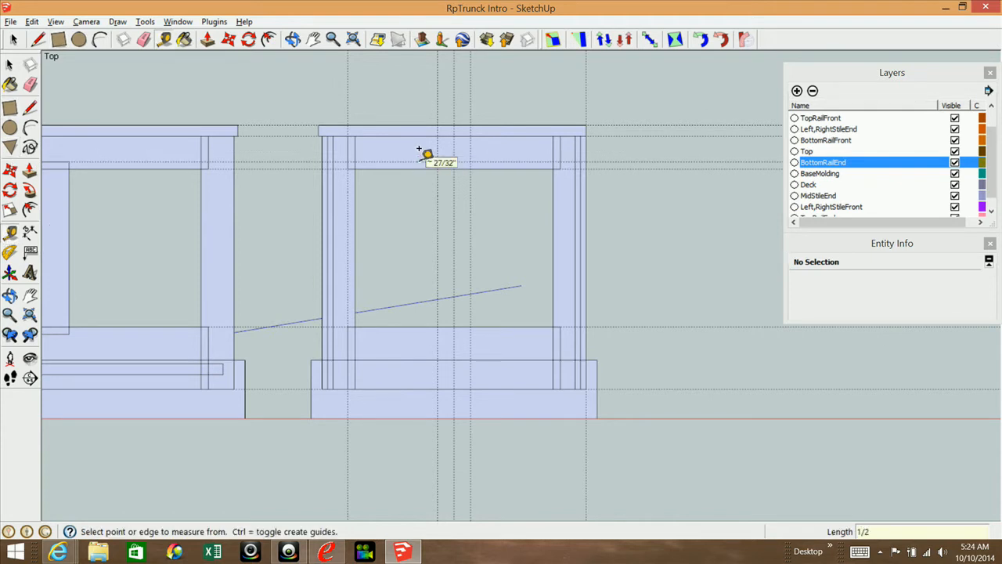
left_click(398, 314)
type("1/2")
key("Return")
Step: Draw an 11 3/4" by 2 1/4" rectangle for the end's middle stile between the guides and make it a group
left_click(10, 108)
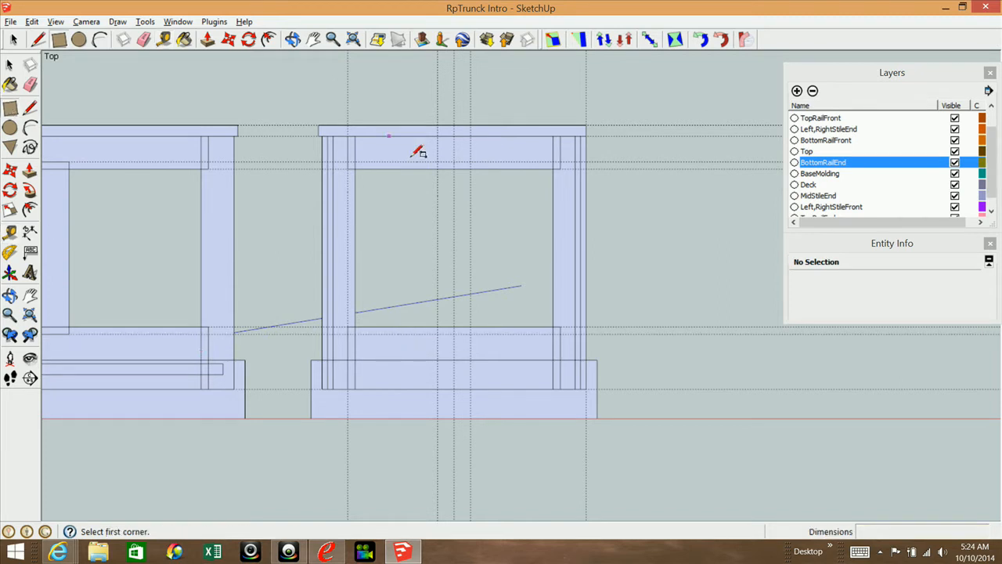
left_click(437, 162)
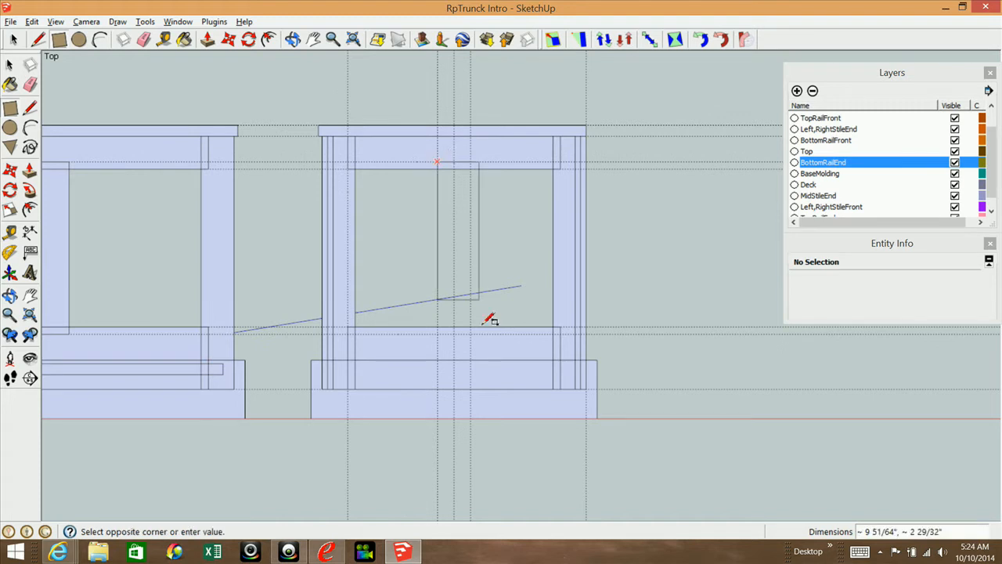
left_click(473, 332)
left_click(11, 61)
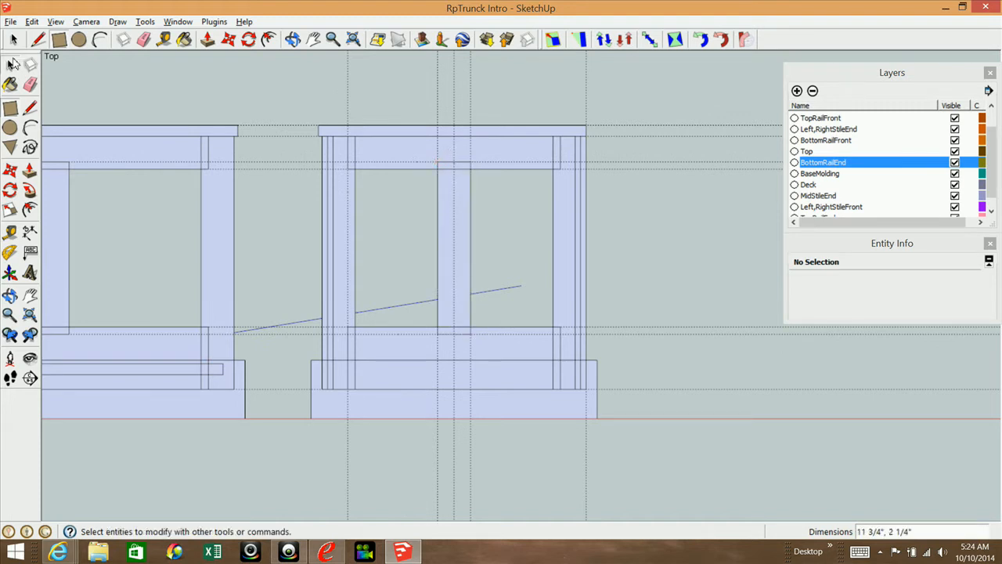
double_click(458, 190)
right_click(458, 190)
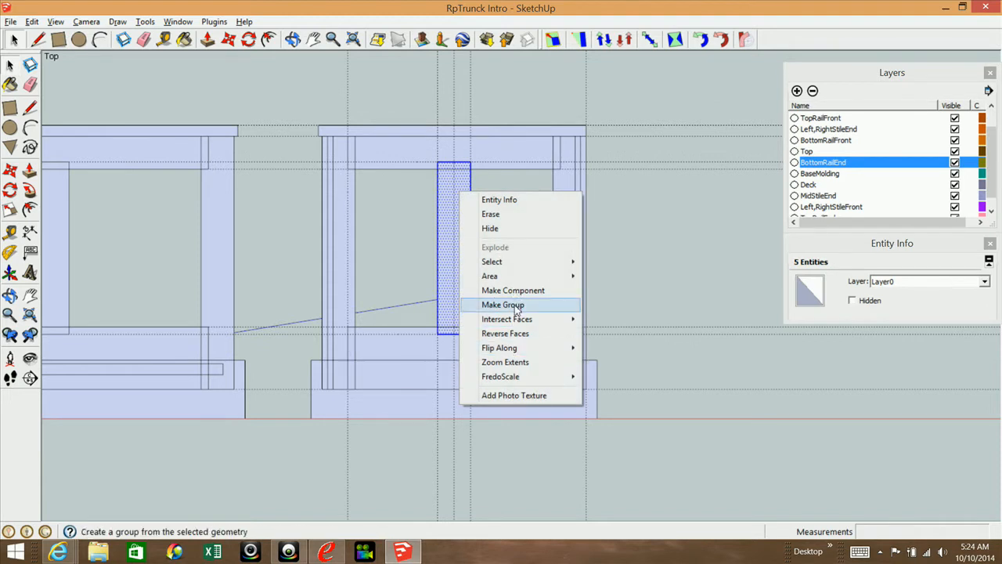
left_click(517, 309)
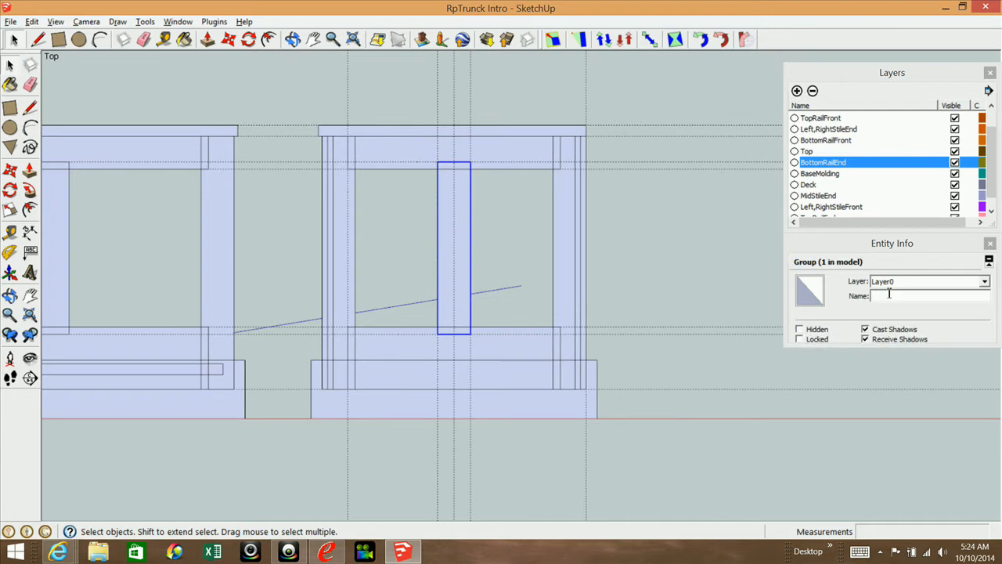
Step: Name the middle stile group MidStileEnd and assign it to the MidStileEnd layer
left_click(889, 294)
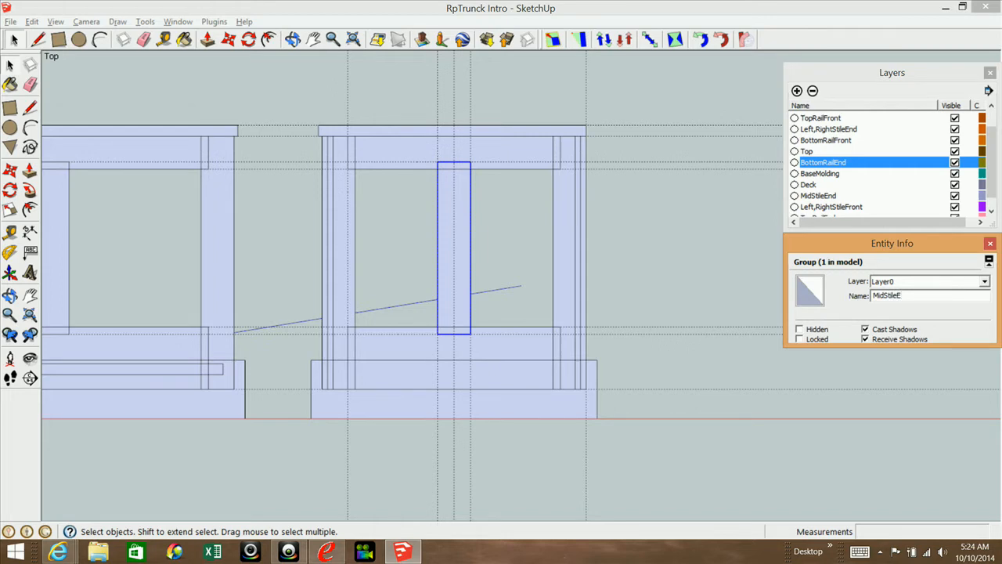
left_click(985, 282)
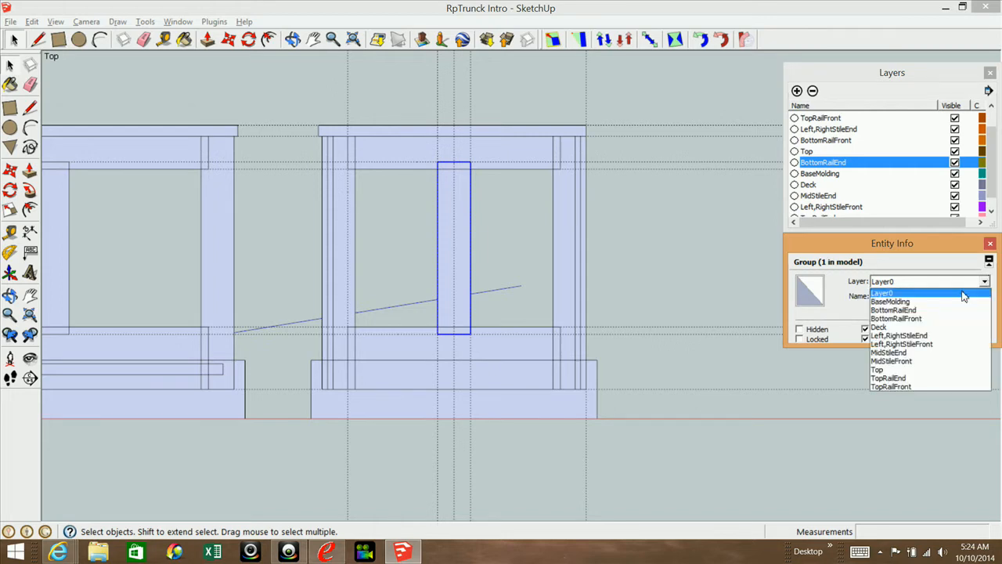
left_click(906, 353)
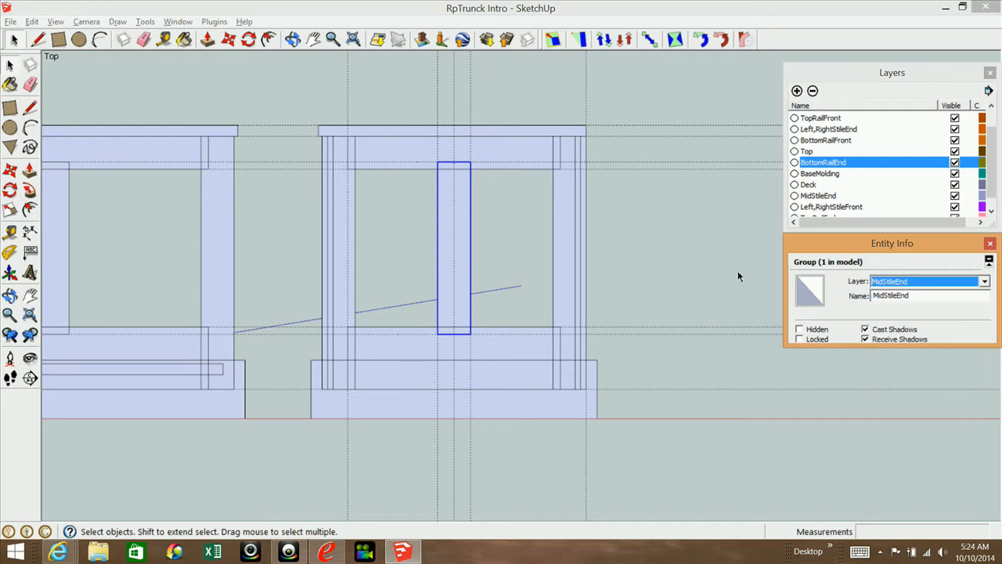
Step: Erase the vertical and horizontal construction guides around the end view, leaving the one along the underside of the top
left_click(120, 68)
key("e")
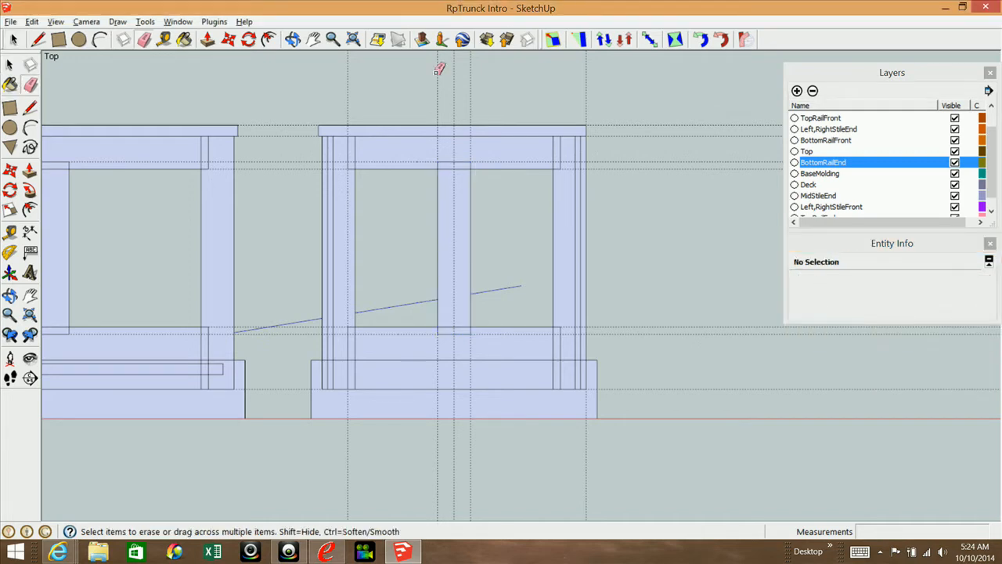
mouse_move(371, 76)
left_mouse_down()
mouse_move(593, 106)
mouse_move(631, 167)
mouse_move(684, 397)
mouse_move(718, 420)
mouse_move(290, 446)
mouse_move(394, 485)
mouse_move(407, 469)
left_mouse_up()
left_click(9, 64)
Step: Collapse the Layers and Entity Info windows and erase the remaining horizontal guide along the underside of the top
left_click(864, 72)
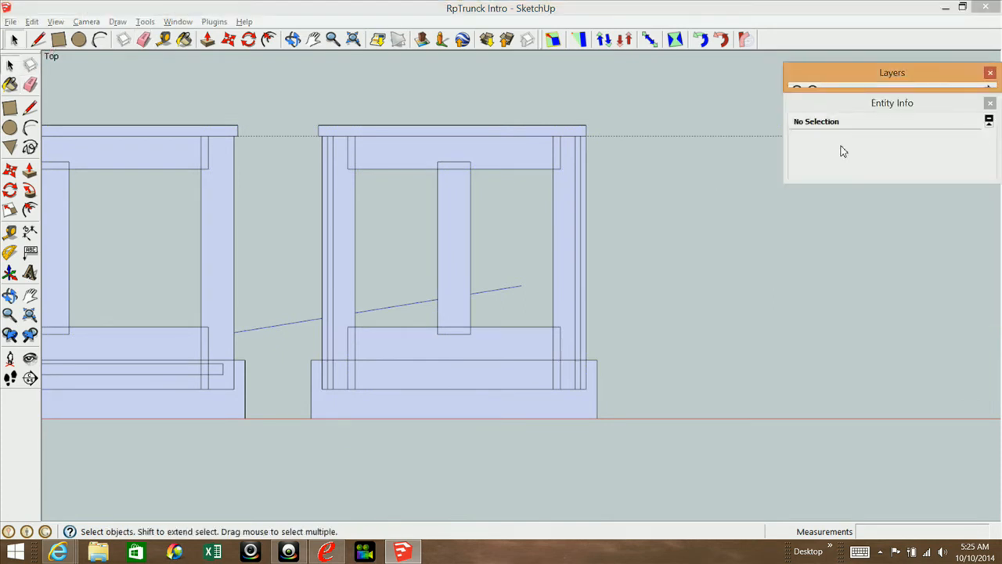
left_click(846, 105)
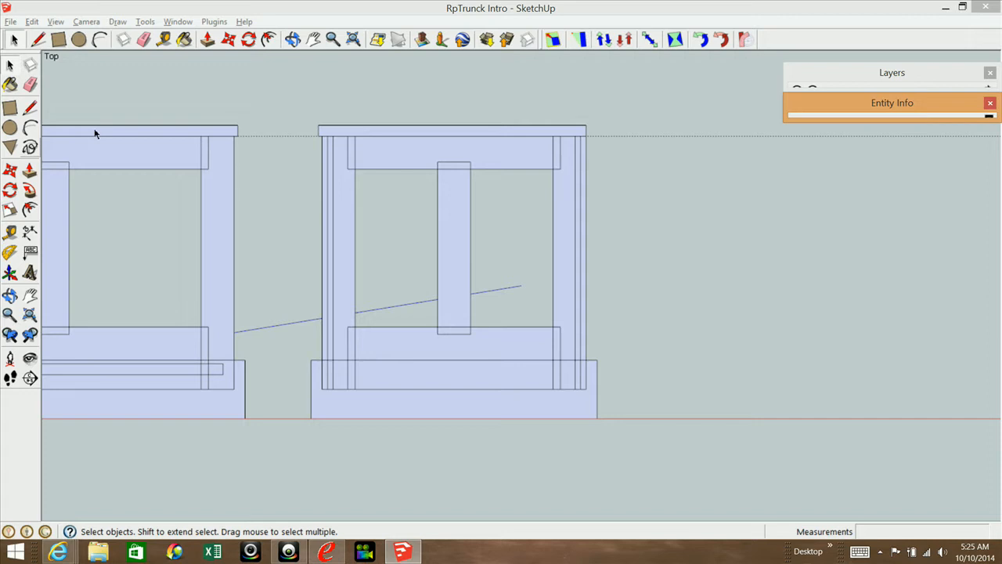
left_click(30, 83)
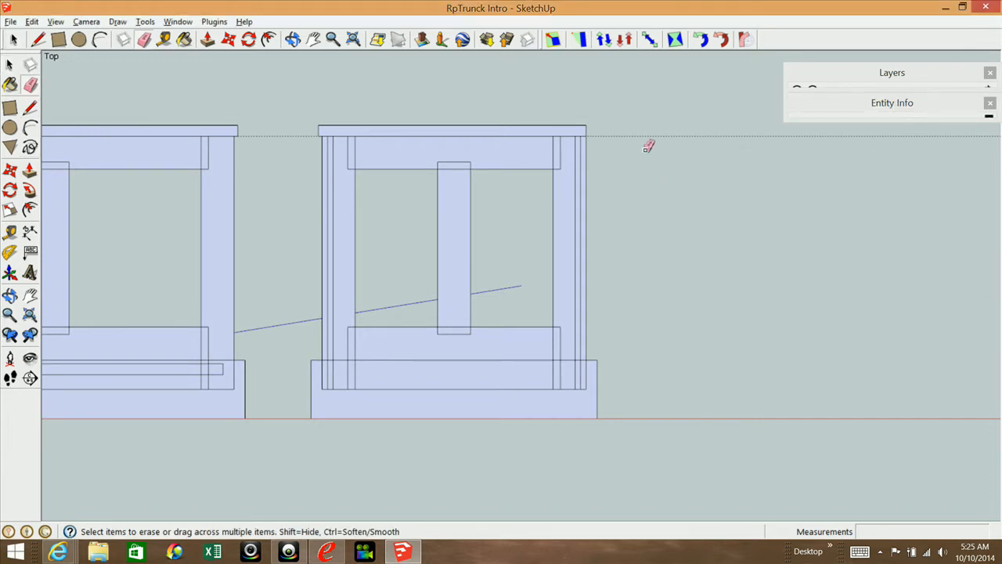
scroll(805, 213, "down", 3)
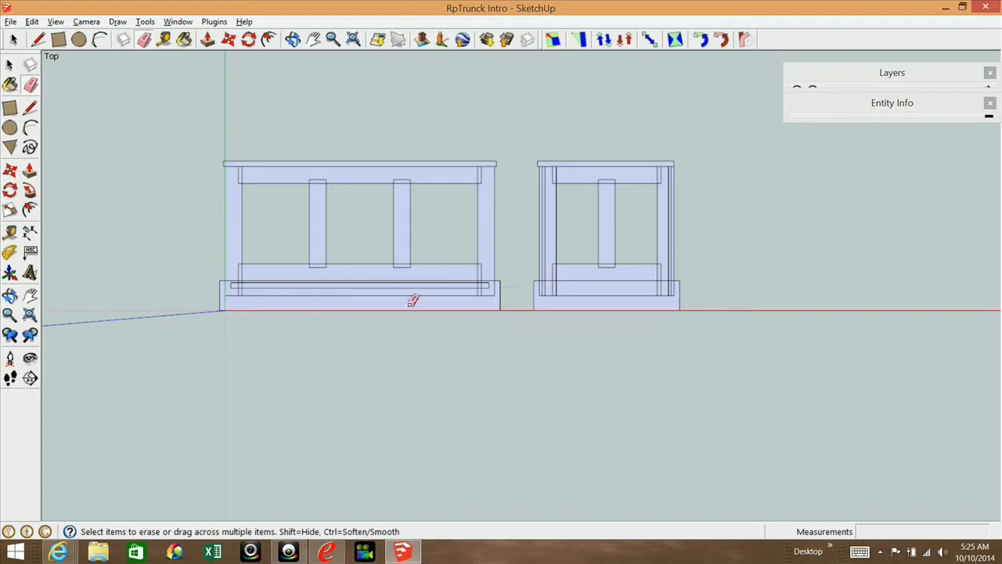
scroll(833, 258, "up", 4)
scroll(707, 258, "down", 3)
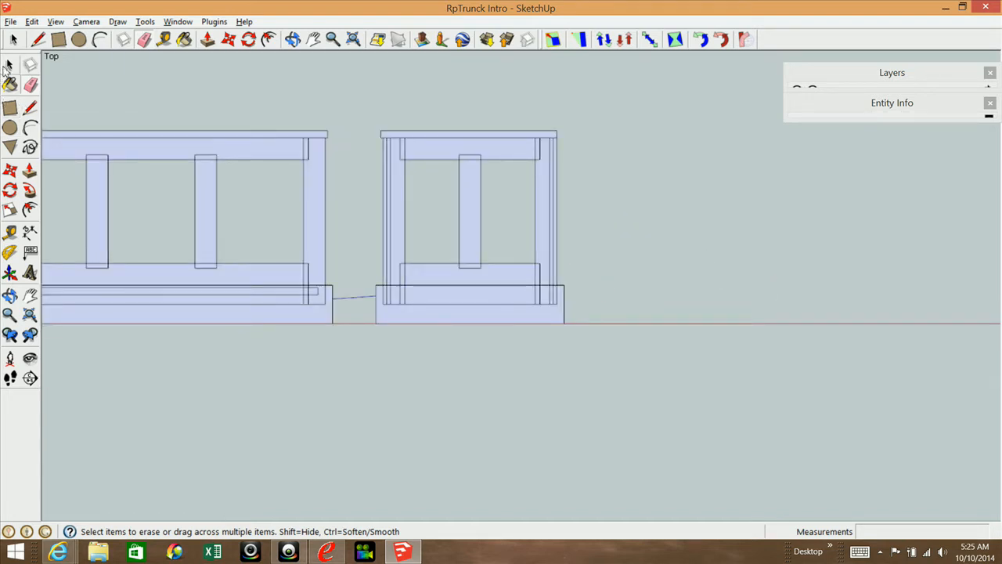
Step: Place vertical construction guides along the inner faces of the front and back frame thicknesses in the end view
left_click(10, 232)
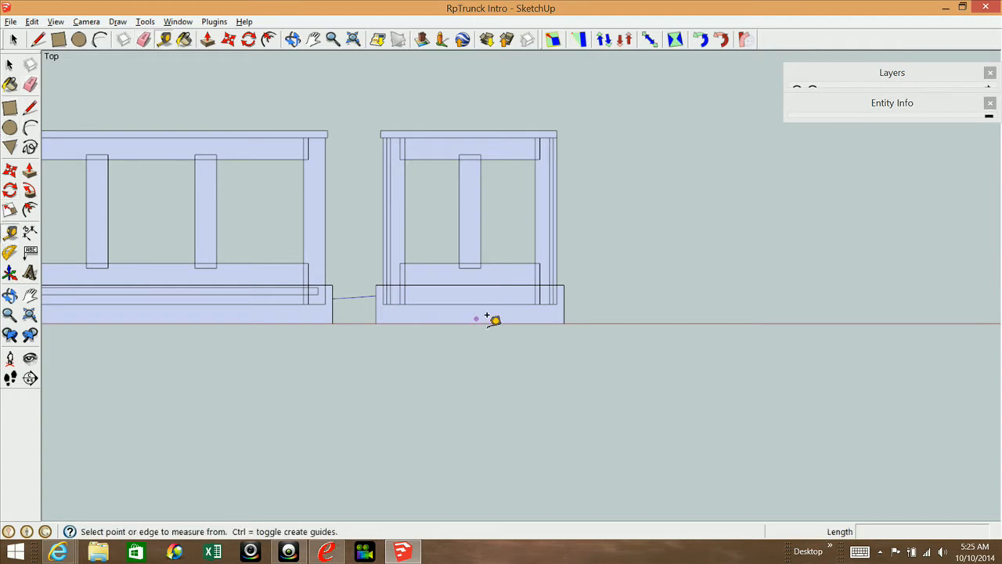
scroll(420, 254, "up", 2)
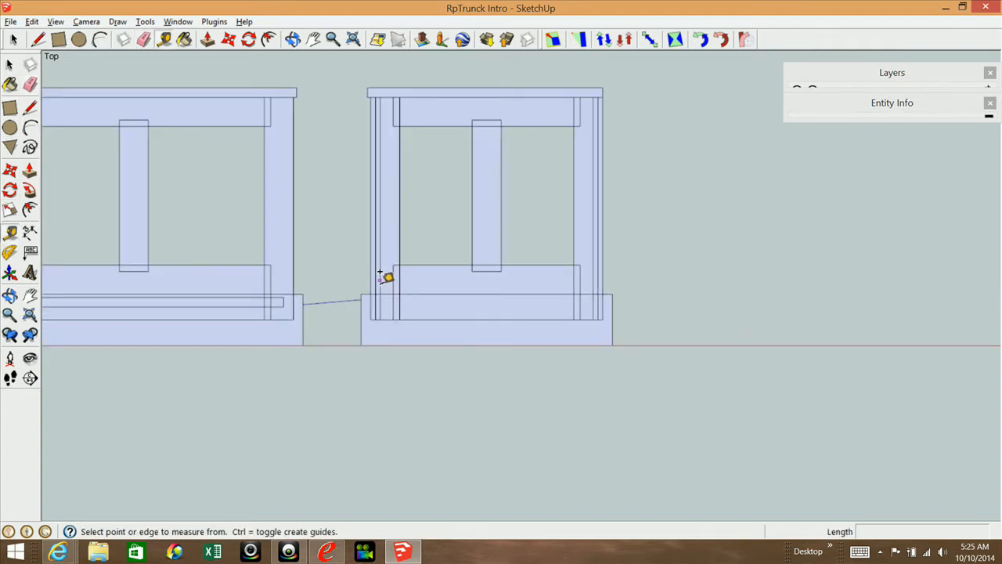
scroll(376, 141, "up", 1)
scroll(388, 160, "up", 1)
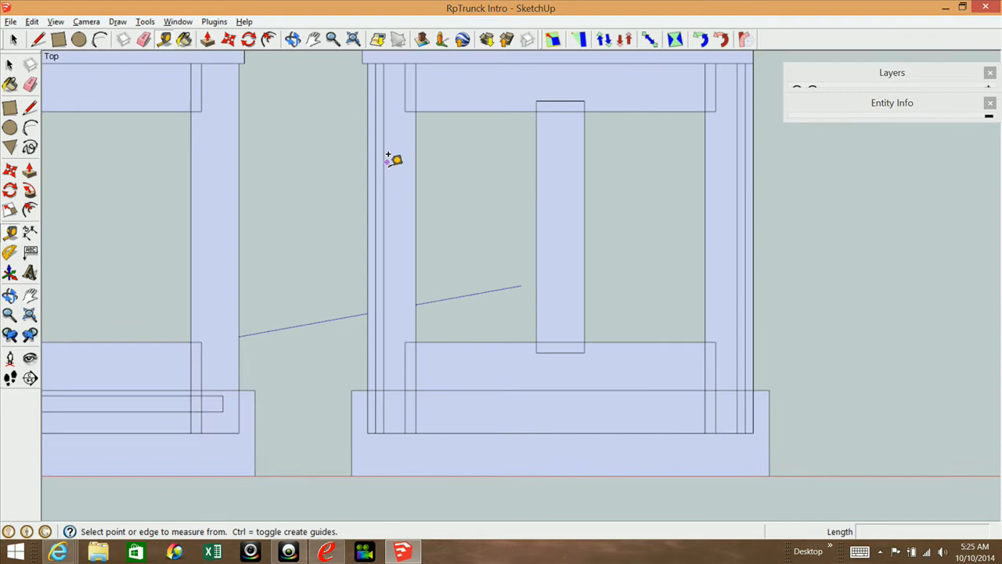
left_click(383, 165)
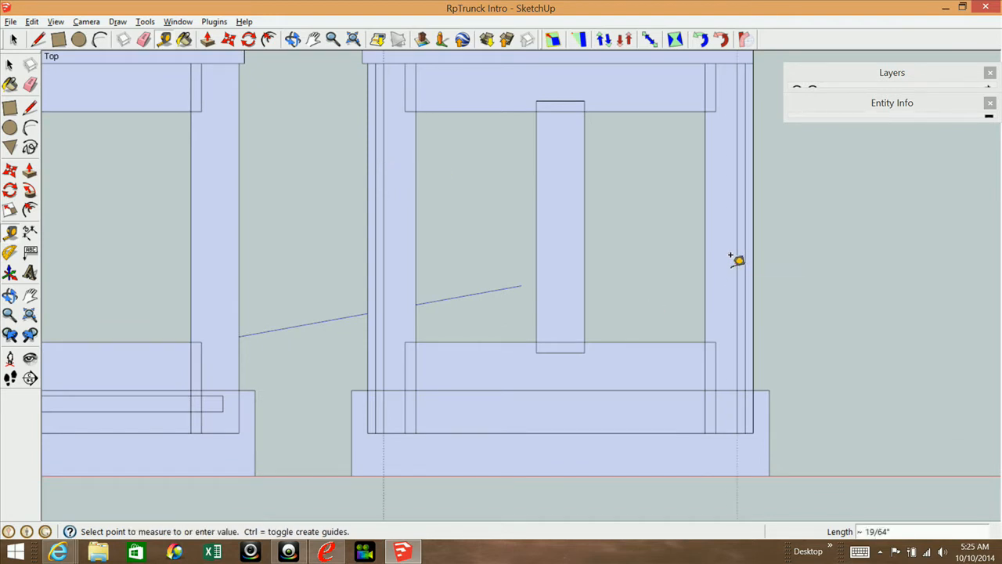
left_click(739, 261)
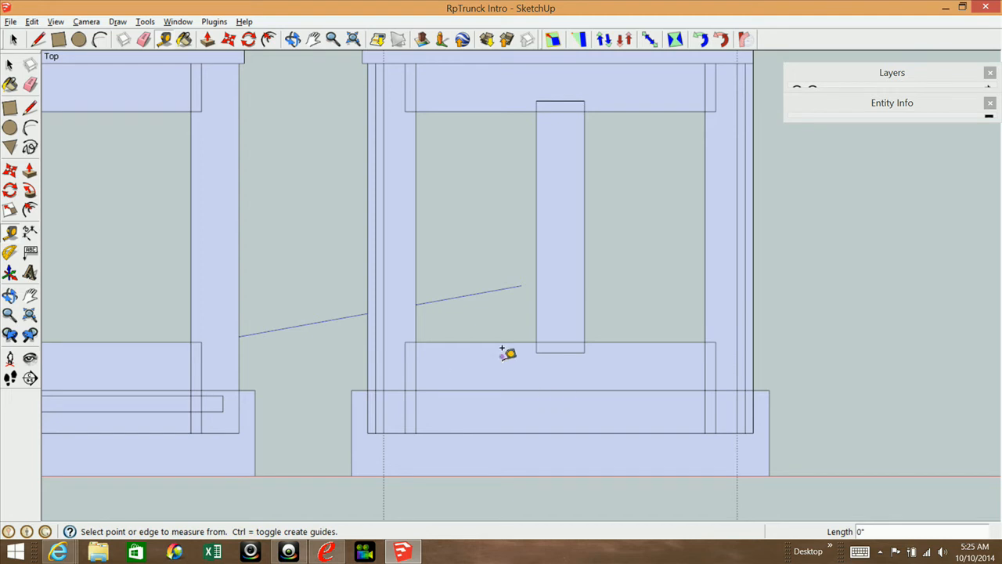
Step: Place horizontal construction guides level with the top and bottom edges of the front view's deck, extending across the end view
left_click(466, 390)
left_click(215, 388)
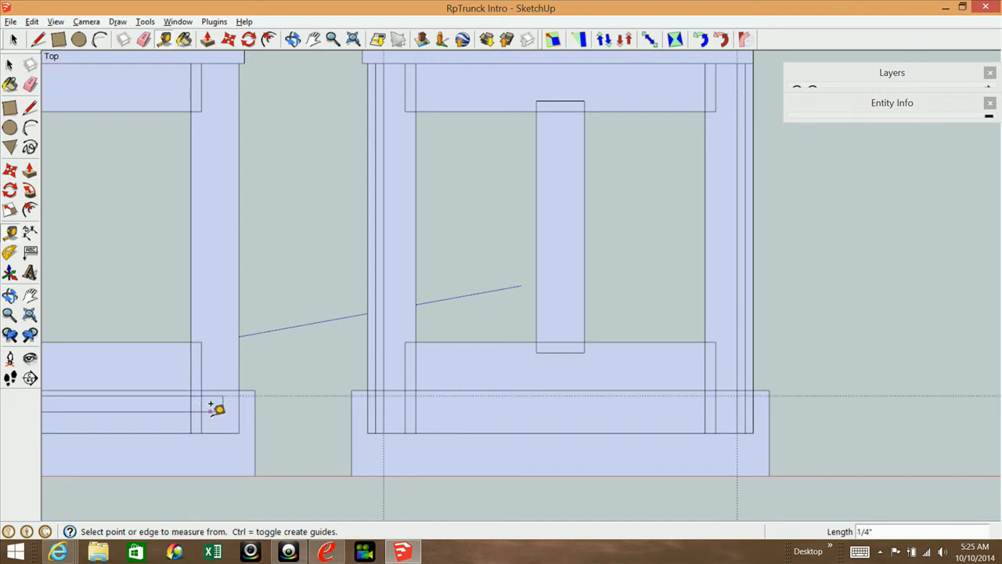
left_click(166, 408)
left_click(166, 408)
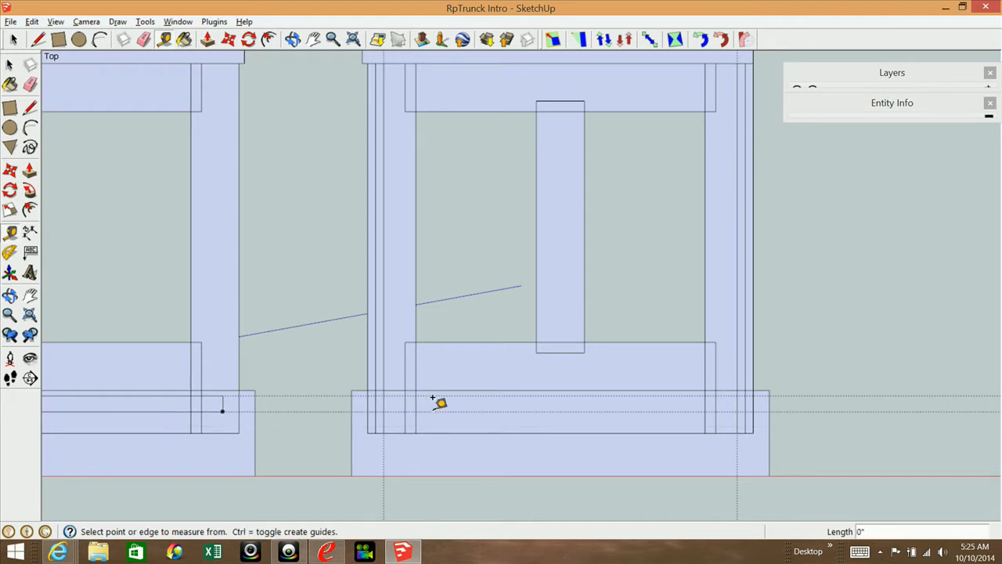
Step: Draw a 16 1/2" by 3/4" rectangle for the end view's deck between the guides and make it a group
left_click(12, 110)
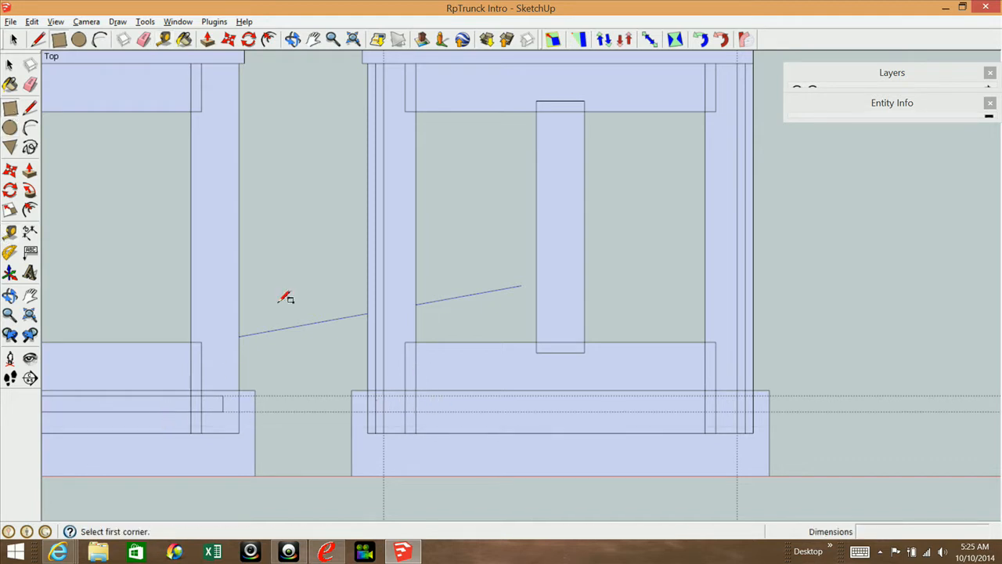
left_click(384, 396)
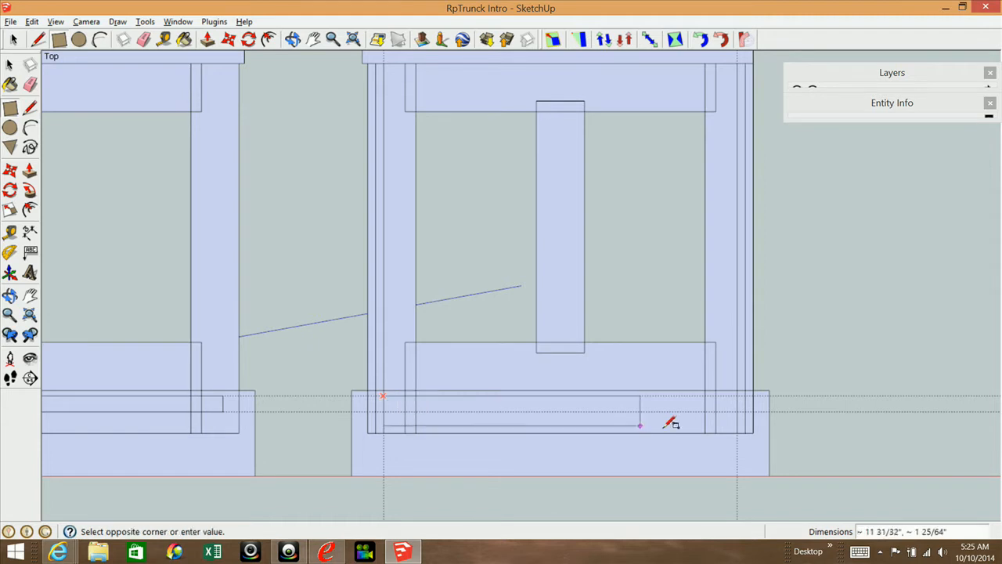
left_click(737, 412)
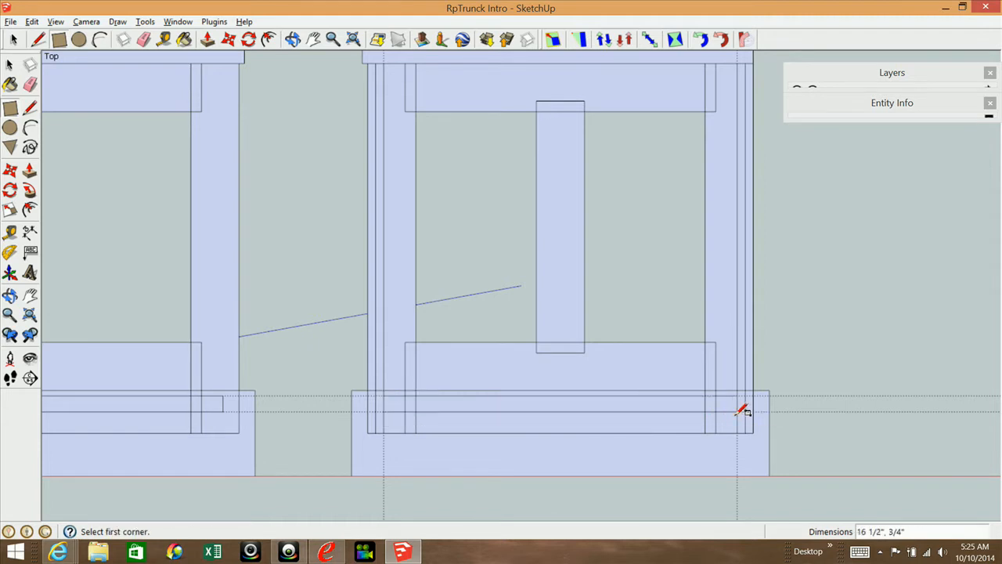
left_click(10, 64)
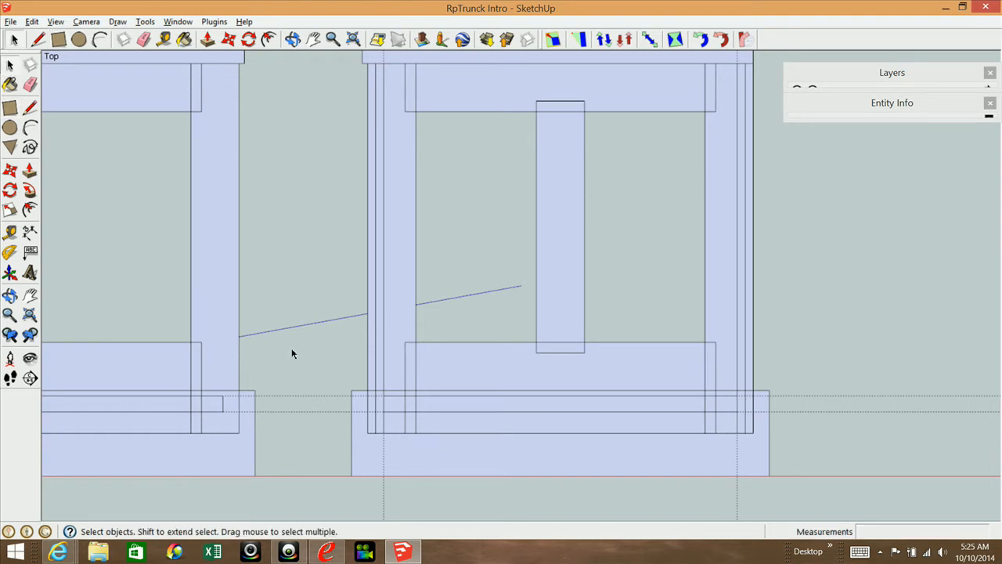
double_click(449, 401)
left_click(307, 270)
left_click(397, 407)
double_click(390, 402)
right_click(390, 402)
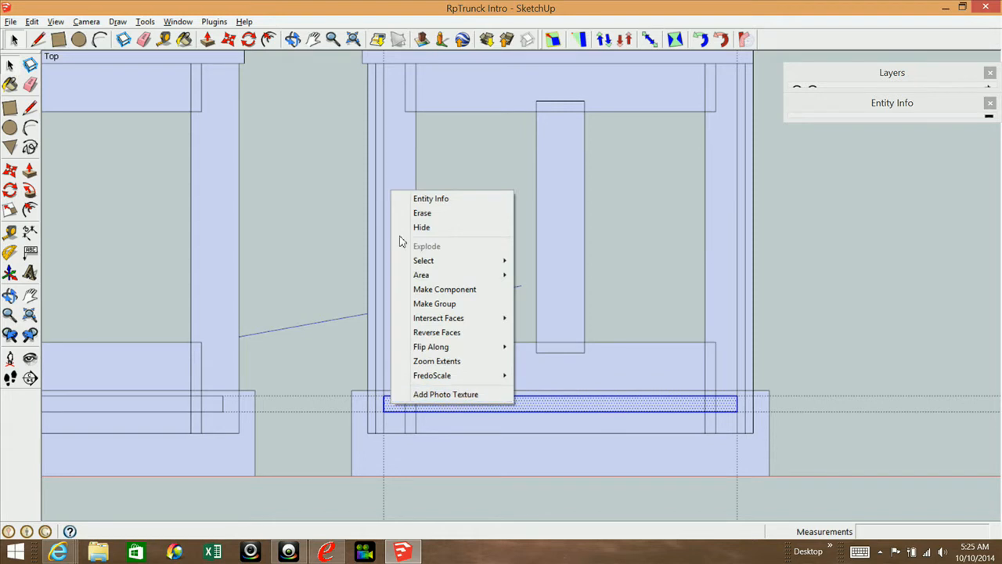
left_click(433, 304)
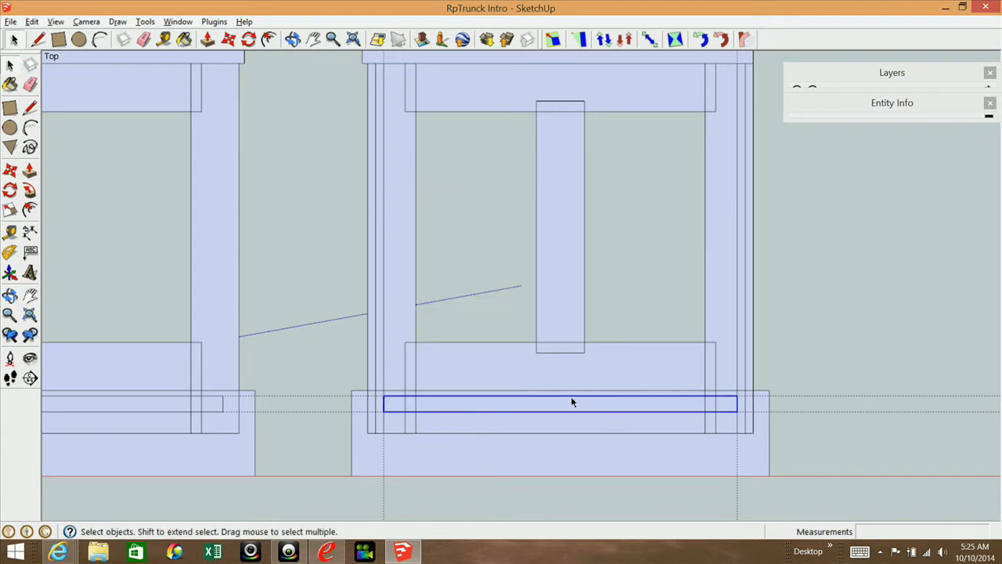
Step: Name the end view's deck group Deck and assign it to the Deck layer
left_click(860, 110)
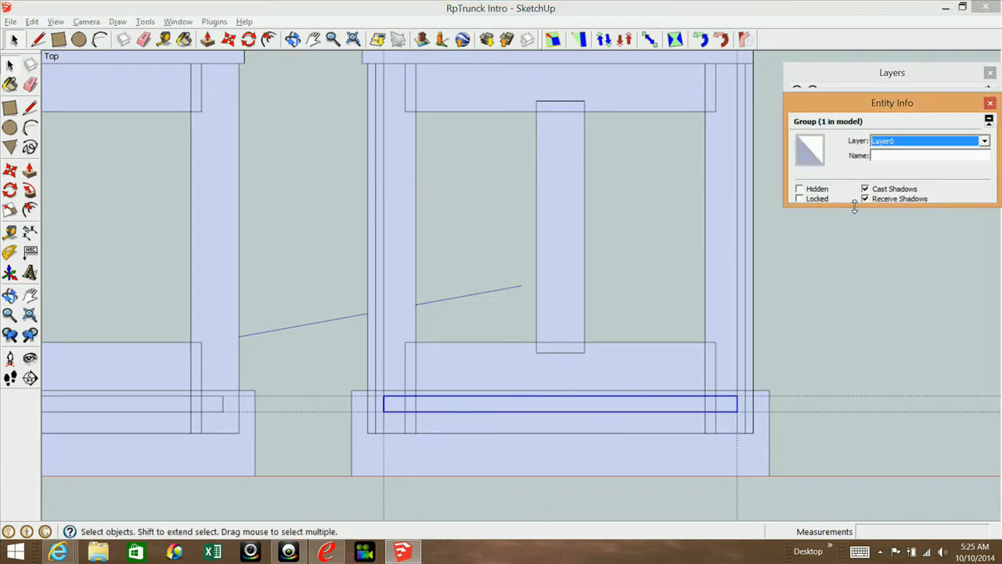
left_click(881, 156)
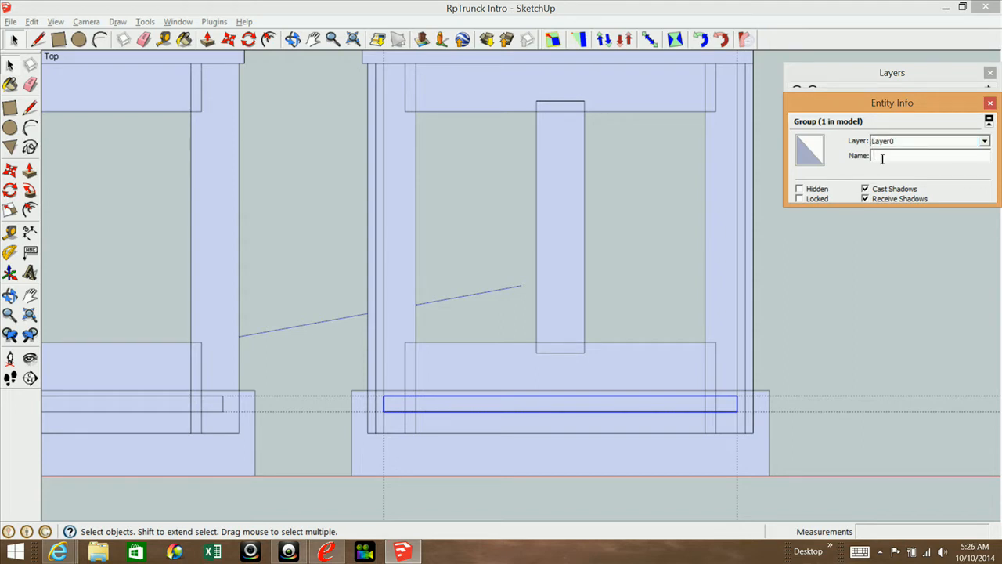
type("Deck")
left_click(984, 141)
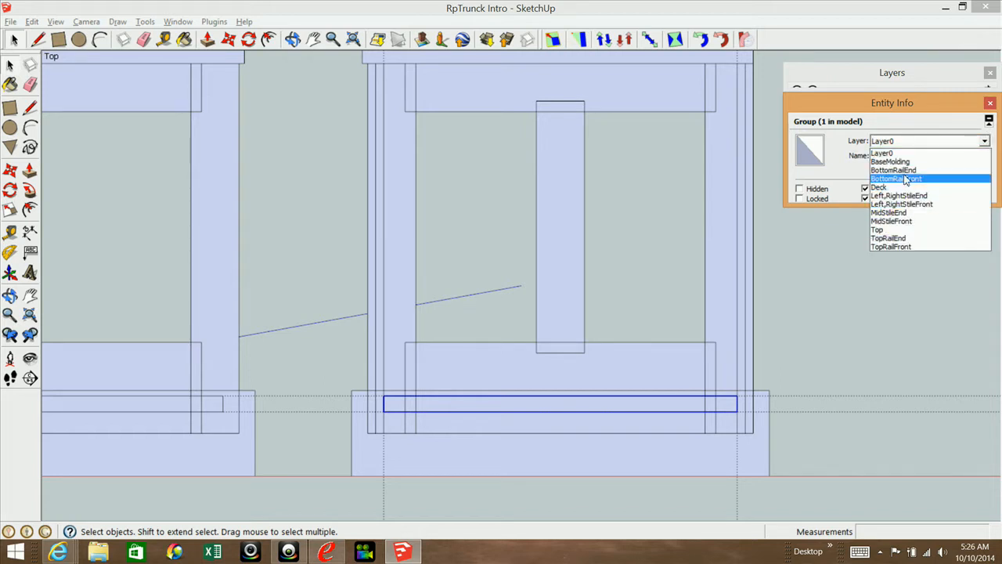
left_click(880, 187)
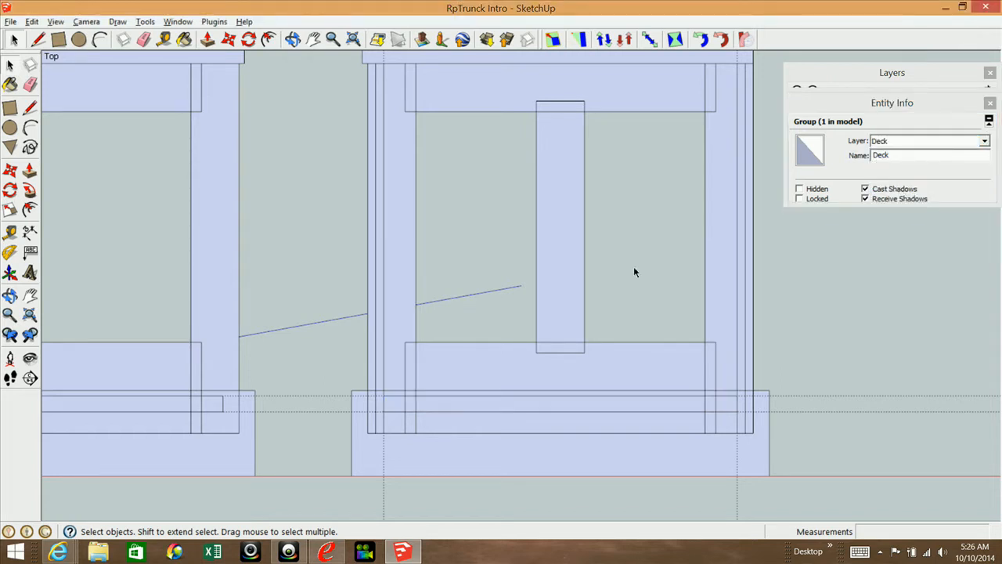
Step: Deselect the deck group and delete all construction guides in the model
left_click(634, 272)
left_click(31, 22)
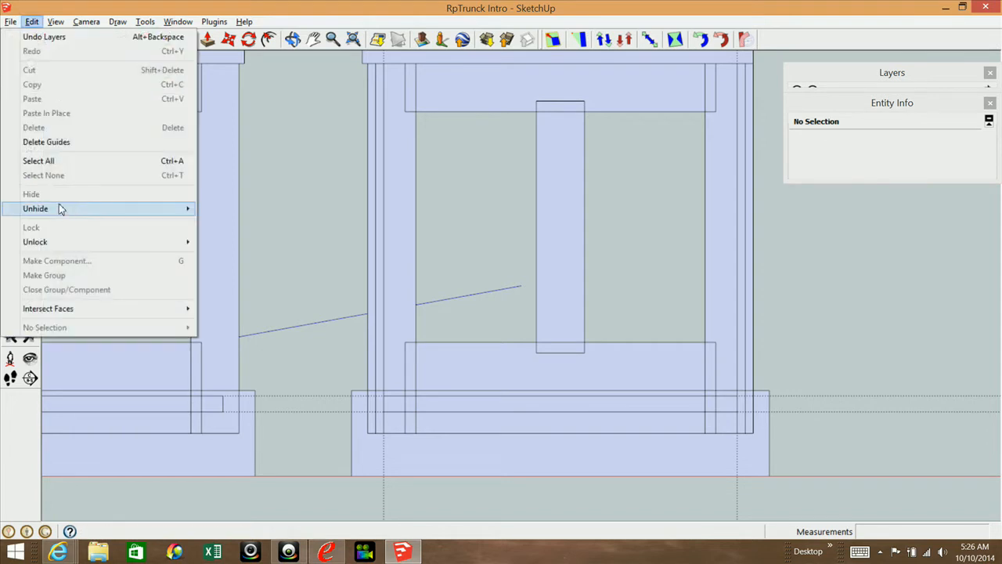
left_click(47, 142)
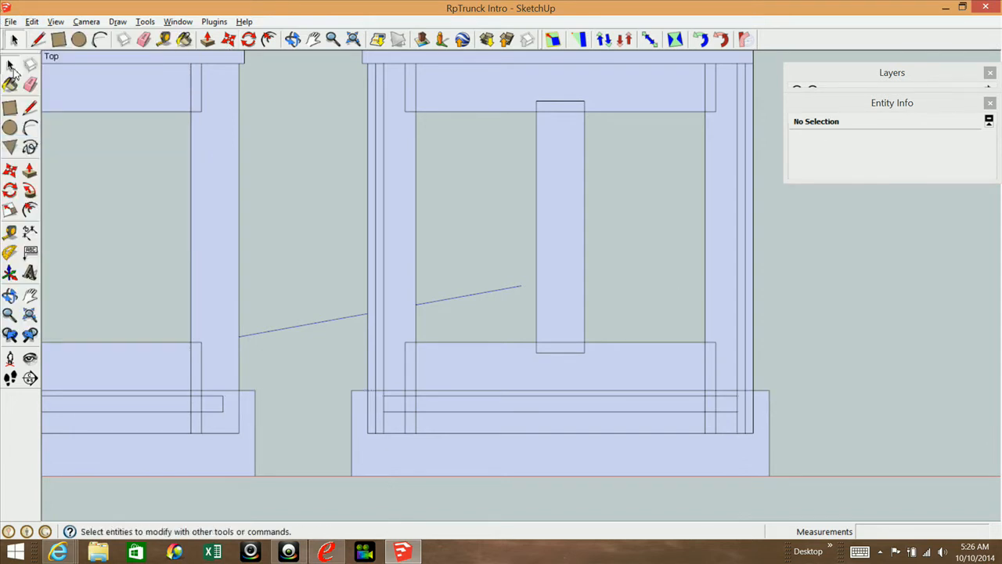
Step: Measure the distance from the bottom edge of the end frame up to the underside of the deck
scroll(360, 221, "down", 10)
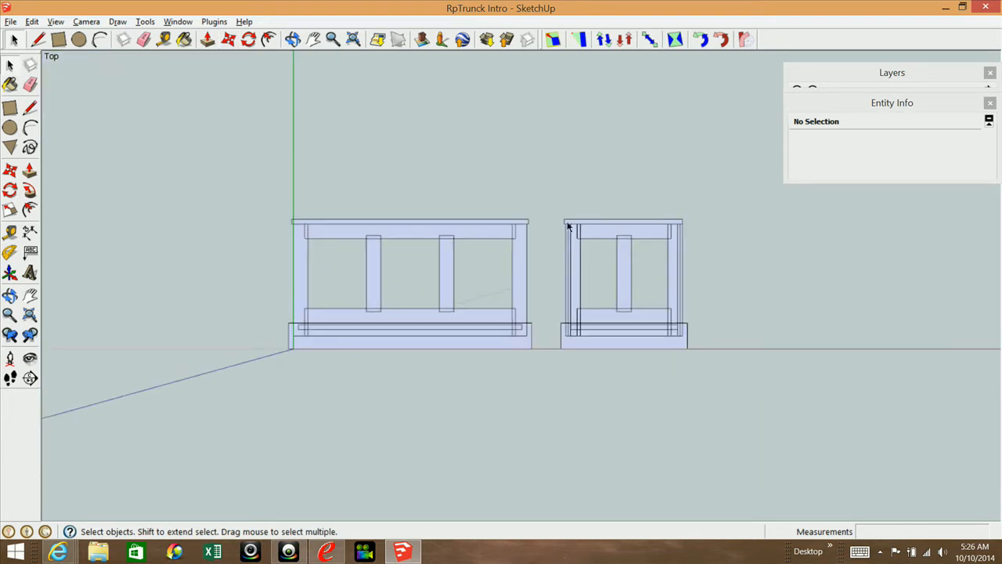
scroll(569, 227, "up", 3)
scroll(496, 233, "down", 2)
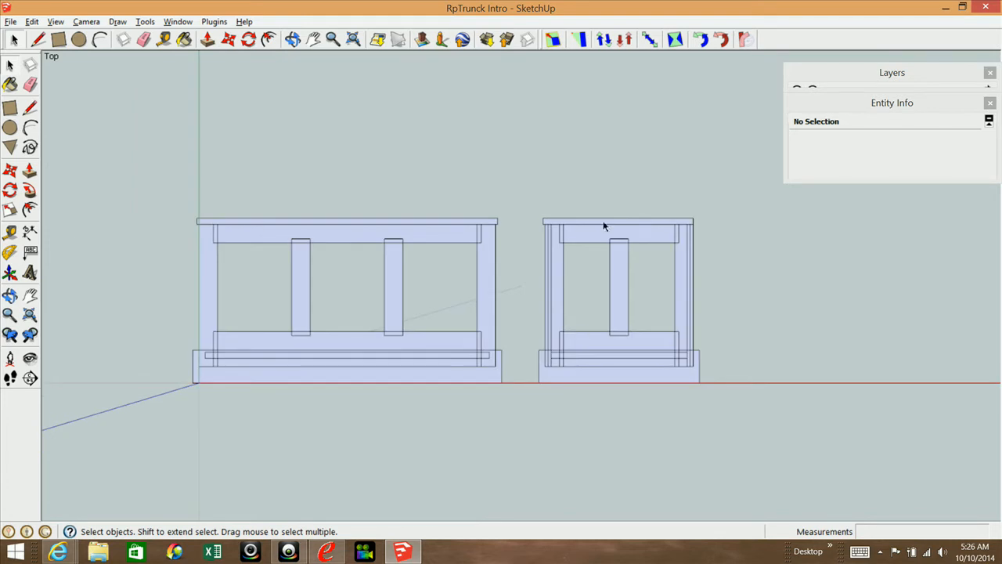
scroll(614, 352, "up", 4)
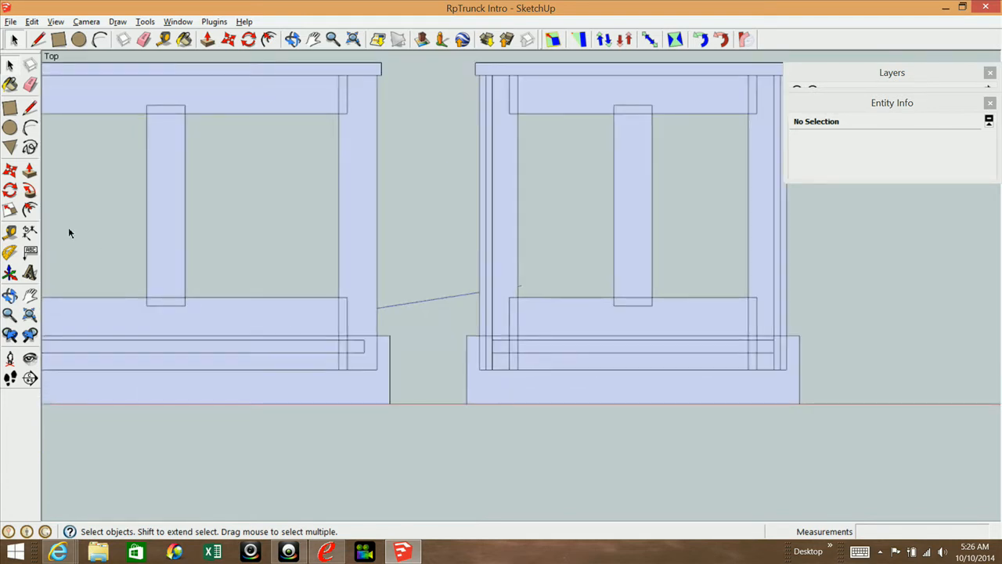
left_click(9, 232)
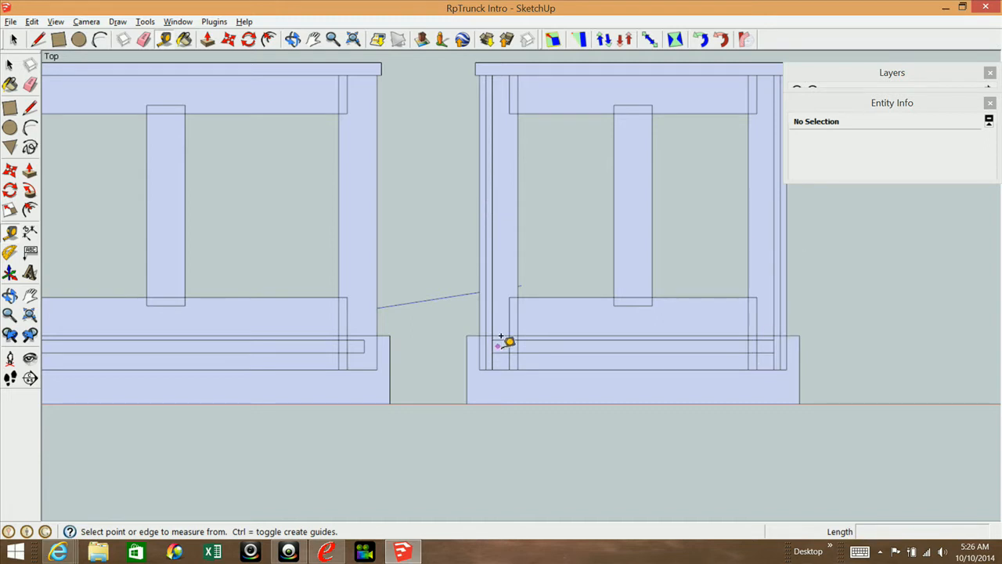
left_click(552, 360)
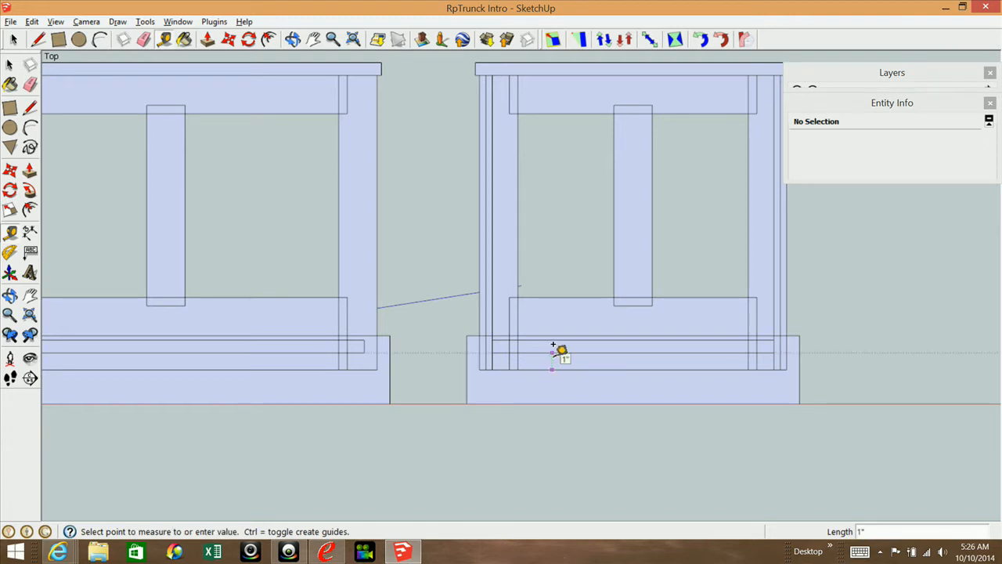
left_click(552, 346)
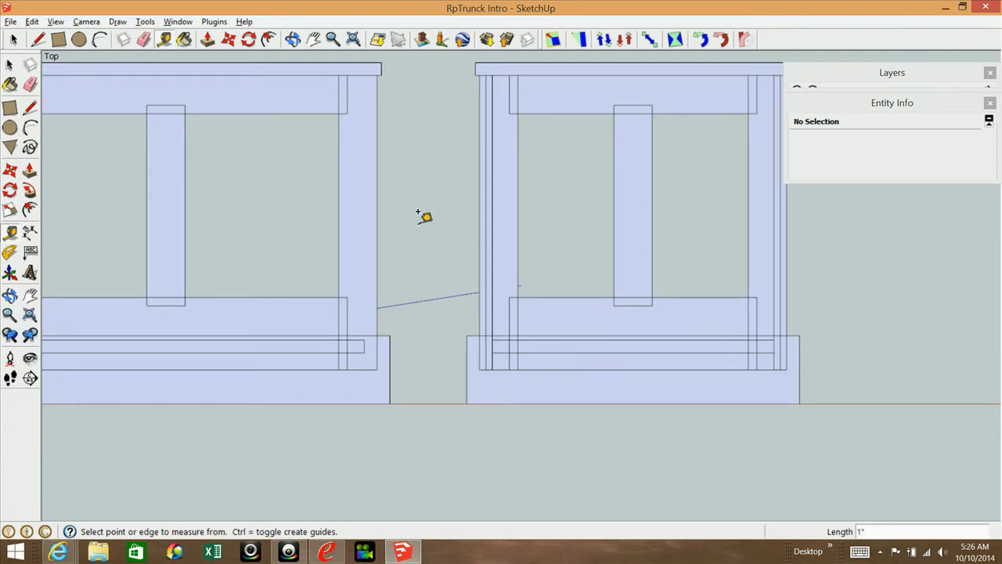
scroll(671, 335, "down", 5)
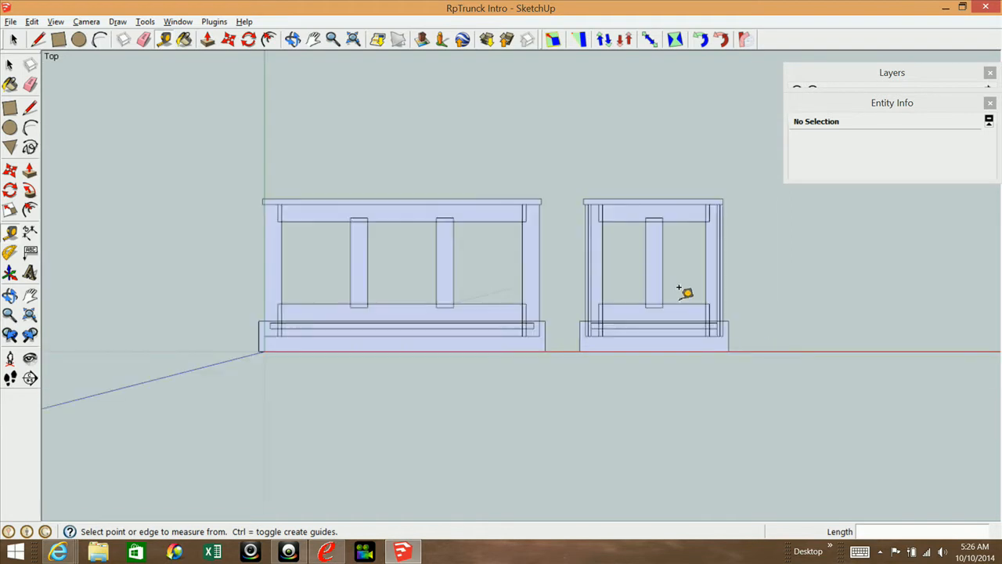
scroll(671, 243, "up", 2)
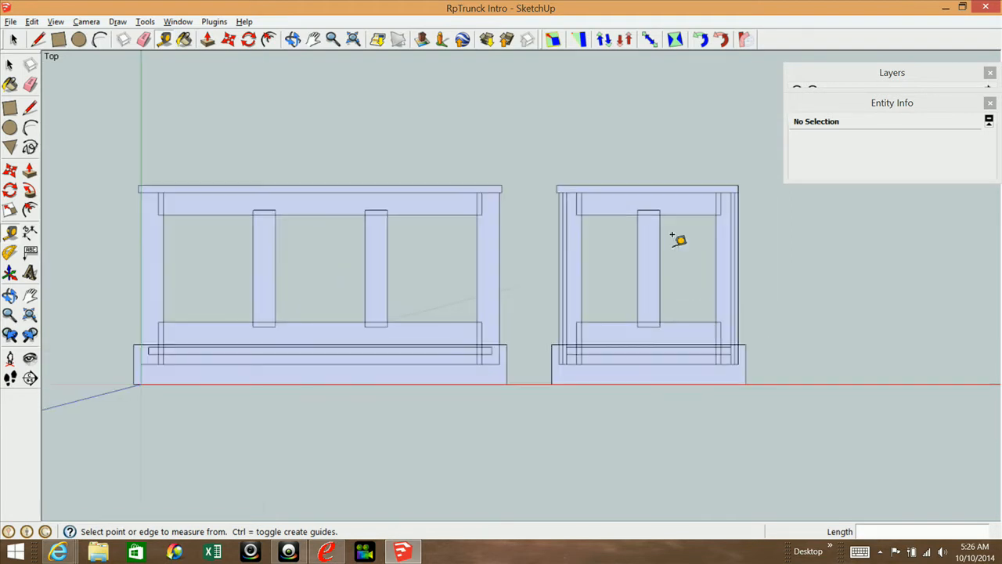
Step: Save the model as RpTrunckLayout in the eCabDemos folder and return to the Select tool
left_click(11, 22)
left_click(34, 85)
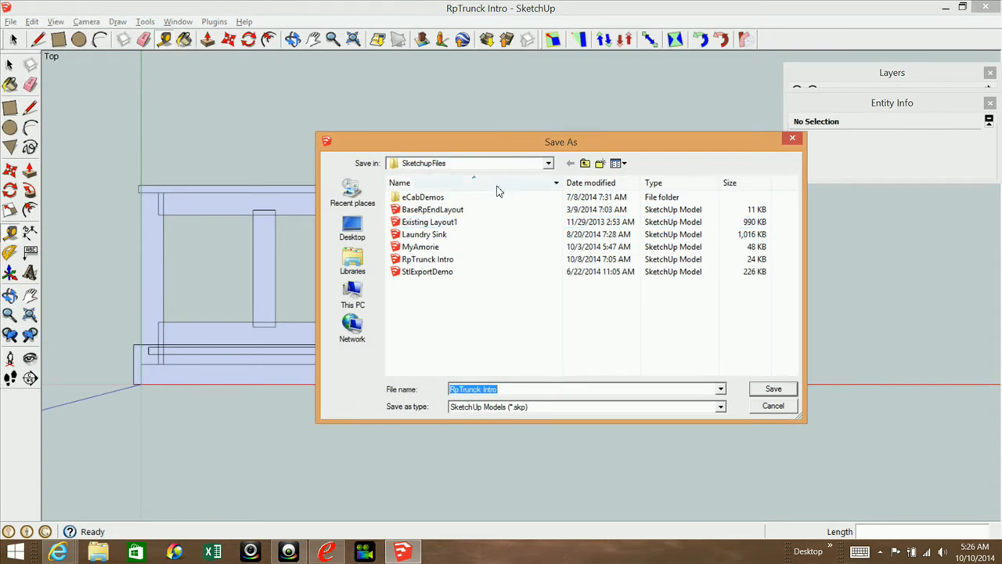
double_click(434, 198)
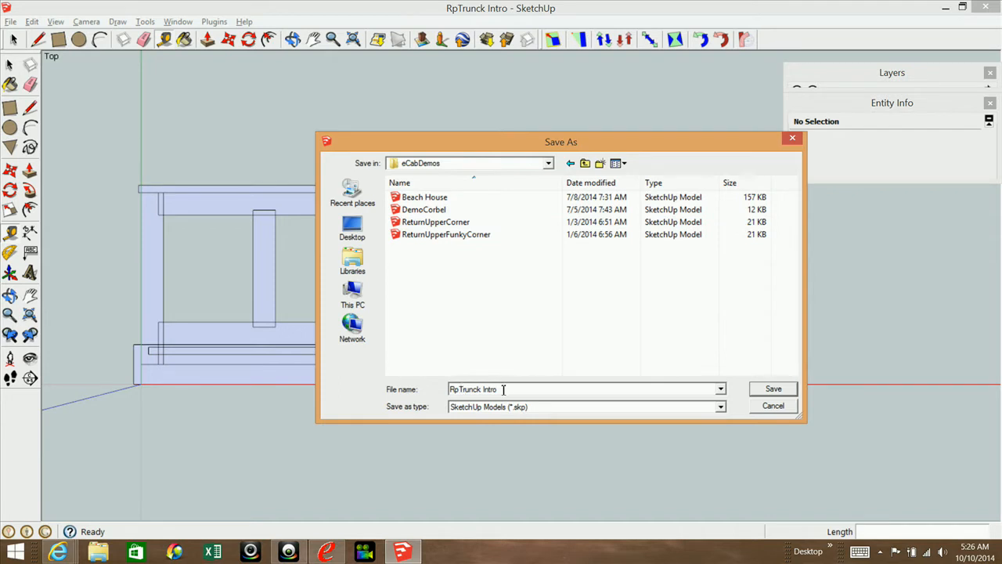
left_click(498, 391)
left_click_drag(477, 390, 525, 393)
left_click(490, 391)
type("L")
left_click(794, 390)
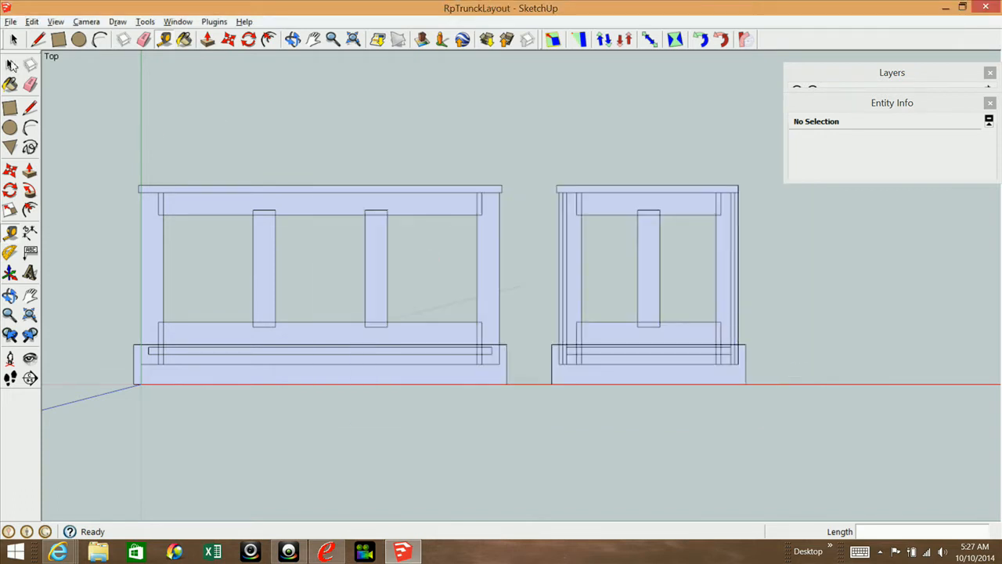
left_click(12, 65)
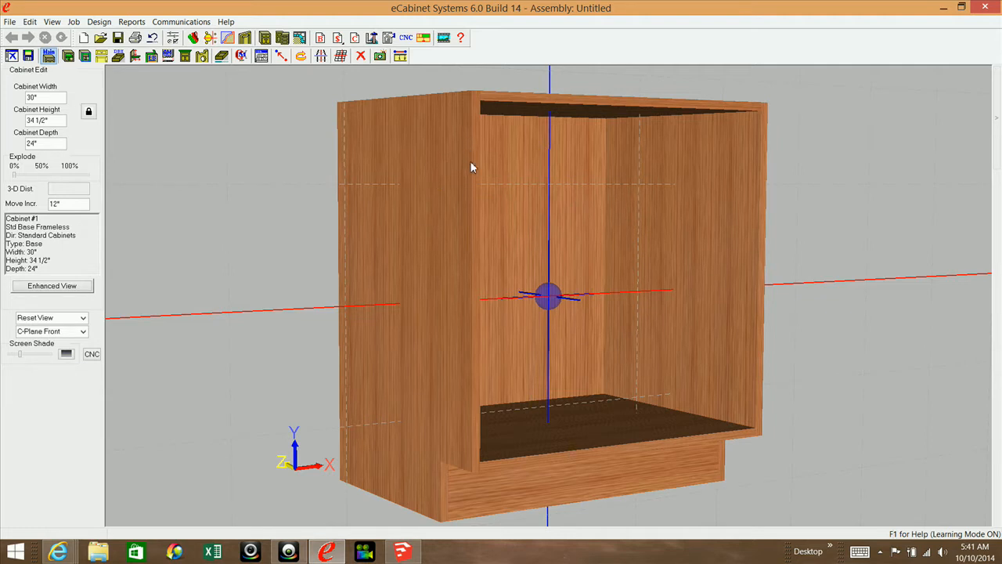
Step: Switch to eCabinet Systems and load the Std Base Frameless cabinet from the Standard Cabinets directory
mouse_move(996, 130)
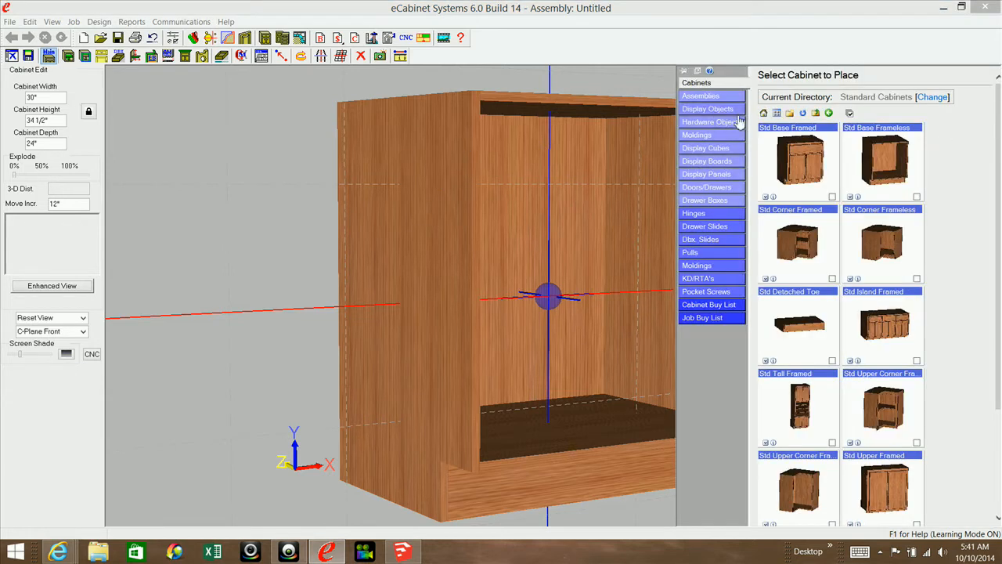
left_click(763, 114)
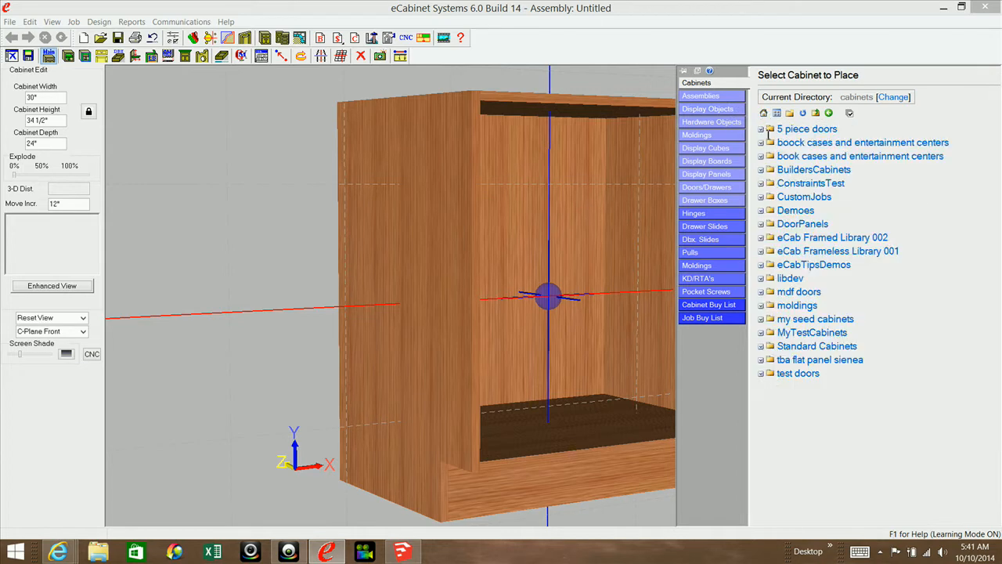
double_click(805, 350)
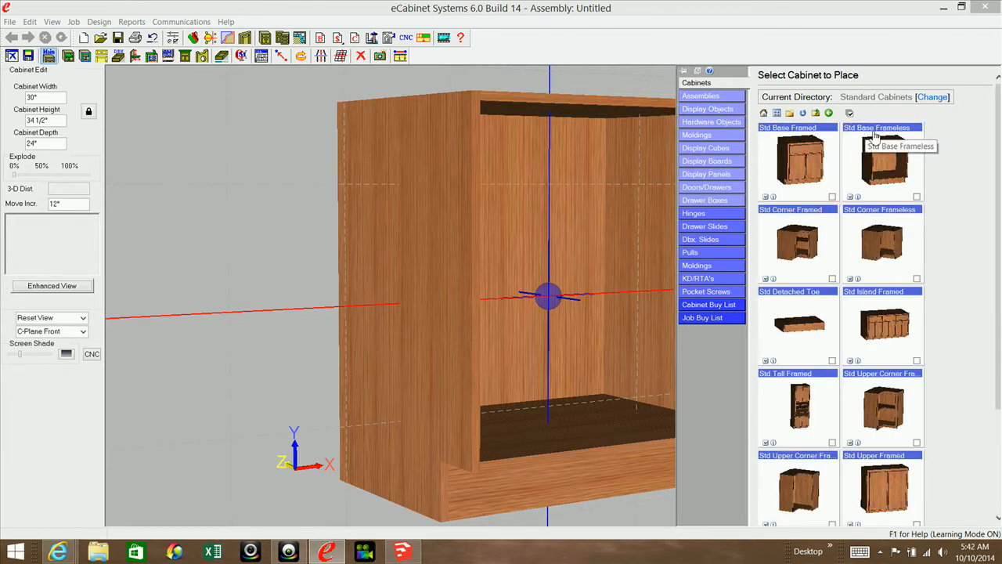
double_click(888, 161)
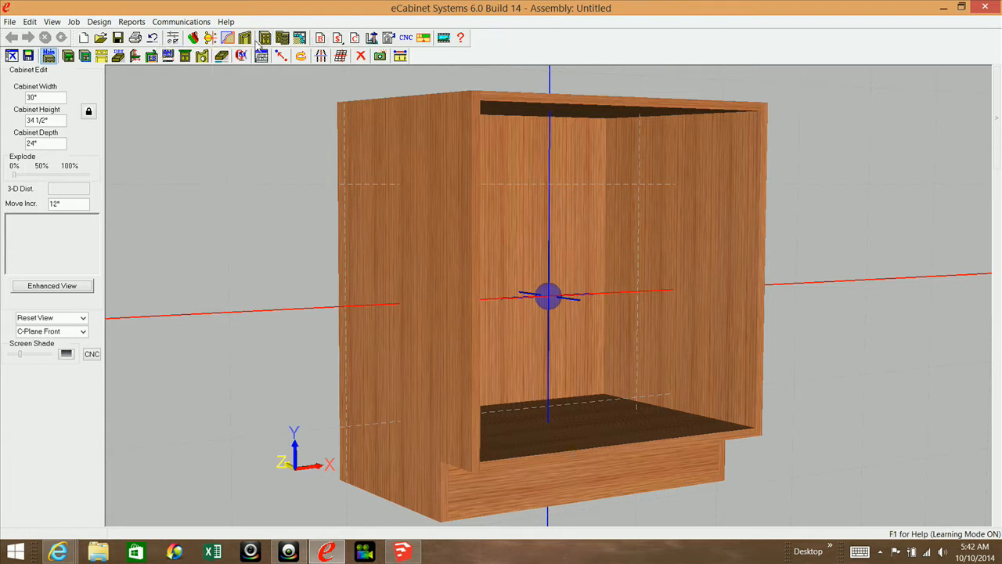
Step: Discard the unsaved cabinet assembly, start a new file and reopen the cabinet and assembly editor
left_click(12, 55)
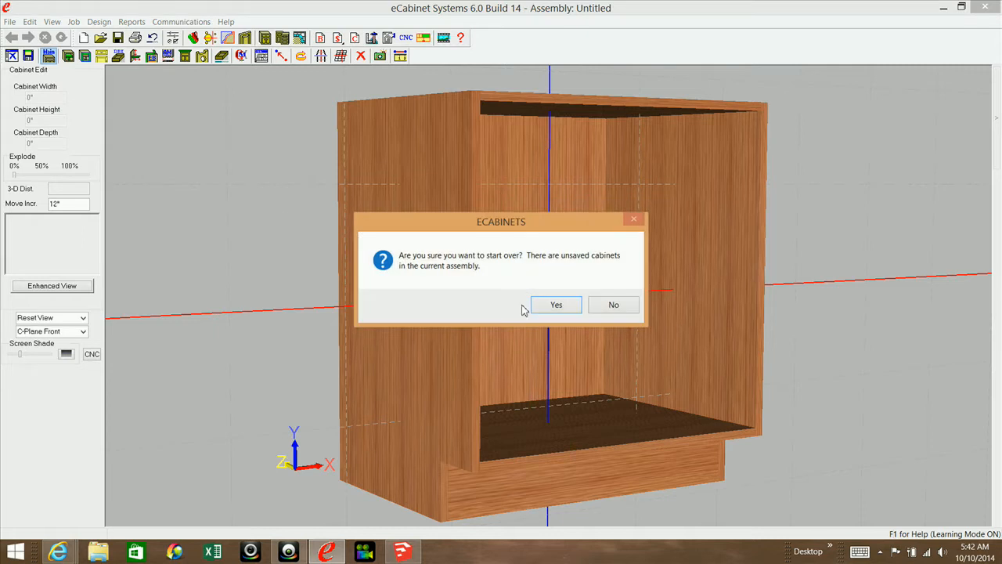
left_click(555, 307)
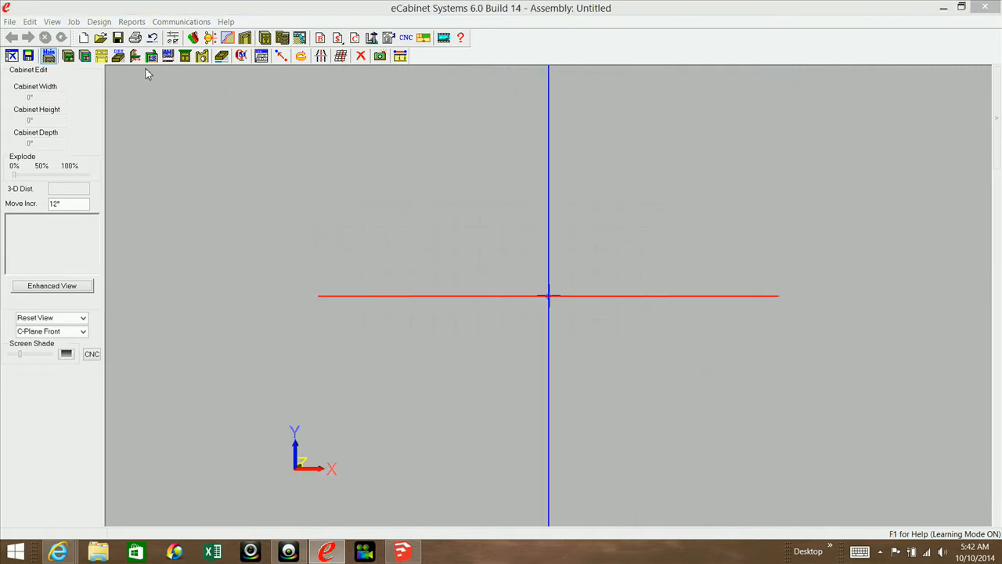
left_click(83, 40)
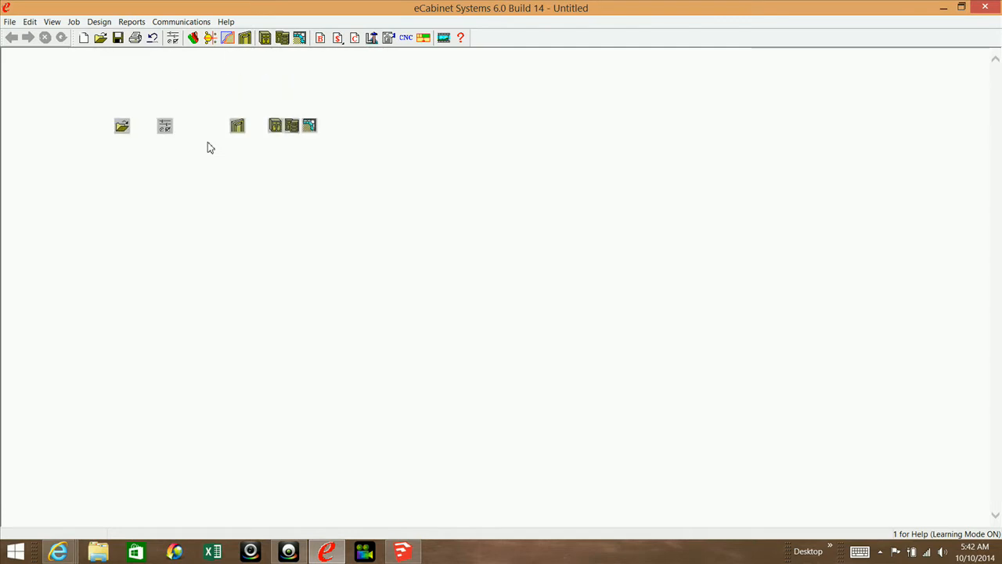
left_click(192, 177)
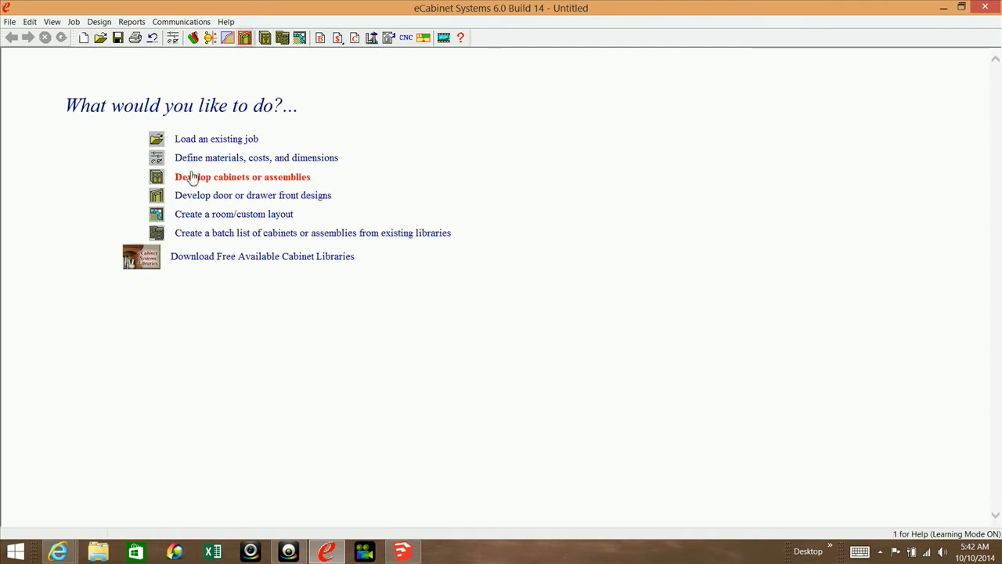
left_click(265, 39)
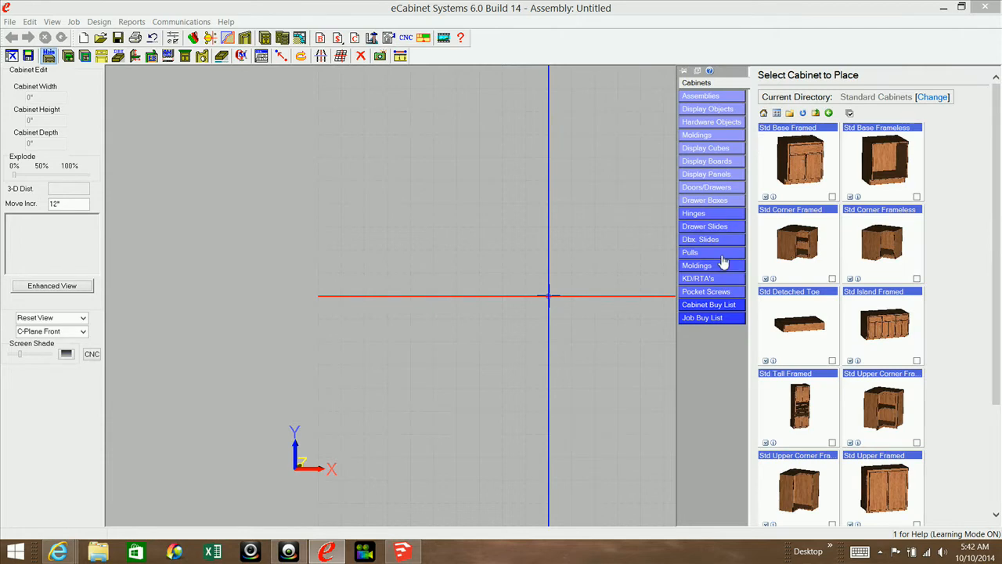
Step: Load the Std Base Frameless cabinet from the Standard Cabinets directory into the empty assembly
left_click(764, 114)
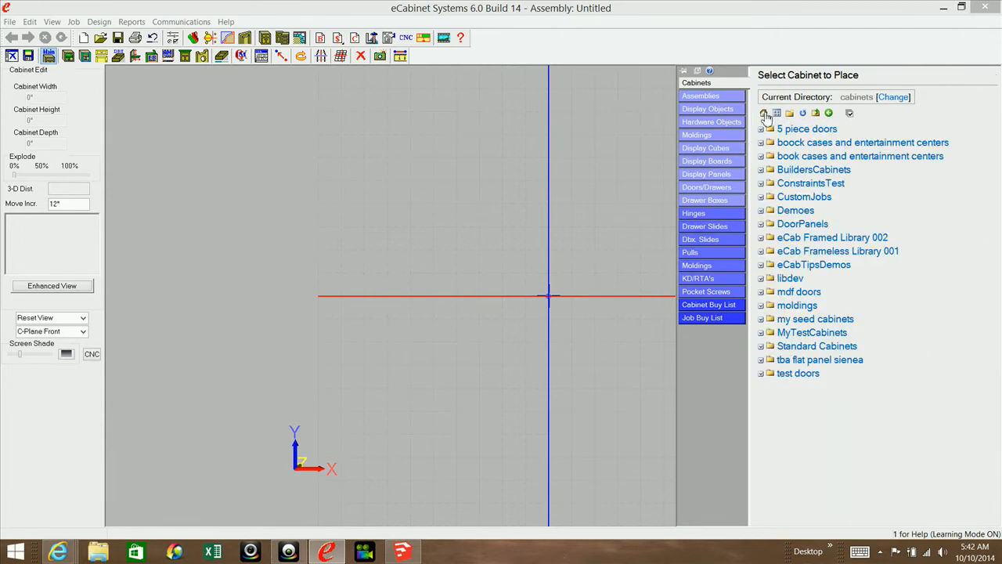
left_click(799, 348)
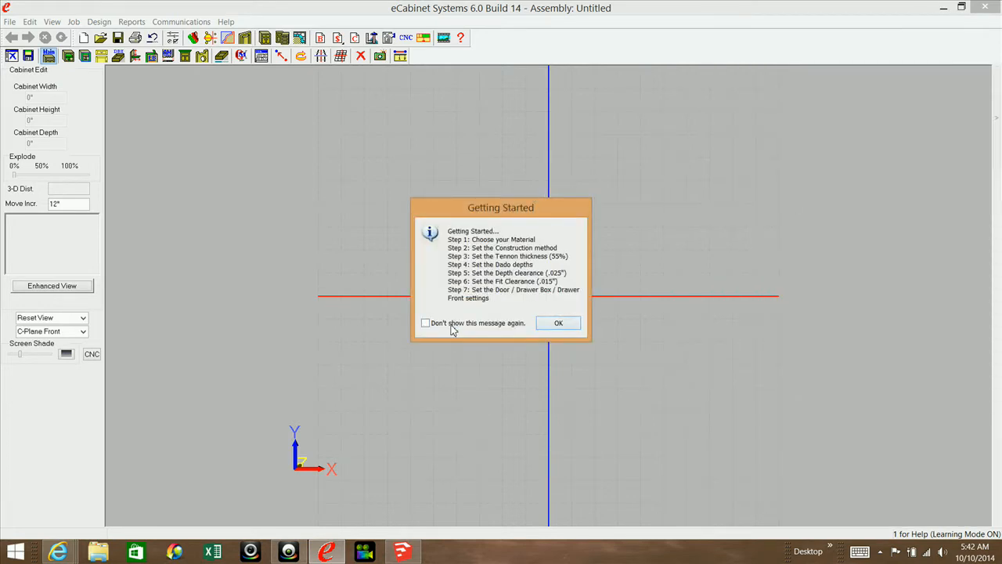
left_click(557, 323)
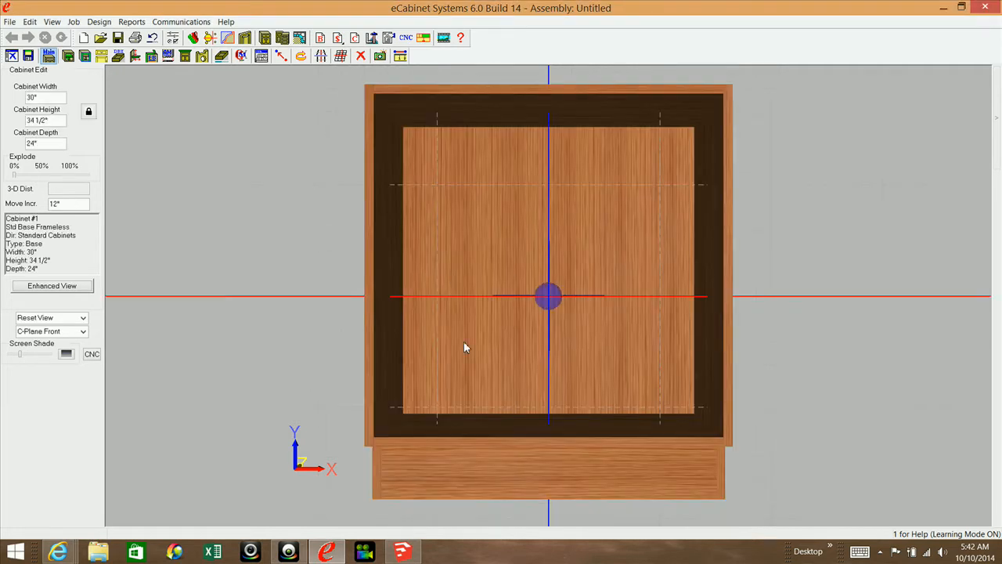
Step: Resize the base cabinet to 36" wide, 20" high and 18" deep
left_click_drag(510, 342, 528, 373)
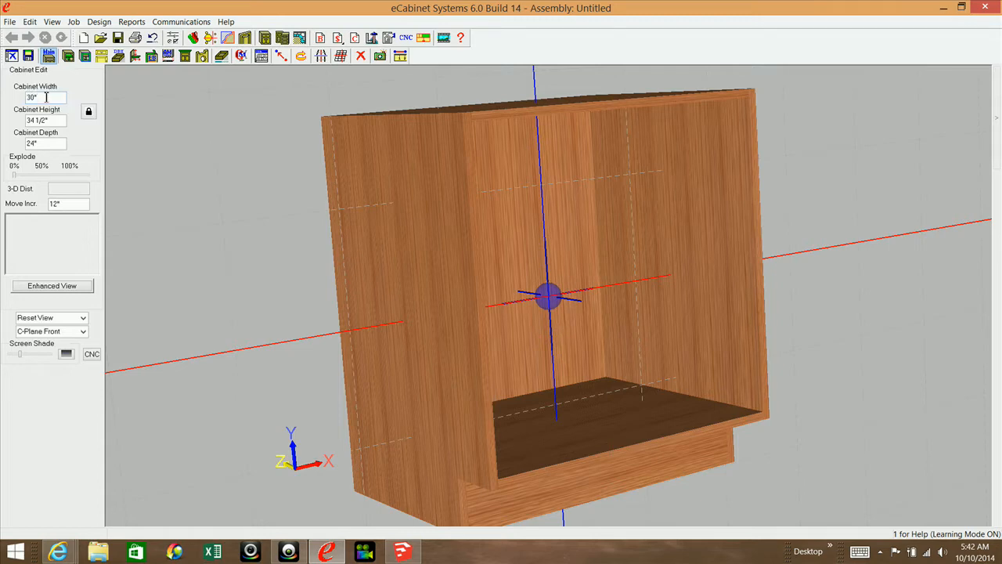
left_click_drag(49, 96, 26, 99)
type("36")
left_click_drag(35, 120, 25, 123)
type("20")
left_click_drag(44, 144, 8, 146)
type("18")
key("Return")
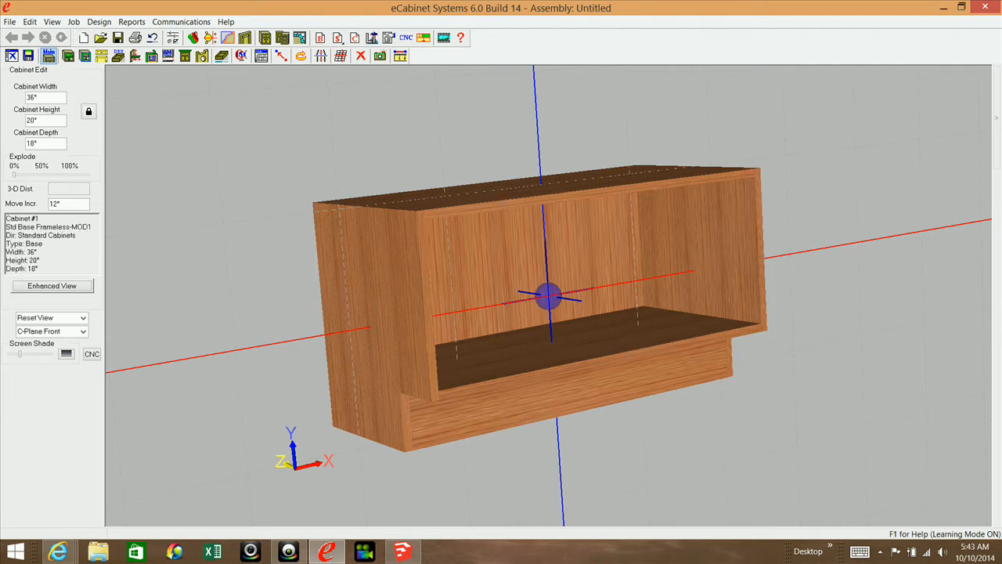
Step: Switch to the SketchUp trunk layout and start a tape measurement from the bottom edge of the front view
left_click(404, 553)
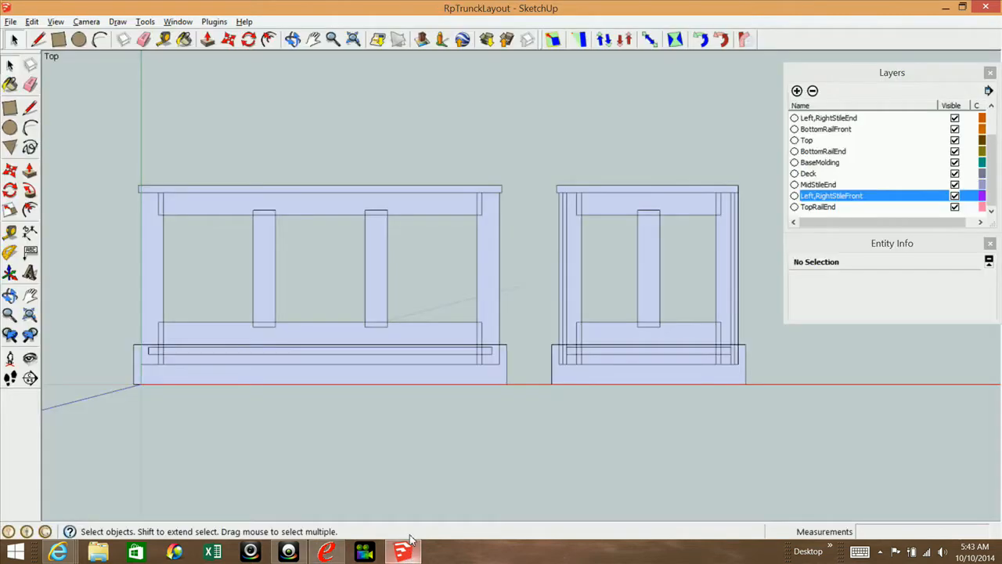
left_click(9, 231)
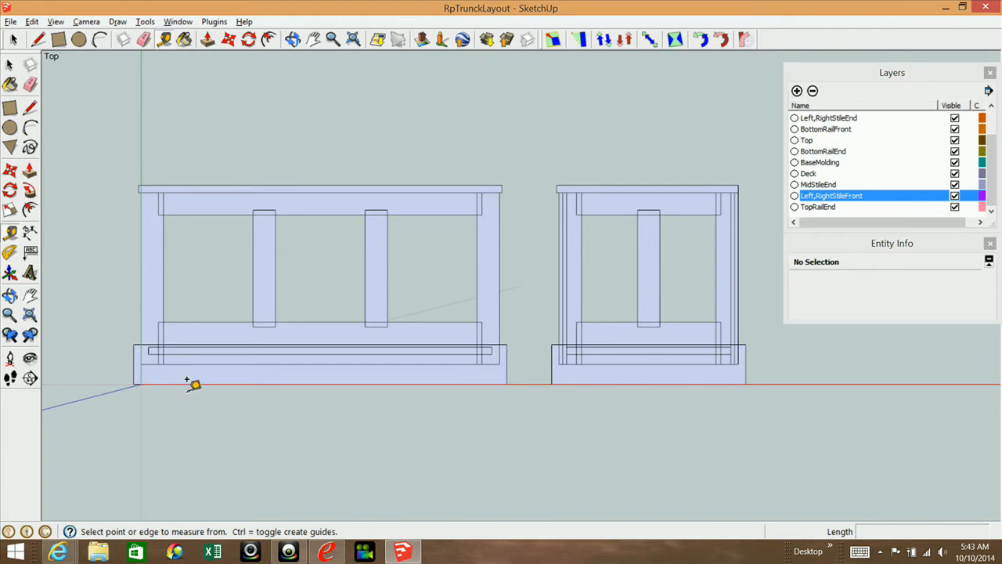
left_click(191, 378)
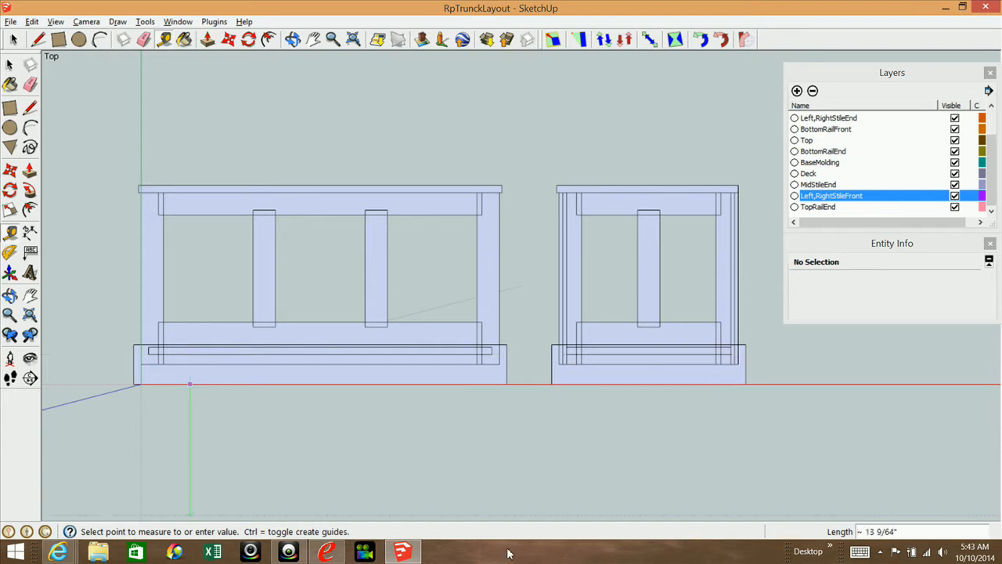
Step: Switch back to eCabinet Systems and set the cabinet's front toe kick to 3" height with 0" inset
left_click(329, 553)
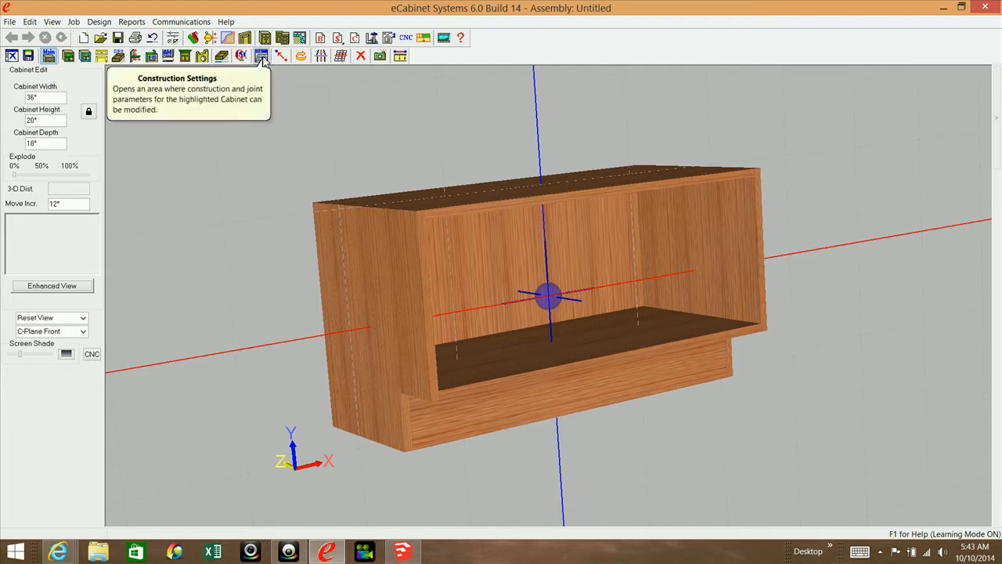
left_click(262, 57)
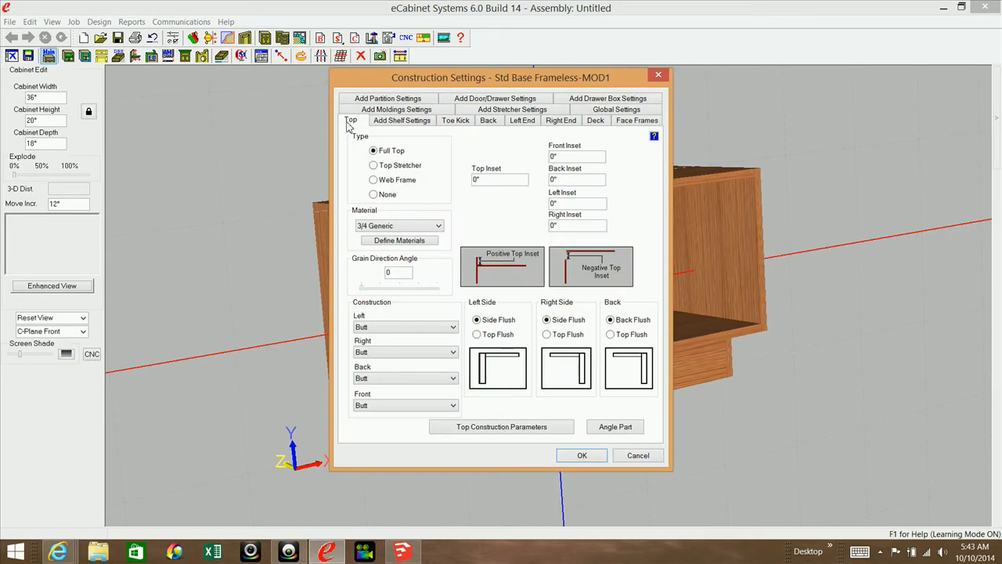
left_click(455, 120)
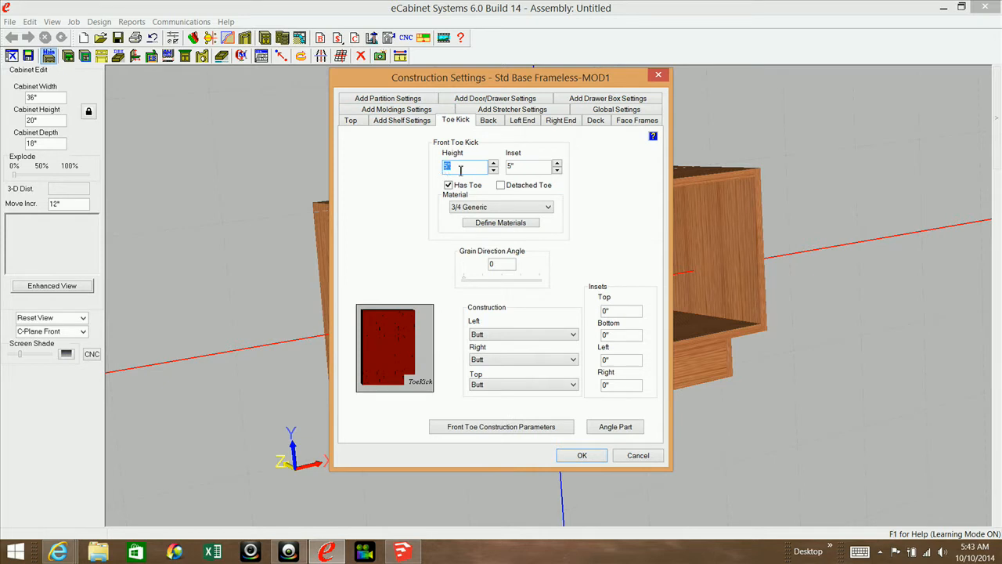
type("3")
key("Tab")
type("0")
left_click(582, 456)
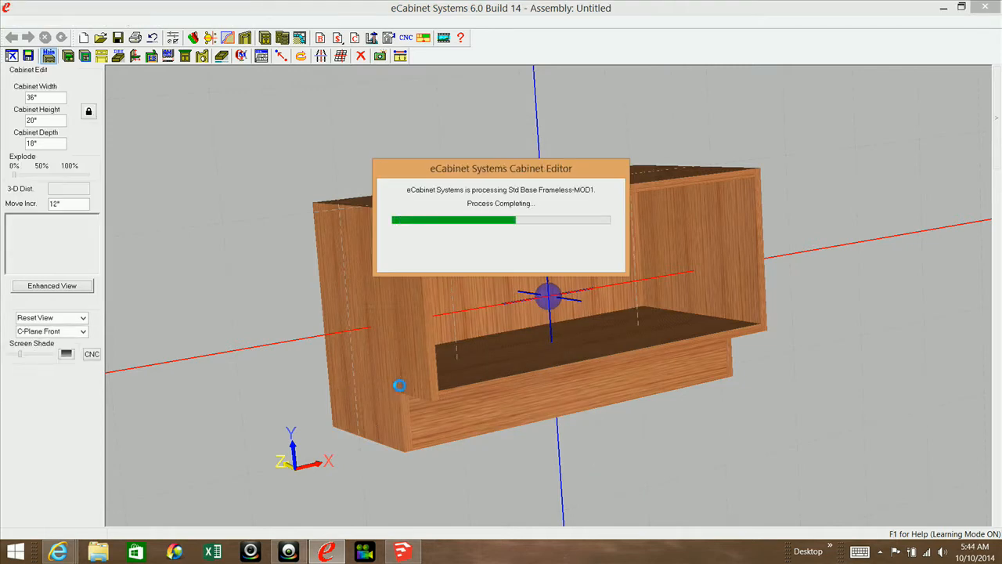
Step: Measure the vertical distance from the cabinet's bottom edge to the deck's underside, glance at the SketchUp layout, and close the dimensions tool
middle_click_drag(476, 423, 480, 306)
scroll(469, 388, "up", 5)
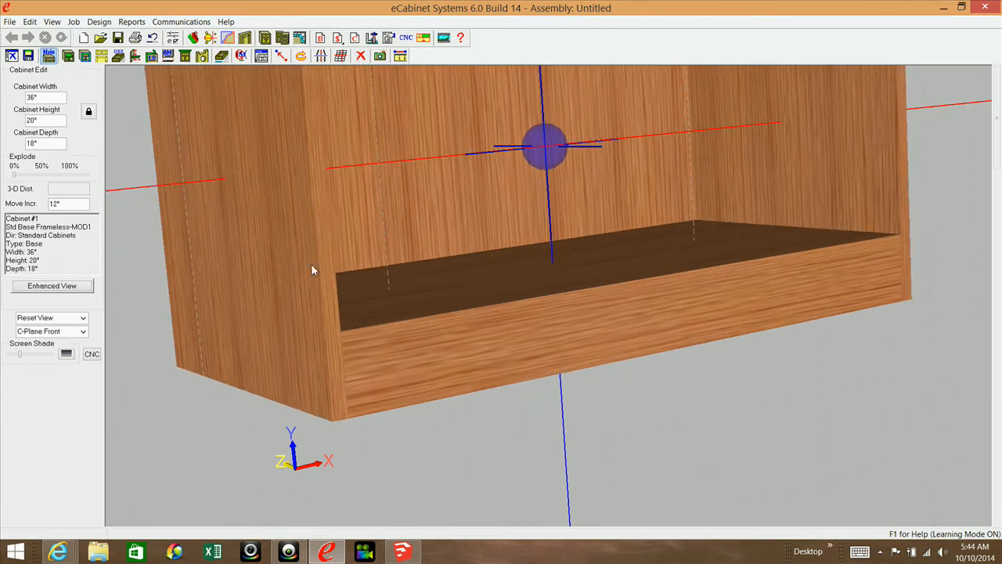
left_click(400, 56)
left_click_drag(47, 36, 220, 213)
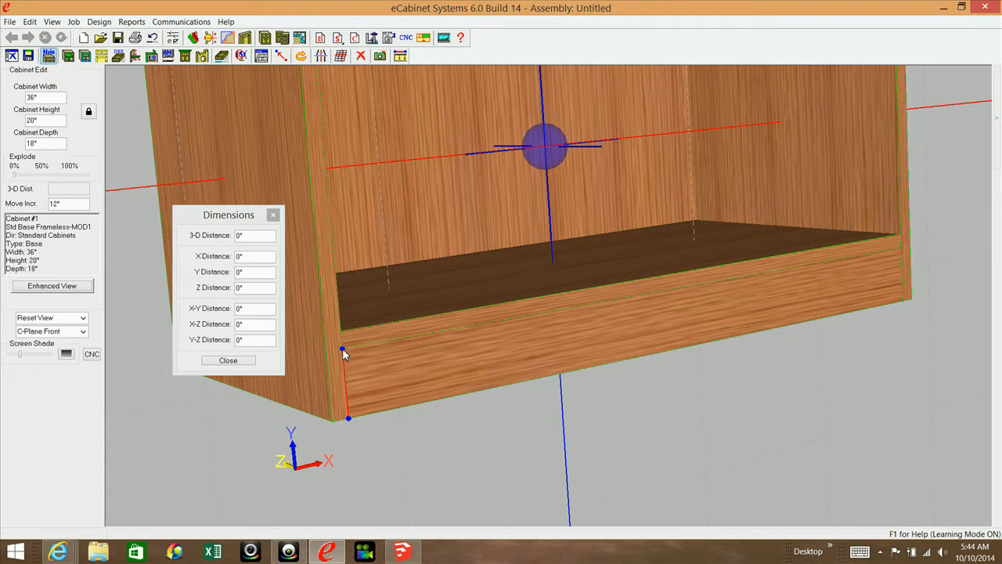
mouse_move(343, 352)
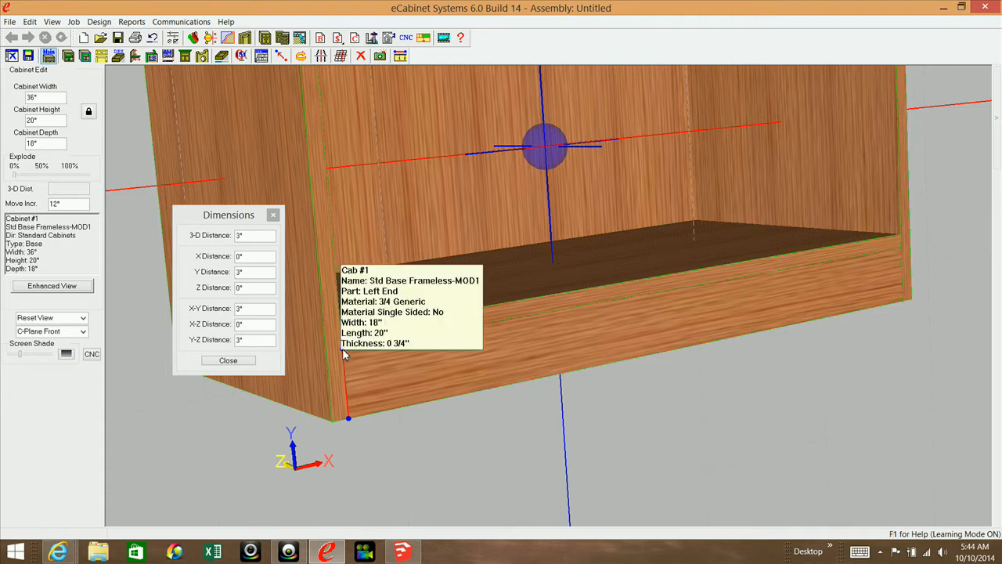
left_click(343, 354)
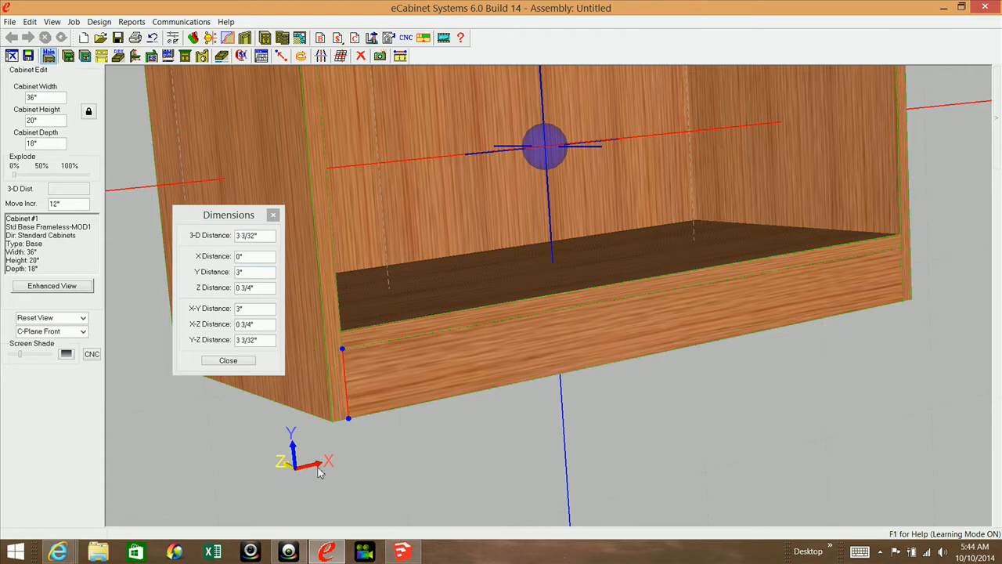
left_click(291, 487)
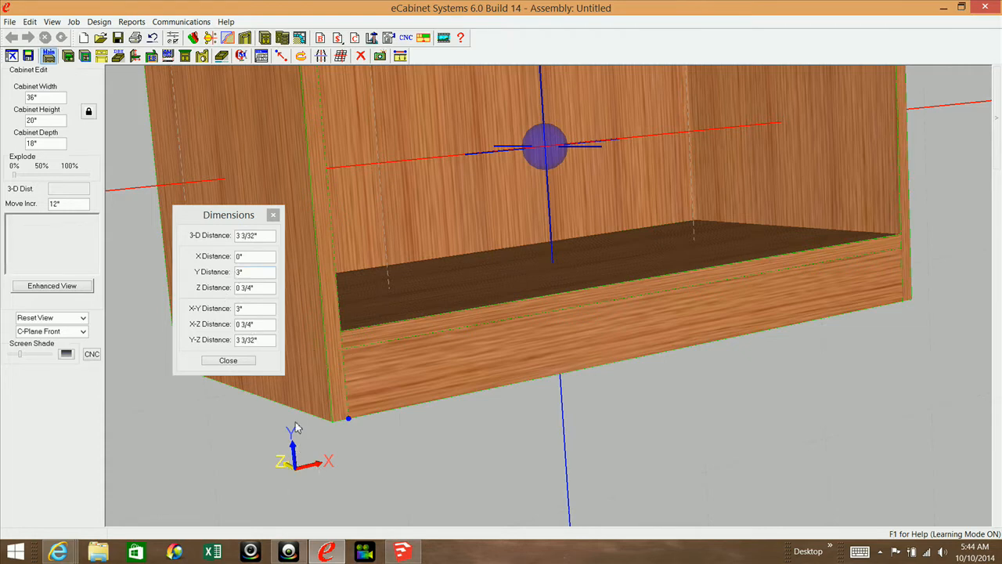
left_click(343, 353)
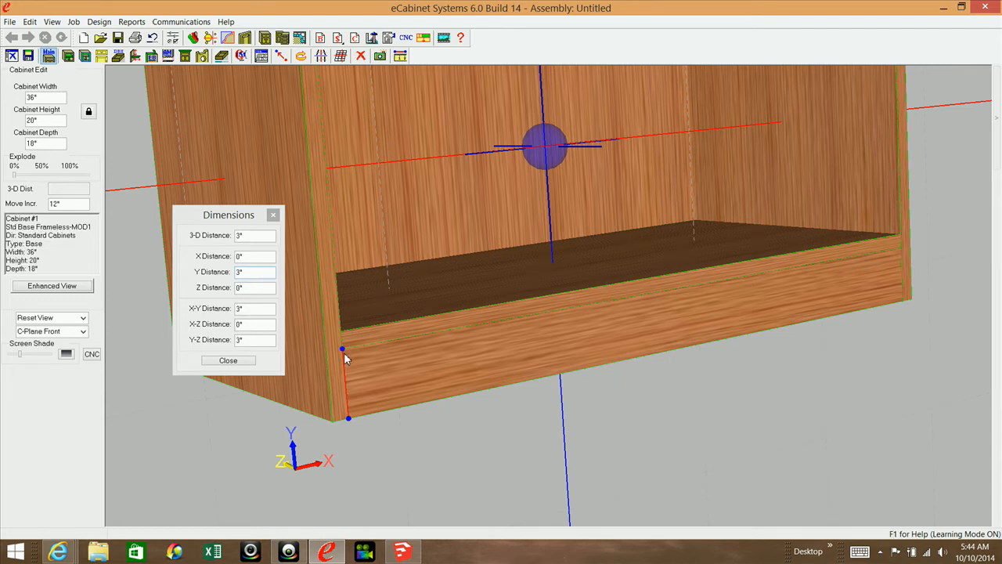
left_click(343, 338)
left_click(401, 552)
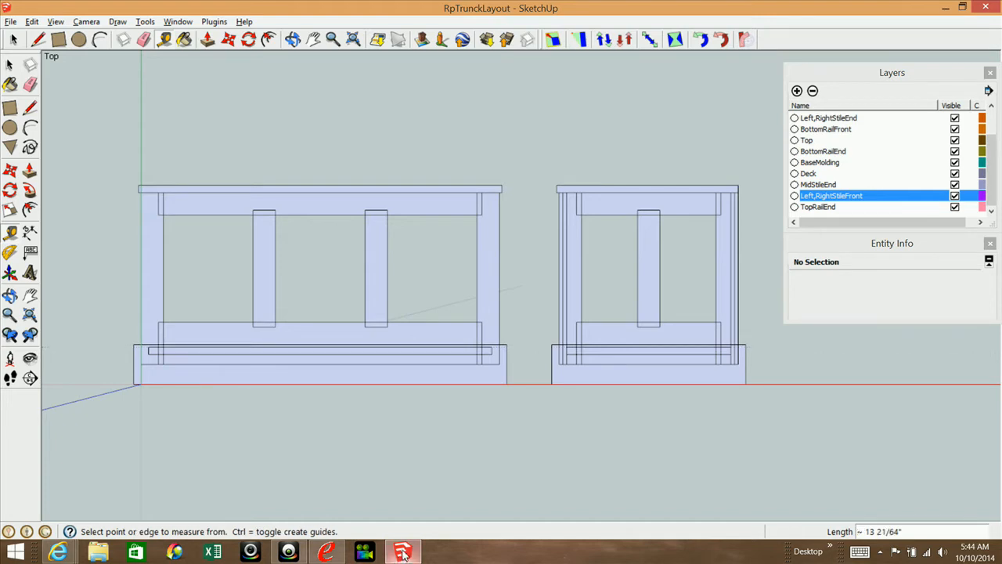
left_click(326, 552)
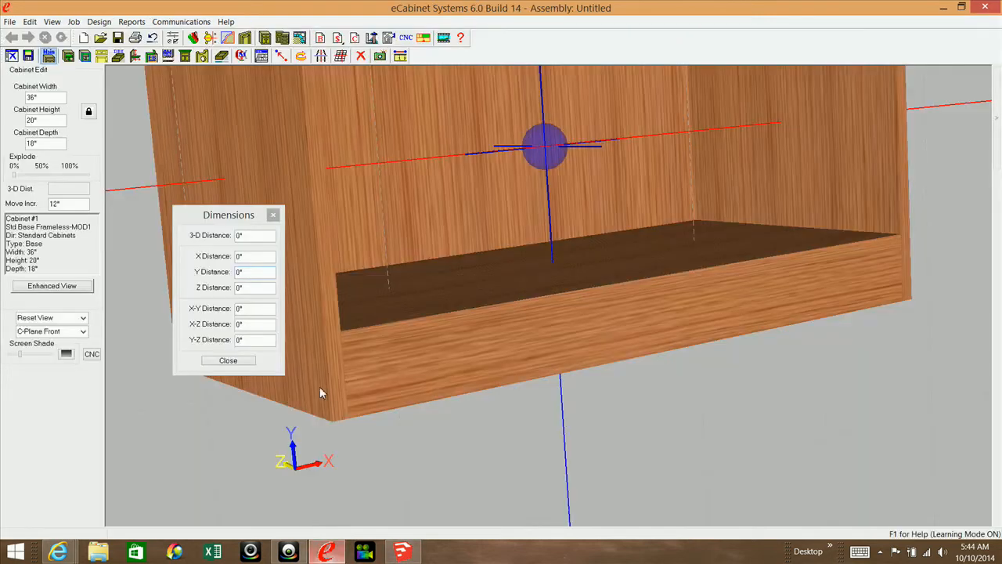
left_click(272, 214)
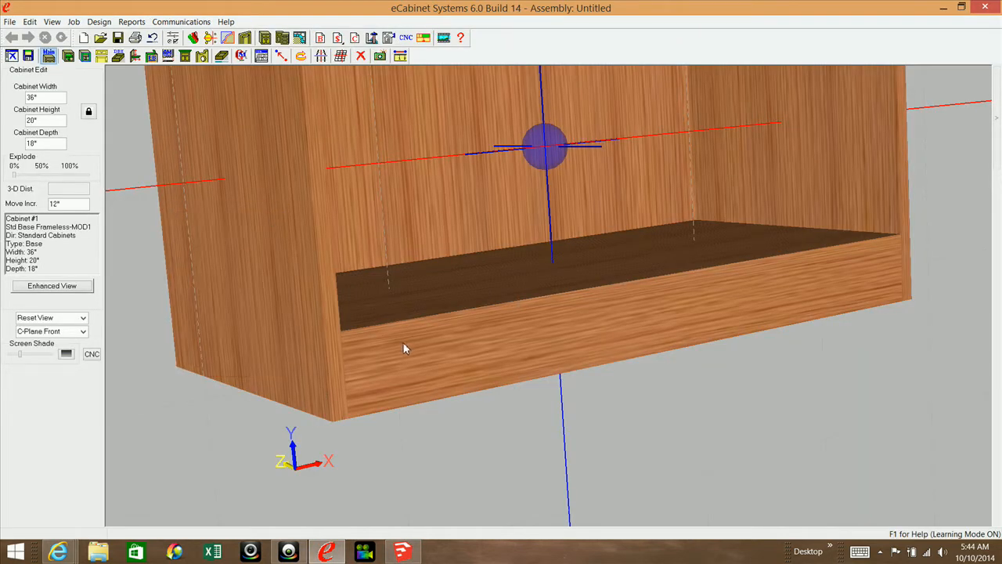
Step: Set the cabinet top's construction to Top Flush over the left side, right side and back
key("Home")
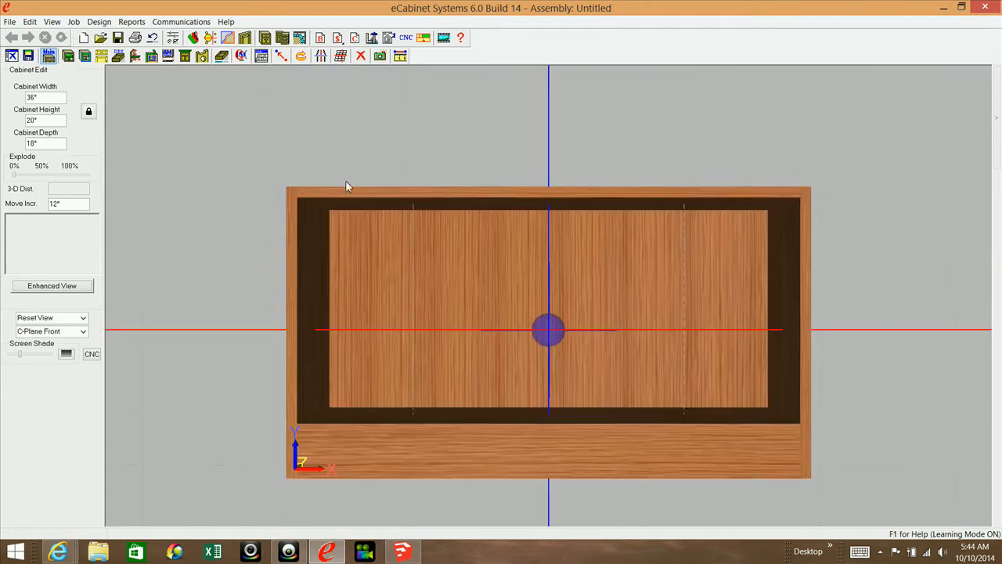
middle_click_drag(361, 204, 331, 297)
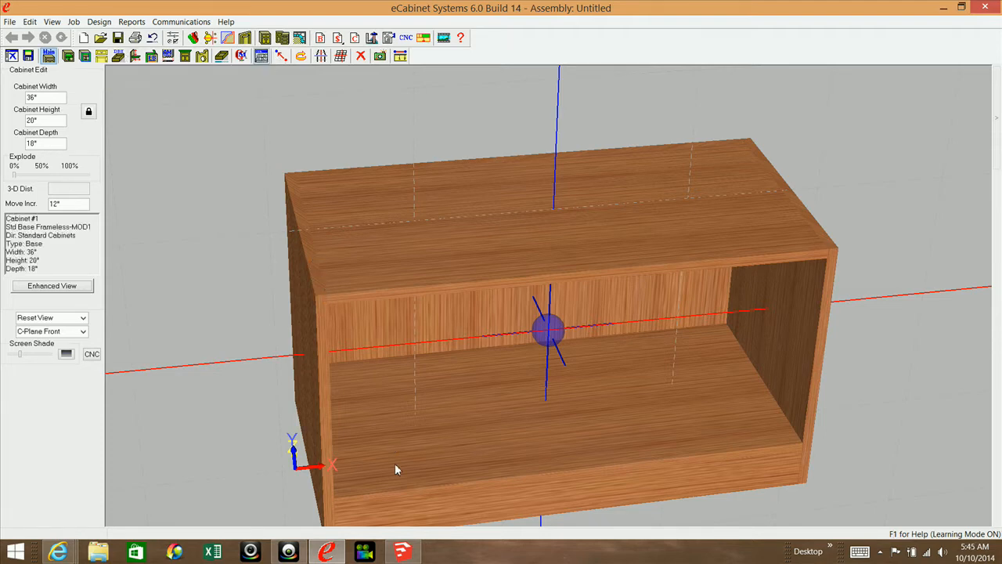
middle_click_drag(499, 438, 501, 388)
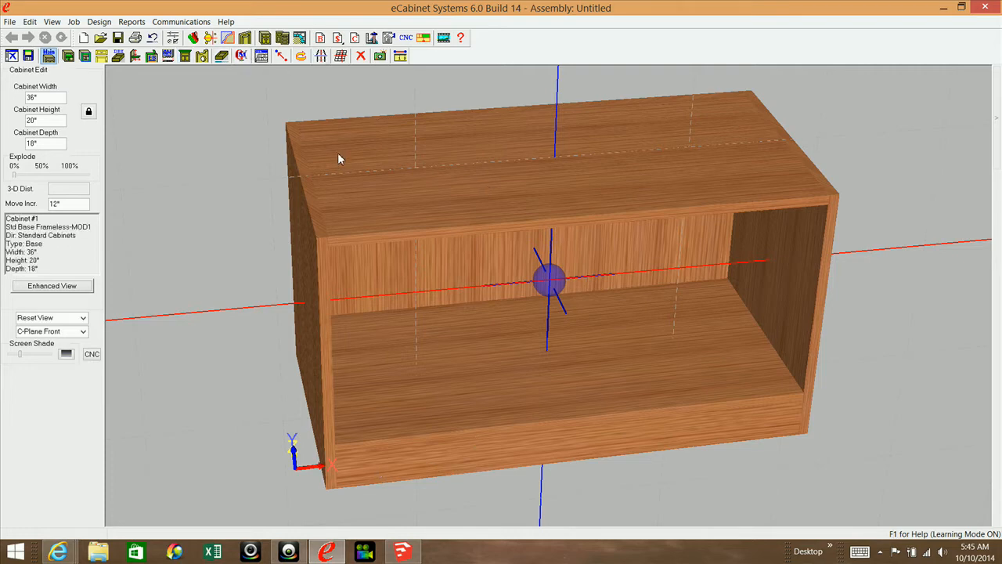
left_click(261, 55)
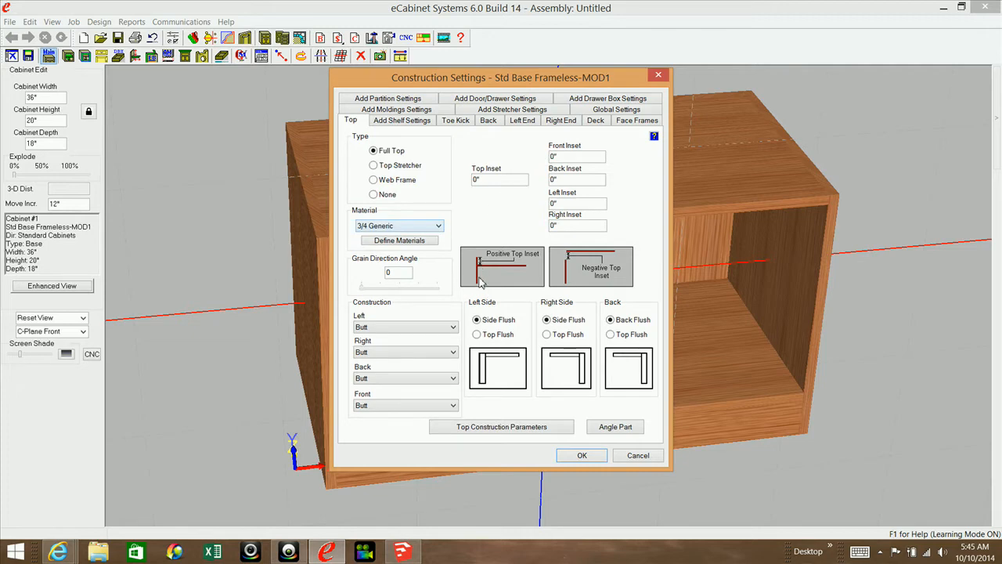
left_click(477, 334)
left_click(546, 334)
left_click(610, 334)
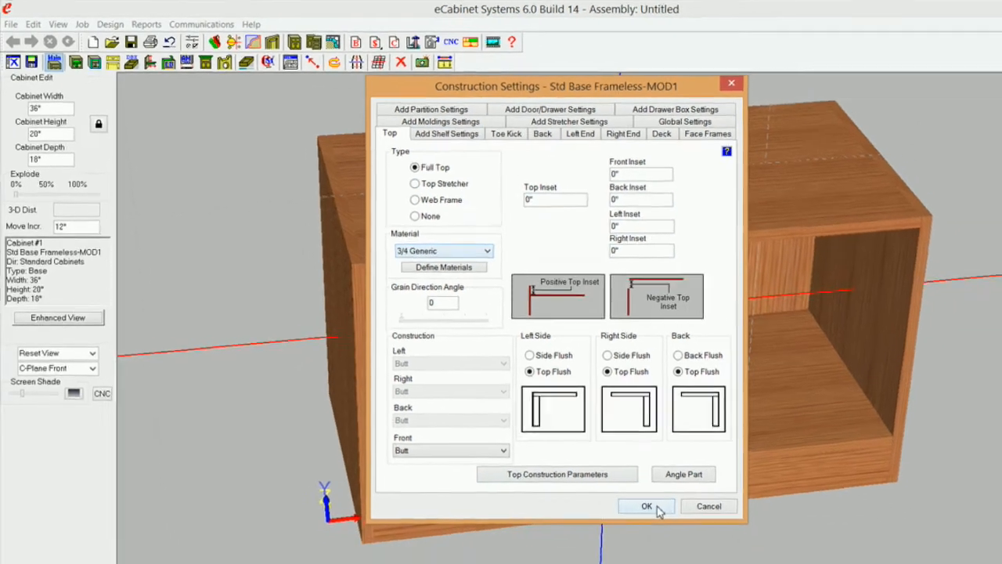
left_click(647, 506)
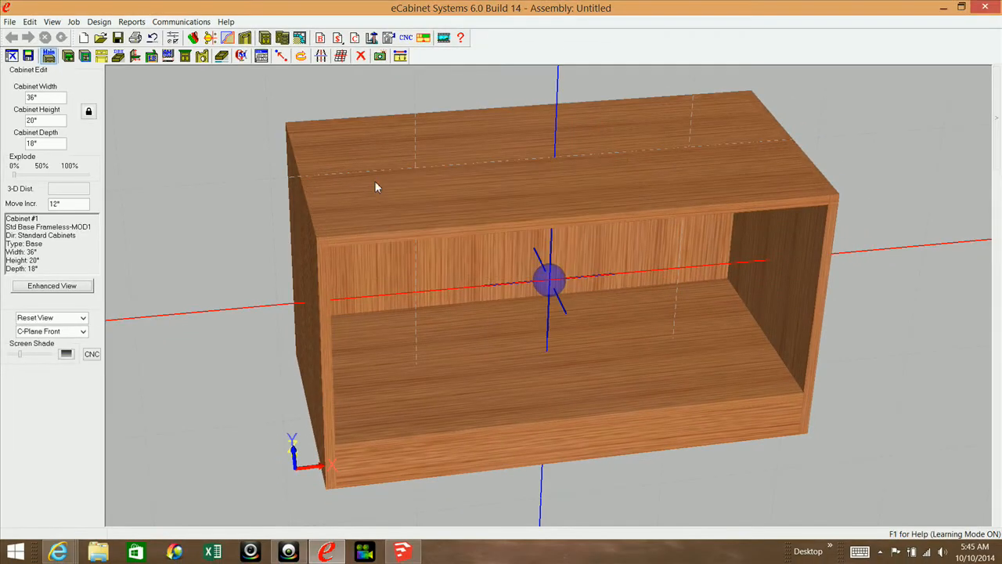
Step: In the cabinet's construction settings, set the top's front, left and right insets to -1/4"
mouse_move(375, 187)
middle_click_drag(362, 295, 350, 321)
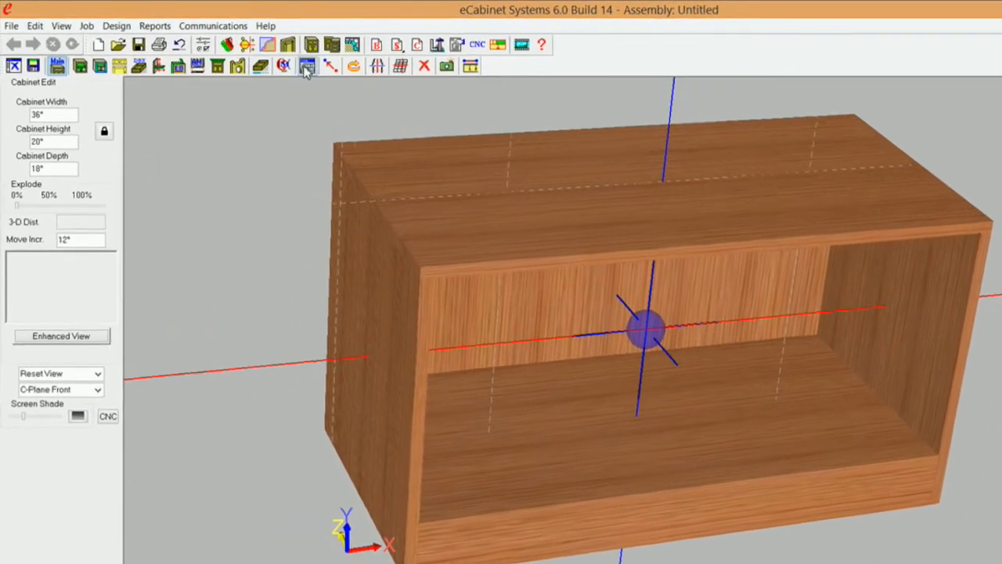
left_click(306, 66)
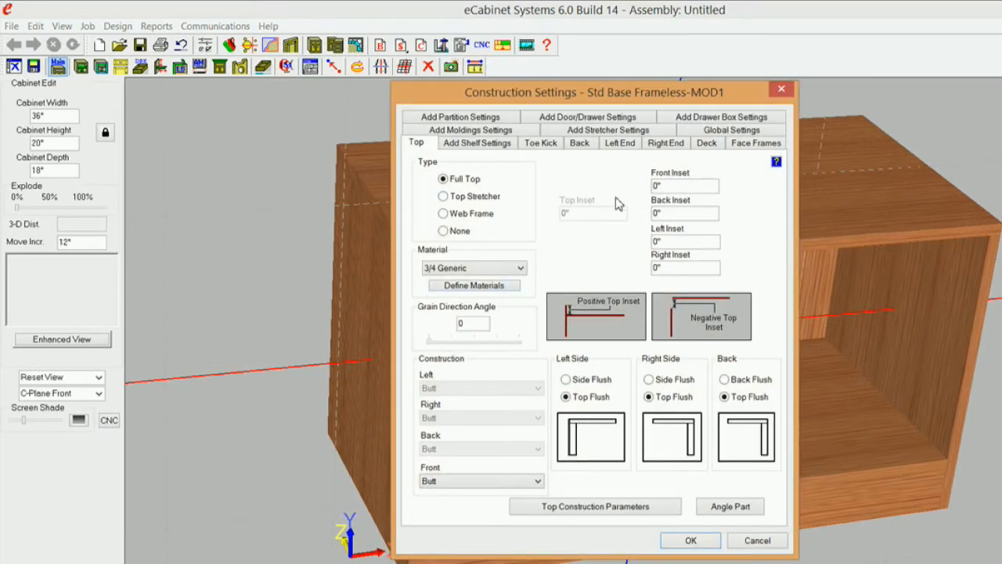
left_click(670, 185)
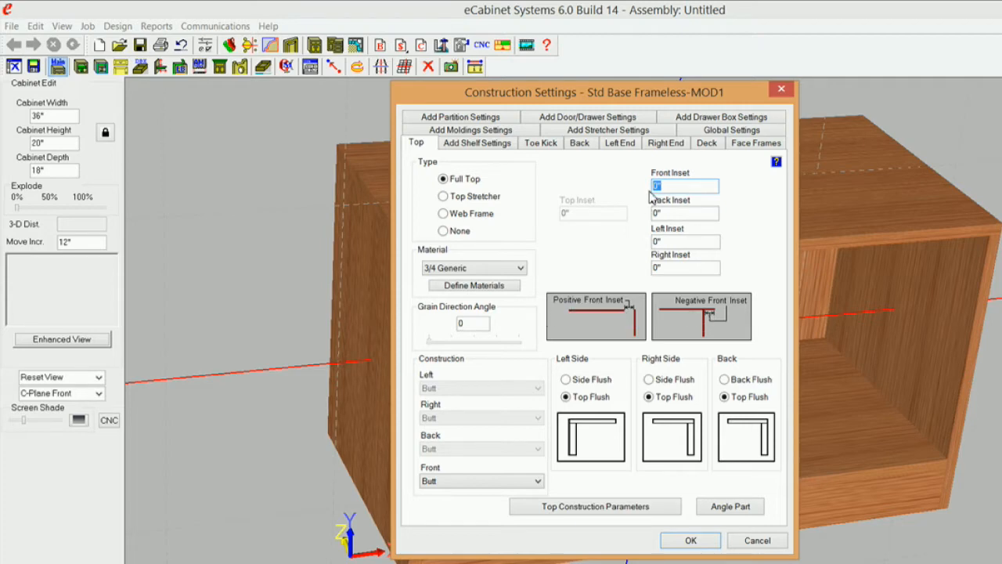
type("-1/4")
left_click(676, 241)
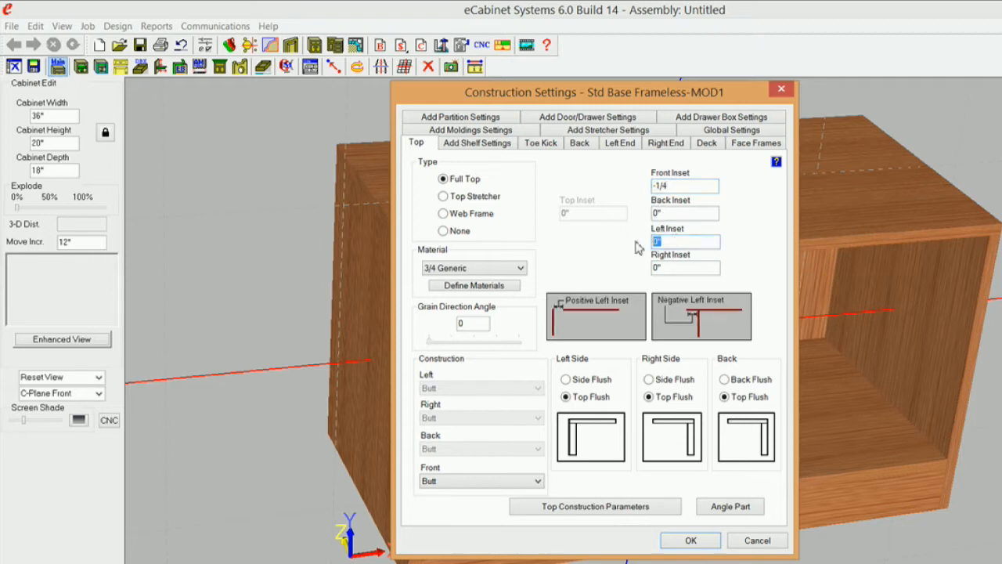
type("-1/4")
left_click(678, 270)
type("-1/")
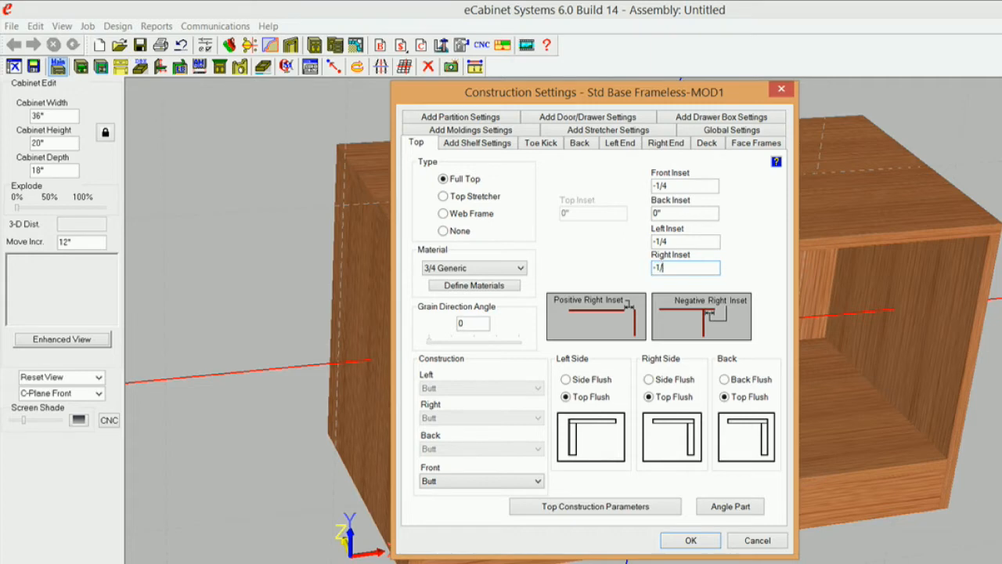
type("4")
Step: Remove the cabinet's toe kick, back, left end and right end, and apply the construction settings
left_click(537, 144)
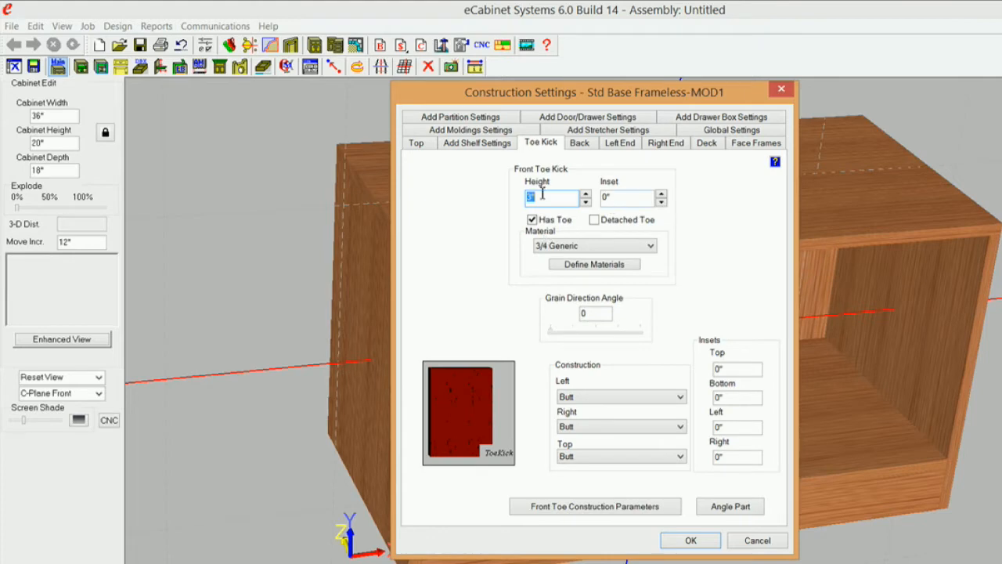
left_click(532, 220)
left_click(581, 146)
left_click(452, 169)
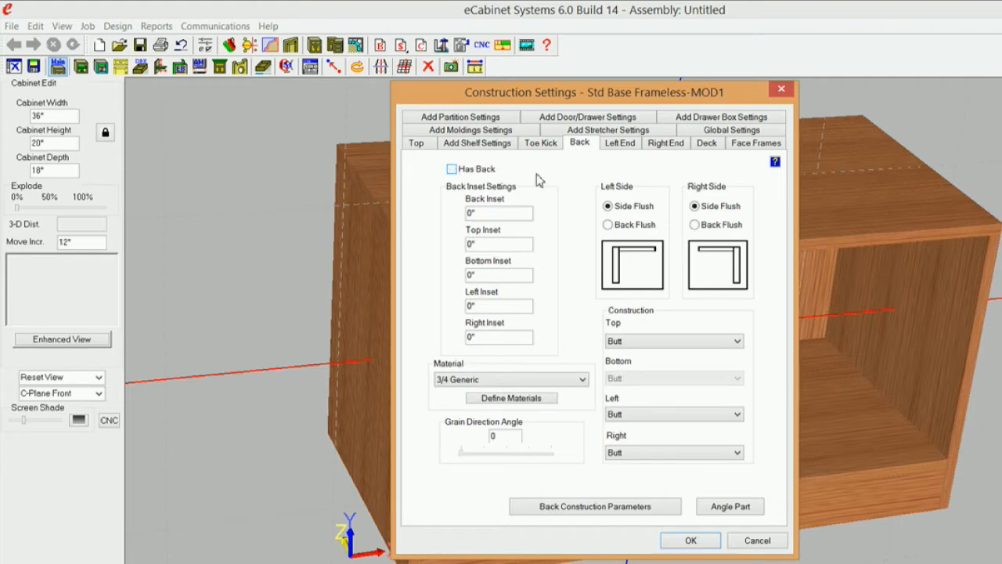
left_click(621, 144)
left_click(488, 188)
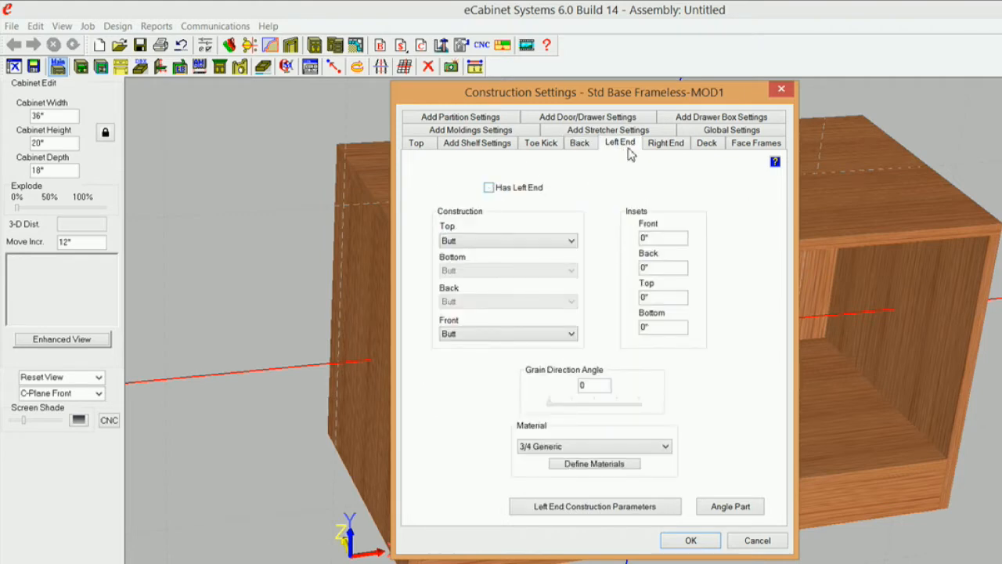
left_click(672, 146)
left_click(489, 188)
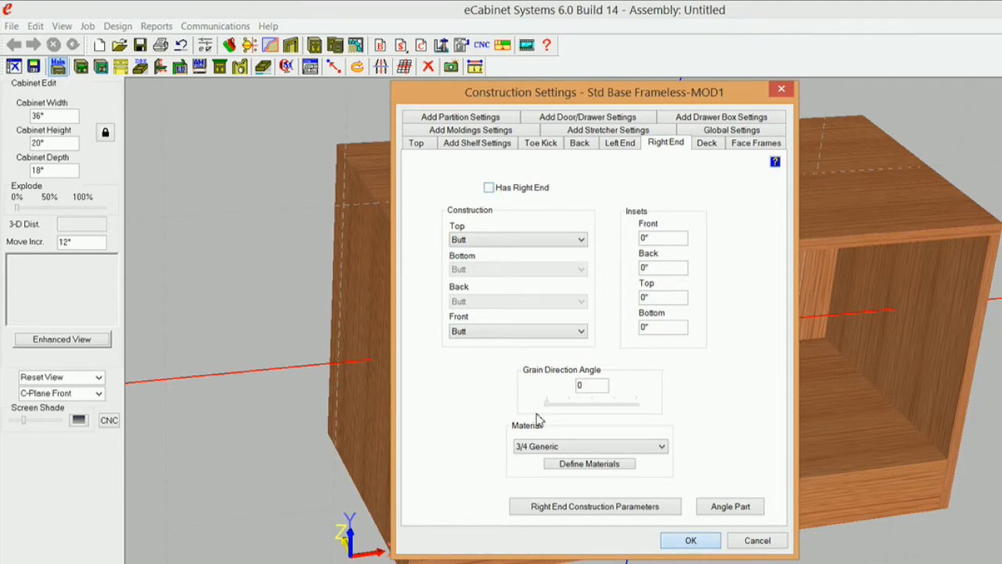
left_click(691, 540)
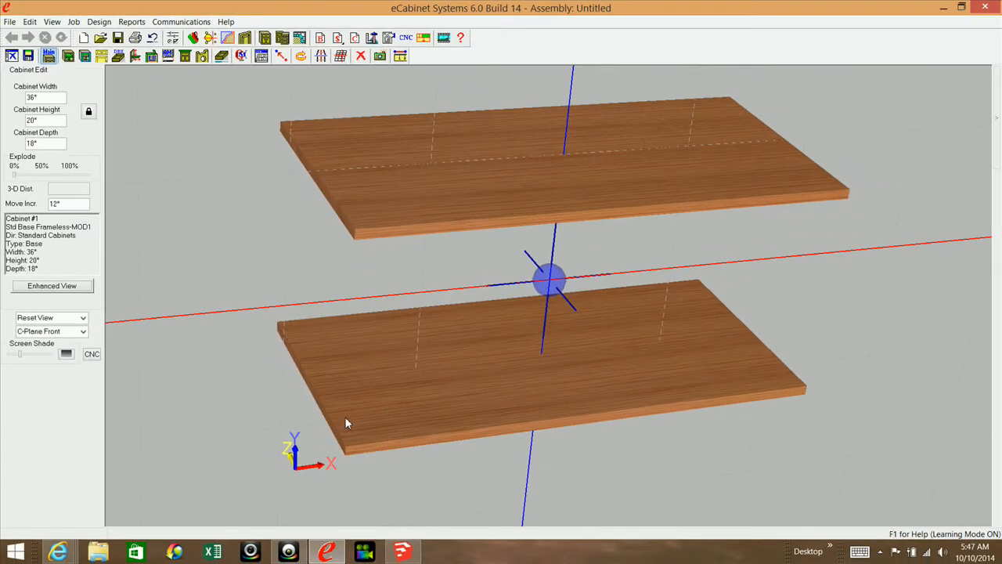
Step: Open the deck's construction settings for the cabinet
mouse_move(349, 416)
mouse_move(421, 199)
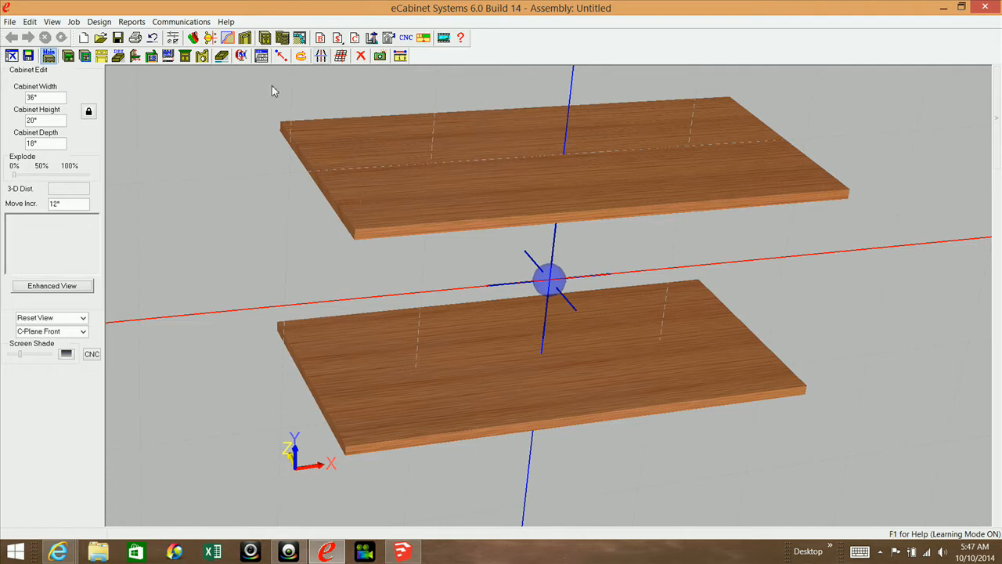
left_click(261, 56)
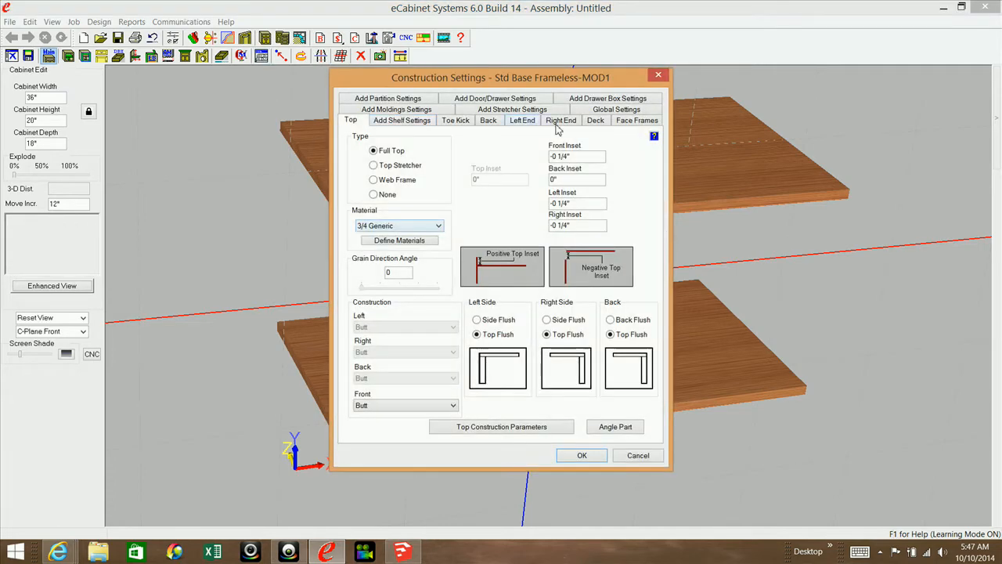
left_click(595, 122)
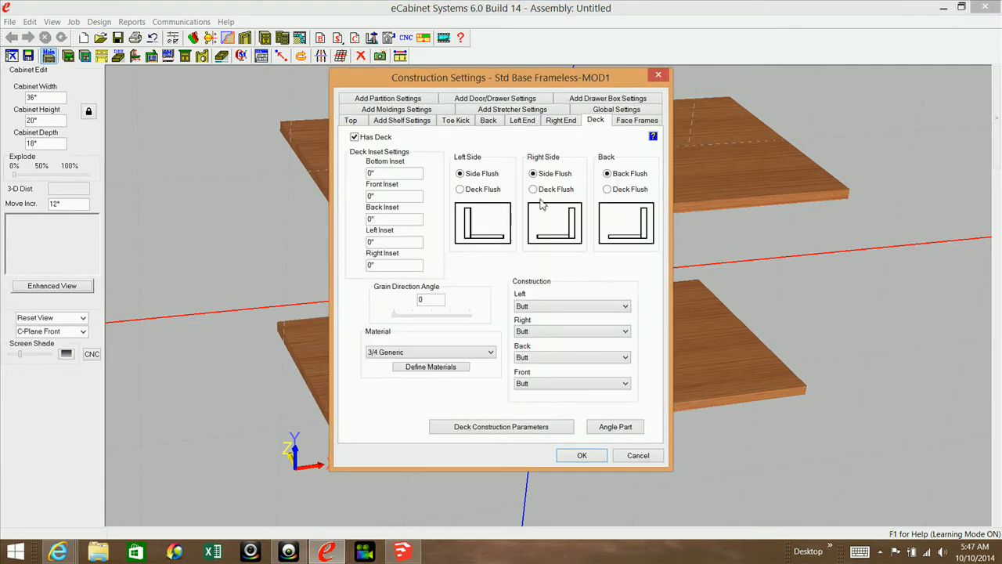
double_click(378, 196)
type("-")
left_click(381, 220)
type("-")
key("Tab")
type("-")
Step: Set the deck's front, back, left and right insets to 3/4" and apply the construction settings
left_click_drag(392, 196, 325, 195)
type("3/4")
left_click_drag(392, 220, 261, 204)
type("3/4")
left_click_drag(382, 242, 341, 243)
type("3/")
left_click_drag(384, 266, 349, 264)
type("3")
left_click(581, 459)
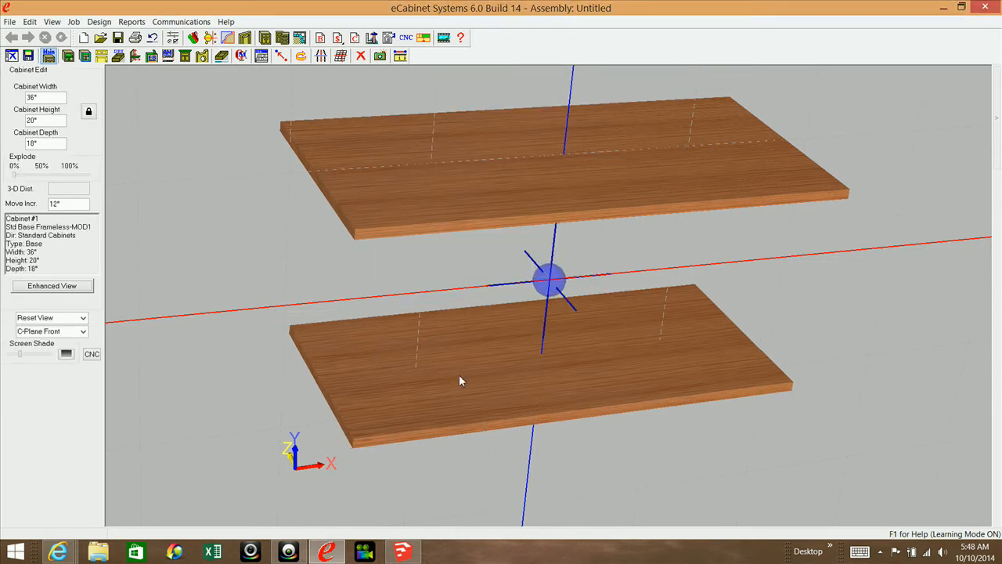
Step: Switch to the SketchUp trunk layout and measure the deck horizontally in the front view and the end view
mouse_move(459, 379)
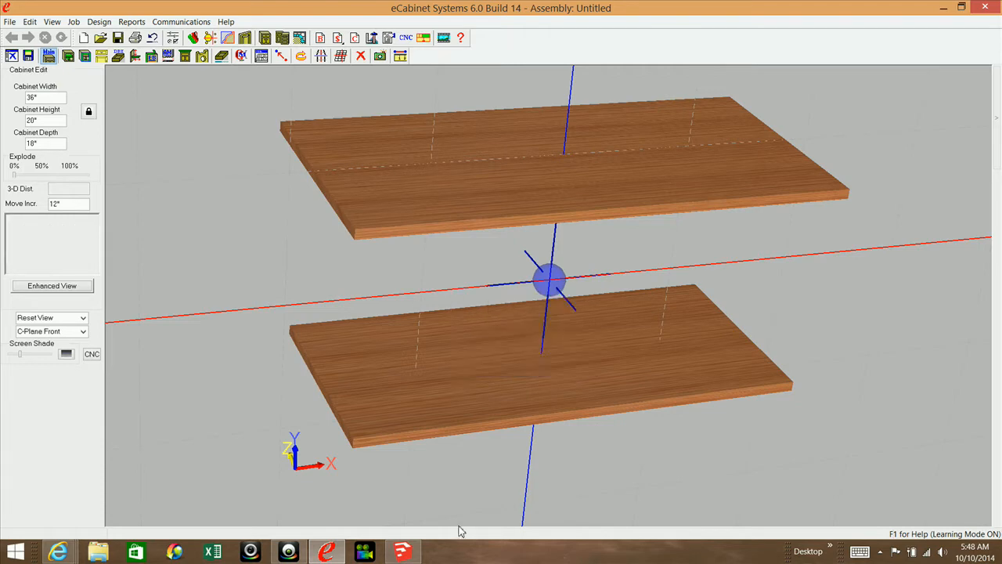
left_click(402, 551)
left_click(148, 353)
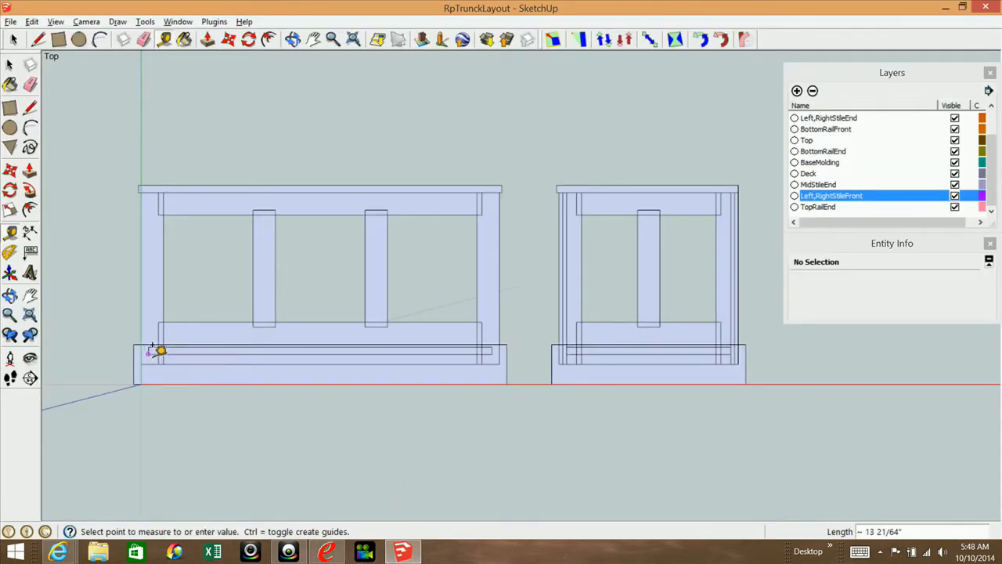
left_click(498, 349)
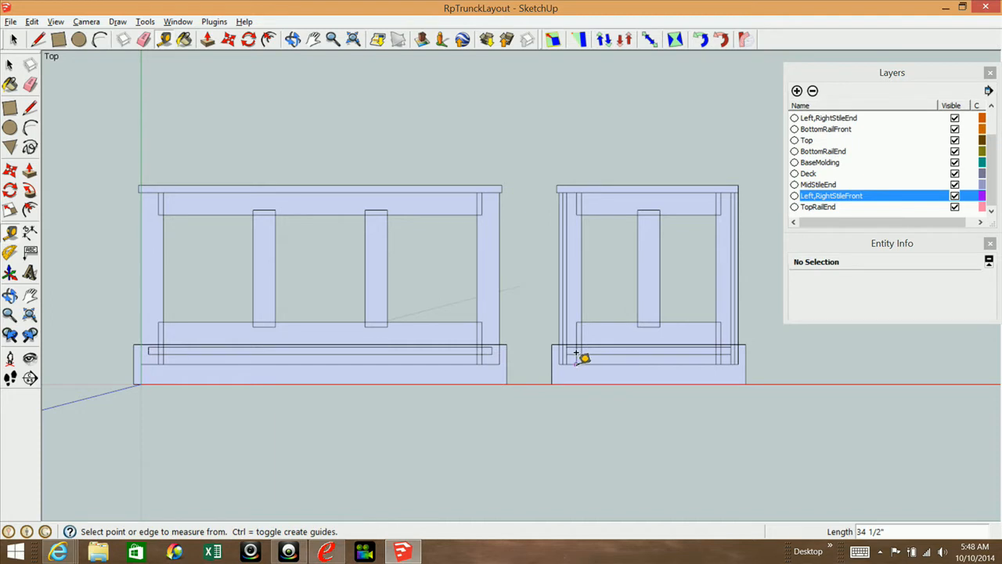
left_click(566, 354)
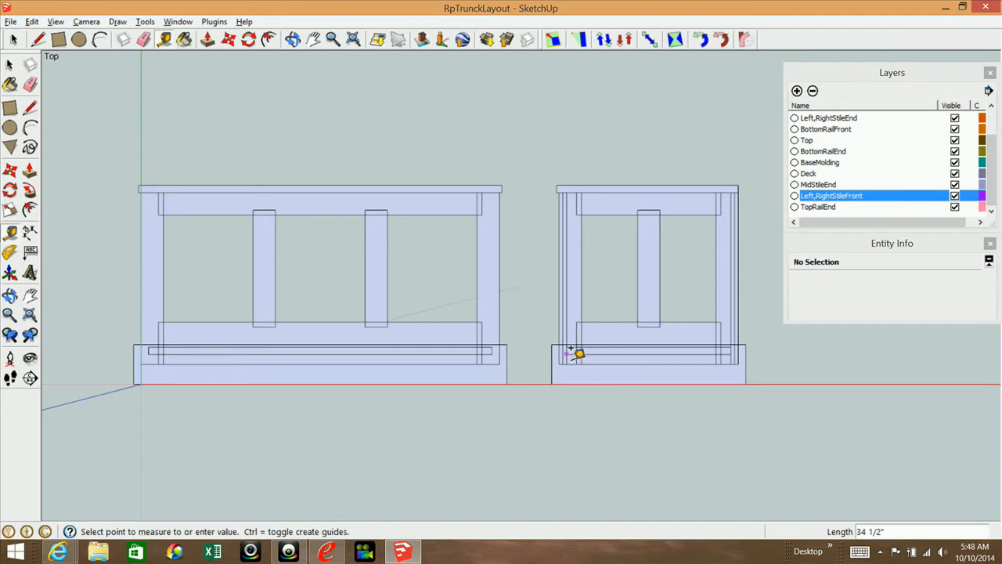
left_click(739, 354)
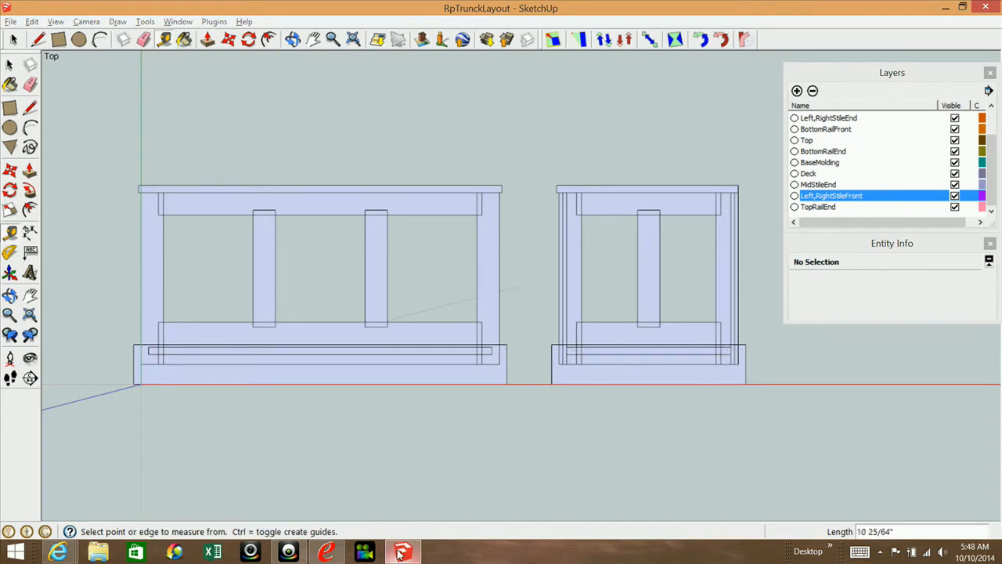
Step: Switch back to eCabinet Systems and measure from the top panel's upper front corner to the deck's lower front corner
left_click(325, 552)
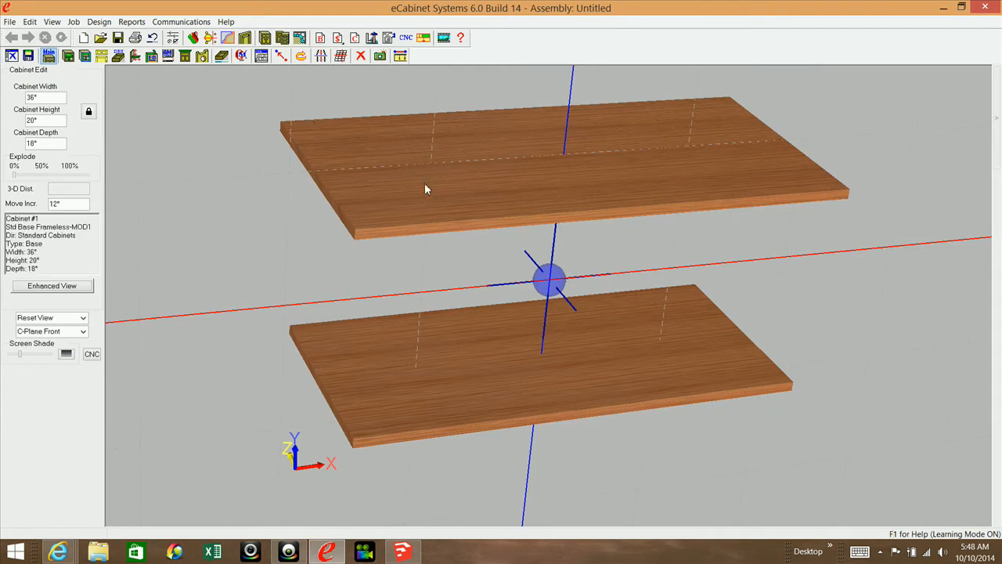
mouse_move(426, 189)
left_click(400, 56)
left_click_drag(51, 38, 193, 147)
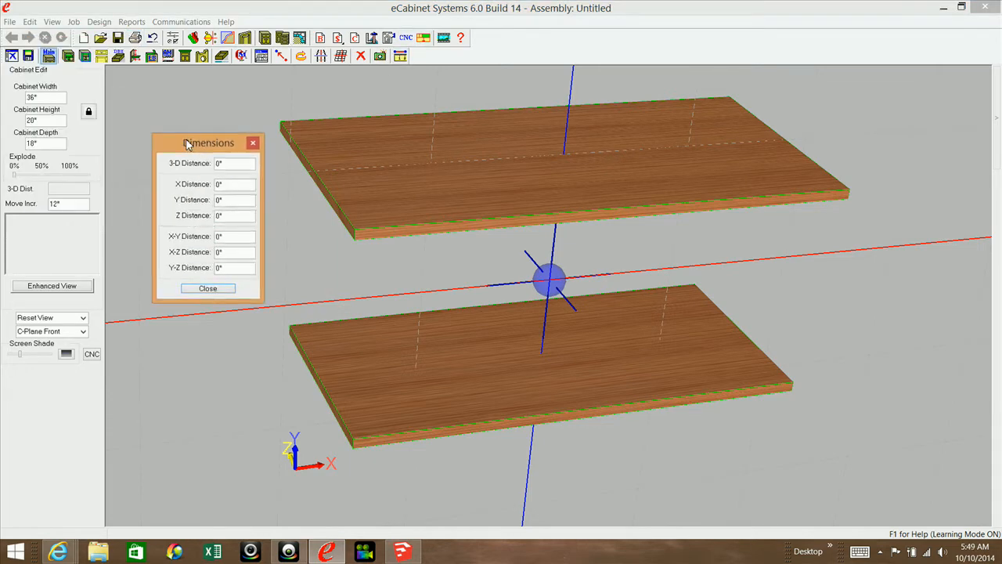
left_click(354, 230)
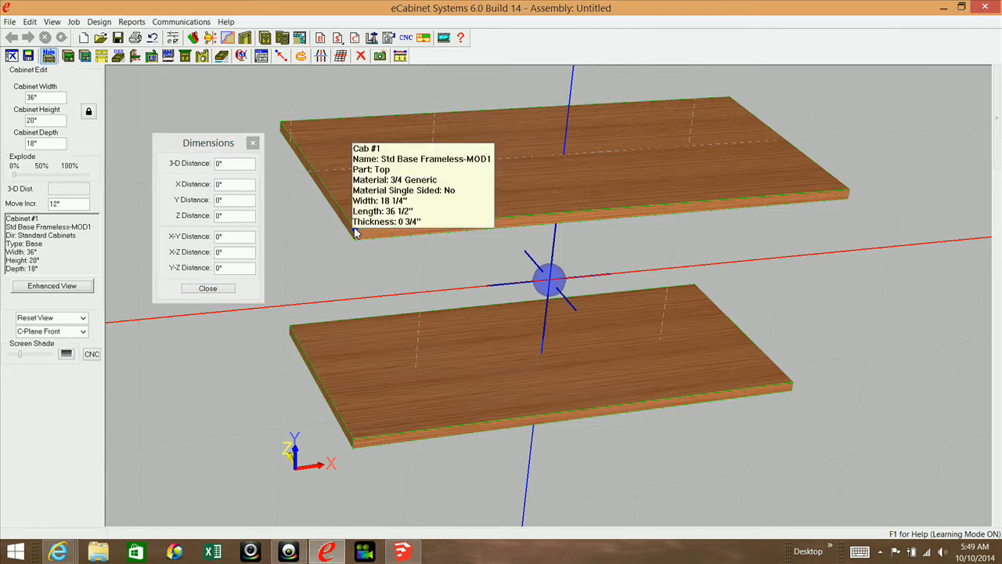
left_click(353, 448)
mouse_move(354, 452)
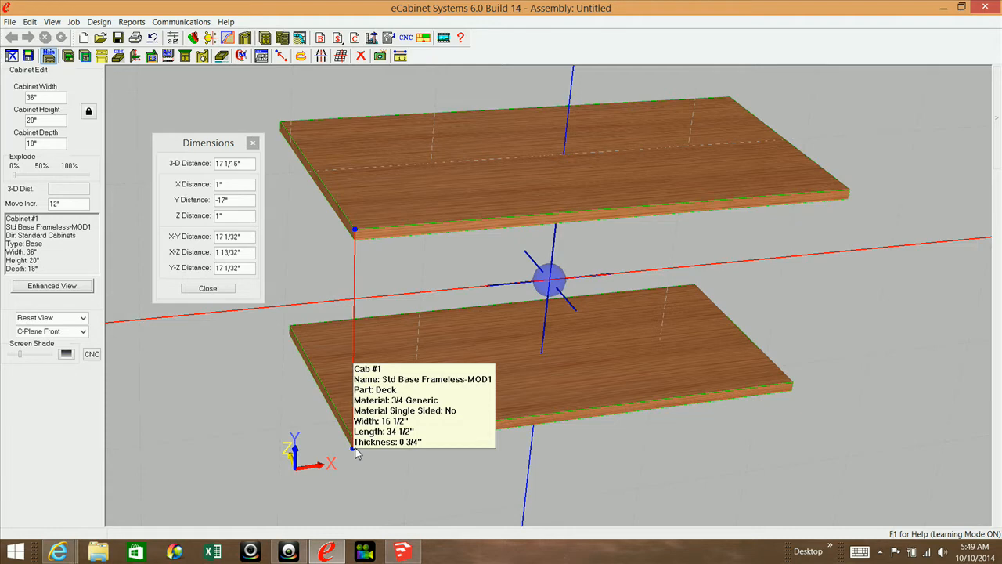
Step: Measure from the top's upper edge to the deck's underside in SketchUp, then return to eCabinet Systems and close the dimensions tool
left_click(402, 551)
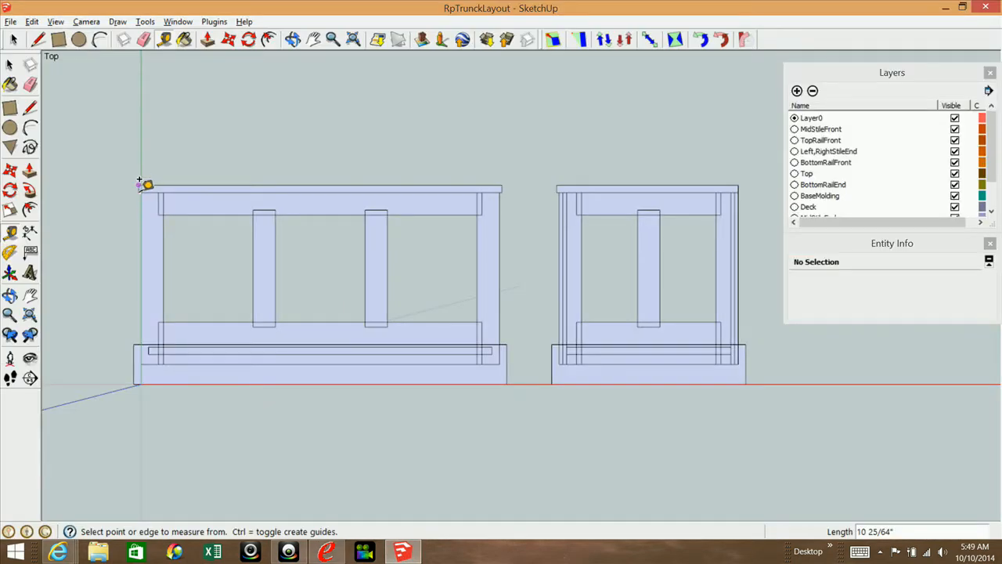
left_click(141, 176)
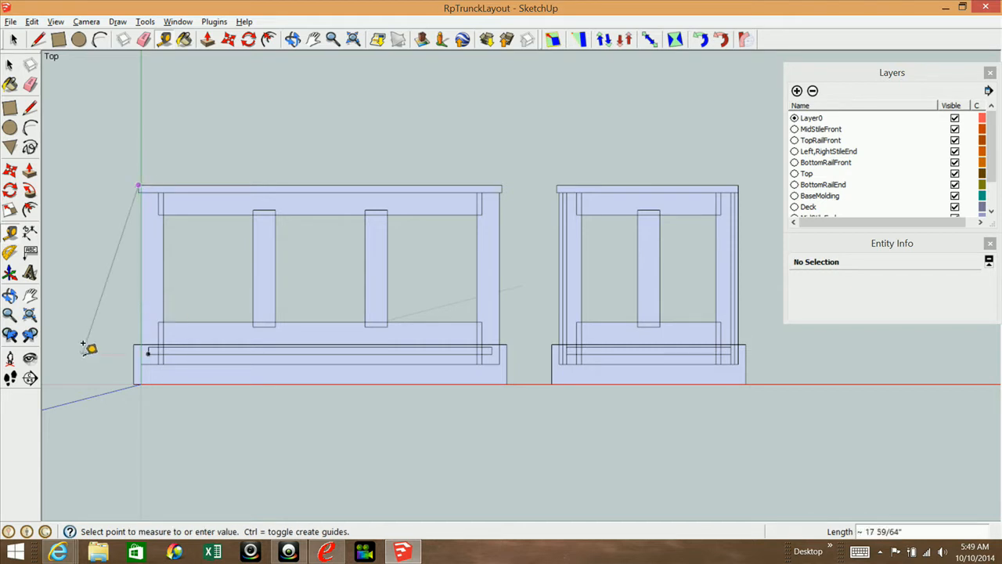
left_click(149, 352)
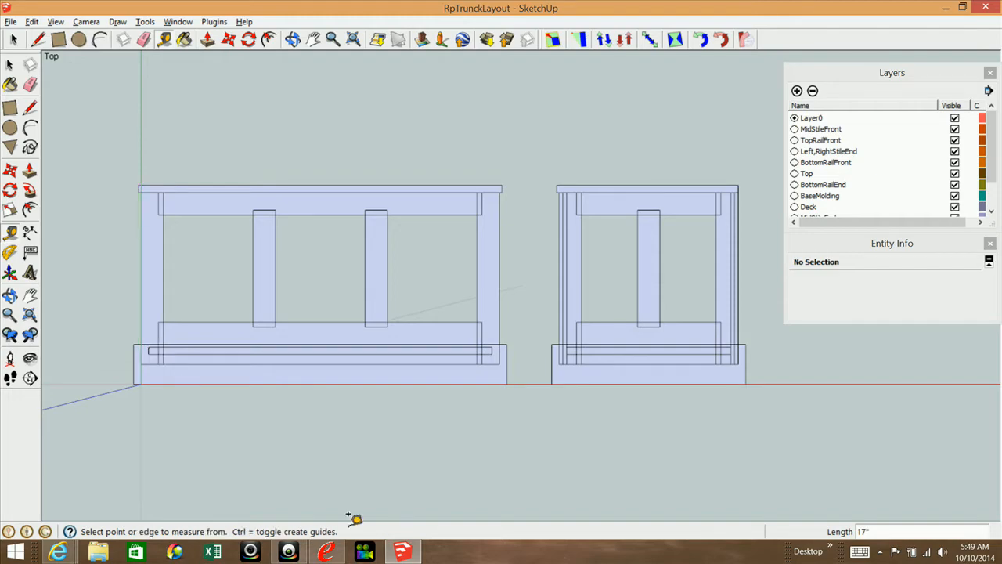
left_click(326, 552)
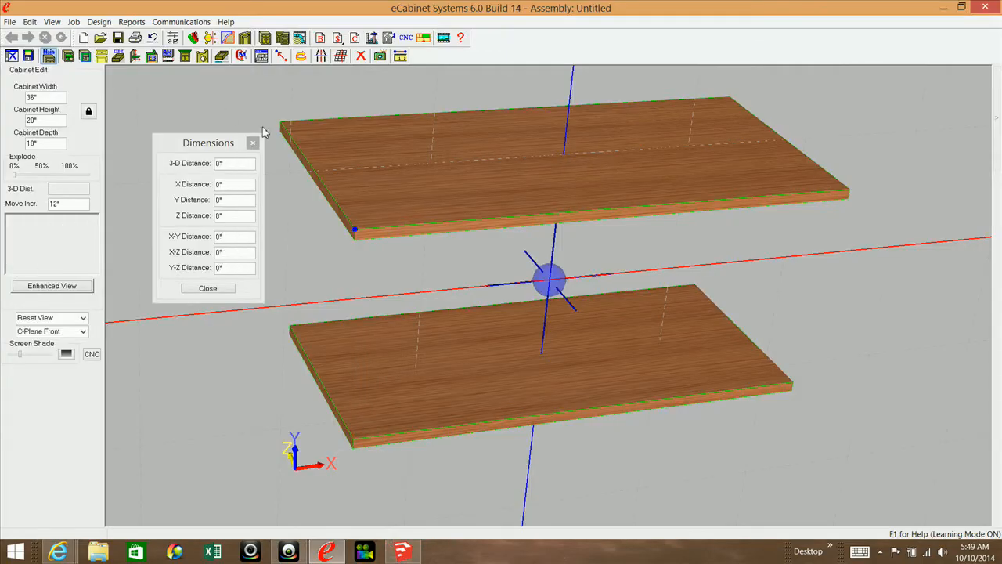
left_click(252, 142)
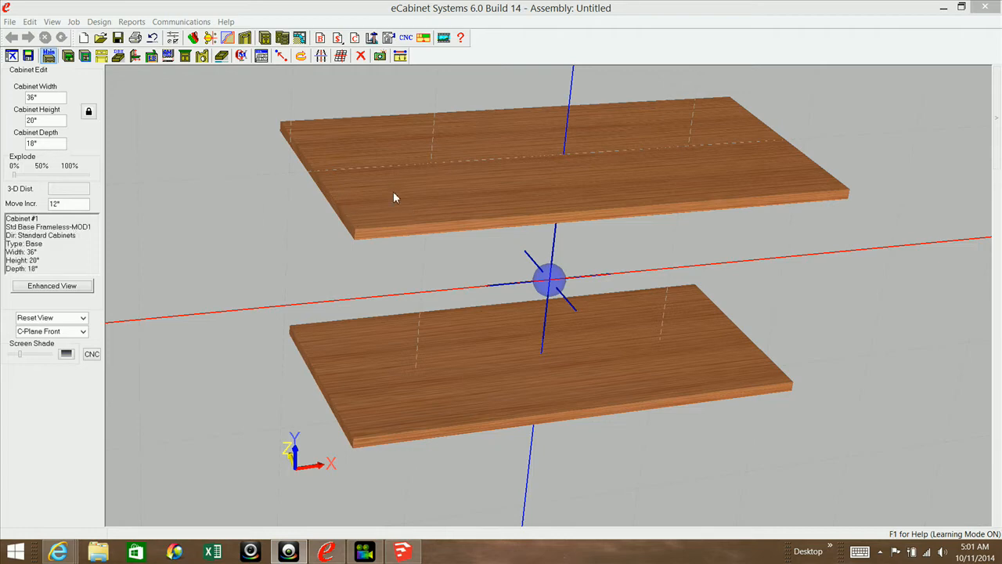
Step: Open the cabinet's construction settings, move the dialog aside, and check the stile and rail layout in SketchUp before returning to eCabinet Systems
left_click(262, 55)
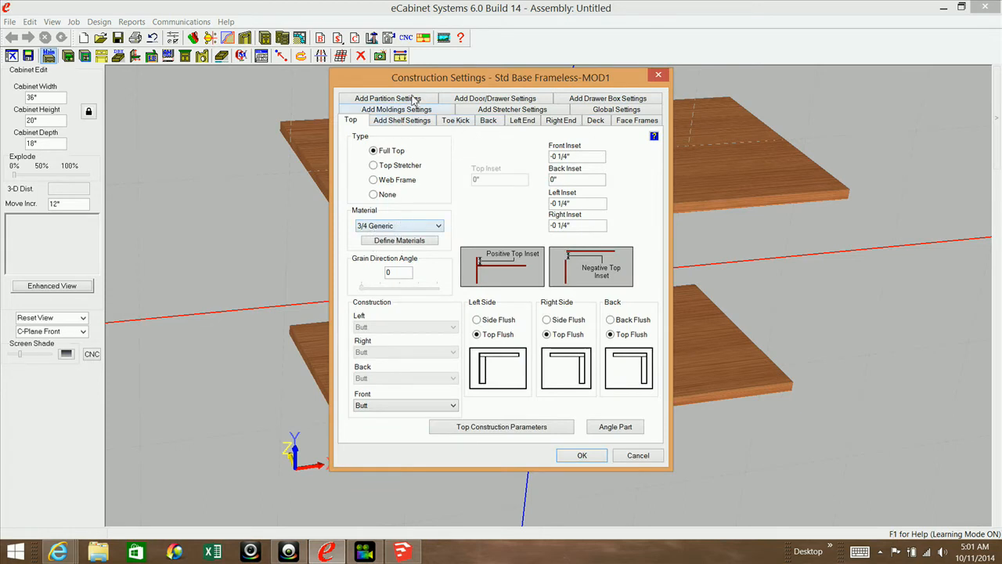
left_click_drag(372, 78, 378, 132)
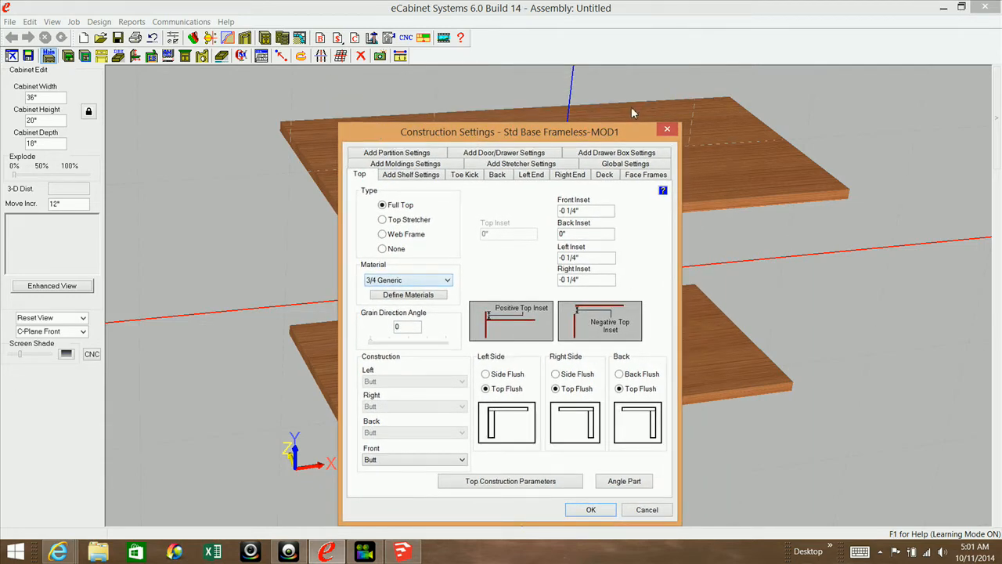
left_click_drag(386, 129, 543, 104)
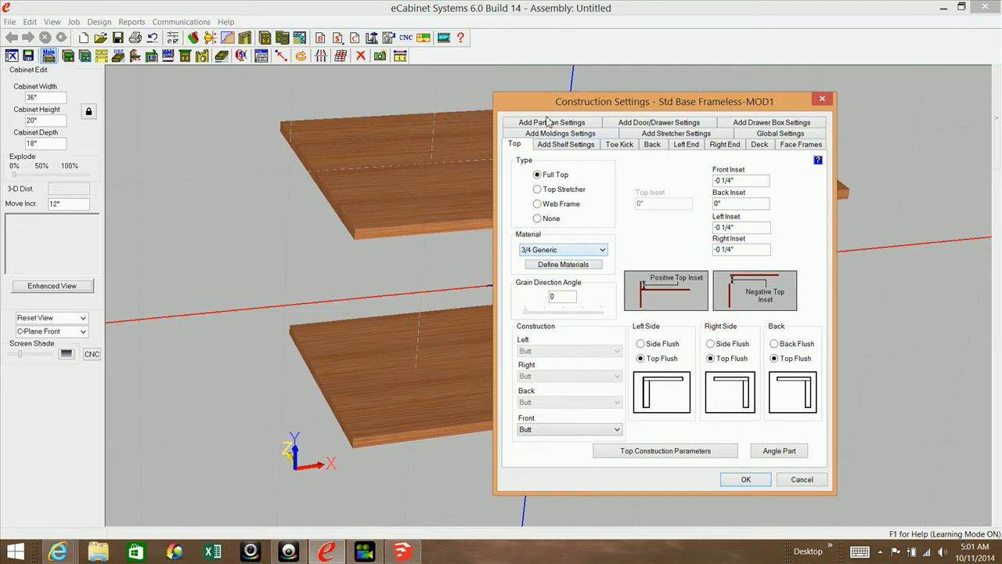
left_click_drag(543, 110, 552, 135)
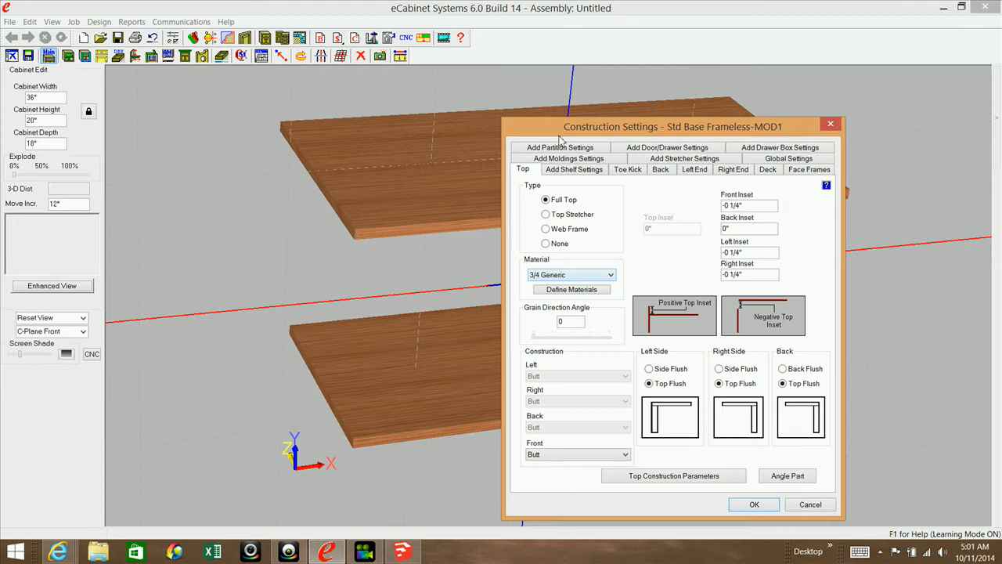
left_click_drag(541, 130, 503, 101)
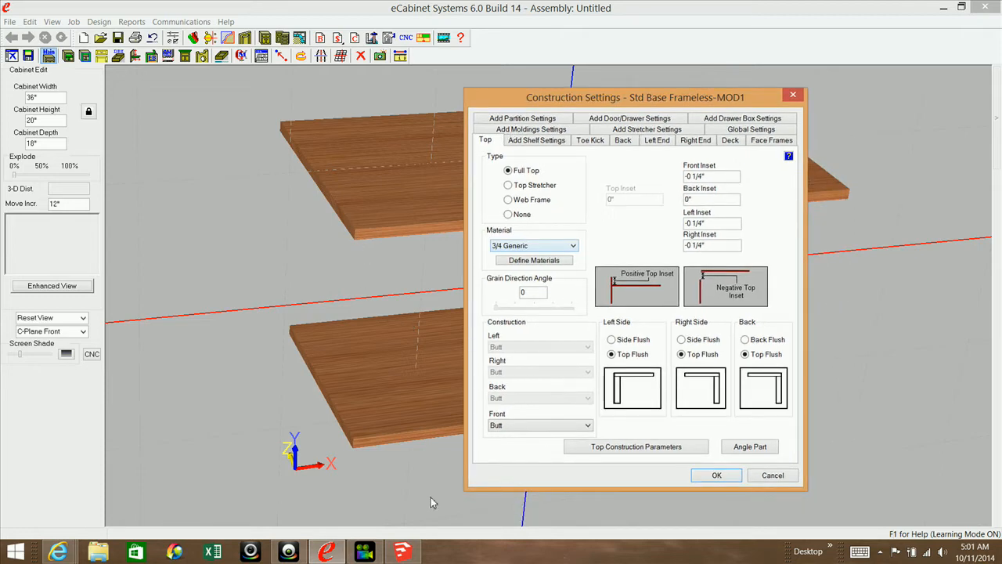
left_click(404, 552)
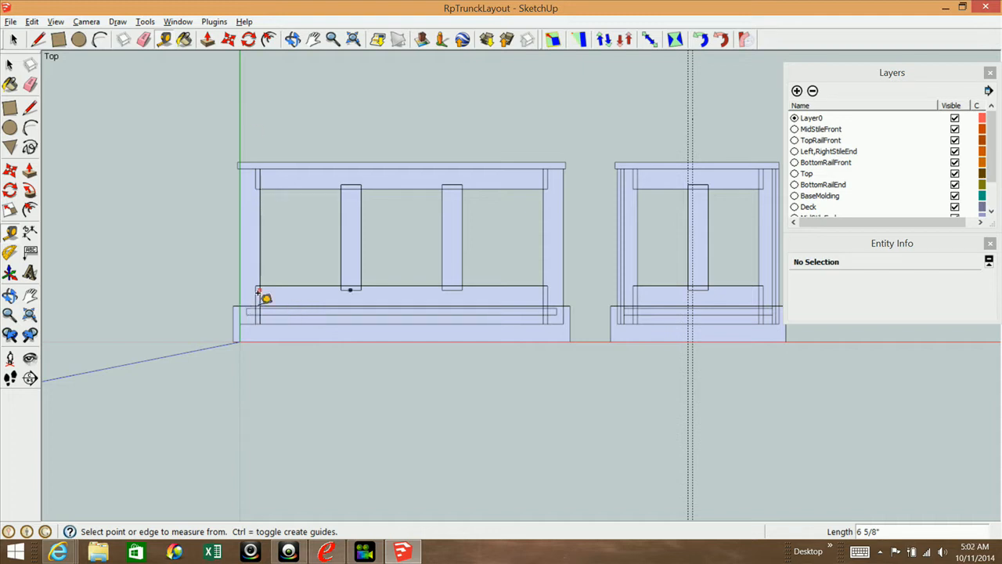
left_click(414, 554)
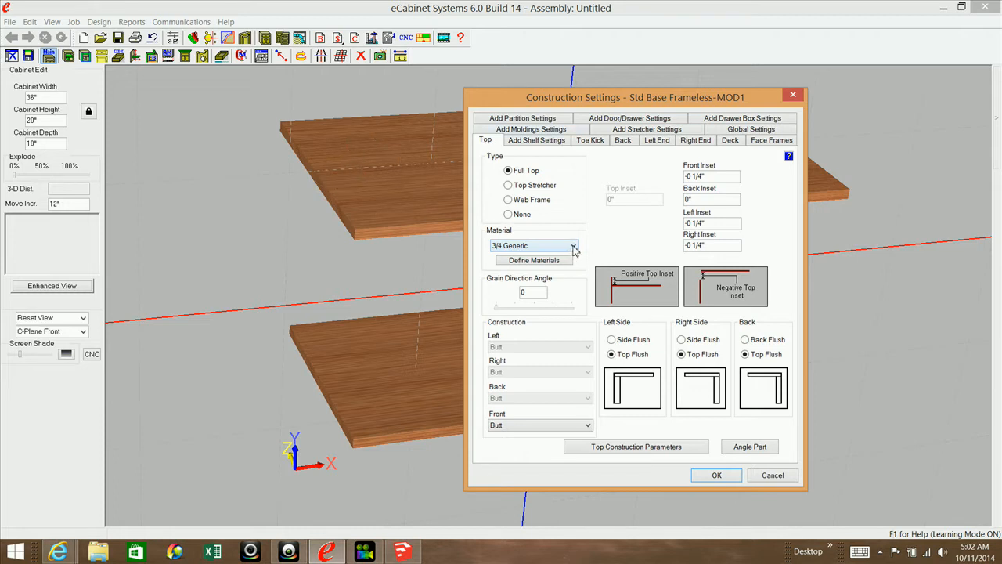
left_click(554, 262)
left_click(537, 142)
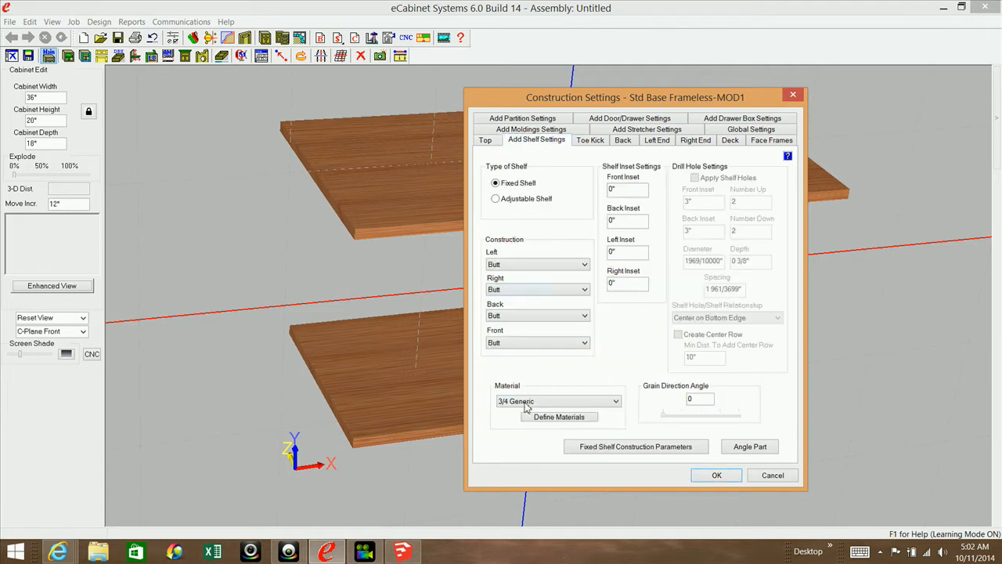
left_click(793, 95)
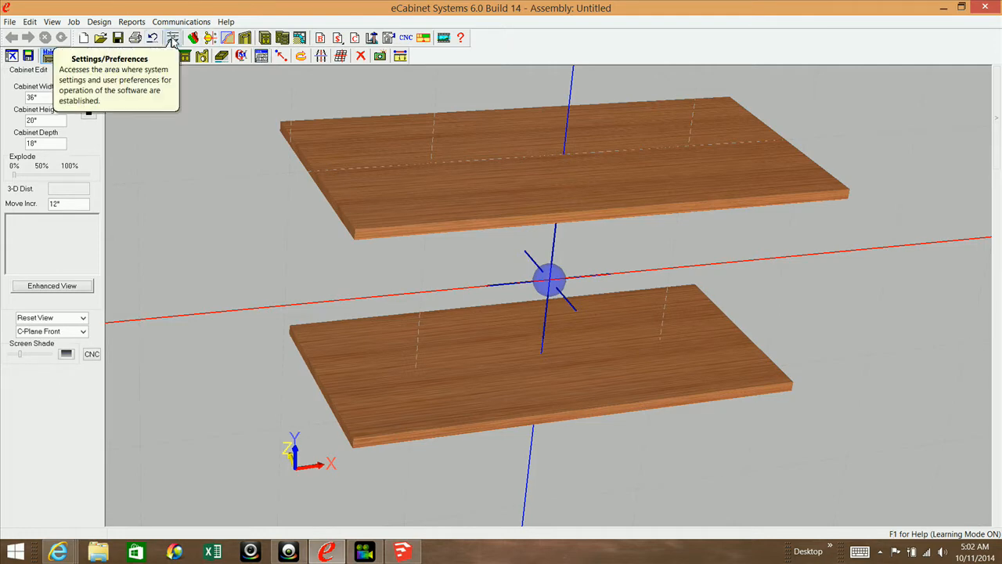
Step: Open the material definitions from the preferences, list the Sheet Stock materials and examine the 3/4 Solid Stock entry
left_click(173, 40)
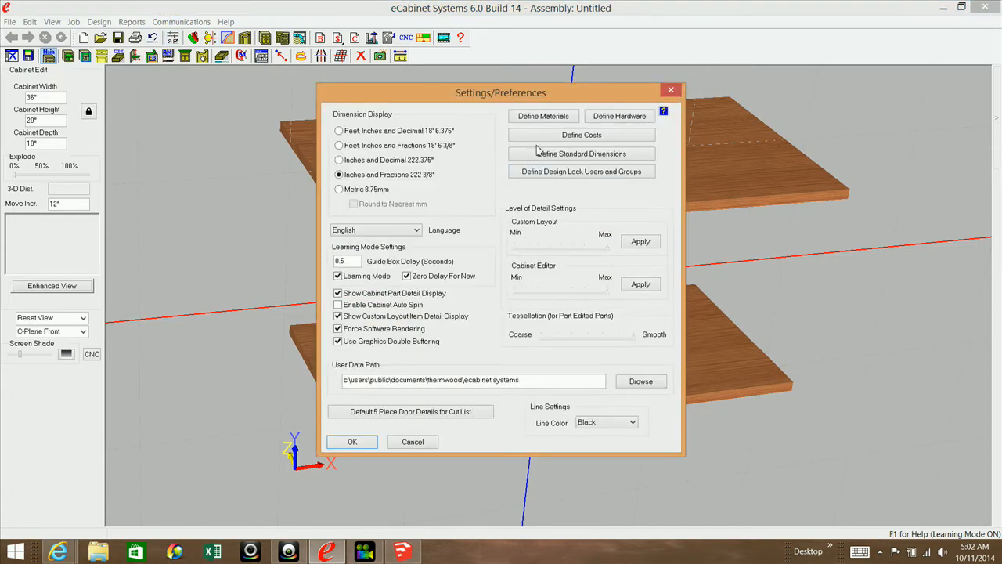
left_click(552, 117)
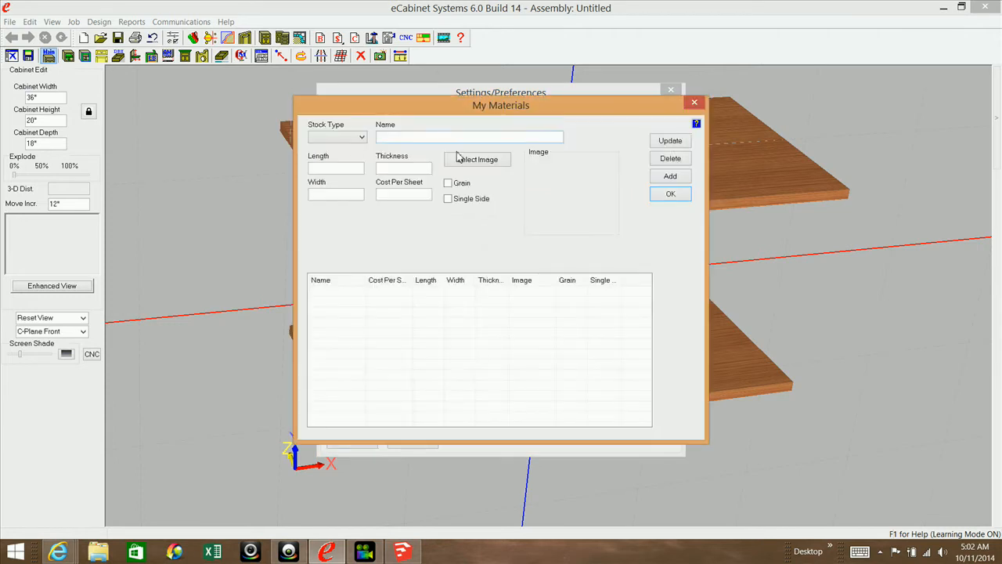
left_click(363, 138)
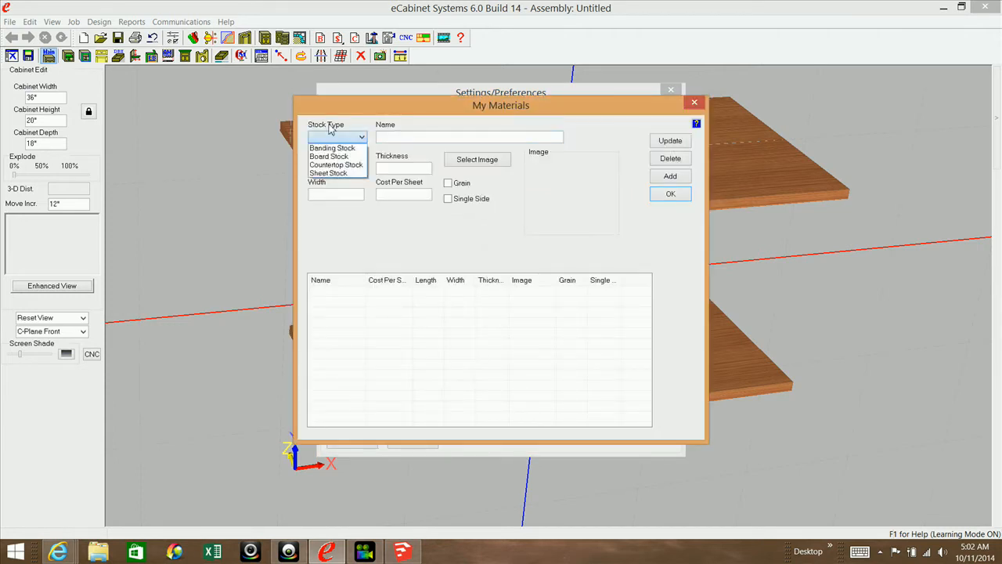
left_click(330, 173)
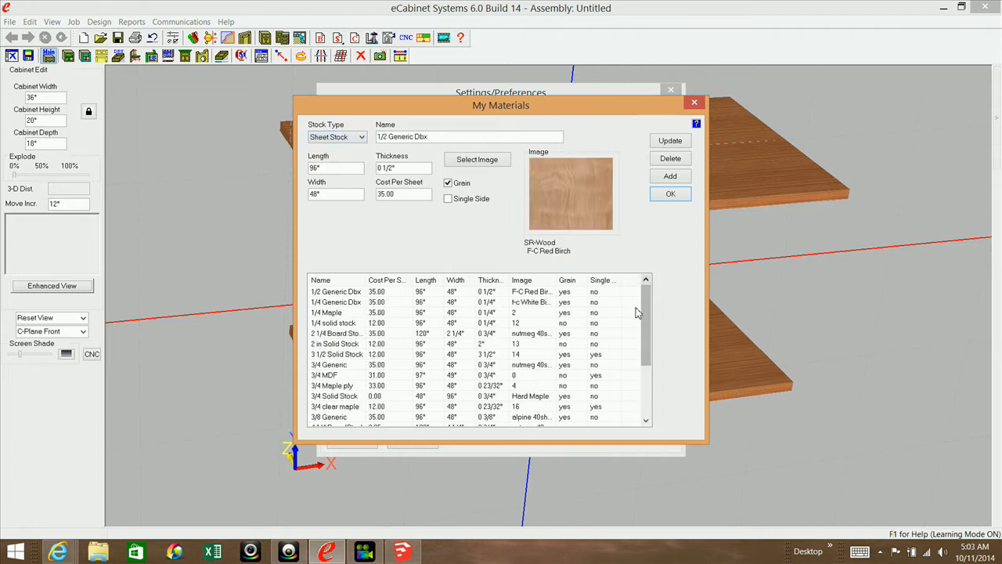
left_click_drag(647, 307, 646, 335)
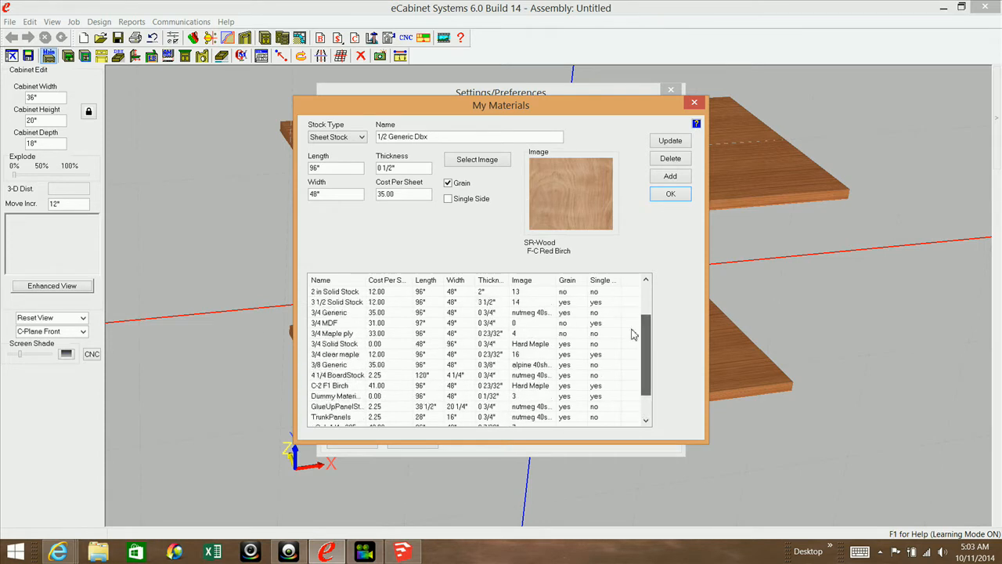
left_click(334, 349)
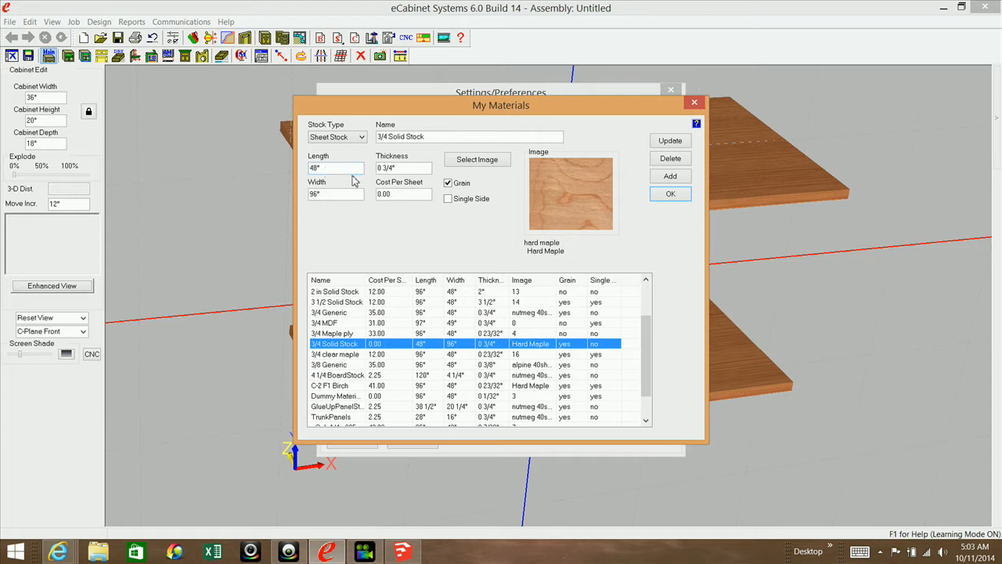
Step: Check the trunk layout in SketchUp, then return to eCabinet Systems and close the material definitions and preferences
left_click_drag(361, 99, 385, 86)
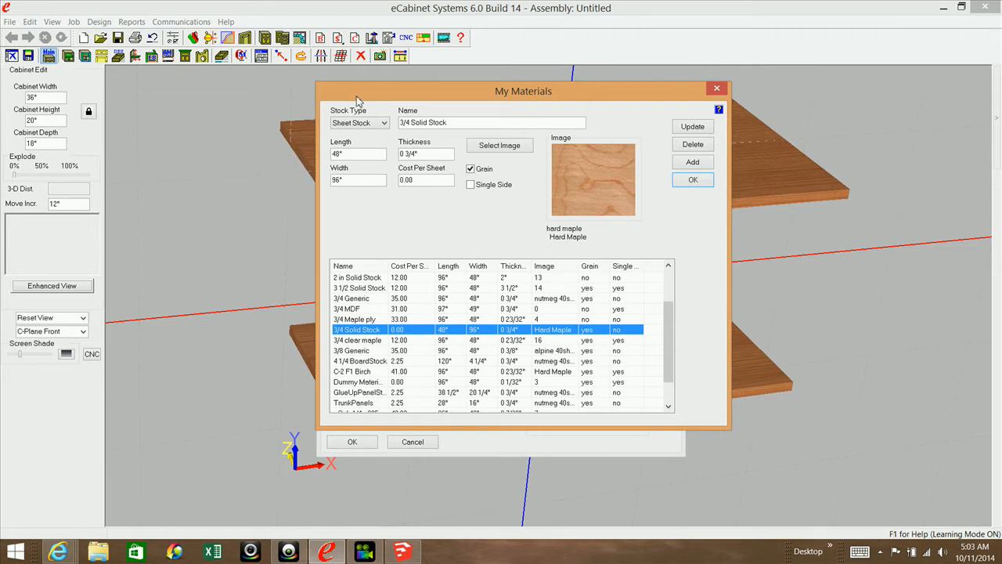
left_click_drag(366, 86, 377, 122)
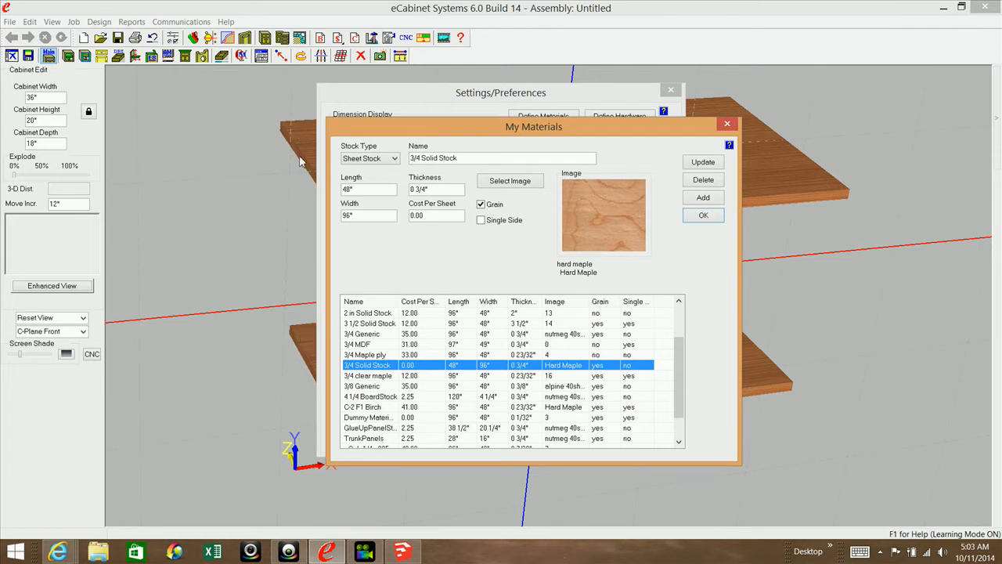
left_click(402, 552)
left_click(260, 222)
key("Escape")
left_click_drag(426, 133, 419, 99)
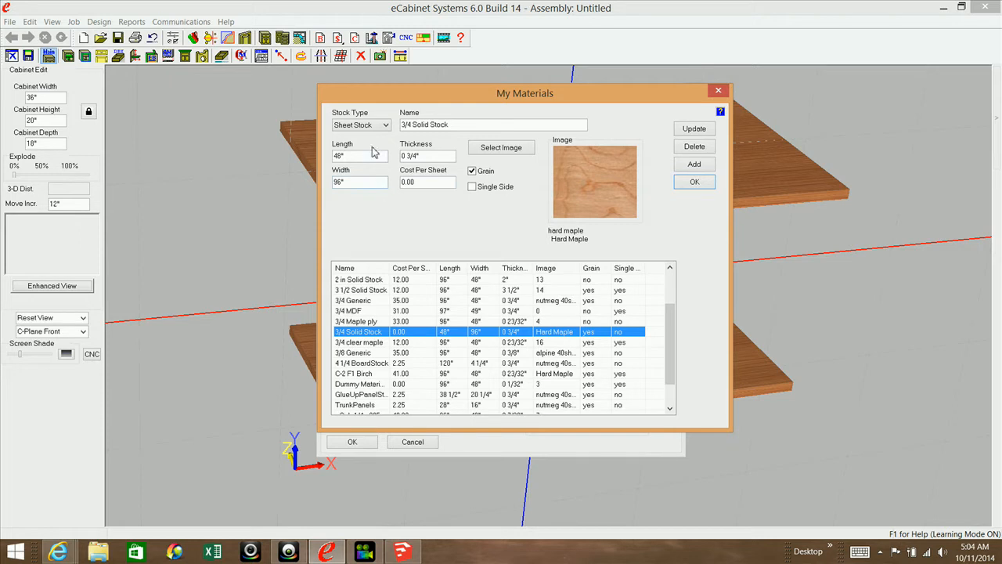
left_click_drag(371, 92, 376, 90)
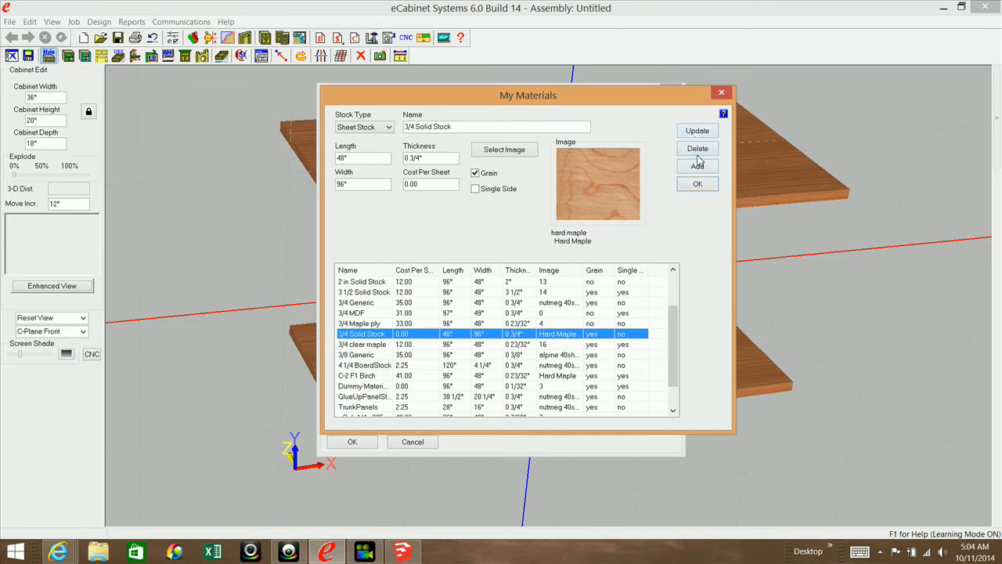
mouse_move(695, 172)
left_click(698, 186)
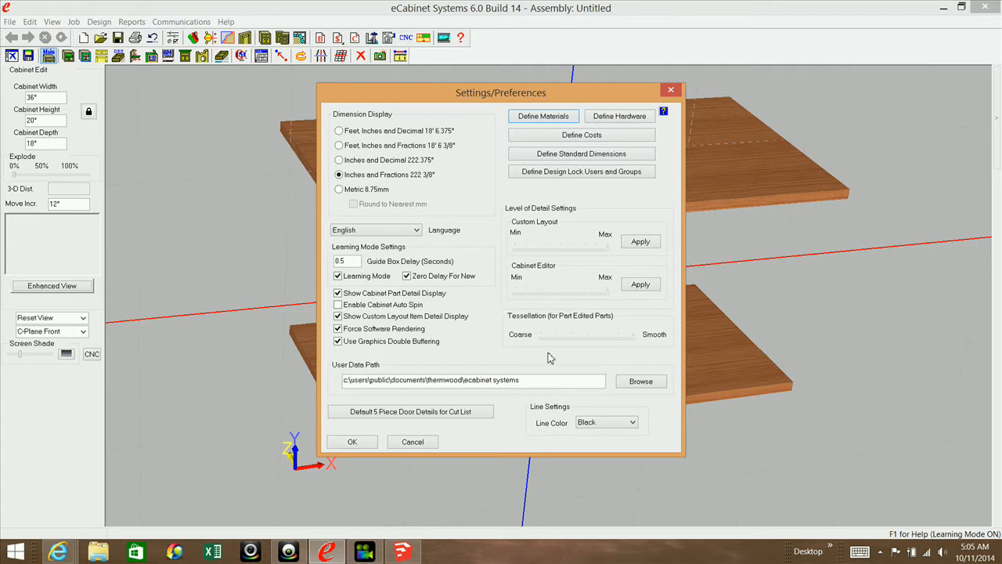
left_click(365, 443)
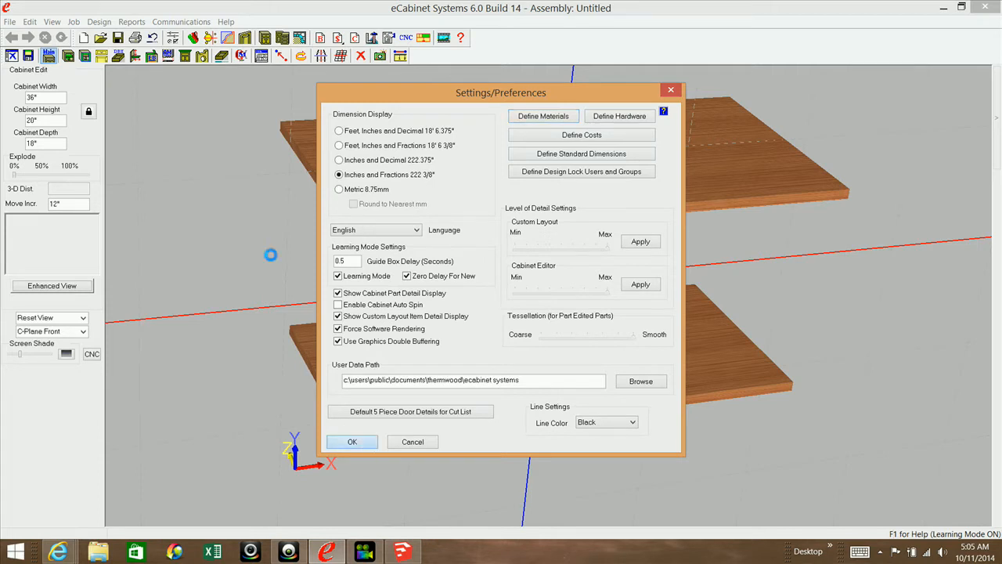
Step: Set the material of both the top and the deck to 3/4 Solid Stock in the cabinet's construction settings
left_click(262, 56)
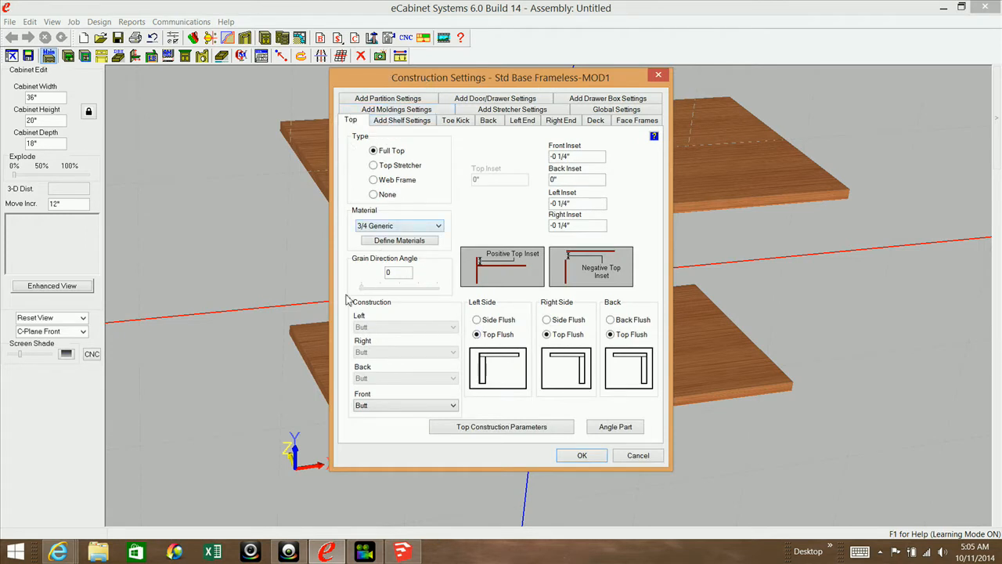
left_click(439, 227)
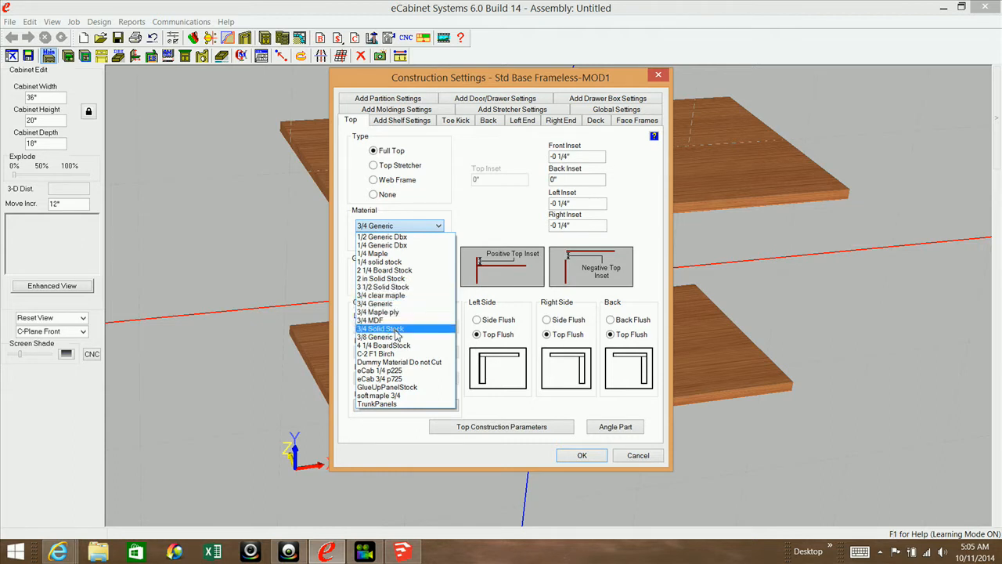
left_click(380, 329)
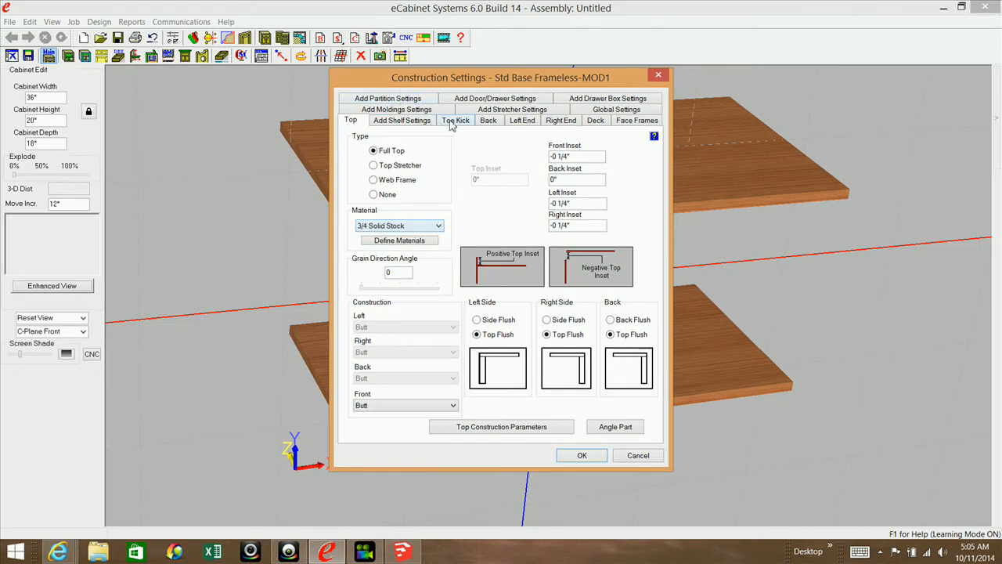
left_click(592, 122)
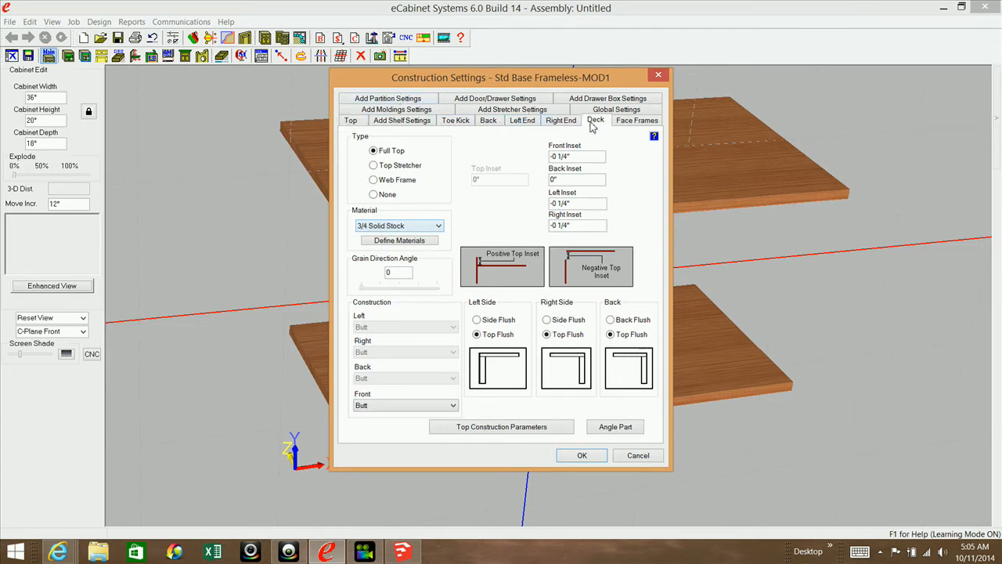
left_click(492, 354)
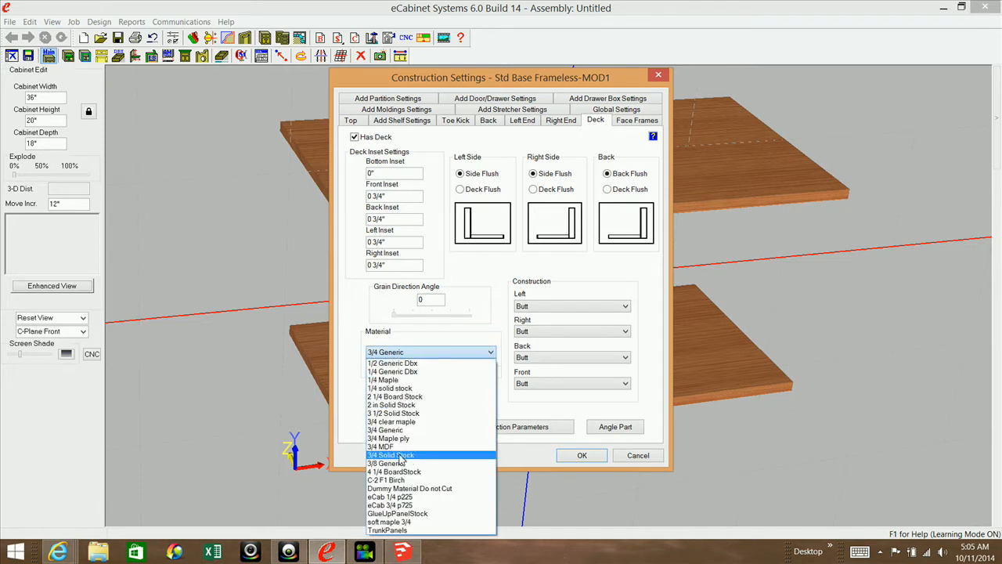
left_click(400, 455)
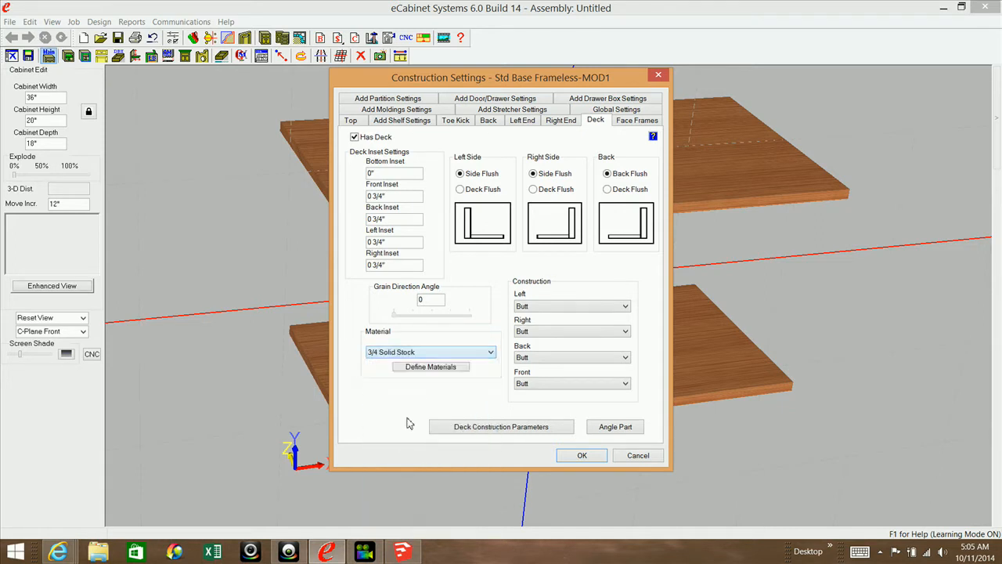
Step: Set the default stretcher material to 3/4 Solid Stock and apply the construction settings
left_click(505, 111)
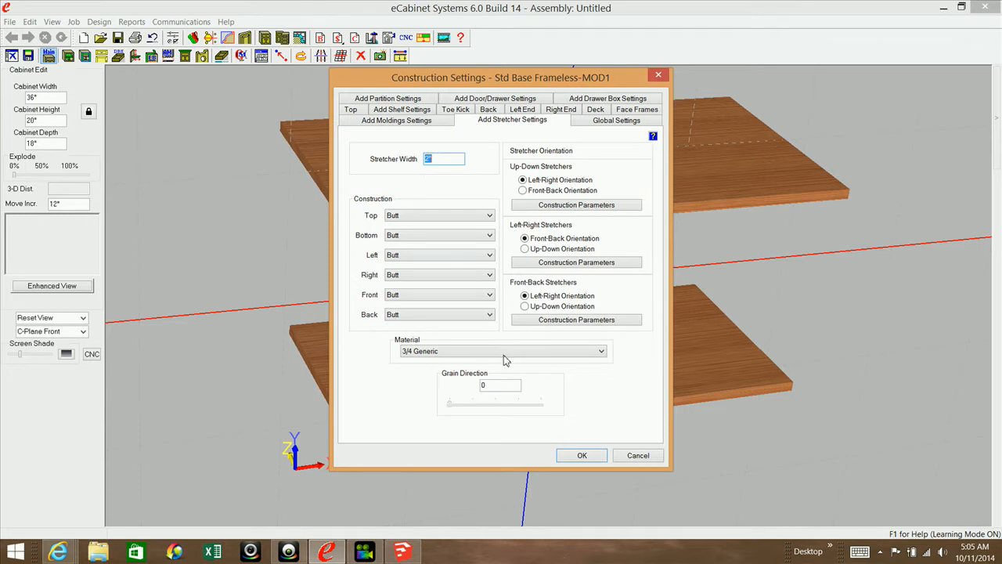
left_click(602, 354)
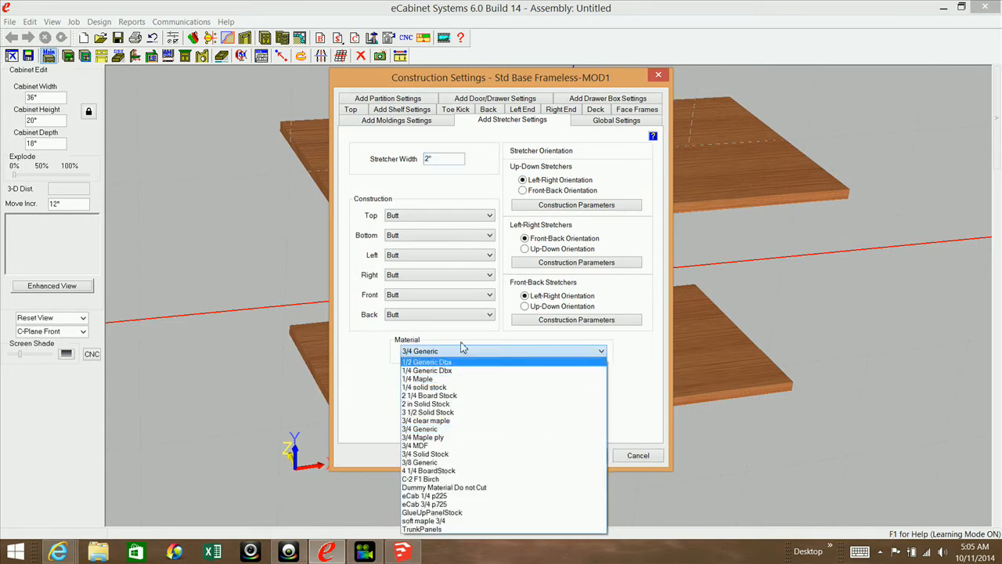
left_click(443, 456)
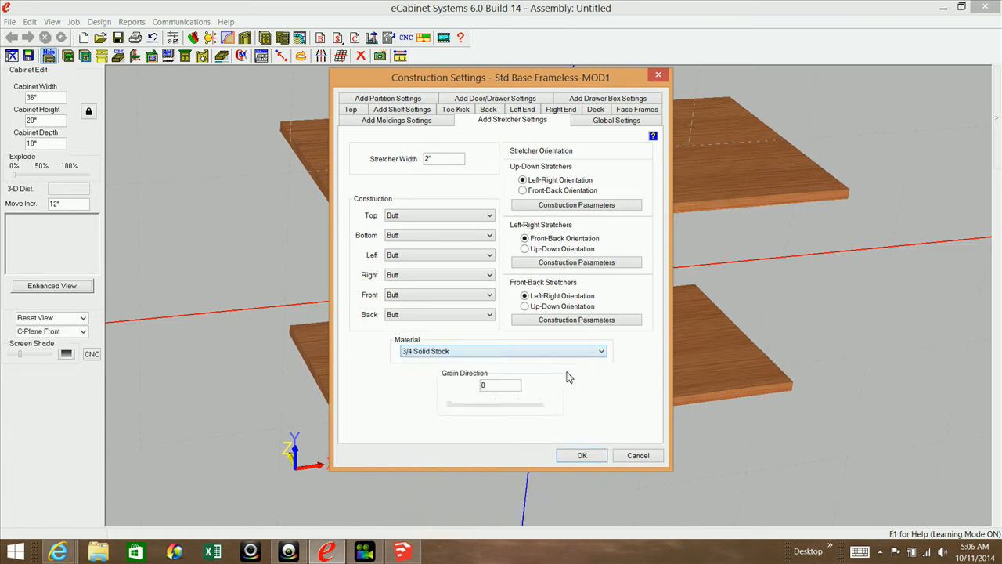
left_click(584, 456)
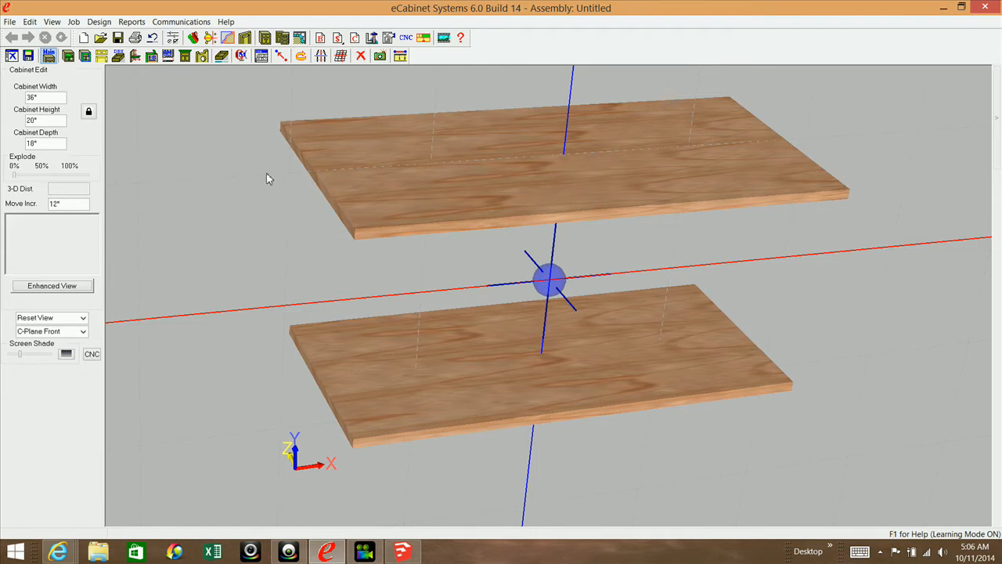
Step: Switch the cabinet to stretcher editing
left_click(136, 61)
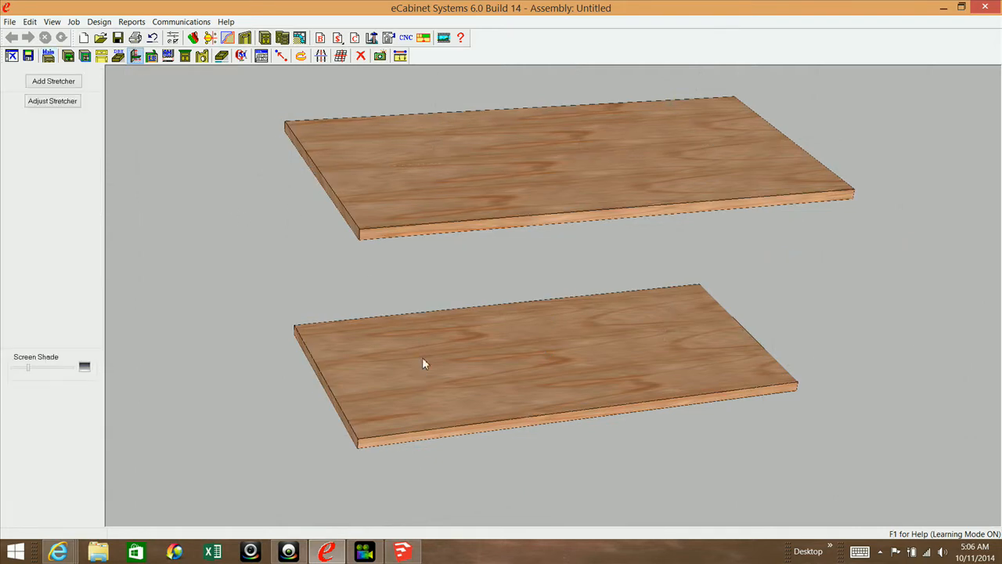
middle_click_drag(436, 389, 413, 335)
mouse_move(421, 401)
middle_mouse_down()
mouse_move(430, 329)
mouse_move(434, 414)
mouse_move(409, 405)
middle_mouse_up()
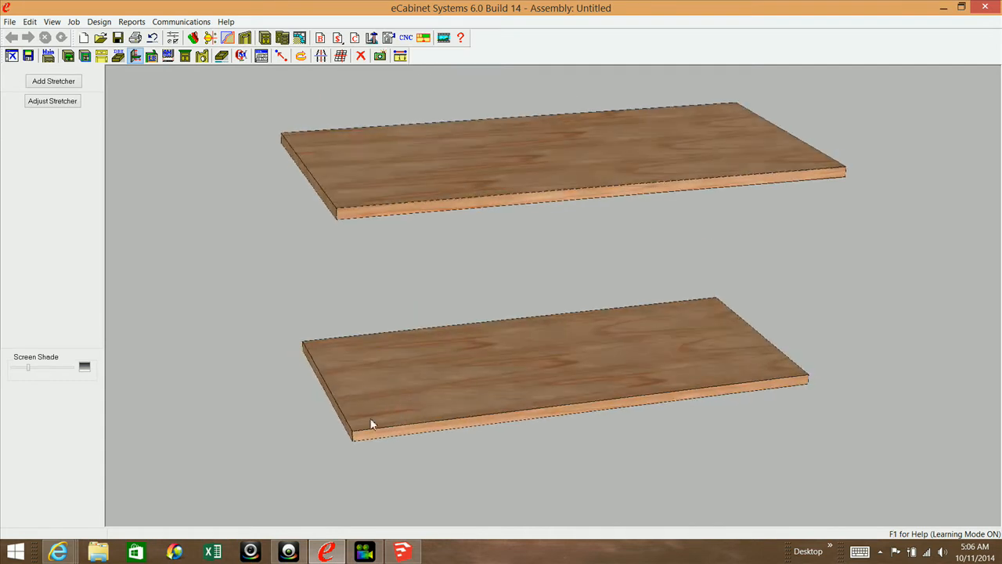
middle_click_drag(385, 418, 408, 421)
left_click(407, 417)
middle_click_drag(418, 463, 449, 263)
left_click(427, 116, "ctrl")
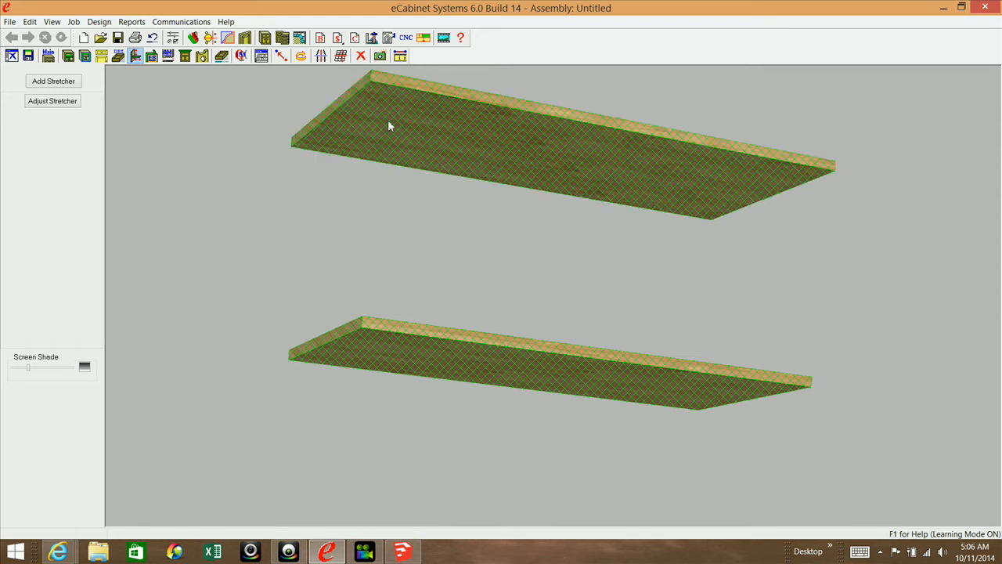
left_click(55, 83)
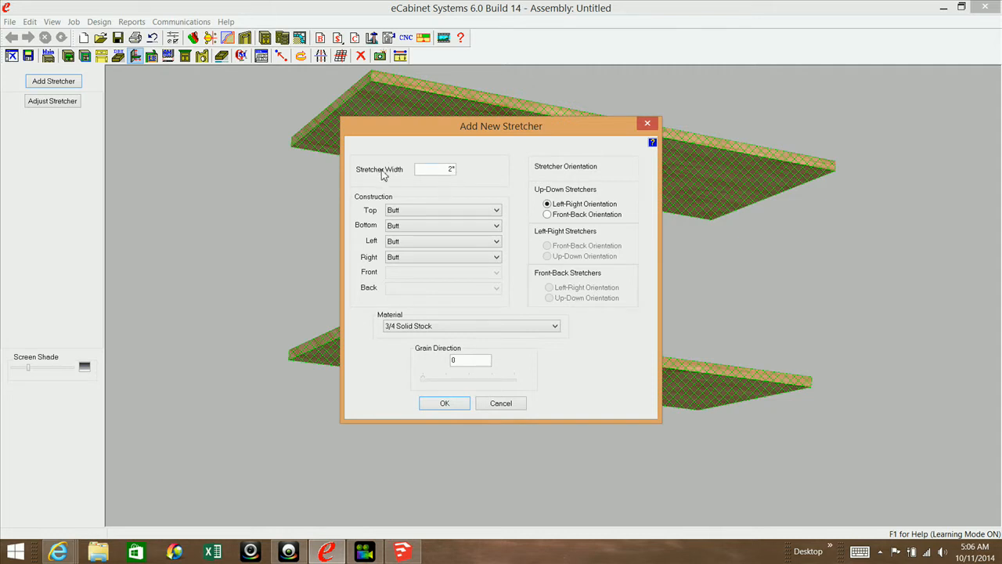
mouse_move(383, 172)
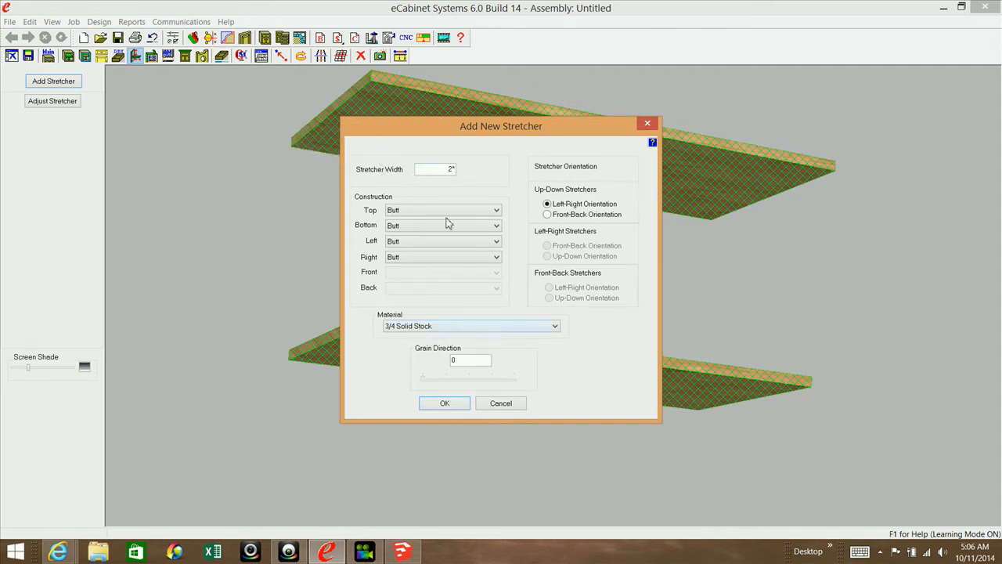
left_click(518, 405)
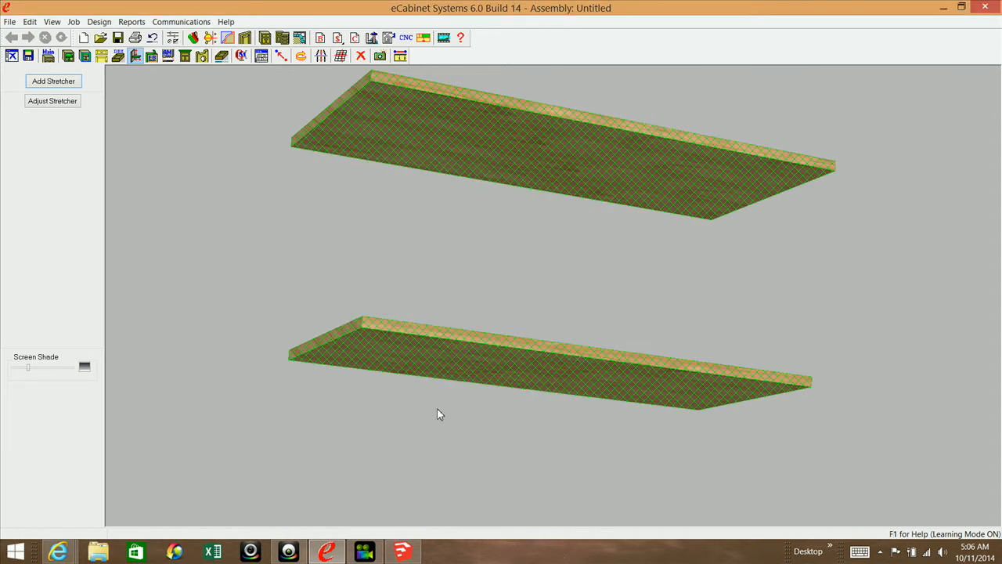
Step: Set the default stretcher width to 2 1/4 in the construction settings and apply it
right_click(221, 199)
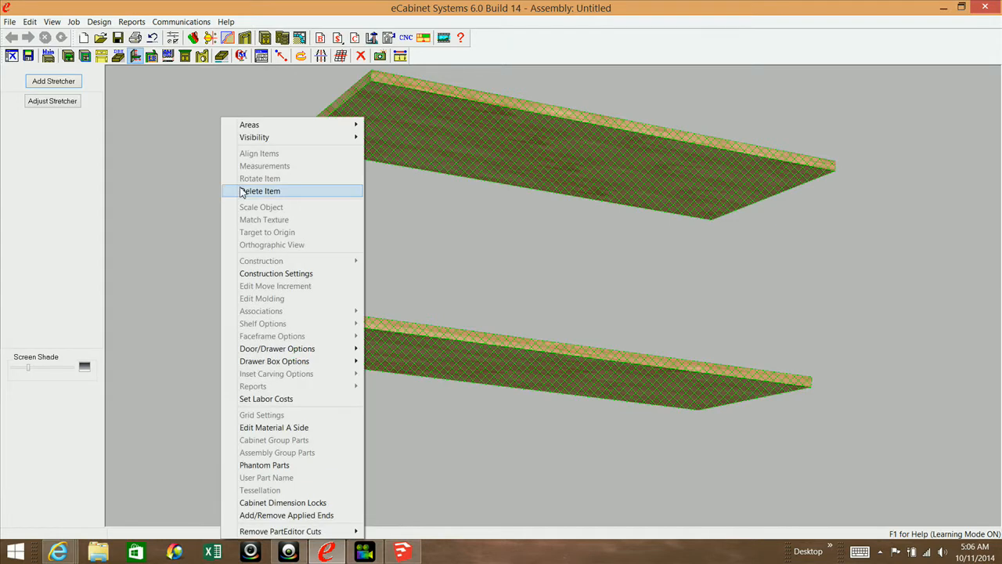
left_click(272, 273)
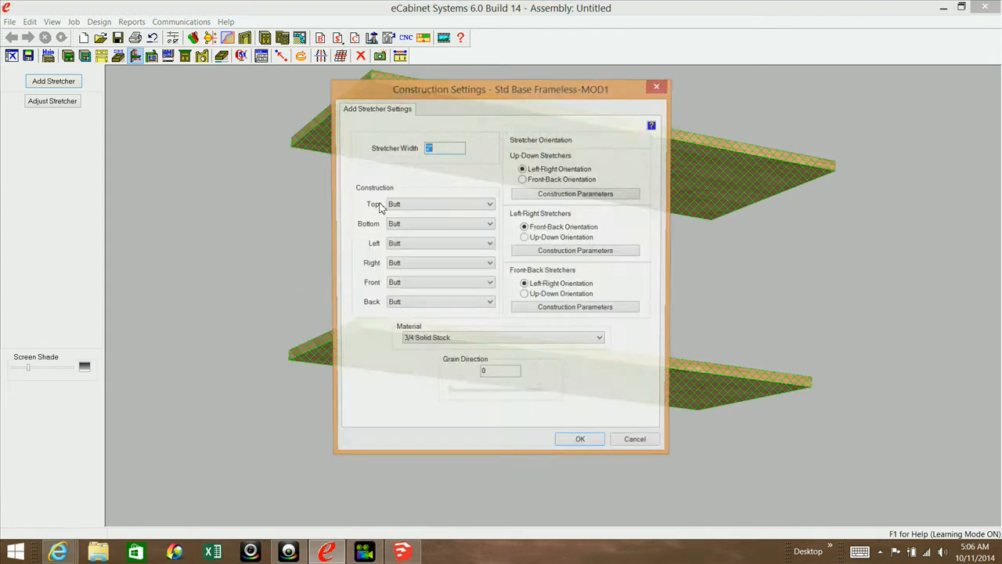
type("2 1/4")
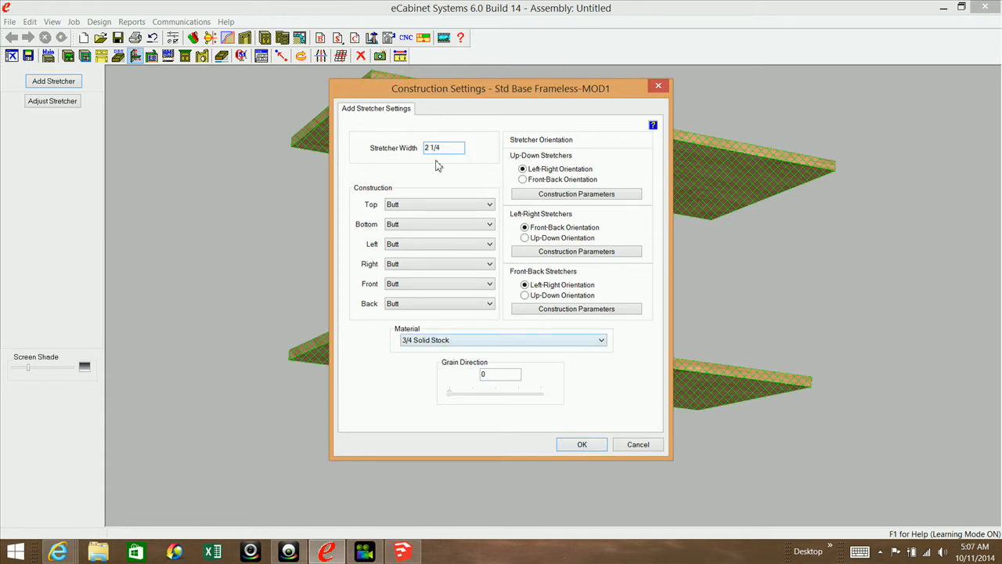
left_click(584, 445)
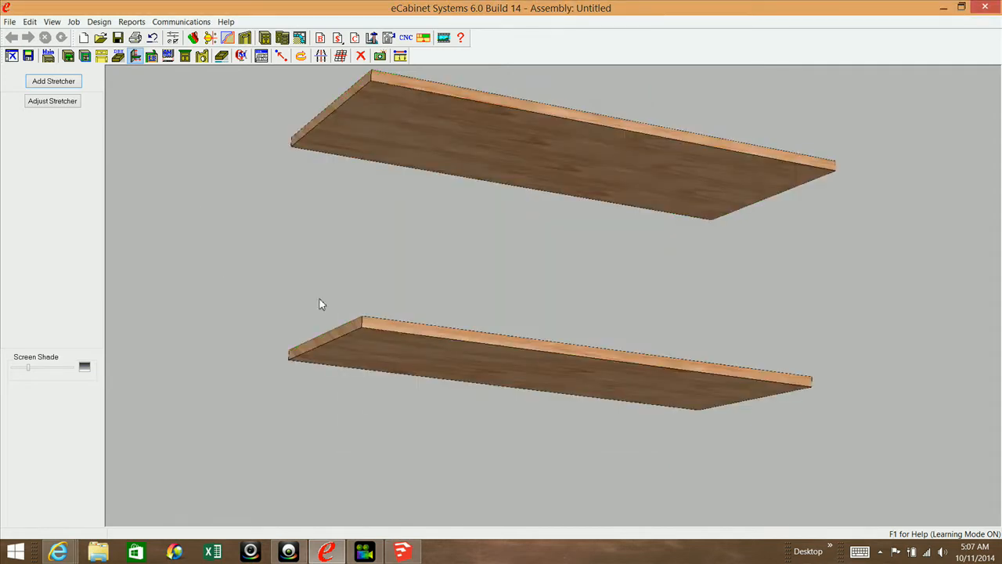
Step: Add an up-down stretcher between the deck and the top, 2 1/4" wide in 3/4 Solid Stock with left-right orientation and butt joints
left_click(397, 383)
middle_click_drag(397, 380, 362, 166)
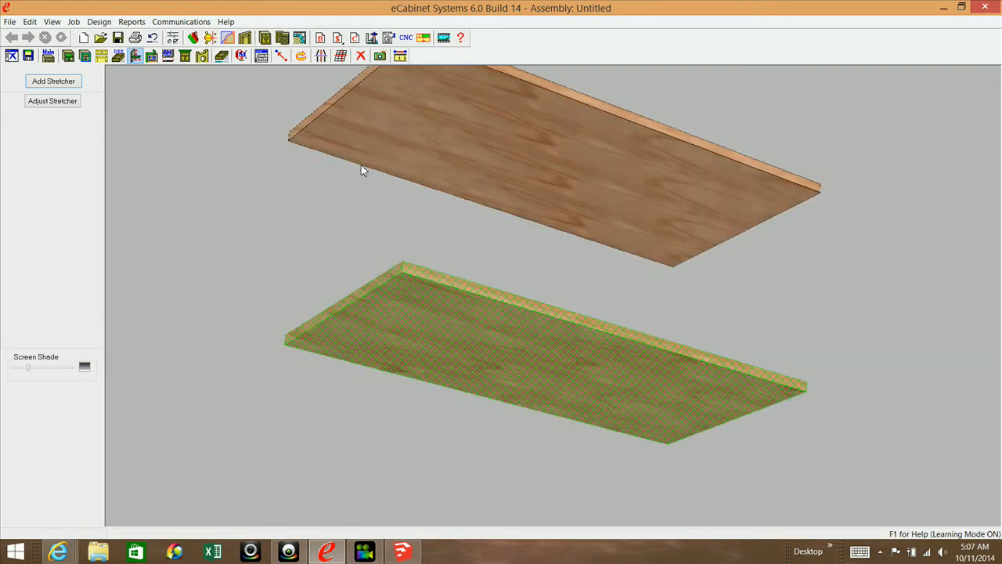
left_click(415, 128)
mouse_move(465, 206)
middle_mouse_down()
mouse_move(452, 292)
mouse_move(403, 419)
mouse_move(413, 374)
mouse_move(380, 293)
mouse_move(400, 294)
middle_mouse_up()
middle_click_drag(421, 296, 425, 351)
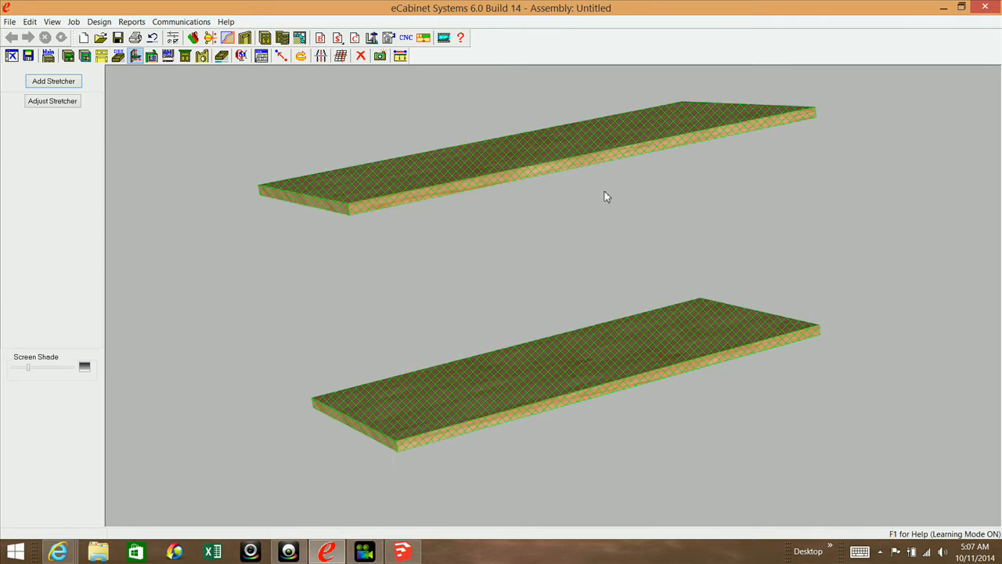
mouse_move(458, 357)
middle_mouse_down()
mouse_move(447, 340)
mouse_move(436, 363)
mouse_move(455, 365)
mouse_move(450, 352)
middle_mouse_up()
left_click(64, 85)
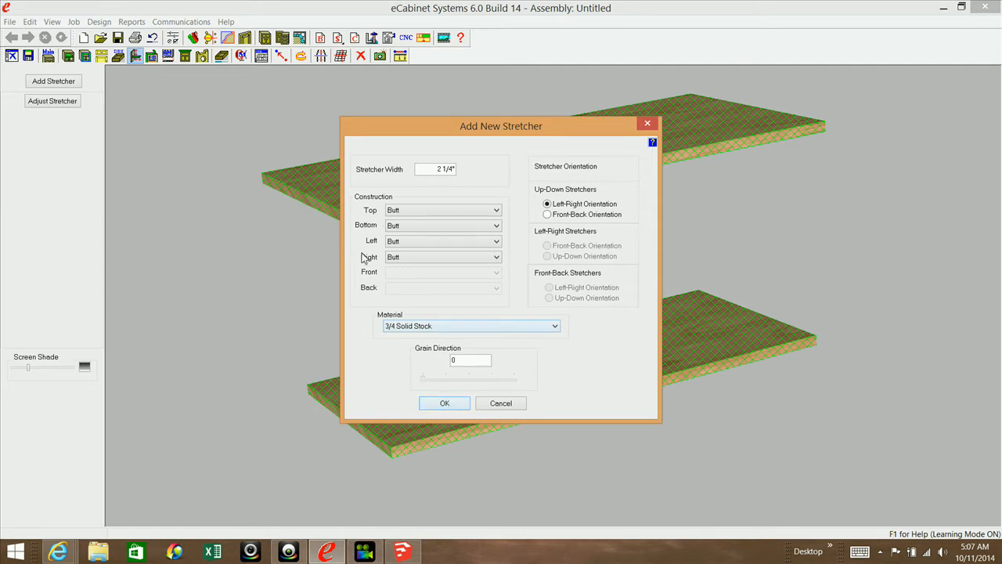
left_click(445, 403)
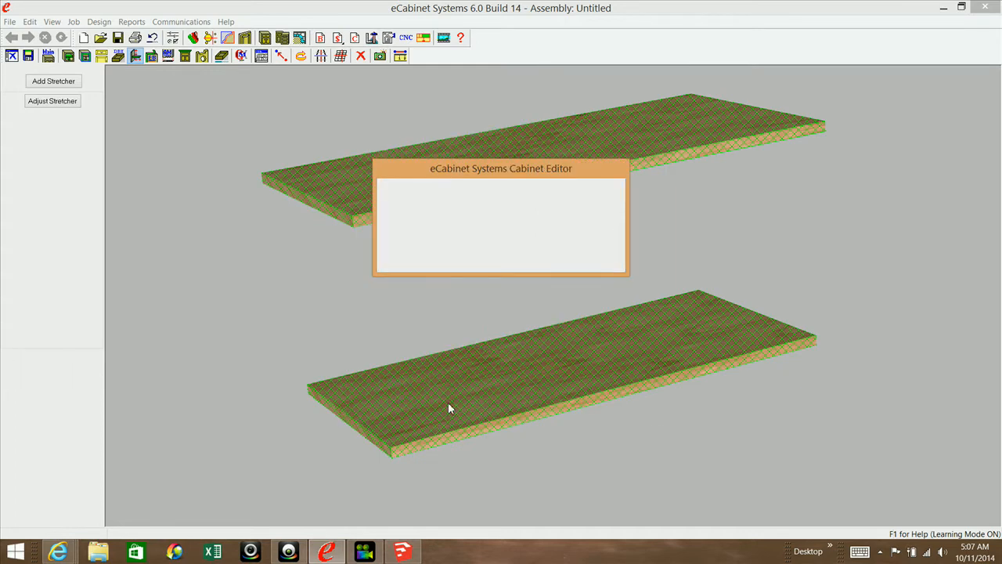
Step: Add a second up-down stretcher between the deck and the top, accepting the default stretcher settings
middle_click_drag(517, 384, 468, 391)
left_click(467, 386)
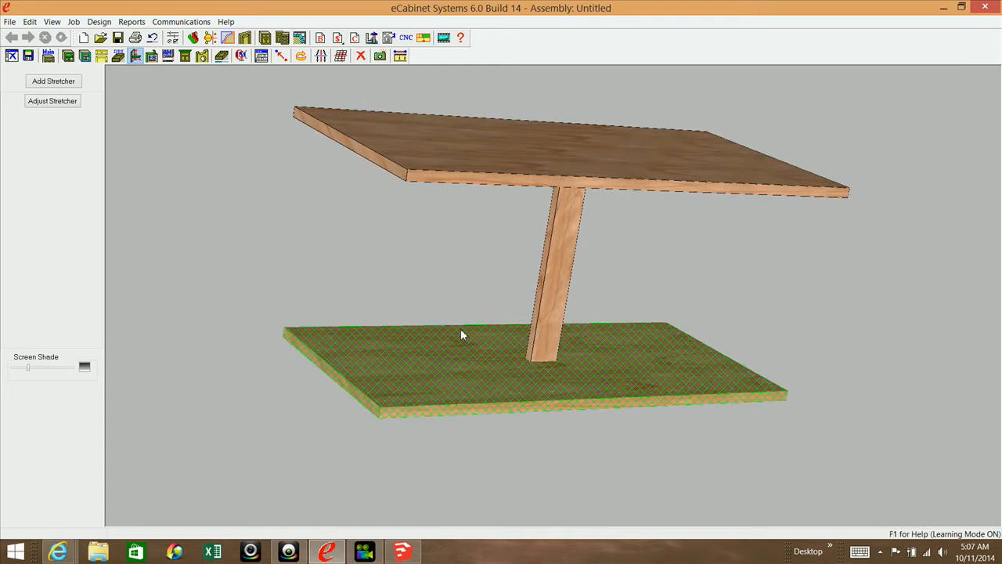
middle_click_drag(477, 351, 485, 133)
left_click(493, 125, "ctrl")
left_click(64, 86)
left_click(448, 406)
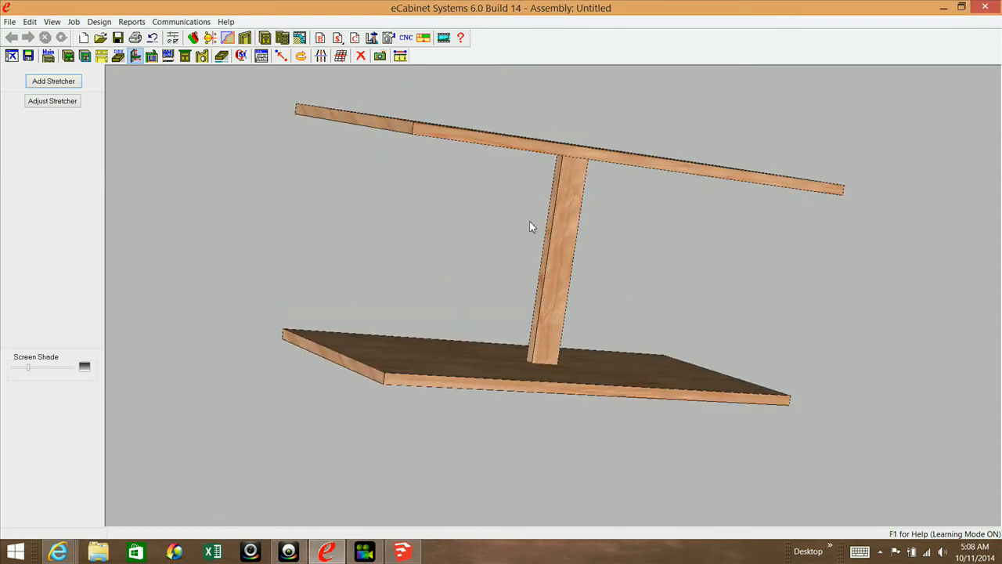
Step: Add a third up-down stretcher between the deck and the top, 2 1/4" wide in 3/4 Solid Stock with left-right orientation
middle_click_drag(475, 378, 482, 119)
left_click(451, 392)
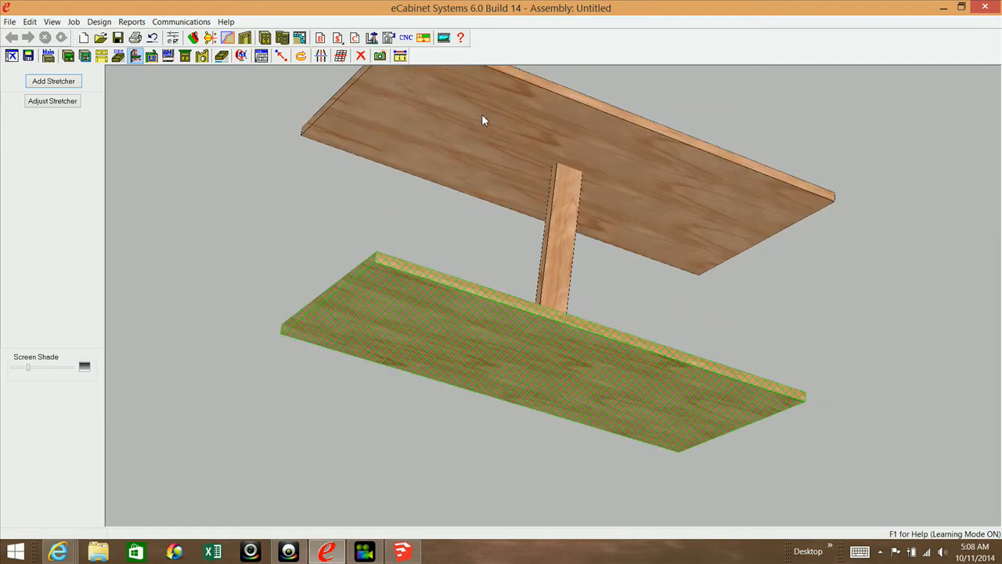
left_click(482, 119, "ctrl")
left_click(64, 82)
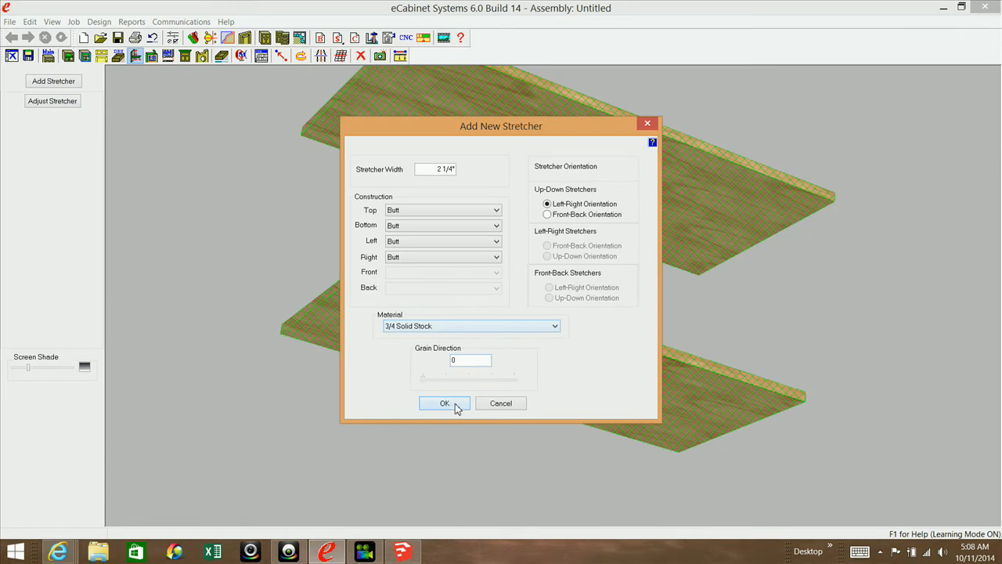
left_click(458, 403)
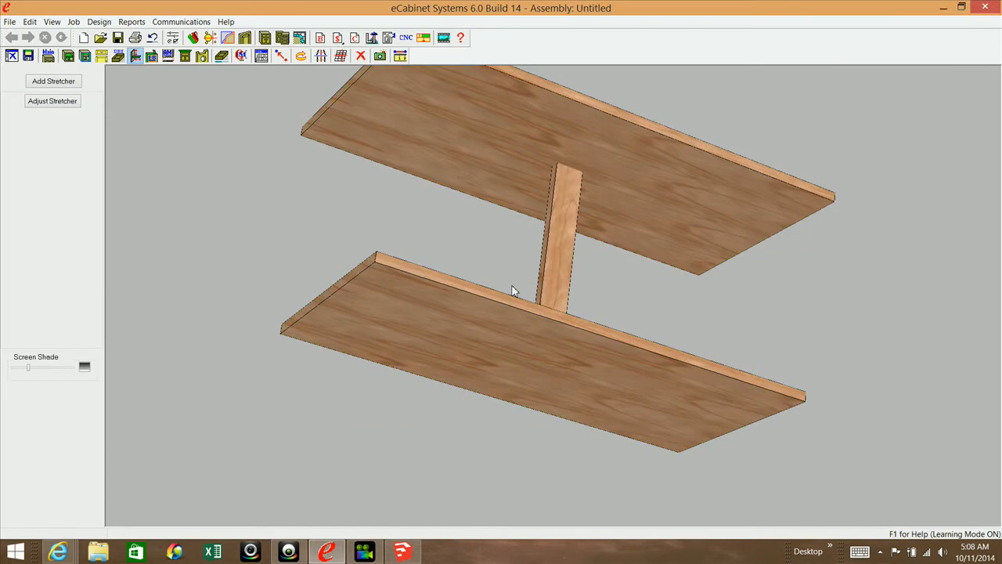
Step: Add a fourth up-down stretcher between the deck and the top with the same default settings
mouse_move(528, 266)
middle_mouse_down()
mouse_move(515, 386)
mouse_move(461, 407)
mouse_move(471, 368)
mouse_move(454, 166)
middle_mouse_up()
left_click(461, 412)
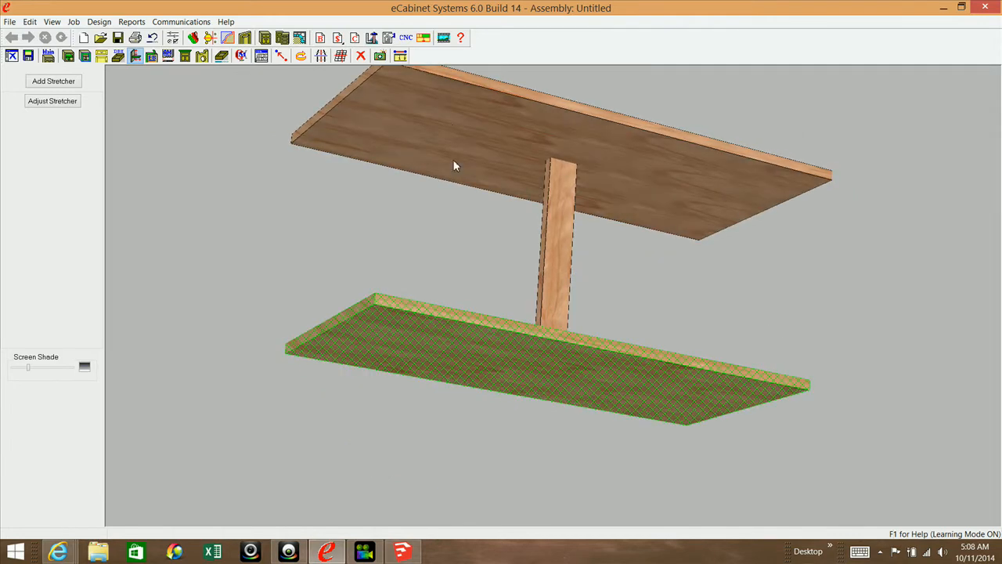
left_click(452, 129, "ctrl")
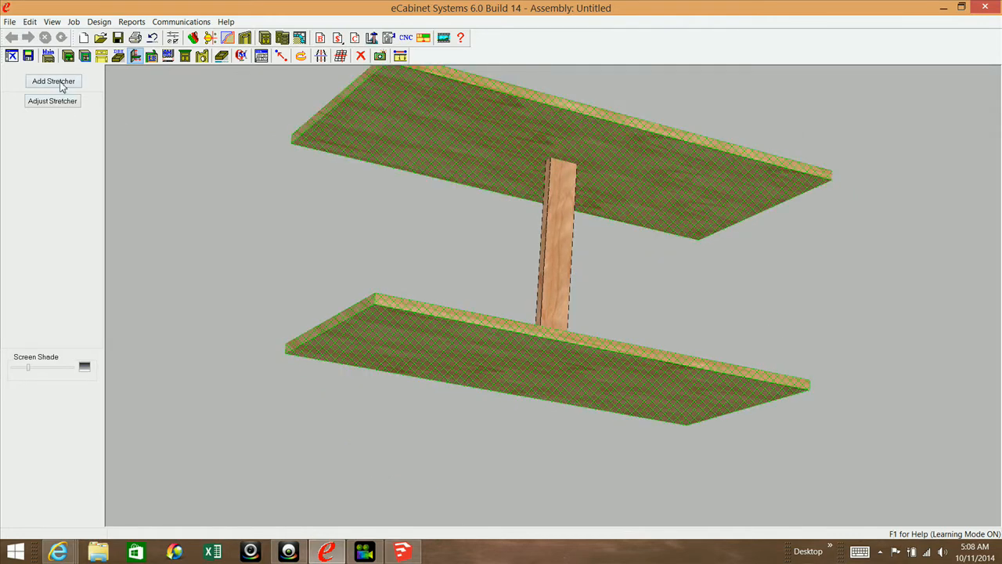
left_click(62, 85)
left_click(444, 404)
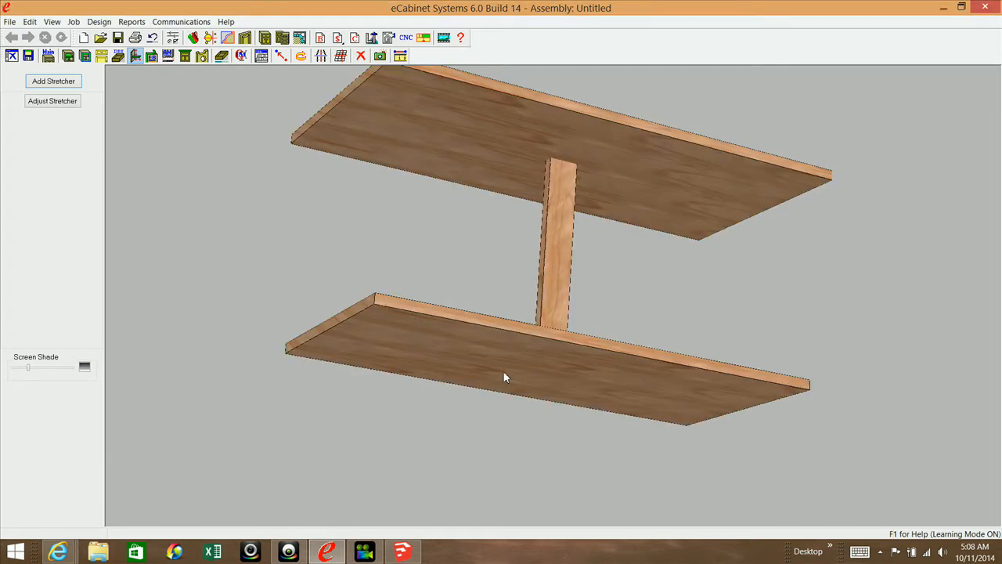
Step: Select one of the stacked stretchers at the cabinet's center and open its inset adjustment, showing the insets on the deck
middle_click_drag(584, 375, 540, 350)
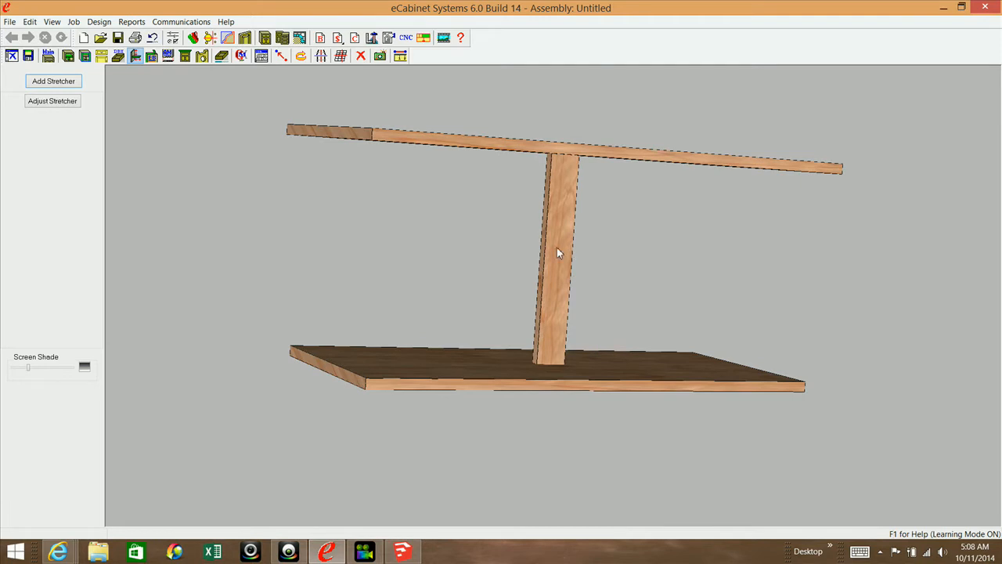
middle_click_drag(553, 329, 514, 444)
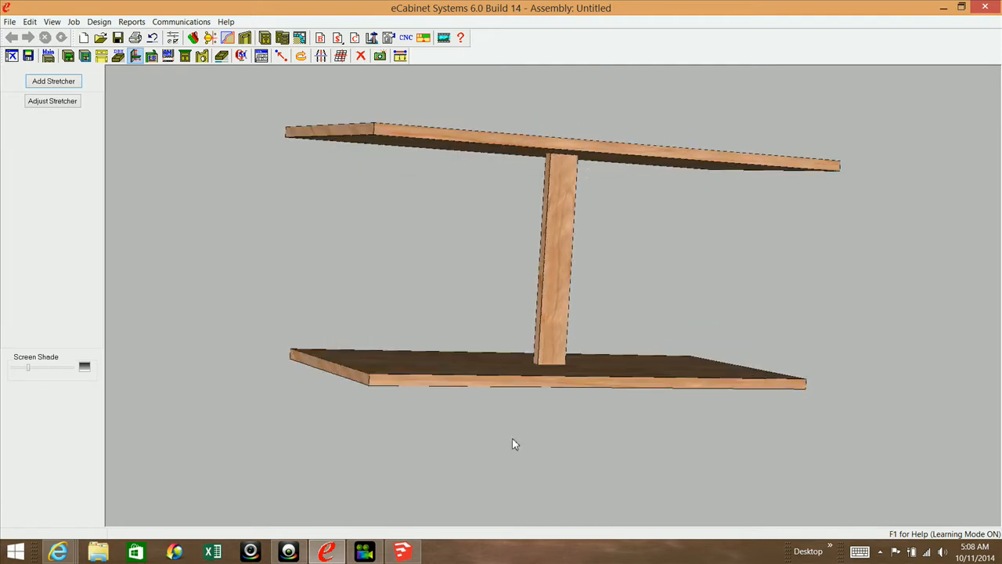
left_click(560, 198)
left_click(33, 84)
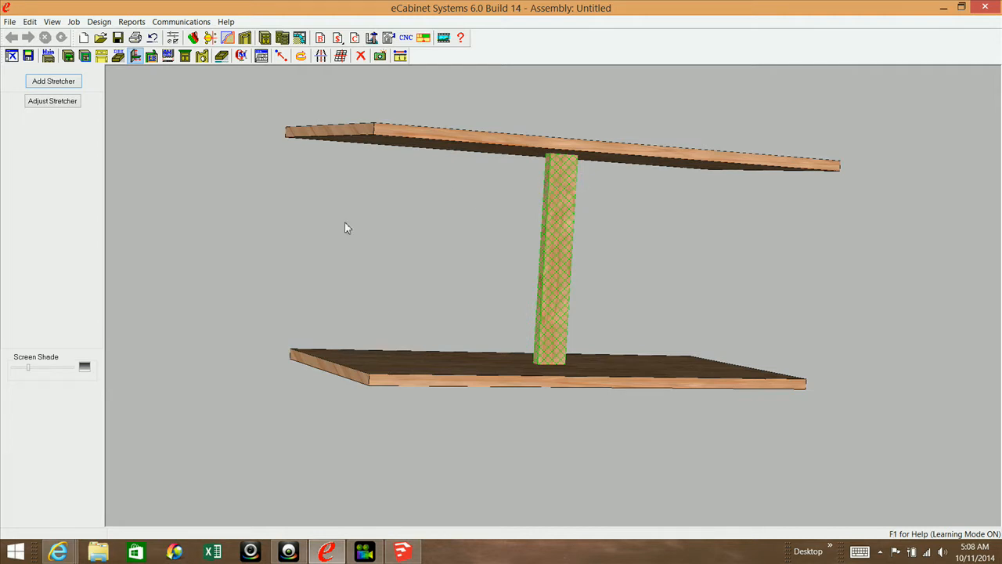
left_click(52, 106)
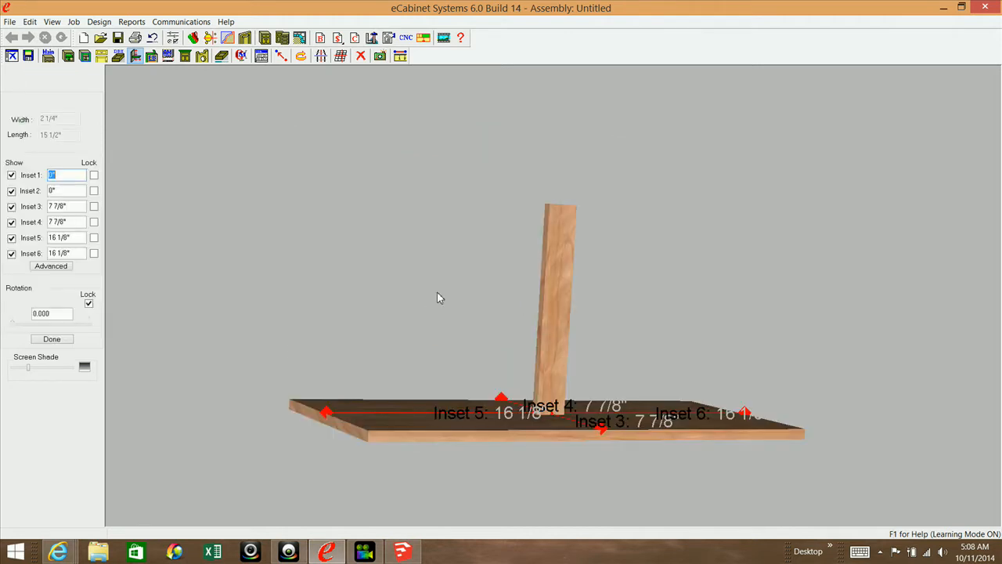
left_click_drag(560, 394, 550, 513)
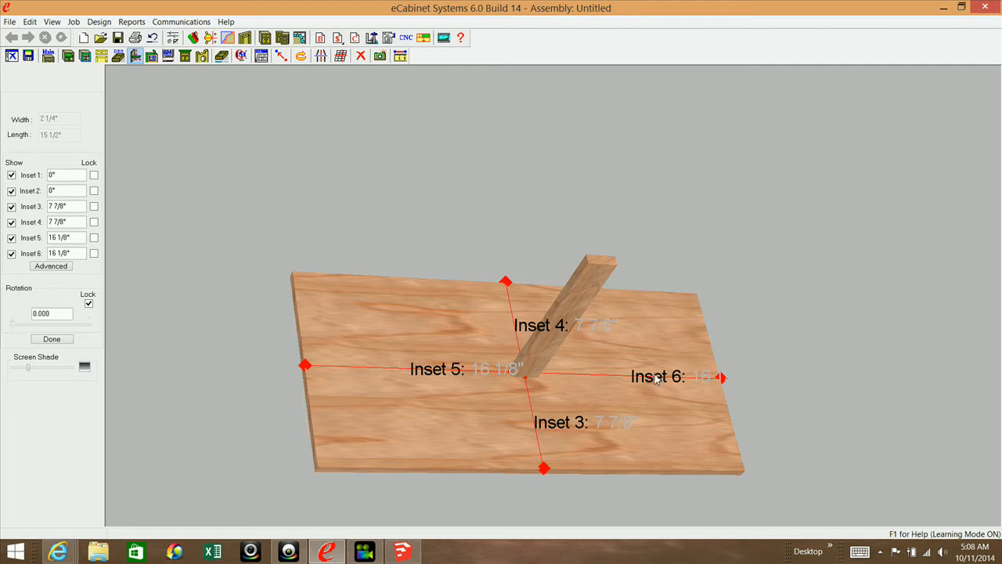
left_click_drag(580, 443, 518, 400)
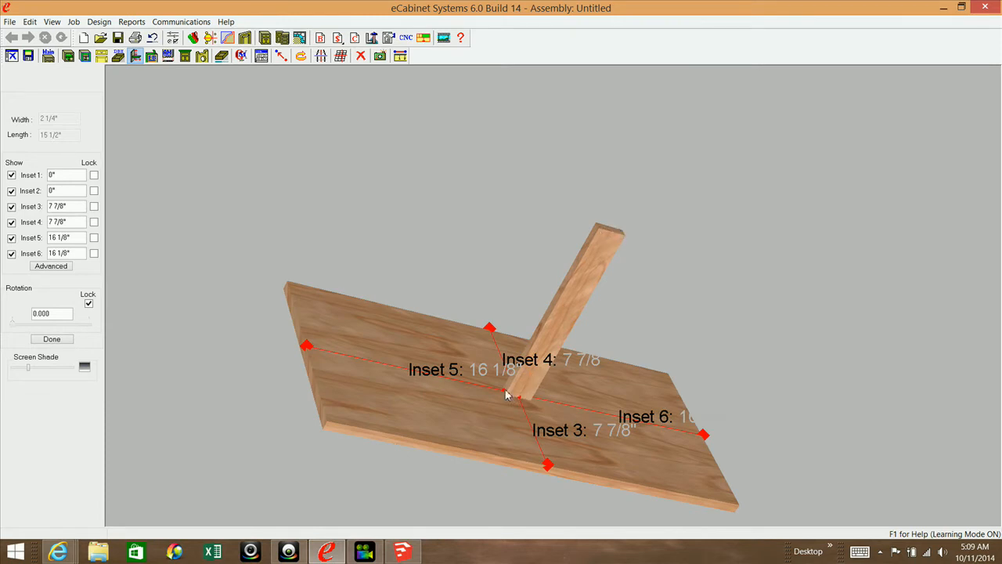
left_click_drag(542, 401, 531, 427)
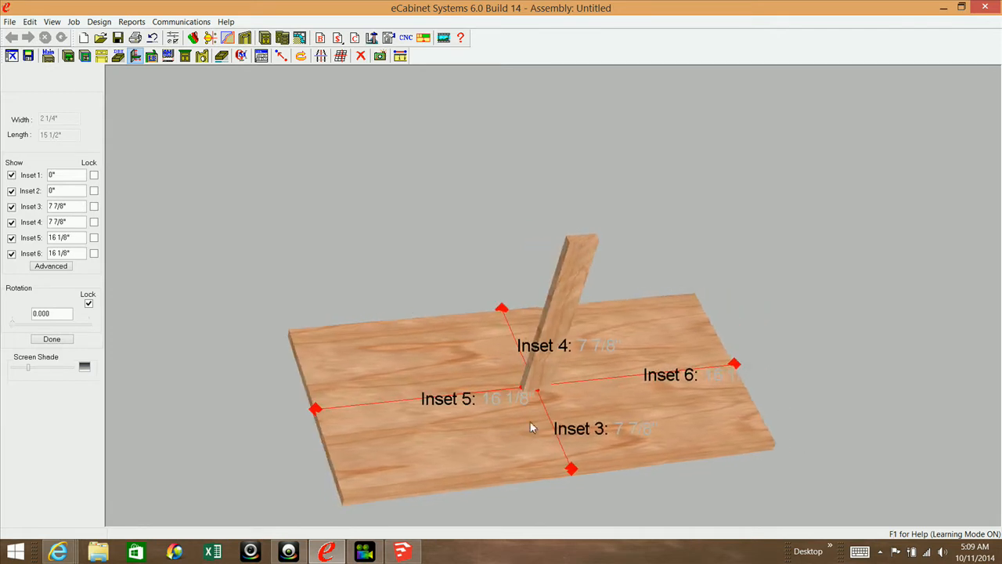
left_click_drag(549, 391, 565, 294)
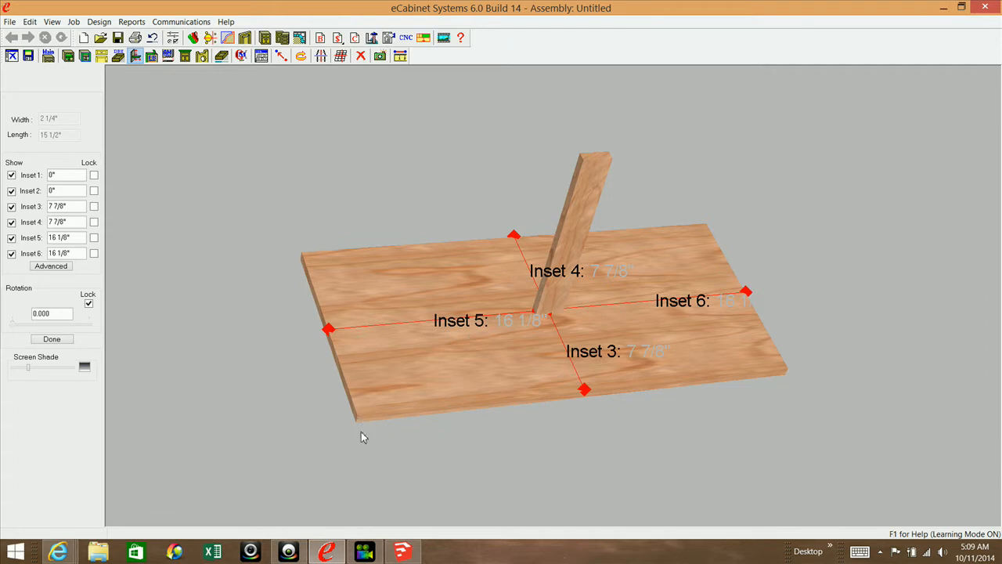
Step: Open the stretcher's advanced inset associations and keep Inset 1 referenced to the Bottom side of the Top
left_click(52, 266)
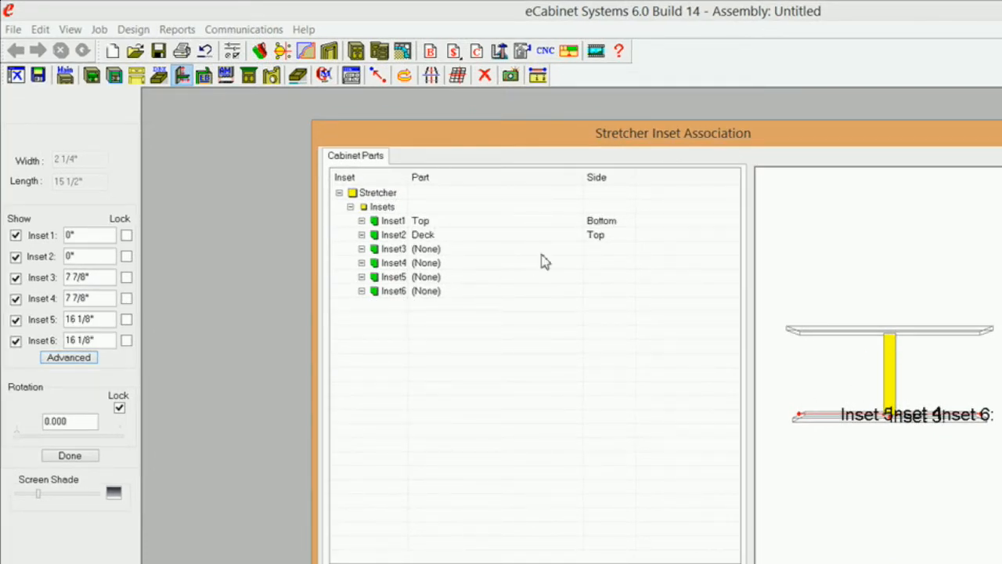
left_click_drag(885, 415, 906, 490)
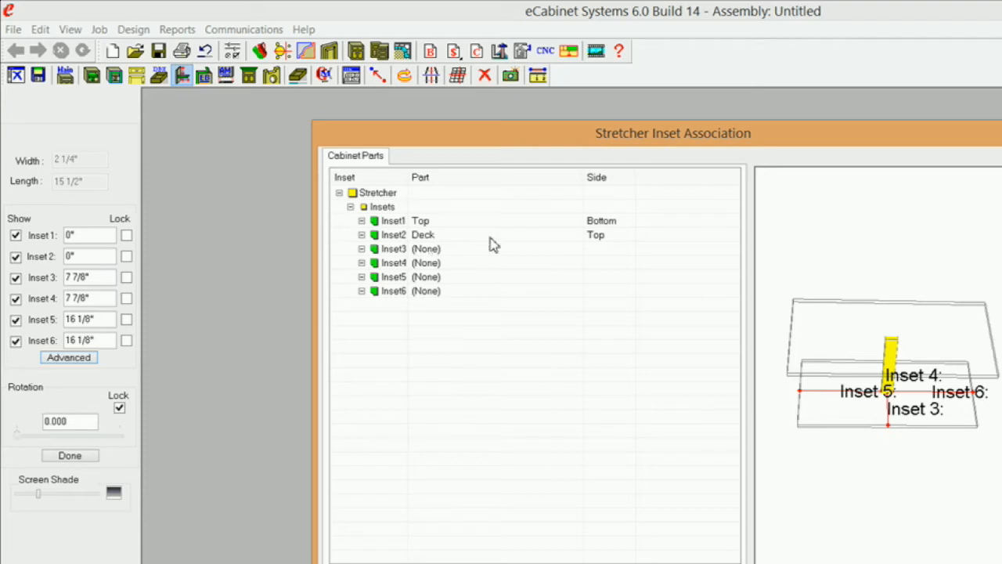
middle_click_drag(852, 454, 860, 437)
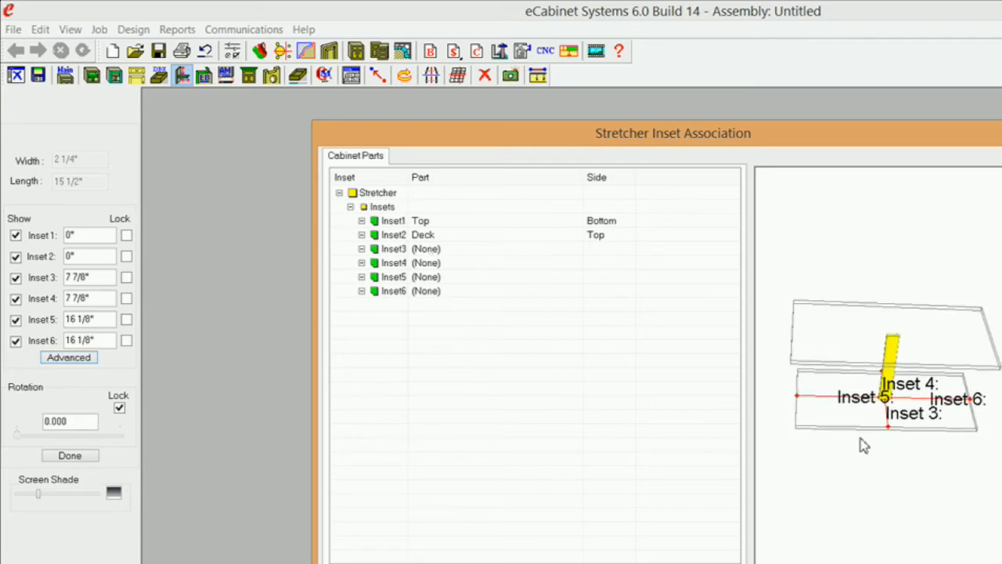
middle_click_drag(869, 375, 897, 304)
middle_click_drag(881, 337, 869, 436)
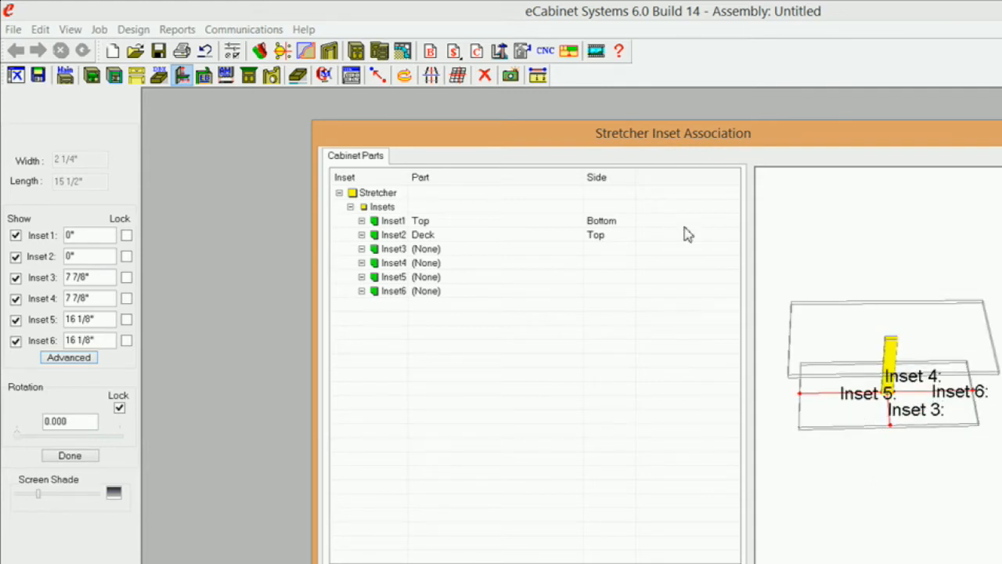
left_click(608, 225)
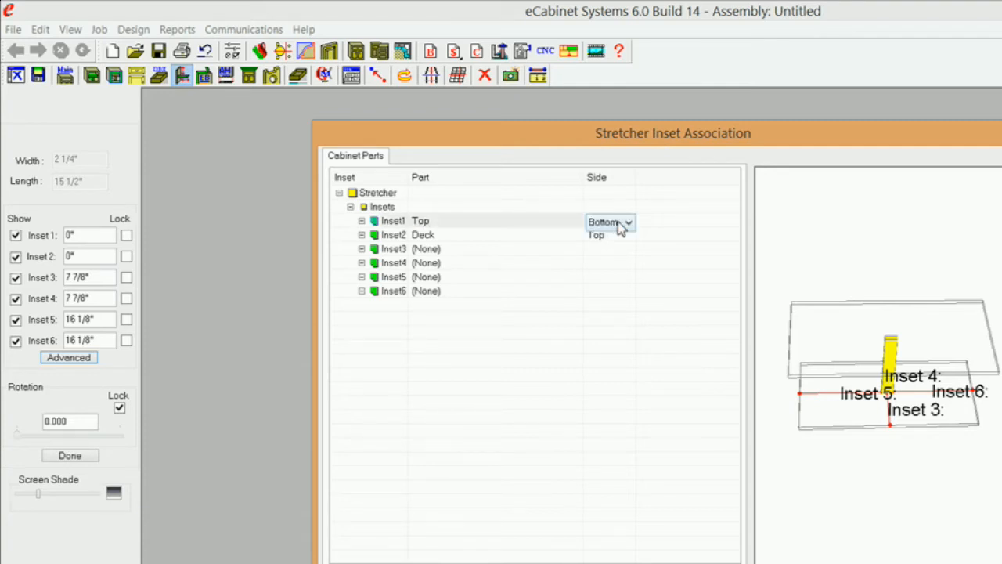
left_click(626, 223)
left_click(626, 225)
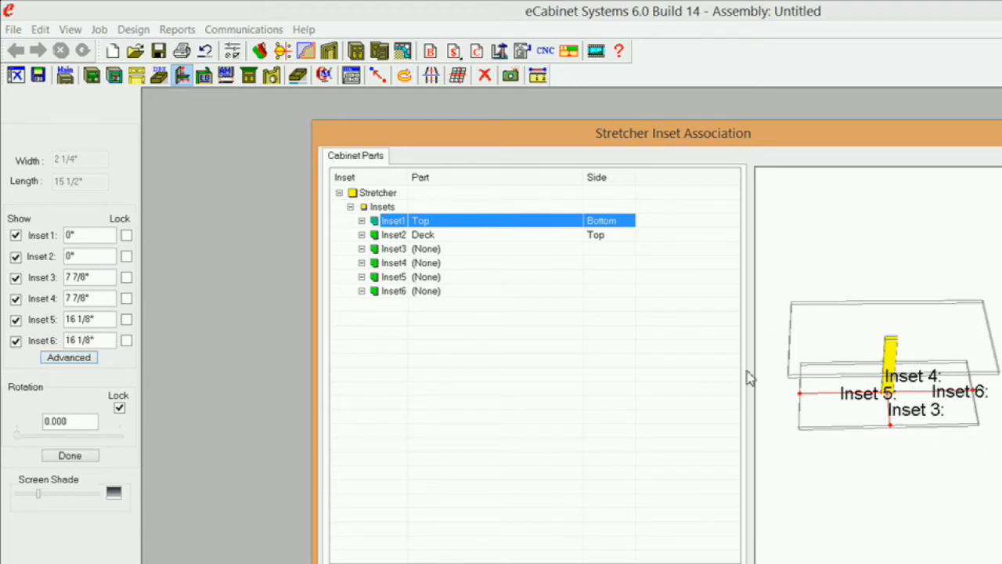
left_click(610, 222)
left_click(631, 223)
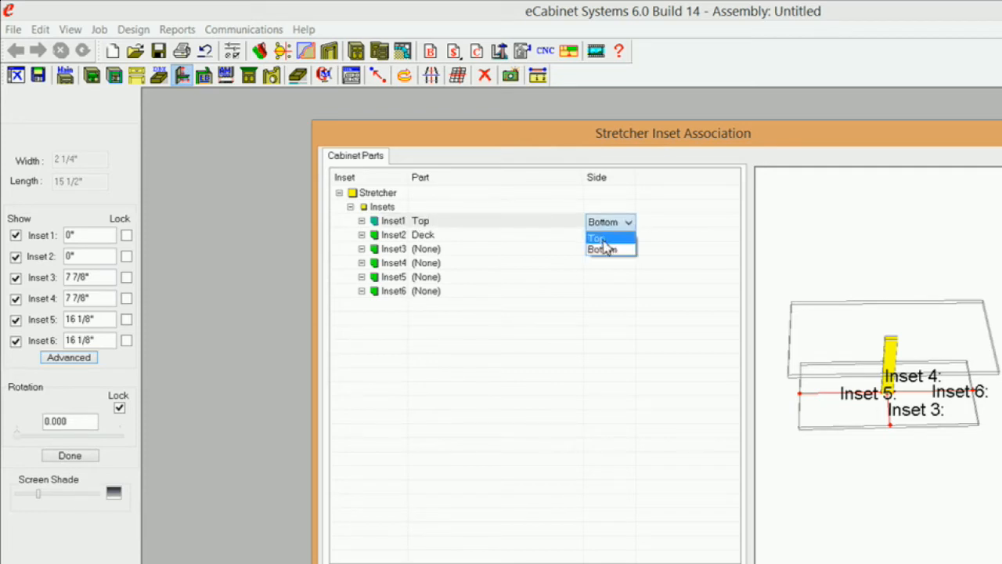
left_click(607, 246)
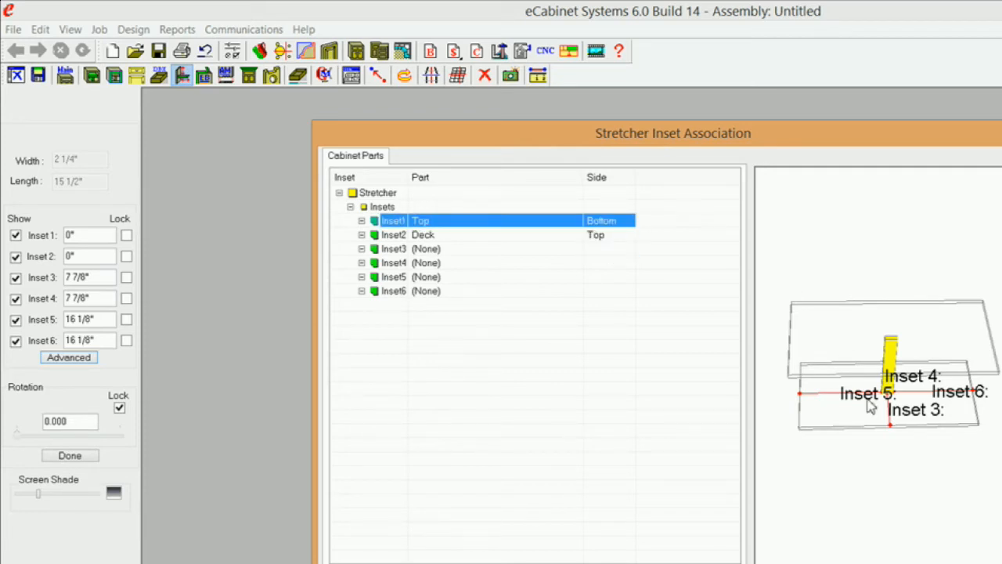
Step: Set the side of the Deck that the stretcher's Inset 2 is referenced to as Bottom
left_click_drag(870, 406, 904, 274)
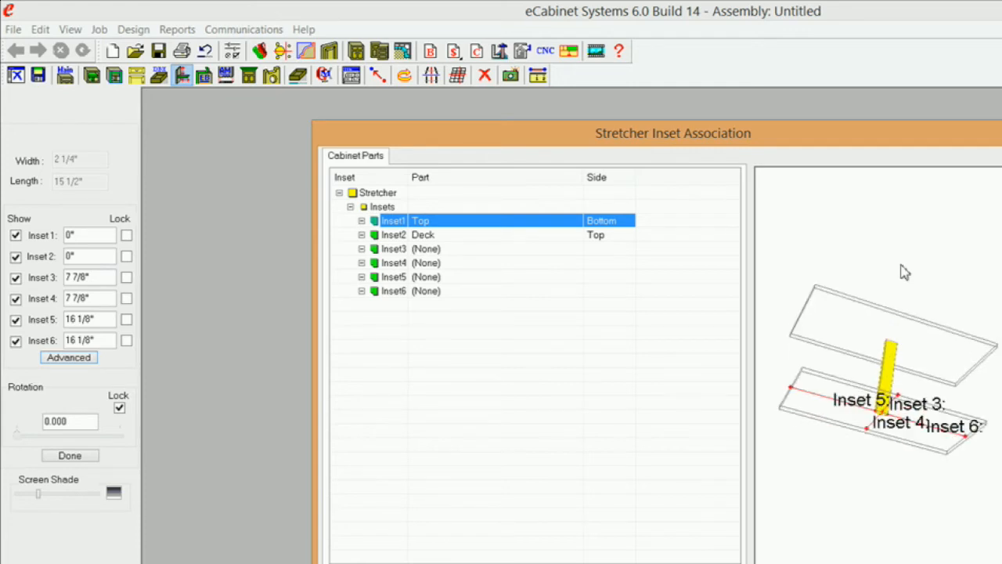
left_click_drag(886, 330, 704, 349)
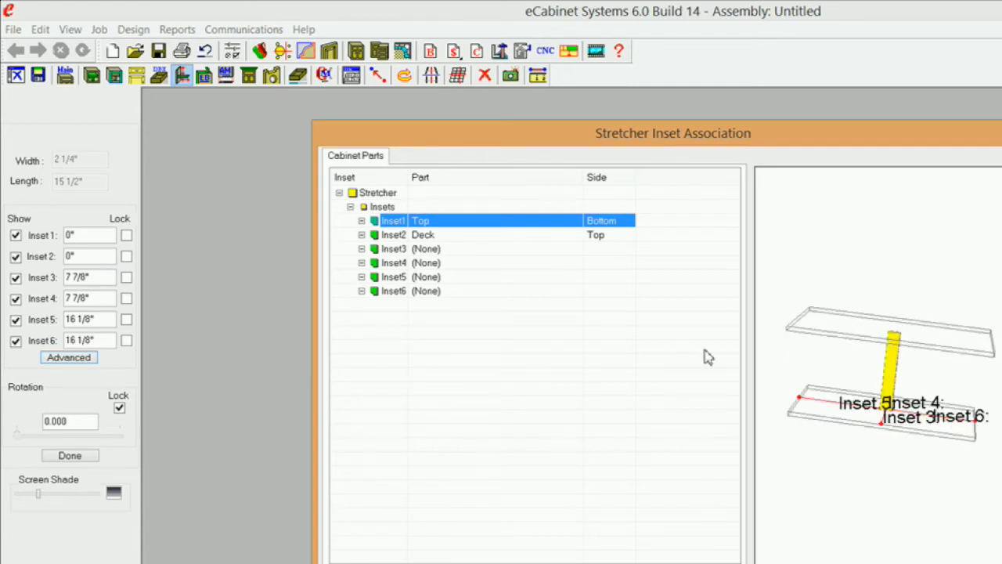
left_click_drag(890, 328, 894, 347)
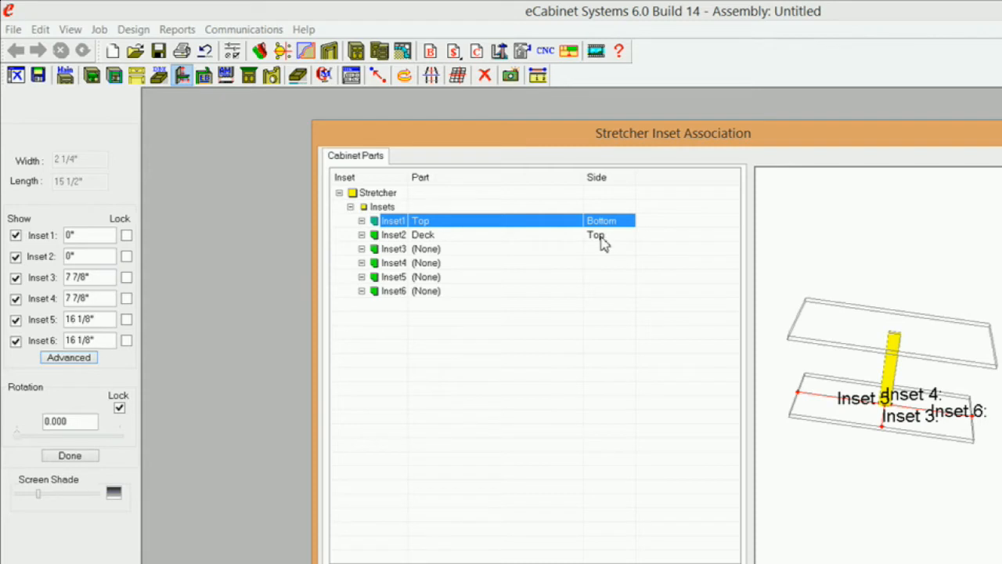
left_click(603, 236)
left_click(627, 237)
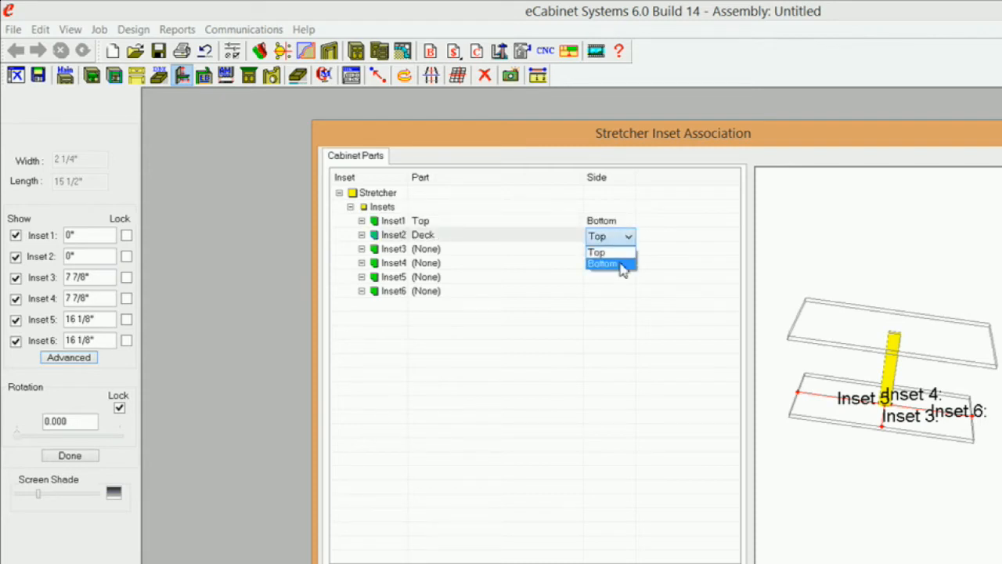
left_click(618, 264)
left_click_drag(931, 501, 843, 418)
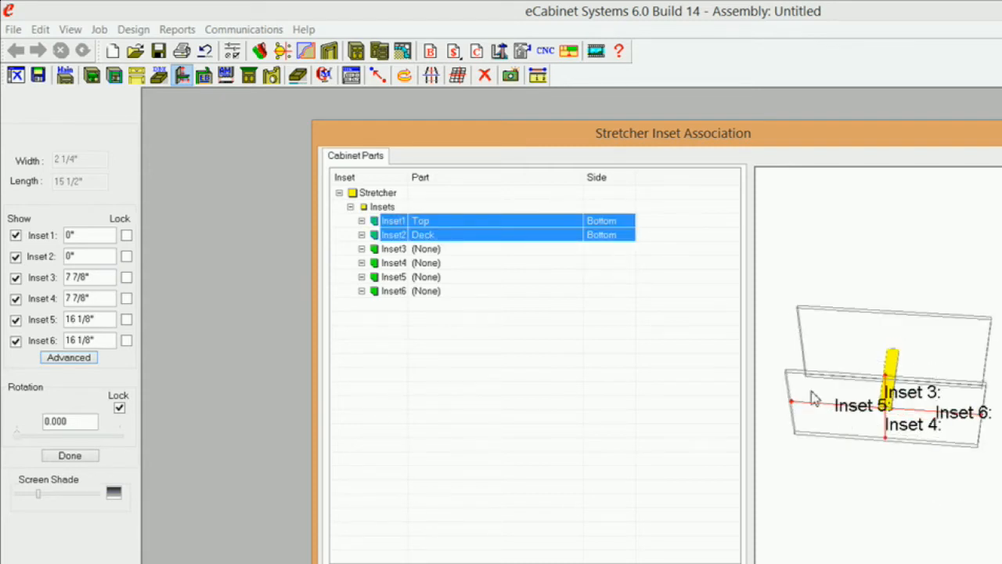
left_click_drag(866, 385, 902, 458)
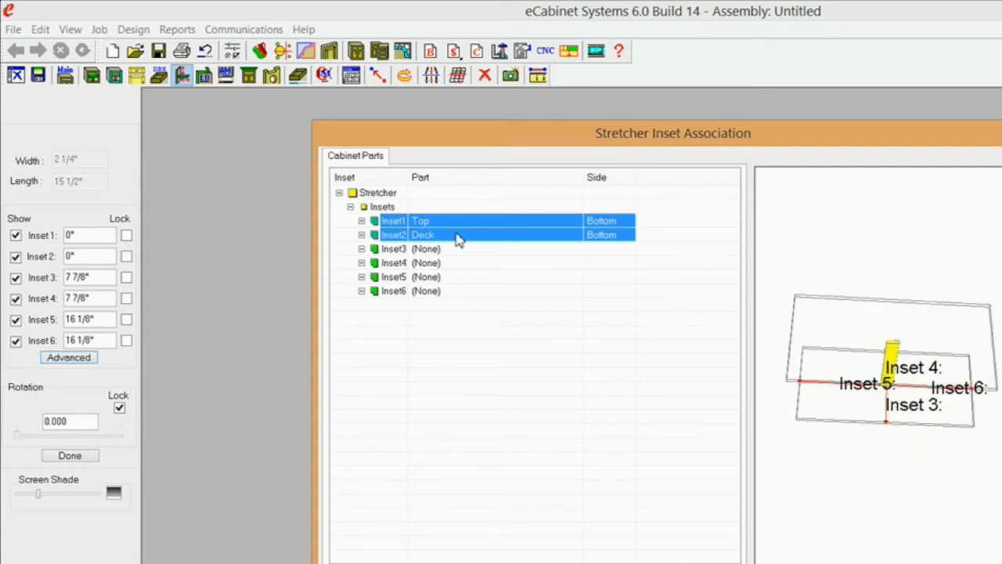
left_click_drag(856, 404, 872, 362)
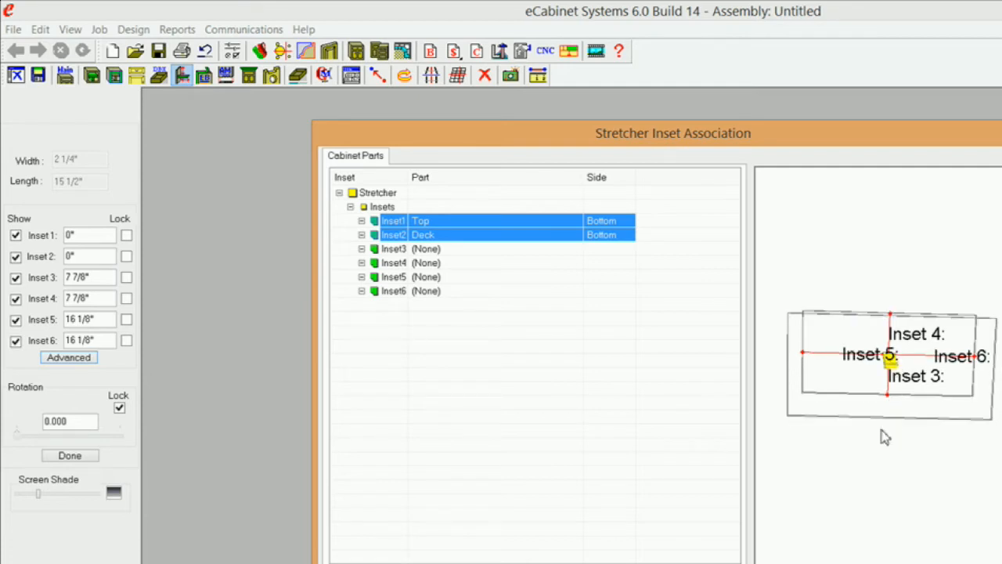
Step: Associate the stretcher's Inset 3 with the Front side of the Deck
middle_click_drag(881, 429, 864, 317)
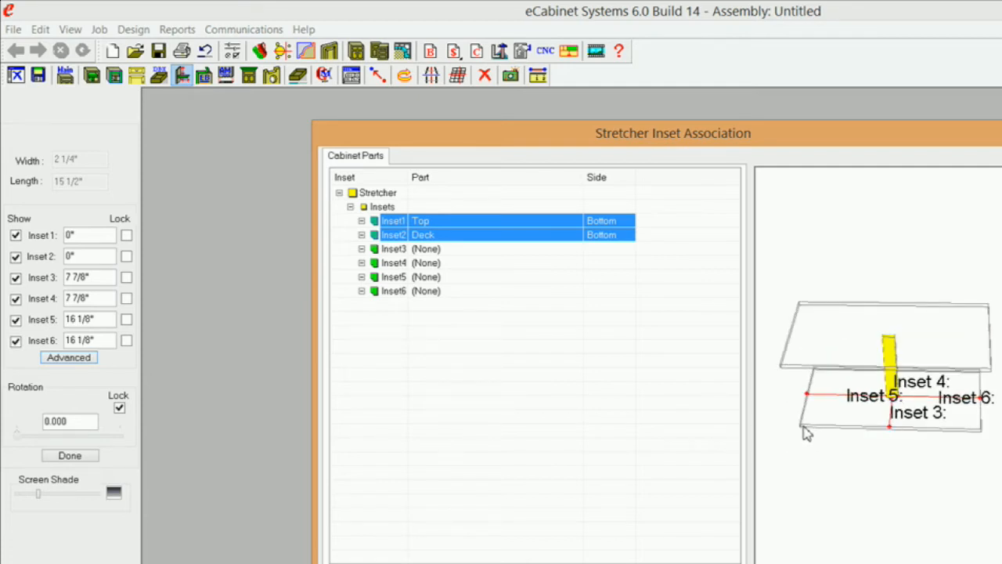
middle_click_drag(890, 425, 913, 494)
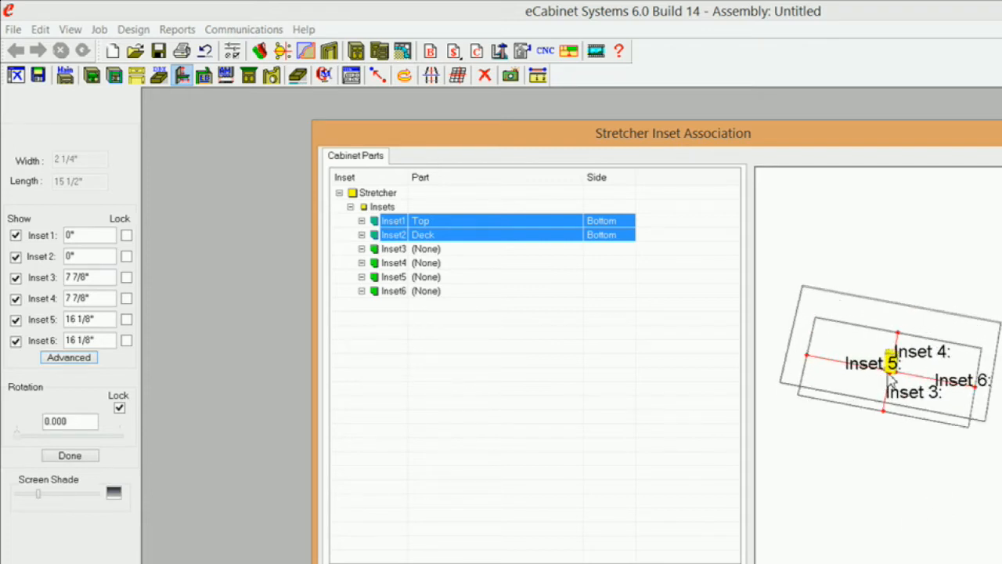
left_click(430, 250)
left_click(430, 251)
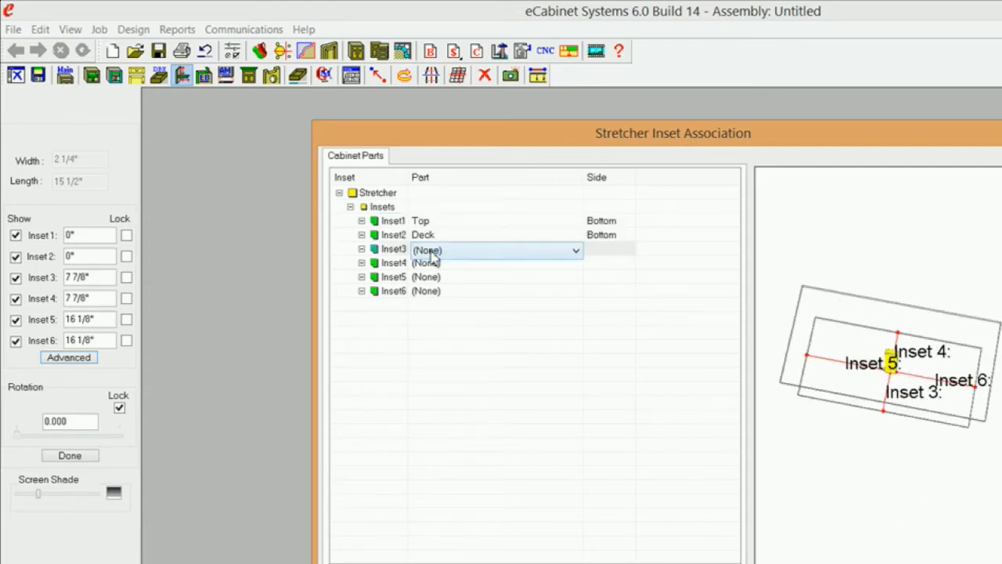
left_click(575, 250)
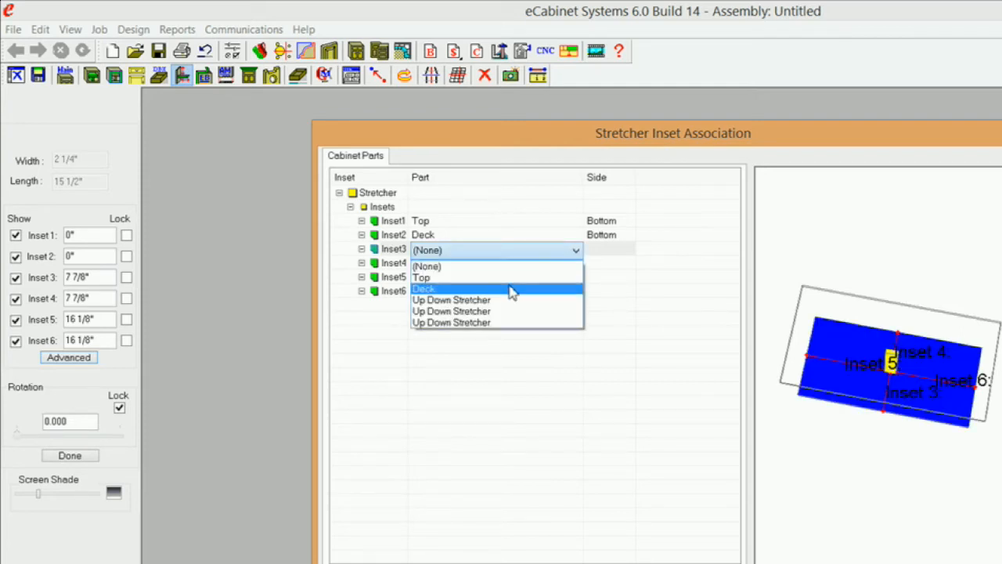
left_click(505, 291)
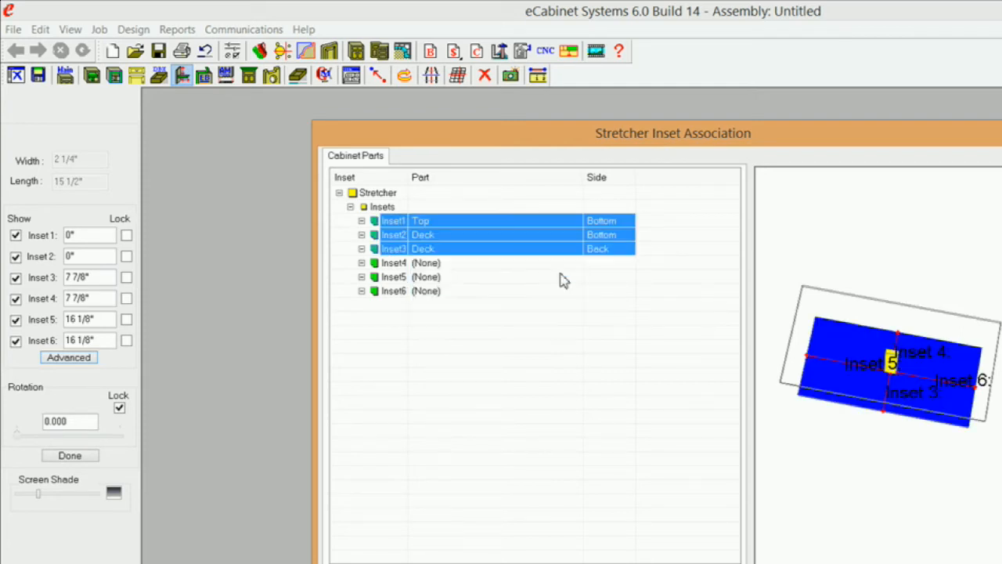
left_click(599, 252)
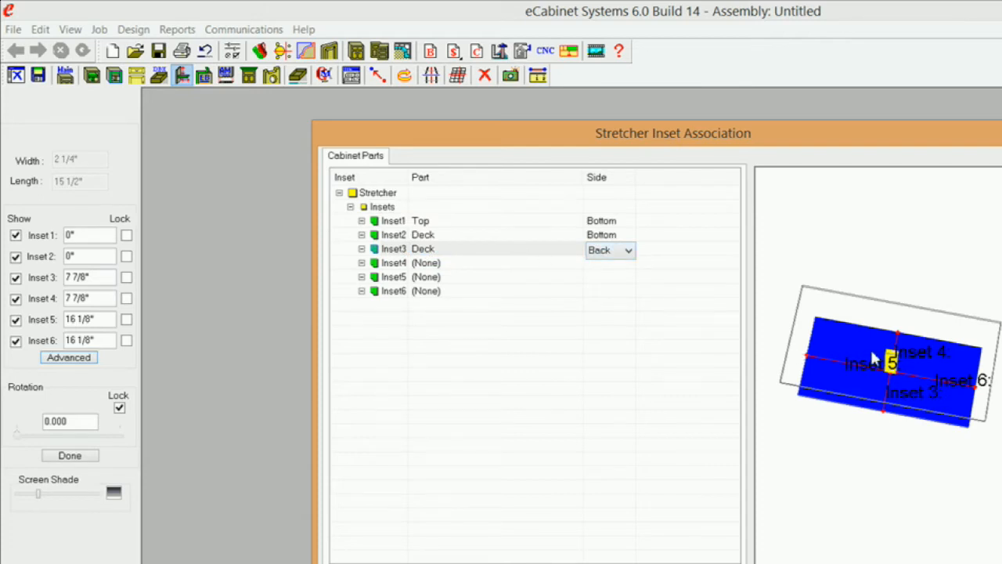
left_click(631, 252)
left_click(616, 267)
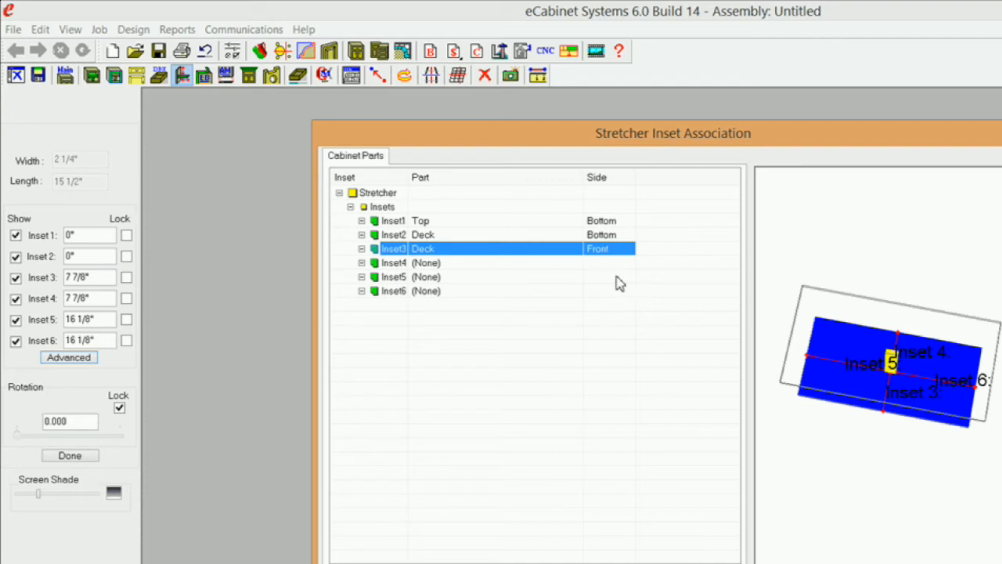
Step: Associate Inset 5 with the Left side of the Deck and accept the stretcher's inset associations
left_click(520, 265)
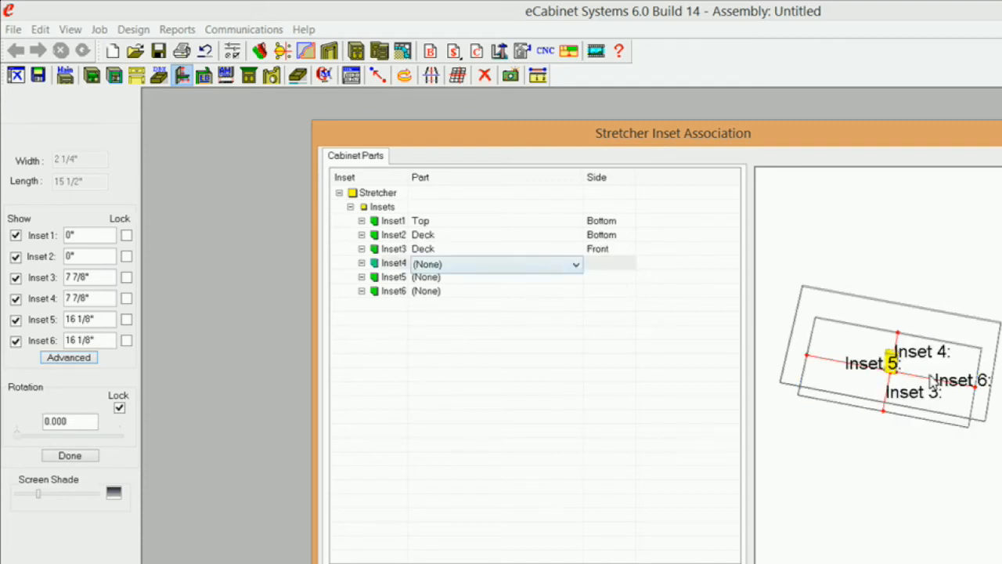
left_click(477, 279)
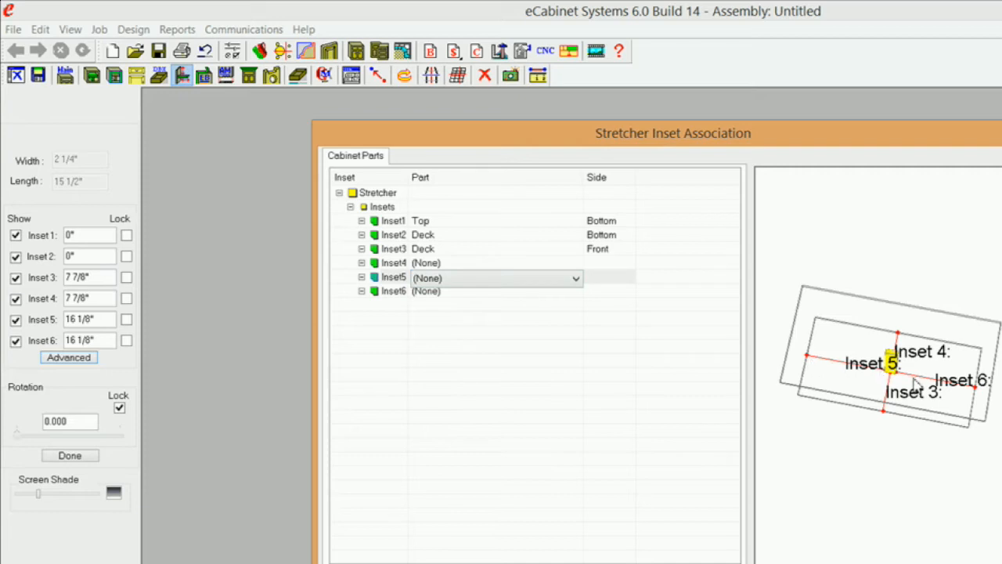
left_click(577, 279)
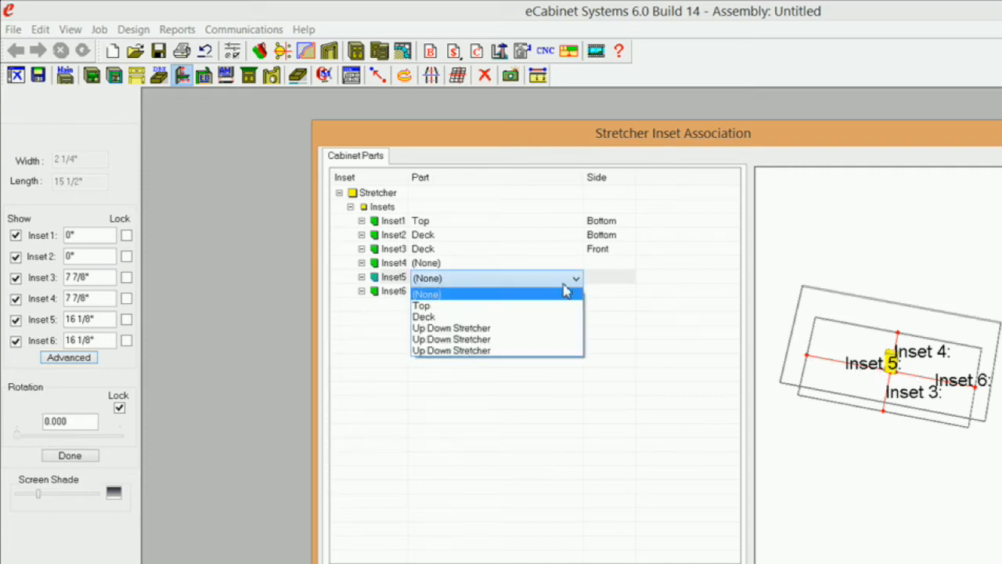
left_click(444, 318)
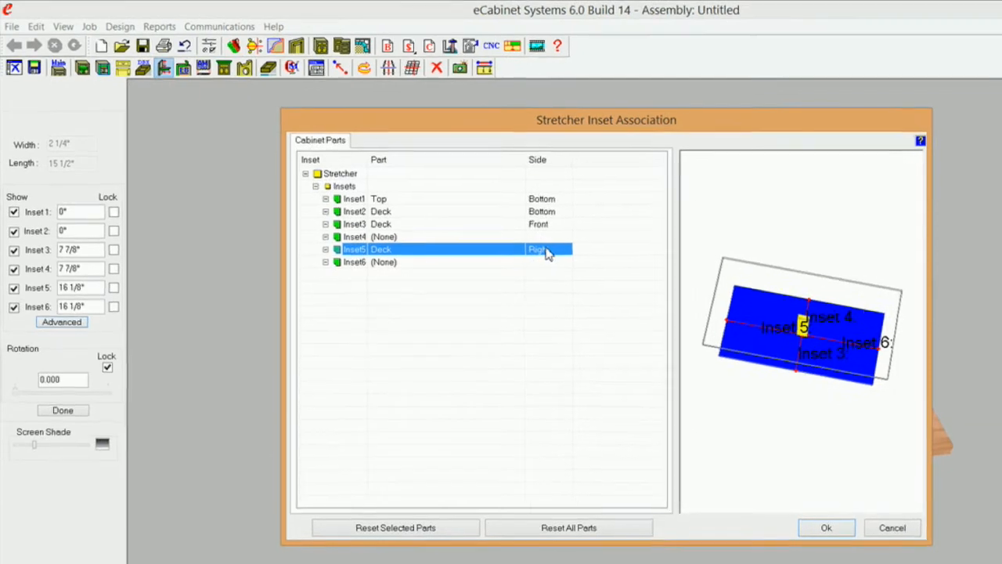
left_click(548, 253)
left_click(549, 252)
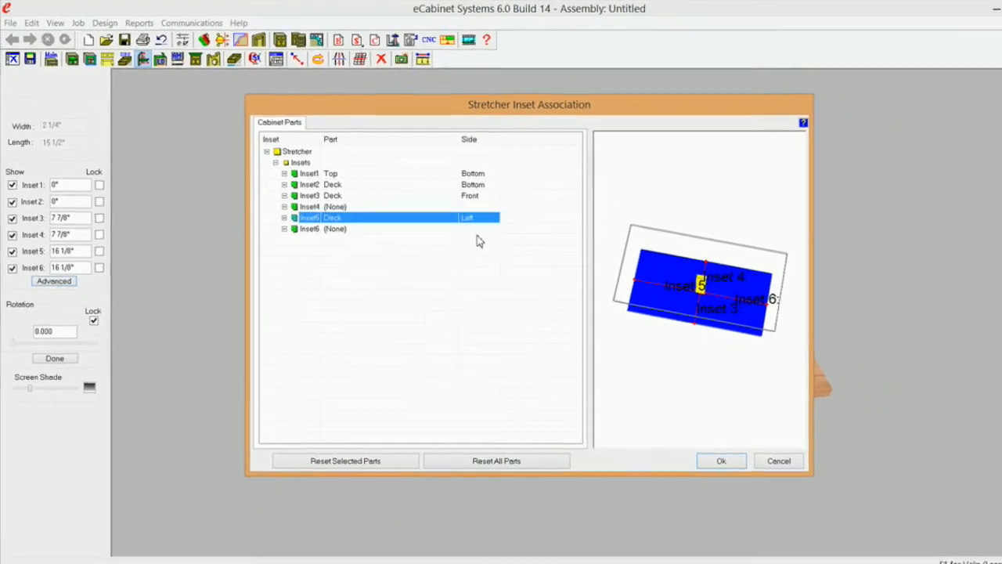
left_click(470, 231)
left_click(722, 461)
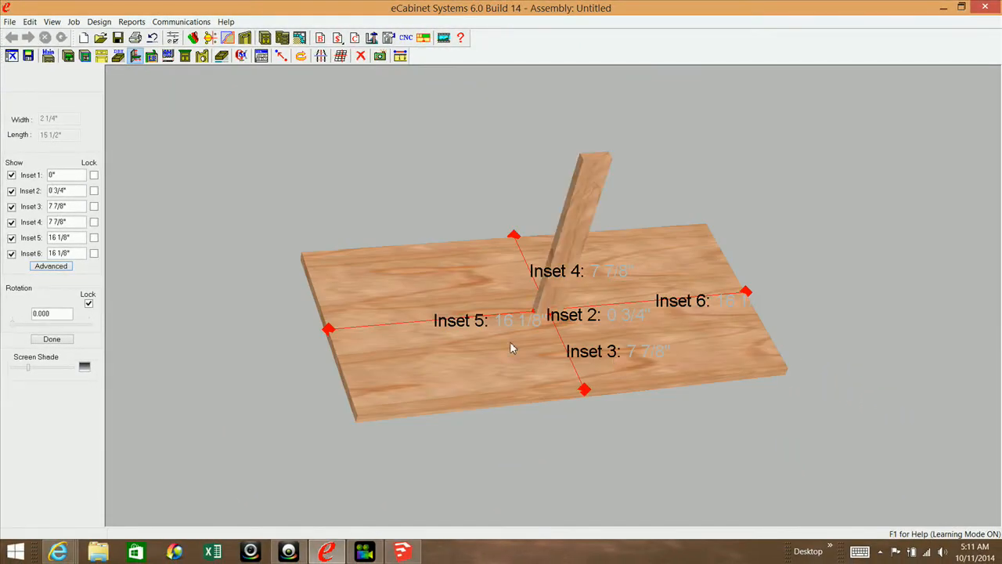
Step: Lock the stretcher's Inset 1 at 0"
middle_click_drag(528, 304, 537, 388)
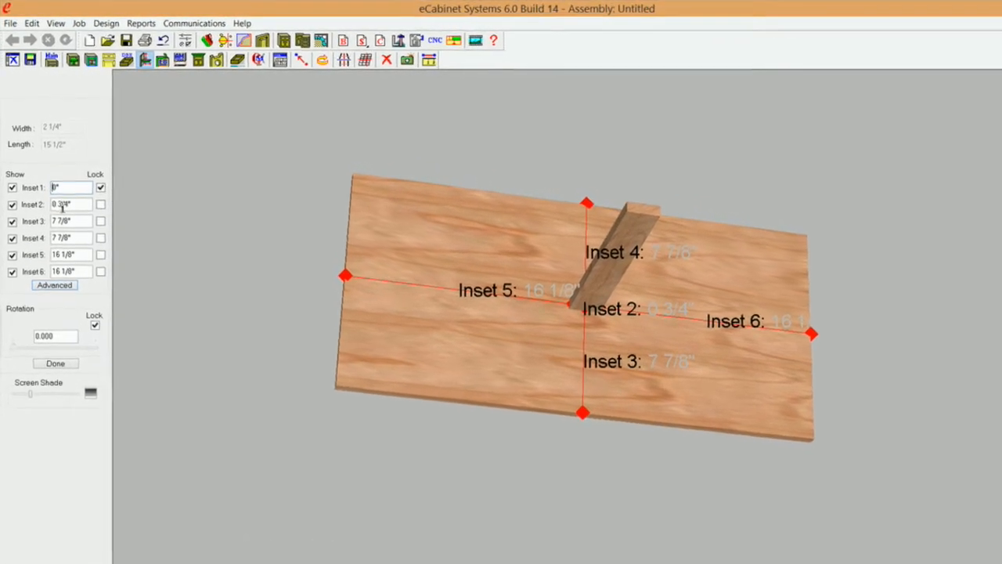
left_click(54, 204)
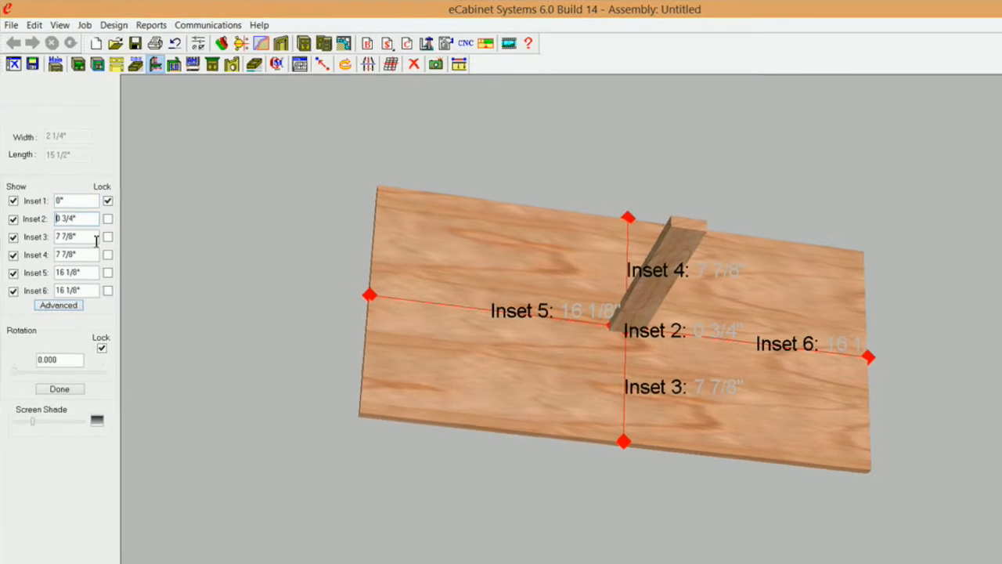
left_click_drag(451, 473, 509, 353)
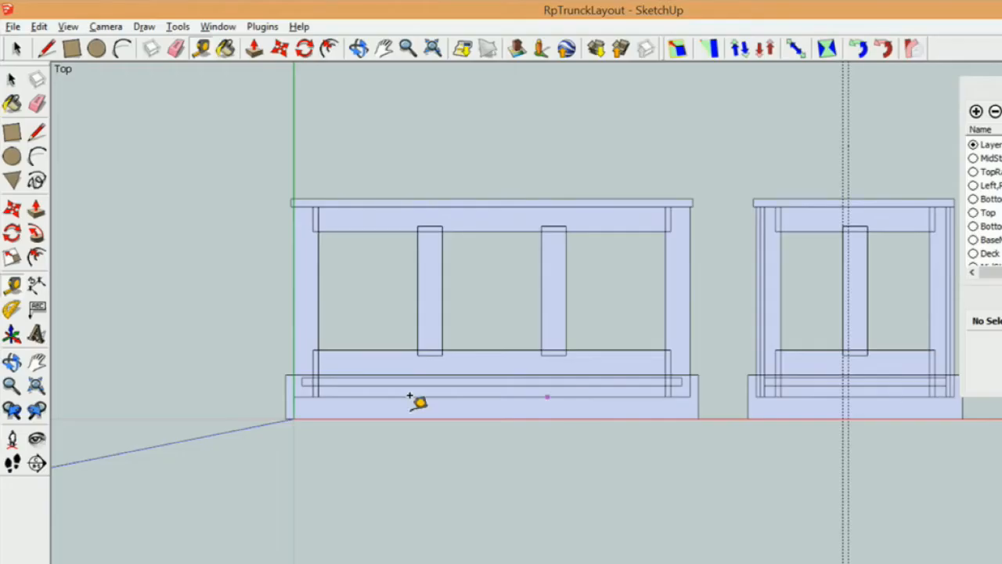
Step: Measure in the SketchUp trunk layout how far the corner stile extends below the underside of the deck
scroll(317, 378, "up", 5)
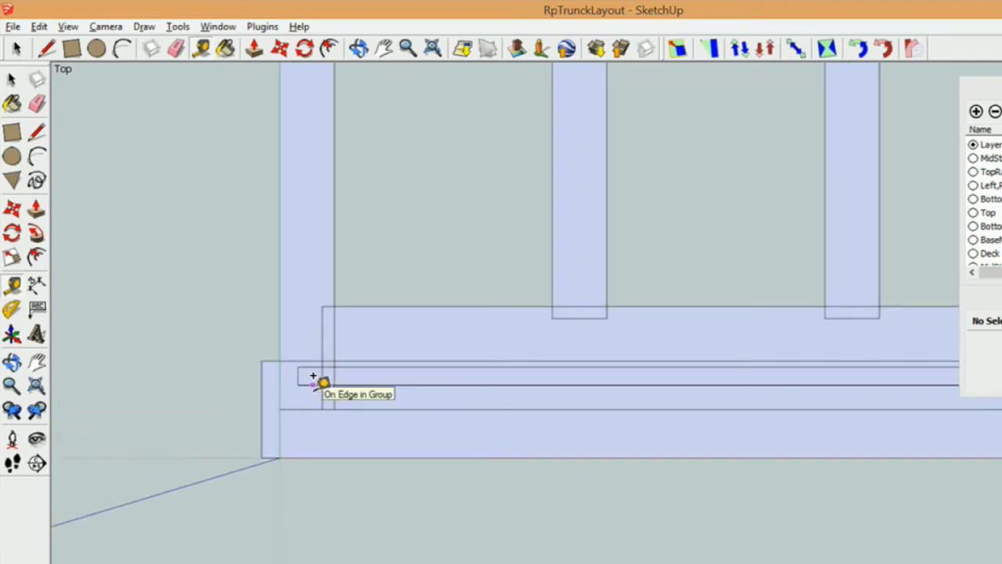
left_click(314, 384)
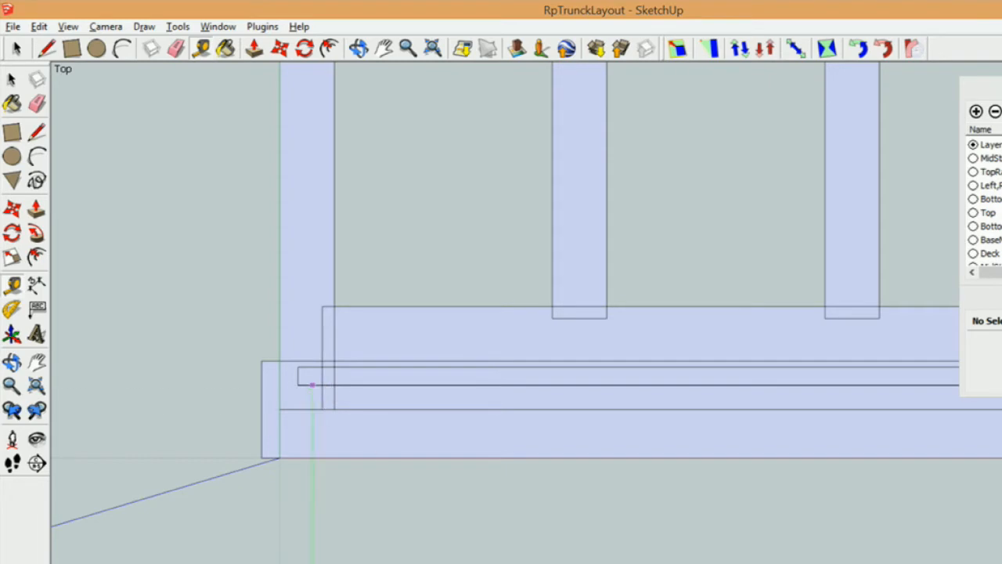
left_click(501, 563)
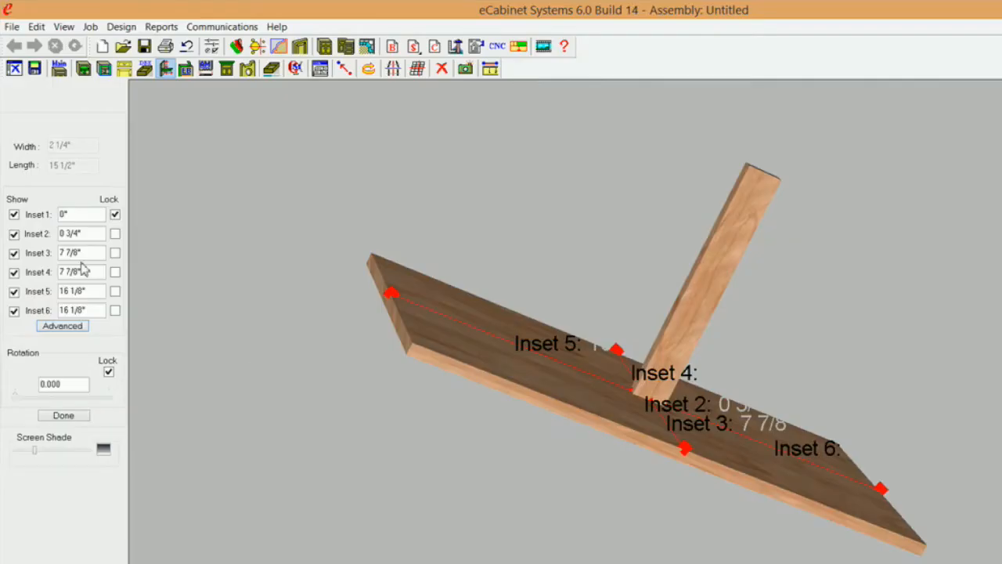
Step: Back in eCabinet Systems, set the stretcher's Inset 2 to -1" and lock it
left_click(93, 233)
type("1")
left_click(115, 235)
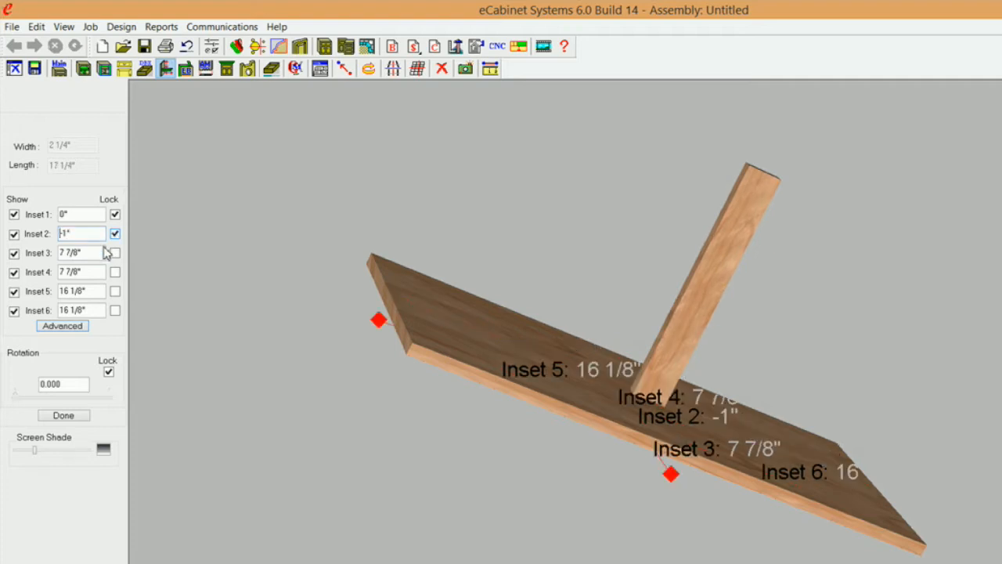
middle_click_drag(632, 509, 586, 466)
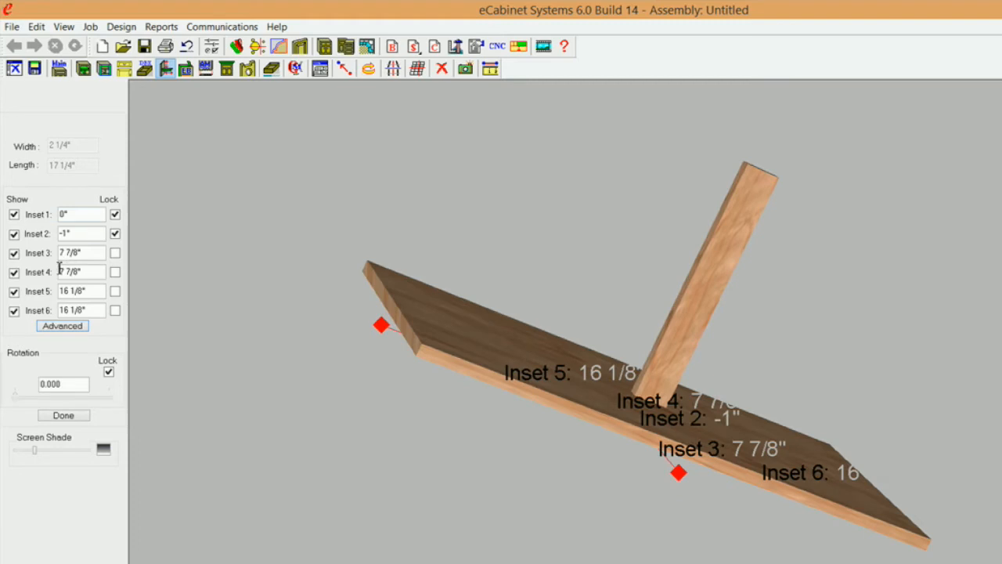
Step: Set the stretcher's Inset 3 to -3/4" and lock it so it sits in front of the deck
left_click(89, 254)
type("-3/4")
left_click(115, 253)
middle_click_drag(499, 475, 599, 482)
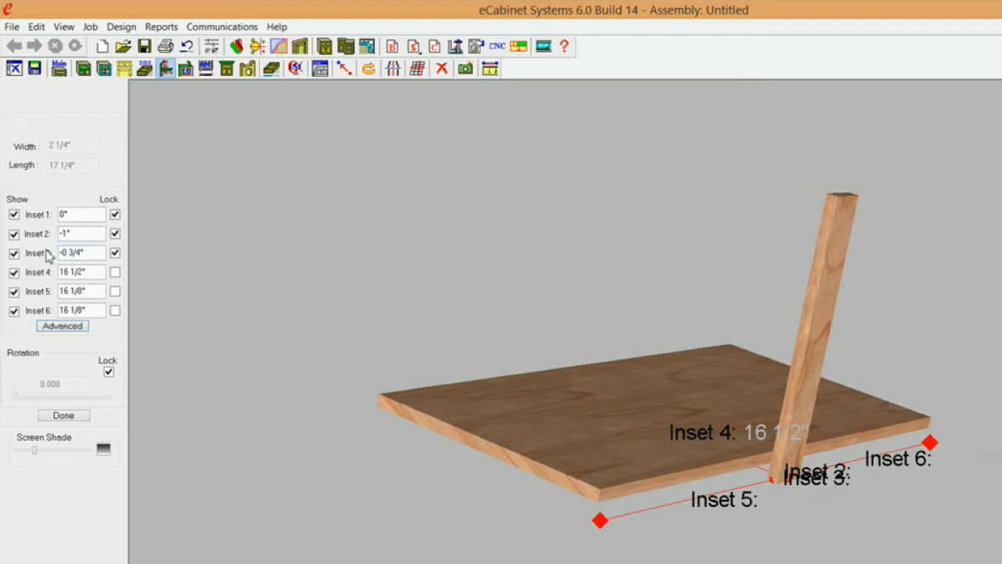
Step: Try Inset 3 at 0" with the lock on, and return it to -0 3/4"
left_click(115, 253)
left_click_drag(92, 252, 53, 258)
type("0")
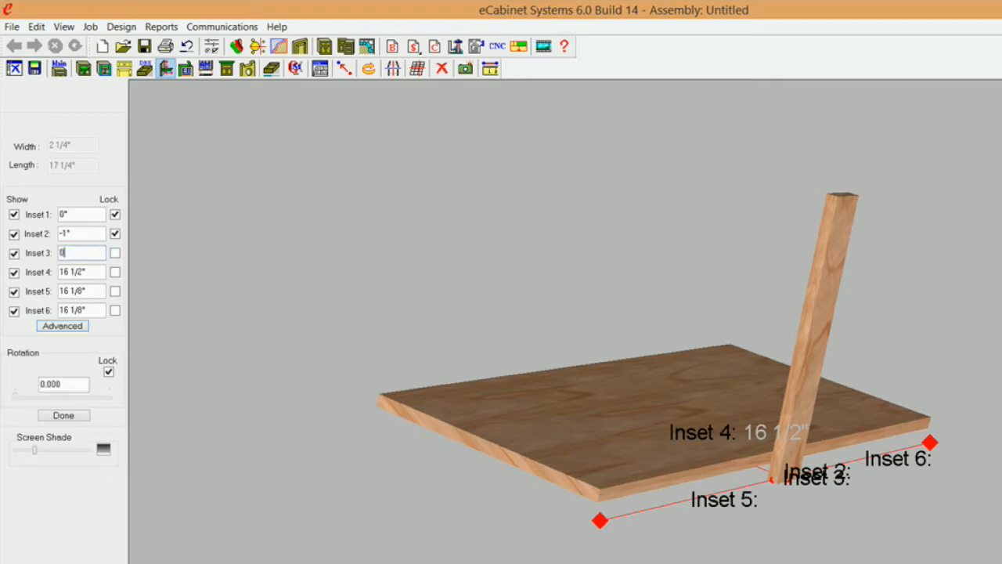
left_click(115, 253)
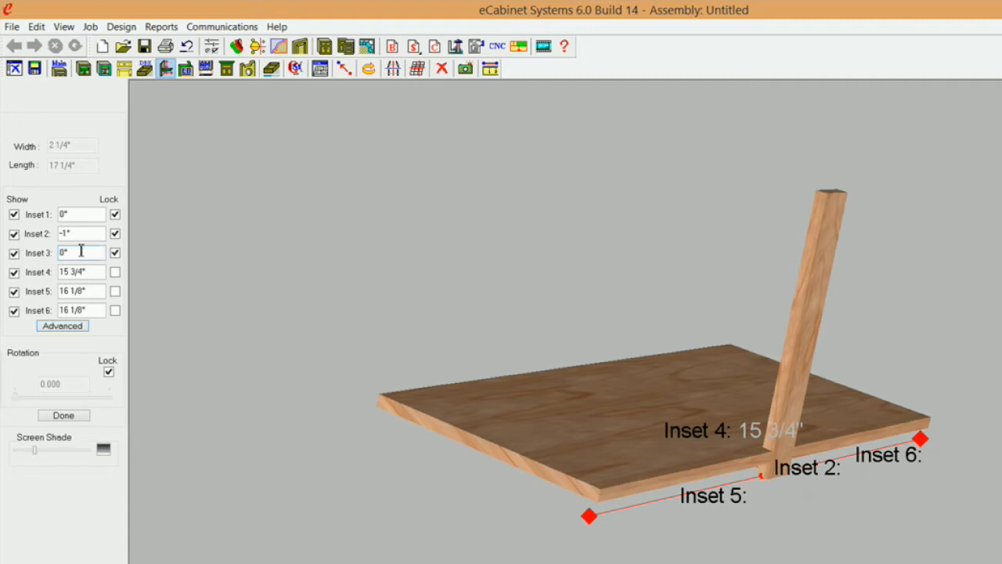
type("-0 ")
type("3/4")
key("Return")
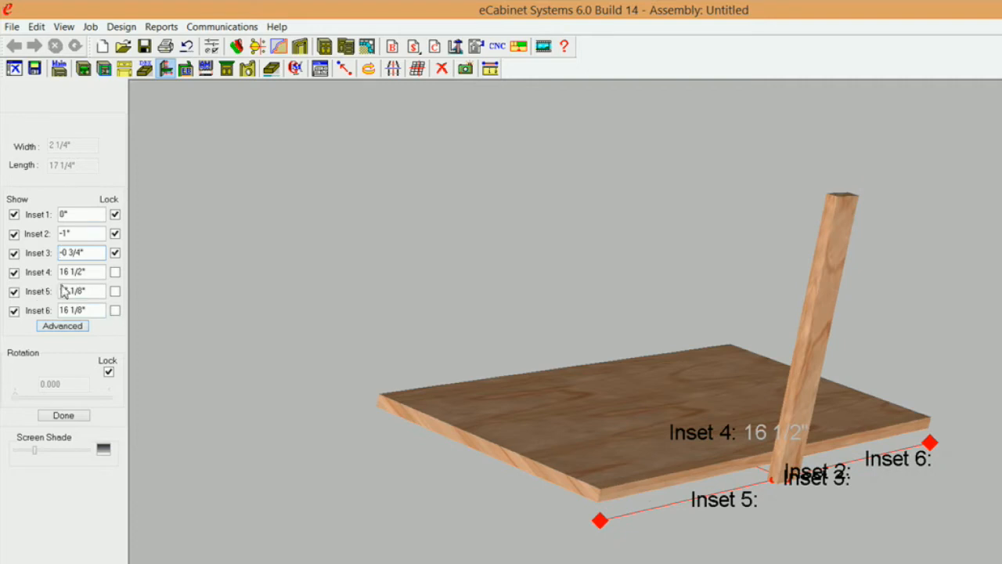
Step: Measure in the SketchUp trunk layout the horizontal distance from the deck's left end to the corner stile's outer edge
left_click(93, 291)
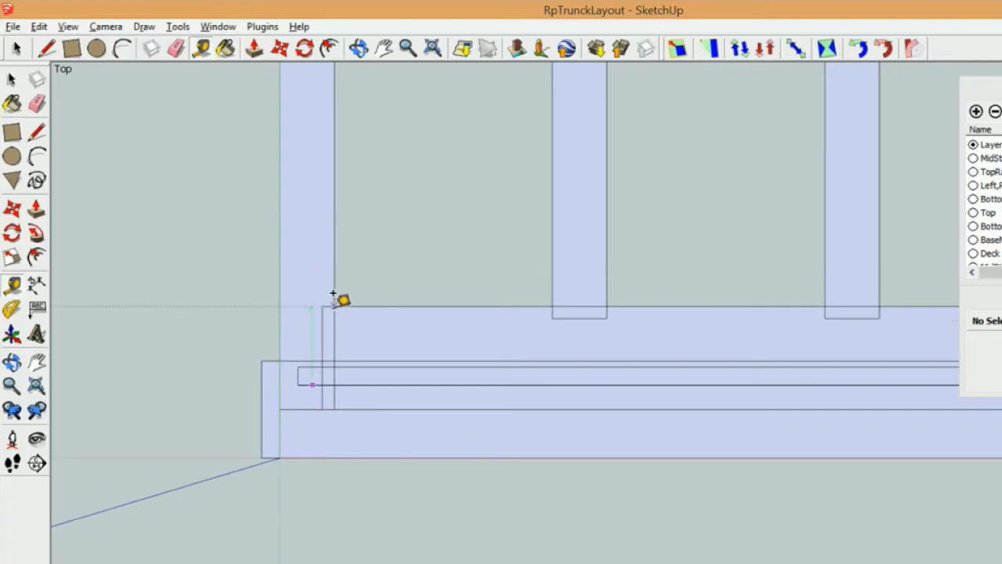
left_click(335, 367)
key("Escape")
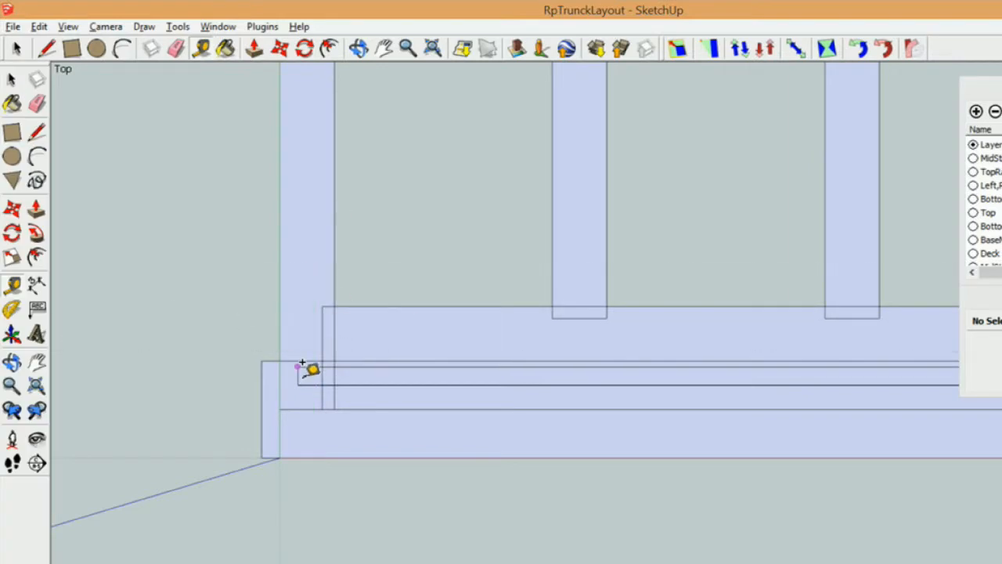
scroll(297, 369, "up", 2)
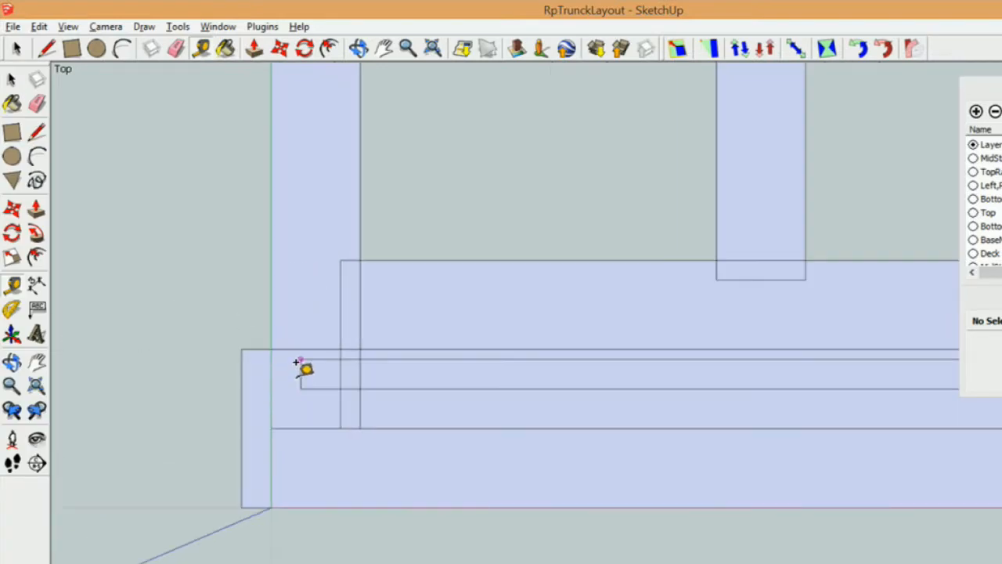
left_click(301, 369)
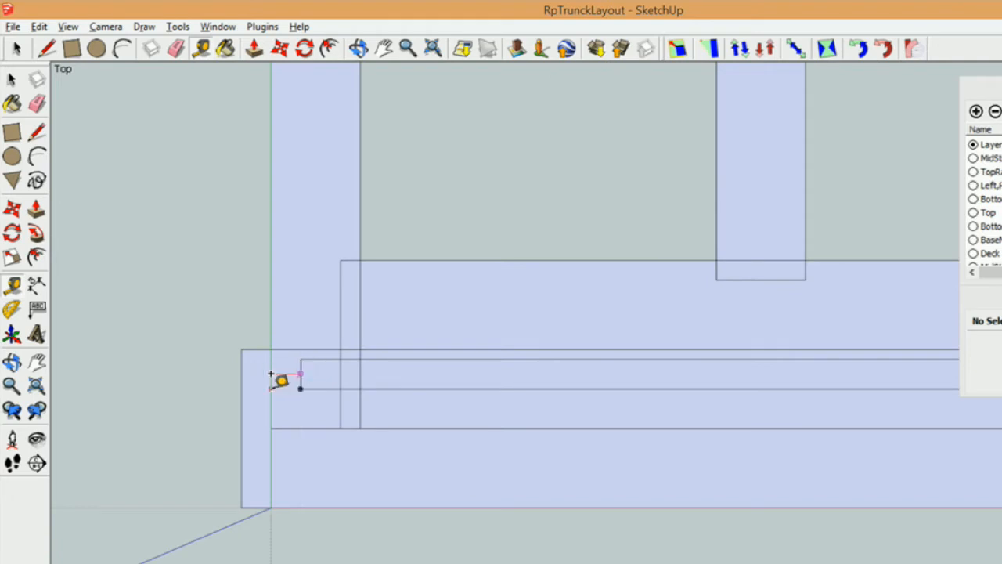
key("Escape")
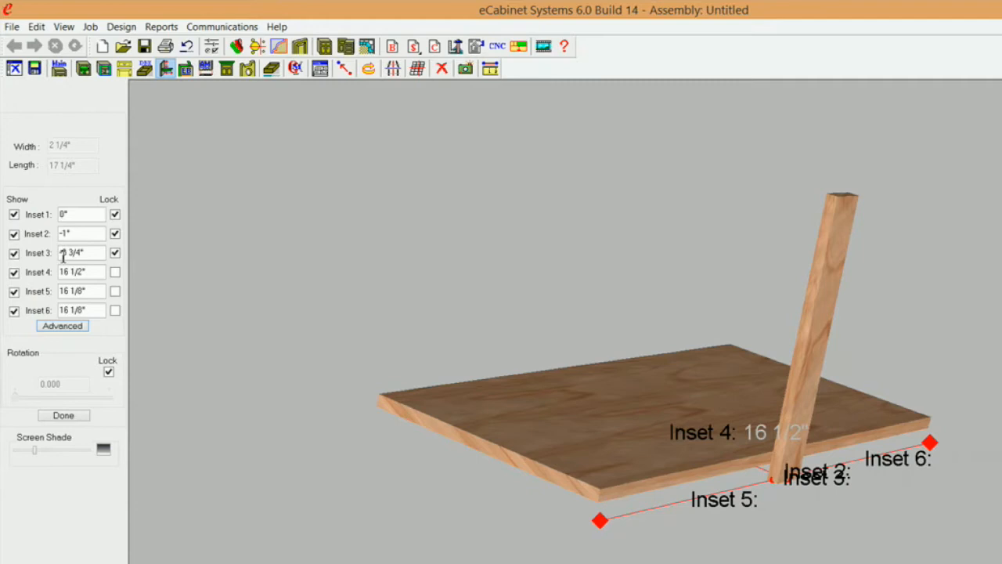
Step: Back in eCabinet Systems, set the stretcher's Inset 5 to -3/4" and lock it
left_click(95, 291)
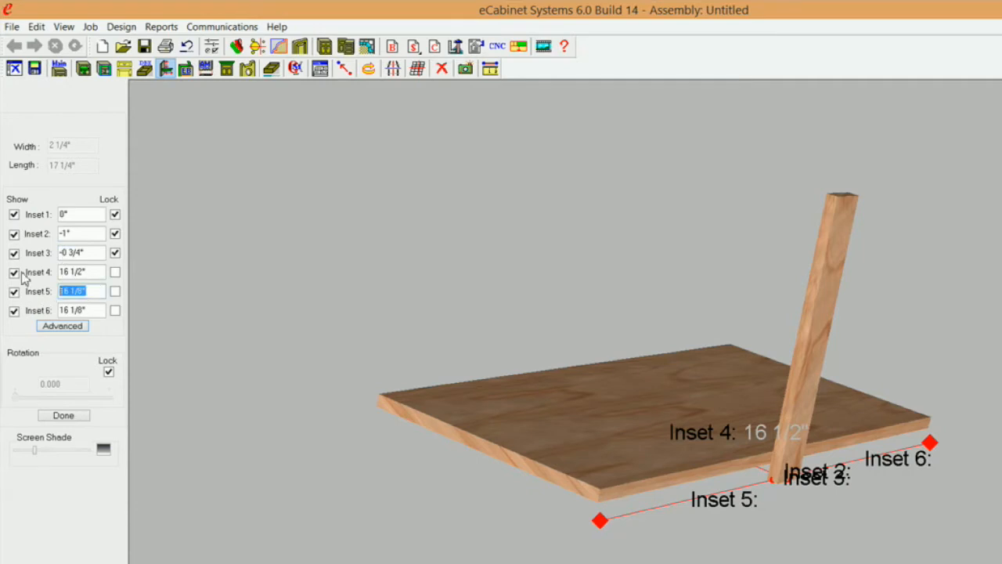
type("-3/4")
left_click(115, 291)
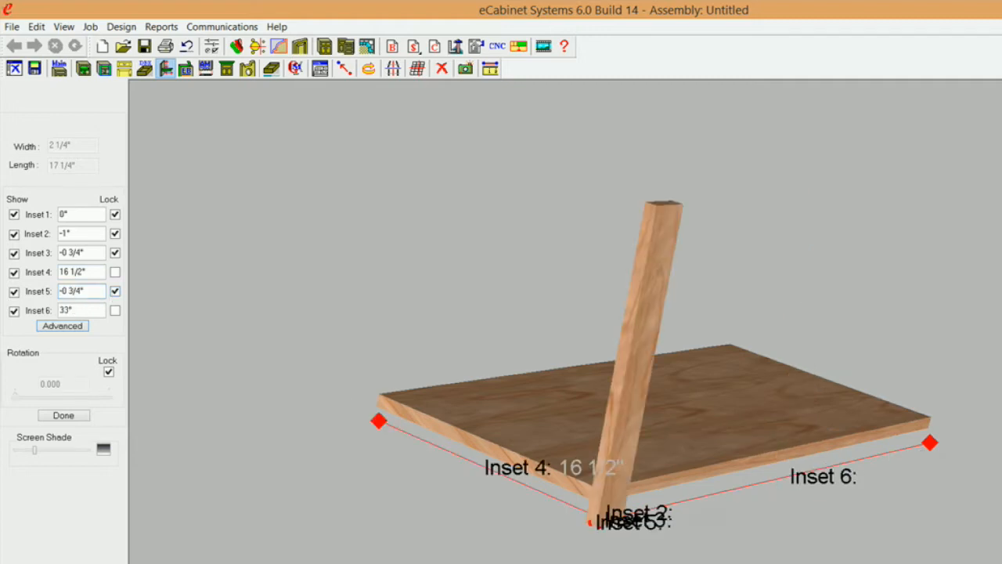
Step: Check the stretcher at the deck's front left corner and finish its inset adjustment
left_click(831, 563)
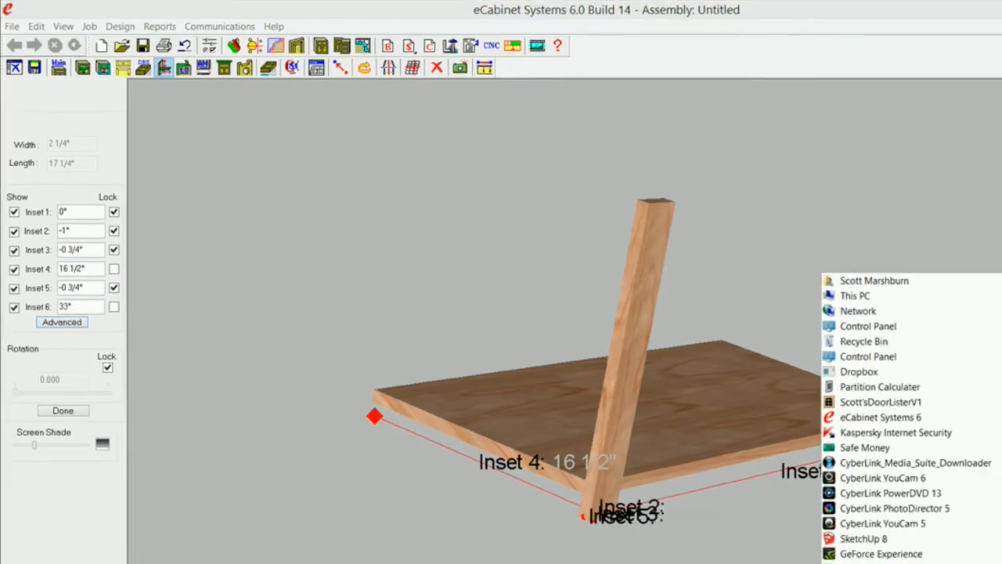
left_click(598, 563)
left_click_drag(494, 520, 691, 505)
left_click_drag(624, 459, 332, 475)
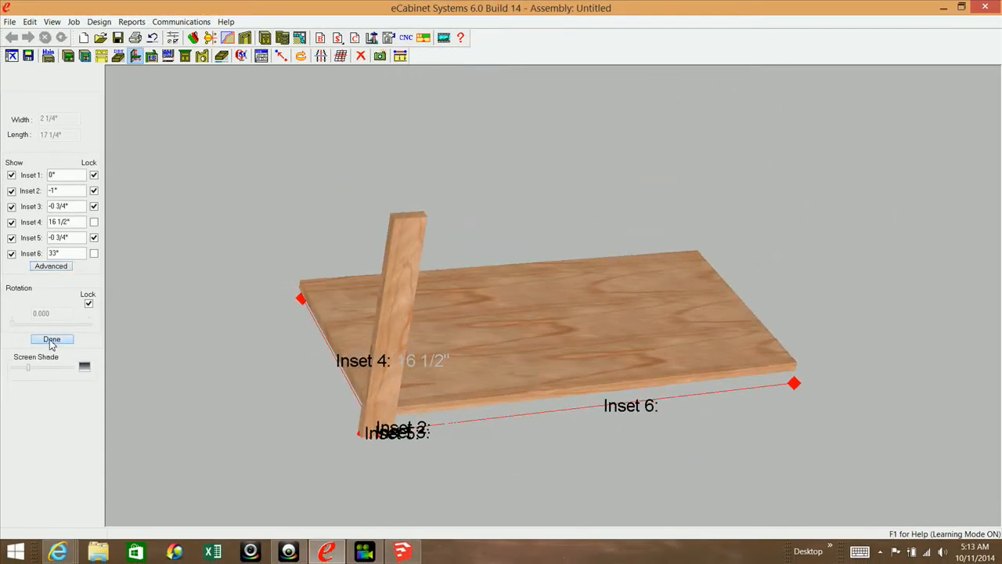
left_click(51, 340)
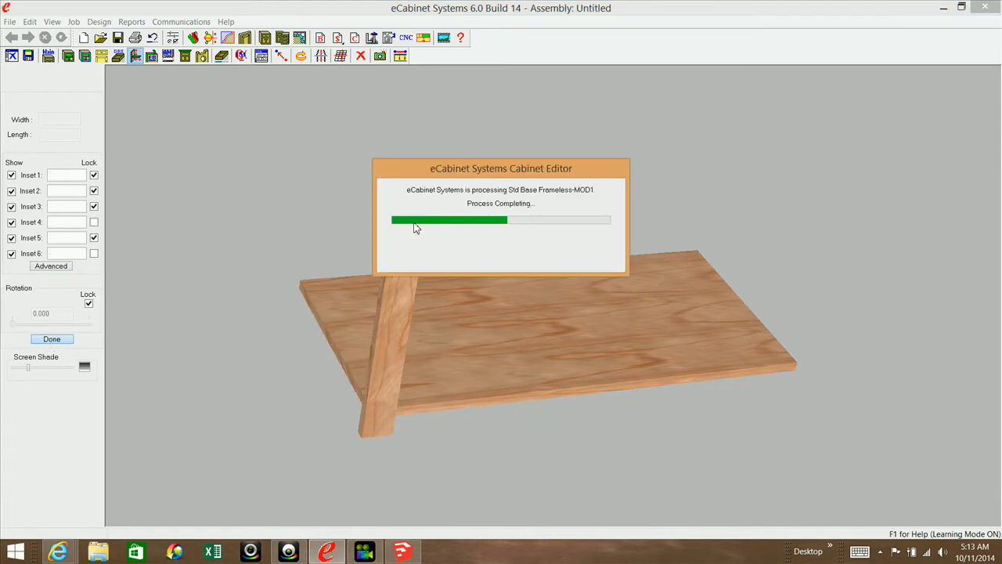
Step: Open the inset associations of the next stretcher at the deck's centre and associate Inset2 with the deck's Bottom side
left_click_drag(505, 385, 649, 392)
middle_click_drag(481, 380, 610, 246)
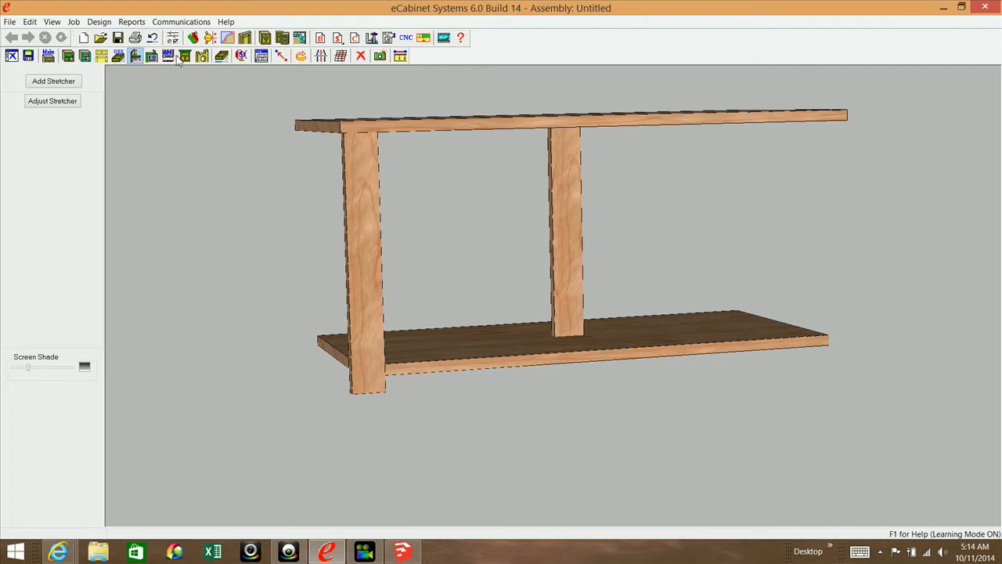
left_click(51, 101)
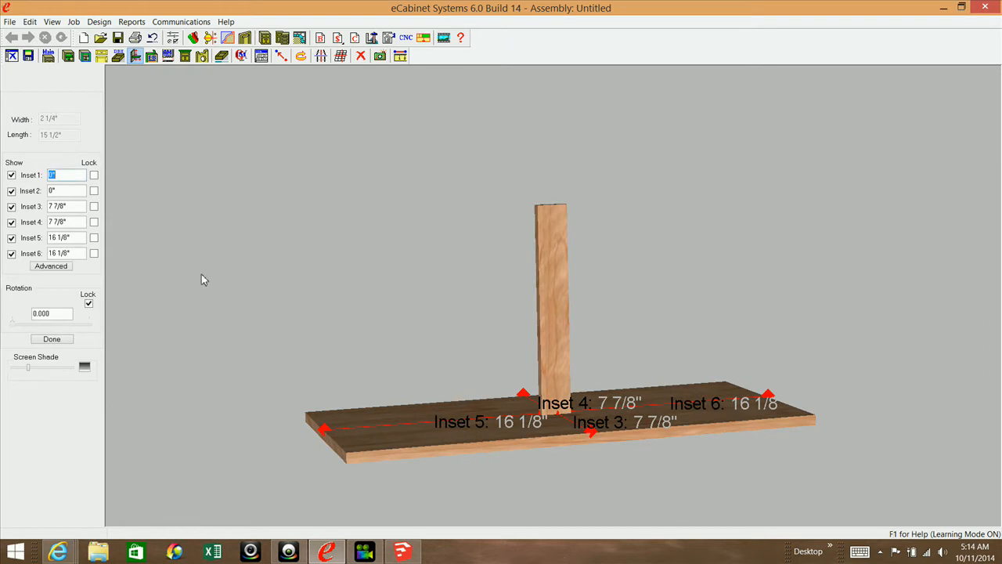
left_click(57, 267)
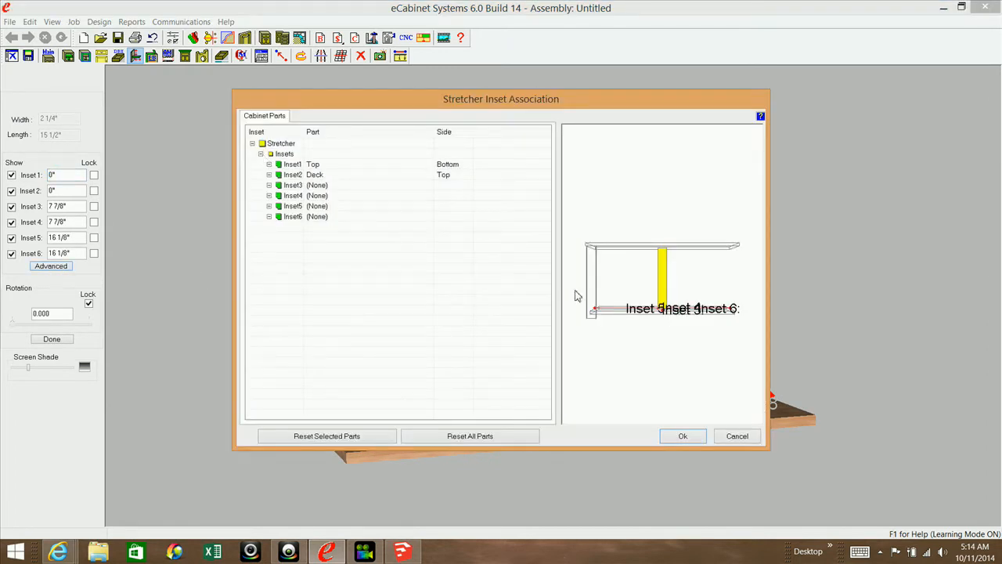
left_click_drag(673, 303, 684, 375)
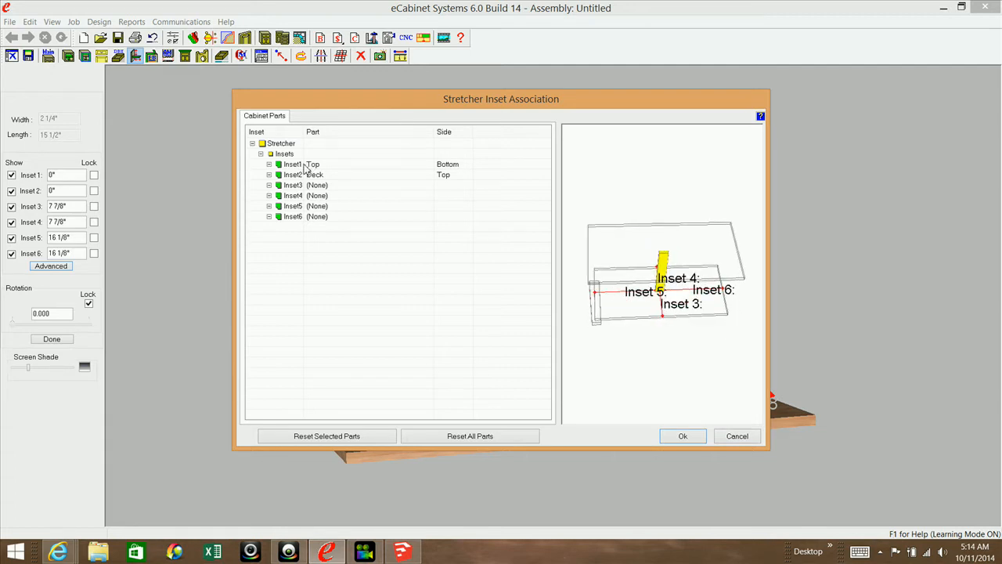
left_click(331, 177)
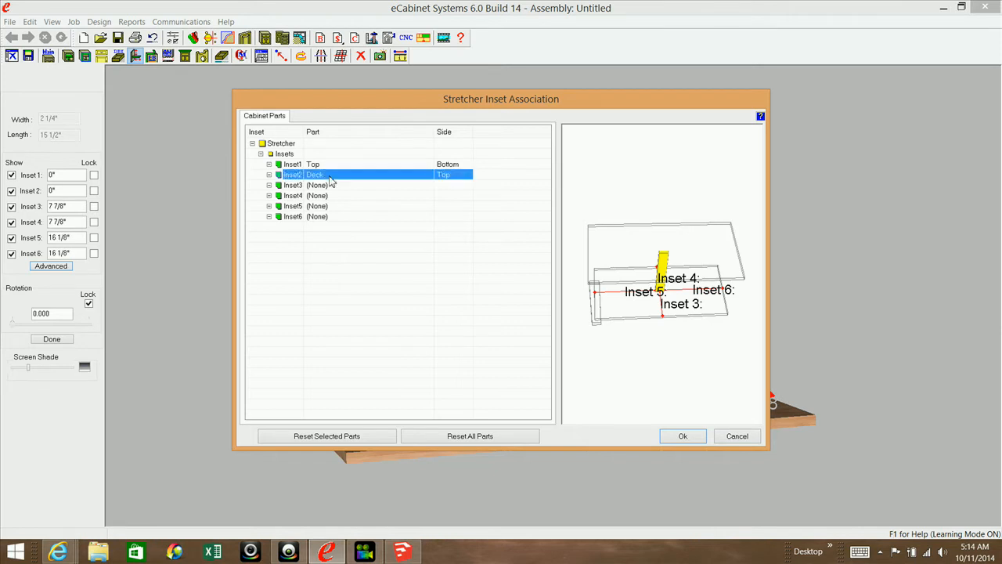
left_click(454, 178)
left_click(468, 177)
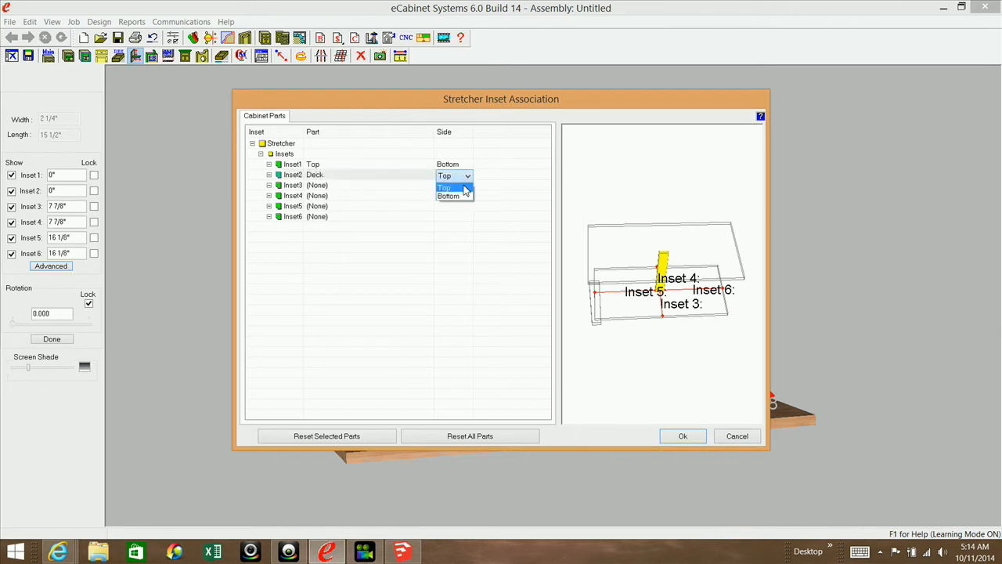
left_click(453, 197)
Step: Associate the stretcher's Inset3 with the Front side of the Deck
left_click(323, 186)
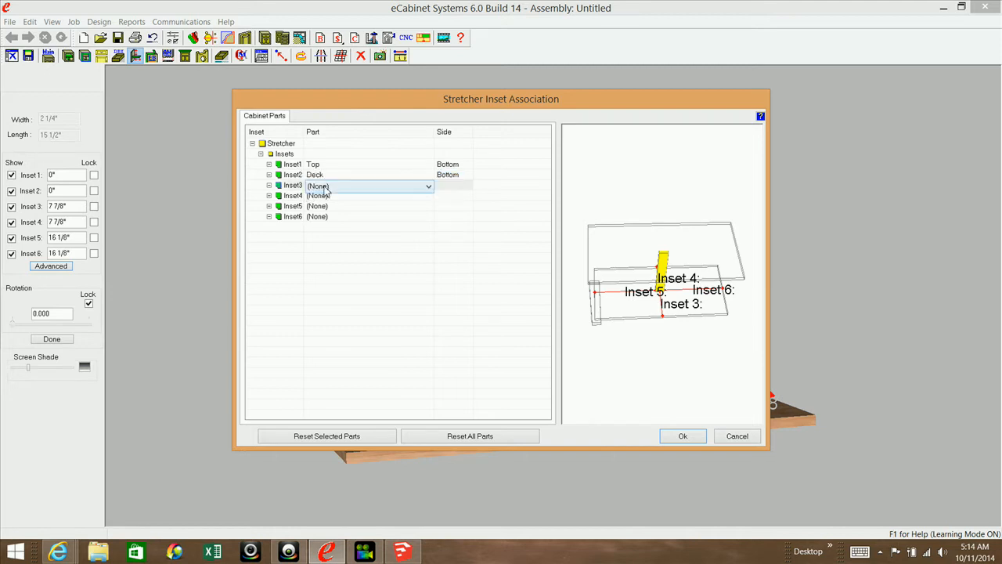
left_click(429, 188)
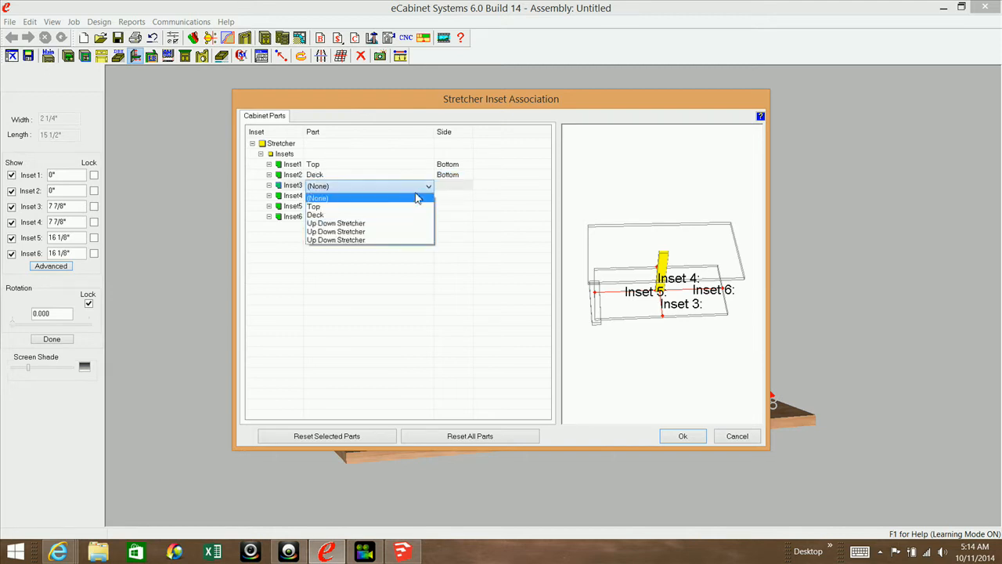
left_click(350, 217)
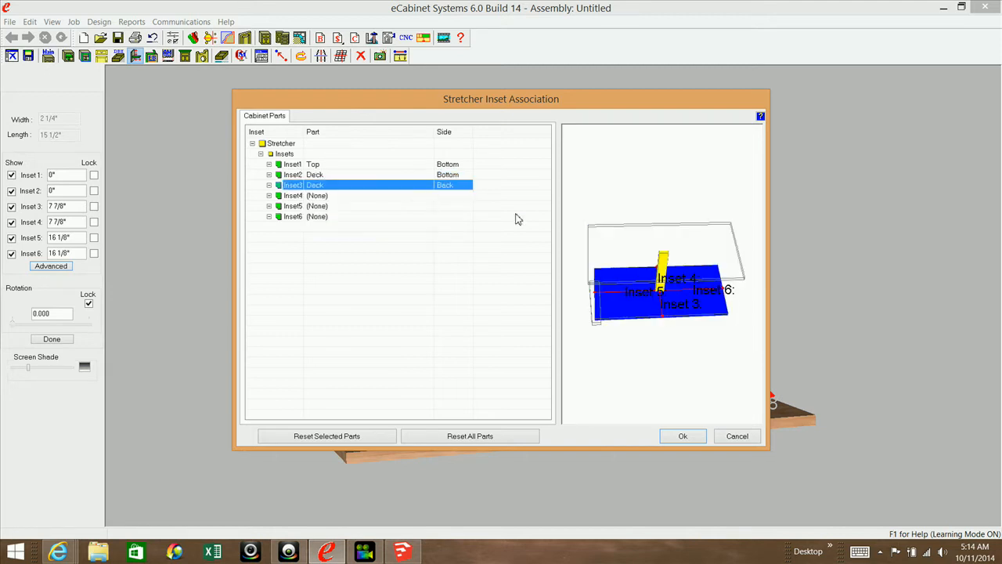
left_click(466, 188)
left_click(468, 188)
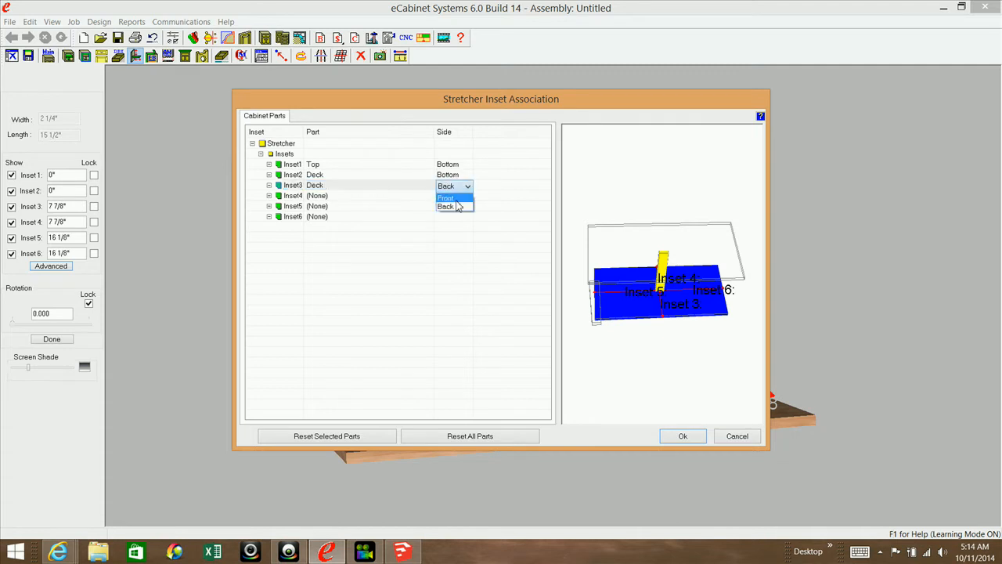
left_click(446, 206)
Step: Associate the stretcher's Inset6 with the Right side of the Deck and accept the inset associations
left_click(342, 207)
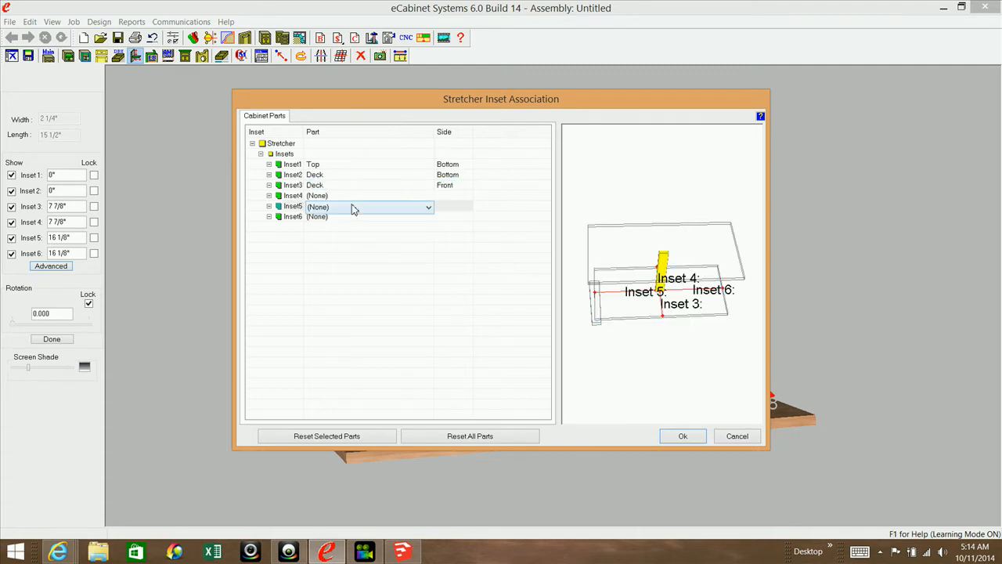
left_click(352, 217)
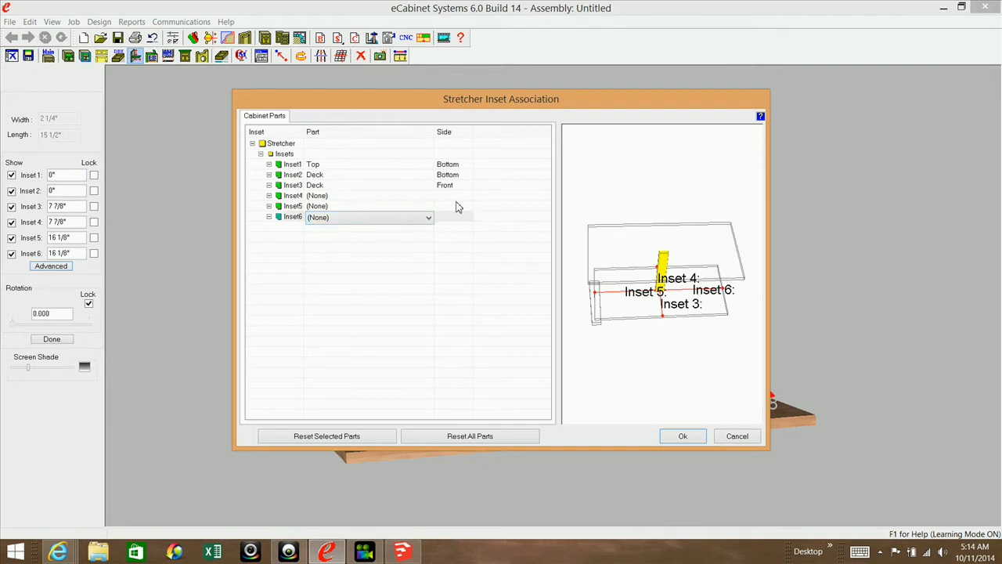
left_click(429, 219)
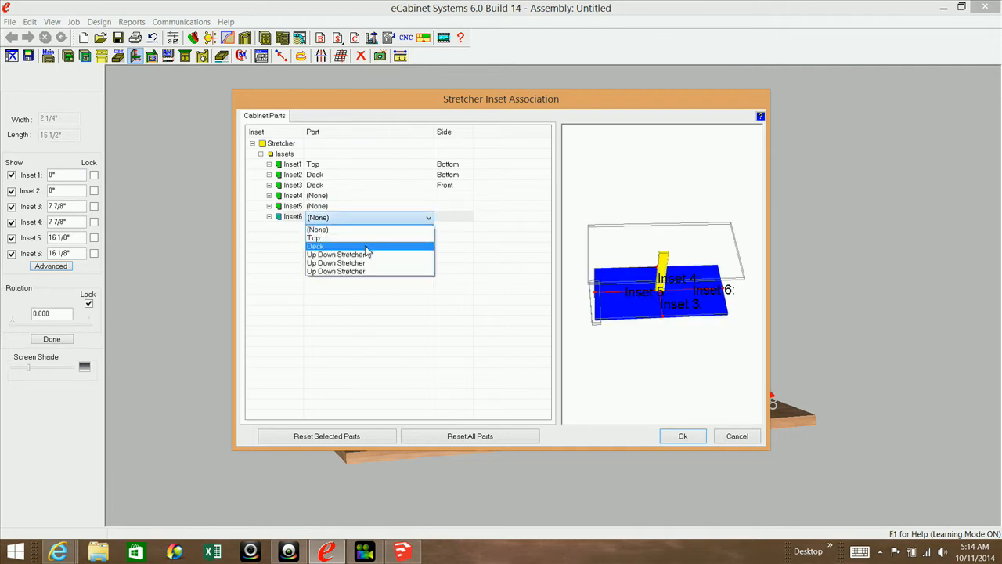
left_click(366, 247)
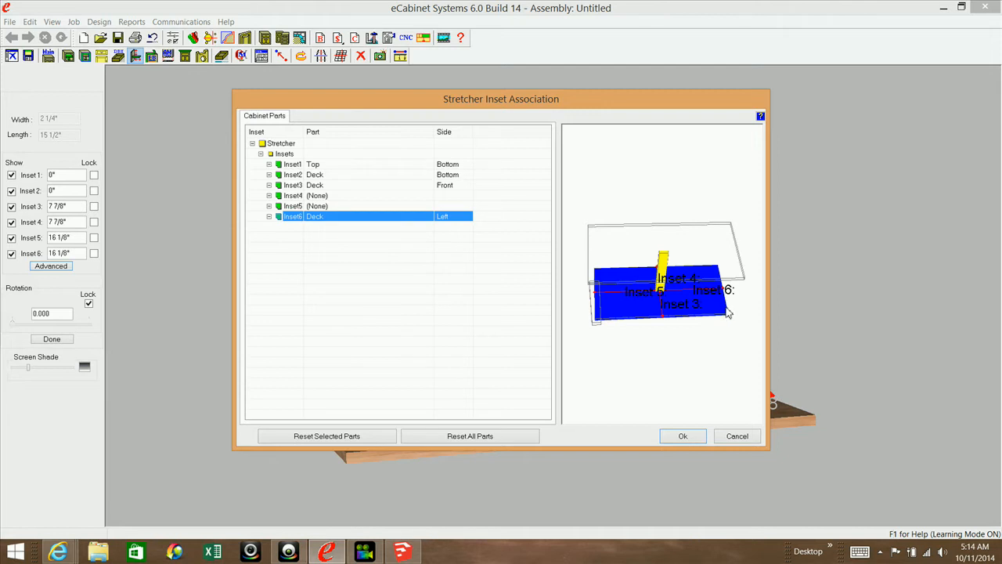
left_click(454, 217)
left_click(468, 217)
left_click(452, 237)
left_click(699, 436)
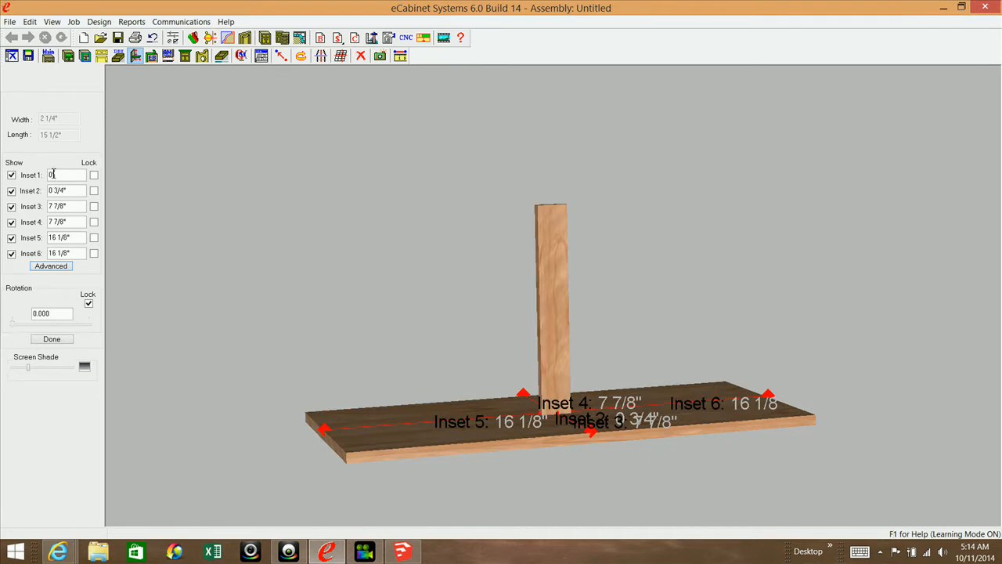
Step: Lock Inset 1 at 0", then set and lock Inset 2 at -1" and Inset 3 at -3/4"
left_click(94, 176)
left_click(69, 191)
type("1")
left_click(94, 191)
key("Tab")
type("-")
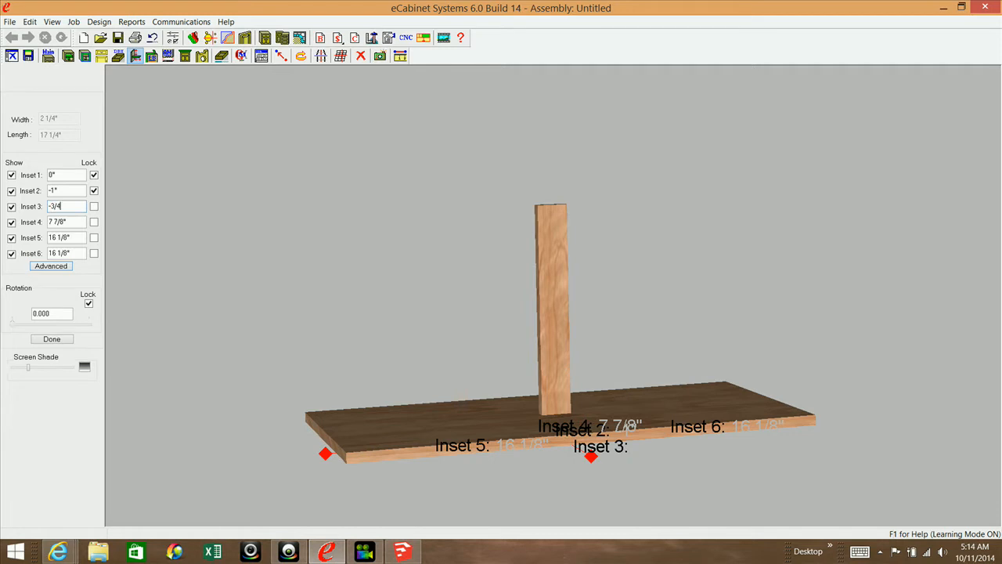
left_click(94, 206)
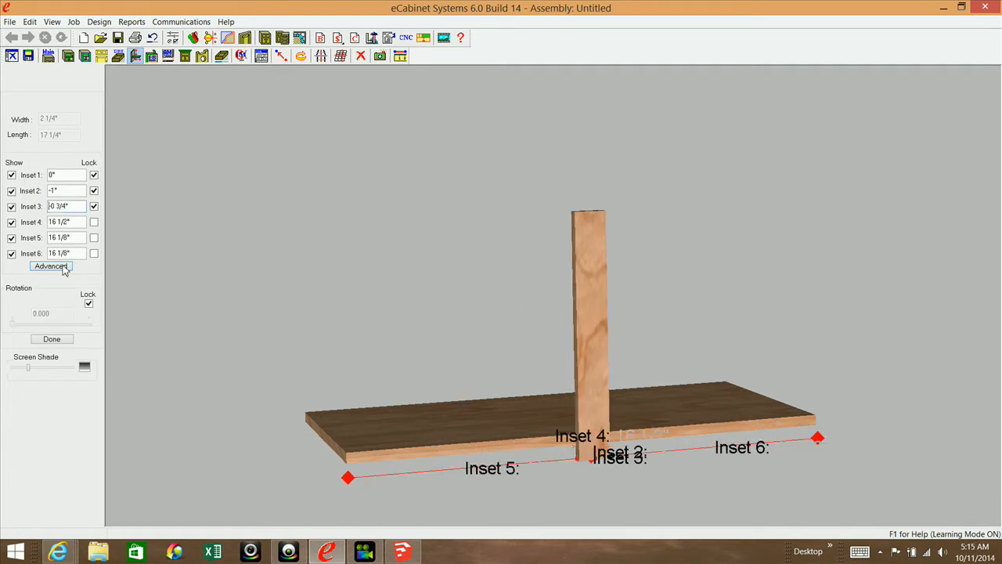
Step: Set Inset 6 to -3/4", lock it, and finish adjusting the stretcher at the deck's front right corner
left_click_drag(79, 254, 1, 229)
type("-3/4")
left_click(94, 253)
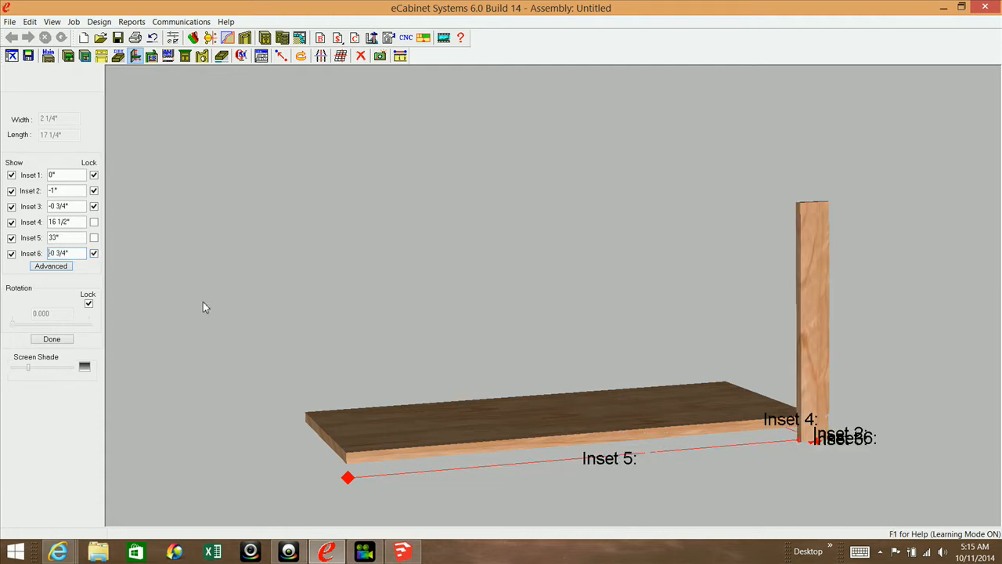
left_click_drag(702, 424, 635, 439)
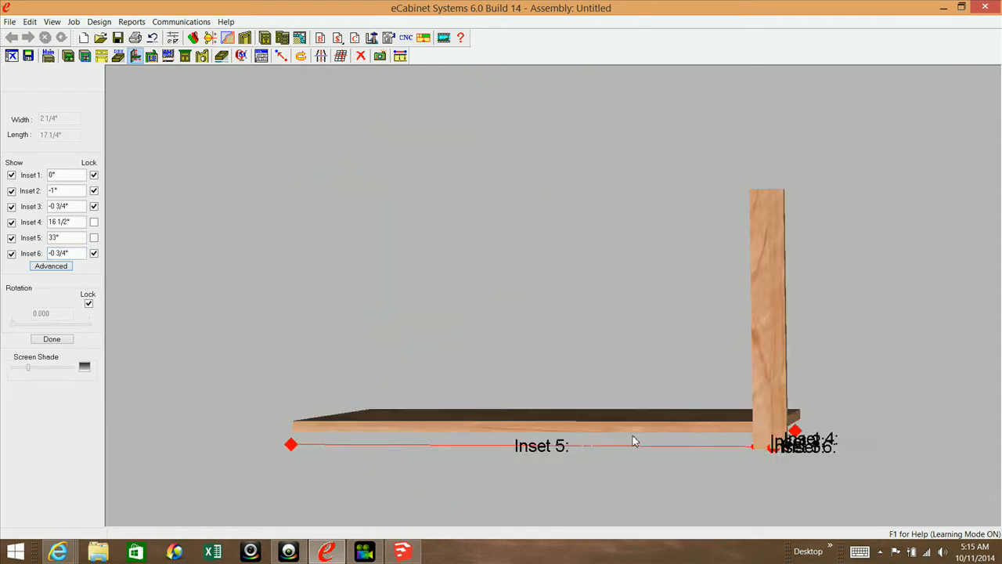
left_click(51, 339)
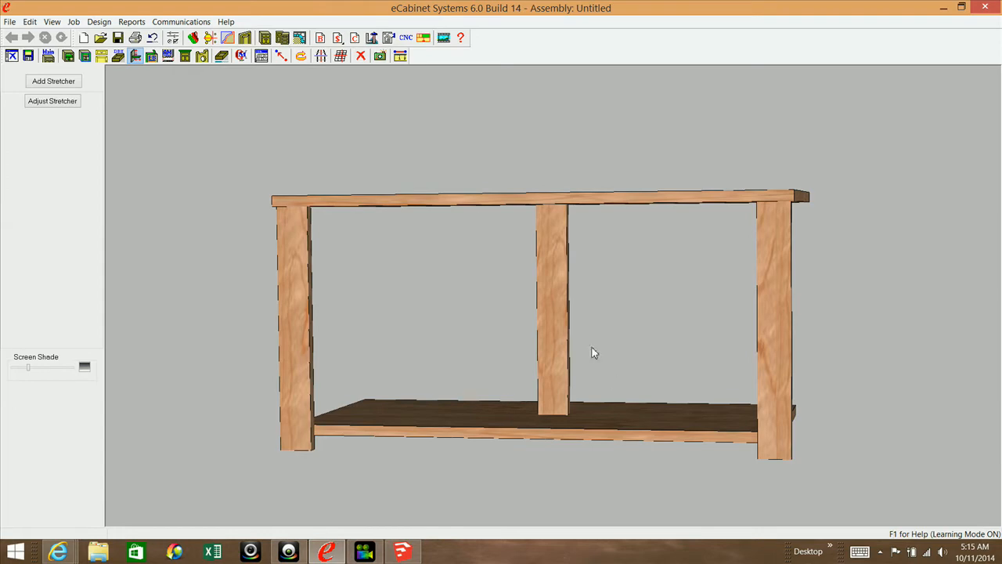
Step: Examine the two front corner stretchers and the remaining centre stretcher from several angles
left_click_drag(619, 382, 593, 338)
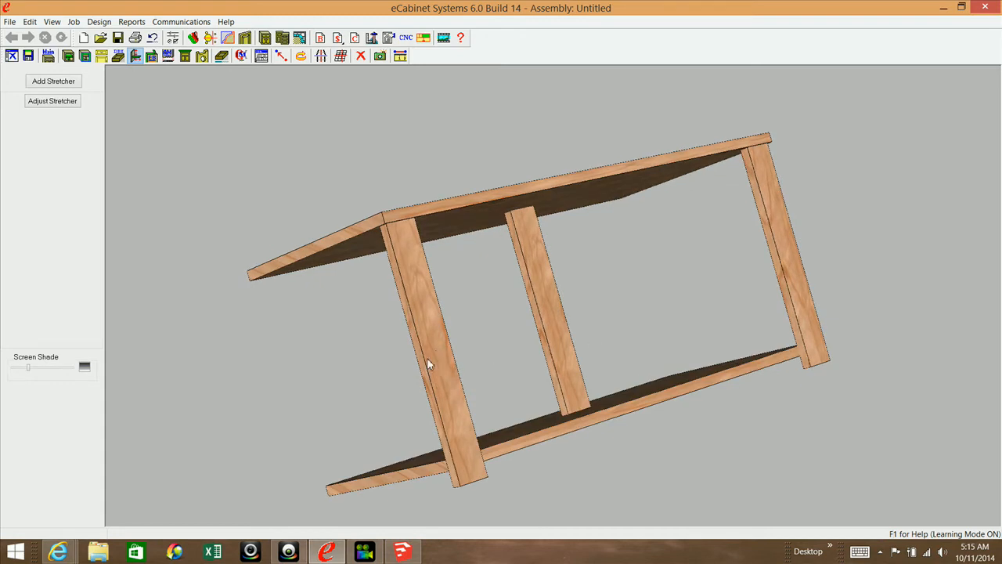
left_click_drag(470, 380, 814, 256)
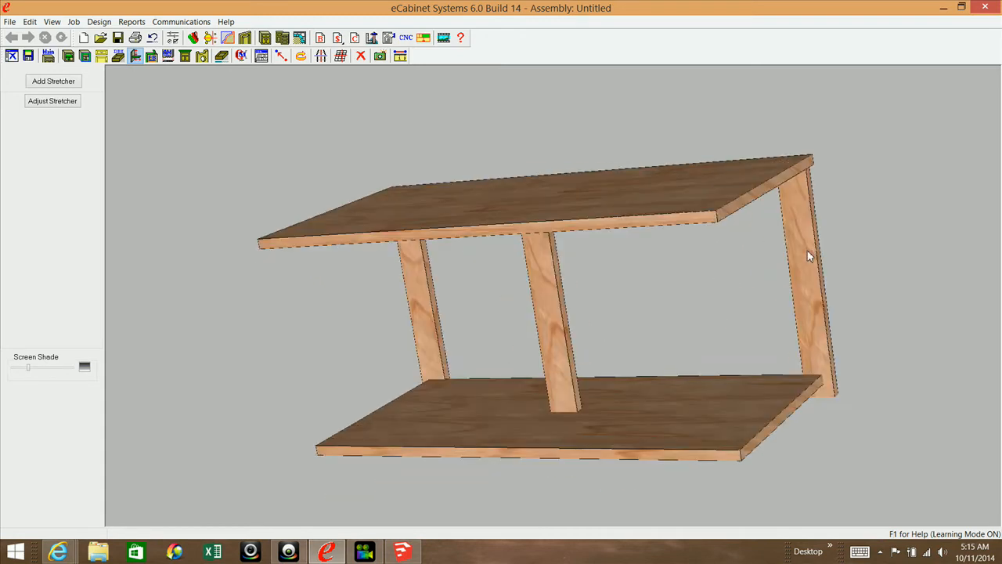
left_click_drag(684, 391, 462, 415)
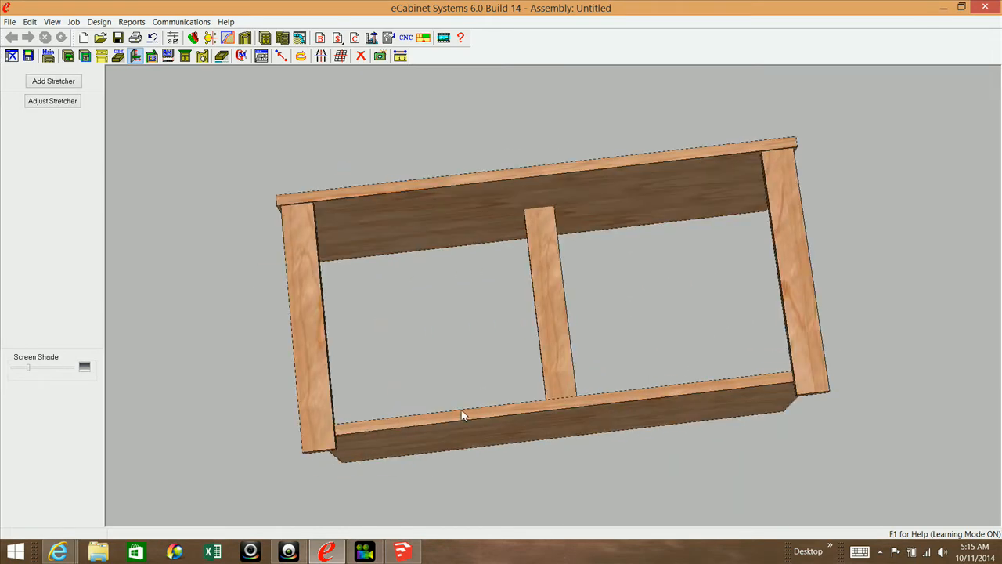
left_click_drag(371, 327, 446, 323)
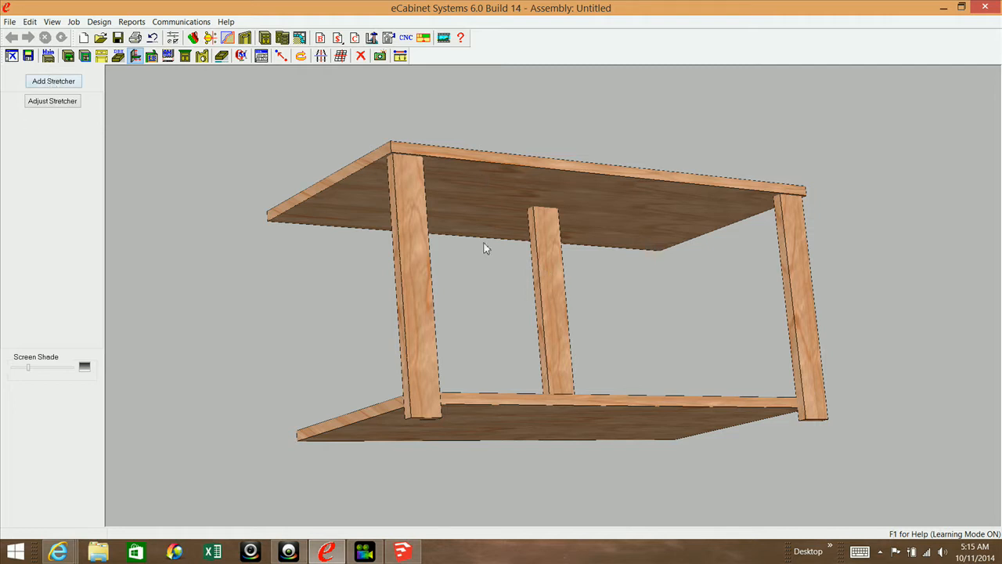
left_click_drag(473, 379, 514, 408)
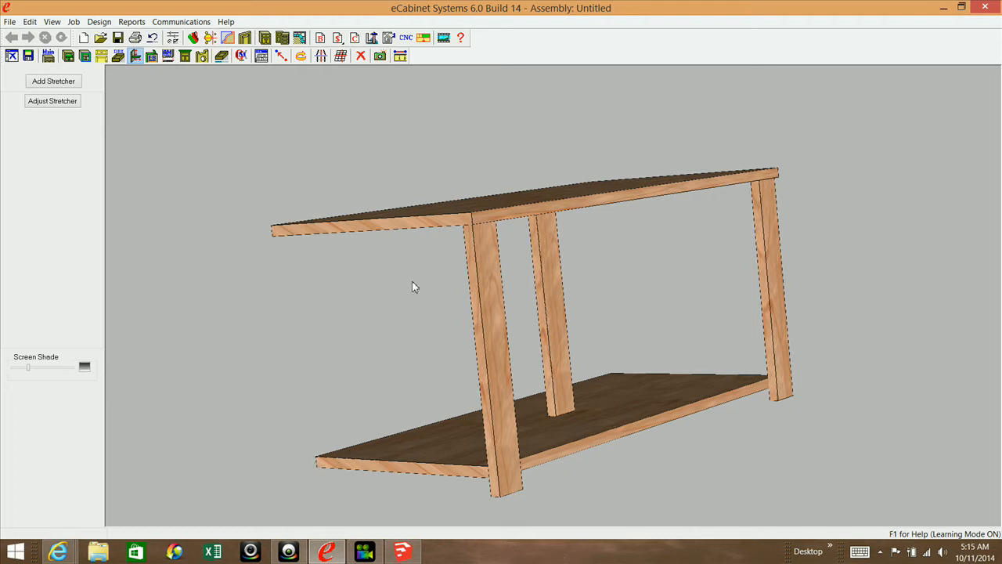
middle_click_drag(563, 372, 565, 350)
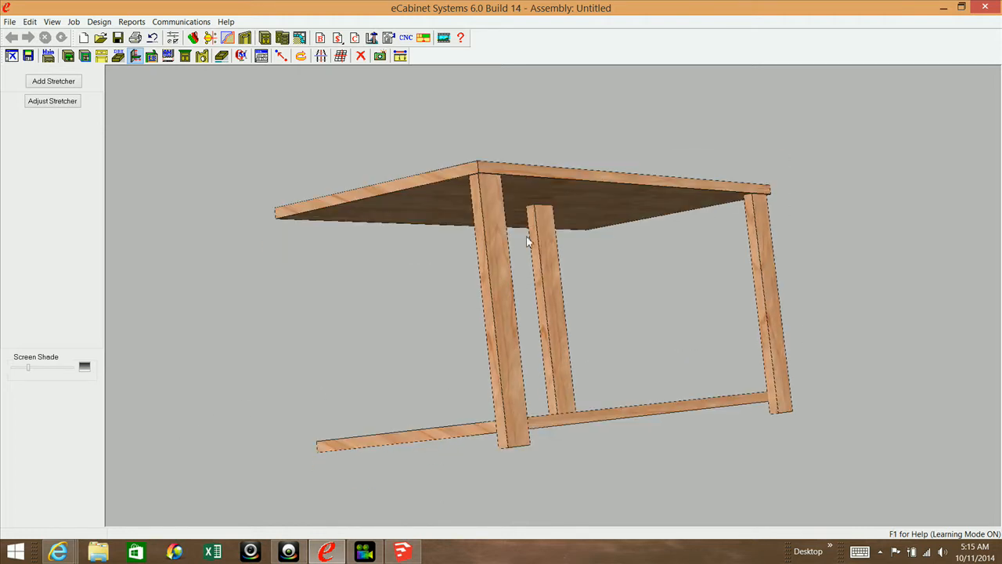
mouse_move(547, 222)
mouse_move(554, 285)
middle_mouse_down()
mouse_move(548, 310)
mouse_move(548, 281)
middle_mouse_up()
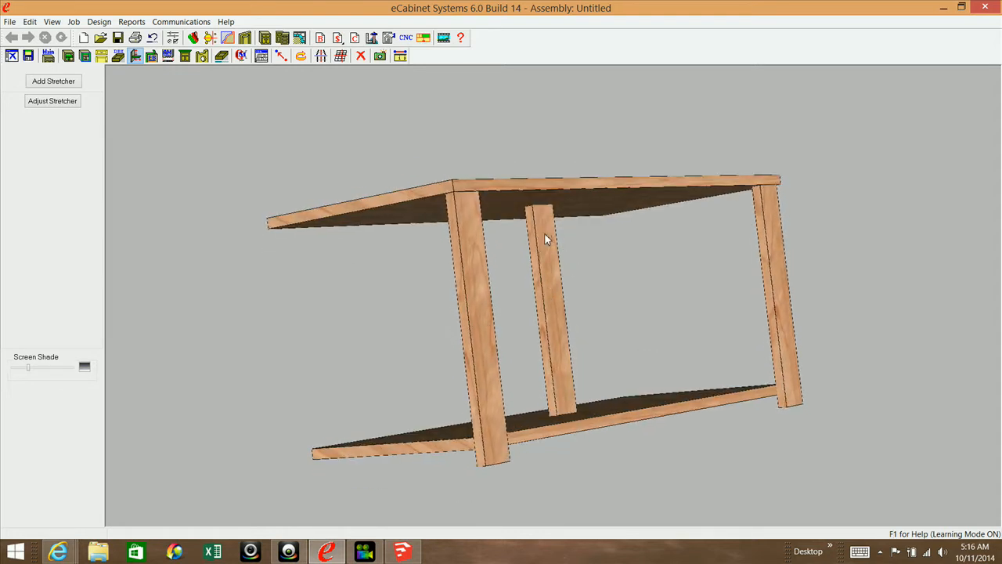
mouse_move(548, 239)
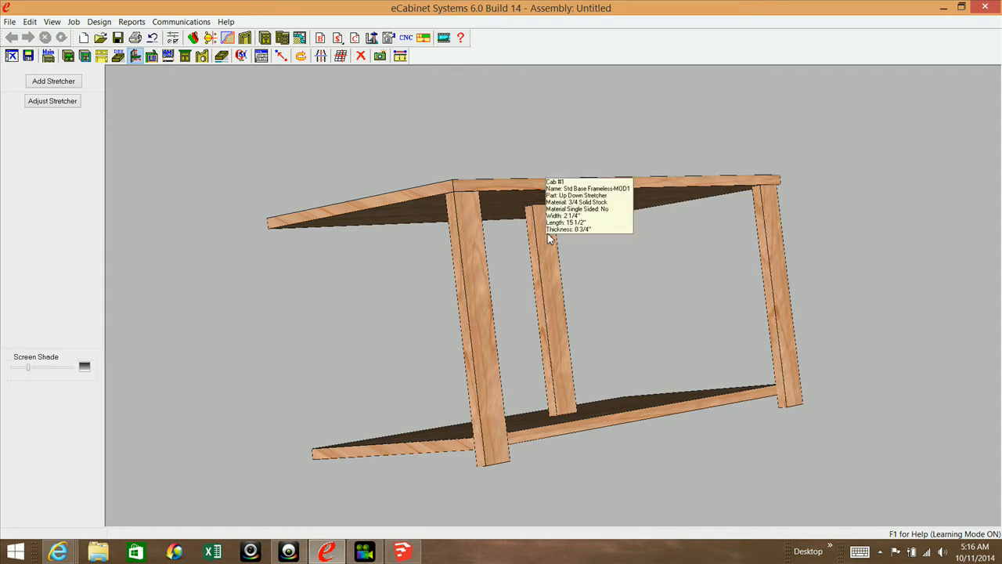
Step: Start adjusting one centre stretcher and associate its Inset2 with the Bottom side of the Deck
left_click(55, 106)
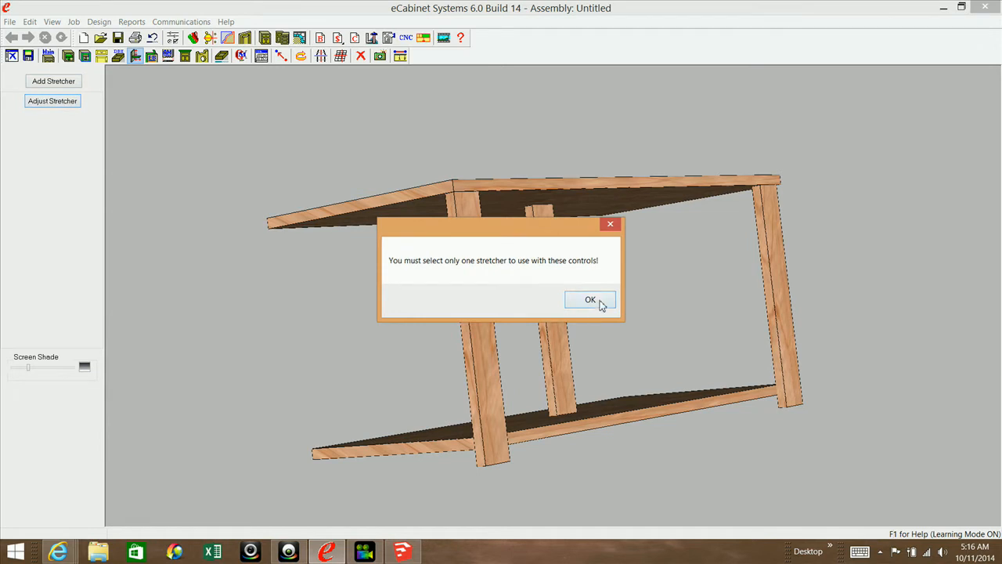
left_click(599, 302)
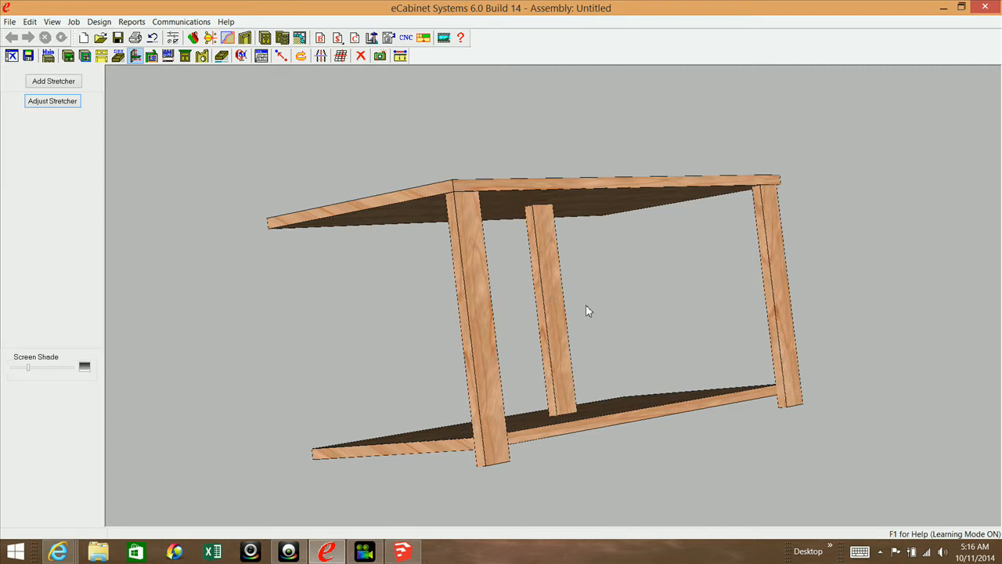
left_click(60, 104)
middle_click_drag(526, 333, 461, 419)
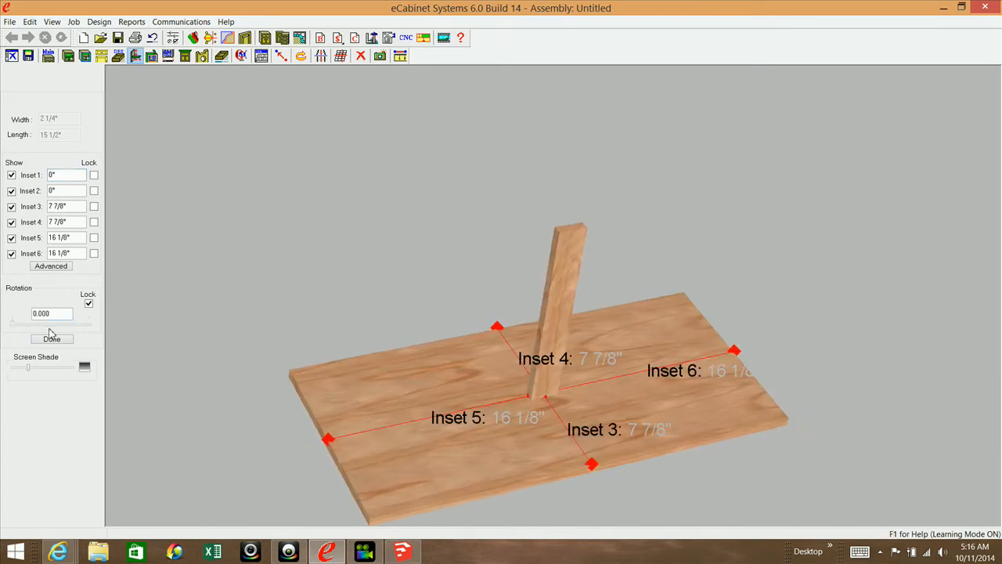
left_click(51, 265)
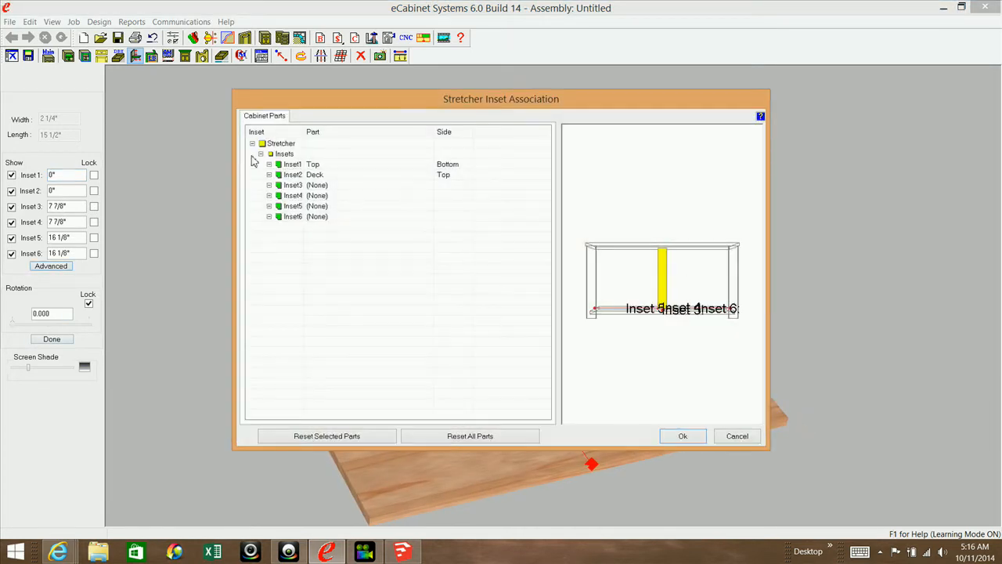
left_click(439, 182)
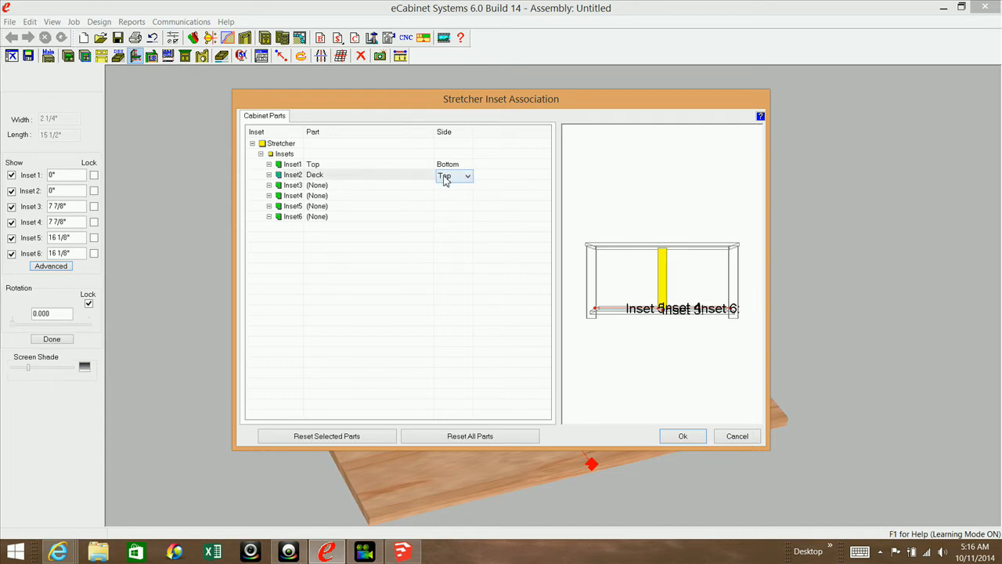
left_click(468, 176)
left_click(448, 196)
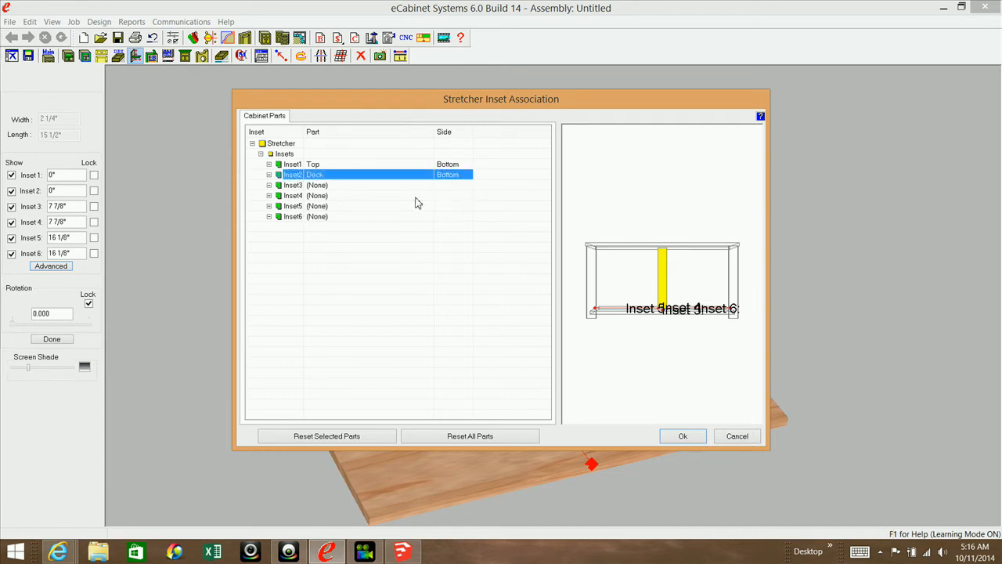
Step: Associate the stretcher's Inset4 with the Back side of the Deck
left_click_drag(688, 294, 701, 385)
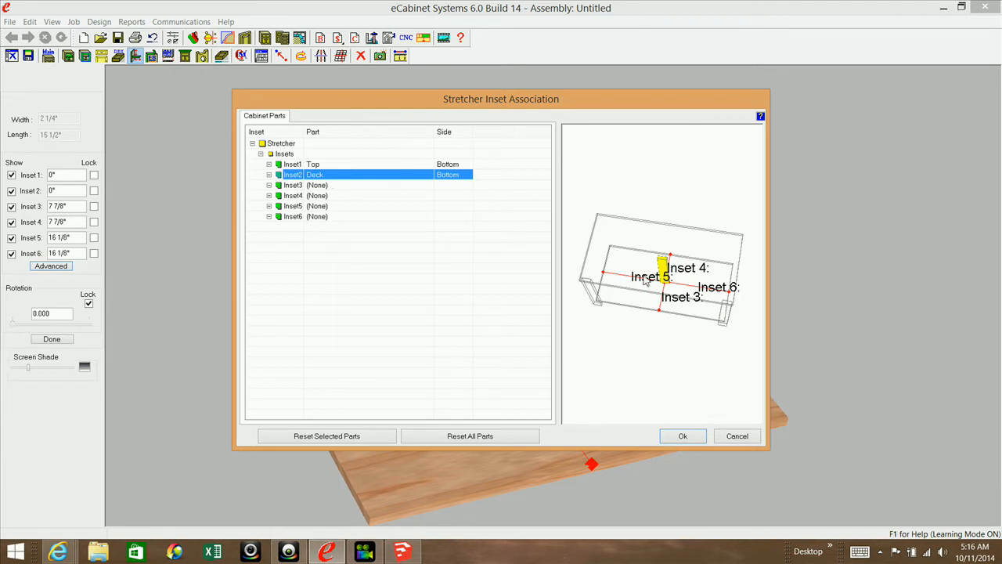
left_click(355, 201)
left_click(428, 198)
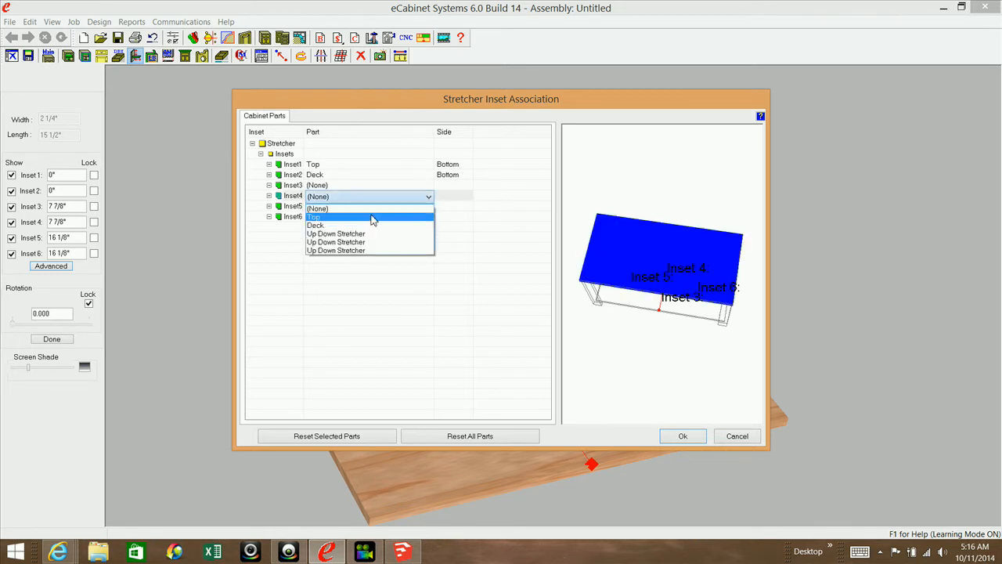
left_click(373, 228)
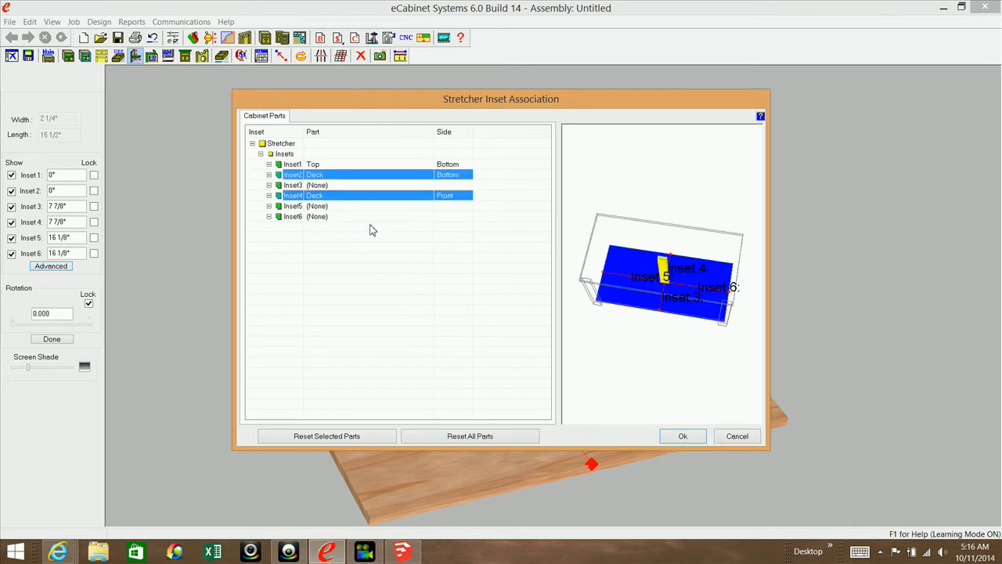
left_click(459, 196)
left_click(467, 196)
left_click(449, 216)
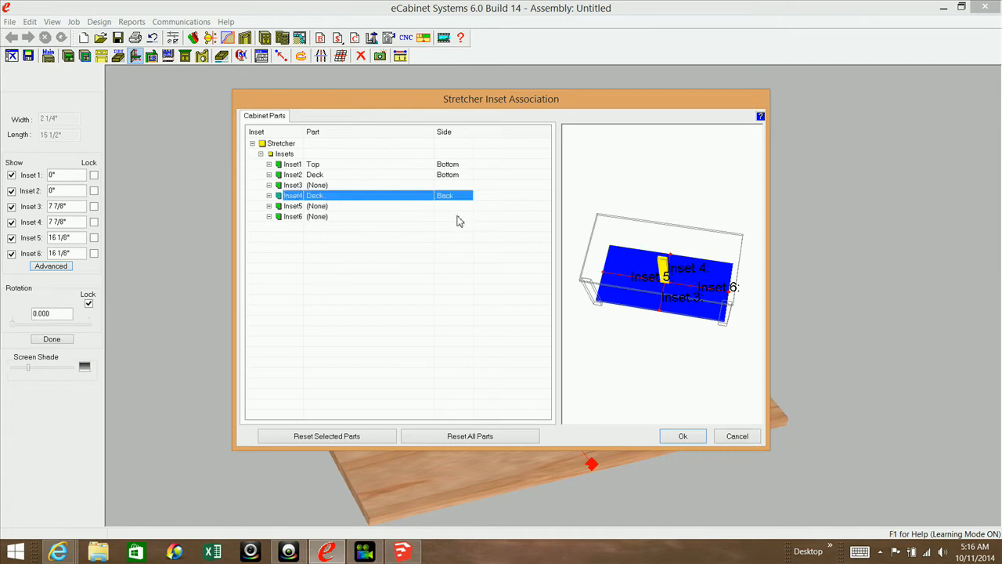
Step: Associate the stretcher's Inset5 with the Right side of the Deck and accept the inset associations
left_click(366, 207)
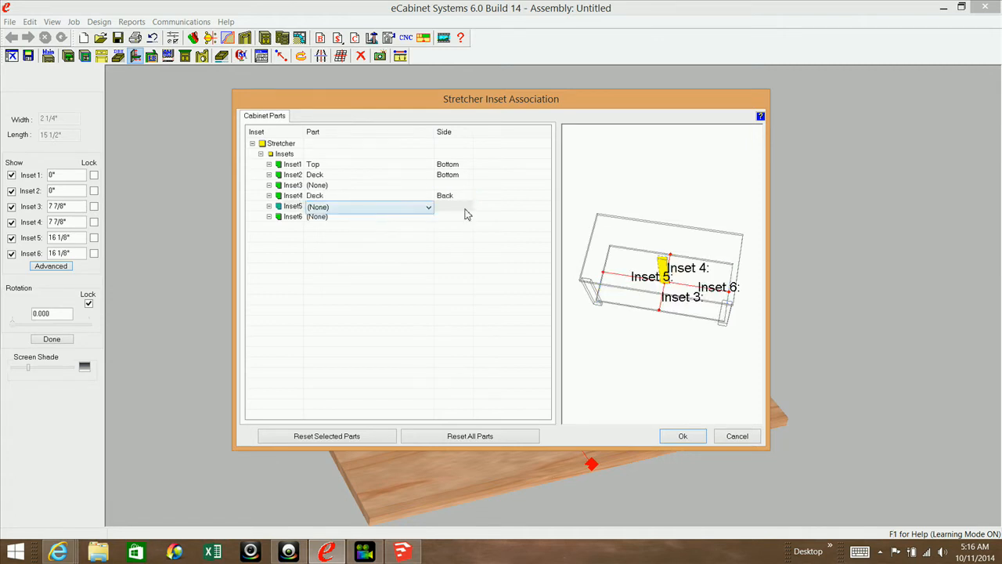
left_click(428, 208)
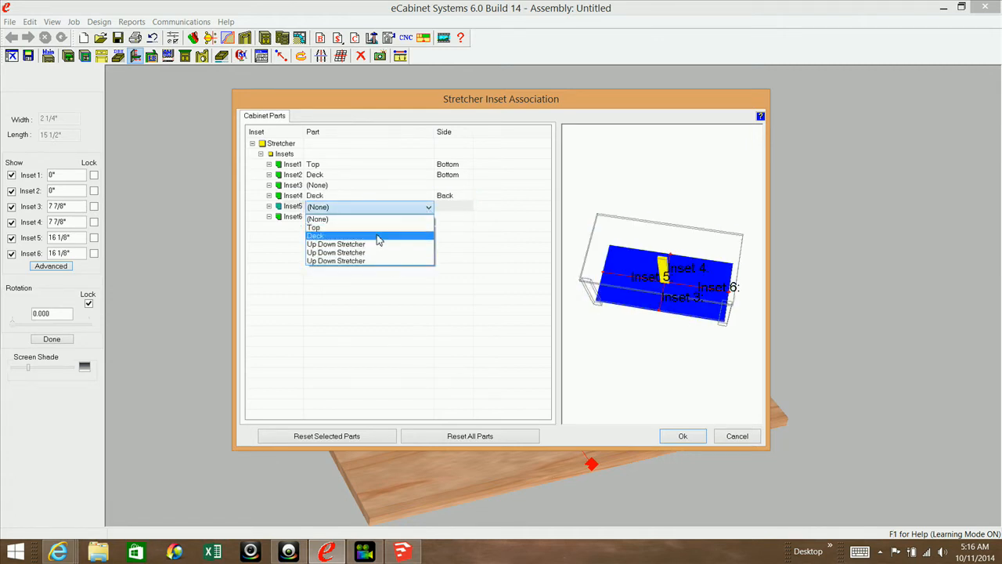
left_click(378, 241)
left_click(456, 209)
left_click(468, 208)
left_click(457, 225)
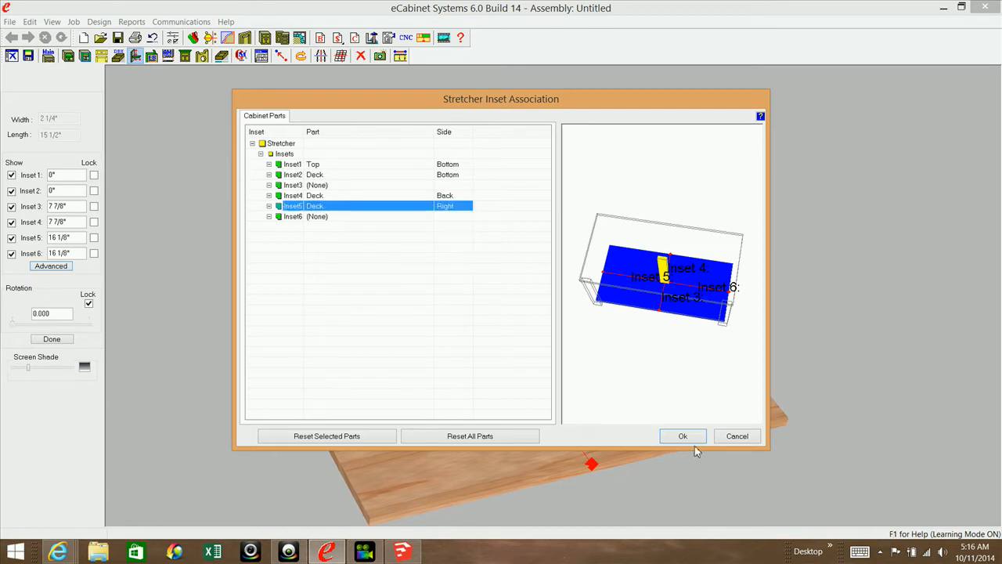
left_click(682, 439)
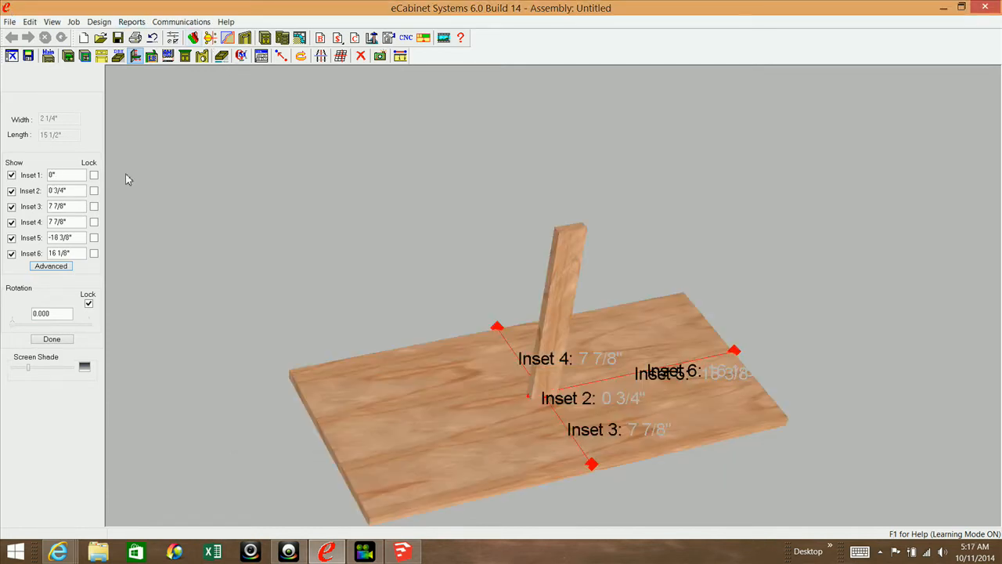
Step: Lock Inset 1 at 0", then set and lock Inset 2 at -1" and Inset 4 at -3/4"
left_click(94, 176)
left_click_drag(73, 191, 9, 185)
type("-1")
left_click(93, 191)
left_click_drag(74, 221, 6, 218)
type("-")
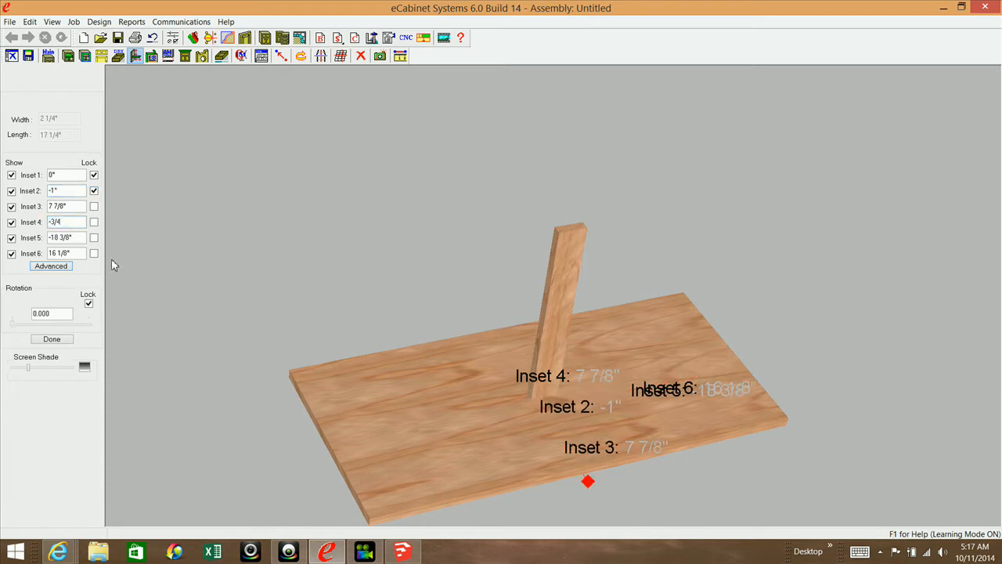
left_click(94, 224)
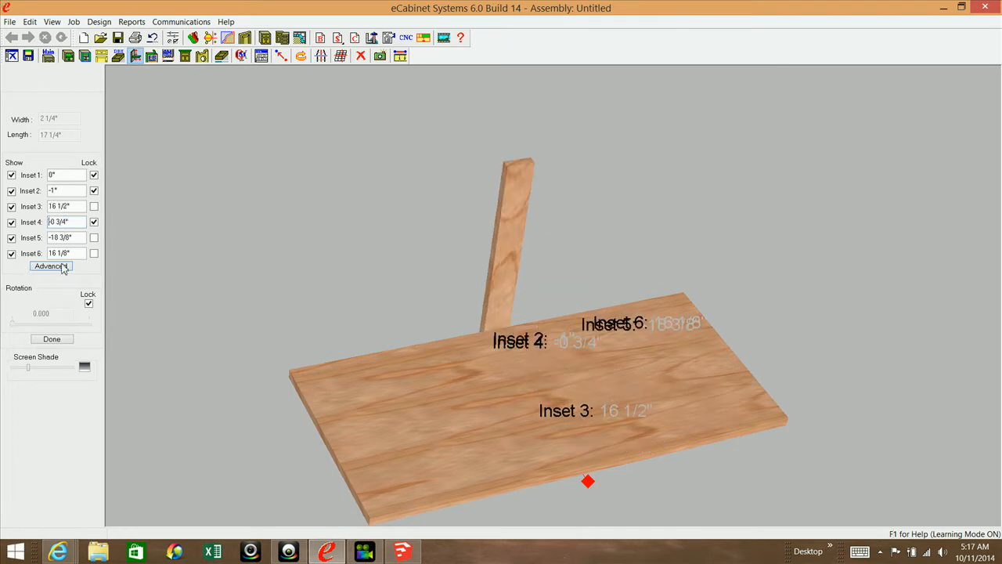
Step: Try placing the stretcher at the deck's right edge by setting and locking Inset 5 at -3/4"
left_click_drag(81, 237, 25, 227)
type("-3/4")
left_click(93, 238)
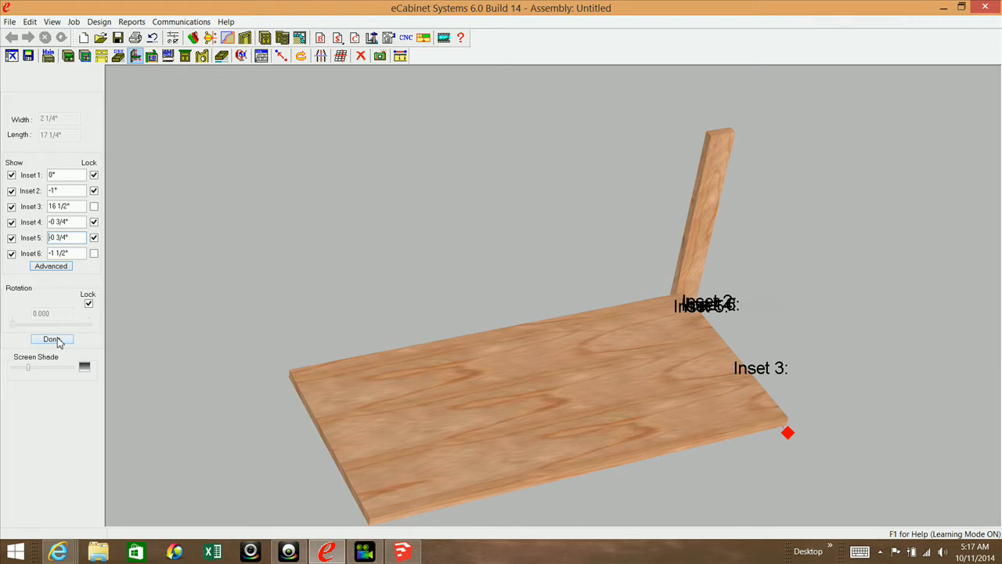
middle_click_drag(635, 412, 562, 382)
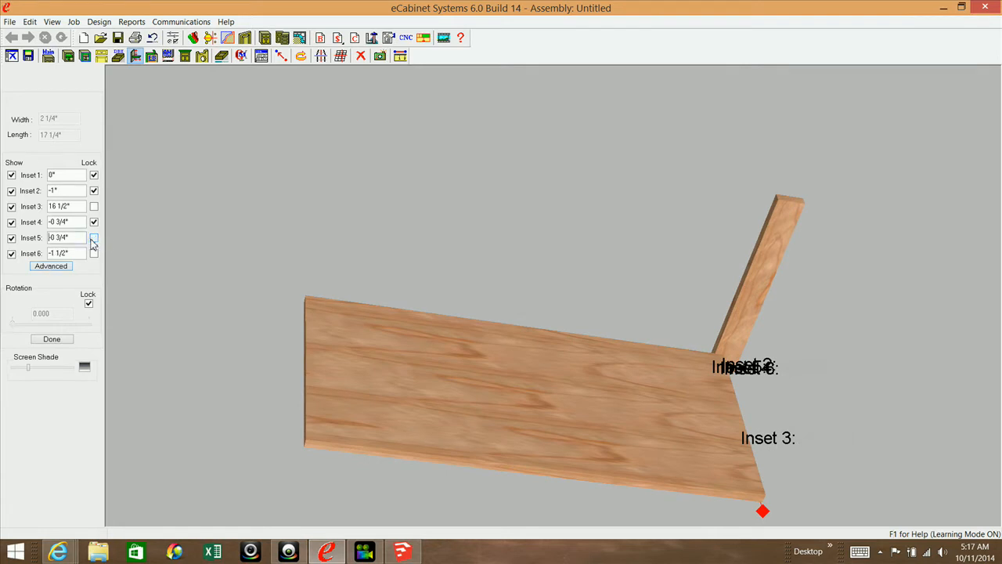
Step: Change the stretcher's Inset5 association to the Left side of the Deck and accept it
left_click(61, 267)
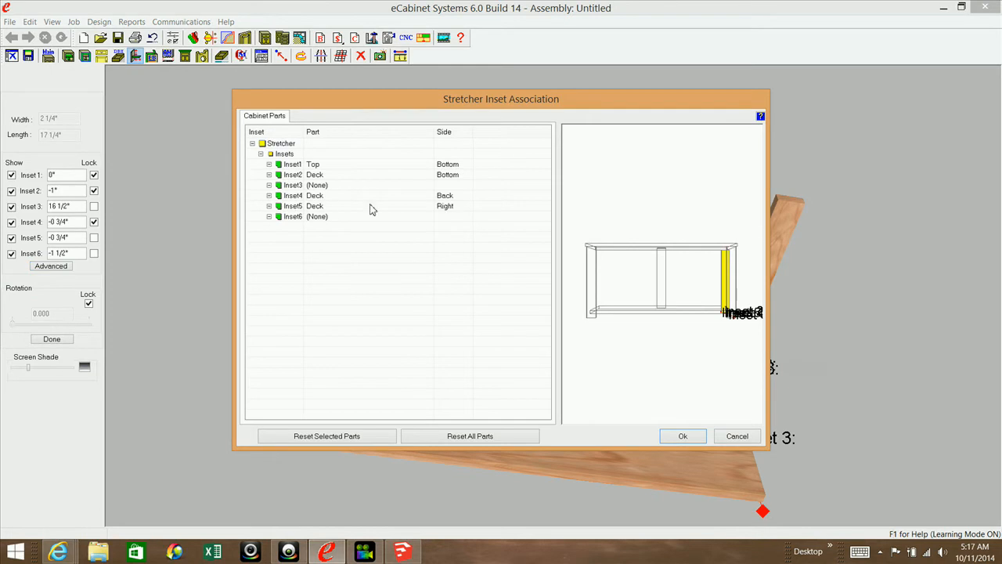
left_click(450, 208)
left_click(467, 208)
left_click(460, 221)
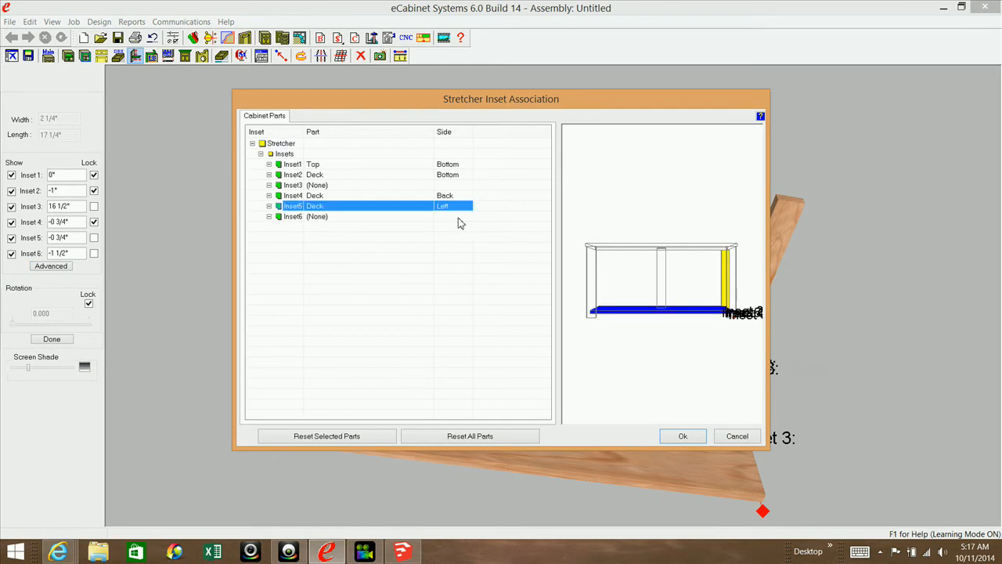
left_click(682, 436)
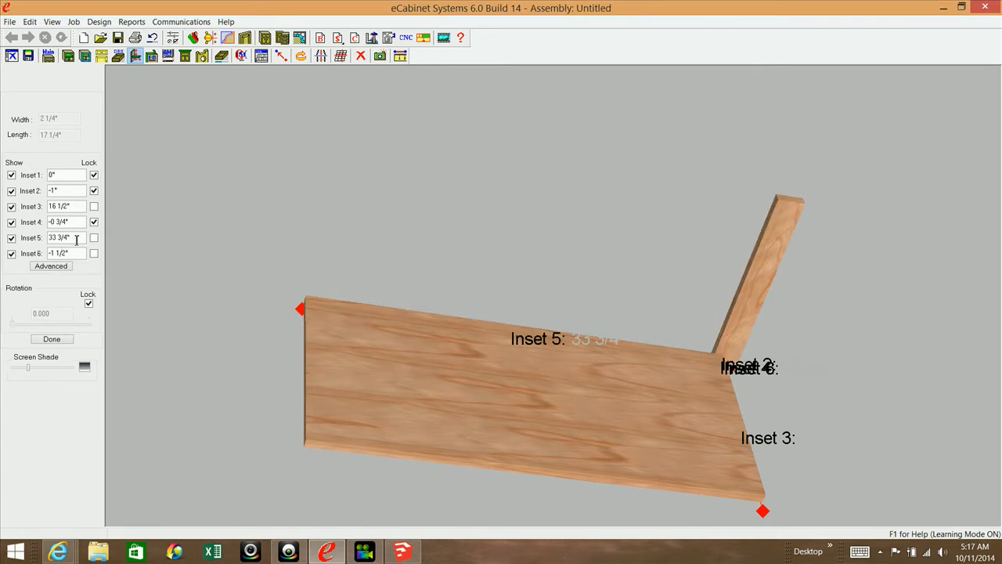
Step: Set Inset 5 to -3/4", lock it, and finish adjusting the stretcher at the deck's back left corner
left_click_drag(76, 240, 26, 241)
type("-3/4")
left_click(94, 238)
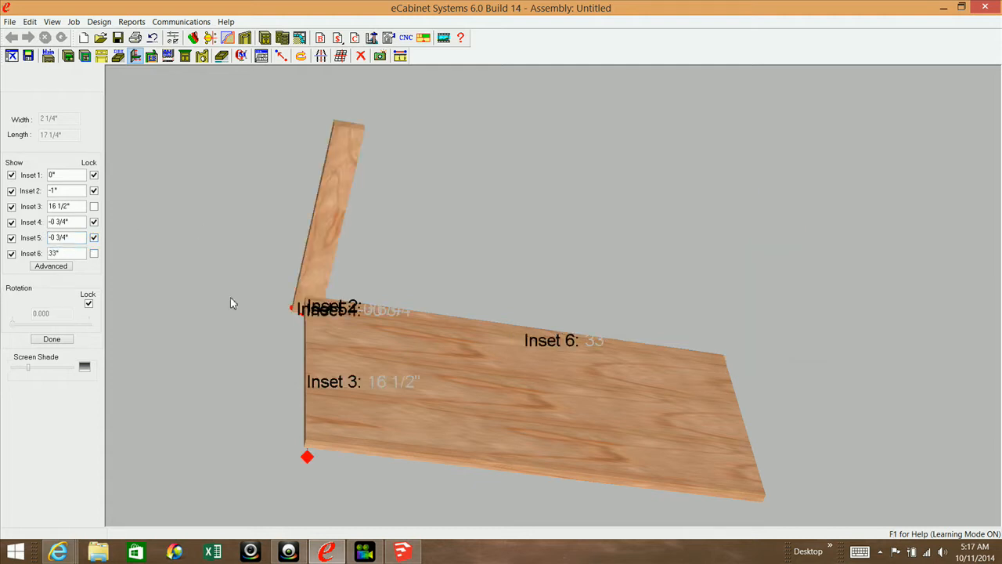
middle_click_drag(460, 390, 430, 418)
left_click(52, 339)
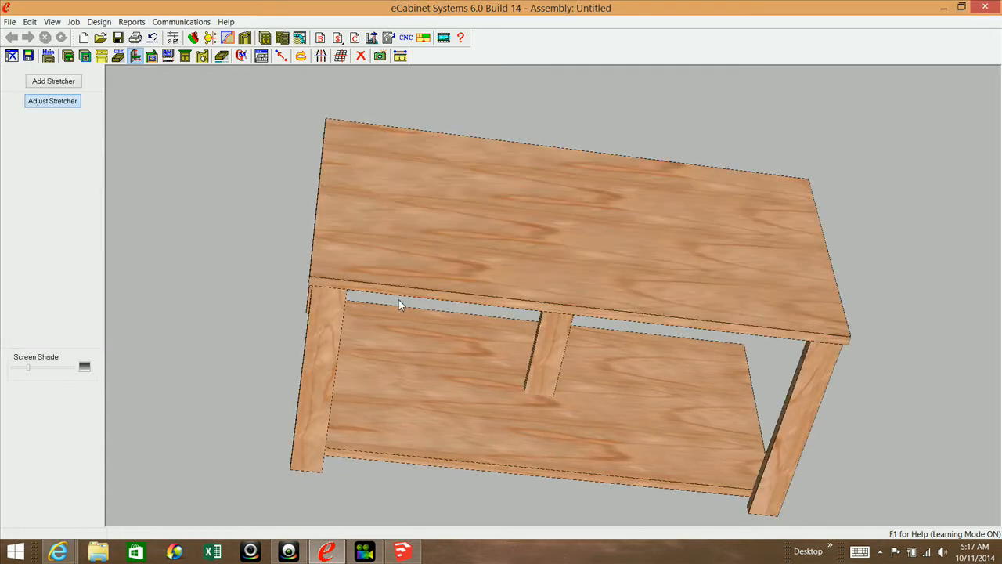
Step: Start adjusting the last remaining centre stretcher and associate its Inset2 with the Bottom side of the Deck
left_click(551, 342)
left_click(55, 103)
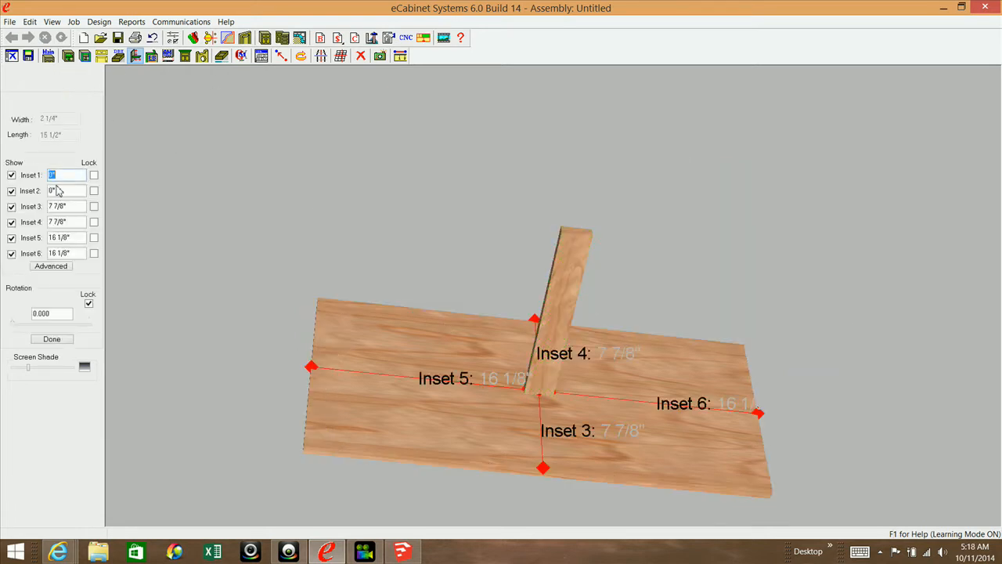
left_click(65, 266)
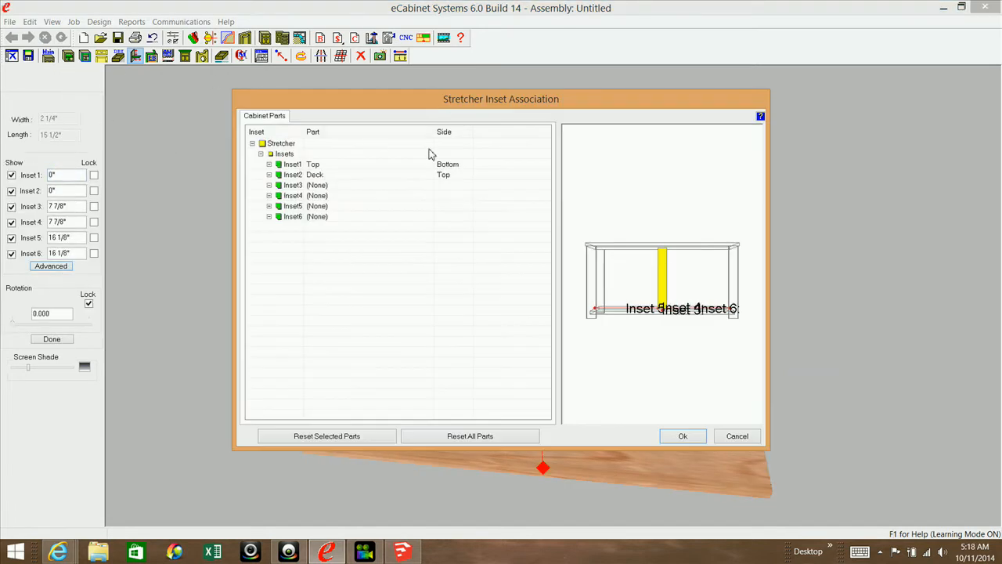
left_click(458, 174)
left_click(466, 176)
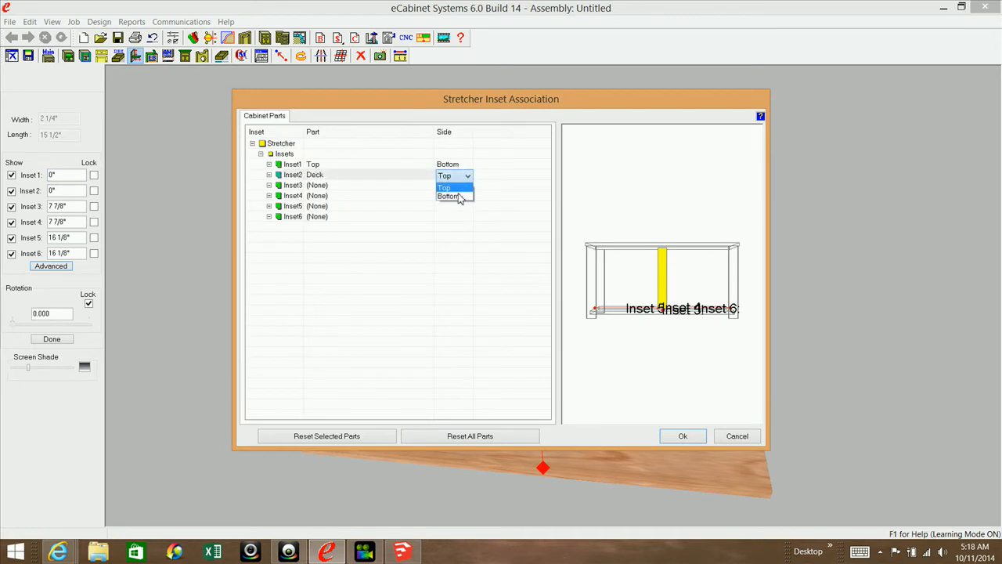
left_click(460, 199)
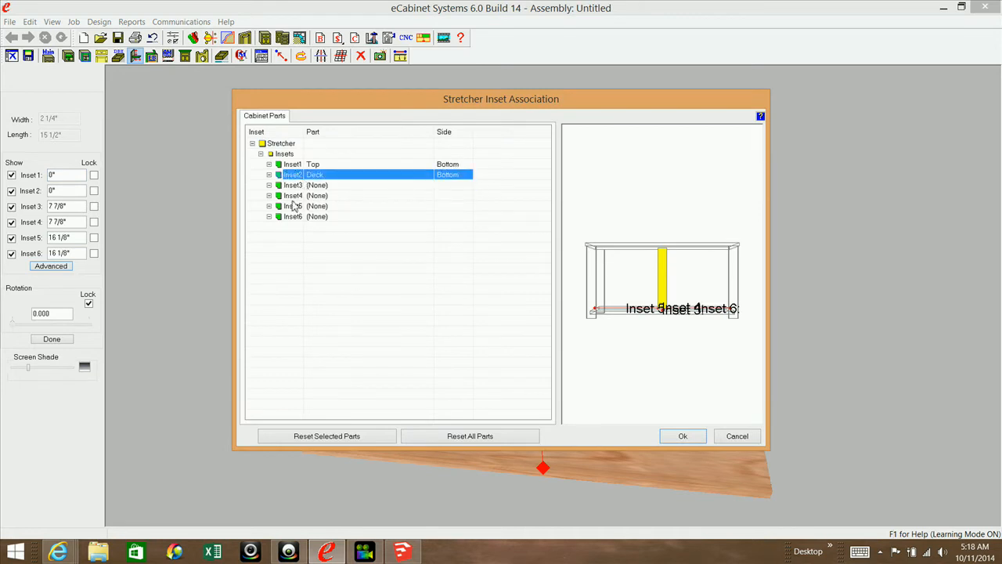
Step: Associate the last stretcher's Inset4 with the Back side of the Deck
left_click(332, 197)
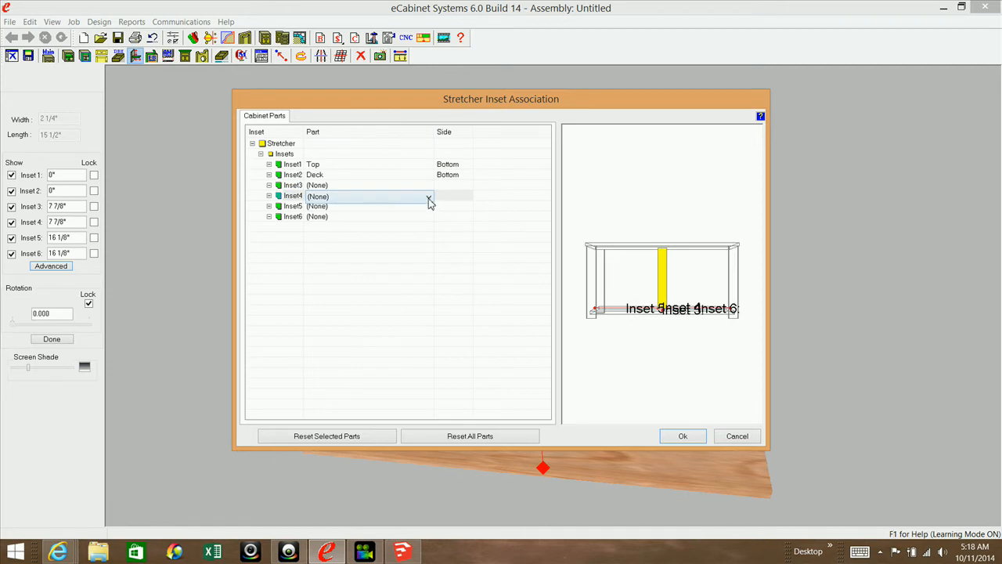
left_click(429, 202)
left_click(354, 231)
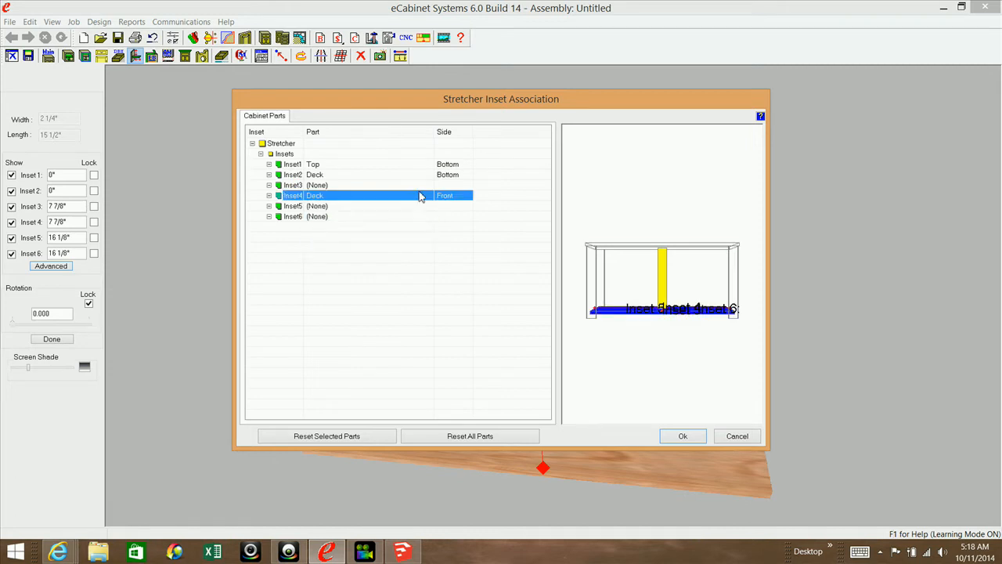
left_click(464, 199)
left_click(467, 197)
left_click(459, 217)
Step: Associate the last stretcher's Inset6 with the Right side of the Deck and accept the inset associations
left_click(342, 218)
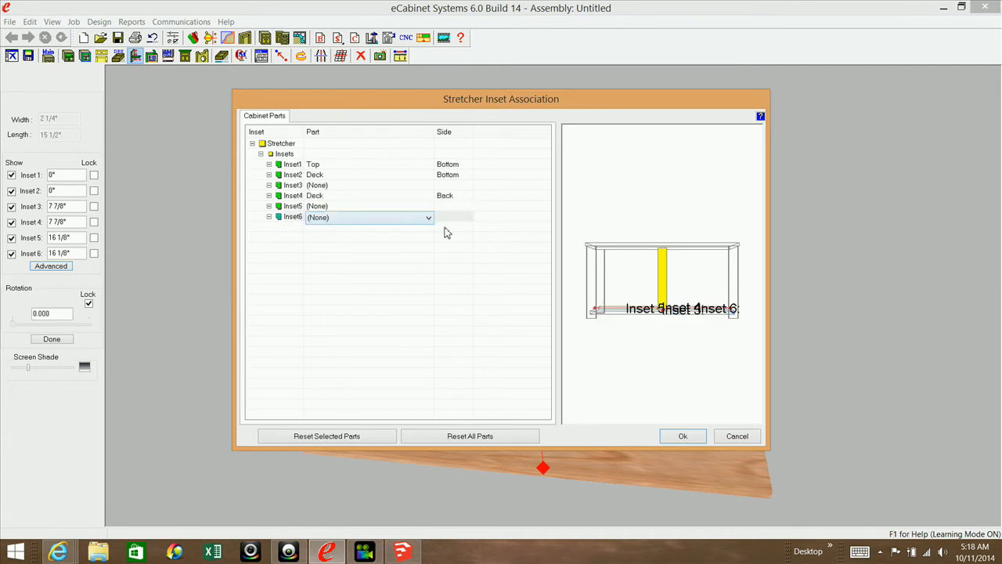
left_click(428, 217)
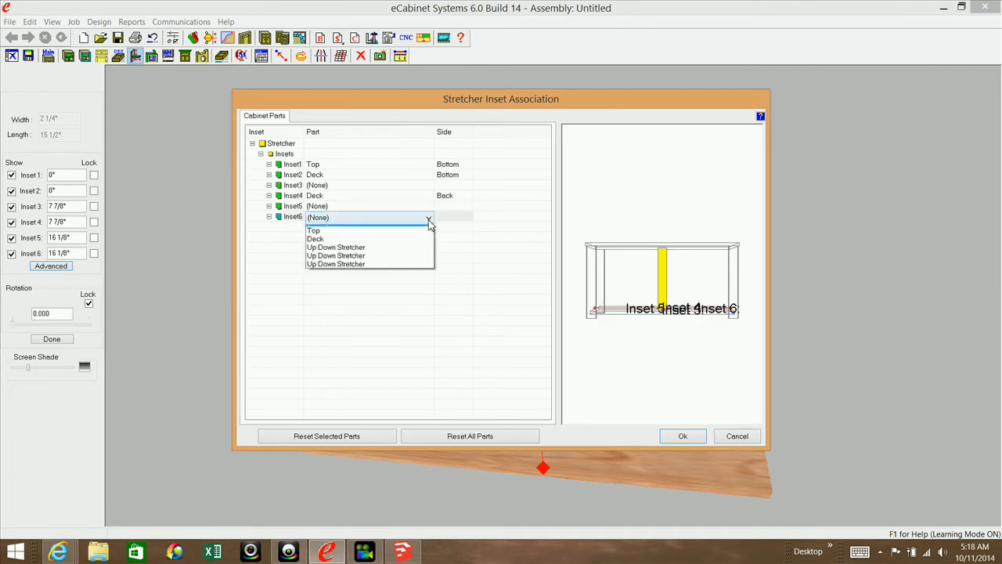
left_click(374, 247)
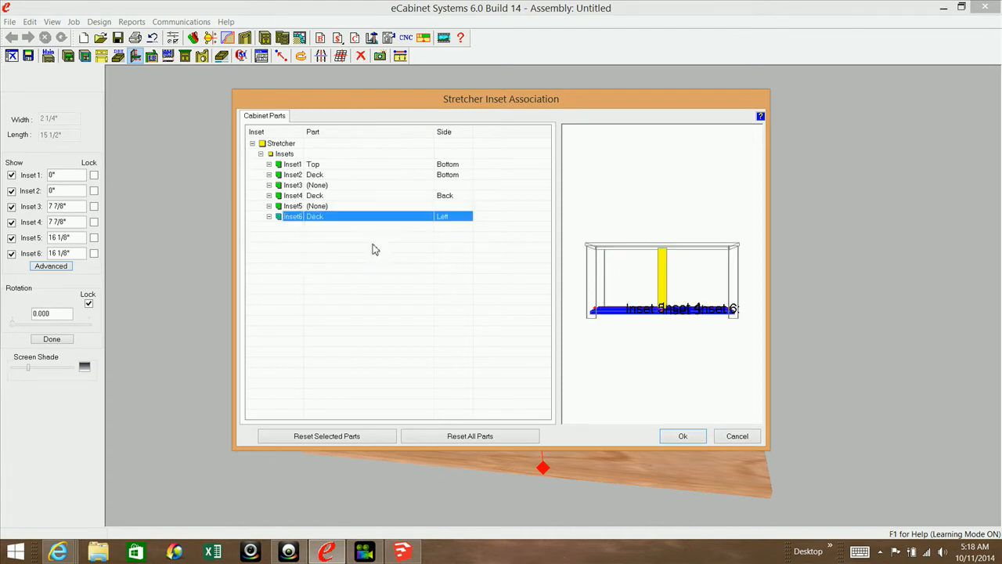
left_click(460, 221)
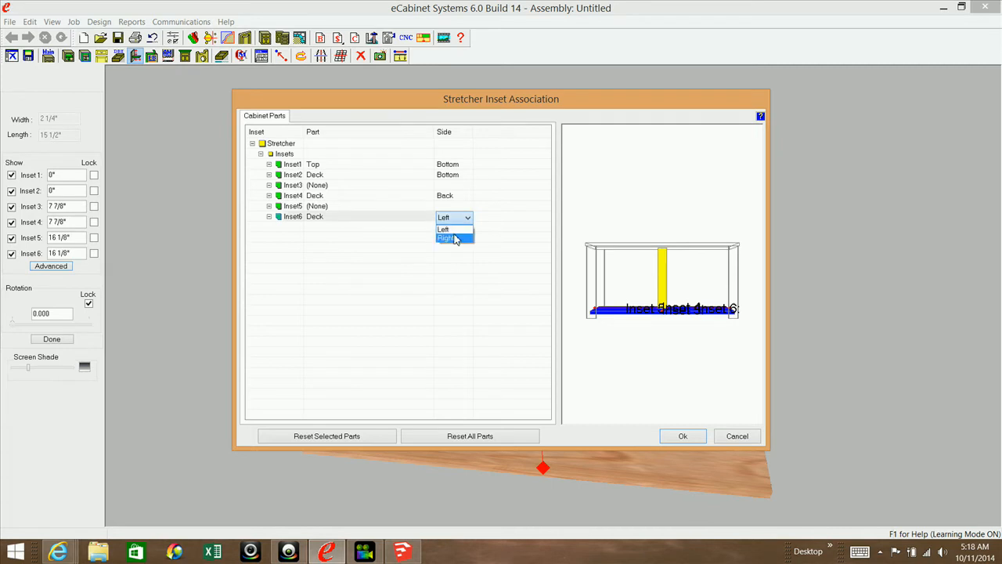
left_click(454, 237)
left_click(682, 436)
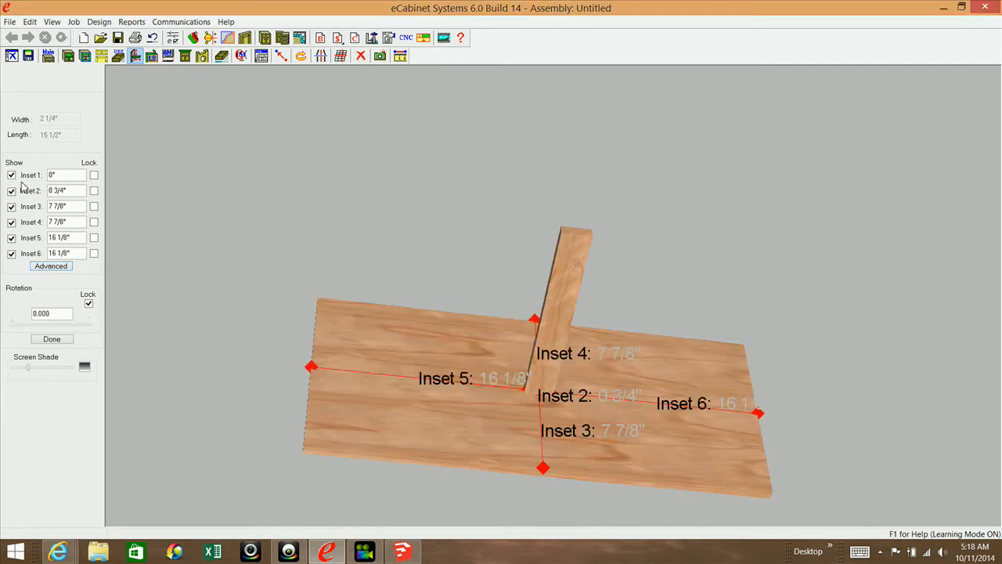
Step: Lock the last stretcher's Inset 1 at 0", then set Inset 2 to -1" and lock it
left_click(94, 174)
left_click_drag(76, 190, 31, 194)
type("1")
left_click(94, 190)
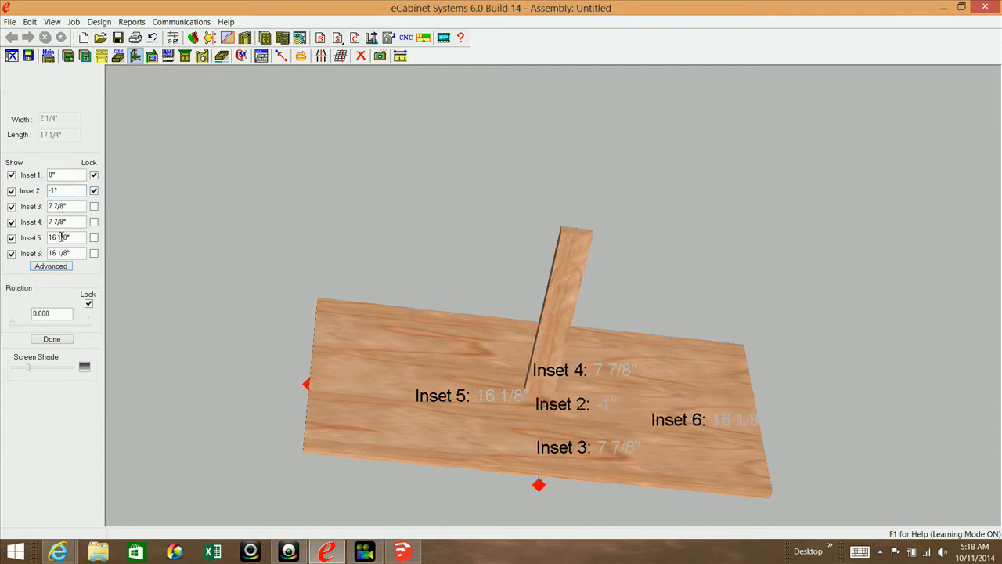
Step: Set the last stretcher's Inset 4 and Inset 6 to -3/4" each, lock both, and finish the adjustment
left_click_drag(74, 222, 2, 215)
type("-0 ")
type("3/4")
left_click(94, 222)
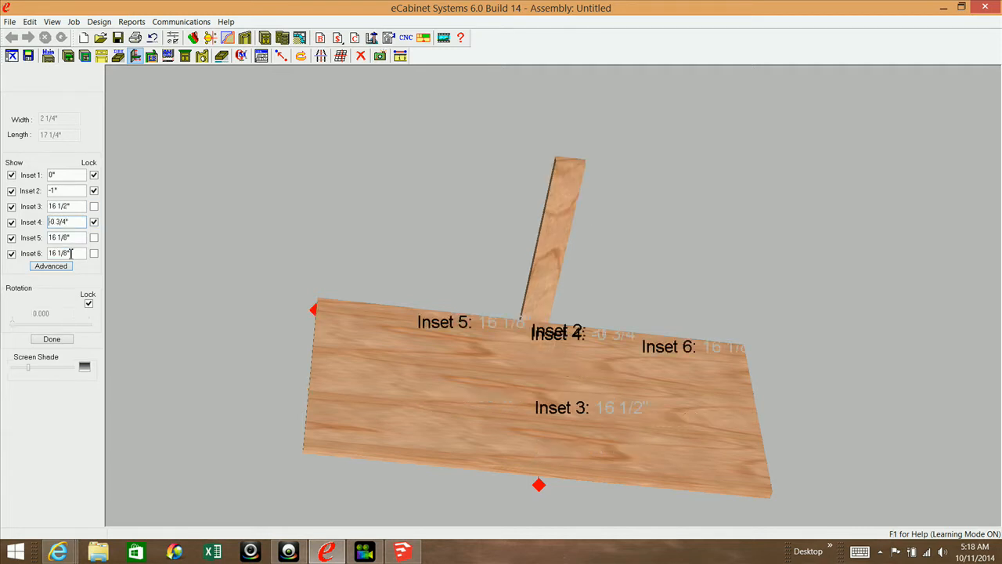
left_click_drag(80, 254, 28, 248)
type("-3/4")
left_click(94, 254)
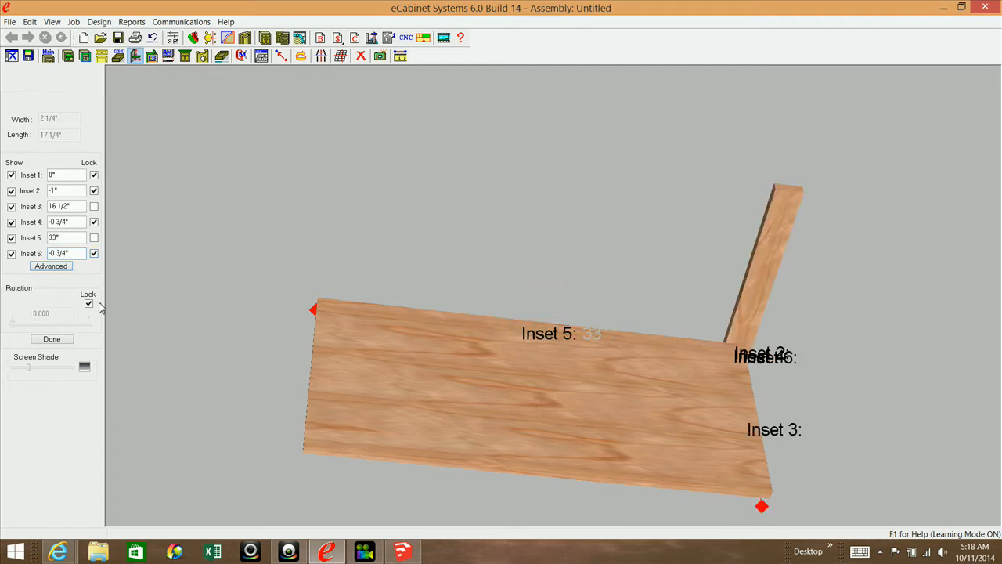
left_click(63, 341)
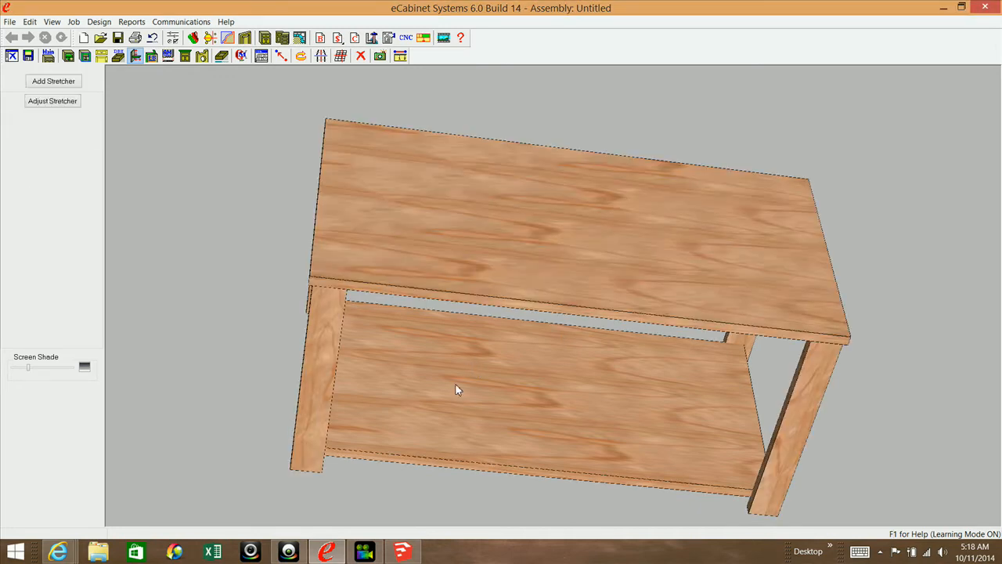
Step: Try to add a front-back stretcher with up-down orientation in 3/4 Solid Stock between two vertical corner stretchers on one long side
middle_click_drag(485, 373, 626, 194)
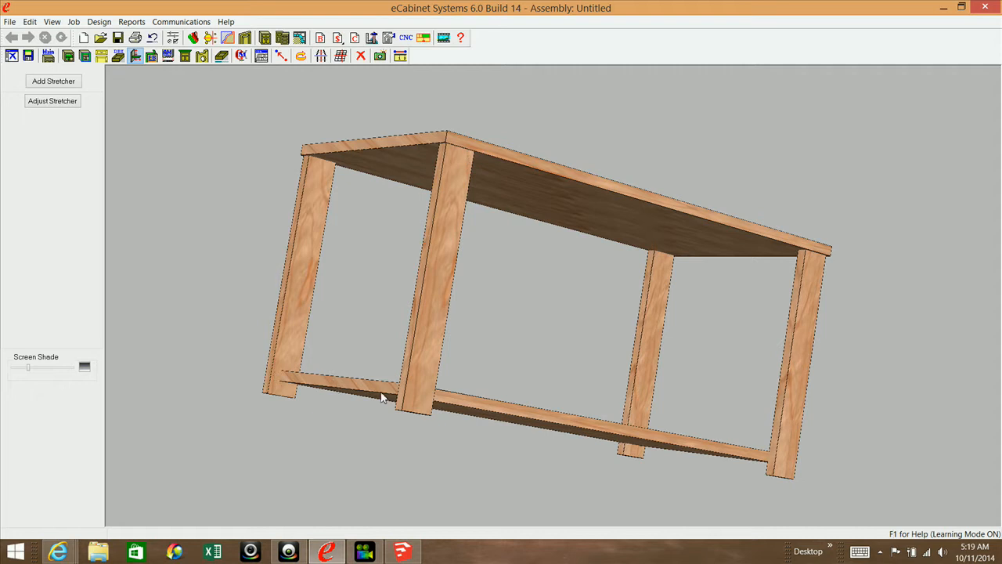
left_click_drag(542, 330, 540, 360)
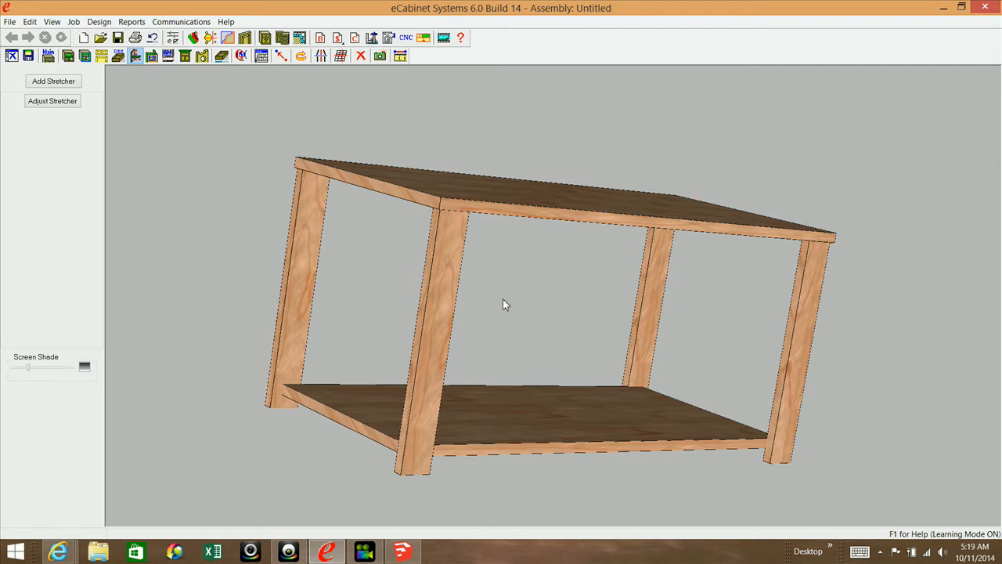
left_click_drag(505, 305, 596, 127)
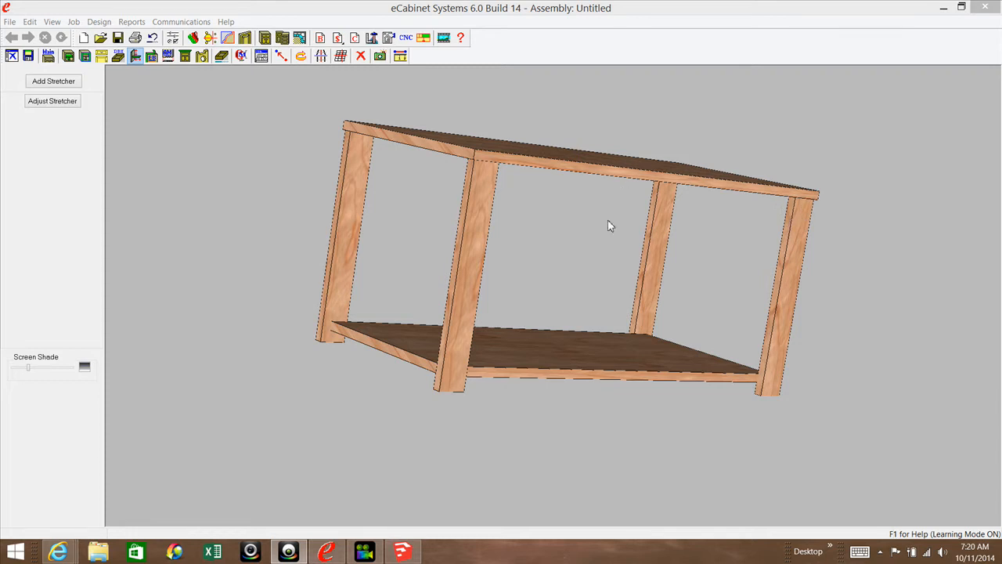
left_click(486, 180)
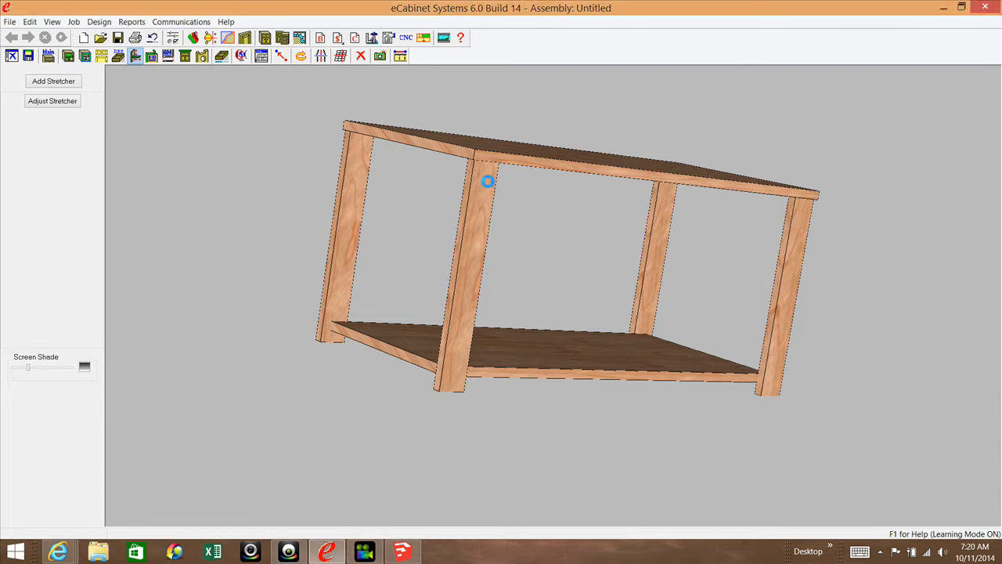
left_click(805, 221)
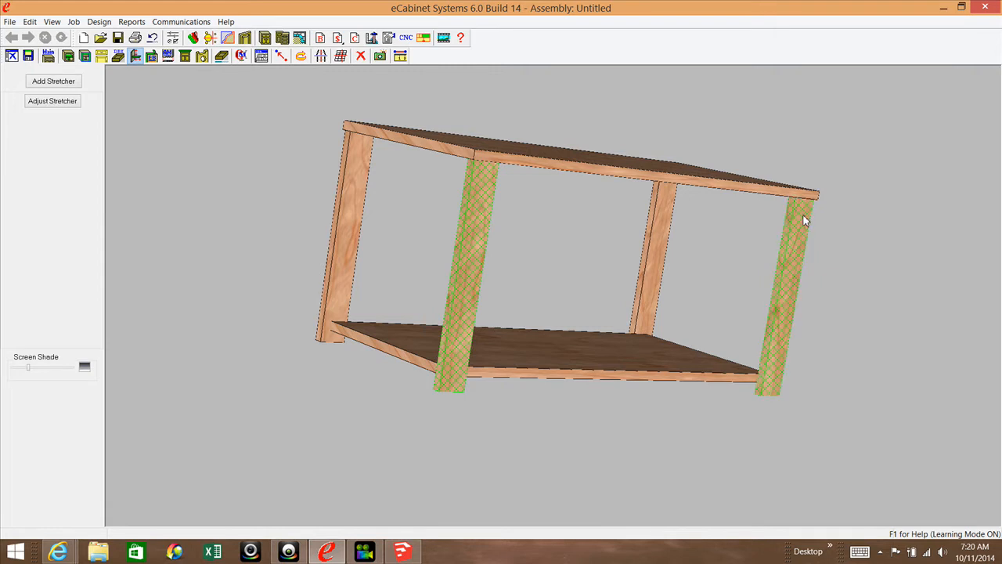
left_click(68, 84)
left_click_drag(423, 127, 594, 165)
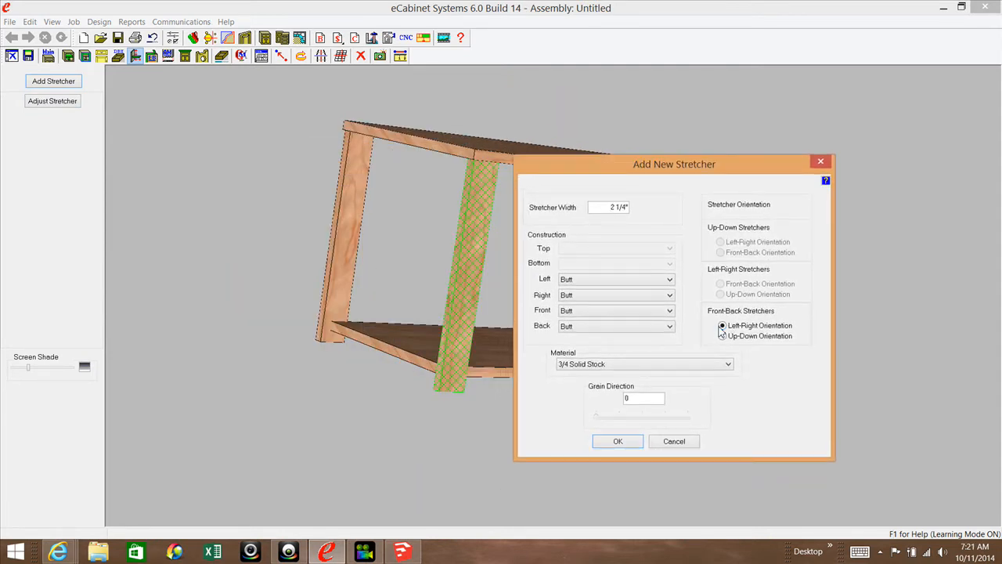
left_click(723, 336)
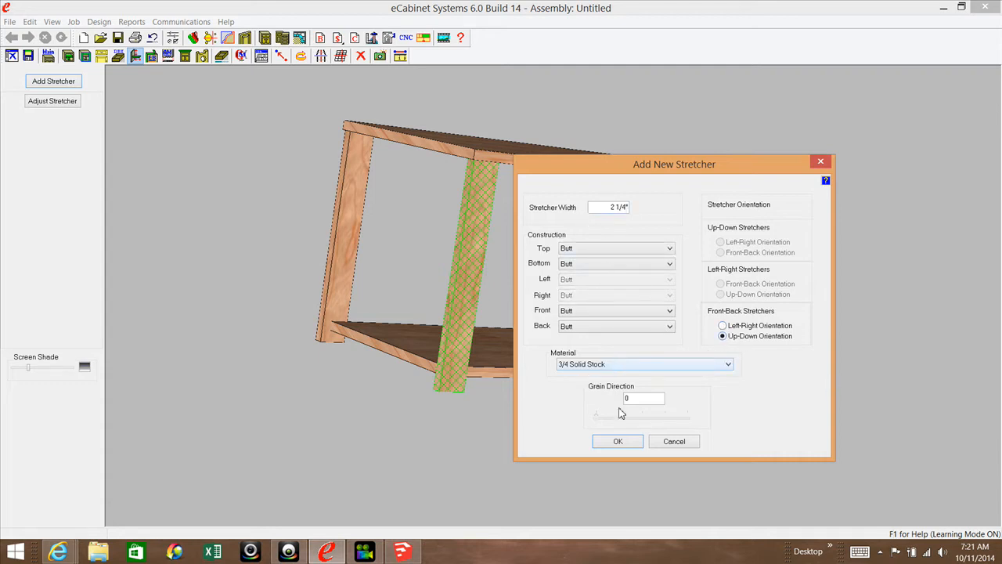
left_click(631, 442)
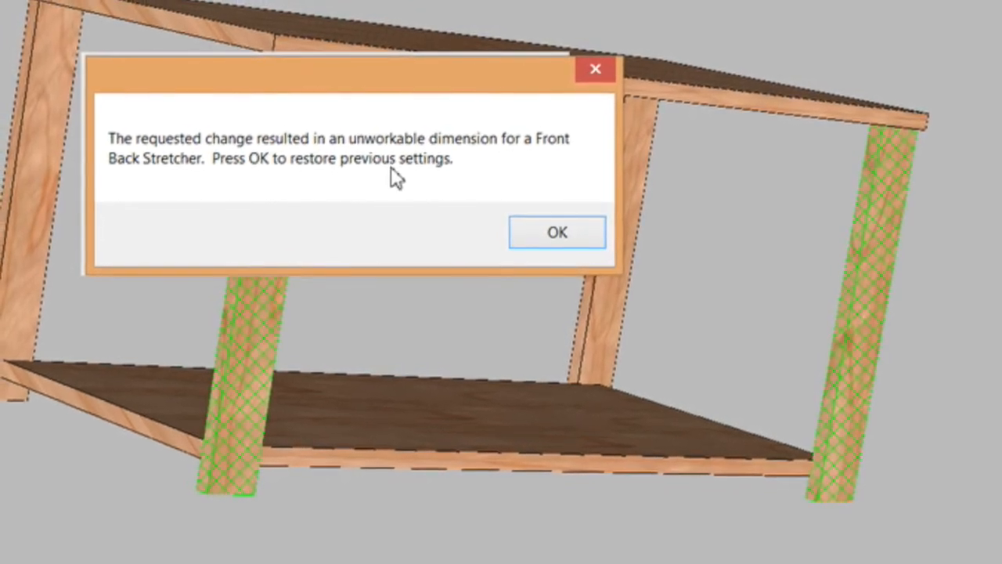
mouse_move(435, 78)
left_mouse_down()
mouse_move(431, 100)
mouse_move(425, 89)
left_mouse_up()
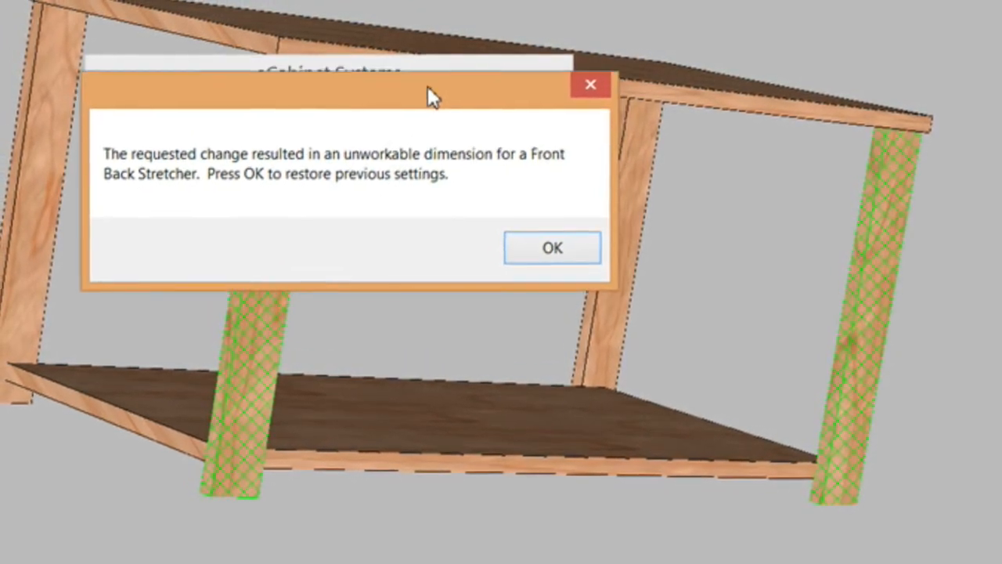
left_click_drag(514, 108, 501, 90)
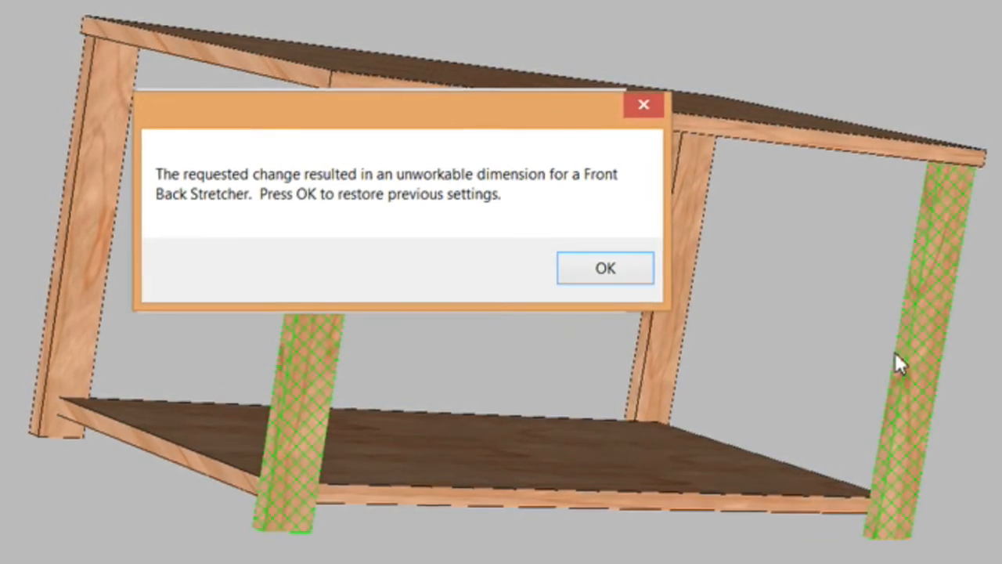
left_click(627, 273)
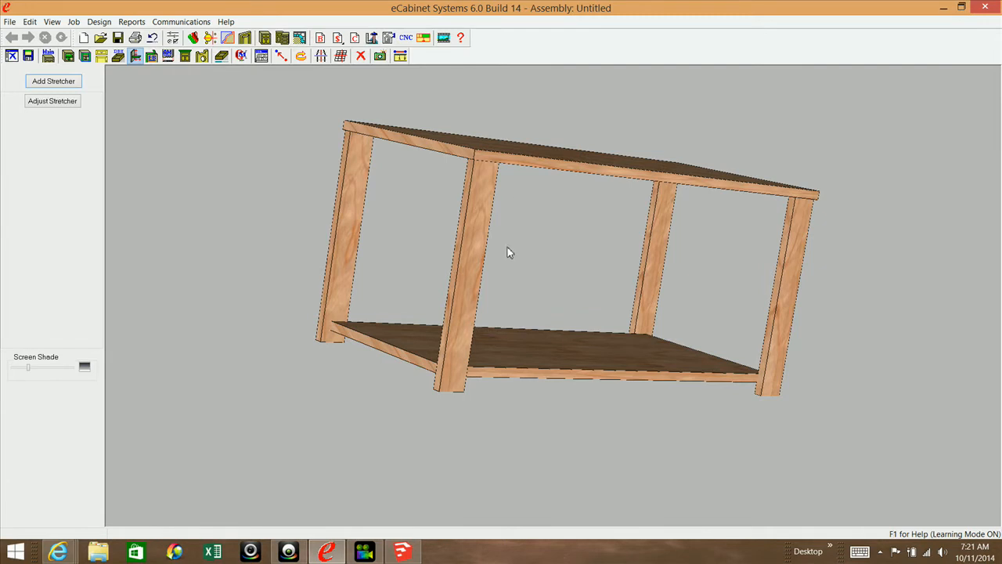
Step: Examine the four corner stretchers and their meeting points with the upper and lower panels from several angles
middle_click_drag(501, 284, 512, 273)
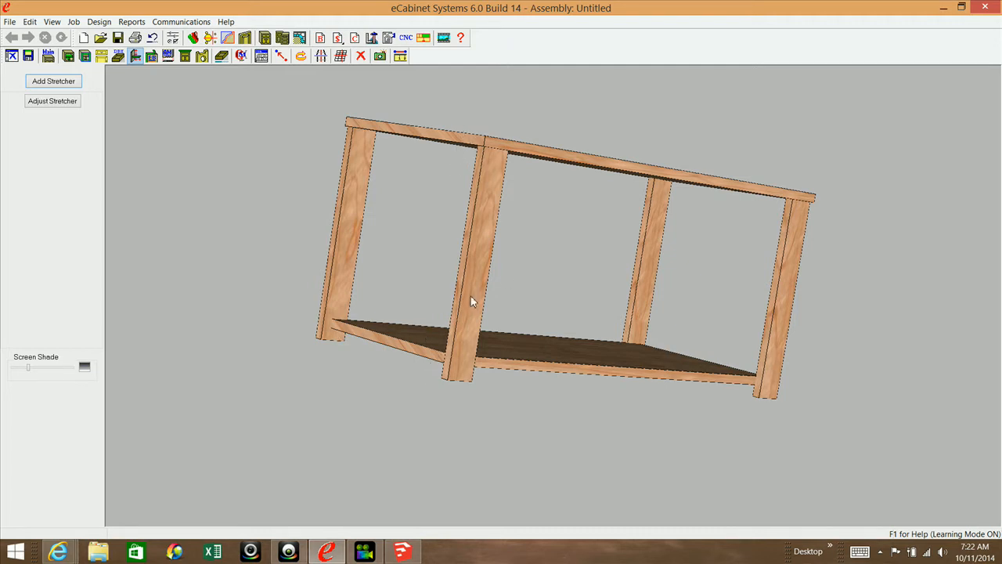
middle_click_drag(508, 275, 507, 277)
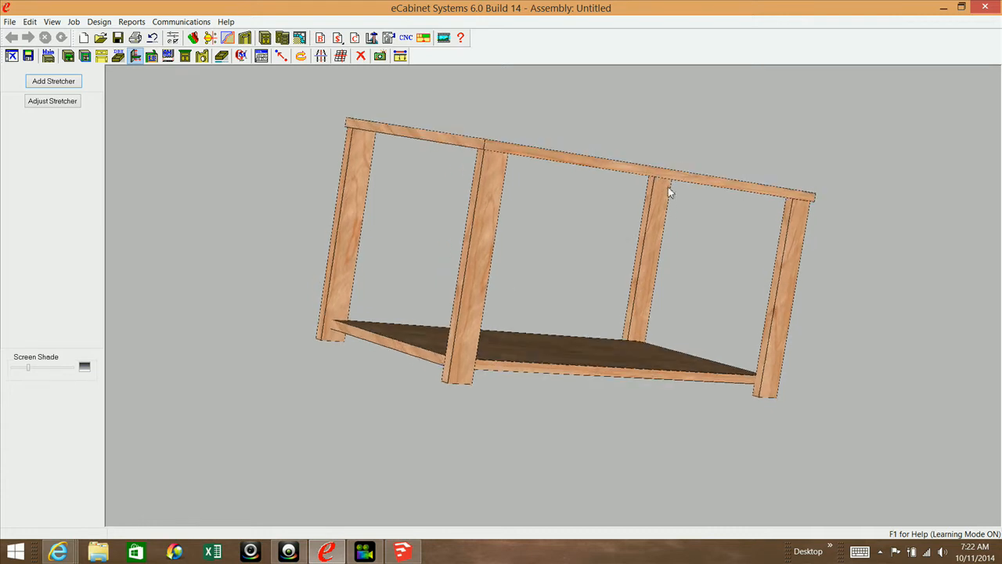
middle_click_drag(587, 297, 361, 182)
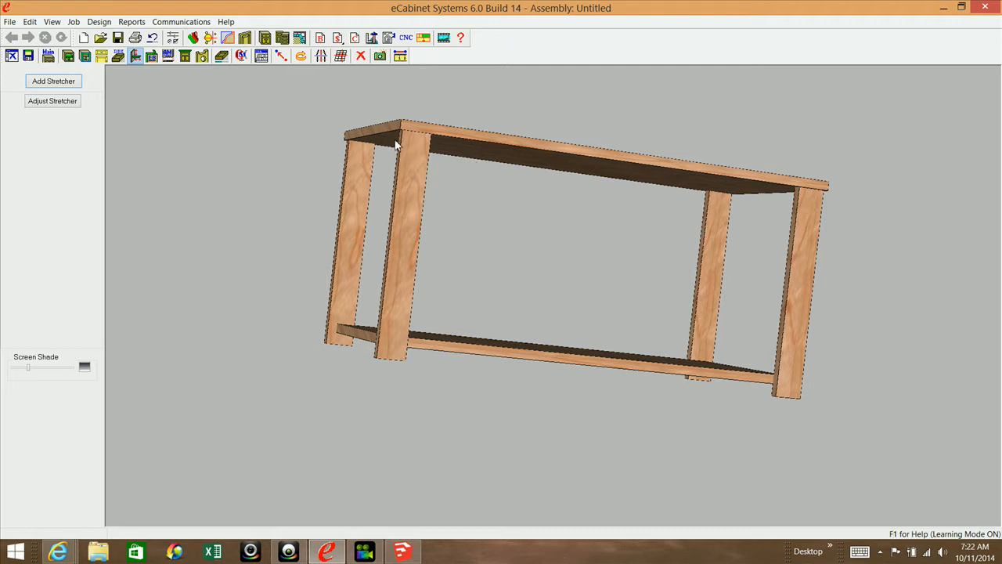
middle_click_drag(800, 238, 853, 238)
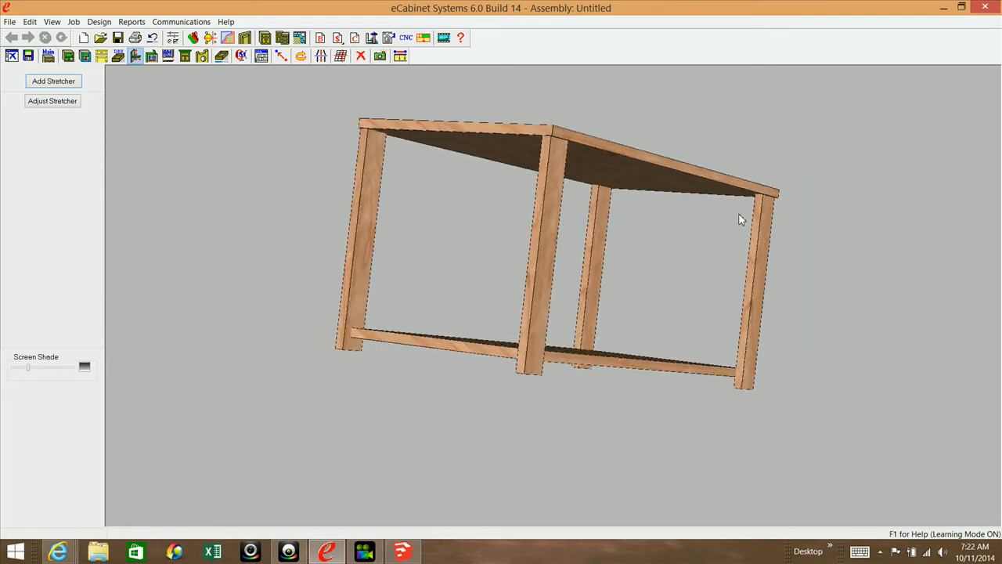
middle_click_drag(754, 217, 679, 225)
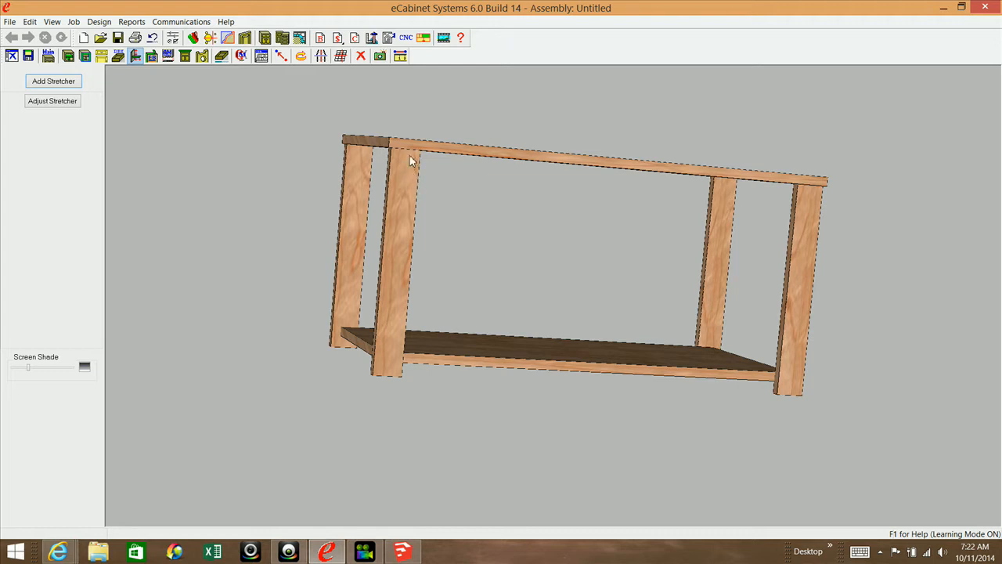
middle_click_drag(410, 160, 403, 186)
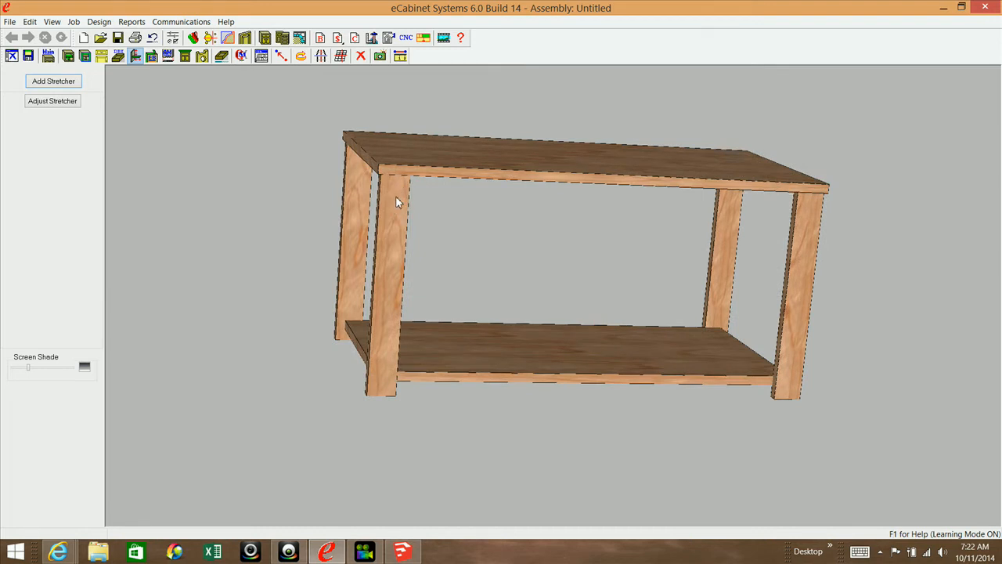
mouse_move(396, 197)
middle_click_drag(453, 286, 483, 267)
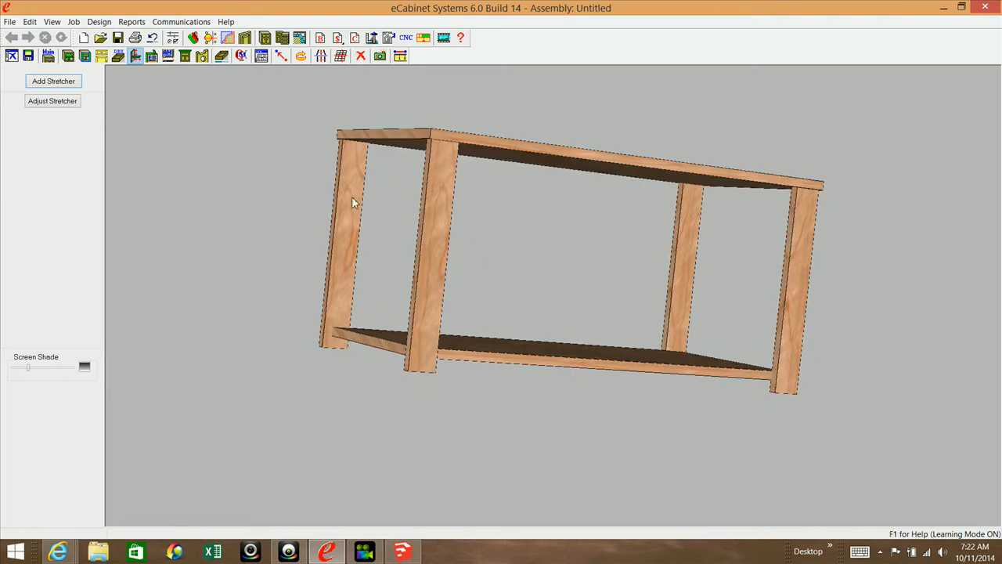
mouse_move(543, 294)
middle_mouse_down()
mouse_move(563, 279)
mouse_move(557, 285)
mouse_move(558, 267)
mouse_move(574, 268)
mouse_move(546, 301)
middle_mouse_up()
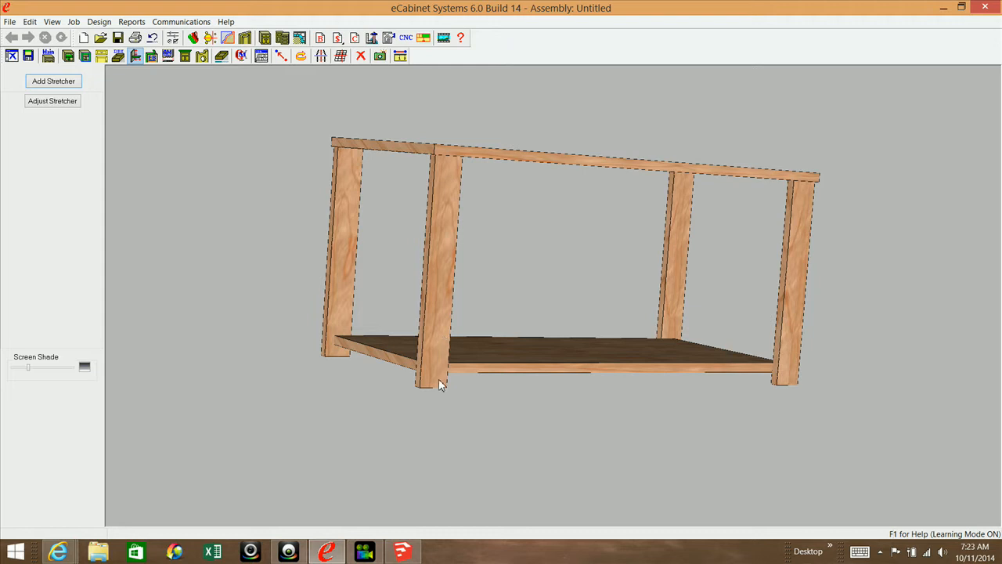
middle_click_drag(443, 267, 437, 207)
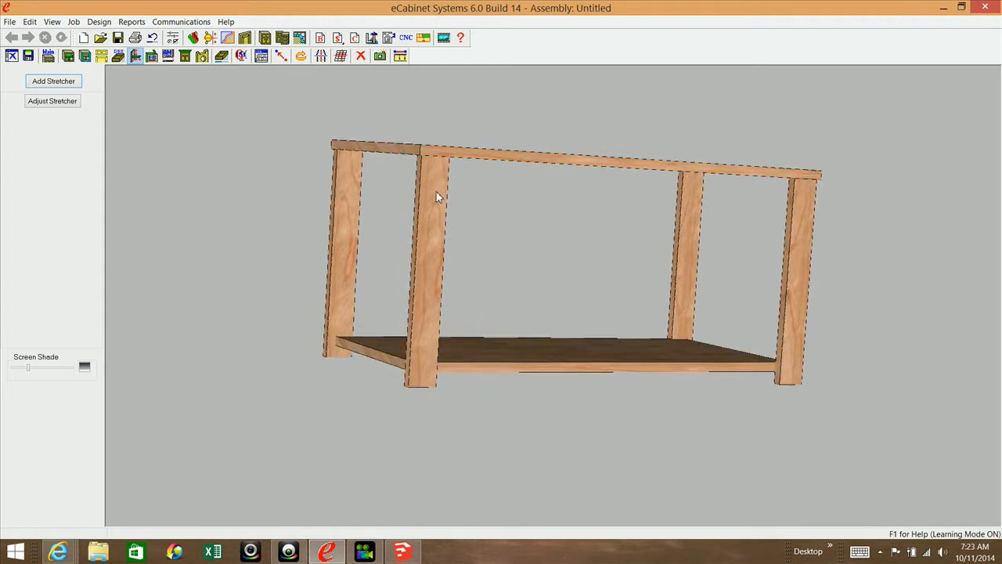
middle_click_drag(452, 238, 447, 262)
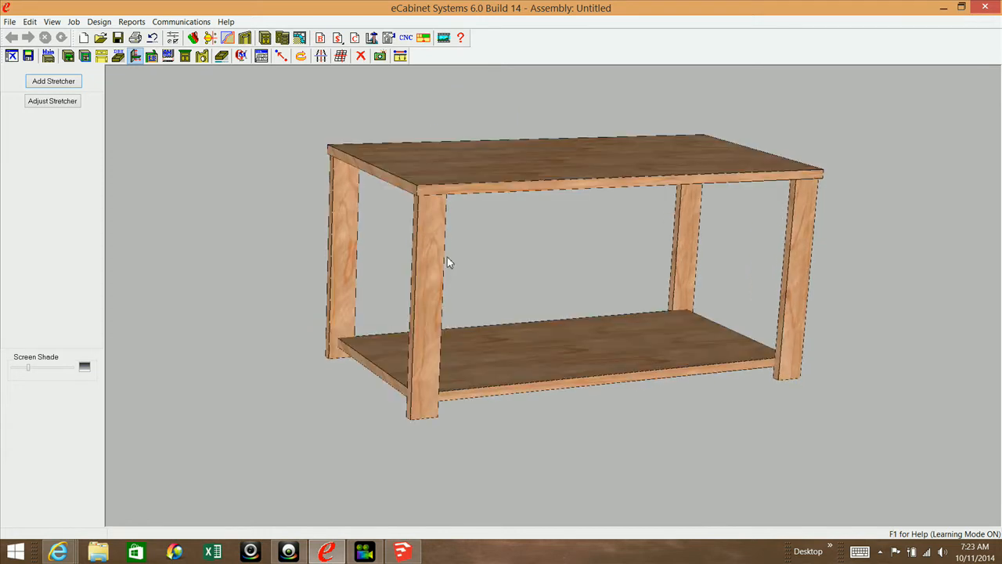
Step: Add an up-down stretcher with front-back orientation between the lower and upper panels, using the material Dummy Material Do not Cut
left_click(532, 362)
mouse_move(532, 362)
middle_mouse_down()
mouse_move(537, 300)
mouse_move(589, 171)
middle_mouse_up()
left_click(589, 168, "ctrl")
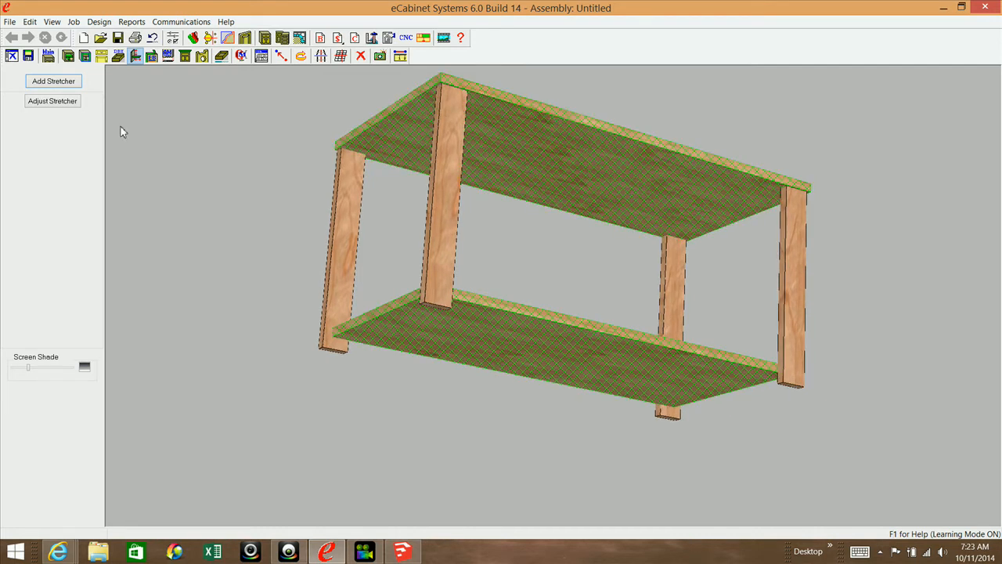
left_click(66, 83)
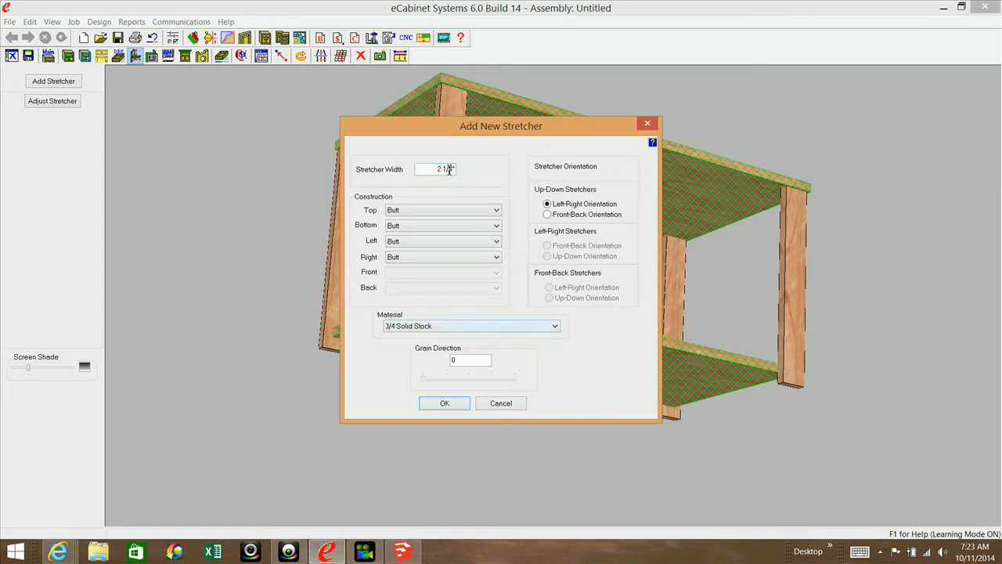
left_click(547, 214)
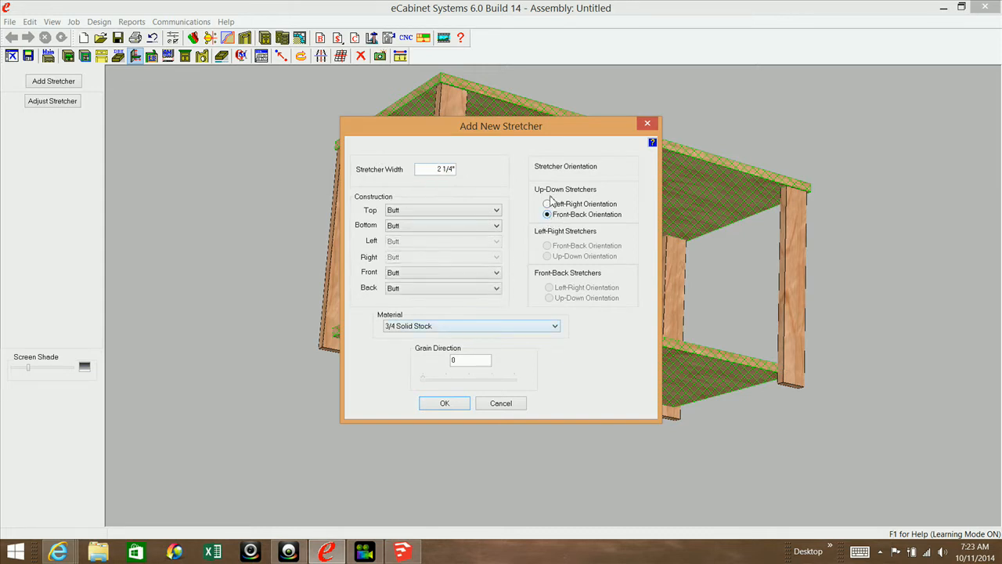
left_click(555, 326)
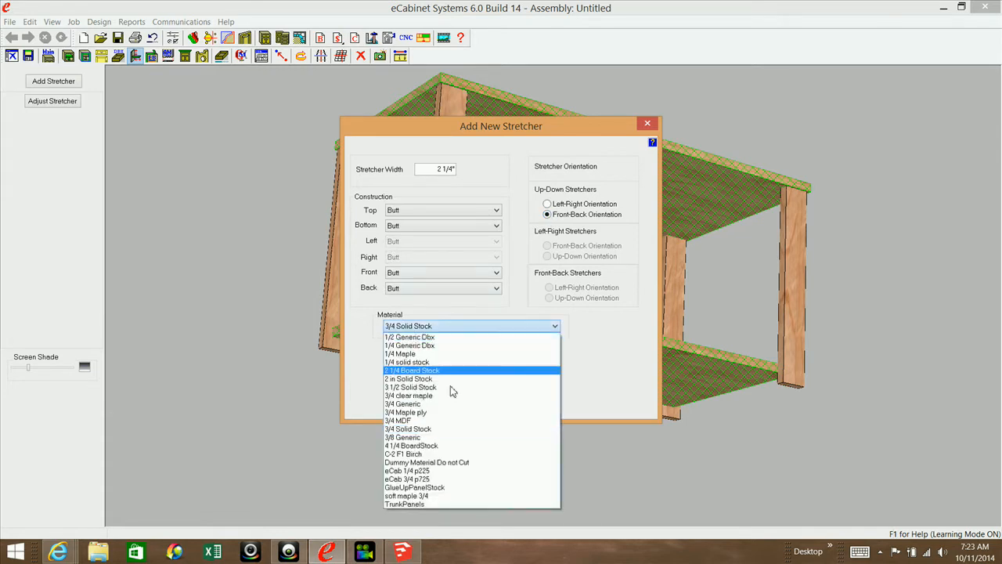
left_click(456, 463)
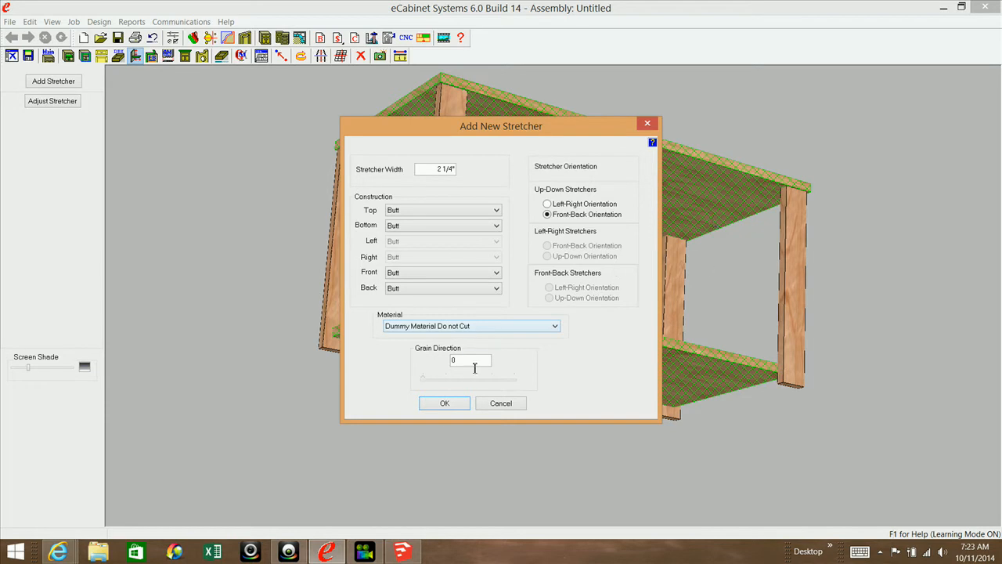
left_click(443, 404)
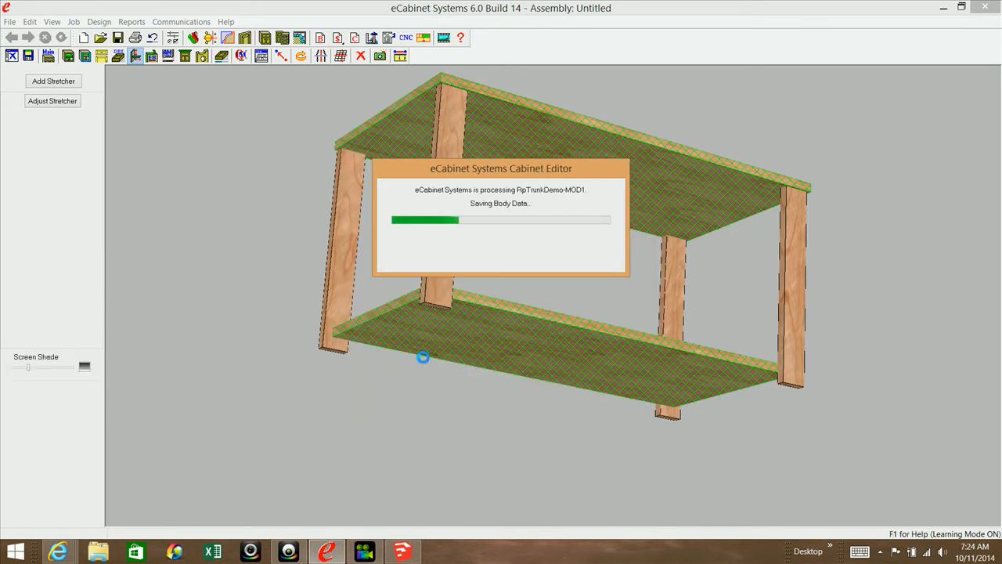
Step: Examine the new dummy-material stretcher and its position relative to the panels and corner stretchers
middle_click_drag(593, 275, 443, 212)
middle_click_drag(556, 229, 581, 196)
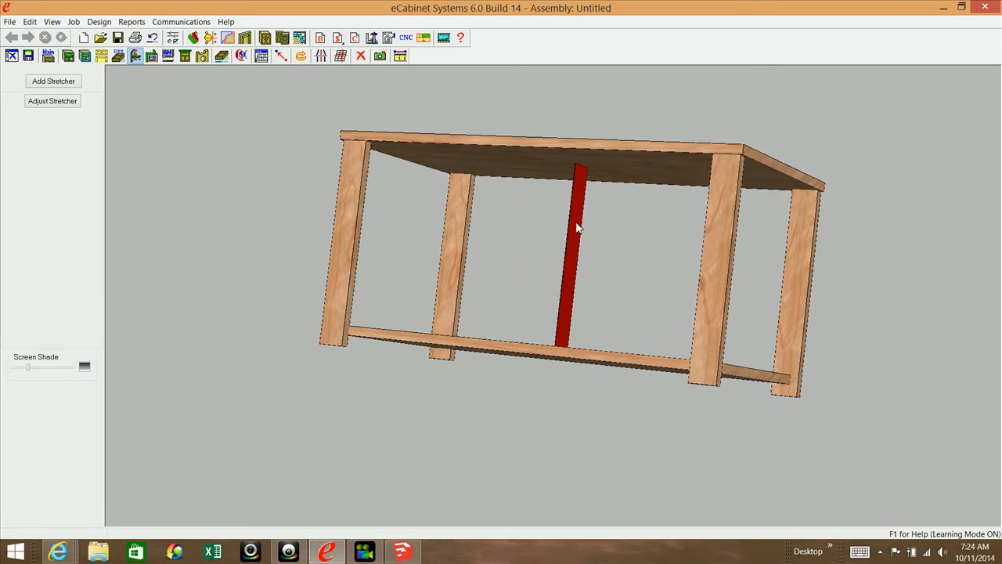
middle_click_drag(595, 233, 380, 250)
middle_click_drag(370, 315, 486, 277)
scroll(463, 356, "up", 7)
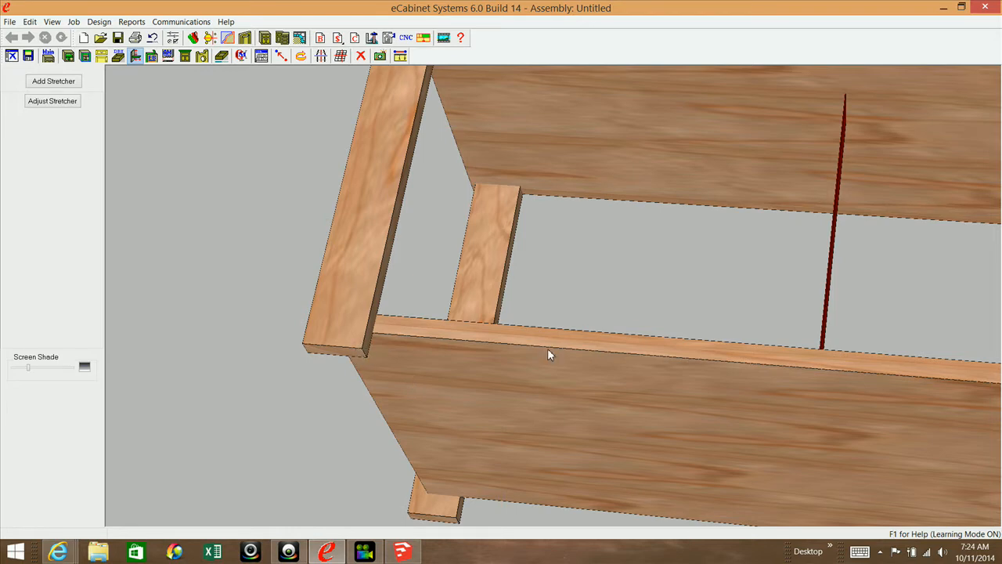
middle_click_drag(546, 352, 525, 387)
middle_click_drag(629, 351, 616, 292)
scroll(601, 322, "down", 3)
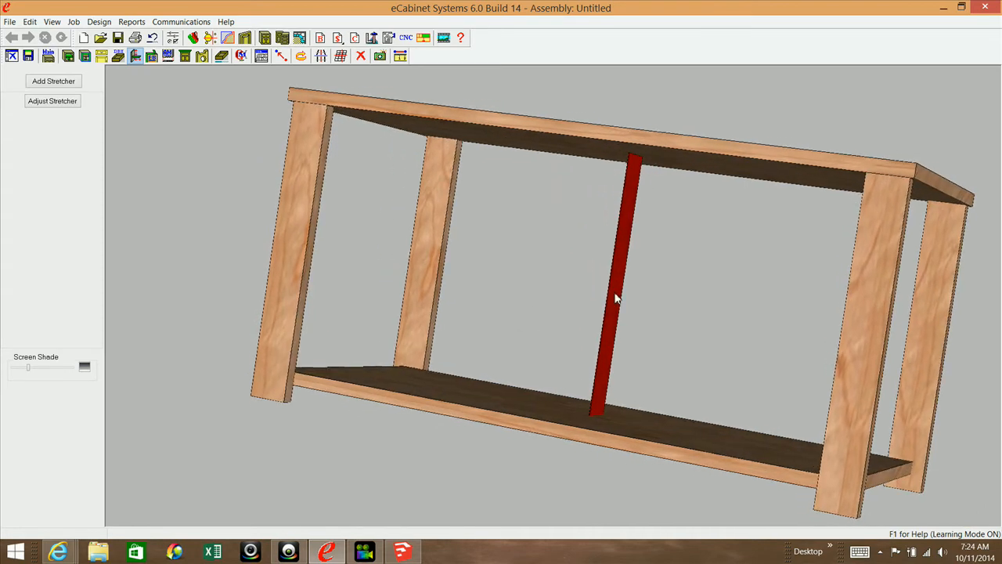
Step: Open the inset associations of the dummy-material stretcher for adjustment and associate Inset 2 with the Bottom side of the Deck
left_click(627, 197)
mouse_move(540, 269)
middle_mouse_down()
mouse_move(556, 264)
mouse_move(548, 269)
mouse_move(559, 275)
mouse_move(564, 260)
mouse_move(550, 266)
middle_mouse_up()
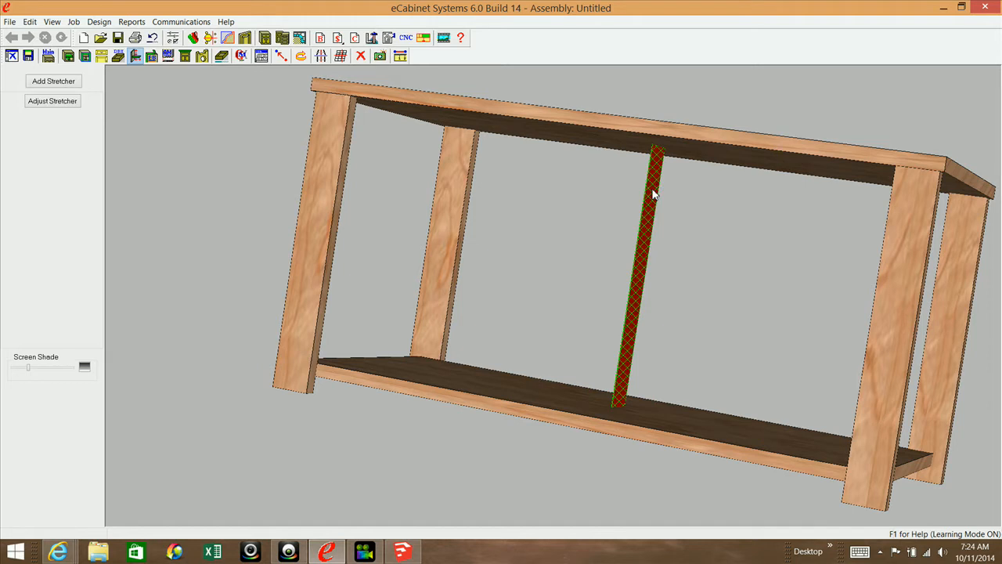
left_click(60, 105)
left_click_drag(384, 353, 388, 405)
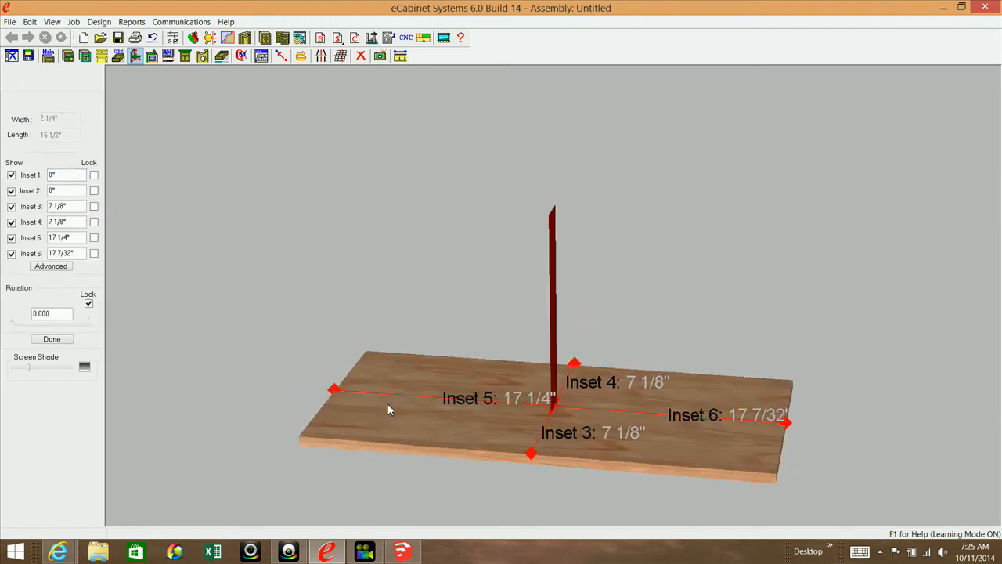
left_click(50, 267)
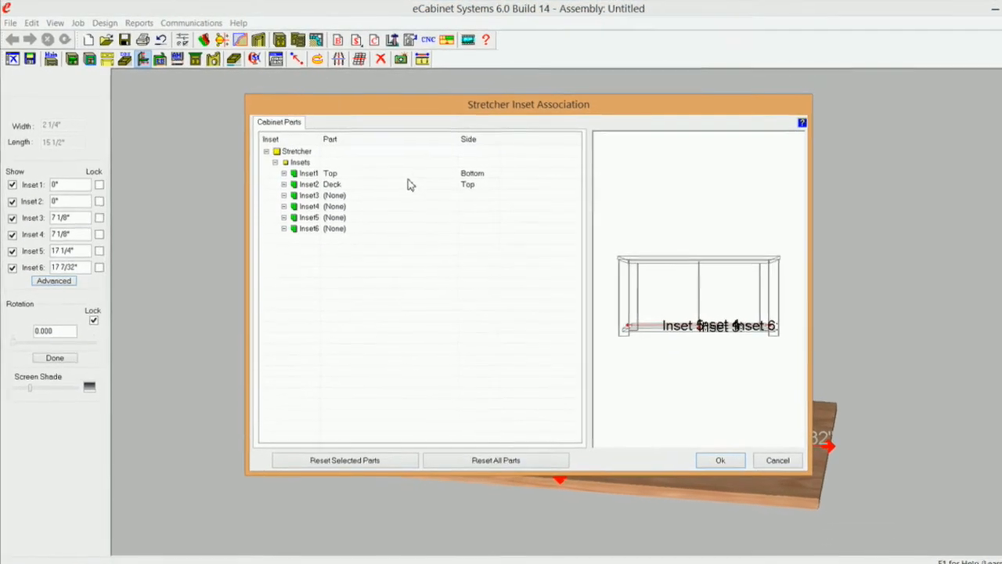
left_click(374, 177)
left_click(487, 191)
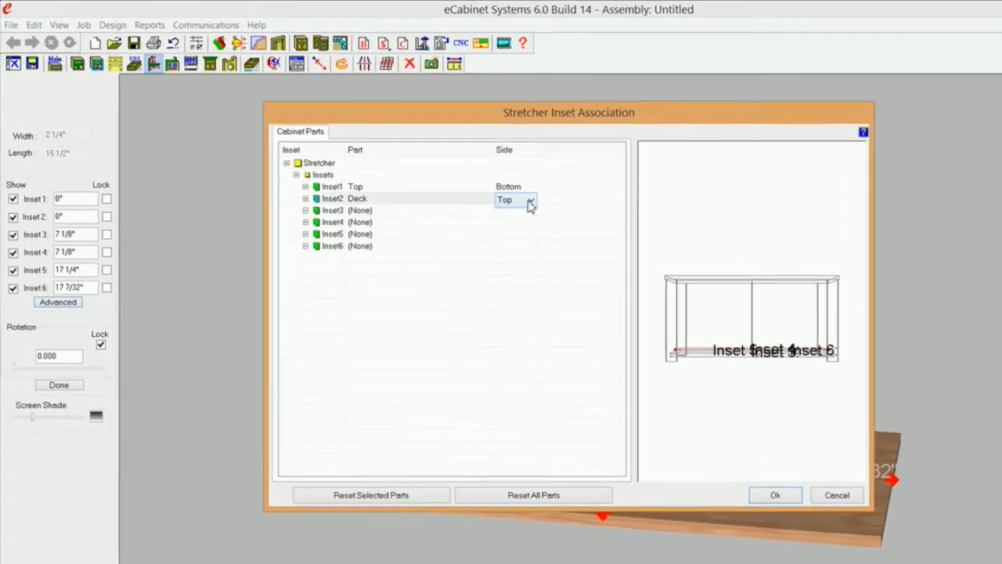
left_click(512, 193)
left_click(527, 230)
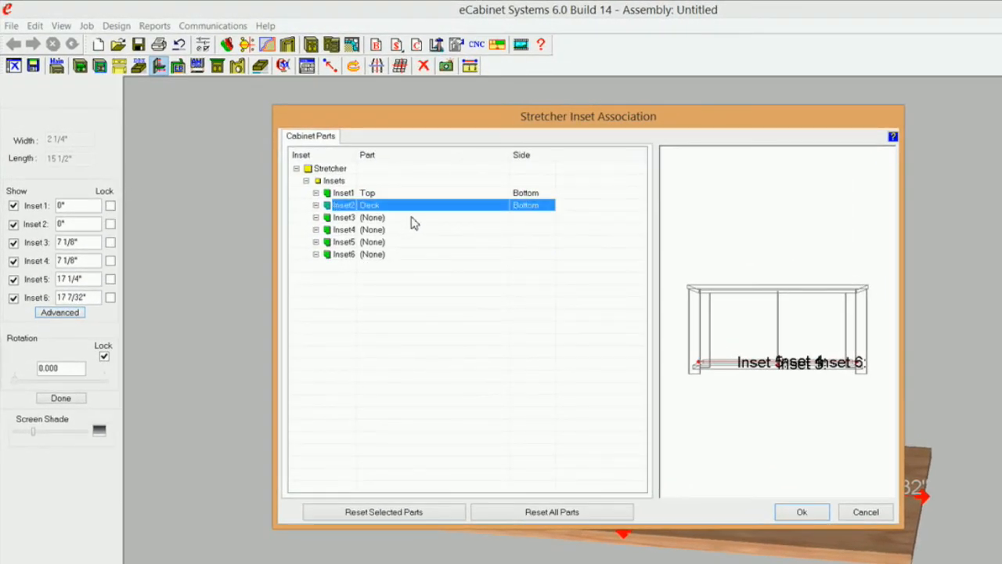
Step: Associate Inset 3 with the third listed Up Down Stretcher, using its Front side
left_click(412, 220)
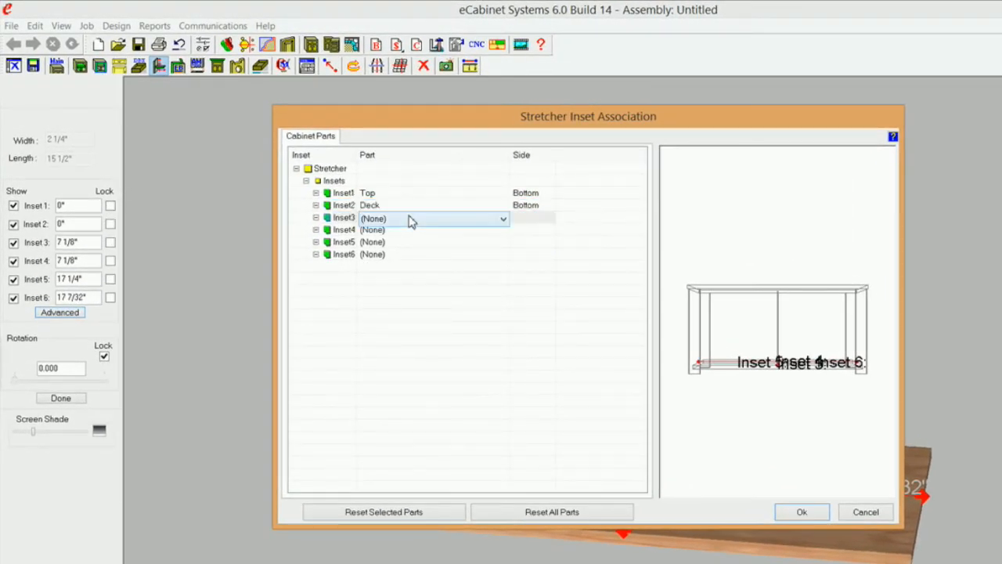
left_click(502, 219)
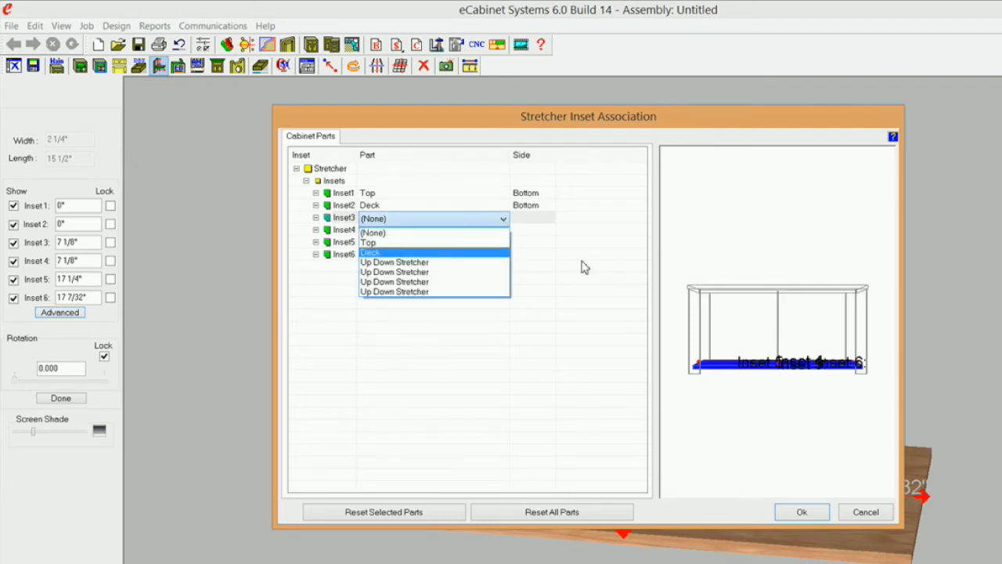
left_click(423, 282)
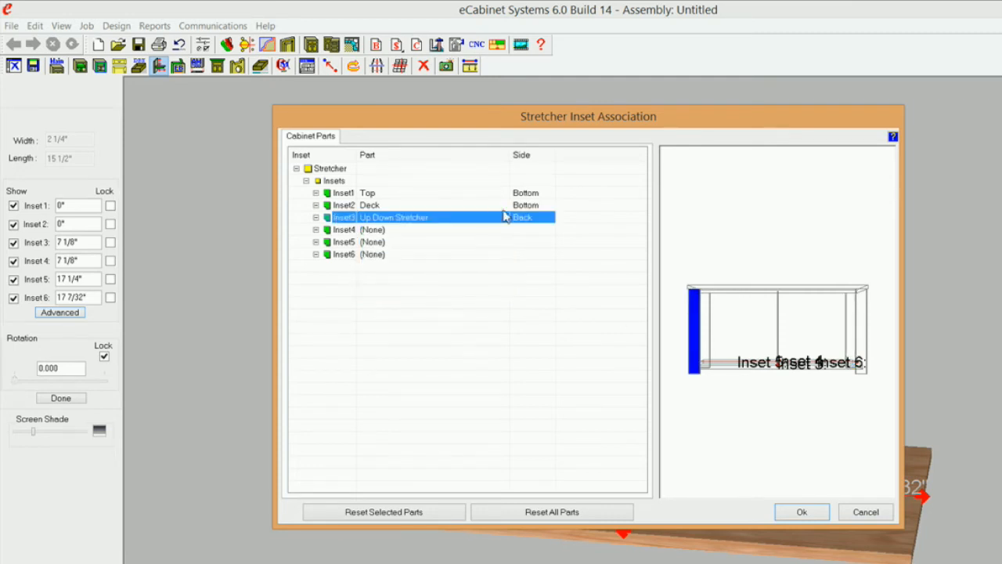
left_click(526, 218)
left_click(551, 220)
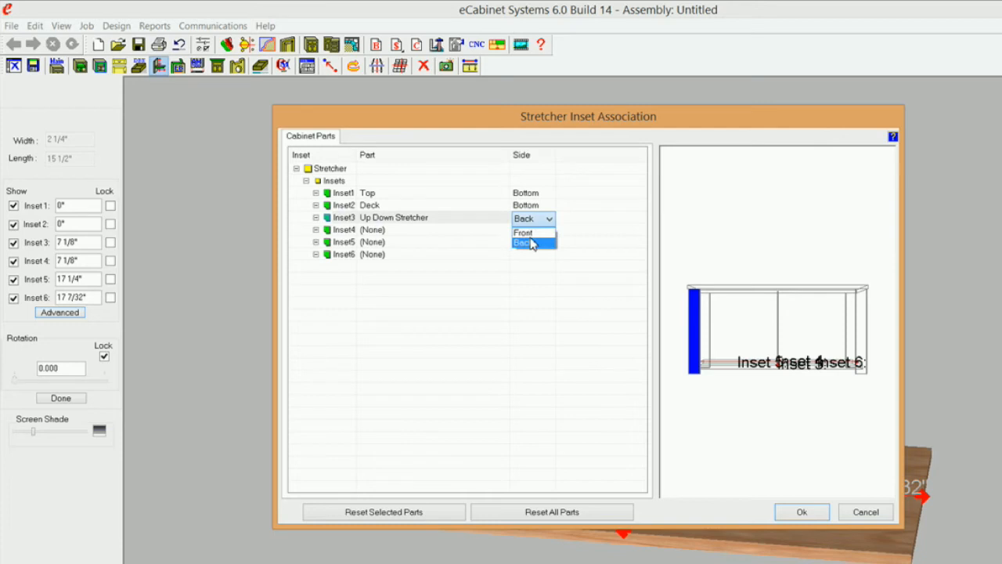
left_click(530, 242)
Step: Associate Inset 4 with the Back side of the same corner Up Down Stretcher and check the highlighted part in the preview
left_click(413, 232)
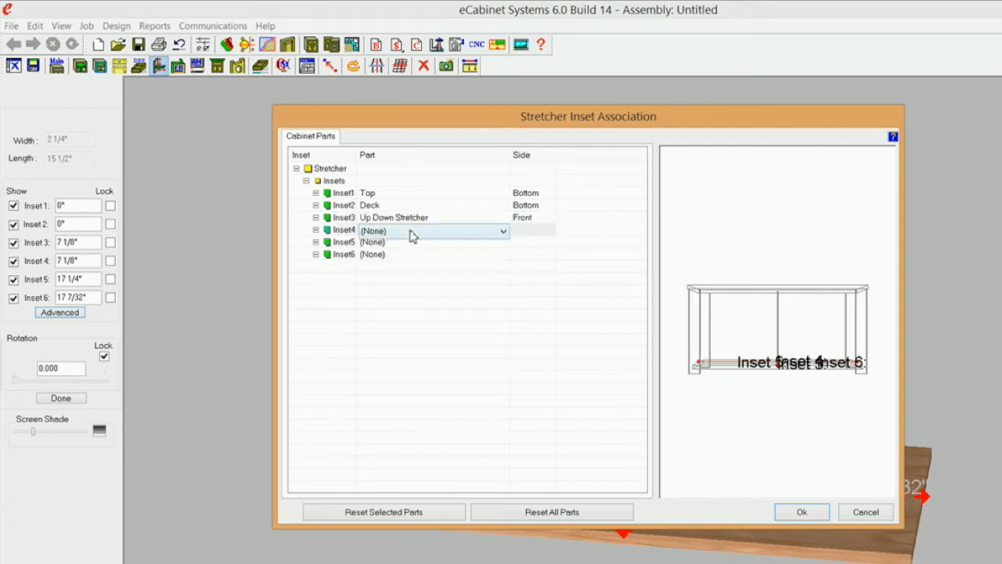
left_click(503, 232)
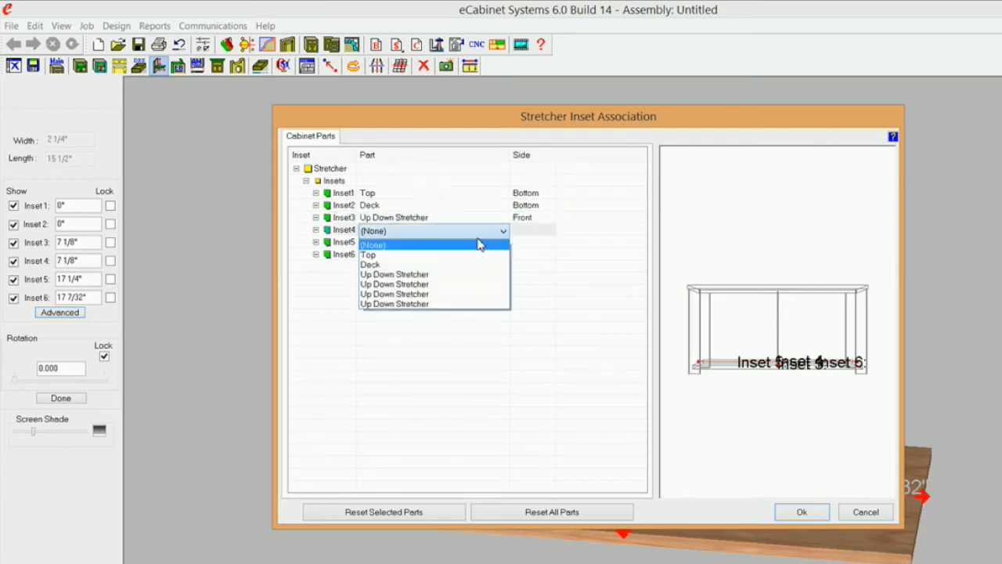
left_click(431, 294)
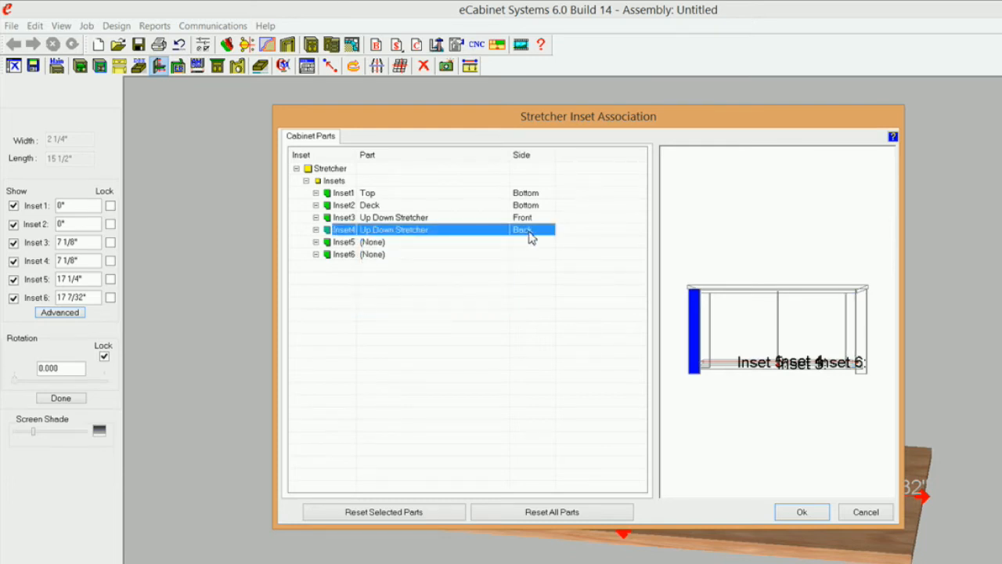
middle_click_drag(721, 317, 698, 427)
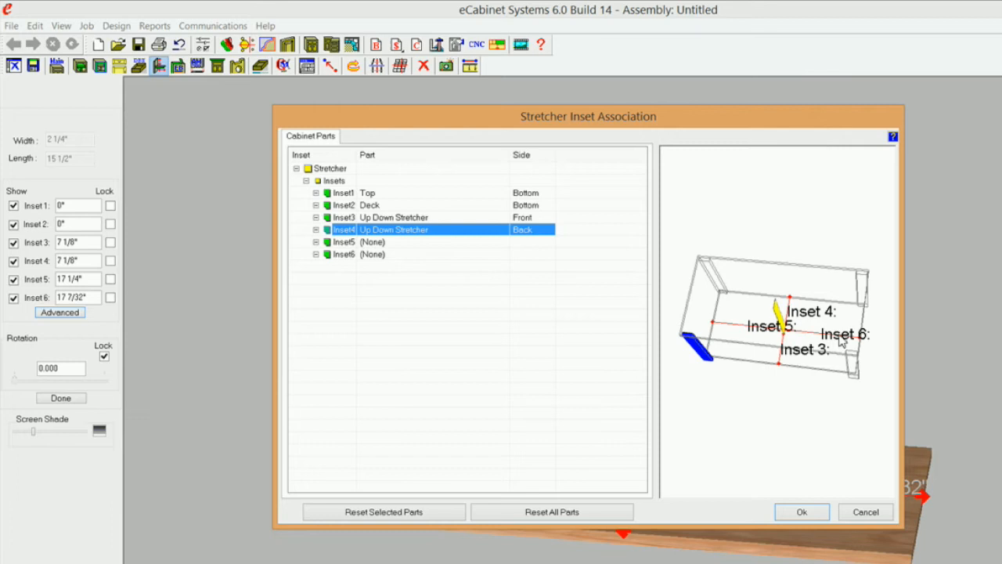
middle_click_drag(765, 340, 780, 343)
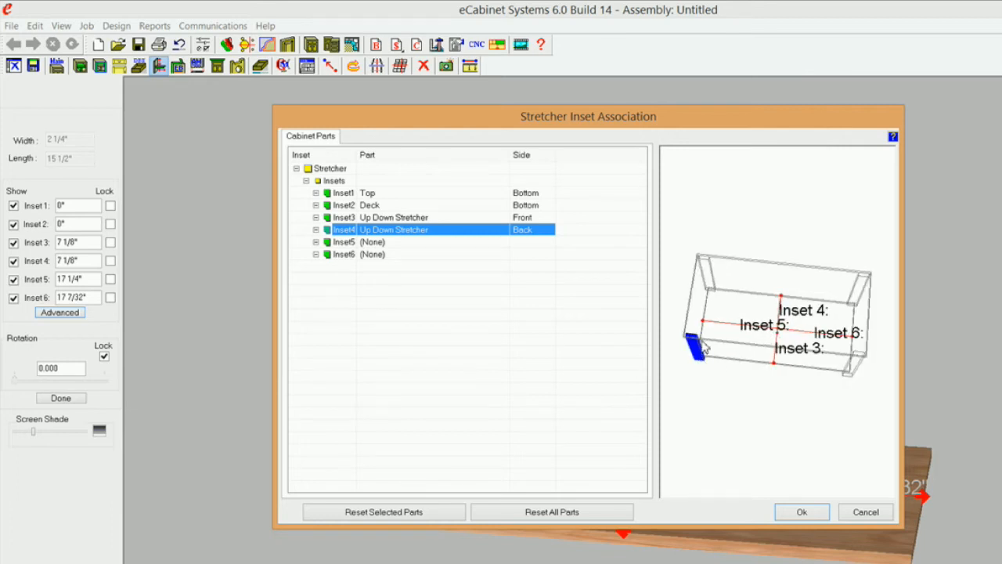
middle_click_drag(696, 350, 674, 328)
scroll(765, 352, "up", 1)
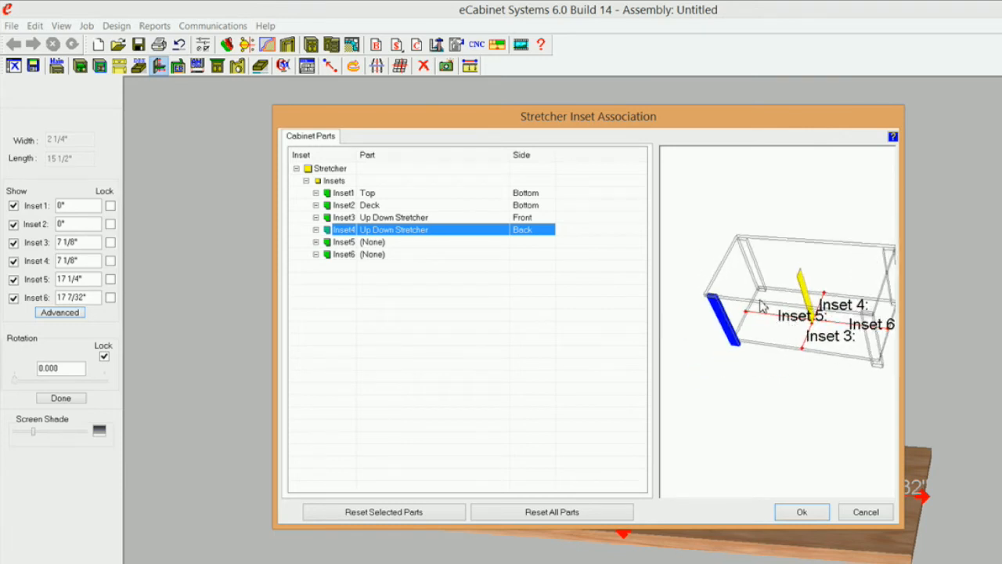
scroll(760, 352, "up", 3)
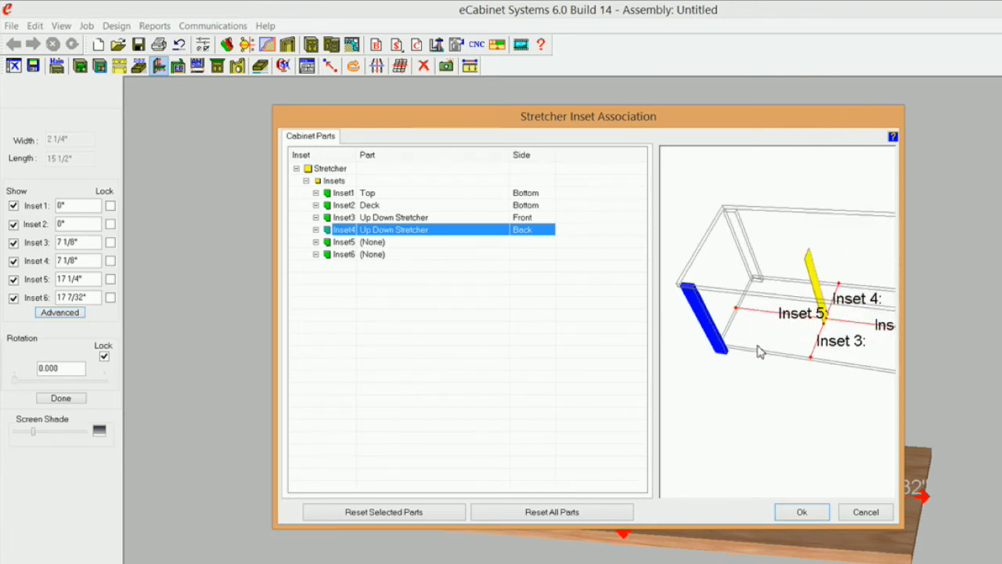
middle_click_drag(757, 345, 765, 354)
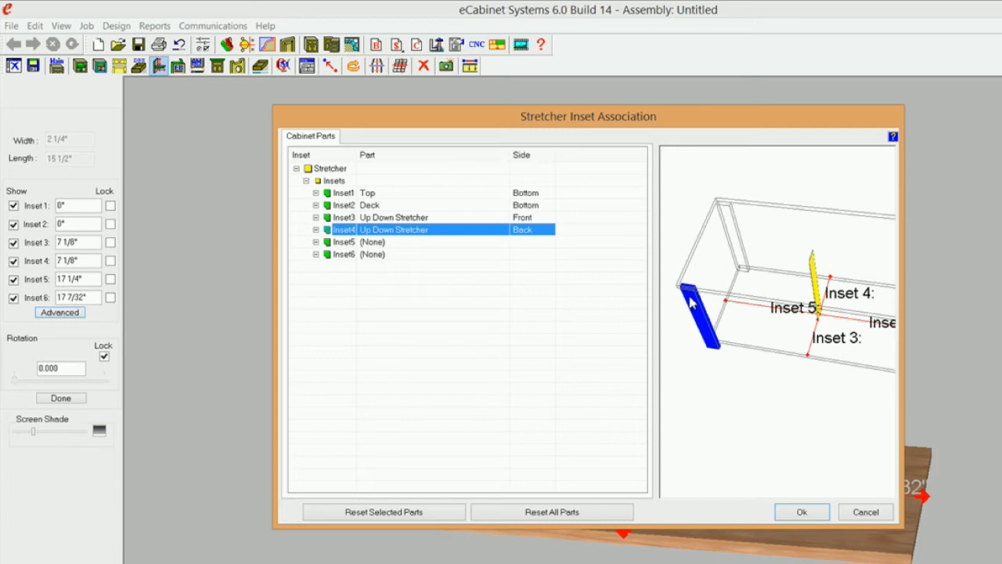
middle_click_drag(779, 313, 767, 346)
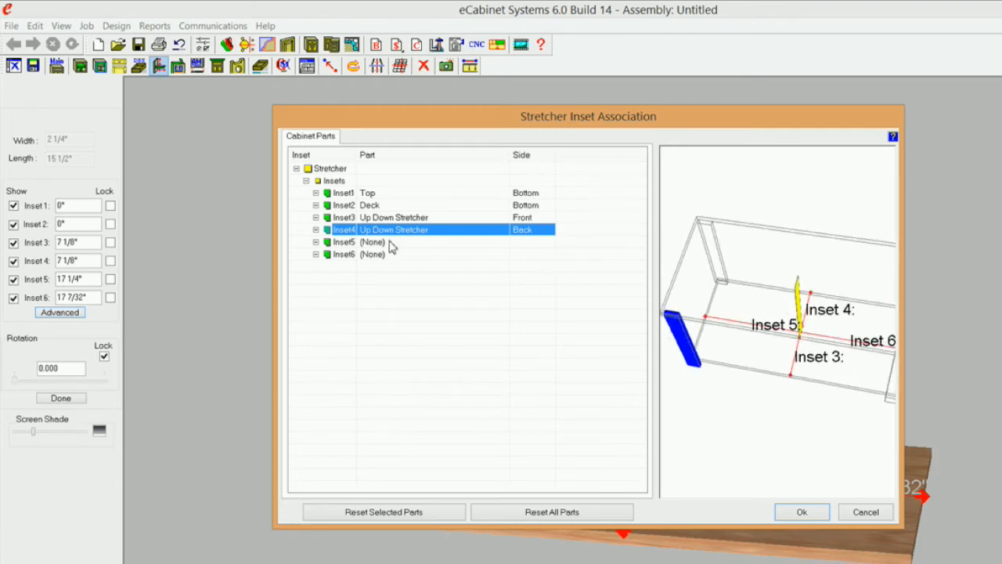
Step: Associate Inset 6 with the Right side of the same corner Up Down Stretcher and accept the inset associations
left_click(381, 256)
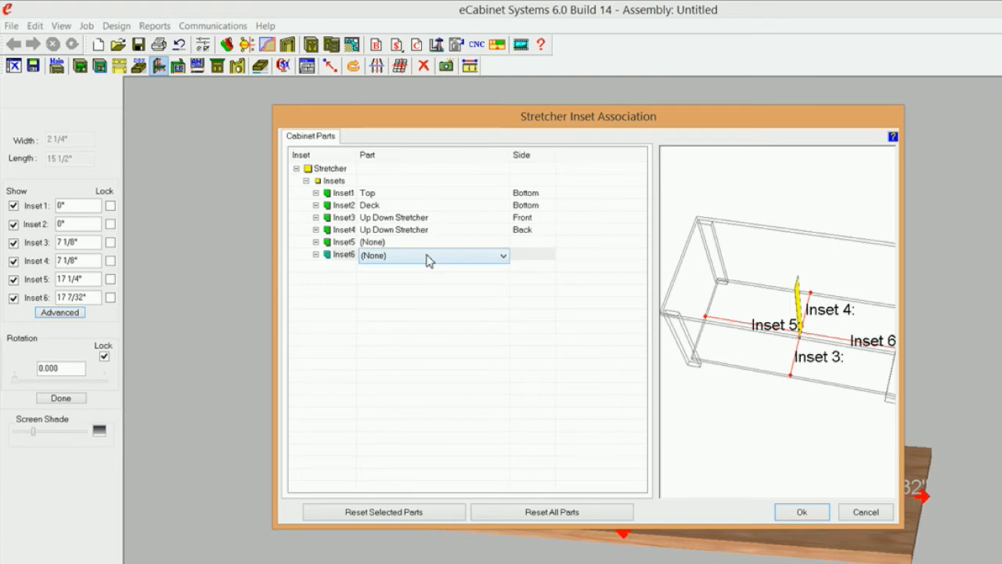
left_click(504, 256)
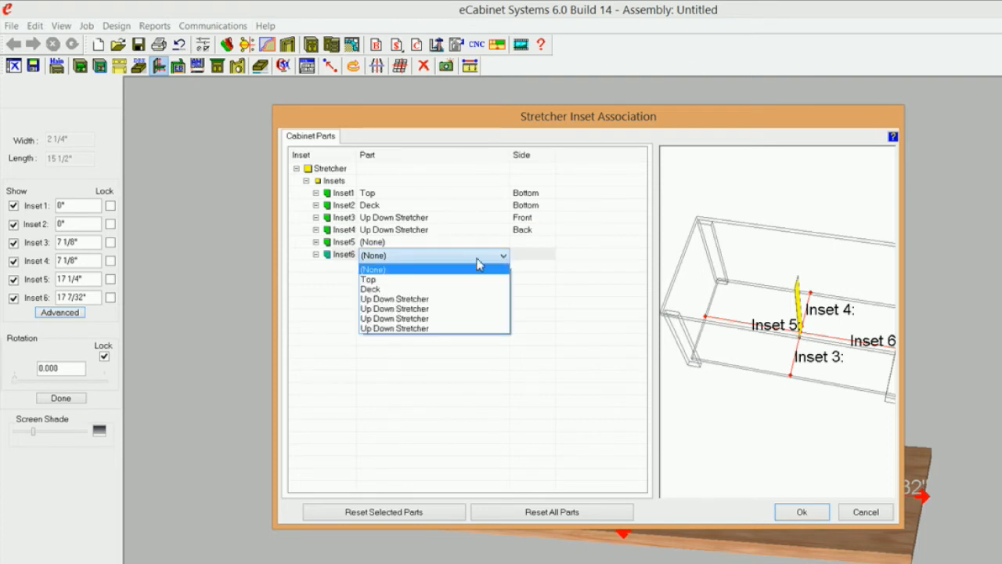
left_click(407, 319)
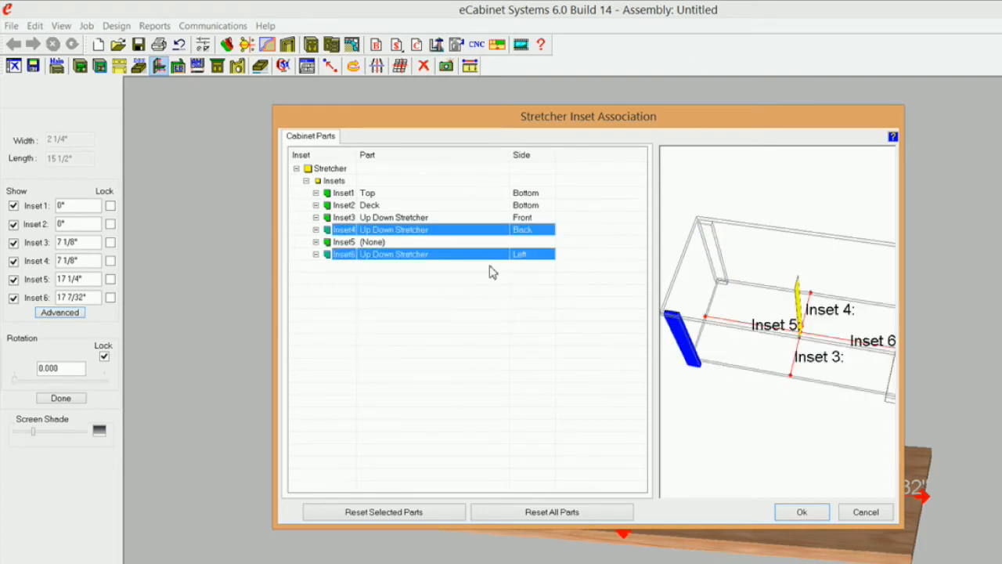
left_click_drag(787, 340, 777, 370)
mouse_move(747, 324)
left_mouse_down()
mouse_move(739, 311)
mouse_move(744, 322)
left_mouse_up()
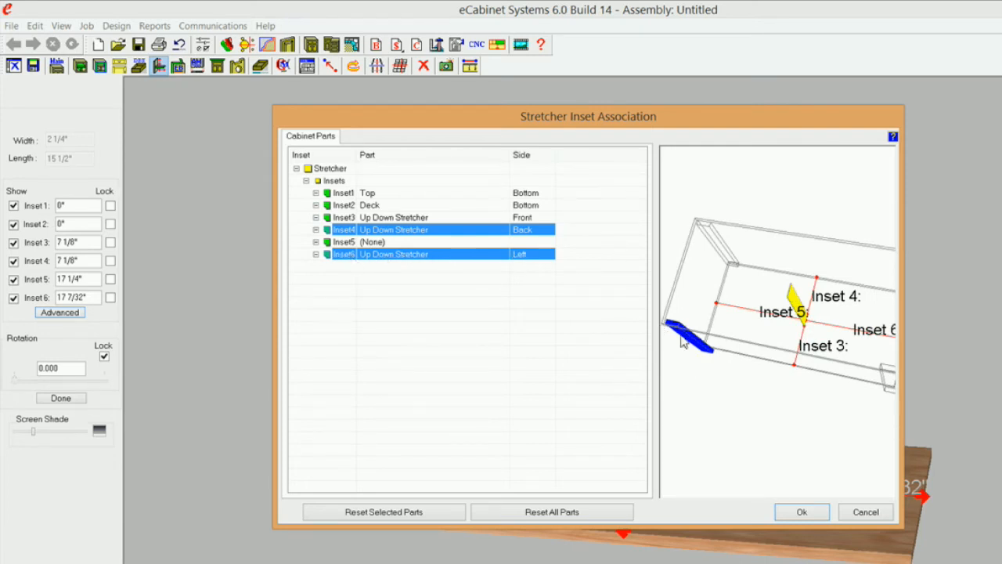
left_click(537, 258)
left_click(548, 257)
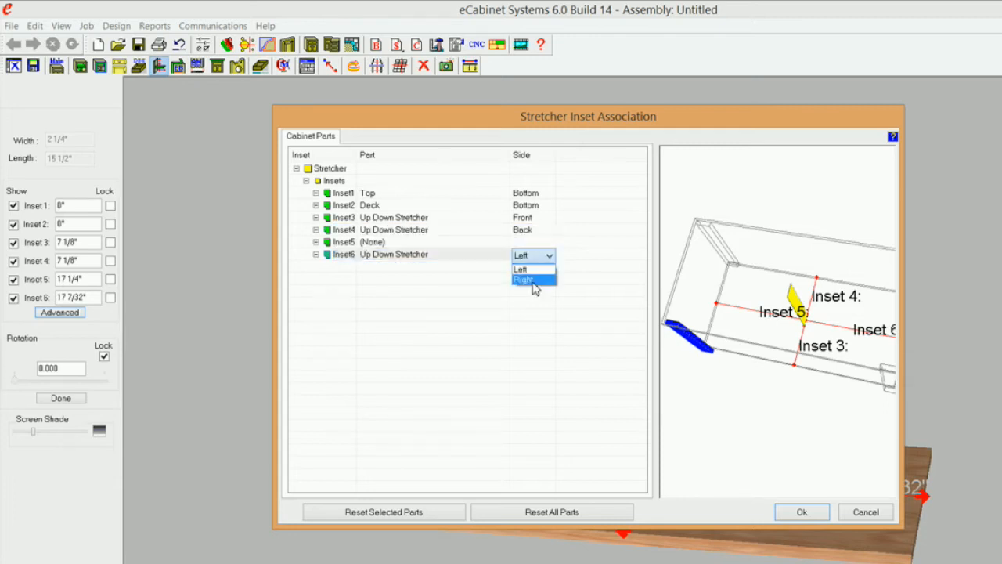
left_click(534, 281)
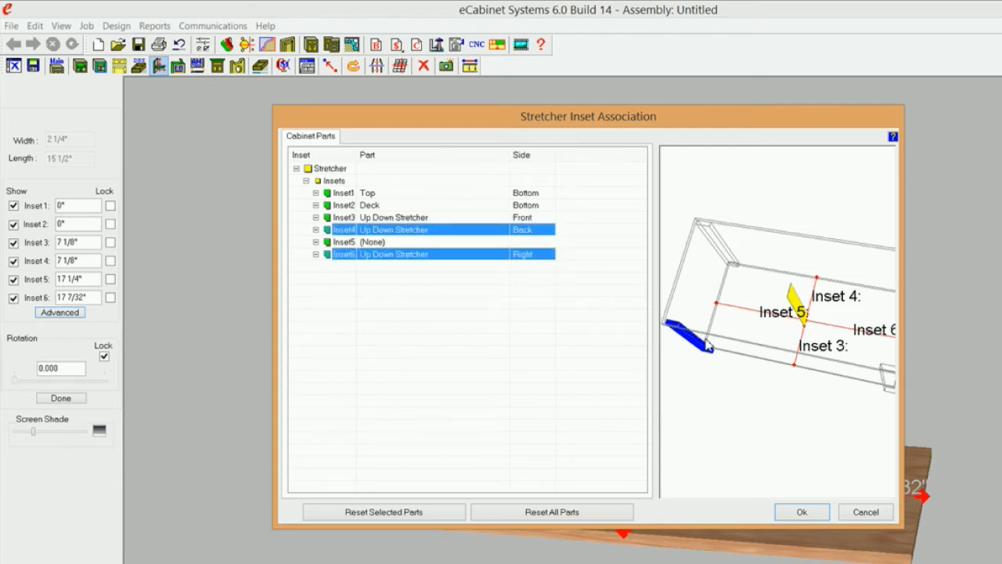
left_click(802, 513)
Step: Lock Inset 1 at 0" and set Inset 2 of the dummy stretcher to -2", locked
middle_click_drag(624, 452, 573, 480)
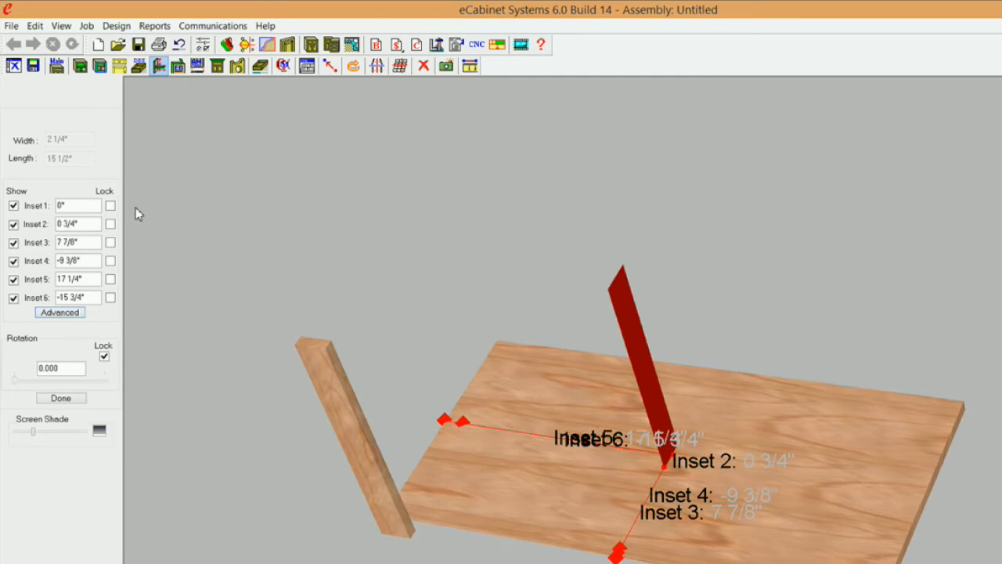
left_click(111, 205)
left_click(59, 206)
left_click(88, 224)
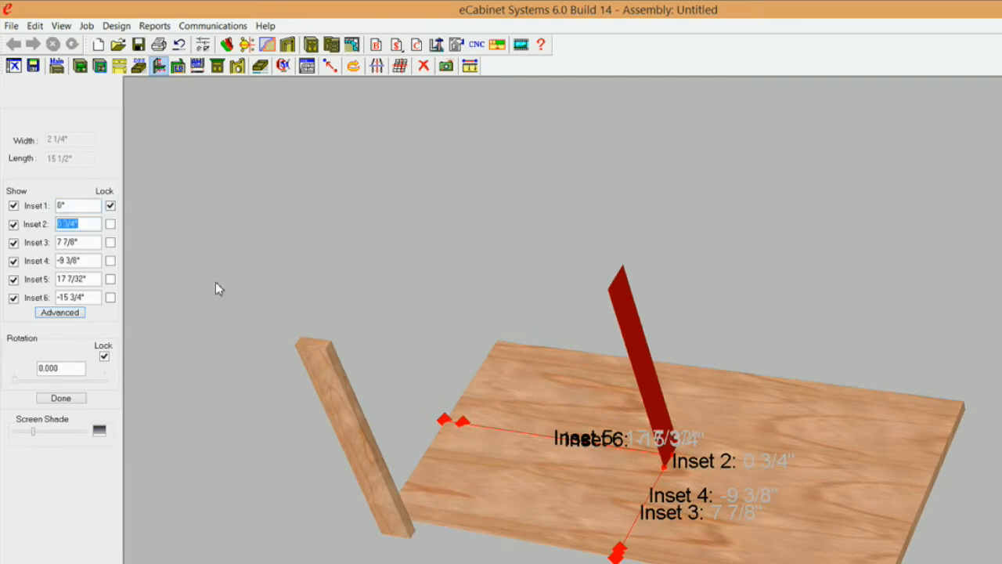
type("-2")
left_click(109, 225)
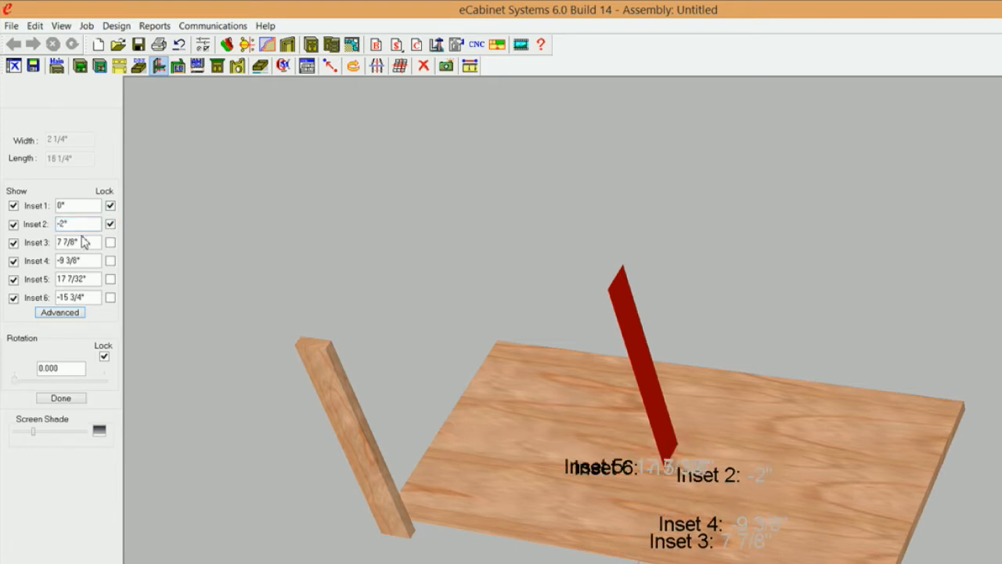
Step: Set Inset 3 and Inset 4 of the dummy stretcher to 0" and lock both
left_click_drag(96, 243, 44, 243)
type("0")
left_click(110, 243)
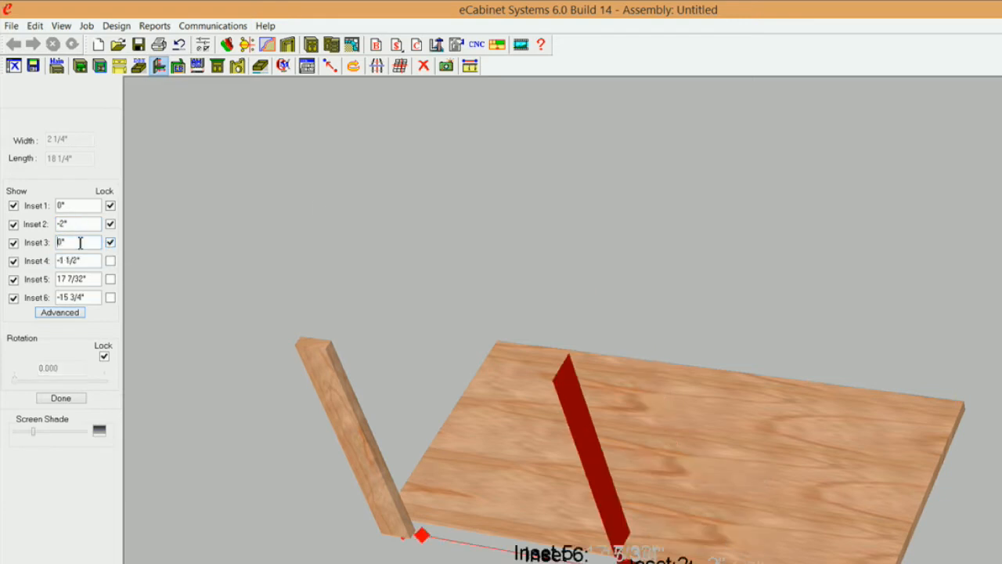
left_click_drag(81, 266, 50, 260)
type("0")
left_click(110, 260)
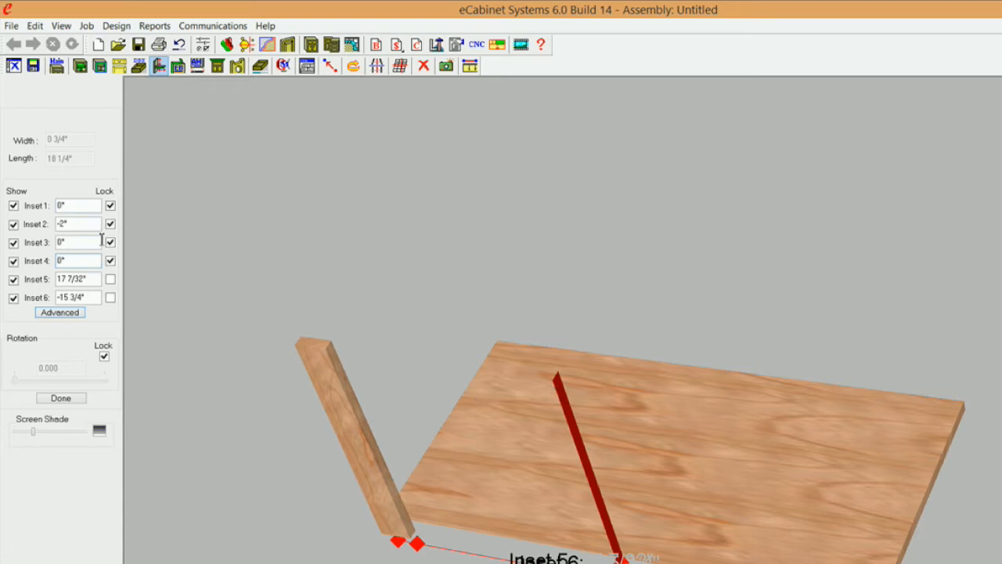
Step: Set Inset 6 to 0" and lock it so the dummy stretcher sits against the corner stretcher
left_click(89, 296)
type("0")
left_click(110, 298)
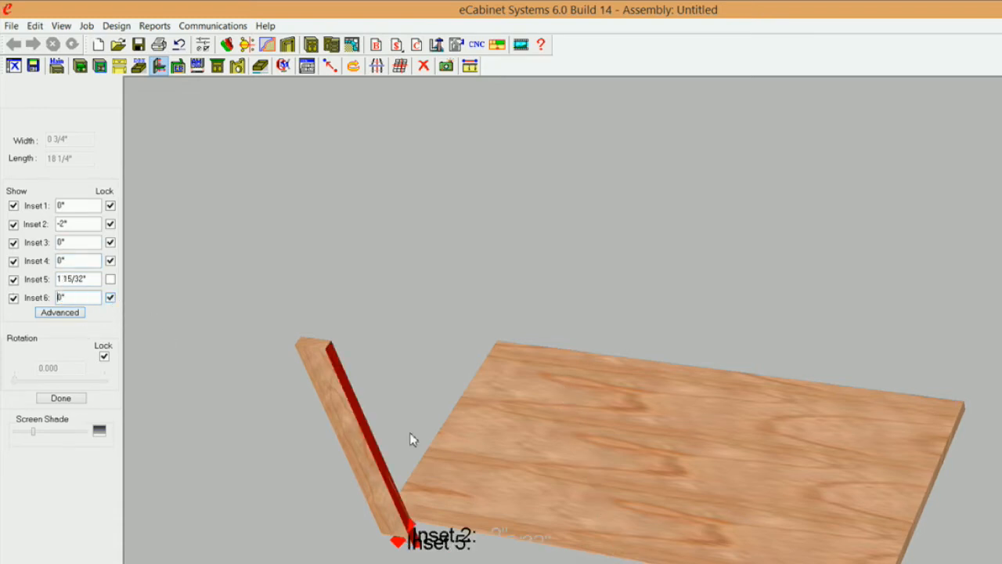
Step: Set Inset 2 of the dummy stretcher to -1" and finish the stretcher adjustment
middle_click_drag(409, 472, 417, 329)
middle_click_drag(454, 421, 449, 301)
middle_click_drag(436, 422, 437, 483)
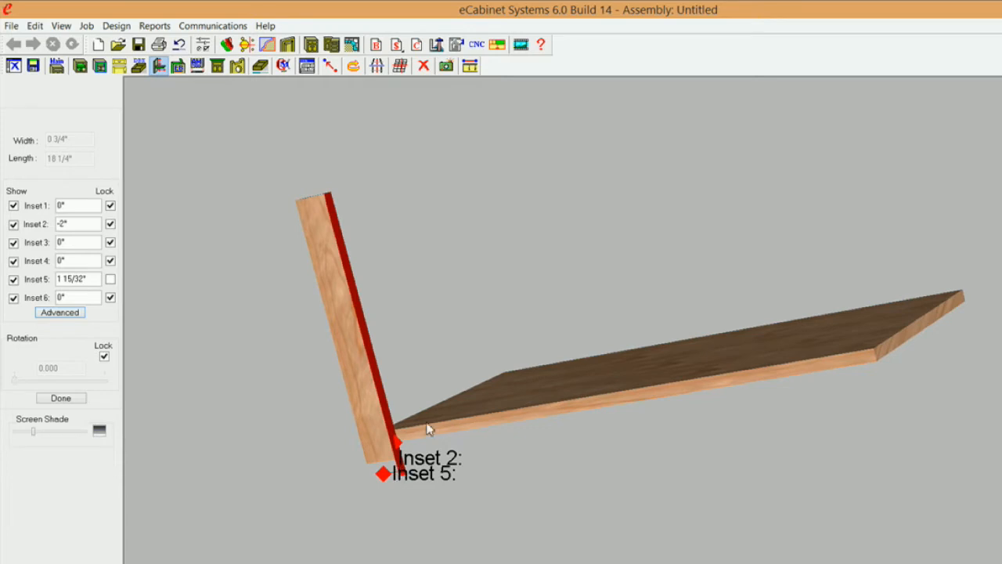
double_click(68, 225)
type("-1")
key("Return")
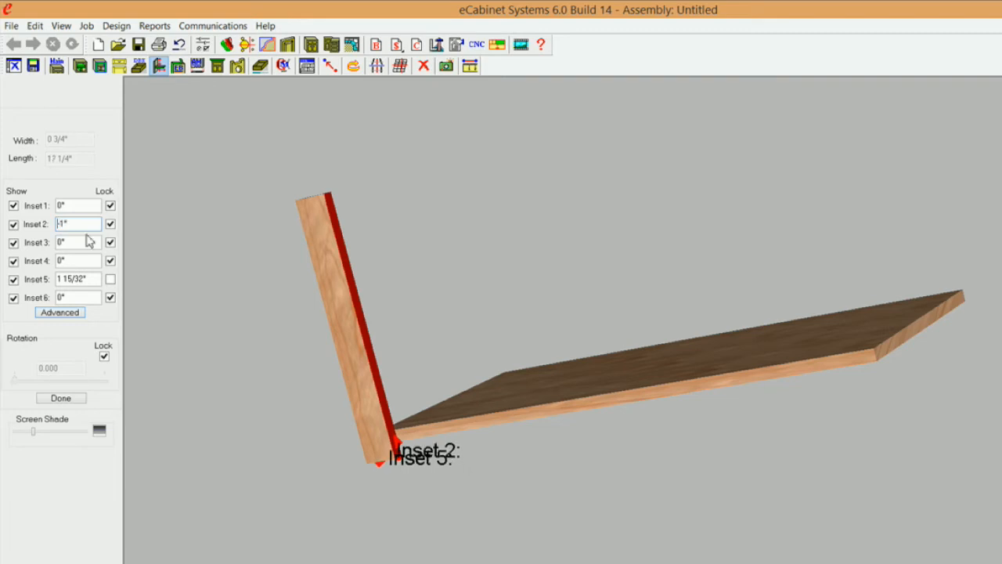
left_click(66, 399)
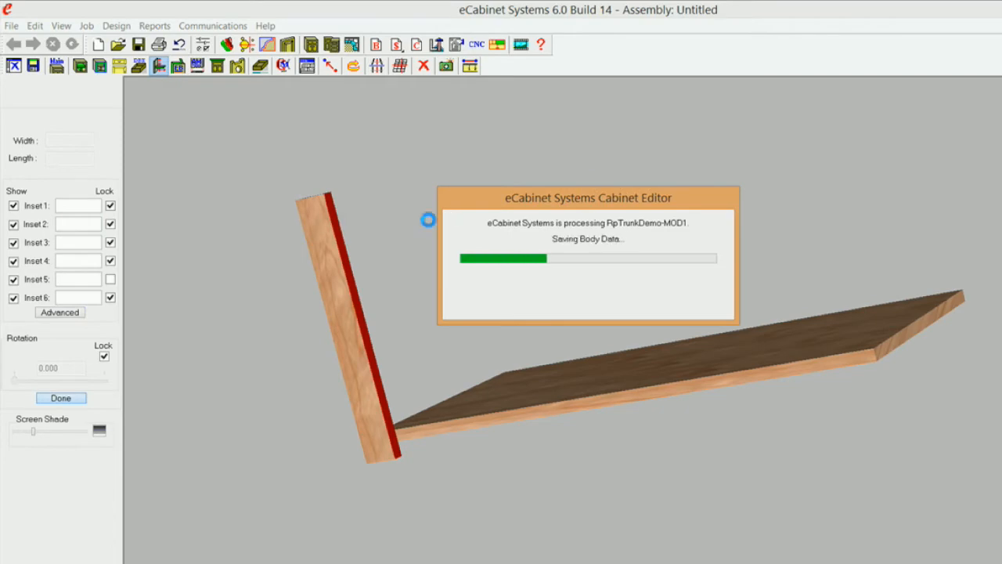
Step: Examine from below where the lower end of the dummy stretcher meets the corner stretcher and the deck
middle_click_drag(387, 371, 481, 311)
middle_click_drag(549, 278, 561, 491)
scroll(564, 502, "up", 3)
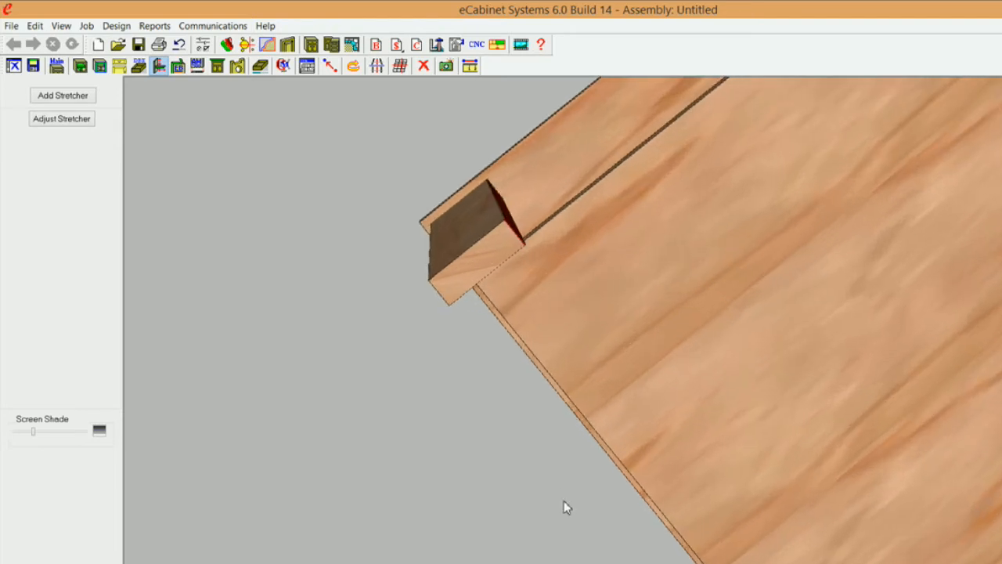
scroll(603, 231, "up", 2)
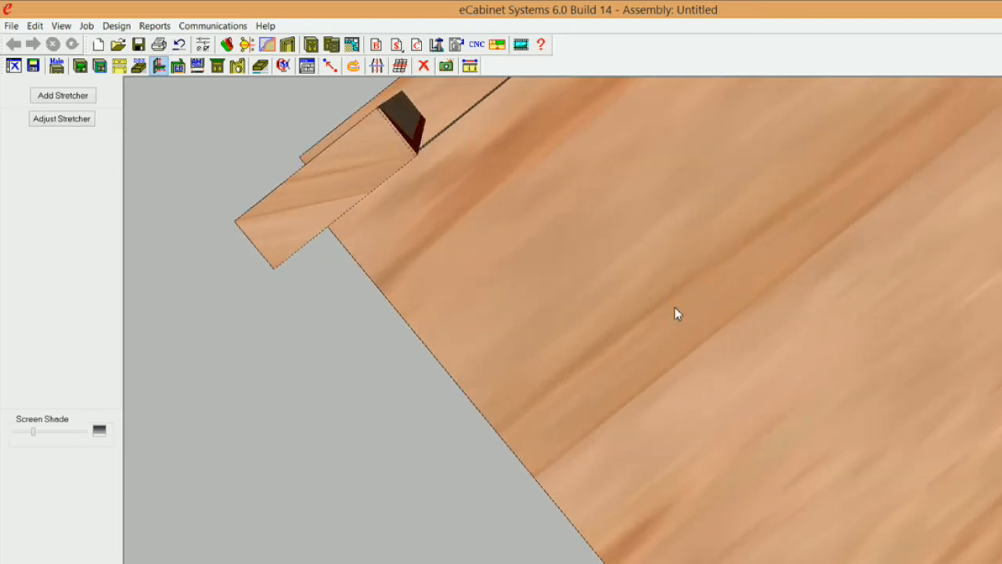
Step: Inspect up close how the corner stretcher and the adjoining dummy stretcher line up with the deck's corner
scroll(703, 339, "up", 3)
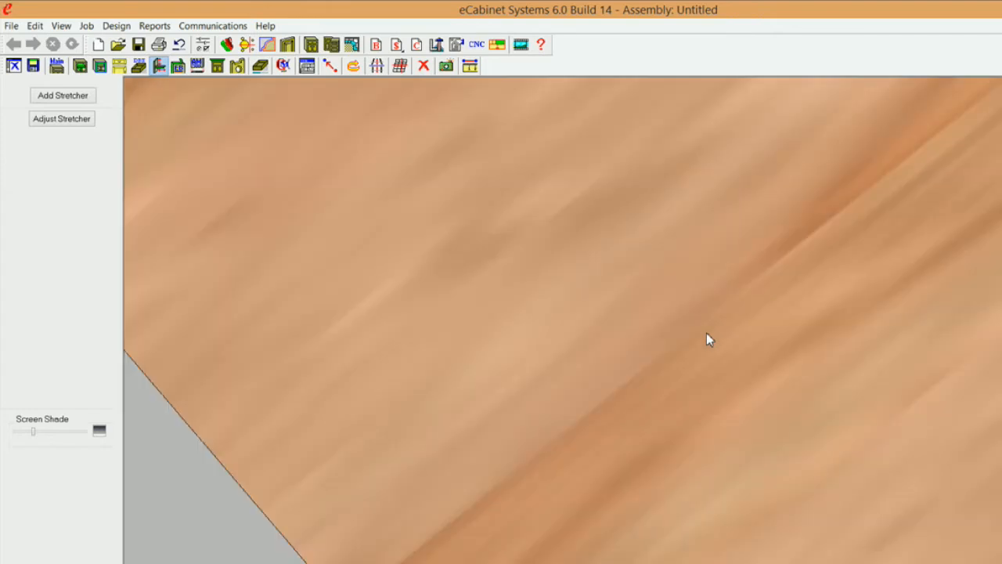
scroll(708, 282, "up", 2)
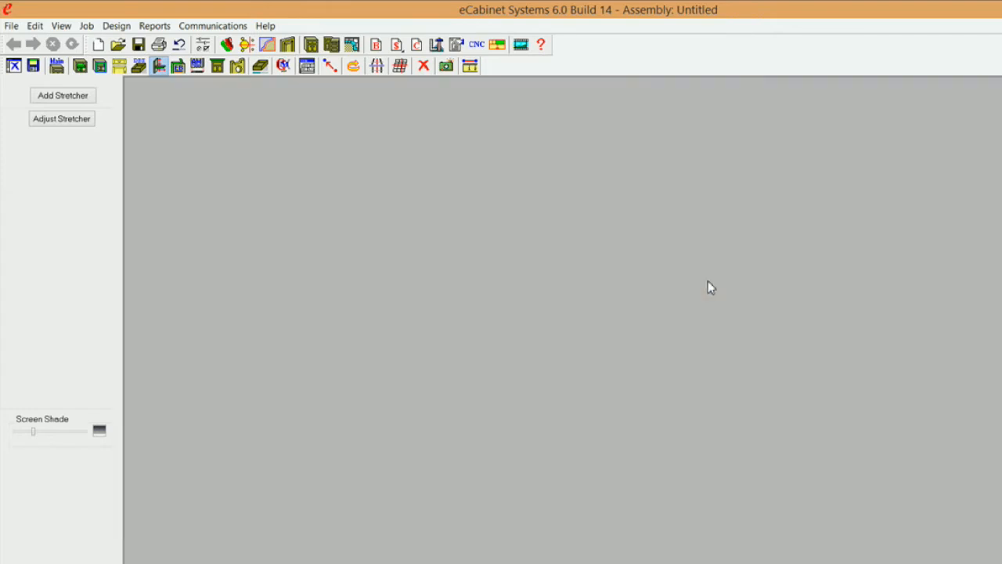
scroll(701, 258, "down", 2)
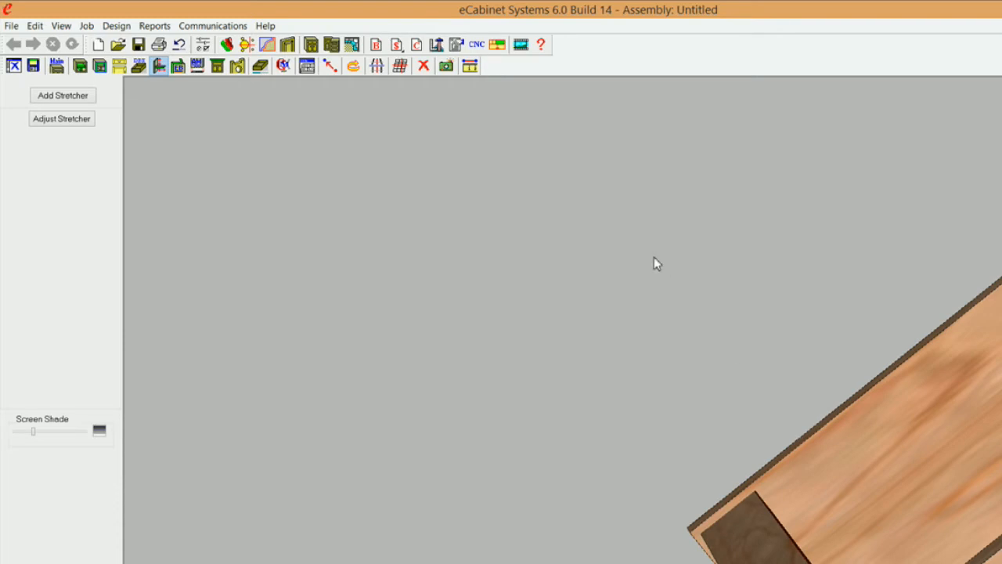
scroll(656, 264, "down", 4)
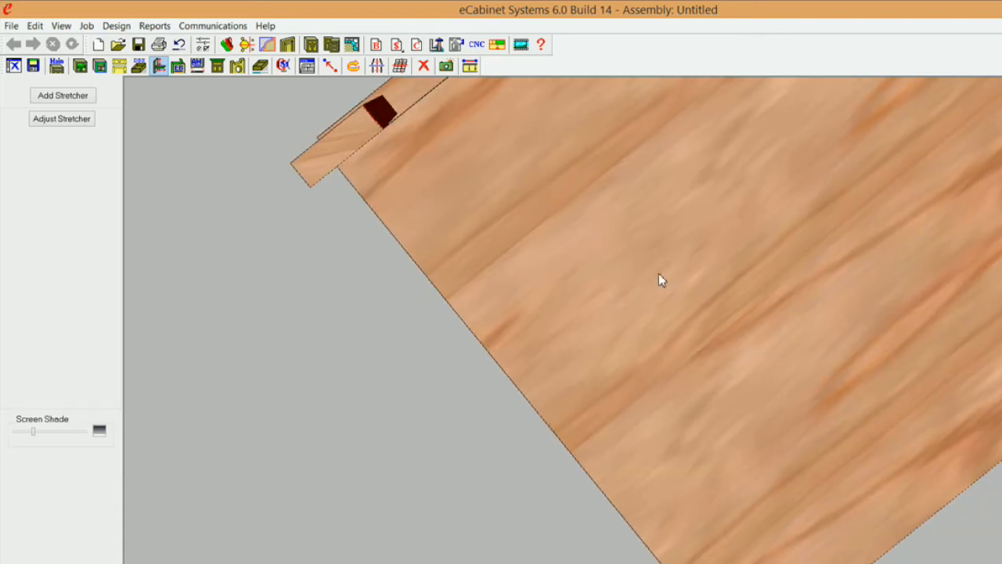
scroll(669, 282, "up", 4)
middle_click_drag(674, 279, 677, 281)
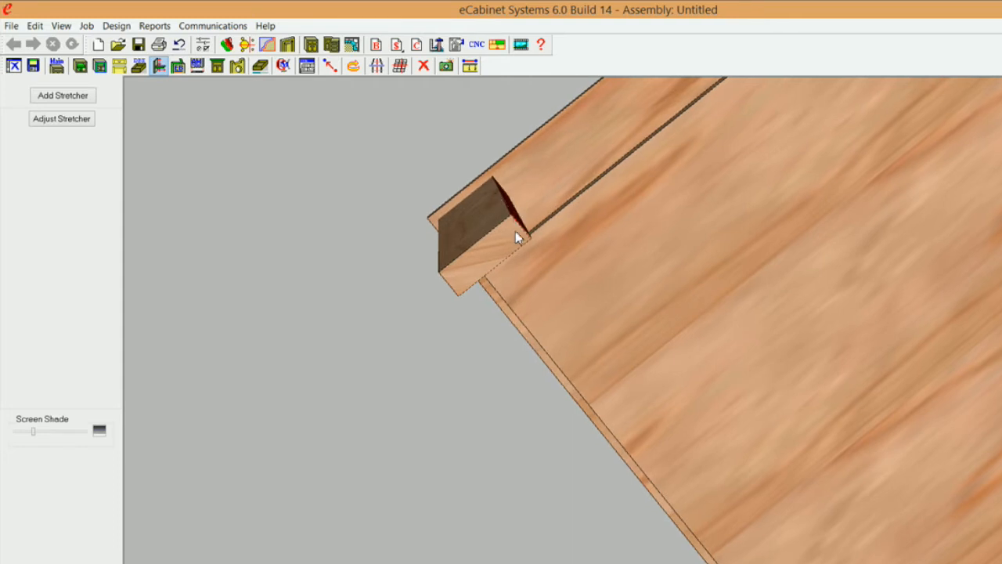
scroll(517, 233, "up", 3)
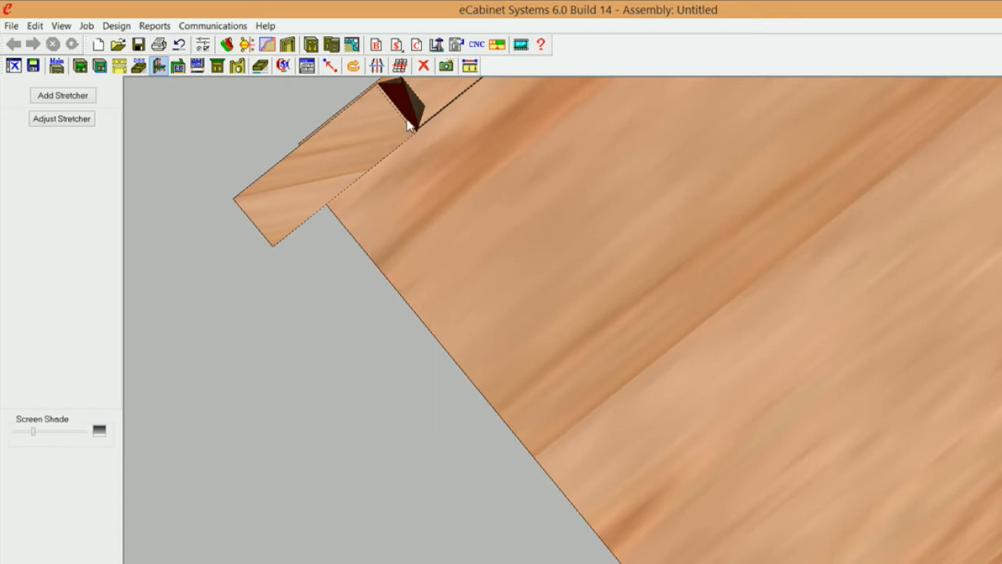
middle_click_drag(404, 161, 365, 208)
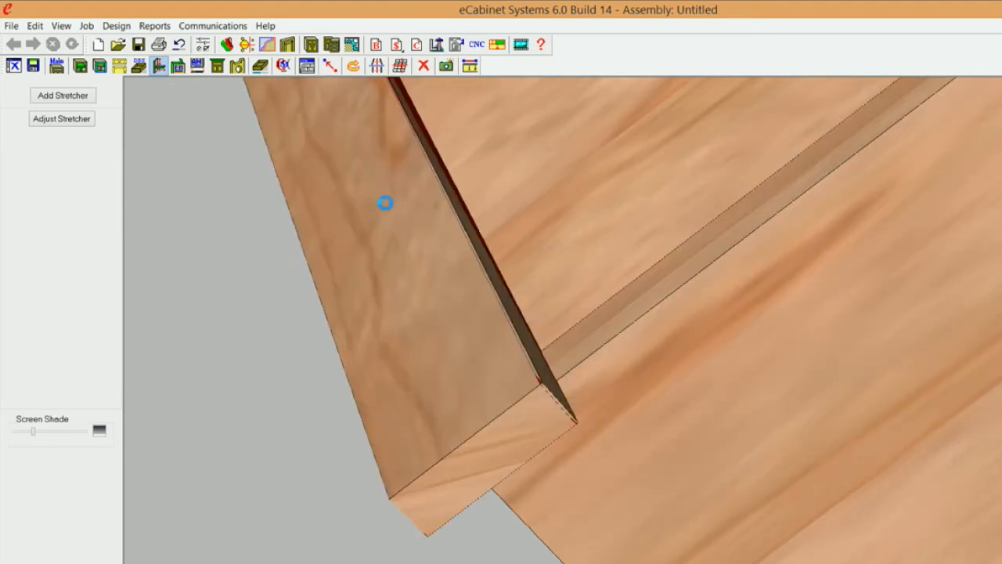
Step: Set the corner stretcher's width to 2" in its construction settings
right_click(384, 201)
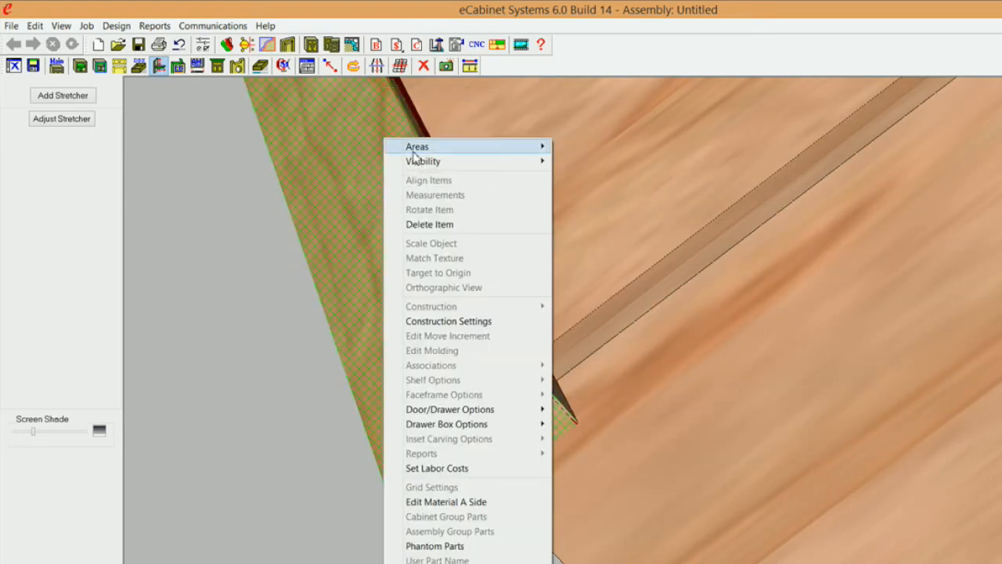
left_click(448, 321)
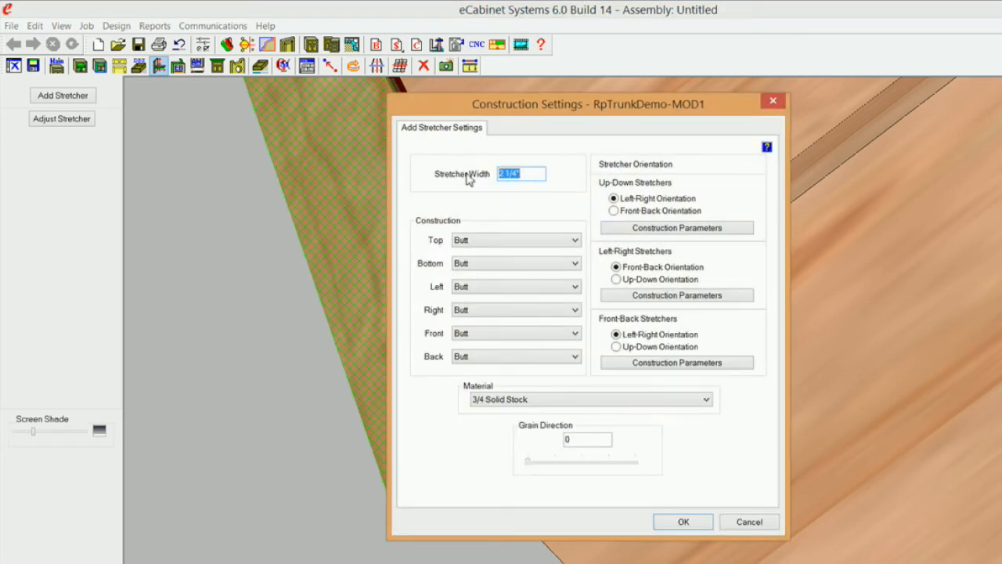
type("2")
left_click(699, 522)
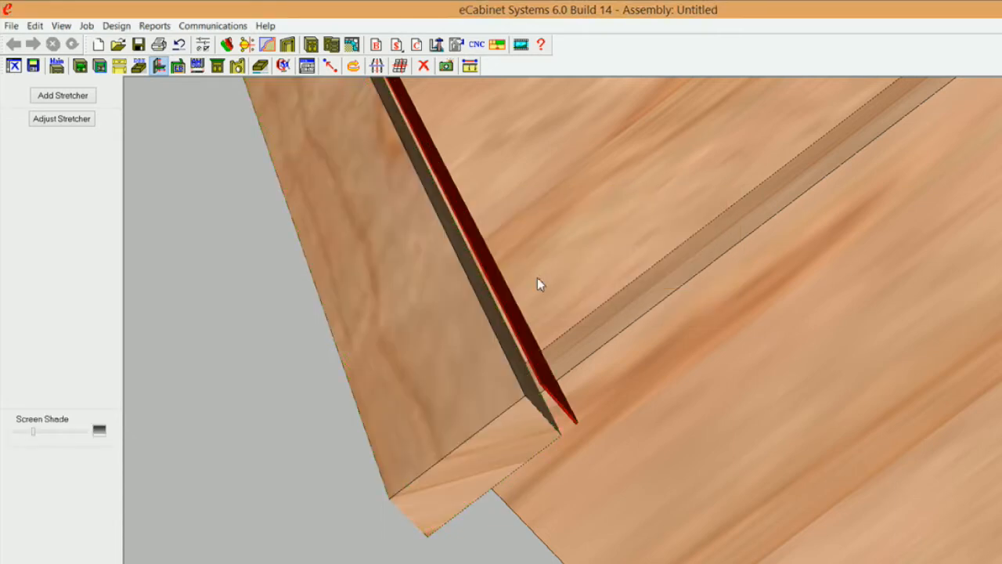
Step: Set Inset 6 of the dummy stretcher to -1/4", finish the adjustment and check its fit against the corner stretcher
left_click(485, 269)
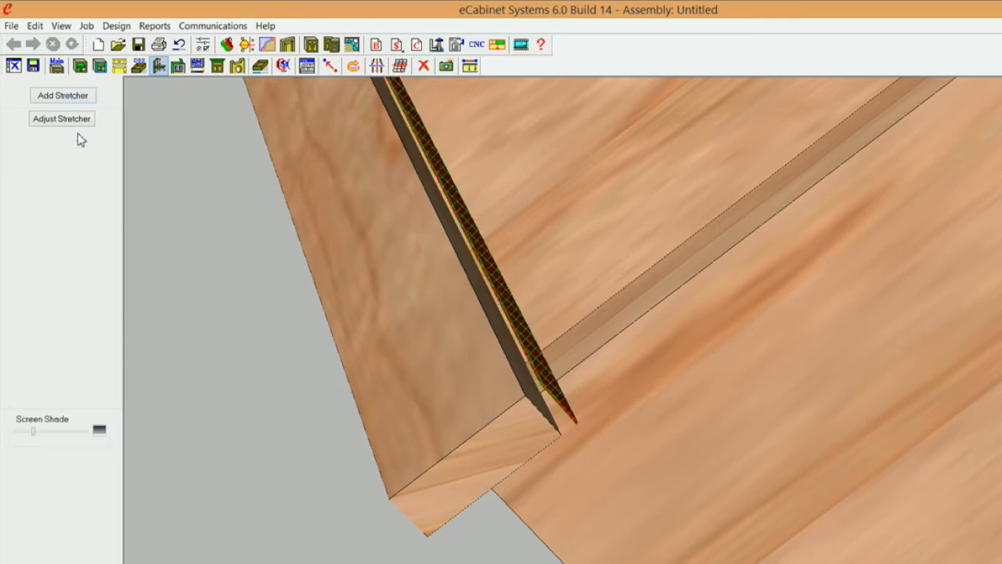
left_click(77, 122)
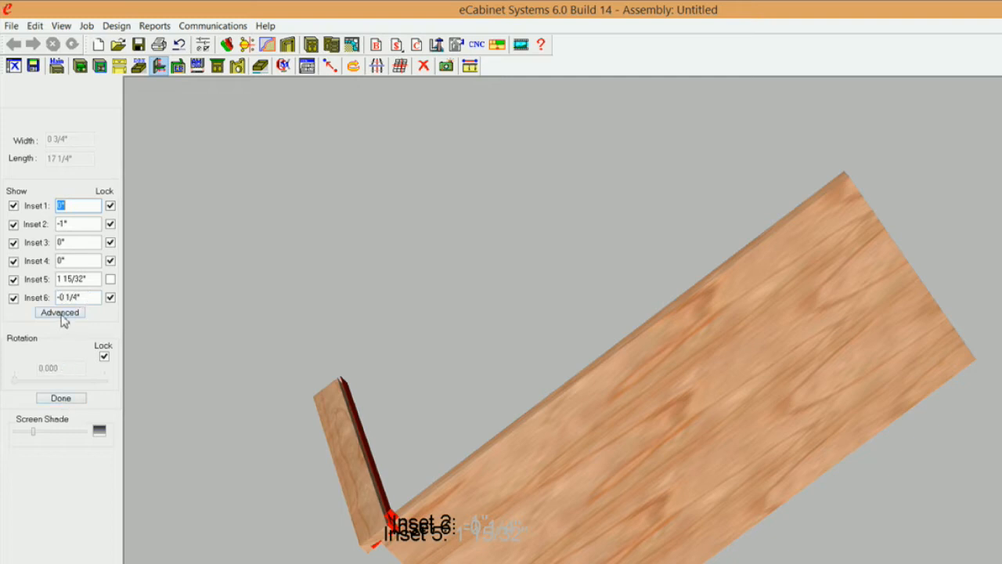
left_click(60, 397)
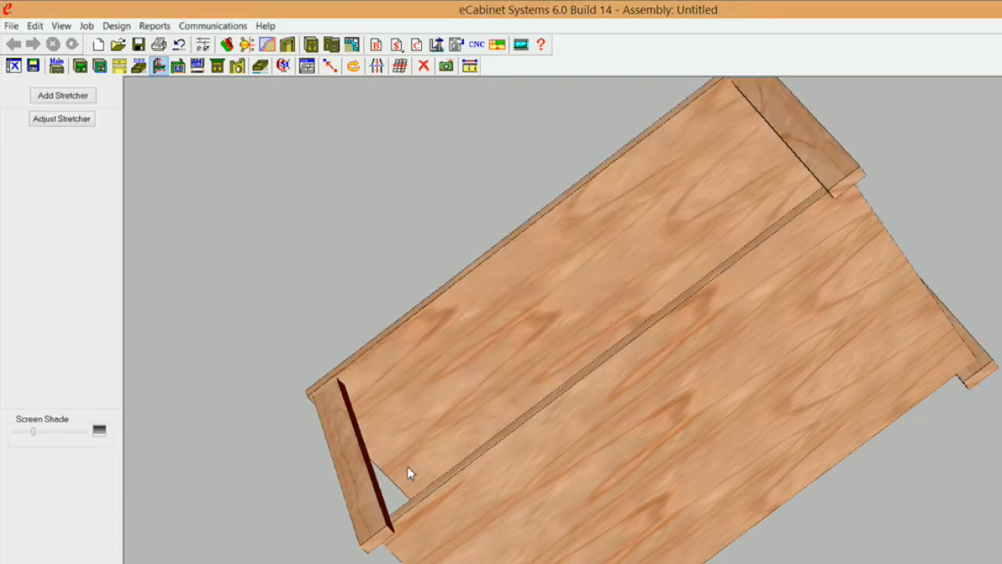
right_click_drag(472, 347, 655, 261)
scroll(621, 404, "up", 5)
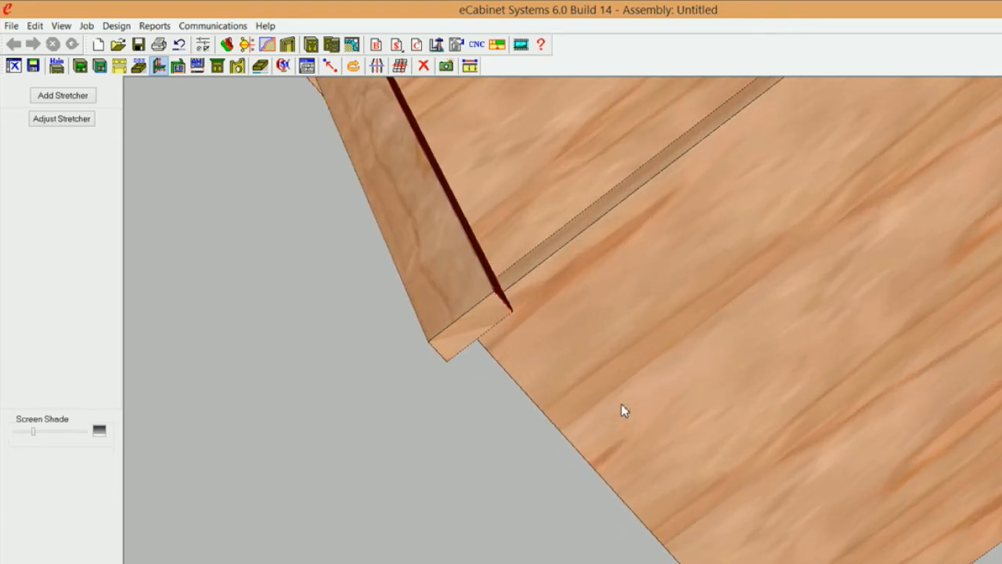
Step: Set the stretcher width of the corner leg beside the dark red strip to 2 1/4 inches
double_click(452, 274)
right_click(454, 276)
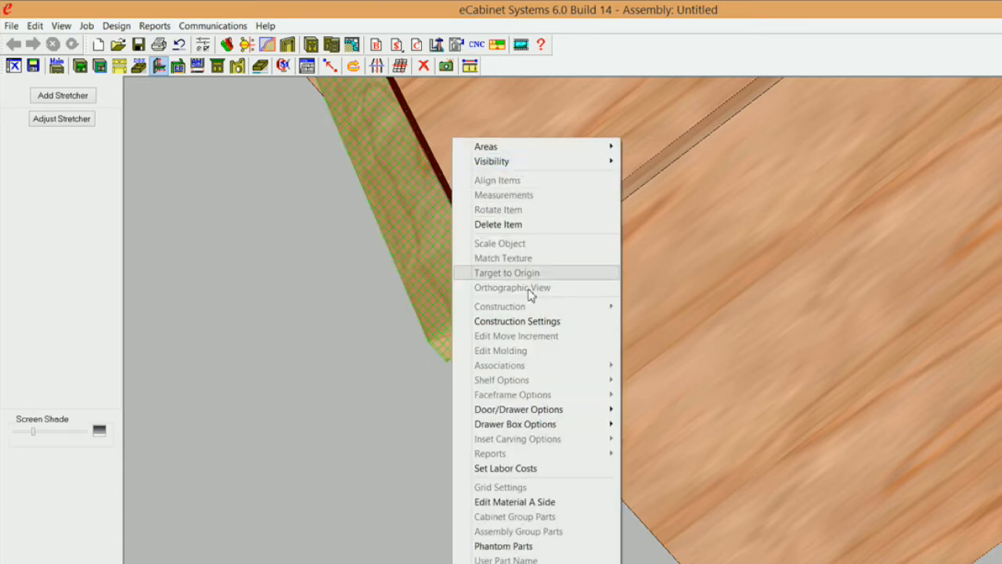
left_click(532, 323)
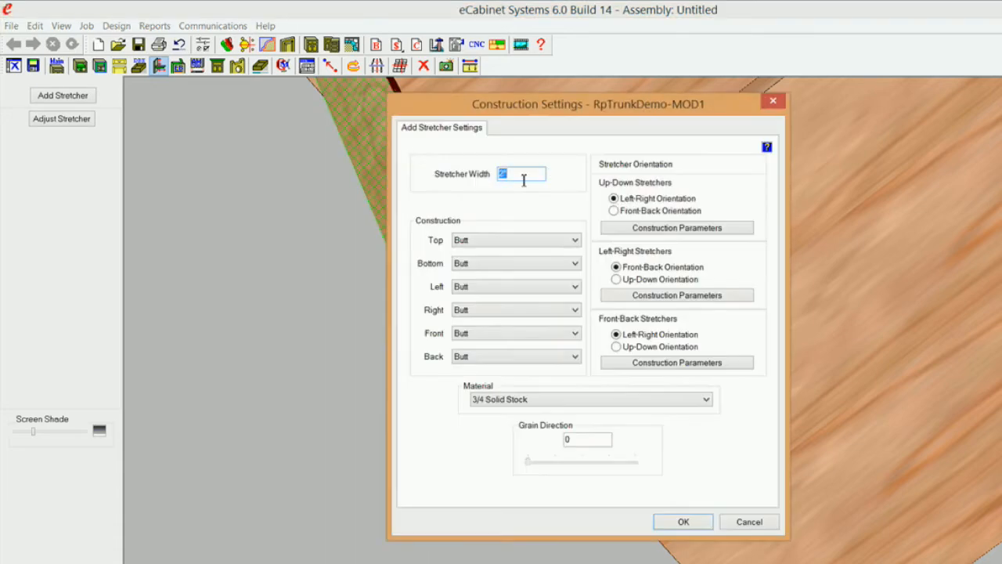
type("2")
left_click(689, 524)
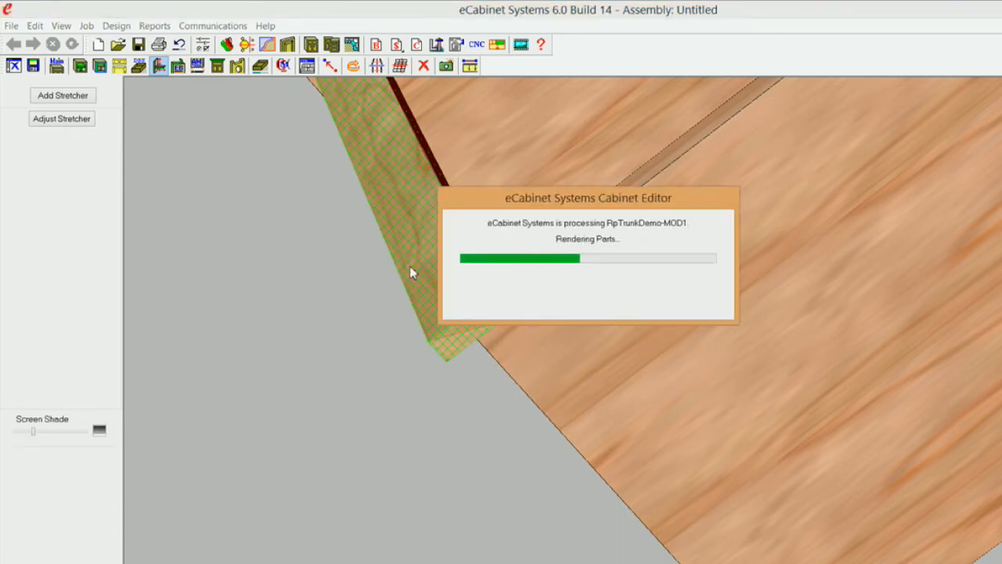
left_click(446, 204)
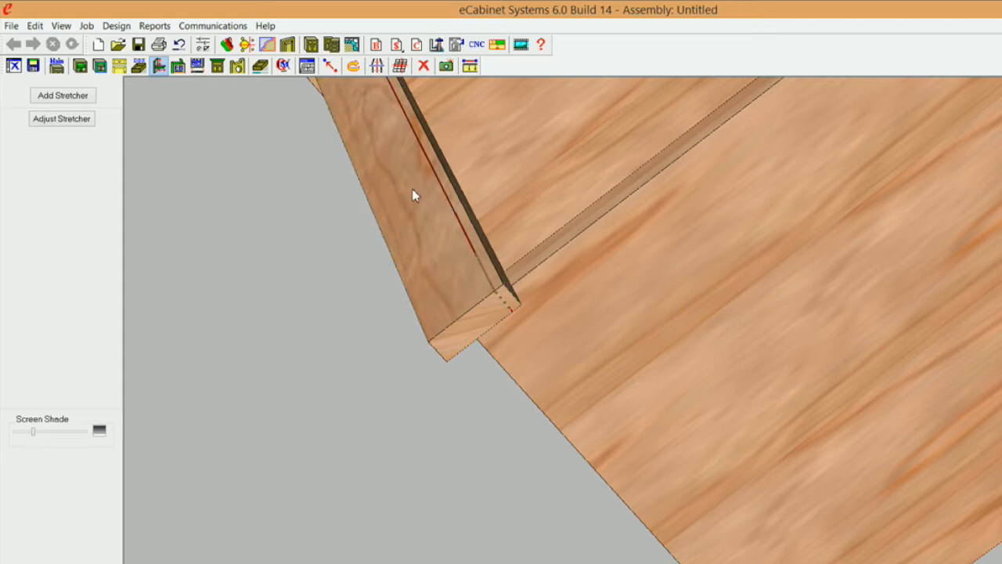
Step: Hide the corner leg stretcher so the dark red strip behind it can be reached
left_click(413, 193)
right_click(413, 193)
mouse_move(470, 162)
left_click(332, 176)
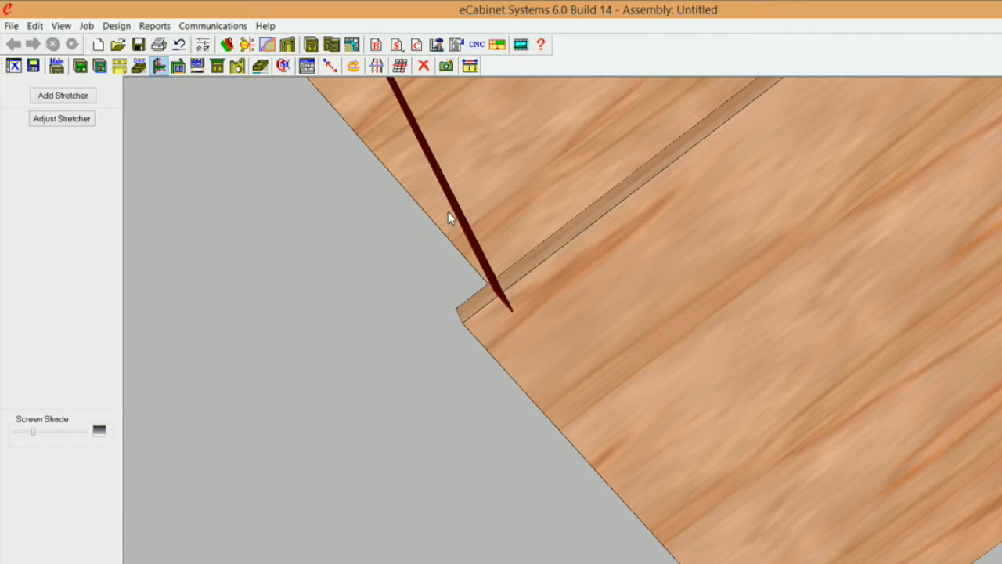
Step: Adjust the dark red strip by unlocking Inset 6 and setting its associated part to (None)
left_click(461, 222)
left_click(61, 118)
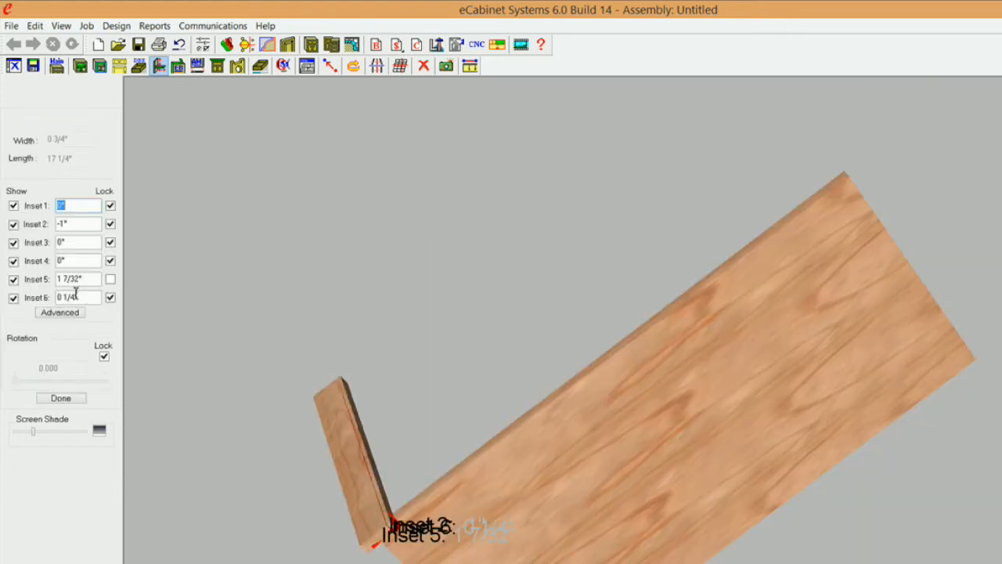
left_click(78, 298)
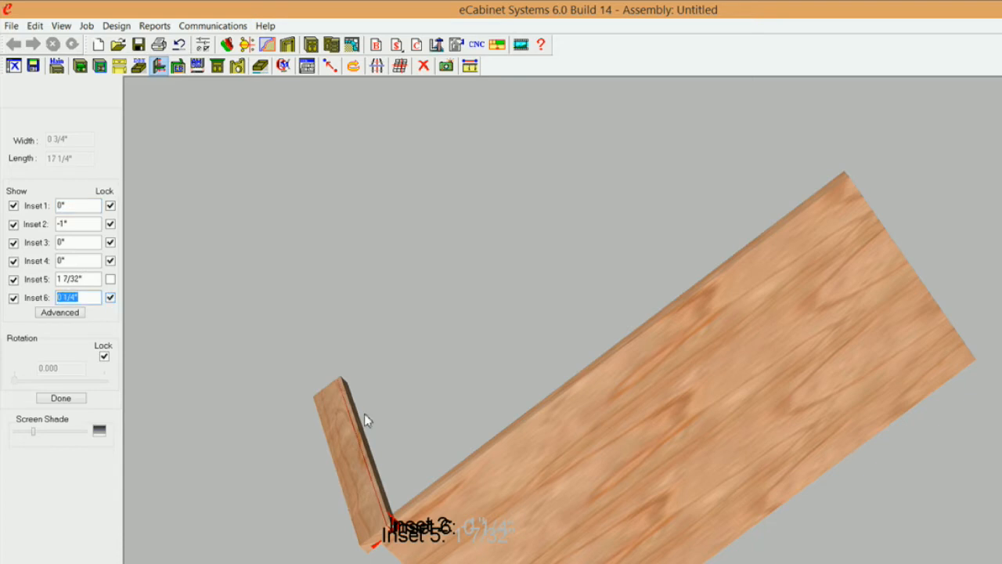
right_click_drag(408, 379, 436, 282)
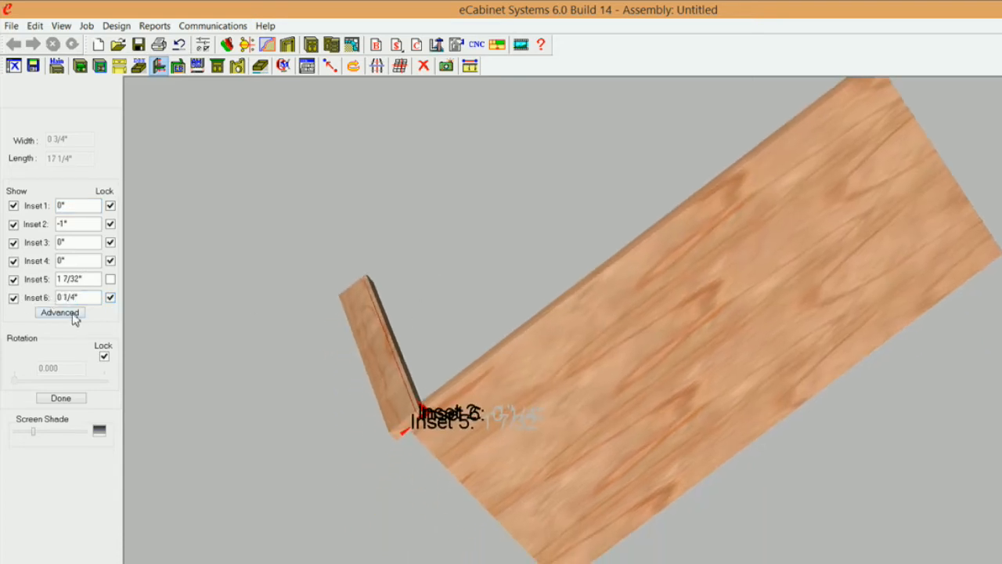
left_click(111, 297)
left_click(70, 316)
left_click(399, 255)
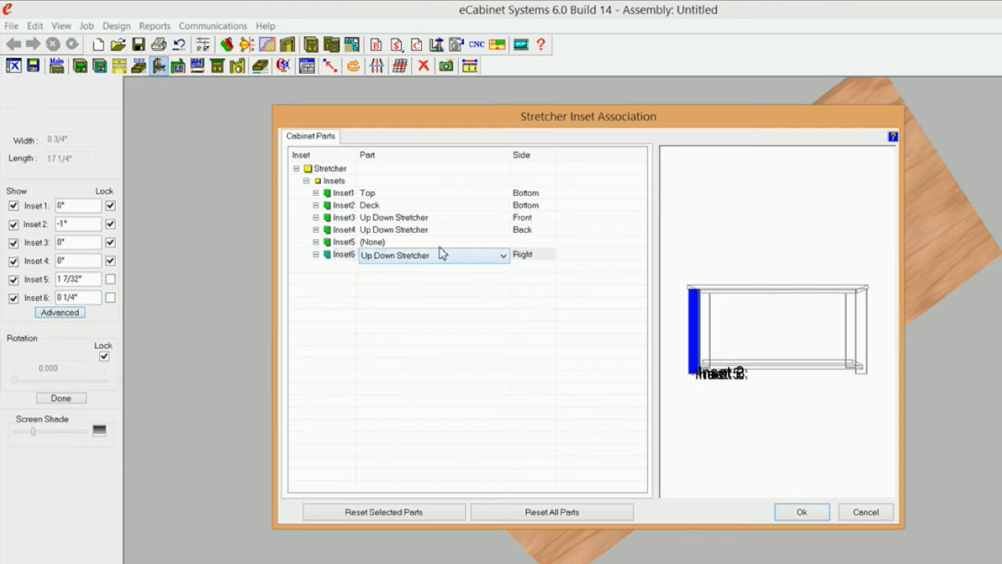
left_click(502, 257)
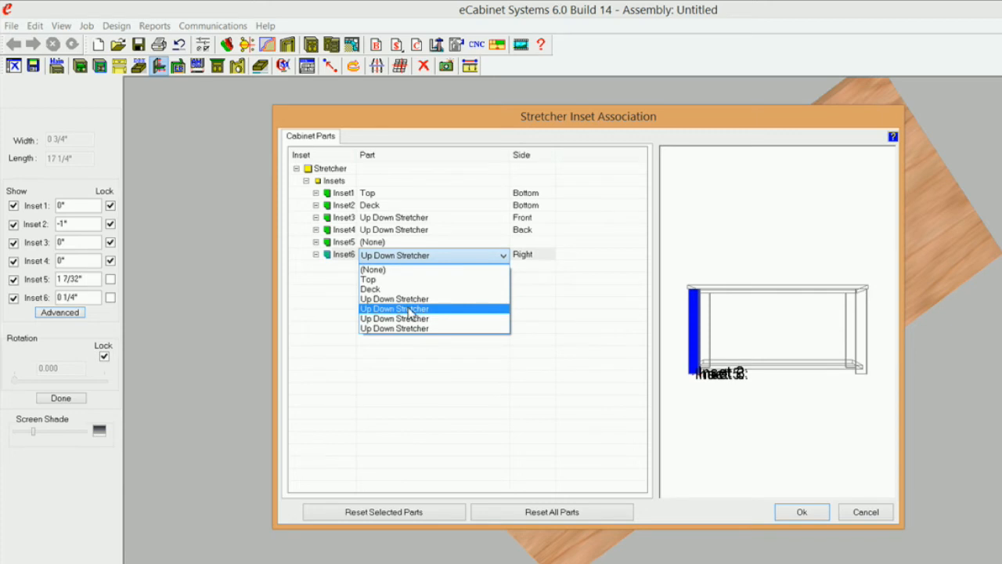
left_click(381, 271)
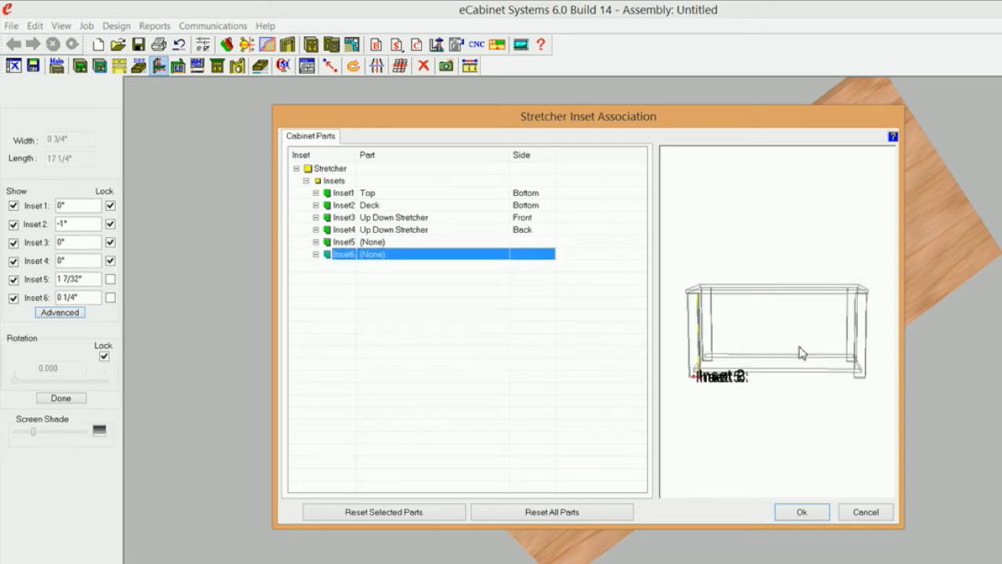
Step: Associate the strip's Inset 5 with the Right side of the corner leg's Up Down Stretcher and apply the associations
left_click(384, 243)
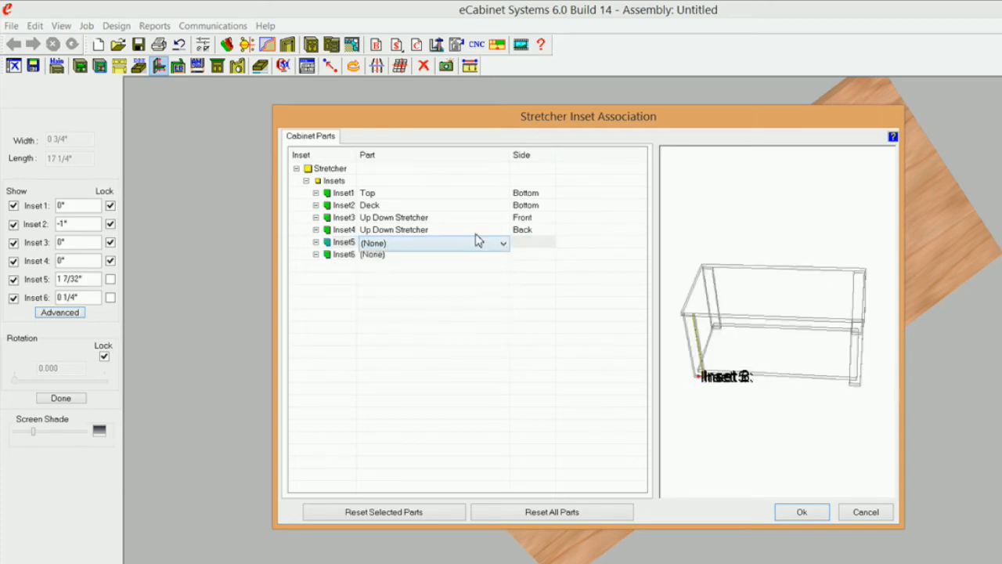
left_click(504, 243)
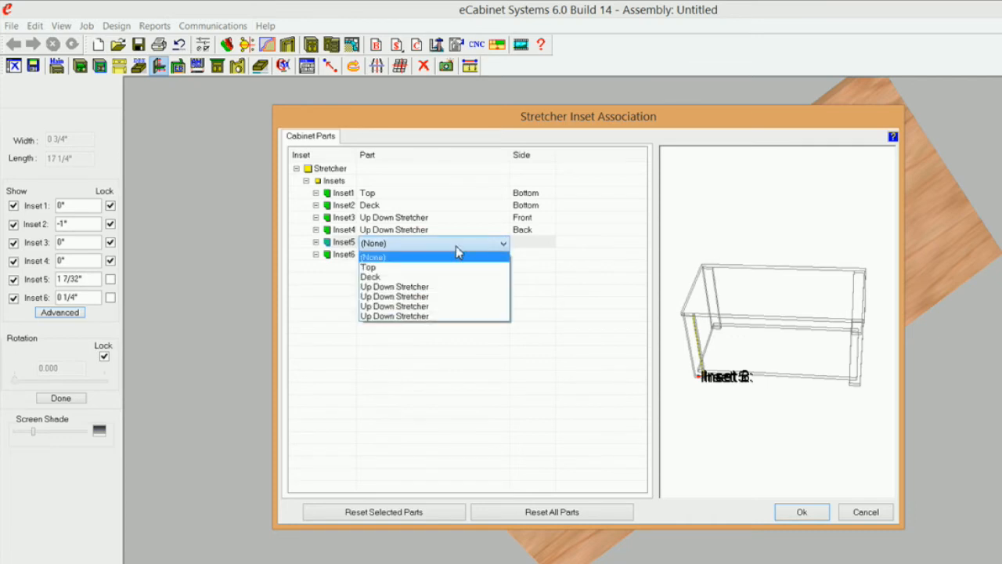
left_click(412, 299)
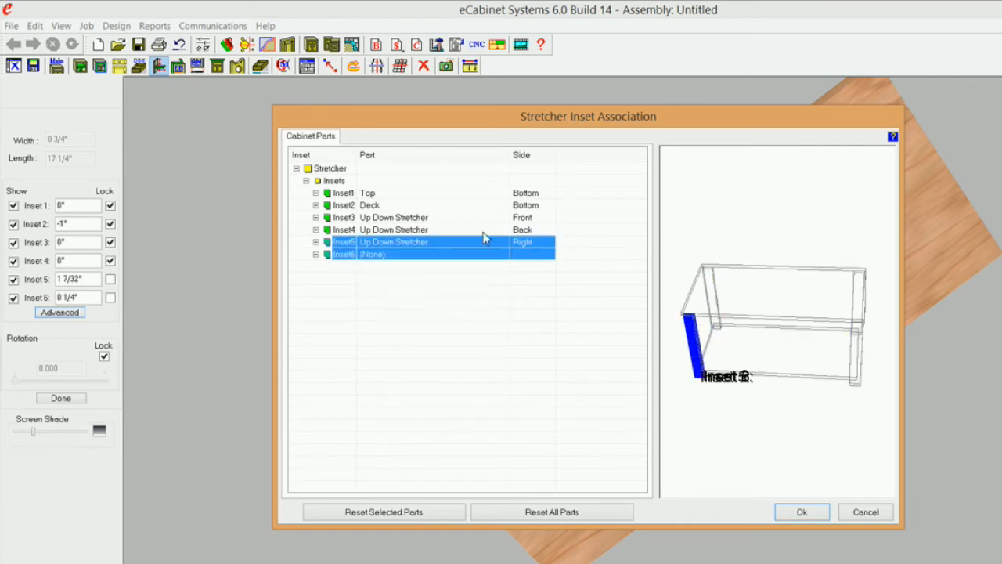
left_click(544, 244)
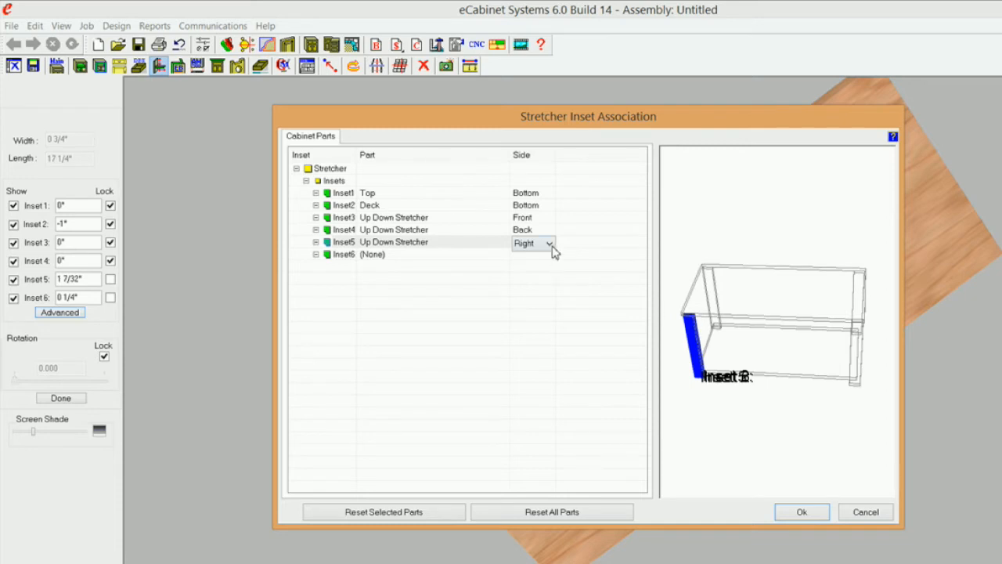
left_click(517, 246)
left_click(523, 267)
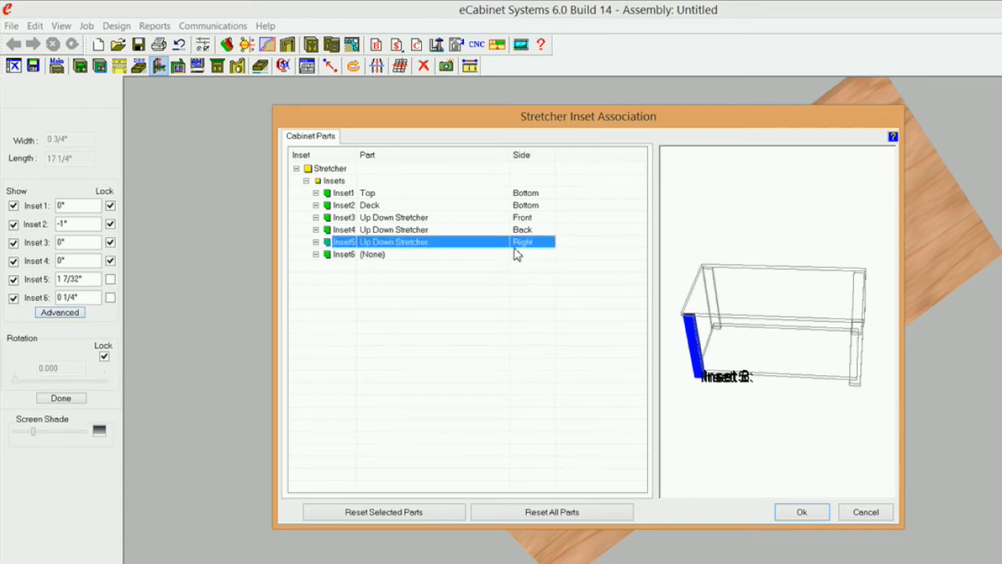
left_click(802, 512)
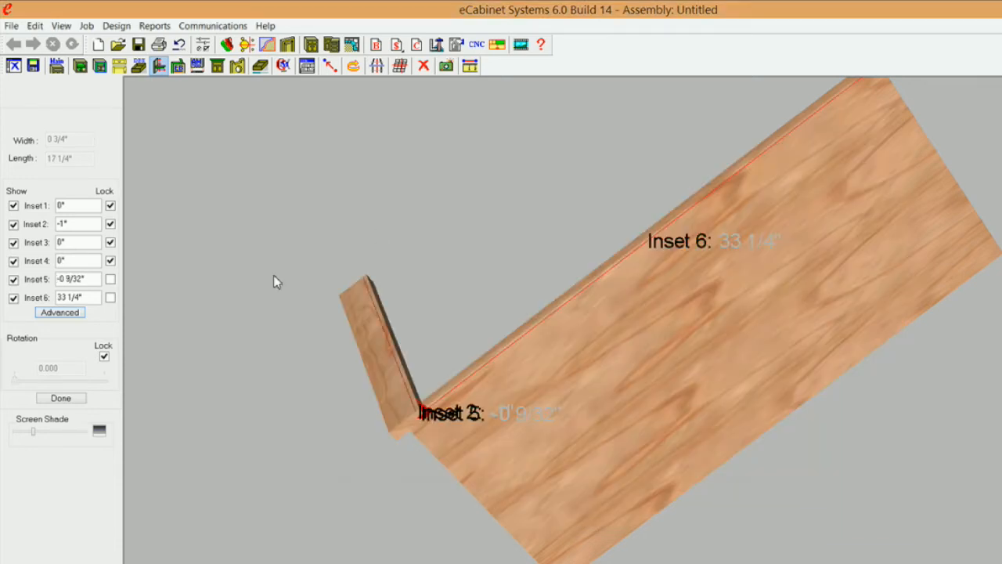
Step: Set the strip's Inset 5 to -1/32 inch, lock it, and finish the stretcher adjustment
left_click_drag(95, 278, 29, 275)
type("-")
left_click(110, 280)
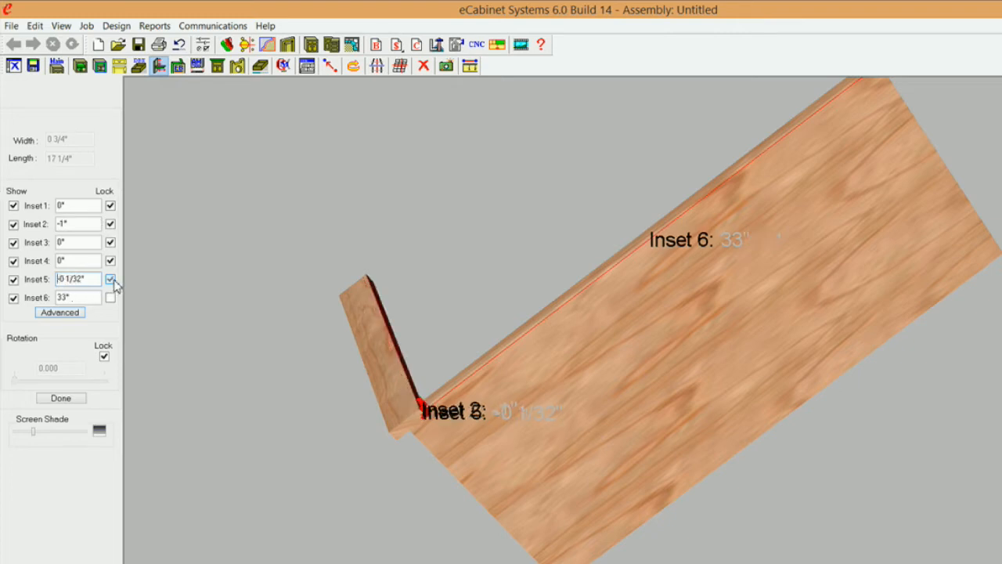
mouse_move(438, 375)
middle_mouse_down()
mouse_move(433, 325)
mouse_move(423, 370)
mouse_move(436, 409)
mouse_move(427, 415)
middle_mouse_up()
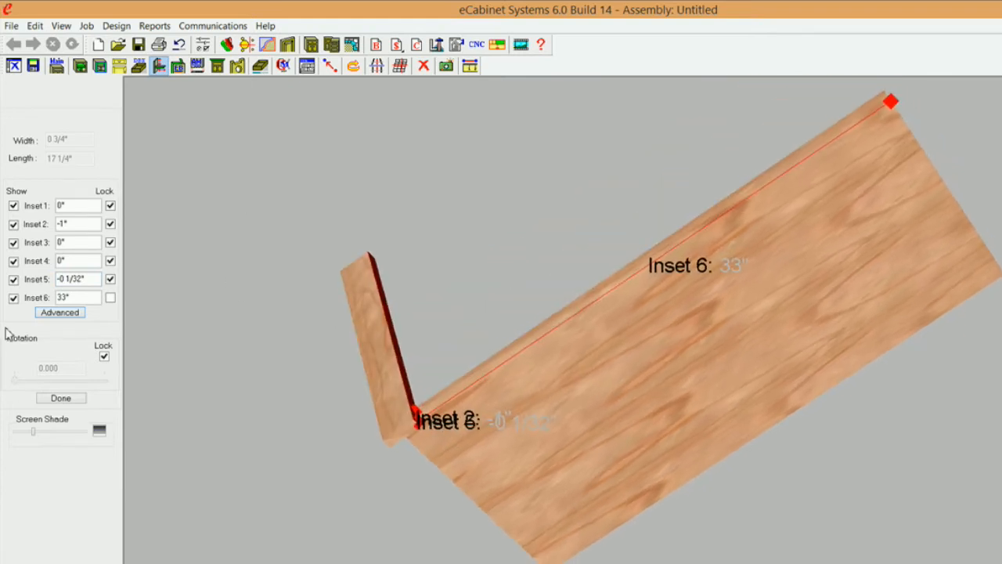
left_click(61, 398)
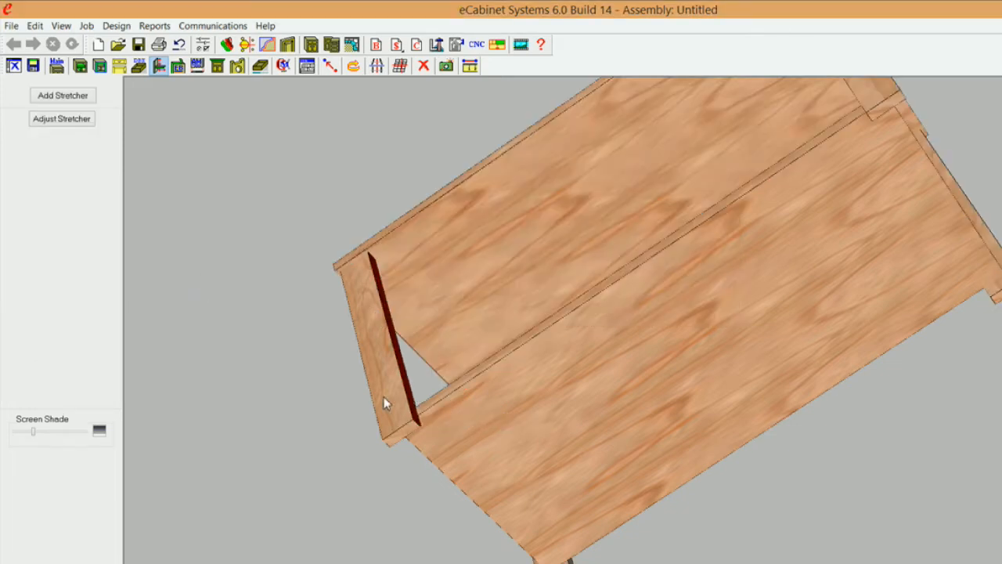
Step: Set the corner leg's stretcher width to 2 inches to test the strip's association
left_click(388, 379)
right_click(387, 379)
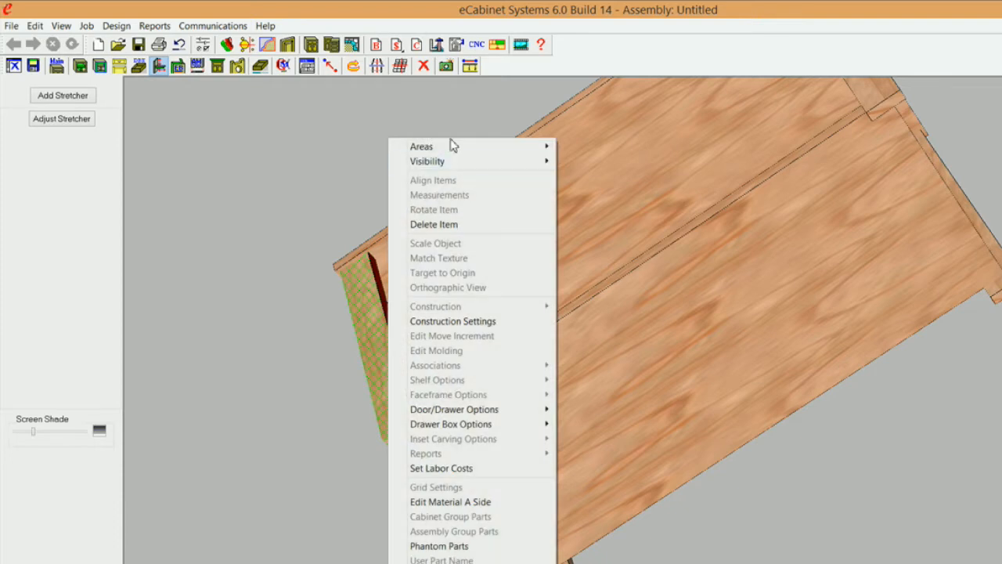
left_click(453, 321)
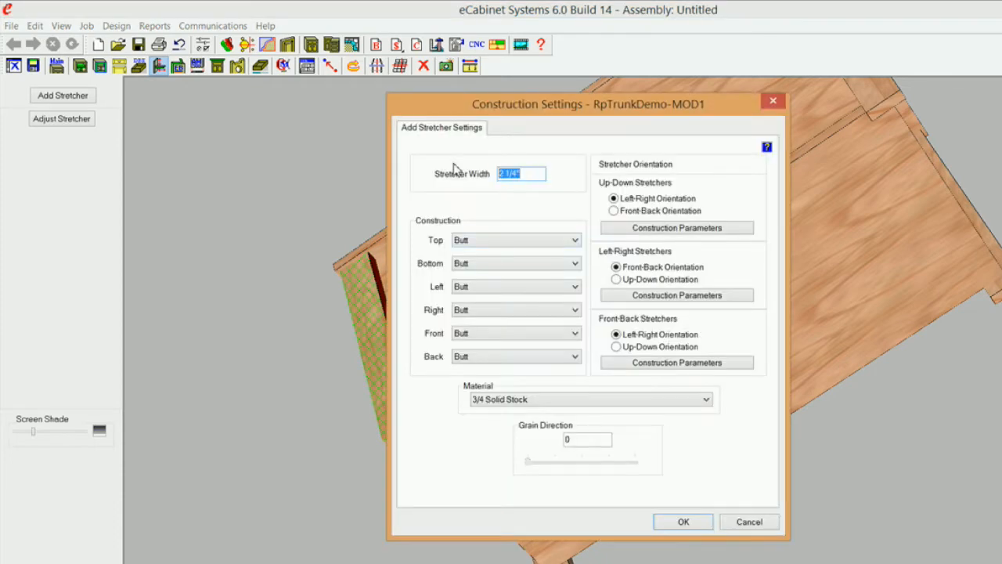
type("2")
left_click(685, 523)
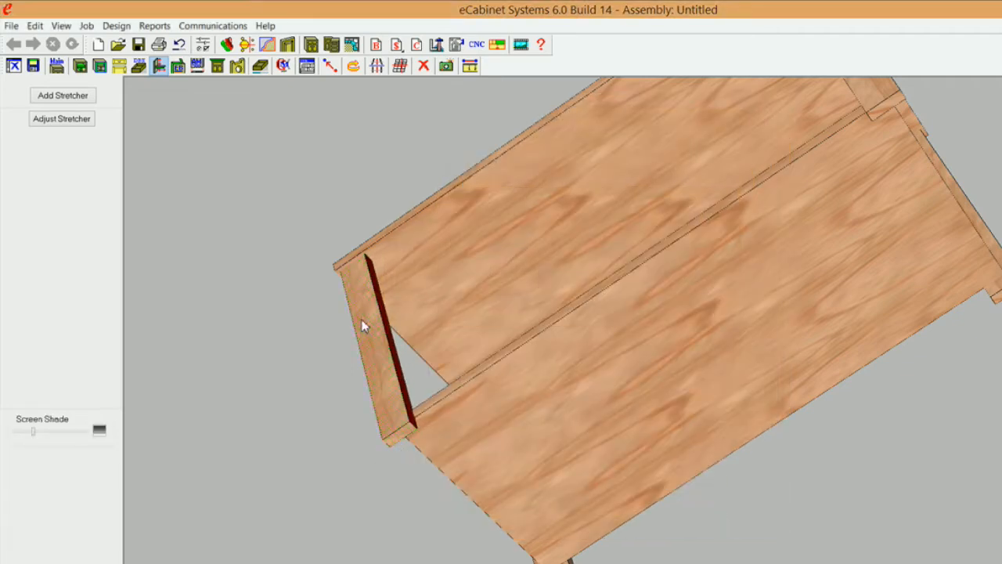
right_click(362, 326)
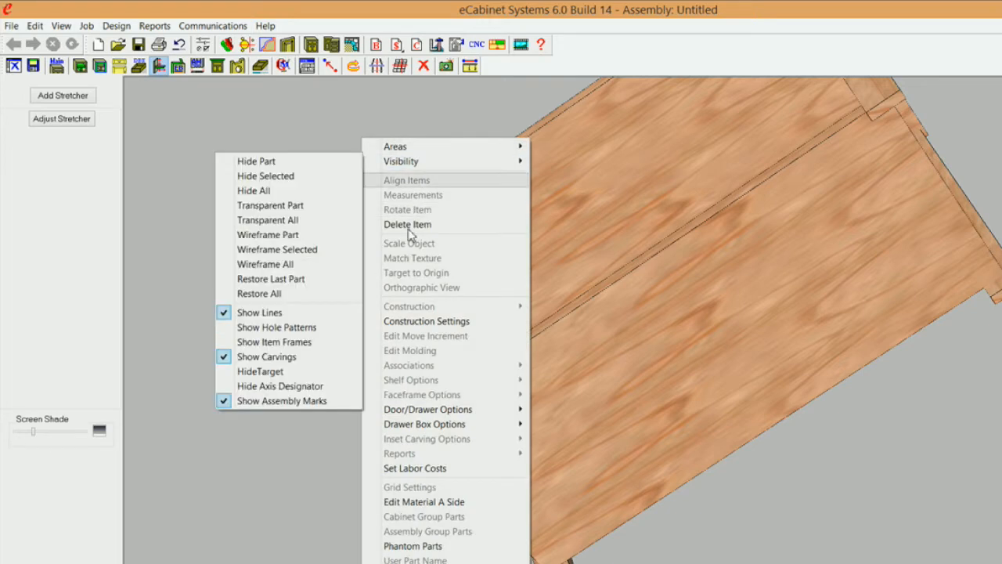
left_click(433, 322)
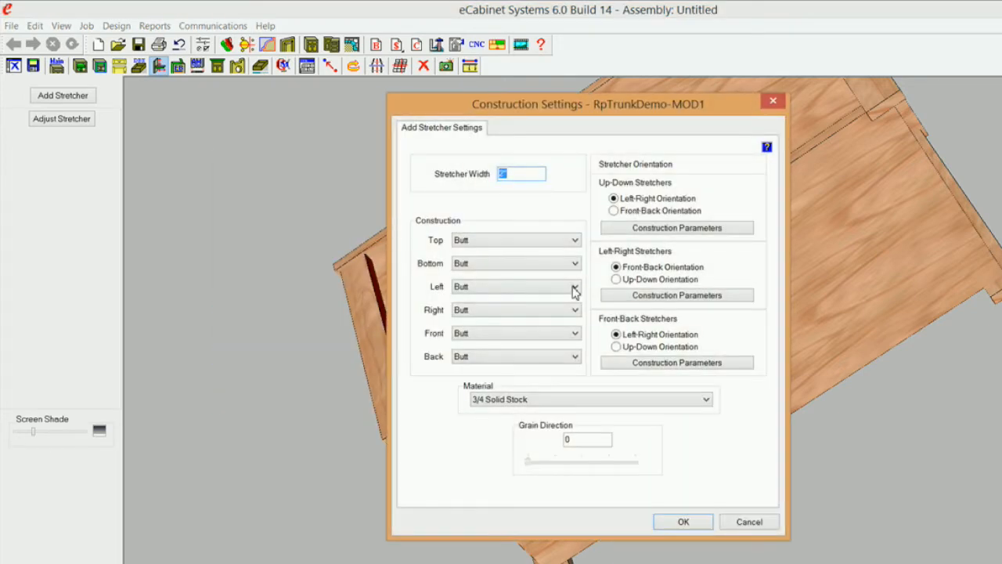
left_click(749, 522)
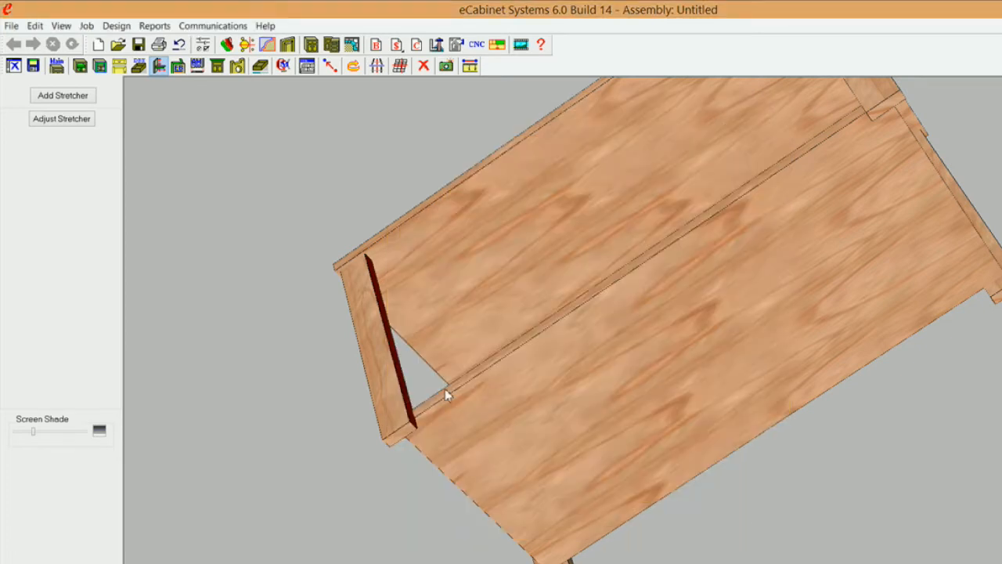
Step: Set the corner leg's stretcher width back to 2 1/4 inches in its construction settings
left_click(387, 373)
right_click(387, 373)
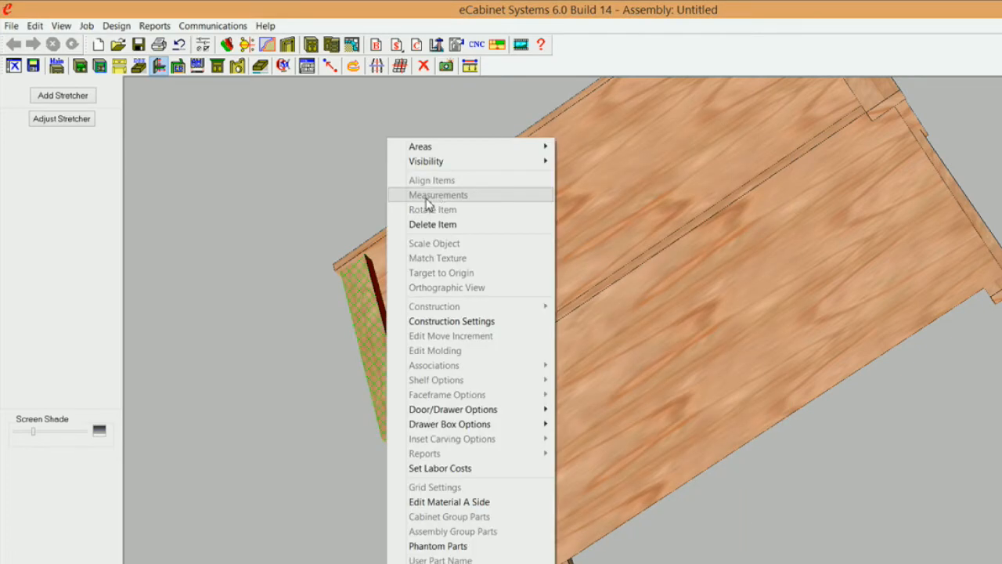
left_click(458, 321)
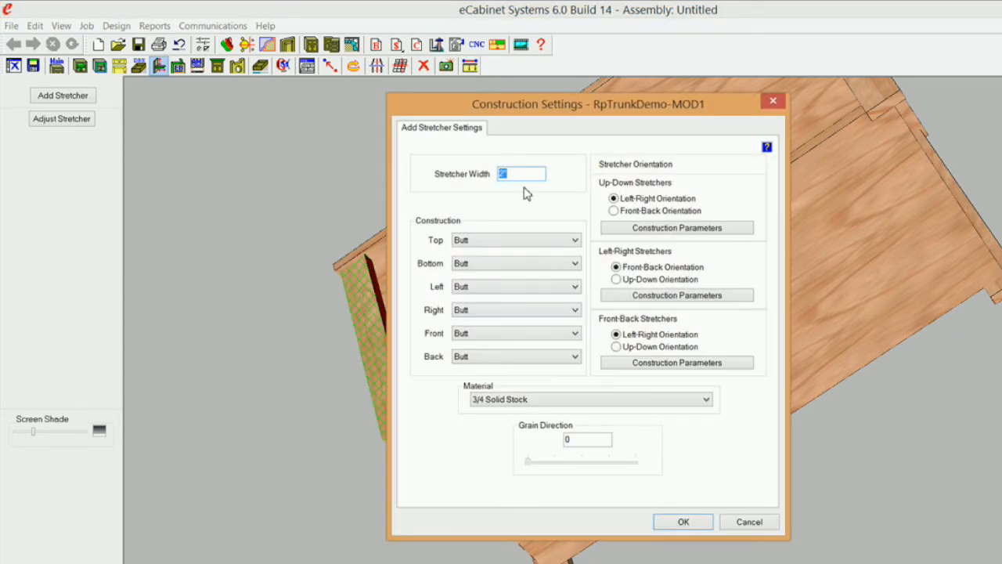
type("2")
left_click(682, 522)
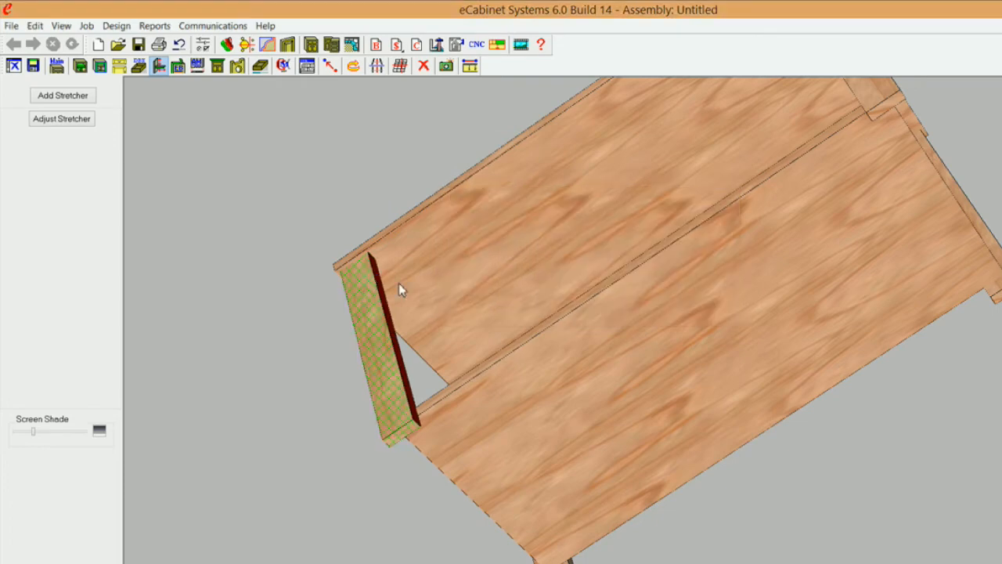
Step: Hide the corner leg stretcher again, leaving the red strip exposed beneath the top
middle_click_drag(509, 461, 513, 520)
middle_click_drag(474, 290, 585, 277)
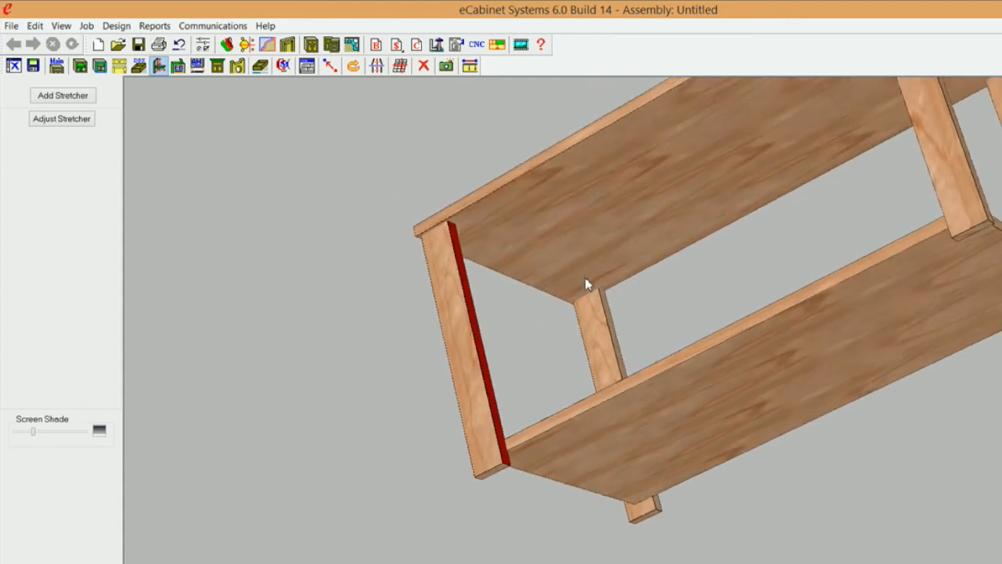
middle_click_drag(782, 223, 720, 349)
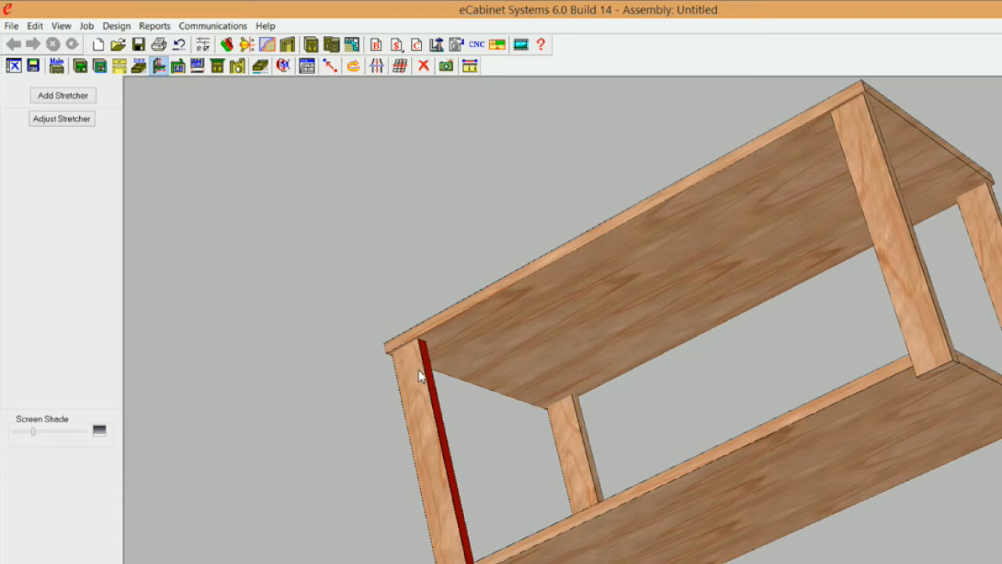
middle_click_drag(420, 369, 430, 356)
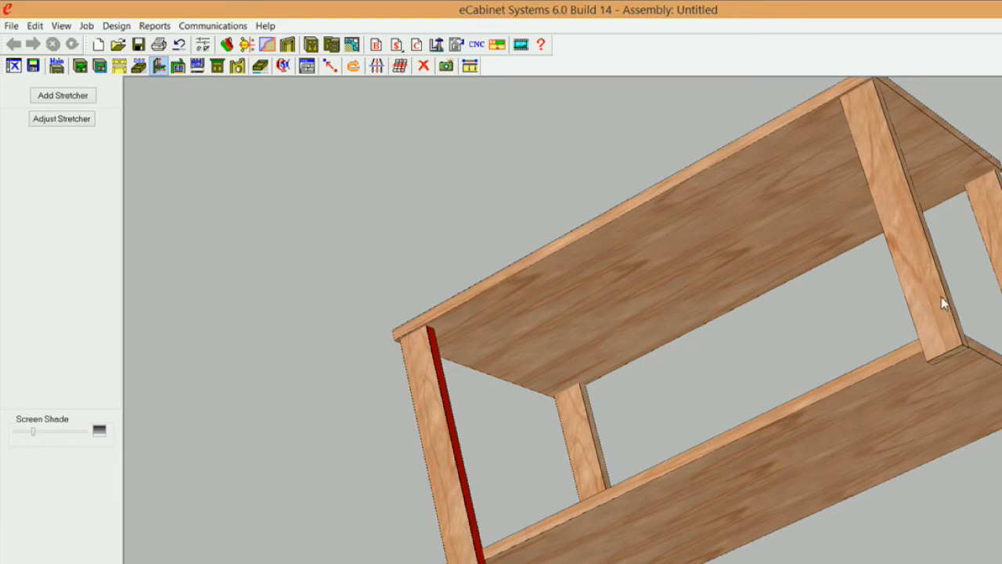
left_click(424, 389)
right_click(424, 390)
mouse_move(474, 161)
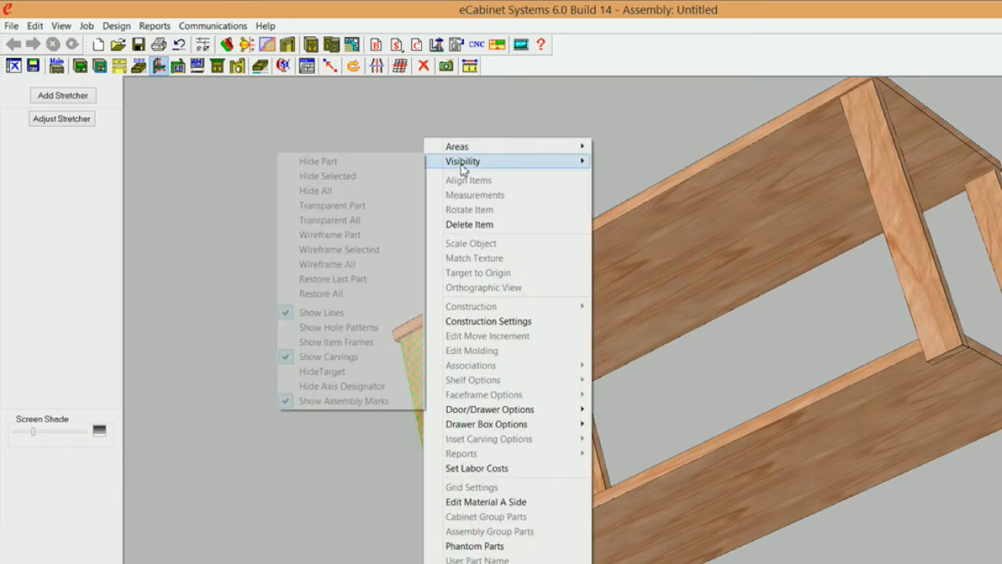
left_click(352, 177)
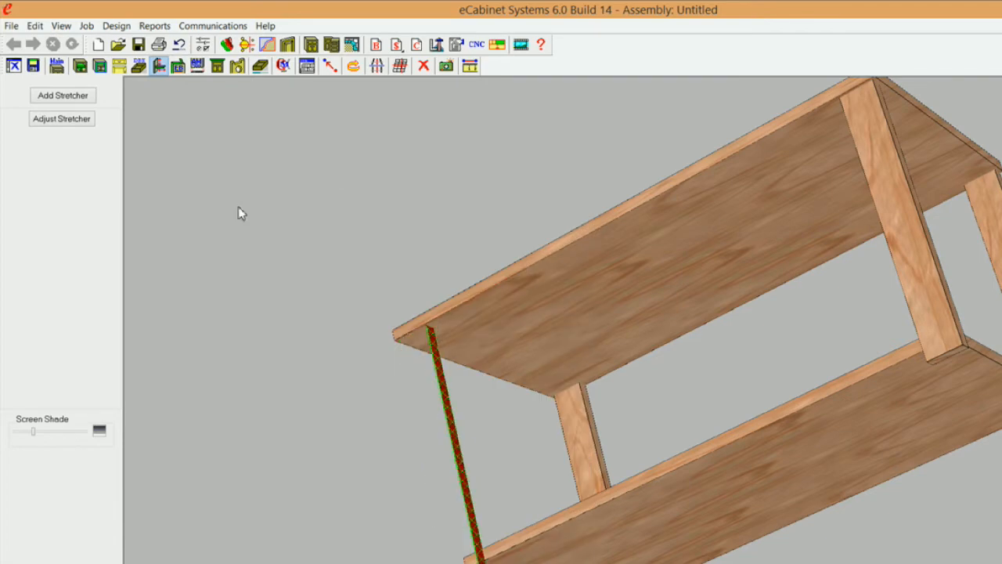
Step: Set the thin strip's Inset 5 to -17/32 inch and finish the stretcher adjustment
left_click(83, 122)
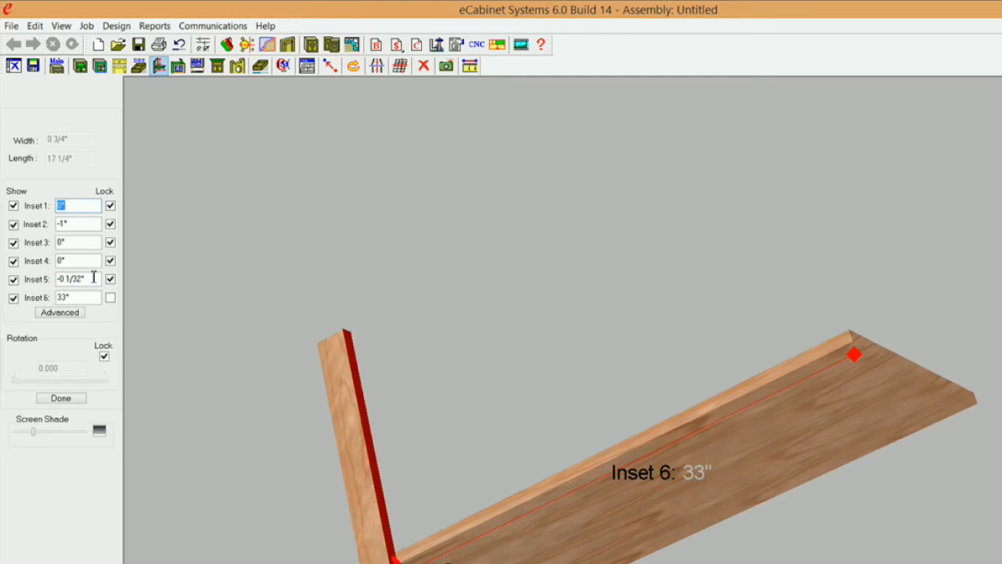
left_click(88, 279)
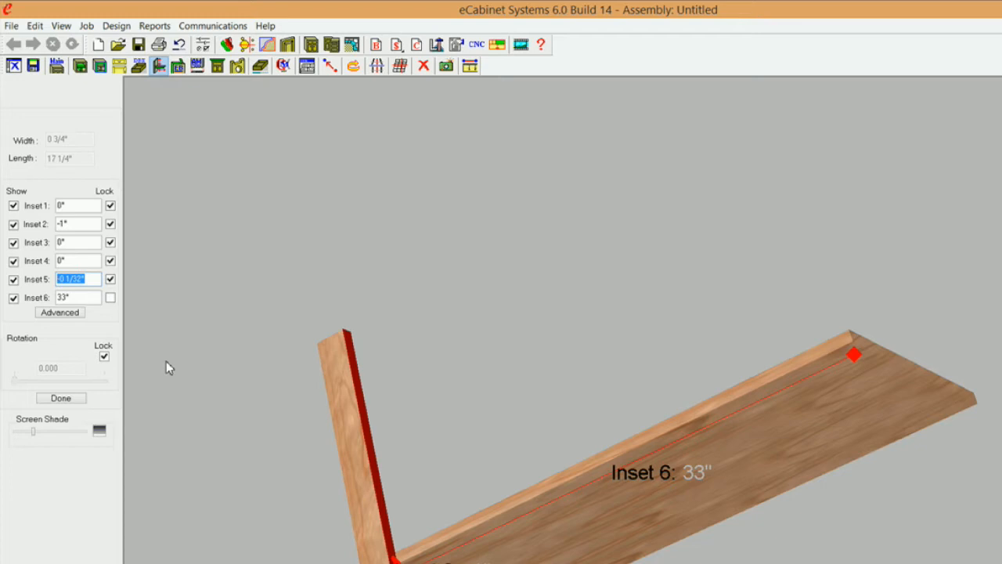
type("1/3")
key("Return")
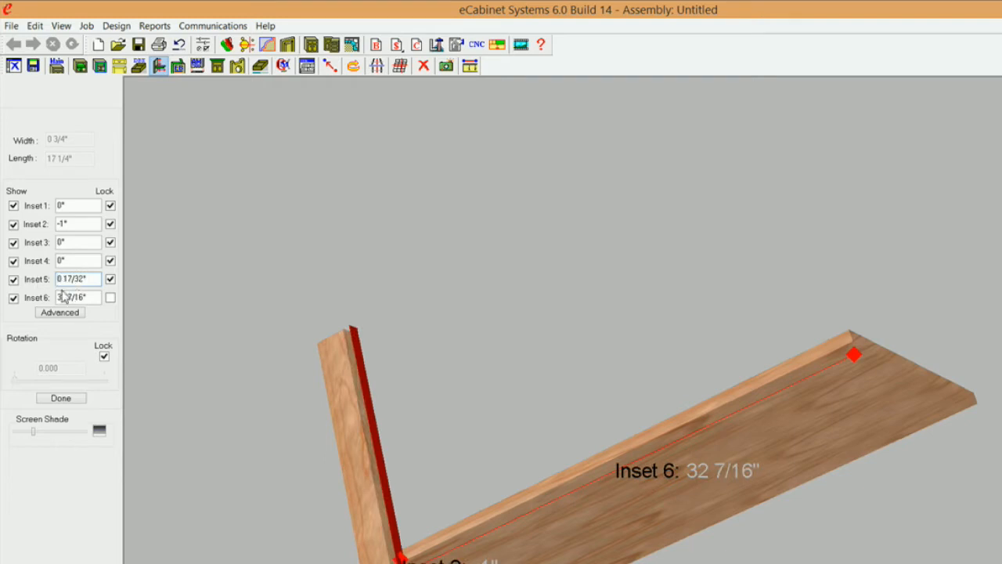
type("-")
key("Return")
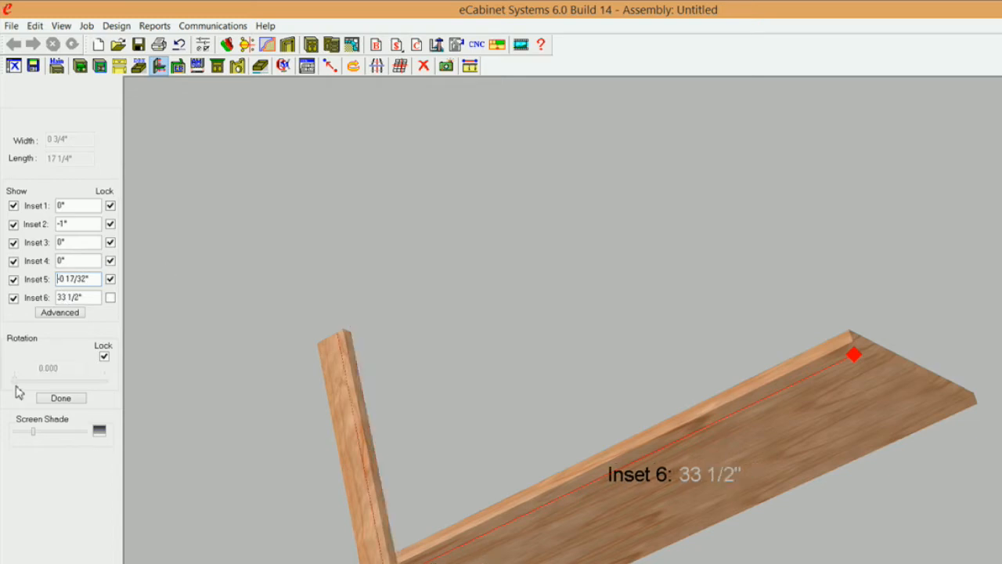
left_click(60, 398)
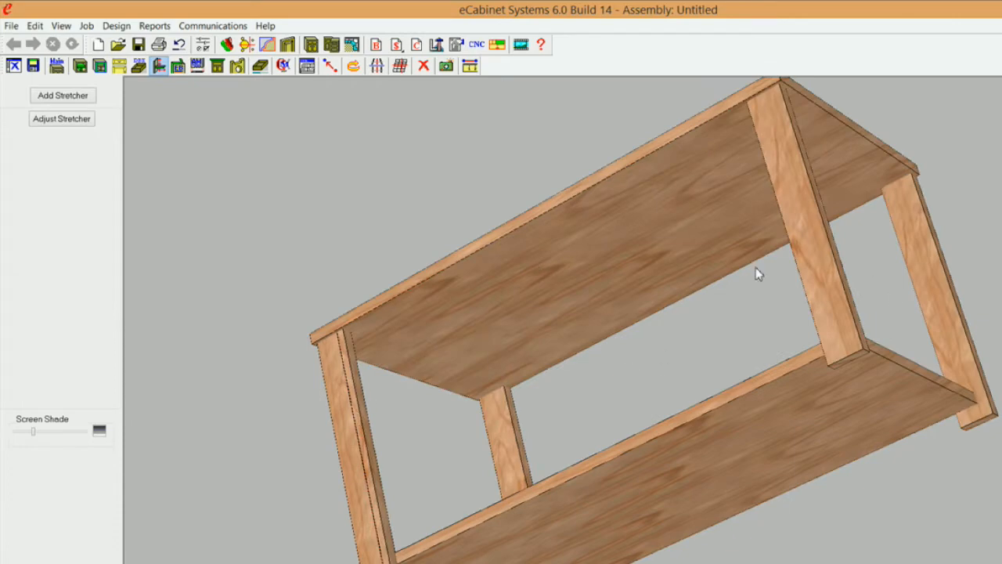
Step: Add a 2 1/4-inch up-down stretcher with front-back orientation between the deck and top, using Dummy Material Do not Cut
middle_click_drag(637, 392, 822, 392)
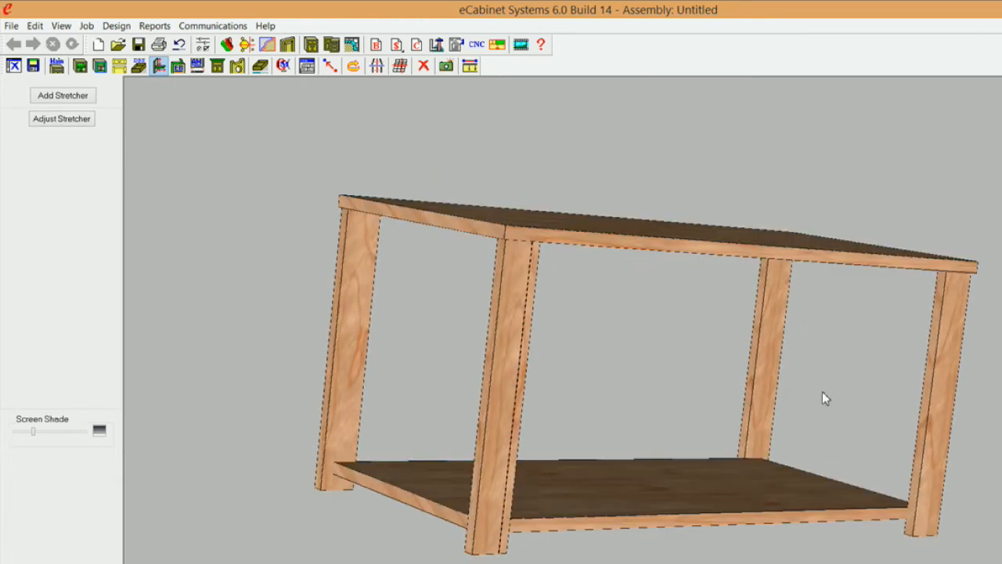
left_click(636, 472)
middle_click_drag(636, 455, 702, 240)
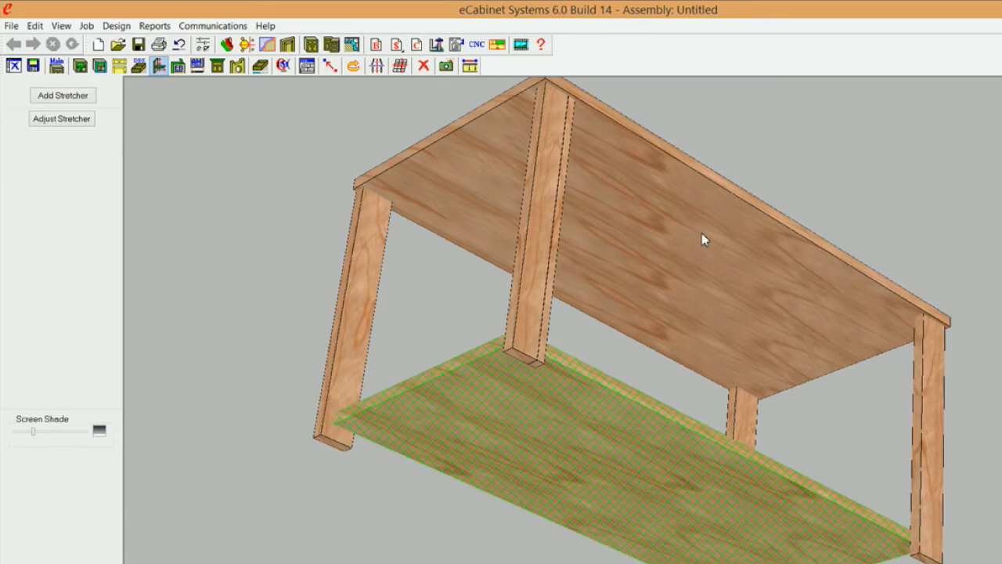
left_click(684, 230, "ctrl")
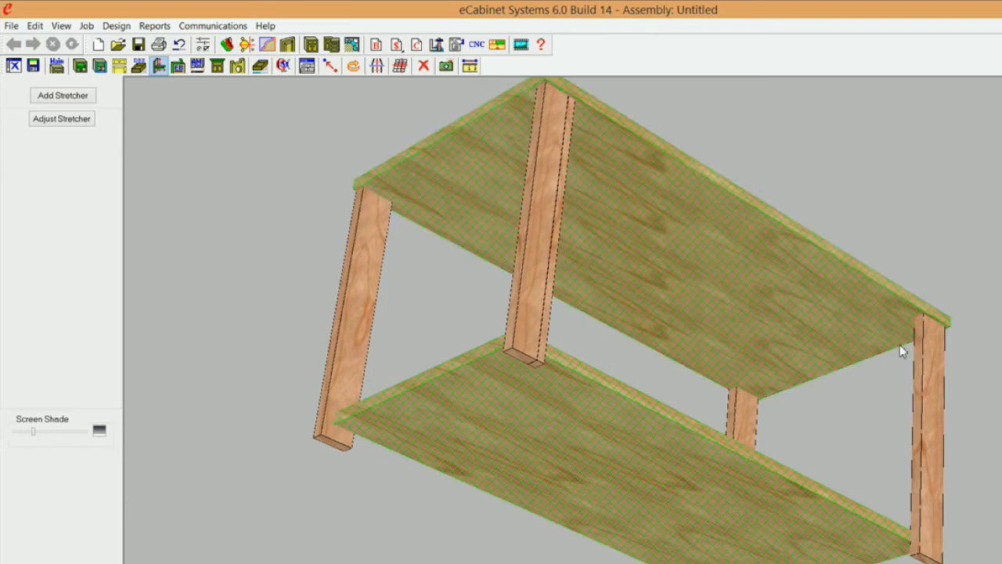
middle_click_drag(699, 332, 720, 347)
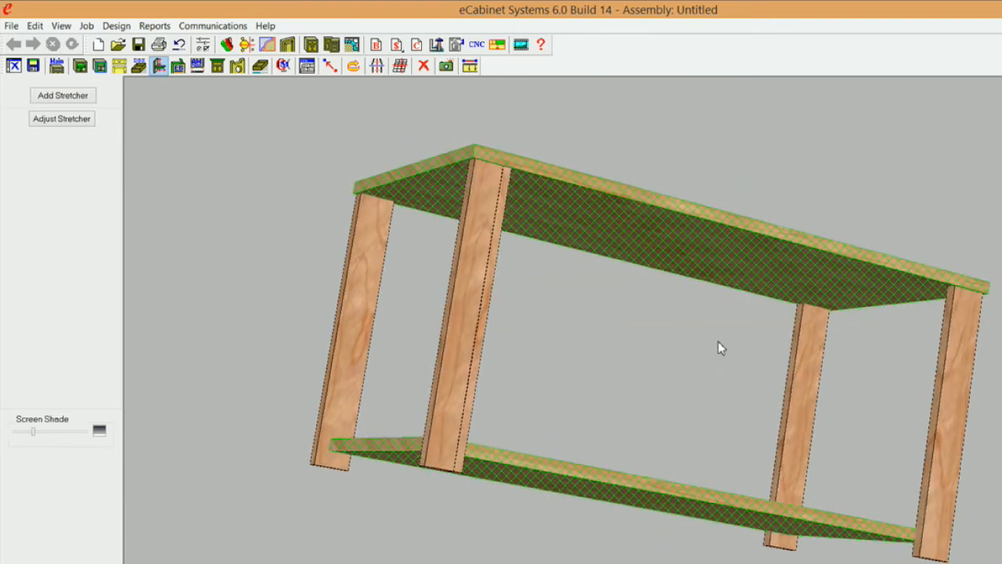
left_click(72, 99)
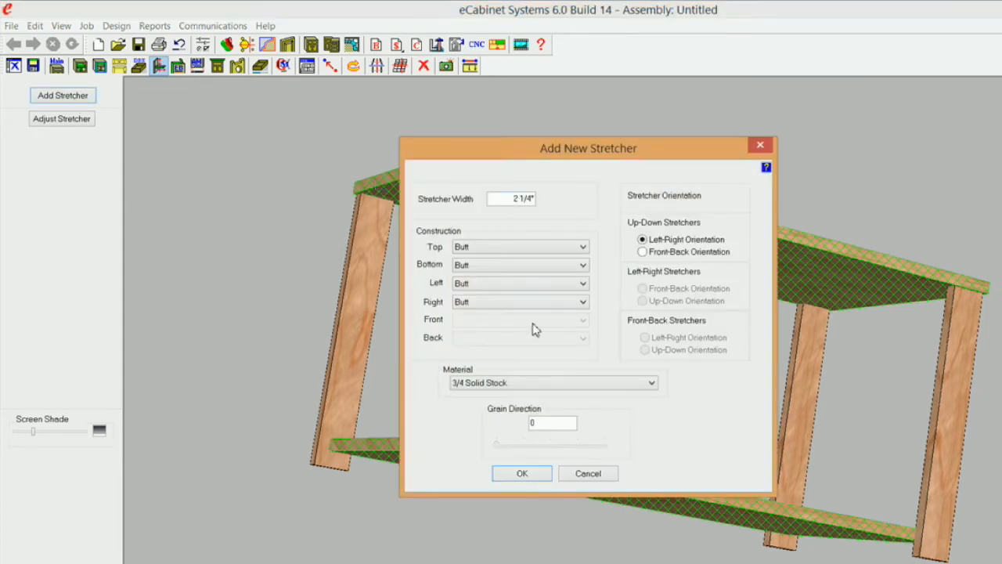
left_click(650, 254)
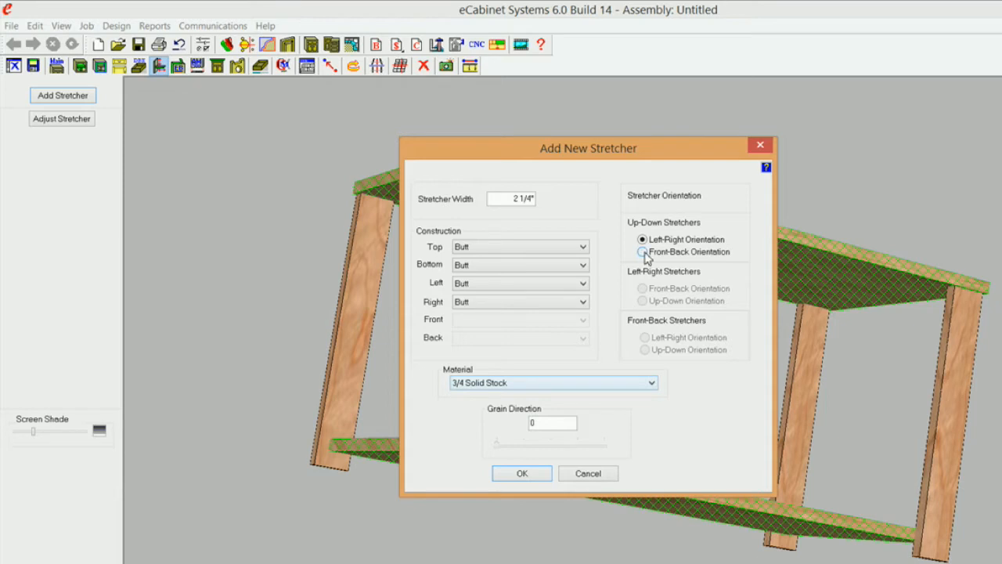
left_click(656, 381)
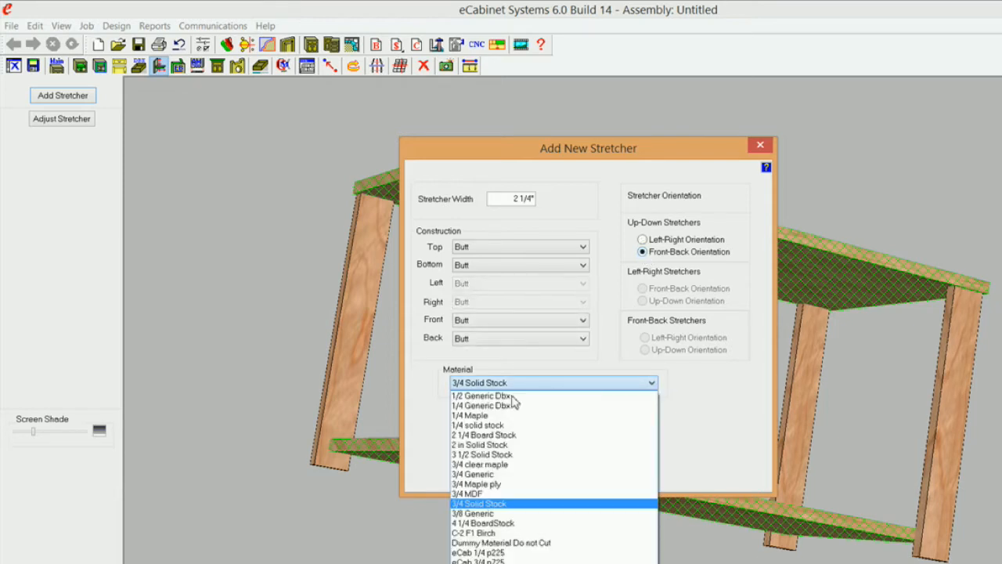
left_click(521, 543)
left_click(521, 472)
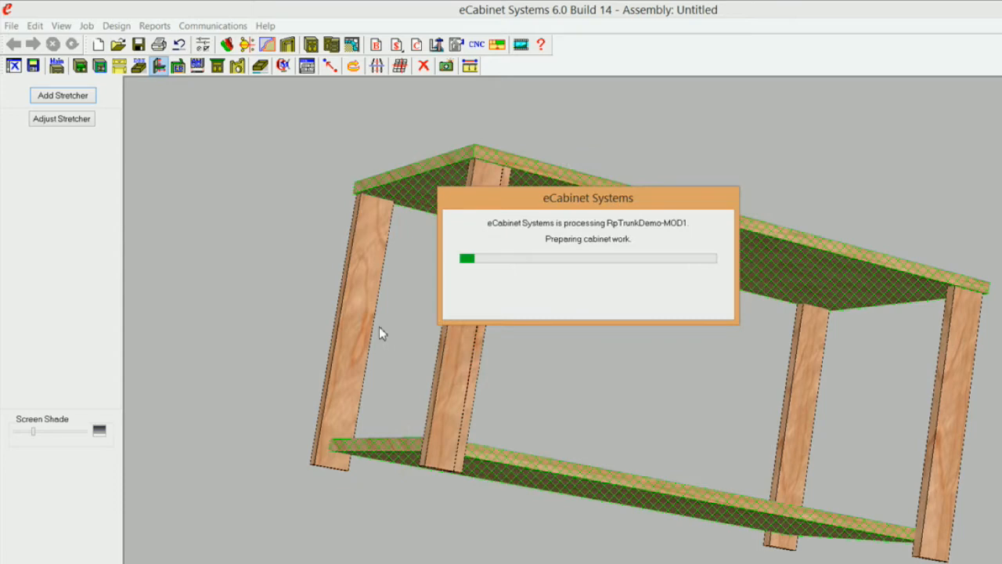
Step: Start adjusting the new middle stretcher and associate its Inset 2 with the bottom side of the deck
middle_click_drag(783, 383, 661, 356)
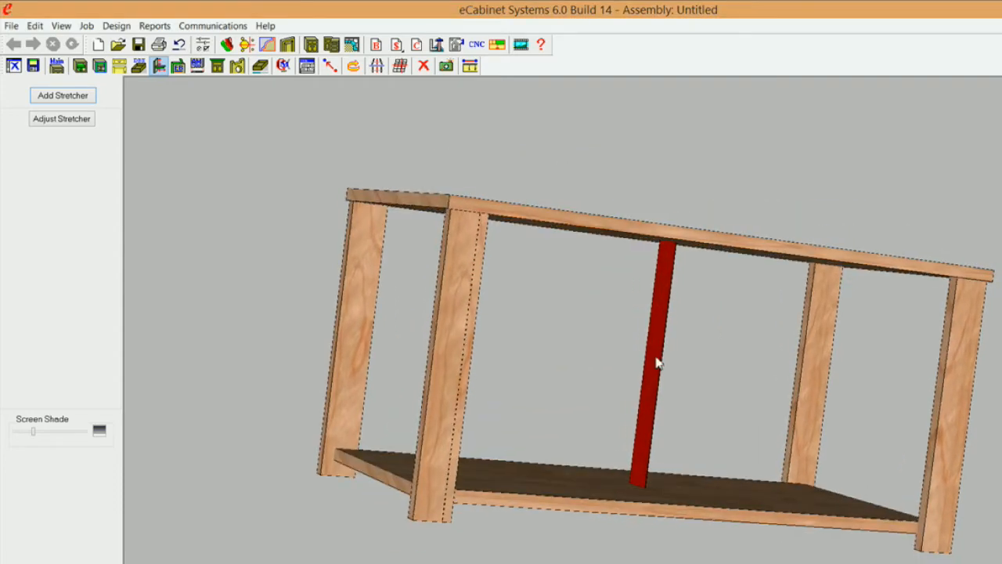
left_click(643, 347)
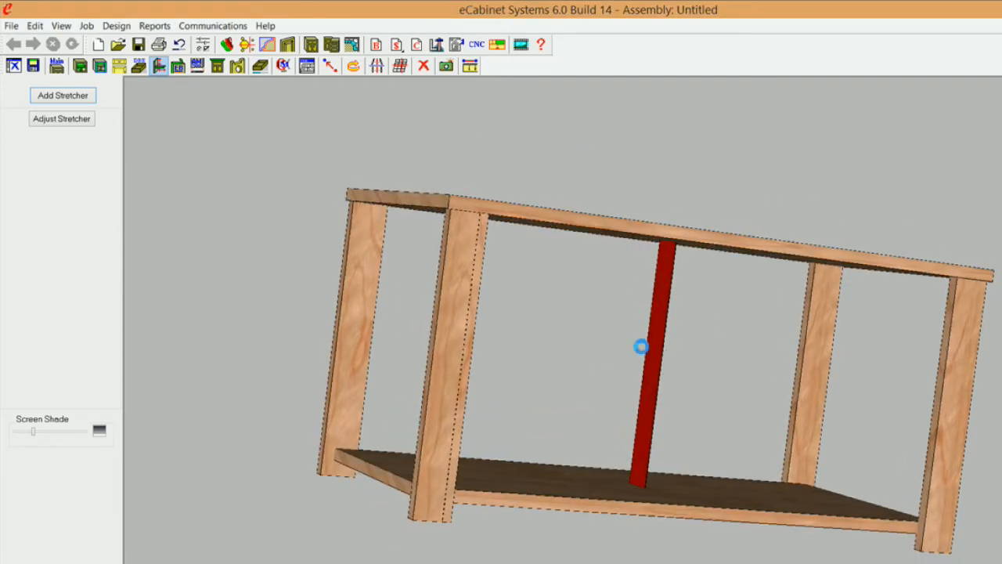
left_click(55, 119)
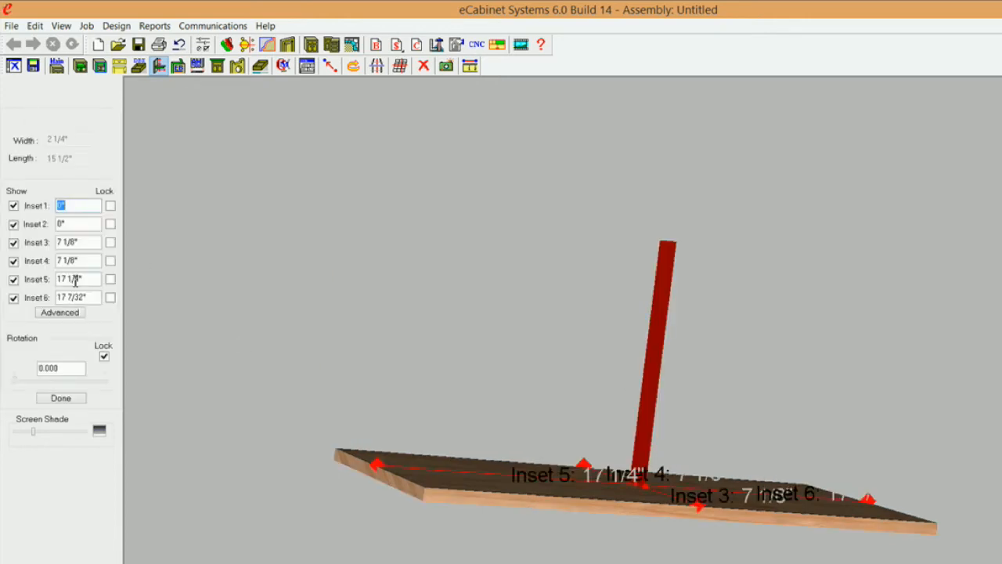
left_click(69, 314)
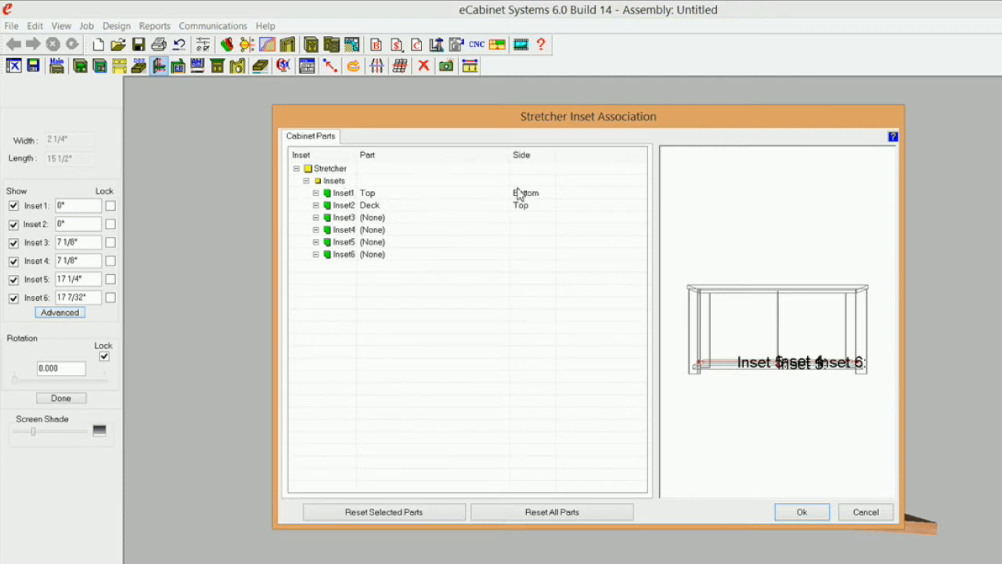
left_click(518, 206)
left_click(523, 205)
left_click(549, 206)
left_click(536, 231)
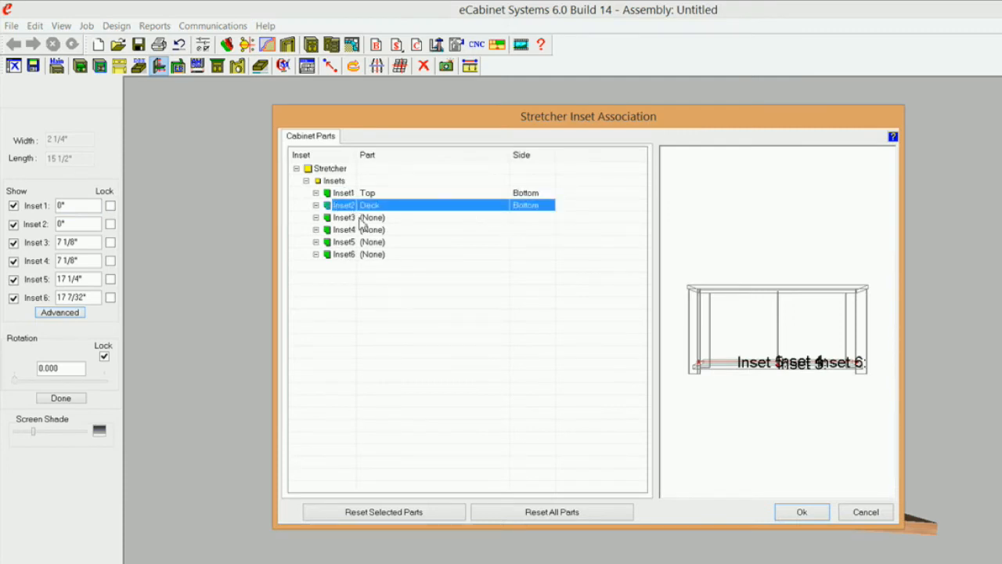
Step: Associate the new stretcher's Inset 3 with the front and Inset 4 with the back of the front-right corner leg stretcher
left_click(415, 220)
left_click(505, 221)
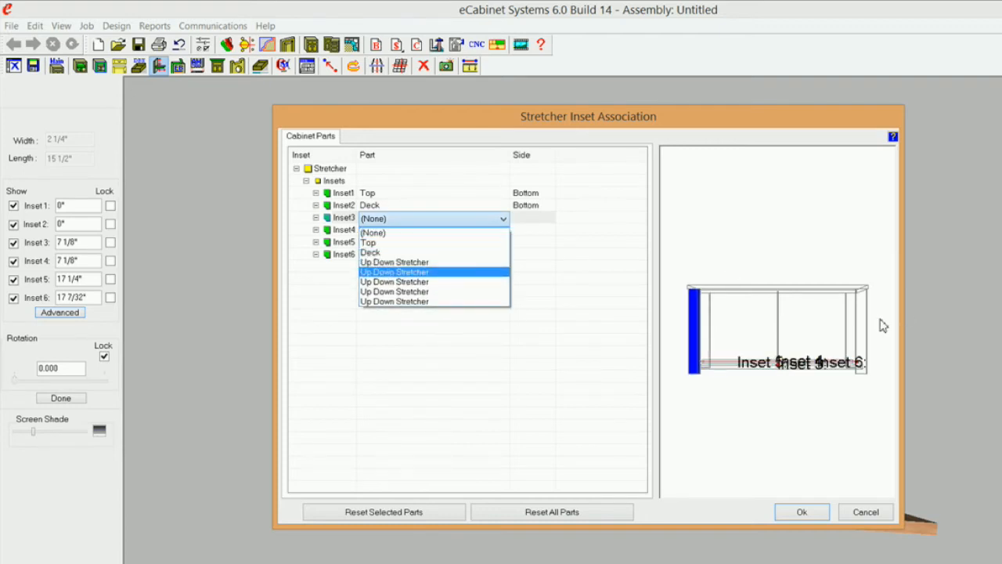
left_click(401, 293)
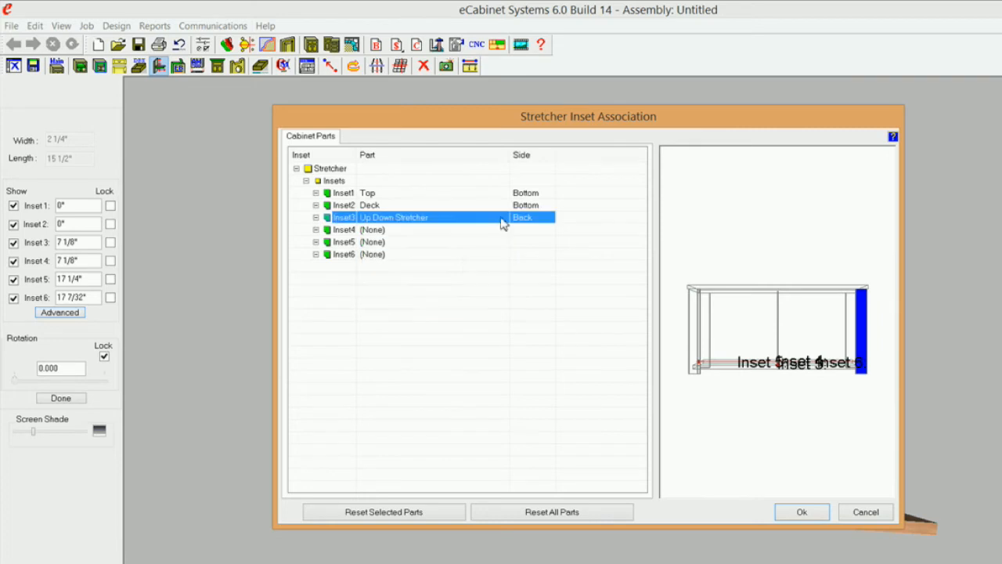
left_click(533, 217)
left_click(551, 218)
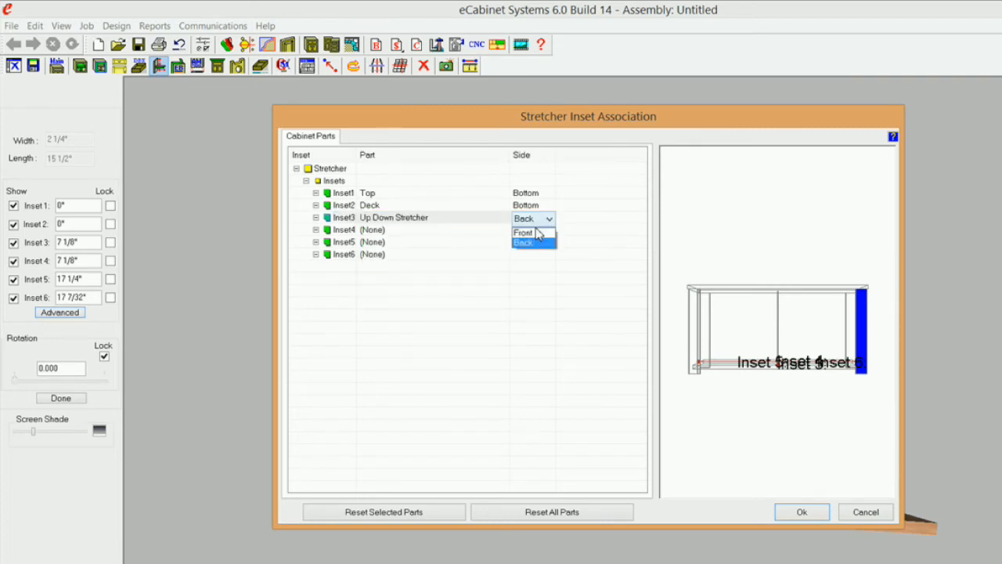
left_click(533, 230)
left_click(444, 230)
left_click(503, 231)
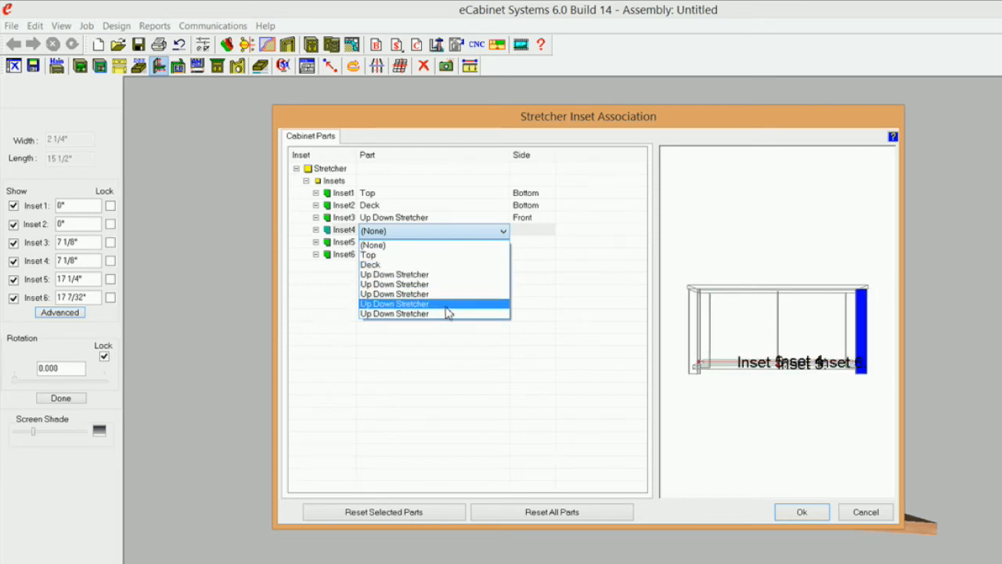
left_click(449, 304)
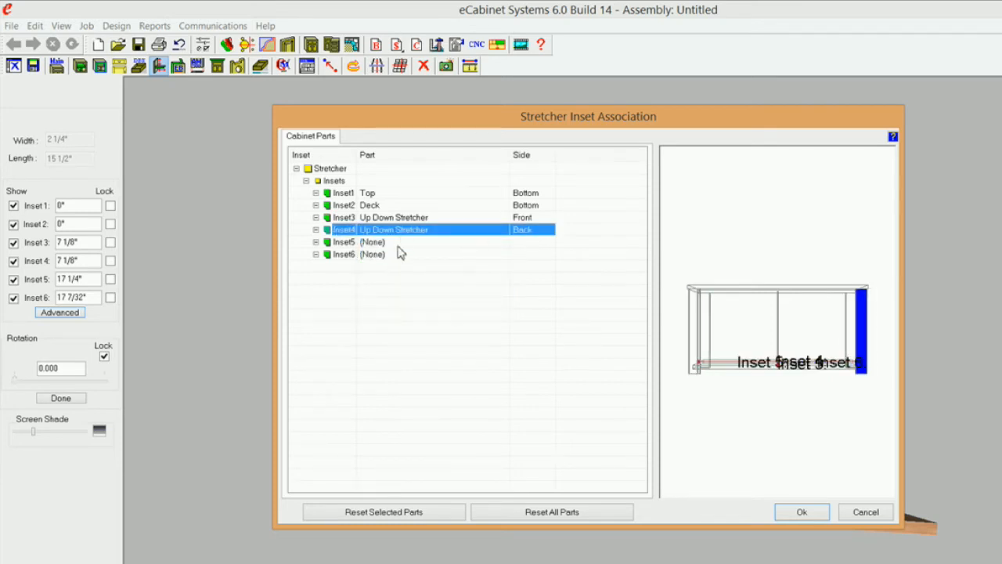
Step: Associate the new stretcher's Inset 5 with the same front-right corner leg stretcher
left_click_drag(777, 356, 811, 356)
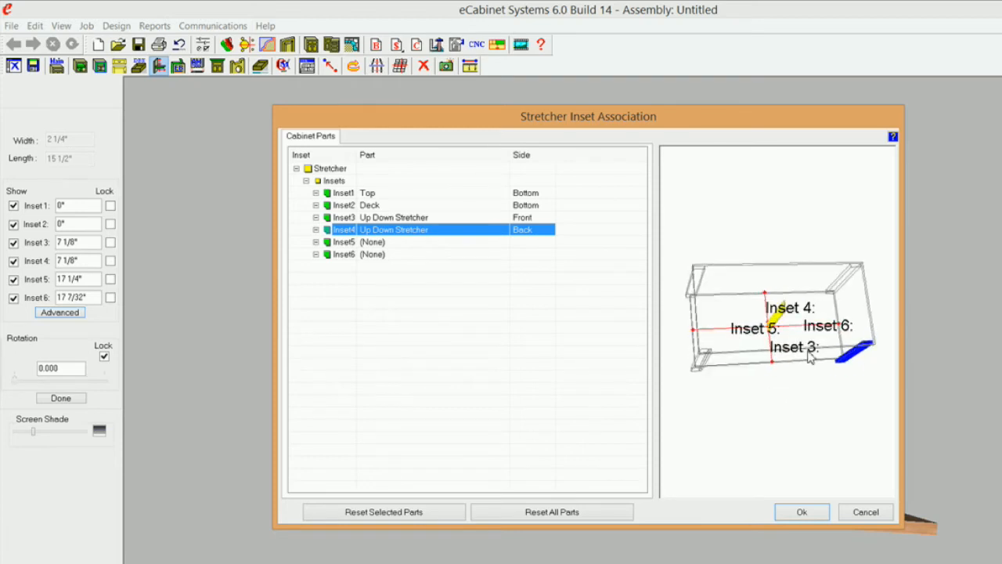
scroll(820, 329, "up", 5)
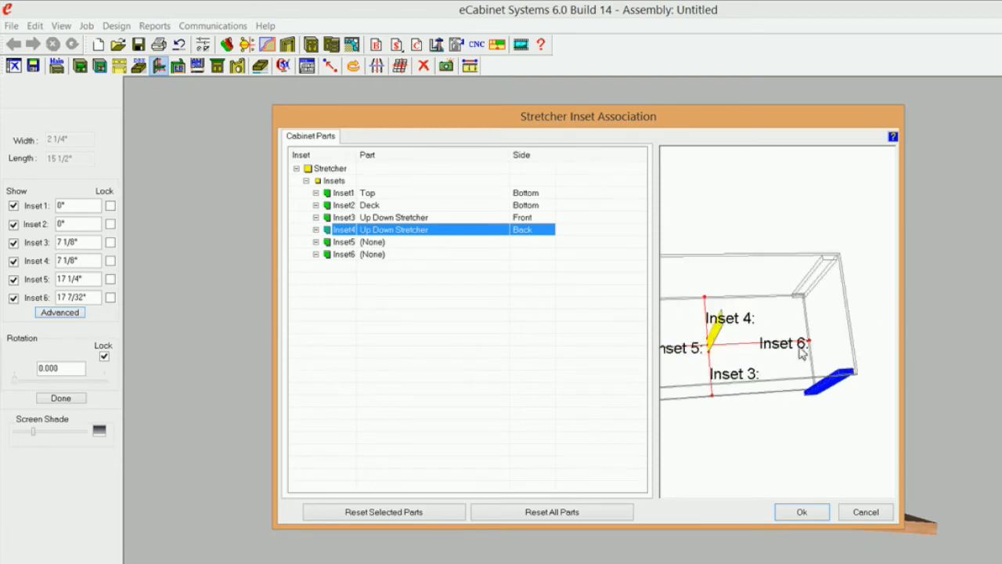
left_click_drag(803, 353, 841, 342)
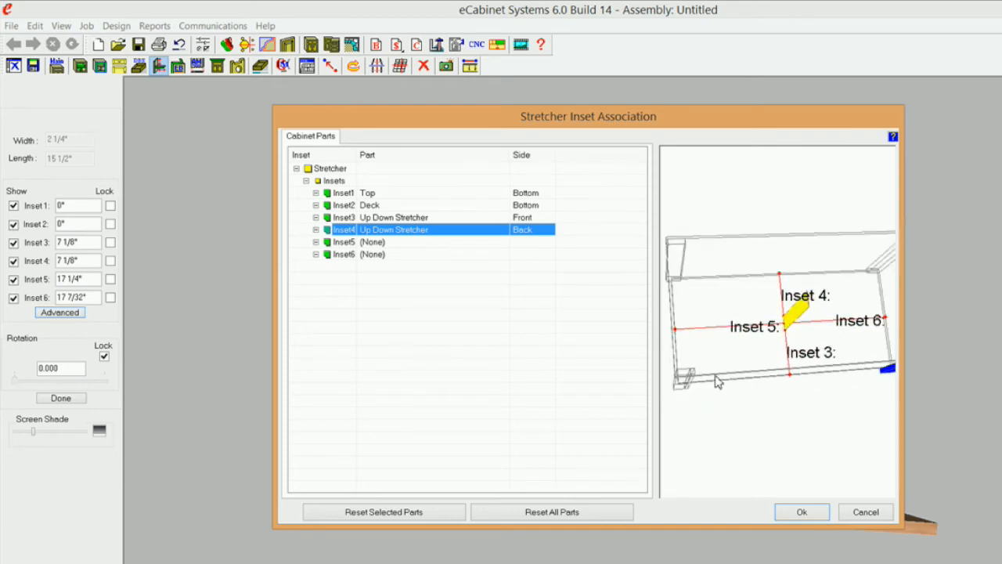
left_click_drag(766, 342, 683, 368)
left_click_drag(838, 383, 928, 302)
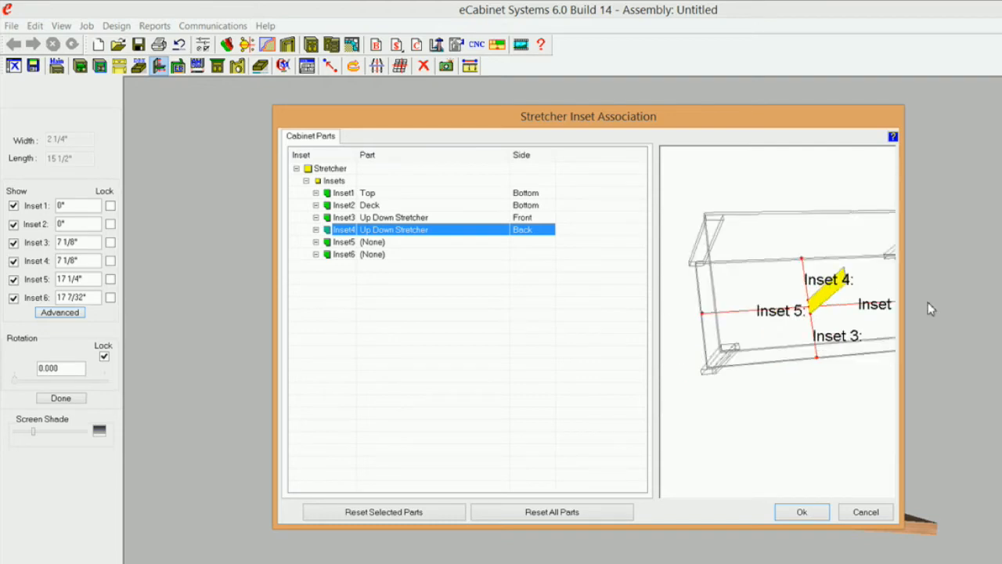
left_click_drag(856, 302, 825, 317)
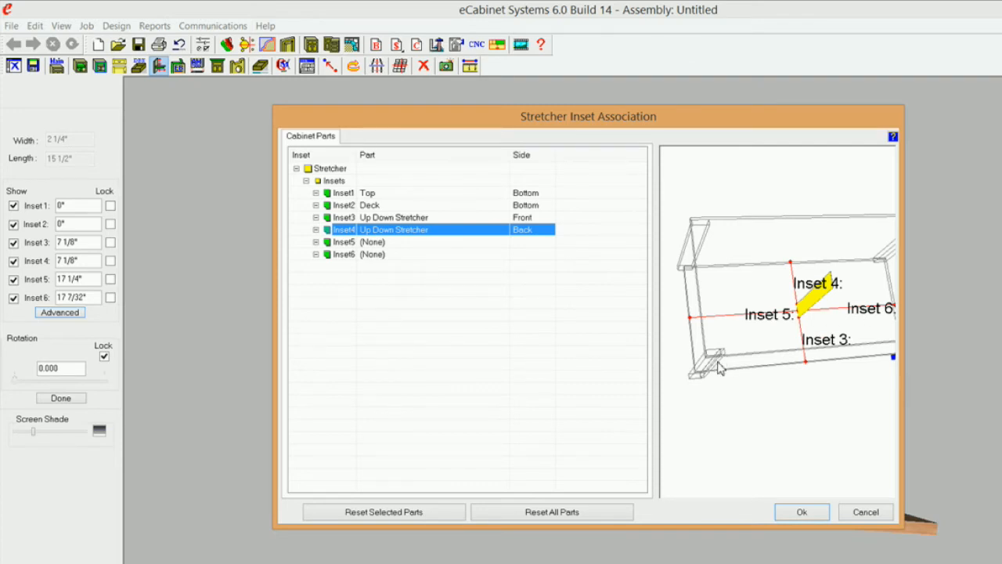
left_click_drag(823, 321, 830, 341)
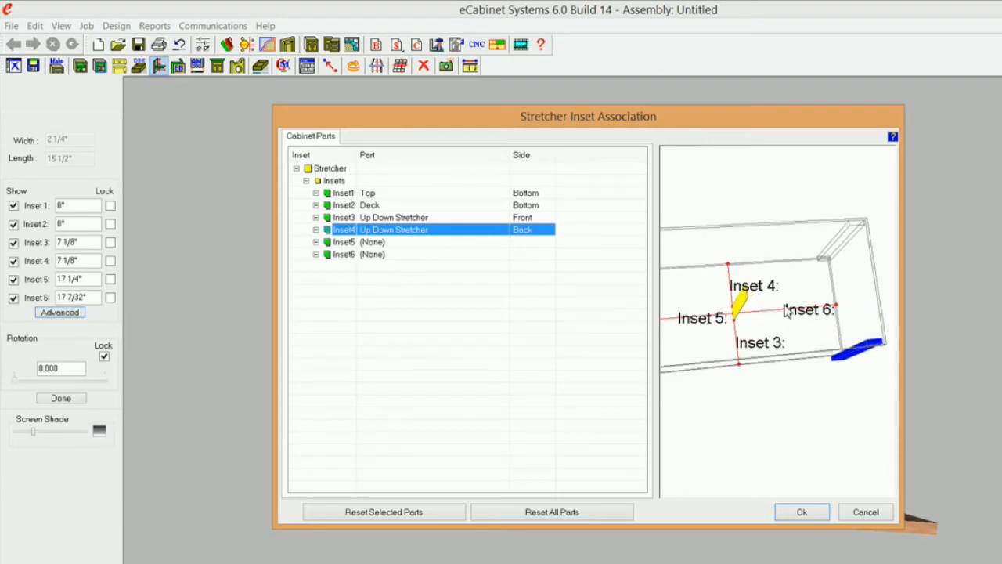
left_click(446, 243)
left_click(503, 243)
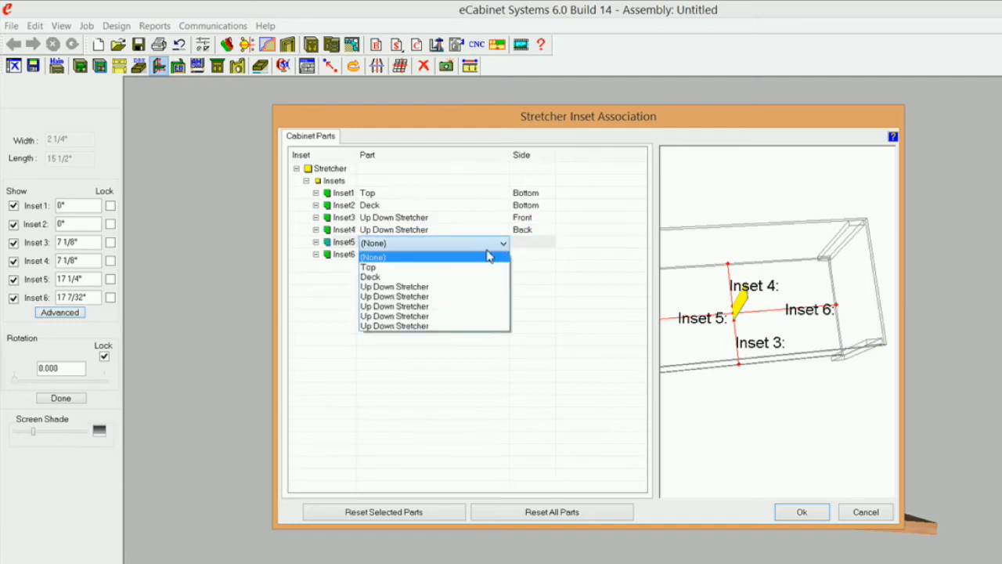
left_click(445, 318)
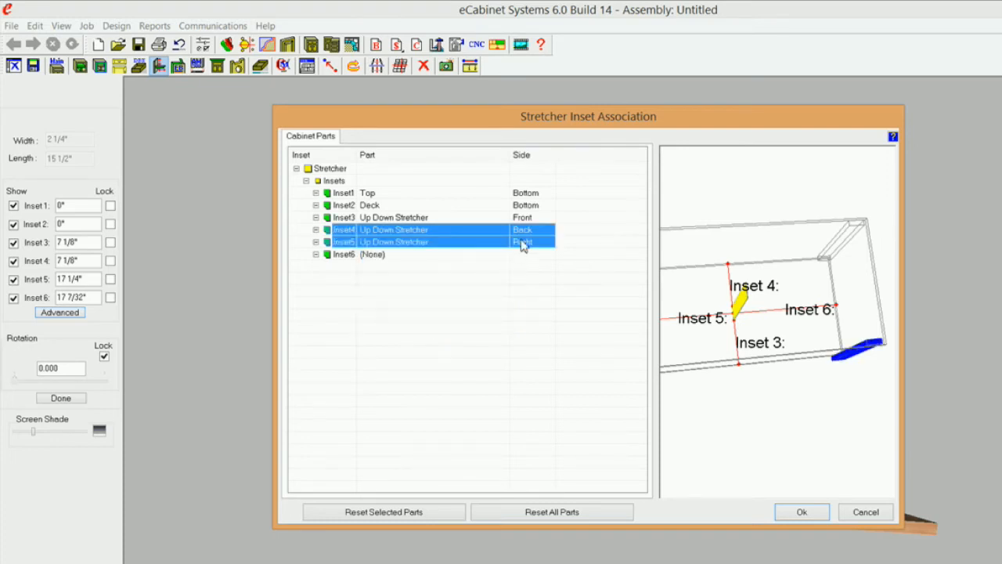
Step: Set the side for Inset 5 to Left and accept the stretcher's inset associations
left_click_drag(837, 357, 827, 362)
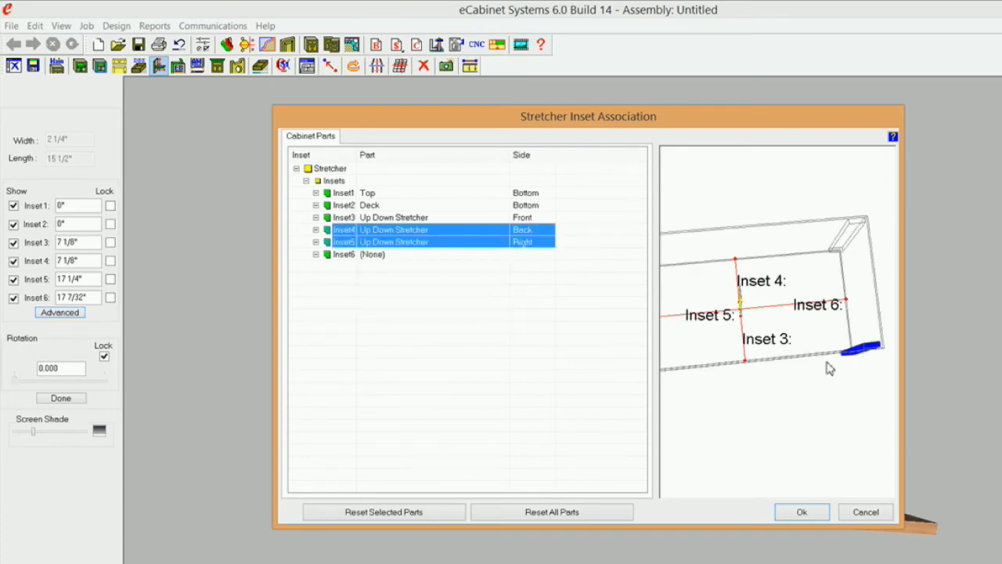
left_click(547, 248)
left_click(549, 246)
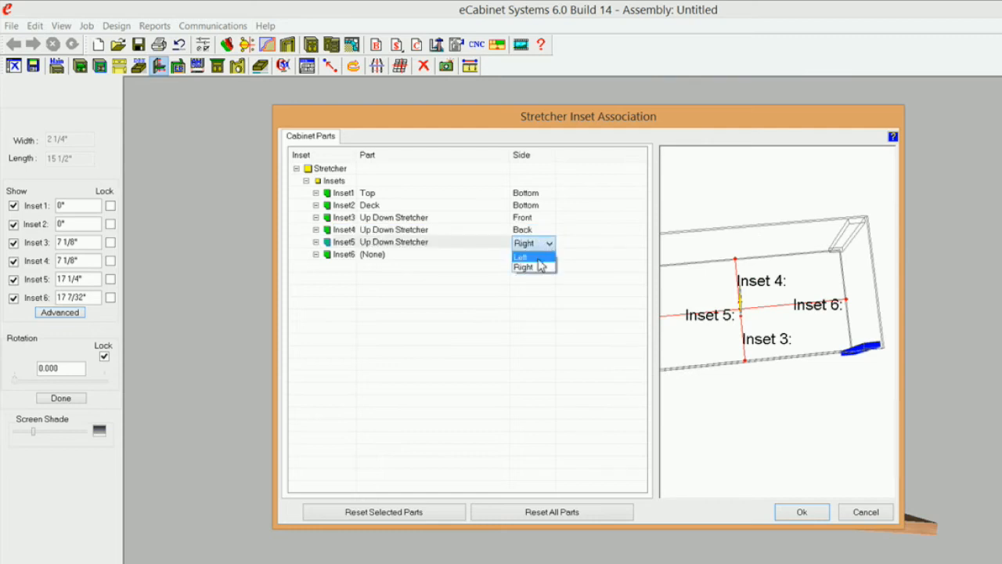
left_click(534, 256)
left_click_drag(812, 374, 822, 337)
left_click(803, 512)
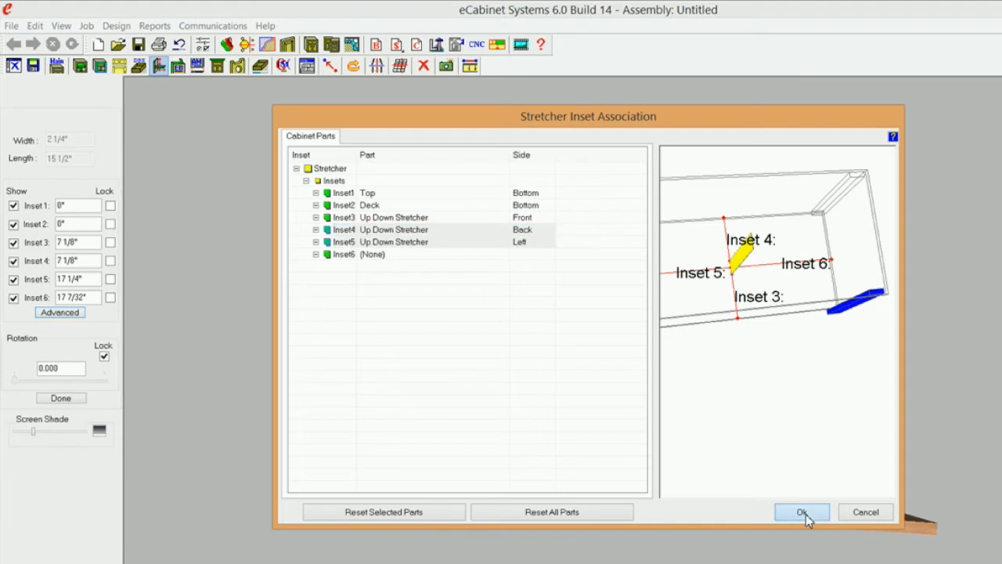
left_click_drag(707, 415, 652, 490)
left_click_drag(679, 375, 760, 407)
right_click_drag(710, 357, 675, 324)
left_click_drag(710, 387, 682, 380)
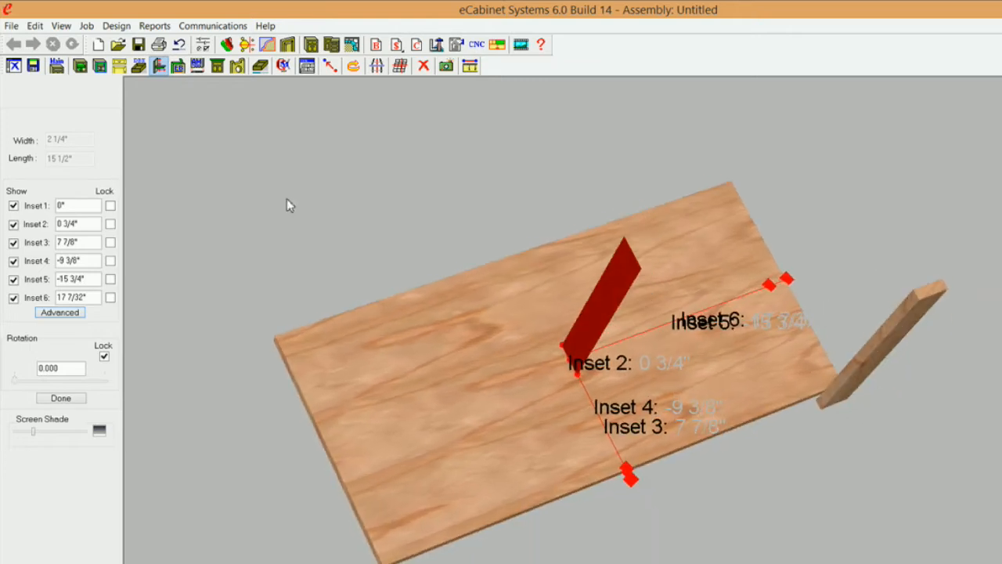
Step: Lock the new stretcher's Inset 1, then set Inset 2 to -1 inch and lock it
left_click(110, 206)
left_click_drag(86, 224, 6, 222)
type("-1")
left_click(110, 224)
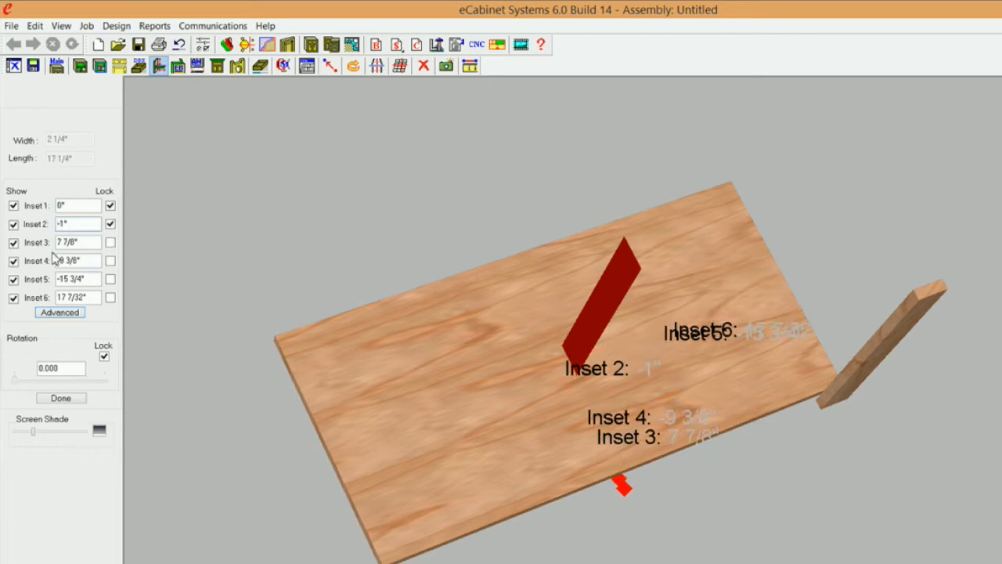
Step: Set the new stretcher's Inset 3 and Inset 4 to 0 and lock both insets
left_click_drag(89, 244, 47, 237)
type("0")
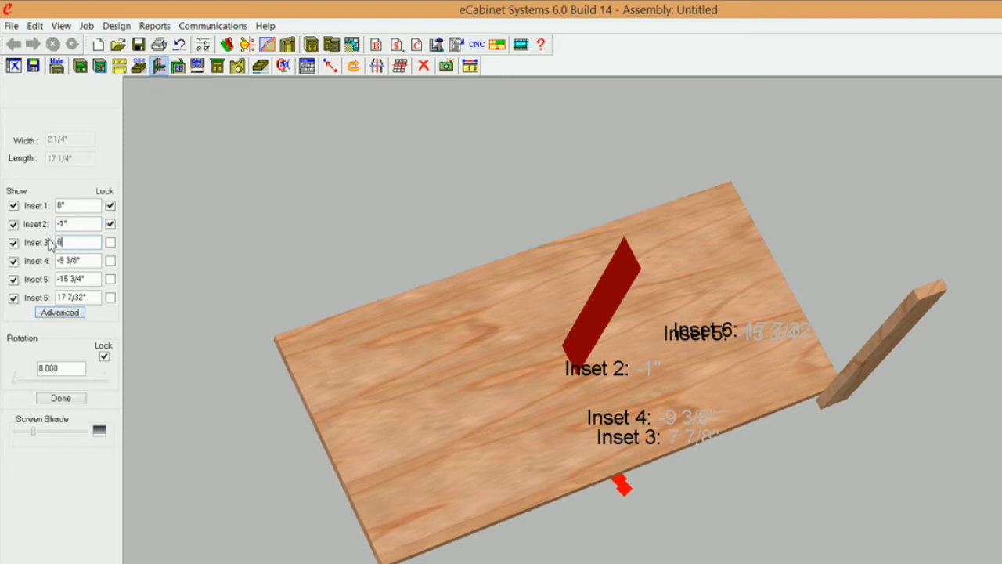
left_click(110, 244)
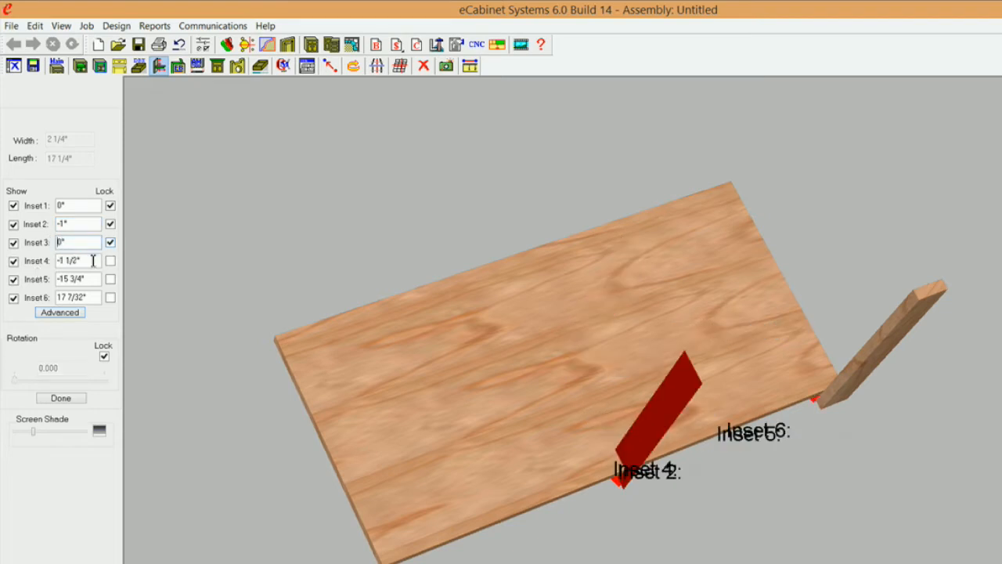
left_click_drag(89, 260, 28, 261)
type("0")
left_click(110, 261)
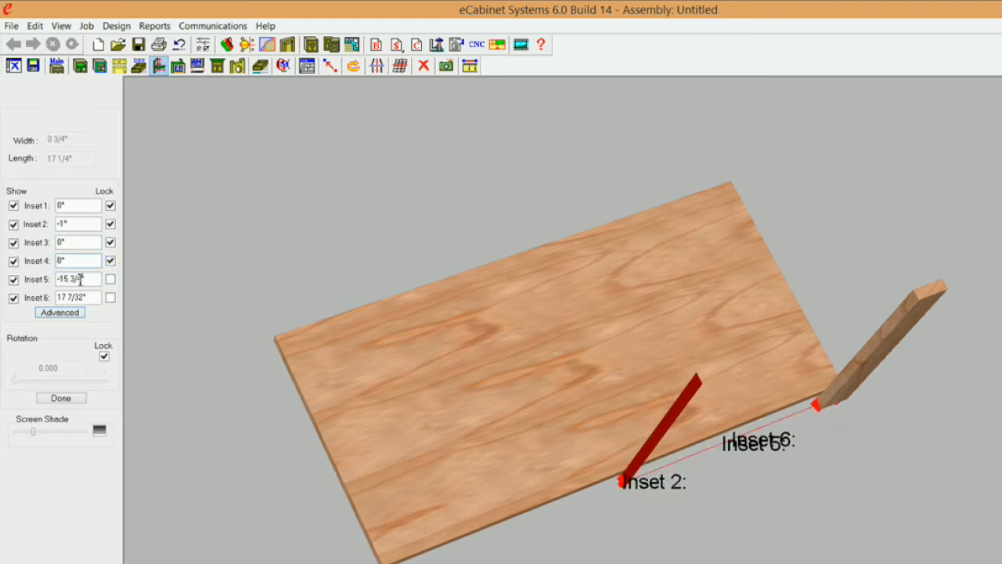
Step: Set the new stretcher's Inset 5 to 1/2 inch, lock it and finish the stretcher adjustment
left_click_drag(92, 279, 51, 278)
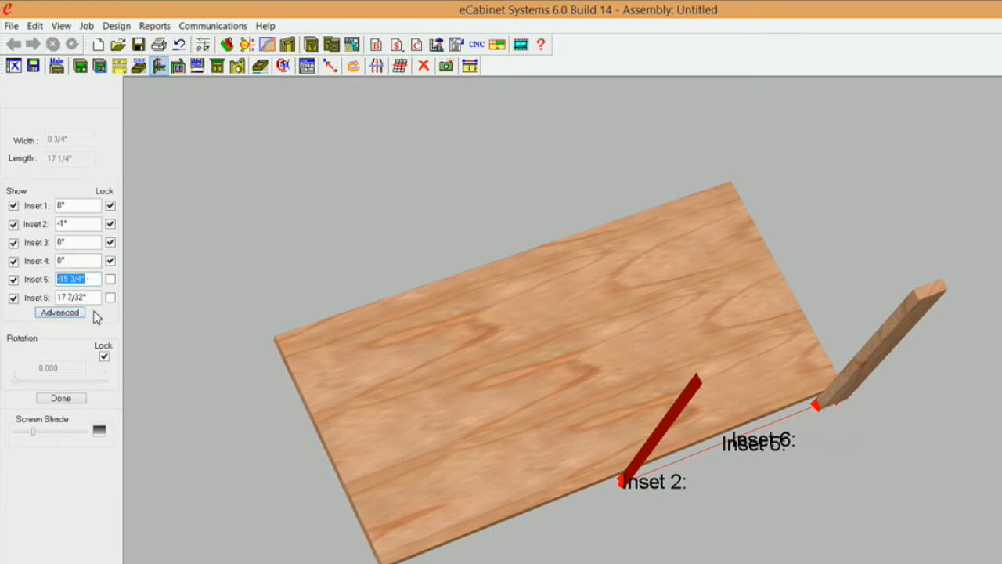
type("-1/2")
left_click(110, 280)
left_click_drag(92, 280, 28, 282)
type("1")
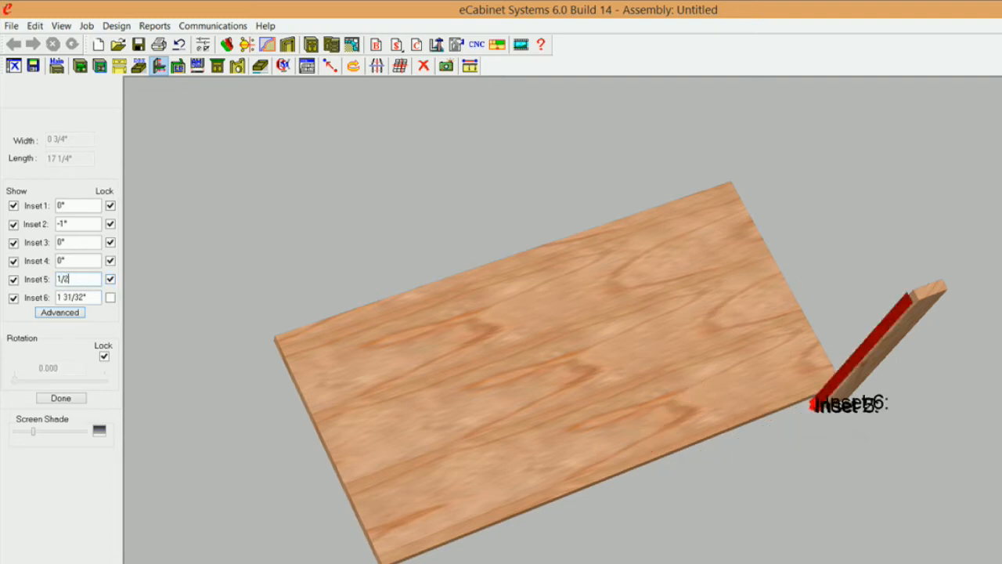
key("Return")
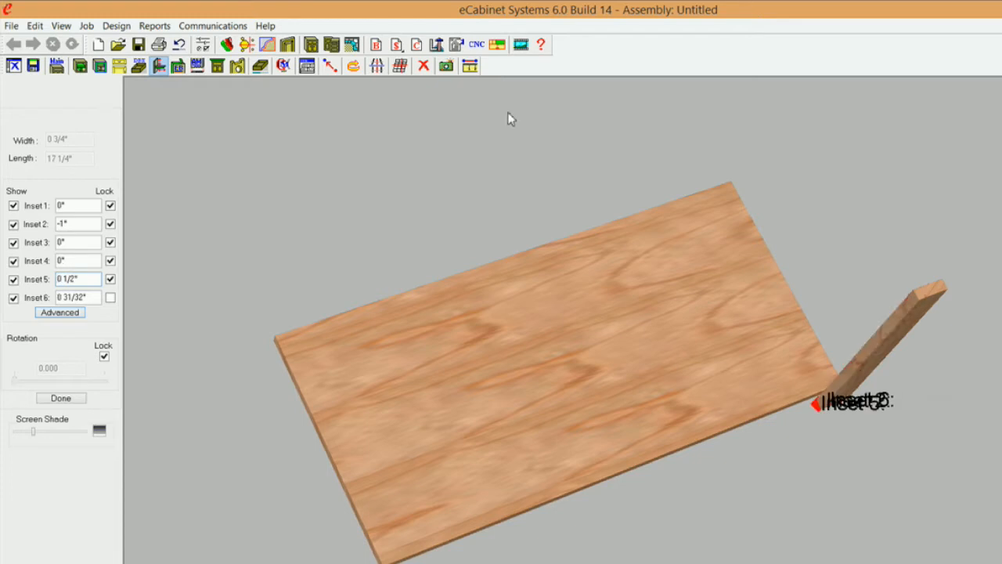
middle_click_drag(624, 284, 442, 286)
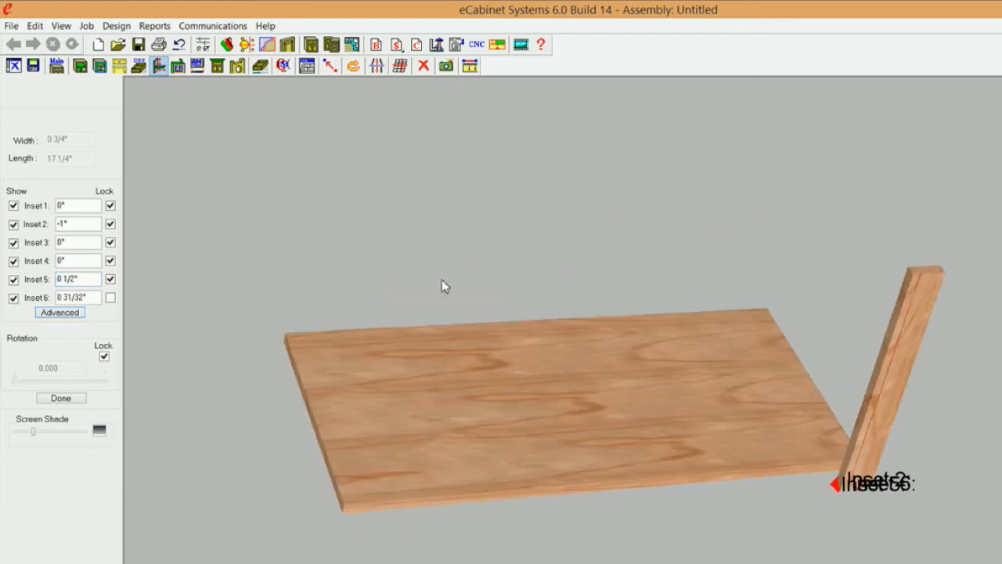
left_click(68, 400)
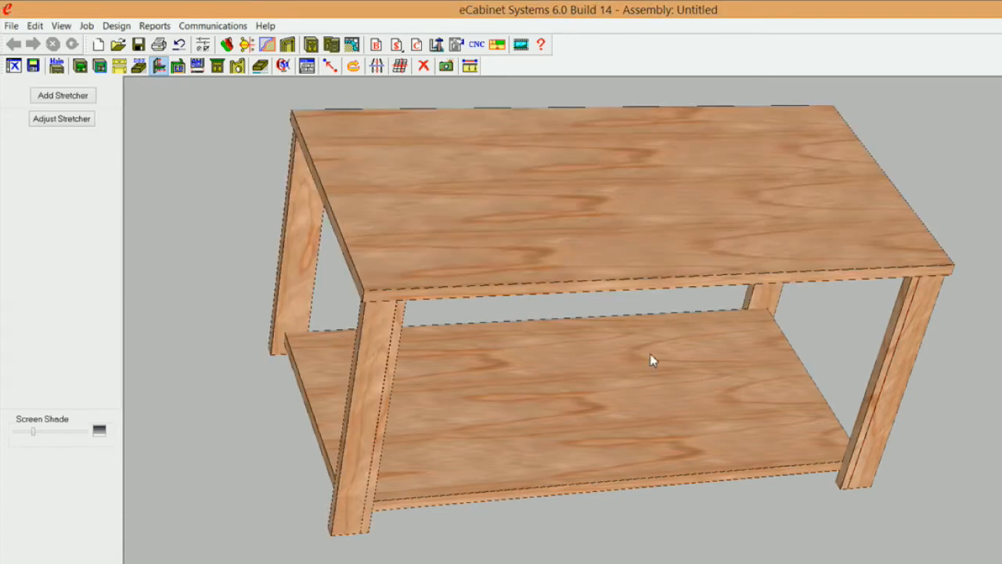
Step: Open the front-right corner leg stretcher's inset adjustments for review and close them
middle_click_drag(681, 338, 657, 291)
middle_click_drag(926, 404, 878, 312)
left_click(882, 305)
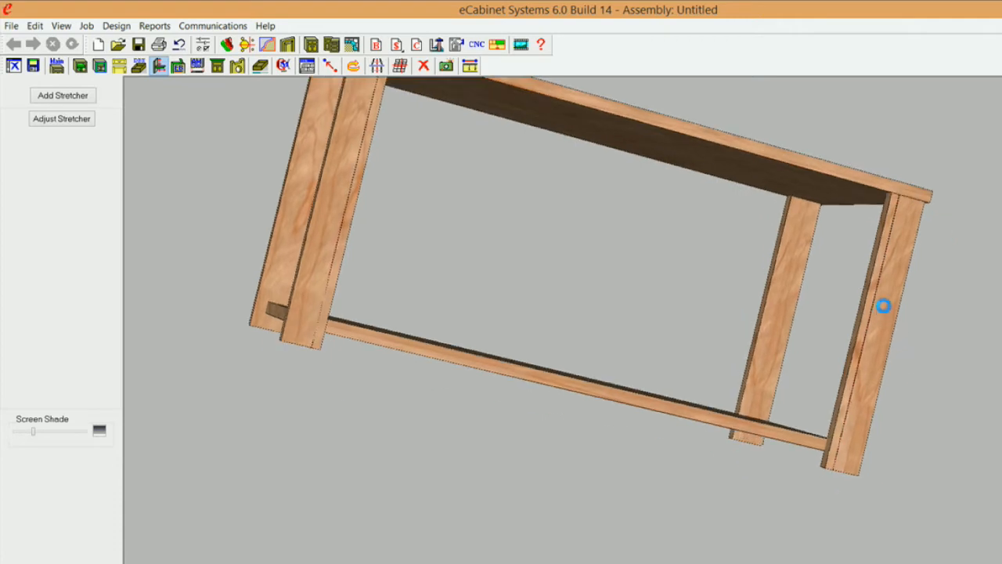
left_click(86, 122)
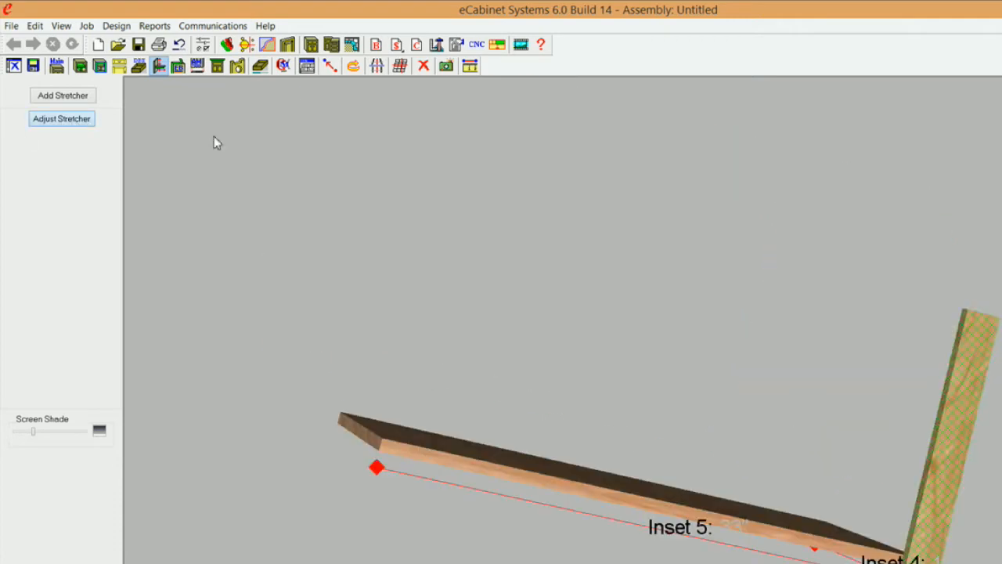
left_click(74, 399)
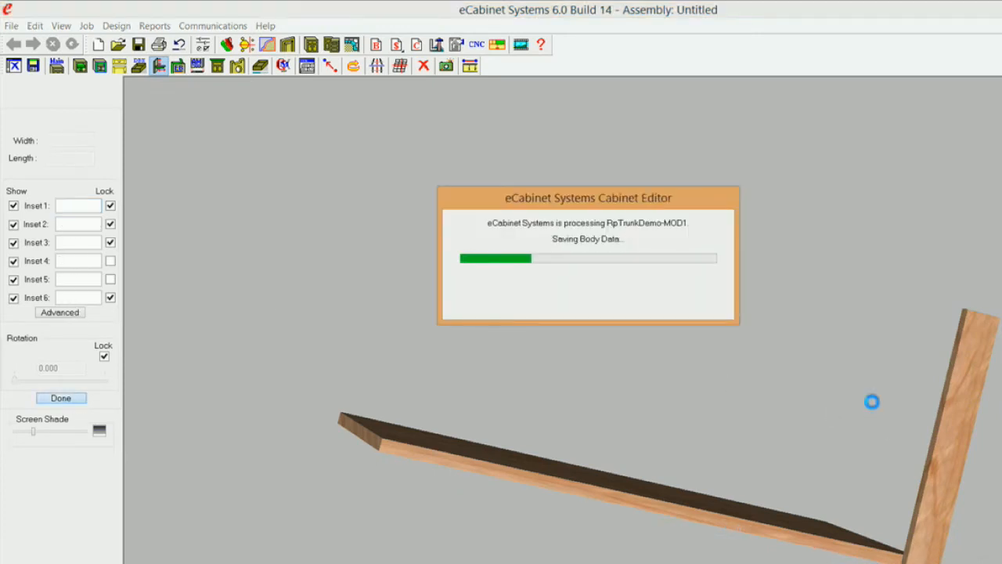
Step: Set the front-right corner leg stretcher's width to 2 inches in its construction settings
middle_click_drag(827, 333, 824, 327)
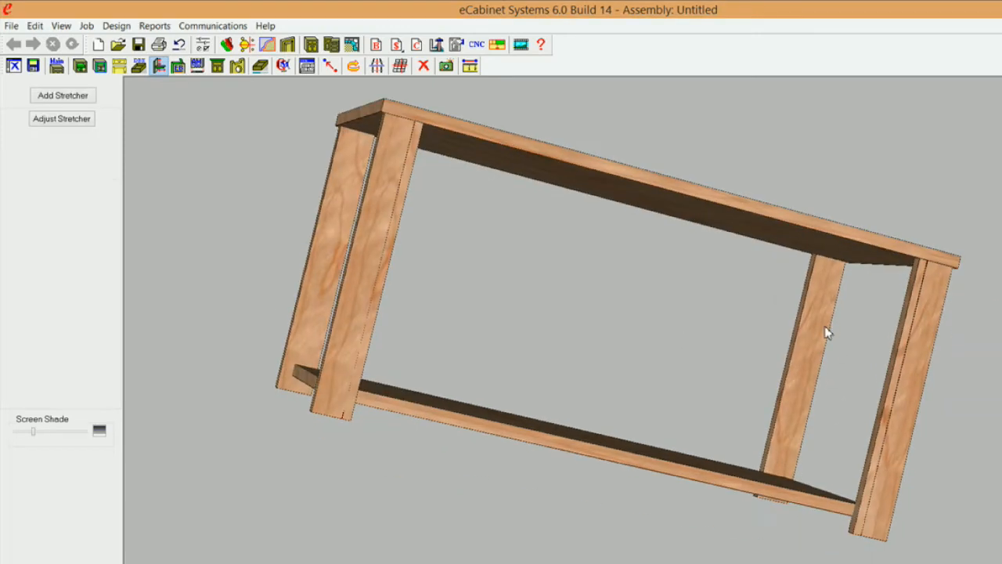
left_click(925, 356)
right_click(924, 354)
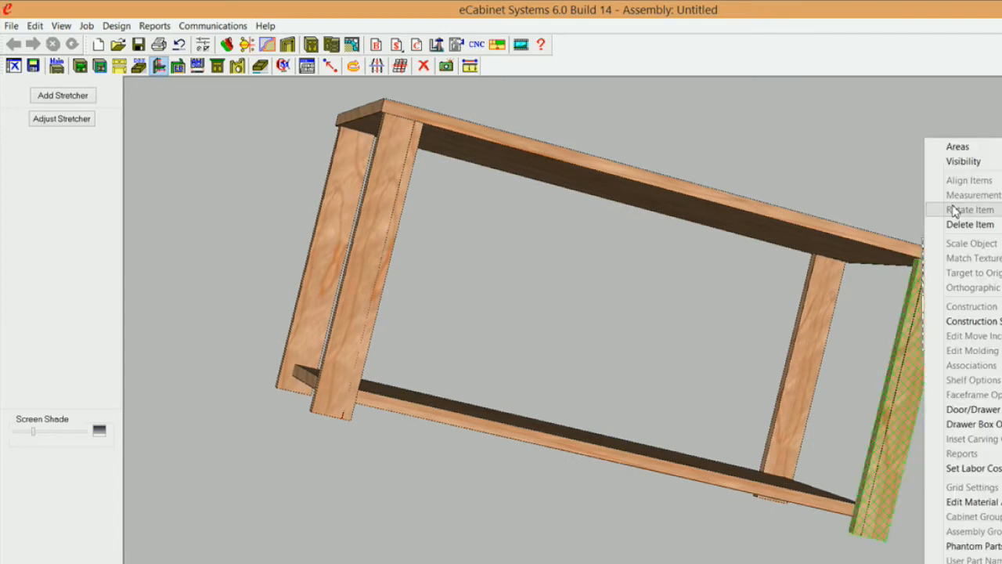
left_click(991, 320)
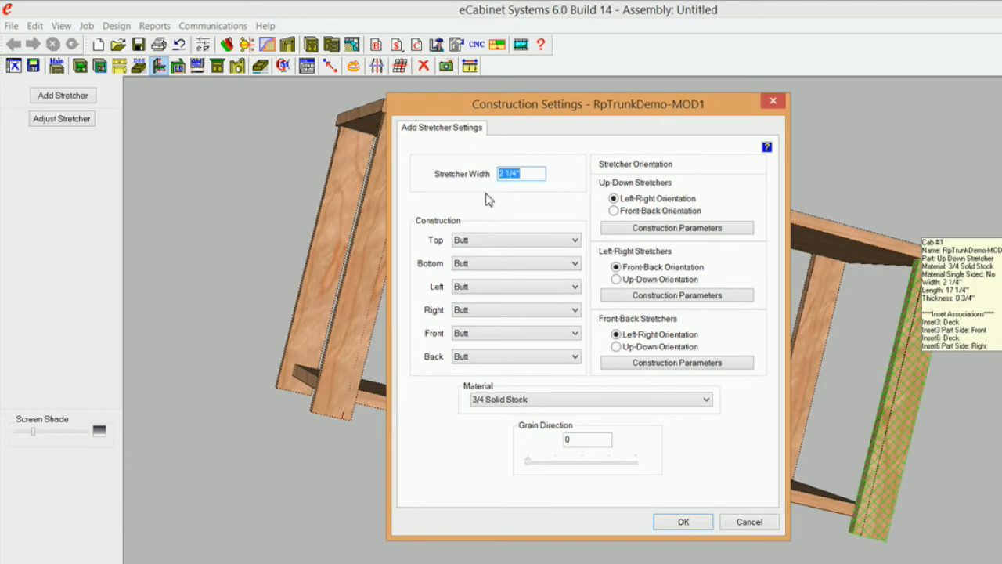
type("2")
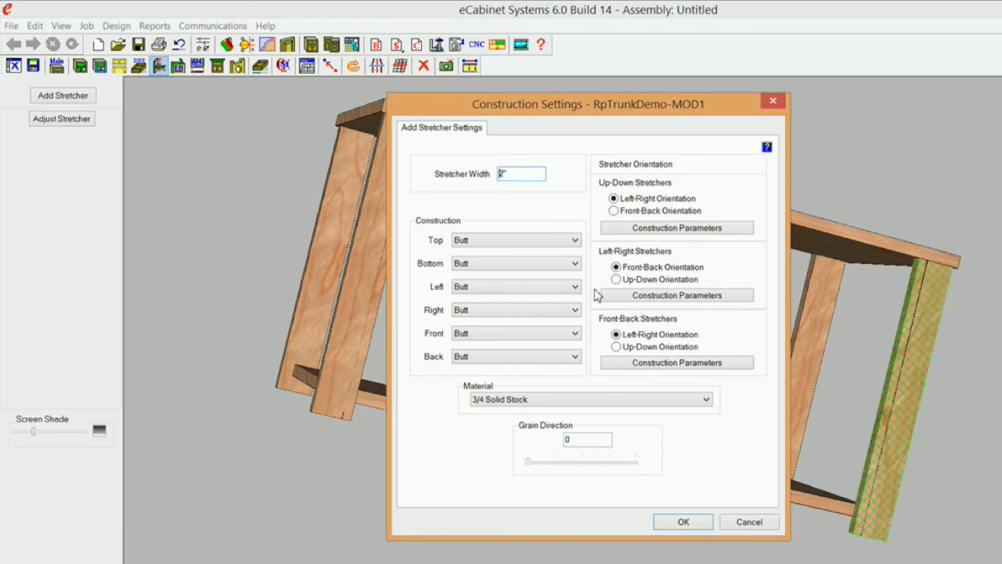
left_click(680, 520)
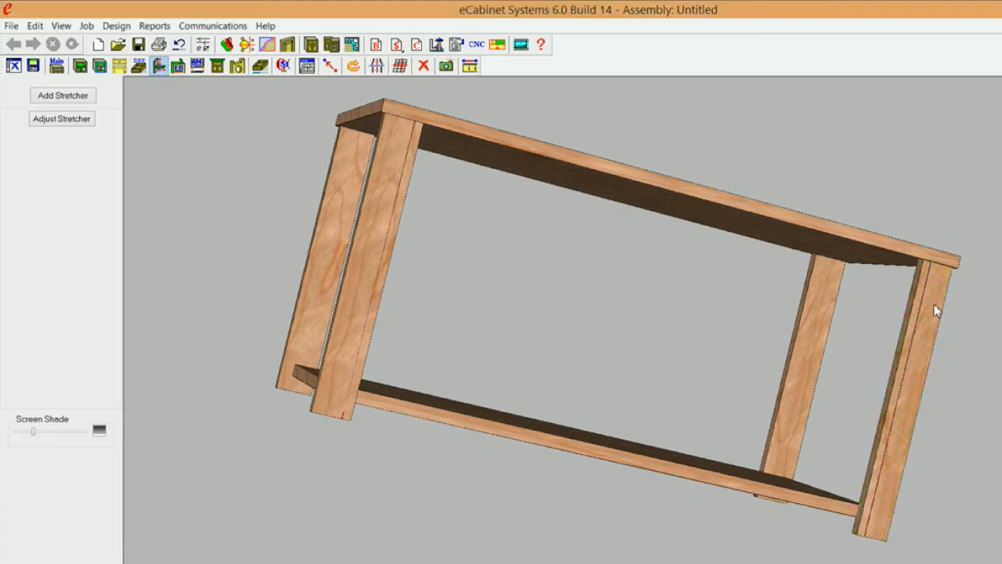
Step: Restore the front-right corner leg stretcher's width to 2 1/4 inches in its construction settings
right_click(929, 324)
left_click(912, 349)
right_click(932, 288)
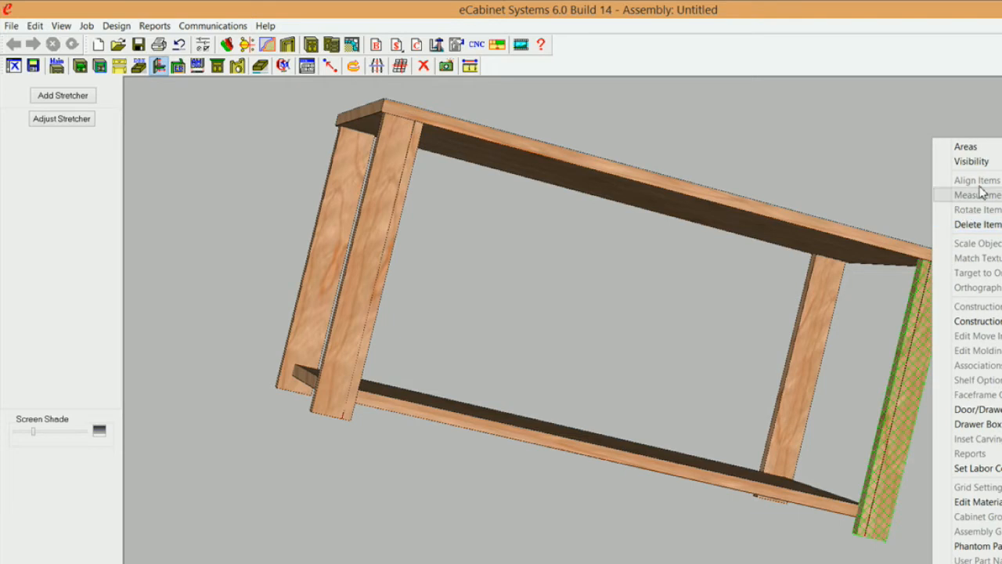
mouse_move(993, 164)
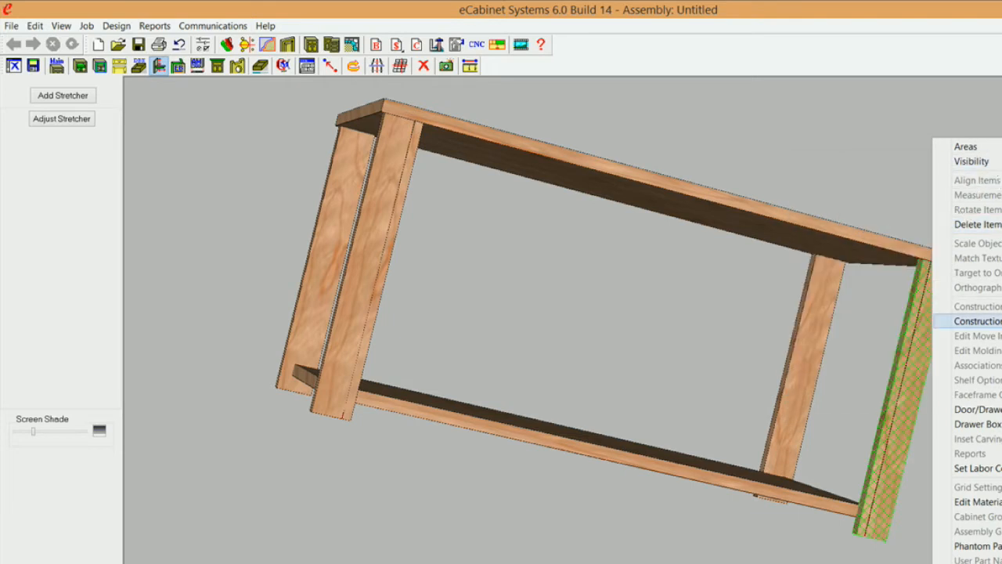
left_click(971, 321)
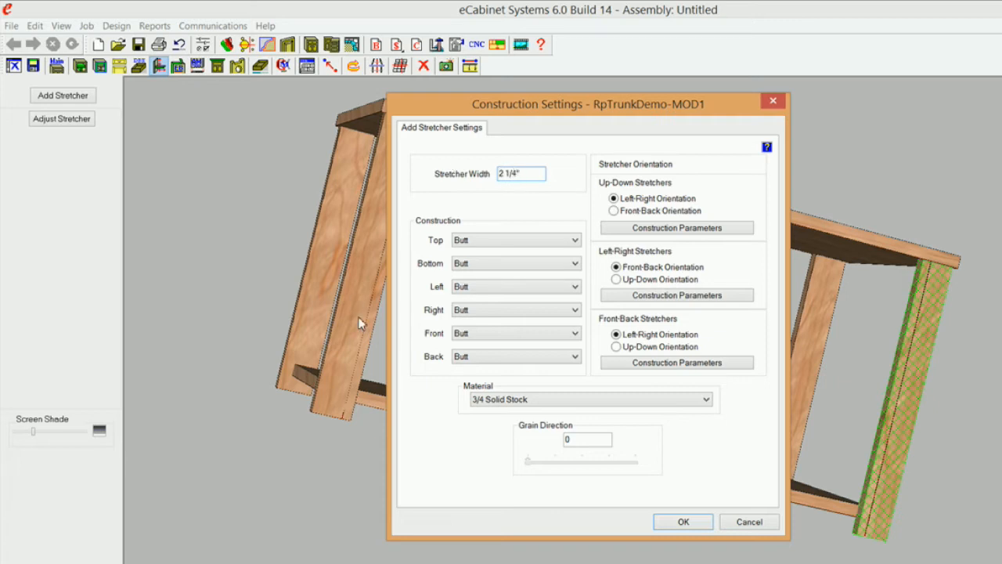
left_click(684, 522)
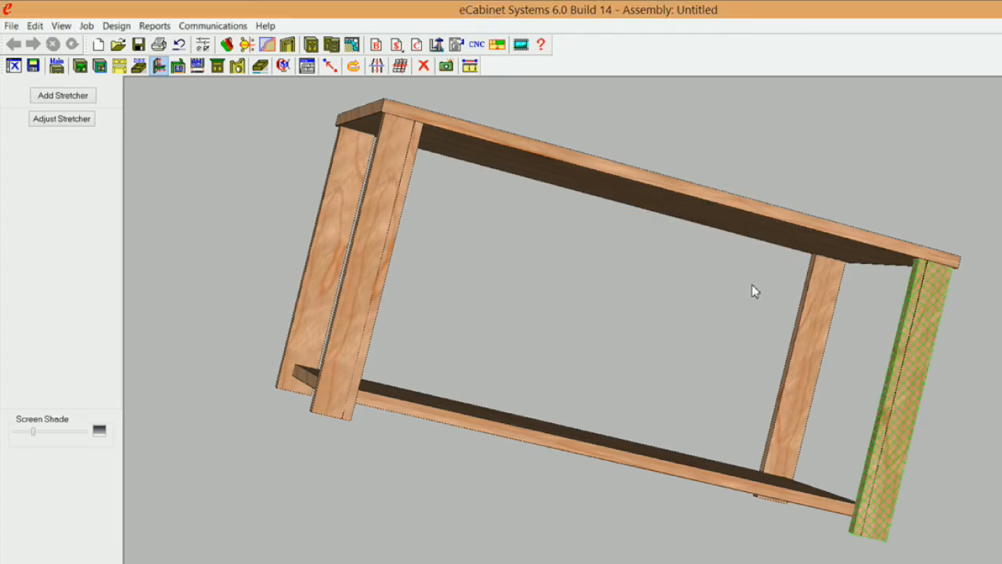
Step: Return to the main cabinet editor and inspect the corner legs and deck from above and below
mouse_move(669, 354)
middle_mouse_down()
mouse_move(647, 392)
mouse_move(554, 360)
mouse_move(591, 307)
mouse_move(609, 314)
mouse_move(392, 333)
mouse_move(342, 318)
mouse_move(469, 336)
mouse_move(631, 338)
mouse_move(700, 351)
mouse_move(718, 376)
mouse_move(685, 361)
middle_mouse_up()
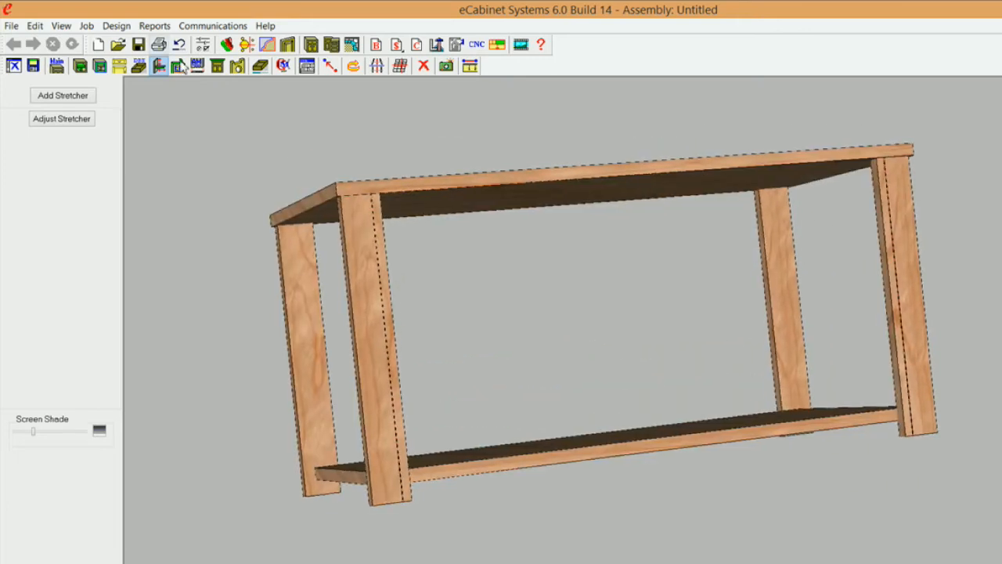
middle_click_drag(571, 314, 533, 278)
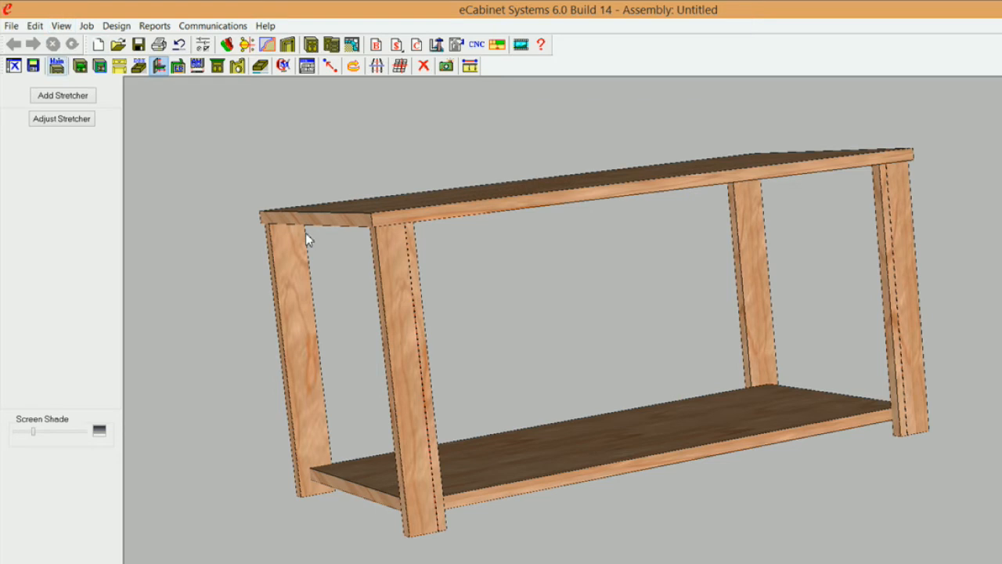
left_click(58, 66)
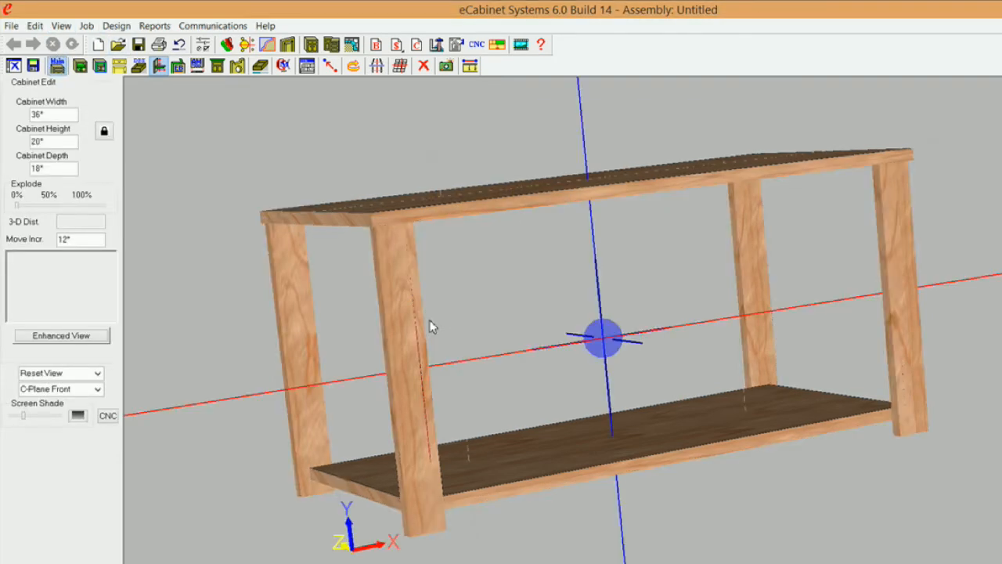
middle_click_drag(561, 343, 611, 389)
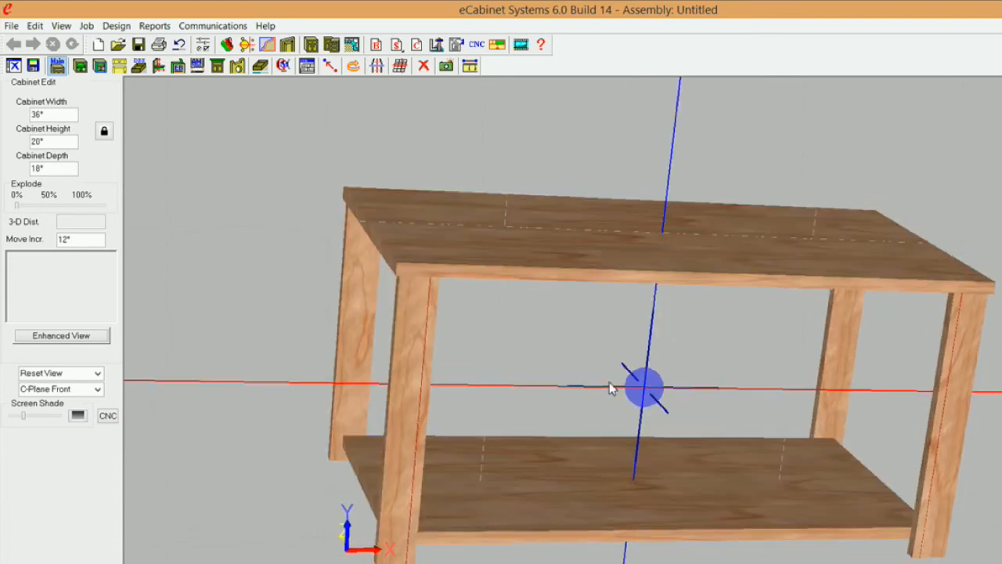
middle_click_drag(633, 494, 725, 319)
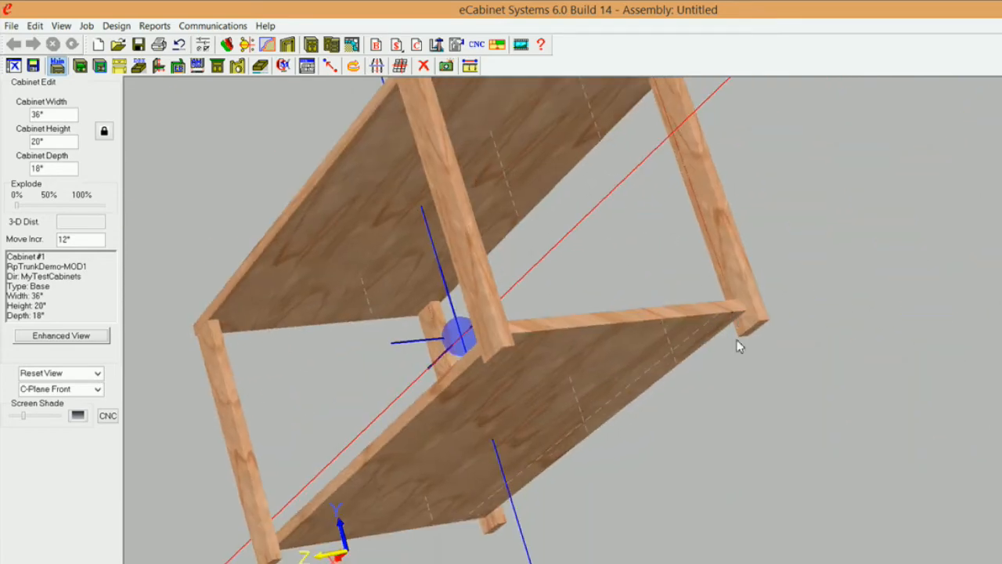
scroll(736, 351, "up", 3)
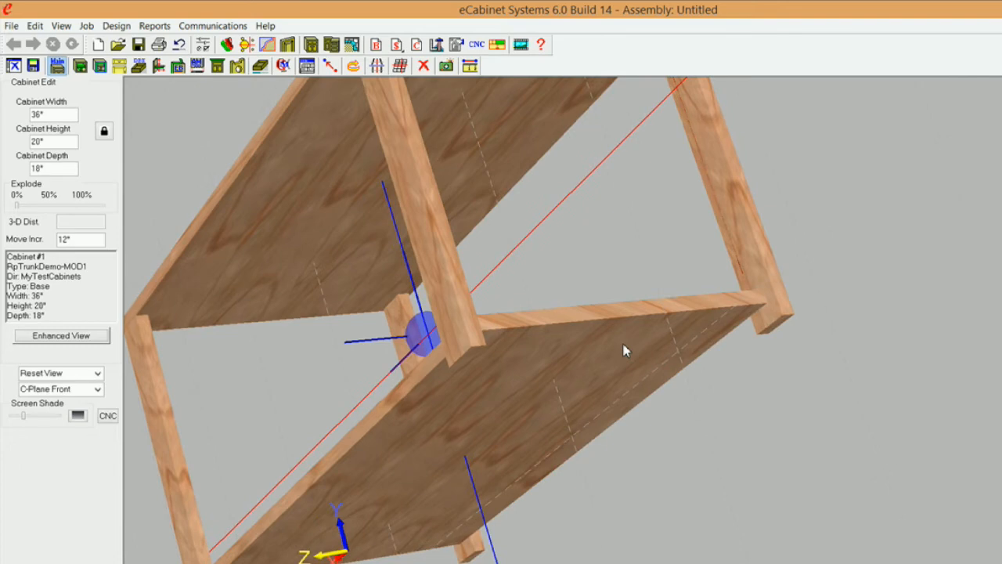
Step: Measure the distance between the deck's lower corner and the bottom of the adjacent corner leg
left_click(594, 190)
left_click(470, 66)
left_click_drag(31, 50, 587, 185)
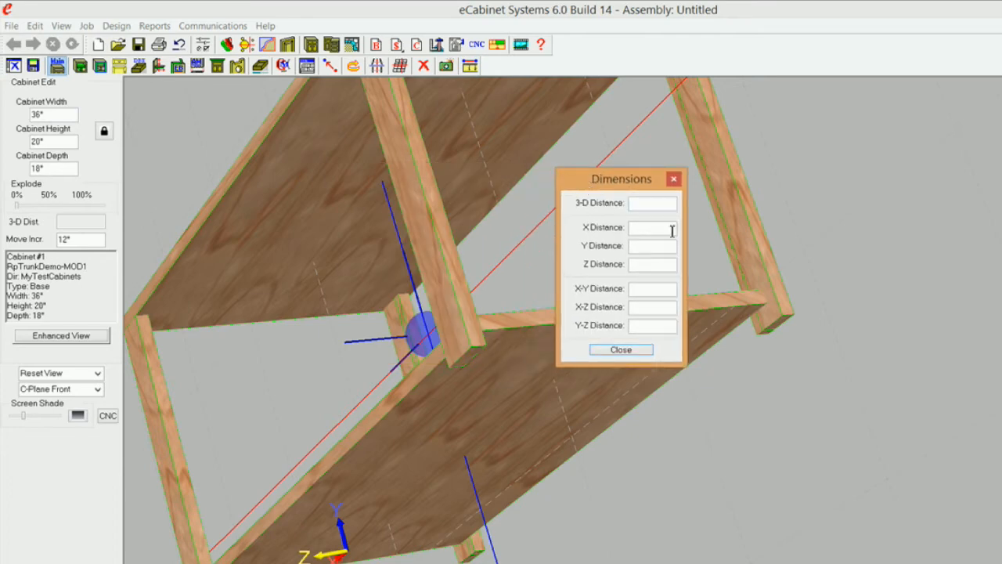
left_click(794, 276)
right_click_drag(792, 271, 773, 386)
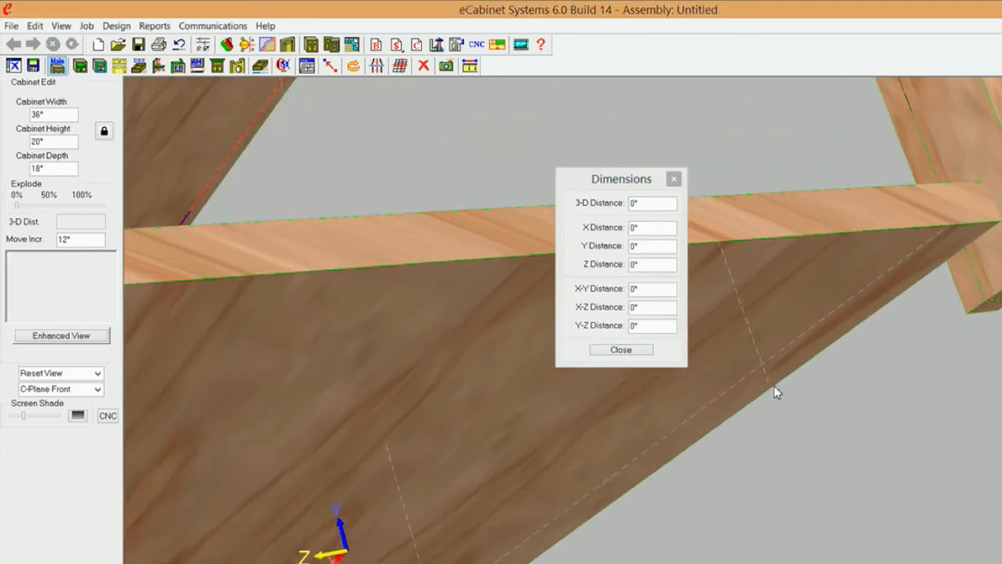
left_click(615, 182)
left_click_drag(618, 182, 822, 156)
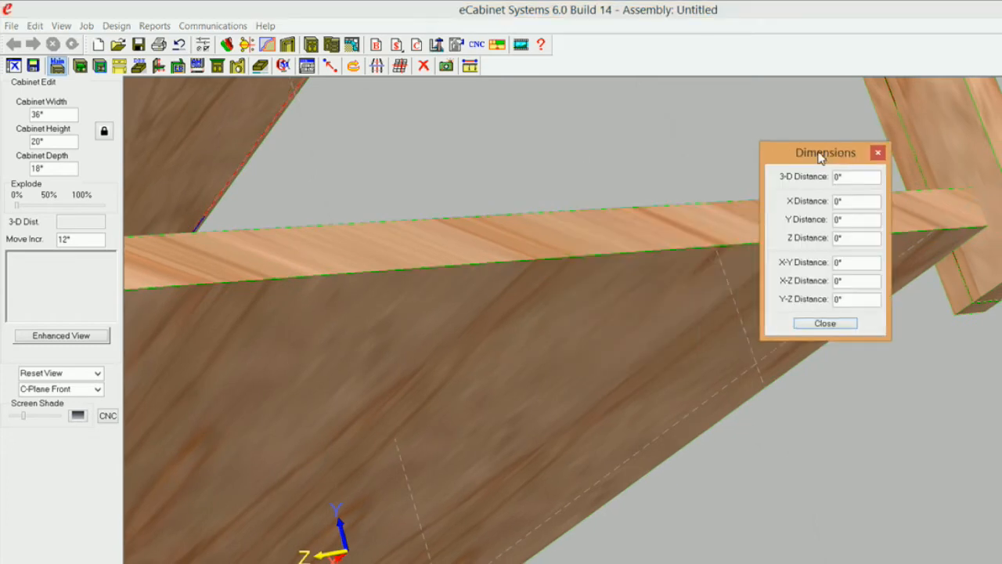
left_click(988, 230)
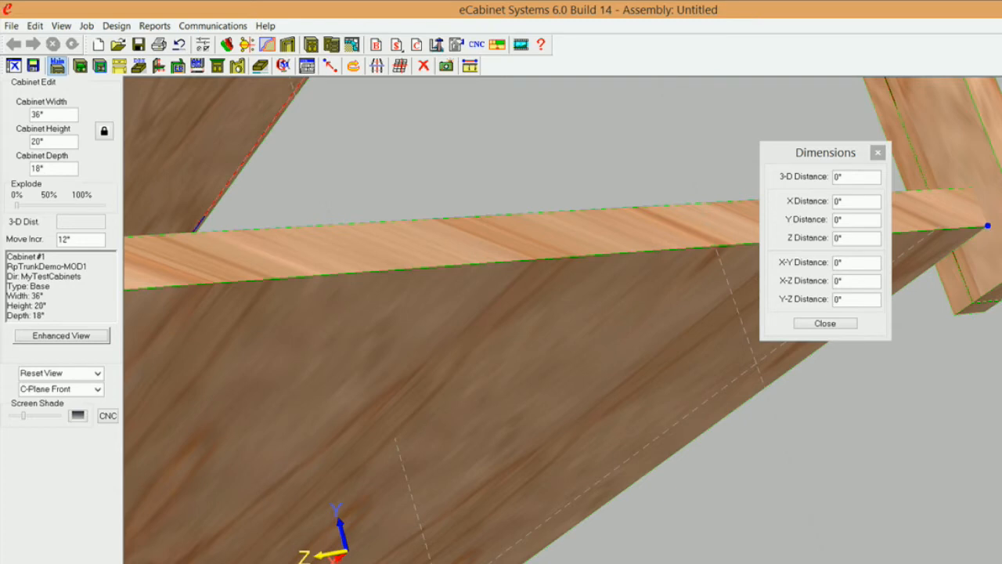
left_click(1001, 234)
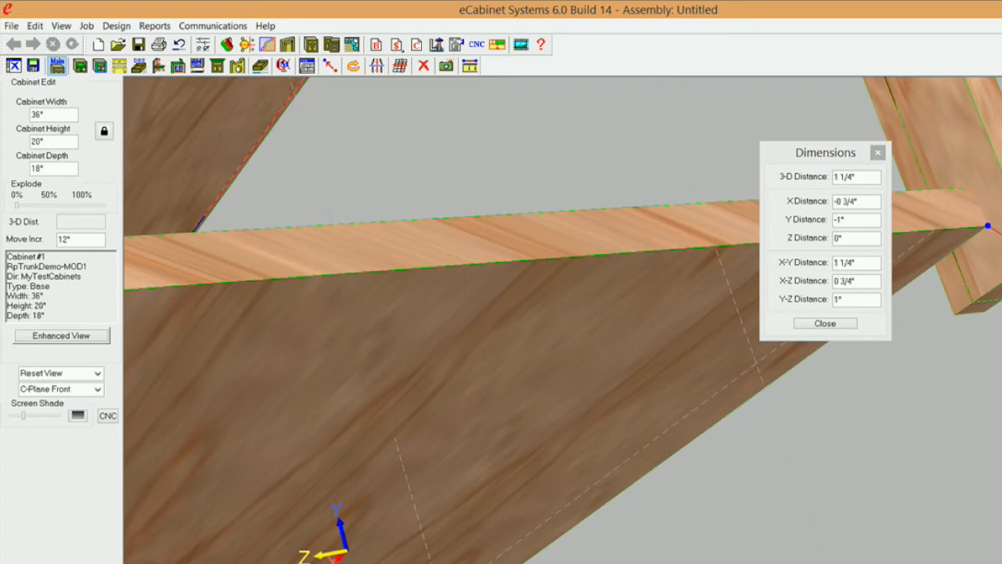
left_click(972, 301)
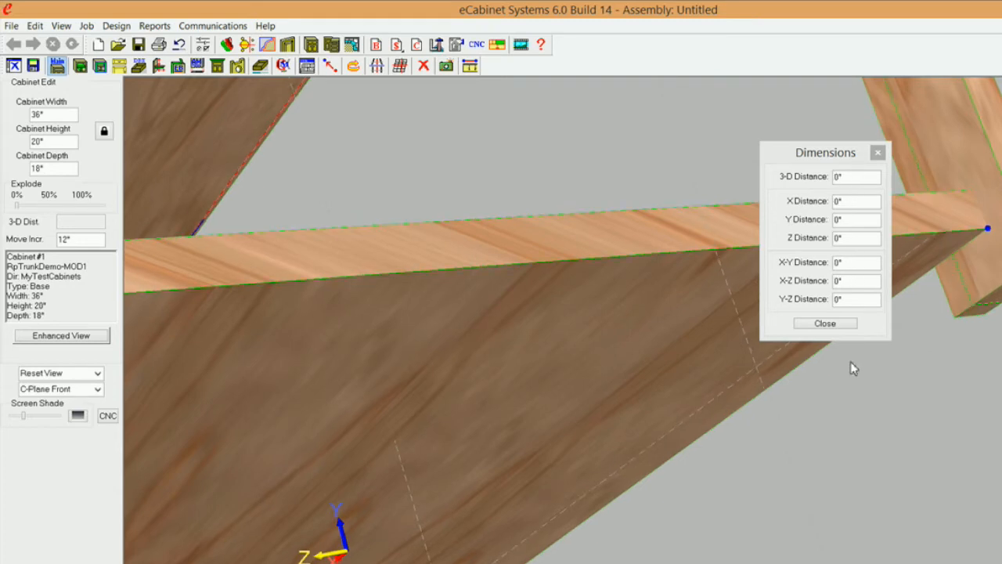
scroll(687, 399, "up", 3)
middle_click_drag(747, 394, 784, 383)
right_click_drag(357, 489, 374, 247)
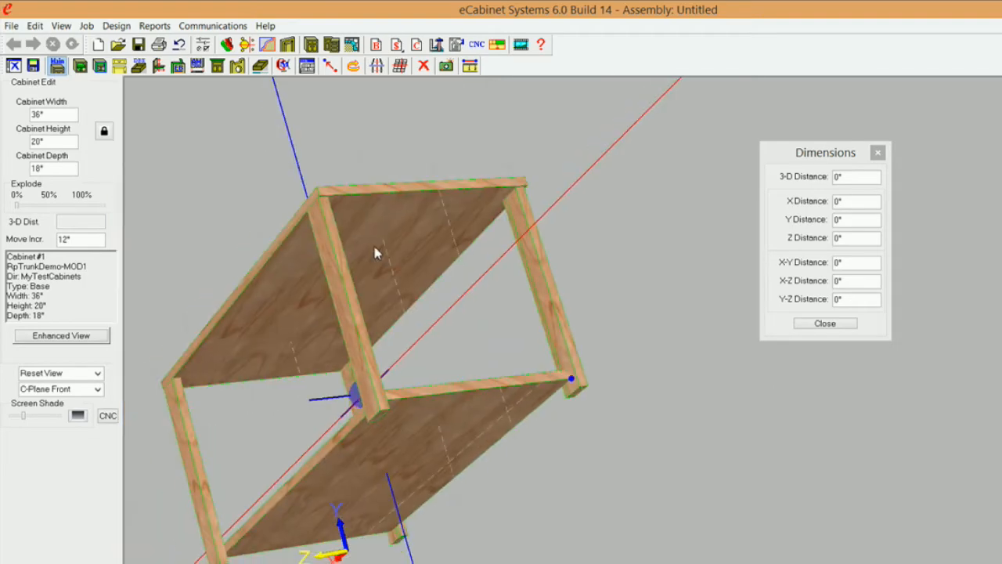
left_click_drag(451, 344, 376, 443)
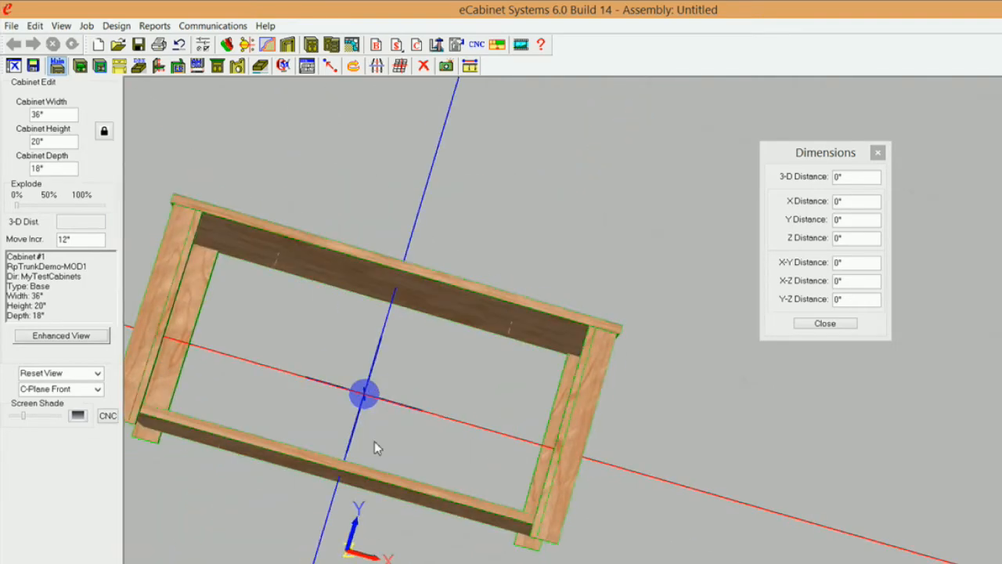
Step: Measure from the deck's corner at the opposite end to the bottom of its corner leg, and return to the home view
left_click_drag(588, 456, 857, 439)
left_click_drag(738, 380, 723, 563)
left_click(900, 412)
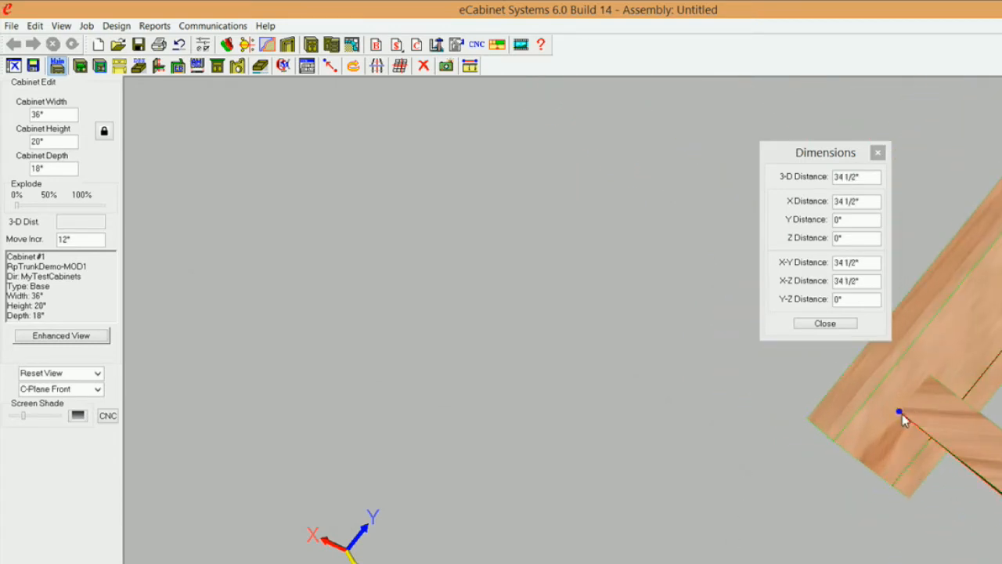
left_click(901, 413)
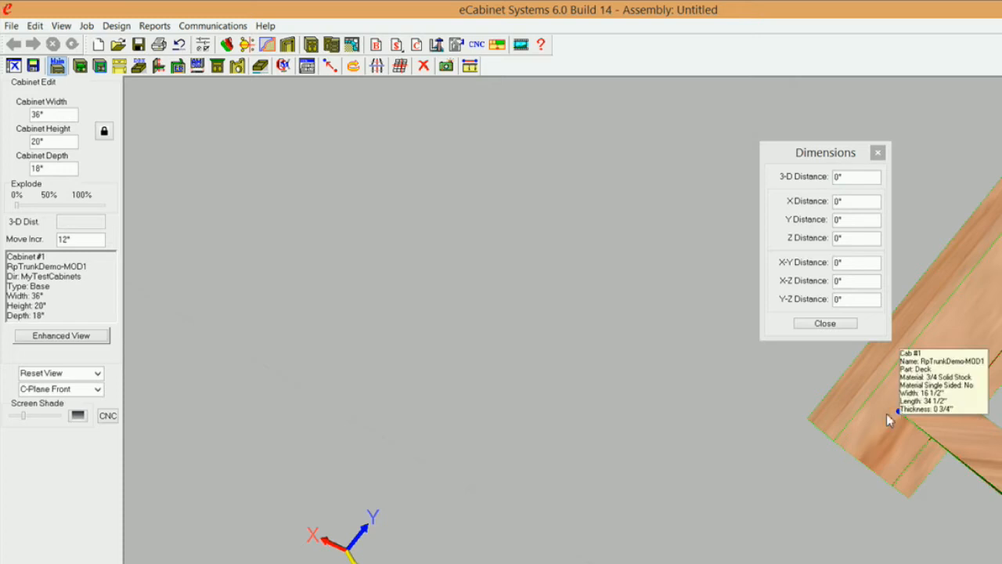
left_click(834, 442)
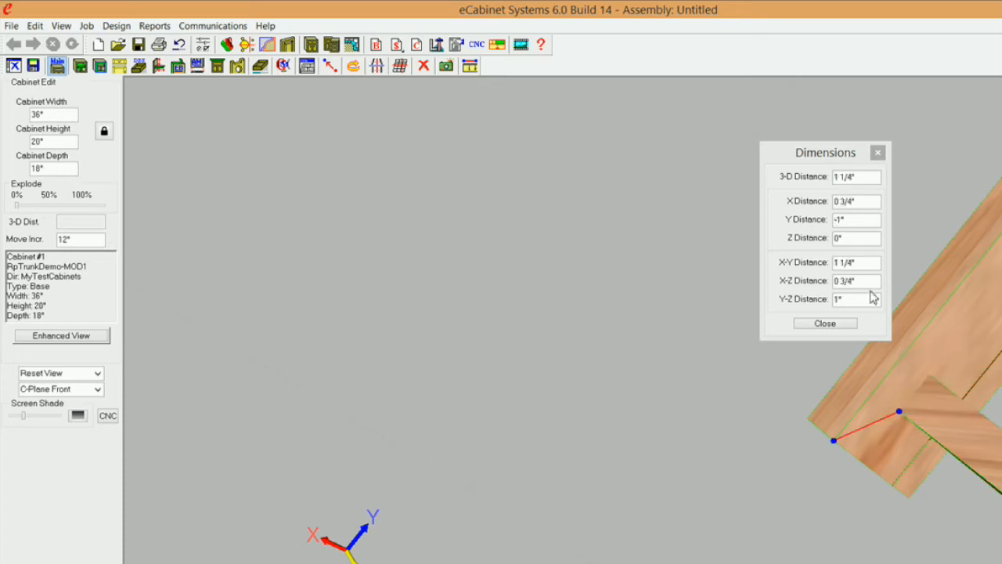
left_click(878, 153)
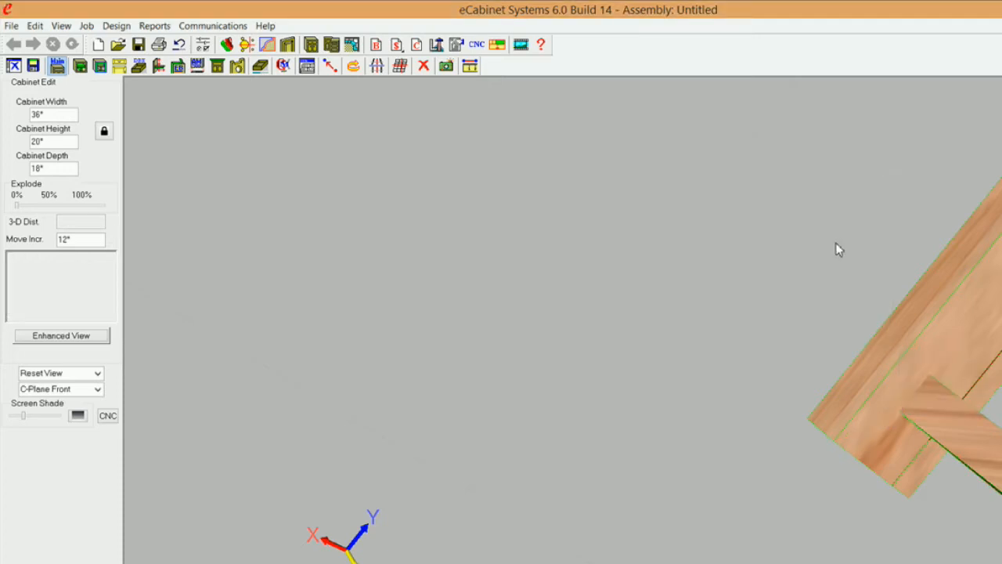
key("Home")
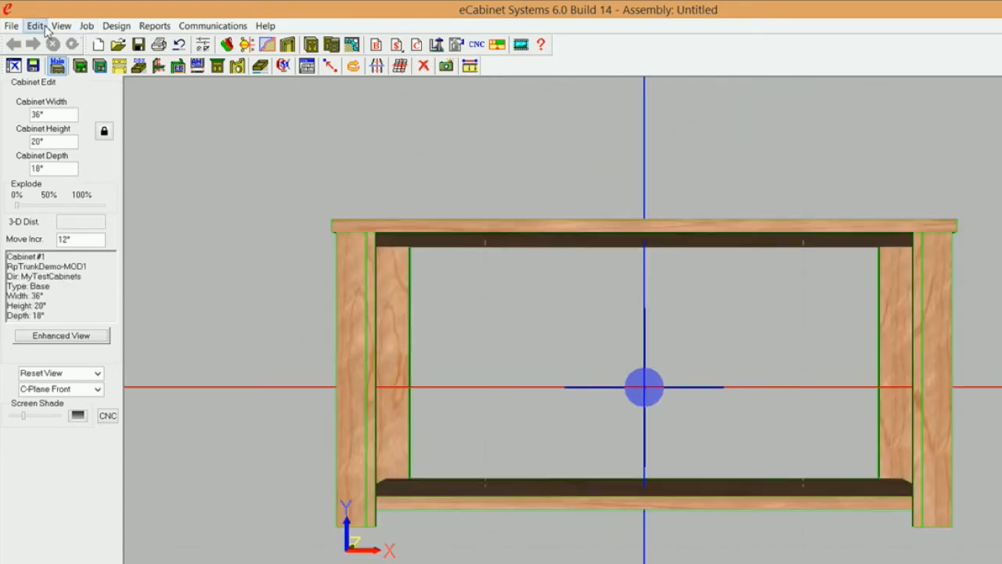
Step: Save the cabinet as RpTrunkDemo in the eCabTipsDemos directory
left_click(33, 68)
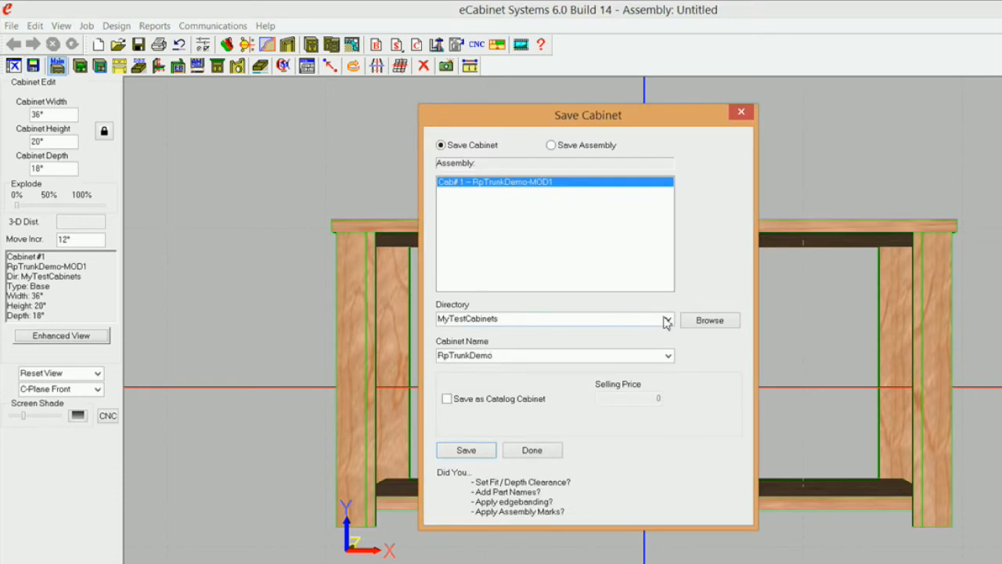
left_click(708, 320)
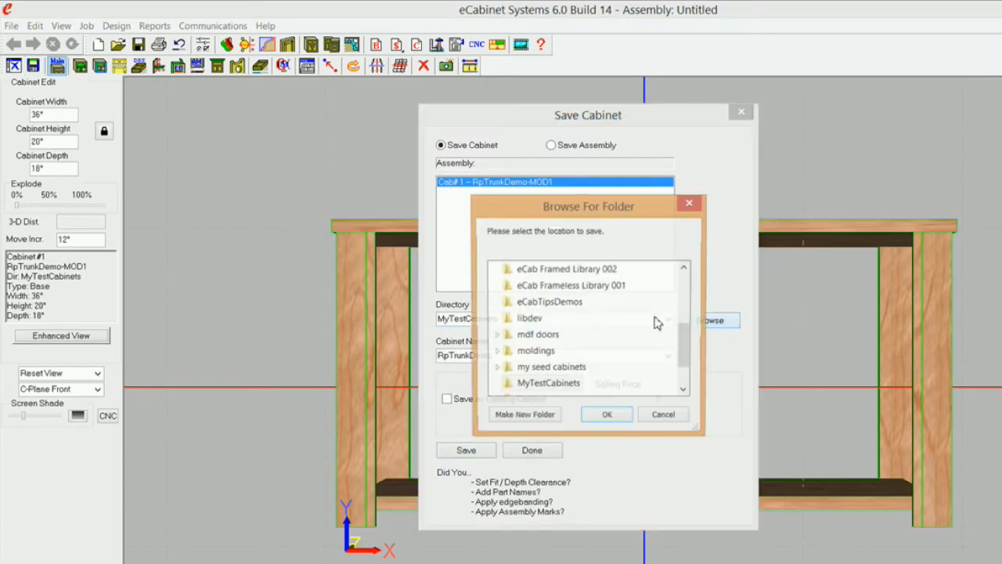
left_click(568, 305)
left_click(608, 417)
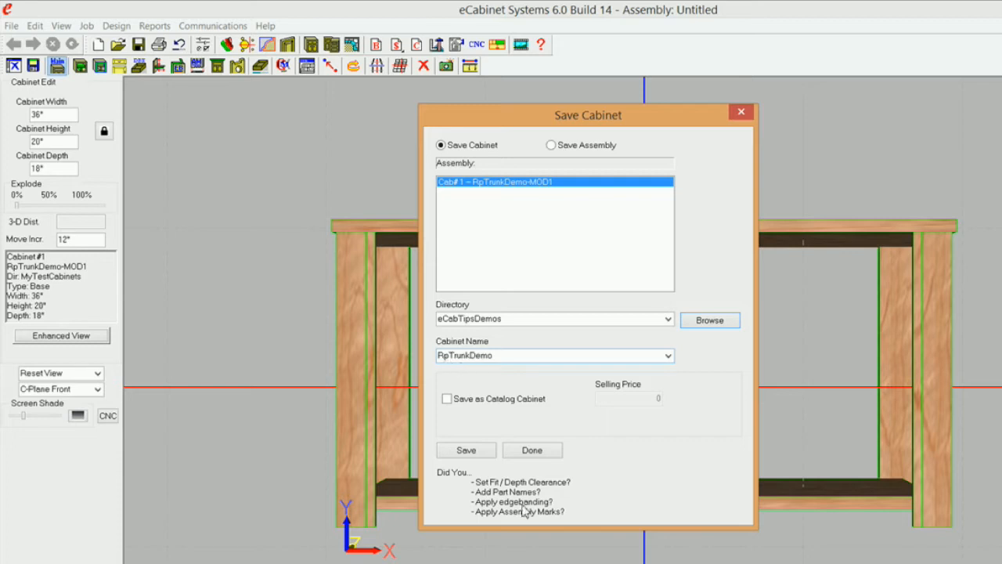
left_click(475, 452)
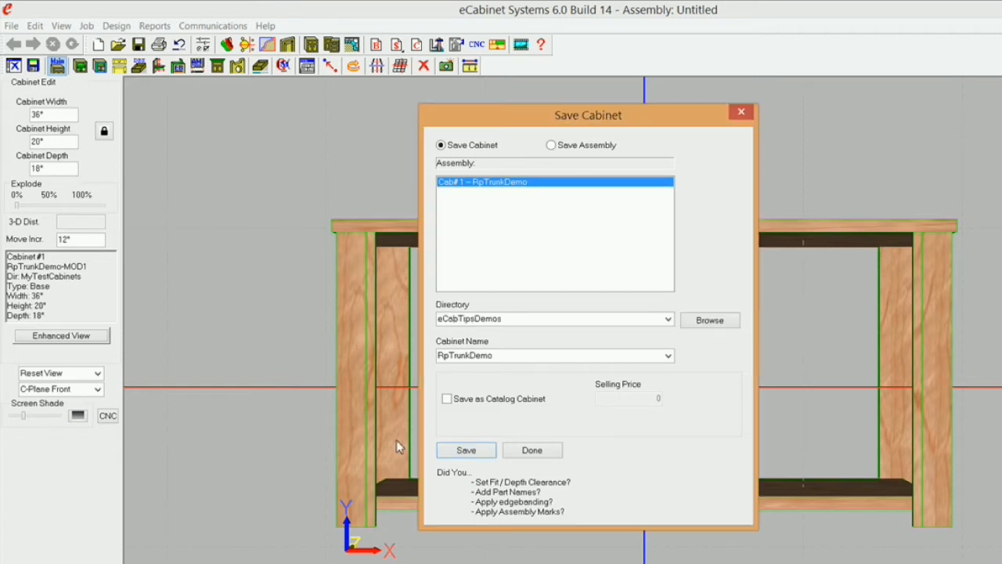
left_click(532, 450)
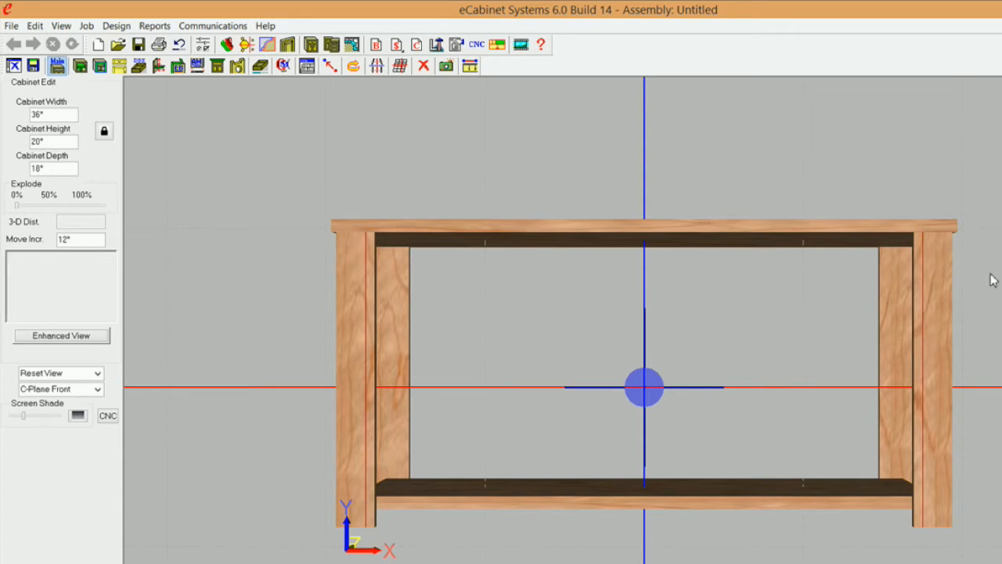
Step: Open the stretcher editor and hide the wide front strips of both front corner legs to expose the dummy stretchers
left_click(158, 71)
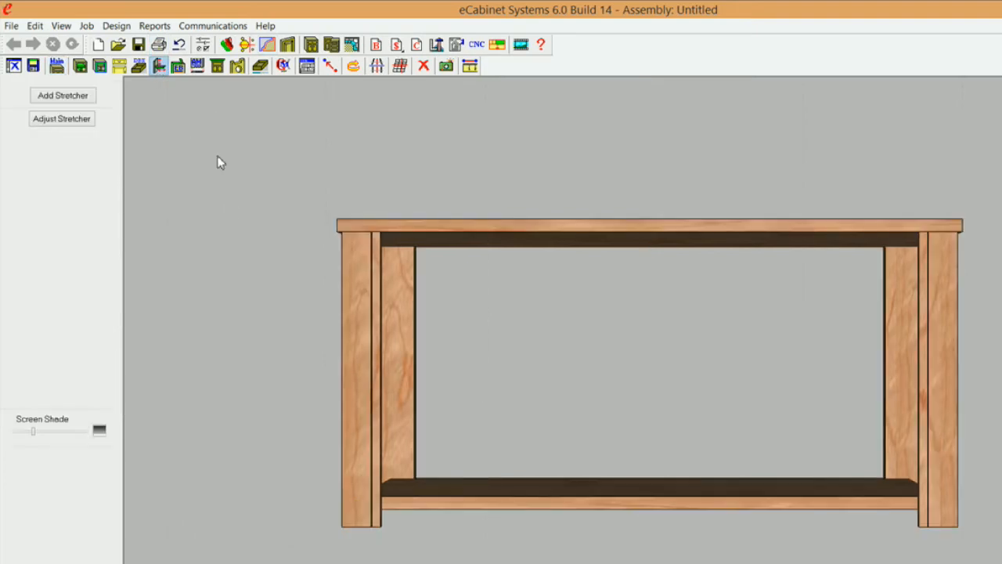
middle_click_drag(480, 333, 382, 331)
left_click(335, 327)
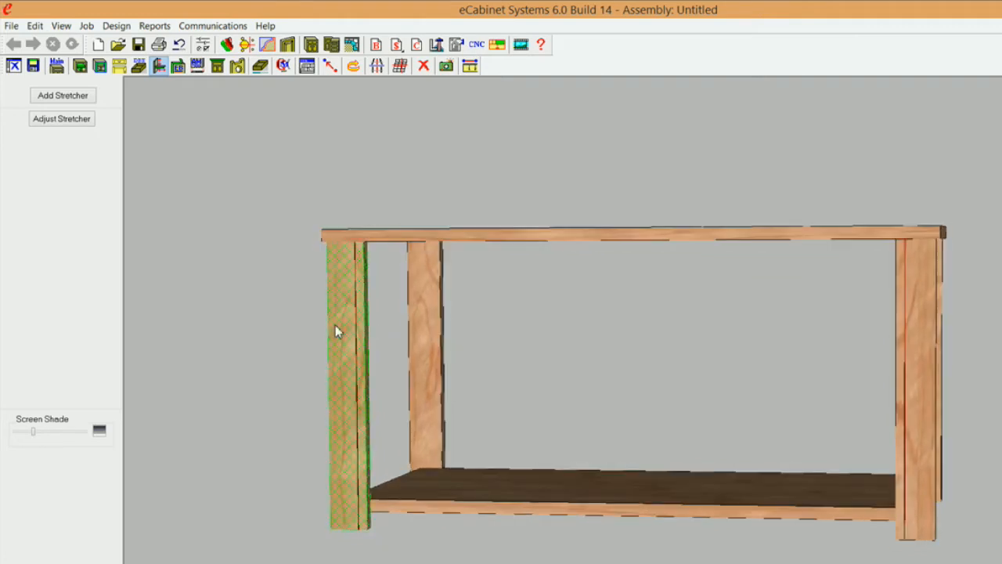
left_click(926, 295, "ctrl")
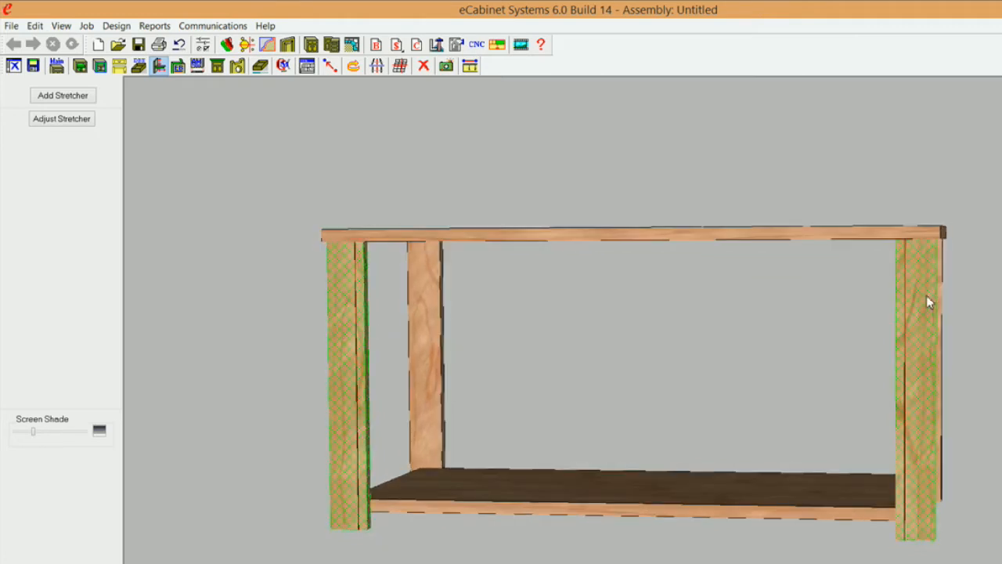
right_click(927, 295)
mouse_move(977, 160)
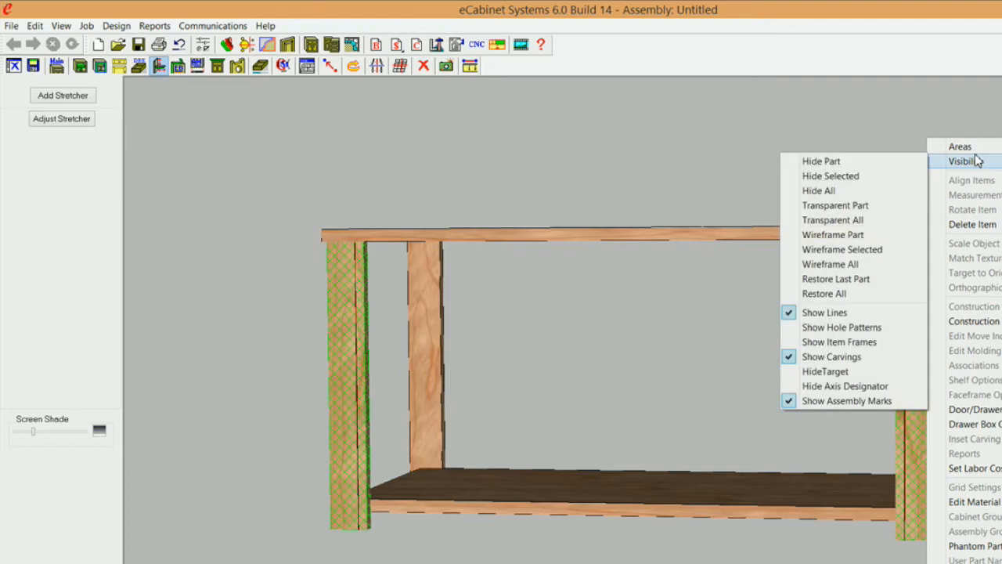
left_click(832, 175)
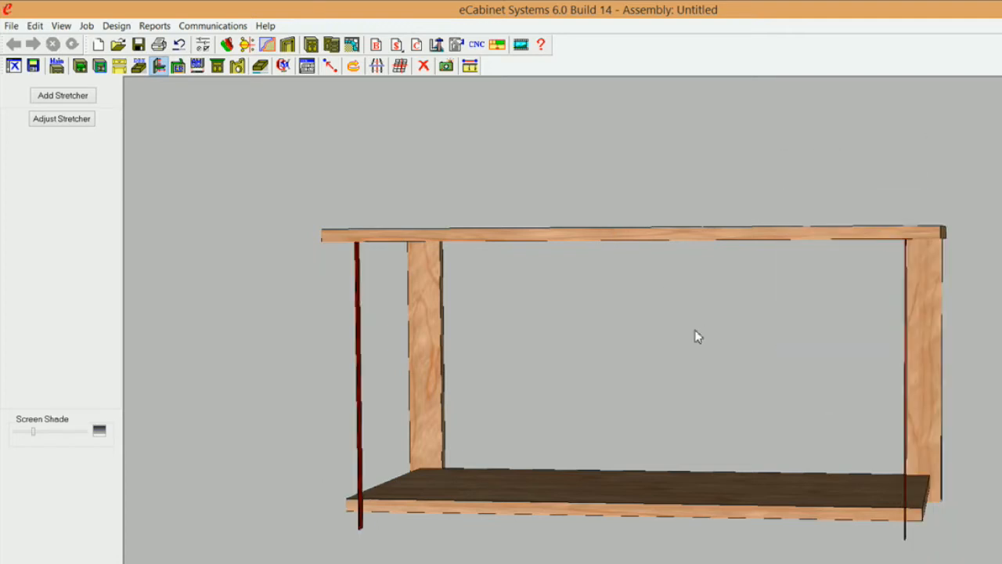
middle_click_drag(800, 441, 754, 436)
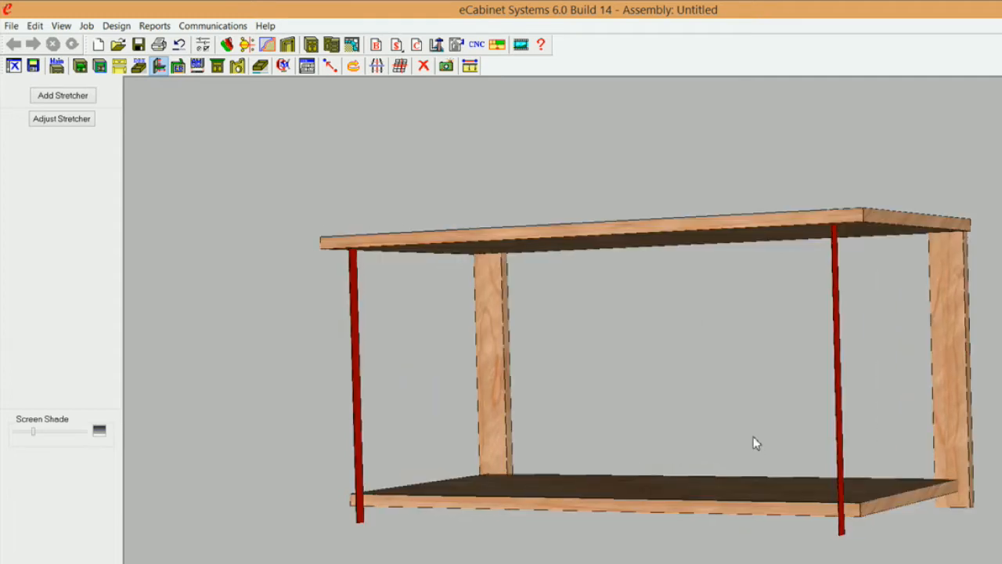
Step: Add a 2 1/4" wide left-right stretcher in up-down orientation, in 3/4 Solid Stock, between the two front dummy stretchers
left_click(354, 338)
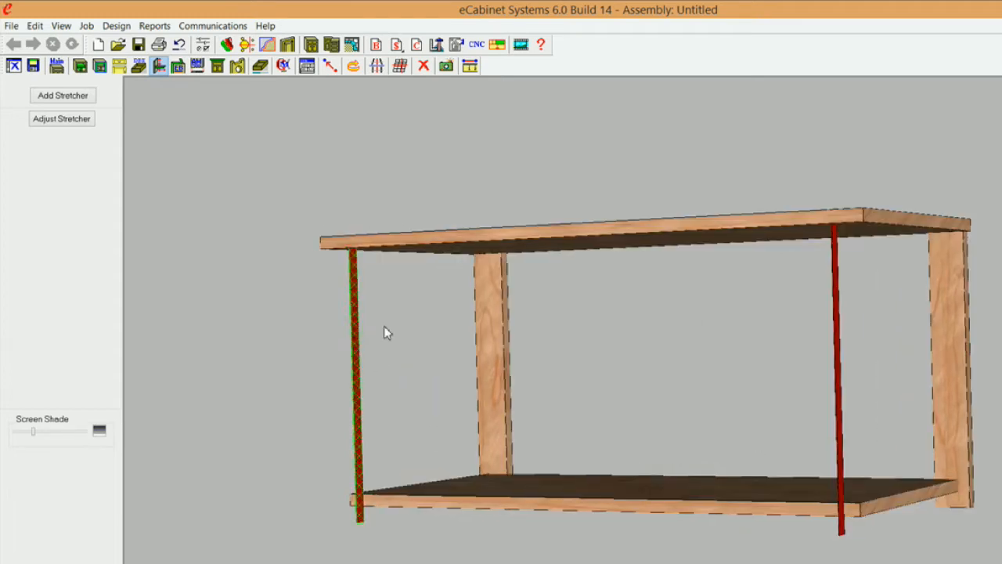
left_click(836, 274)
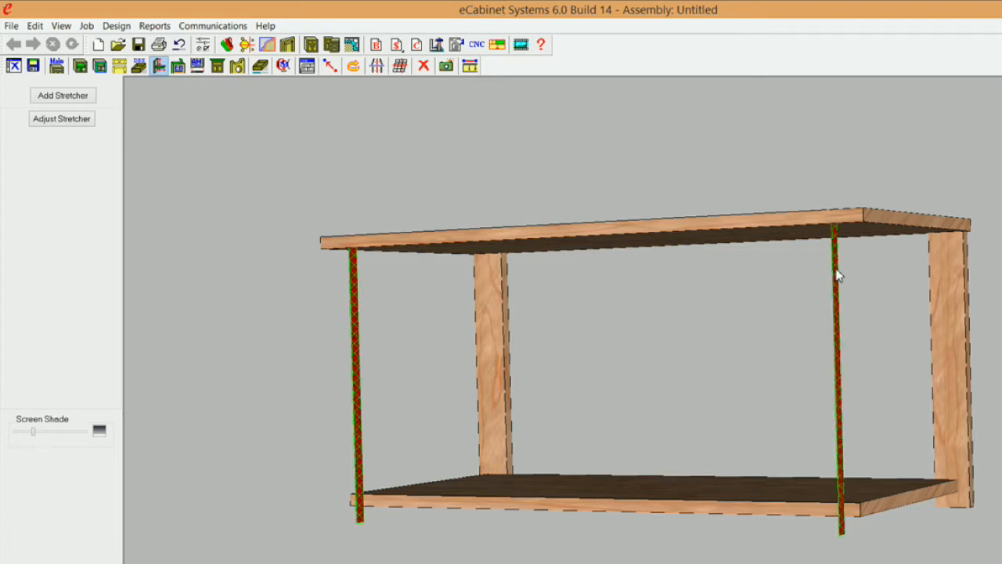
left_click(72, 99)
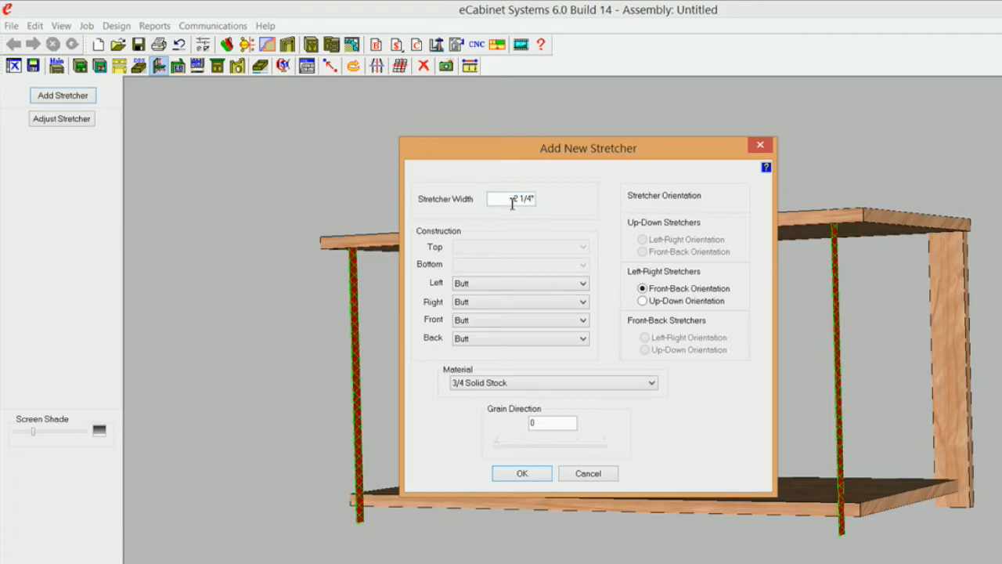
left_click(643, 302)
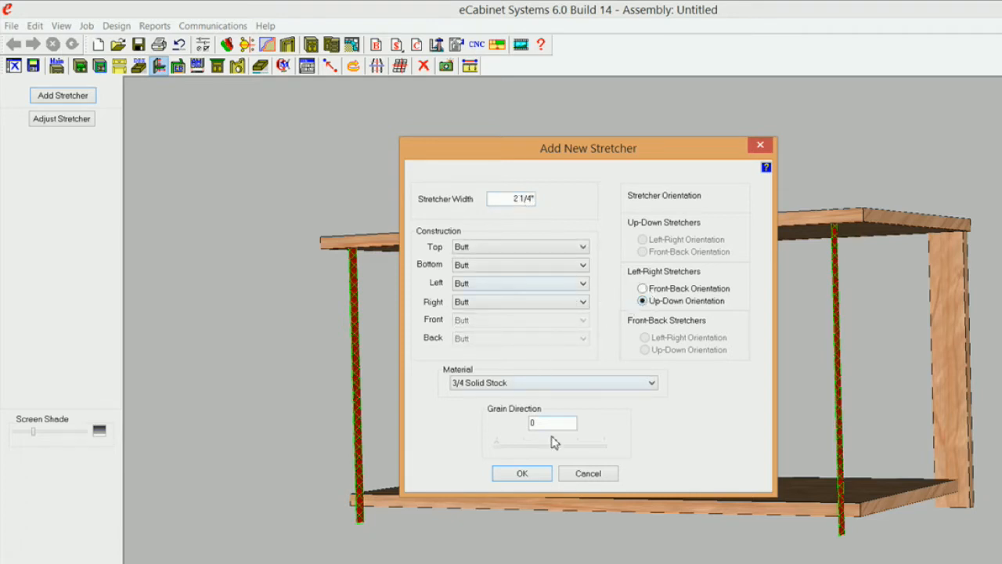
left_click(529, 479)
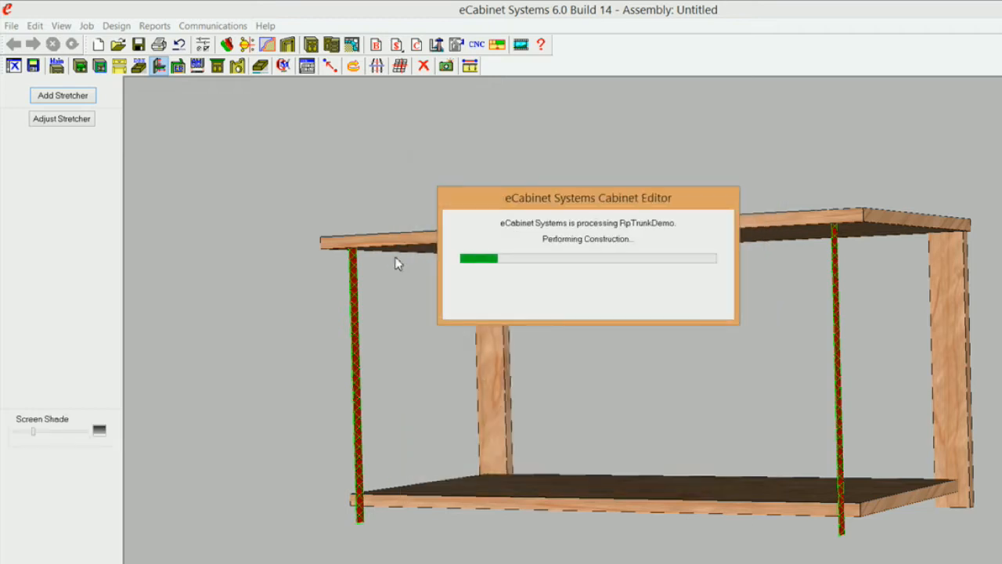
Step: Open the new front rail's inset associations and associate Inset1 with the bottom side of the Top
left_click(432, 384)
left_click(62, 119)
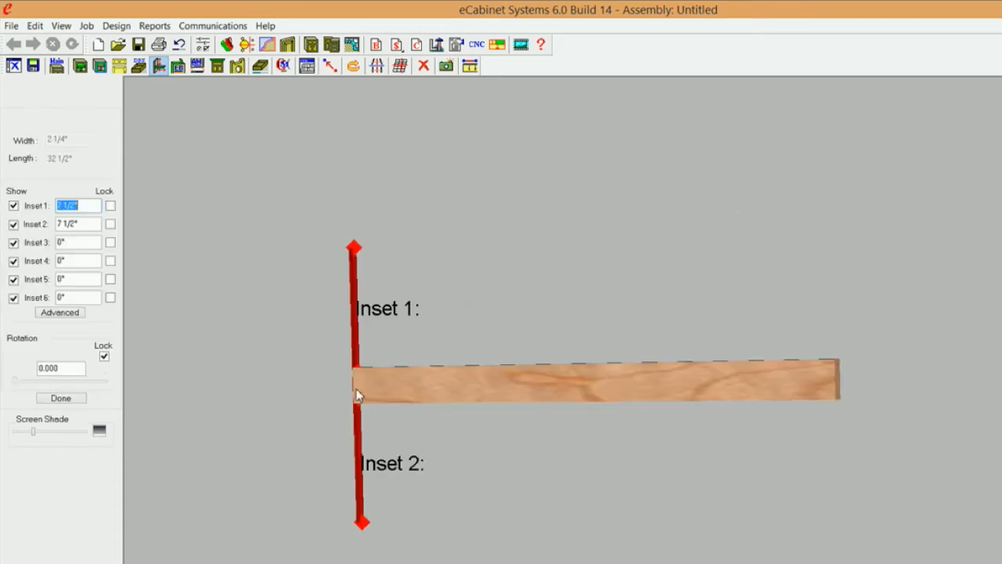
left_click(70, 314)
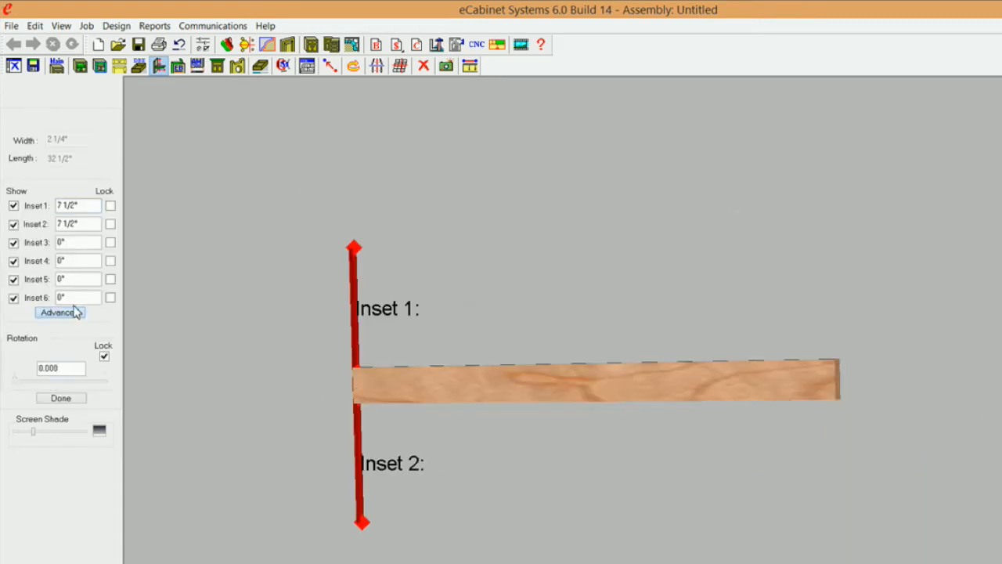
left_click(442, 192)
left_click(504, 194)
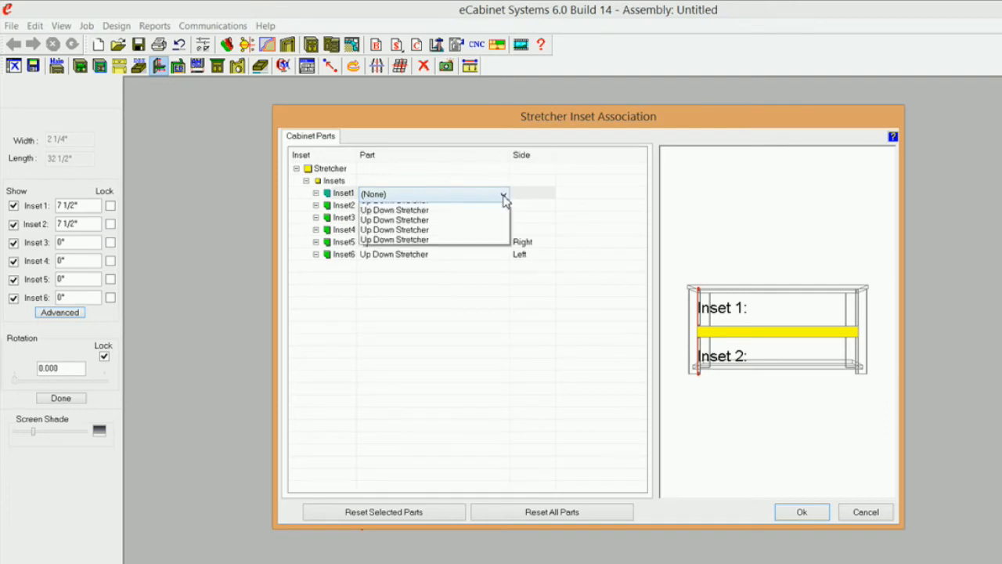
left_click(398, 218)
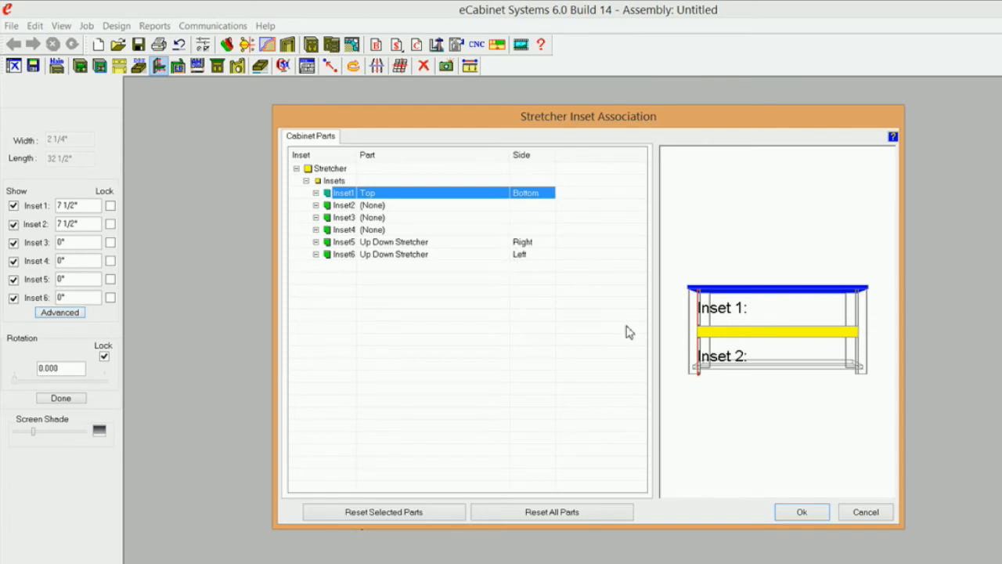
Step: Associate the rail's Inset3 with the Front side of the front-left leg's outer Up Down Stretcher and apply the associations
left_click(392, 220)
left_click(504, 219)
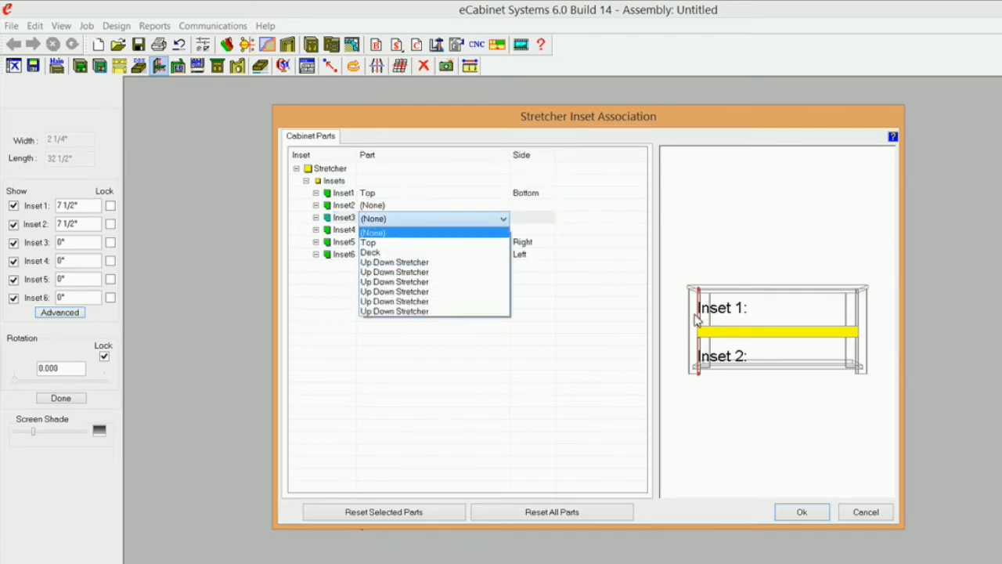
left_click(412, 267)
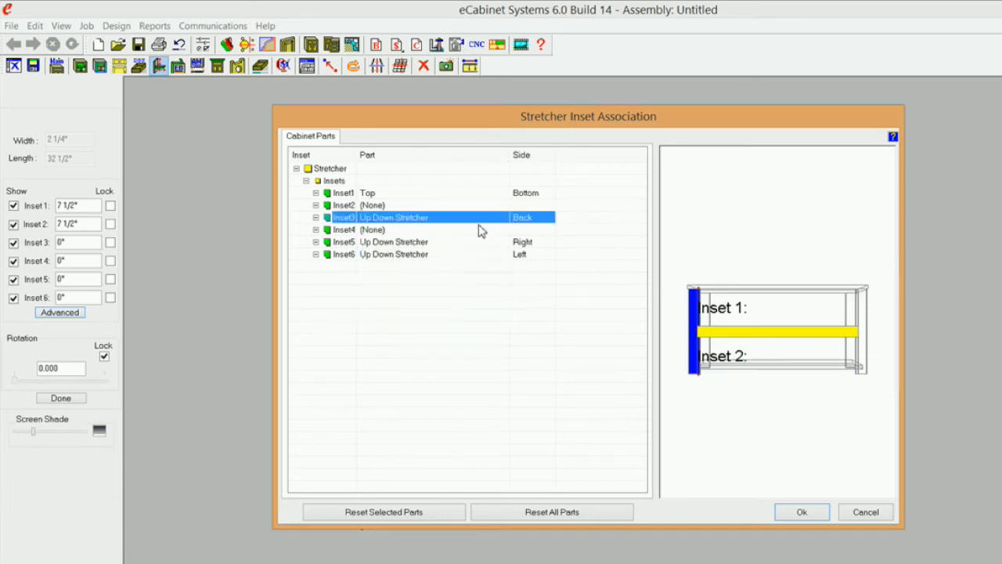
left_click(536, 220)
left_click(549, 220)
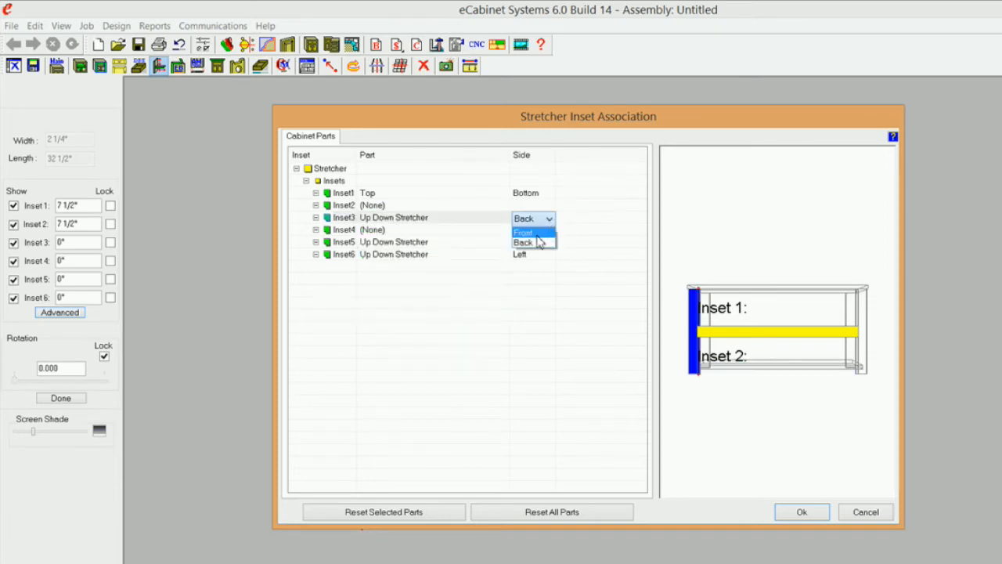
left_click(537, 233)
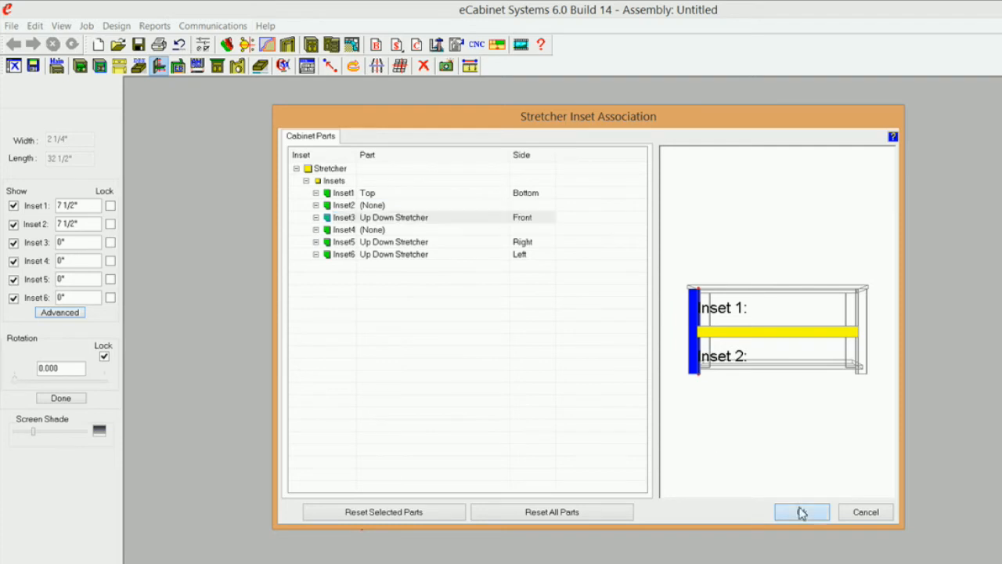
left_click(802, 512)
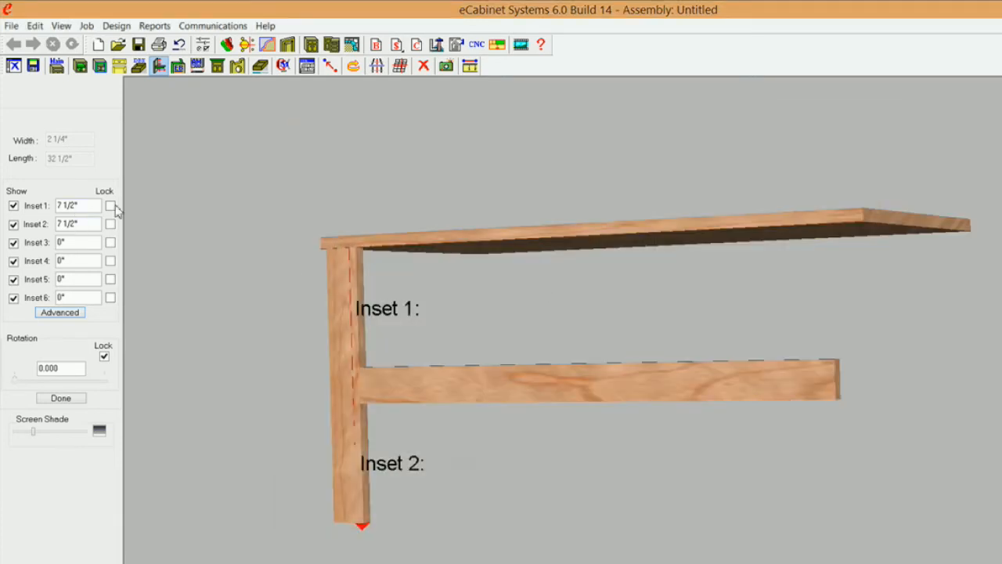
Step: Set the rail's Inset 1 to 0", leave it unlocked, and finish the adjustment
left_click_drag(85, 206, 24, 207)
type("0")
left_click(111, 206)
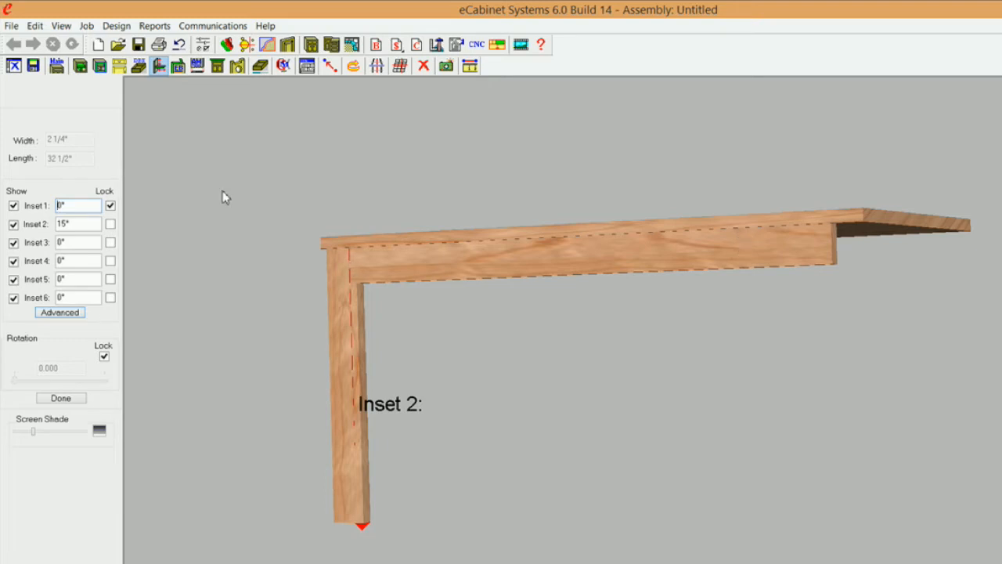
left_click(110, 205)
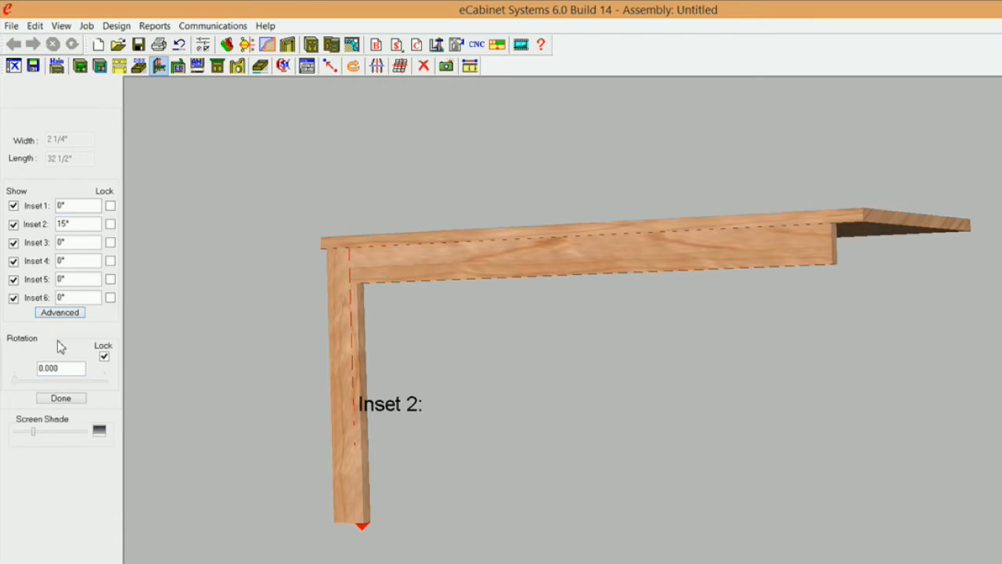
left_click(61, 398)
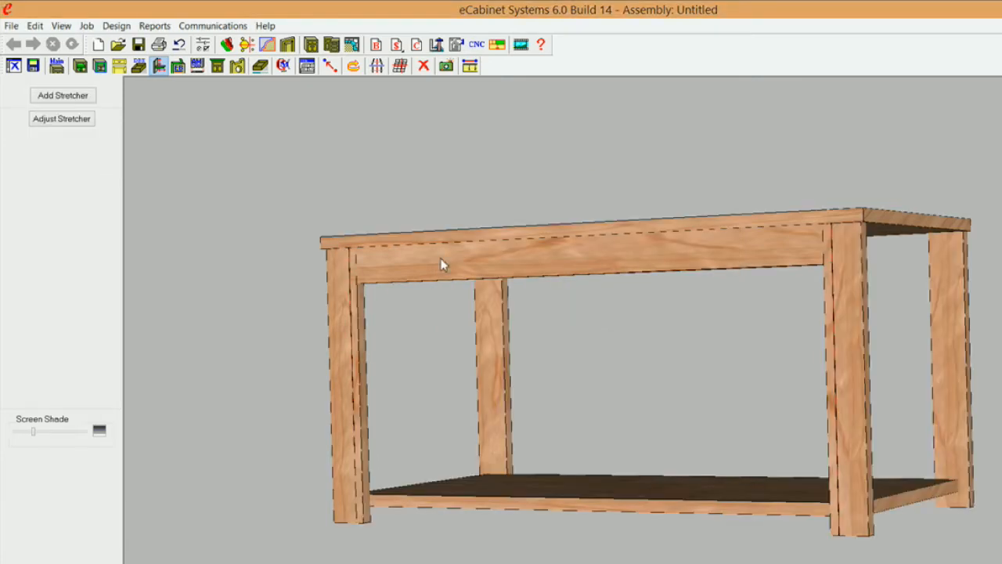
Step: Reassociate the top front rail's Inset1 with the Top side of the front-left leg's outer Up Down Stretcher and apply it
left_click(441, 263)
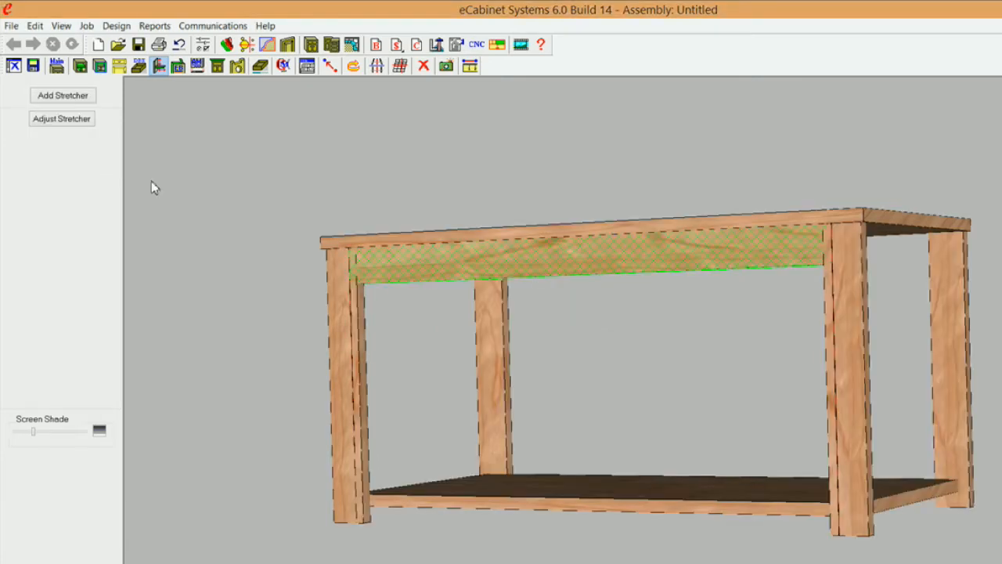
left_click(58, 119)
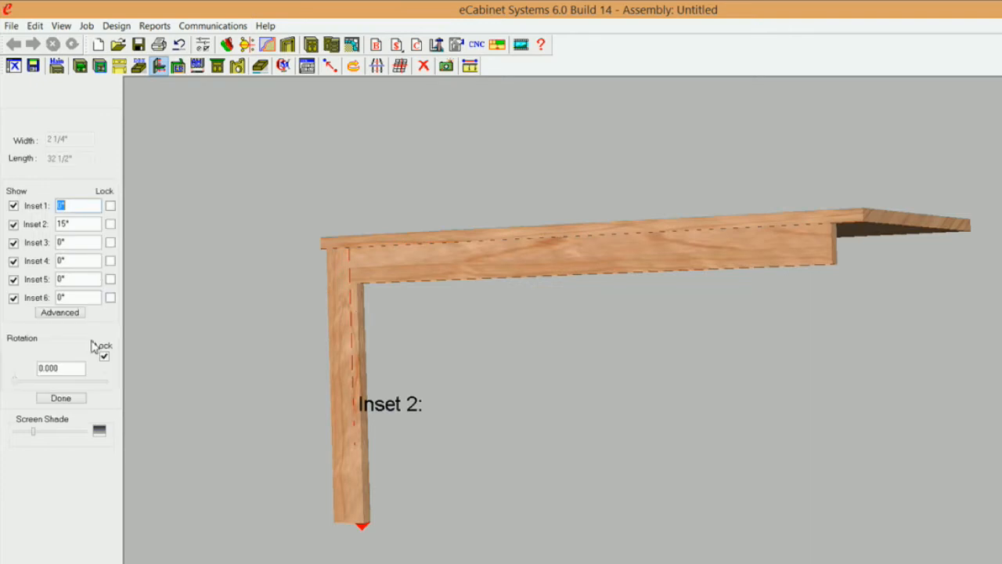
left_click(70, 313)
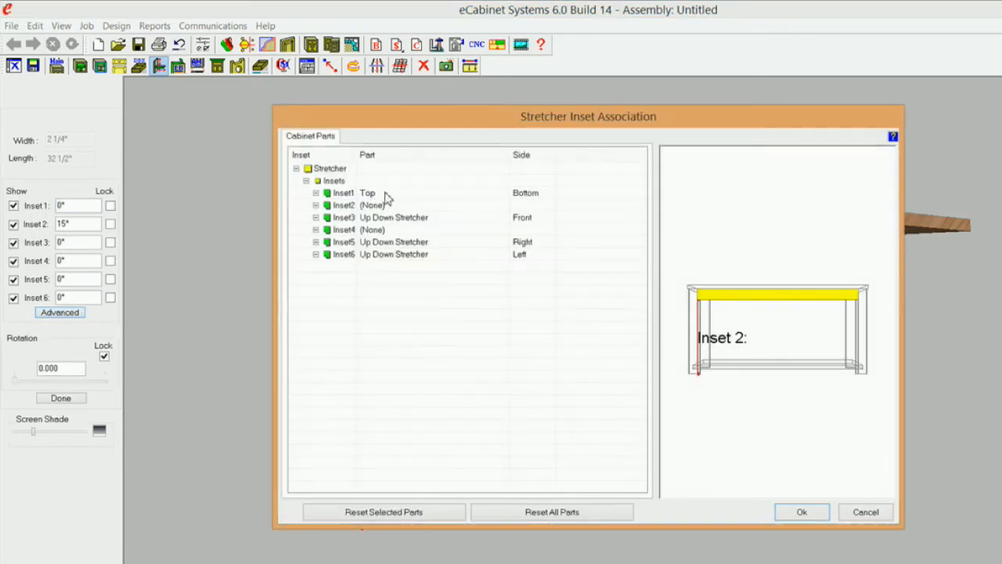
left_click(385, 196)
left_click(503, 197)
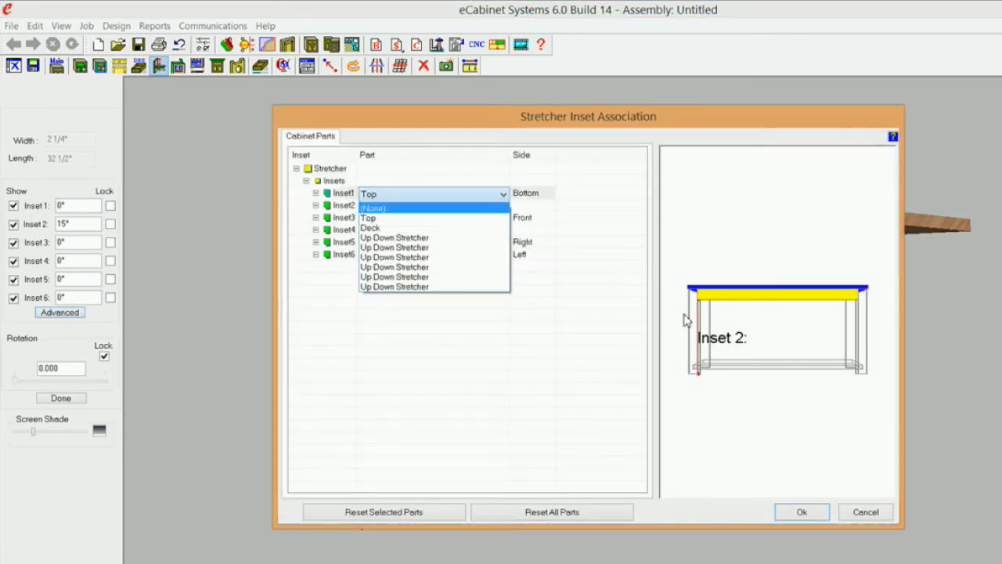
left_click(439, 239)
left_click(536, 201)
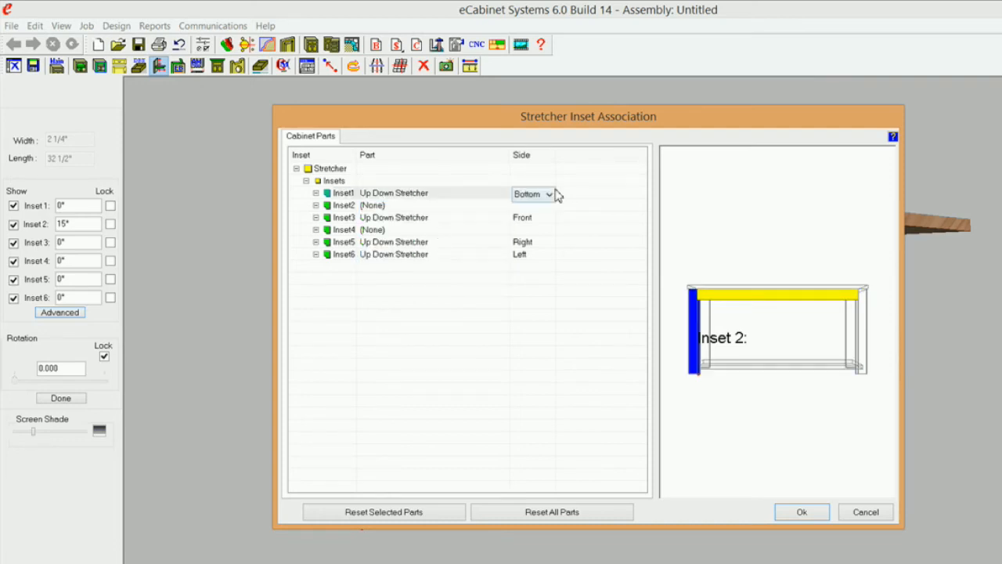
left_click(553, 195)
left_click(523, 217)
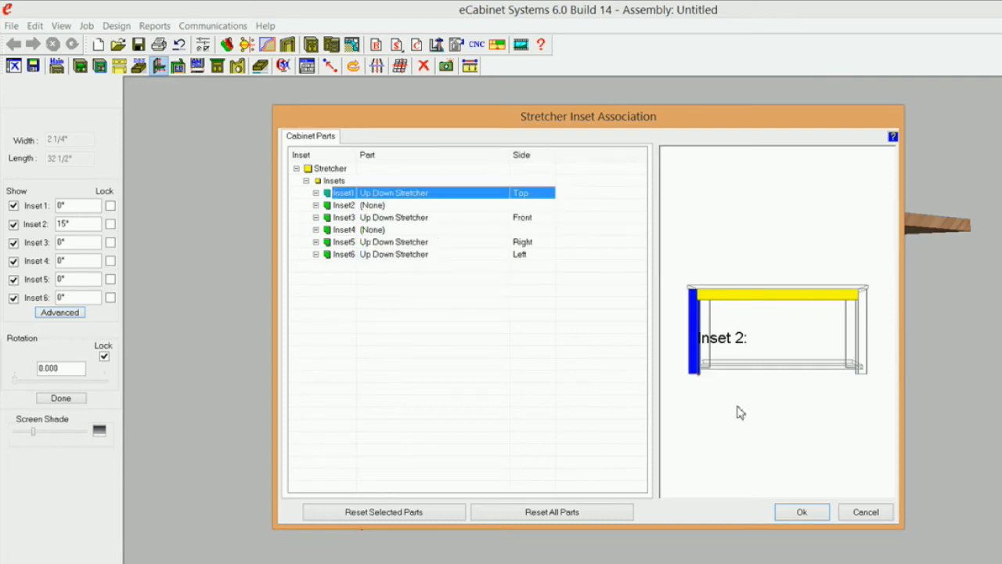
left_click(807, 512)
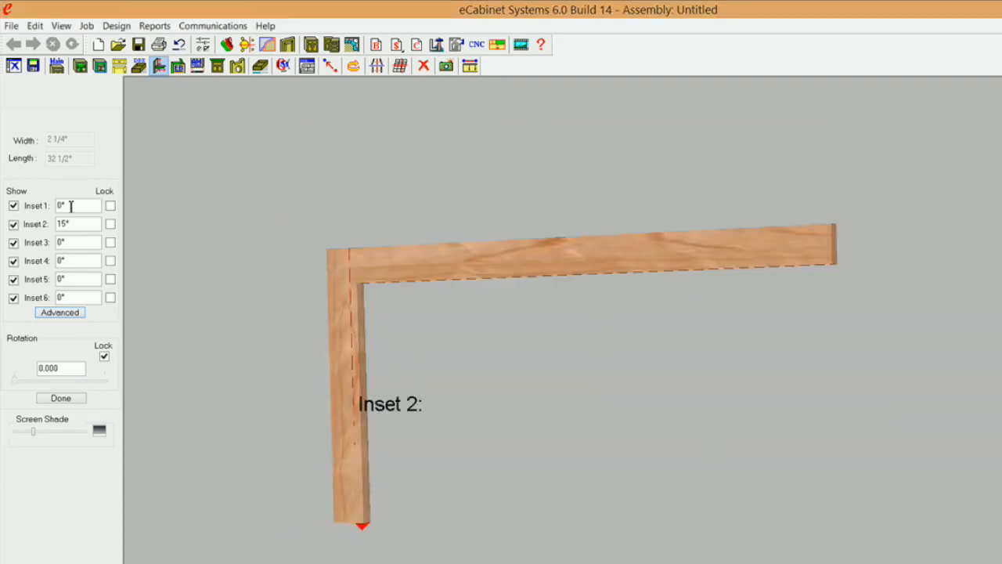
Step: Lock the top front rail's Inset 1 and Inset 3, and finish the adjustment
left_click(110, 206)
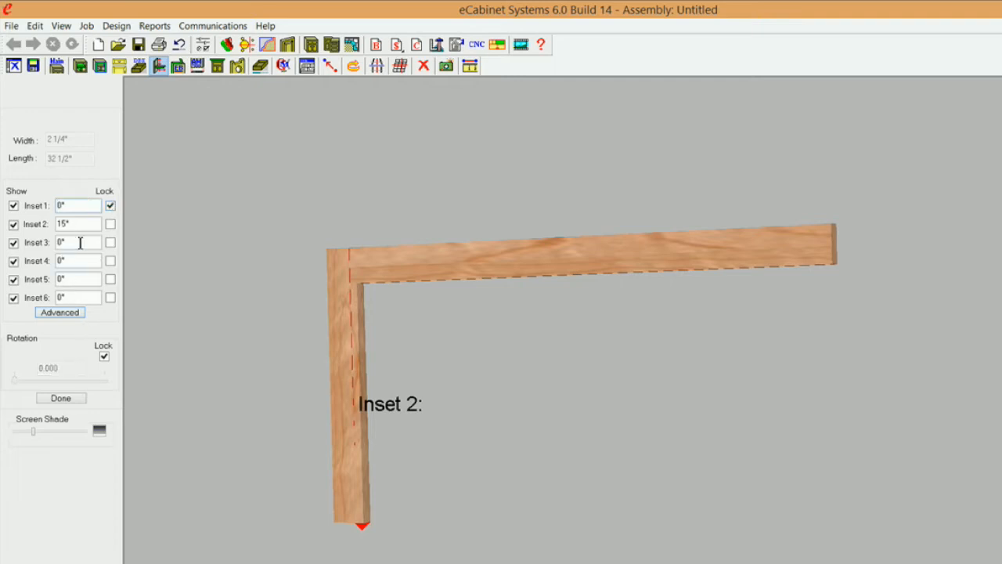
left_click(111, 243)
left_click(61, 399)
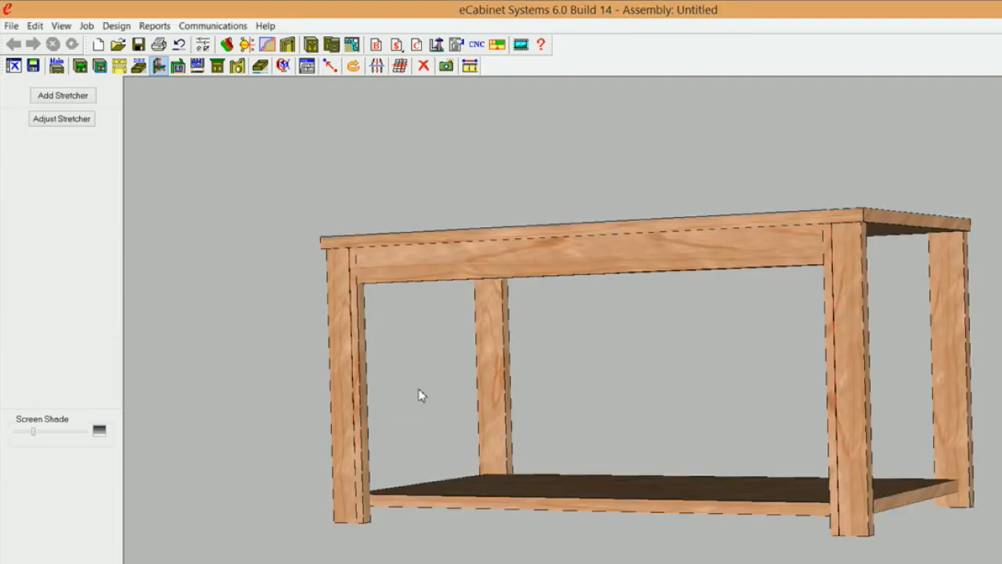
Step: Hide the front strips of the two front corner legs to expose the dummy stretchers
left_click(345, 384)
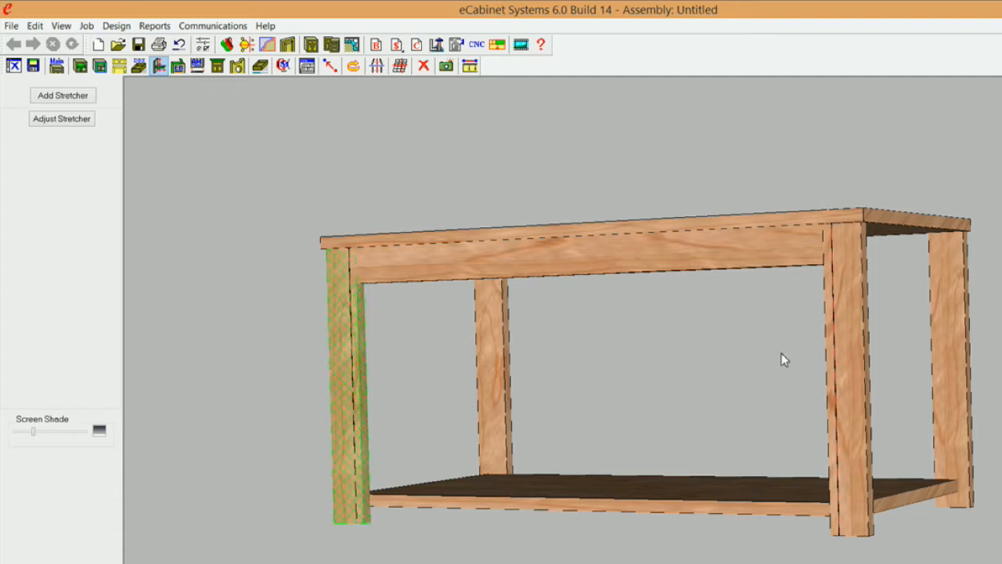
left_click(858, 344)
right_click(857, 343)
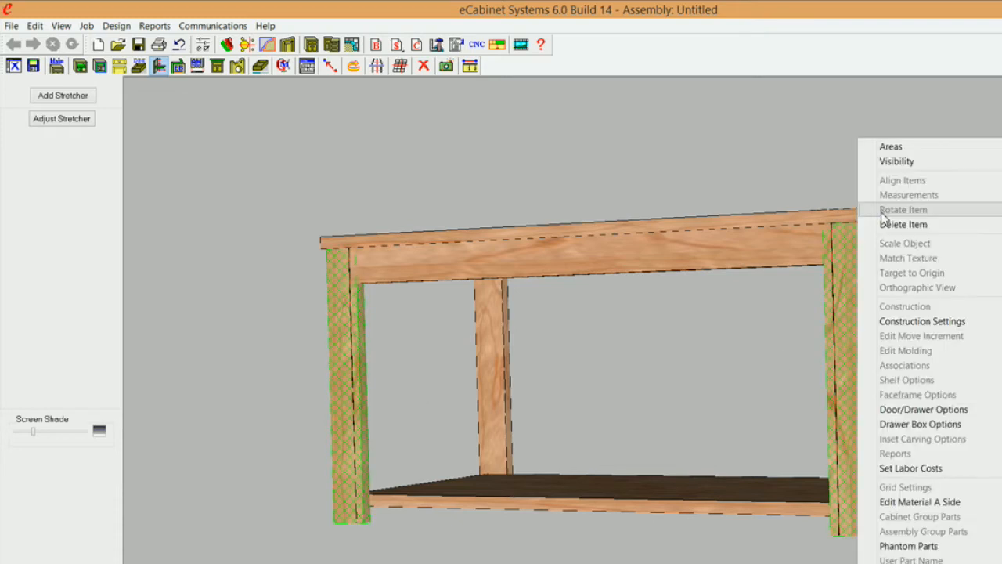
mouse_move(895, 160)
left_click(766, 177)
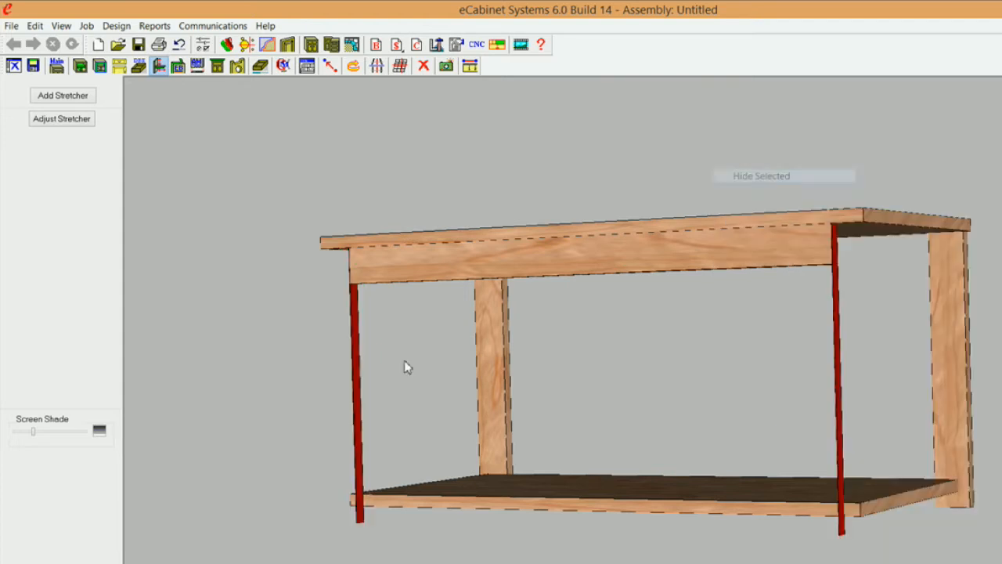
Step: Add a 4 1/4" wide left-right stretcher in front-back orientation, in 3/4 Solid Stock, between the two front dummy stretchers
left_click(358, 385)
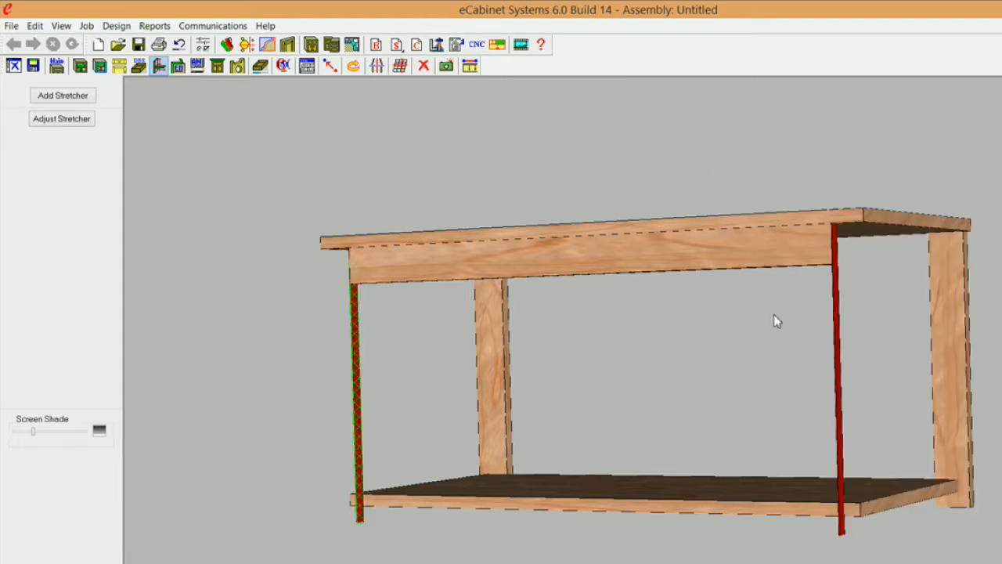
left_click(838, 323, "ctrl")
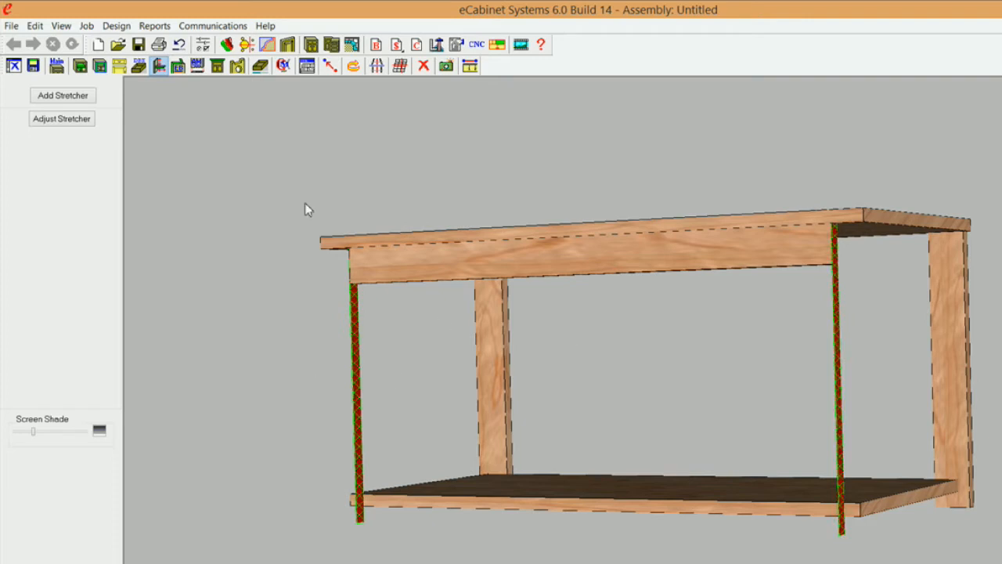
left_click(71, 97)
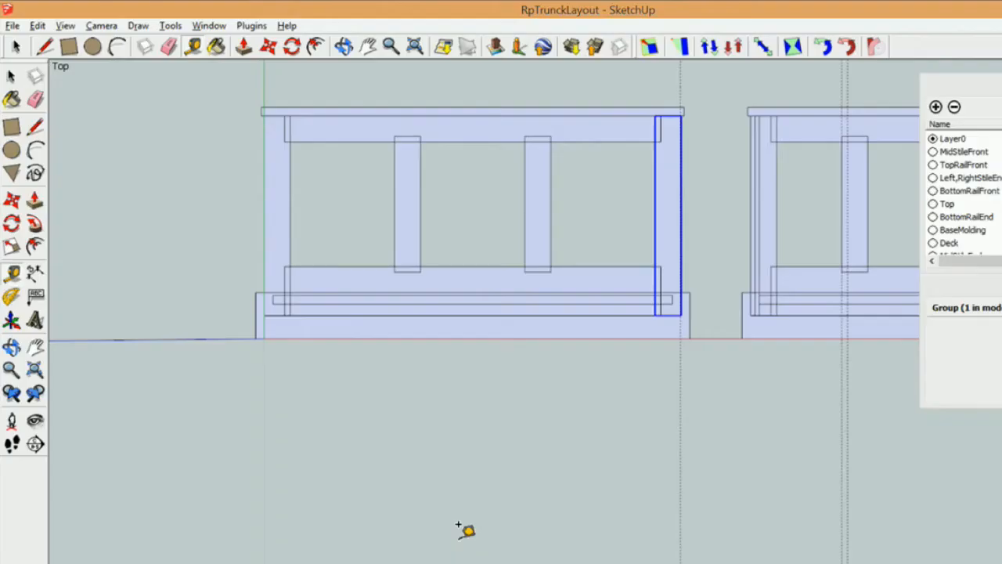
left_click(352, 266)
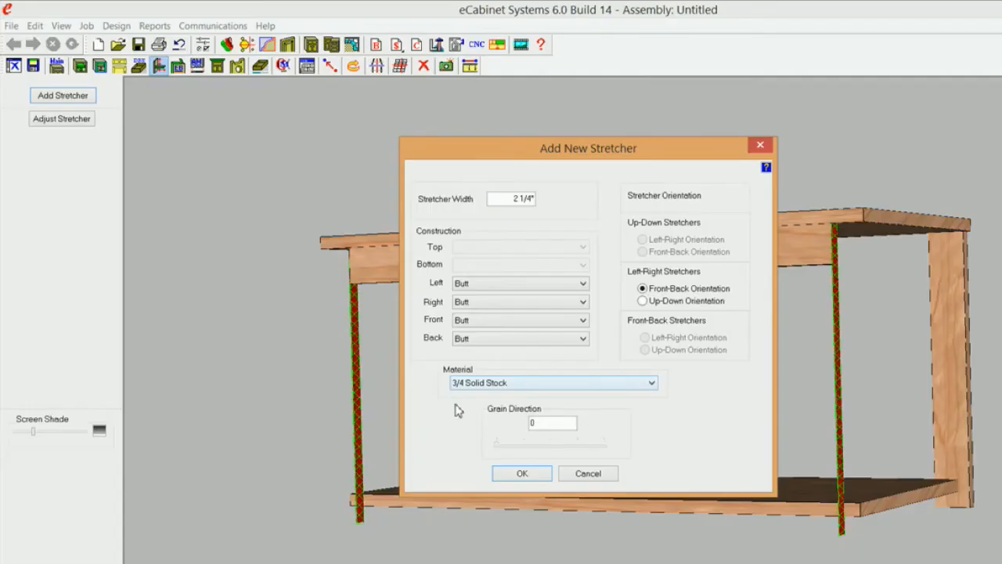
left_click_drag(550, 199, 583, 197)
type("4 1/4")
left_click(522, 474)
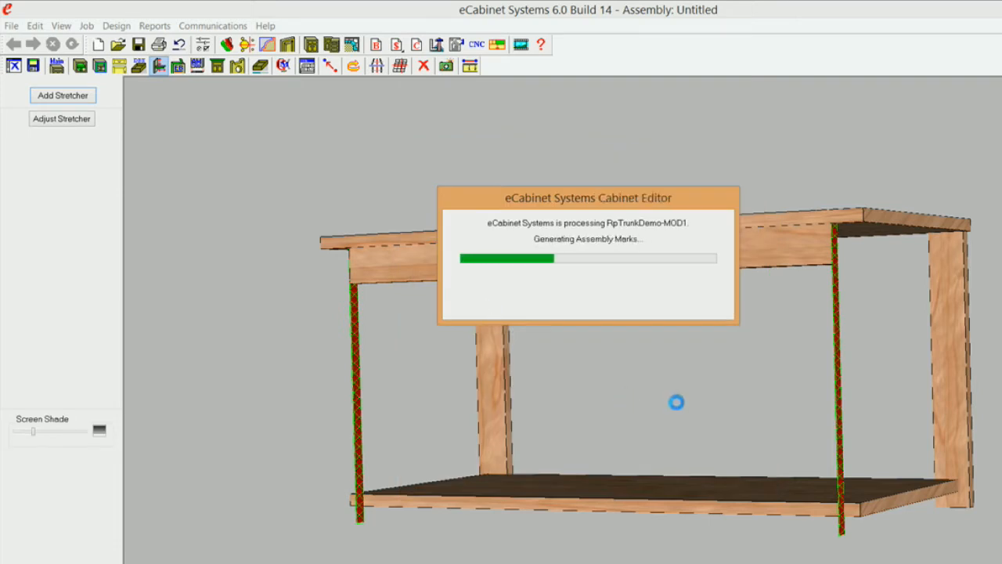
Step: Delete the flat, front-back oriented stretcher between the front legs
left_click(653, 389)
right_click(653, 389)
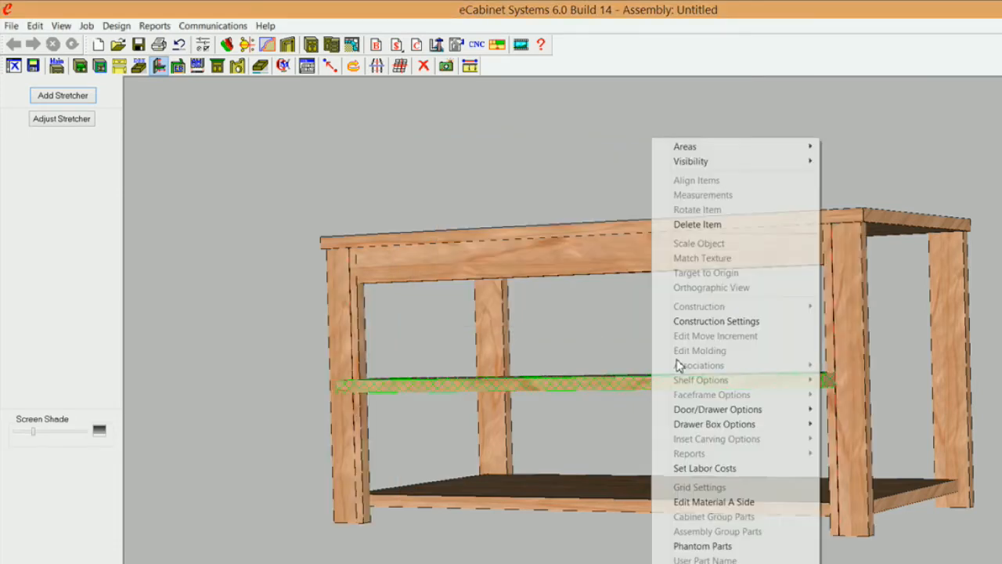
left_click(697, 224)
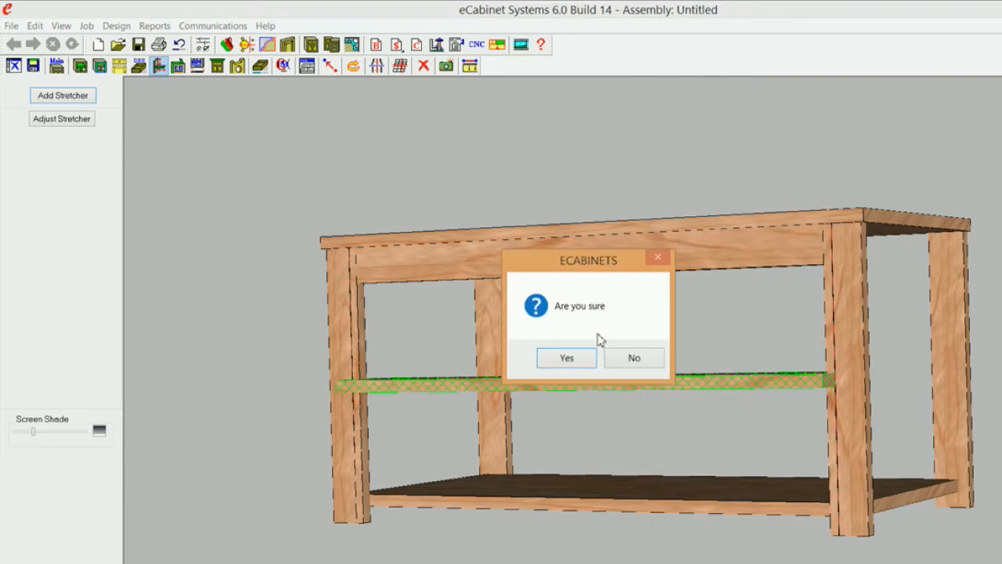
left_click(573, 355)
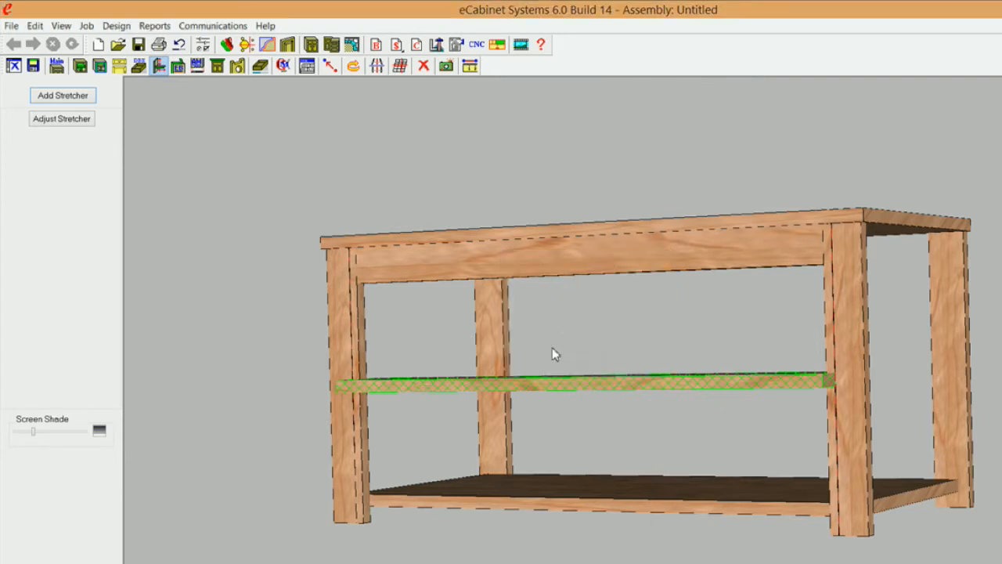
Step: Select the front strips of both front corner legs and hide them to expose the dummy stretchers again
left_click(352, 346)
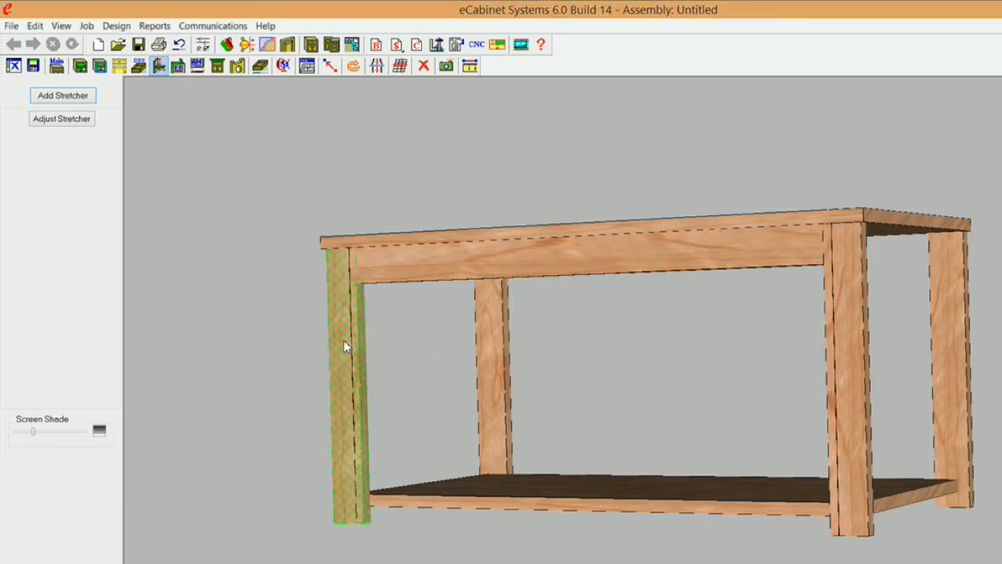
right_click(351, 346)
left_click(289, 172)
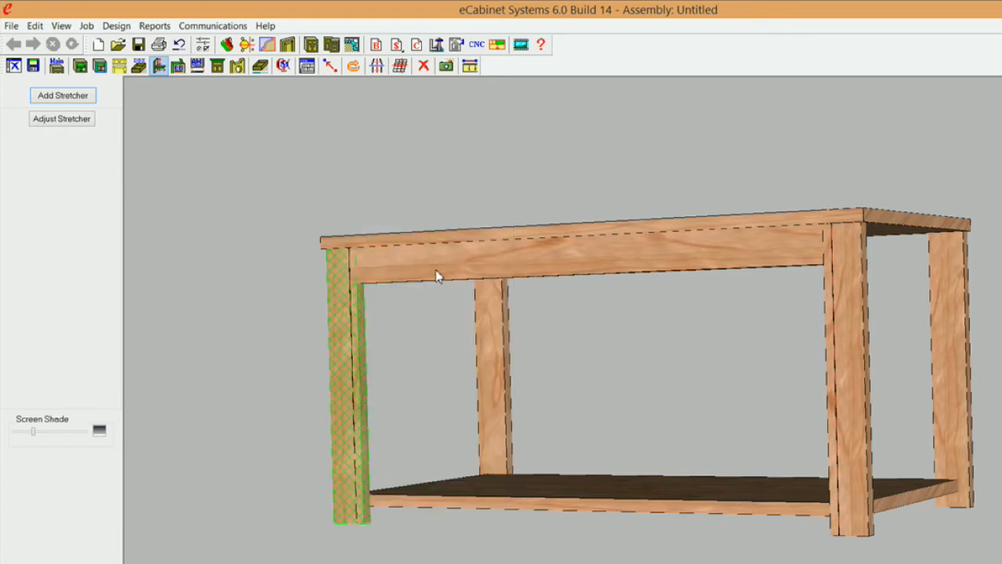
left_click(858, 349, "ctrl")
right_click(860, 354)
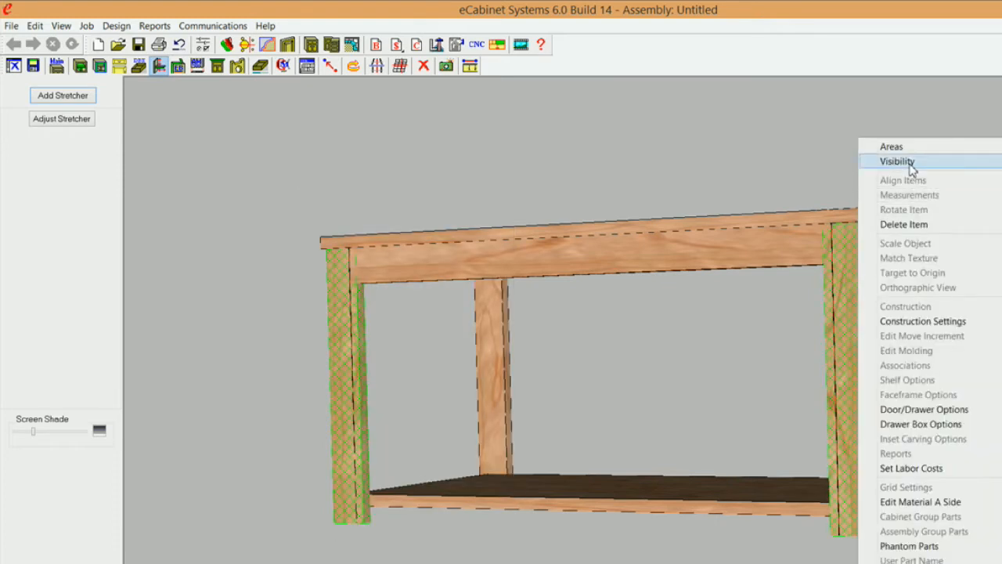
mouse_move(893, 162)
left_click(738, 178)
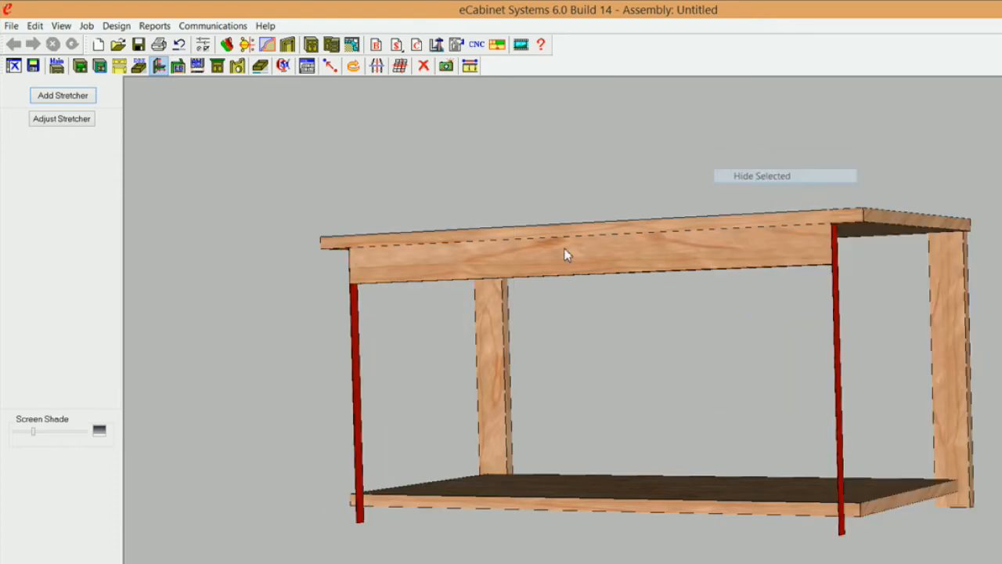
Step: Try to start a new stretcher between the two front dummy stretchers
left_click(355, 376)
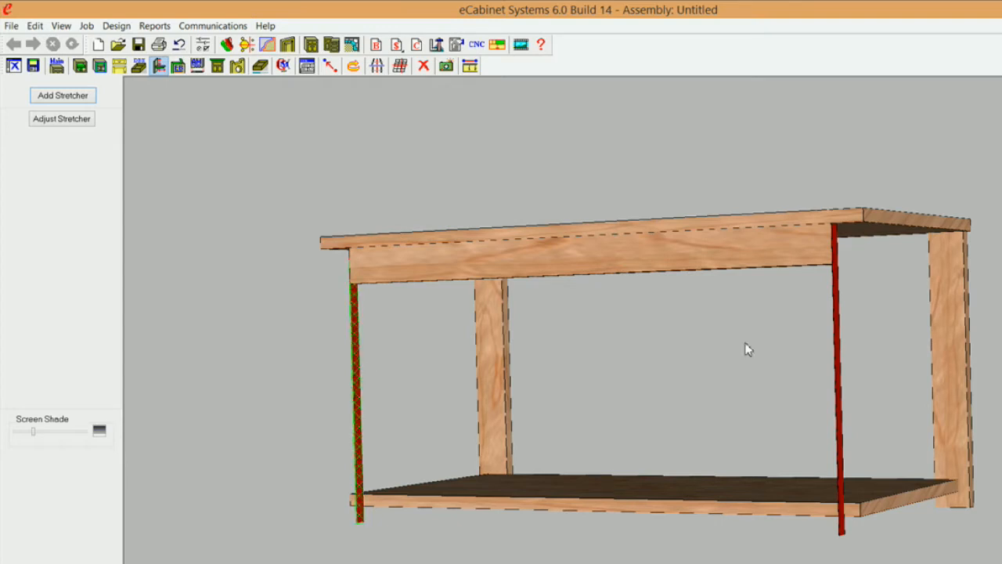
left_click(835, 337)
left_click(62, 95)
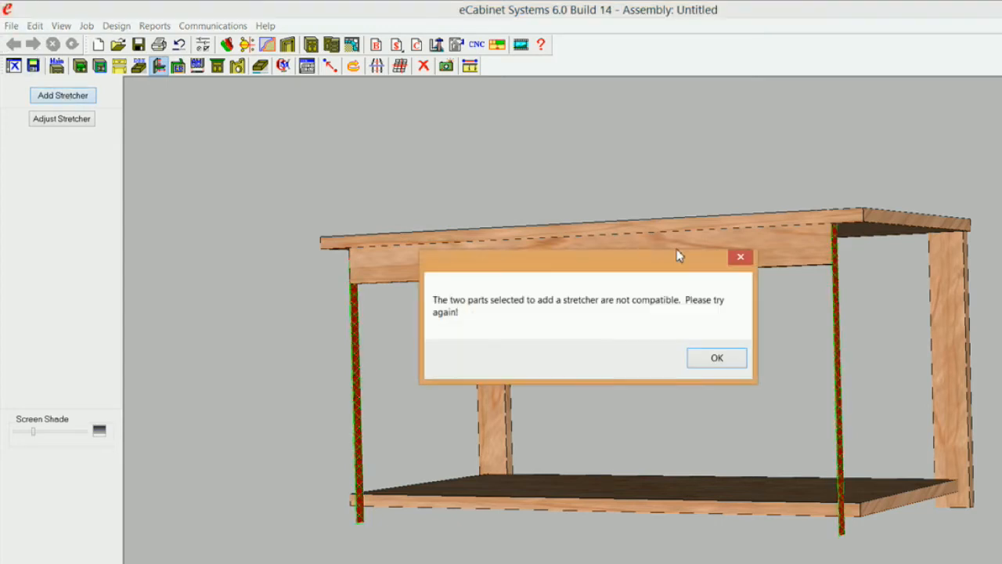
left_click(721, 359)
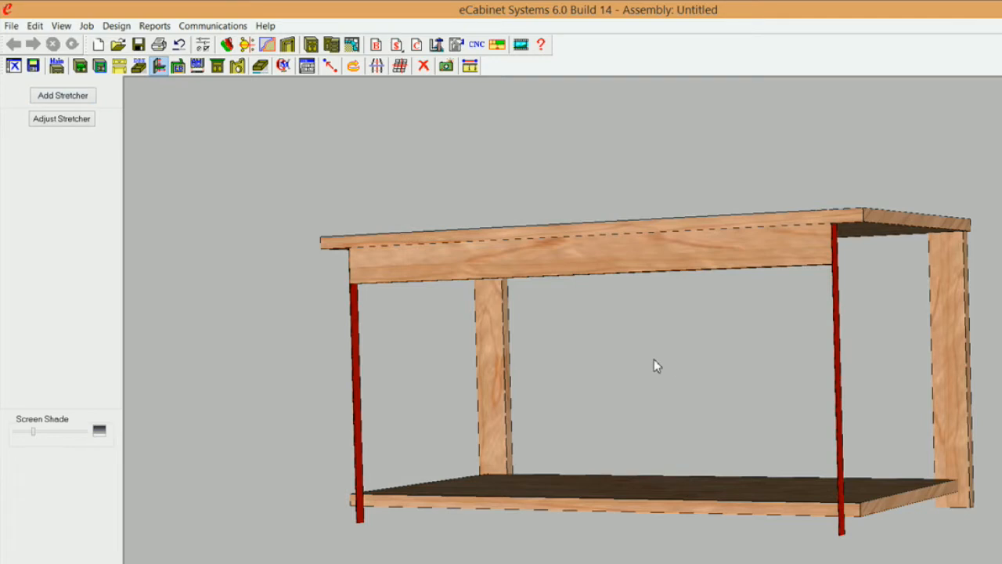
Step: Add a 4 1/4" wide left-right stretcher in up-down orientation, in 3/4 Solid Stock, between the two front dummy stretchers
left_click(356, 316)
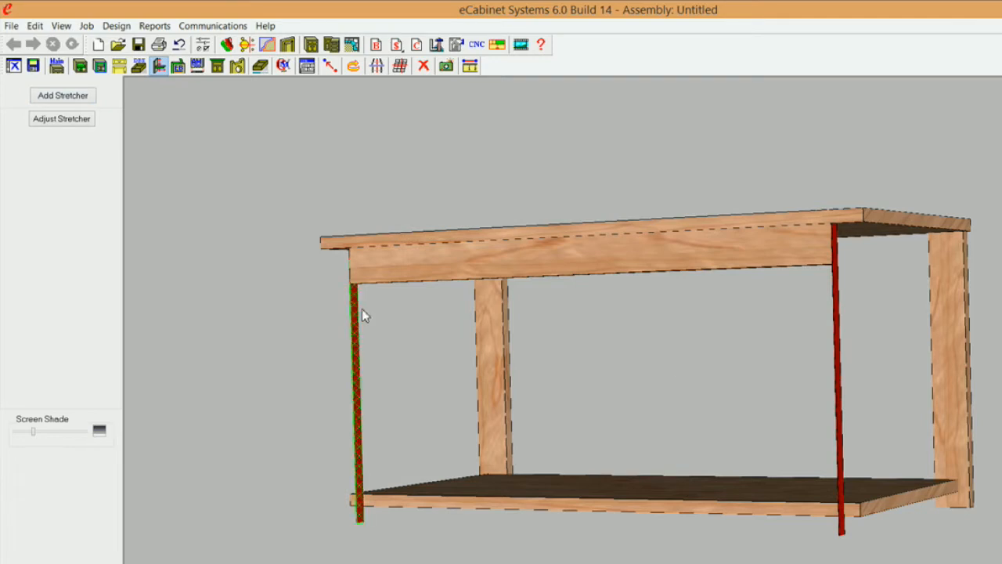
left_click(836, 334)
left_click(75, 95)
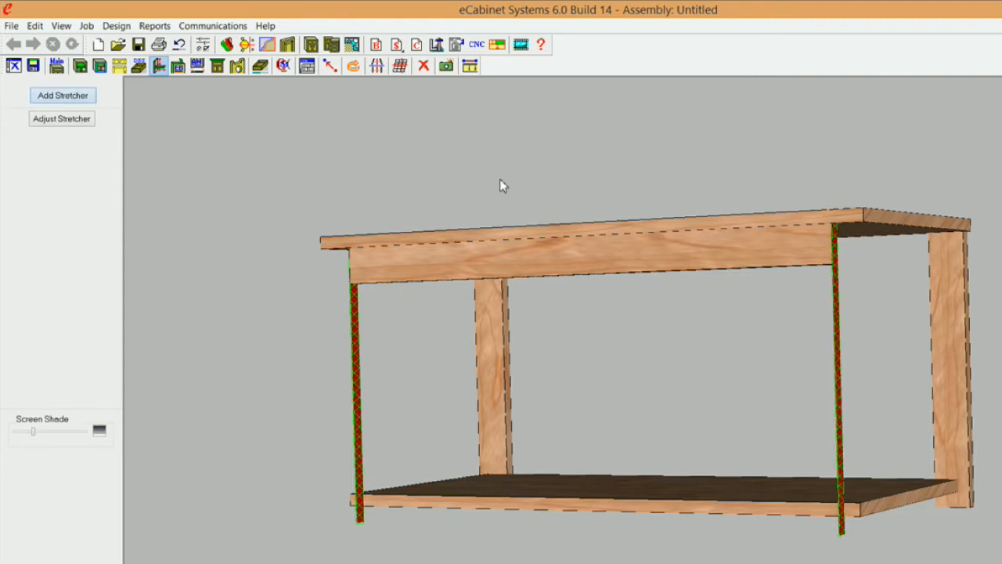
left_click_drag(513, 200, 562, 199)
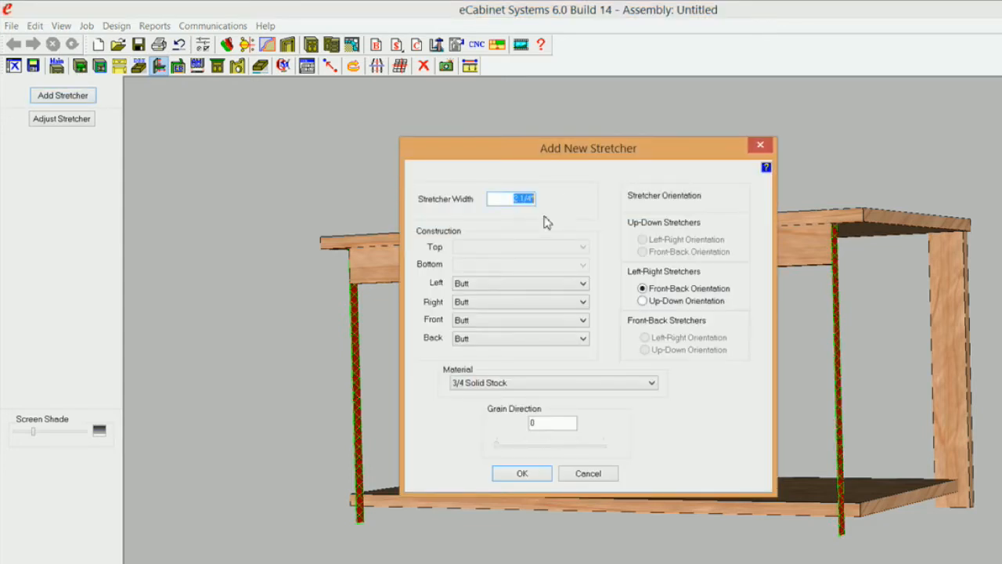
type("4")
left_click(642, 302)
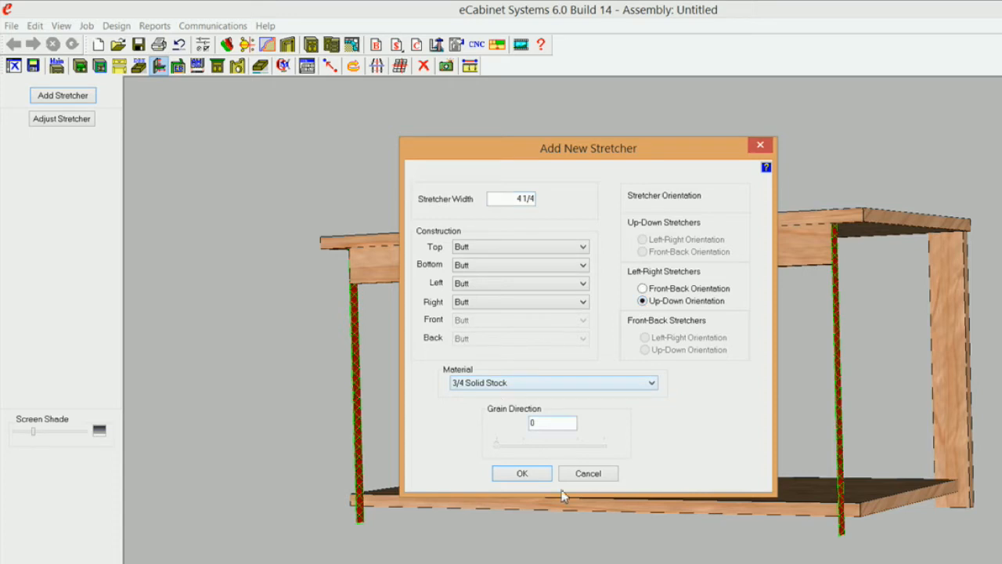
left_click(535, 477)
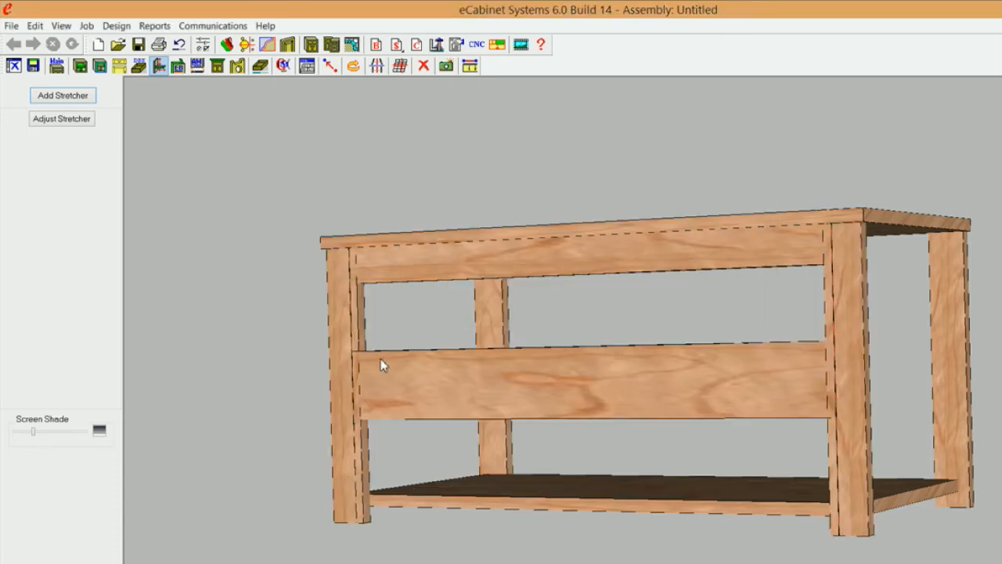
Step: Associate Inset 2 of the new 4 1/4" wide front stretcher with the Bottom side of the left front leg's Up Down Stretcher
left_click(481, 411)
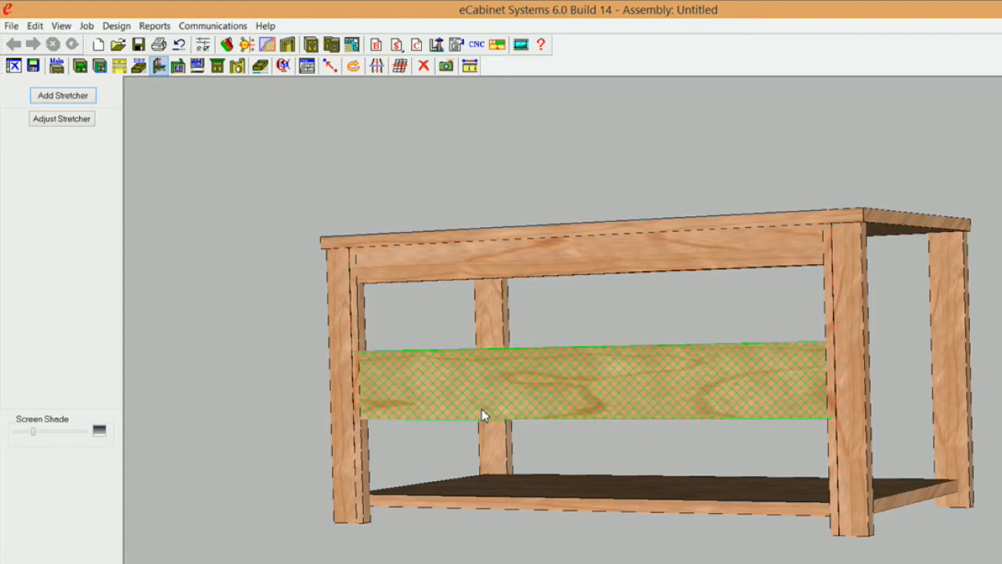
left_click(69, 119)
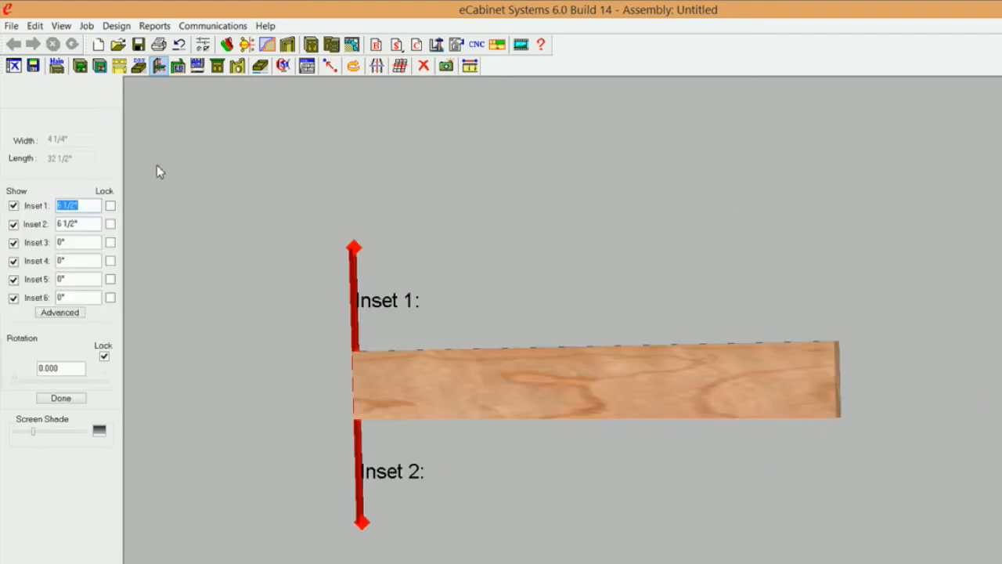
left_click(63, 313)
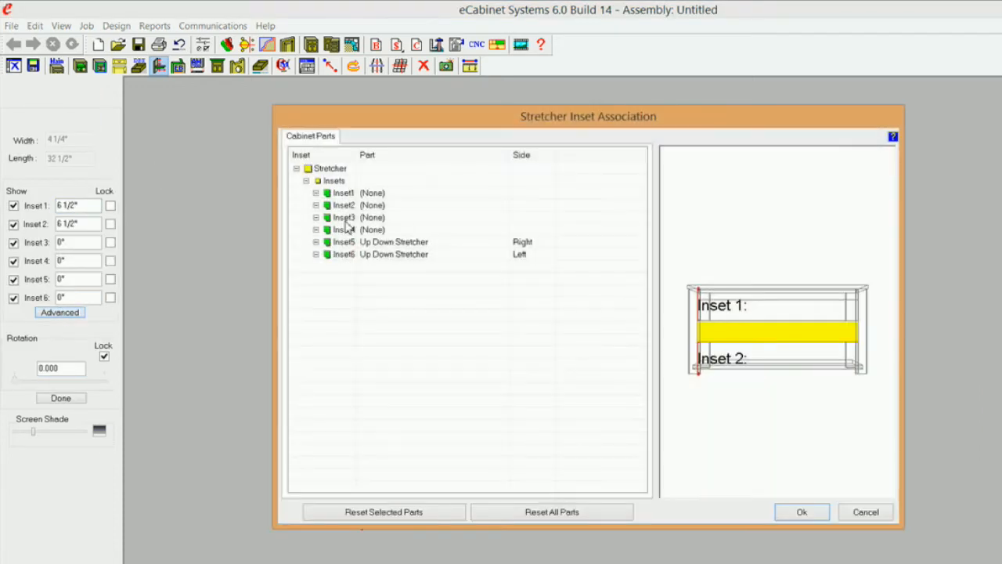
left_click(399, 207)
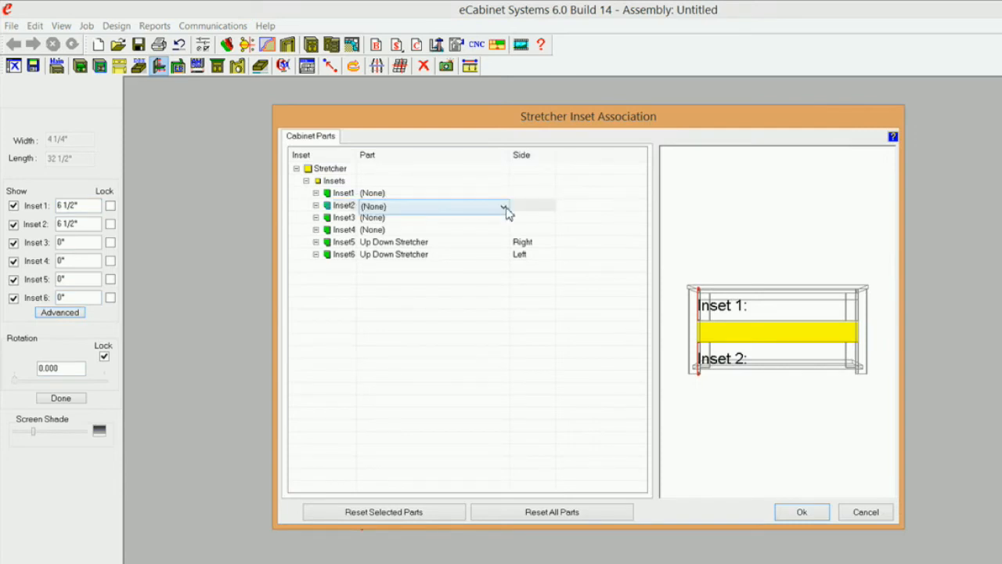
left_click(504, 207)
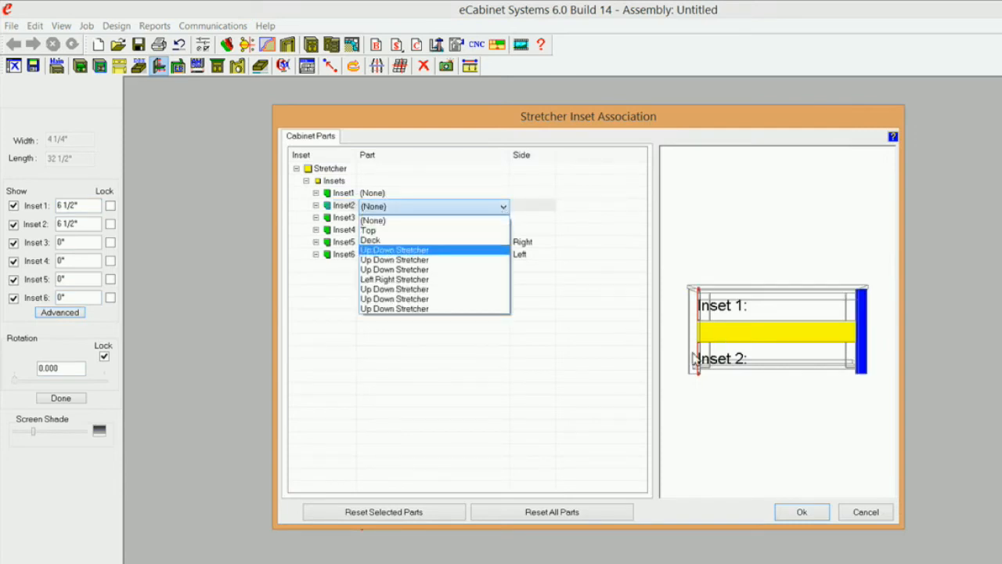
left_click(432, 290)
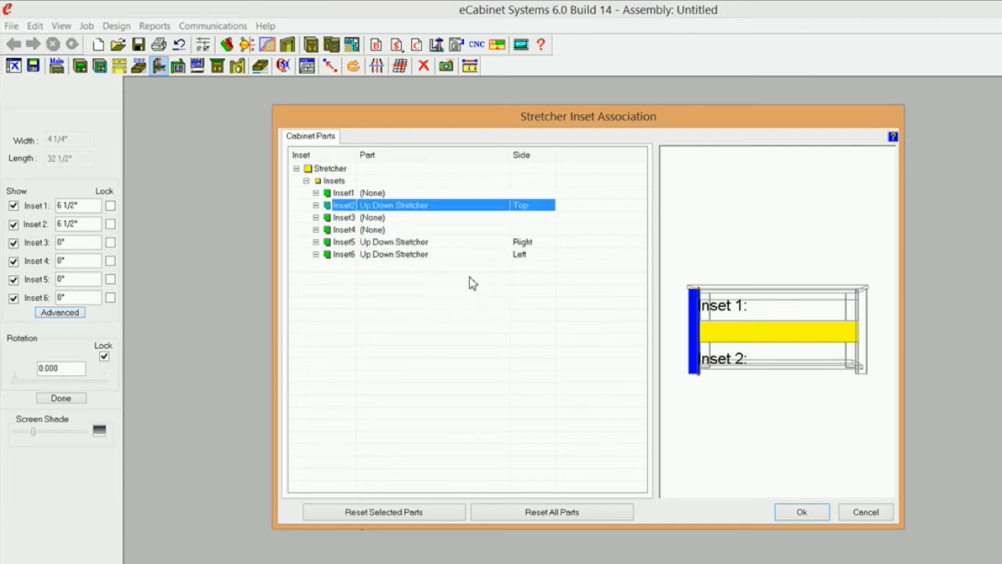
left_click(525, 206)
left_click(550, 206)
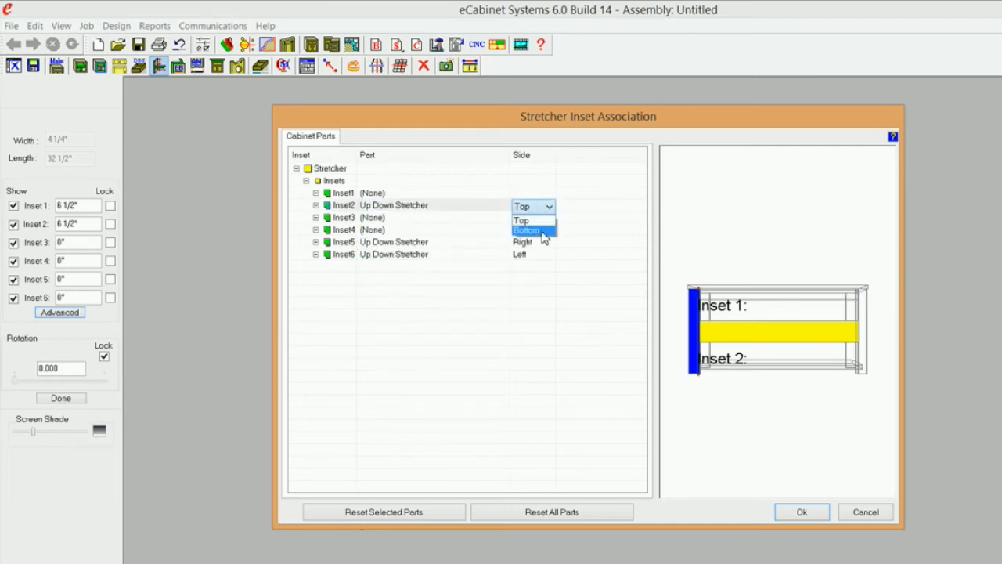
left_click(532, 230)
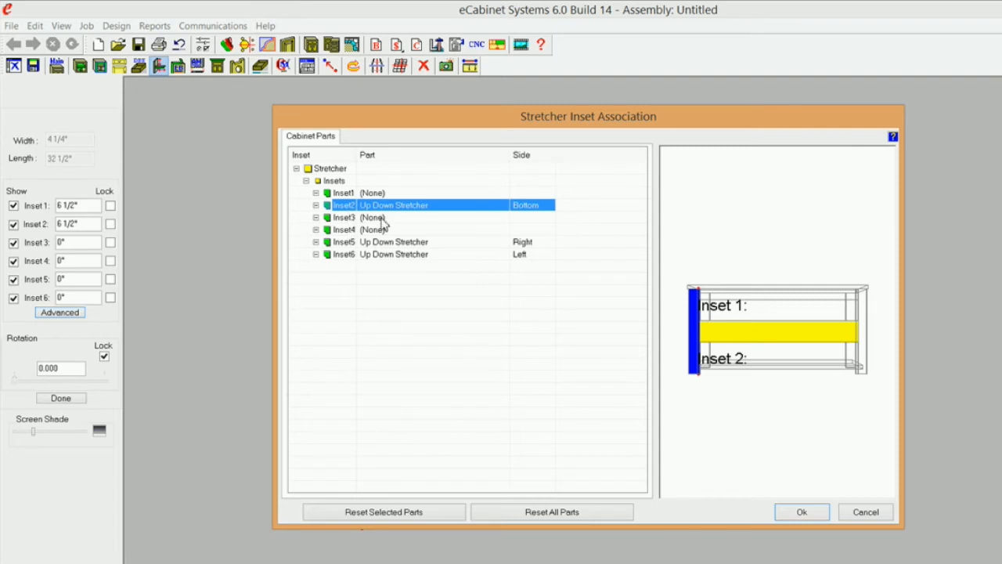
Step: Associate Inset 3 with the Front side of the same left front leg's Up Down Stretcher and accept the inset associations
left_click(383, 219)
left_click(504, 220)
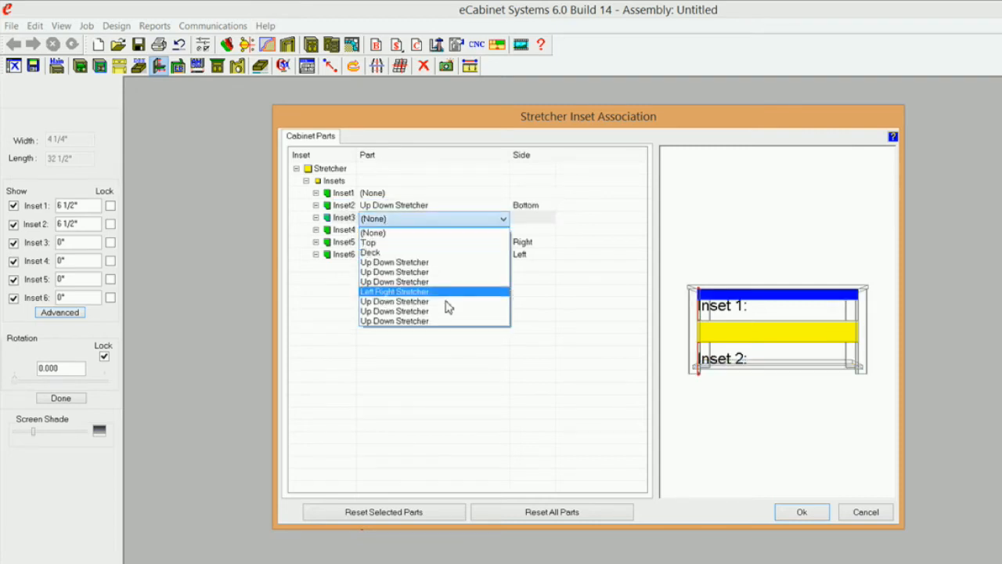
left_click(447, 304)
left_click(549, 219)
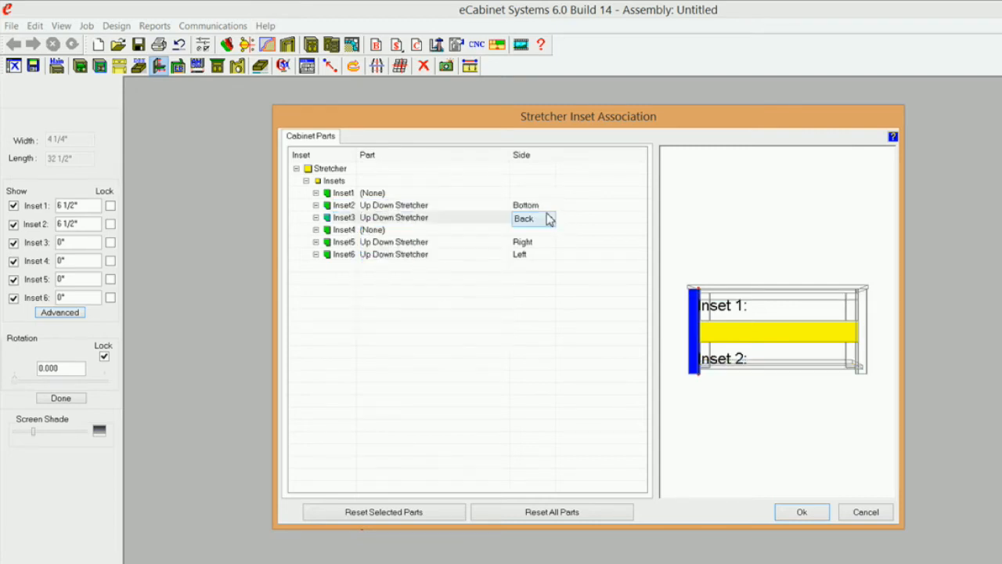
left_click(550, 220)
left_click(538, 230)
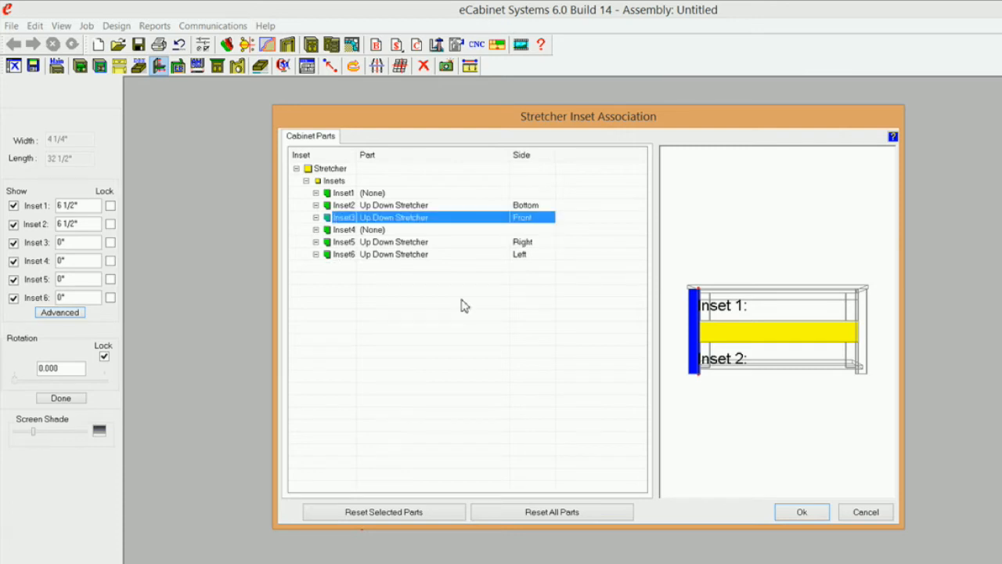
left_click(819, 518)
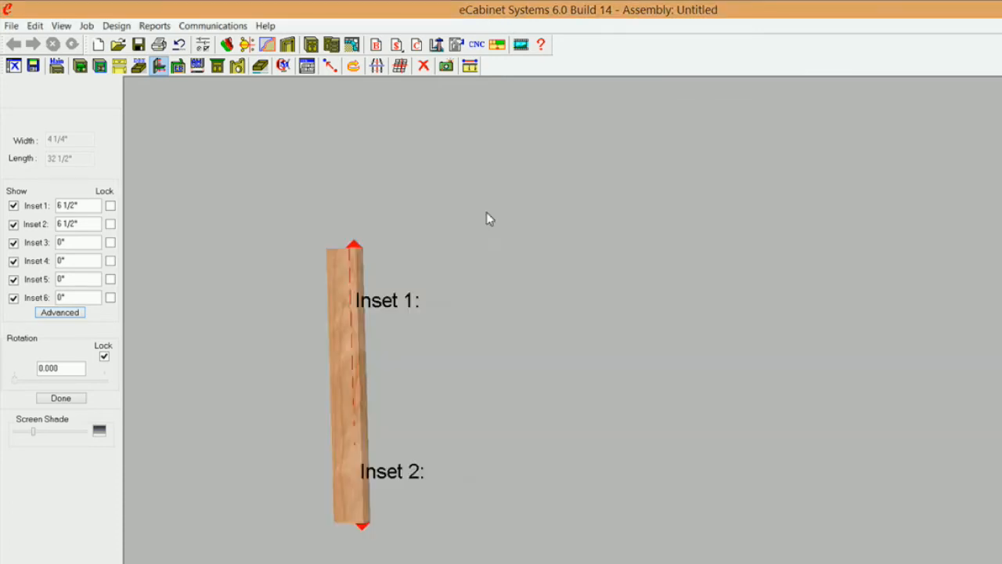
Step: Set the wide stretcher's Inset 2 to 0", lock Inset 2 and Inset 3, and finish the adjustment
double_click(93, 224)
type("0")
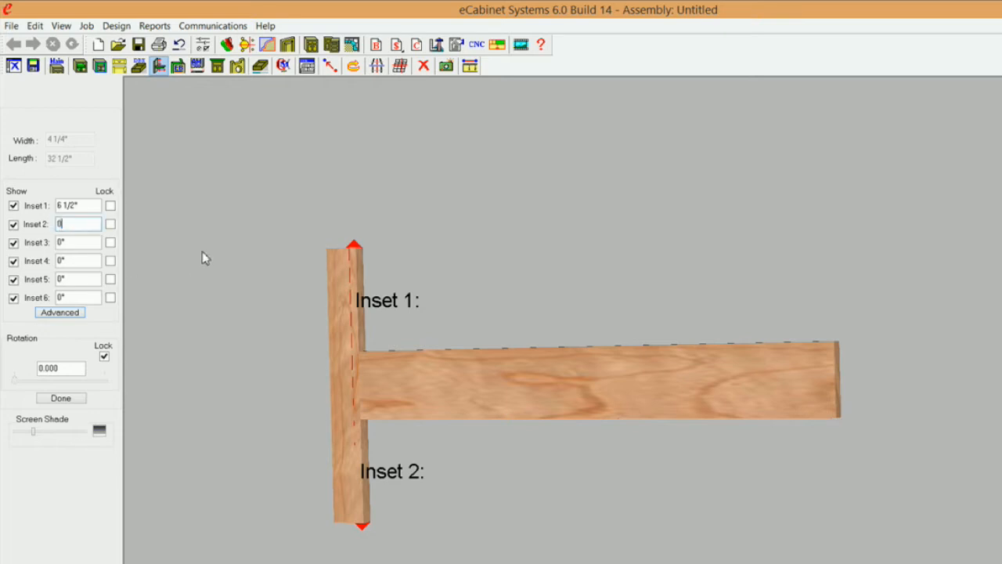
left_click(111, 225)
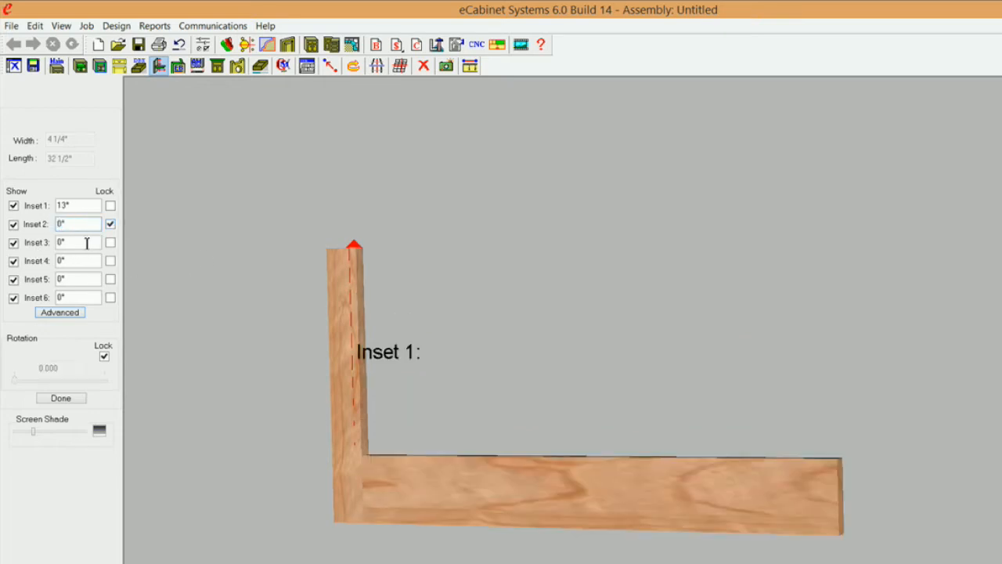
left_click(110, 245)
left_click(64, 398)
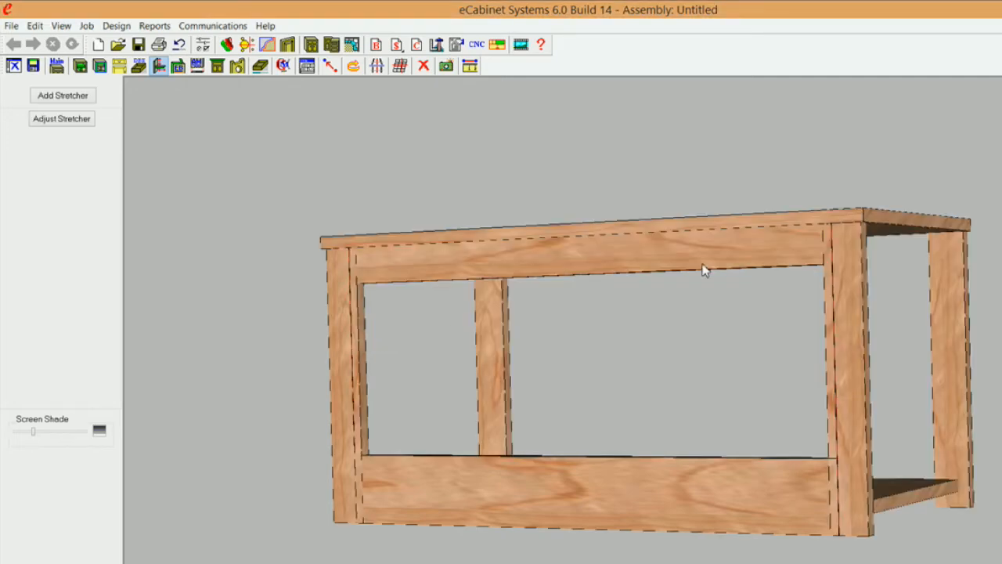
Step: Select the front strips of both front corner legs and hide them to expose the dummy stretchers
middle_click_drag(692, 463, 529, 432)
left_click(349, 441)
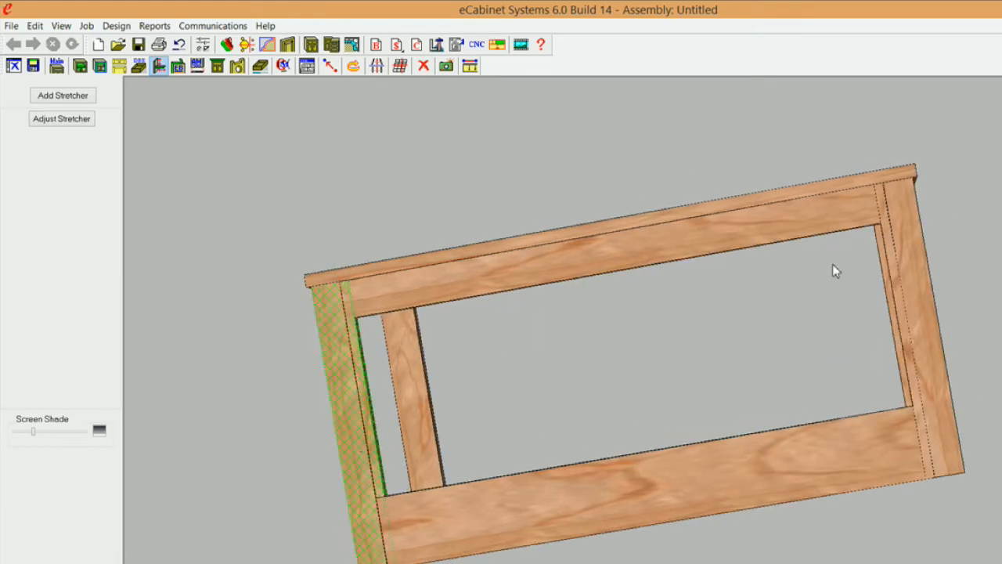
left_click(911, 252, "ctrl")
right_click(911, 252)
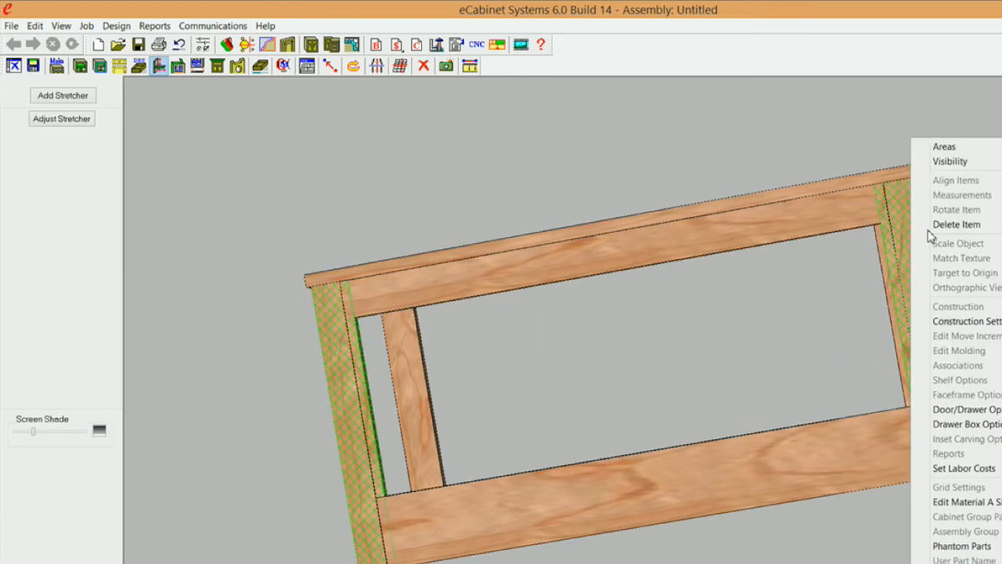
mouse_move(985, 162)
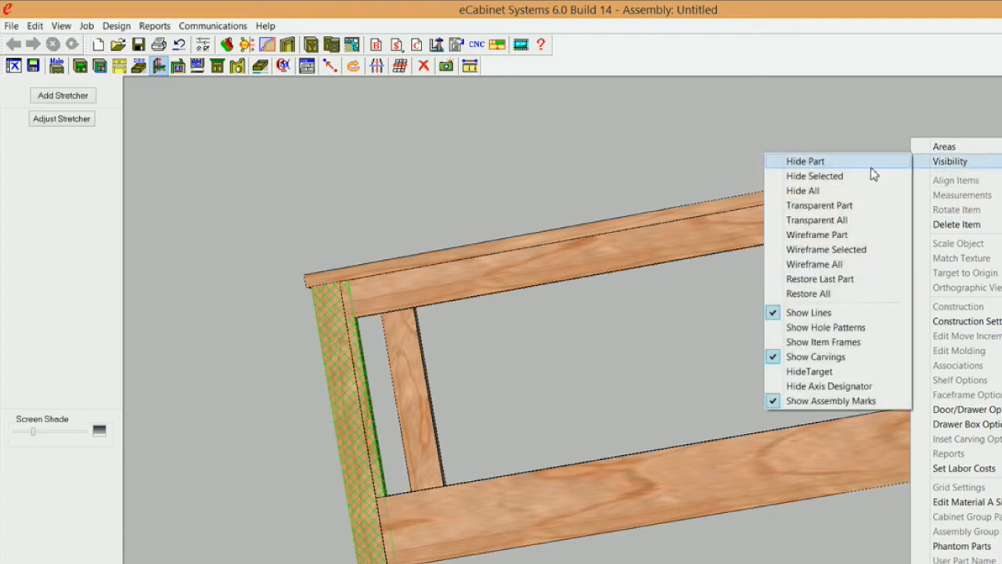
left_click(811, 174)
middle_click_drag(534, 390, 457, 401)
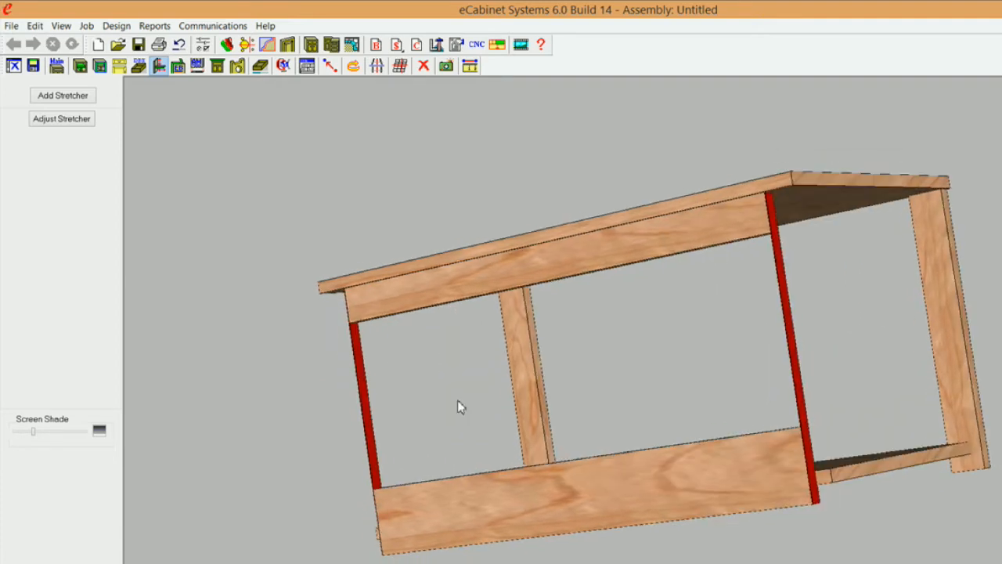
Step: Add a 2 1/4" wide left-right stretcher in front-back orientation, in 3/4 Solid Stock, between the two front dummy stretchers
left_click(362, 386)
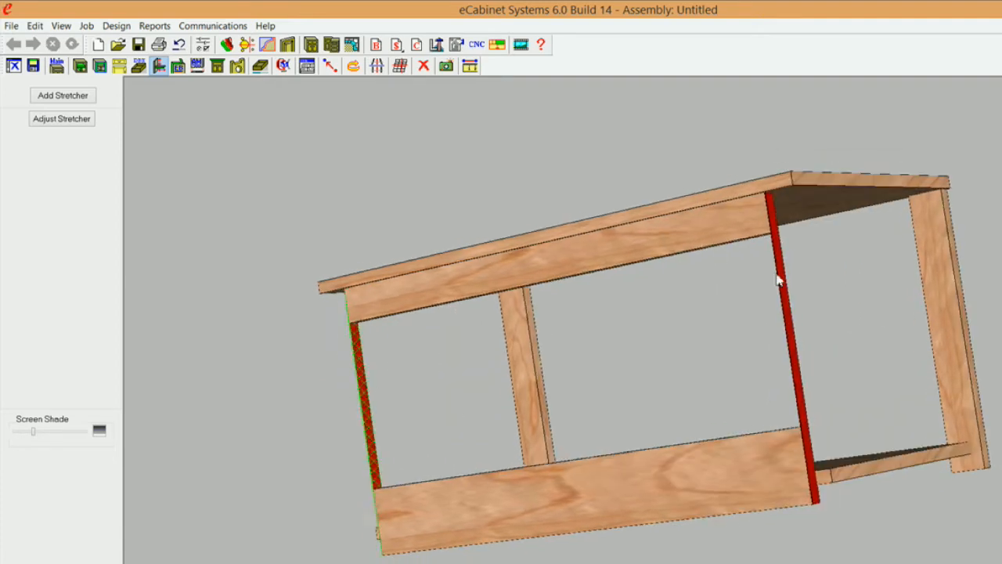
left_click(785, 291, "ctrl")
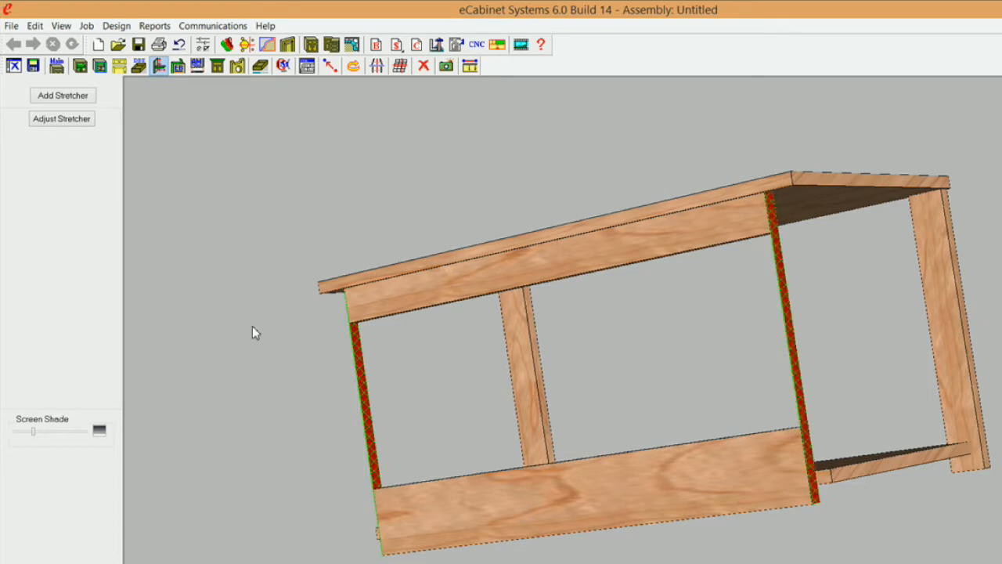
left_click(72, 99)
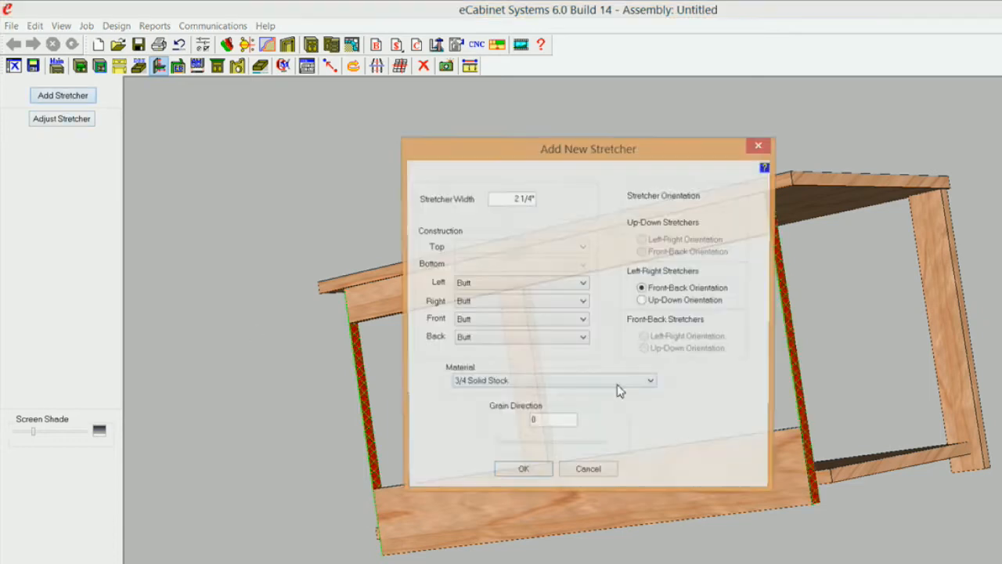
left_click(522, 473)
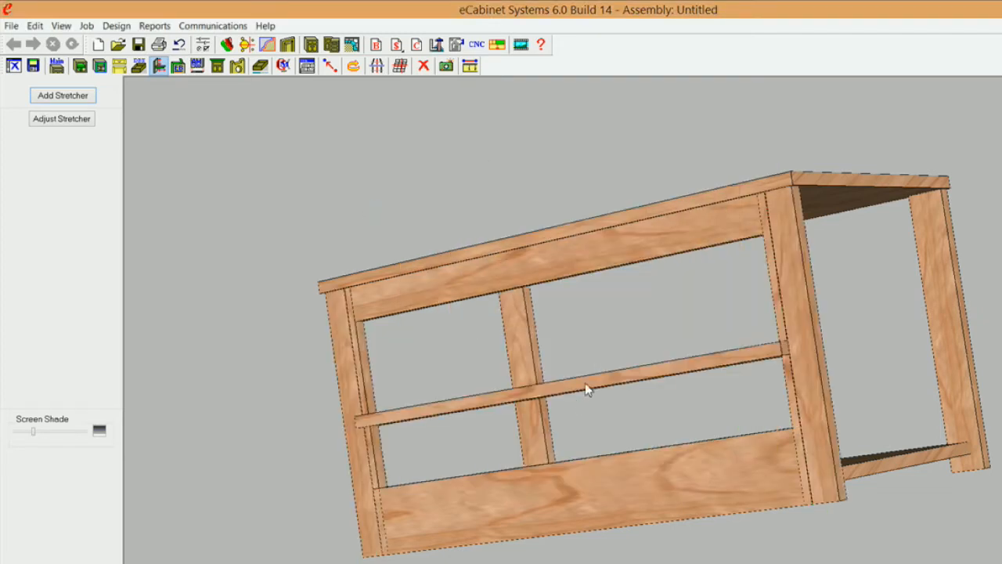
Step: Delete the flat, front-back oriented stretcher between the front legs
left_click(586, 384)
right_click(585, 382)
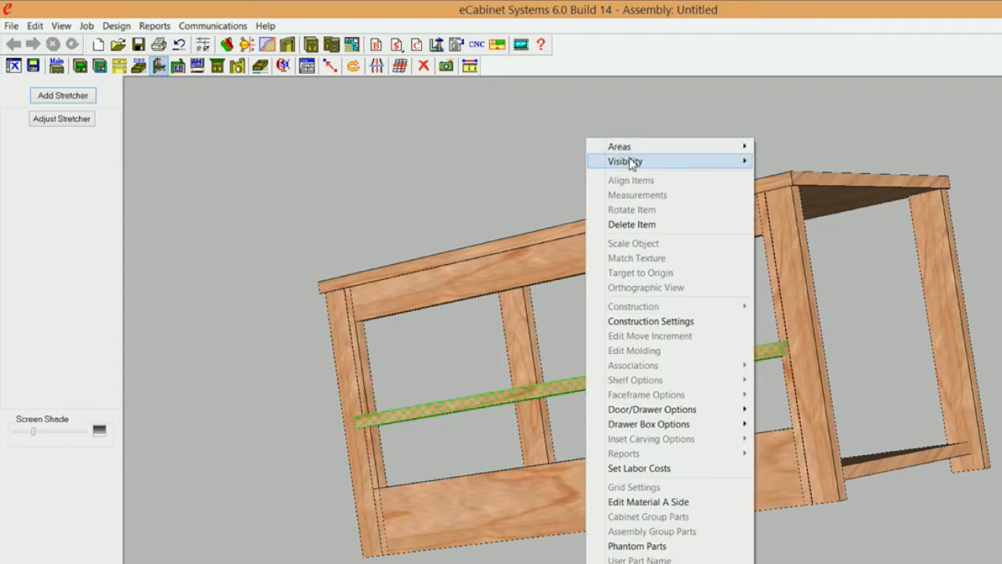
left_click(630, 225)
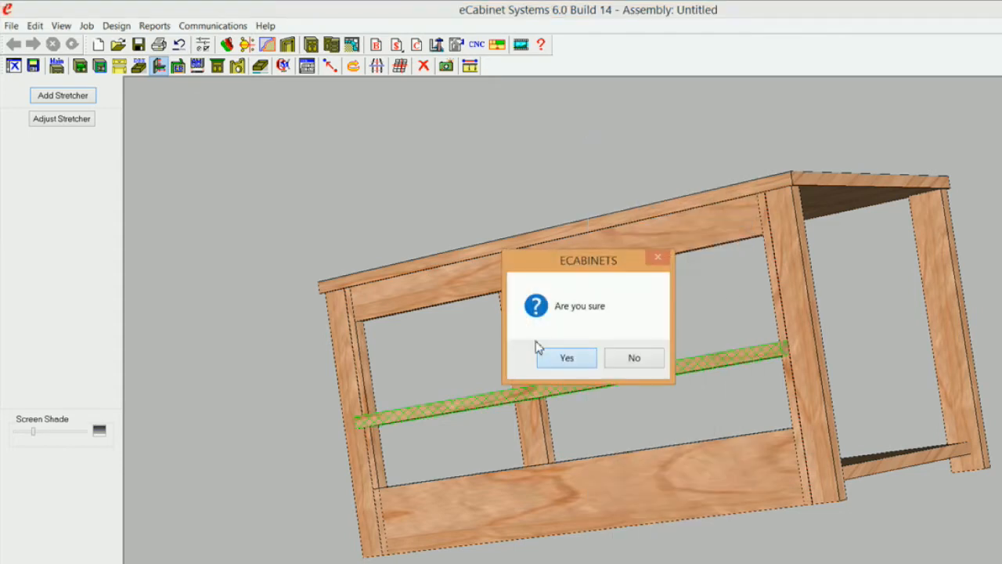
left_click(579, 356)
Step: Hide the front strips of both front corner legs again to reach the two red dummy stretchers
left_click(350, 368)
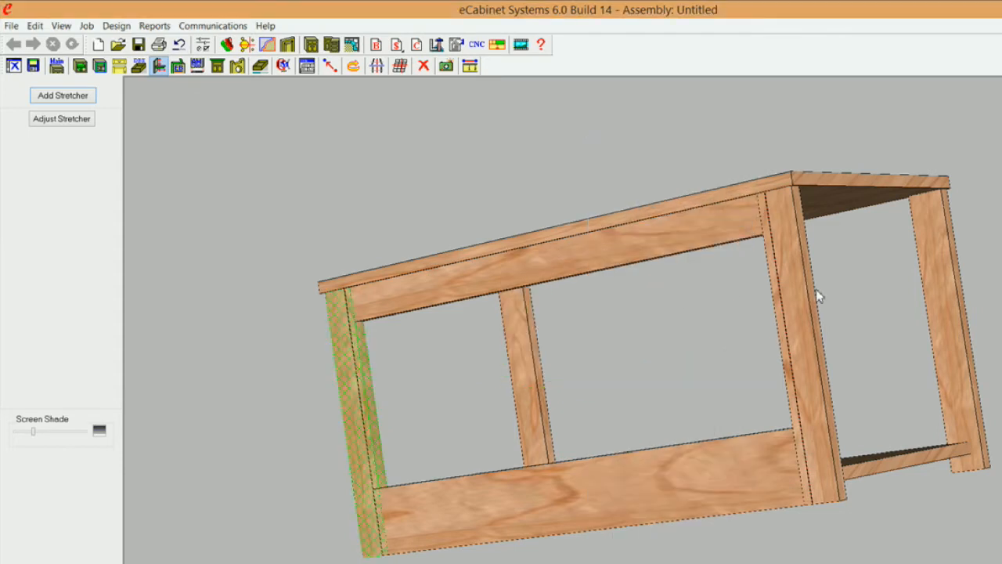
left_click(795, 300, "ctrl")
right_click(795, 305)
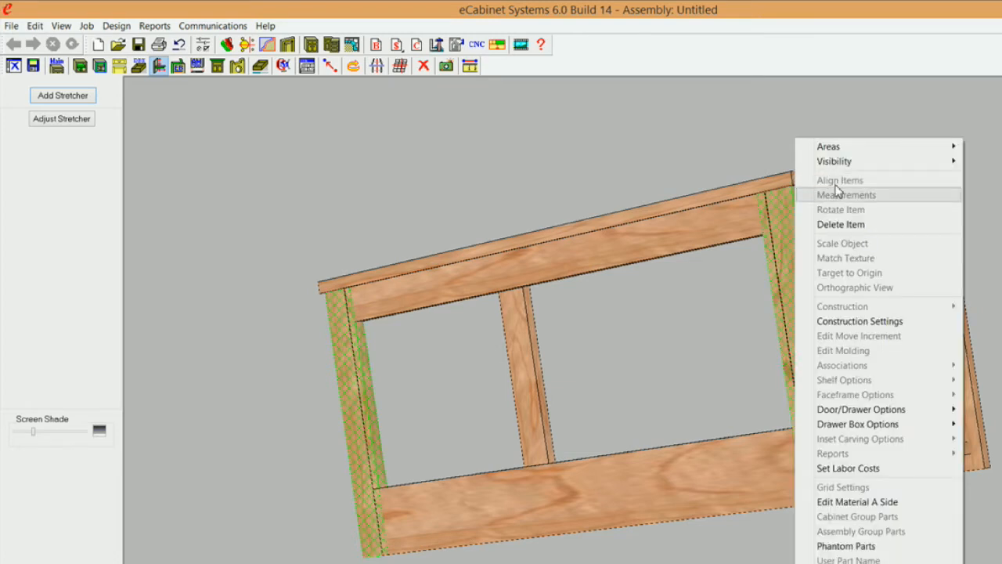
mouse_move(838, 162)
left_click(743, 177)
Step: Add a 2 1/4" wide left-right stretcher in up-down orientation, in 3/4 Solid Stock, between the two front dummy stretchers
left_click(385, 344)
left_click(395, 375)
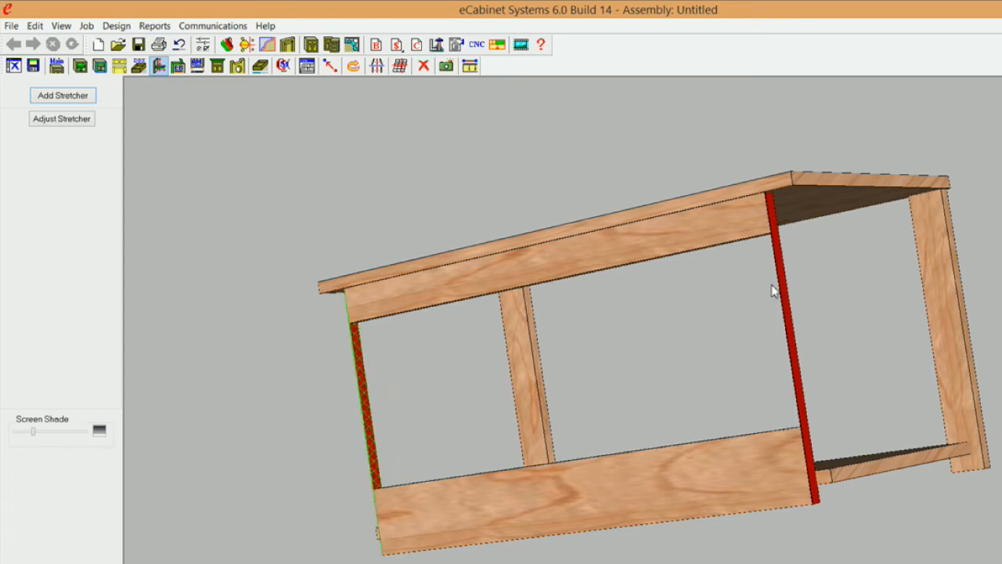
left_click(80, 102)
left_click(643, 302)
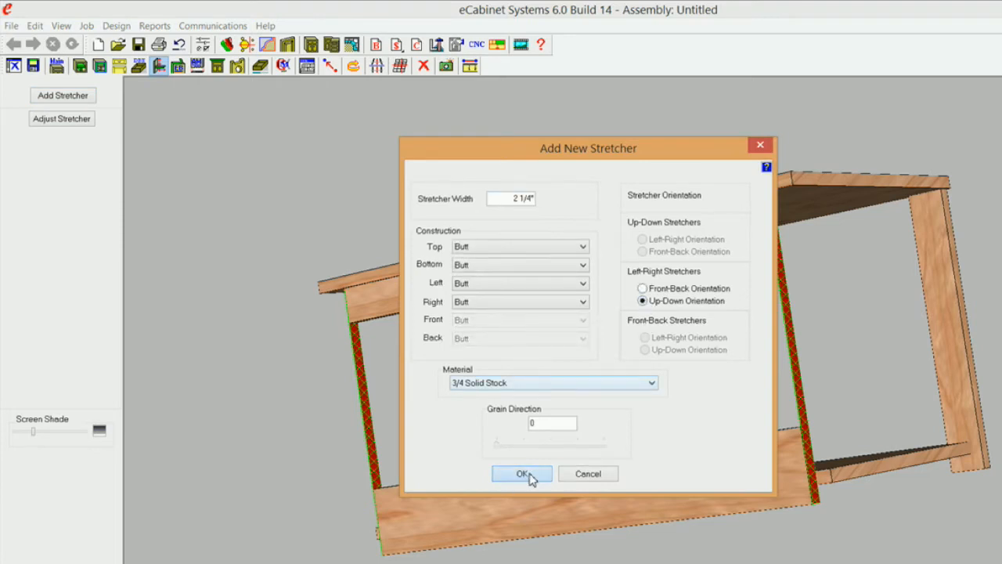
left_click(522, 475)
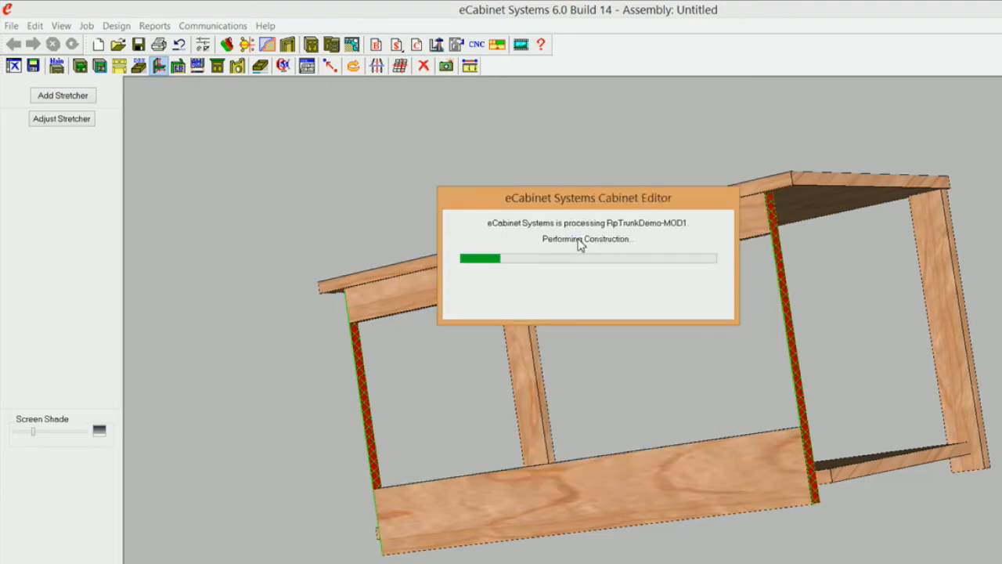
Step: Associate Inset 1 of the new 2 1/4" stretcher with the Top side of the rear left leg's wide Up Down Stretcher
left_click(495, 386)
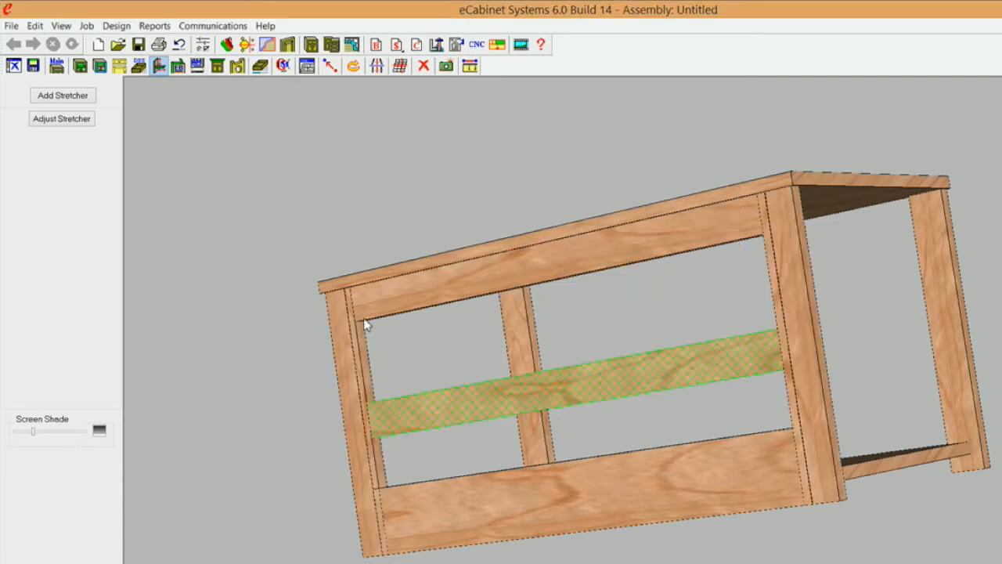
left_click(63, 118)
left_click(69, 313)
left_click(418, 195)
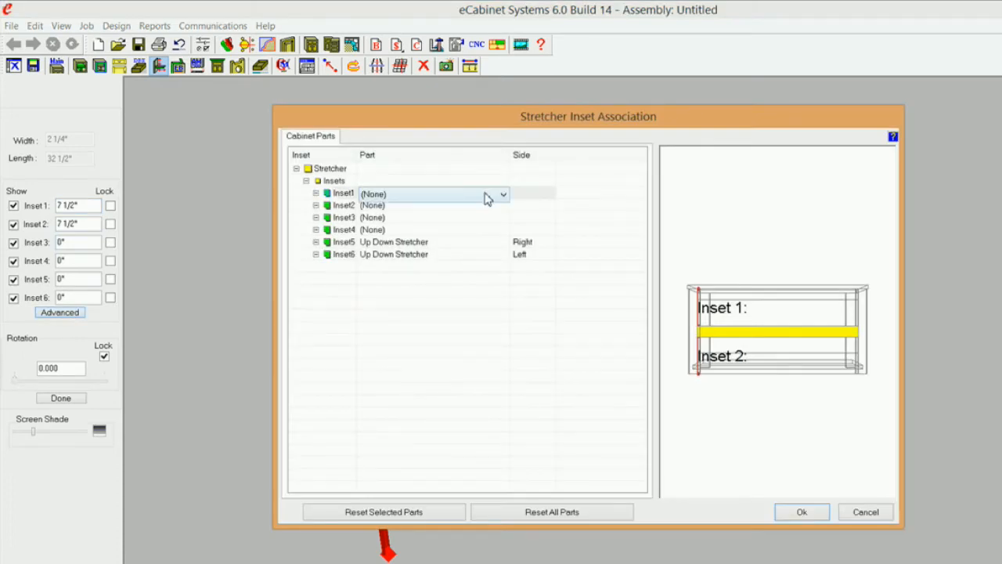
left_click(502, 194)
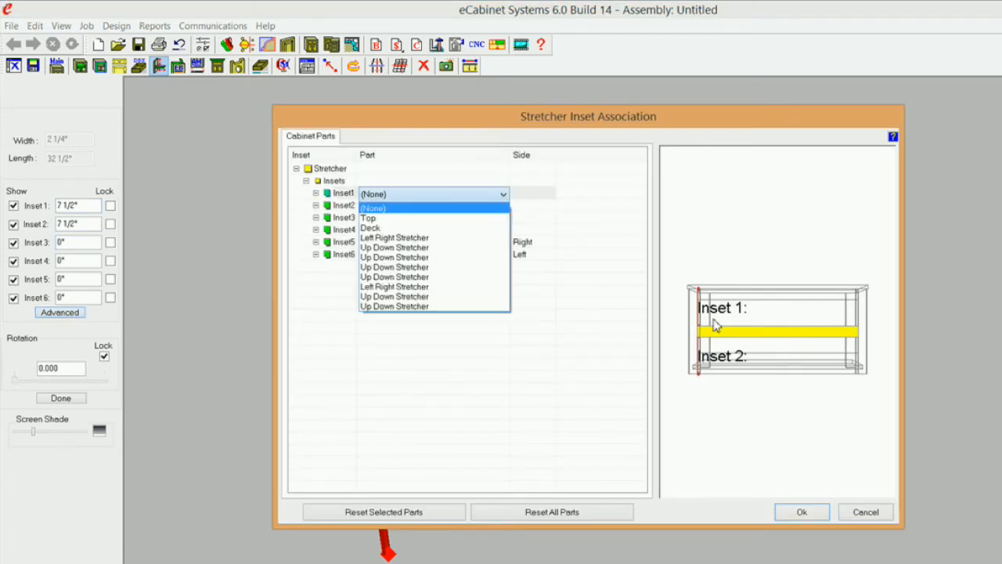
middle_click_drag(762, 309, 751, 326)
left_click_drag(758, 325, 705, 311)
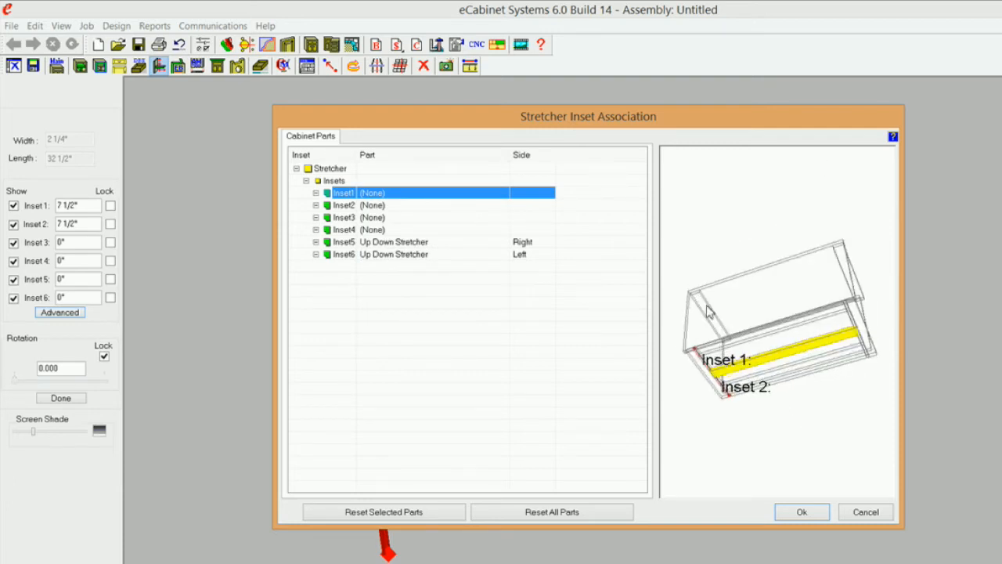
left_click(400, 195)
left_click(505, 198)
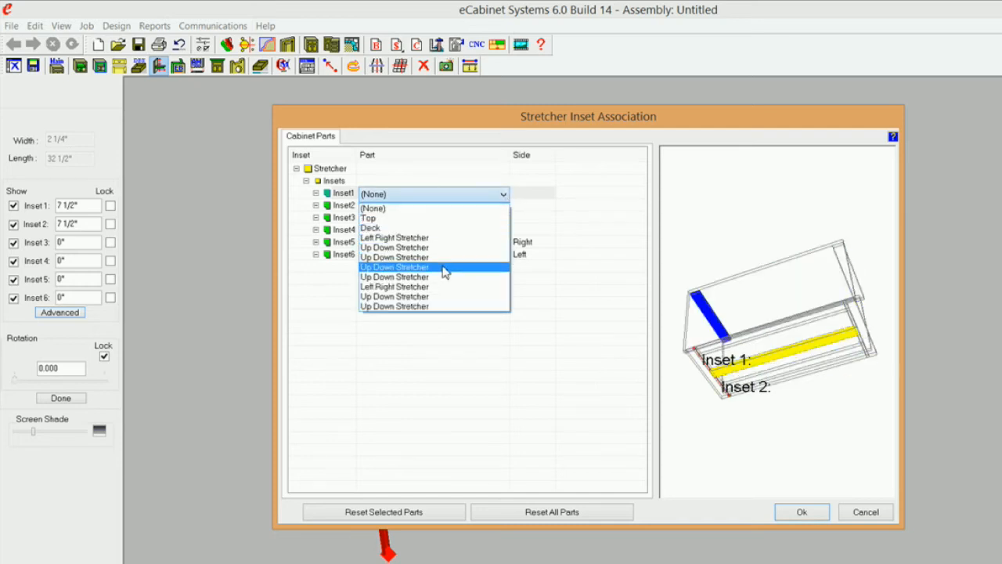
left_click(444, 269)
left_click(530, 195)
left_click(550, 194)
left_click(526, 206)
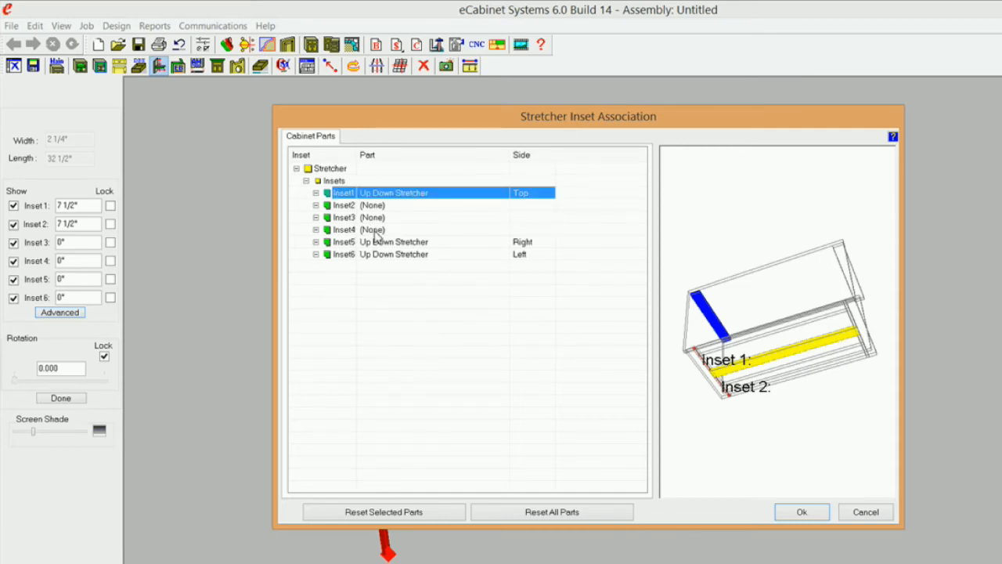
Step: Associate Inset 4 of the 2 1/4" stretcher with the Back side of the same rear left leg strip and accept the associations
left_click(374, 230)
left_click(504, 231)
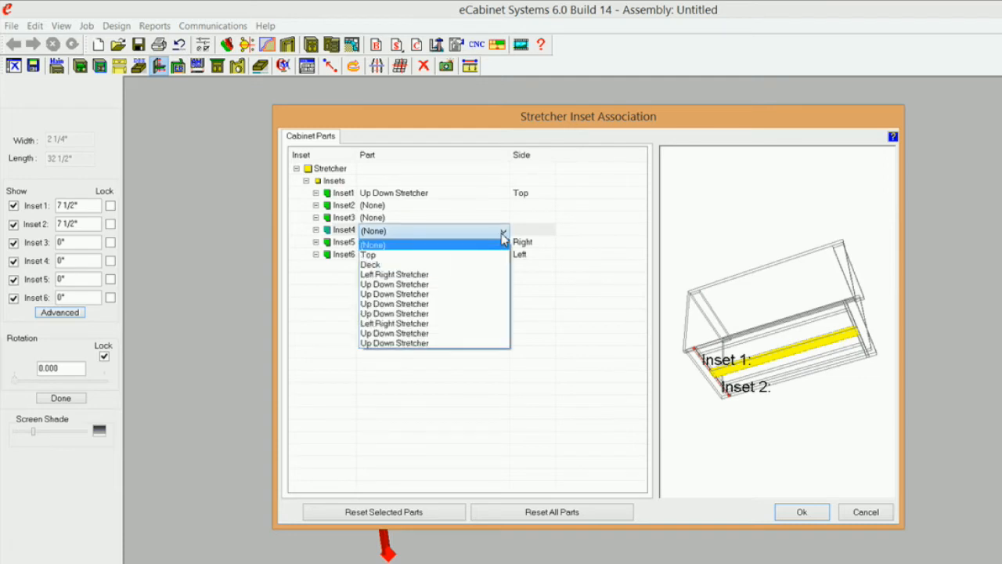
left_click(458, 305)
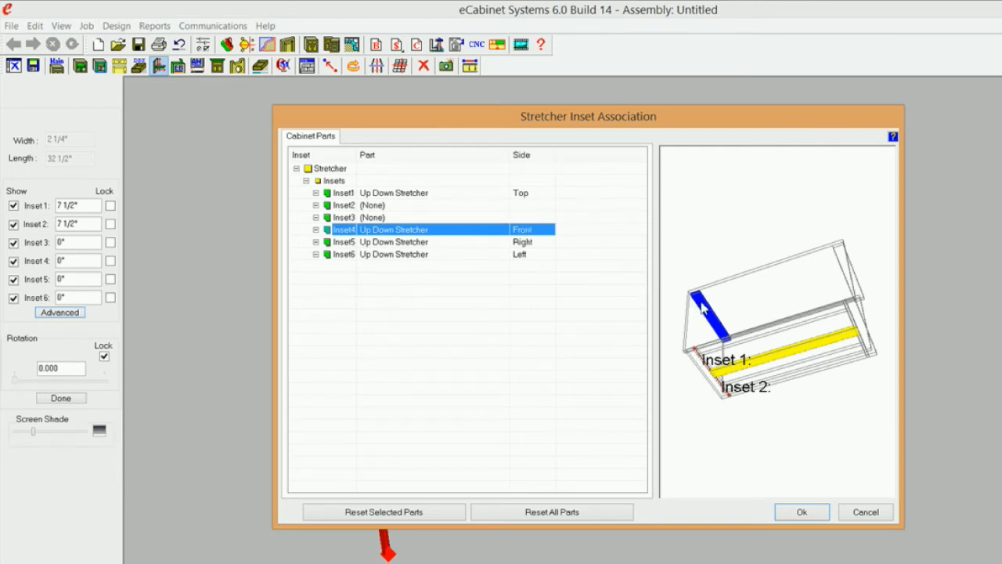
left_click(534, 230)
left_click(550, 231)
left_click(535, 255)
left_click(812, 513)
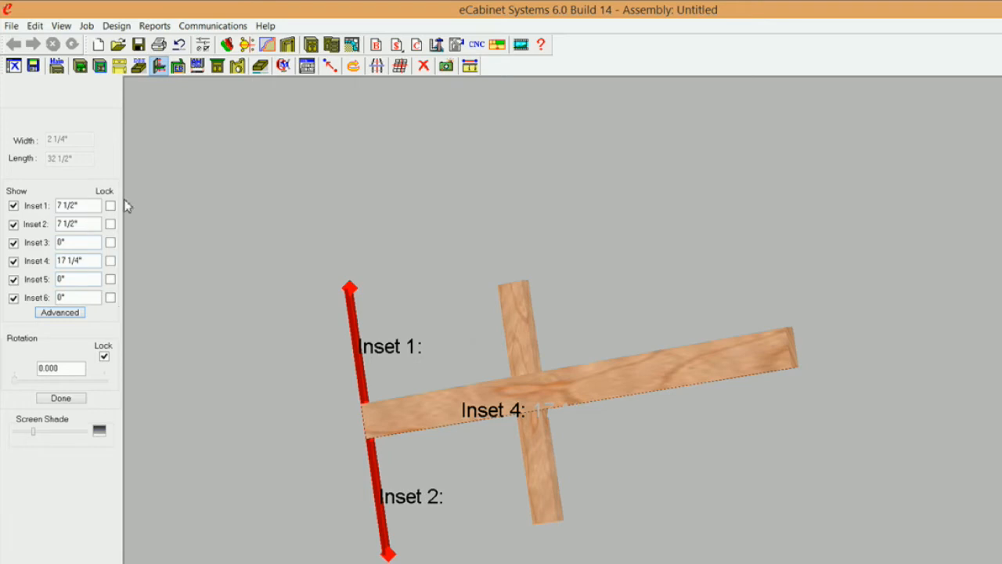
Step: Set Inset 1 and Inset 4 of the 2 1/4" stretcher to 0 and lock both, finishing the top back rail's adjustment
left_click(79, 205)
type("0")
left_click(110, 205)
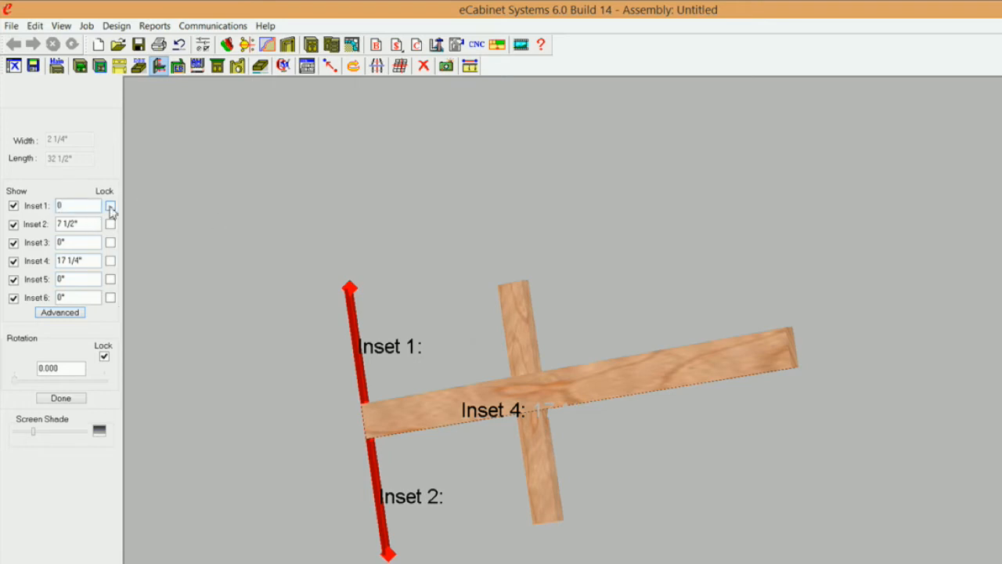
left_click(92, 260)
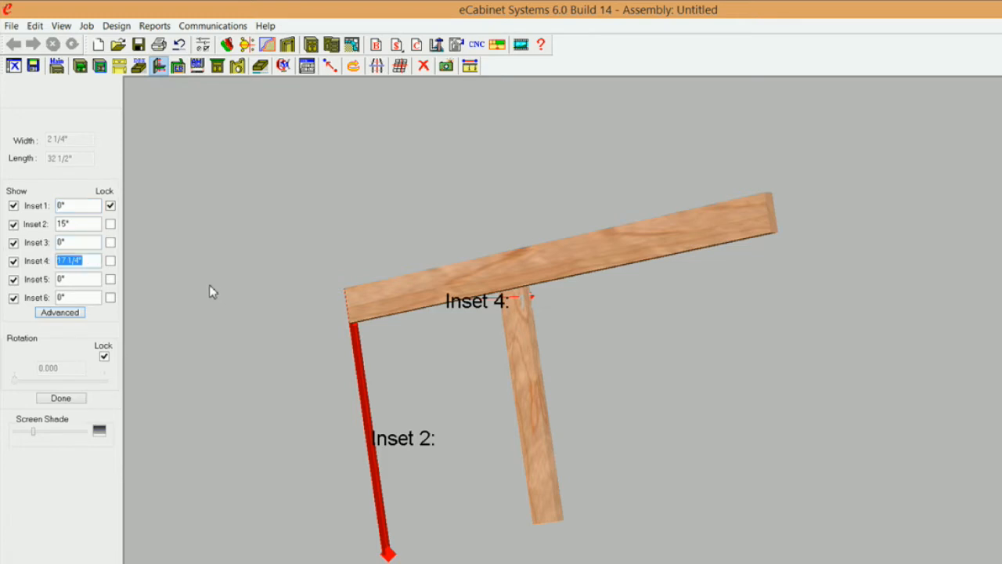
type("0")
left_click(111, 260)
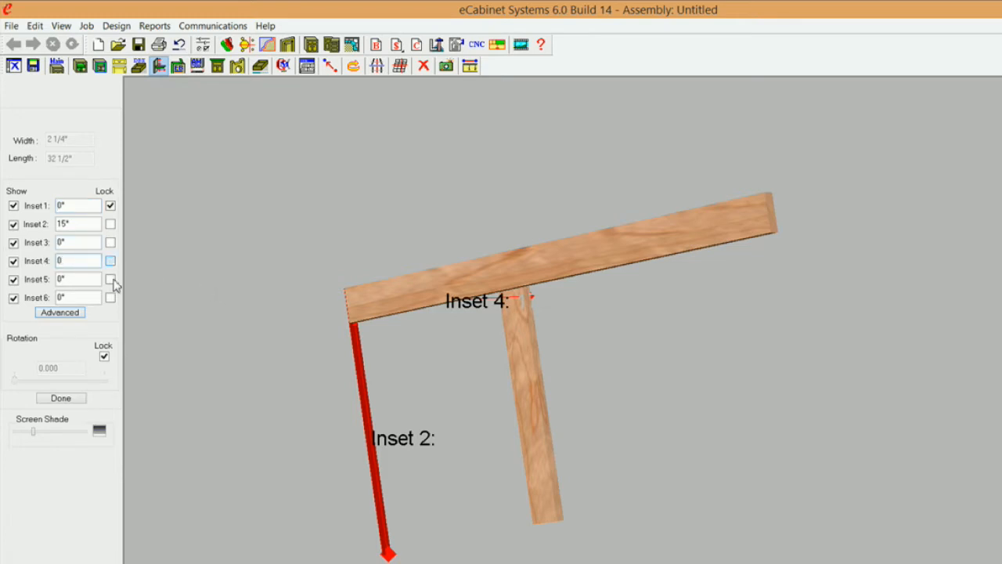
left_click(72, 398)
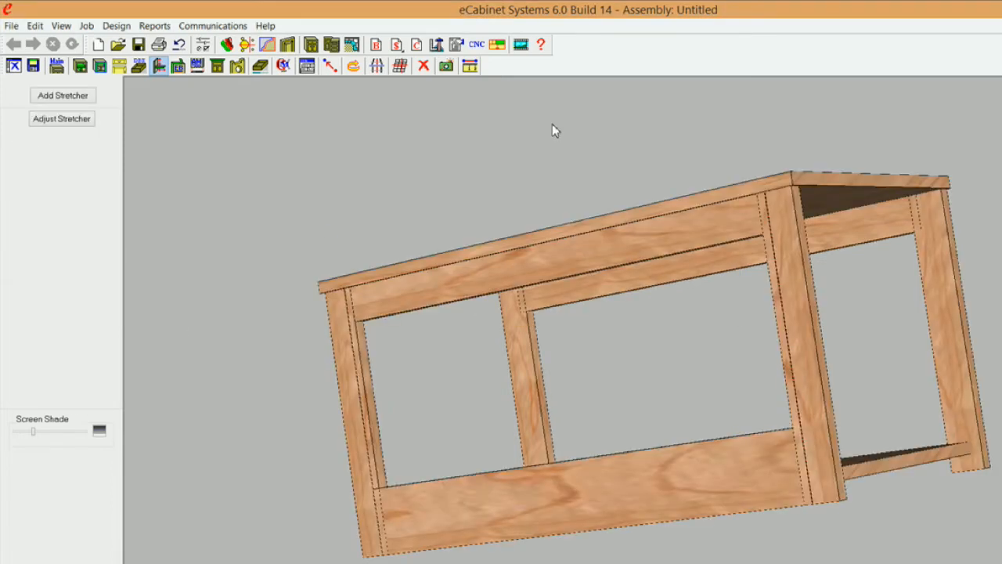
Step: Hide the front strips of both front corner legs to reach the two red dummy stretchers
middle_click_drag(705, 408, 683, 403)
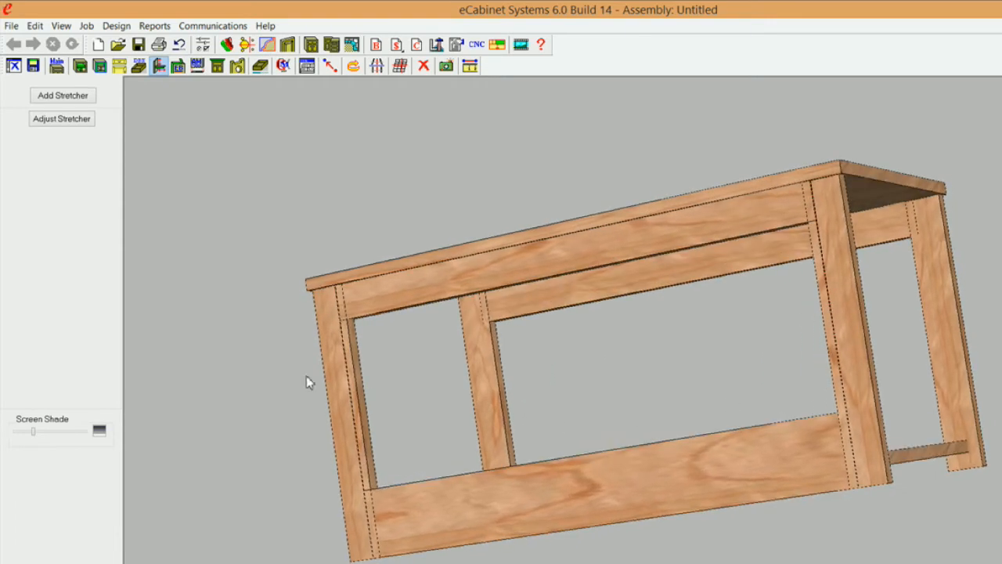
left_click(337, 366)
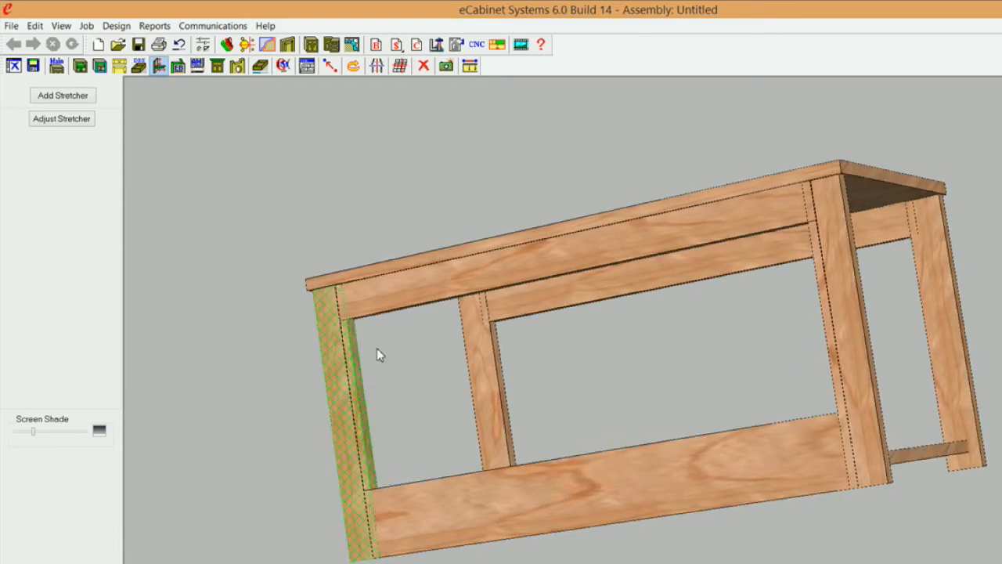
left_click(847, 259, "ctrl")
right_click(847, 259)
mouse_move(885, 161)
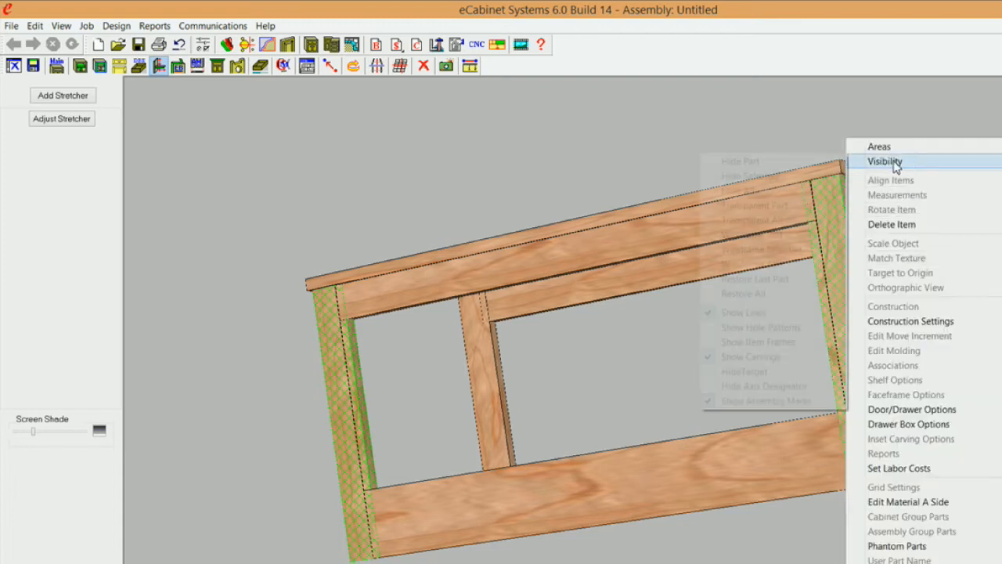
left_click(796, 181)
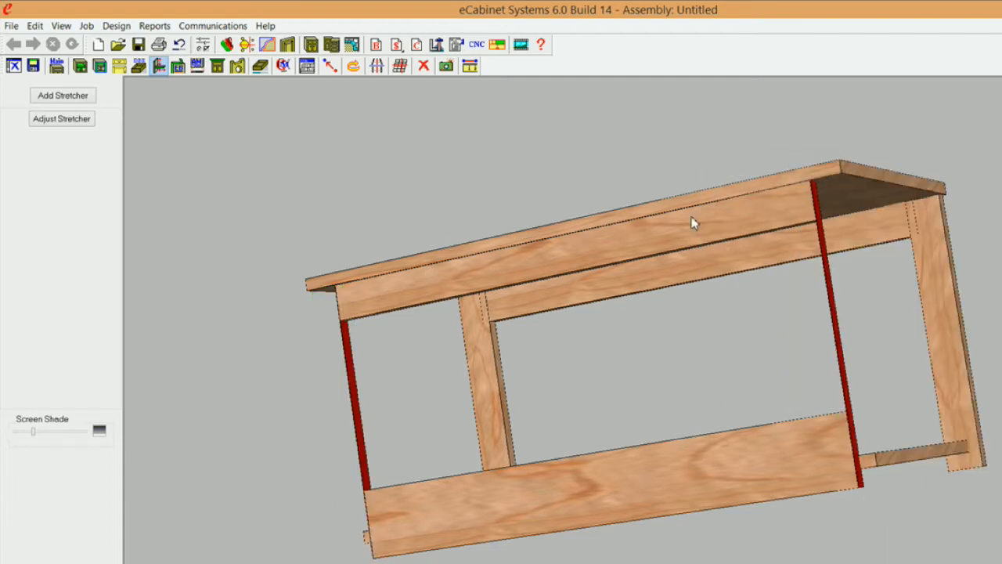
Step: Add a 4 1/4" wide left-right stretcher in up-down orientation, in 3/4 Solid Stock, between the two front dummy stretchers
left_click(354, 399)
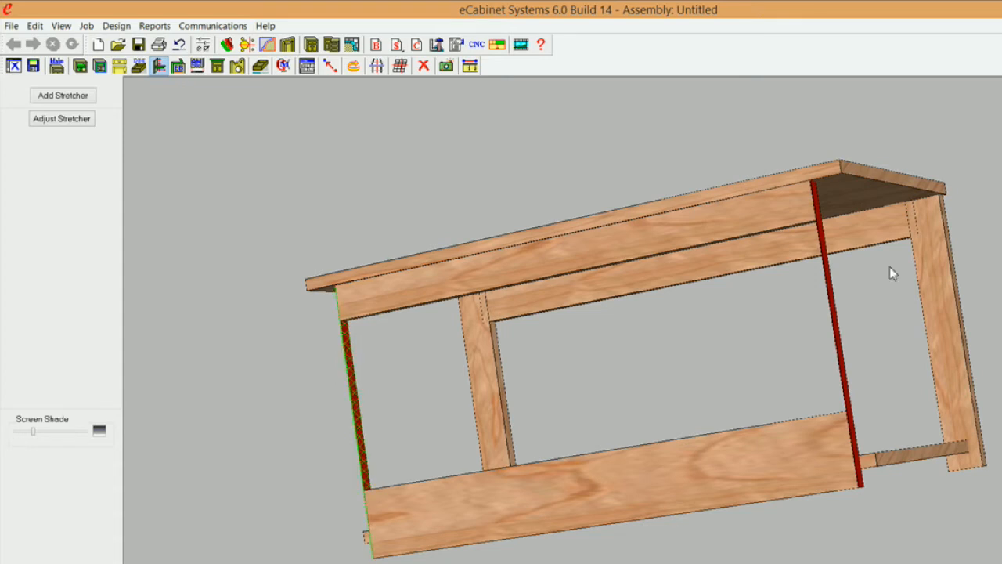
left_click(834, 289, "ctrl")
left_click(67, 100)
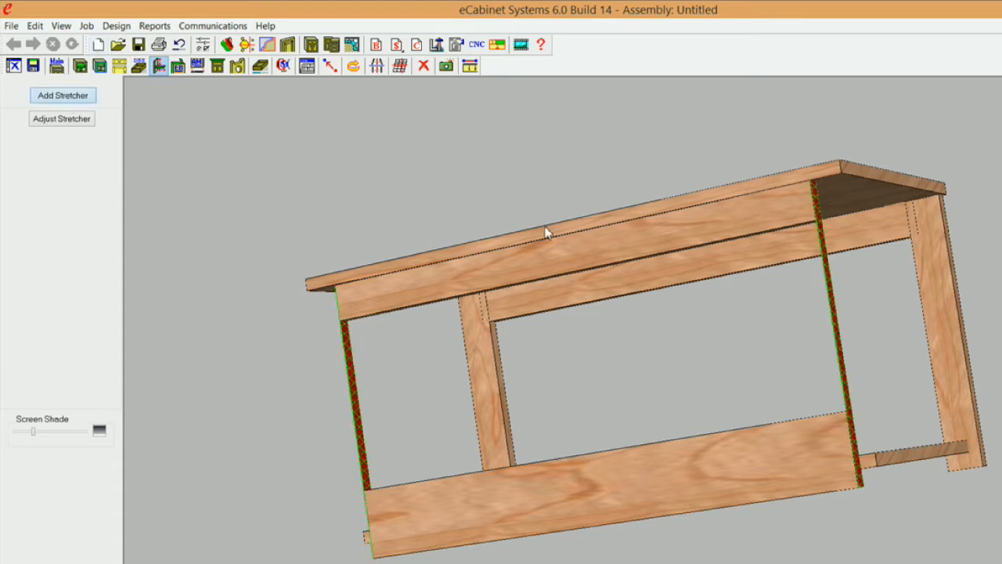
type("4 1/4")
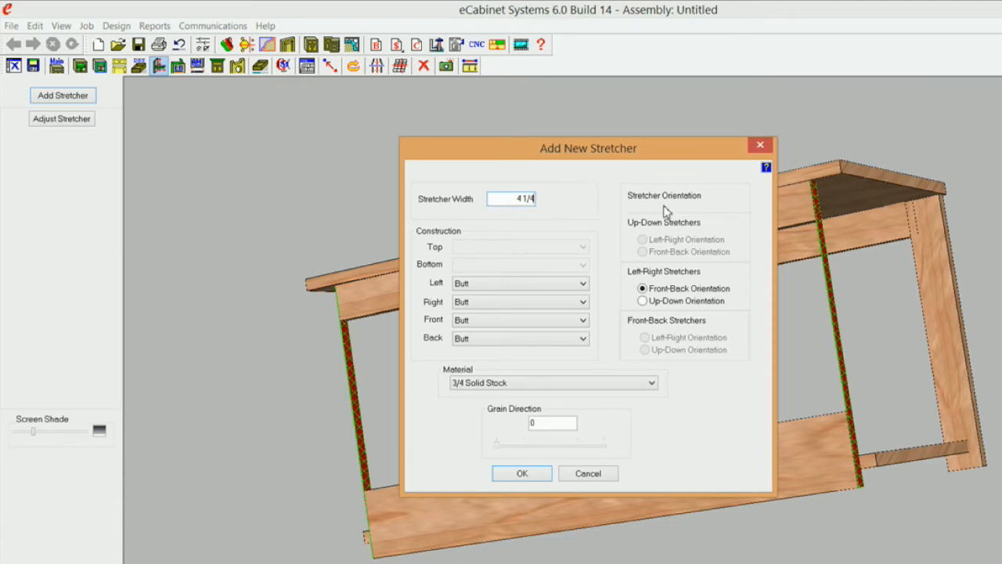
left_click(643, 300)
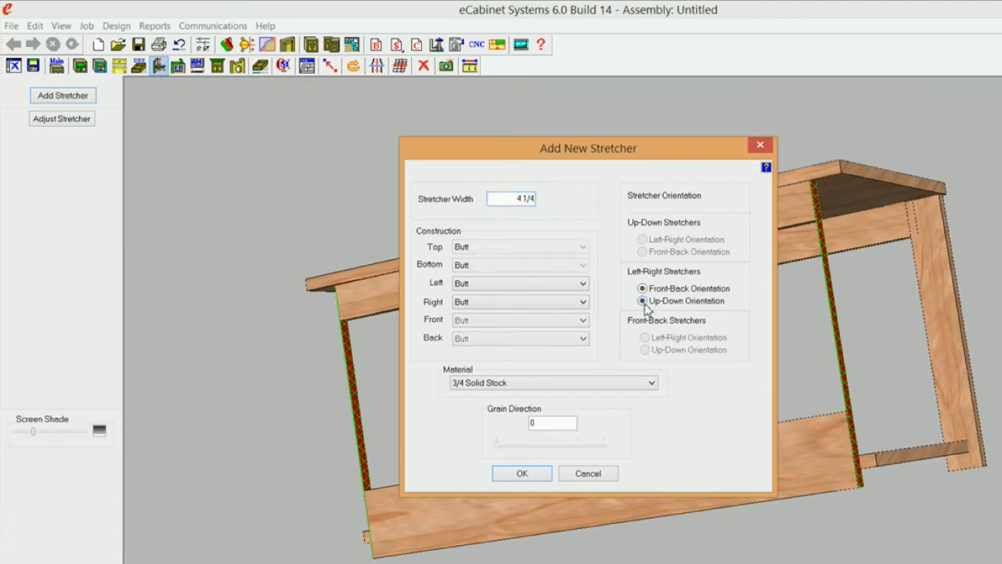
left_click(523, 473)
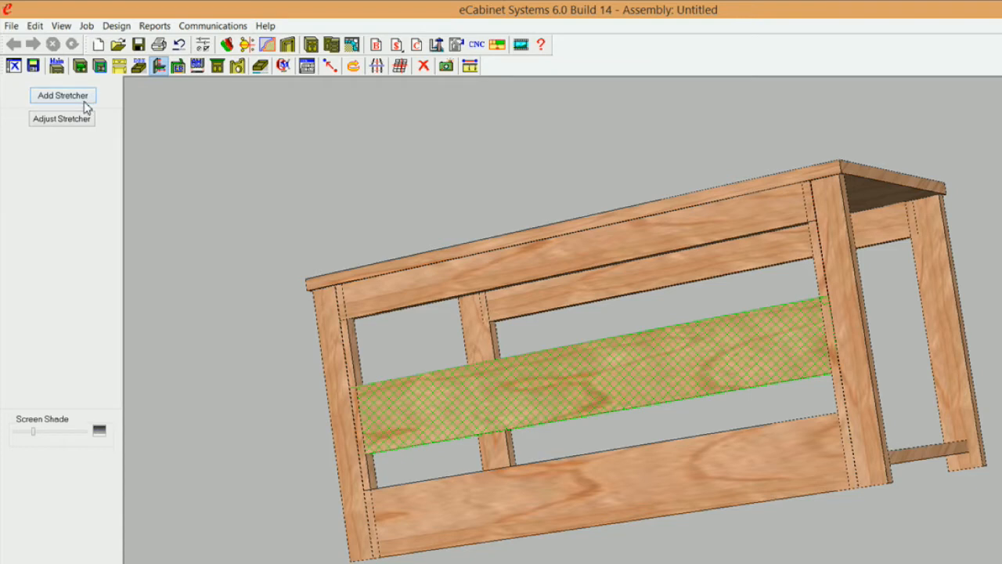
Step: Associate Inset 2 of the new 4 1/4" stretcher with the Bottom side of the rear left leg's wide Up Down Stretcher
left_click(74, 123)
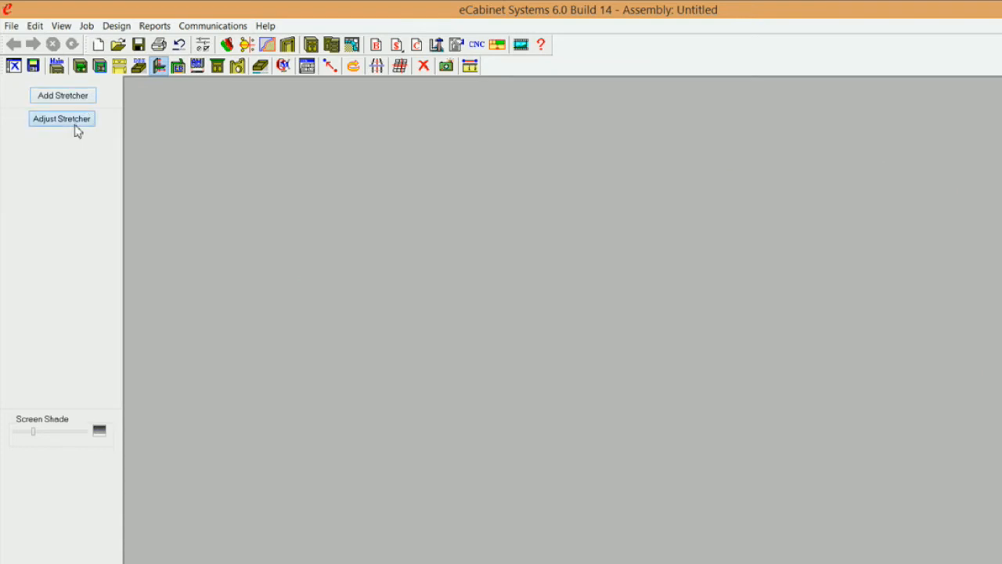
left_click(65, 314)
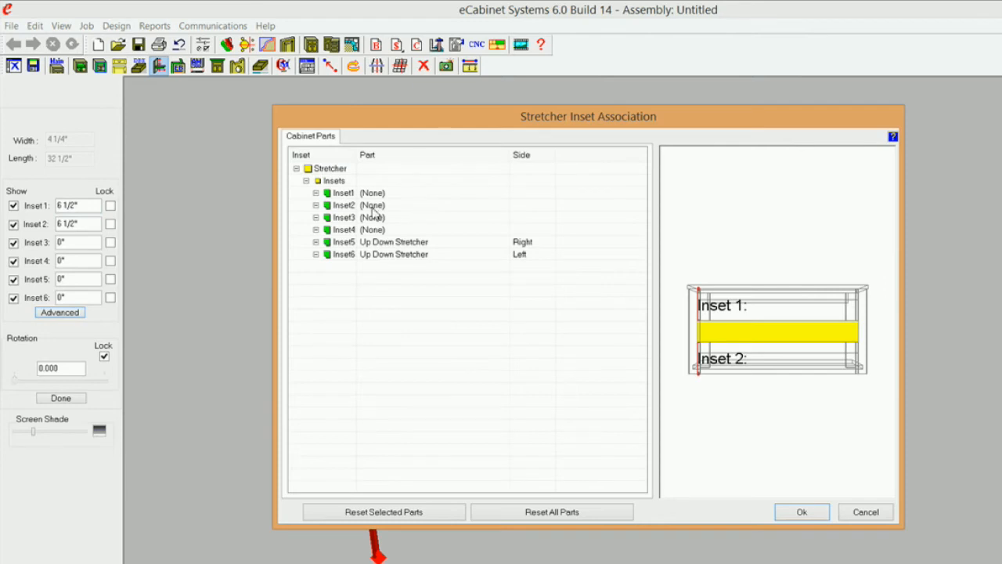
left_click(374, 208)
left_click(505, 207)
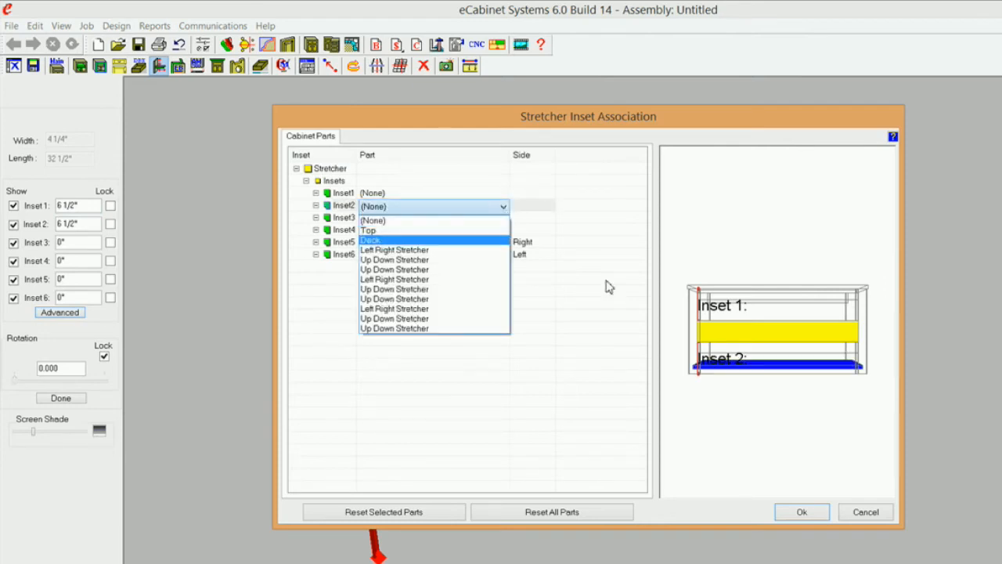
left_click(470, 290)
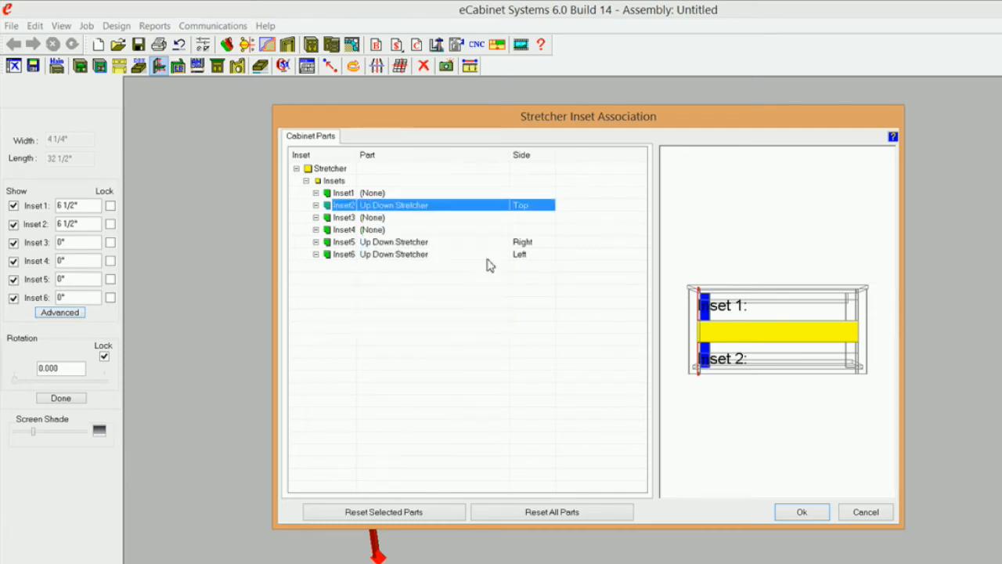
left_click(523, 207)
left_click(549, 206)
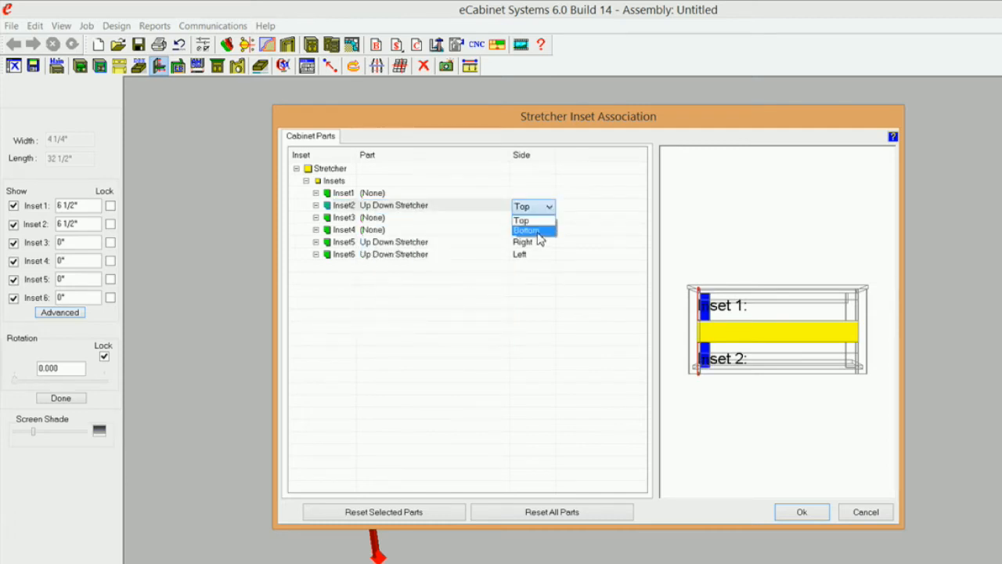
left_click(536, 232)
Step: Associate Inset 4 of the 4 1/4" stretcher with the Back side of the same rear left leg strip and accept the associations
left_click(349, 232)
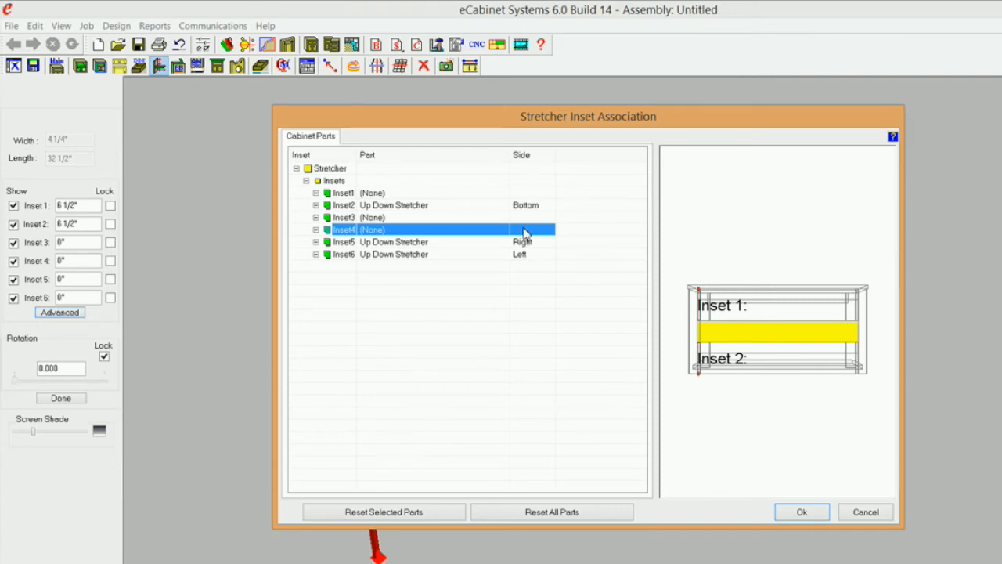
left_click(495, 237)
left_click(504, 231)
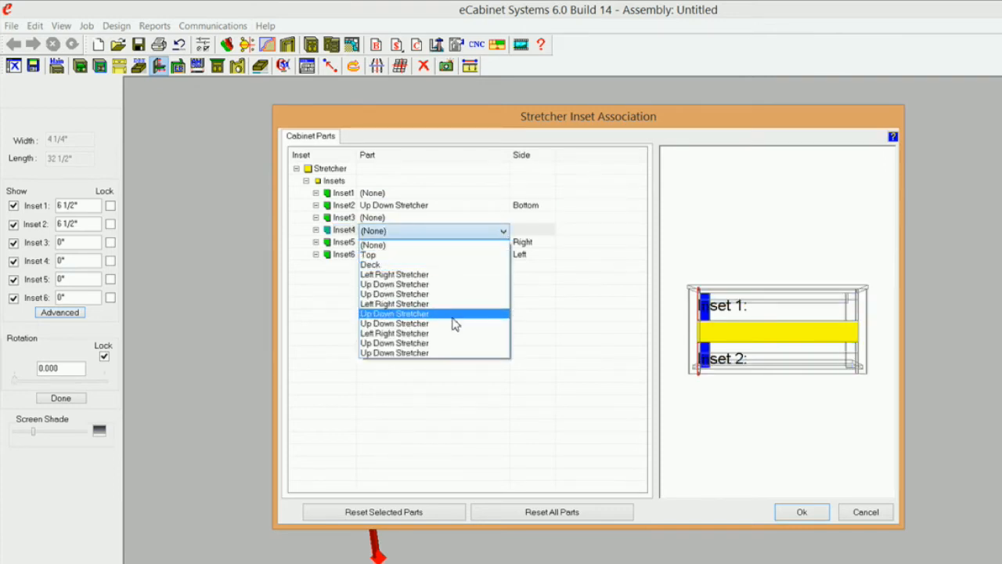
left_click(452, 319)
left_click(546, 230)
left_click(550, 231)
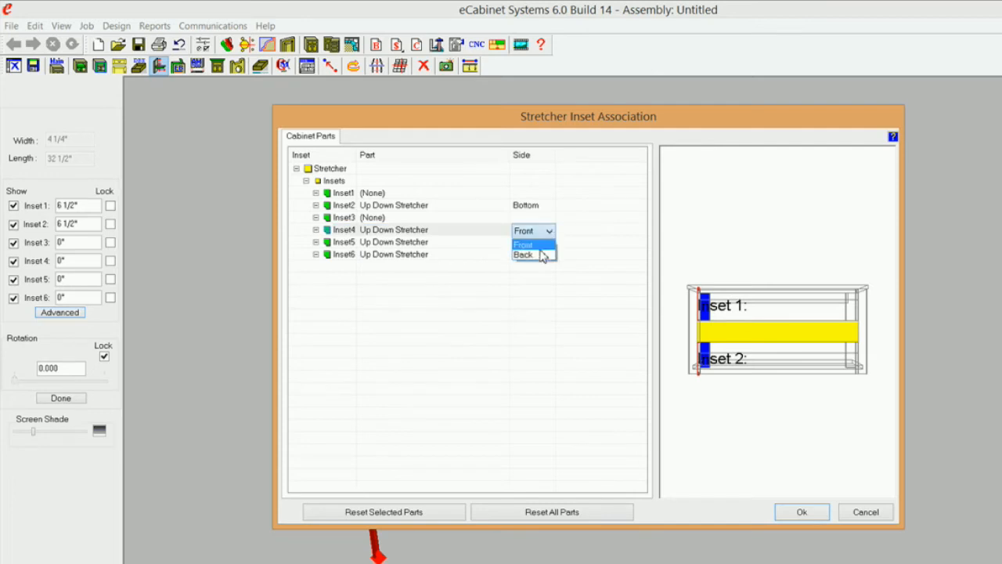
left_click(543, 255)
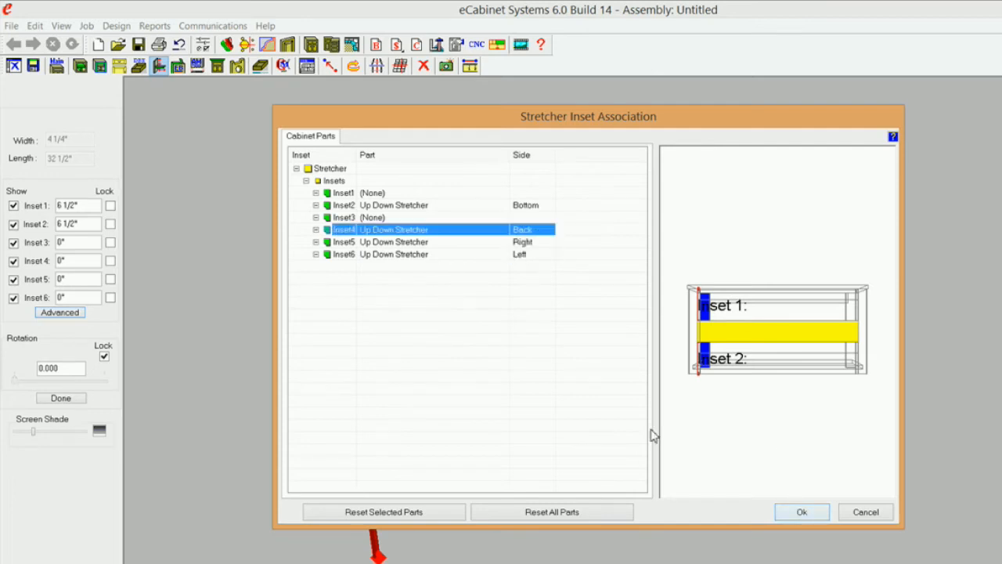
left_click(802, 512)
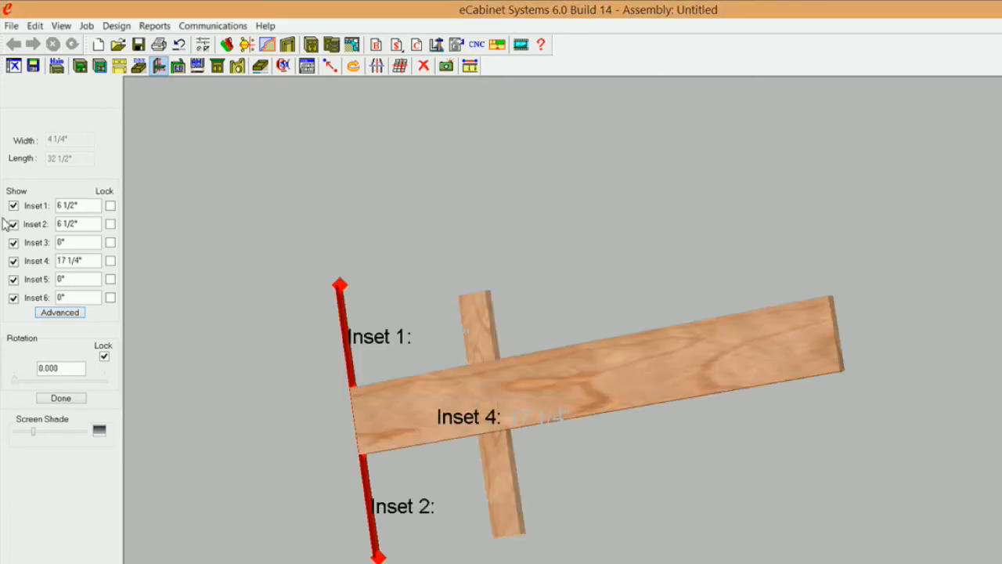
Step: Set Inset 2 and Inset 4 of the 4 1/4" stretcher to 0 and lock both, finishing the bottom back rail's adjustment
left_click_drag(97, 228, 38, 224)
type("0")
left_click(110, 225)
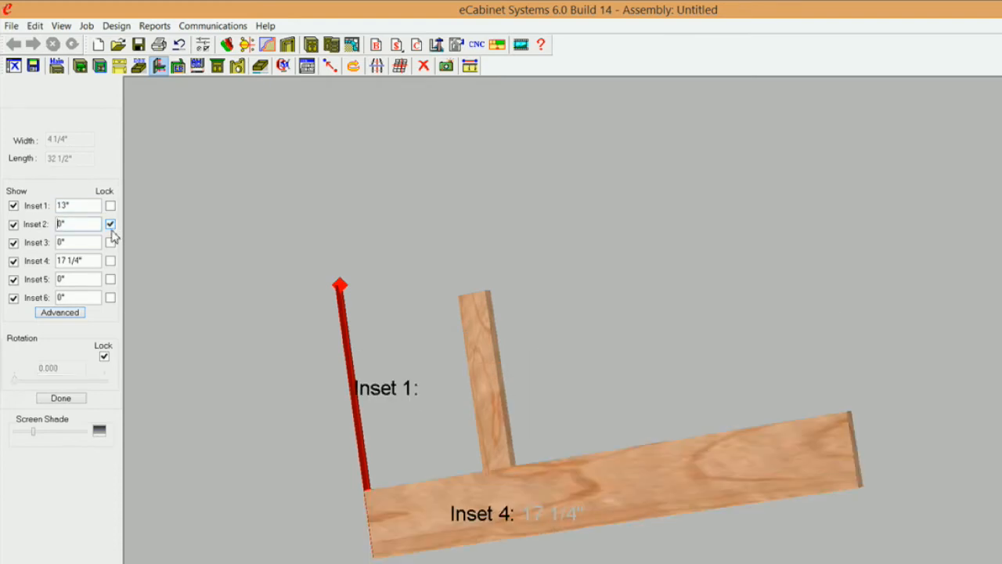
left_click_drag(81, 259, 22, 253)
type("0")
left_click(110, 262)
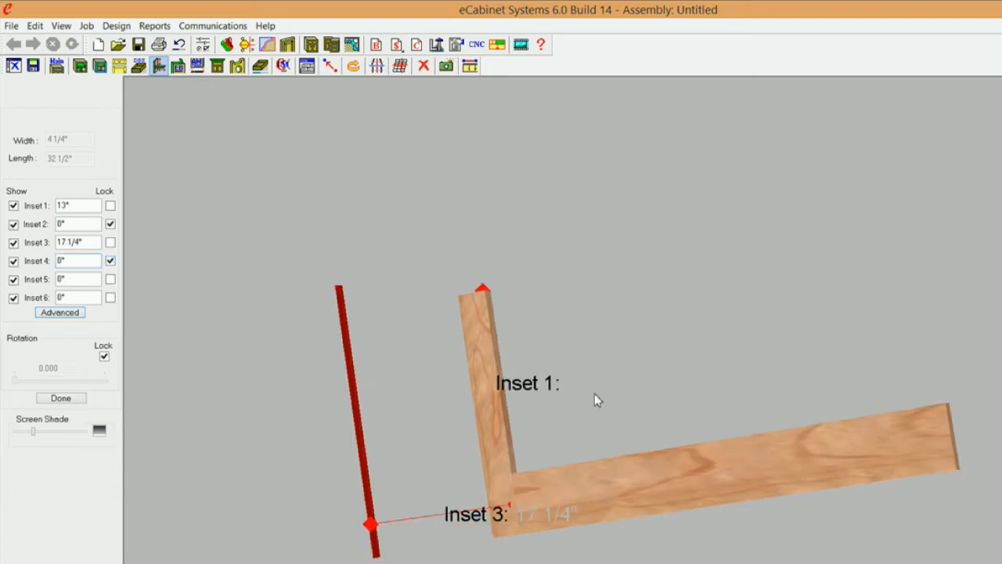
left_click(61, 399)
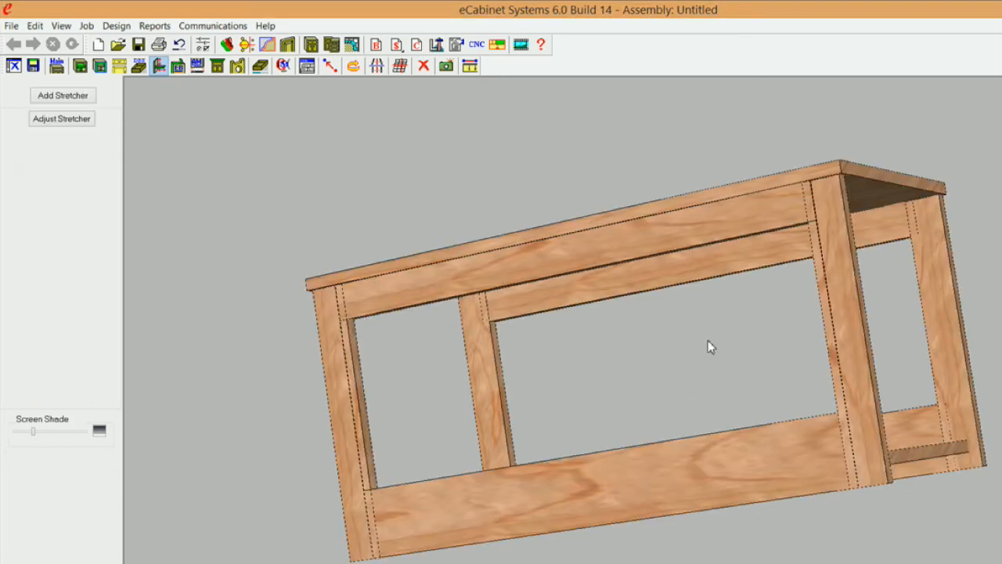
Step: Return to the main cabinet view and save the cabinet as RpTrunkDemo in eCabTipsDemos, overwriting the existing file
middle_click_drag(691, 355, 707, 384)
left_click(57, 65)
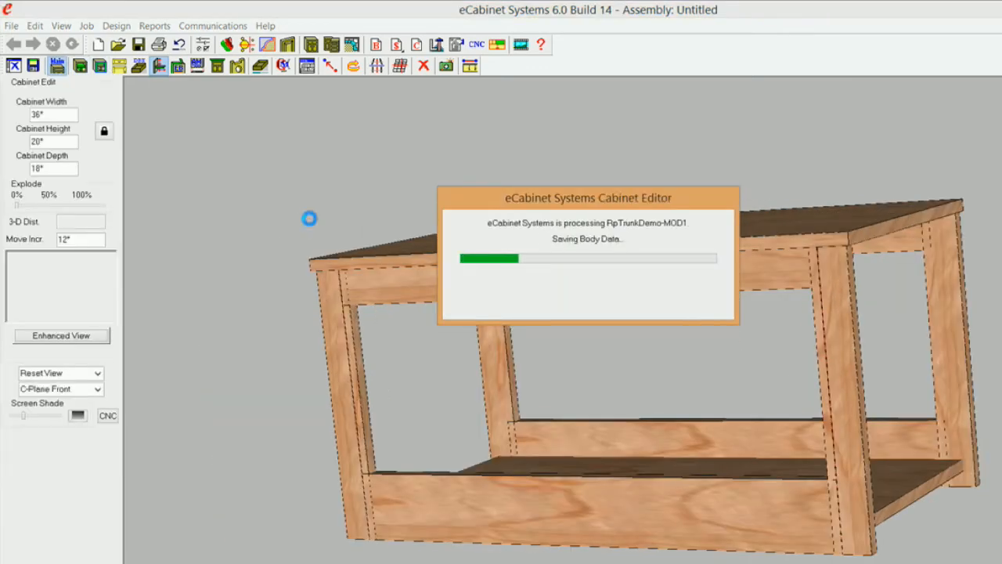
left_click(31, 63)
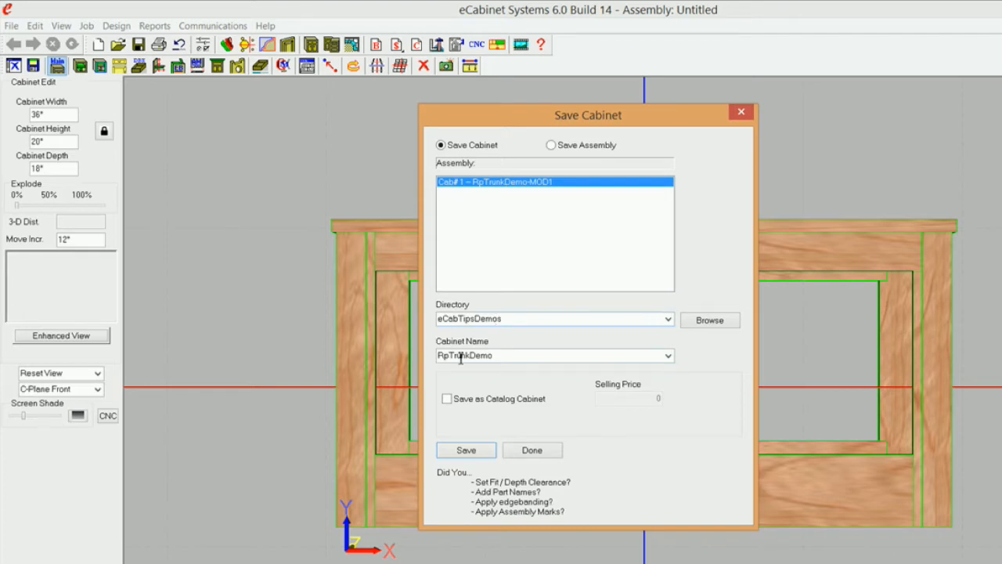
left_click(486, 454)
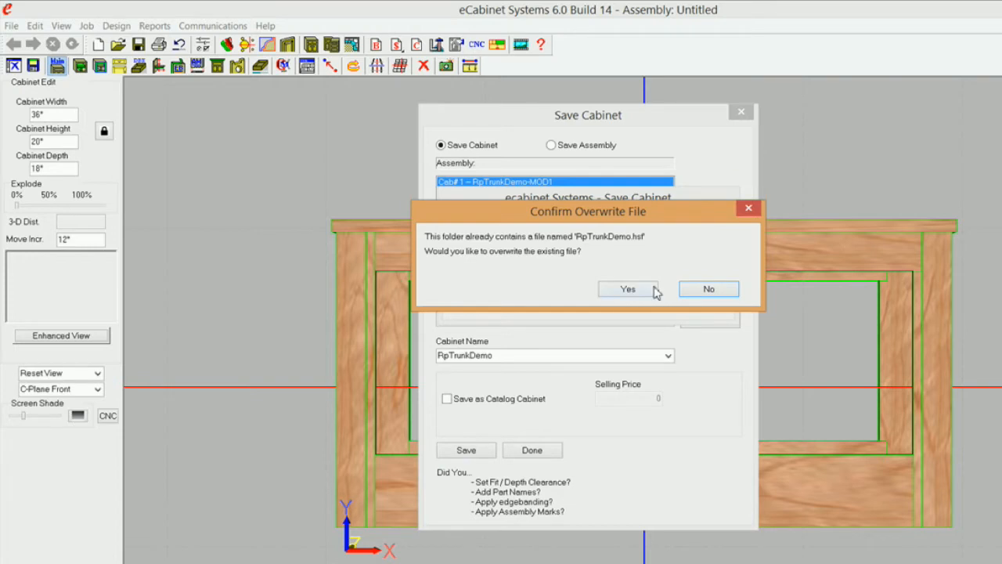
left_click(646, 288)
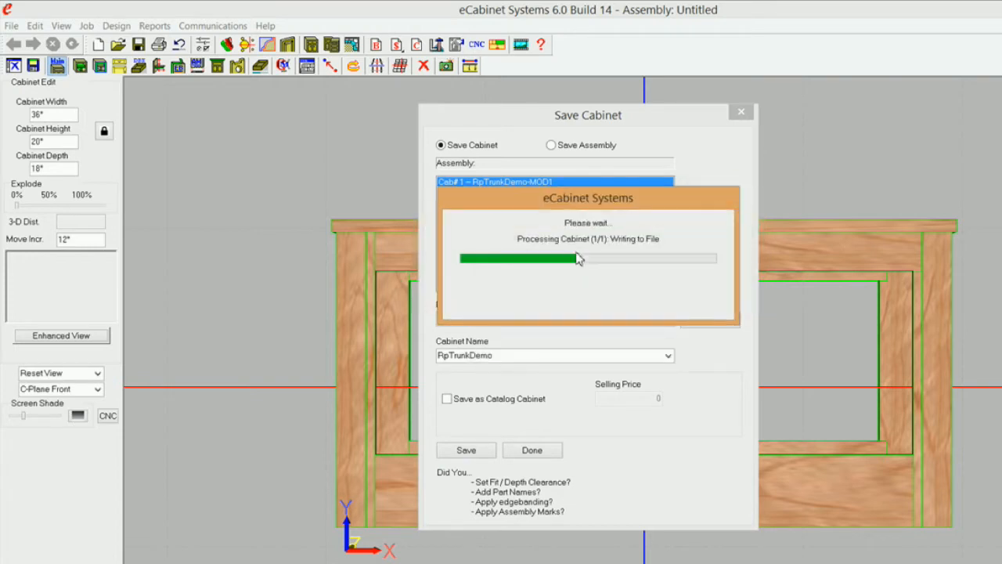
left_click(533, 452)
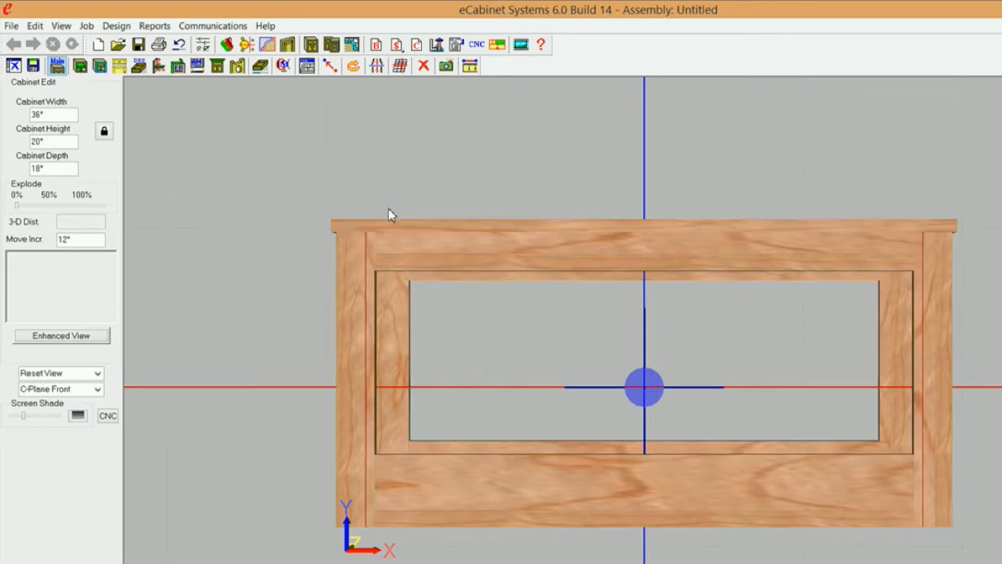
left_click(85, 68)
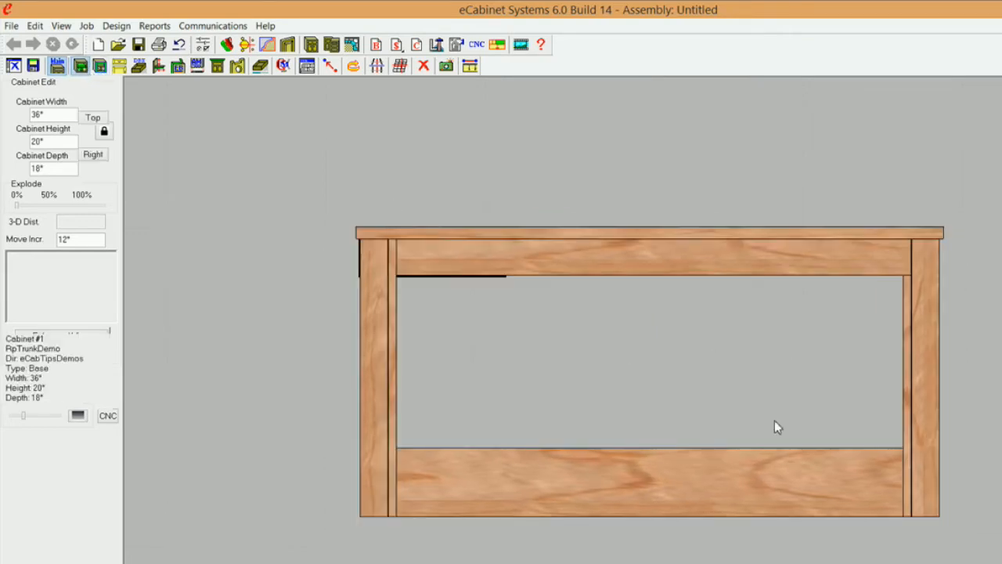
left_click(775, 427)
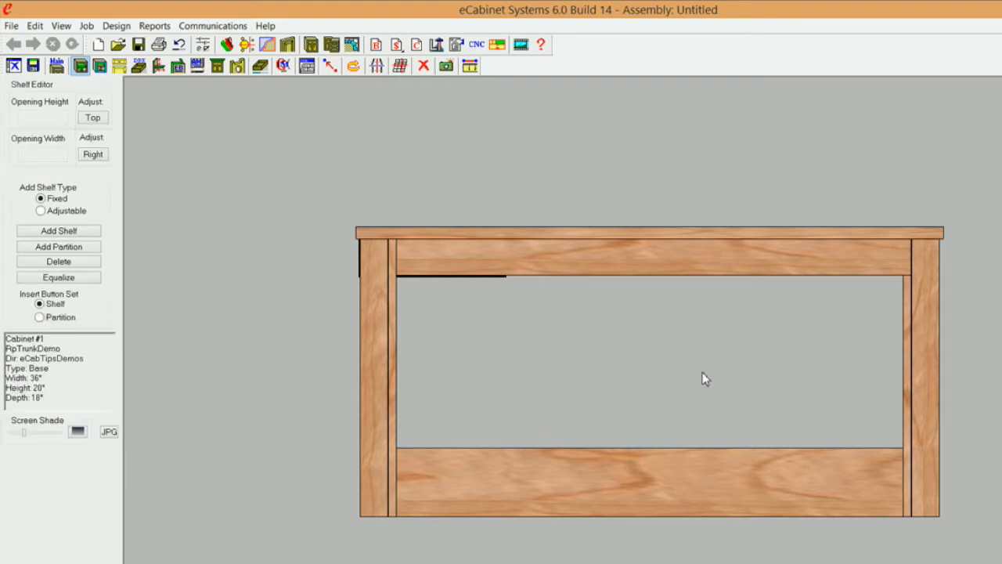
left_click(788, 369)
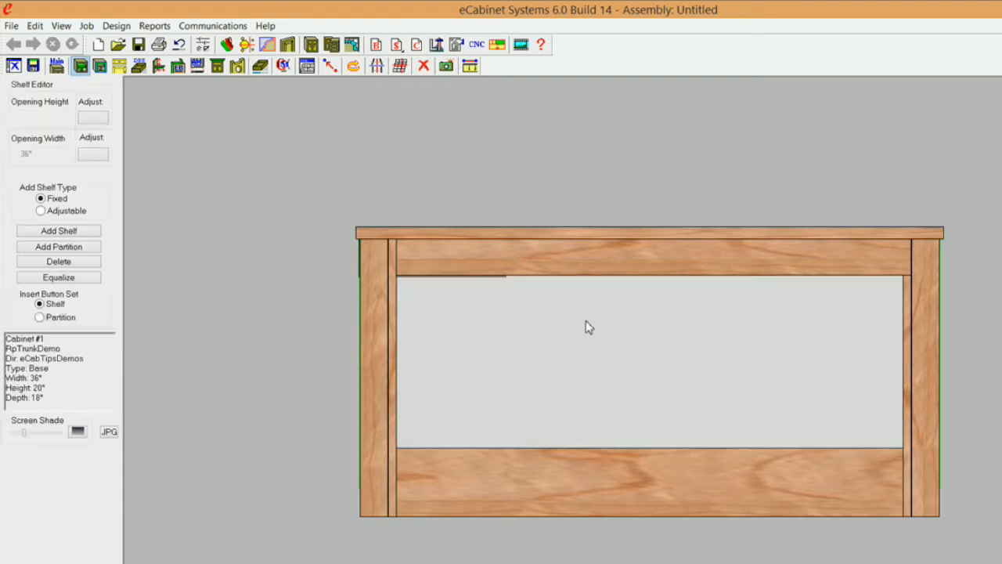
left_click(494, 210)
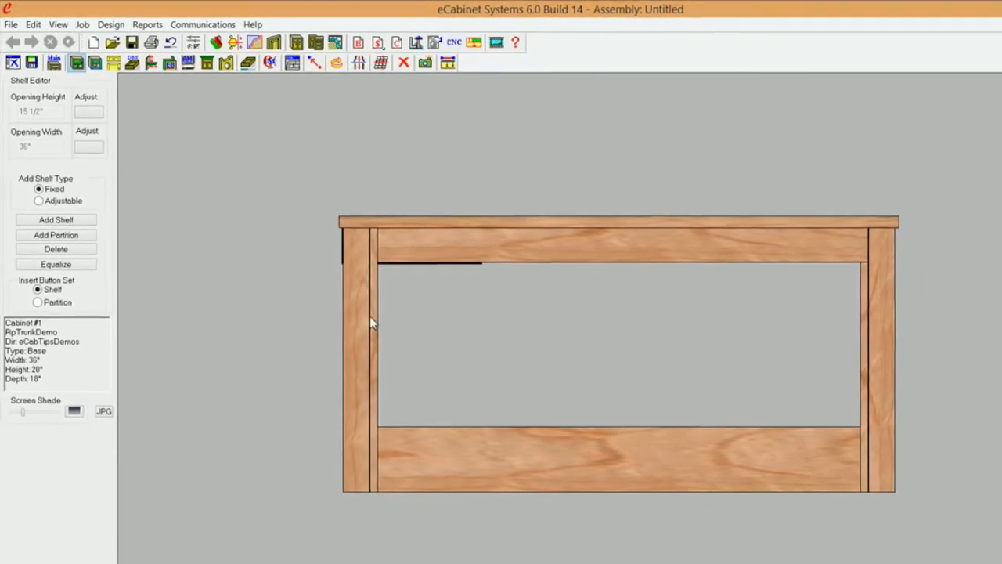
Step: Return to stretcher editing and select the bottom deck together with the top panel
left_click(147, 61)
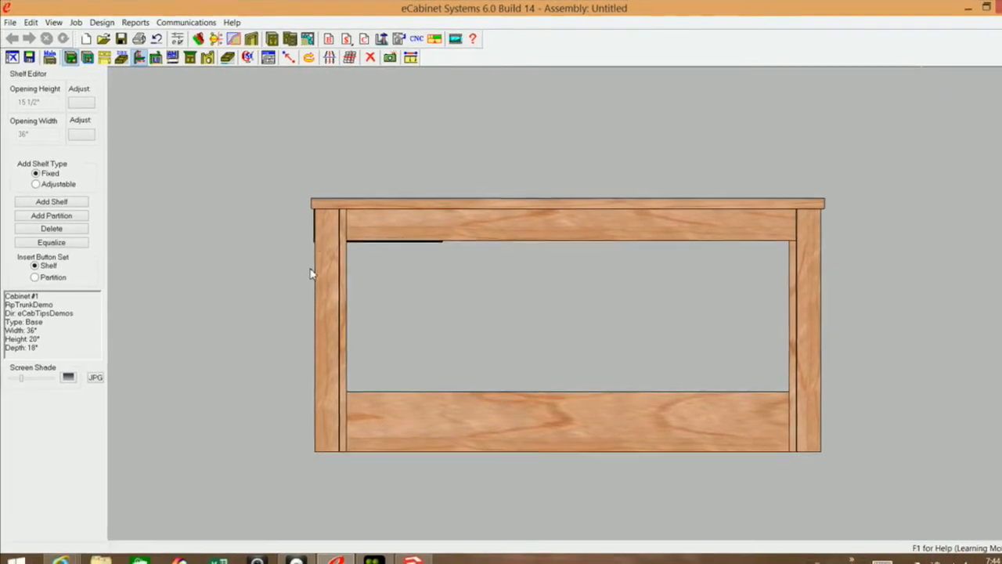
middle_click_drag(337, 277, 309, 277)
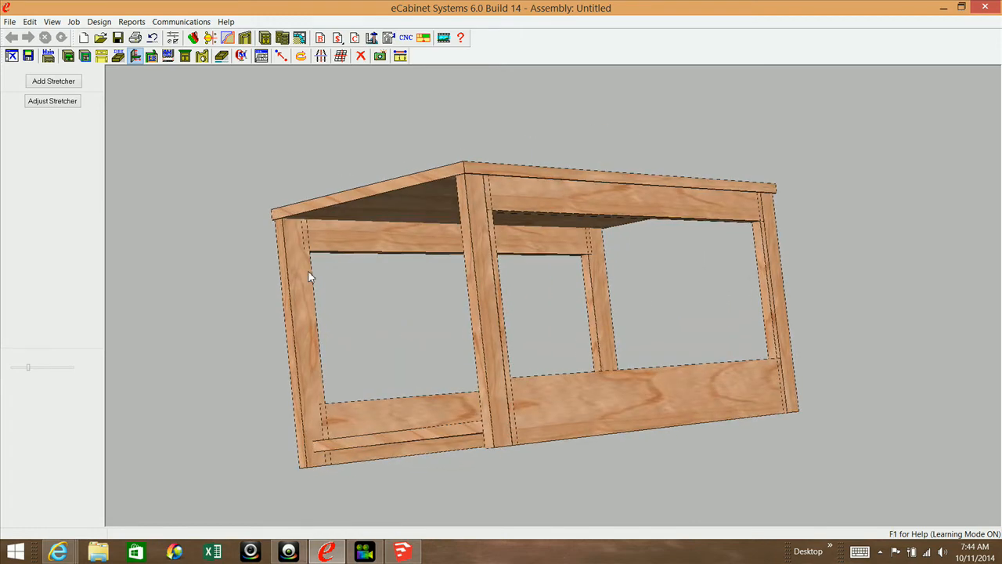
mouse_move(585, 301)
middle_mouse_down()
mouse_move(579, 307)
mouse_move(577, 295)
middle_mouse_up()
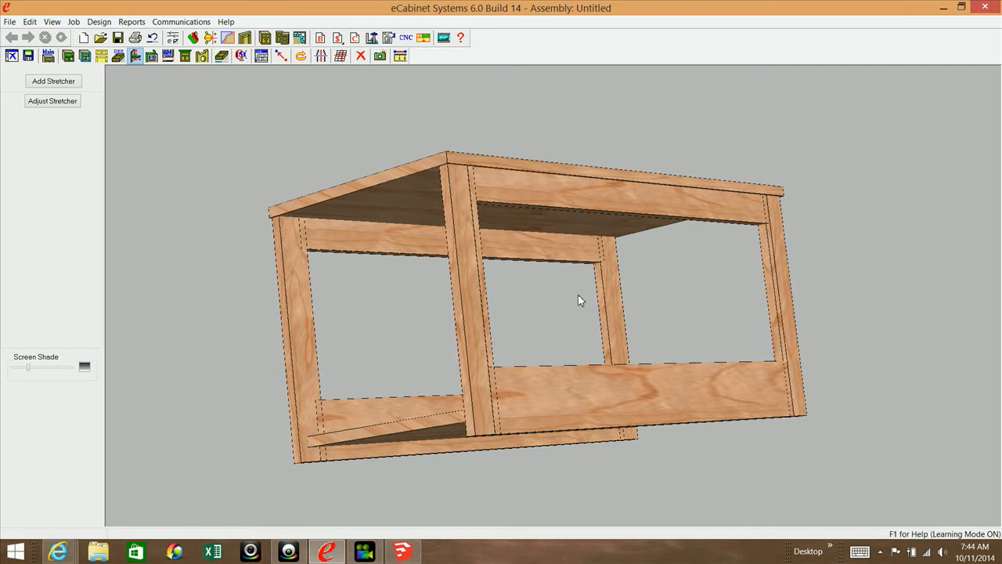
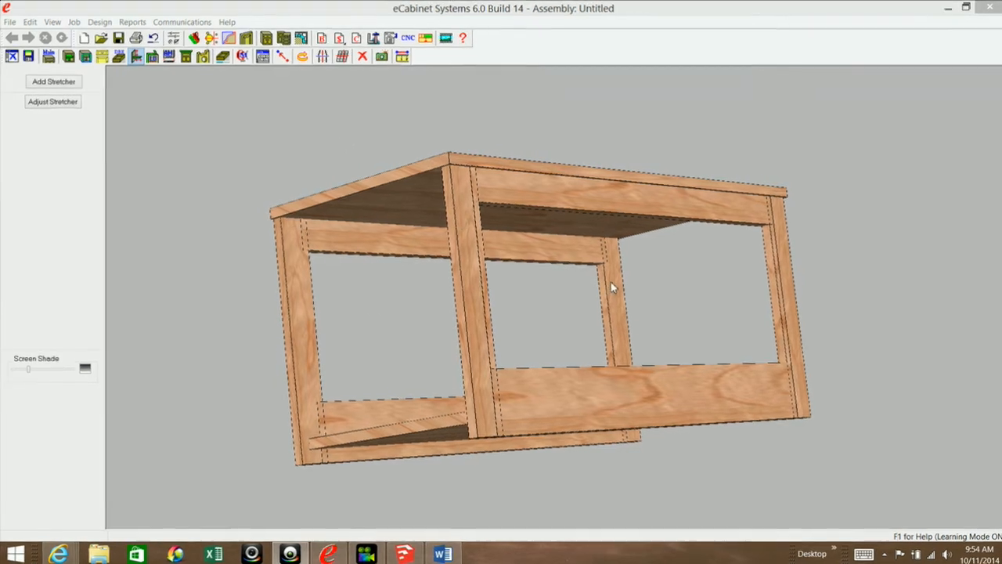
left_click_drag(610, 288, 569, 237)
left_click(597, 422)
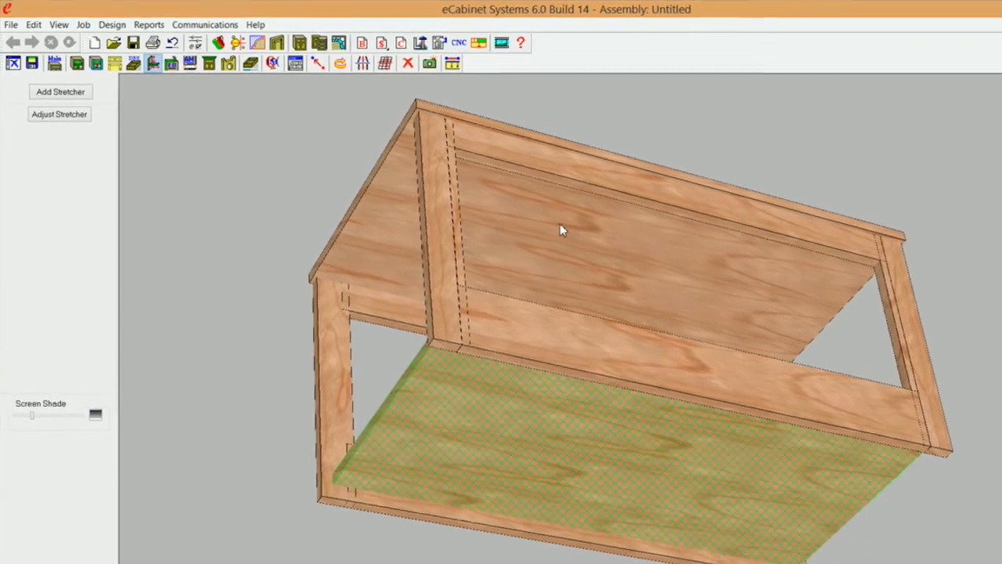
left_click(562, 228, "ctrl")
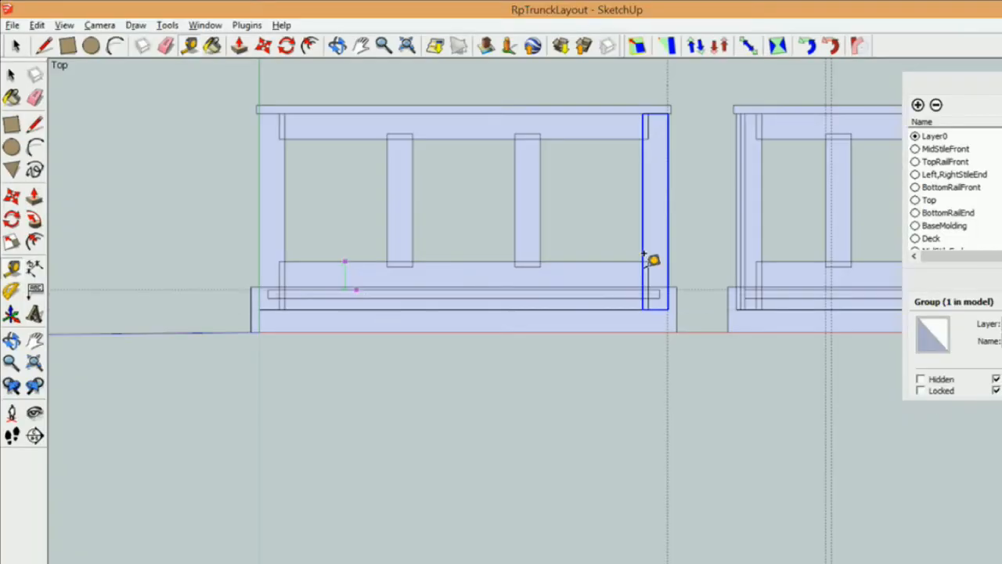
Step: Switch to the RpTrunckLayout drawing in SketchUp and measure the corner leg strips near the top of the end view
left_click(345, 261)
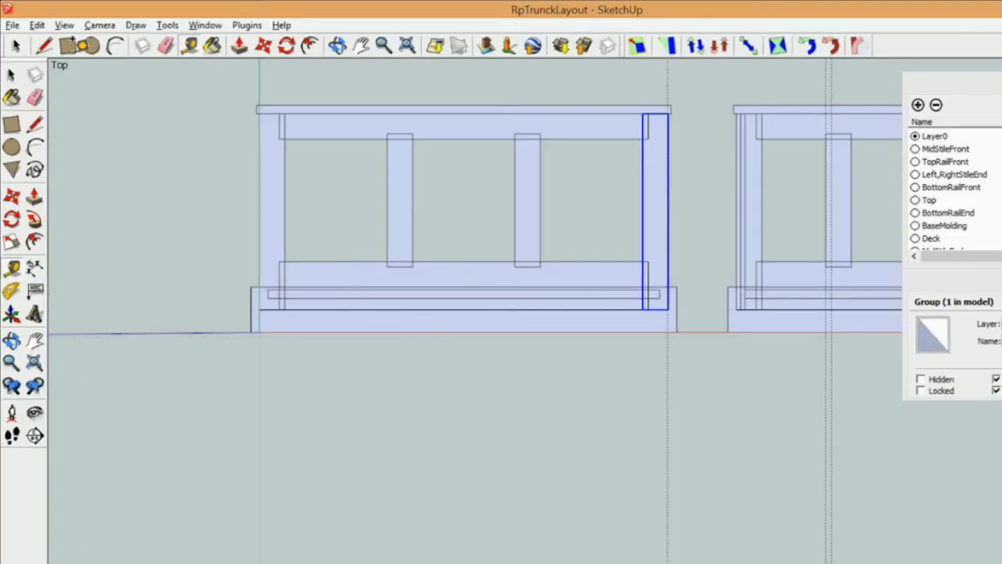
left_click(11, 75)
left_click(228, 180)
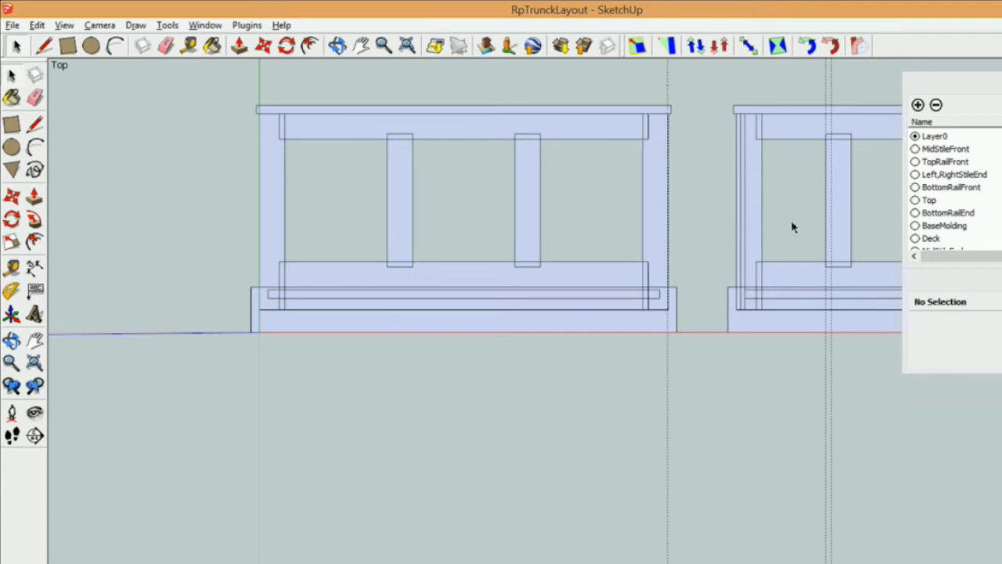
left_click(35, 339)
left_click_drag(765, 197, 542, 226)
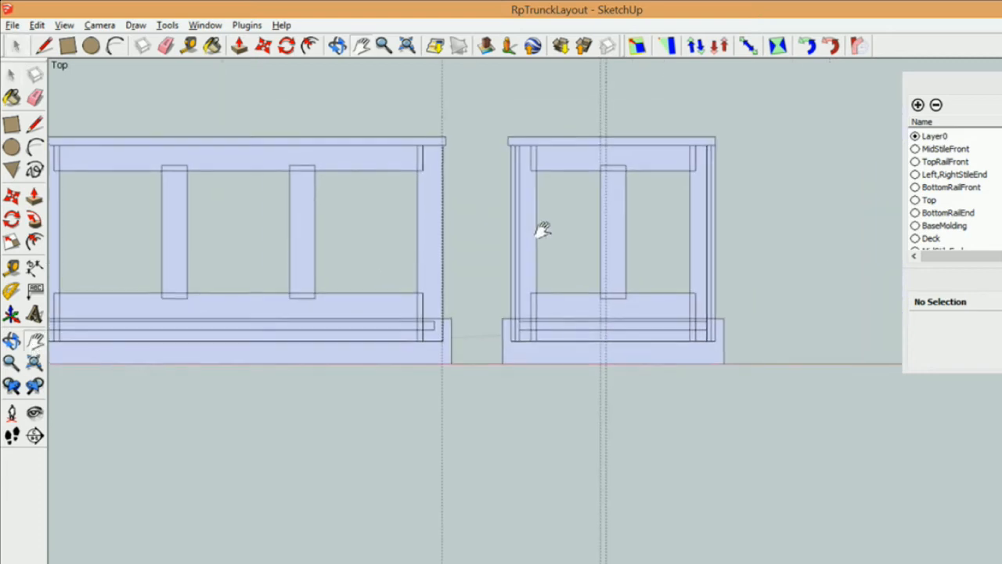
scroll(552, 156, "up", 6)
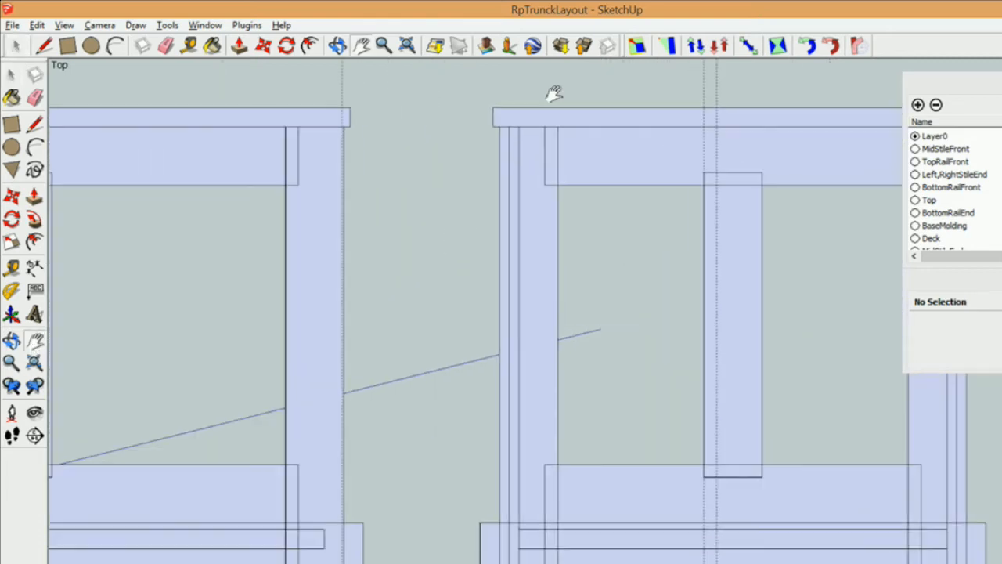
left_click(12, 270)
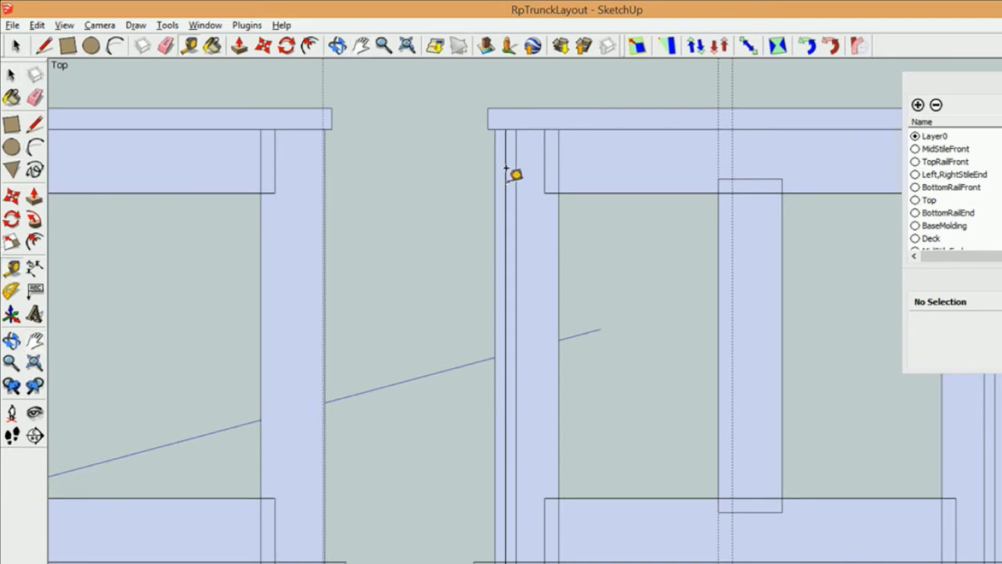
left_click(495, 171)
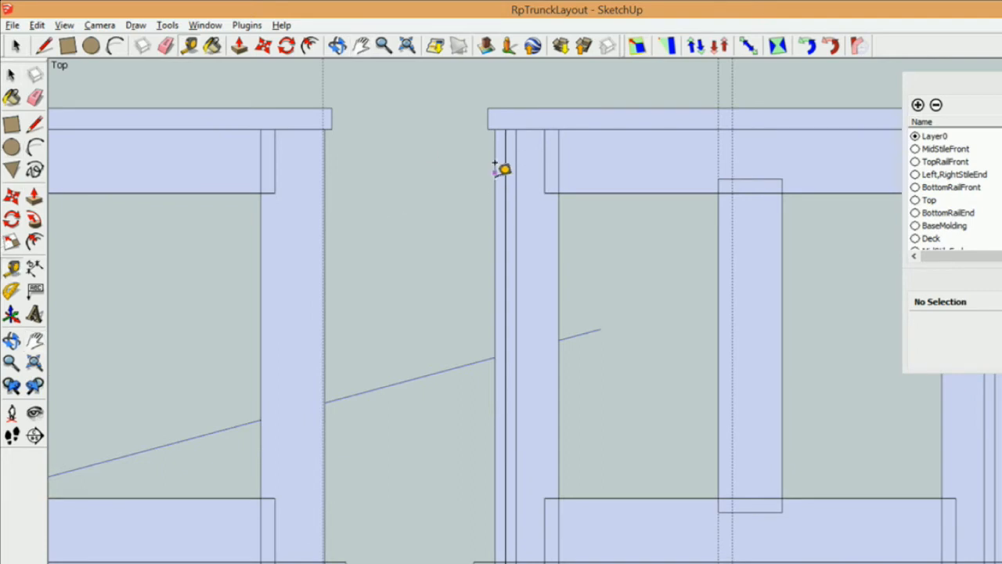
left_click(557, 165)
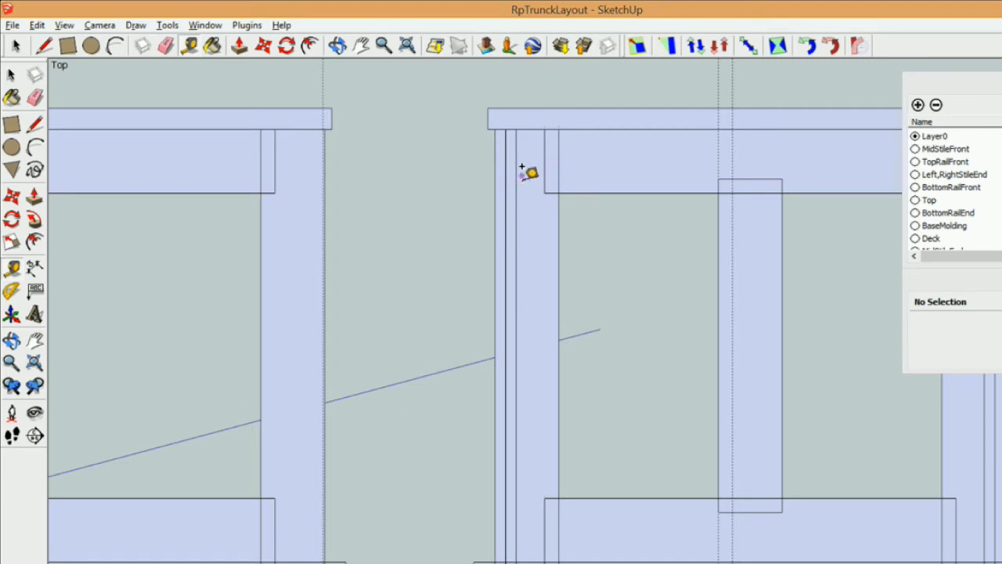
left_click(516, 174)
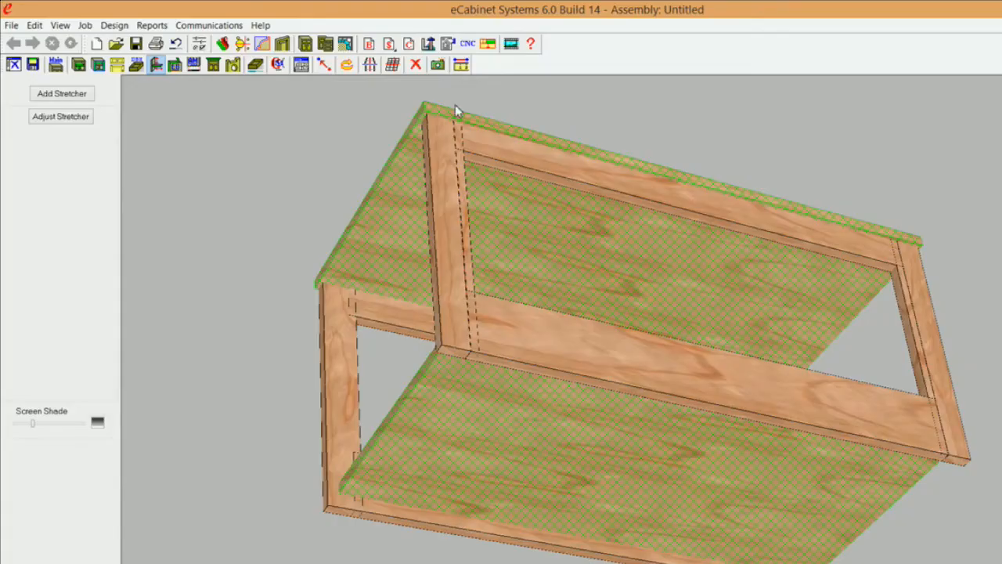
Step: Switch back to eCabinet Systems and add a 1 7/8" wide up-down stretcher in front-back orientation, in 3/4 Solid Stock, between deck and top
left_click(74, 94)
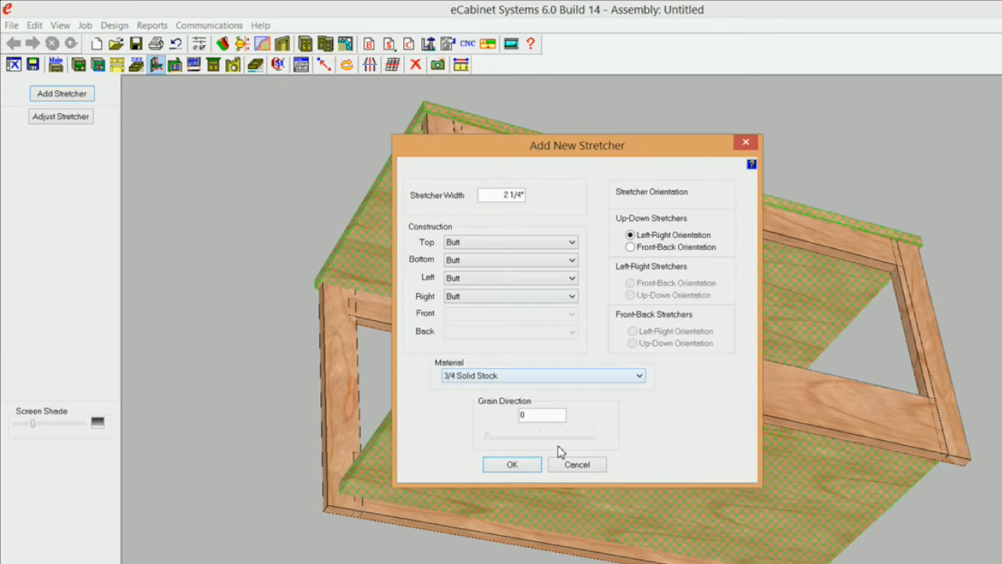
left_click(632, 247)
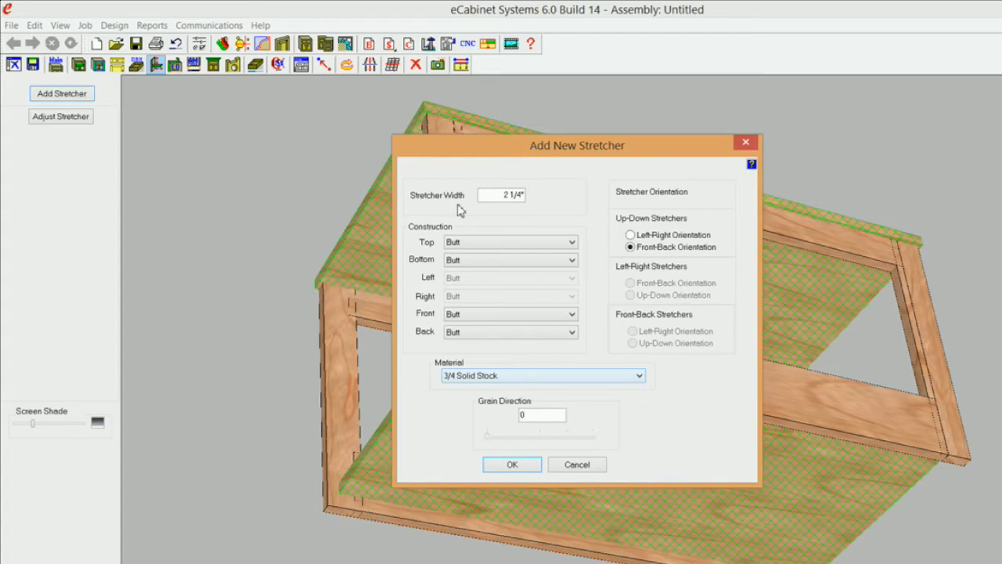
left_click(510, 195)
type("1 7/8")
left_click(514, 465)
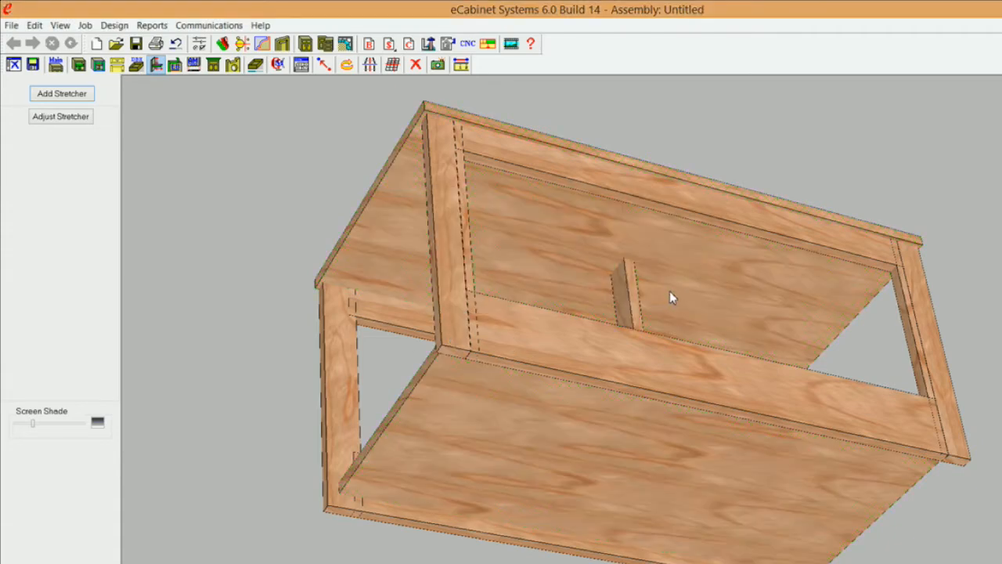
Step: Reselect the deck and top and add a second 1 7/8" up-down stretcher in front-back orientation, in 3/4 Solid Stock
middle_click_drag(675, 326, 527, 468)
middle_click_drag(487, 508, 496, 526)
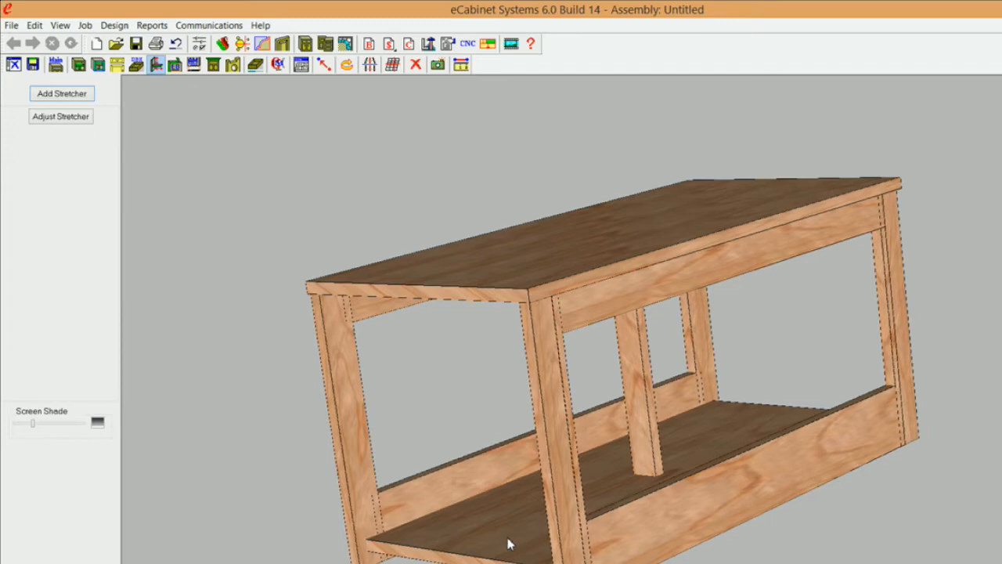
mouse_move(509, 544)
middle_mouse_down()
mouse_move(523, 535)
mouse_move(519, 416)
mouse_move(450, 188)
middle_mouse_up()
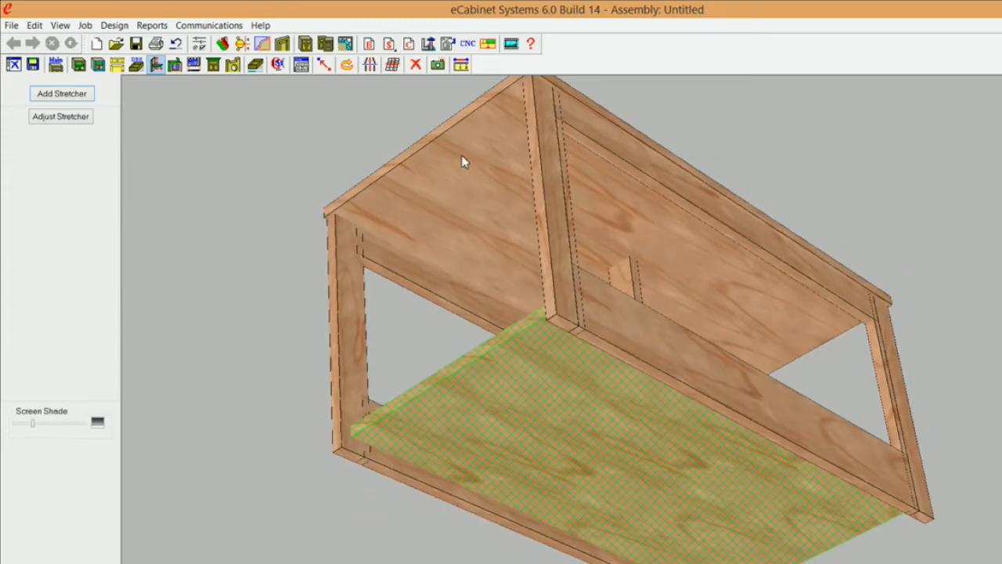
left_click(462, 161)
middle_click_drag(552, 325, 537, 356)
left_click(63, 94)
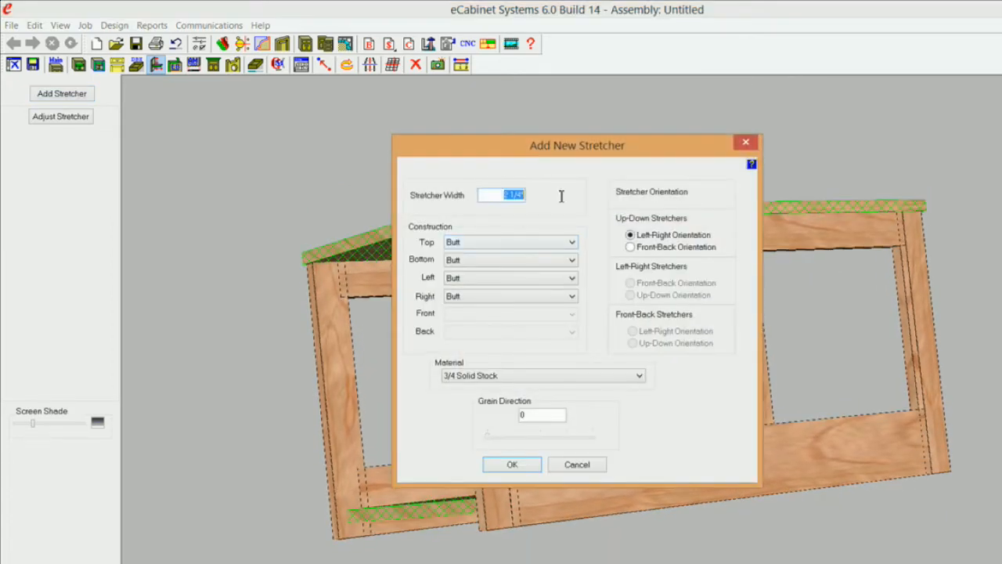
type("1 7/8")
left_click(633, 247)
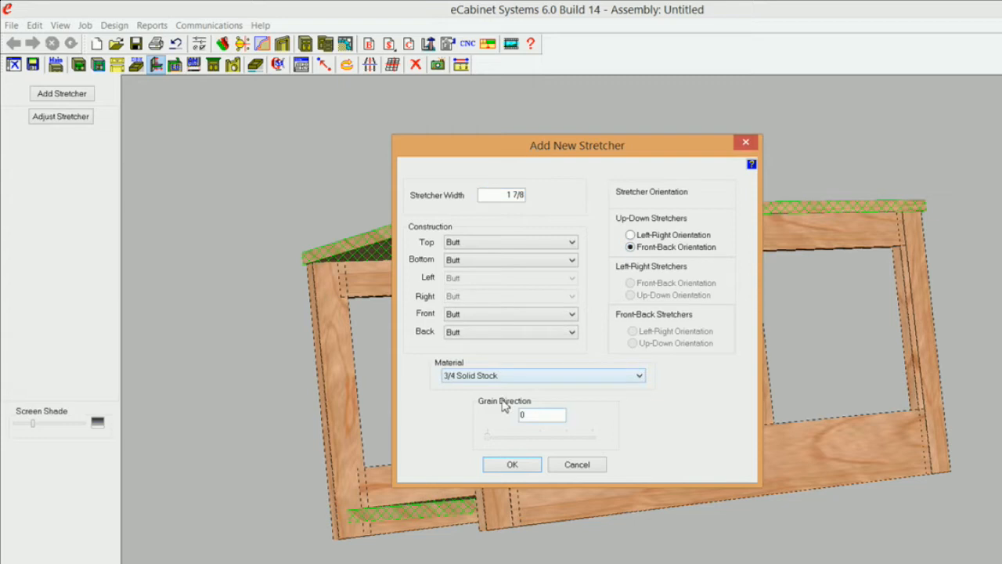
left_click(512, 465)
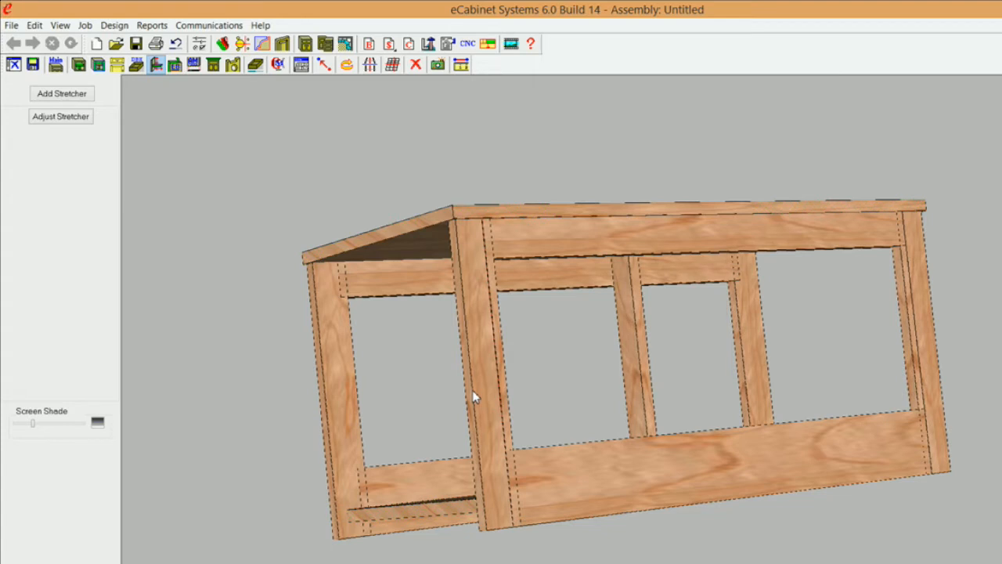
Step: Adjust one of the new center up-down strips and associate its Inset 2 with the bottom side of the deck
left_click(637, 360)
left_click(59, 118)
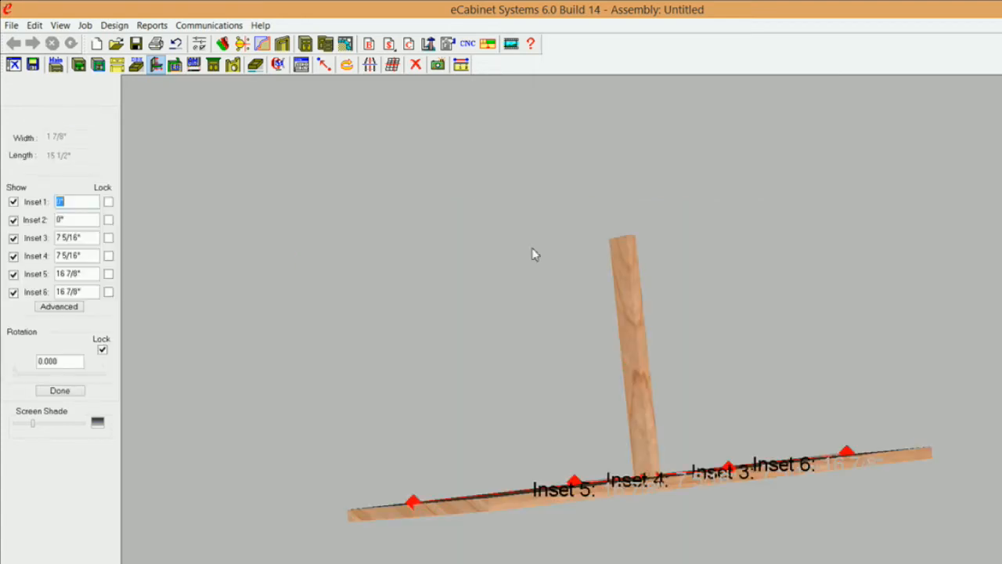
middle_click_drag(592, 447, 509, 550)
middle_click_drag(695, 502, 729, 443)
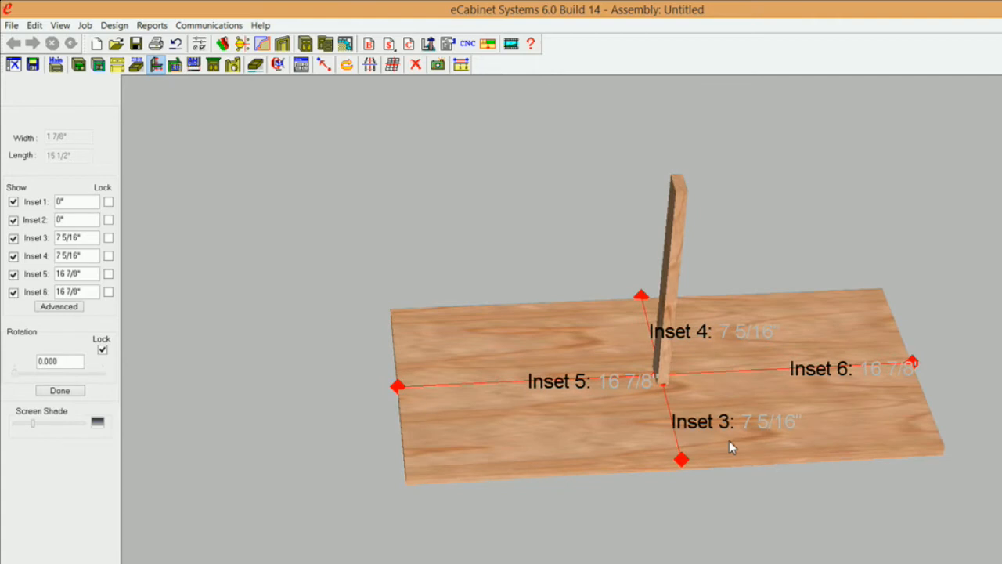
middle_click_drag(560, 389, 798, 382)
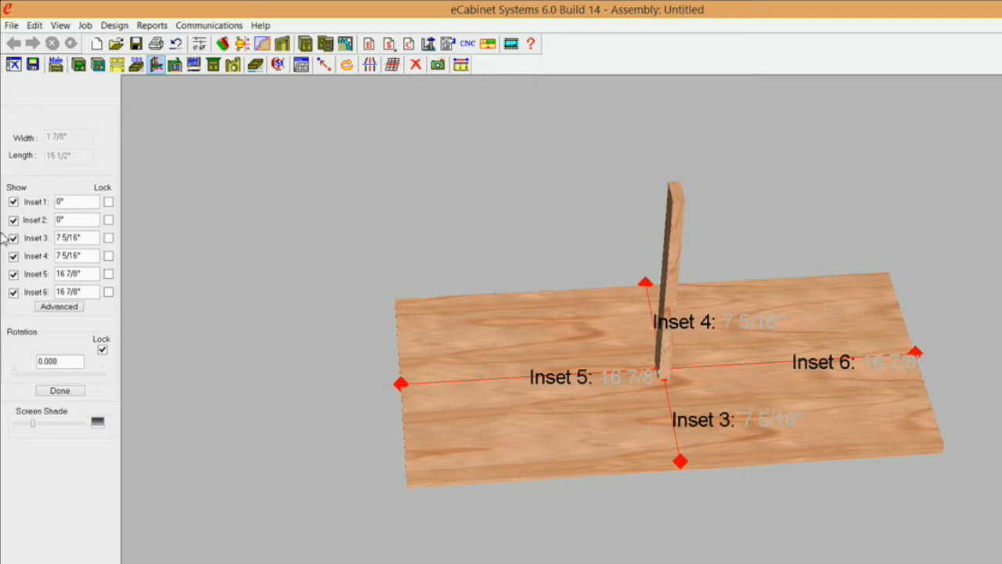
left_click(59, 307)
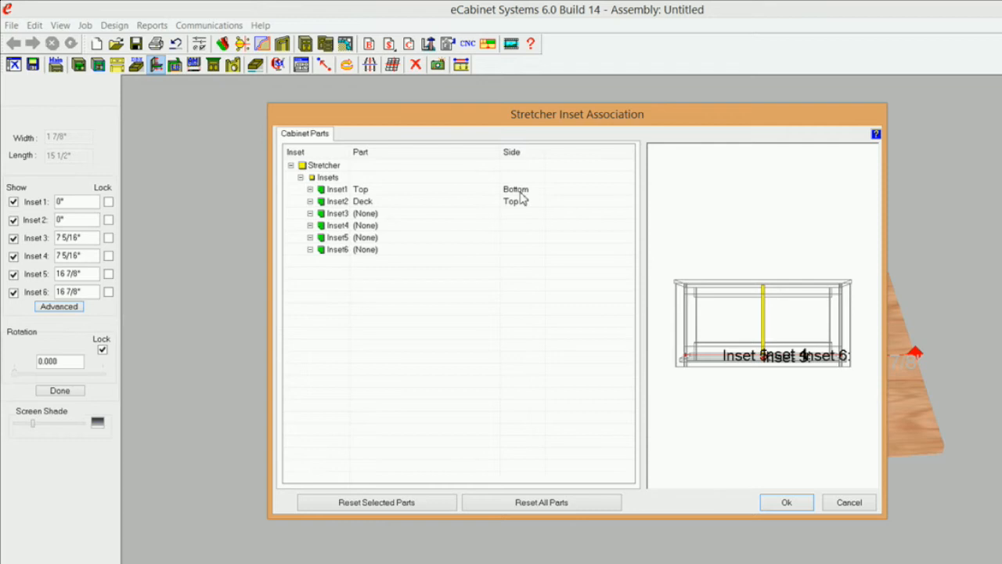
left_click(386, 202)
left_click(522, 203)
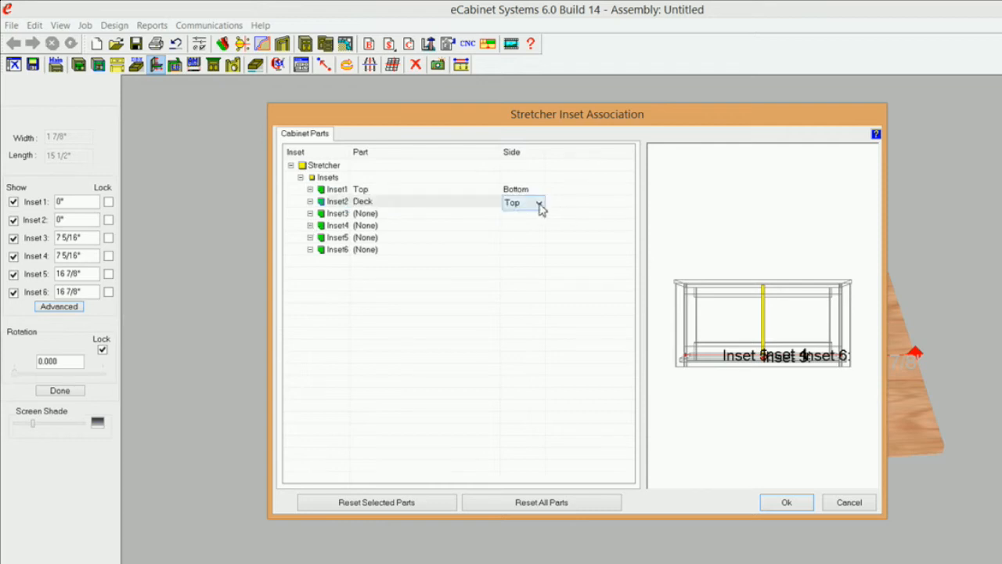
left_click(539, 203)
left_click(518, 226)
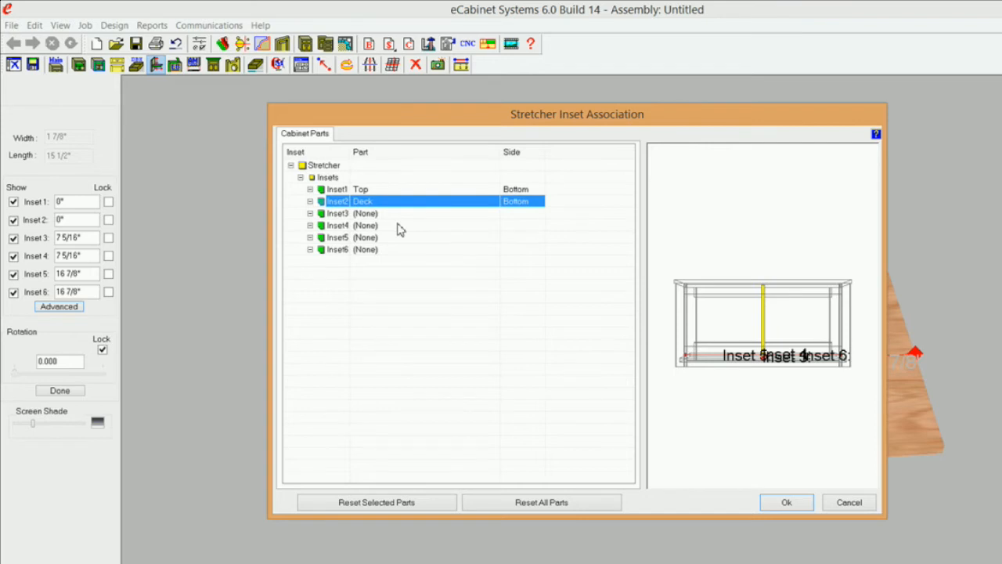
Step: Associate the strip's Inset 3 with the back side of the front left corner-leg up-down stretcher
left_click_drag(774, 366, 762, 418)
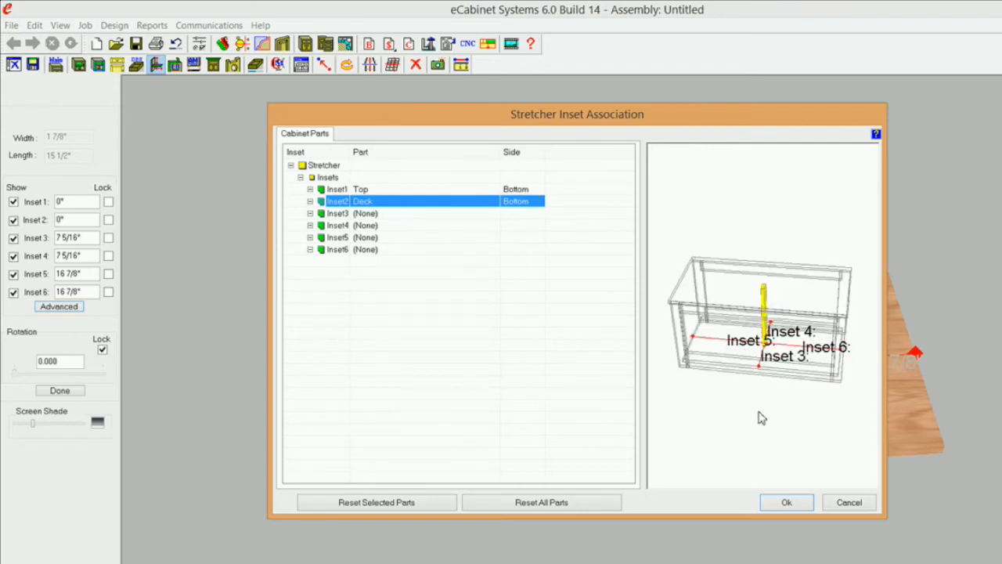
left_click(450, 214)
left_click(493, 215)
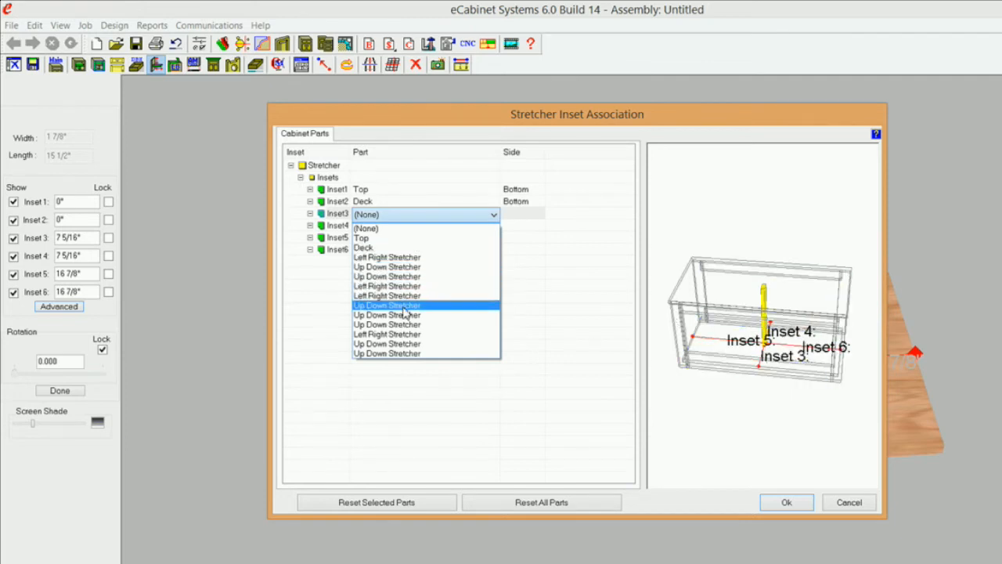
left_click(409, 346)
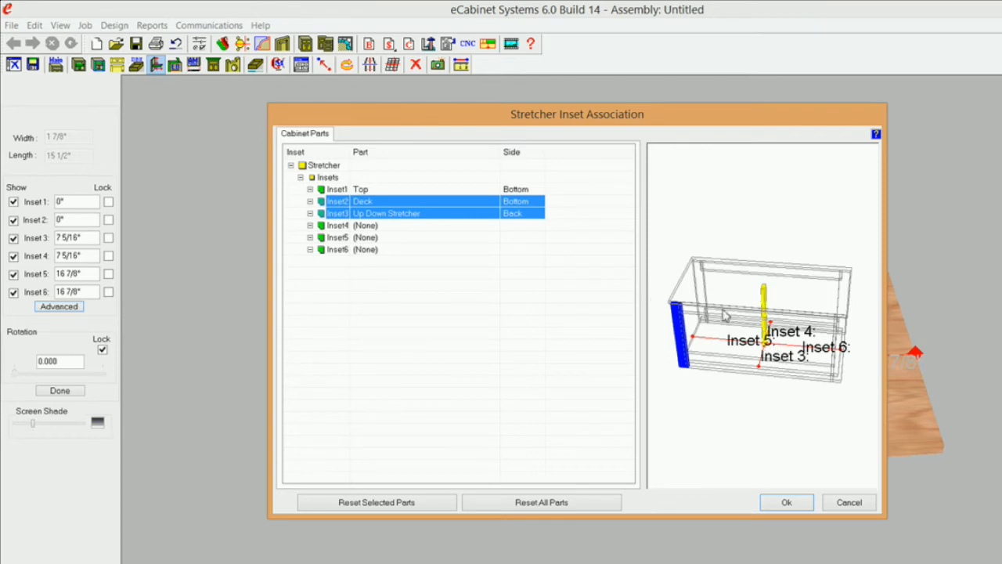
Step: Associate the strip's Inset 5 with the left side of the deck and accept the inset associations
left_click(408, 238)
left_click(425, 239)
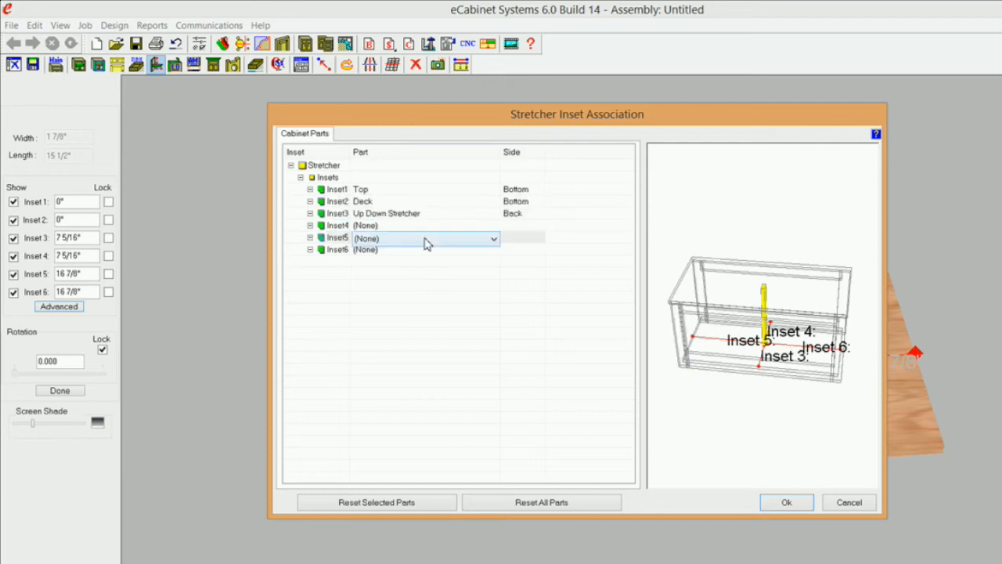
left_click(495, 240)
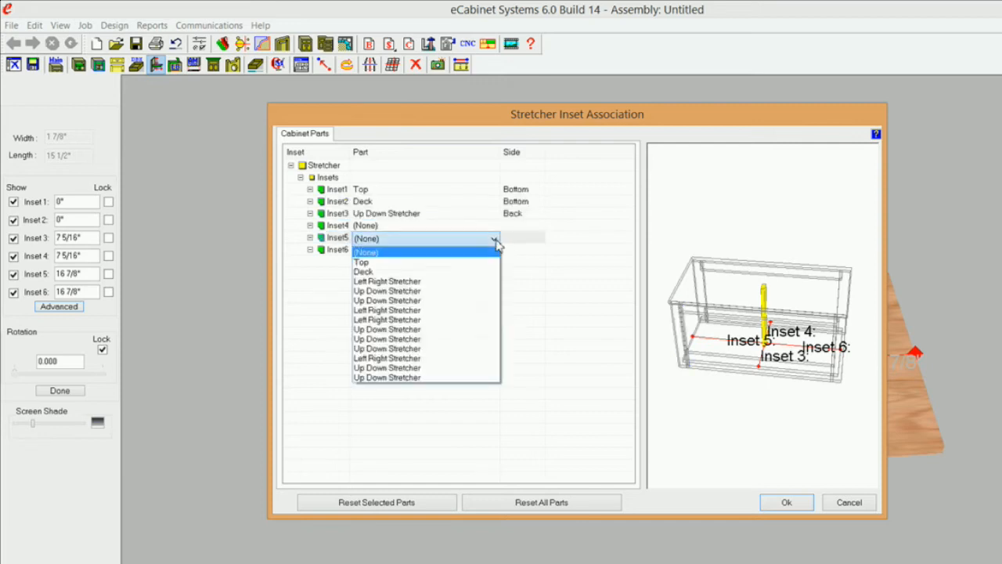
left_click(461, 271)
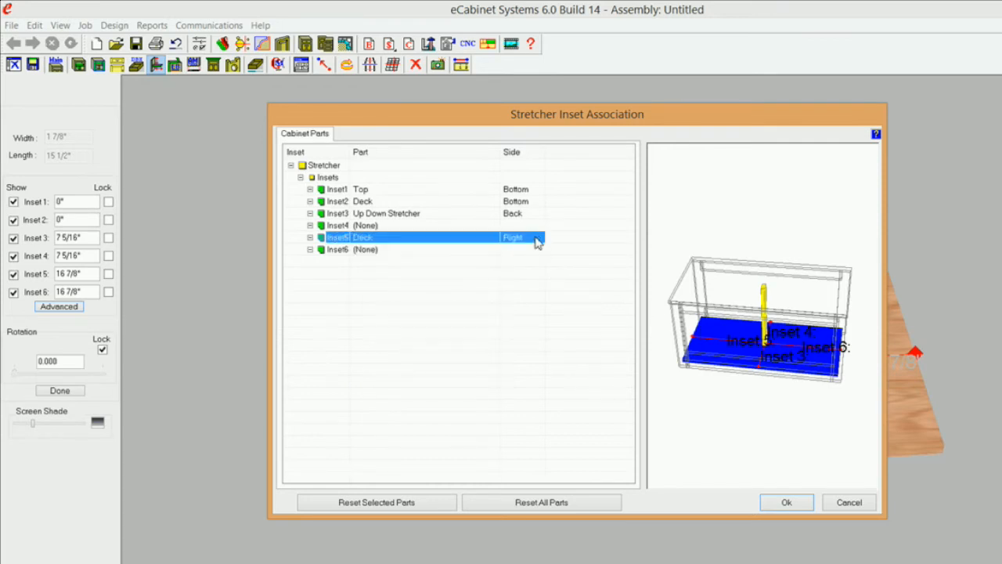
left_click(537, 243)
left_click(539, 238)
left_click(513, 251)
left_click(795, 506)
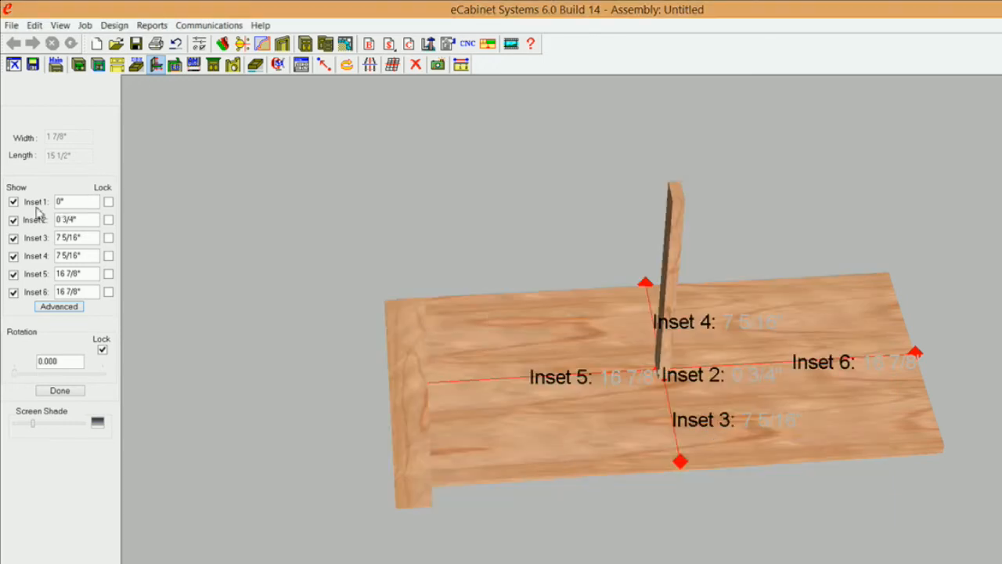
Step: Lock the strip's Inset 1 at 0", then set and lock Inset 2 at -1" and Inset 3 at -3/8"
left_click(109, 203)
left_click_drag(88, 219, 11, 223)
key("BackSpace")
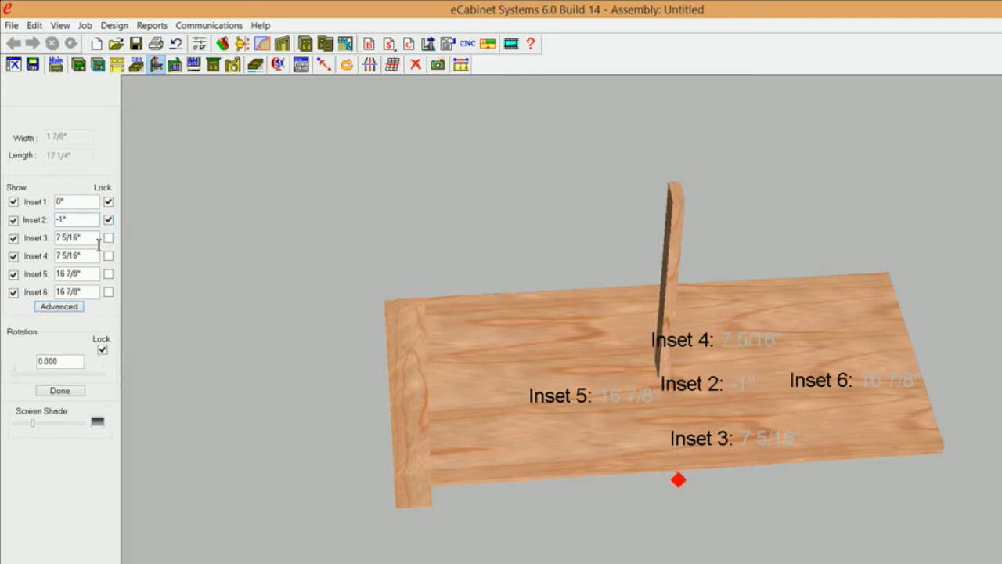
key("Tab")
type("-")
left_click(108, 239)
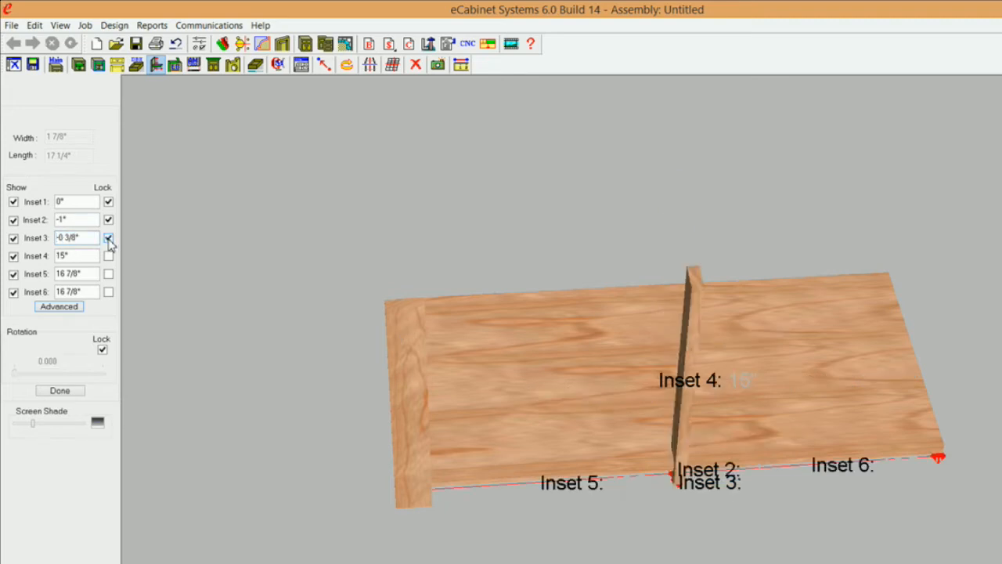
Step: Set the strip's Inset 5 to -3/4" to place it at the left end, and finish adjusting it
left_click_drag(84, 274, 29, 295)
type("-3/4")
key("Return")
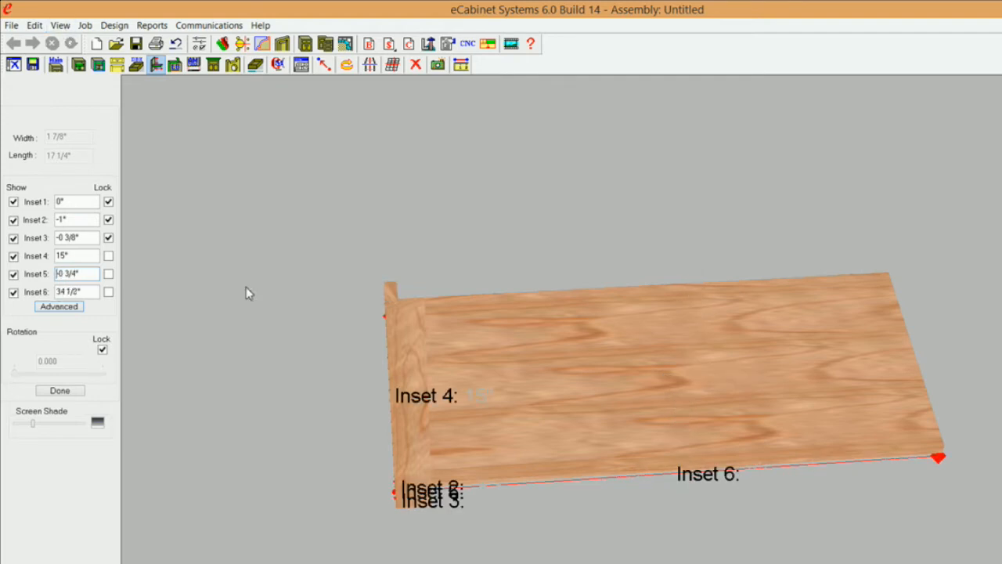
left_click(64, 392)
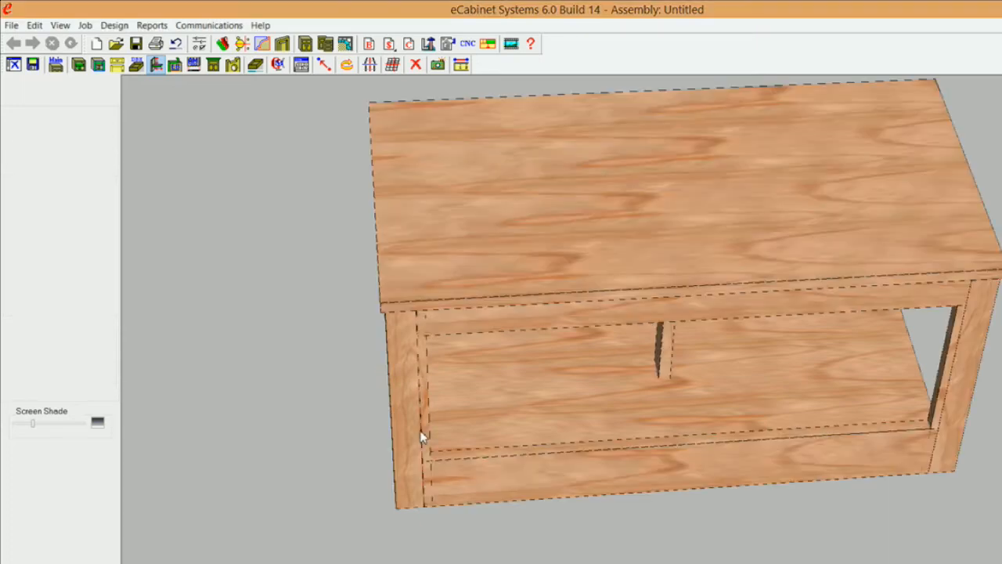
Step: Select the remaining 1 7/8" up-down strip at the center of the trunk and open it for stretcher adjustment
middle_click_drag(479, 357, 718, 243)
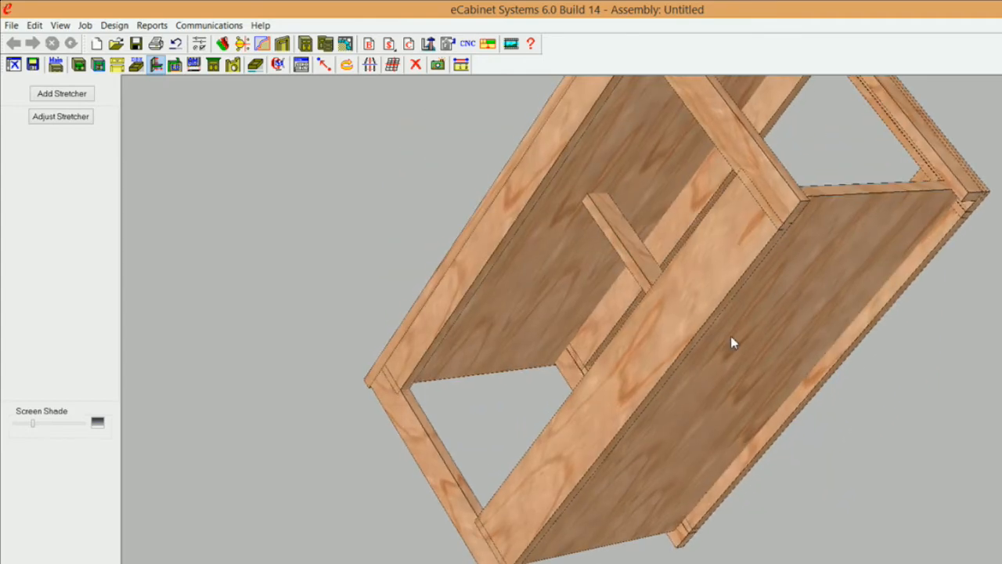
middle_click_drag(671, 361, 665, 369)
middle_click_drag(821, 299, 755, 333)
middle_click_drag(721, 443, 596, 407)
middle_click_drag(569, 452, 564, 483)
middle_click_drag(648, 423, 731, 369)
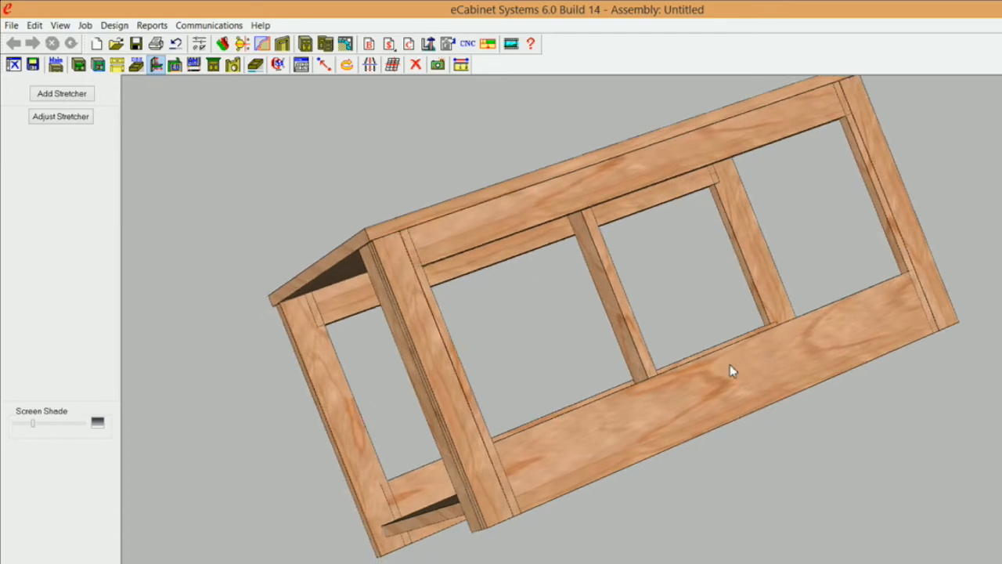
left_click(617, 294)
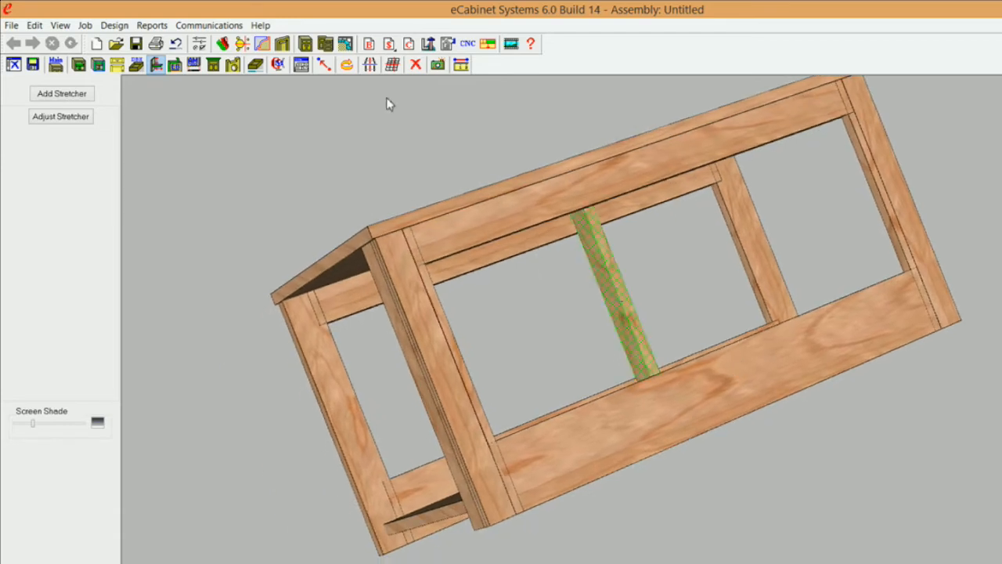
left_click(62, 93)
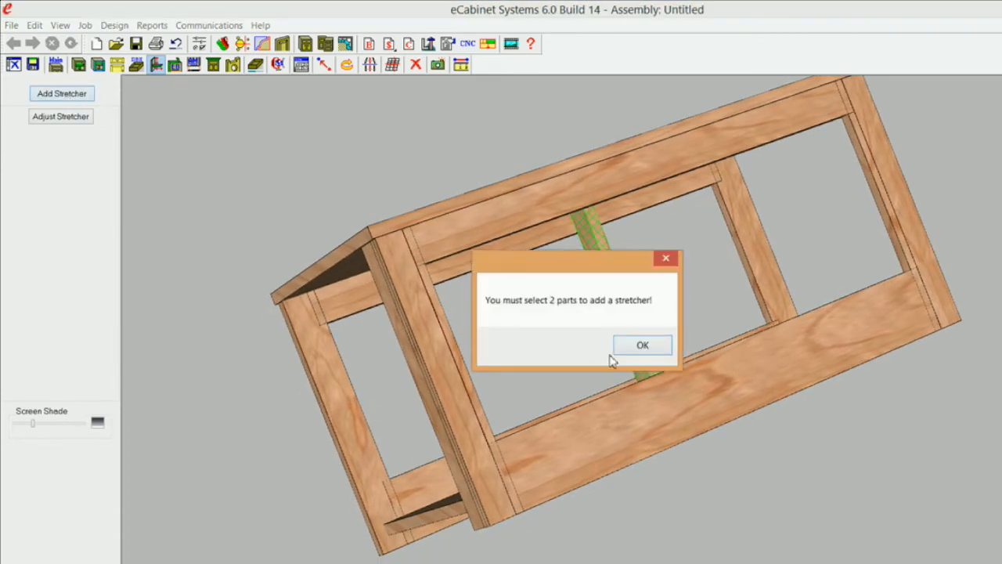
left_click(644, 345)
left_click(47, 118)
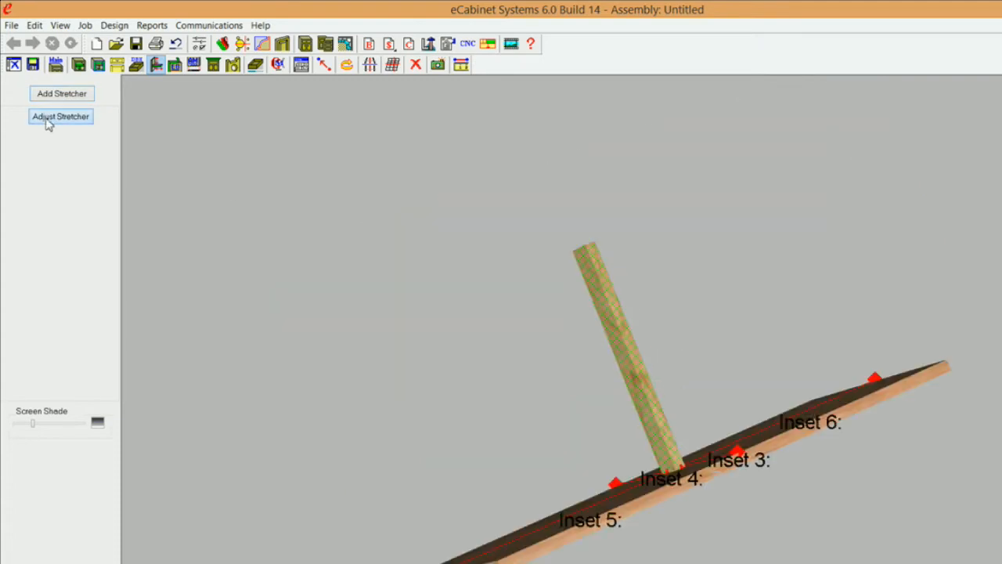
Step: Open the remaining strip's inset associations and set Inset 2 to the bottom side of the deck
left_click(69, 307)
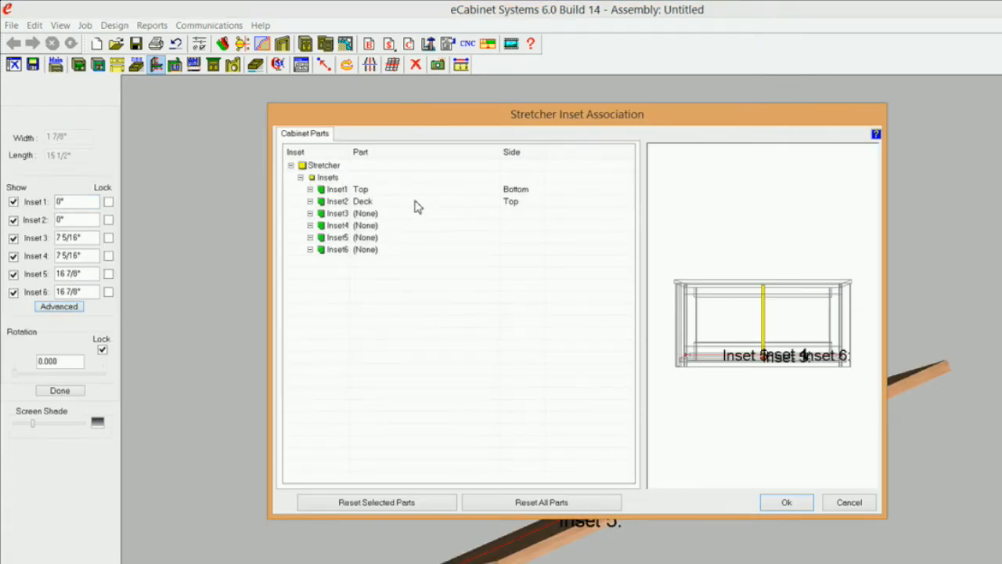
left_click(415, 202)
left_click(523, 203)
left_click(538, 204)
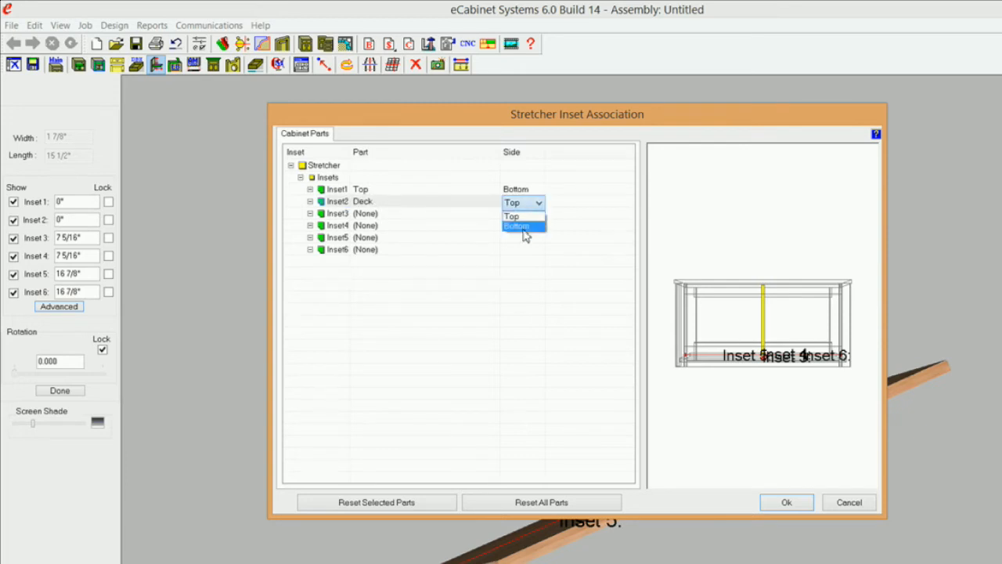
left_click(526, 227)
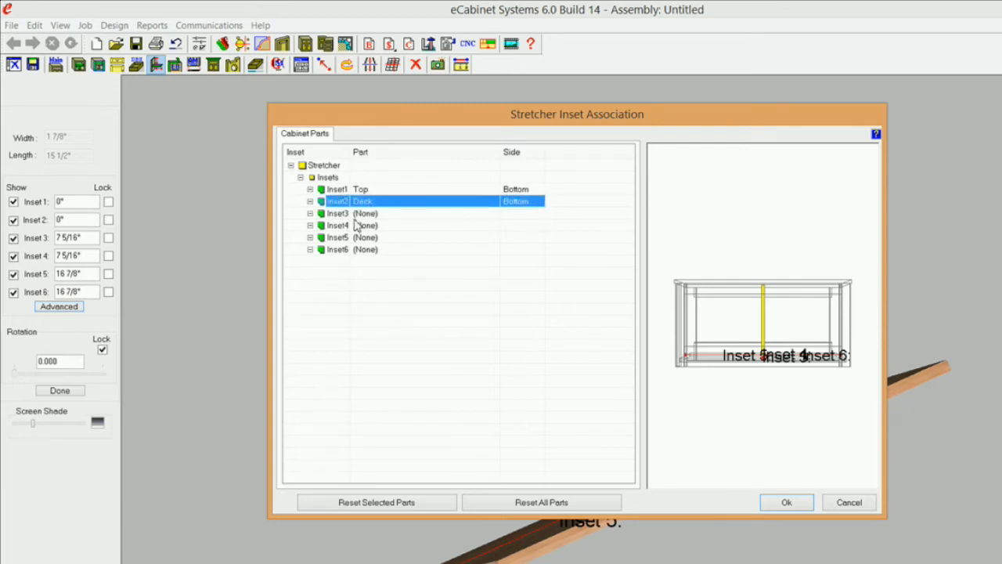
Step: Associate the strip's Inset 4 with the front side of the rear left corner-leg up-down stretcher
left_click(368, 226)
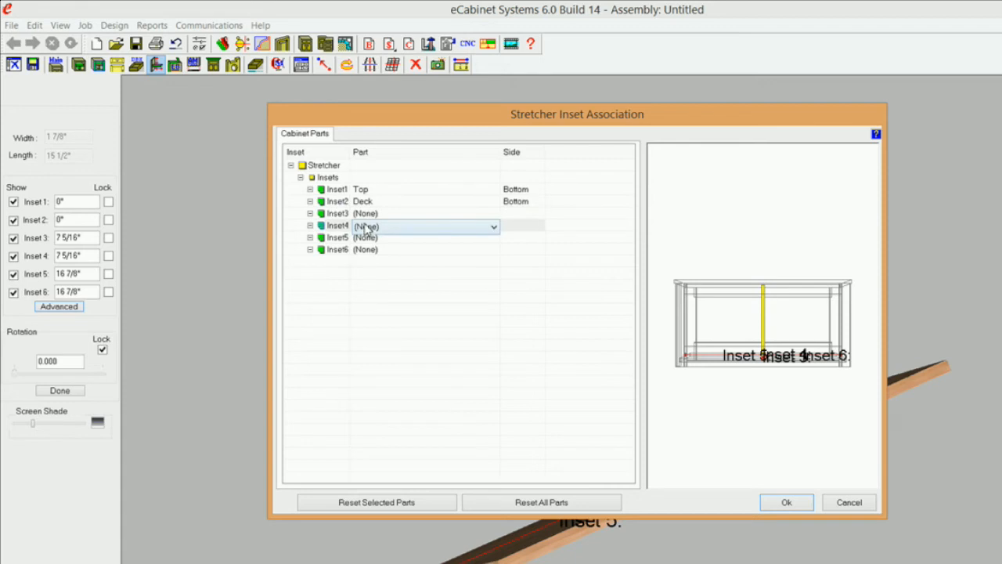
left_click(494, 227)
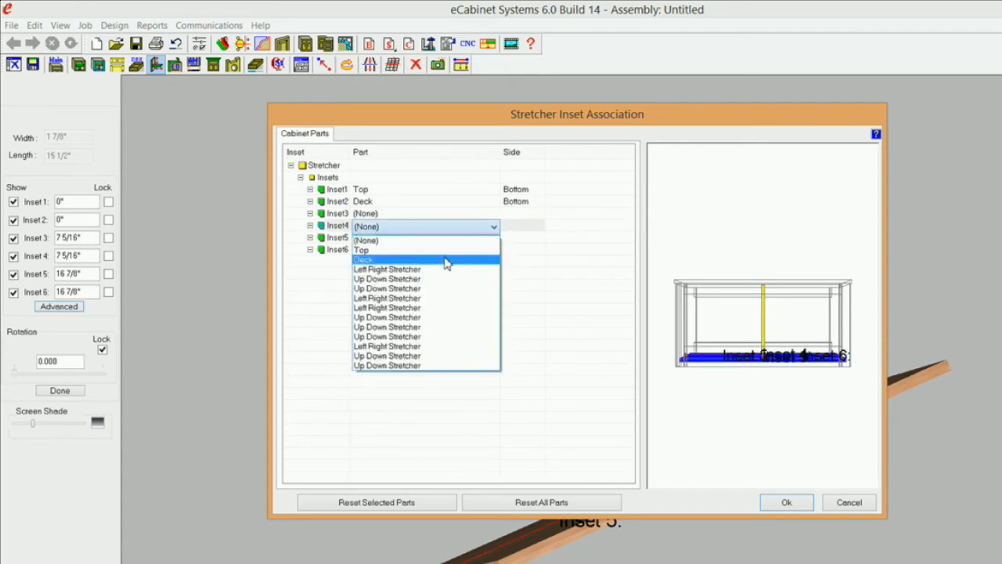
left_click(698, 312)
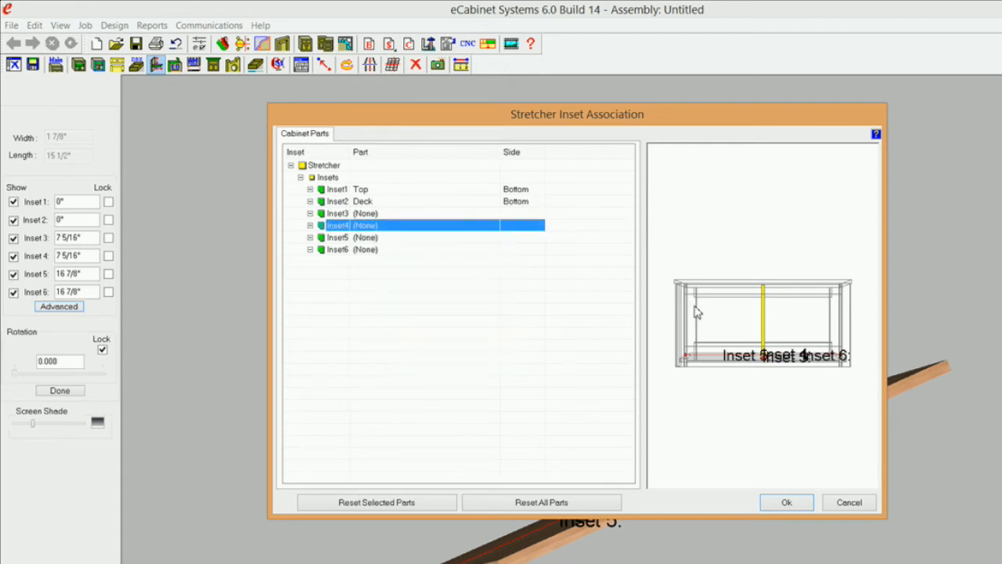
left_click_drag(695, 309, 694, 349)
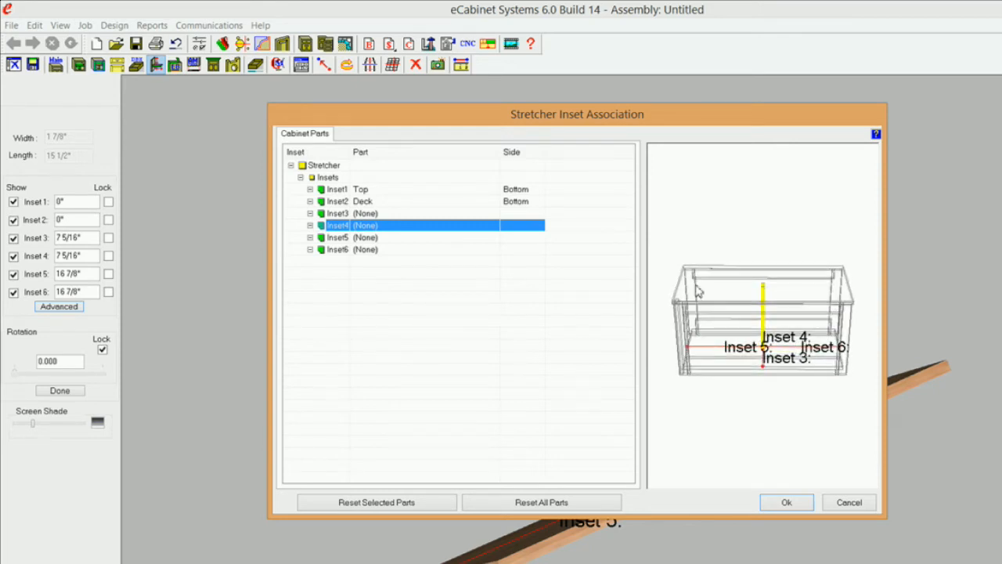
left_click(457, 227)
left_click(494, 227)
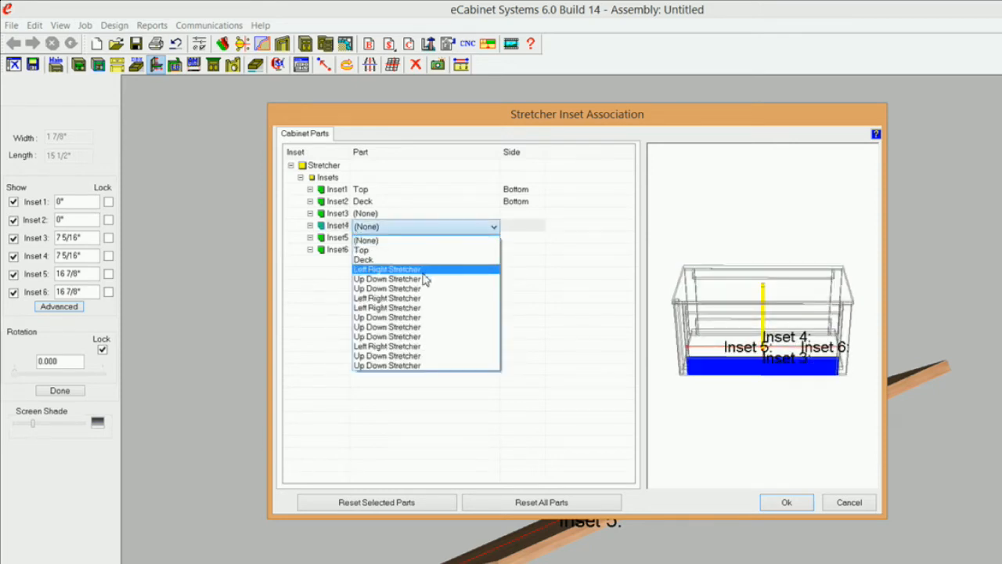
left_click(420, 327)
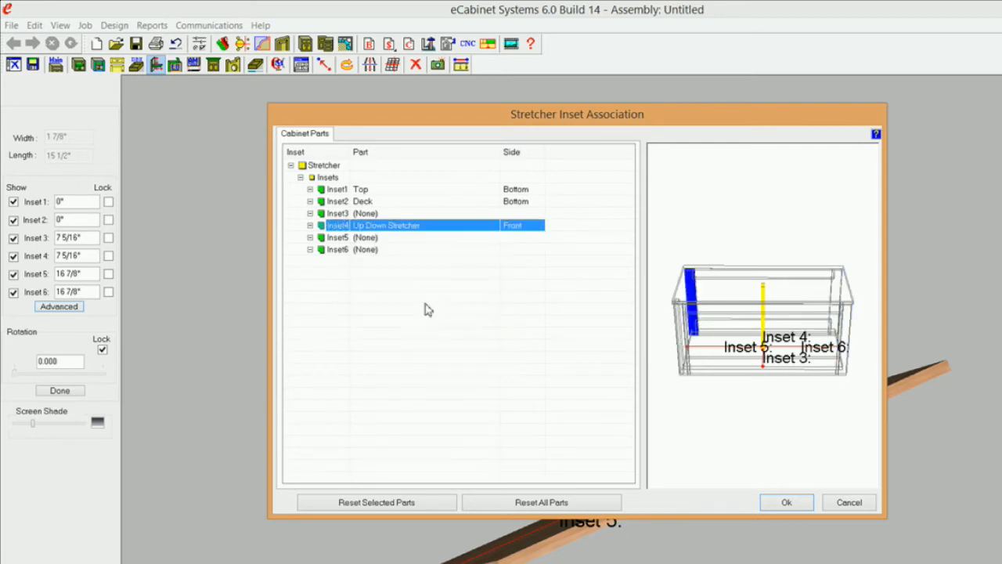
left_click(533, 228)
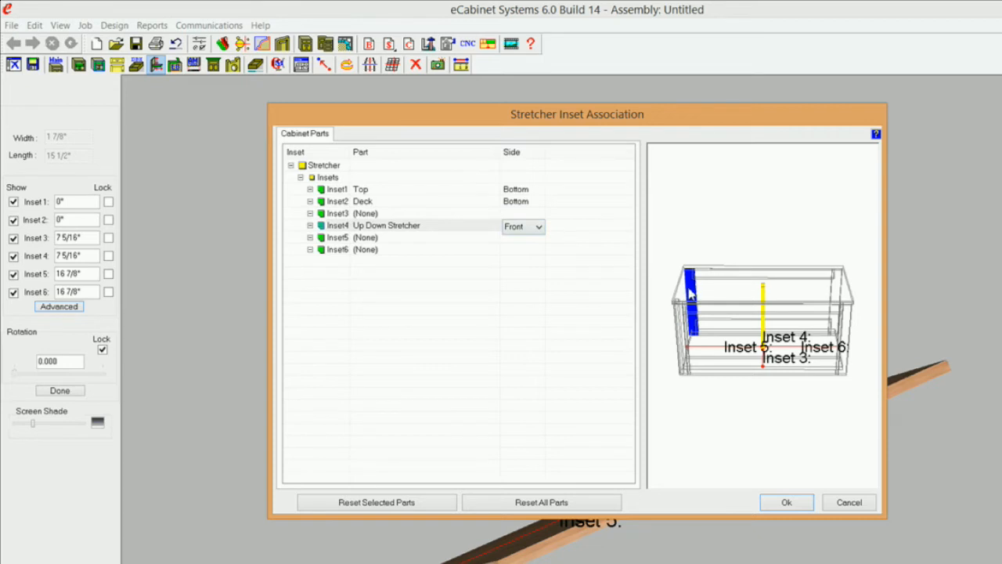
left_click(442, 229)
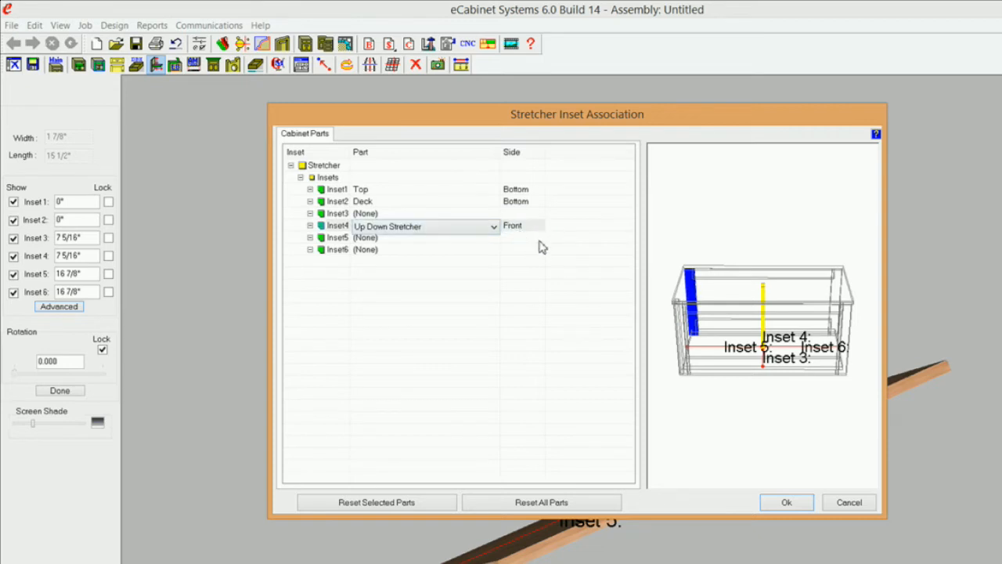
Step: Associate the strip's Inset 5 with the left side of the deck and accept the inset associations
left_click(392, 239)
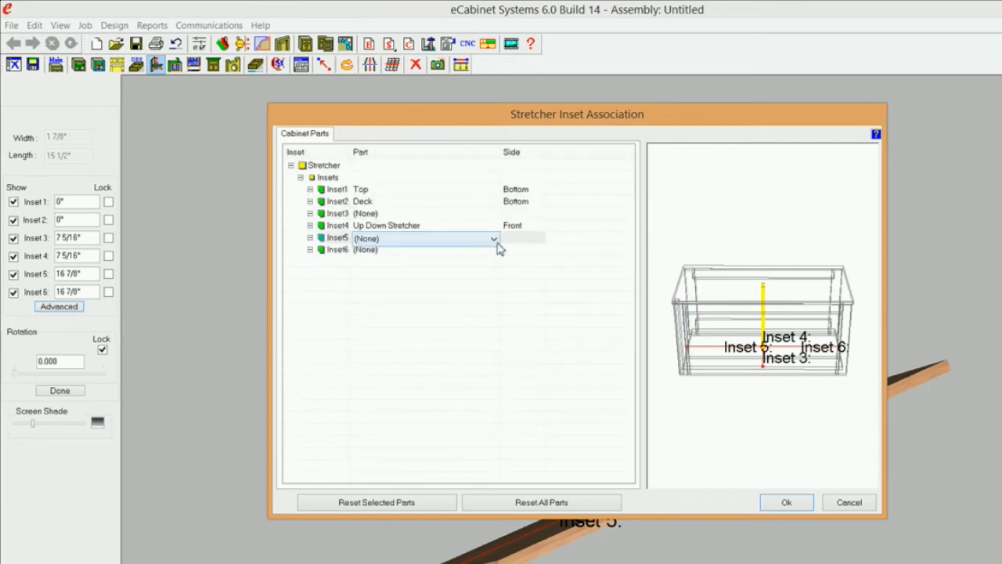
left_click(494, 239)
left_click(443, 272)
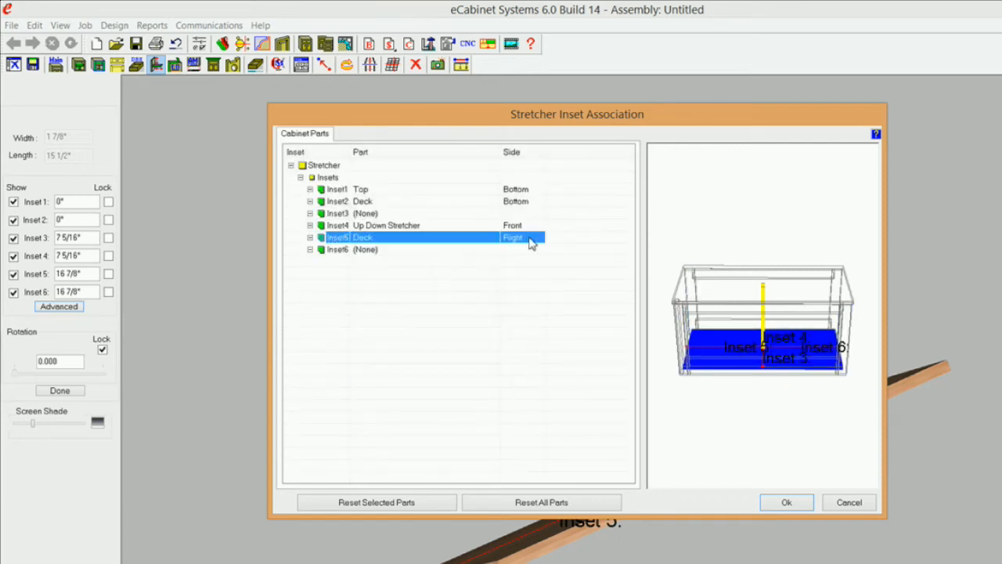
left_click(527, 239)
left_click(539, 239)
left_click(529, 253)
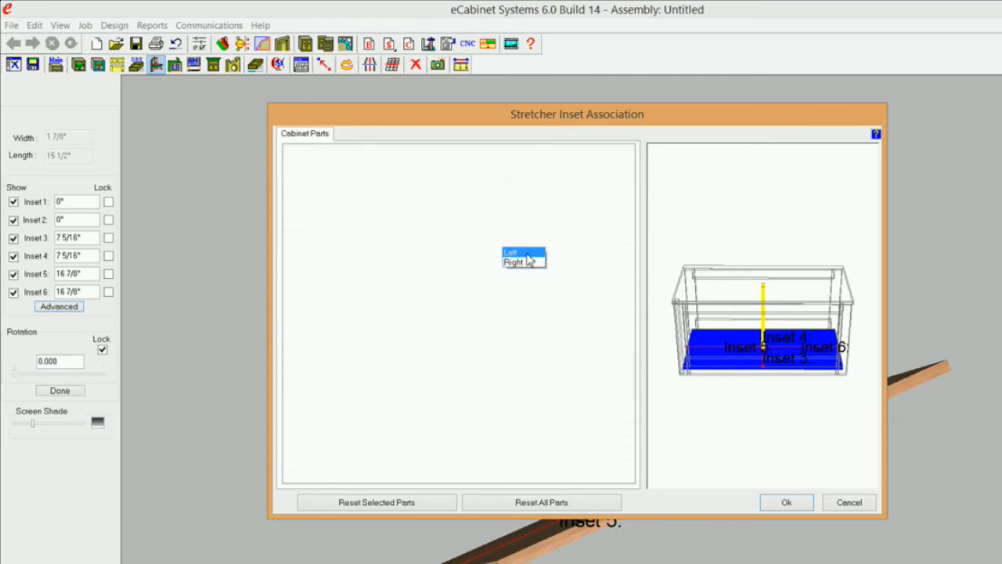
left_click(793, 506)
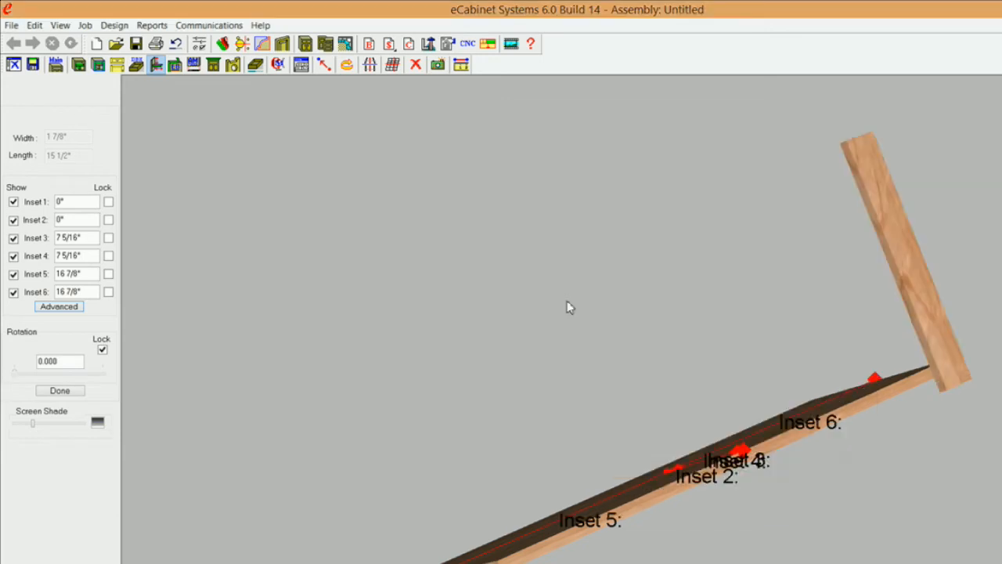
Step: Lock the strip's Inset 1, then set Inset 2 to -1" and lock it
left_click(108, 202)
left_click_drag(89, 224, 20, 219)
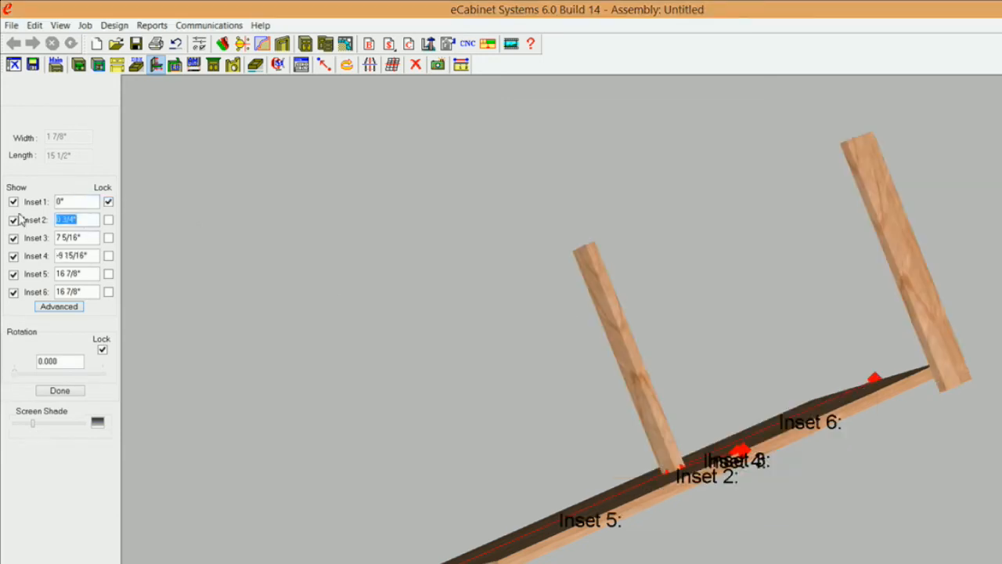
type("-1")
left_click(109, 221)
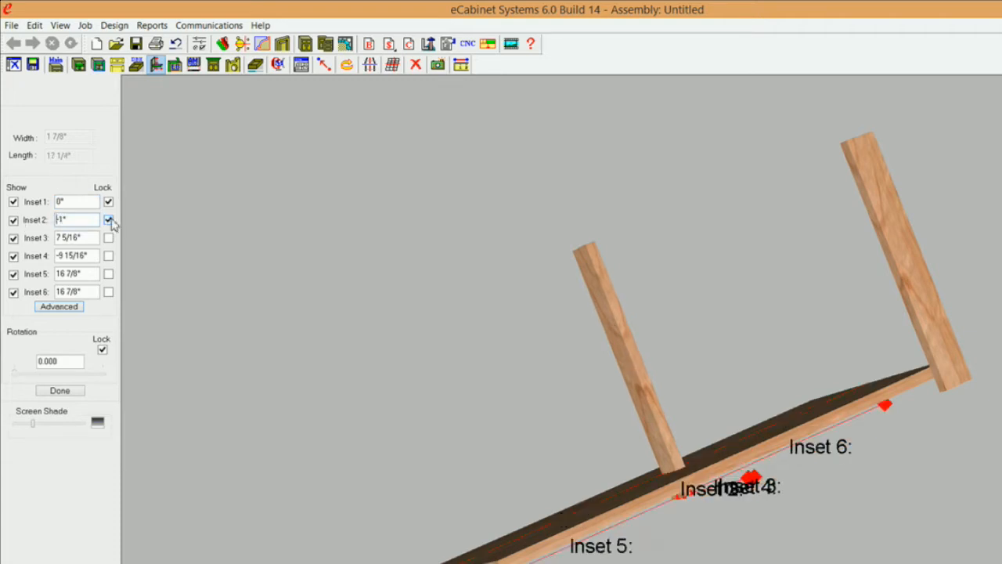
Step: Set the strip's Inset 4 to -3/8" and lock it
left_click(87, 255)
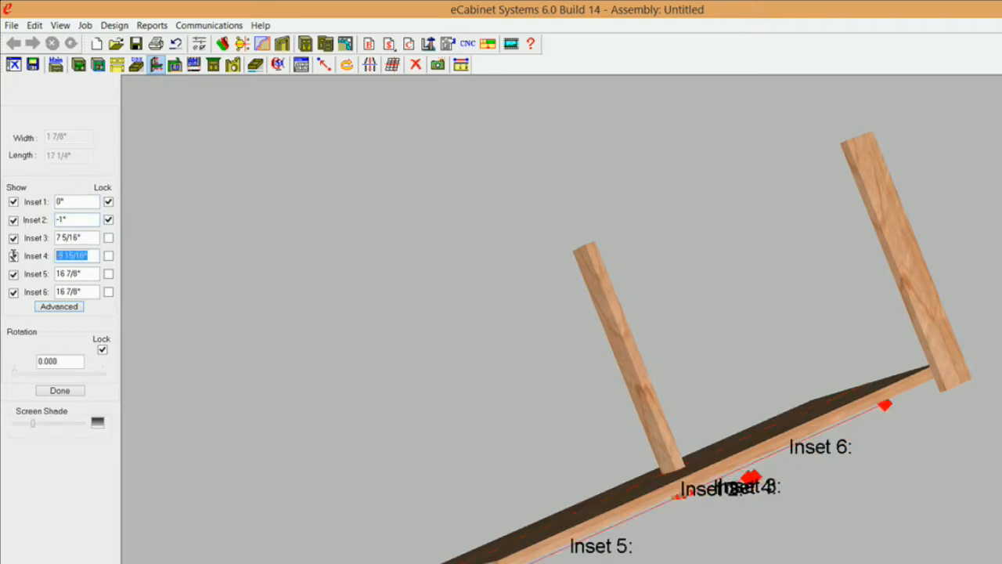
type("-3/8")
left_click(109, 259)
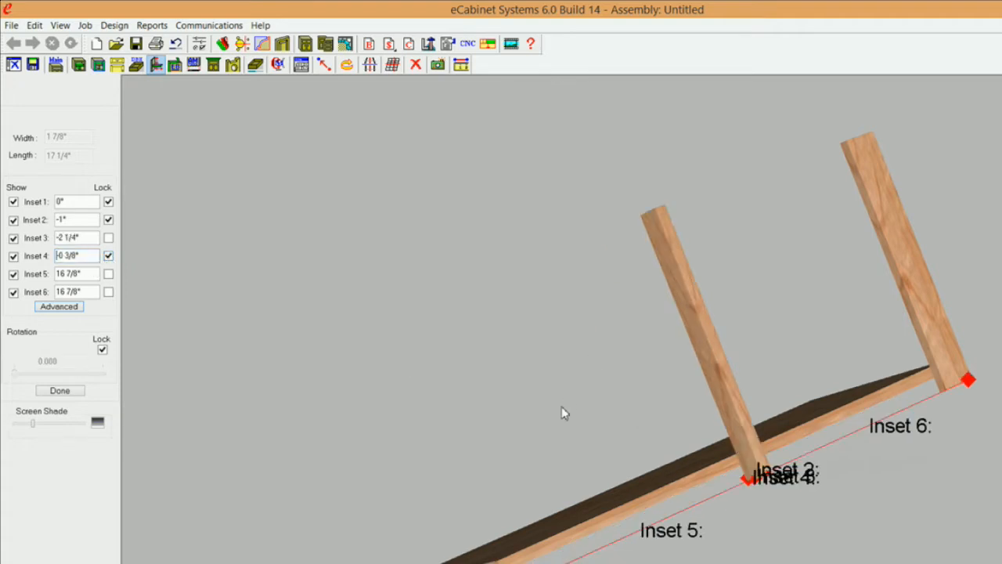
Step: Set the strip's Inset 5 to -3/4", lock it, and finish adjusting the strip
middle_click_drag(557, 440, 540, 398)
left_click(67, 273)
type("-3/4")
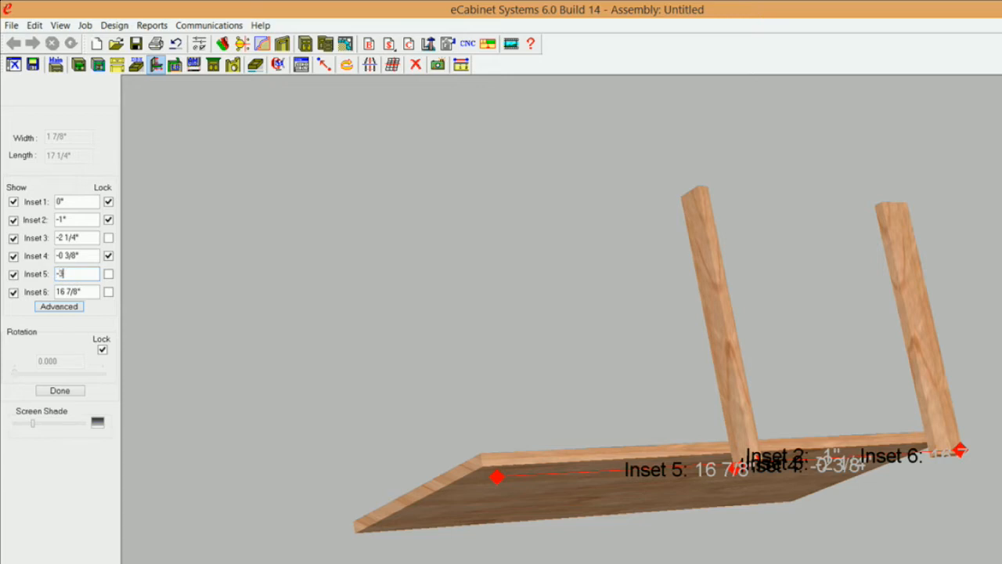
left_click(108, 274)
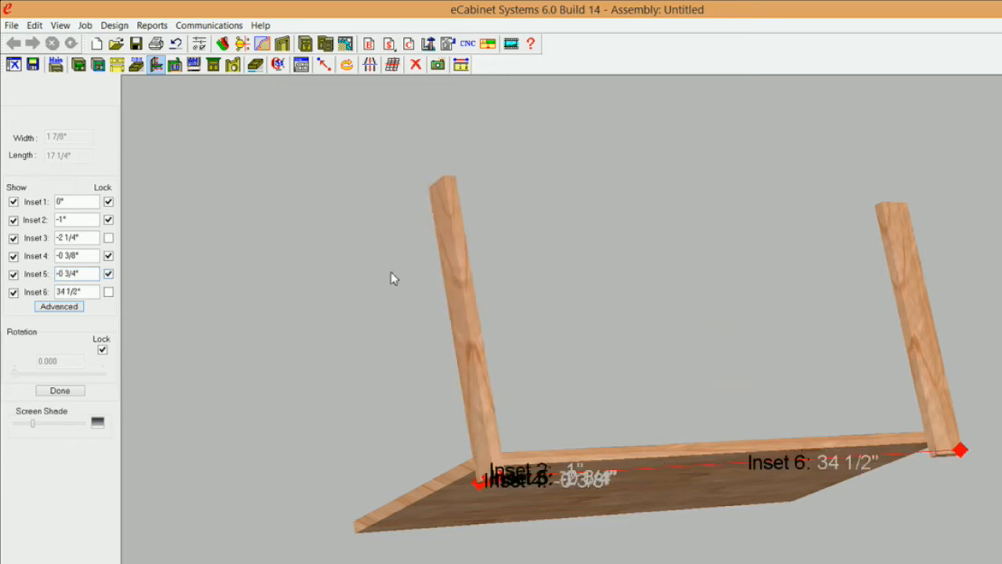
left_click(62, 390)
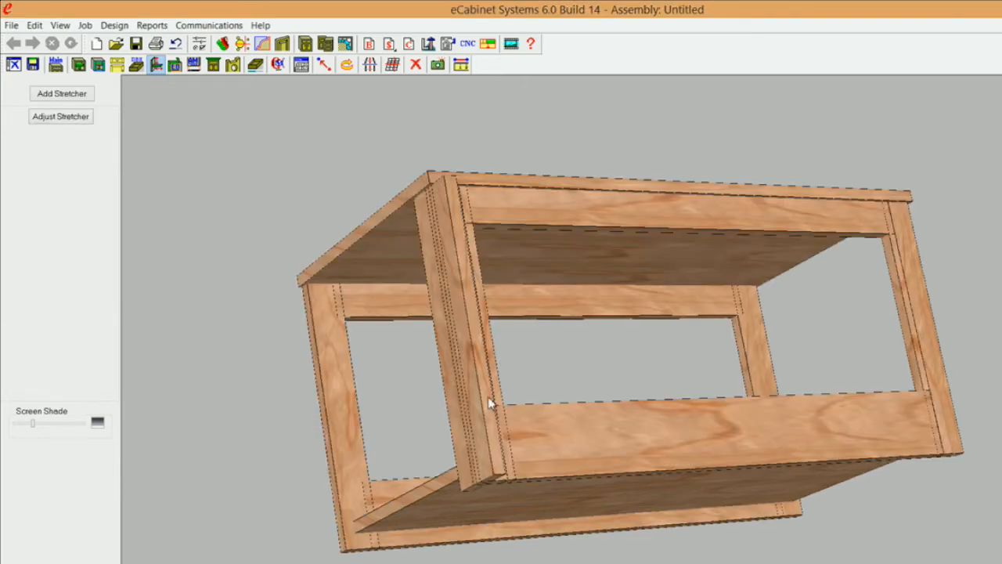
Step: Reopen the strip for adjustment and reassociate its Inset 4 with the front side of the rear left corner-leg up-down stretcher
left_click(458, 229)
left_click(84, 117)
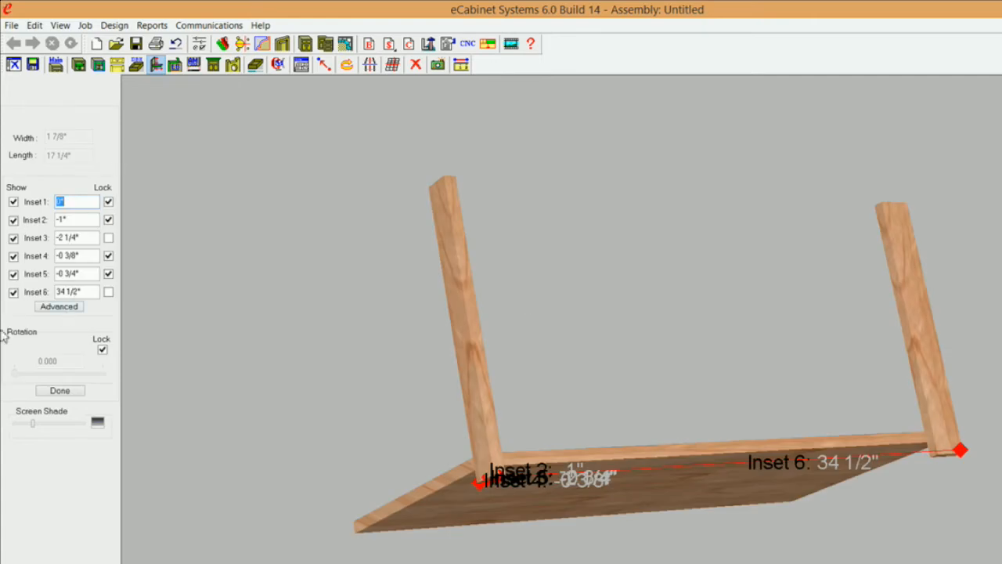
left_click(60, 307)
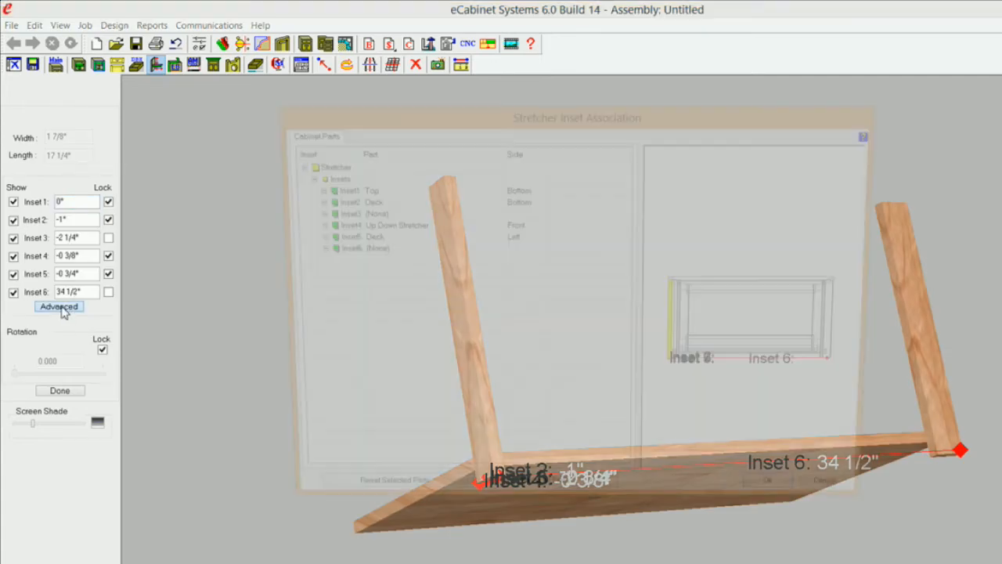
left_click(381, 228)
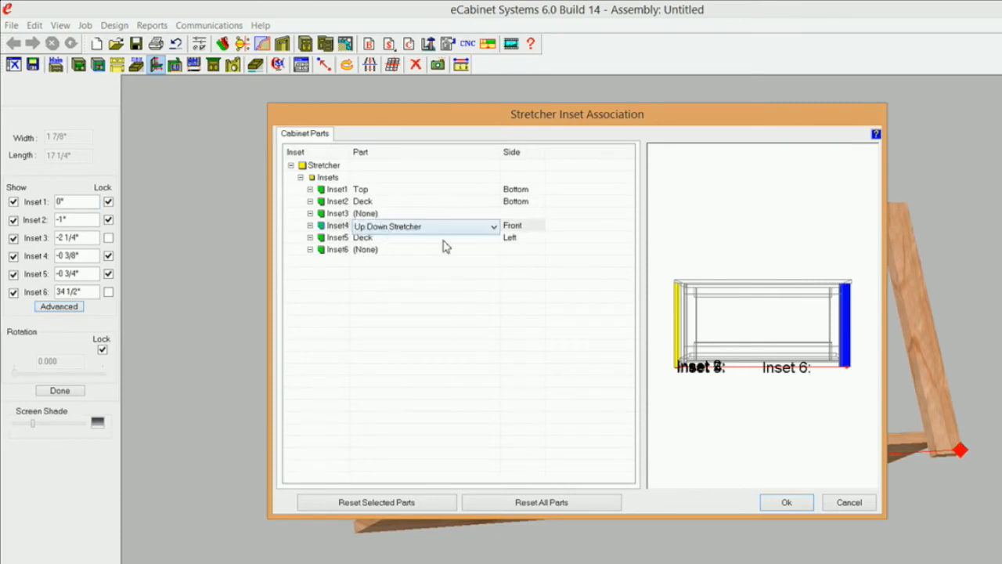
left_click(800, 314)
left_click_drag(800, 314, 804, 363)
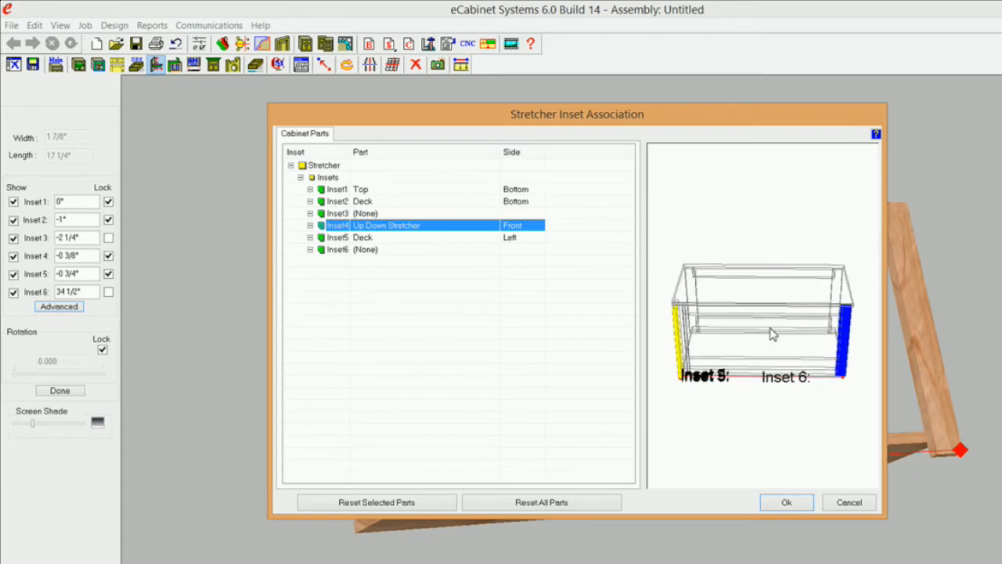
left_click(458, 227)
left_click(493, 227)
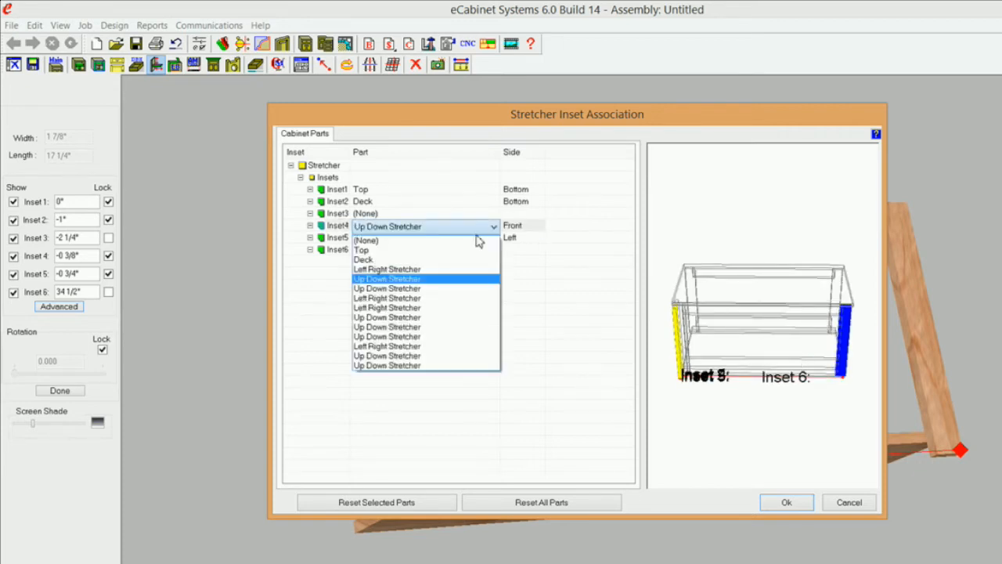
left_click(419, 327)
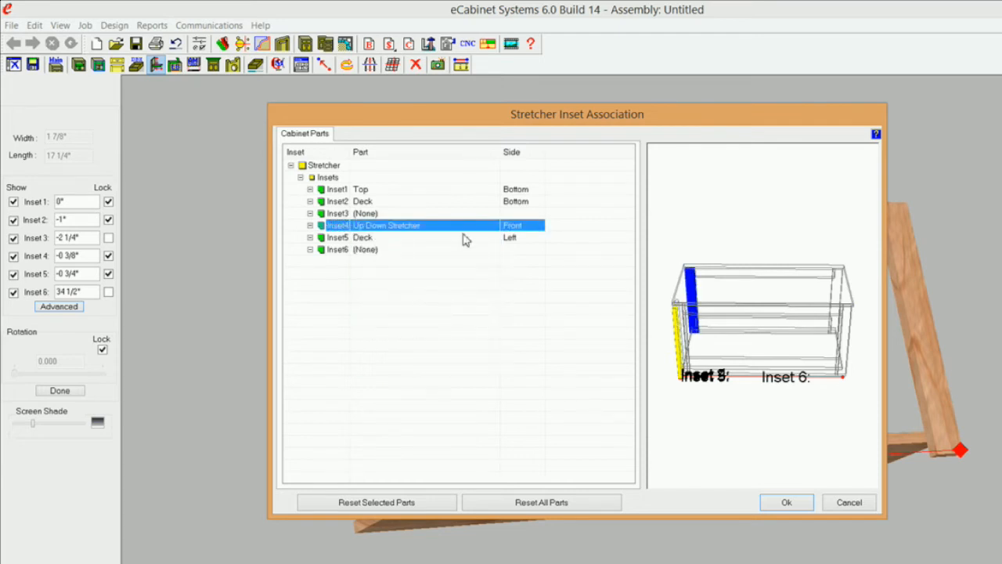
left_click(786, 504)
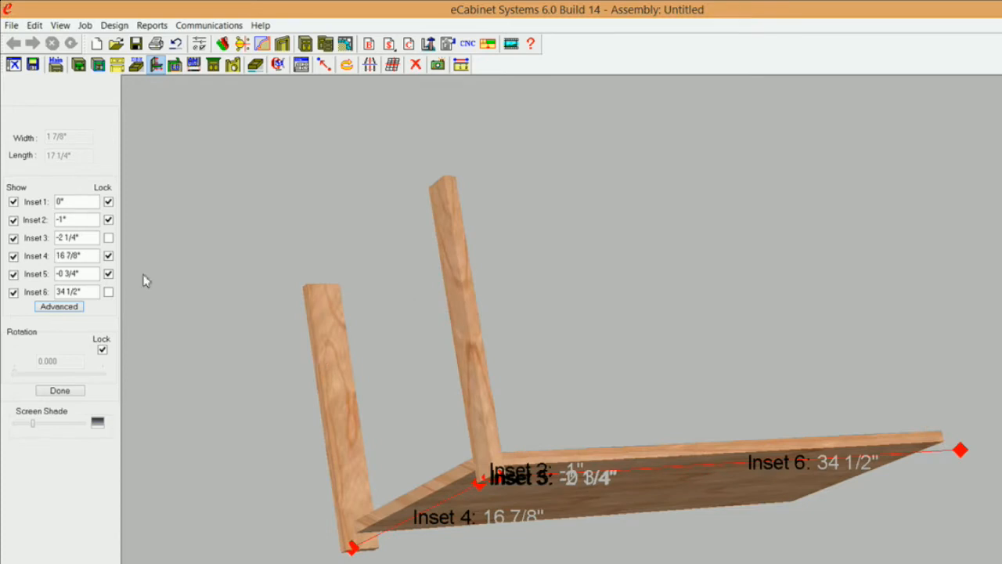
Step: Set the reassociated Inset 4 back to -3/8" and finish adjusting the strip
left_click(91, 255)
type("-0 ")
type("3/8")
key("Return")
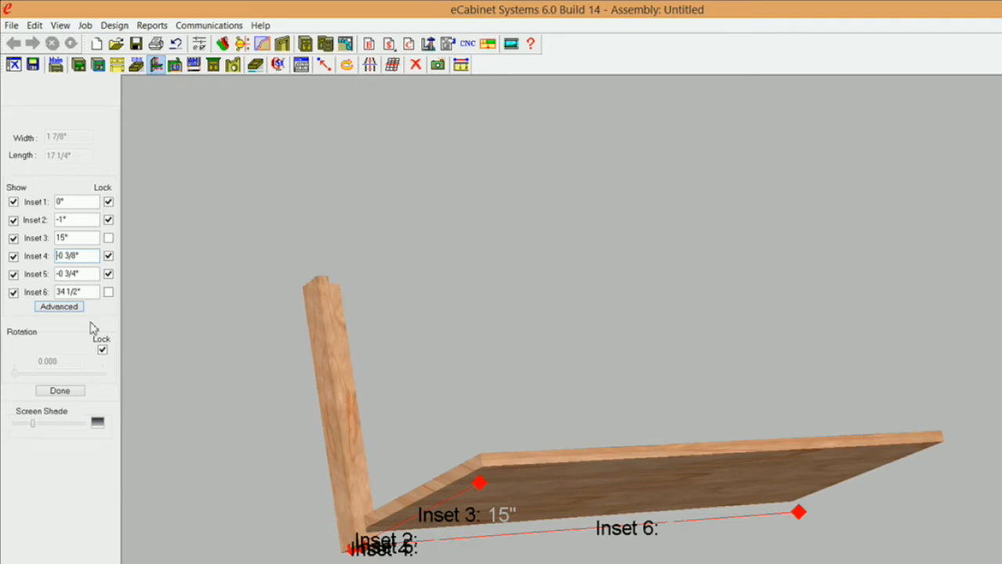
left_click(62, 393)
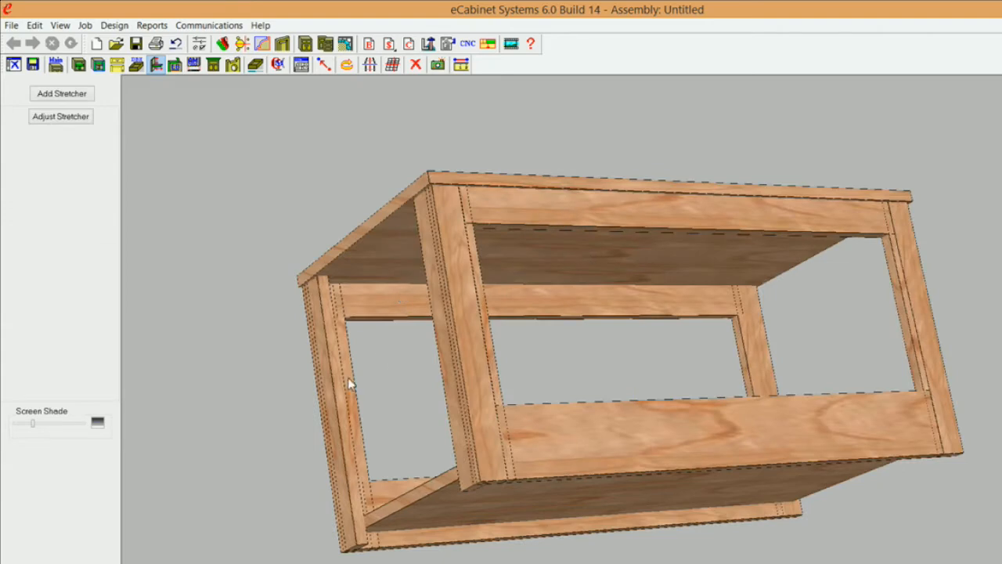
Step: Add a 1 7/8" wide up-down stretcher with front-back orientation between the top and the deck, in 3/4 Solid Stock with butt construction
middle_click_drag(356, 337, 493, 390)
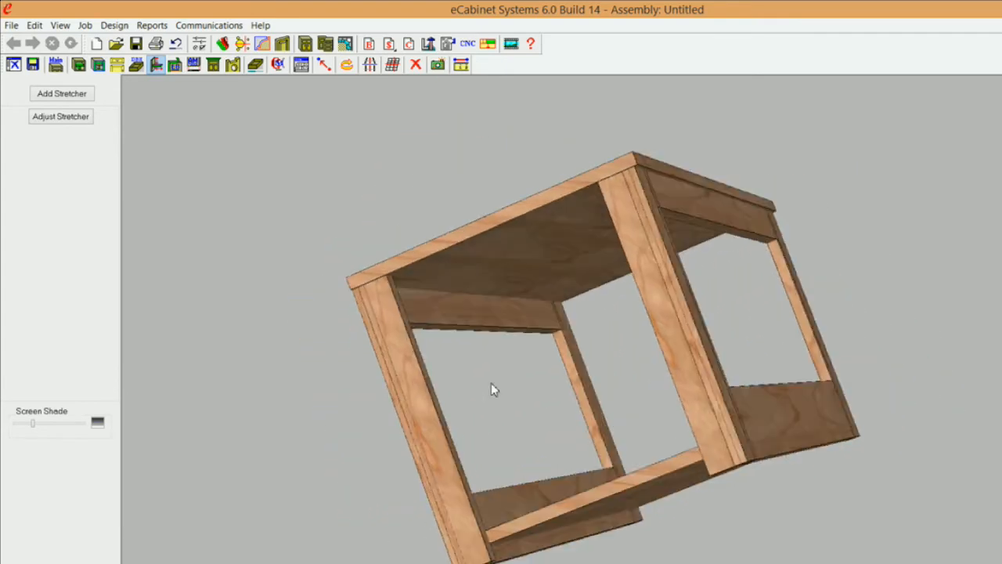
left_click(535, 242)
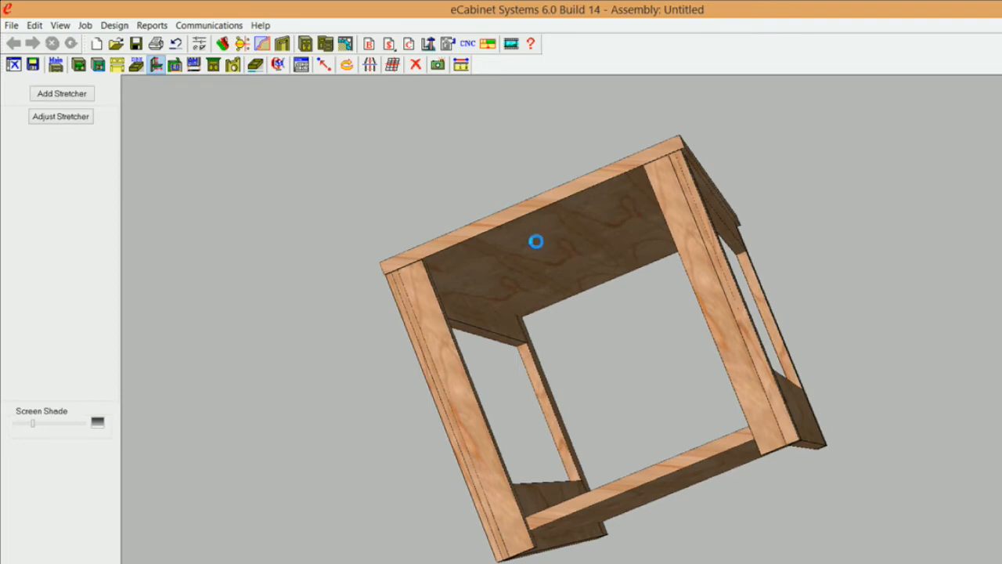
left_click(566, 247)
middle_click_drag(687, 475, 621, 558)
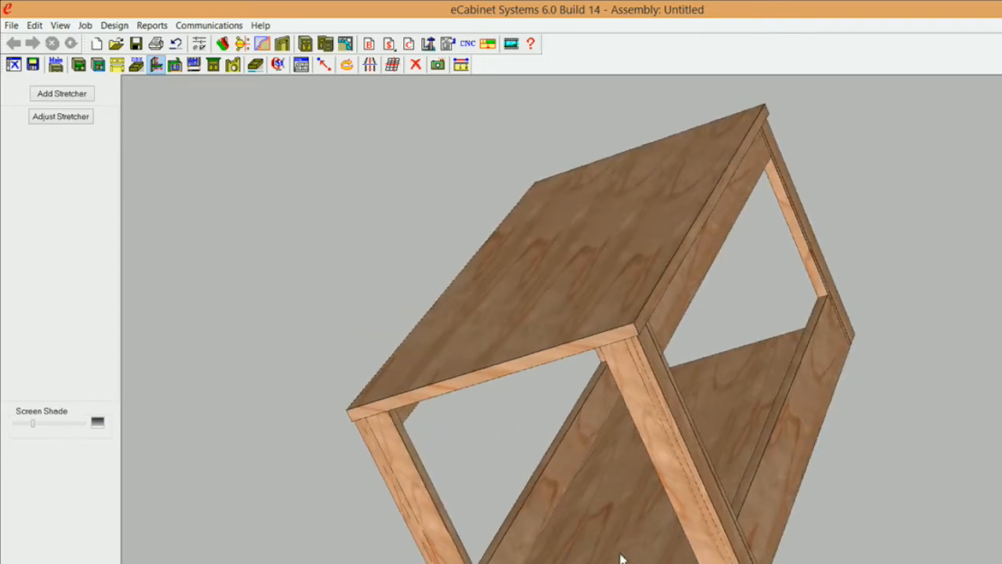
left_click(620, 550)
middle_click_drag(621, 550, 593, 435)
left_click(489, 195)
left_click(61, 95)
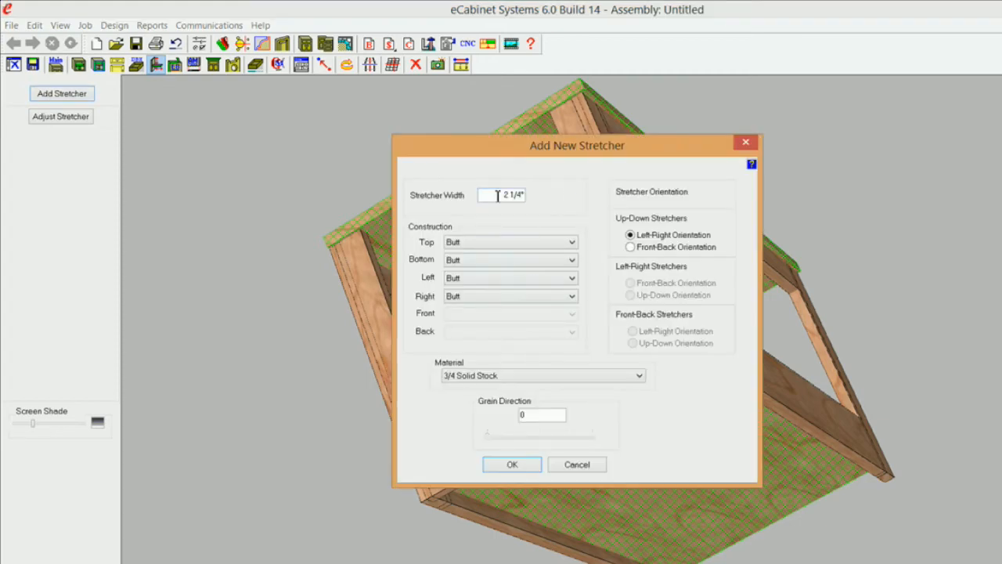
left_click_drag(498, 196, 569, 201)
type("1 7/8")
left_click(630, 247)
left_click(513, 464)
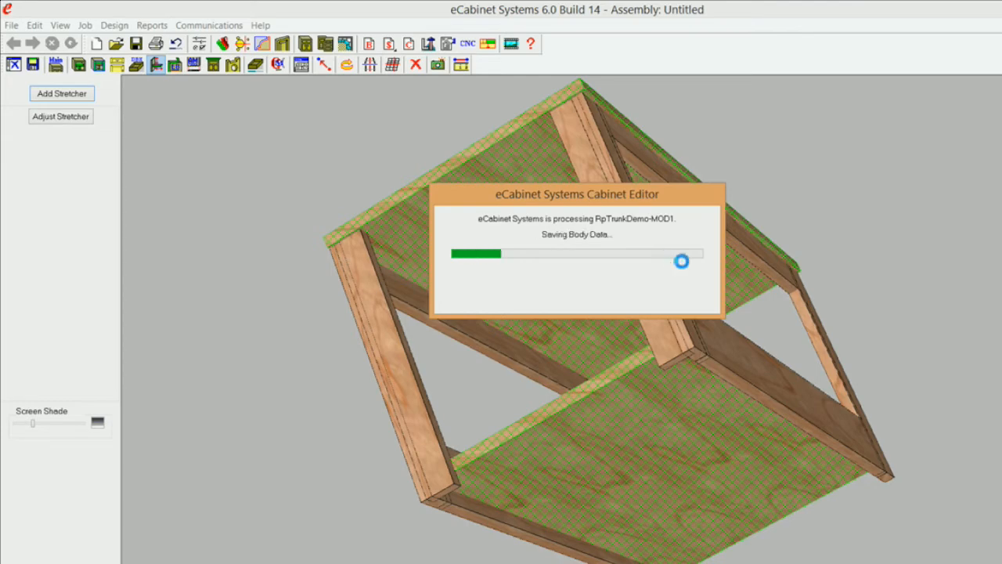
Step: Add a second 1 7/8" up-down stretcher with front-back orientation between the top and the deck
middle_click_drag(745, 310, 615, 514)
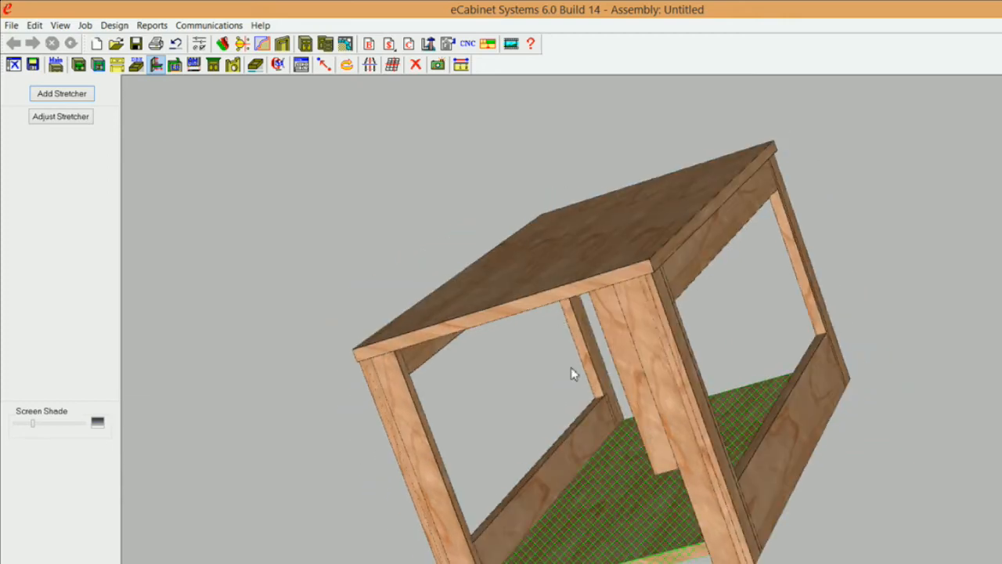
middle_click_drag(572, 302, 572, 301)
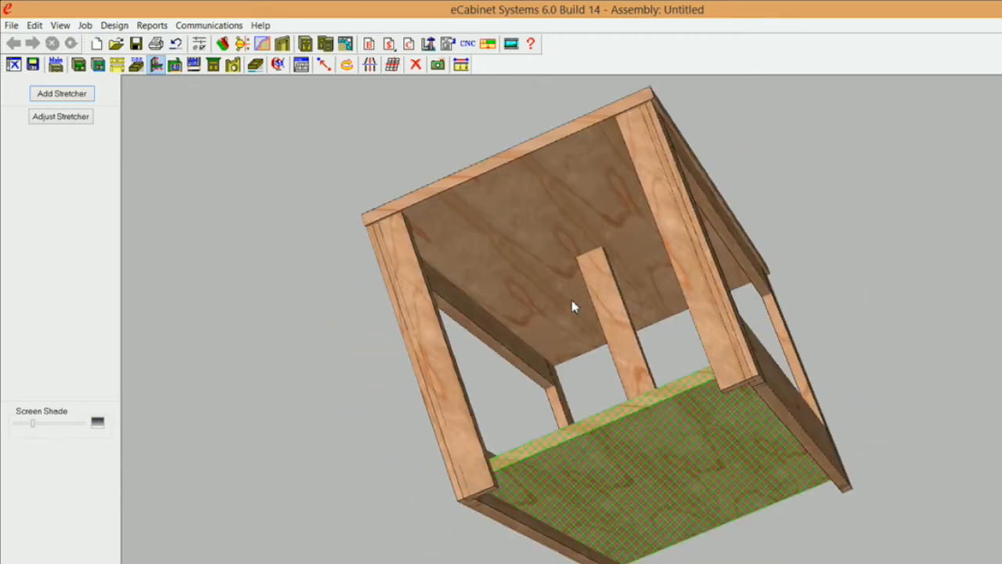
left_click(528, 196)
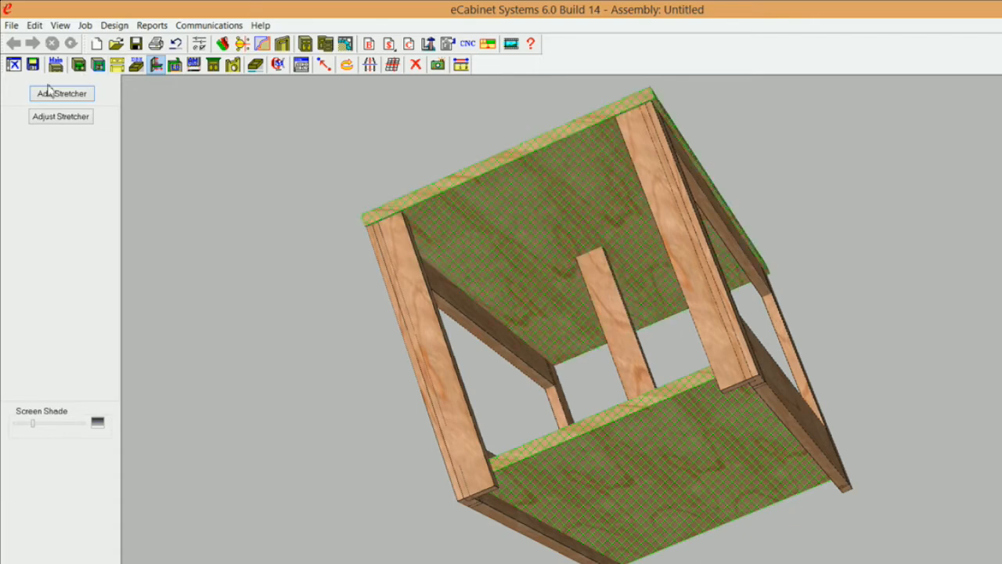
left_click(496, 184)
left_click_drag(505, 193, 540, 200)
type("1 7/8")
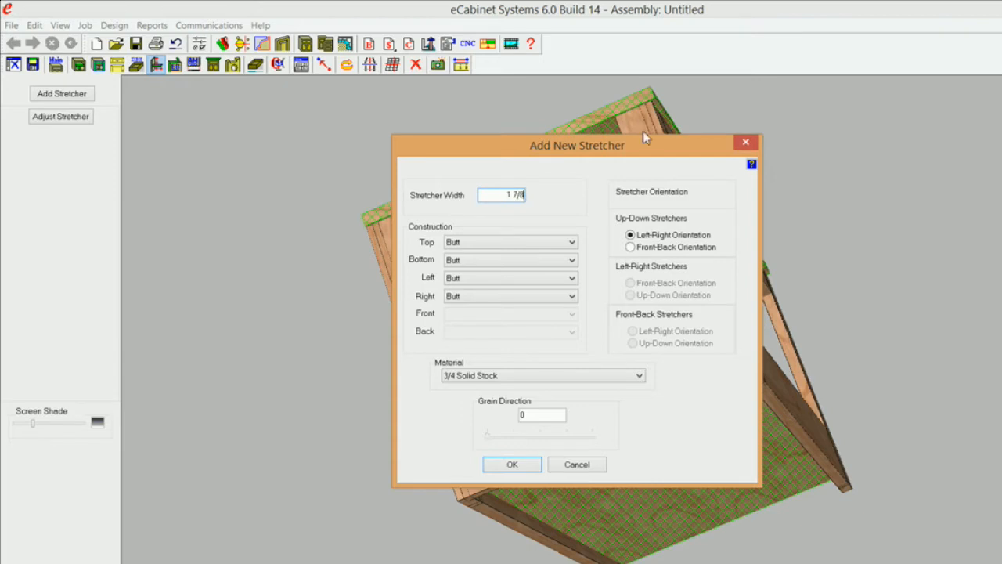
left_click(631, 247)
left_click(523, 466)
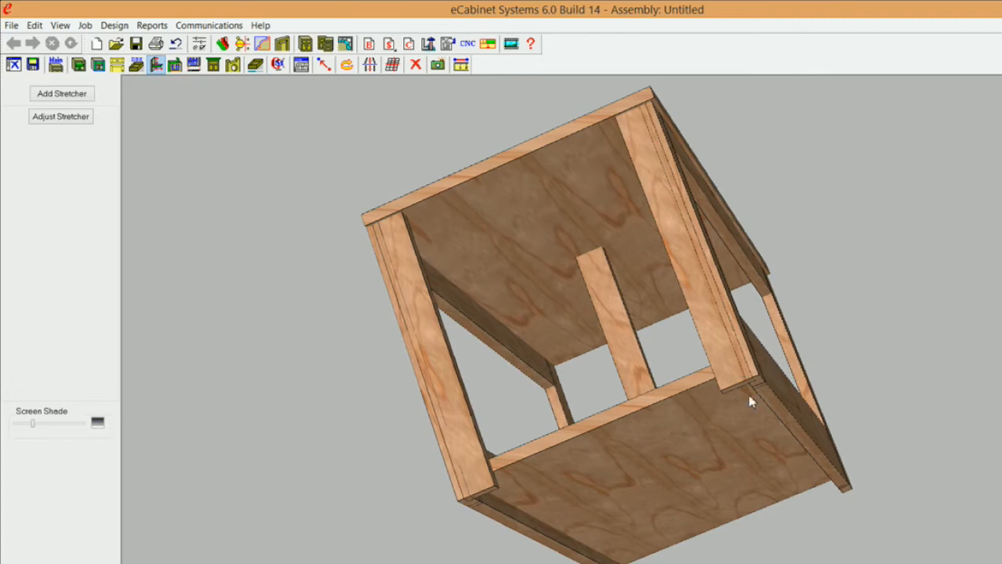
Step: Select one of the new 1 7/8" up-down strips at the trunk's center and open it for stretcher adjustment
middle_click_drag(742, 400, 696, 415)
middle_click_drag(636, 364, 629, 358)
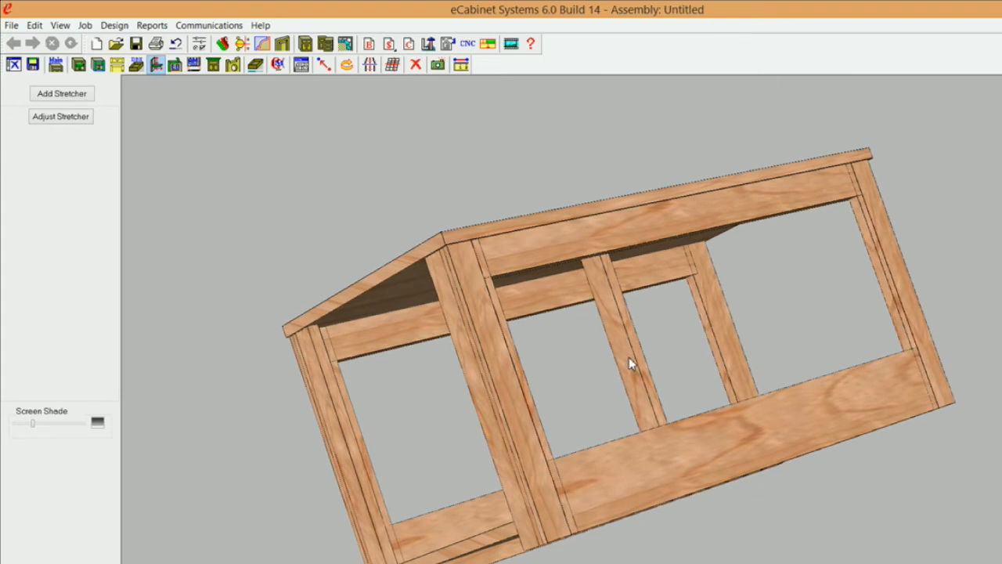
left_click(61, 119)
left_click(679, 343)
left_click(63, 119)
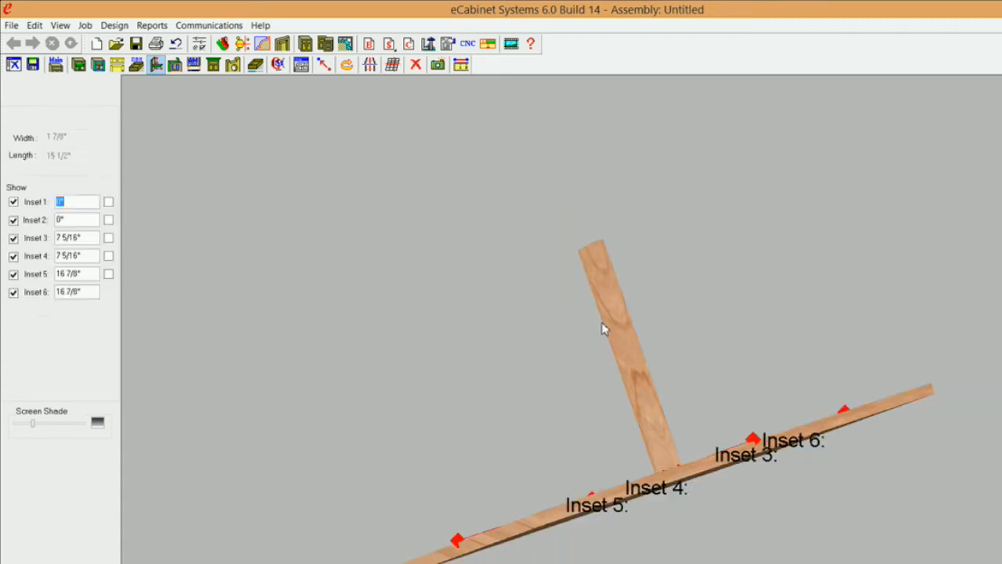
Step: Open the new strip's inset associations and set Inset 2 to the bottom side of the deck
left_click(62, 307)
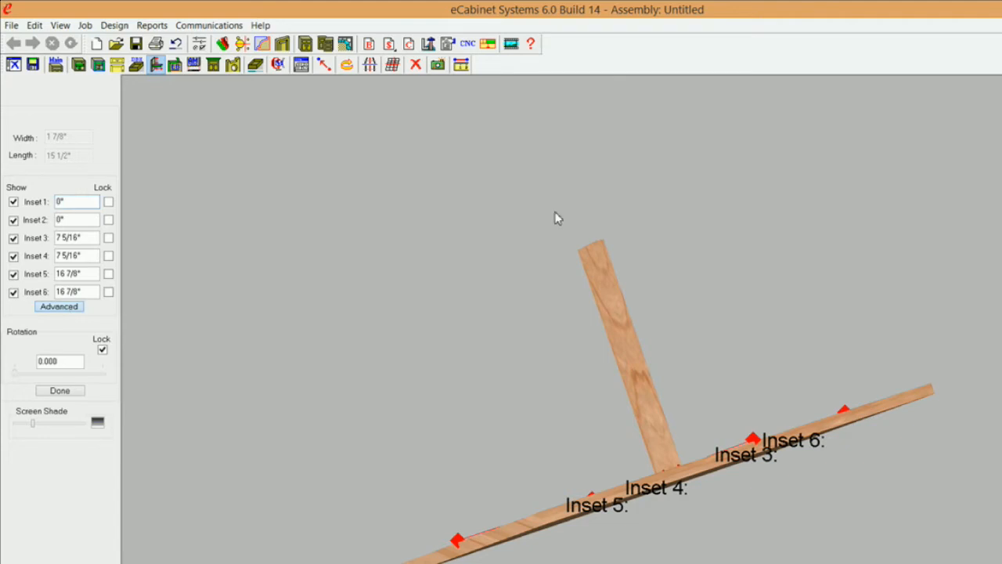
left_click_drag(801, 292, 847, 346)
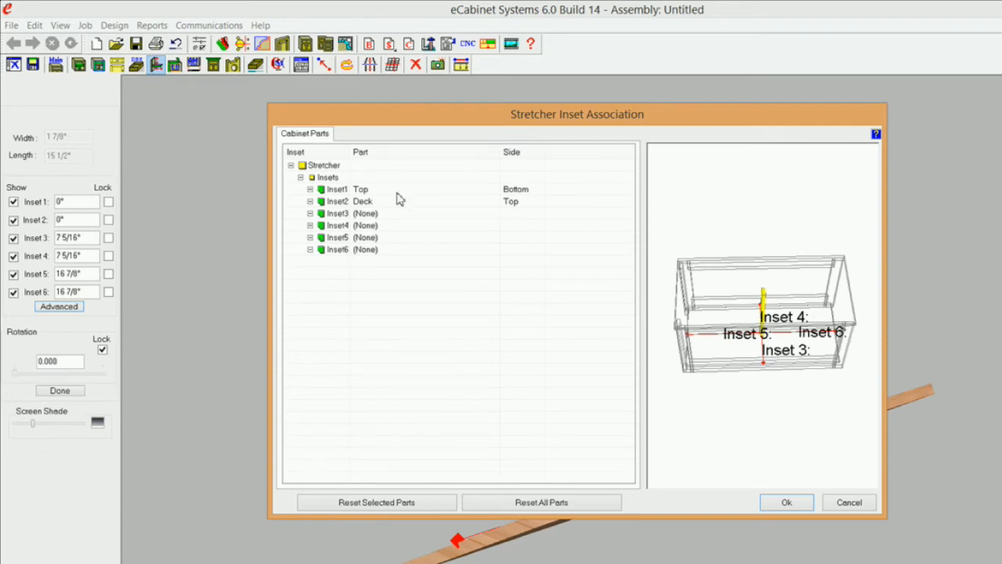
left_click(519, 203)
left_click(541, 204)
left_click(532, 227)
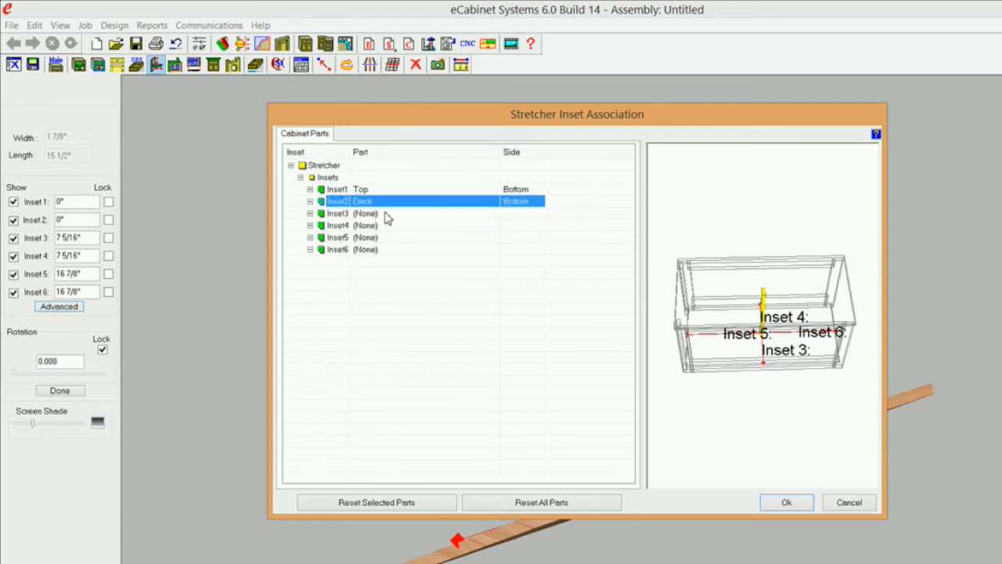
Step: Associate Inset 3 with the back of the front right corner-leg up-down stretcher and Inset 6 with the deck's right side
left_click(387, 216)
left_click(494, 215)
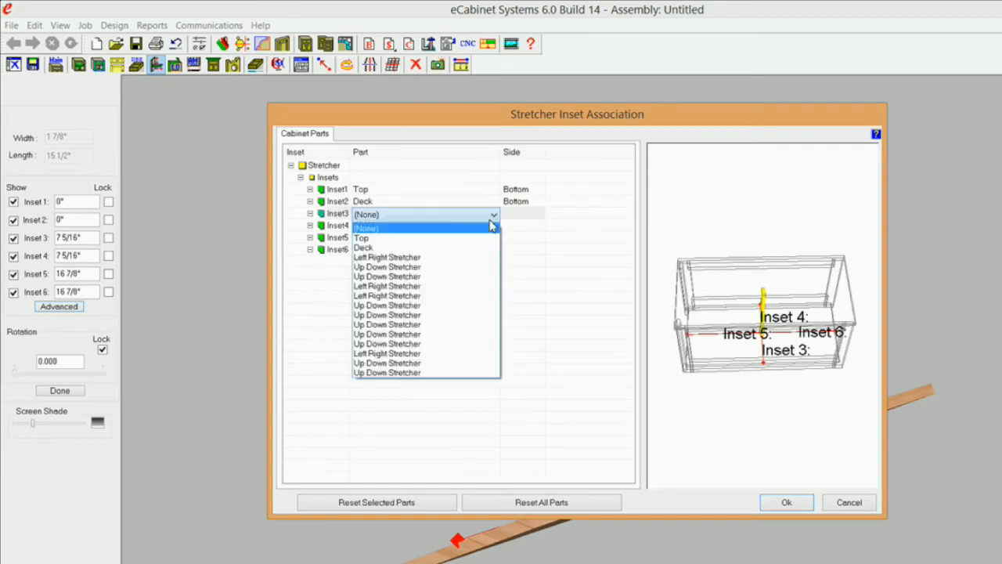
left_click(449, 270)
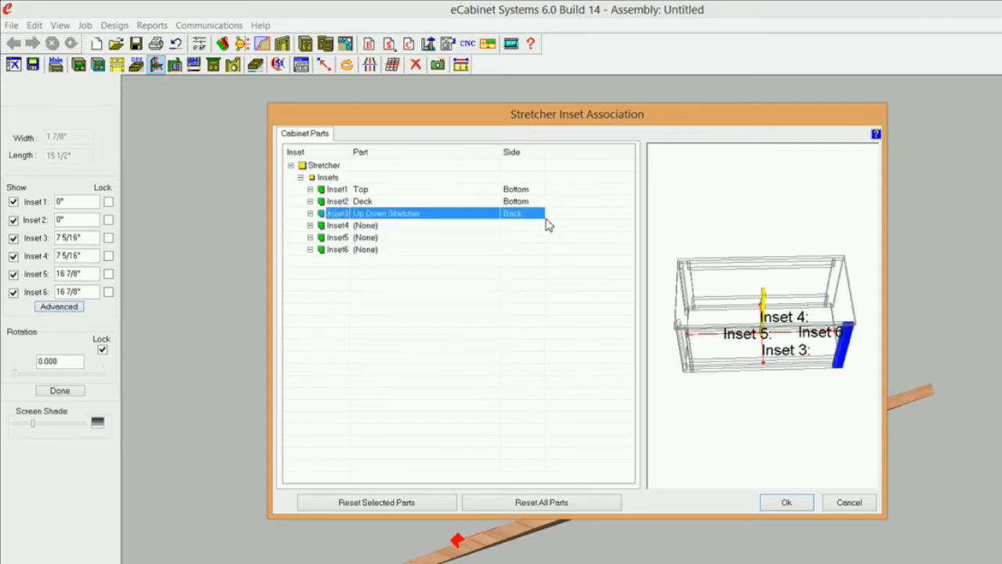
left_click(385, 238)
left_click(394, 250)
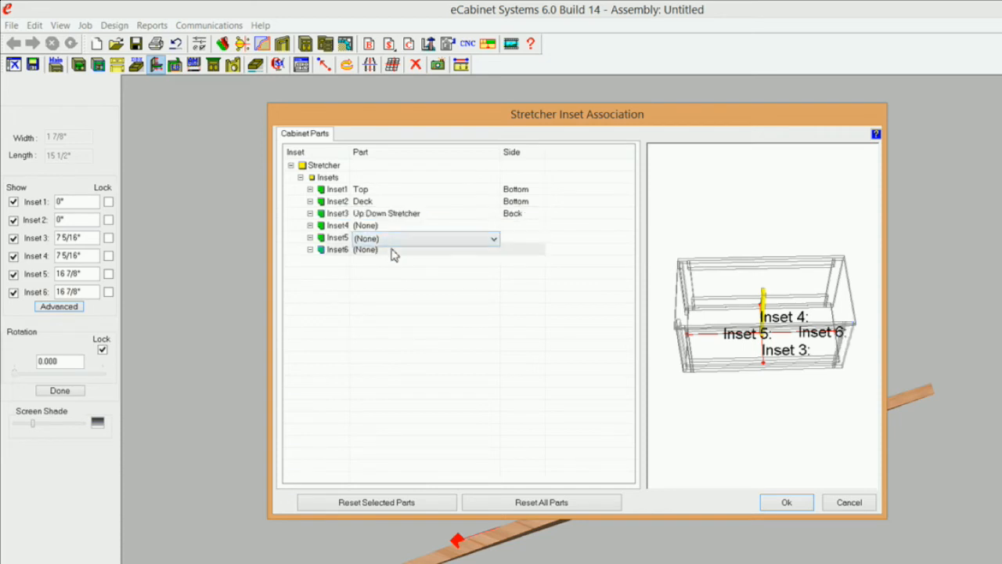
left_click(494, 252)
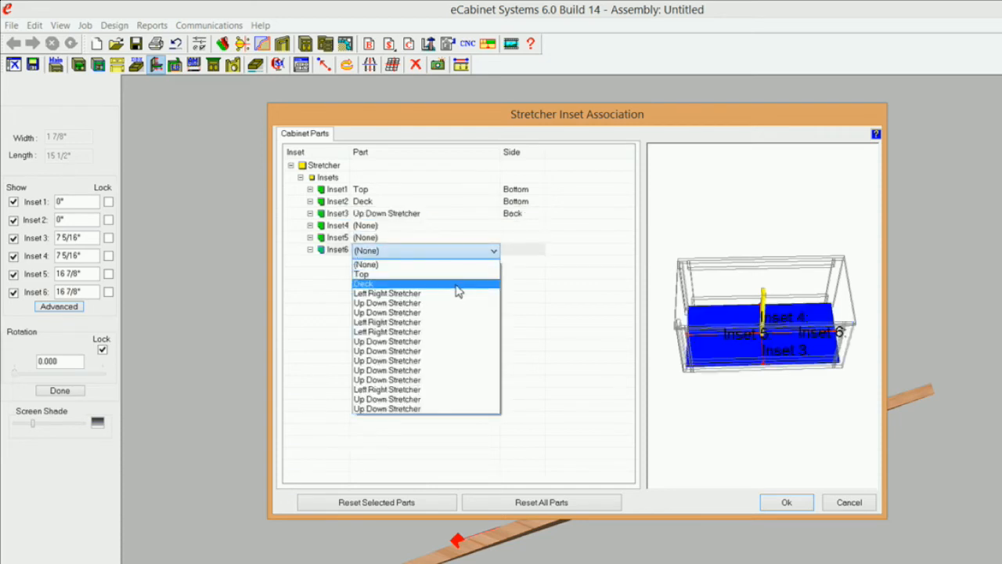
left_click(460, 285)
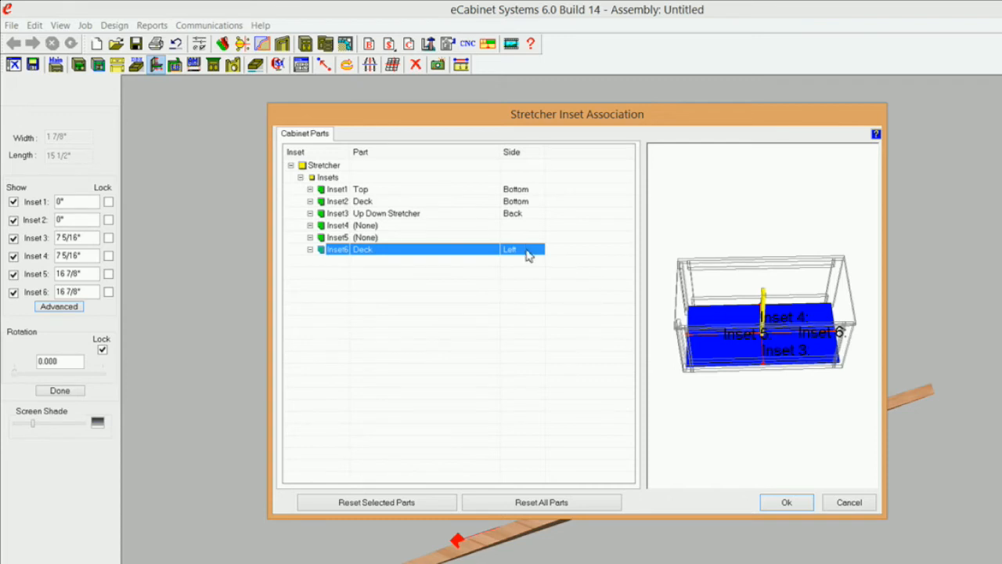
left_click(528, 252)
left_click(539, 250)
left_click(532, 271)
left_click(786, 502)
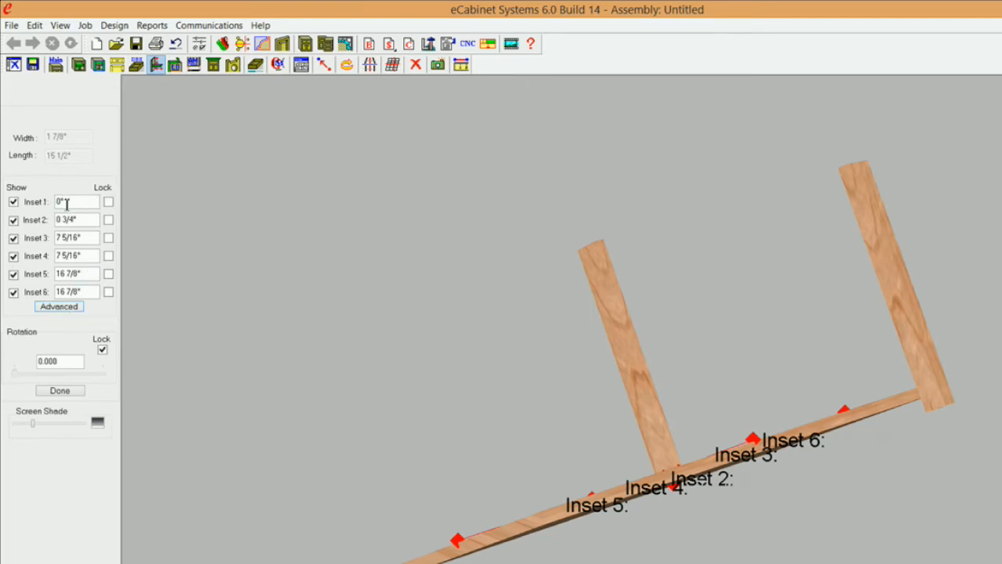
Step: Lock the strip's Inset 1 at 0" and set Inset 2 to -1", locked
left_click(109, 202)
left_click_drag(94, 219, 66, 203)
type("1")
left_click(108, 220)
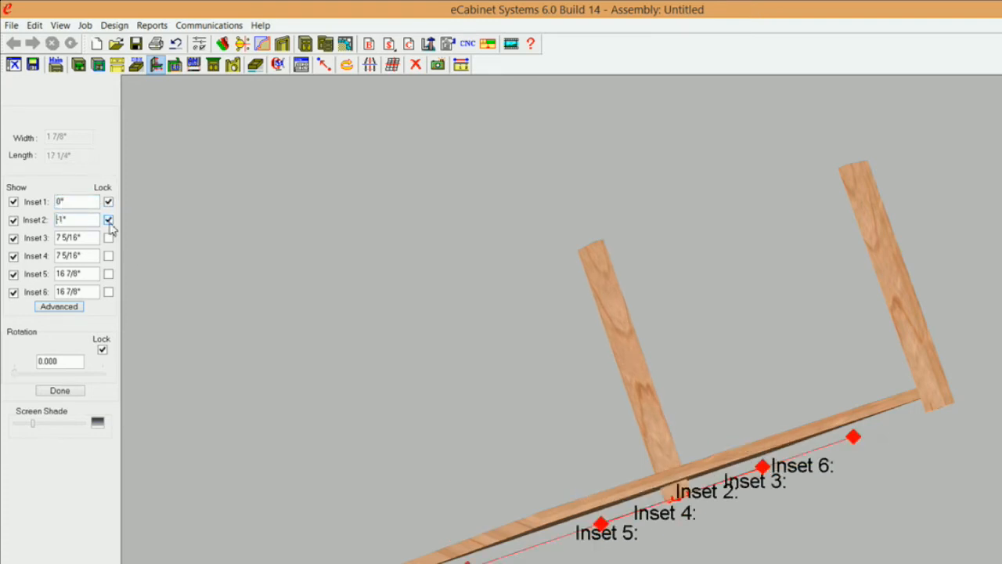
Step: Set and lock Inset 3 at -3/8" and Inset 6 at -3/4", and finish adjusting the front right end strip
left_click_drag(86, 238, 4, 227)
type("-3/8")
left_click(109, 239)
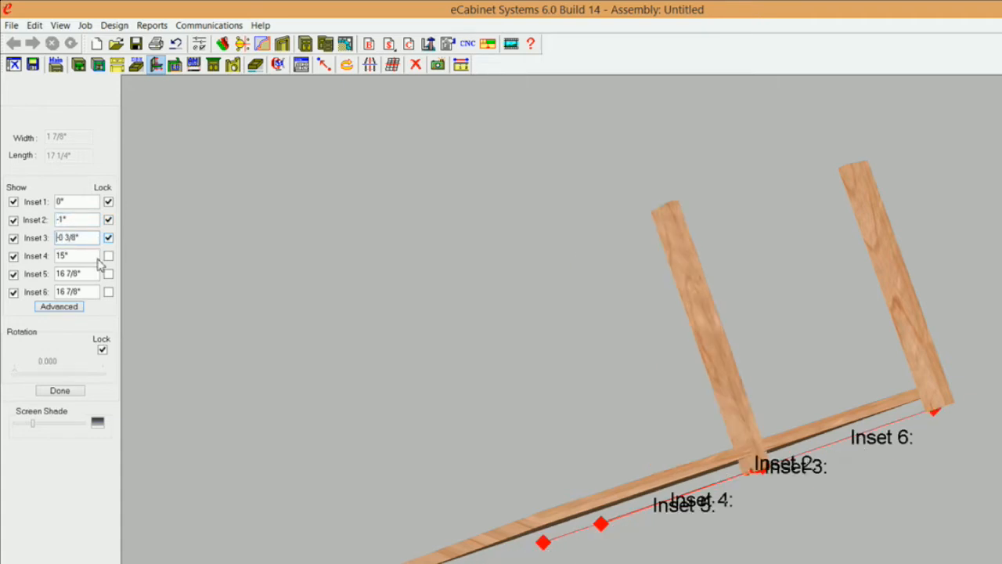
left_click_drag(86, 291, 3, 270)
type("-3/4")
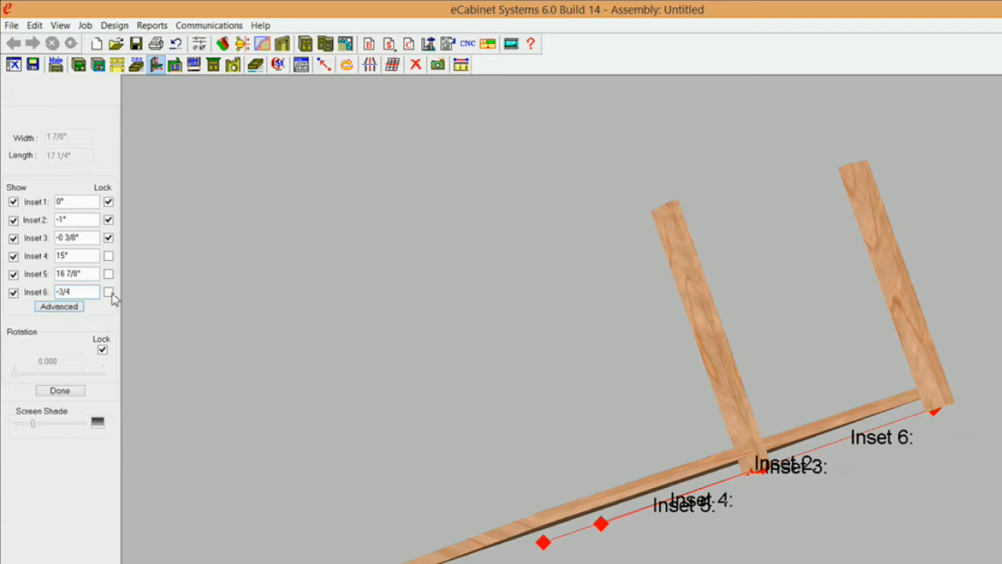
left_click(109, 292)
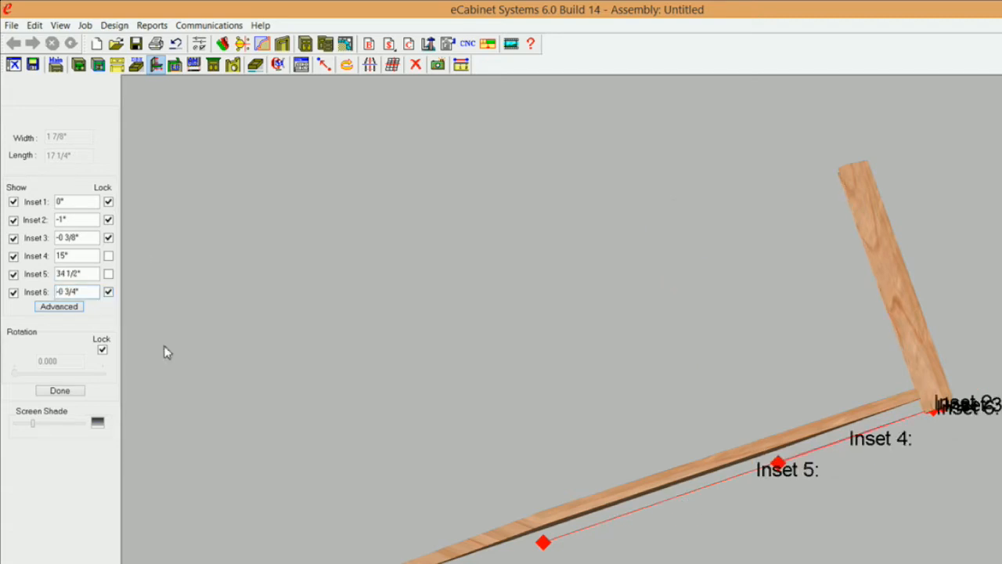
middle_click_drag(700, 435, 555, 426)
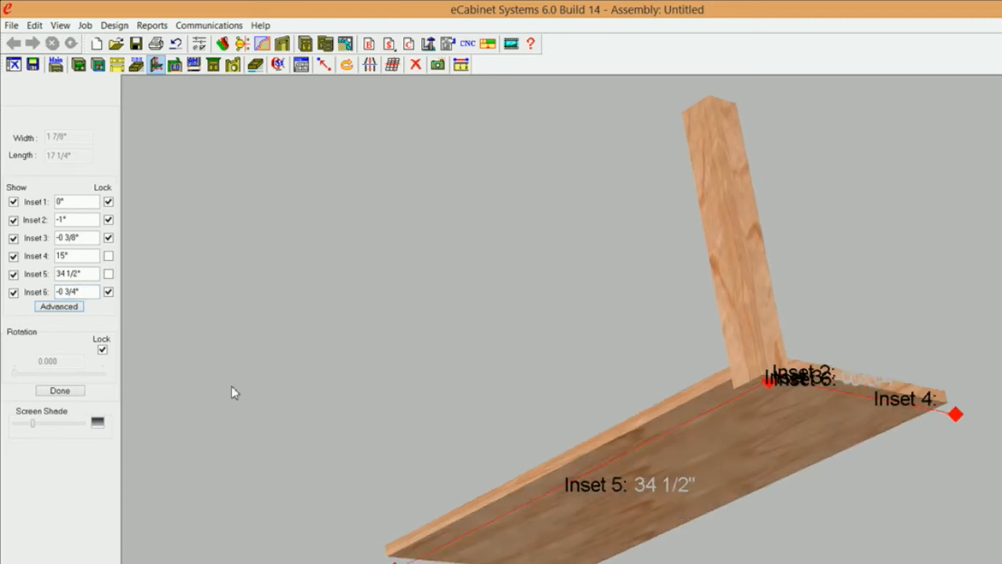
left_click(61, 391)
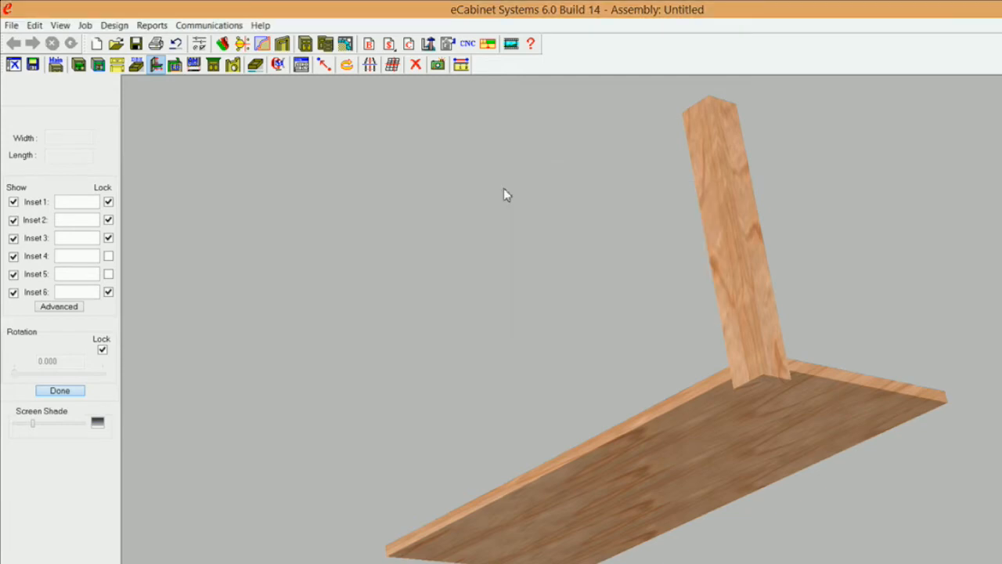
Step: Hide the front right leg's face strip to inspect the newly placed end strip behind it, and restore all parts
middle_click_drag(688, 379, 797, 277)
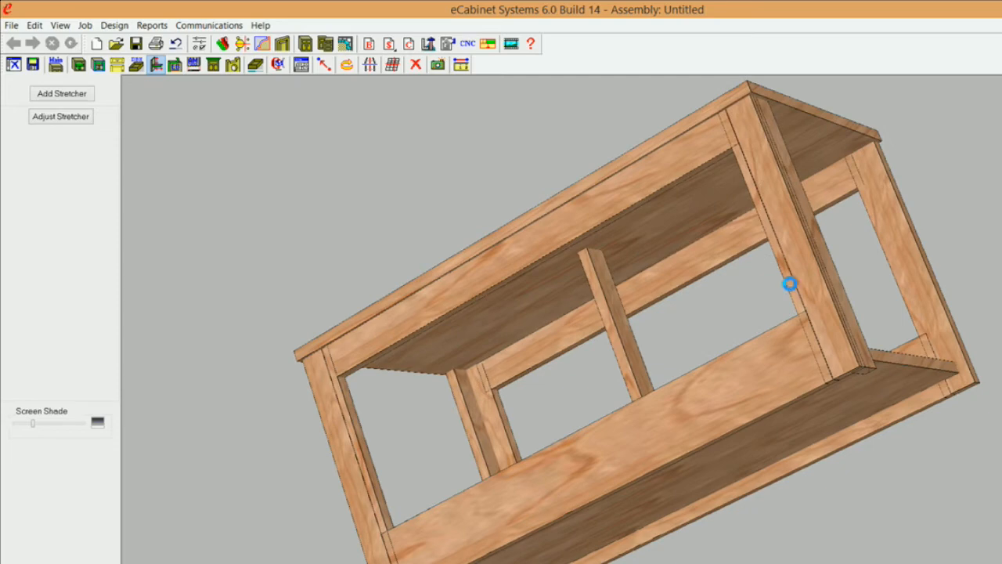
middle_click_drag(787, 319, 883, 186)
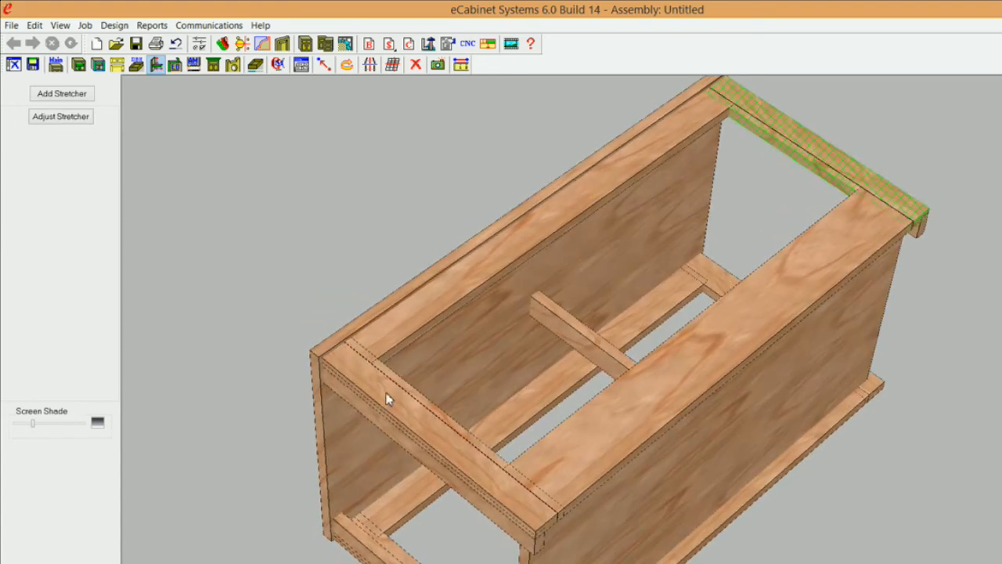
right_click(849, 178)
left_click(820, 147)
right_click(820, 146)
mouse_move(871, 162)
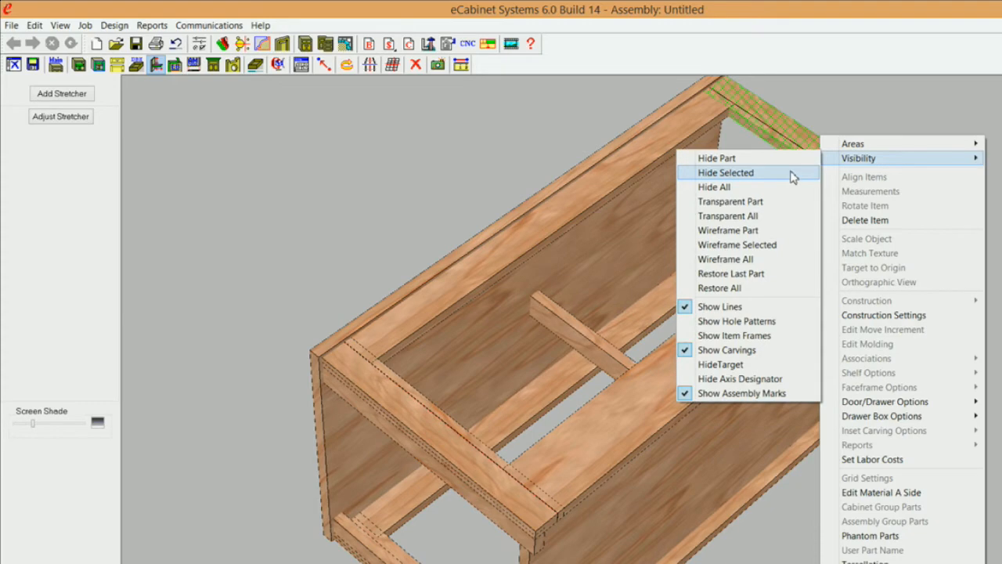
left_click(791, 172)
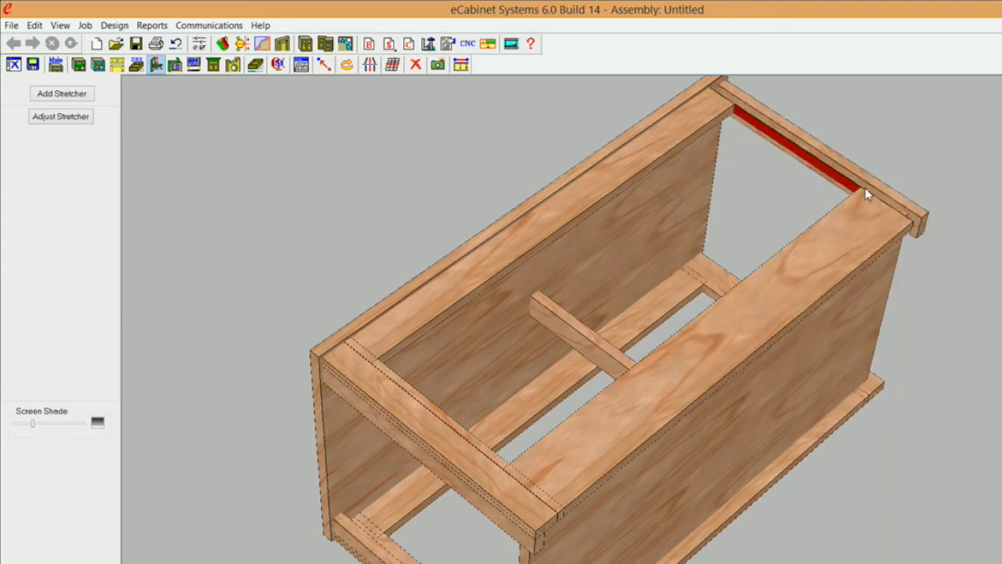
middle_click_drag(855, 237, 852, 385)
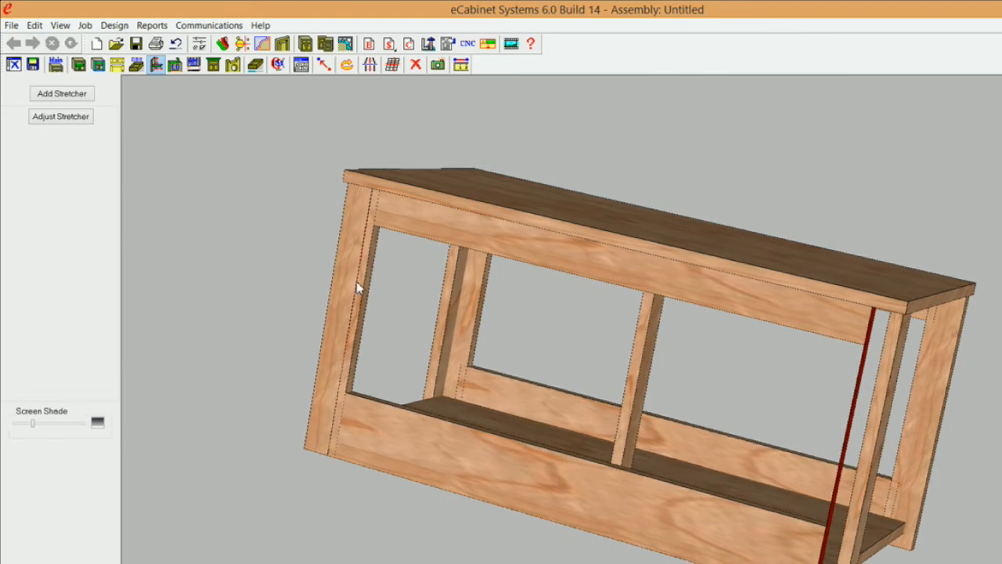
middle_click_drag(653, 384, 832, 336)
right_click(268, 132)
mouse_move(328, 154)
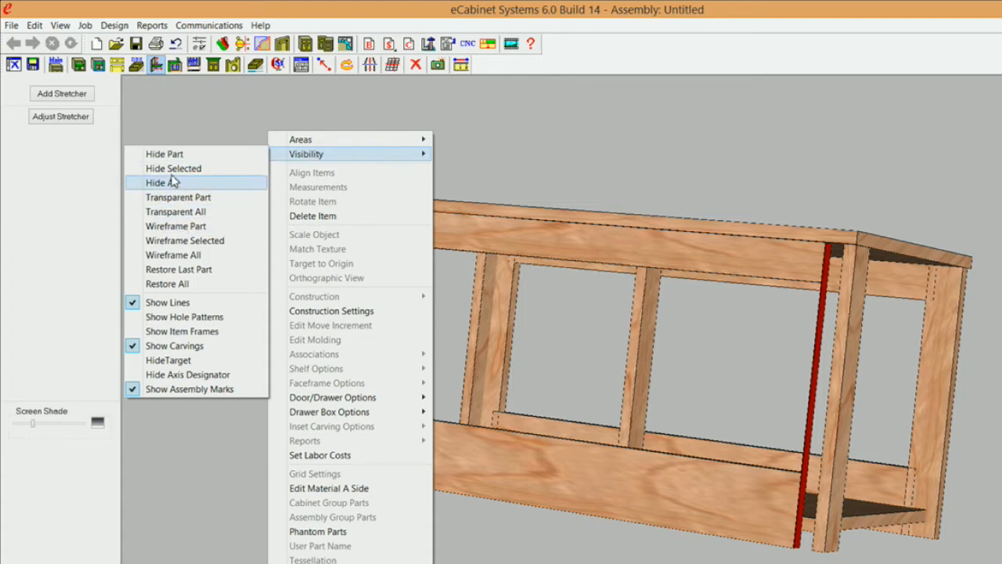
left_click(167, 284)
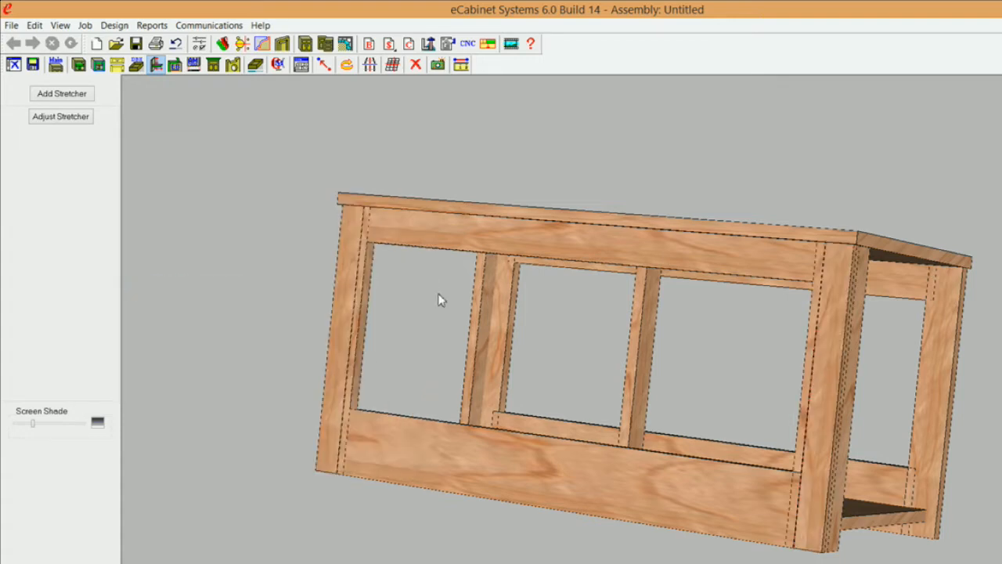
Step: Select the remaining 1 7/8" up-down strip at the trunk's center and open it for stretcher adjustment
middle_click_drag(794, 371, 632, 350)
left_click(640, 341)
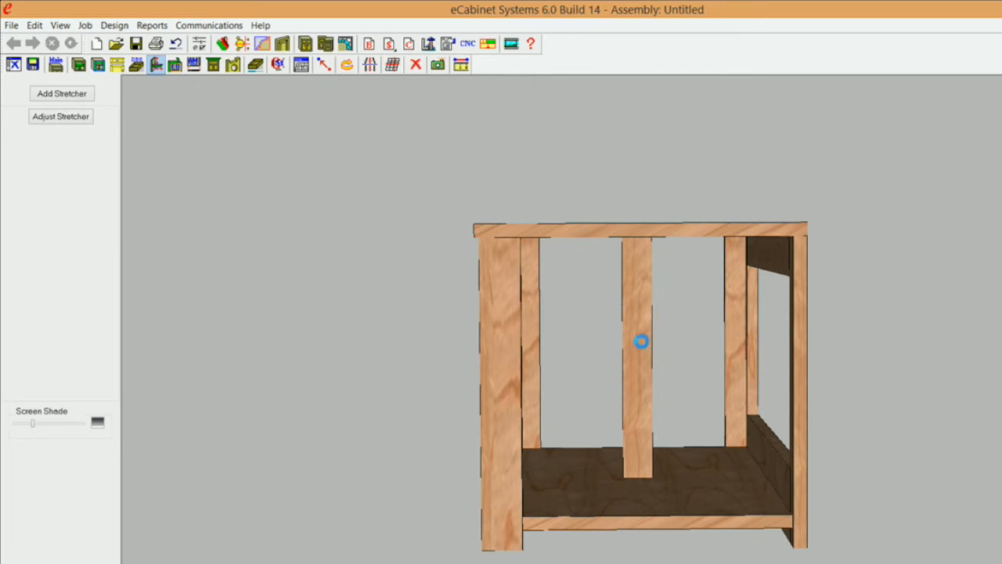
middle_click_drag(541, 376, 681, 373)
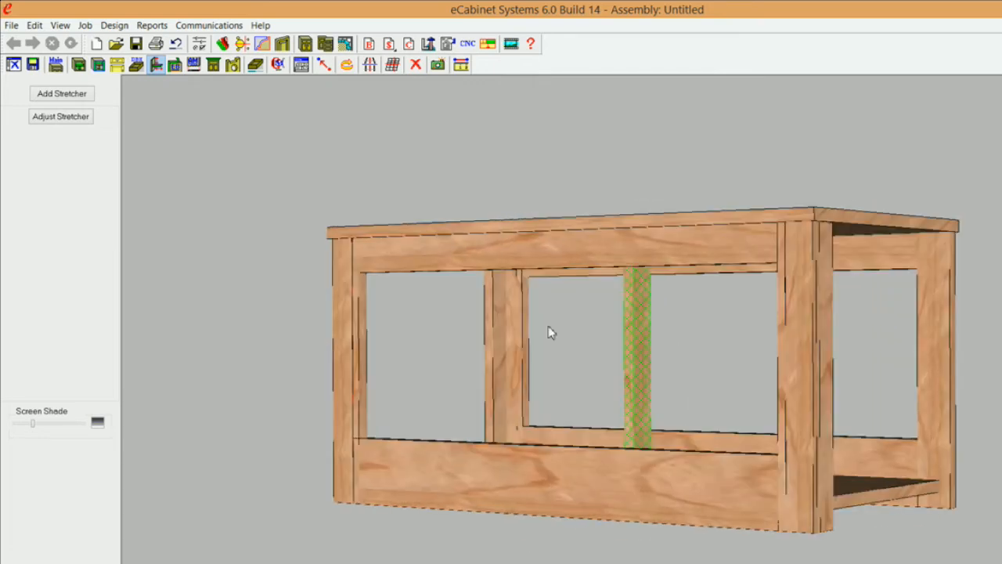
left_click(67, 119)
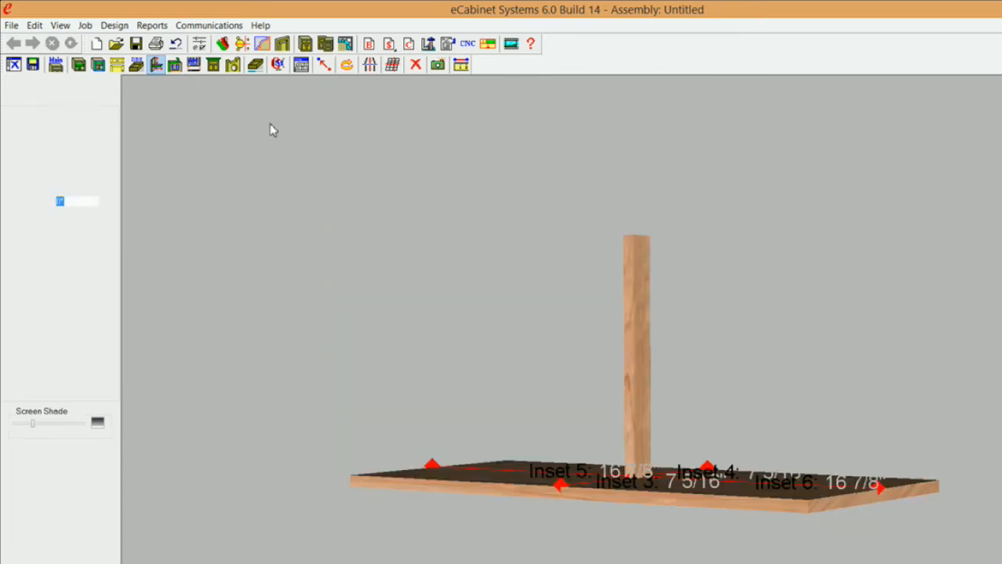
Step: Open the remaining strip's inset associations and change Inset 2 to the bottom side of the deck
left_click(67, 307)
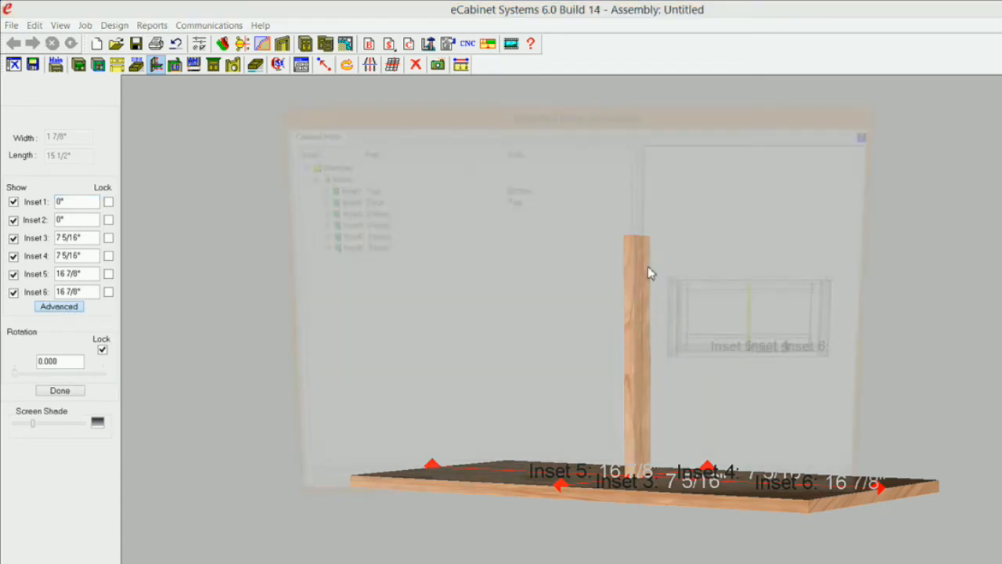
middle_click_drag(779, 282, 772, 350)
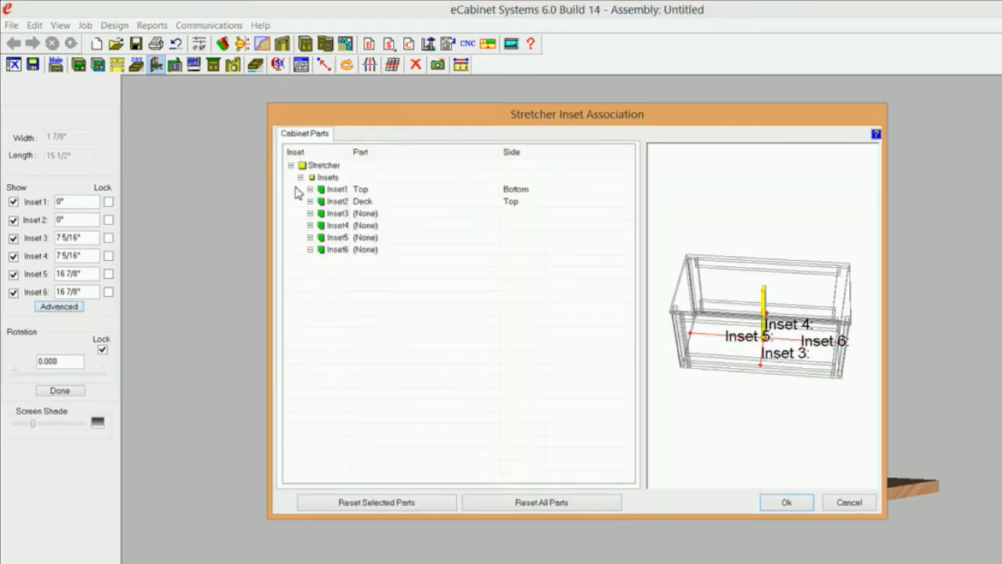
left_click(527, 205)
left_click(530, 204)
left_click(526, 225)
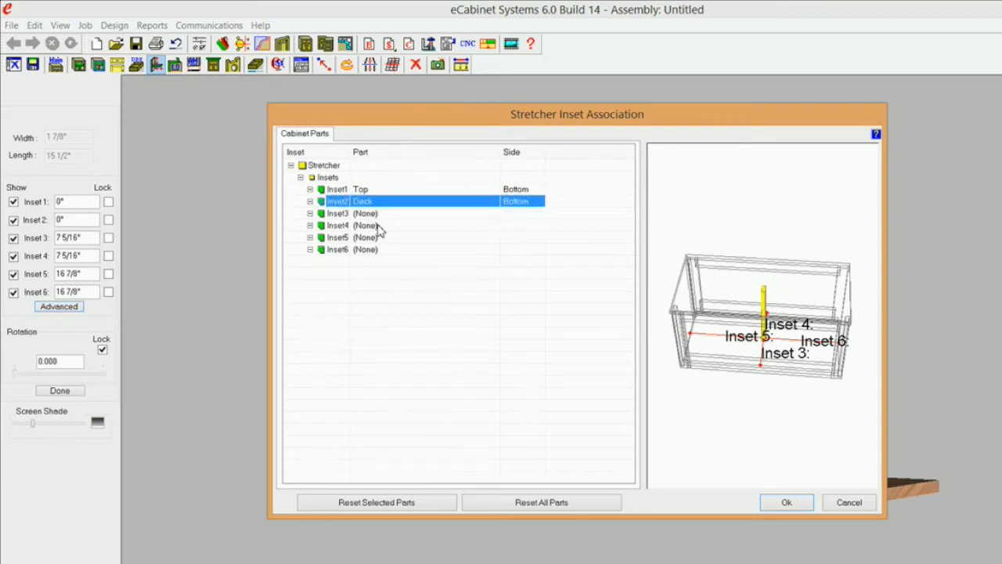
Step: Associate Inset 4 with the front of the back right corner-leg up-down stretcher and Inset 6 with the deck's right side
left_click(379, 226)
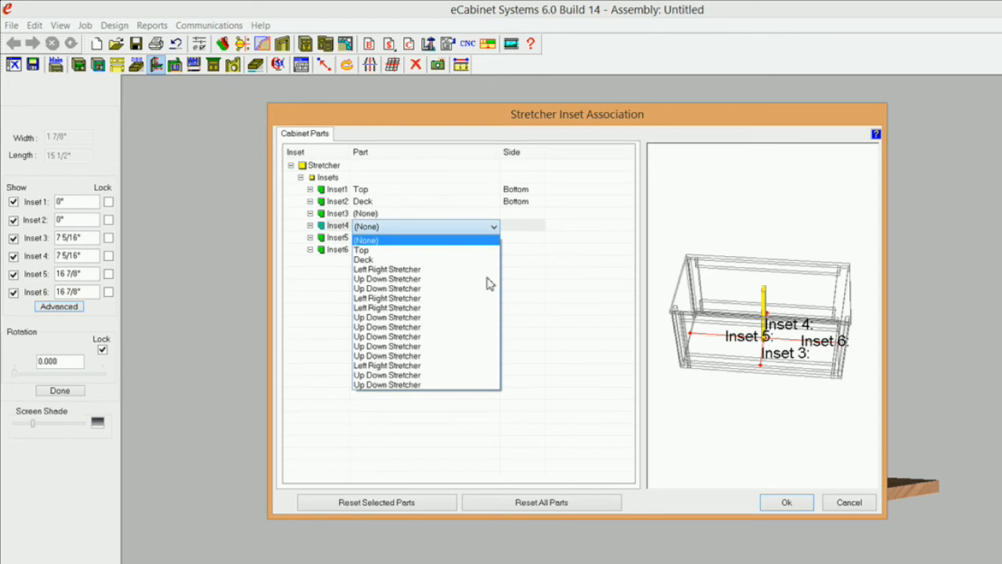
left_click(416, 289)
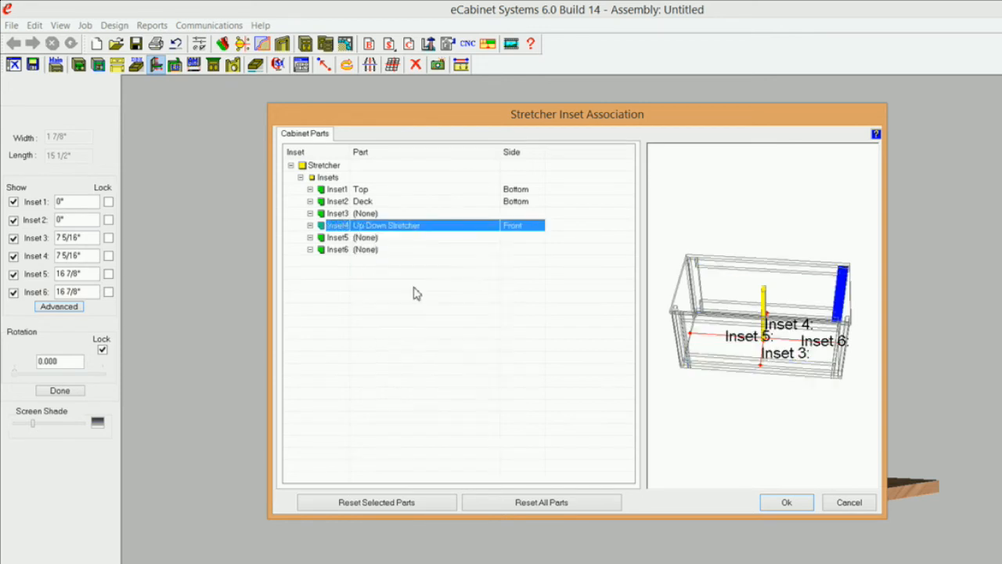
left_click(372, 251)
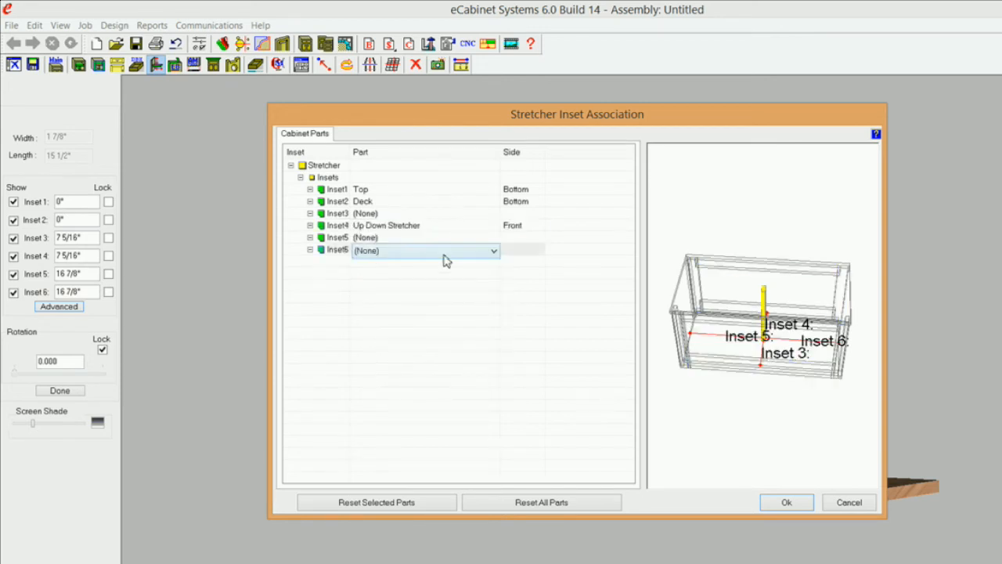
left_click(494, 251)
left_click(422, 283)
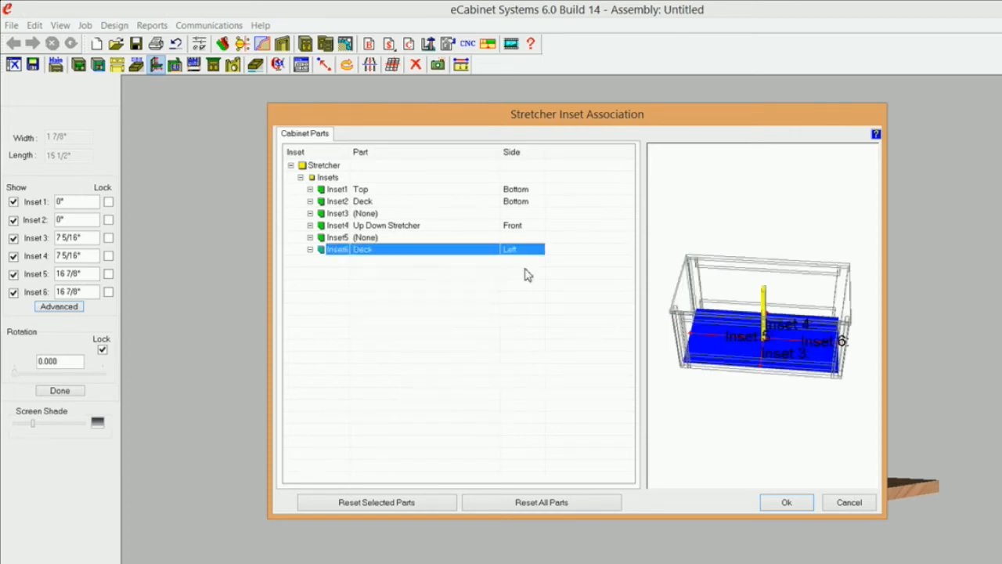
left_click(531, 254)
left_click(538, 253)
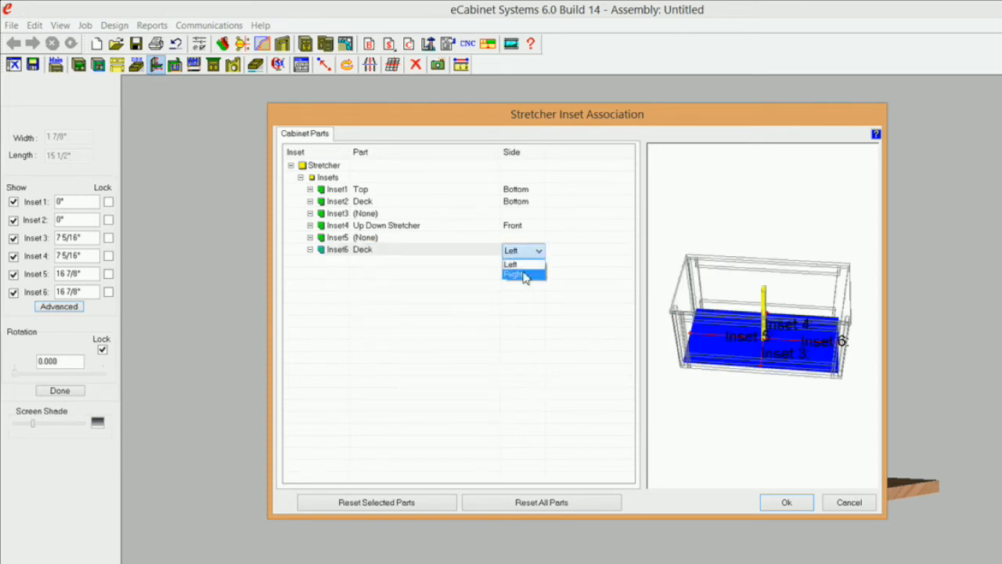
left_click(525, 275)
left_click(784, 503)
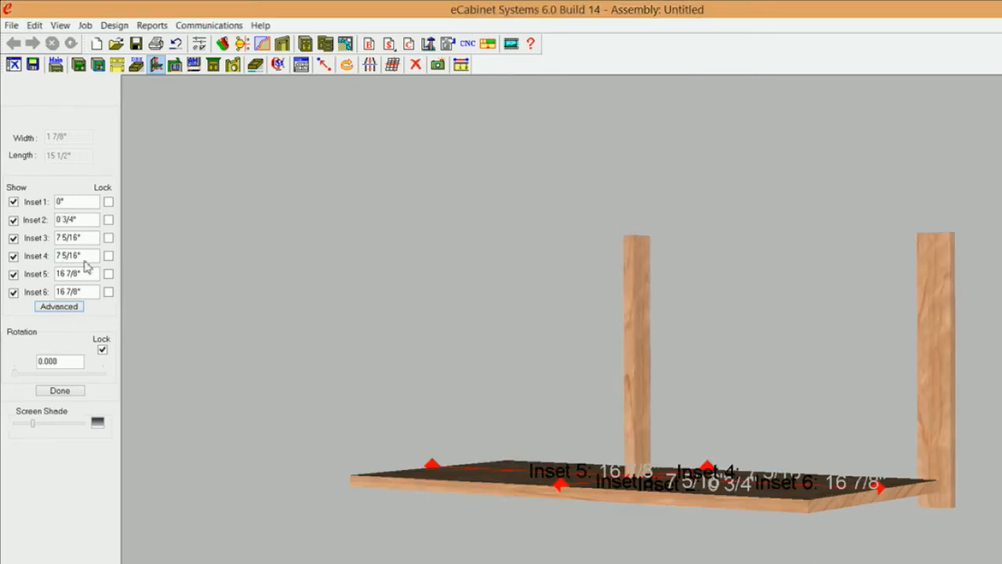
Step: Lock Inset 1 of the second end strip at 0" and set its Inset 2 to -1", locked
left_click(108, 202)
left_click_drag(83, 218, 17, 216)
type("1")
left_click(109, 221)
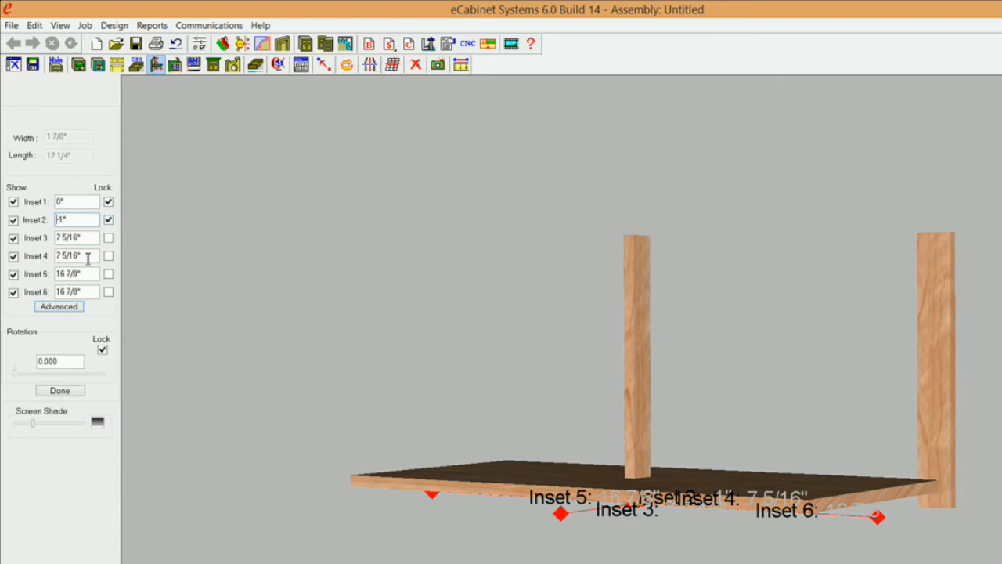
Step: Set and lock Inset 4 at -3/8" and Inset 6 at -3/4", and finish adjusting the back right end strip
left_click_drag(94, 256, 35, 258)
type("-3/8")
left_click(109, 256)
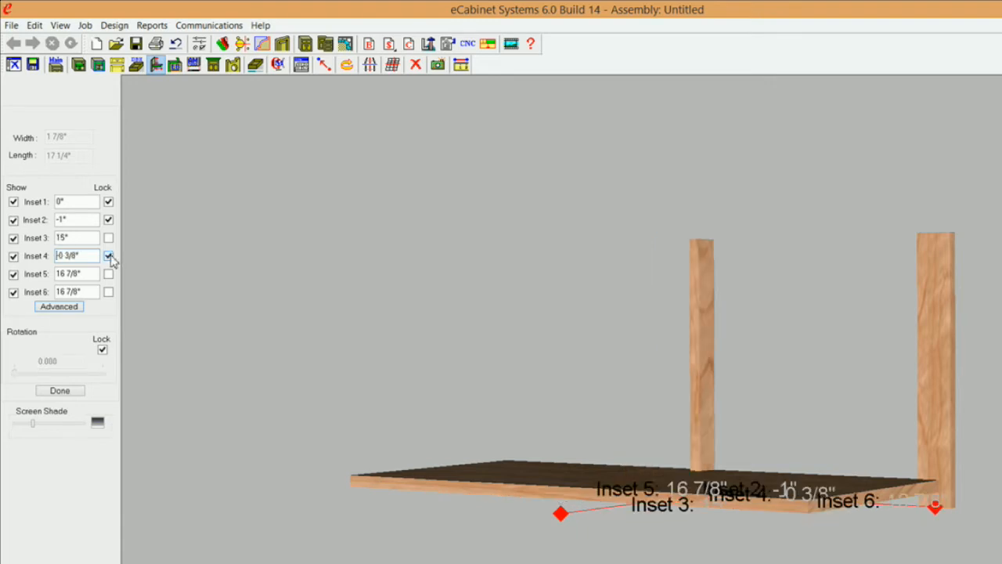
left_click_drag(91, 291, 14, 286)
type("-3/4")
left_click(108, 293)
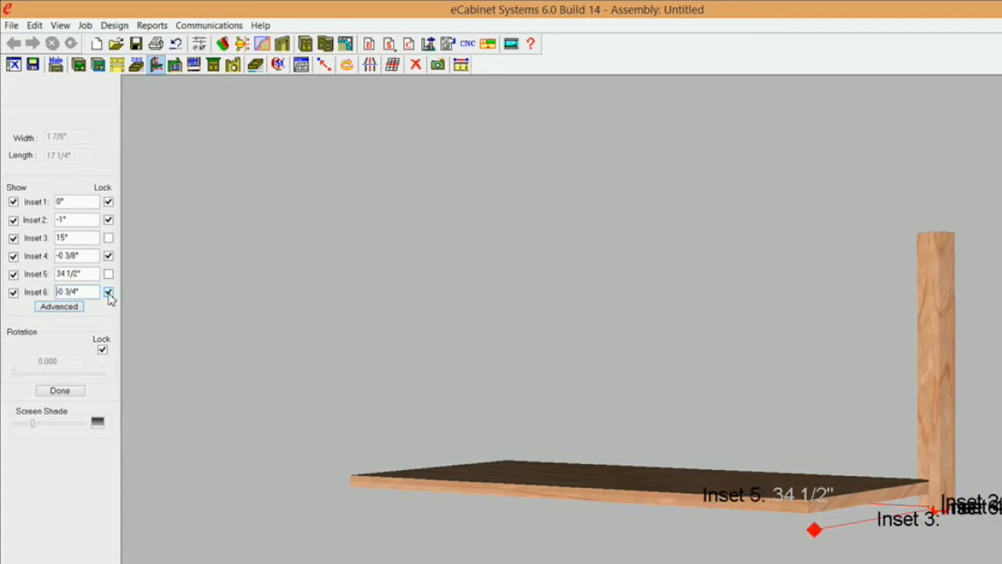
left_click(61, 390)
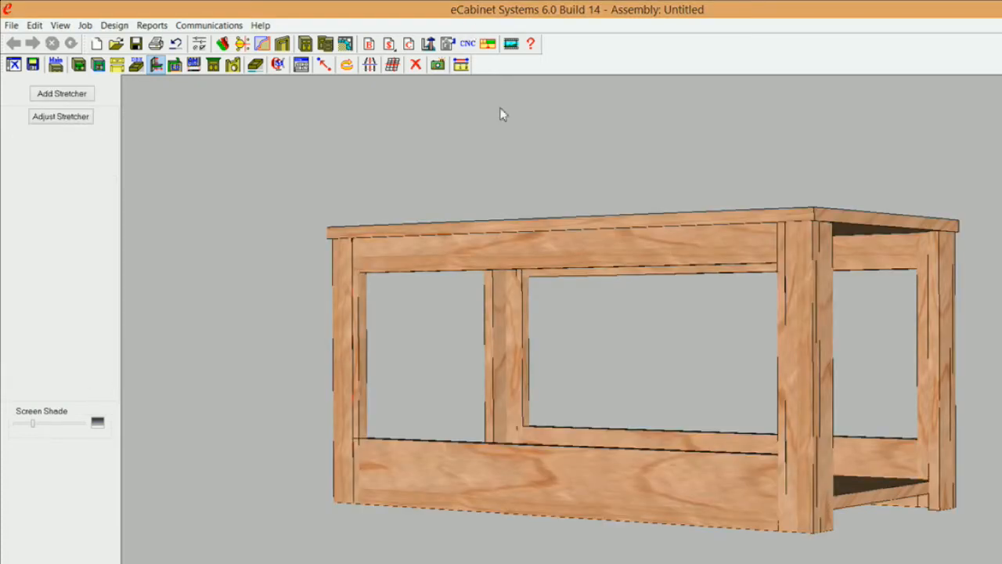
Step: Return to the main cabinet view and examine an end leg strip's part details and the bottom corner of the leg
left_click(56, 65)
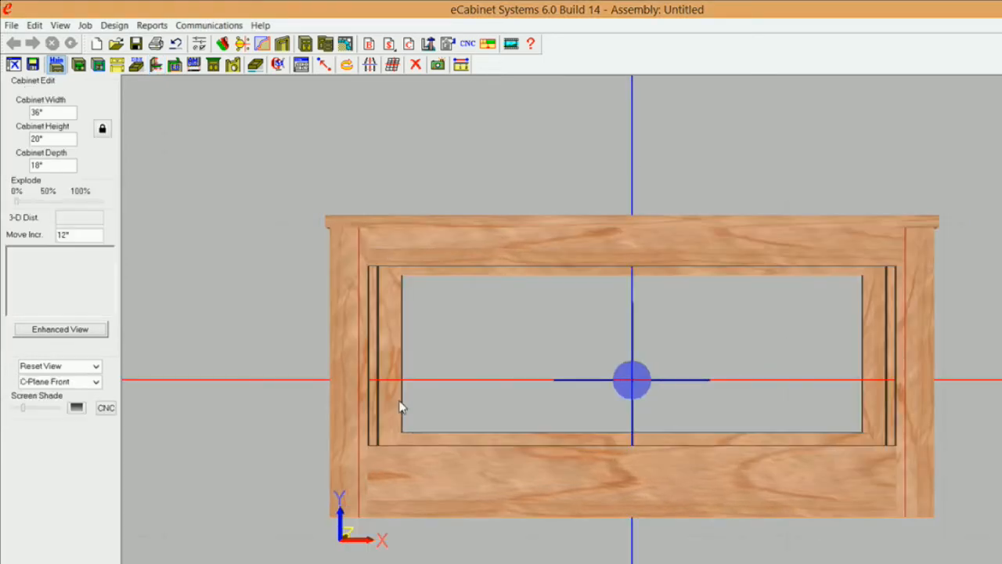
middle_click_drag(491, 425, 541, 422)
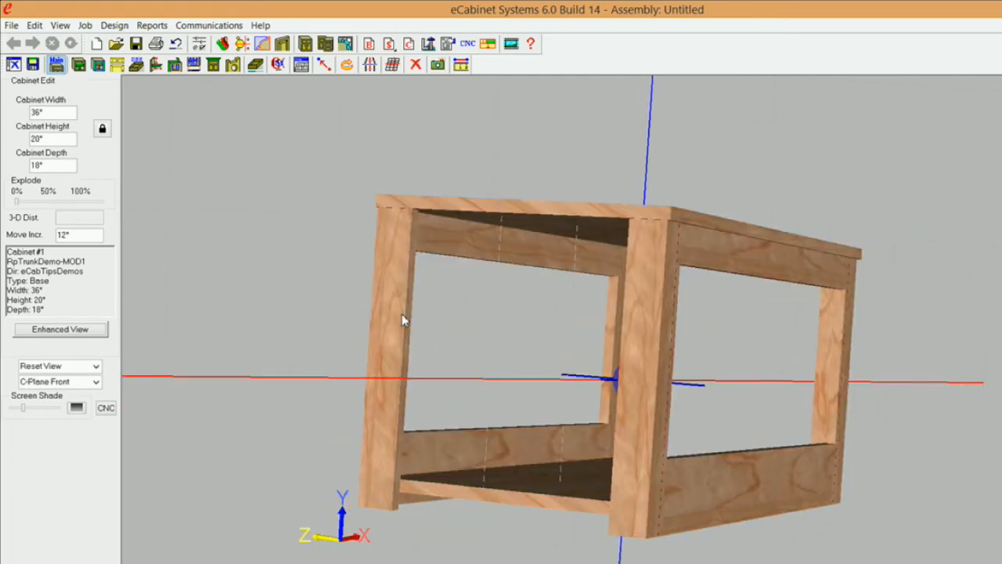
mouse_move(402, 319)
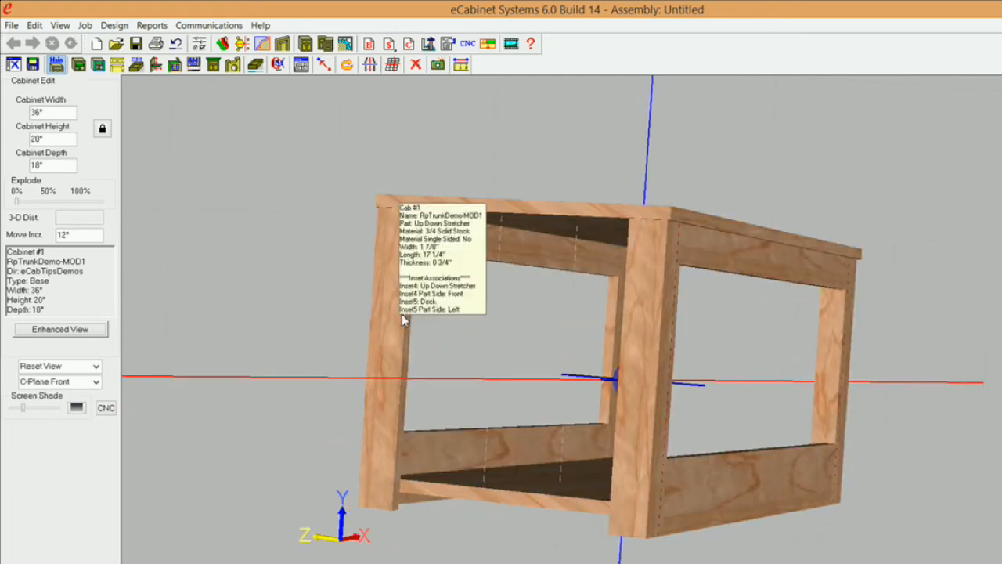
middle_click_drag(392, 354, 459, 241)
middle_click_drag(479, 296, 628, 383)
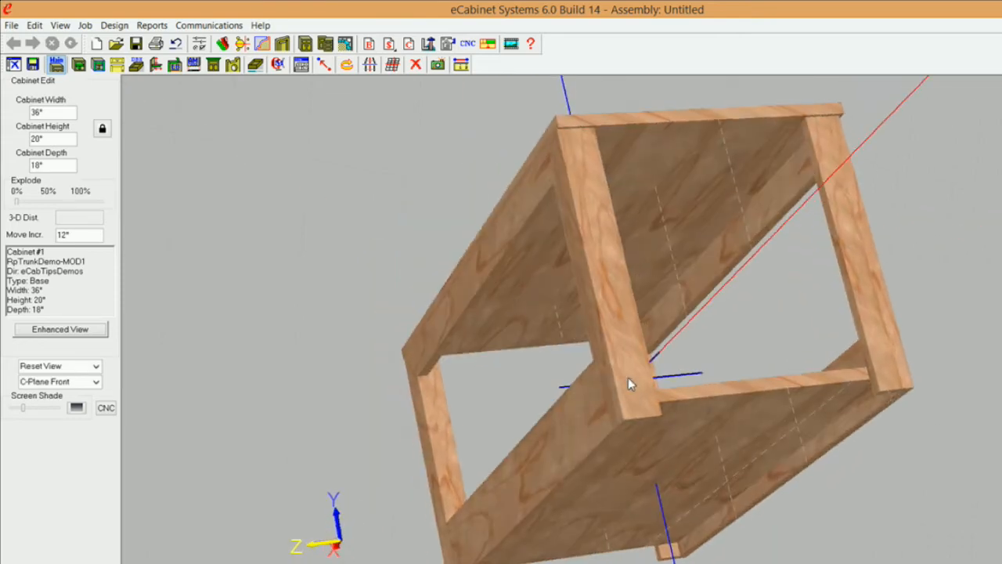
scroll(656, 356, "up", 2)
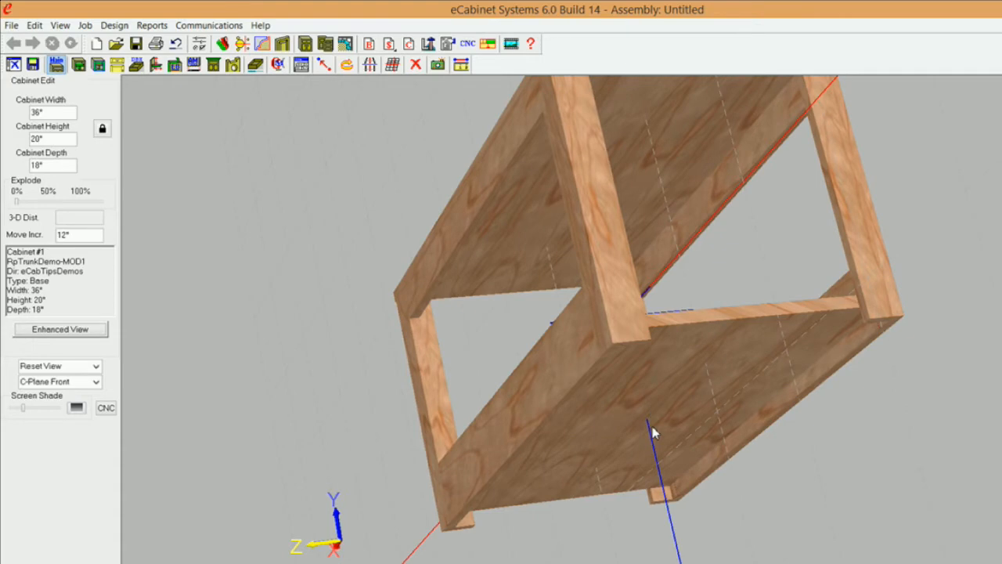
scroll(654, 431, "up", 3)
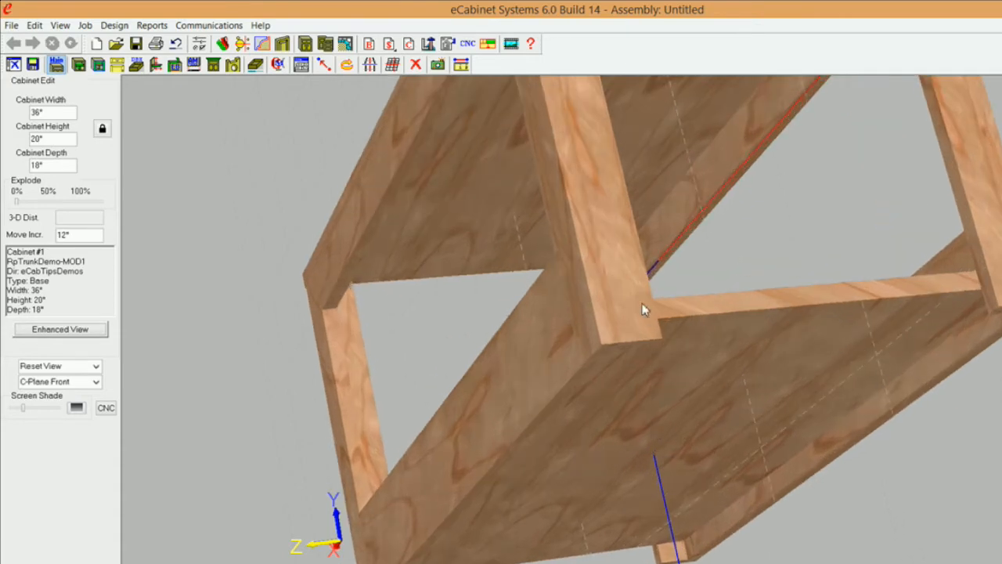
Step: Measure the corner leg's width along its bottom edge between the two outer corners
left_click(461, 64)
left_click_drag(61, 41, 424, 244)
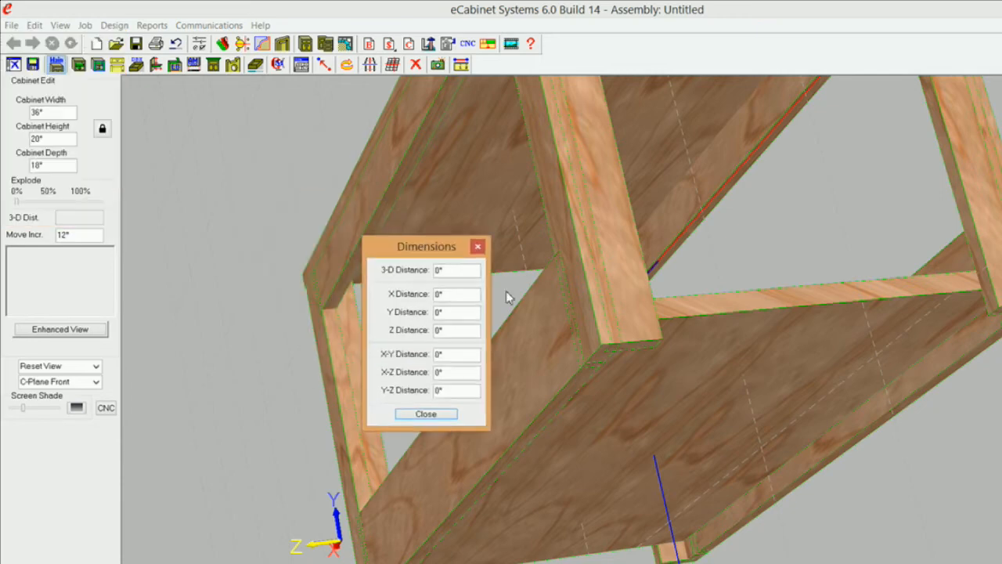
left_click(601, 350)
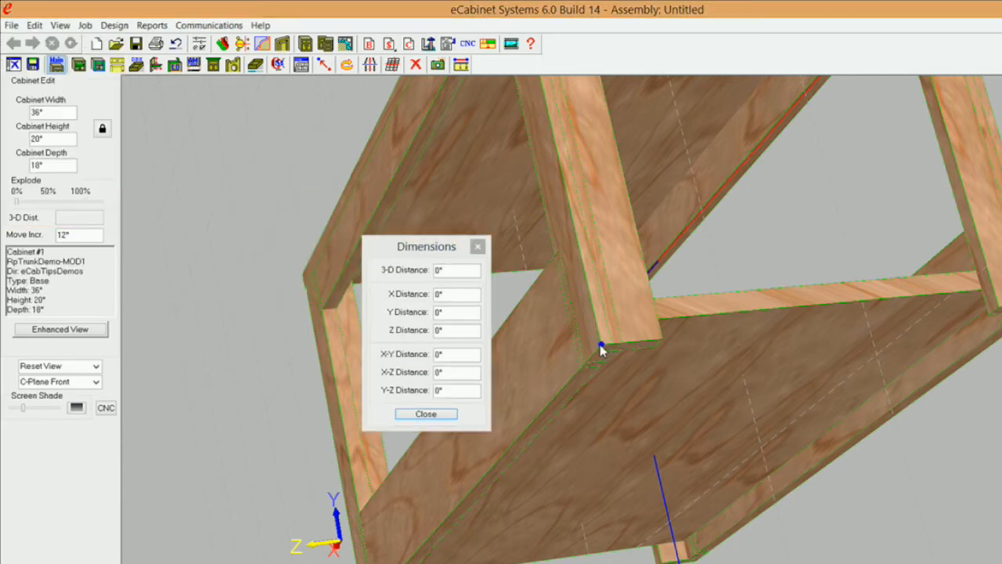
left_click(662, 342)
right_click(663, 341)
left_click(664, 334)
mouse_move(638, 306)
left_click(478, 246)
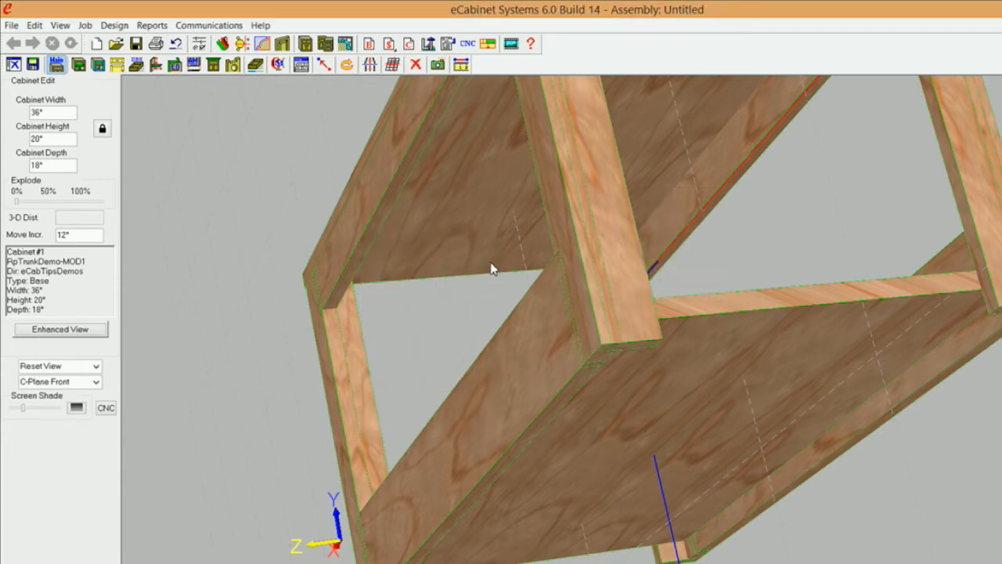
Step: Save the cabinet as RpTrunkDemo in the eCabTipsDemos directory, overwriting the existing file
key("Home")
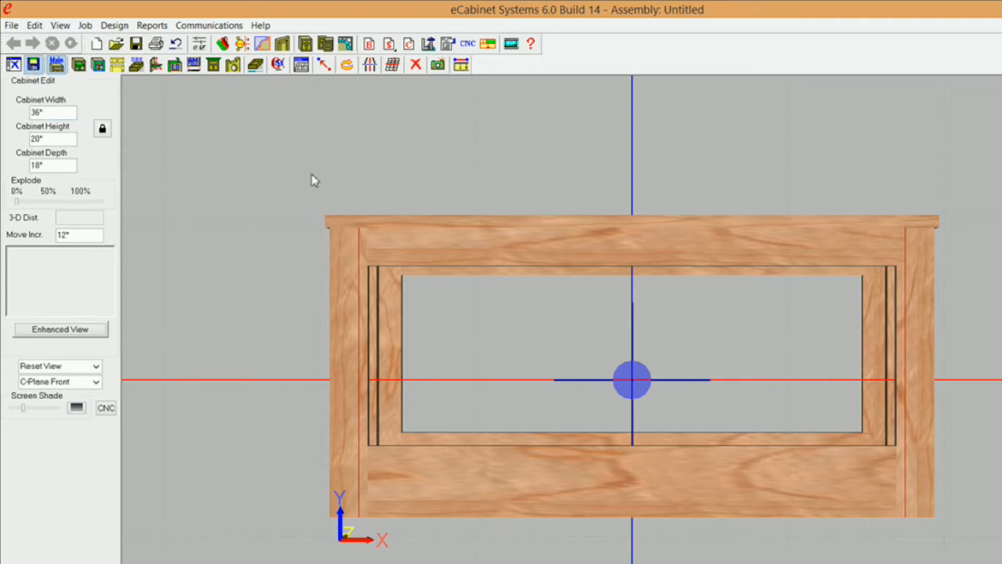
left_click(33, 64)
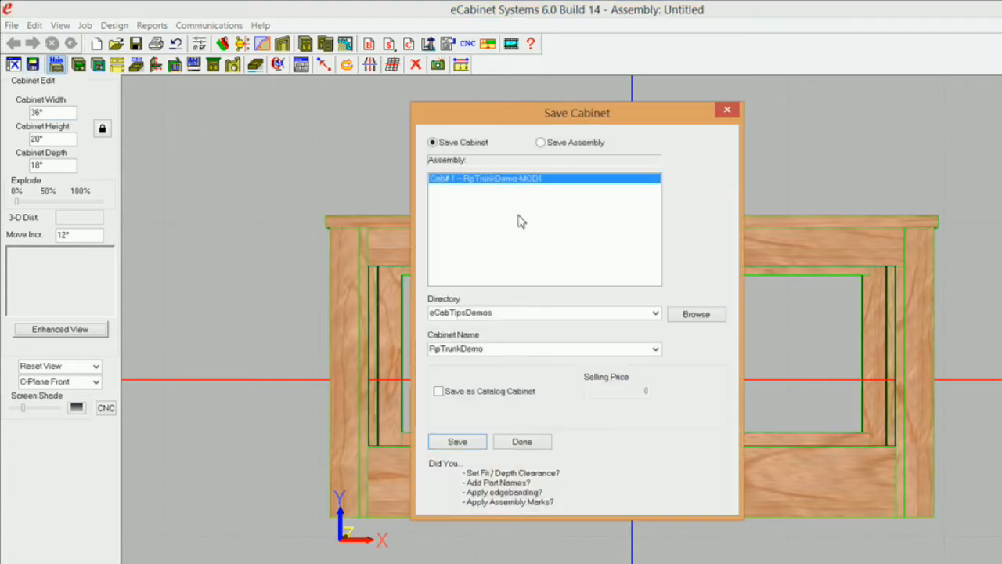
left_click(449, 446)
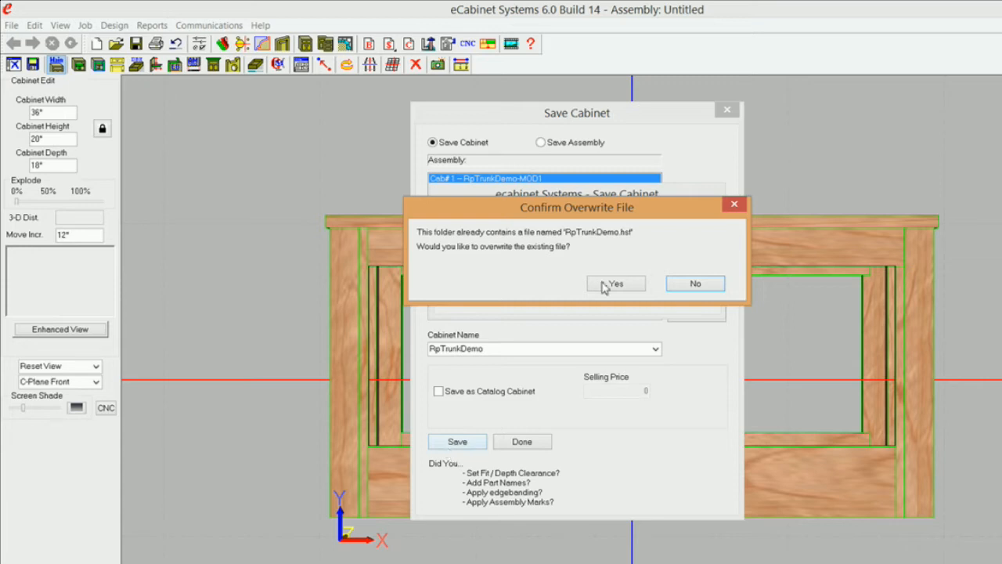
left_click(631, 287)
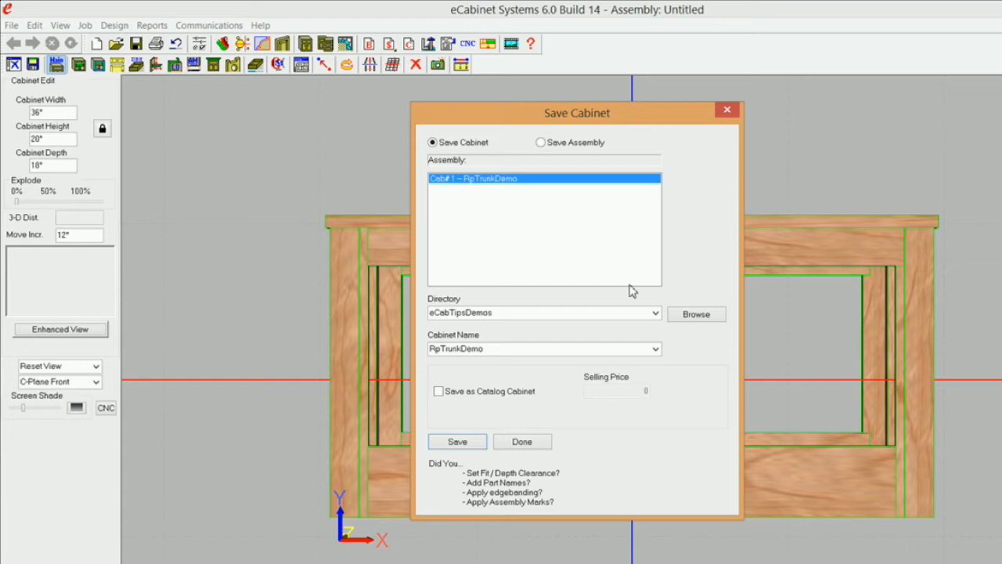
left_click(531, 442)
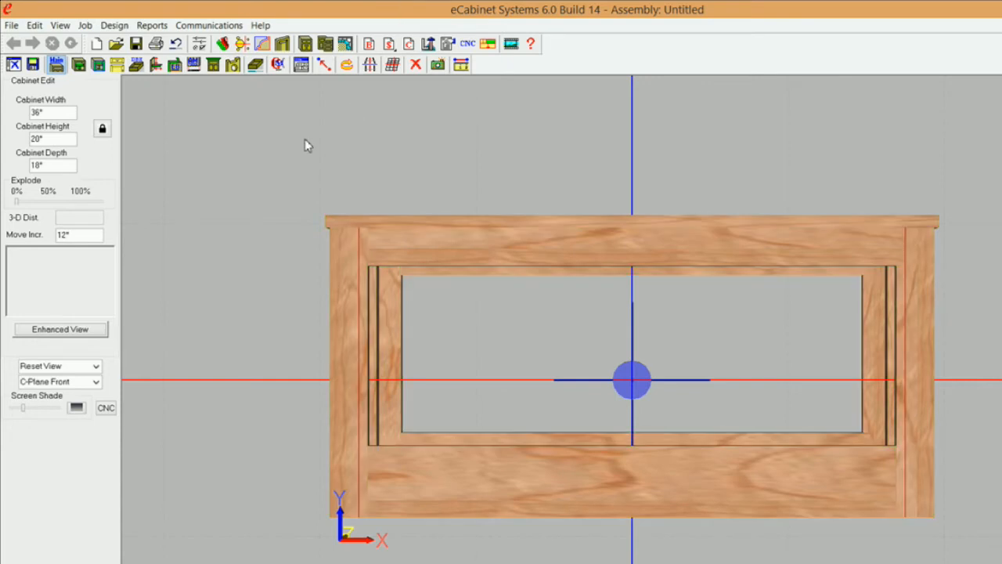
Step: Open the trunk's stretchers for editing and examine the corner legs and rails at its end
left_click(155, 64)
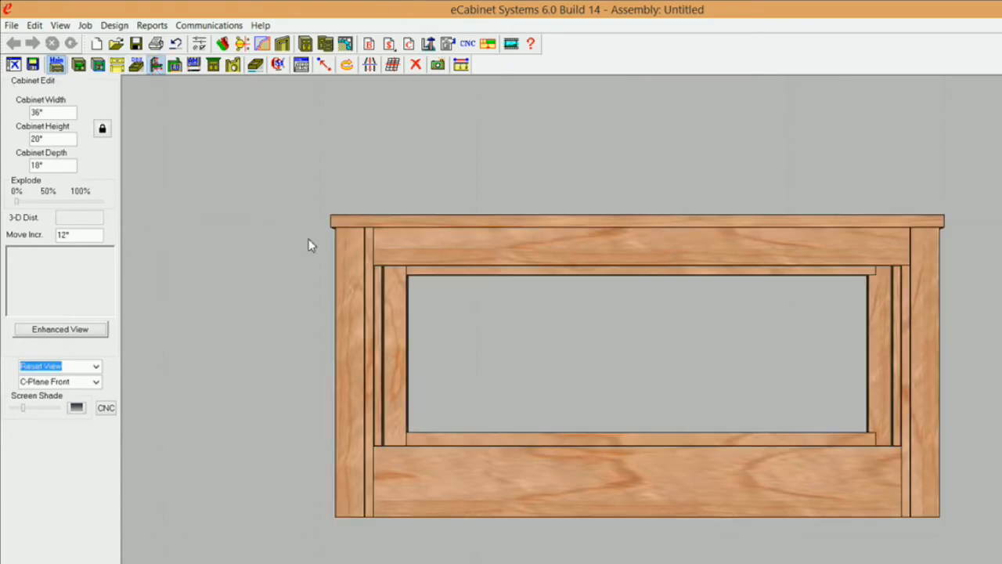
middle_click_drag(441, 409, 525, 384)
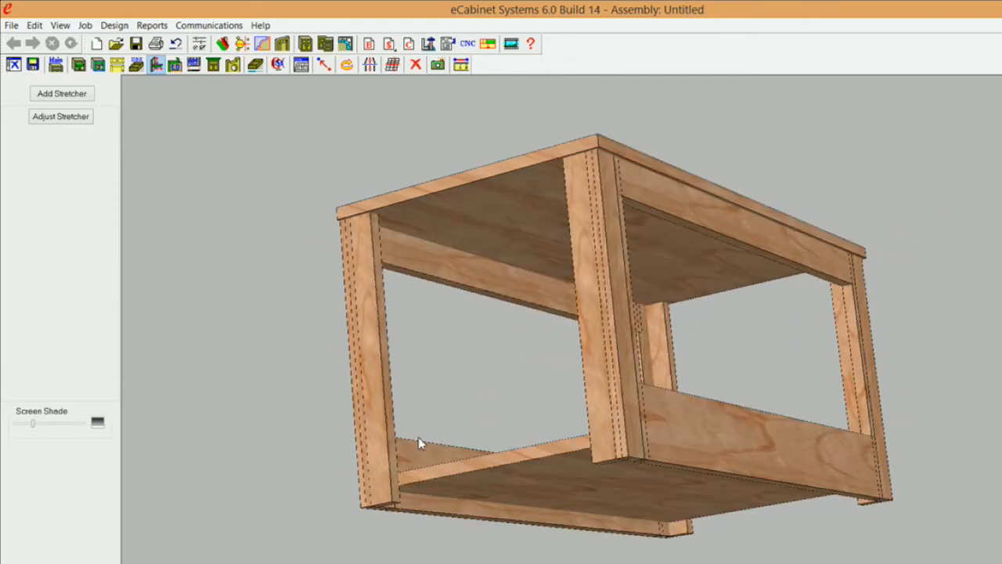
middle_click_drag(458, 454, 404, 420)
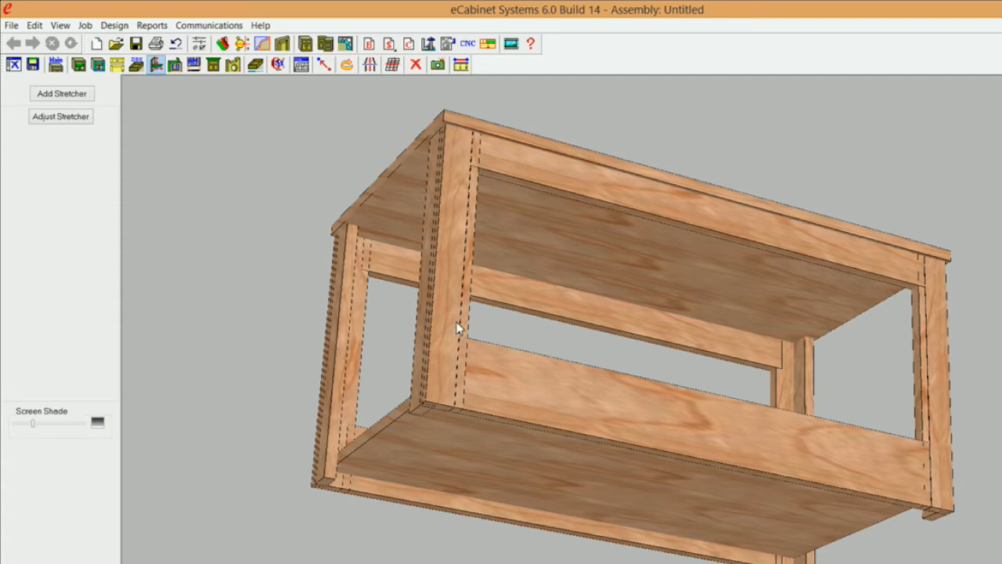
middle_click_drag(462, 336, 468, 355)
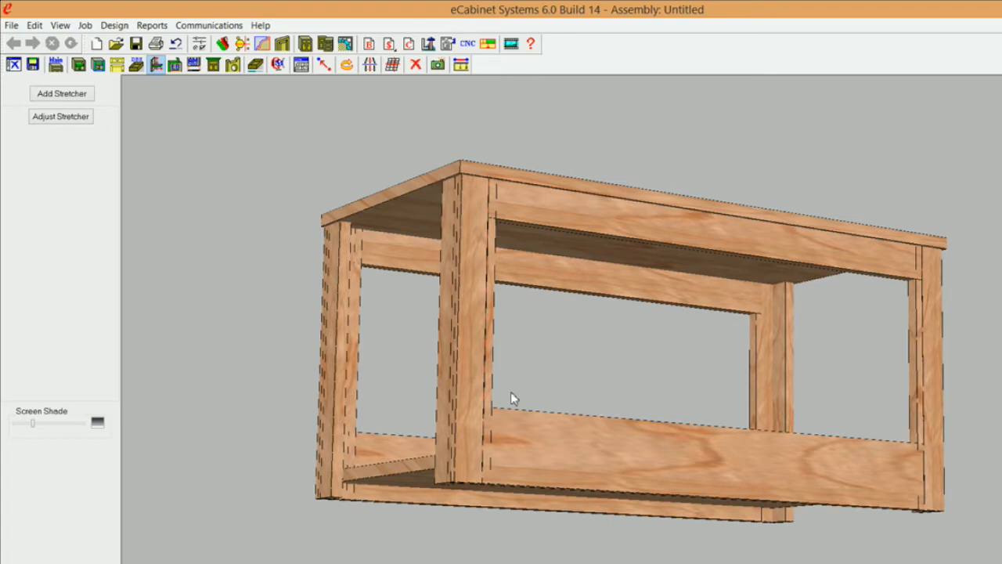
Step: Add an up-down stretcher between the top and the deck in Dummy Material Do not Cut, with left-right orientation
middle_click_drag(545, 395, 443, 513)
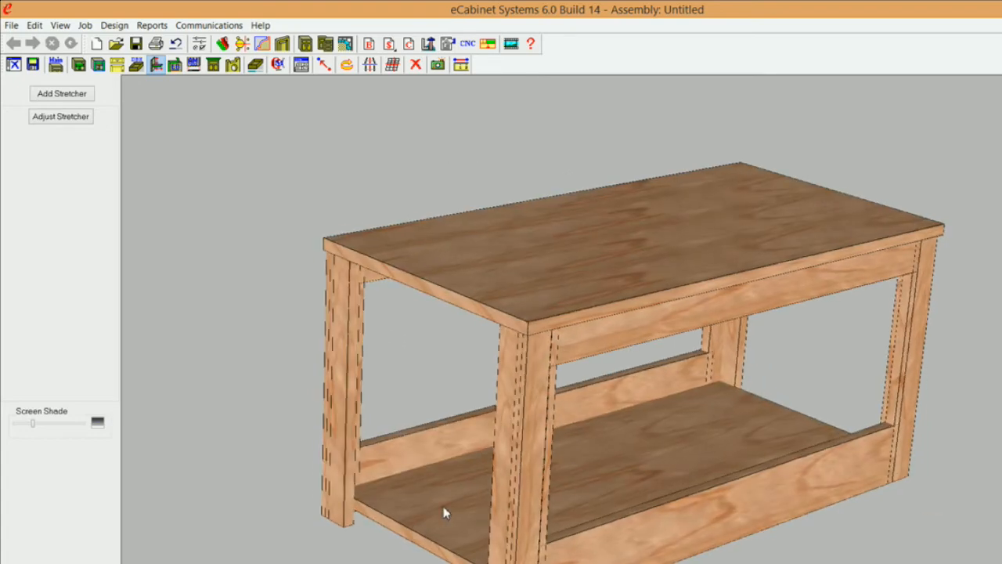
left_click(444, 517)
left_click(486, 275)
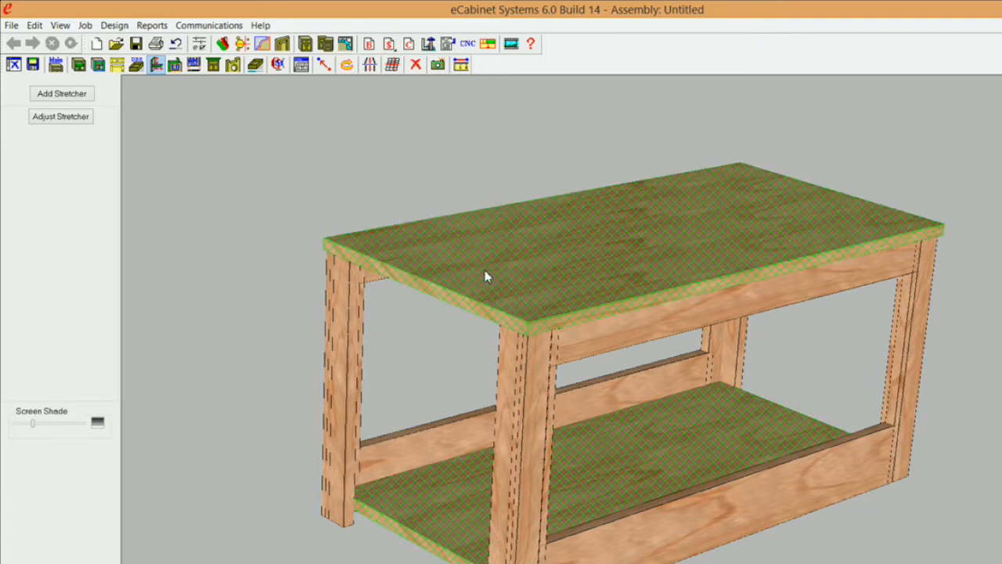
left_click(63, 93)
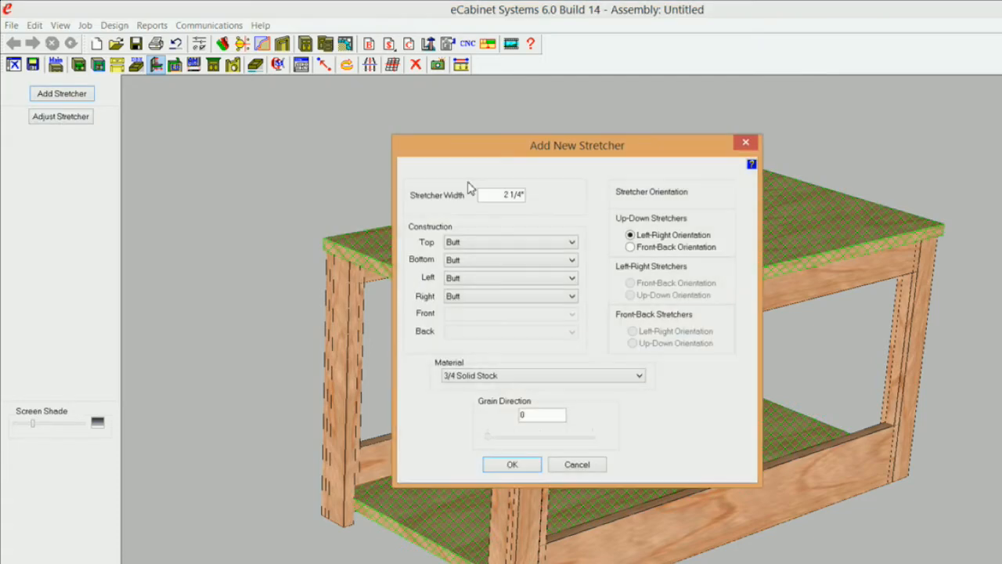
left_click(640, 376)
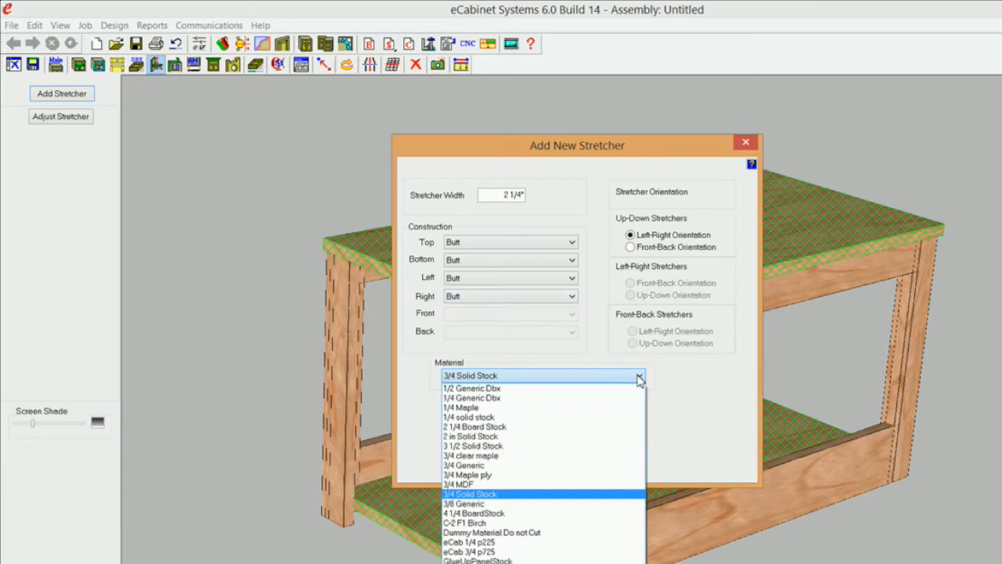
left_click(508, 532)
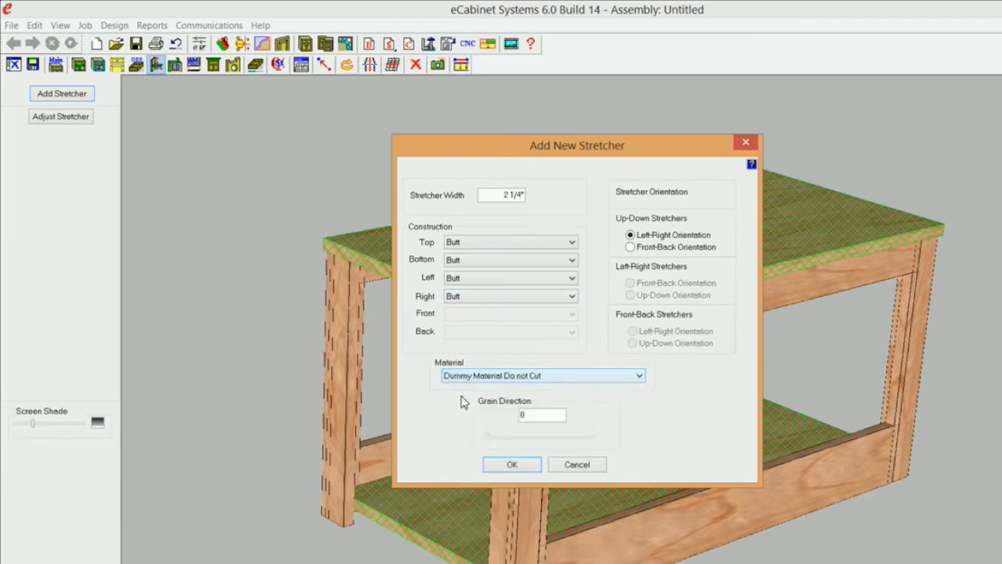
left_click(631, 248)
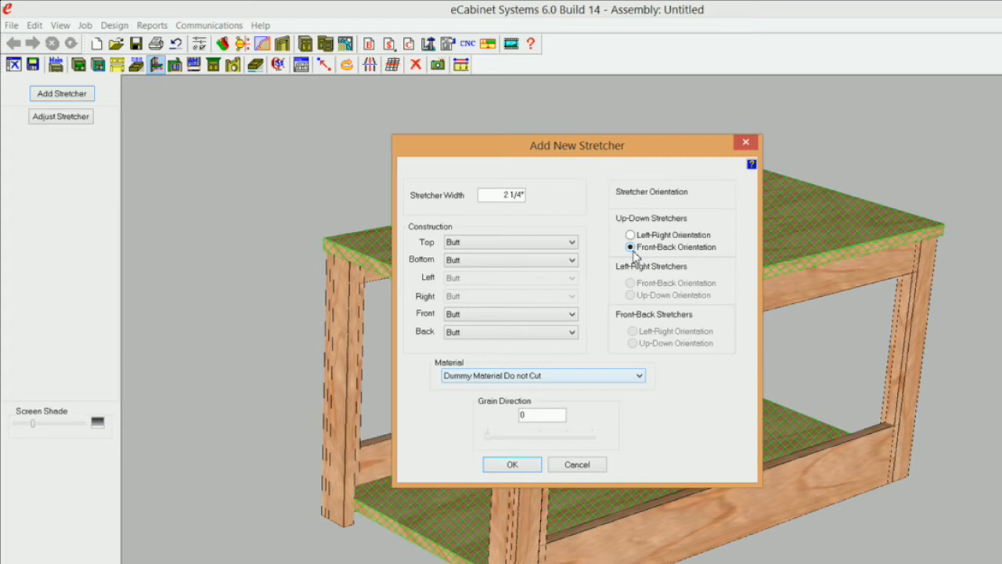
left_click(630, 235)
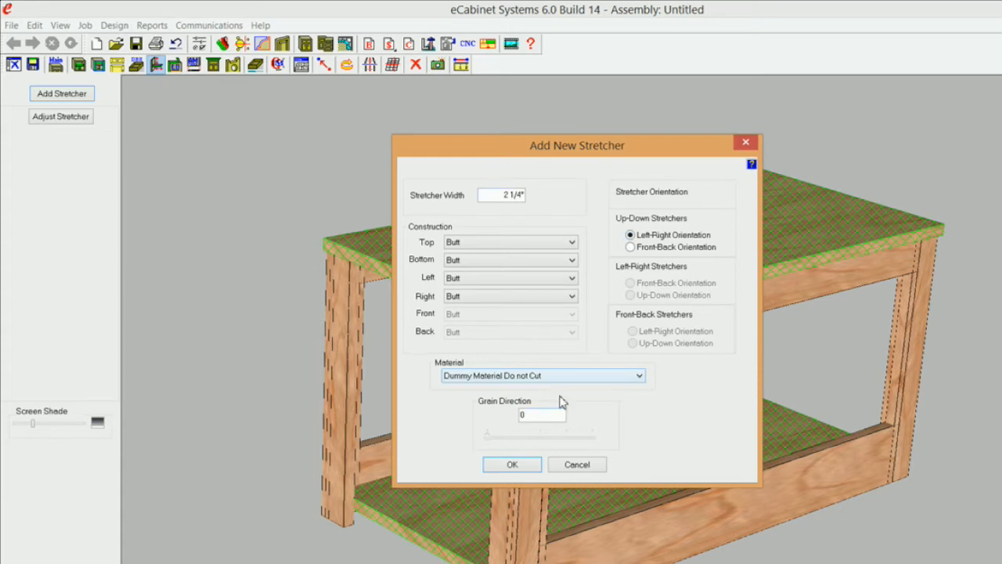
left_click(518, 464)
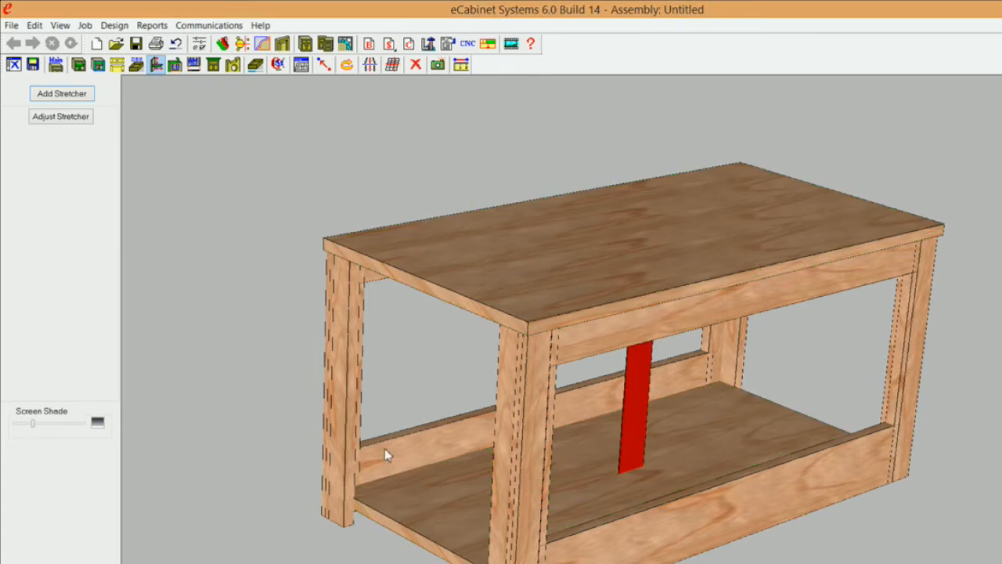
Step: Open the new stretcher's inset associations for adjustment and reference Inset 2 to the bottom side of the deck
left_click(637, 390)
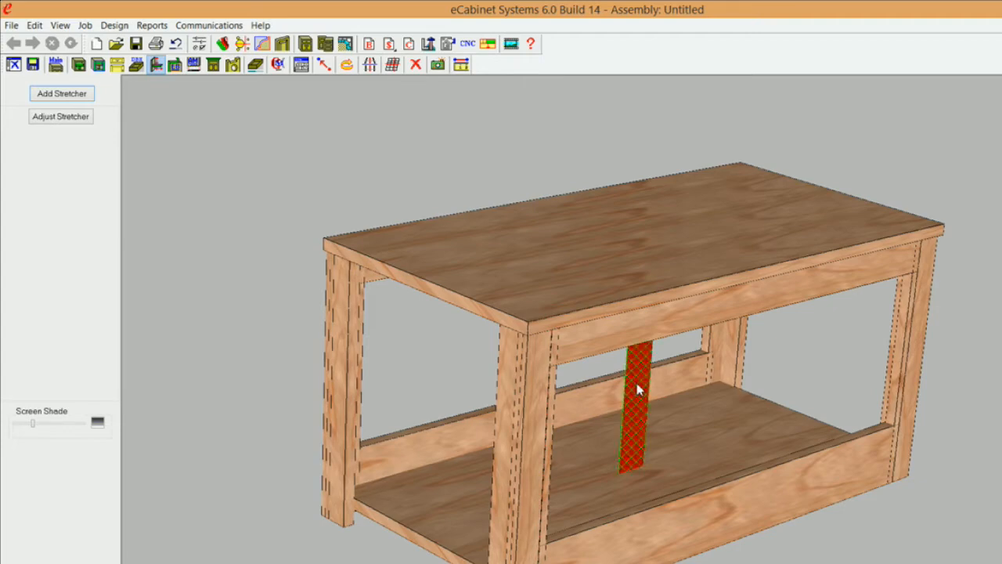
left_click(61, 116)
left_click(58, 307)
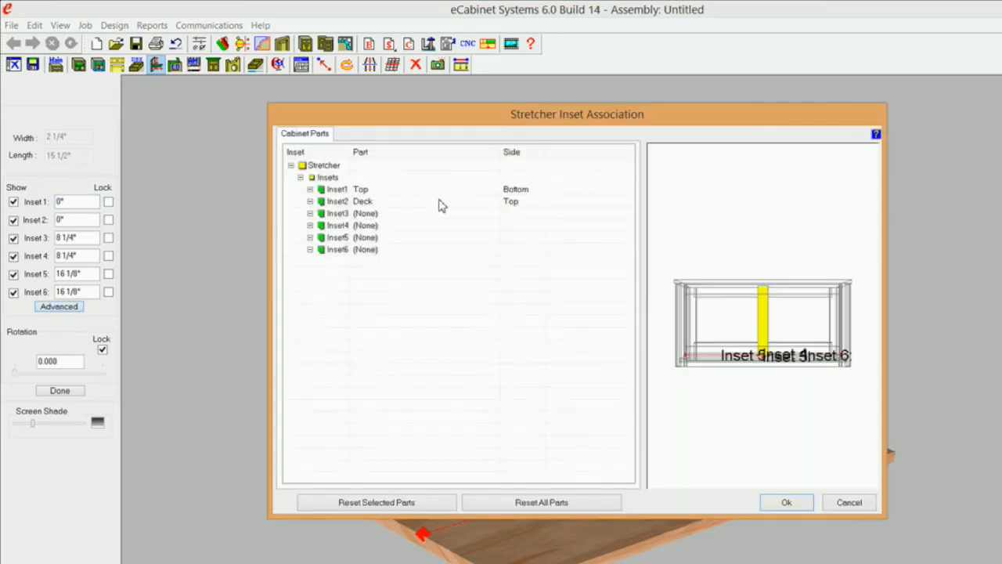
left_click(440, 206)
left_click(509, 202)
left_click(539, 203)
left_click(524, 227)
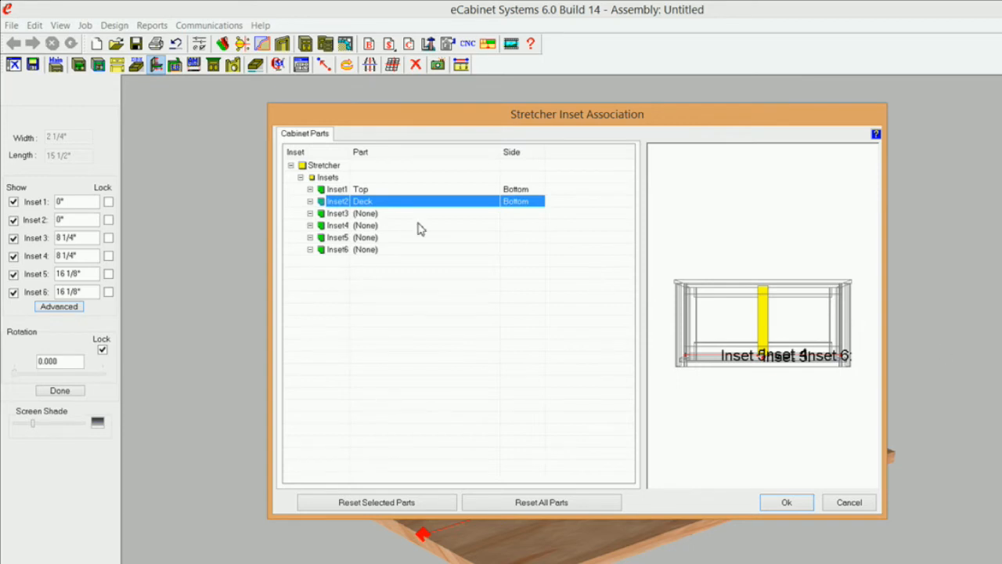
Step: Associate Inset 5 with the left side of the Up Down Stretcher forming the rear left leg
left_click_drag(727, 282, 728, 348)
left_click_drag(733, 272, 738, 382)
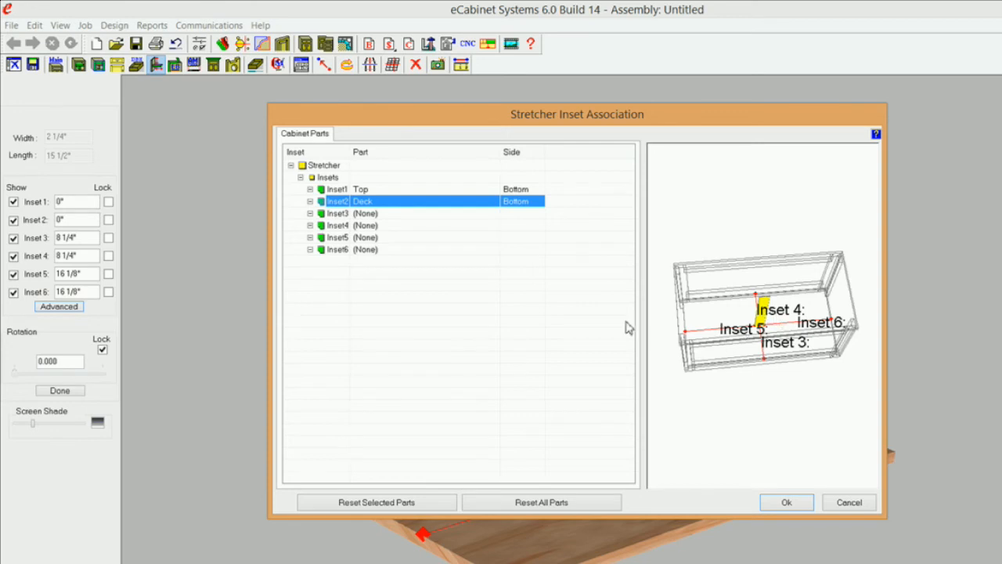
left_click(380, 242)
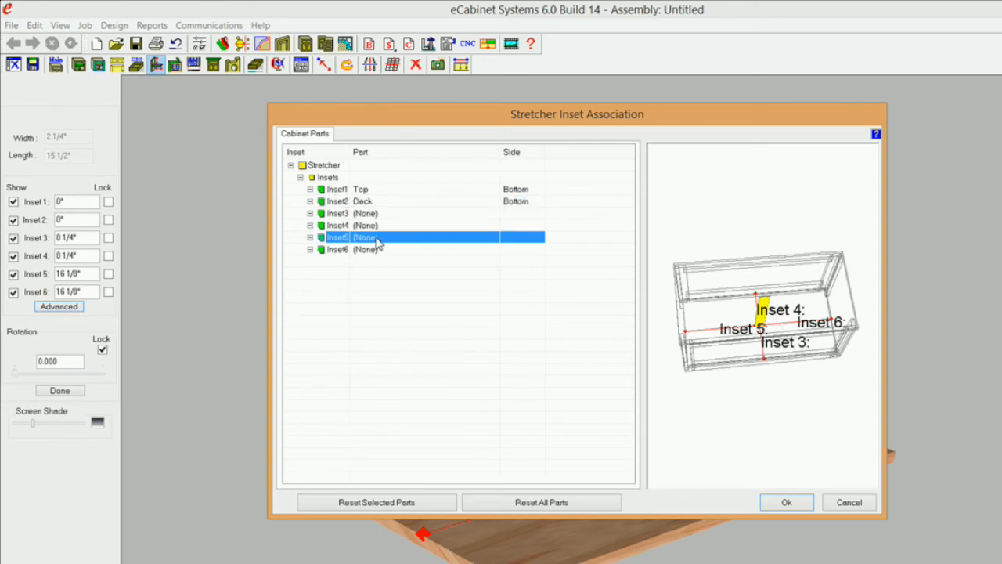
left_click(493, 239)
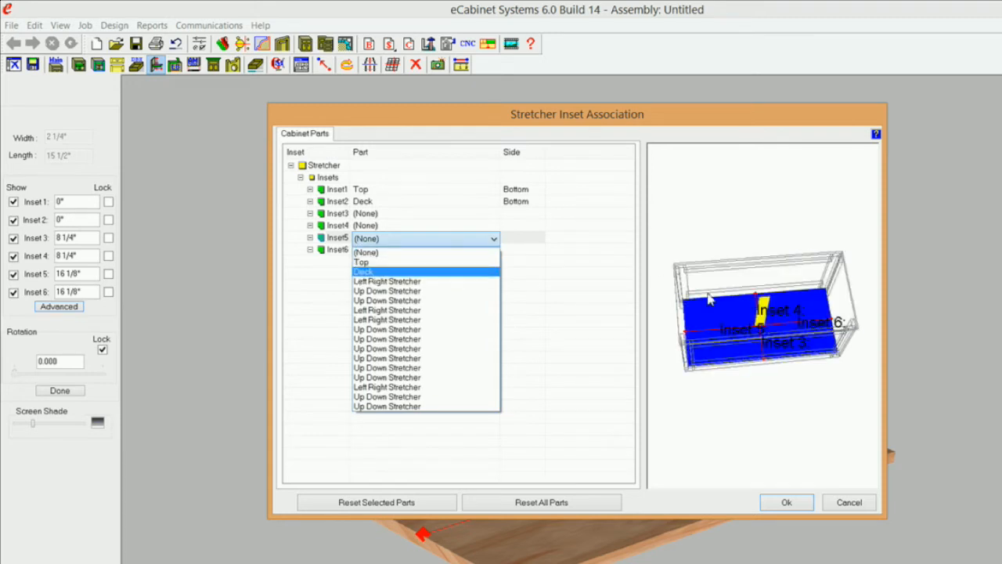
left_click_drag(748, 286, 712, 292)
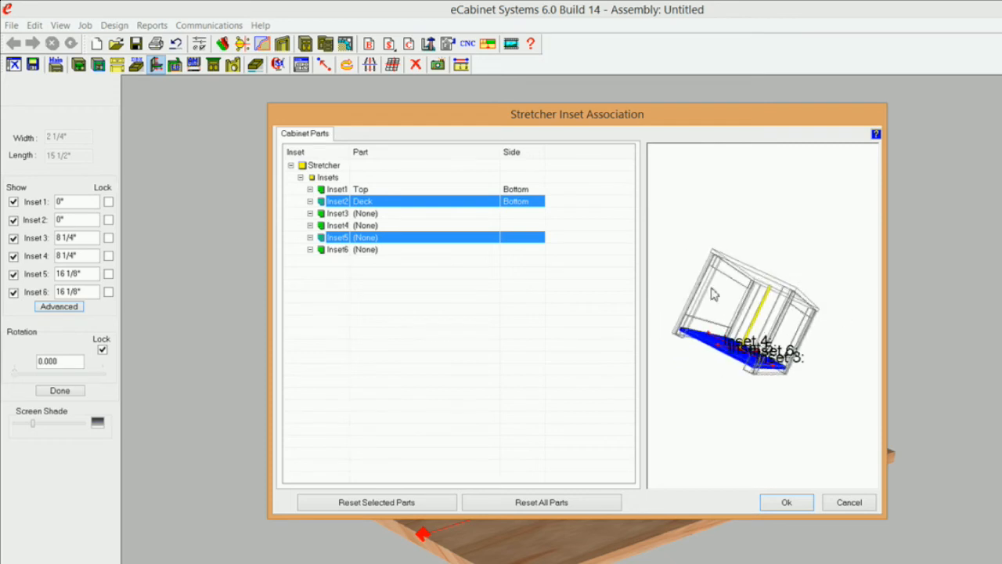
left_click(413, 242)
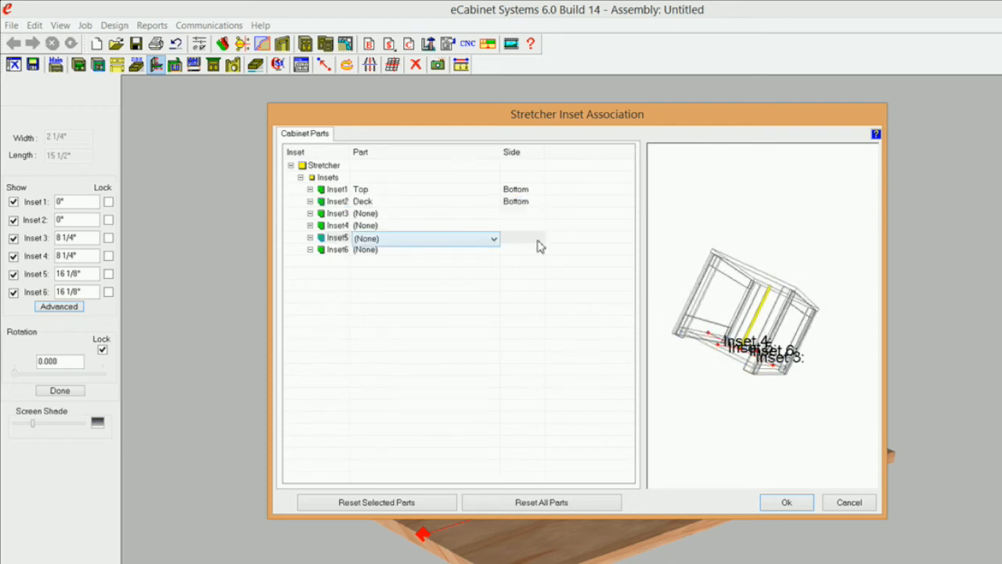
left_click(492, 242)
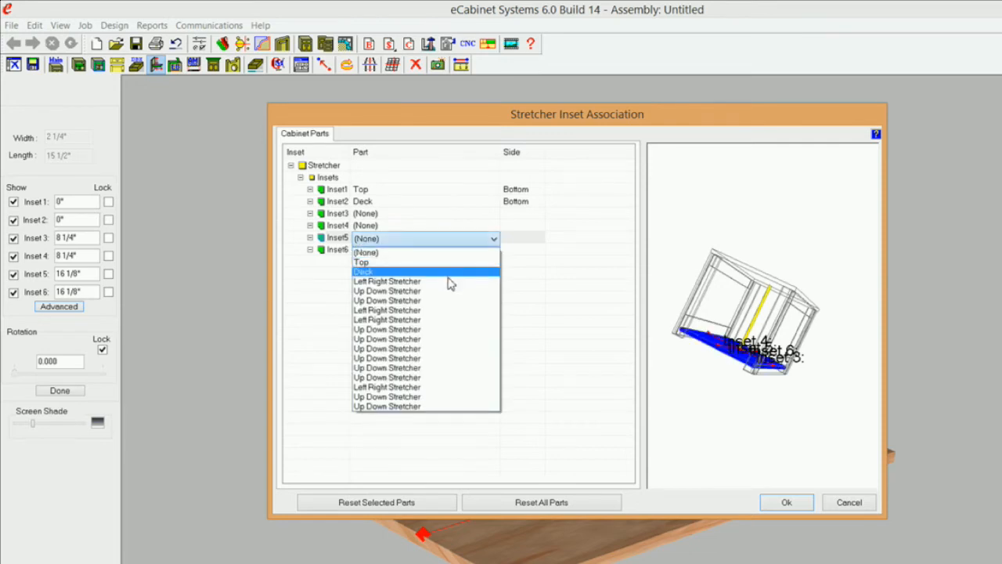
left_click(433, 332)
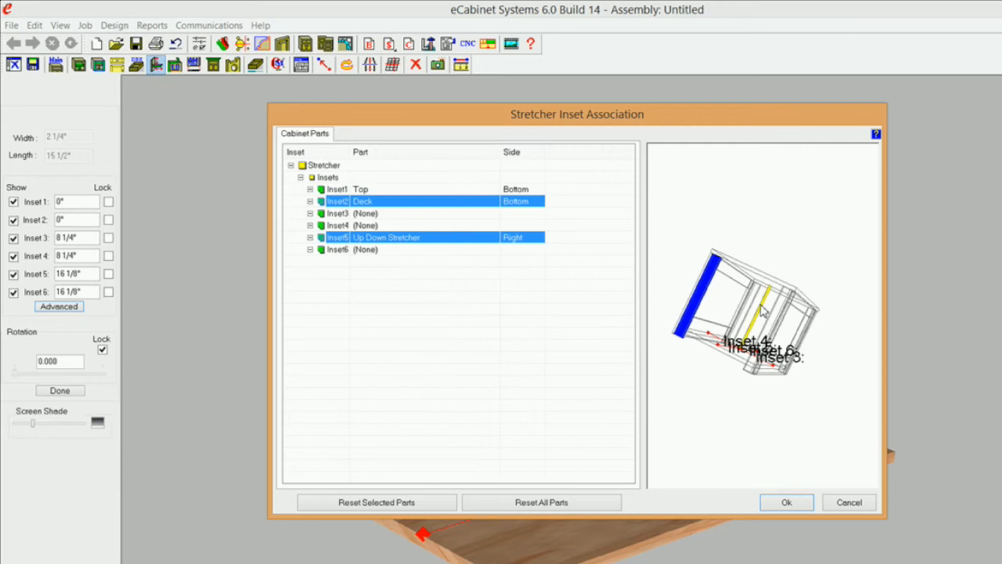
left_click_drag(751, 331, 686, 395)
left_click(534, 239)
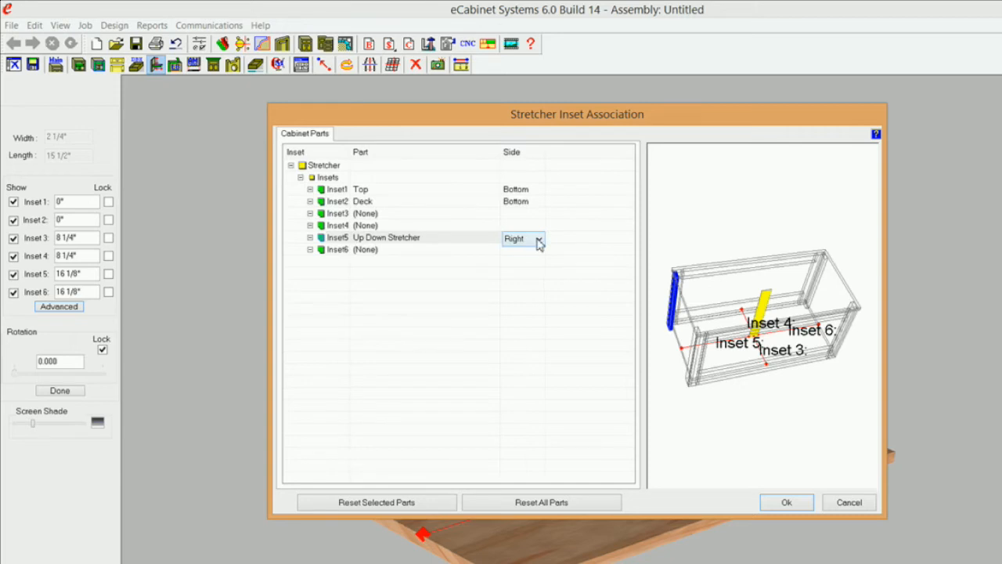
left_click(538, 240)
left_click(515, 252)
Step: Associate Inset 6 with the right side of the same rear left Up Down Stretcher
left_click(415, 250)
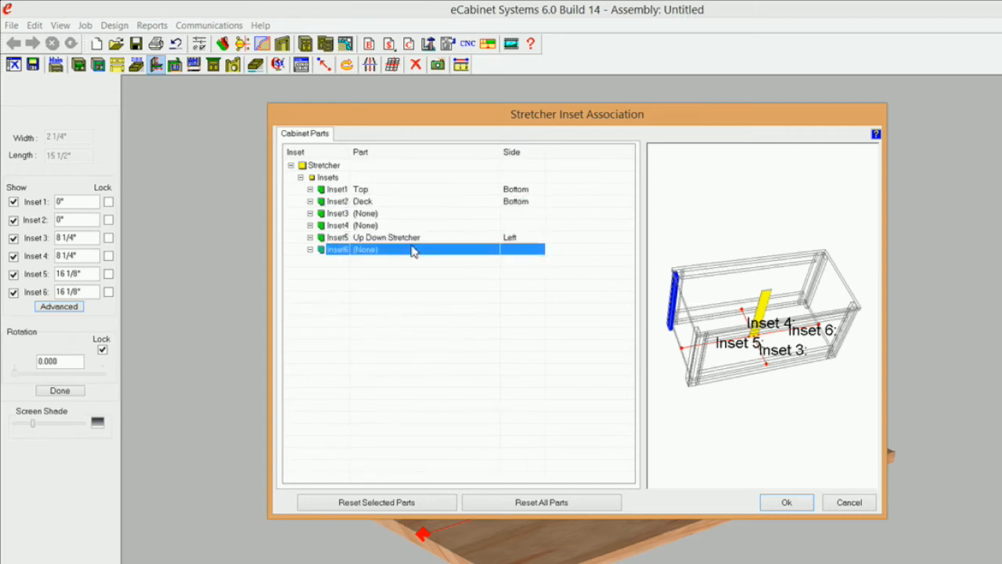
left_click(415, 250)
left_click(493, 252)
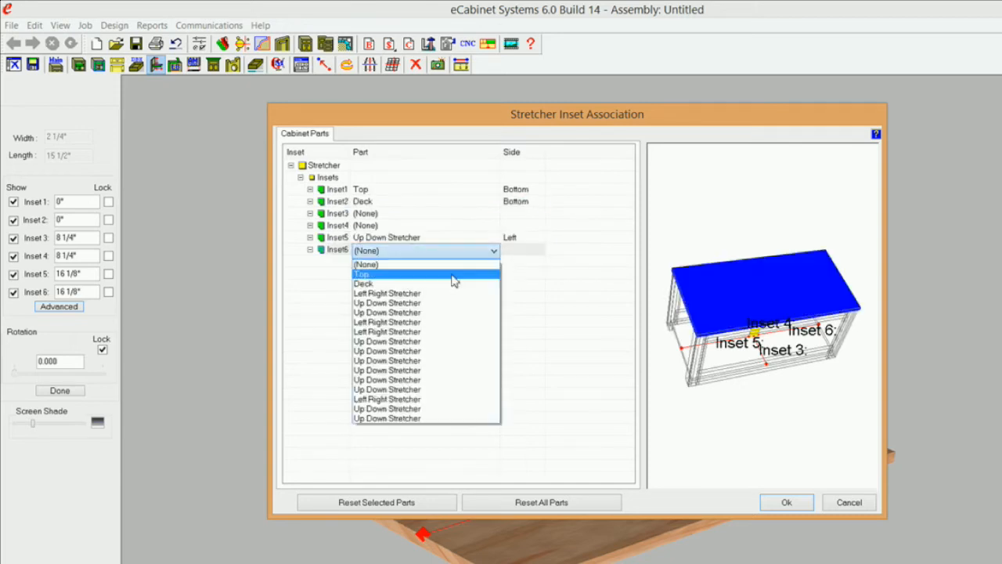
left_click(430, 341)
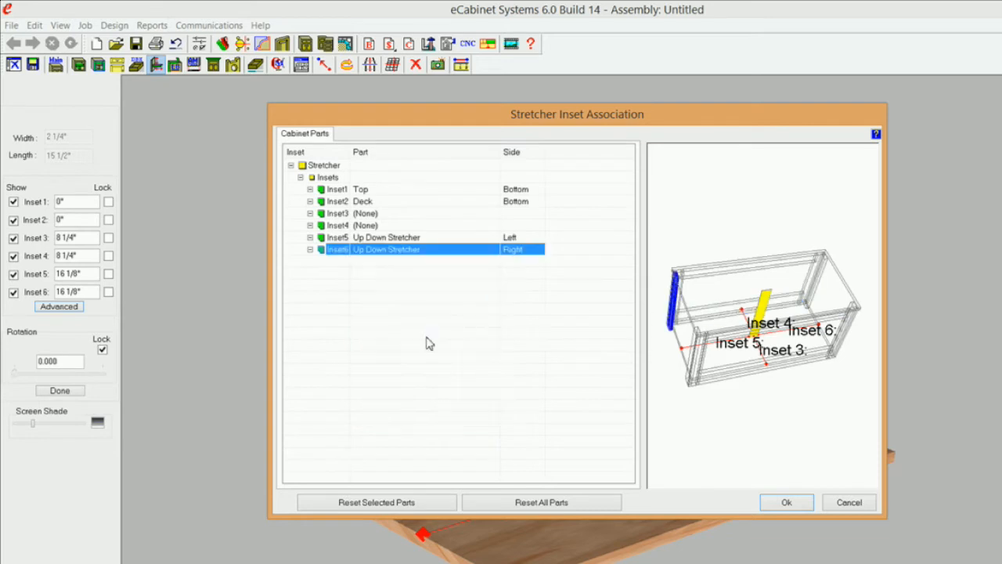
left_click(532, 256)
left_click(530, 252)
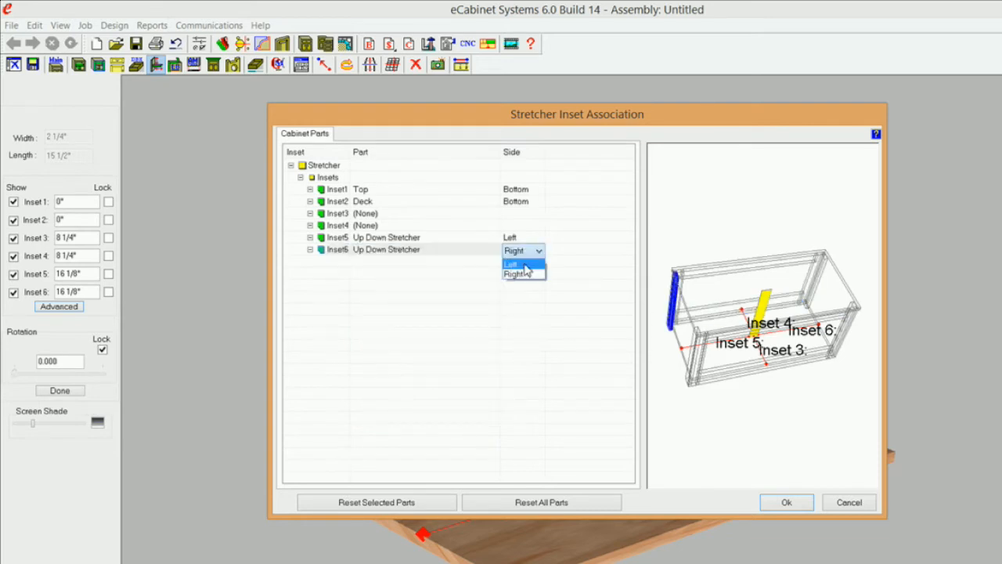
left_click(529, 274)
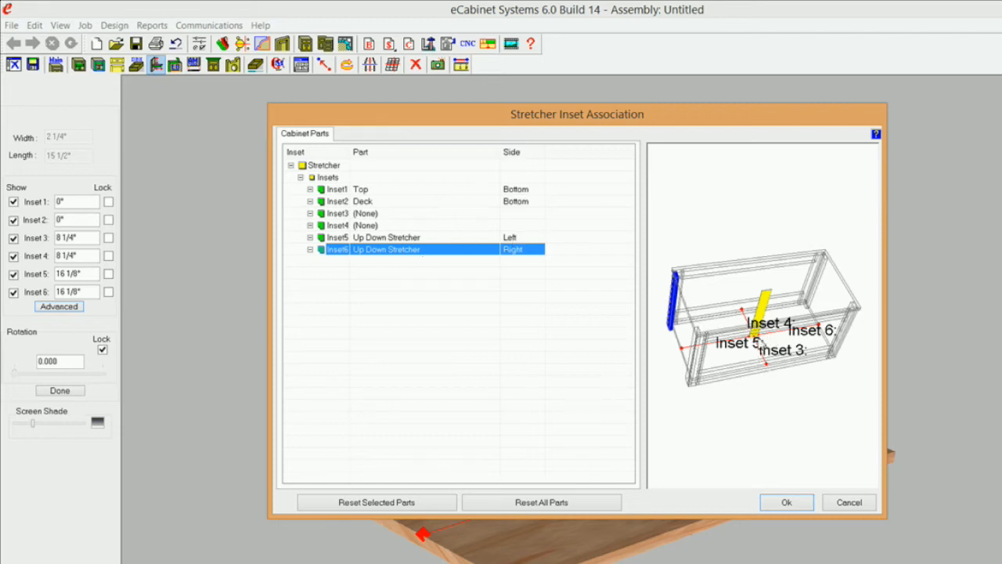
Step: Associate Inset 3 with the front side of the rear left Up Down Stretcher and accept the inset associations
left_click_drag(685, 304, 793, 376)
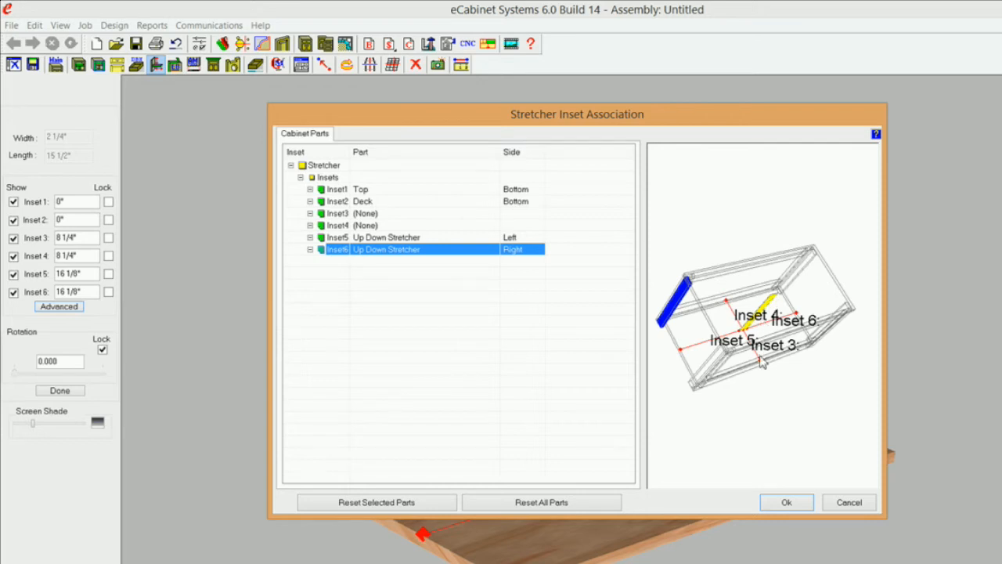
left_click(397, 217)
left_click(493, 217)
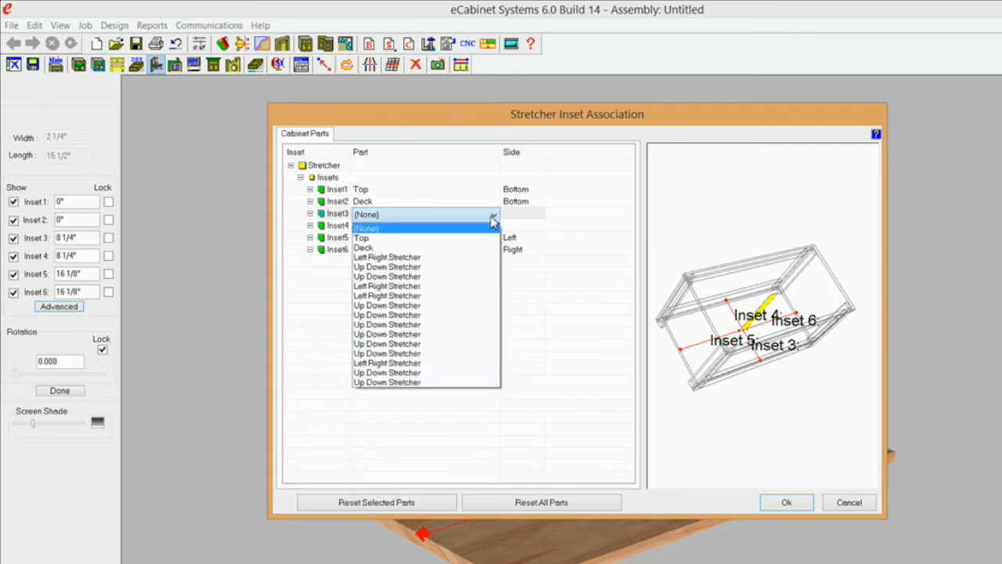
left_click(406, 306)
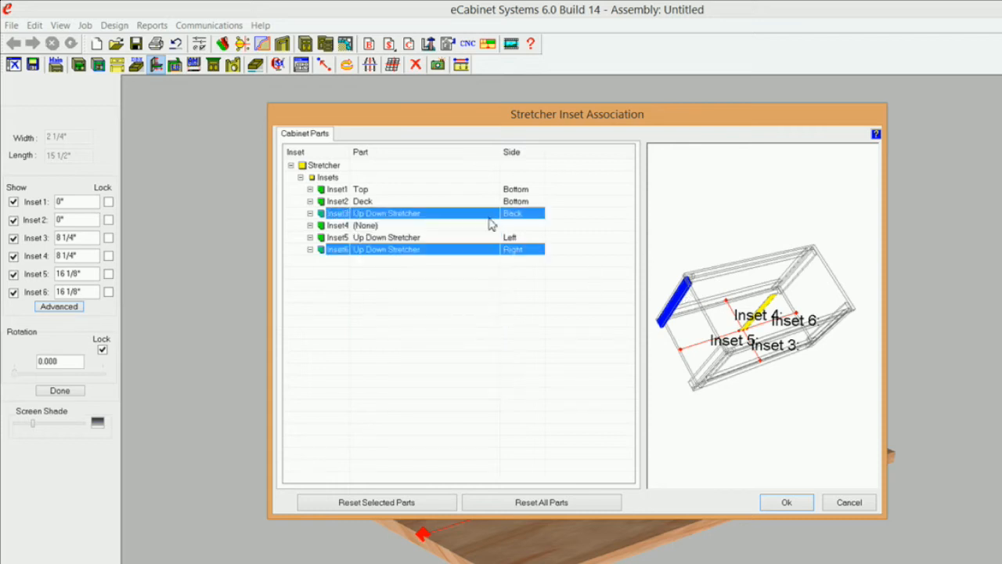
left_click(517, 216)
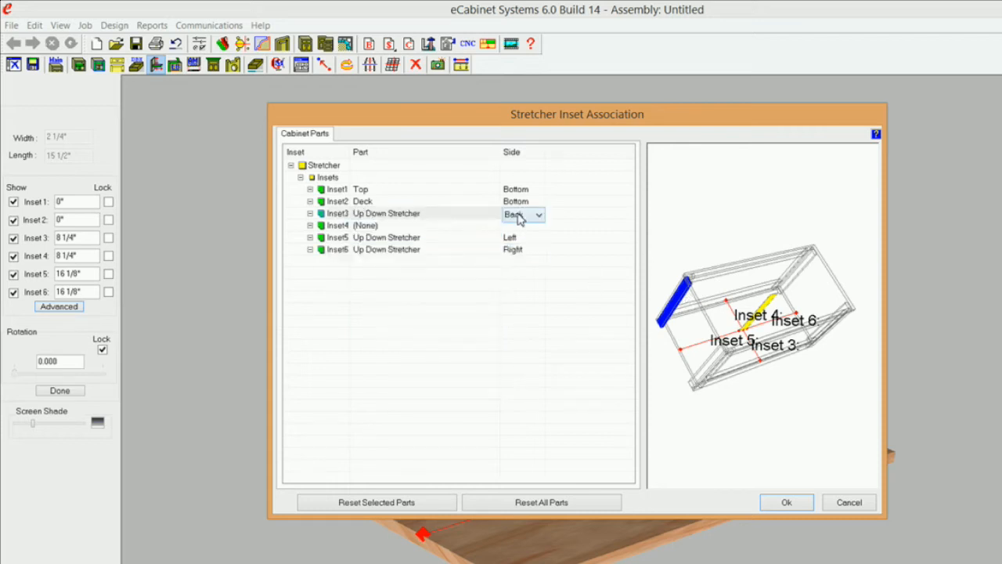
left_click(537, 215)
left_click(525, 229)
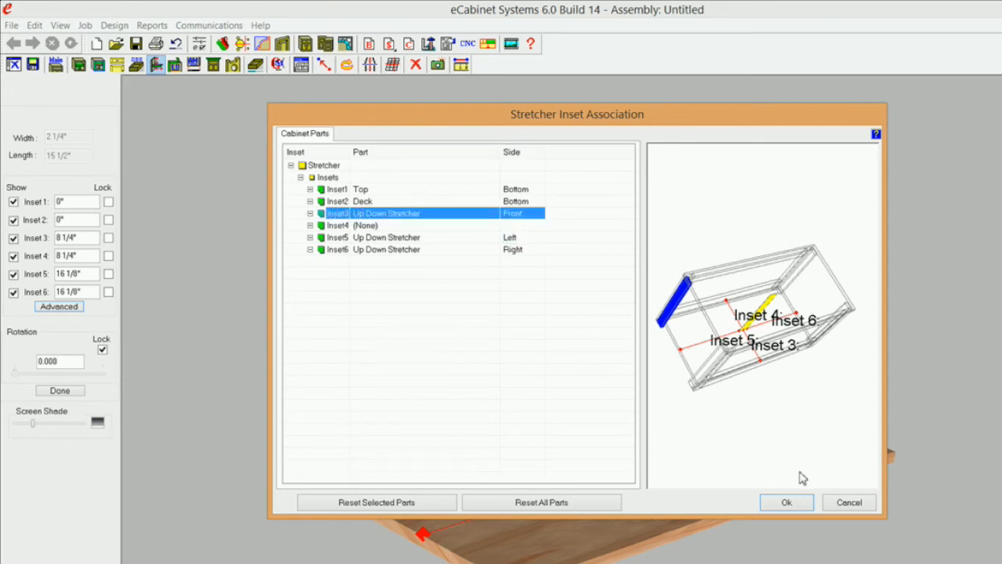
left_click(786, 502)
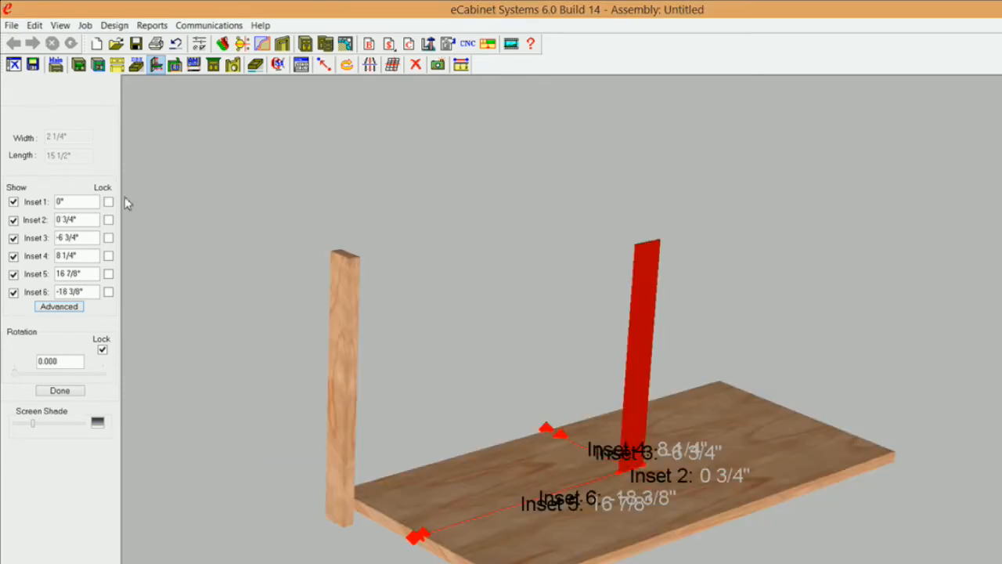
Step: Lock Inset 1, then set Inset 2 to -1" and lock it
left_click(109, 202)
left_click(86, 221)
type("-1")
left_click(108, 220)
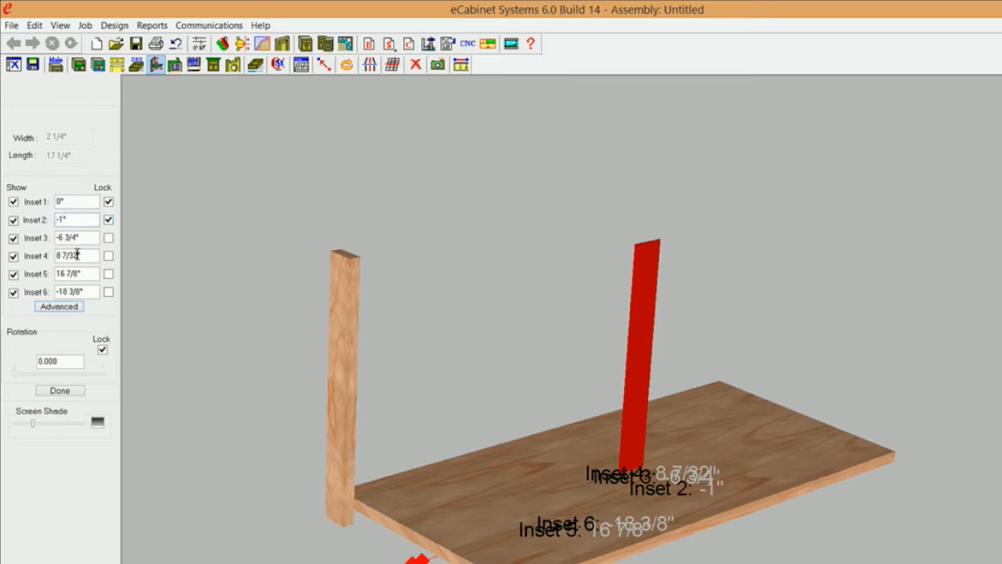
Step: Set Inset 3 and Inset 5 of the stretcher to 0" and lock both
left_click_drag(92, 241, 38, 244)
type("0")
left_click(109, 238)
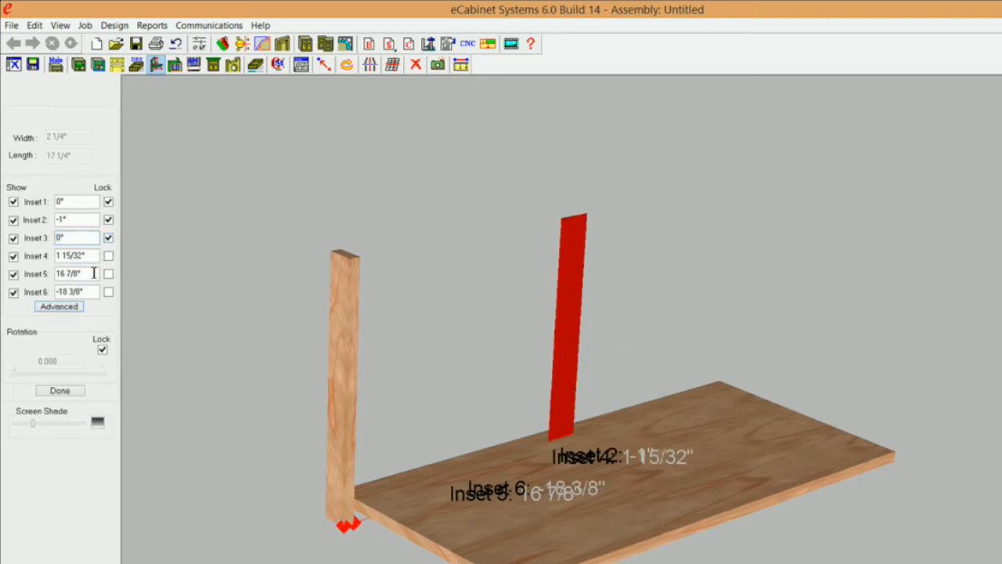
left_click(93, 273)
type("0")
left_click(108, 275)
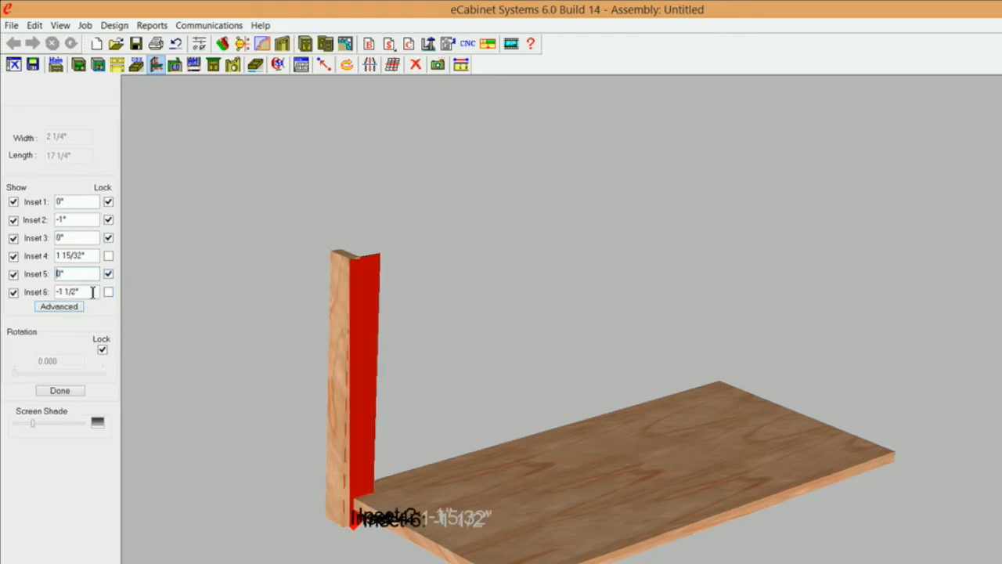
Step: Set Inset 6 to 0", lock it, and finish adjusting the stretcher
left_click(91, 293)
type("0")
left_click(108, 292)
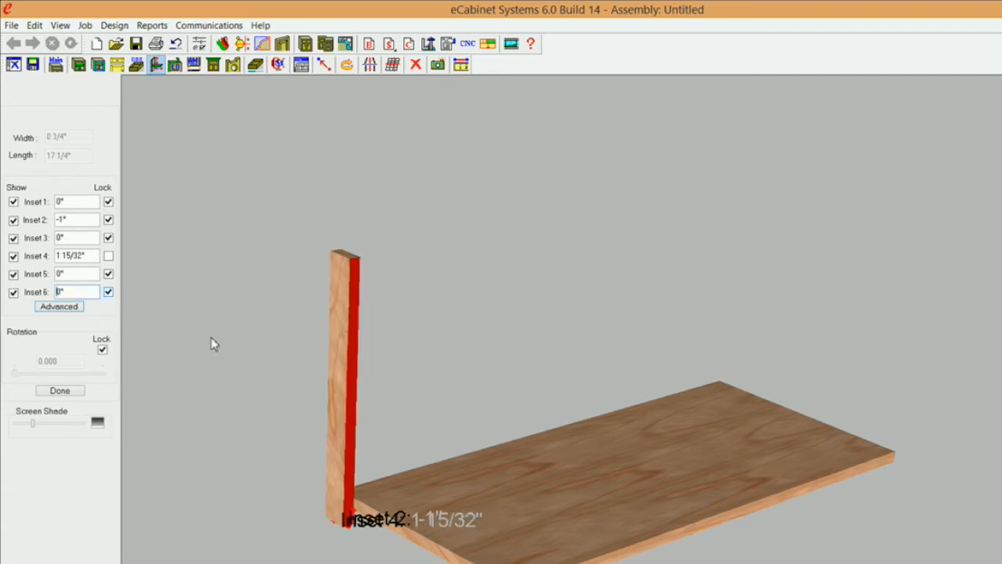
middle_click_drag(382, 467, 382, 385)
left_click(69, 390)
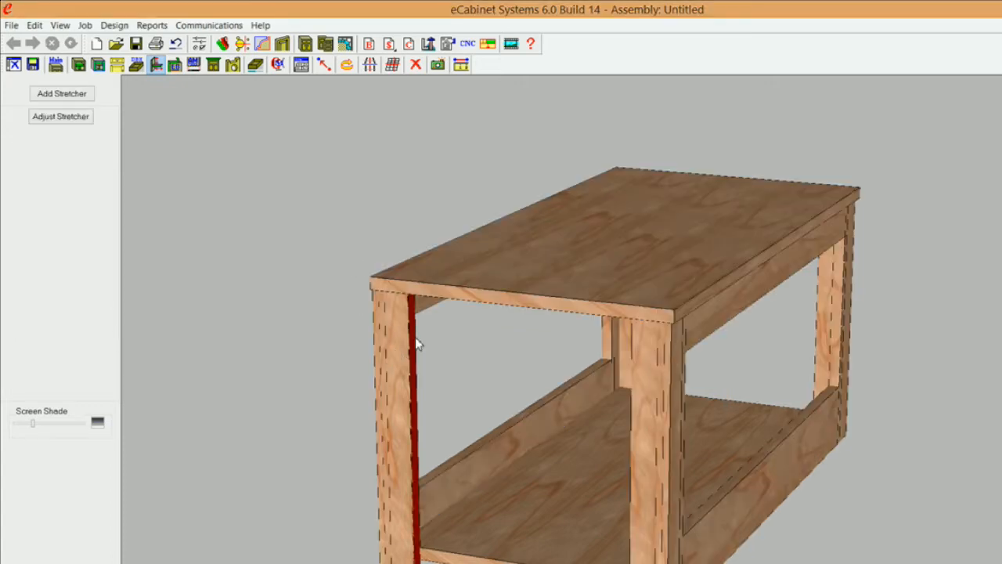
Step: Apply a 2 1/4" stretcher width to the rear left leg's outer stretcher in its construction settings
right_click(402, 353)
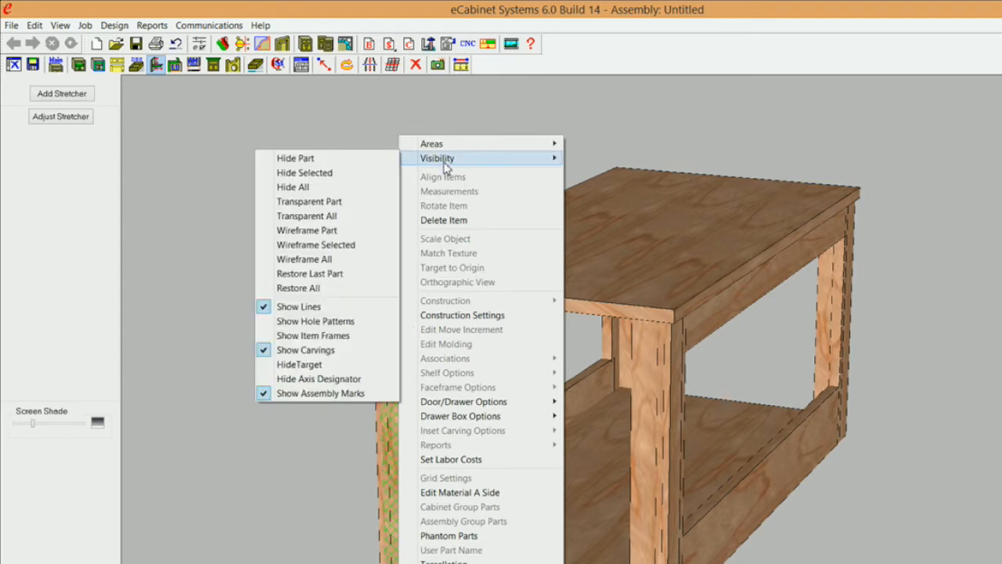
left_click(460, 316)
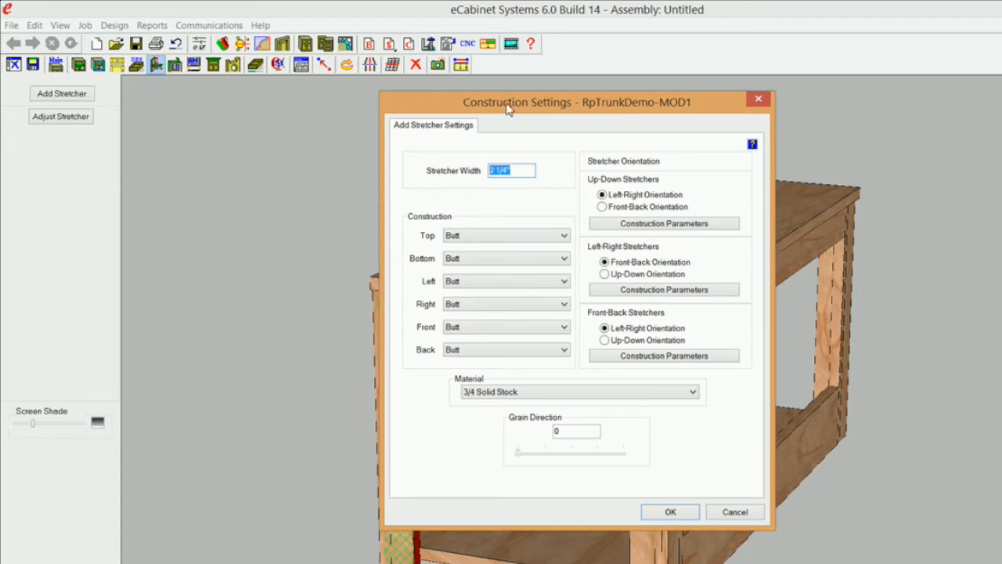
left_click(672, 512)
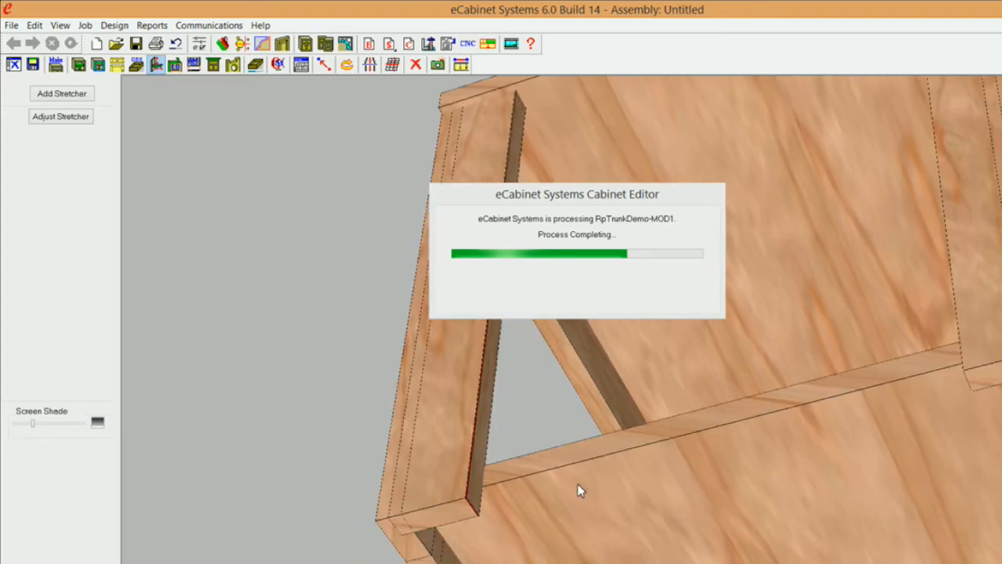
Step: Reduce the width of the rear left leg's outer stretcher in its construction settings
left_click(451, 432)
right_click(454, 437)
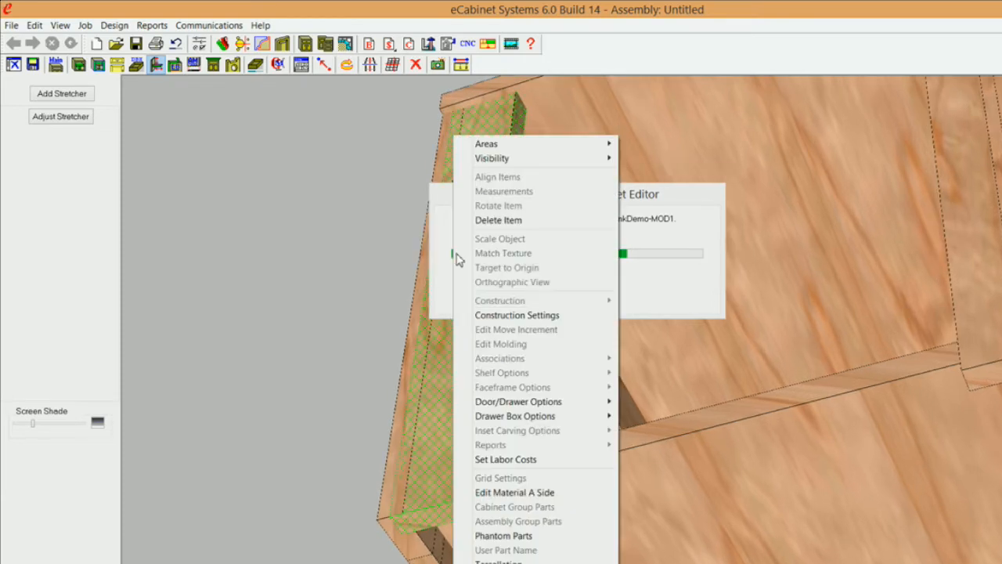
left_click(513, 317)
left_click(516, 169)
left_click_drag(516, 170, 426, 164)
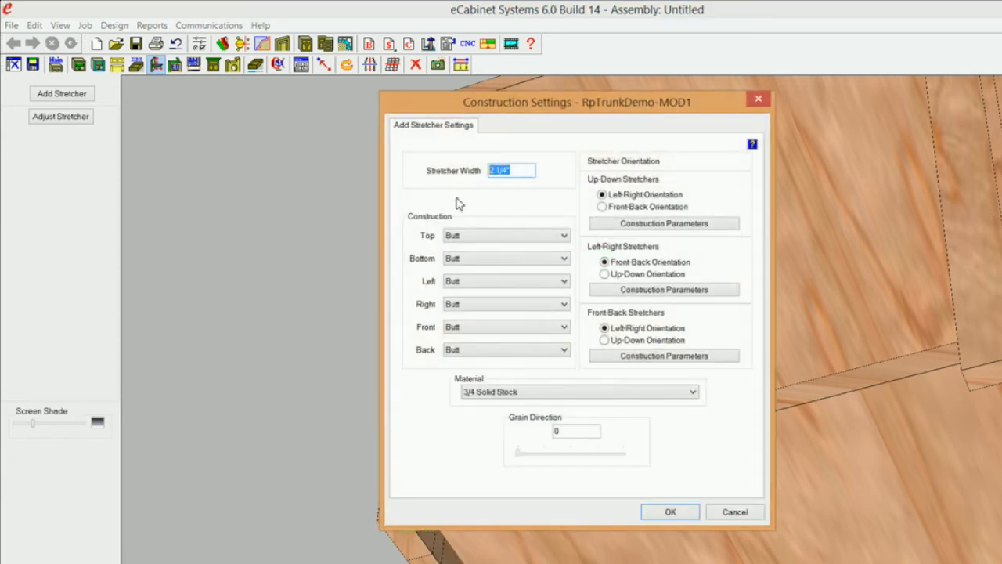
type("1")
left_click(671, 512)
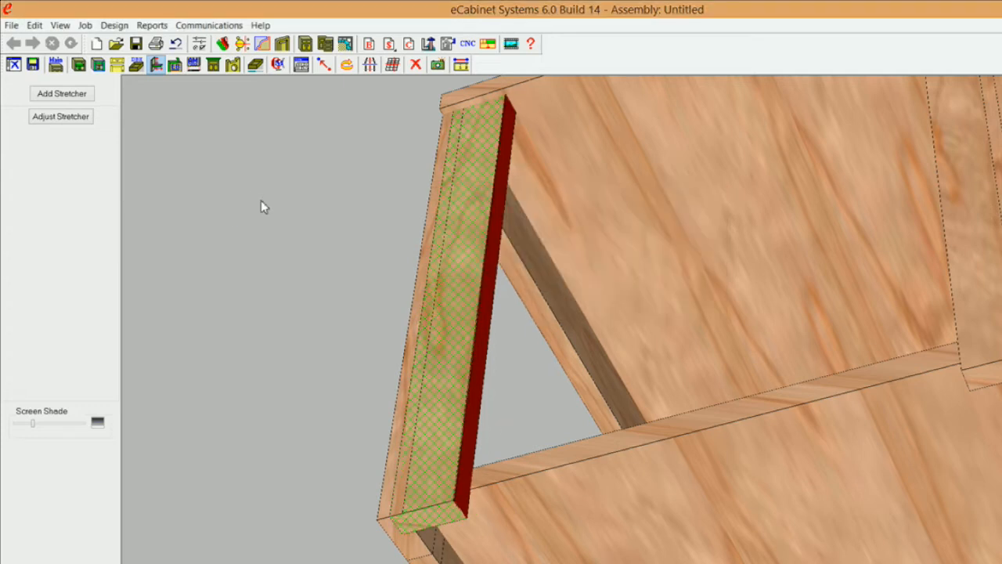
Step: Add a 2 1/4" wide up-down stretcher in left-right orientation between the top and deck, using Dummy Material Do not Cut
middle_click_drag(647, 368, 650, 396)
middle_click_drag(650, 328, 650, 313)
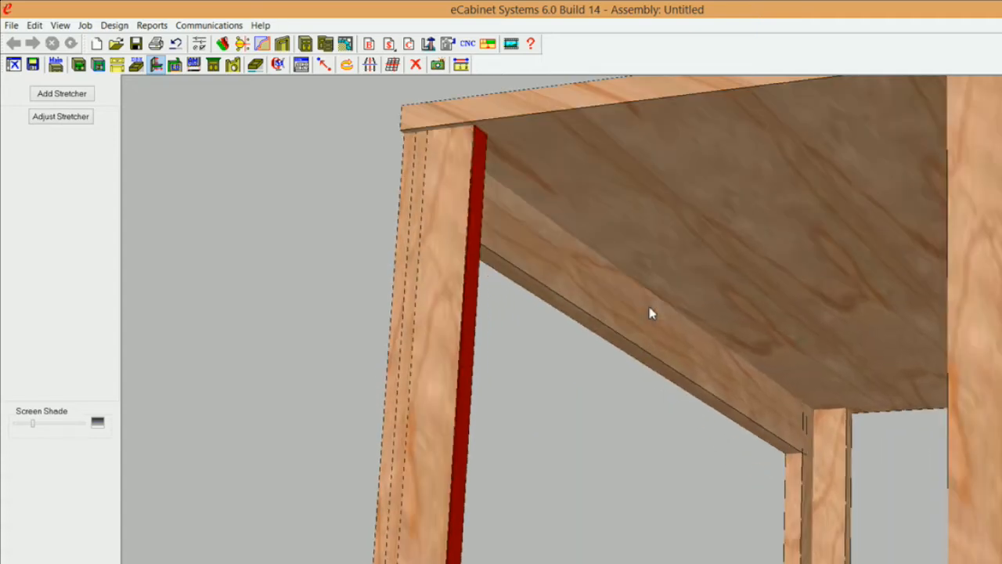
scroll(649, 313, "down", 4)
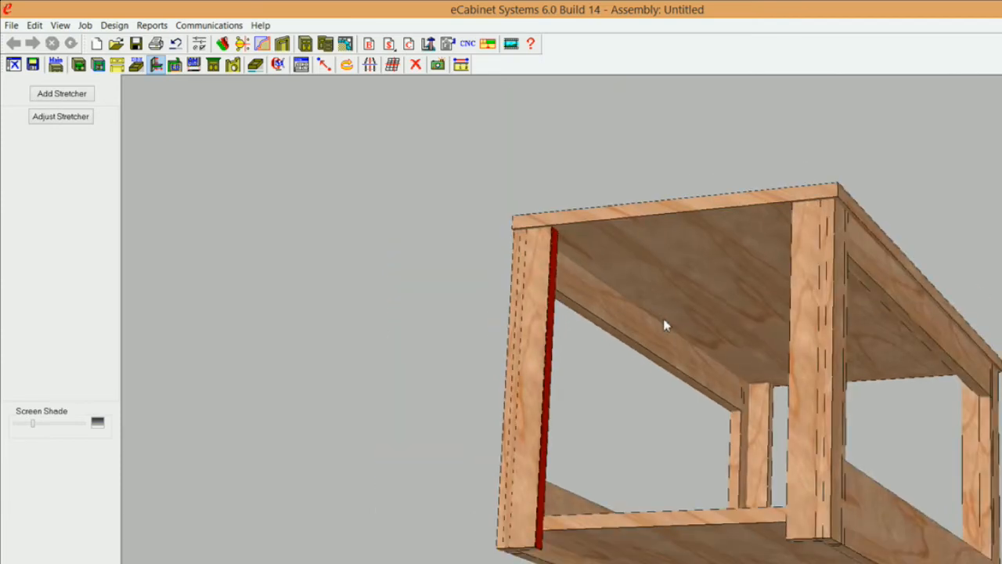
middle_click_drag(664, 435, 680, 539)
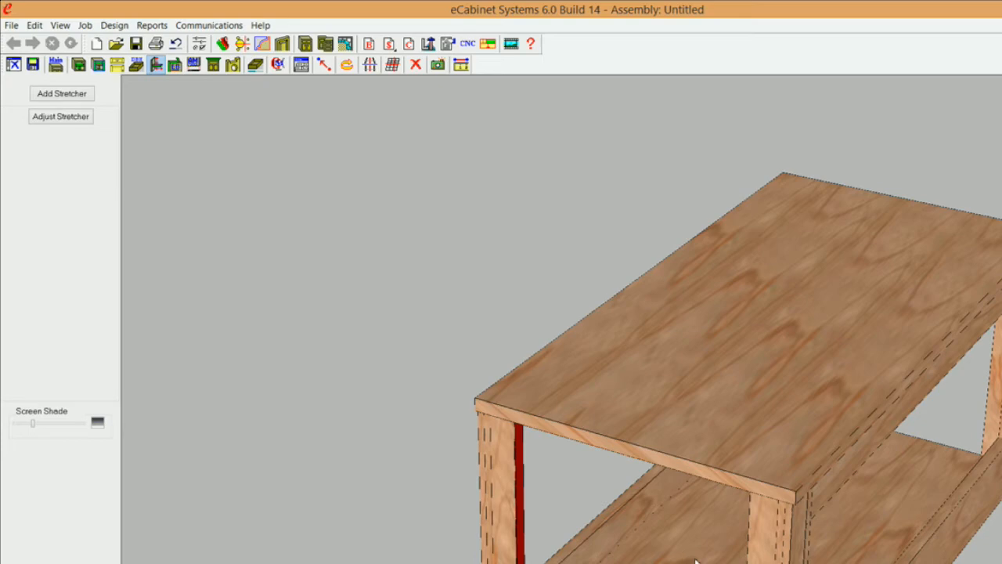
middle_click_drag(695, 498, 695, 289)
left_click(703, 262)
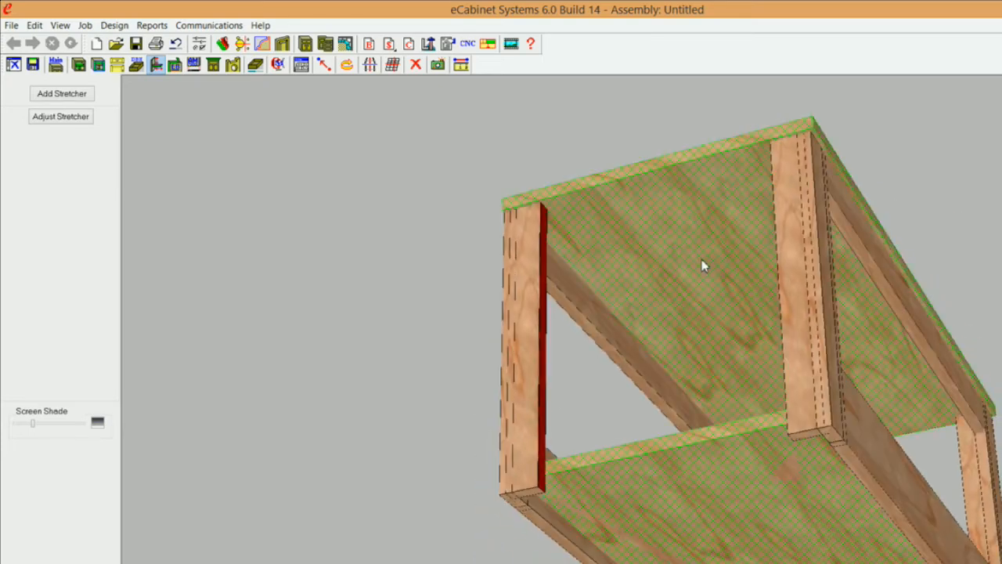
left_click(63, 94)
double_click(504, 197)
type("2 1/4")
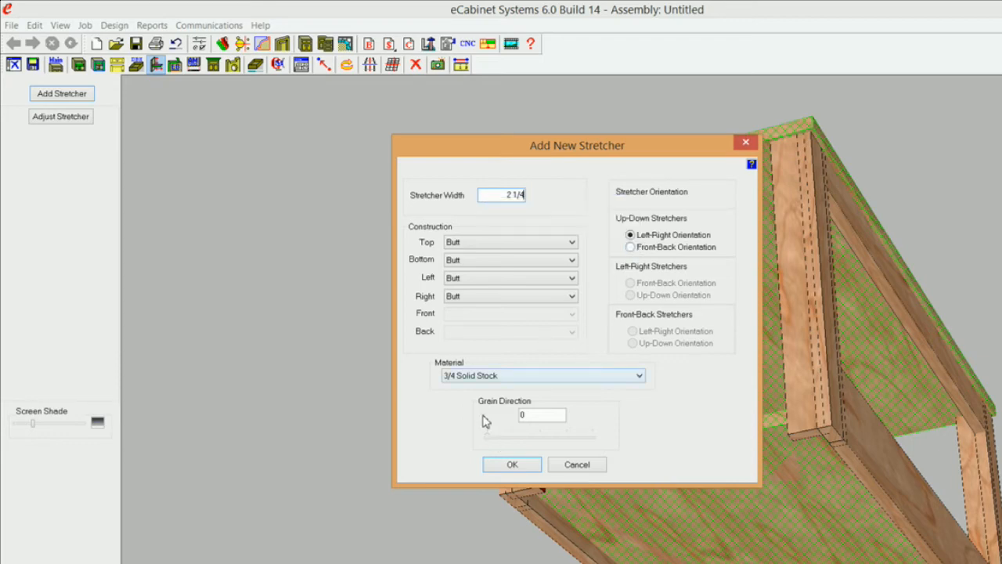
left_click(640, 377)
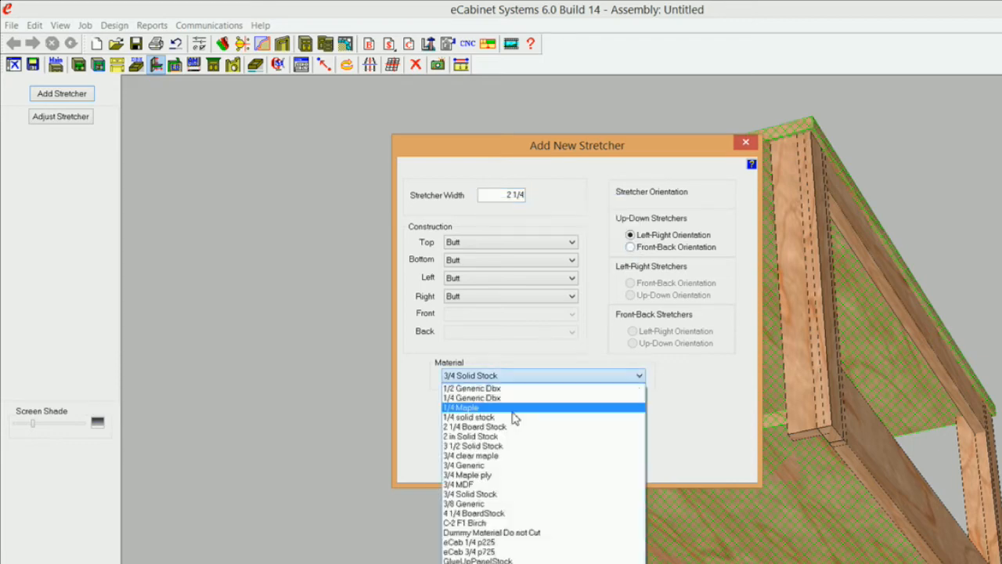
left_click(491, 534)
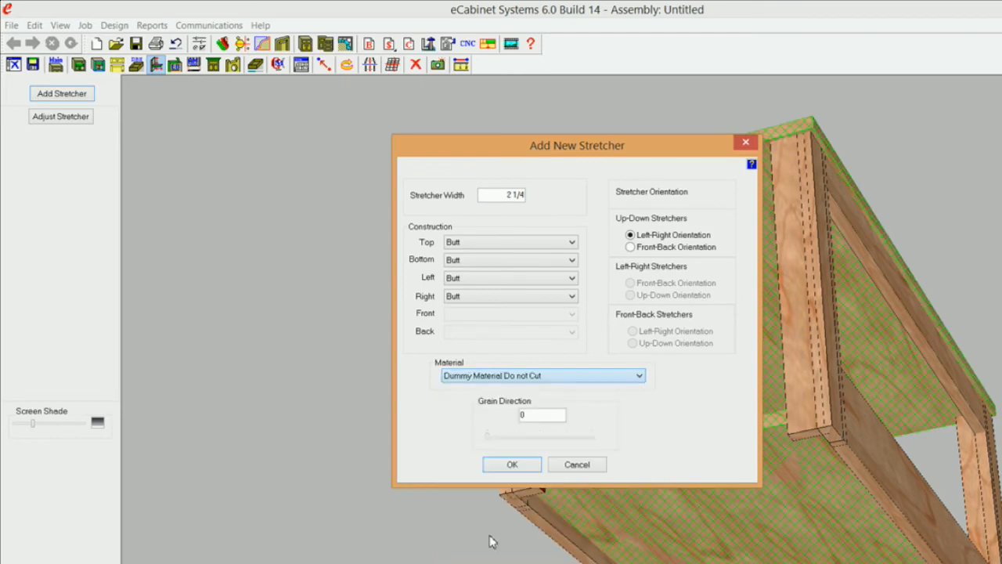
left_click(514, 468)
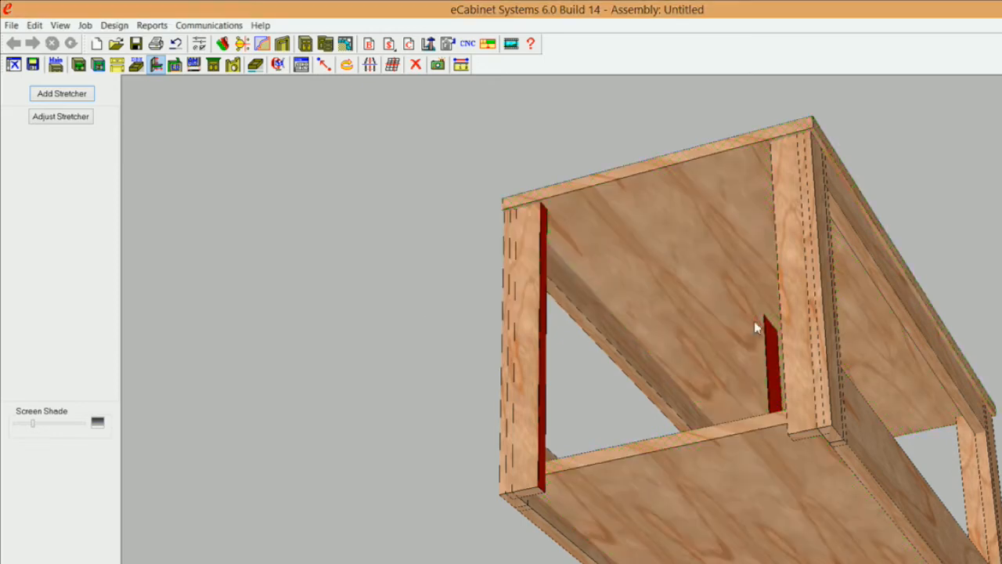
Step: Open the new dummy stretcher's inset associations and associate Inset 2 with the deck's bottom side
middle_click_drag(765, 387, 722, 397)
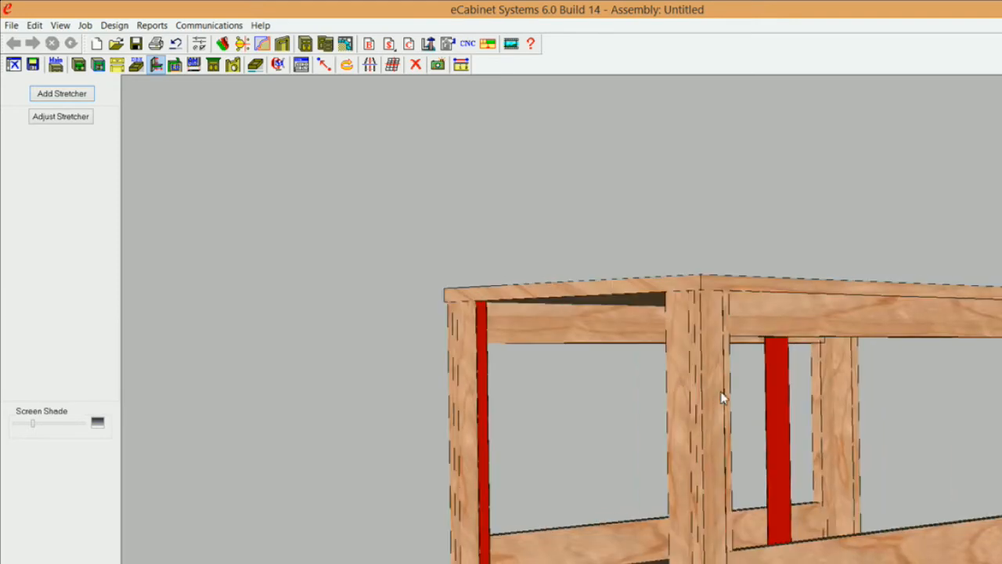
left_click(779, 396)
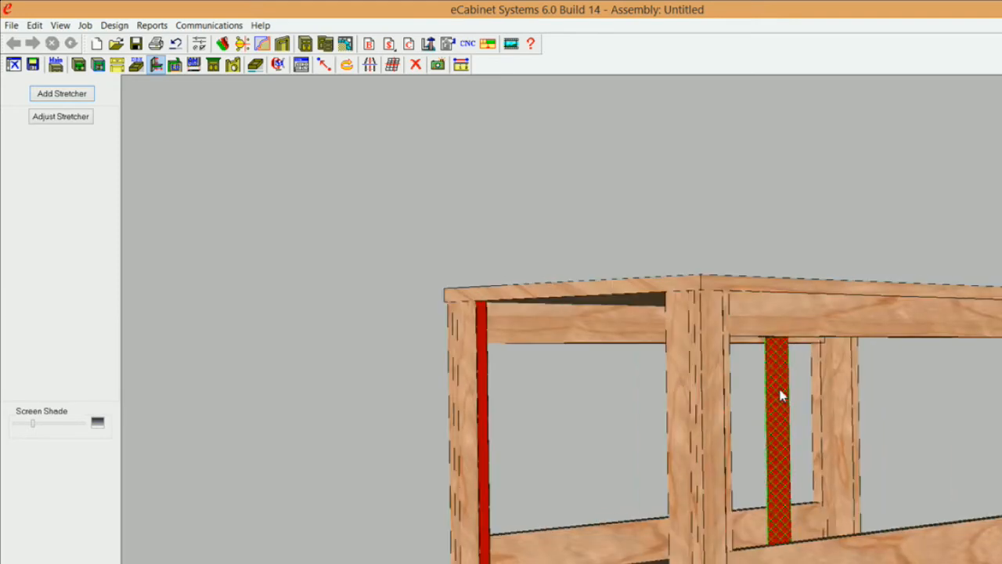
left_click(63, 116)
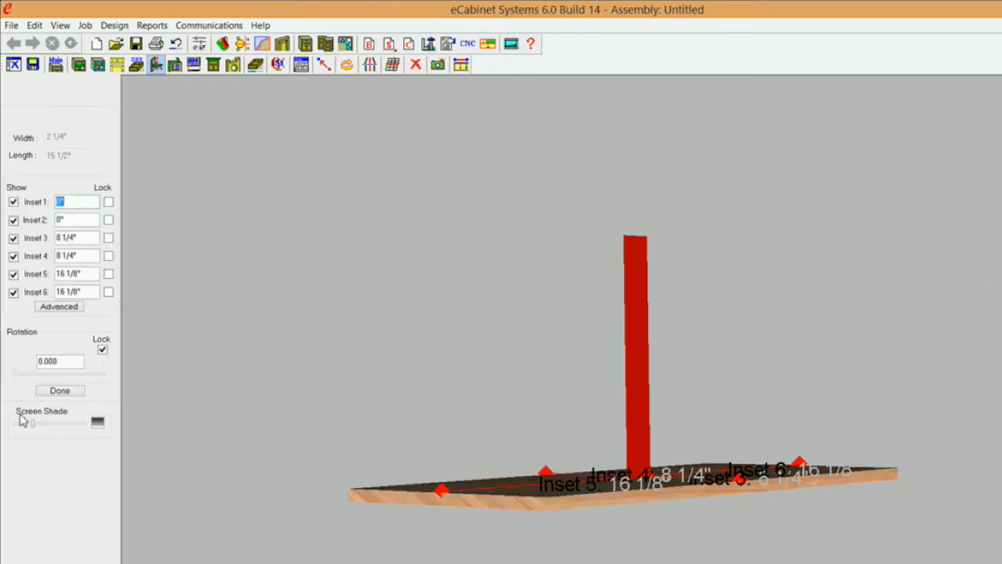
left_click(73, 306)
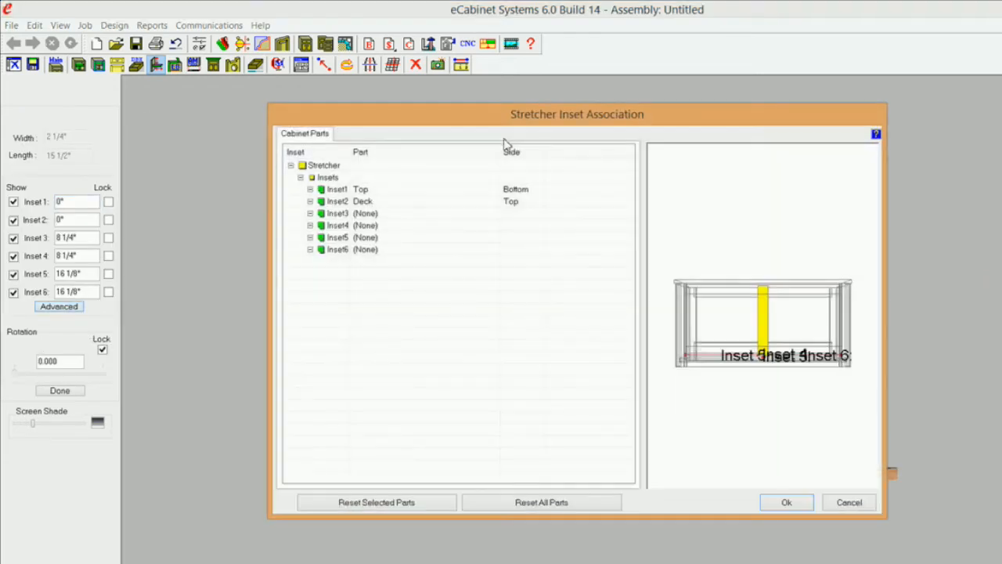
left_click(515, 204)
left_click(539, 203)
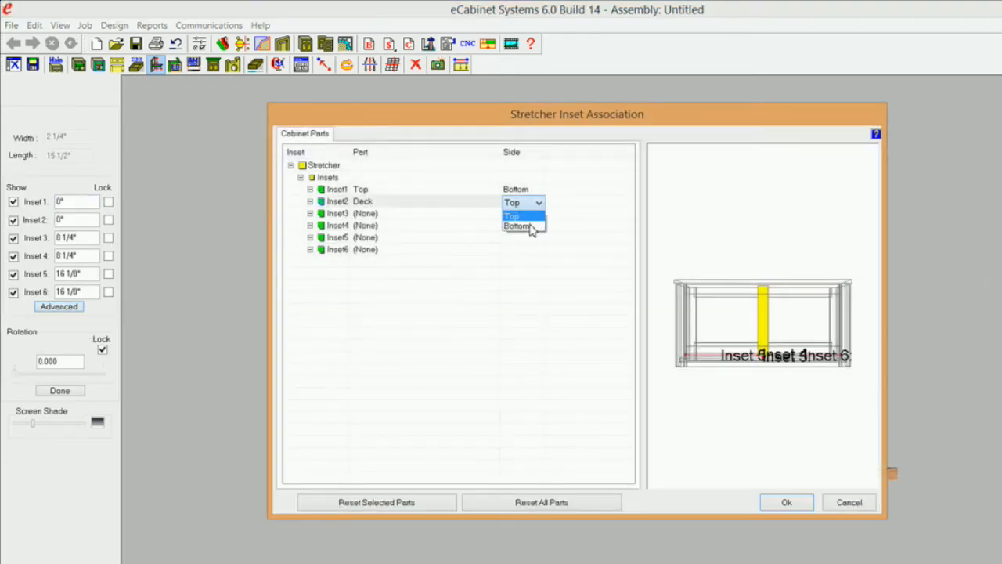
left_click(530, 226)
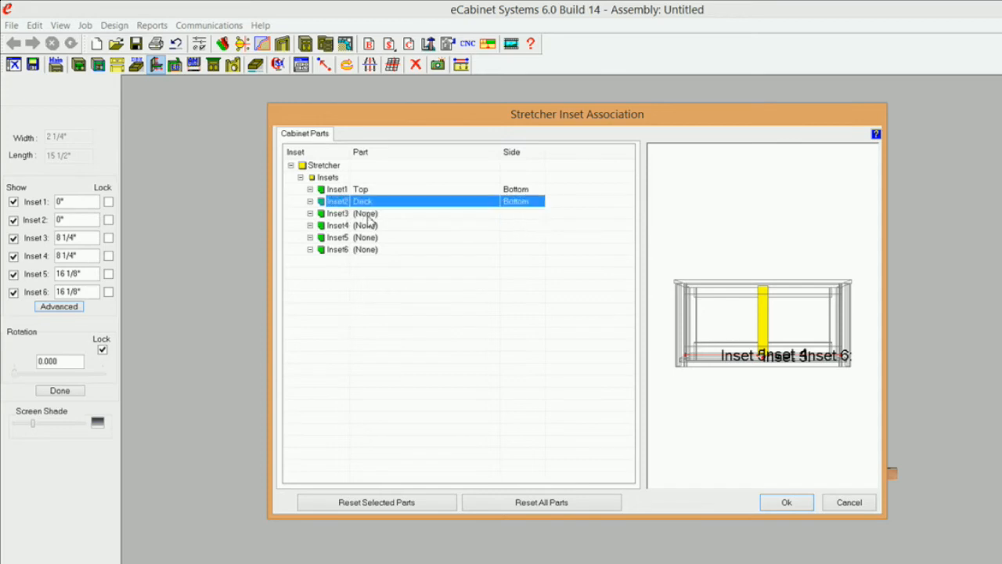
Step: Associate Inset 5 with the left side of the front left leg's Up Down Stretcher
left_click_drag(753, 332, 802, 422)
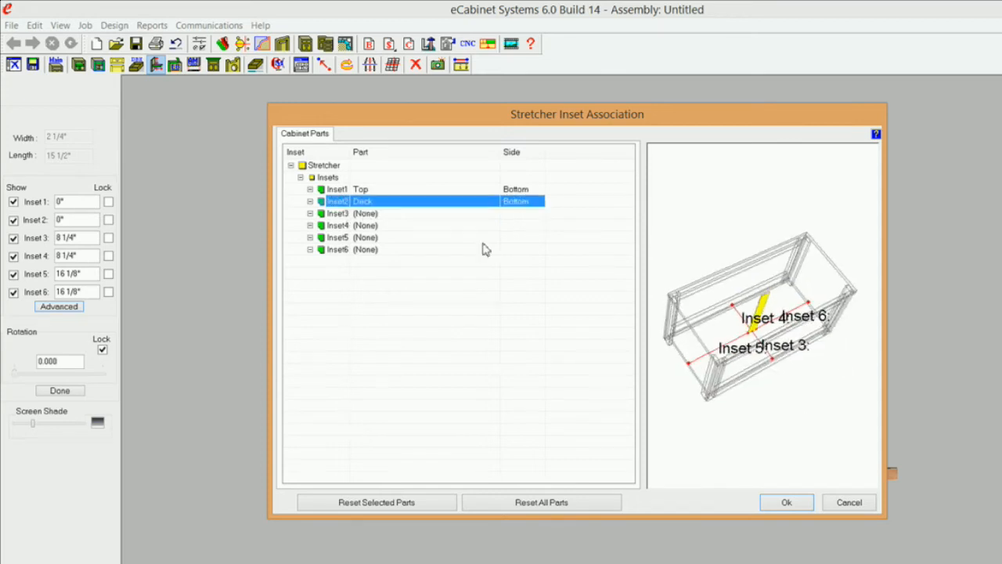
left_click(368, 244)
left_click(495, 241)
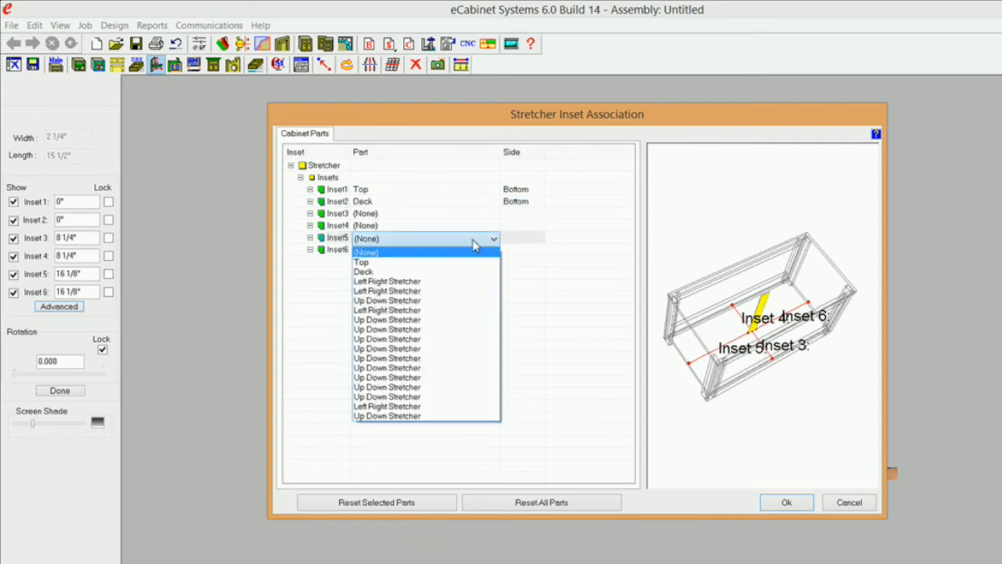
left_click(413, 332)
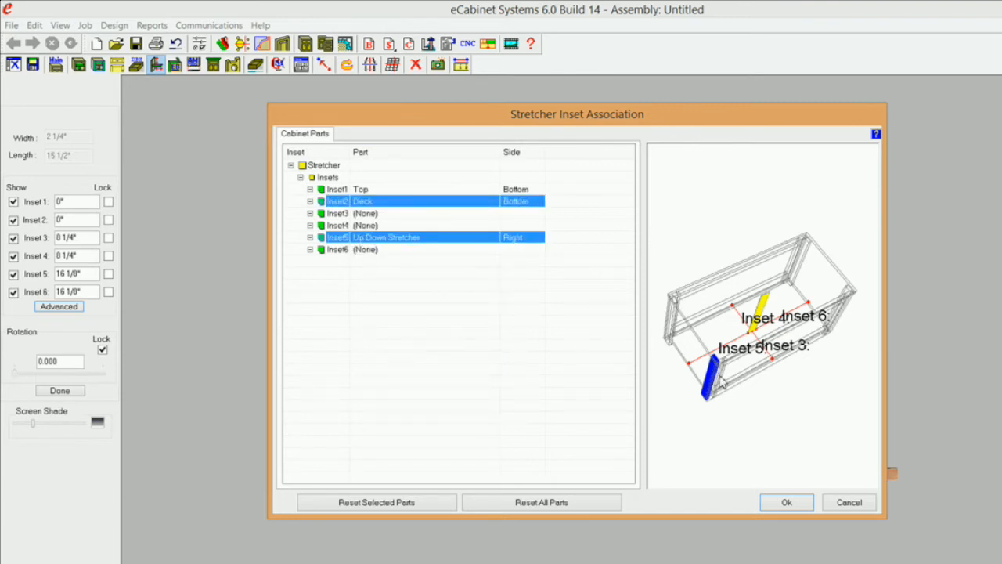
left_click(522, 240)
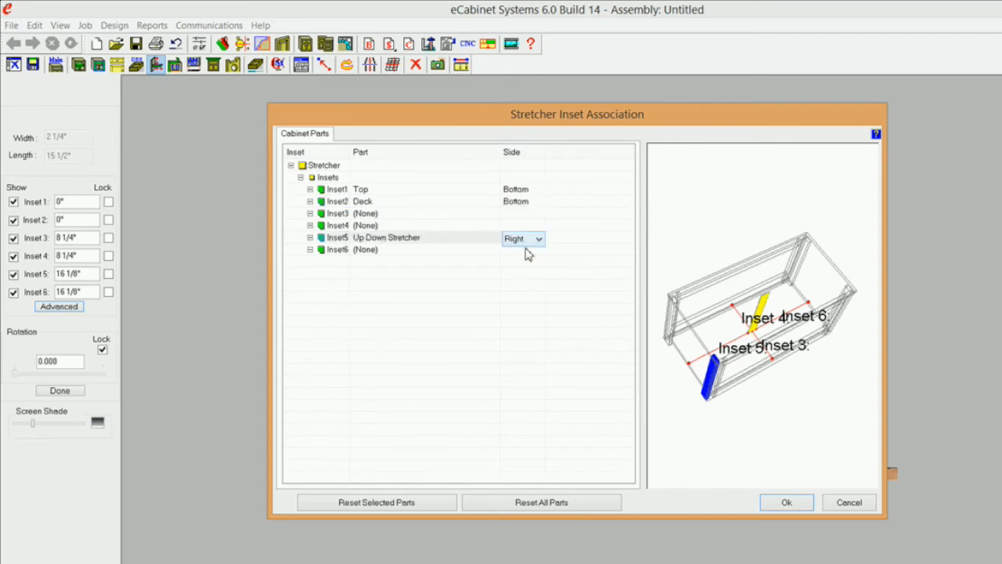
left_click(540, 241)
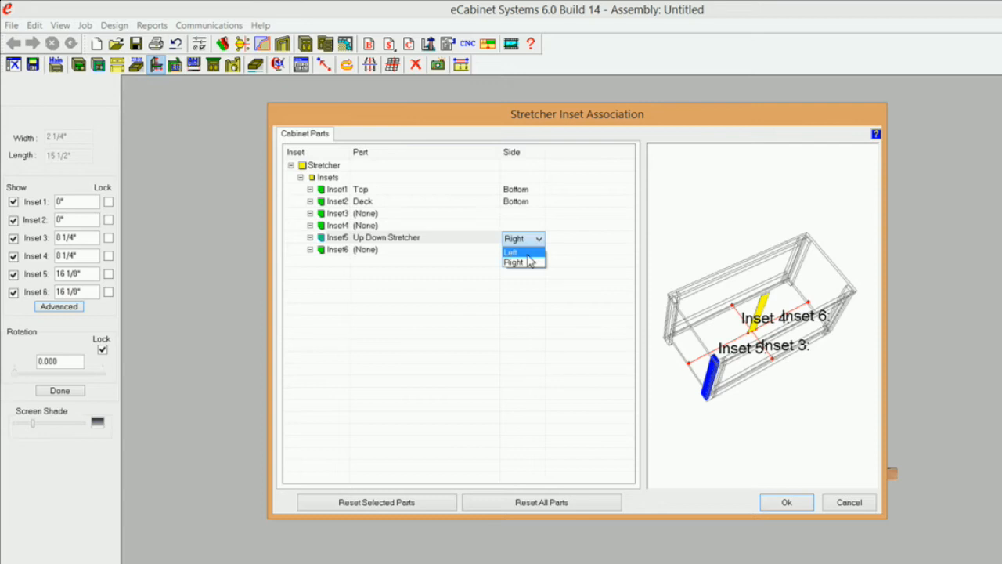
left_click(528, 253)
left_click(532, 250)
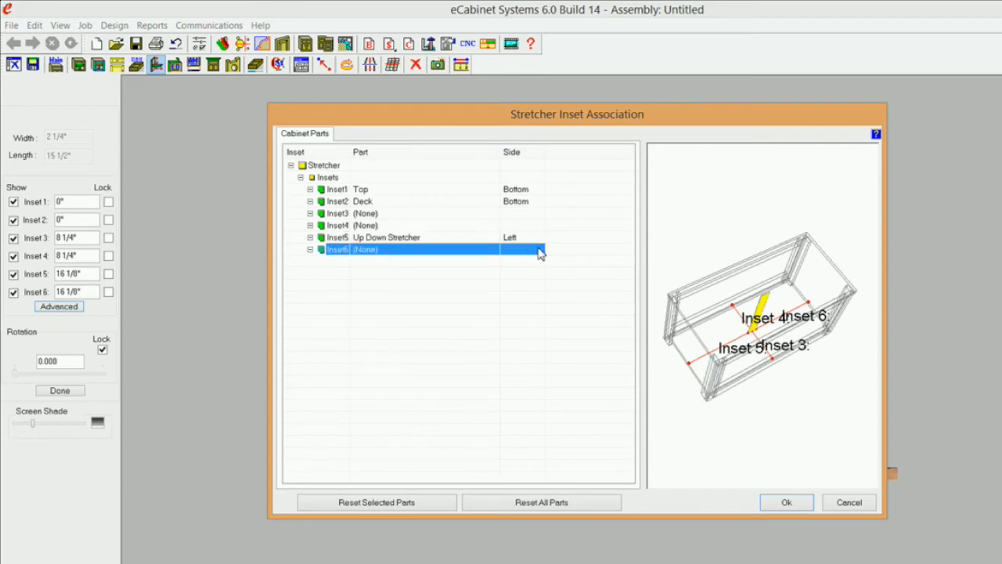
Step: Associate Inset 6 with the right side of the same front left Up Down Stretcher
left_click(495, 250)
left_click(494, 252)
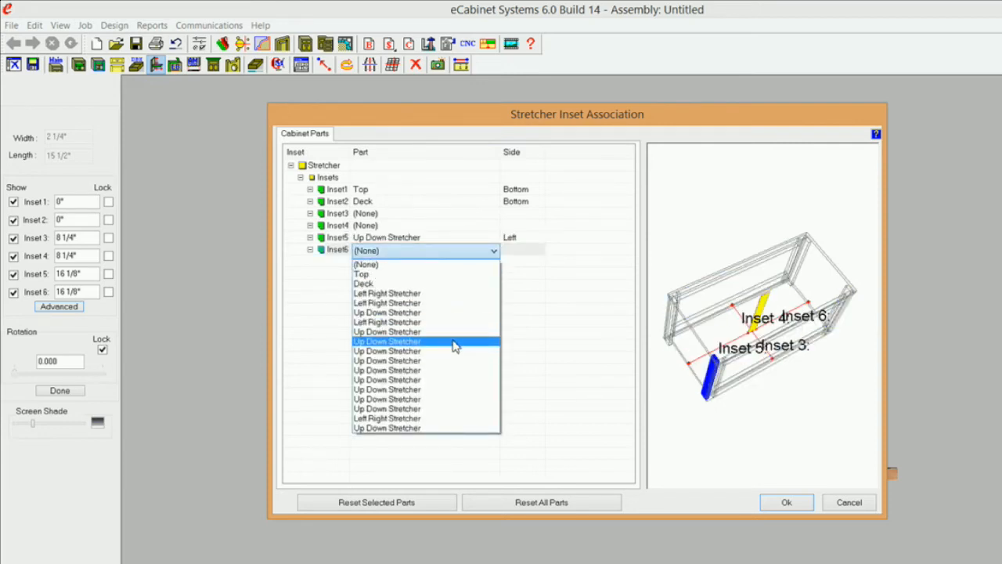
left_click(456, 347)
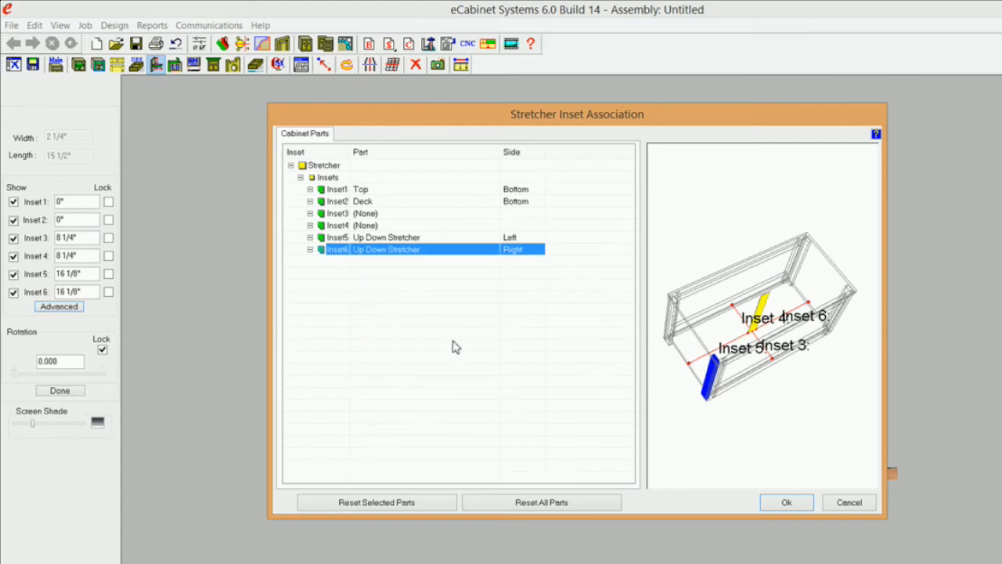
Step: Associate Inset 4 with the back side of the front left Up Down Stretcher and accept the inset associations
left_click(408, 214)
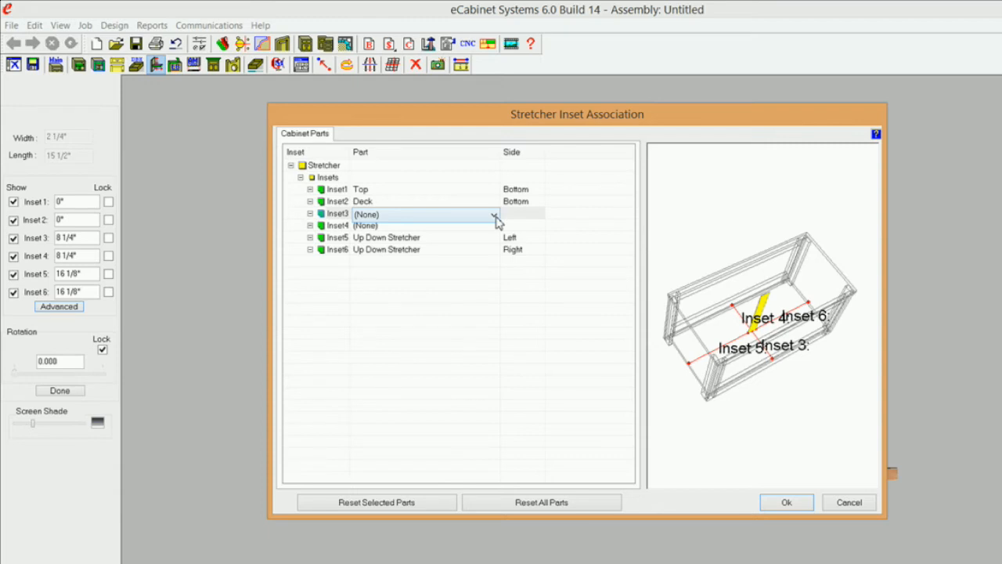
left_click(452, 226)
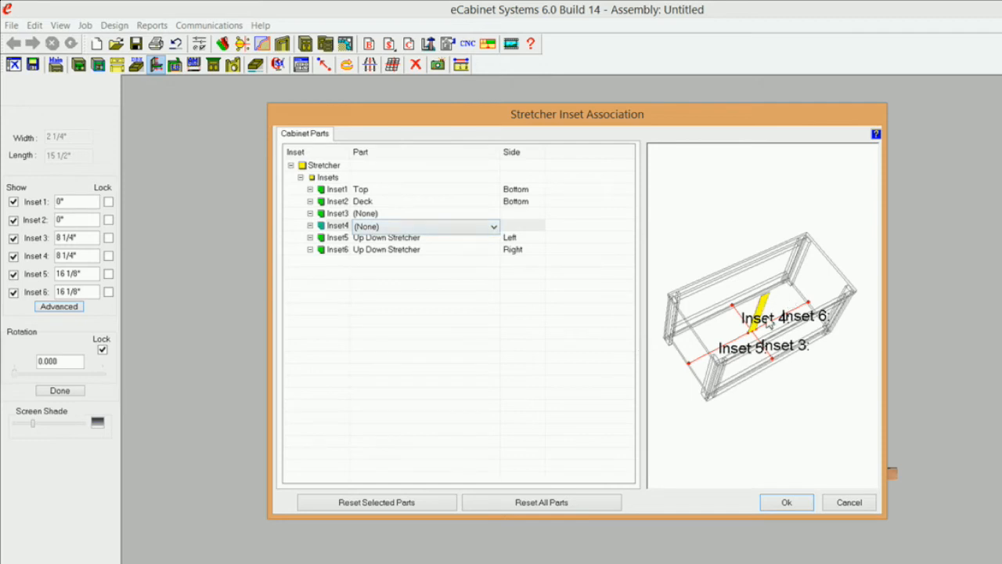
left_click(494, 229)
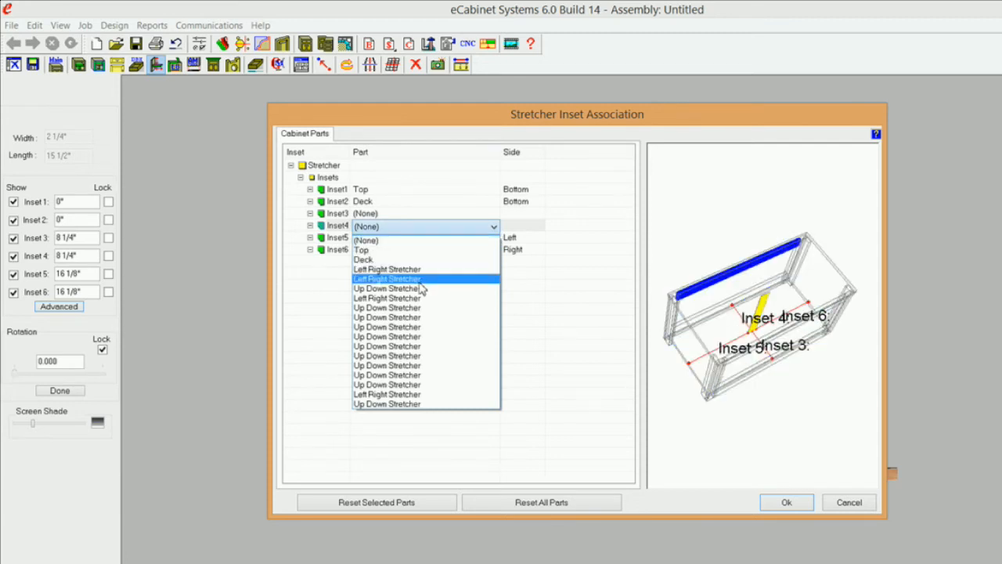
left_click(415, 320)
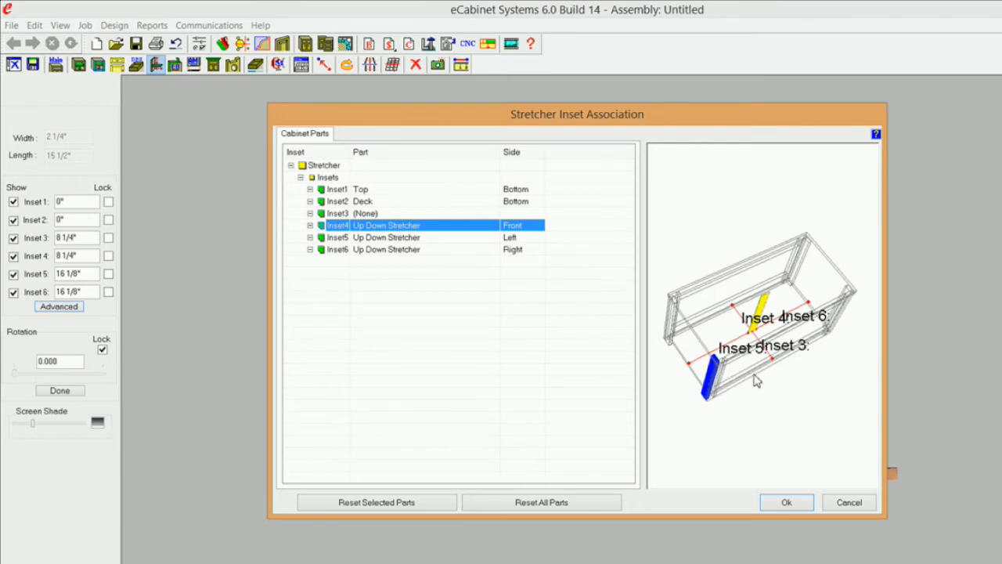
left_click(519, 232)
left_click(537, 226)
left_click(528, 247)
left_click(786, 502)
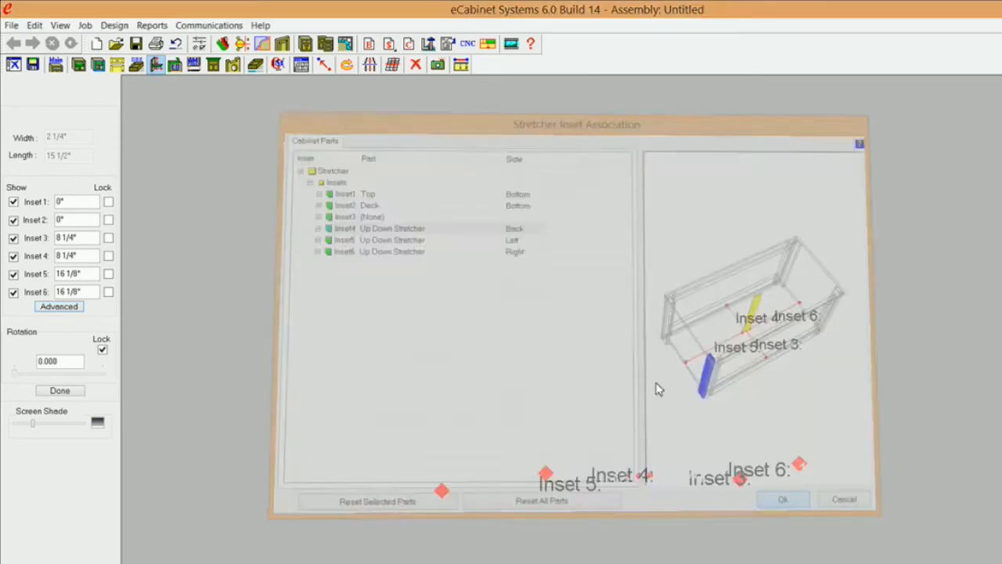
middle_click_drag(548, 339, 665, 327)
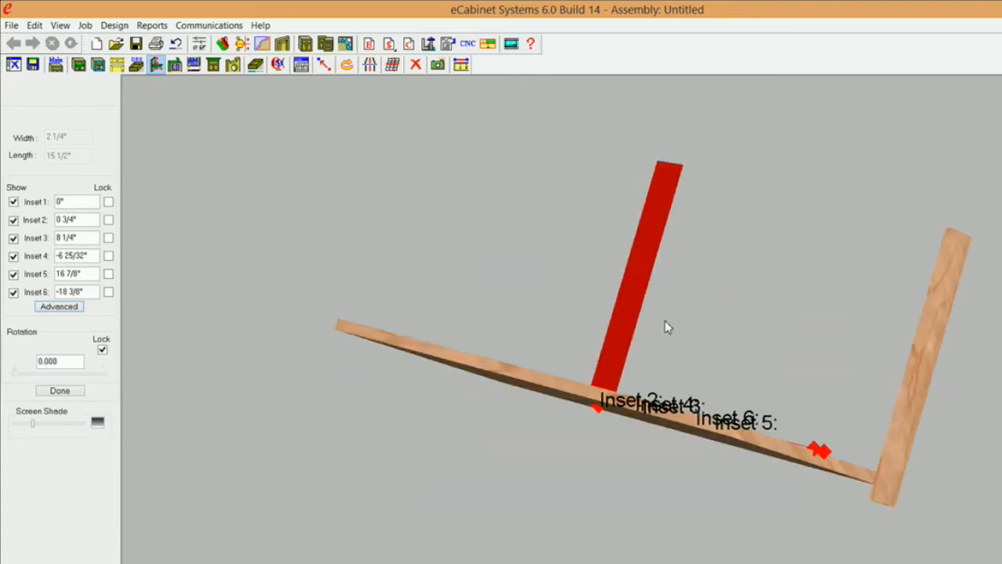
middle_click_drag(967, 282, 680, 343)
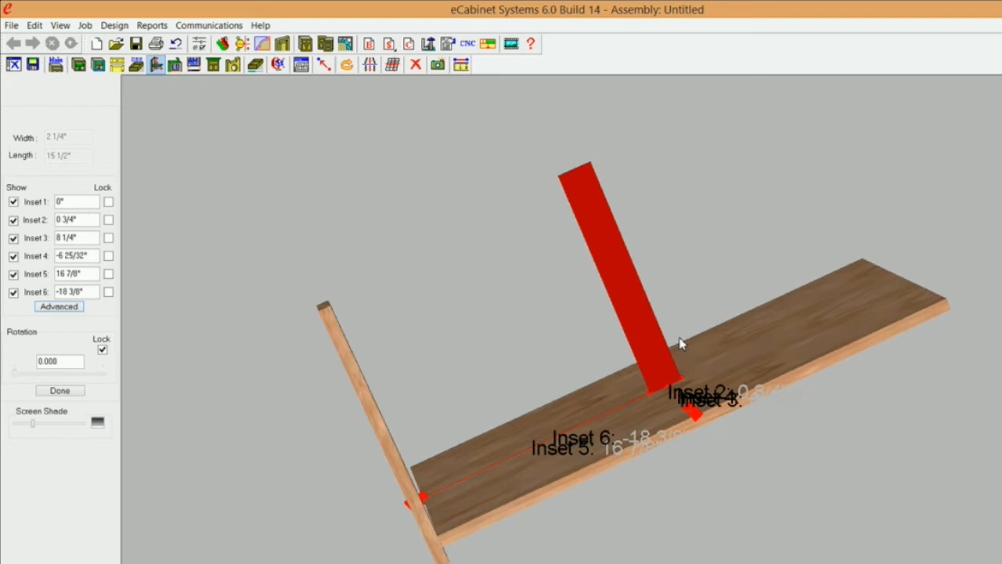
Step: Lock the dummy stretcher's Inset 1, then set Inset 2 to -1" and lock it
left_click(108, 202)
key("Tab")
type("-")
left_click(108, 220)
Step: Set the dummy stretcher's Inset 4 and Inset 5 to 0" and lock both
left_click_drag(97, 258, 23, 251)
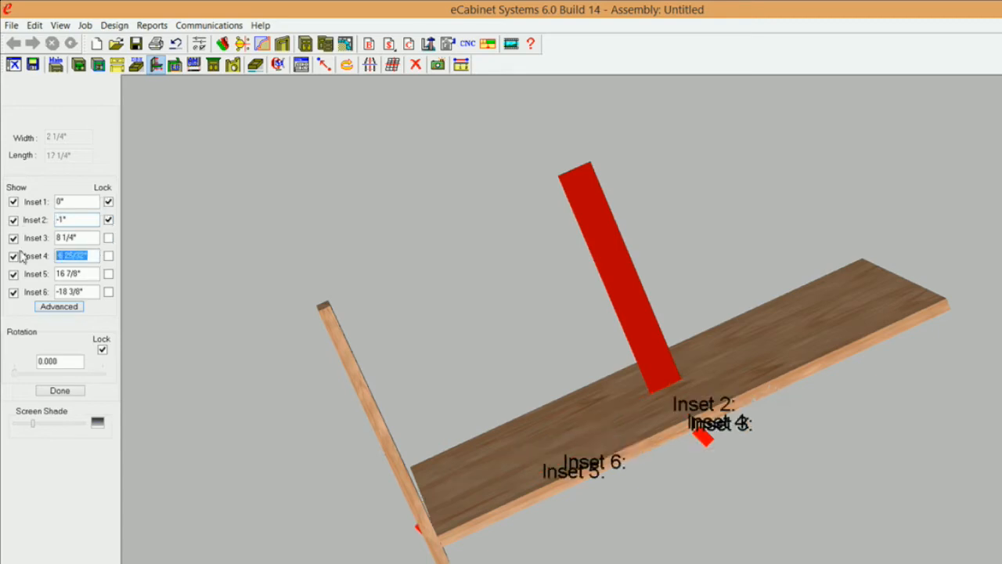
type("0")
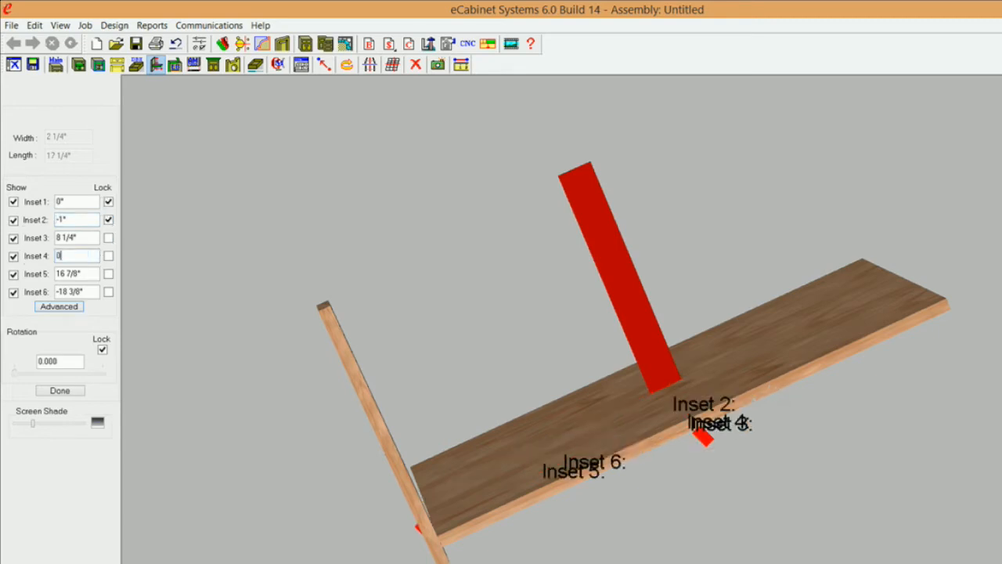
left_click(109, 257)
left_click_drag(93, 273, 41, 269)
type("0")
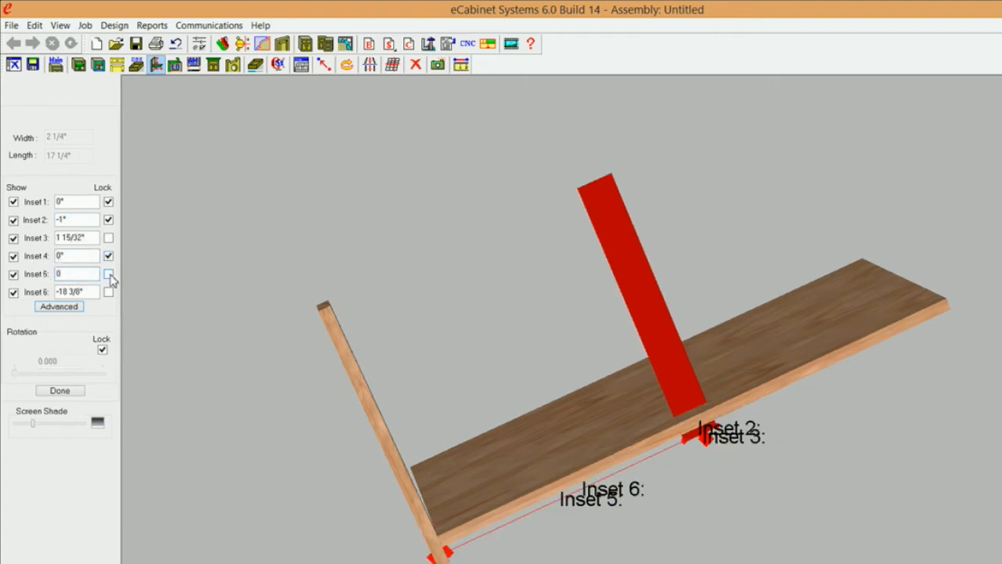
left_click(109, 274)
Step: Set the dummy stretcher's Inset 6 to 0", lock it, and finish adjusting the stretcher
left_click_drag(88, 291, 49, 291)
type("0")
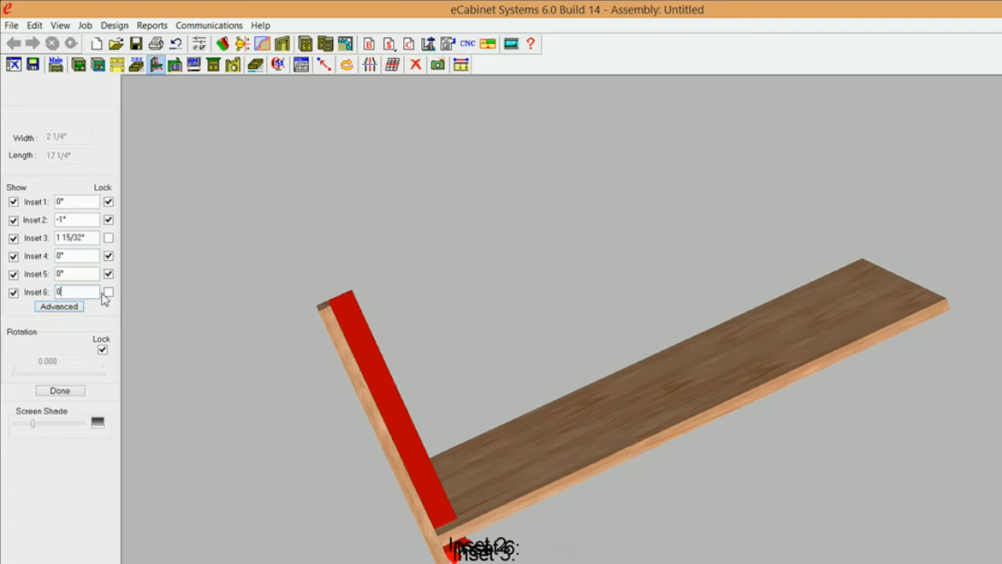
left_click(108, 292)
left_click(109, 292)
middle_click_drag(345, 426, 581, 312)
middle_click_drag(770, 261, 730, 425)
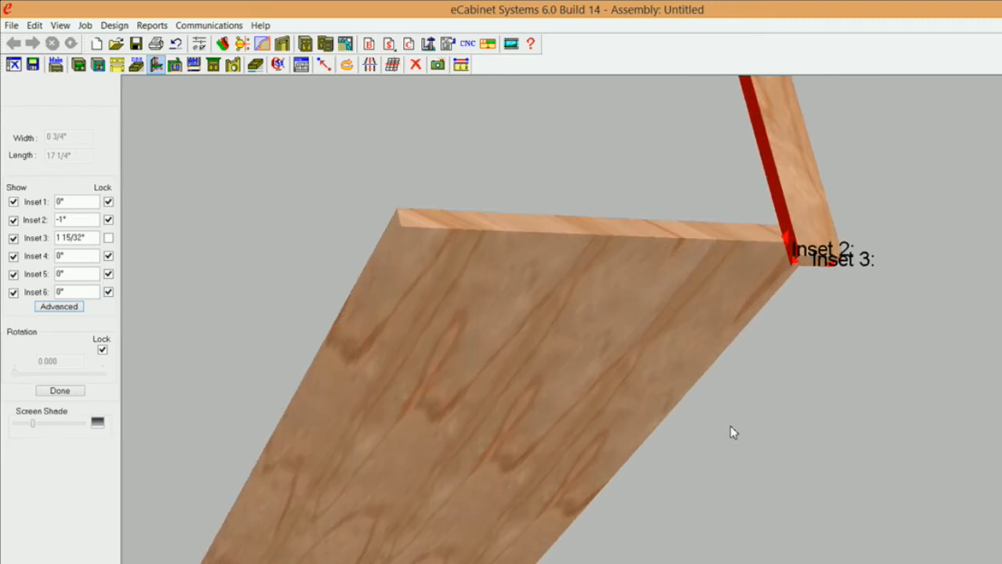
scroll(732, 431, "up", 3)
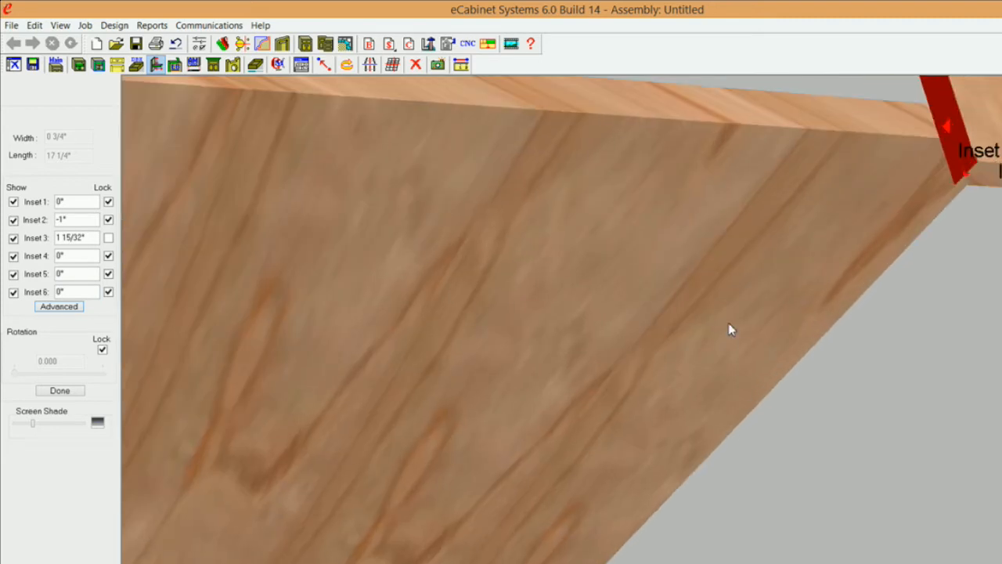
scroll(728, 330, "down", 5)
middle_click_drag(691, 386, 588, 423)
left_click(63, 391)
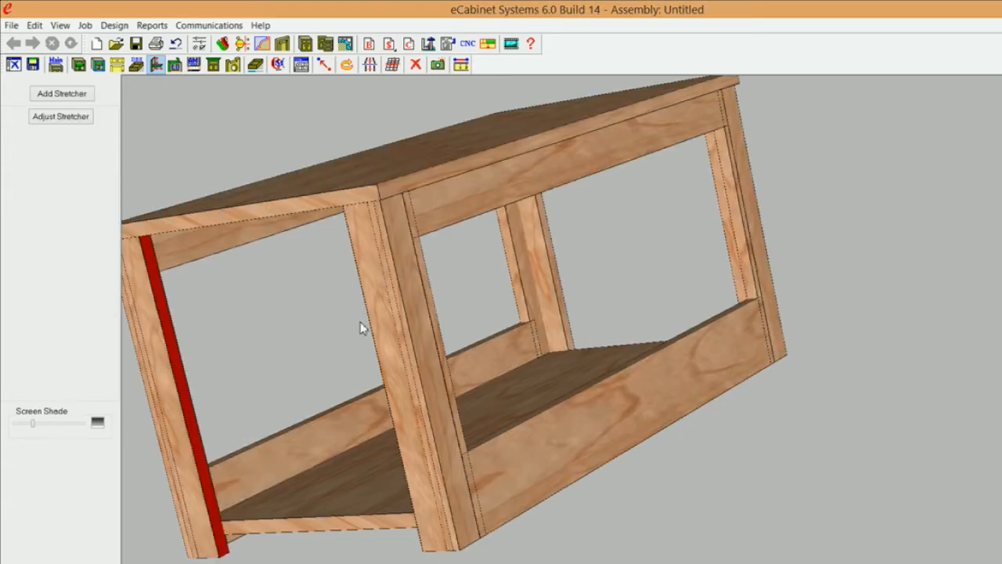
Step: Set the width of the front left leg's side-facing stretcher to 2 1/4" in its construction settings
middle_click_drag(398, 363, 619, 279)
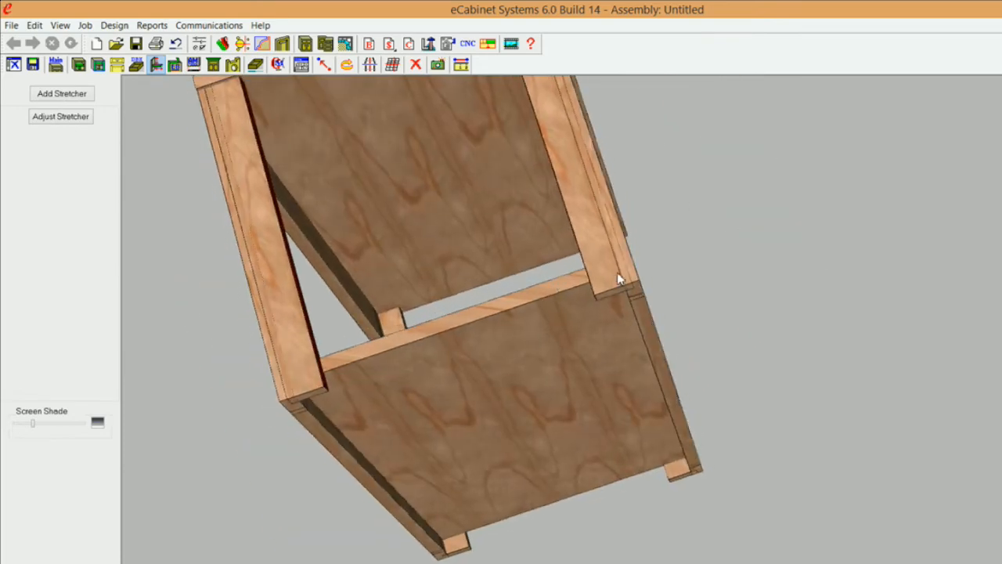
scroll(617, 347, "up", 3)
scroll(612, 387, "up", 4)
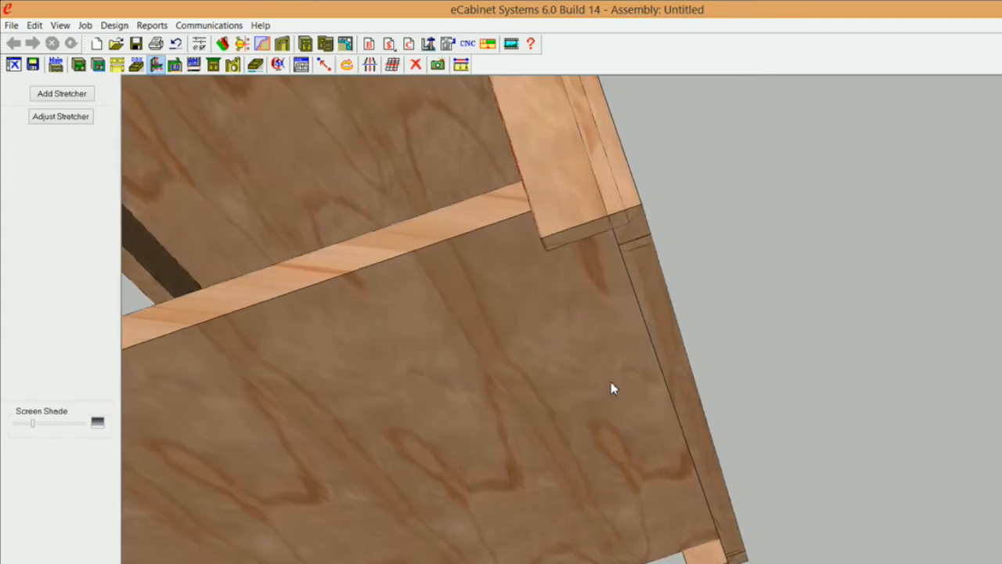
scroll(610, 382, "up", 1)
scroll(613, 342, "down", 2)
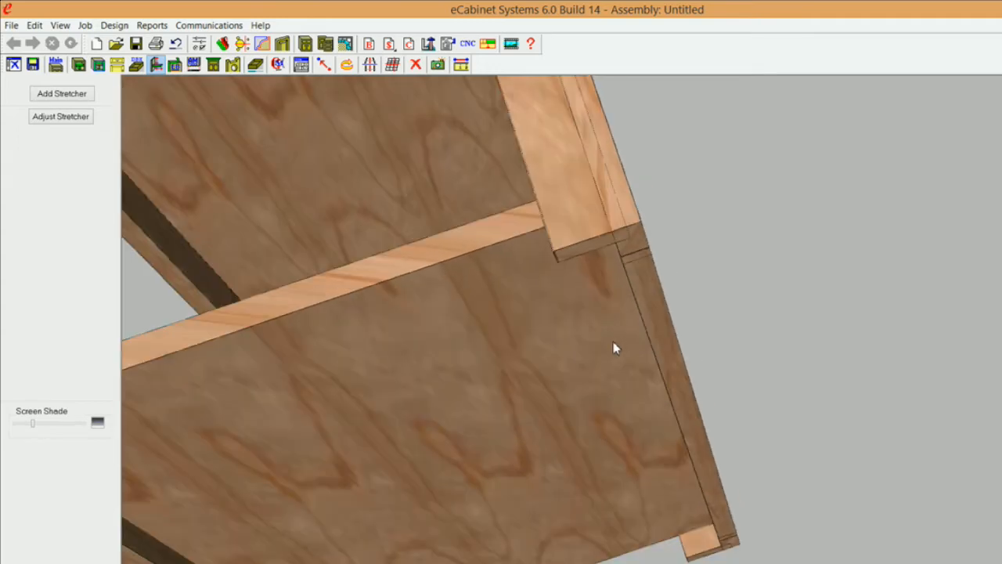
scroll(611, 333, "down", 5)
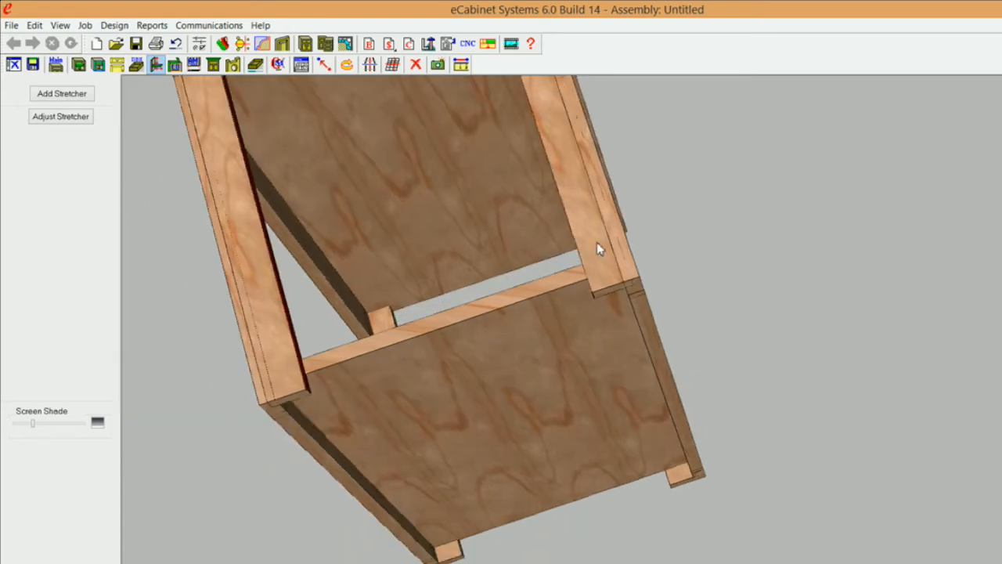
left_click(597, 244)
right_click(729, 151)
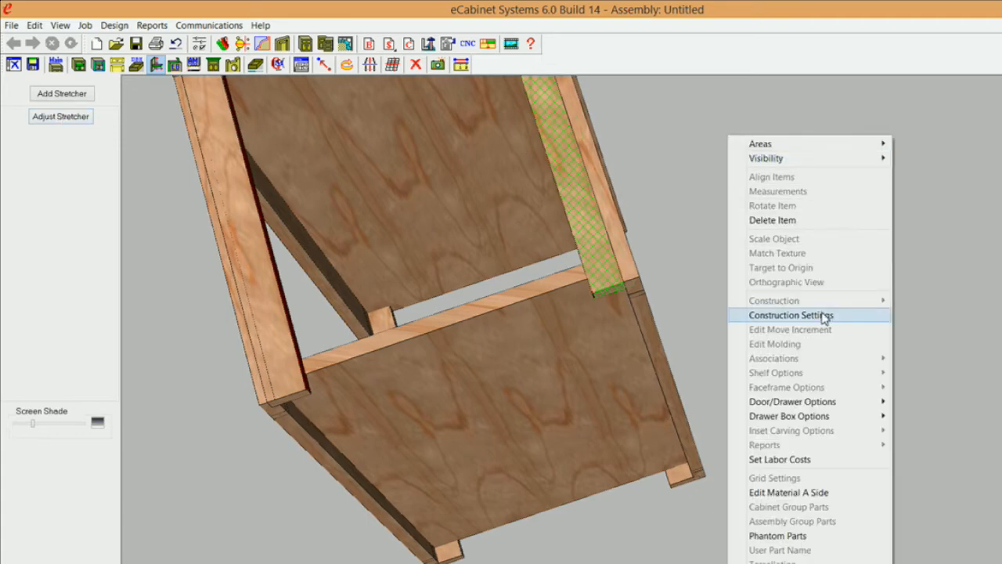
left_click(790, 315)
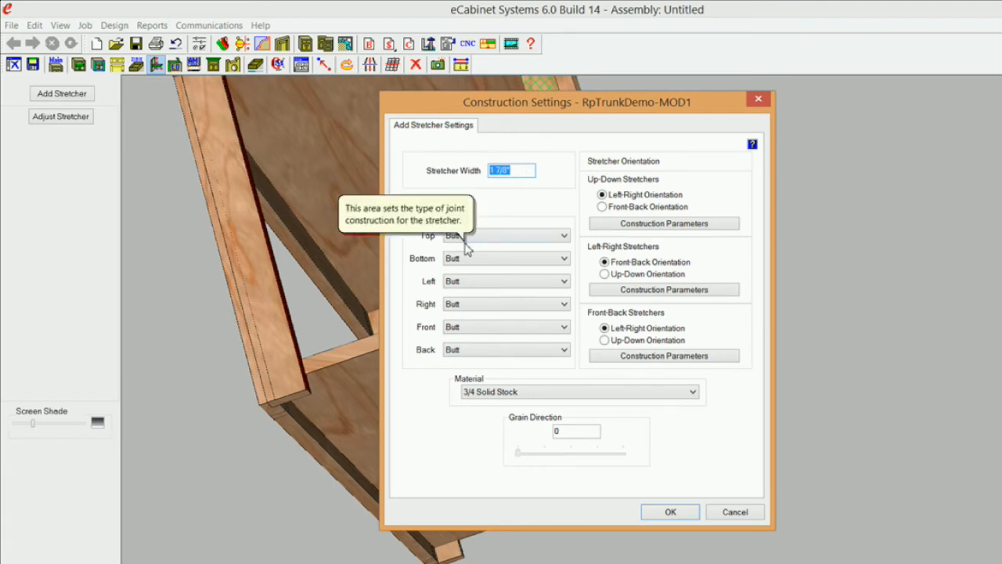
type("2")
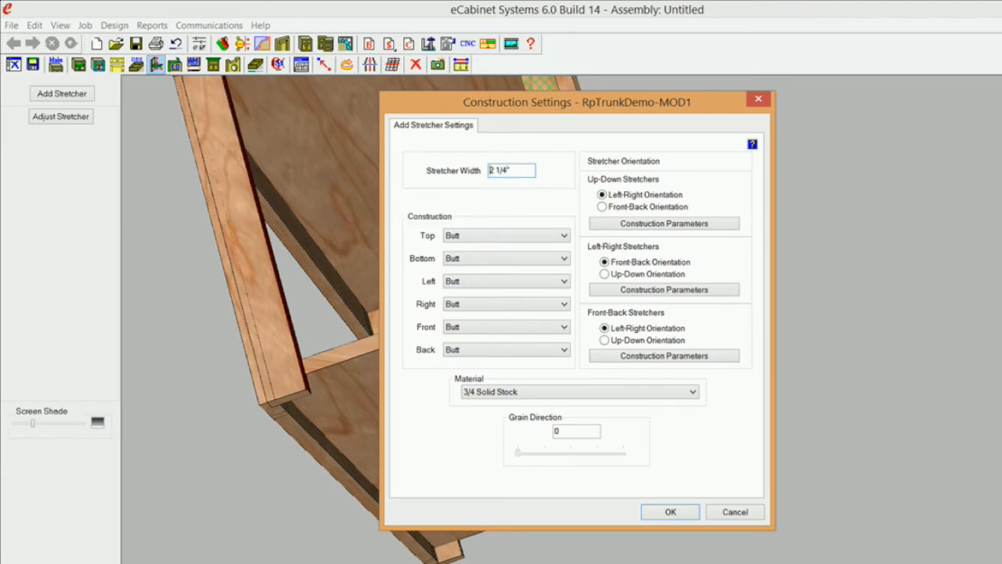
left_click(686, 514)
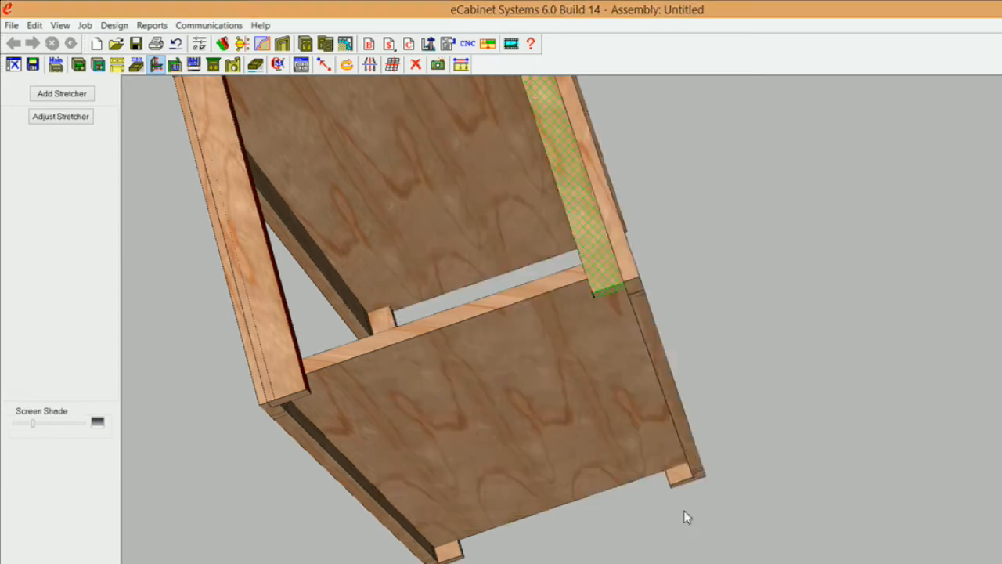
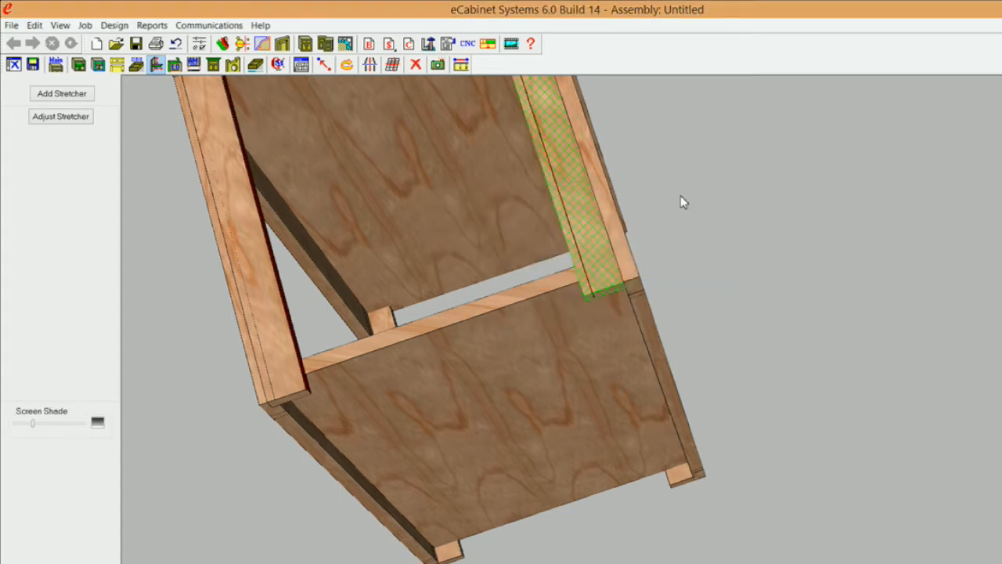
Step: Return the front left leg's side-facing stretcher to a width of 1 7/8"
mouse_move(575, 205)
left_click(575, 203)
right_click(575, 202)
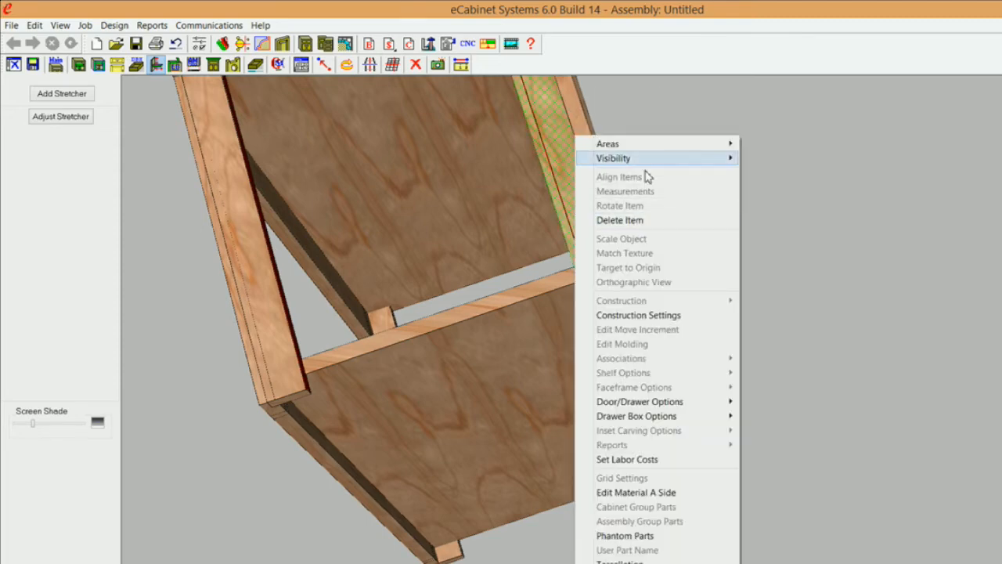
left_click(565, 218)
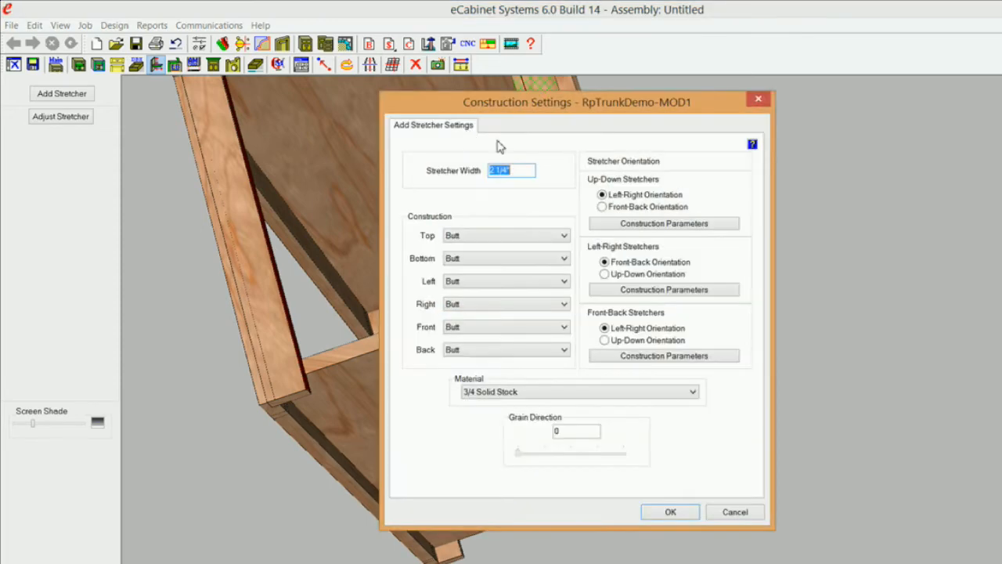
mouse_move(442, 168)
type("1 7/8")
left_click(678, 514)
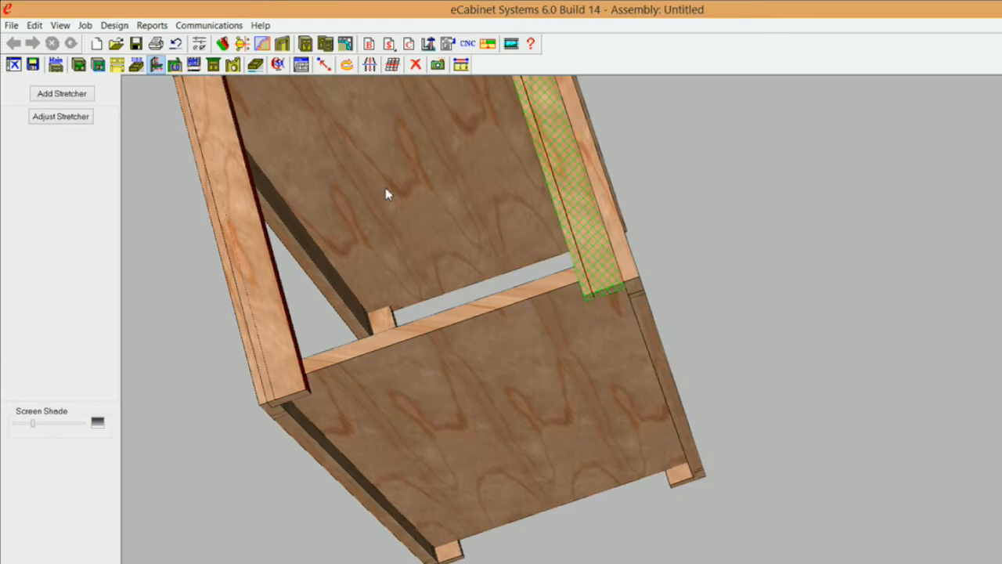
double_click(540, 189)
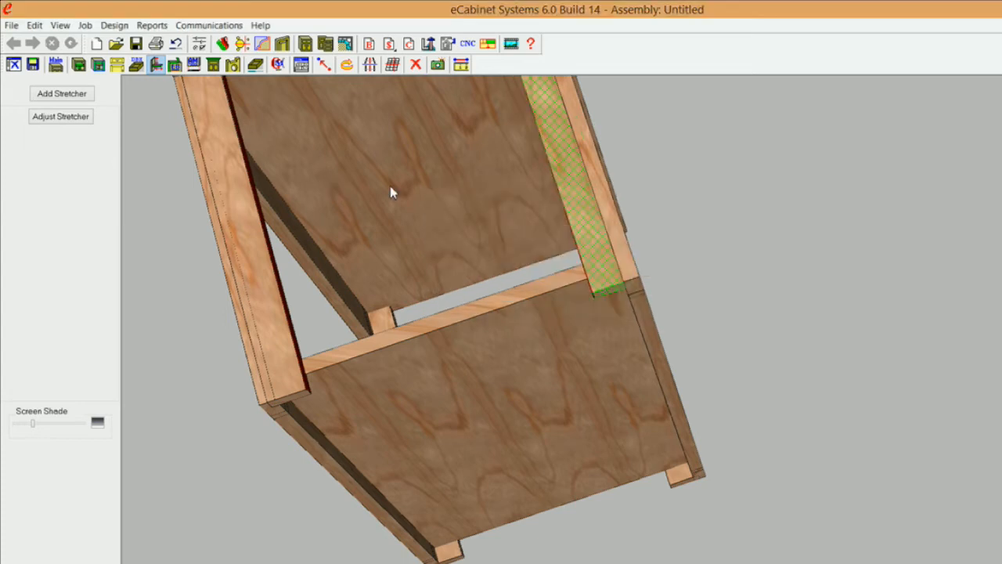
Step: Hide the front left leg's side-facing stretcher to expose the dummy stretcher behind it
right_click(597, 281)
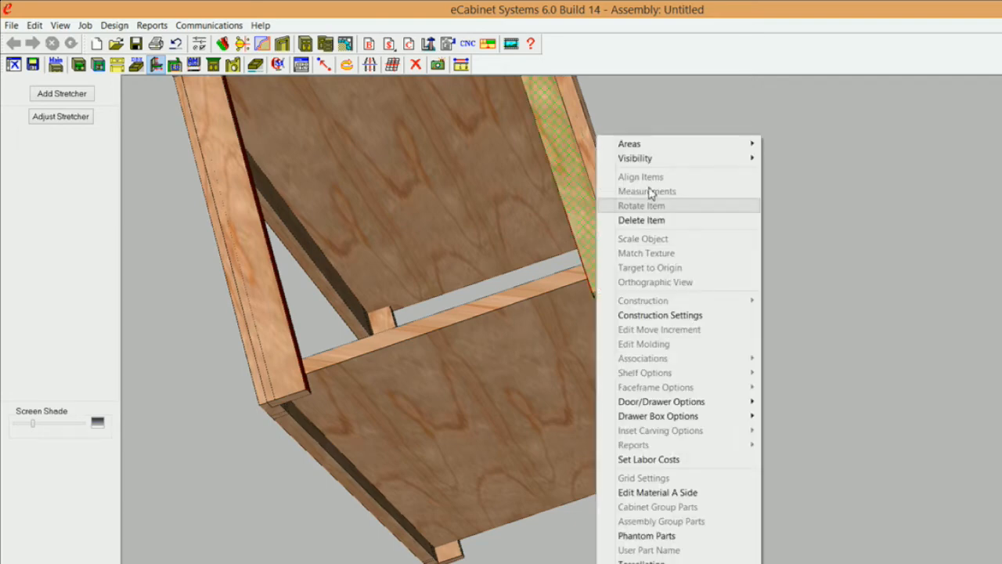
mouse_move(659, 159)
left_click(557, 170)
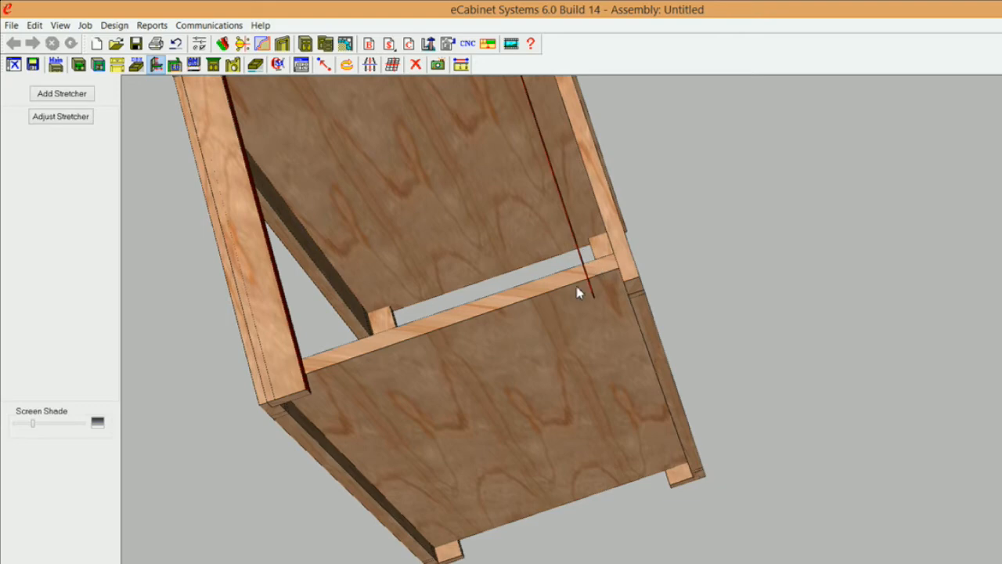
Step: Open the inset associations of the exposed dummy stretcher for adjustment and set Inset 4's associated part to (None)
middle_click_drag(573, 292, 518, 292)
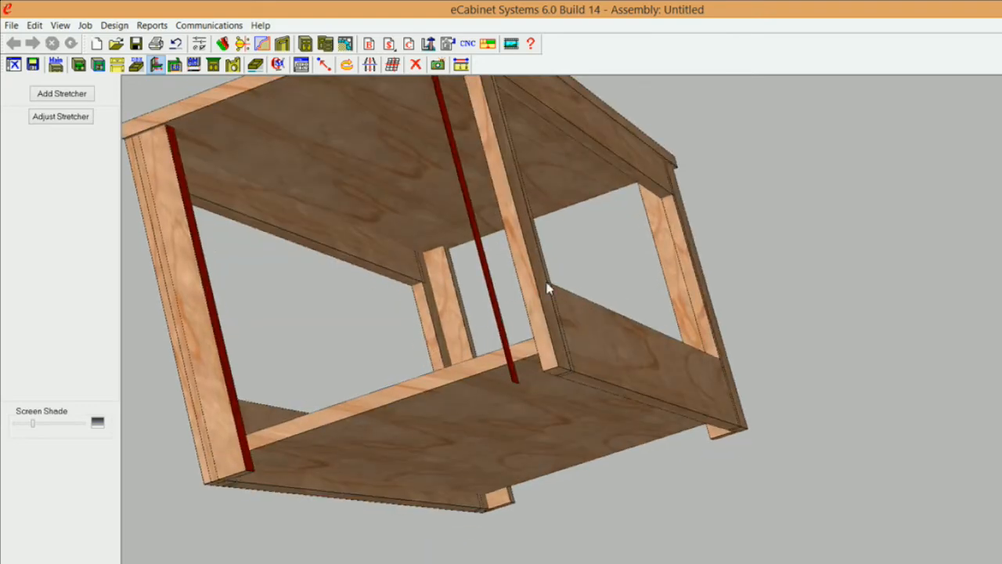
left_click(486, 276)
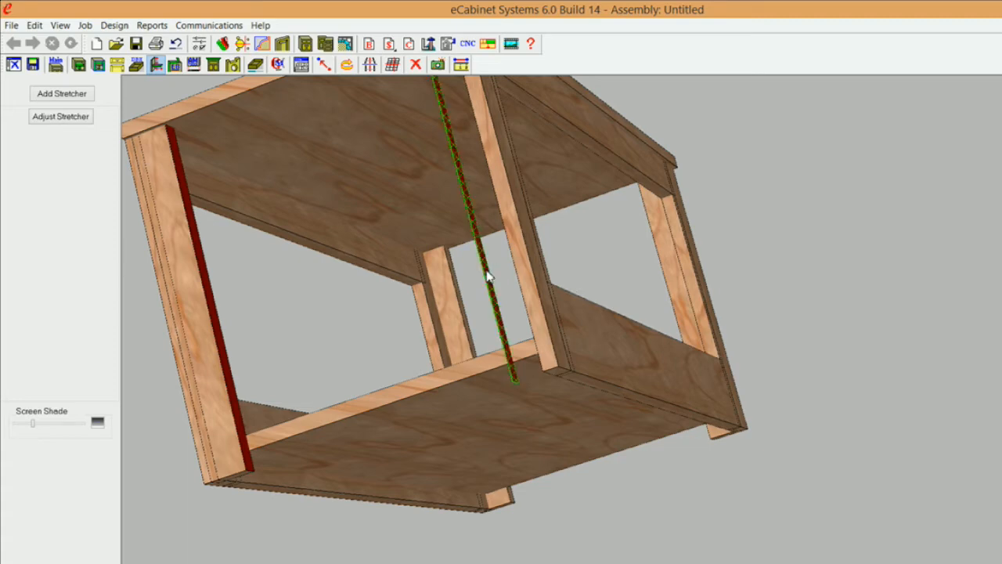
left_click(58, 118)
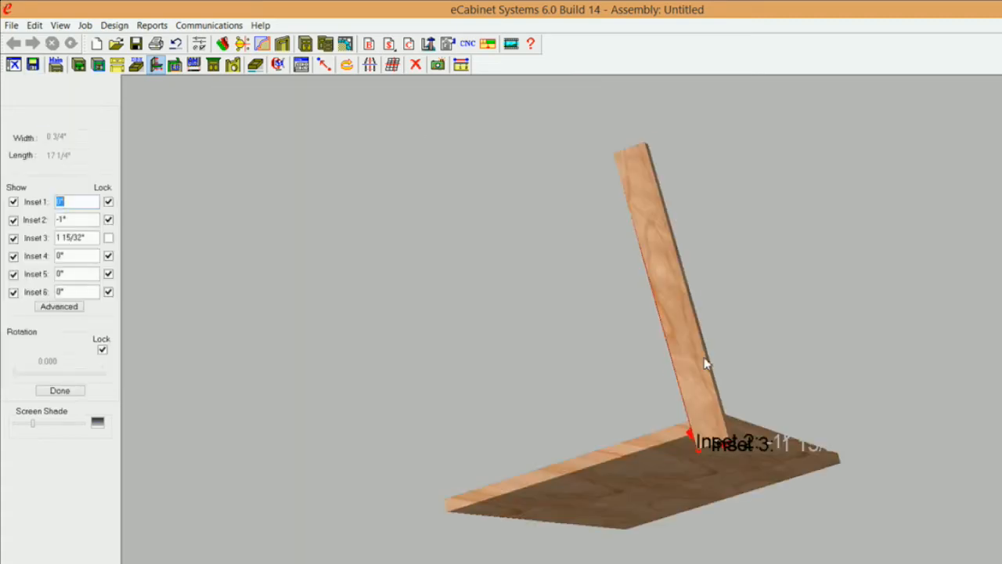
left_click(58, 308)
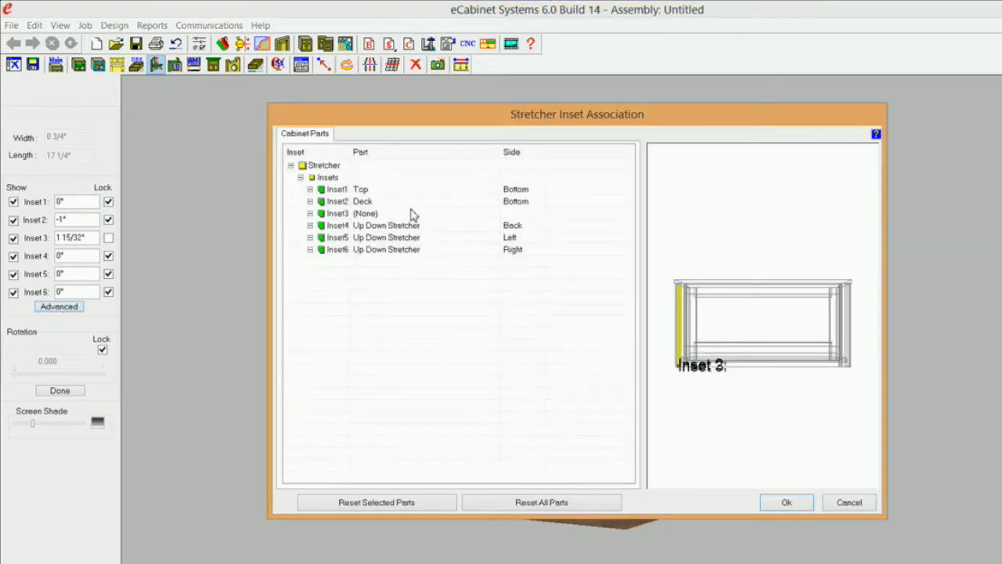
left_click(397, 226)
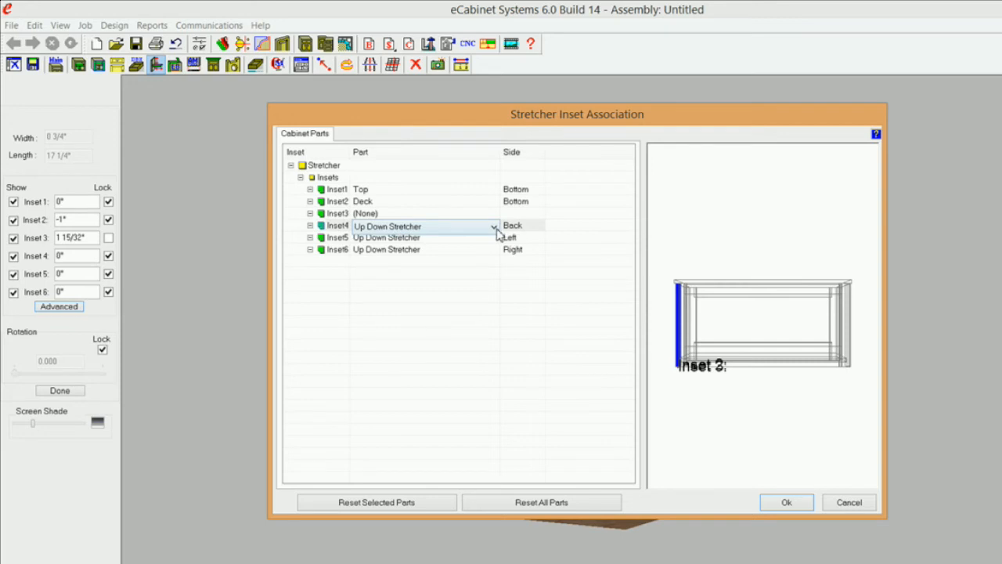
left_click(494, 226)
left_click(415, 239)
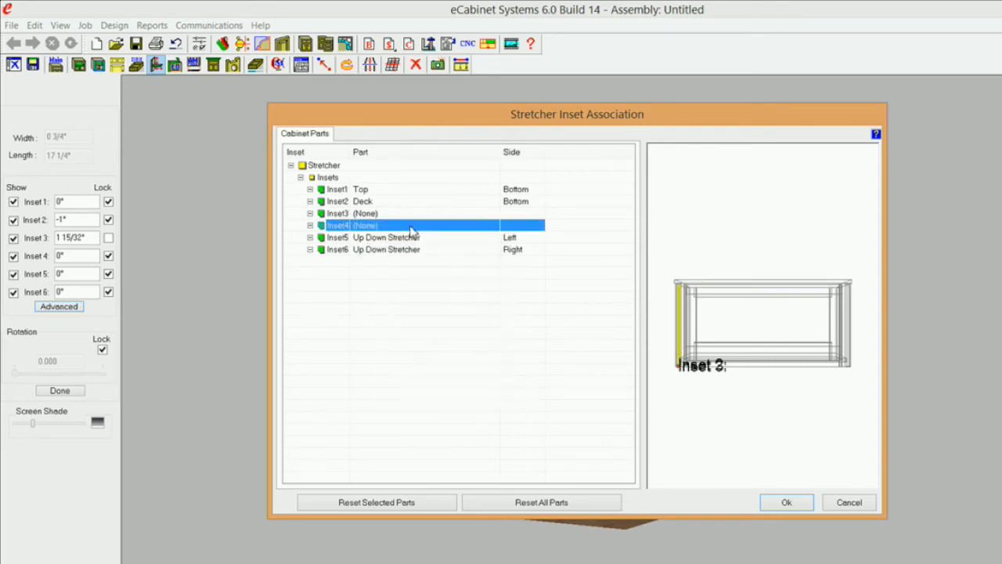
Step: Associate the dummy stretcher's Inset 3 with the back side of the front left leg's side-facing Up Down Stretcher
left_click(413, 213)
left_click(493, 217)
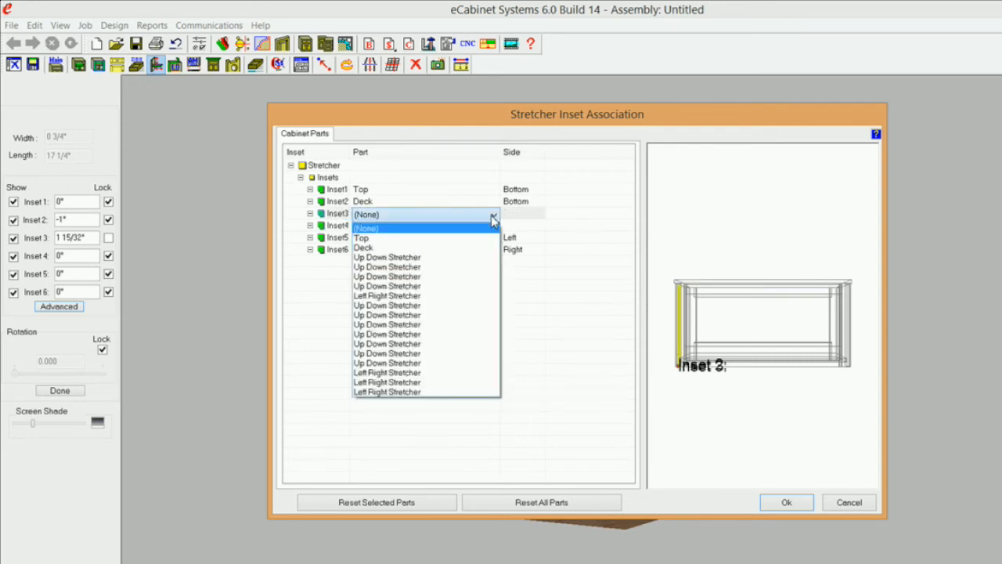
key("Down")
key("Down")
key("Down")
middle_click_drag(725, 315, 828, 130)
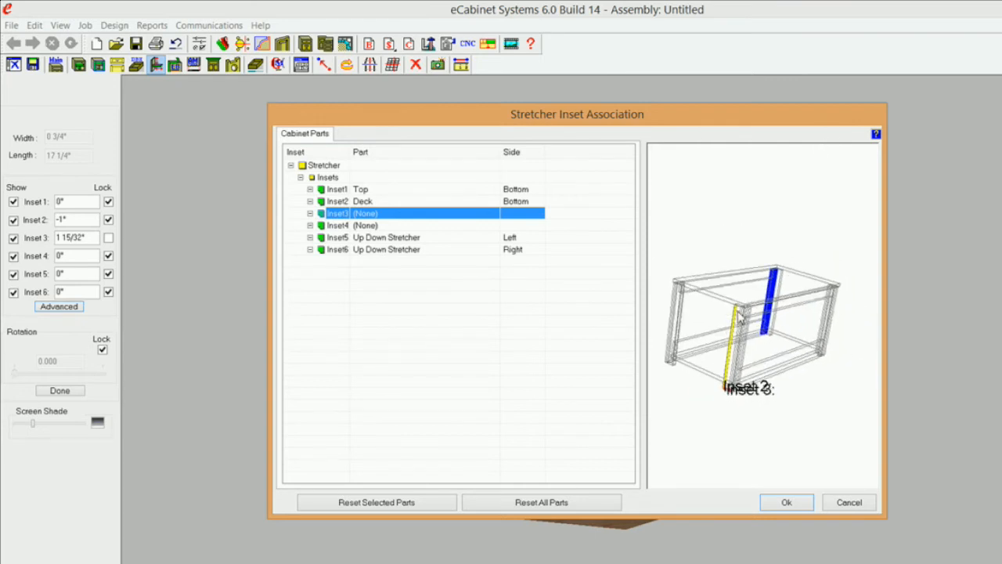
left_click(450, 218)
left_click(493, 214)
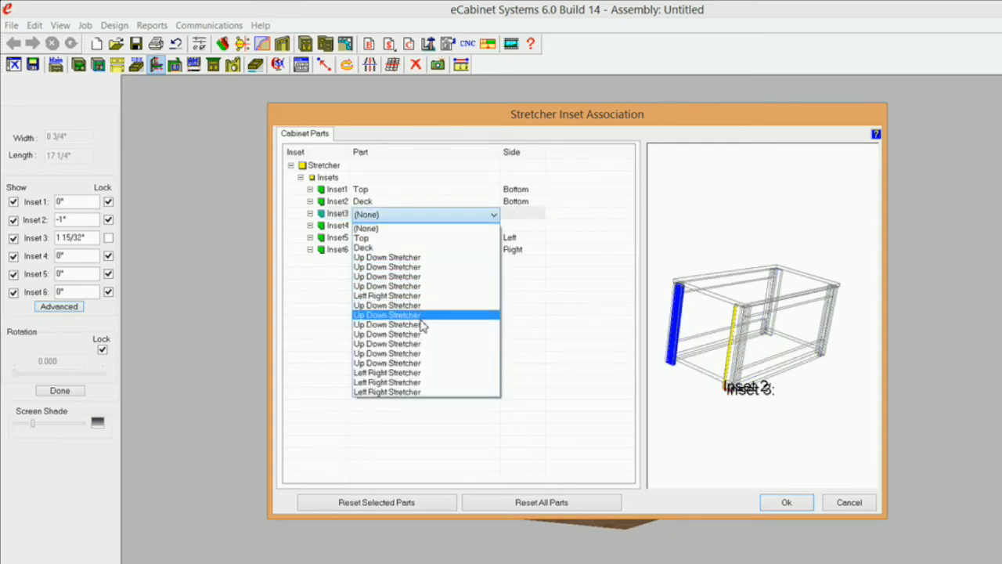
left_click(419, 353)
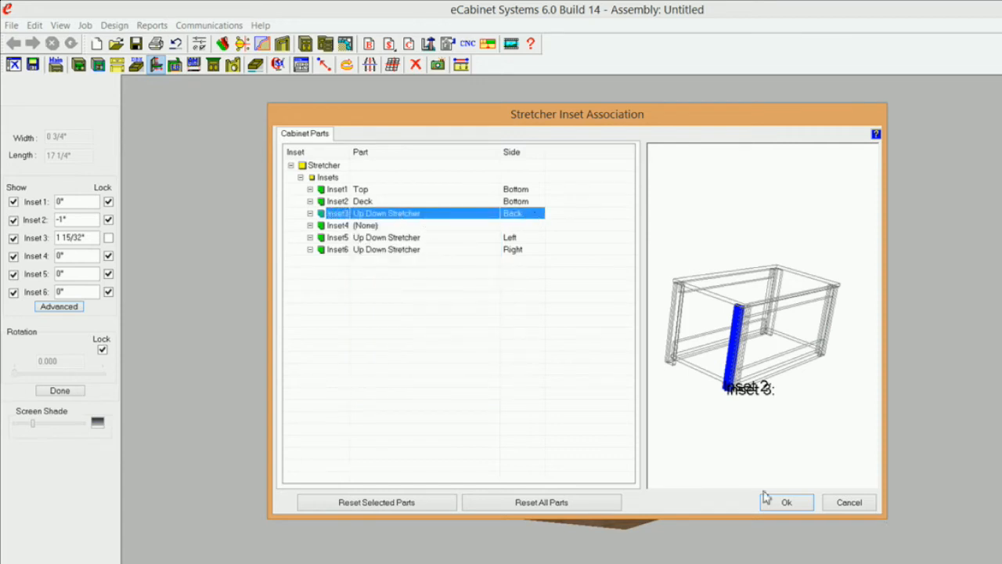
Step: Accept the changed inset associations, lock Inset 3, and finish adjusting the dummy stretcher
left_click(786, 502)
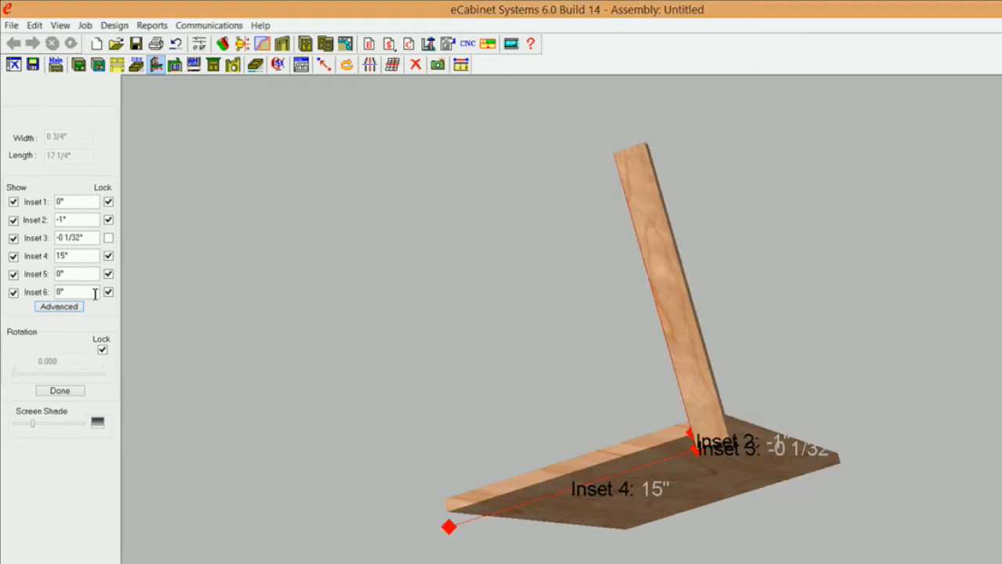
left_click(108, 237)
left_click(61, 391)
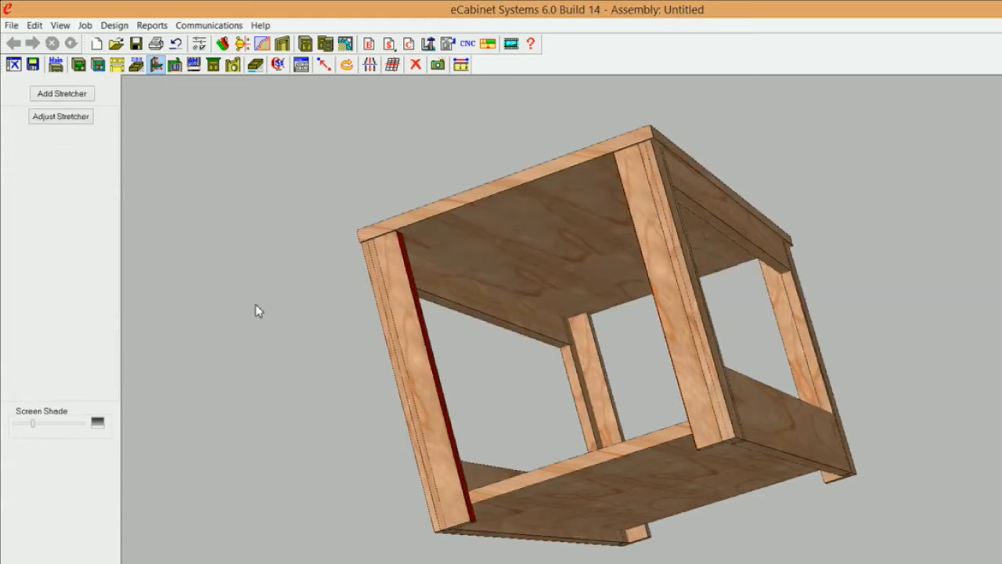
Step: Set the stretcher width of the front left leg's side-facing stretcher to 3" in its construction settings
left_click(655, 241)
right_click(288, 115)
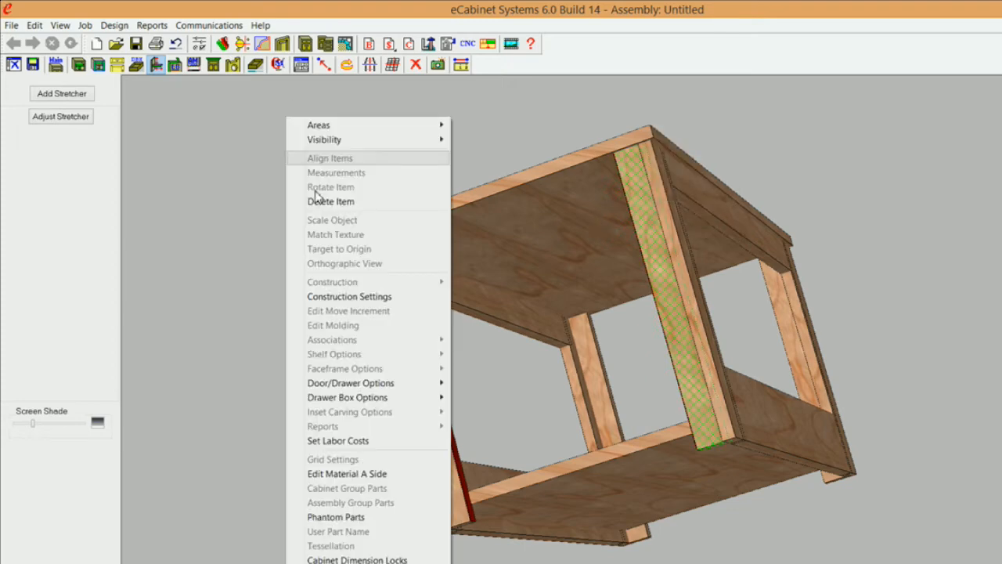
left_click(343, 295)
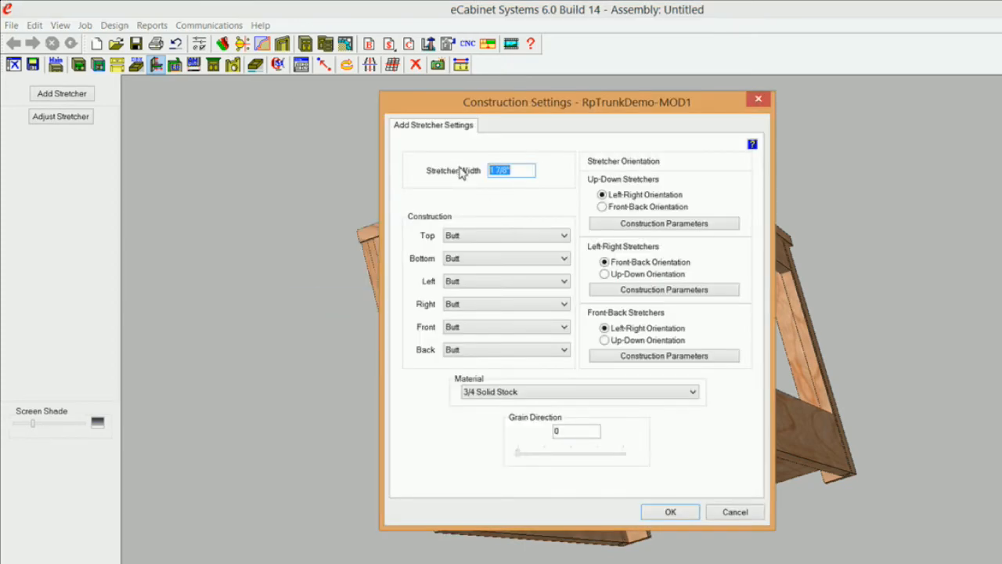
mouse_move(462, 174)
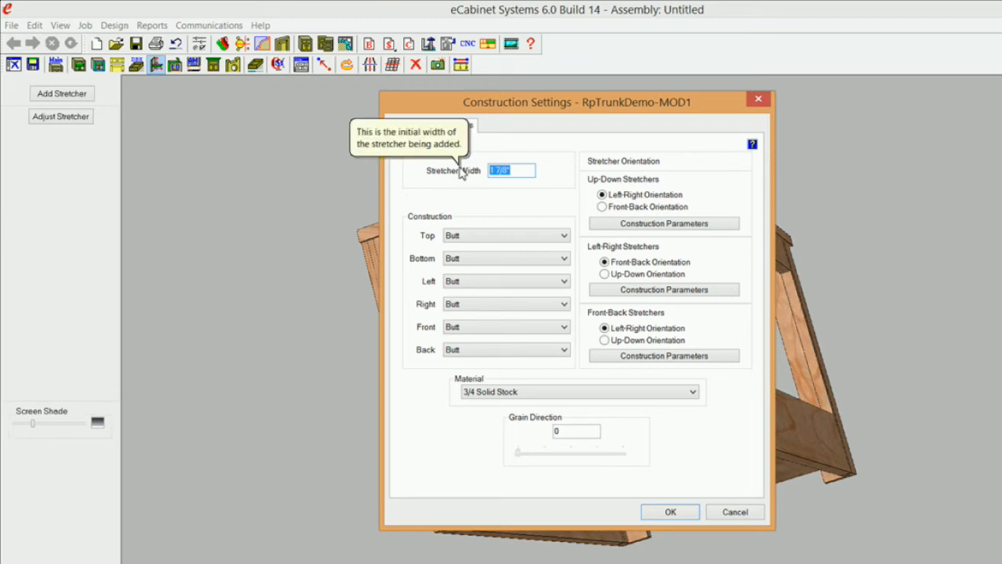
type("3\"")
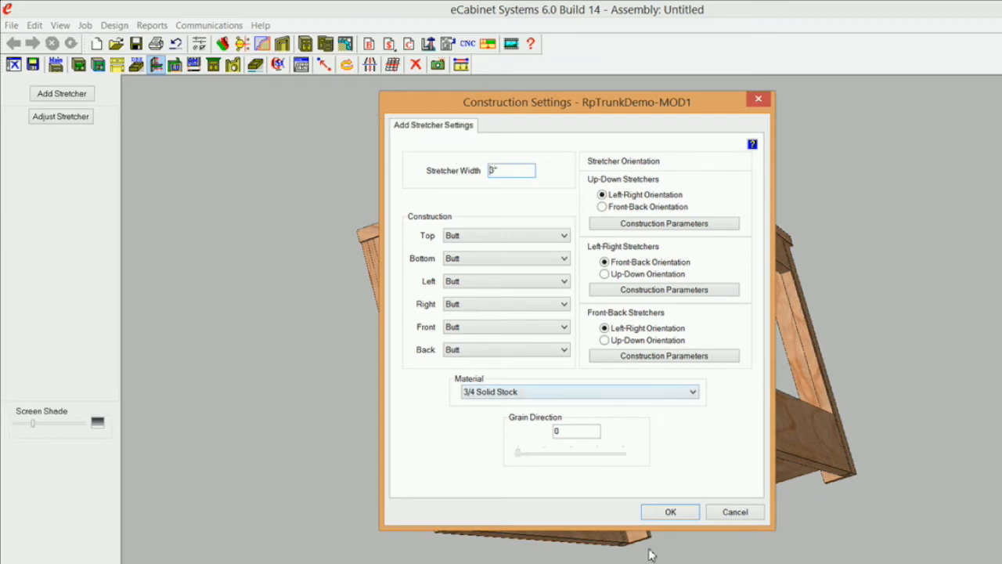
left_click(671, 512)
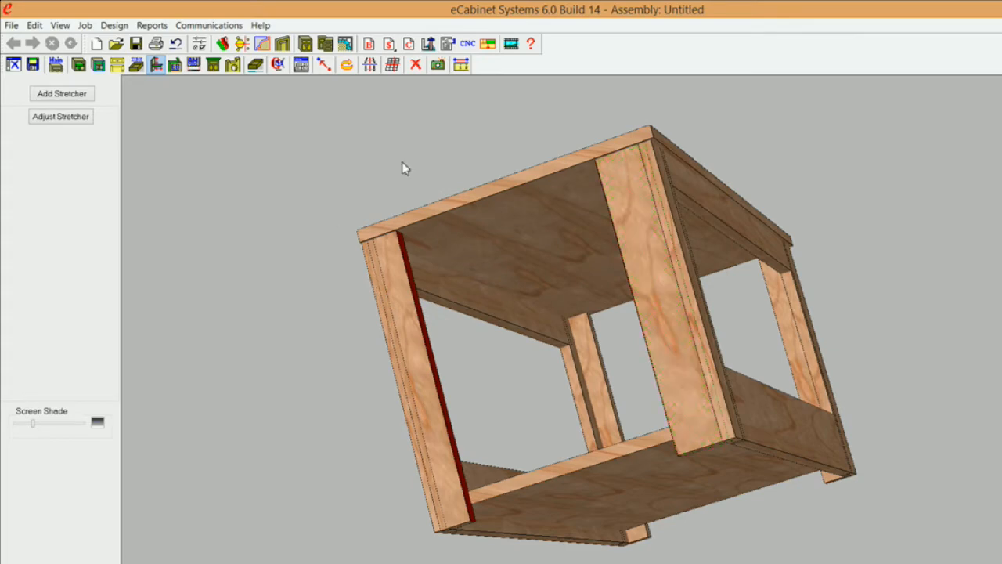
Step: Return the front left leg's side-facing stretcher to a width of 1 7/8"
right_click(640, 224)
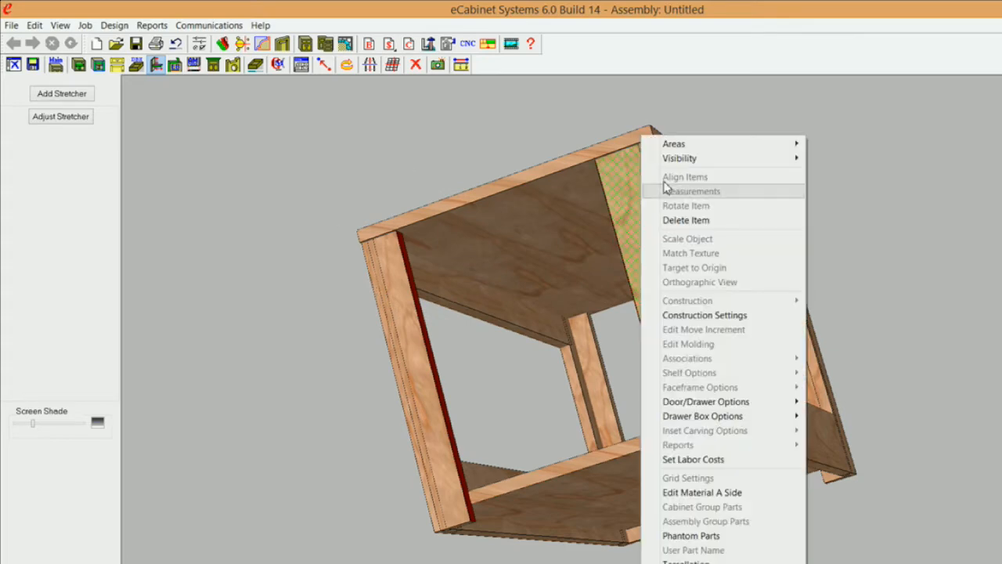
left_click(730, 316)
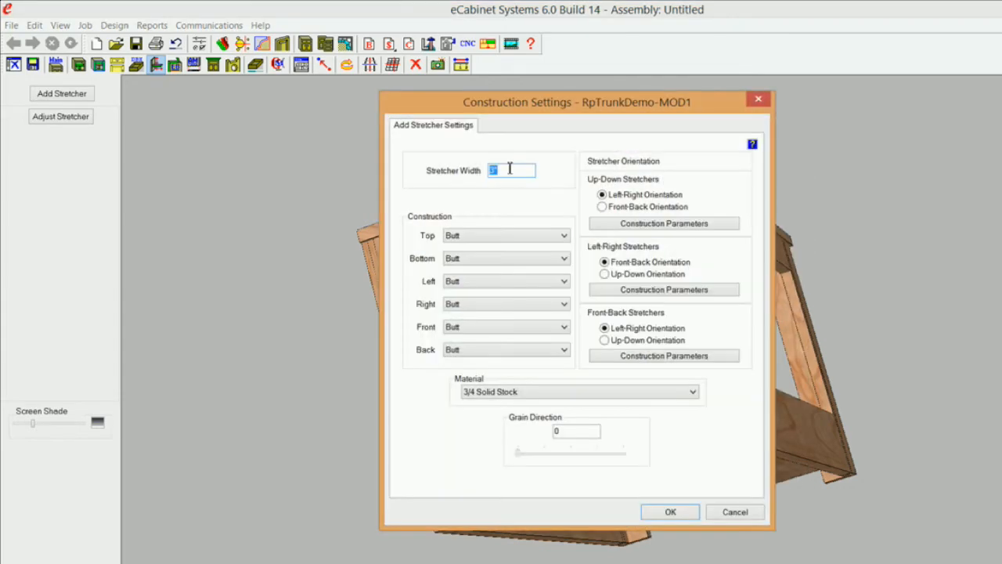
mouse_move(470, 178)
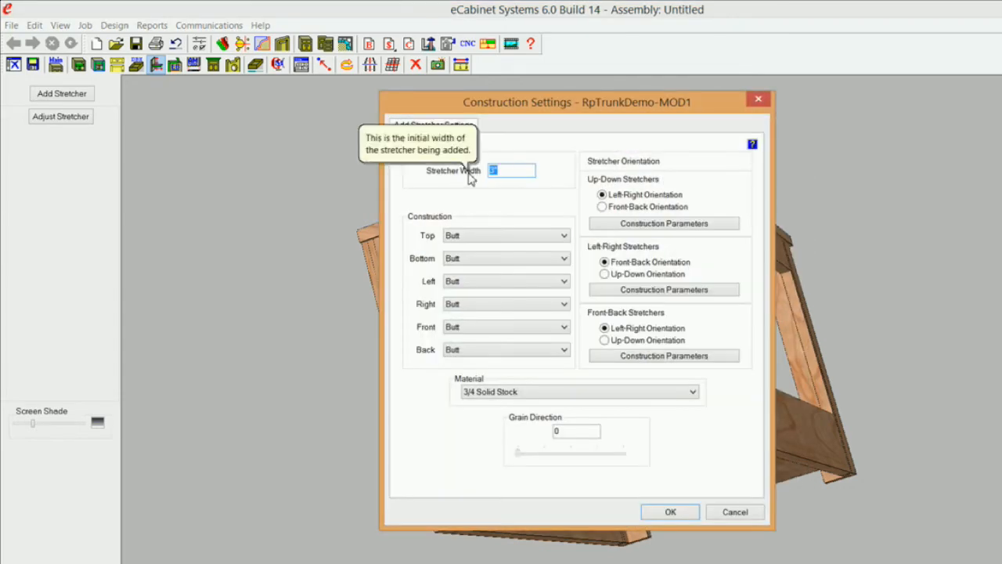
type("1 7/8")
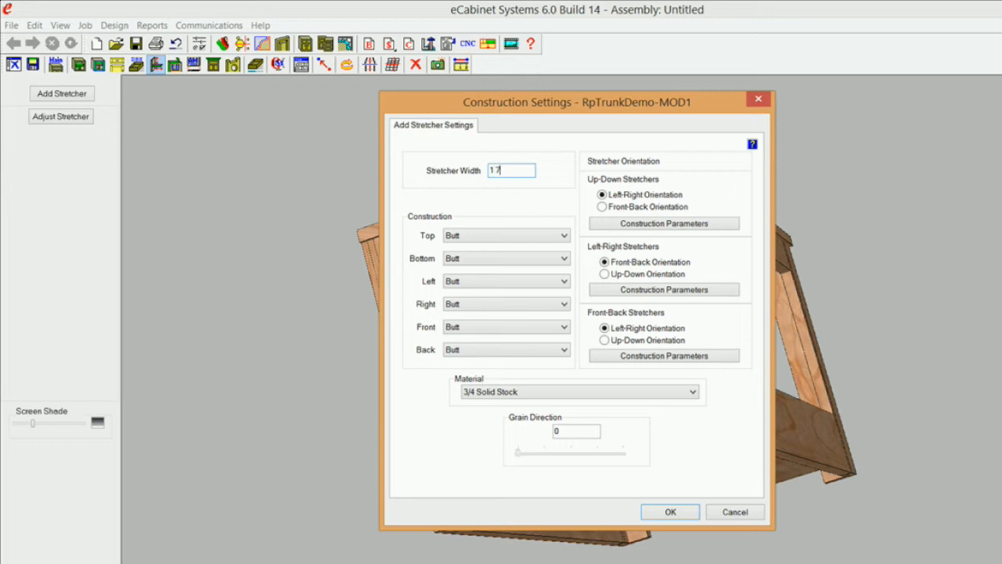
left_click(670, 511)
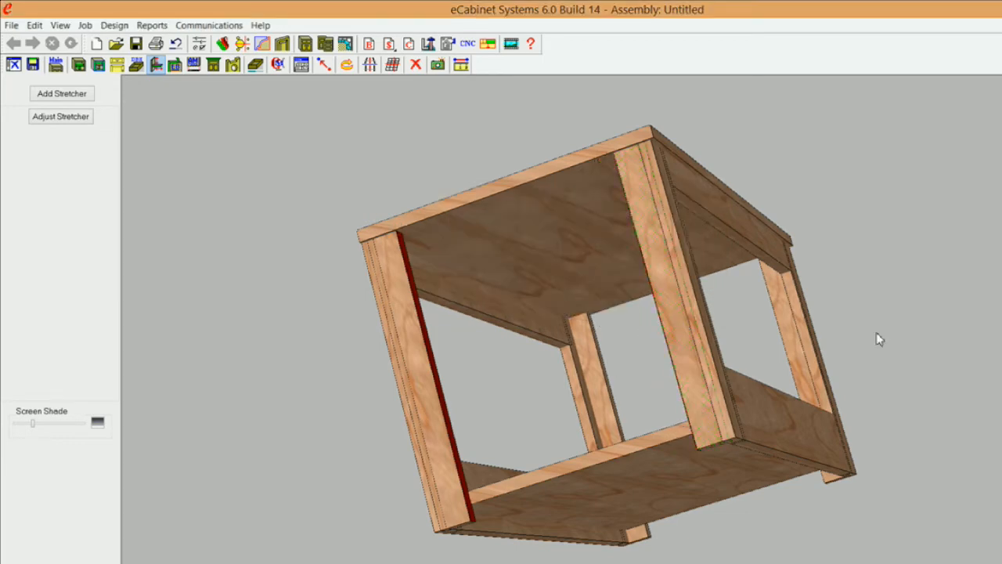
Step: Hide the rear left leg's side-facing stretcher to expose the dummy stretcher behind it
middle_click_drag(732, 301, 691, 277)
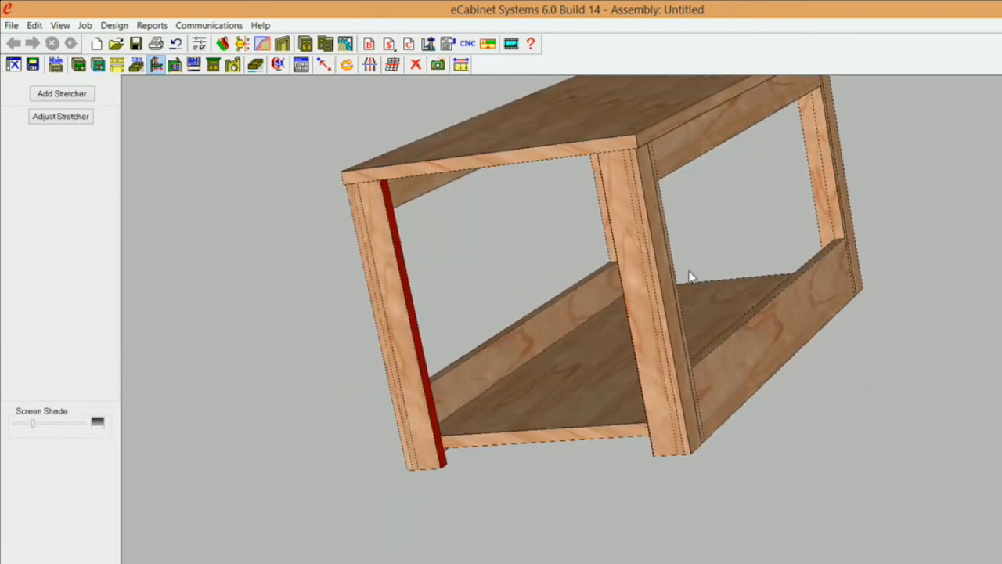
left_click(429, 383)
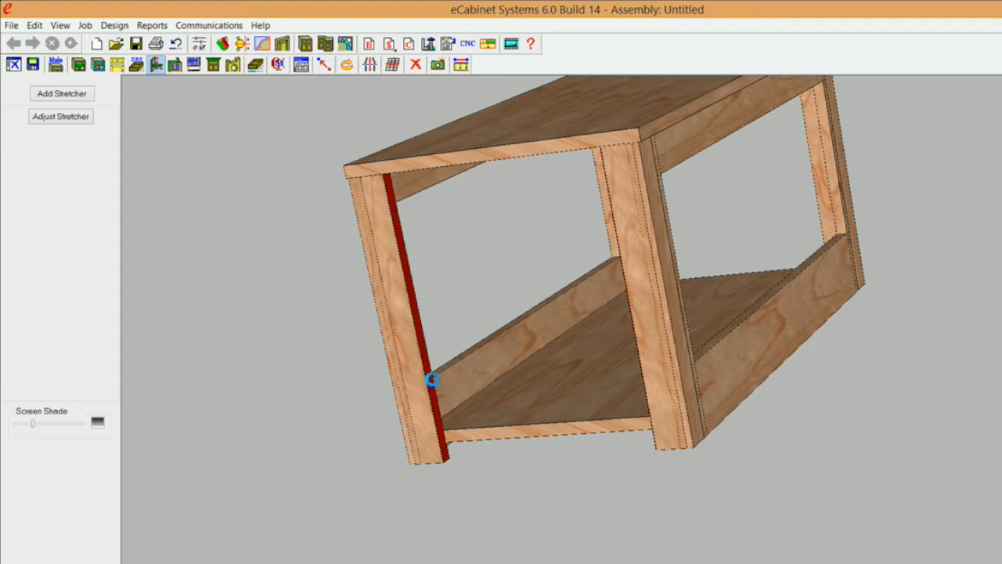
right_click(412, 368)
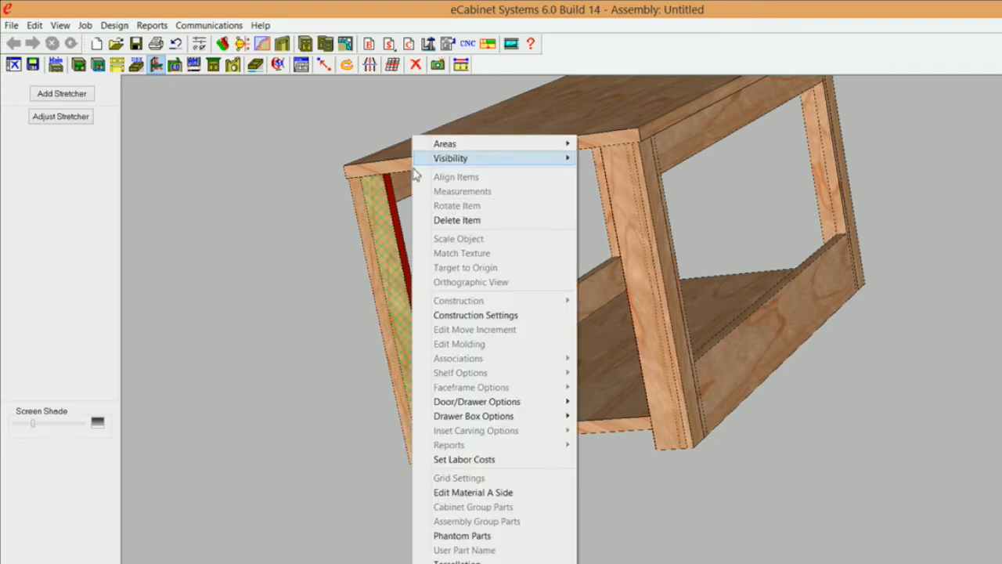
mouse_move(415, 164)
left_click(335, 170)
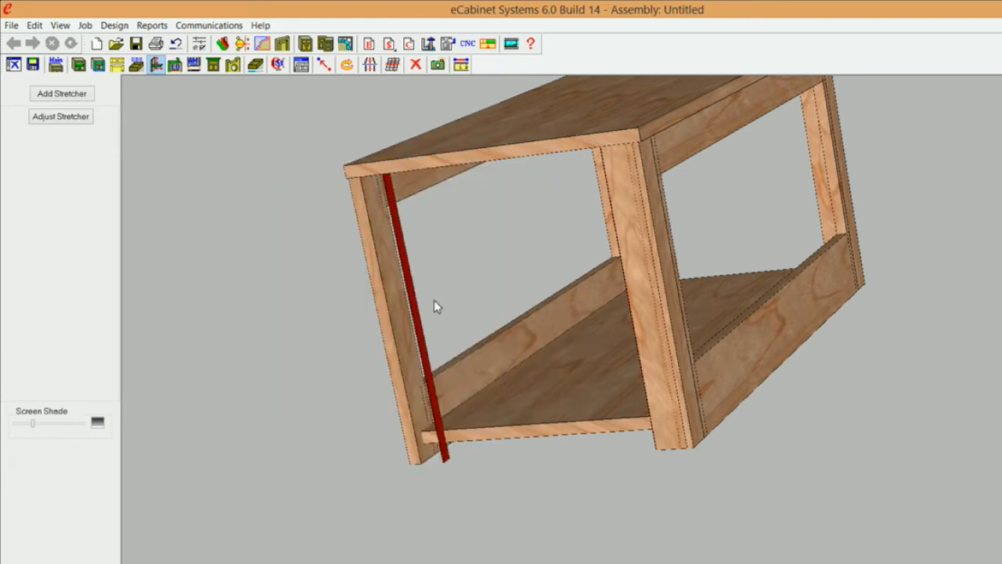
Step: Set the exposed rear left dummy stretcher's Inset 3 to 0 1/2" and finish adjusting it
mouse_move(419, 323)
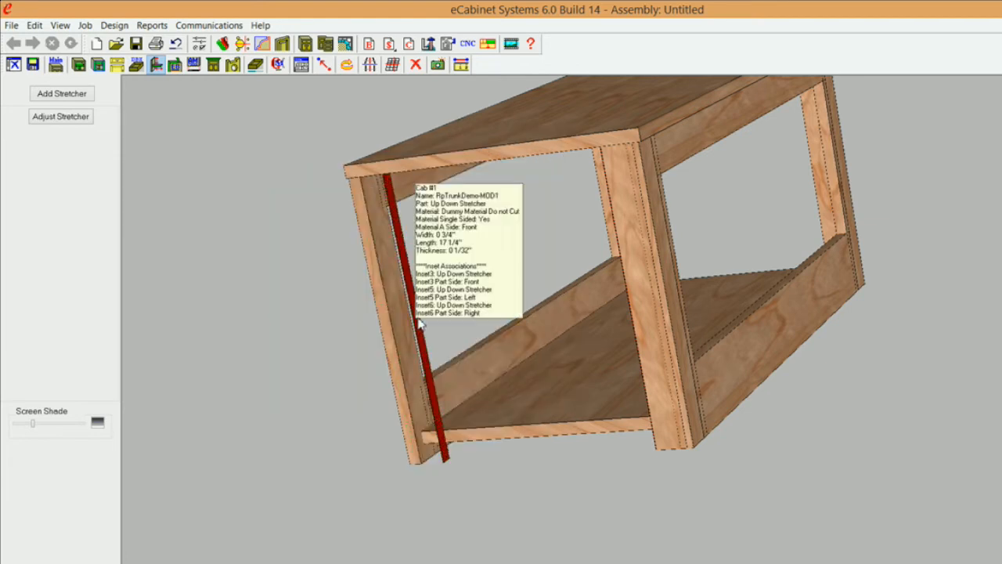
left_click(418, 322)
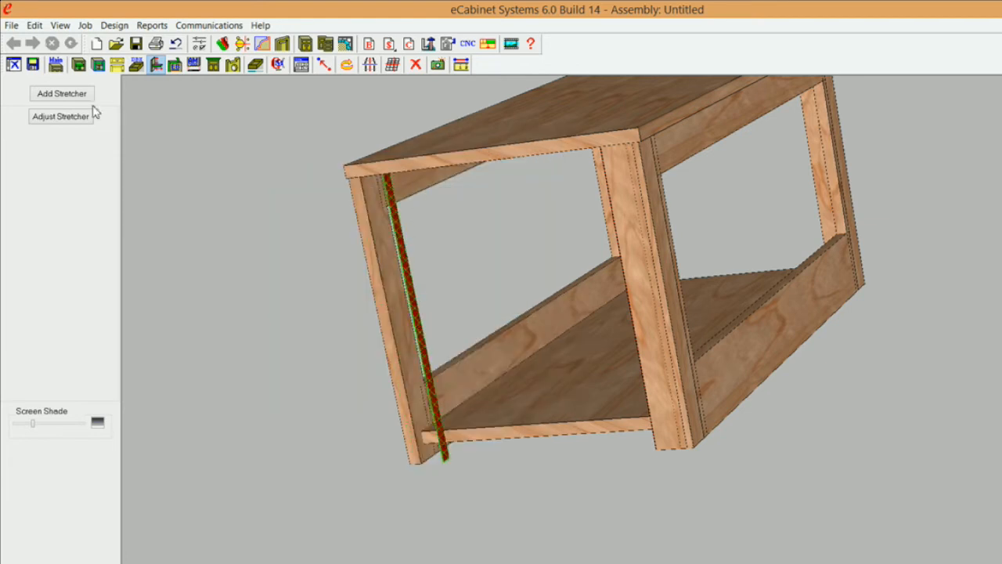
left_click(61, 117)
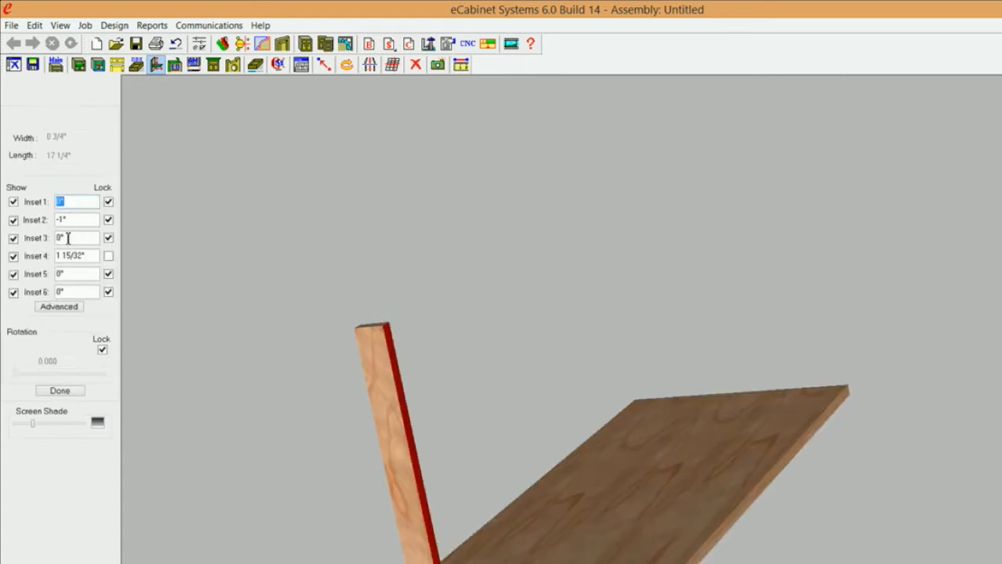
left_click(83, 237)
type("-0 ")
type("1/2")
key("Return")
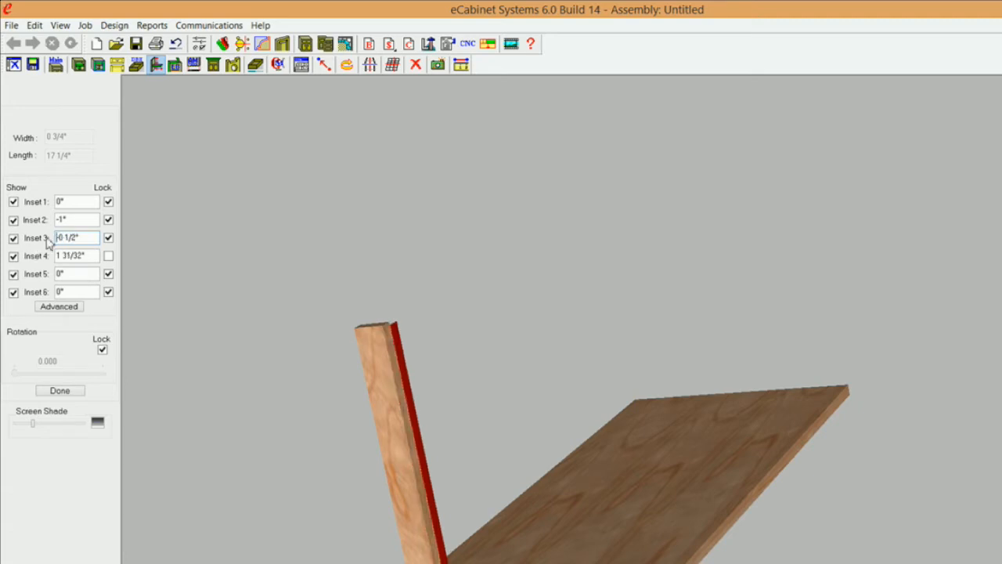
left_click_drag(92, 238, 27, 241)
type("1/2")
key("Return")
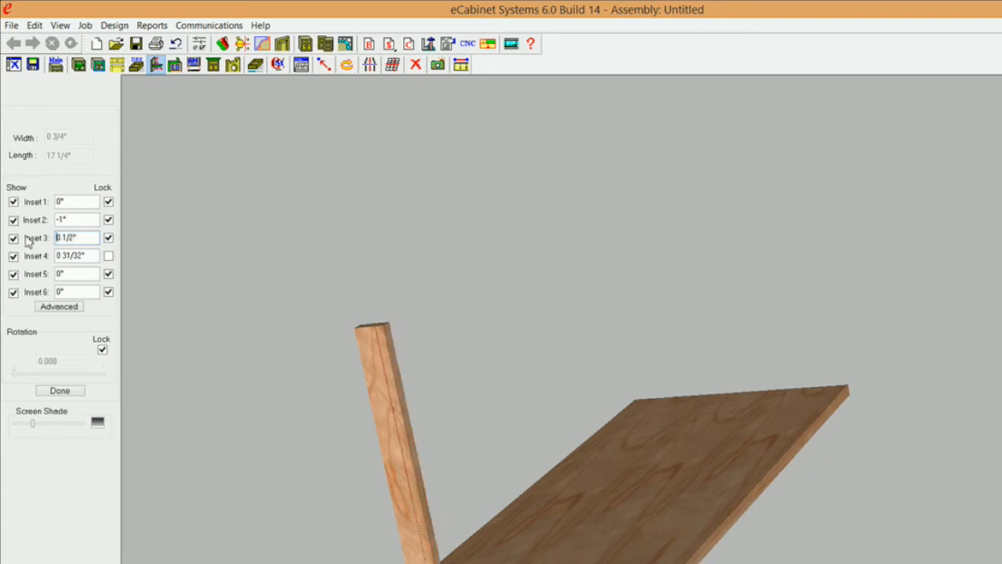
left_click(58, 390)
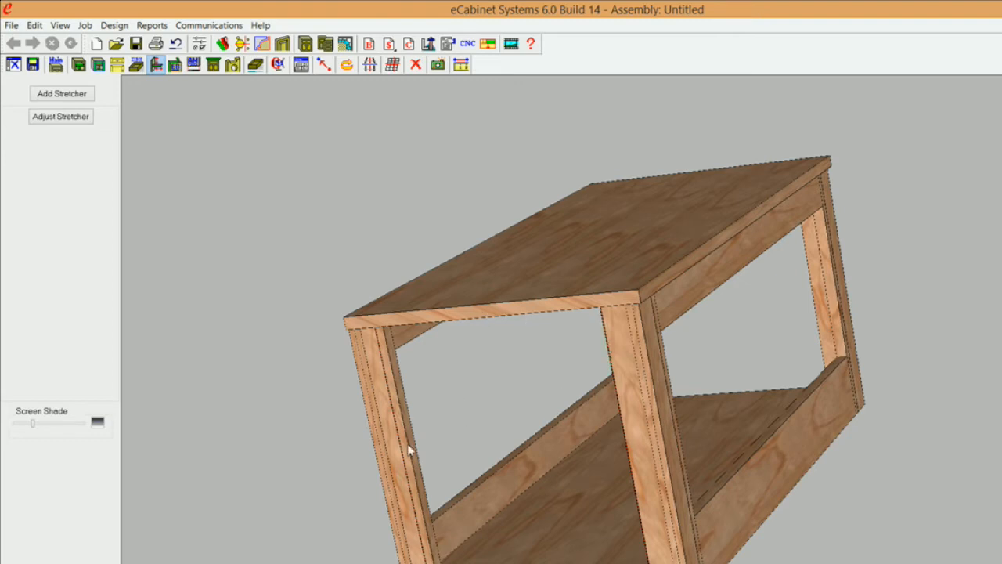
Step: Hide the front left leg's side-facing stretcher and open the dummy stretcher behind it for adjustment
middle_click_drag(497, 423, 447, 371)
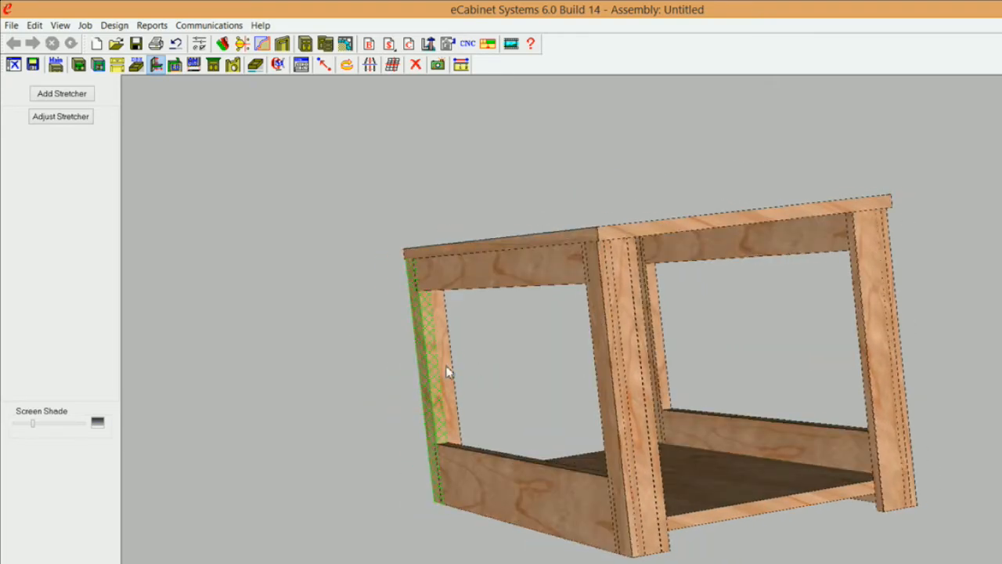
right_click(863, 290)
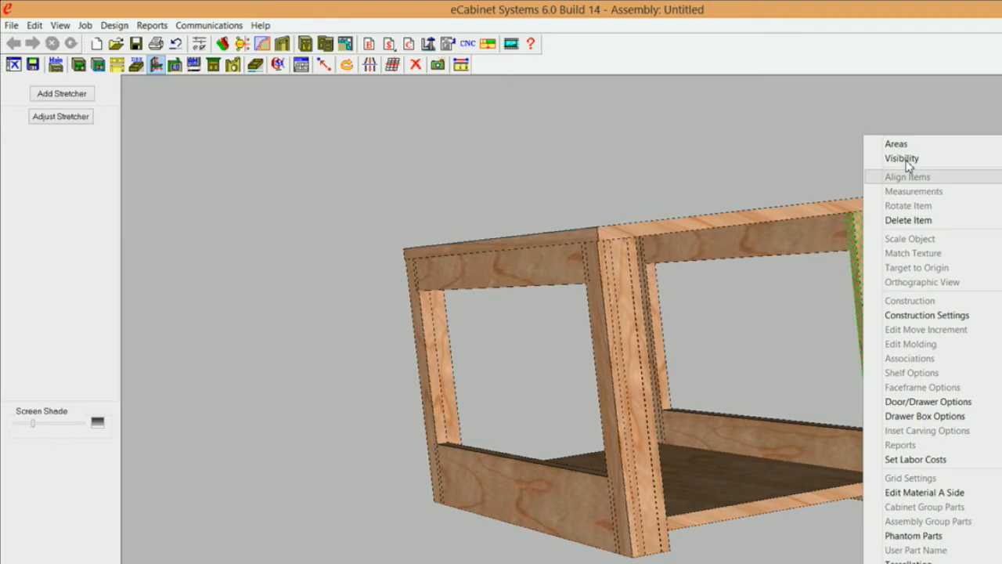
mouse_move(913, 159)
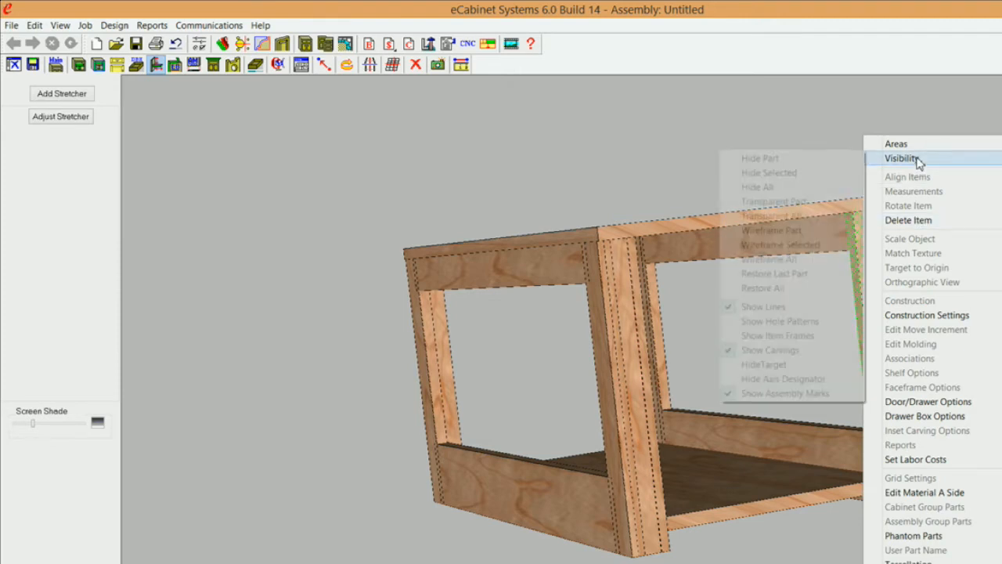
left_click(783, 173)
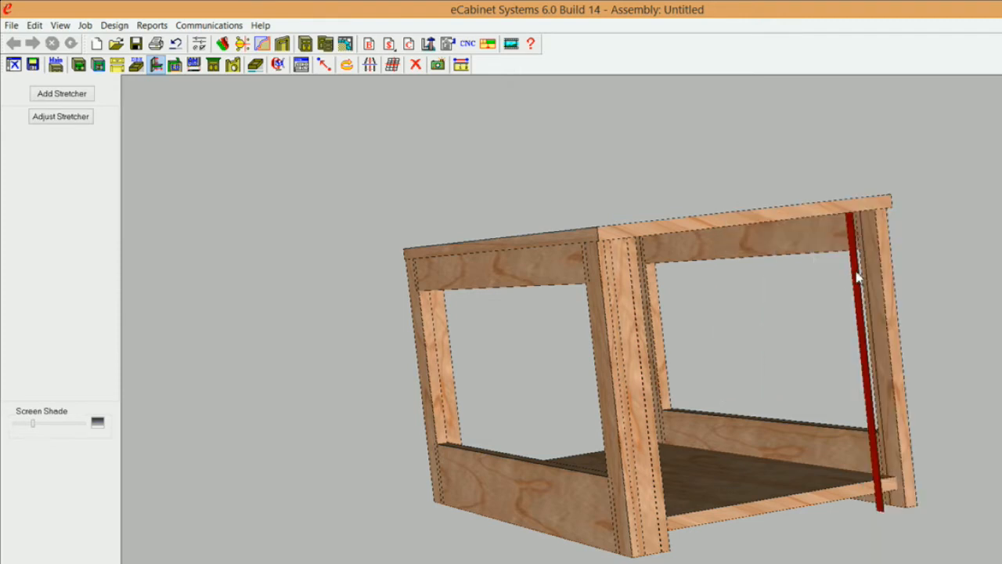
left_click(55, 118)
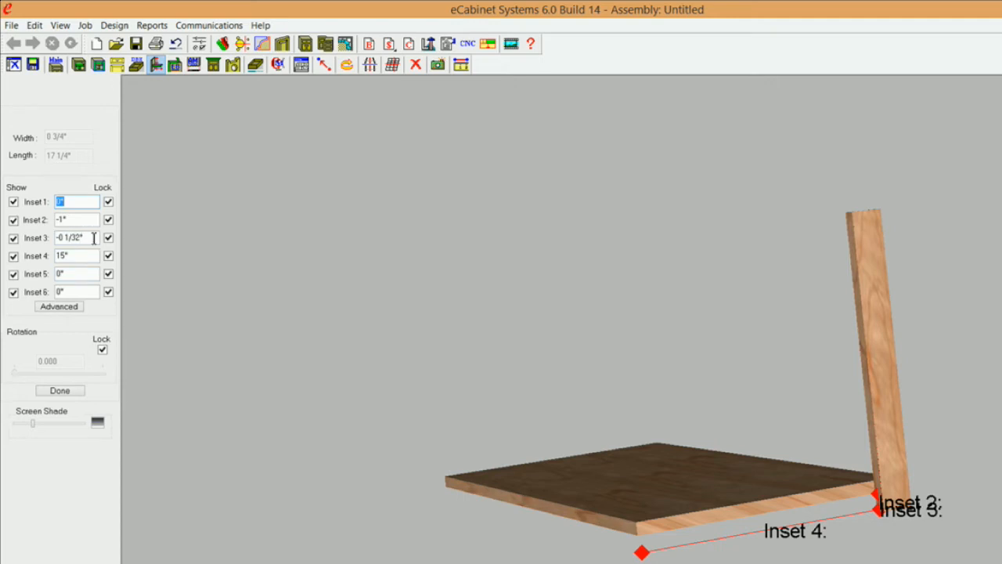
Step: Try to offset the front left dummy stretcher with other Inset 3 values, including 1/2", and release the inset's lock
left_click(93, 238)
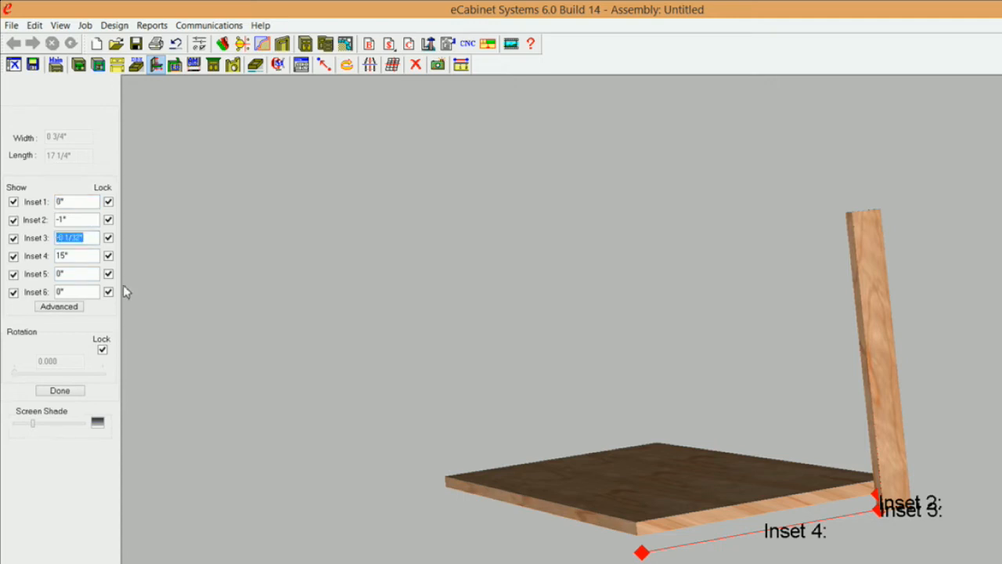
type("1/2")
key("Return")
left_click_drag(85, 237, 25, 237)
type("32+1/2")
key("Return")
left_click(108, 237)
left_click_drag(91, 239, 6, 227)
type("1")
key("Return")
type("-")
Step: With Insets 3 and 4 unlocked, set Inset 3 to -0 27/32", relock Inset 3 and finish adjusting the dummy stretcher
left_click(109, 238)
left_click(108, 256)
left_click(84, 237)
type("1")
key("Return")
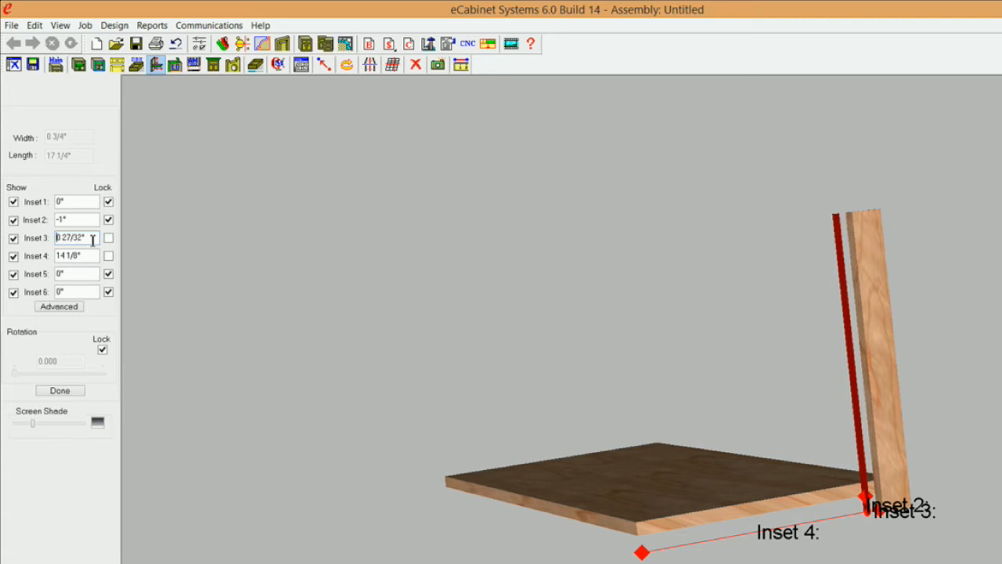
type("-")
key("Return")
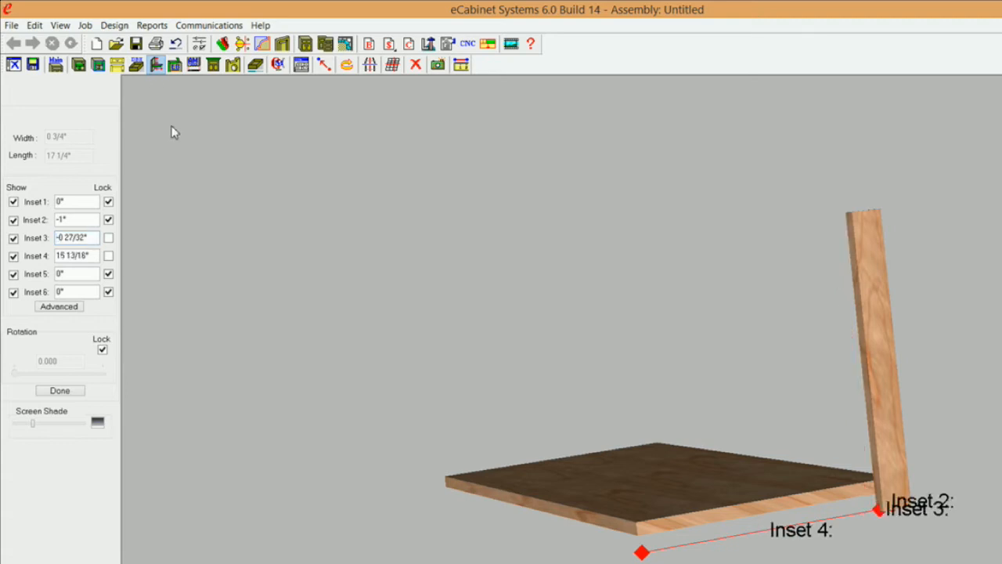
left_click(109, 240)
left_click(60, 391)
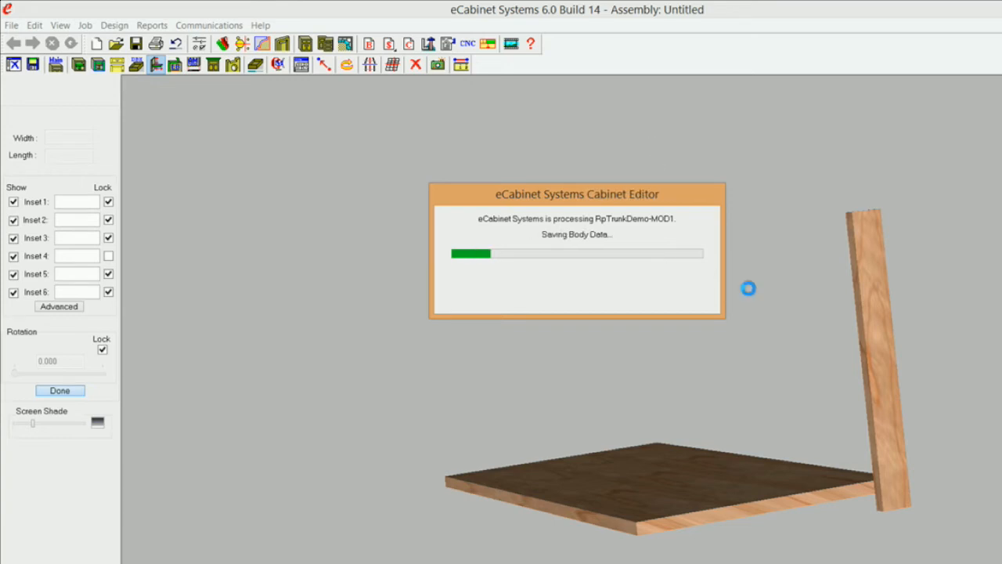
Step: Hide the front left leg's side-facing stretcher again to expose its repositioned dummy stretcher
left_click_drag(870, 398, 831, 360)
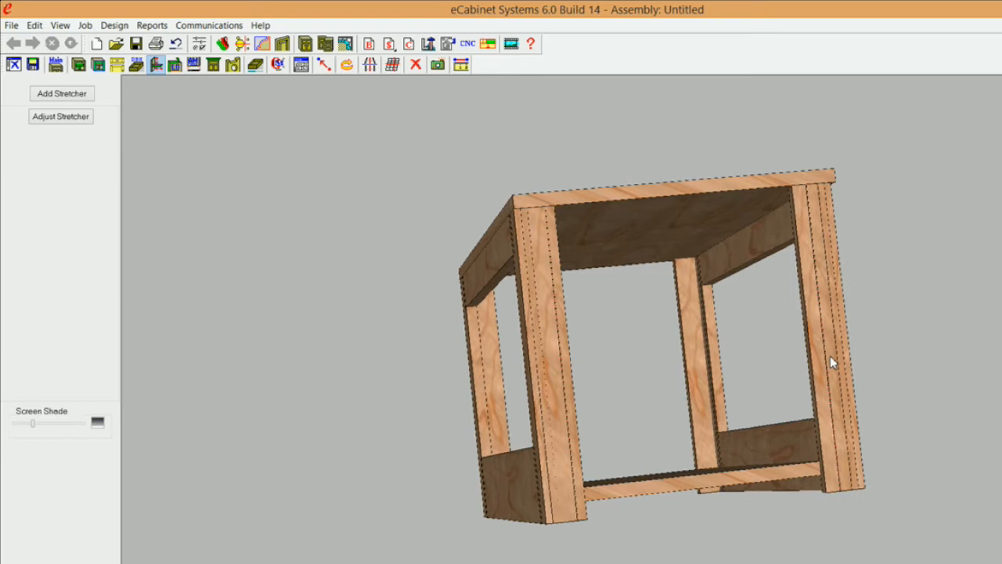
left_click(823, 369)
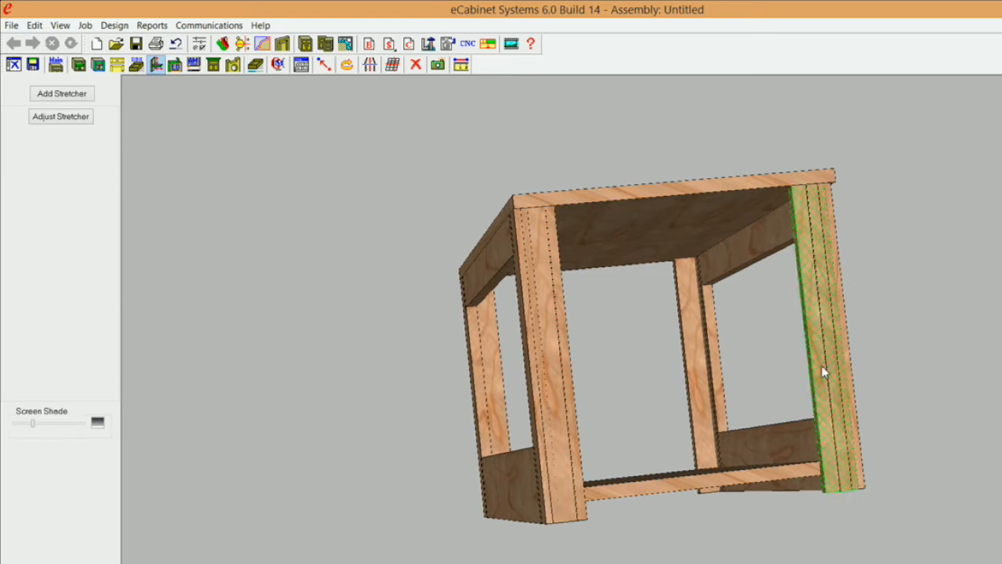
right_click(823, 373)
mouse_move(875, 158)
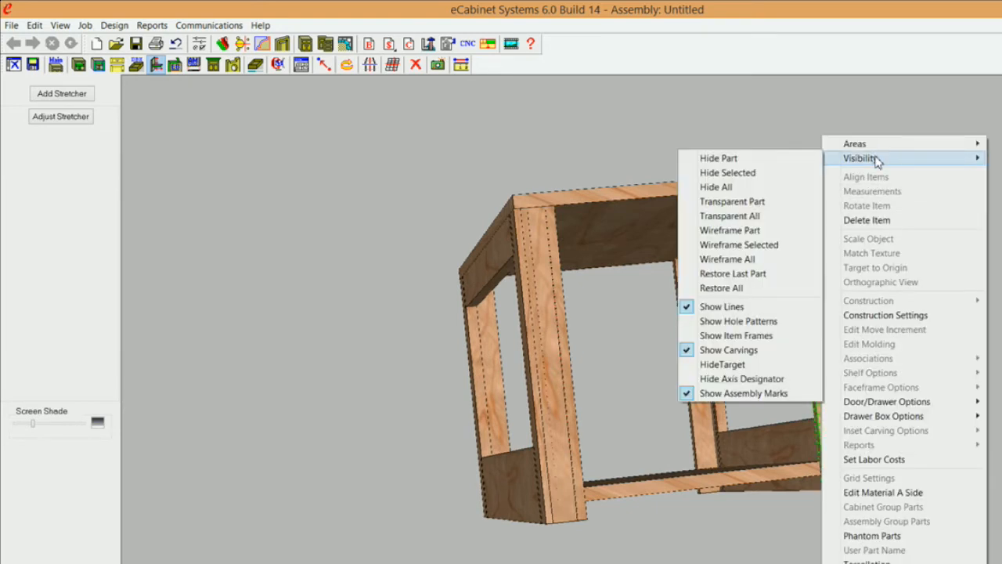
left_click(762, 176)
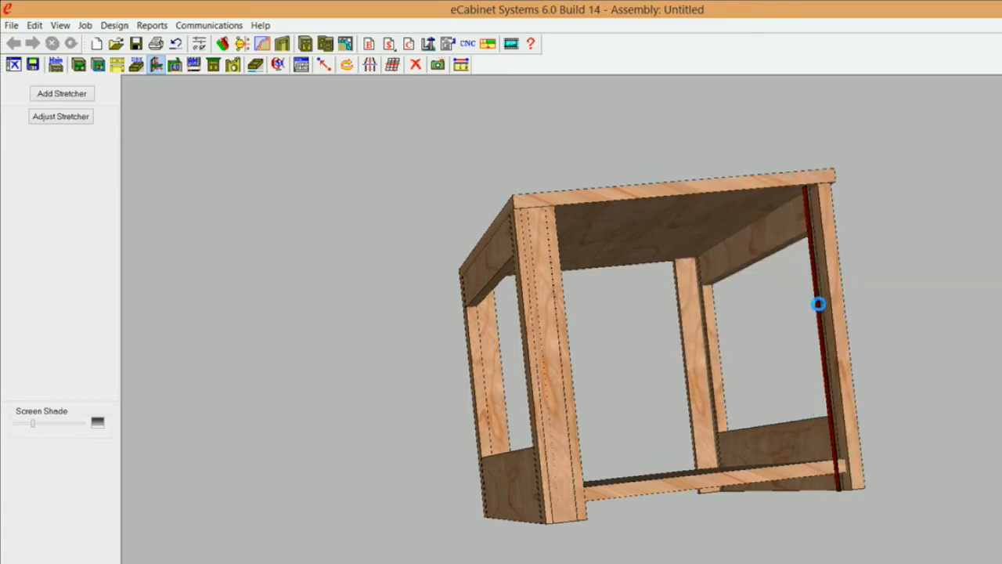
Step: Reopen the front left dummy stretcher for adjustment, unlock Inset 3, set it to -0 17/32", relock it and finish adjusting
left_click(56, 117)
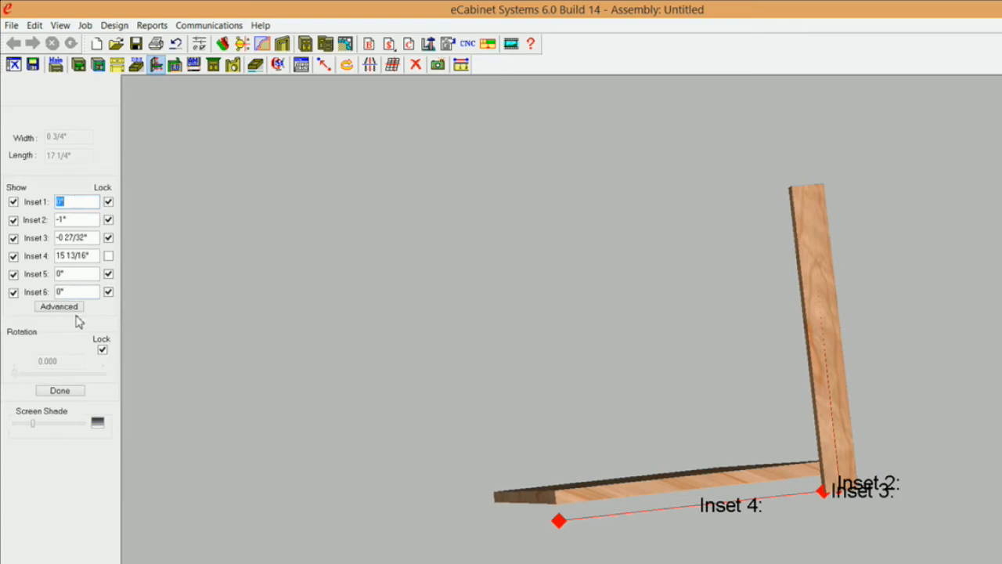
left_click(110, 237)
left_click_drag(94, 238, 18, 216)
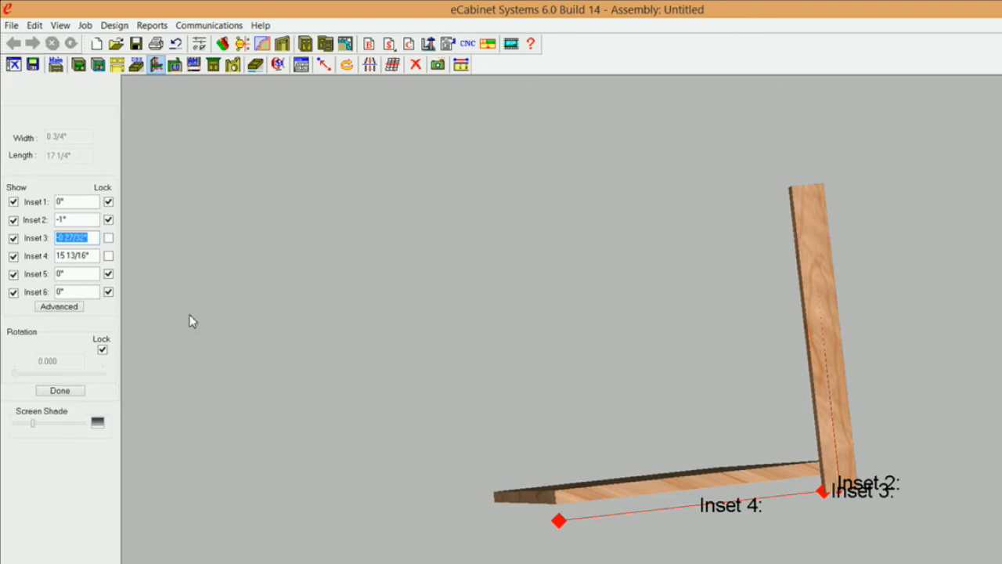
type("1/3")
type("2+1/2")
key("Return")
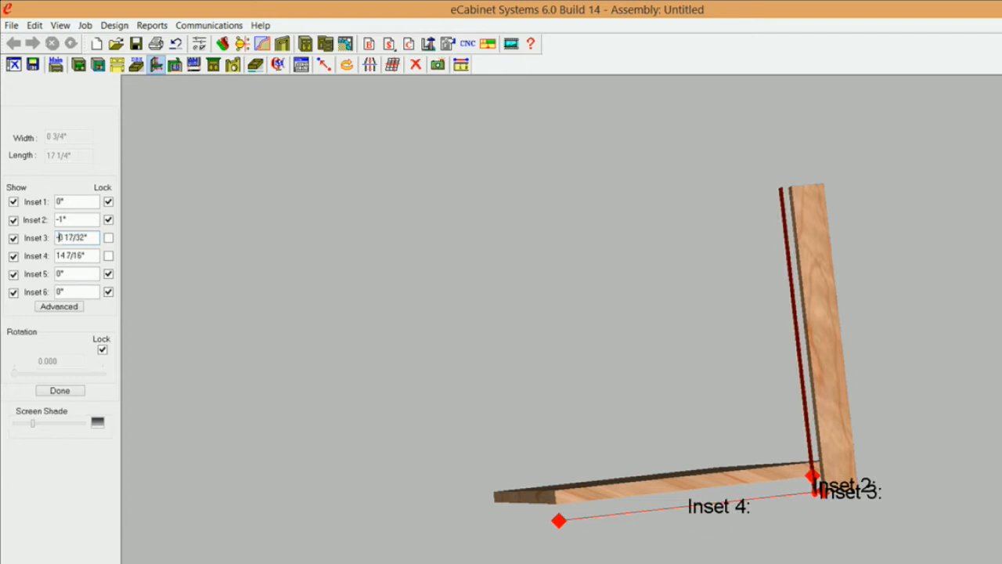
left_click(108, 237)
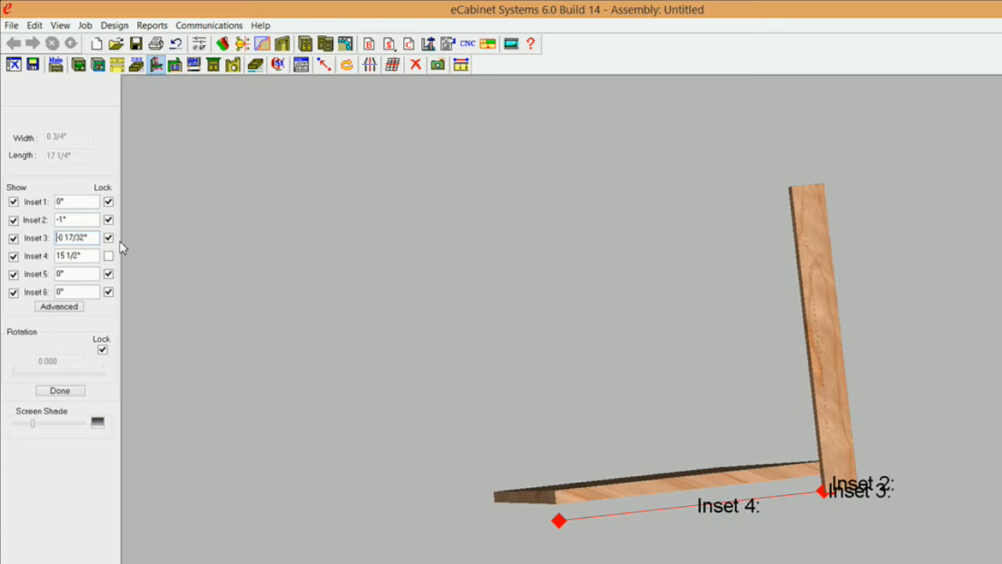
left_click(60, 390)
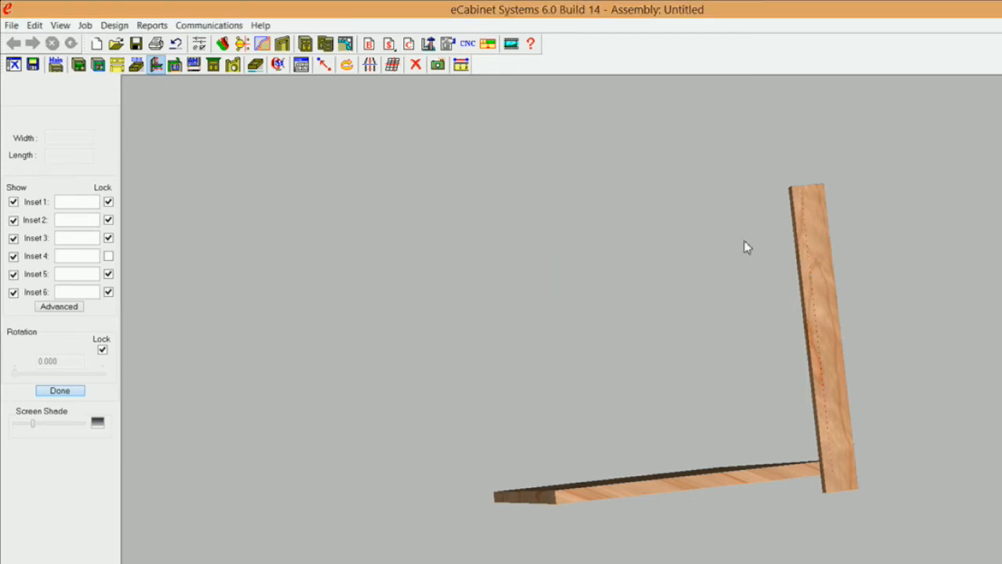
Step: Set the width of the front left leg's side-facing stretcher to 3" in its construction settings
middle_click_drag(761, 314, 759, 305)
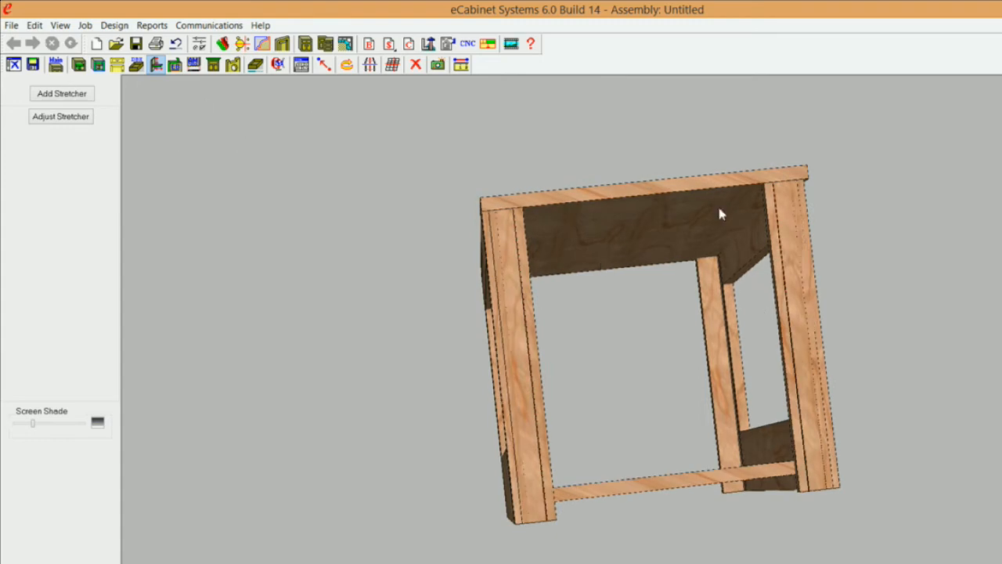
left_click(784, 217)
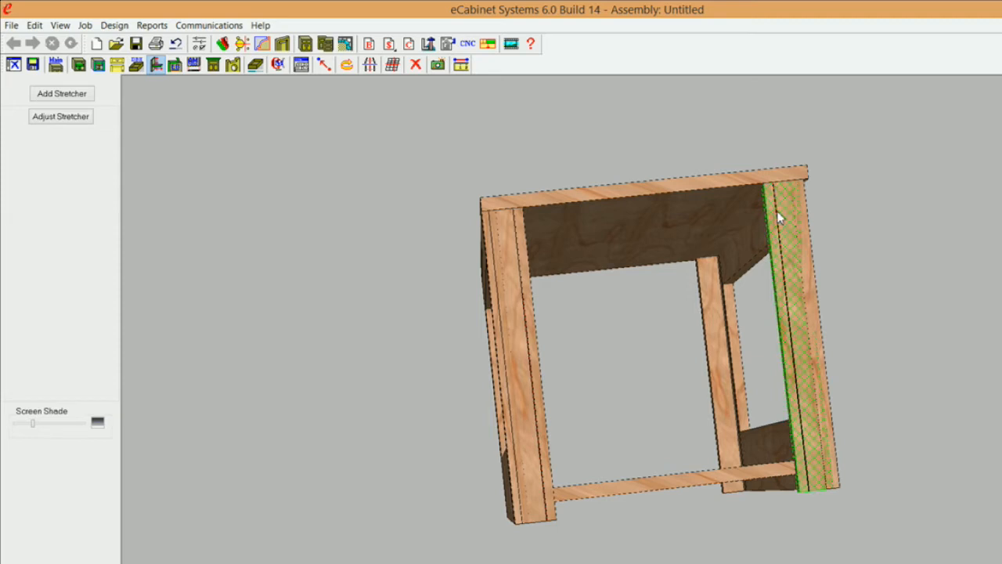
right_click(873, 222)
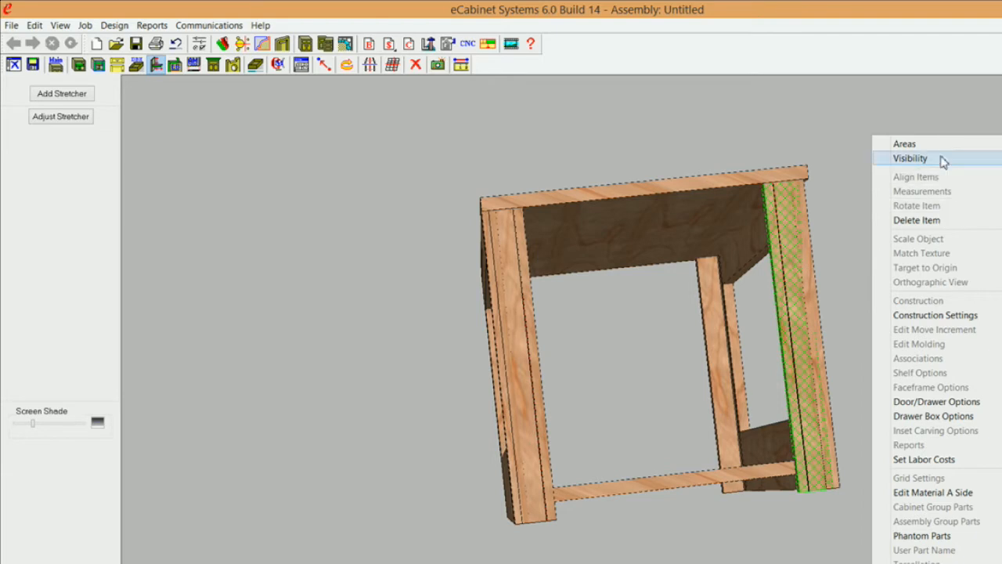
left_click(937, 315)
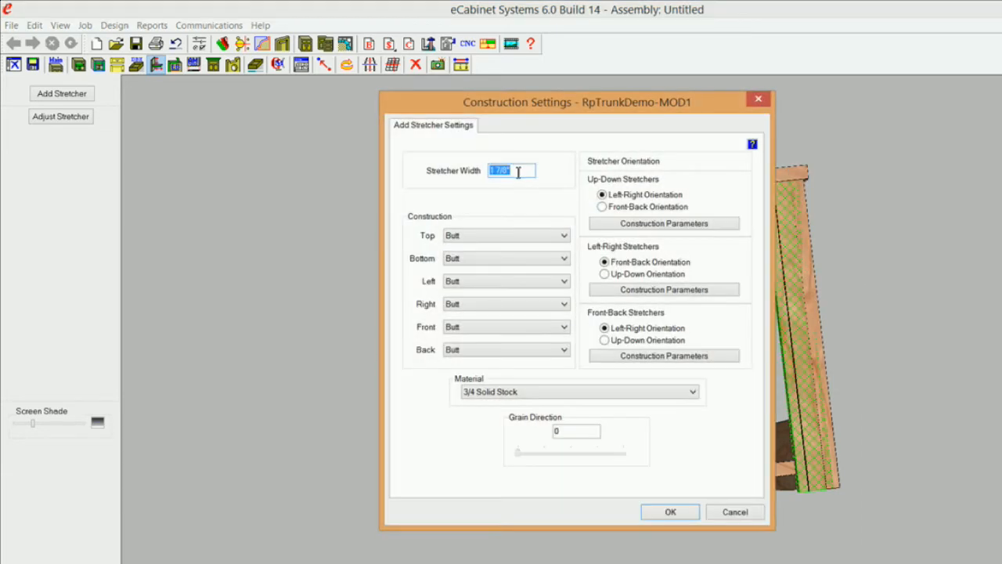
type("3\"")
left_click(672, 511)
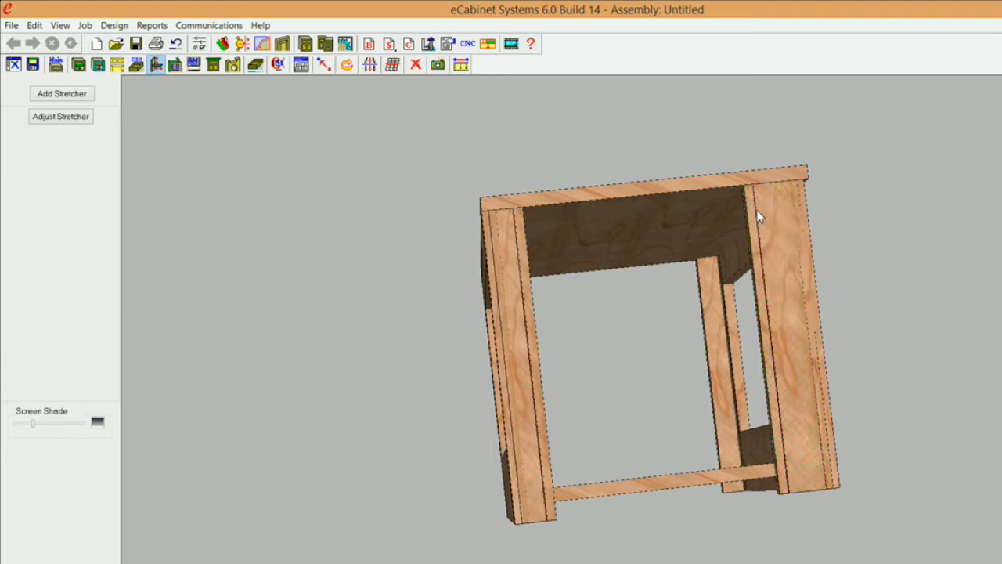
Step: Return the front left leg's side-facing stretcher to a width of 1 7/8"
left_click(774, 208)
right_click(773, 205)
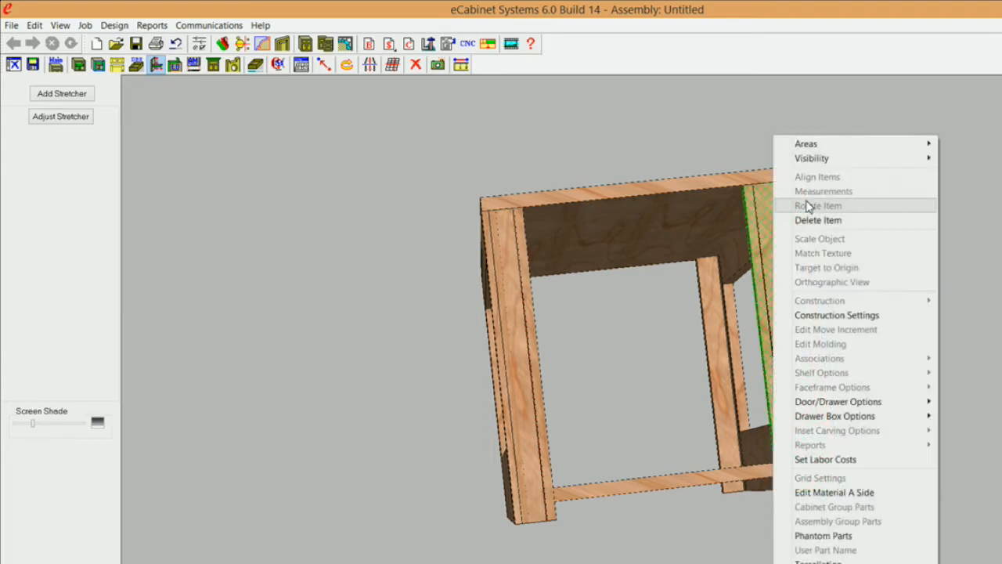
left_click(849, 321)
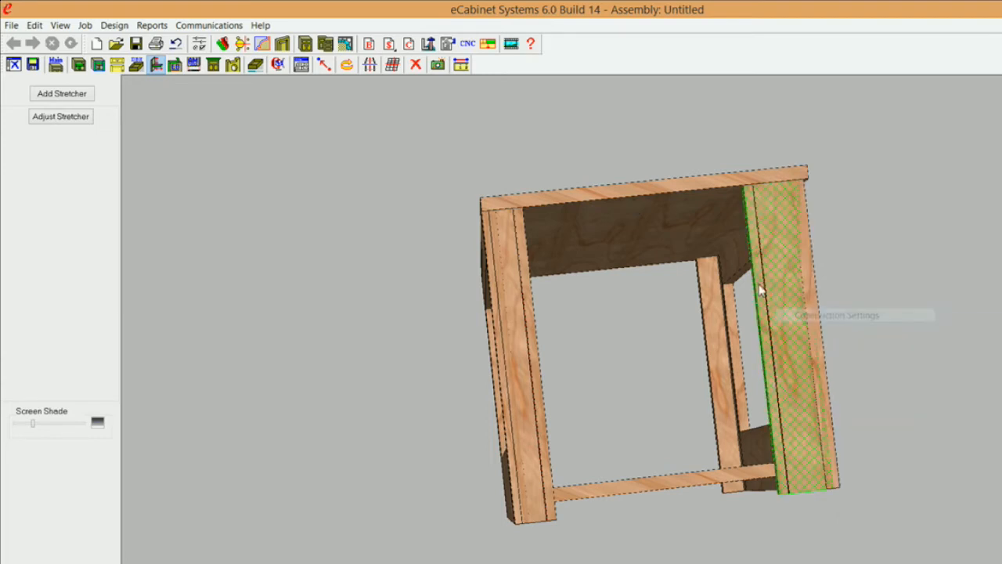
type("1 7/8")
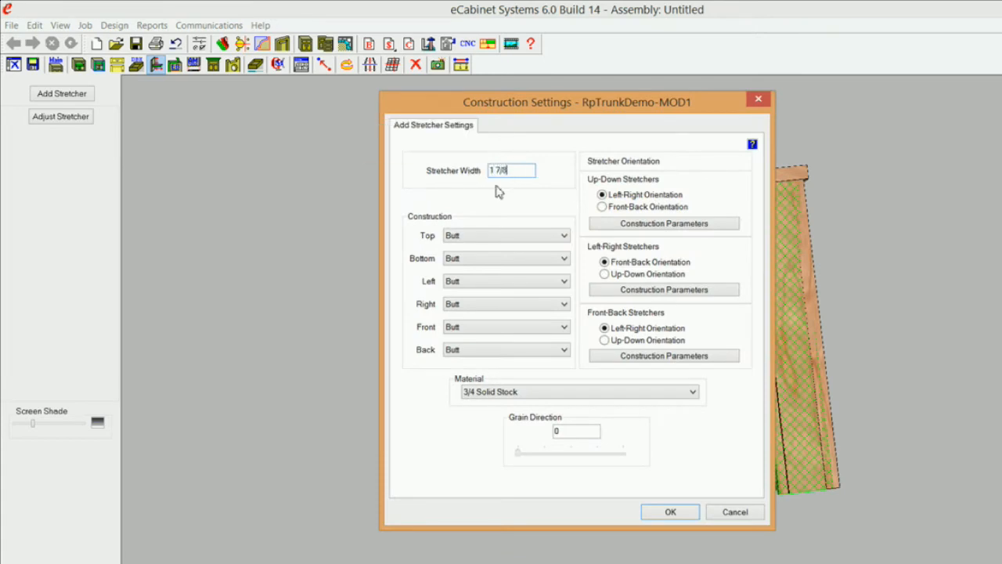
left_click(691, 512)
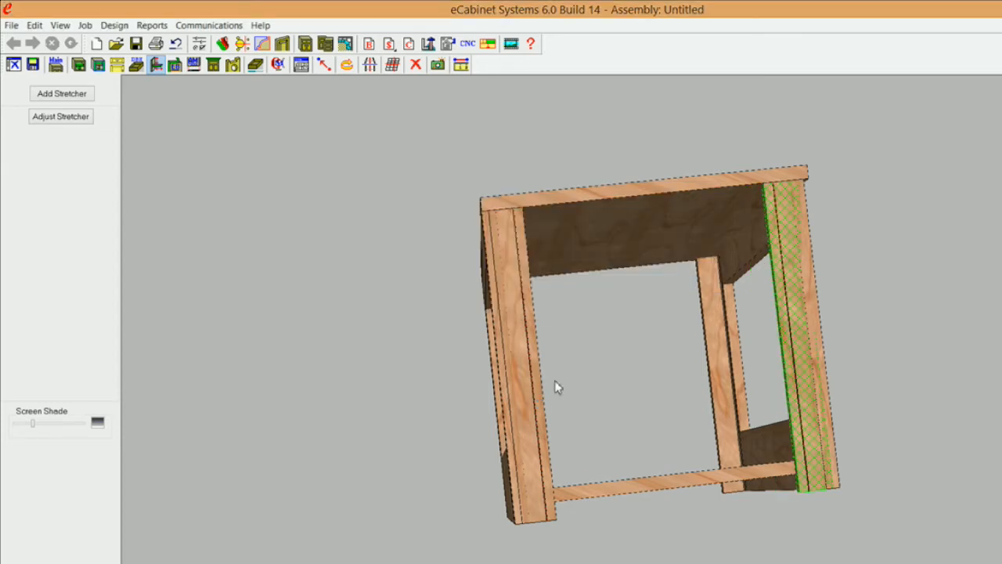
Step: Set the width of the rear left leg's side-facing stretcher to 3" in its construction settings
right_click(512, 326)
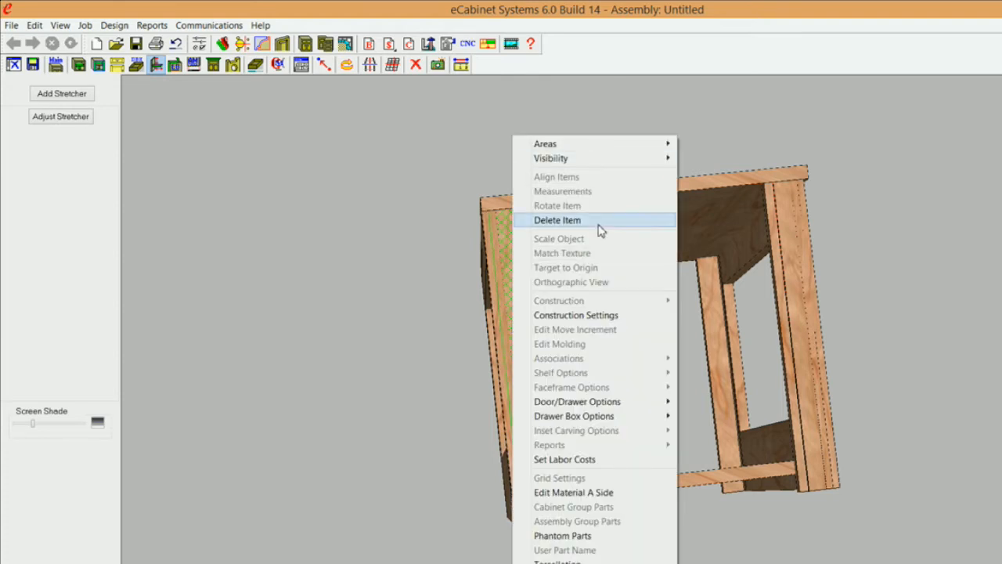
left_click(586, 315)
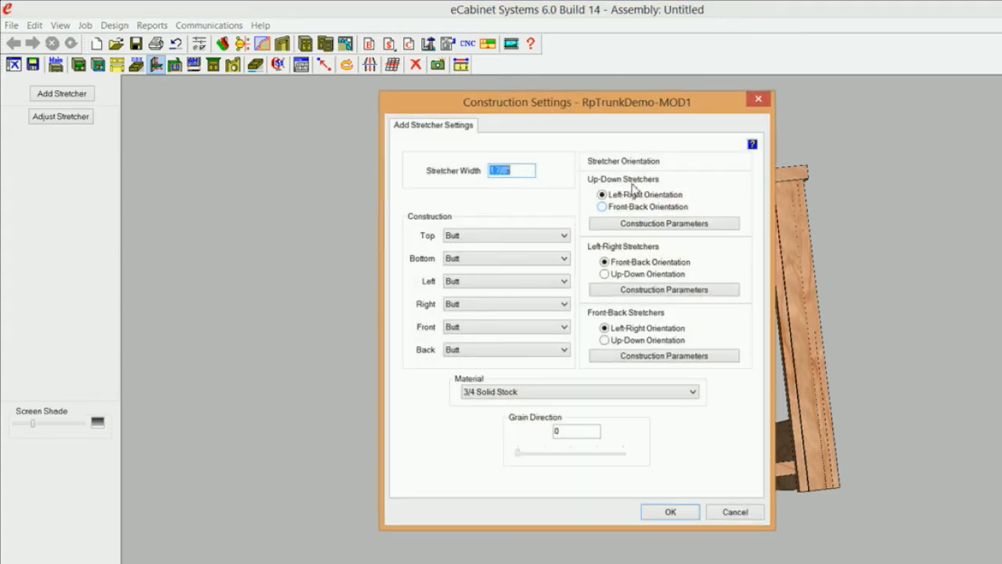
type("3")
left_click(670, 511)
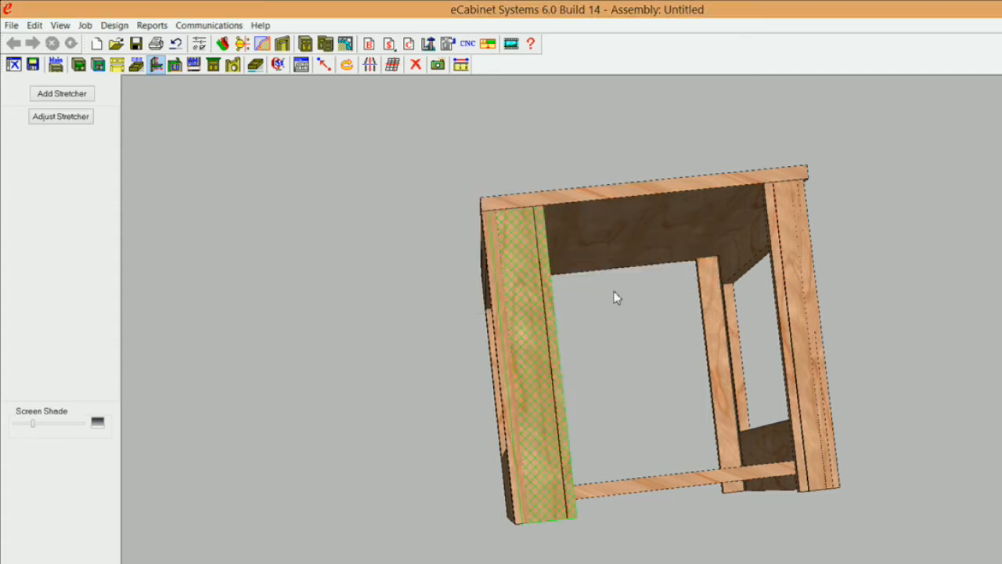
Step: Return the rear left leg's side-facing stretcher to a width of 1 7/8"
left_click(528, 288)
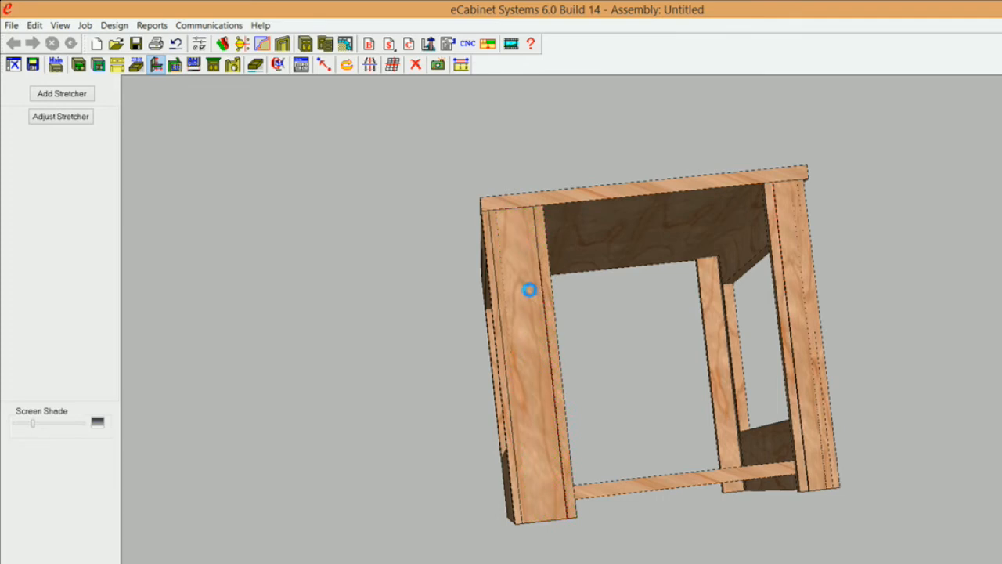
right_click(527, 289)
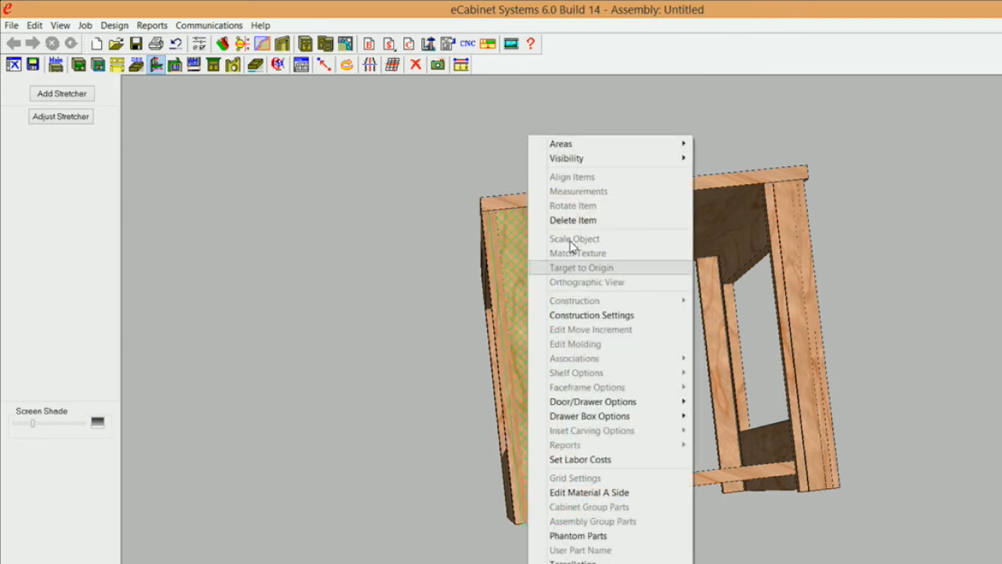
left_click(611, 315)
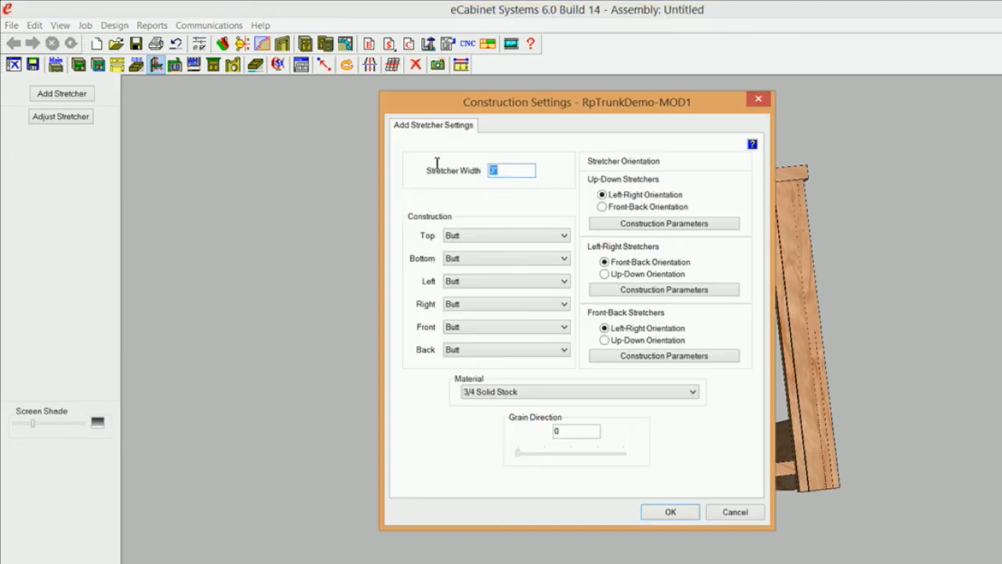
type("1 7/8")
left_click(674, 513)
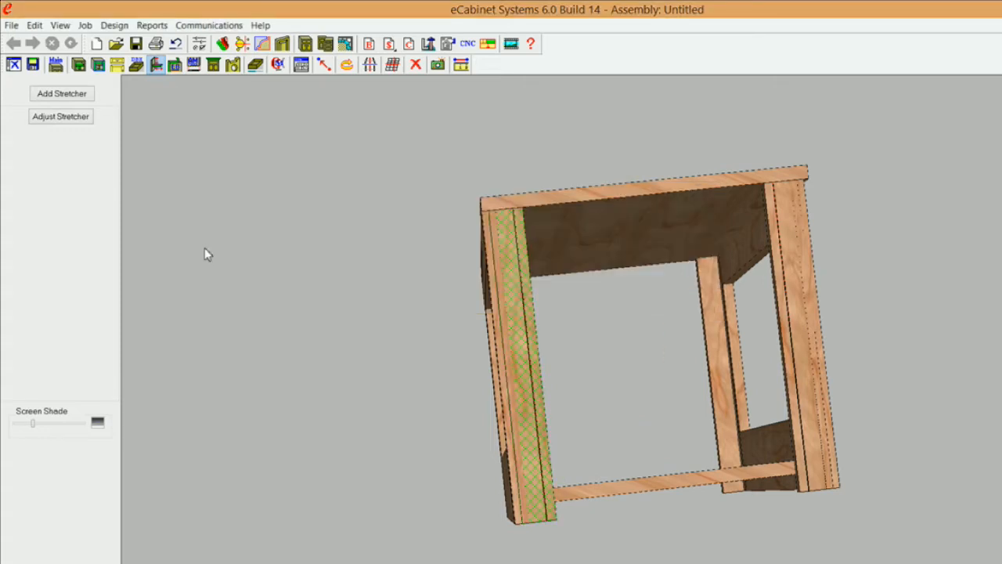
Step: Check the stretcher width in the shared construction settings of both left legs' side-facing stretchers, leaving the settings unchanged
middle_click_drag(479, 503, 360, 435)
left_click(343, 412)
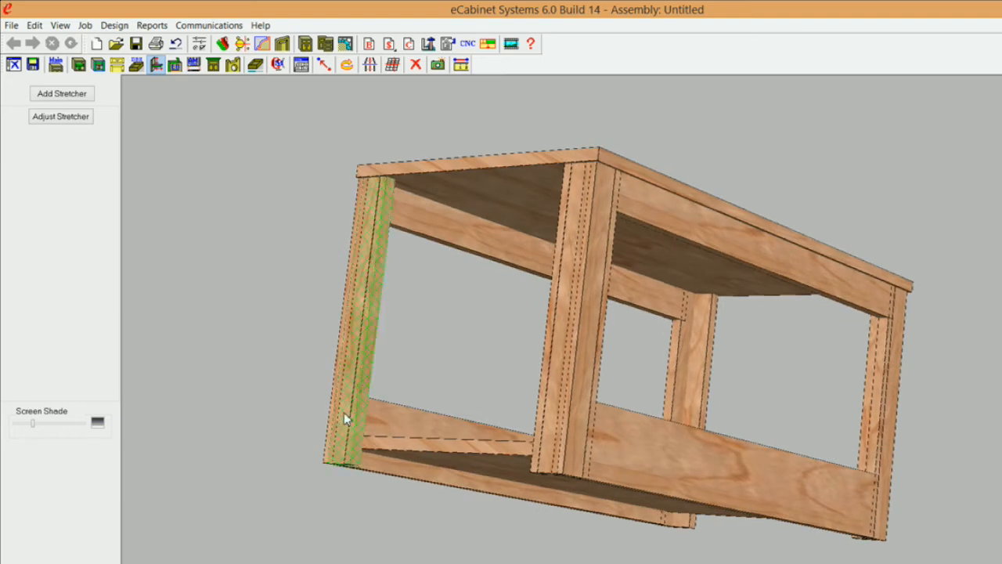
left_click(559, 358, "ctrl")
right_click(559, 358)
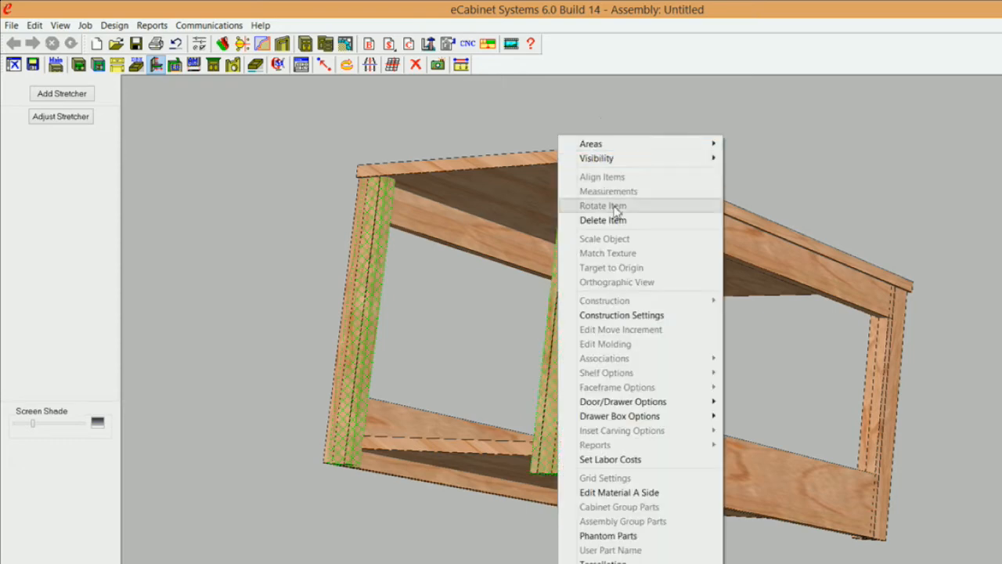
left_click(634, 316)
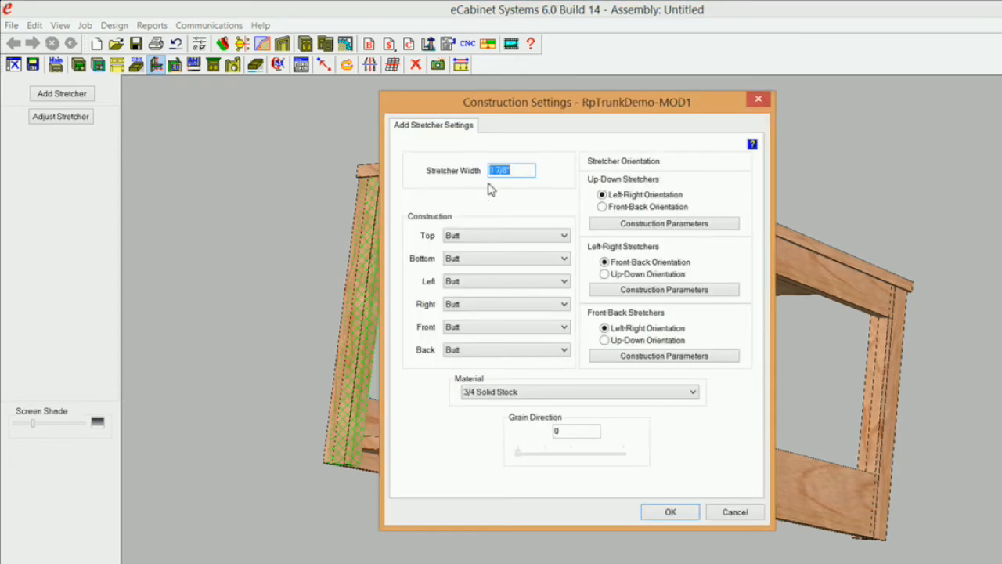
left_click(733, 509)
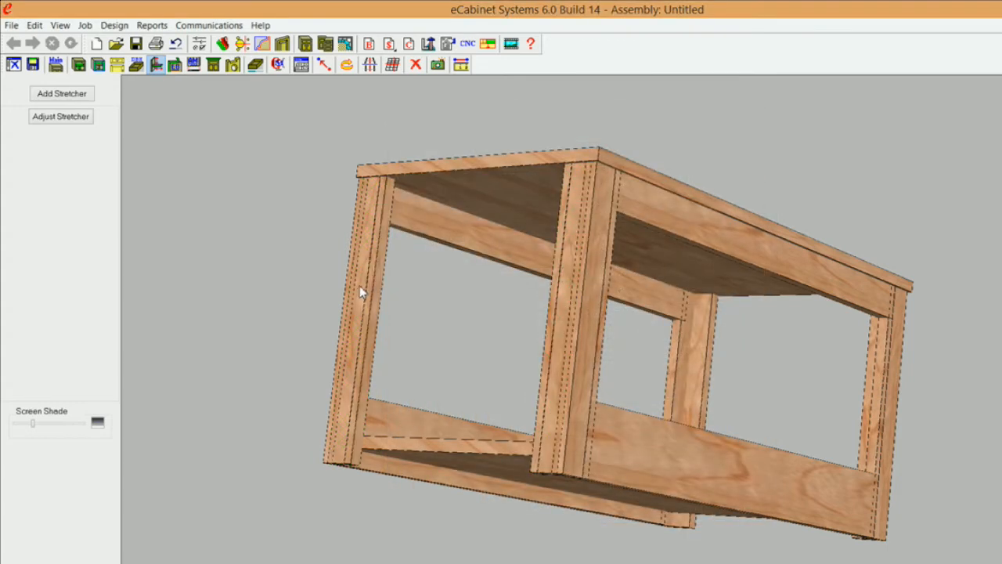
Step: Hide the side-facing stretchers of both left legs to expose the dummy stretchers behind them
left_click(390, 265)
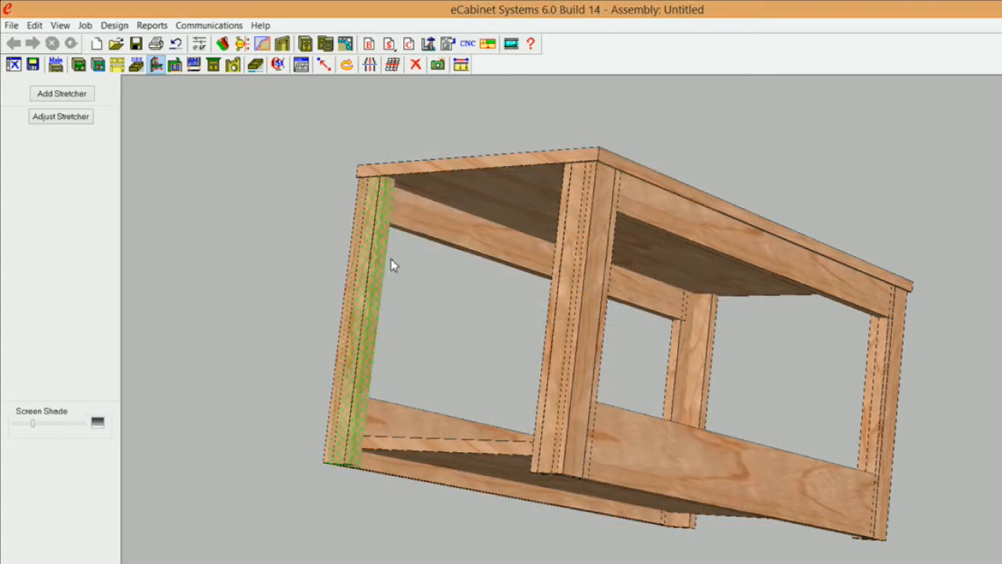
left_click(570, 247, "ctrl")
right_click(570, 247)
mouse_move(618, 158)
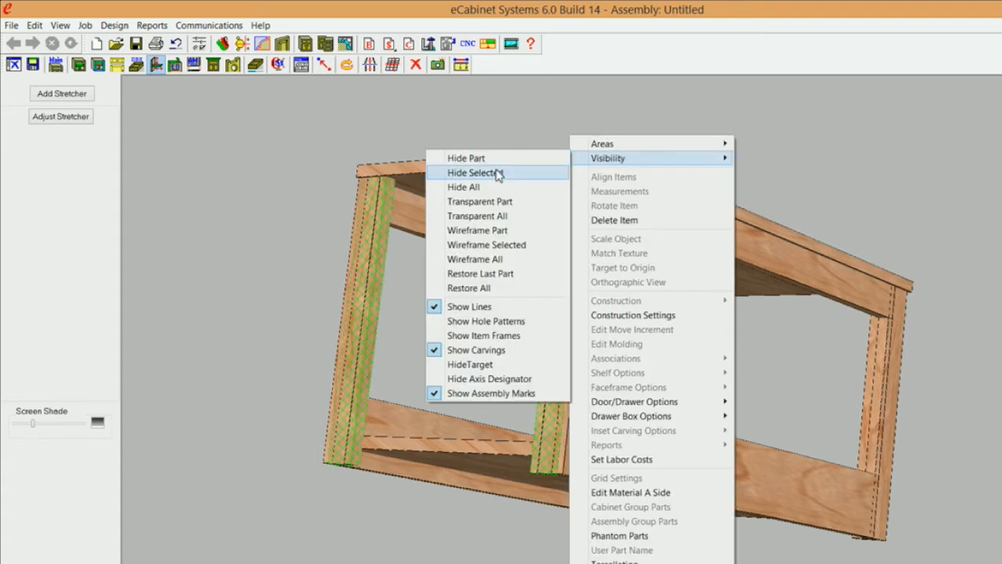
left_click(496, 172)
Step: Add a 2 1/4" wide front-back stretcher between the inner faces of the two dummy stretchers, with Up-Down Orientation and 3/4 Solid Stock material
middle_click_drag(637, 356, 372, 379)
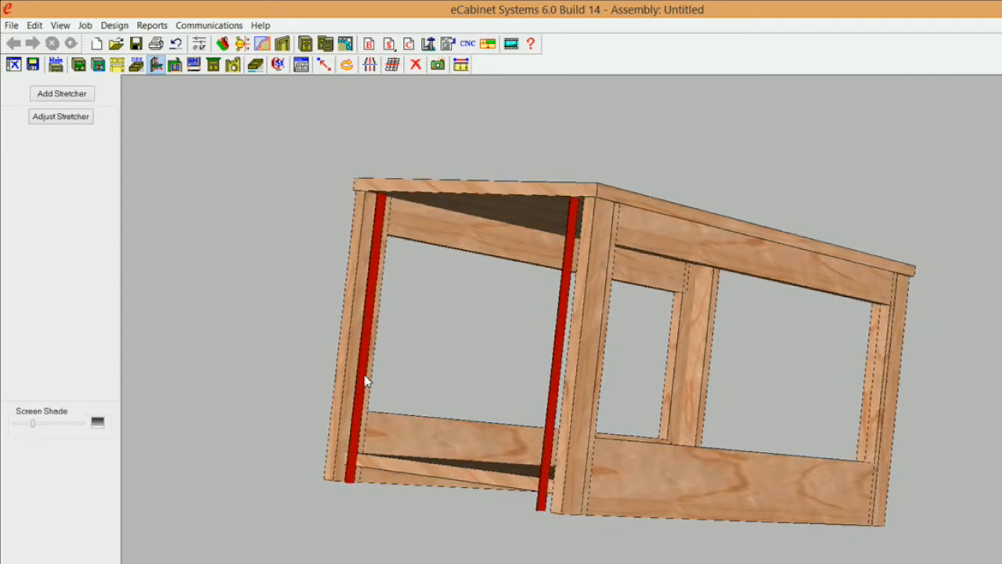
middle_click_drag(446, 409, 815, 333)
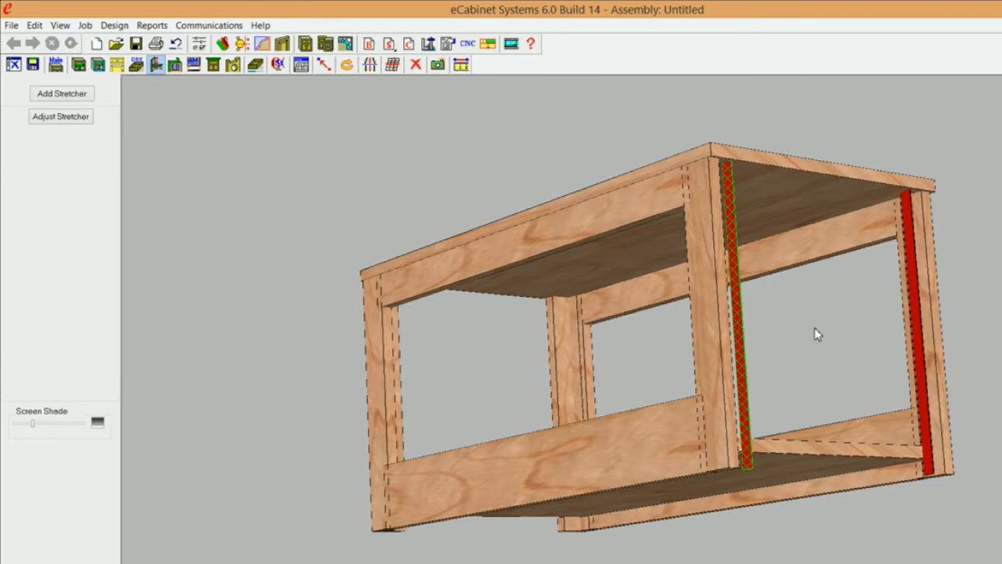
left_click(917, 324)
middle_click_drag(888, 340, 662, 342)
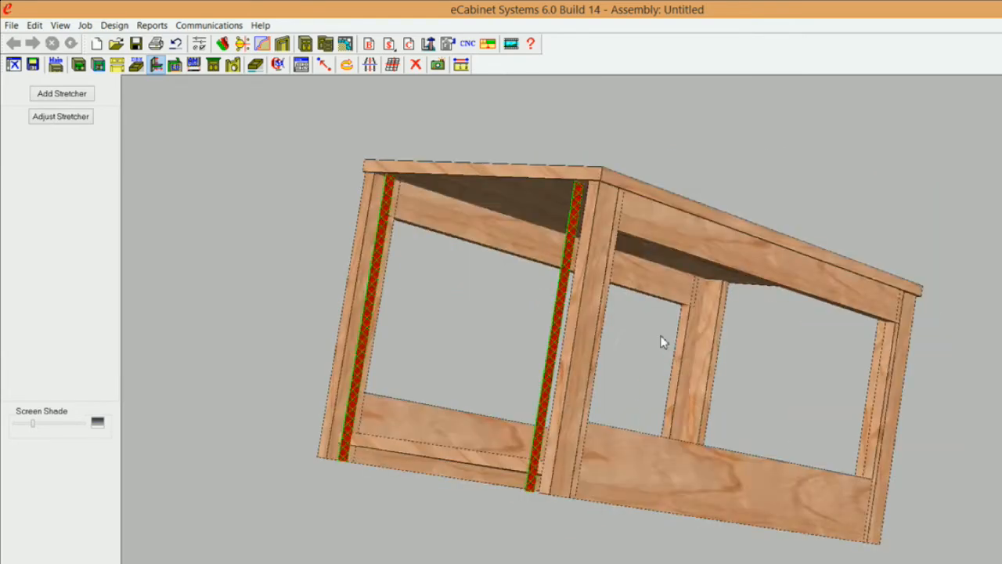
left_click(80, 94)
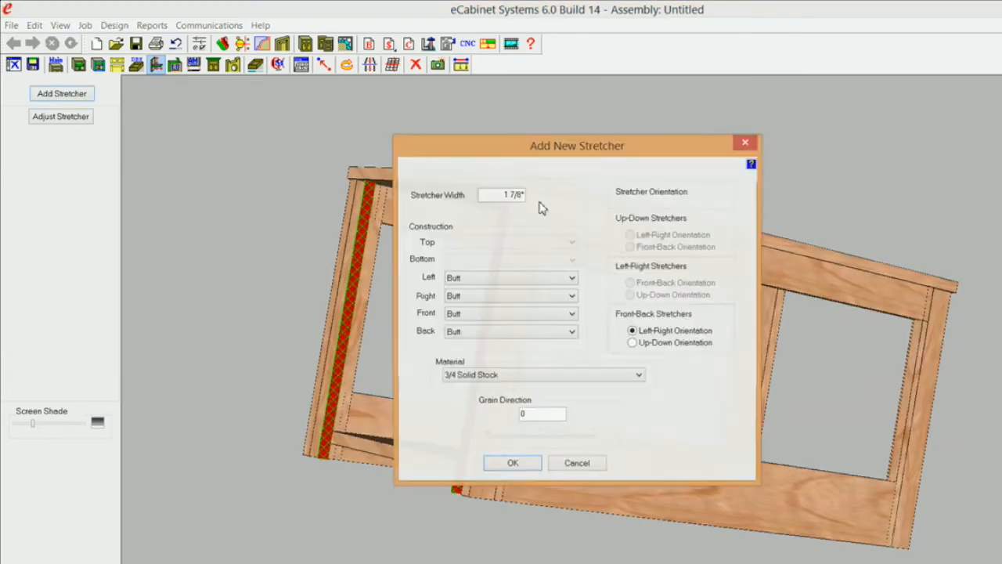
left_click_drag(504, 196, 560, 199)
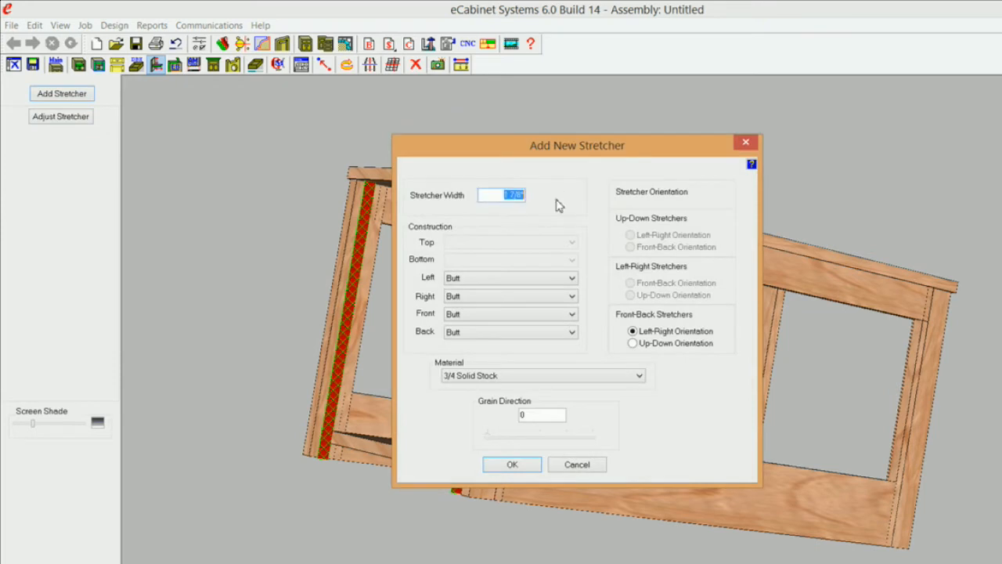
type("2 1/4")
left_click(633, 344)
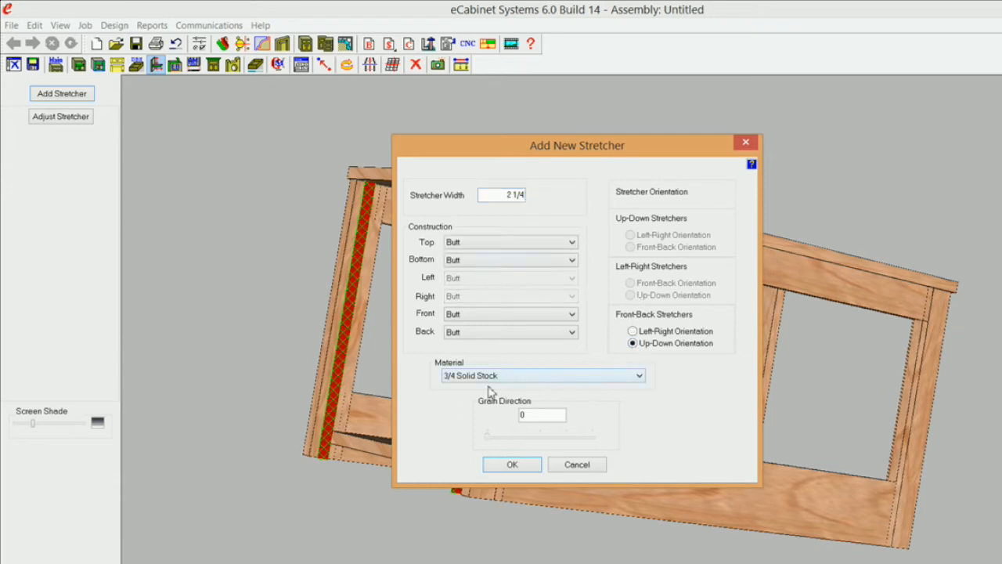
left_click(517, 464)
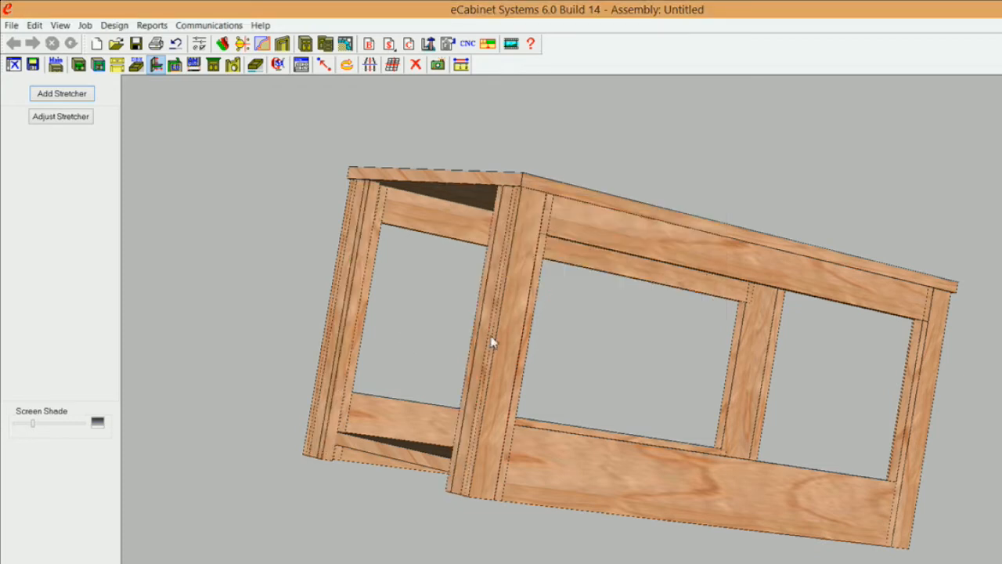
Step: Hide the side-facing stretchers of both left legs to uncover the red dummy stretchers
middle_click_drag(527, 329, 383, 451)
left_click(376, 457)
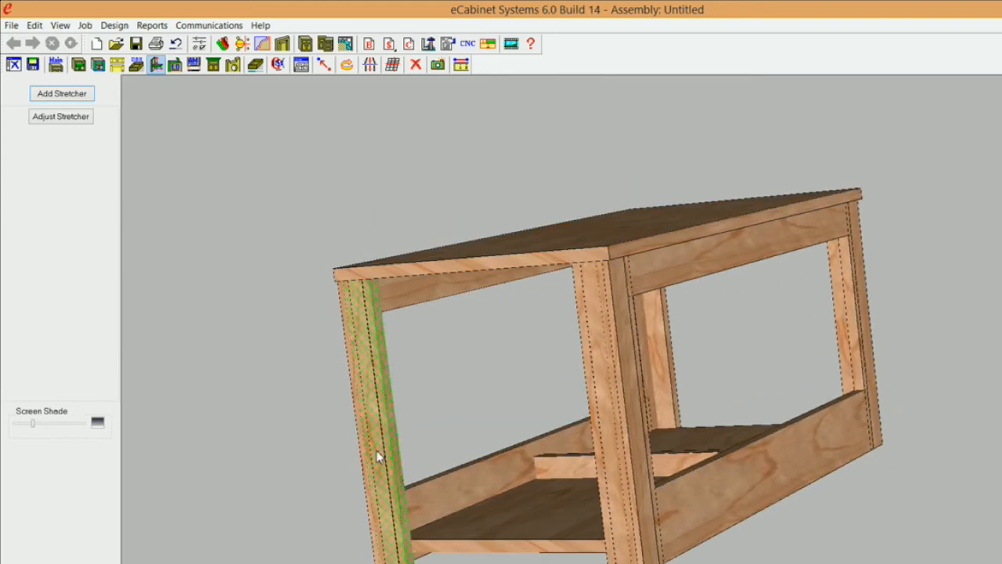
left_click(599, 357, "ctrl")
right_click(599, 356)
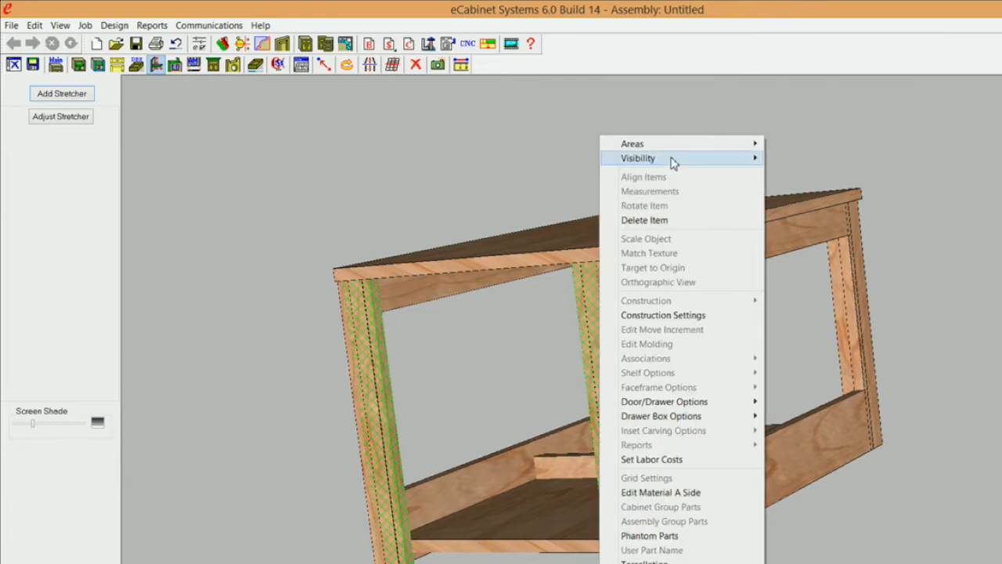
mouse_move(674, 162)
left_click(530, 180)
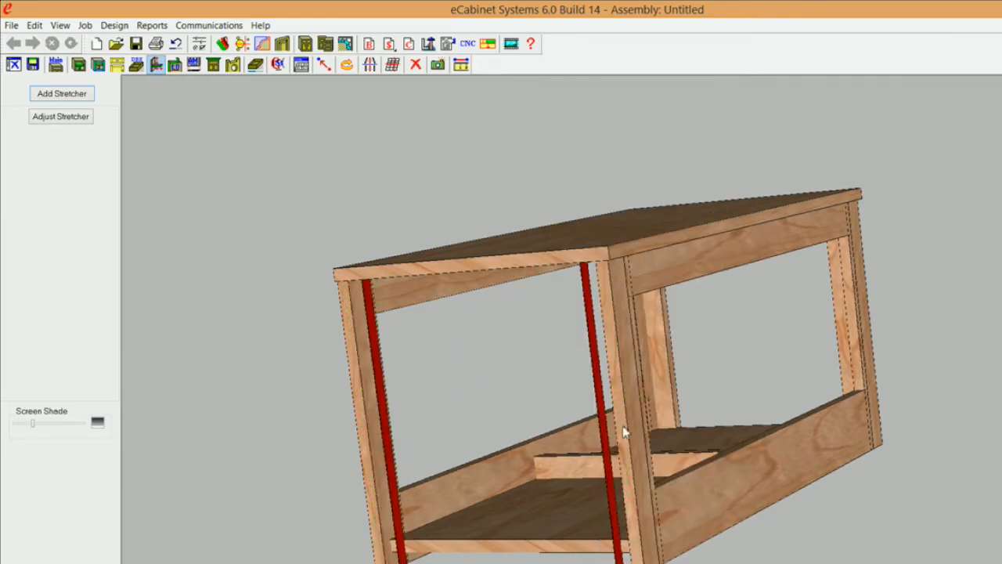
Step: Try to add a stretcher between the two red dummy stretchers in the left legs
left_click(382, 374)
middle_click_drag(593, 409, 688, 386)
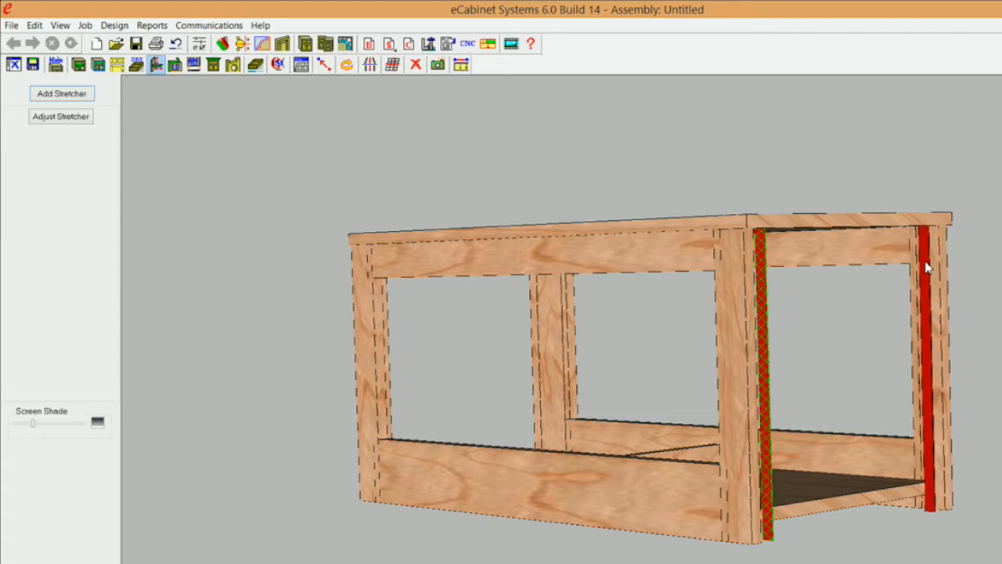
left_click(929, 286)
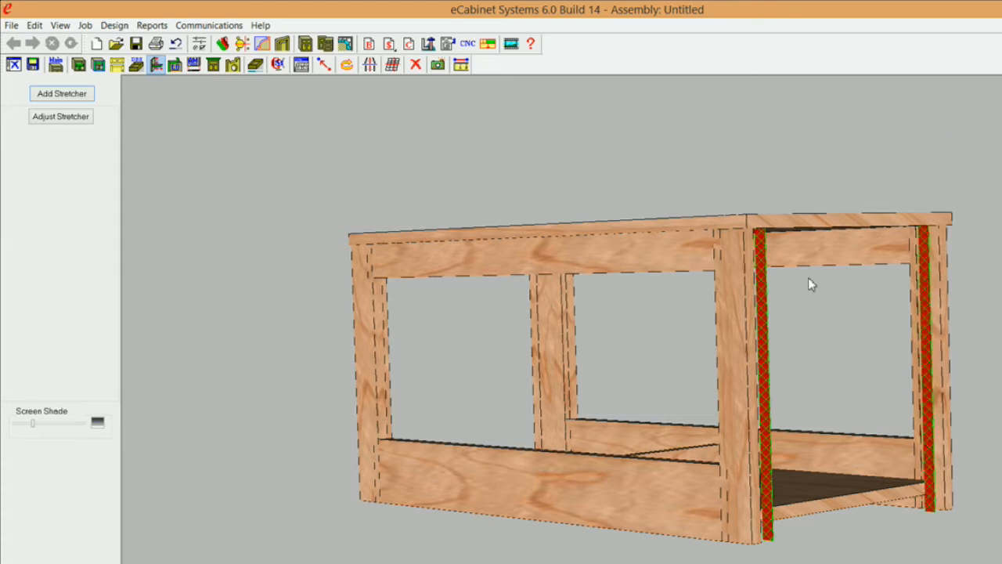
left_click(81, 95)
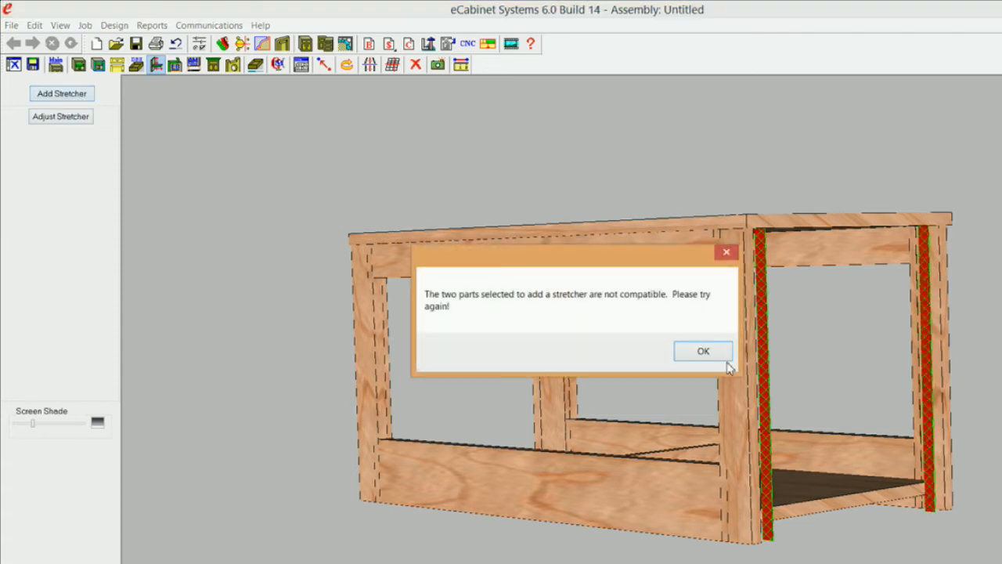
left_click(703, 352)
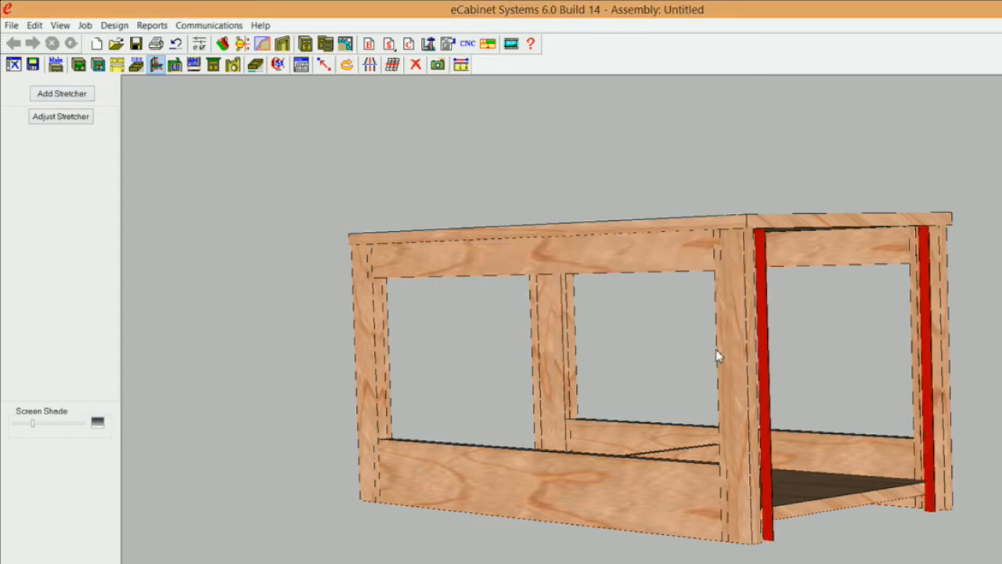
Step: Add a 2 1/4" wide front-back stretcher with Up-Down Orientation between the inner faces of the two dummy stretchers
left_click(767, 349)
left_click(929, 302, "ctrl")
left_click(85, 94)
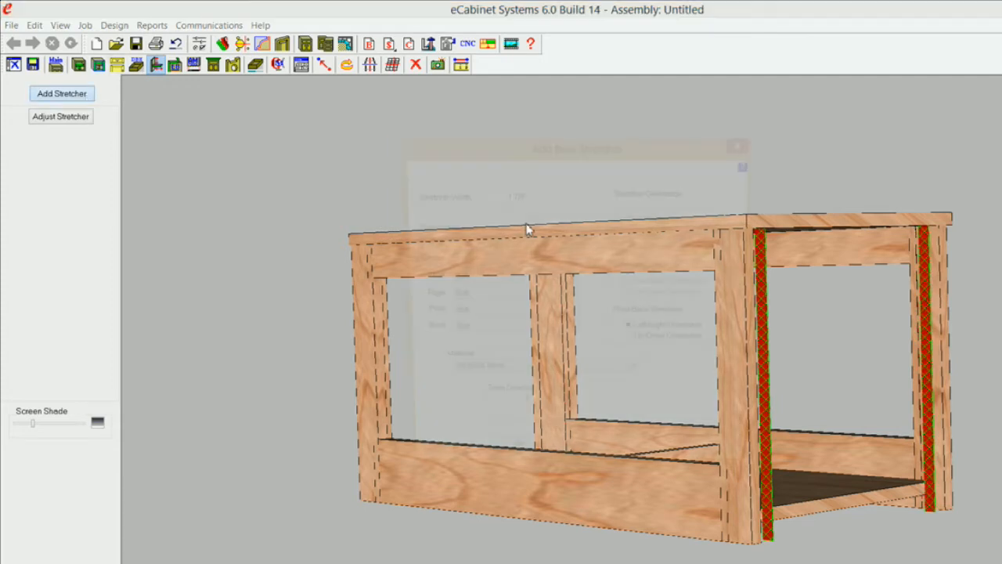
left_click(502, 195)
type("2")
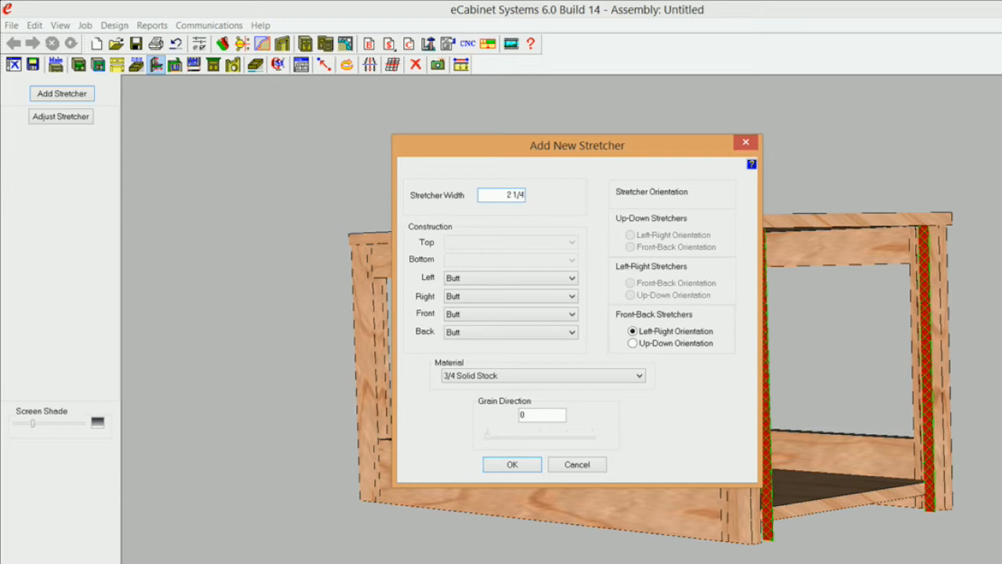
type(" 1/4")
left_click(633, 343)
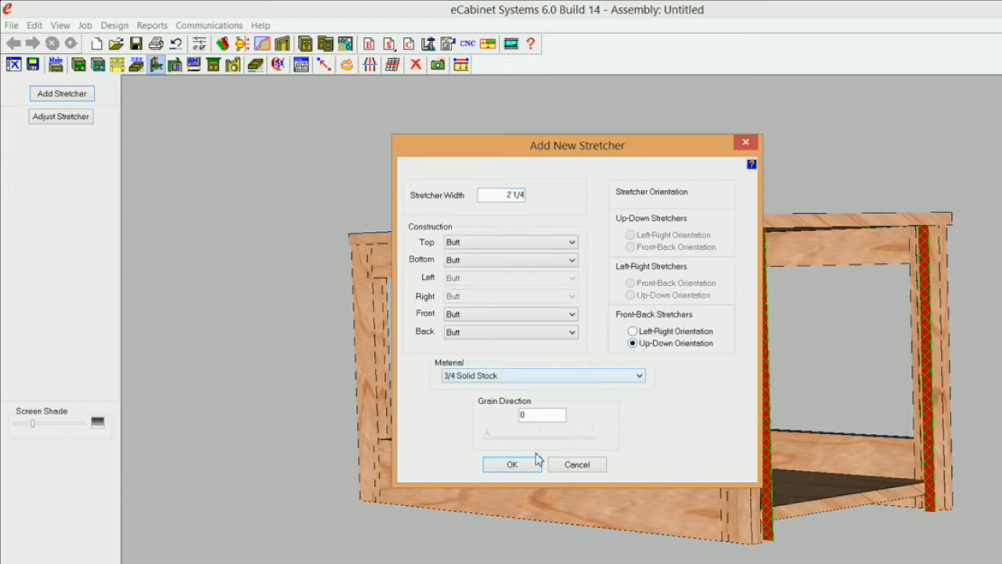
left_click(531, 468)
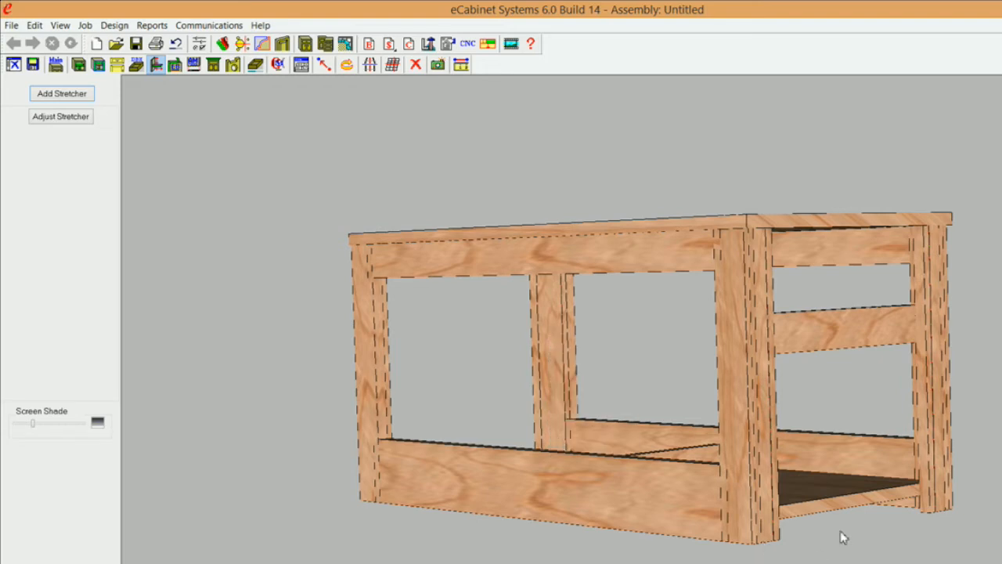
Step: Delete the misplaced front-back stretcher sitting low above the deck, farther inside the table
middle_click_drag(815, 536, 666, 497)
left_click(676, 470)
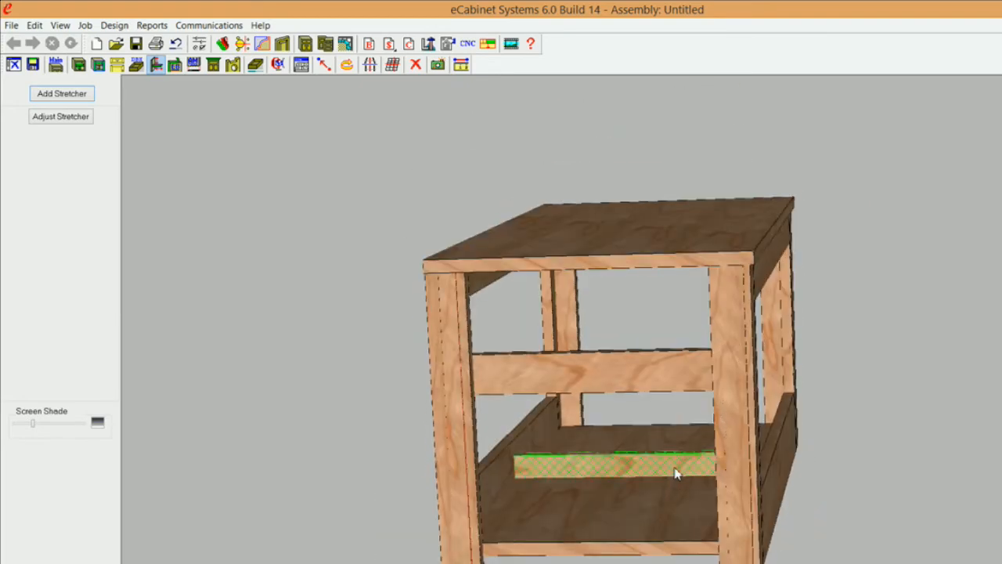
right_click(676, 470)
left_click(748, 220)
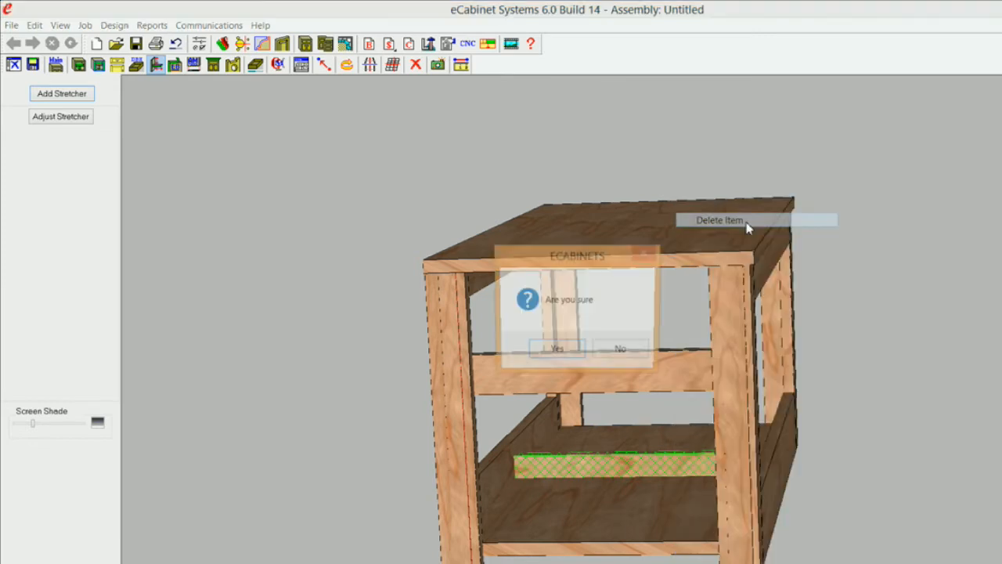
left_click(570, 360)
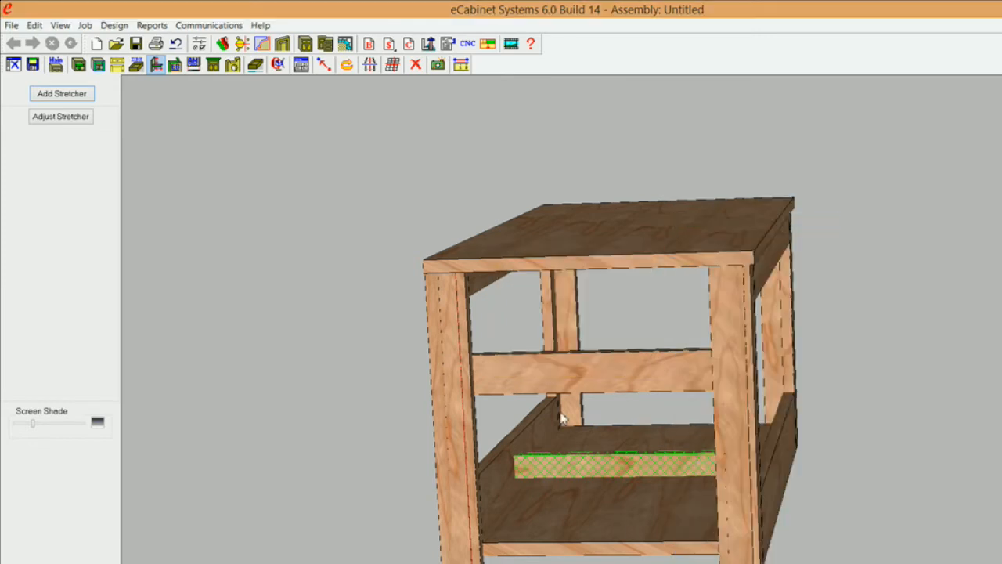
Step: Hide the side-facing stretchers of both left legs again to reach the dummy stretchers
left_click(454, 385)
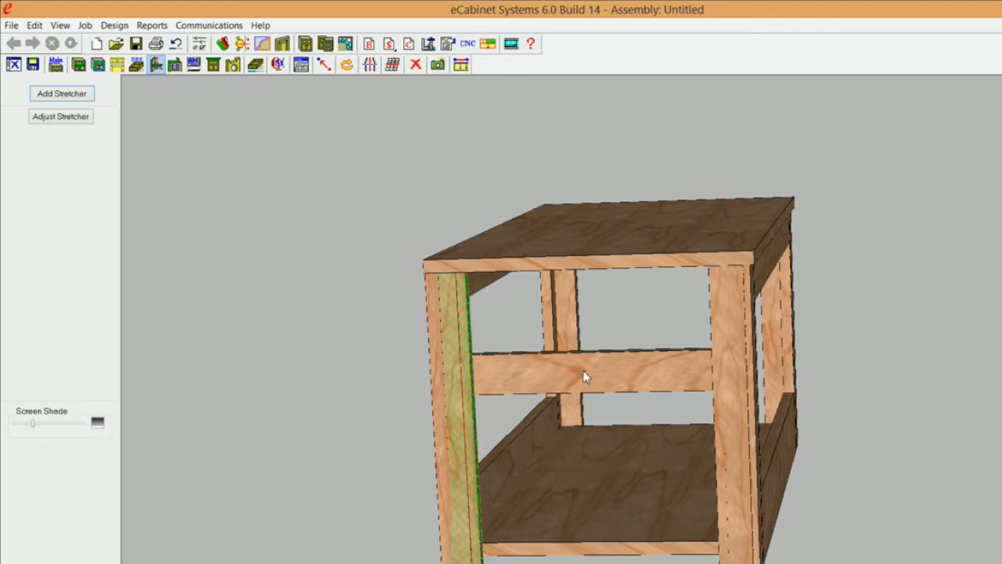
left_click(737, 355)
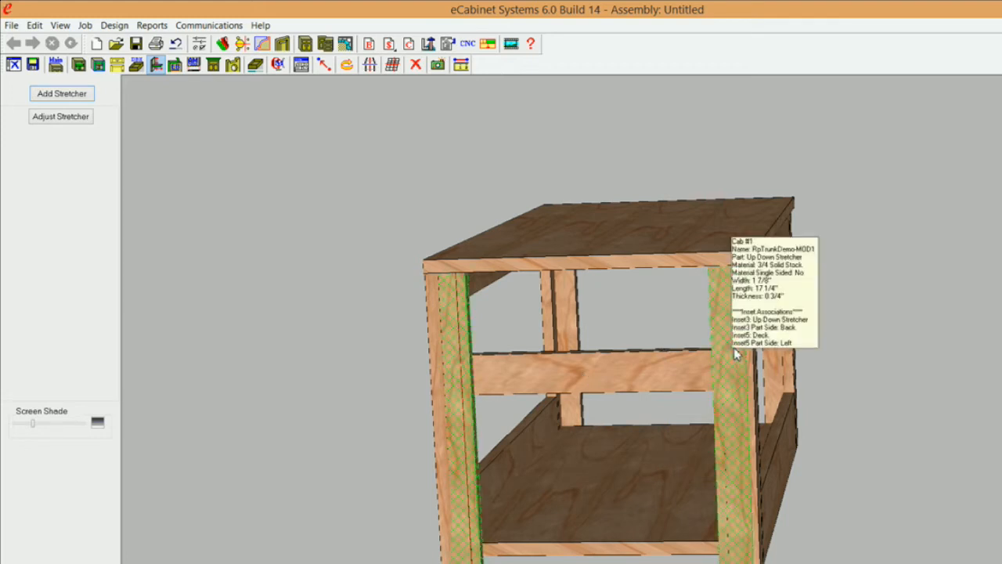
right_click(736, 355)
mouse_move(783, 161)
left_click(696, 173)
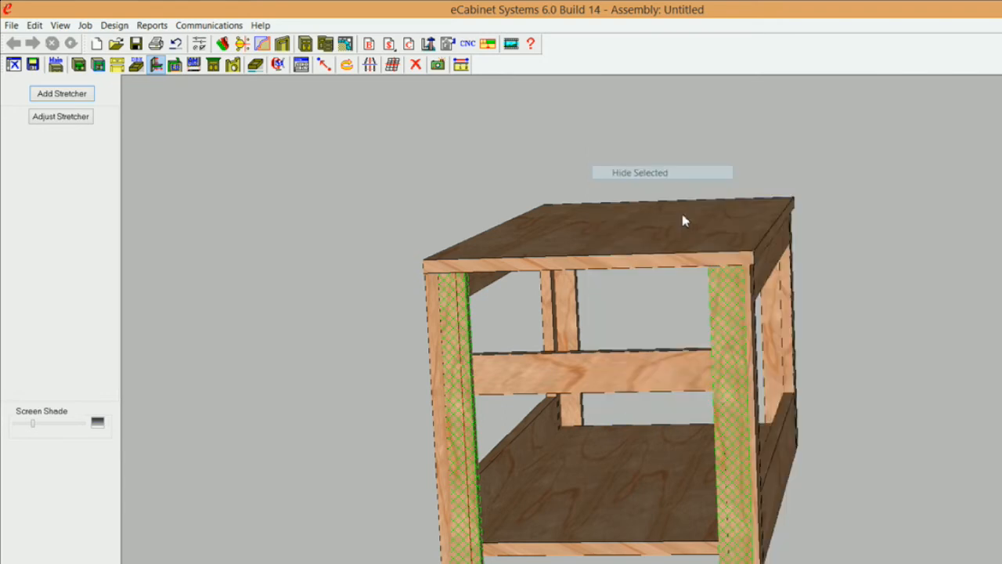
Step: Try to add another stretcher between the two dummy stretchers from the left-end view
left_click(466, 436)
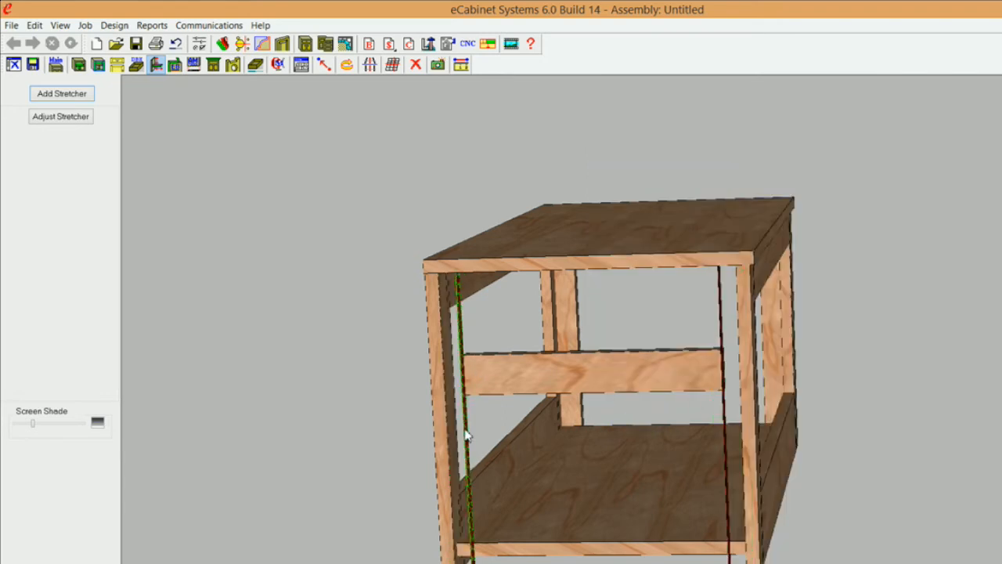
left_click(724, 407)
left_click(52, 97)
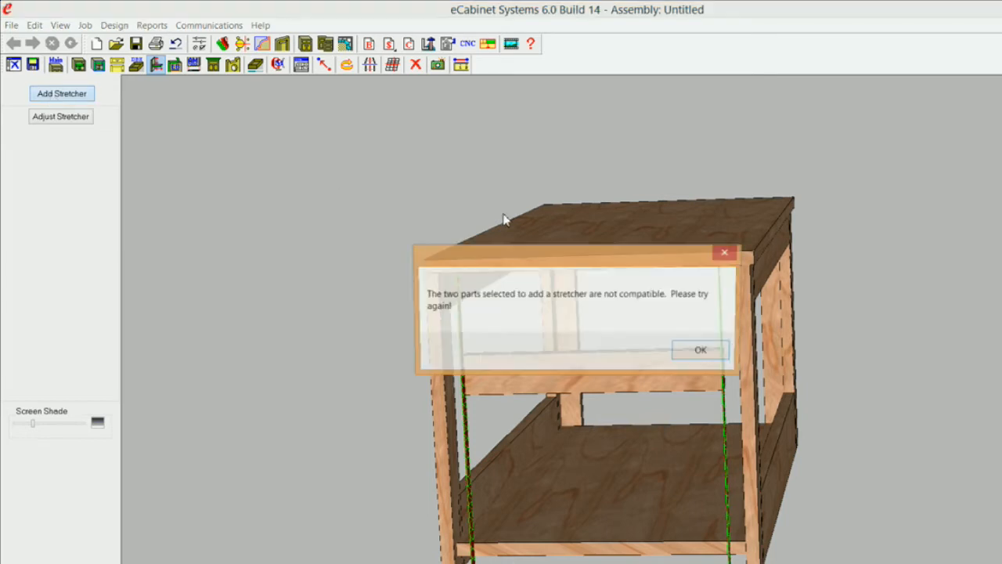
left_click(722, 353)
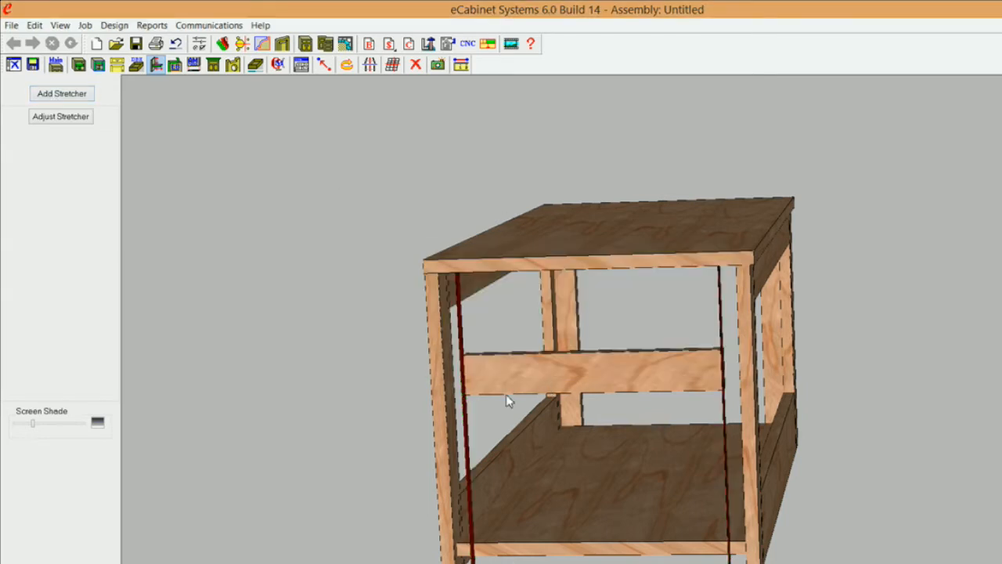
Step: Add another 2 1/4" wide front-back stretcher between the two dummy stretchers, using Up-Down Orientation
left_click(468, 432)
left_click(725, 426)
left_click(53, 96)
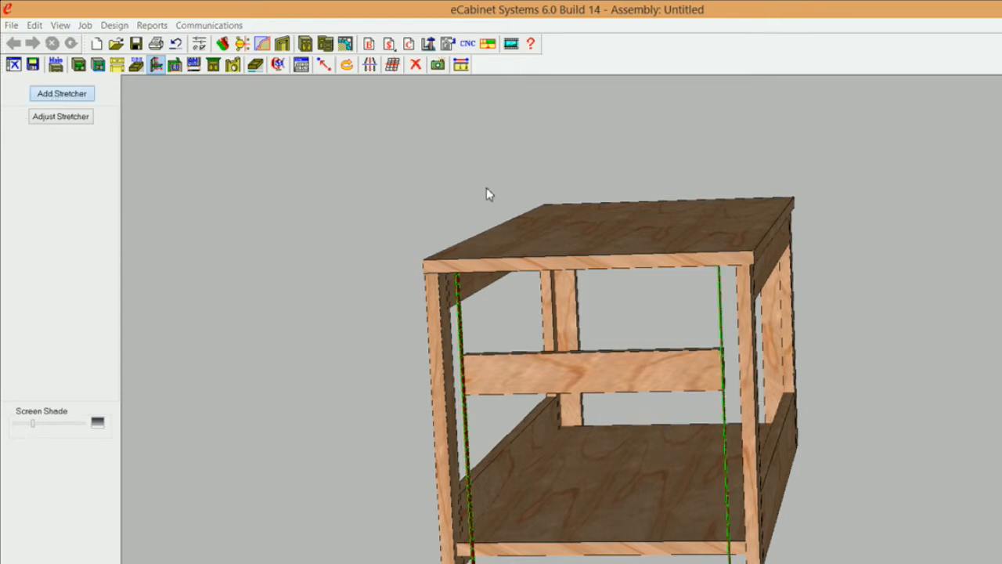
left_click_drag(480, 195, 592, 207)
type("2 1/4")
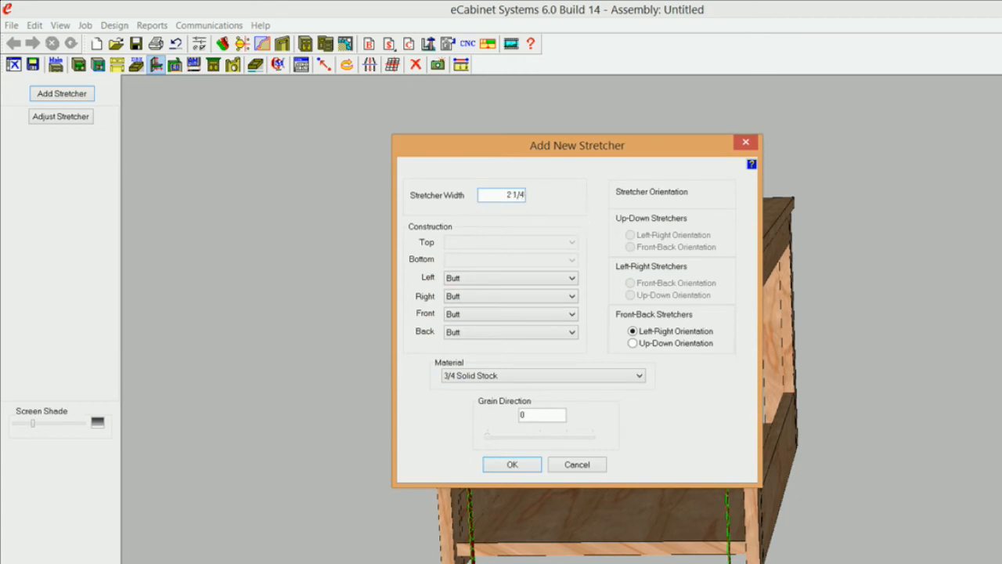
left_click(633, 343)
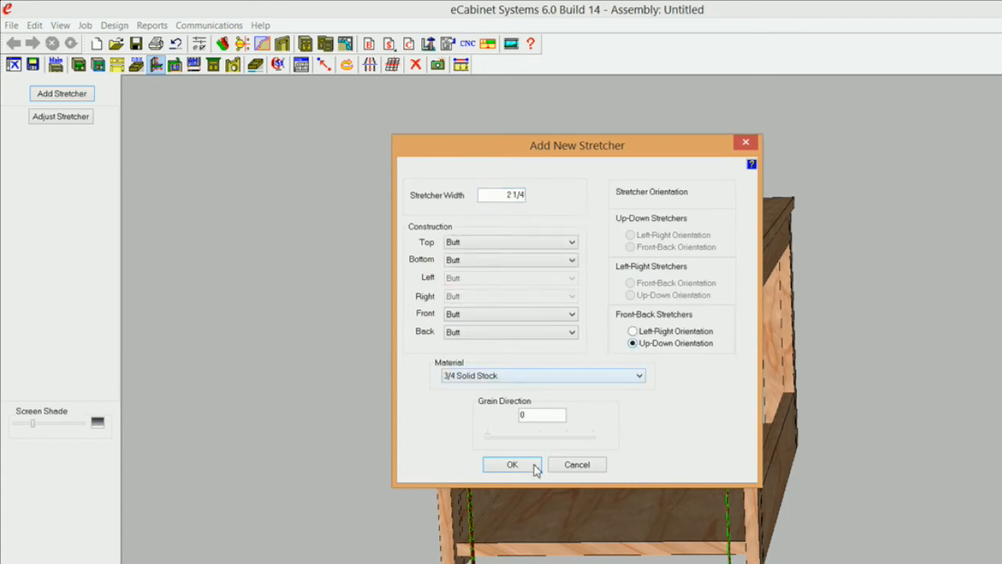
left_click(535, 467)
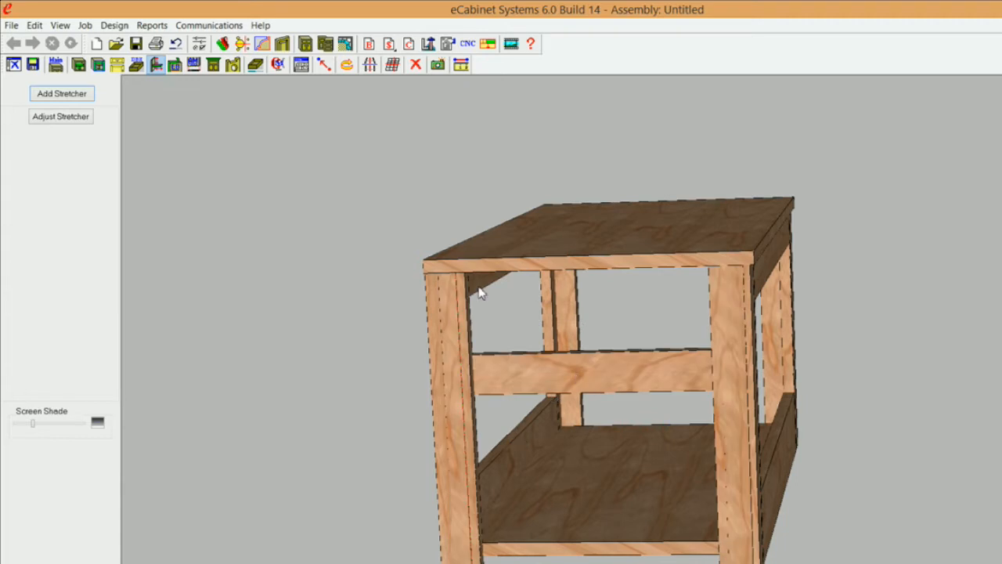
Step: Open the advanced inset associations of the cross stretcher between the left legs for adjustment
middle_click_drag(675, 394, 434, 404)
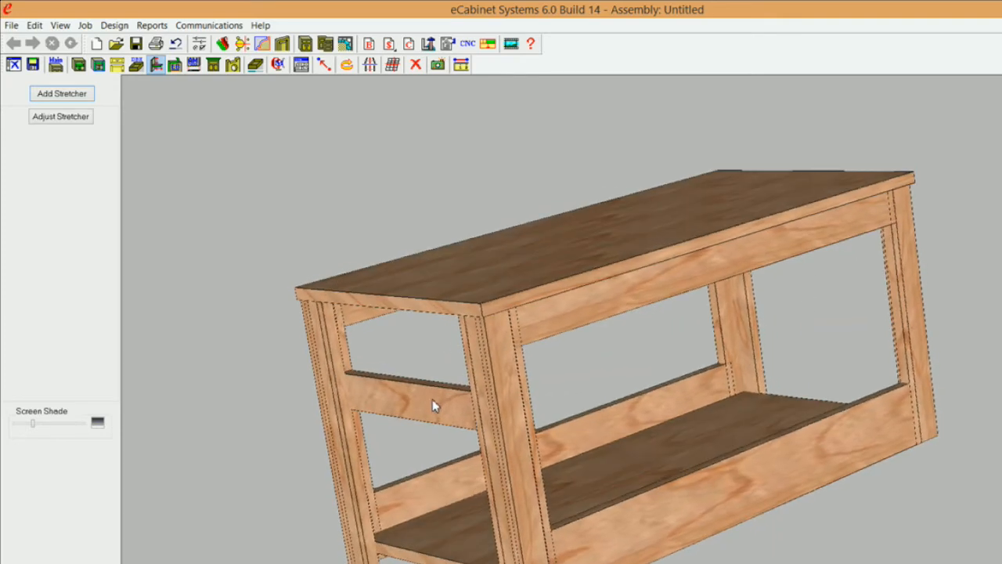
left_click(79, 96)
left_click(62, 118)
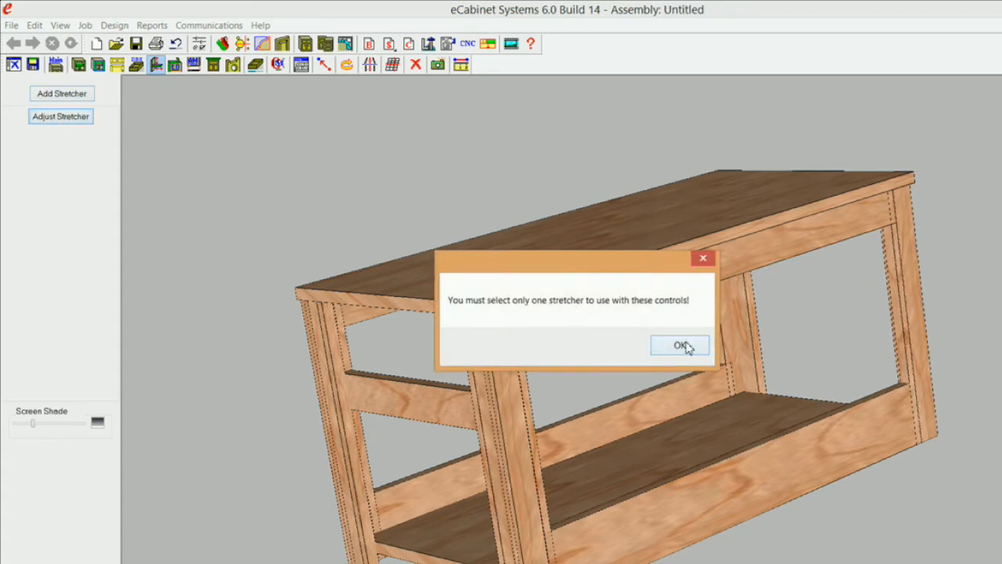
left_click(678, 343)
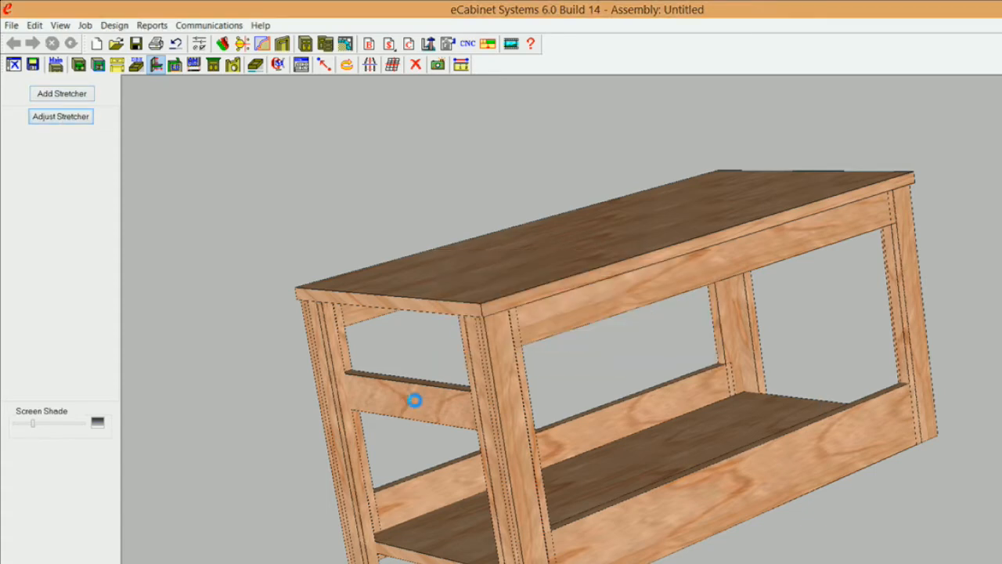
left_click(55, 119)
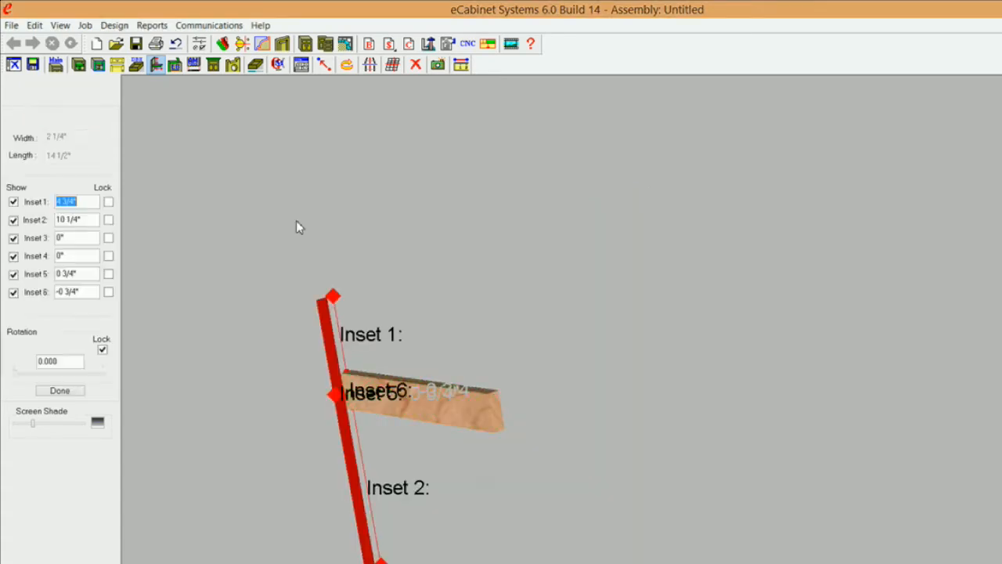
left_click(69, 306)
Step: Associate the cross stretcher's Inset1 with an Up Down Stretcher of a left leg, using its Top side
left_click(425, 193)
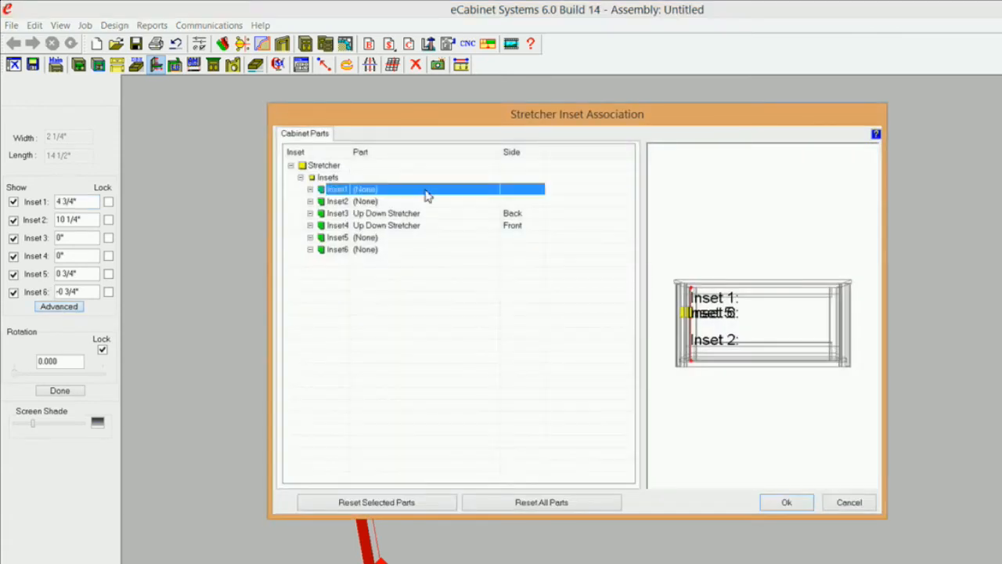
left_click(493, 191)
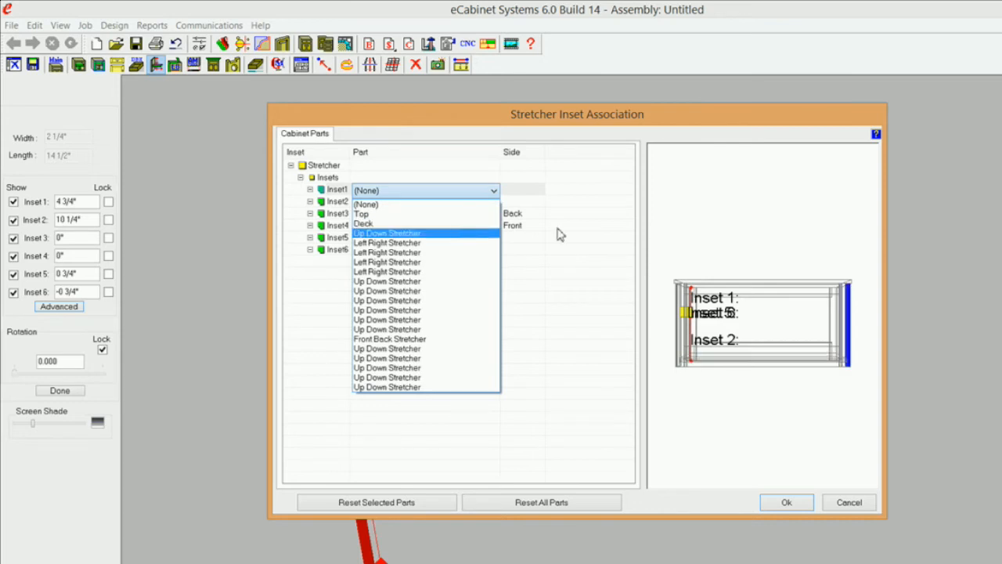
left_click(731, 292)
middle_click_drag(730, 289, 769, 182)
middle_click_drag(744, 278, 750, 288)
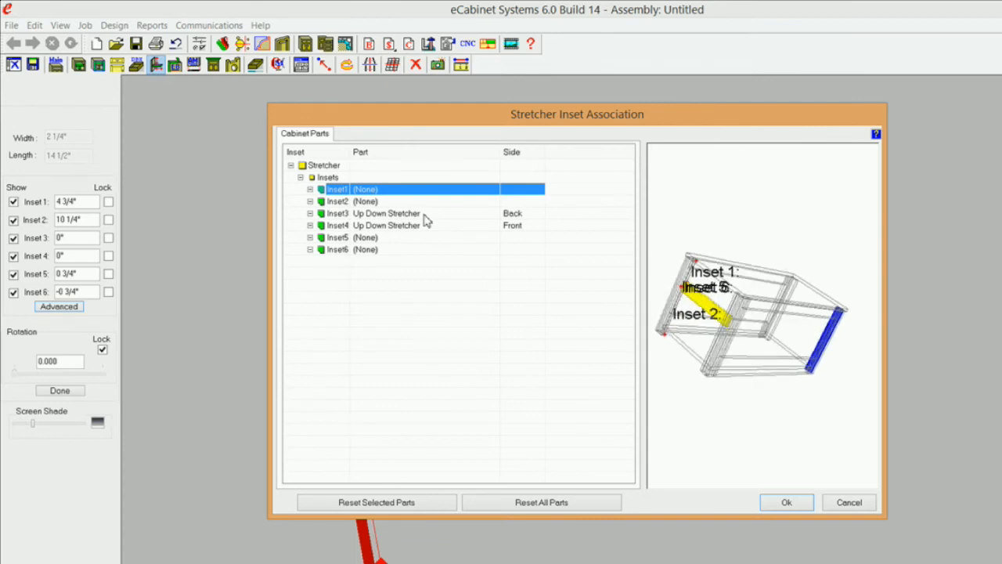
left_click(452, 191)
left_click(494, 190)
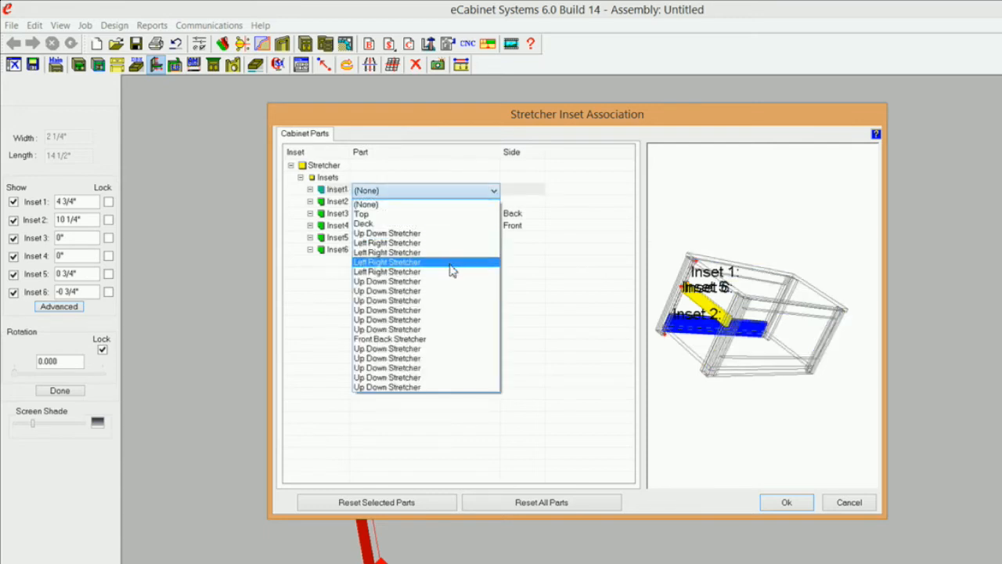
left_click(447, 296)
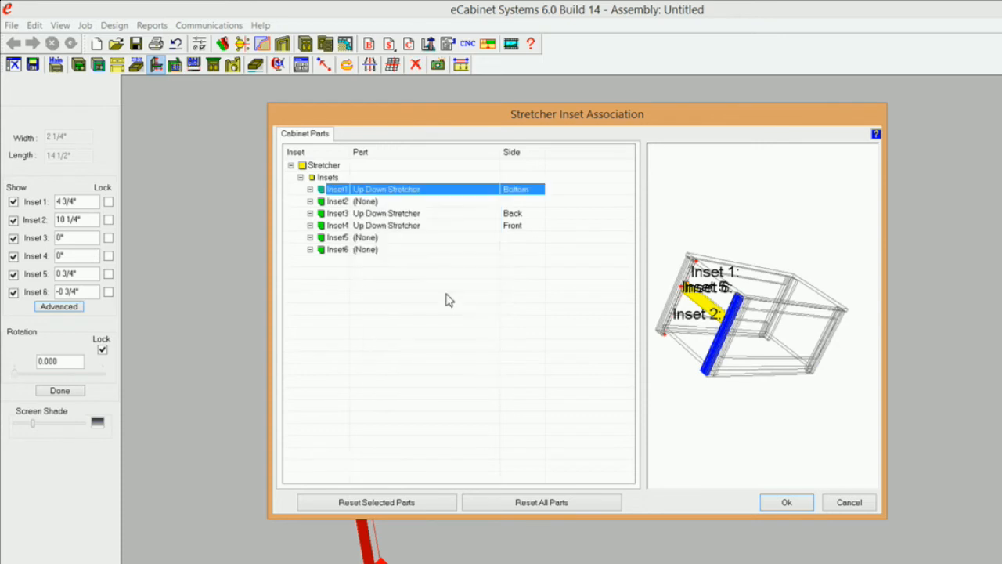
left_click(527, 194)
left_click(539, 192)
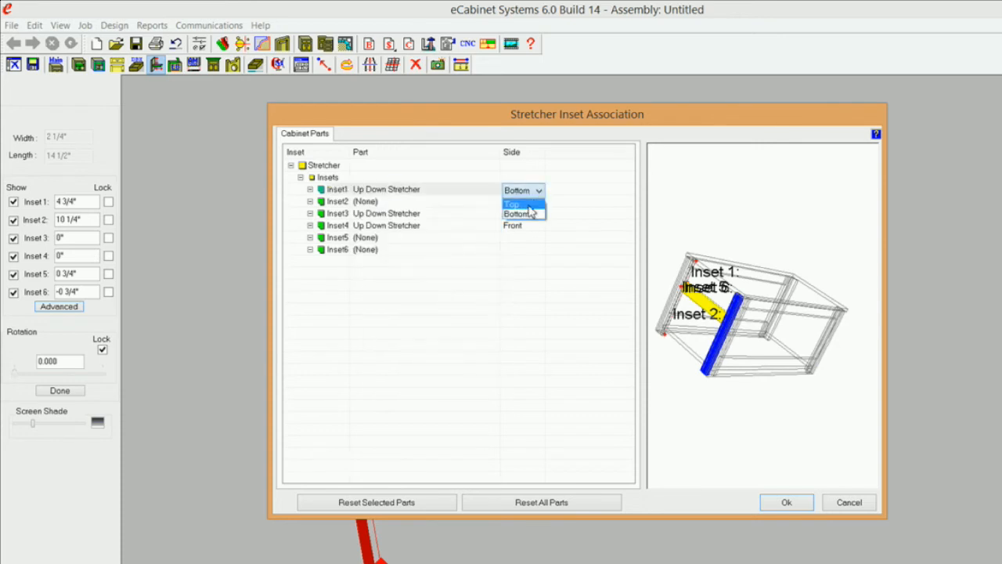
left_click(533, 203)
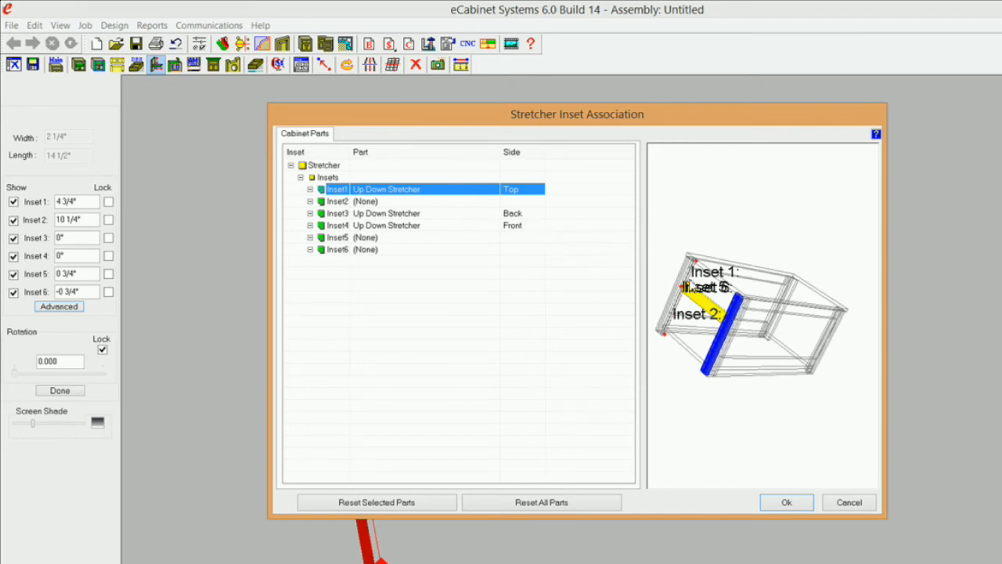
Step: Associate the cross stretcher's Inset5 with the left leg's Up Down Stretcher using its Left side, and accept the inset associations
left_click_drag(763, 335, 740, 372)
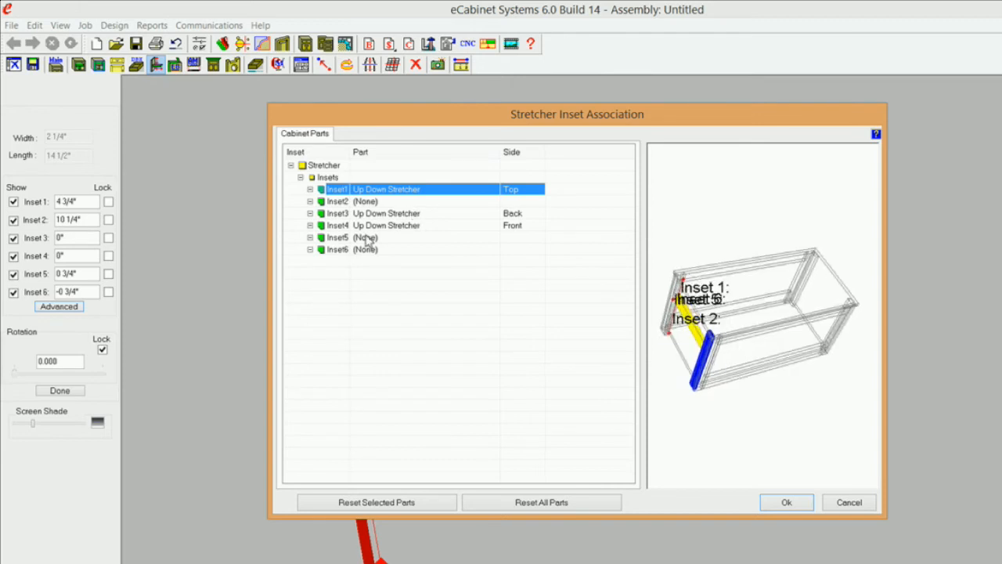
left_click_drag(660, 311, 640, 346)
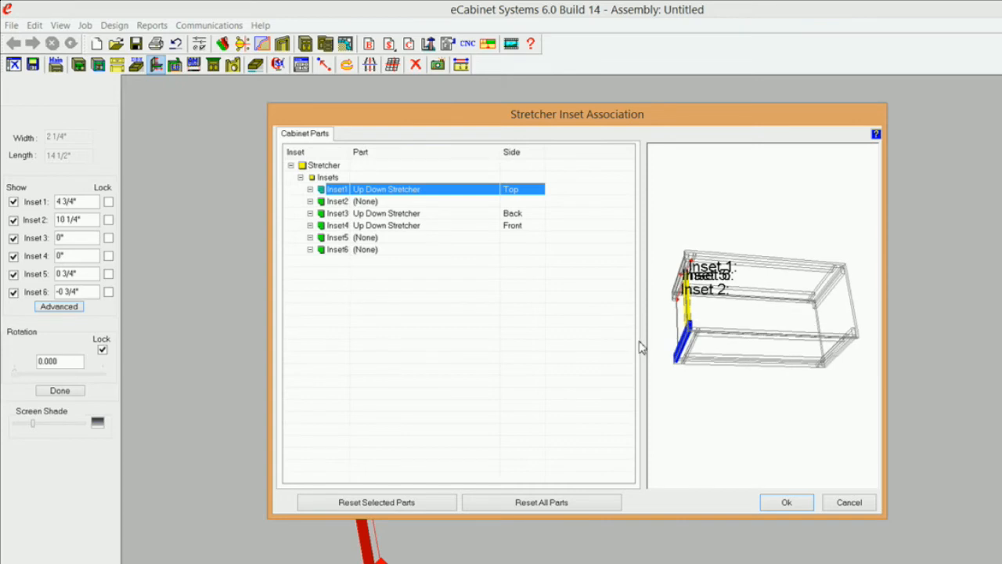
left_click(405, 240)
left_click(406, 244)
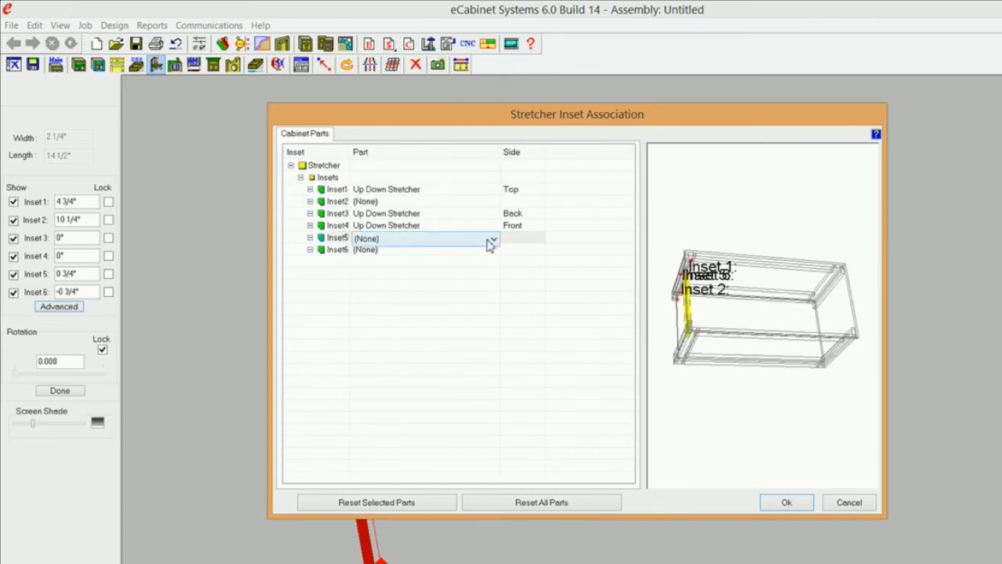
left_click(494, 238)
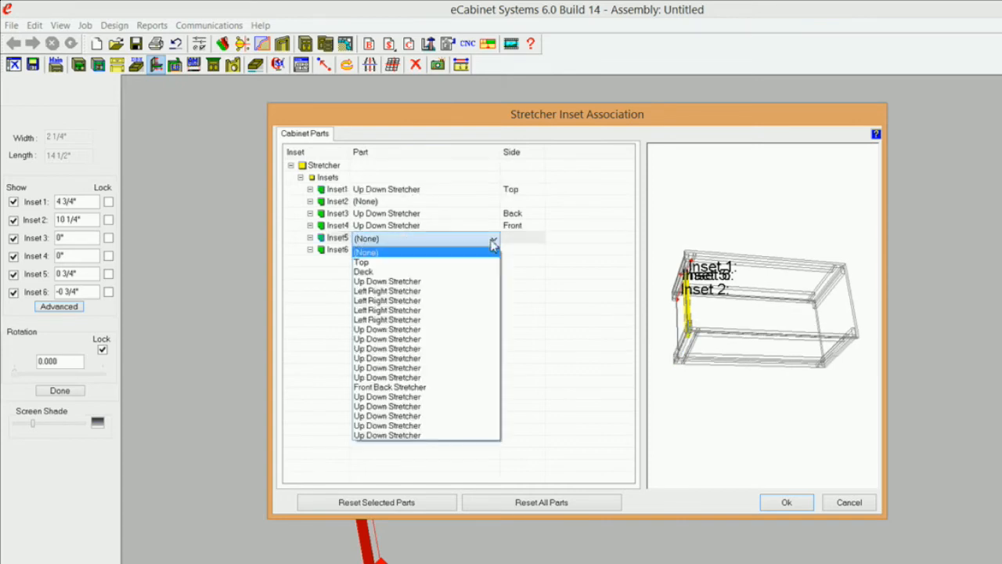
left_click(444, 342)
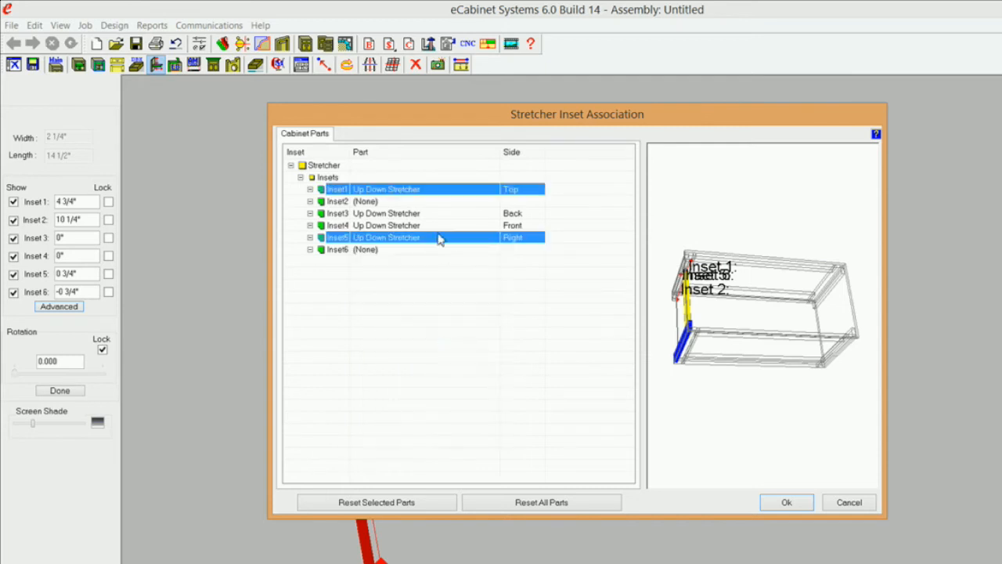
left_click(533, 238)
left_click(538, 239)
left_click(537, 253)
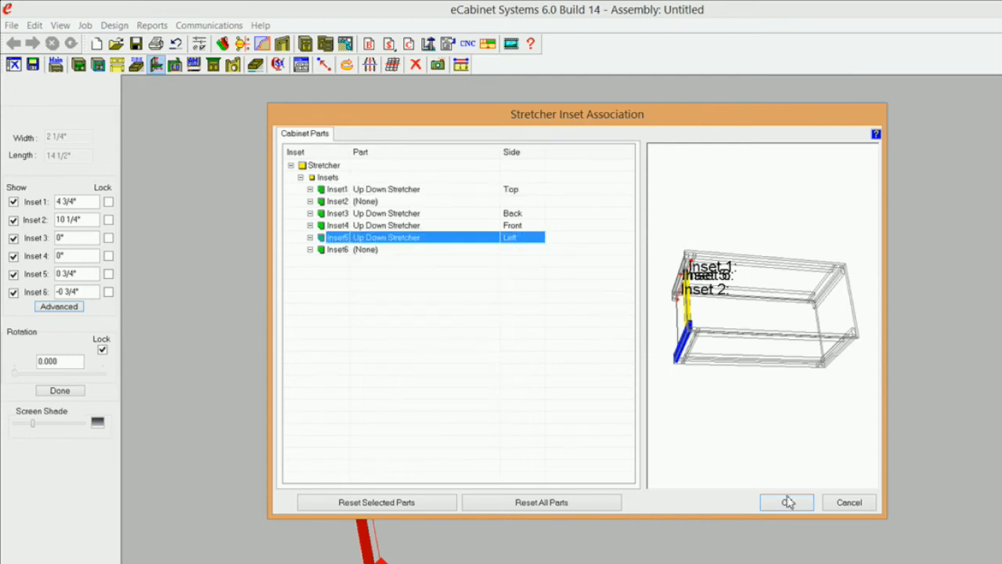
left_click(810, 509)
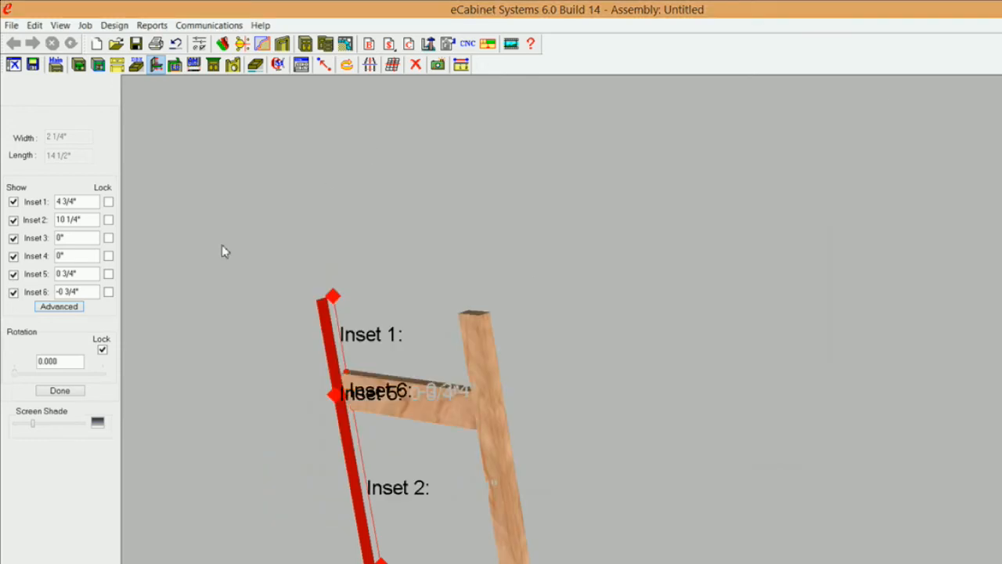
Step: Set the left cross stretcher's Inset 1 and Inset 5 to 0", lock both values, and finish the adjustment
left_click(88, 201)
type("0")
left_click(109, 202)
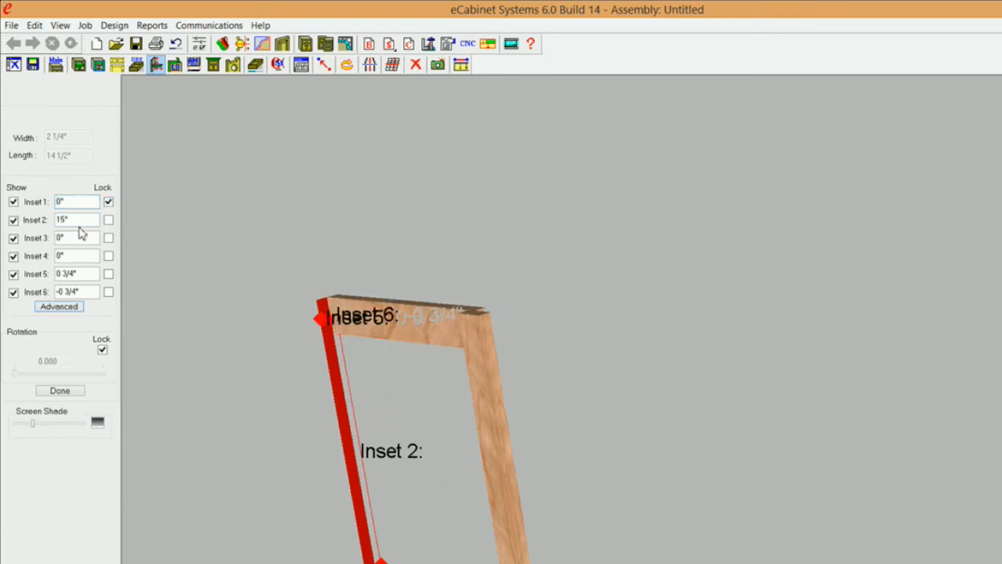
left_click(64, 273)
type("0")
left_click(108, 275)
middle_click_drag(584, 384, 586, 429)
left_click(69, 391)
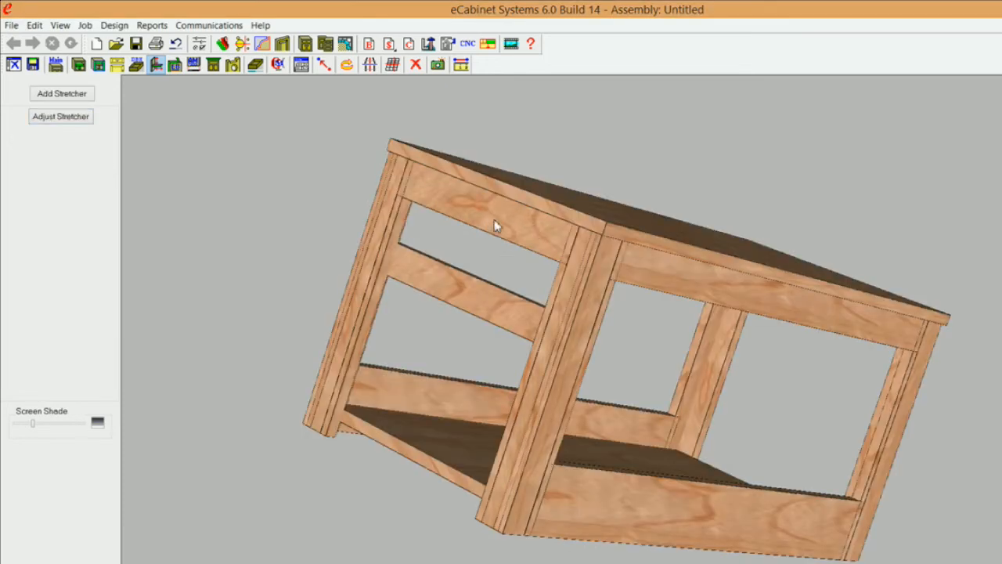
Step: Switch to the RpTrunckLayout drawing in SketchUp and measure the length of the end view's top rail
mouse_move(495, 221)
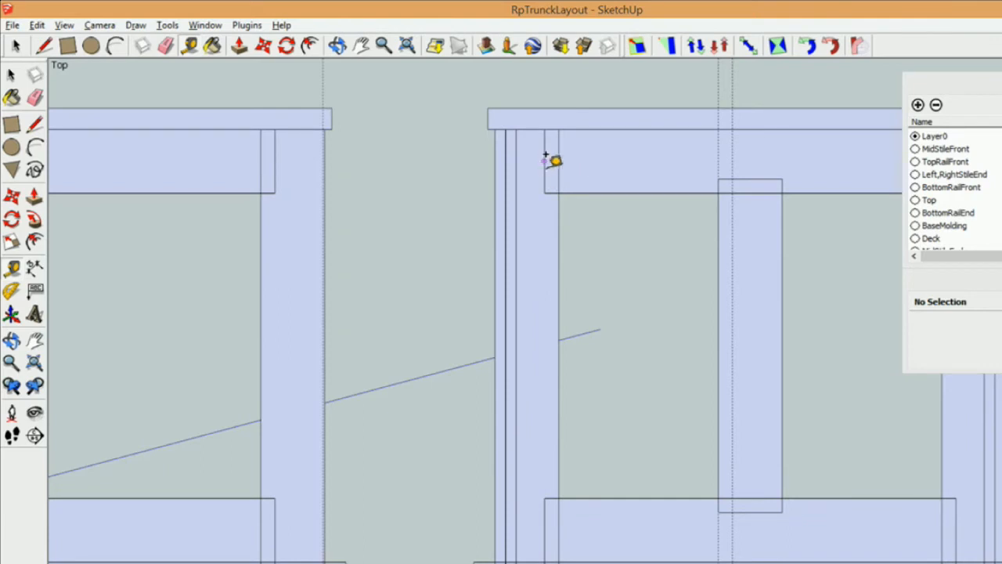
scroll(546, 155, "down", 3)
left_click(541, 162)
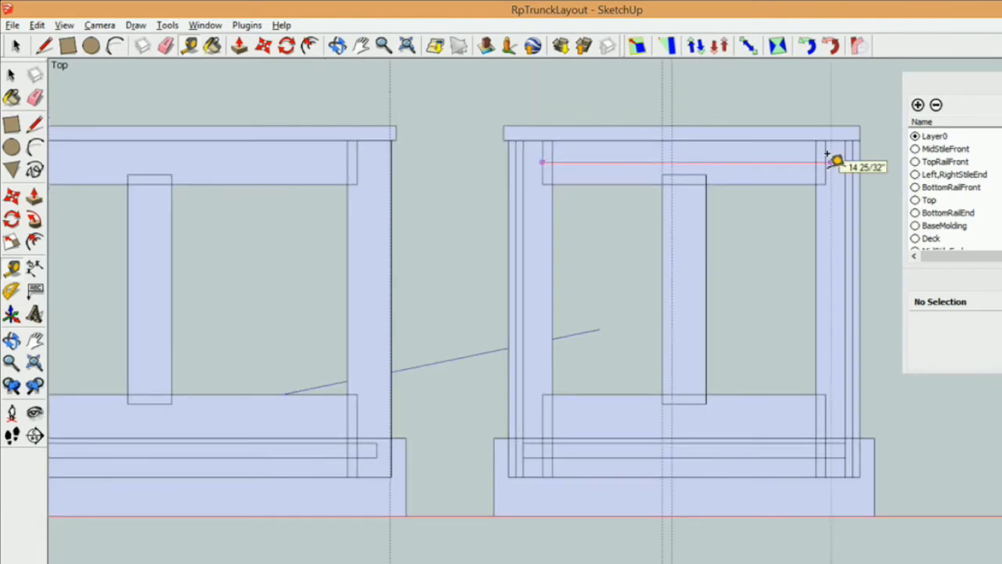
left_click(826, 160)
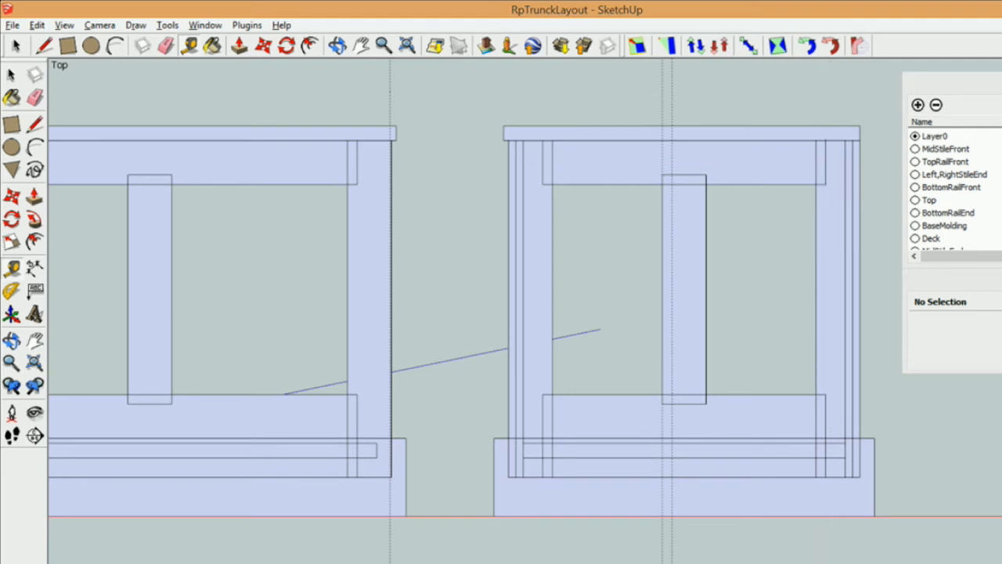
Step: Return to eCabinet Systems and open the advanced inset associations of the lower 2" cross stretcher at the left end
mouse_move(464, 563)
left_click(464, 563)
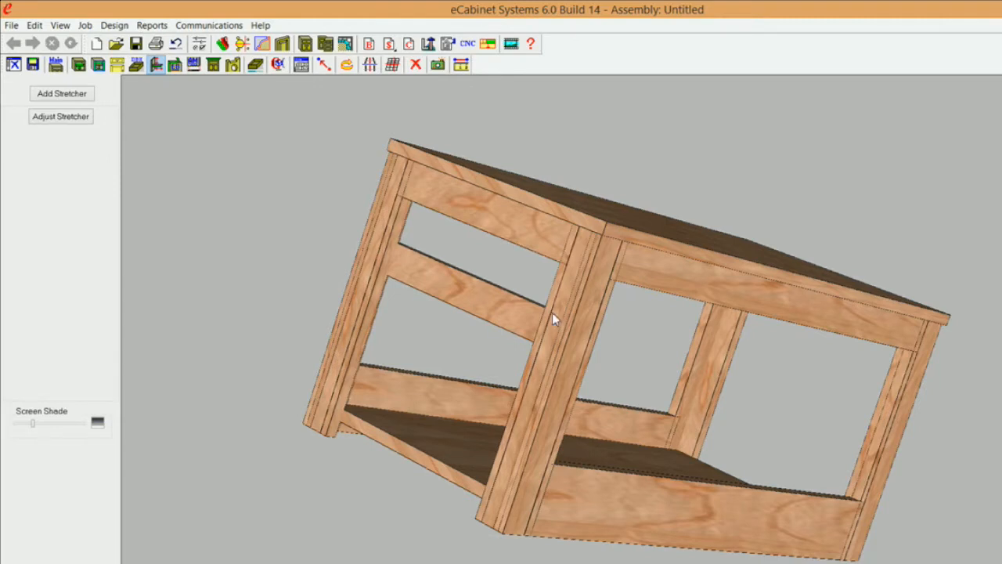
left_click(500, 304)
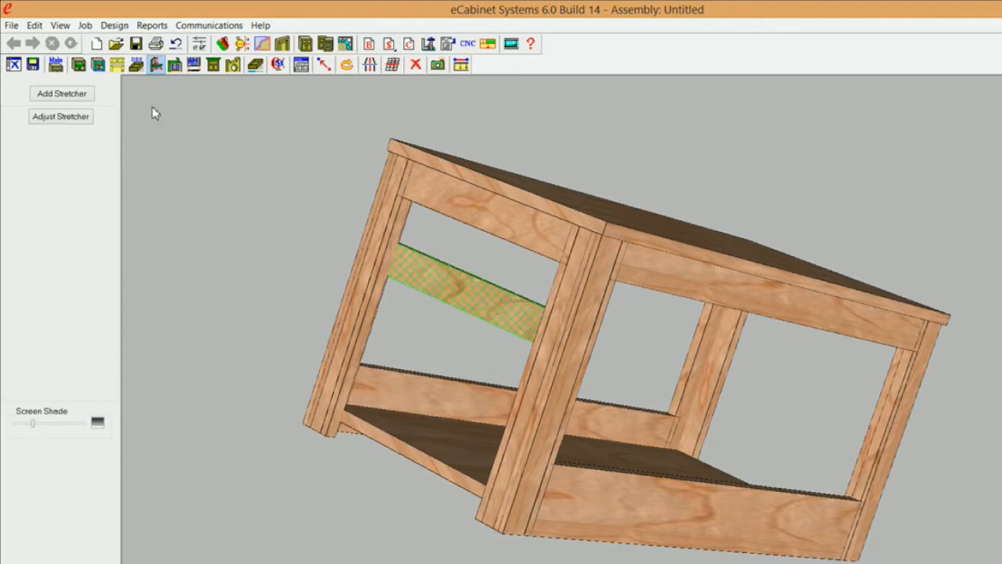
left_click(70, 119)
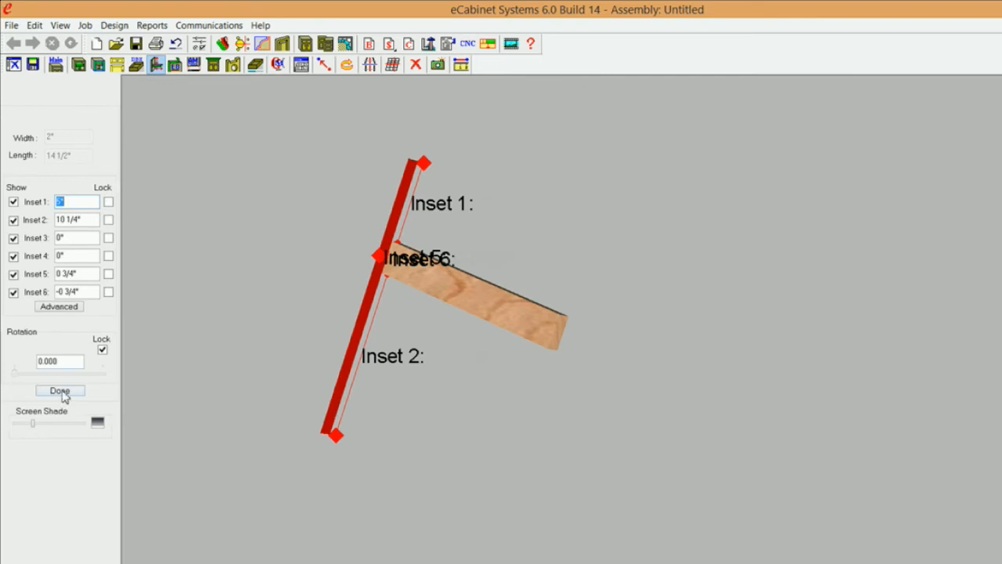
left_click(66, 308)
left_click(369, 191)
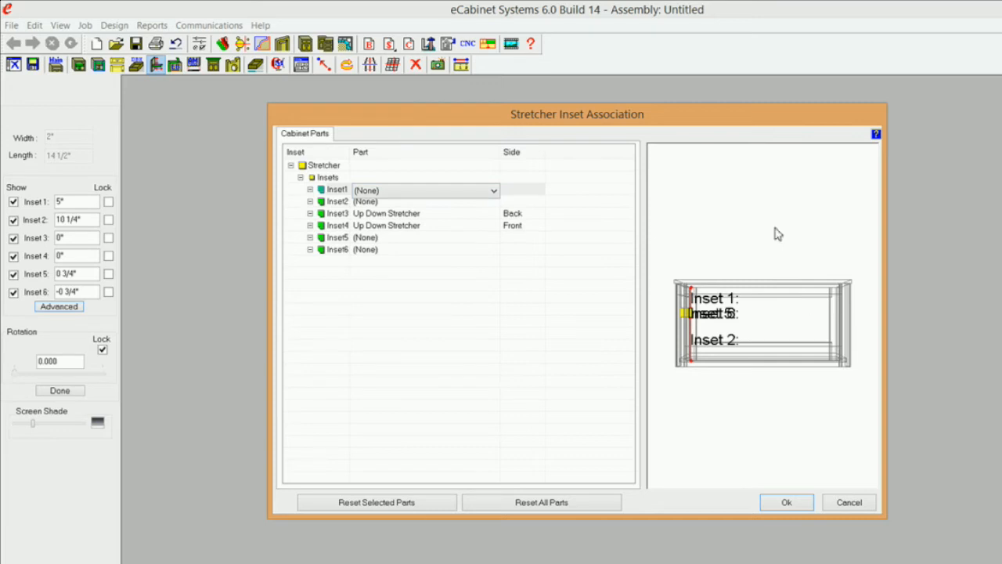
left_click(492, 192)
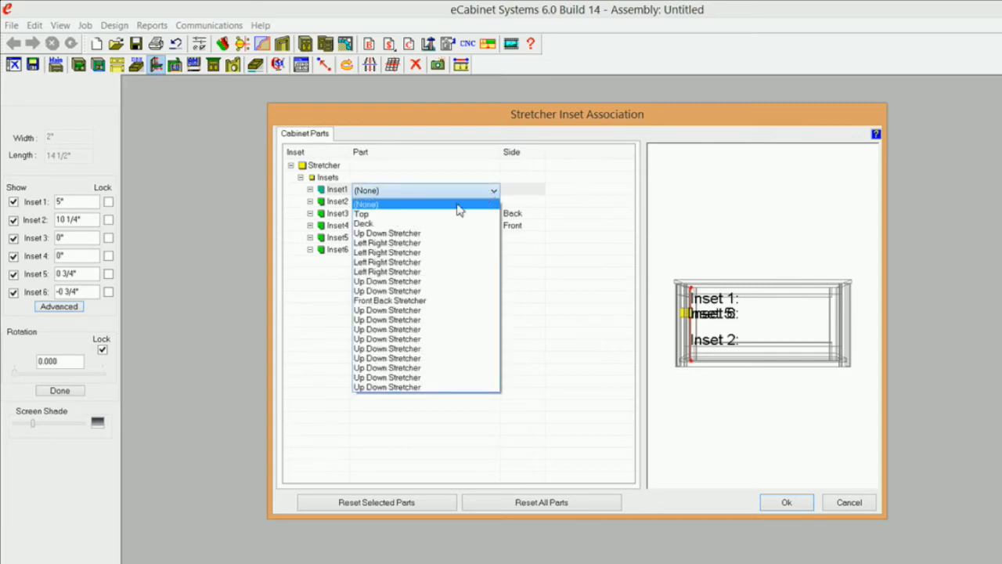
left_click(464, 204)
left_click(679, 193)
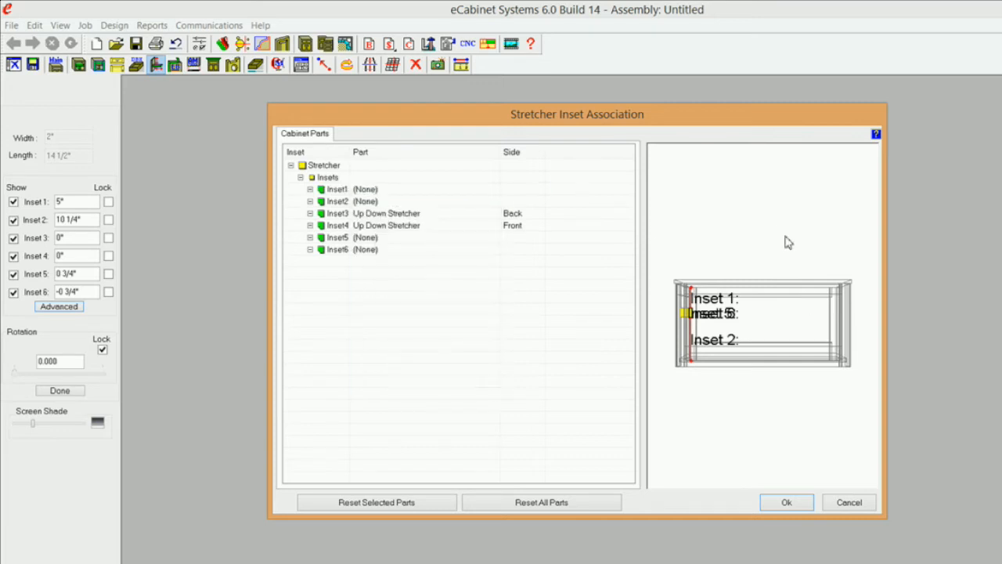
Step: Associate the 2" cross stretcher's Inset1 with an Up Down Stretcher of a right leg, using its Top side
middle_click_drag(825, 268, 823, 311)
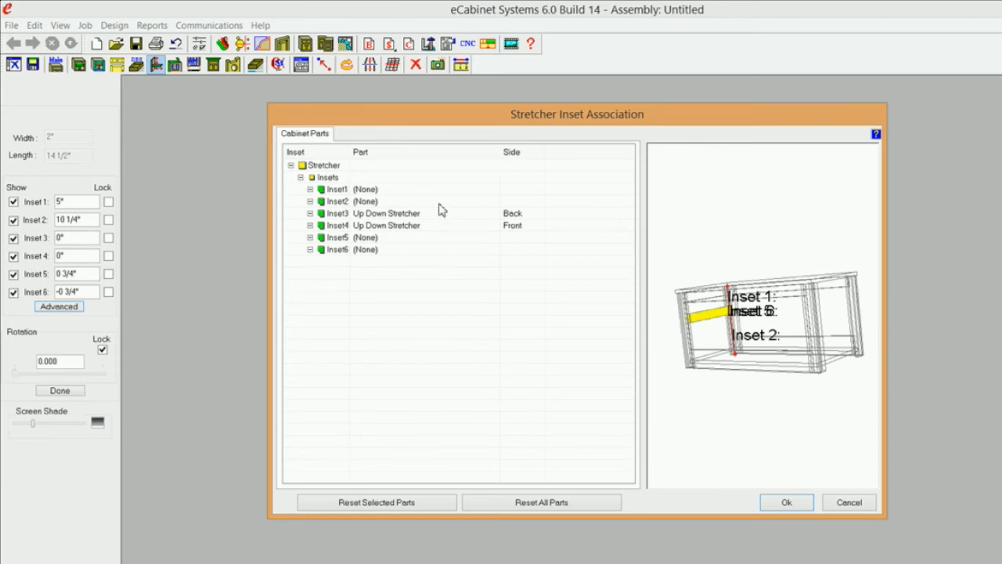
left_click(362, 190)
left_click(494, 191)
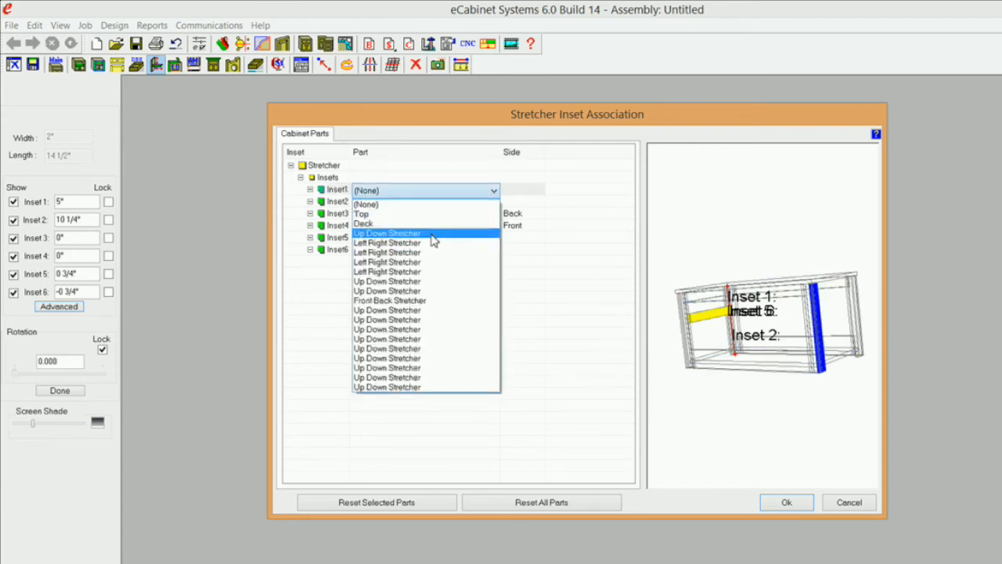
left_click(433, 233)
left_click(545, 192)
left_click(521, 192)
left_click(538, 193)
left_click(521, 203)
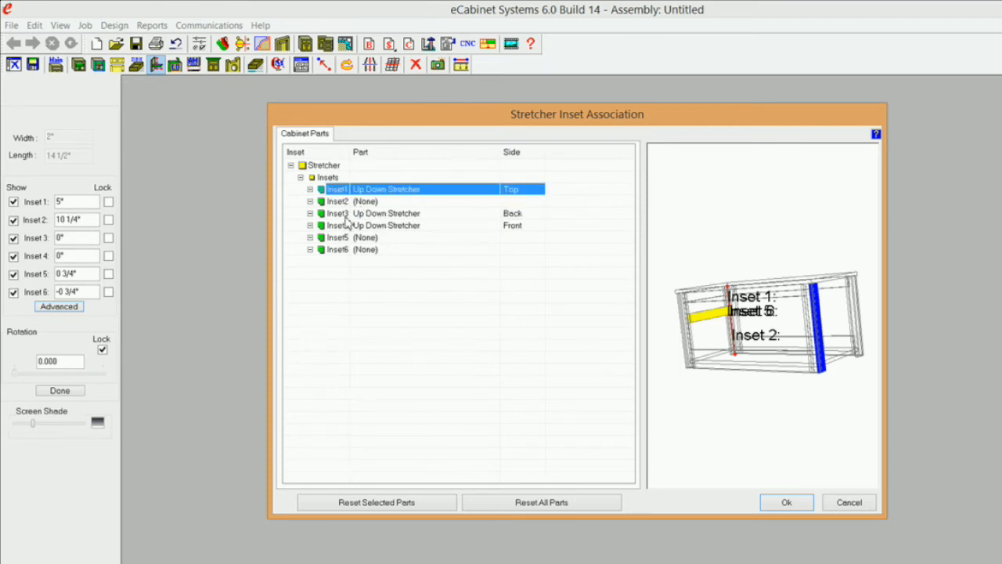
Step: Associate the 2" cross stretcher's Inset6 with the right leg's Up Down Stretcher using its Right side, and accept the associations
left_click(368, 250)
left_click(494, 252)
left_click(460, 301)
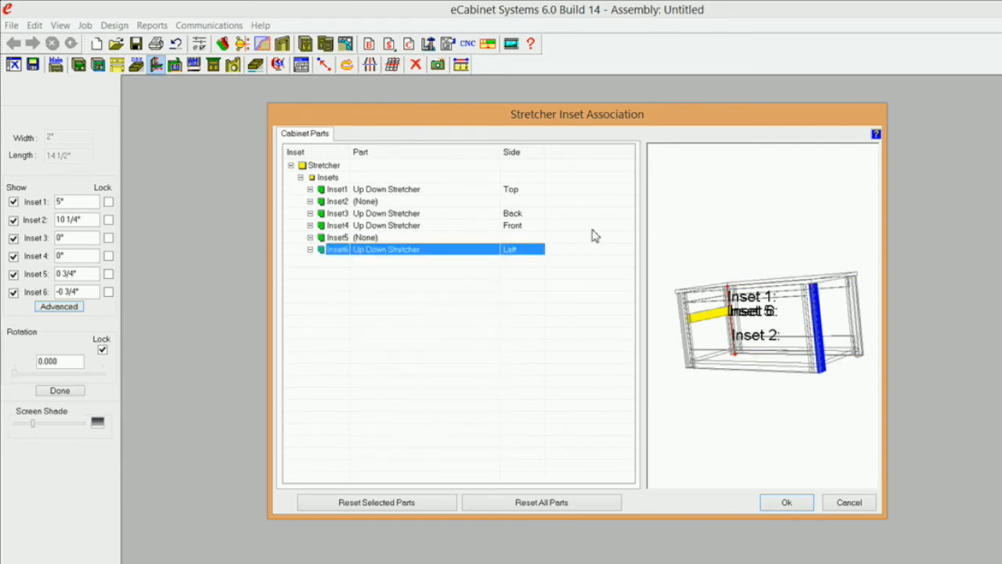
left_click(540, 252)
left_click(540, 252)
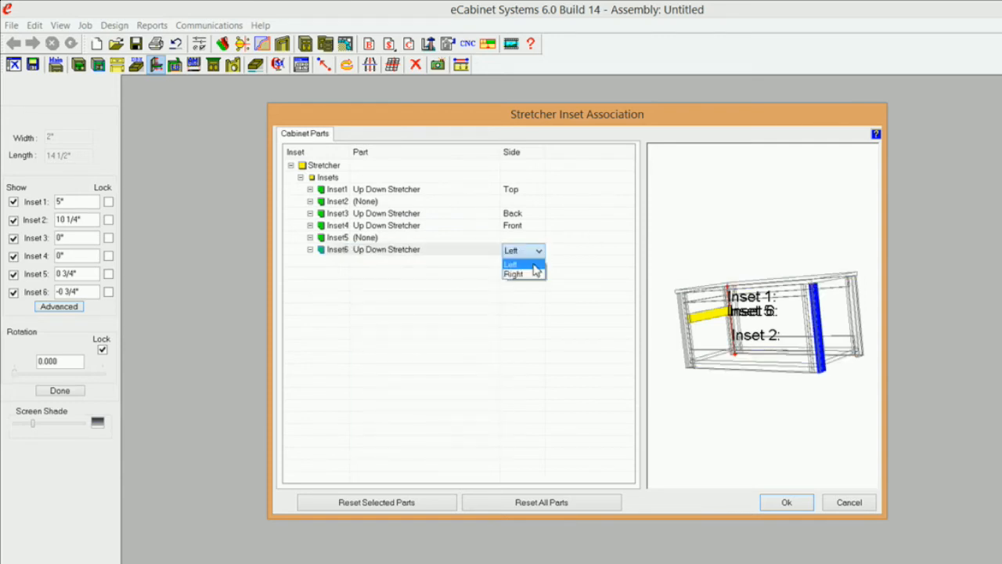
left_click(532, 273)
left_click(787, 502)
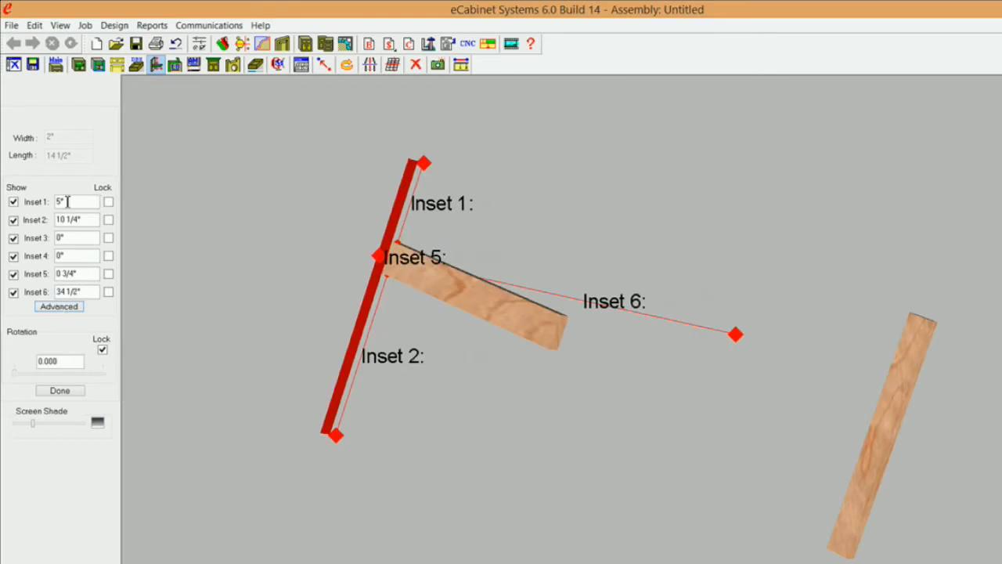
Step: Set the 2" cross stretcher's Inset 1 and Inset 6 to 0", lock both values, and finish the adjustment
left_click_drag(79, 202, 48, 210)
left_click(109, 202)
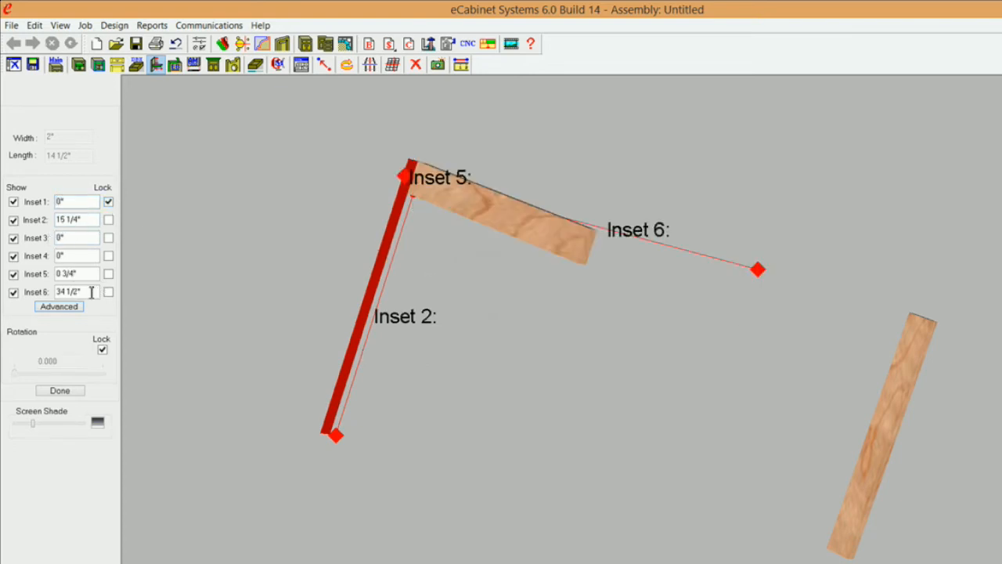
left_click_drag(92, 291, 41, 293)
type("0")
left_click(109, 292)
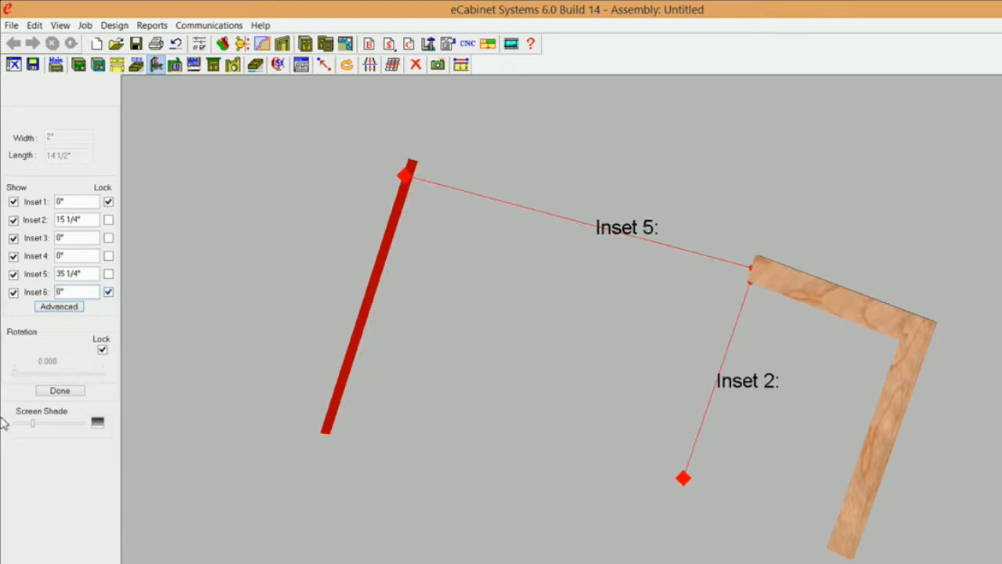
left_click(60, 390)
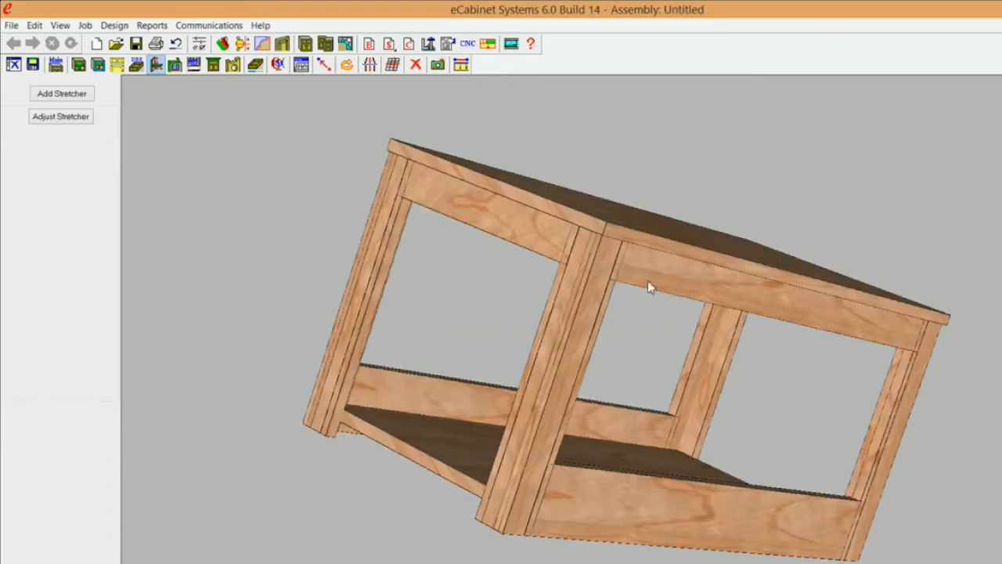
Step: Check the part details of the cross stretcher placed at the table's right end
middle_click_drag(678, 351, 537, 293)
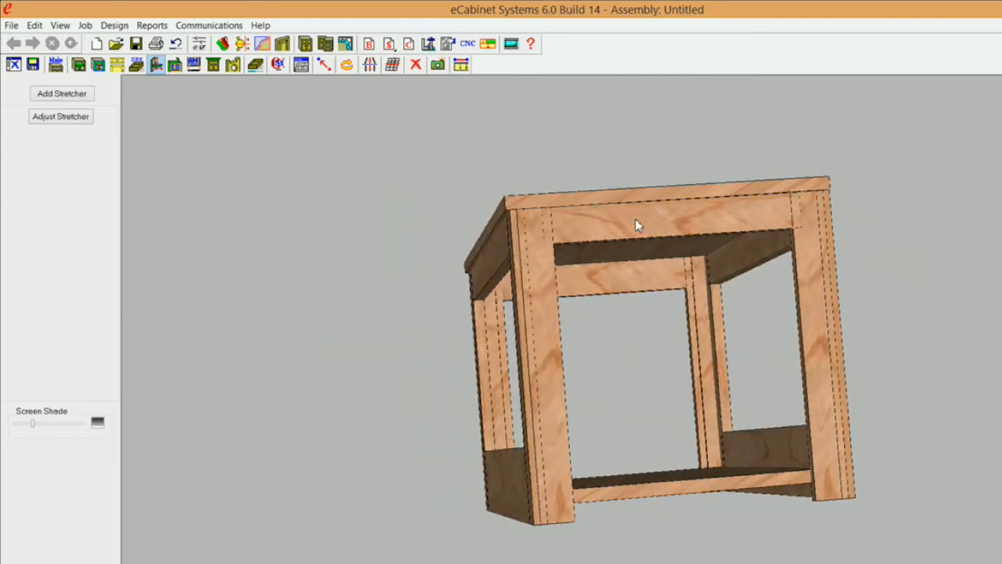
mouse_move(635, 219)
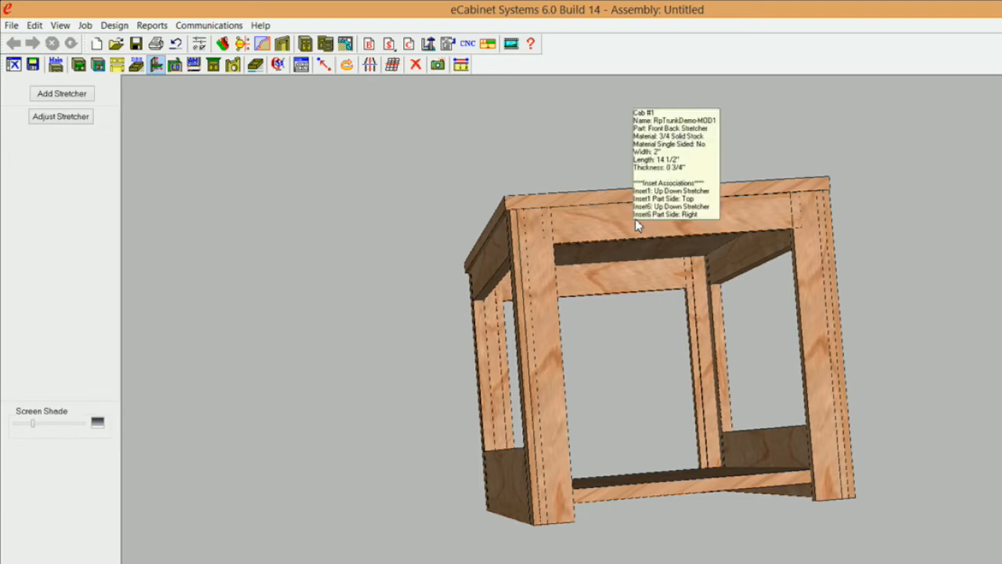
middle_click_drag(623, 268, 491, 389)
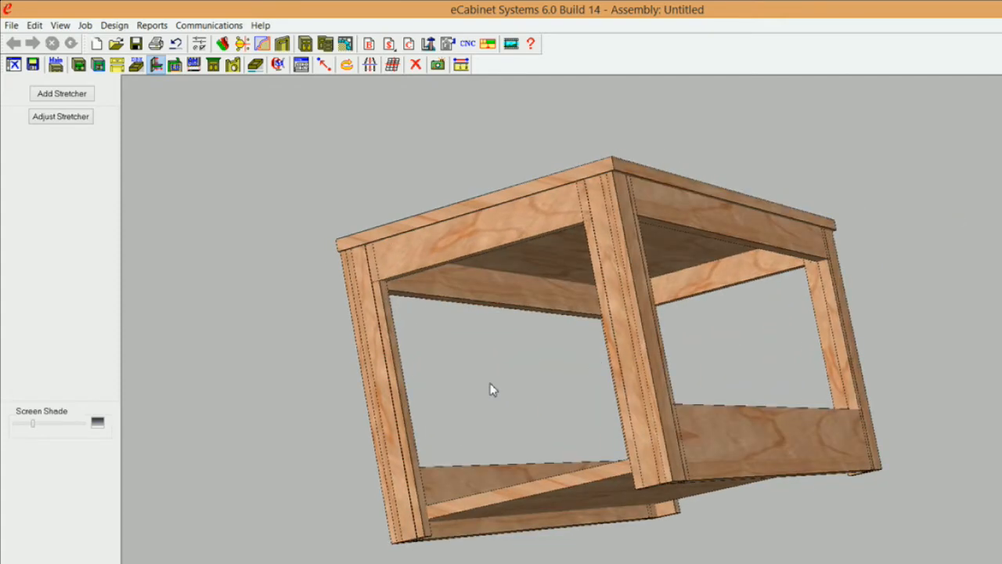
Step: Hide the wide leg stretchers covering the dummy stretchers in both legs at the near end of the table
left_click(386, 398)
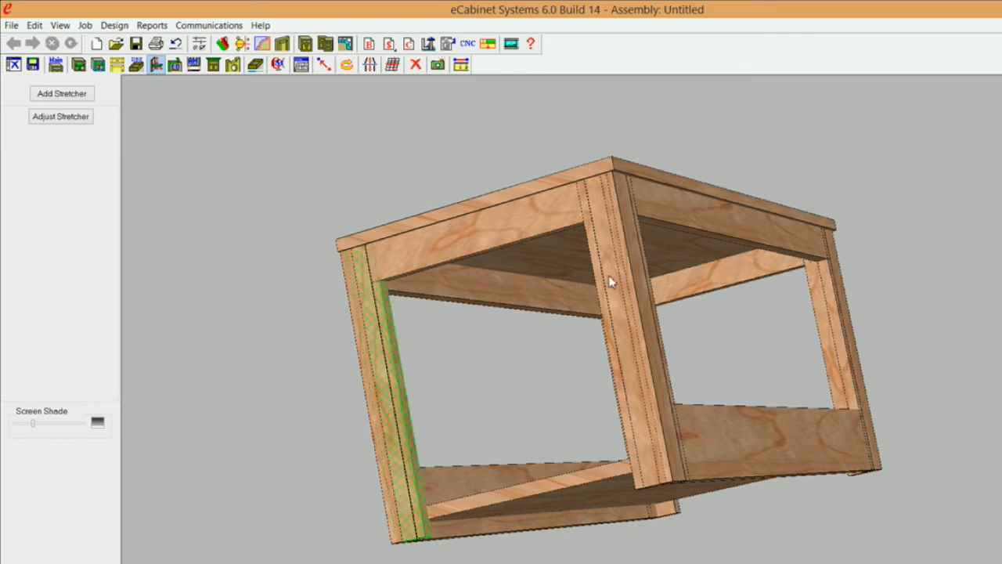
right_click(612, 281)
mouse_move(675, 159)
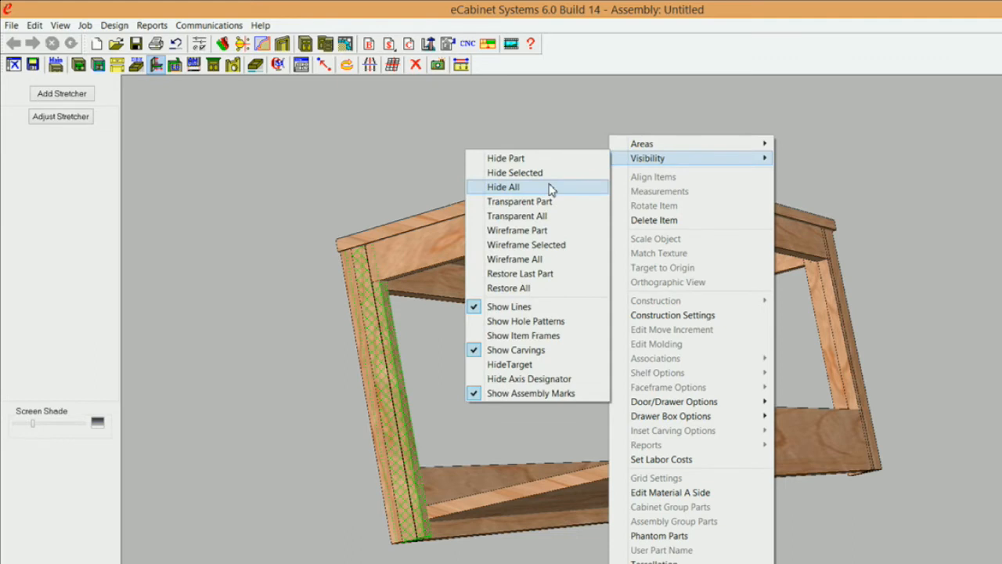
left_click(514, 172)
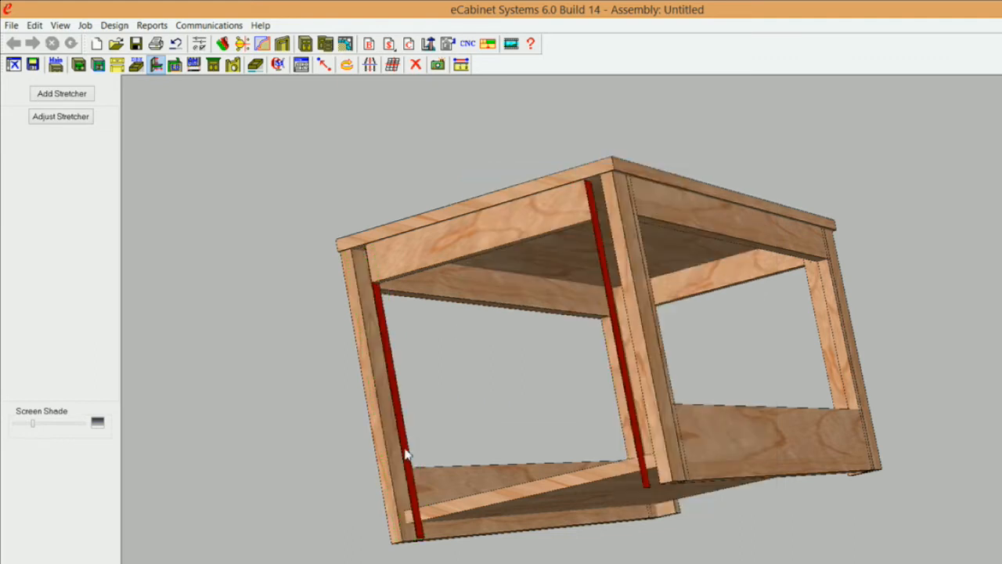
Step: Add a 4 1/4" wide front-back stretcher with up-down orientation between the two red dummy stretchers at the table's near end
left_click(406, 453)
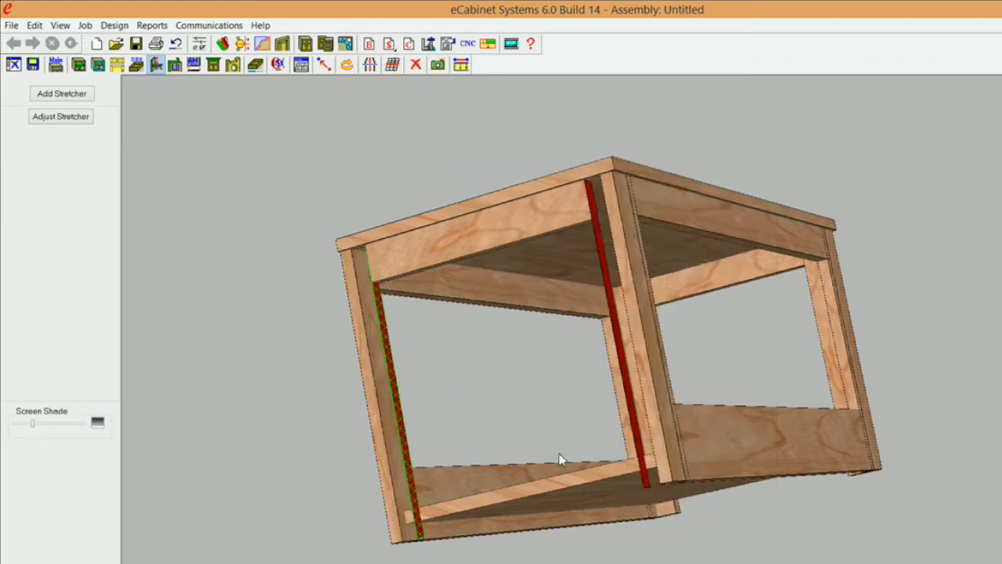
middle_click_drag(561, 459, 631, 358)
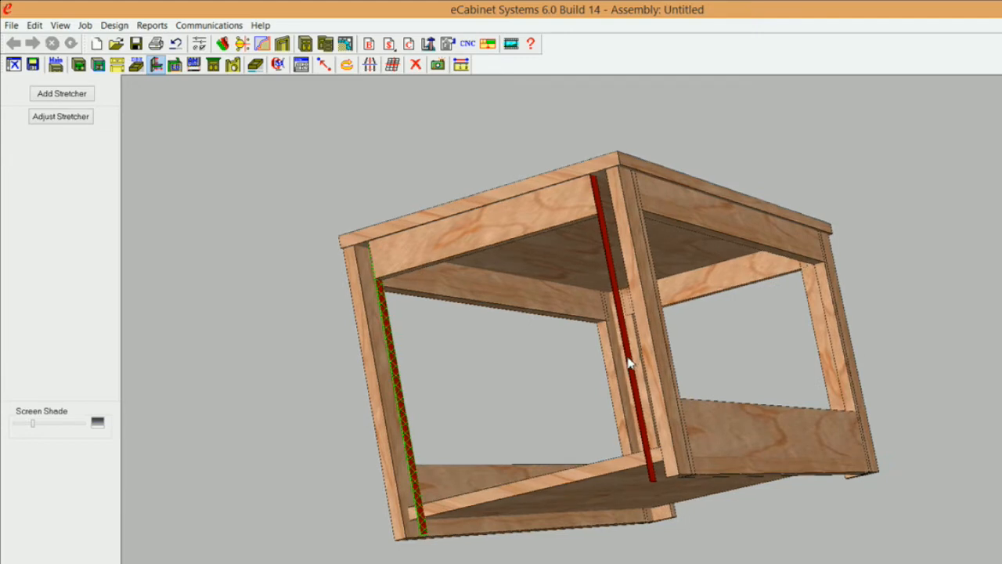
left_click(628, 348)
left_click(63, 94)
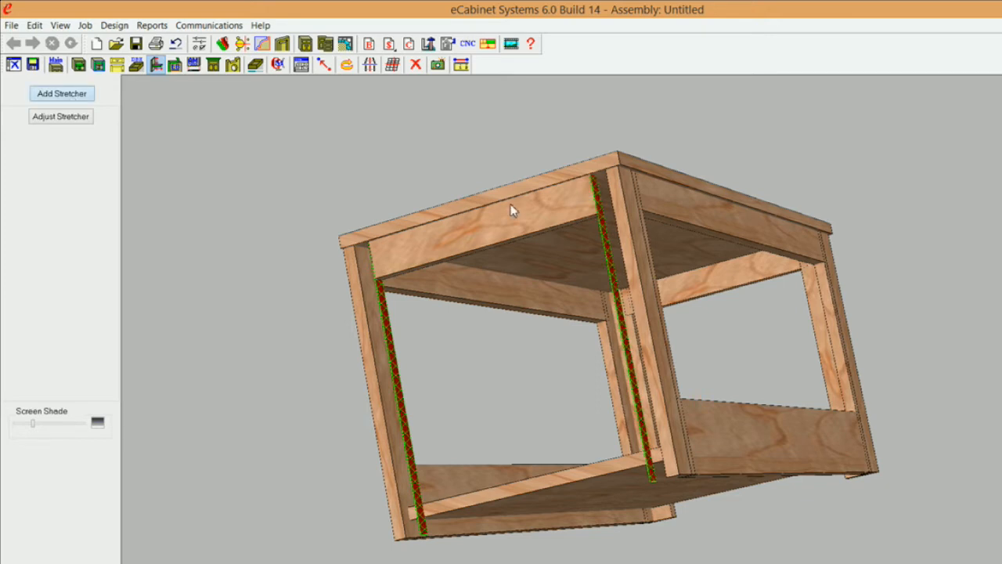
left_click(703, 352)
left_click(392, 356)
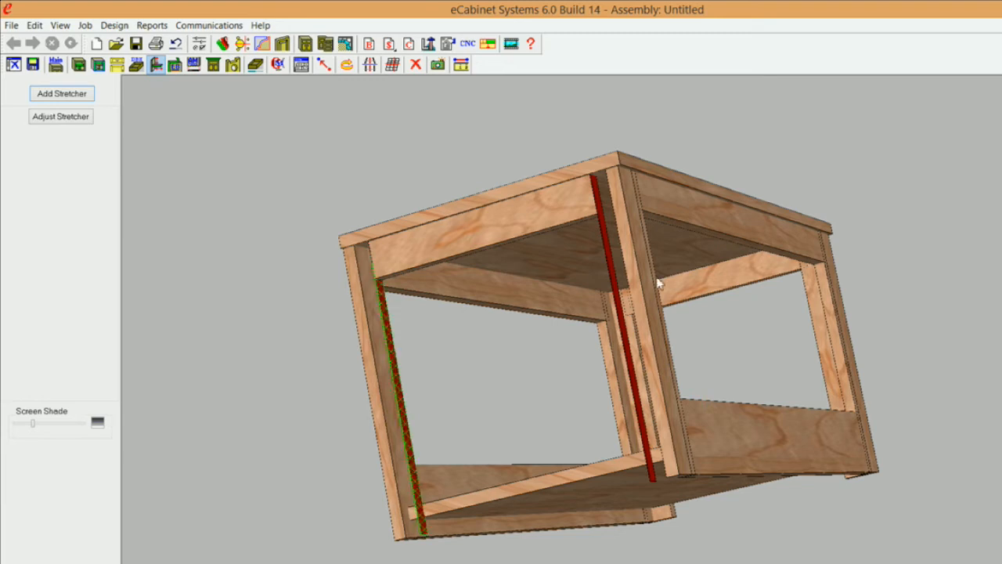
left_click(612, 282)
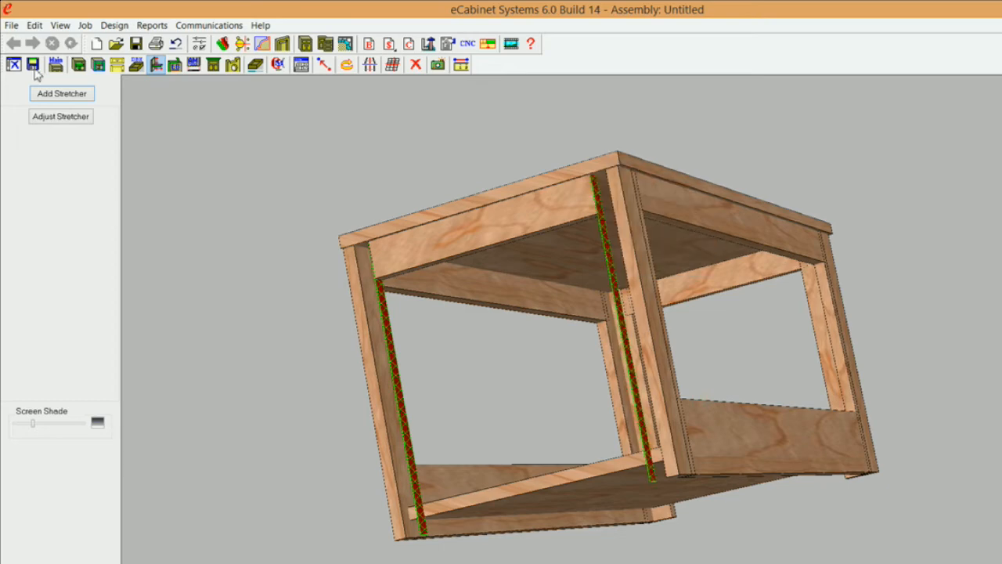
left_click(60, 96)
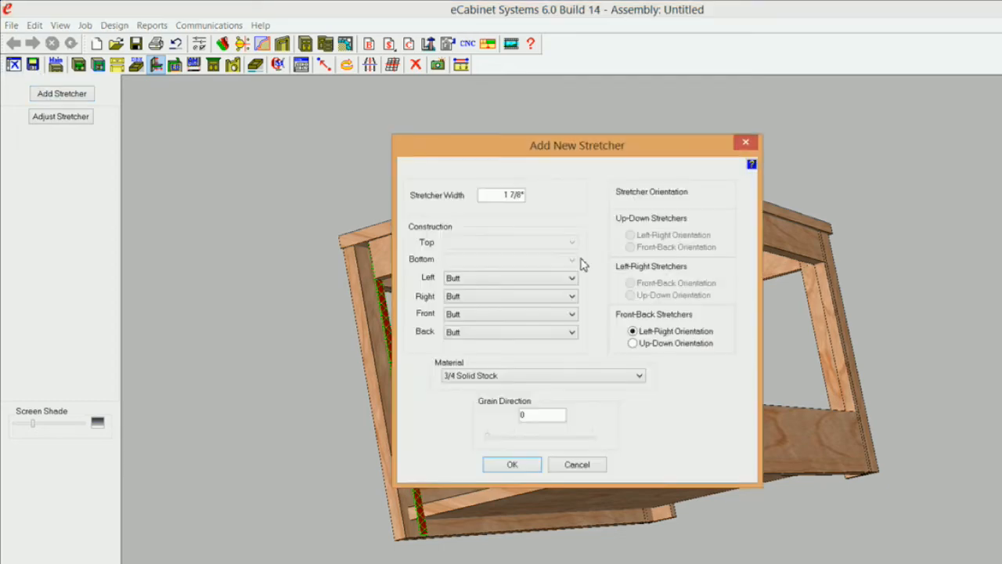
left_click(499, 199)
type("4")
left_click(633, 343)
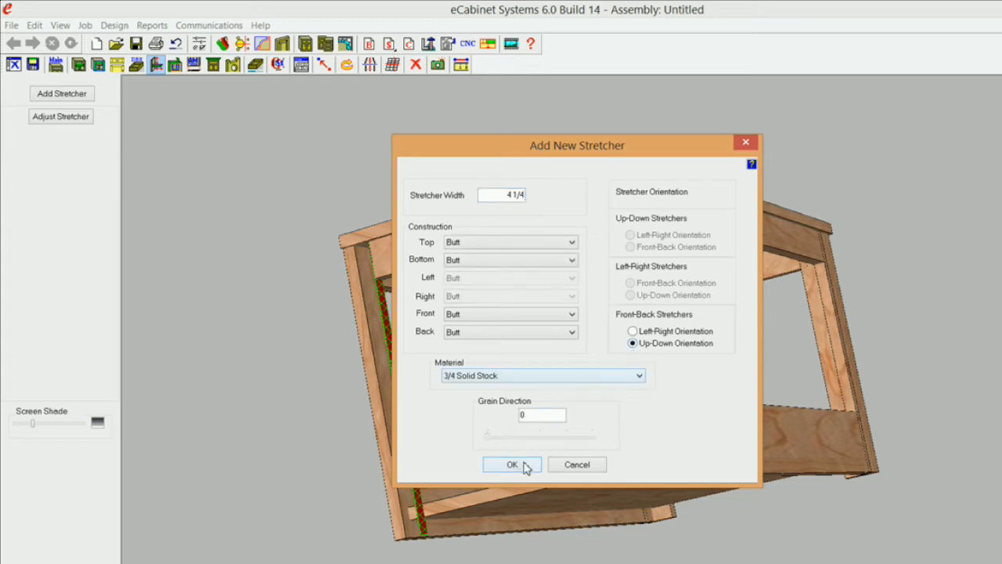
left_click(513, 465)
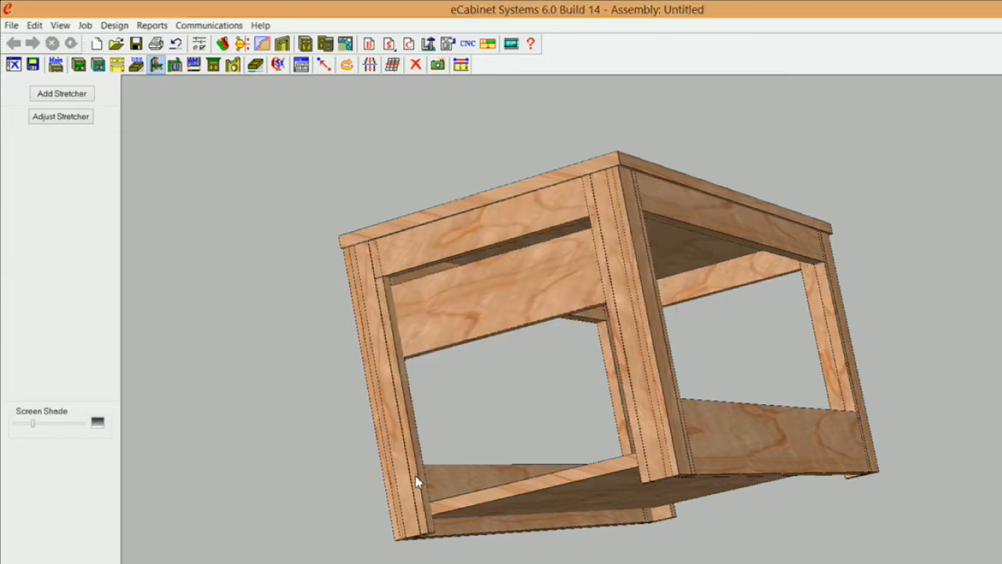
Step: Hide the wide leg stretchers covering the red dummy stretchers at the end with the new 4 1/4" stretcher
middle_click_drag(582, 320, 572, 369)
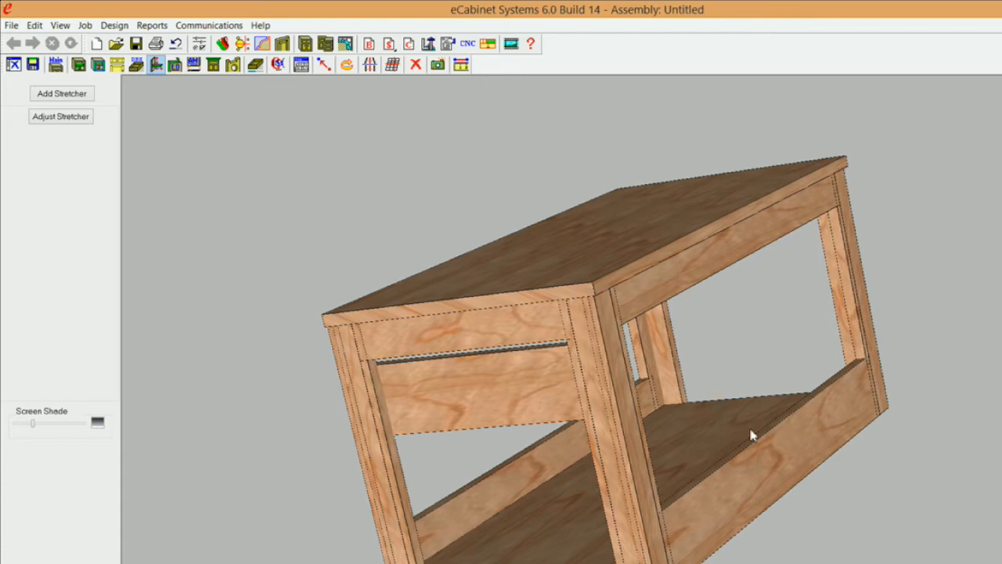
middle_click_drag(539, 384, 516, 398)
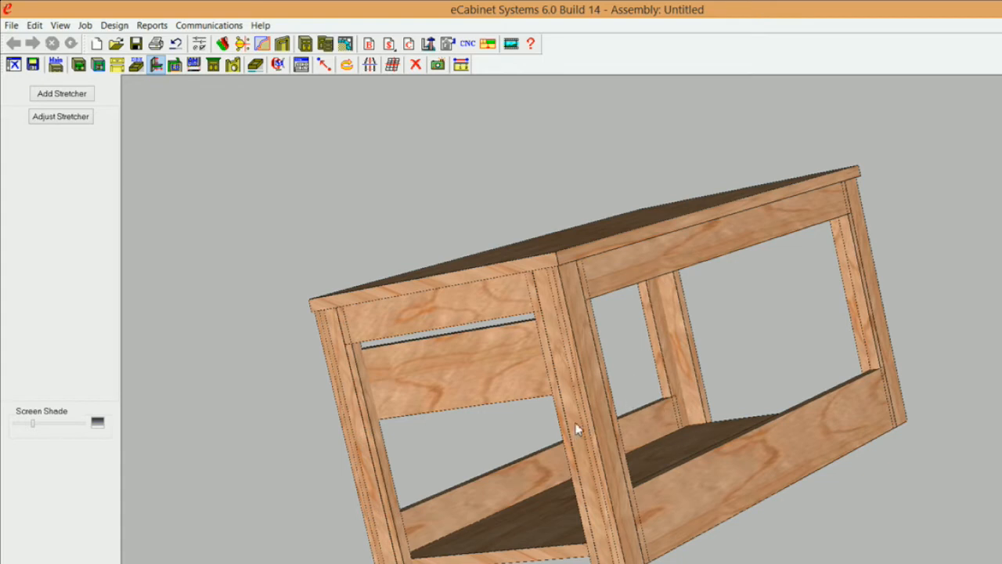
left_click(358, 427)
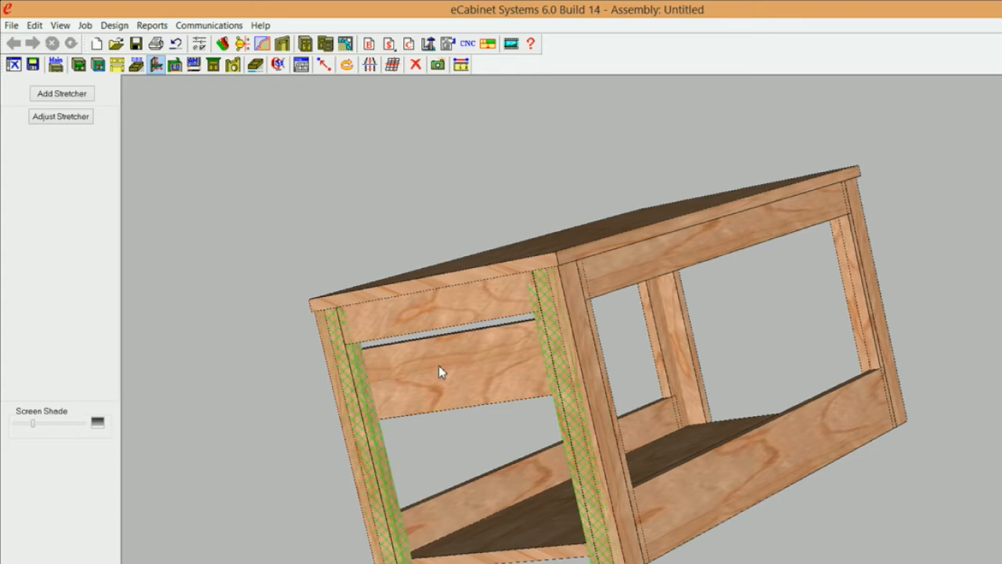
right_click(351, 402)
mouse_move(415, 160)
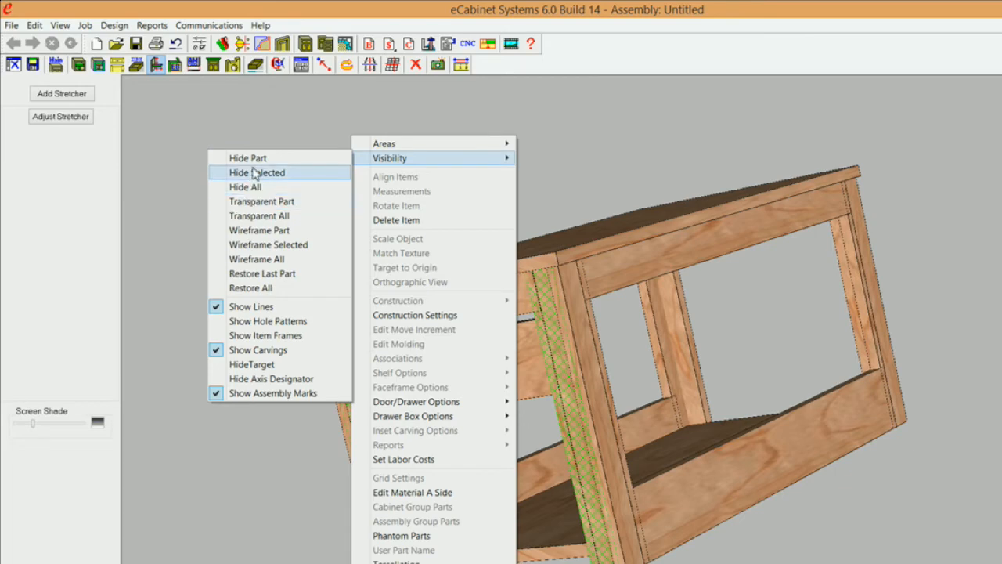
left_click(254, 173)
Step: Add another 4 1/4" wide front-back stretcher with up-down orientation between the same two dummy stretchers
left_click(374, 447)
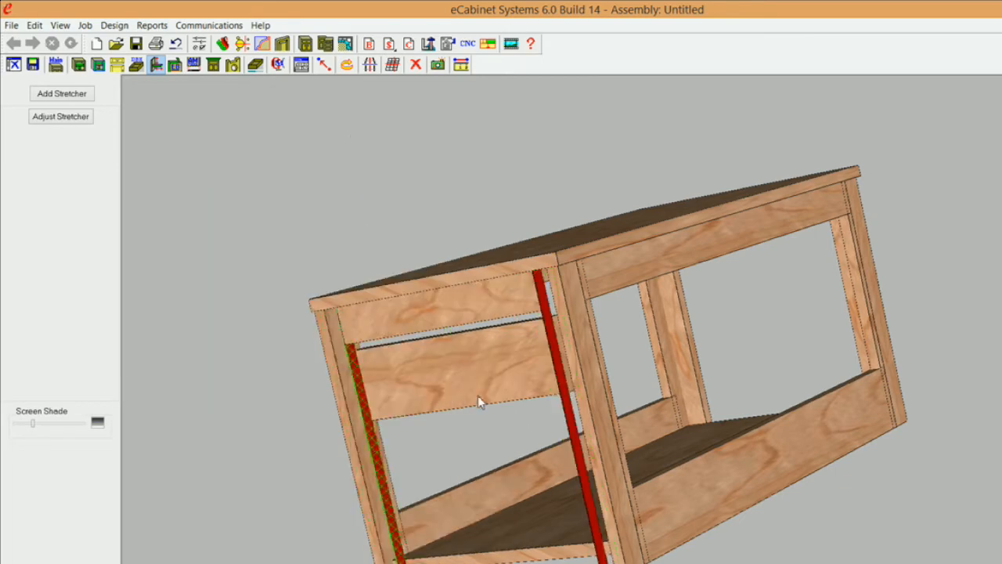
left_click(562, 384, "ctrl")
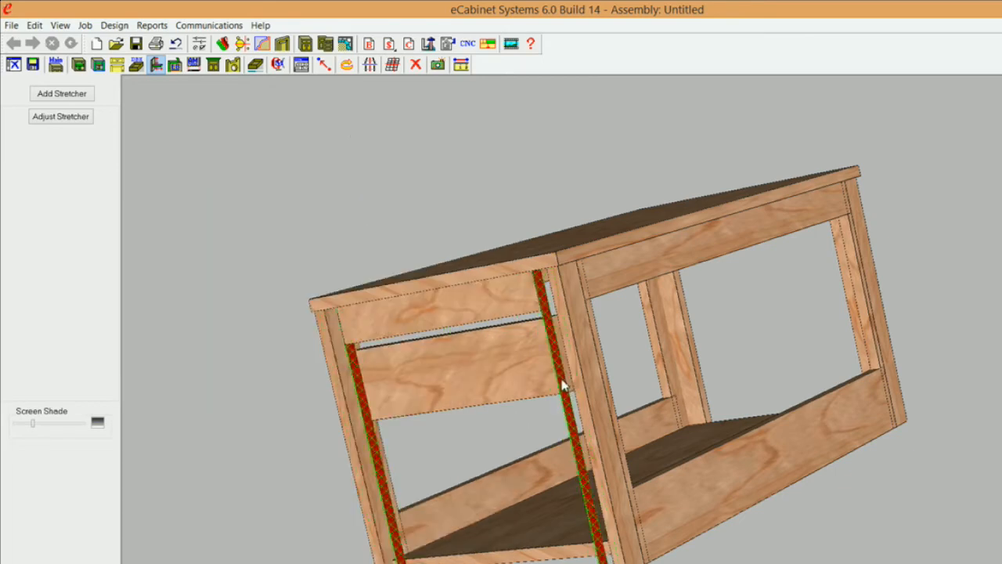
left_click(89, 116)
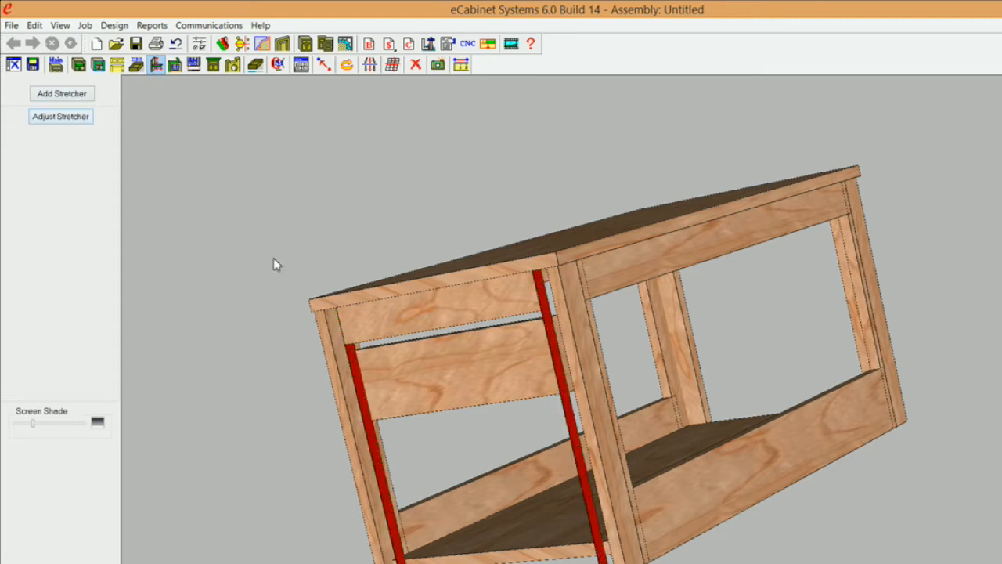
left_click(379, 456)
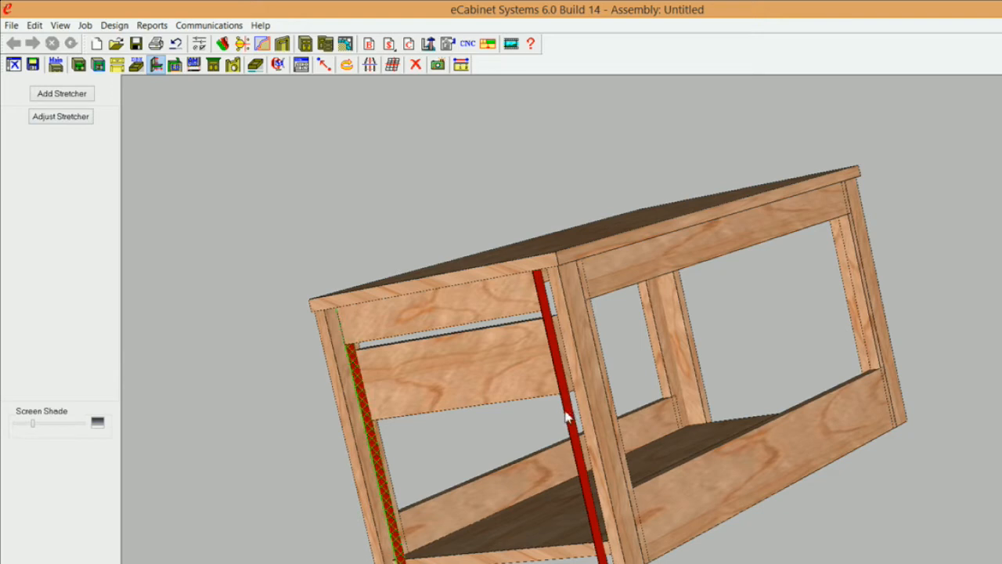
left_click(567, 417, "ctrl")
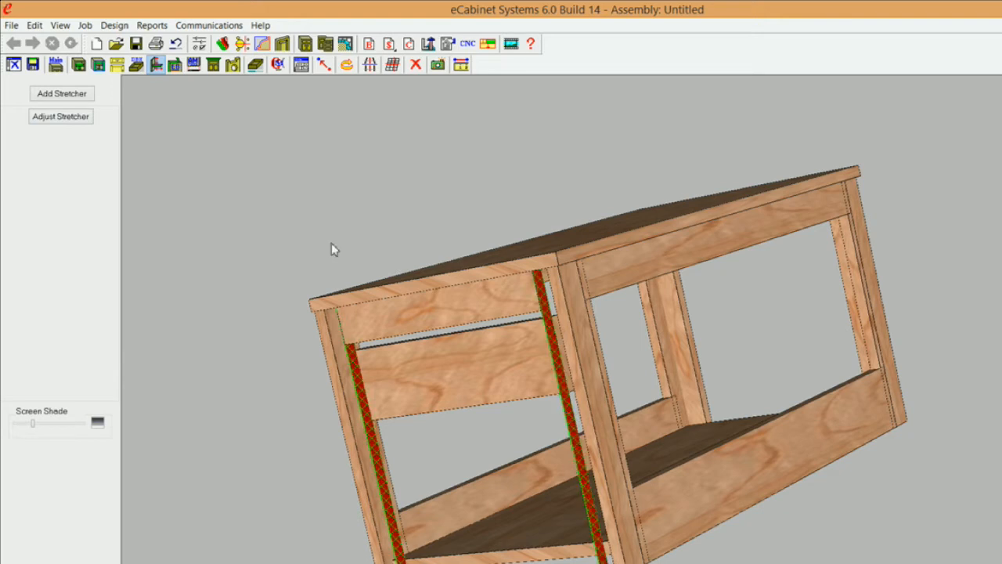
left_click(66, 95)
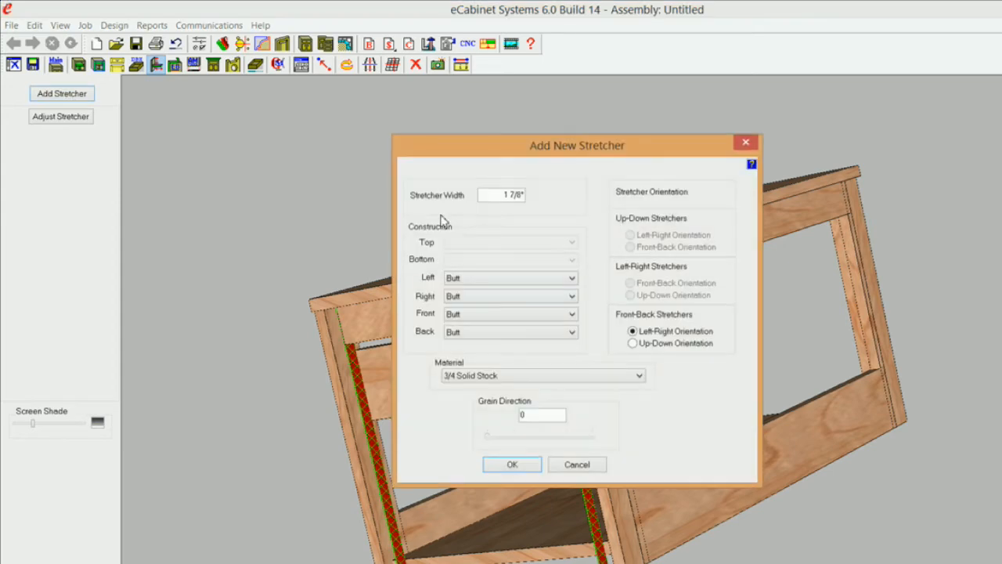
left_click(493, 198)
type("4 1/4")
left_click(632, 342)
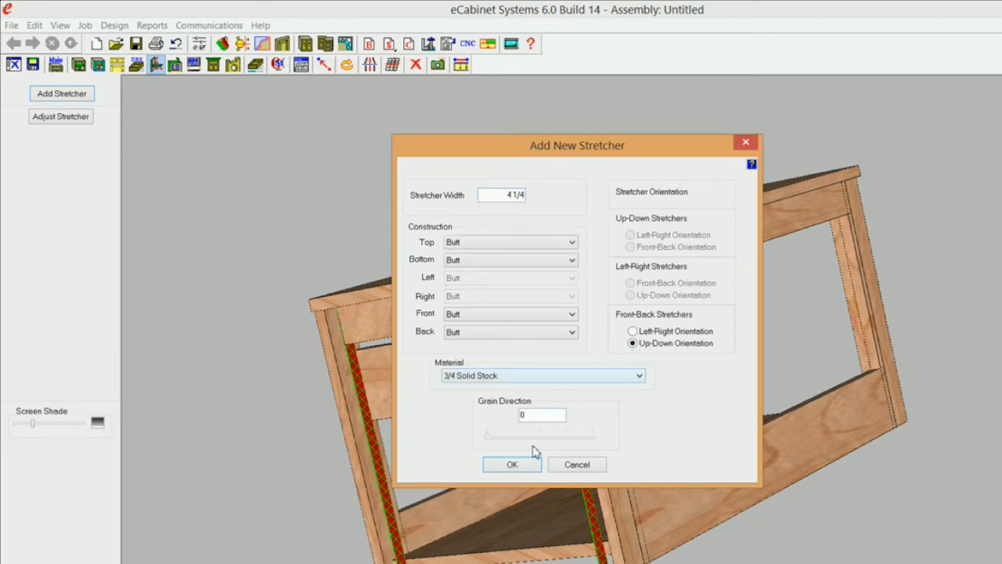
left_click(519, 466)
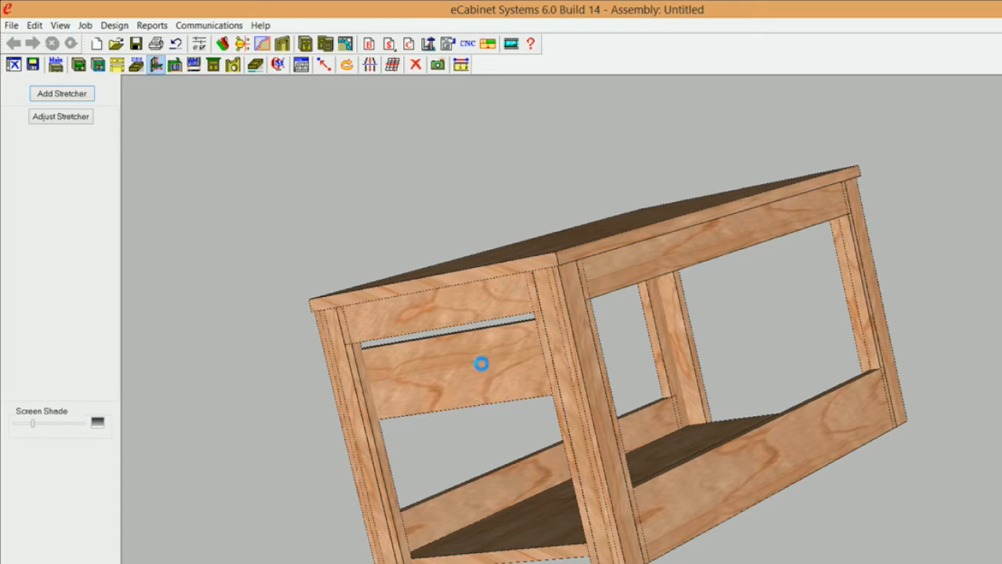
Step: Start adjusting the new 4 1/4" stretcher and associate its Inset2 with the adjacent leg's Up Down Stretcher using its Bottom side
left_click(61, 116)
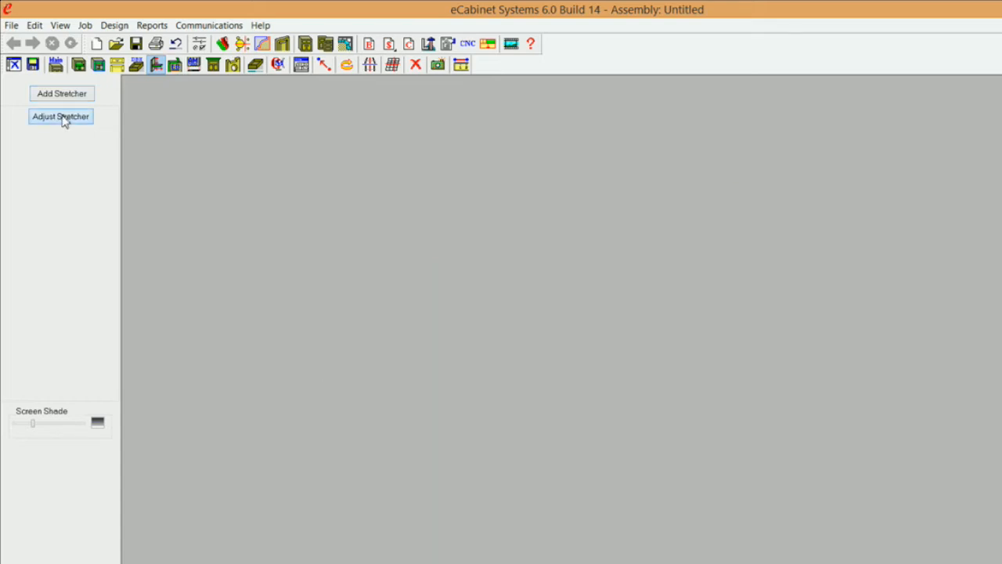
middle_click_drag(576, 440, 625, 392)
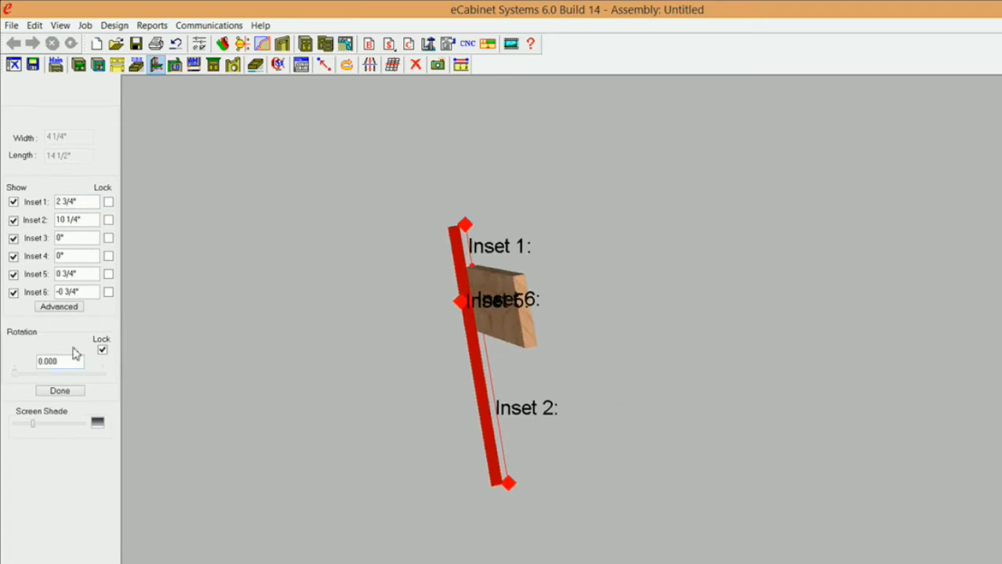
left_click(79, 310)
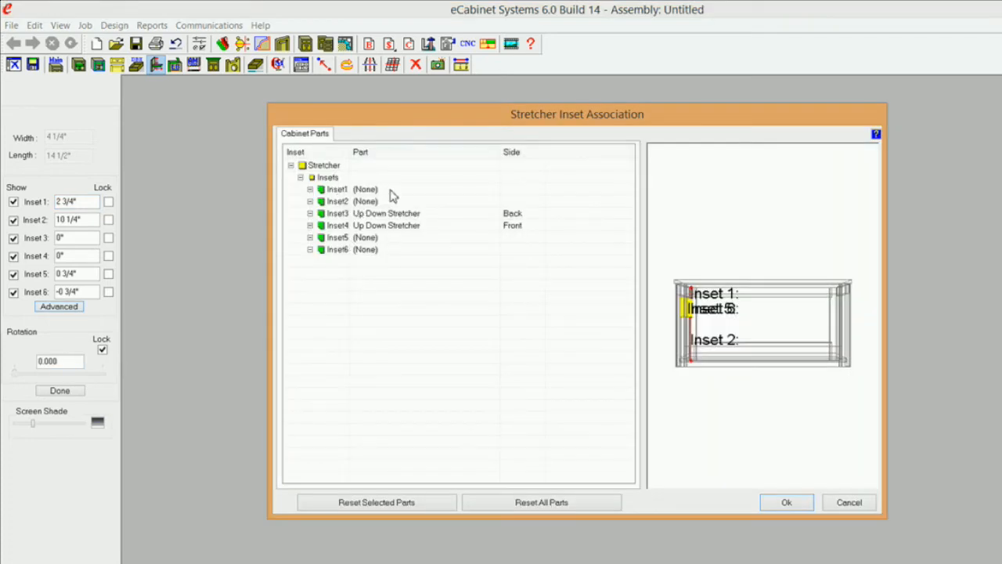
left_click(394, 195)
left_click(391, 203)
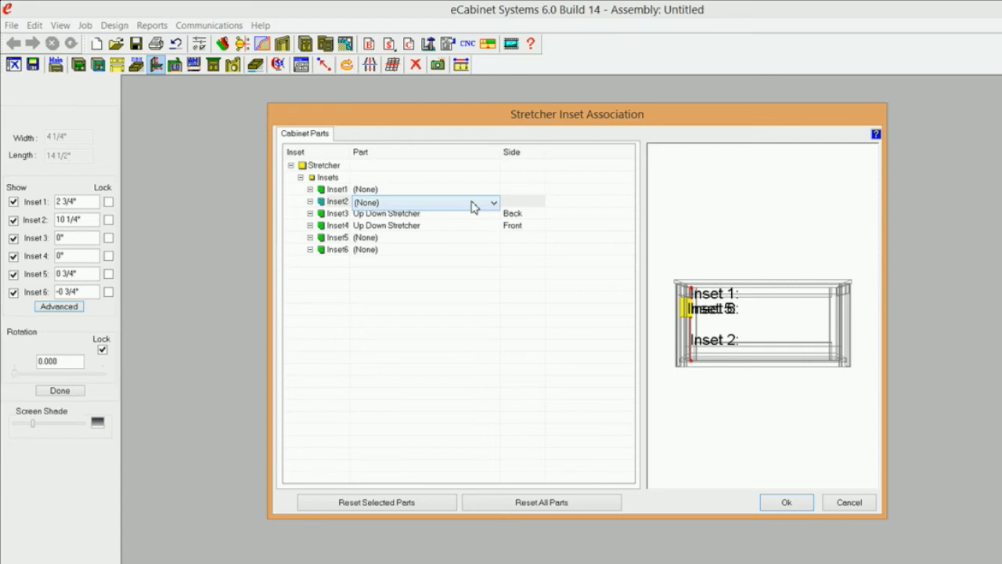
left_click(492, 204)
left_click_drag(669, 337, 764, 218)
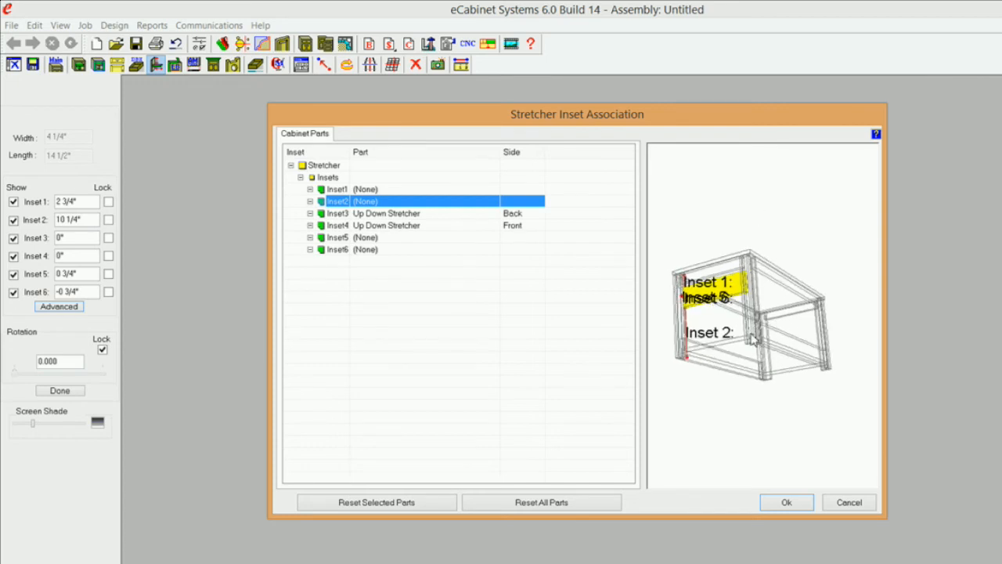
left_click(441, 201)
left_click(493, 204)
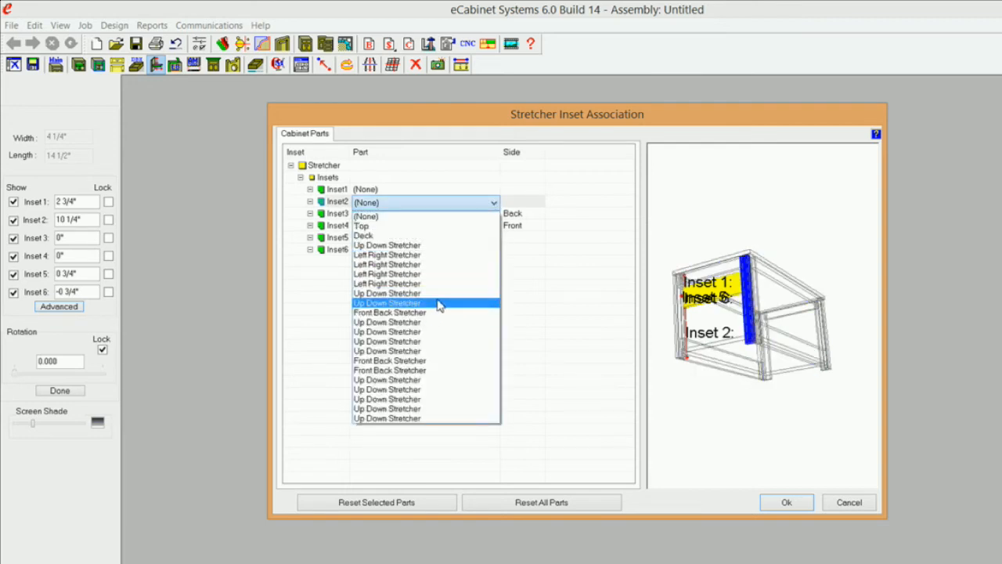
left_click(437, 304)
left_click(523, 206)
left_click(537, 205)
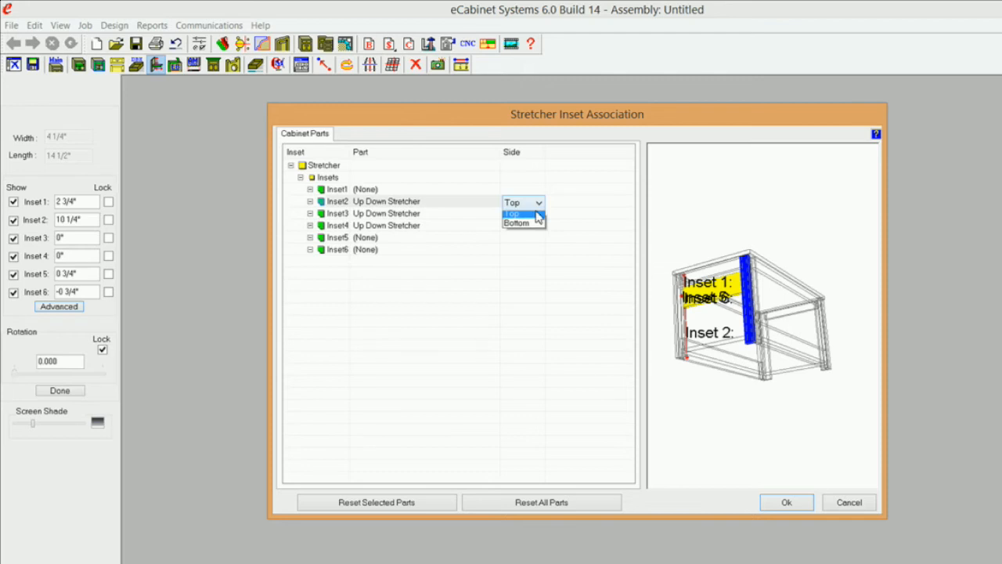
left_click(531, 229)
Step: Associate the 4 1/4" stretcher's Inset5 with the same Up Down Stretcher using its Left side, and accept the associations
left_click(453, 238)
left_click(494, 238)
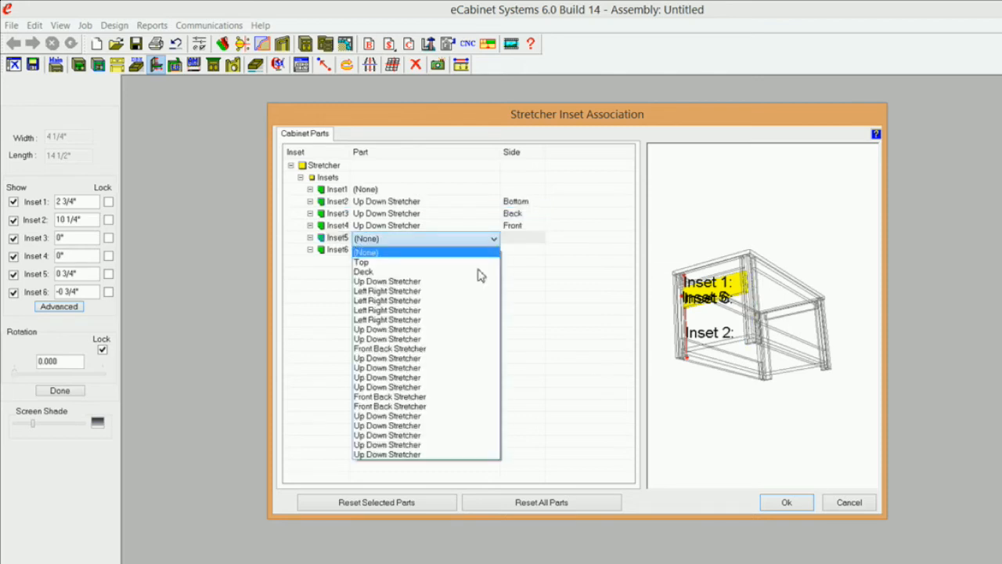
left_click(450, 344)
left_click(536, 239)
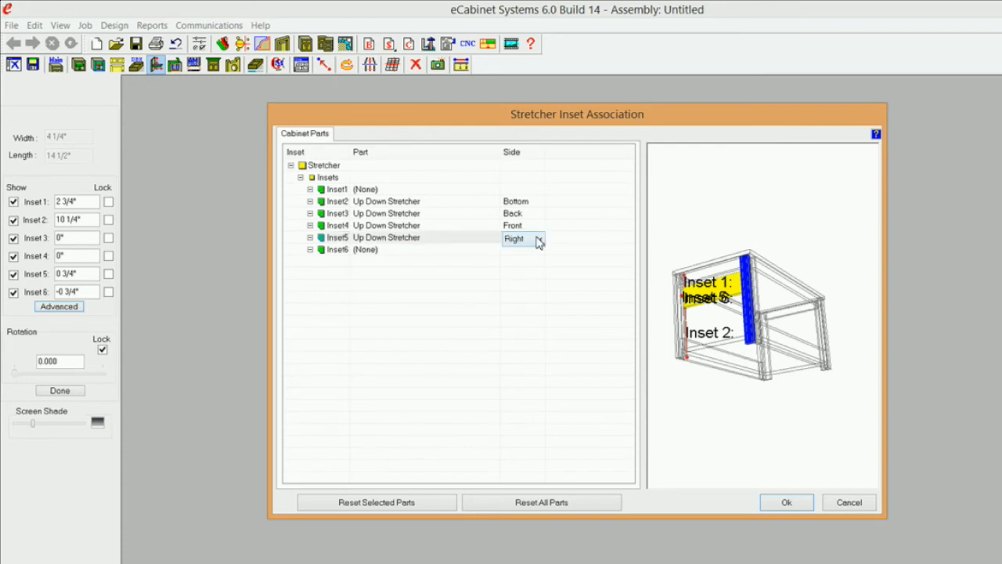
left_click(540, 239)
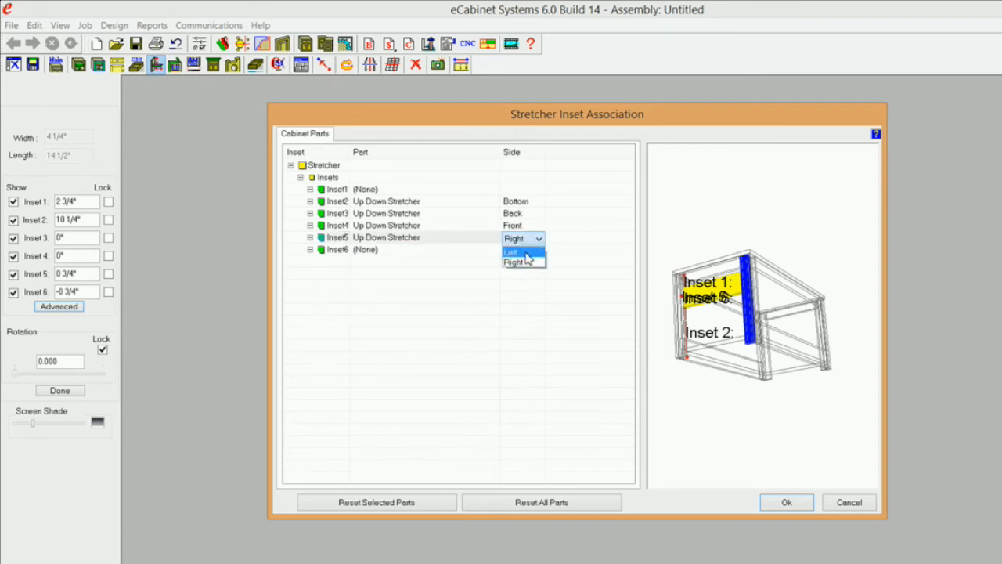
left_click(526, 252)
left_click(787, 502)
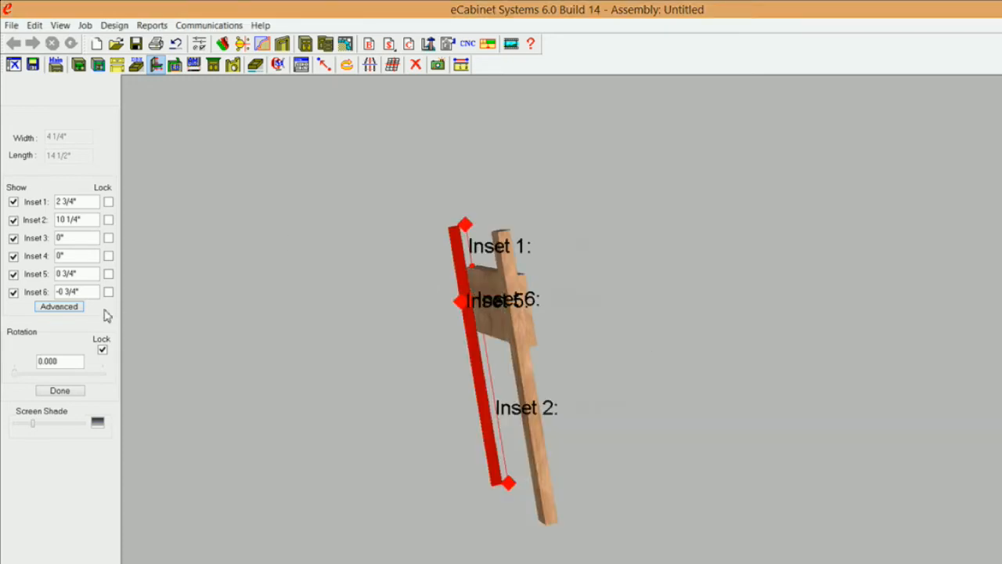
Step: Set the 4 1/4" stretcher's Inset 2 and Inset 5 to 0", lock both values, and finish the adjustment
left_click_drag(94, 219, 34, 220)
type("0")
left_click(108, 220)
left_click_drag(96, 274, 24, 270)
type("0")
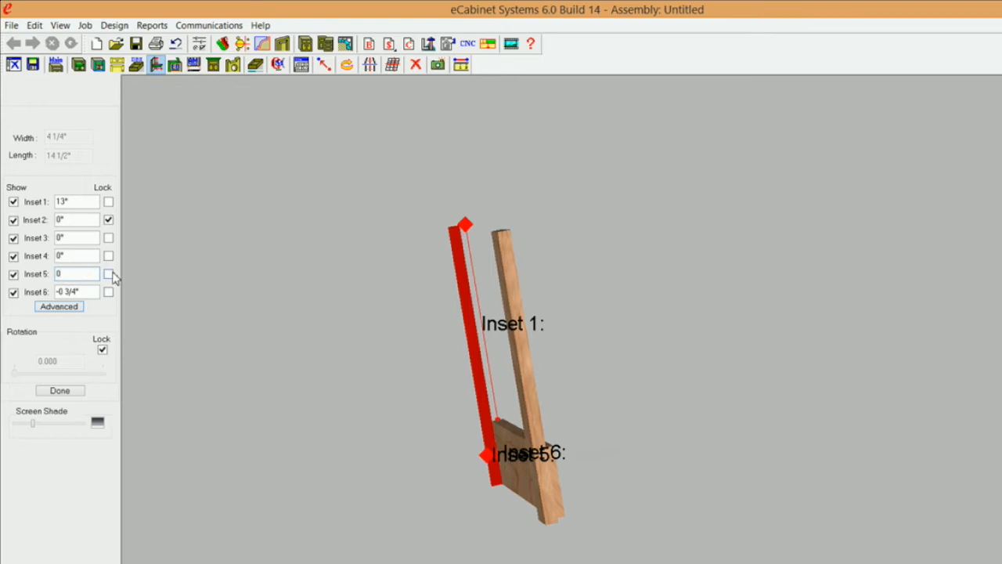
left_click(109, 277)
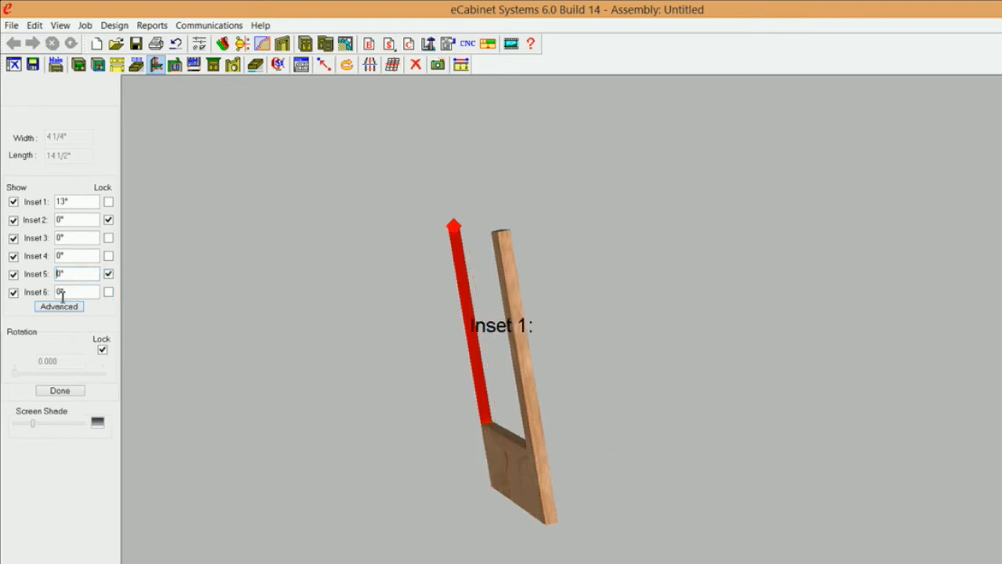
left_click(71, 396)
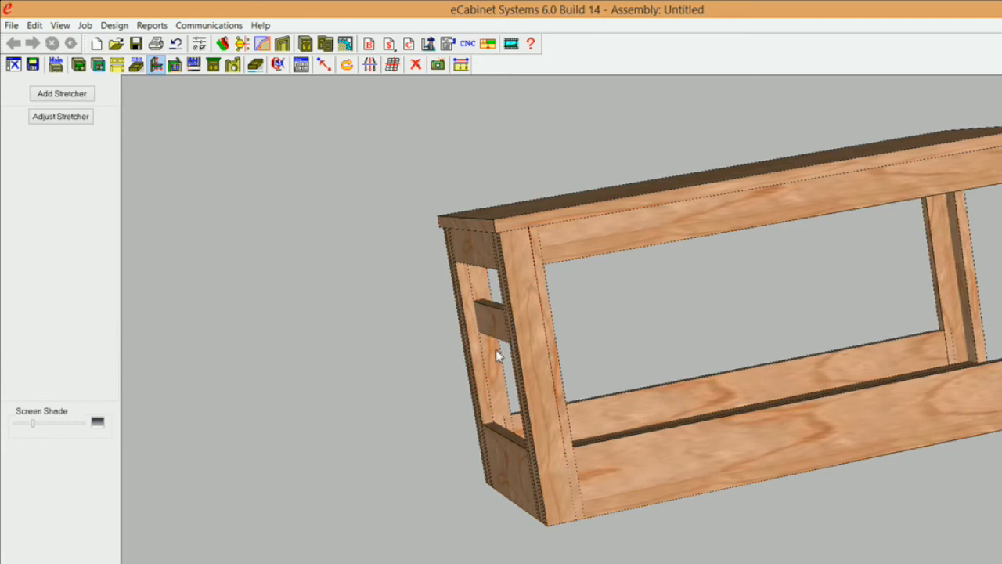
middle_click_drag(521, 376, 610, 336)
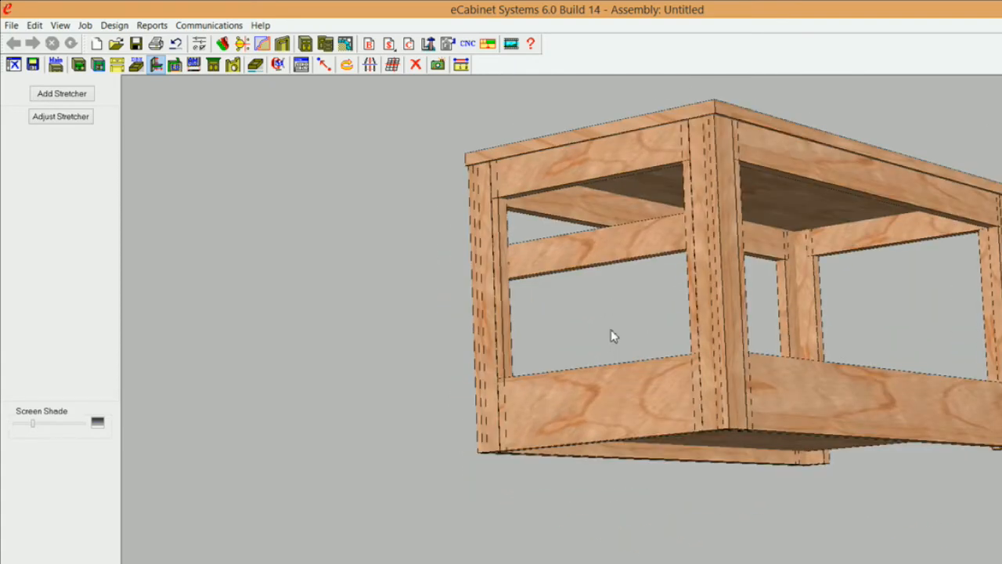
Step: Set the width of the loose middle stretcher at the table's end to 4 1/4" in its construction settings
right_click(626, 248)
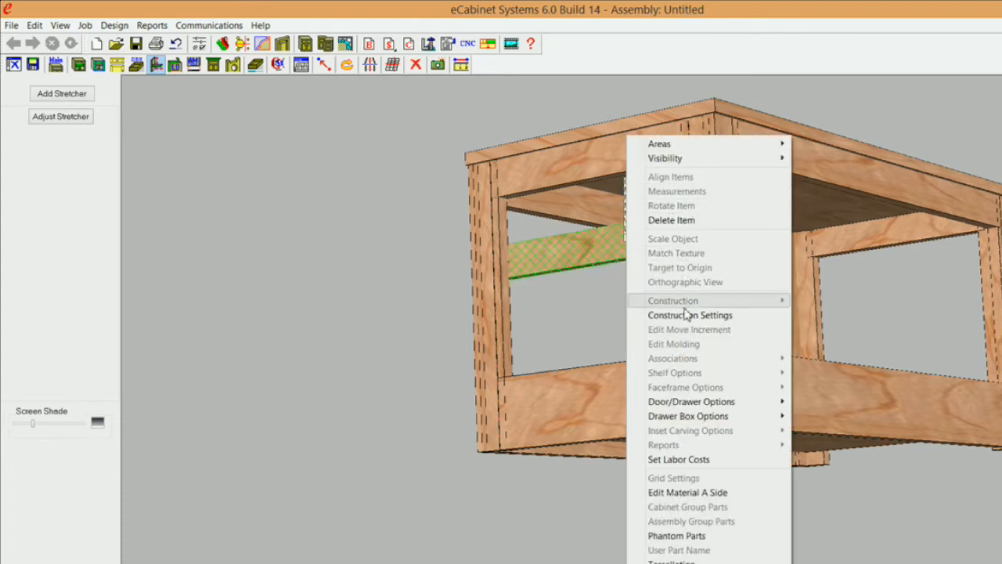
left_click(662, 315)
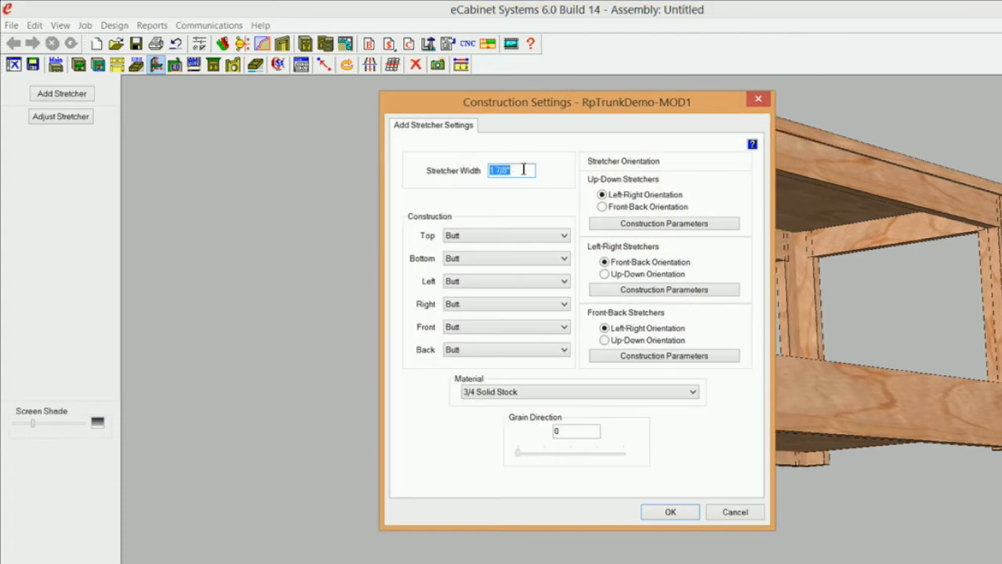
type("4 1/4")
left_click(666, 514)
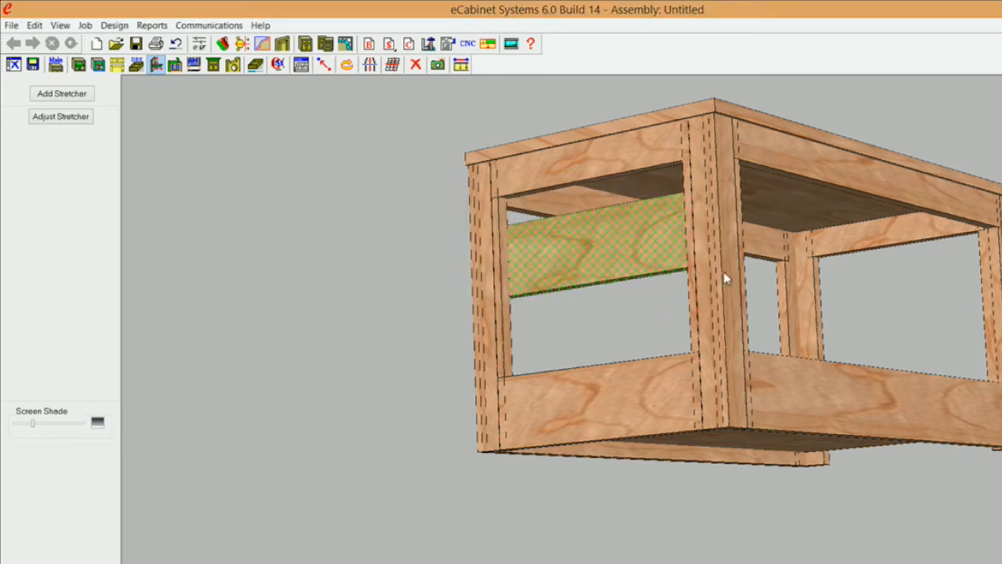
left_click(659, 282)
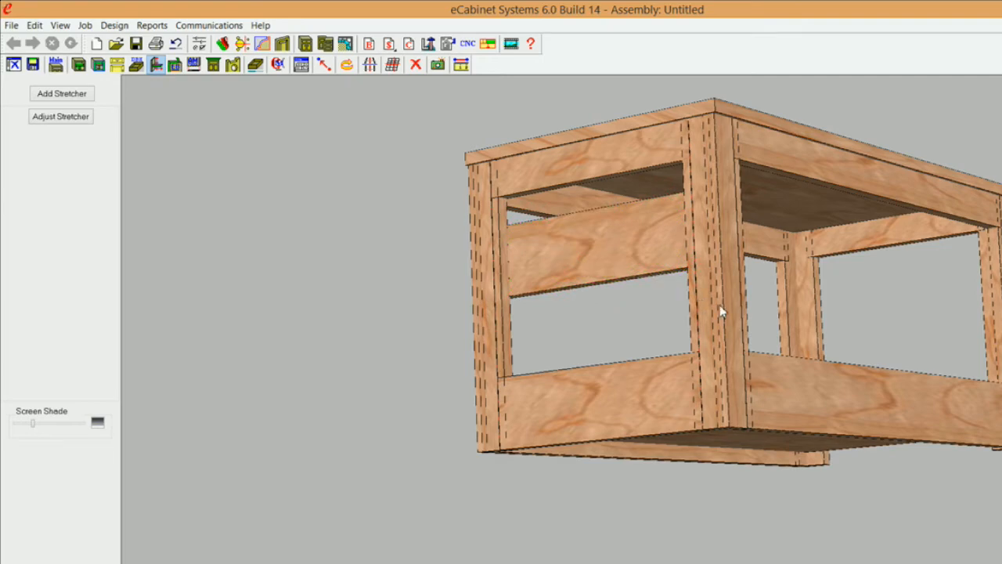
Step: Start adjusting the widened end stretcher and open its inset associations
middle_click_drag(704, 318, 690, 325)
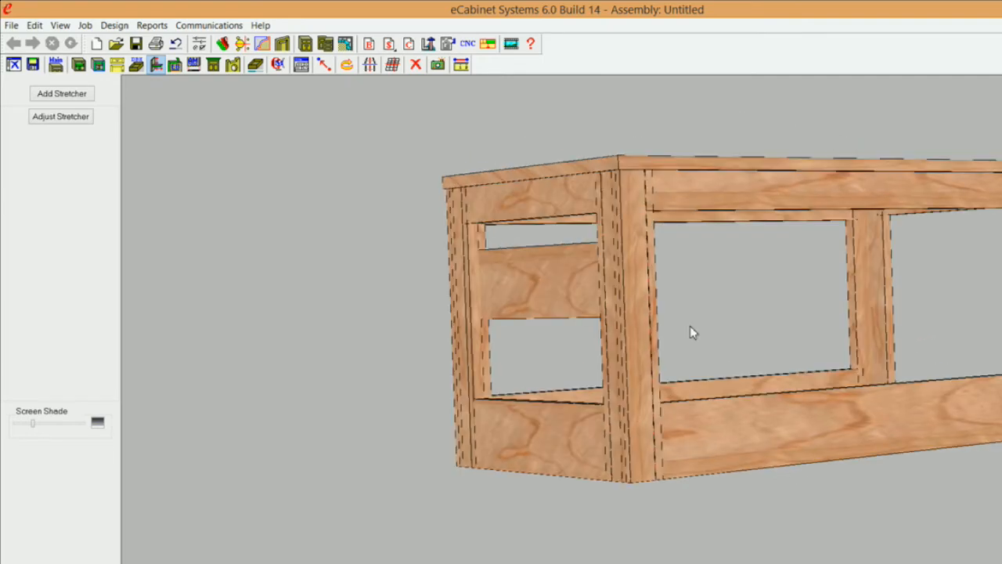
left_click(552, 288)
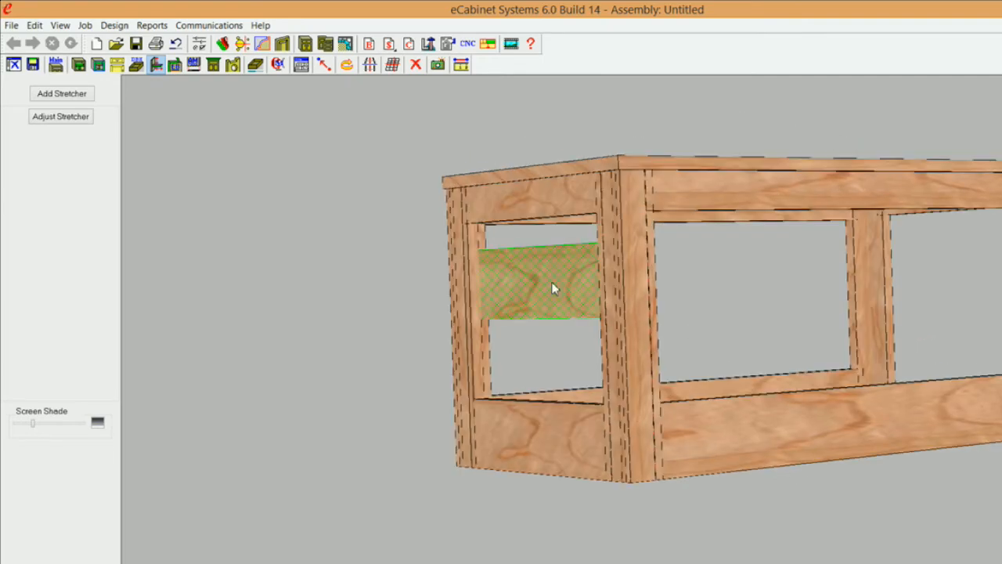
left_click(40, 116)
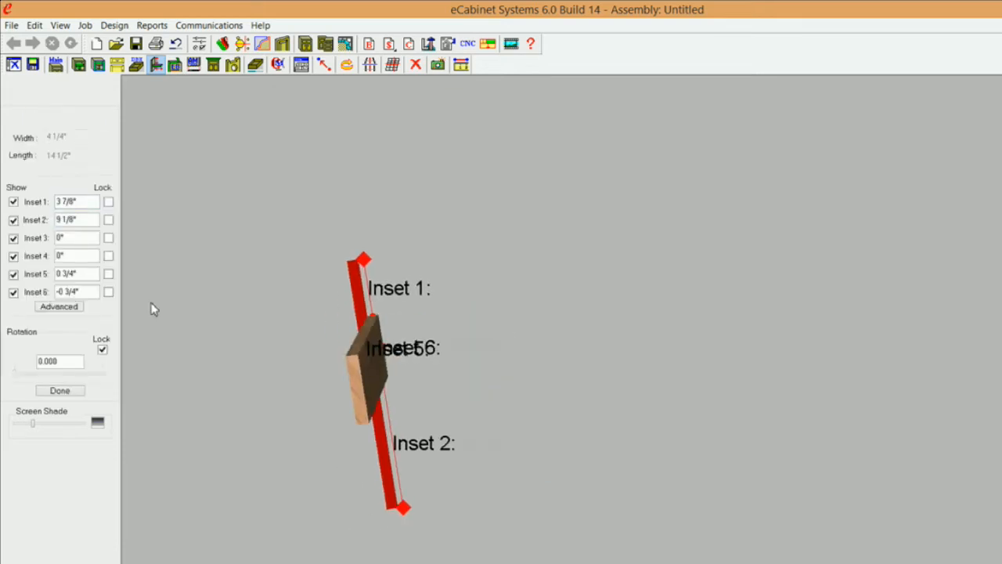
left_click(51, 308)
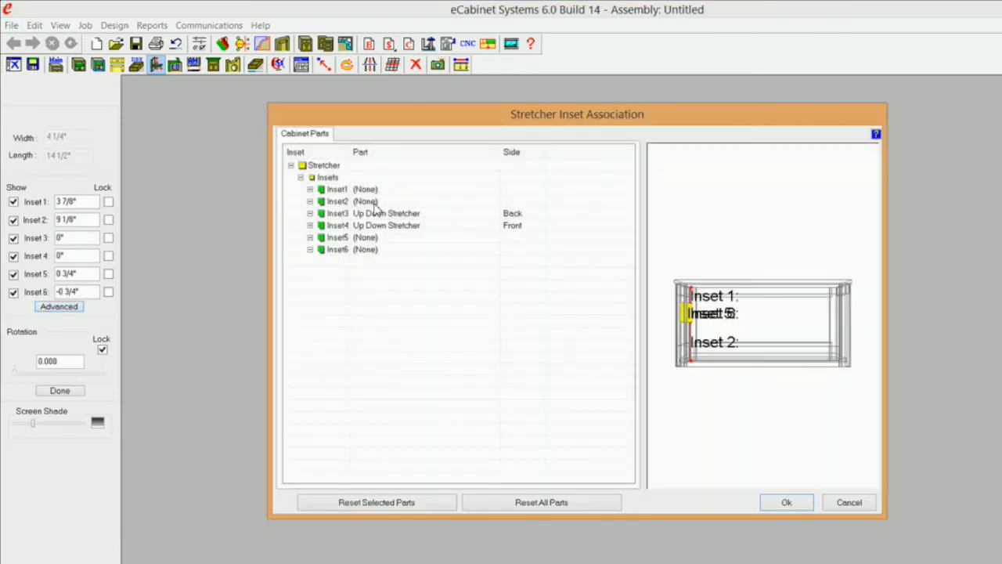
Step: Associate the stretcher's Inset2 with the Up Down Stretcher of the front leg at the opposite end, using its Bottom side
left_click(374, 204)
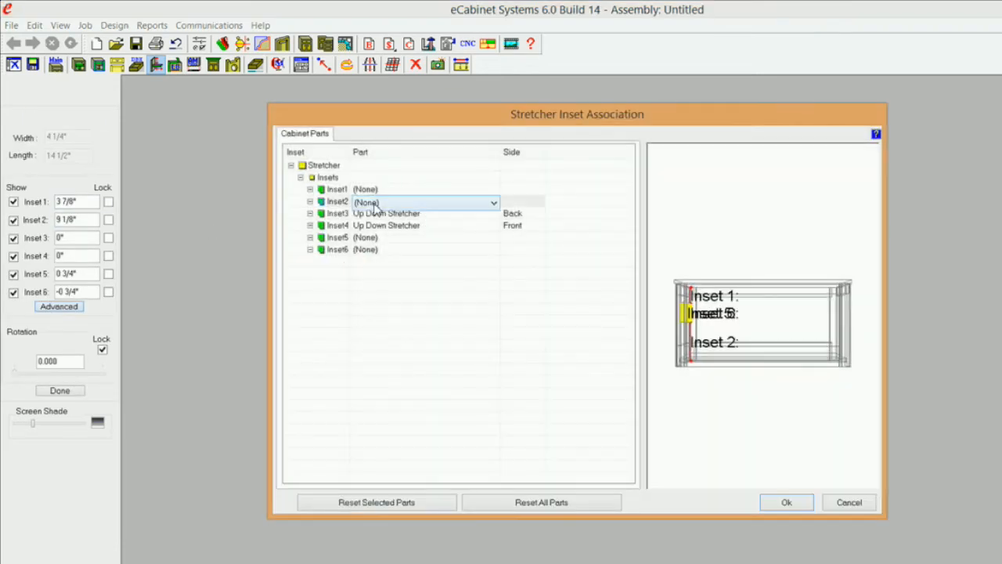
left_click(462, 208)
left_click(463, 212)
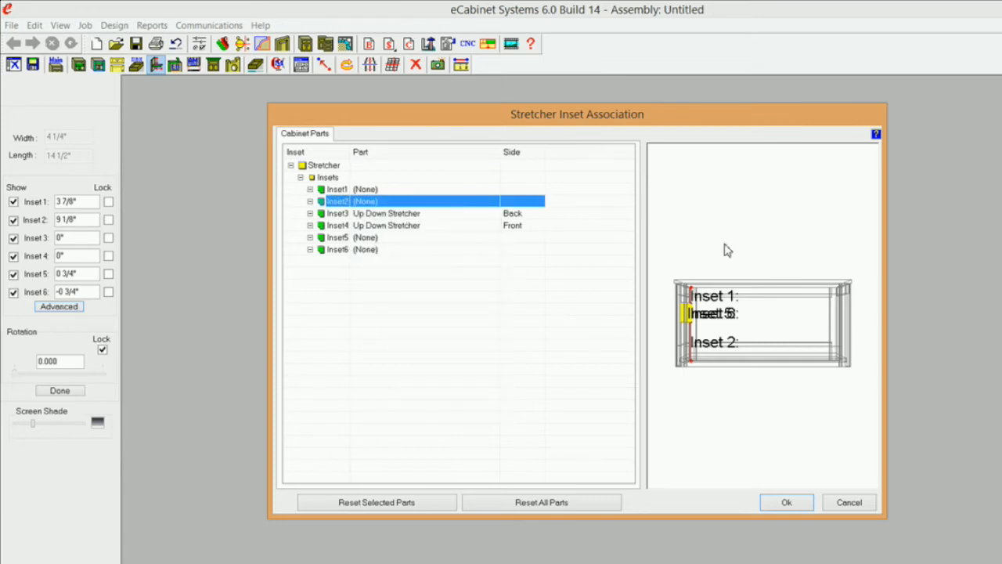
left_click(805, 267)
left_click_drag(825, 272, 792, 341)
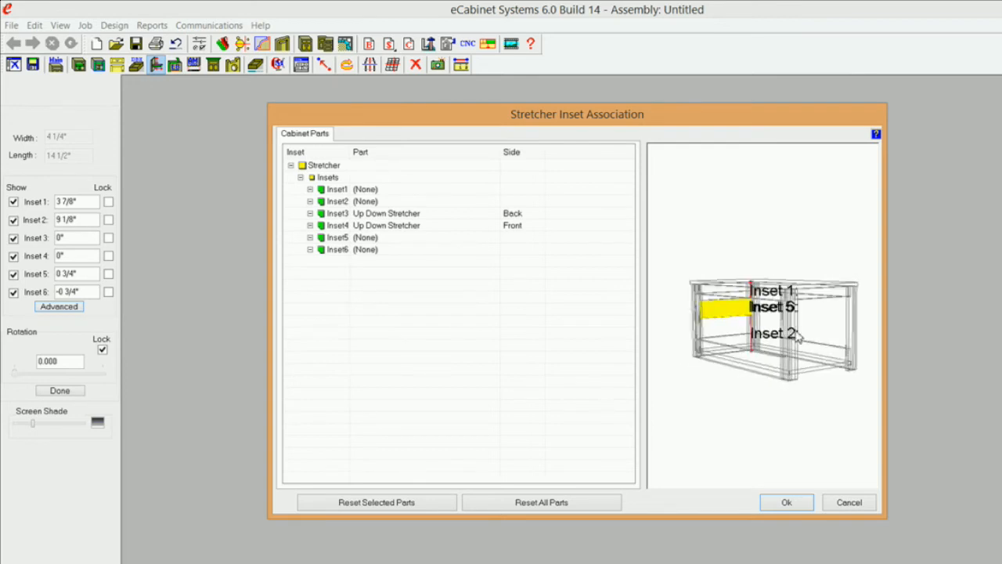
left_click(395, 202)
left_click(494, 203)
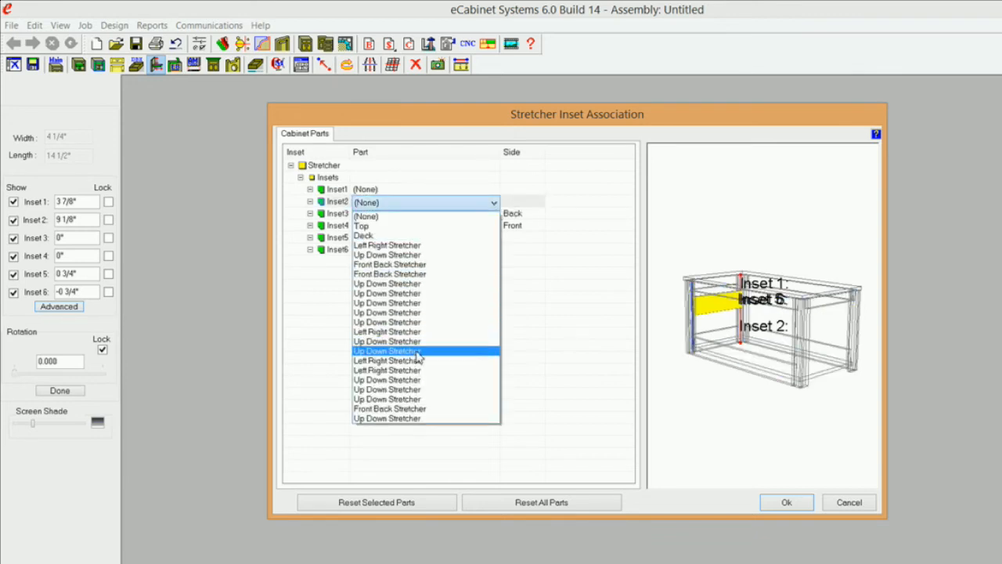
left_click(411, 396)
left_click(523, 202)
left_click(539, 203)
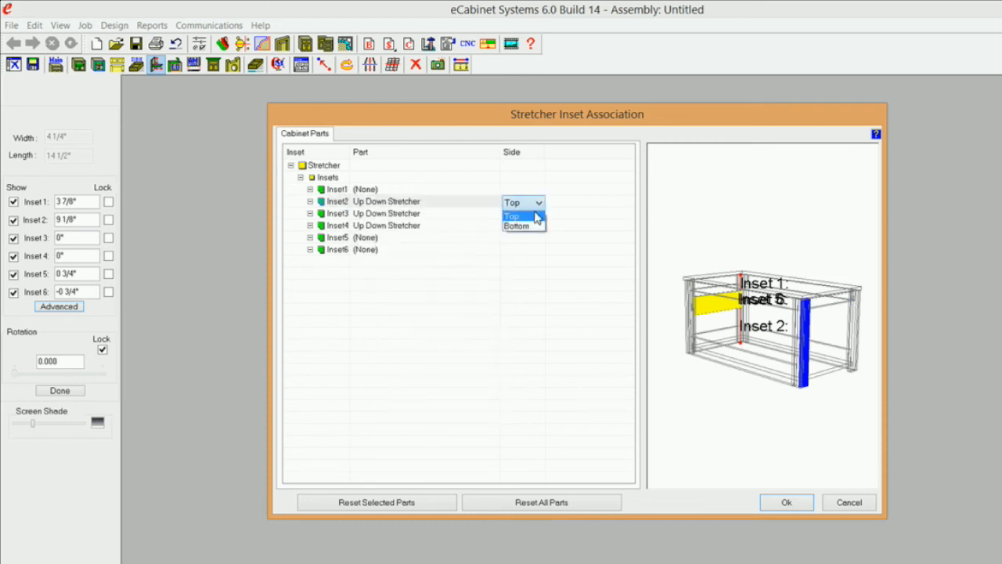
left_click(529, 226)
Step: Associate the stretcher's Inset6 with an Up Down Stretcher at the opposite end, choose its side, and accept the associations
left_click(426, 250)
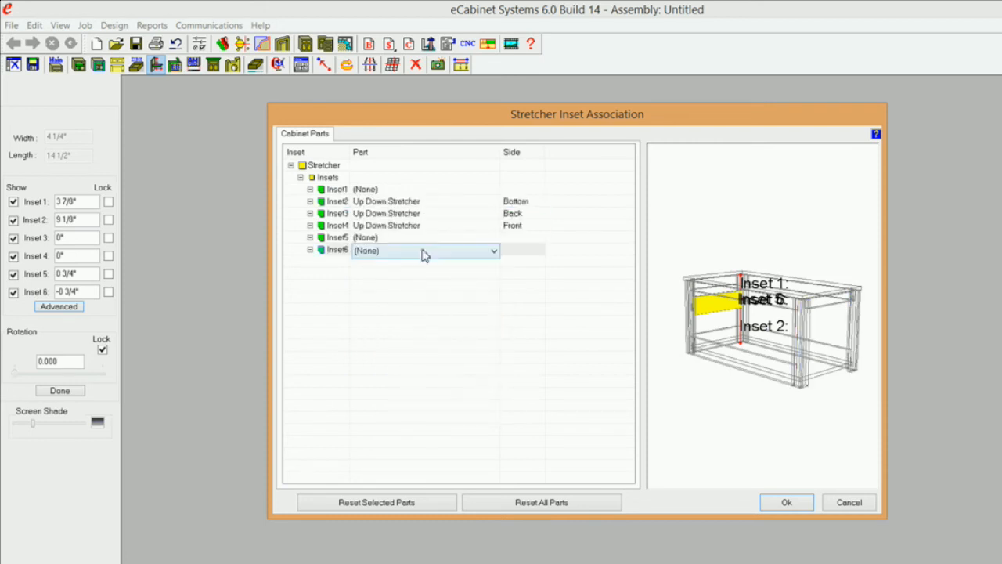
left_click(494, 250)
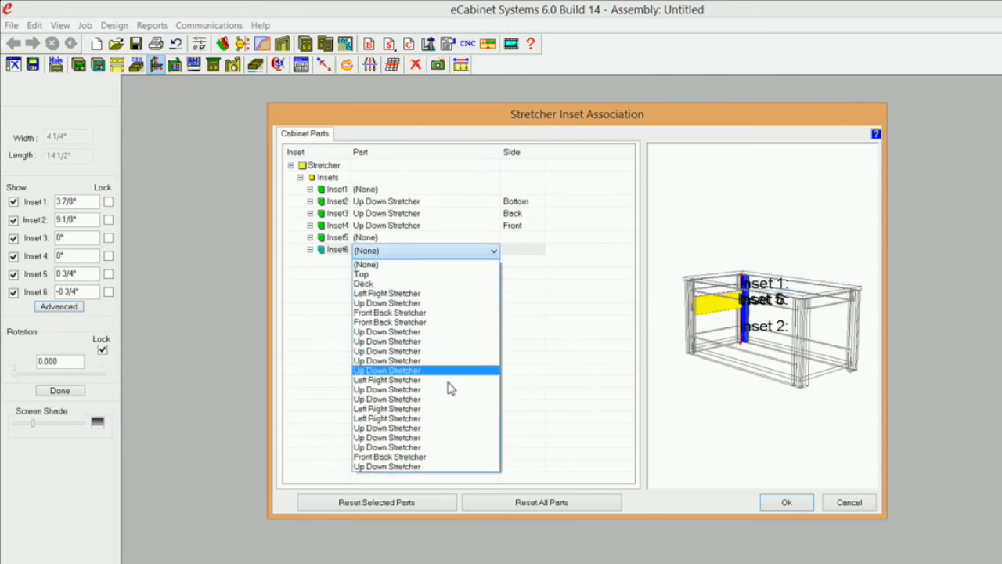
left_click(457, 431)
left_click(536, 252)
left_click(537, 252)
left_click(523, 276)
left_click(810, 506)
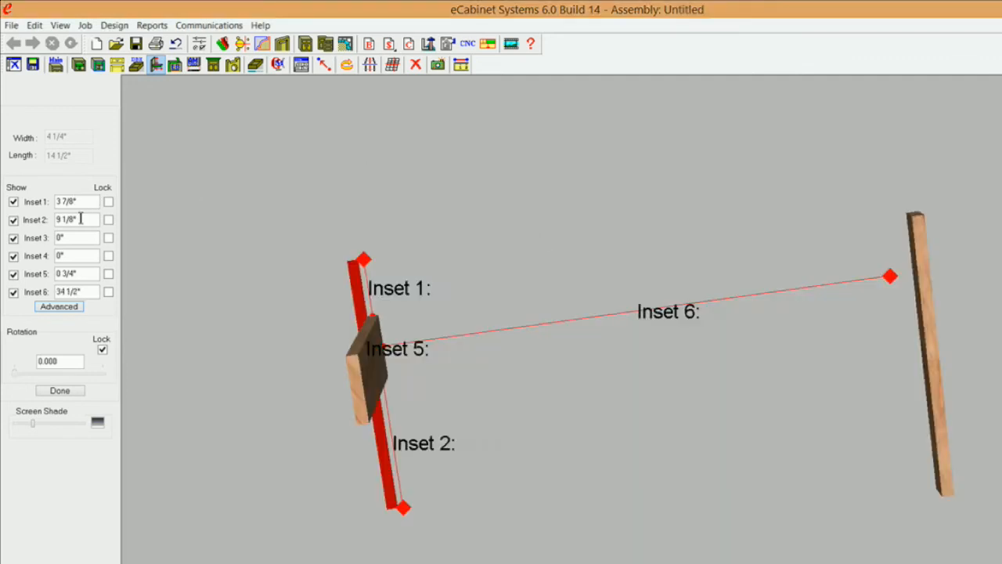
Step: Set the stretcher's Inset 2 and Inset 6 to 0", lock both values, and finish the adjustment
double_click(88, 221)
type("0")
left_click(108, 220)
double_click(89, 292)
type("0")
left_click(108, 292)
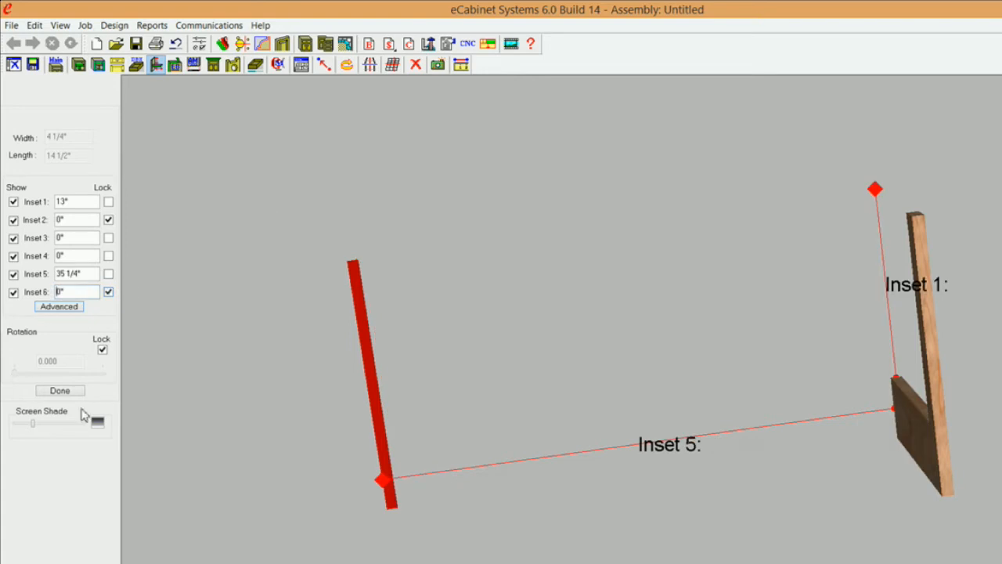
left_click(62, 390)
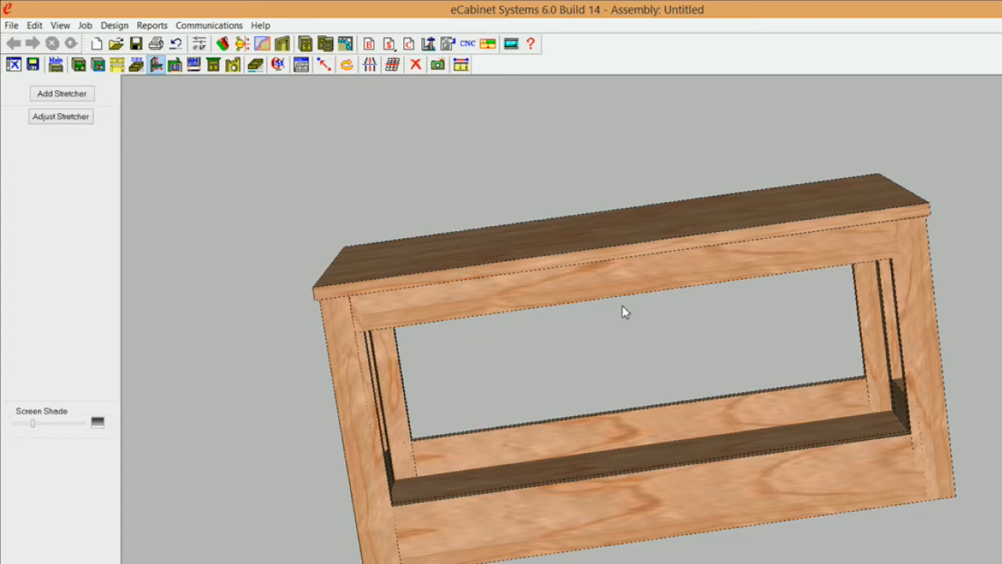
Step: Examine the table's legs and end stretchers from below, from the corner and from above
middle_click_drag(484, 268, 576, 258)
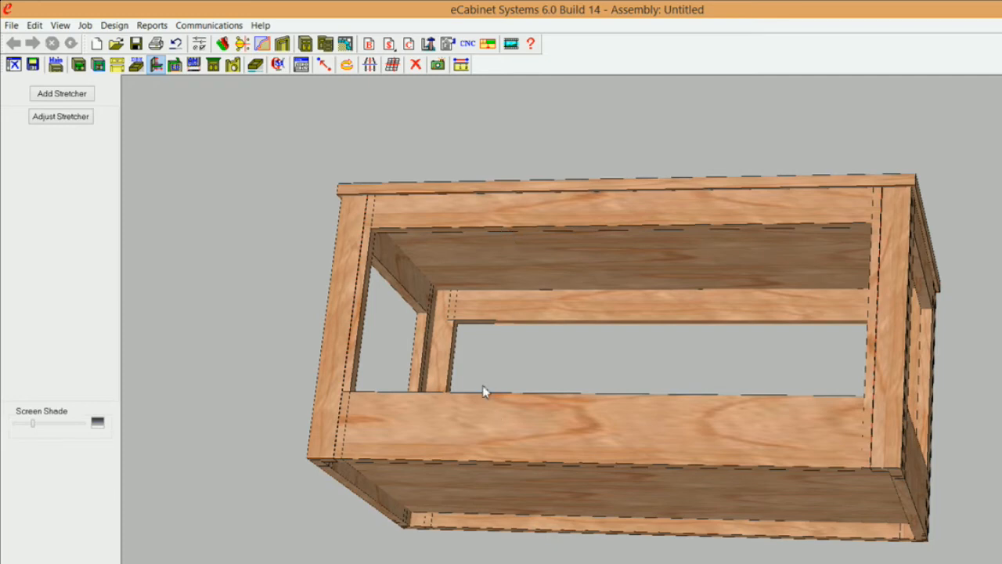
middle_click_drag(786, 368, 1001, 368)
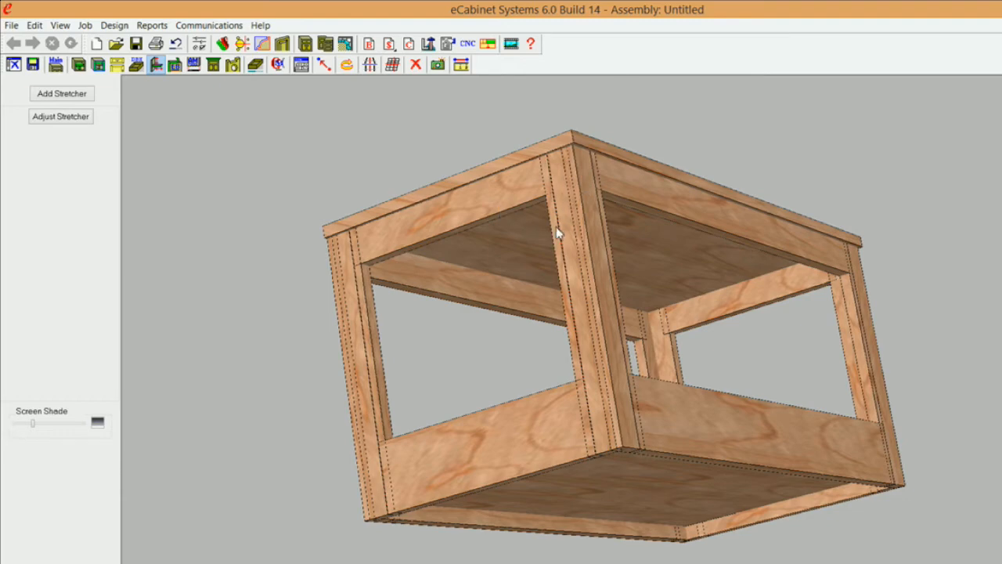
mouse_move(557, 230)
mouse_move(553, 198)
mouse_move(513, 204)
mouse_move(430, 257)
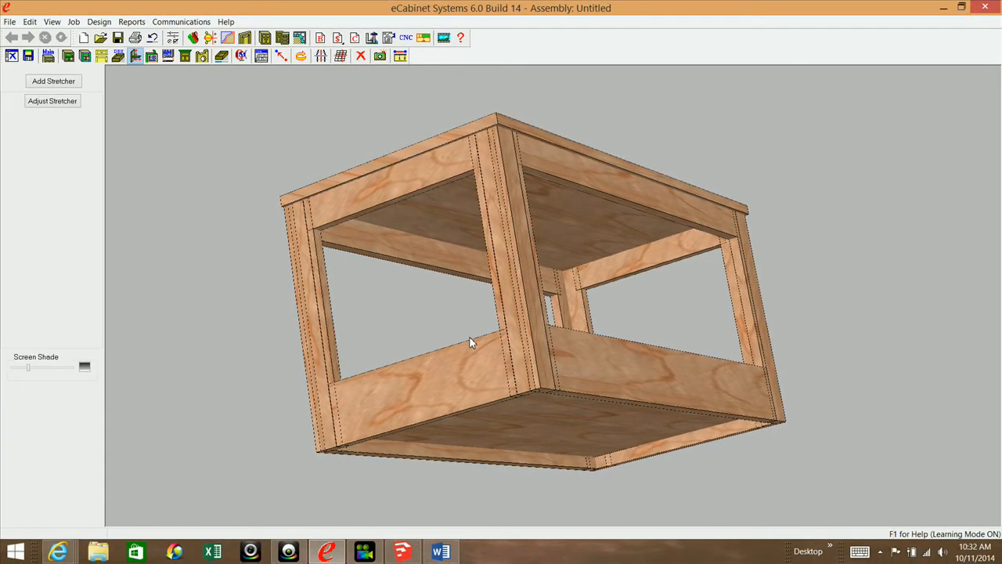
mouse_move(470, 338)
middle_click_drag(588, 304, 547, 339)
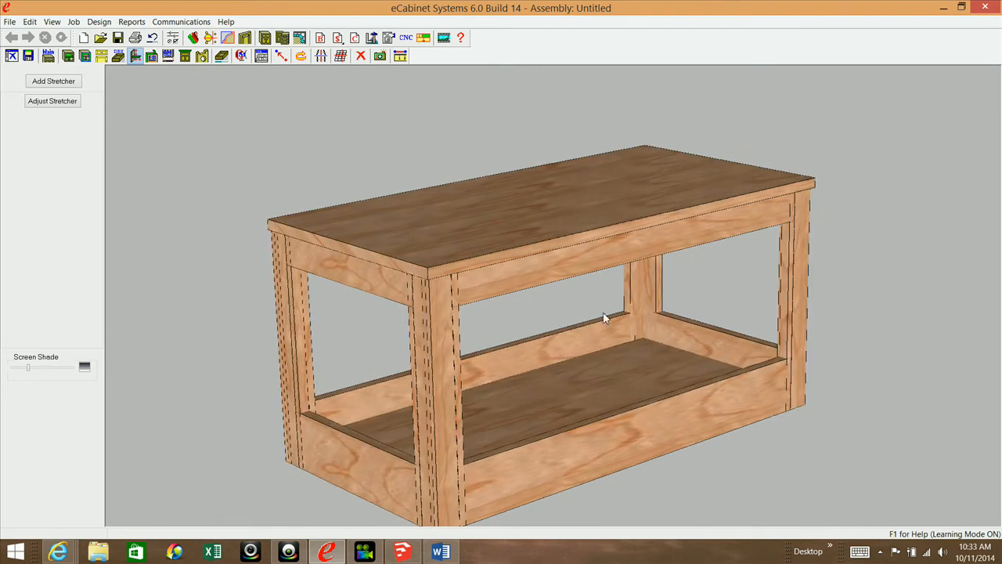
Step: Return to the main cabinet view and save the cabinet as RpTrunkDemo in eCabTipsDemos, overwriting the existing file
left_click(49, 55)
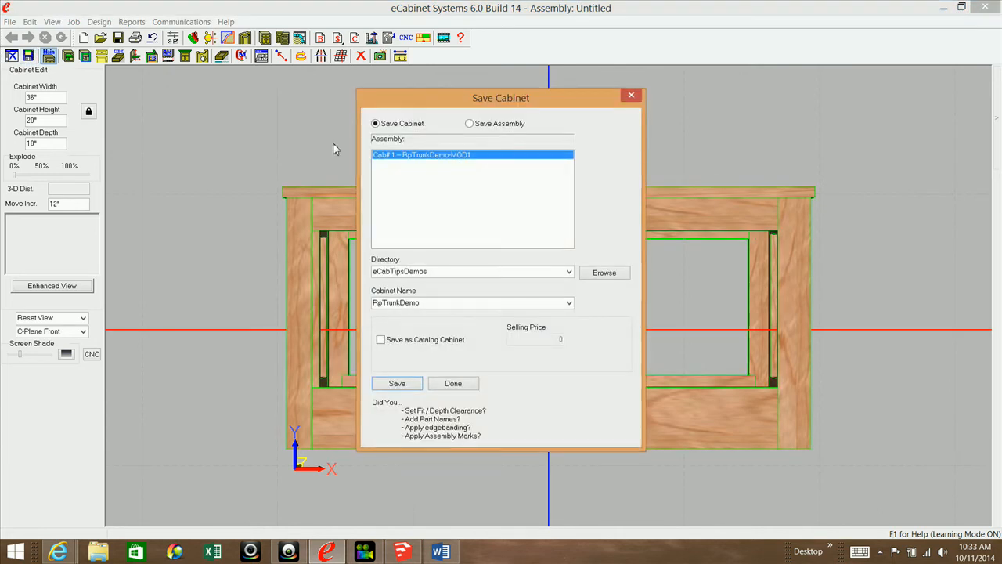
left_click(398, 383)
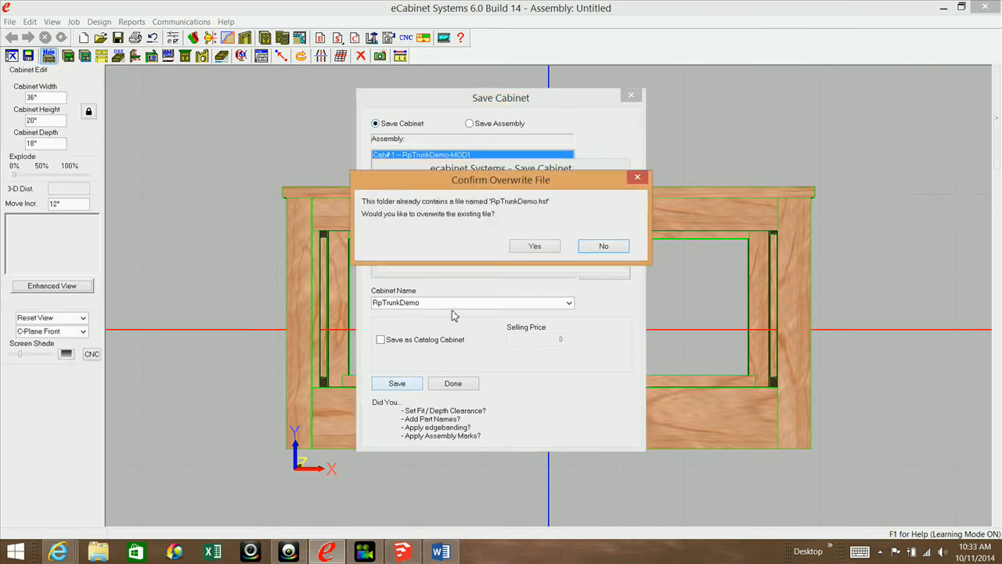
left_click(535, 247)
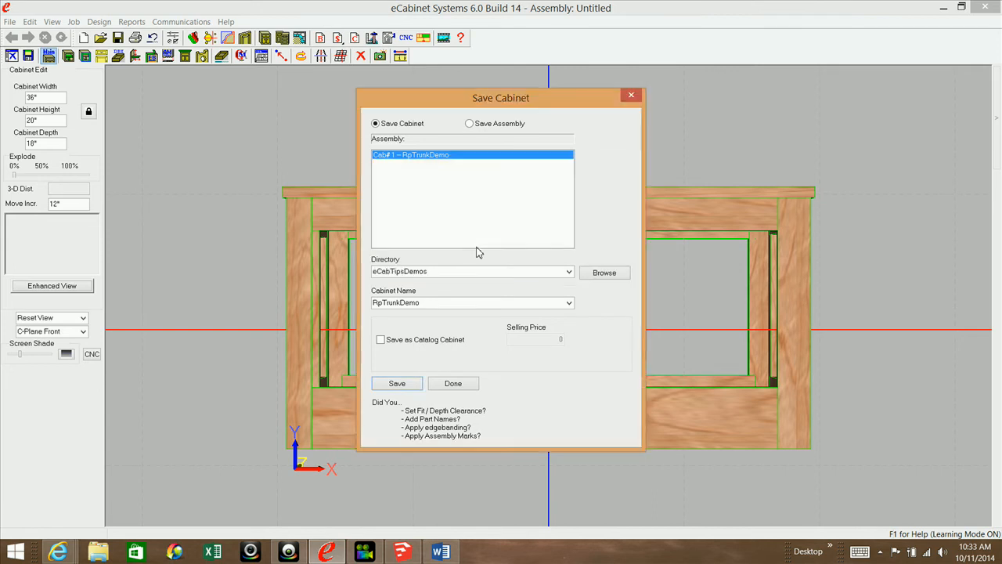
left_click(453, 384)
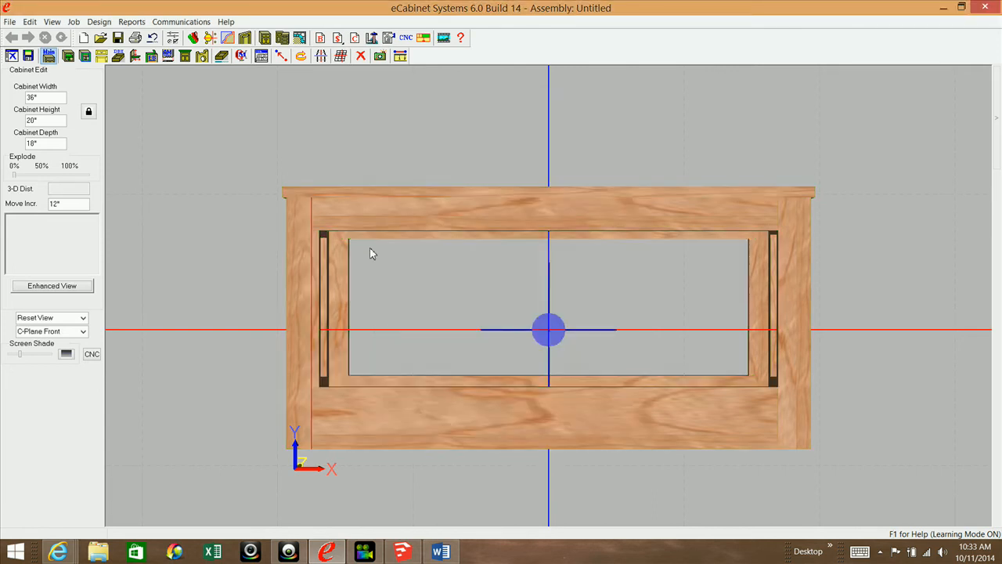
Step: Reopen stretcher editing and select the front and back up-down leg stretchers at the table's left end
left_click(136, 57)
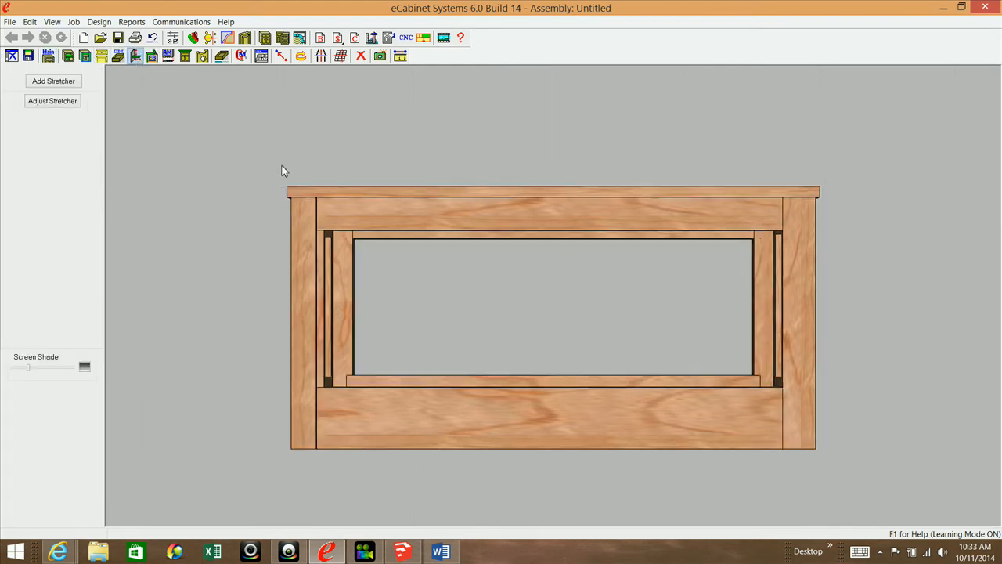
middle_click_drag(421, 293, 482, 293)
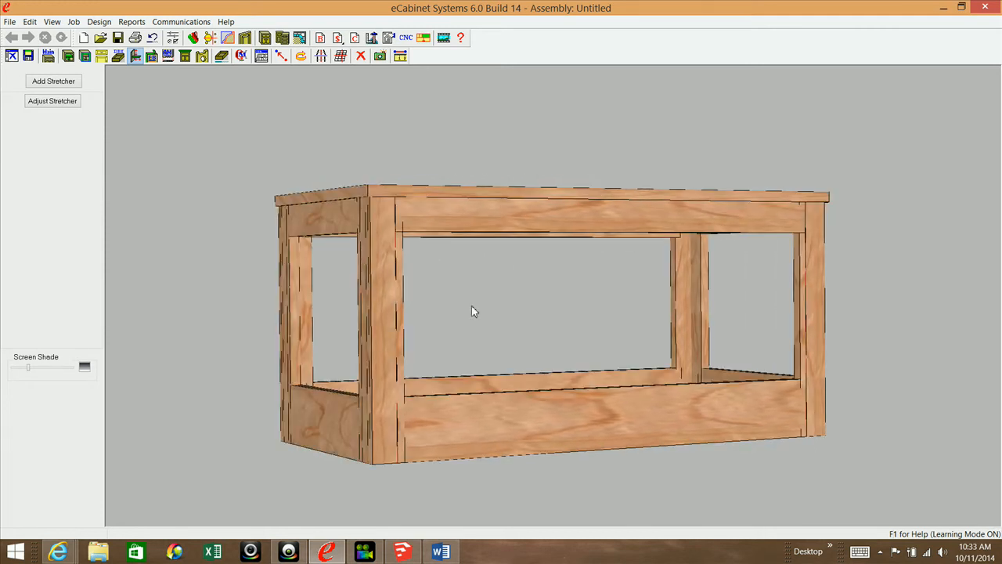
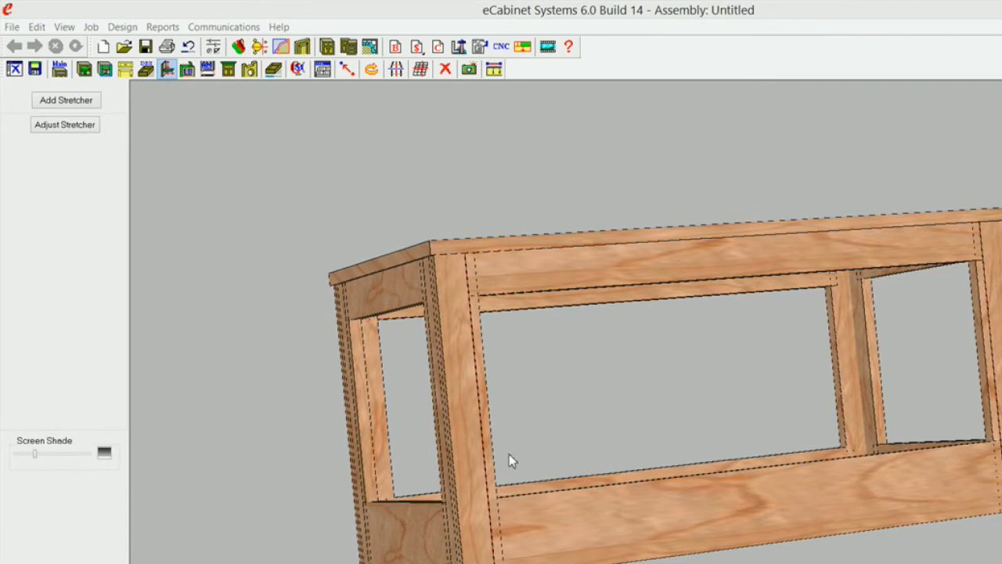
middle_click_drag(570, 515, 470, 517)
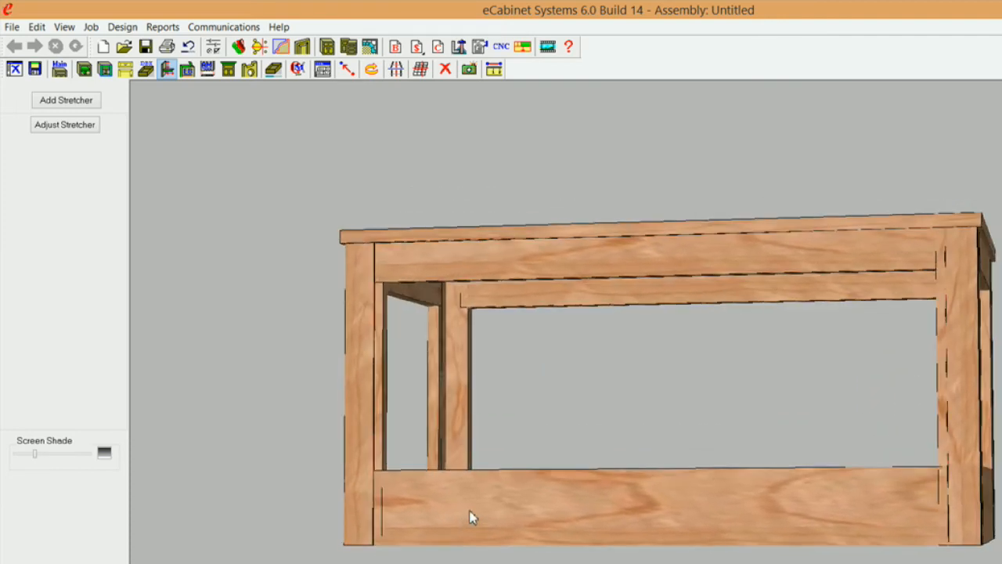
left_click(456, 340)
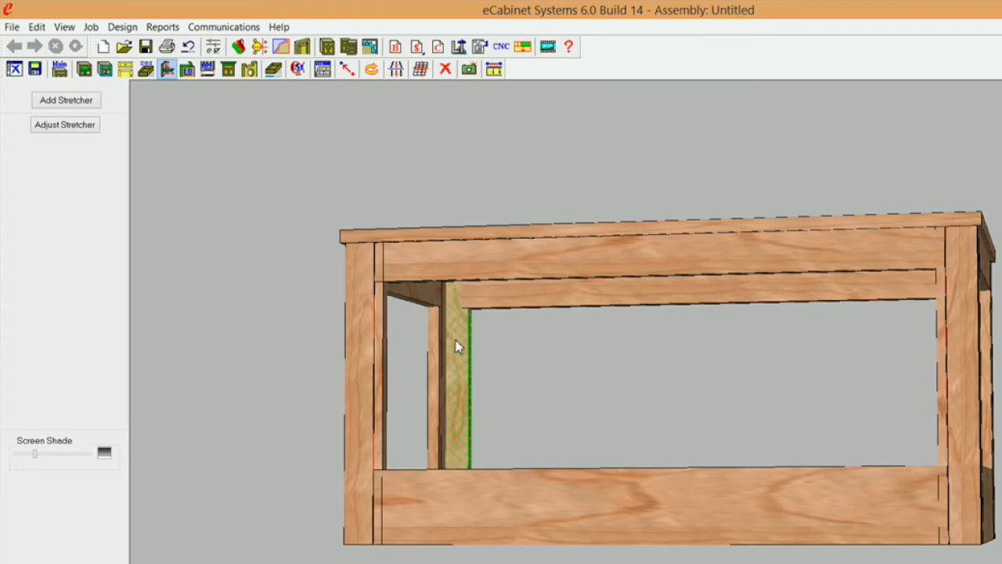
mouse_move(430, 461)
middle_mouse_down()
mouse_move(595, 472)
mouse_move(925, 421)
mouse_move(961, 401)
mouse_move(904, 337)
middle_mouse_up()
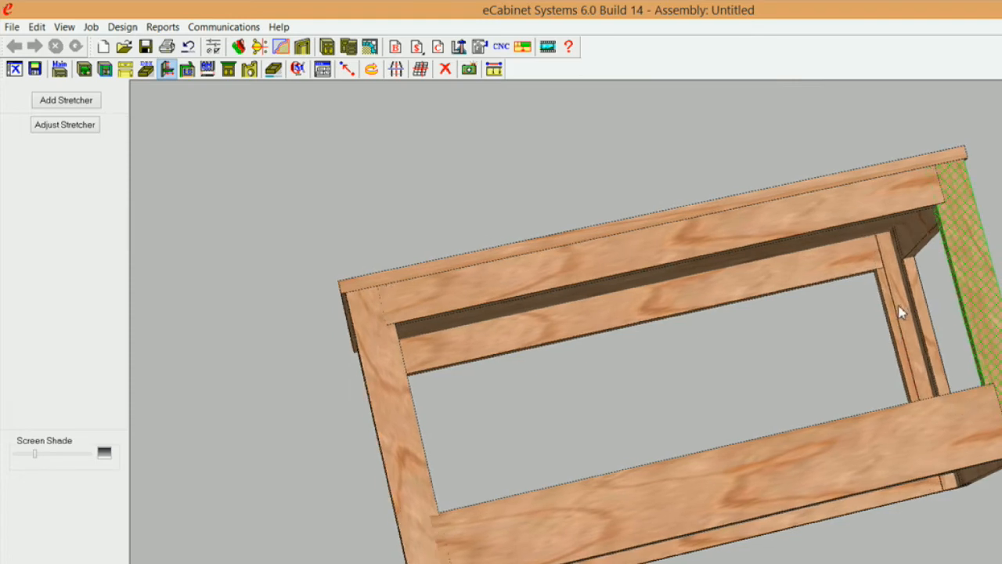
middle_click_drag(899, 311, 521, 490)
Step: Add a 4 1/4" wide front-back stretcher between the left-end legs in left-right orientation, using Dummy Material Do not Cut
left_click(81, 102)
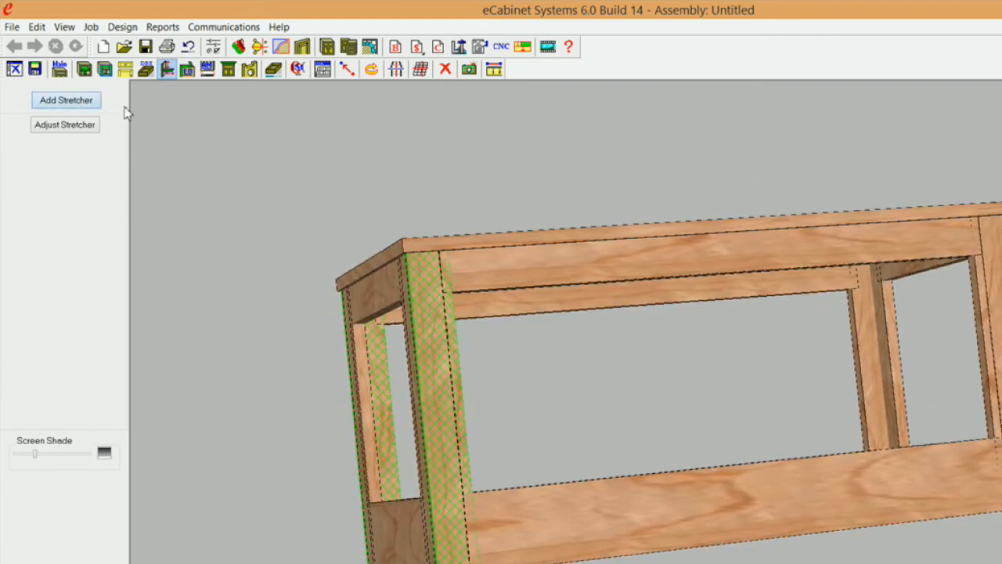
left_click(548, 208)
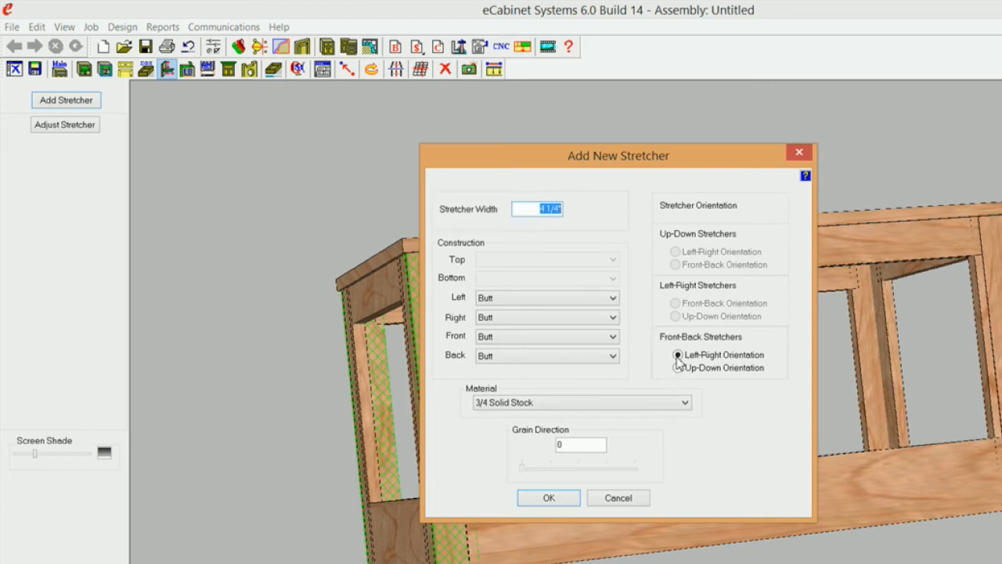
mouse_move(683, 359)
left_click(683, 404)
left_click(529, 563)
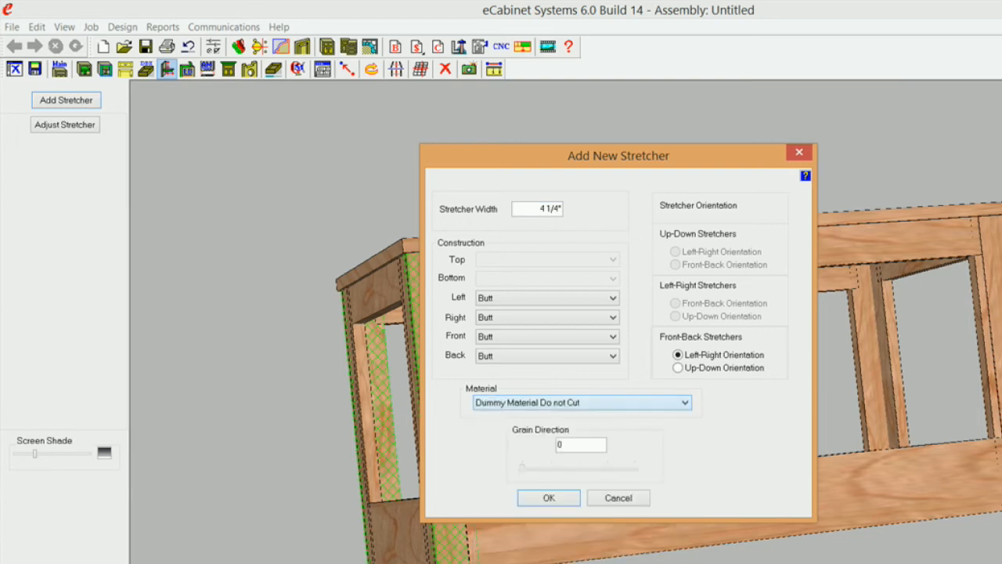
left_click(565, 499)
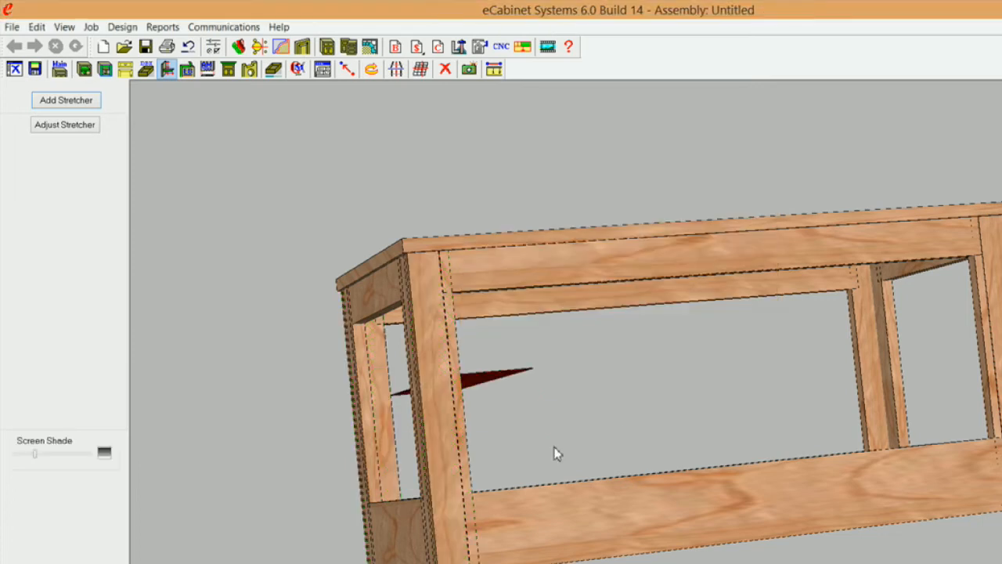
Step: Select the next pair of up-down stretchers at the left end and add a second dummy front-back stretcher in left-right orientation
middle_click_drag(649, 308, 664, 293)
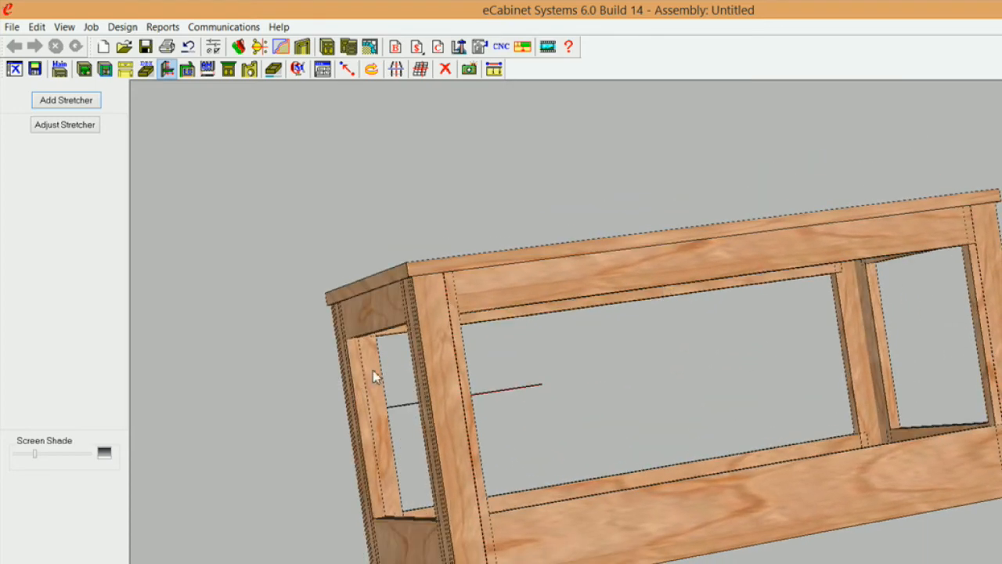
middle_click_drag(446, 516, 813, 462)
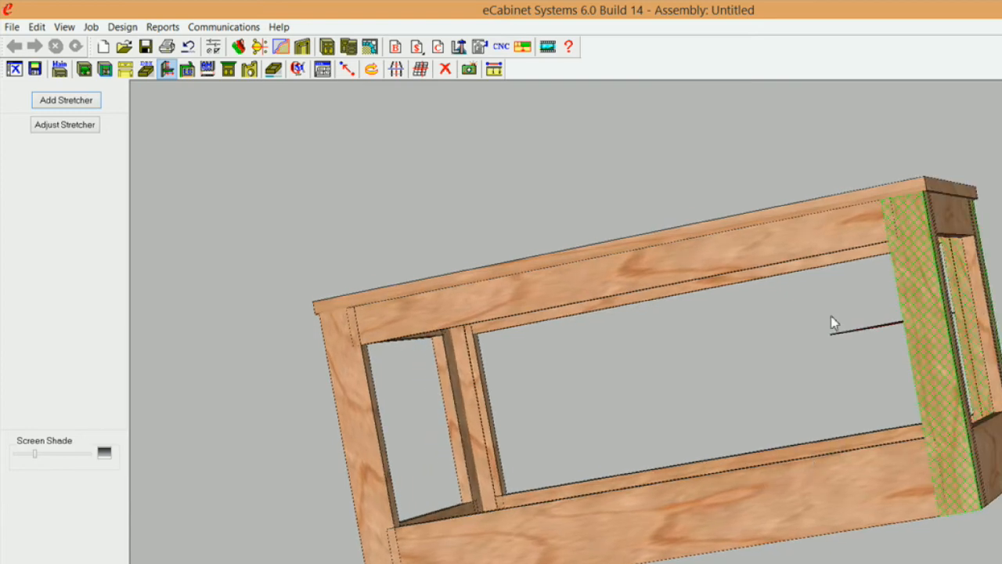
middle_click_drag(626, 445, 398, 343)
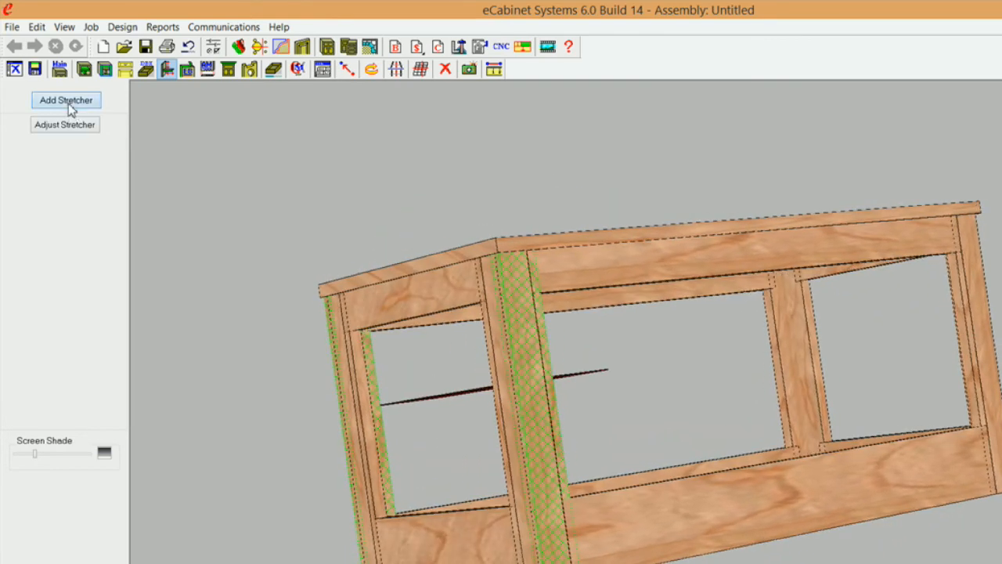
left_click(68, 102)
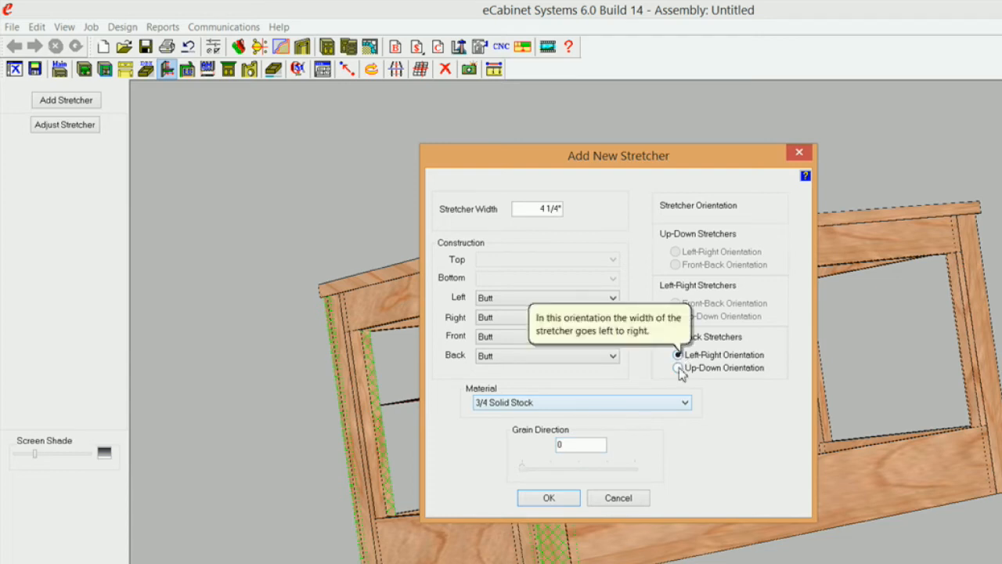
left_click(686, 406)
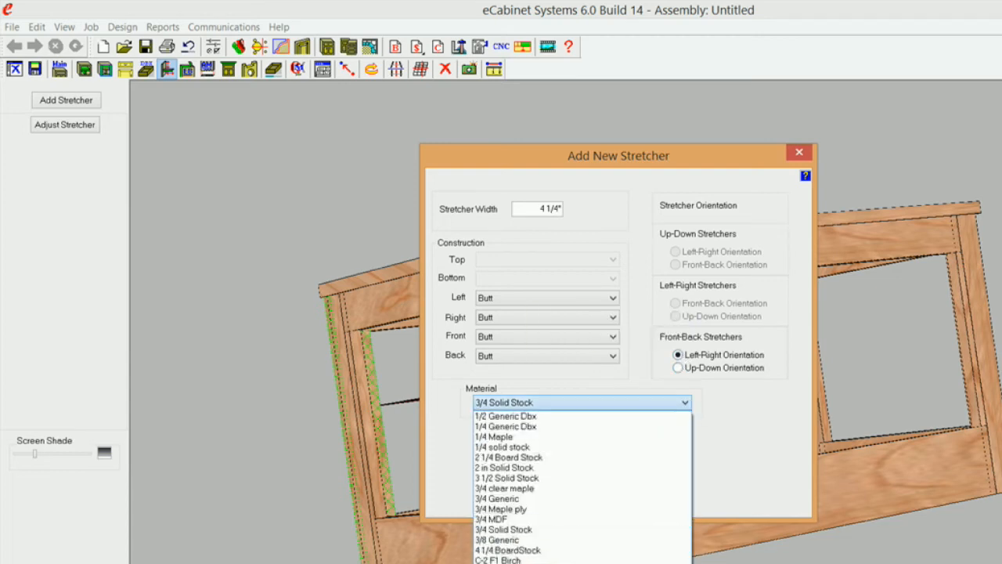
left_click(517, 563)
left_click(546, 497)
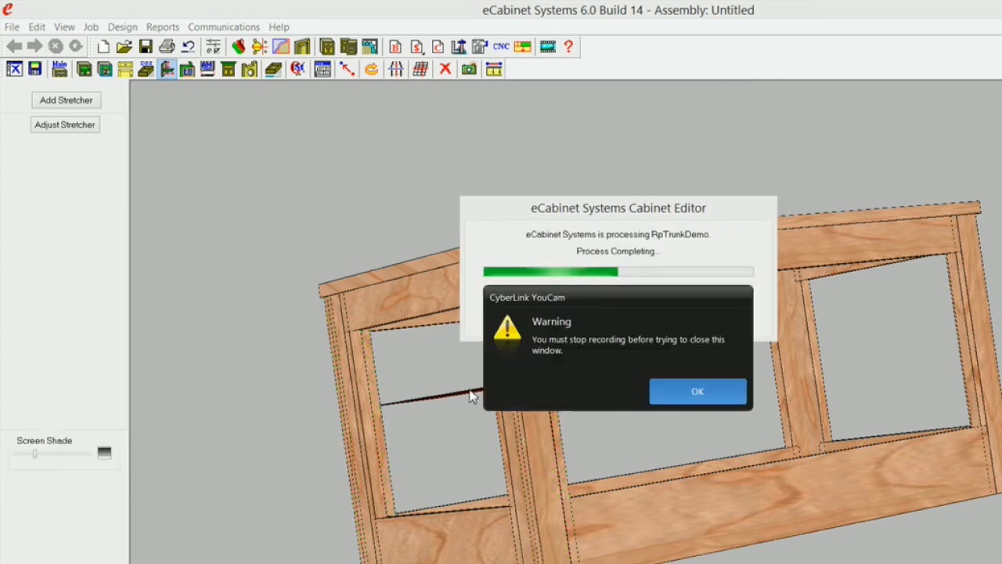
left_click(676, 391)
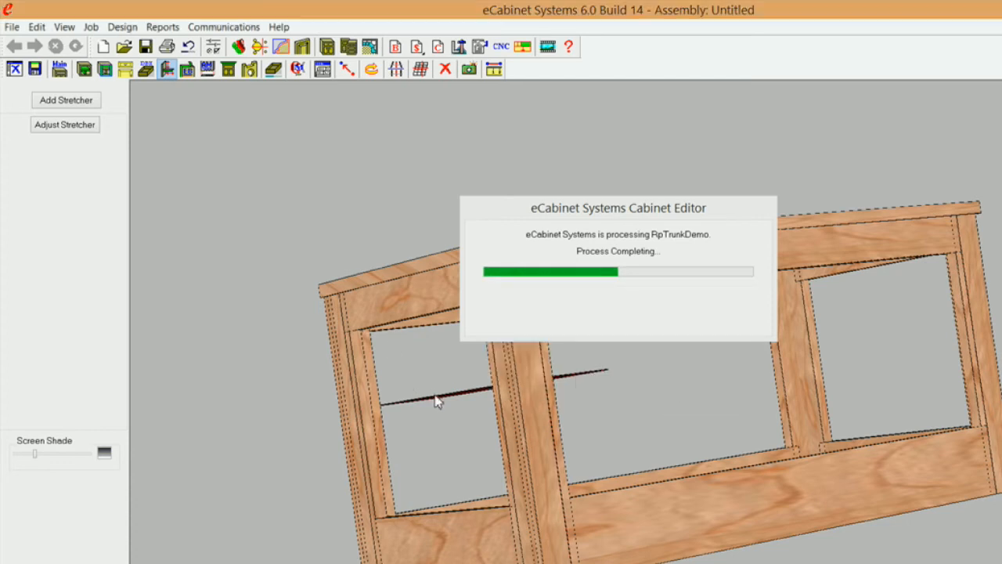
Step: Start adjusting the dummy stretcher and move the progress window clear of the model
left_click(66, 124)
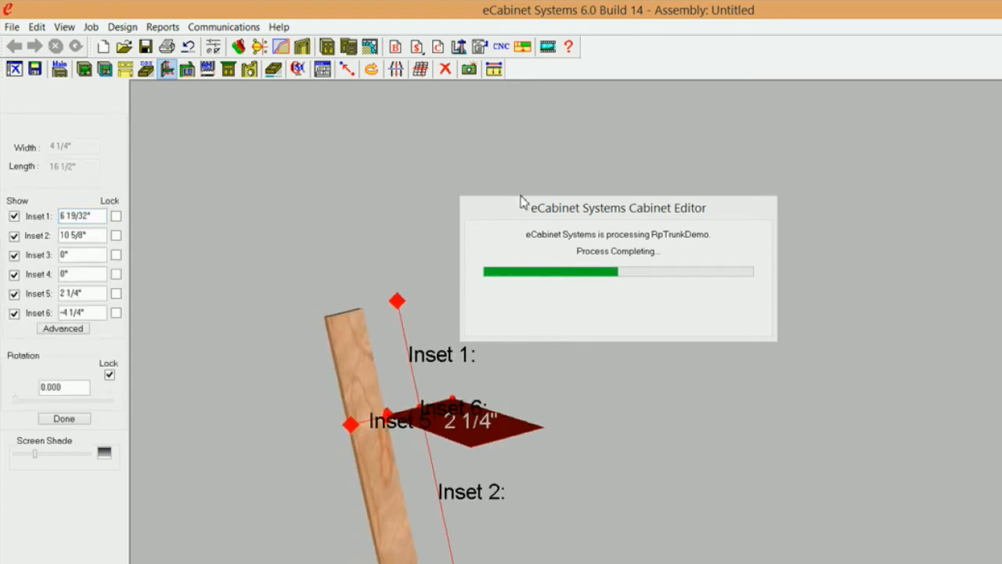
left_click_drag(514, 207, 880, 5)
left_click_drag(507, 400, 515, 459)
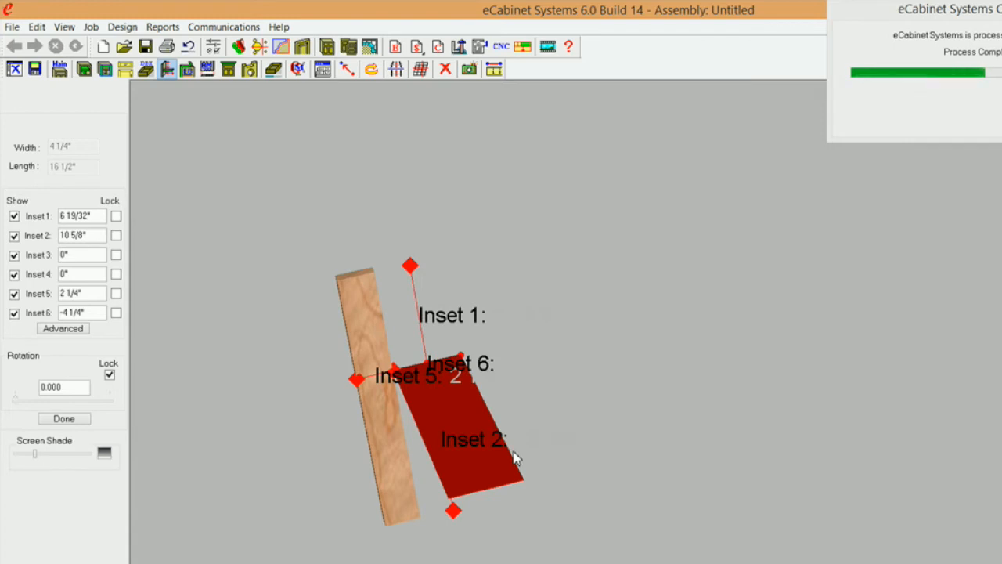
Step: In the stretcher's advanced inset associations, associate Inset 1 with the Bottom side of the left end's upper Front Back Stretcher
left_click(67, 329)
left_click_drag(778, 397, 769, 451)
left_click_drag(744, 407, 707, 410)
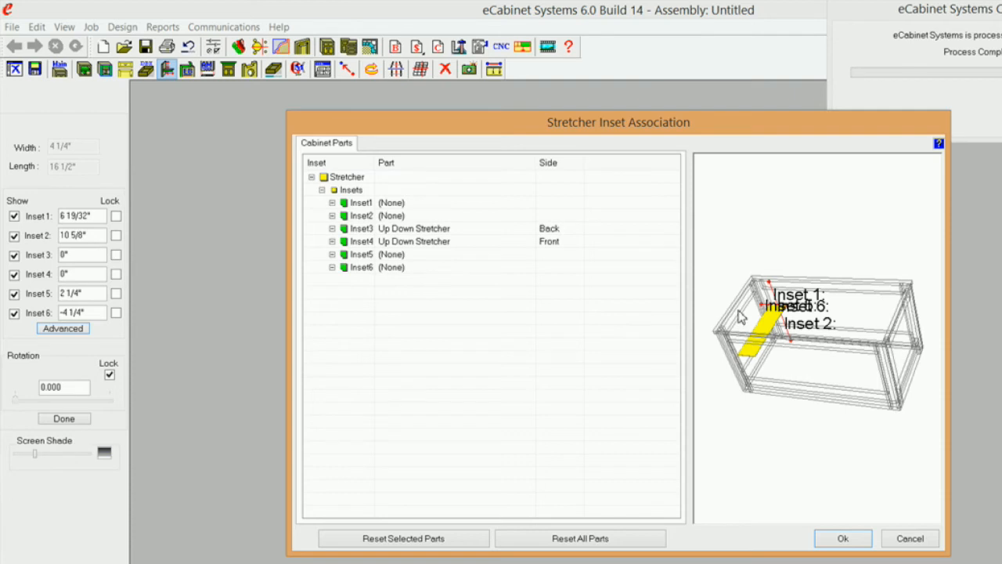
left_click(397, 204)
left_click(529, 206)
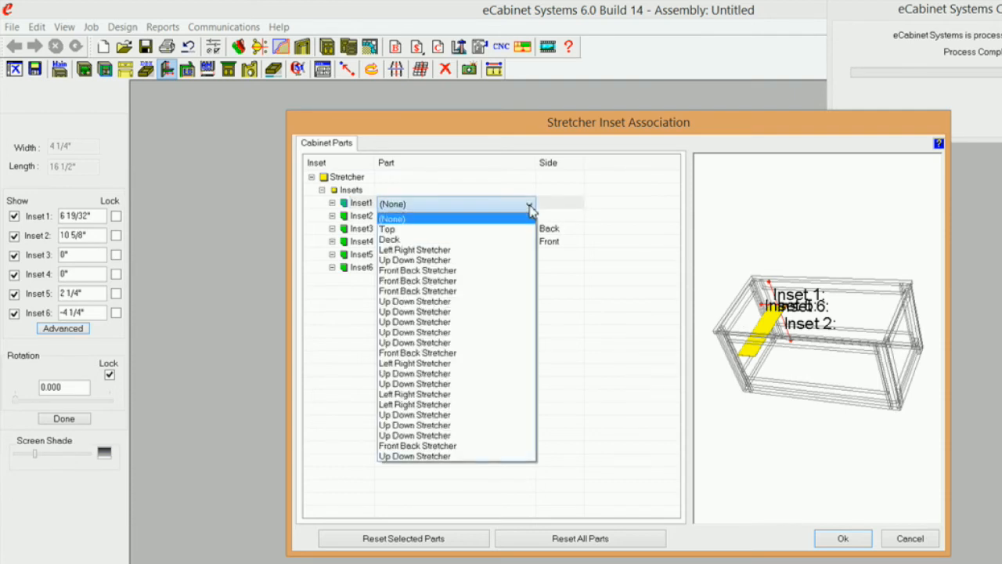
left_click(500, 208)
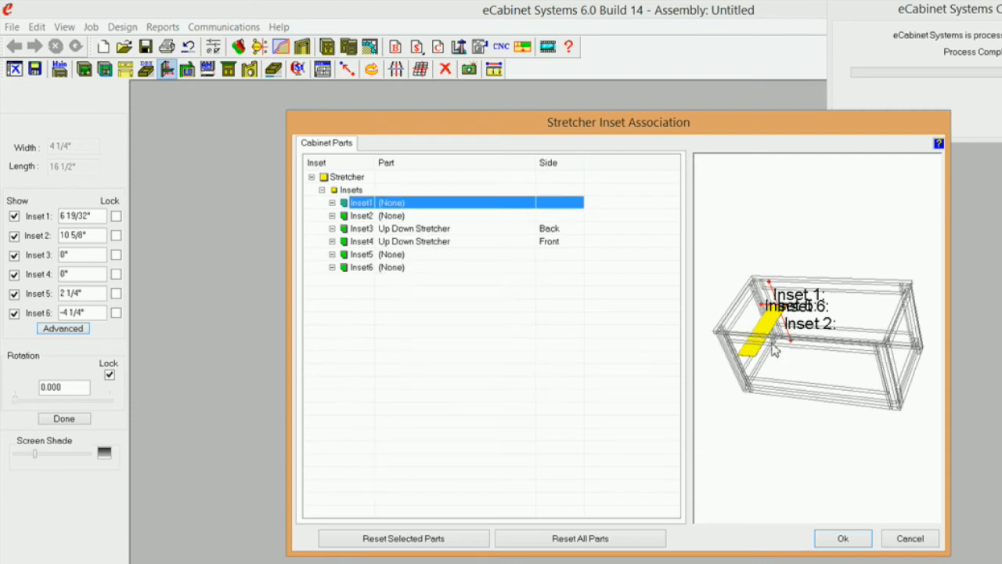
left_click(442, 206)
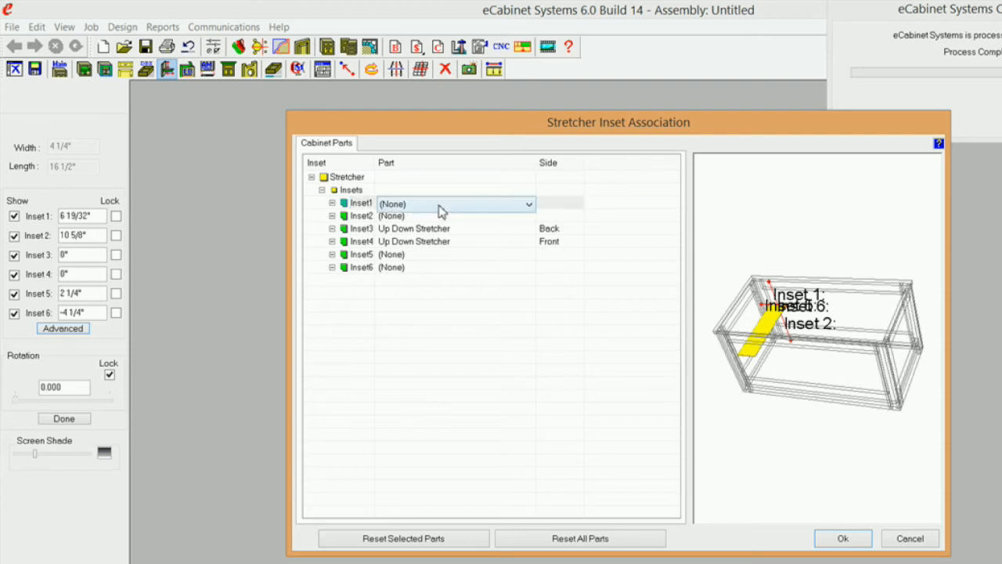
left_click(529, 205)
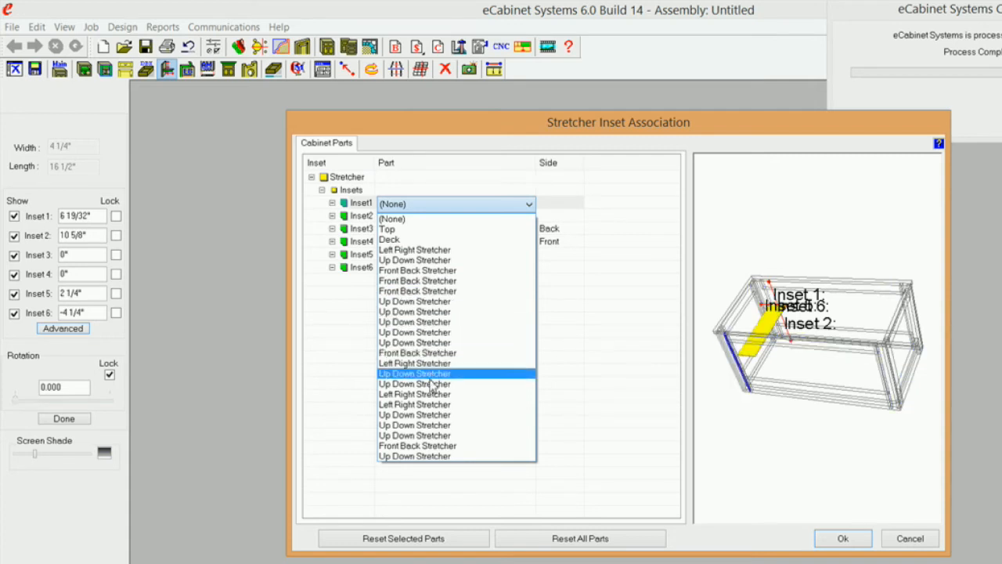
left_click(417, 446)
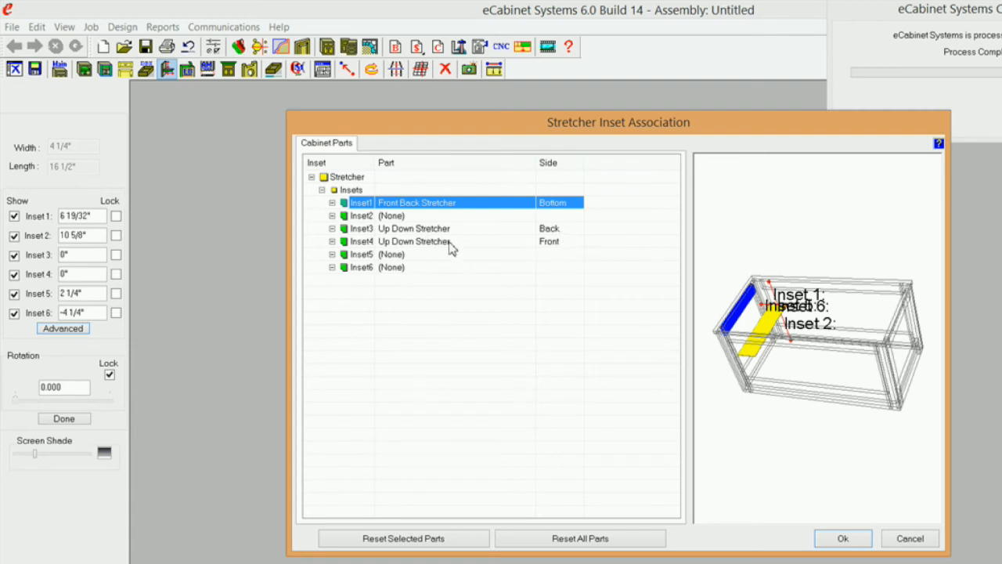
Step: Associate Inset 5 with the Left side of the same upper Front Back Stretcher
left_click(423, 259)
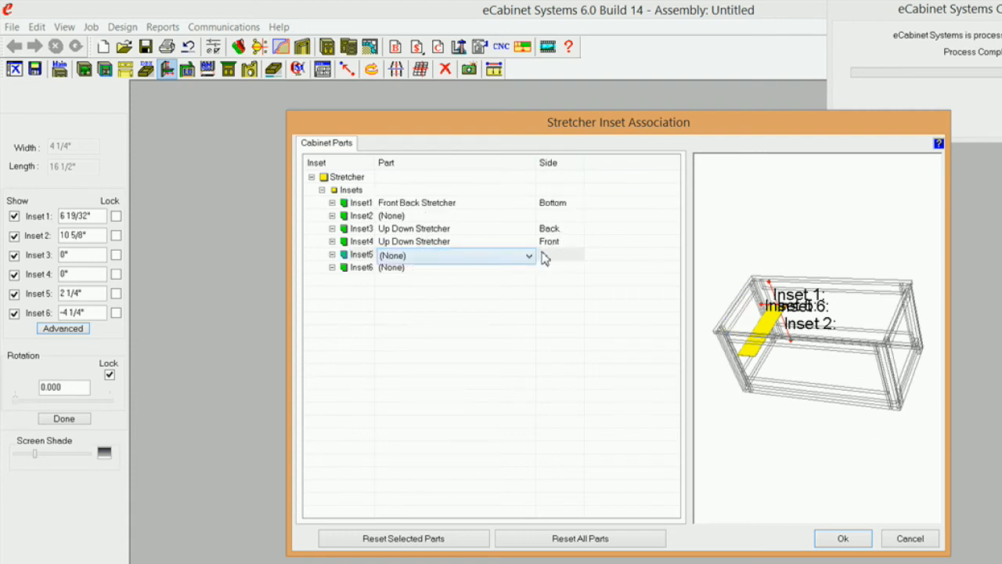
left_click(529, 256)
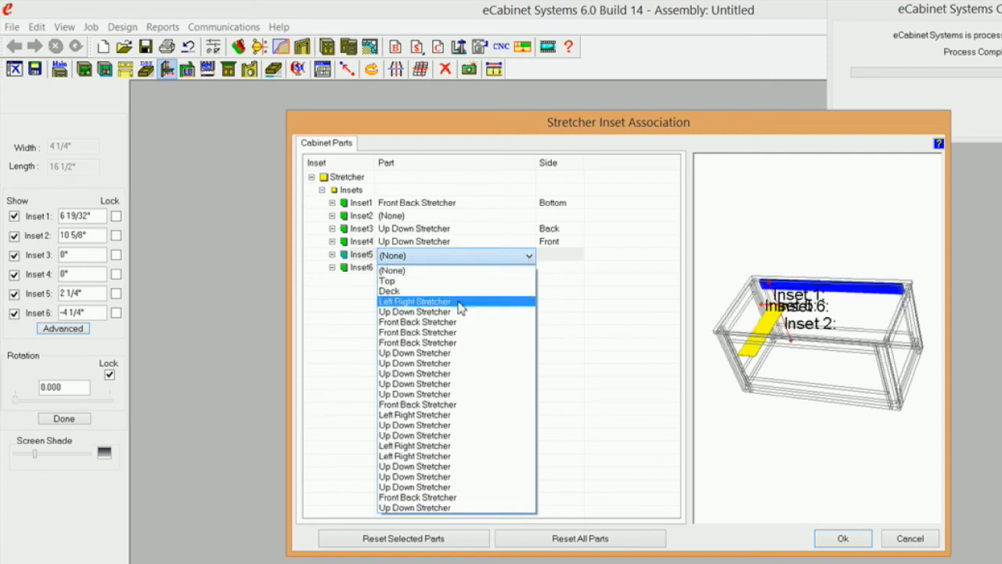
left_click(438, 500)
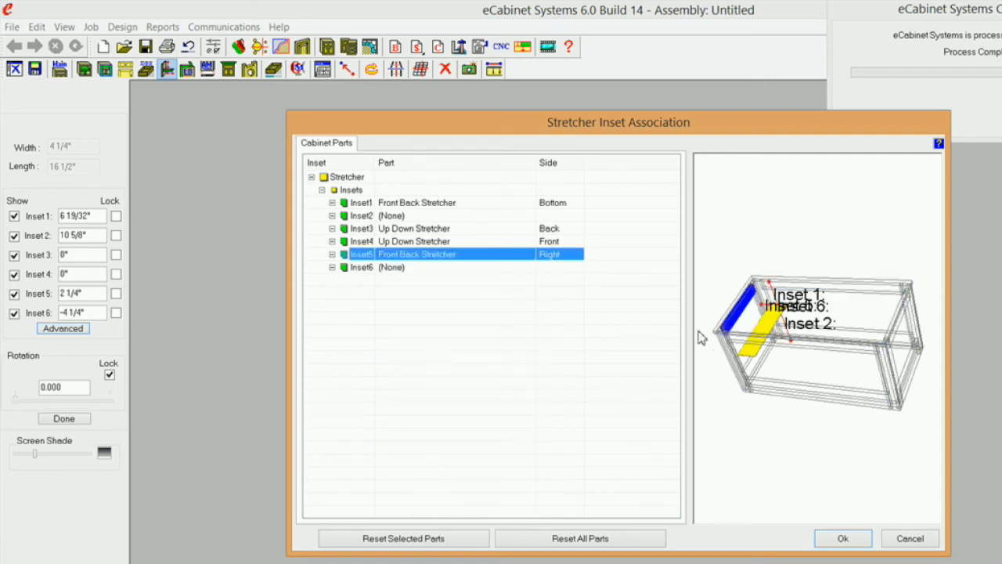
left_click_drag(732, 366, 766, 377)
left_click(573, 255)
left_click(580, 257)
Step: Associate Inset 6 with the Right side of the upper Front Back Stretcher and accept the inset associations
left_click(547, 269)
left_click(517, 267)
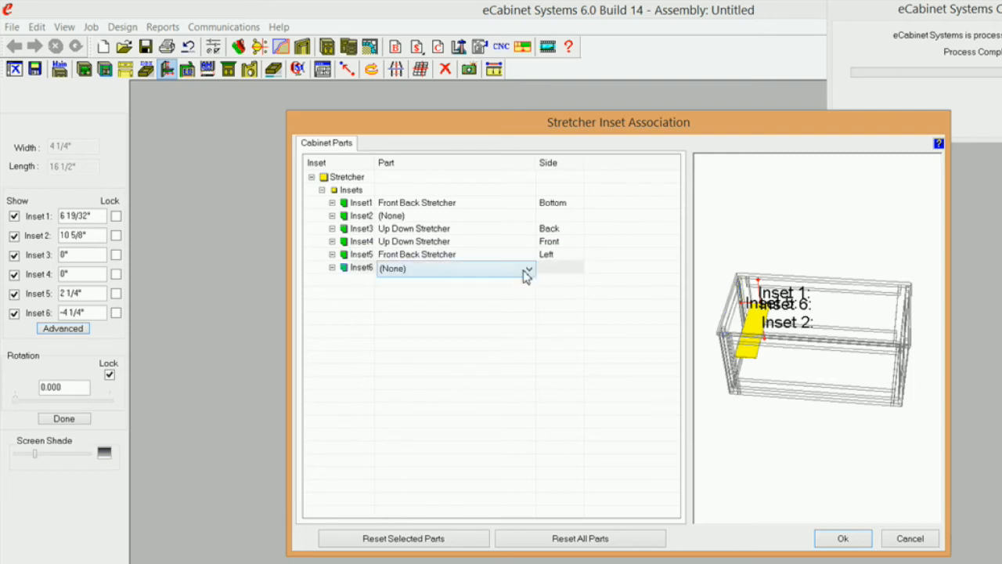
left_click(530, 269)
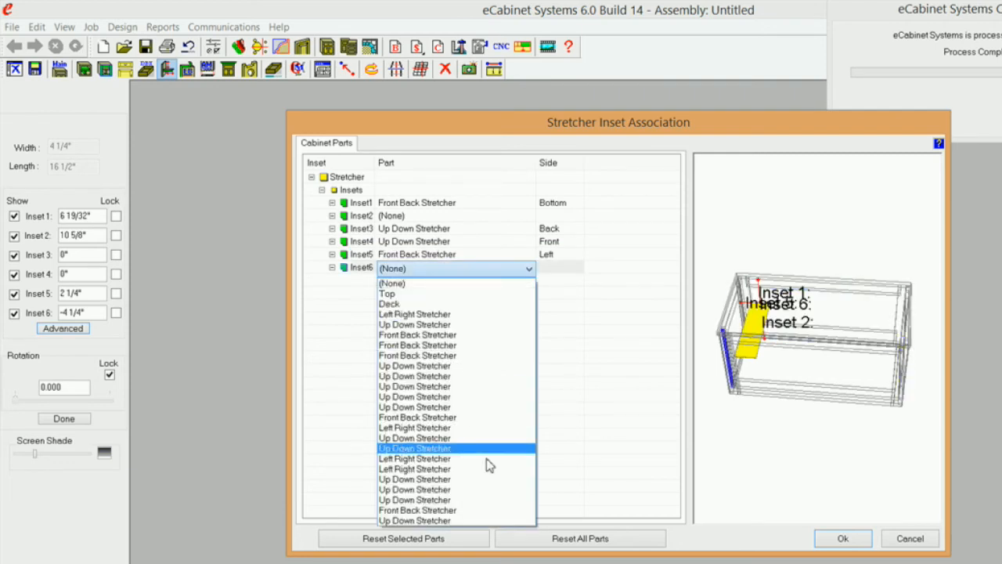
left_click(467, 510)
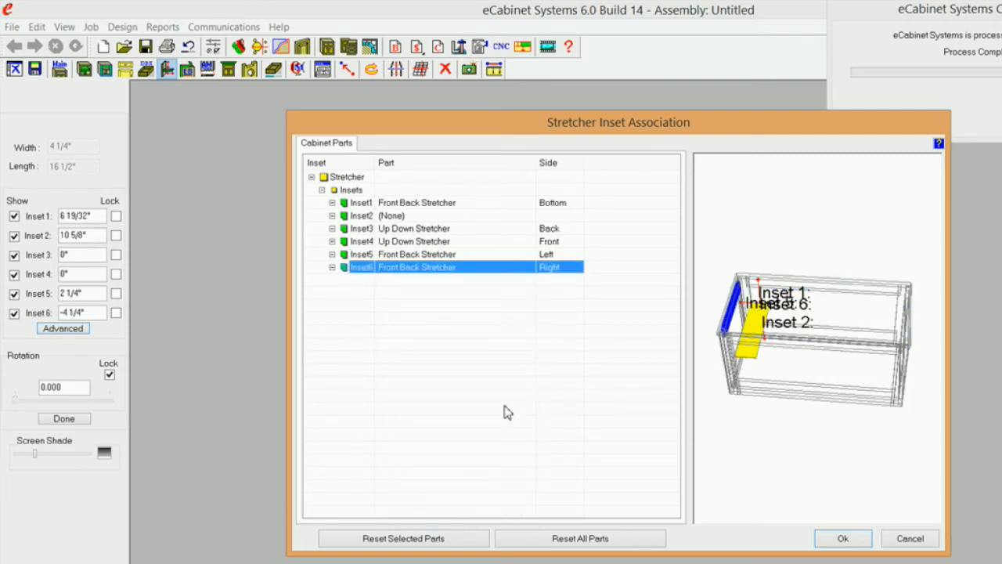
left_click(857, 538)
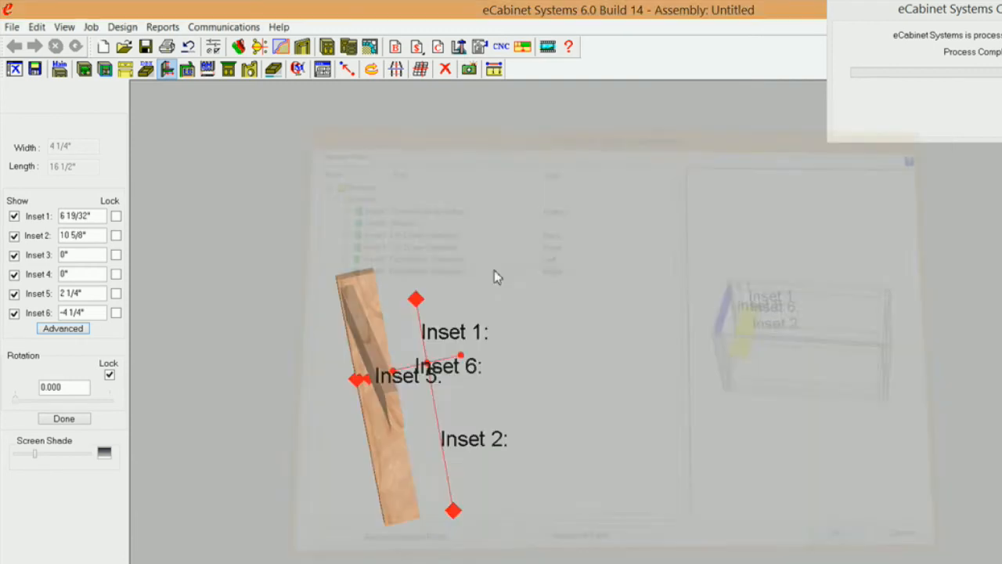
Step: Set the dummy stretcher's Inset 1 to -0 1/32" and lock it
middle_click_drag(558, 438, 516, 438)
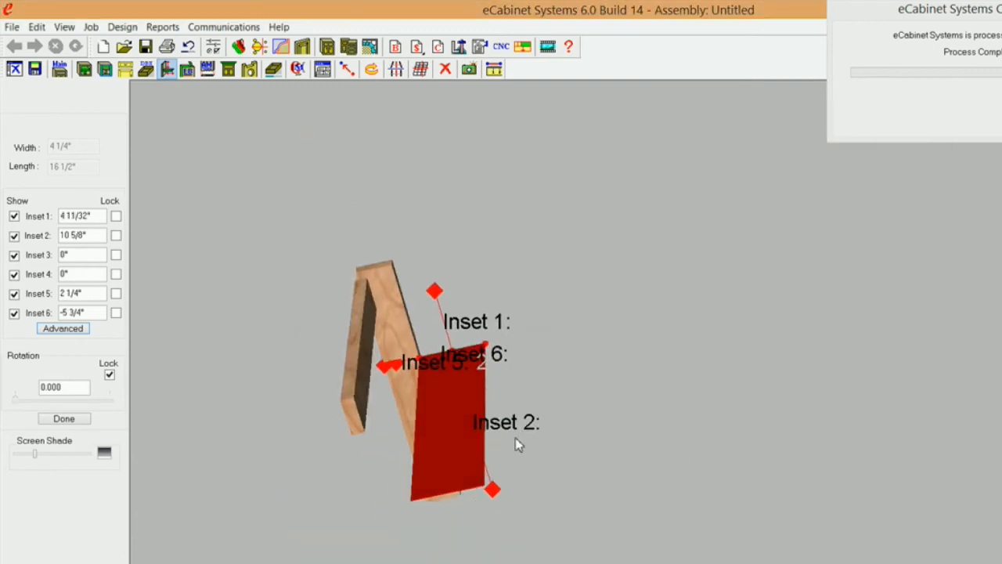
left_click_drag(104, 217, 14, 206)
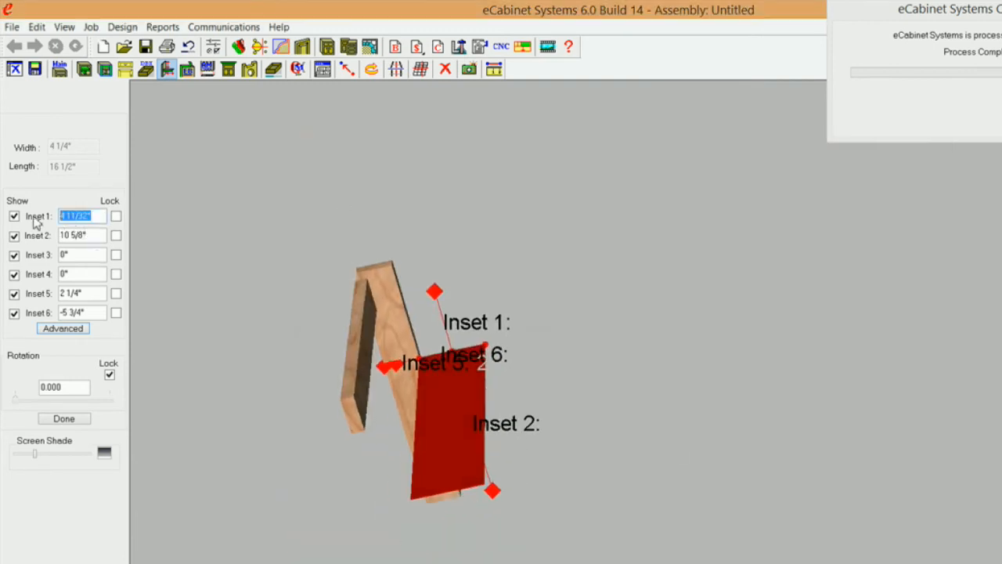
type("-1")
left_click(116, 219)
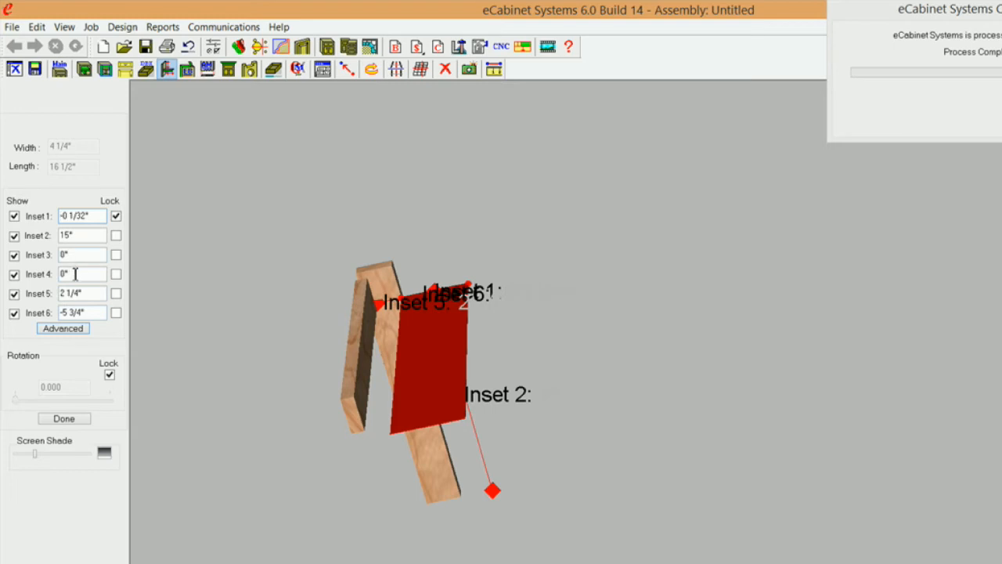
Step: Set the dummy stretcher's Inset 5 and Inset 6 to 0" and lock both values
left_click_drag(90, 293, 40, 294)
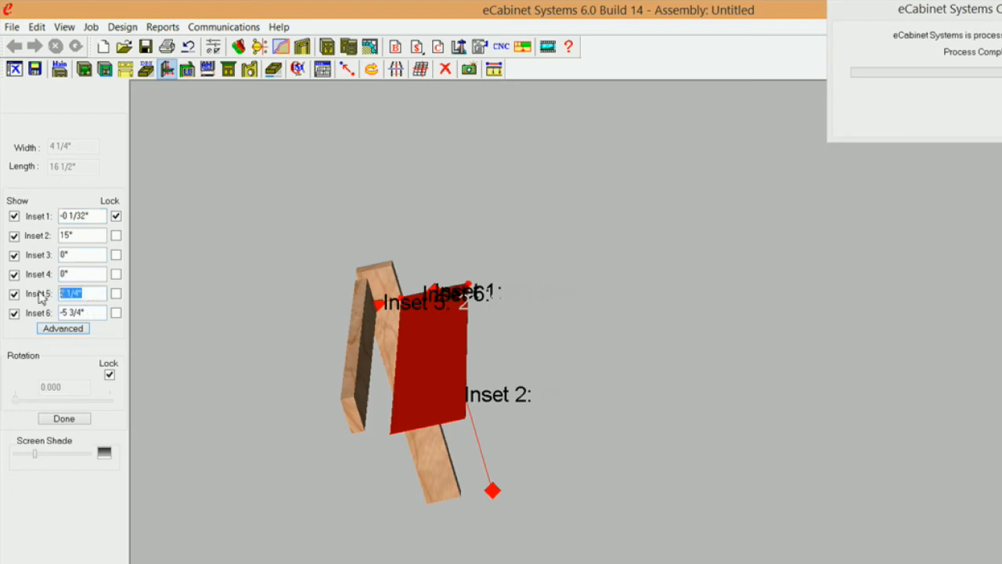
type("0")
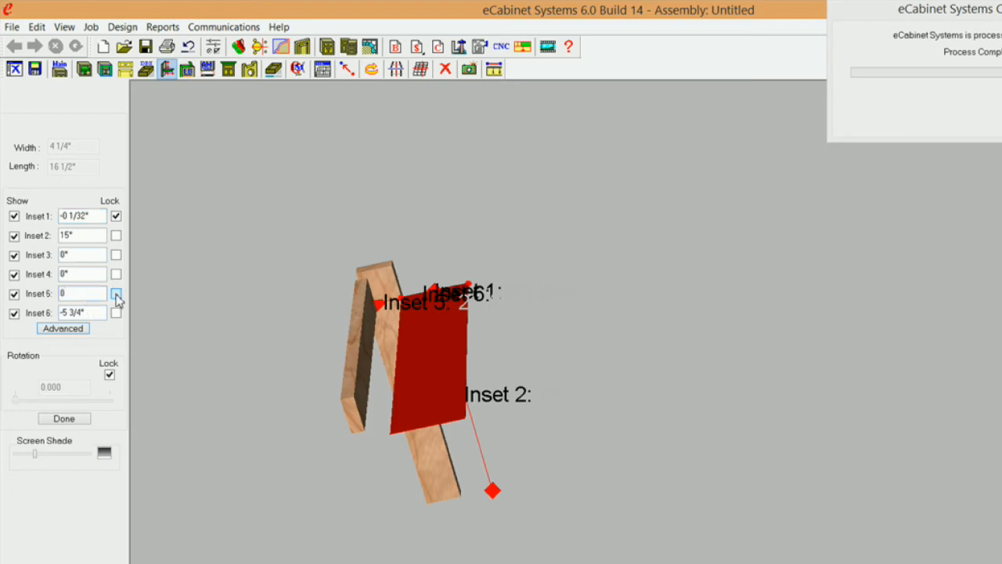
left_click(115, 295)
left_click_drag(93, 313, 19, 302)
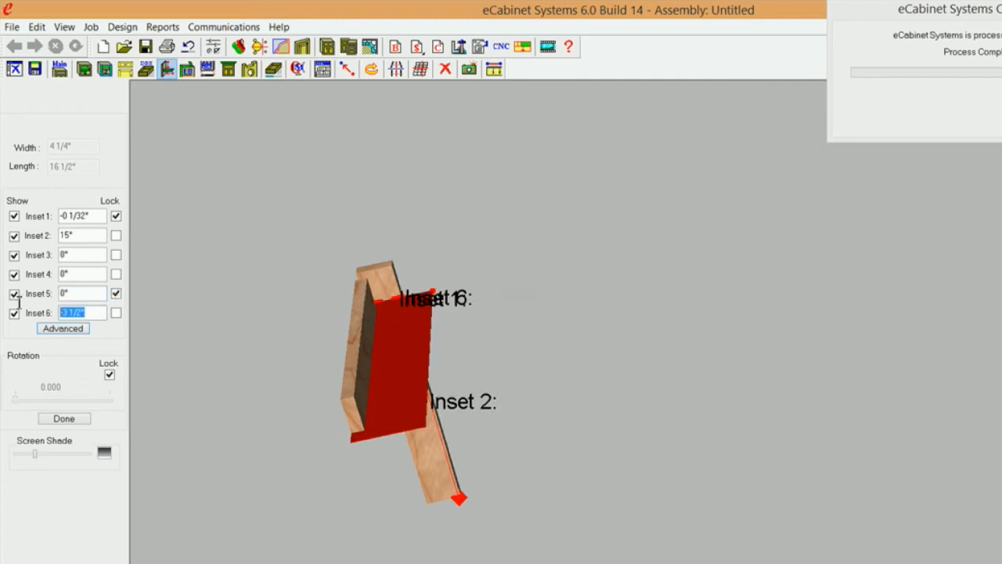
type("0")
left_click(116, 313)
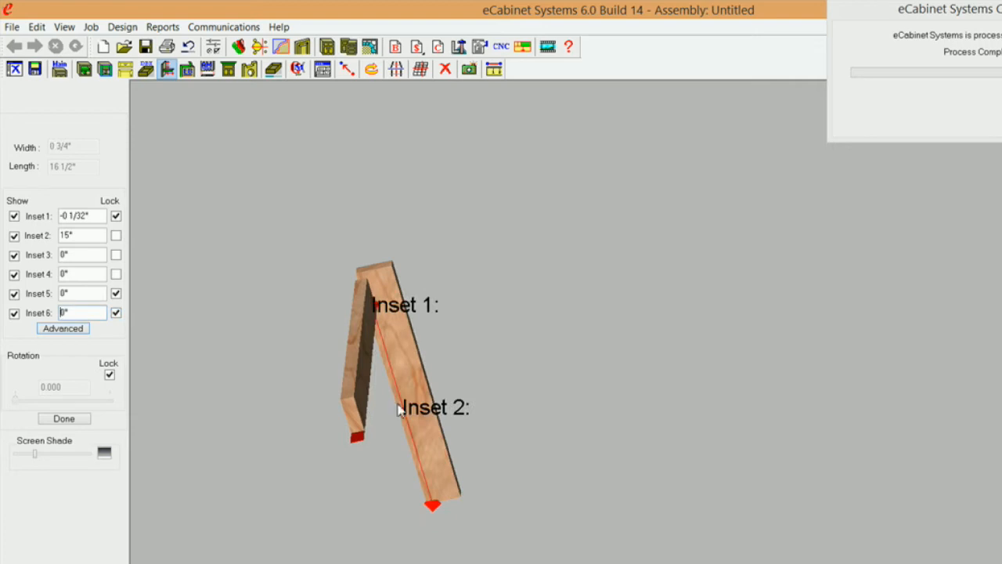
Step: Change the dummy stretcher's Inset 1 to 0 17/32" so it sits below the upper front-back stretcher
middle_click_drag(423, 478, 412, 461)
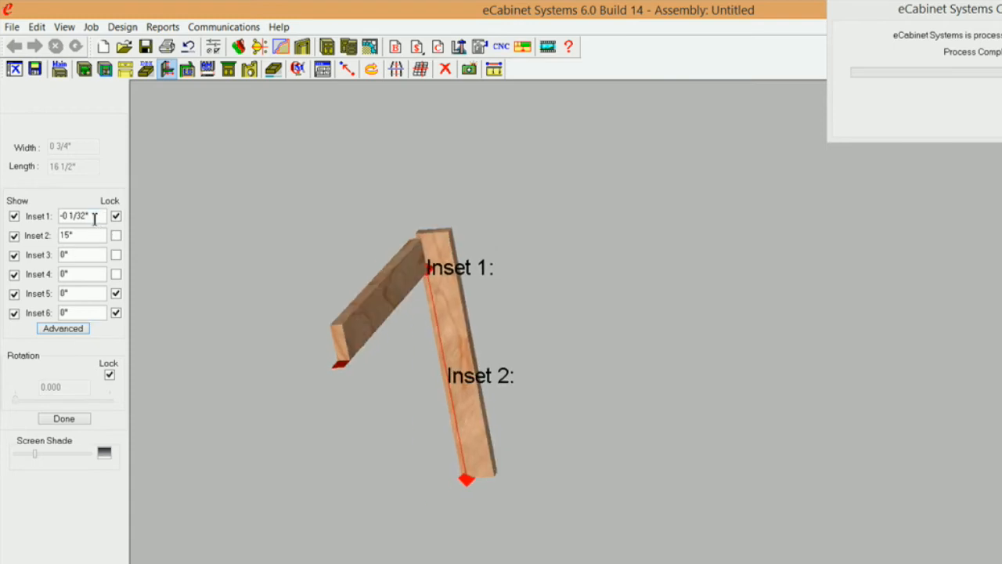
left_click_drag(94, 219, 27, 210)
type("1/2")
key("Return")
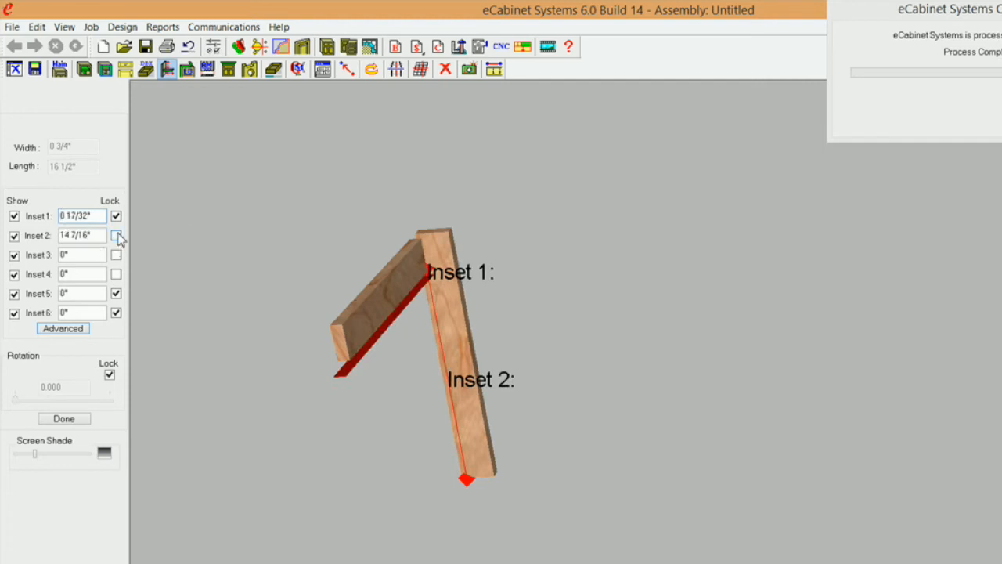
Step: Set the dummy stretcher's Inset 1 to -0 17/32" and finish adjusting it
key("Return")
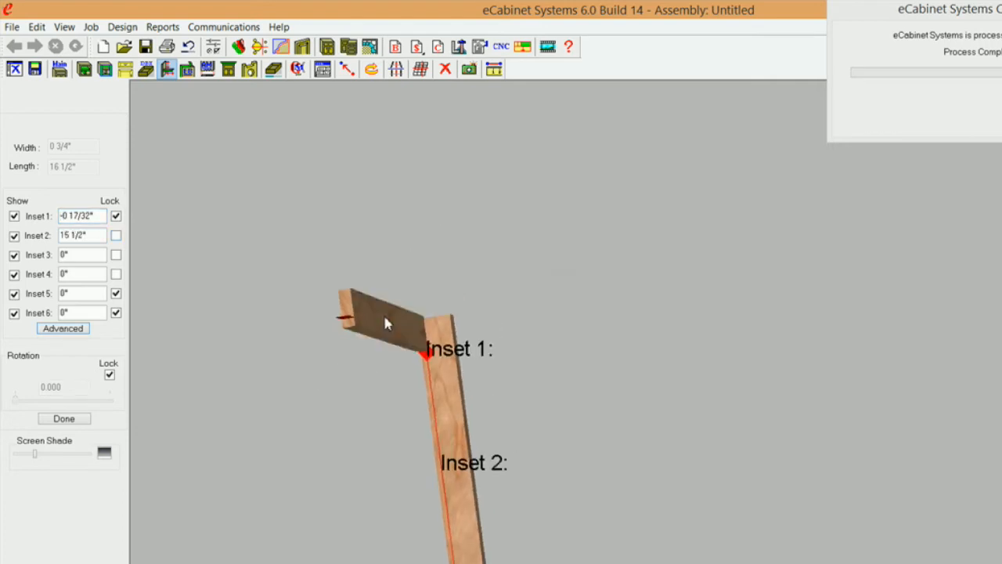
left_click(82, 417)
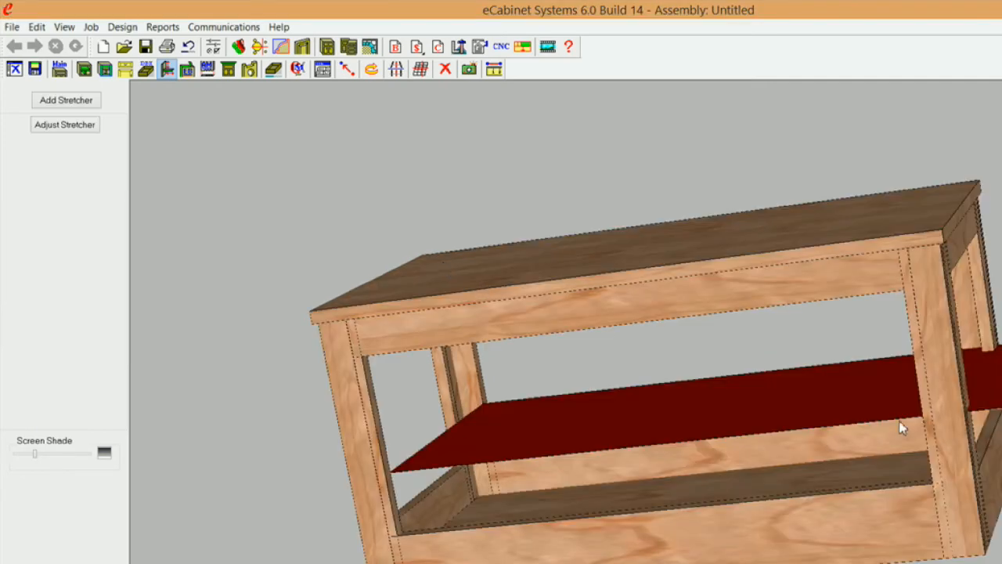
Step: Open the inset associations of the wide dummy stretcher that spans the middle of the table
middle_click_drag(878, 368, 773, 441)
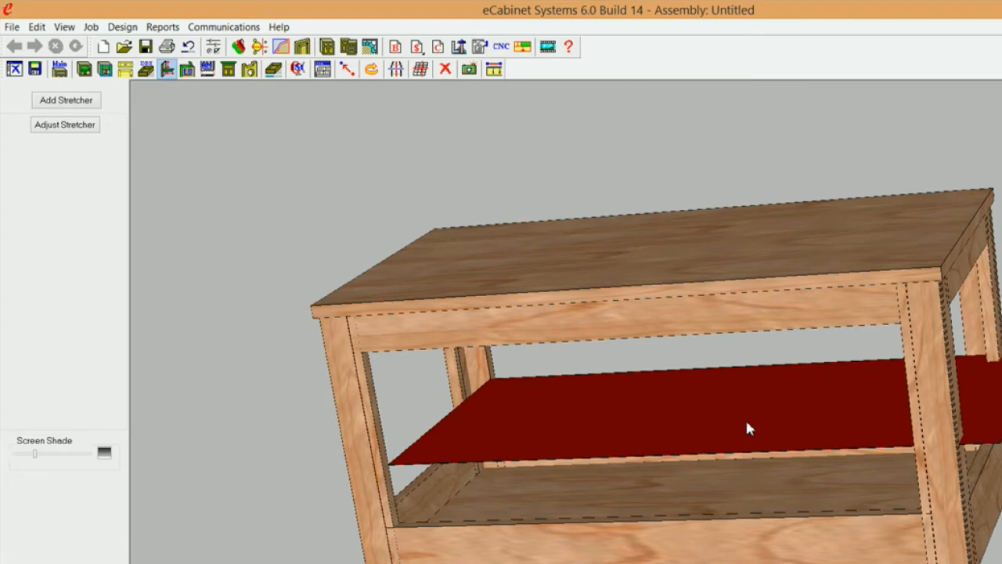
left_click(654, 423)
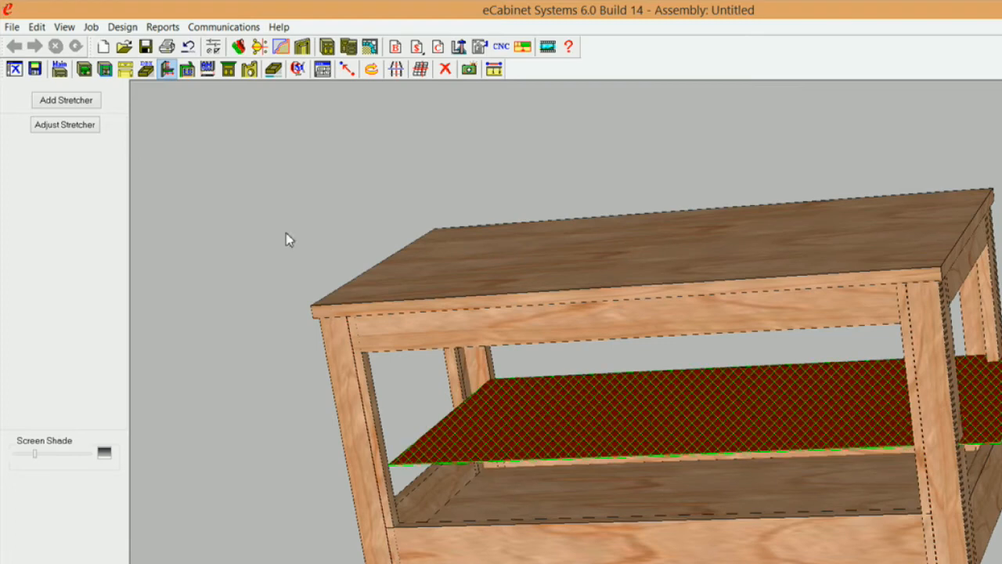
left_click(65, 124)
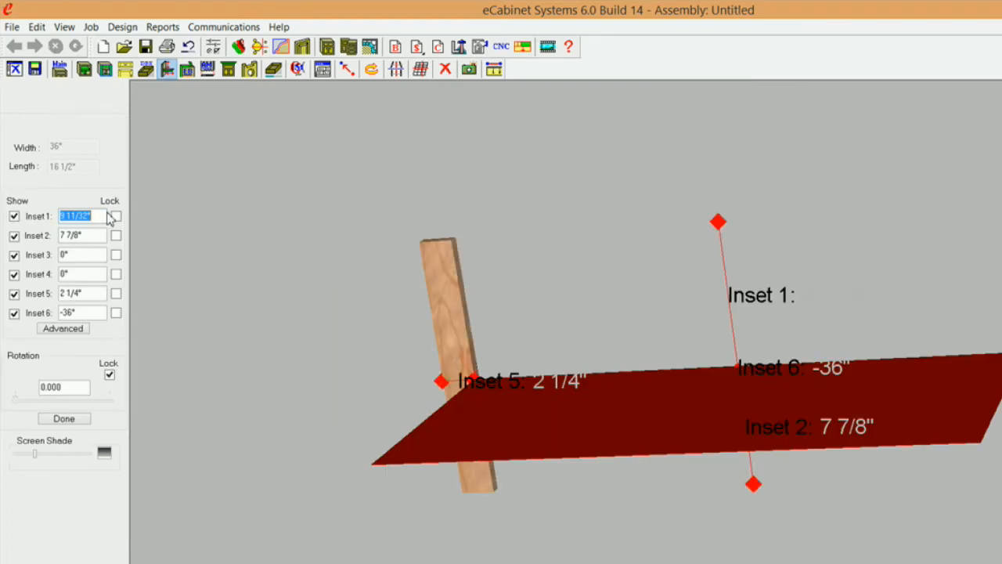
left_click(69, 330)
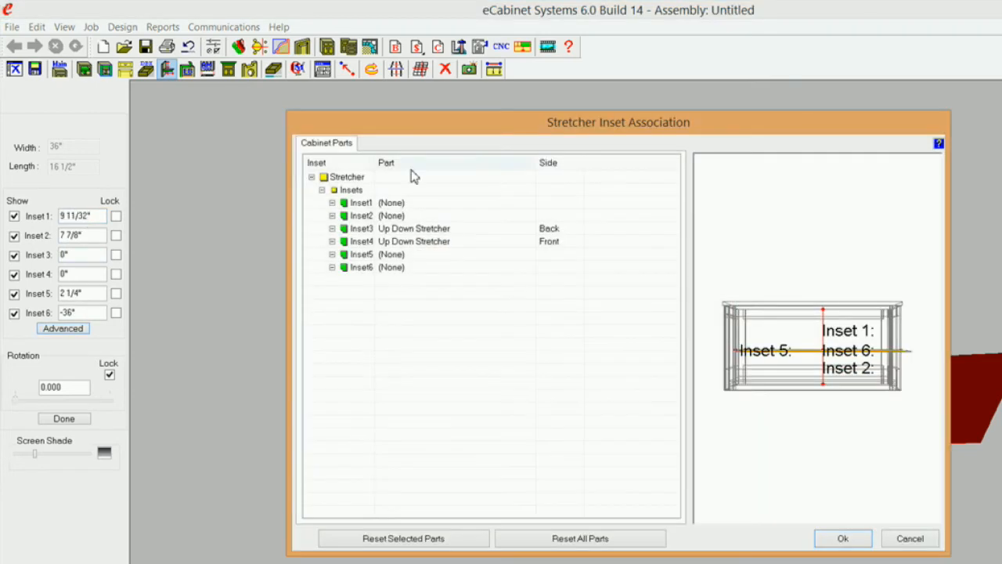
Step: Associate the wide dummy stretcher's Inset 2 with the Top side of the lower end Front Back Stretcher
middle_click_drag(836, 383, 835, 369)
left_click(410, 217)
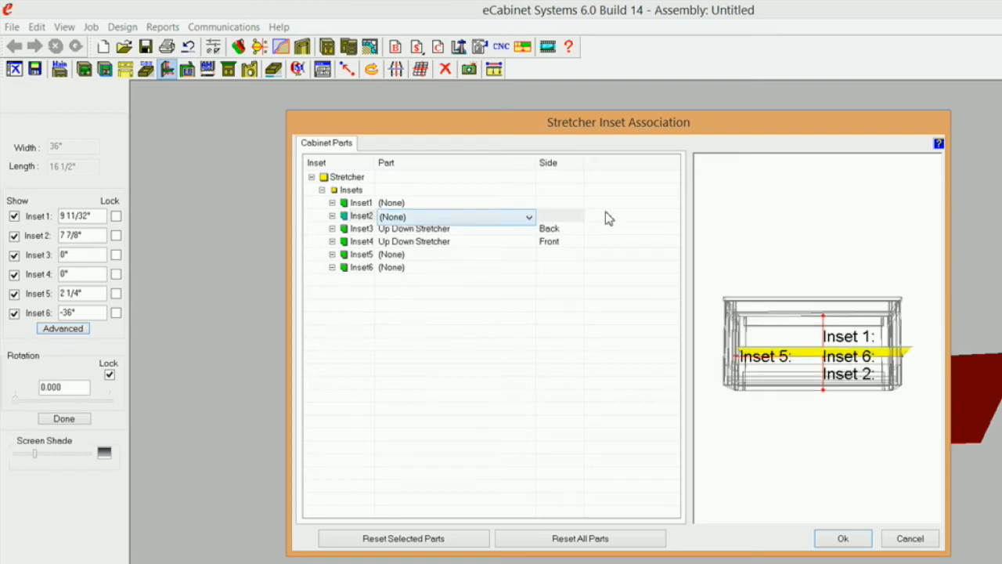
left_click(530, 220)
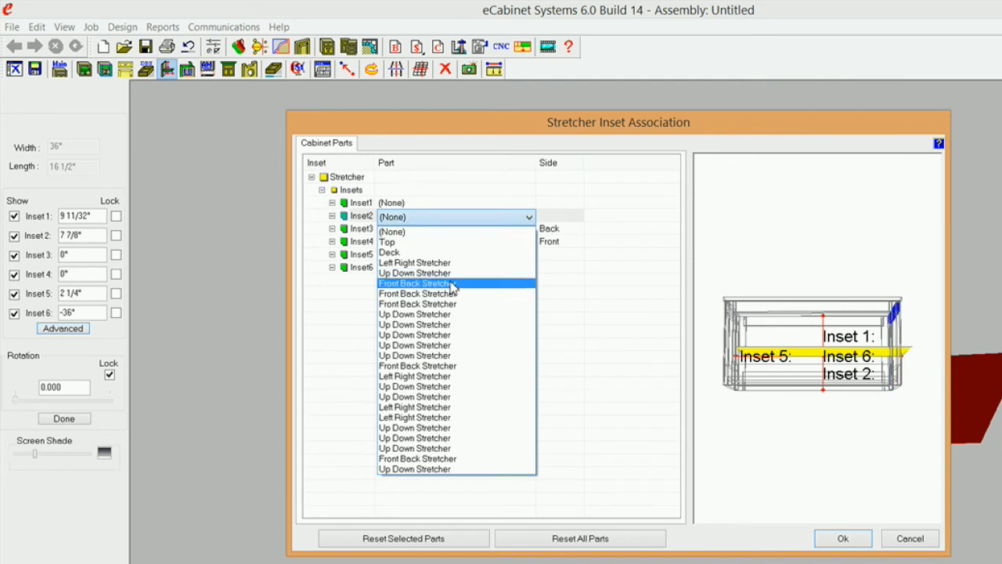
middle_click_drag(797, 340, 754, 376)
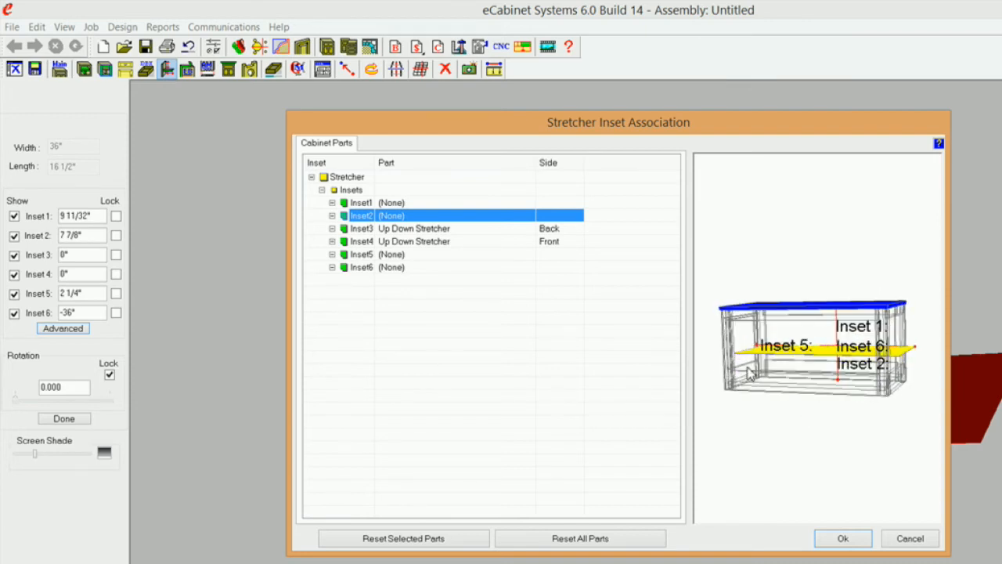
left_click(415, 205)
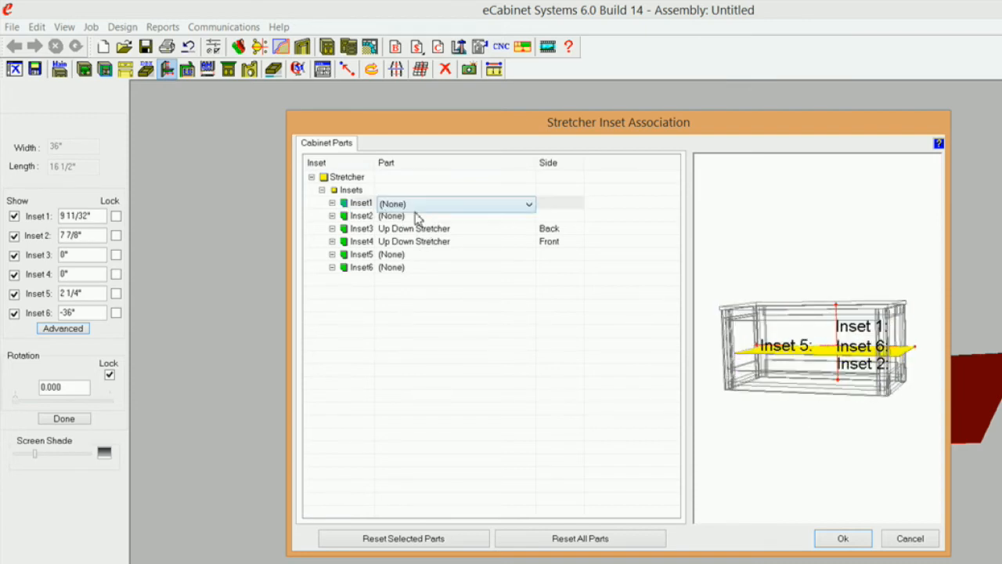
left_click(440, 213)
left_click(440, 203)
left_click(447, 216)
left_click(530, 217)
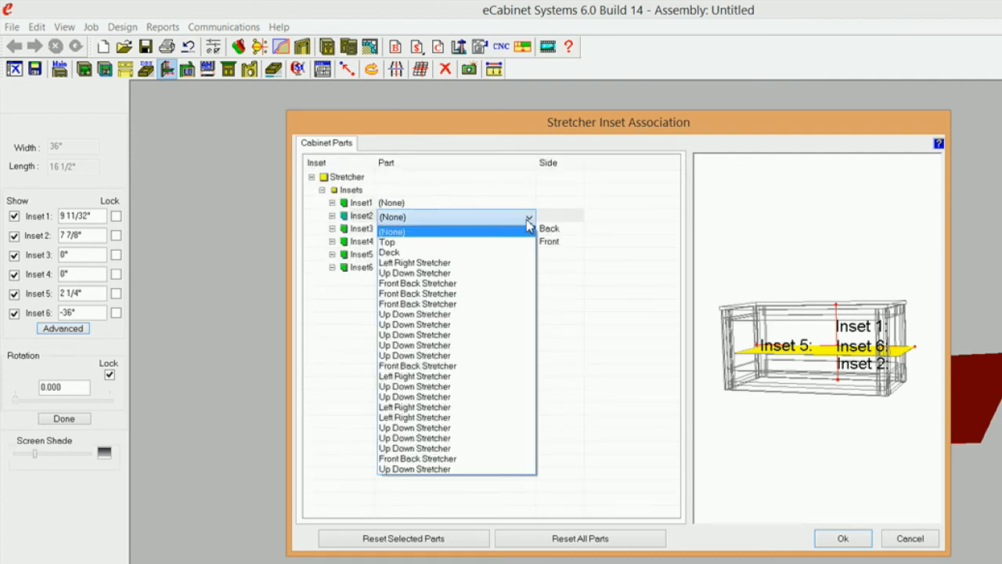
left_click(467, 293)
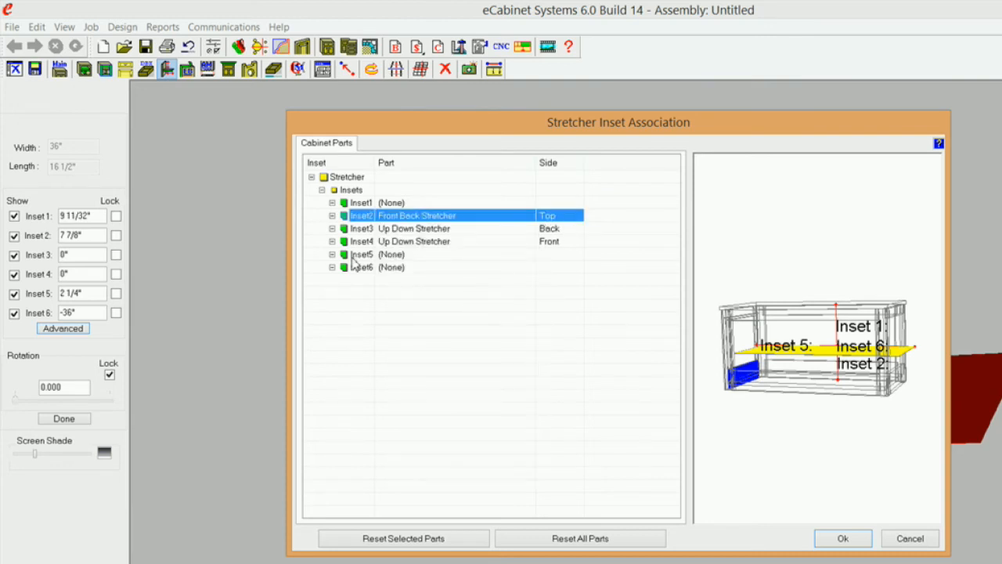
Step: Associate Inset 5 with the Left side of the same lower end Front Back Stretcher
left_click(407, 255)
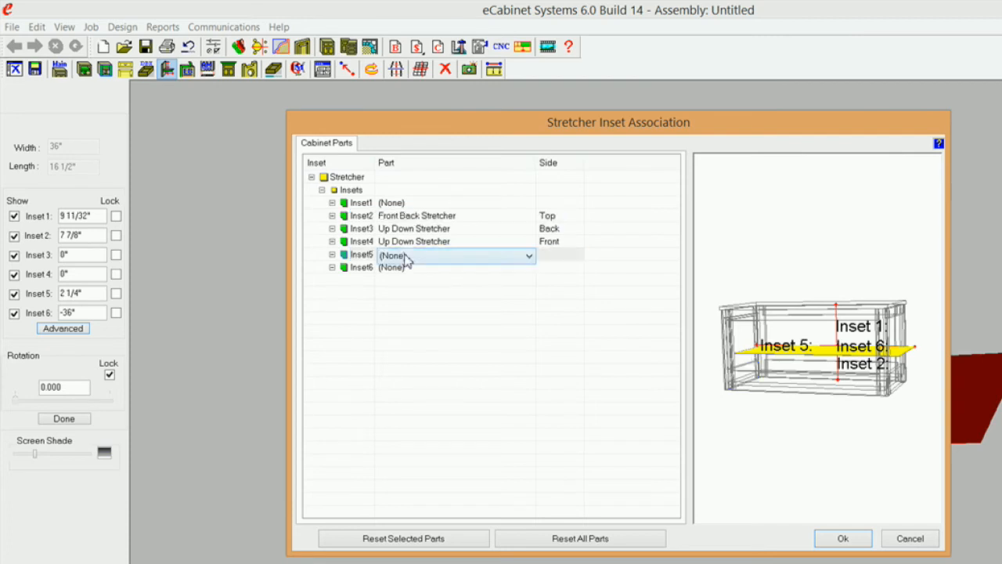
left_click(530, 257)
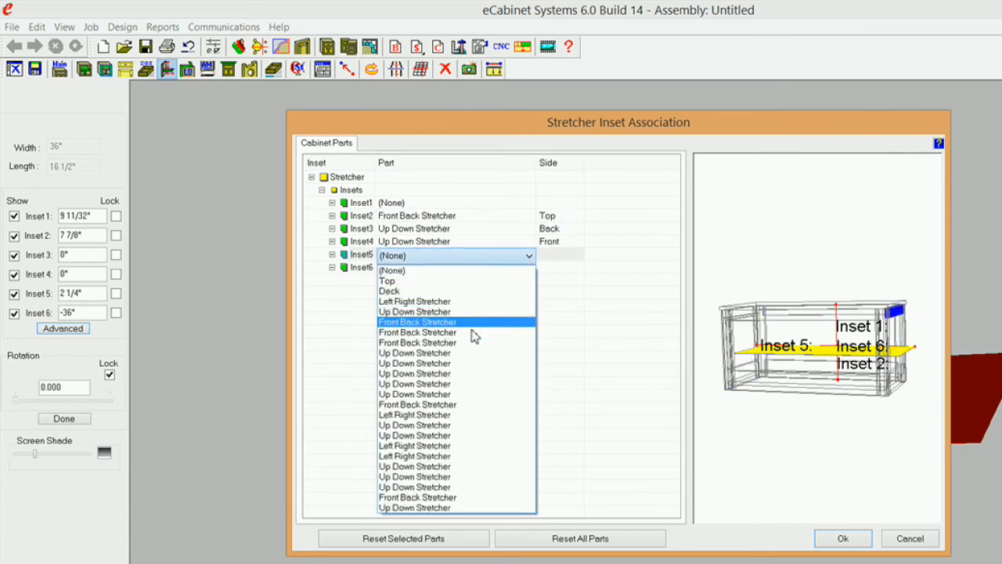
left_click(473, 337)
left_click(552, 258)
left_click(577, 259)
left_click(552, 270)
Step: Associate Inset 6 with the Right side of the lower end Front Back Stretcher and accept the inset associations
left_click(465, 268)
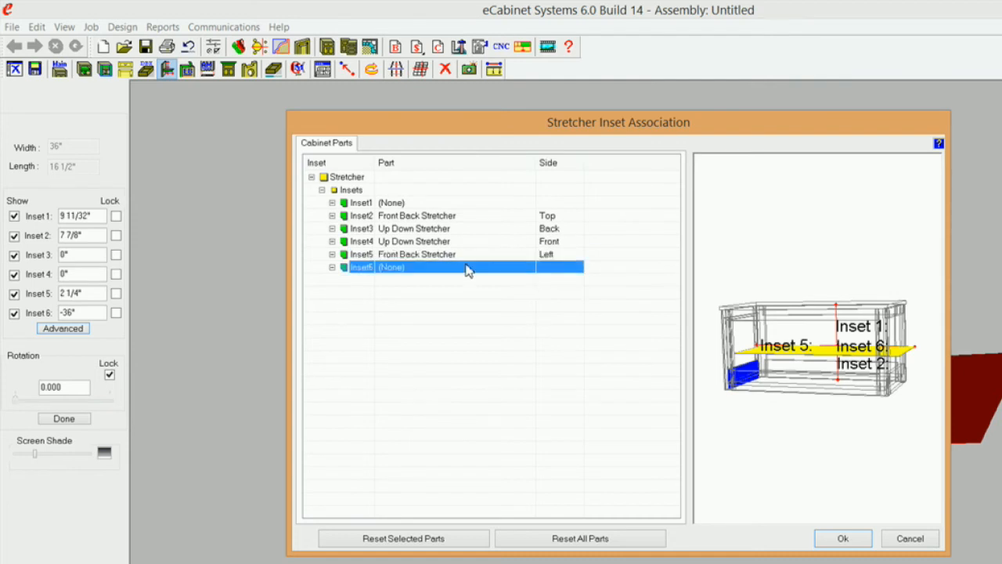
left_click(531, 268)
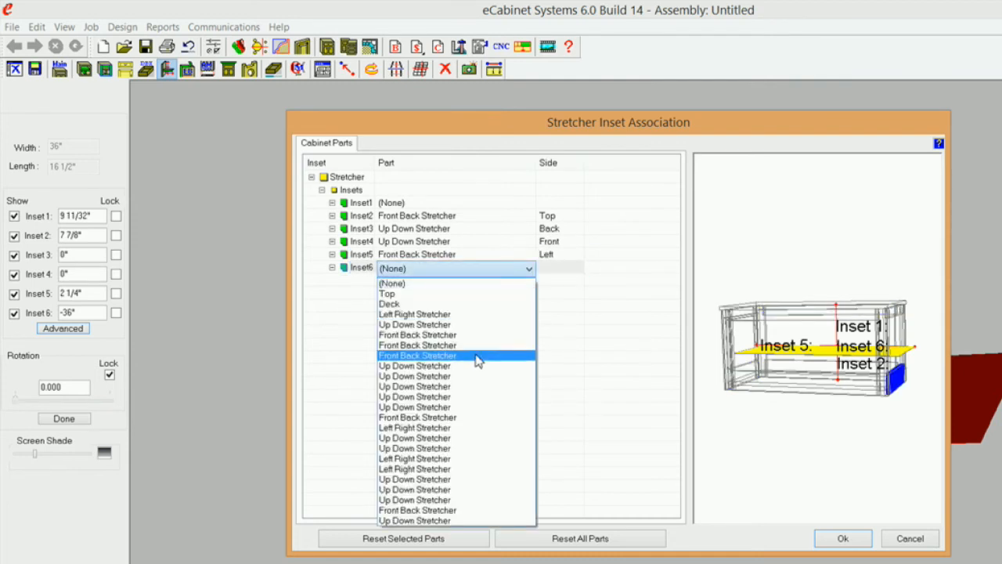
left_click(476, 355)
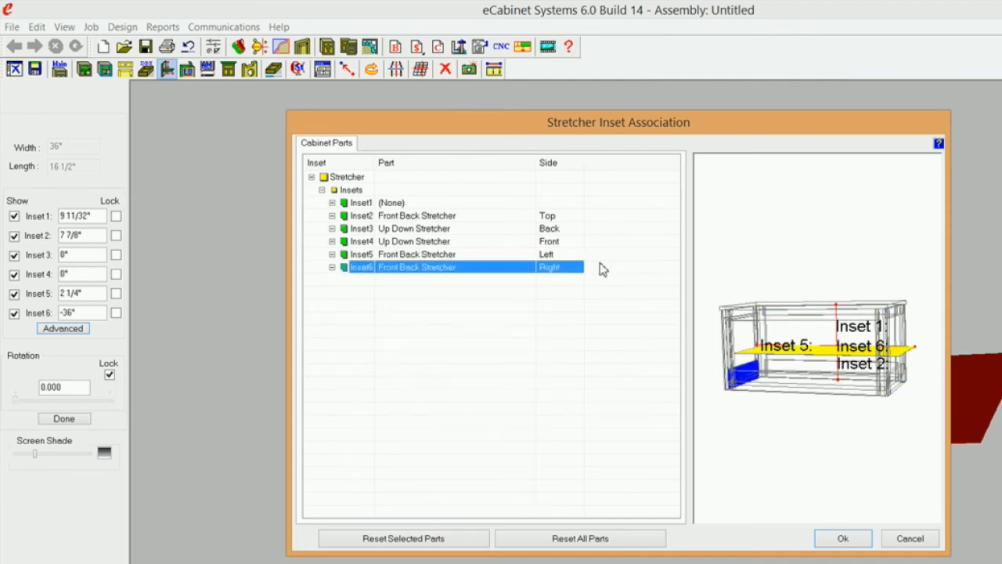
left_click(859, 540)
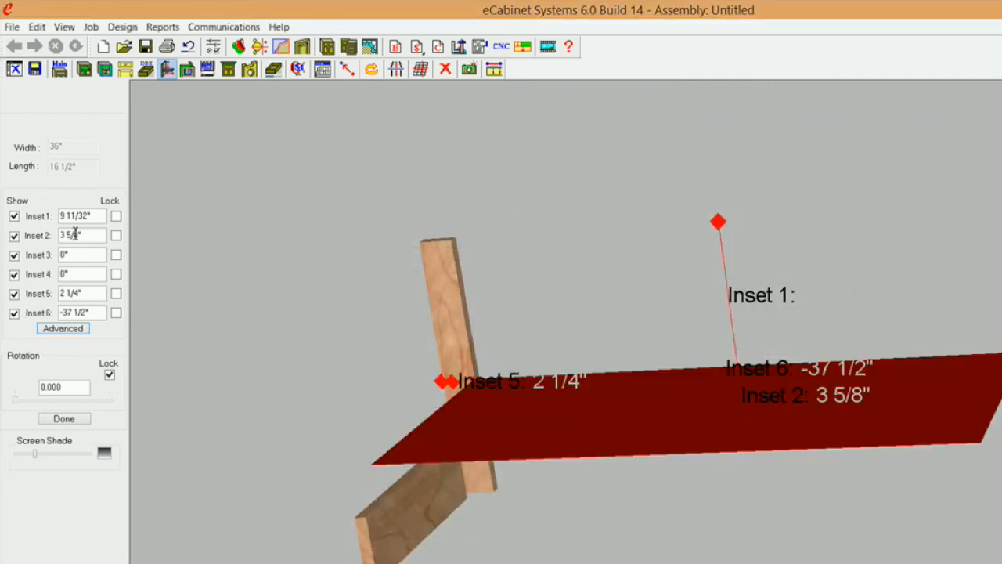
Step: Set the second dummy stretcher's Inset 2 to -0 17/32" and lock it
double_click(78, 235)
type("-17/32")
left_click(116, 235)
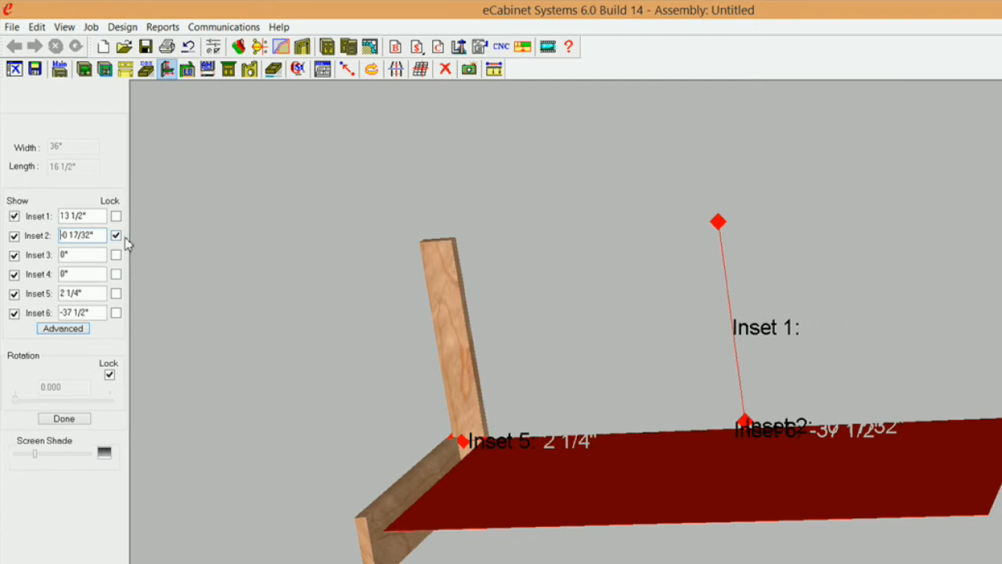
Step: Set the second dummy stretcher's Inset 5 and Inset 6 to 0", lock both, and finish adjusting it
left_click_drag(90, 293, 25, 289)
type("0")
left_click(116, 293)
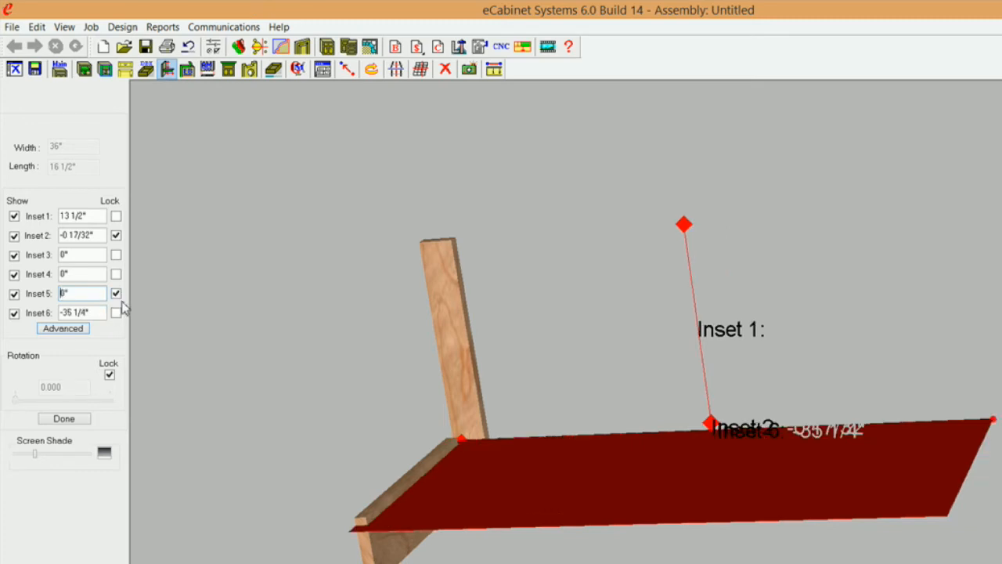
left_click_drag(100, 311, 37, 317)
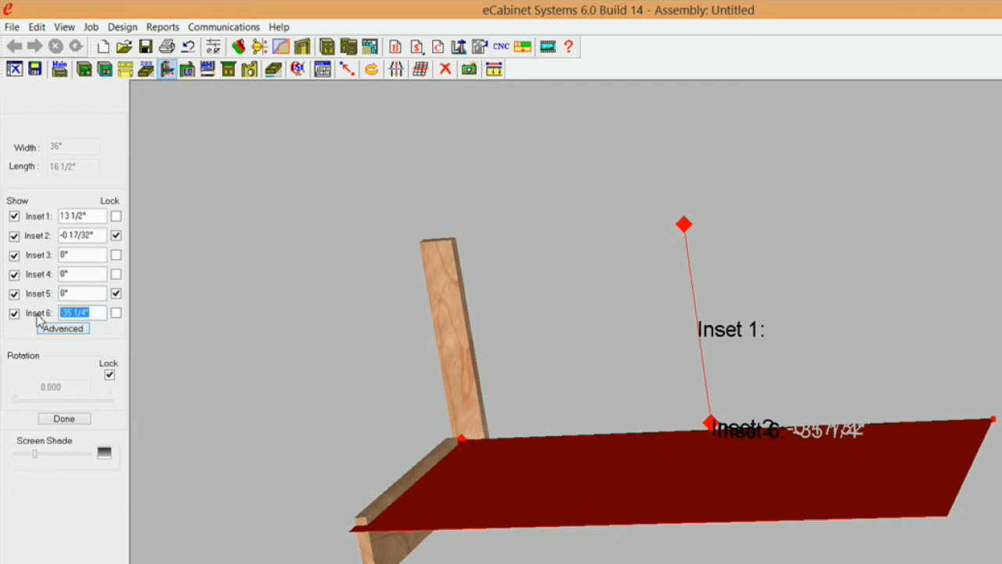
type("0")
key("Return")
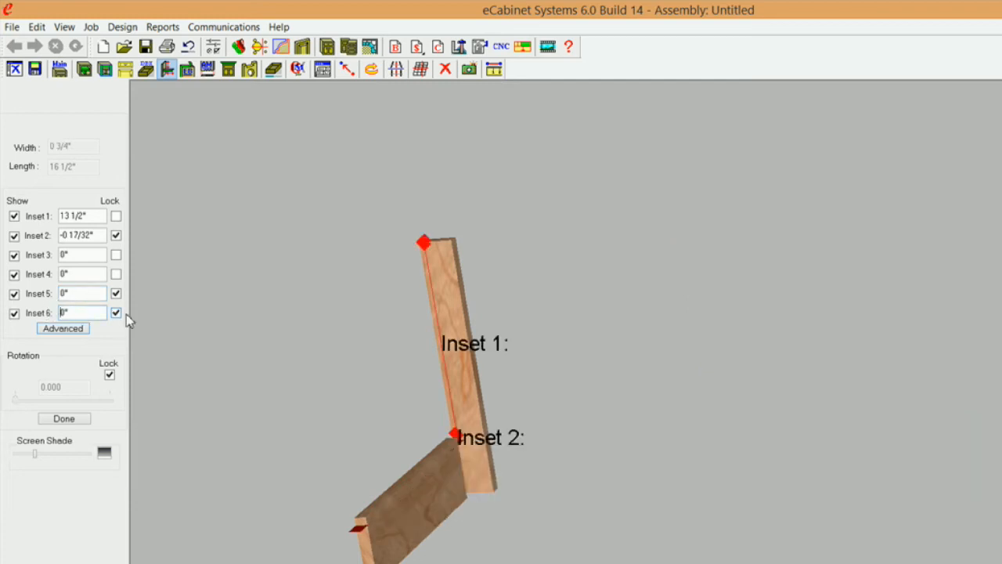
left_click(74, 418)
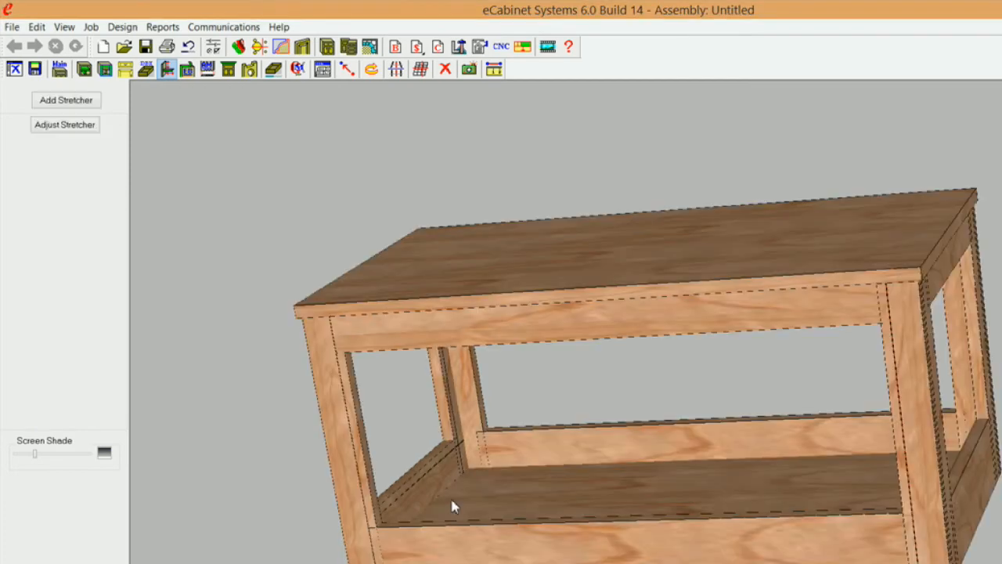
Step: Set the upper end front-back stretcher's width to 4 1/4" in its construction settings
middle_click_drag(452, 506, 566, 327)
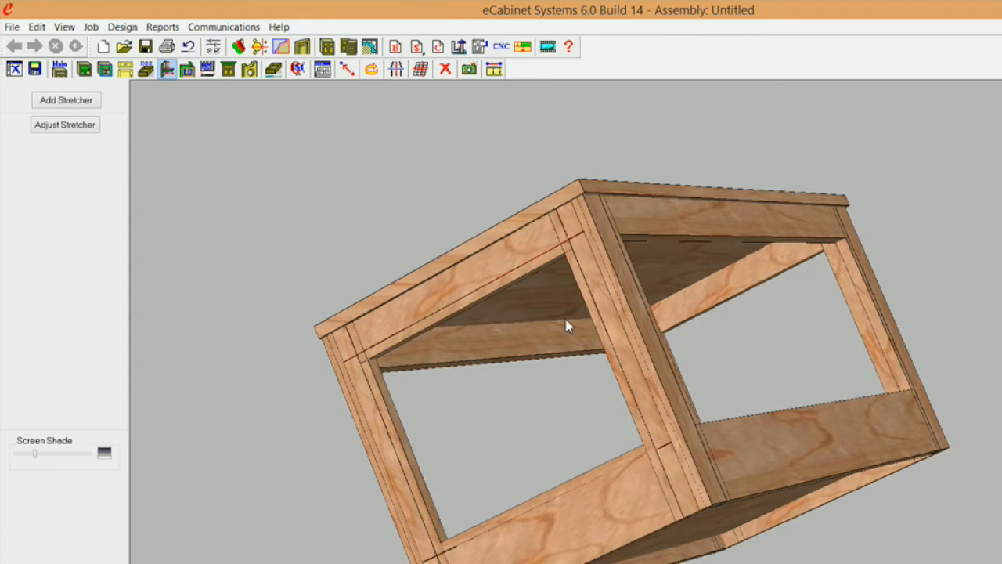
left_click(493, 273)
right_click(493, 273)
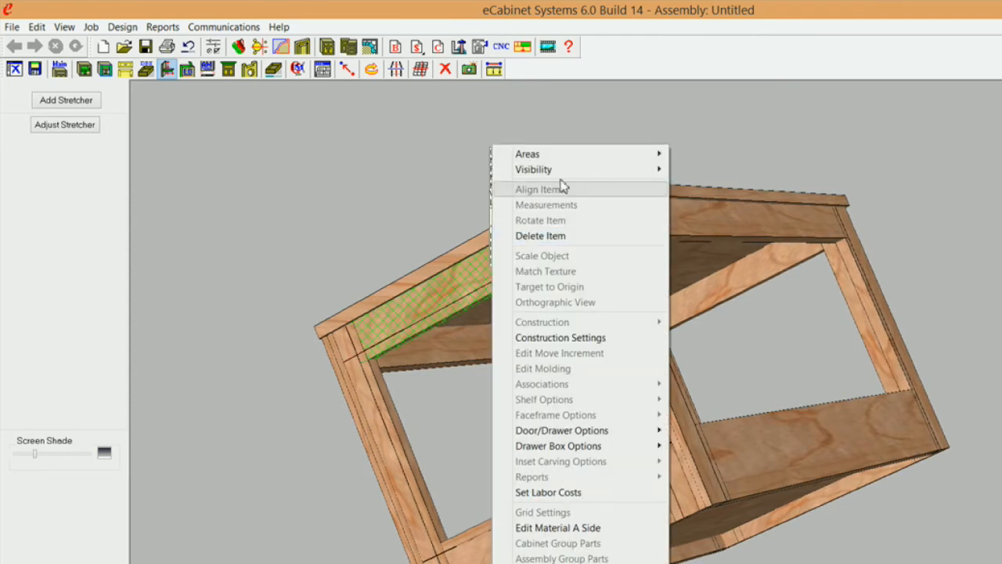
left_click(575, 342)
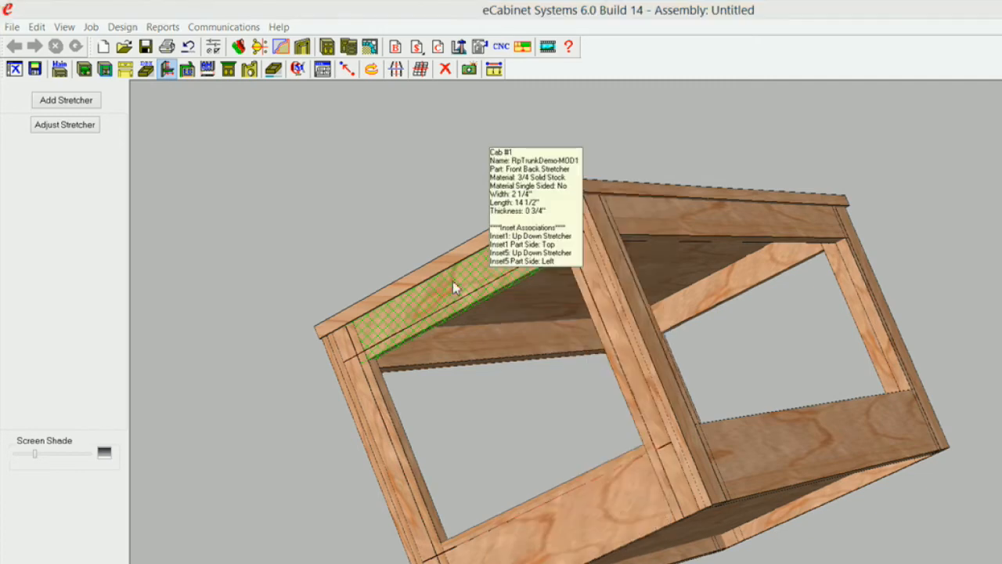
type("2 1/4\"")
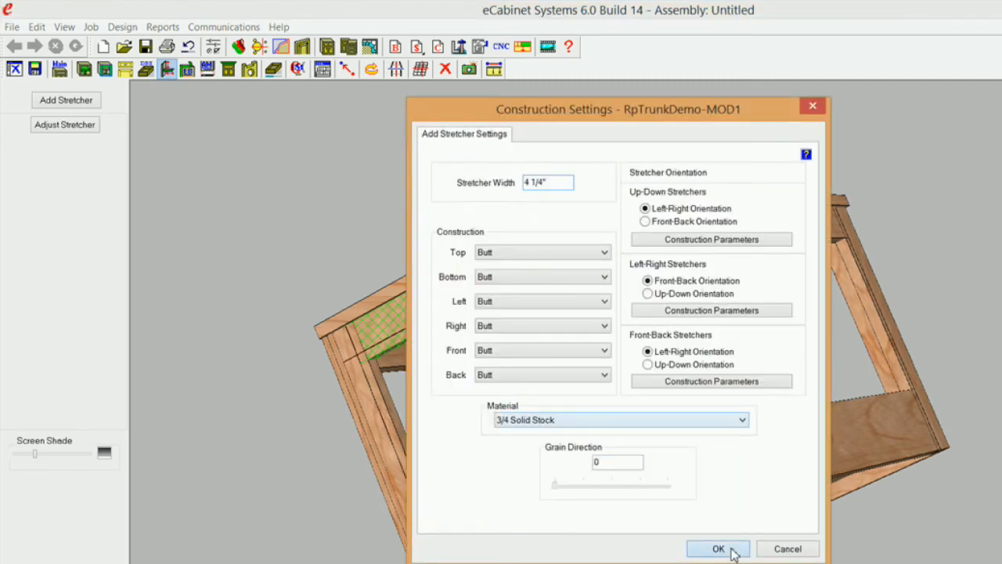
left_click(732, 548)
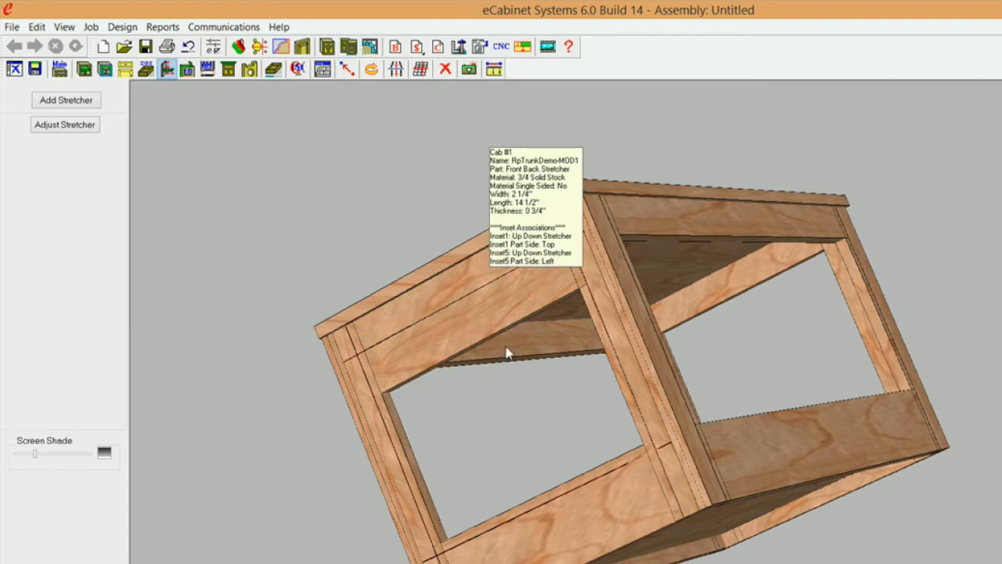
Step: Set the upper end front-back stretcher's width back to 2 1/4" in its construction settings
left_click(483, 325)
right_click(483, 325)
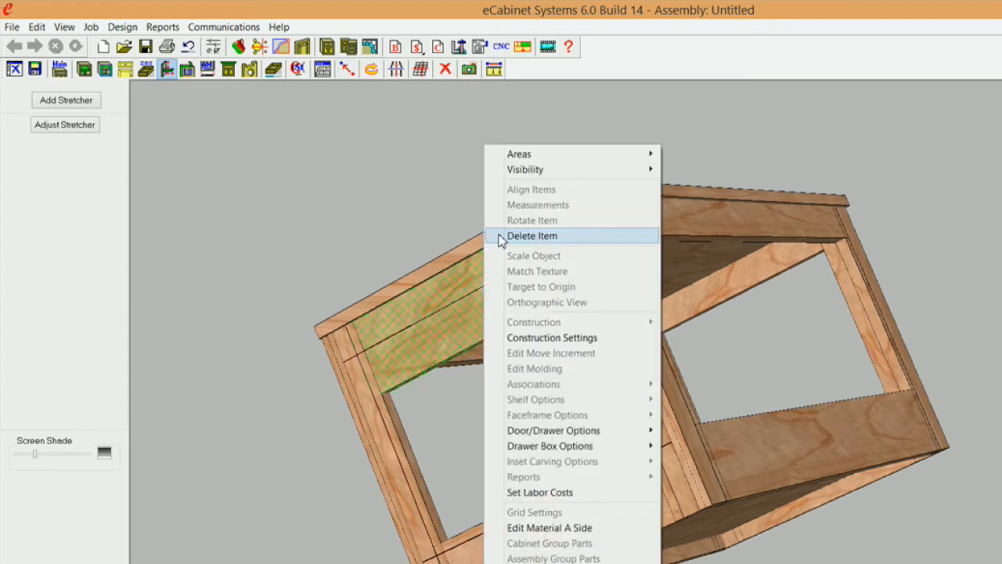
left_click(581, 340)
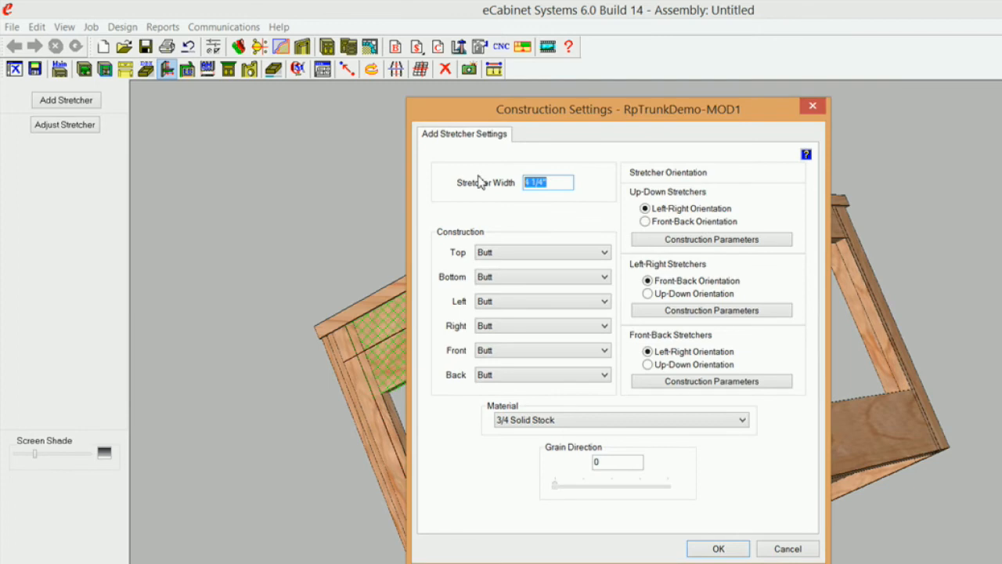
type("2")
left_click(746, 549)
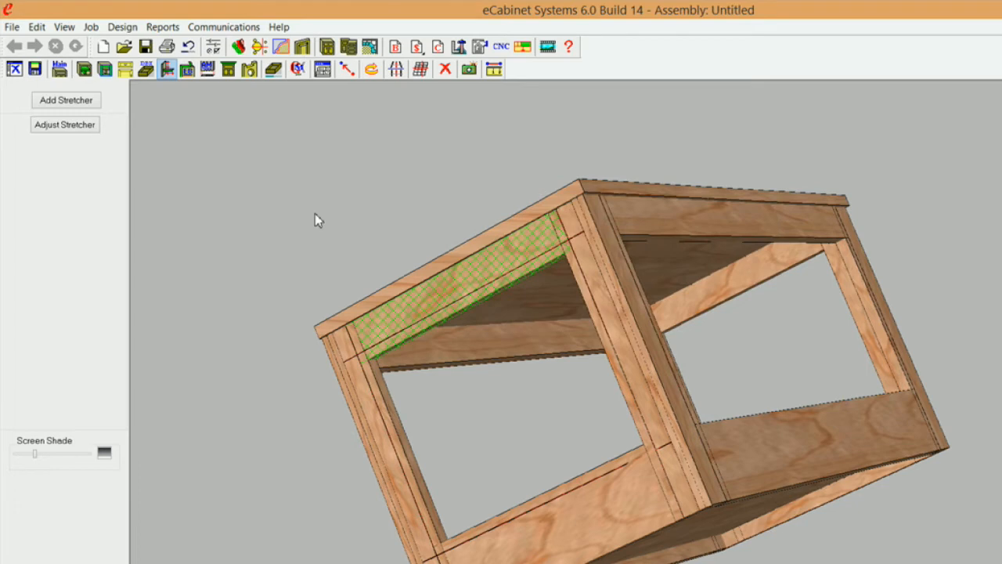
Step: Hide the upper end front-back stretcher to expose the dummy stretcher behind it
left_click(64, 130)
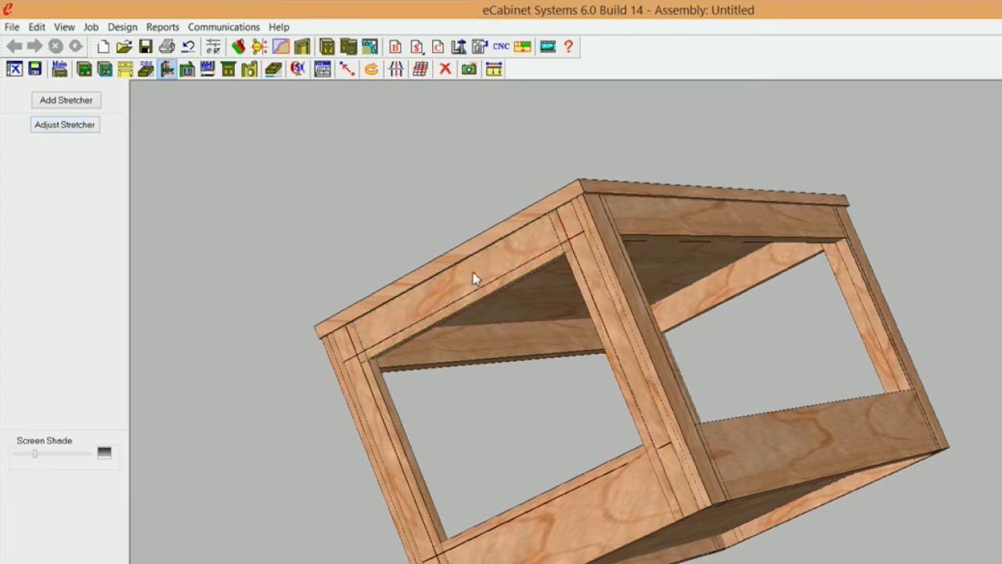
right_click(441, 307)
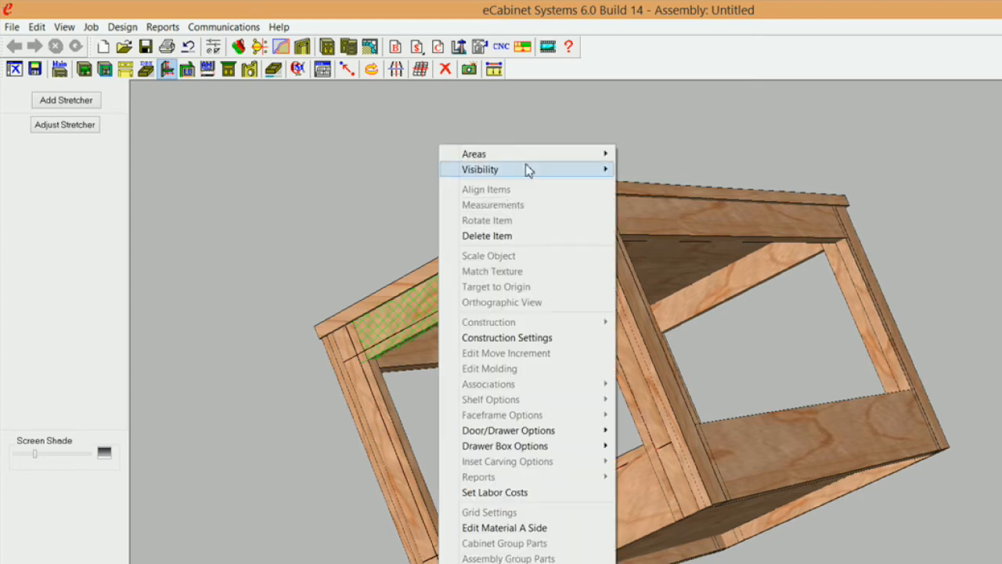
mouse_move(527, 171)
left_click(374, 186)
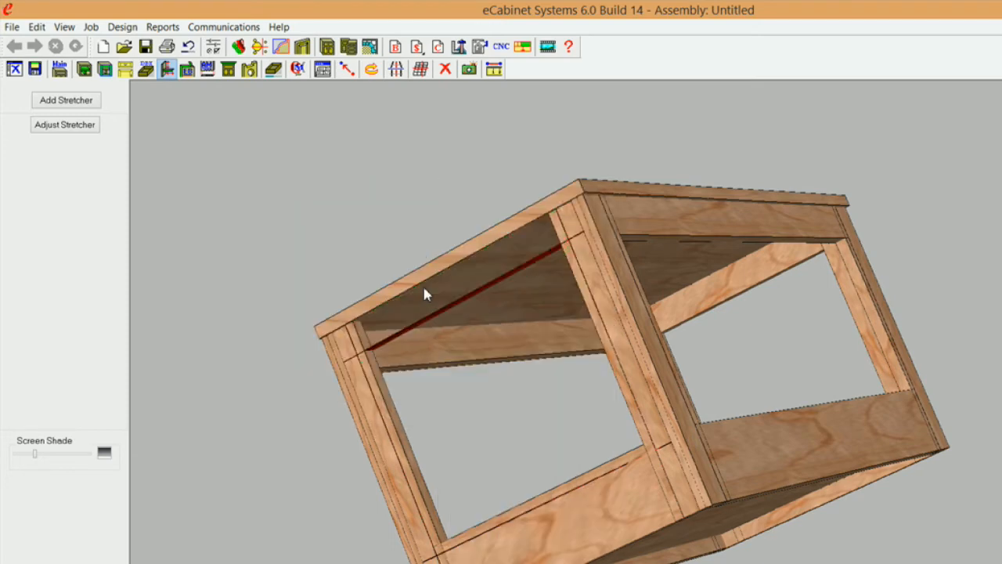
left_click(421, 288)
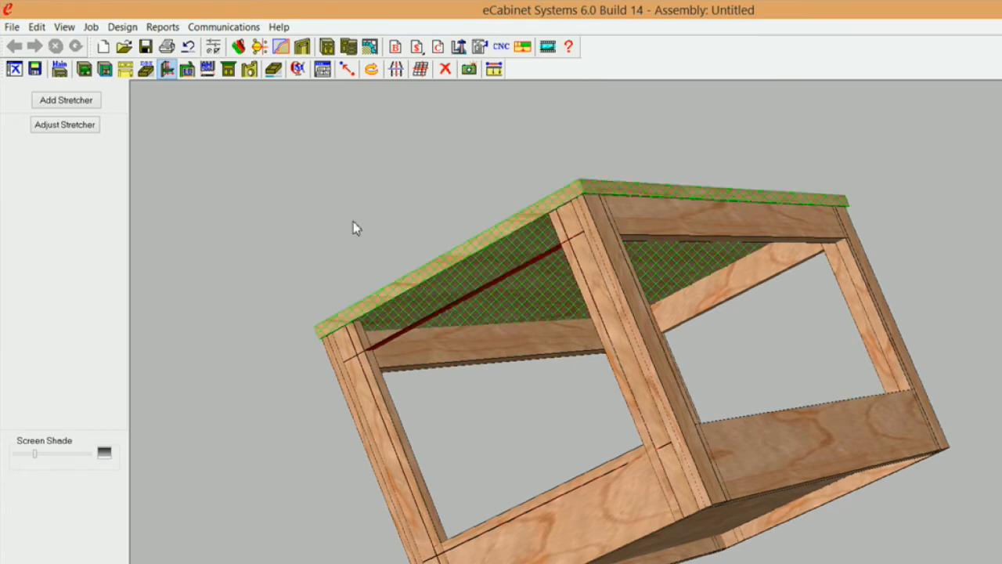
Step: Open the exposed dummy stretcher beneath the tabletop for adjustment and unlock its Inset 1
left_click(460, 302)
left_click(458, 301)
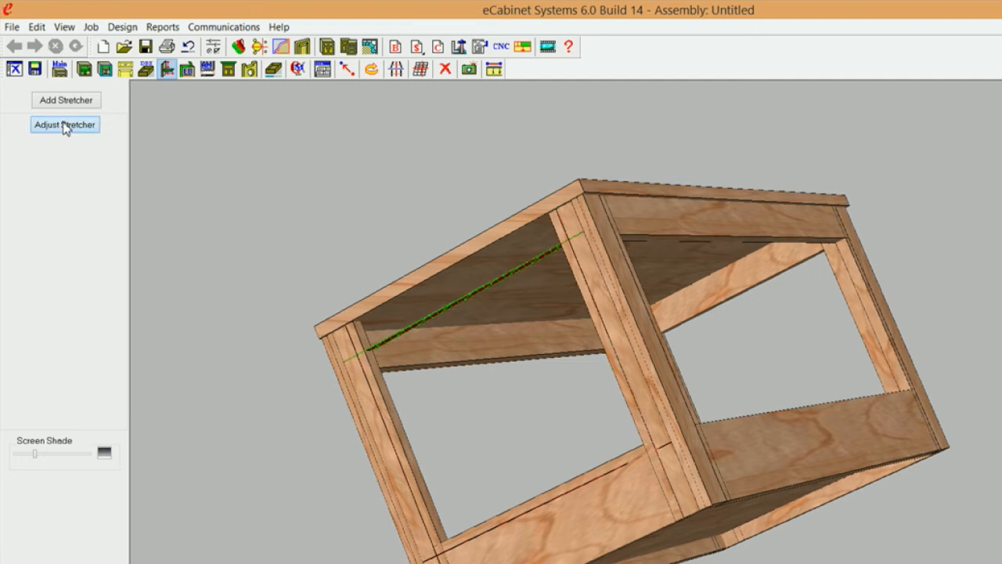
left_click(65, 125)
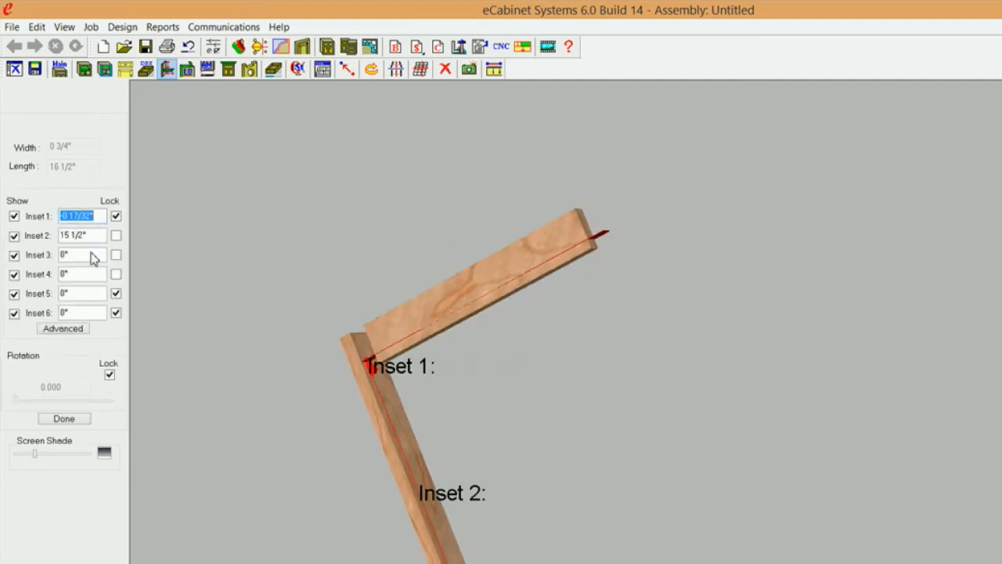
left_click(76, 329)
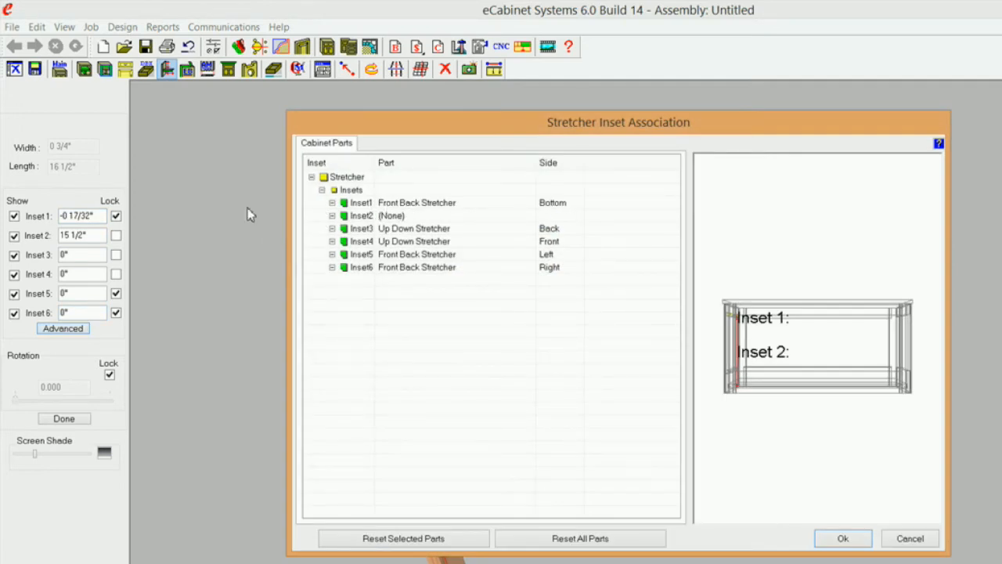
left_click(118, 221)
left_click(910, 538)
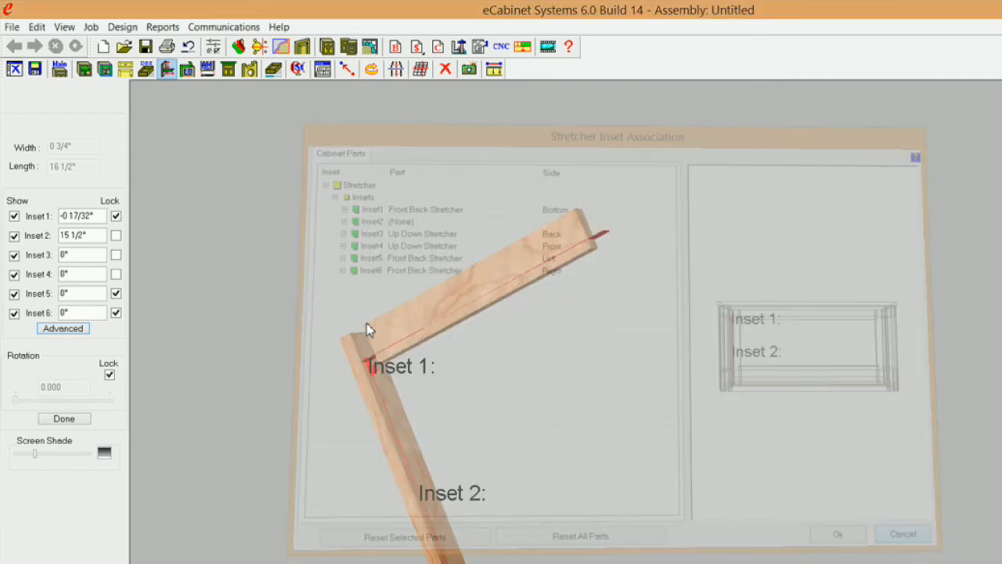
left_click(115, 217)
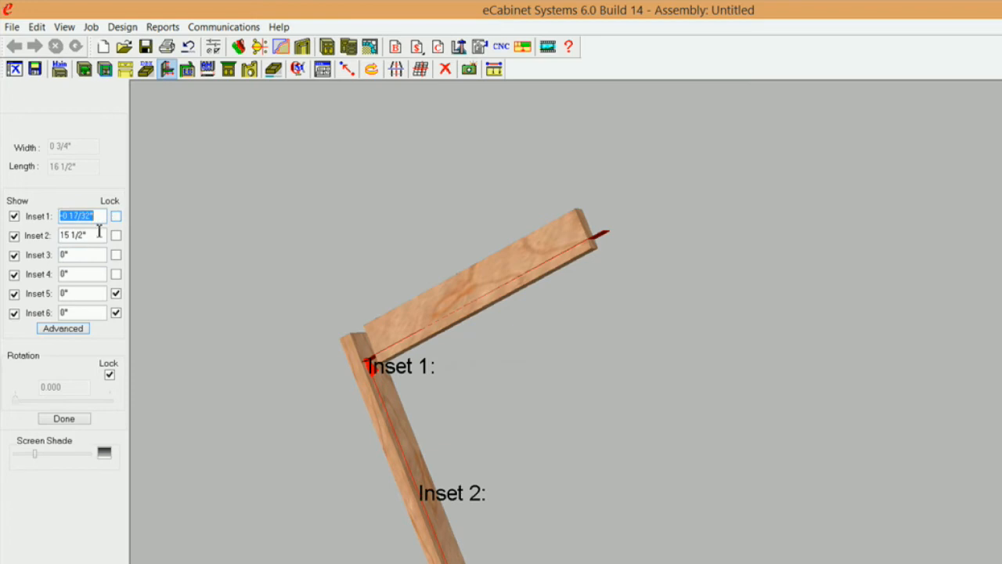
Step: Set the part associated with the dummy stretcher's Inset 1 to (None)
left_click(72, 329)
left_click(392, 216)
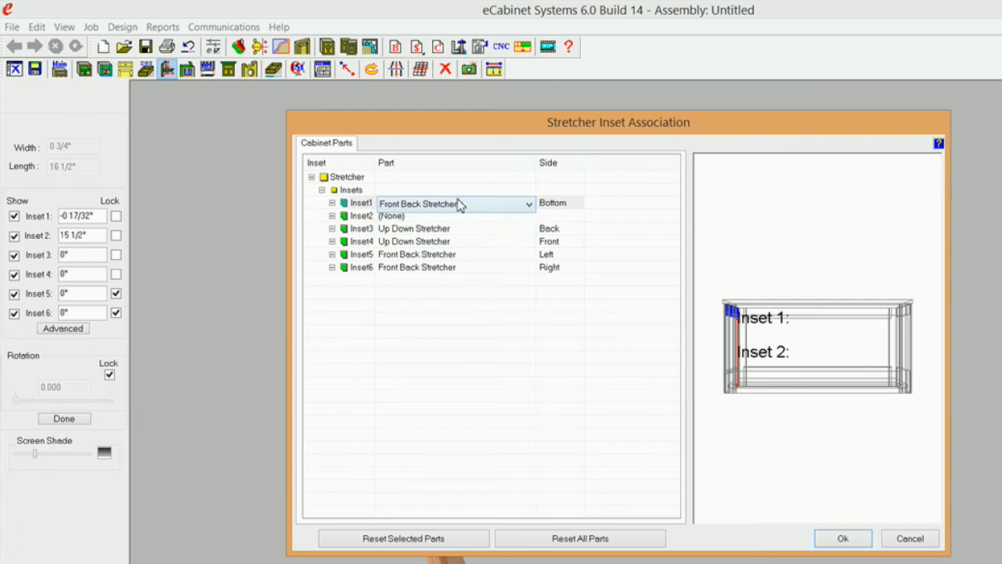
left_click(529, 203)
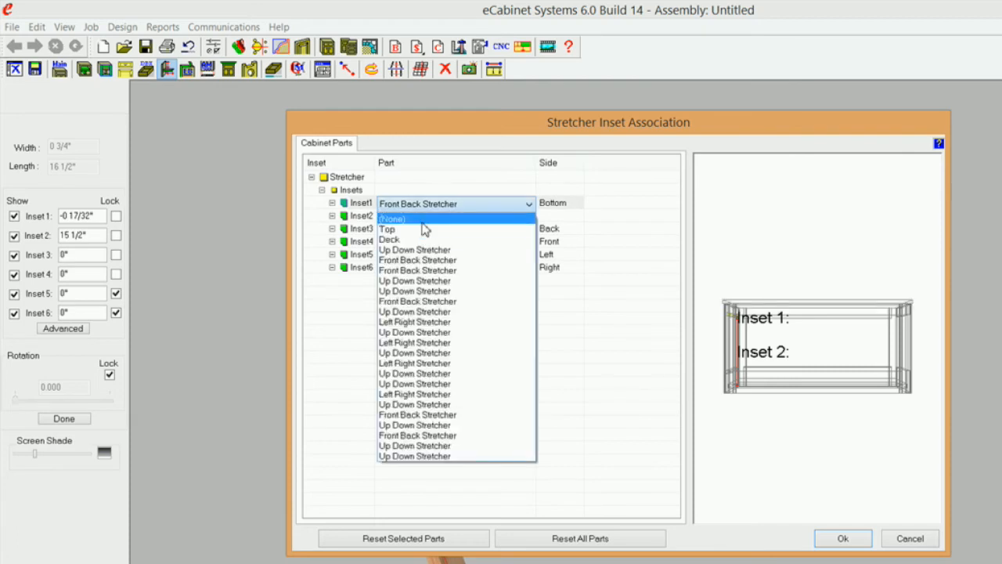
left_click(429, 219)
Step: Associate the dummy stretcher's Inset 2 with the upper end Front Back Stretcher and open the choices for its reference side
left_click(430, 216)
left_click(530, 217)
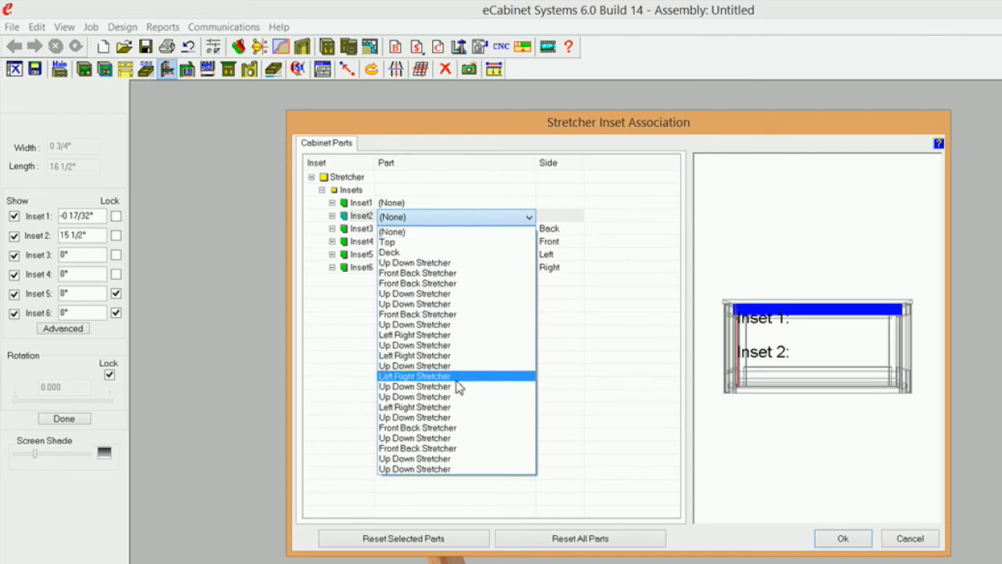
left_click(451, 429)
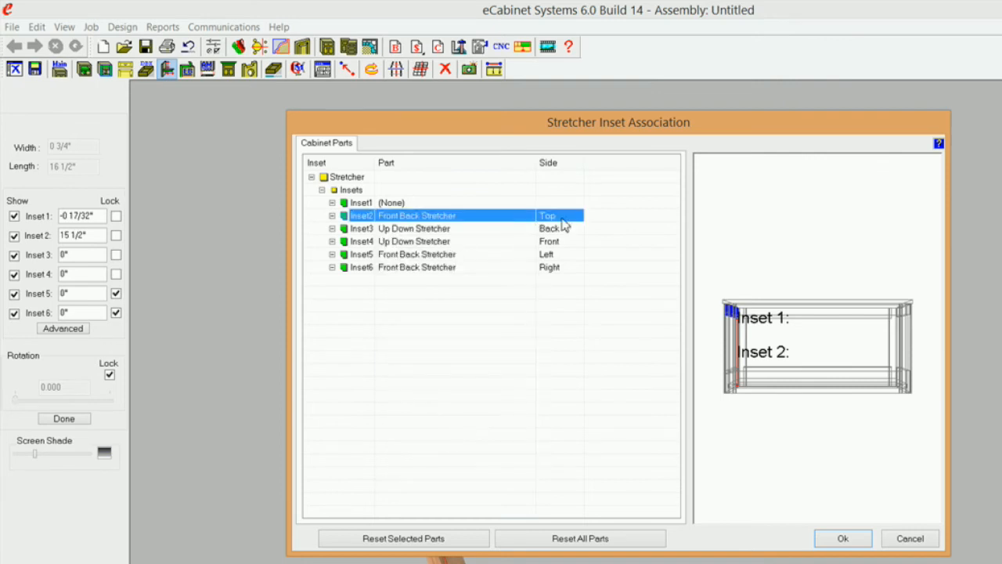
left_click(570, 221)
left_click(576, 218)
left_click(570, 238)
left_click(571, 217)
left_click(578, 219)
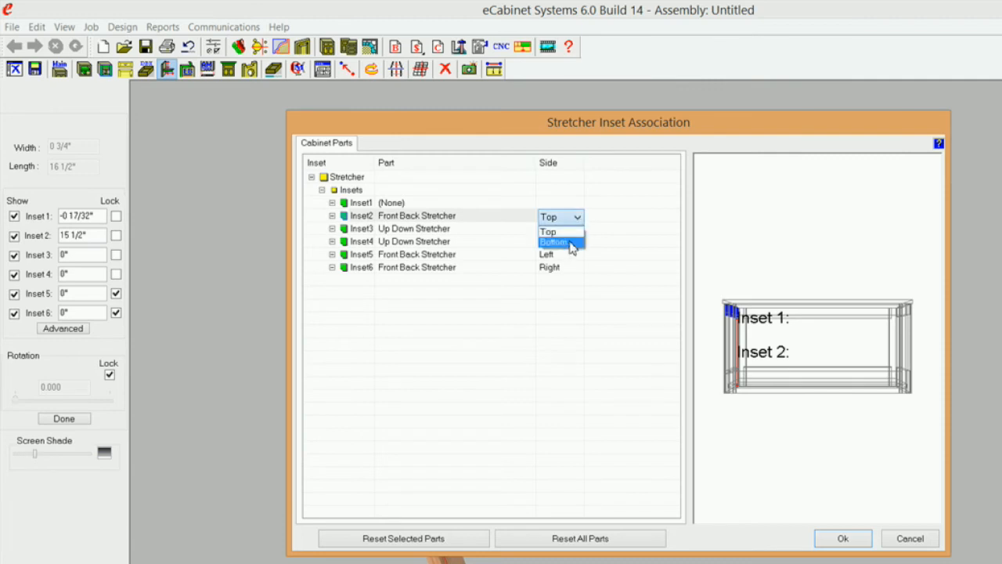
Step: Associate the vertical stretcher's Inset2 with the Bottom side of the Front Back Stretcher, lock Inset 2, and finish the stretcher adjustment
left_click(573, 242)
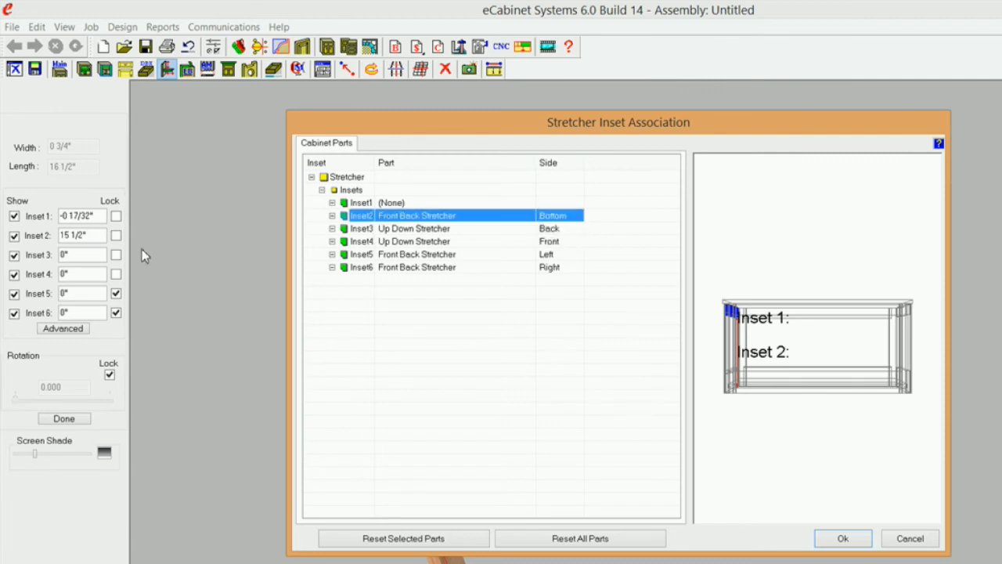
left_click(843, 539)
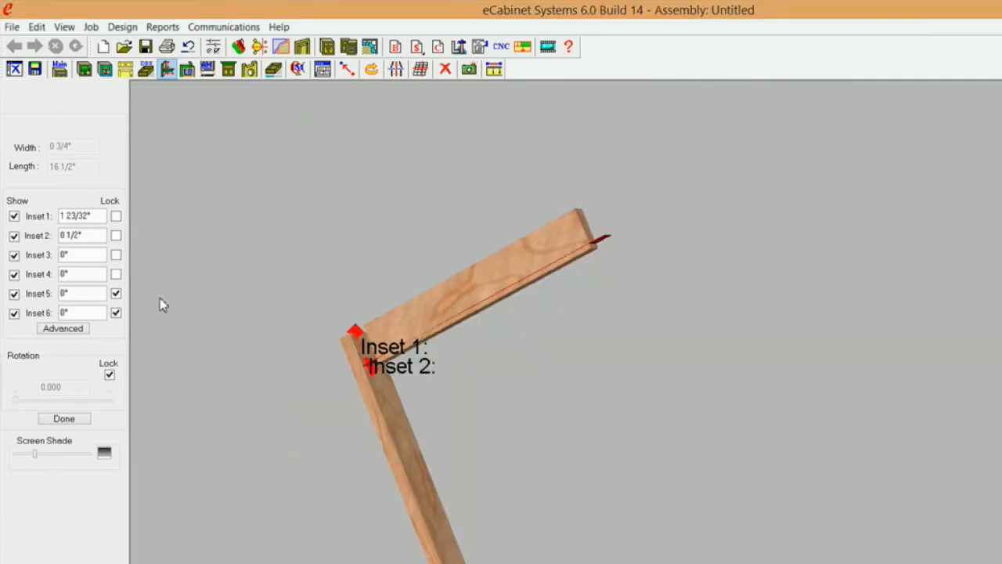
left_click(115, 235)
left_click(68, 418)
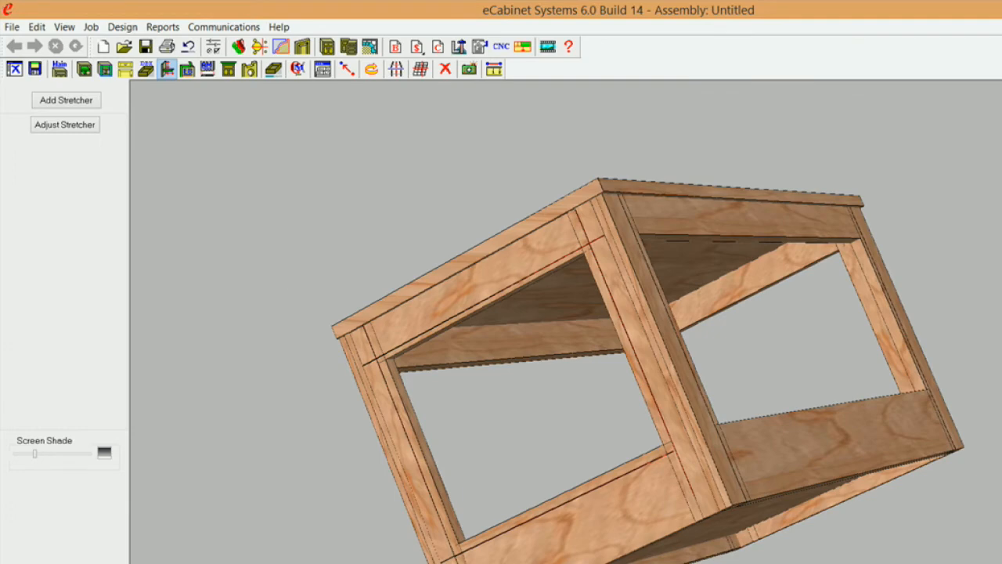
Step: Set the width of the upper front-back stretcher on the near end frame to 3" in its construction settings
left_click(444, 301)
right_click(444, 301)
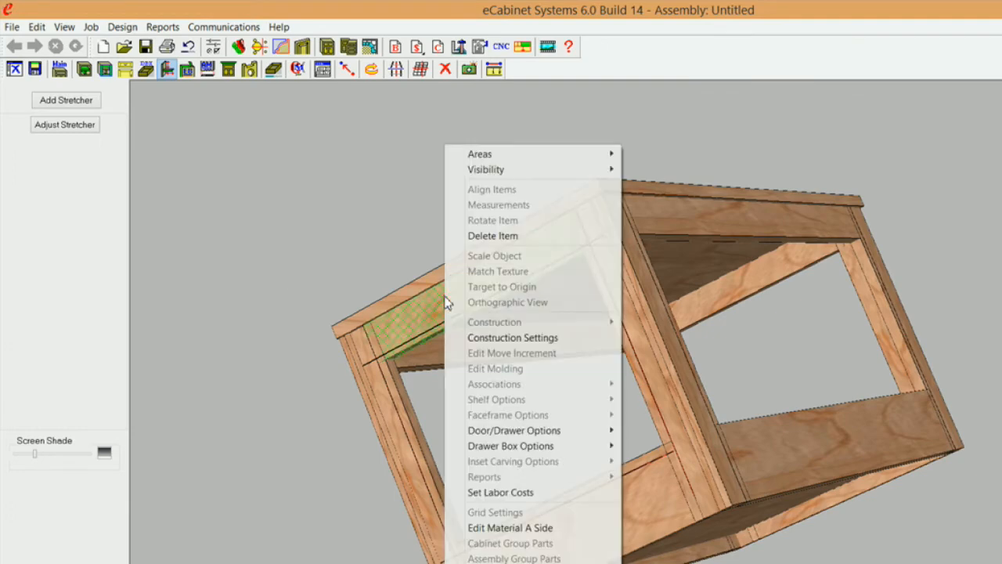
left_click(547, 338)
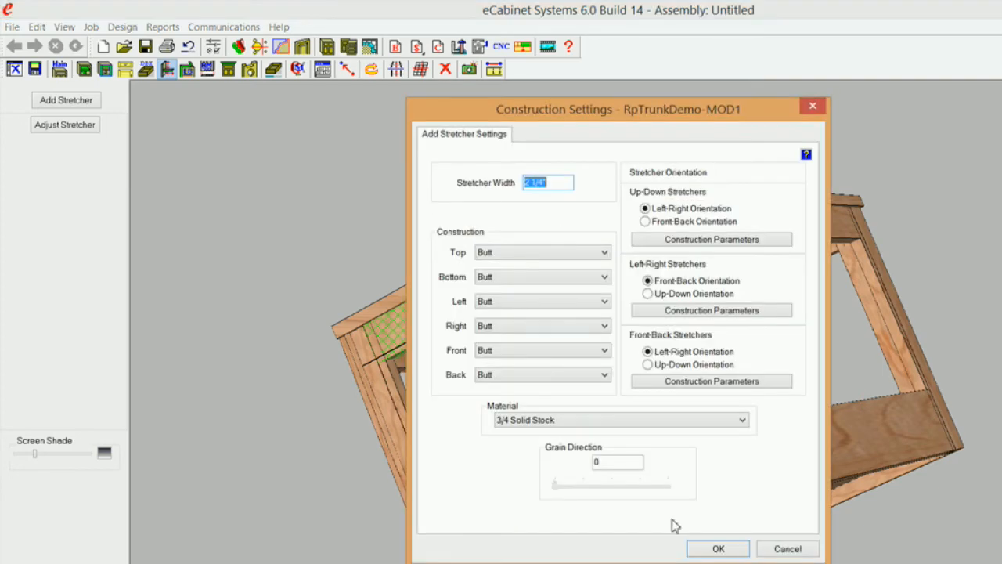
left_click(718, 549)
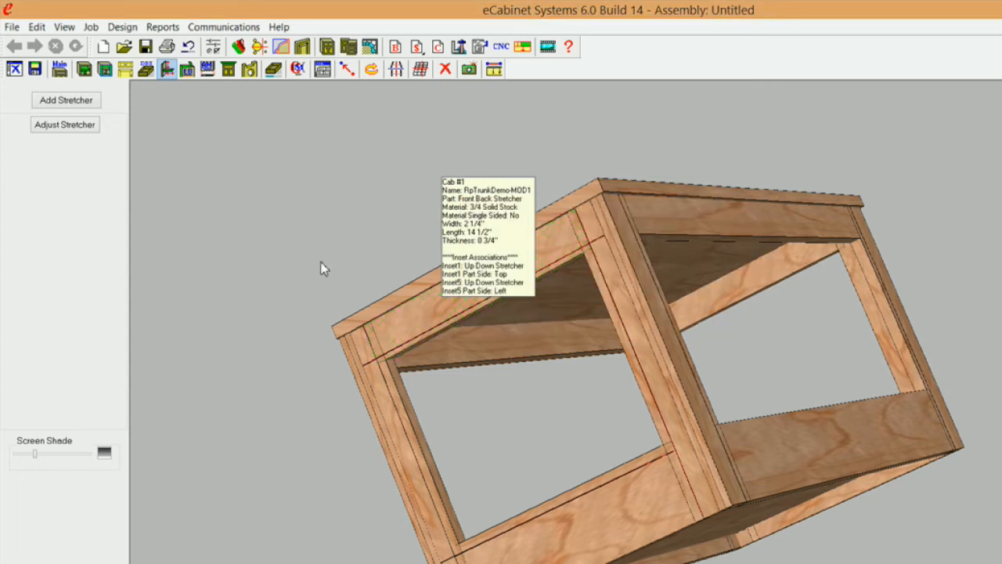
left_click(430, 316)
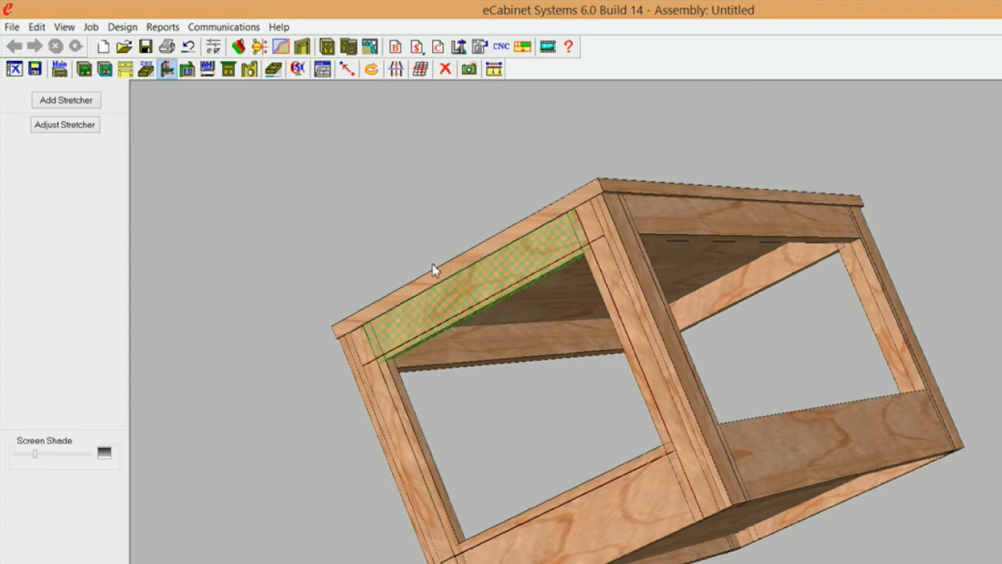
right_click(443, 298)
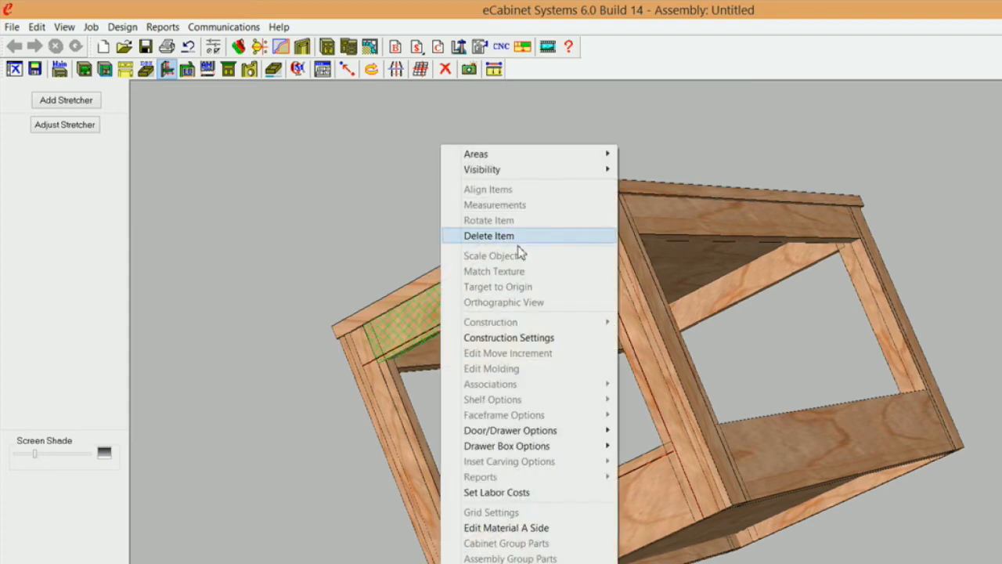
left_click(514, 339)
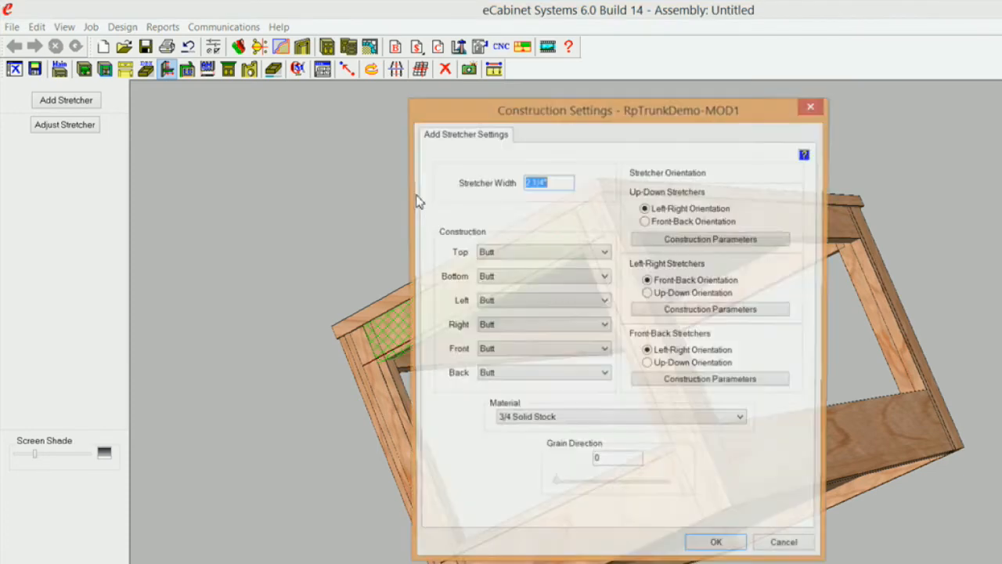
type("4")
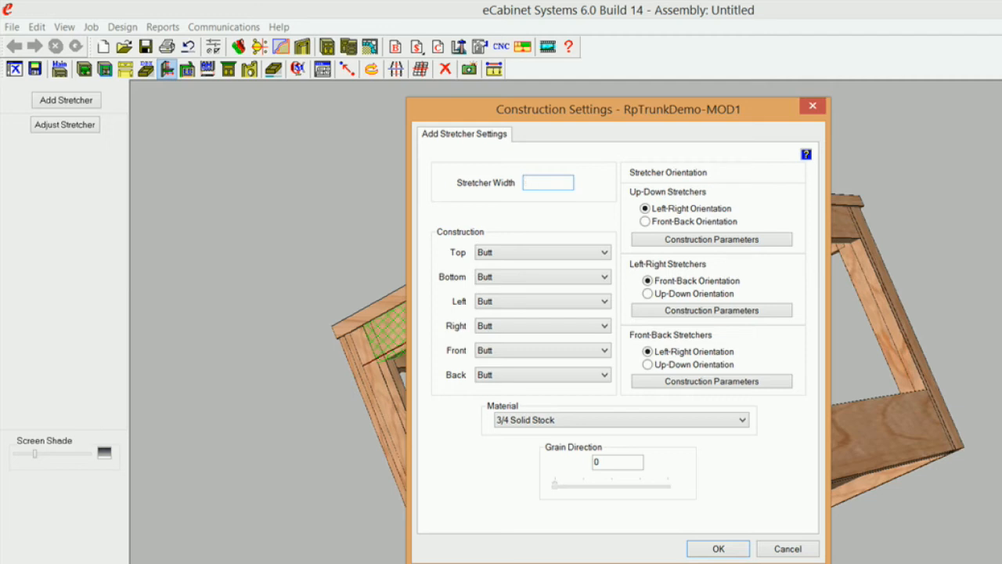
left_click(736, 553)
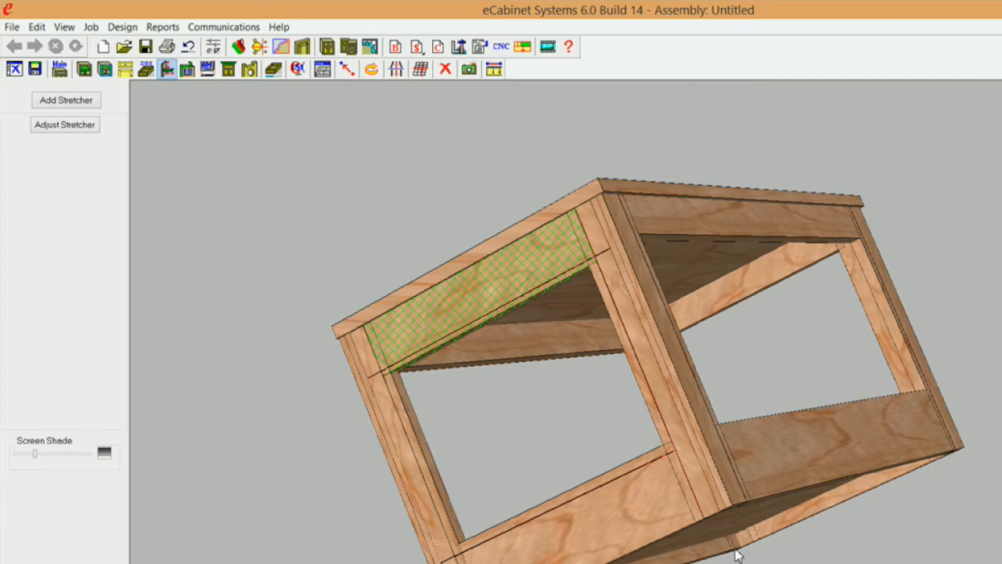
Step: Set the upper front-back stretcher's width to 2 1/4" in its construction settings
right_click(539, 263)
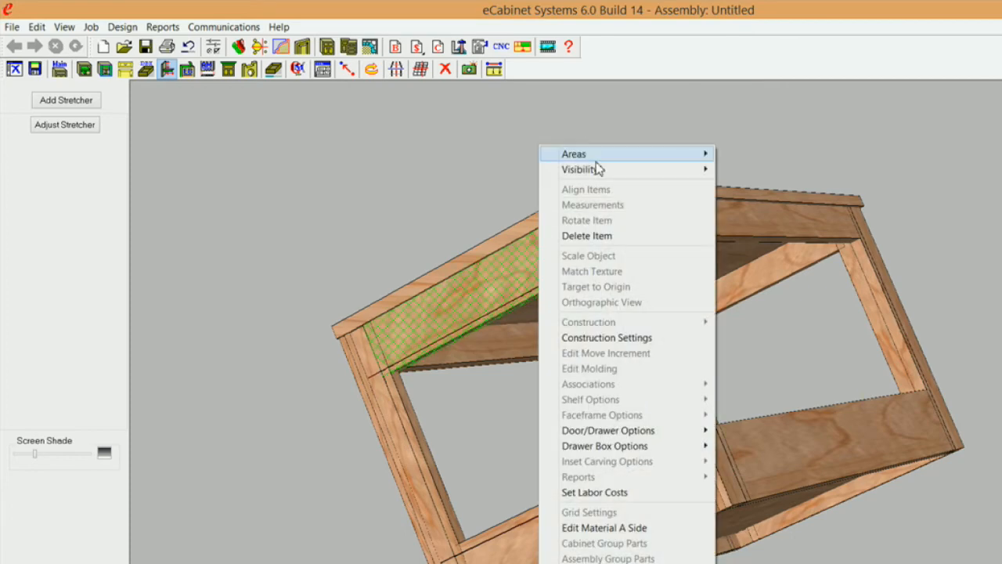
left_click(636, 339)
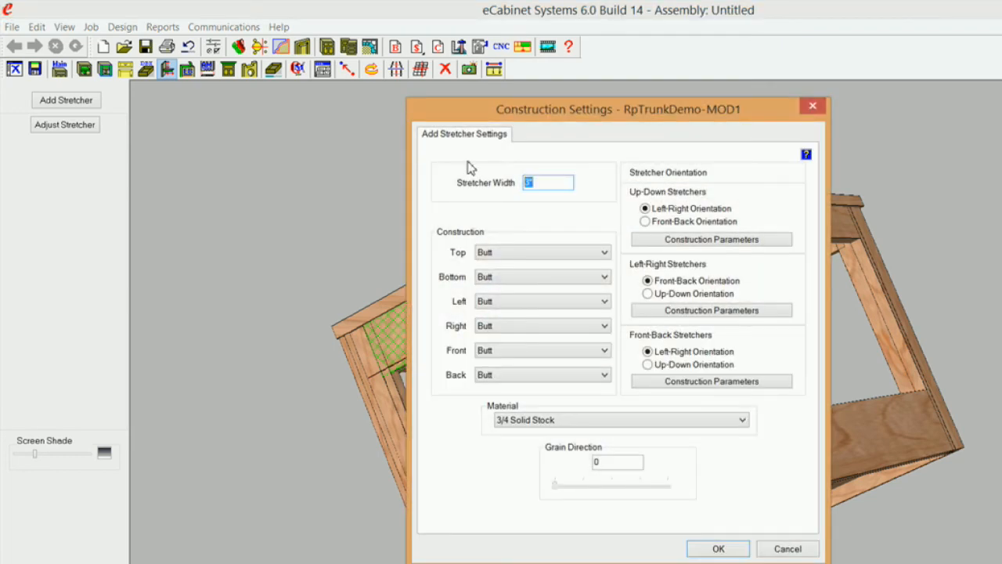
type("2 1/4")
left_click(732, 550)
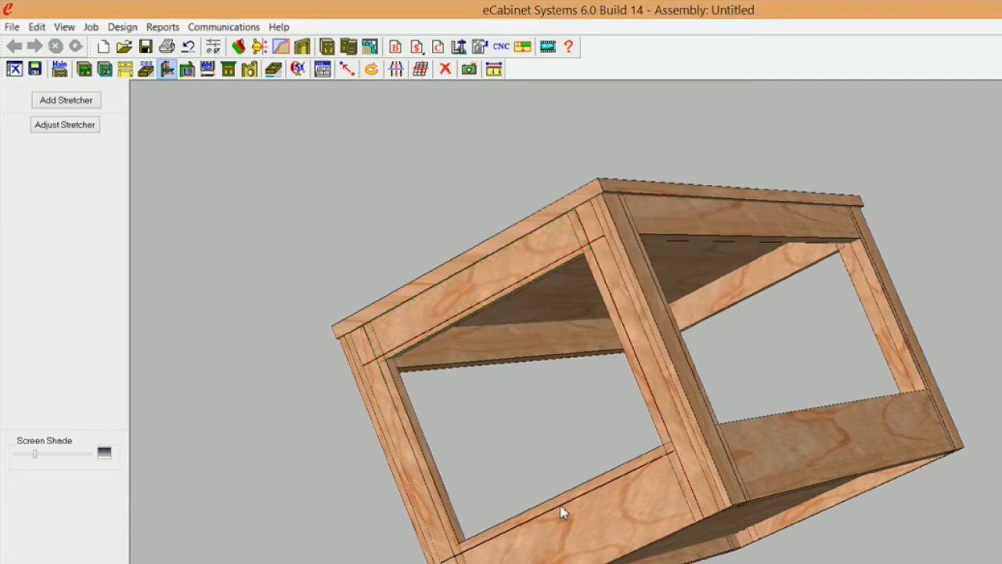
Step: Apply a 2 1/4" width to the lower front-back stretcher of the near end frame
left_click(576, 531)
right_click(576, 531)
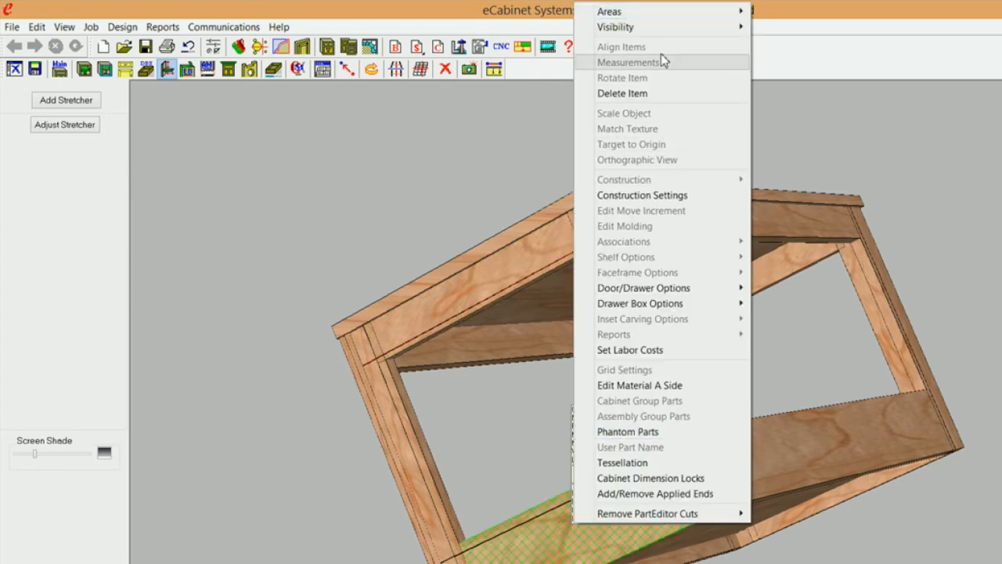
left_click(655, 195)
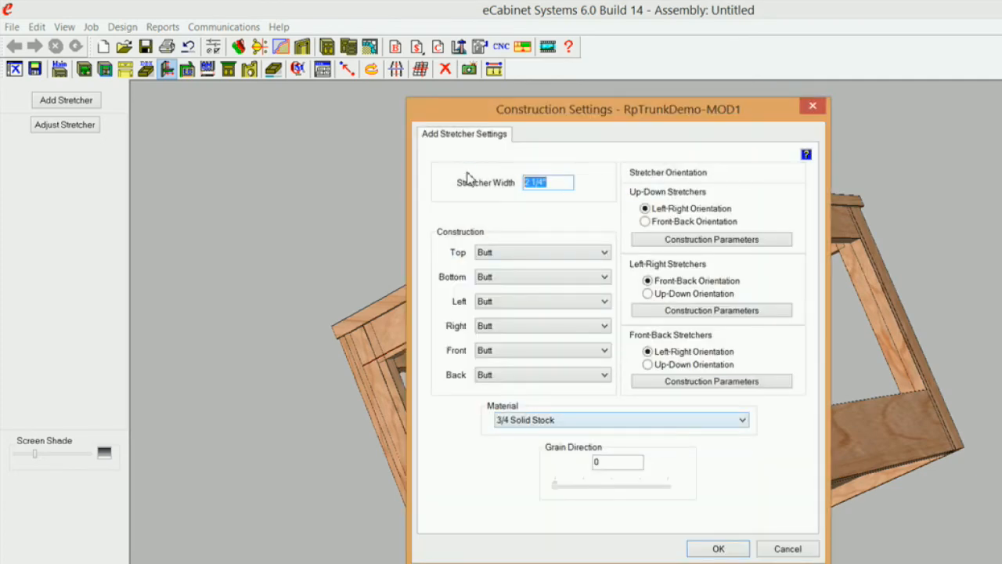
left_click(716, 547)
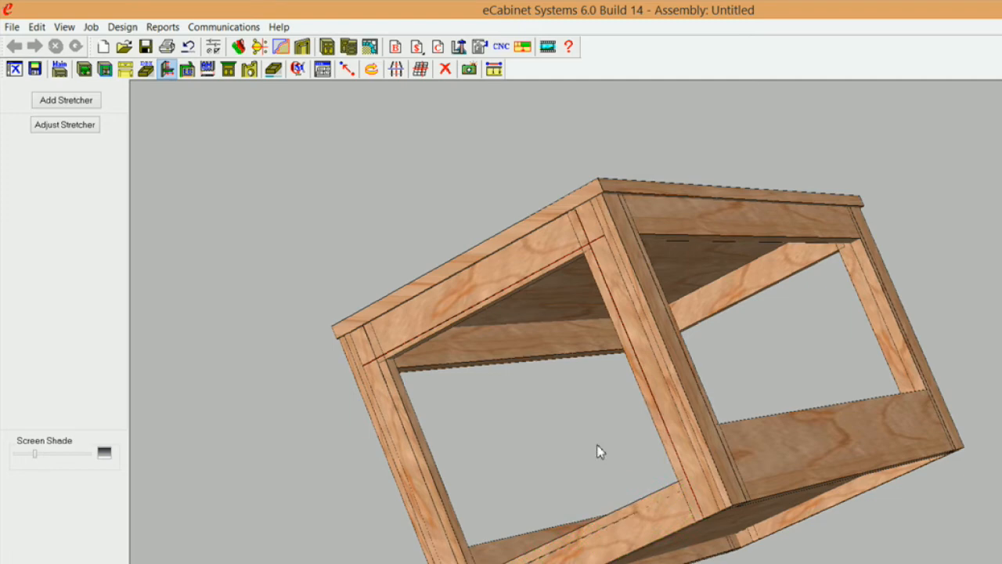
Step: Set the lower front-back stretcher's width to 4 1/4" in its construction settings and clear the selection
right_click(598, 554)
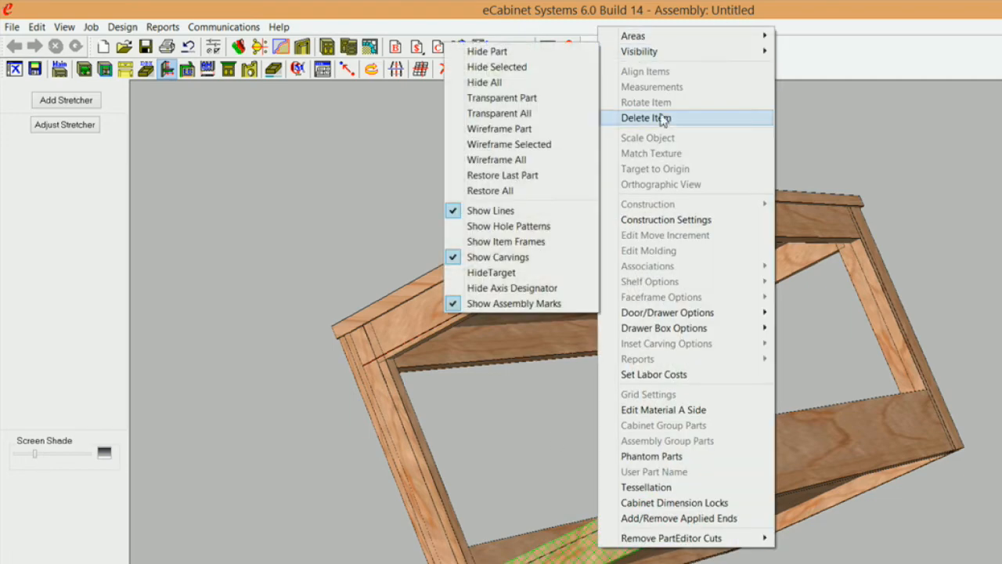
left_click(672, 220)
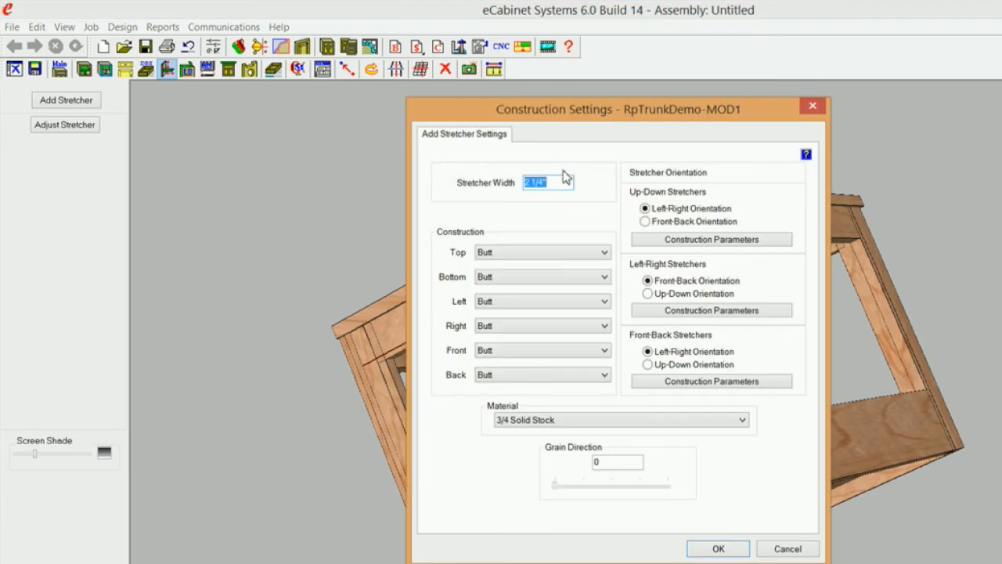
type("4")
left_click(725, 550)
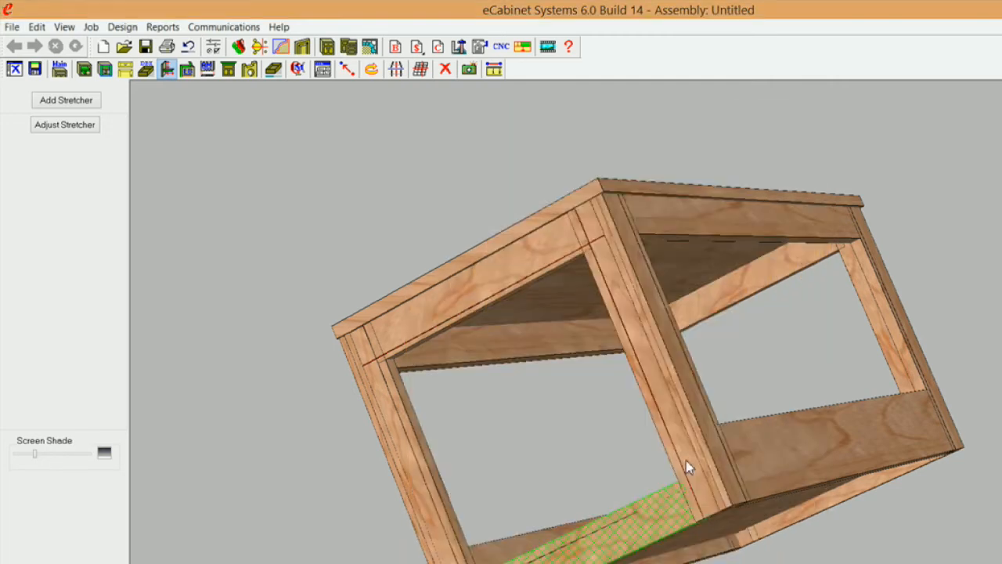
double_click(650, 266)
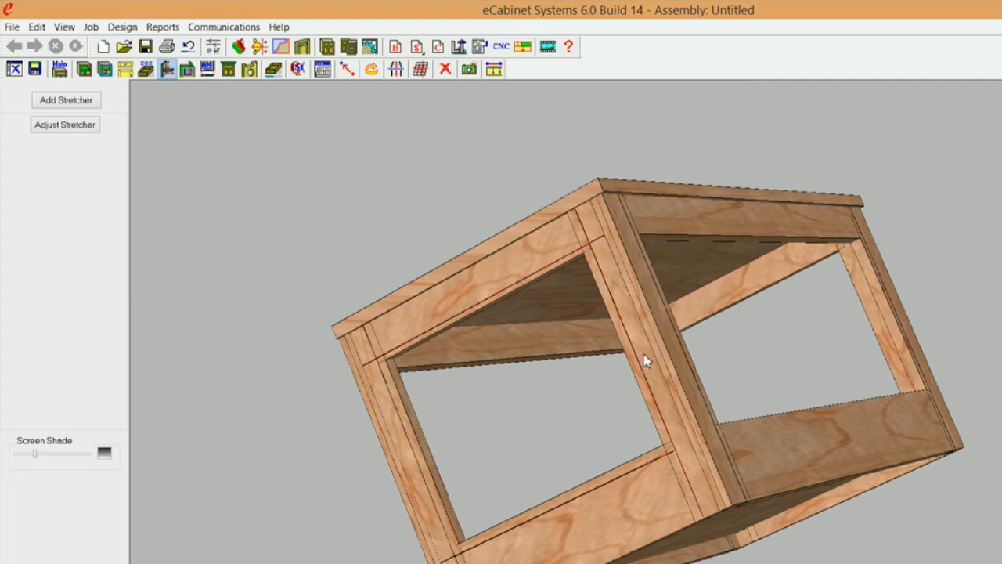
Step: Try to add a stretcher between the vertical stretcher of the near end frame and its counterpart on the far end
left_click(621, 303)
left_click(877, 318)
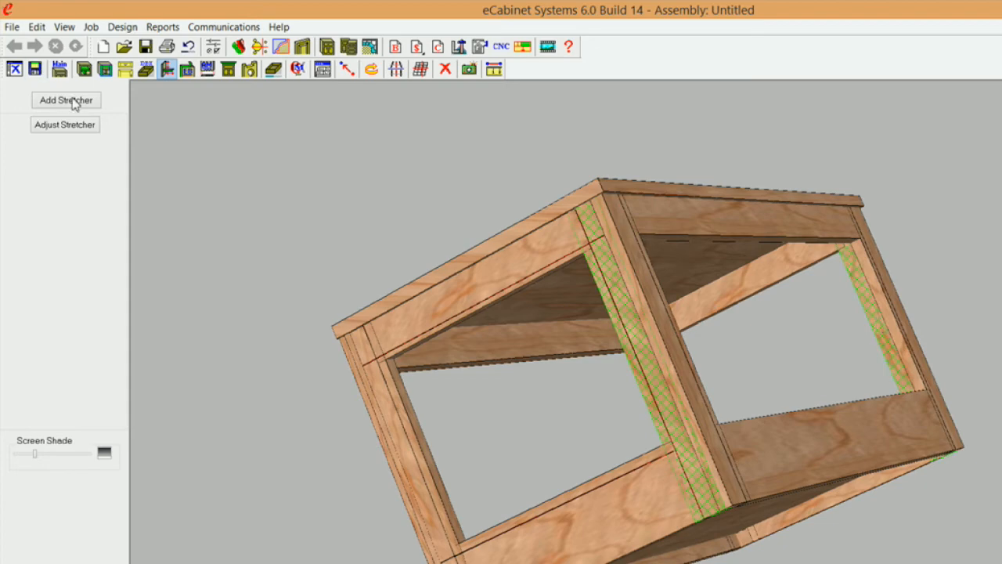
left_click(69, 101)
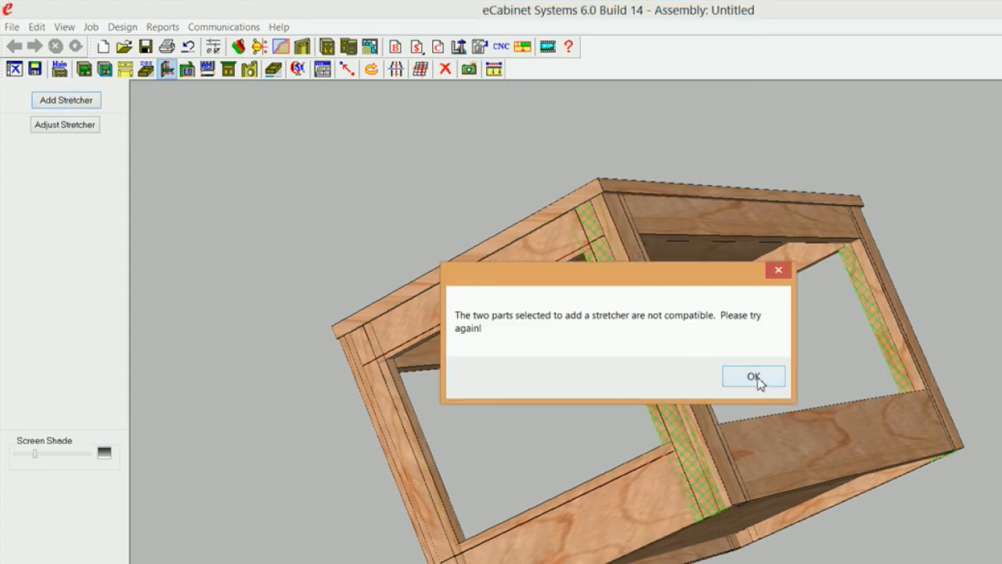
left_click(753, 377)
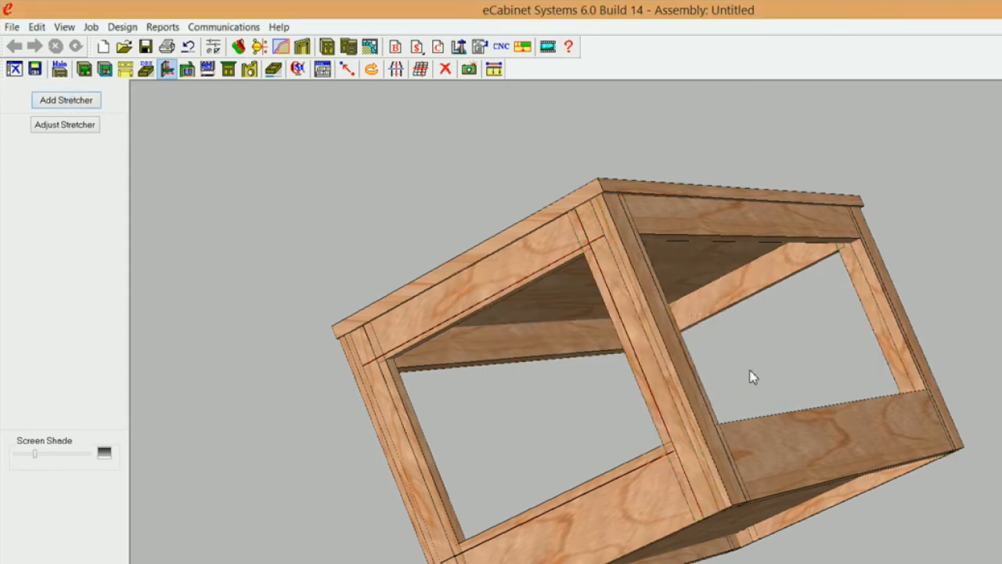
Step: Add a 4 1/4" wide left-right stretcher in 3/4 Solid Stock with Front-Back Orientation between the two opposing vertical stretchers
left_click(638, 354)
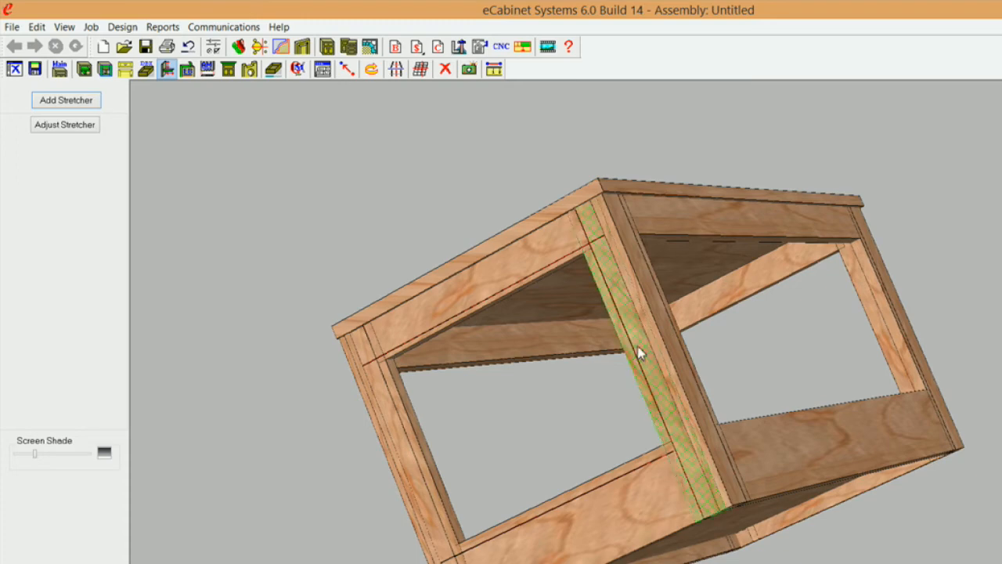
left_click(864, 294)
left_click(66, 100)
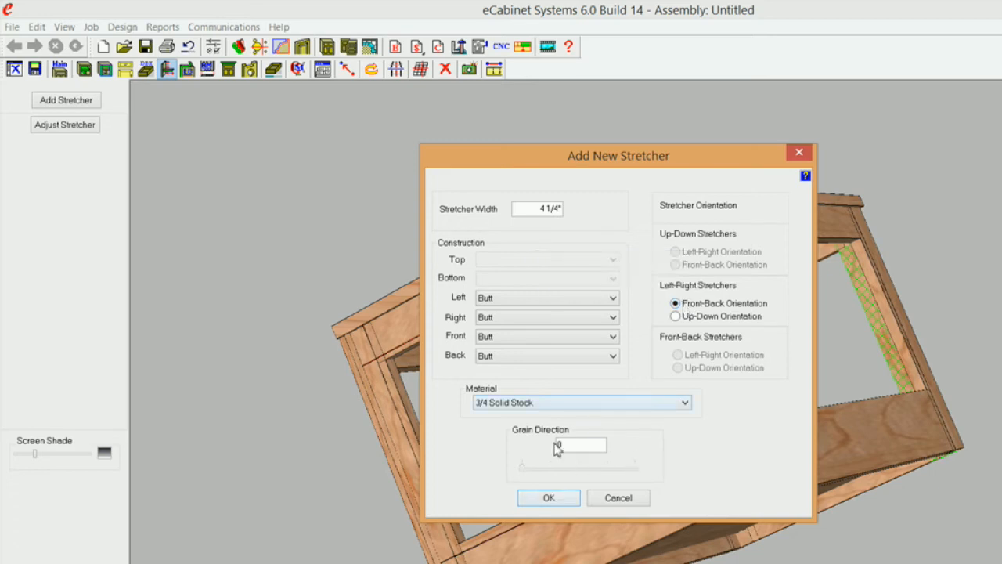
left_click(556, 501)
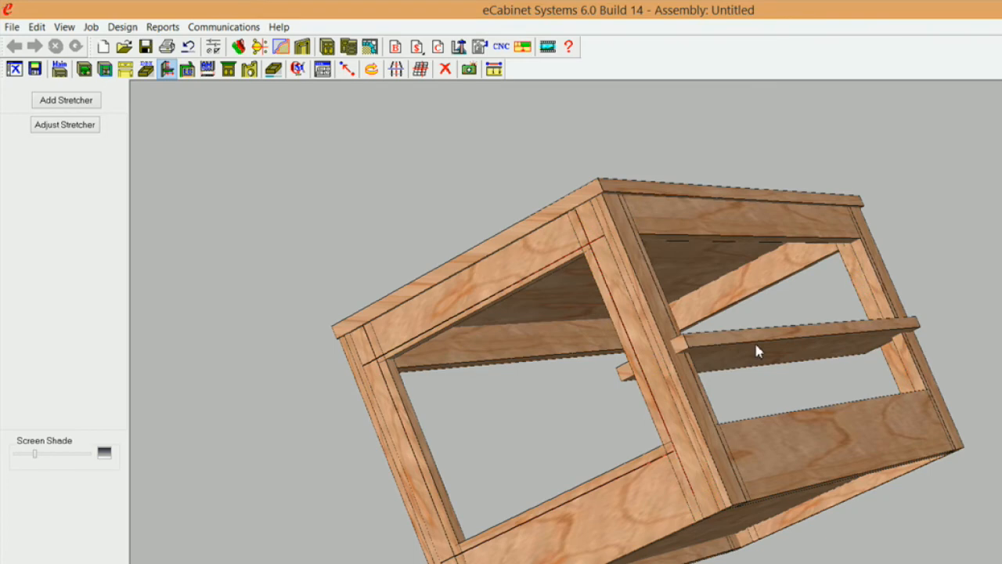
Step: Delete the 3/4 Solid Stock stretcher spanning the two end frames
mouse_move(757, 351)
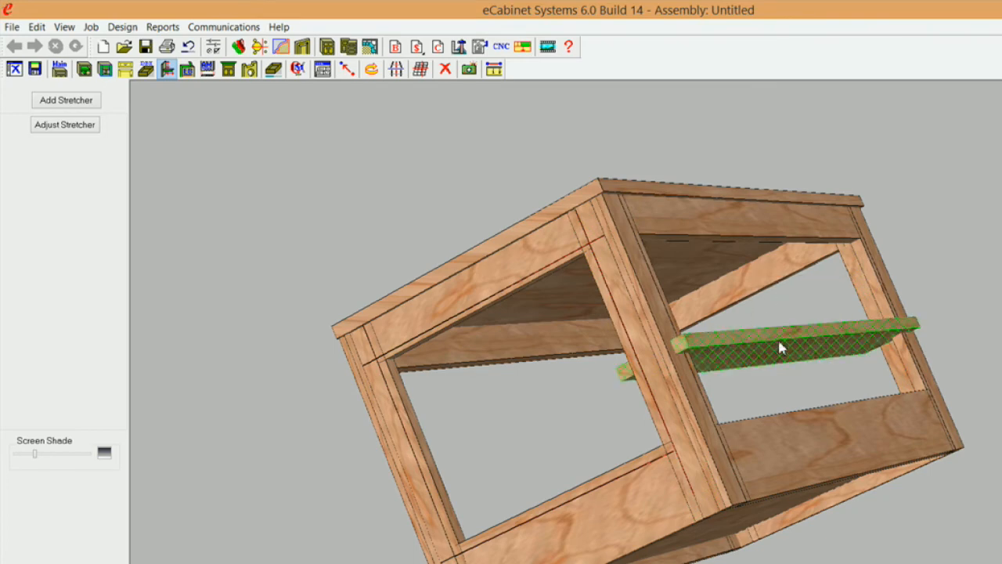
right_click(779, 349)
left_click(787, 236)
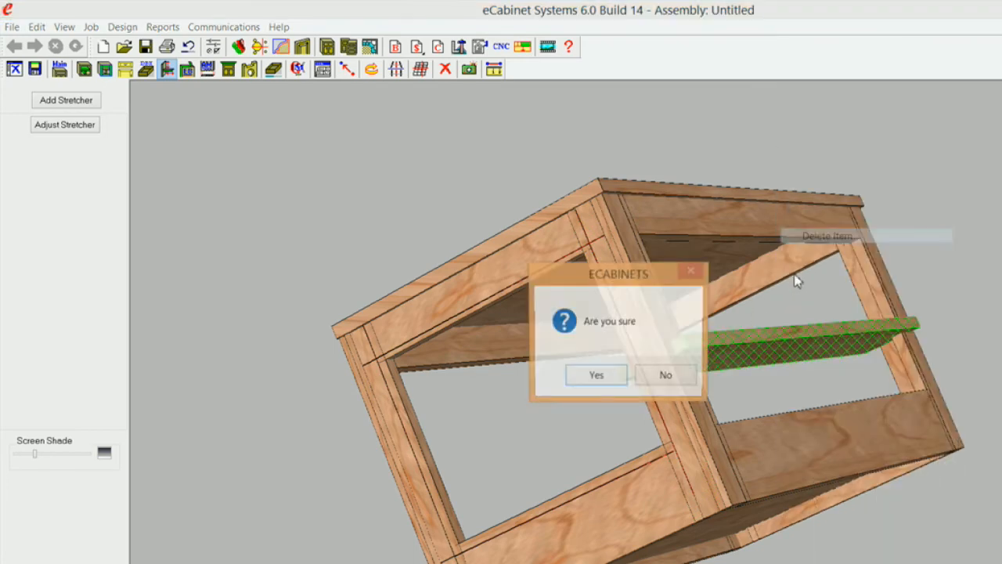
left_click(618, 379)
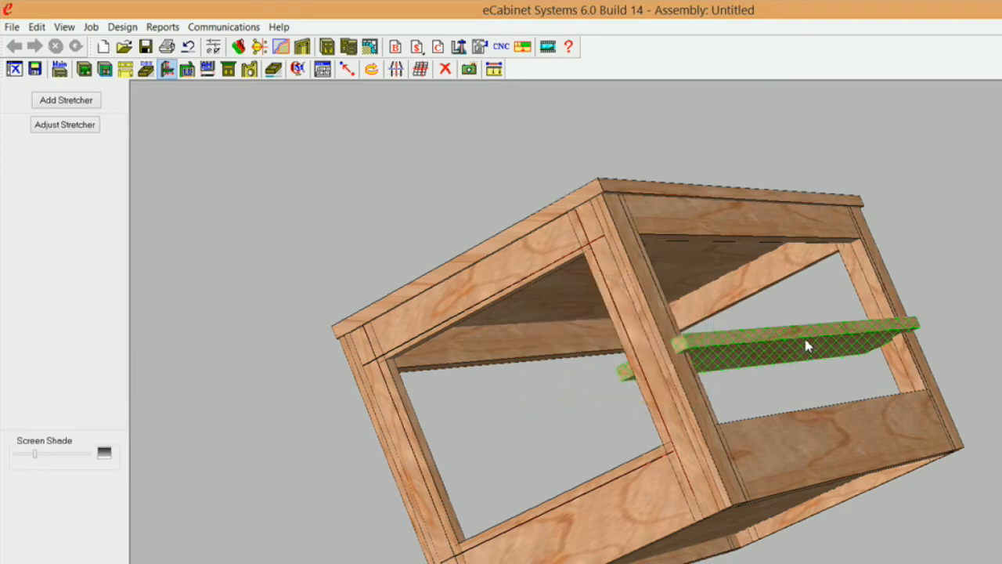
key("Delete")
Step: Add a 4 1/4" wide left-right stretcher in Dummy Material Do not Cut with Front-Back Orientation between the two opposing vertical stretchers
left_click(621, 301)
left_click(860, 287, "ctrl")
left_click(78, 104)
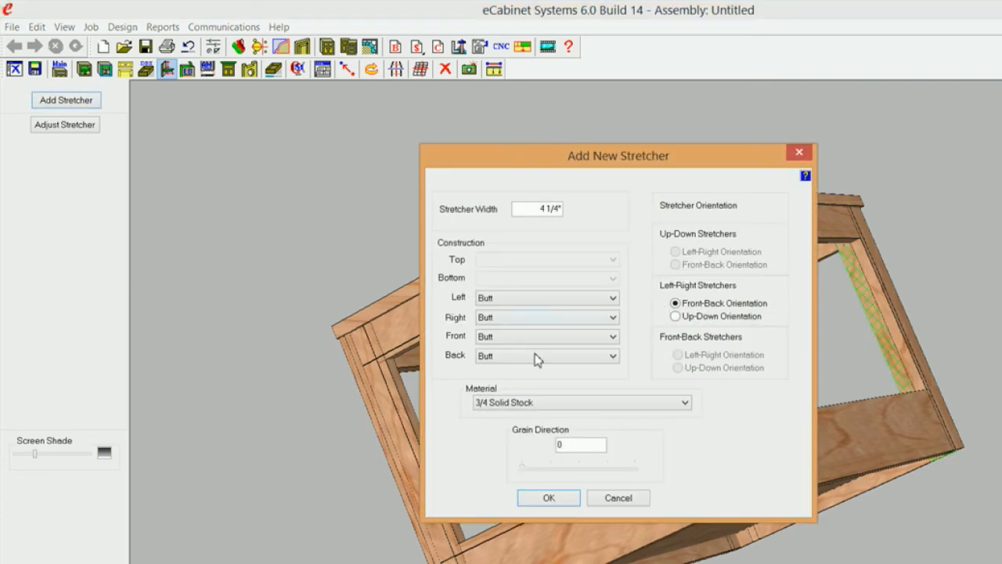
left_click(686, 402)
left_click(505, 562)
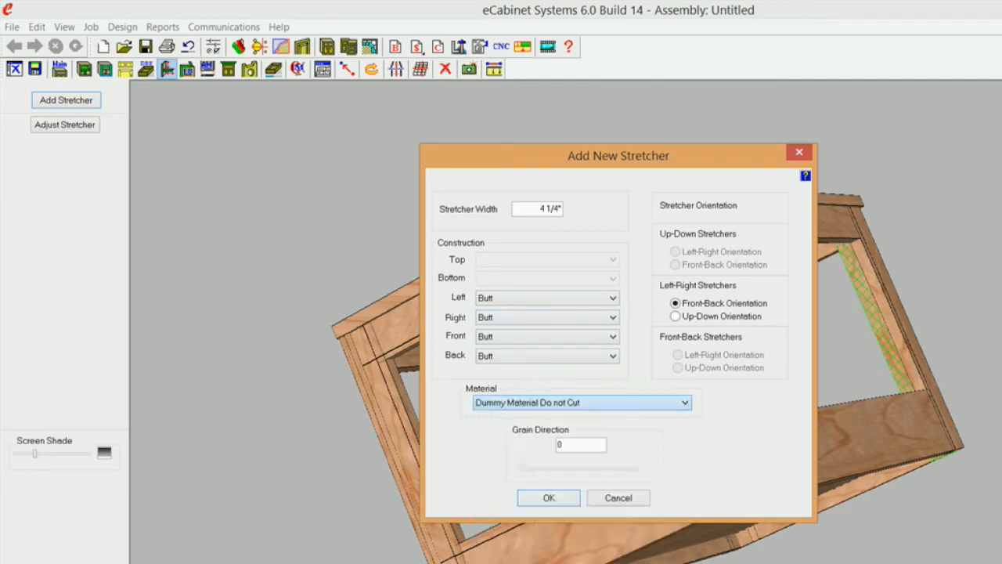
left_click(548, 495)
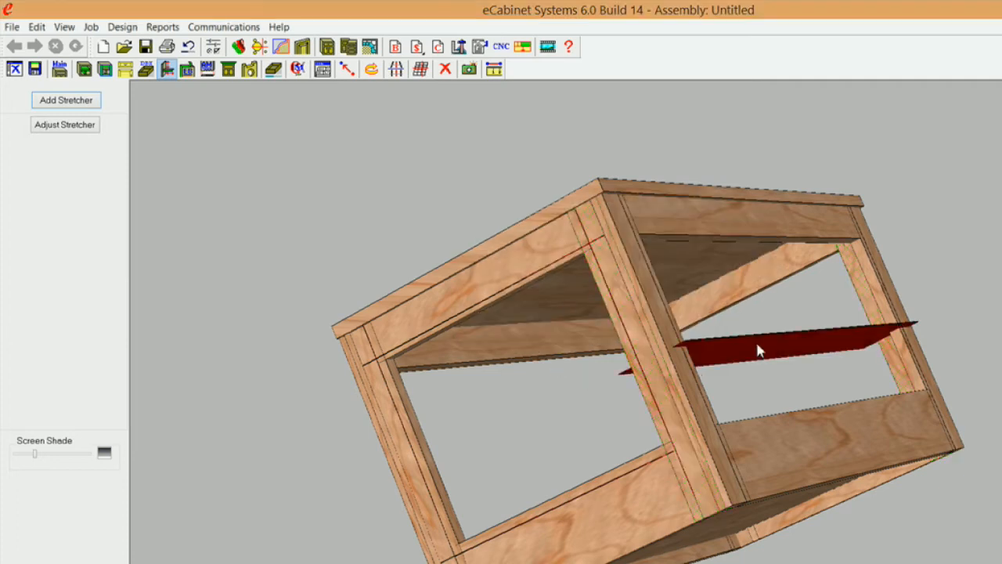
Step: Associate Inset 2 of the dummy-material stretcher with the bottom side of the upper front Left Right Stretcher
left_click(757, 351)
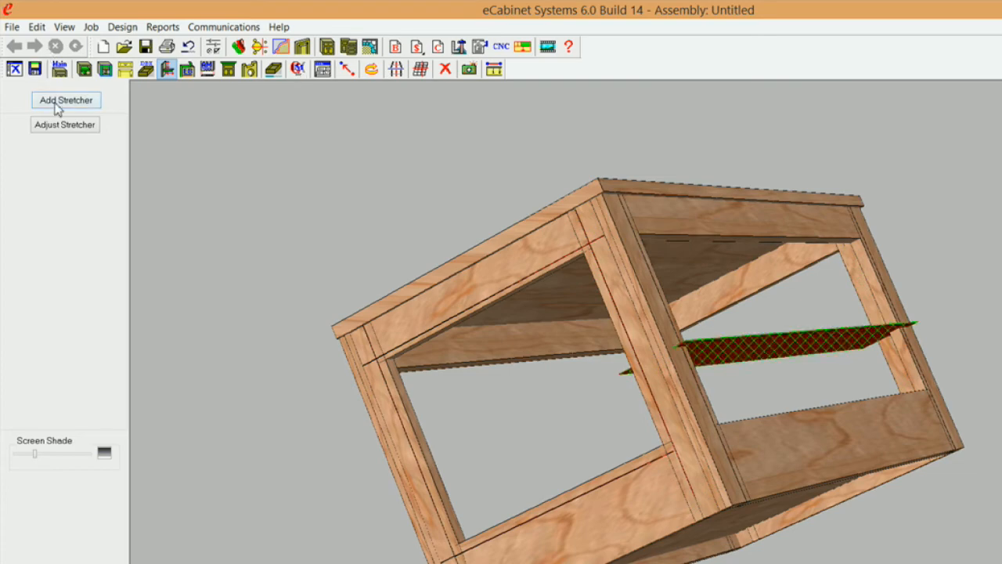
left_click(68, 129)
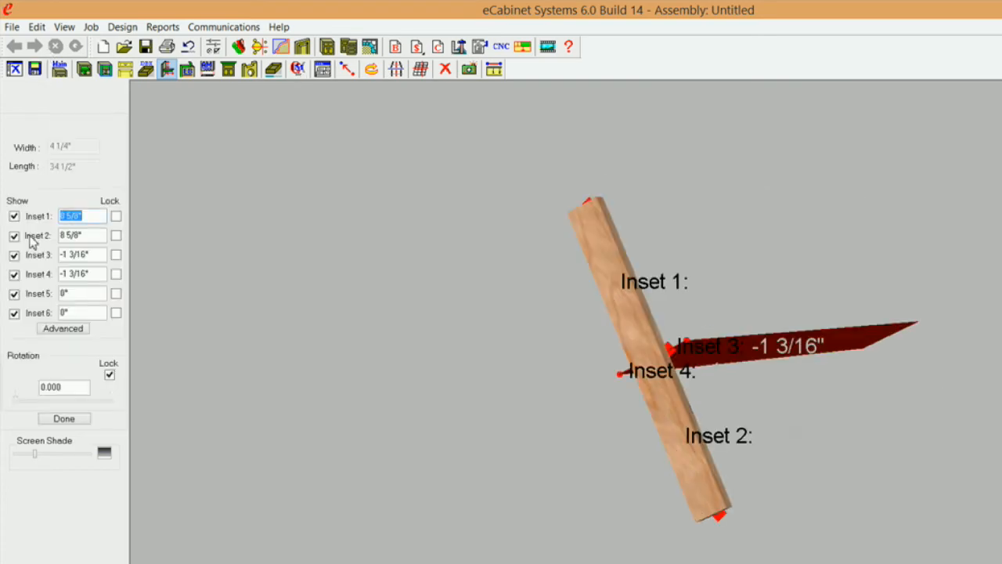
left_click(69, 330)
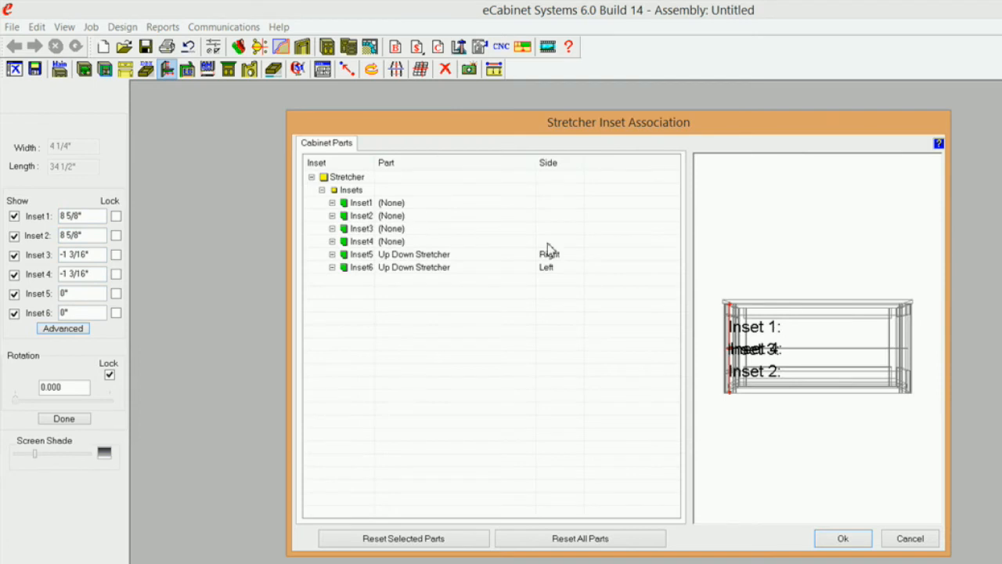
left_click_drag(812, 360, 826, 432)
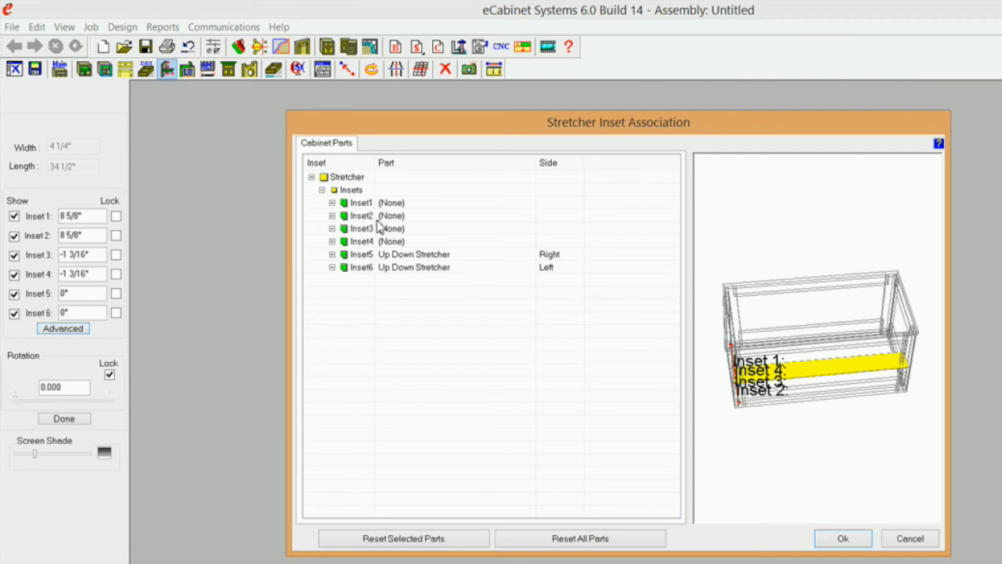
left_click(405, 218)
left_click(529, 218)
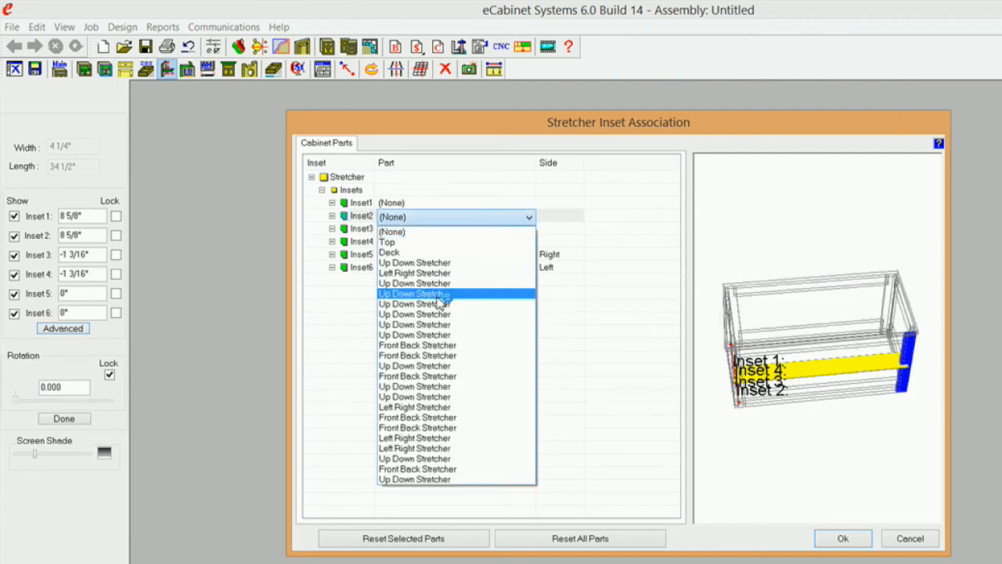
left_click(459, 408)
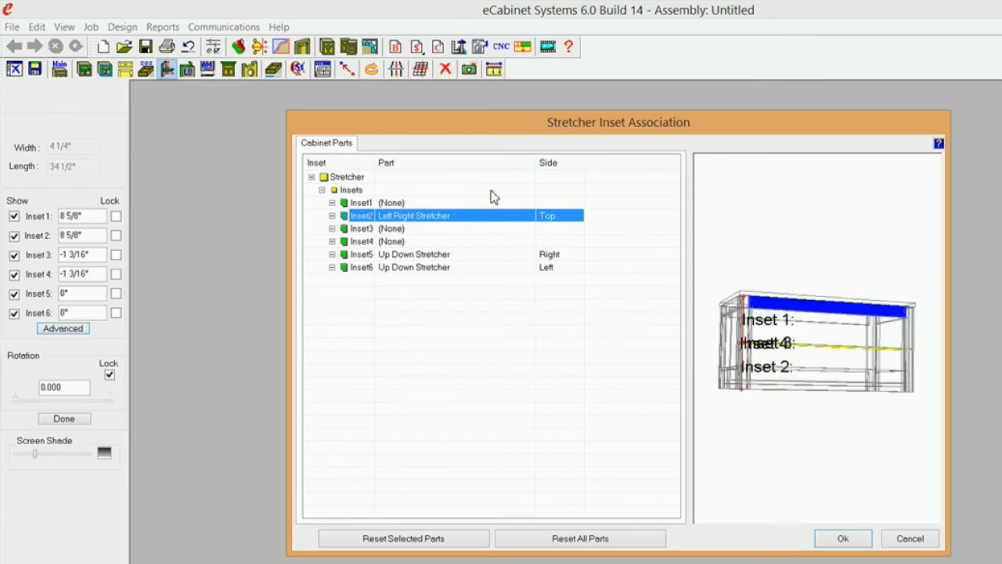
left_click(548, 218)
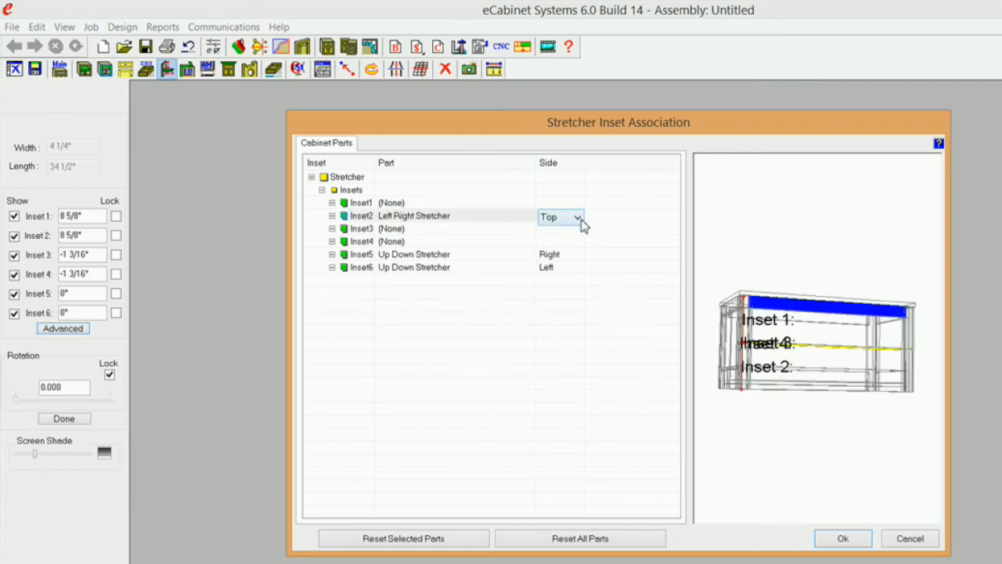
left_click(579, 219)
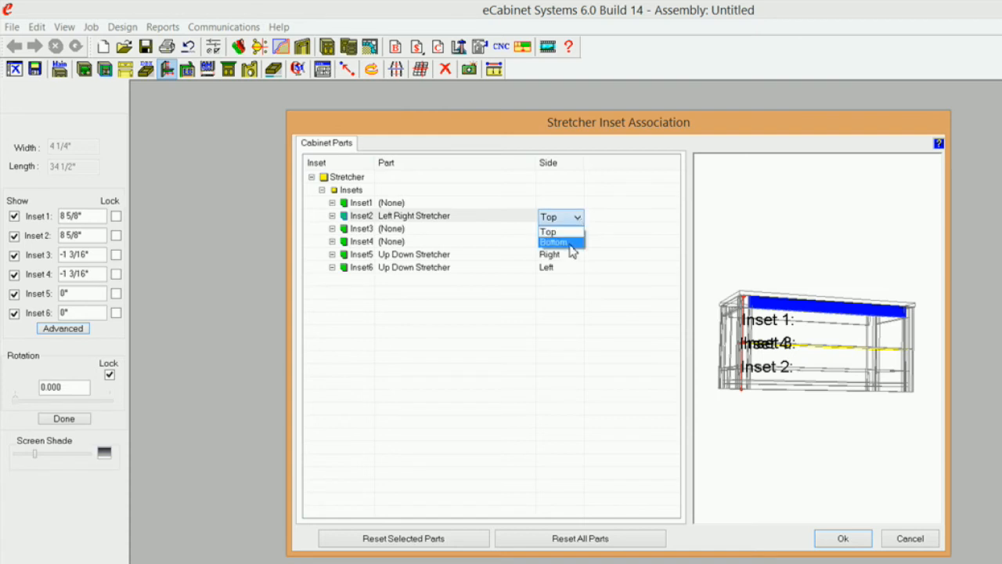
left_click(570, 241)
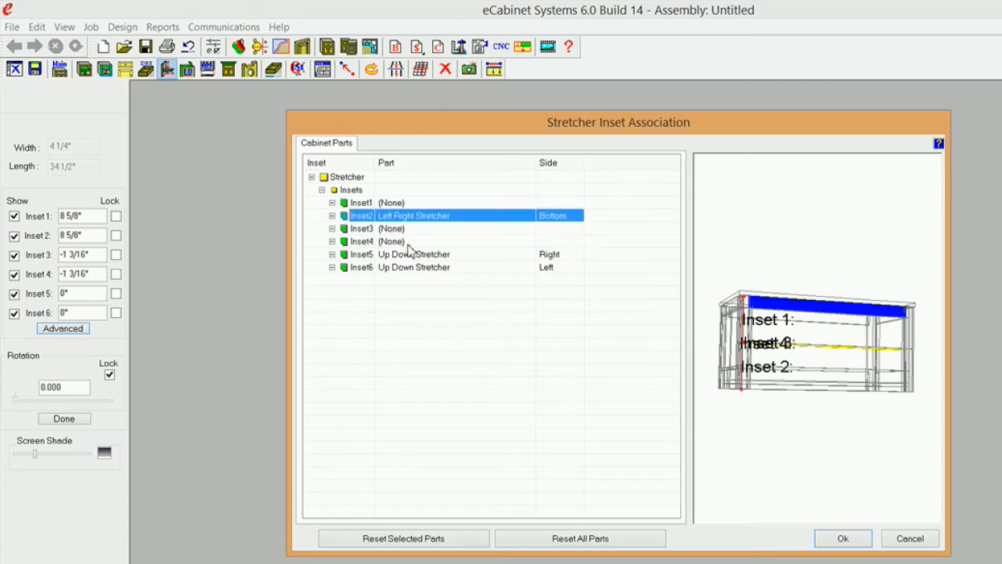
Step: Associate Inset 3 of the dummy-material stretcher with the front side of the upper front Left Right Stretcher
left_click_drag(783, 343, 697, 349)
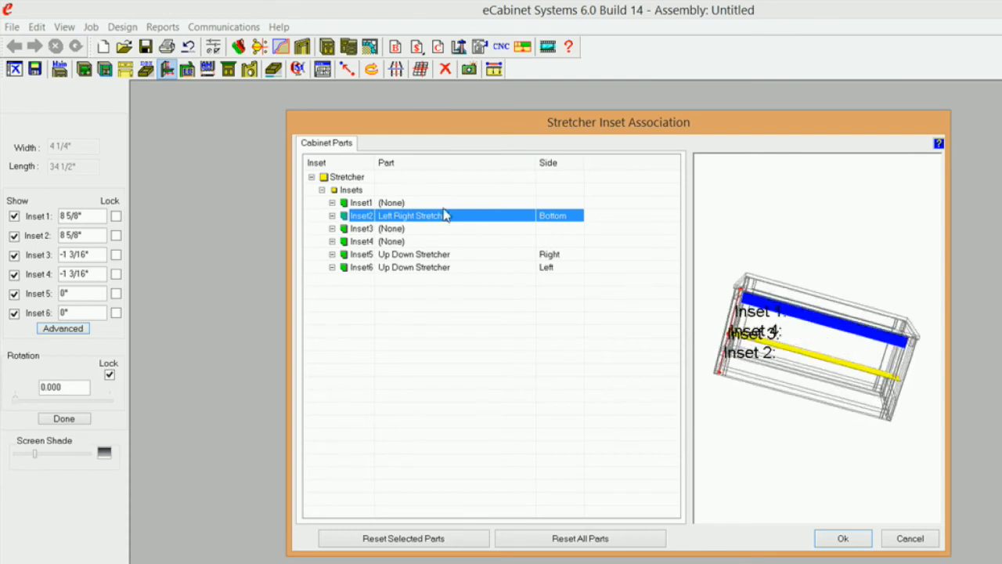
left_click(456, 229)
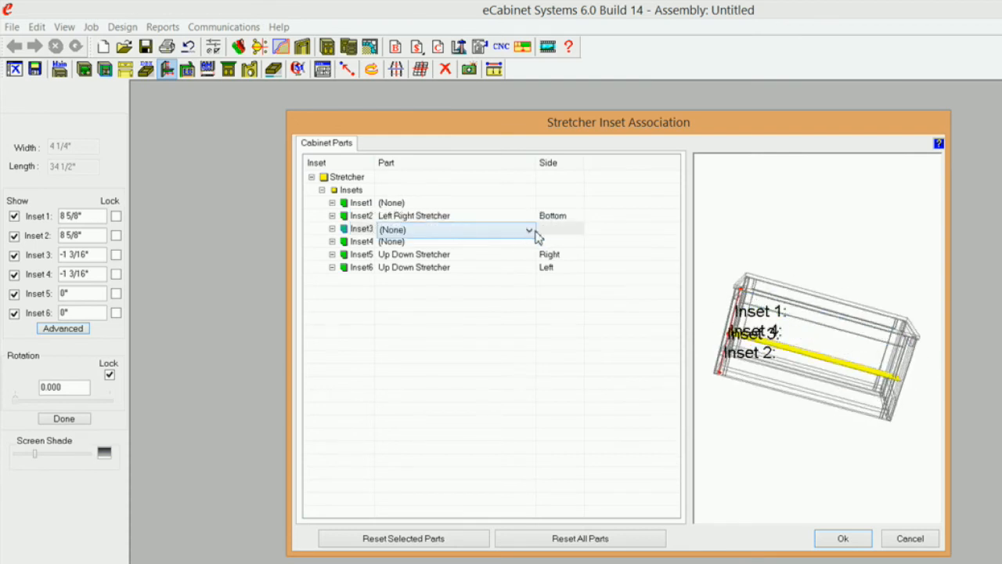
left_click(530, 231)
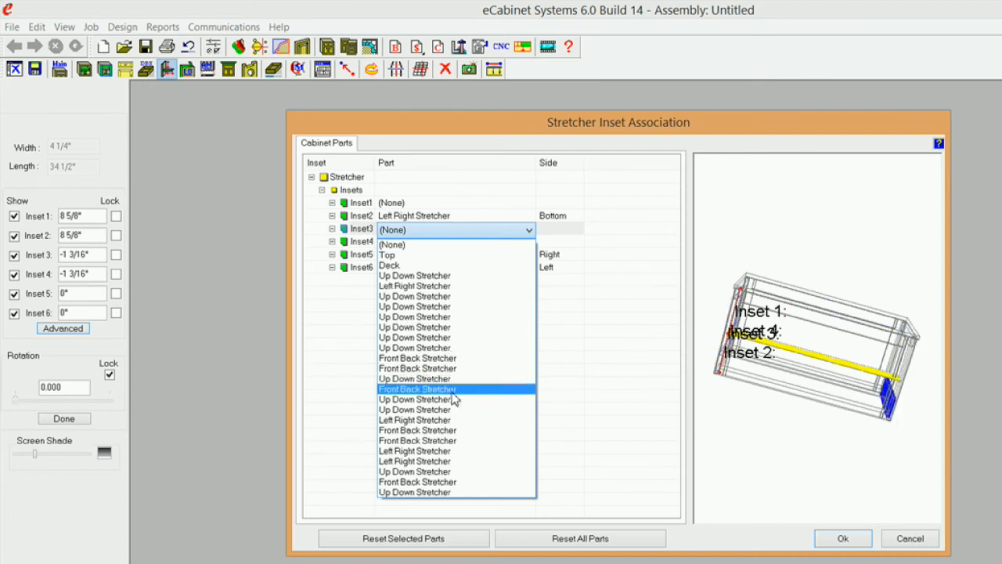
left_click(453, 421)
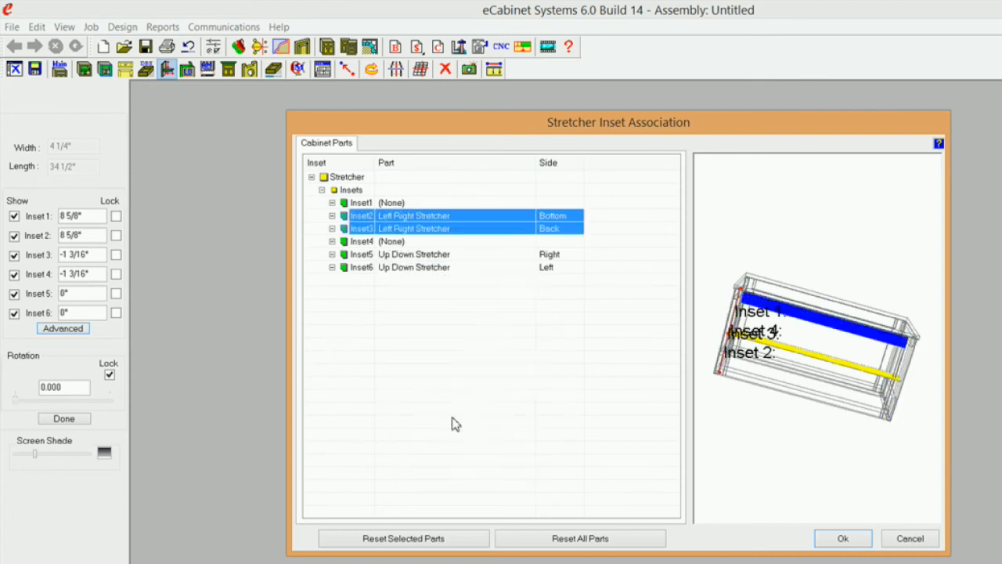
left_click(566, 234)
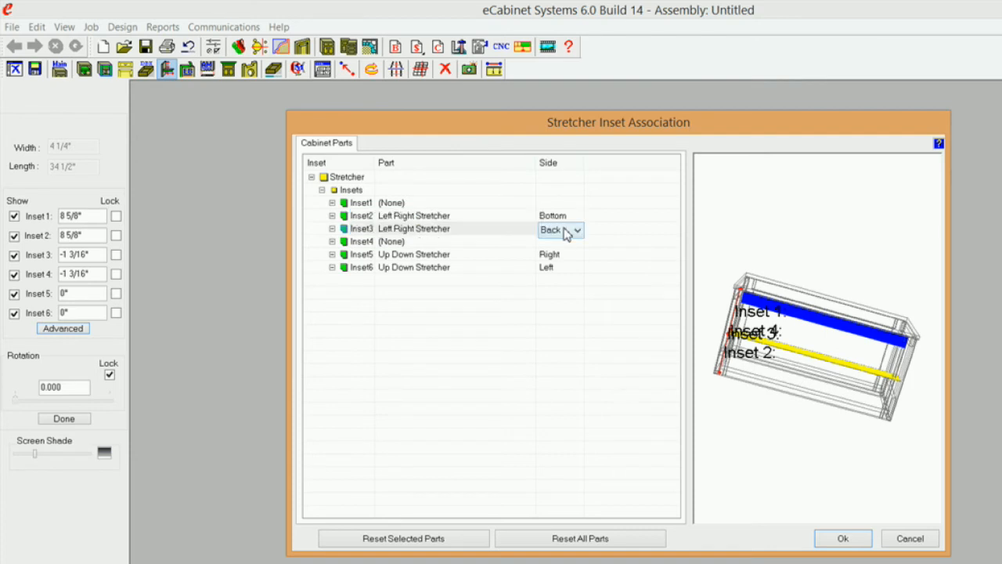
left_click(577, 232)
left_click(560, 242)
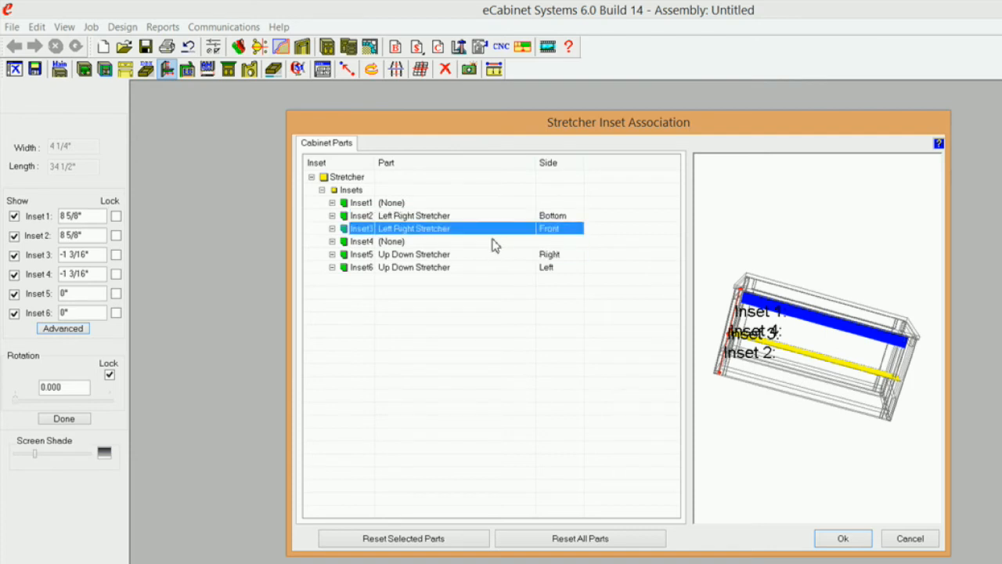
Step: Associate Inset 4 with the back side of the upper front Left Right Stretcher and accept the inset associations
left_click(497, 243)
left_click(530, 244)
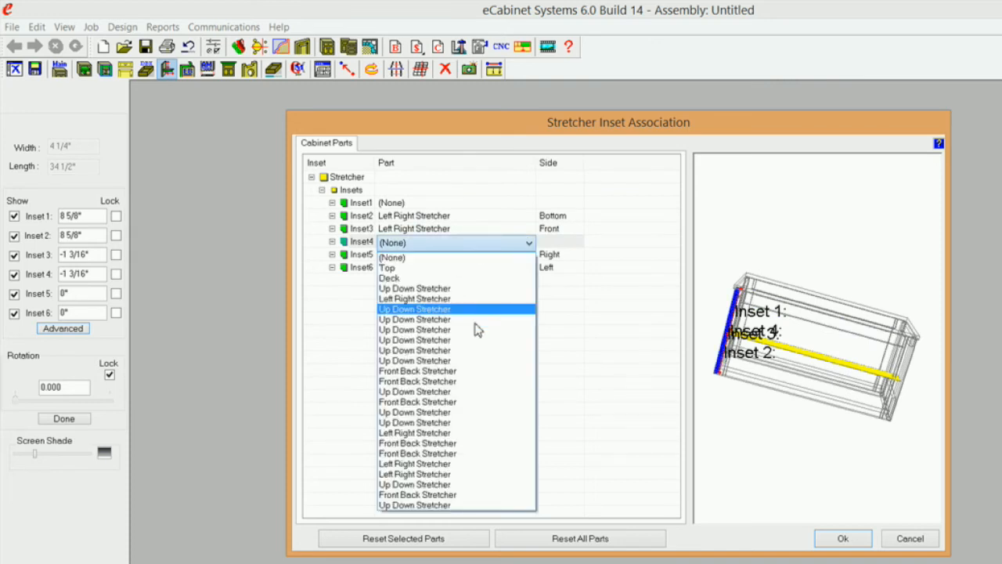
left_click(479, 433)
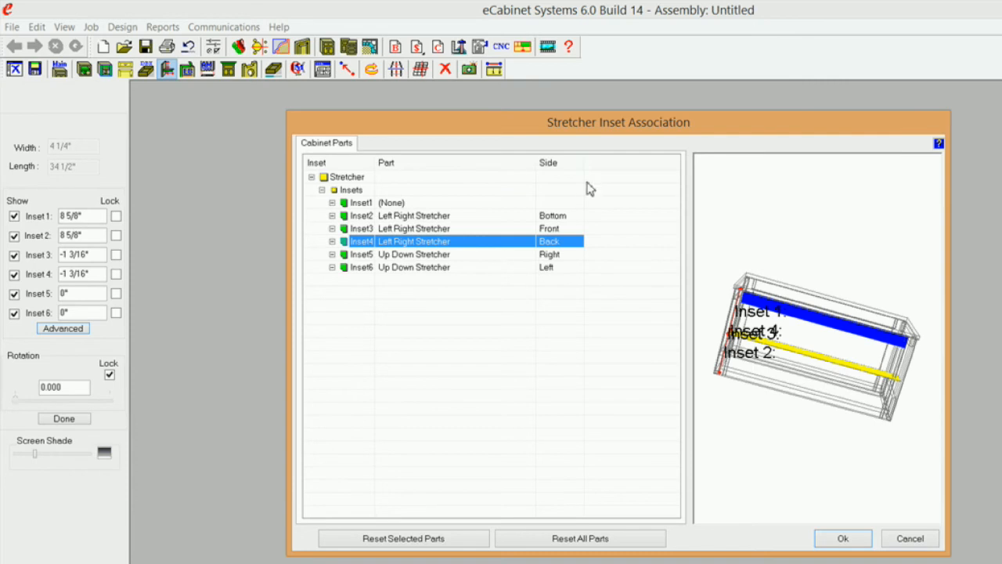
left_click(841, 539)
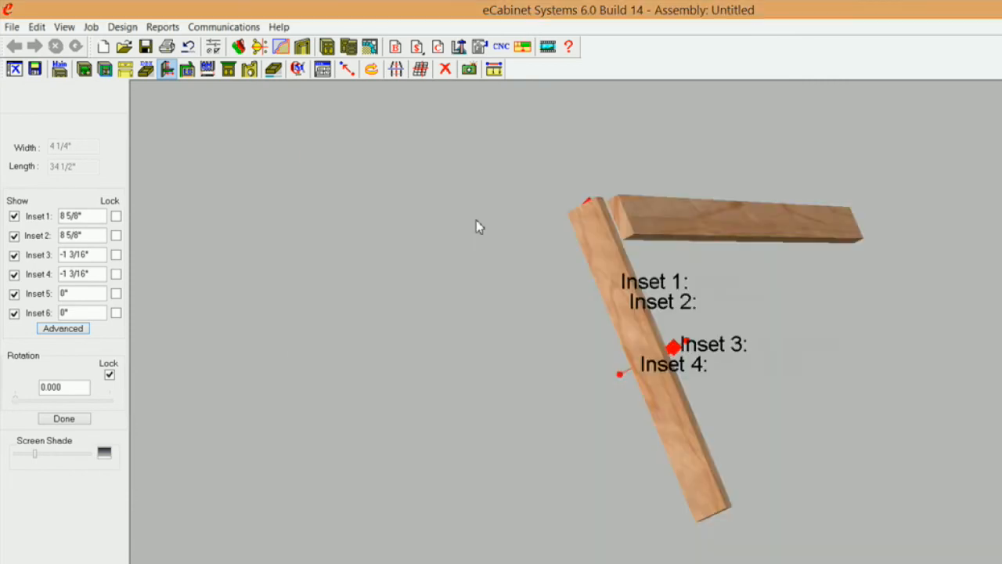
Step: Set the dummy stretcher's Inset 2 to 1/2" and lock it
left_click(94, 235)
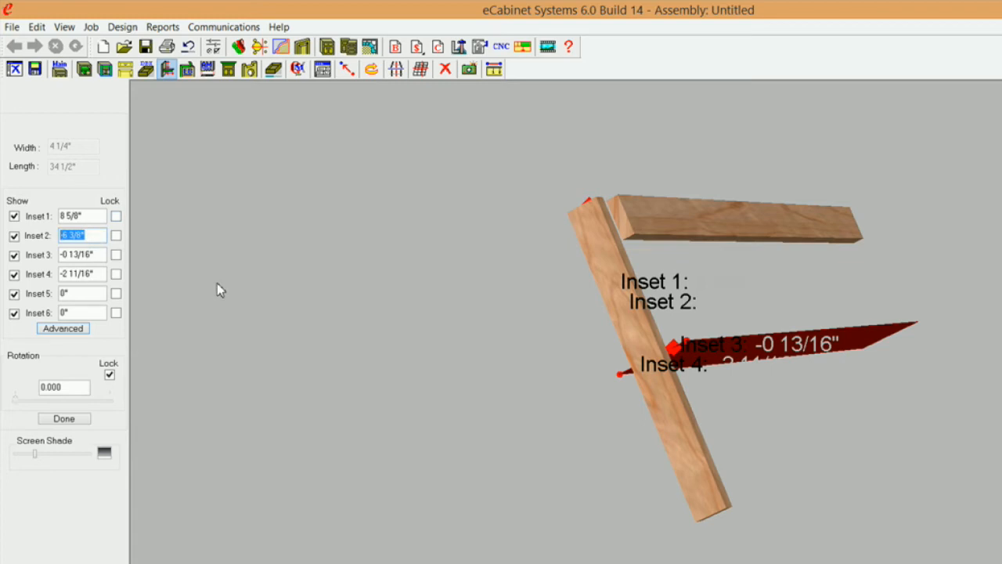
type("-1/2")
left_click(118, 235)
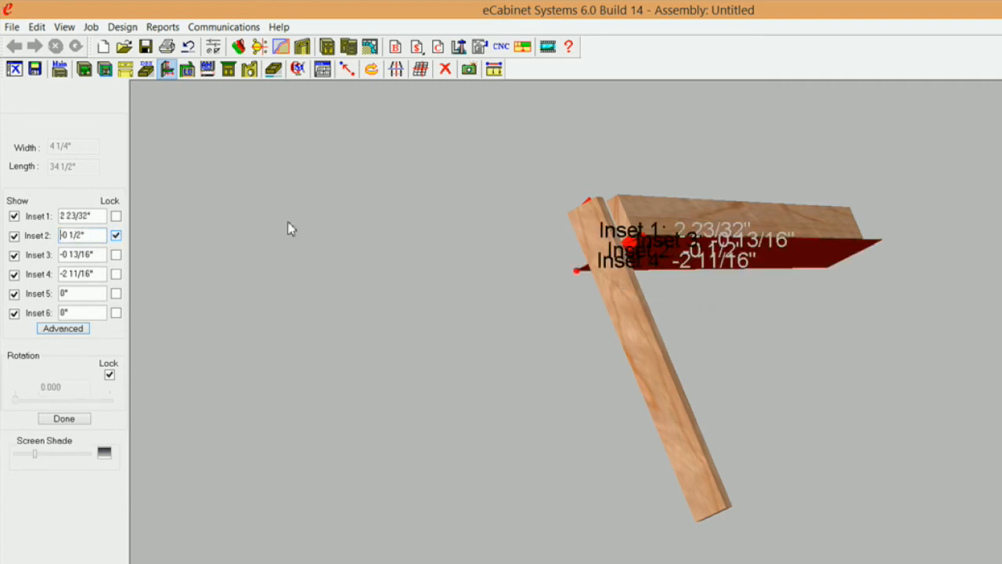
middle_click_drag(798, 290, 709, 374)
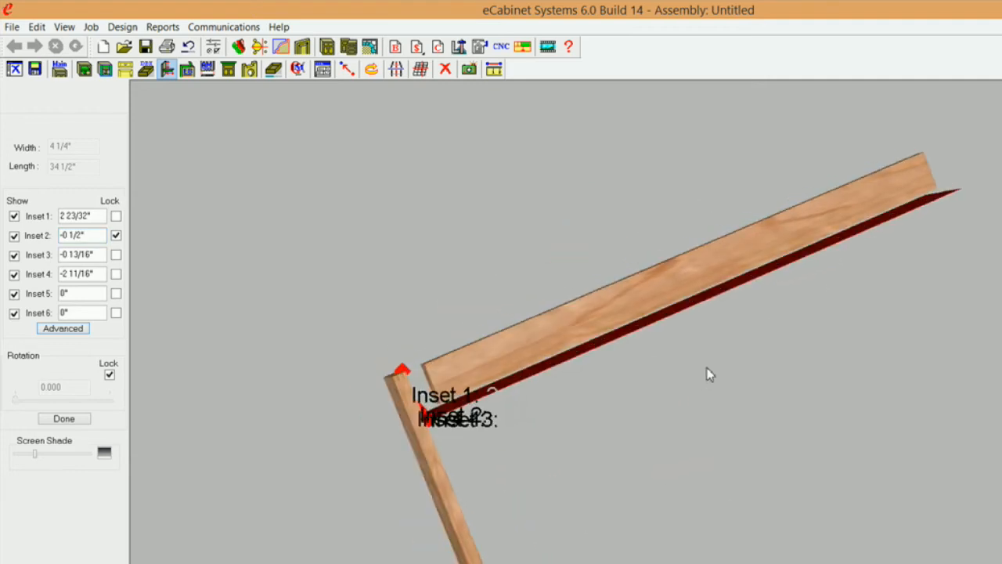
left_click(81, 237)
type("1/2")
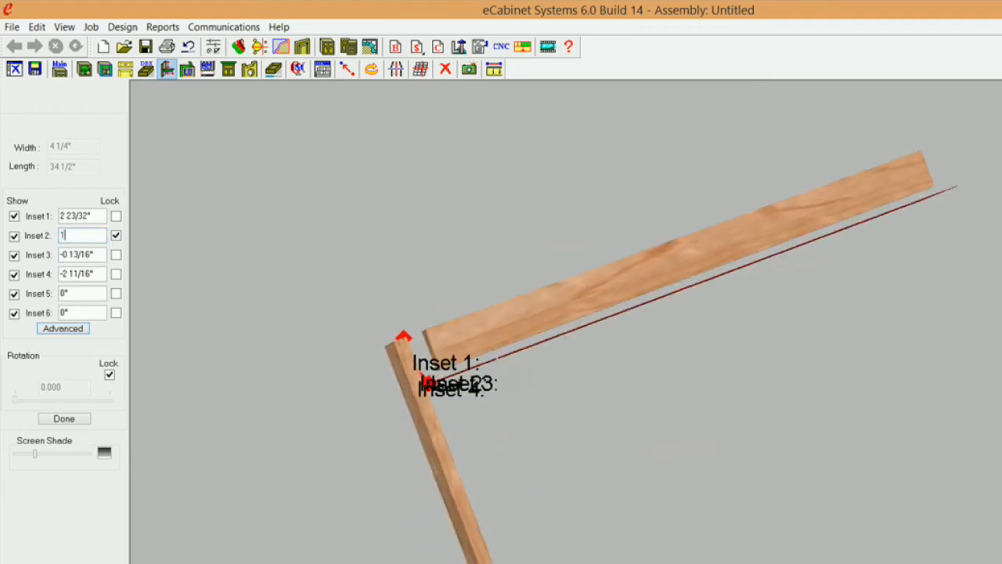
key("Return")
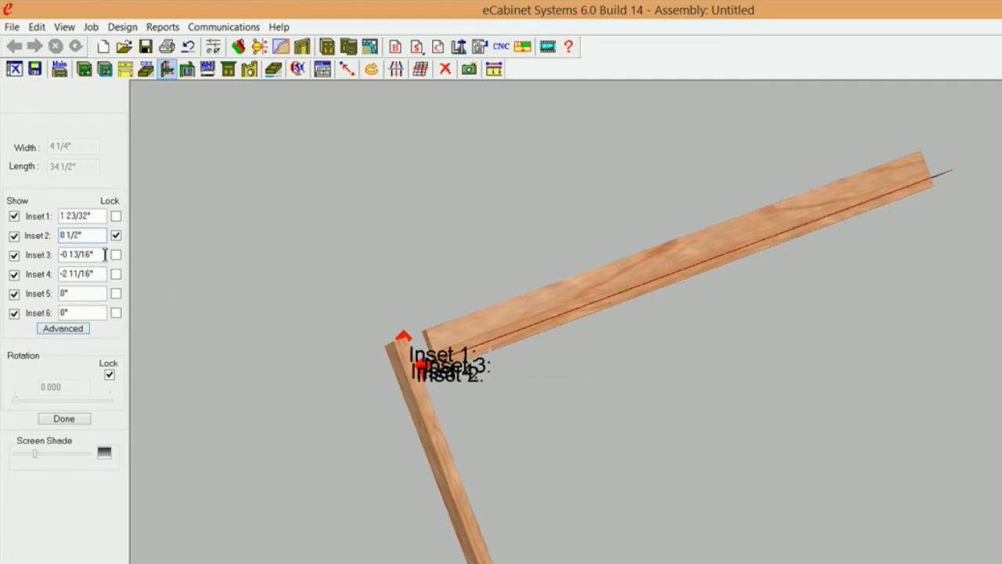
Step: Set the dummy stretcher's Inset 3 and Inset 4 to 0", lock both, and finish the adjustment
left_click(116, 255)
left_click_drag(100, 255, 50, 255)
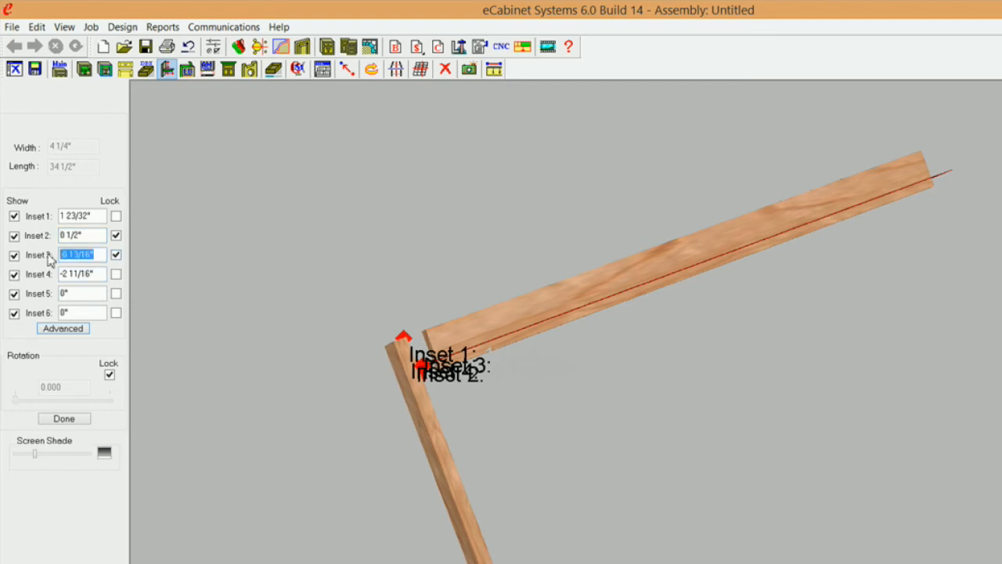
type("0")
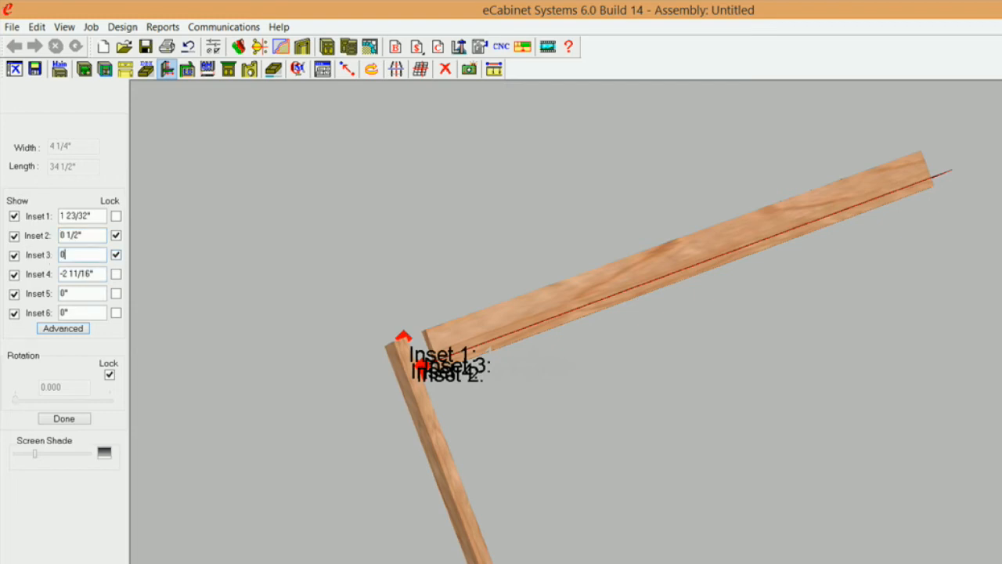
key("Return")
left_click(104, 278)
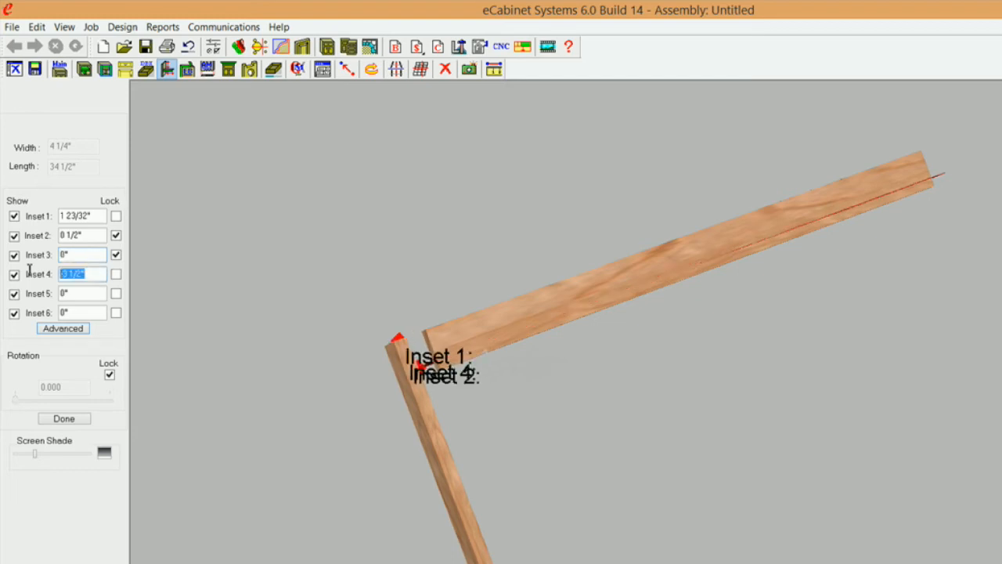
type("0")
left_click(115, 274)
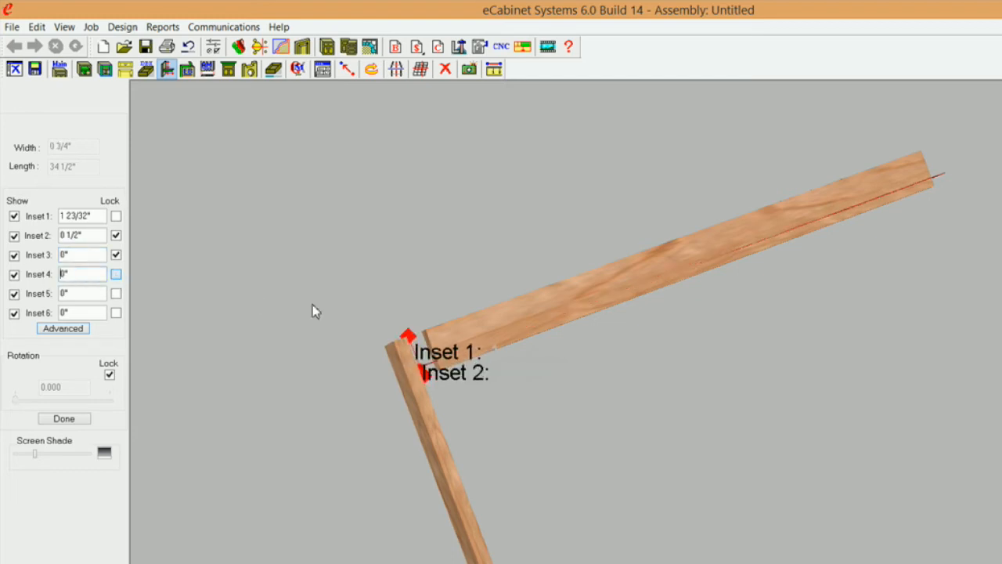
left_click_drag(545, 369, 302, 376)
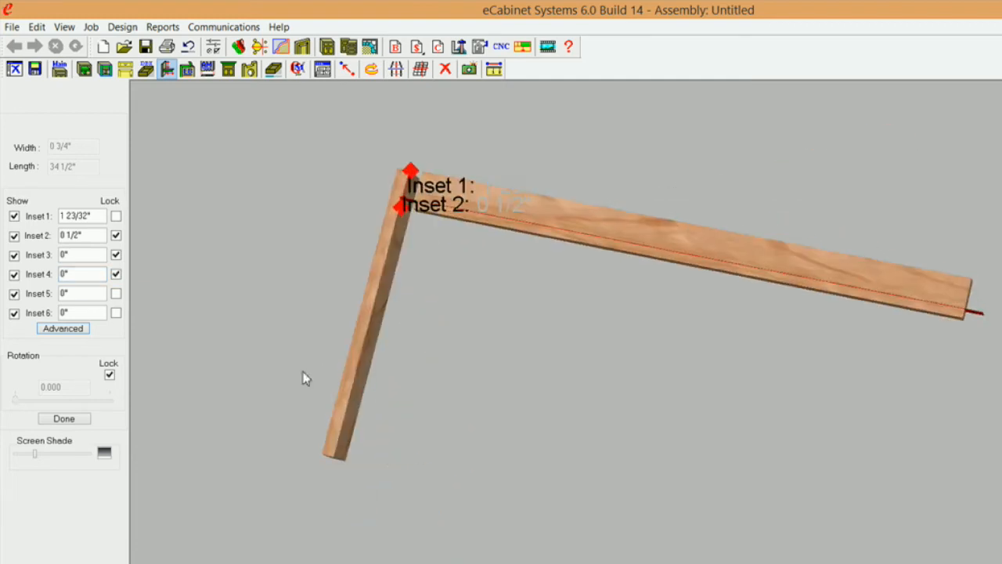
left_click(64, 418)
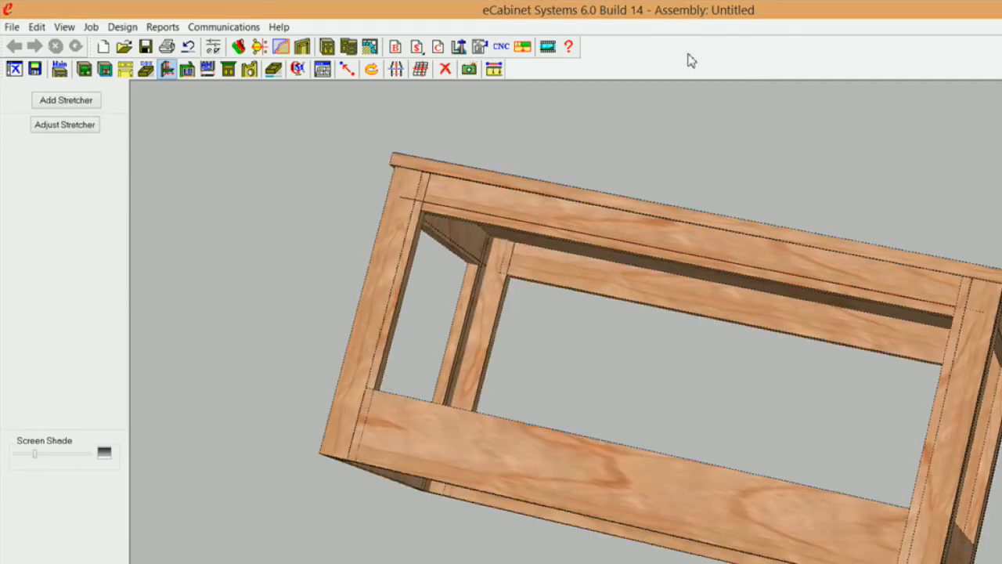
Step: Increase the Stretcher Width of the upper front left-right stretcher in its construction settings
left_click(601, 227)
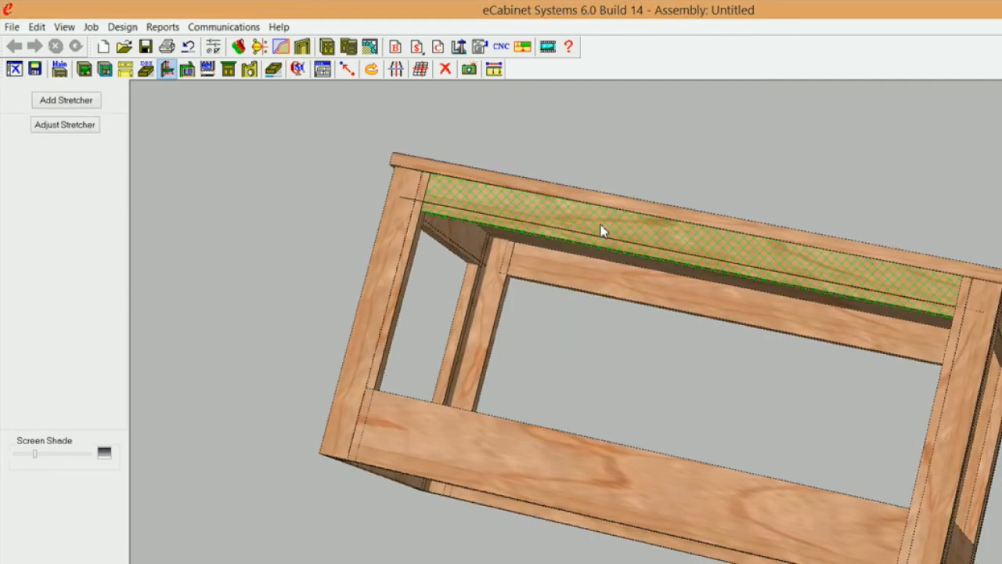
right_click(476, 204)
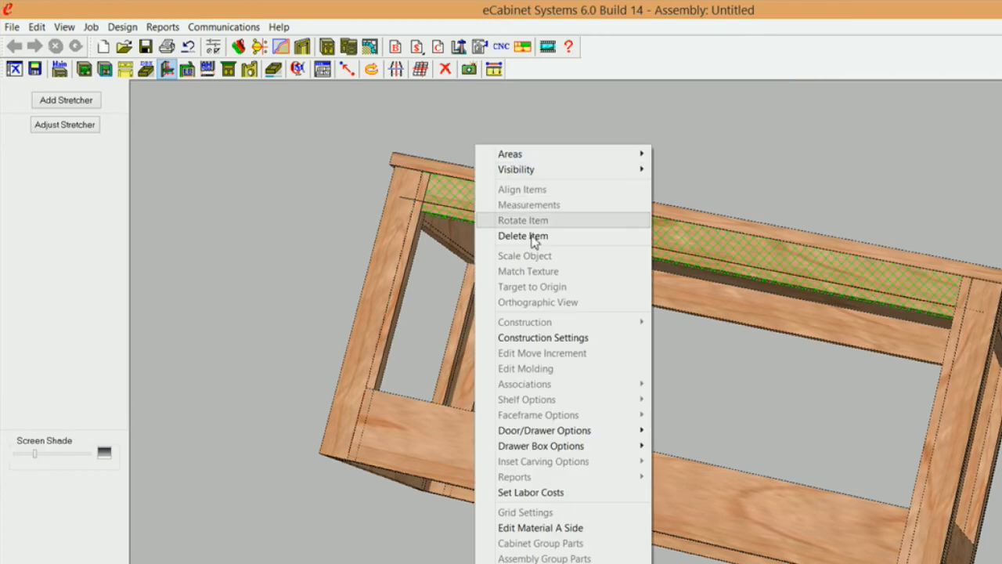
left_click(563, 338)
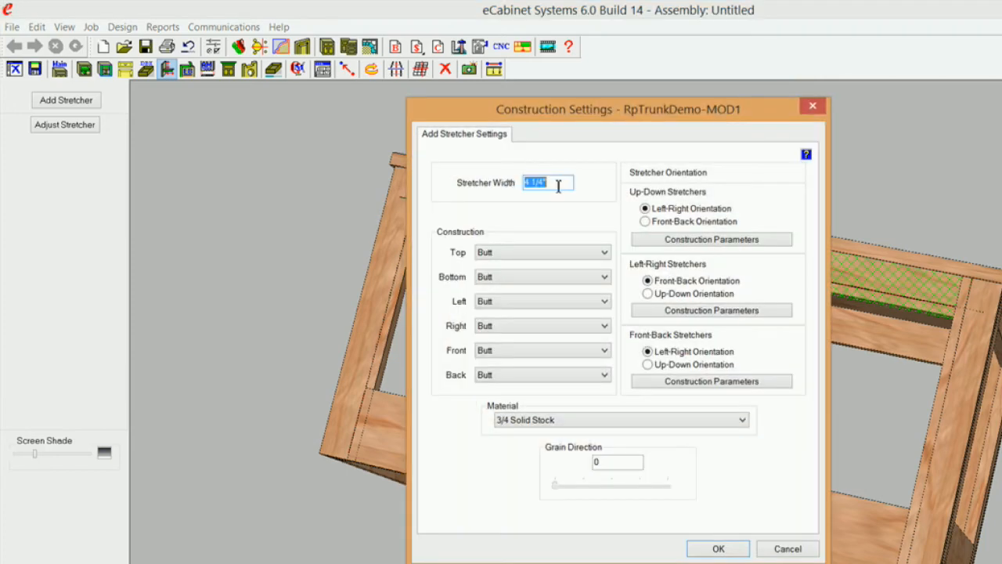
left_click(740, 549)
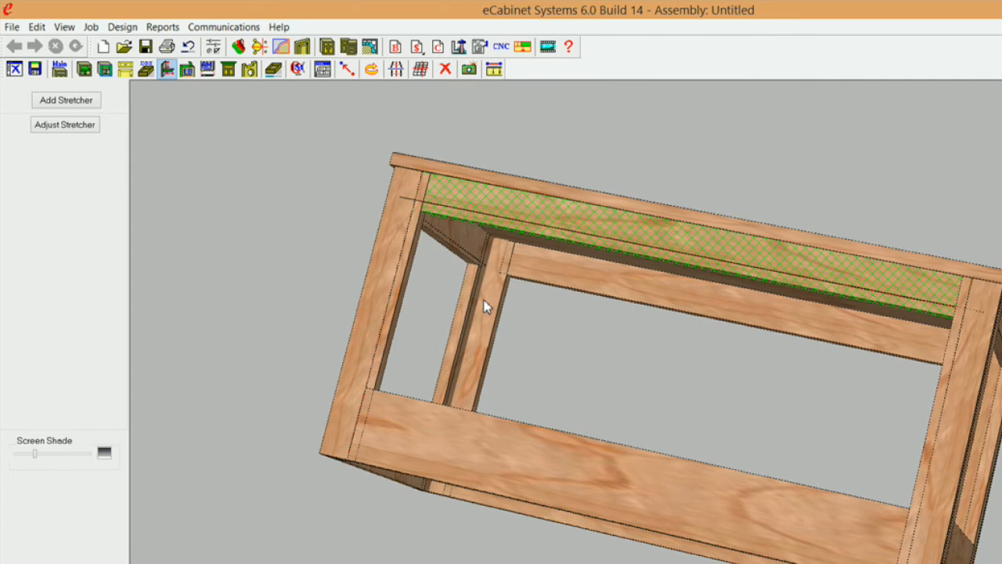
double_click(485, 305)
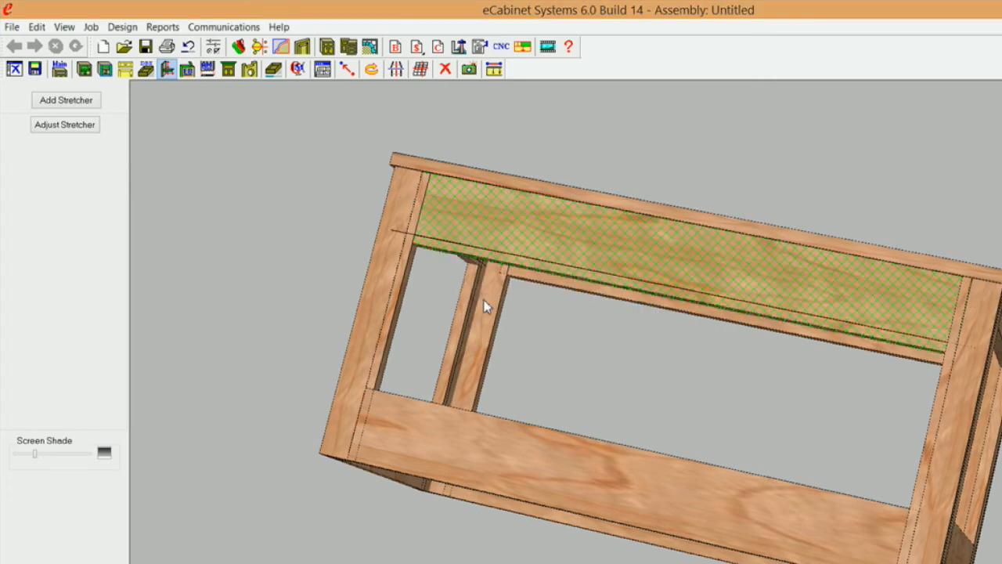
Step: Reduce the Stretcher Width of the upper front left-right stretcher in its construction settings
left_click(503, 221)
right_click(503, 221)
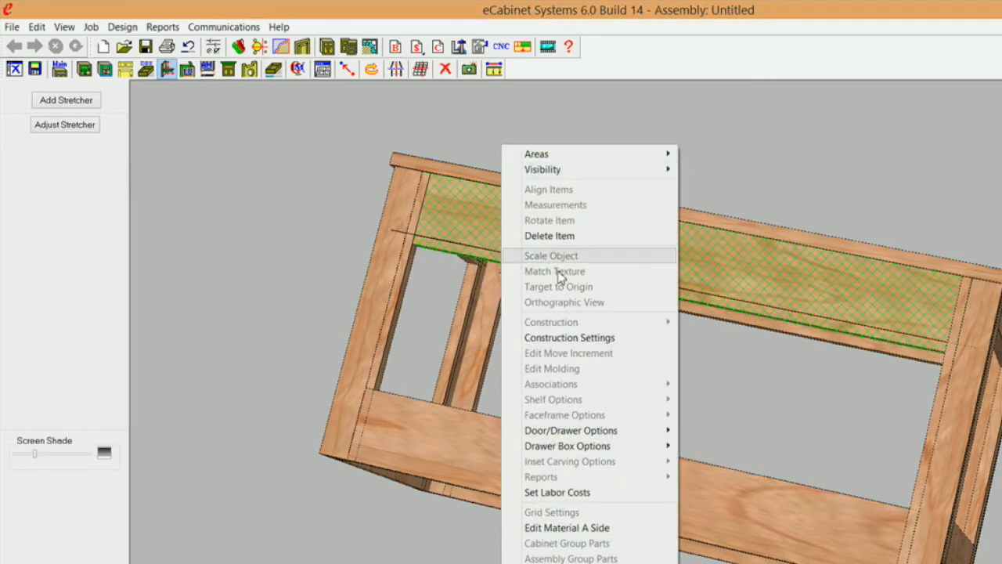
left_click(575, 337)
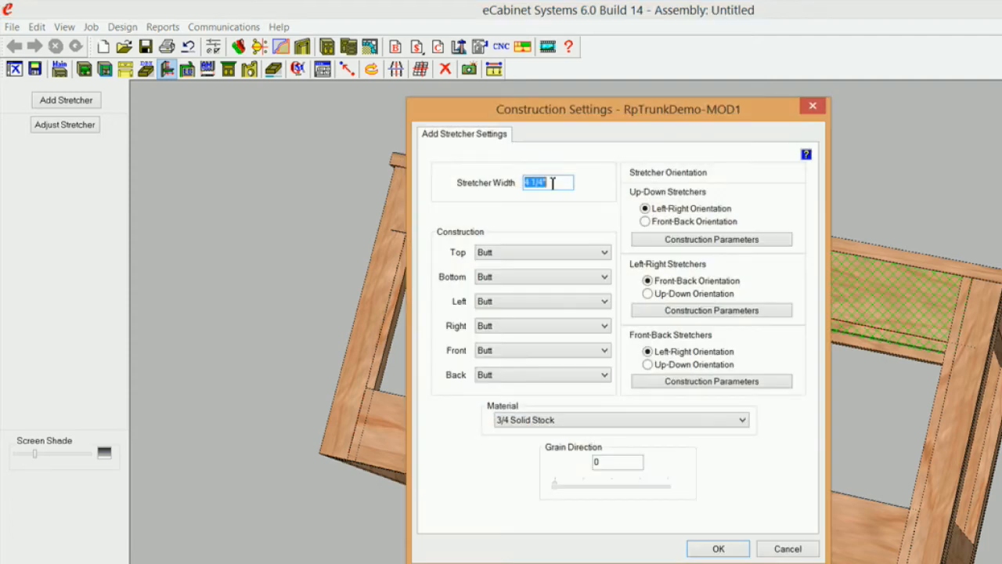
type("2")
left_click(719, 550)
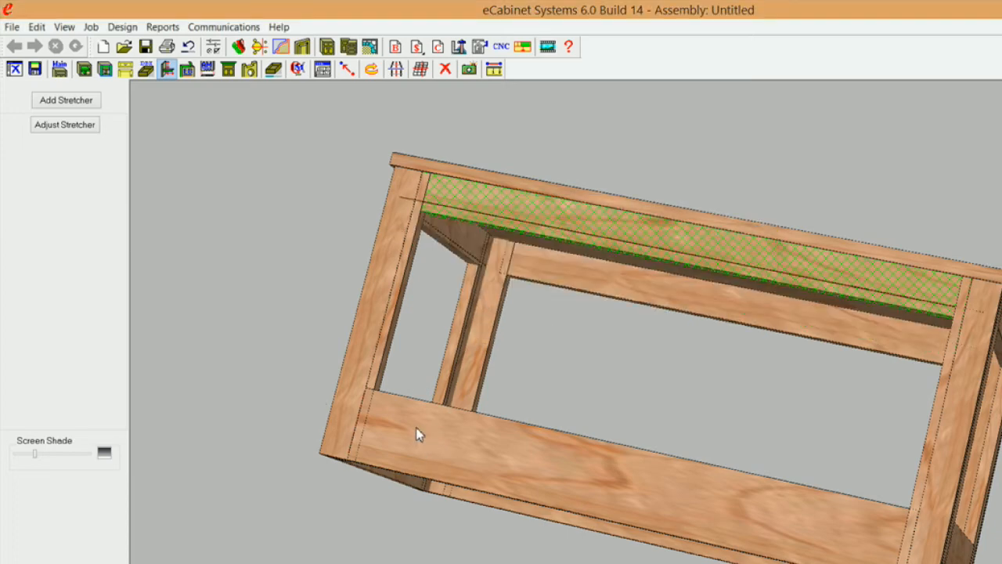
Step: Try to add a flat 2 1/4" wide left-right stretcher of Dummy Material Do not Cut between two corner uprights
middle_click_drag(502, 447, 666, 436)
left_click(651, 437)
left_click(911, 396, "ctrl")
left_click(62, 105)
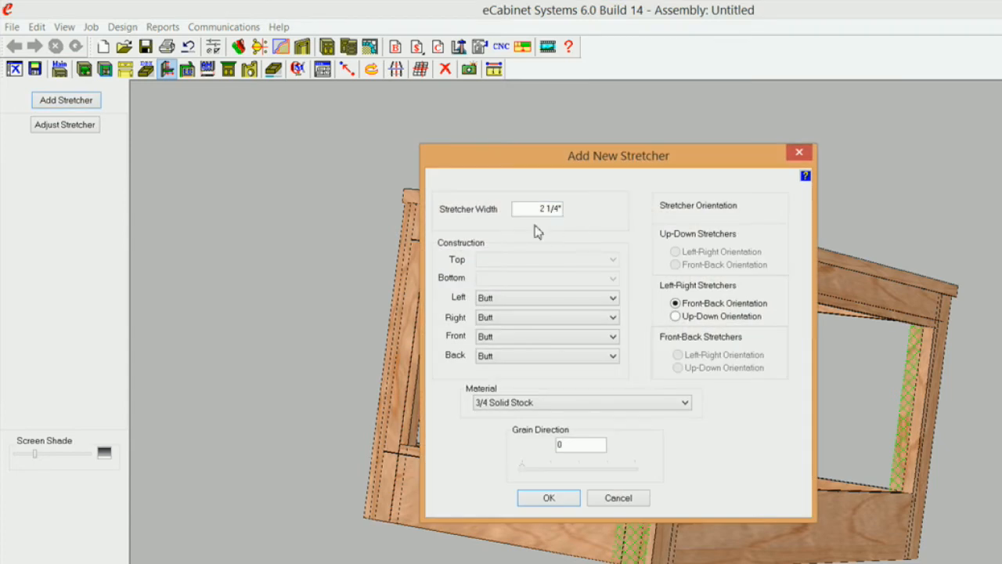
left_click(685, 404)
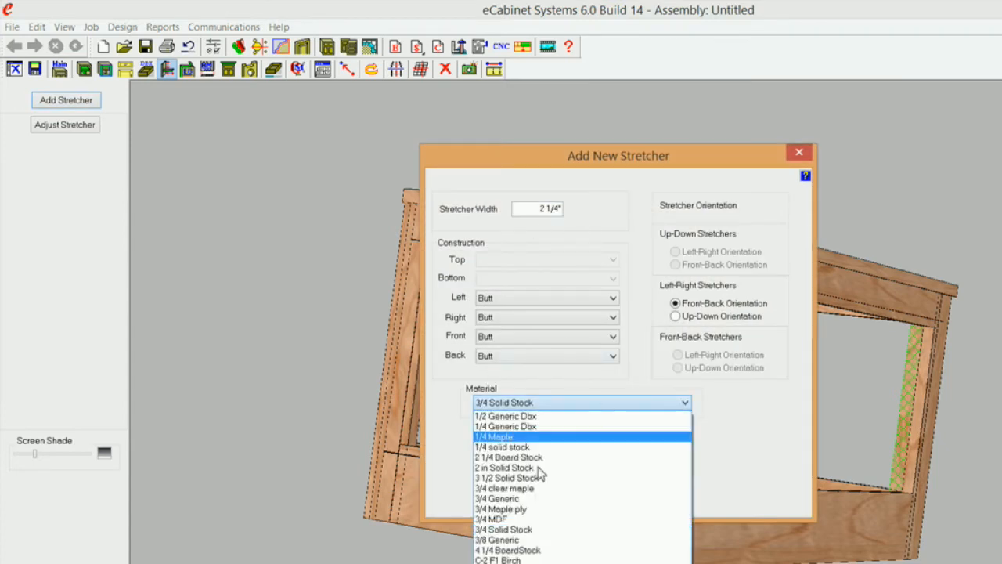
left_click(581, 453)
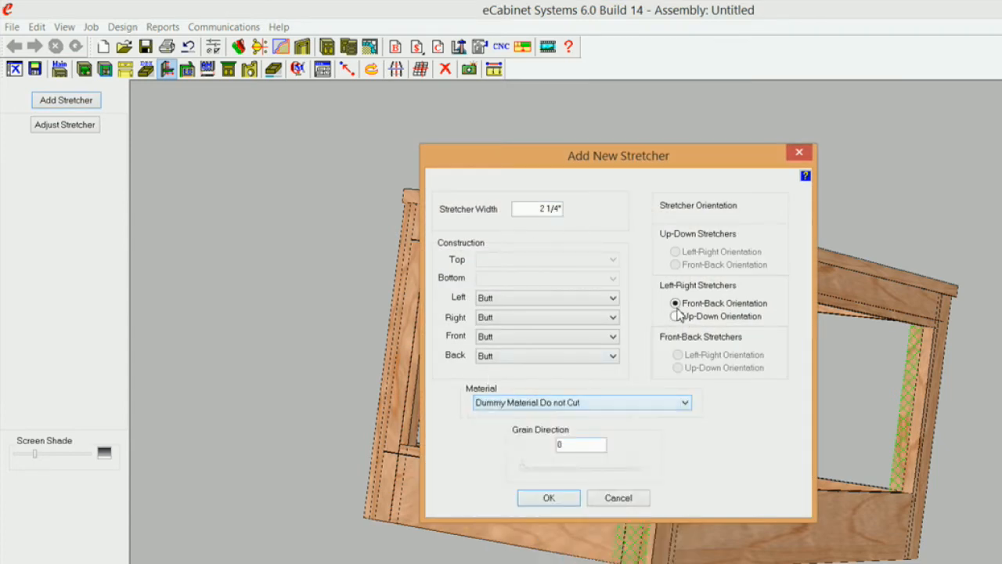
left_click(554, 499)
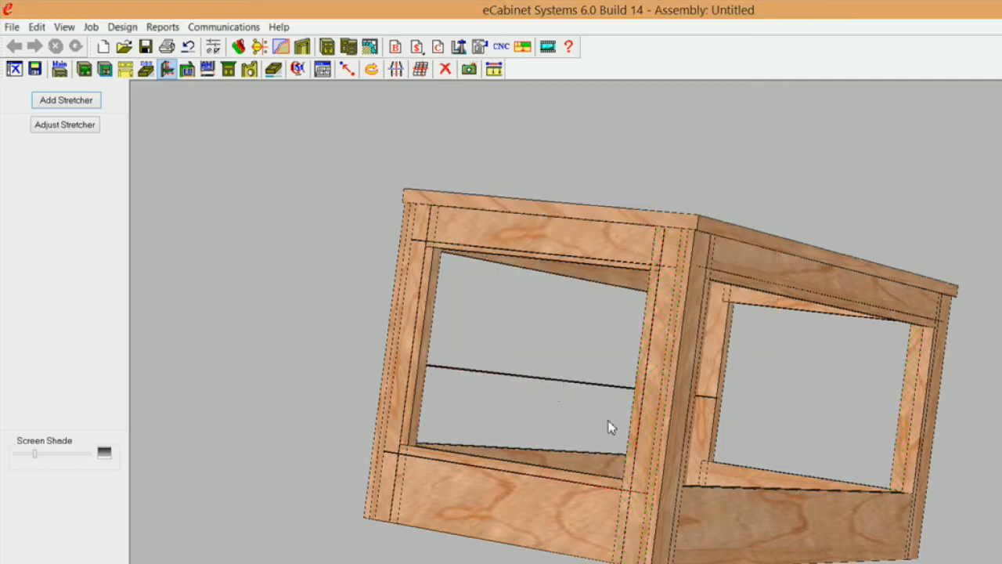
Step: Delete the dummy stretcher placed between the wrong uprights
middle_click_drag(586, 446, 556, 470)
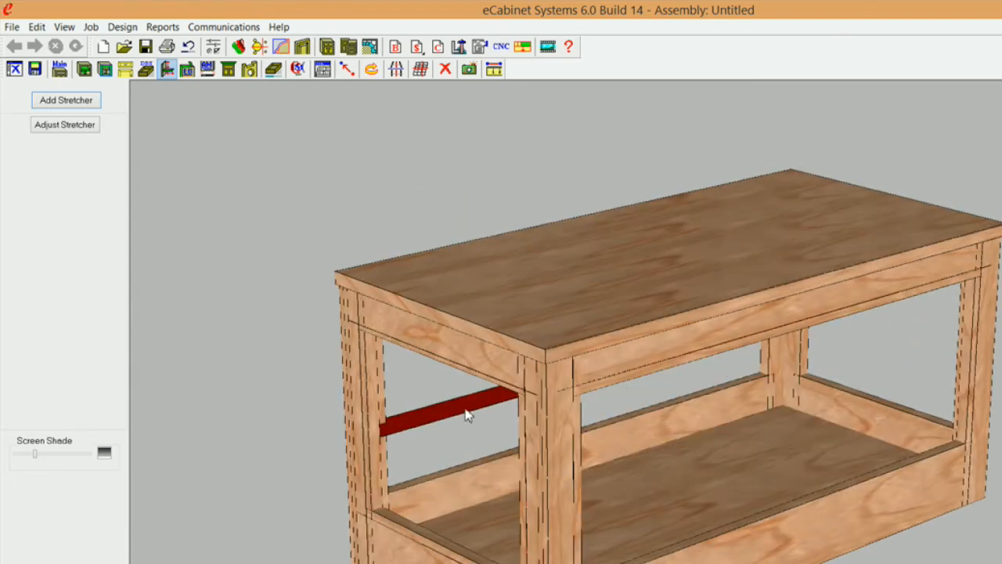
right_click(454, 414)
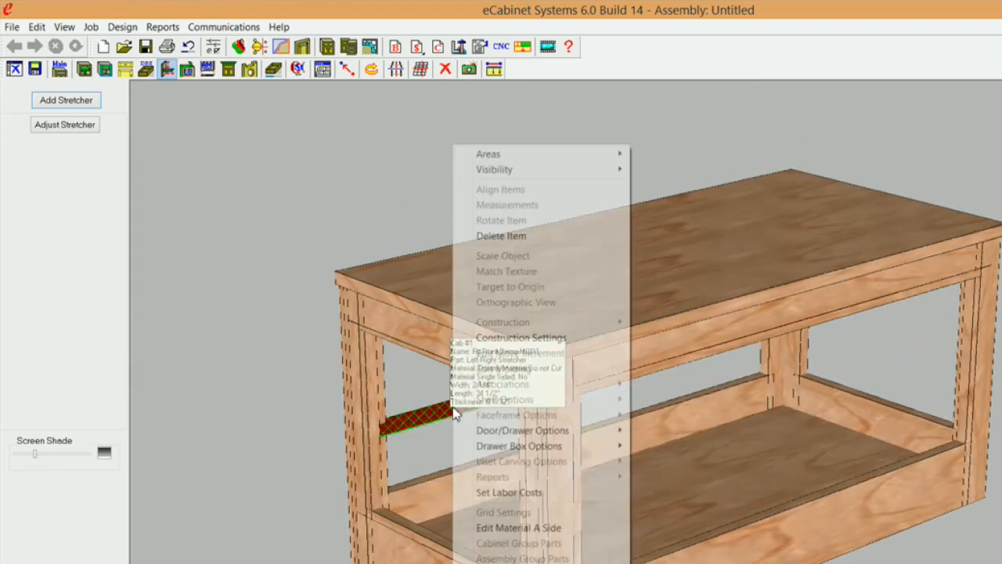
left_click(502, 236)
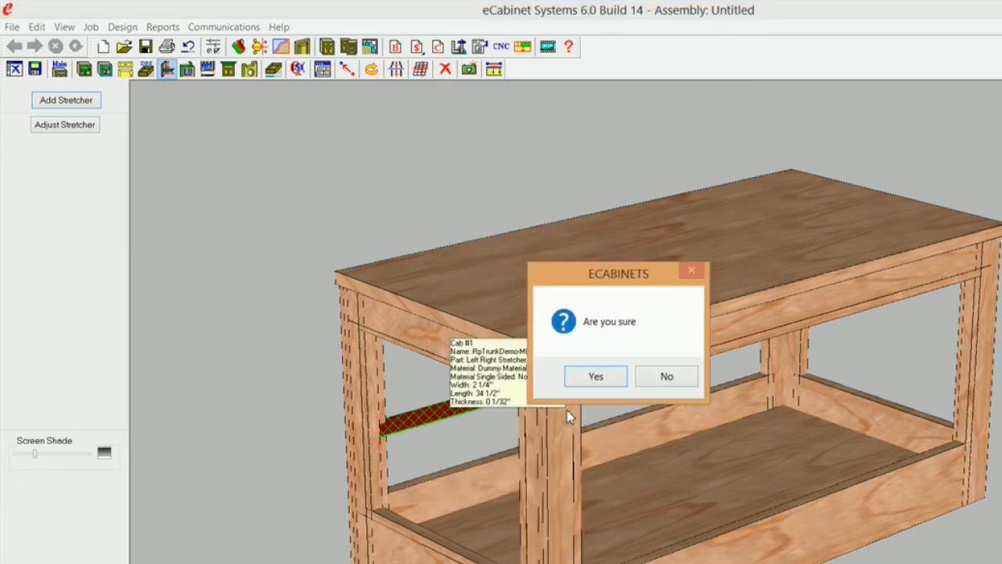
left_click(608, 379)
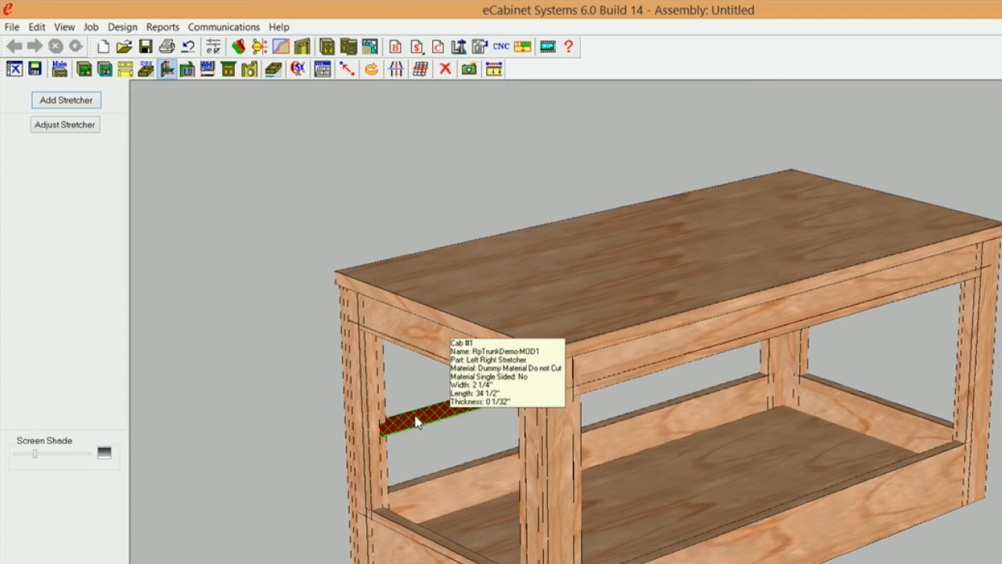
key("Delete")
Step: Add a flat 2 1/4" wide left-right stretcher of Dummy Material Do not Cut between the two front uprights
middle_click_drag(554, 502, 603, 490)
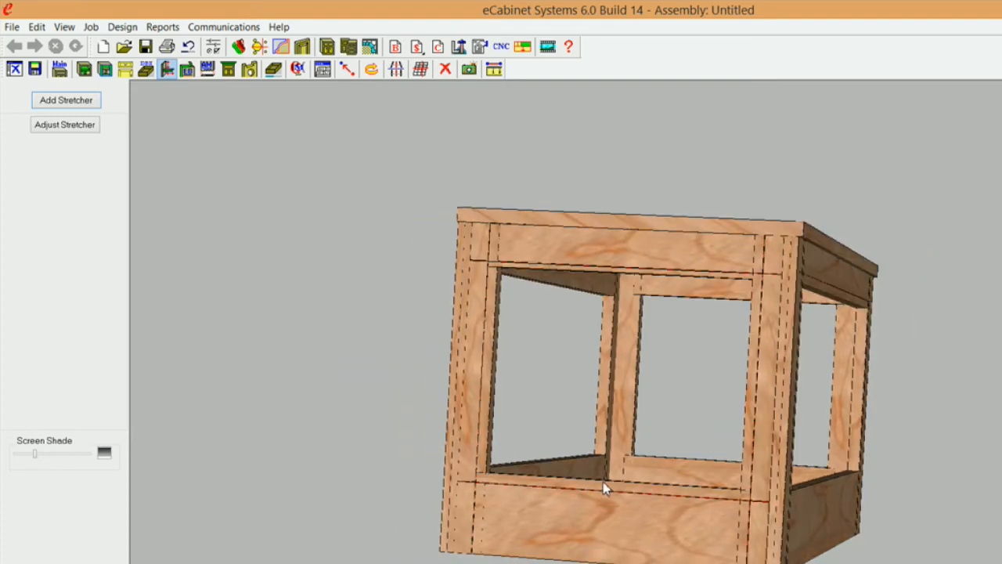
left_click(764, 396)
left_click(87, 103)
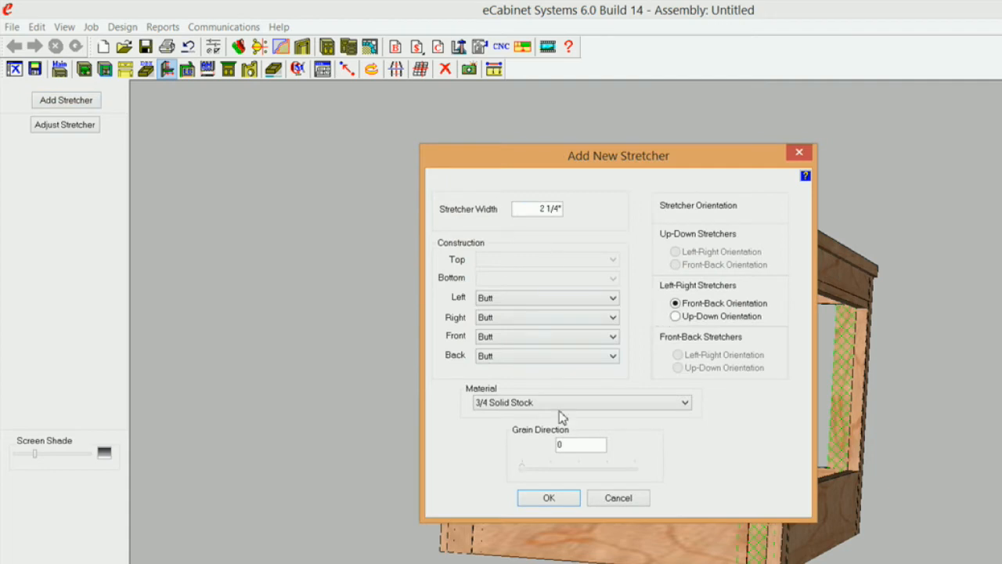
left_click(686, 404)
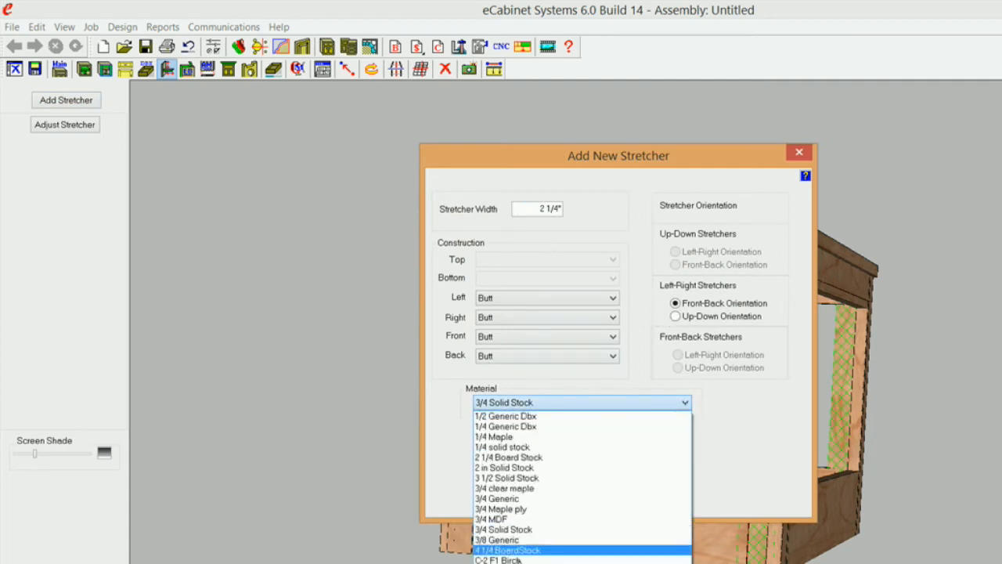
left_click(550, 548)
left_click(549, 498)
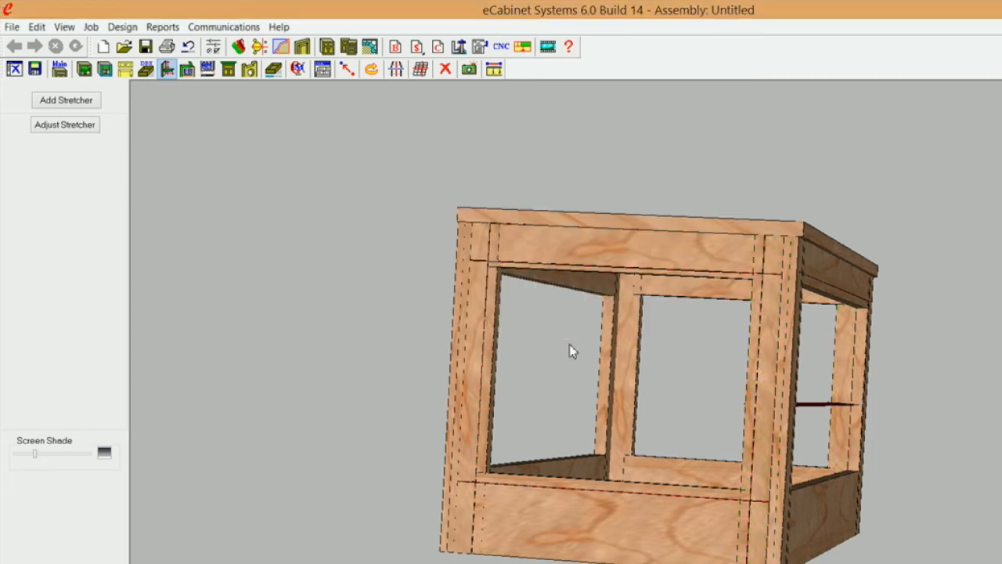
Step: Open the inset associations of the new front dummy stretcher and associate Inset 2 with the top of the lower front Left Right Stretcher
middle_click_drag(772, 461, 740, 479)
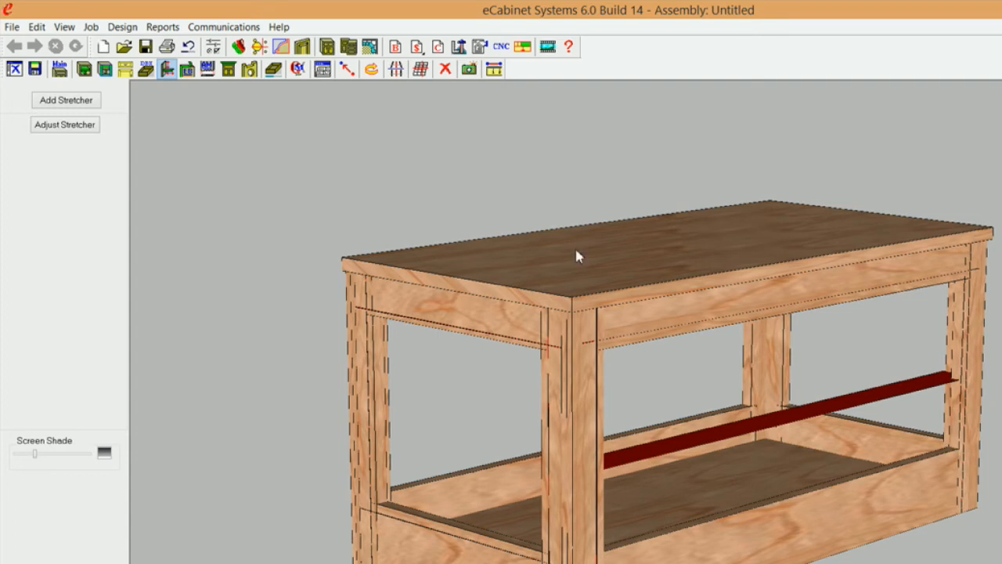
middle_click_drag(744, 556, 888, 376)
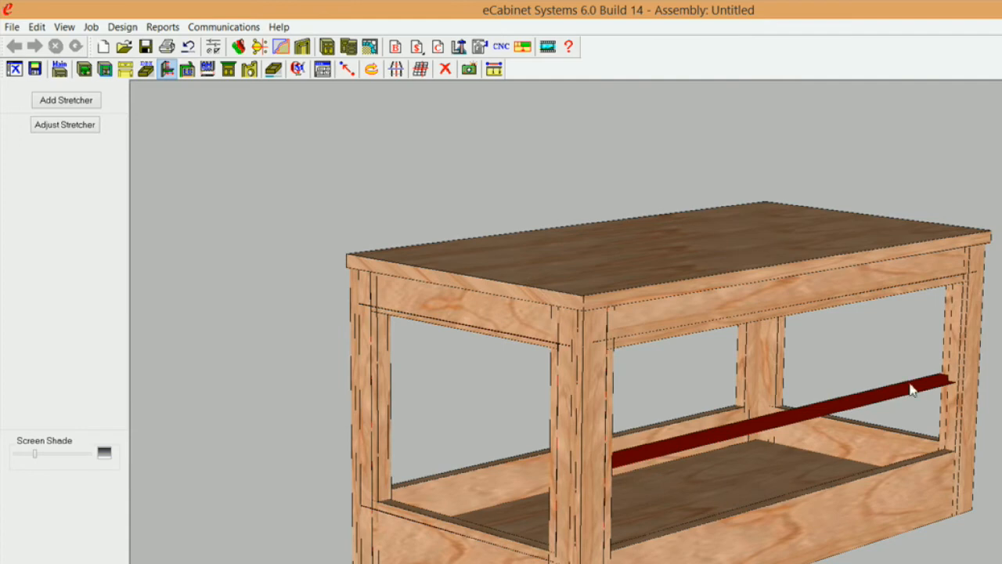
left_click(904, 396)
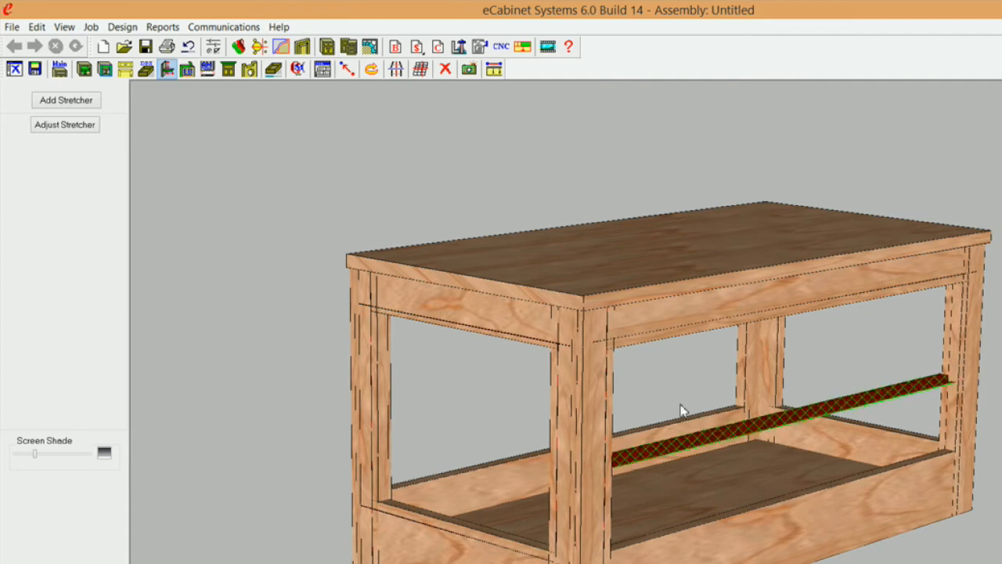
middle_click_drag(812, 532, 826, 458)
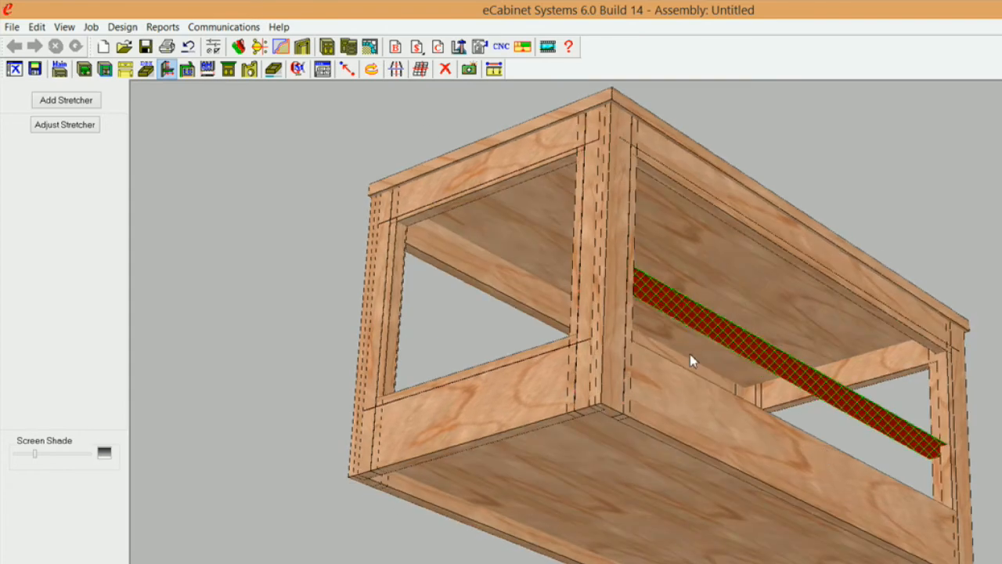
middle_click_drag(717, 377, 681, 458)
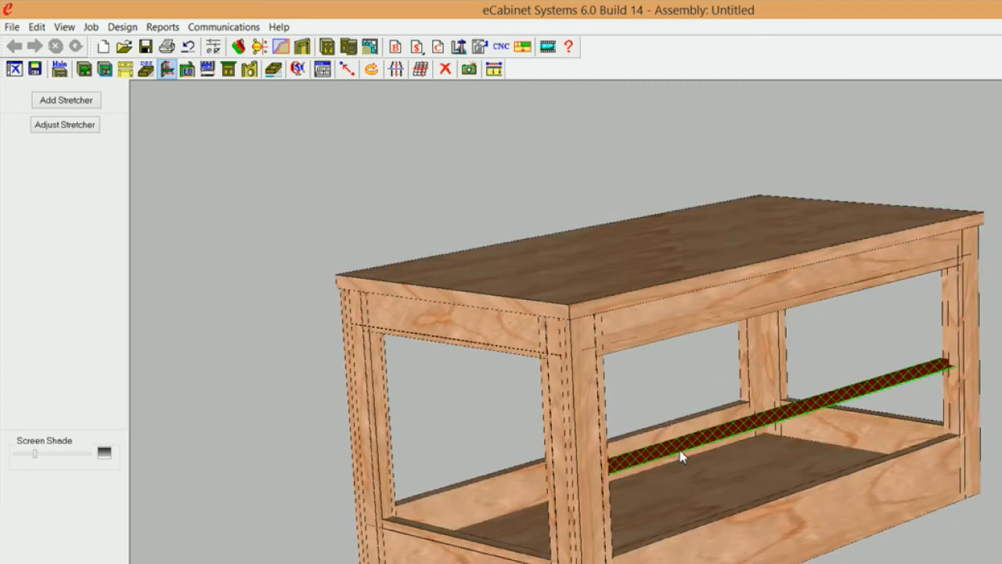
left_click(80, 127)
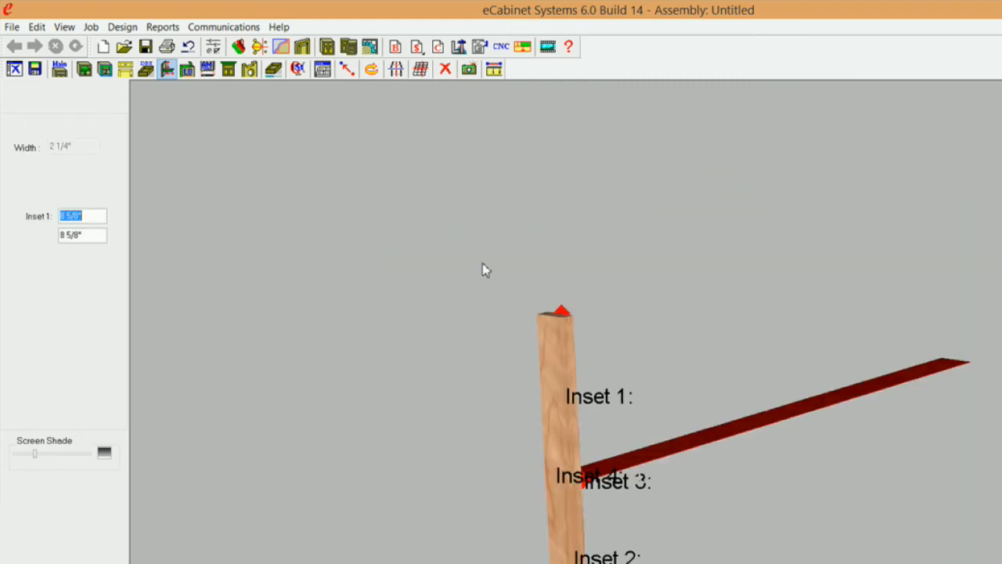
left_click(62, 329)
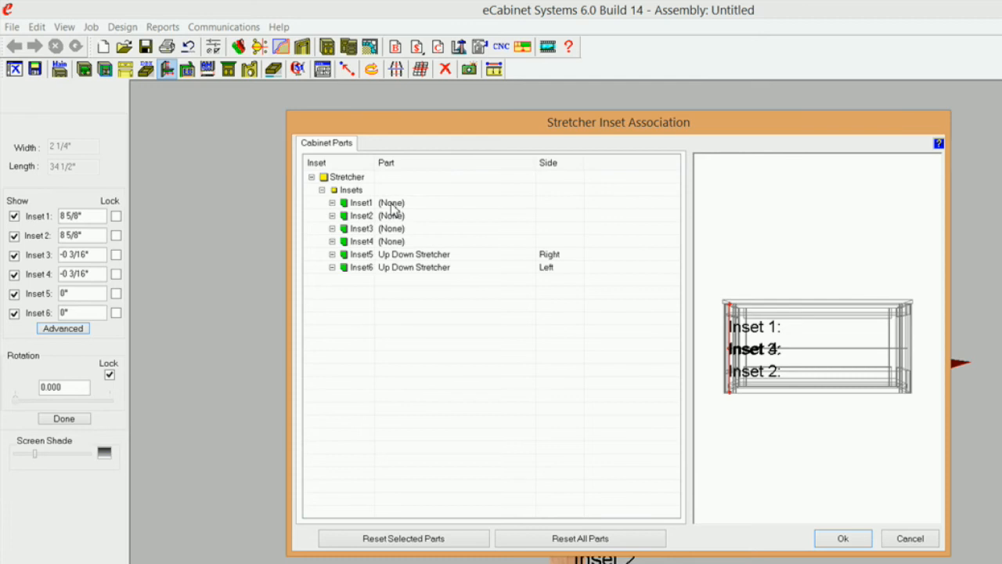
left_click(388, 217)
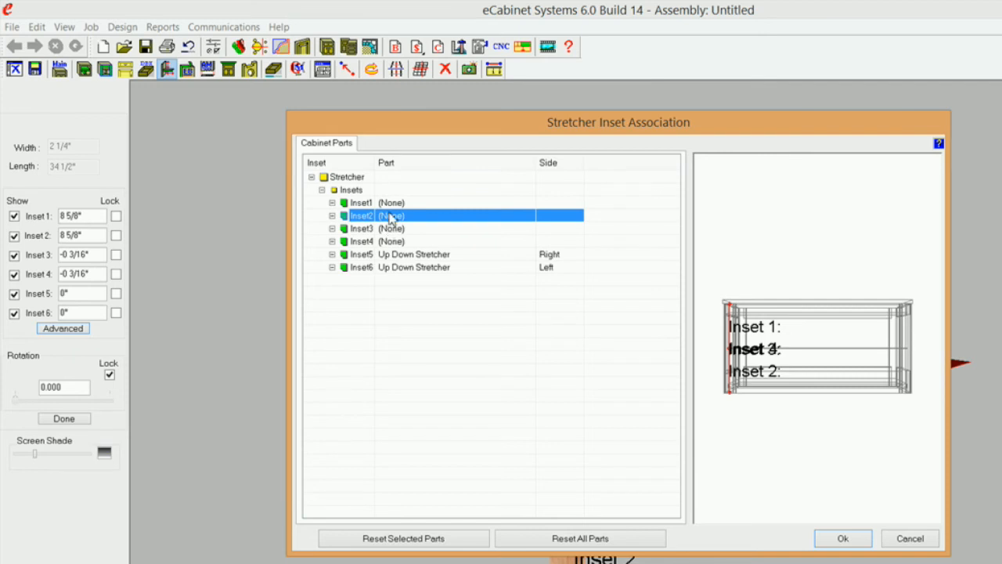
left_click(385, 217)
left_click(529, 220)
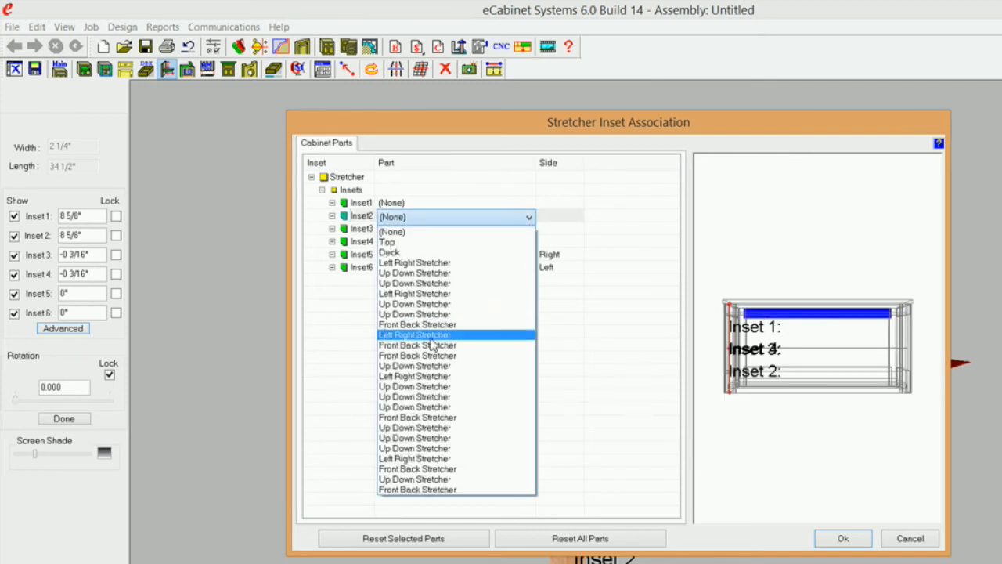
left_click(451, 377)
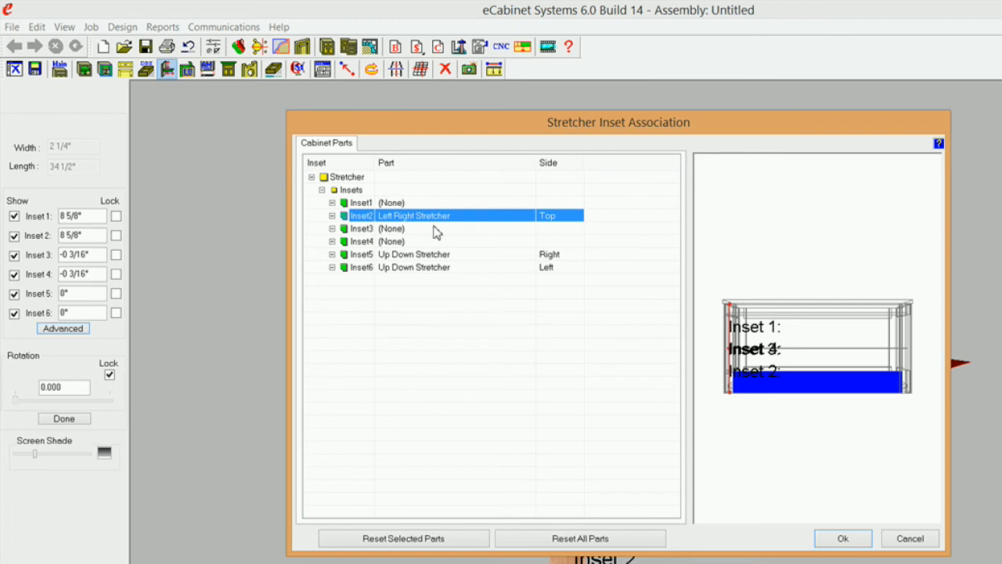
Step: Associate Inset 3 with the front side of the lower front Left Right Stretcher
left_click_drag(828, 371, 843, 427)
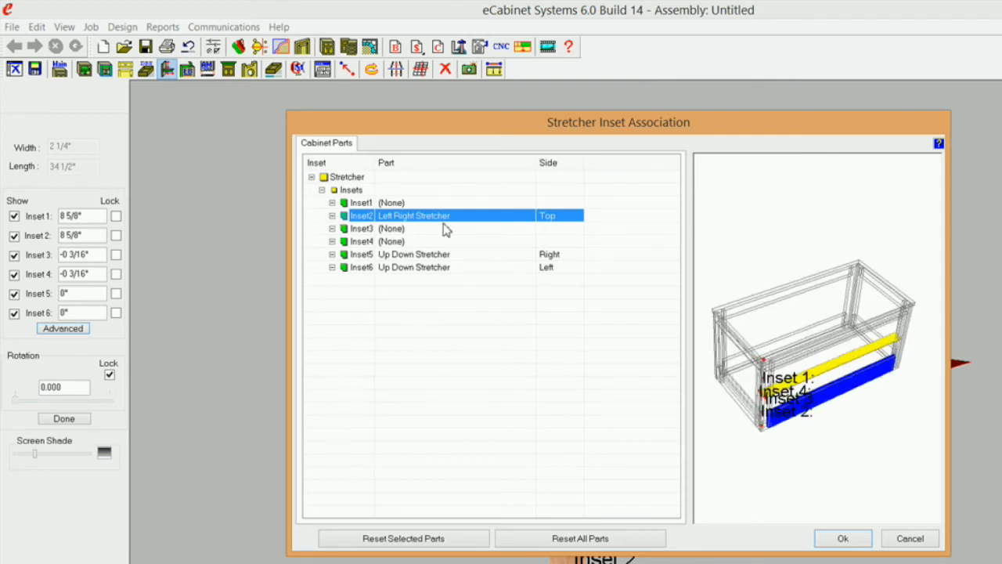
left_click(437, 229)
left_click(437, 229)
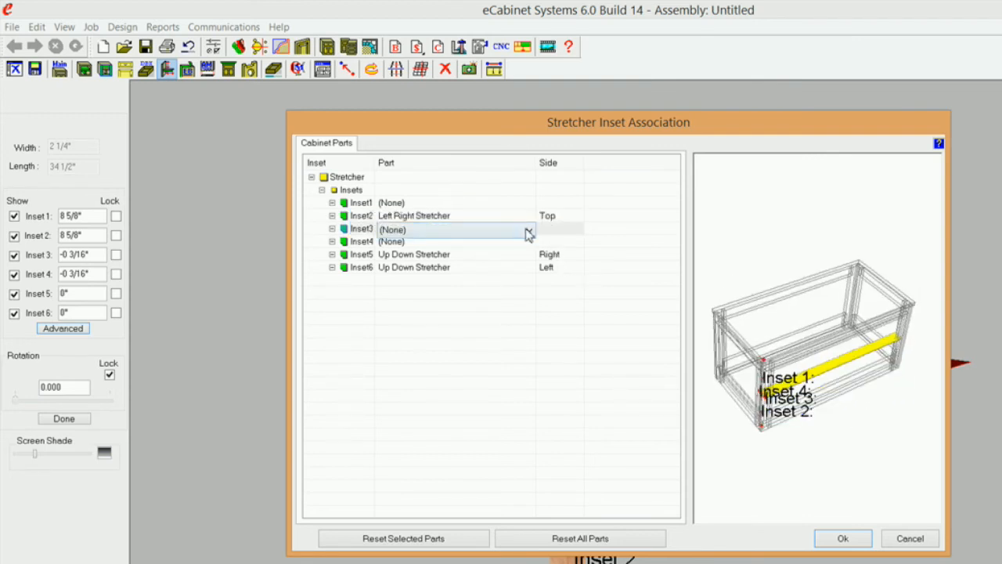
left_click(528, 232)
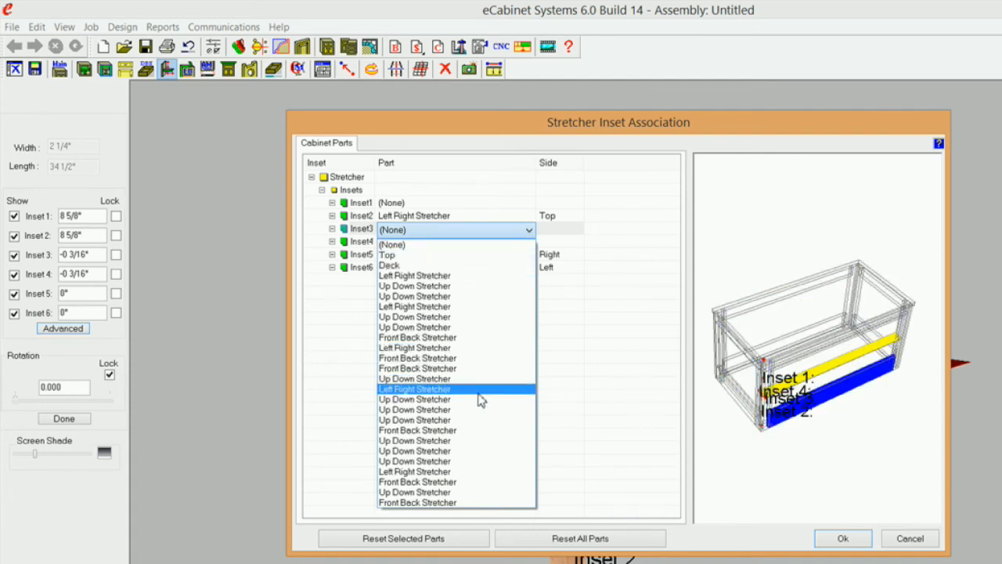
left_click(479, 390)
left_click(559, 230)
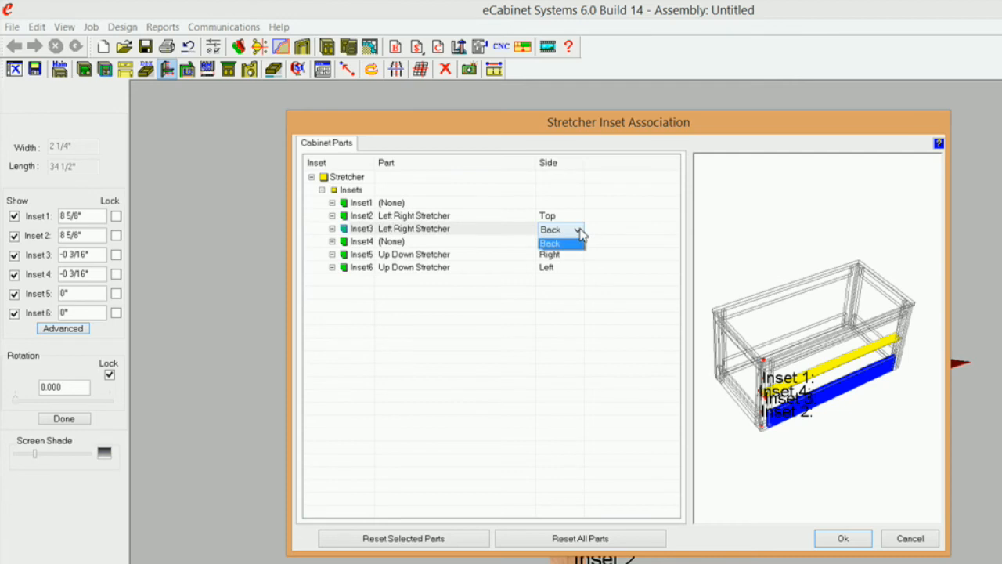
left_click(573, 253)
Step: Associate Inset 4 with the back side of the lower front Left Right Stretcher and accept the inset associations
left_click(465, 242)
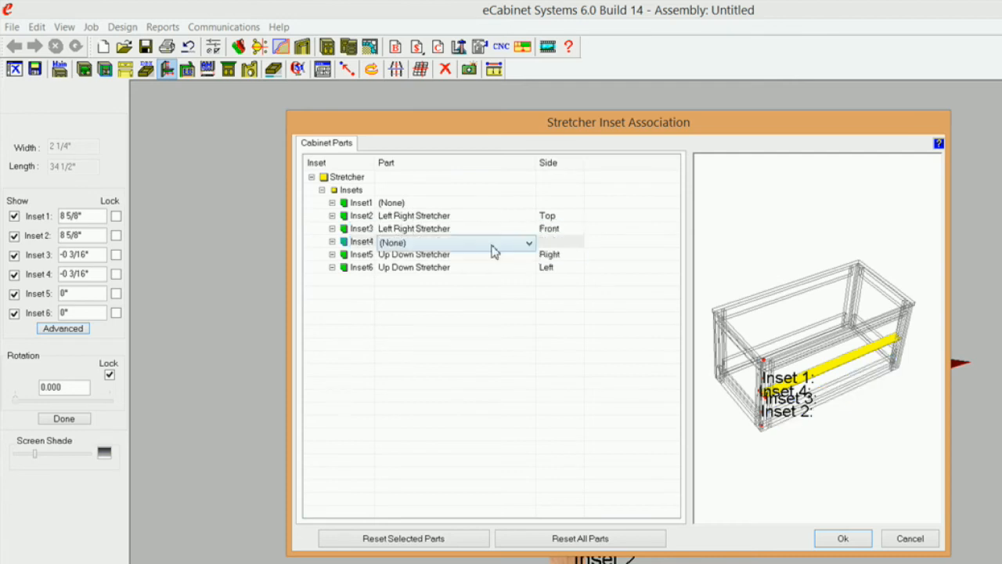
left_click(530, 244)
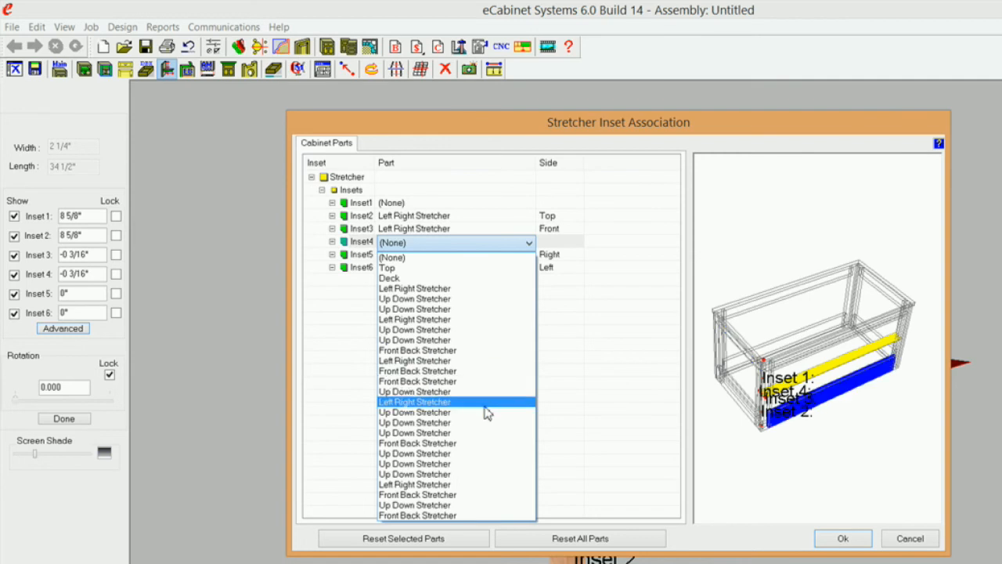
left_click(486, 401)
left_click(565, 245)
left_click(839, 538)
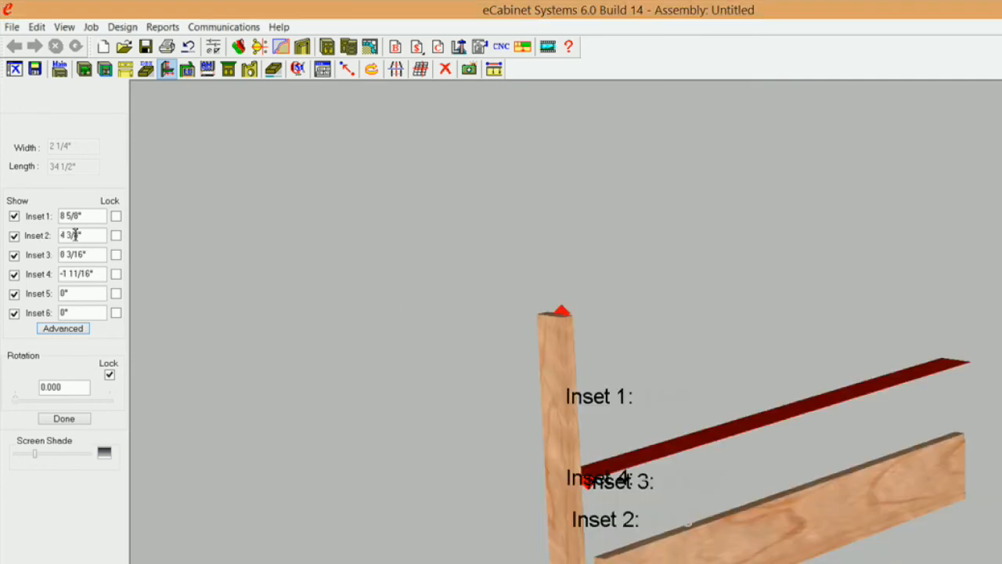
Step: Set the lower dummy stretcher's Inset 2 to -17/32" and Inset 3 to 0", locking both
double_click(69, 235)
type("-17/32")
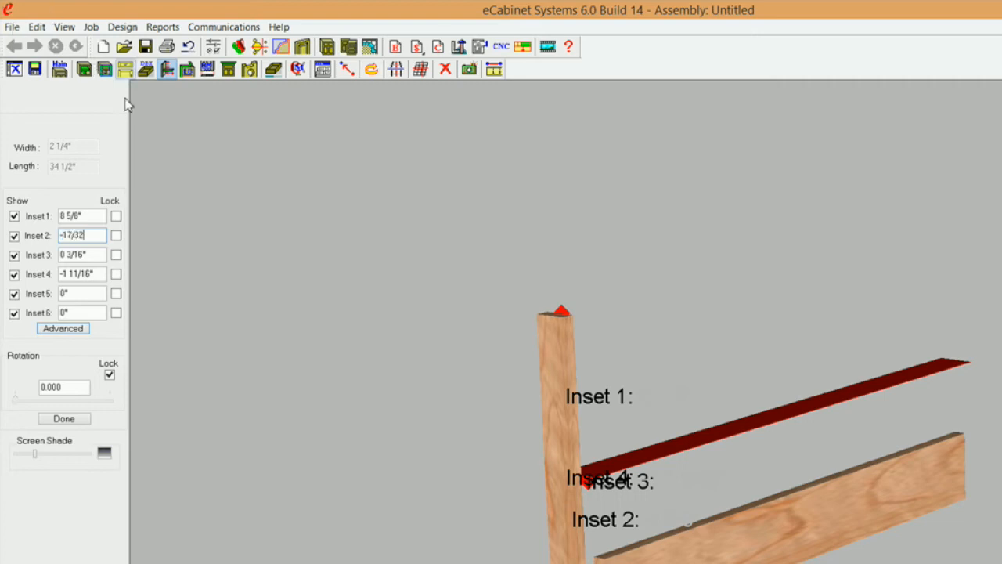
left_click(116, 236)
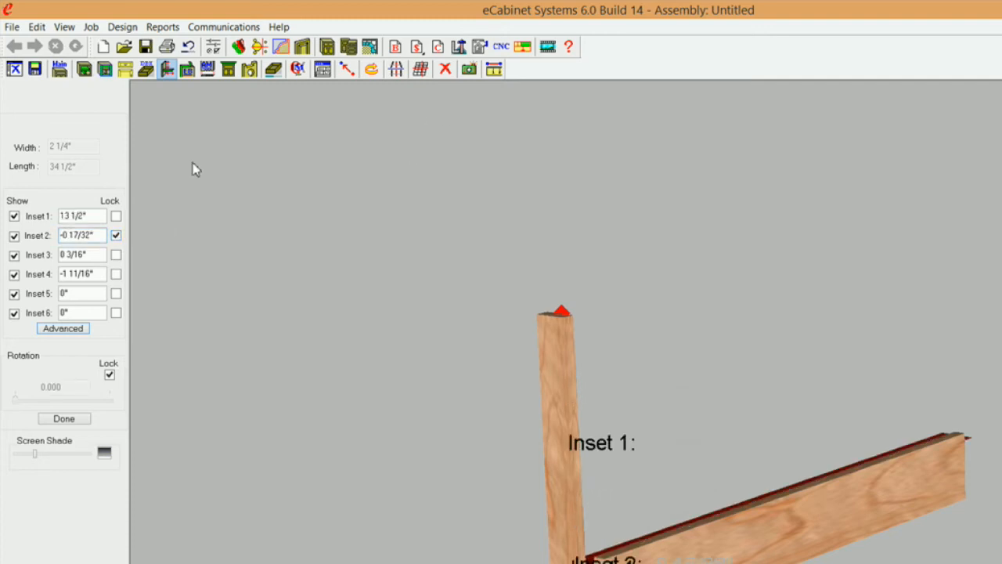
left_click_drag(99, 257, 28, 260)
type("0")
left_click(116, 255)
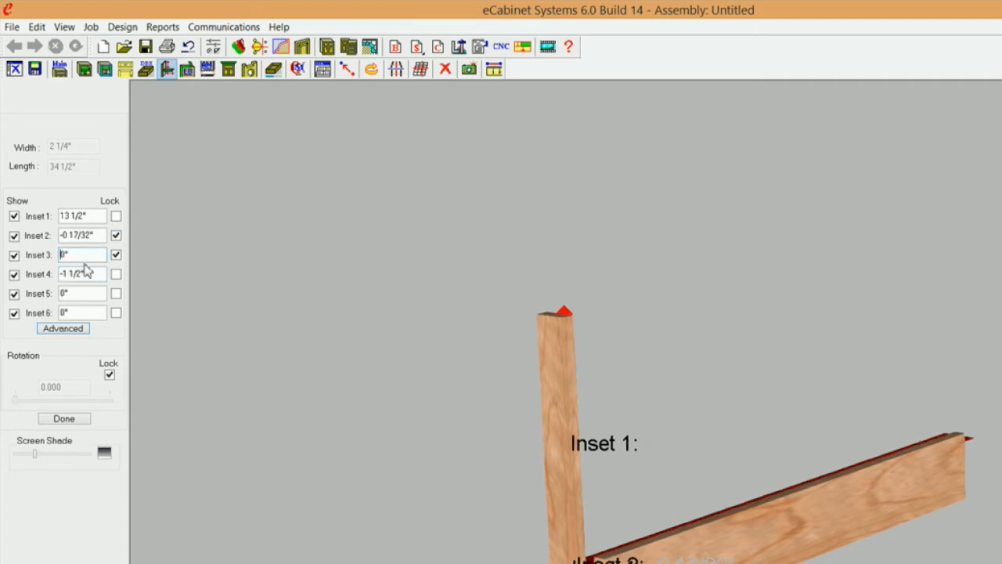
Step: Set the lower dummy stretcher's Inset 4 to 0", lock it, and finish the stretcher adjustment
left_click_drag(83, 274, 57, 280)
type("0")
left_click(116, 274)
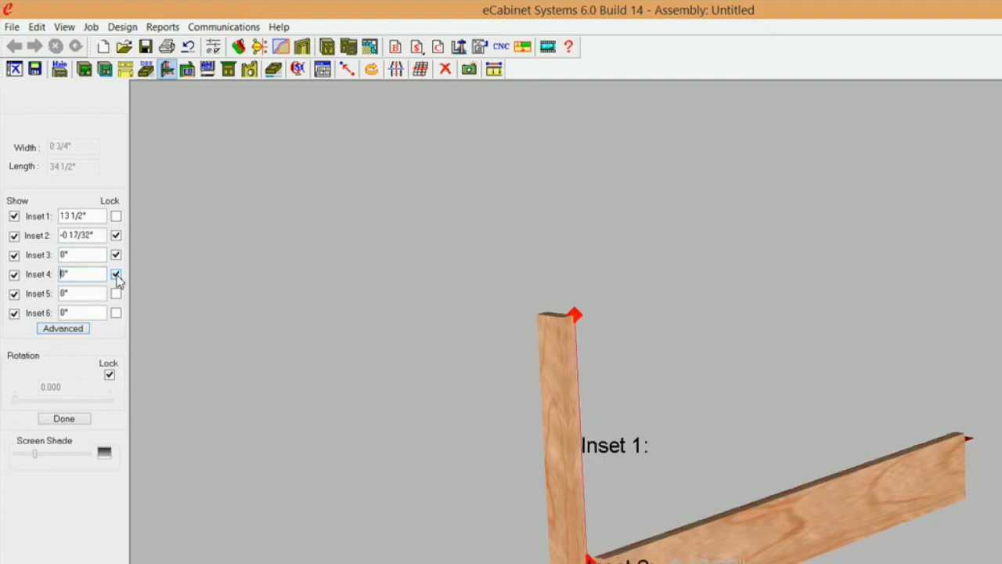
left_click(66, 419)
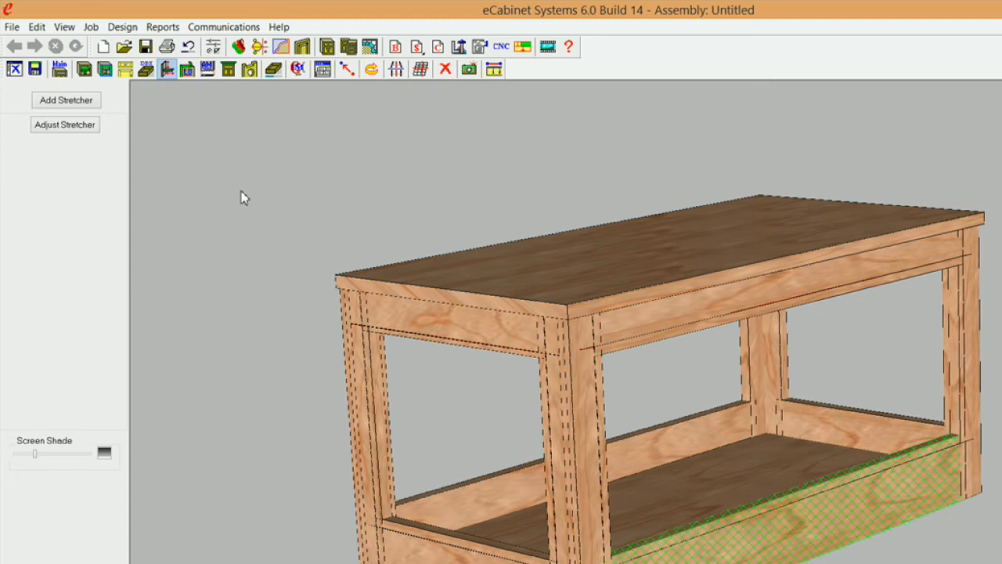
Step: Set the lower front rail's stretcher width to 2 1/4" to test the dummy stretcher's association
left_click(88, 125)
right_click(206, 166)
left_click(274, 338)
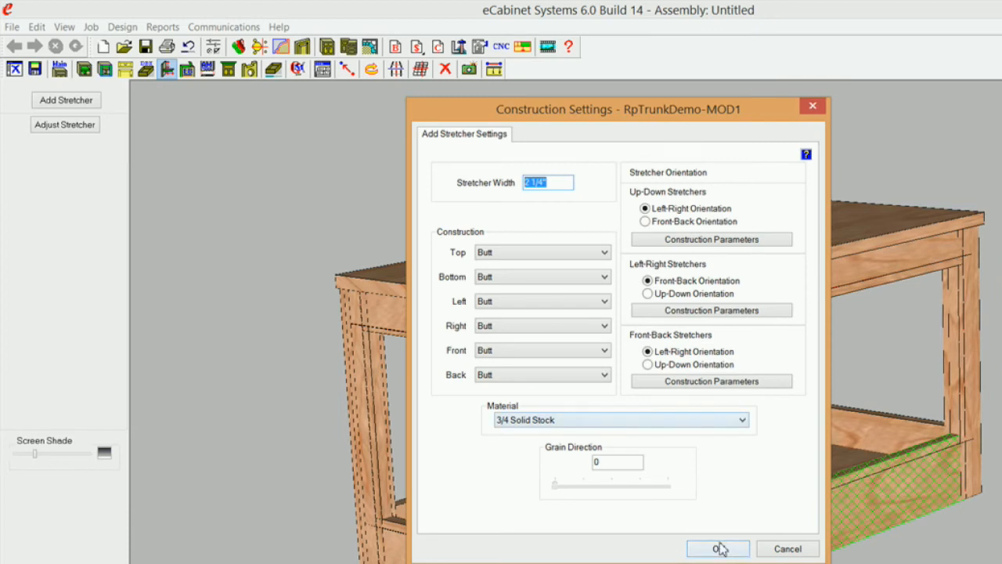
left_click(722, 548)
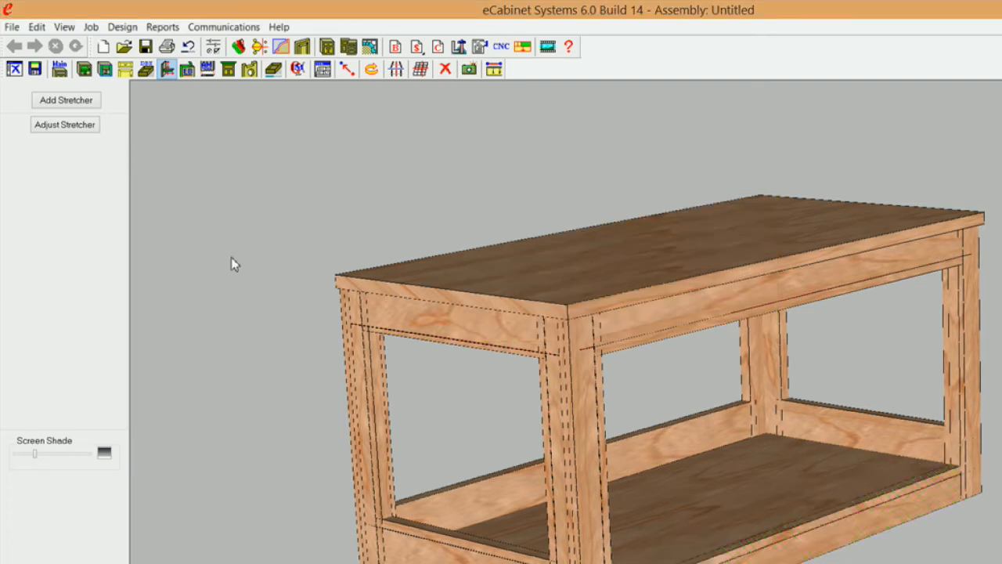
Step: Restore the lower front rail's stretcher width to 4 1/4" and clear its selection
right_click(257, 166)
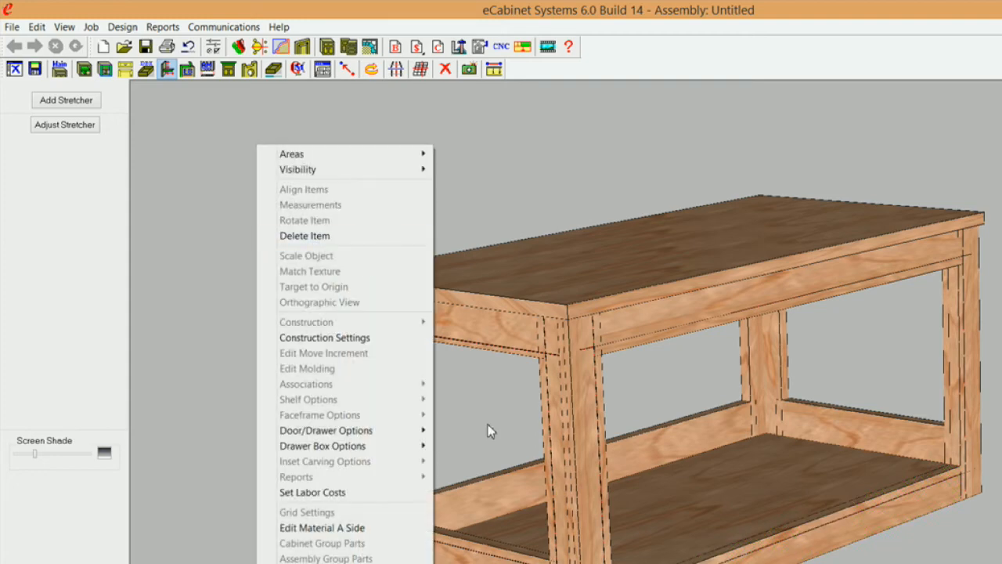
key("Escape")
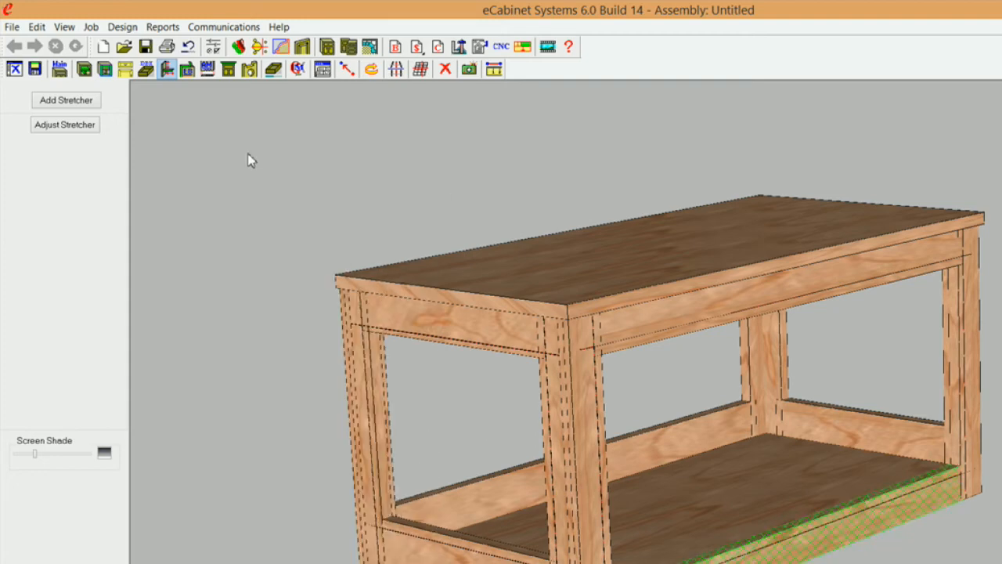
right_click(251, 158)
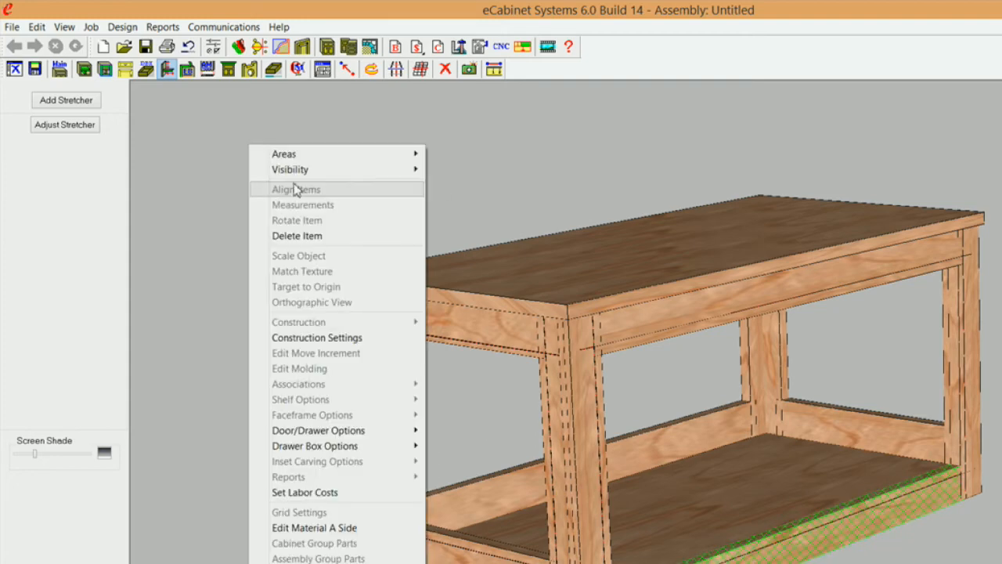
left_click(318, 339)
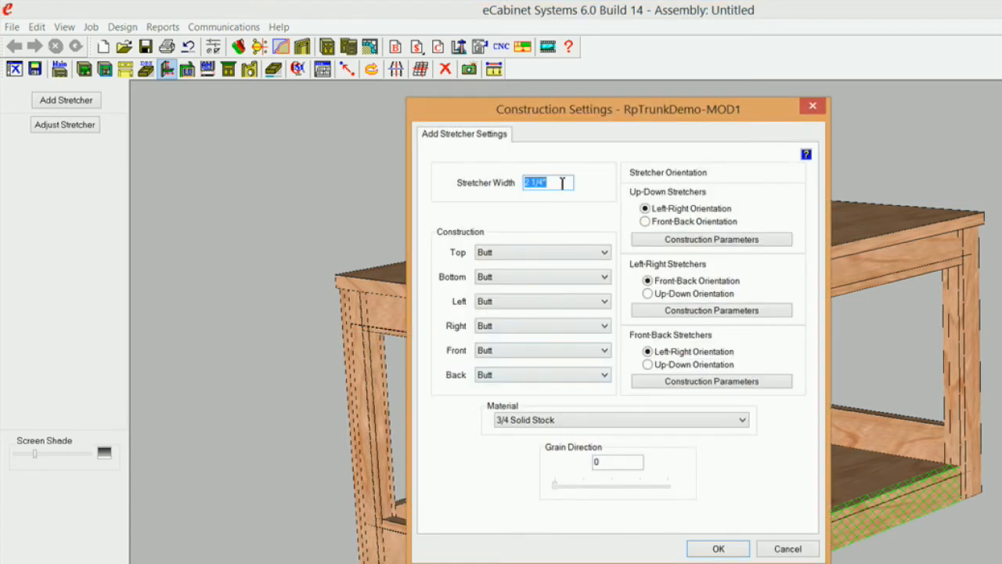
type("4")
left_click(717, 548)
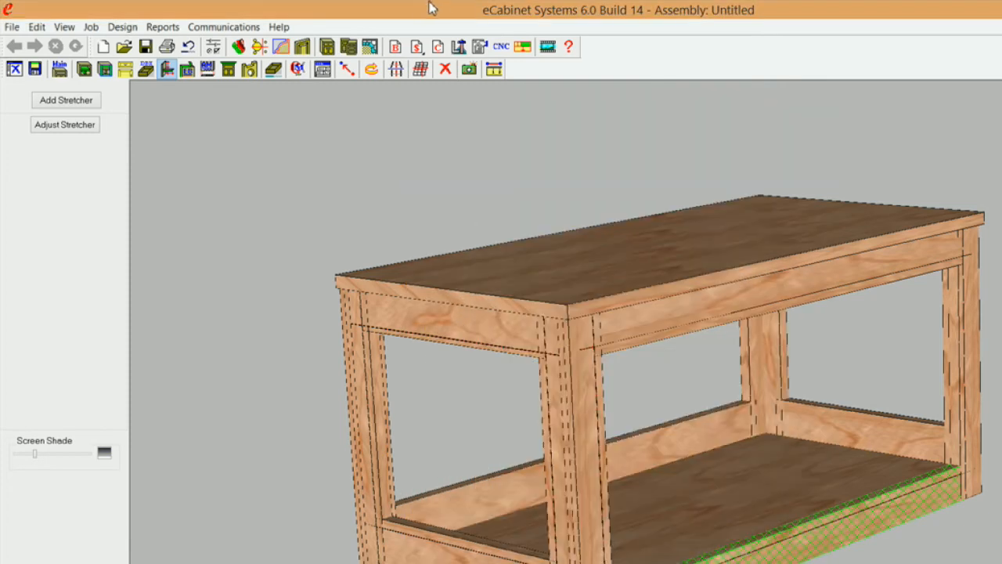
left_click(407, 69)
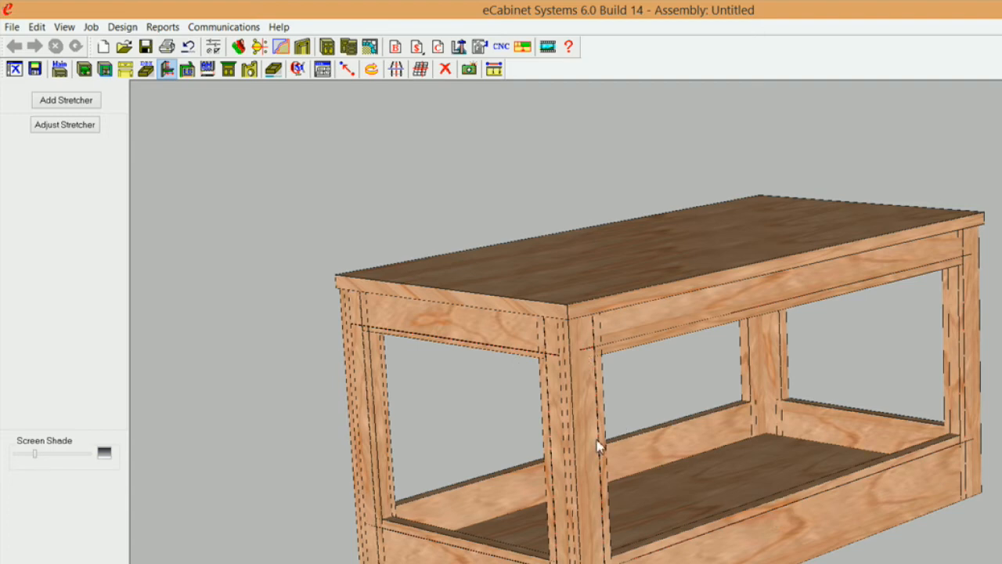
Step: Hide the upper end rail to expose the dummy stretcher inside it
middle_click_drag(598, 434, 640, 434)
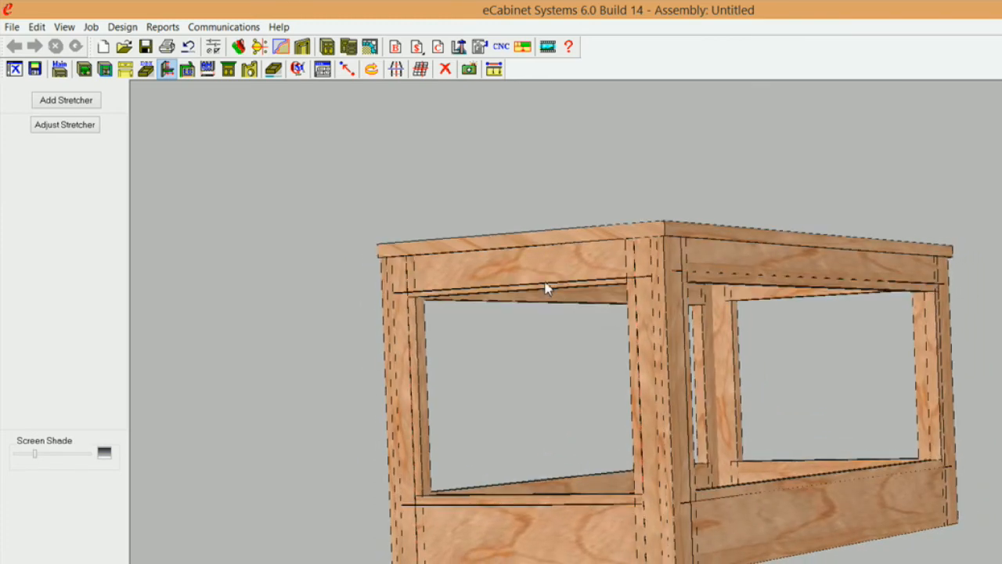
middle_click_drag(663, 279, 661, 298)
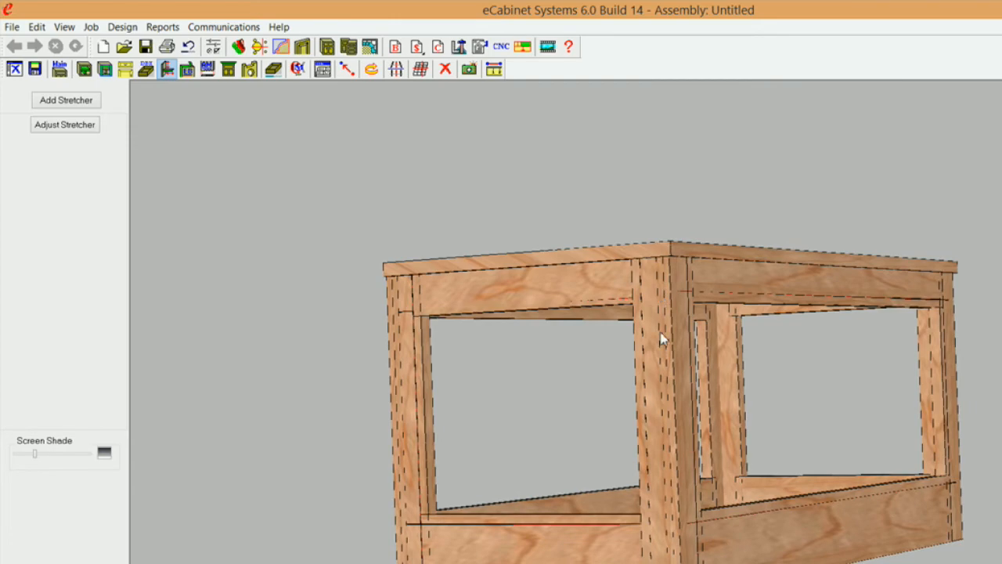
scroll(658, 391, "up", 4)
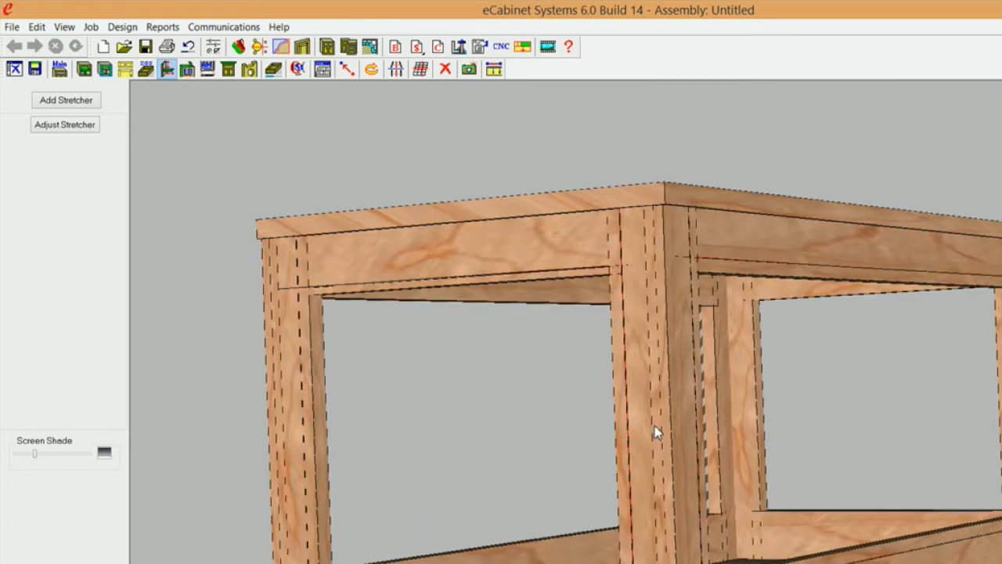
scroll(655, 426, "up", 3)
scroll(306, 252, "up", 2)
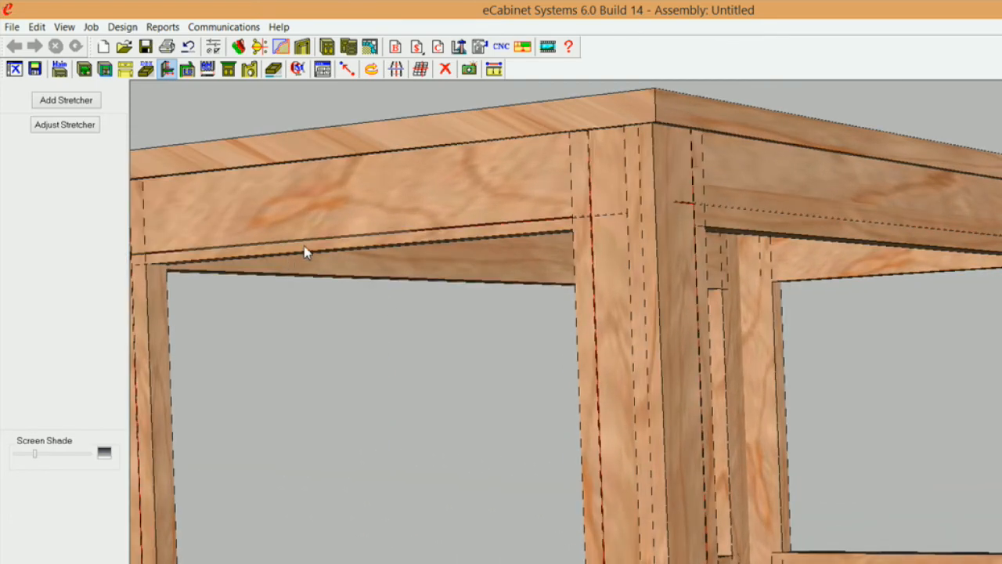
scroll(333, 217, "up", 1)
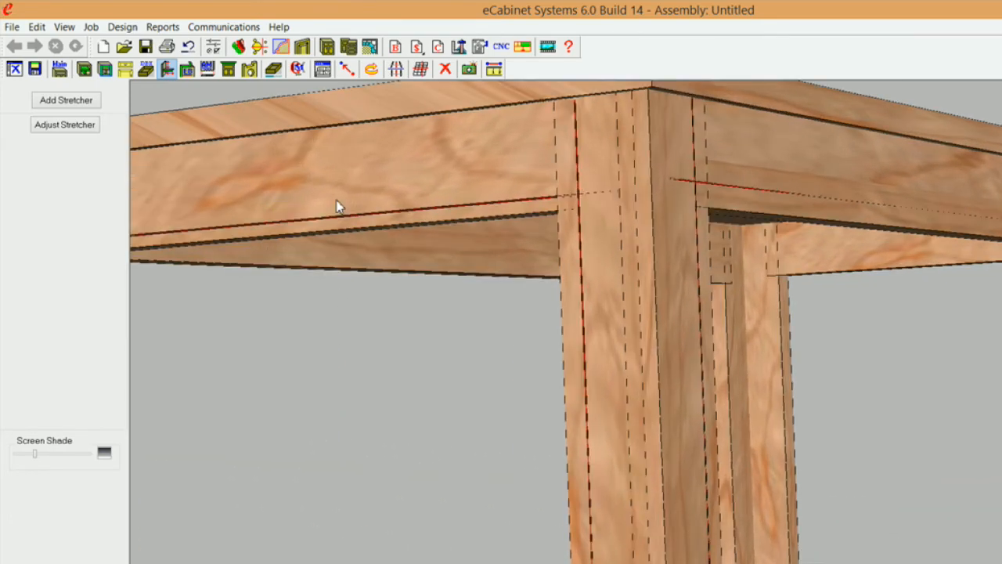
left_click(439, 176)
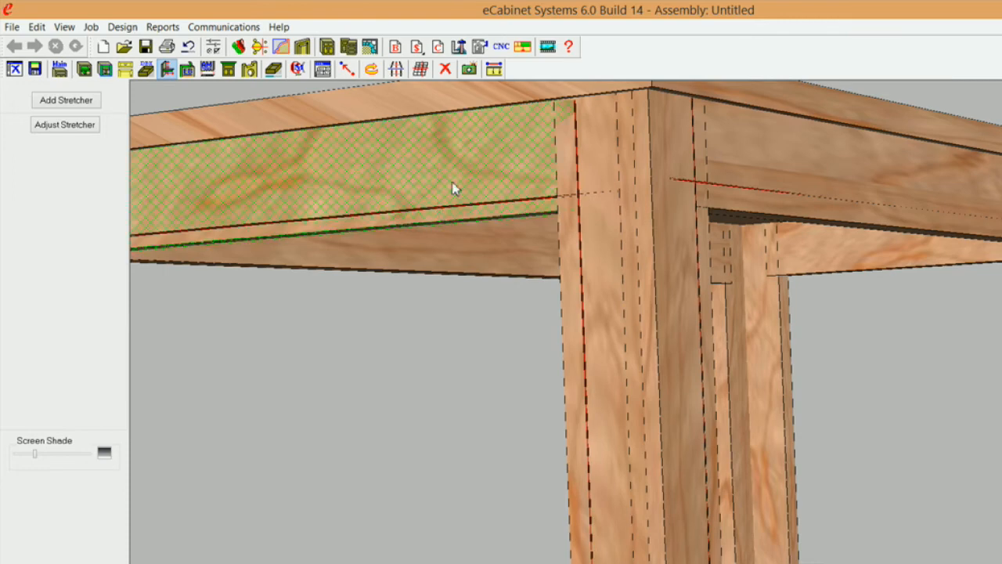
mouse_move(454, 188)
right_click(431, 174)
mouse_move(443, 171)
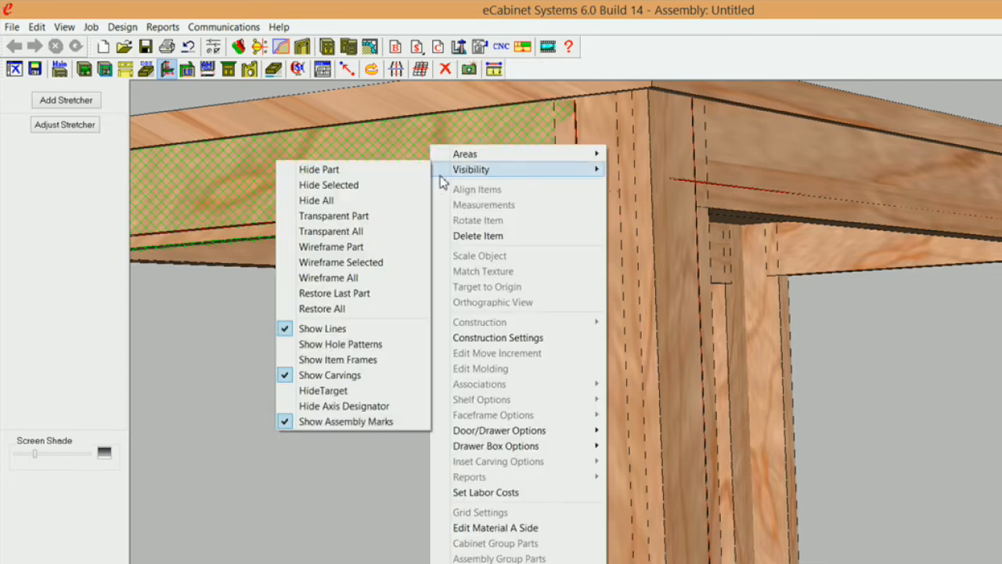
left_click(376, 183)
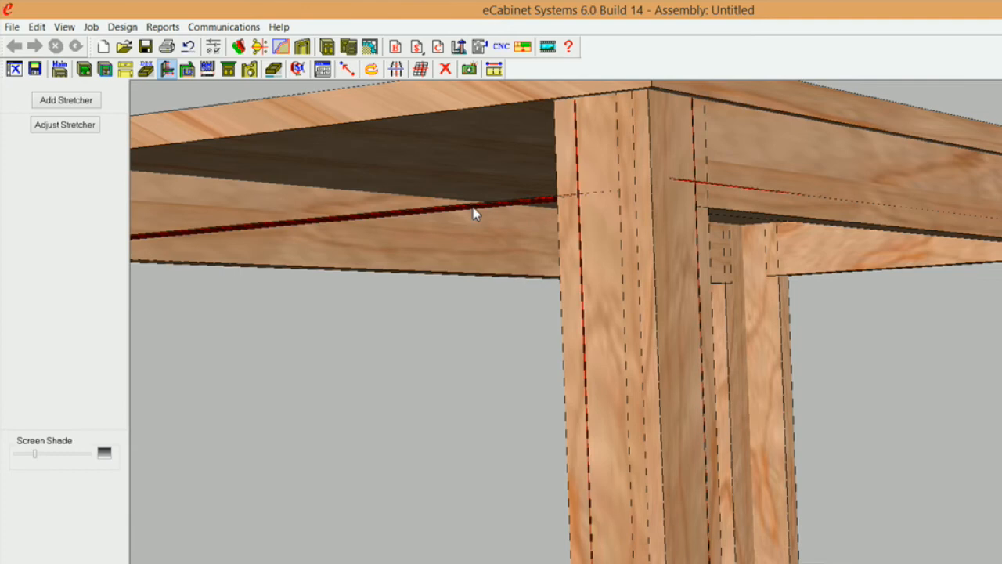
Step: Adjust the exposed upper end dummy stretcher, setting its locked Inset 2 to 1/2"
mouse_move(474, 214)
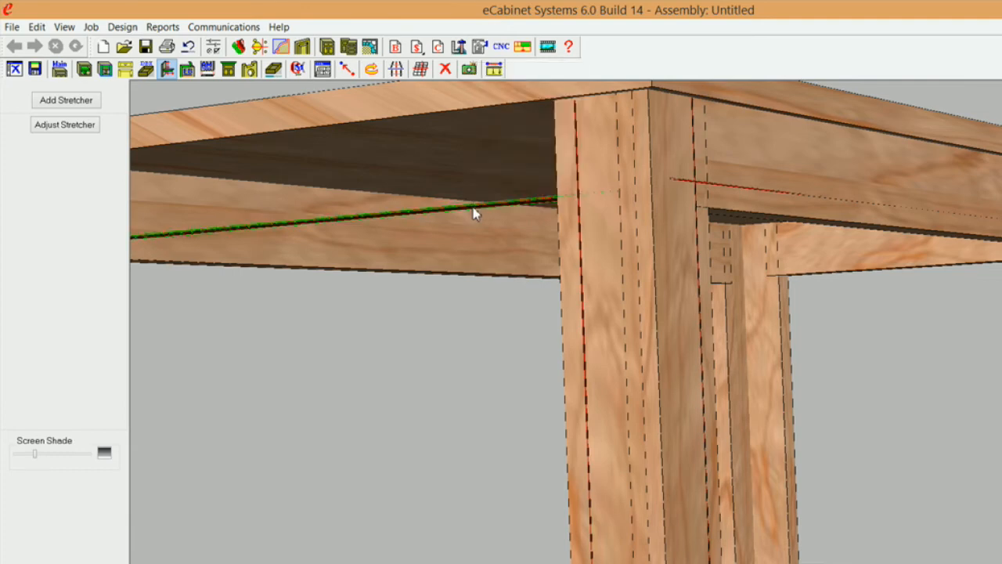
left_click(473, 214)
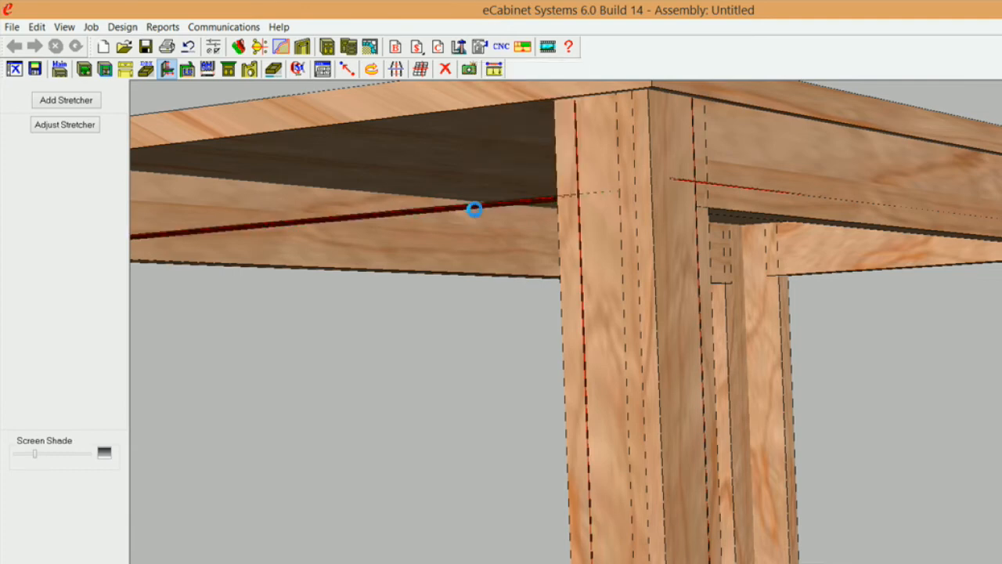
left_click(60, 127)
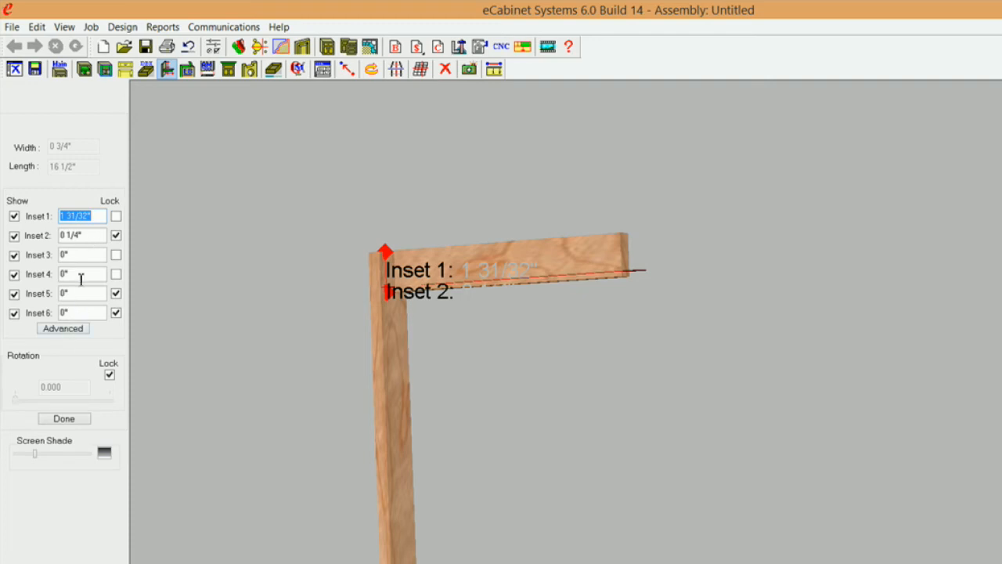
key("Tab")
type("1/")
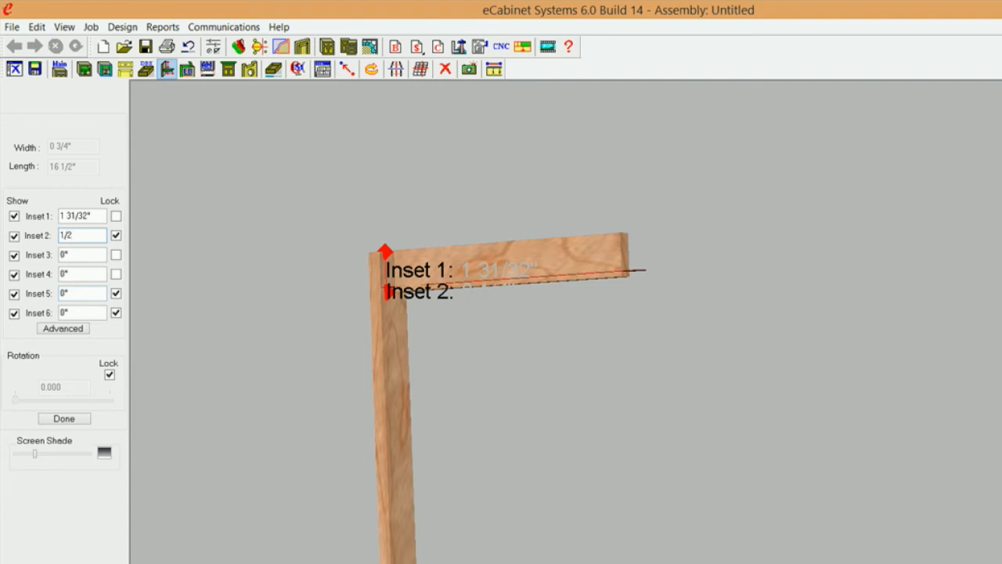
left_click(66, 419)
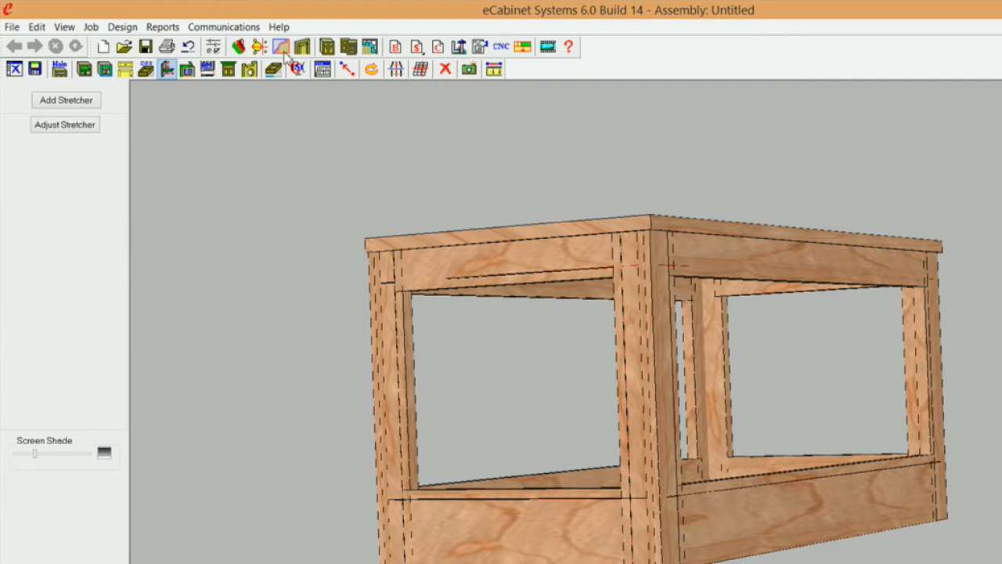
Step: Set the upper end rail's stretcher width to 4 1/4" to test its dummy stretcher's association
right_click(531, 259)
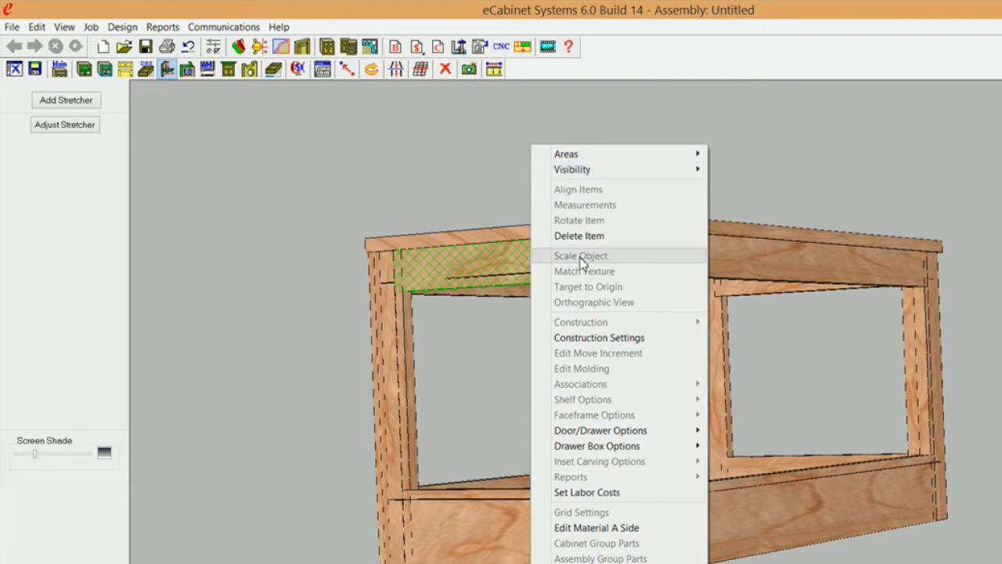
left_click(583, 338)
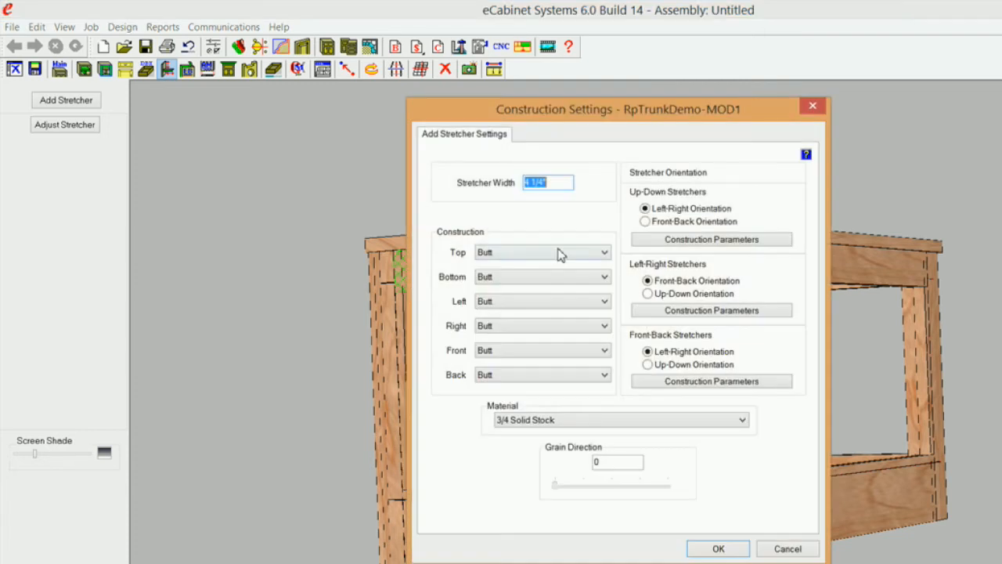
left_click(563, 186)
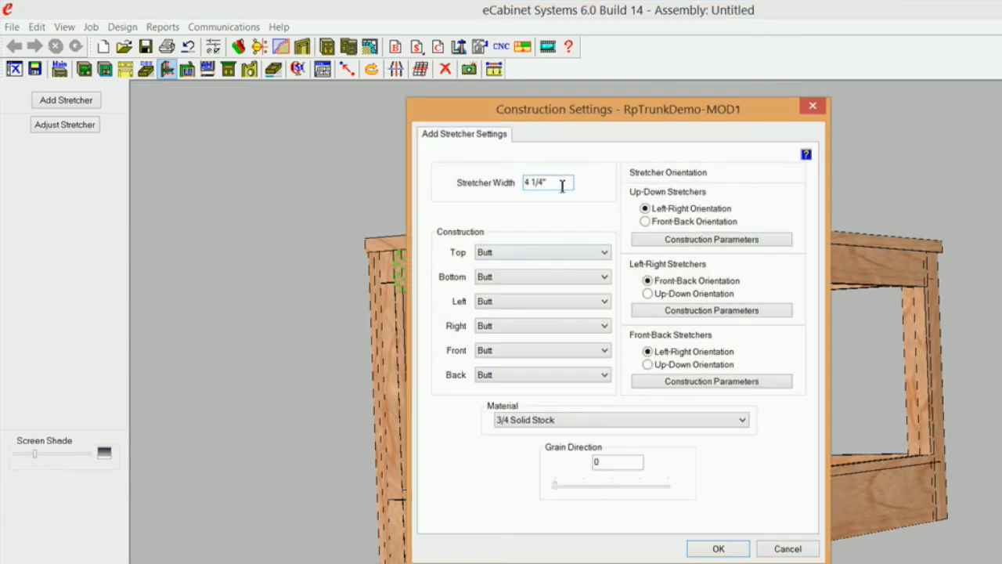
left_click(721, 548)
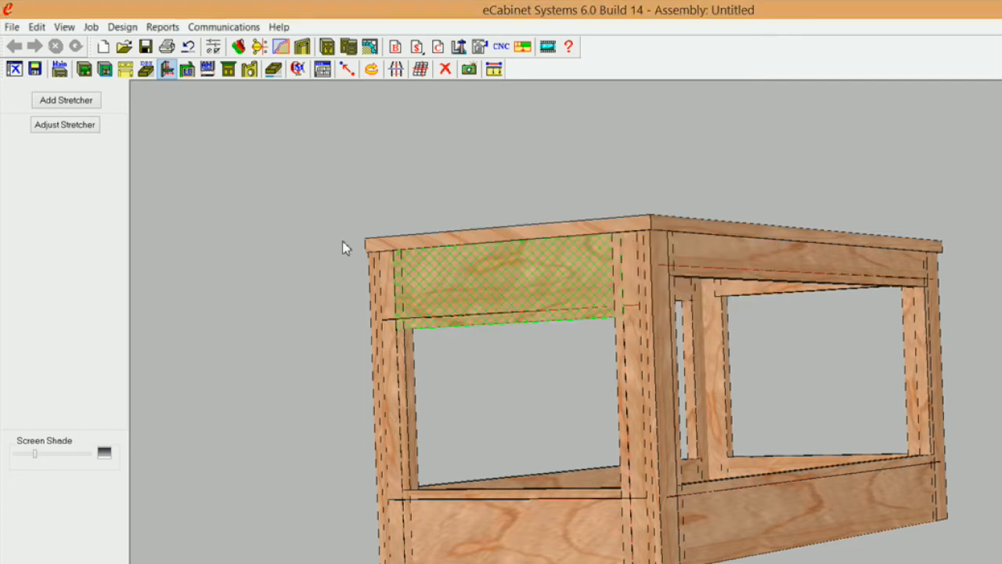
Step: Restore the upper end rail's stretcher width to 2 1/4"
left_click(505, 302)
right_click(514, 264)
left_click(585, 337)
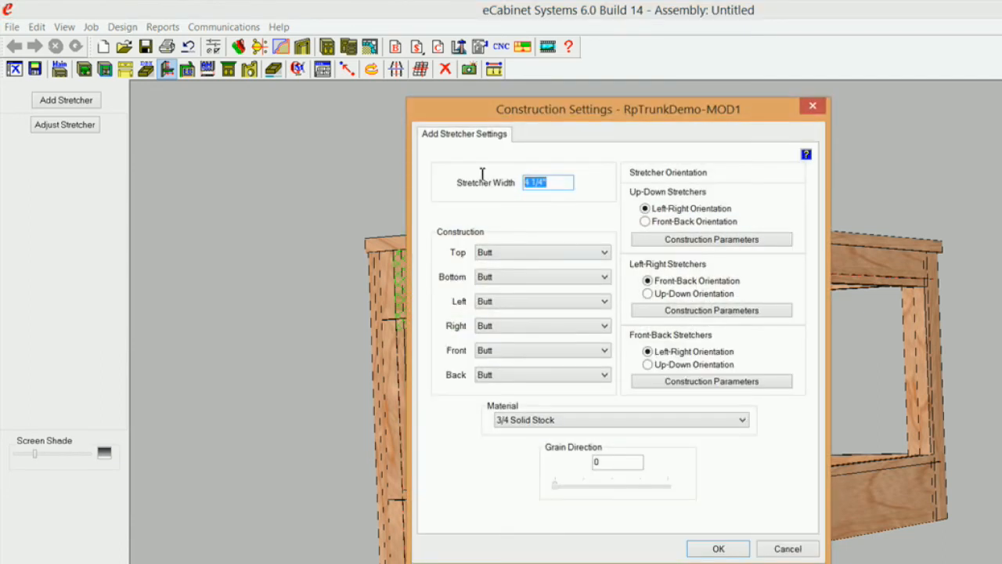
type("2")
left_click(727, 549)
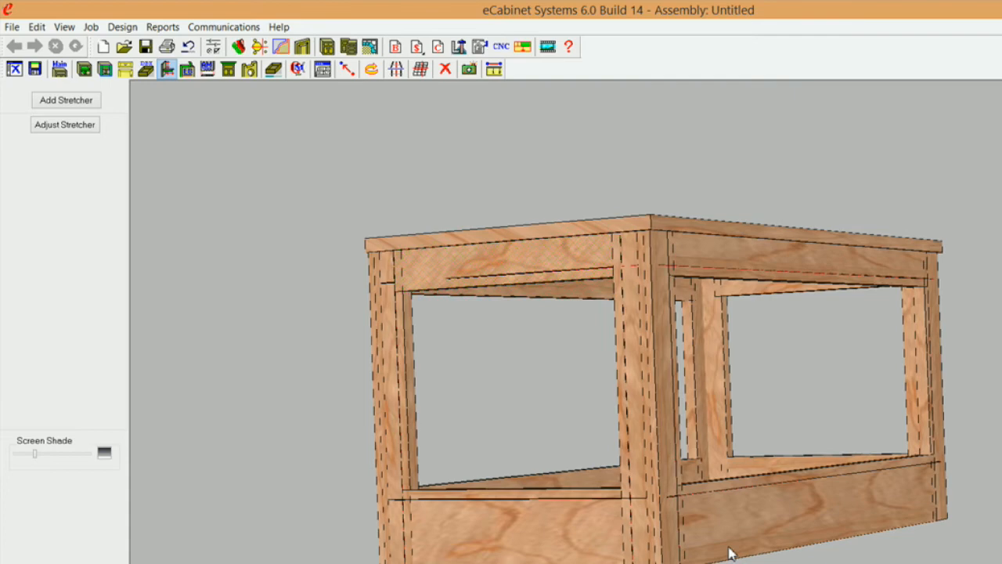
Step: Examine the frame from several angles, checking the dummy stretchers' positions on the upper and lower rails
middle_click_drag(683, 259, 660, 272)
middle_click_drag(519, 486, 530, 496)
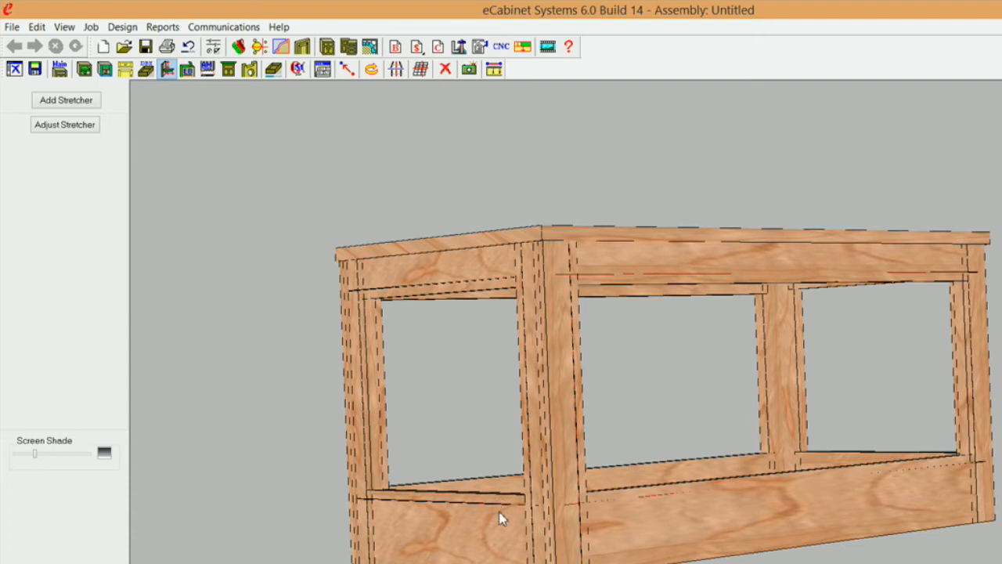
middle_click_drag(498, 512, 518, 516)
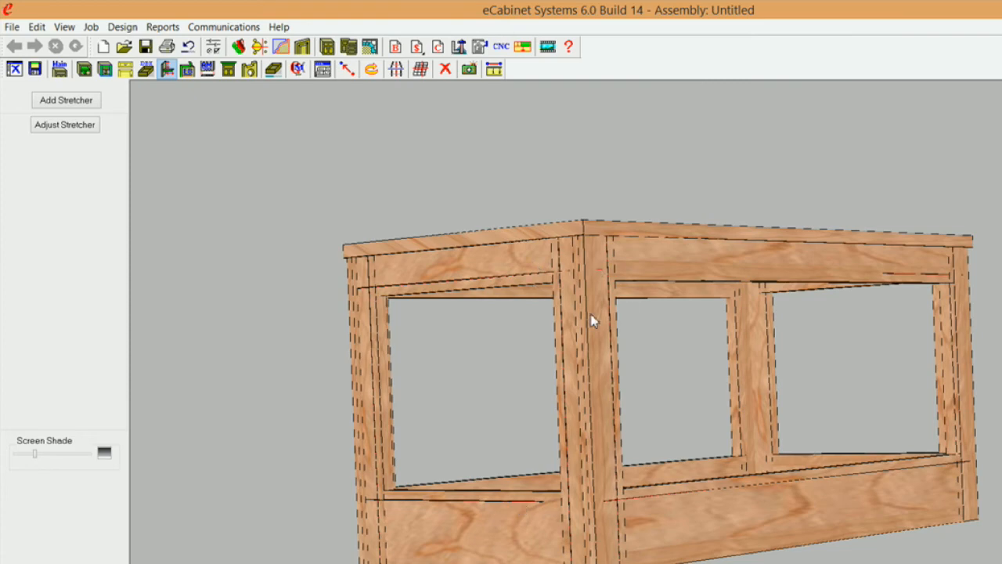
key("Left")
key("Left")
key("Left")
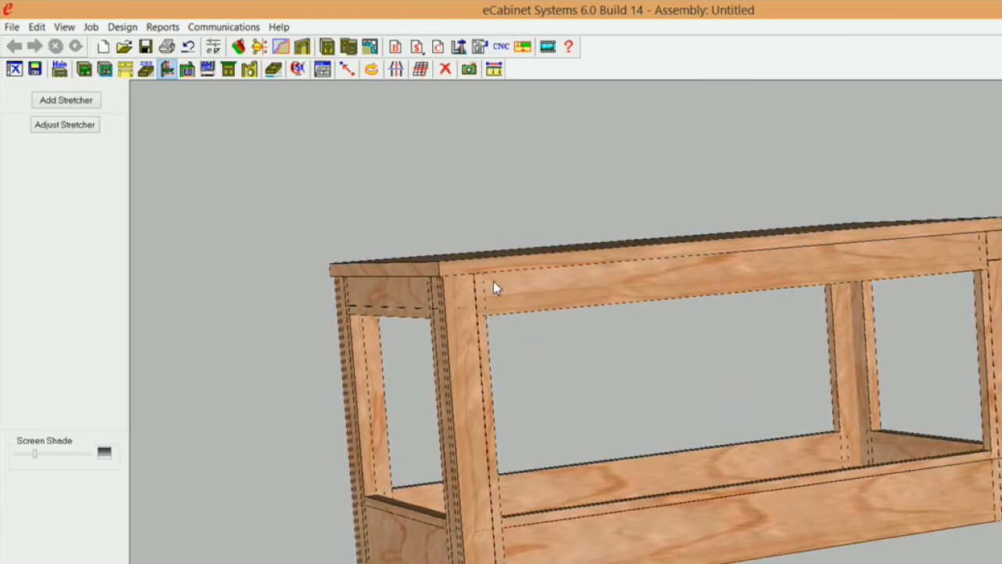
middle_click_drag(799, 302, 846, 268)
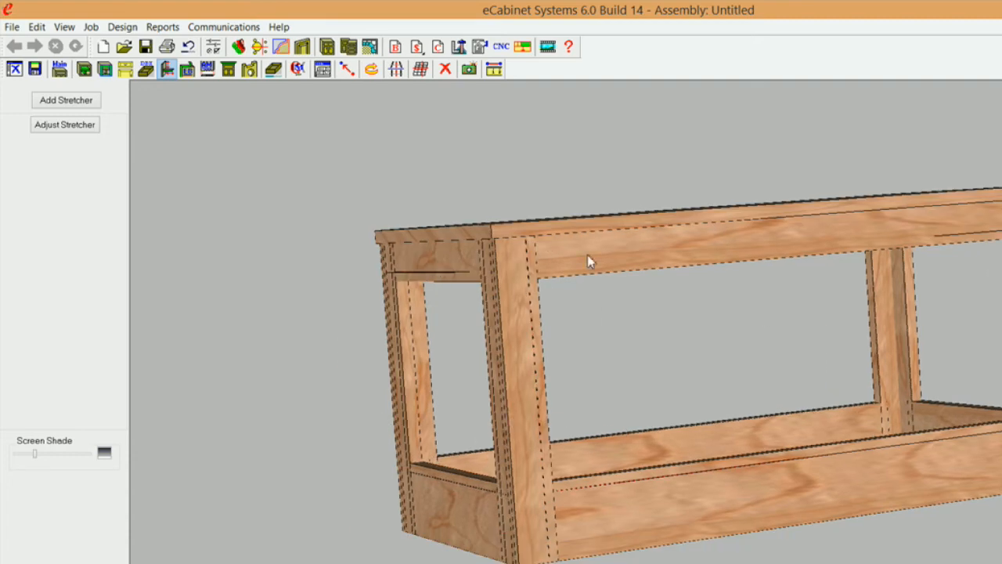
middle_click_drag(592, 350, 613, 402)
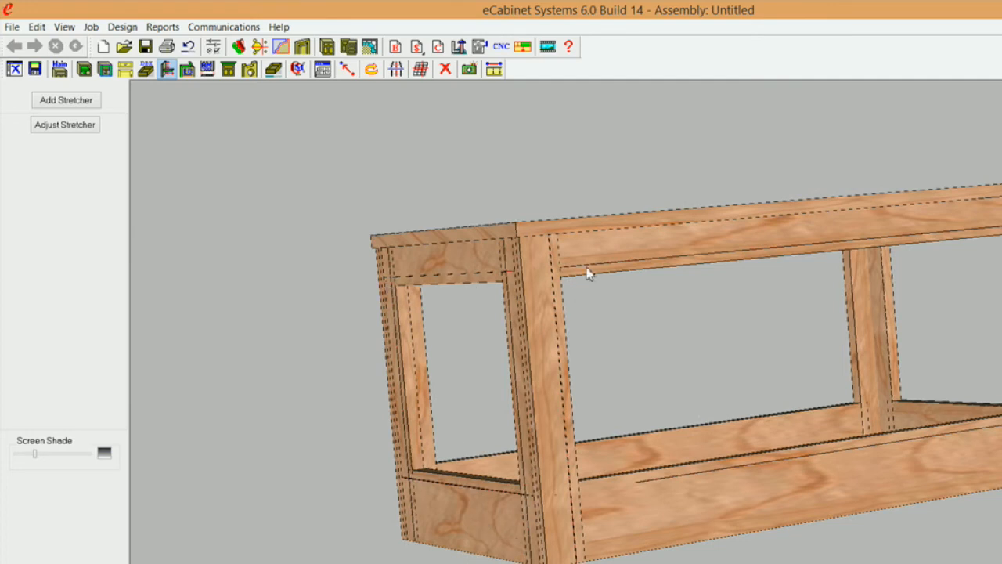
middle_click_drag(617, 239, 617, 241)
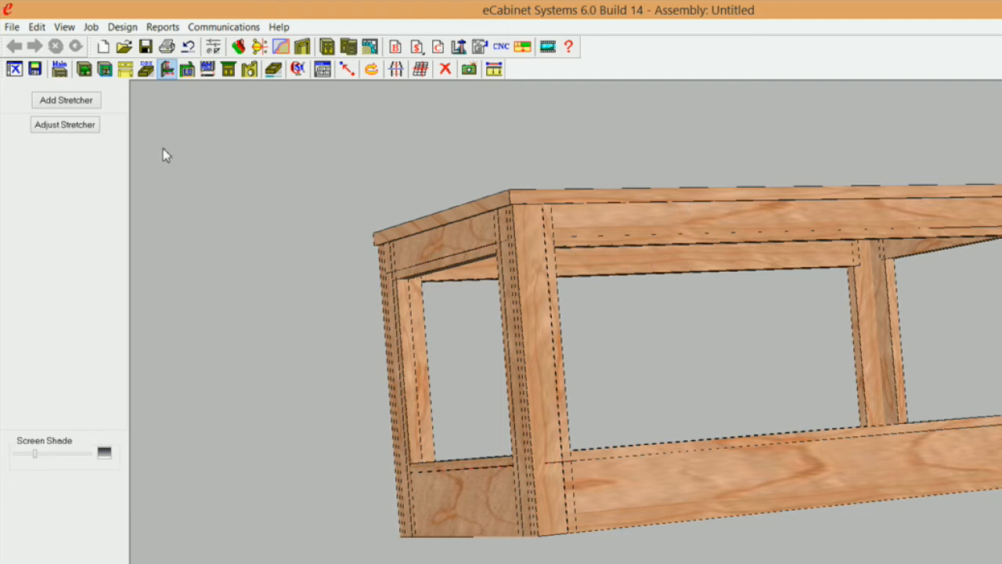
Step: Save the cabinet as RpTrunkDemo in the eCabTipsDemos directory, overwriting the existing file
left_click(59, 69)
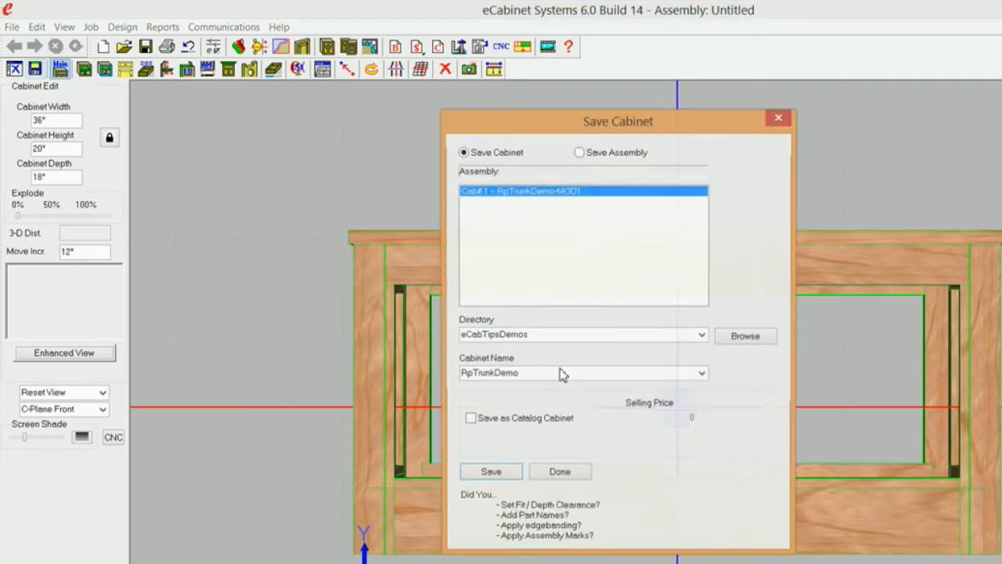
left_click(489, 474)
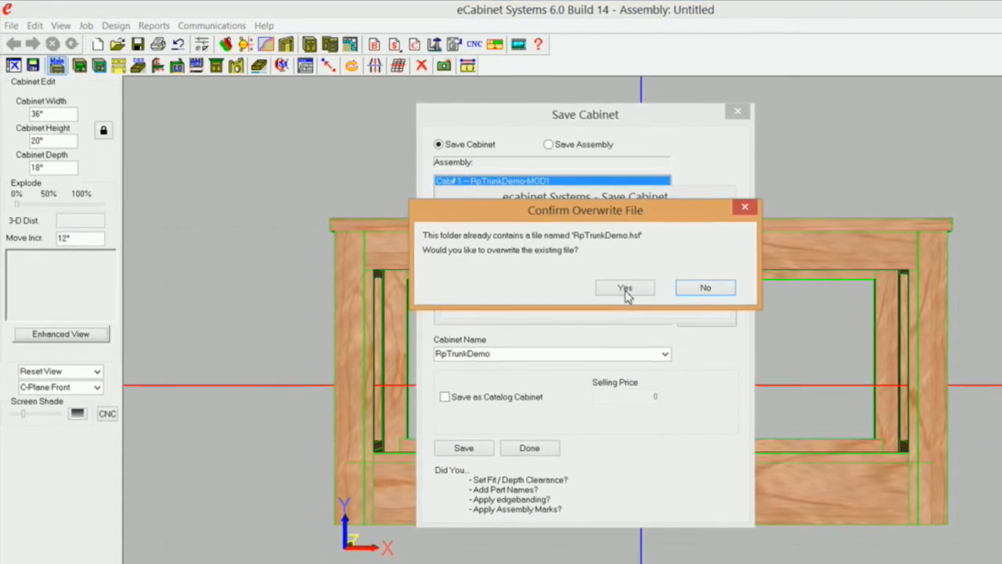
left_click(660, 317)
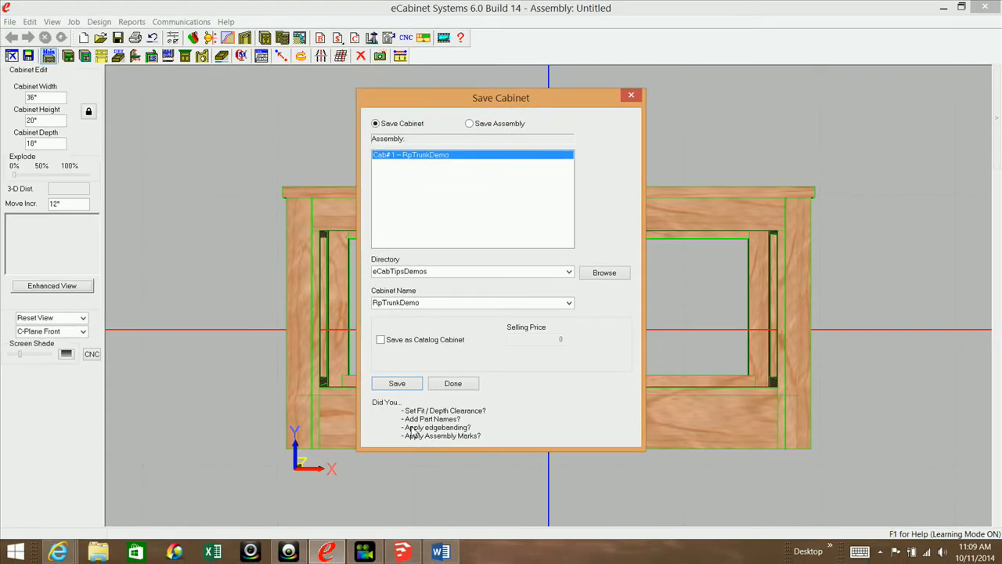
left_click(454, 384)
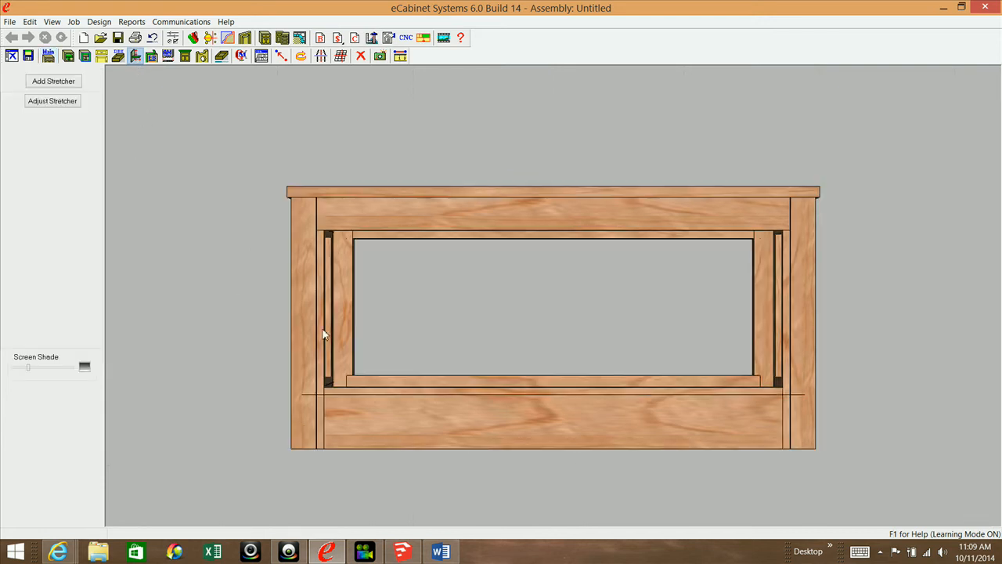
Step: Hide the upper and lower front rails to expose the dummy stretchers behind them
middle_click_drag(322, 335, 379, 339)
key("Right")
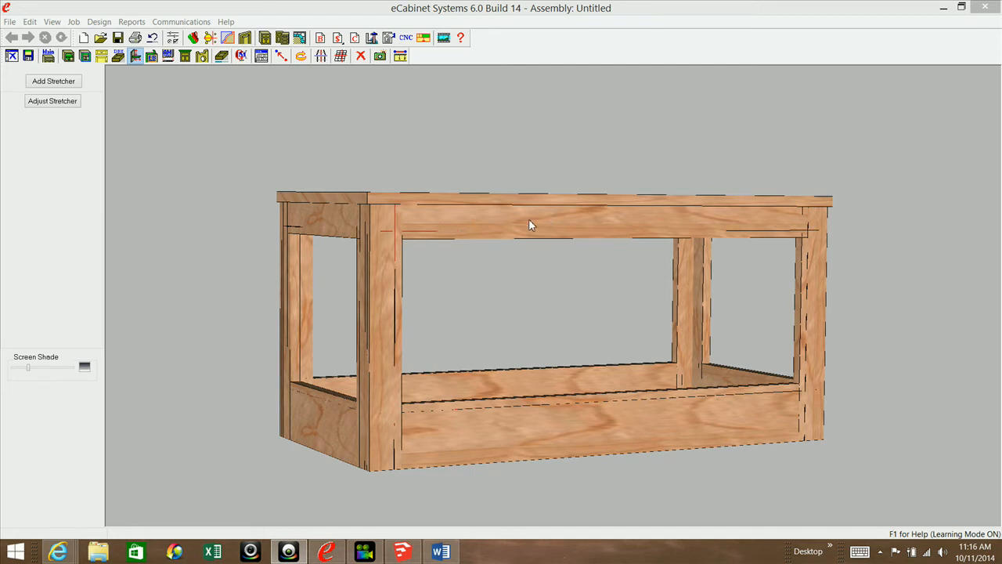
left_click(445, 223)
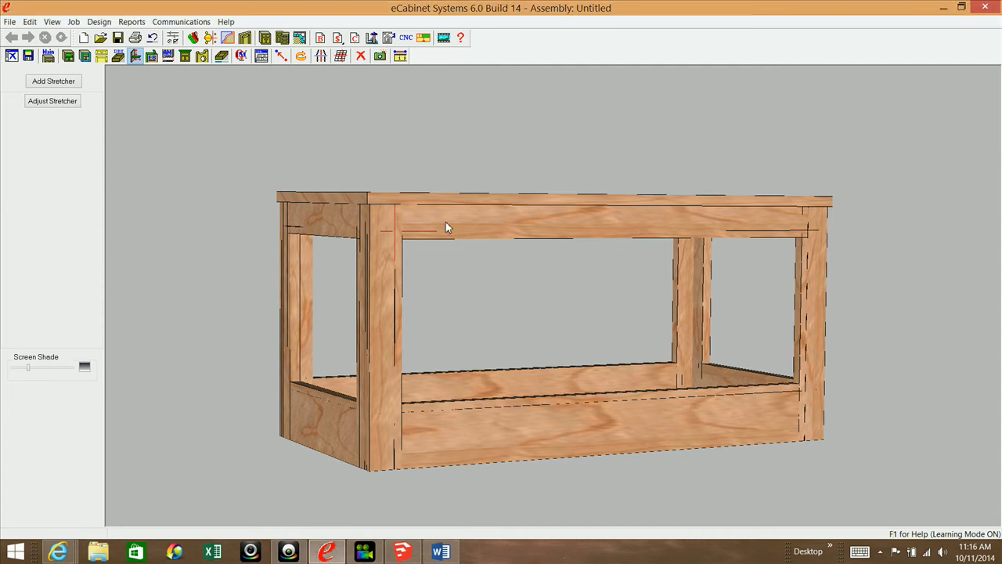
left_click(437, 439, "ctrl")
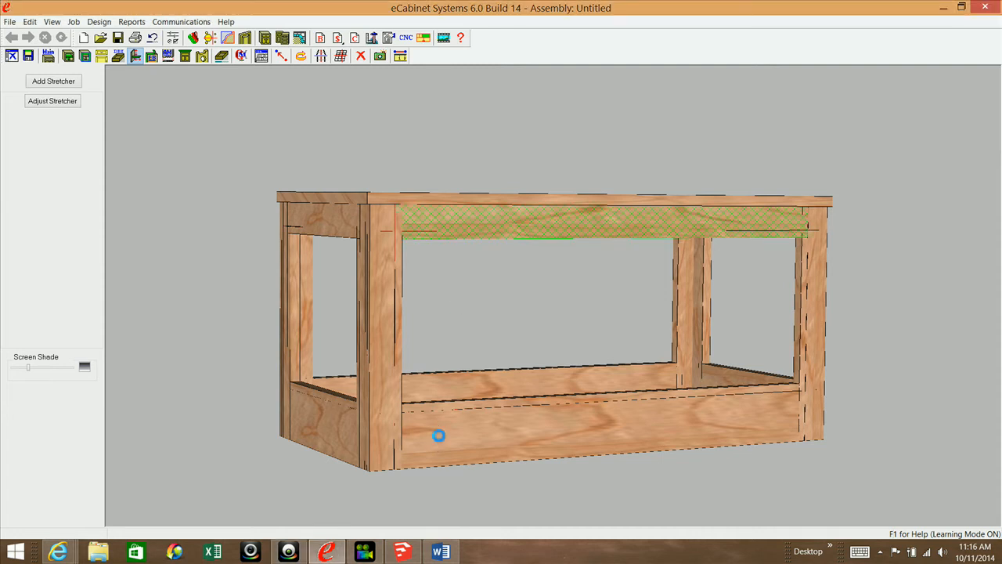
right_click(437, 434)
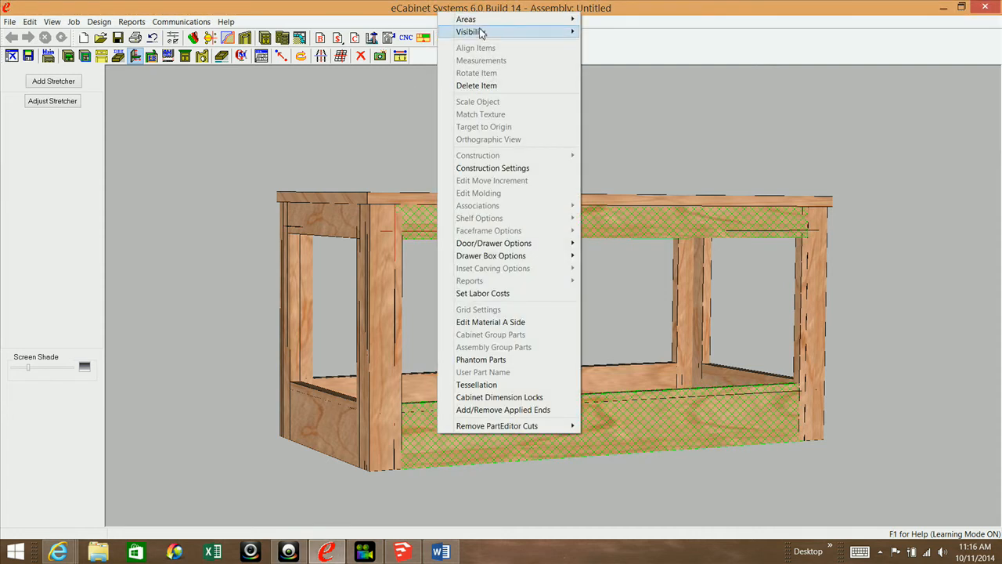
mouse_move(476, 32)
left_click(399, 45)
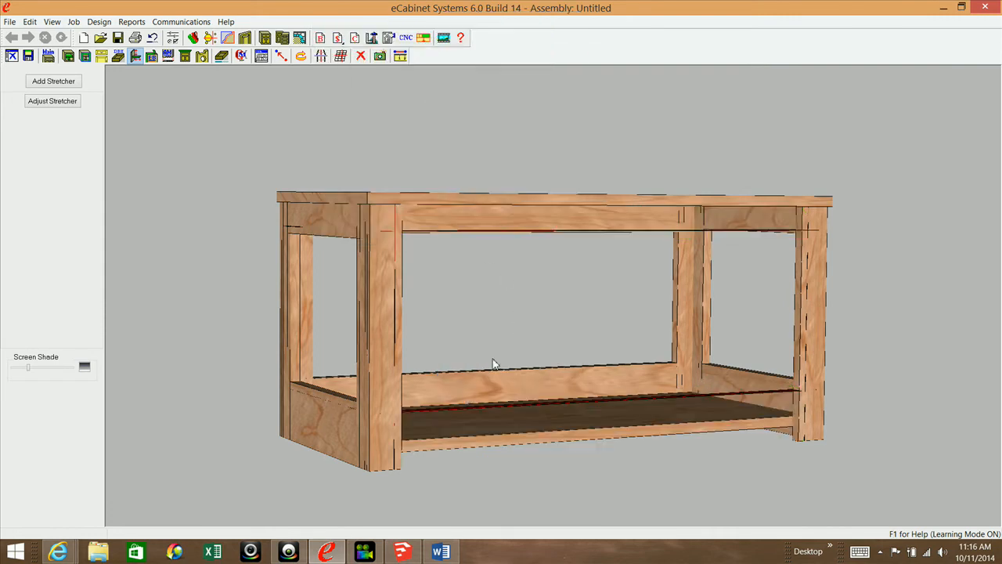
Step: Add a 2 1/4" up-down stretcher with left-right orientation in 3/4 Solid Stock between the two front dummy stretchers
middle_click_drag(484, 411, 491, 469)
left_click(490, 466)
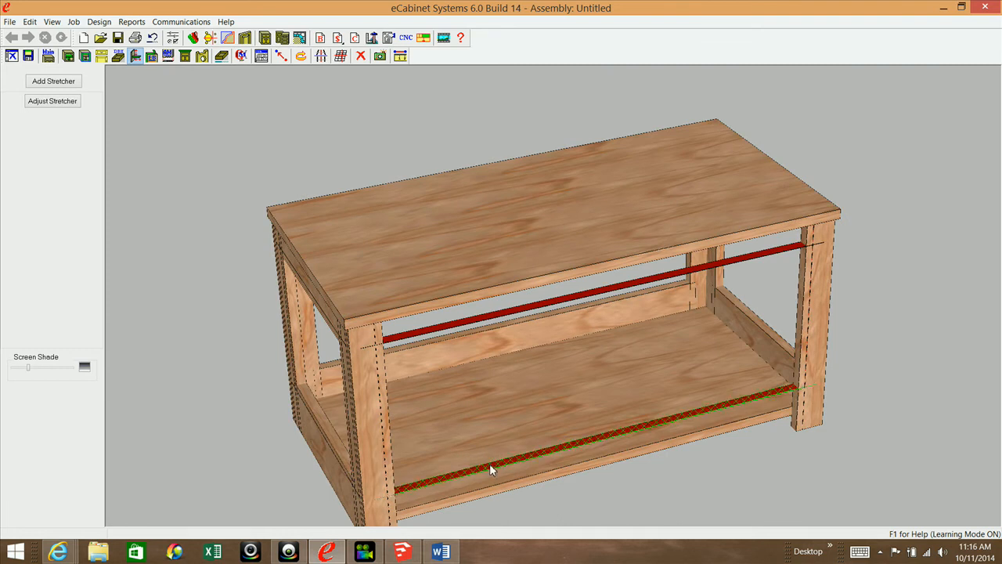
left_click(474, 318, "ctrl")
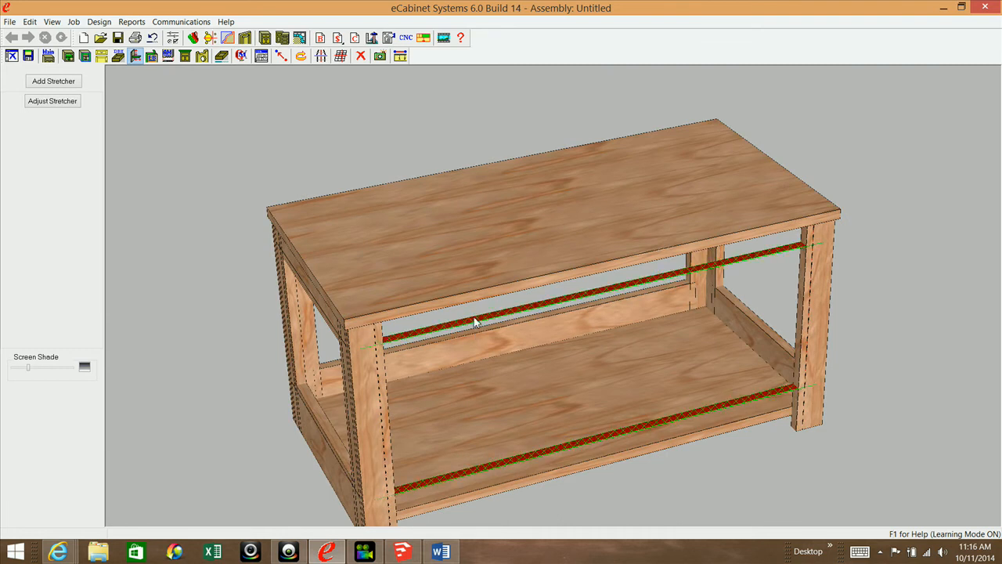
left_click(337, 163)
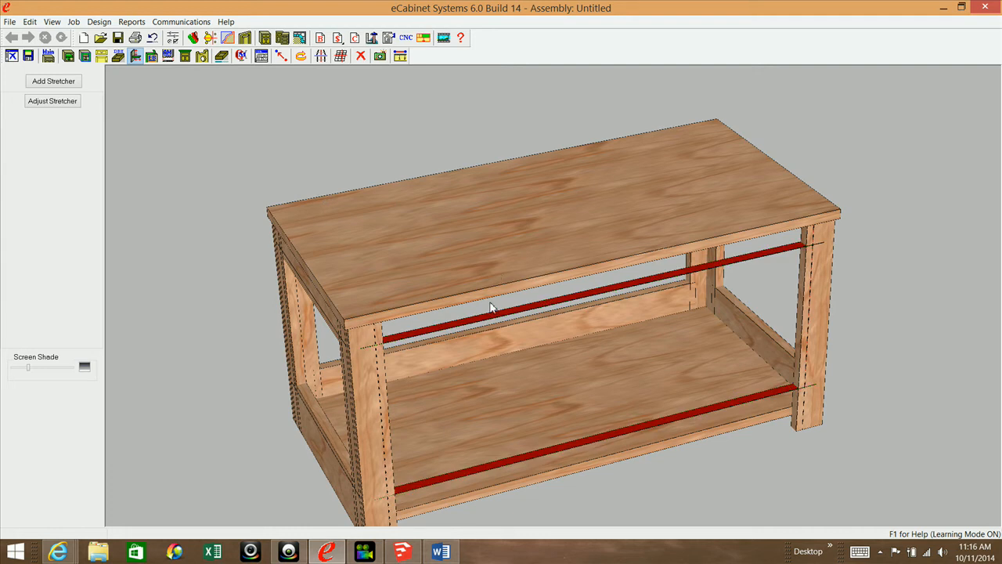
left_click(497, 464)
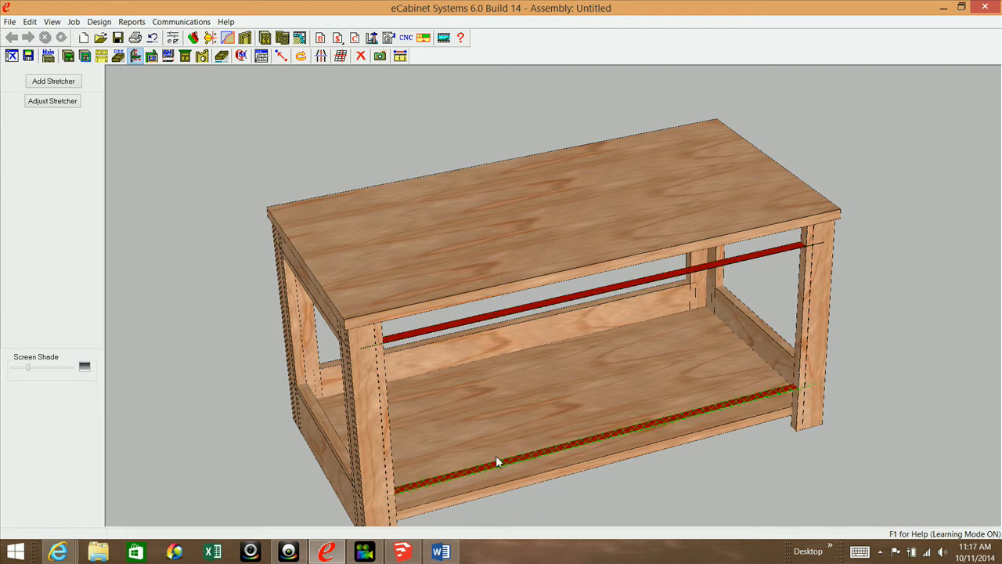
left_click(470, 321, "ctrl")
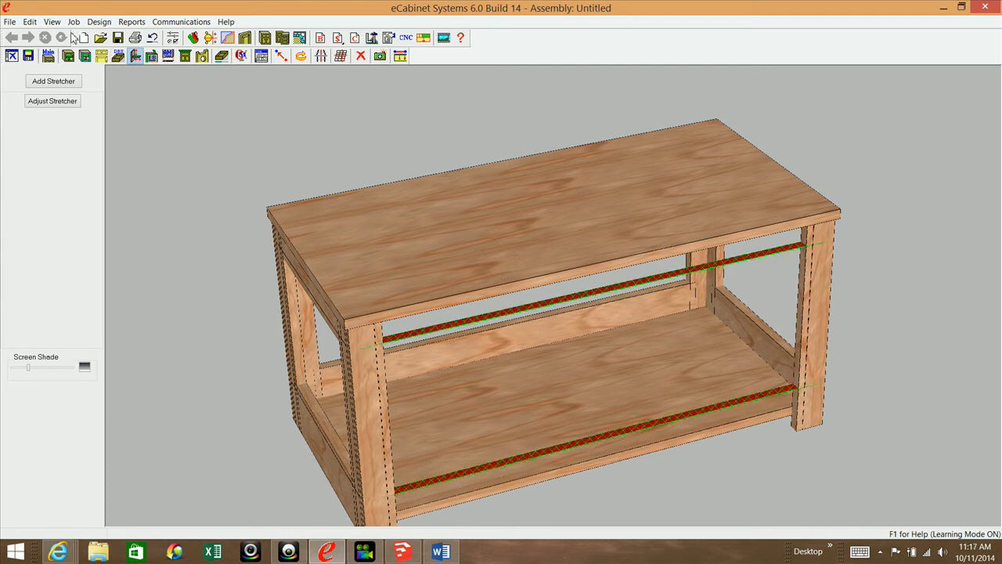
left_click(53, 82)
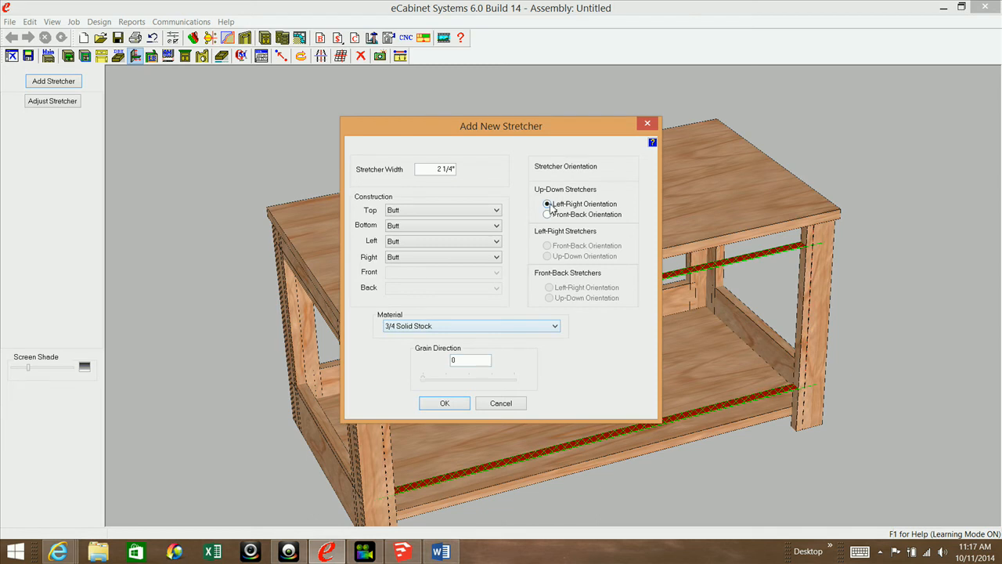
left_click(450, 404)
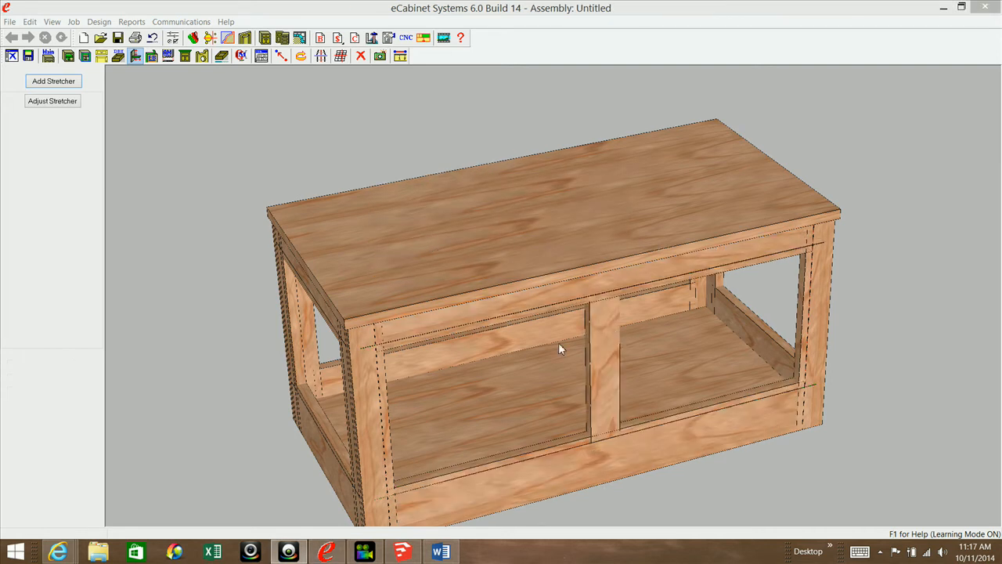
Step: Hide the front rails to check the new mid stretcher against the dummy stretchers, and restore all hidden parts
left_click(530, 485)
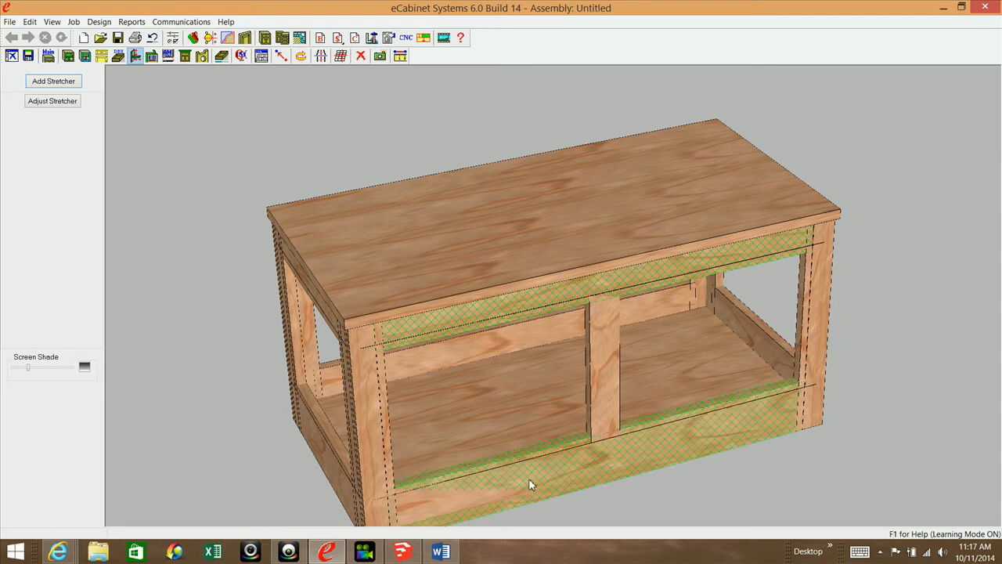
right_click(500, 299)
mouse_move(535, 137)
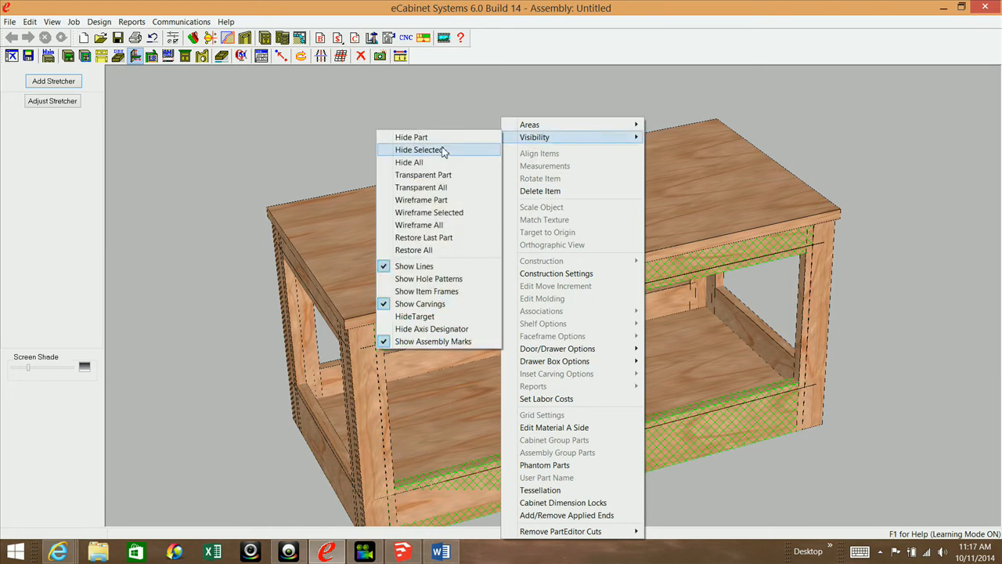
left_click(423, 150)
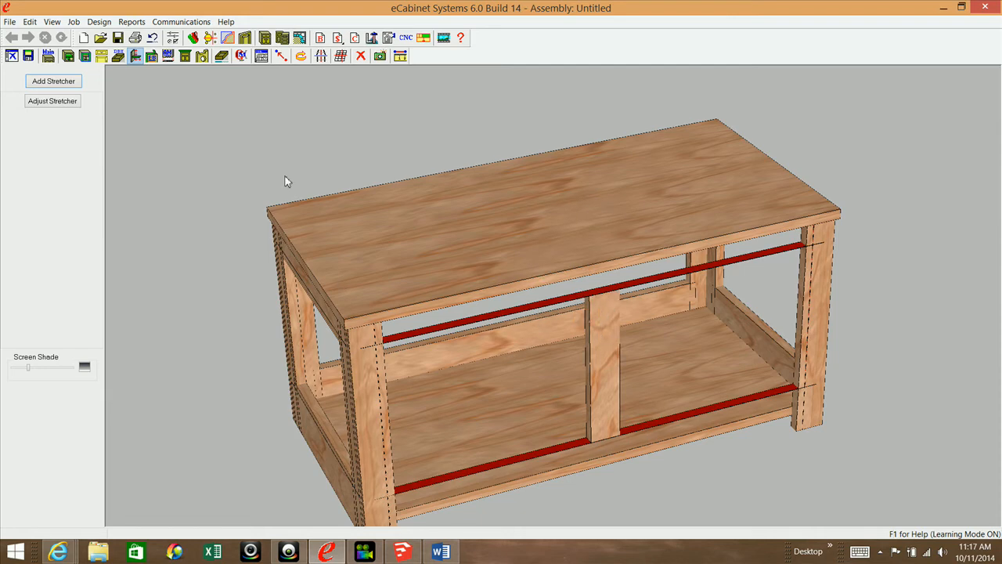
right_click(290, 146)
mouse_move(347, 139)
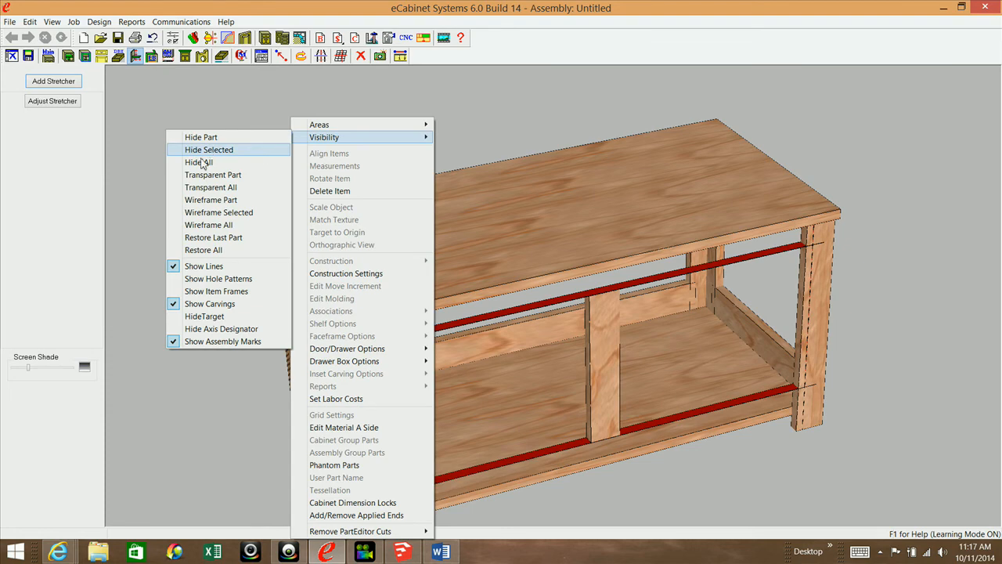
left_click(204, 249)
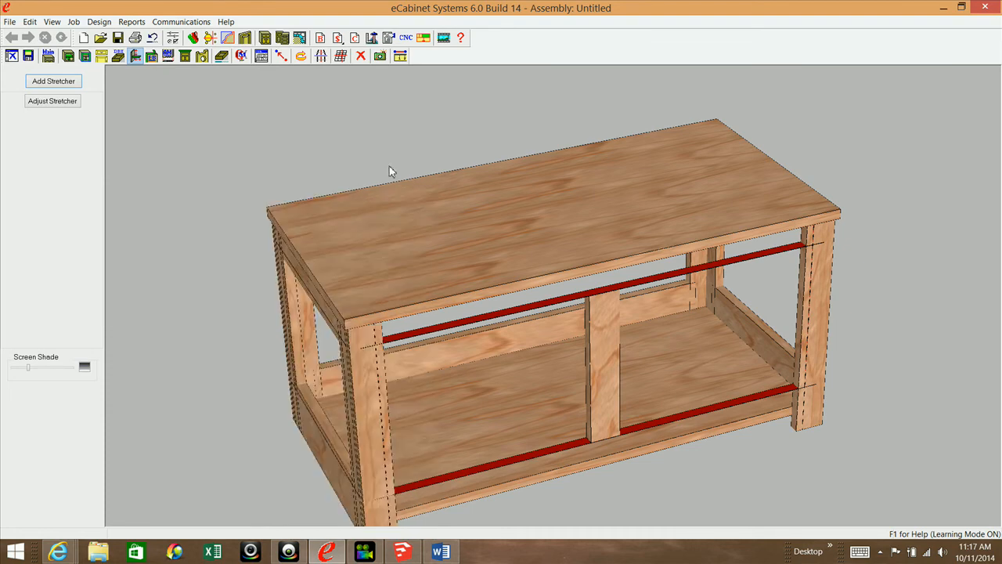
Step: Switch to the SketchUp layout and measure the two outer front openings between the end stiles and mid stiles
left_click(401, 551)
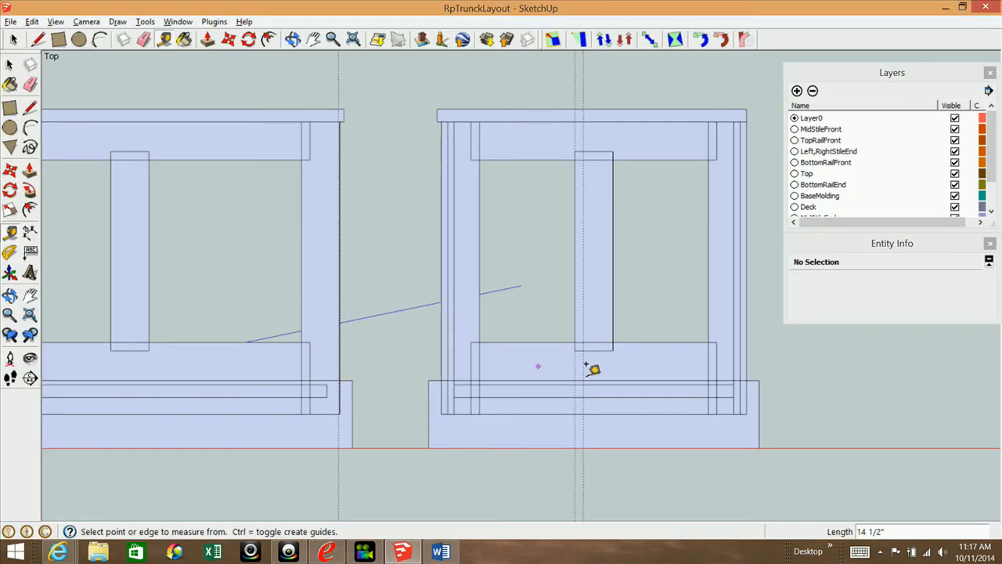
scroll(687, 386, "down", 5)
scroll(332, 327, "up", 4)
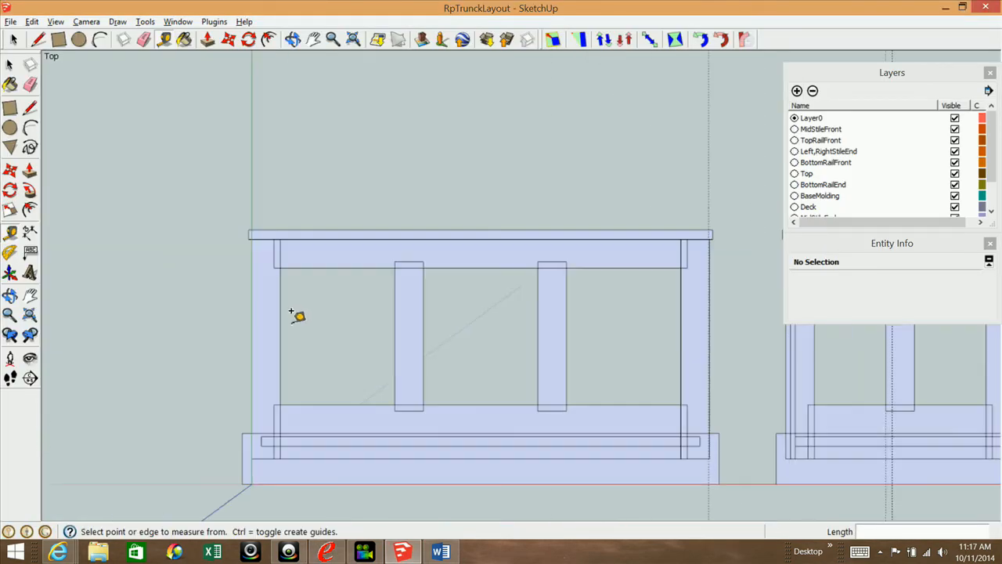
left_click(281, 310)
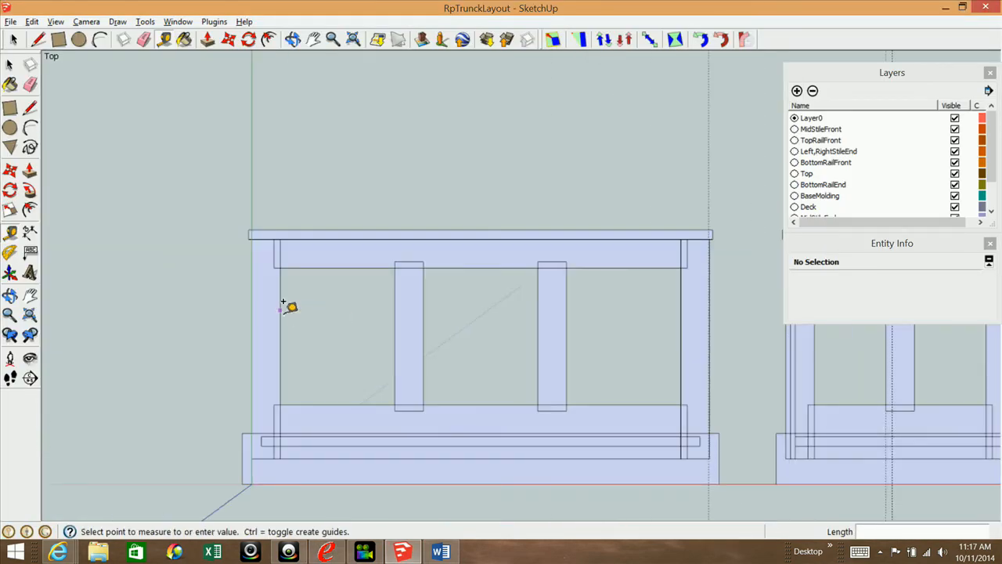
left_click(395, 299)
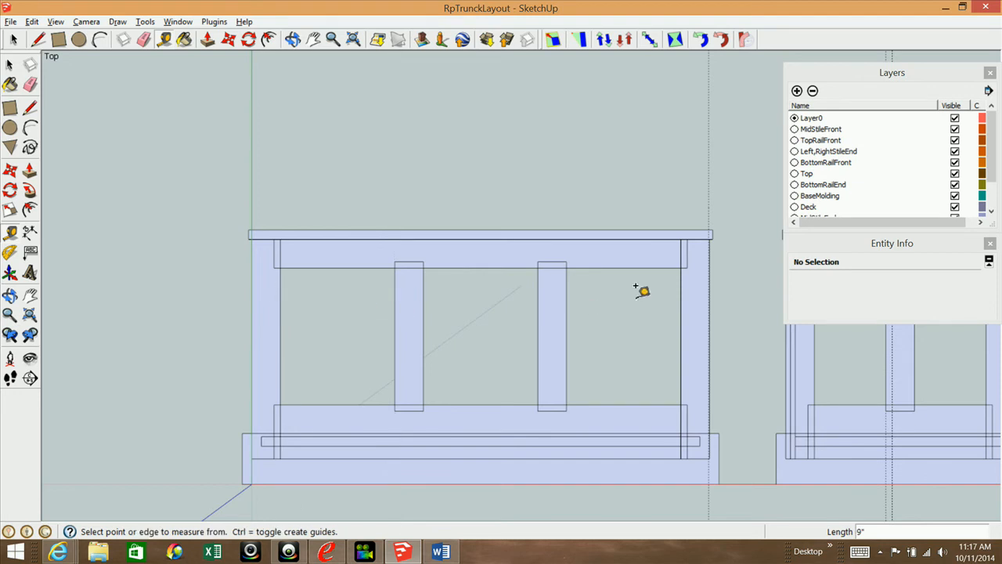
left_click(680, 299)
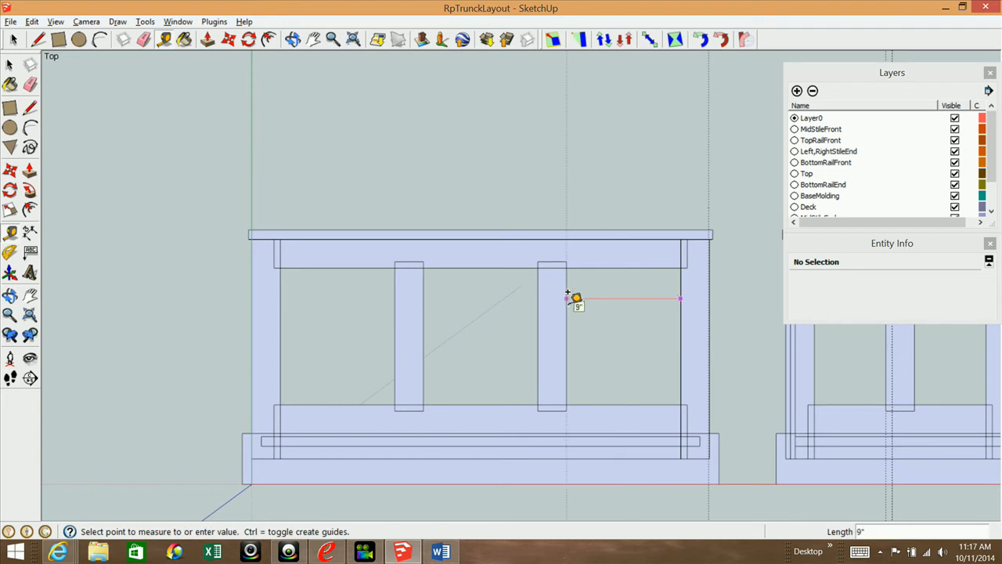
left_click(566, 298)
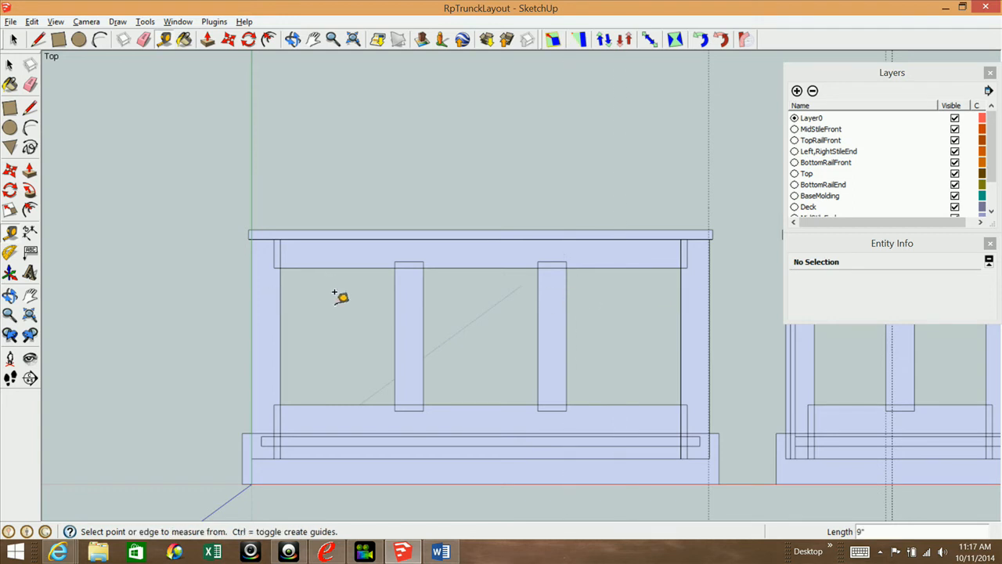
Step: Remeasure the left front opening and measure the opening between the two mid stiles
left_click(283, 293)
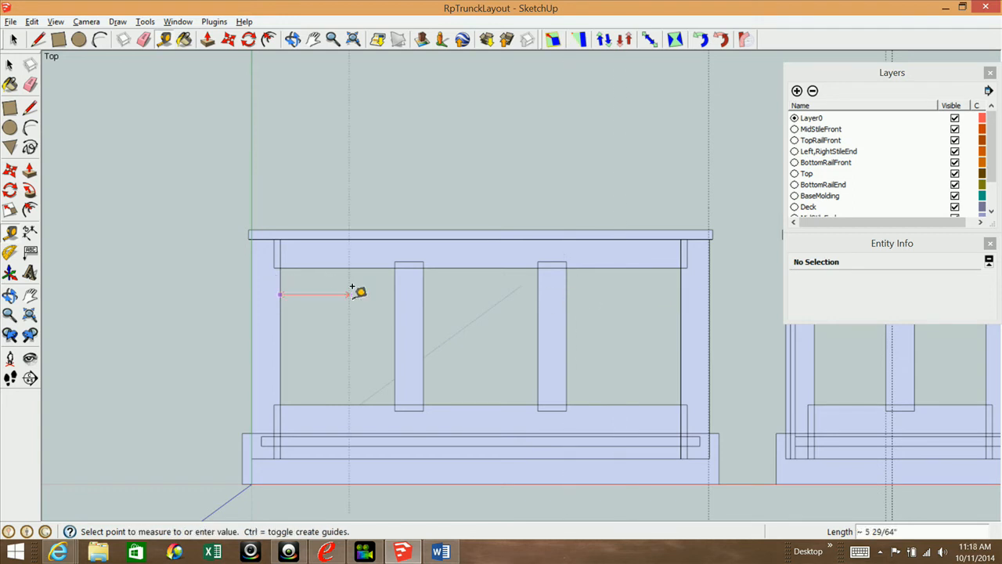
left_click(395, 294)
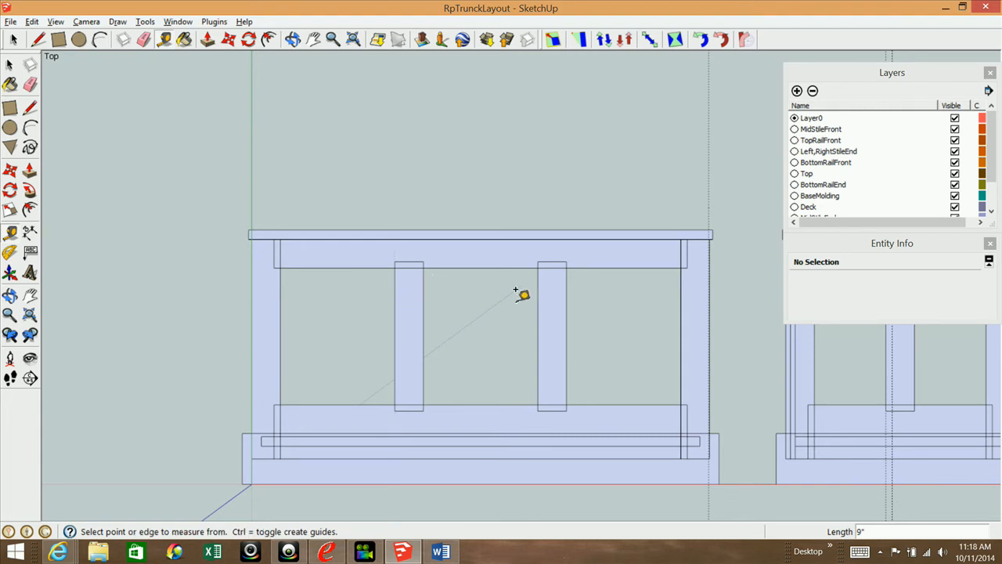
left_click(424, 302)
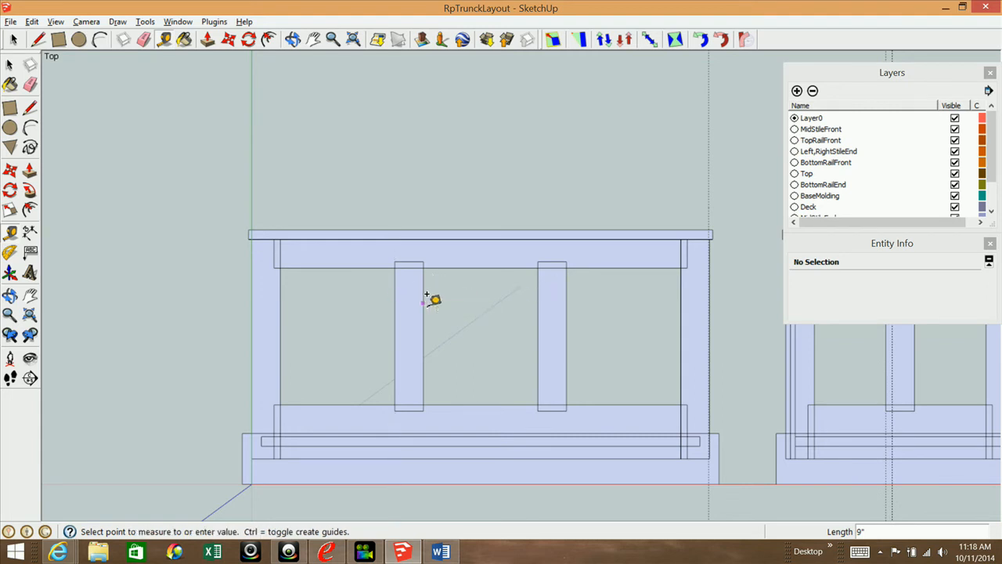
left_click(540, 292)
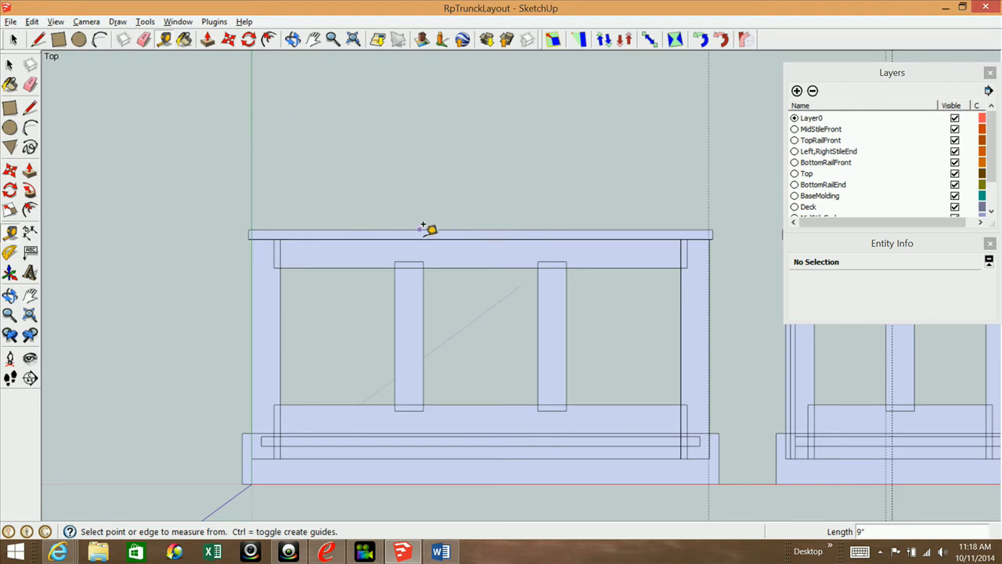
Step: Switch to eCabinet Systems and associate the front mid stile's Inset 5 with the right side of the left front end stile
left_click(326, 552)
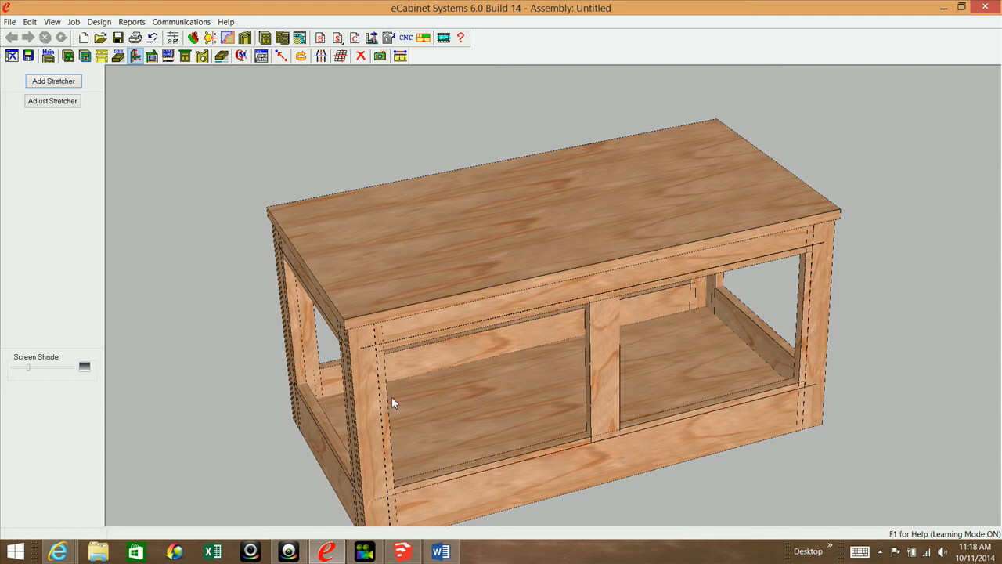
left_click(607, 336)
left_click(55, 102)
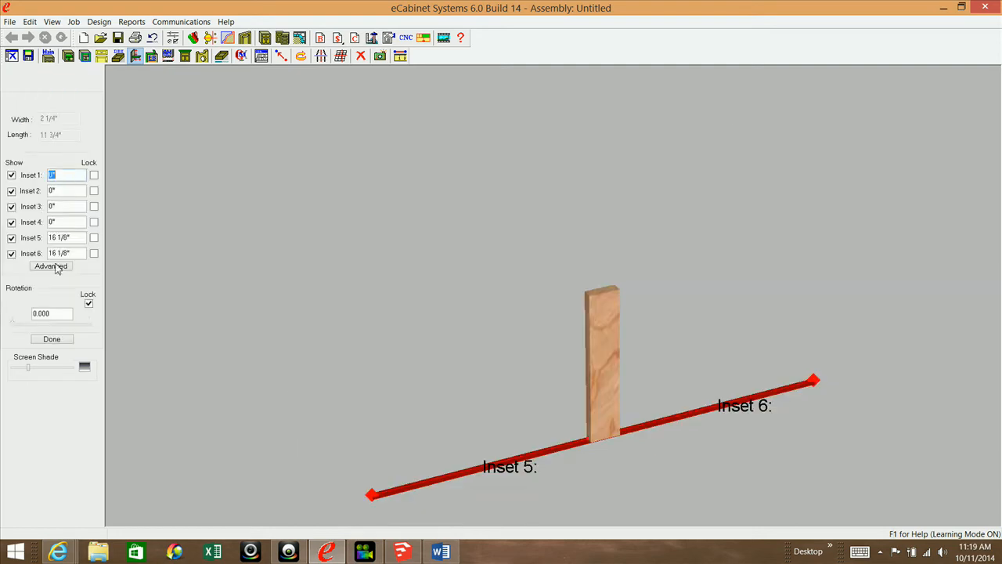
left_click(54, 267)
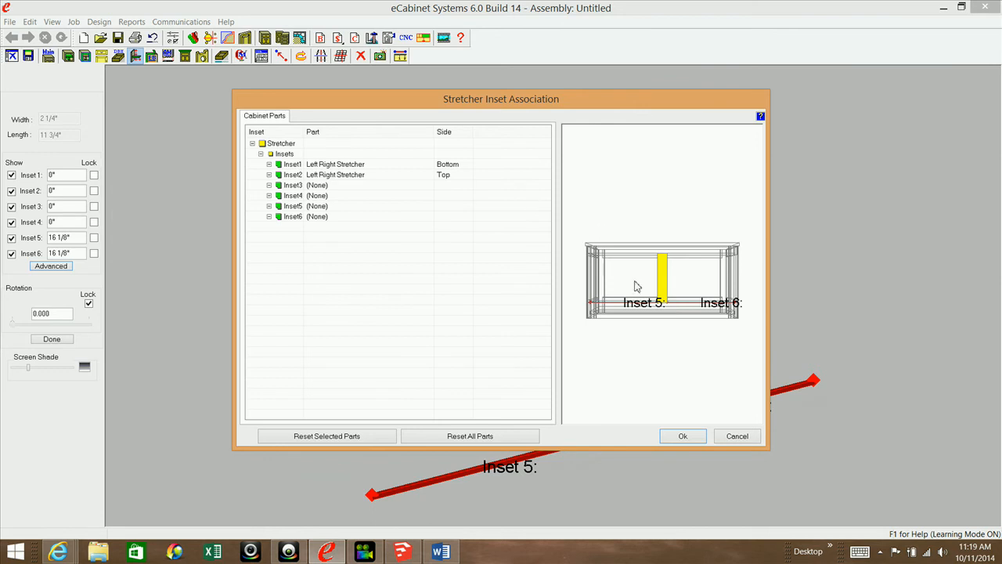
middle_click_drag(654, 277, 662, 319)
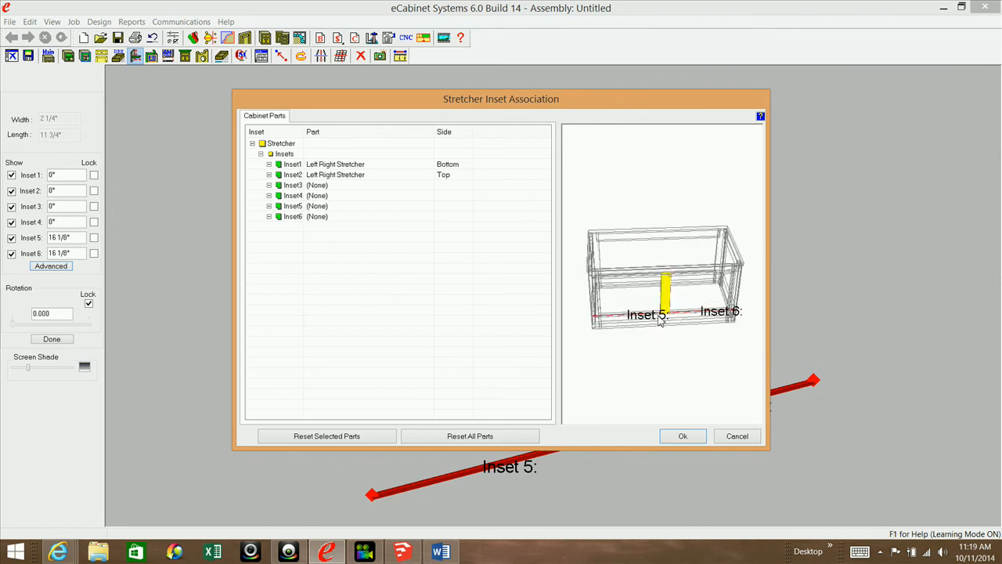
left_click(319, 206)
left_click(432, 208)
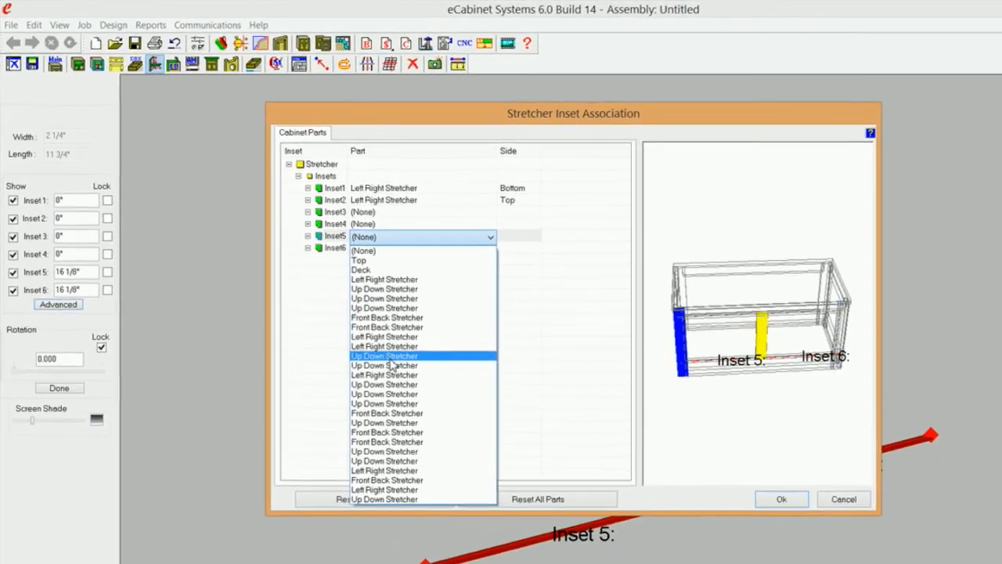
left_click(387, 358)
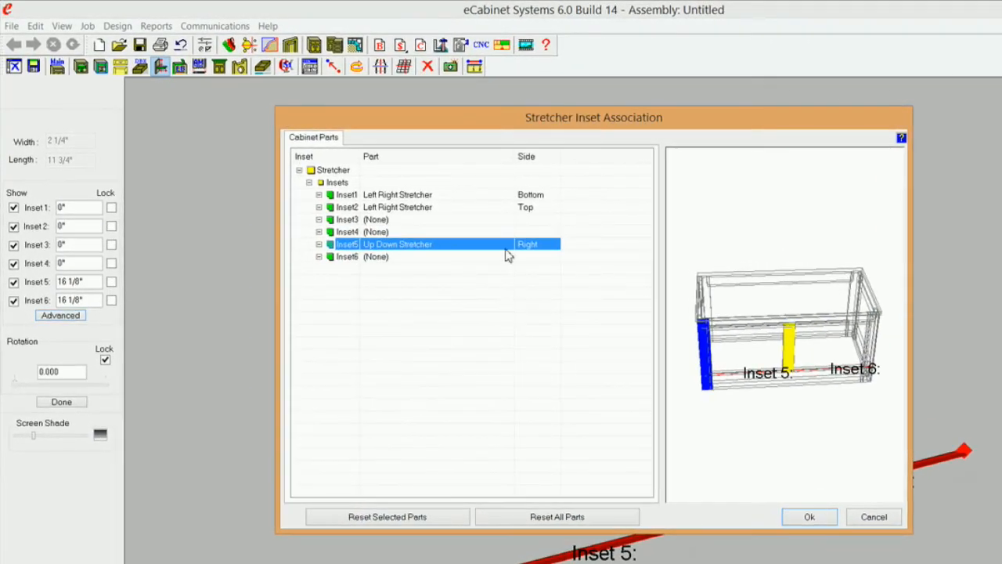
left_click(810, 519)
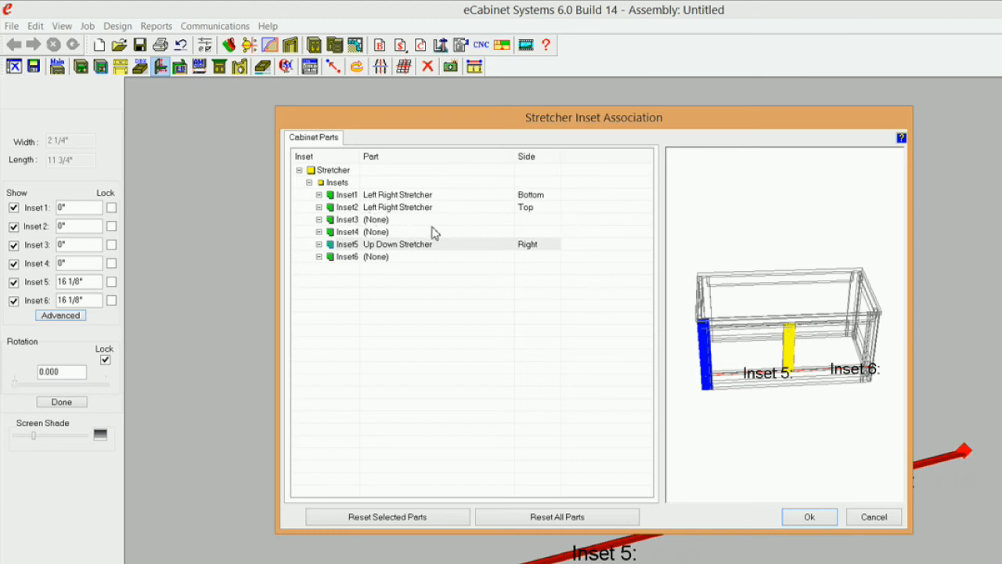
left_click(814, 520)
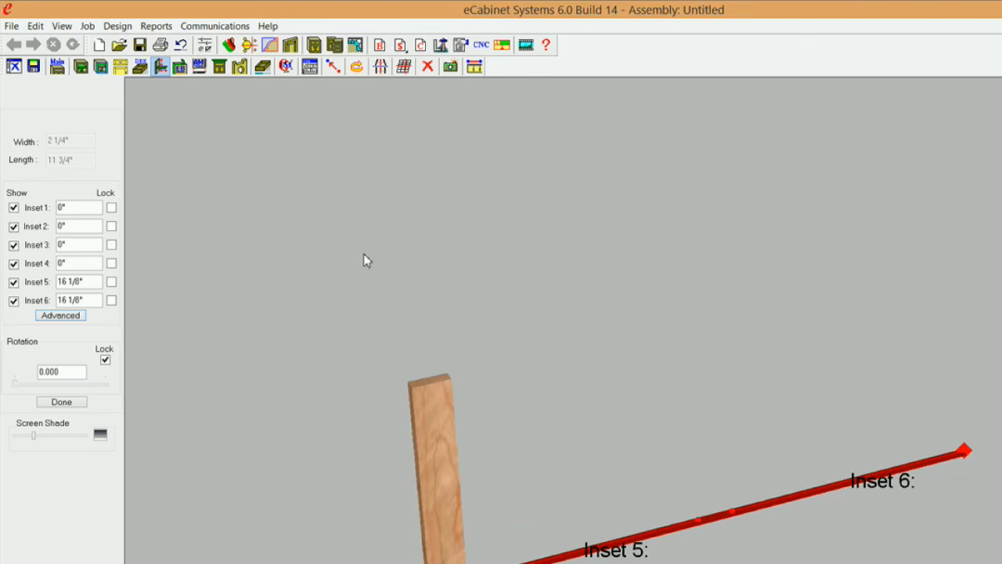
Step: Set the front mid stile's Inset 5 to 9", lock it, and finish the adjustment
middle_click_drag(566, 461, 515, 459)
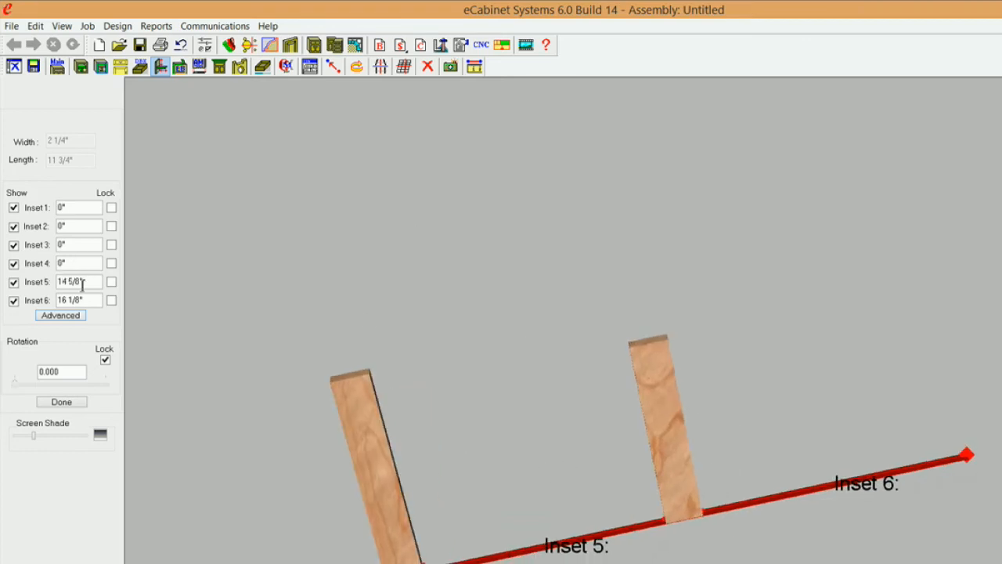
left_click_drag(81, 281, 49, 286)
type("9")
left_click(111, 281)
left_click(71, 401)
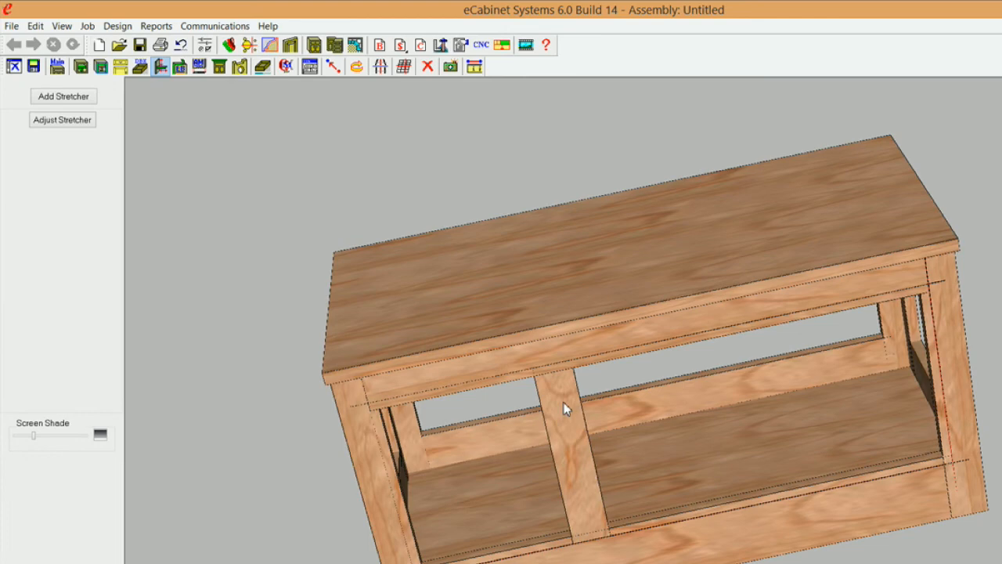
Step: Switch to the SketchUp layout and measure the full length of the left front mid stile
mouse_move(566, 409)
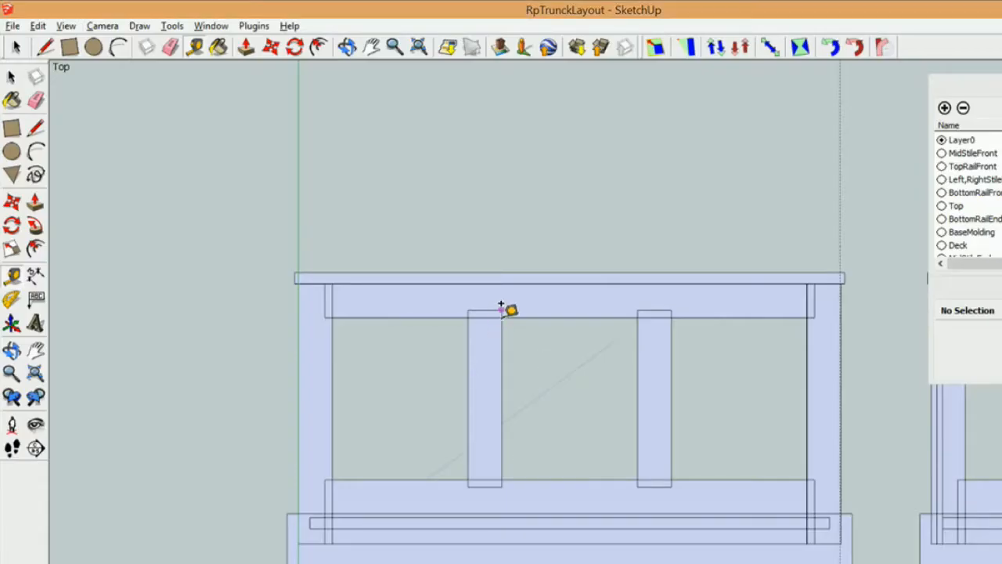
left_click(501, 298)
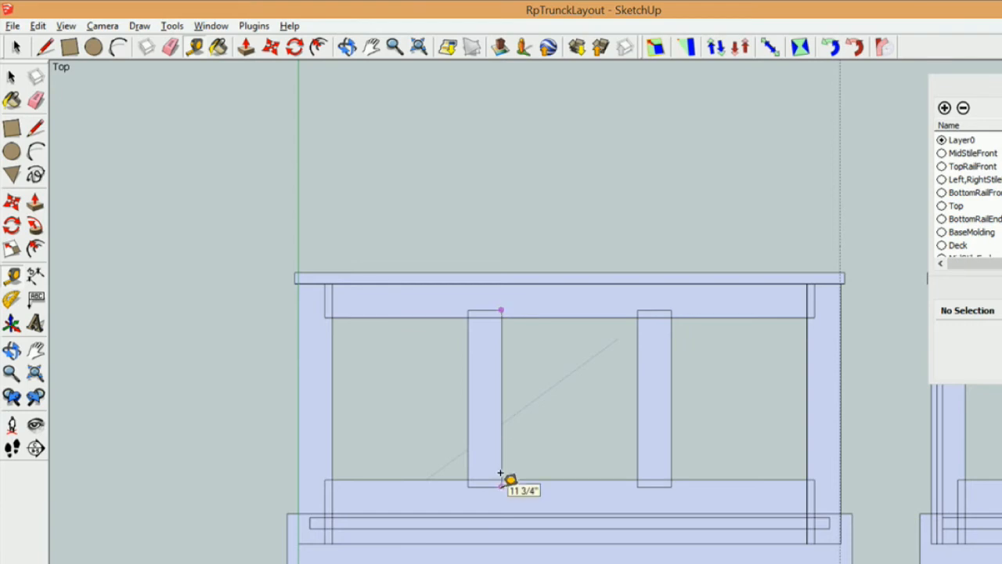
left_click(501, 485)
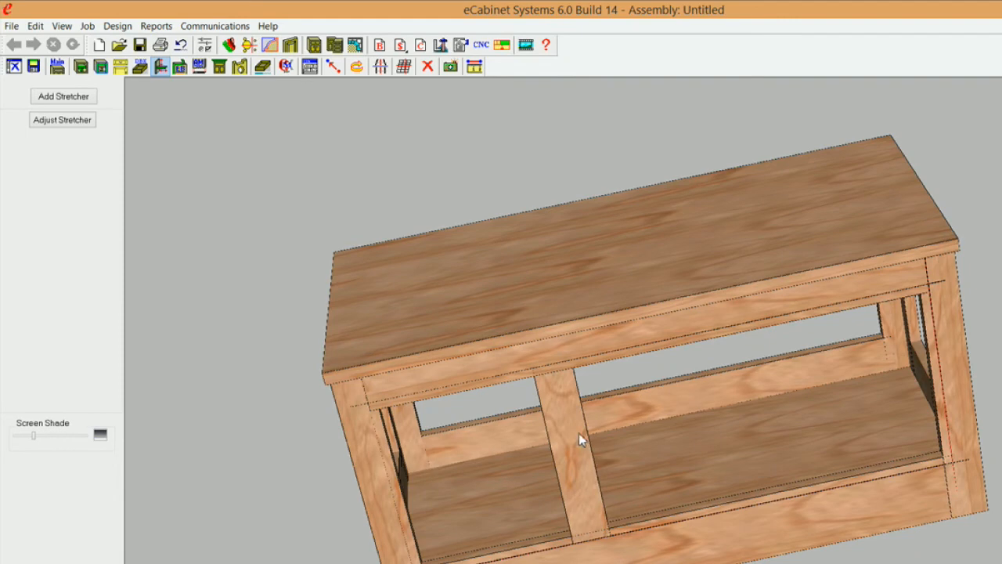
Step: Return to eCabinet Systems and hide the upper and lower front rails to expose the red dummy stretchers
left_click(678, 332)
left_click(742, 546)
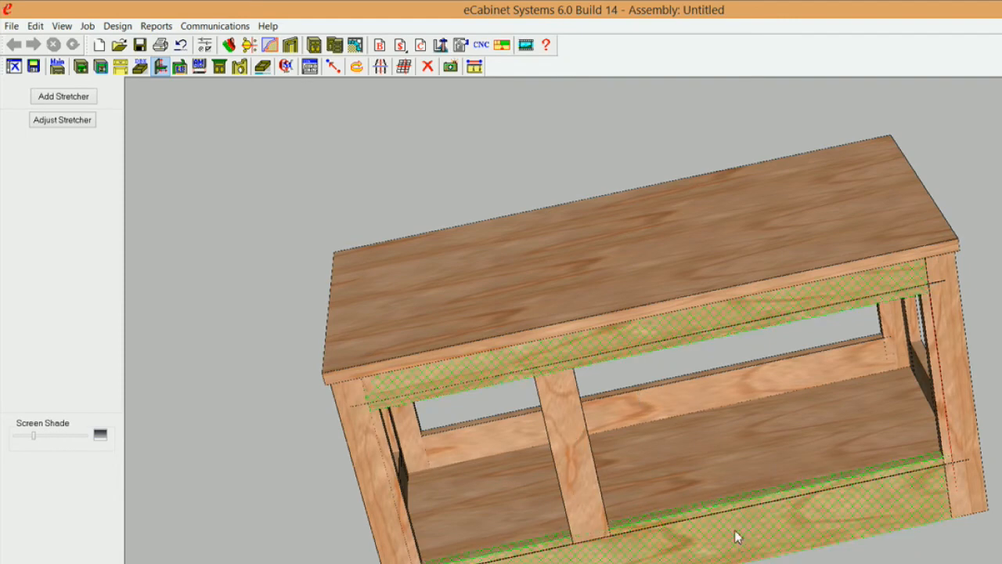
right_click(739, 533)
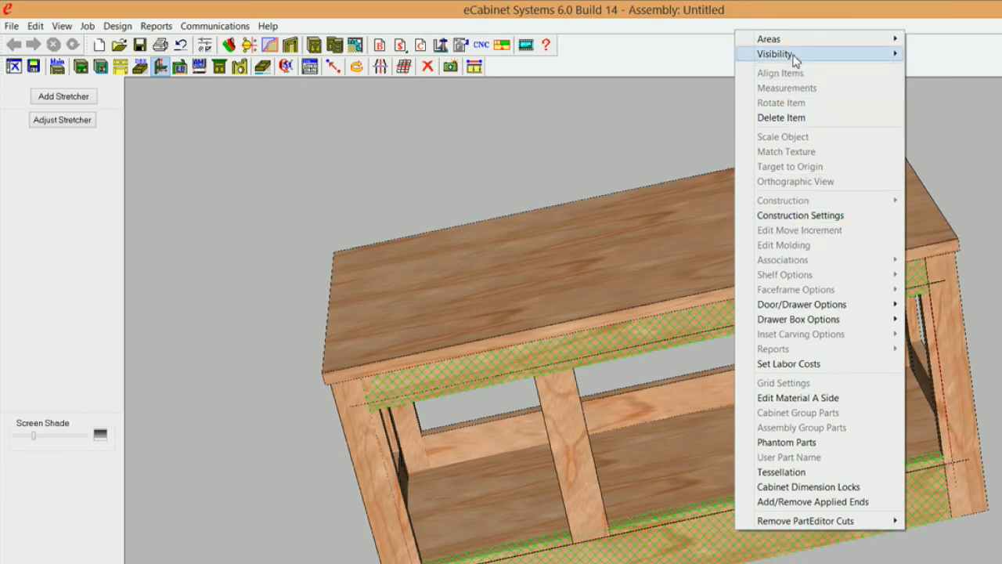
mouse_move(800, 54)
left_click(660, 68)
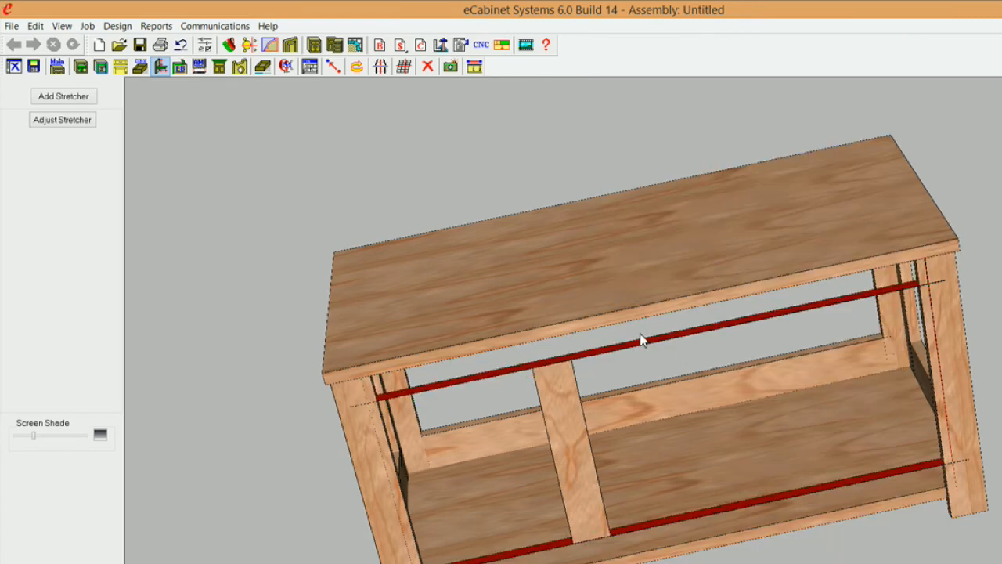
Step: Add a second 2 1/4" up-down stretcher with left-right orientation in 3/4 Solid Stock between the two front dummy stretchers
left_click(711, 515)
left_click(689, 338)
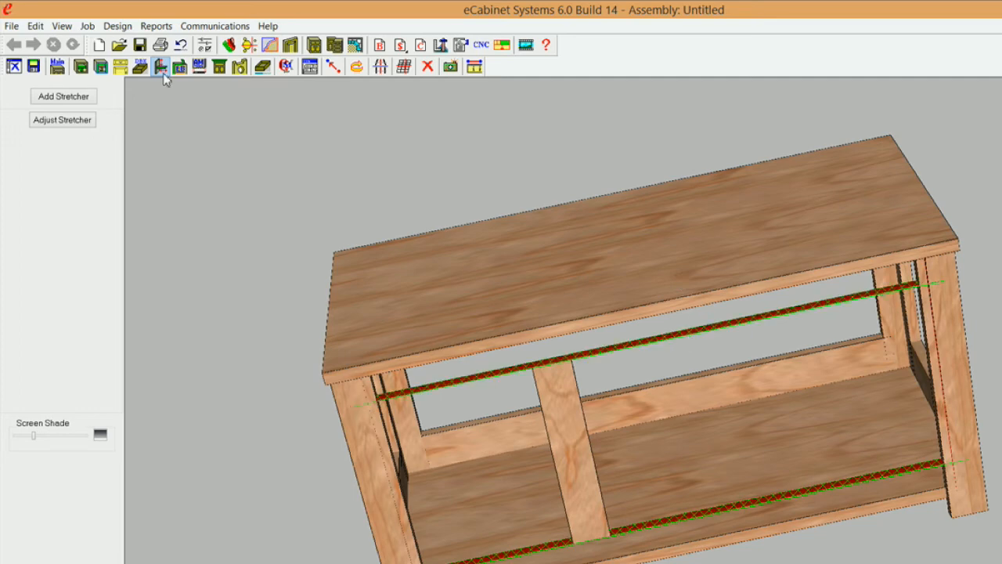
left_click(82, 97)
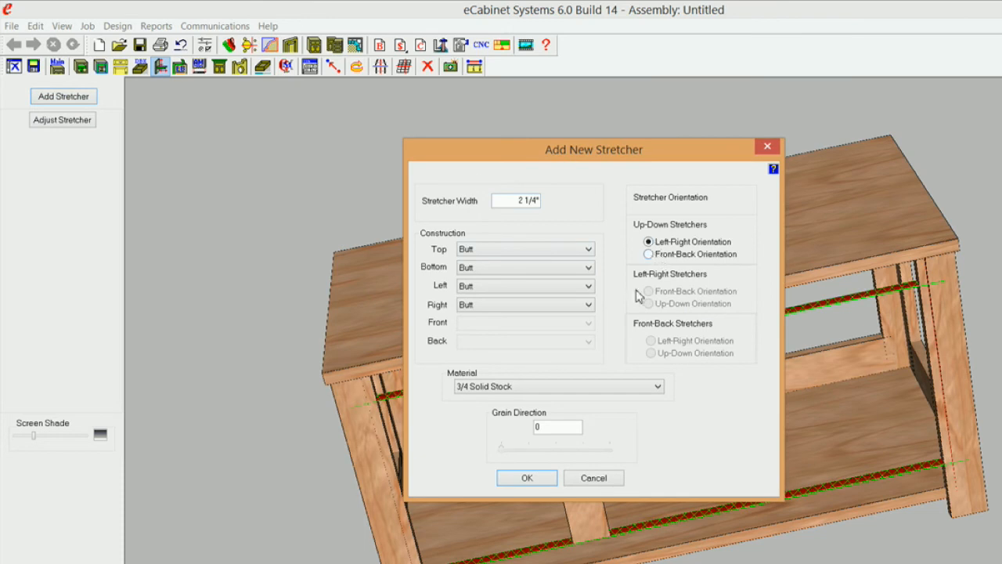
left_click(552, 478)
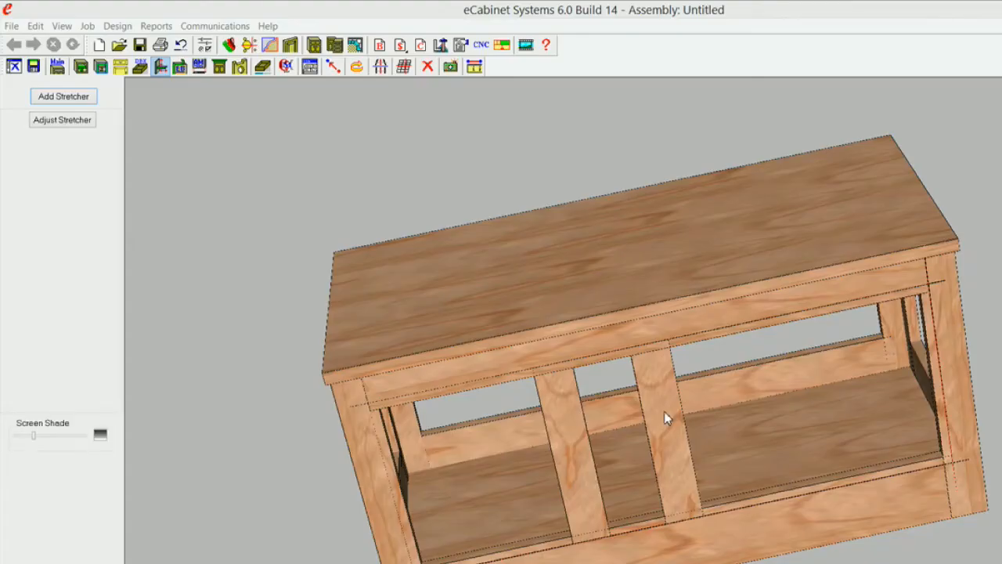
Step: Associate the second mid stile's Inset 6 with the right front end stile, using the Right side, and finish the adjustment
left_click(666, 437)
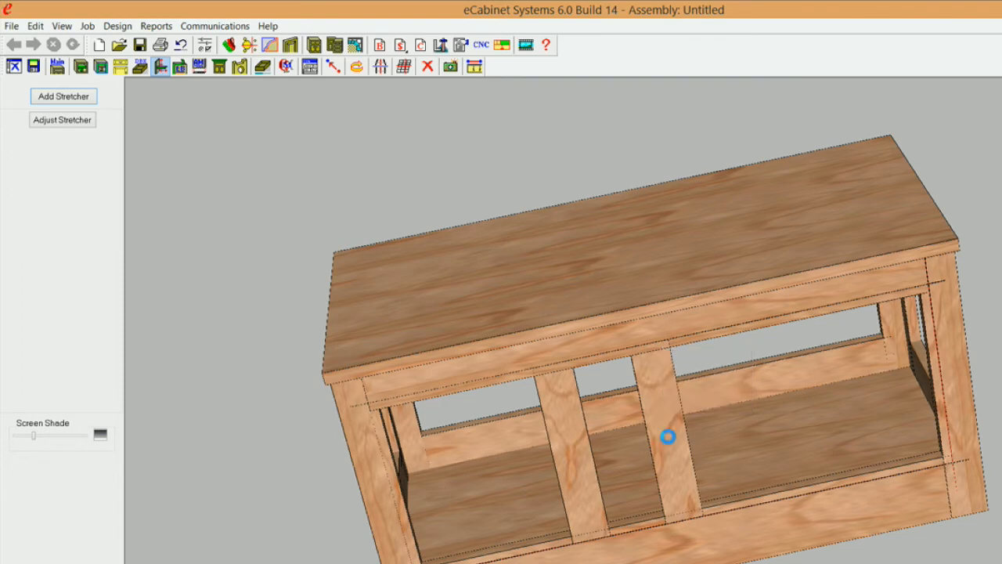
left_click(76, 121)
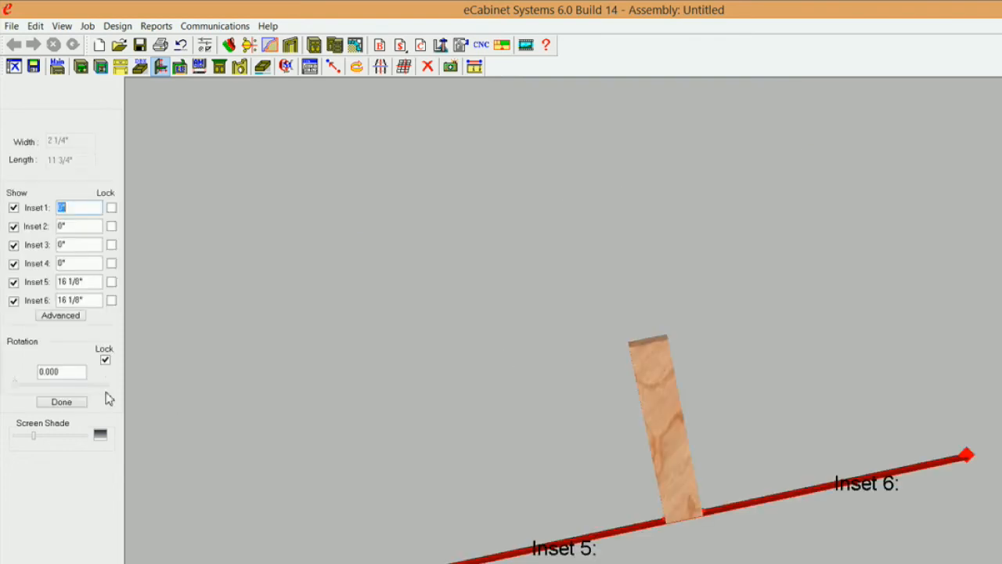
left_click(71, 318)
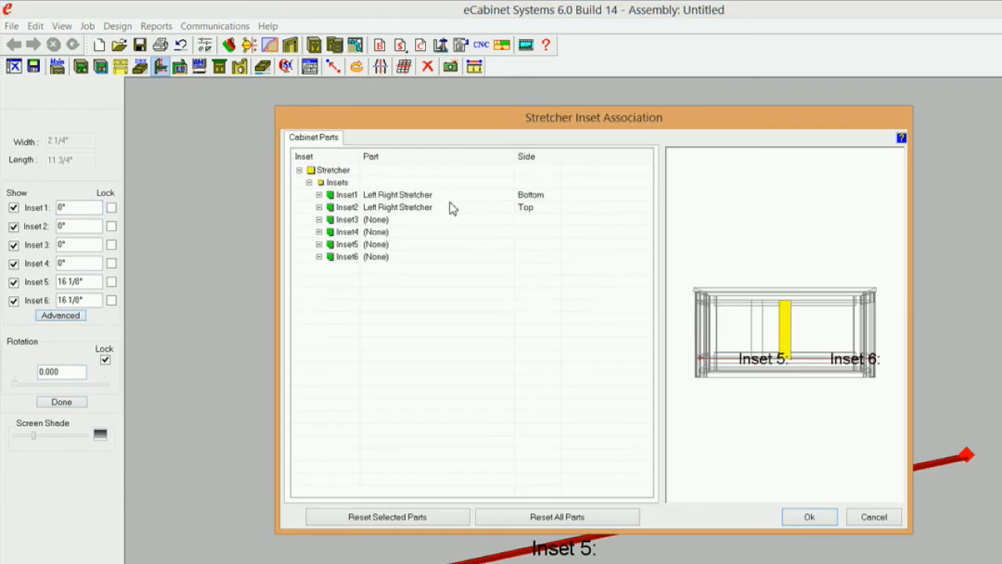
left_click(398, 261)
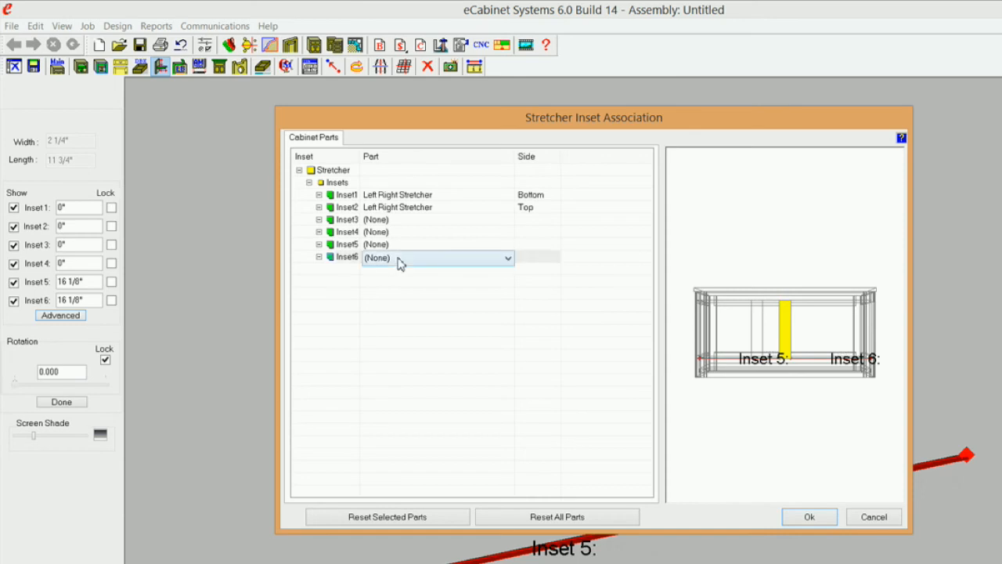
left_click(507, 259)
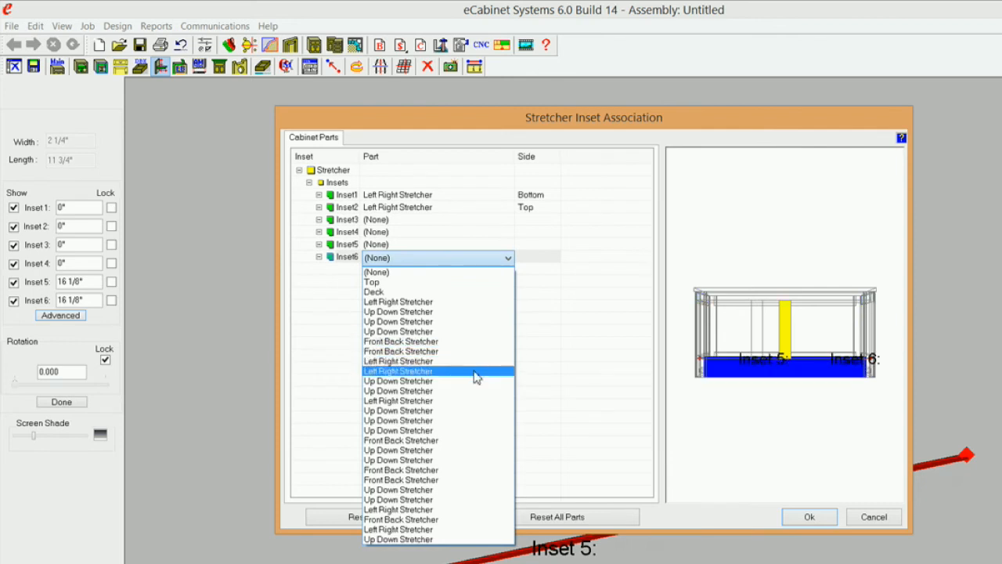
left_click(483, 398)
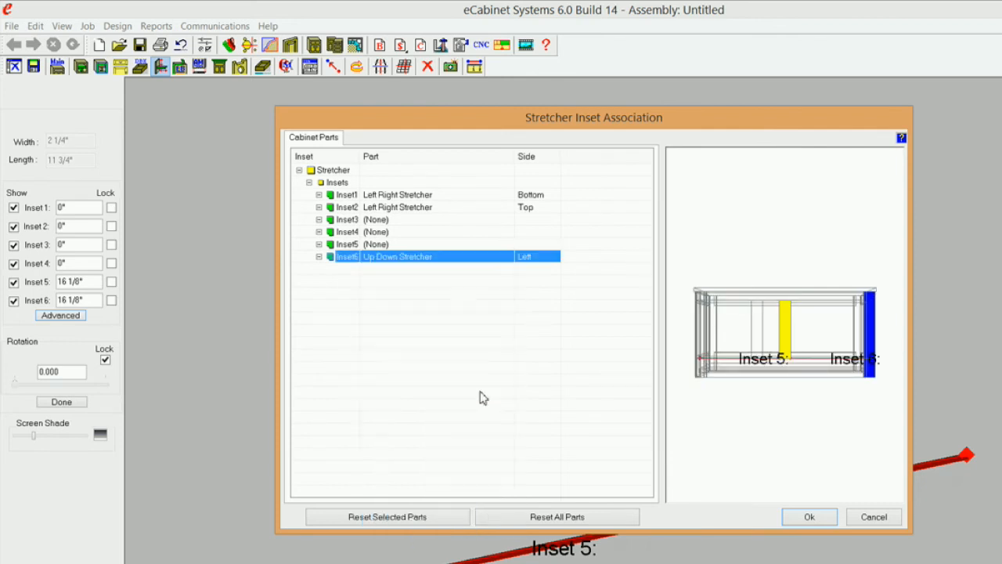
left_click(546, 259)
left_click(553, 259)
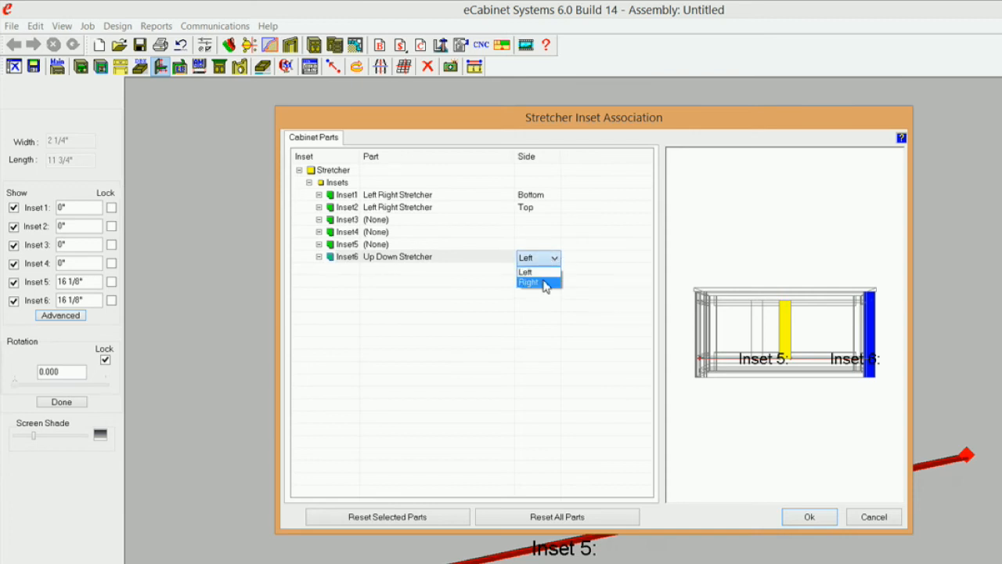
left_click(546, 283)
left_click(812, 520)
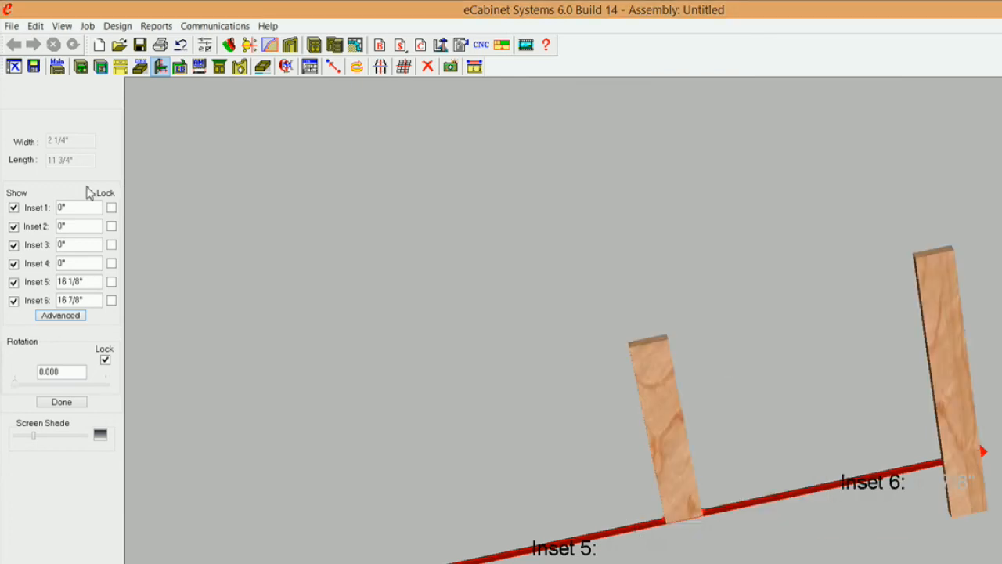
left_click(74, 401)
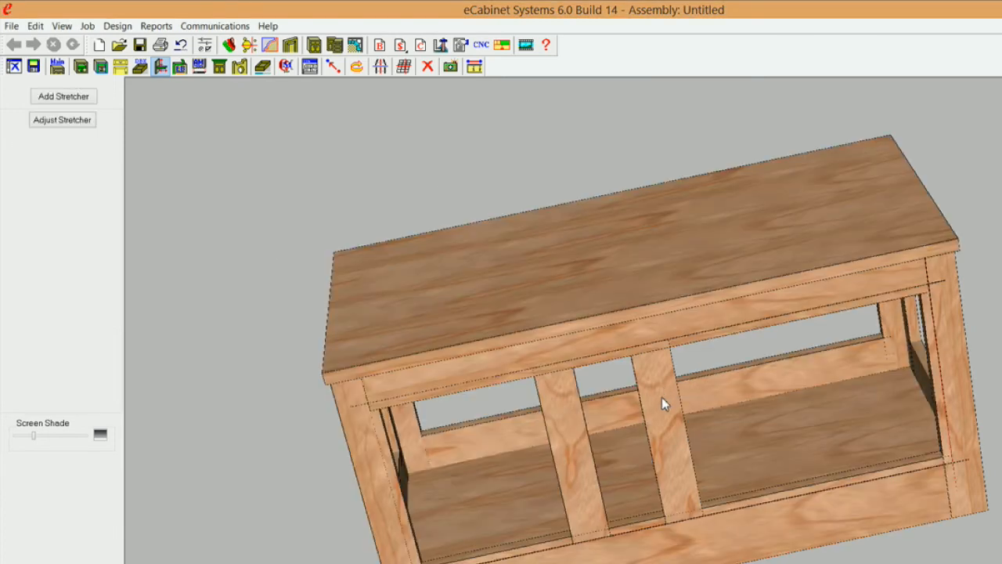
Step: Reopen the second mid stile's adjustment, set Inset 6 to 9", and lock it
left_click(662, 397)
left_click(65, 121)
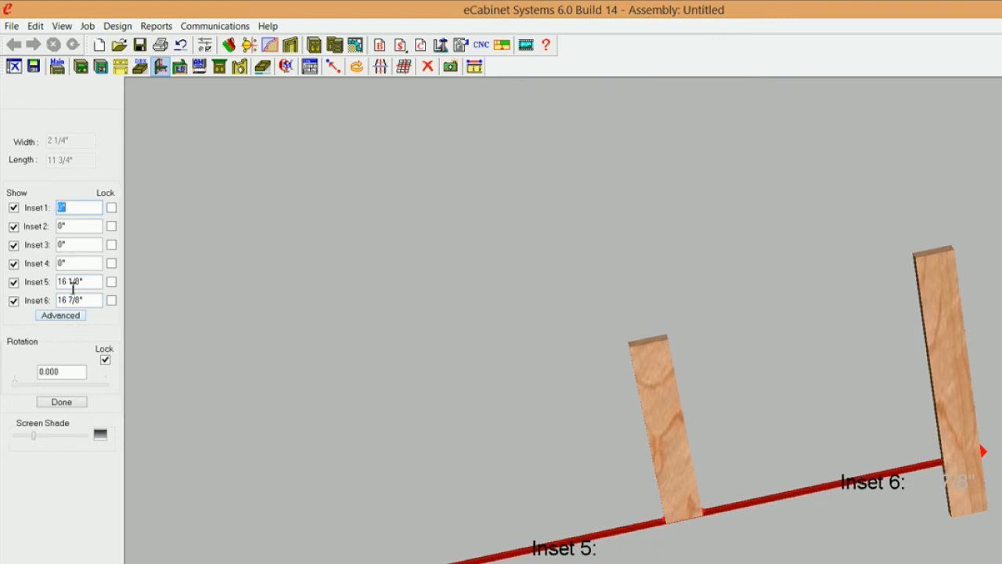
left_click(96, 301)
type("9")
left_click(112, 301)
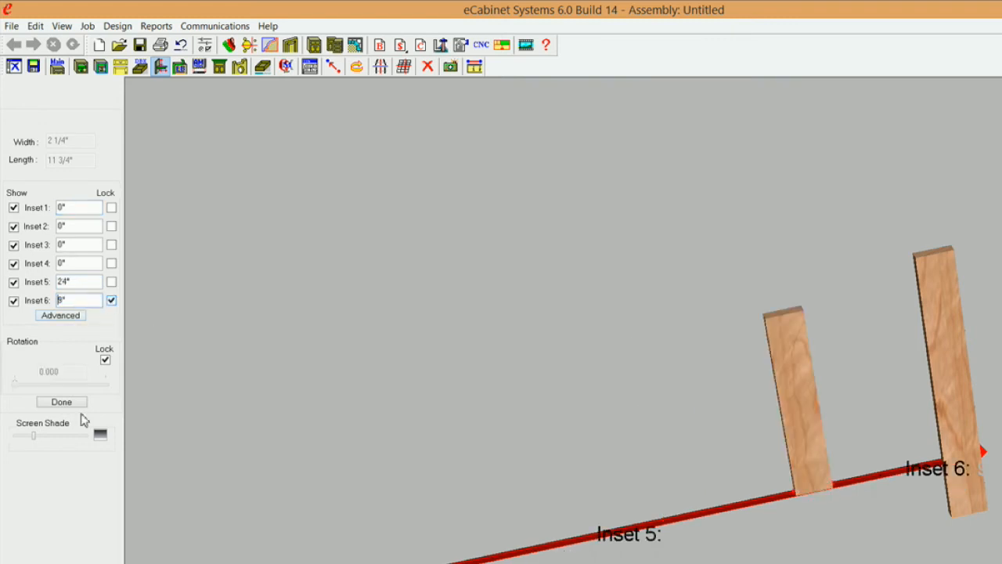
Step: Reassociate the second mid stile's Inset 6 with the red dummy stretcher at the trunk's left end and finish the adjustment
left_click(75, 316)
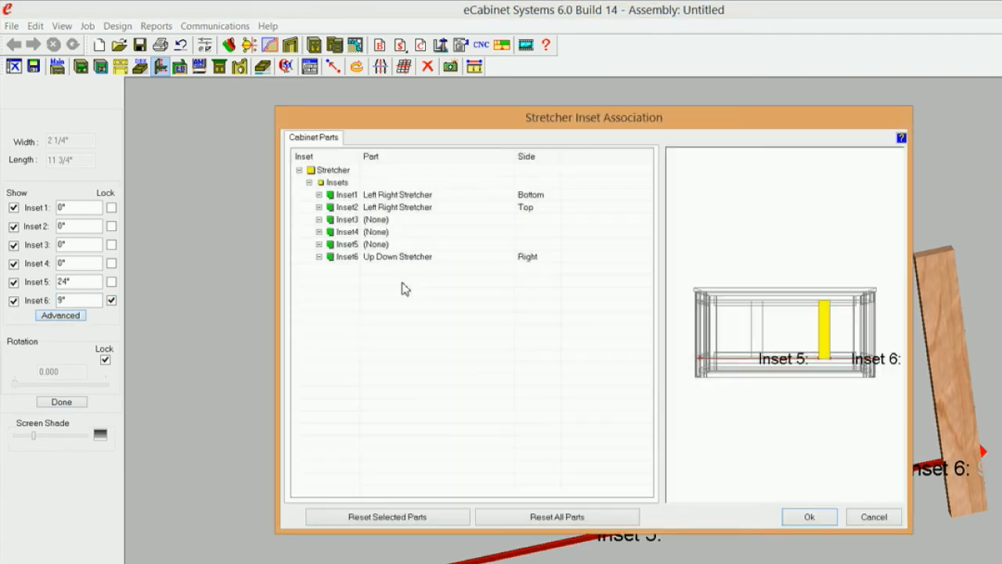
left_click(390, 259)
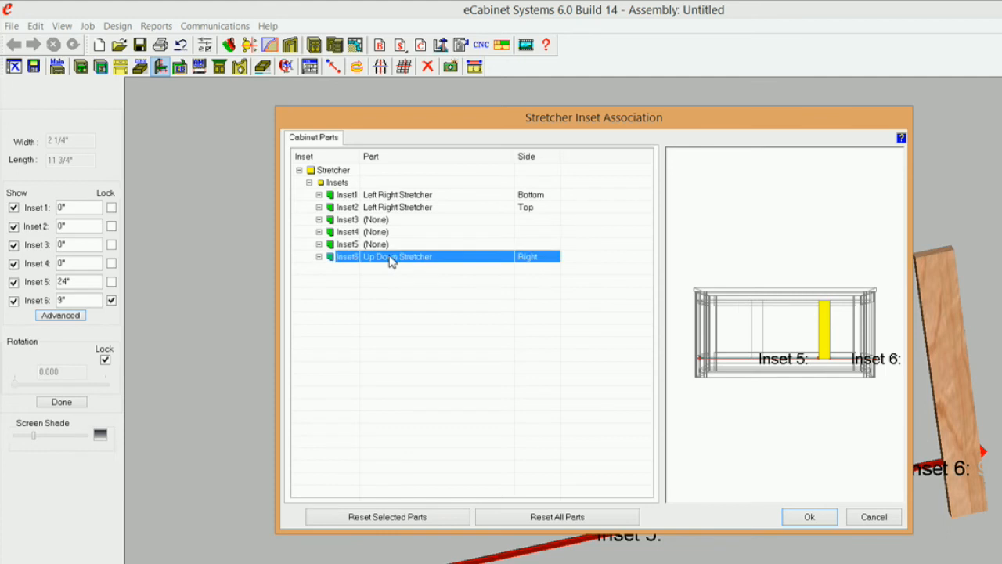
left_click(832, 526)
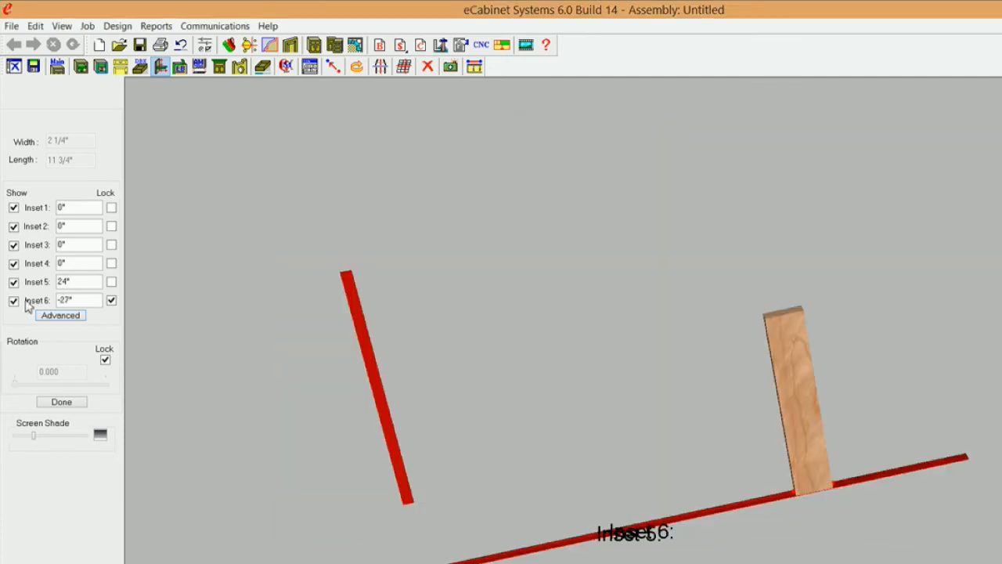
left_click(61, 403)
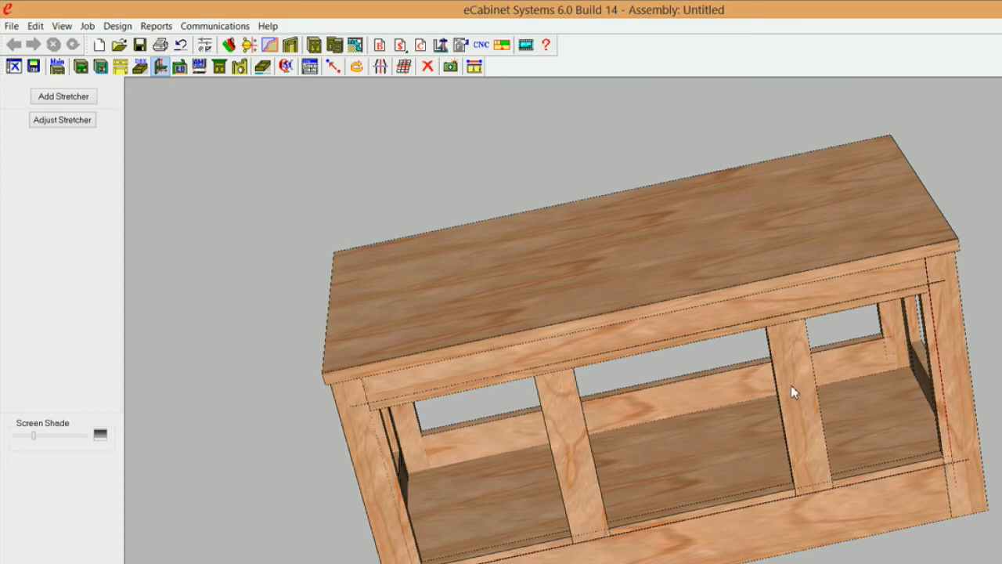
Step: Switch to SketchUp and measure the left front mid stile's length from its upper to its lower corner
mouse_move(791, 385)
mouse_move(569, 417)
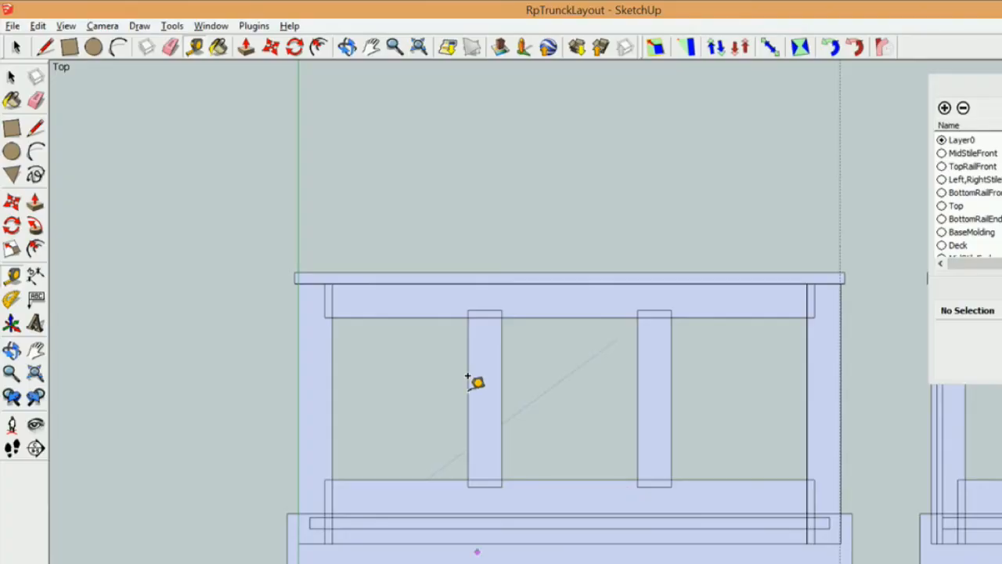
left_click(502, 310)
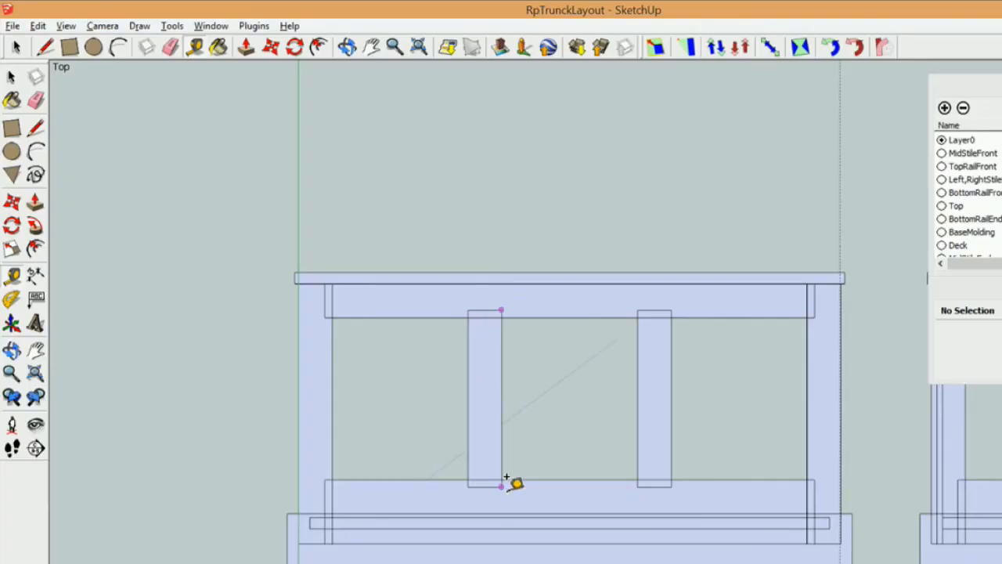
left_click(501, 485)
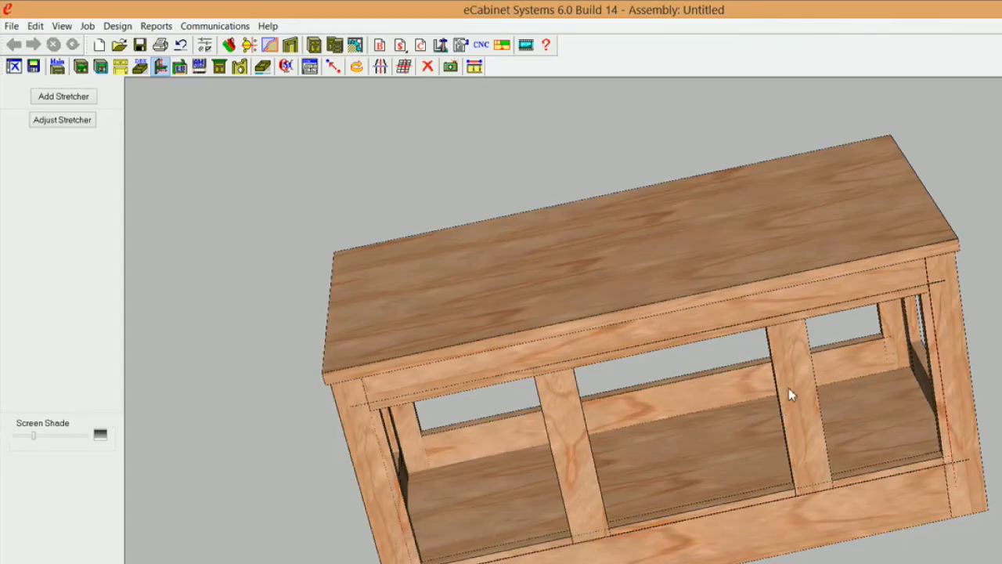
Step: In eCabinet Systems, reassociate the second mid stile's Inset 6 with the front end stile at the trunk's right end, using the Left side
left_click(787, 389)
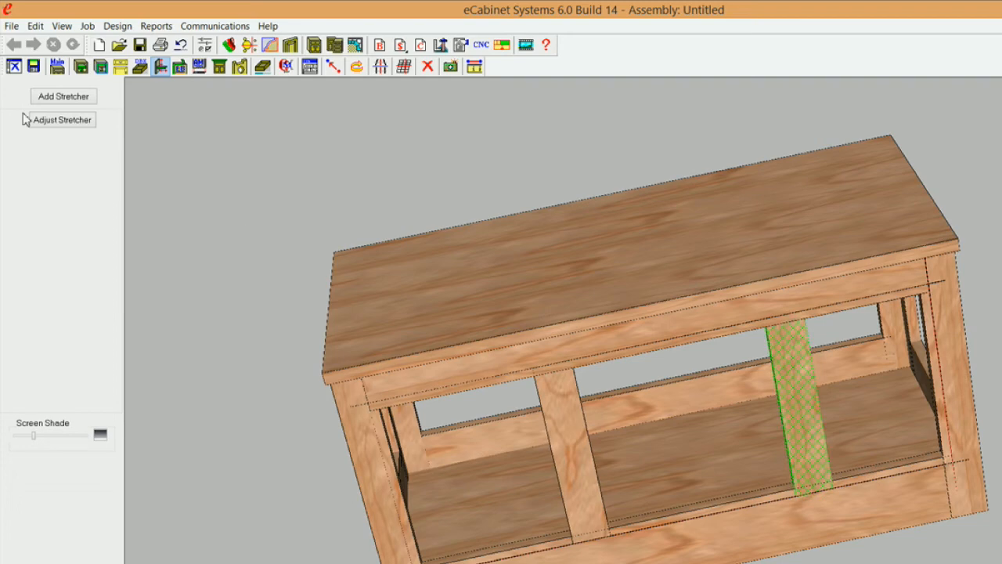
left_click(62, 121)
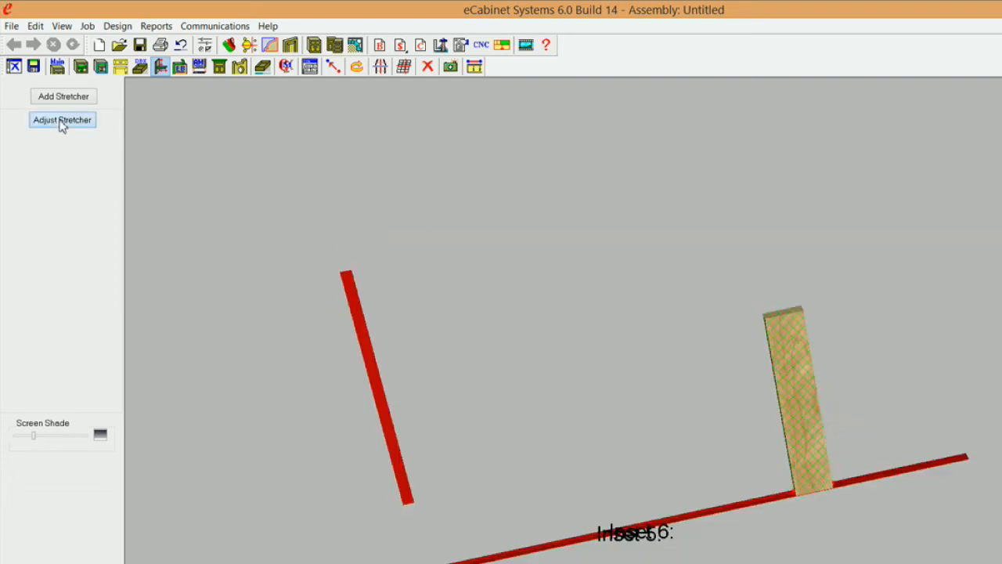
middle_click_drag(604, 495, 443, 533)
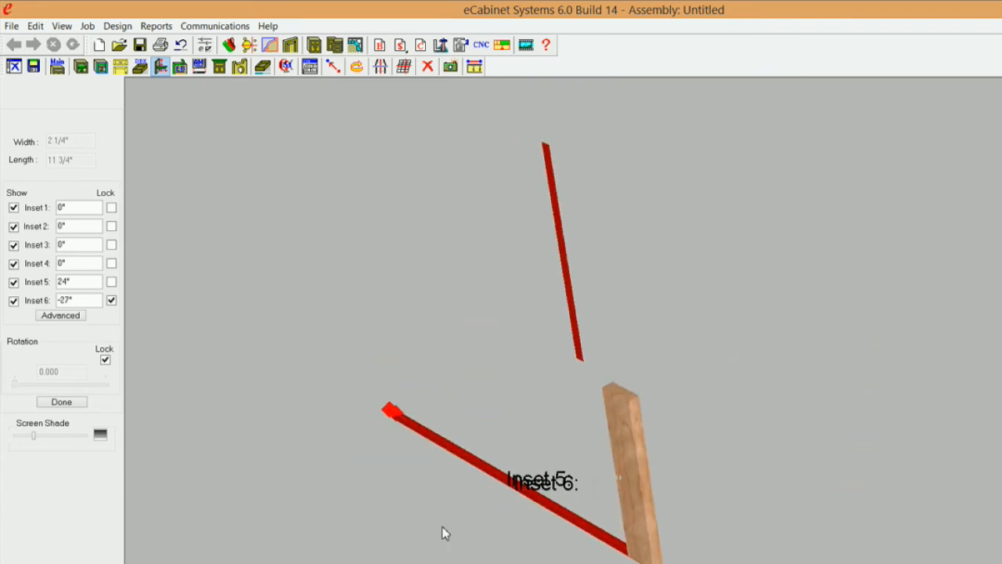
middle_click_drag(600, 425, 736, 470)
left_click(69, 315)
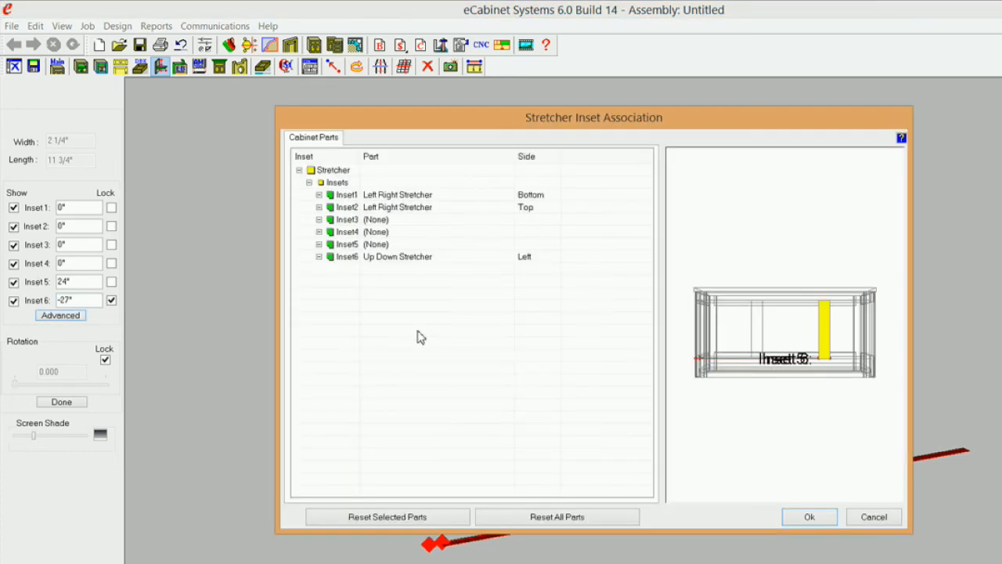
left_click(415, 258)
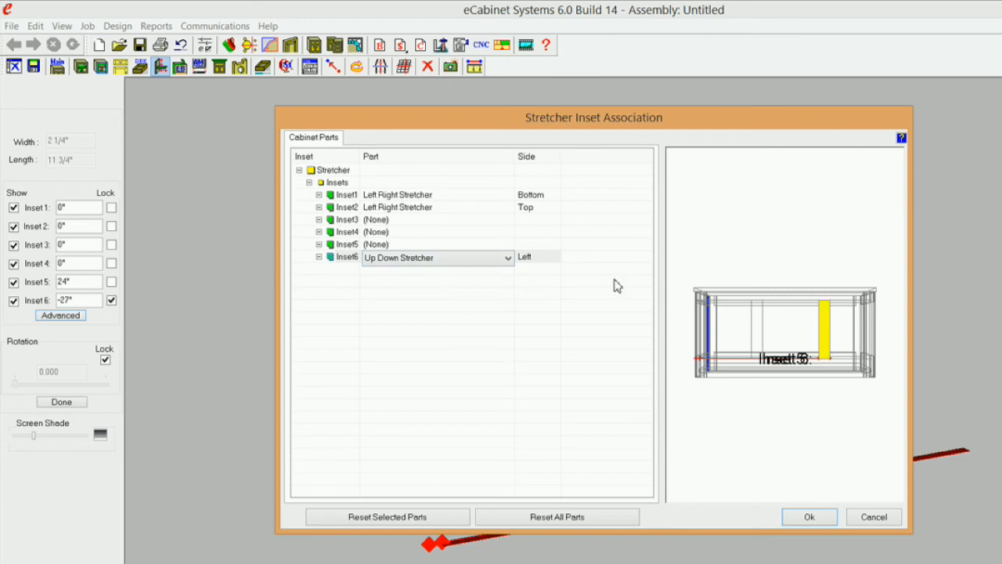
left_click(509, 258)
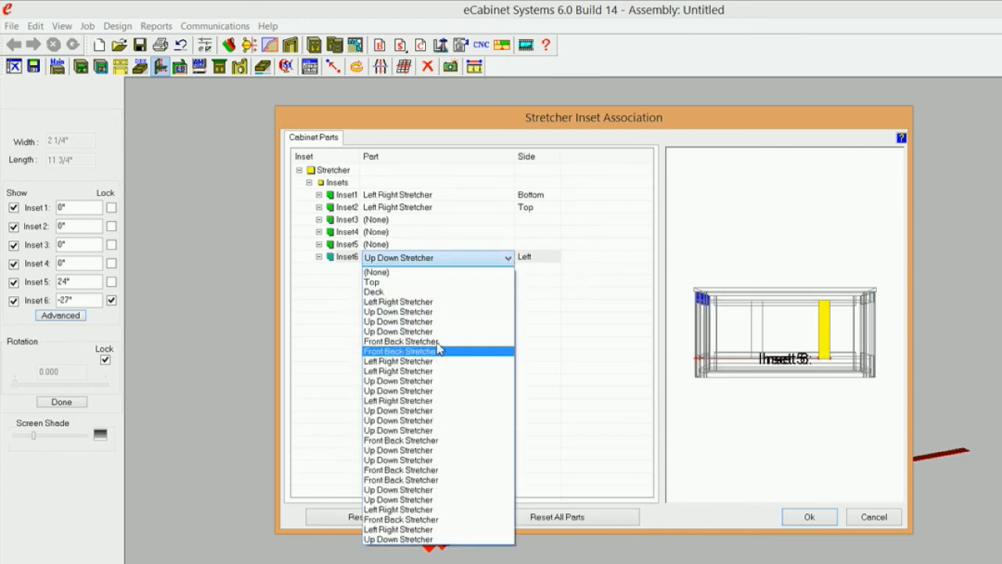
left_click(437, 393)
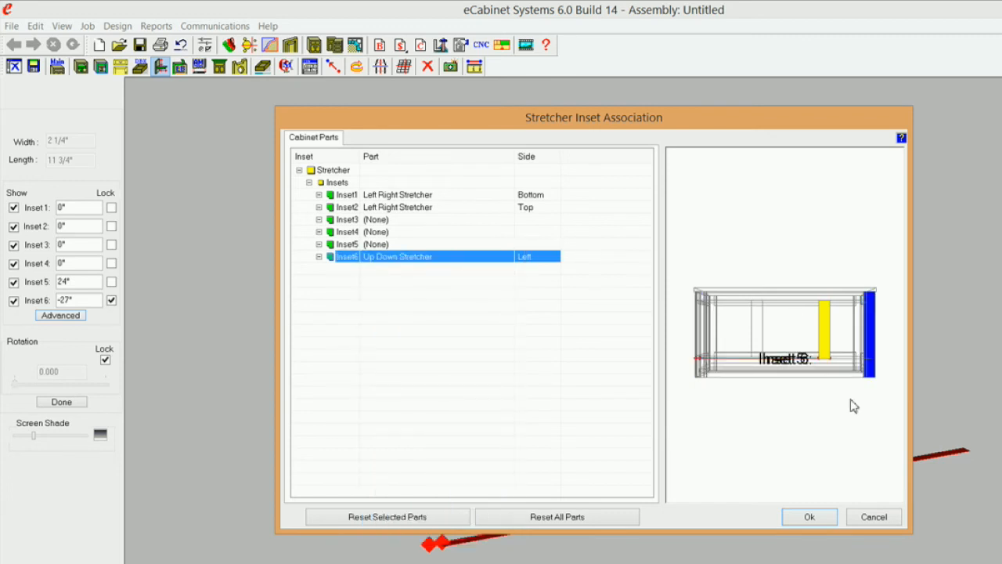
left_click(821, 519)
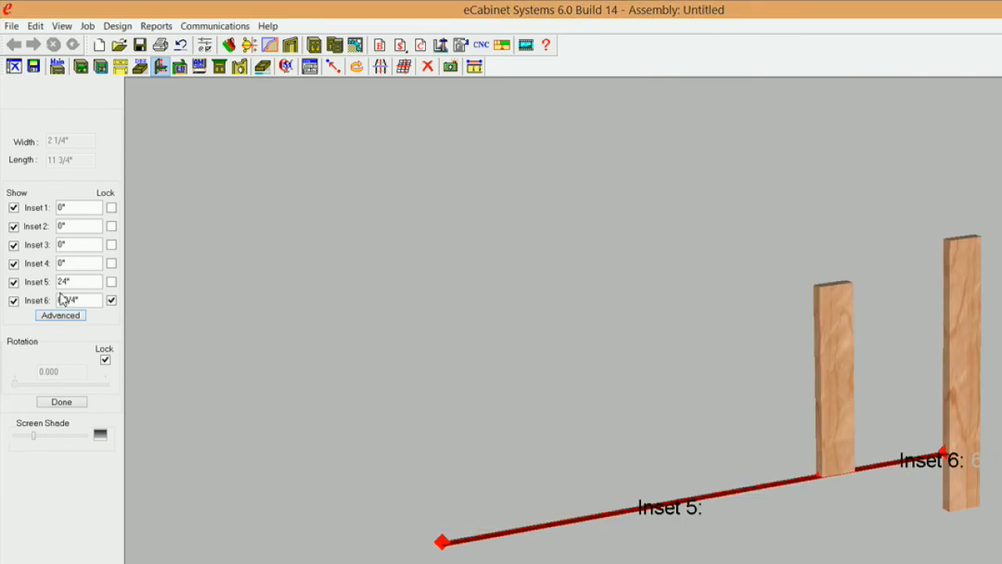
Step: Set the second mid stile's locked Inset 6 to 9" and finish the adjustment
left_click(96, 304)
type("9")
key("Return")
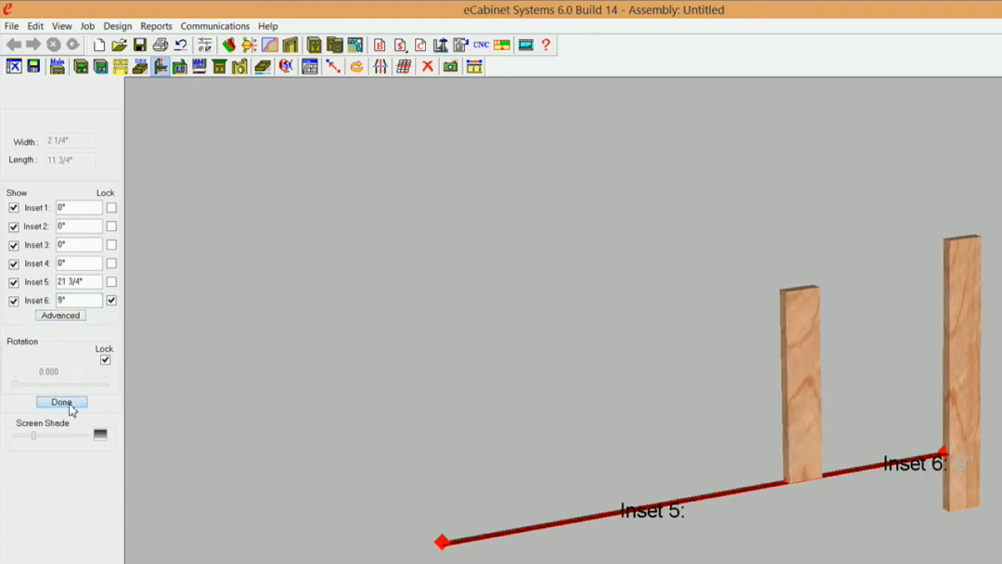
left_click(68, 403)
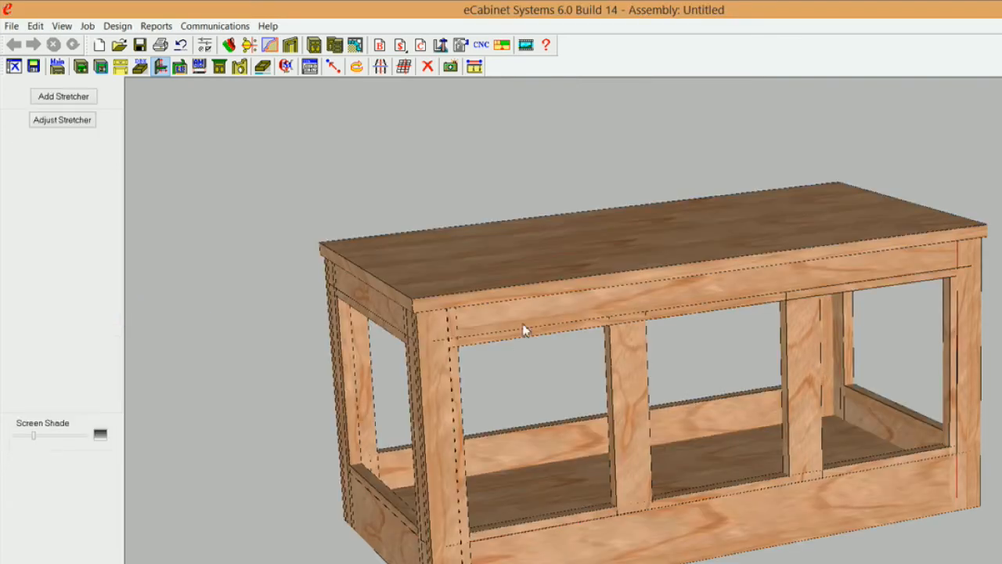
Step: Hide the trunk's front top and bottom rails to expose the two front dummy stretchers
middle_click_drag(787, 385, 707, 413)
middle_click_drag(707, 401, 812, 362)
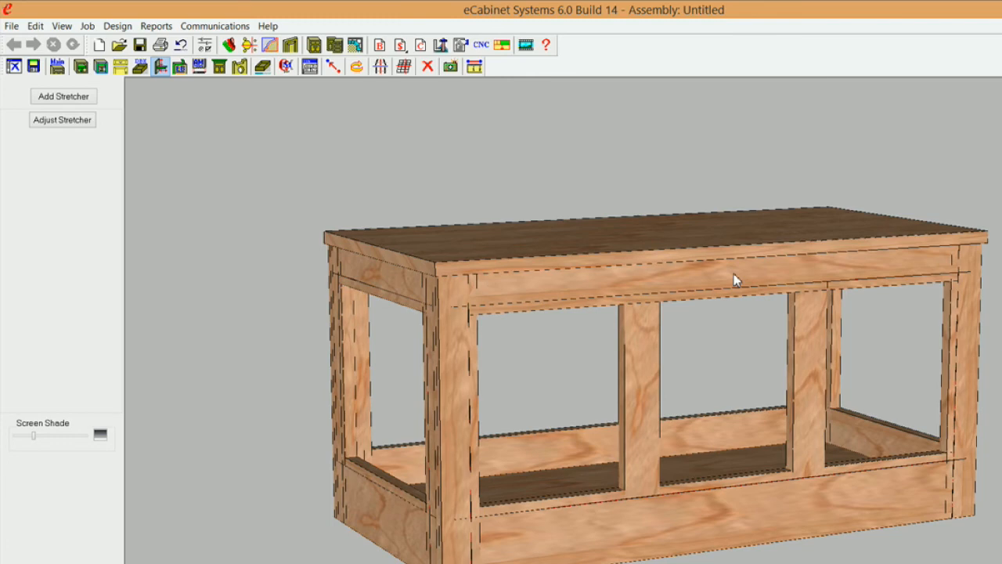
right_click(724, 522)
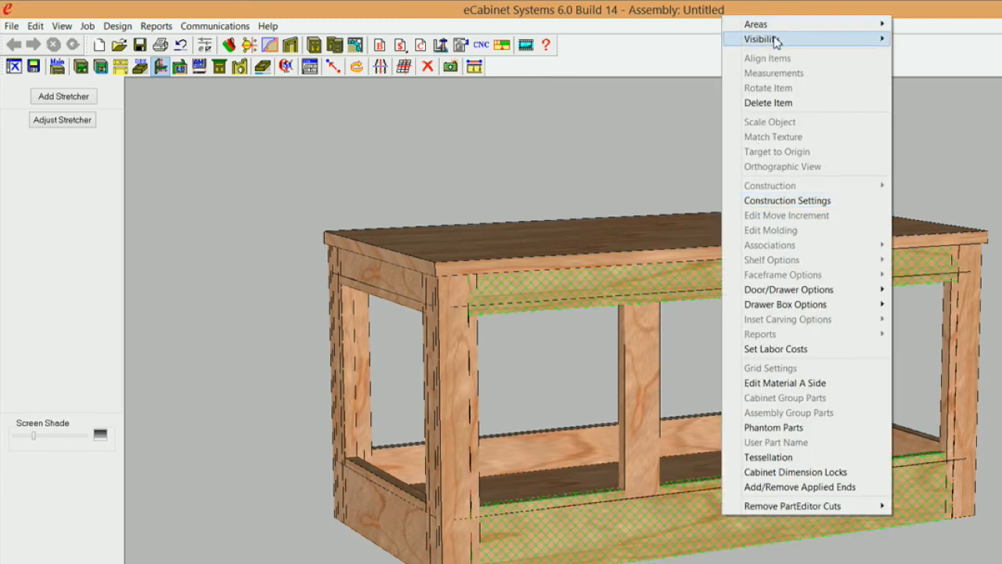
mouse_move(772, 39)
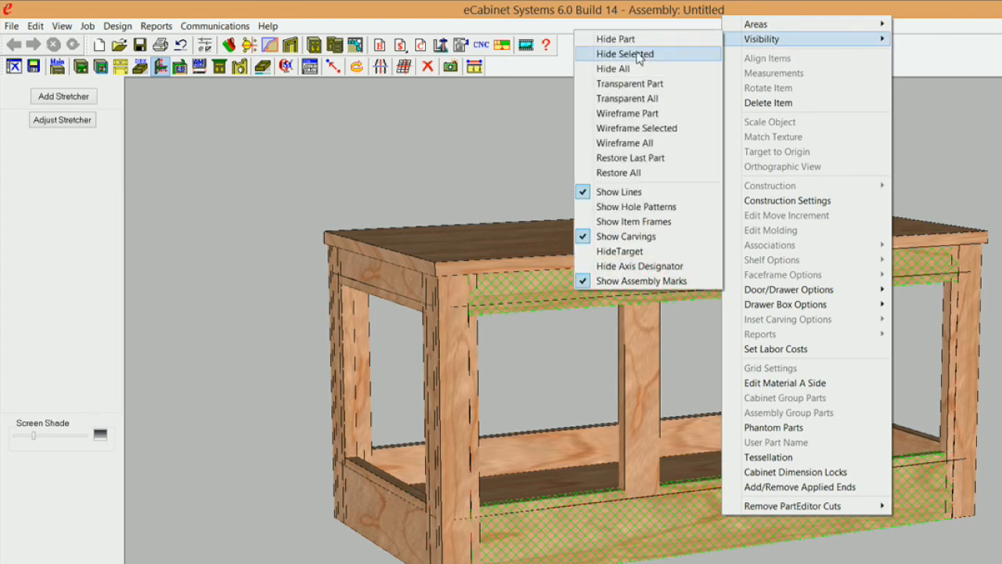
left_click(638, 54)
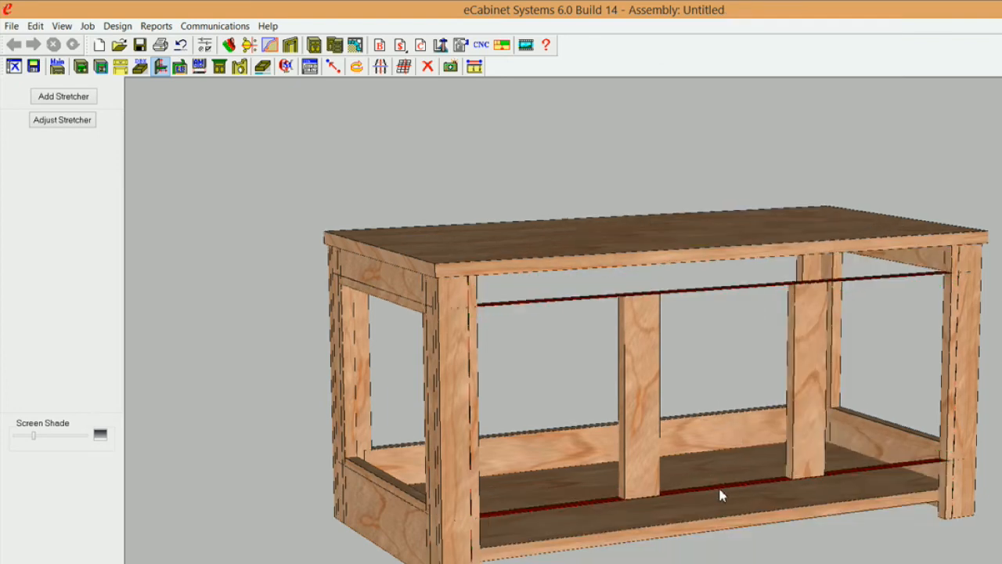
Step: Add a third 2 1/4" up-down stretcher with left-right orientation in 3/4 Solid Stock between the two front dummy stretchers
middle_click_drag(718, 485, 732, 522)
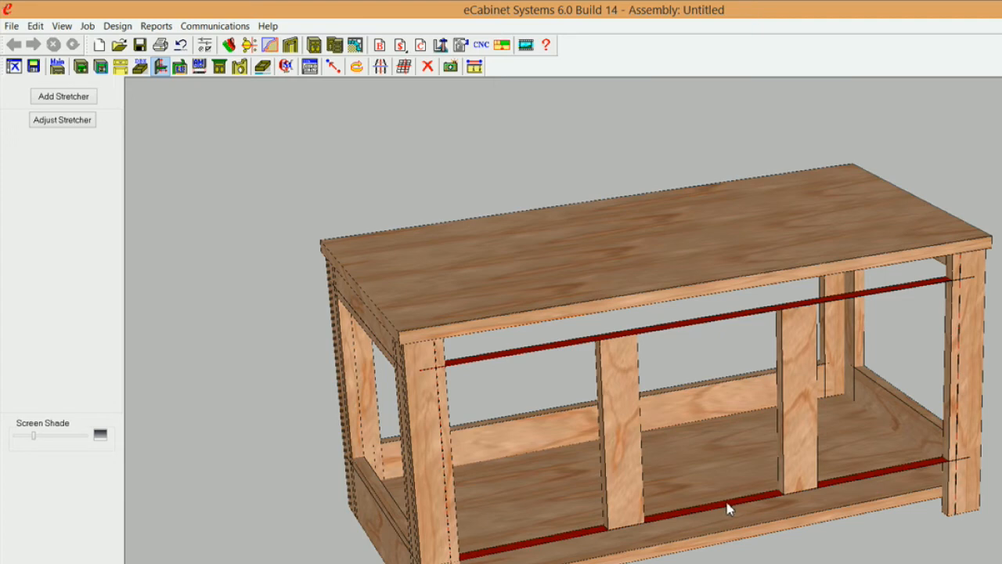
left_click(727, 505)
left_click(693, 326)
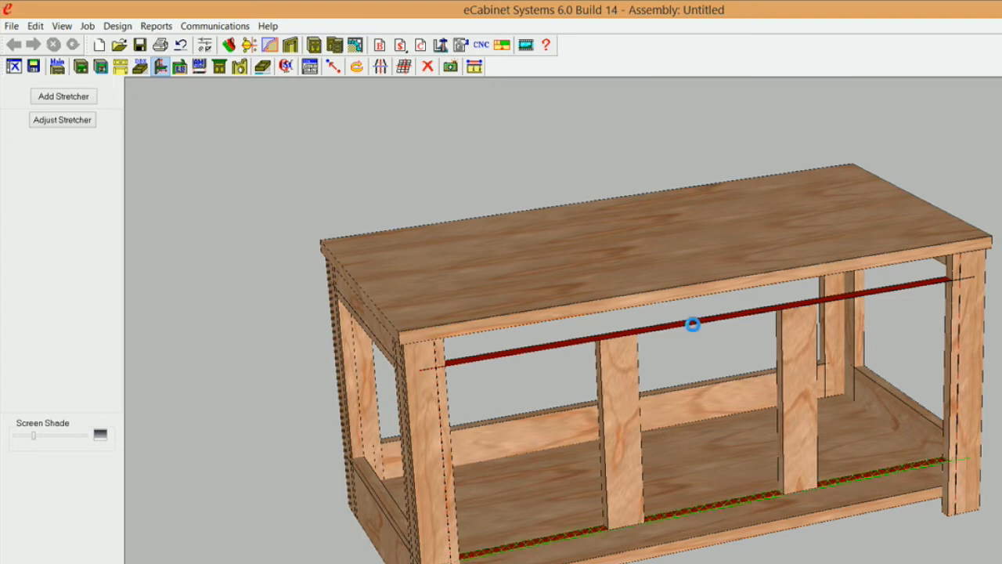
left_click(69, 97)
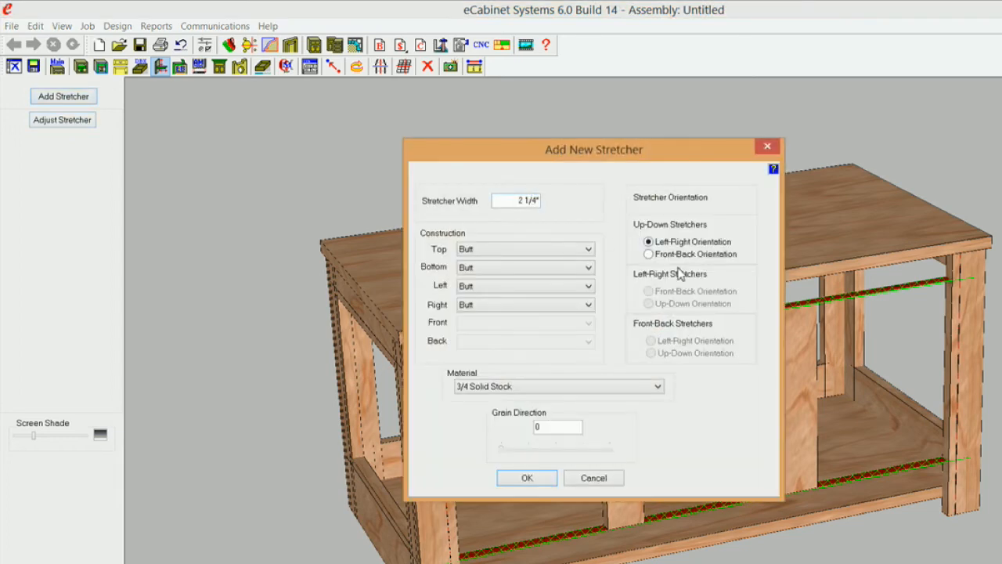
left_click(527, 478)
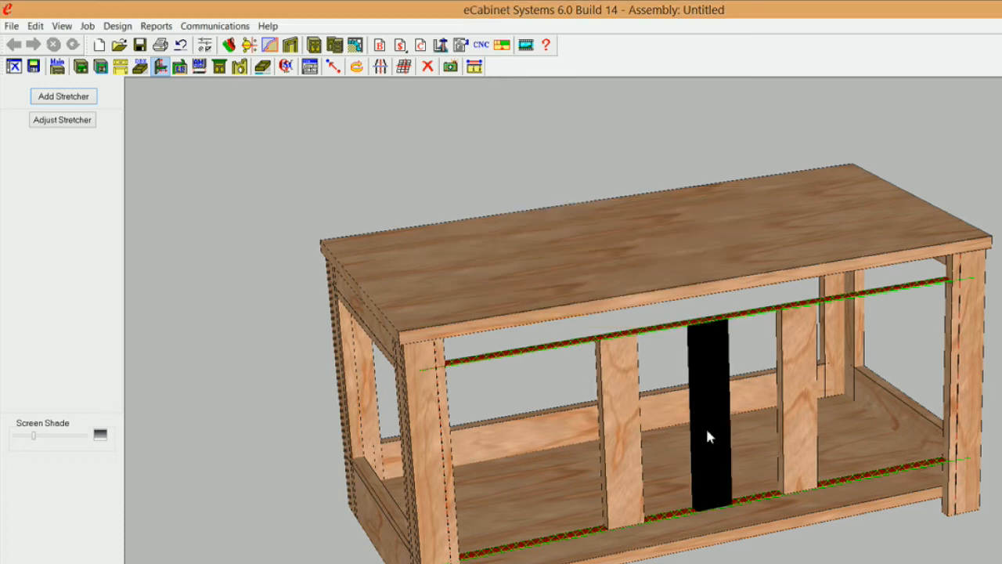
Step: Select the front top and bottom rails again and hide them
left_click(665, 313)
left_click(694, 544)
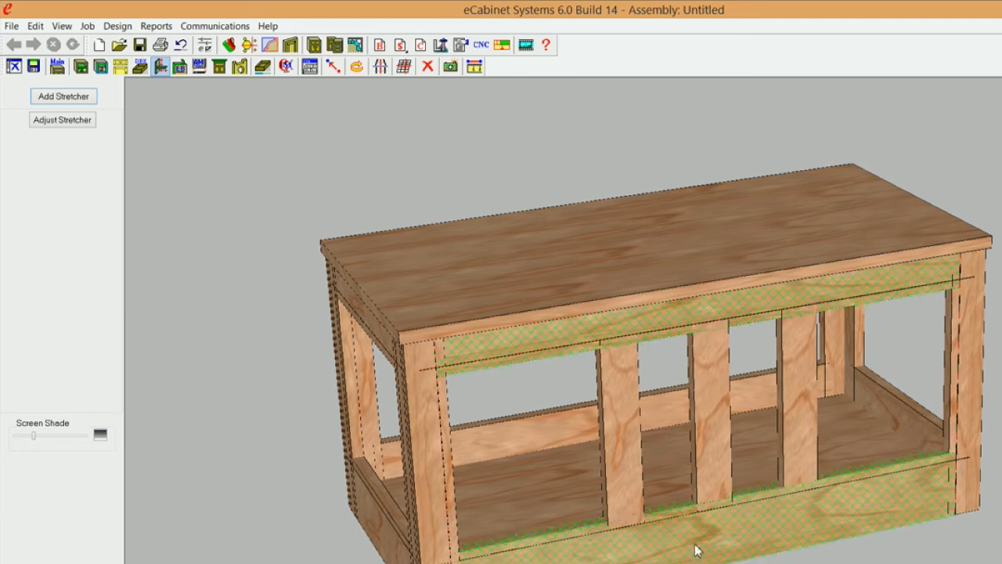
right_click(694, 543)
mouse_move(741, 69)
left_click(612, 84)
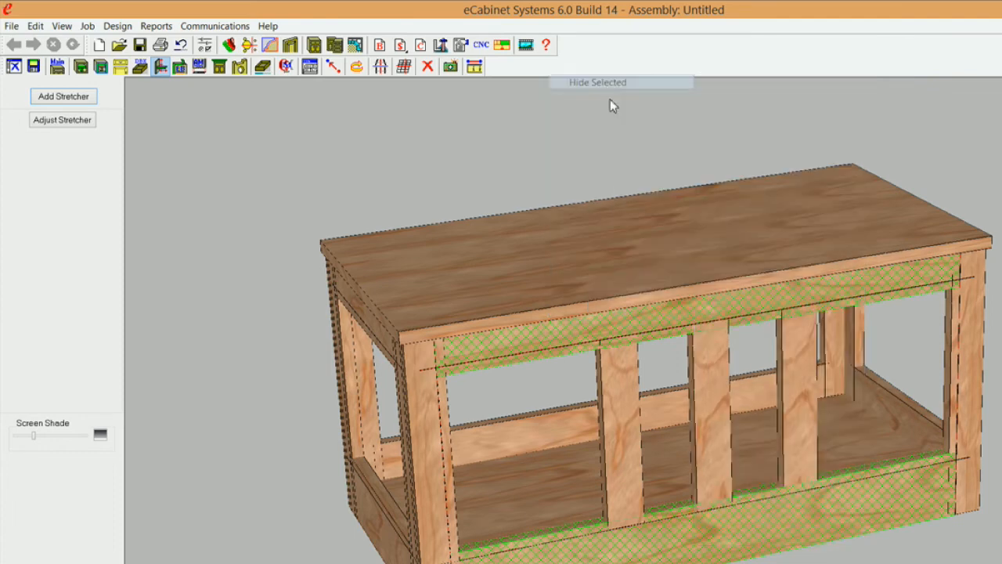
Step: Try to add another stretcher between the two front dummy stretchers
left_click(681, 518)
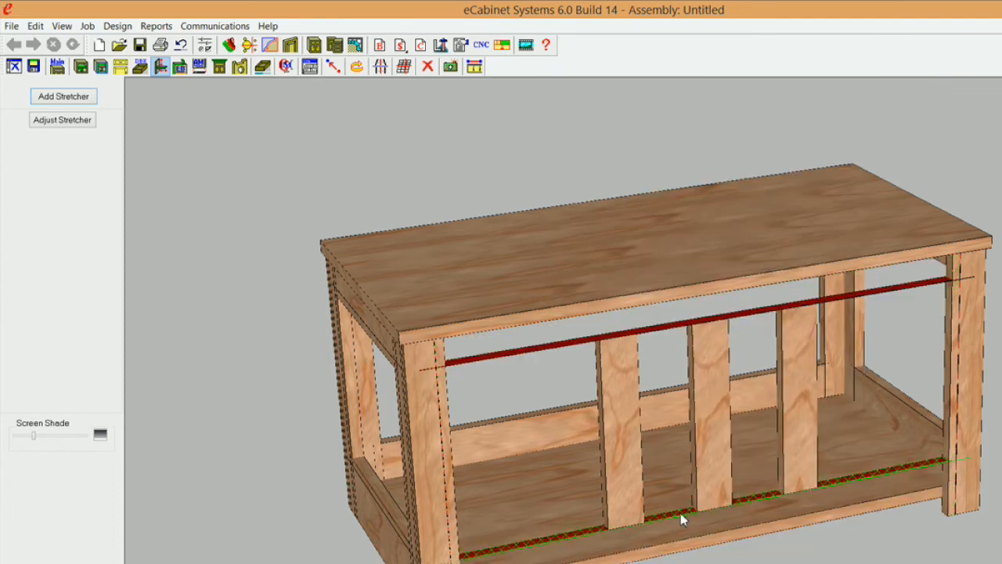
left_click(664, 332)
right_click(664, 333)
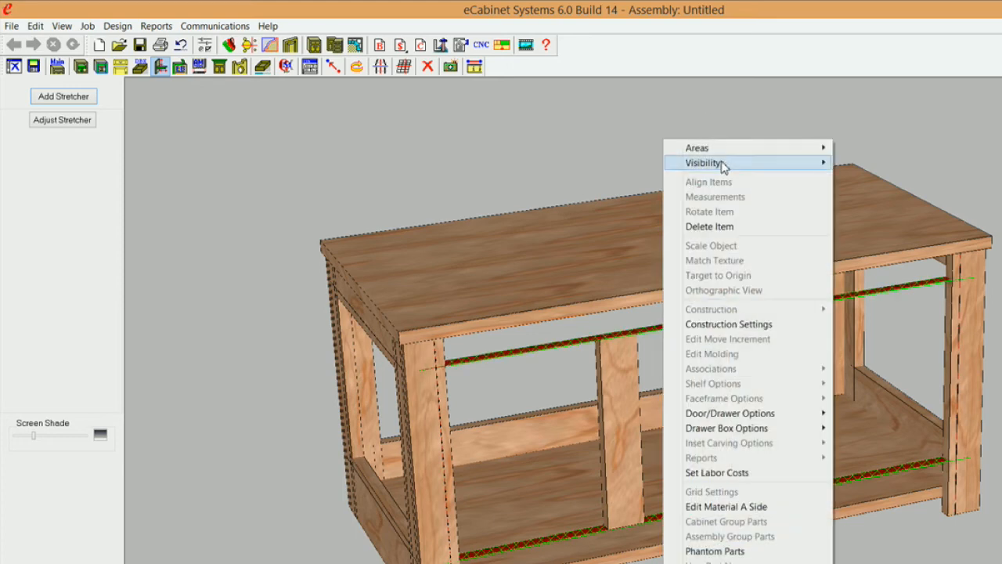
left_click(58, 99)
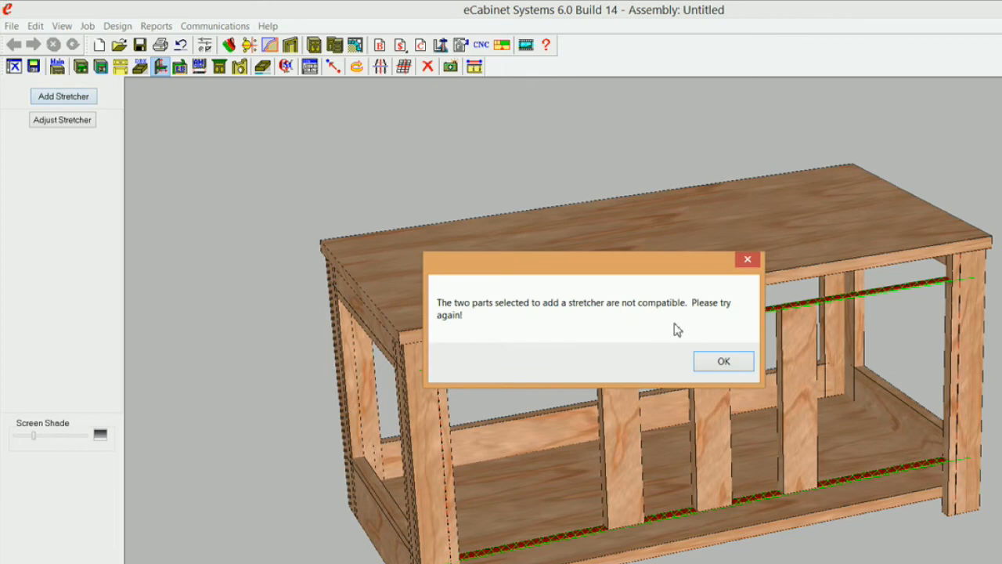
left_click(737, 363)
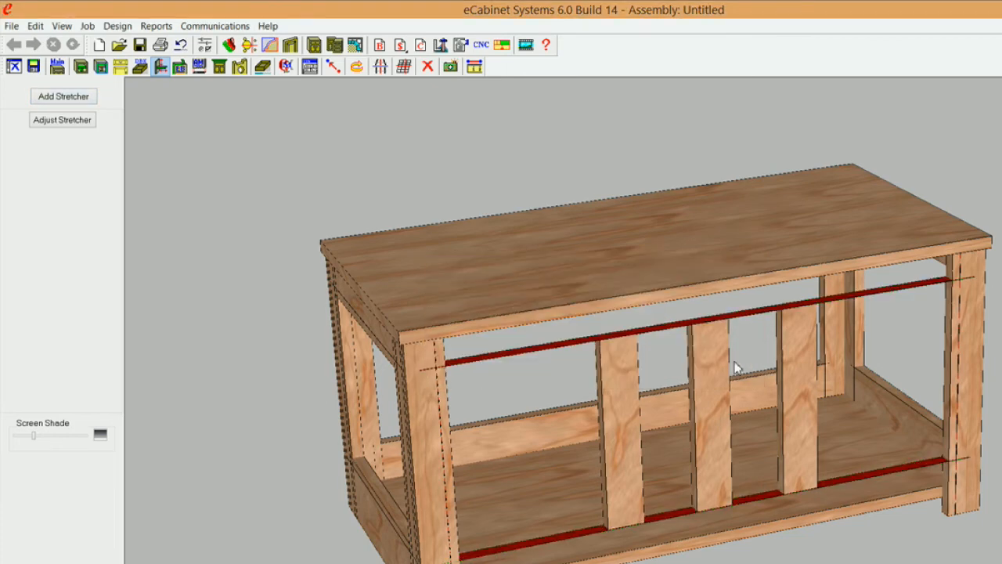
Step: Reselect both front dummy stretchers and add a further 2 1/4" up-down stretcher with left-right orientation in 3/4 Solid Stock
left_click(685, 519)
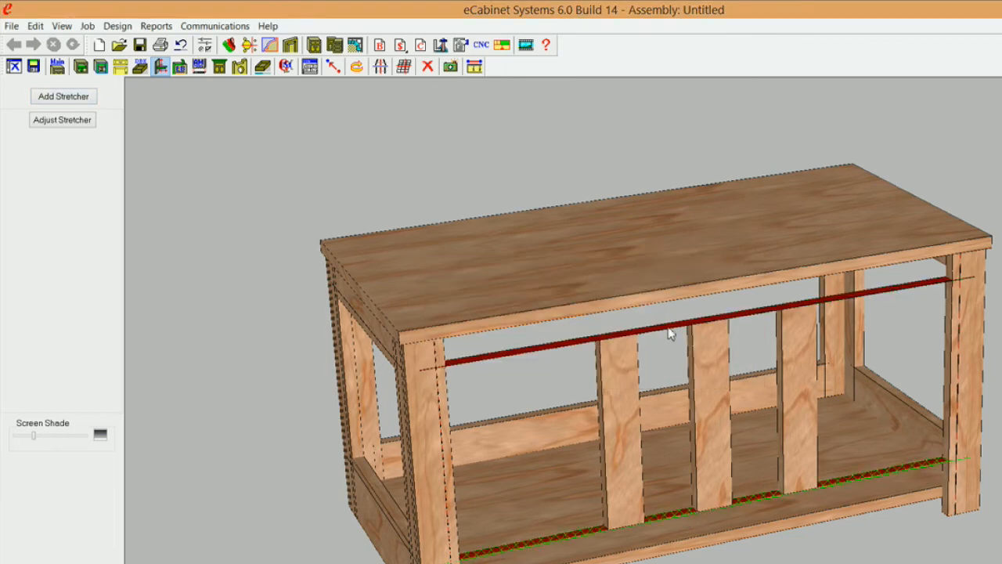
left_click(672, 332)
left_click(70, 97)
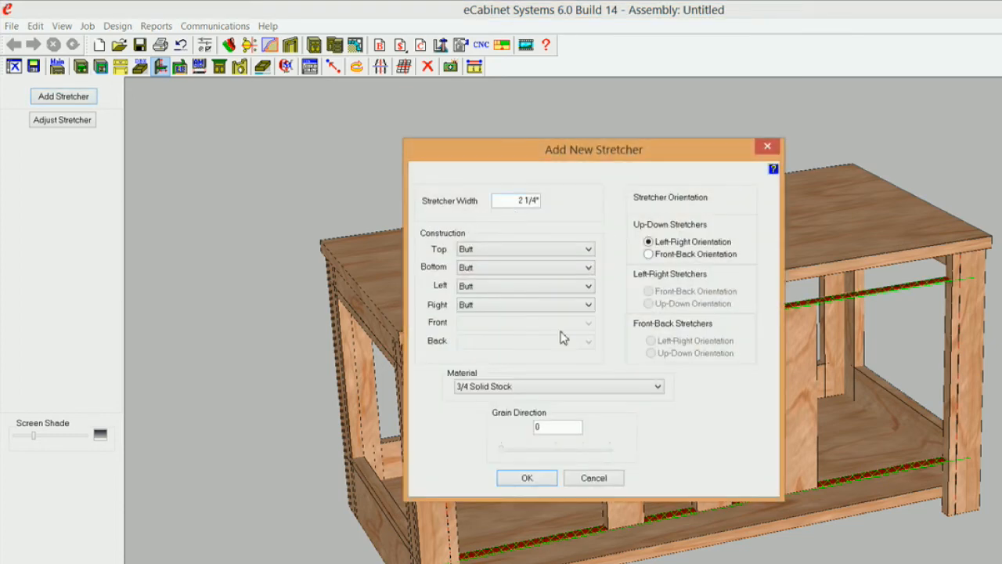
left_click(553, 478)
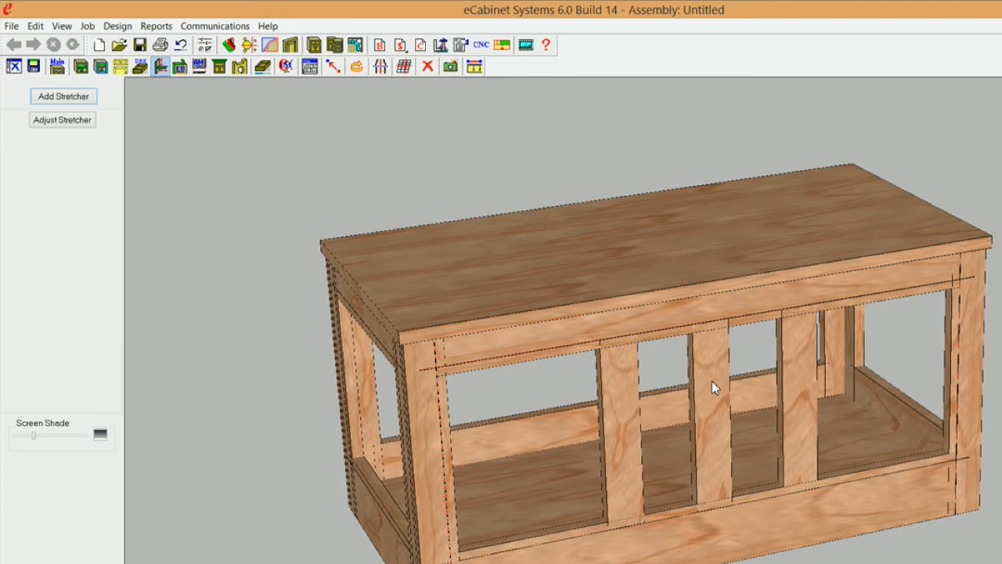
Step: Associate Inset 4 of the newest middle stretcher with the Back side of the rear top Left Right Stretcher
left_click(65, 122)
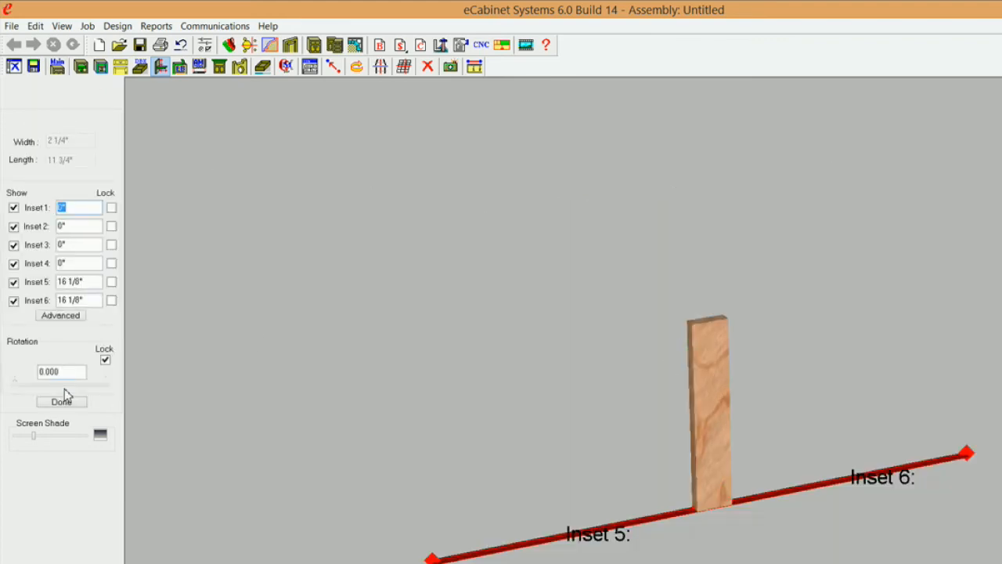
left_click(63, 316)
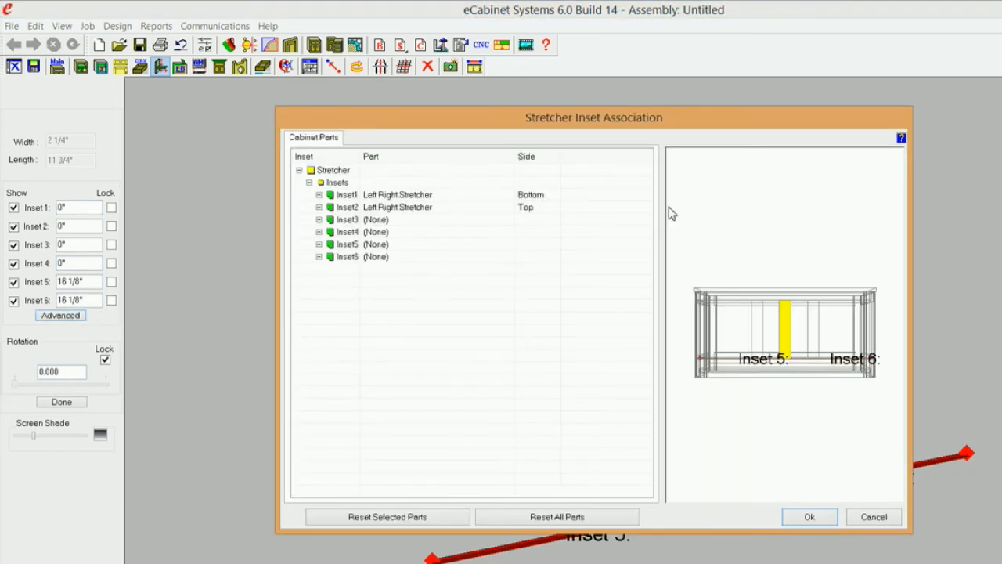
left_click_drag(801, 277, 794, 352)
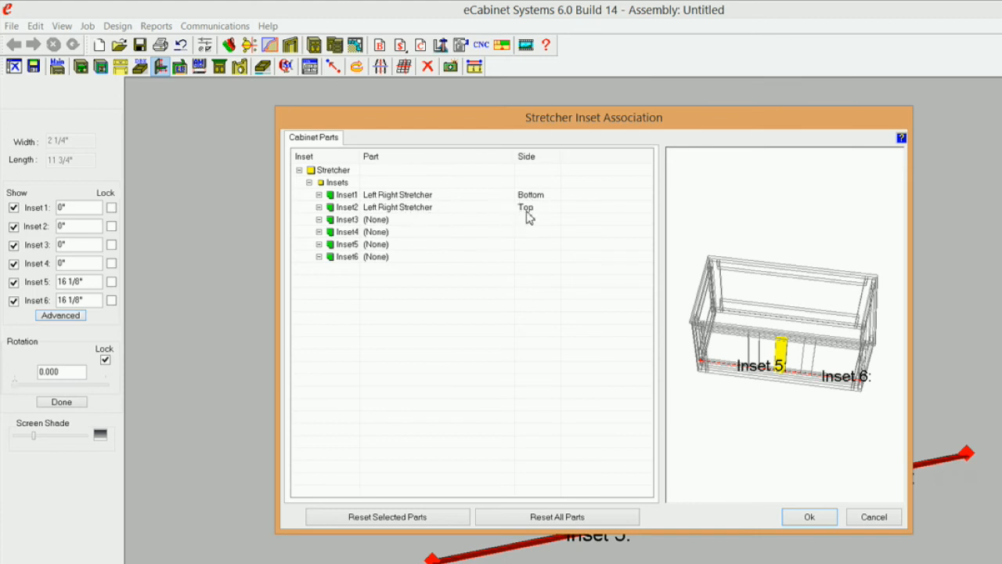
left_click_drag(802, 400, 787, 381)
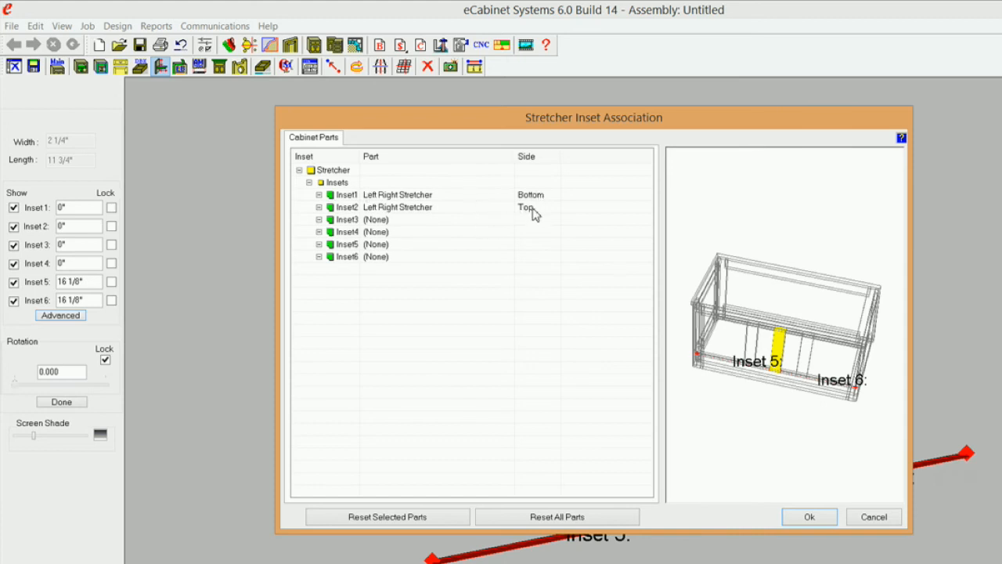
left_click_drag(772, 327, 745, 358)
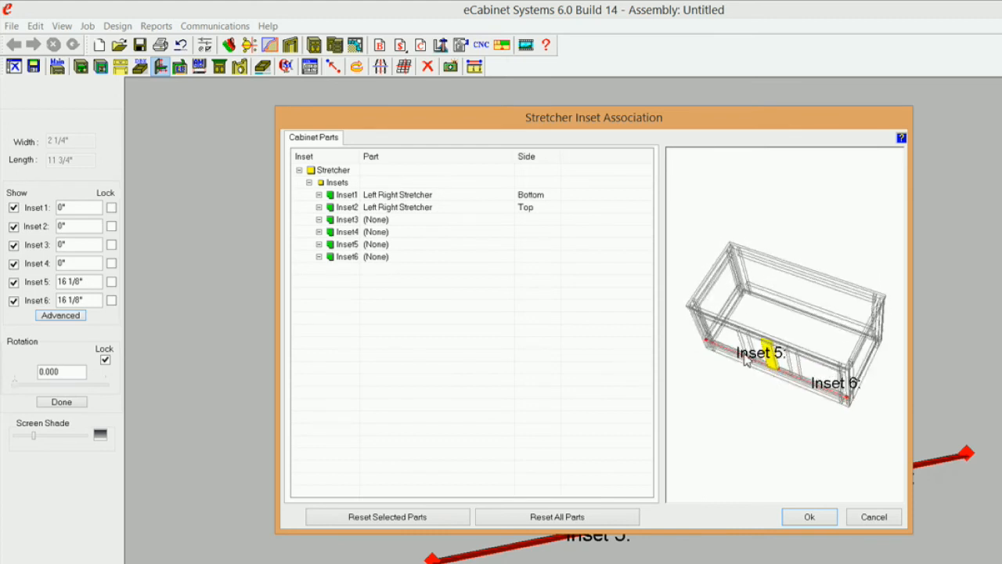
left_click(387, 232)
left_click(508, 234)
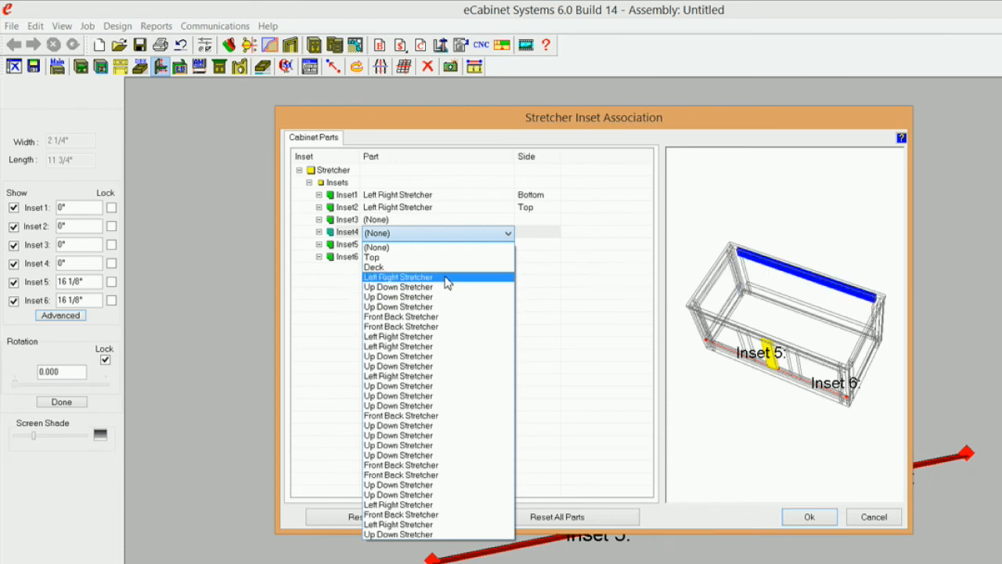
left_click(445, 278)
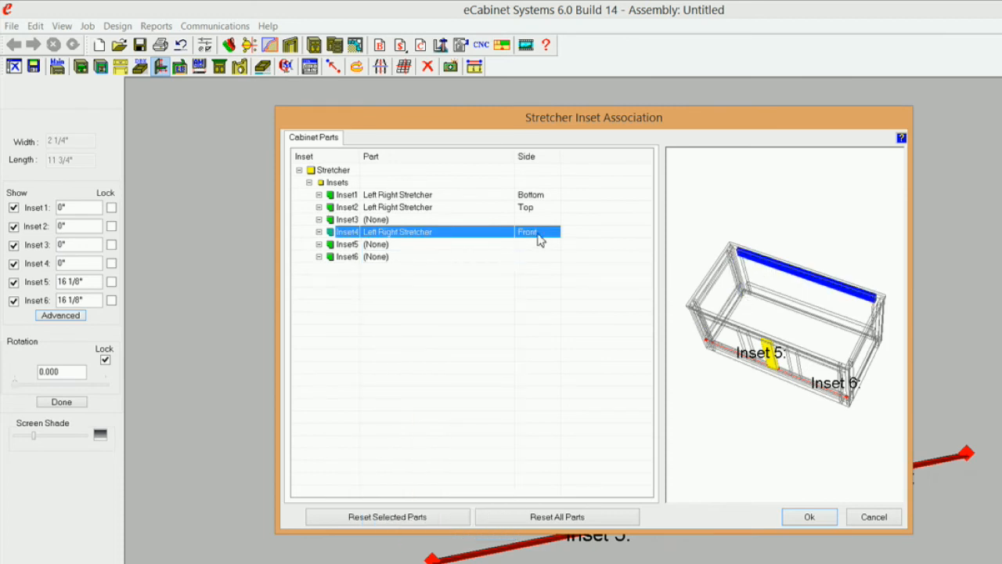
left_click(538, 232)
left_click(555, 235)
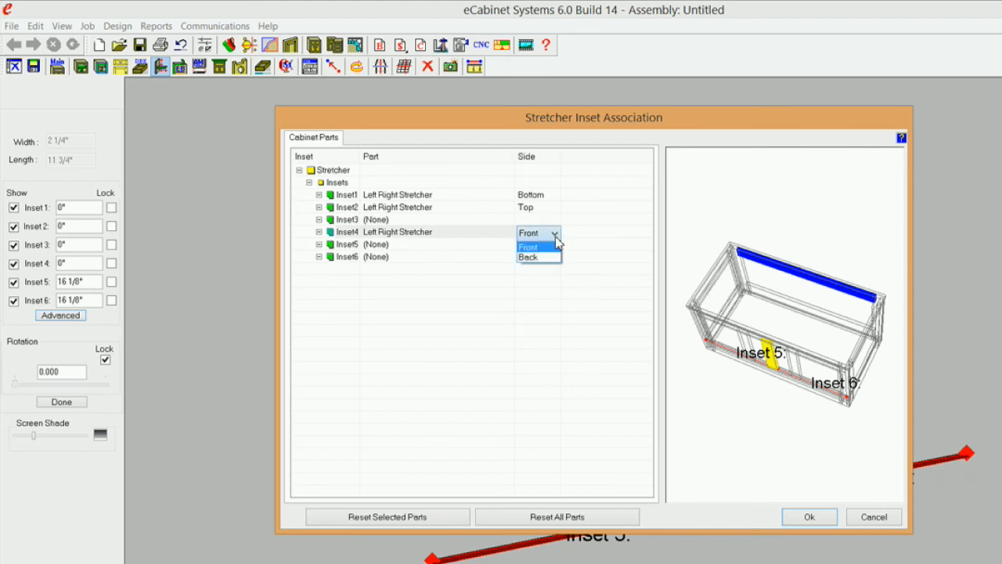
left_click(540, 258)
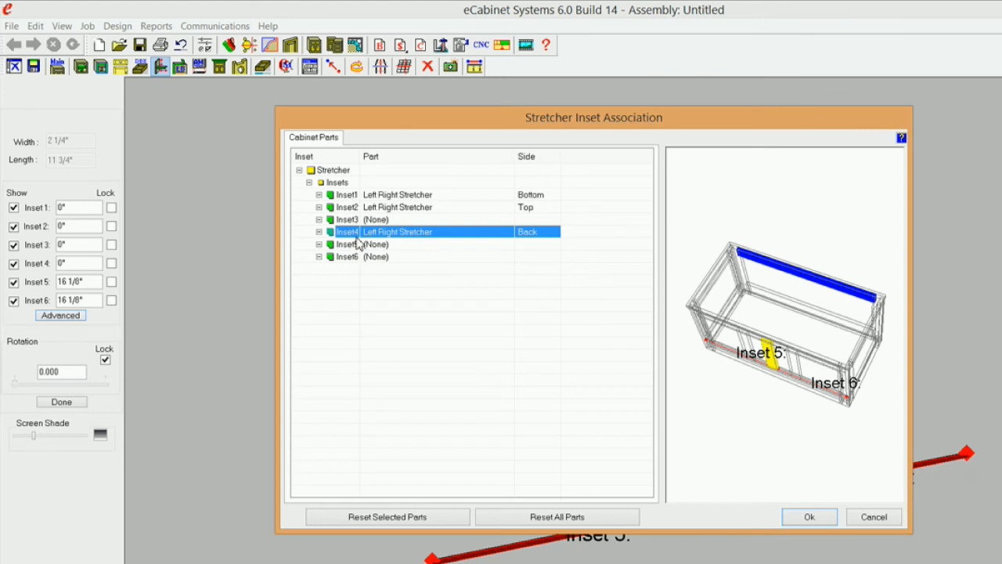
Step: Associate Inset 5 of the same stretcher with the Right side of the rear left Up Down Stretcher and accept the associations
left_click(395, 249)
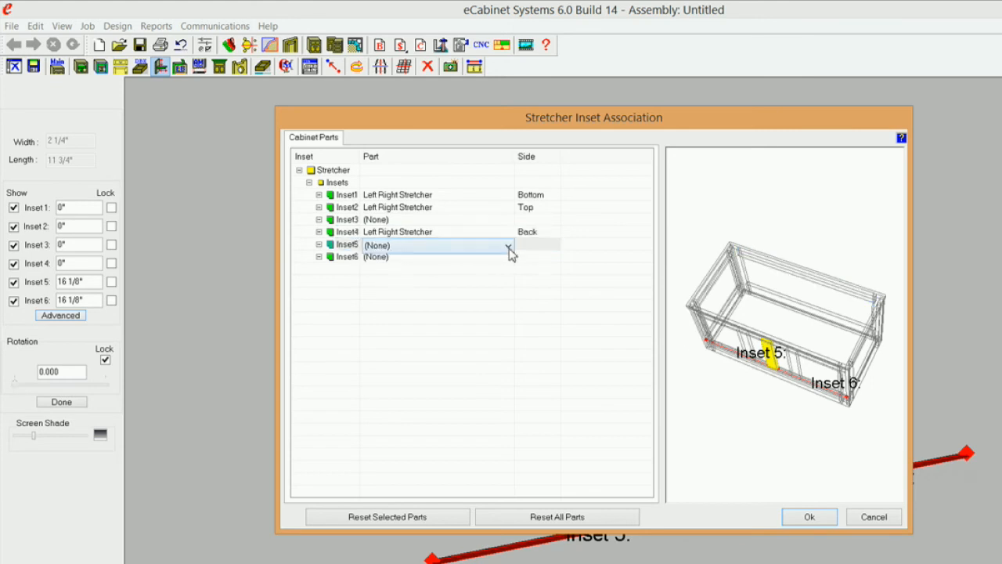
left_click(509, 249)
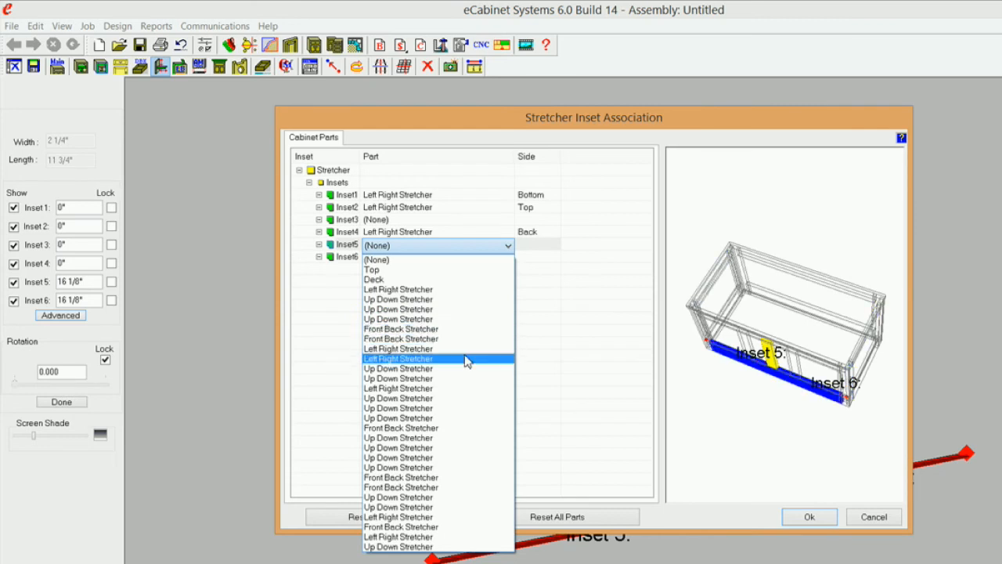
left_click(463, 441)
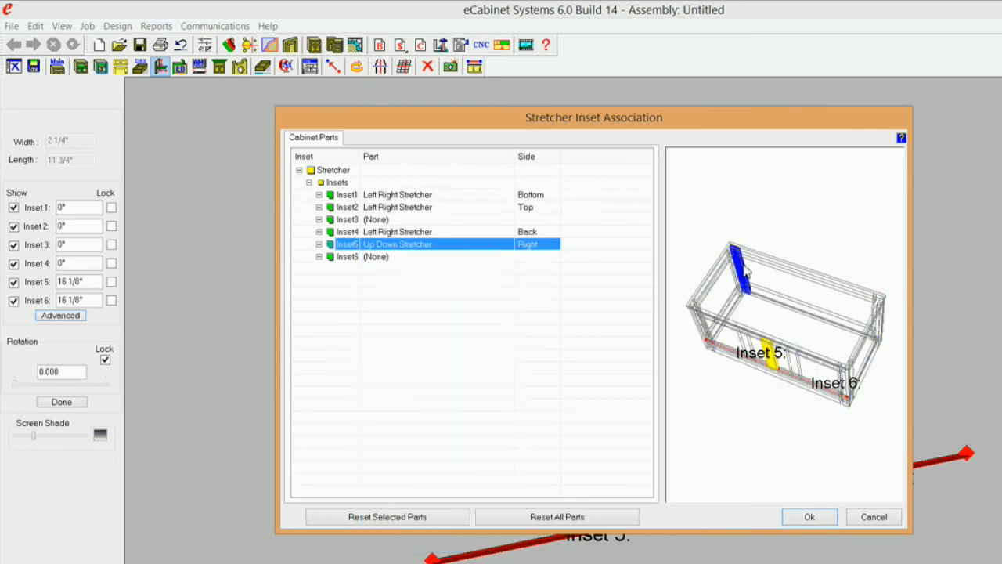
left_click(540, 249)
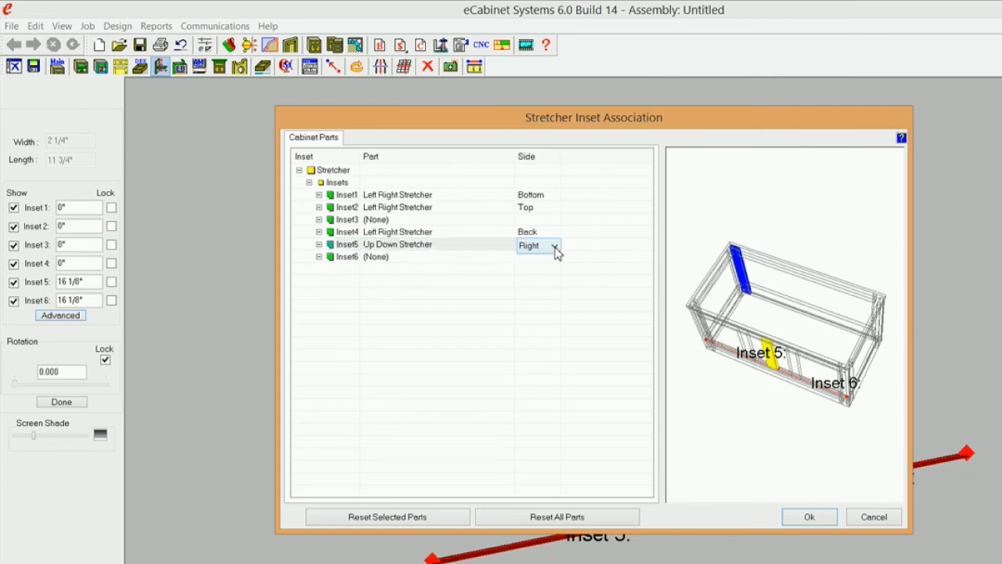
left_click(554, 247)
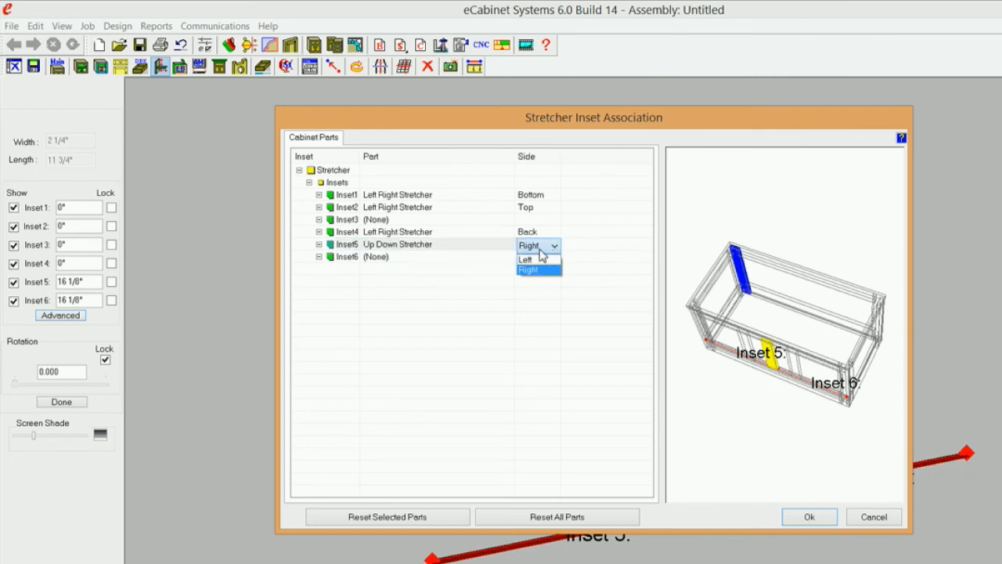
left_click(542, 251)
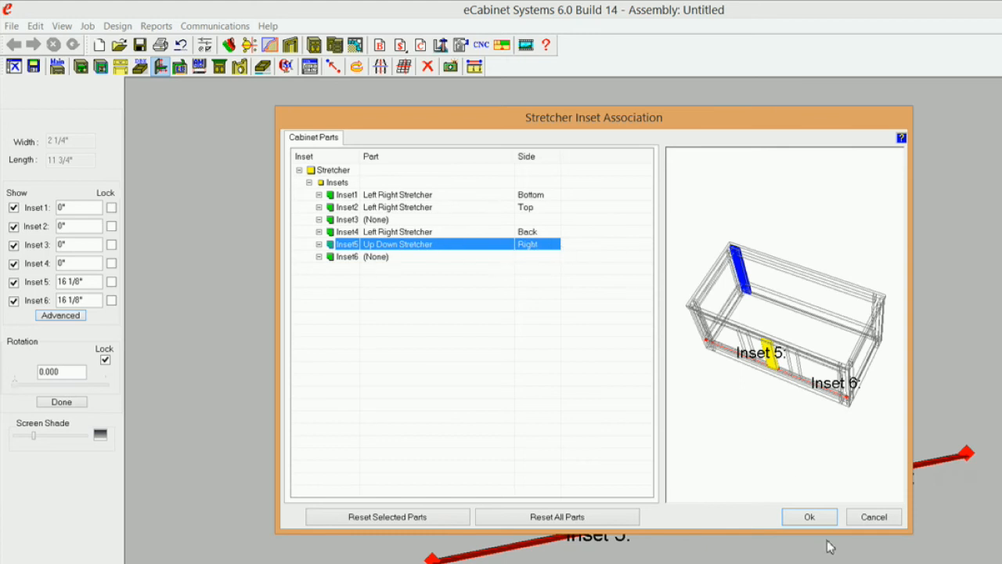
left_click(812, 516)
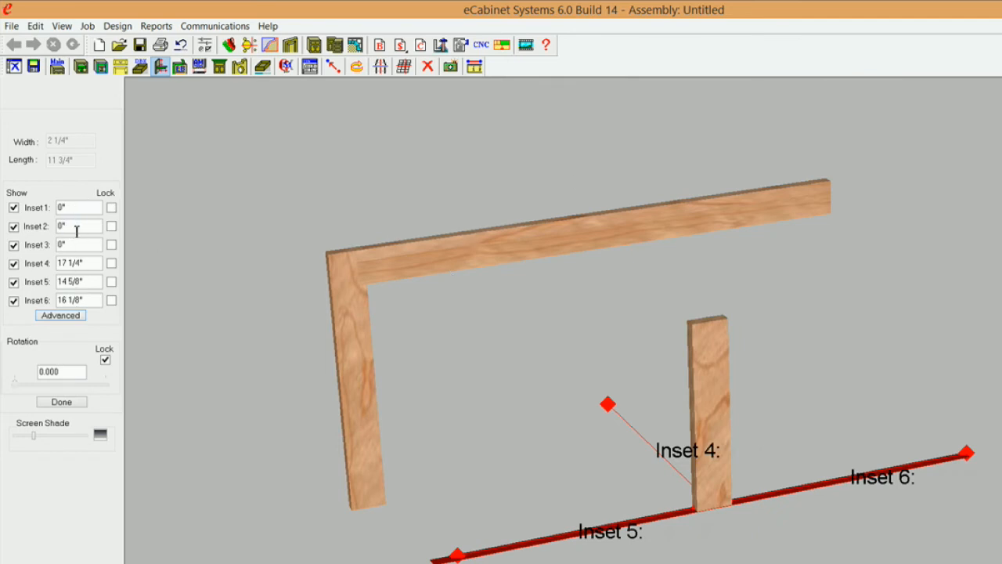
Step: Lock the stretcher's Inset 4 at 0" and Inset 5 at 9", and finish the adjustment
left_click(92, 267)
type("0")
left_click(111, 264)
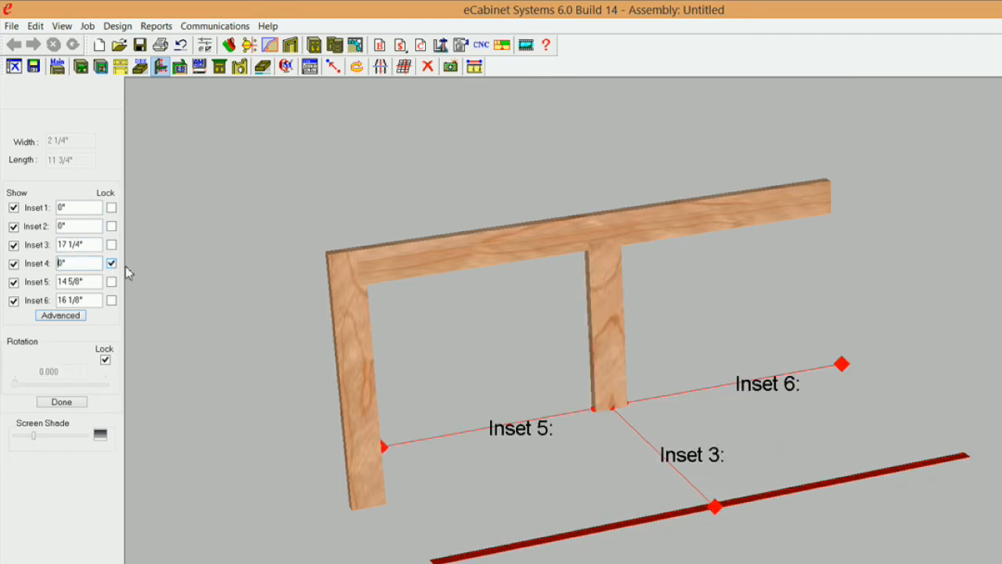
left_click(88, 282)
type("9")
left_click(112, 282)
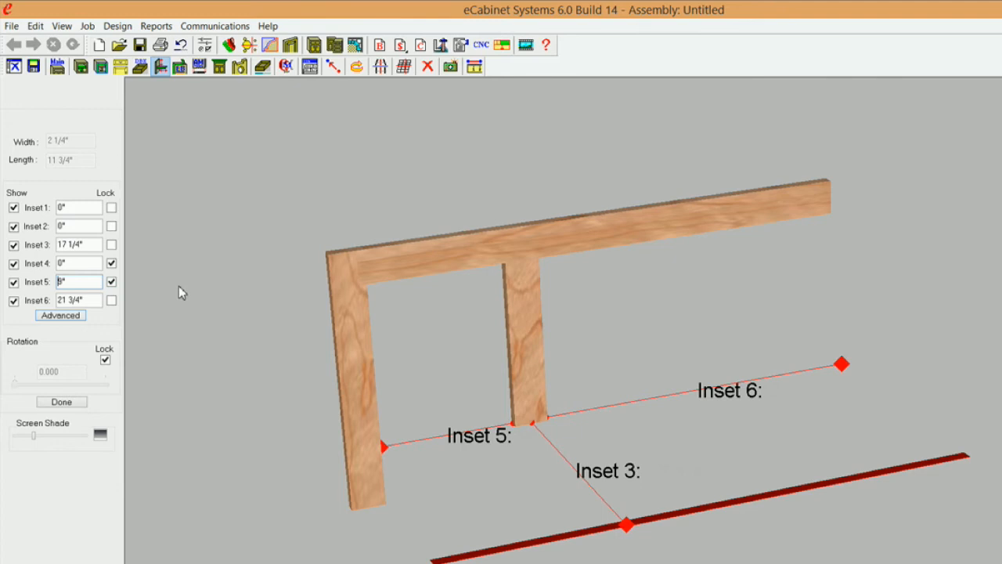
left_click(49, 403)
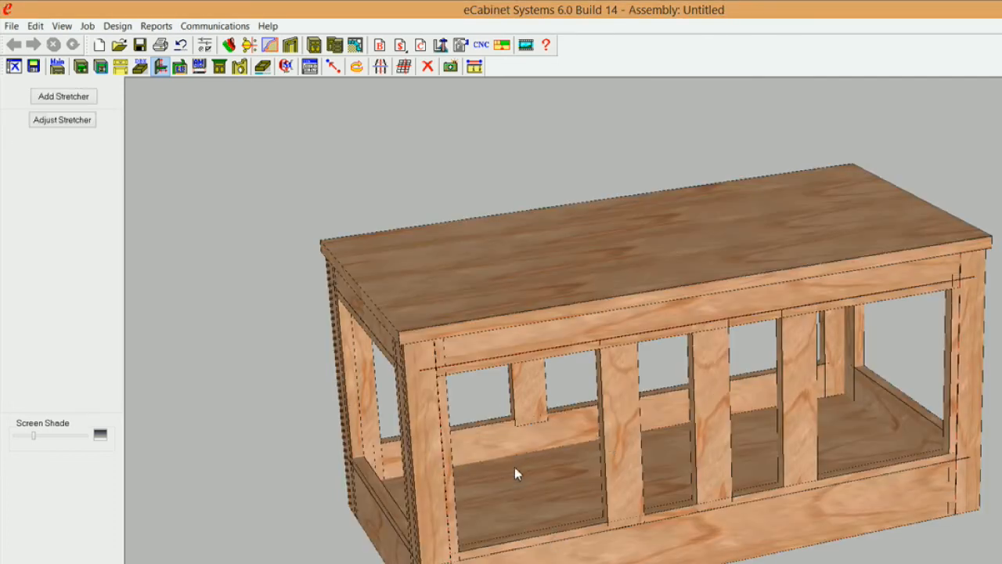
Step: Adjust the remaining middle stretcher in the front, associating its Inset 4 with the Back side of the rear top Left Right Stretcher
left_click(717, 411)
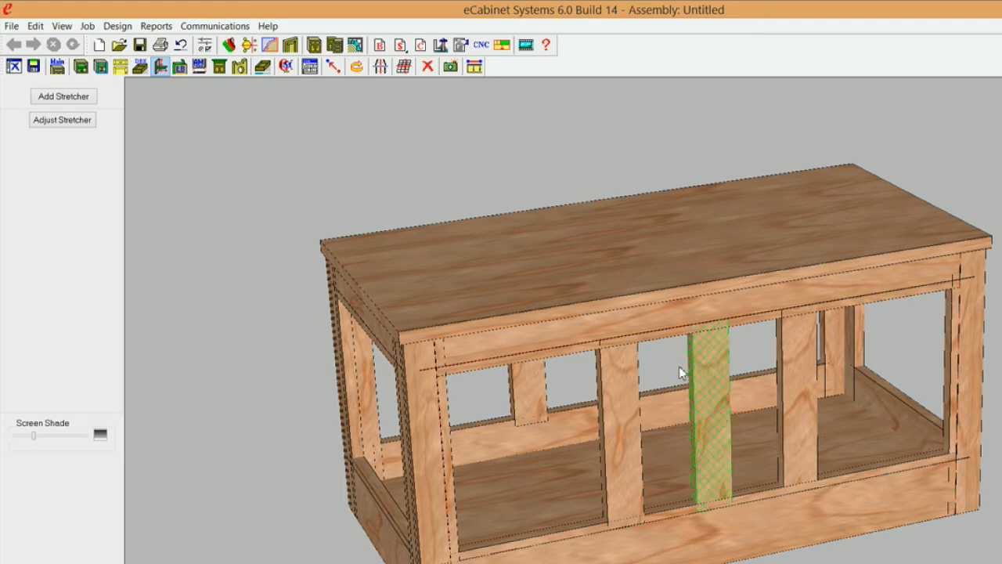
left_click(74, 121)
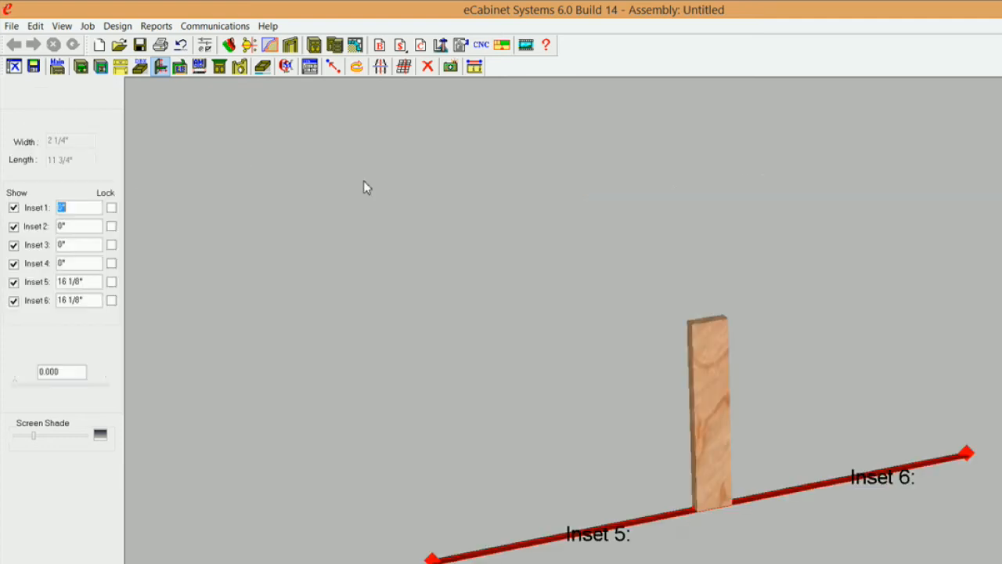
left_click(59, 316)
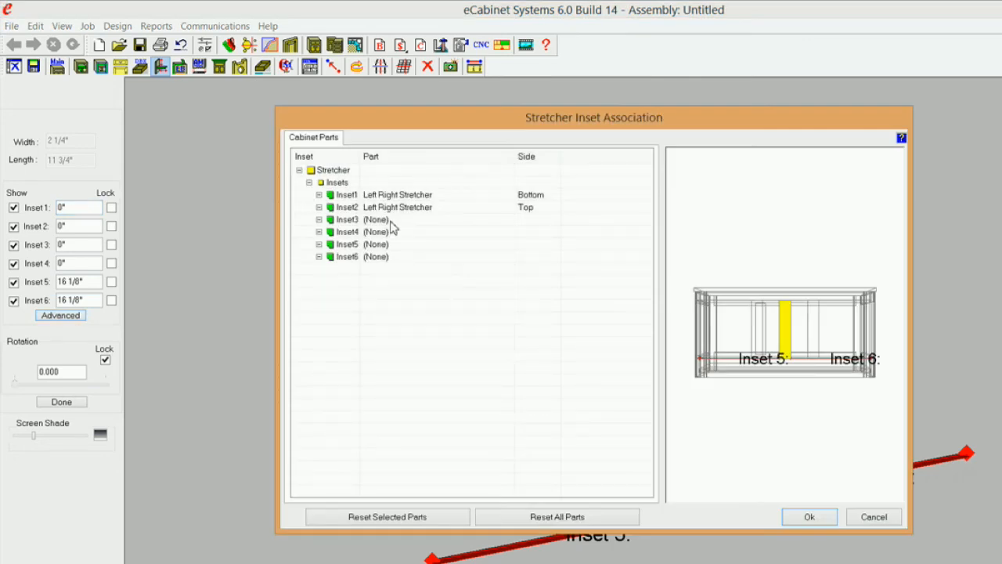
left_click(371, 233)
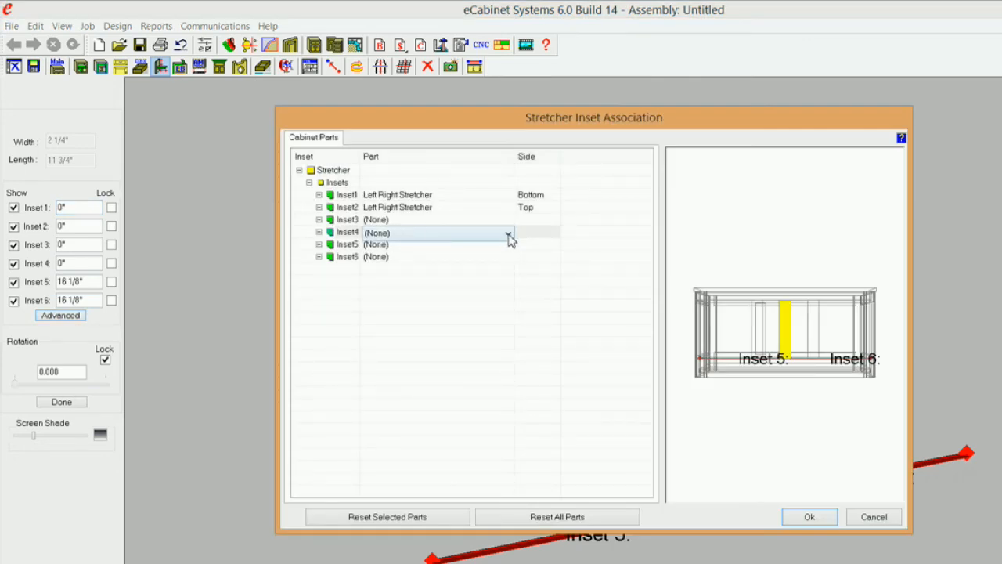
left_click(508, 233)
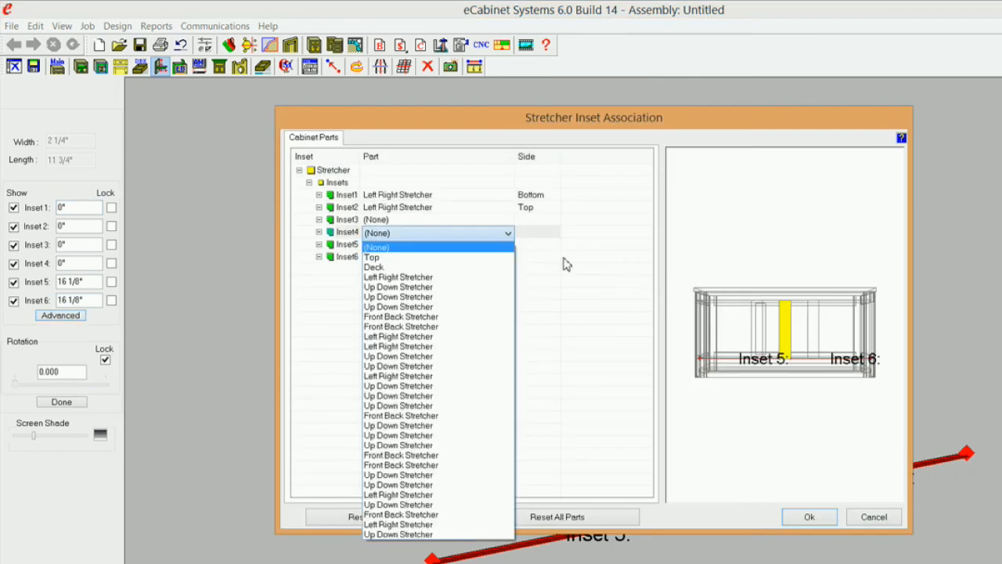
left_click(463, 279)
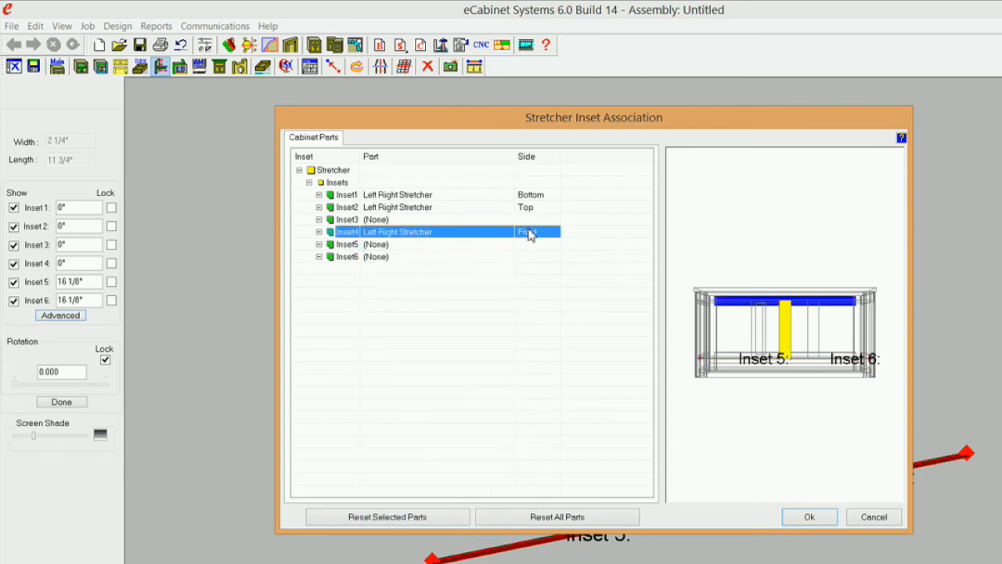
left_click(529, 234)
left_click(553, 235)
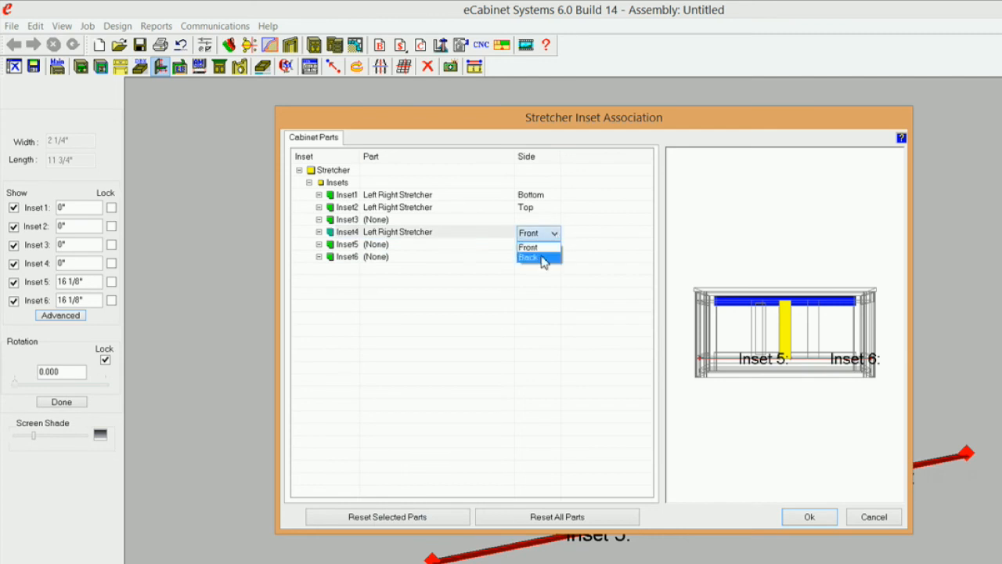
left_click(538, 259)
Step: Associate Inset 6 of this stretcher with the Left side of the rear right Up Down Stretcher and accept the associations
left_click(392, 258)
left_click(509, 258)
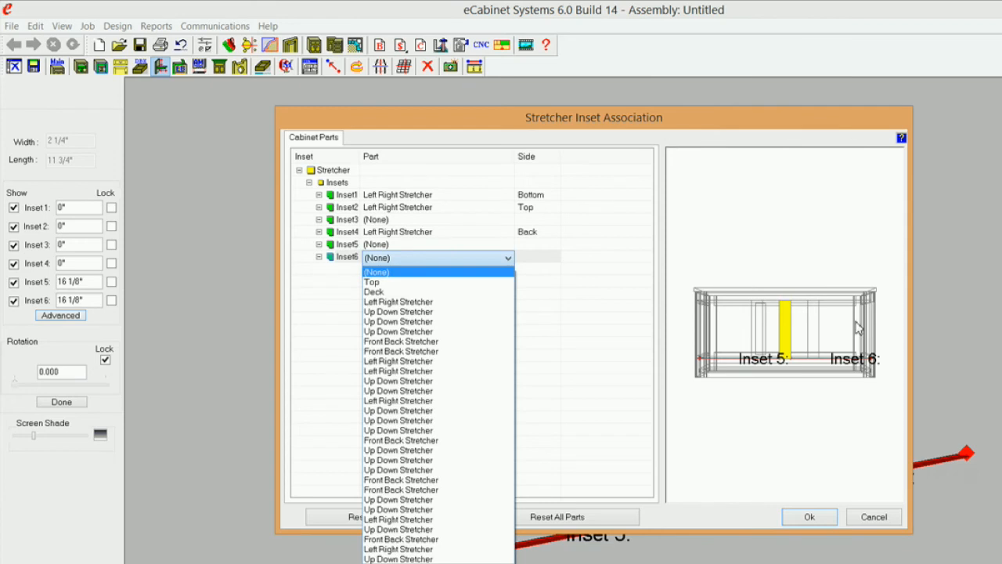
left_click(443, 423)
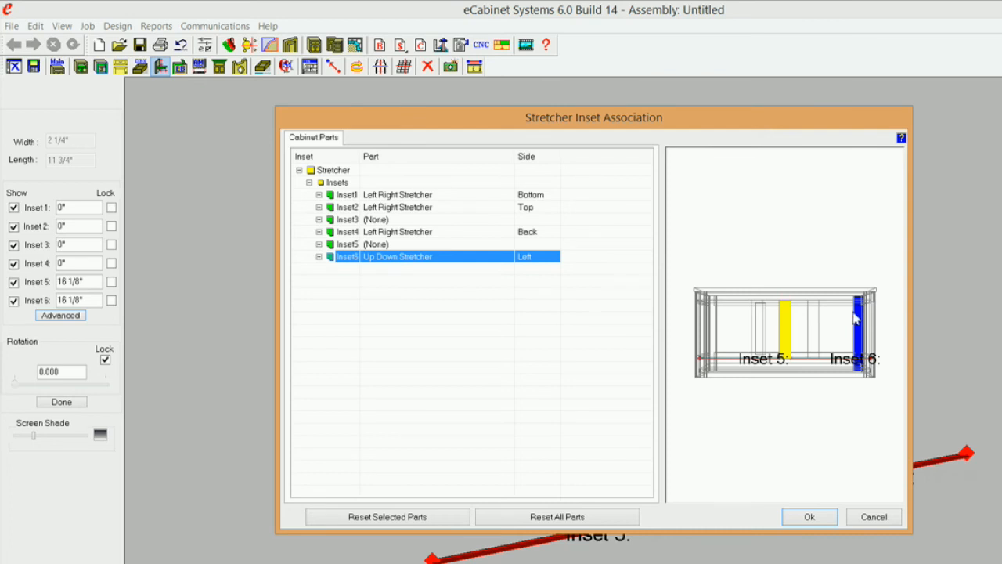
left_click(807, 517)
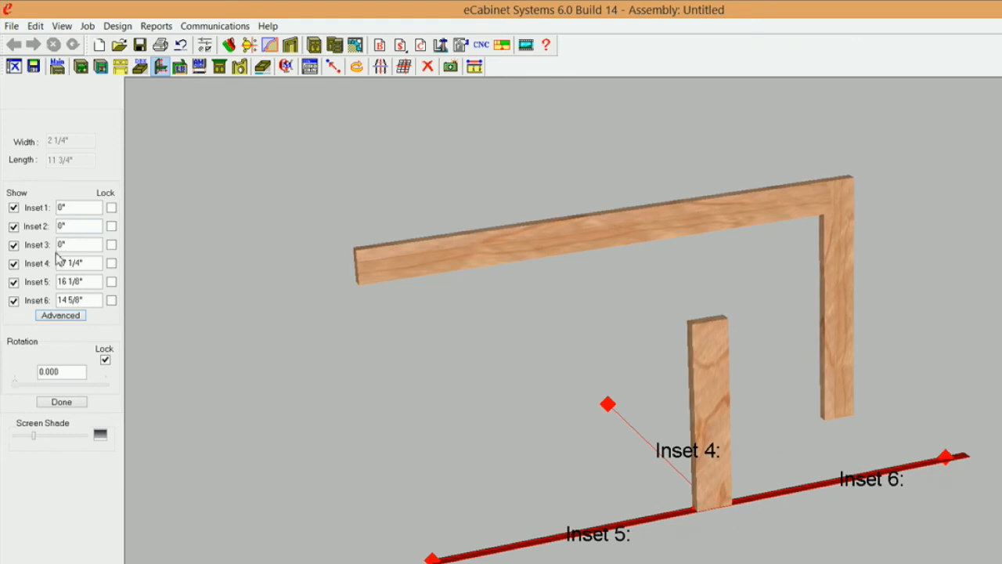
Step: Lock this stretcher's Inset 4 at 0" and Inset 6 at 9", and finish the adjustment
left_click(97, 263)
type("0")
left_click(111, 264)
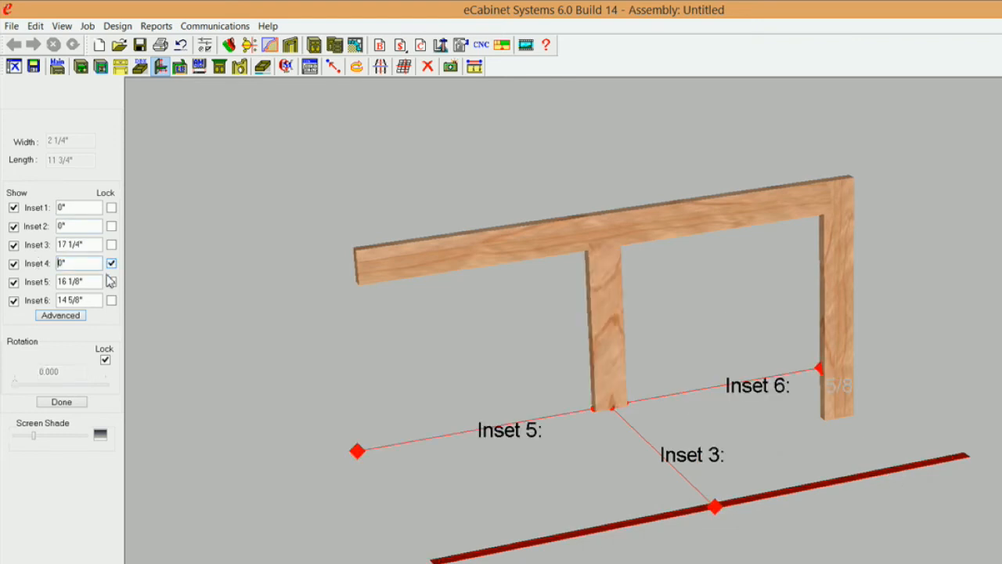
left_click(98, 302)
type("9")
left_click(112, 301)
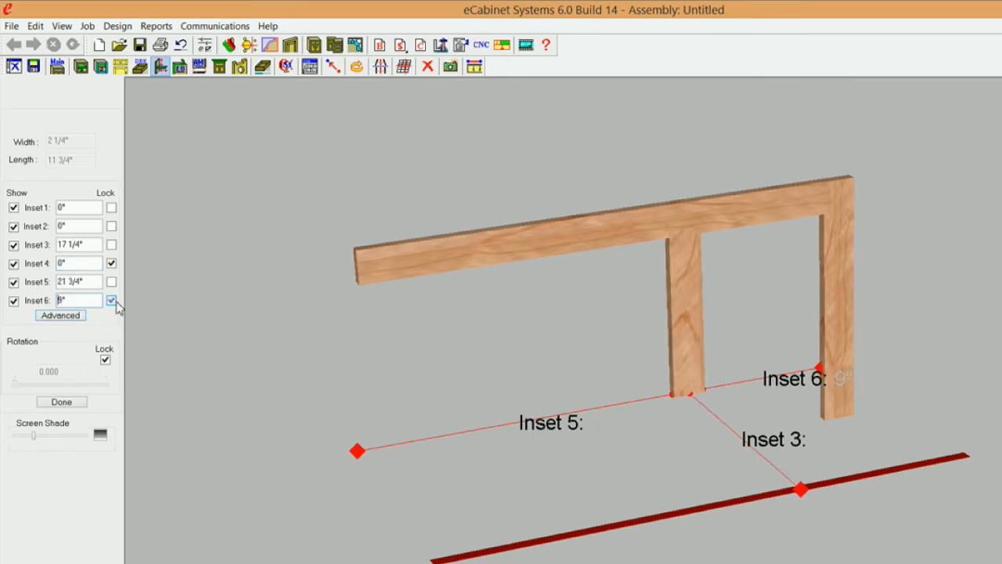
left_click(69, 403)
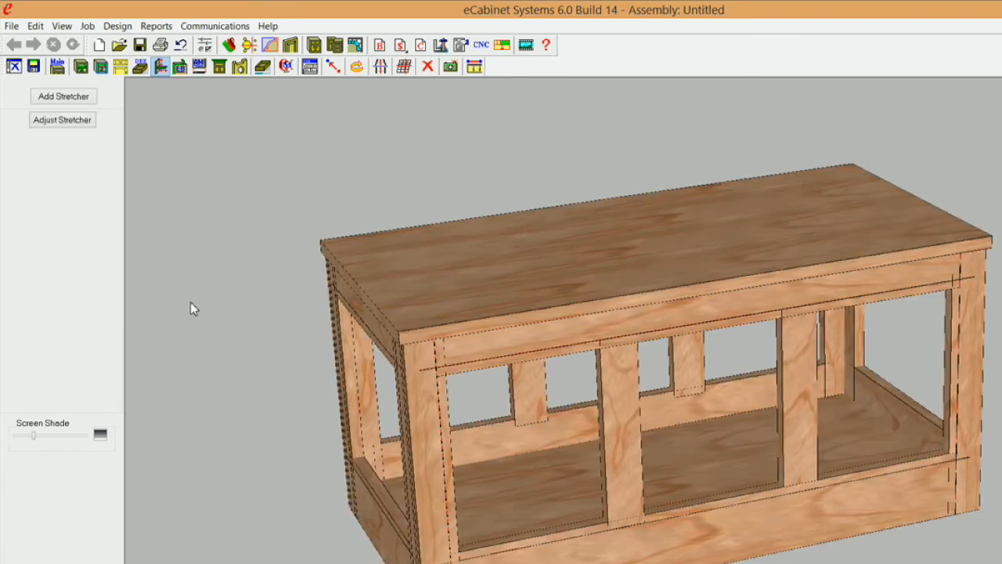
Step: Hide the top and bottom rails at the trunk's near end, exposing the edge surfaces between its corner stiles
middle_click_drag(568, 455, 437, 320)
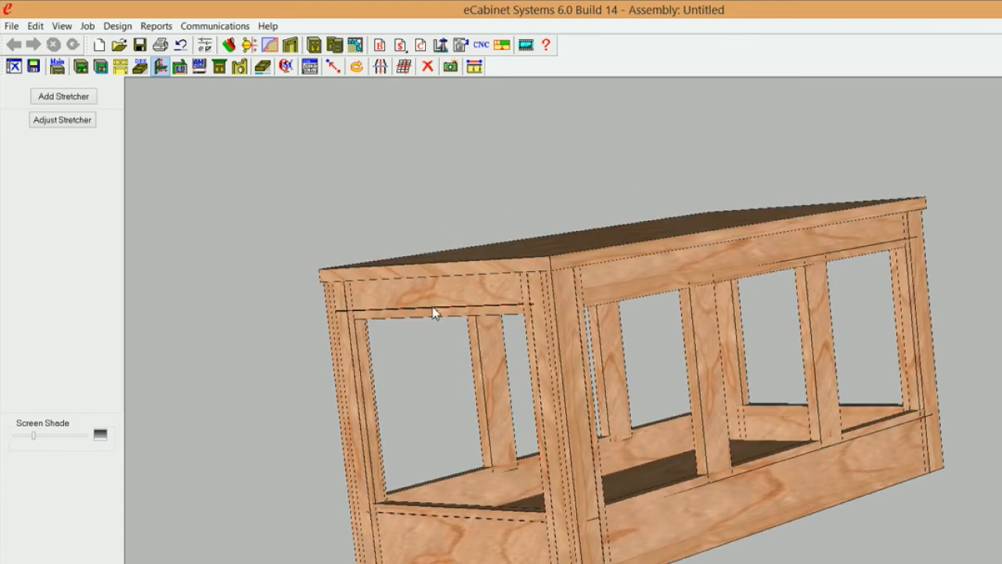
left_click(459, 547)
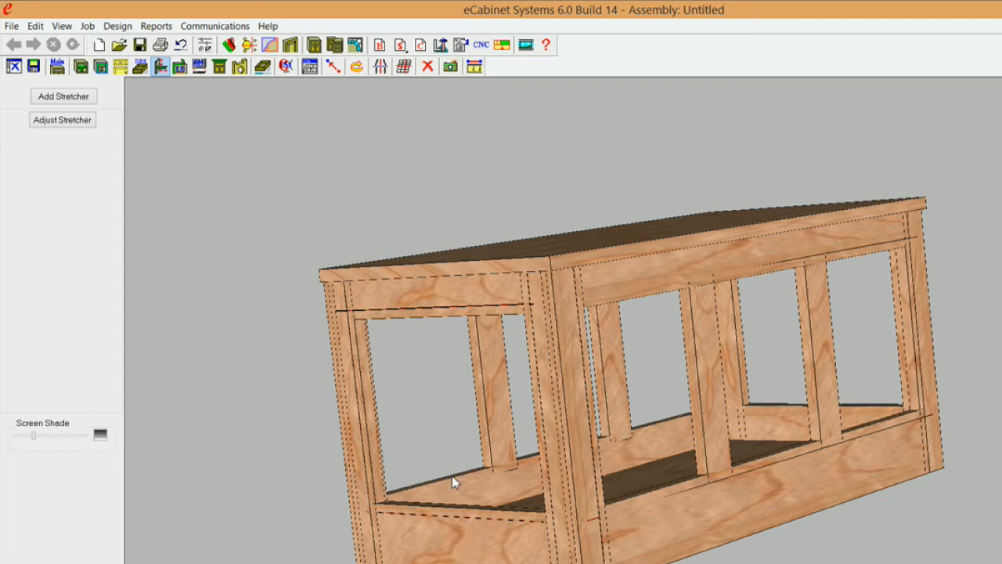
left_click(441, 290, "ctrl")
right_click(441, 290)
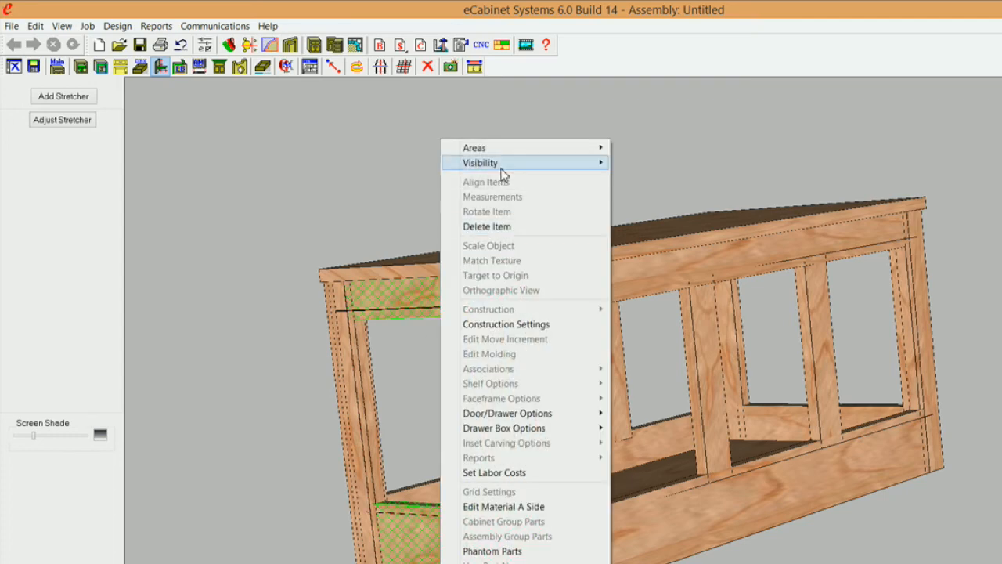
mouse_move(502, 163)
left_click(371, 180)
key("Down")
key("Down")
key("Down")
key("Down")
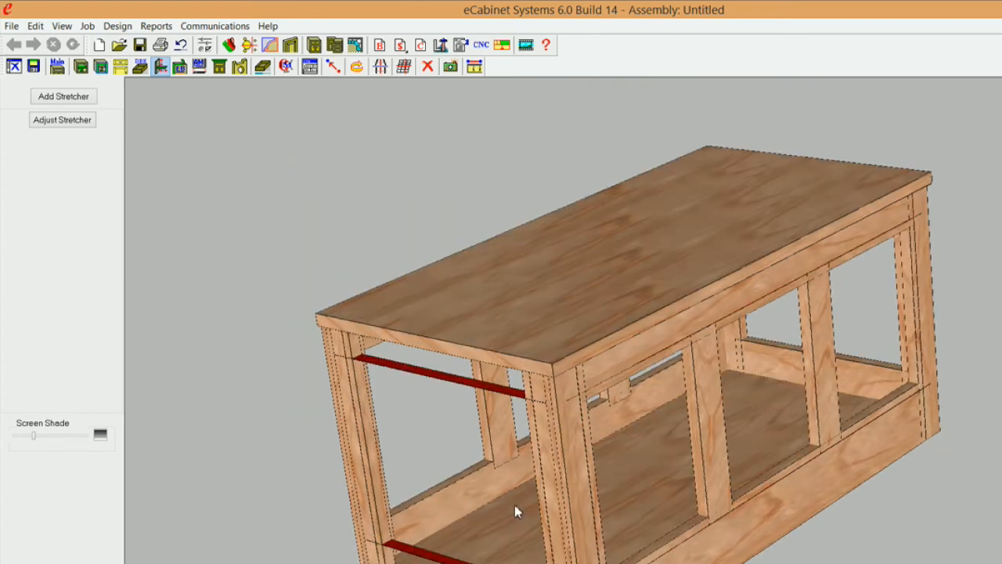
Step: Add an up-down stretcher with Front-Back Orientation, 2 1/4" wide in 3/4 Solid Stock, between the two exposed rail edges at the near end
left_click(467, 560)
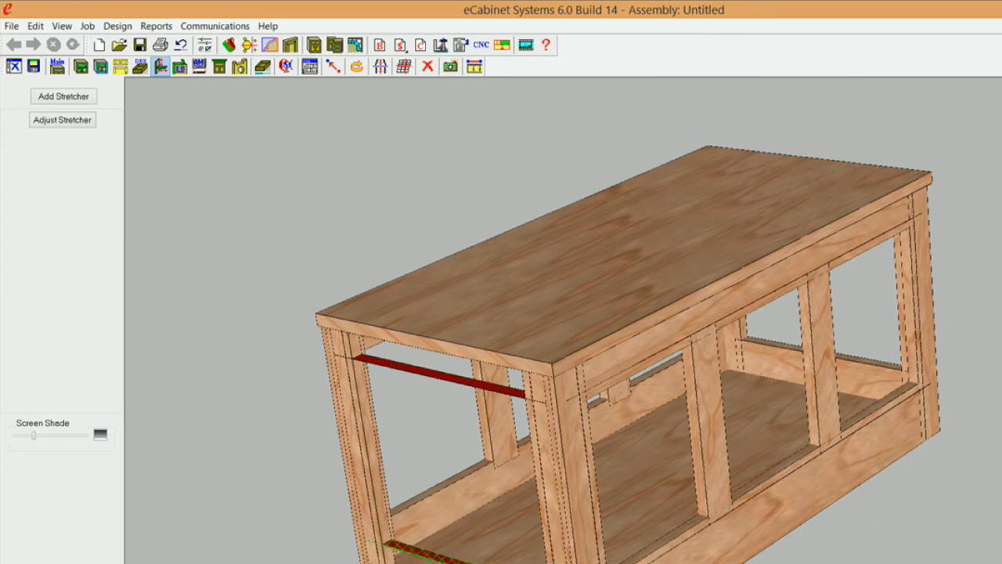
left_click(455, 382)
left_click(69, 99)
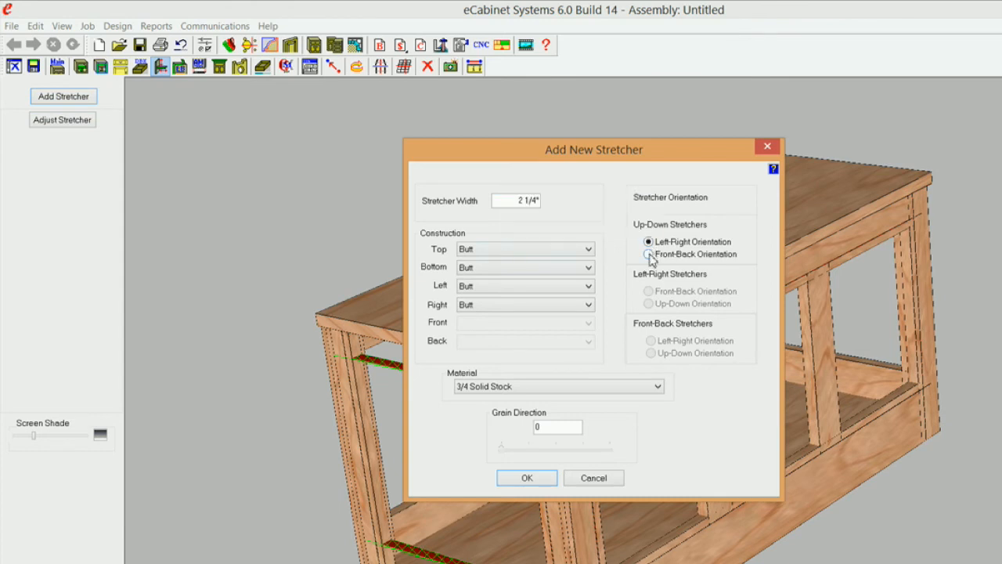
left_click(649, 254)
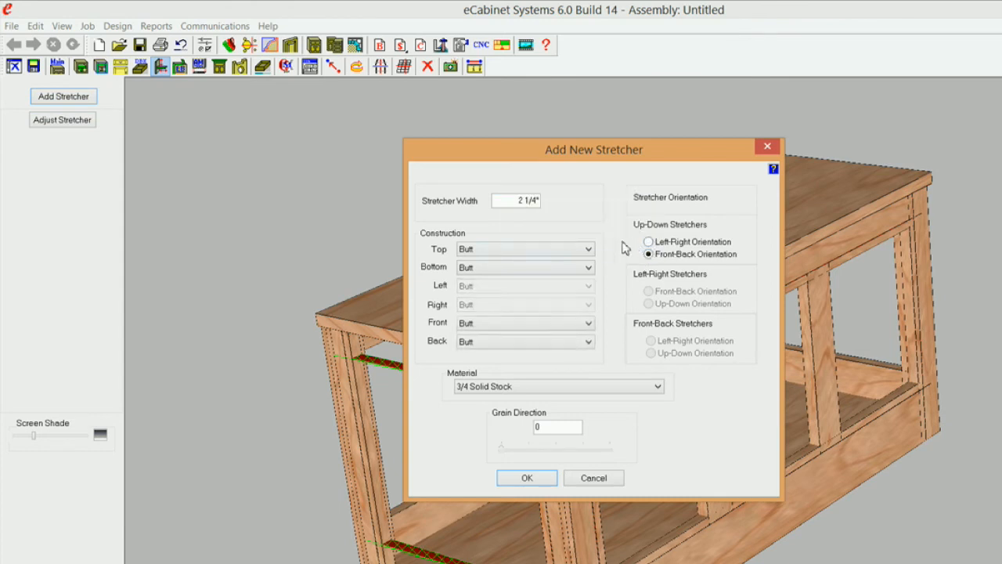
left_click(536, 477)
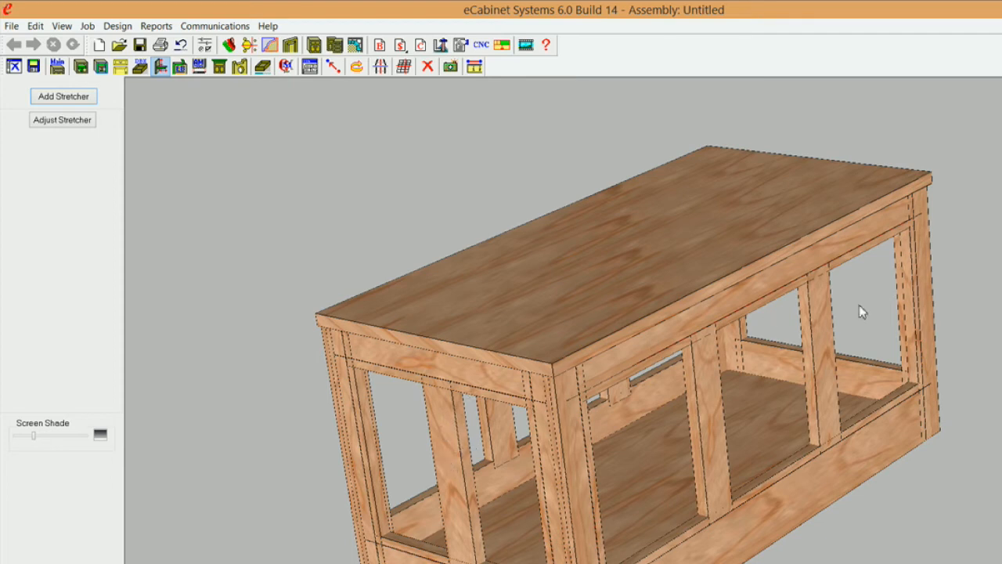
Step: Begin adjusting the new end mid stile and open its inset associations, with the preview turned to show the end frame
middle_click_drag(459, 471, 459, 440)
left_click(459, 439)
left_click(62, 121)
middle_click_drag(550, 401, 494, 440)
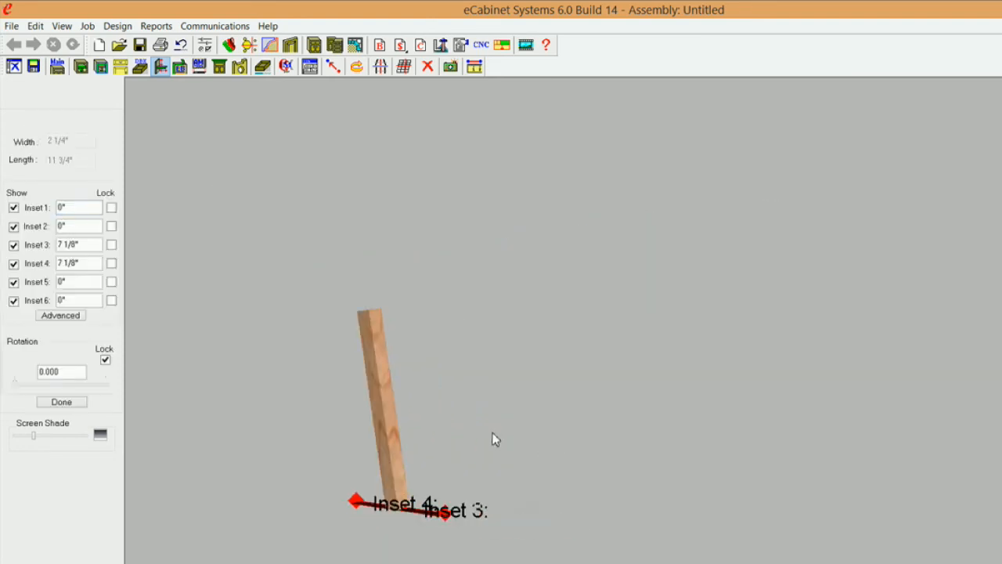
left_click(78, 317)
middle_click_drag(842, 338, 853, 402)
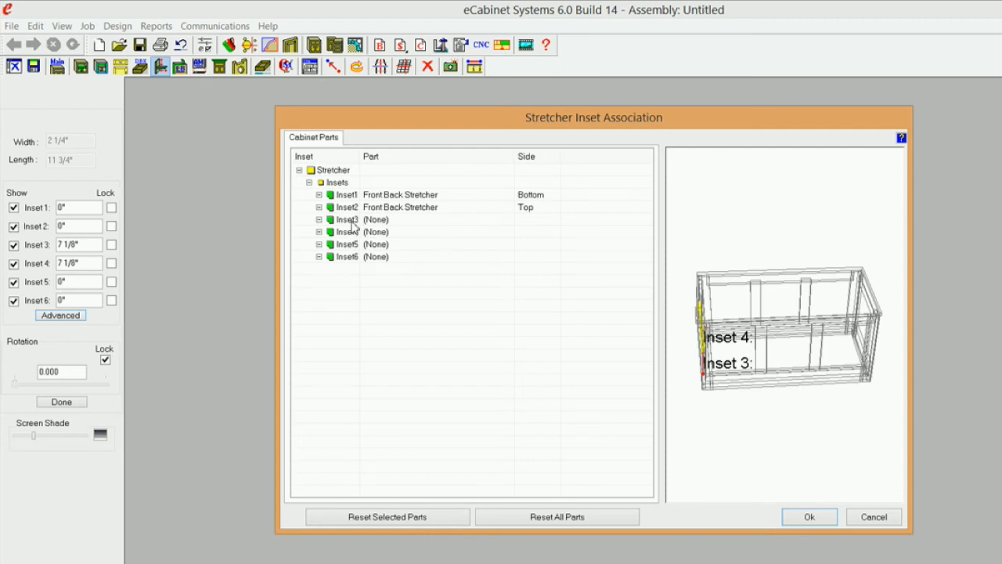
middle_click_drag(700, 381, 718, 443)
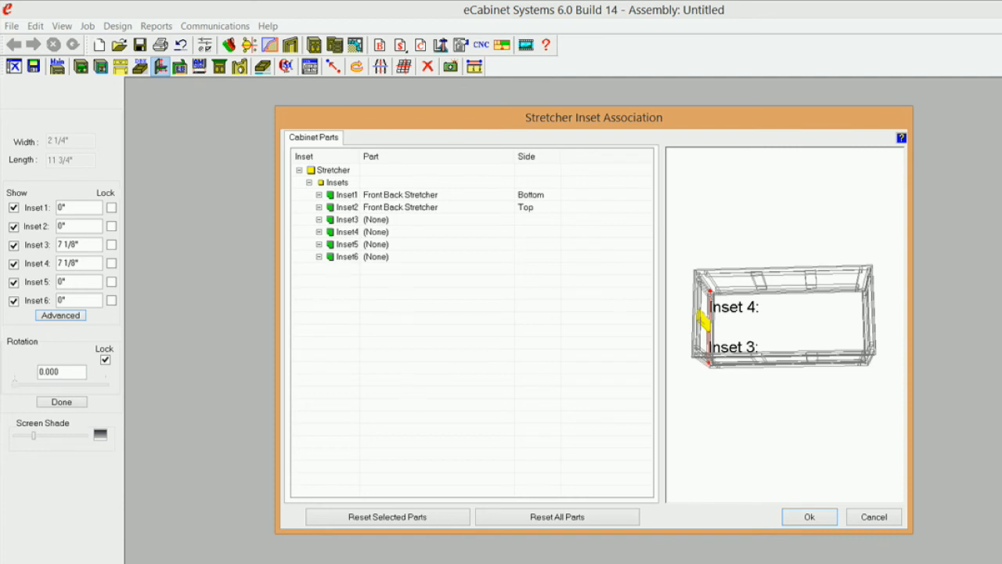
Step: Switch to the RpTrunckLayout drawing in SketchUp, delete its guides, and measure from the inner edge of the end view's left stile
left_click(479, 563)
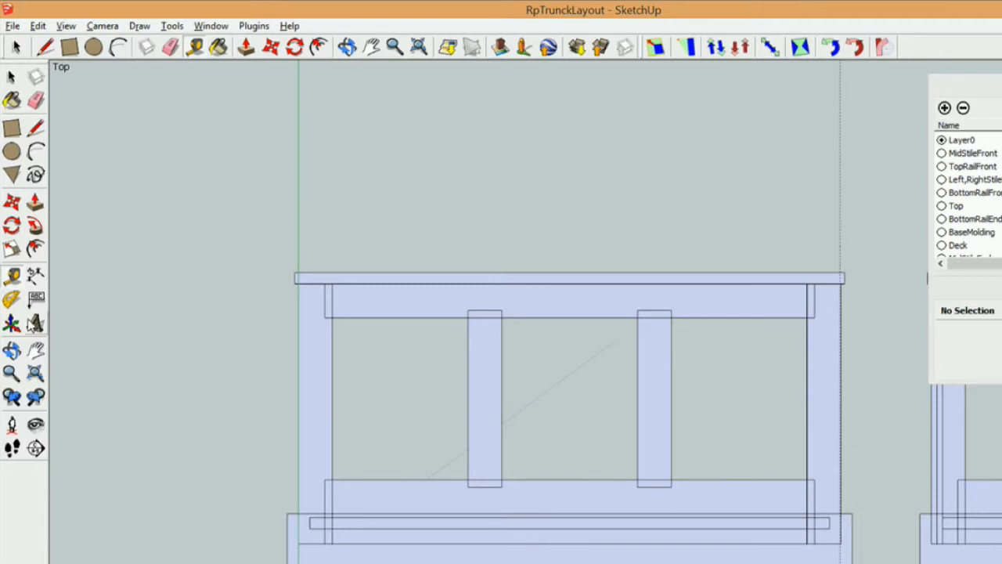
left_click(35, 350)
left_click_drag(830, 375, 449, 336)
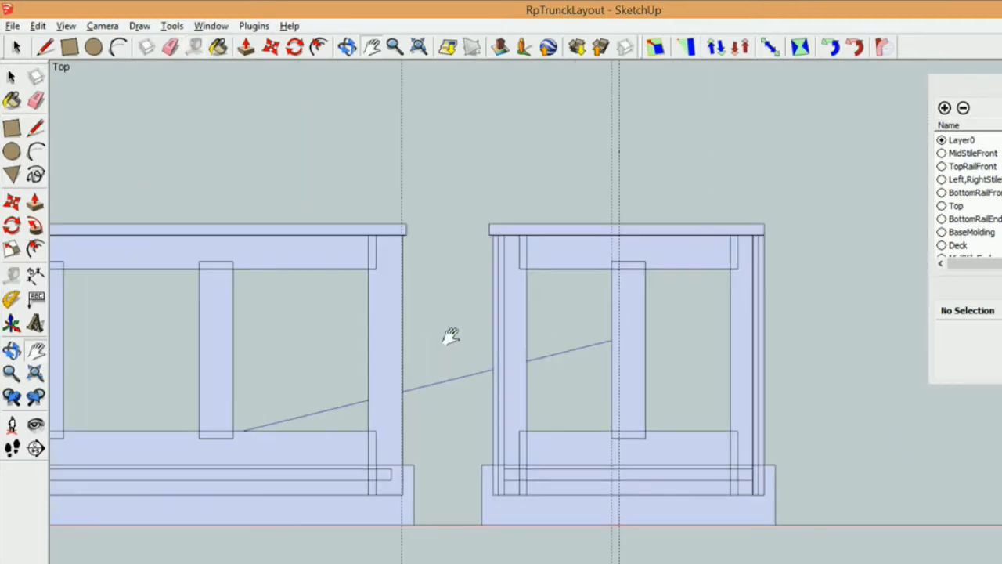
left_click(37, 26)
left_click(62, 169)
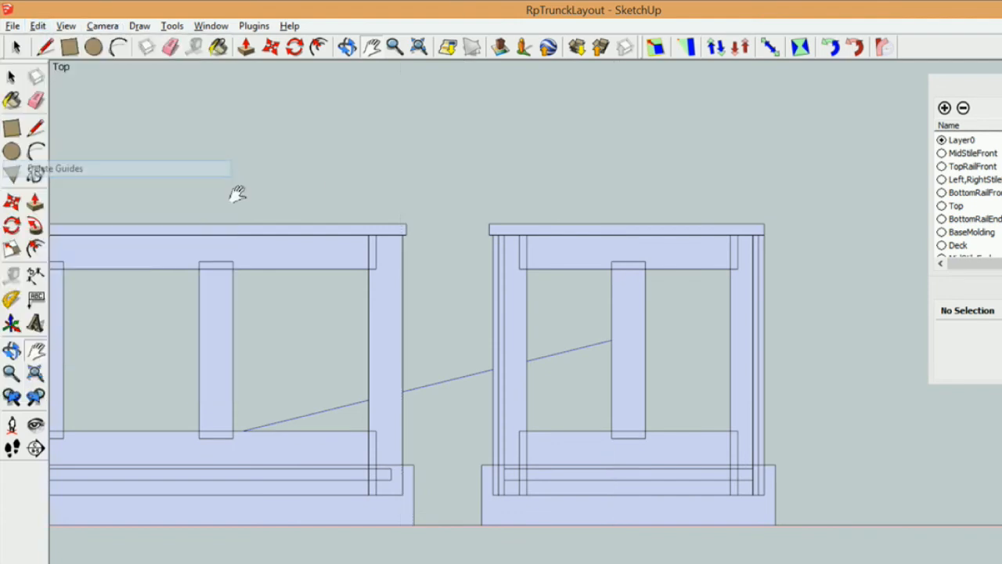
left_click(12, 275)
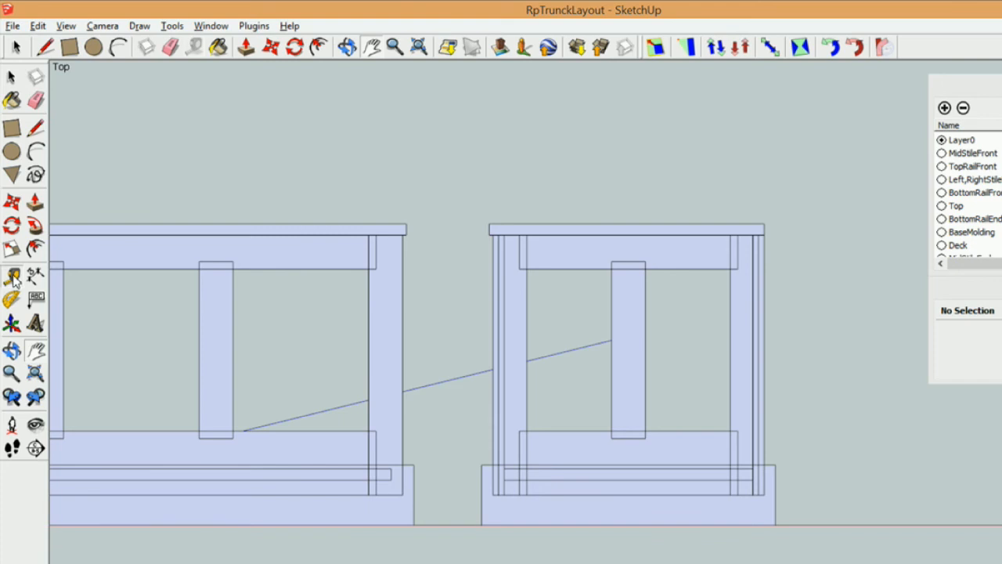
left_click(527, 301)
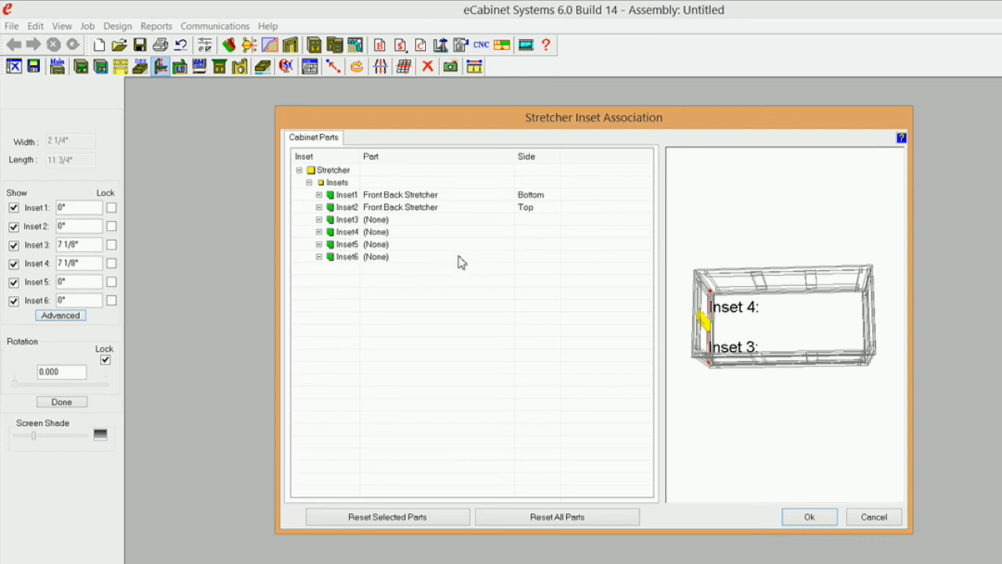
Step: Back in eCabinet Systems, associate Inset 6 with the Right side of the corner Up Down Stretcher at the trunk's opposite end
left_click(385, 259)
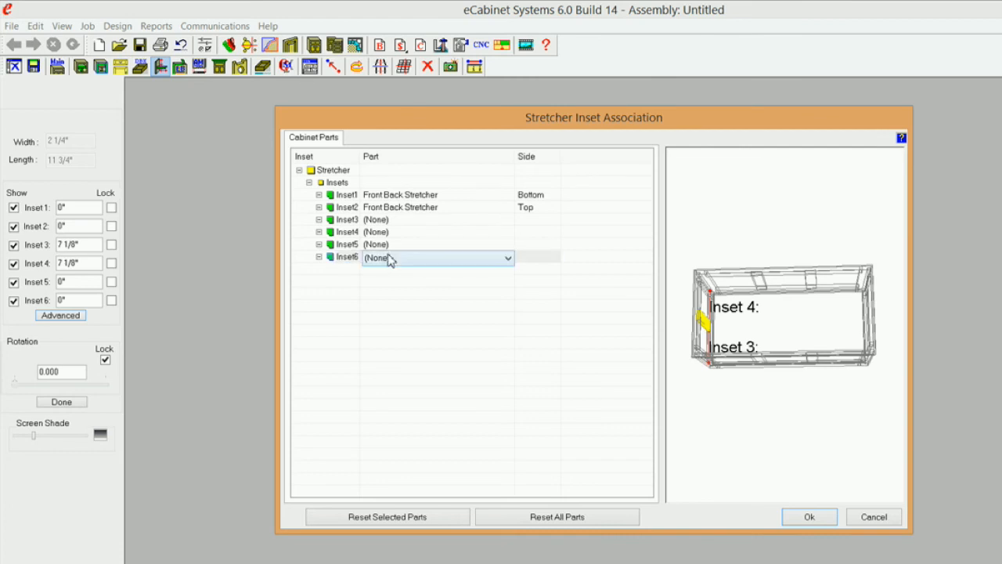
left_click(508, 261)
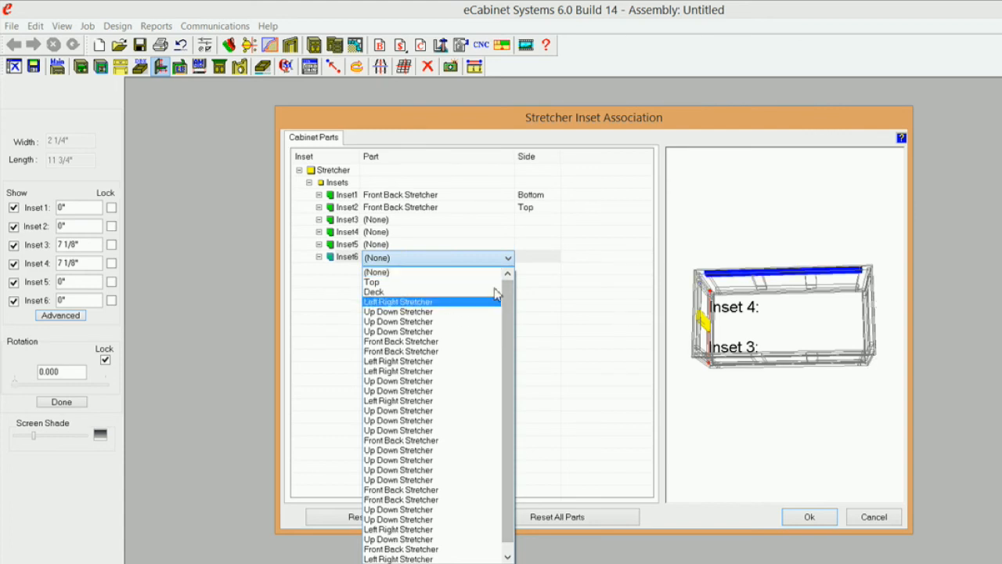
left_click(440, 332)
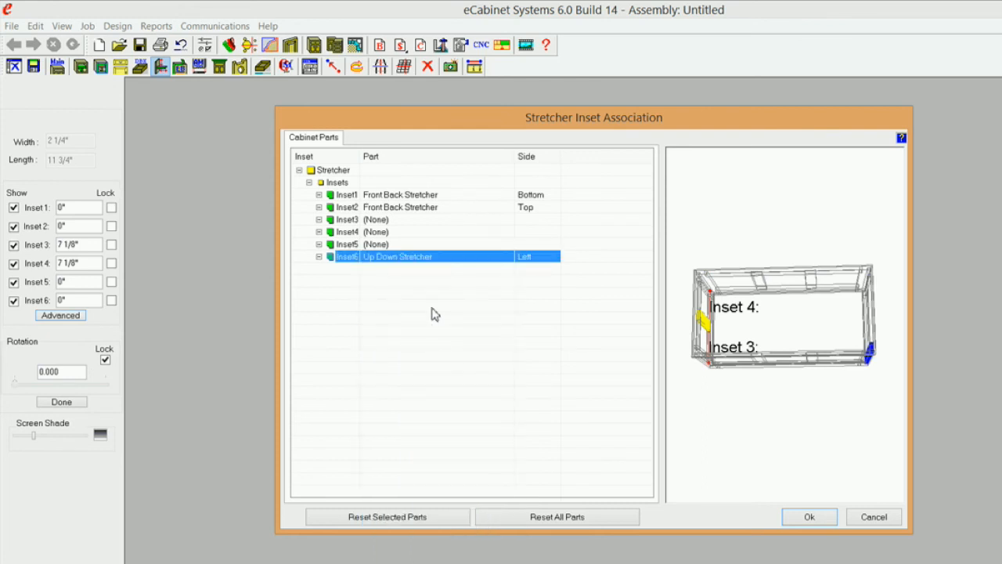
left_click(549, 263)
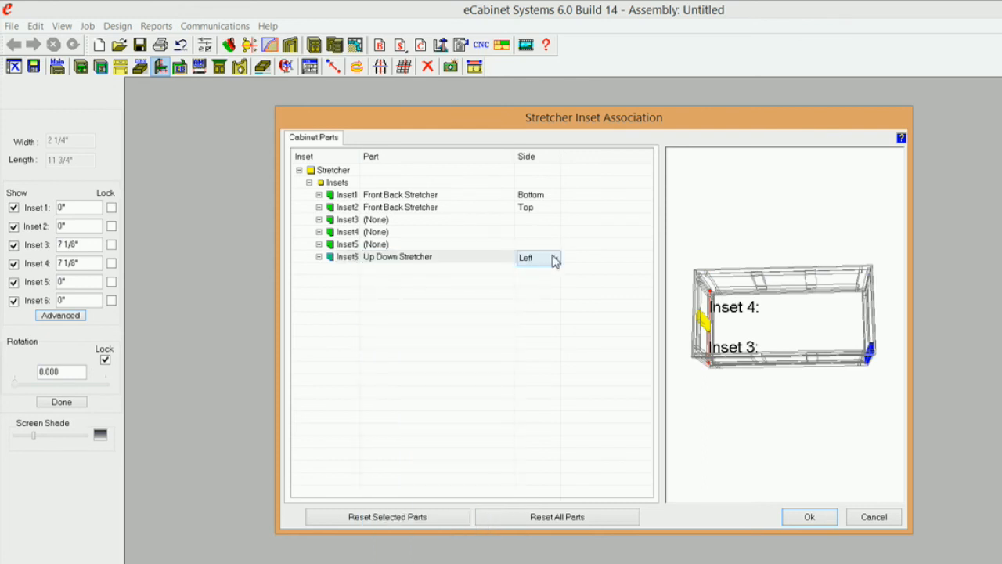
left_click(554, 262)
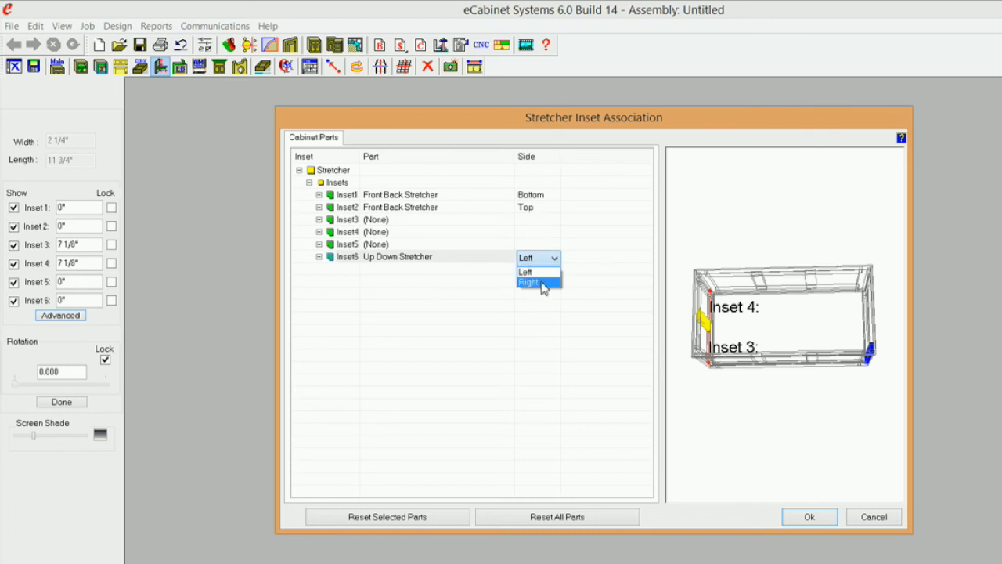
left_click(543, 283)
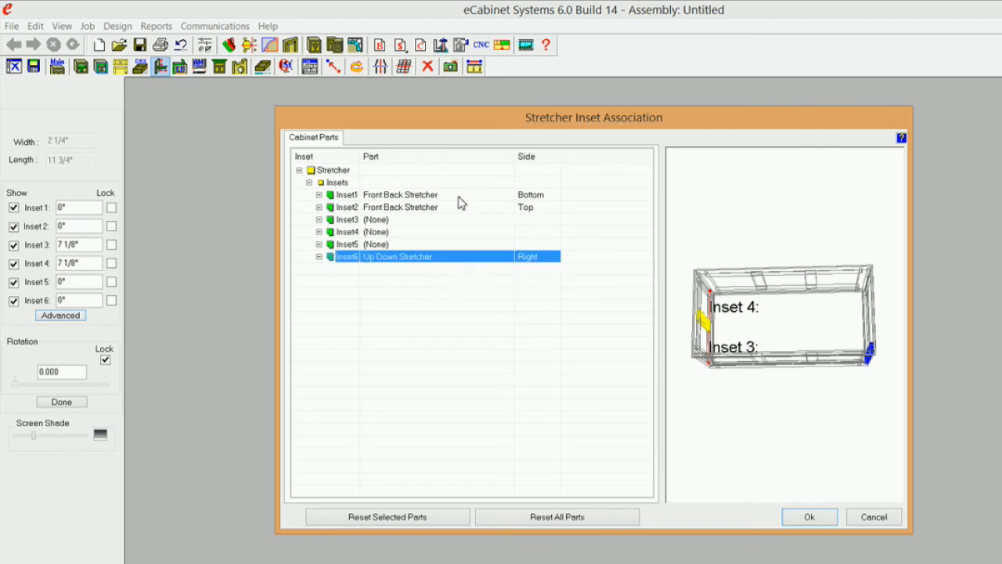
Step: Associate Inset 3 with the Back side of the same corner Up Down Stretcher and accept the associations
left_click(380, 220)
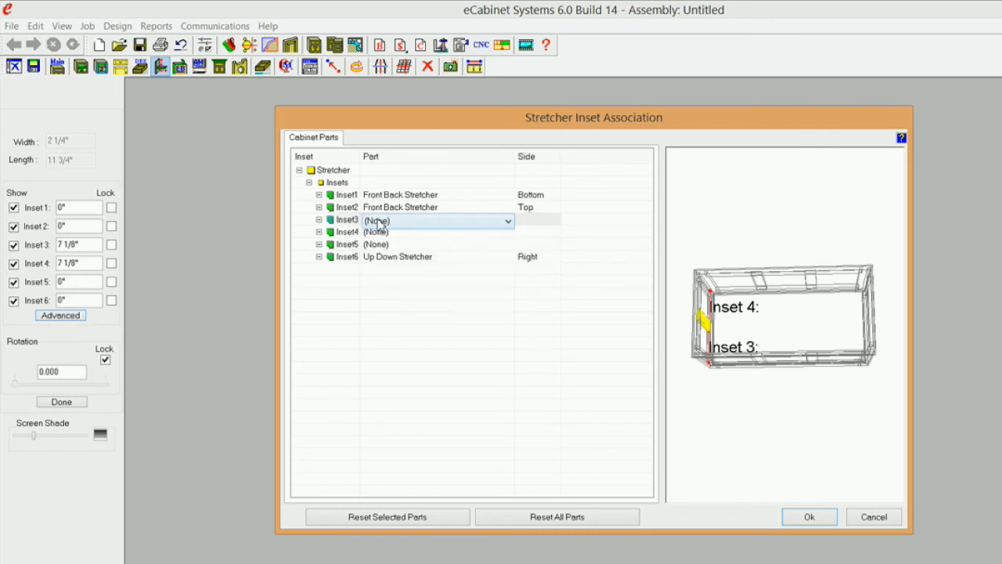
left_click(507, 222)
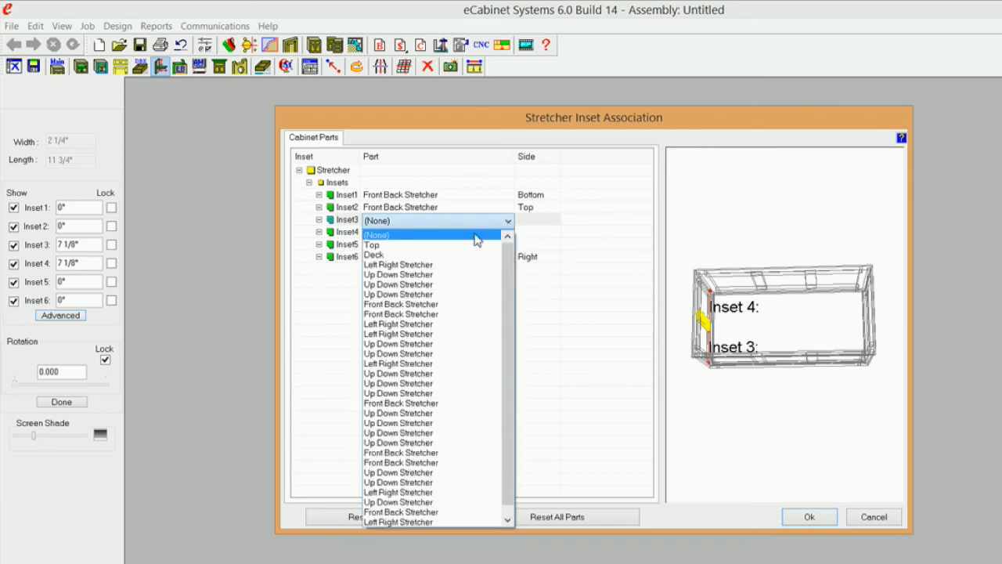
left_click(408, 296)
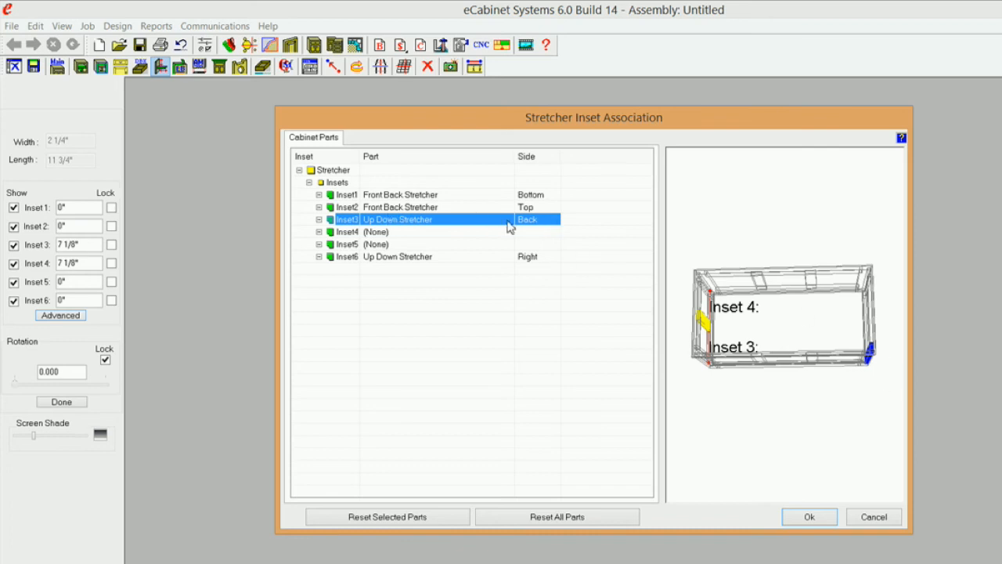
left_click(804, 520)
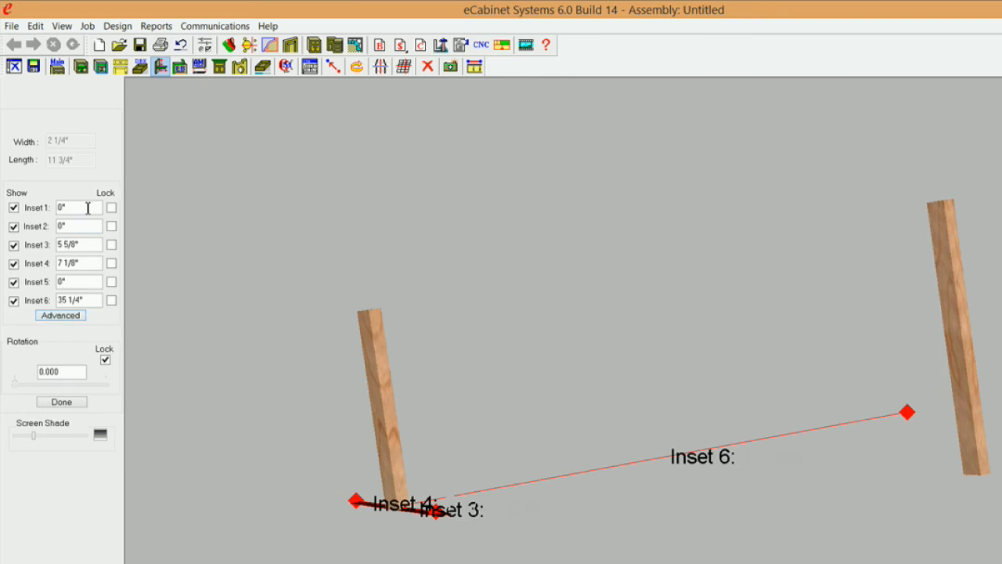
Step: Check the SketchUp layout, lock the stretcher's Inset 3 at 5 5/8" and Inset 6 at 0", and finish the adjustment
left_click_drag(75, 245, 34, 240)
key("alt+Tab")
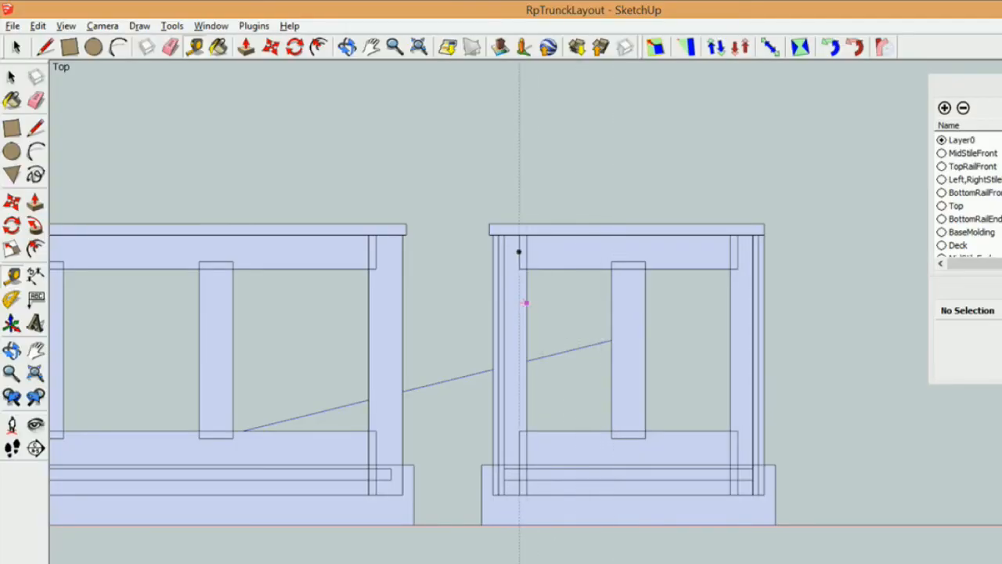
key("alt+Tab")
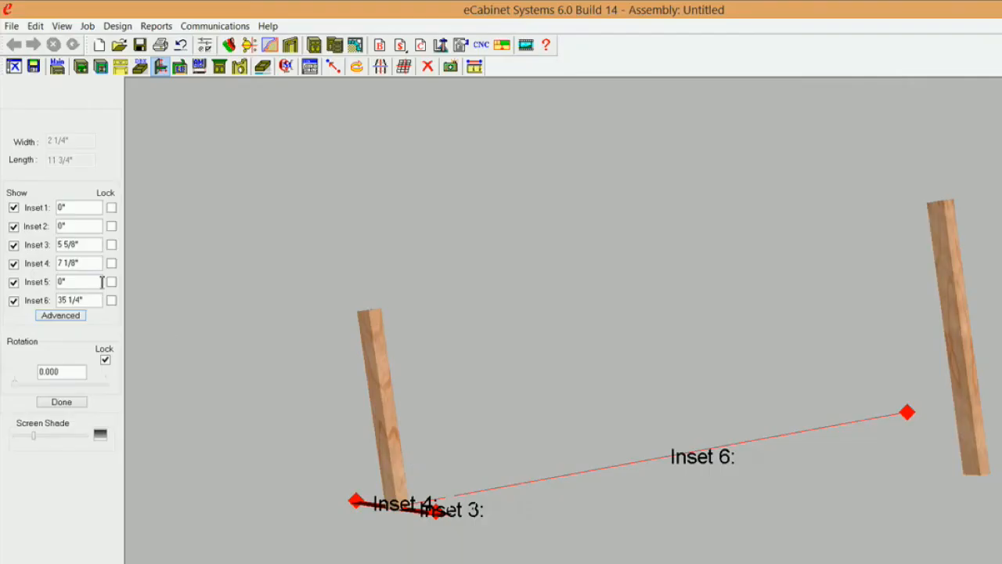
left_click(111, 246)
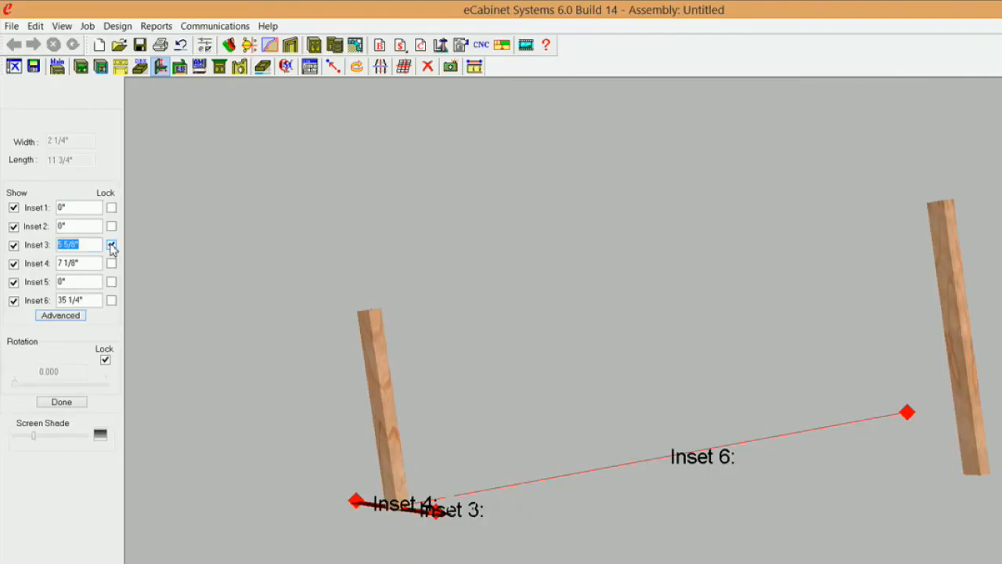
left_click(93, 301)
type("0")
left_click(112, 300)
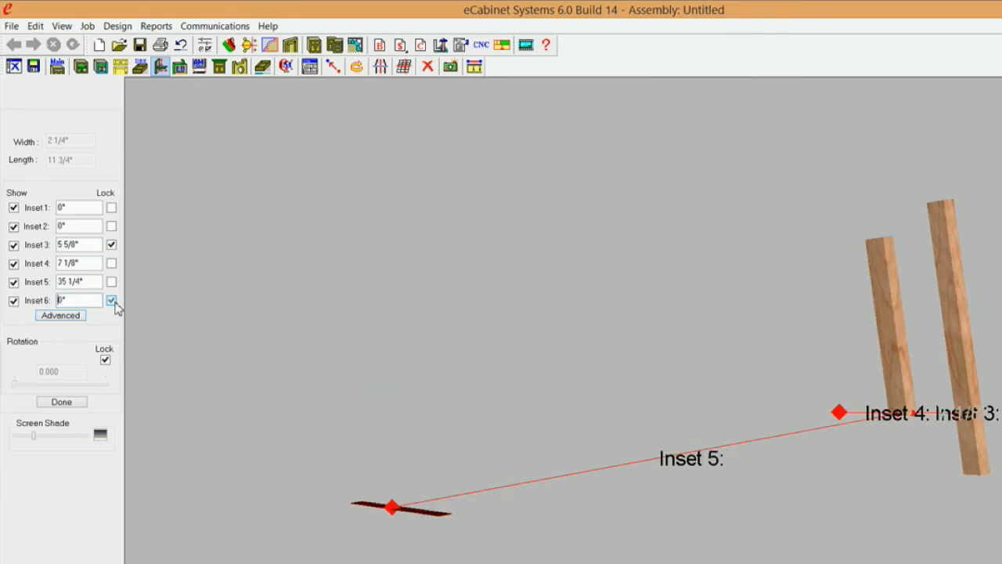
left_click(60, 402)
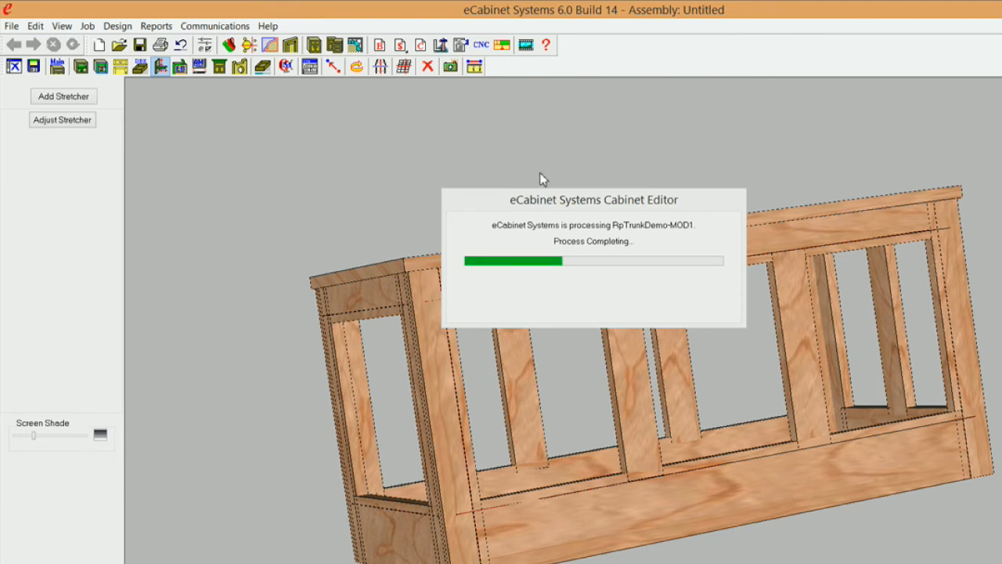
Step: Move the processing window aside and hide the top and bottom rails at the trunk's end that lacks a mid stile
left_click_drag(513, 208, 868, 20)
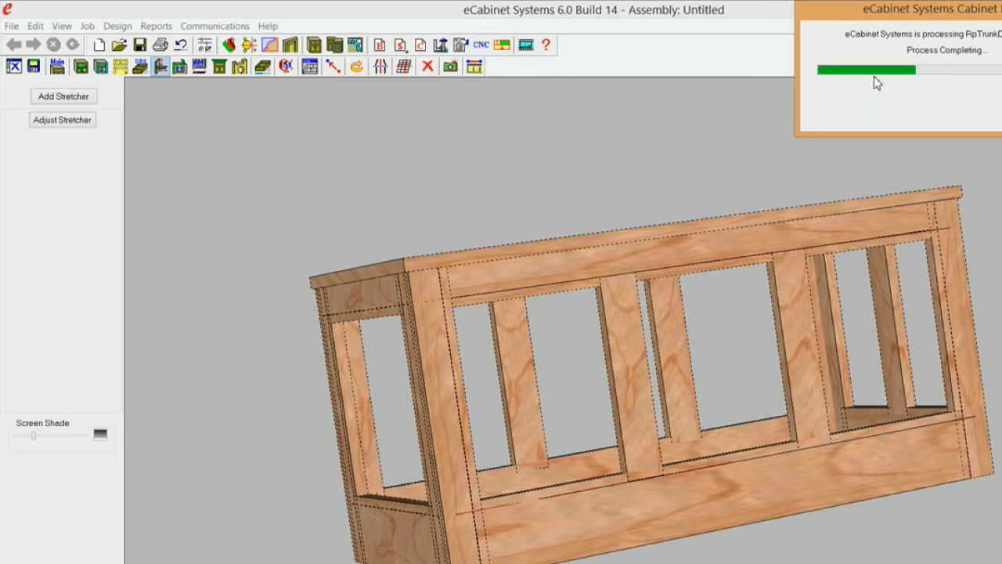
middle_click_drag(980, 397, 461, 550)
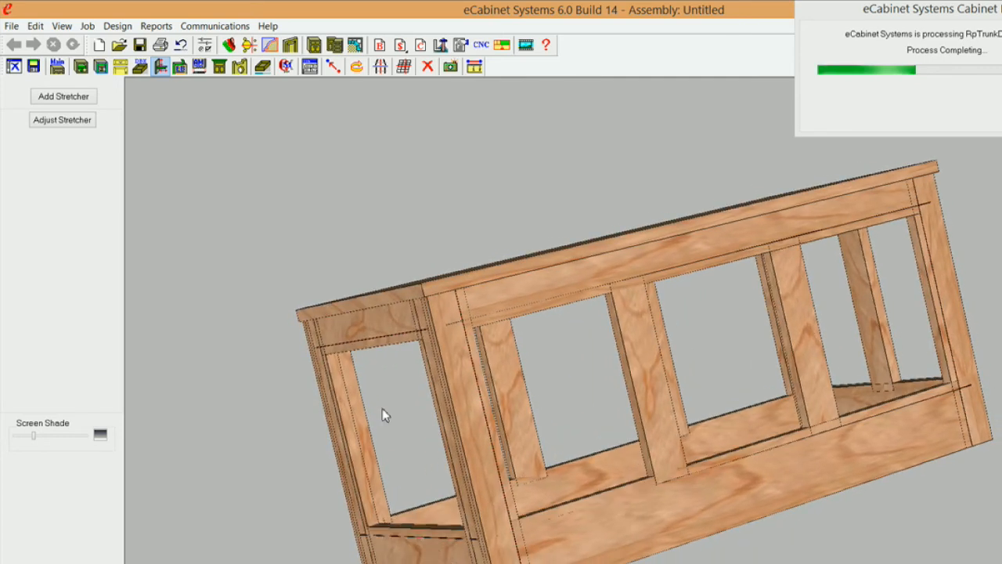
left_click(387, 328)
right_click(384, 326)
left_click(450, 133)
right_click(378, 323)
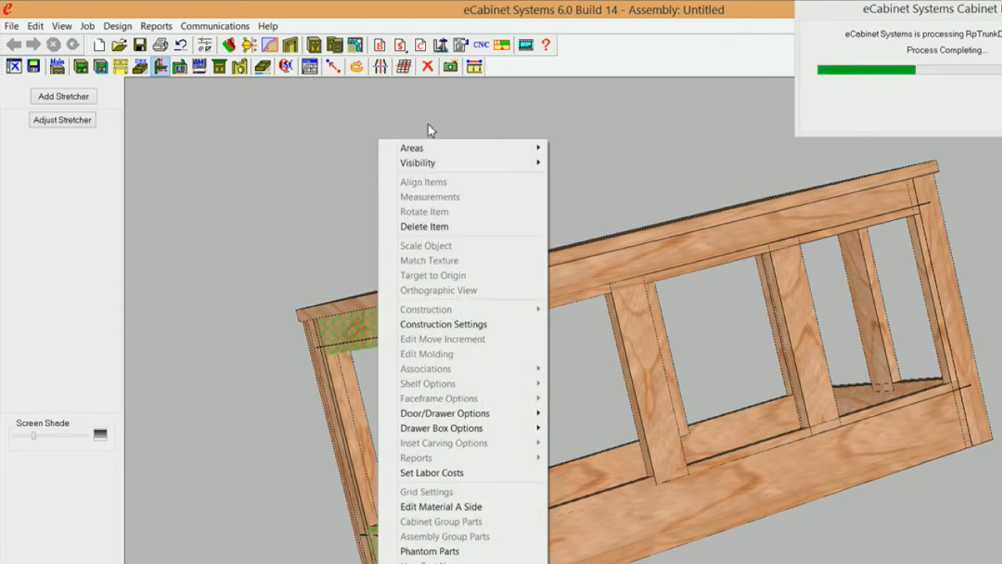
mouse_move(430, 163)
left_click(294, 178)
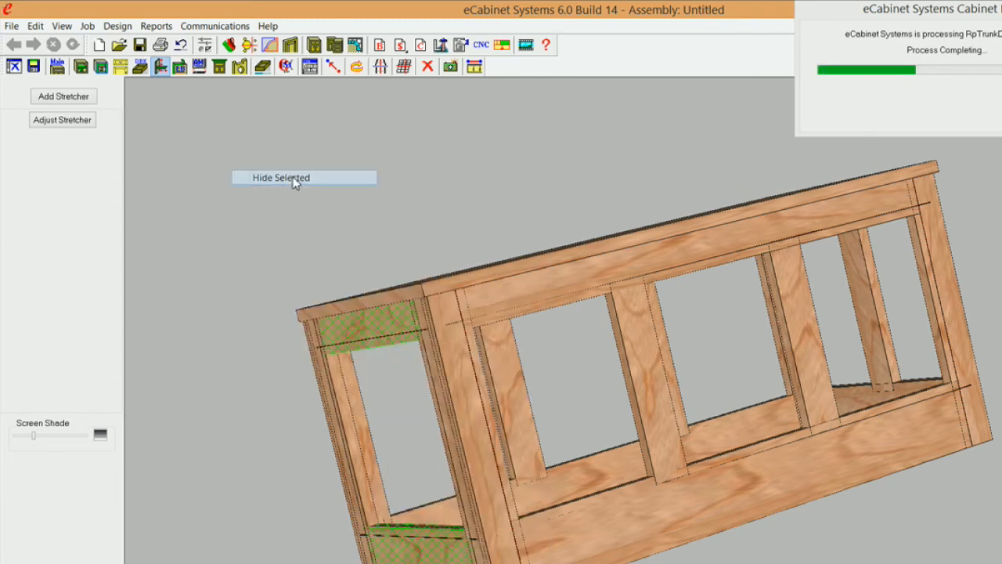
Step: Add a 2 1/4" up-down stretcher with Front-Back Orientation in 3/4 Solid Stock between the bottom and top rails of the open end
middle_click_drag(487, 550, 493, 563)
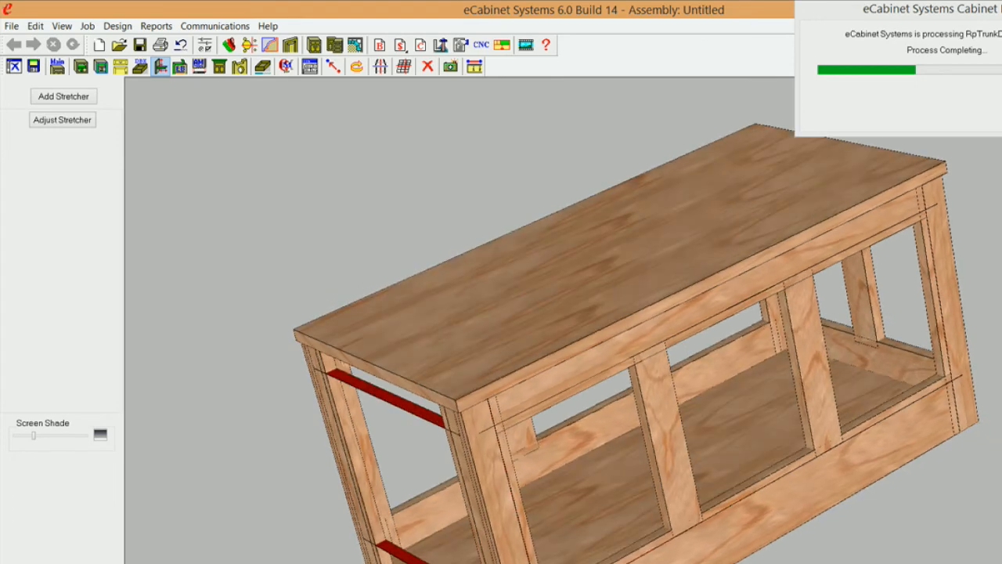
left_click(426, 562)
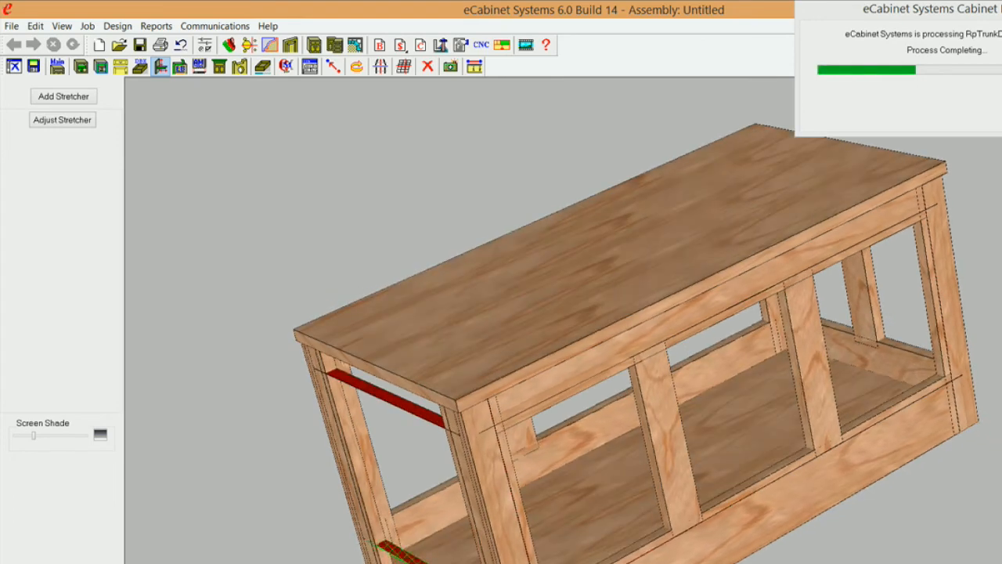
left_click(399, 407)
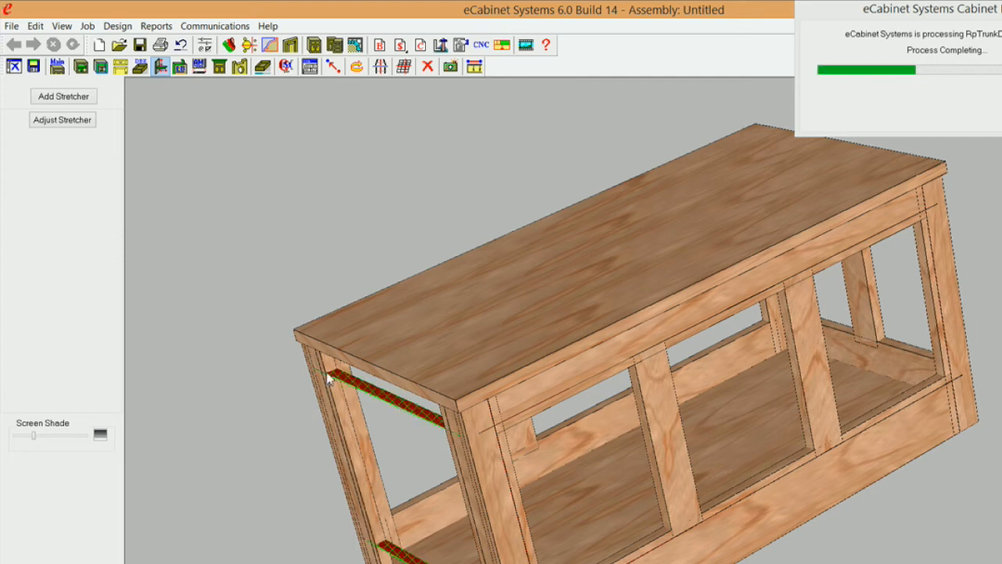
left_click(63, 97)
left_click(715, 361)
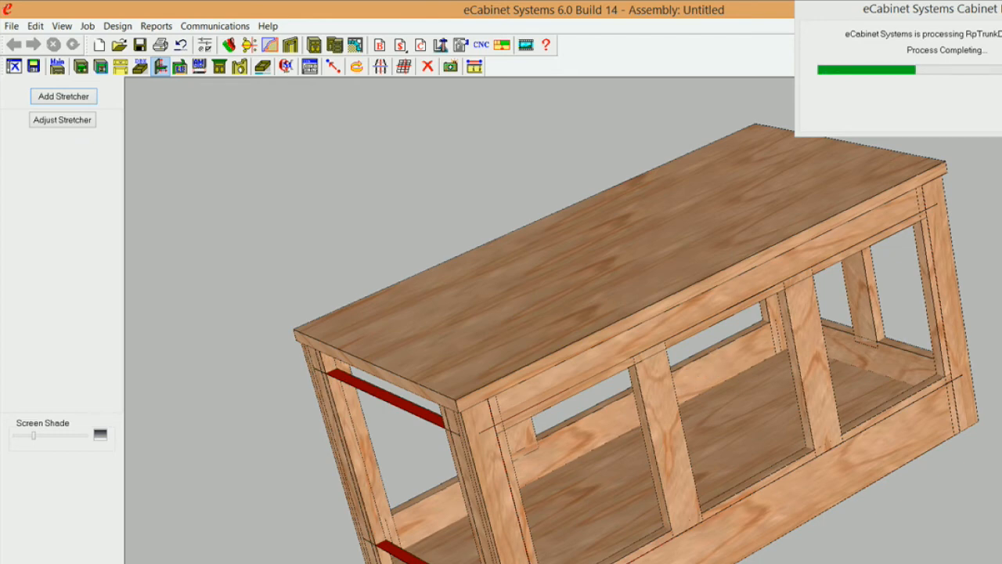
left_click(408, 414)
left_click(66, 98)
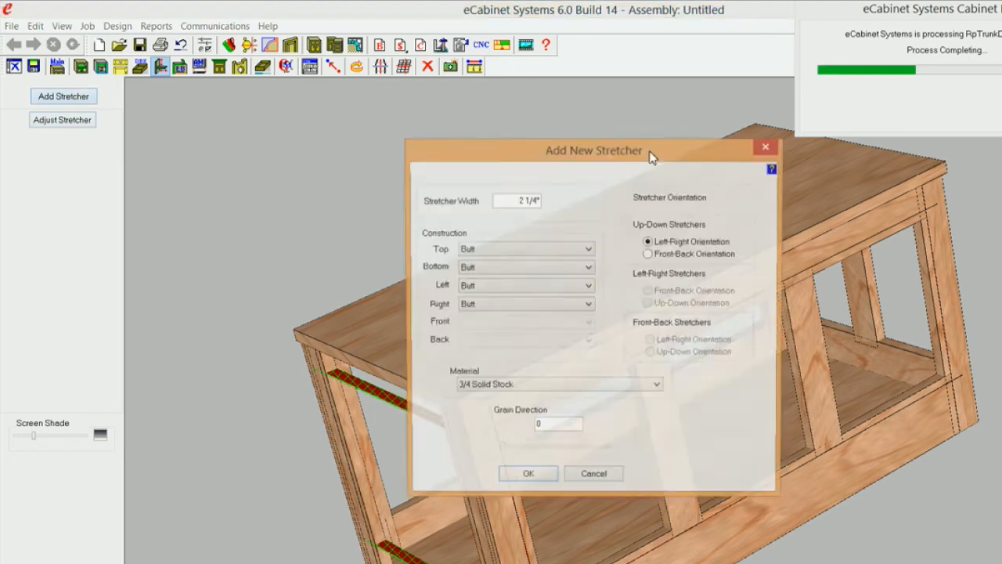
left_click(649, 254)
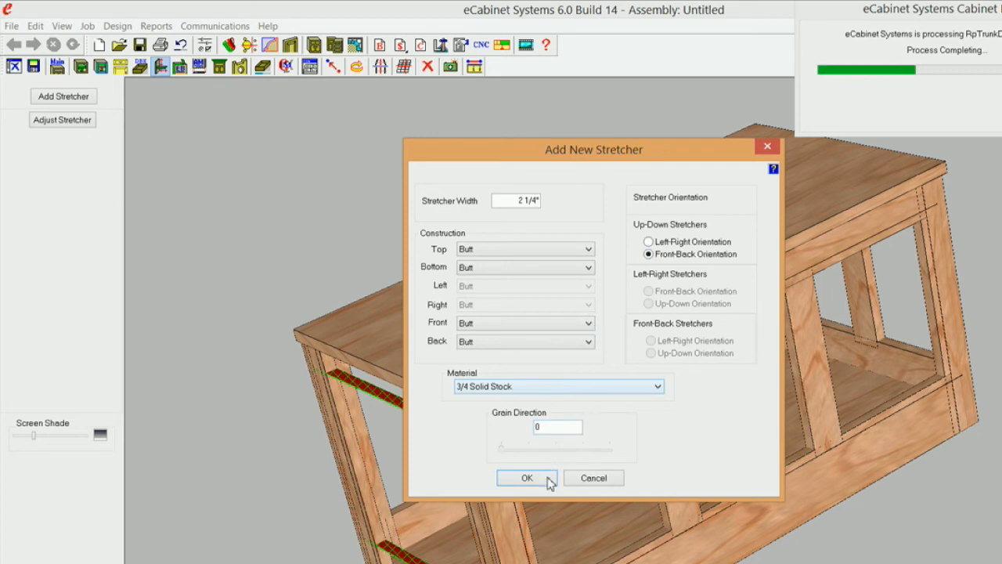
left_click(548, 486)
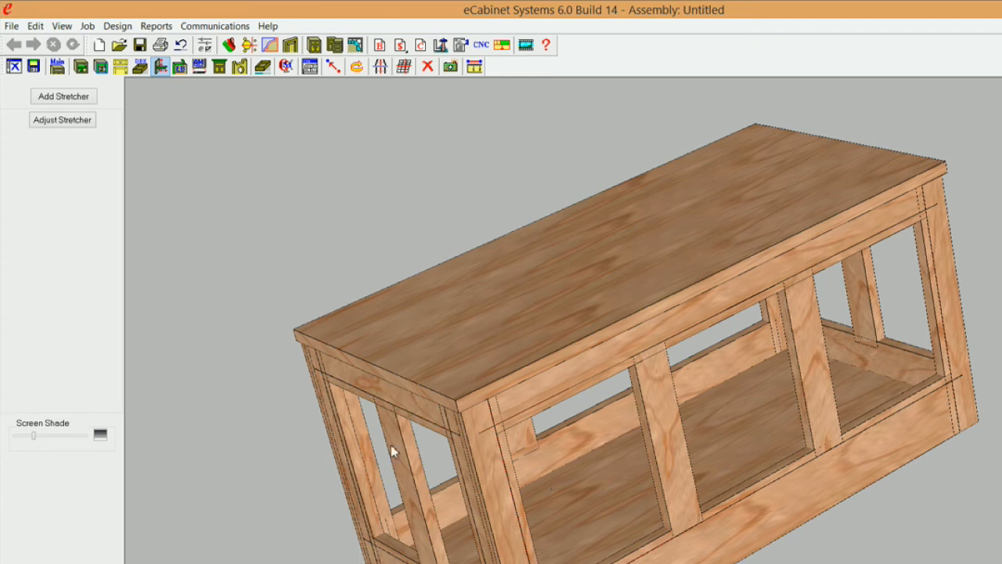
Step: Start adjusting the new mid stile and associate its Inset 3 with the Back side of the corner Up Down Stretcher
left_click(411, 483)
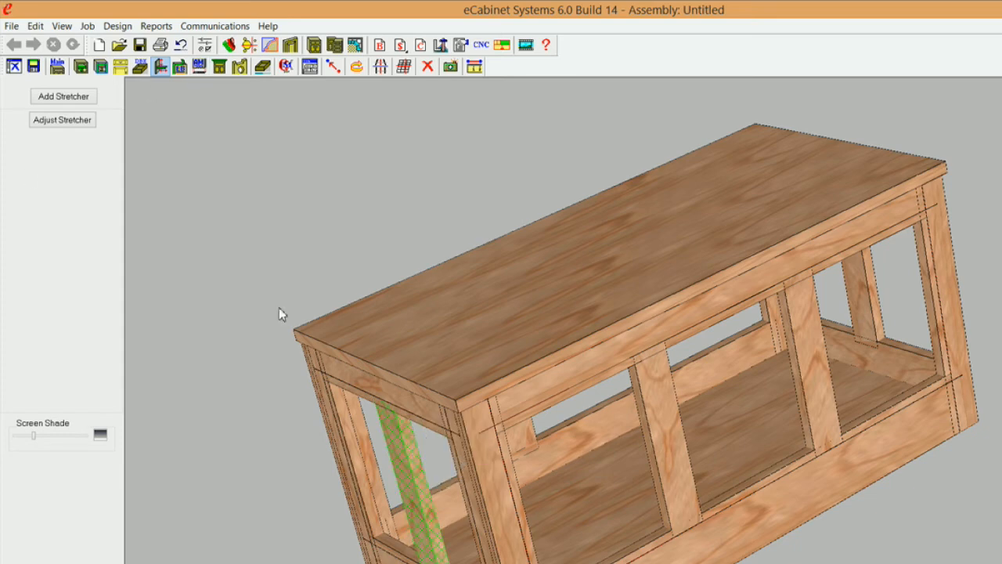
left_click(69, 120)
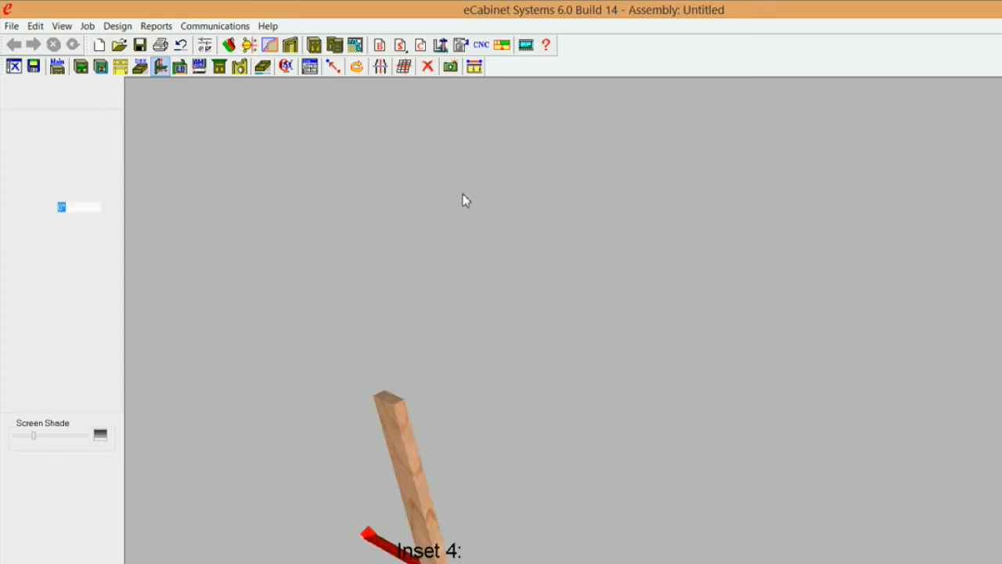
right_click_drag(512, 467, 542, 363)
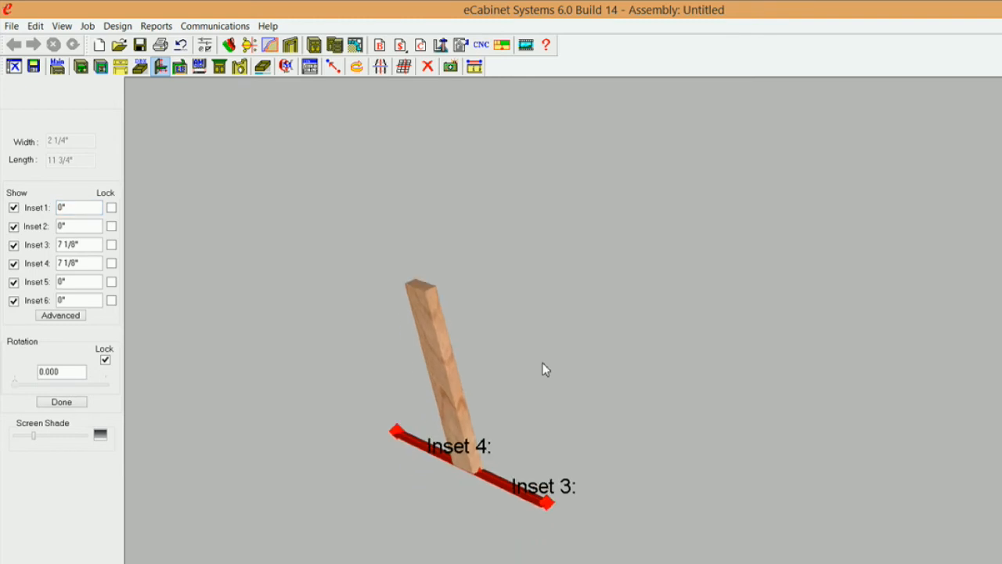
right_click_drag(530, 480, 523, 500)
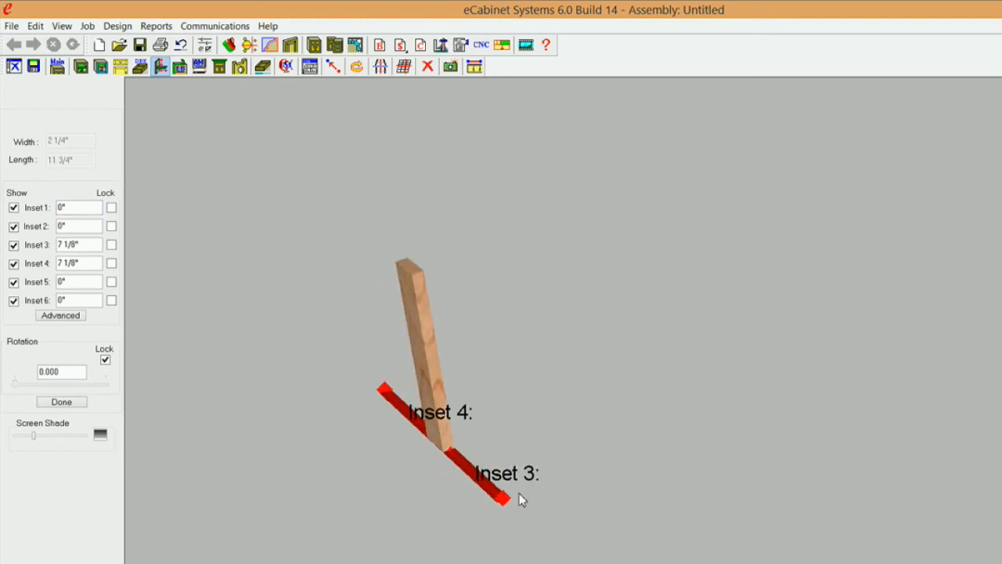
left_click(61, 315)
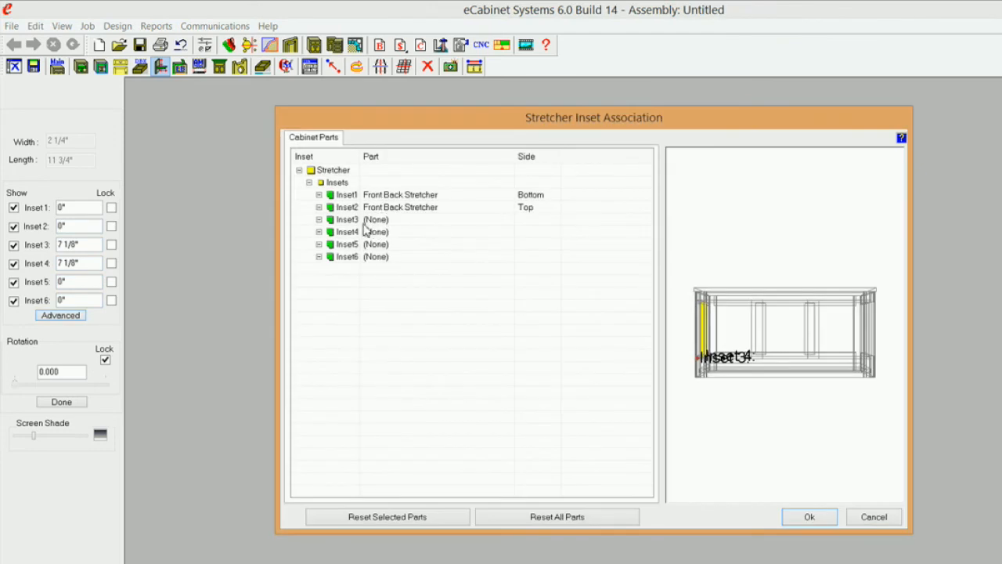
right_click_drag(816, 331, 628, 360)
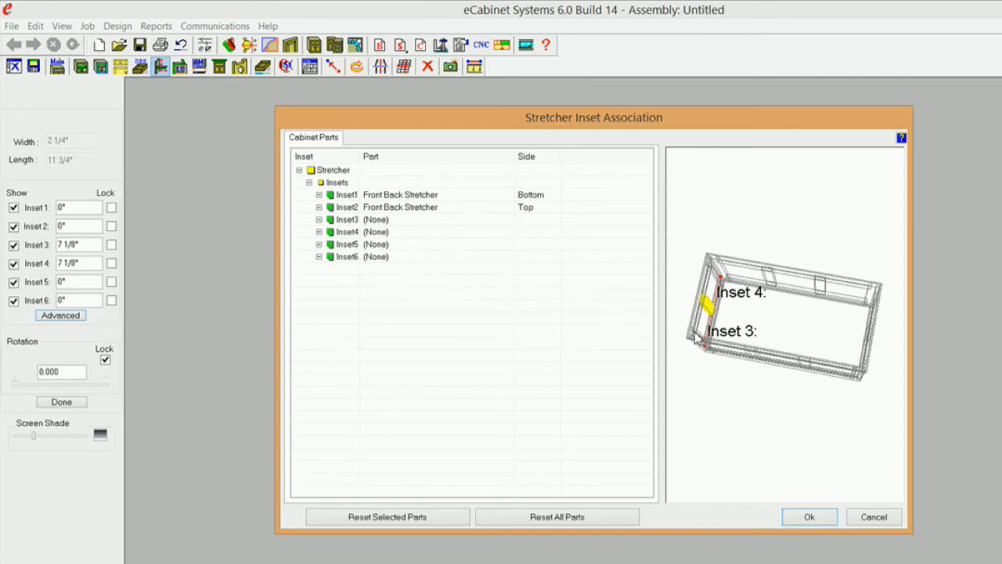
left_click(404, 221)
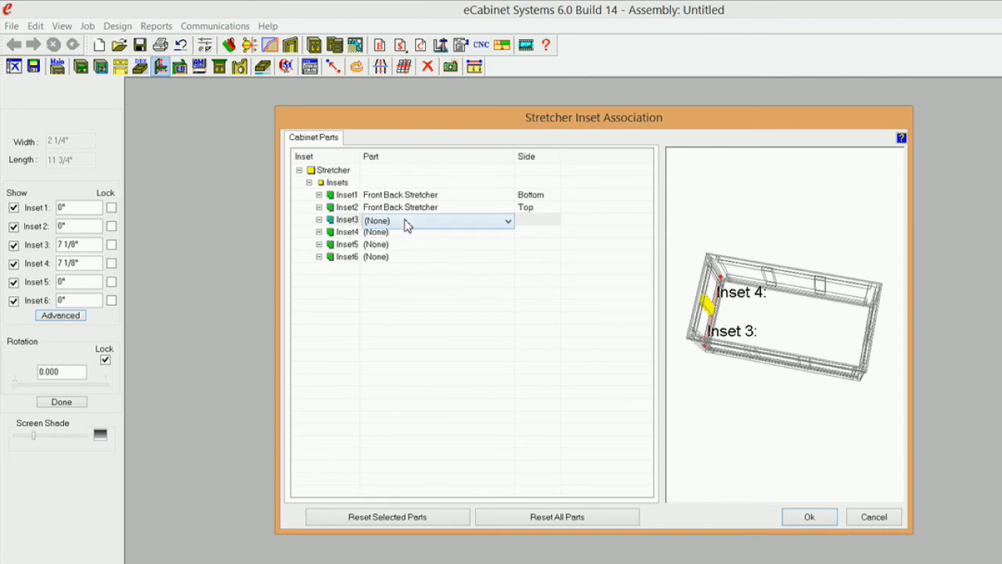
left_click(508, 223)
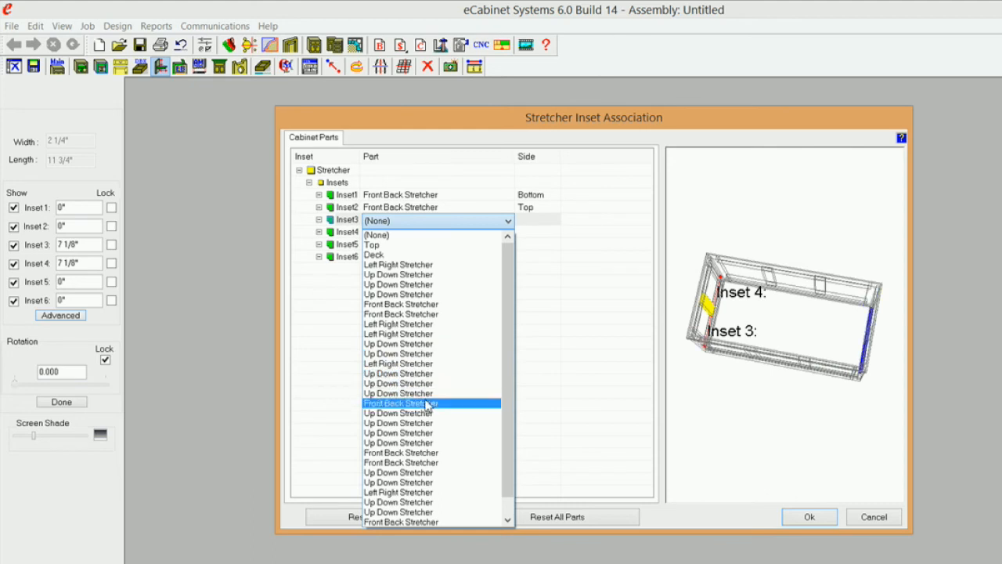
left_click(411, 393)
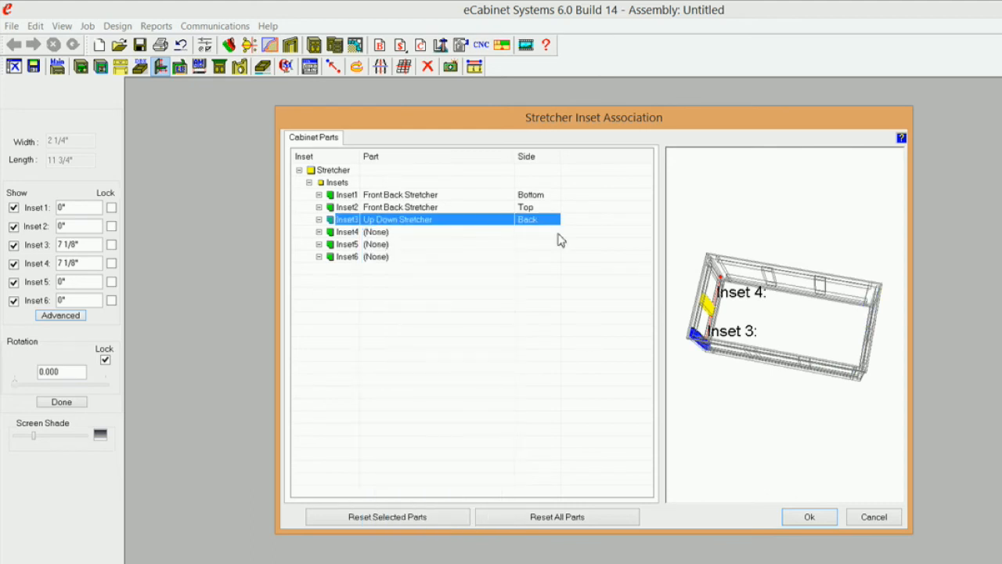
Step: Associate the mid stile's Inset 5 with the same corner Up Down Stretcher, choose its side, and accept the associations
left_click(407, 245)
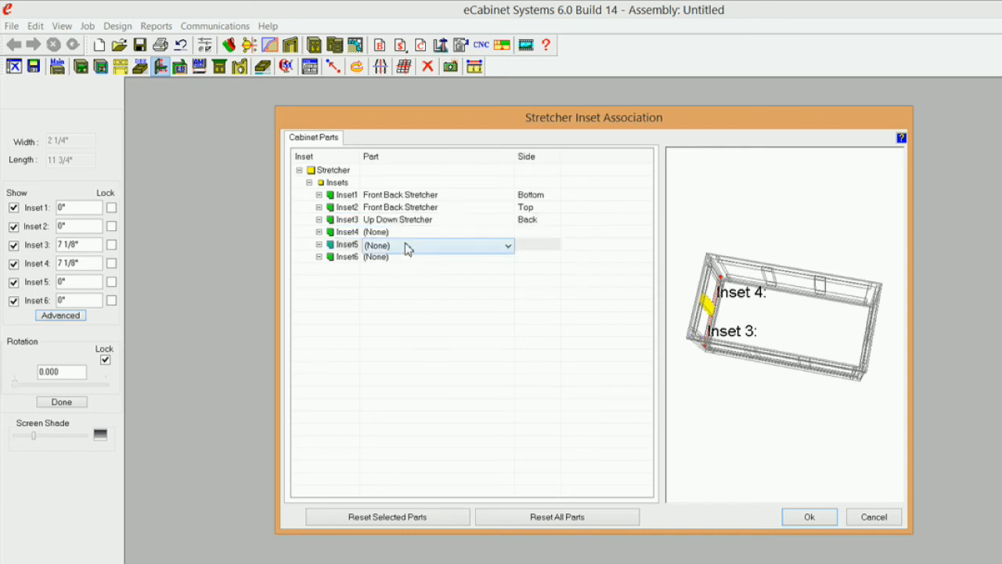
left_click(508, 245)
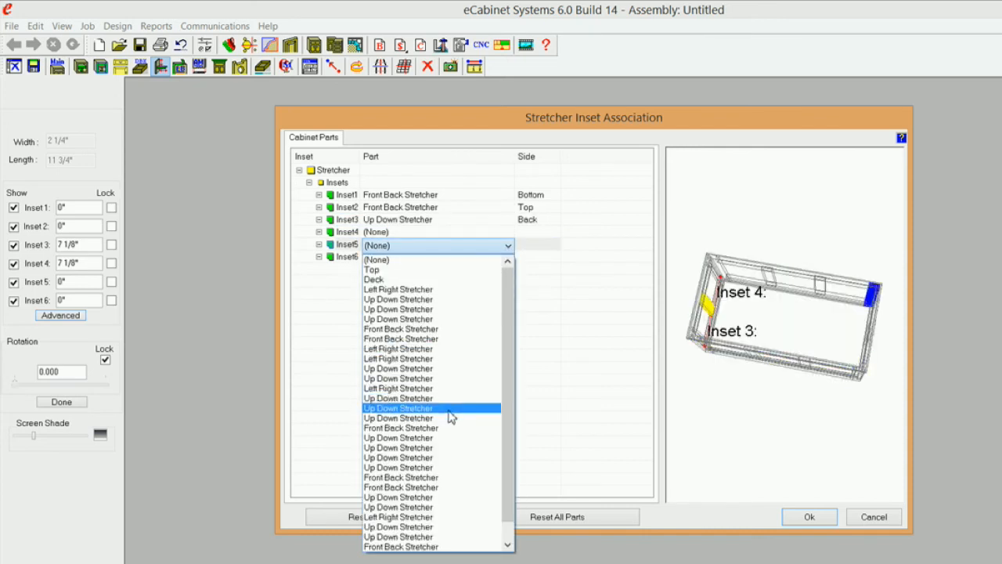
left_click(451, 419)
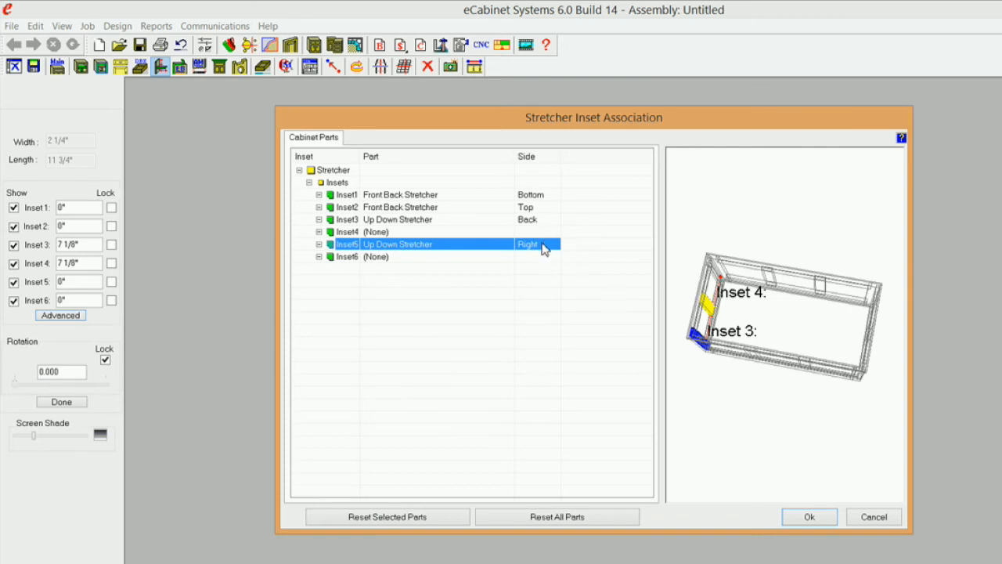
left_click(546, 249)
left_click(556, 252)
left_click(541, 260)
left_click(810, 518)
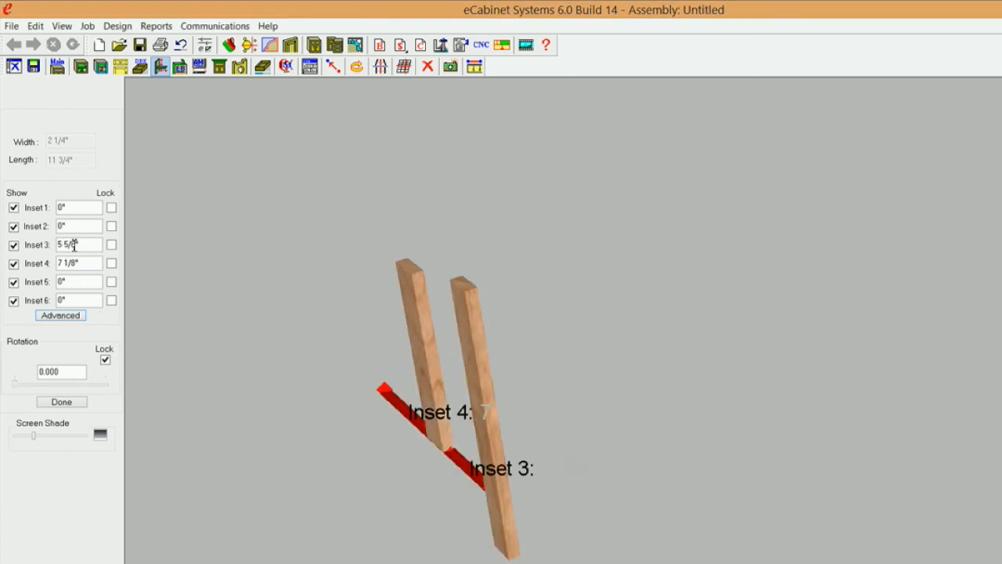
Step: Lock the mid stile's Inset 3 at 5 5/8" and Inset 5 at 0", and finish the adjustment
left_click(111, 245)
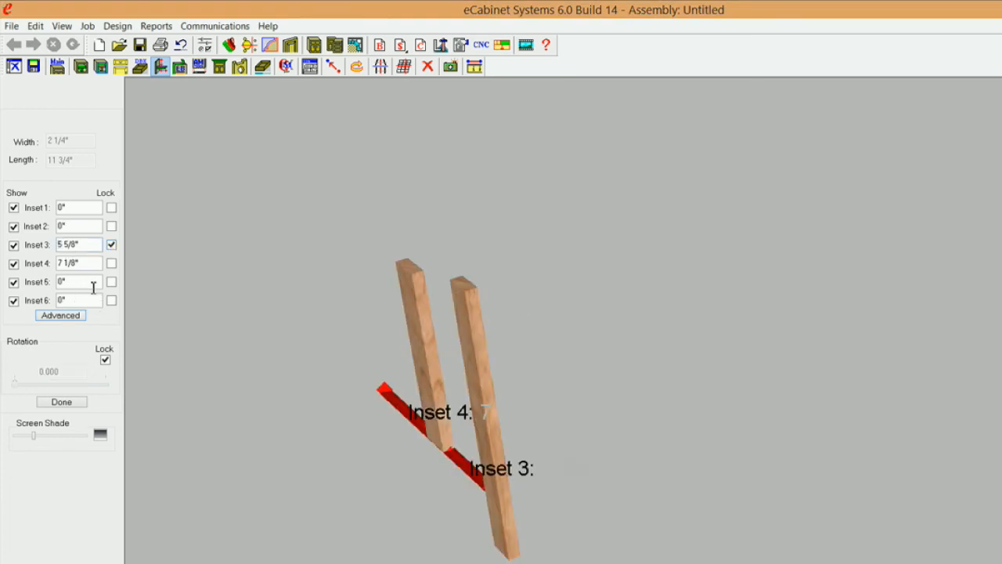
left_click(111, 282)
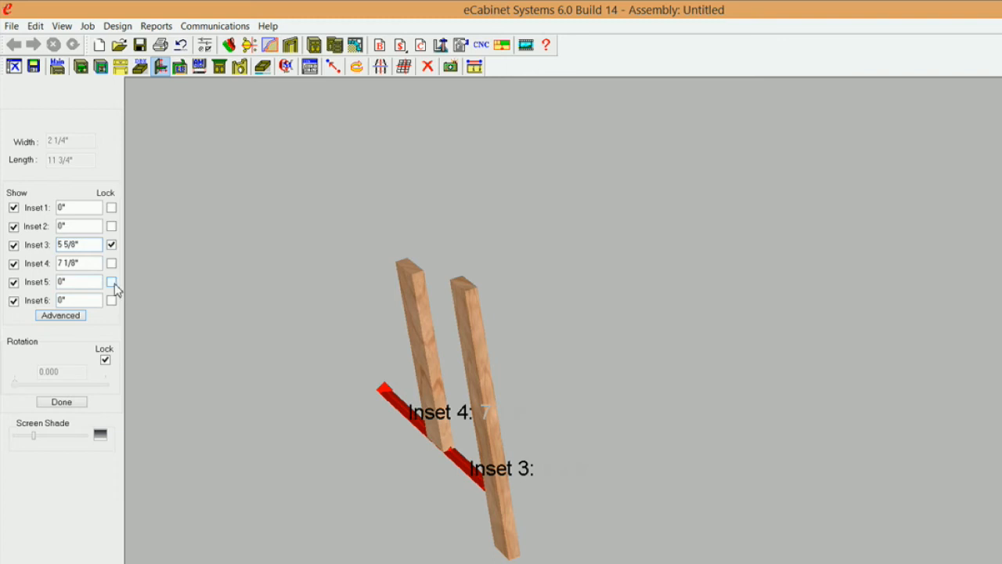
left_click(63, 401)
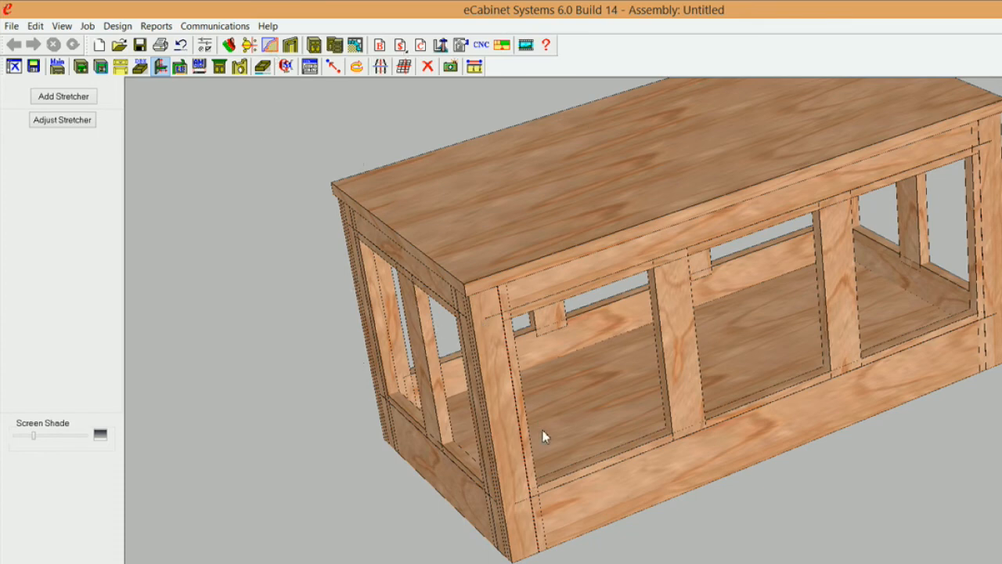
mouse_move(552, 417)
middle_mouse_down()
mouse_move(566, 368)
mouse_move(548, 392)
middle_mouse_up()
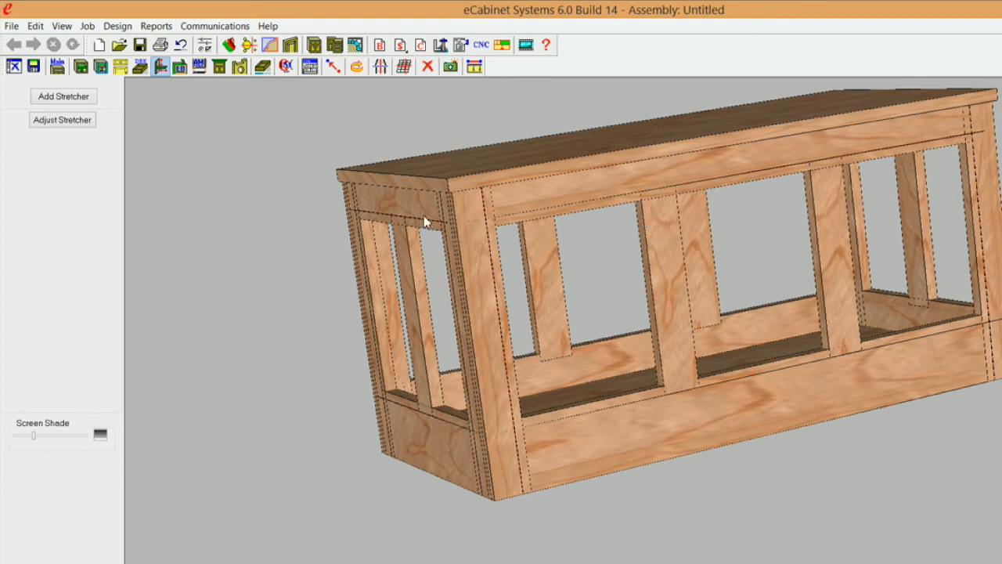
mouse_move(661, 232)
middle_mouse_down()
mouse_move(660, 220)
mouse_move(657, 247)
middle_mouse_up()
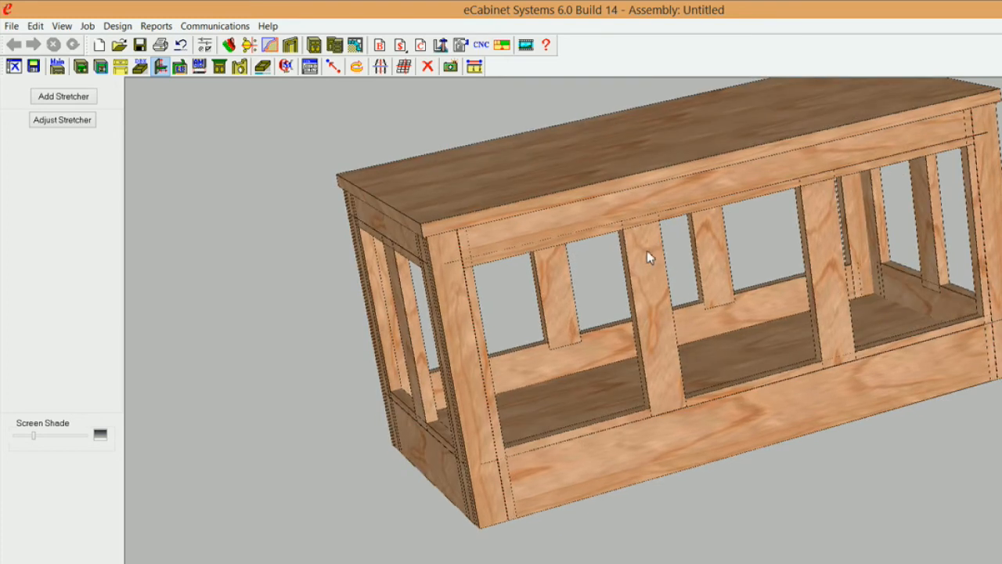
mouse_move(647, 251)
left_click(871, 213)
left_click(754, 200)
Step: Try to save the cabinet from the stretcher editor and dismiss the notice
left_click(58, 67)
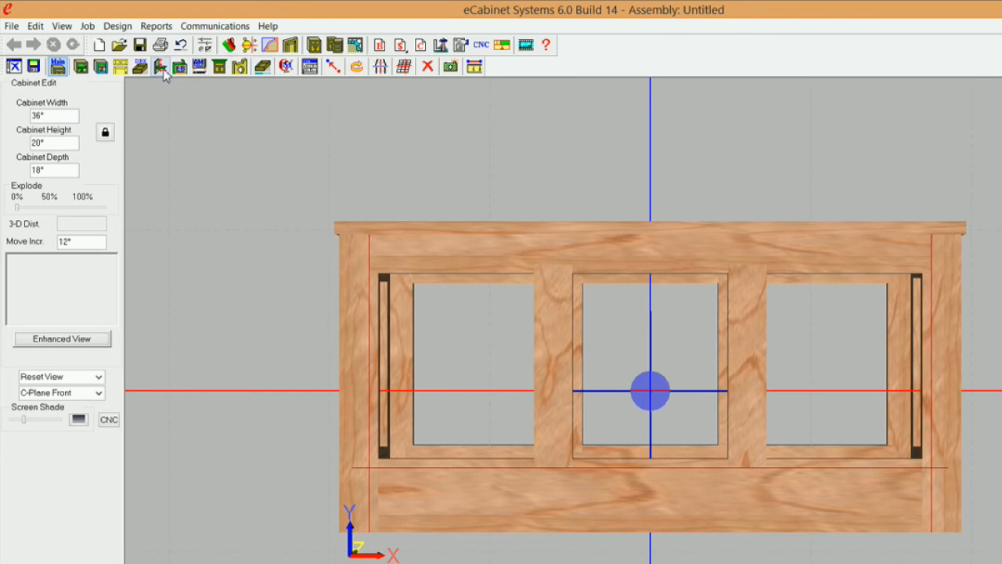
left_click(159, 67)
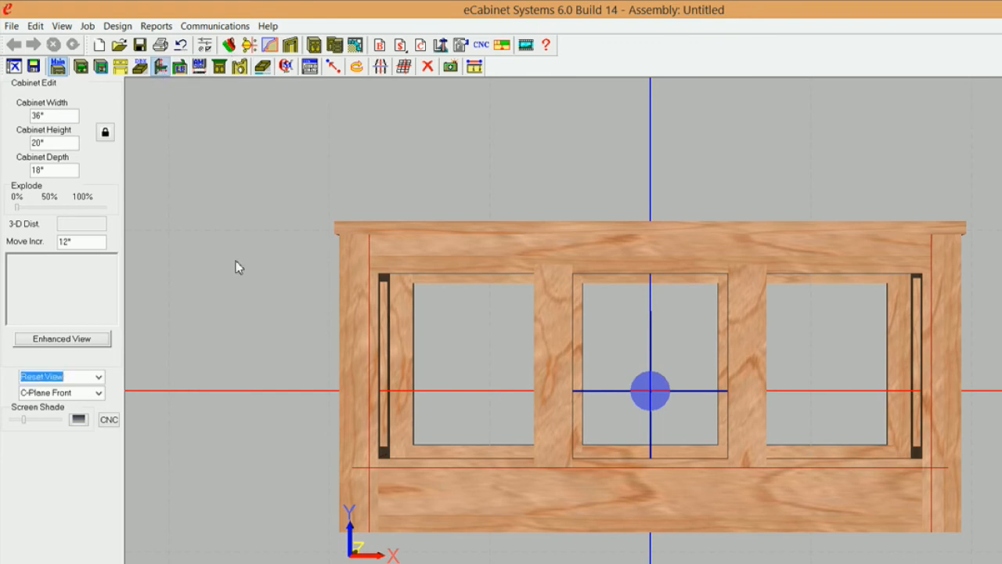
left_click(33, 67)
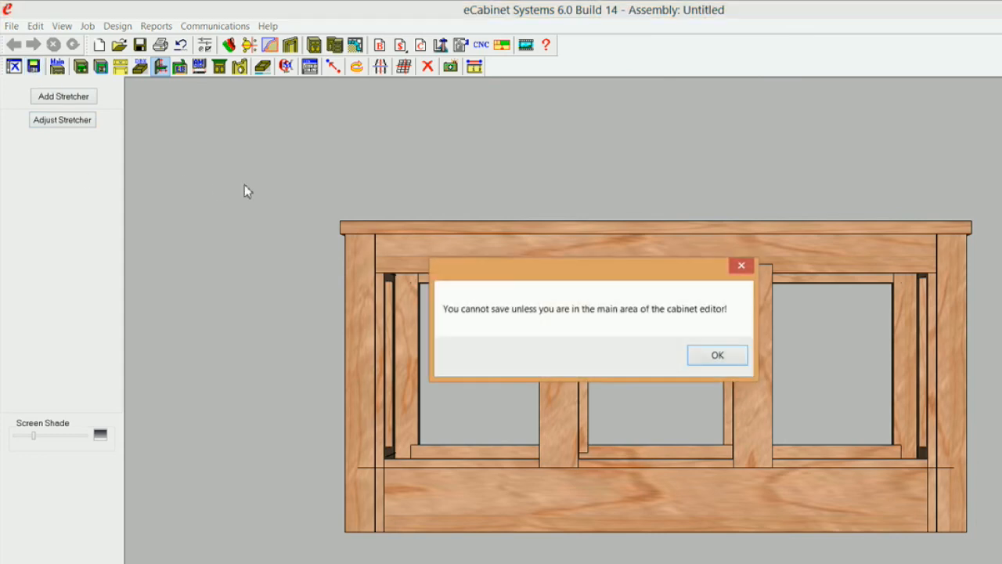
left_click(730, 357)
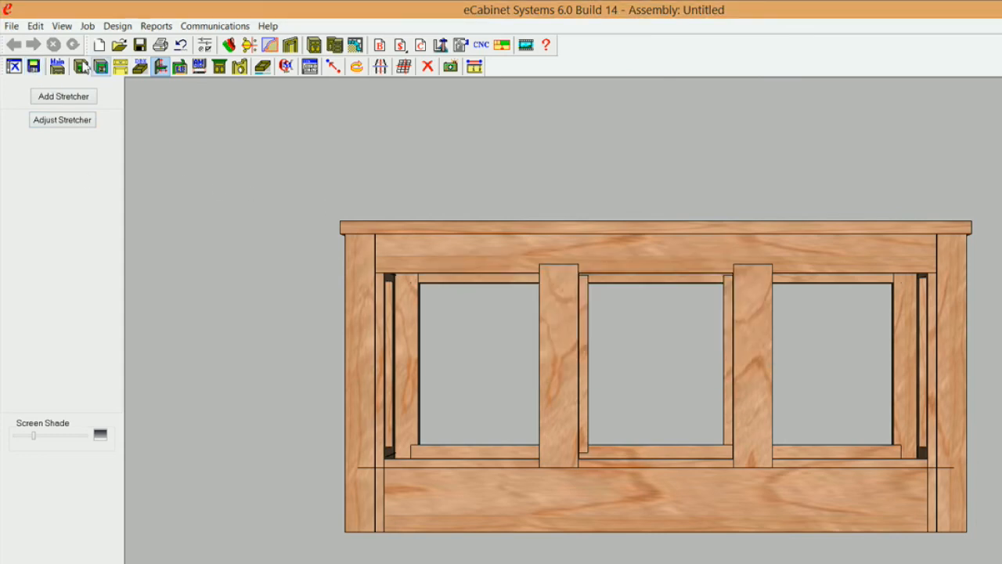
Step: Return to the main cabinet editor and save the cabinet as RpTrunkDemo in eCabTipsDemos, overwriting the existing file
left_click(58, 69)
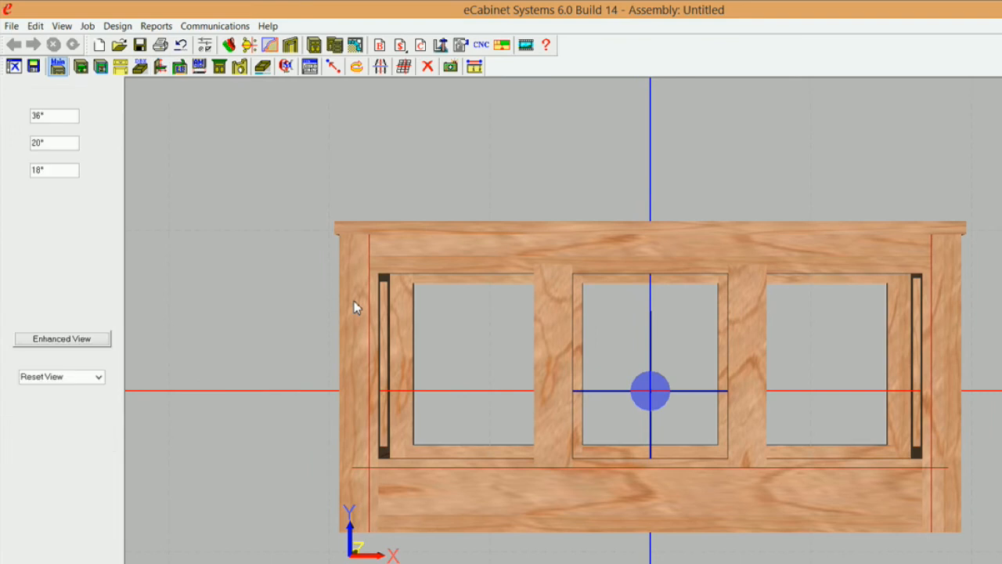
mouse_move(354, 301)
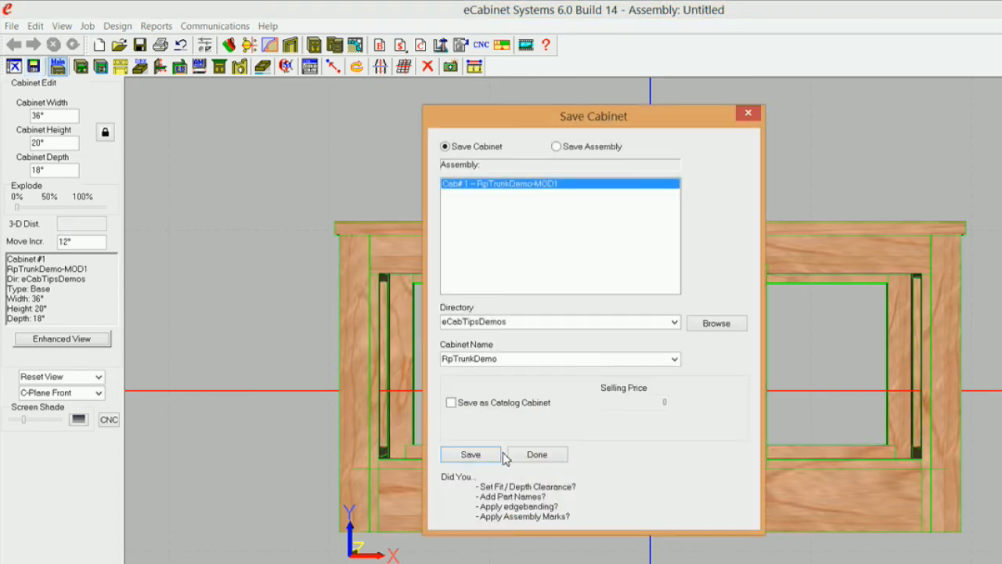
left_click(480, 459)
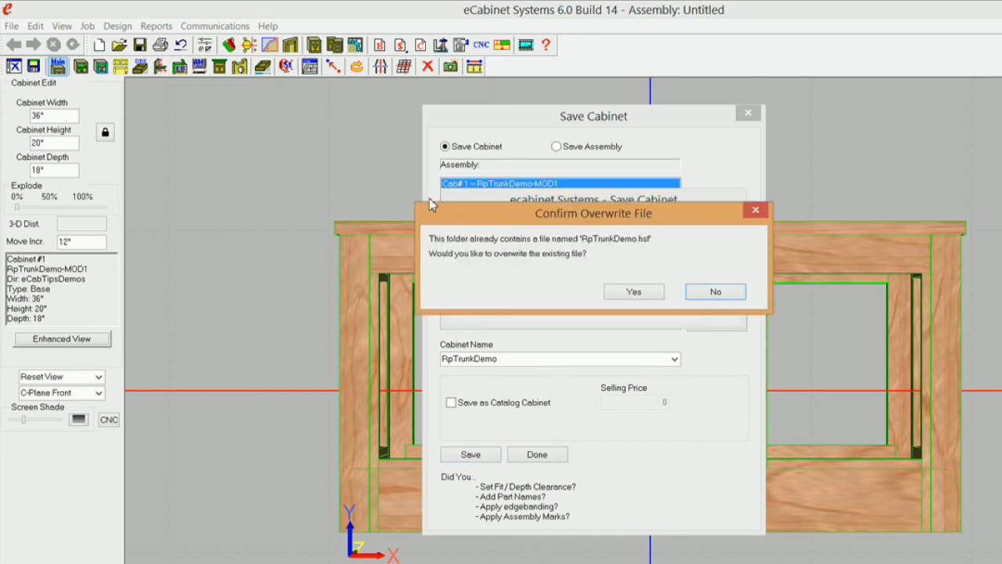
left_click(647, 298)
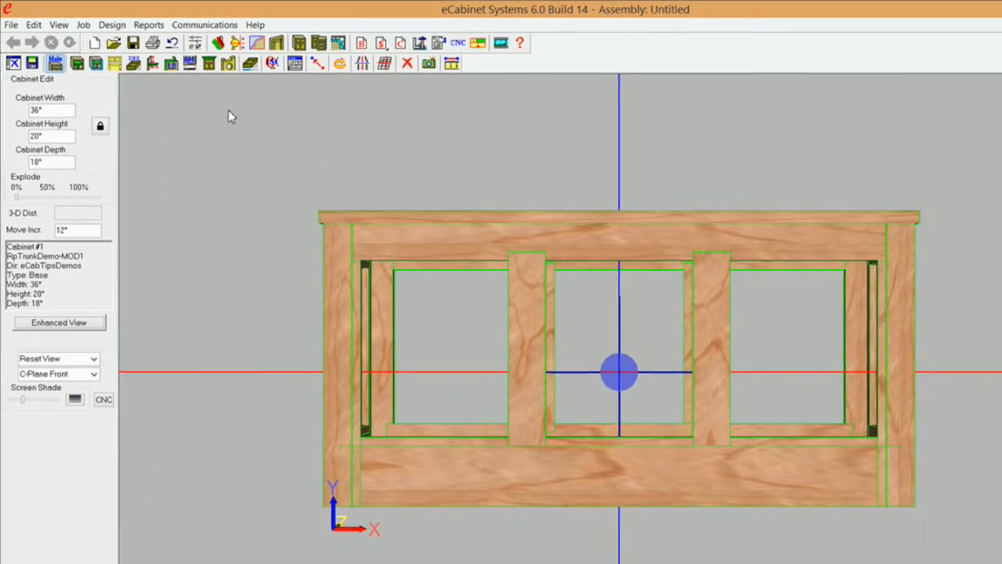
Step: Switch to the stretcher editor and hide the outer faces of the trunk's front upper and lower rails
left_click(135, 56)
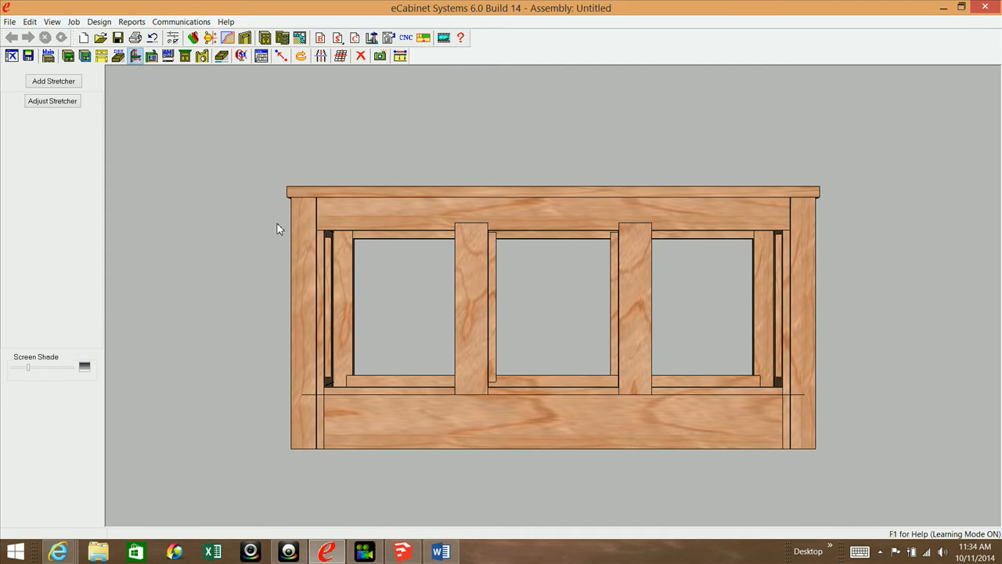
middle_click_drag(307, 235, 354, 261)
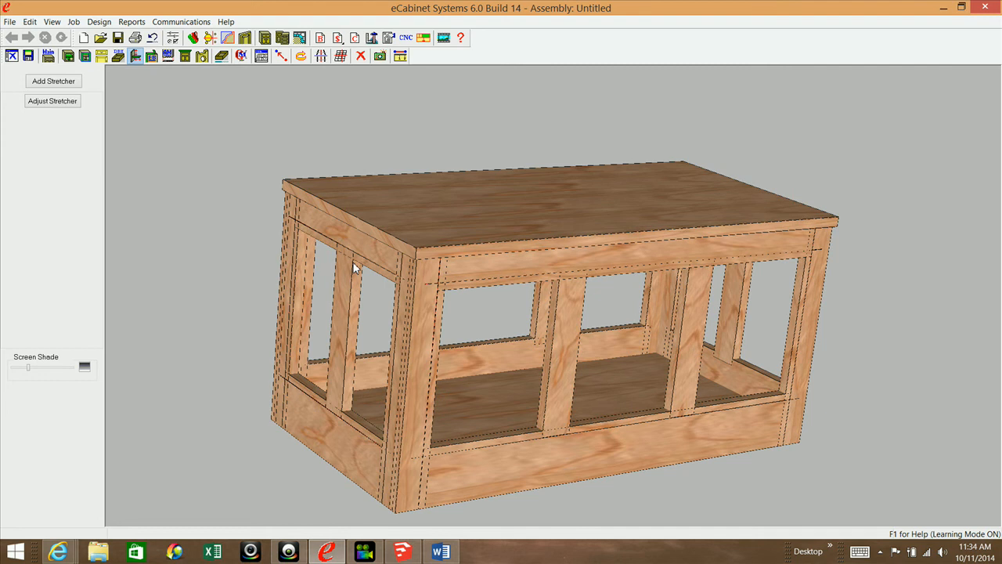
mouse_move(354, 268)
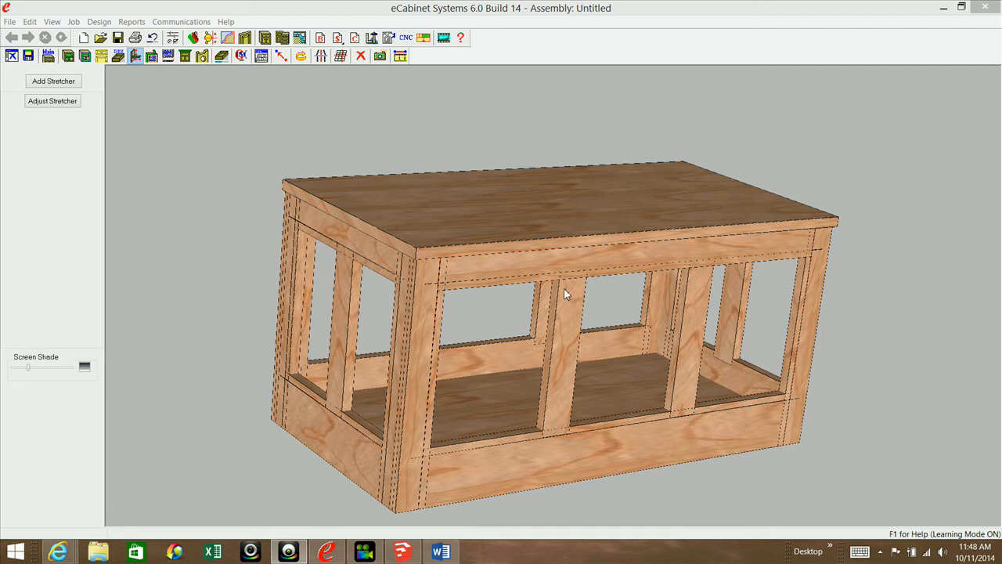
middle_click_drag(564, 282, 552, 221)
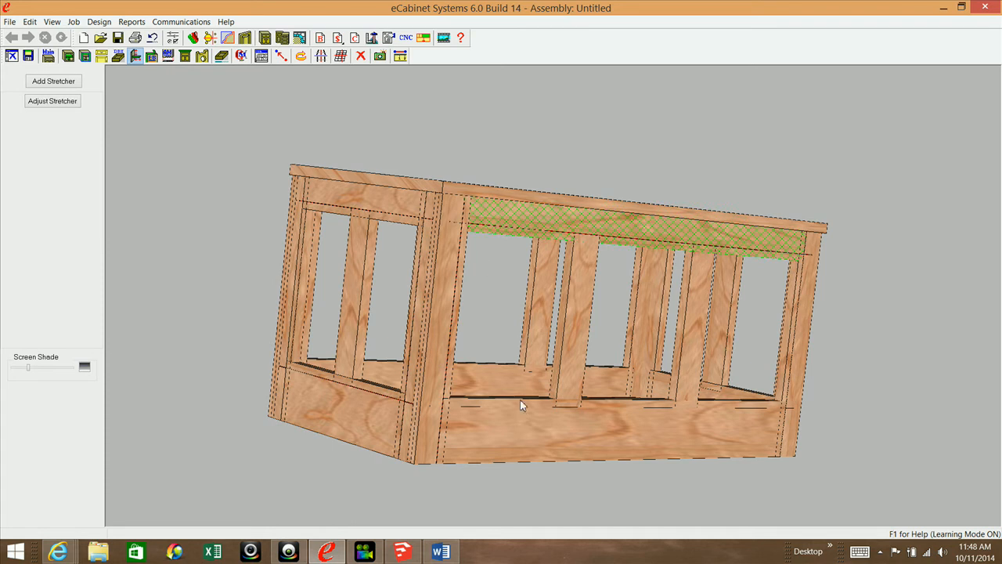
left_click(512, 435)
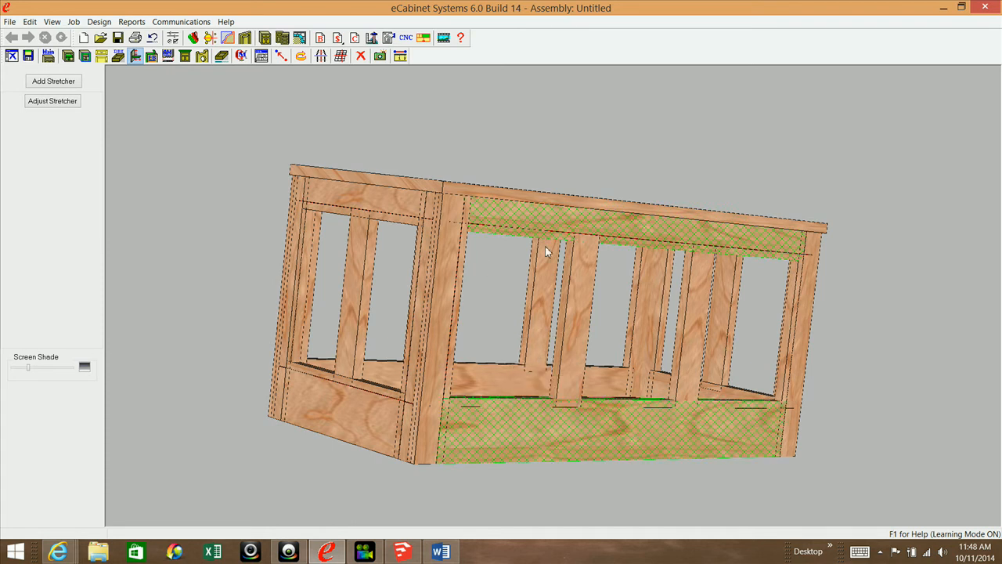
right_click(522, 423)
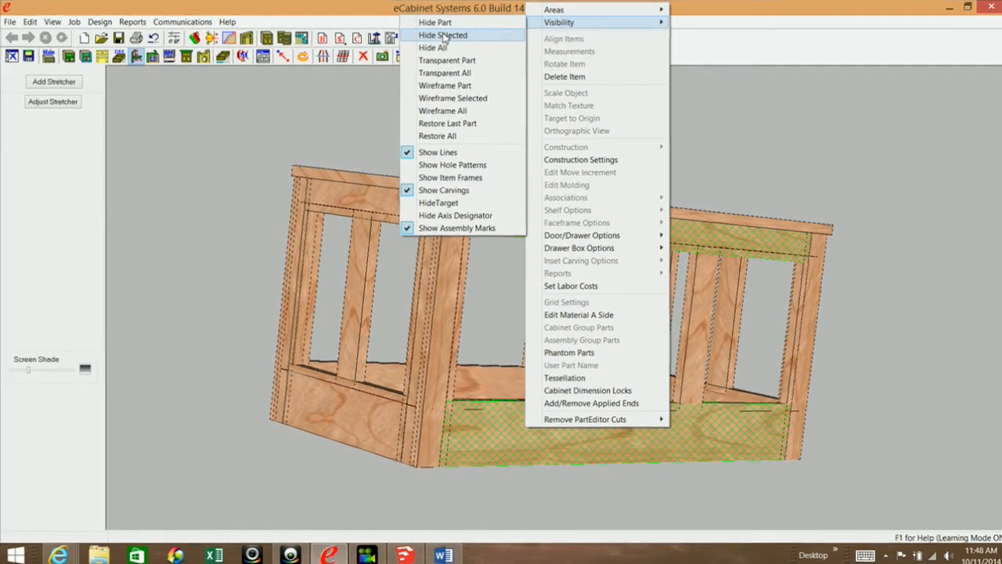
left_click(458, 35)
Step: Try to add a stretcher between the inner edges of the front lower and upper rails, and dismiss the notice
middle_click_drag(570, 353, 525, 439)
left_click(517, 483)
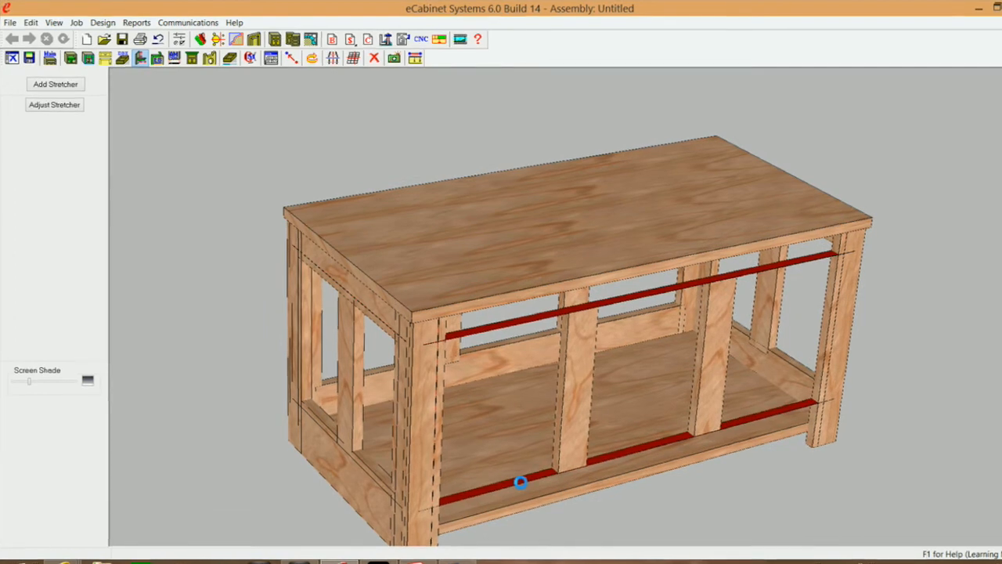
left_click(517, 325)
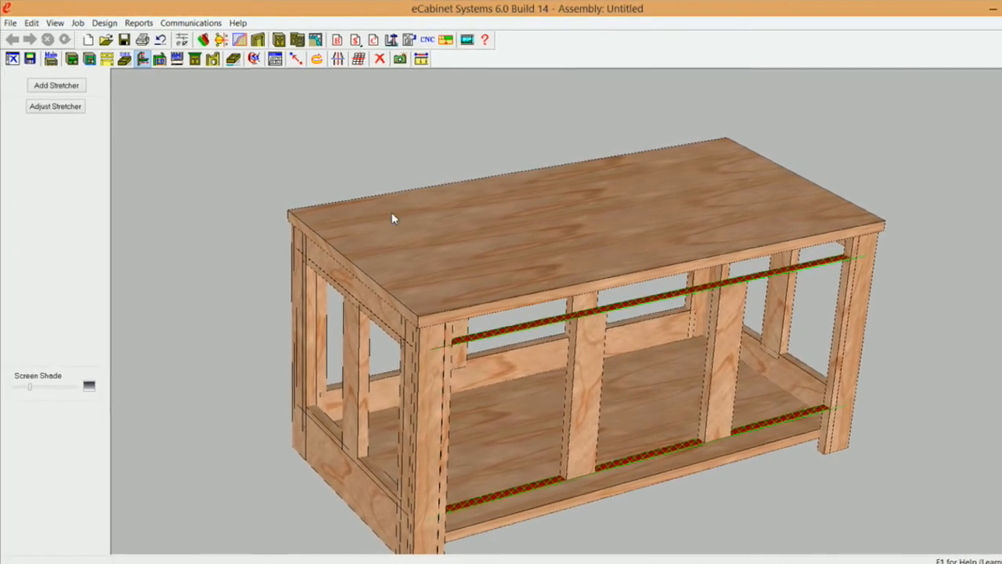
left_click(57, 87)
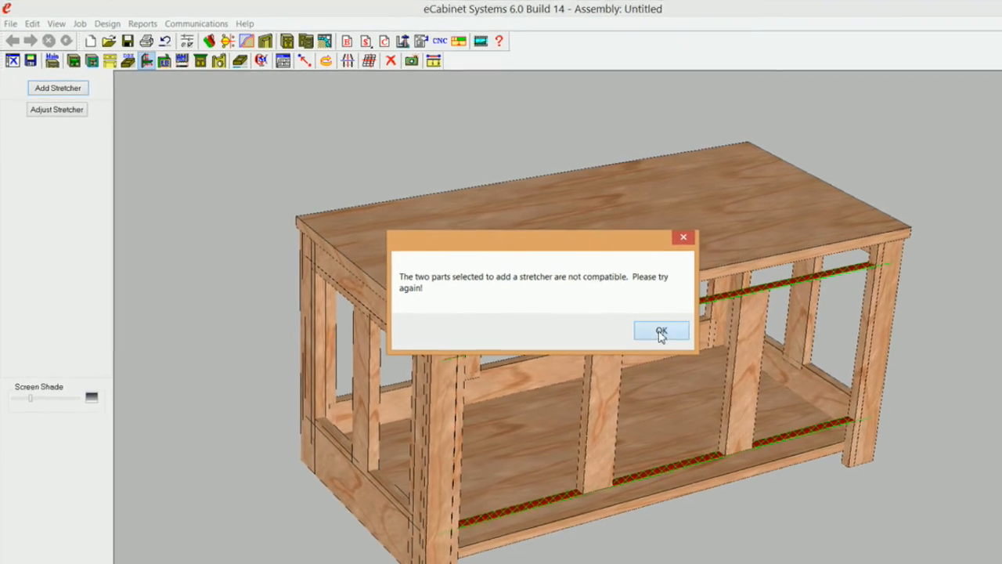
left_click(657, 327)
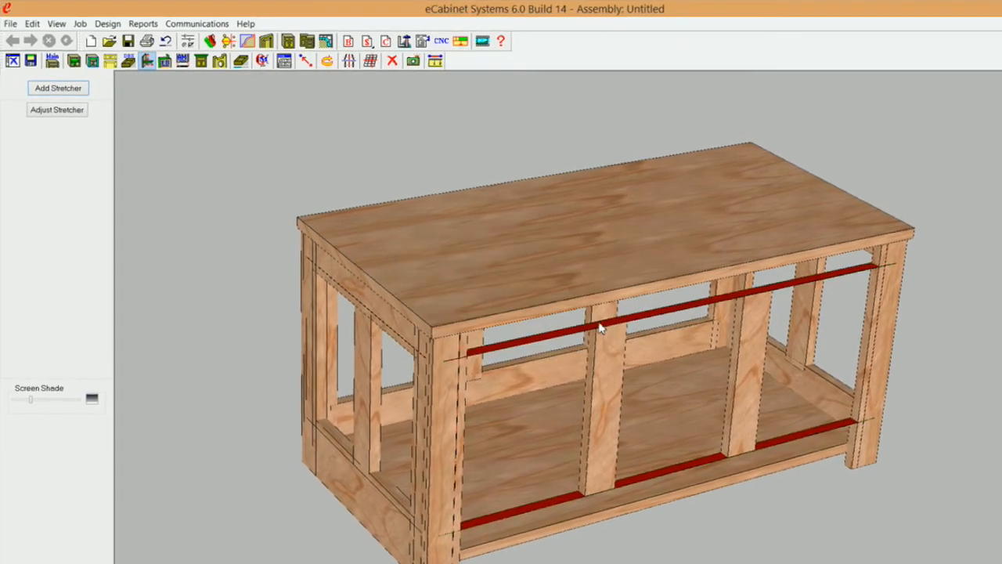
Step: Add a 2 1/4" wide Up-Down stretcher in 3/4 Solid Stock with Left-Right Orientation between the inner edges of the front rails
left_click(539, 516)
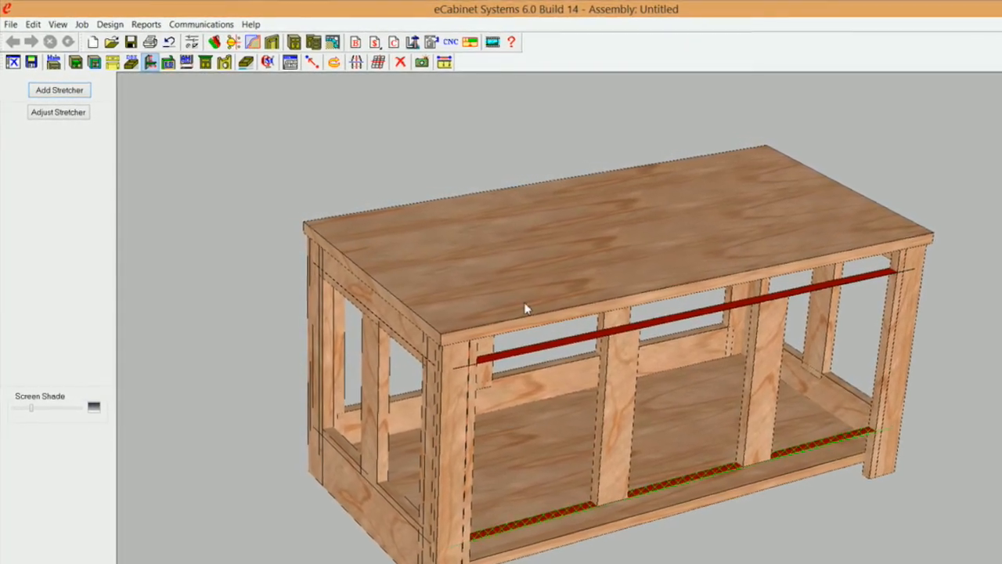
left_click(550, 348)
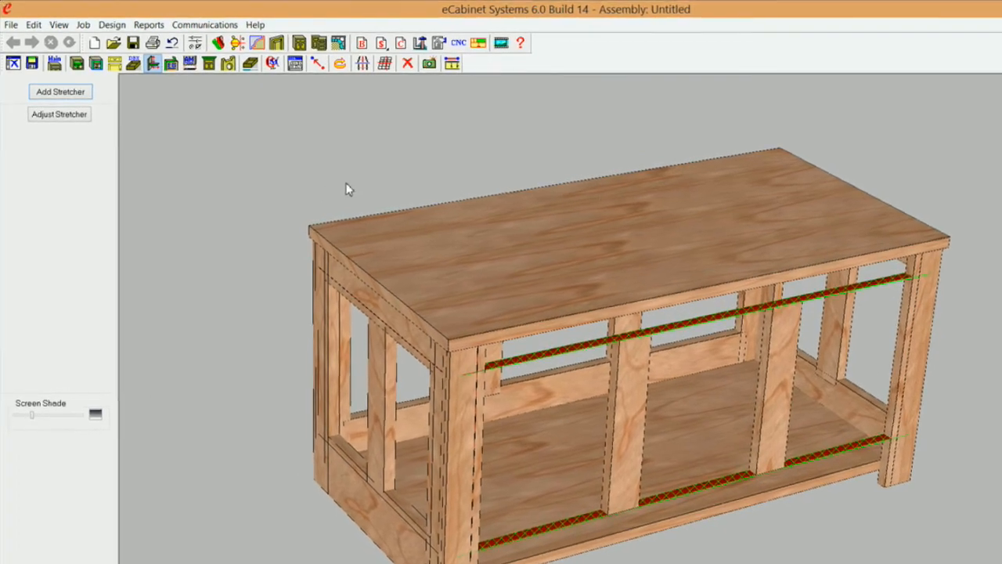
left_click(65, 93)
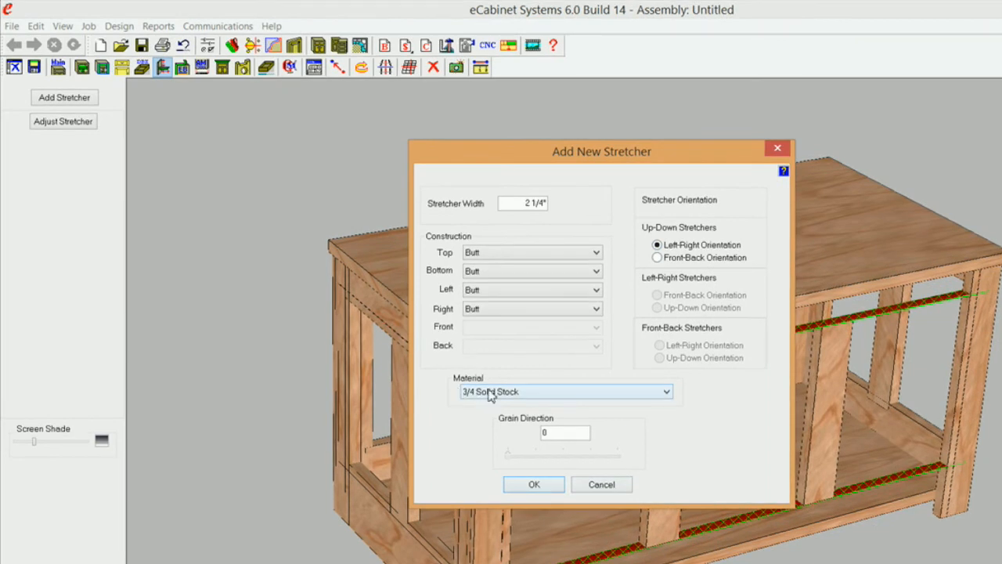
left_click(552, 484)
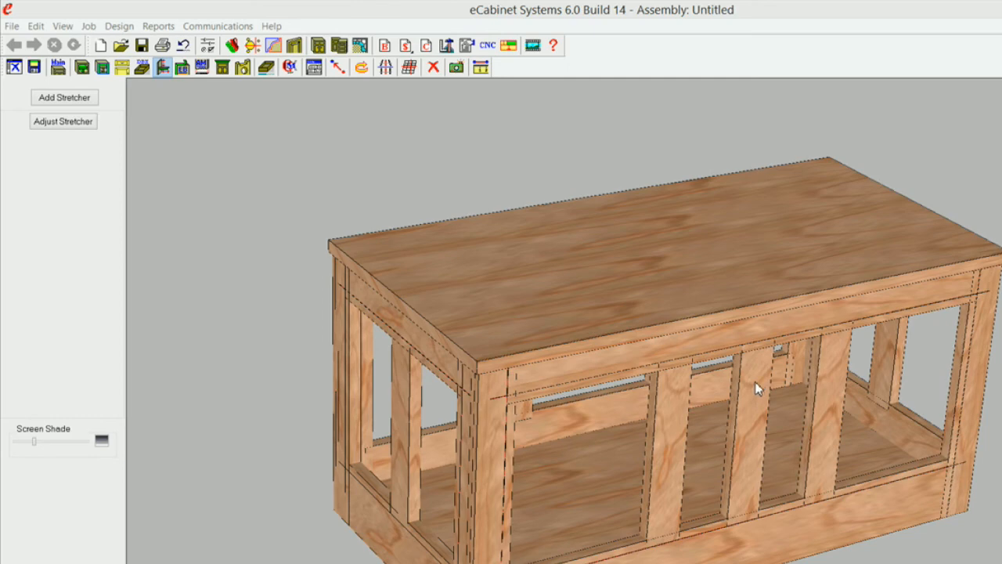
Step: Adjust the new front stretcher and associate its Inset 5 with the left front corner Up Down Stretcher, Right side
left_click(757, 389)
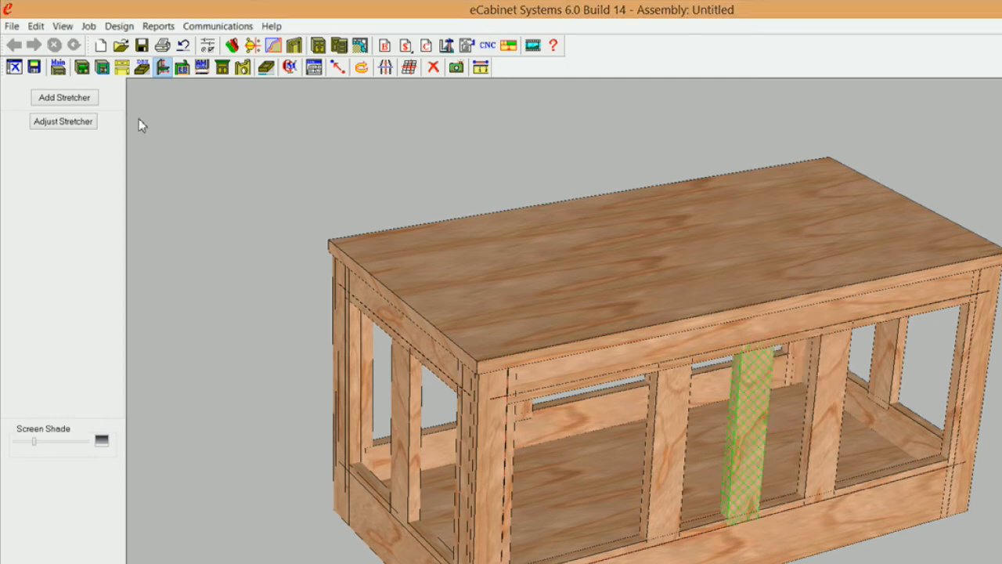
left_click(64, 121)
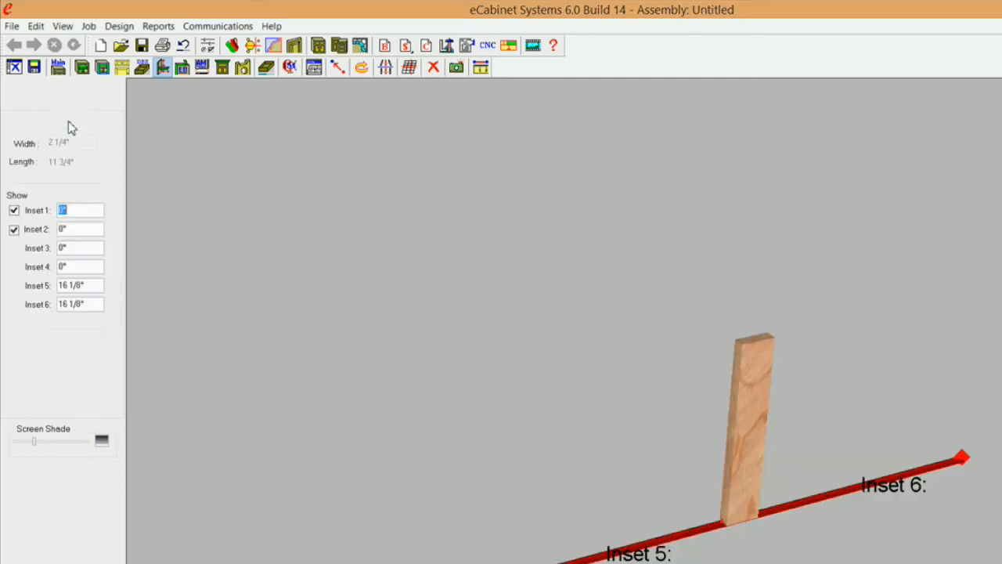
left_click(67, 321)
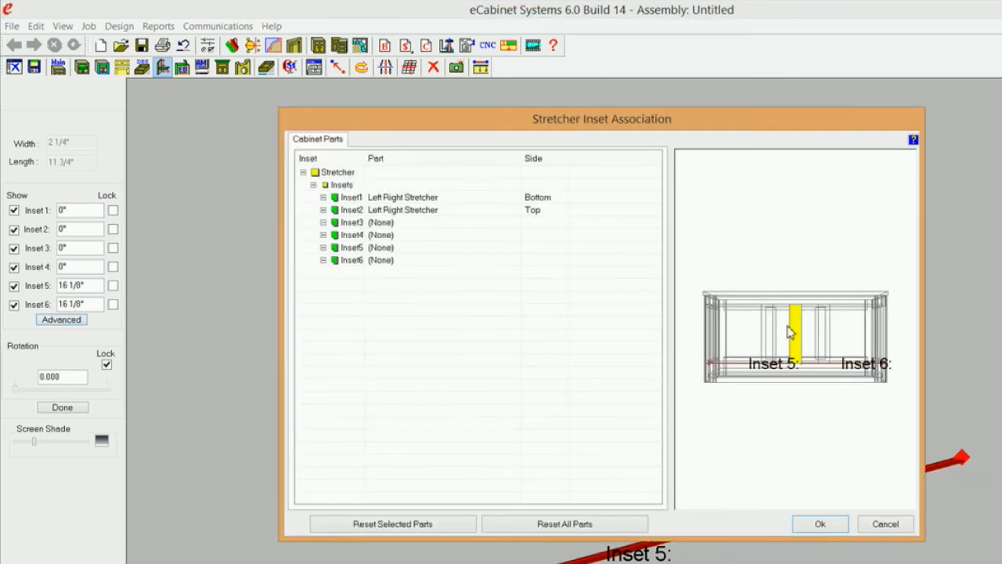
left_click_drag(783, 356, 804, 342)
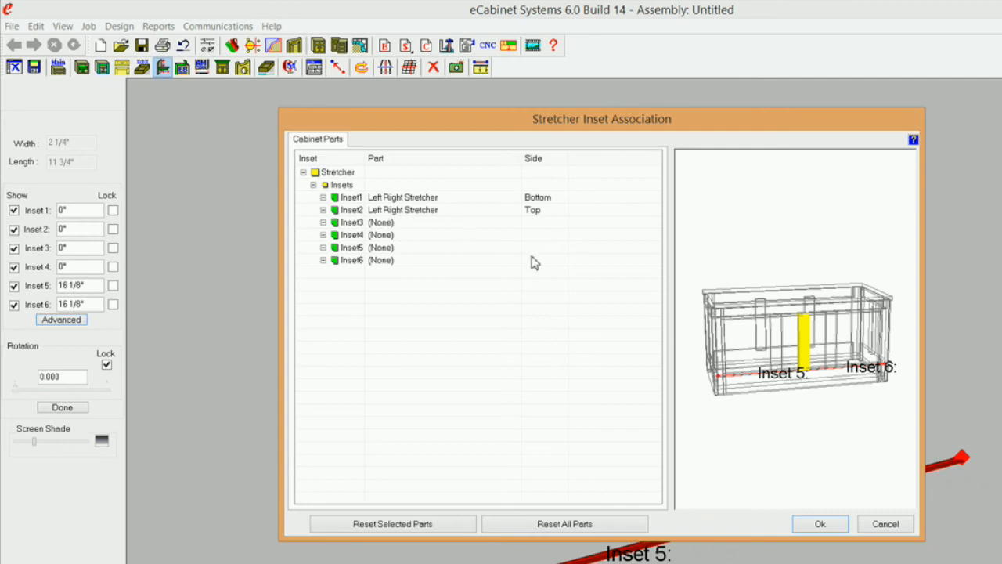
left_click(381, 248)
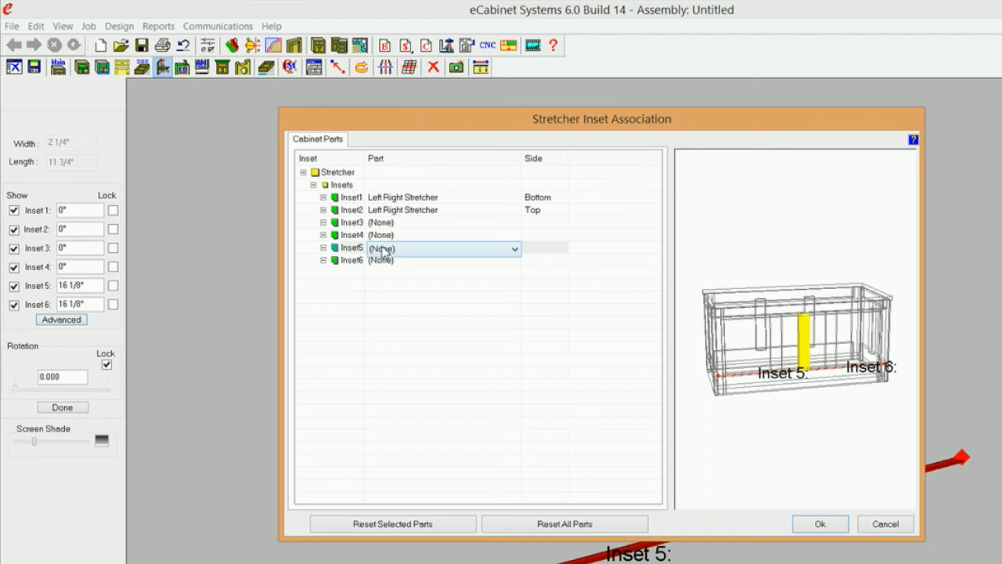
left_click(516, 250)
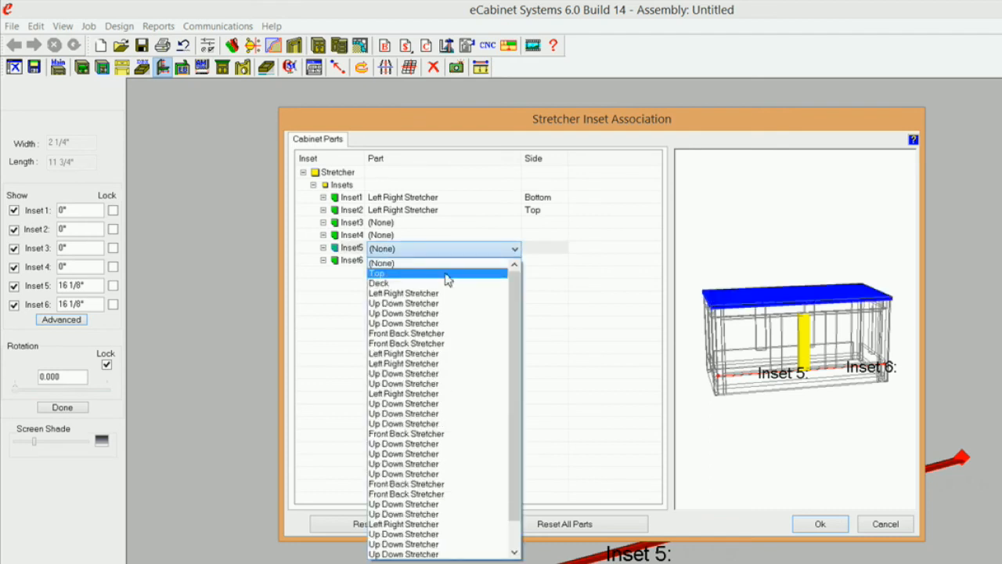
left_click(420, 375)
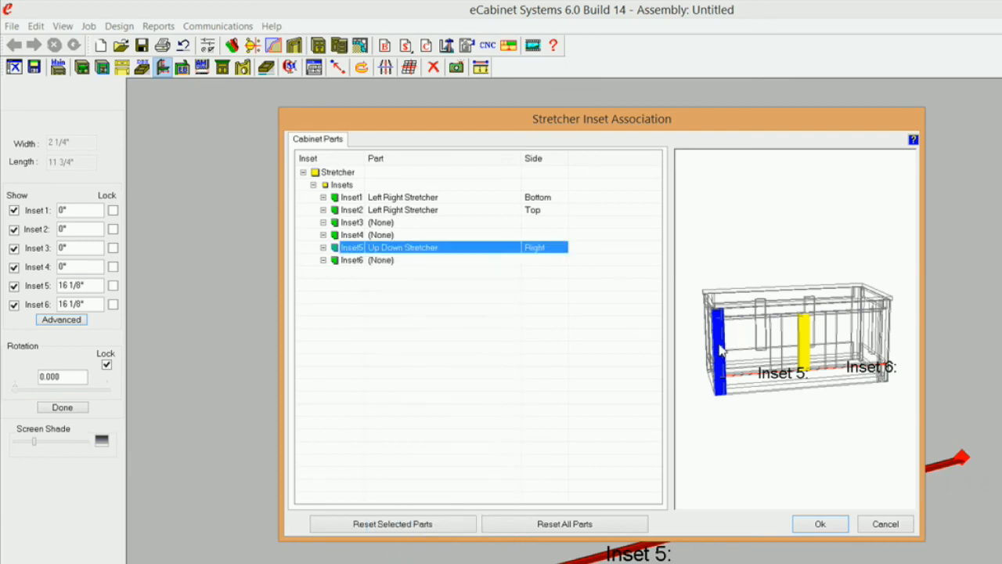
Step: Associate Inset 6 of the new stretcher with the left front mid stile Up Down Stretcher, Left side
left_click(401, 263)
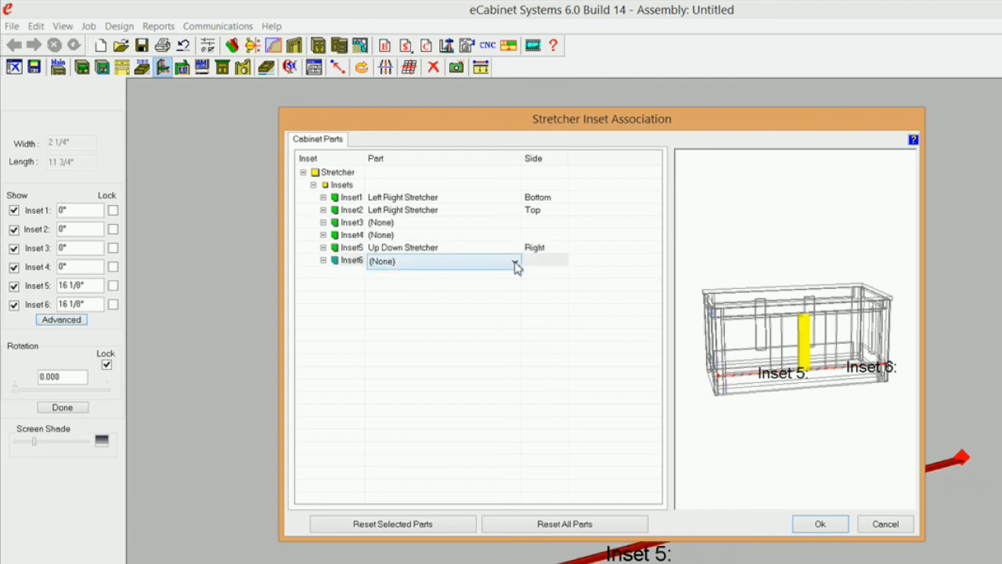
left_click(516, 263)
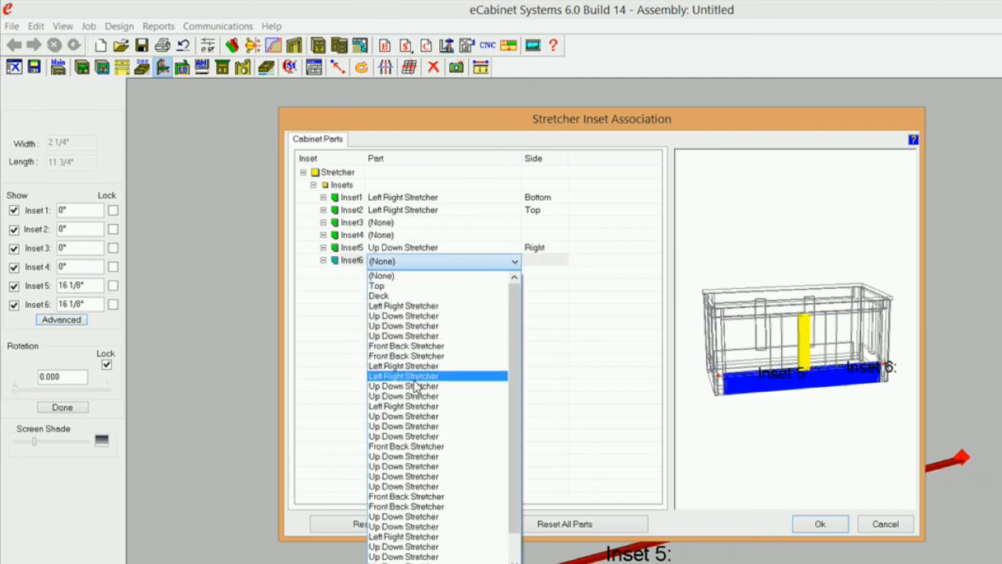
left_click(407, 467)
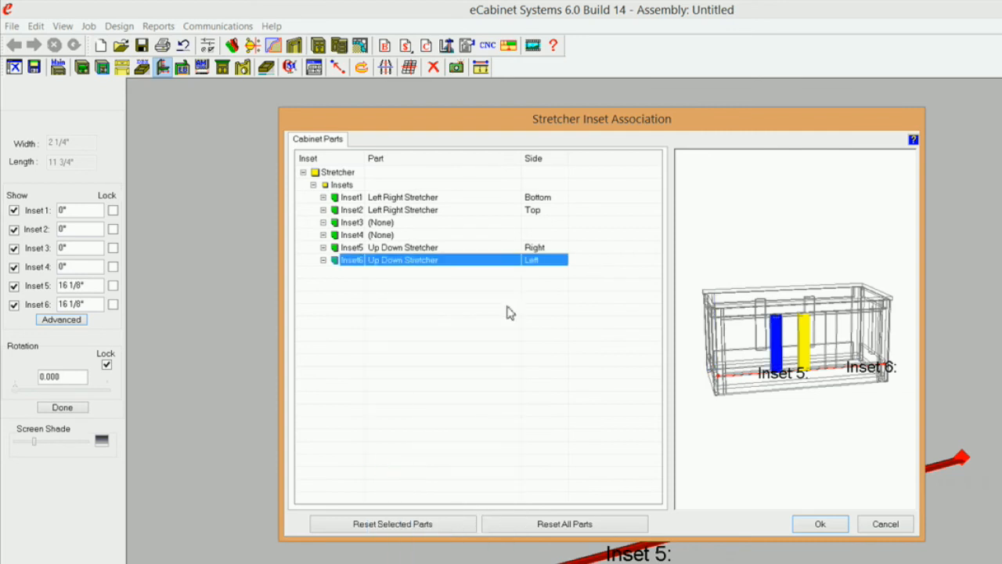
Step: Associate Inset 3 with the front upper Left Right Stretcher, set its side to Front, and accept the associations
left_click(435, 224)
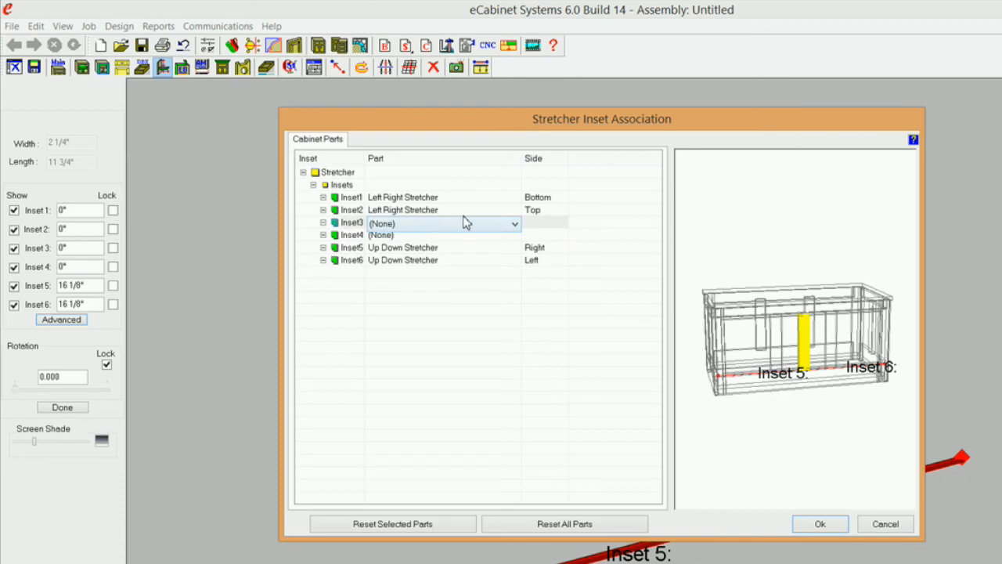
left_click(516, 225)
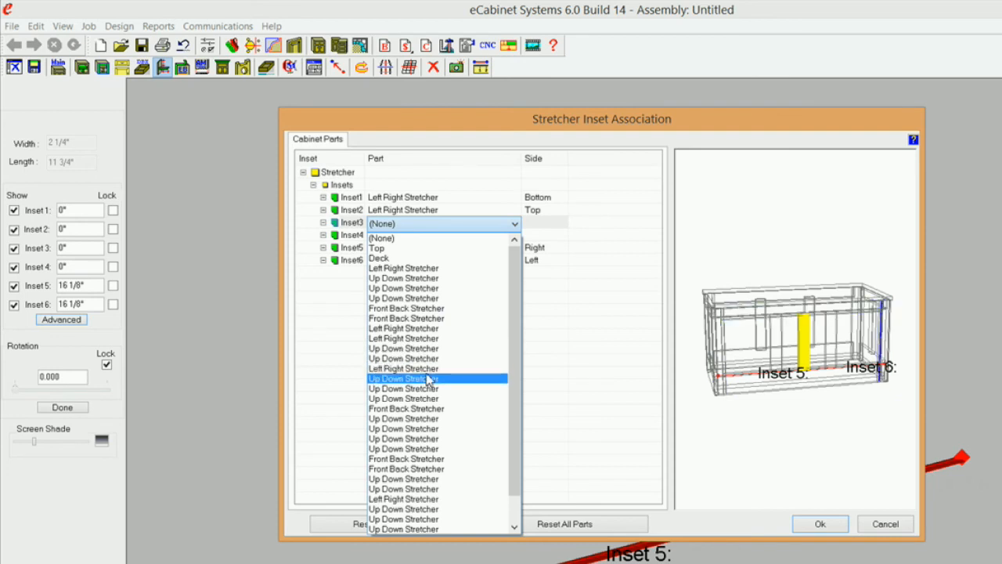
left_click(427, 368)
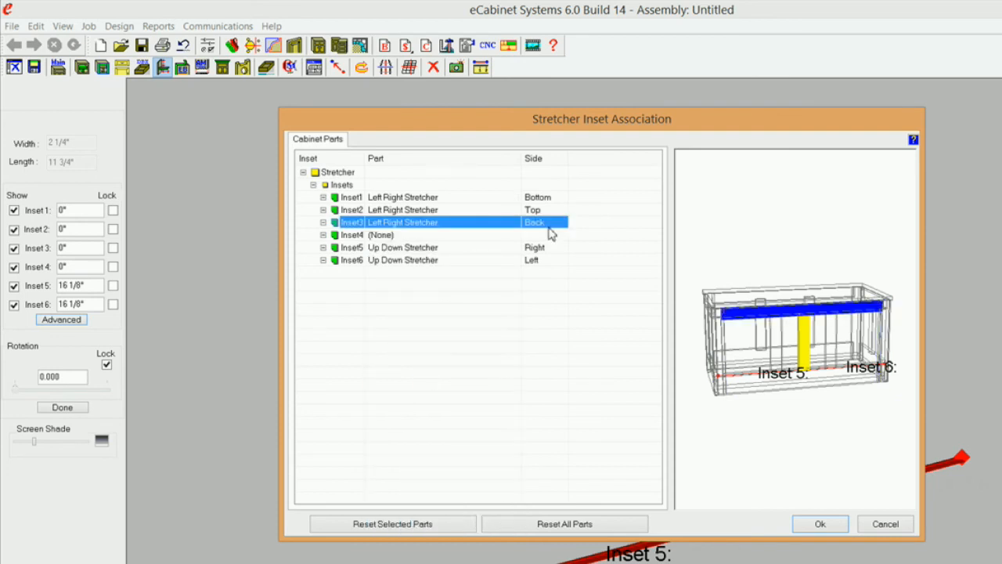
left_click(557, 223)
left_click(562, 224)
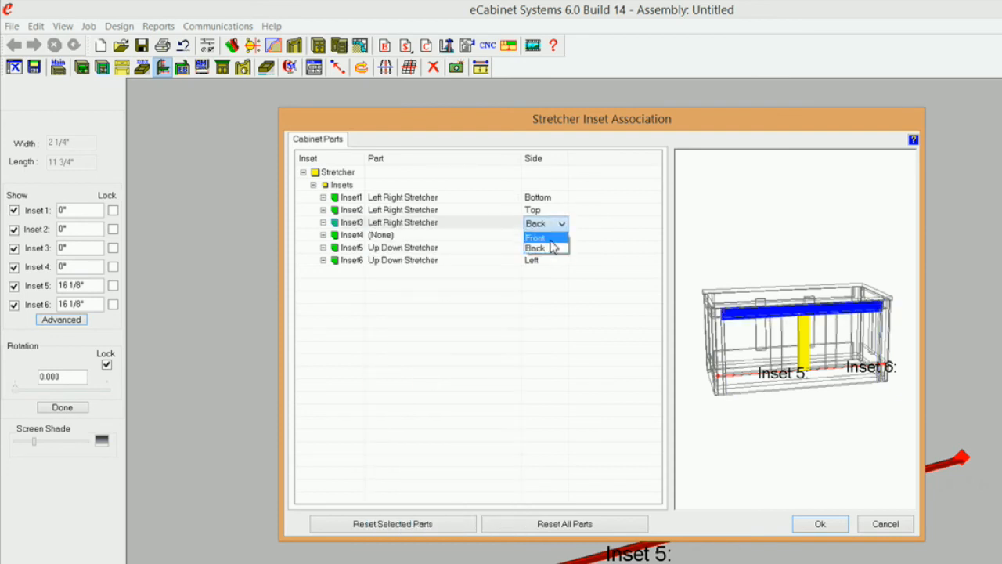
left_click(548, 239)
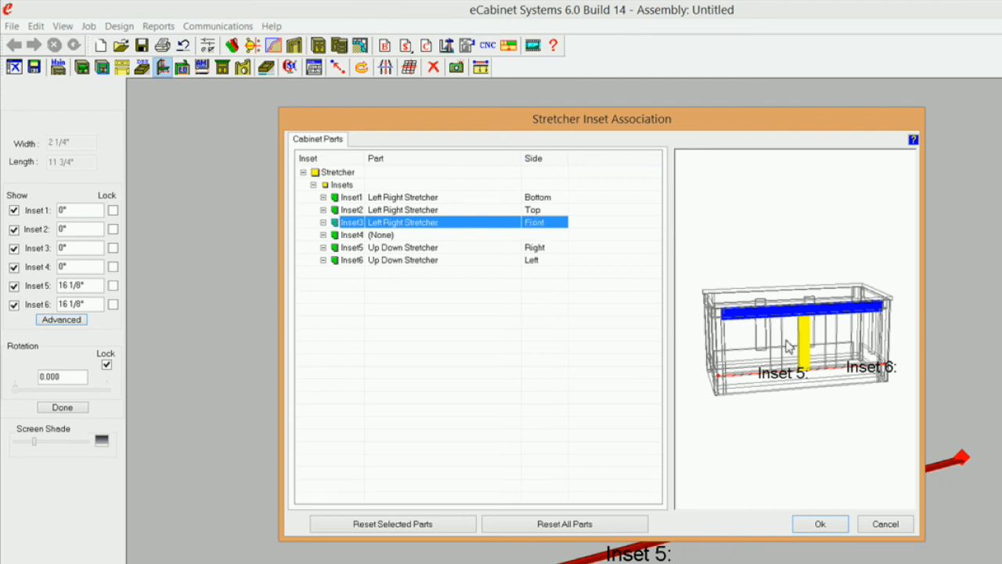
left_click(831, 527)
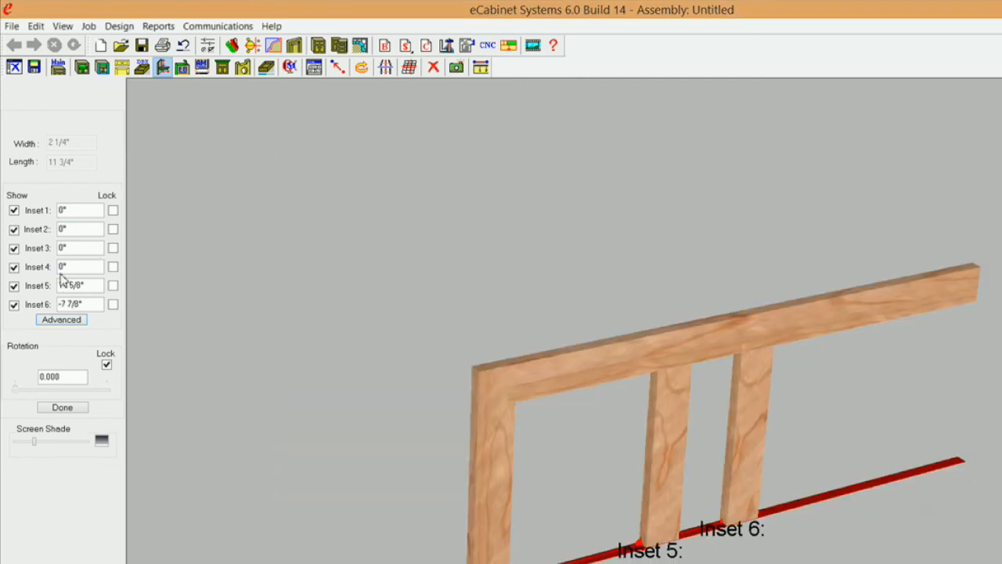
Step: Set Inset 5 and Inset 6 of the new stretcher to -3/8" each and lock both
left_click_drag(93, 287, 58, 285)
type("-3/8")
key("Return")
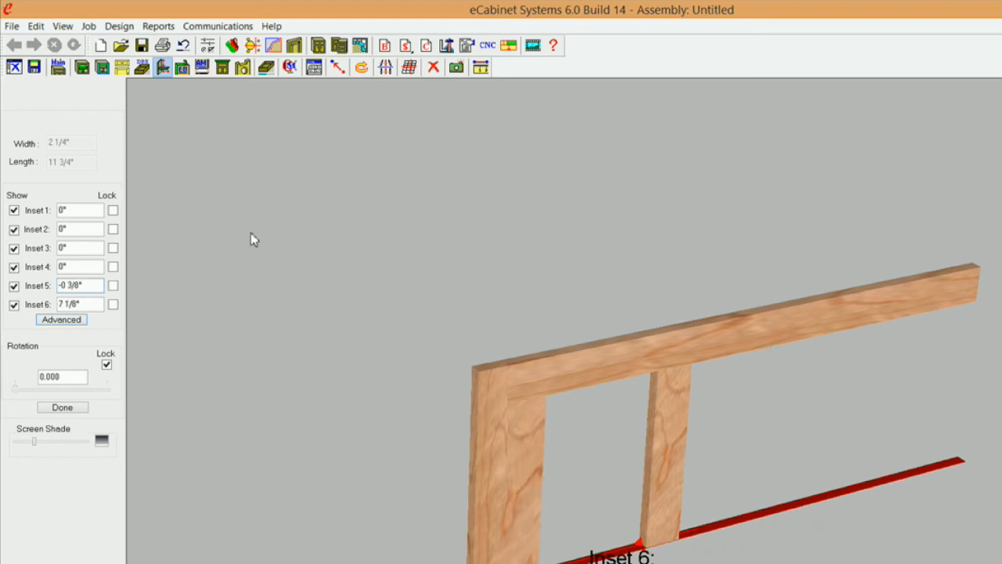
left_click_drag(87, 304, 58, 327)
type("-3/8")
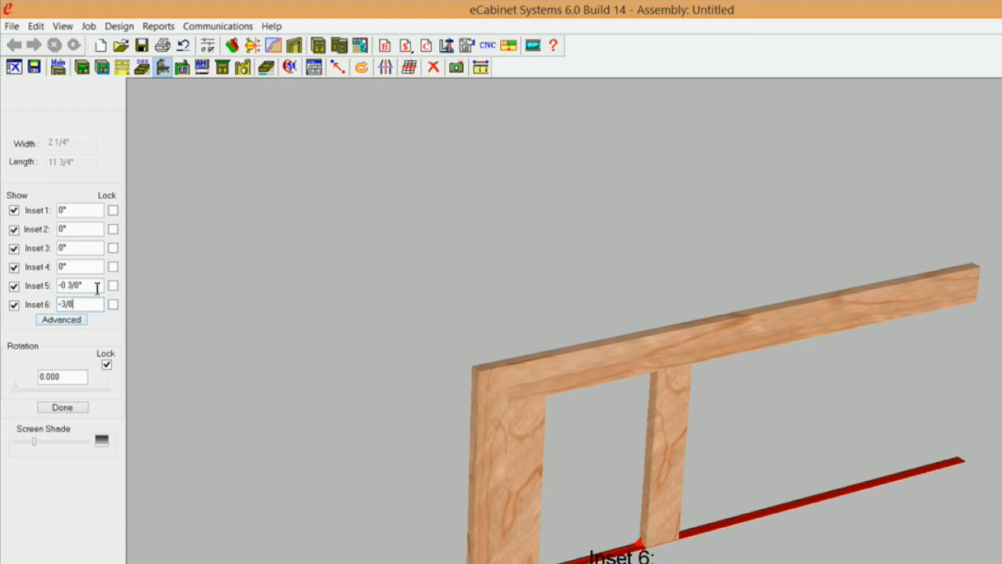
left_click_drag(96, 286, 11, 280)
left_click(112, 285)
left_click_drag(100, 305, 46, 308)
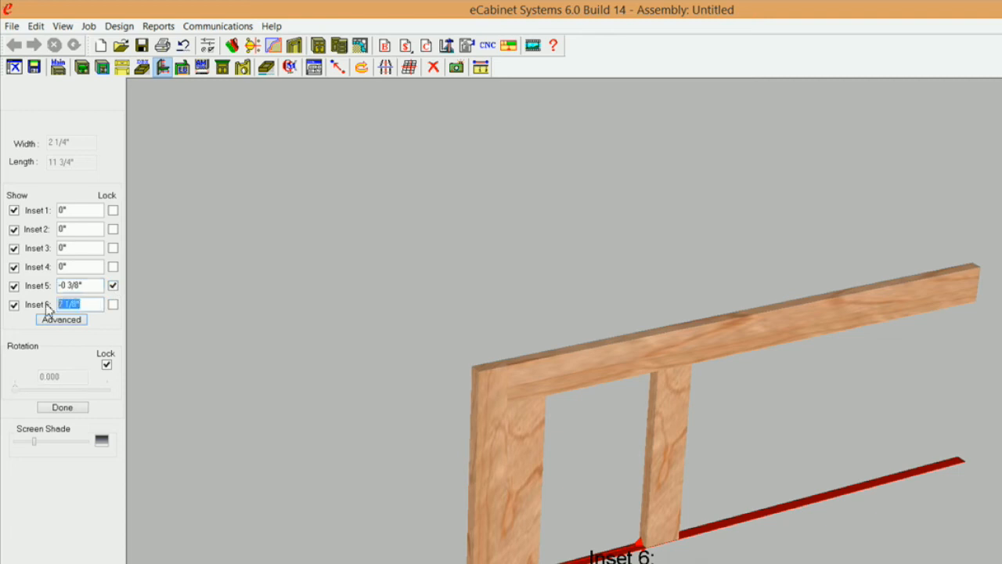
type("-3/8")
left_click(113, 304)
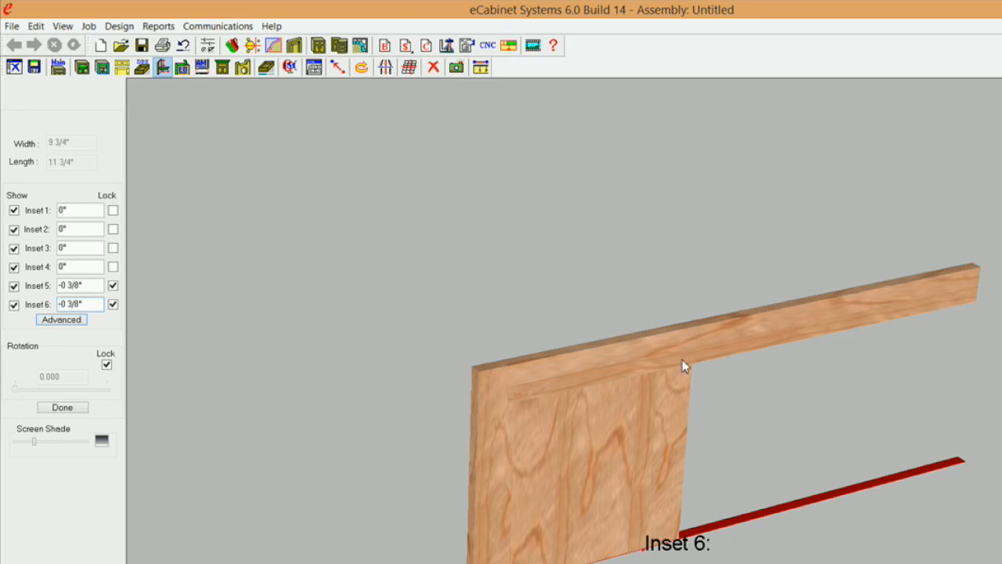
middle_click_drag(610, 445, 697, 244)
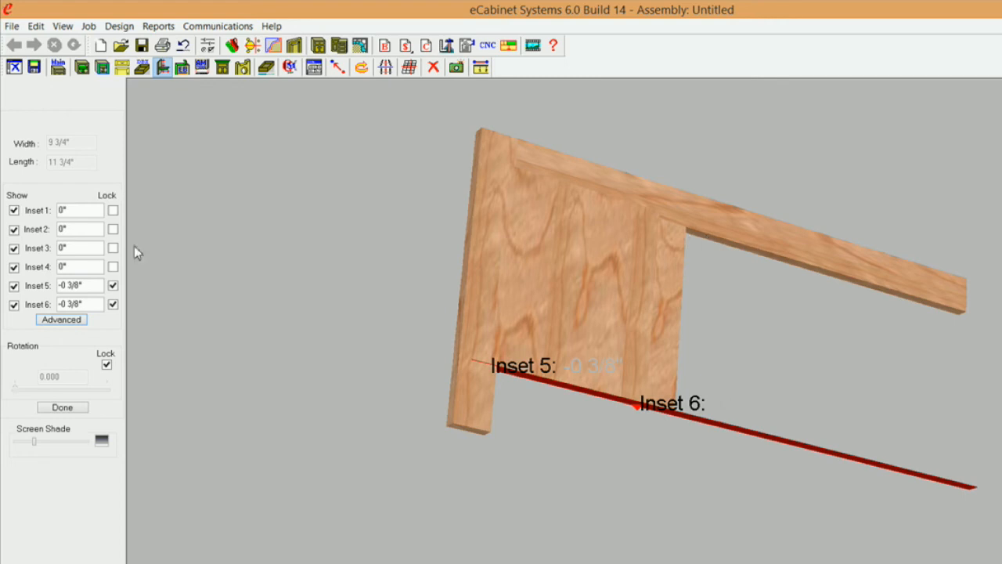
Step: Set Inset 1 and Inset 2 of the new stretcher to 1/8" each and lock both
left_click(79, 213)
type("1/8")
left_click(112, 211)
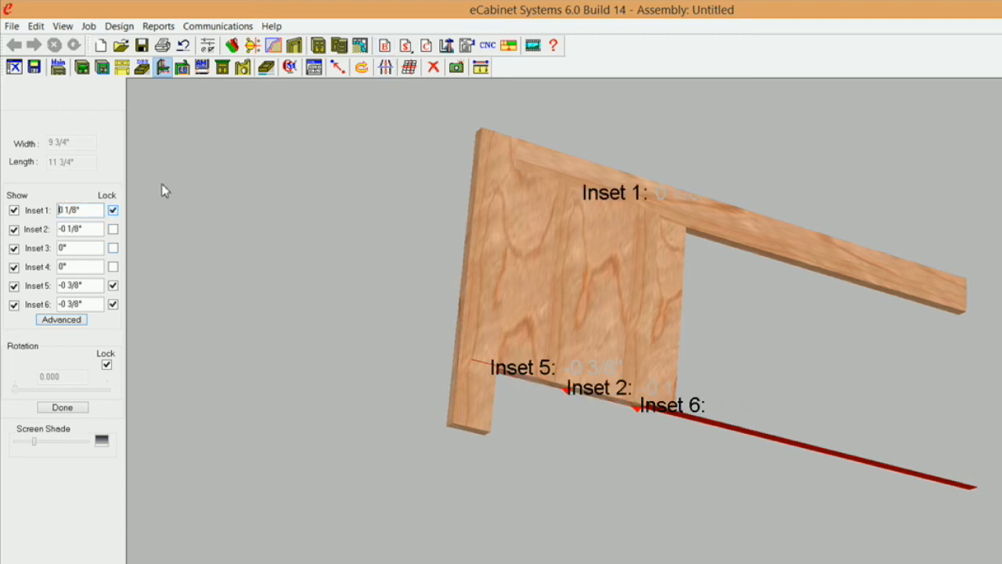
double_click(78, 229)
left_click_drag(25, 229, 24, 229)
type("1/8")
left_click(113, 230)
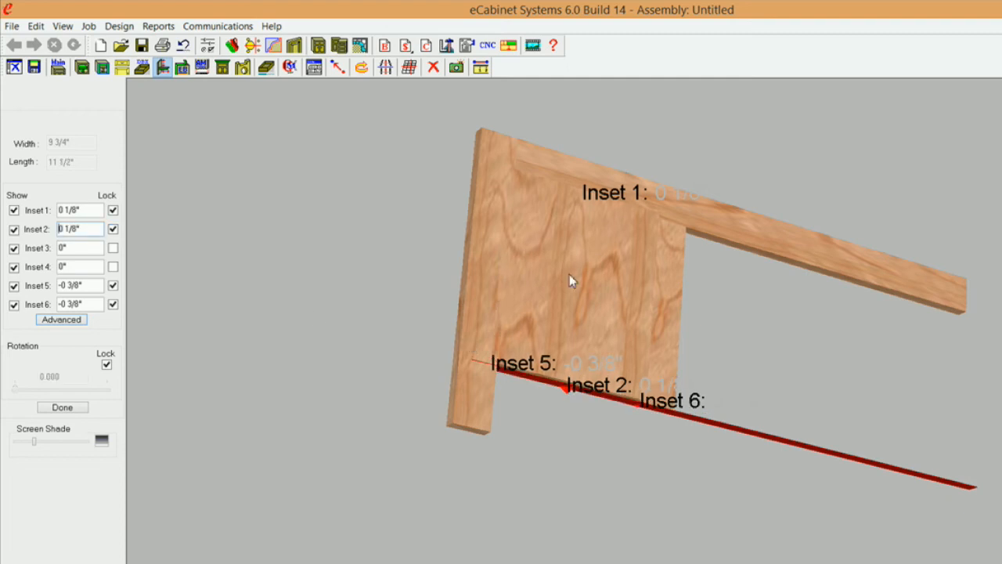
Step: Check the new panel's upper and lower edges against the rails, finish adjusting the stretcher, and highlight the panel in the full assembly
middle_click_drag(639, 313, 690, 302)
scroll(690, 308, "up", 8)
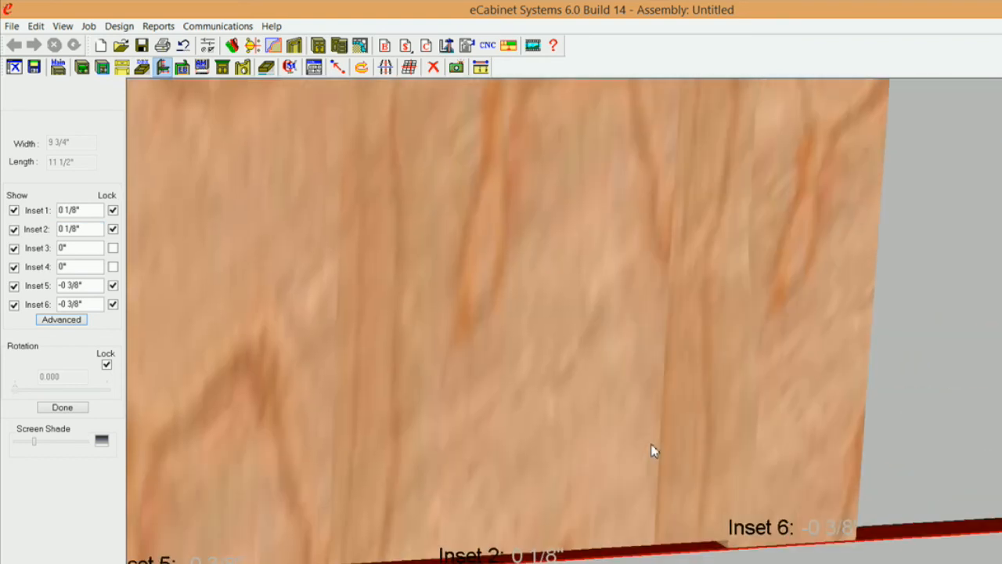
scroll(667, 407, "down", 5)
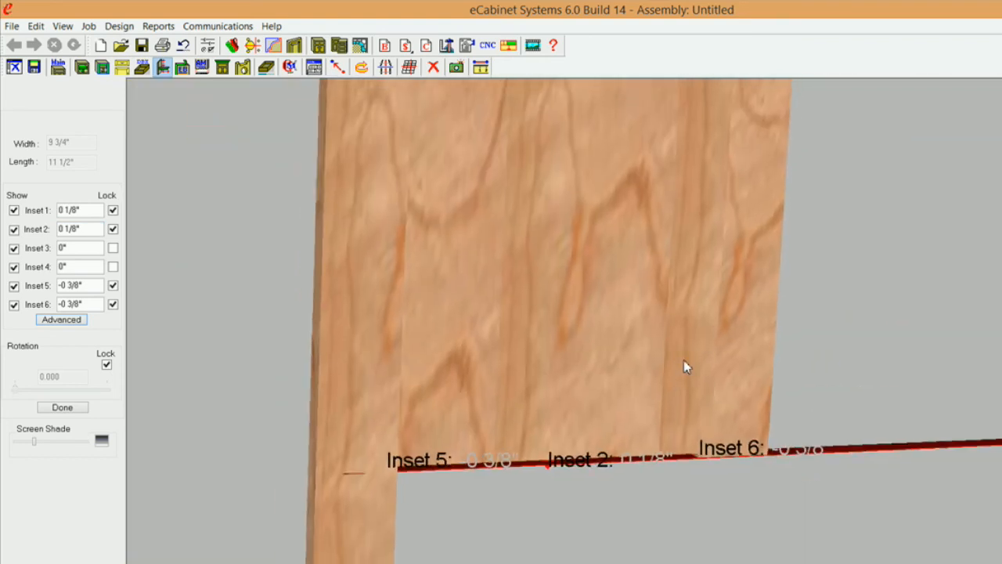
middle_click_drag(683, 414, 684, 417)
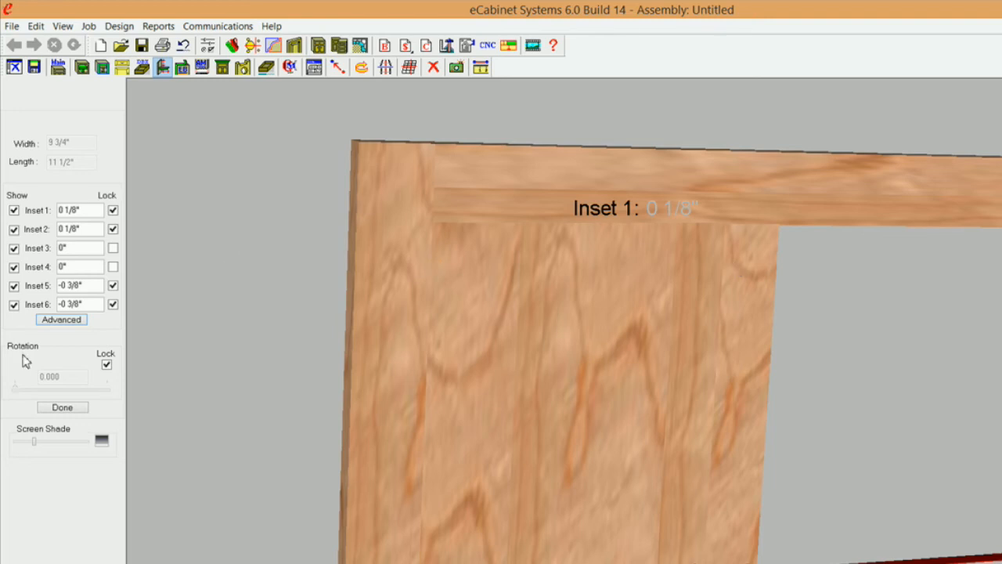
left_click(64, 409)
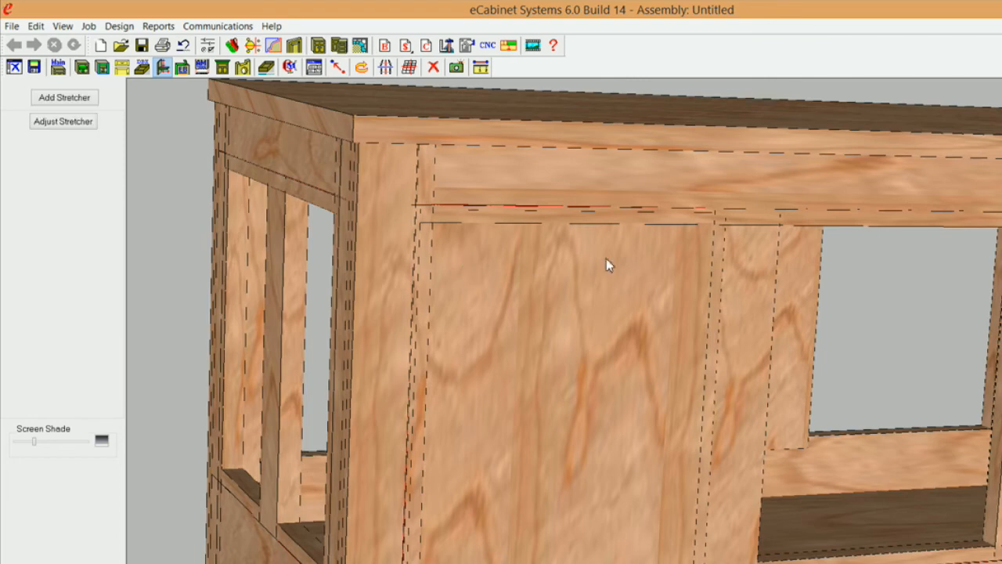
left_click(534, 330)
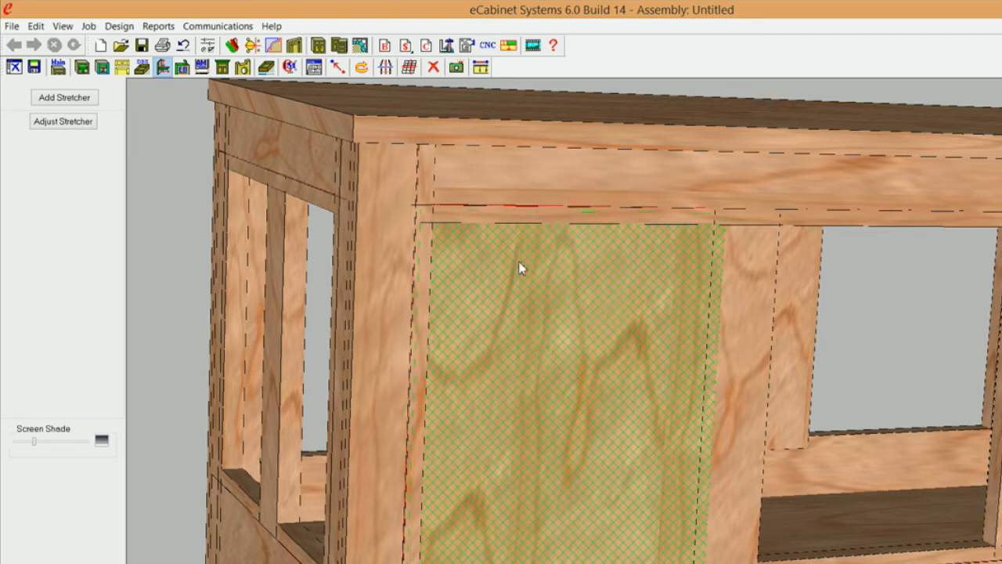
left_click(539, 337)
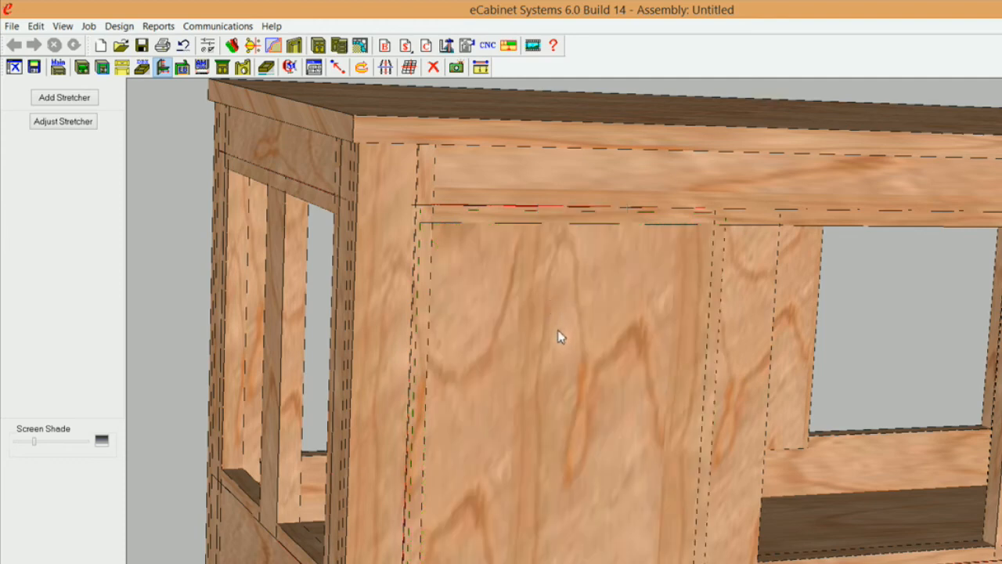
Step: Switch to the RpTrunckLayout drawing in SketchUp and place vertical guides 3/8" into the left corner stile and the adjacent mid stile
mouse_move(557, 331)
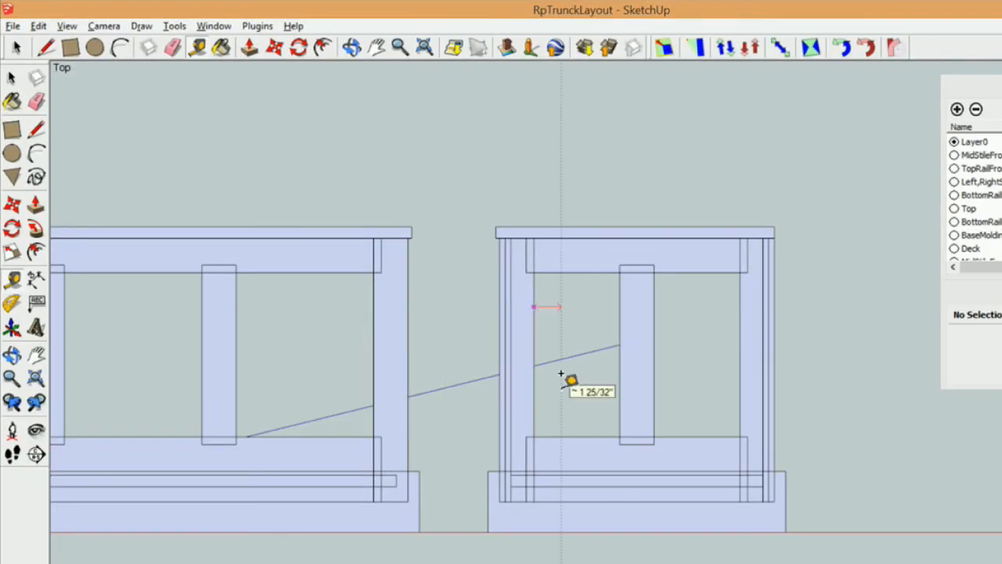
scroll(867, 388, "down", 4)
scroll(548, 367, "up", 6)
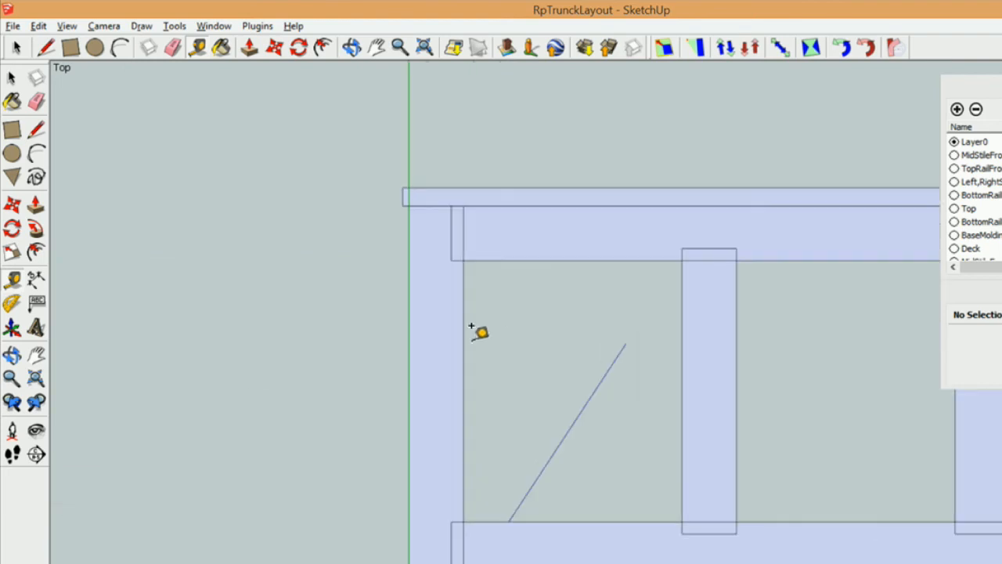
left_click(463, 323)
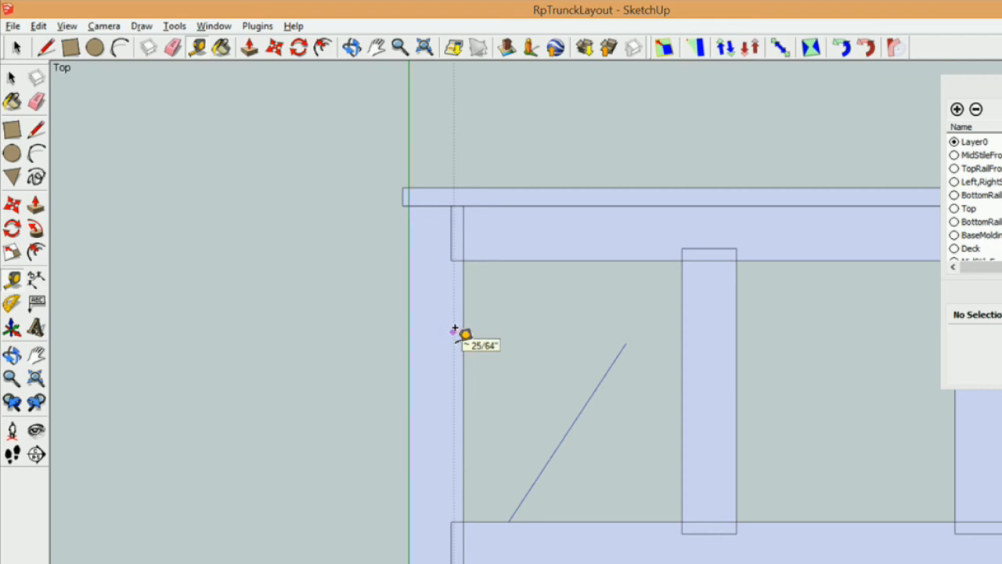
left_click(455, 329)
left_click(682, 318)
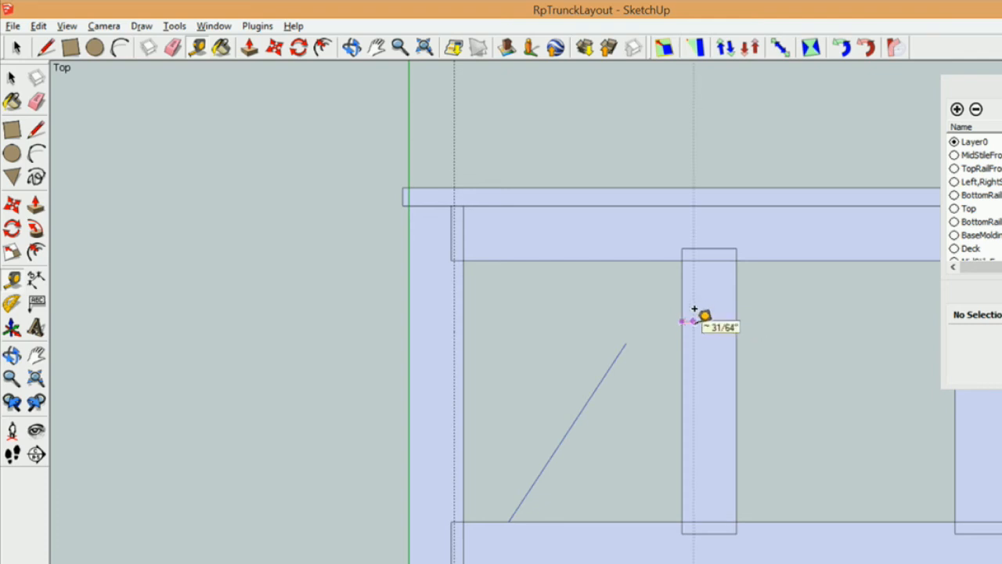
left_click(691, 317)
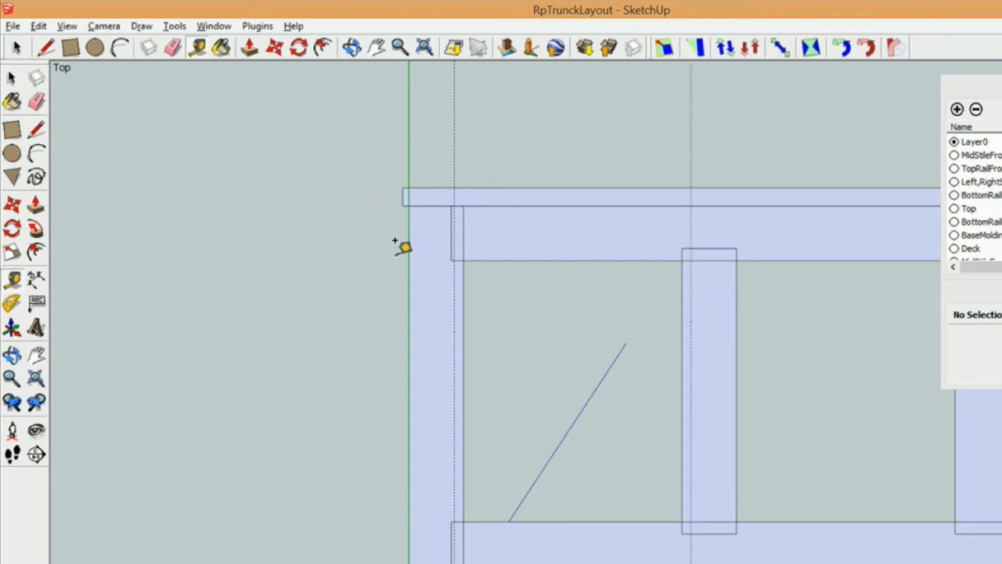
Step: Place horizontal guides 3/8" into the top and bottom rails of the left opening and measure the distance between them
left_click(522, 260)
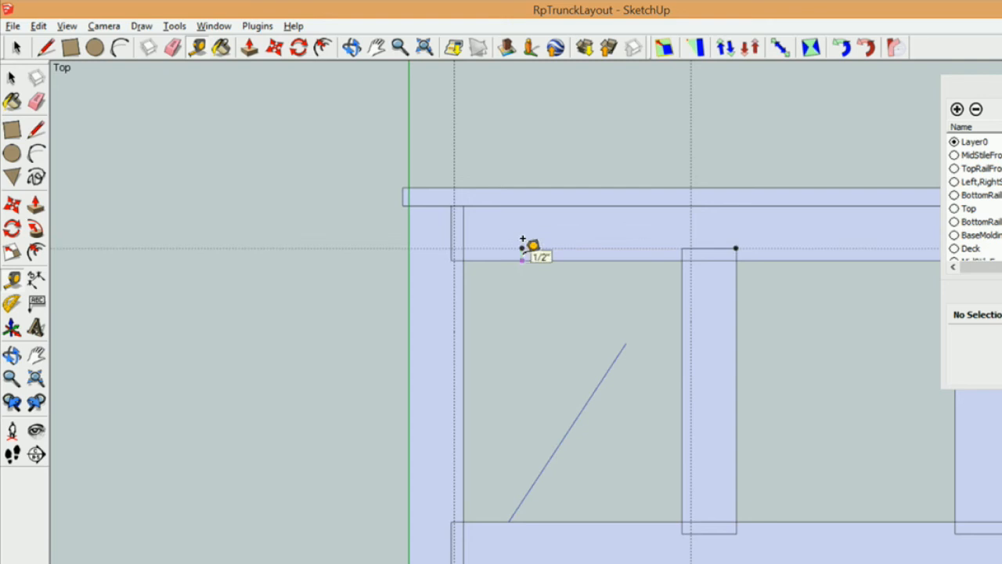
left_click(523, 249)
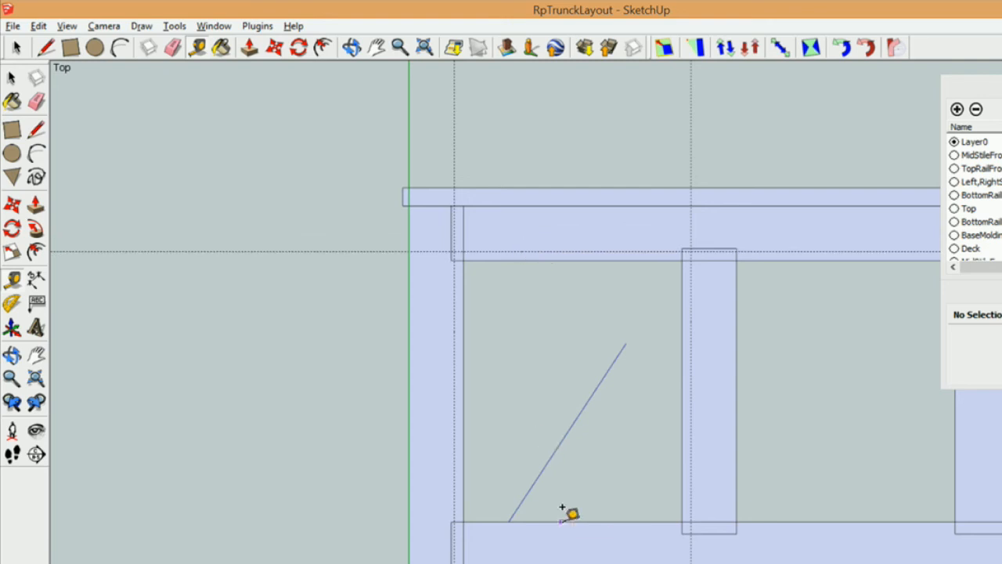
left_click(560, 521)
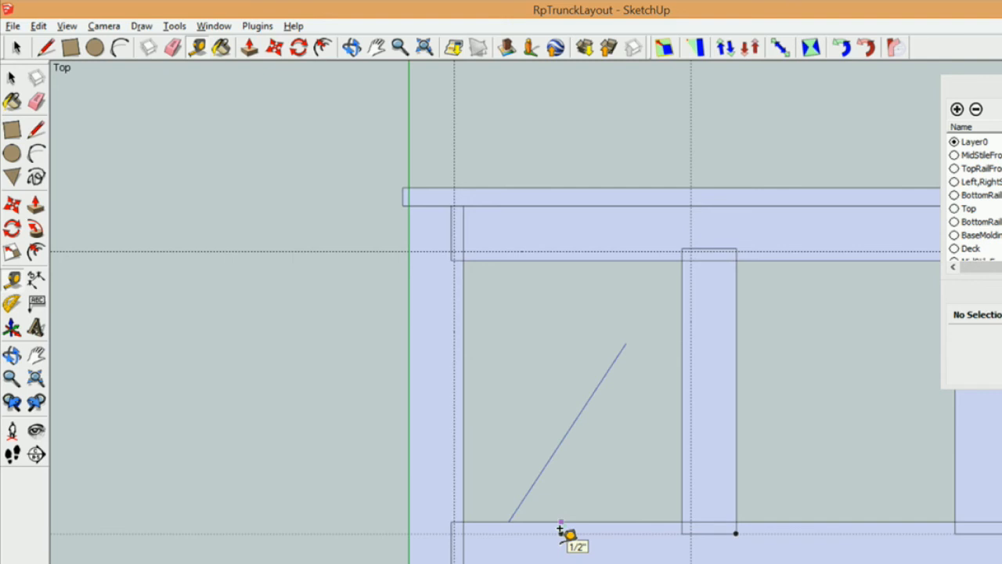
left_click(561, 532)
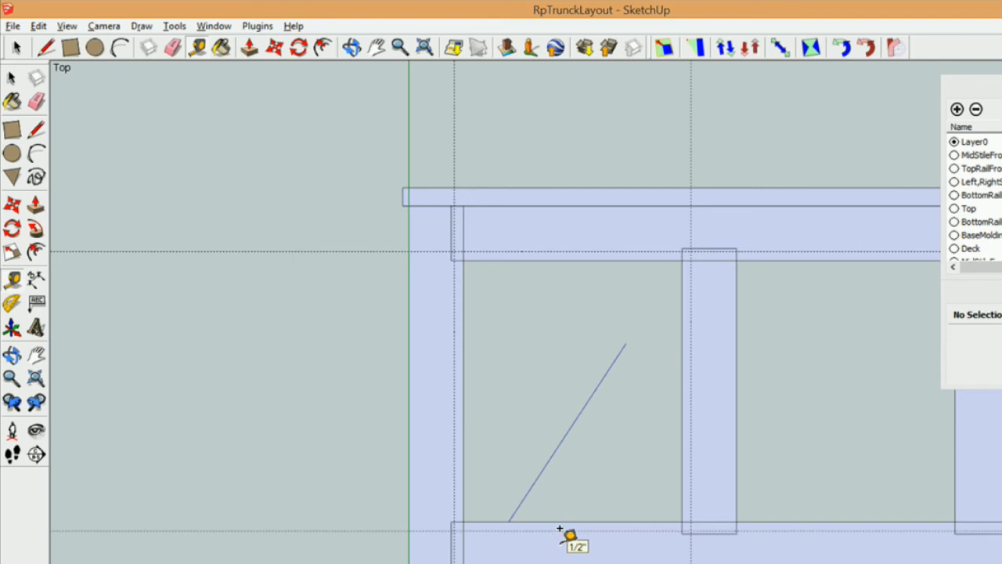
left_click(561, 250)
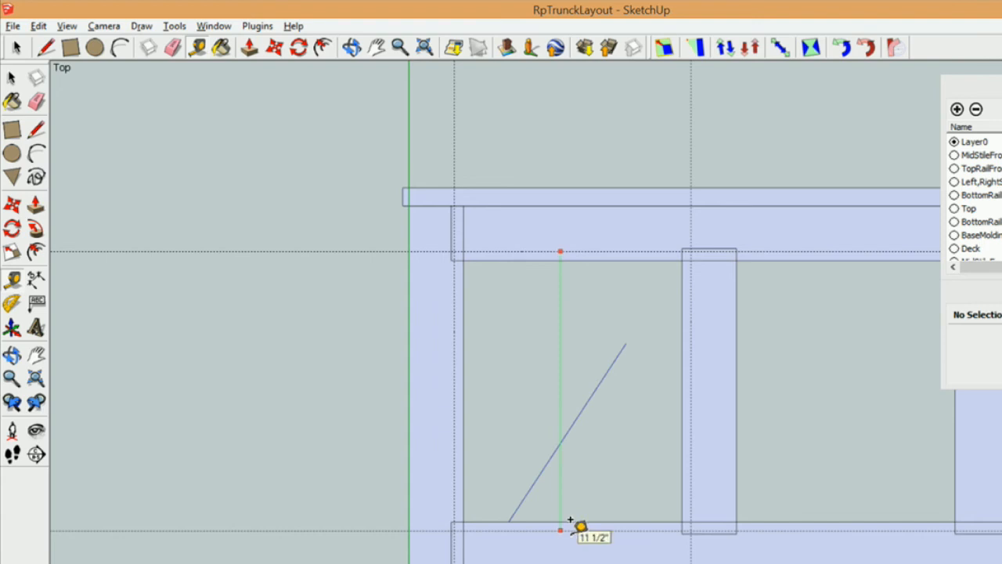
Step: Measure the height and width of the first panel opening between the guide lines
left_click(570, 520)
left_click(453, 391)
left_click(691, 341)
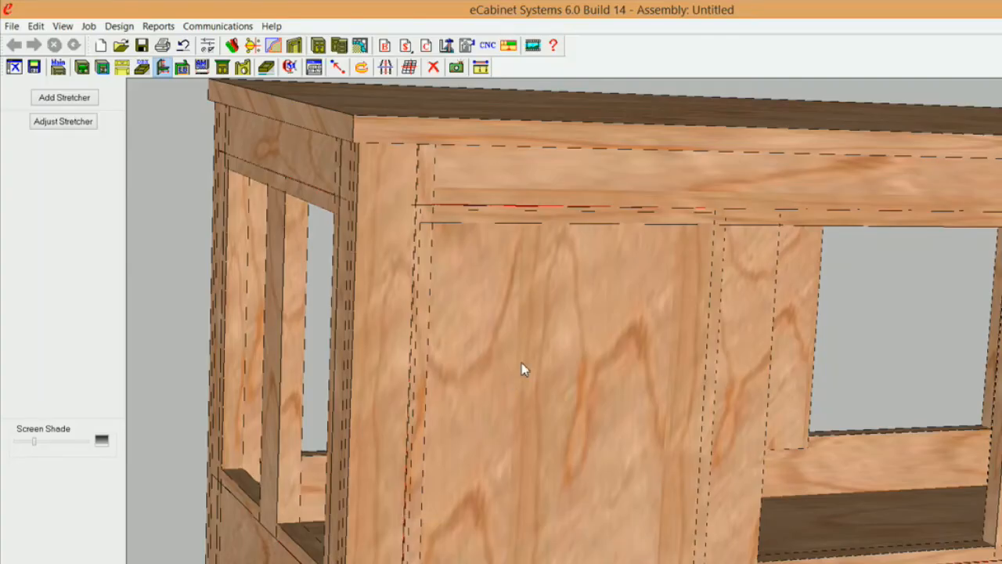
Step: Switch to eCabinet Systems and examine how the front-left panel meets the surrounding rails and stiles along its bottom and top edges
mouse_move(523, 369)
middle_click_drag(644, 398, 637, 337)
scroll(637, 341, "down", 2)
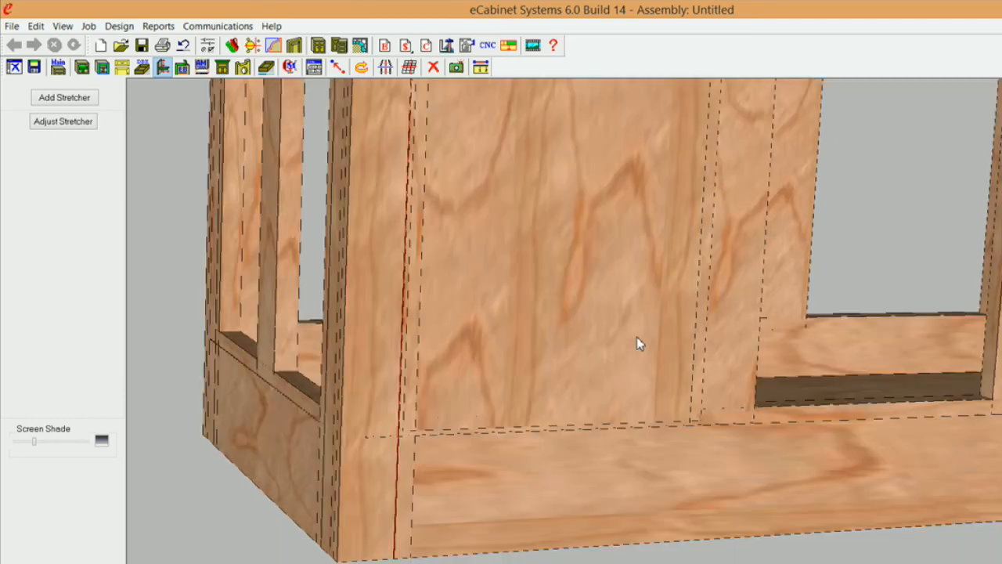
scroll(634, 416, "down", 3)
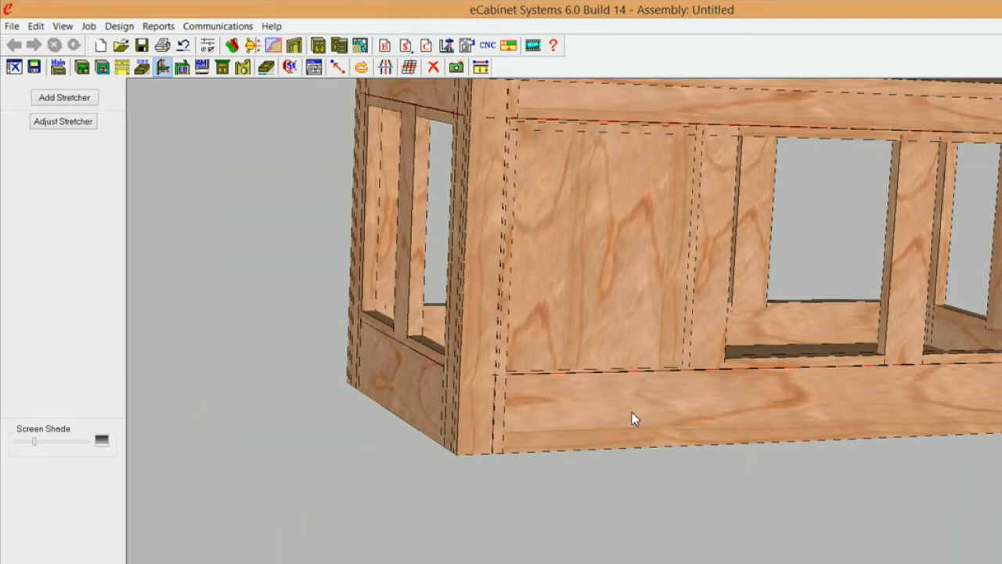
scroll(633, 313, "up", 2)
scroll(692, 274, "up", 1)
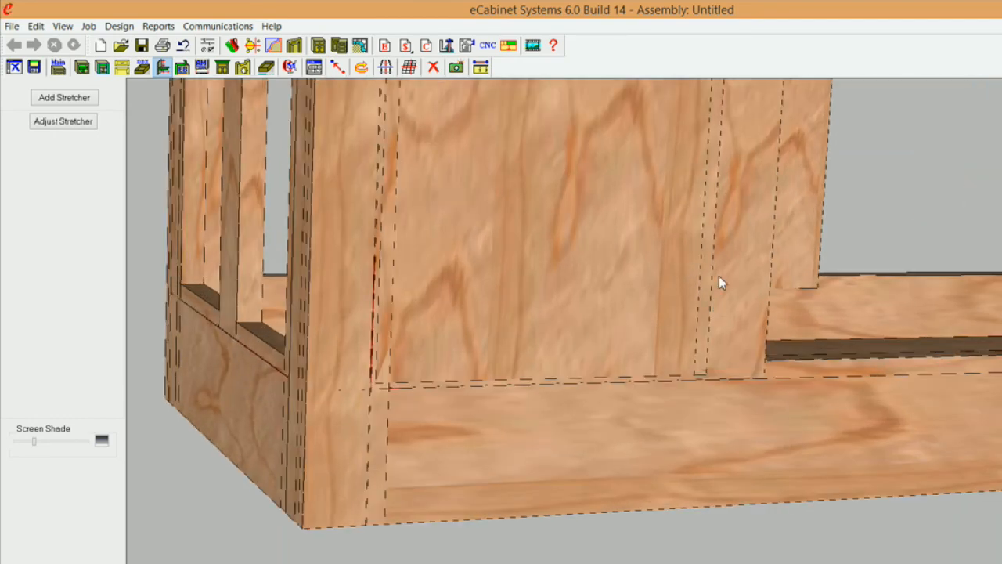
key("Down")
key("Down")
key("Down")
key("Down")
key("Down")
key("Down")
key("Down")
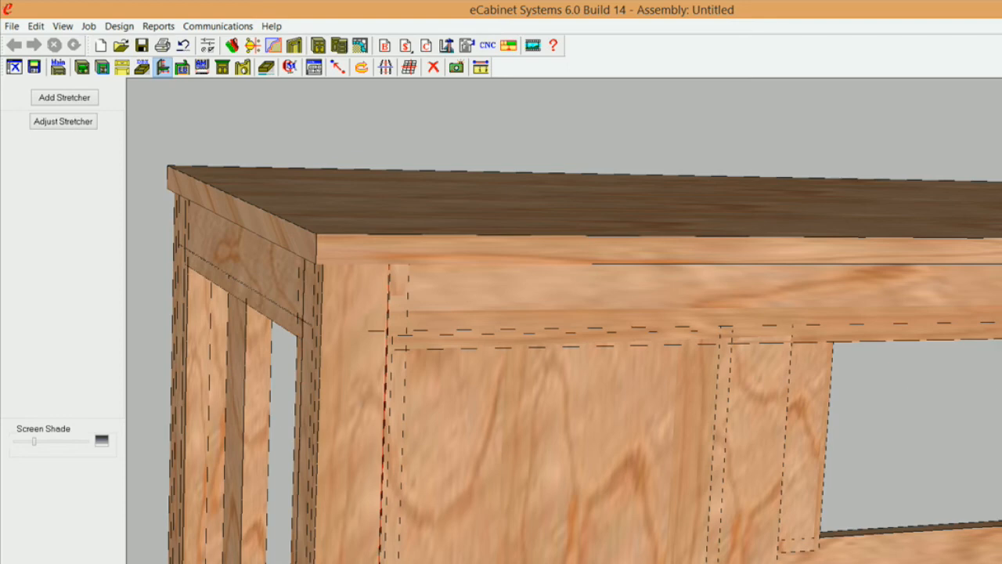
Step: Open the front-left panel's stretcher inset associations and orbit the preview so both front and back frames can be told apart
left_click(522, 412)
left_click(83, 122)
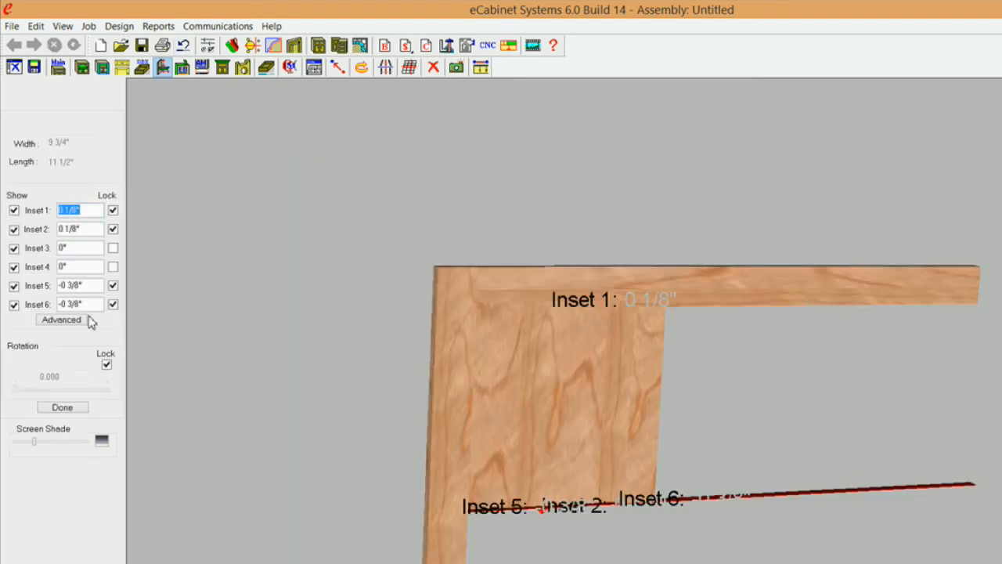
left_click(69, 320)
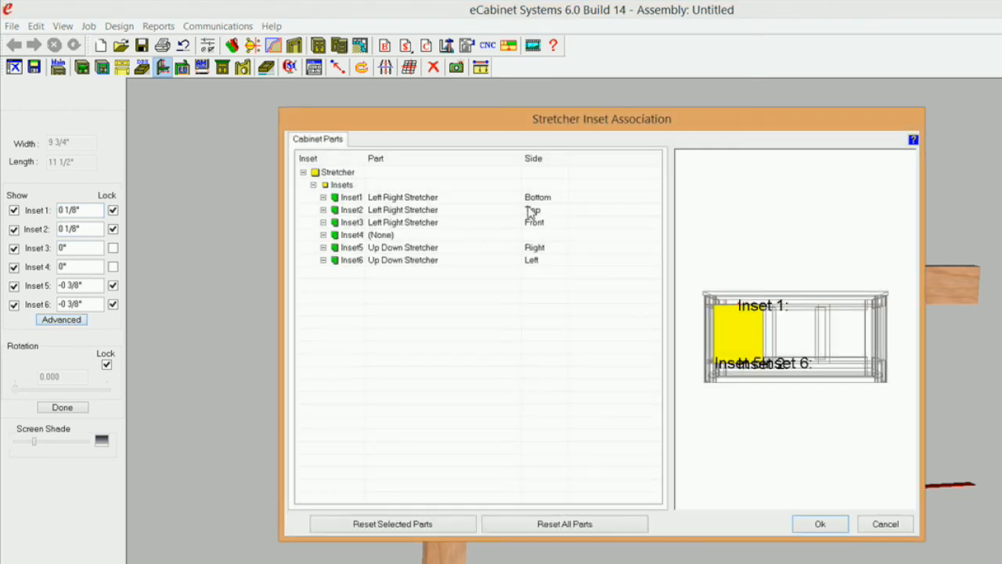
left_click_drag(795, 328, 784, 359)
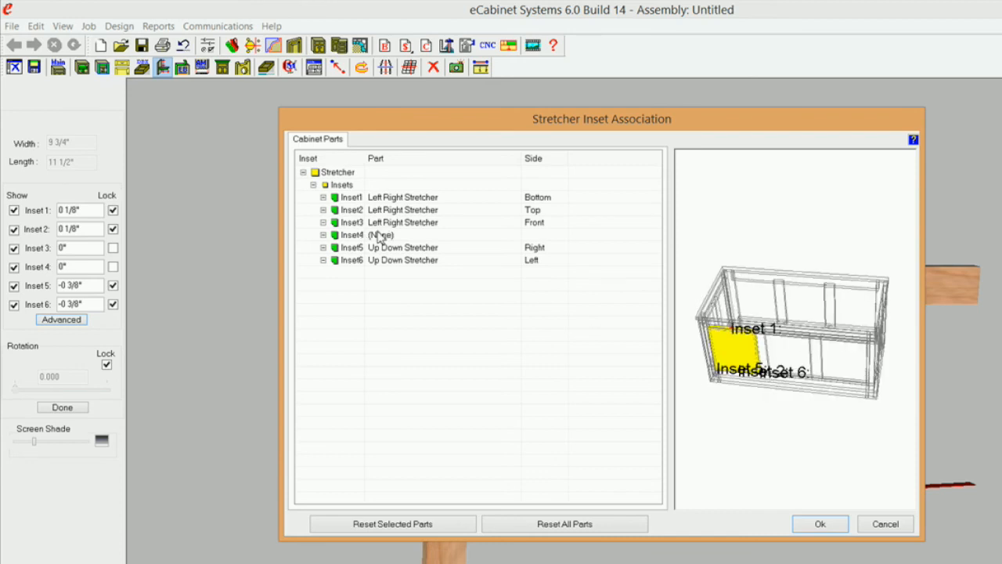
Step: Try associating Inset3 with the back frame's top Left Right Stretcher and choosing its side
left_click(391, 224)
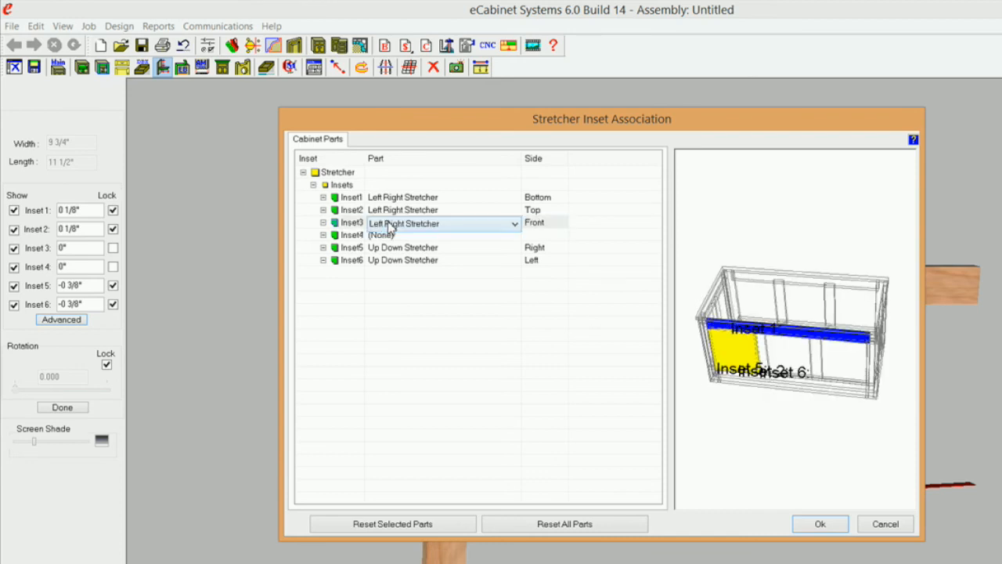
left_click(516, 225)
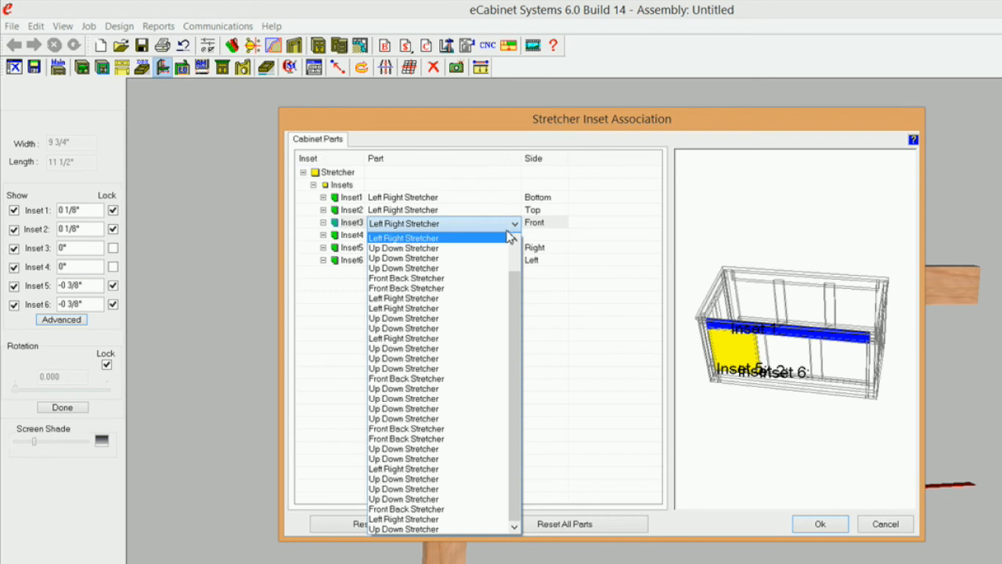
left_click(493, 240)
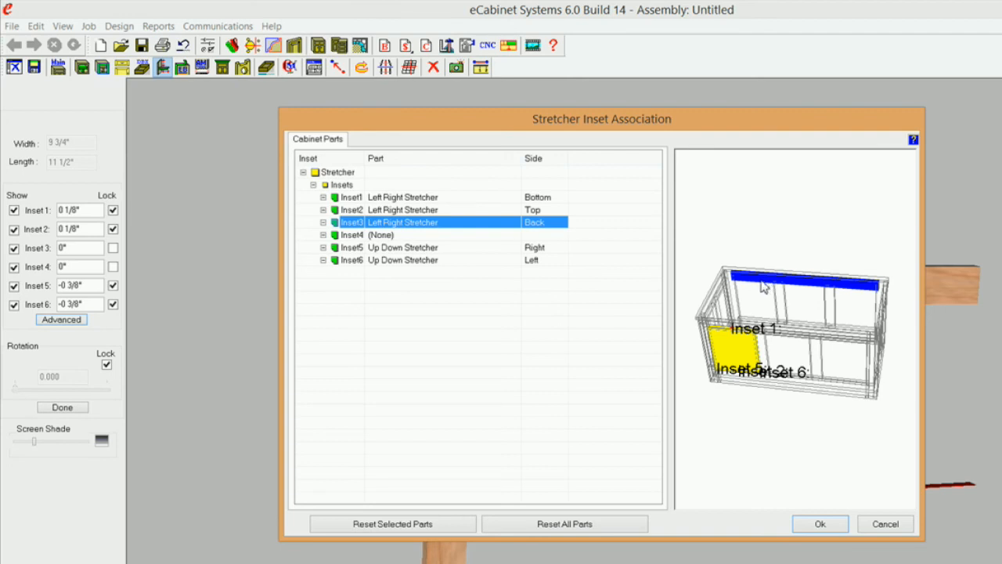
left_click(547, 227)
left_click(559, 225)
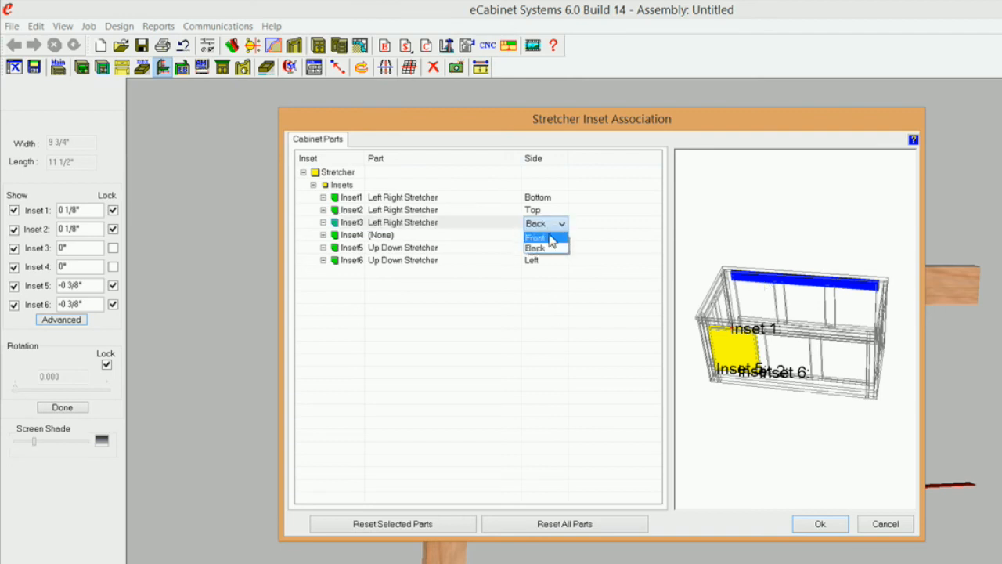
left_click(464, 226)
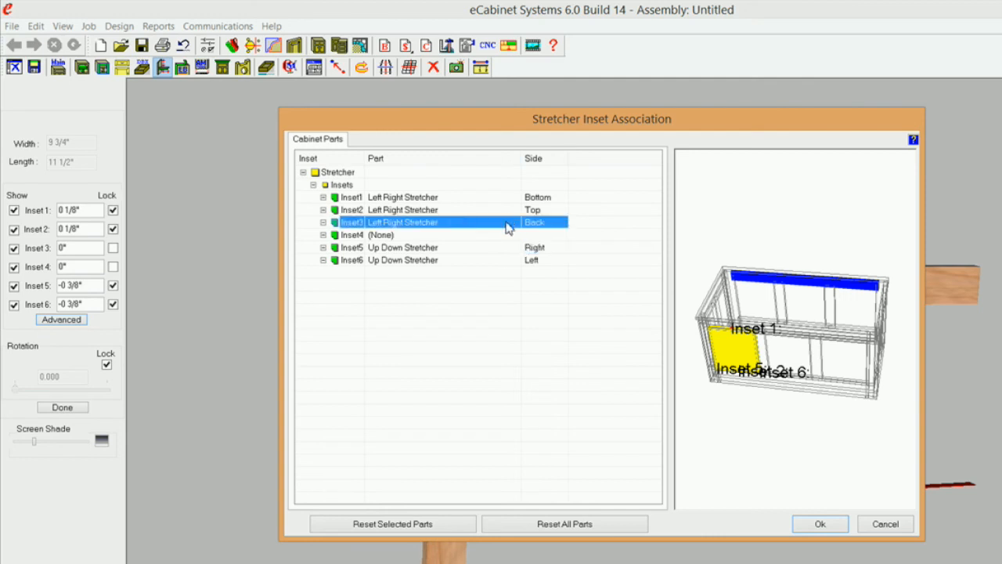
Step: Set the panel's Inset3 part association to (None)
left_click(506, 227)
left_click(514, 224)
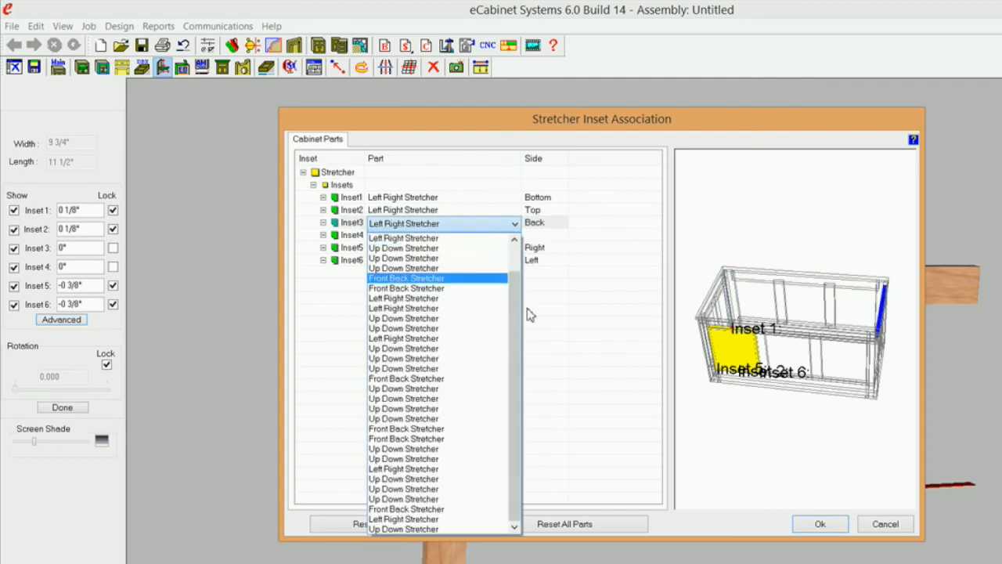
left_click_drag(515, 304, 520, 218)
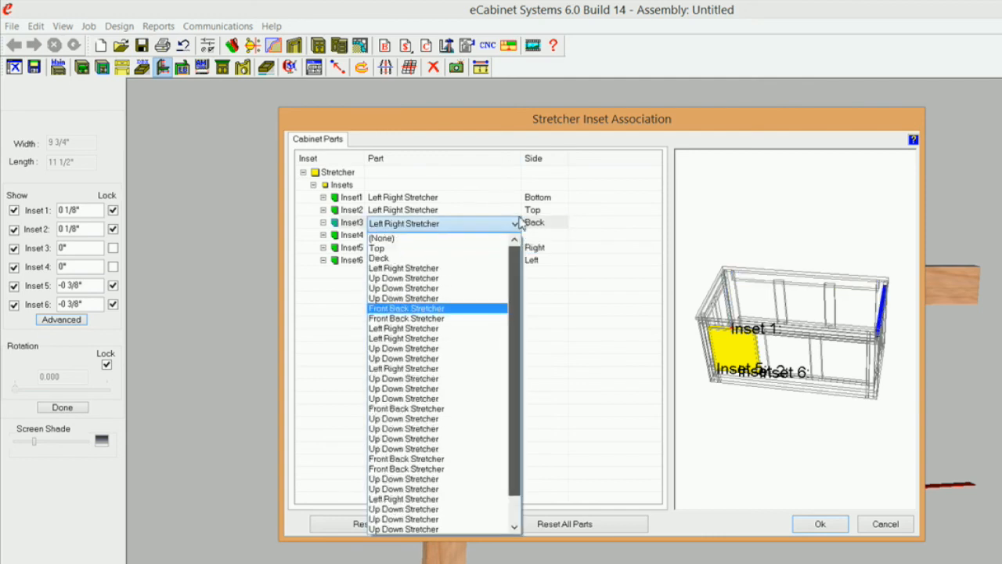
left_click(394, 239)
Step: Associate Inset4 with the Back side of the back frame's top Left Right Stretcher and apply the associations
left_click(429, 236)
left_click(429, 236)
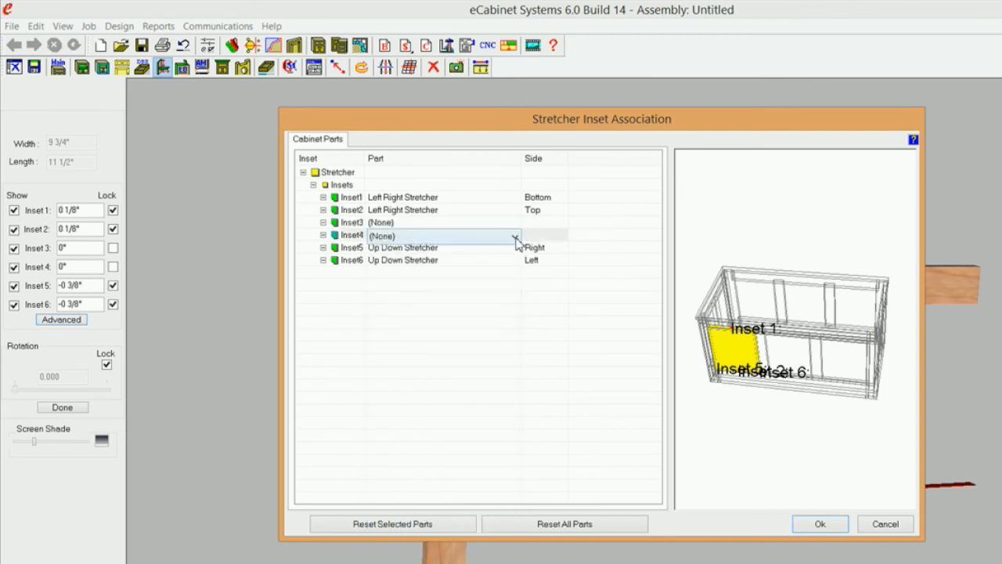
left_click(515, 238)
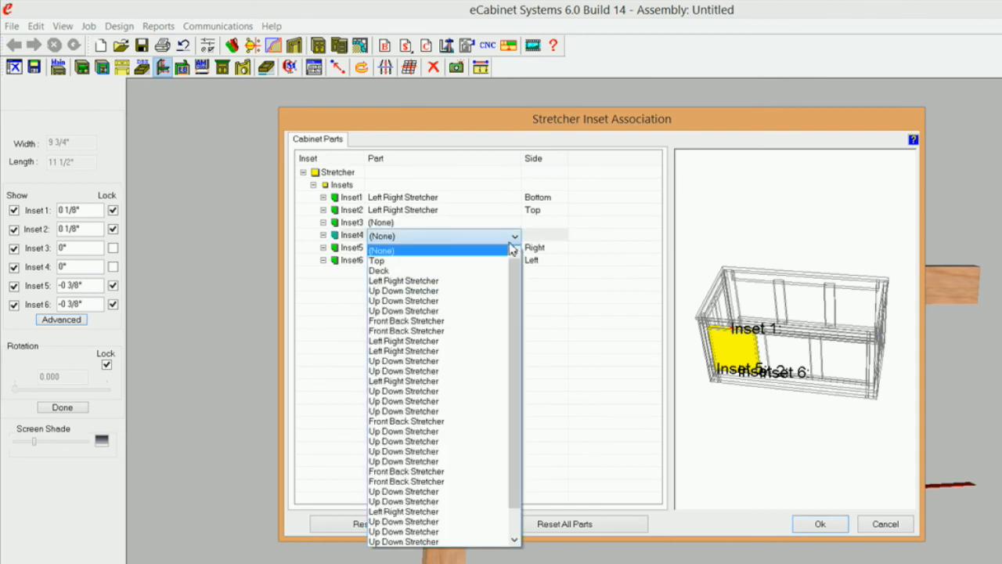
left_click(463, 281)
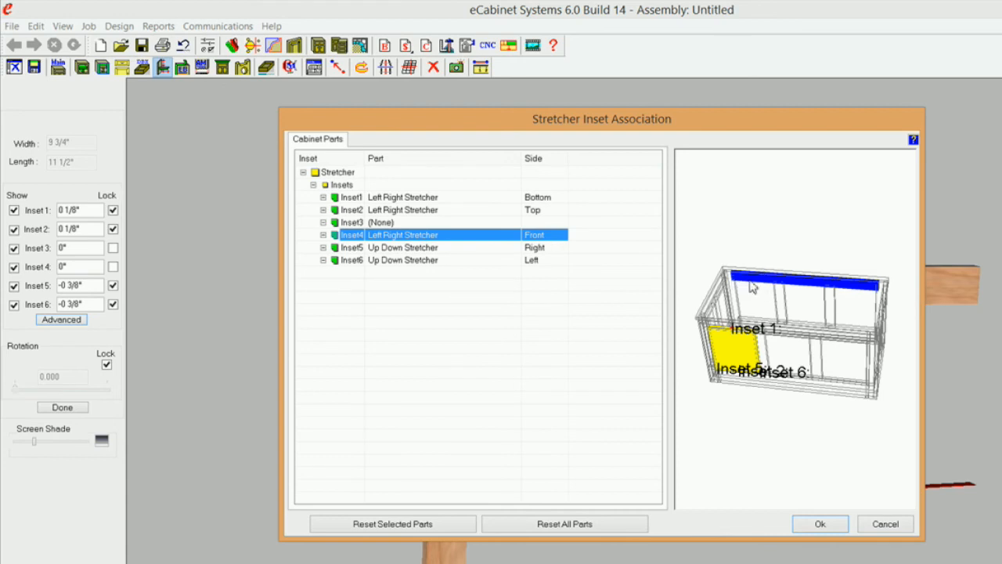
left_click(548, 237)
left_click(561, 240)
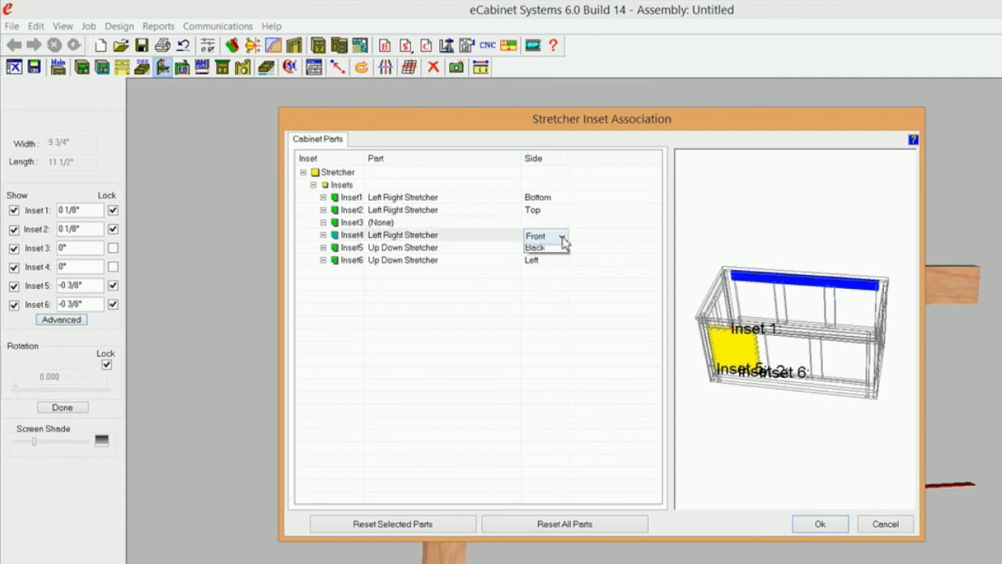
left_click(548, 261)
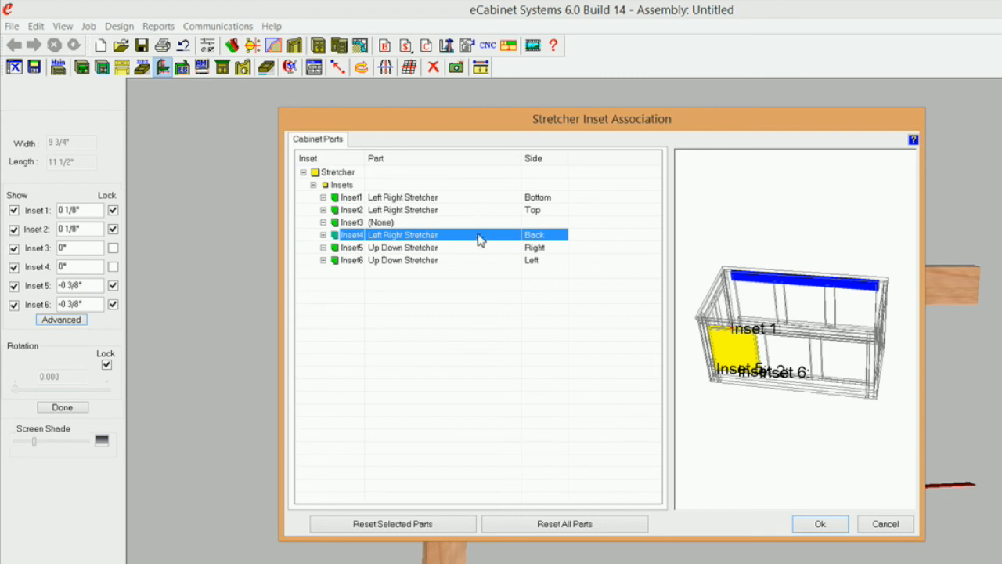
left_click(820, 524)
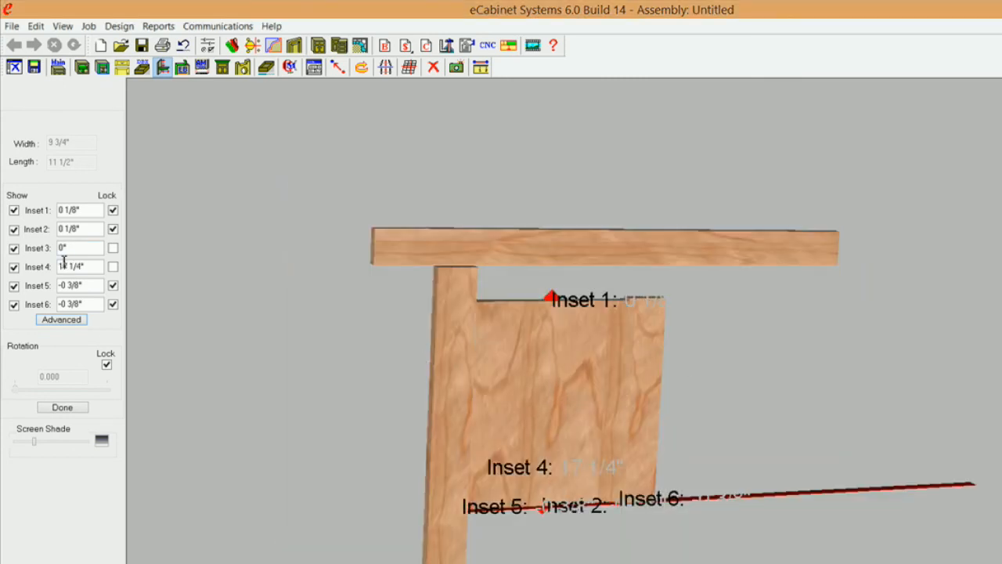
Step: Set Inset 4 to 0 and lock it, finishing the panel adjustment
left_click(99, 267)
type("0")
left_click(112, 268)
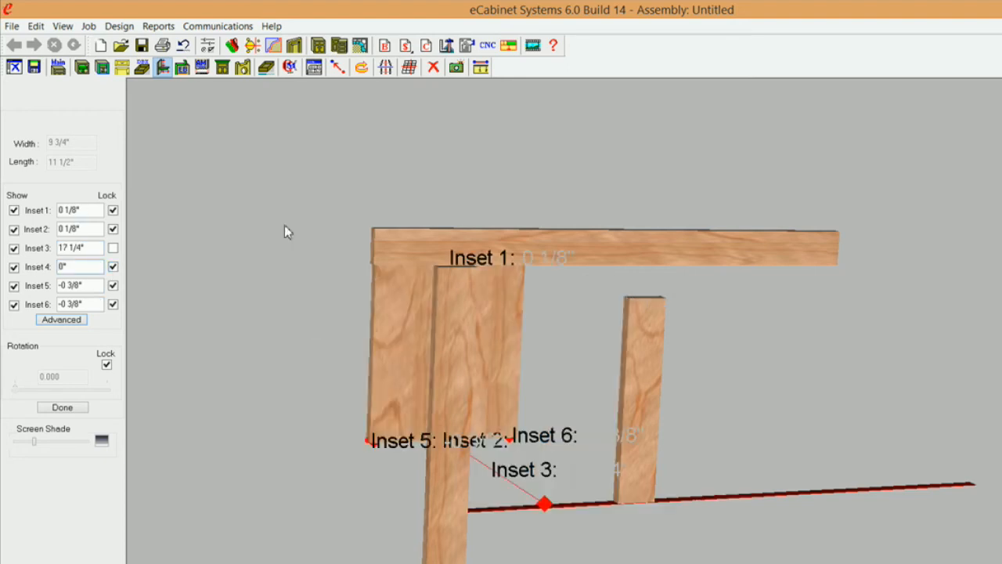
left_click(64, 407)
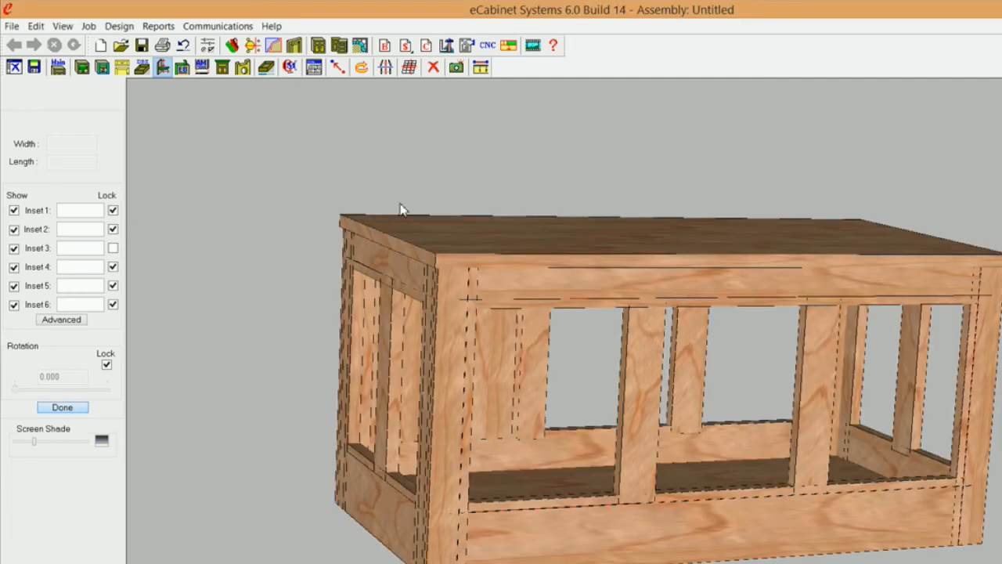
Step: Reopen the moved panel's inset associations and link Inset5 to the back frame's left Up Down Stretcher
middle_click_drag(504, 469, 512, 402)
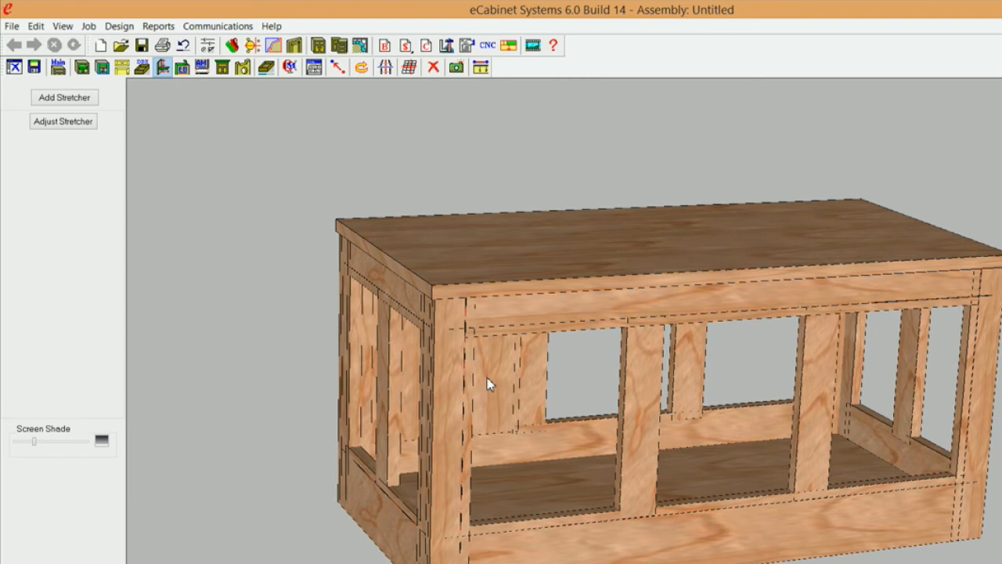
left_click(494, 370)
left_click(67, 124)
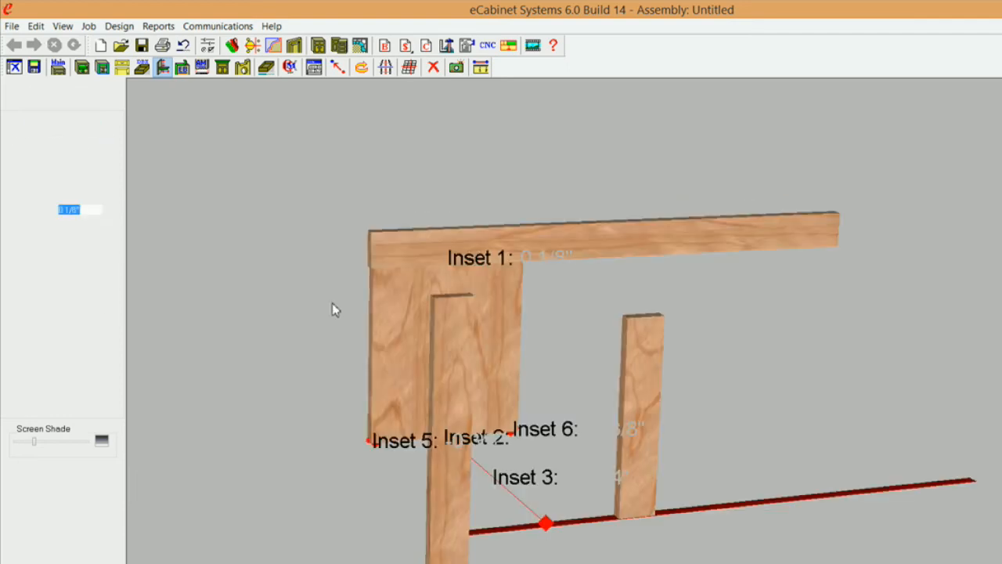
left_click(60, 321)
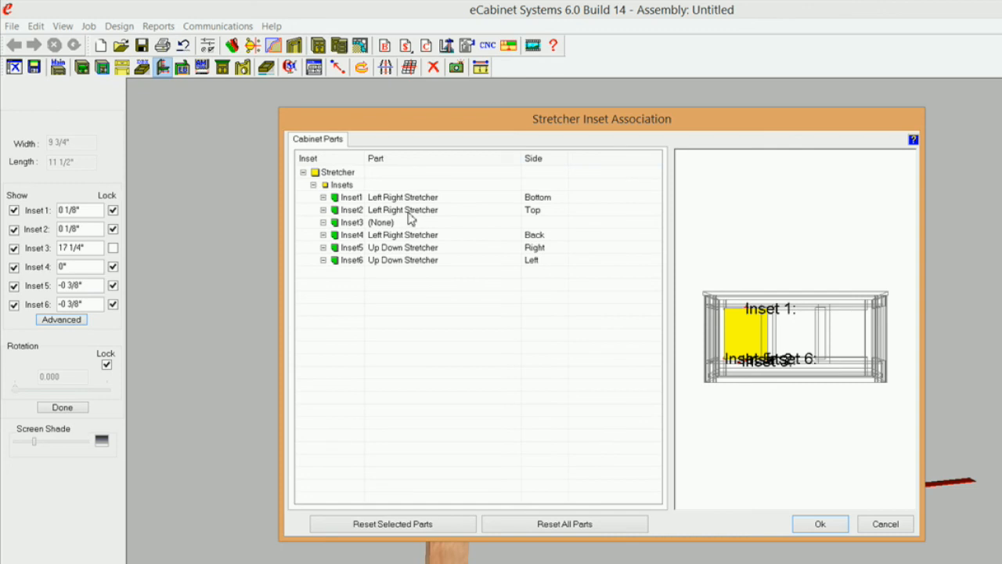
left_click(416, 248)
left_click(515, 249)
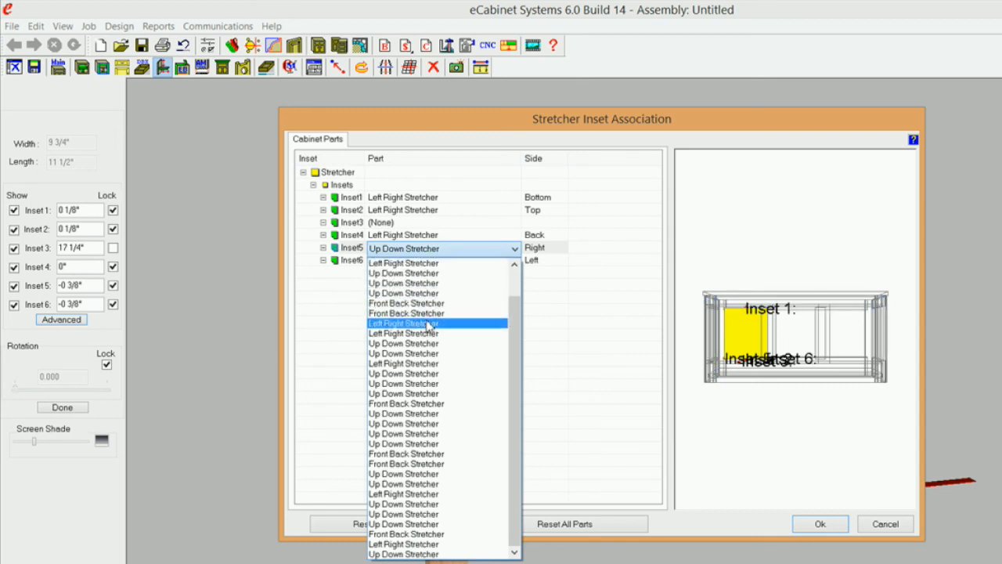
left_click(407, 423)
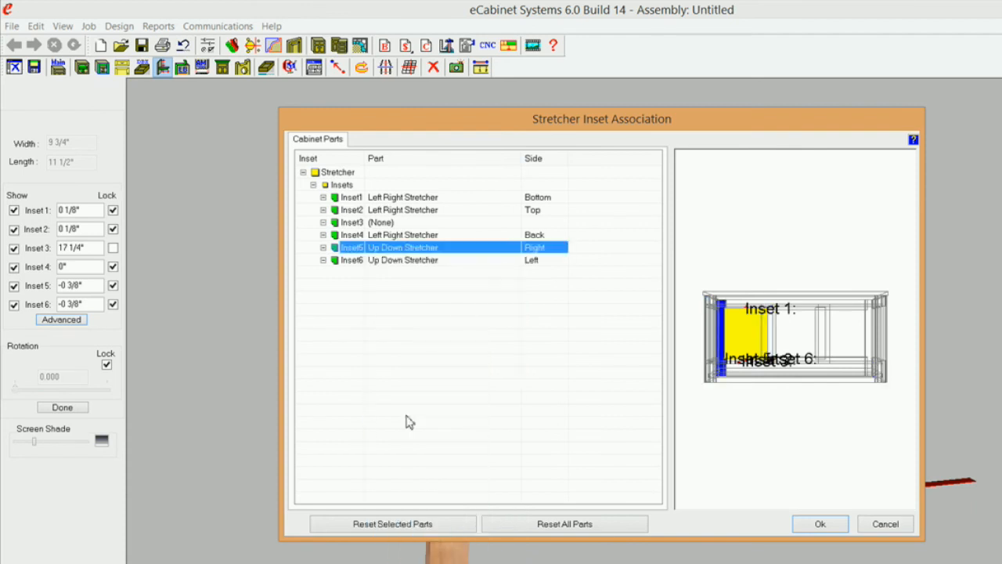
Step: Choose an Up Down Stretcher for Inset6 and apply the inset associations
left_click(439, 265)
left_click(439, 267)
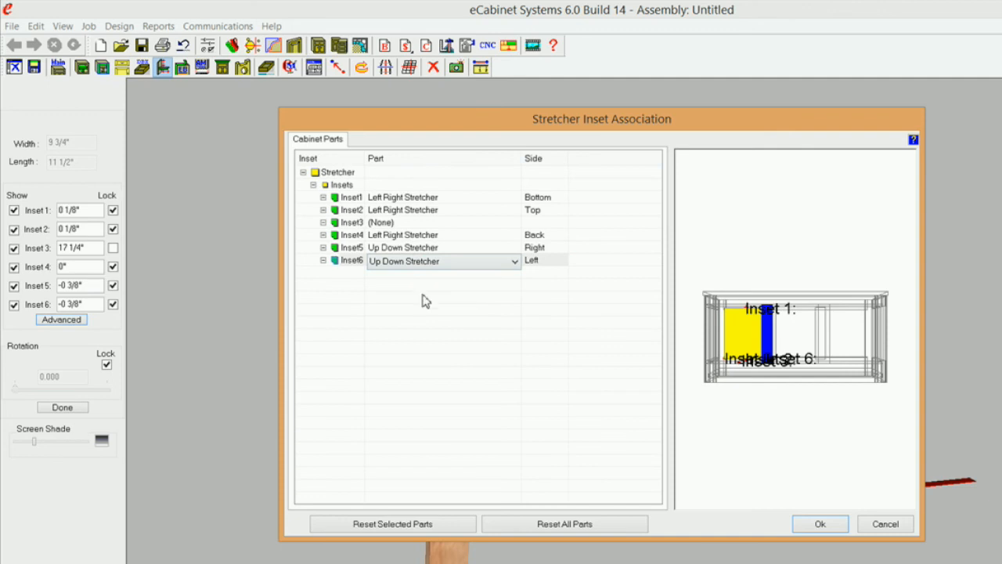
left_click(515, 263)
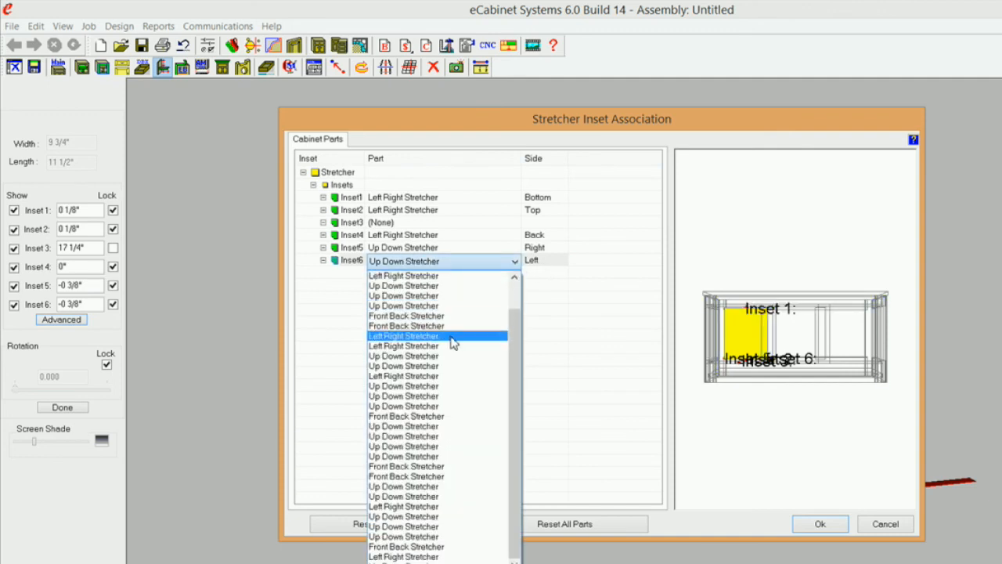
left_click(455, 444)
left_click(836, 532)
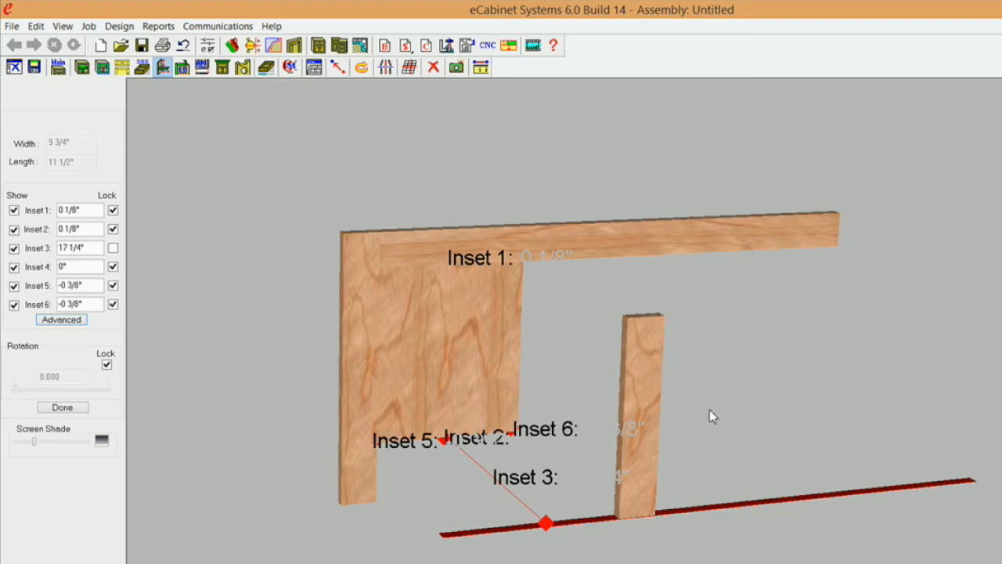
Step: Reopen the moved panel's inset associations and try to link Inset6 to another Up Down Stretcher
left_click(54, 321)
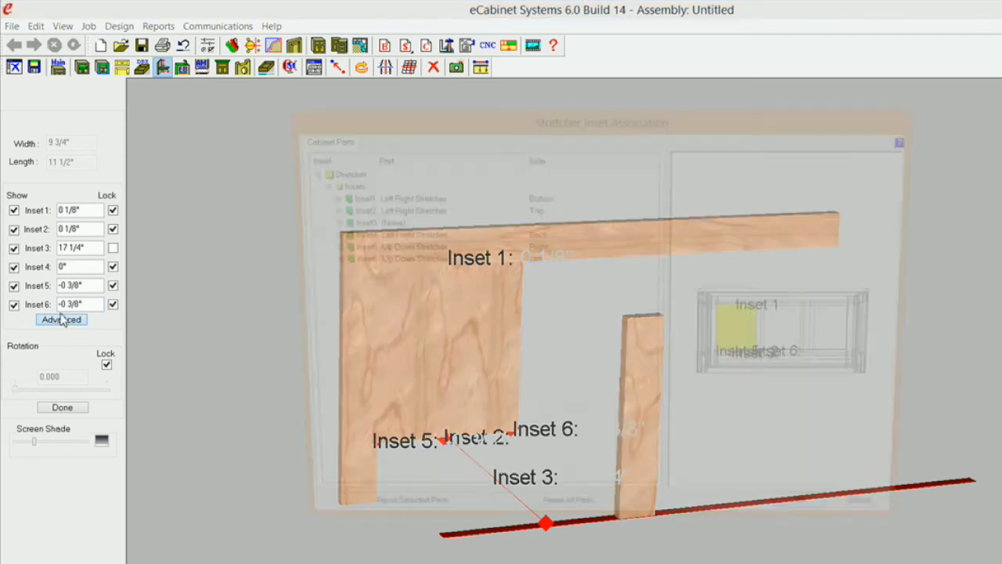
left_click(398, 259)
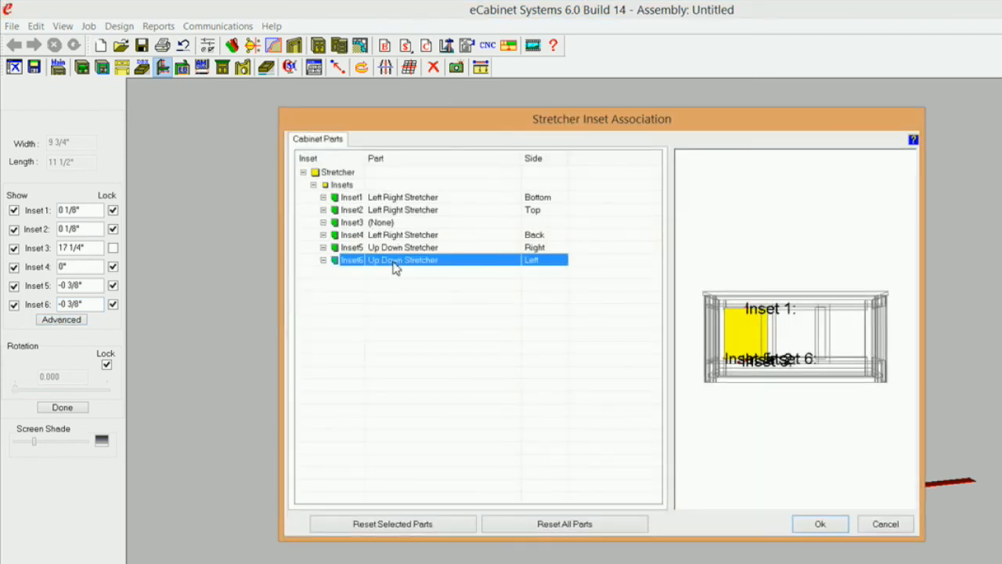
left_click(395, 264)
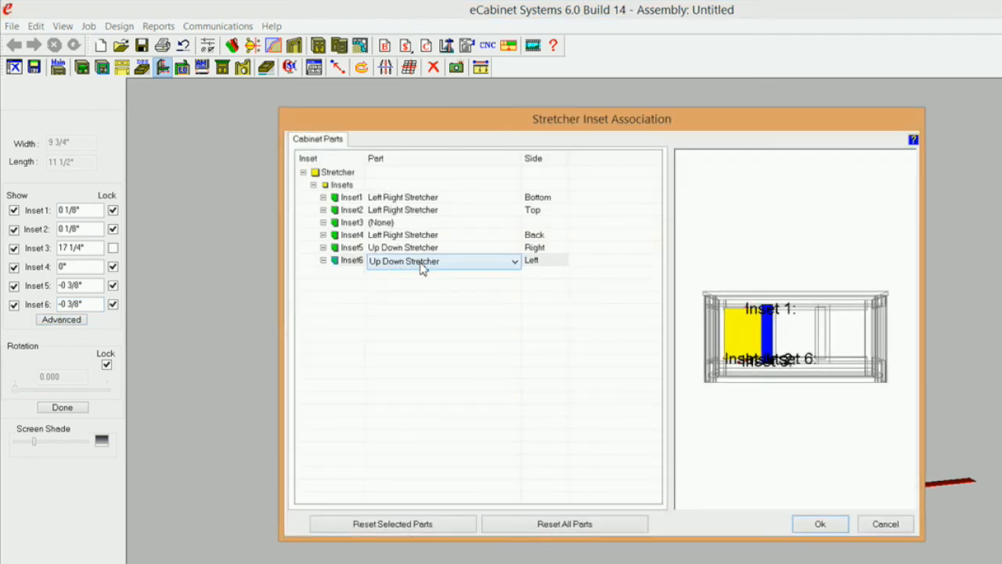
left_click(515, 264)
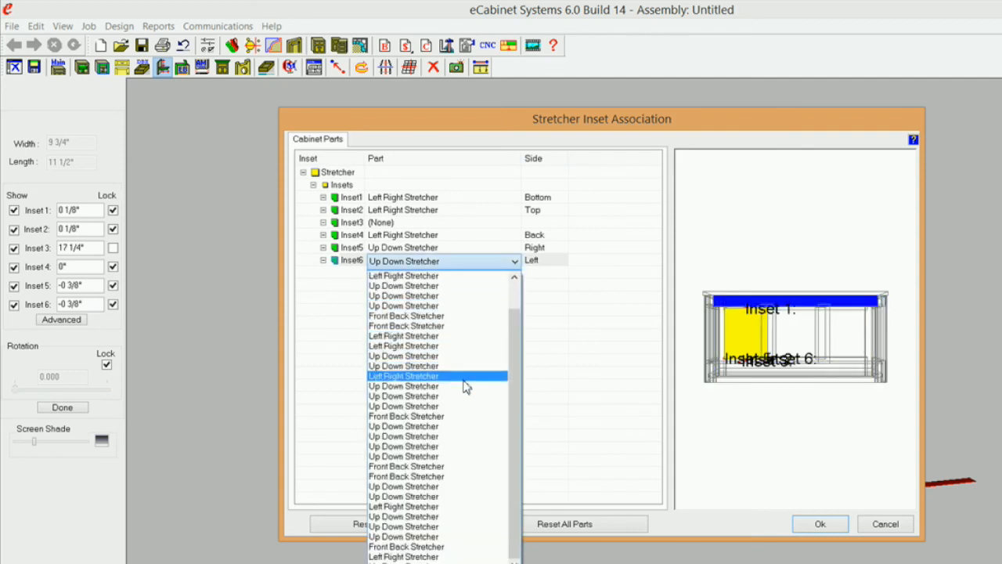
left_click(846, 282)
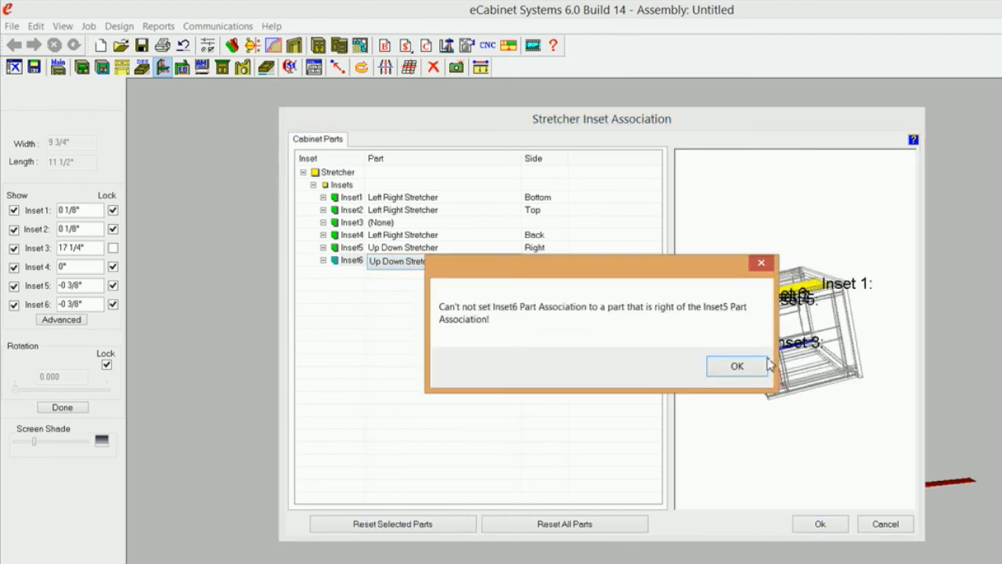
left_click(737, 366)
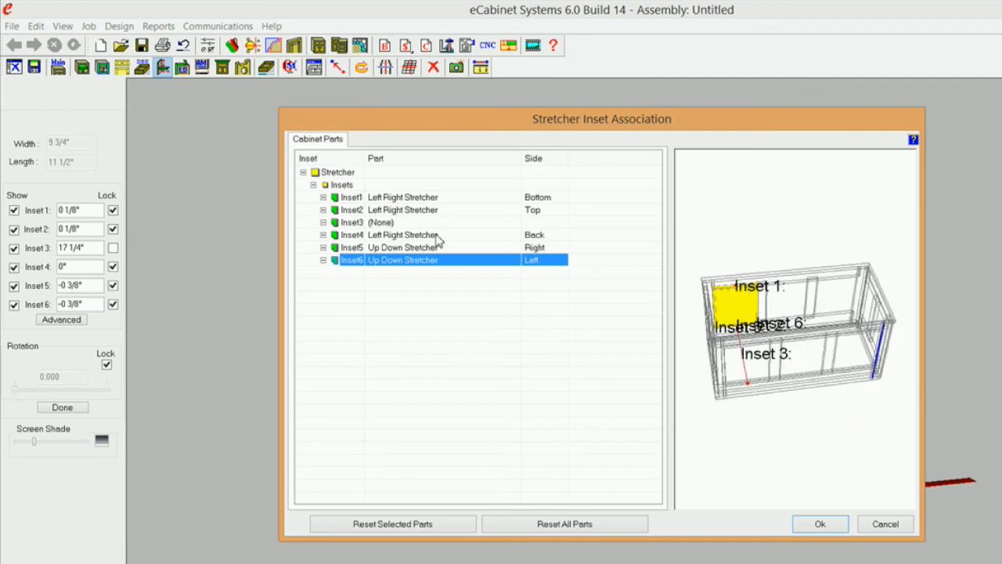
Step: Associate Inset6 with the back frame's left intermediate Up Down Stretcher, apply the associations and finish adjusting the panel
left_click(456, 263)
left_click(516, 262)
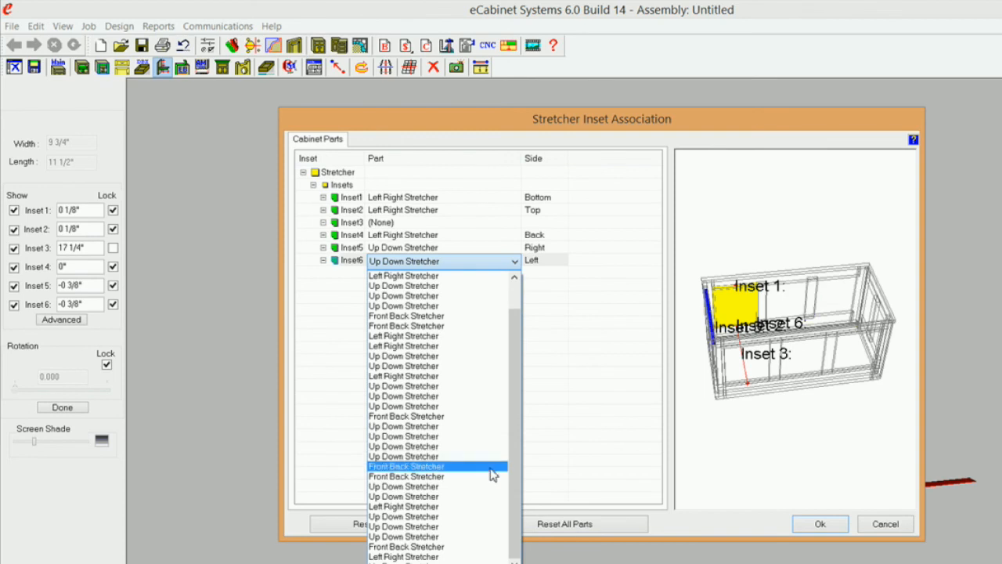
left_click(485, 526)
left_click(819, 523)
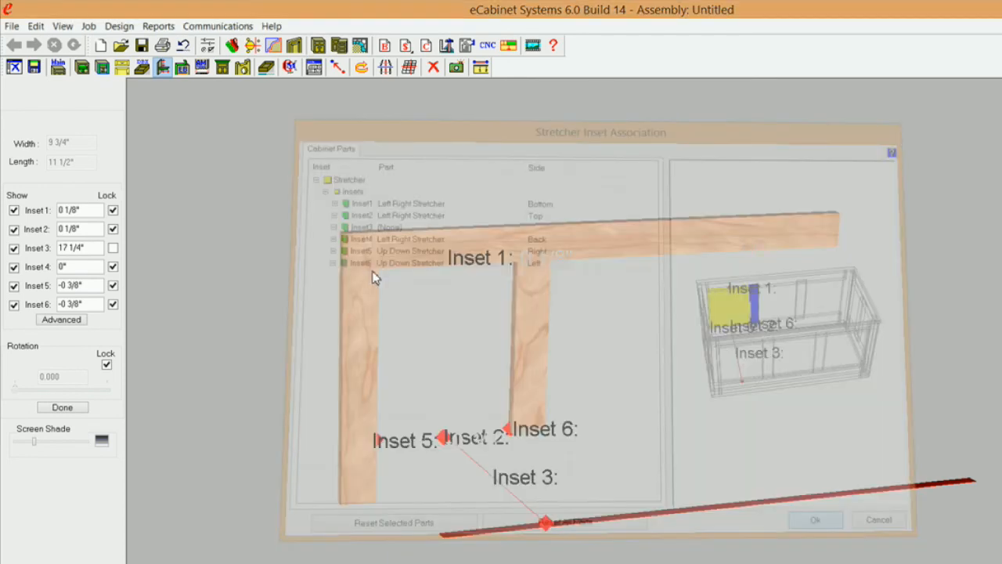
left_click(74, 408)
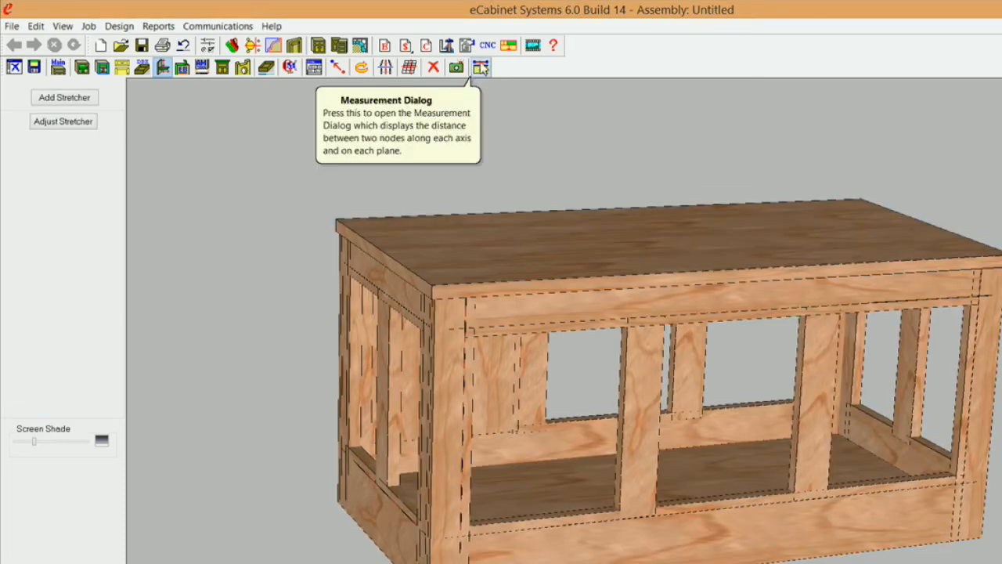
Step: Hide the outer faces of the front frame's top and bottom Left Right Stretchers
left_click(667, 555)
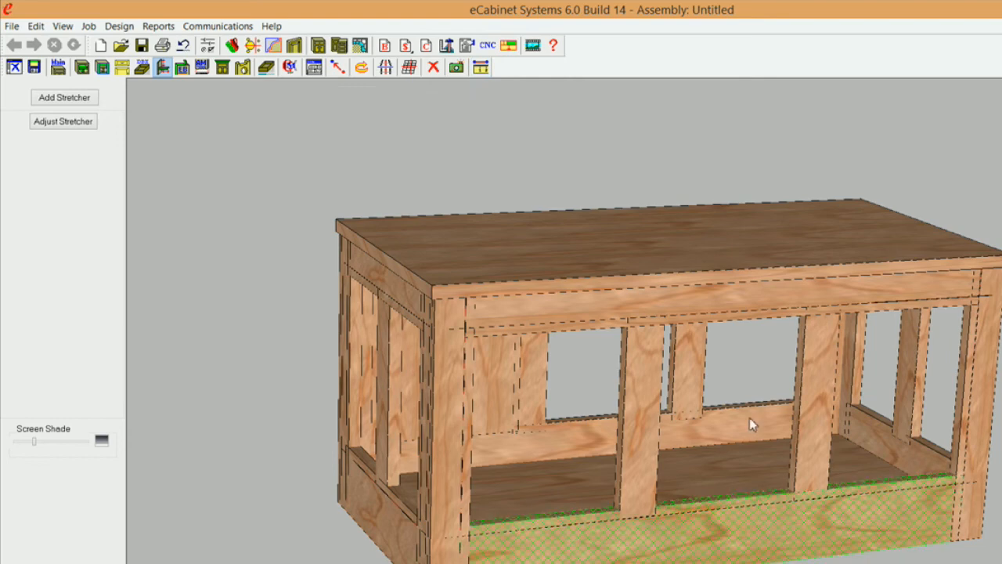
left_click(626, 305)
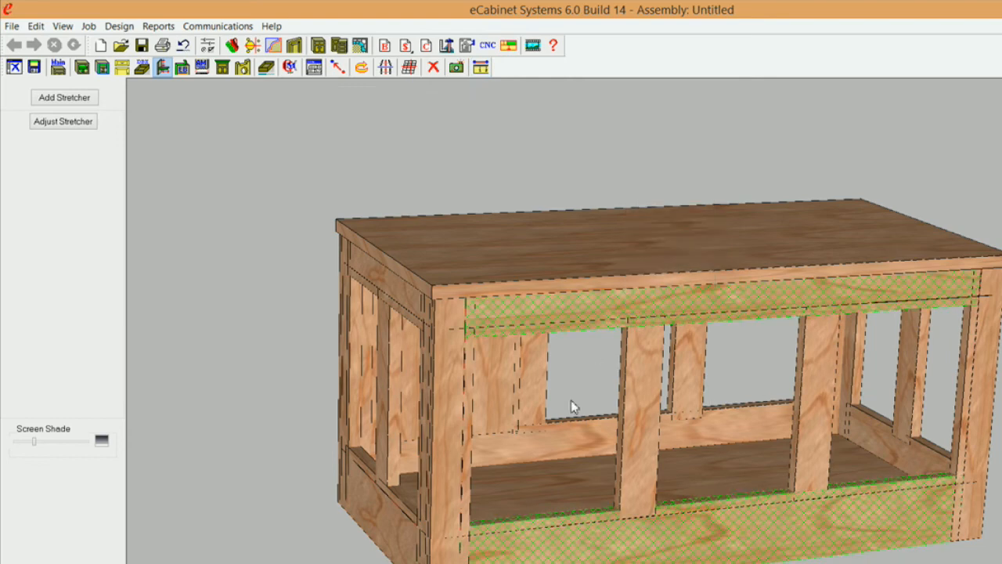
right_click(564, 329)
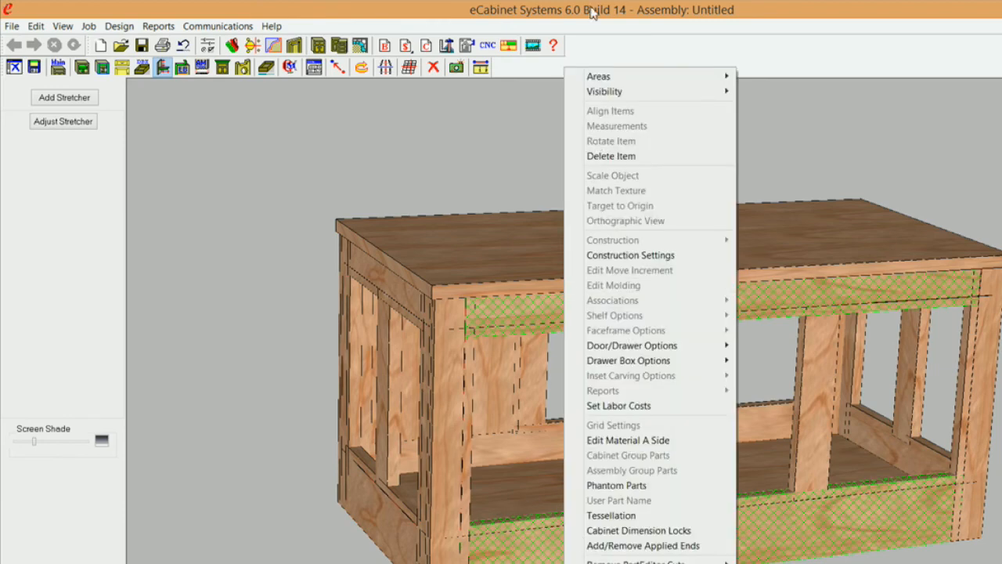
mouse_move(627, 91)
left_click(479, 106)
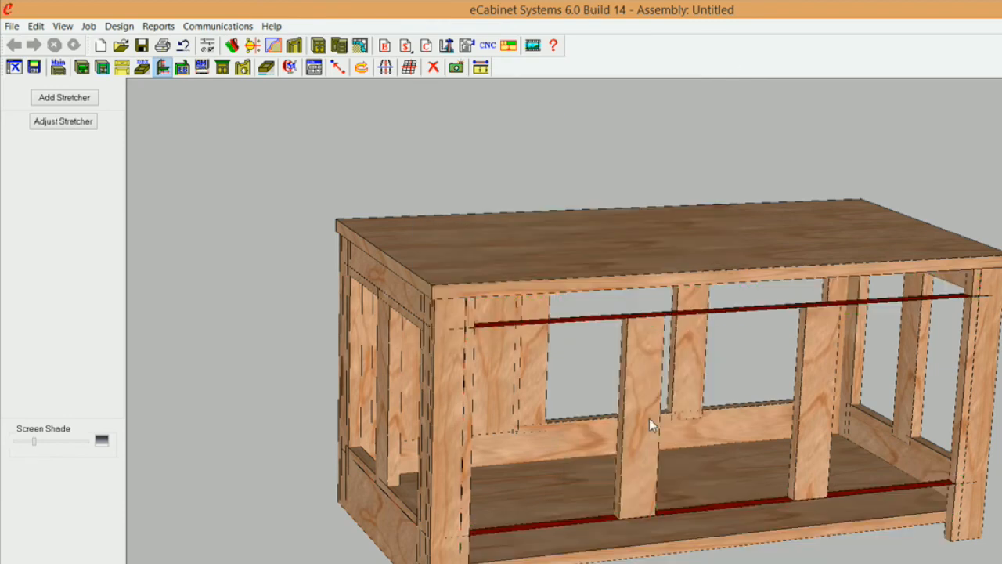
Step: Add an Up-Down stretcher in Left-Right Orientation, 2 1/4" wide in 3/4 Solid Stock, between the front top and bottom rails' inner edges
left_click(581, 529)
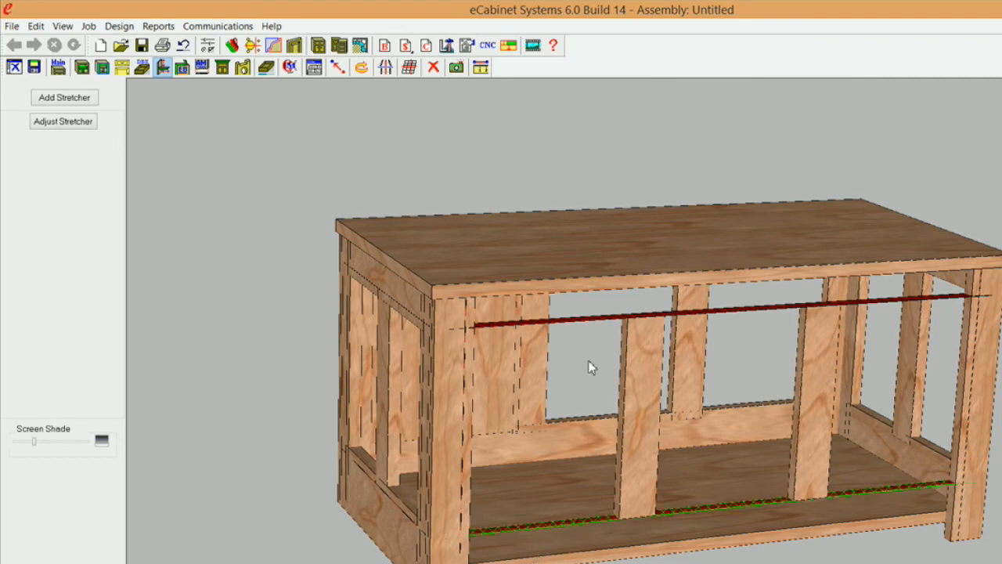
left_click(590, 320)
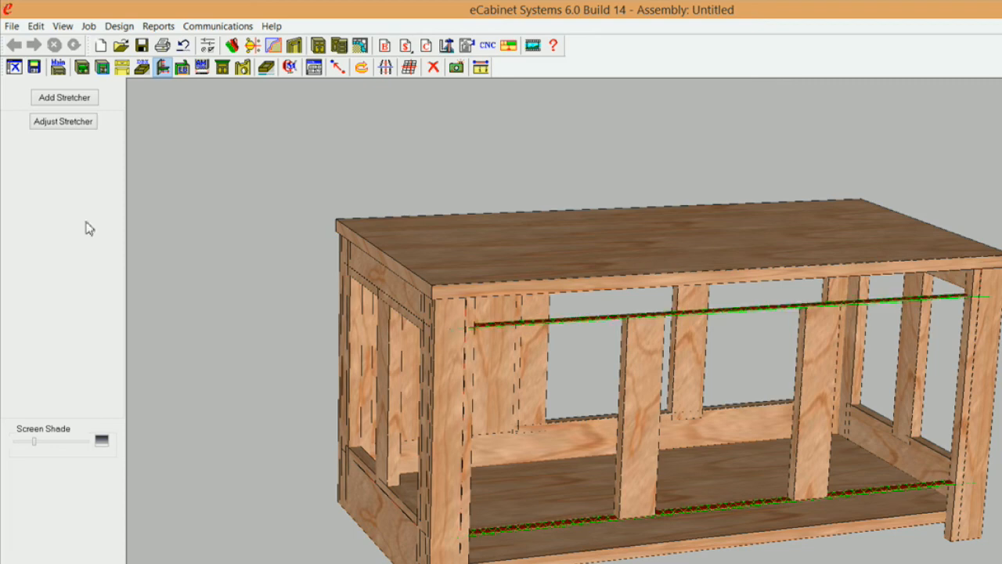
left_click(64, 98)
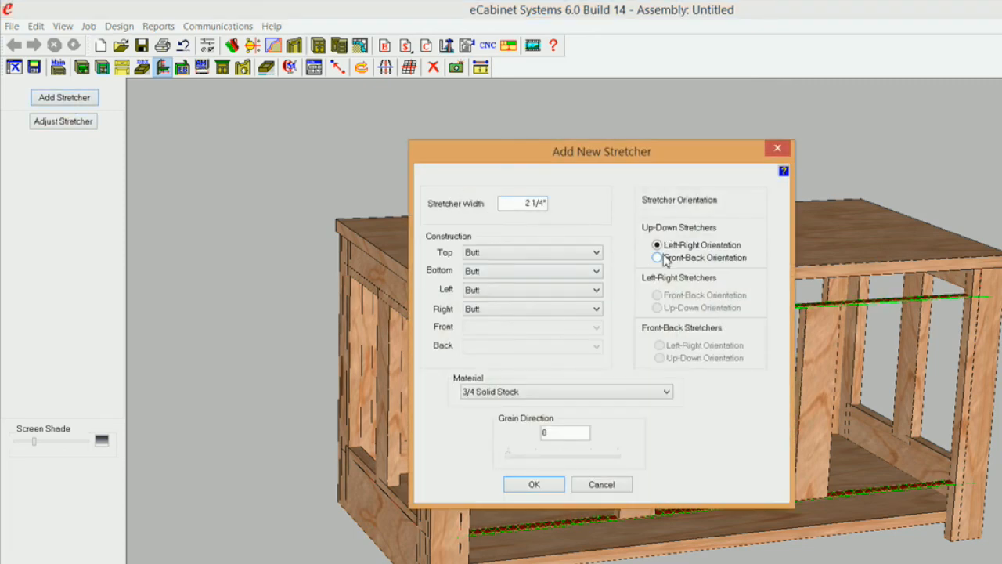
left_click(521, 483)
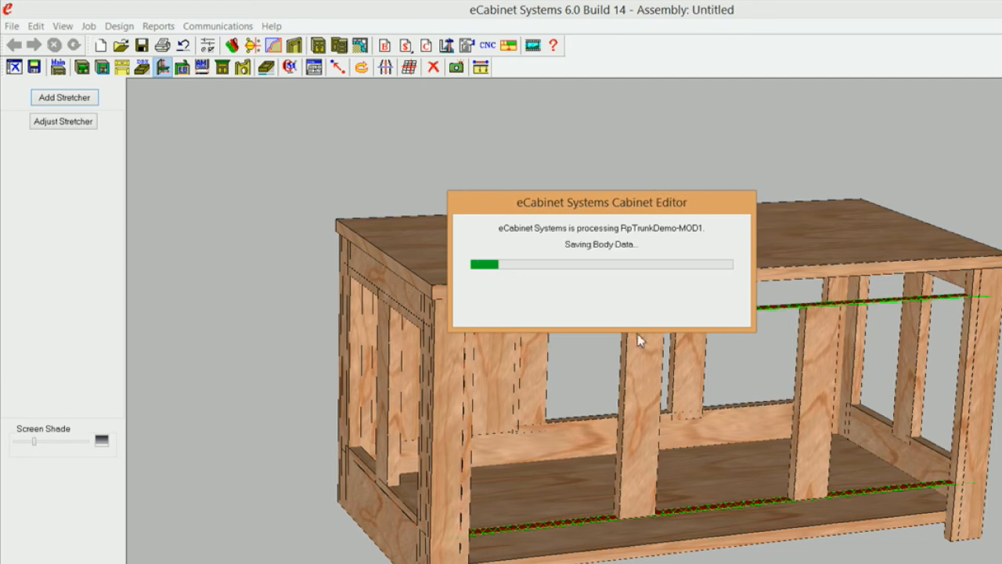
Step: Open the new stretcher's inset associations for adjustment and link Inset4 to an Up Down Stretcher of the back frame
left_click(733, 370)
left_click(63, 122)
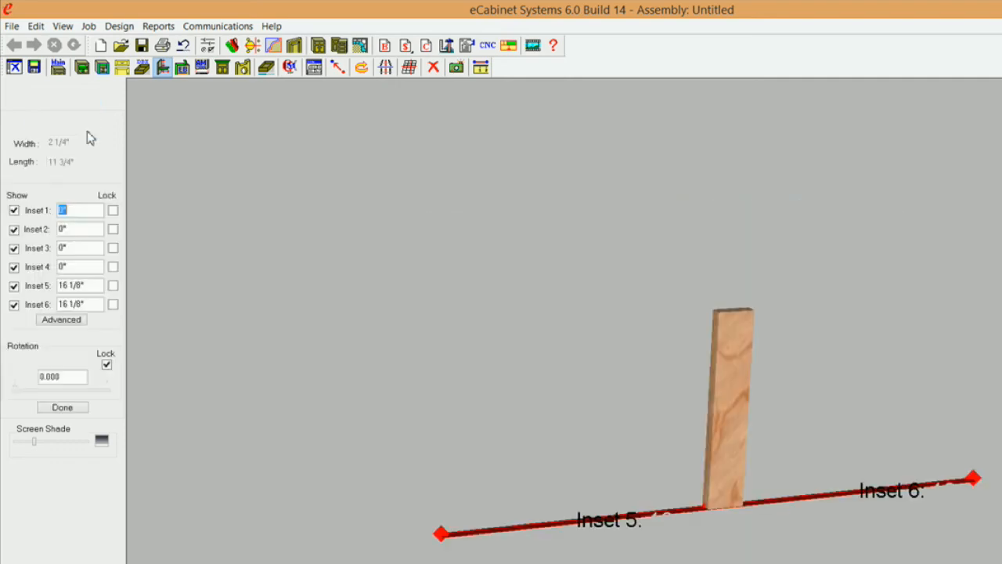
left_click(69, 320)
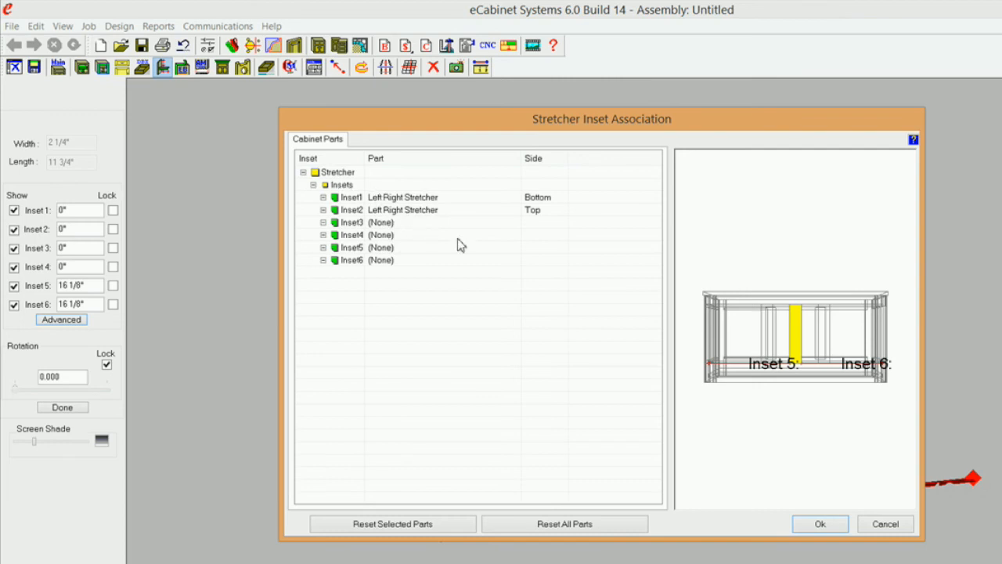
left_click(404, 237)
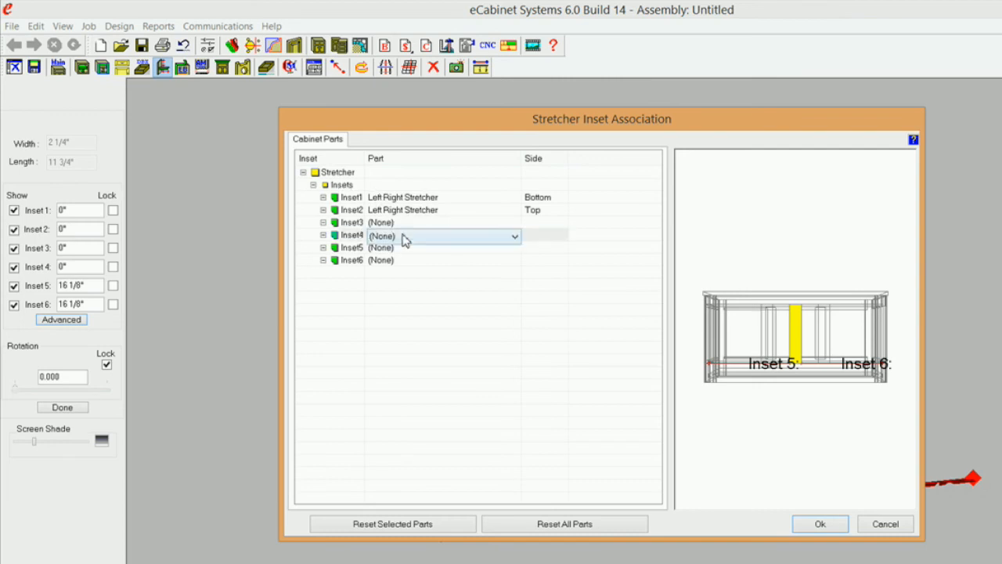
left_click(497, 237)
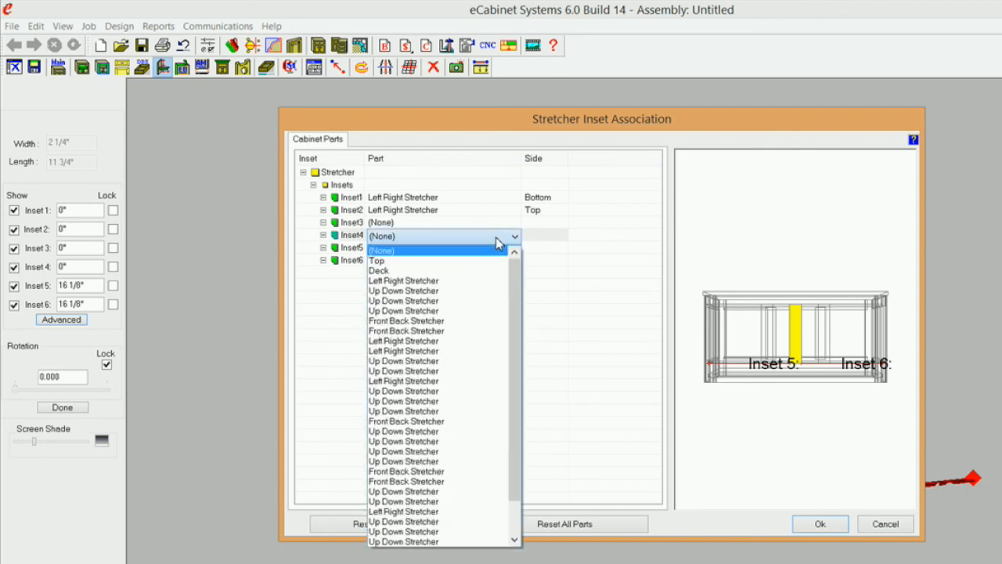
left_click(497, 238)
left_click(778, 214)
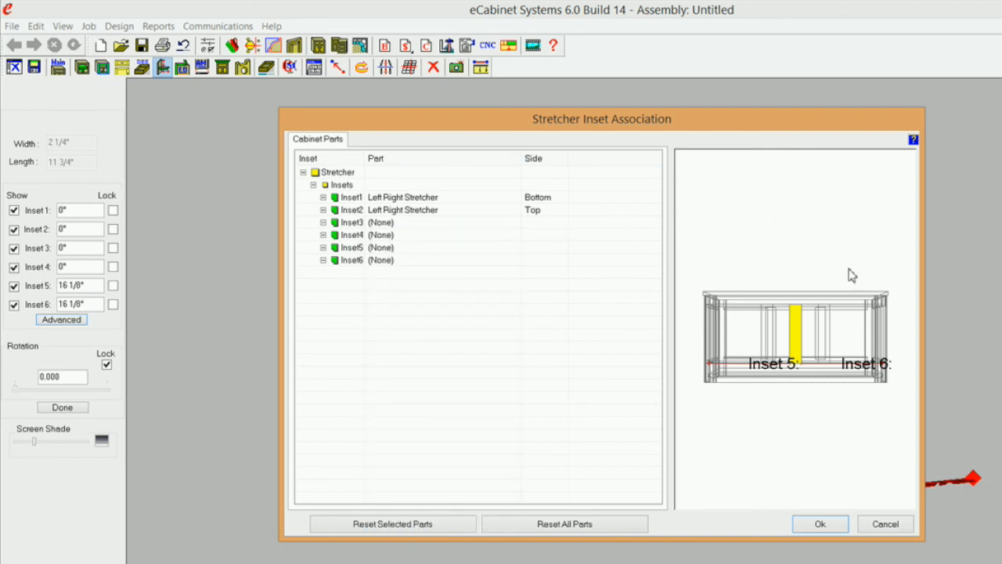
left_click_drag(838, 263, 834, 314)
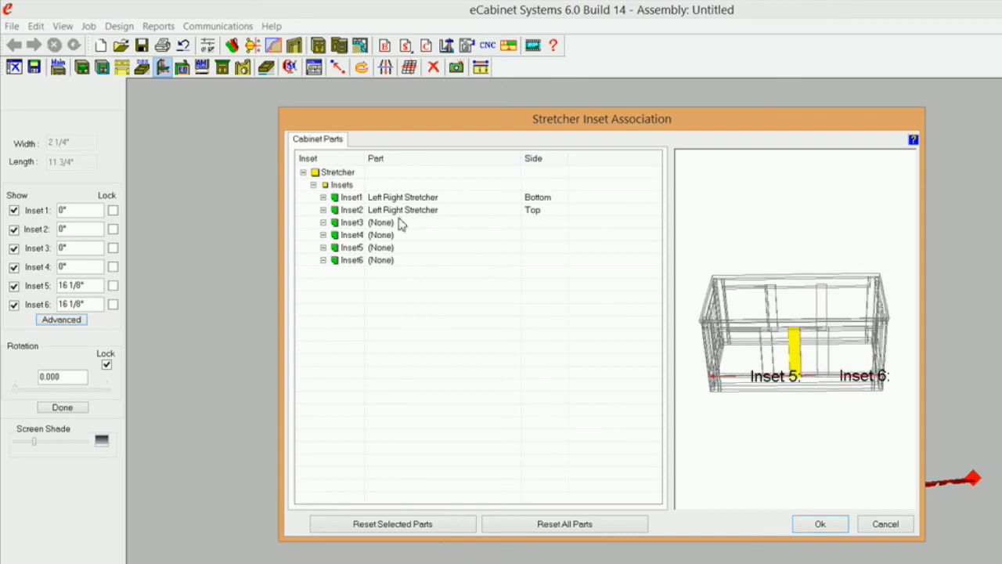
left_click(398, 237)
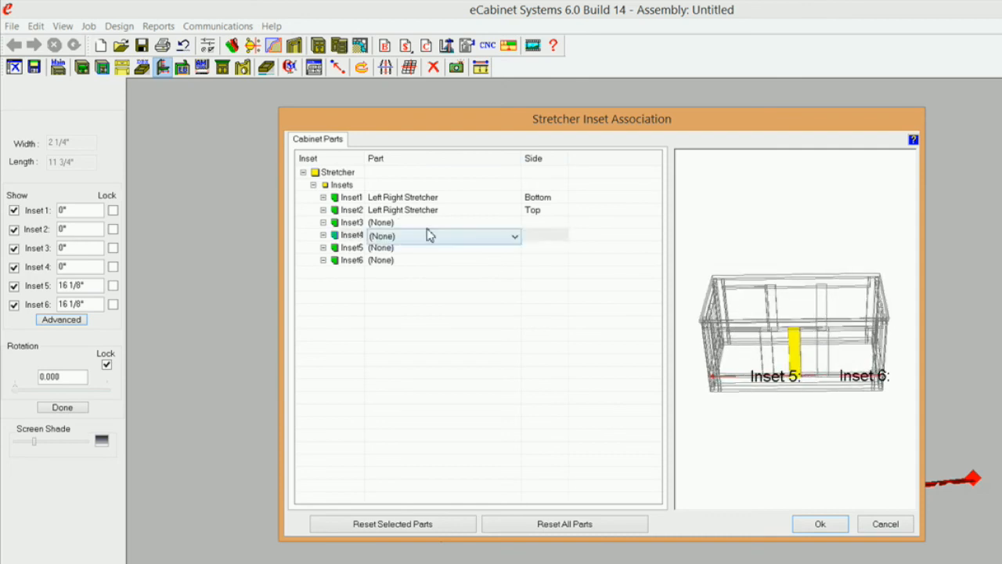
left_click(515, 237)
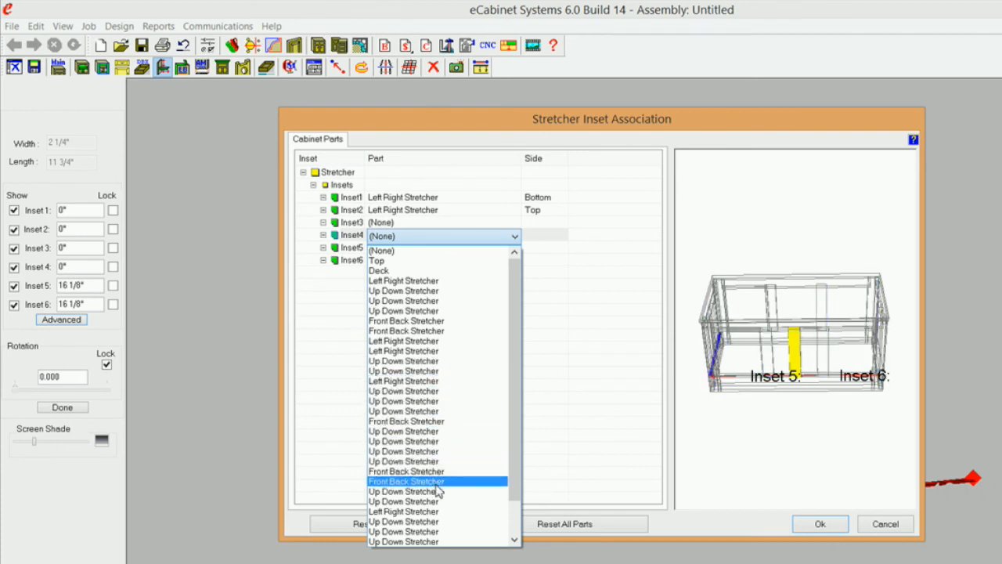
left_click(436, 531)
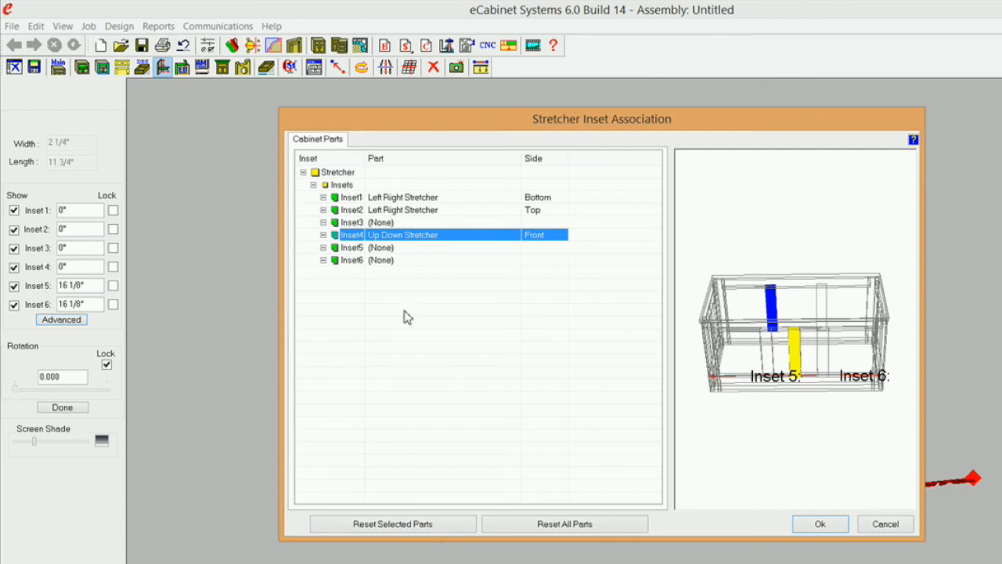
Step: Associate Inset5 with the Right side of the back frame's left intermediate Up Down Stretcher
left_click(402, 254)
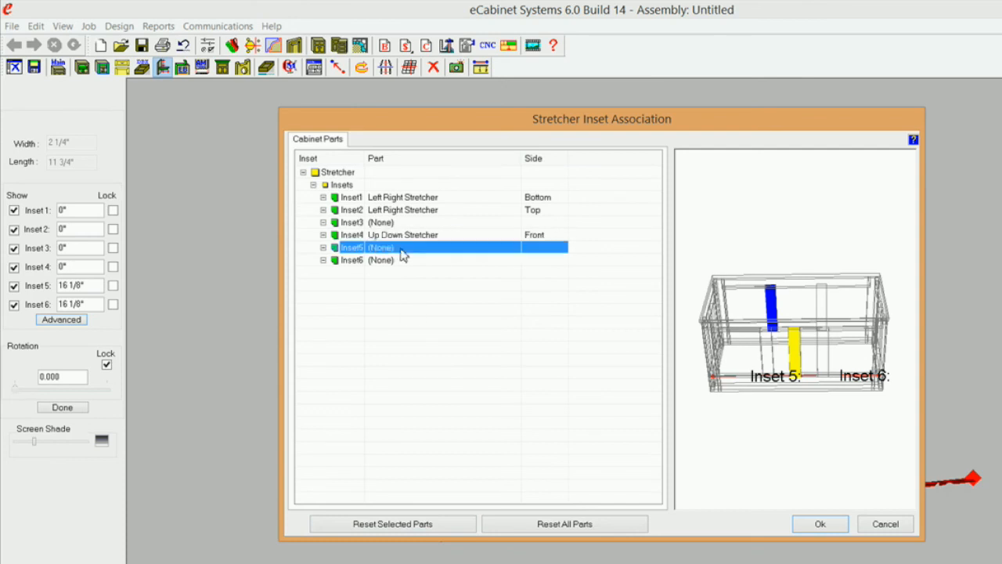
left_click(514, 249)
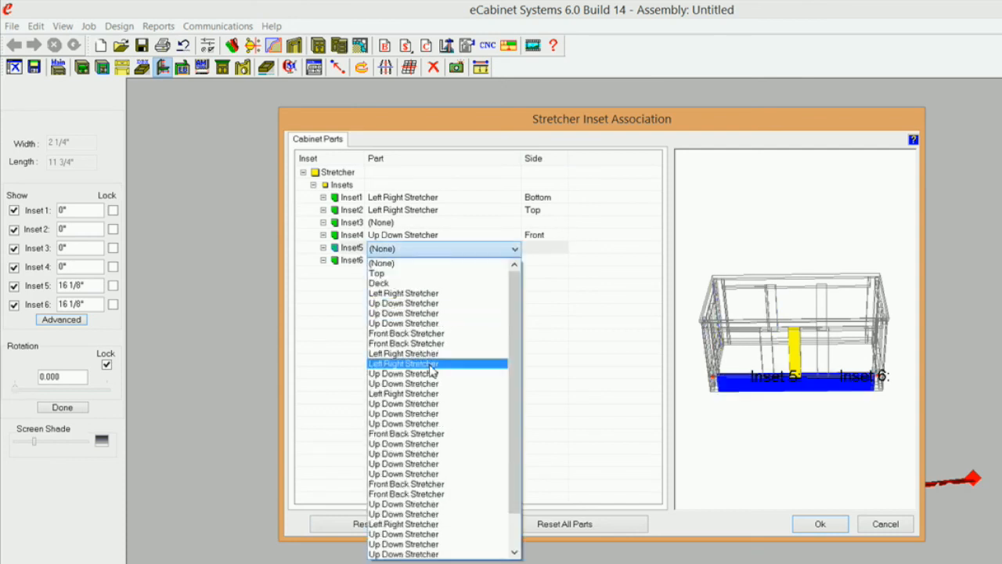
left_click(418, 534)
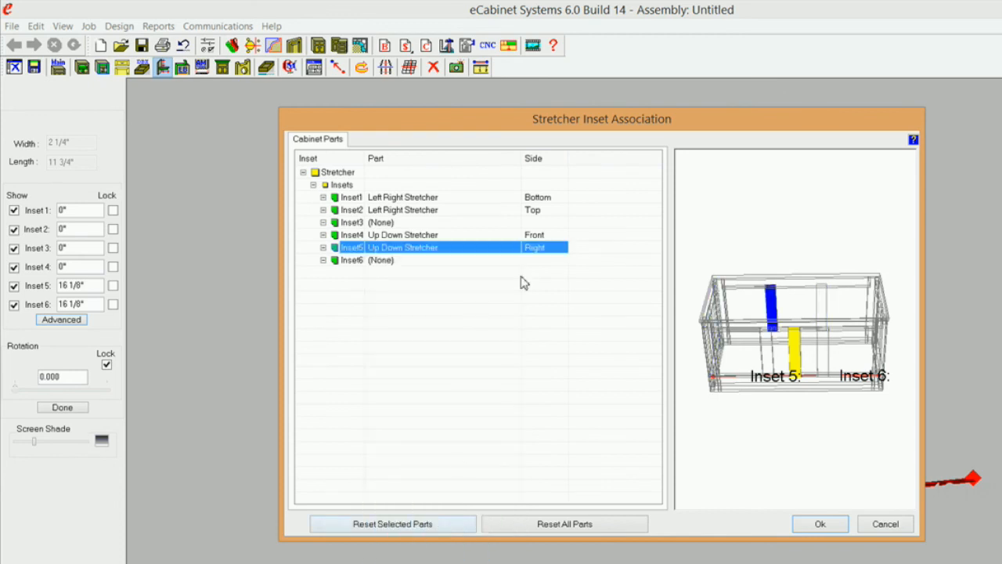
Step: Set the associated side of Inset4 to Back on its currently linked Up Down Stretcher
left_click(492, 260)
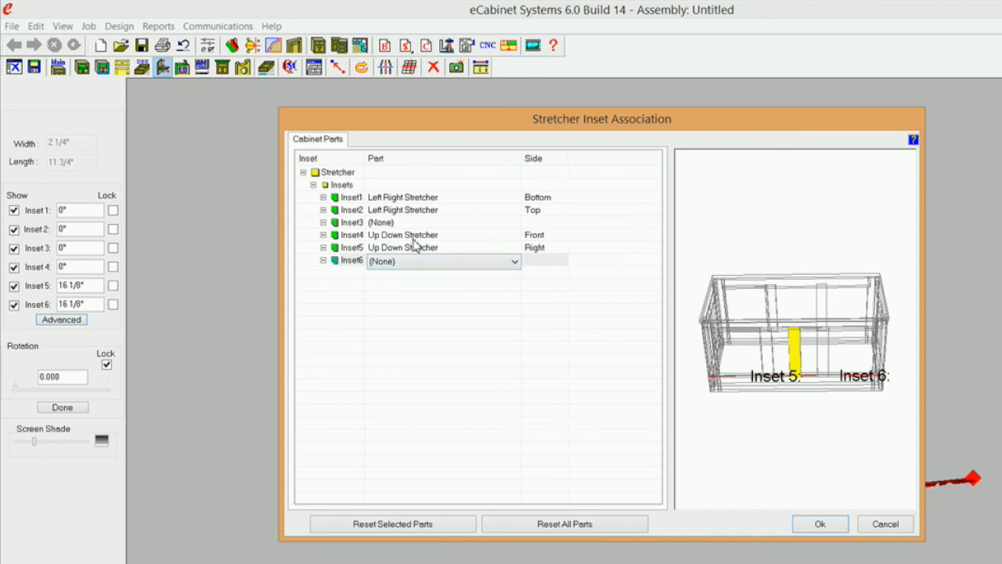
left_click(414, 238)
left_click(545, 238)
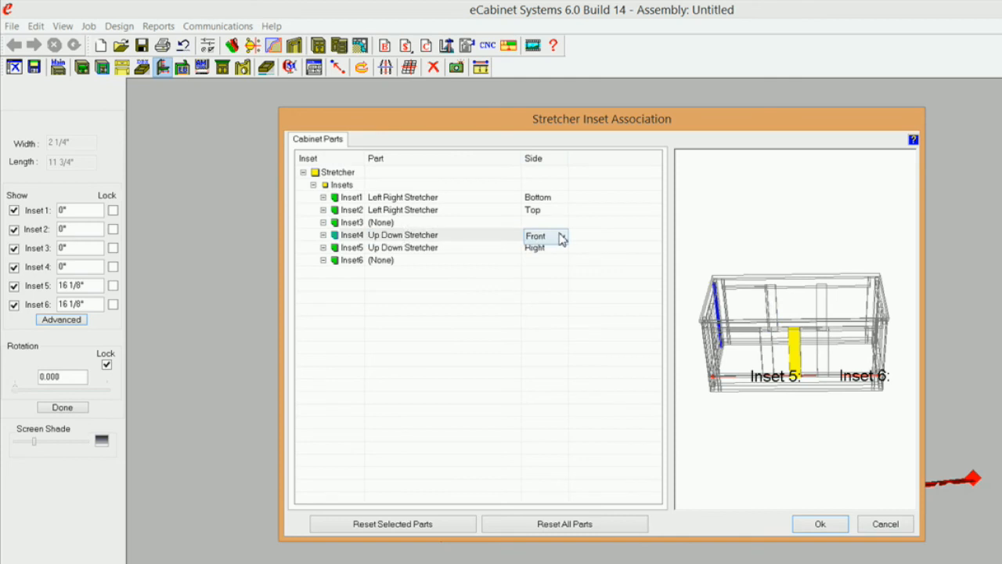
left_click(562, 236)
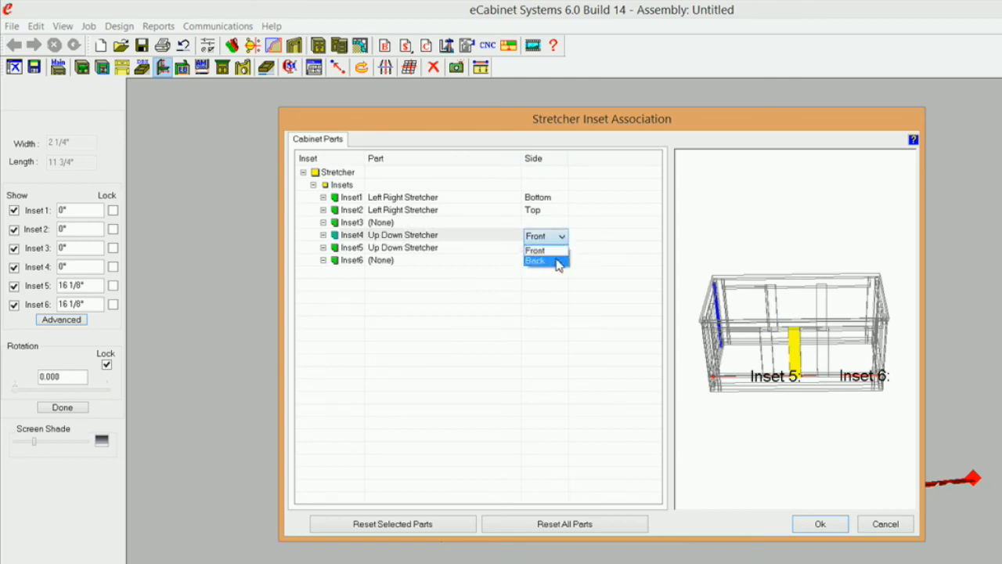
left_click(558, 261)
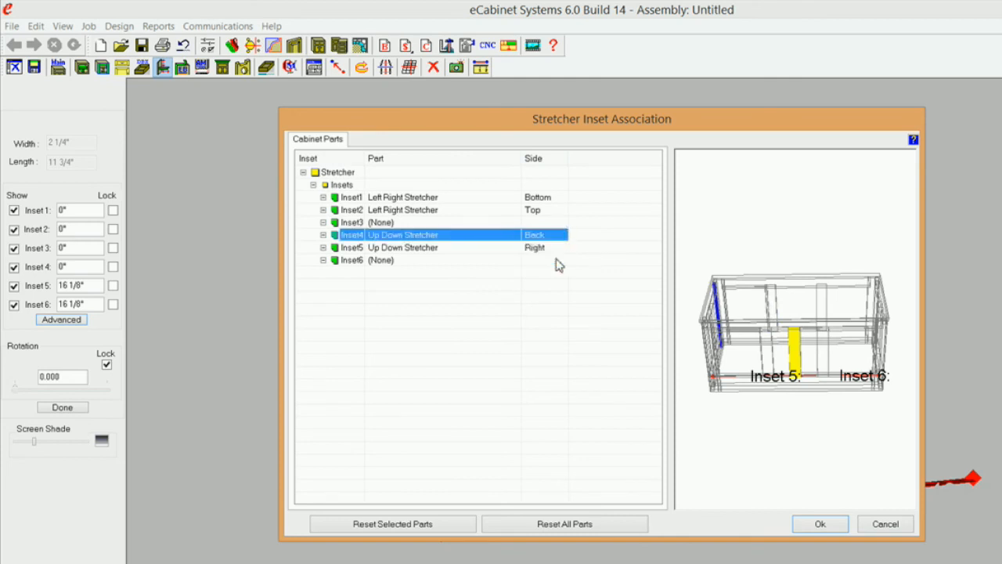
Step: Associate Inset4 with the Back side of the back frame's left intermediate Up Down Stretcher
left_click(504, 238)
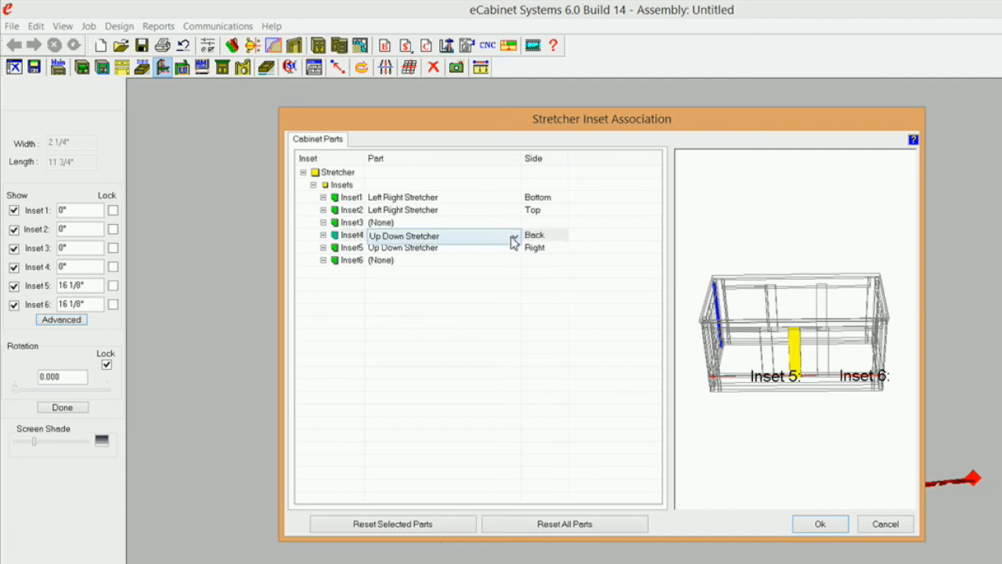
left_click(514, 239)
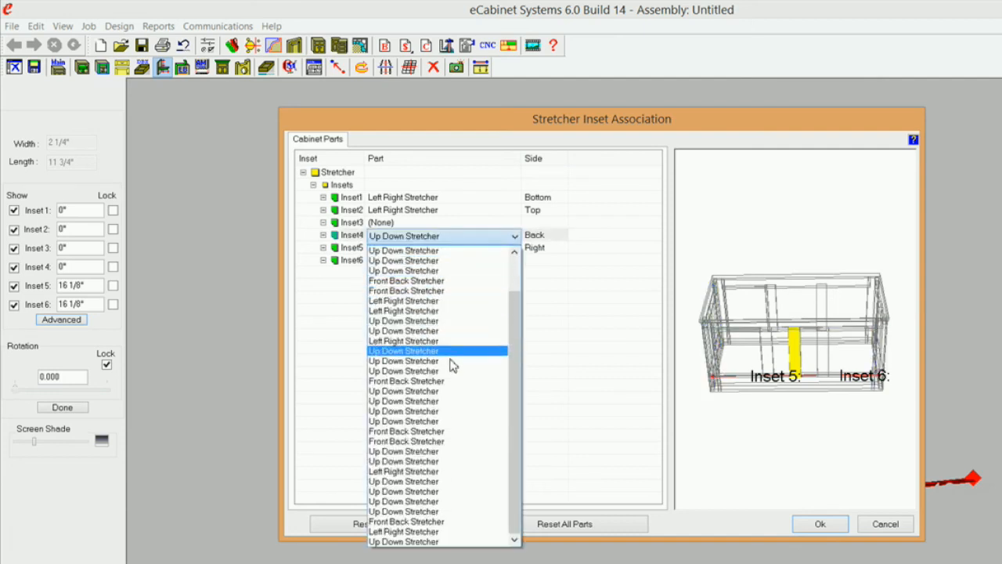
left_click(471, 480)
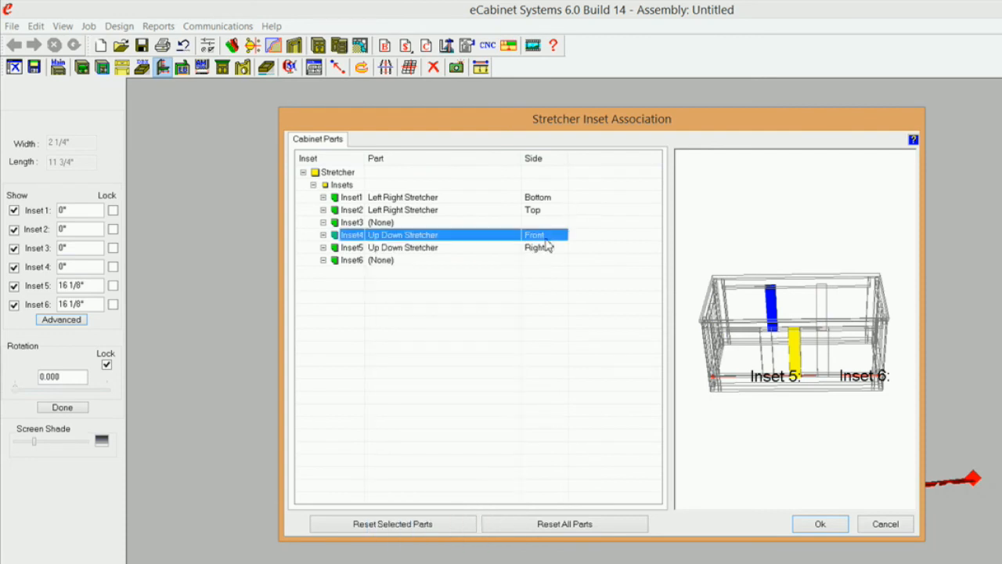
left_click(550, 242)
left_click(566, 242)
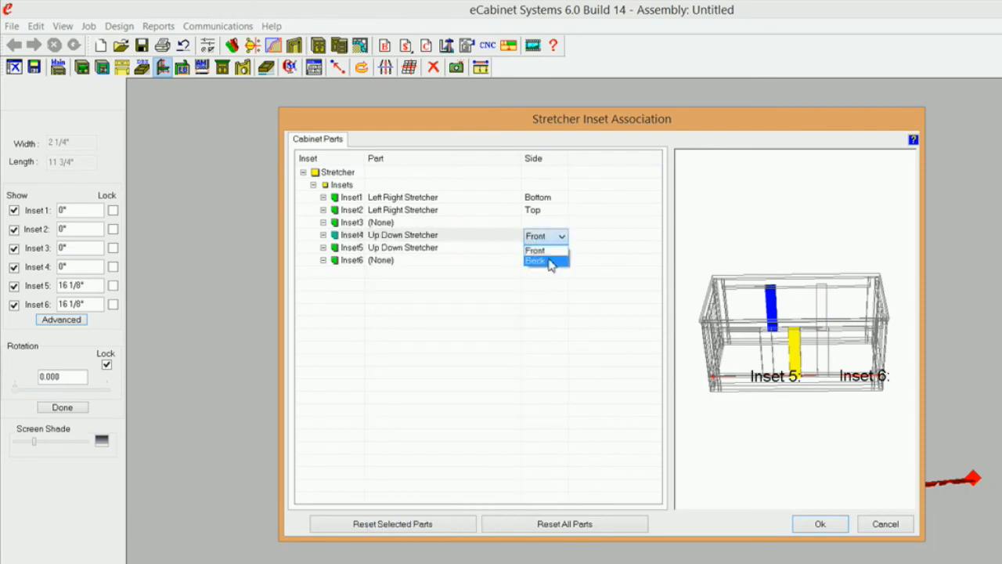
left_click(551, 260)
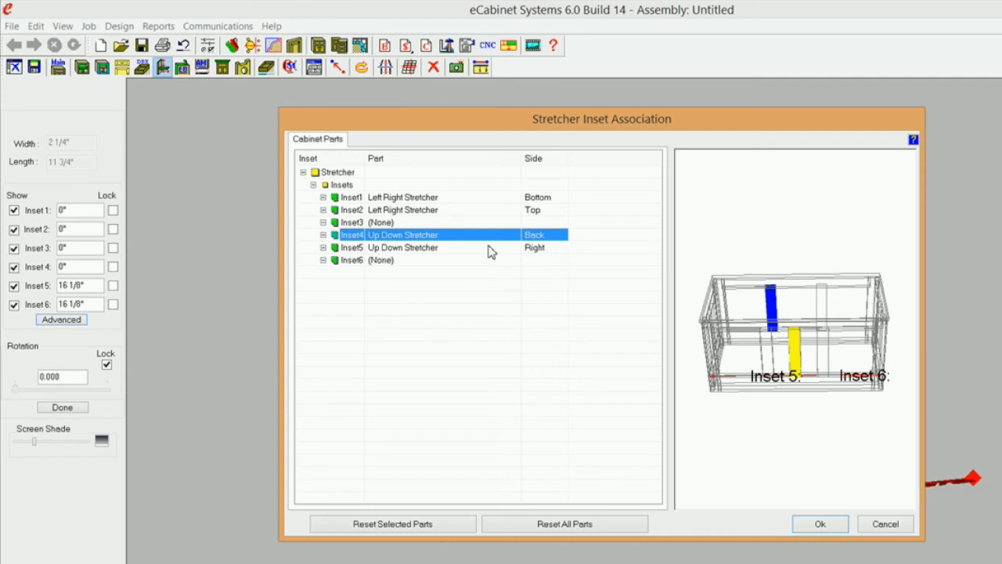
Step: Associate Inset6 with the Left side of the back frame's right intermediate Up Down Stretcher and apply the inset associations
left_click(465, 261)
left_click(467, 261)
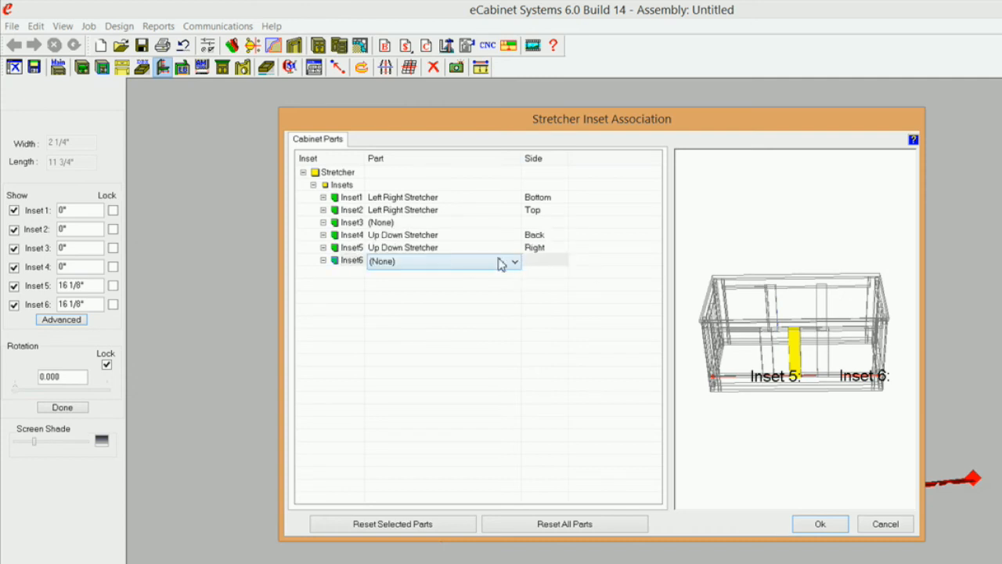
left_click(516, 264)
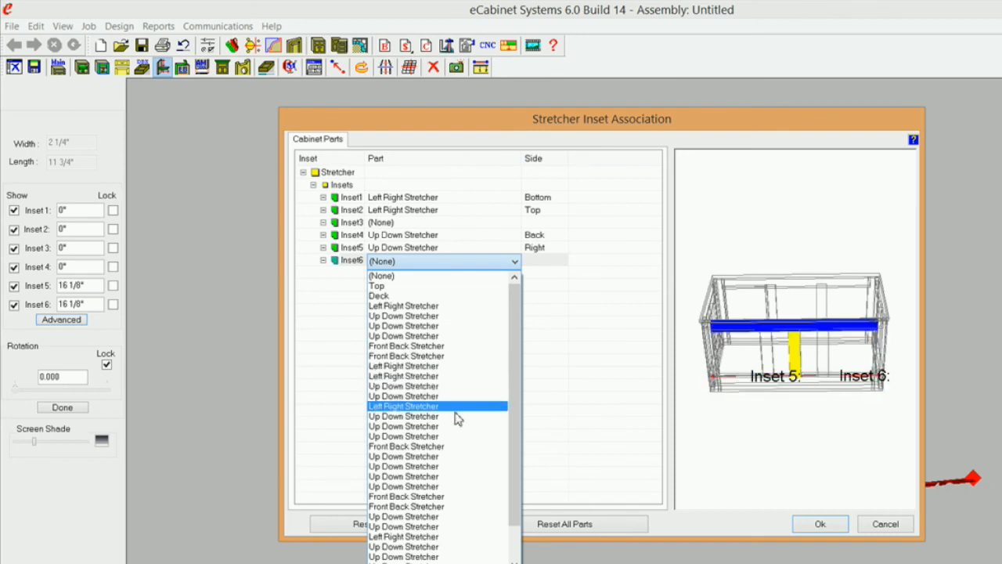
left_click(461, 487)
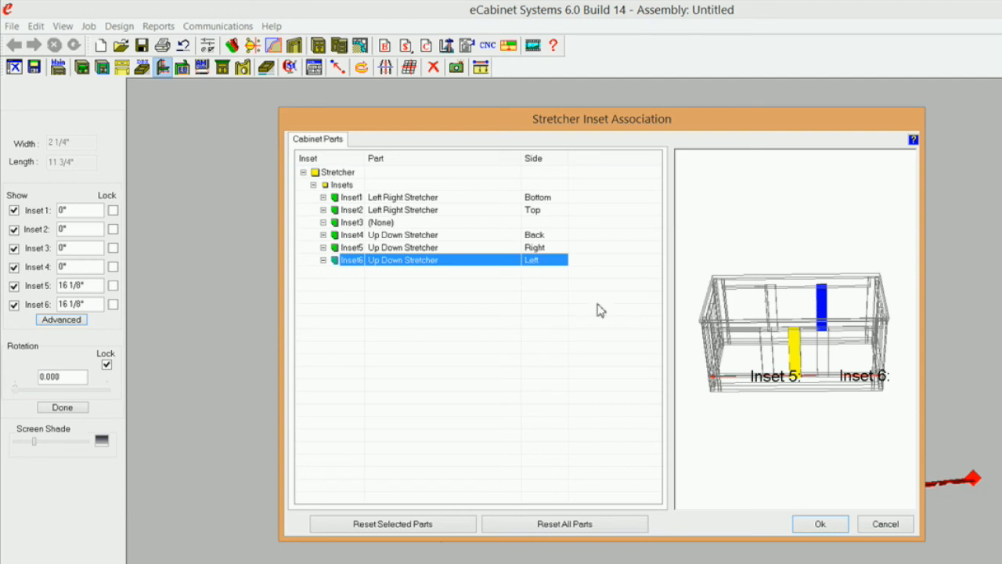
left_click(820, 525)
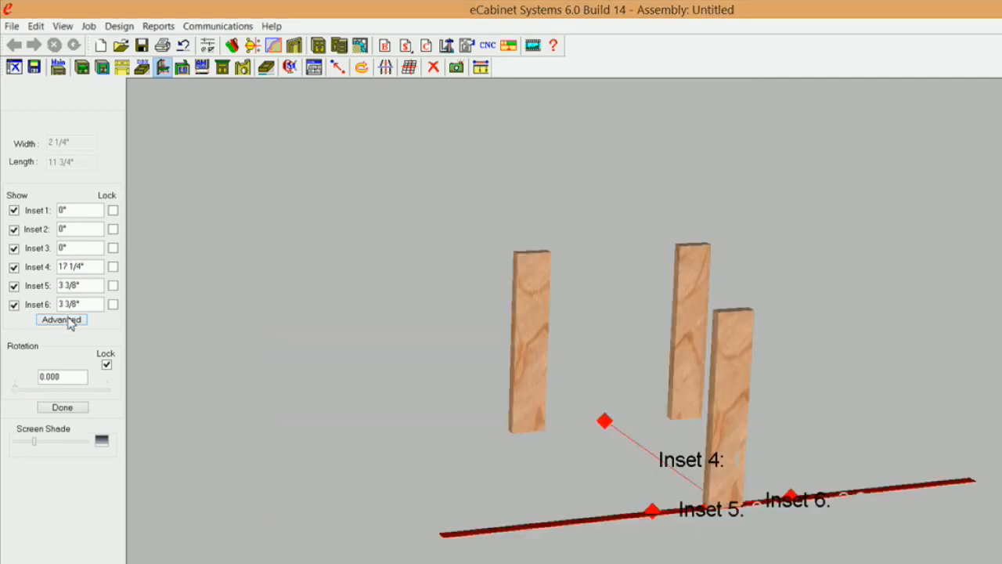
Step: Set the stretcher's Inset 1 and Inset 2 to 1/8" and Inset 4 to 0", locking all three
left_click(77, 210)
left_click(112, 211)
left_click(92, 229)
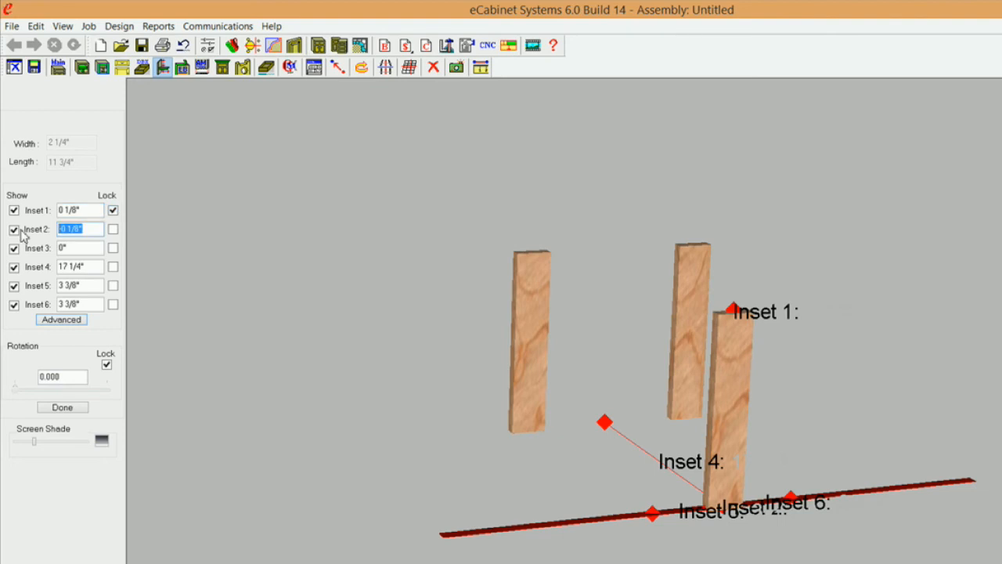
type("1/8")
left_click(112, 230)
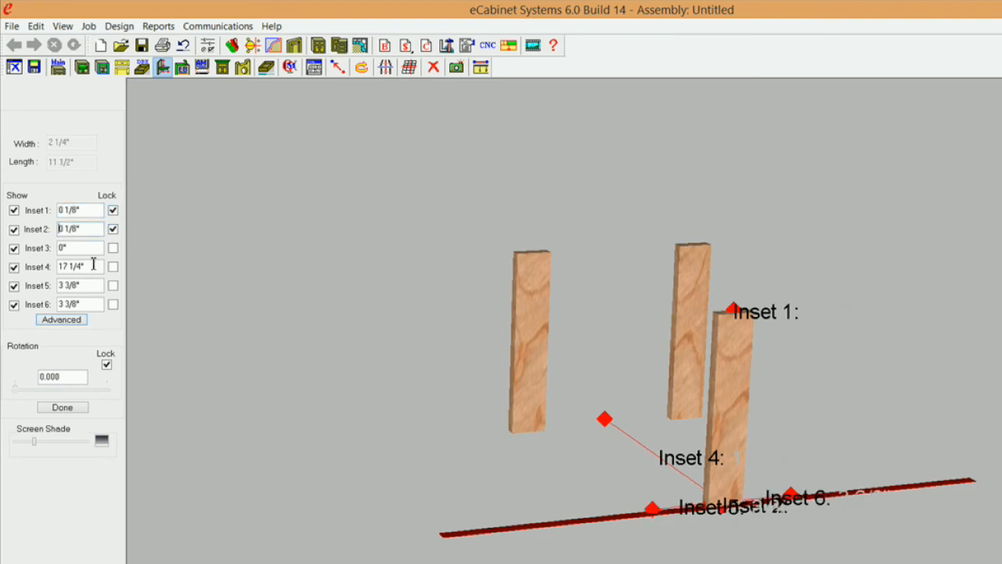
left_click_drag(92, 266, 4, 263)
type("0")
left_click(113, 267)
Step: Set Inset 5 and Inset 6 to -3/8", lock both, and finish adjusting the stretcher
left_click_drag(96, 286, 4, 277)
type("-")
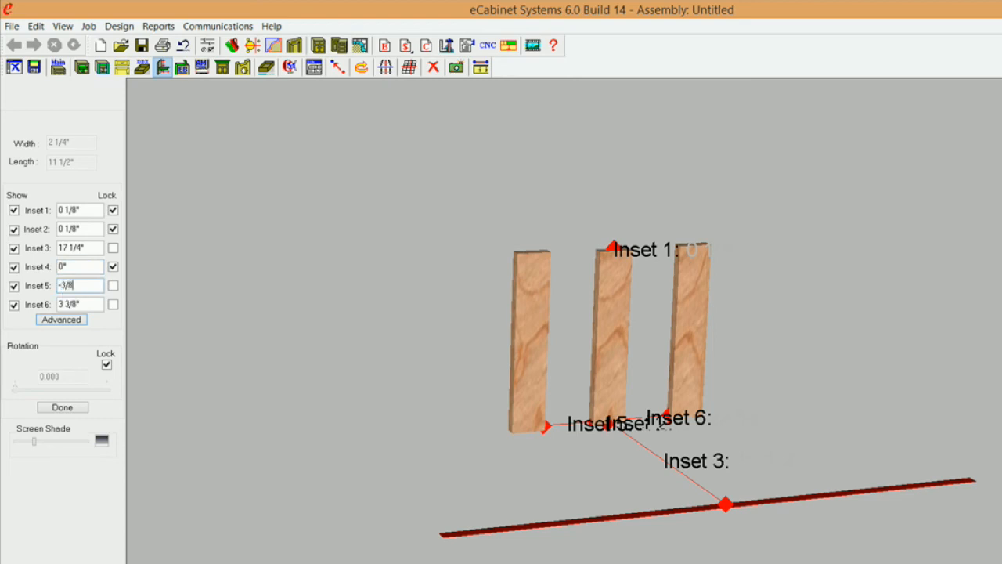
left_click(113, 287)
left_click_drag(91, 304, 37, 304)
type("-3/")
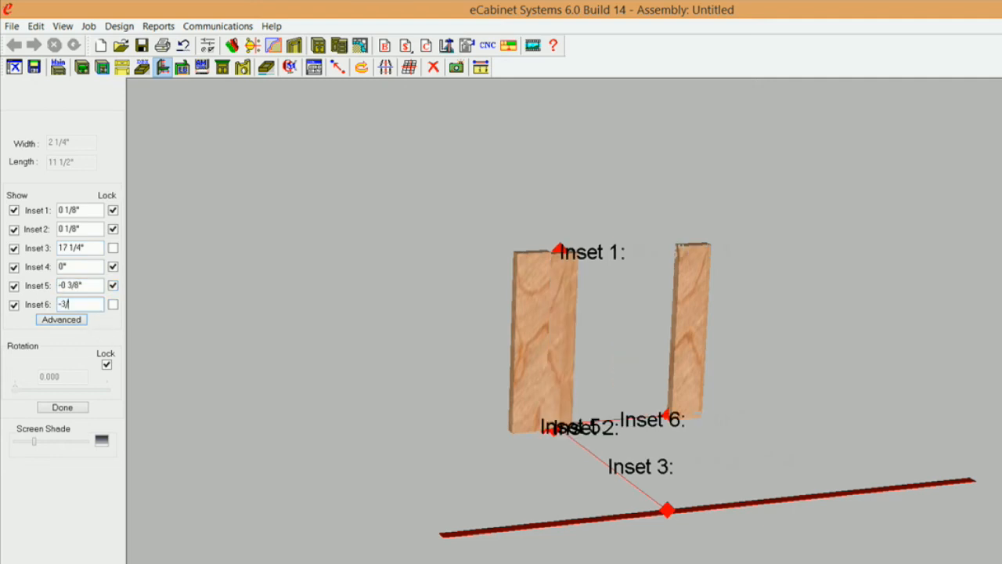
type("8")
left_click(114, 305)
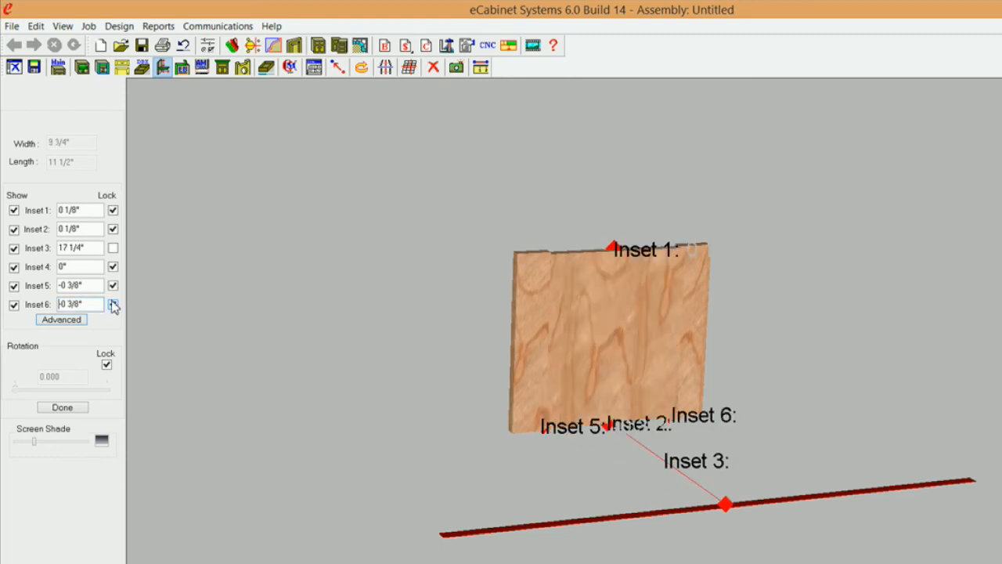
left_click(63, 407)
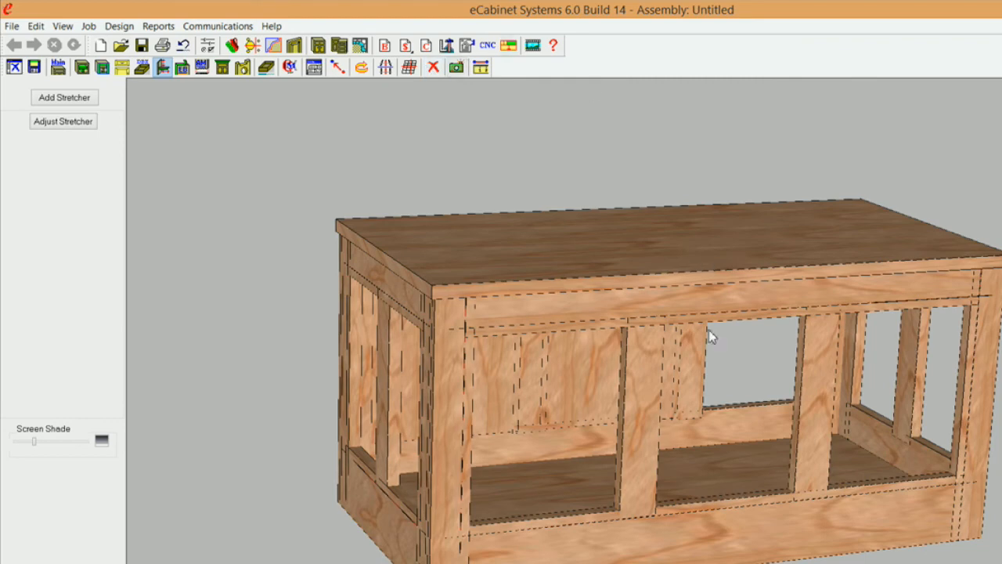
Step: Hide the outer faces of the front frame's top and bottom rails
left_click(706, 529)
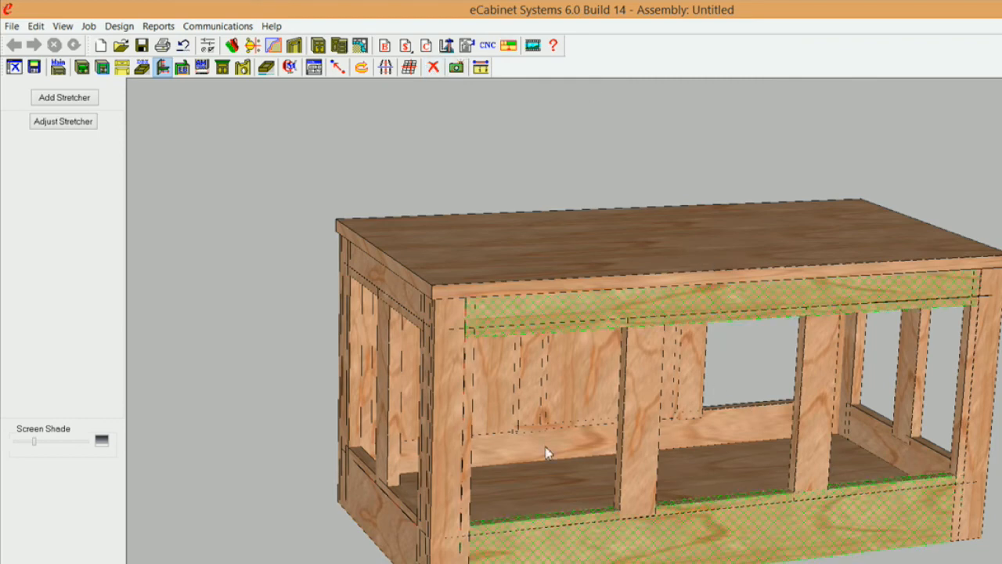
right_click(602, 301)
mouse_move(678, 164)
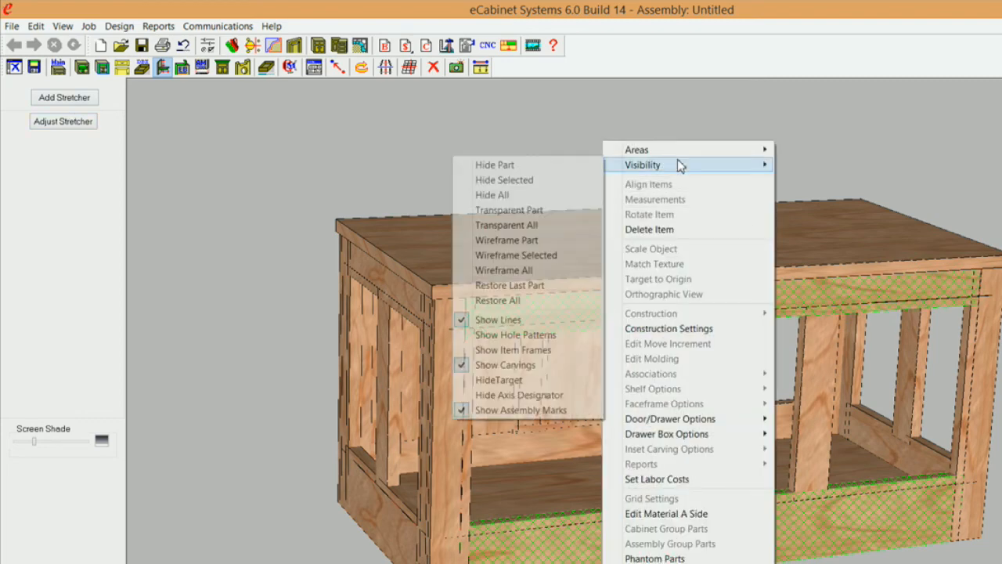
left_click(501, 181)
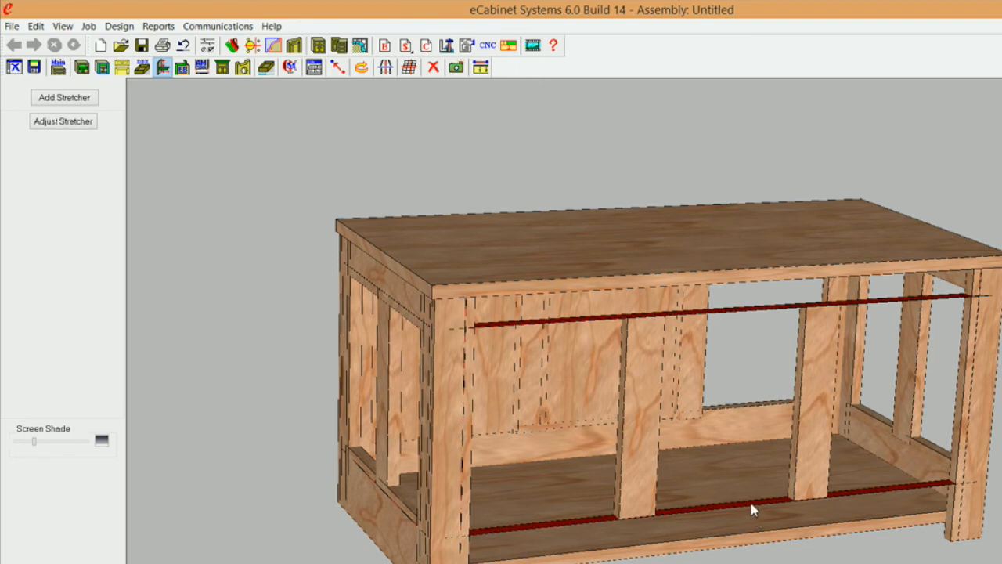
Step: Add a 2 1/4" Up-Down stretcher in Left-Right Orientation and 3/4 Solid Stock between the front rails' inner edges
left_click(751, 510)
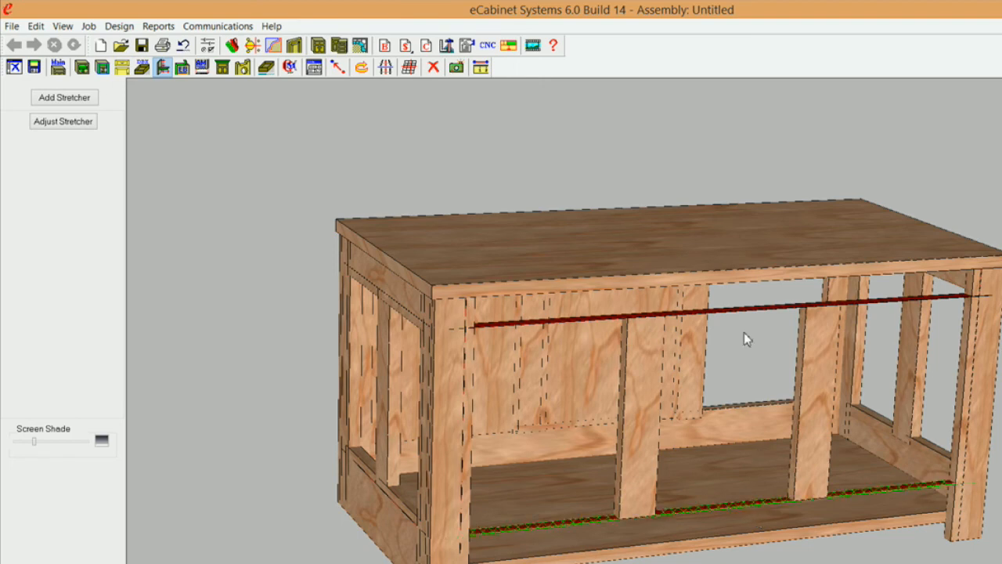
left_click(756, 315)
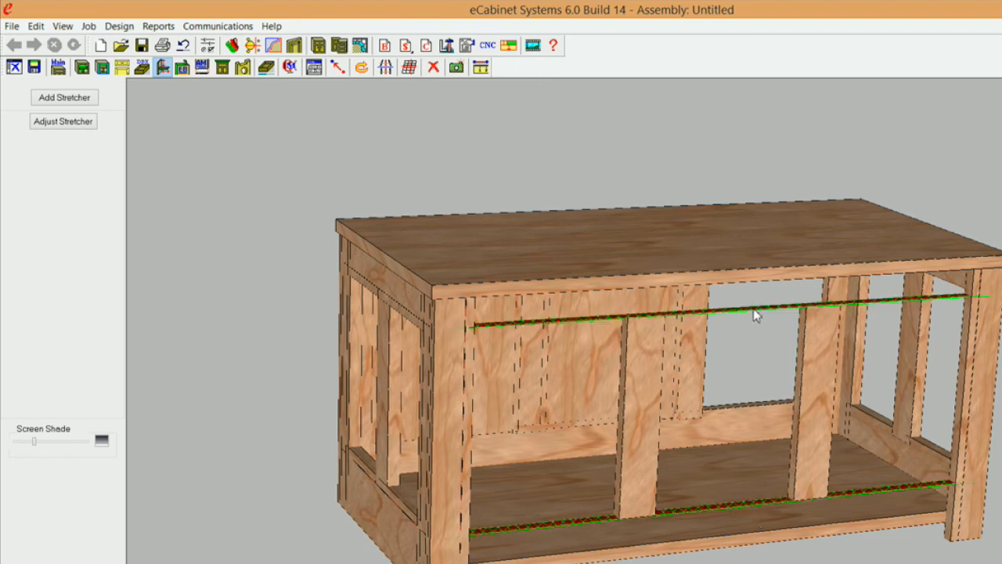
left_click(63, 98)
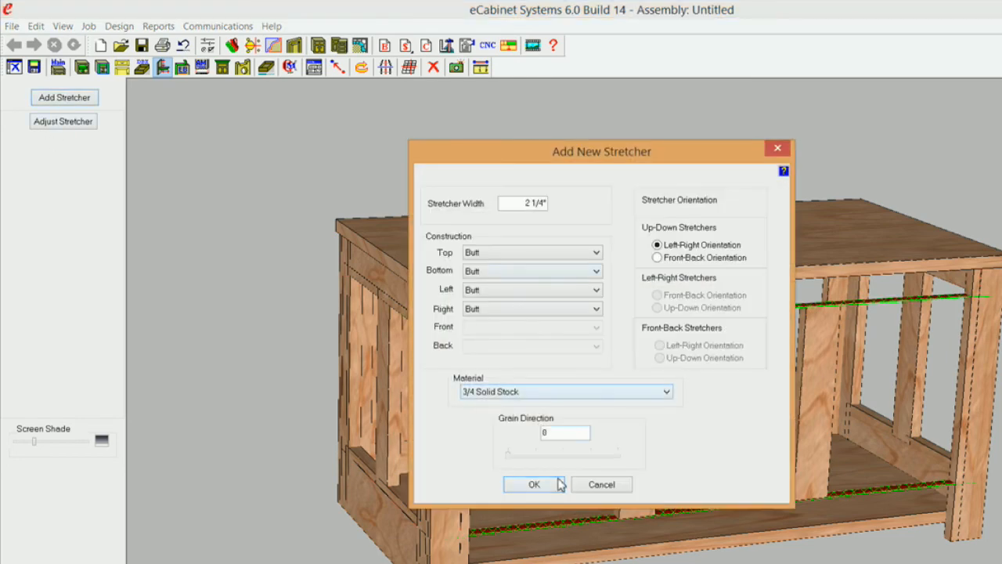
left_click(541, 484)
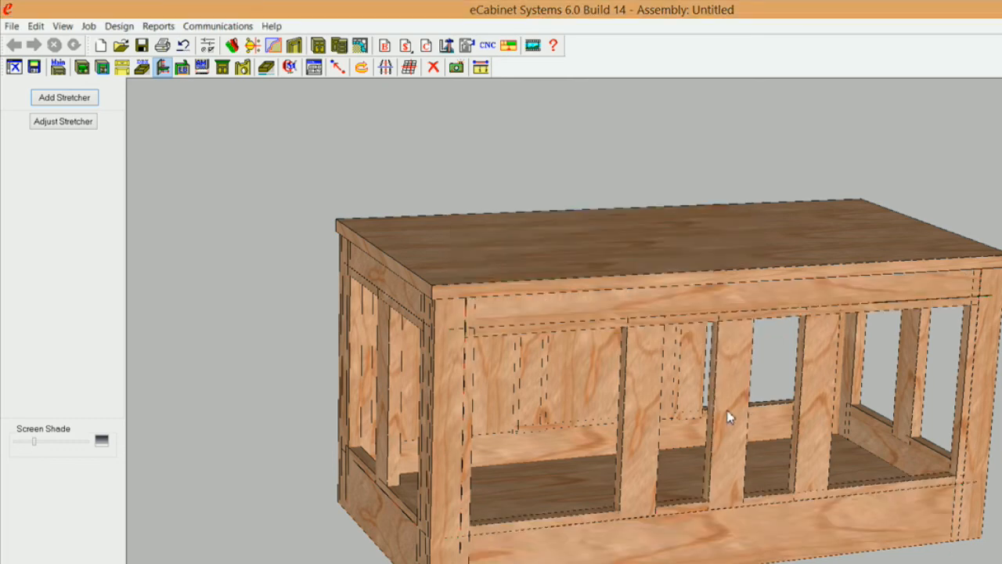
Step: Associate the new stretcher's Inset4 with the Back side of the back frame's right intermediate Up Down Stretcher
left_click(82, 124)
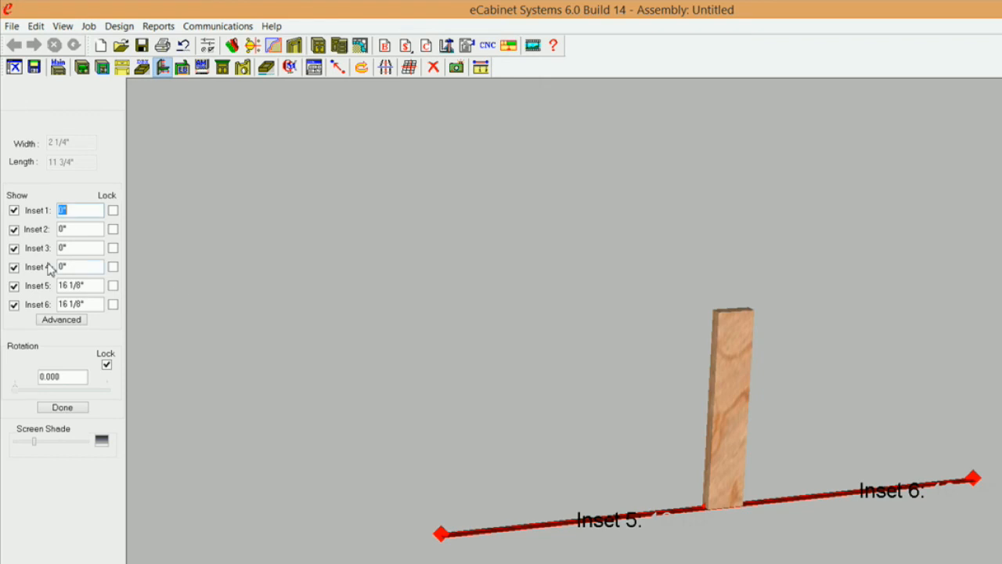
left_click(66, 319)
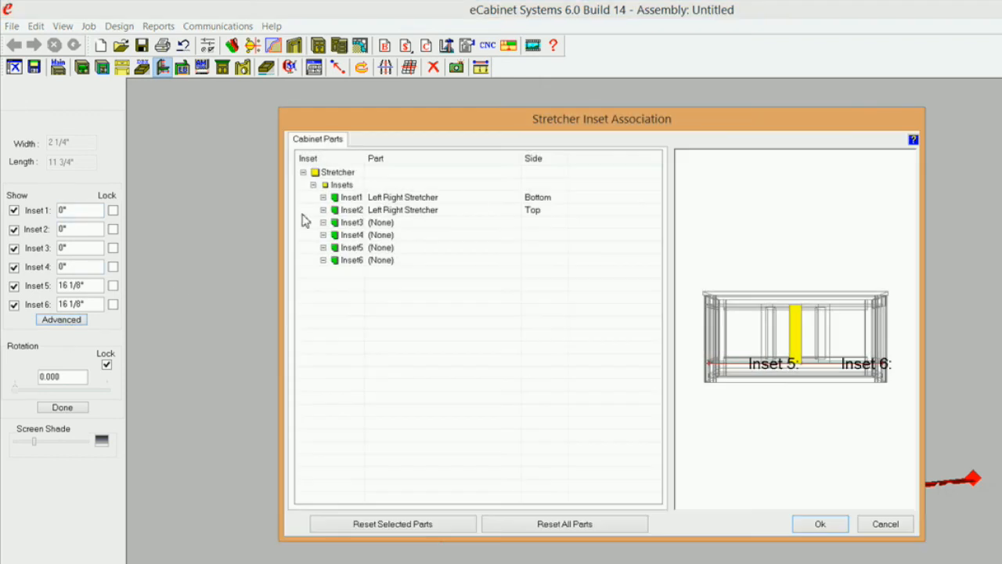
left_click(403, 236)
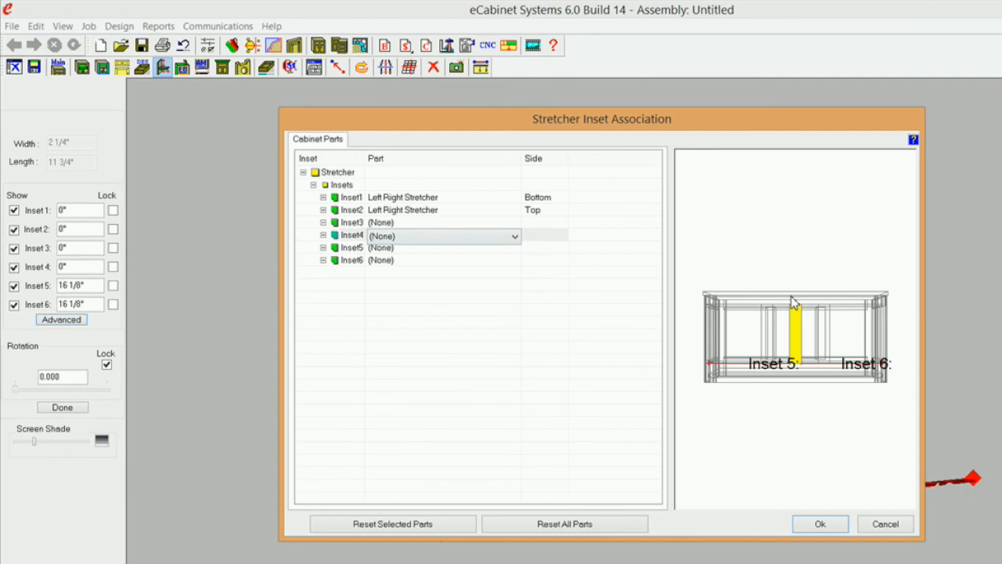
left_click(522, 241)
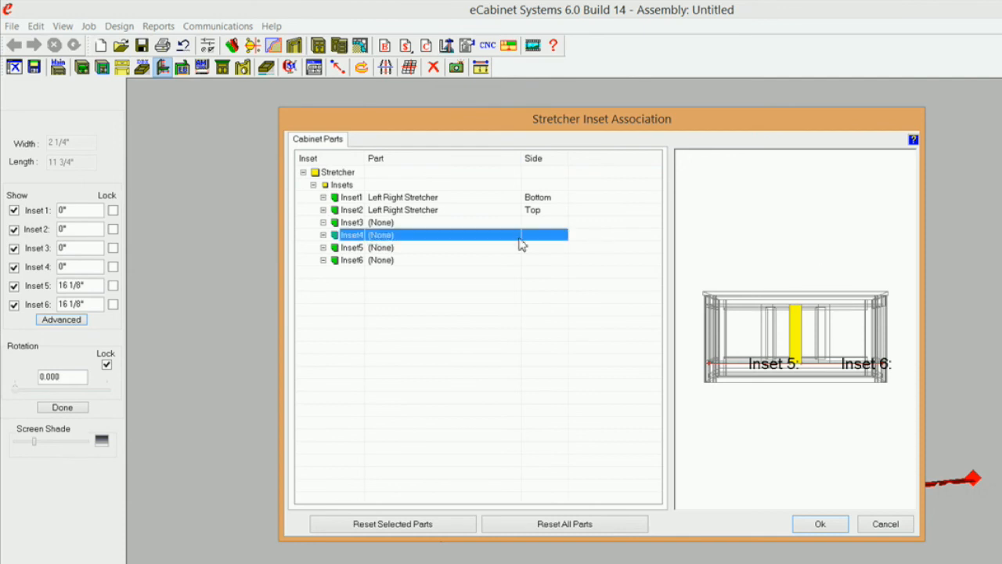
left_click_drag(828, 254, 821, 306)
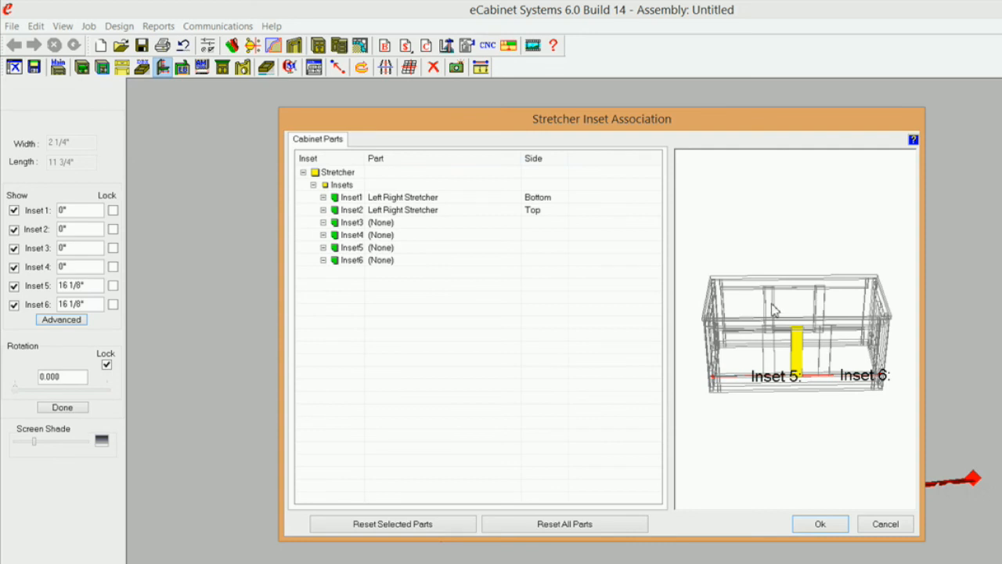
left_click(383, 235)
left_click(516, 236)
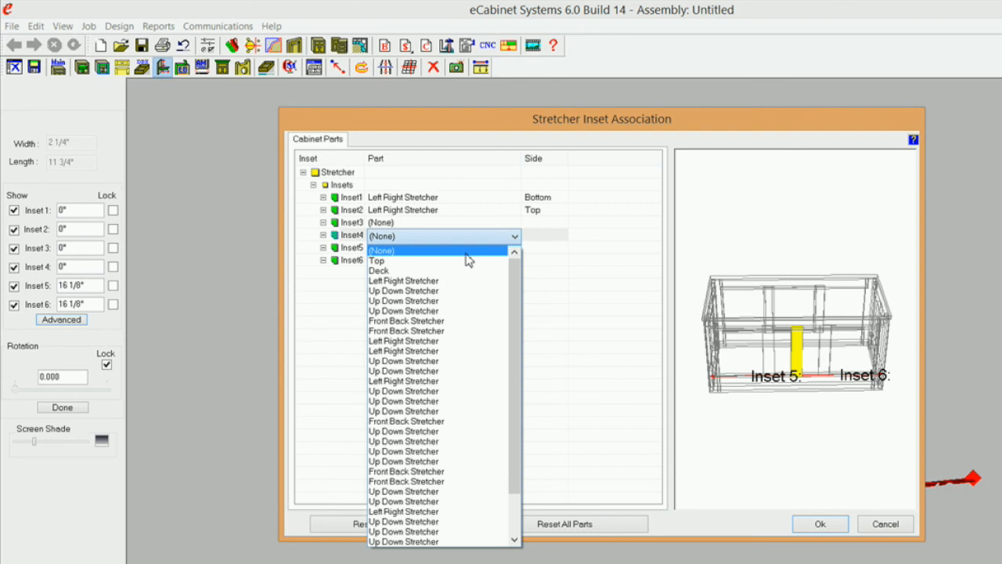
left_click(421, 462)
left_click(556, 237)
left_click(562, 237)
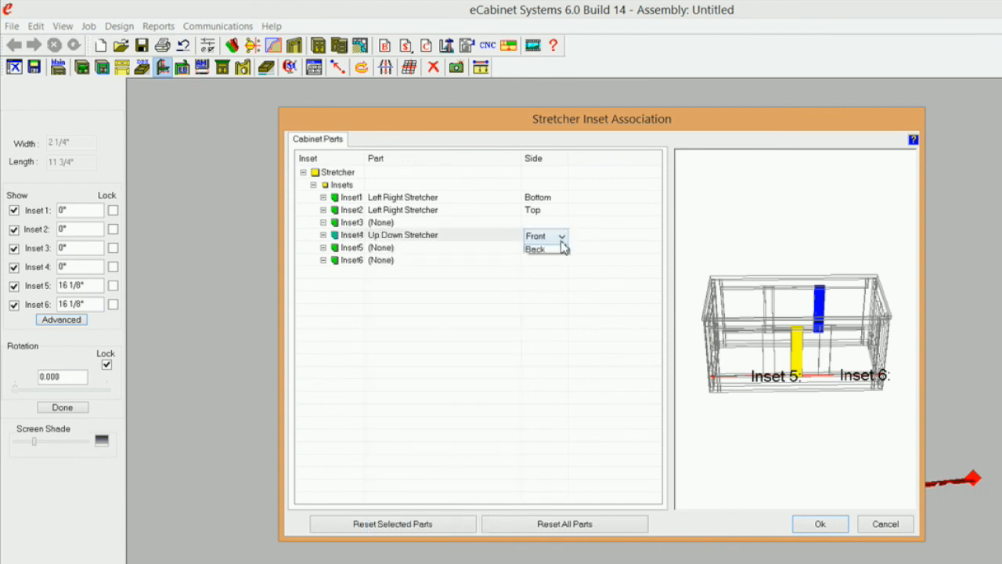
left_click(542, 261)
Step: Associate Inset5 with the Right side of the back frame's right intermediate stretcher and Inset6 with the Left side of its right end stretcher
left_click(383, 249)
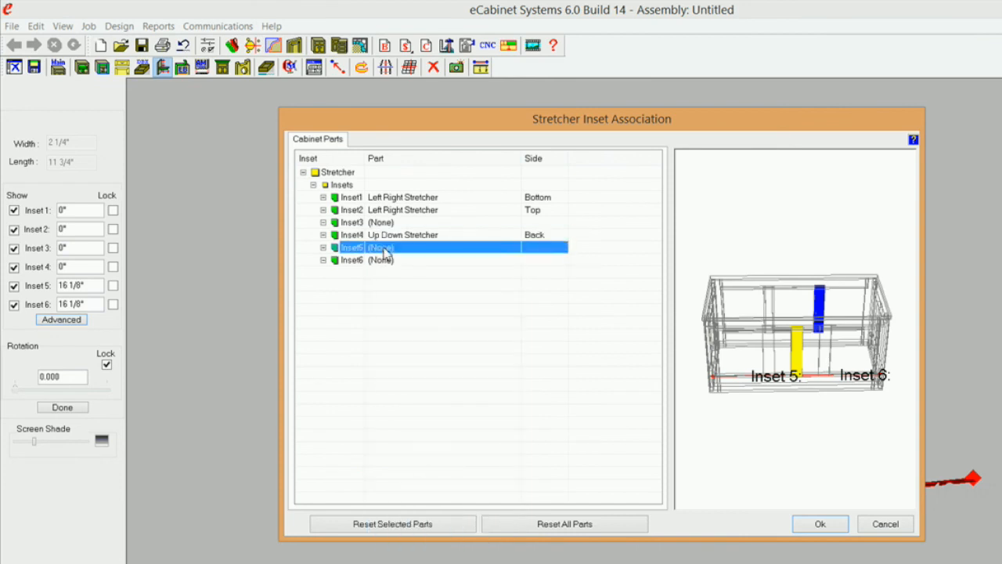
left_click(383, 251)
left_click(513, 249)
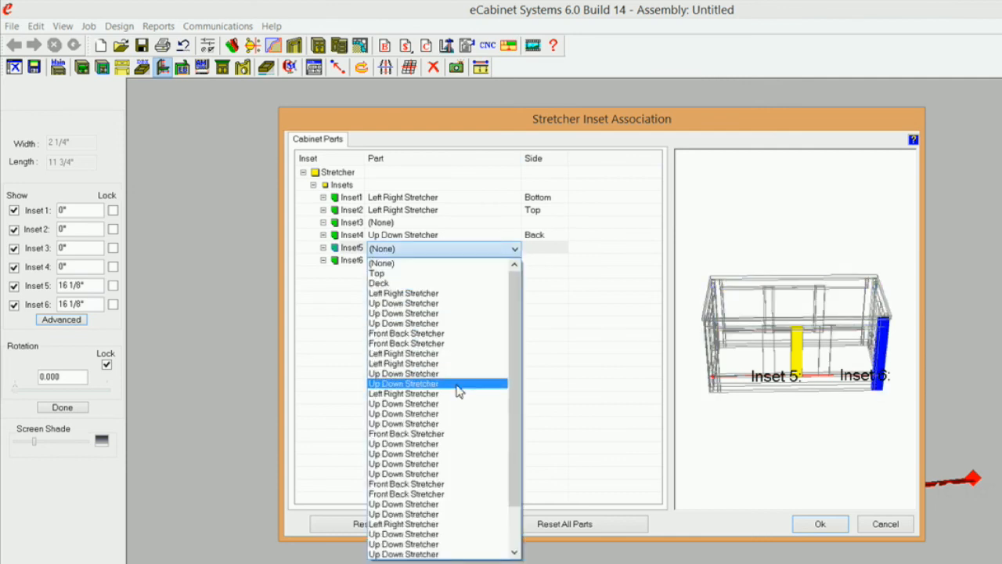
left_click(451, 475)
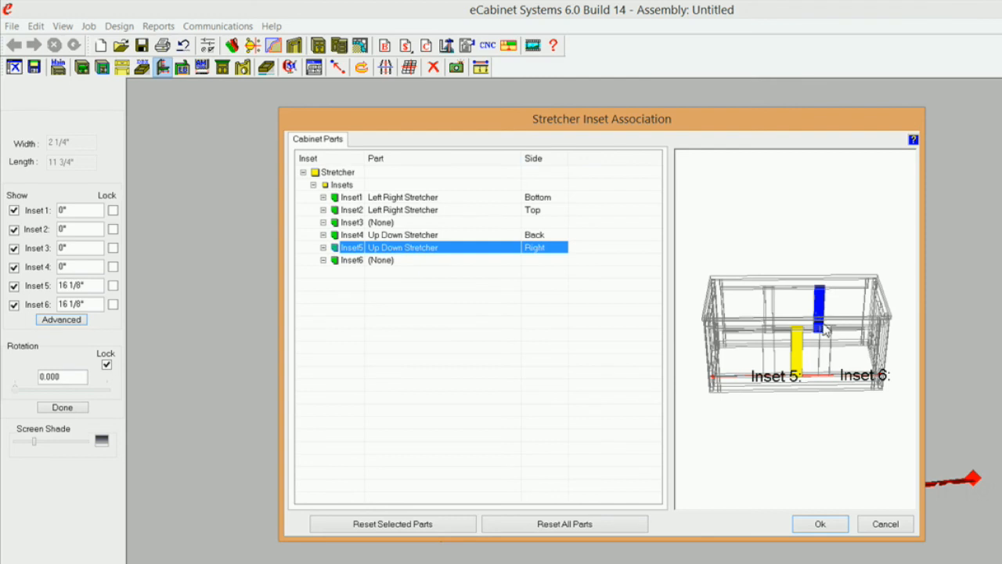
left_click(413, 261)
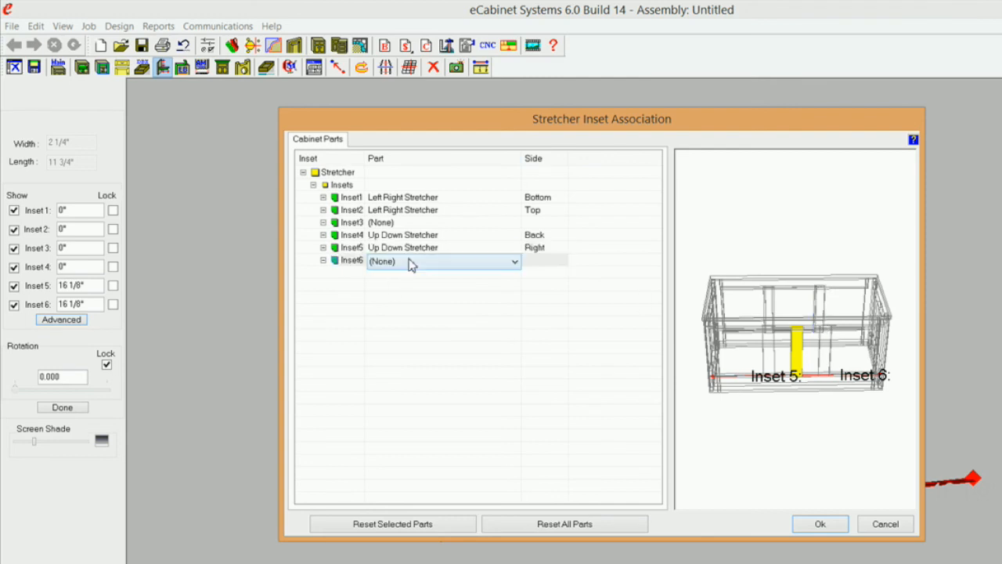
left_click(515, 262)
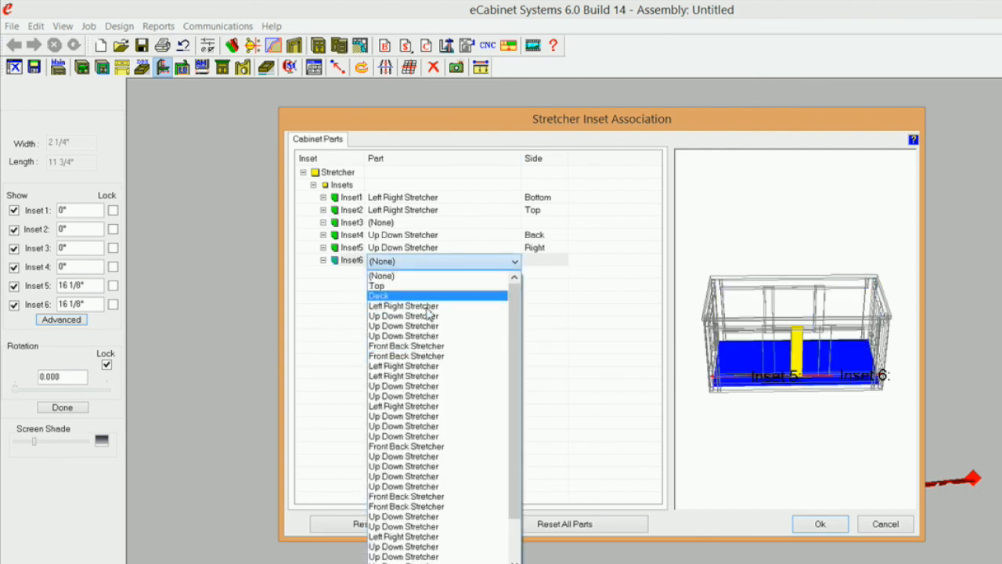
left_click(450, 427)
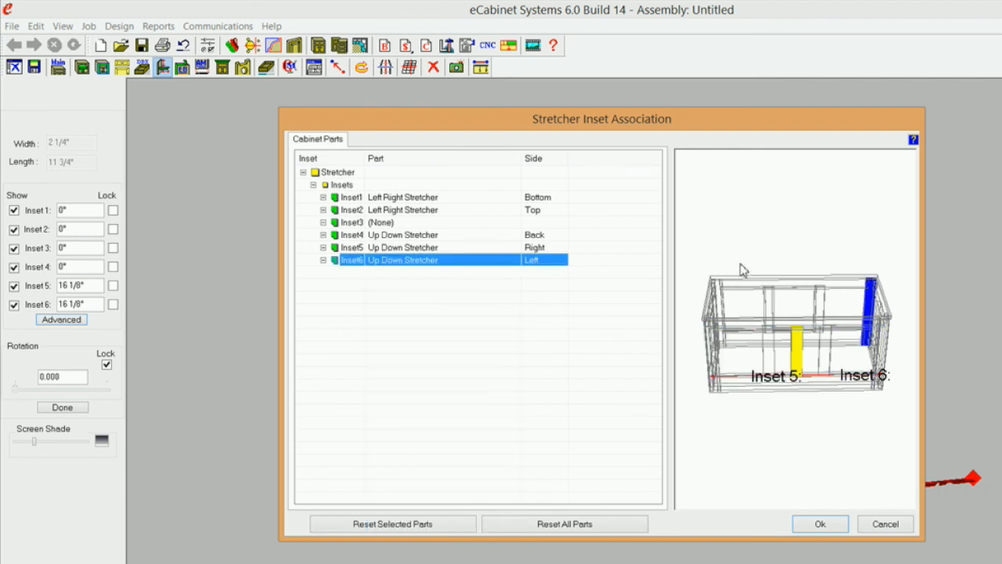
left_click(819, 525)
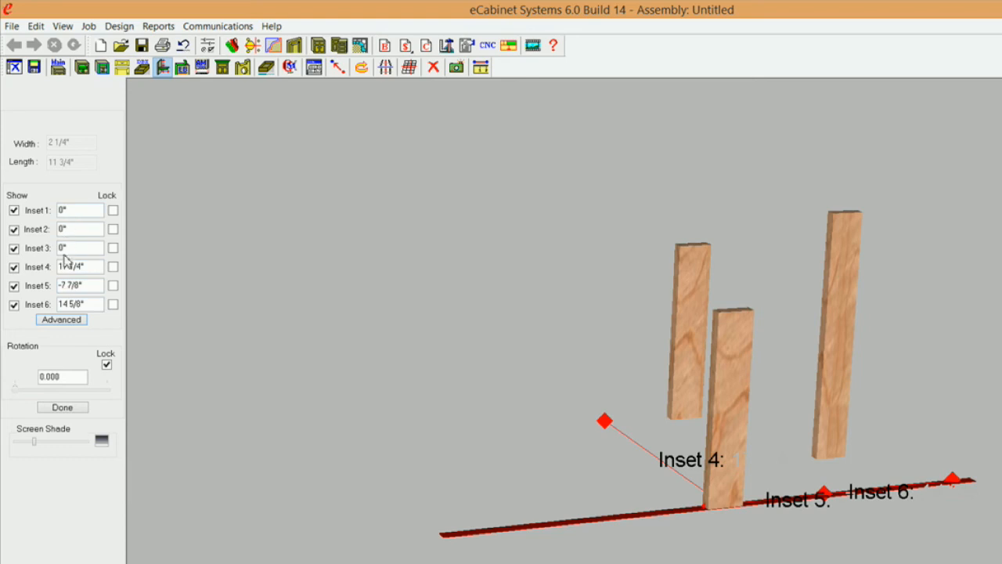
Step: Set the new stretcher's Inset 1 and Inset 2 to 1/8" and Inset 4 to 0, locking all three
left_click_drag(83, 206, 23, 196)
type("1/8")
left_click(112, 211)
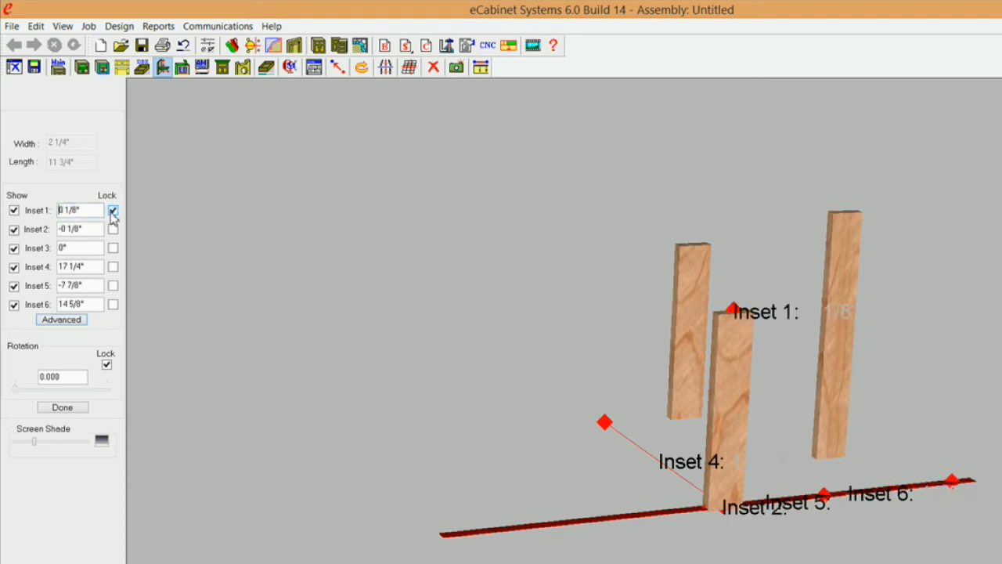
left_click(91, 227)
type("1/8")
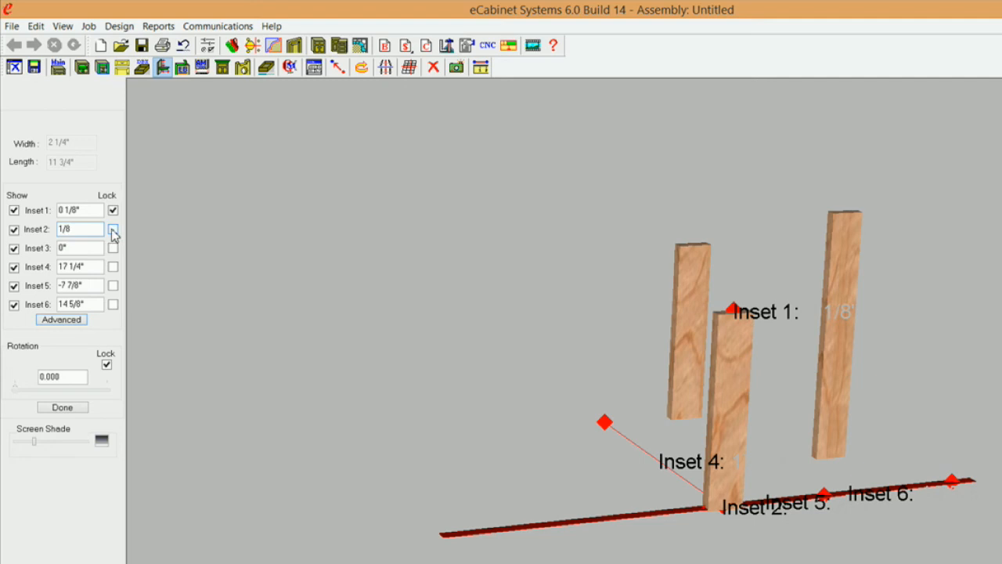
left_click(112, 230)
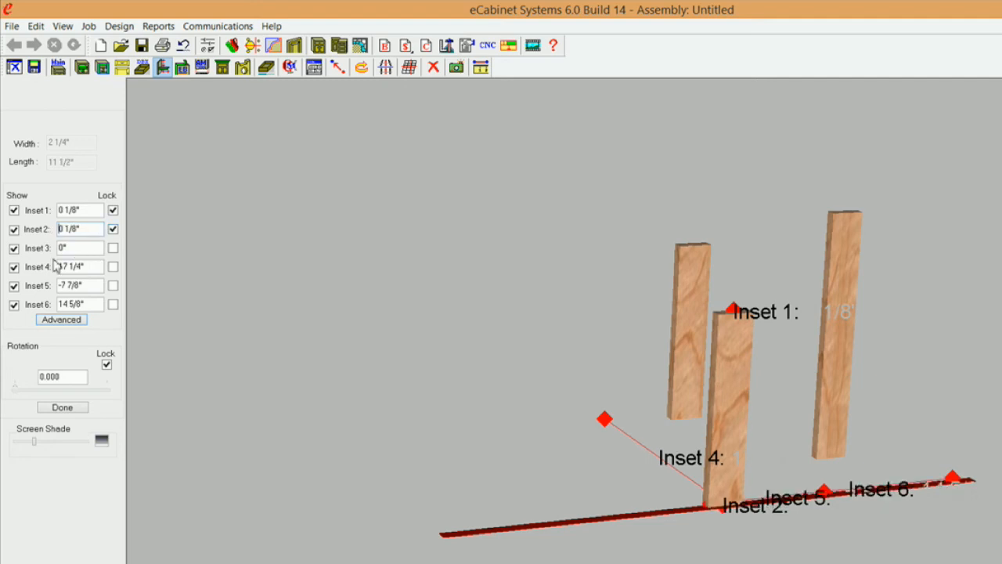
left_click(93, 266)
type("0")
left_click(113, 267)
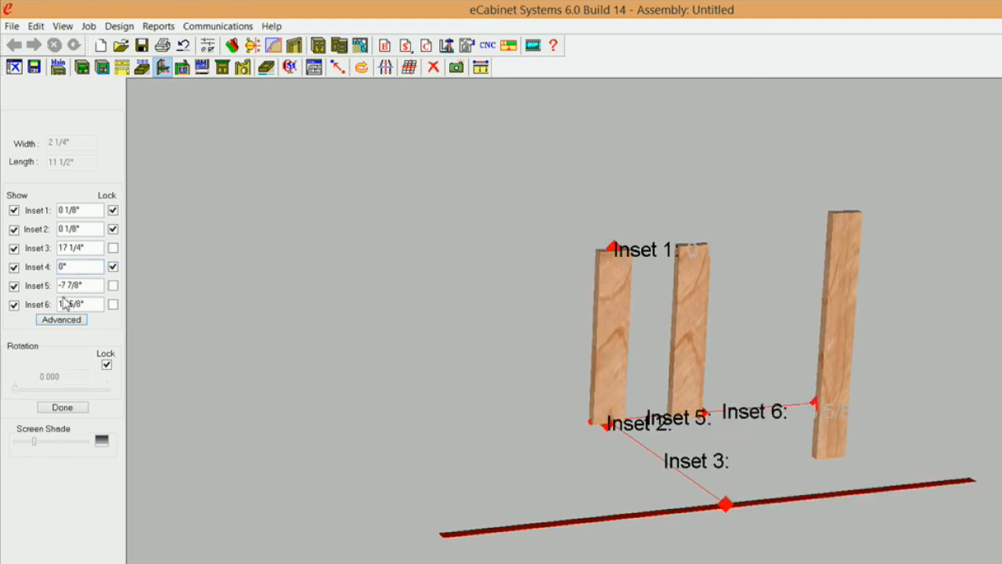
Step: Set Inset 5 and Inset 6 to -3/8", lock both, and finish adjusting the stretcher
left_click(94, 286)
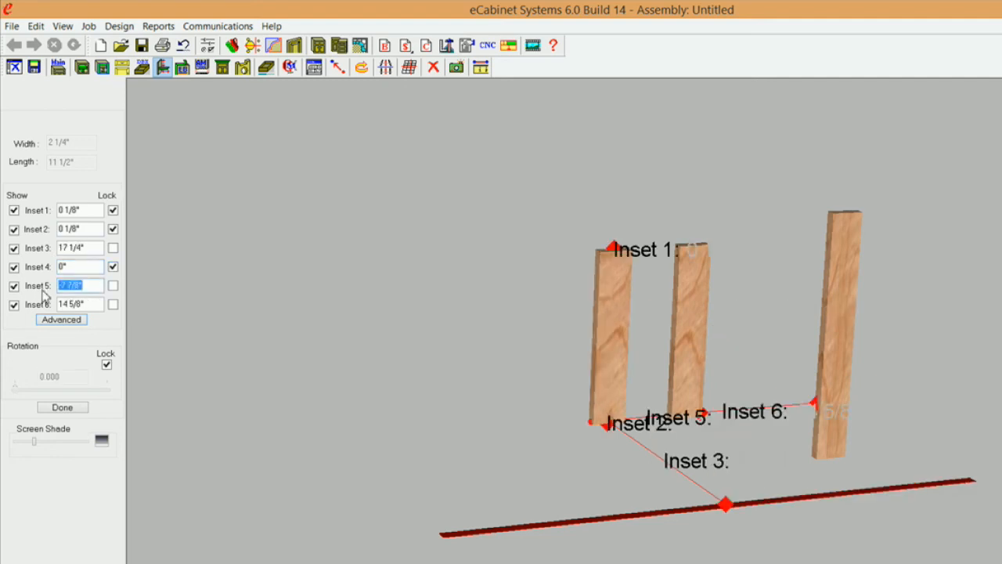
type("-3/8")
left_click(113, 287)
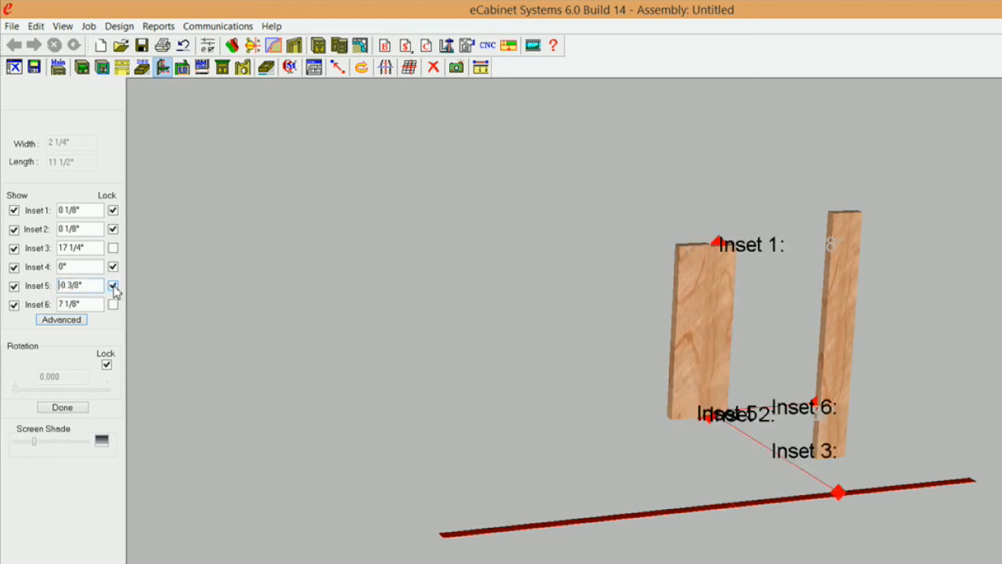
left_click(80, 304)
type("-3/8")
left_click(113, 305)
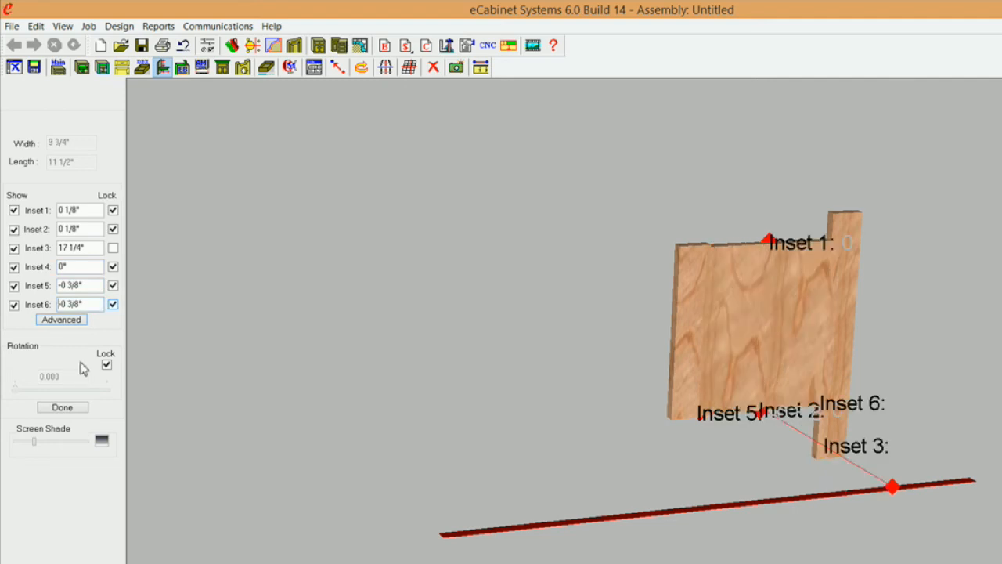
left_click(62, 407)
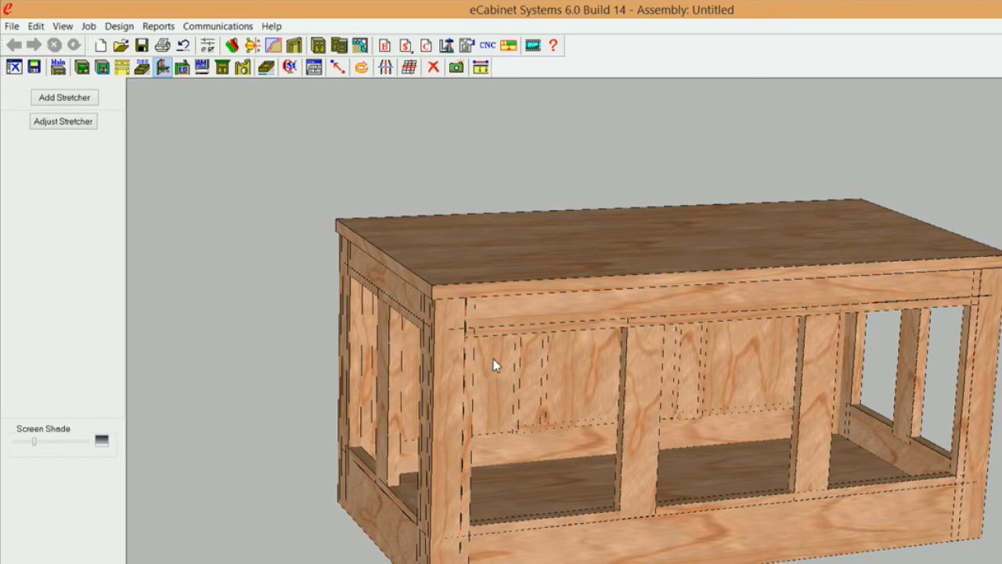
Step: Switch to the SketchUp layout, measure the left opening's height and width between the guide lines, and return to eCabinet Systems
mouse_move(494, 365)
mouse_move(598, 381)
mouse_move(743, 375)
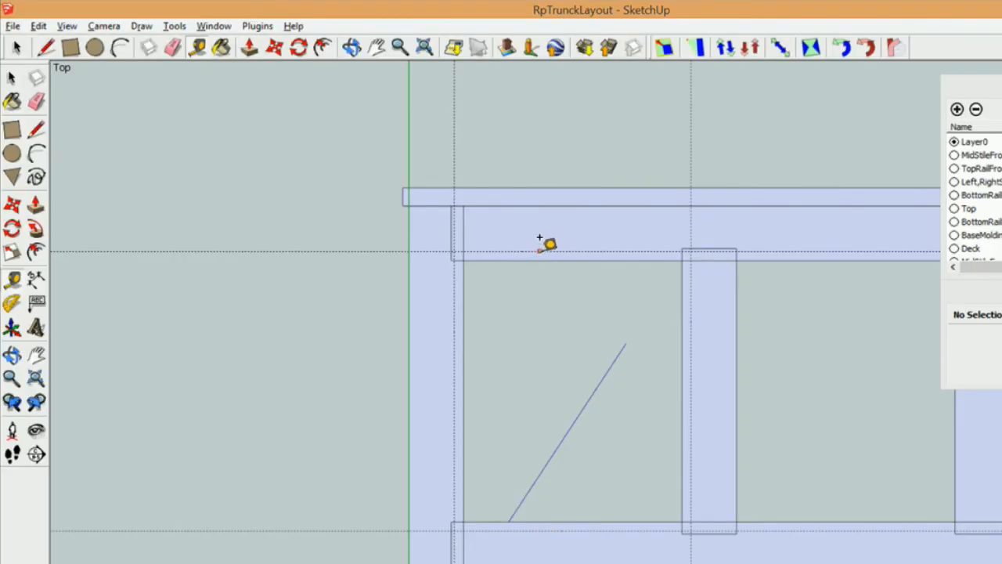
left_click(539, 252)
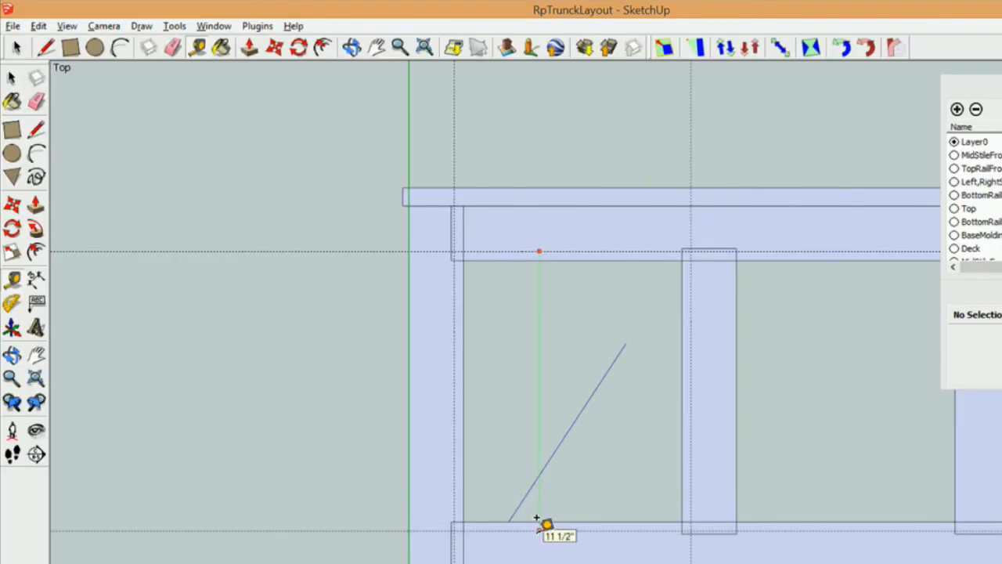
key("Escape")
left_click(454, 359)
left_click(691, 318)
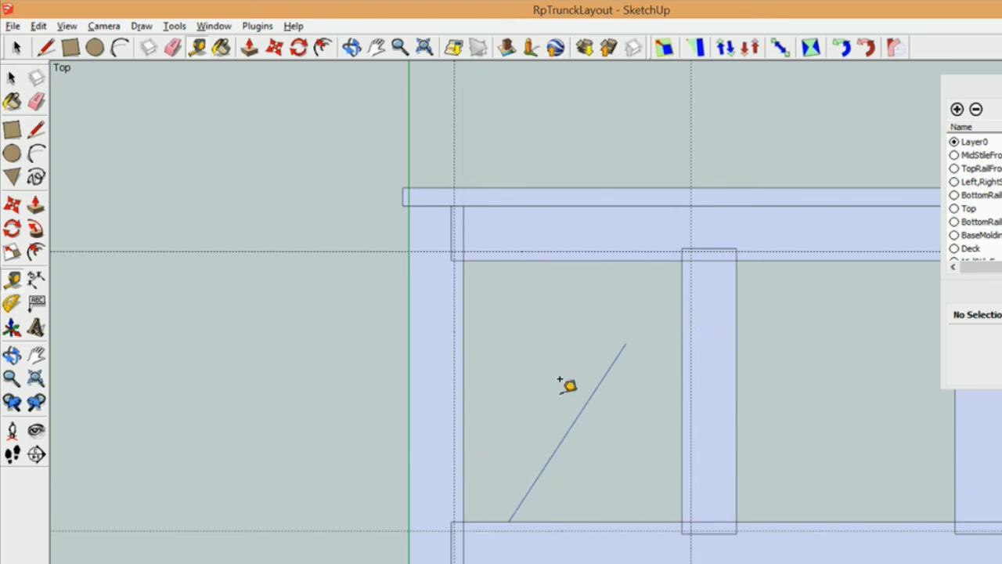
left_click(513, 562)
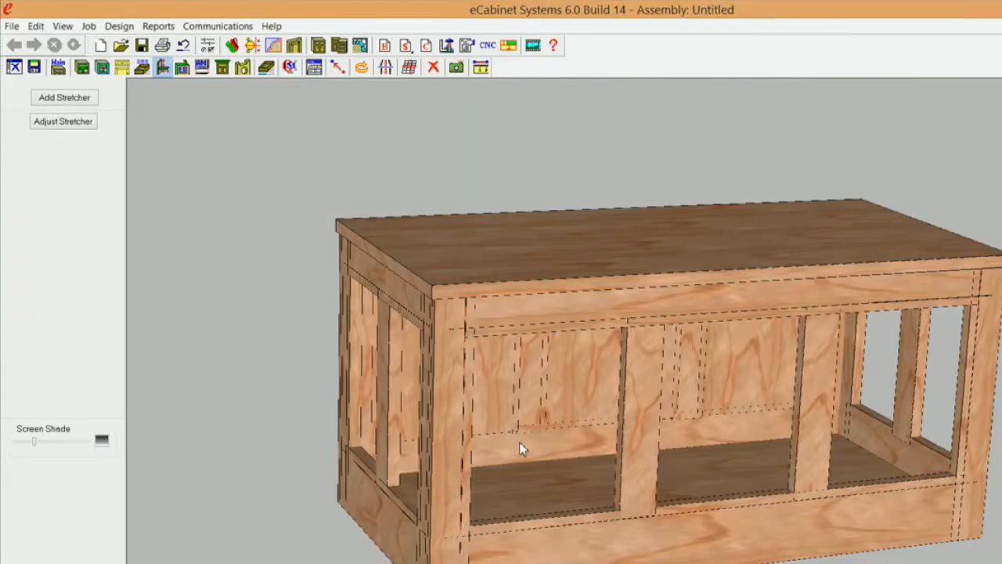
Step: Hide the outer faces of the front frame's bottom and top rails to expose their inner edges
left_click(600, 306)
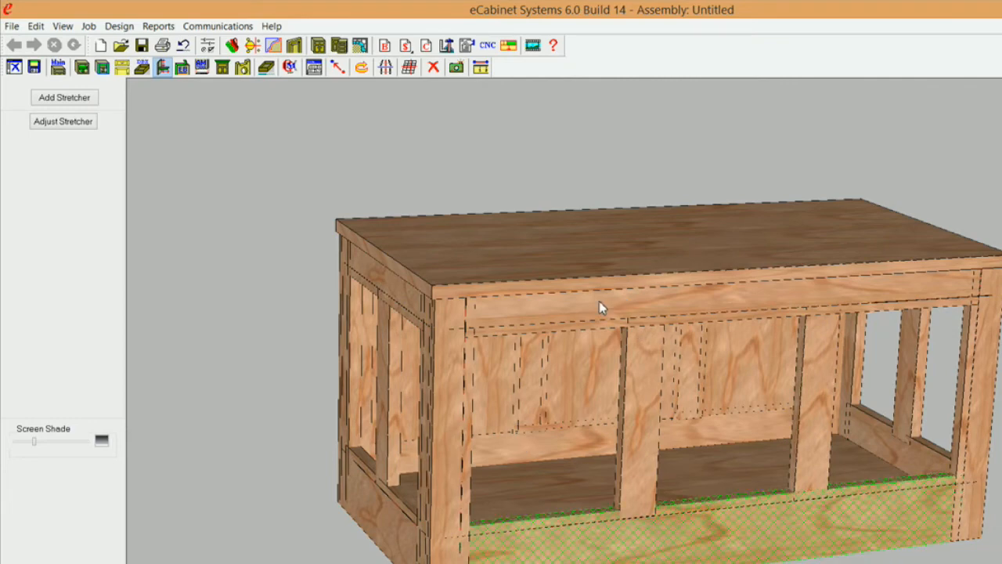
right_click(599, 305)
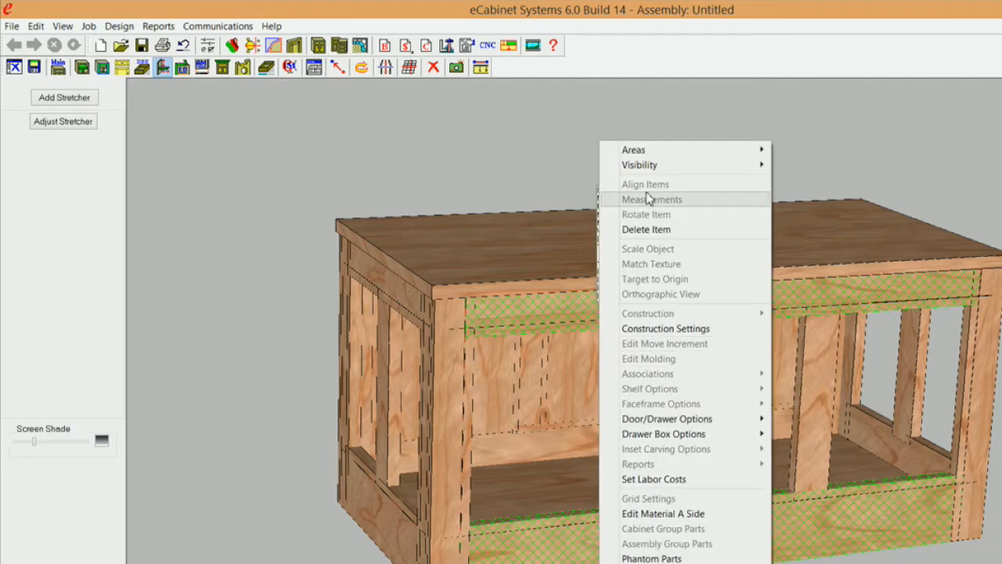
mouse_move(653, 167)
left_click(501, 179)
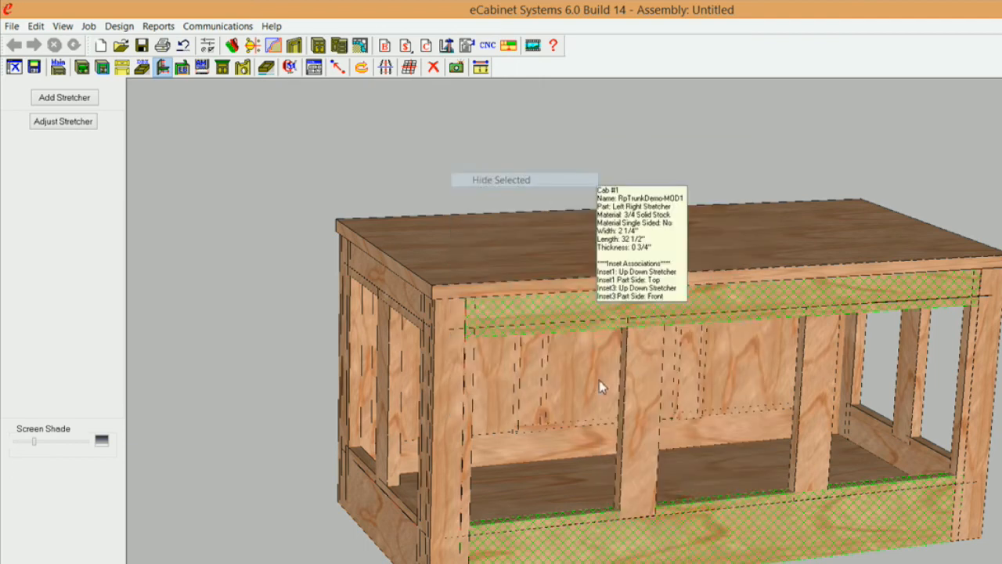
Step: Add a 2 1/4" Up-Down stretcher in Left-Right Orientation and 3/4 Solid Stock between the front rails' inner edges
left_click(702, 513)
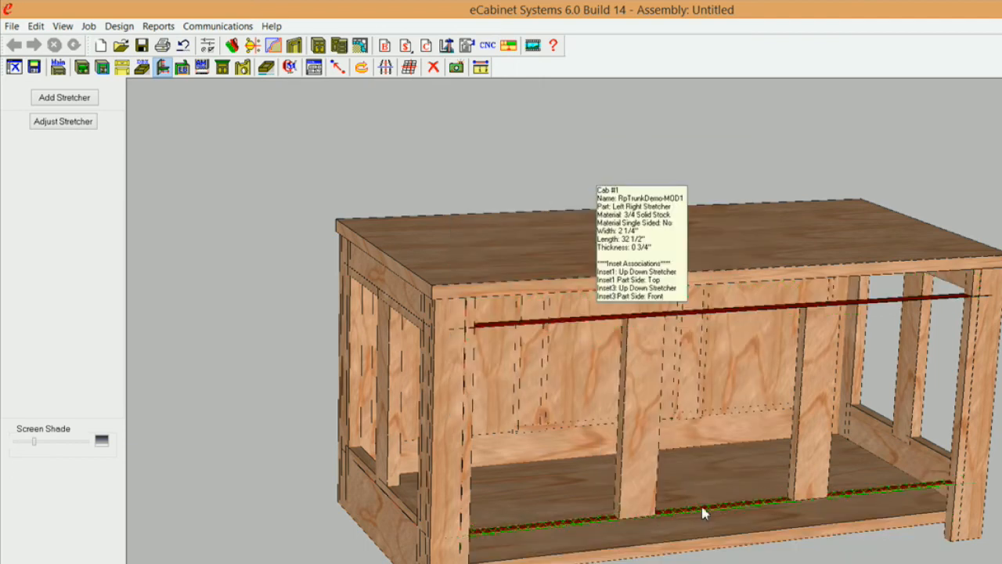
left_click(714, 319)
left_click(726, 310)
left_click(715, 506)
left_click(715, 507)
left_click(734, 317)
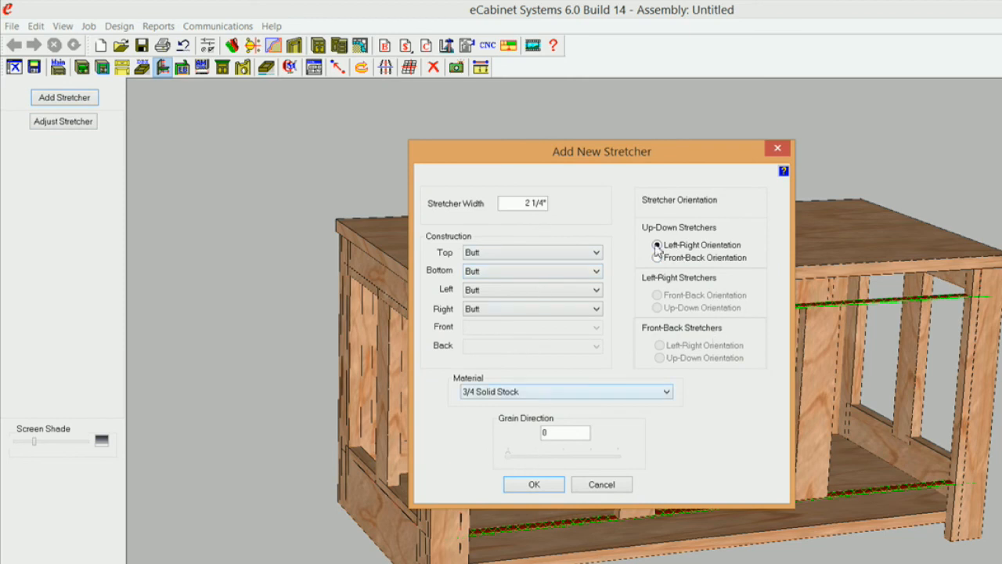
left_click(534, 484)
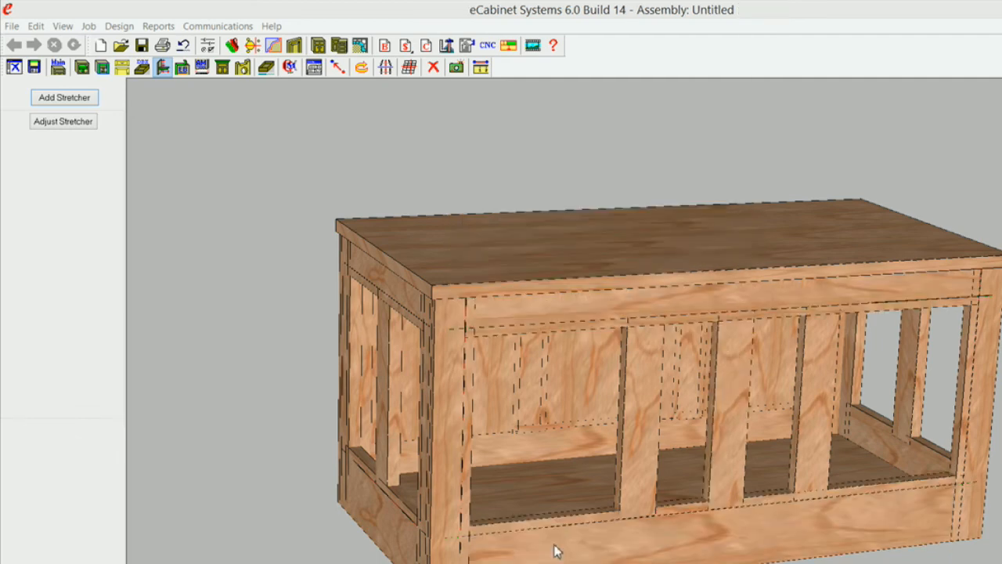
Step: Hide the outer faces of the front frame's top and bottom rails again for the next stretcher
left_click(560, 312)
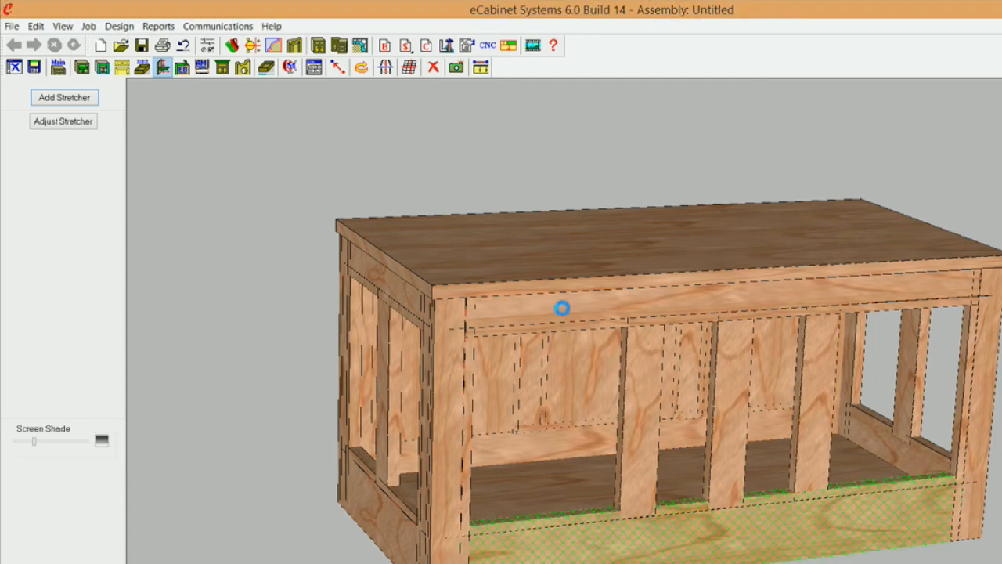
right_click(560, 313)
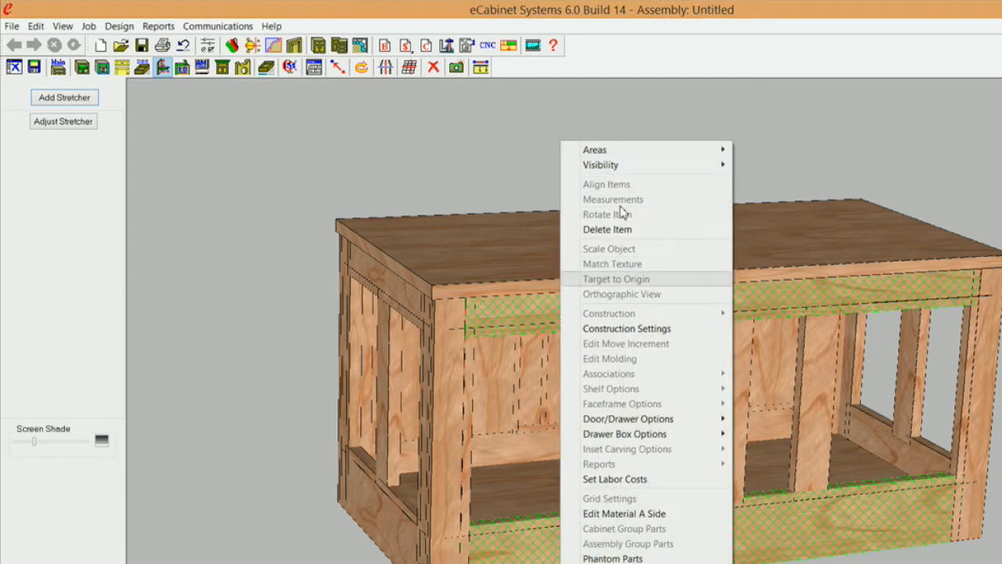
mouse_move(627, 165)
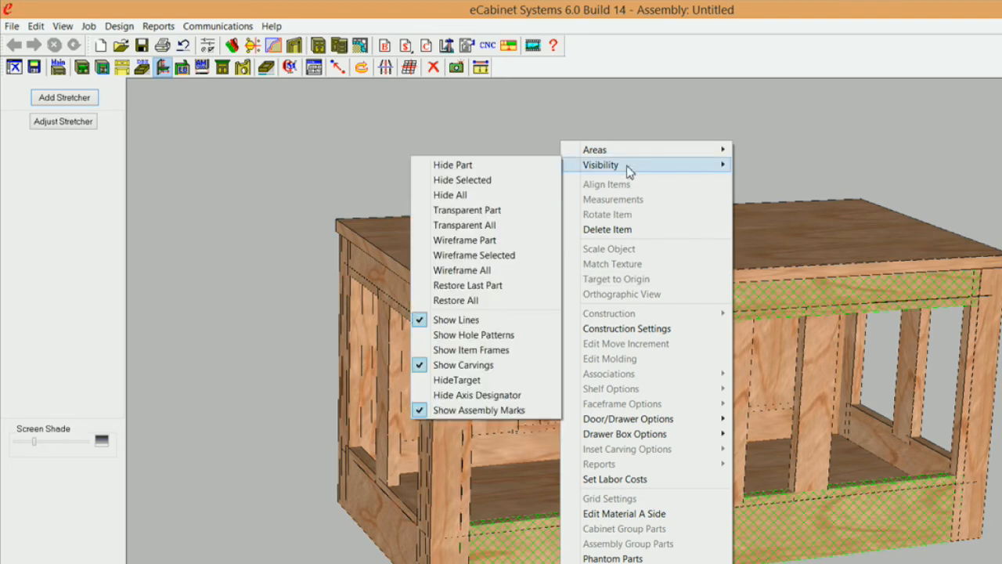
left_click(488, 179)
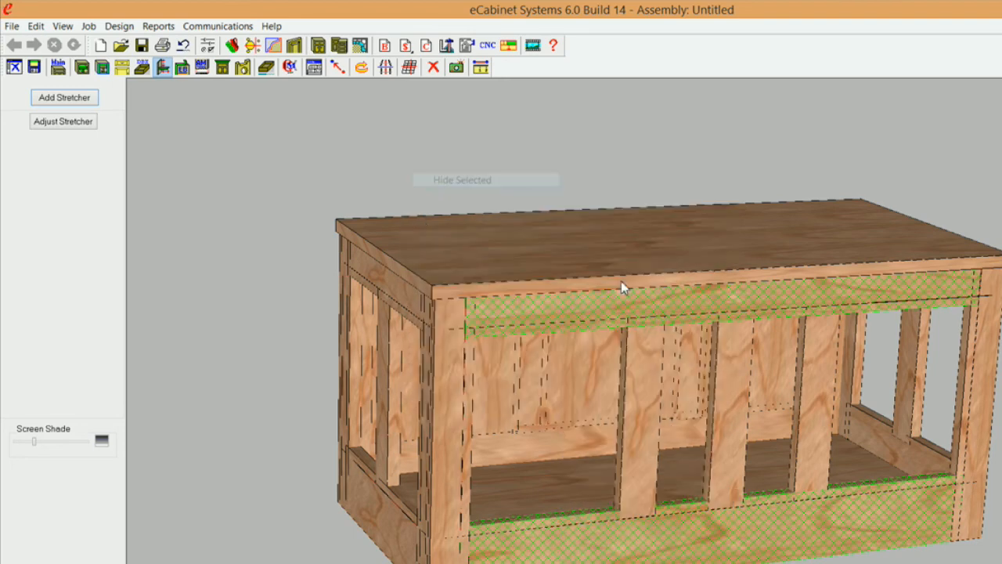
Step: Add another 2 1/4" Up-Down stretcher between the front rails' inner edges, using Left-Right Orientation, Butt construction and 3/4 Solid Stock
left_click(686, 509)
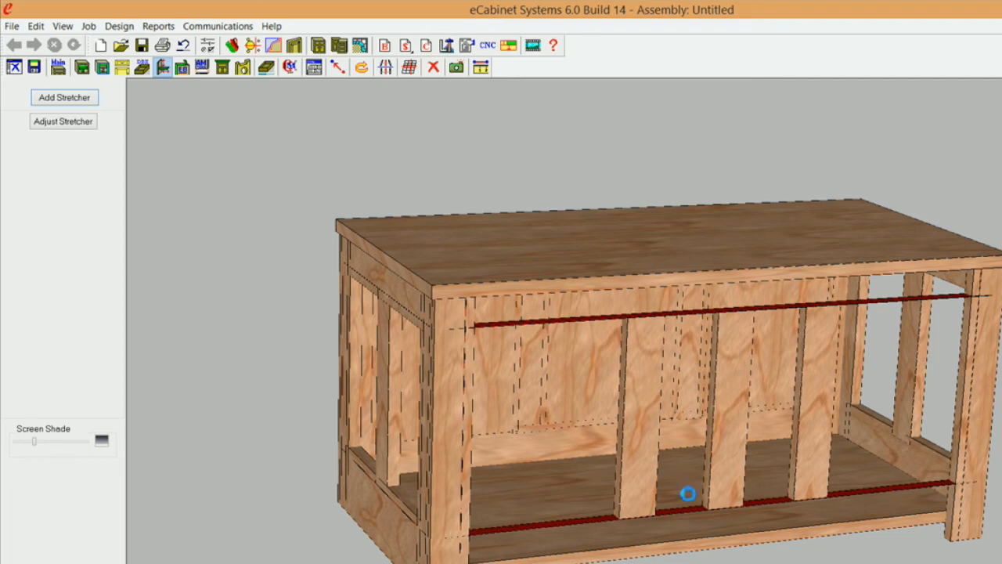
left_click(693, 315)
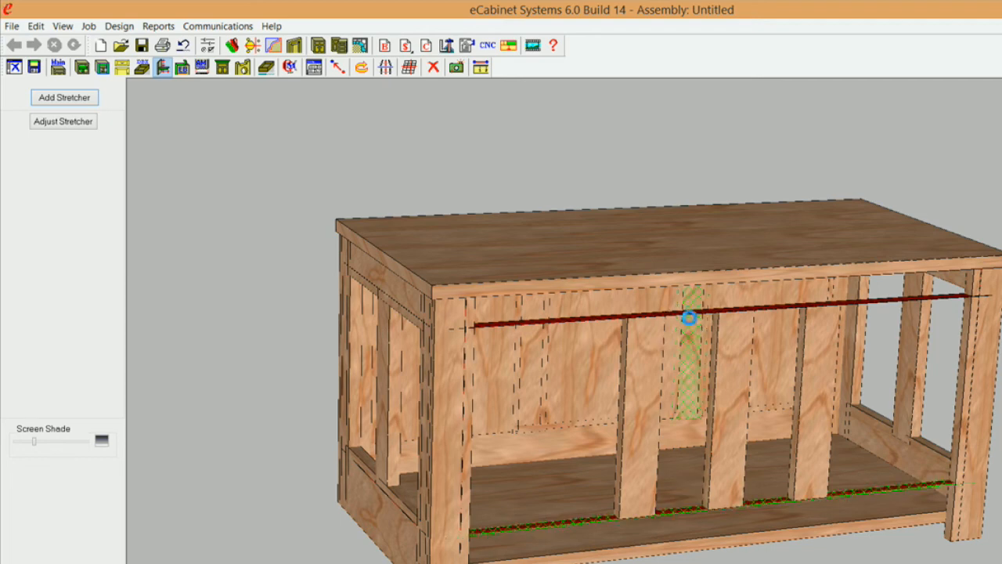
left_click(689, 317)
left_click(694, 294)
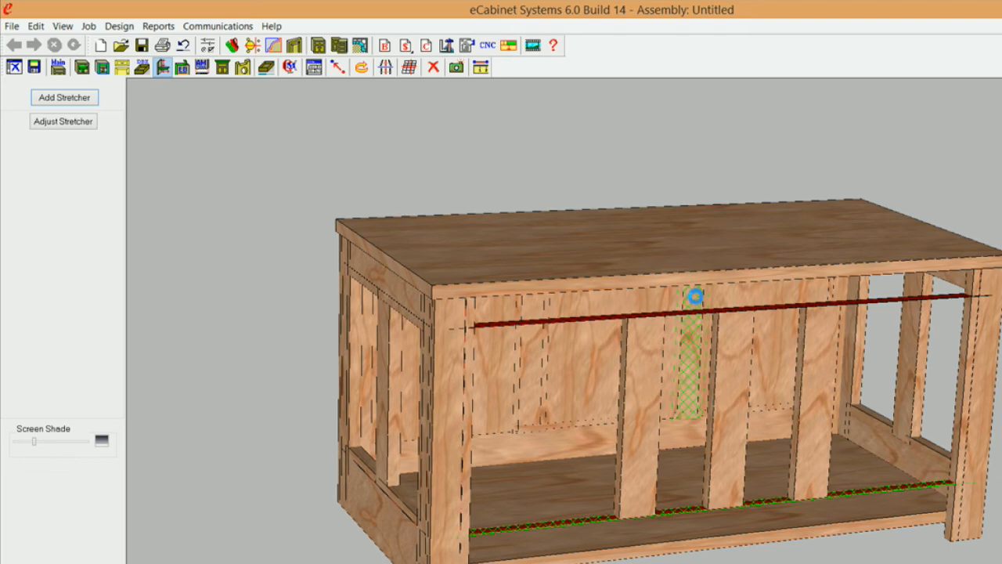
left_click(603, 325)
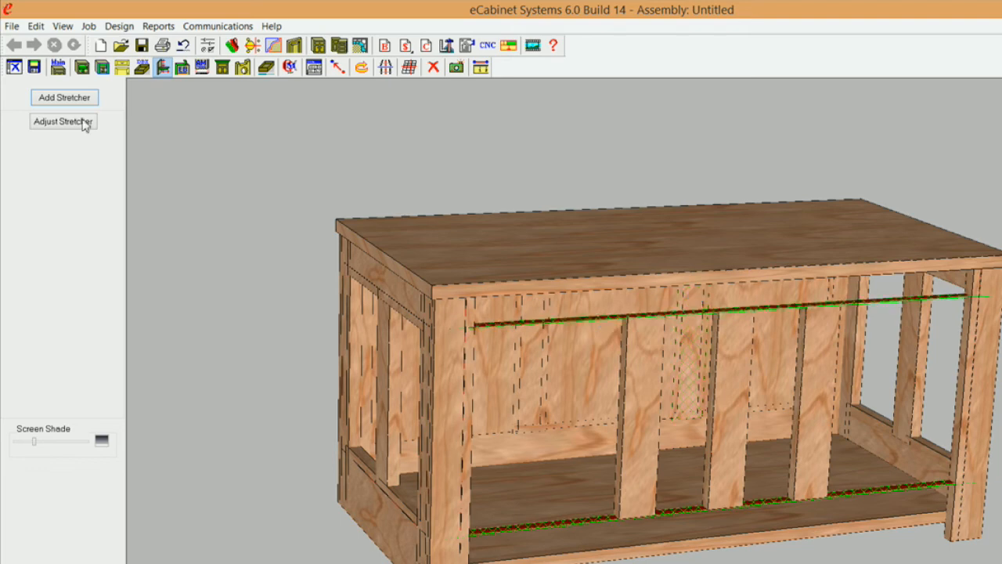
left_click(64, 98)
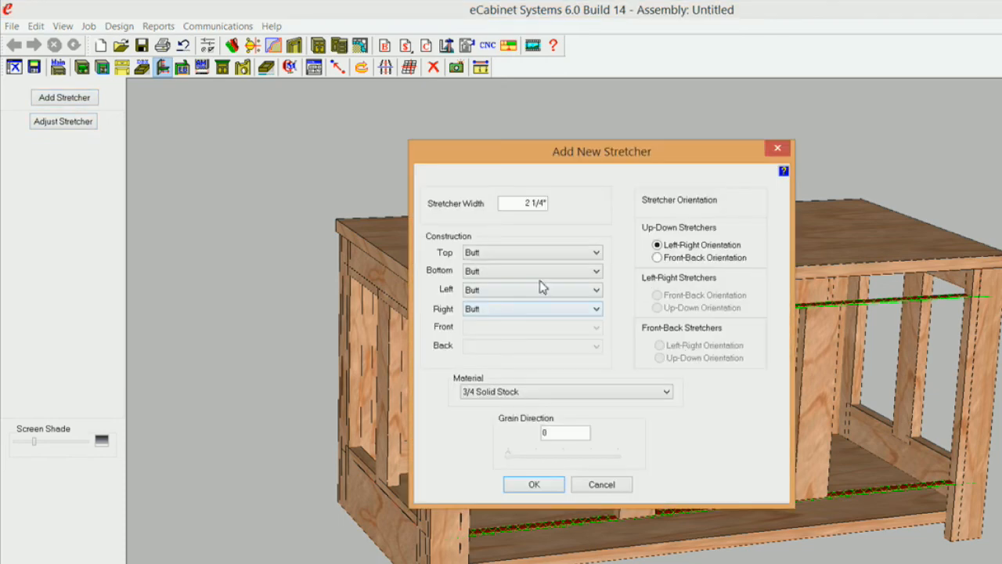
left_click(552, 485)
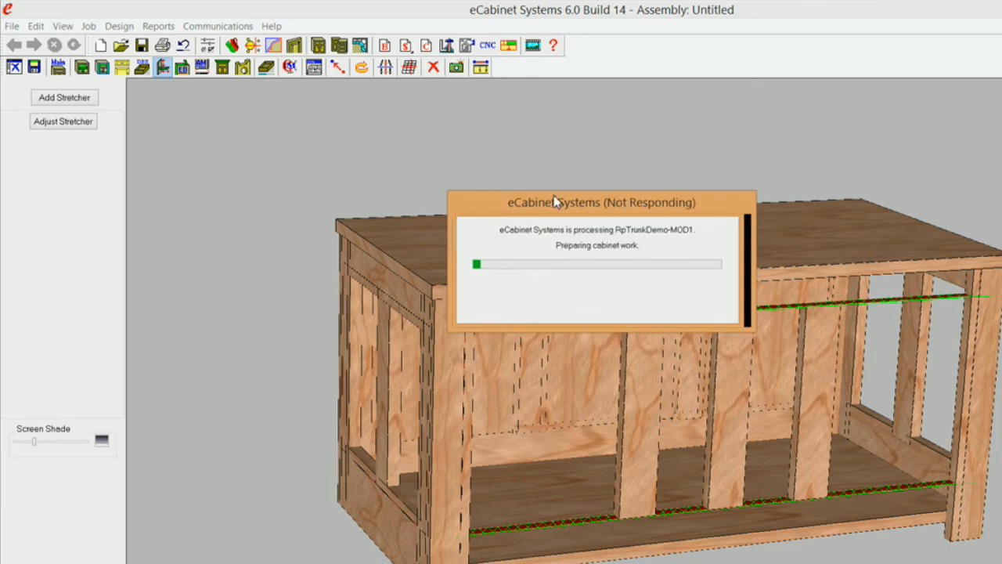
Step: Select the front frame's bottom and top rail outer faces and hide them to expose the rails' inner edges
left_click_drag(527, 199, 546, 182)
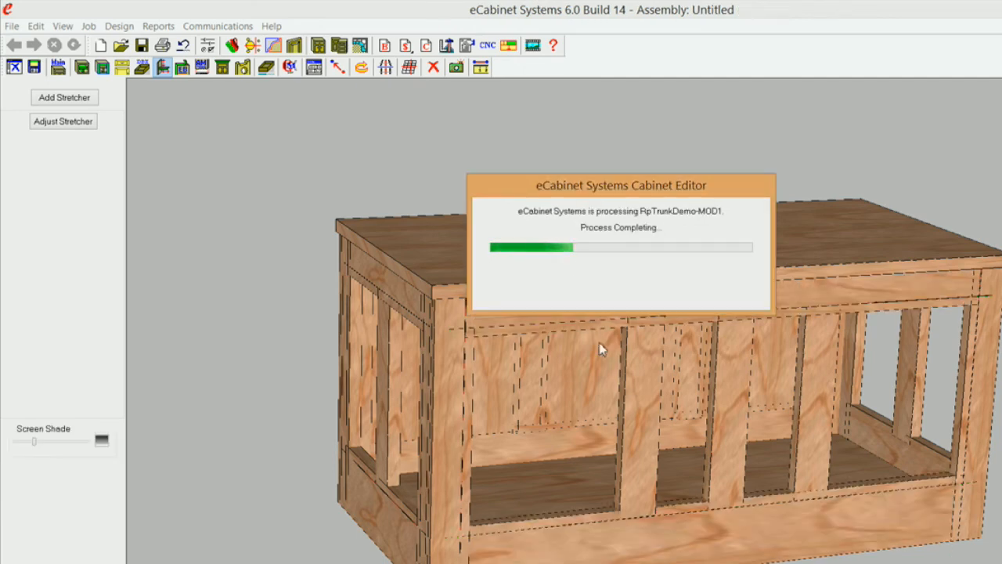
left_click_drag(528, 193, 765, 61)
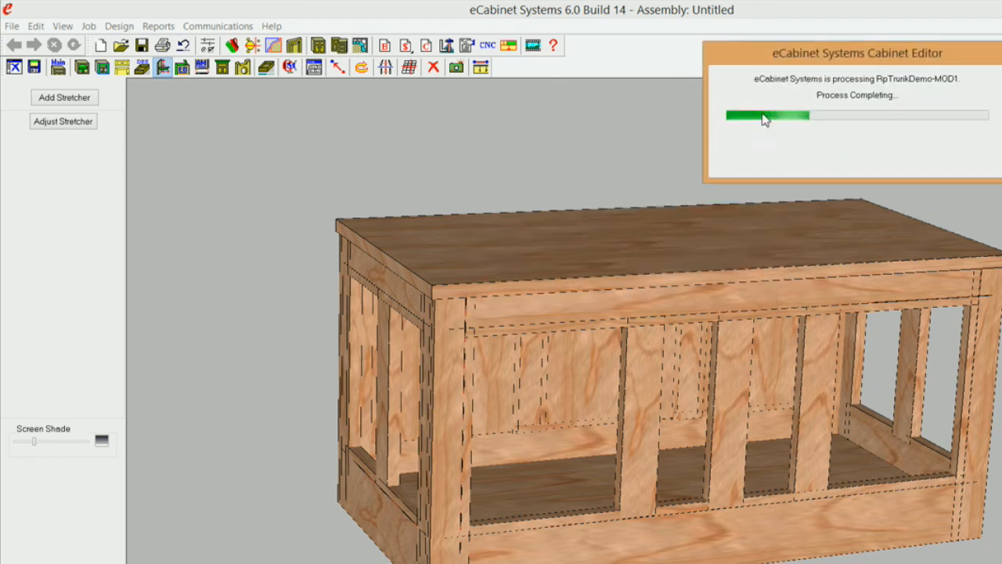
left_click(591, 553)
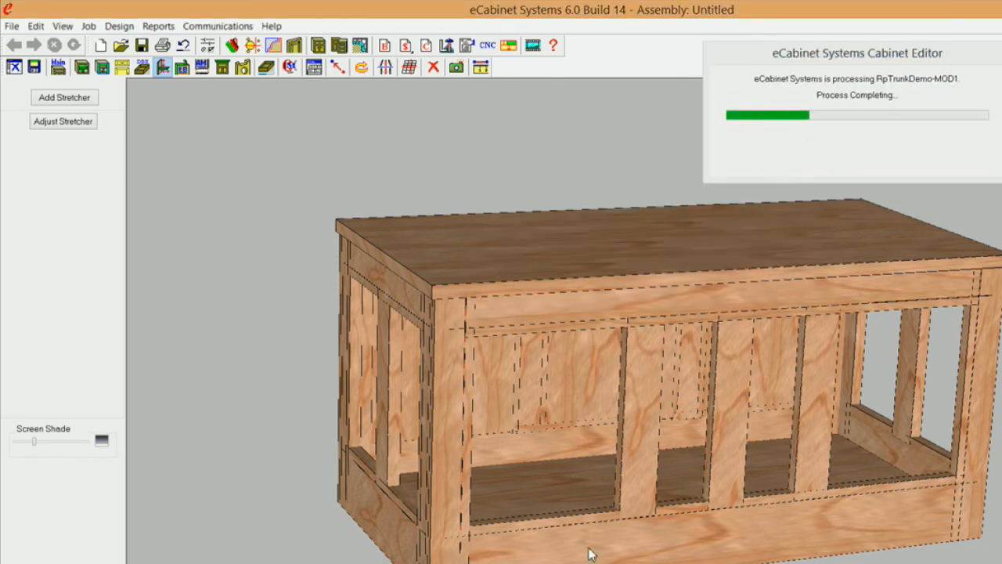
left_click(556, 303)
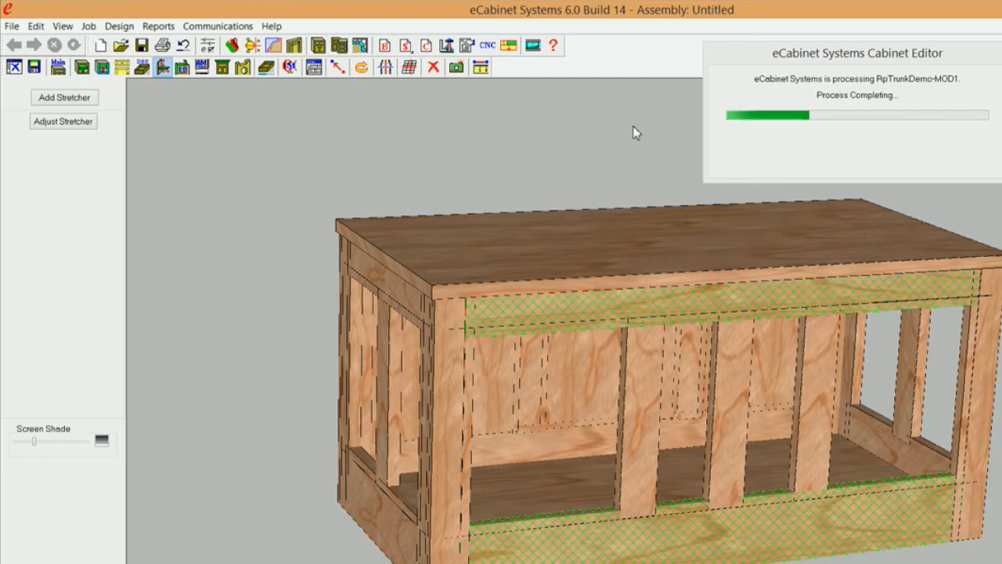
right_click(586, 303)
mouse_move(650, 165)
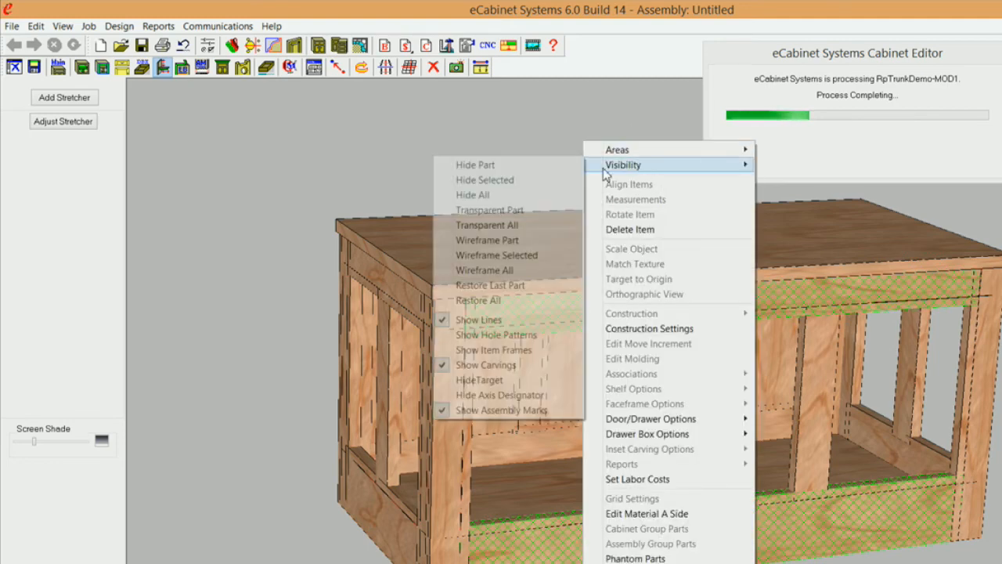
left_click(538, 186)
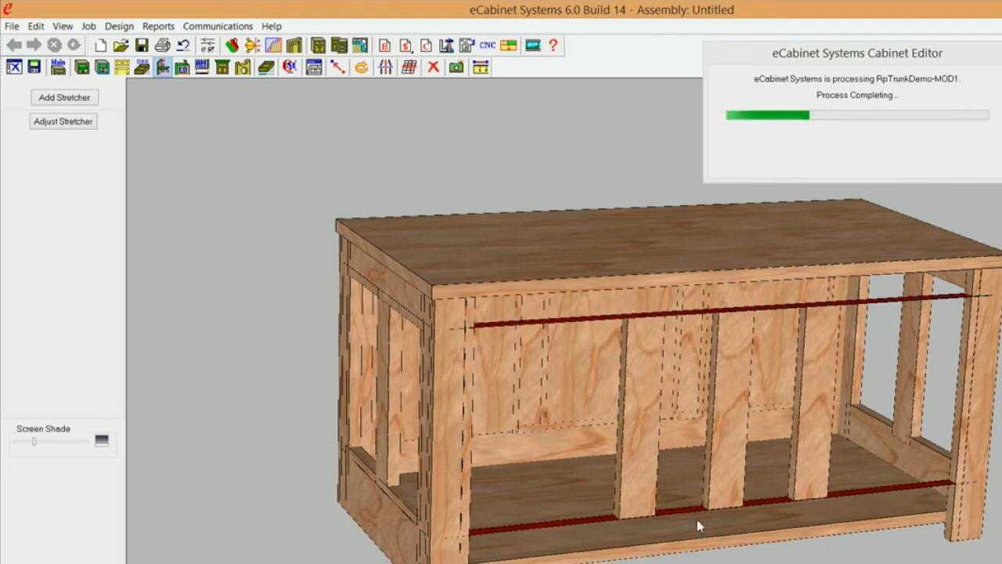
Step: Try to add a stretcher between the inner edges of the front frame's bottom and top rails
left_click(680, 511)
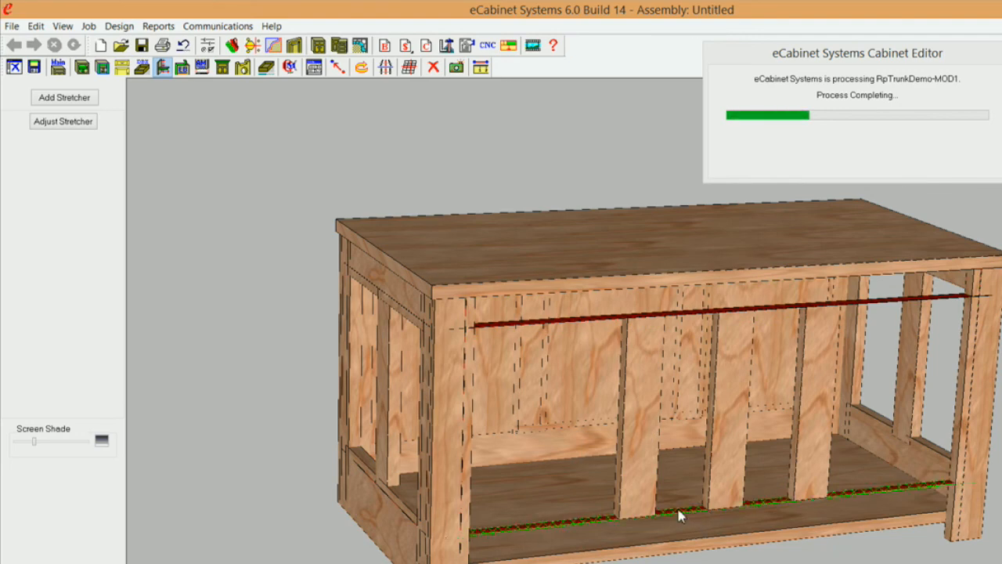
left_click(689, 319)
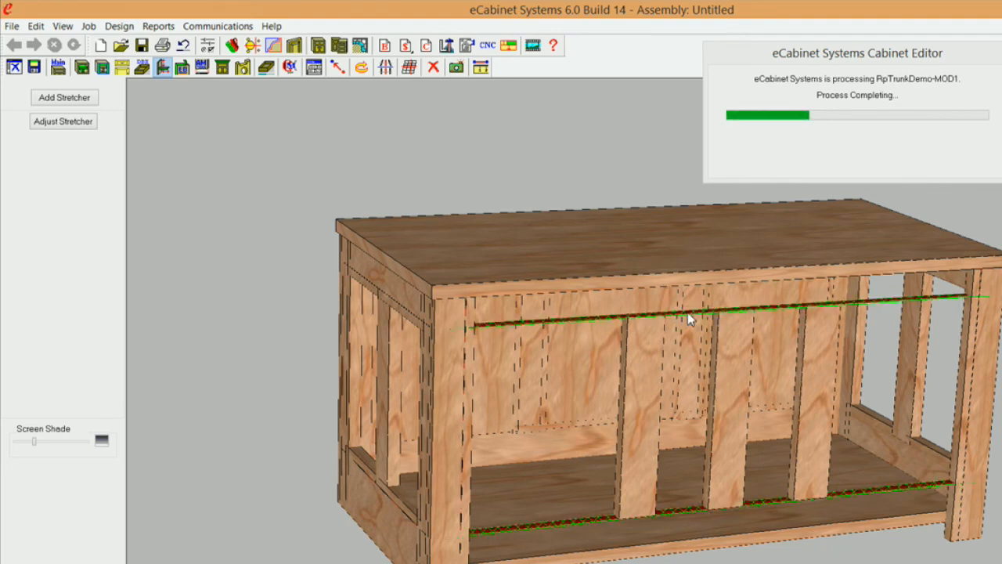
left_click(60, 101)
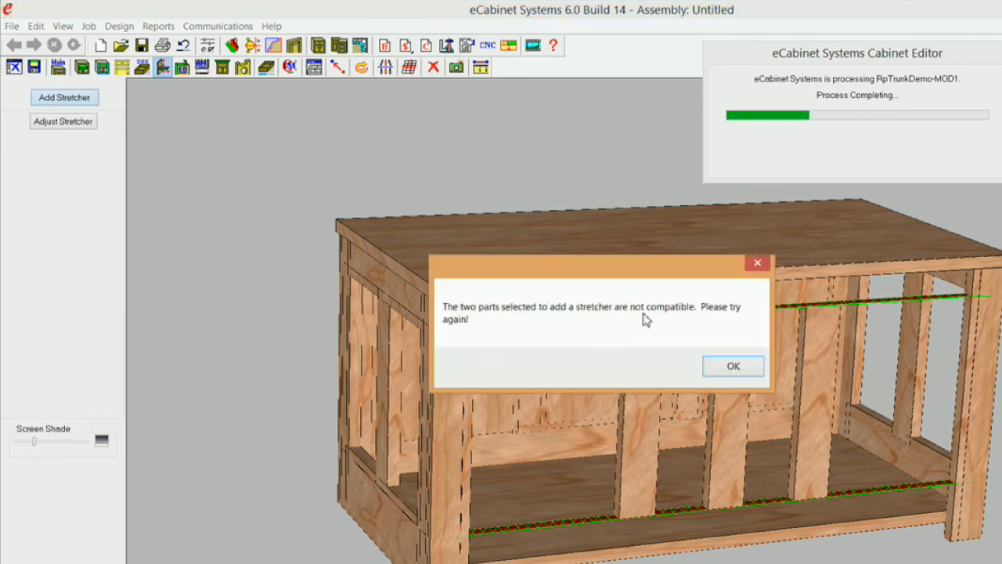
left_click(731, 368)
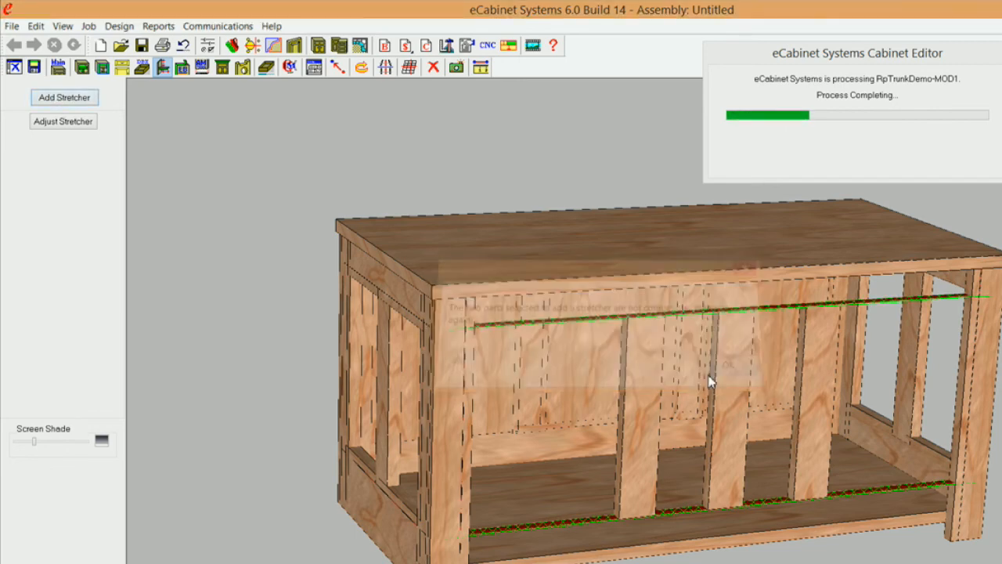
Step: Reselect the inner edges of the front frame's bottom and top rails and add another 2 1/4" Up-Down stretcher between them
left_click(692, 507)
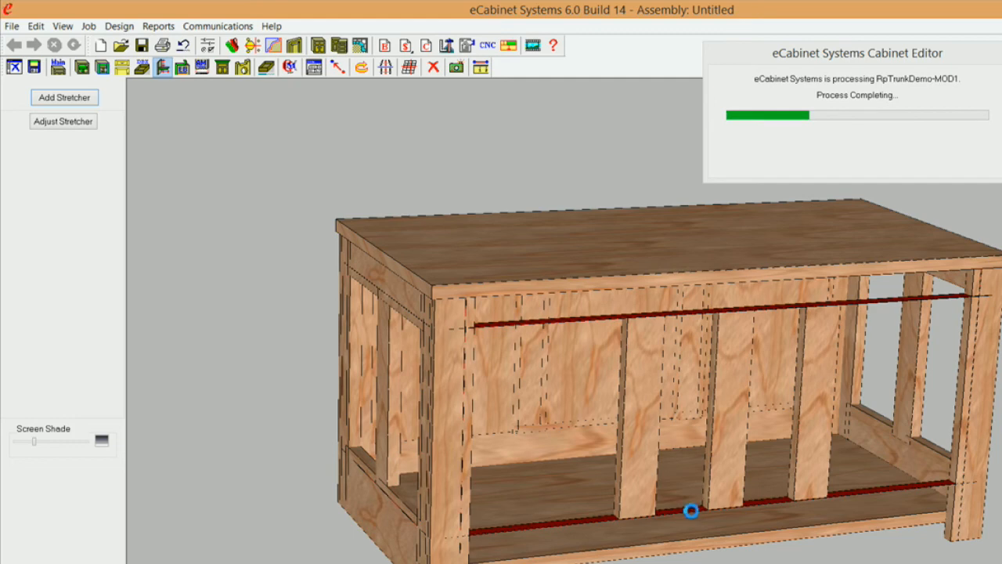
left_click(564, 320)
left_click(82, 99)
left_click(541, 484)
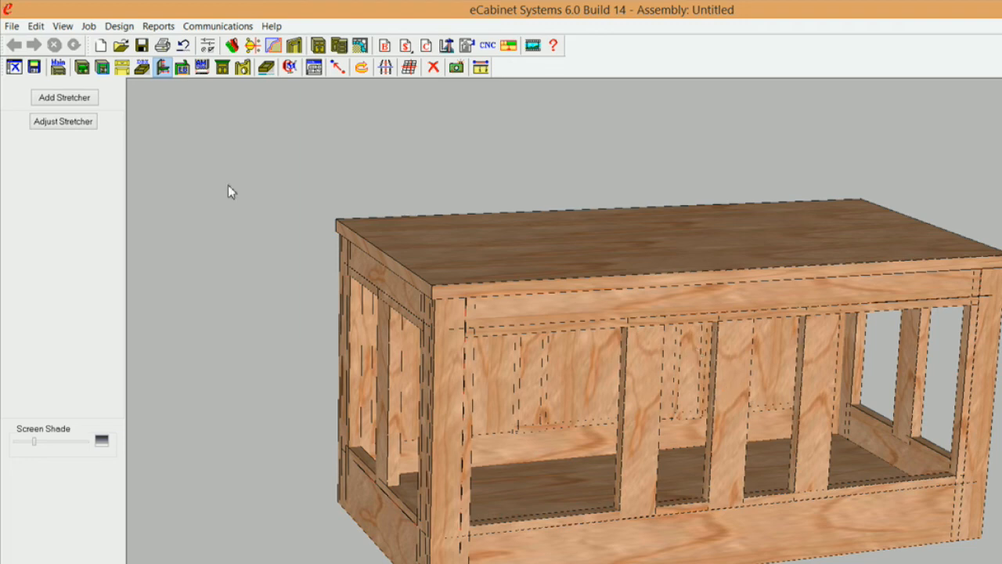
Step: Open the new front stretcher's inset associations and associate Inset3 with the Front side of the left corner's front Up Down Stretcher
left_click(67, 123)
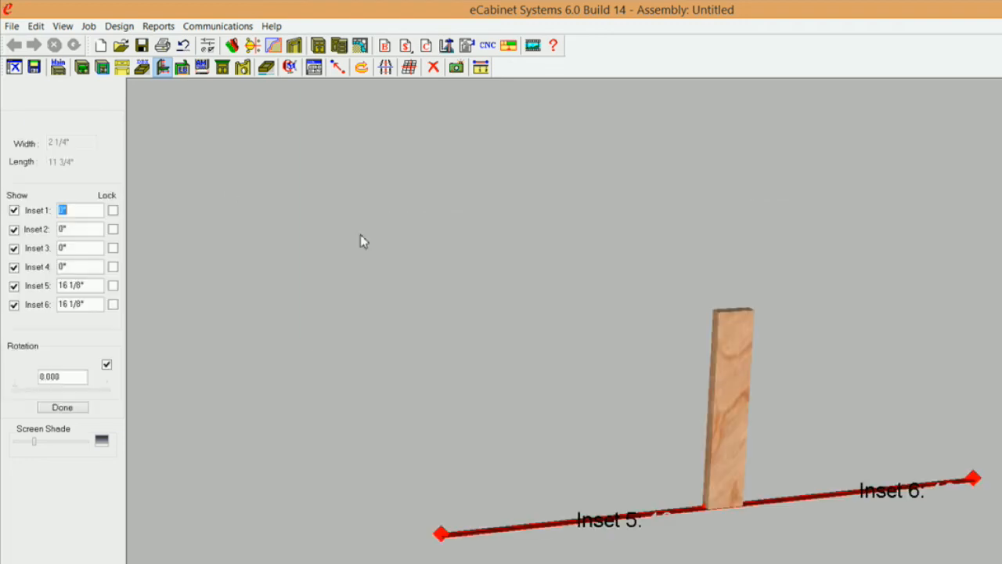
left_click(59, 321)
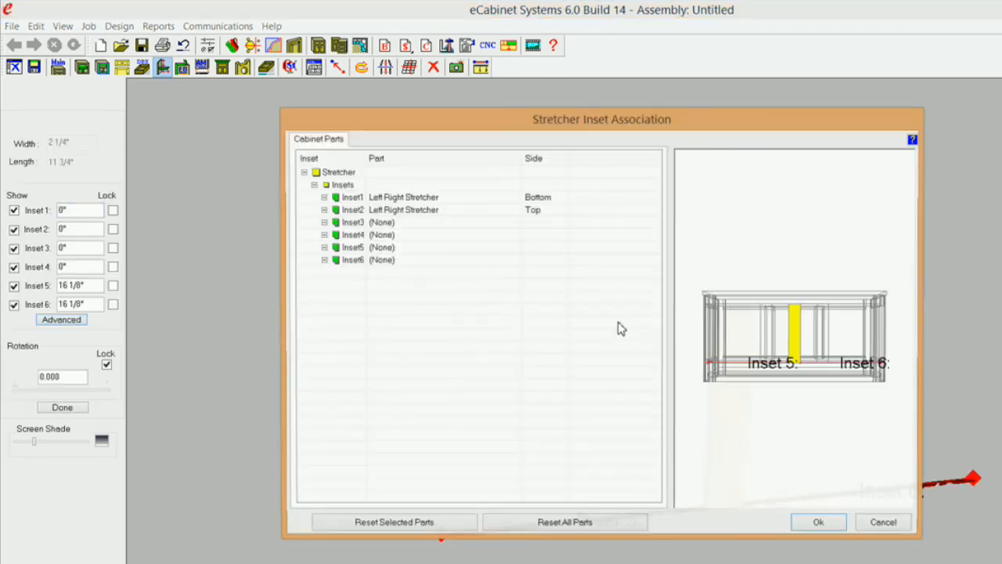
middle_click_drag(775, 278, 806, 302)
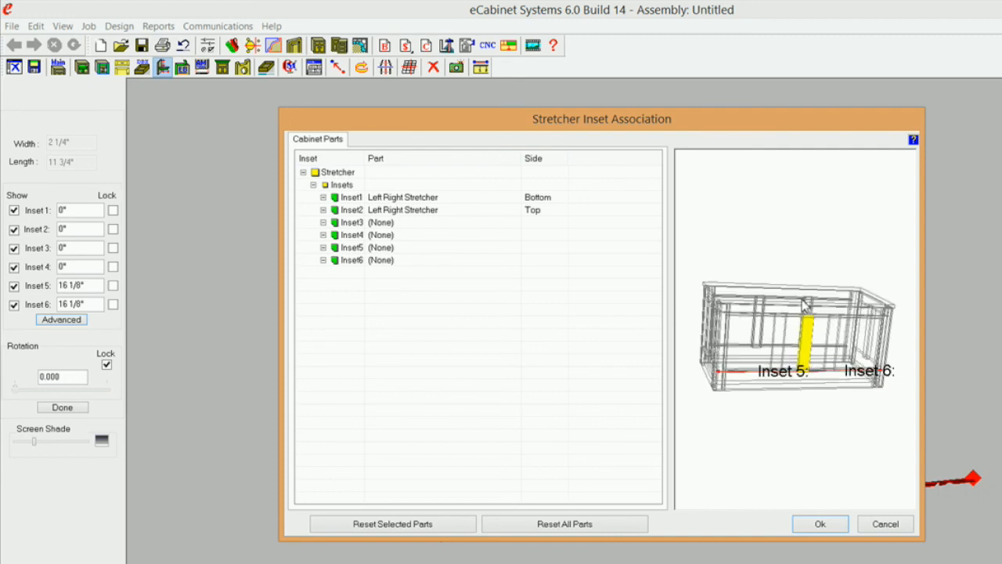
left_click(389, 223)
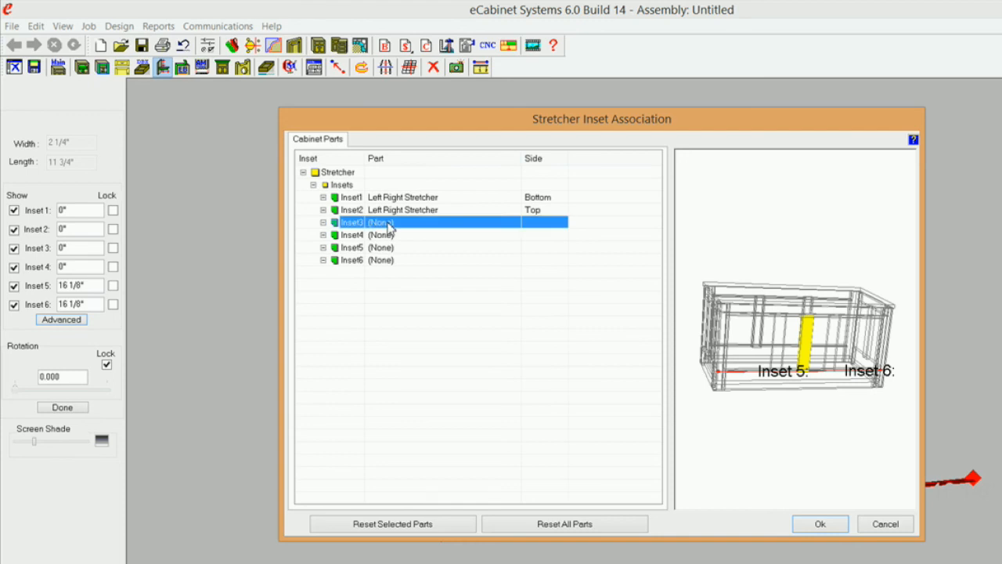
left_click(515, 223)
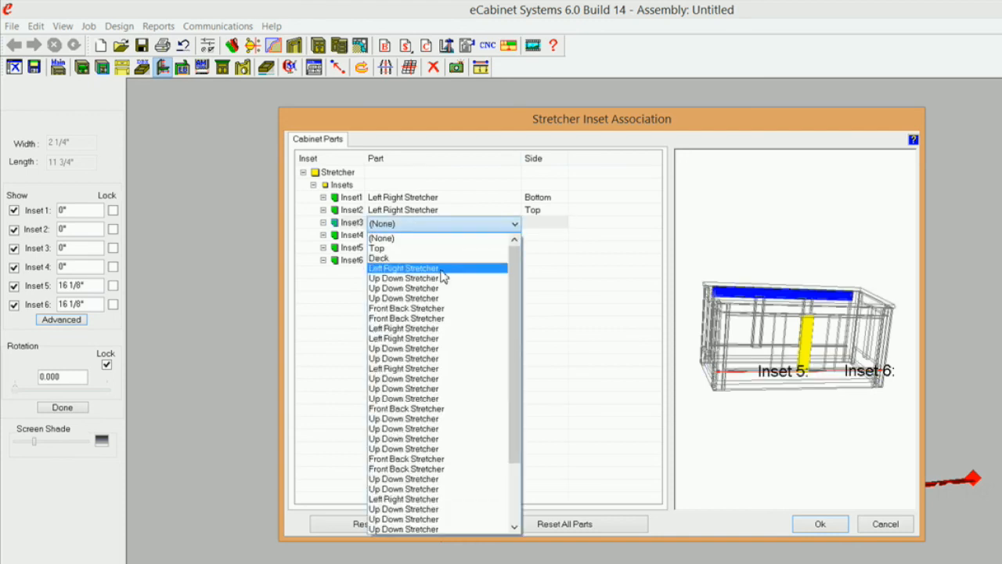
left_click(433, 349)
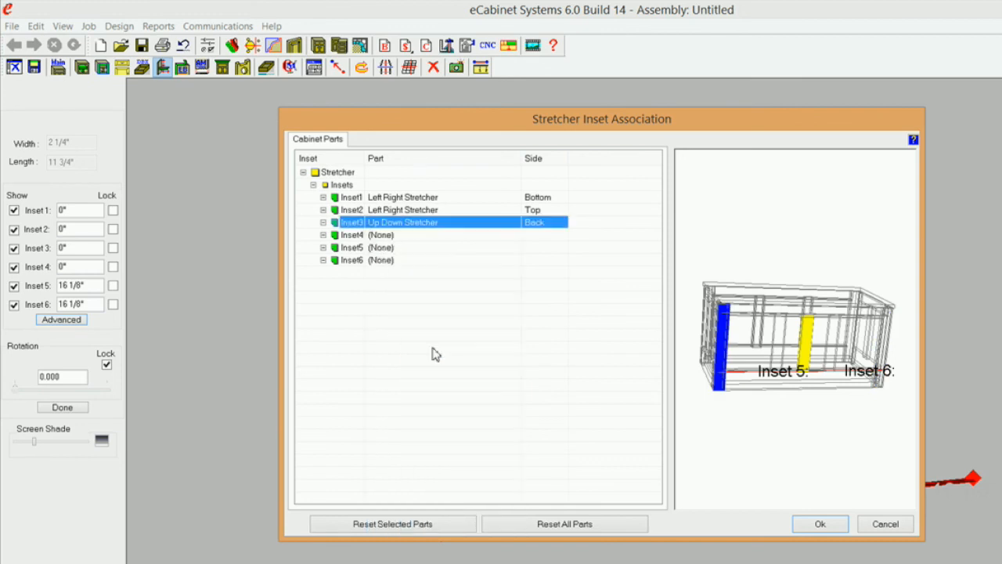
left_click(560, 224)
left_click(562, 224)
left_click(558, 235)
Step: Associate Inset5 with the Right side of the left corner Up Down Stretcher and Inset6 with the Left side of the first intermediate one
left_click(392, 248)
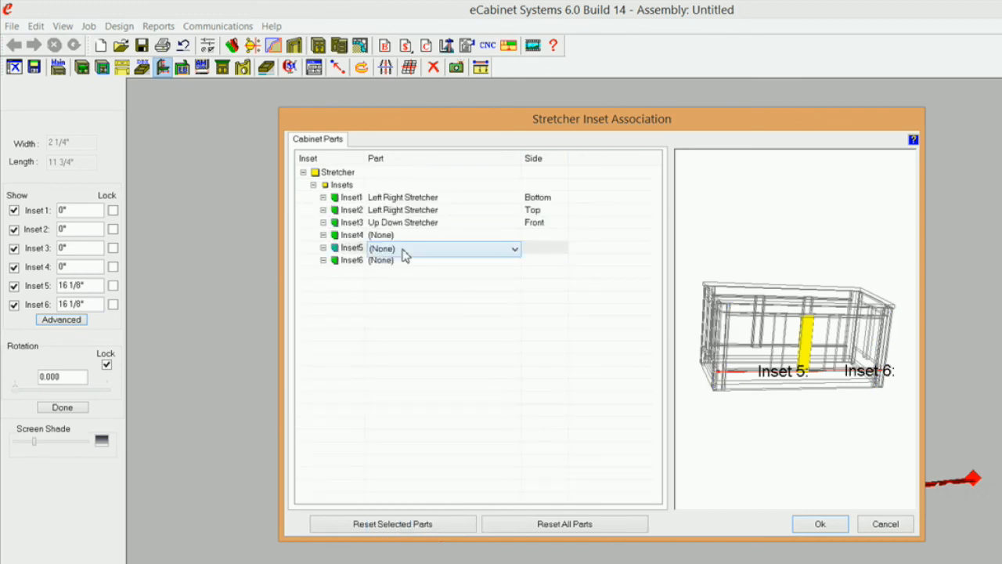
left_click(516, 250)
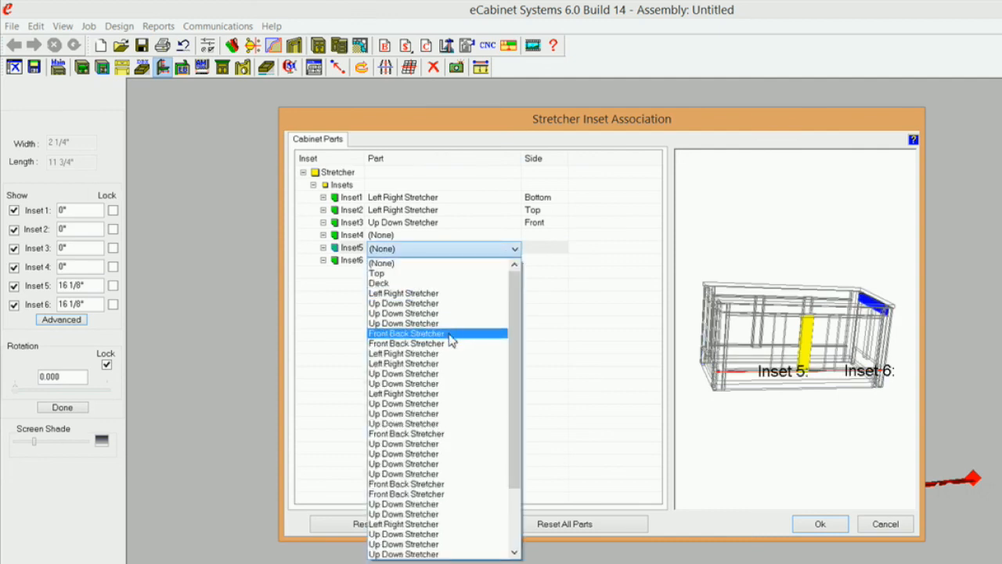
left_click(451, 374)
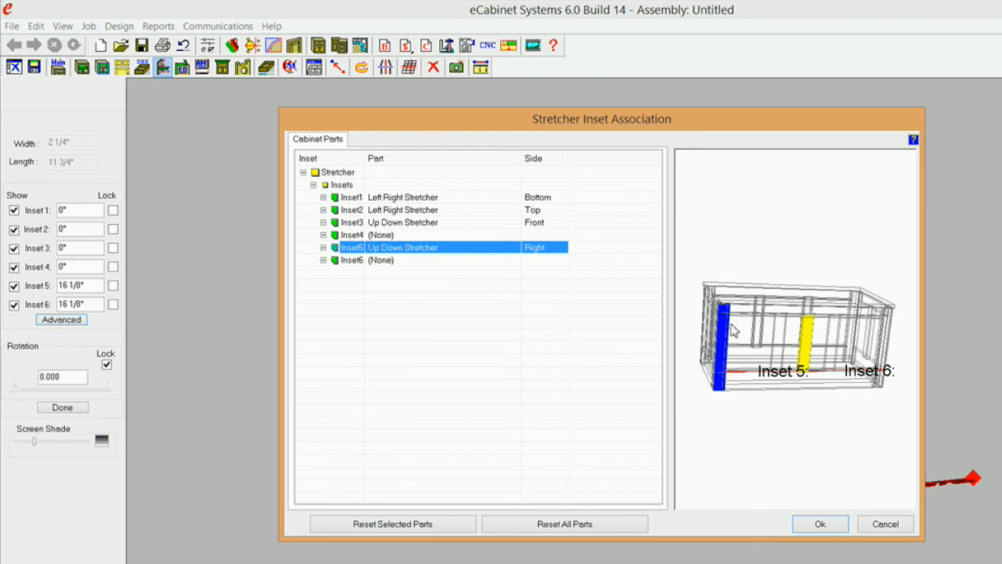
left_click(464, 262)
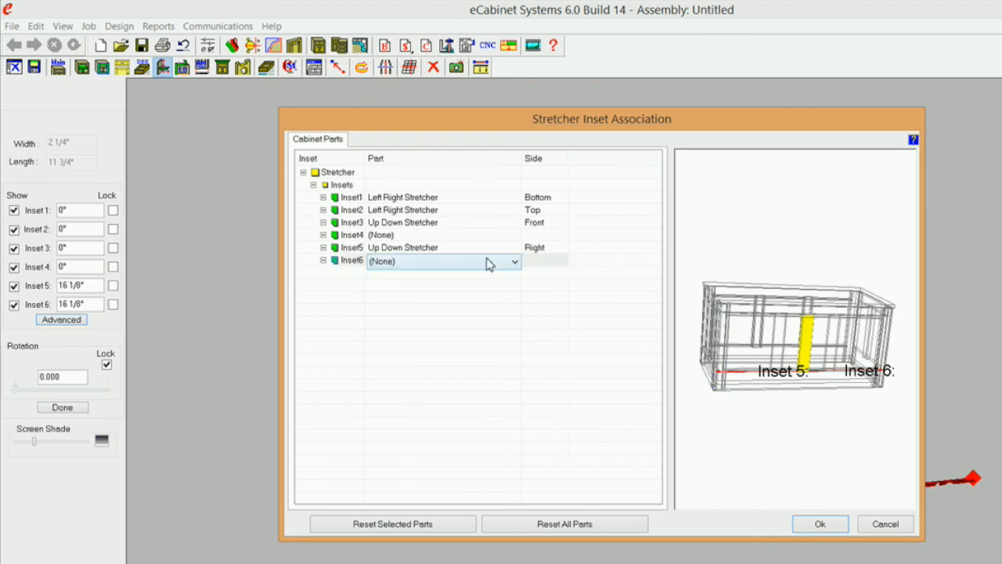
left_click(514, 262)
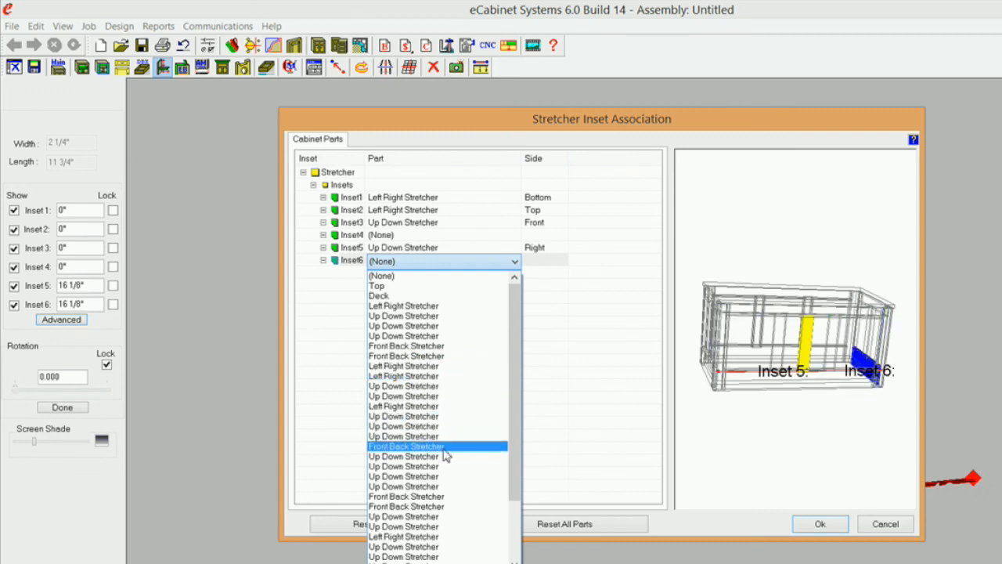
left_click(441, 476)
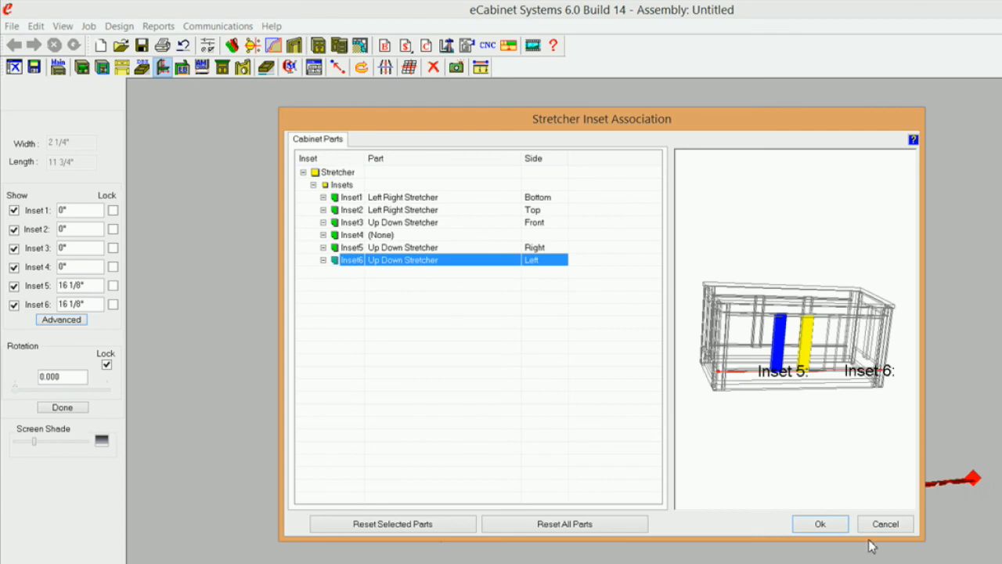
left_click(822, 524)
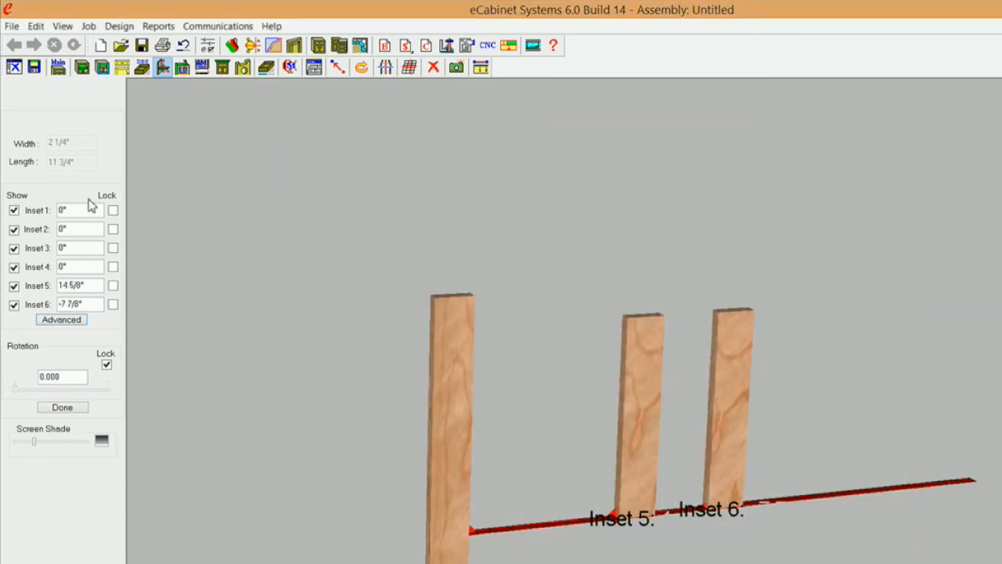
Step: Set and lock the stretcher's Inset 1 and Inset 2 at 1/8", and lock Inset 3 at 0"
left_click(81, 211)
type("1/8")
left_click(86, 229)
type("1")
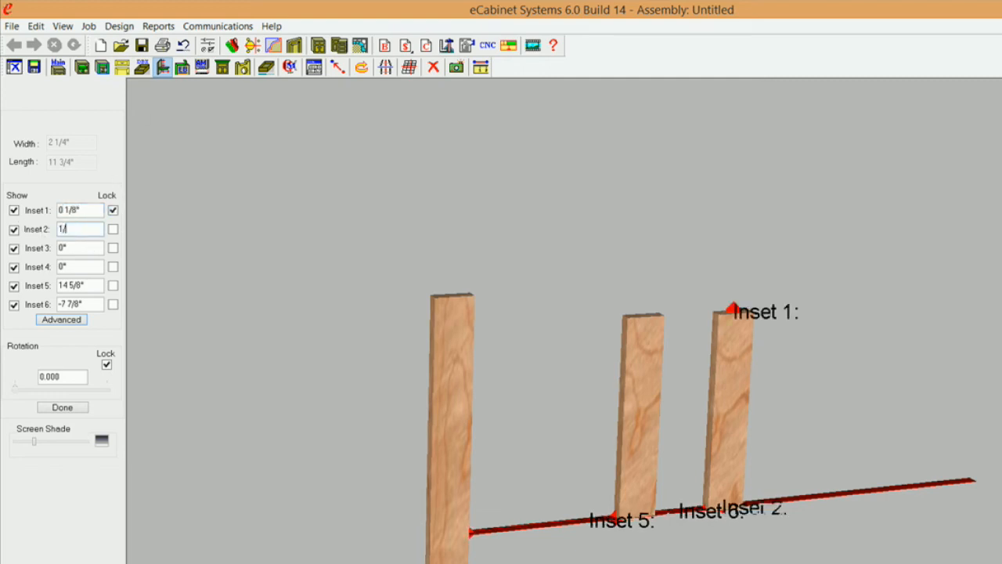
left_click(113, 230)
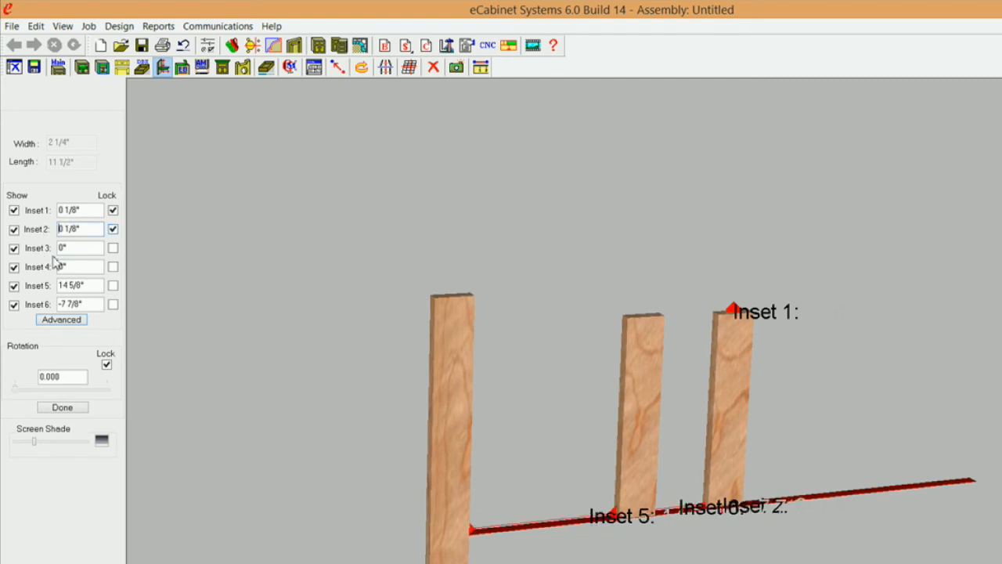
left_click(85, 247)
left_click(114, 249)
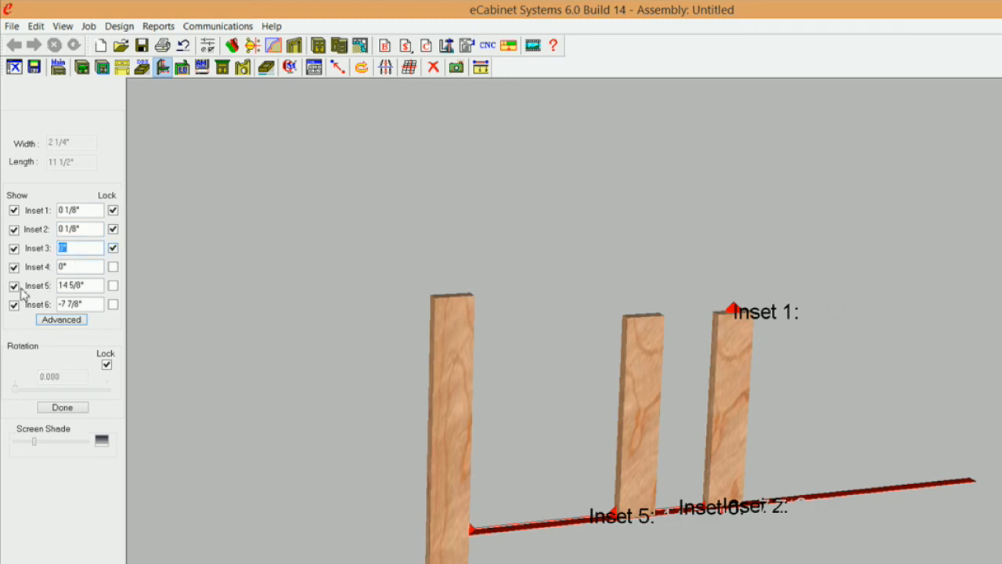
Step: Set and lock Inset 5 and Inset 6 at -3/8" so the stretcher fills the left front opening, and finish the adjustment
left_click_drag(97, 286, 2, 278)
type("-0 ")
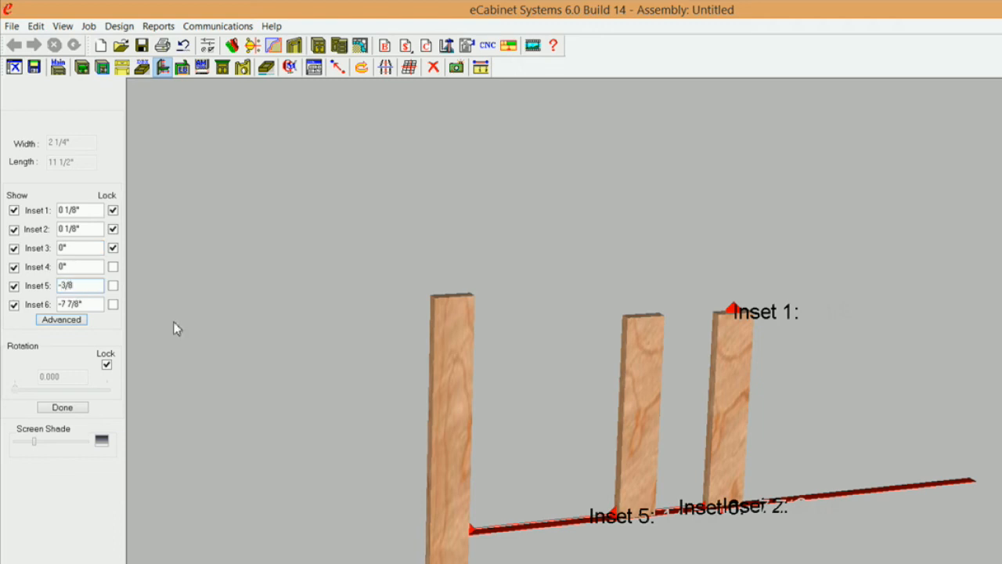
type("3/8")
left_click(113, 286)
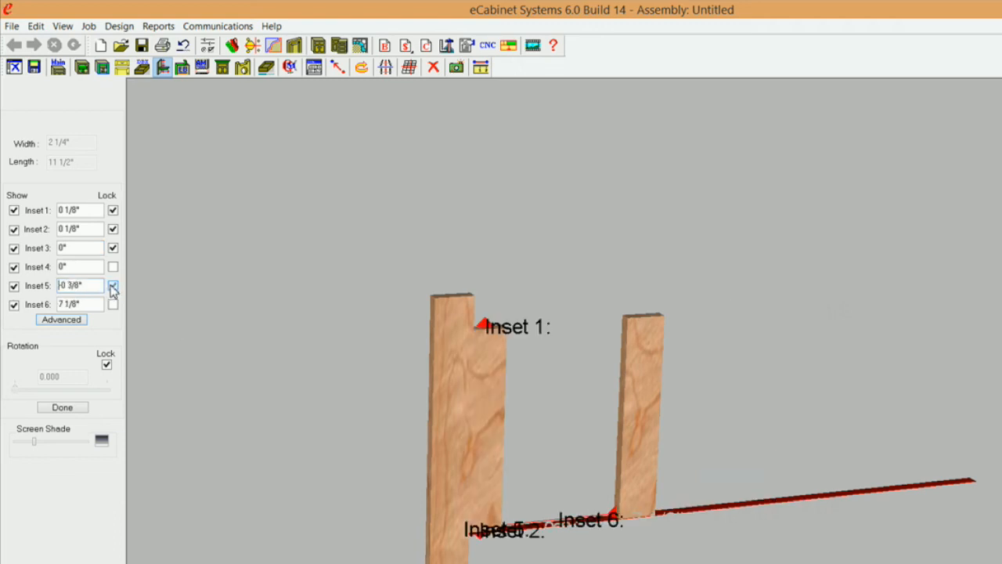
left_click_drag(47, 299, 11, 296)
type("-3/8")
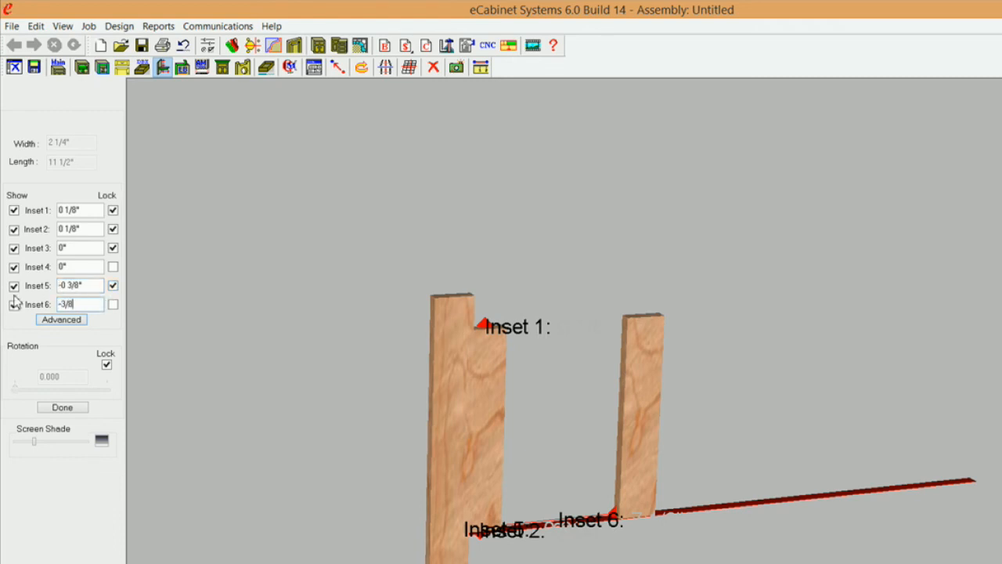
left_click(114, 306)
left_click(114, 305)
left_click(63, 407)
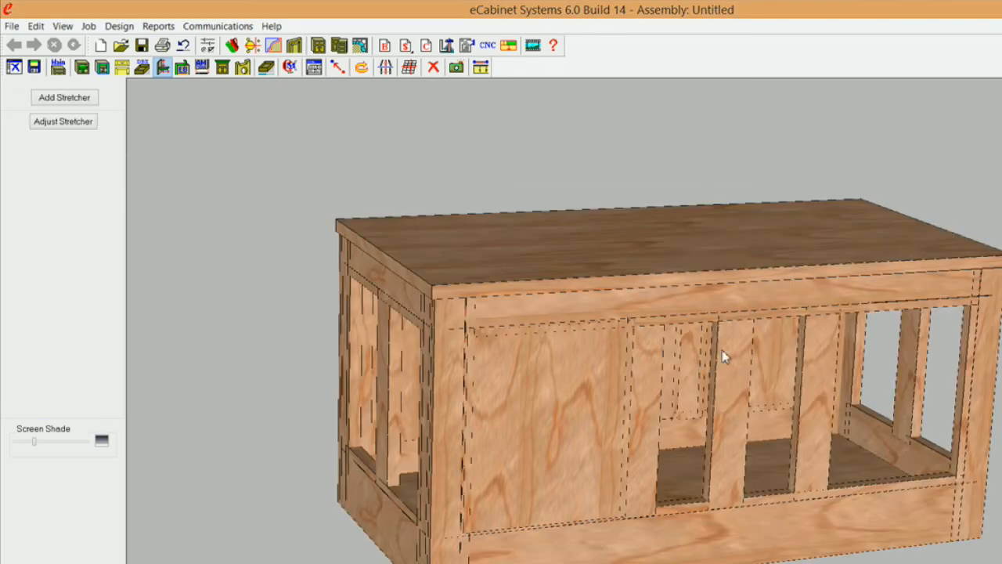
Step: Open the inset associations of the new middle front stretcher and associate Inset3 with the Front side of the right intermediate Up Down Stretcher
left_click(729, 358)
left_click(66, 124)
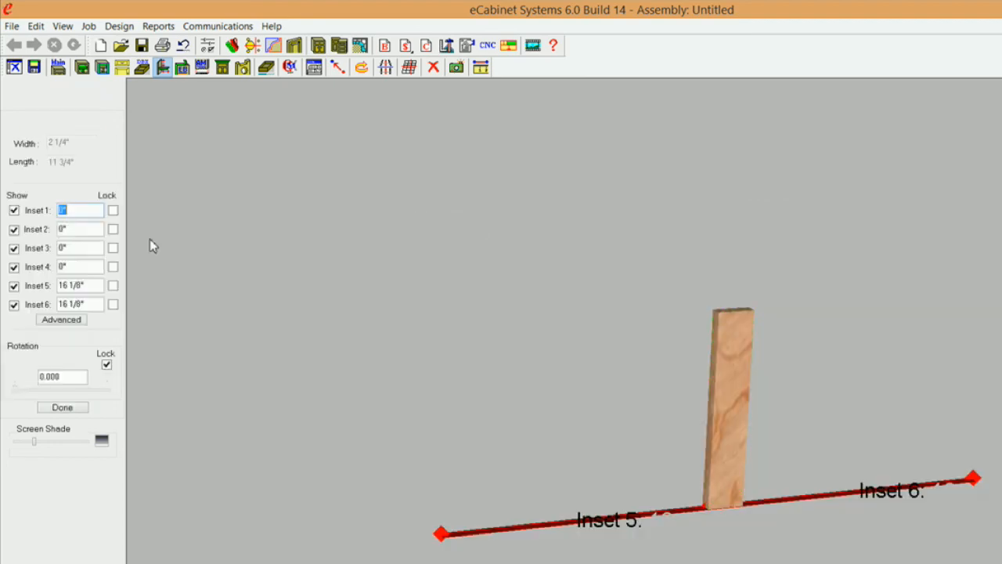
left_click(71, 321)
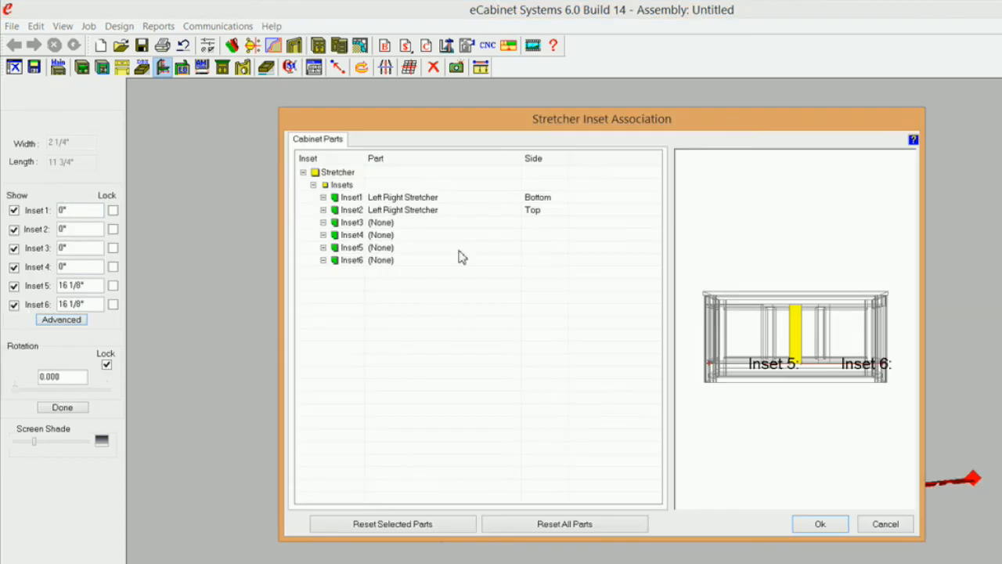
left_click(399, 223)
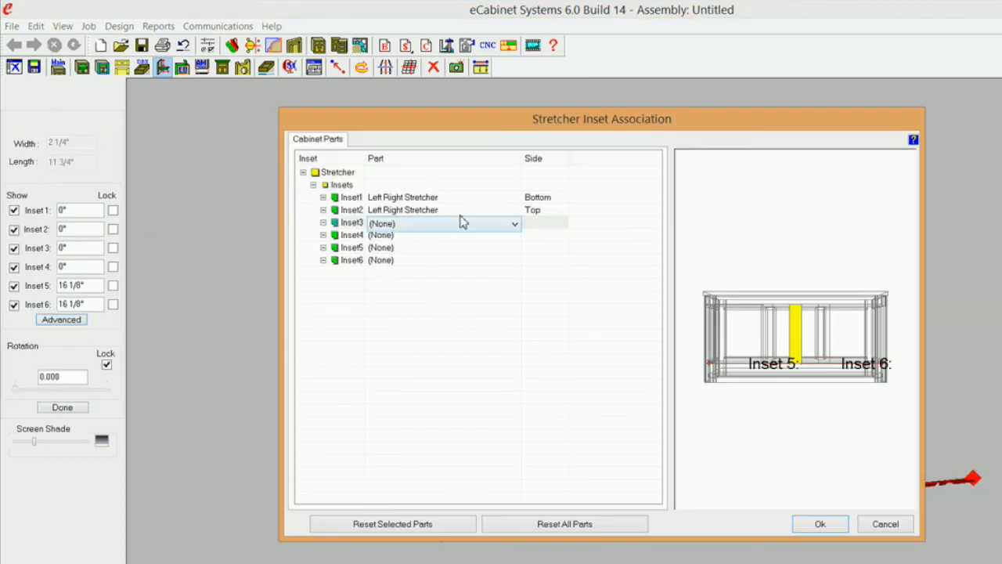
left_click(514, 224)
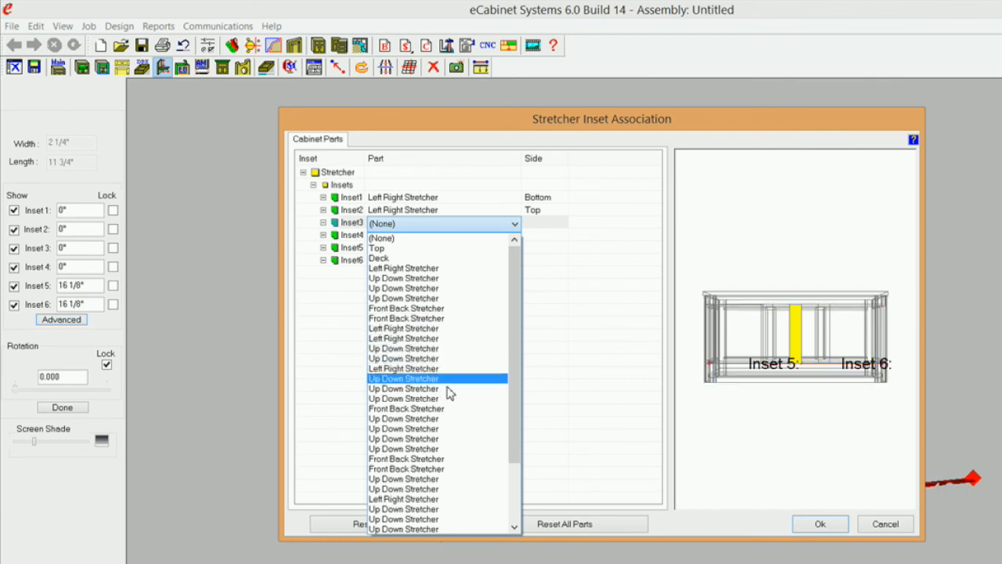
left_click(444, 448)
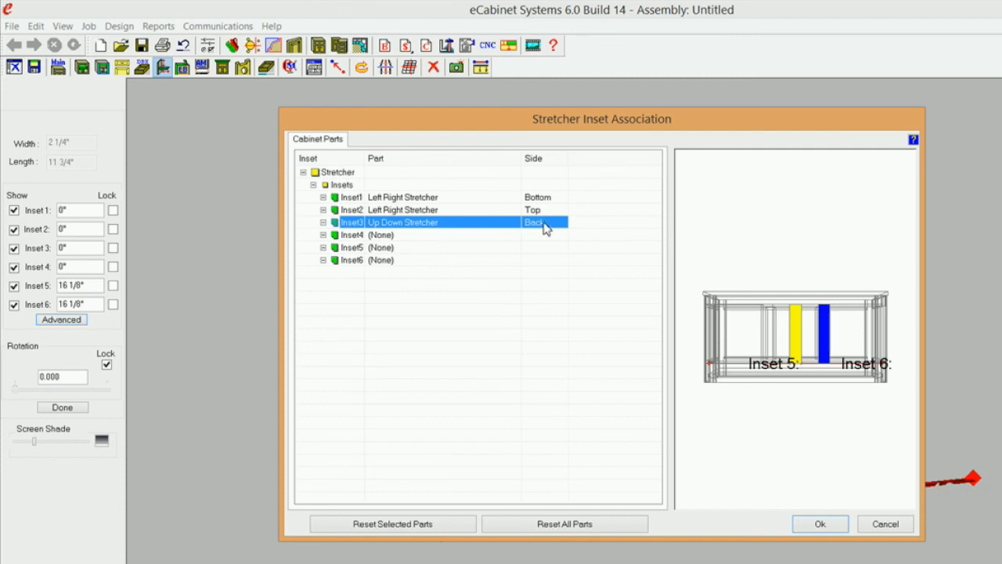
left_click(546, 228)
left_click(561, 225)
left_click(553, 245)
Step: Associate Inset5 with the Right side of the right intermediate Up Down Stretcher and Inset6 with the Left side of the right corner one
left_click(401, 249)
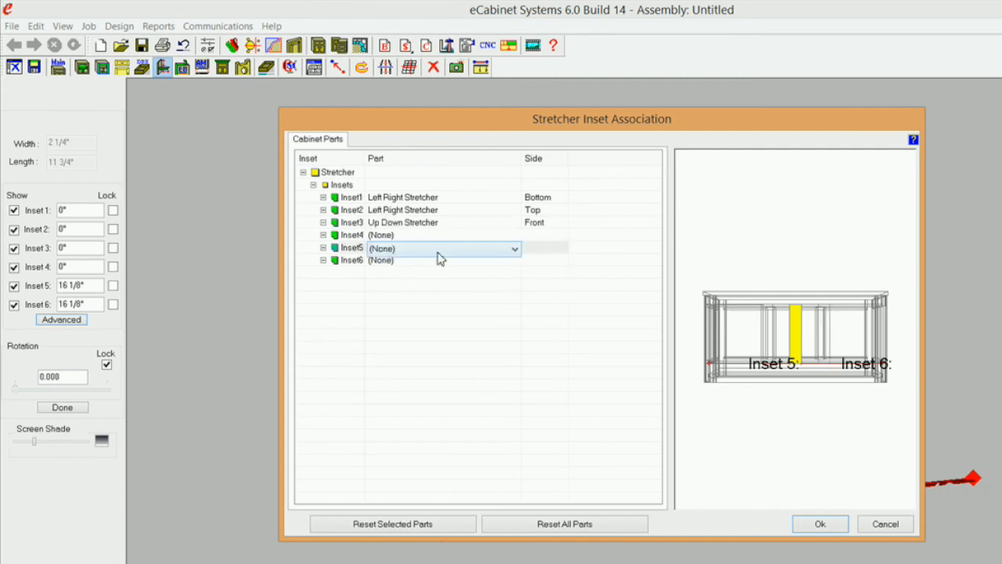
left_click(514, 249)
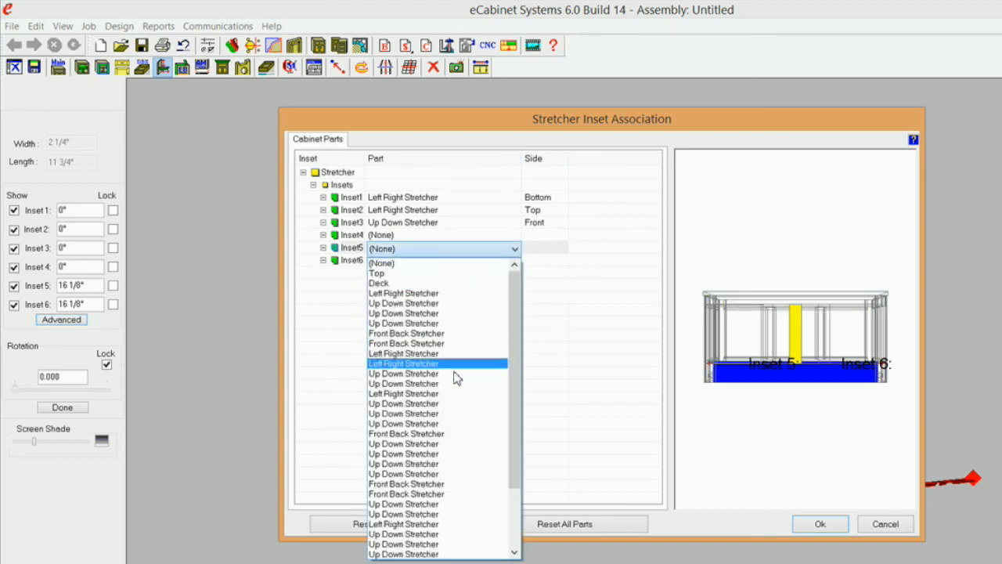
left_click(475, 467)
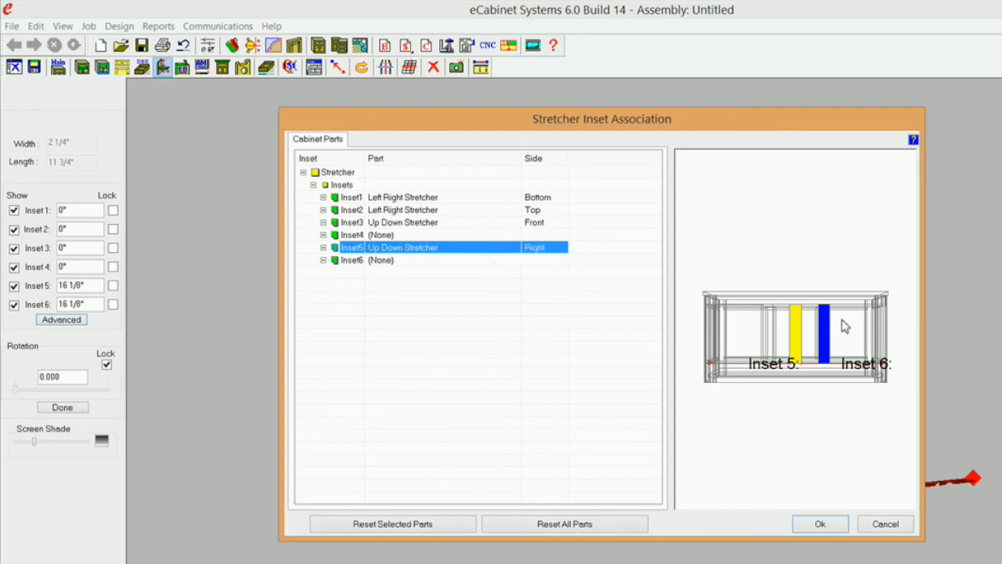
left_click(450, 260)
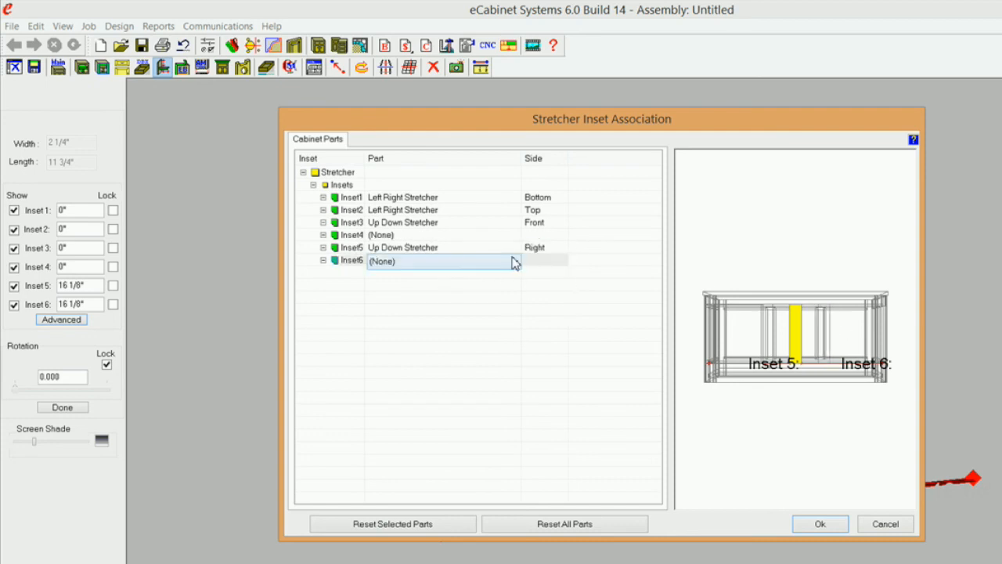
left_click(515, 261)
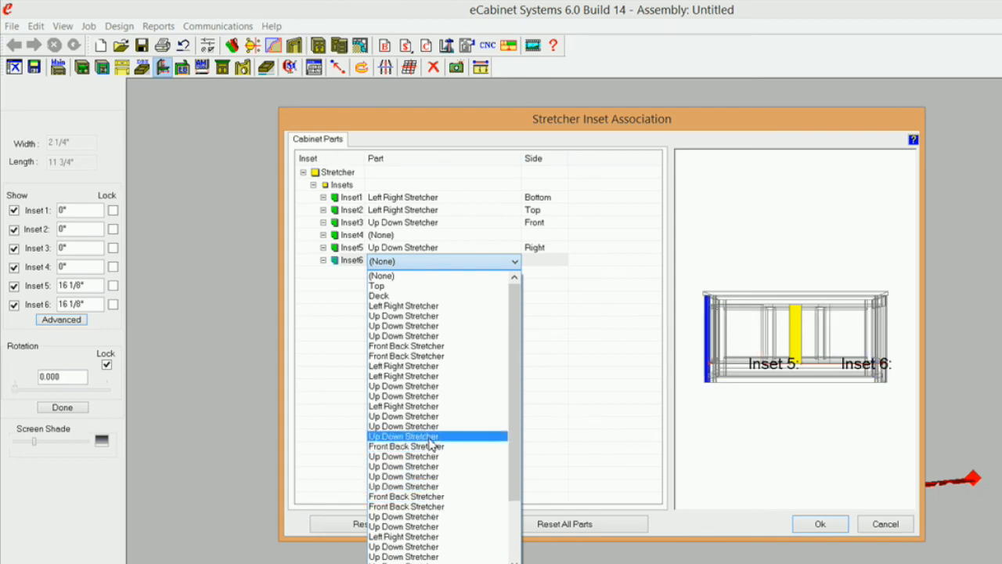
left_click(436, 397)
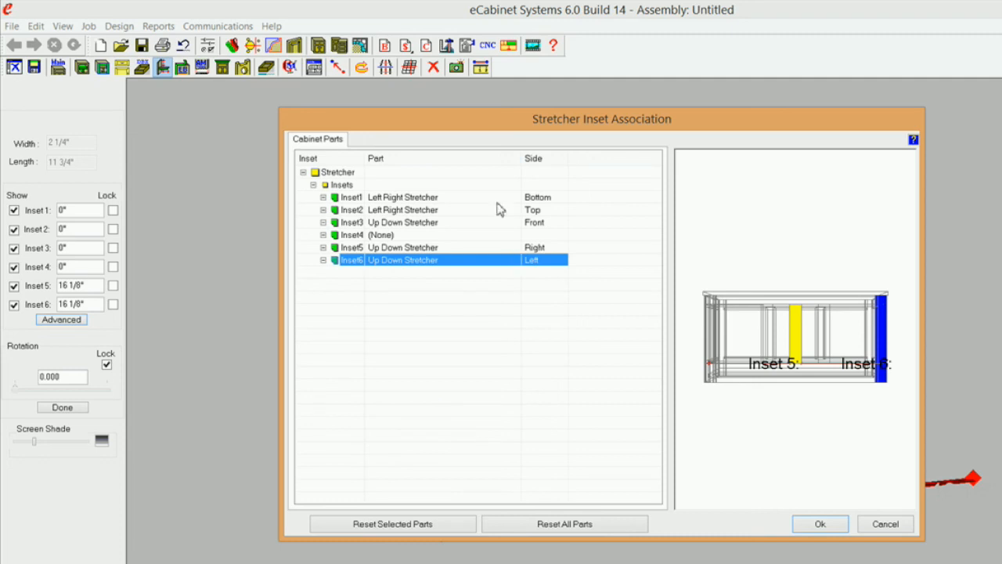
left_click(820, 524)
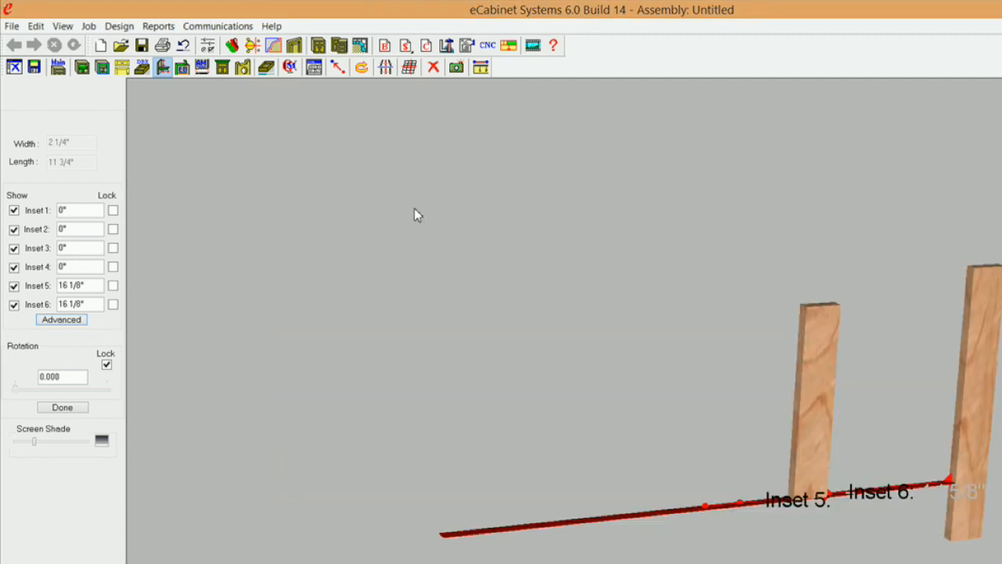
Step: Set and lock the stretcher's Inset 1 and Inset 2 at 1/8", and lock Inset 3 at 0"
double_click(91, 208)
type("-1/8")
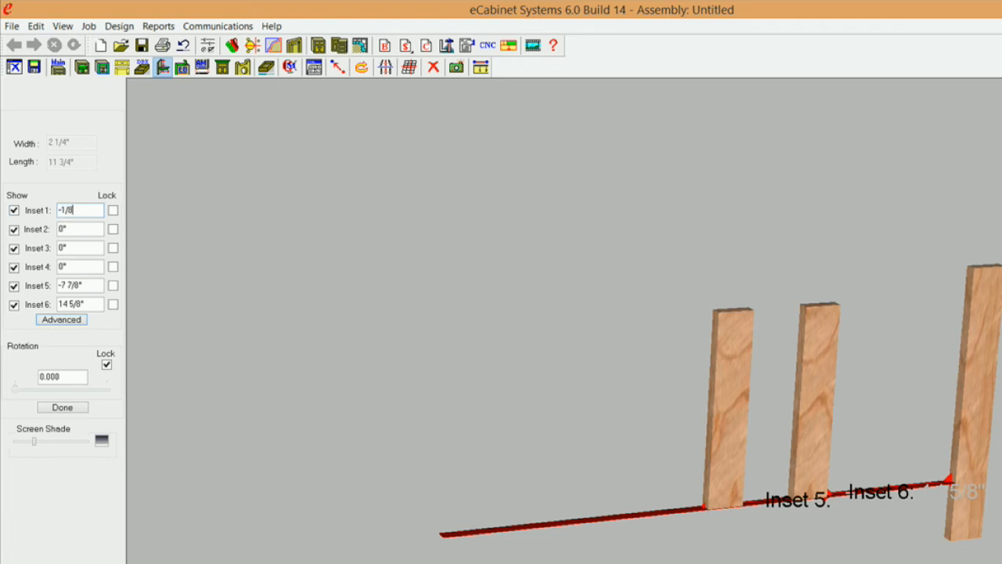
left_click(115, 210)
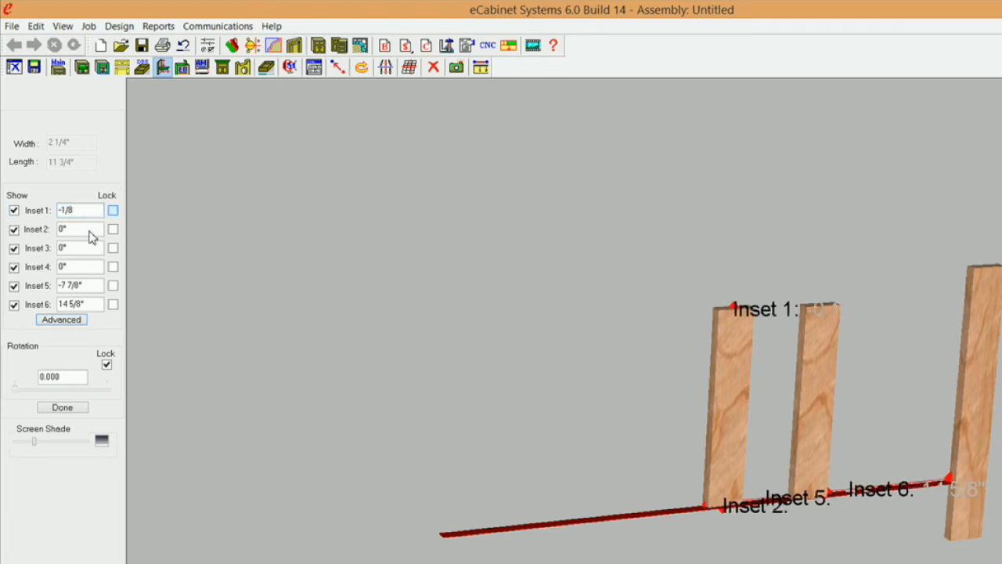
double_click(84, 229)
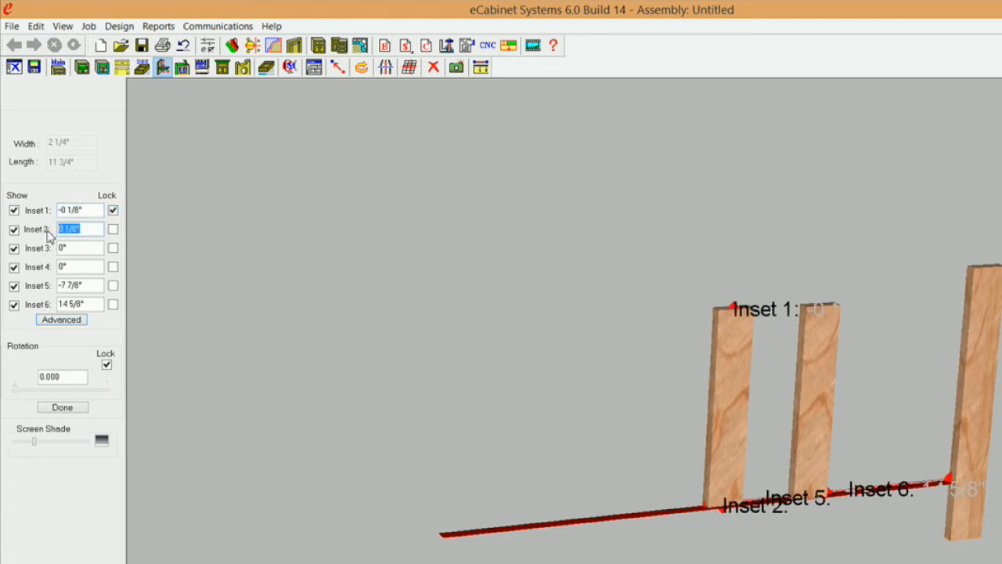
double_click(92, 210)
type("1/8")
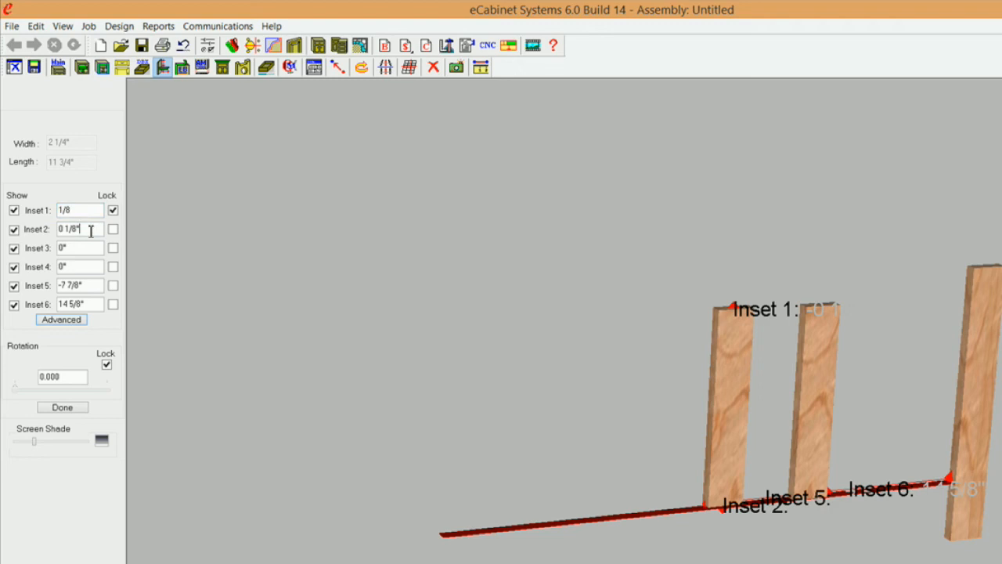
double_click(91, 229)
type("-")
left_click(113, 230)
left_click_drag(95, 210, 79, 202)
type("1/8")
key("Return")
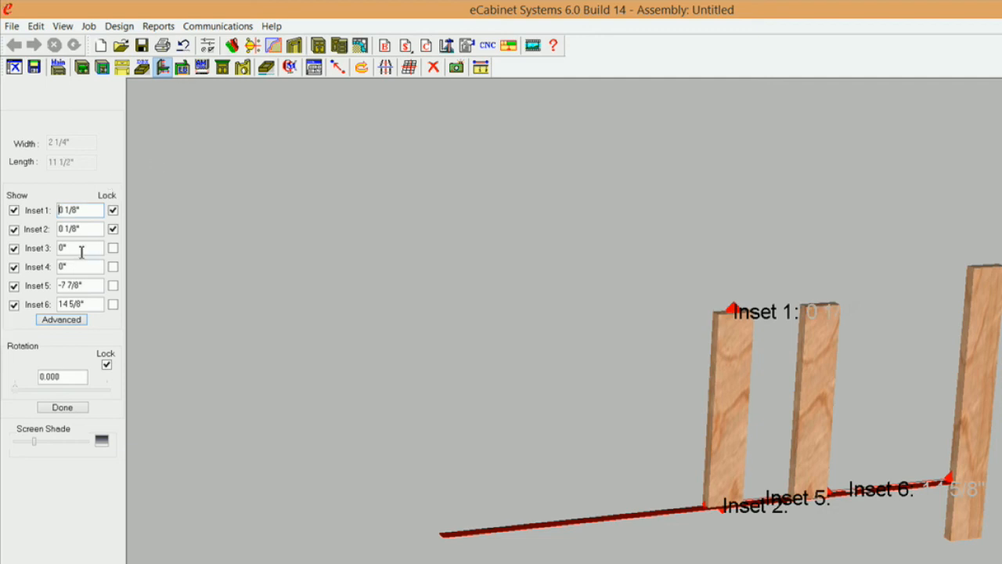
left_click(113, 248)
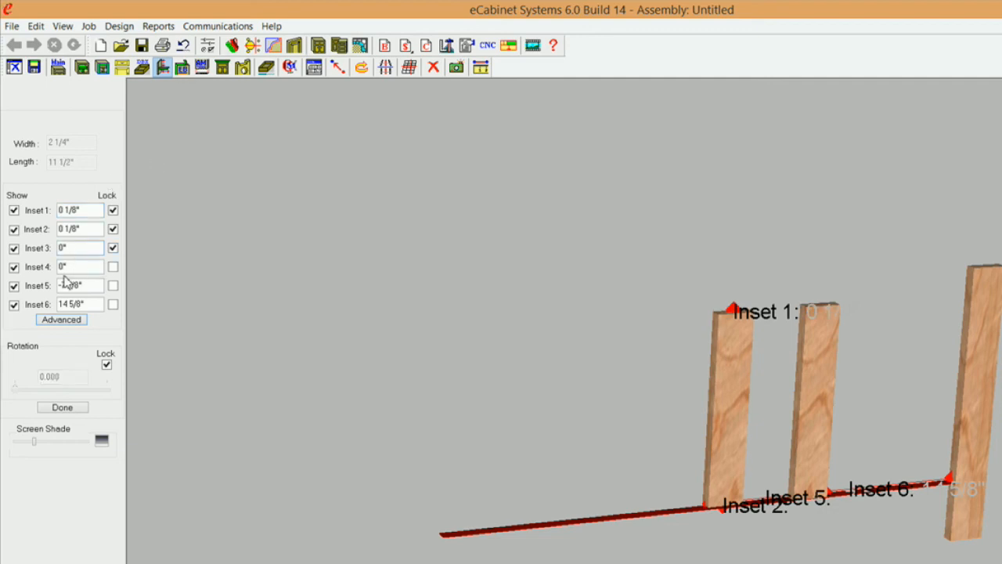
Step: Set and lock Inset 5 and Inset 6 at -3/8" so the stretcher fills the right front opening, and finish the adjustment
left_click(61, 285)
type("-0 ")
type("3/8")
left_click(113, 285)
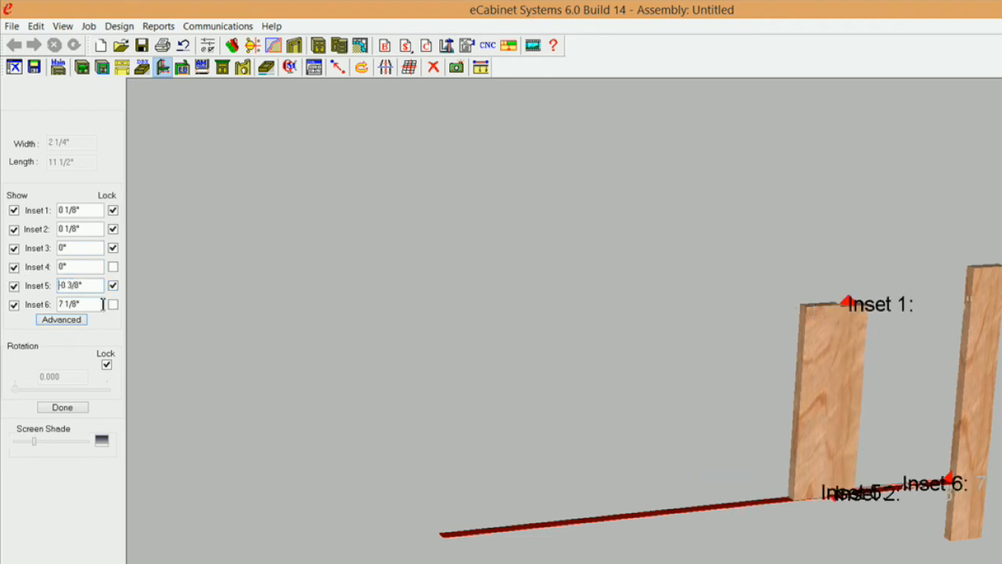
left_click(91, 305)
type("-3/8")
left_click(113, 305)
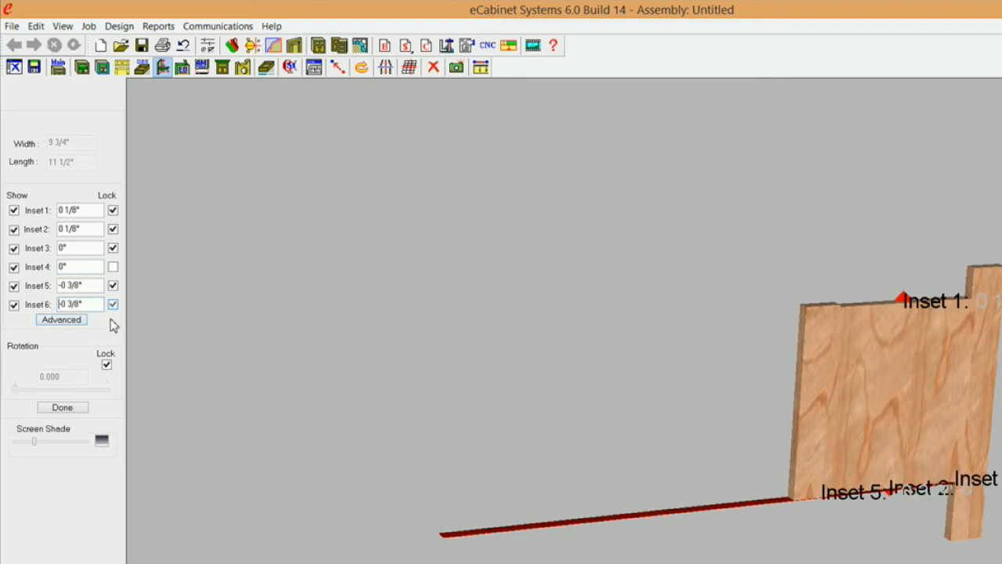
left_click(74, 408)
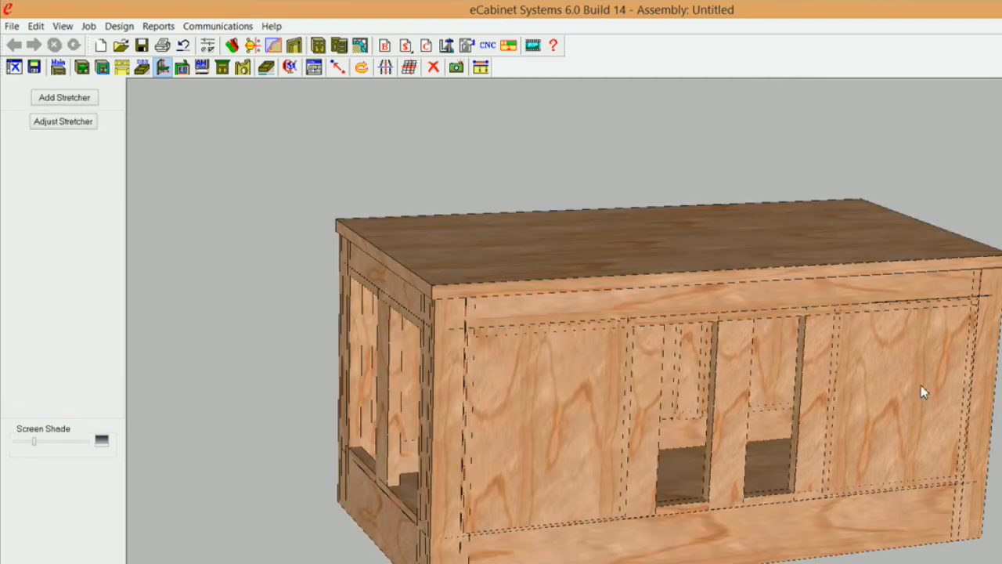
mouse_move(921, 386)
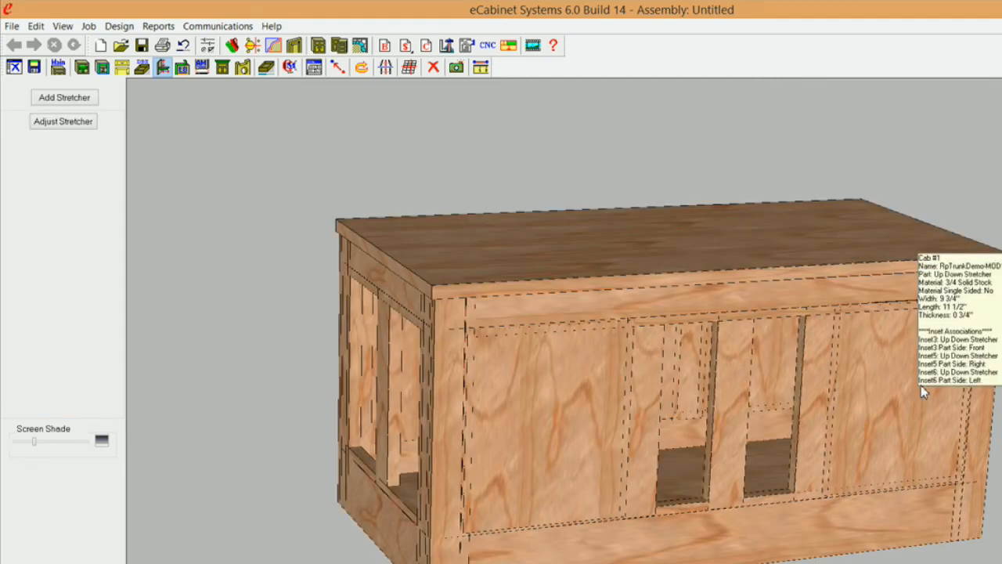
Step: Start adjusting the remaining narrow stretcher in the middle of the front and open its inset associations
left_click(730, 376)
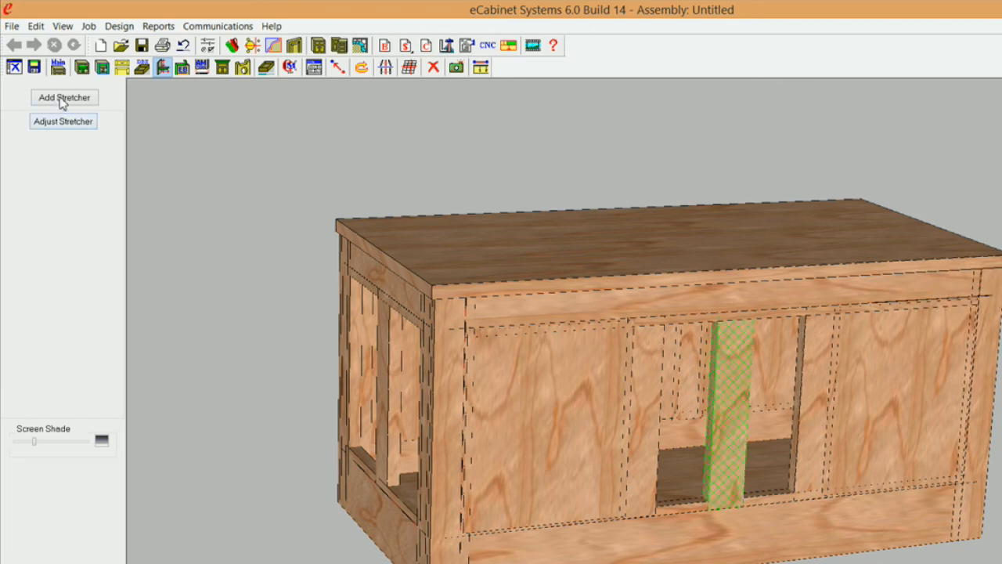
left_click(64, 122)
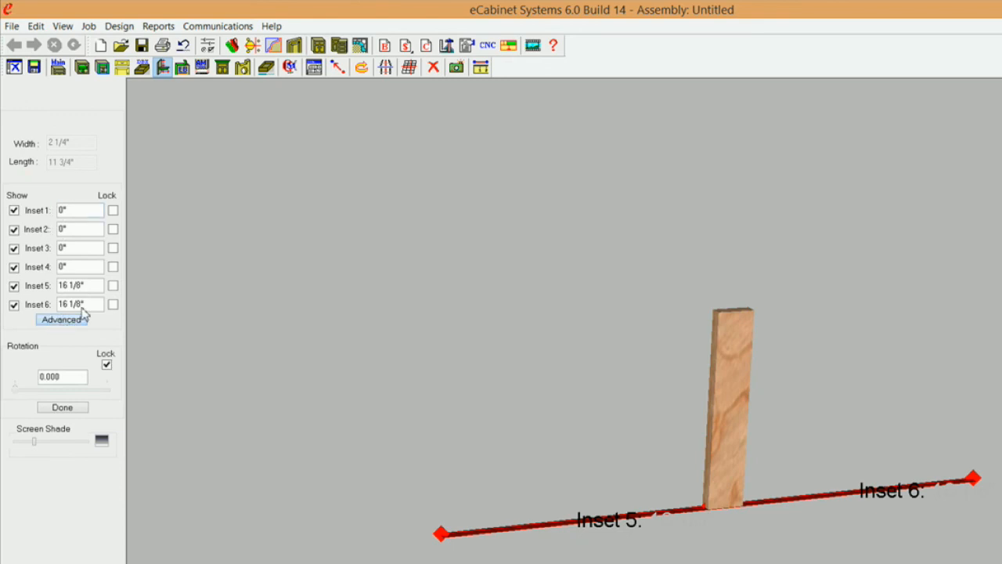
left_click(63, 320)
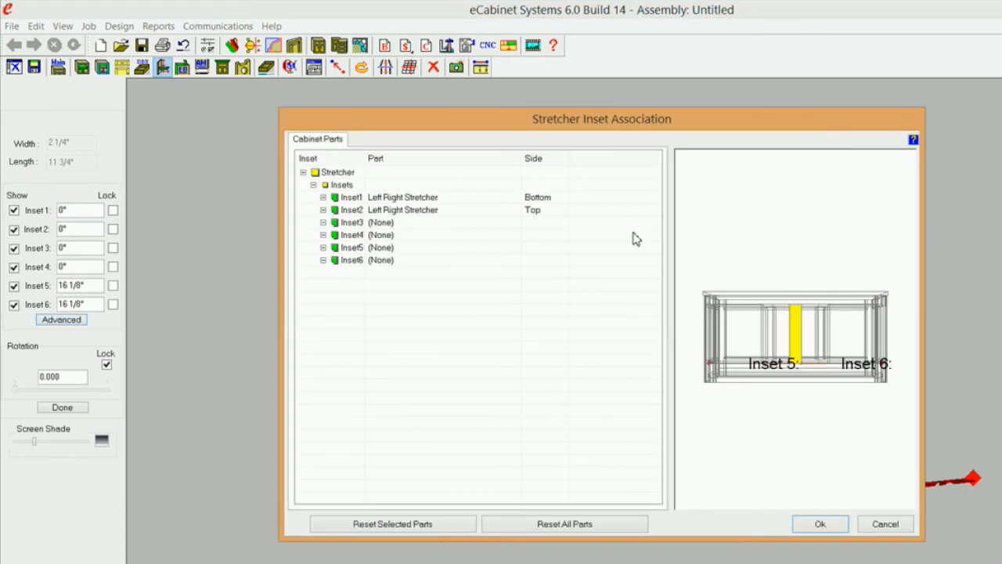
left_click(383, 224)
left_click(515, 225)
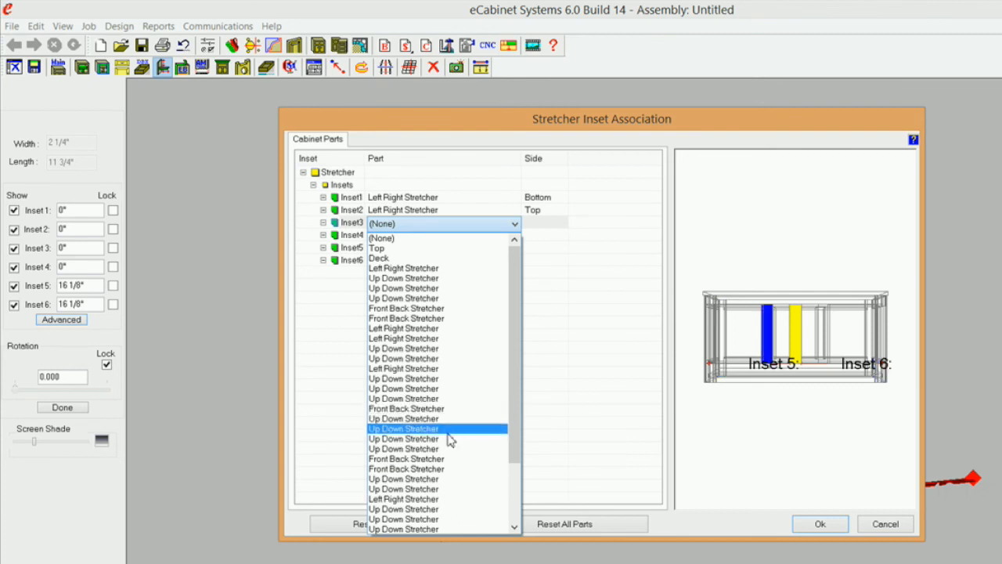
left_click(577, 357)
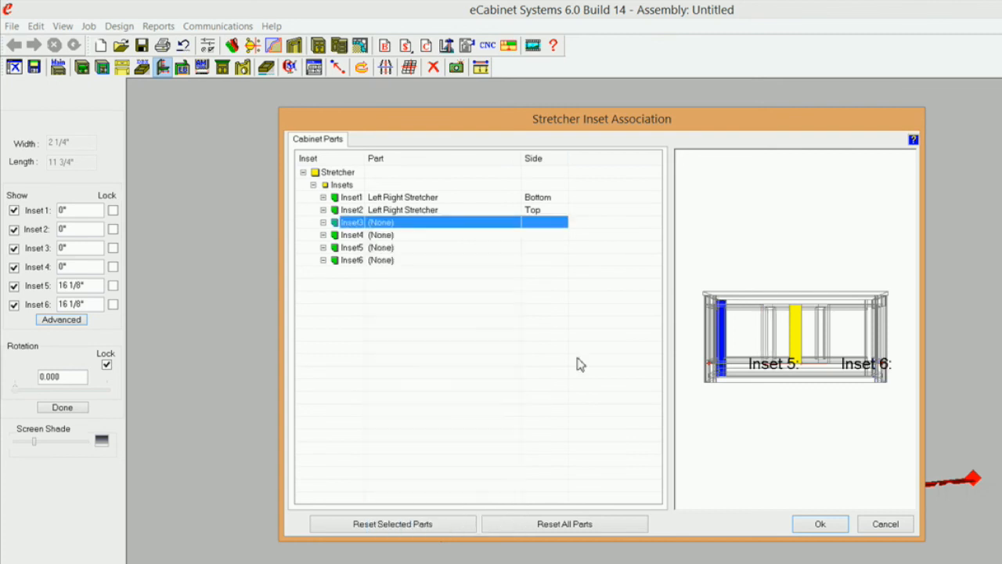
Step: Associate the stretcher's Inset3 with the Front side of the left intermediate Up Down Stretcher
left_click(807, 252)
left_click_drag(814, 245, 787, 308)
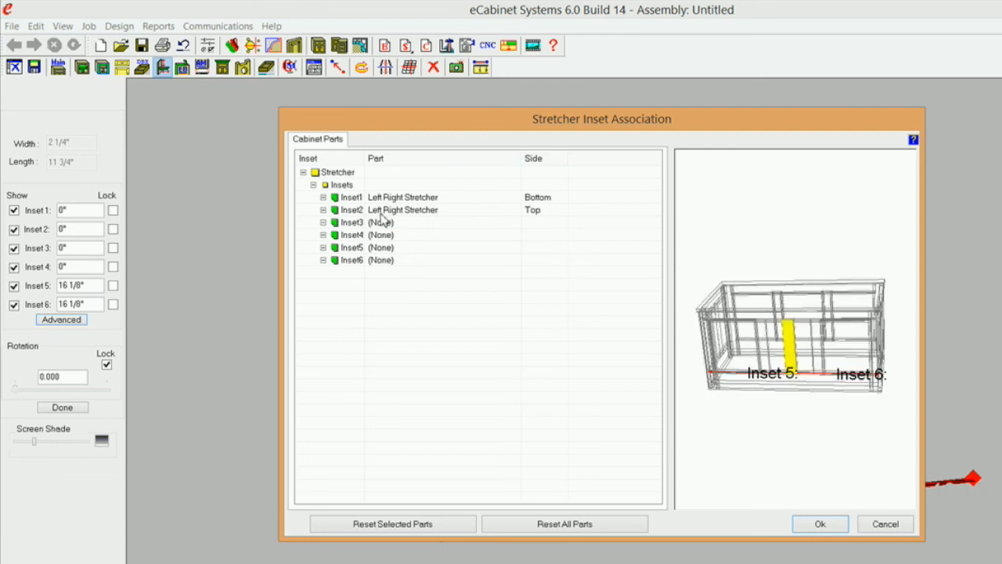
left_click(402, 224)
left_click(513, 224)
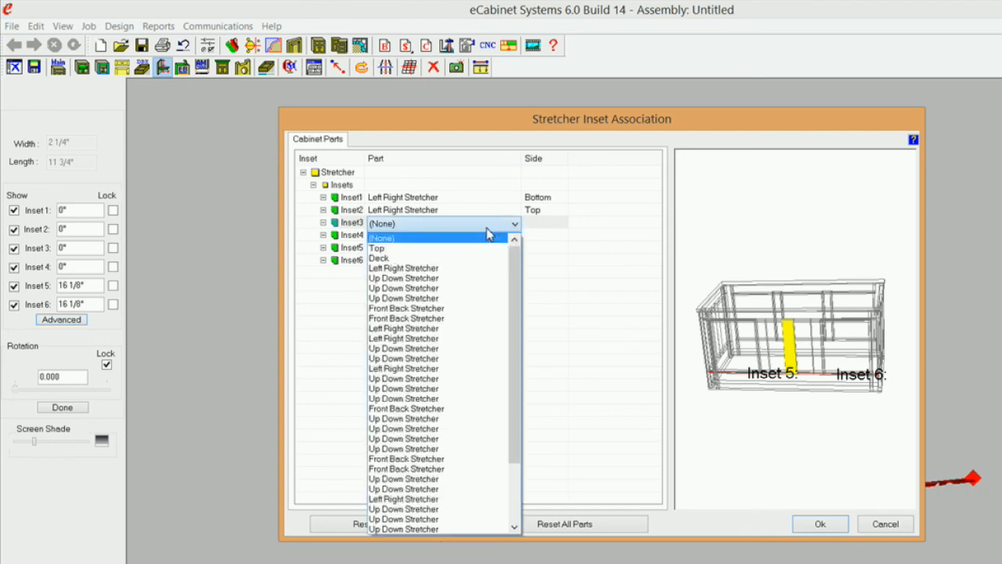
left_click(425, 436)
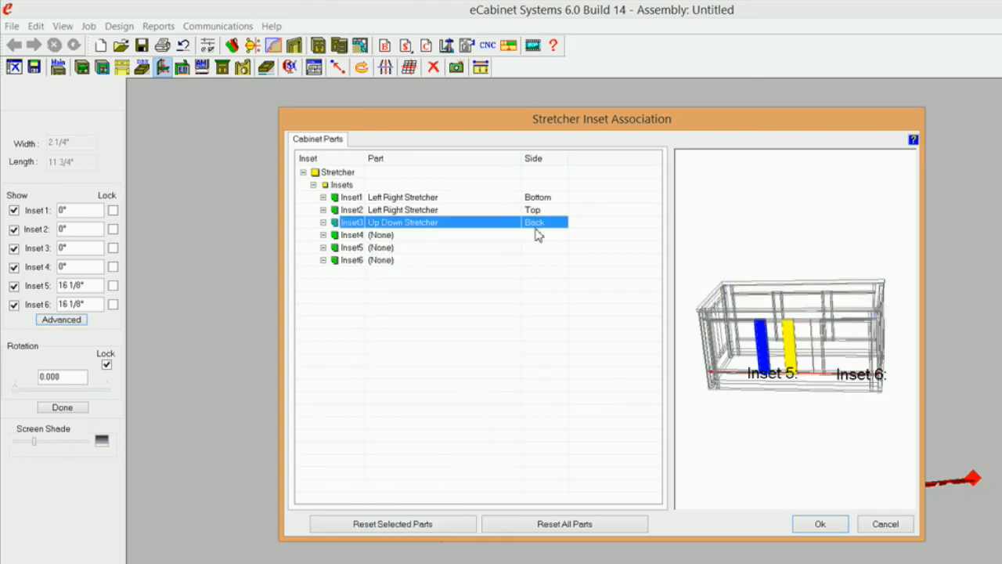
left_click(544, 228)
left_click(563, 225)
left_click(552, 239)
Step: Associate Inset5 with the Right side of the left intermediate Up Down Stretcher and Inset6 with the right intermediate one, and confirm
left_click(449, 251)
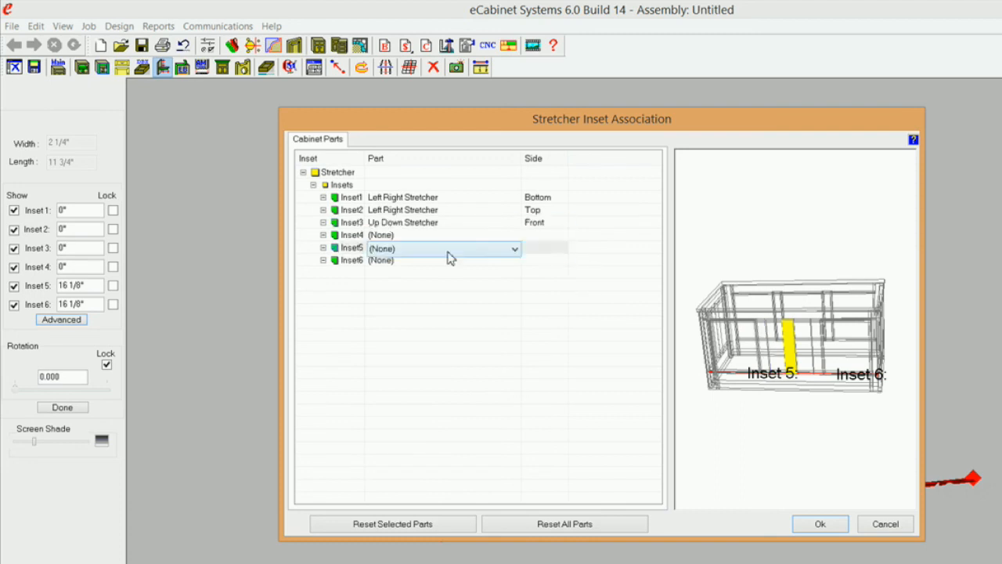
left_click(514, 249)
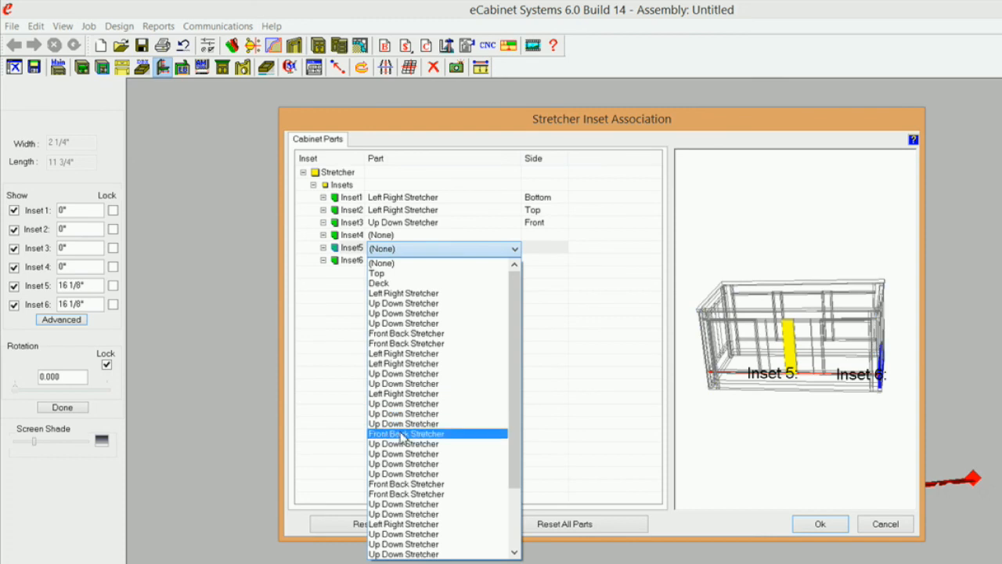
left_click(399, 462)
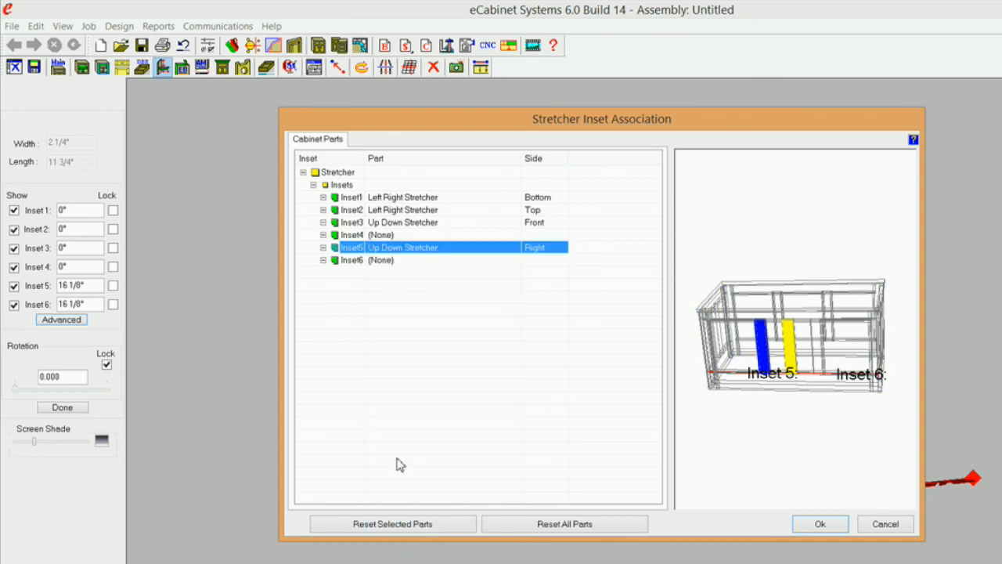
left_click(509, 262)
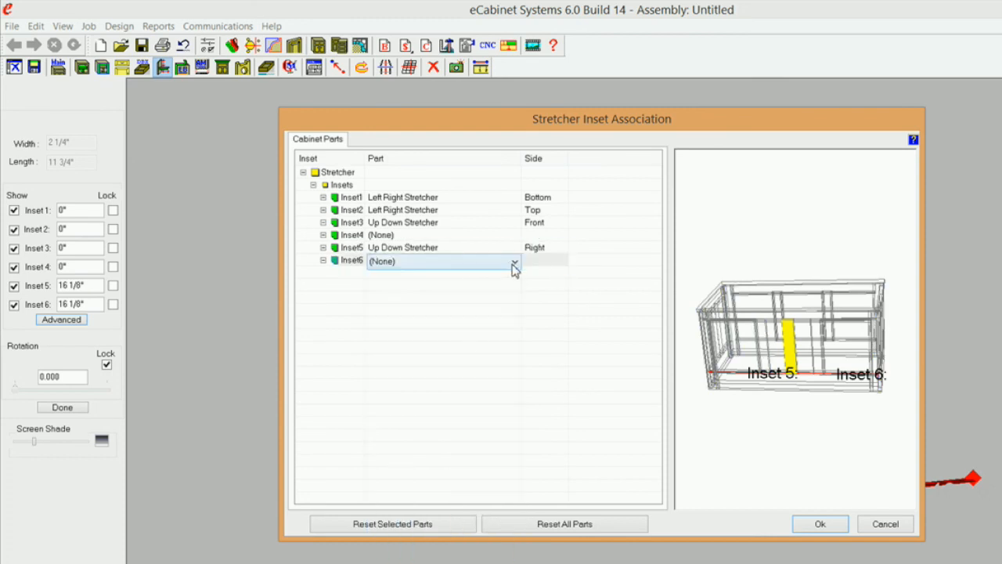
left_click(515, 261)
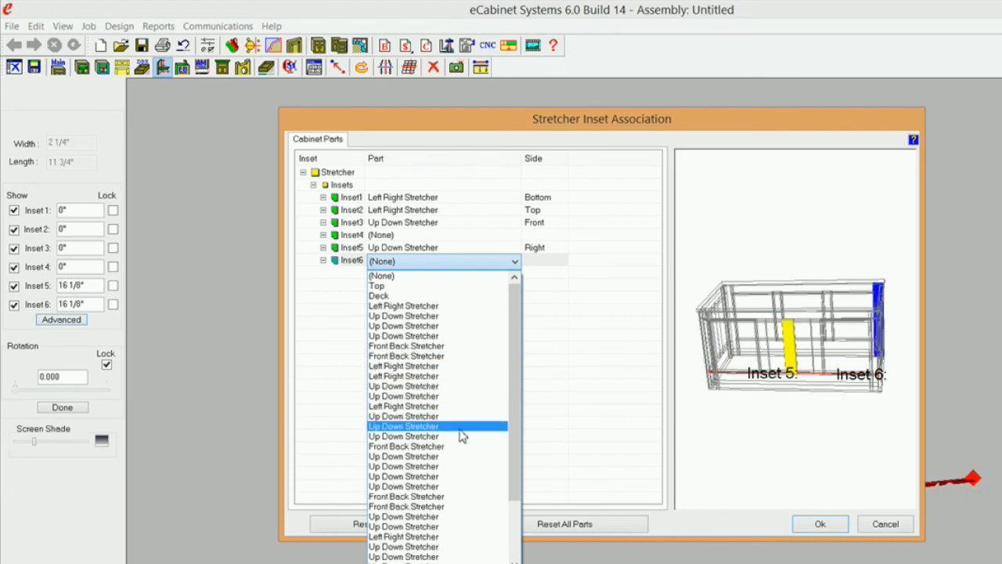
left_click(462, 486)
left_click(819, 524)
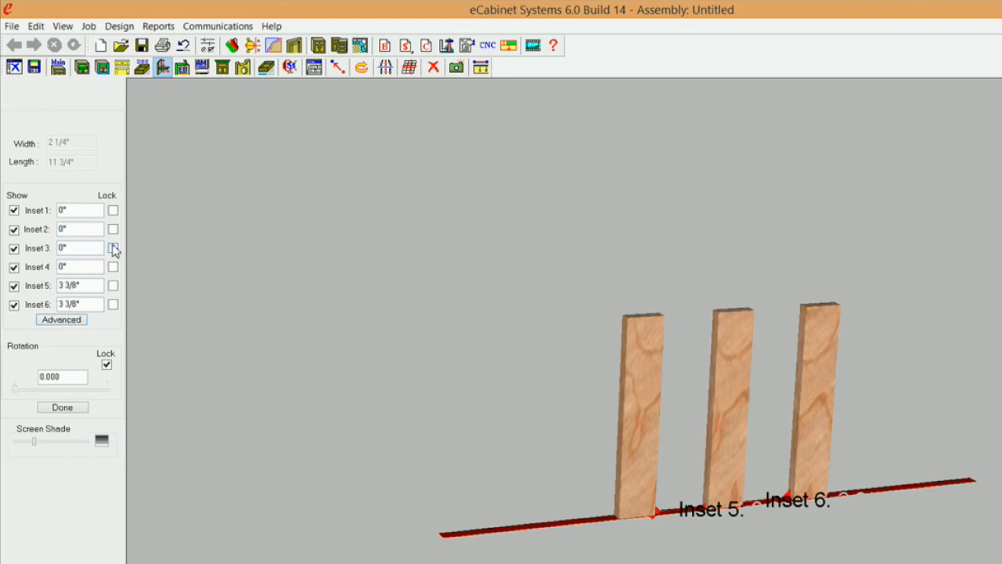
Step: Set and lock the middle stretcher's Inset 1 and Inset 2 at 1/8", and lock Inset 3 at 0"
left_click(59, 208)
type("1/8")
left_click(112, 211)
left_click(86, 230)
type("1/8")
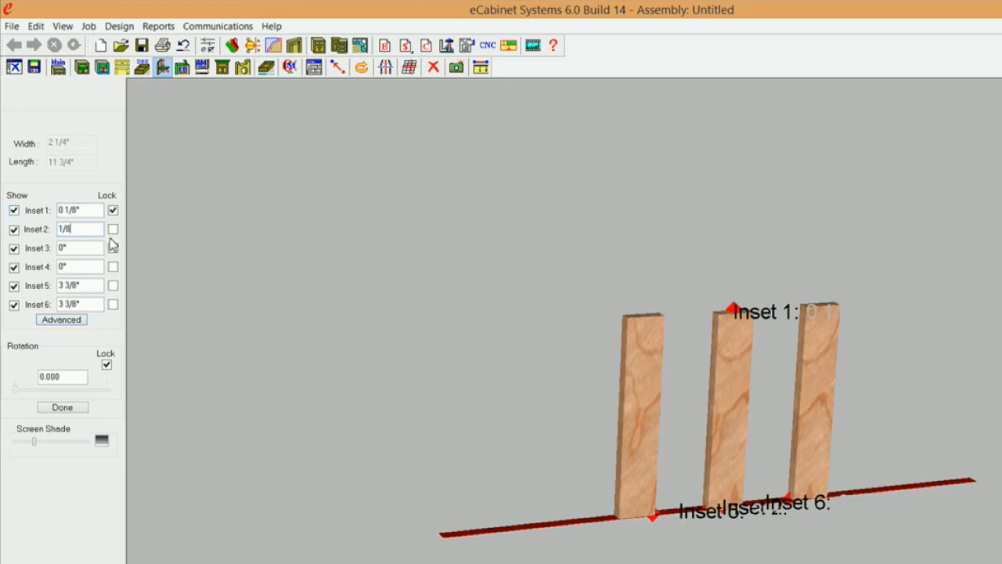
key("Return")
left_click(62, 249)
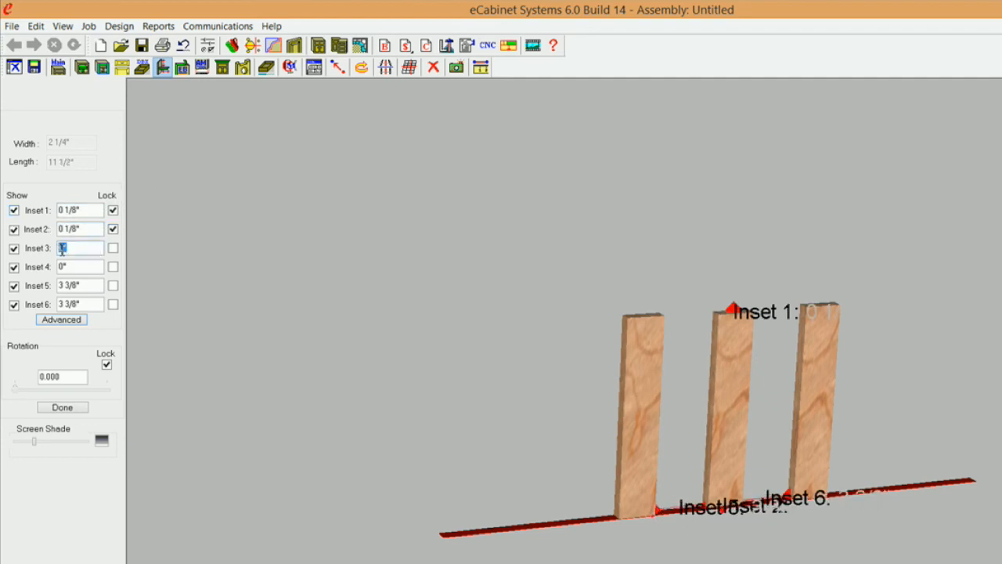
left_click(112, 248)
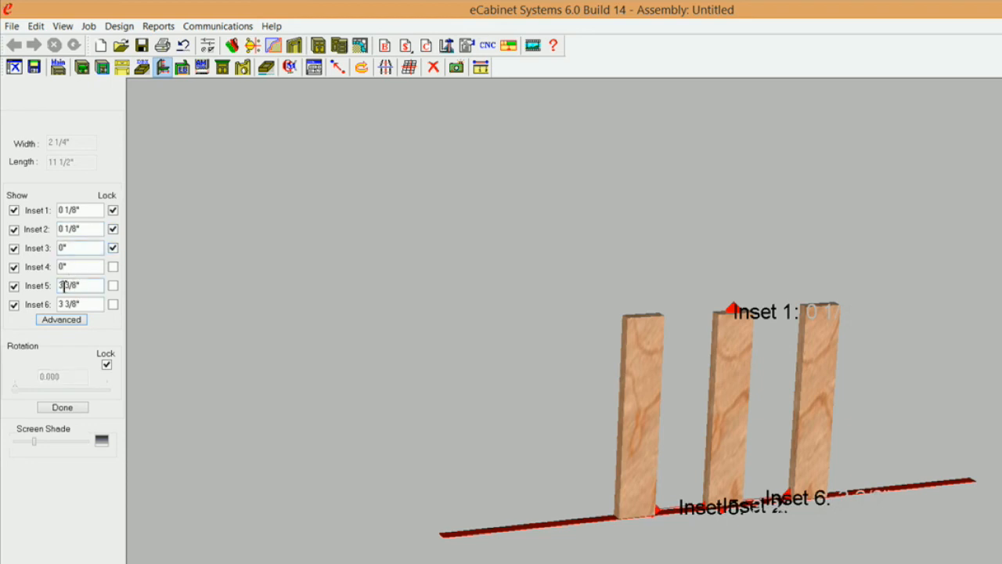
Step: Set and lock Inset 5 and Inset 6 at -3/8" so the stretcher fills the middle front opening, and finish the adjustment
left_click_drag(88, 286, 4, 286)
type("-")
left_click(114, 286)
left_click(93, 305)
left_click_drag(93, 305, 19, 303)
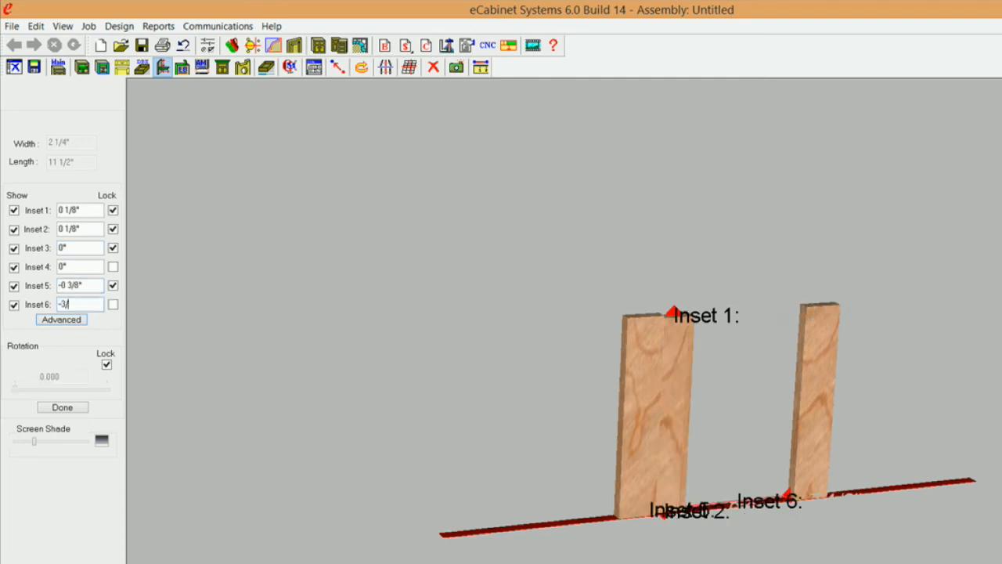
left_click(113, 305)
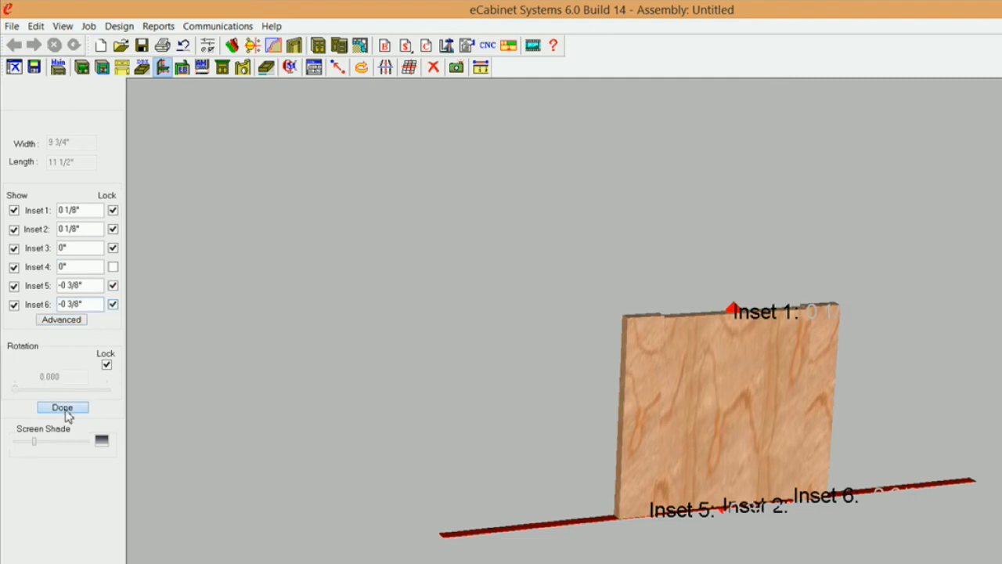
left_click(64, 409)
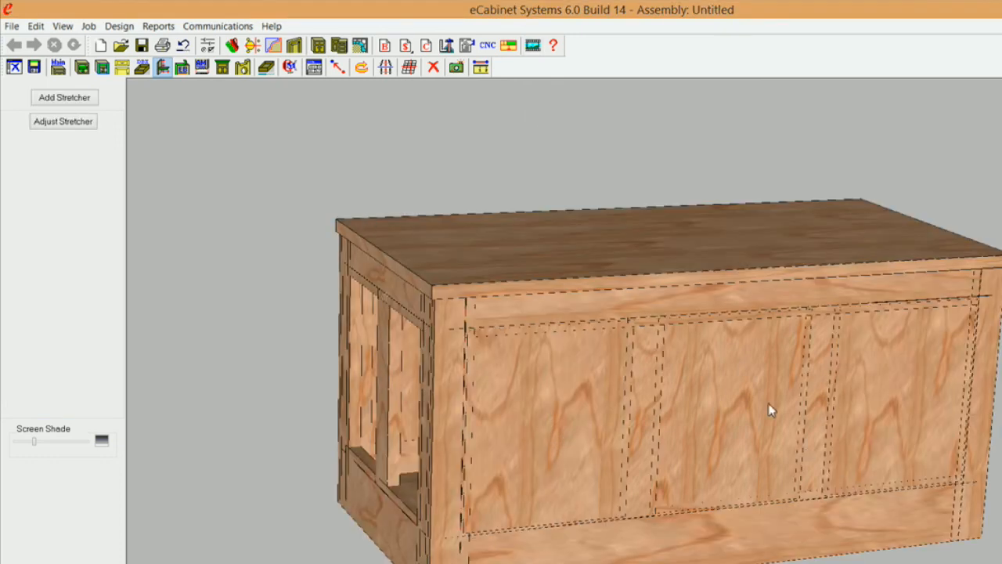
Step: Select the facing edges of the upper and lower rails on the cabinet's open end as the bounds for a new stretcher
mouse_move(768, 409)
middle_click_drag(655, 436, 726, 427)
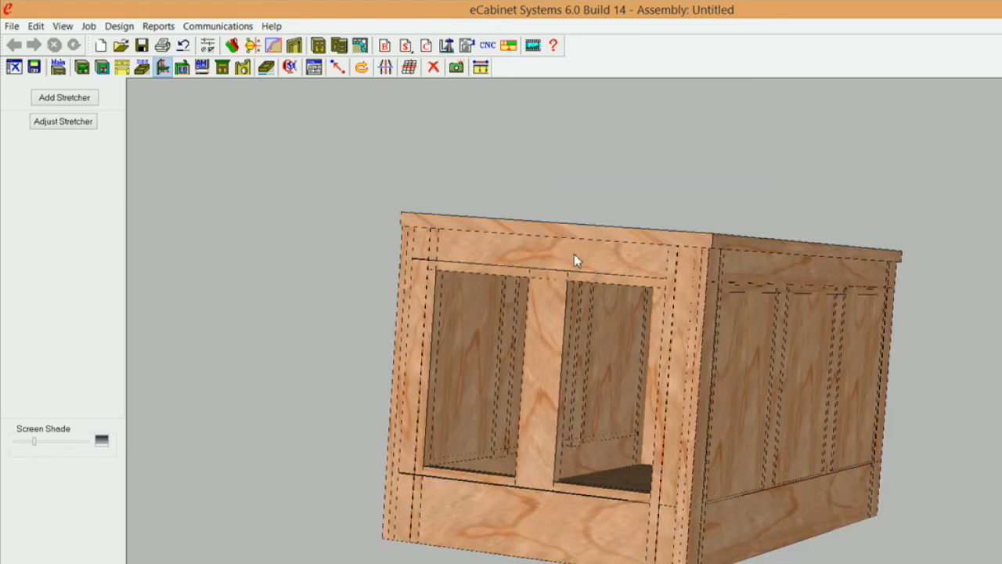
left_click(552, 511)
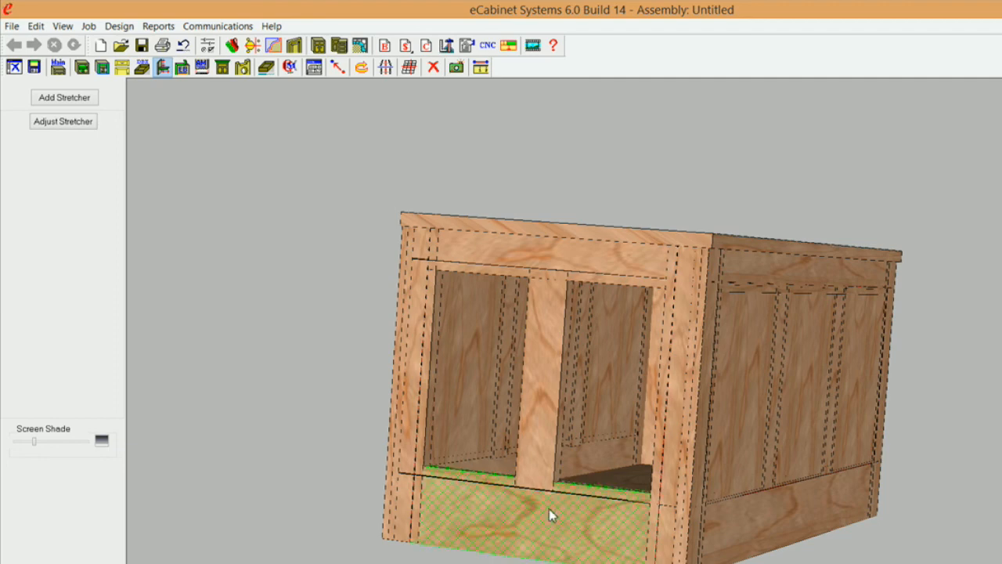
right_click(603, 261)
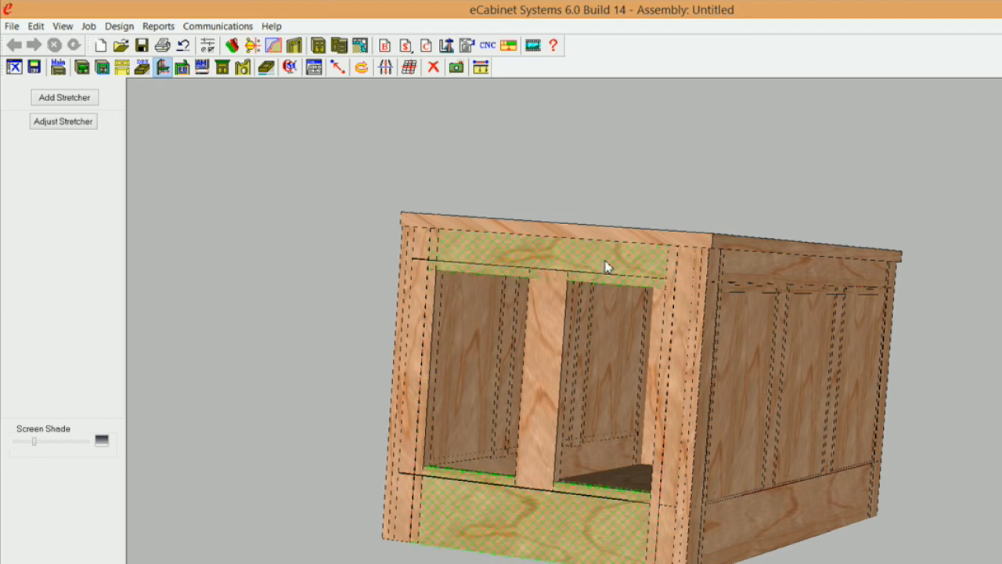
mouse_move(678, 169)
left_click(569, 180)
middle_click_drag(595, 296, 580, 408)
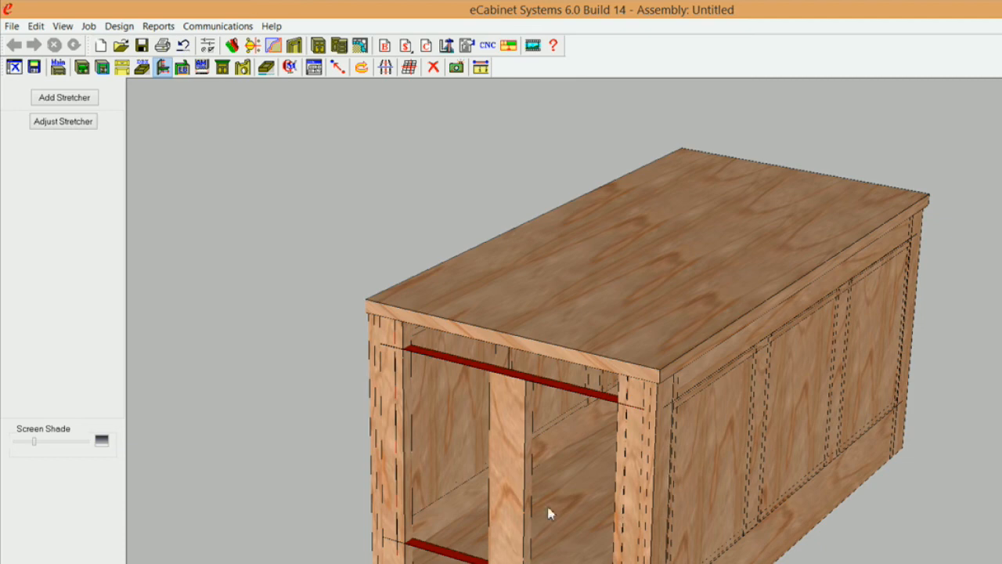
left_click(568, 393)
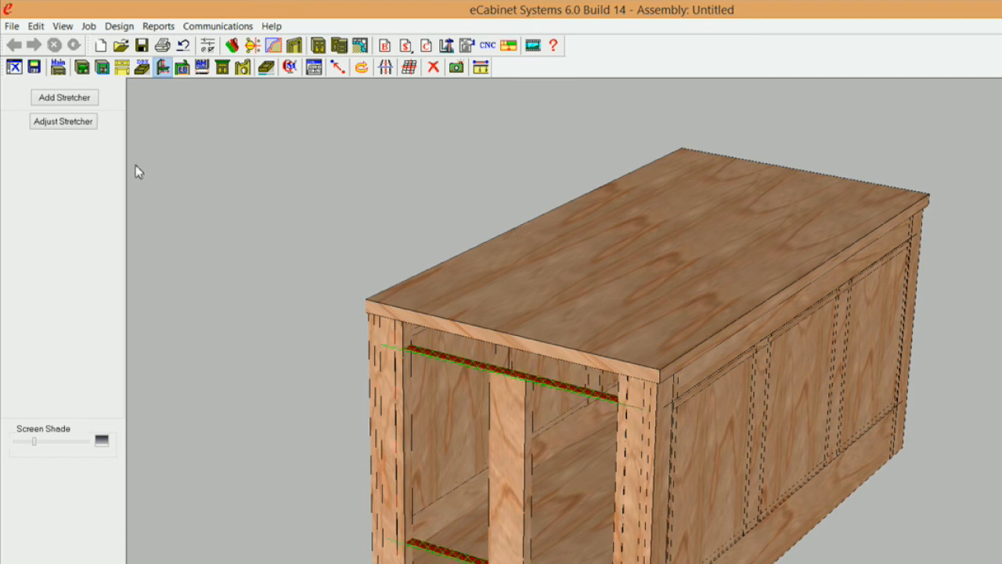
Step: Add a 5" wide up-down stretcher in Front-Back Orientation, made of 3/4 Solid Stock, between the two end rails
left_click(58, 99)
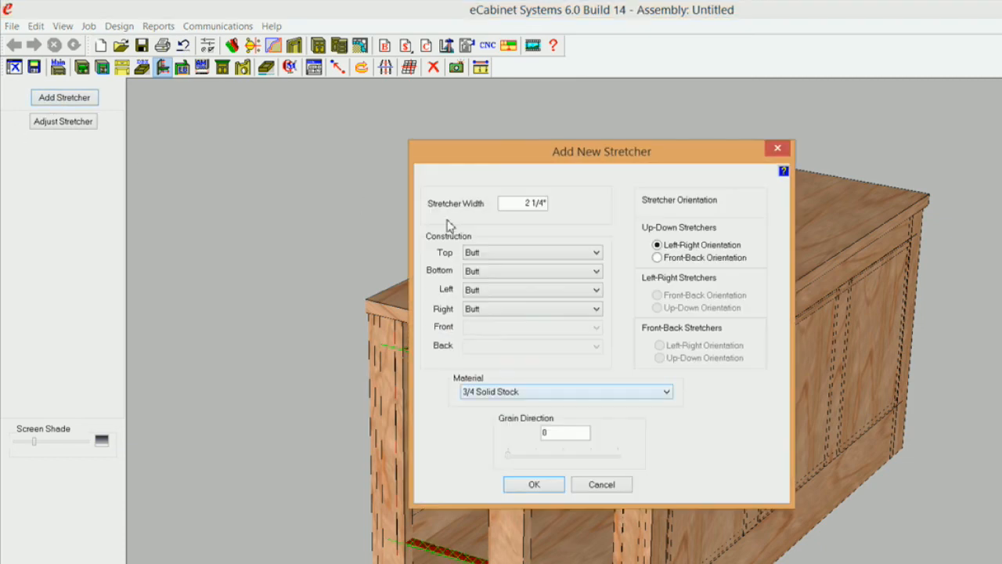
triple_click(529, 205)
type("5")
left_click(658, 259)
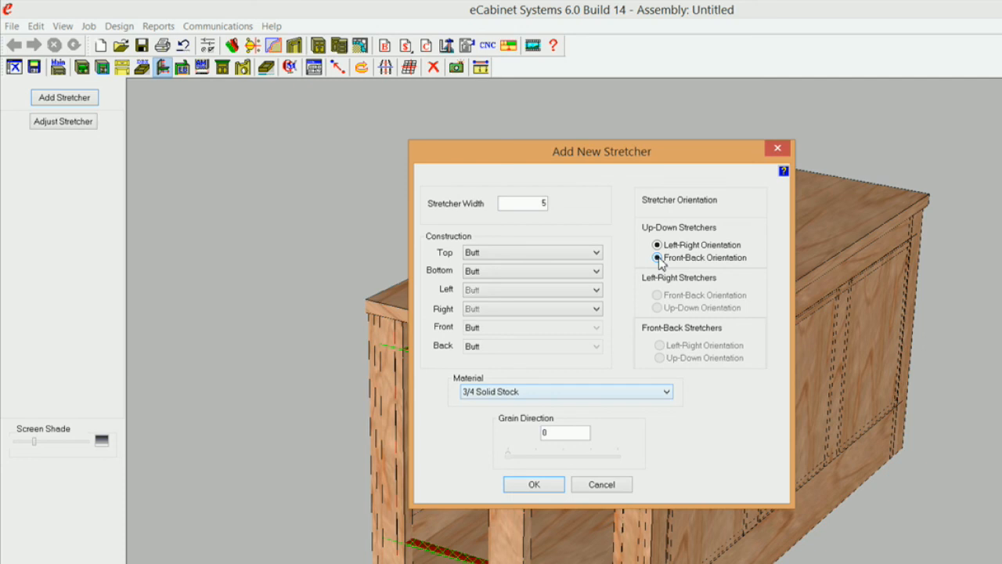
left_click(547, 483)
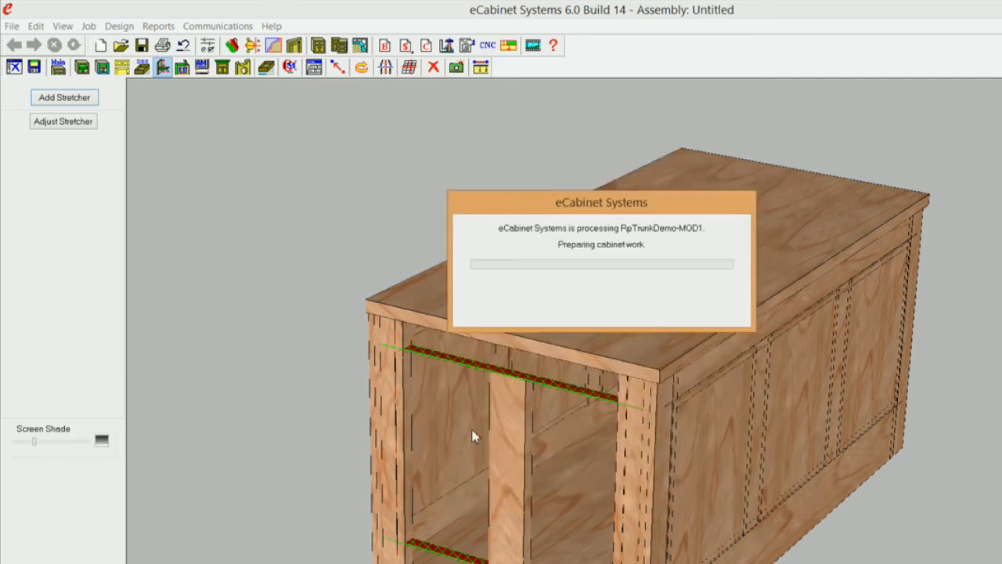
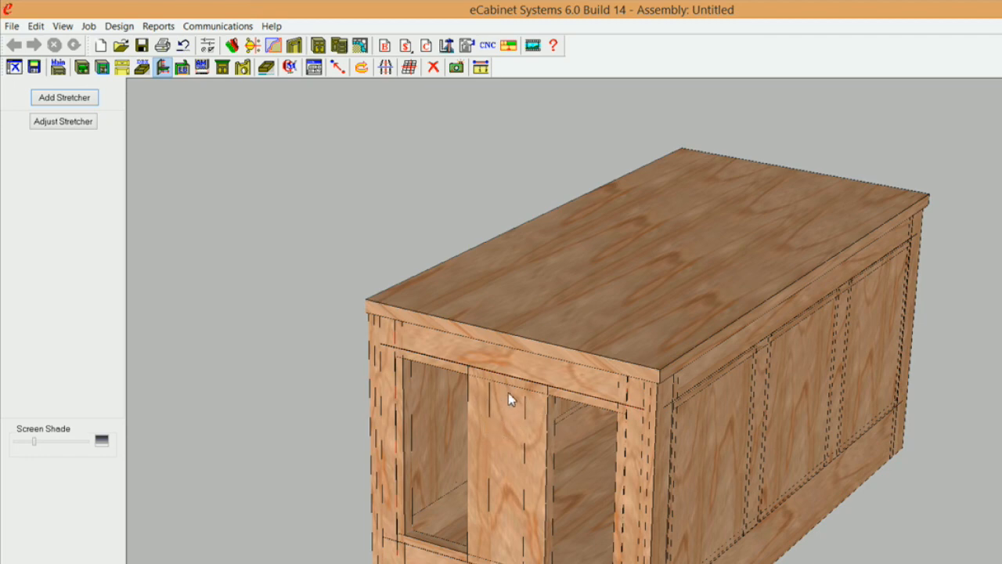
Step: Start adjusting the new wide stretcher on the cabinet's end and open its inset associations
left_click(479, 413)
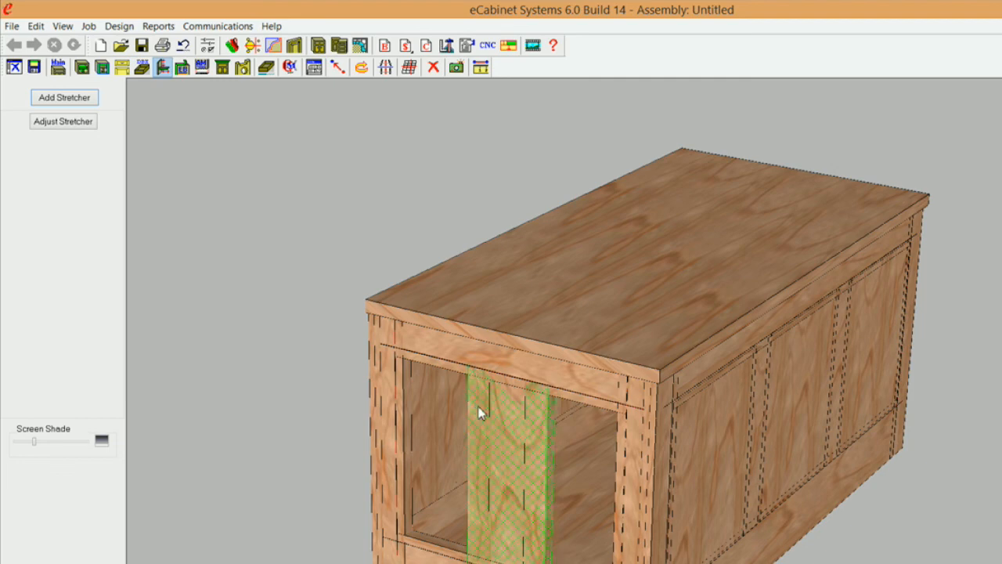
left_click(63, 122)
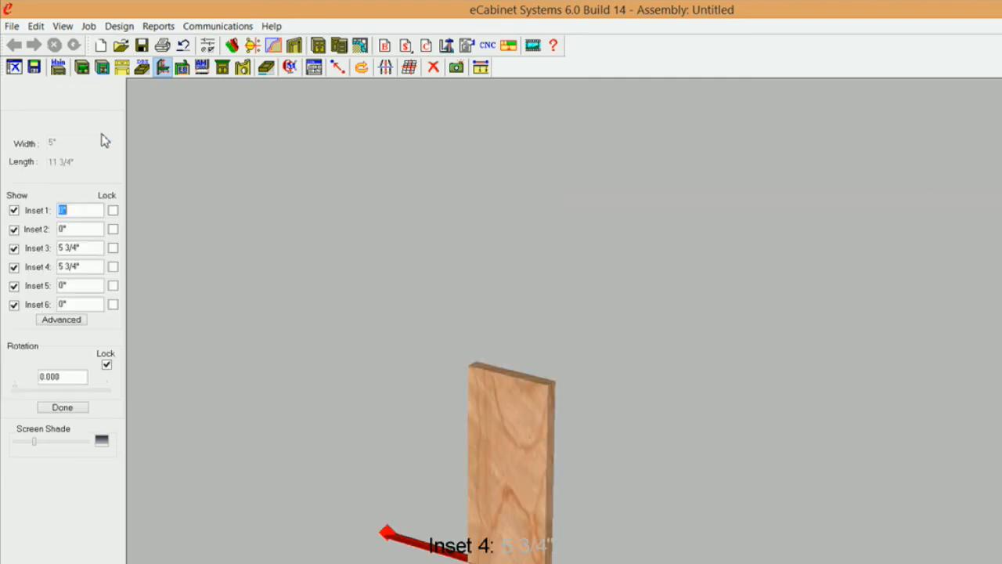
left_click(61, 320)
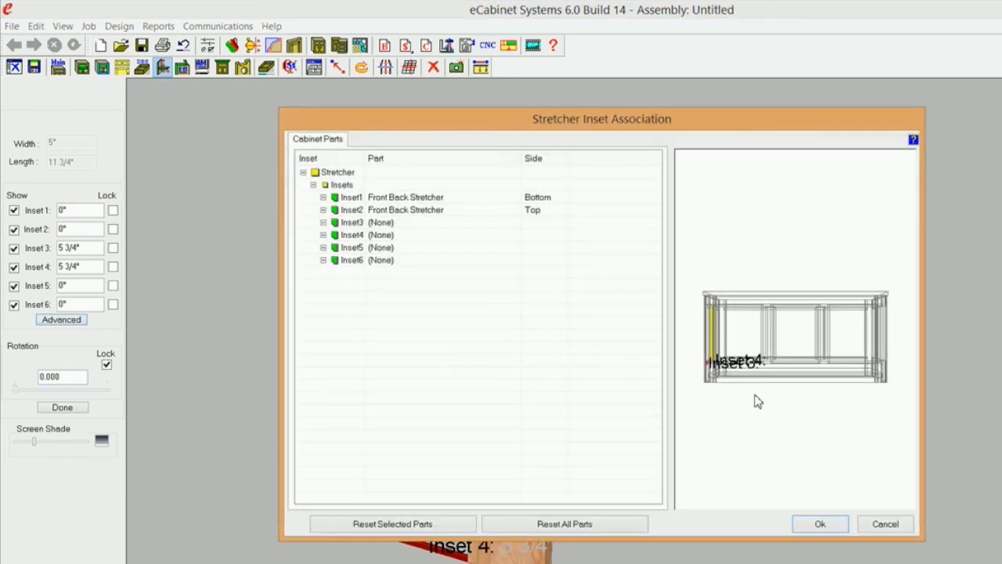
middle_click_drag(817, 394, 743, 456)
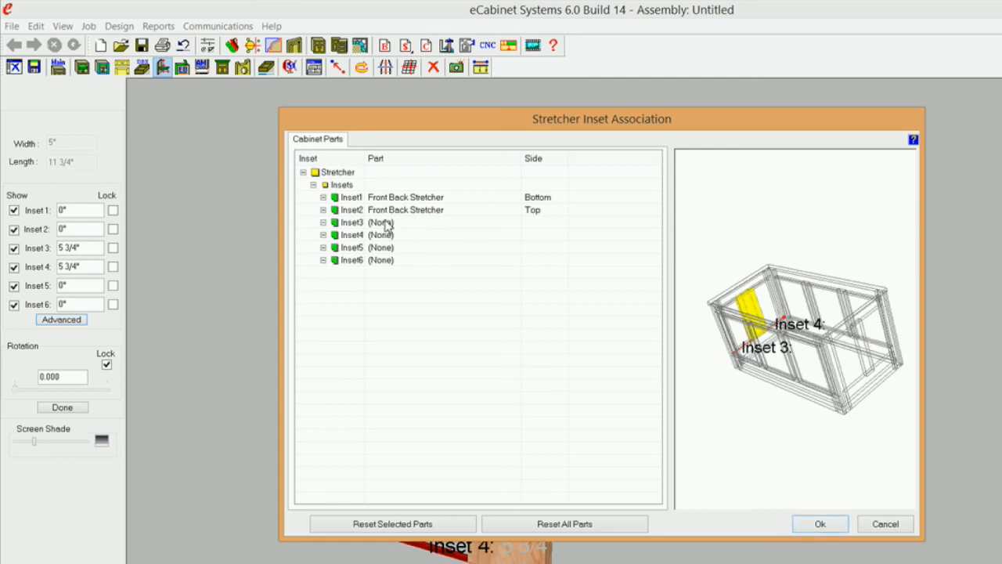
left_click_drag(801, 384, 825, 404)
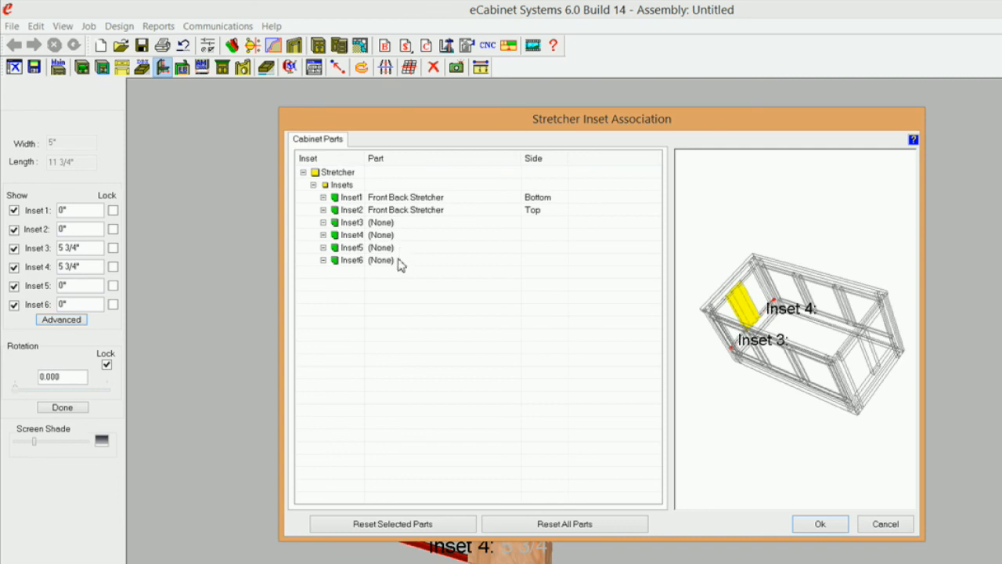
Step: Associate the end stretcher's Inset6 with the Right side of the corner Up Down Stretcher at the opposite end
left_click(399, 261)
left_click(515, 264)
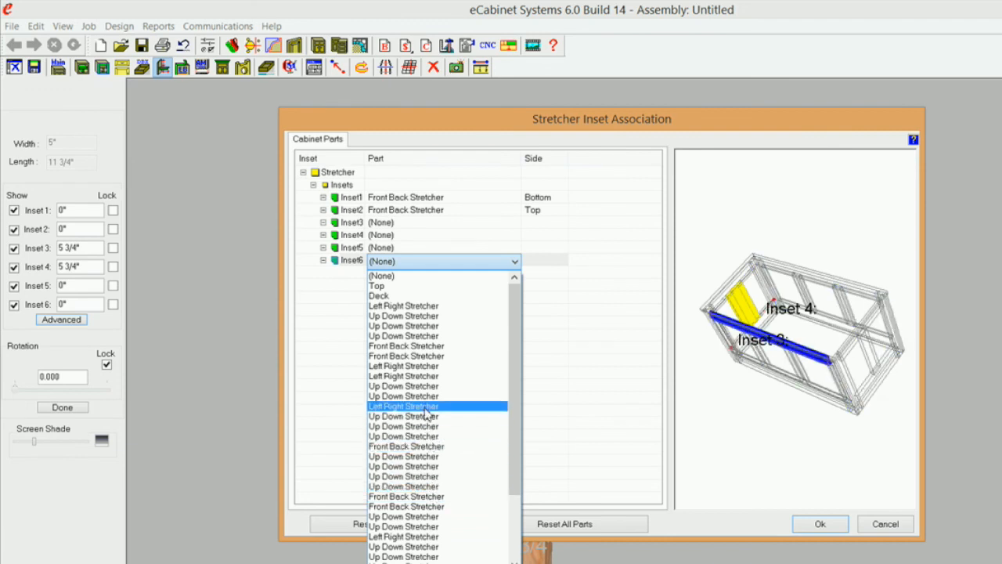
left_click(428, 338)
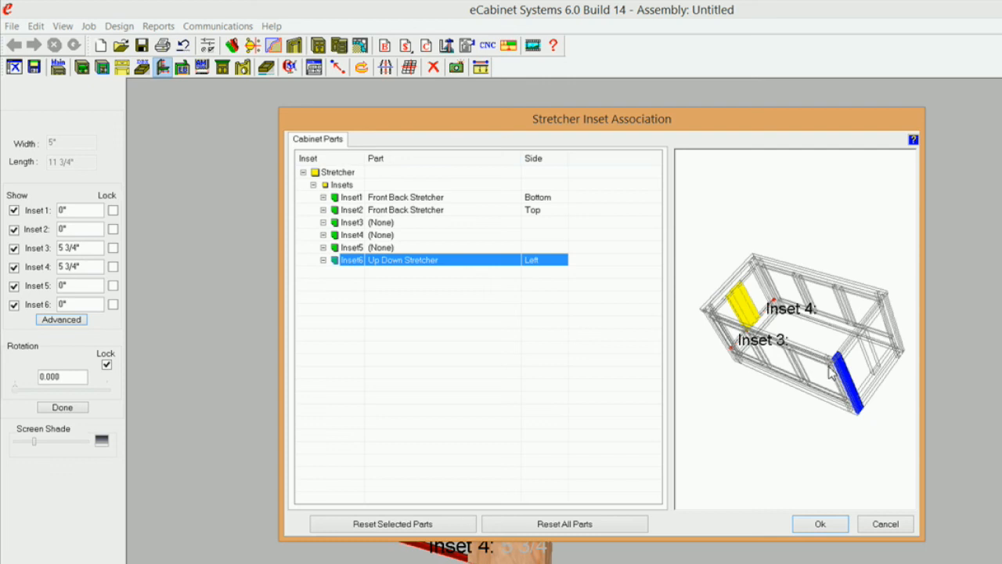
left_click(560, 264)
left_click(560, 264)
left_click(554, 287)
Step: Associate Inset3 with the Back side of the same corner stretcher and Inset4 with the Front side of the opposite end's middle stretcher, and confirm
left_click(388, 225)
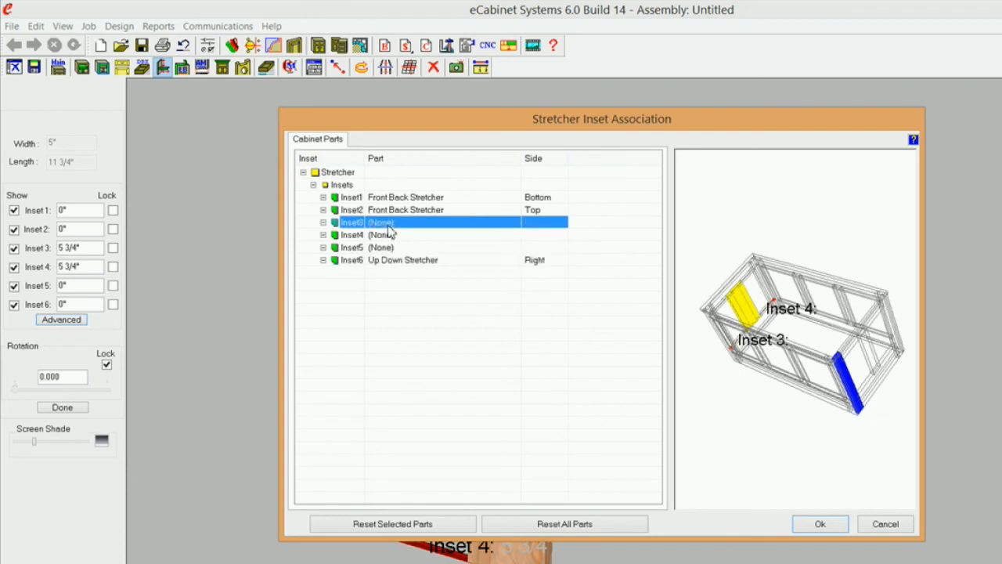
left_click(514, 226)
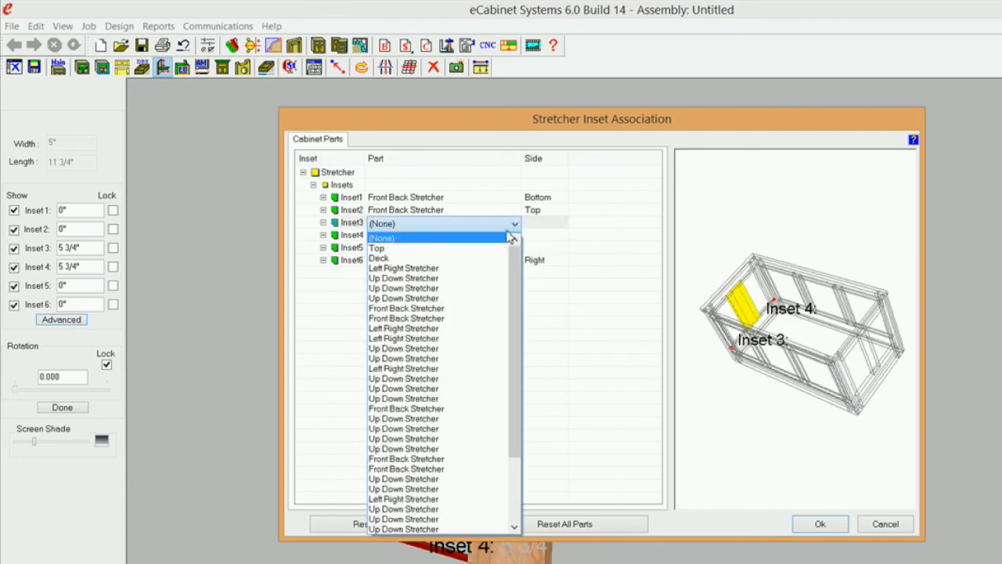
left_click(443, 299)
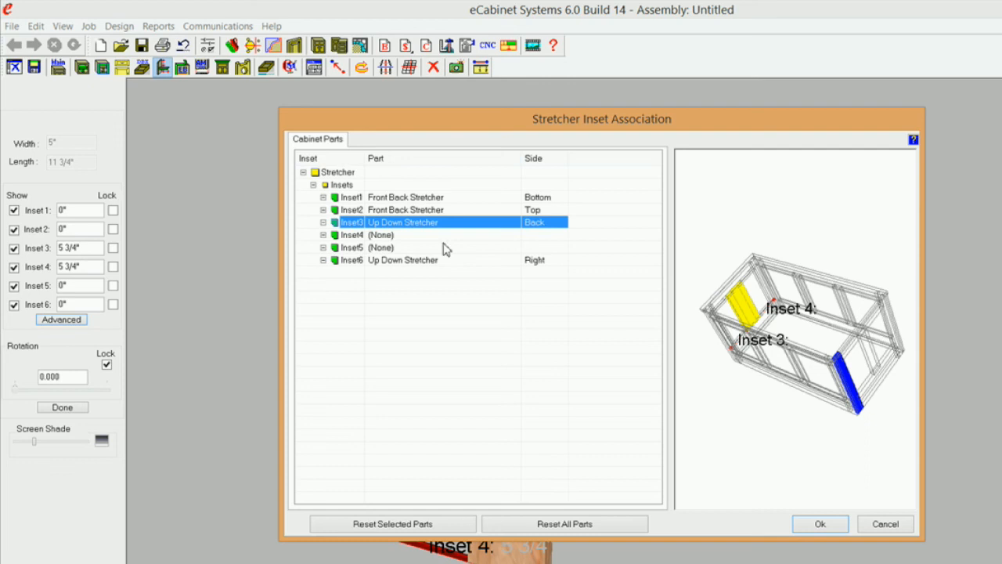
left_click(419, 235)
left_click(513, 236)
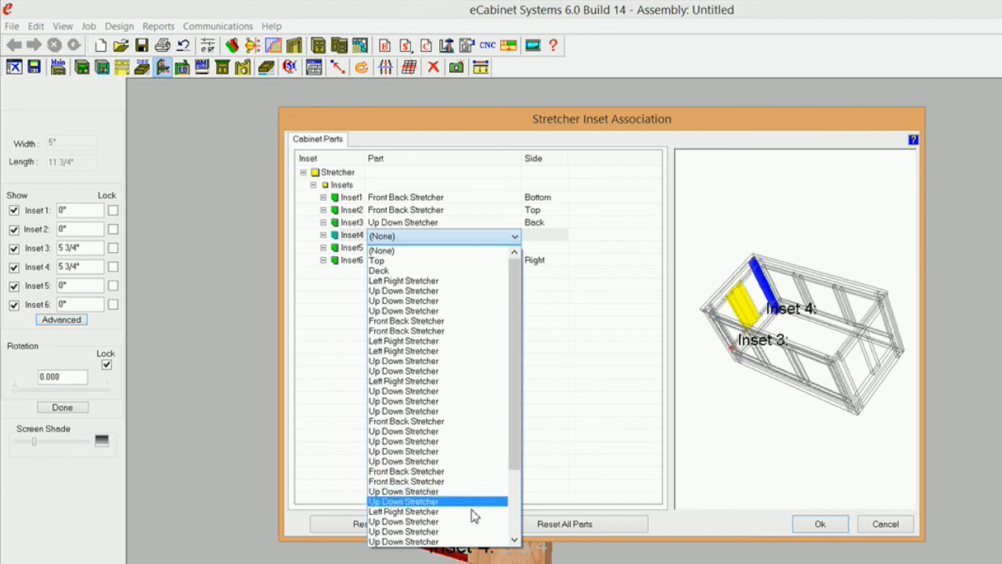
left_click(472, 533)
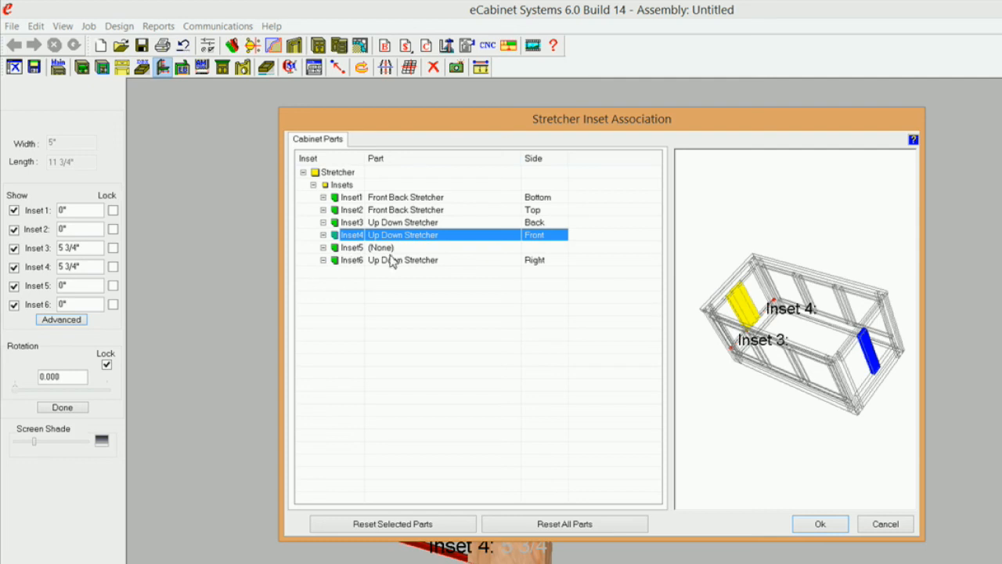
left_click(819, 525)
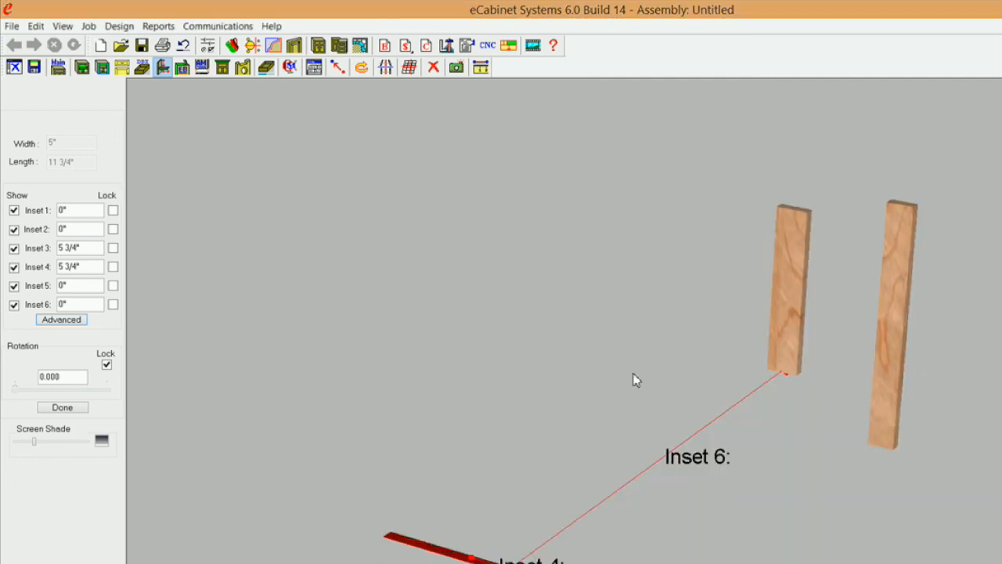
Step: Set Inset 1 and Inset 2 of the new 5" stretcher to 1/8" and lock both
left_click_drag(80, 210, 56, 213)
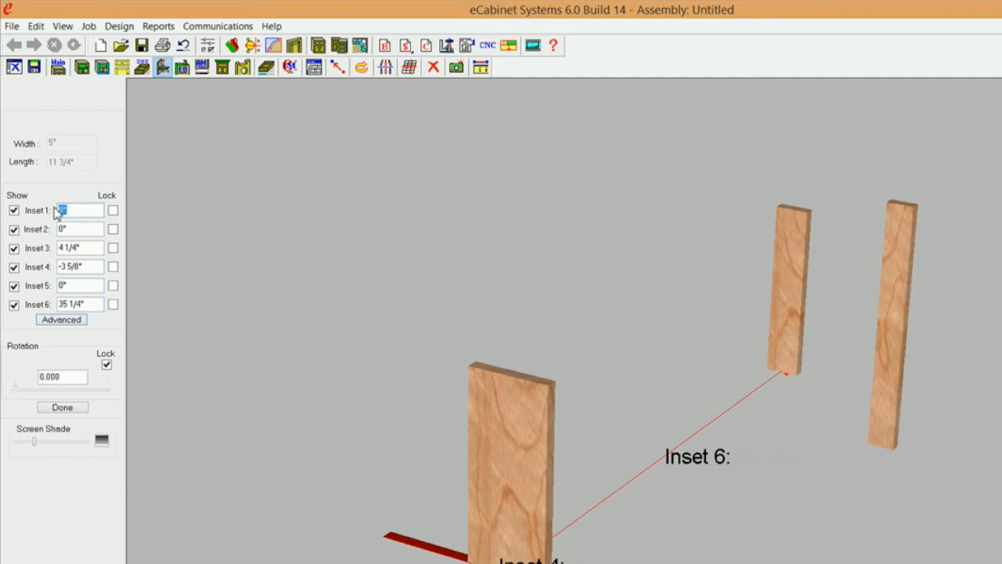
type("1")
left_click(113, 210)
left_click_drag(87, 230, 30, 237)
type("1/")
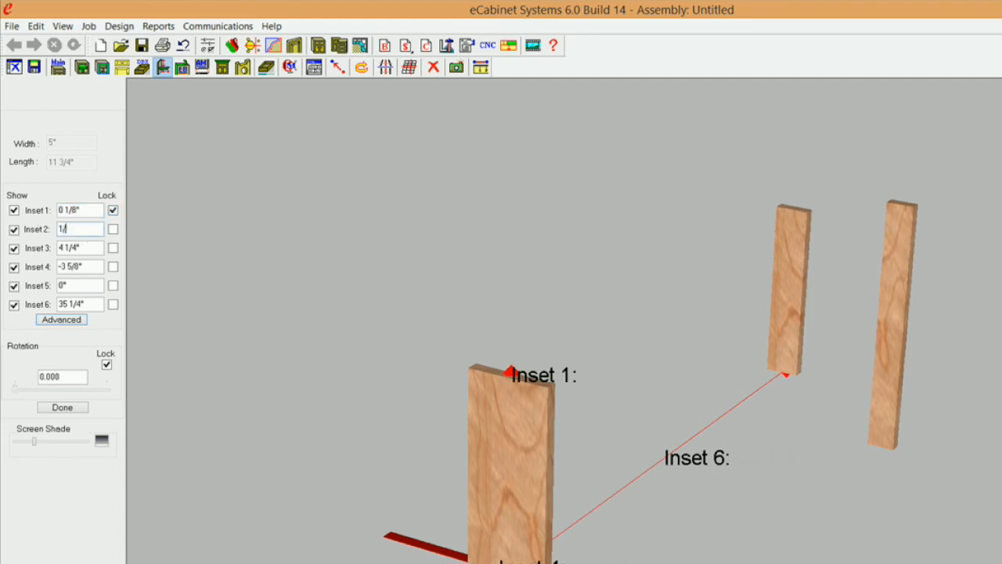
left_click(113, 229)
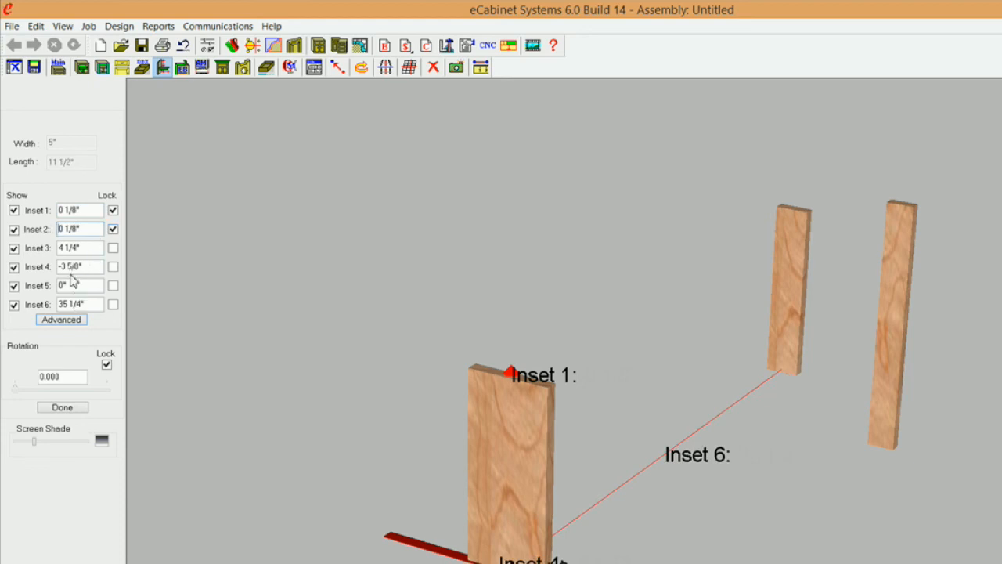
Step: Set the stretcher's Inset 6 to 0" and lock it, placing the stretcher at the opposite end
left_click_drag(98, 304, 24, 297)
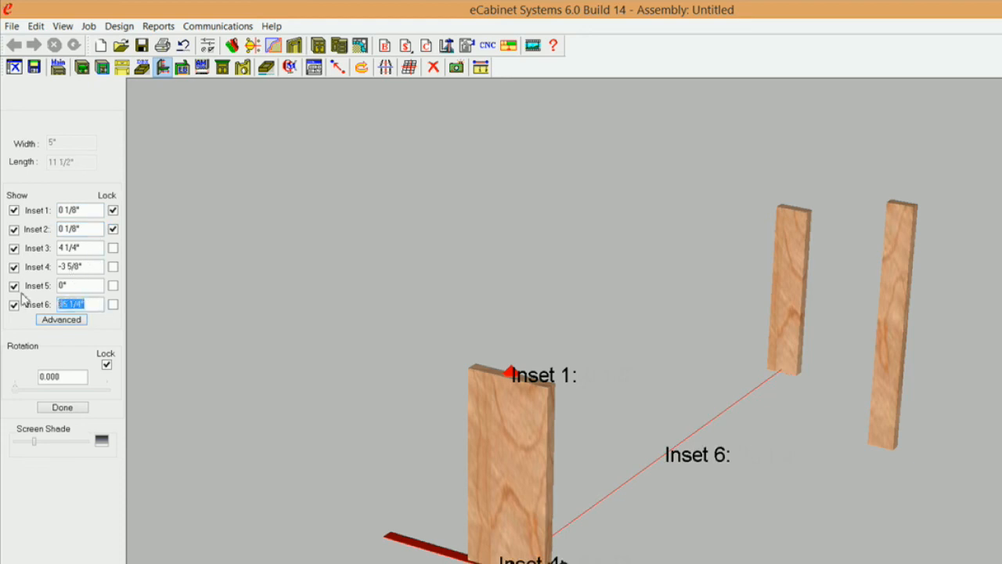
type("0")
left_click(113, 305)
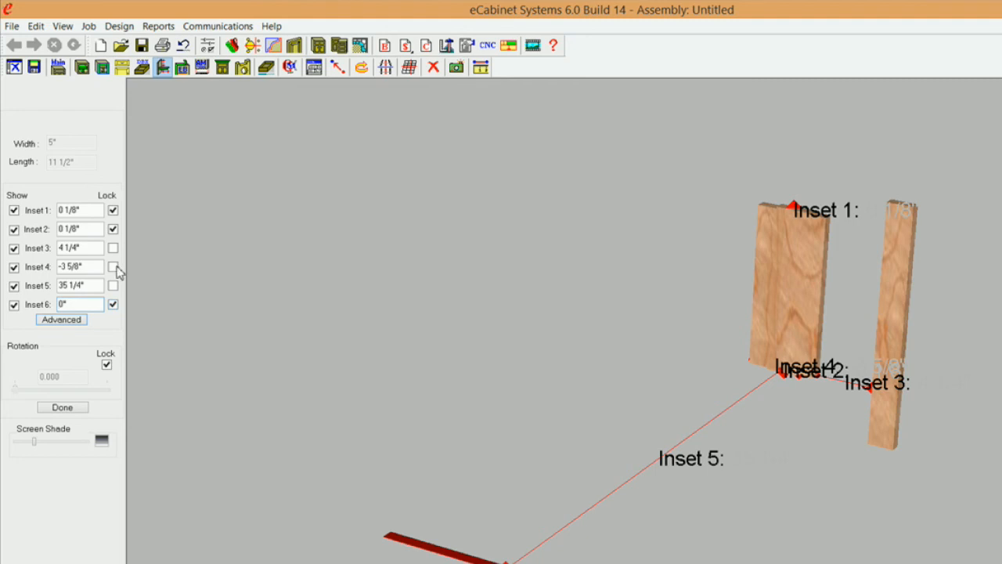
Step: Set Inset 3 and Inset 4 to -3/8", lock both, and finish adjusting the opposite end's stretcher
left_click_drag(79, 247, 6, 246)
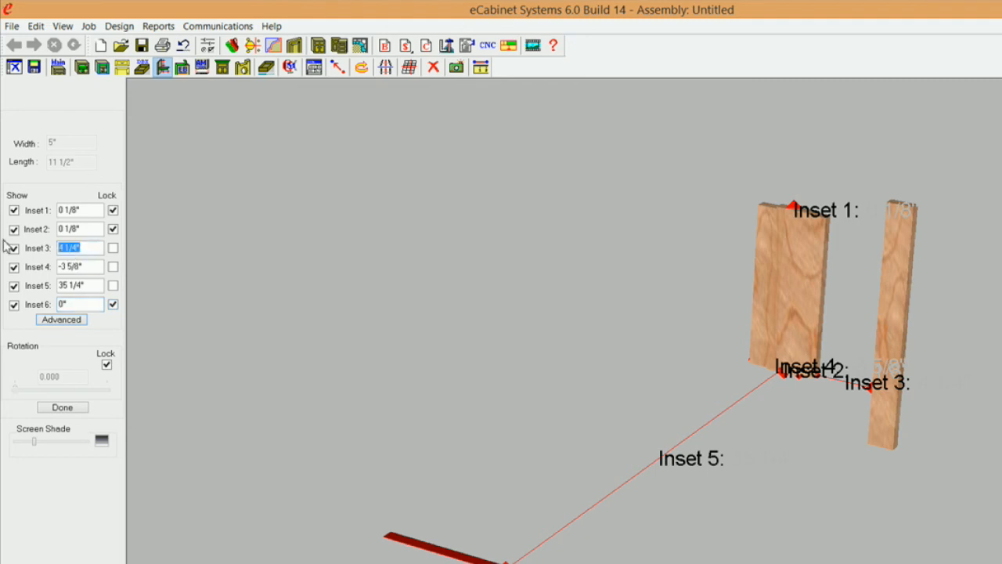
type("-3/8")
left_click(112, 248)
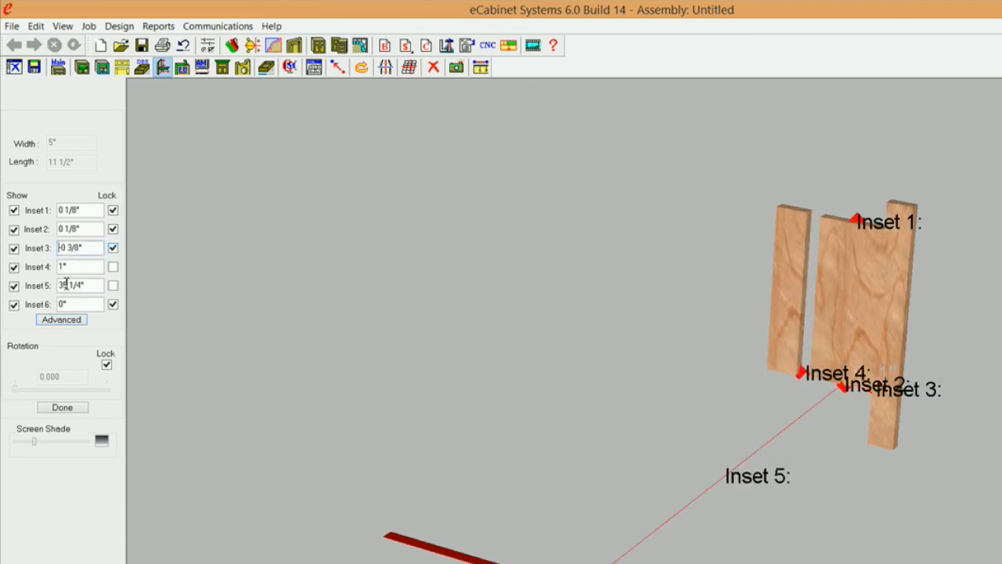
left_click_drag(43, 266, 13, 267)
type("-3/8")
left_click(112, 267)
left_click(64, 408)
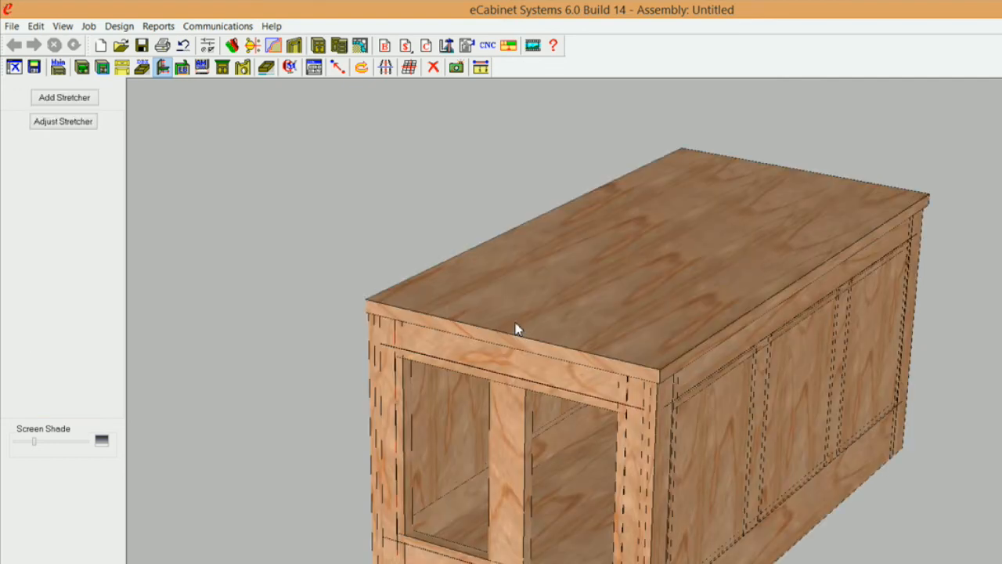
Step: Hide the upper and lower rails on the near end to expose the surfaces behind them
left_click(546, 392)
left_click(526, 562)
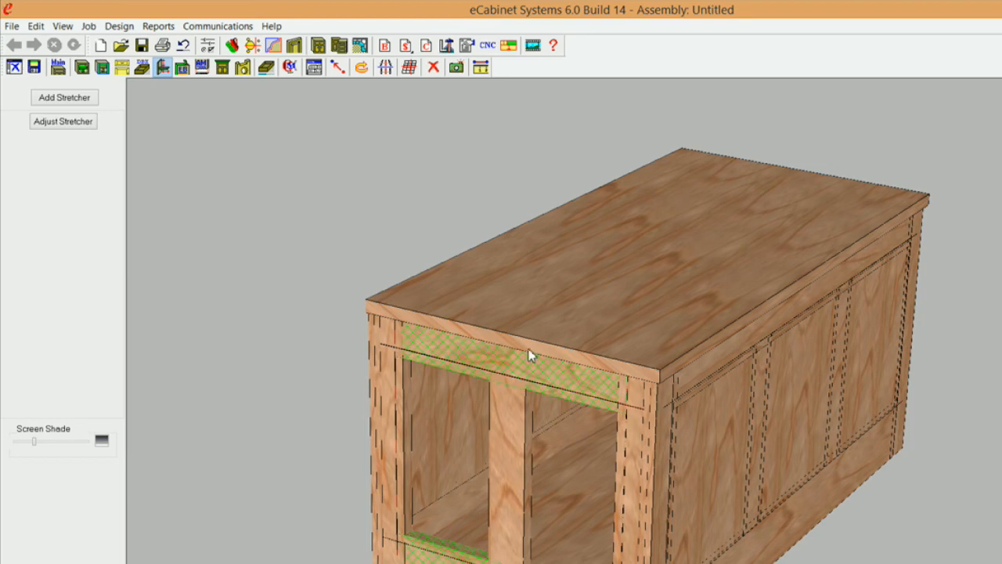
right_click(523, 374)
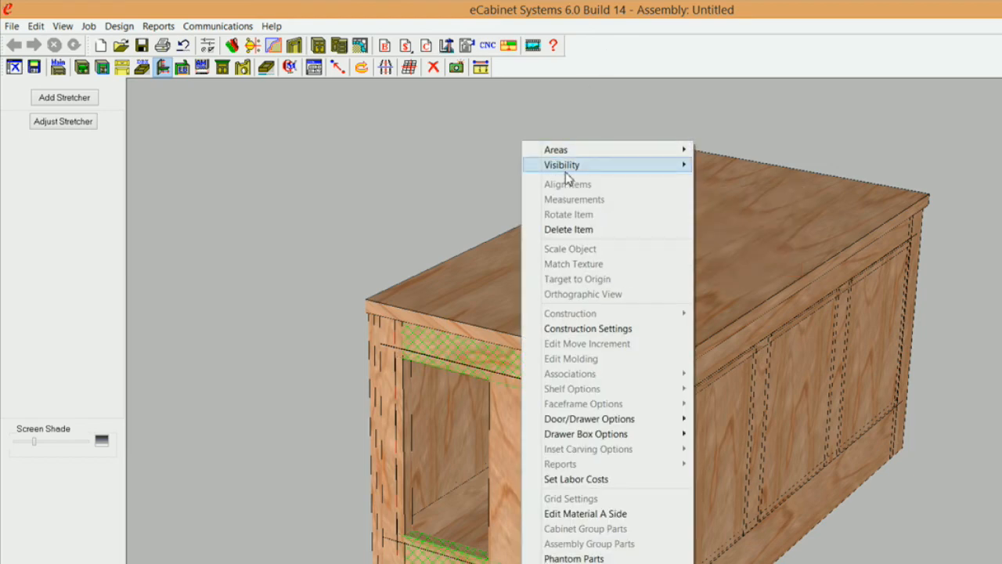
mouse_move(563, 165)
left_click(447, 179)
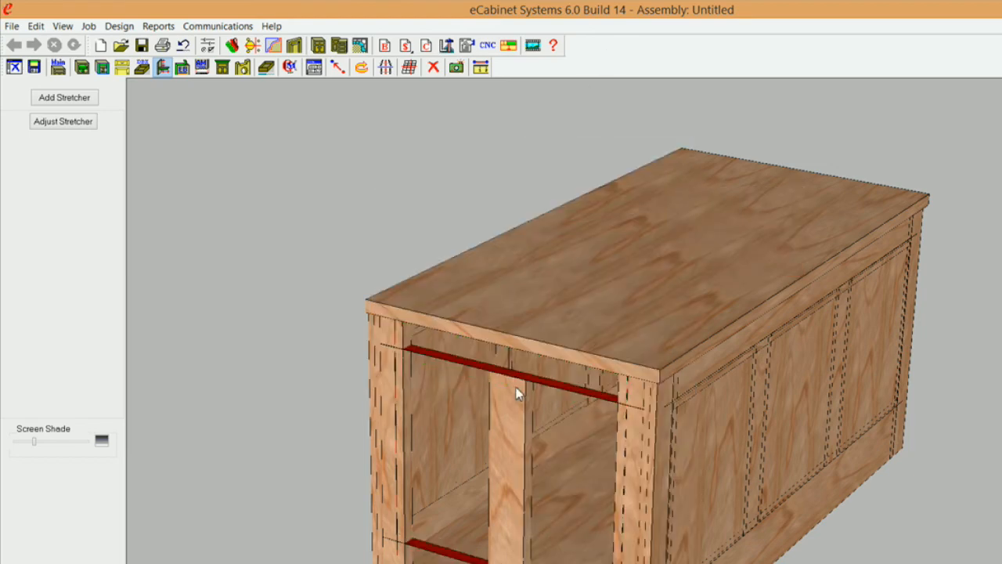
Step: Add a 5" wide up-down stretcher in Left-Right Orientation, 3/4 Solid Stock, between the two exposed end surfaces
left_click(545, 563)
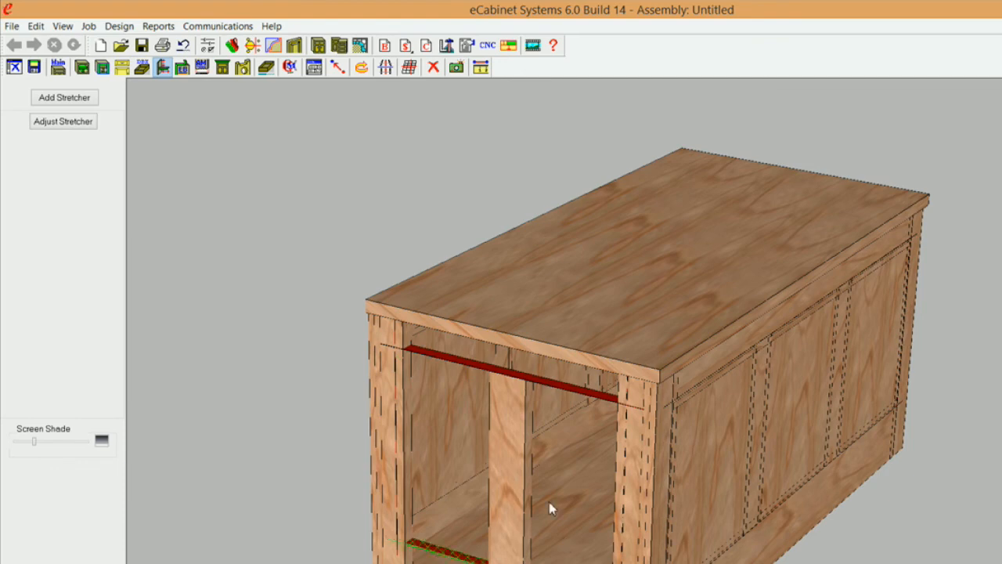
left_click(558, 403)
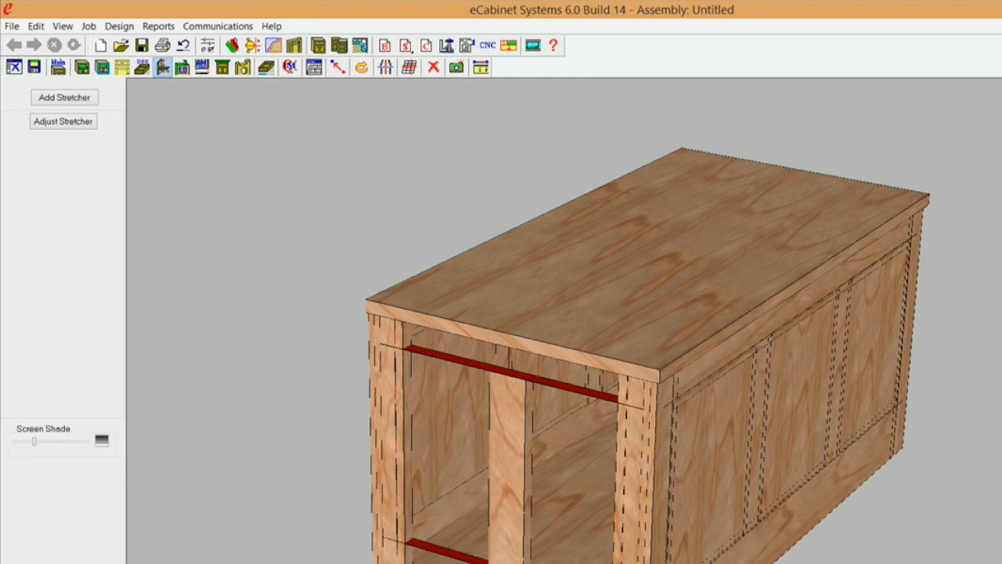
left_click(553, 382)
left_click(75, 102)
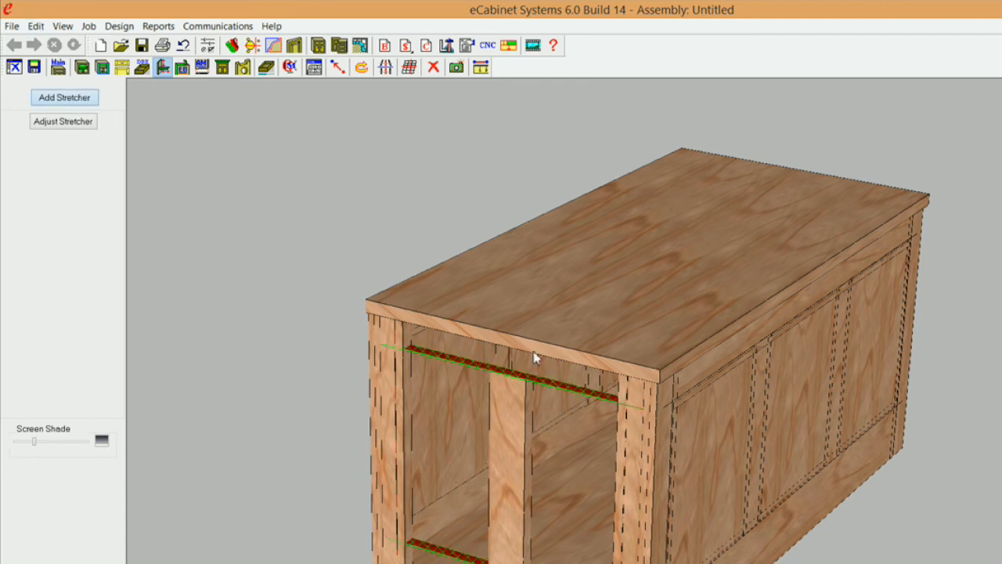
left_click_drag(516, 204, 601, 203)
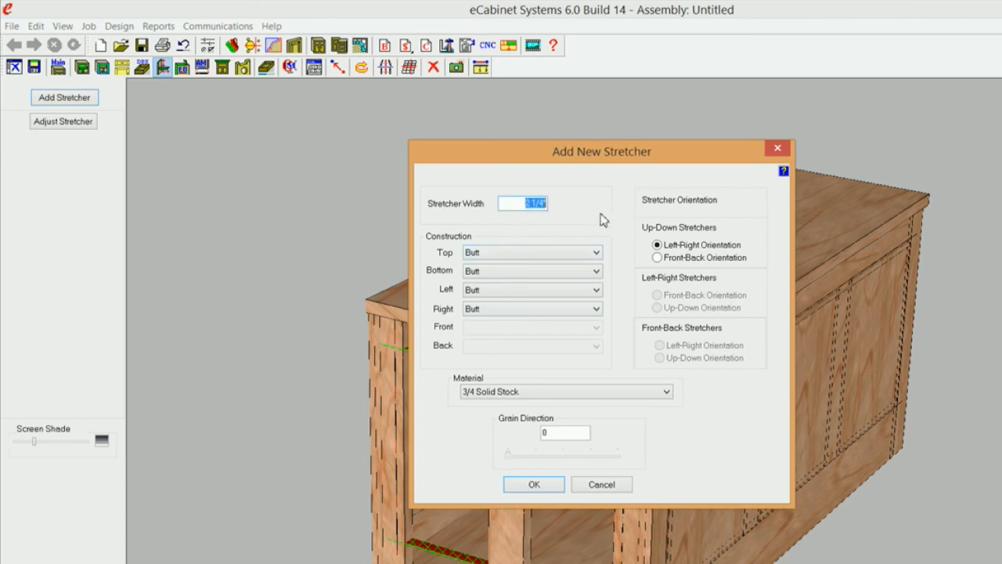
type("5")
left_click(536, 485)
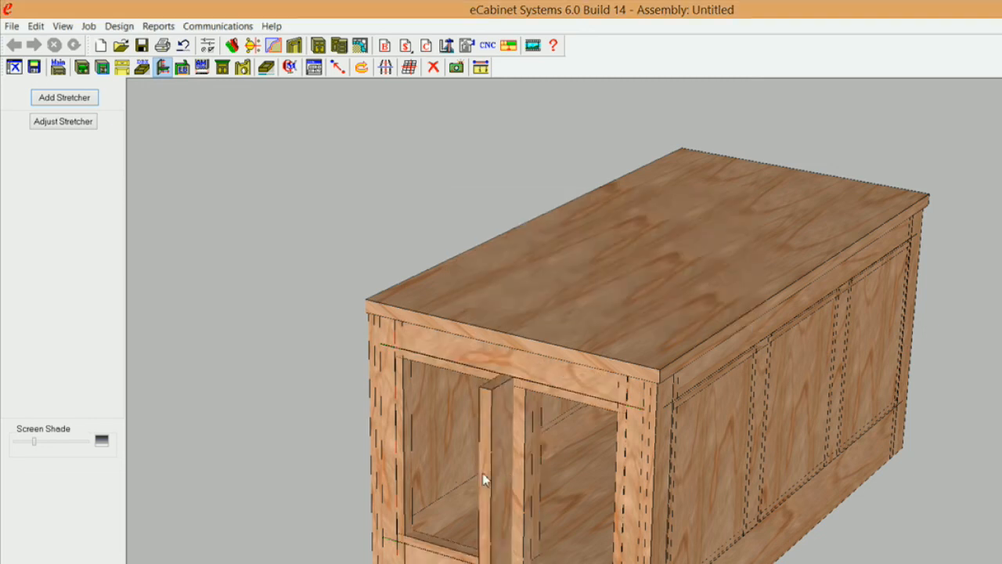
Step: Delete the 5" Left-Right Orientation stretcher from the cabinet's near end and hide its part
left_click(487, 424)
right_click(487, 424)
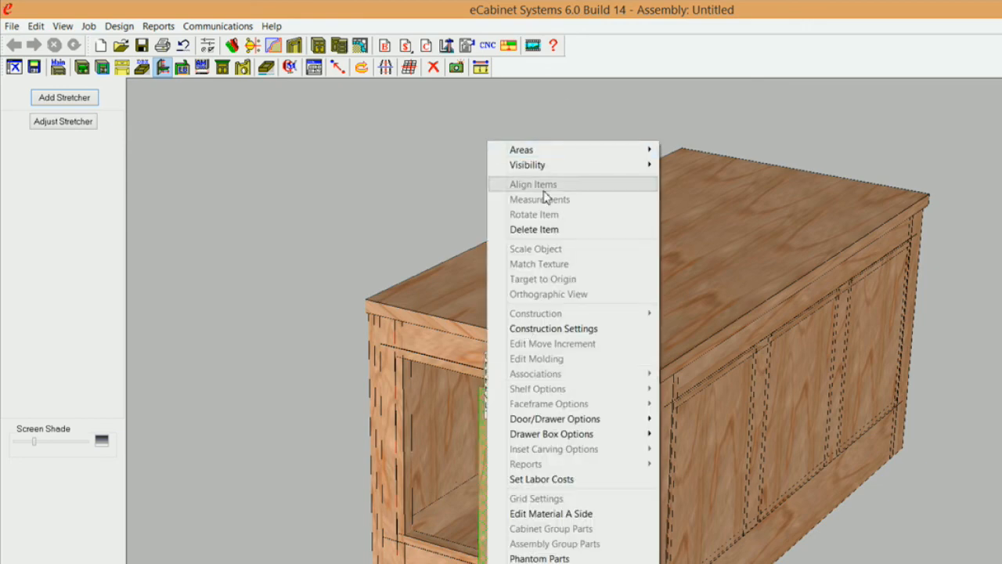
left_click(534, 230)
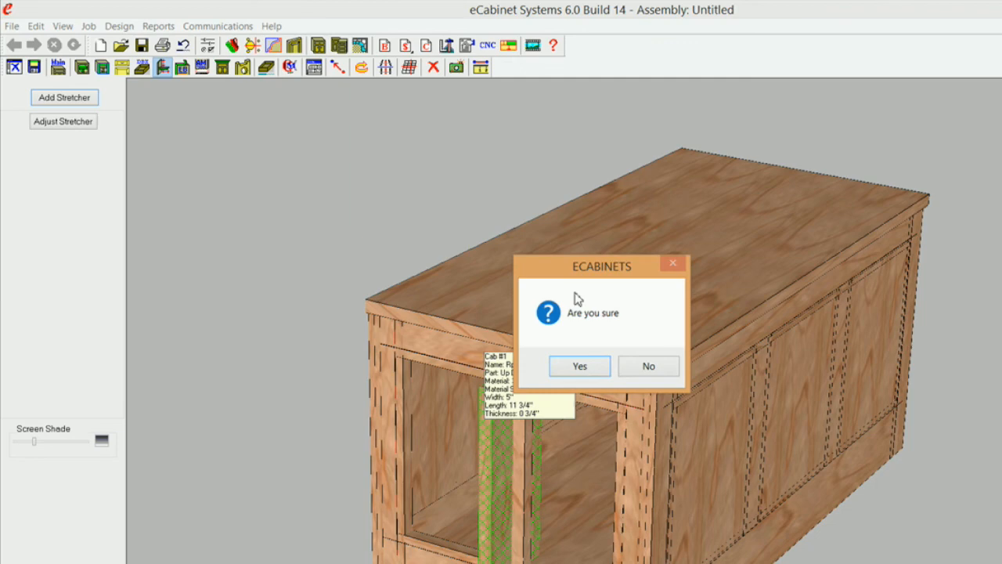
left_click(578, 368)
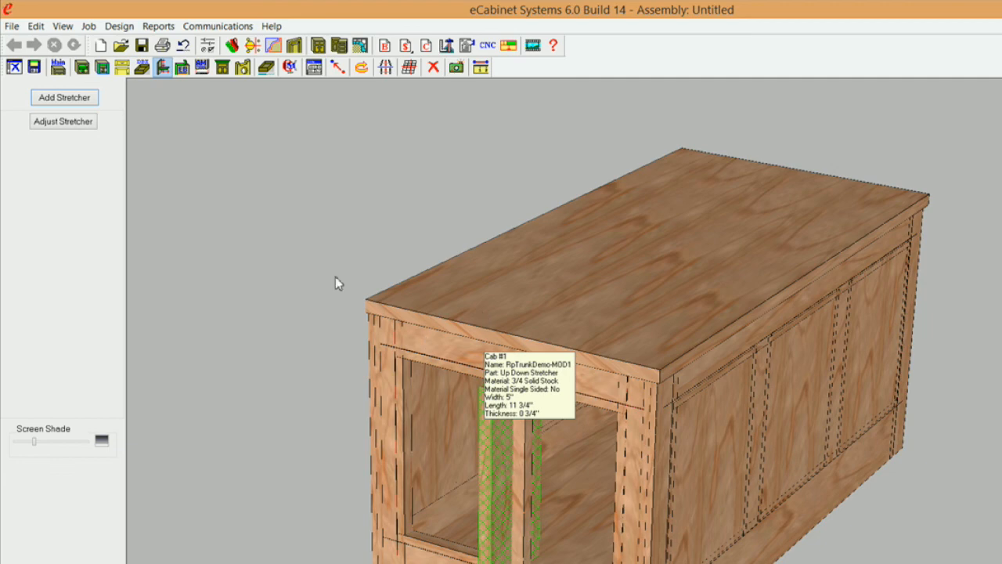
right_click(292, 156)
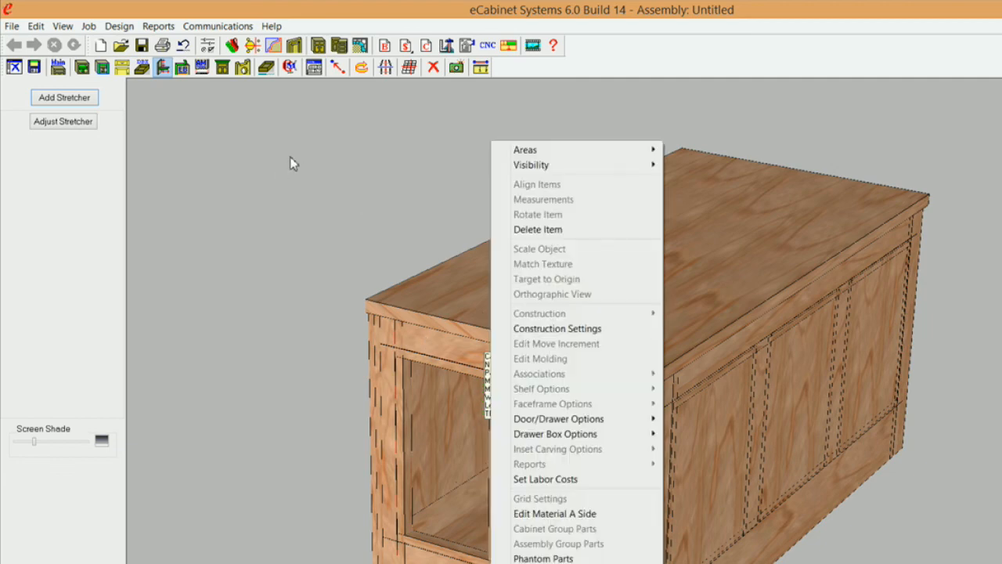
mouse_move(523, 169)
left_click(385, 163)
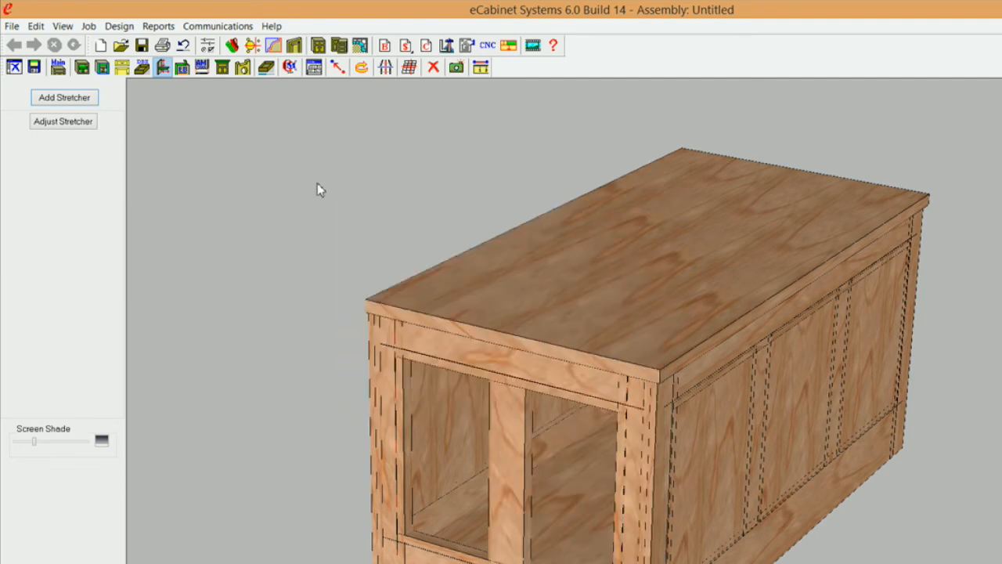
Step: Select the near end's upper and lower rails together and hide them
left_click(472, 363)
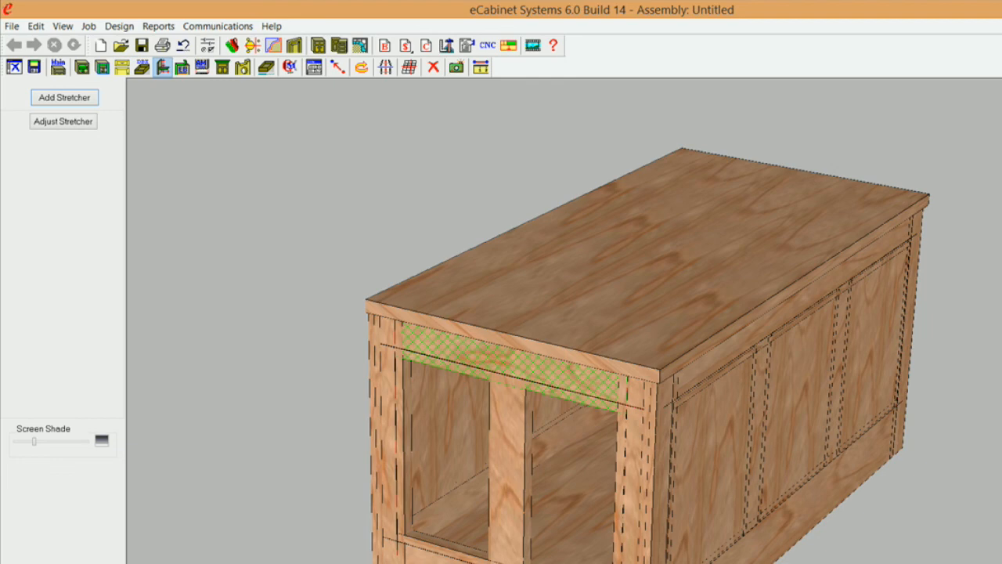
left_click(483, 546, "ctrl")
right_click(452, 356)
mouse_move(504, 164)
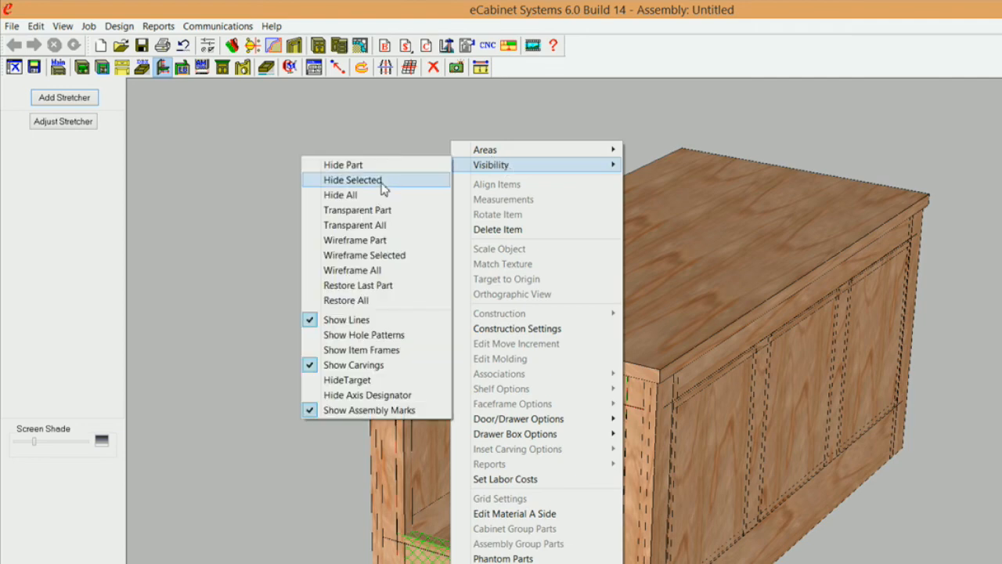
left_click(385, 180)
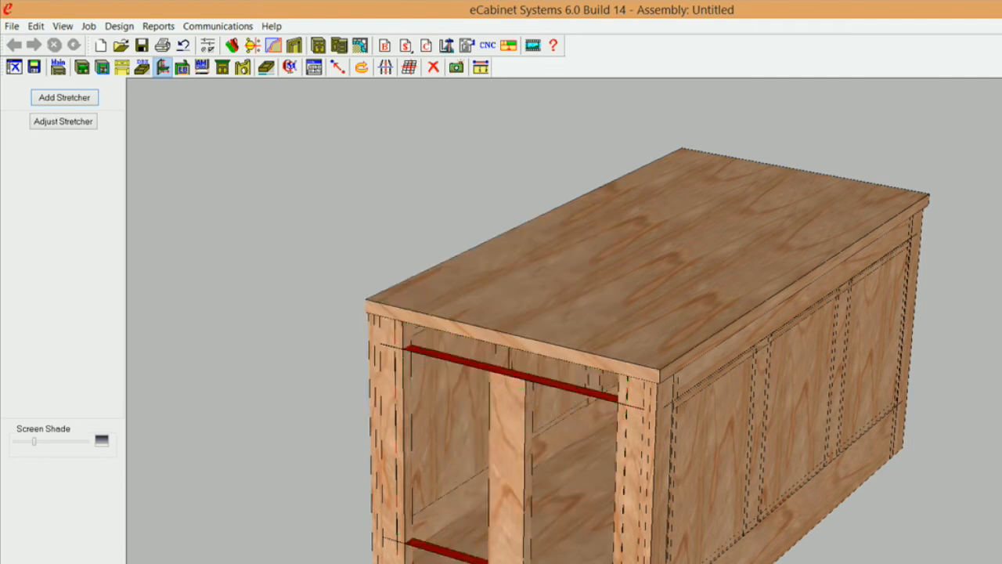
Step: Add a 5" wide up-down stretcher in Front-Back Orientation, 3/4 Solid Stock, between the exposed upper and lower end surfaces
left_click(550, 563)
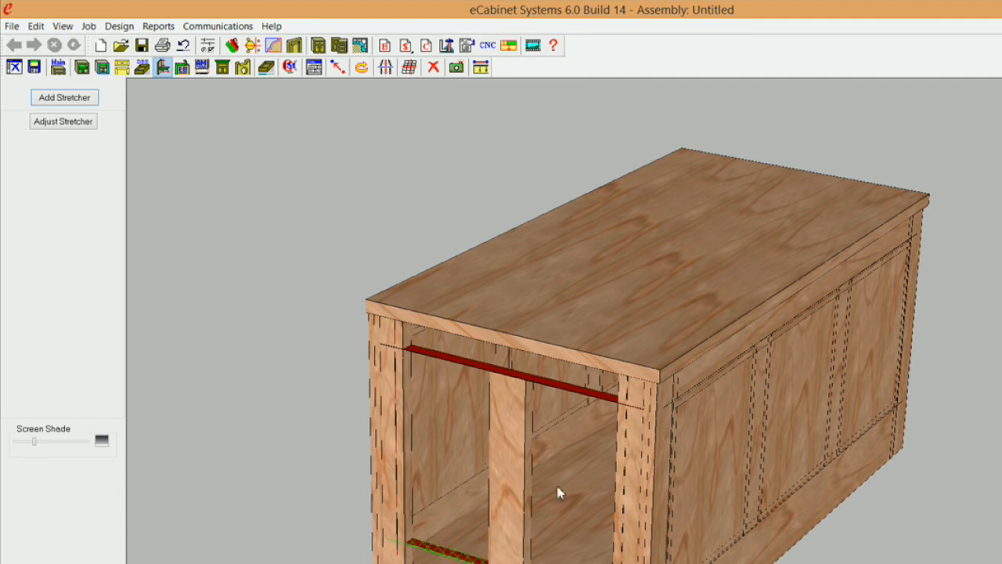
left_click(575, 397, "ctrl")
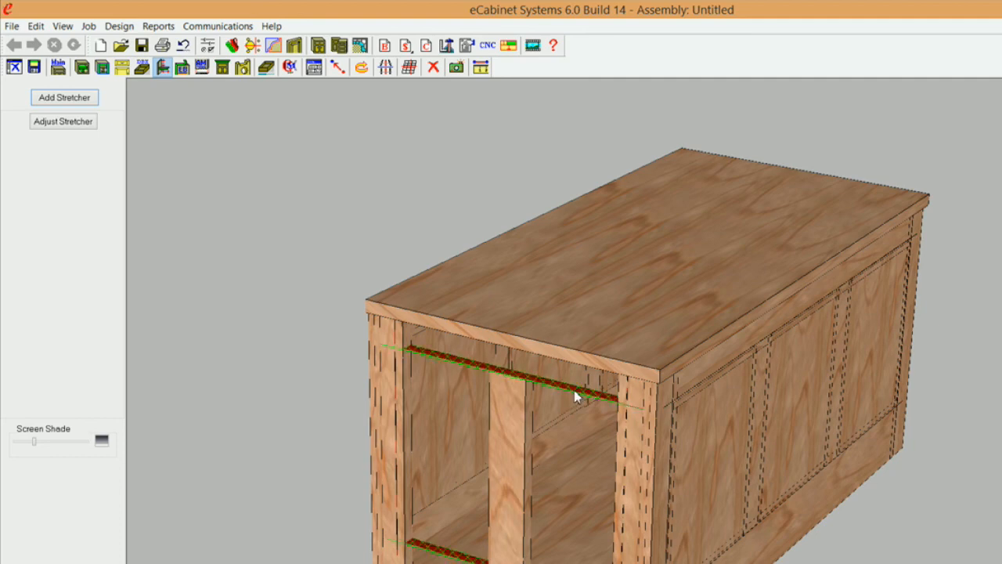
left_click(66, 100)
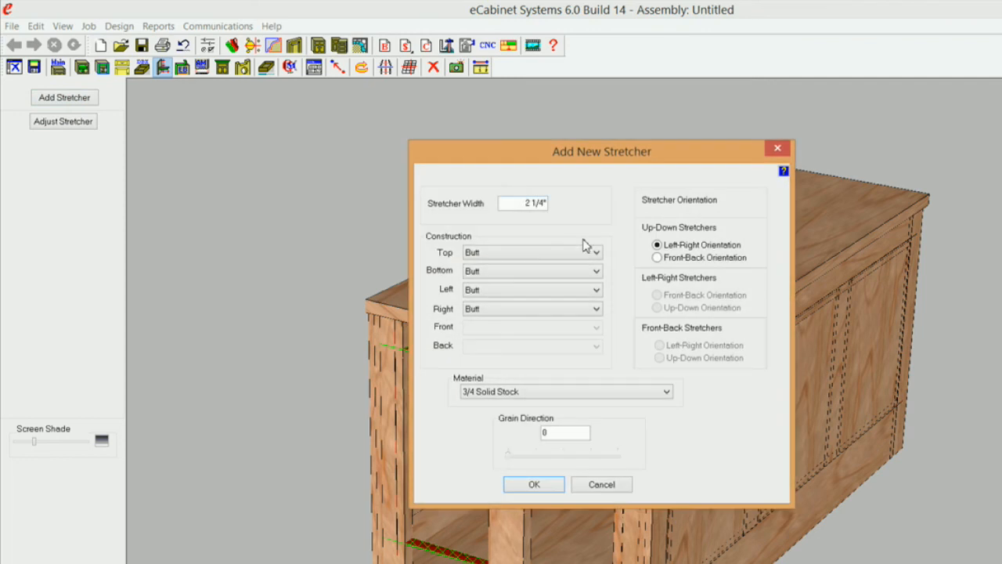
left_click(657, 257)
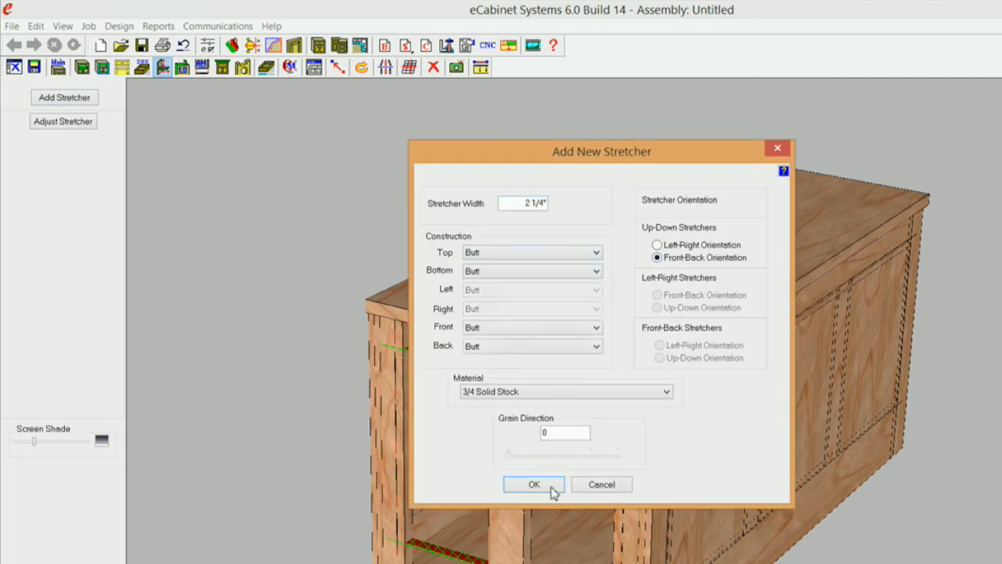
left_click_drag(526, 203, 587, 208)
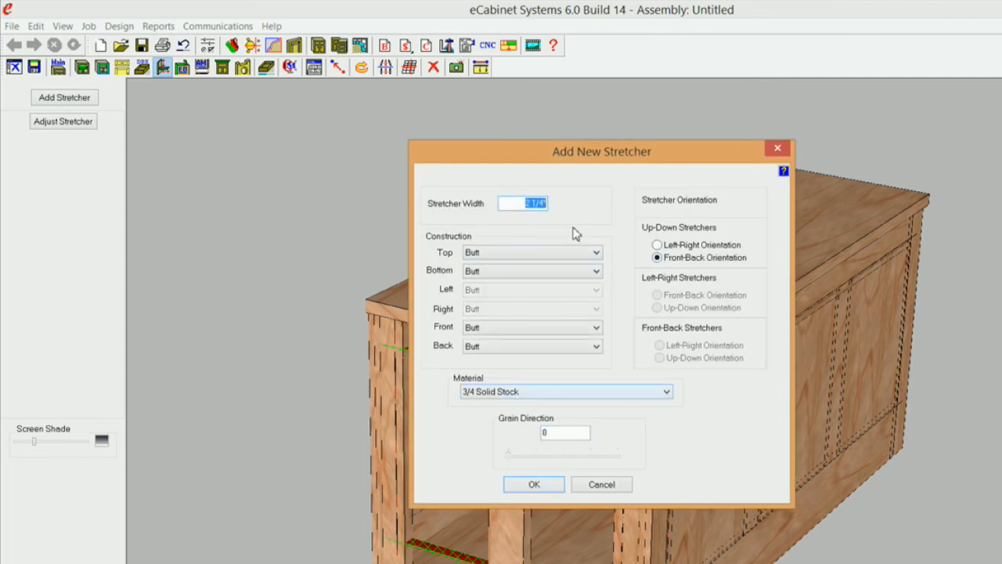
type("4")
left_click(547, 486)
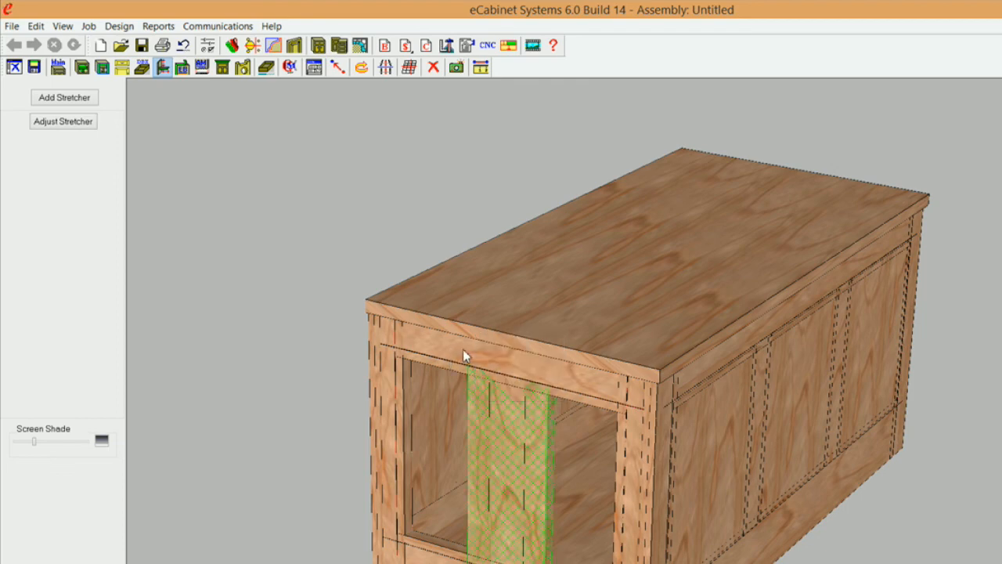
Step: Open the inset associations of the new 5" up-down stretcher in the cabinet's near end
left_click(290, 66)
left_click(62, 122)
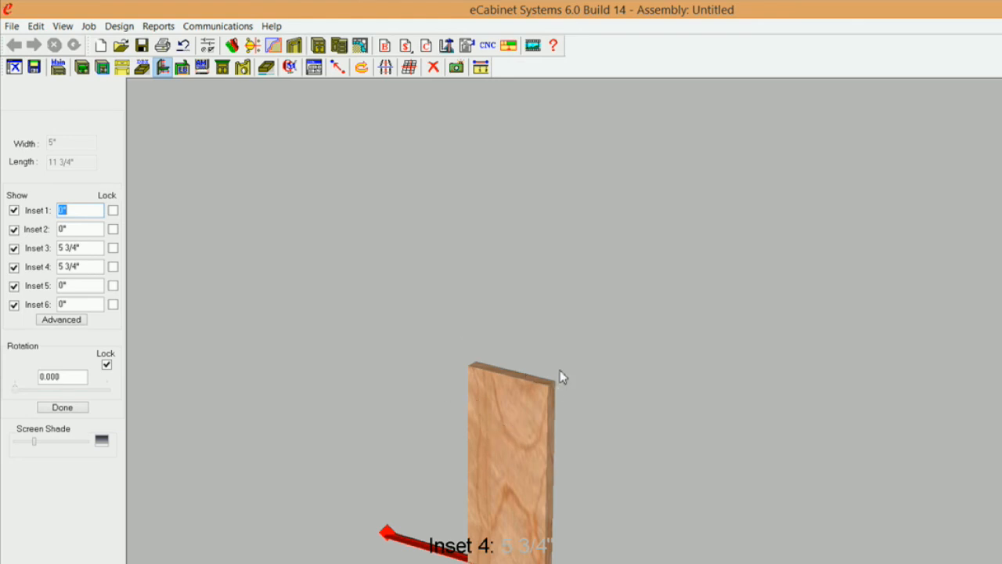
left_click(67, 323)
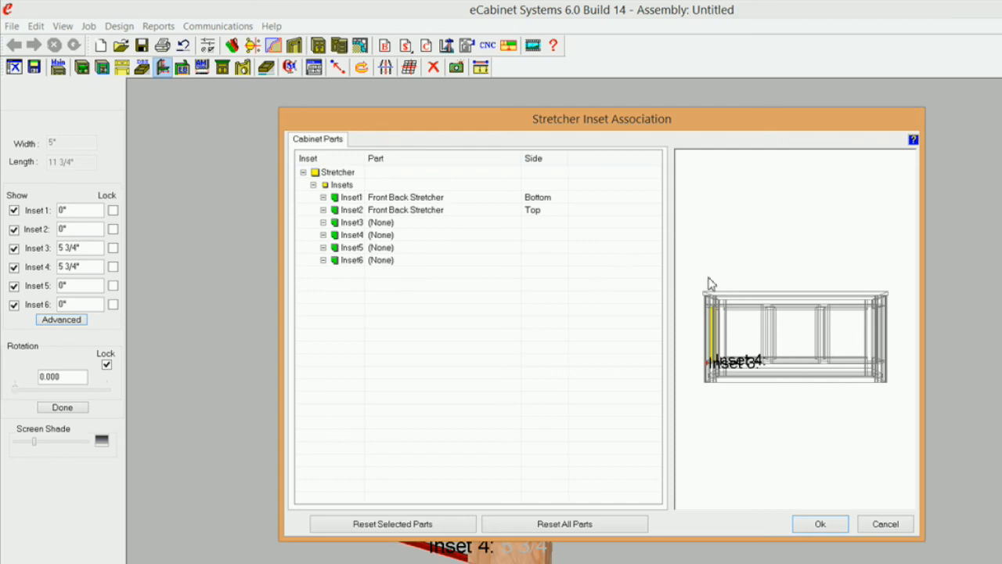
left_click_drag(772, 290, 727, 381)
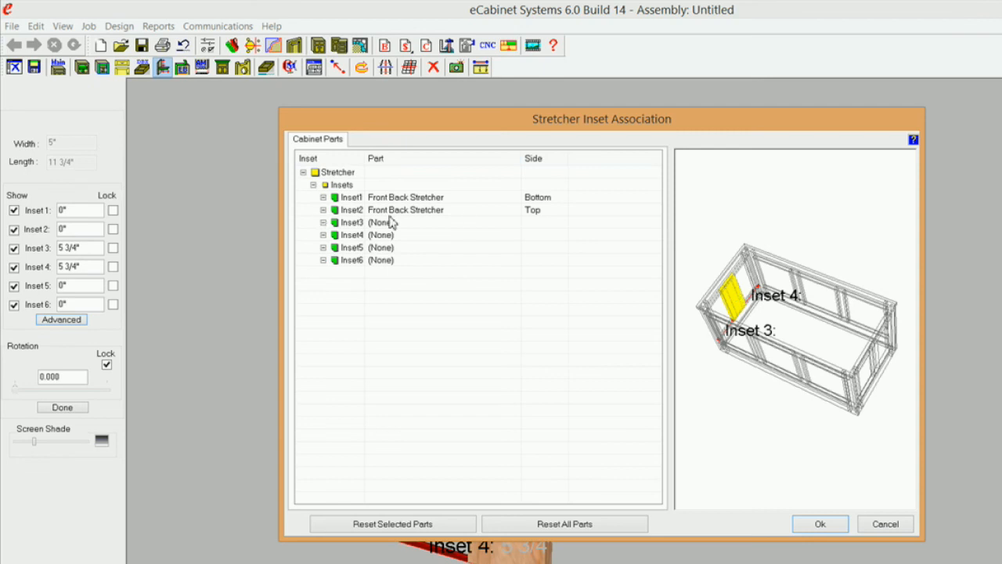
mouse_move(736, 384)
left_mouse_down()
mouse_move(758, 354)
mouse_move(886, 352)
mouse_move(891, 343)
mouse_move(819, 371)
mouse_move(835, 382)
mouse_move(738, 369)
mouse_move(743, 403)
mouse_move(743, 389)
left_mouse_up()
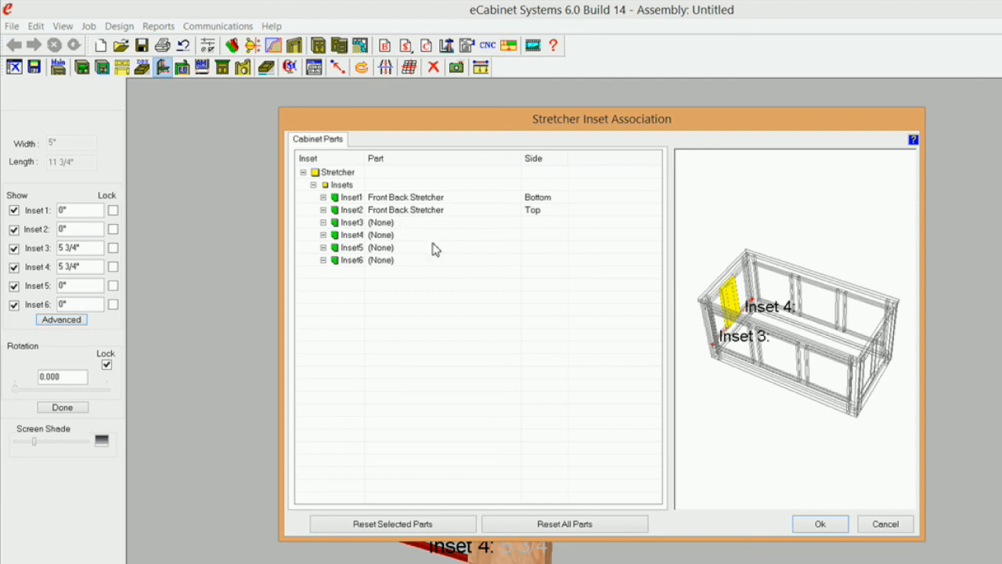
Step: Associate Inset 6 with the middle up-down stretcher at the cabinet's far end
left_click(380, 262)
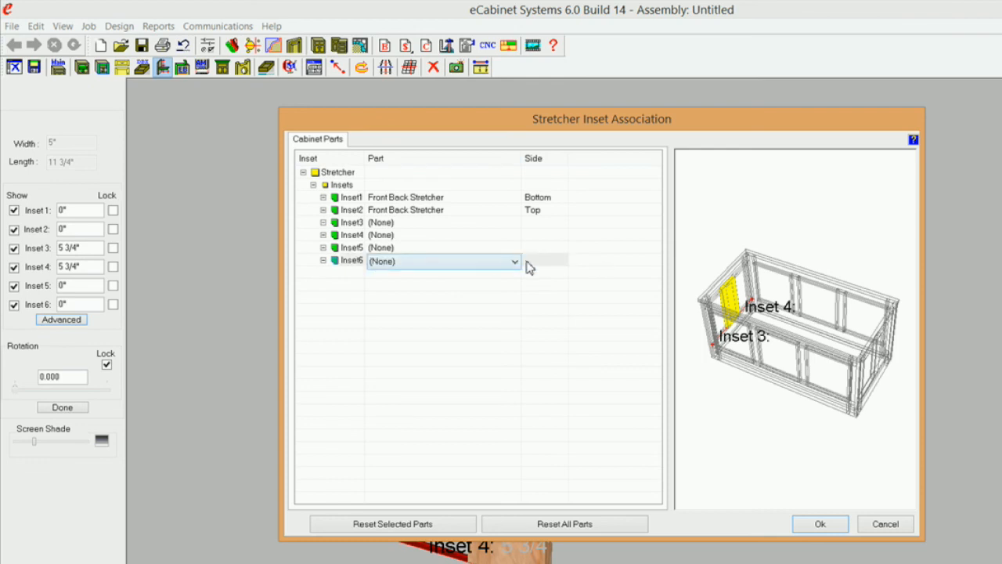
left_click(515, 264)
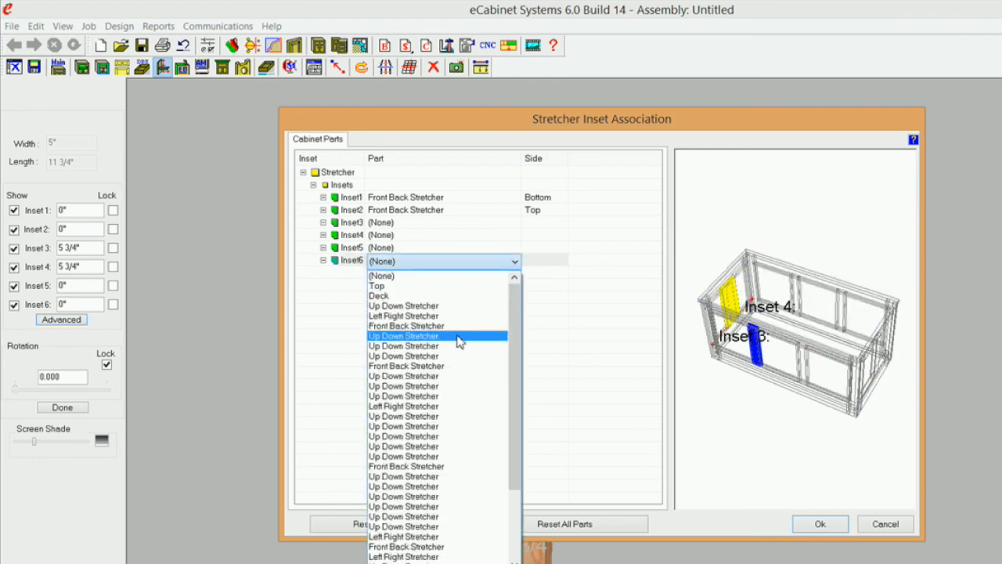
left_click(466, 386)
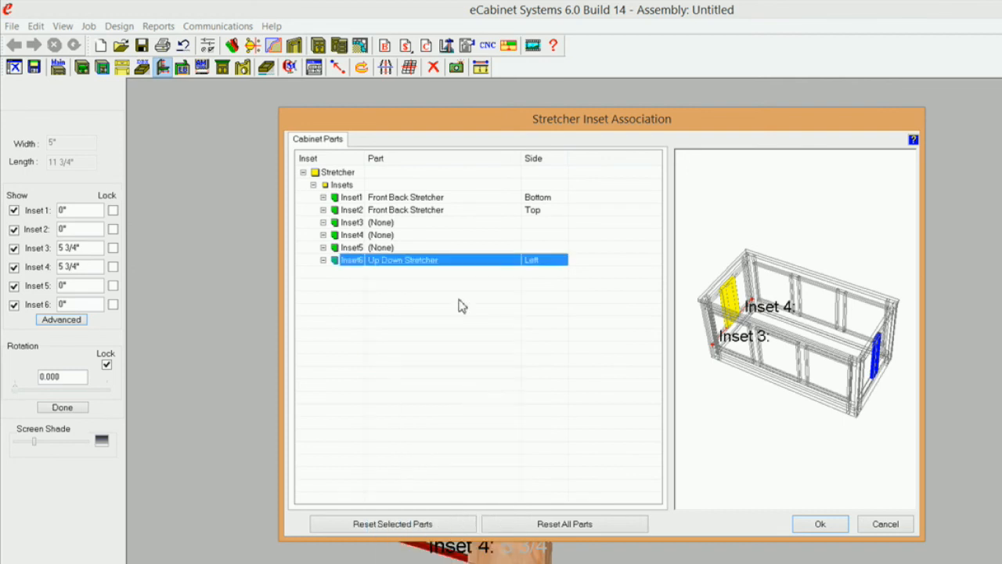
Step: Associate Inset 6 with the Right side of the up-down stretcher at the far end's outer corner
left_click(495, 266)
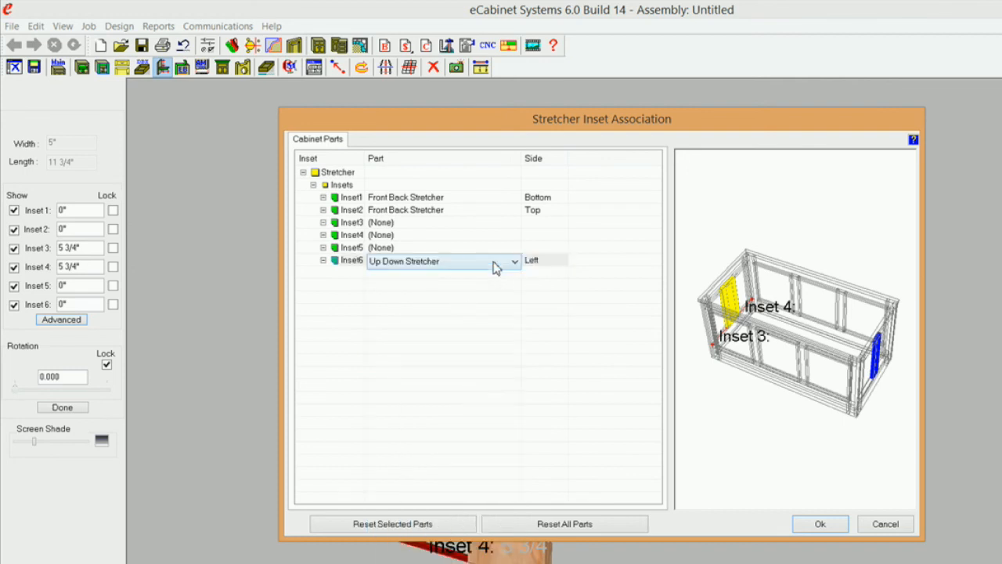
left_click(515, 261)
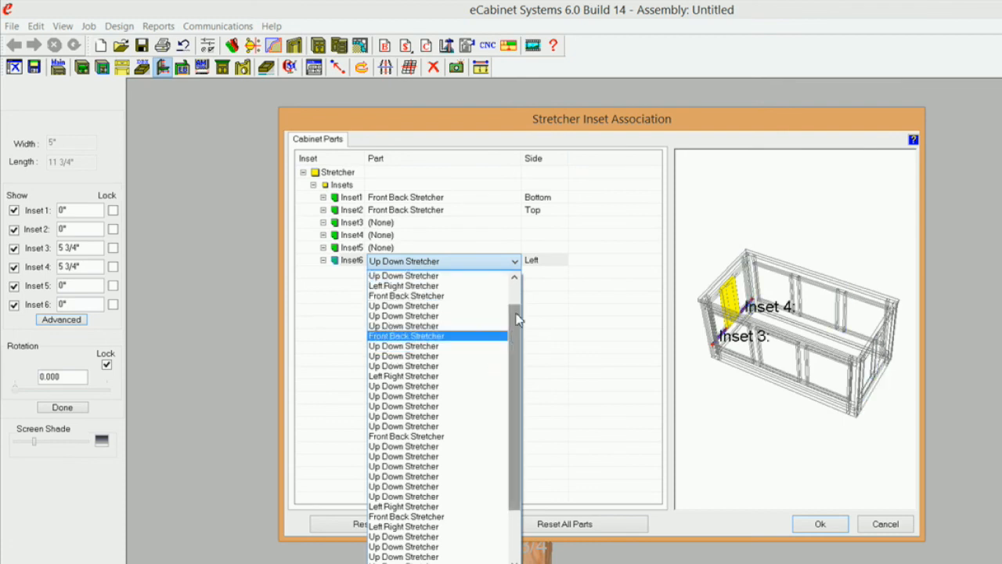
left_click_drag(515, 324, 521, 278)
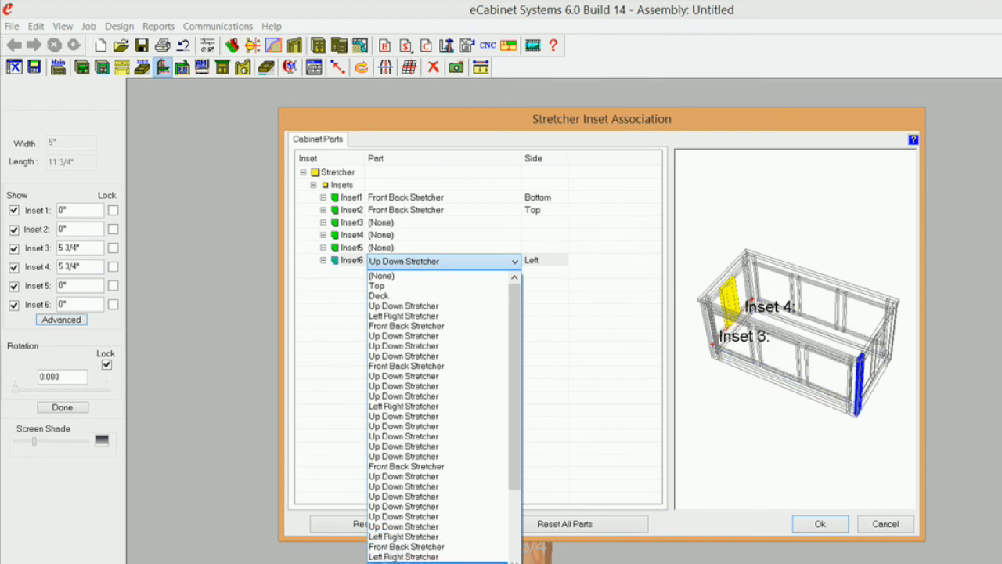
left_click_drag(518, 480, 515, 553)
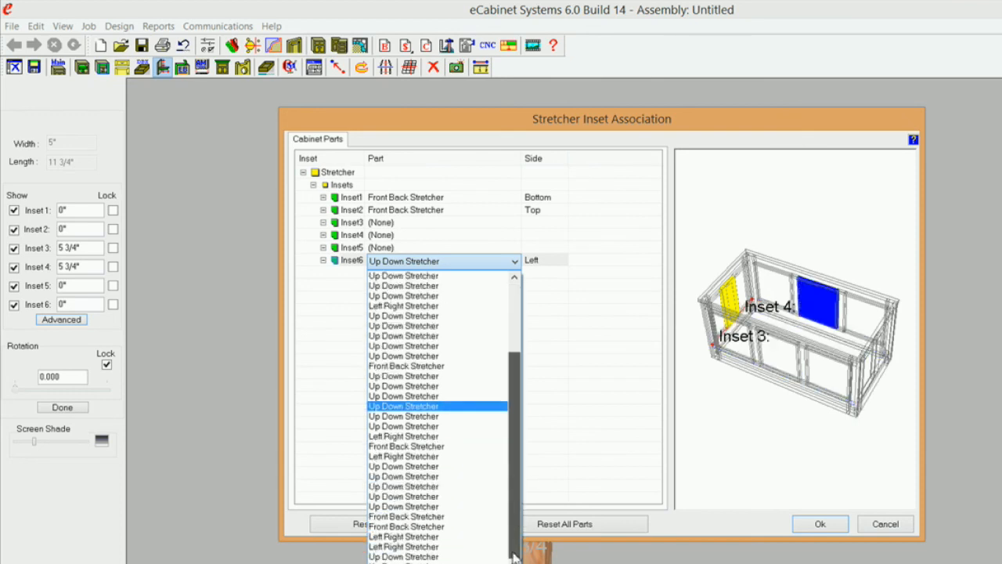
left_click(424, 507)
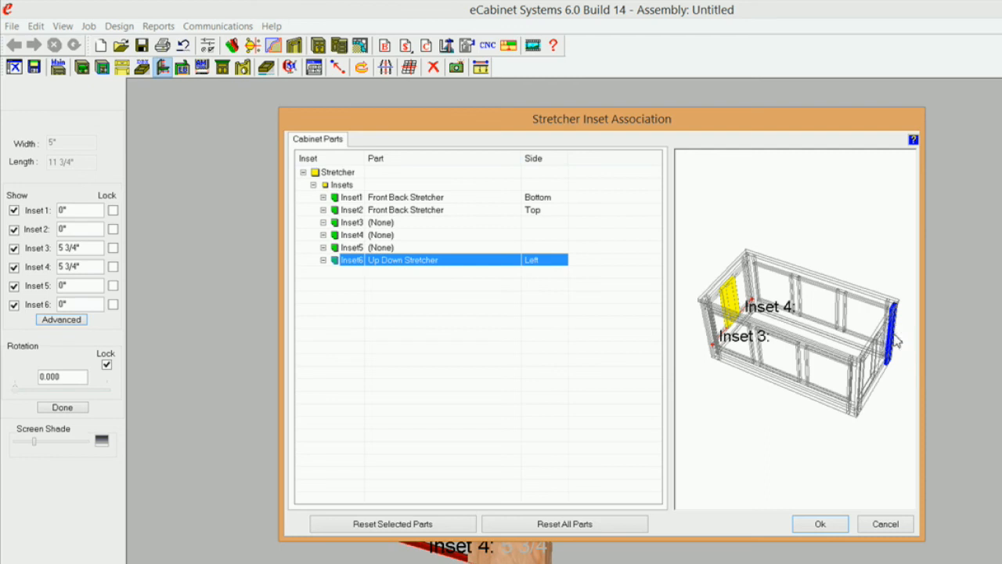
left_click(553, 265)
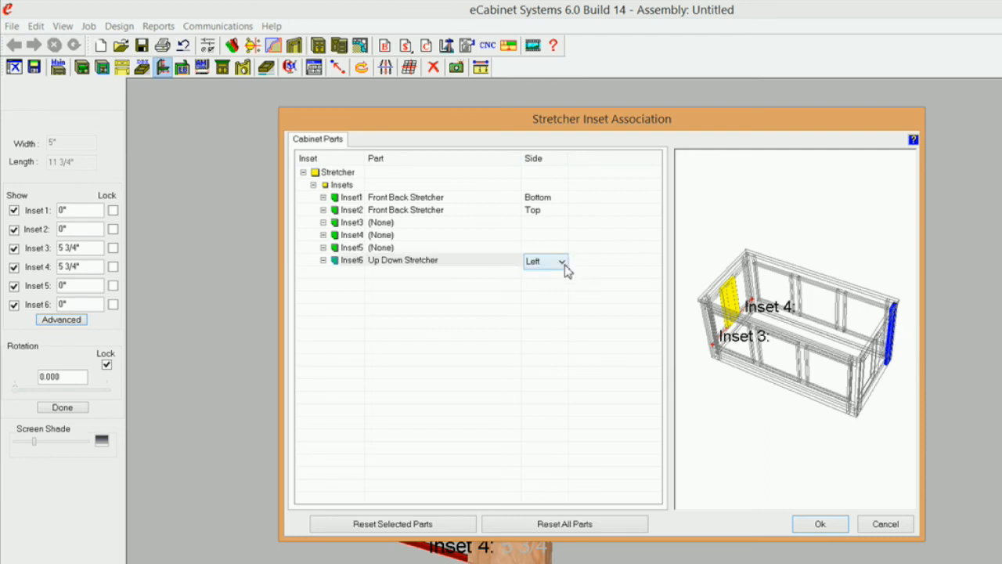
left_click(562, 262)
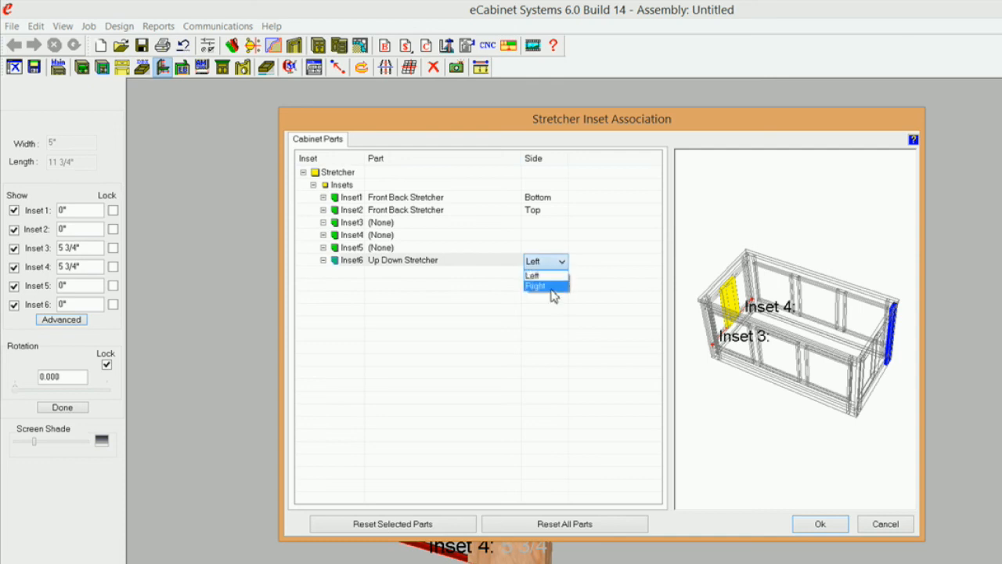
left_click(548, 289)
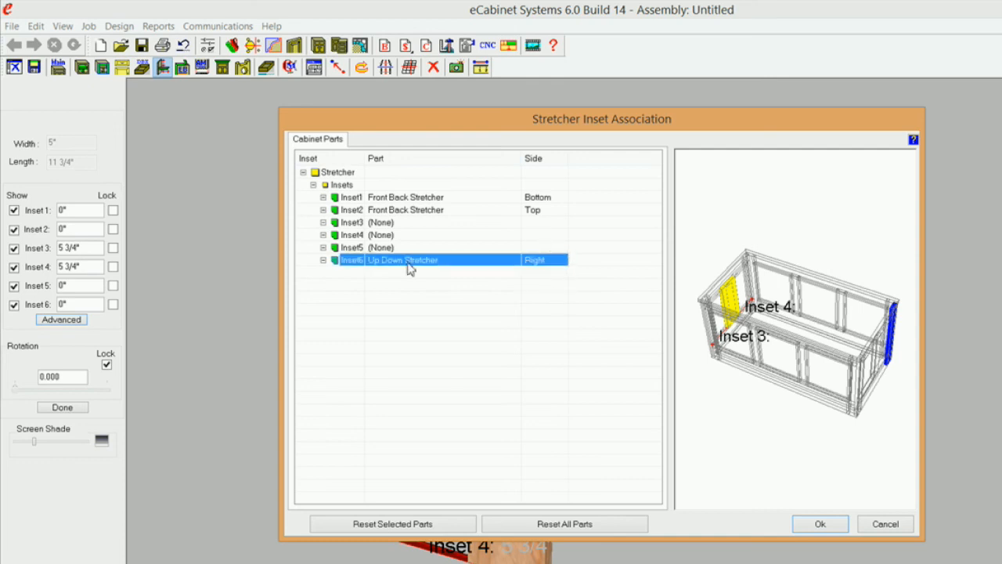
Step: Associate Inset 3 with the Back side of the middle up-down stretcher at the cabinet's far end
left_click(399, 224)
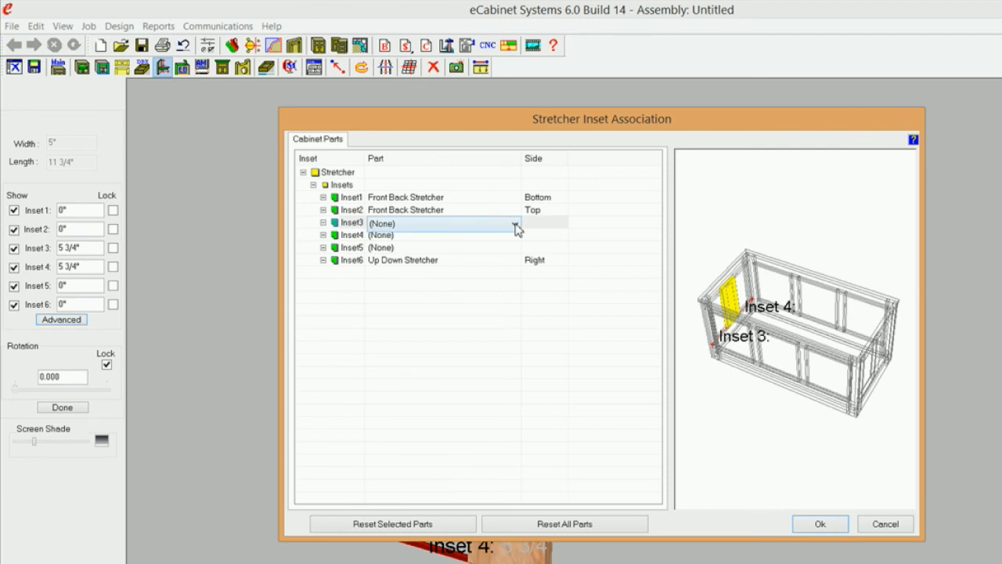
left_click(516, 224)
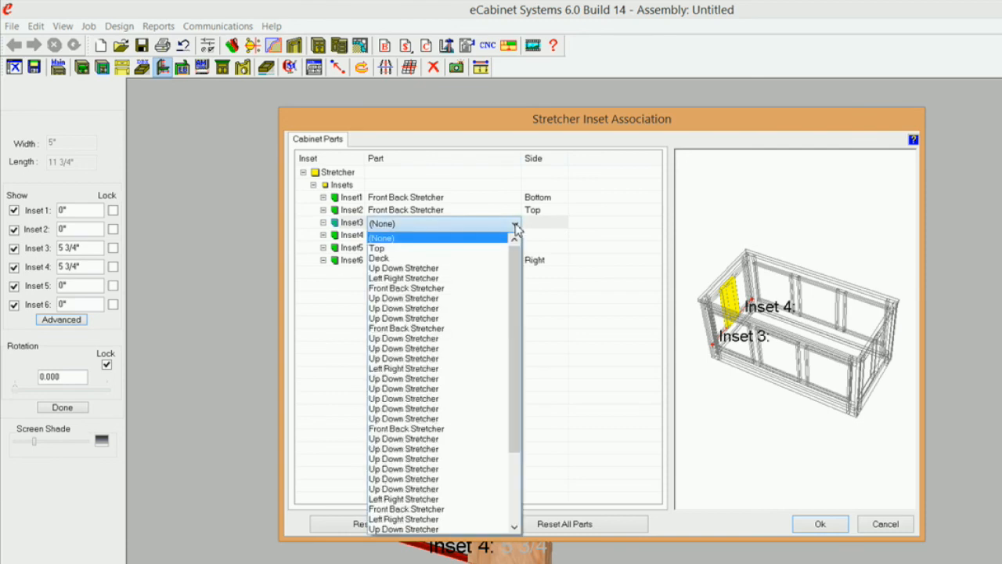
left_click(482, 353)
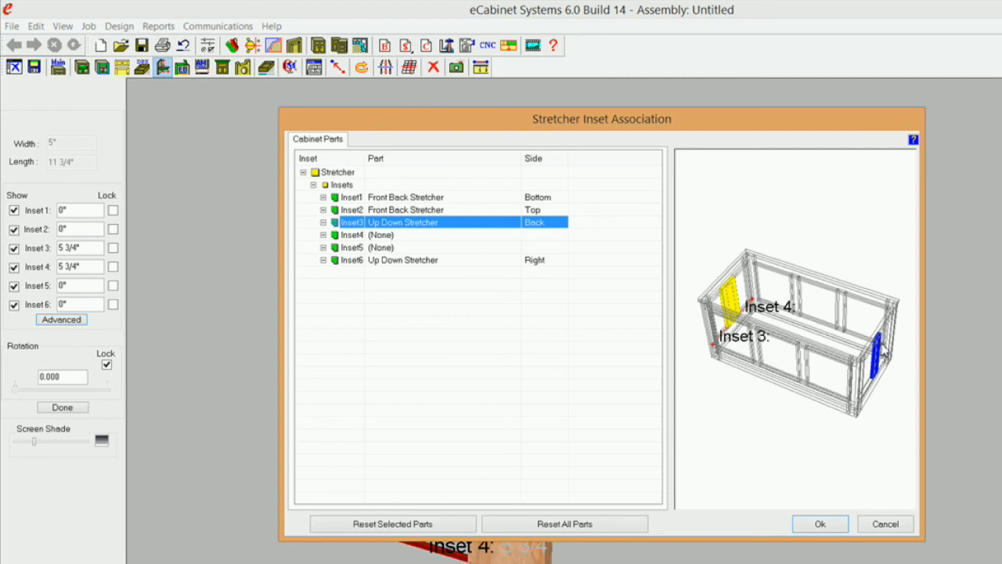
left_click(421, 227)
Step: Associate Inset 4 with the up-down stretcher at the far end's outer corner
left_click(415, 235)
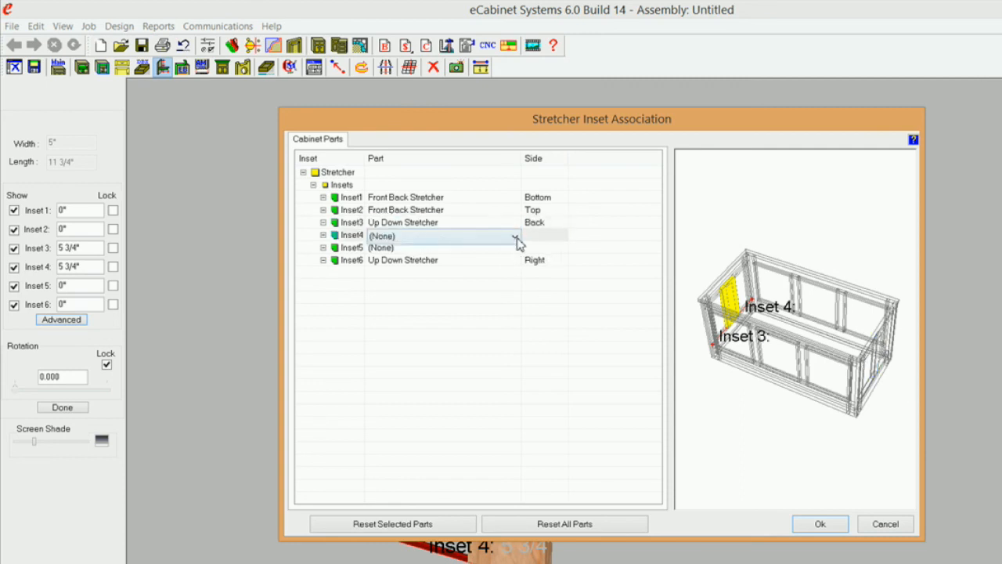
left_click(516, 237)
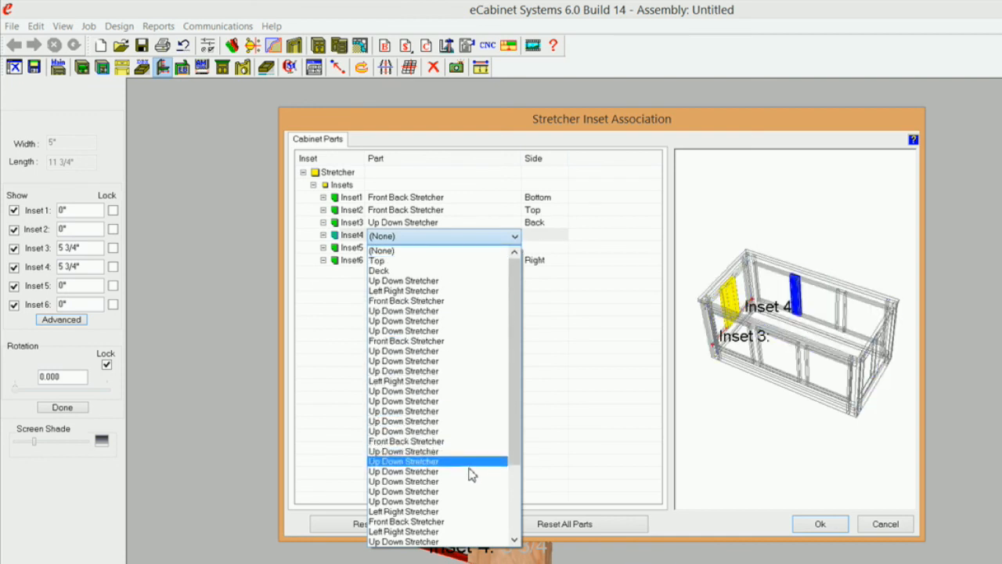
left_click_drag(517, 447, 520, 542)
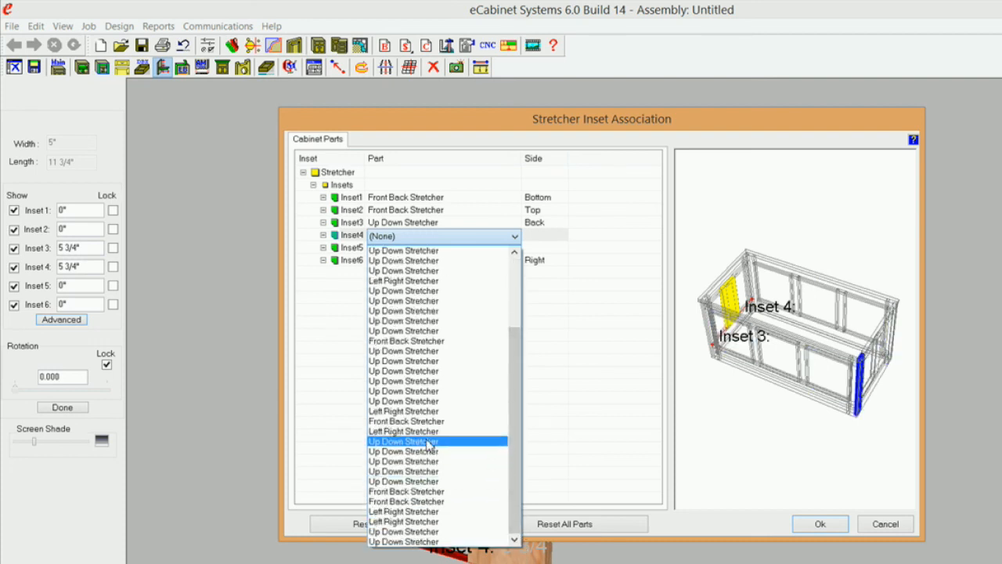
left_click(435, 482)
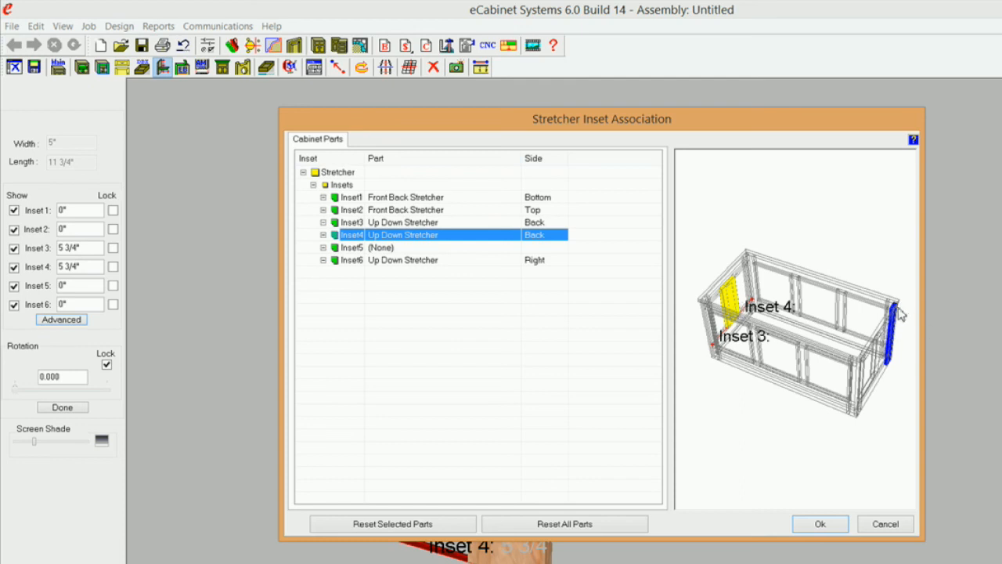
Step: Try to set the side of the Inset 4 association to Front
left_click(555, 240)
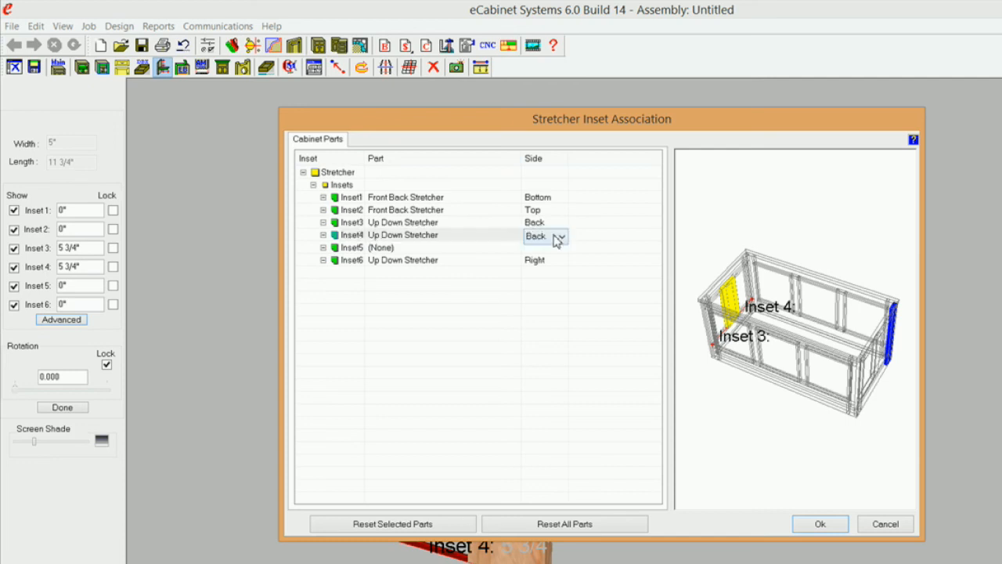
left_click(561, 240)
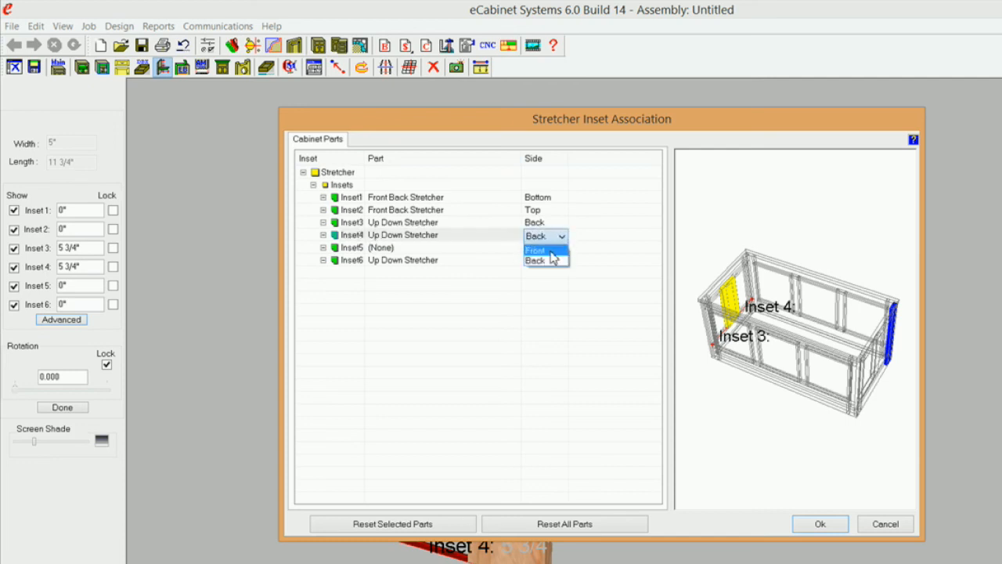
left_click(548, 250)
left_click(719, 361)
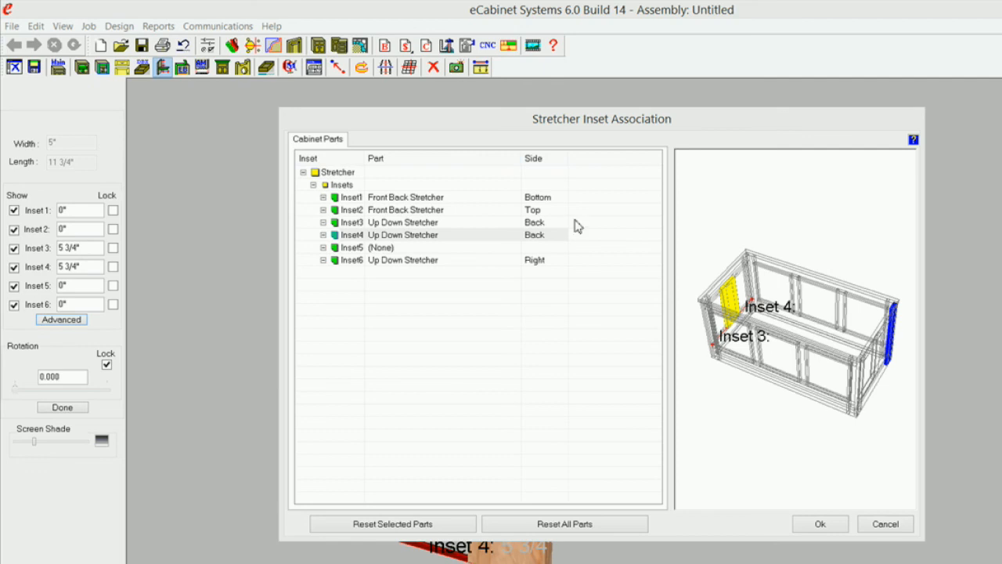
left_click(562, 238)
left_click(564, 241)
left_click(539, 254)
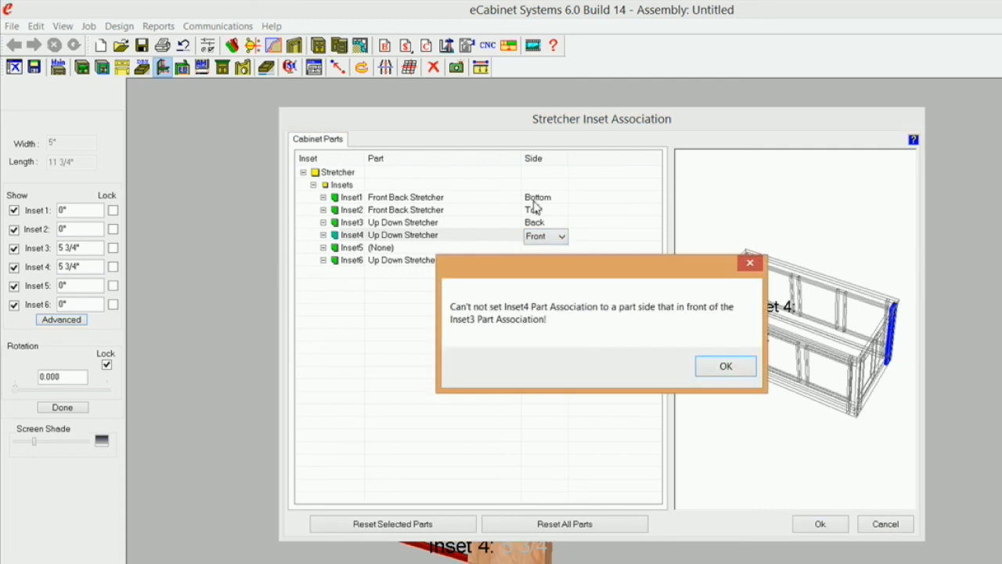
left_click(726, 366)
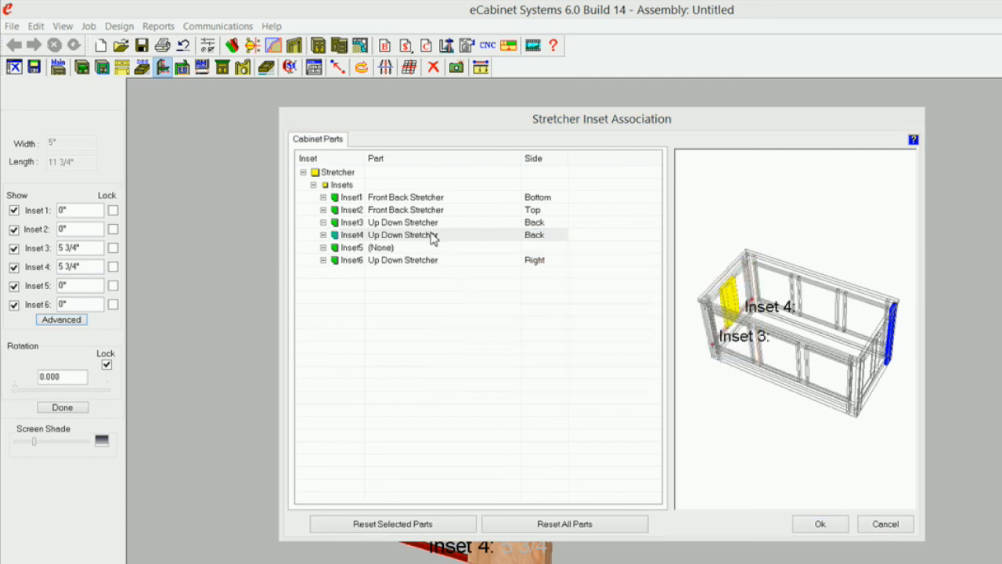
Step: Reassign Inset 3 to the far end's middle up-down stretcher and set the Inset 4 side to Front
left_click(432, 224)
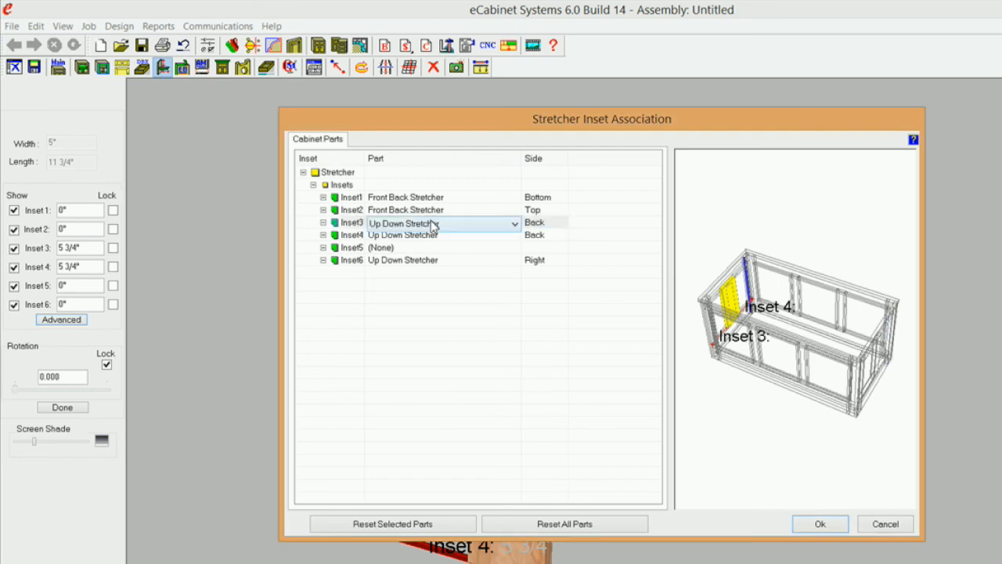
left_click(515, 225)
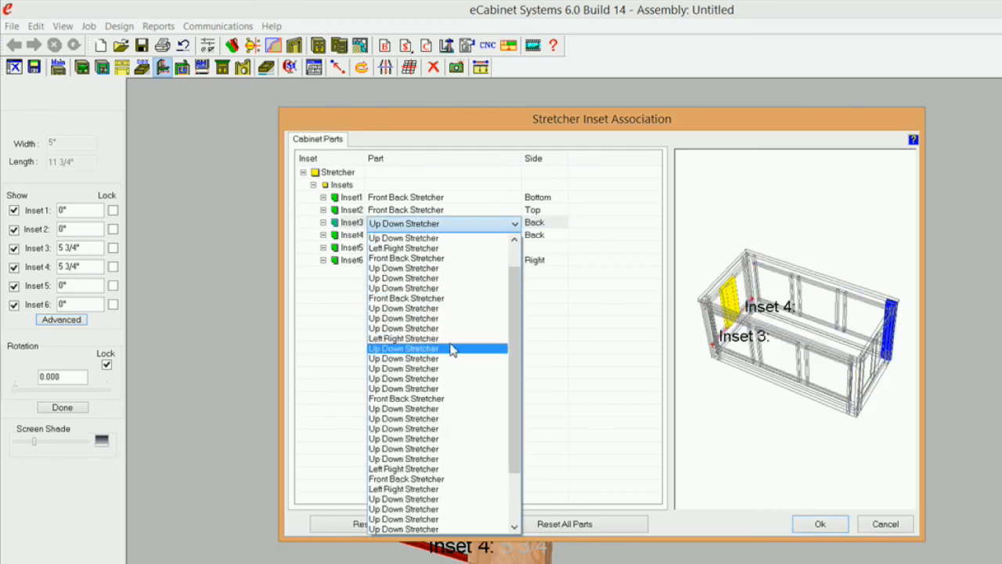
left_click(455, 320)
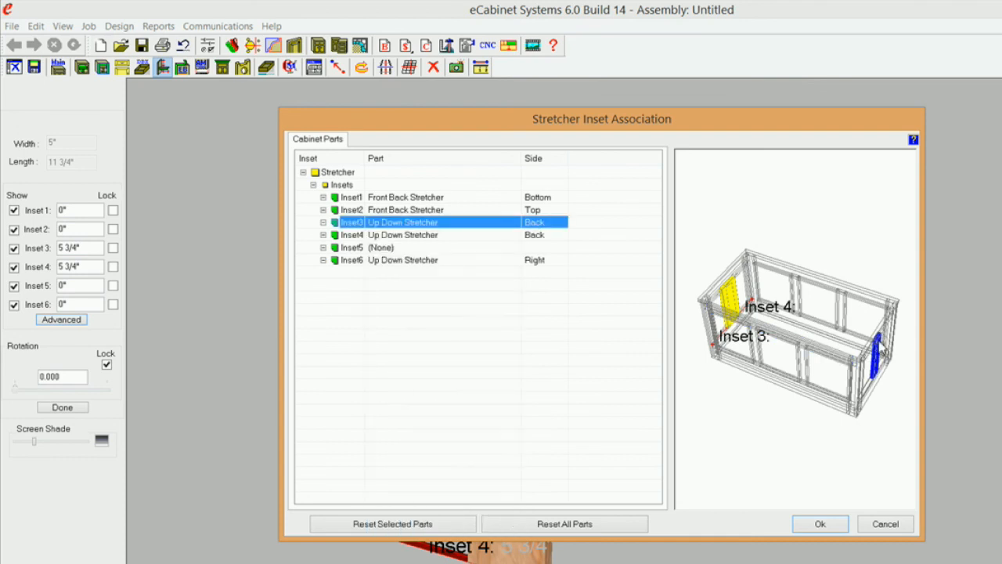
left_click(481, 235)
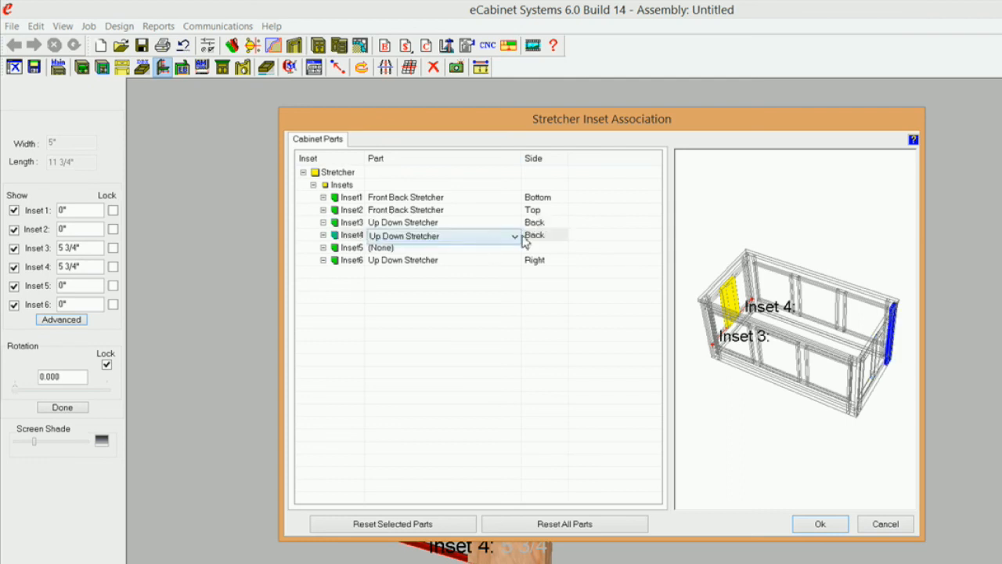
left_click(555, 240)
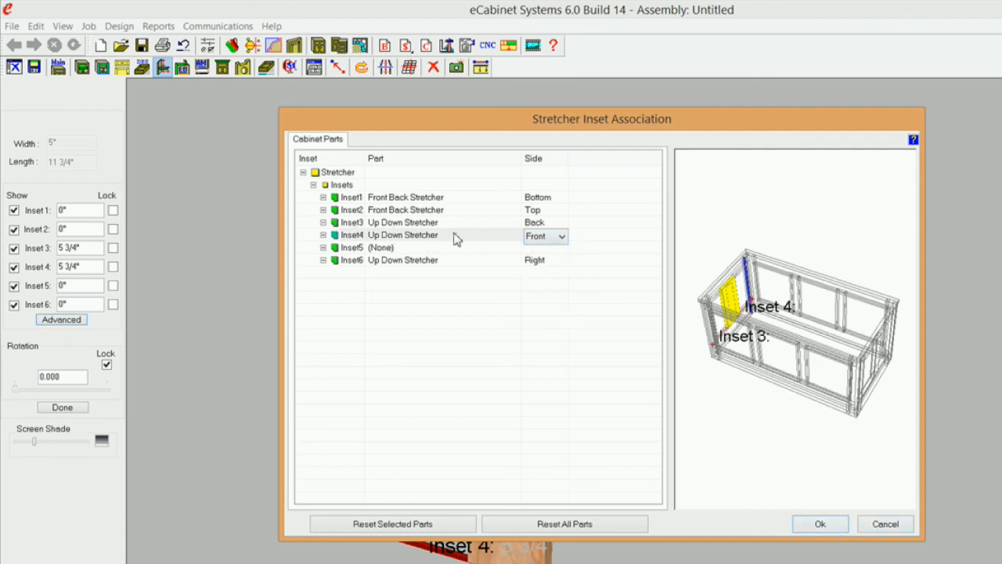
Step: Reassign Inset 4 to the up-down stretcher at the far end's back corner and accept the associations
left_click(481, 239)
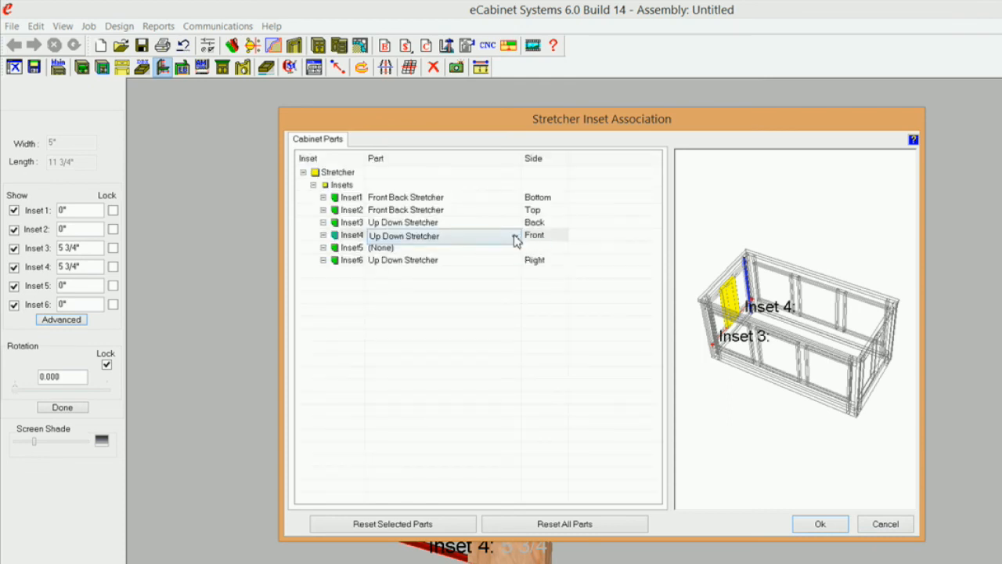
left_click(516, 237)
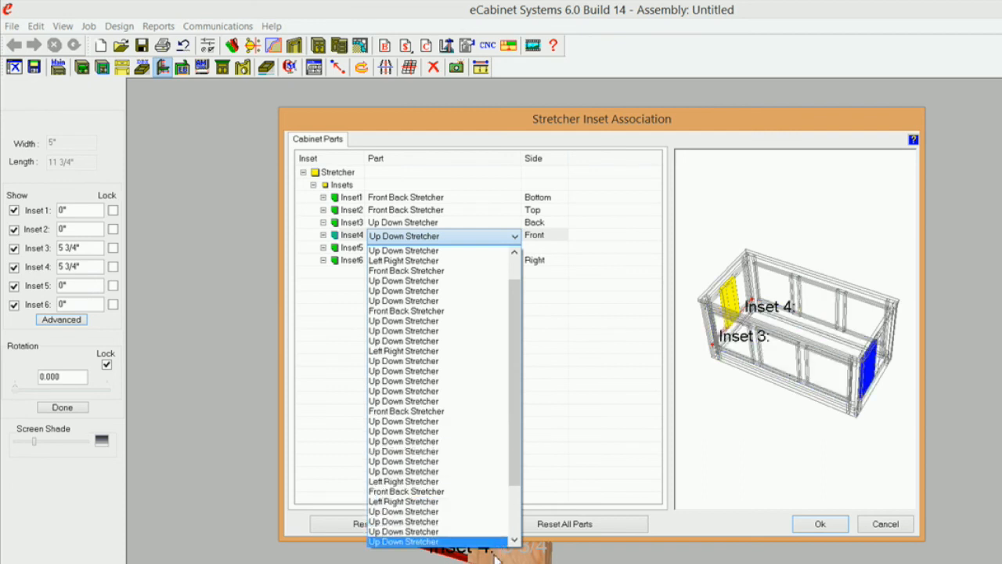
left_click_drag(516, 462, 528, 554)
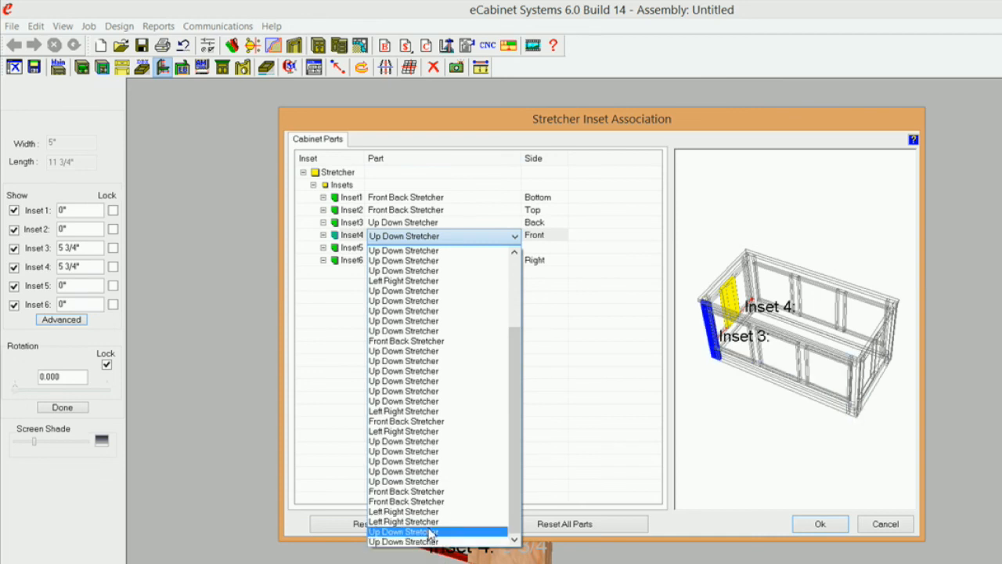
left_click(433, 483)
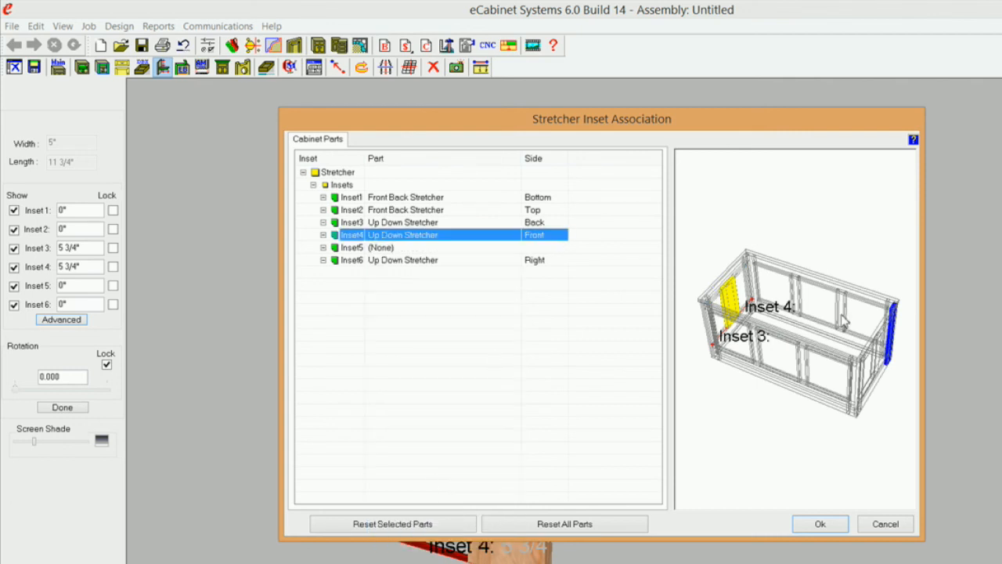
left_click(836, 526)
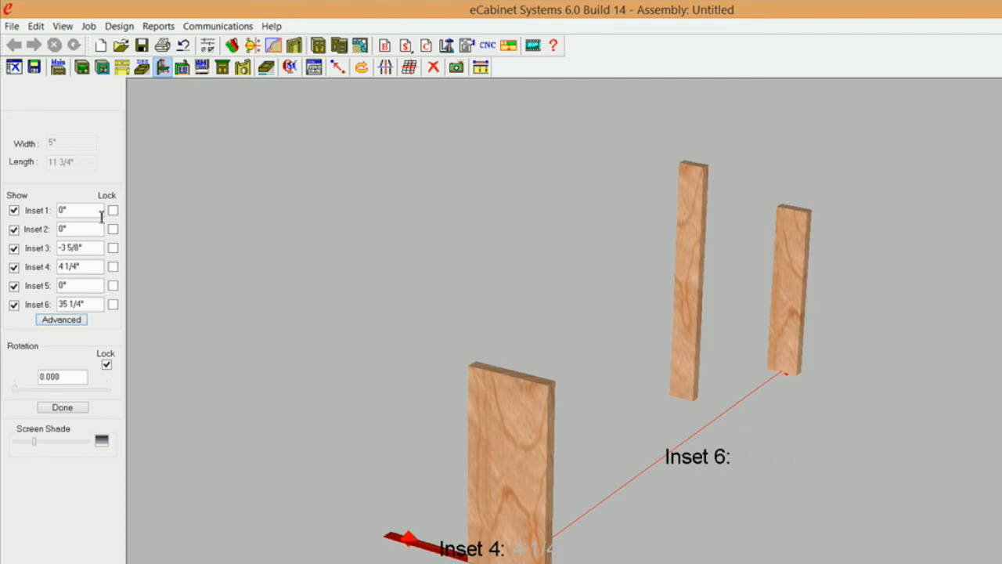
Step: Set Inset 1 and Inset 2 of the panel to 1/8" and lock both values
left_click_drag(45, 209, 30, 211)
left_click(113, 209)
left_click_drag(102, 228, 33, 229)
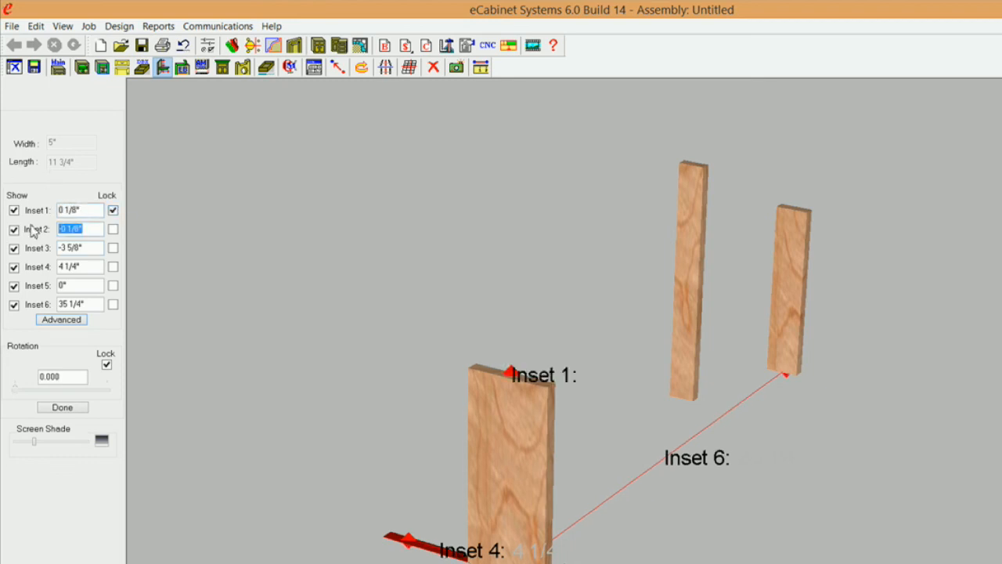
type("1/8")
left_click(112, 228)
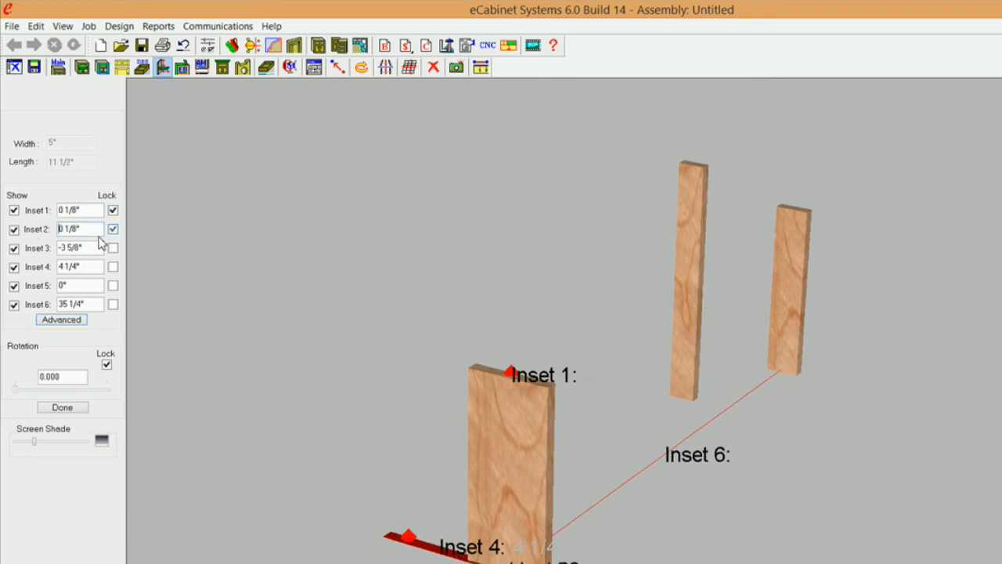
Step: Set Inset 3 and Inset 4 of the panel to -3/8" and lock both values
key("Tab")
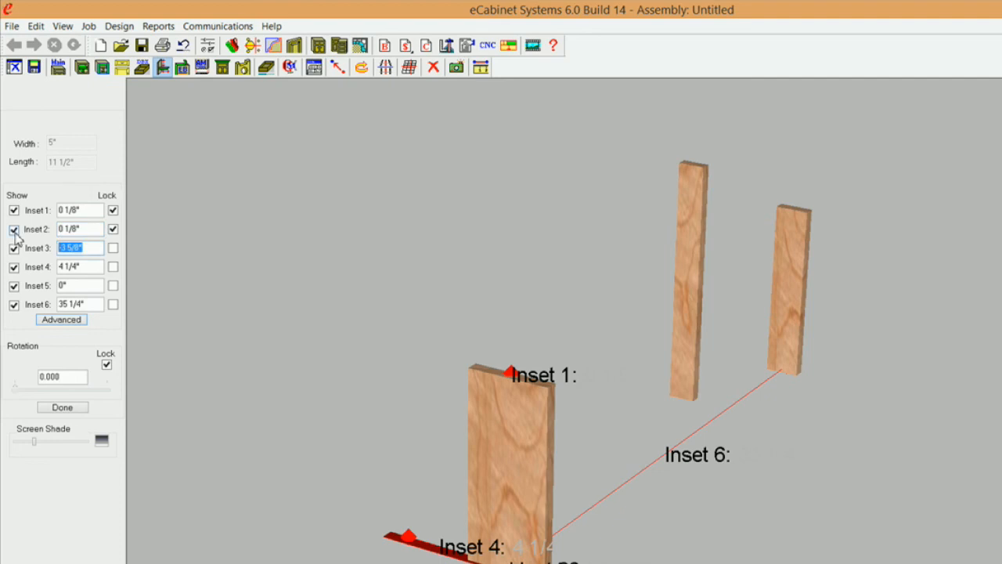
type("-0")
left_click(112, 249)
left_click(99, 265)
type("-3/8")
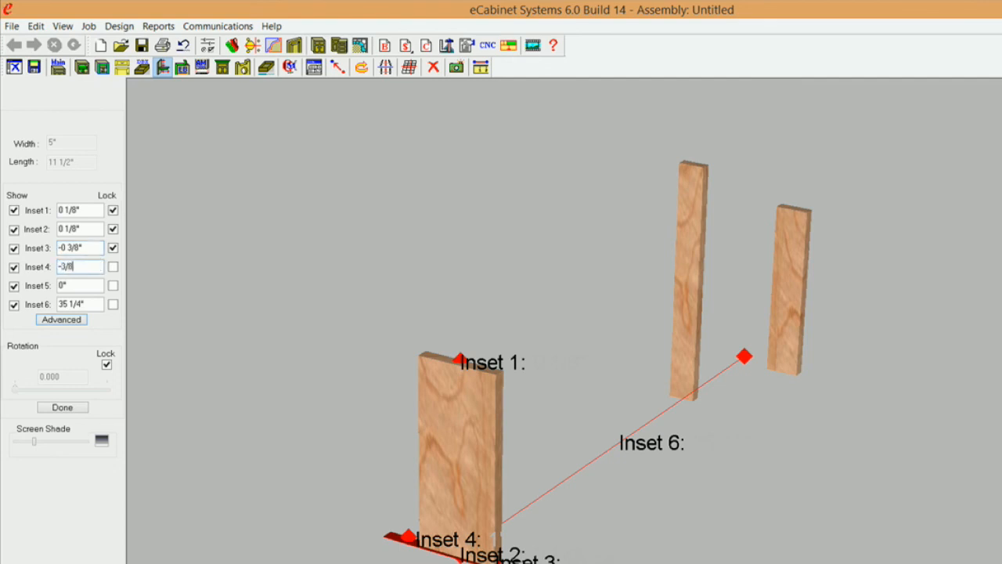
left_click(113, 268)
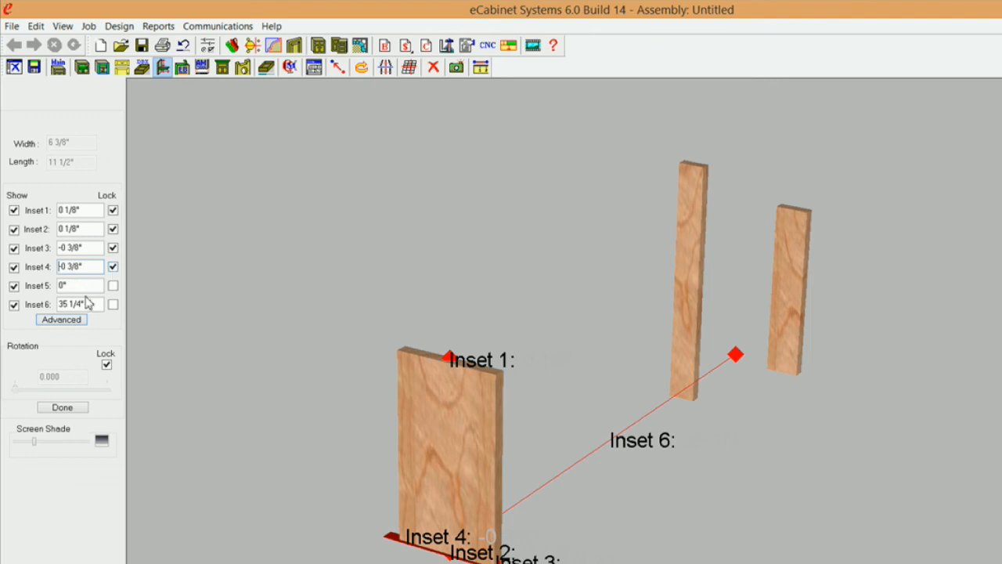
Step: Lock Inset 6 at 0" and finish adjusting the far-end panel stretcher
left_click_drag(92, 304, 23, 310)
type("0")
left_click(113, 305)
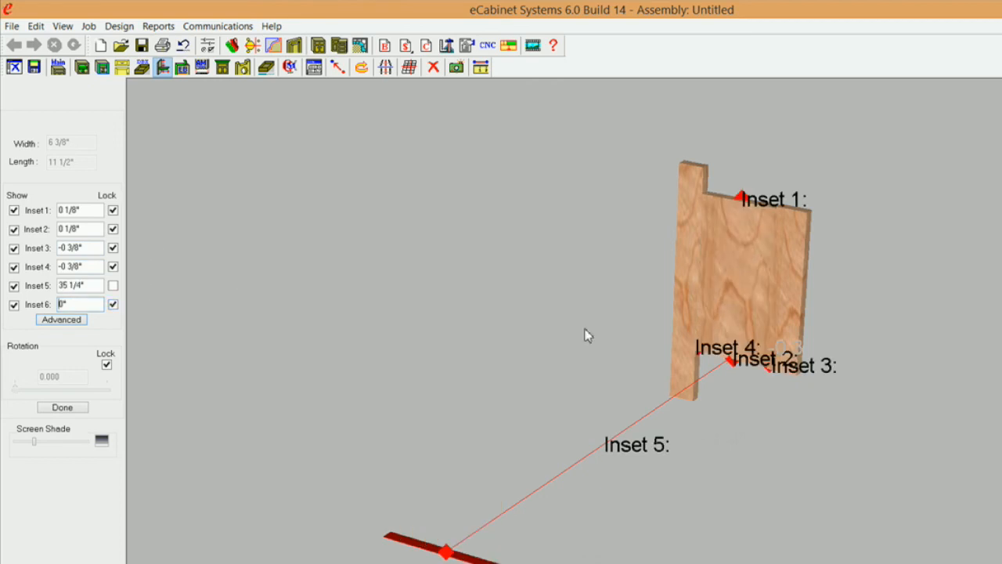
left_click(62, 407)
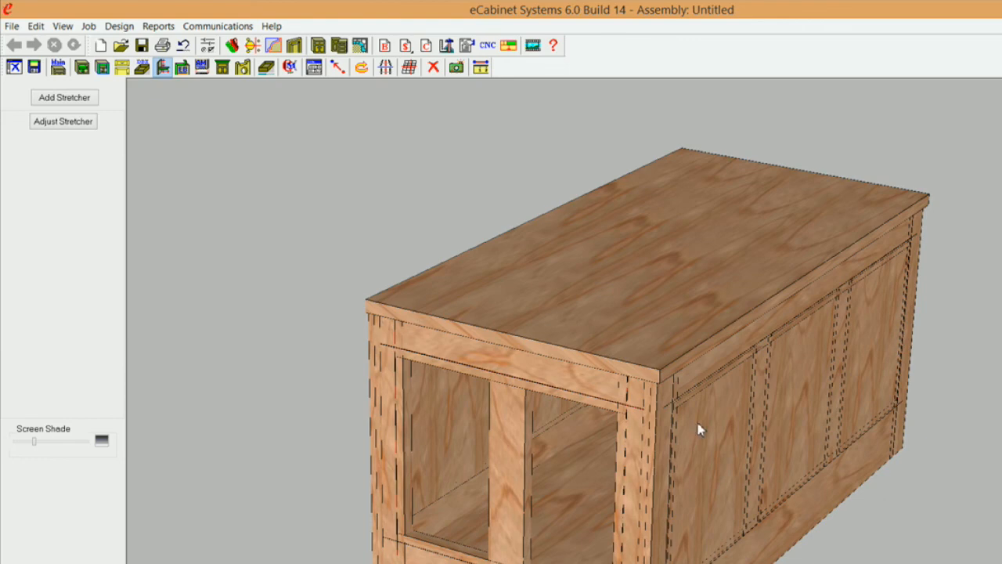
middle_click_drag(731, 430, 367, 384)
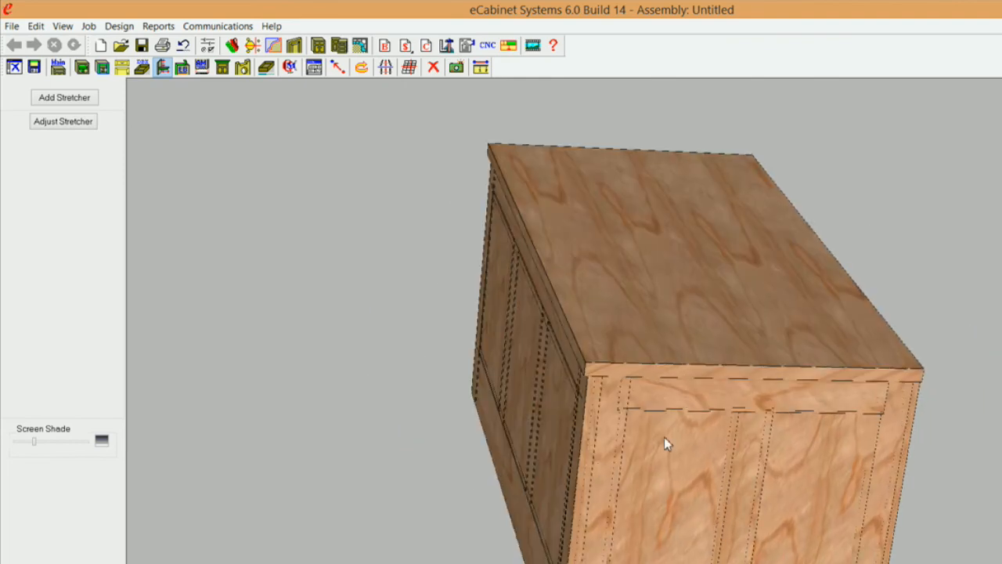
Step: Switch to the SketchUp trunk layout and place a vertical guide just inside the end frame's corner stile, offset from the rail's end edge
mouse_move(664, 438)
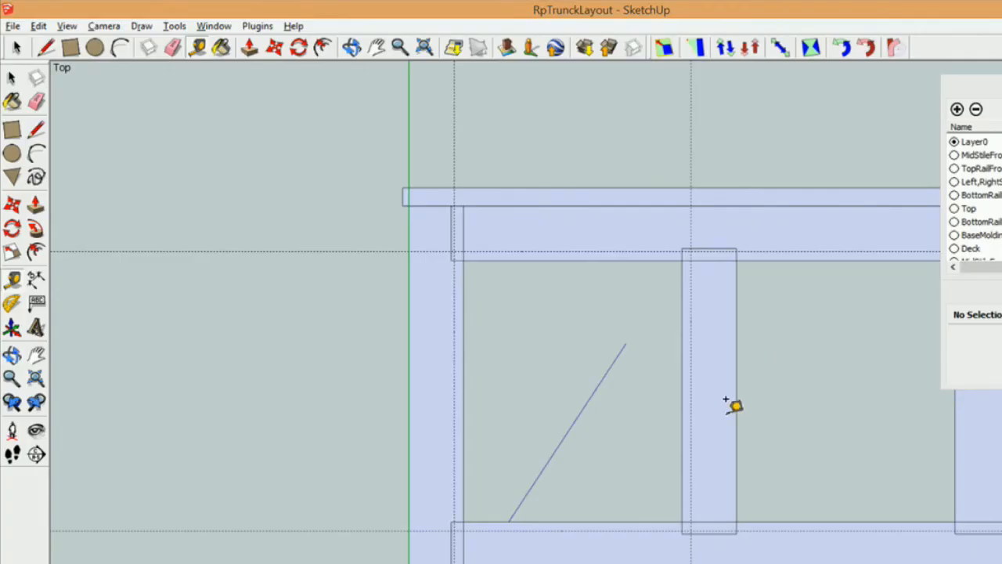
scroll(634, 443, "down", 6)
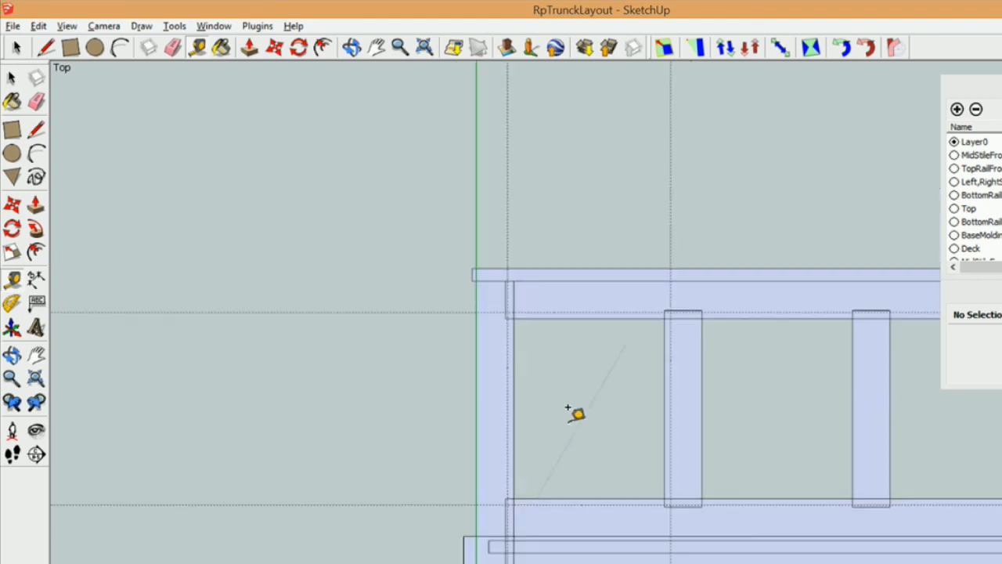
scroll(928, 326, "down", 3)
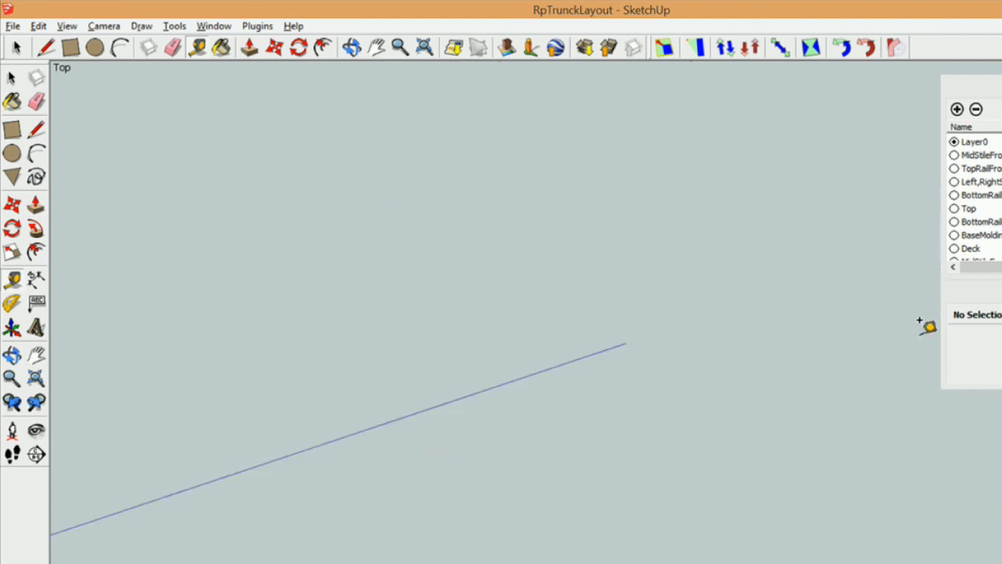
scroll(666, 512, "up", 8)
scroll(656, 473, "up", 3)
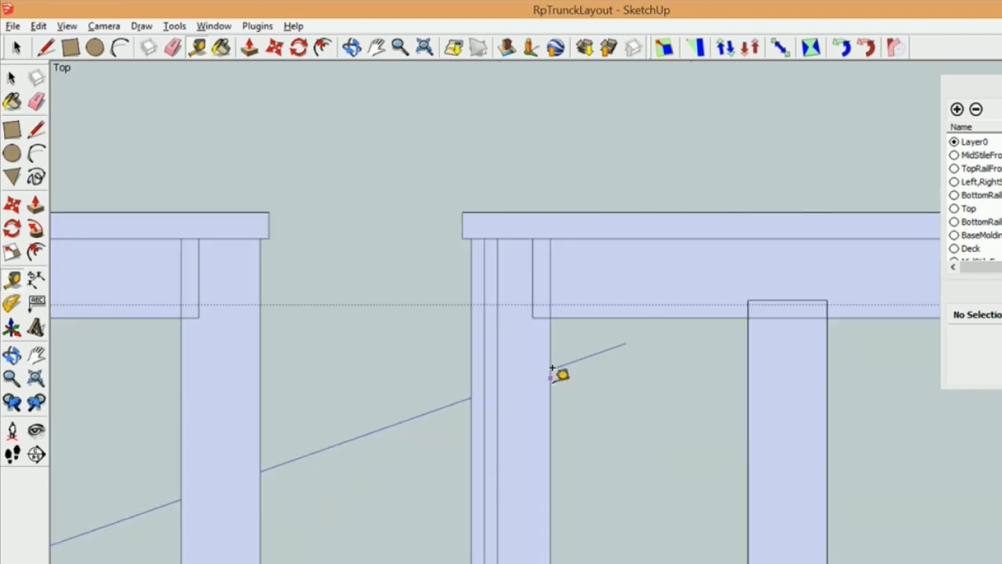
left_click(533, 378)
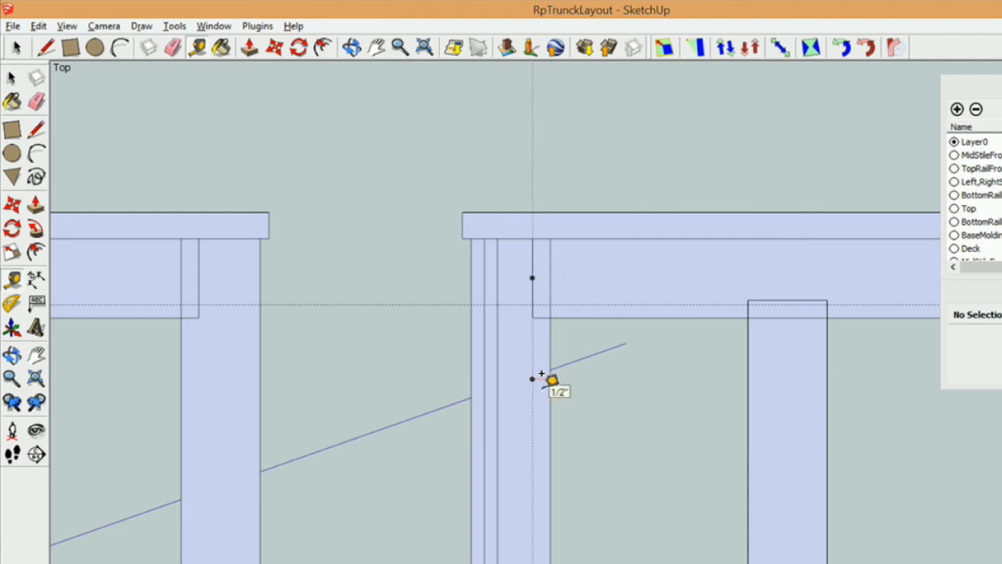
left_click(540, 375)
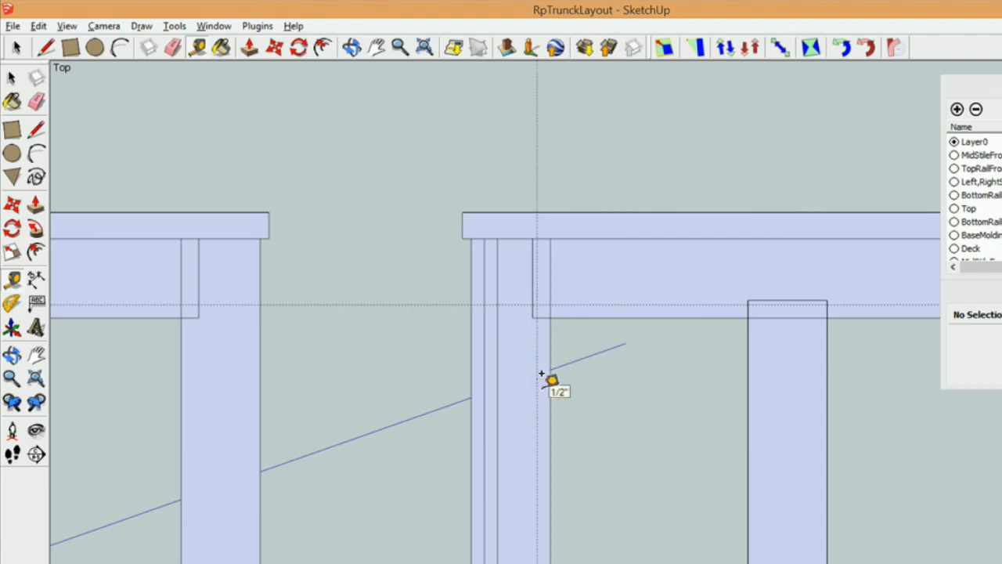
Step: Place a vertical guide just inside the end frame's middle stile and measure the distance between the two guides
left_click(750, 374)
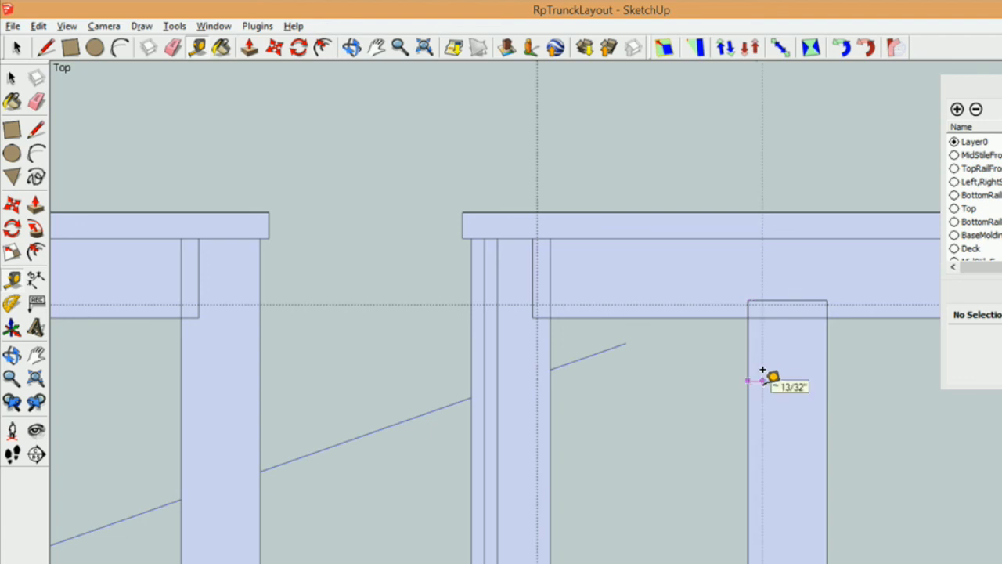
left_click(764, 376)
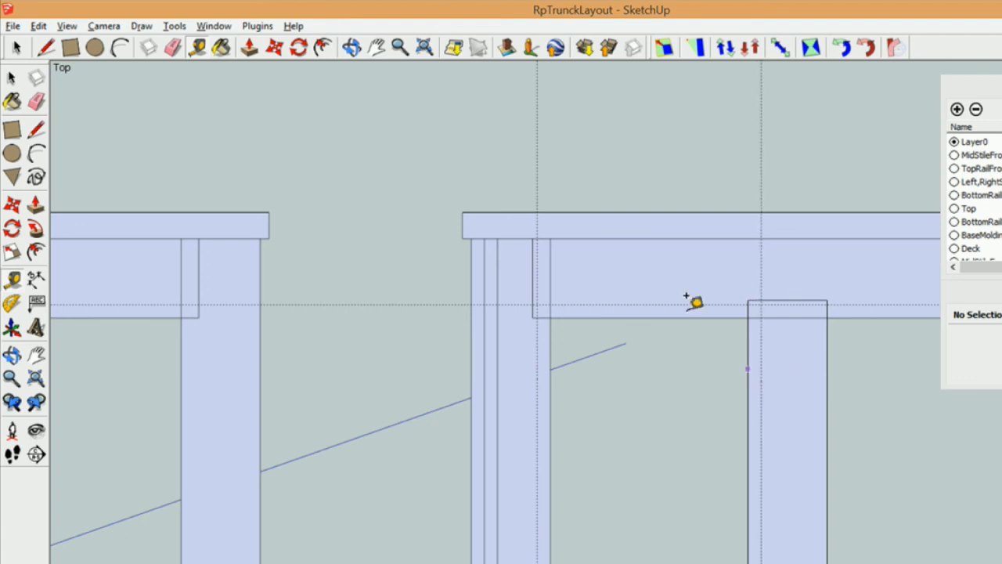
left_click(537, 153)
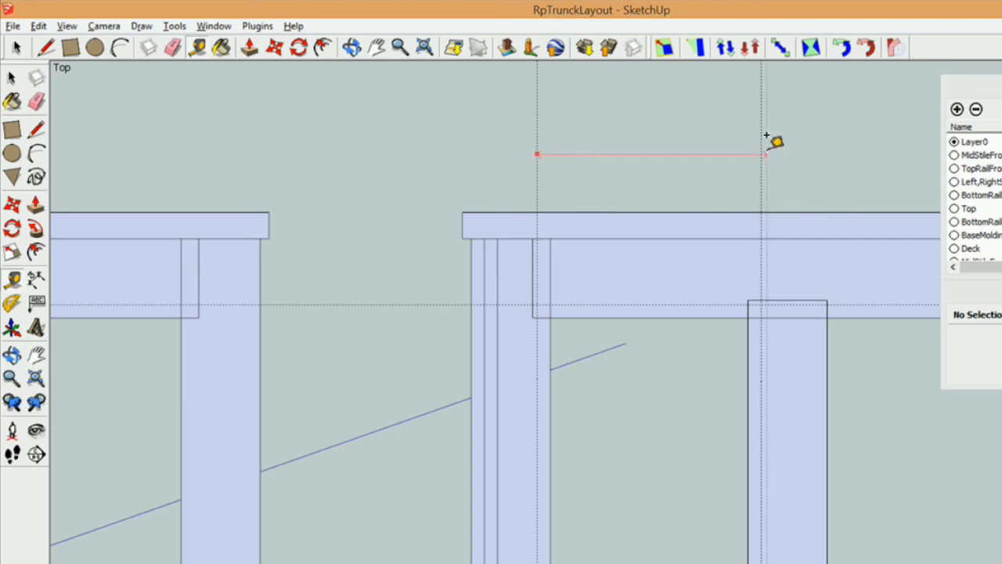
left_click(761, 154)
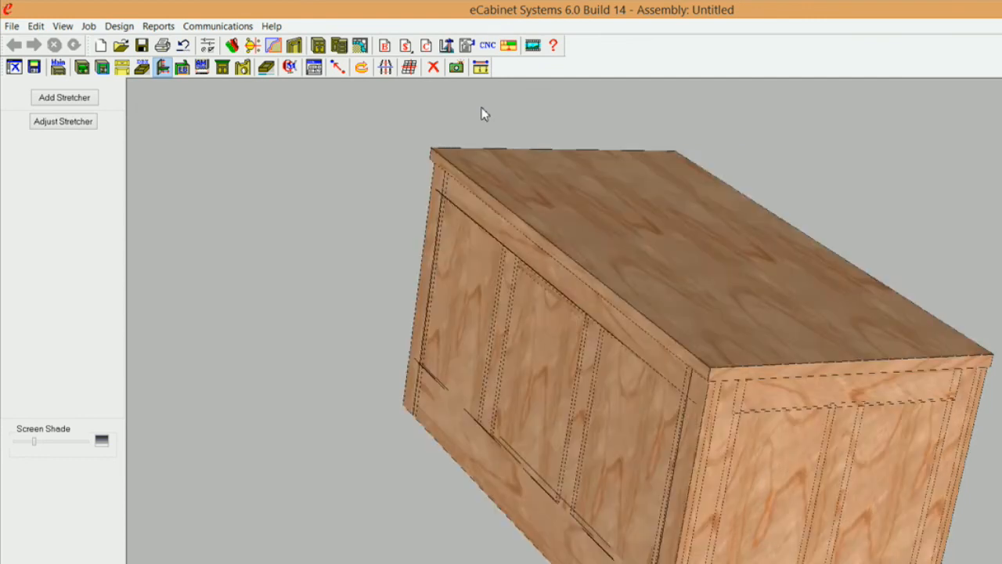
Step: Switch back to eCabinet Systems and hide the top and bottom rails of the near end frame in the end view
key("Home")
left_click(613, 258)
left_click(591, 502, "ctrl")
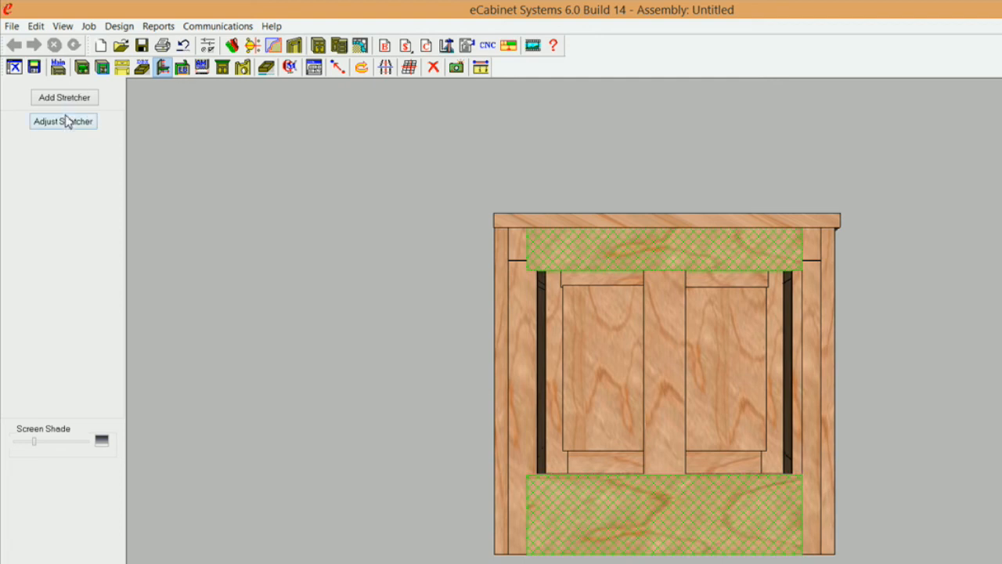
right_click(384, 165)
mouse_move(469, 173)
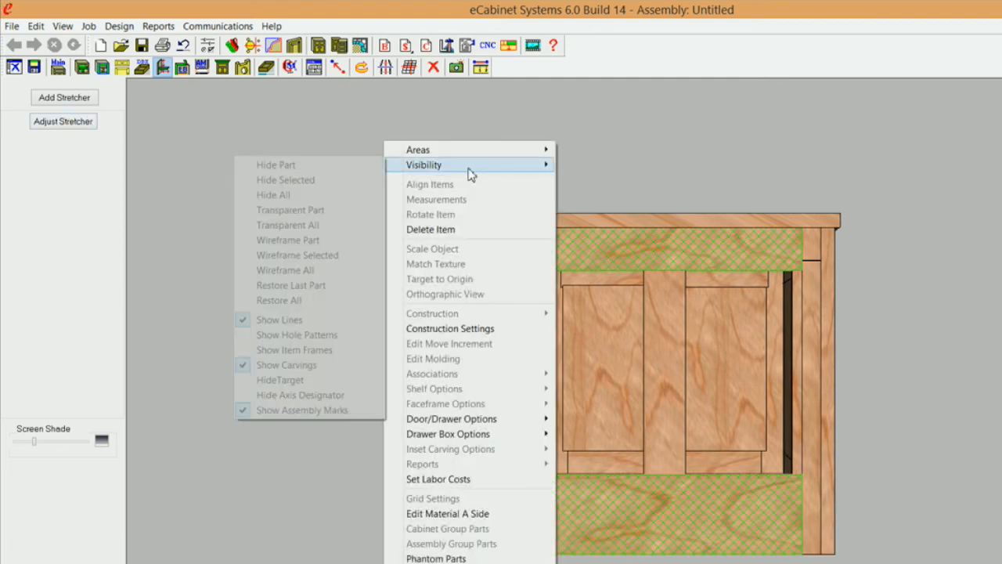
left_click(285, 179)
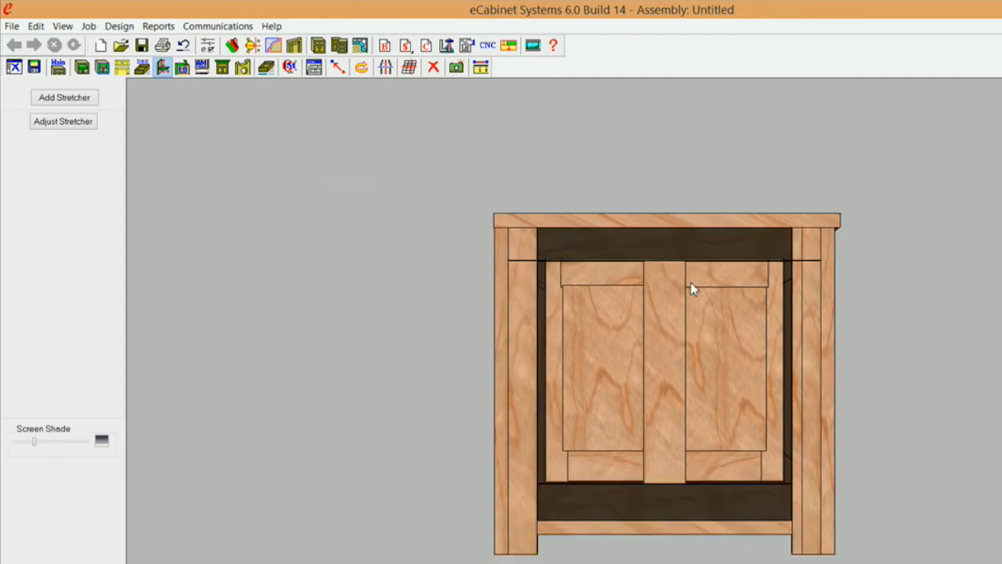
Step: Select the two red horizontal strips above and below the near end's opening as references for a new stretcher
middle_click_drag(676, 367, 634, 427)
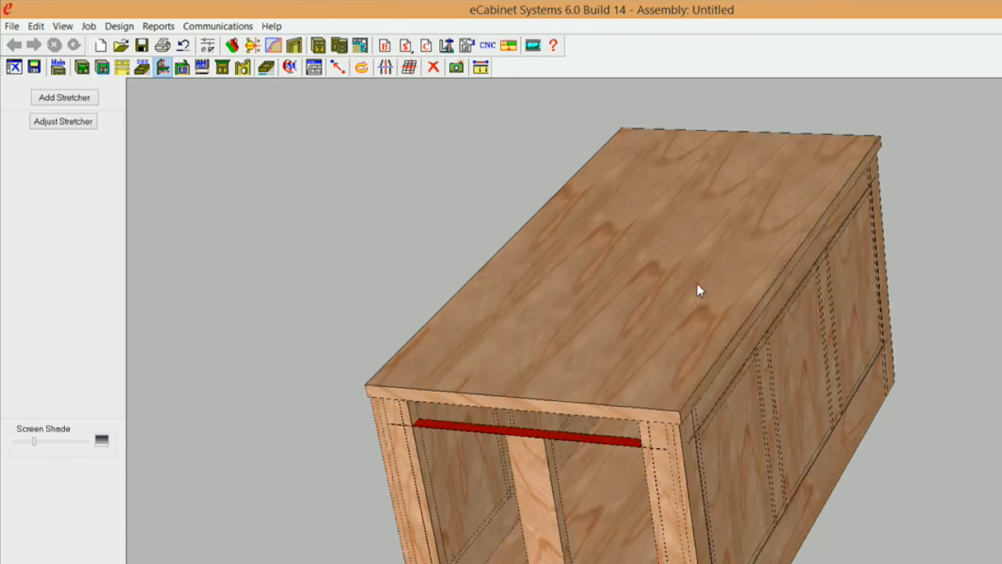
middle_click_drag(697, 283, 741, 138)
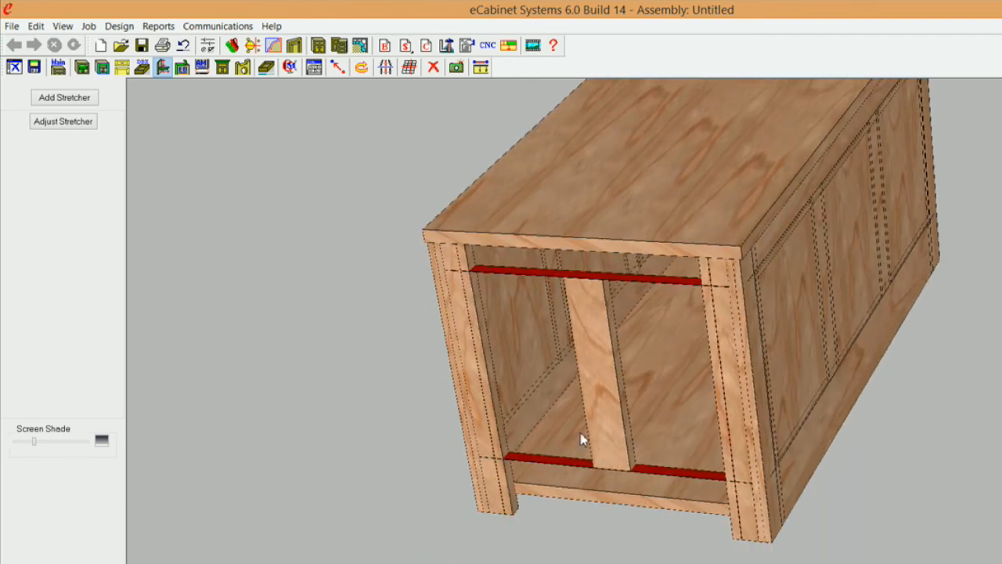
left_click(569, 467)
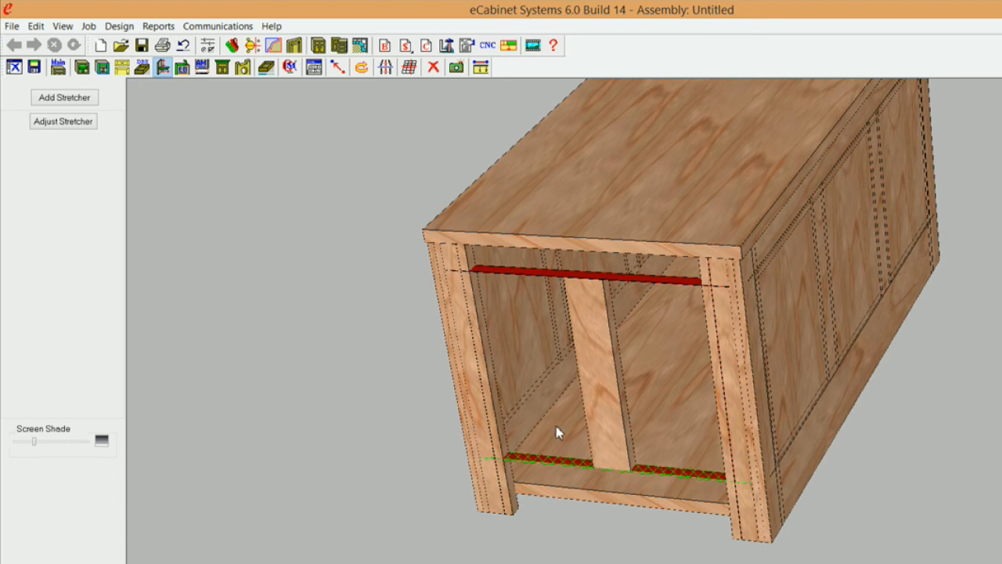
left_click(568, 462)
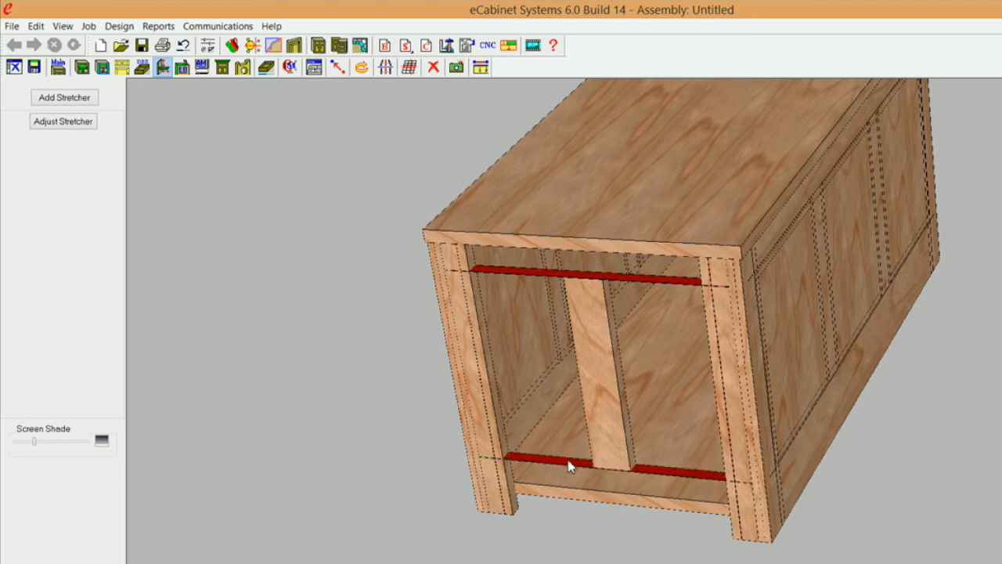
left_click(516, 273)
left_click(518, 273)
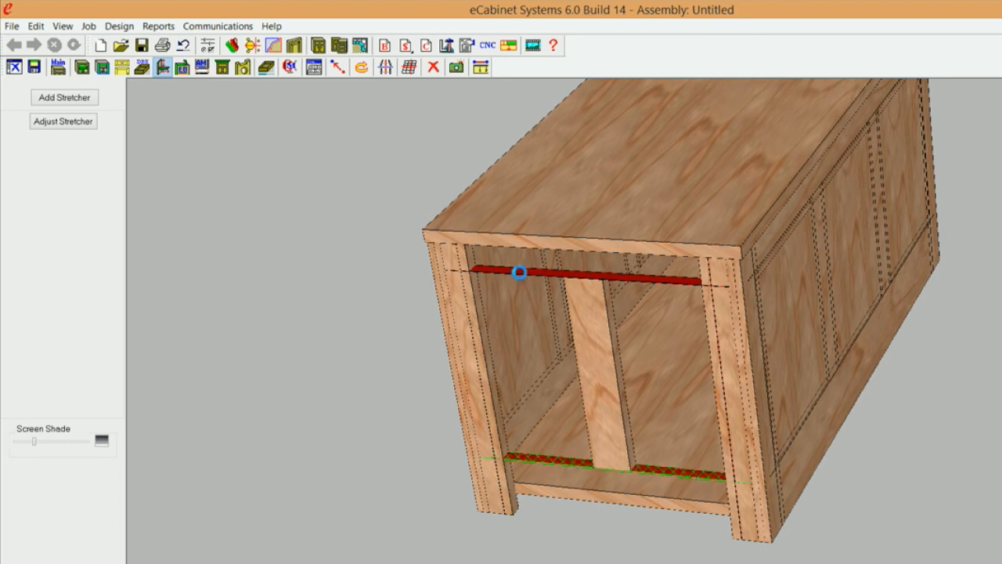
left_click(60, 124)
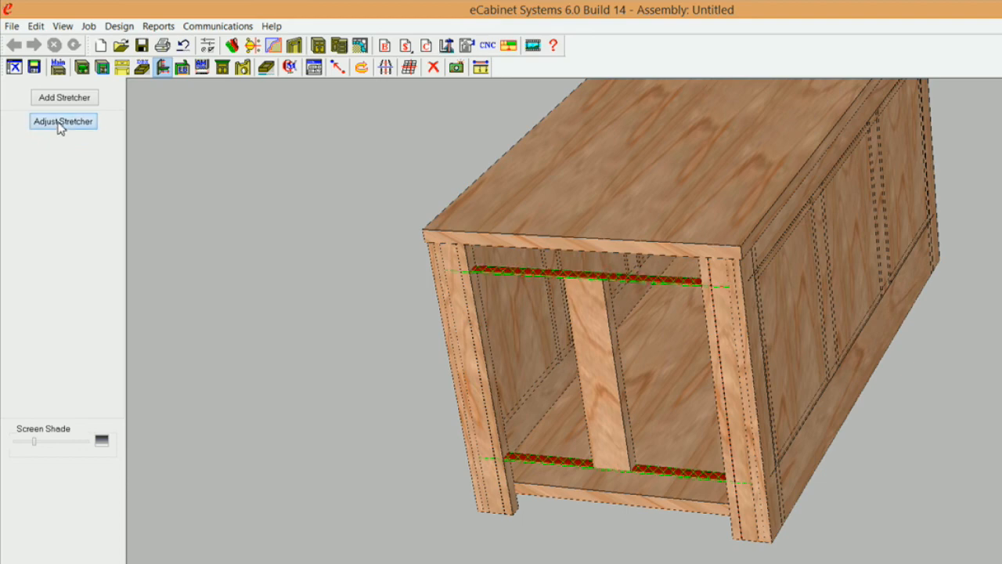
Step: Add an up-down stretcher with a width of 5 and front-back orientation in 3/4 Solid Stock between the selected rails
left_click(63, 99)
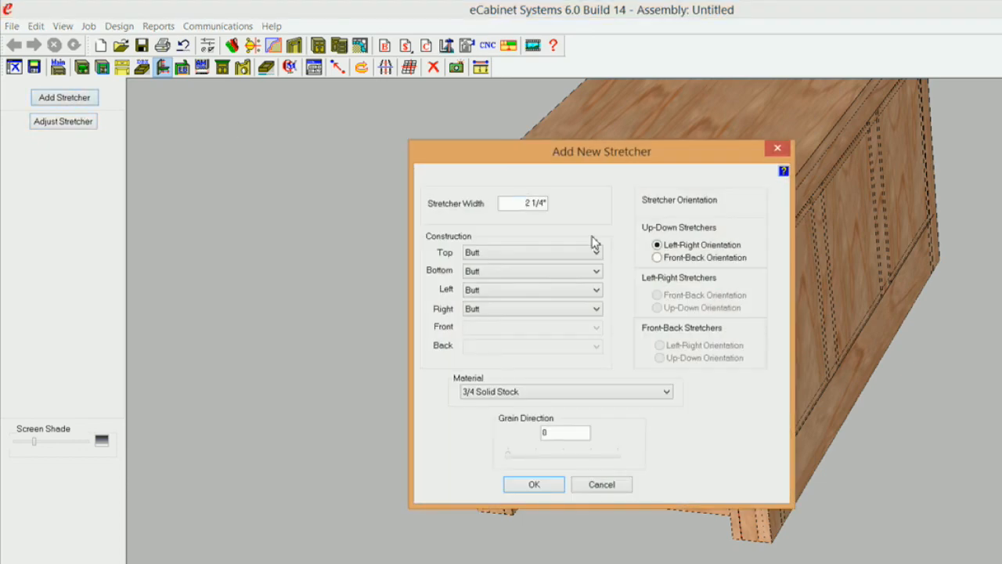
left_click_drag(523, 206, 581, 204)
type("5")
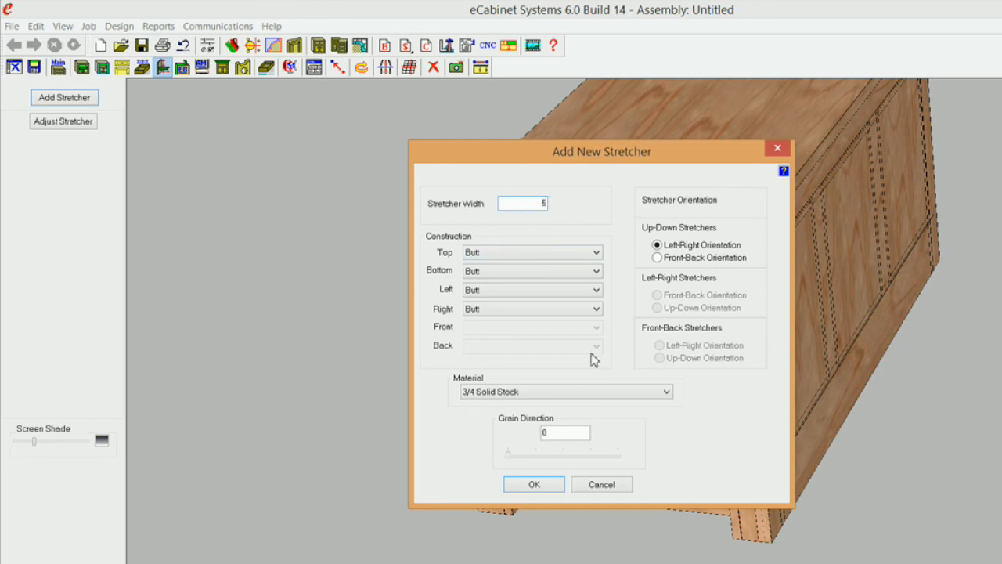
left_click(660, 258)
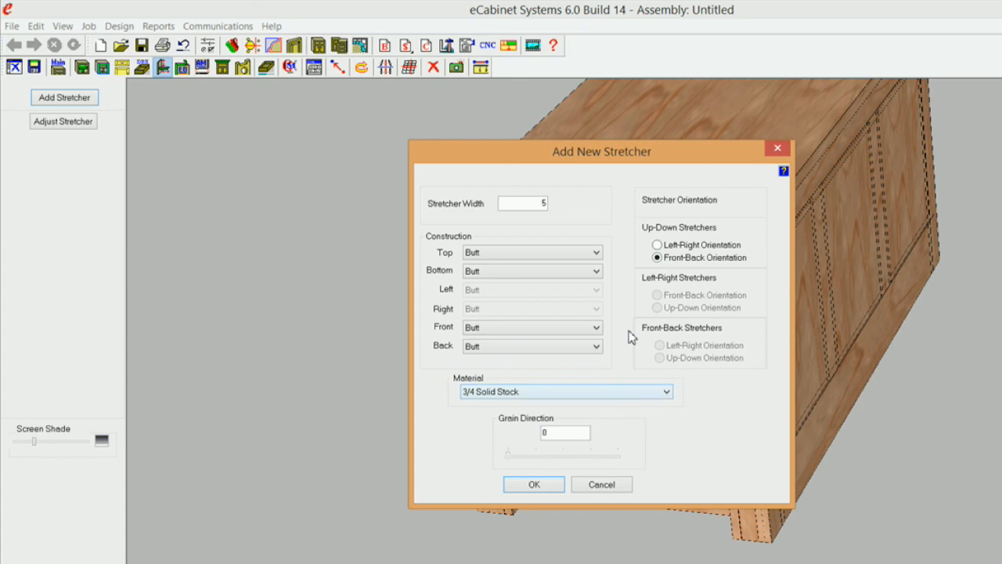
left_click(546, 488)
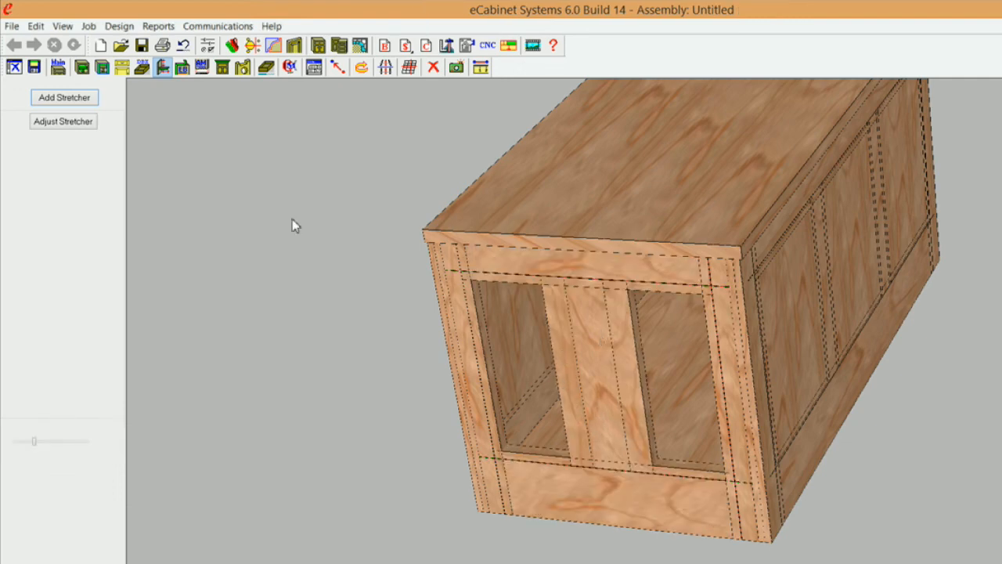
Step: Open the new stretcher's inset associations and associate Inset 3 with the back side of the end frame's middle stile
left_click(555, 313)
left_click(69, 123)
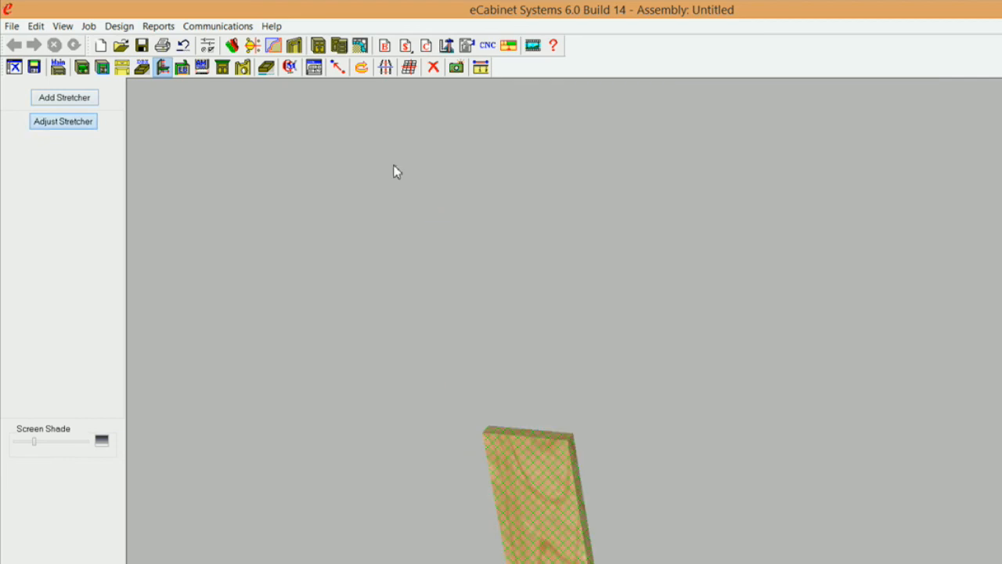
left_click(540, 472)
left_click(592, 380)
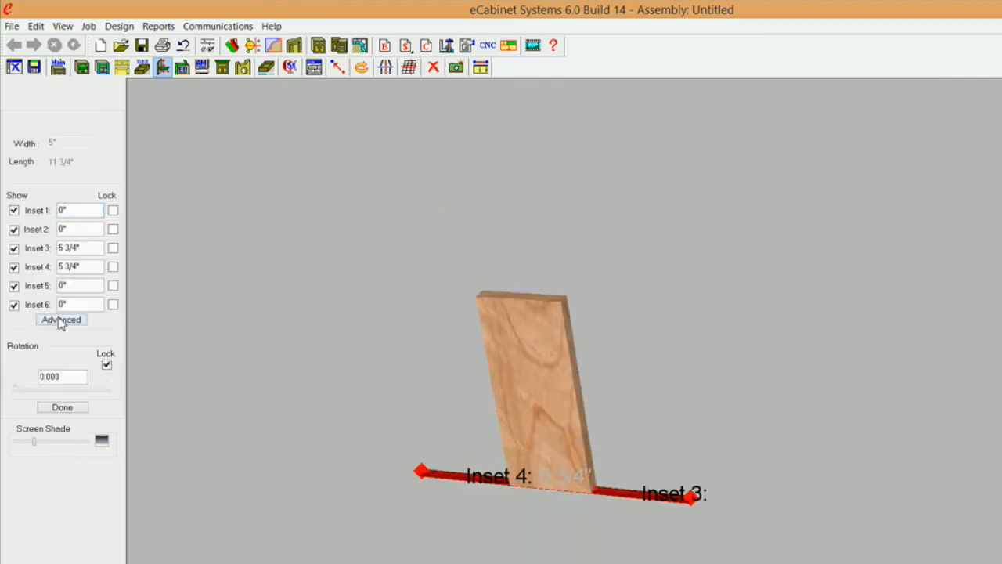
left_click(92, 314)
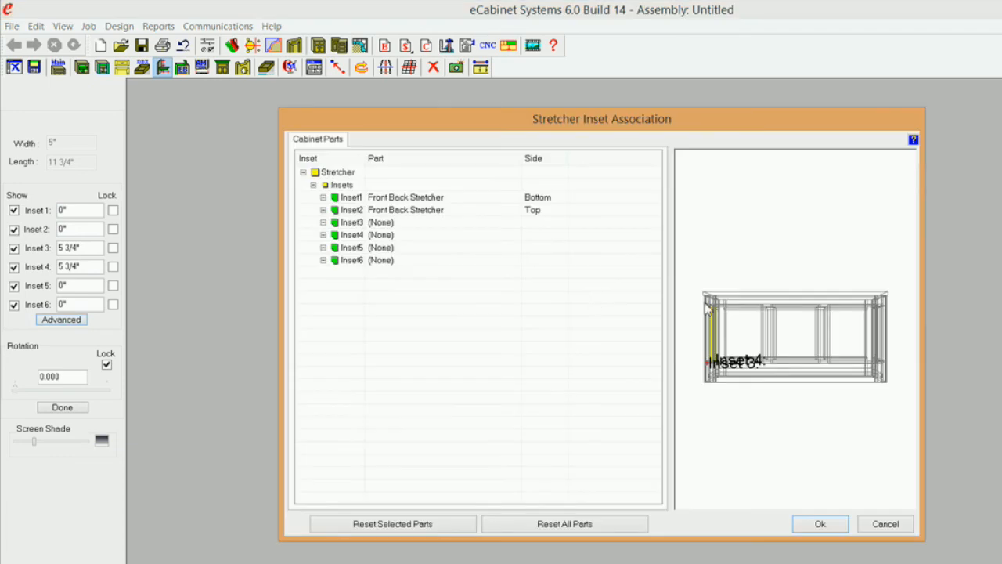
left_click_drag(724, 356, 810, 391)
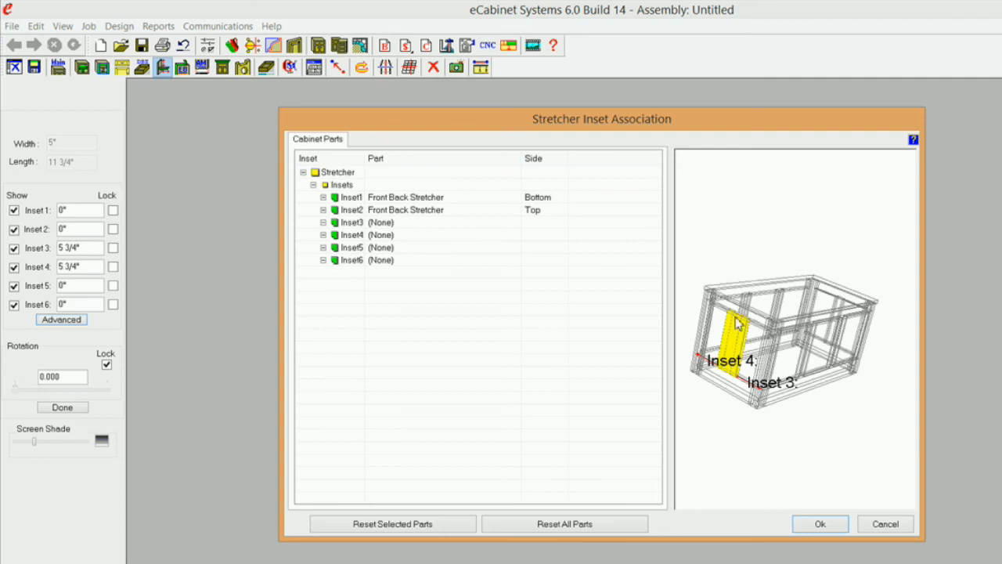
left_click(385, 224)
left_click(514, 224)
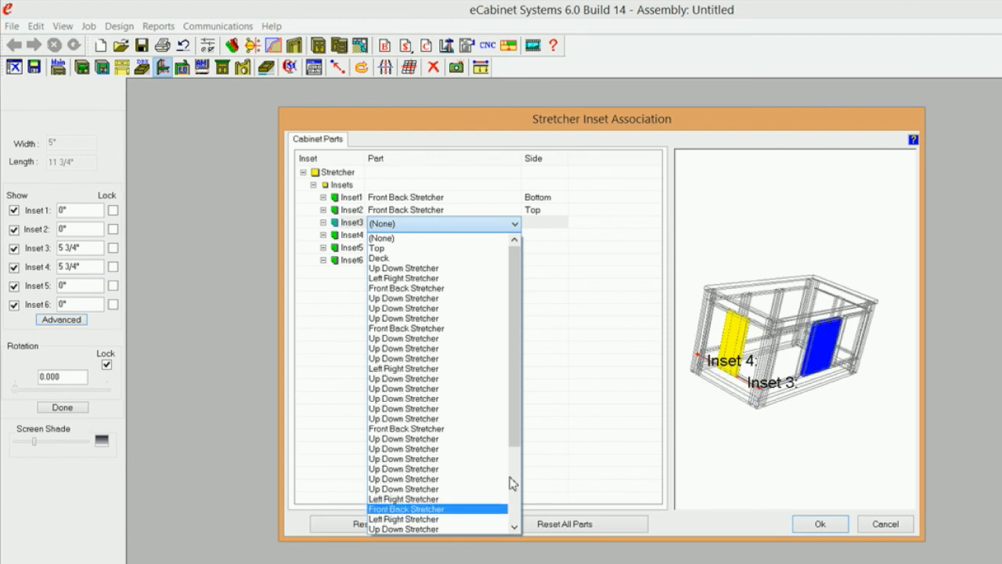
left_click_drag(519, 403, 522, 519)
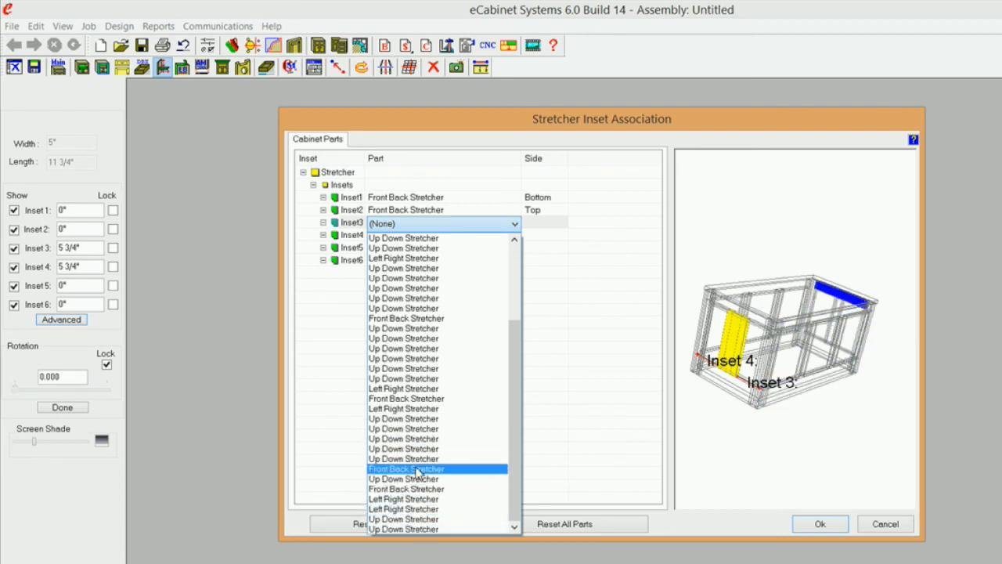
left_click(429, 349)
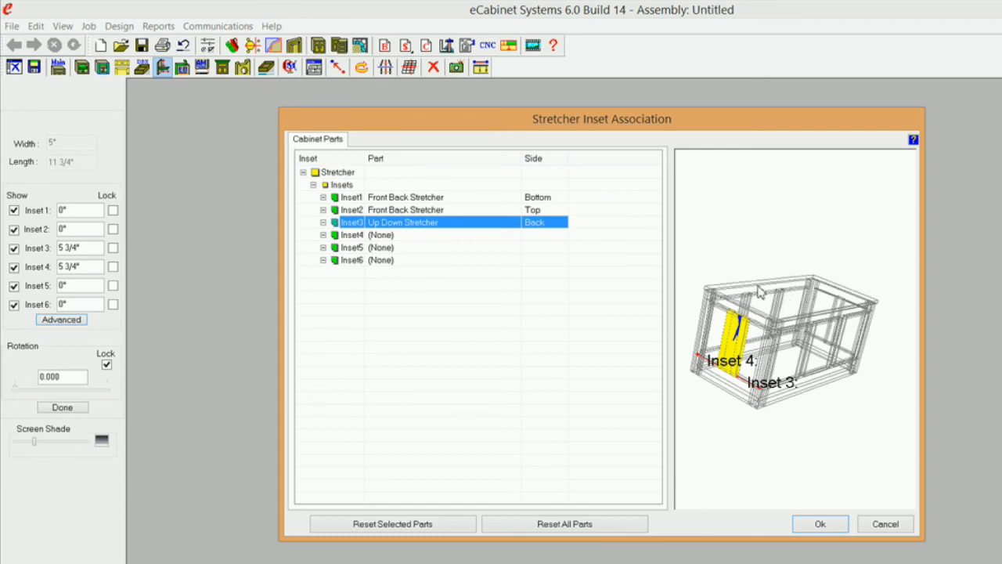
left_click_drag(776, 304, 778, 317)
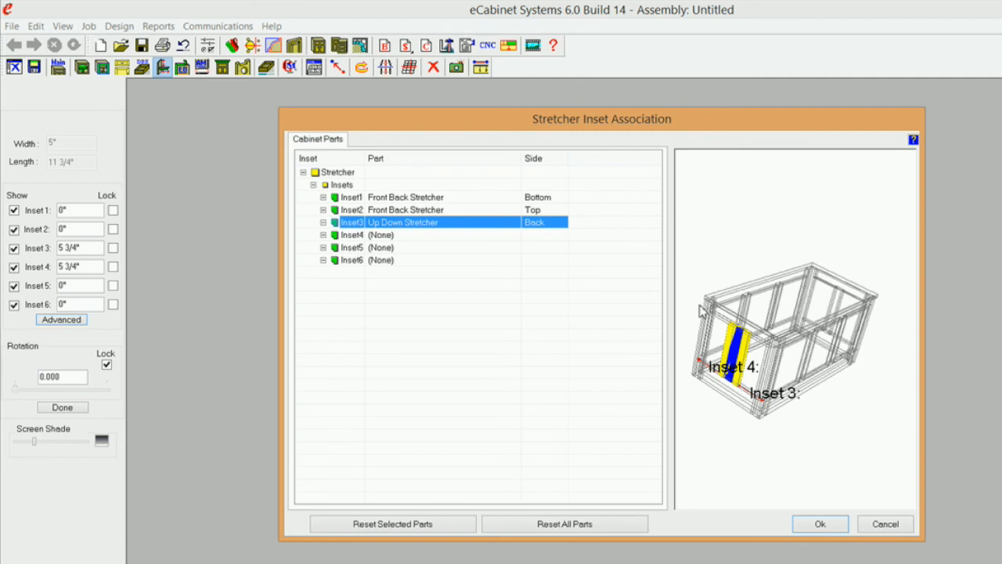
Step: Associate Inset 4 with the front side of the end frame's left corner stile
left_click(397, 234)
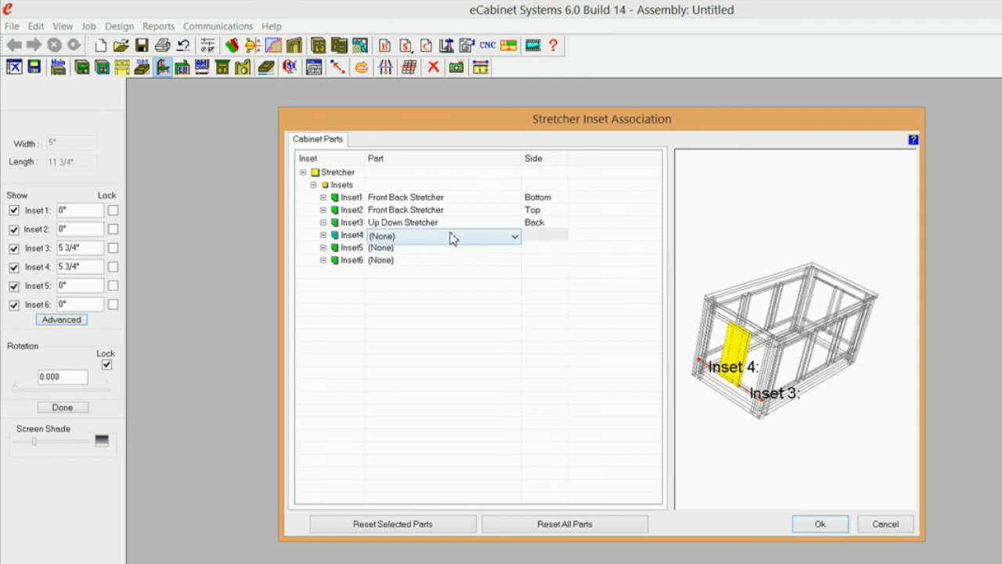
left_click(515, 236)
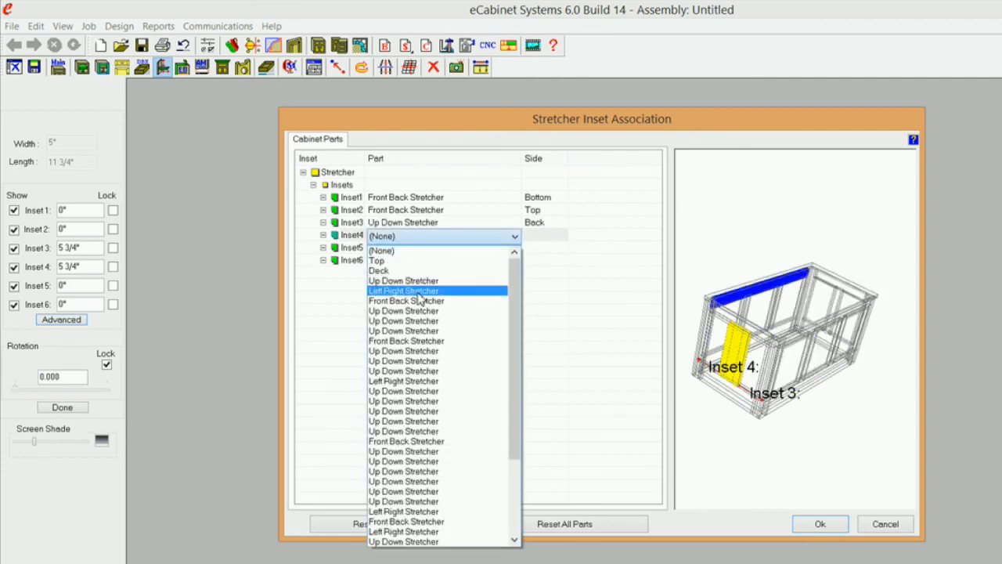
left_click(424, 352)
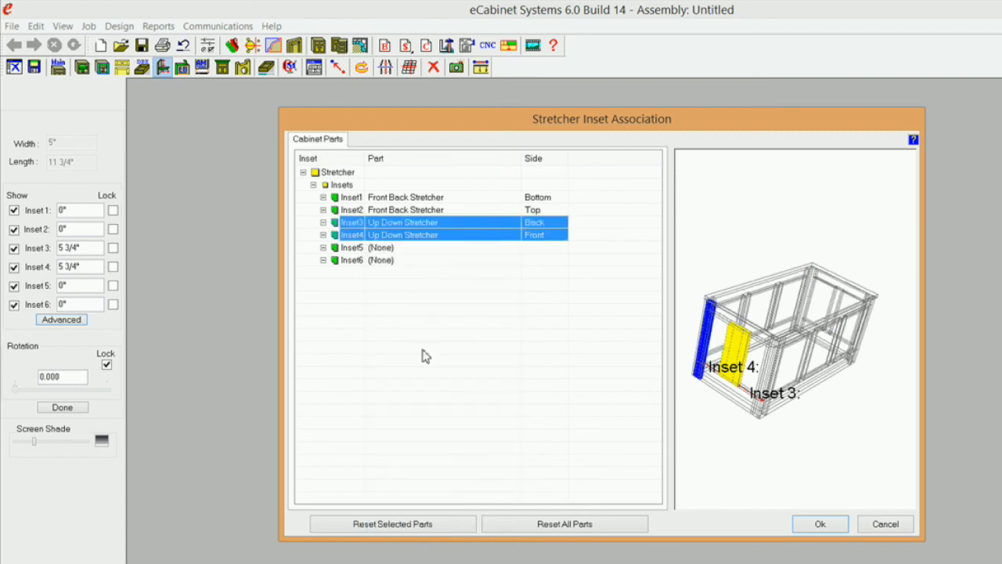
Step: Associate Inset 5 with the end frame's left corner stile, choose its part side, and apply the inset associations
left_click(415, 249)
left_click(514, 249)
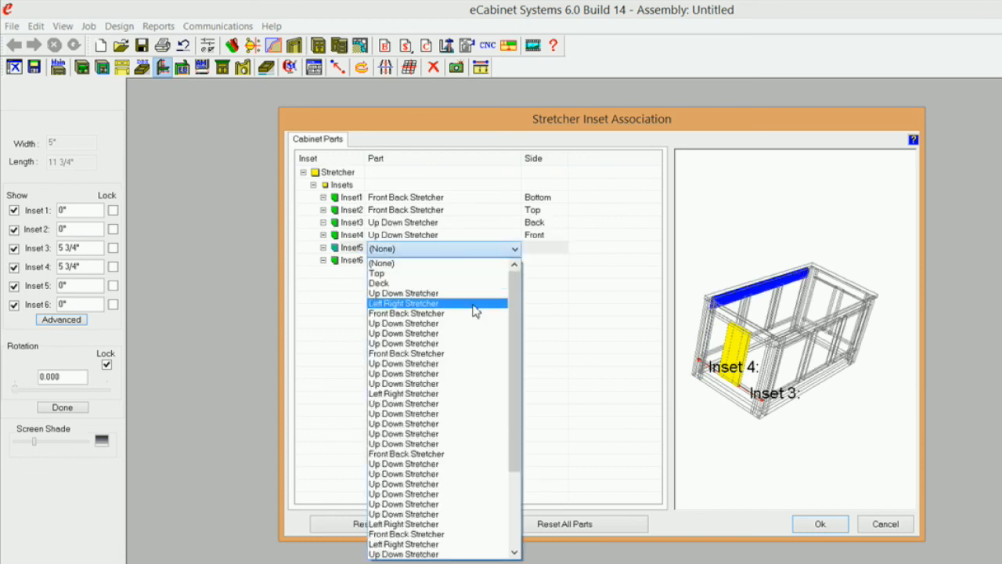
left_click(433, 366)
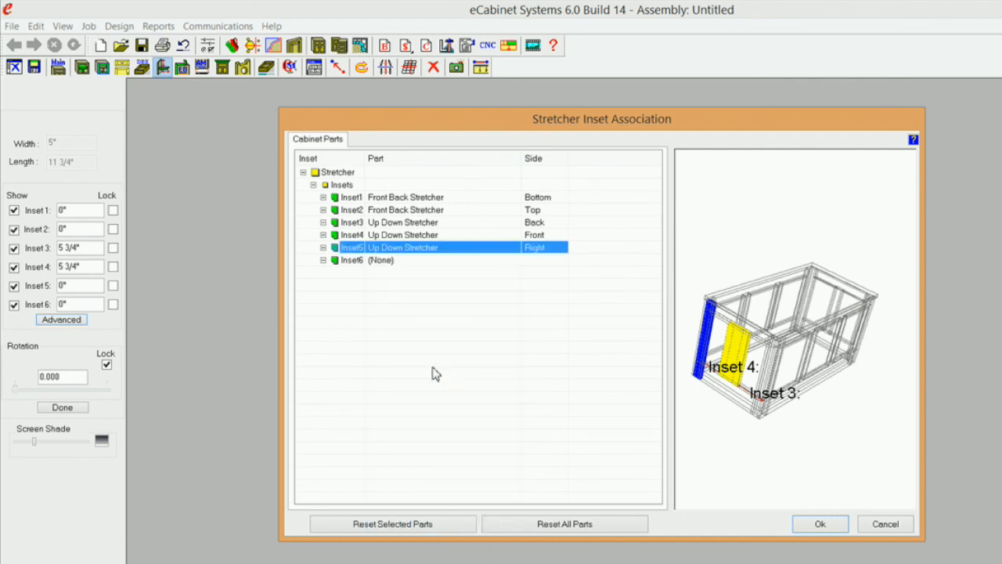
left_click(555, 251)
left_click(562, 249)
left_click(538, 261)
left_click(820, 524)
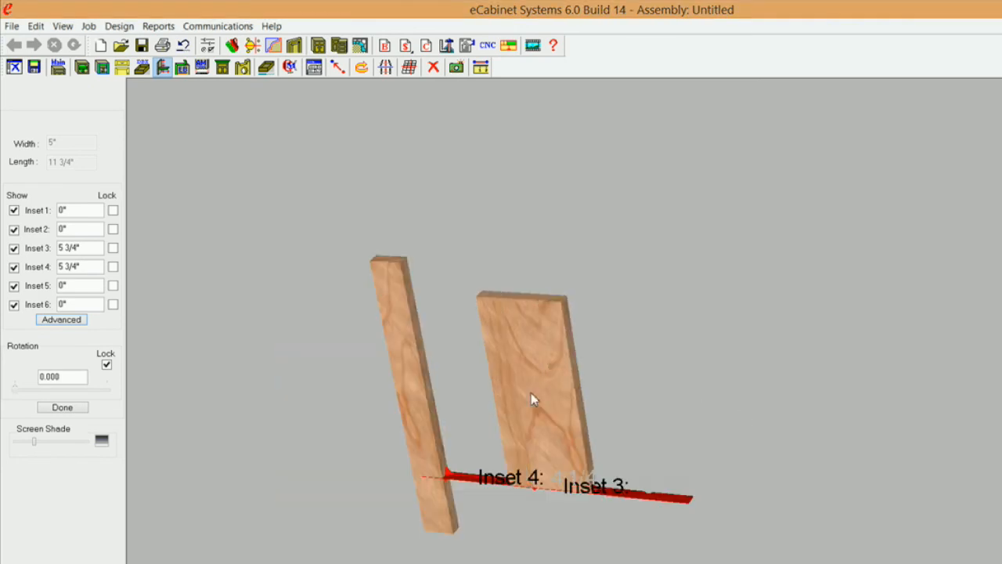
Step: Set Inset 1 and Inset 2 of the panel stretcher to 1/8" and lock both
left_click(80, 214)
type("1/8")
left_click(114, 212)
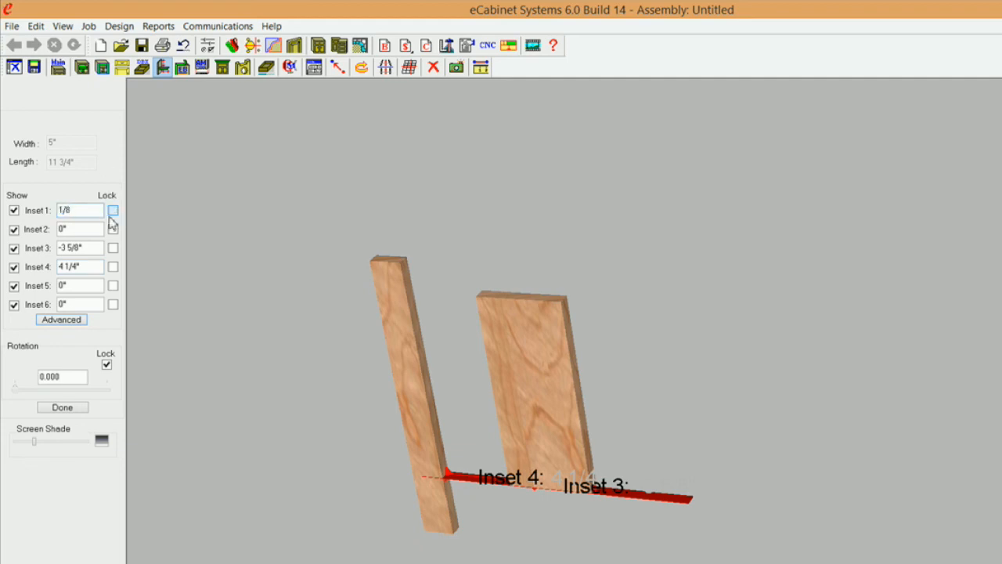
double_click(67, 229)
type("1")
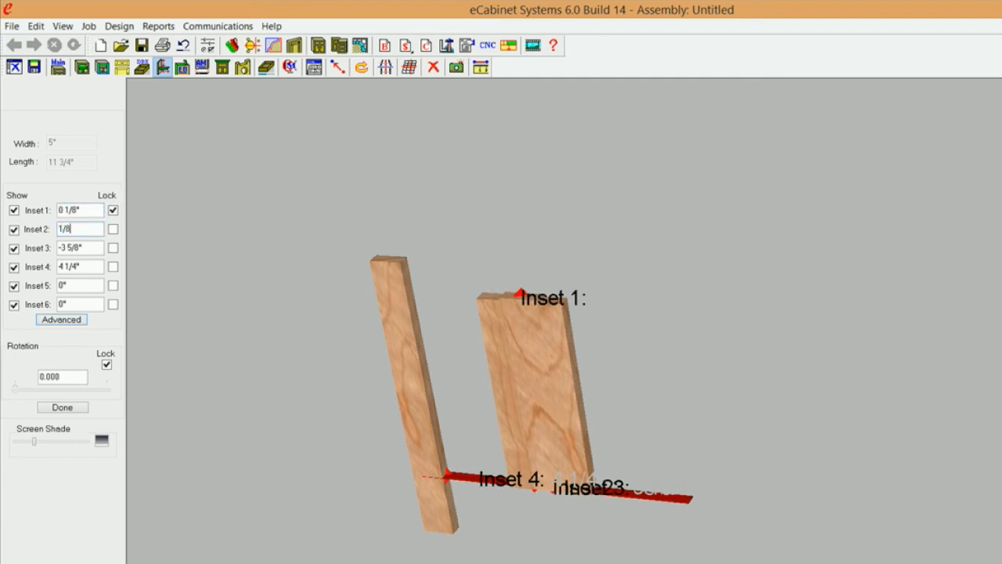
type("/8")
left_click(112, 228)
Step: Set Inset 3 and Inset 4 of the panel stretcher to -3/8" and lock both
left_click(100, 248)
double_click(100, 248)
type("-")
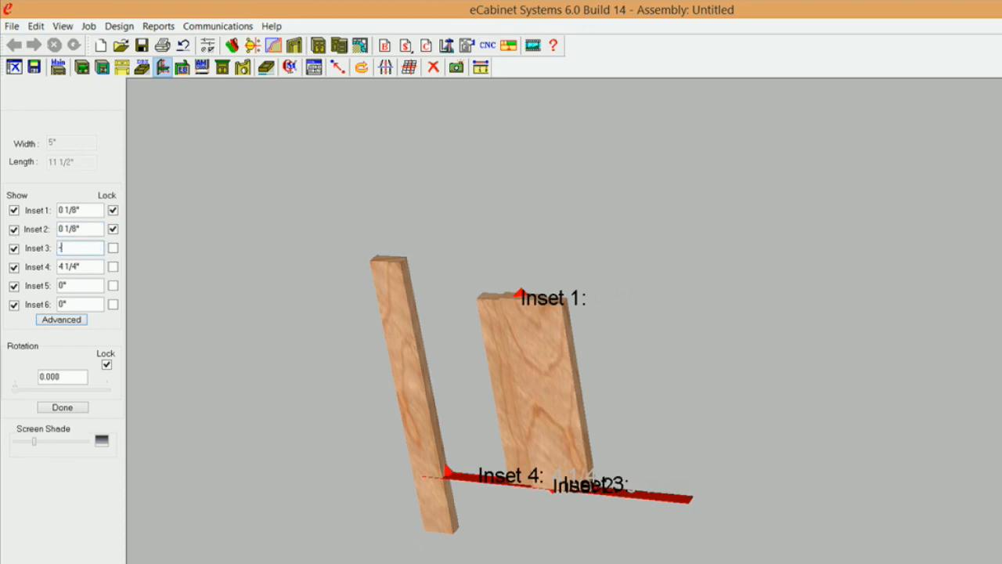
type("0 3/8")
left_click(113, 248)
double_click(98, 266)
type("1")
key("Return")
type("-")
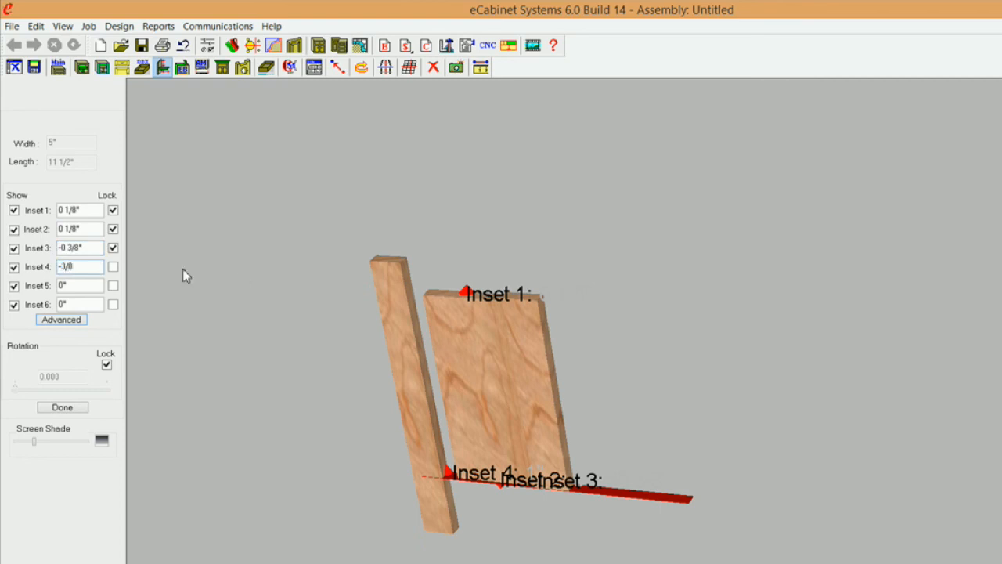
left_click(113, 270)
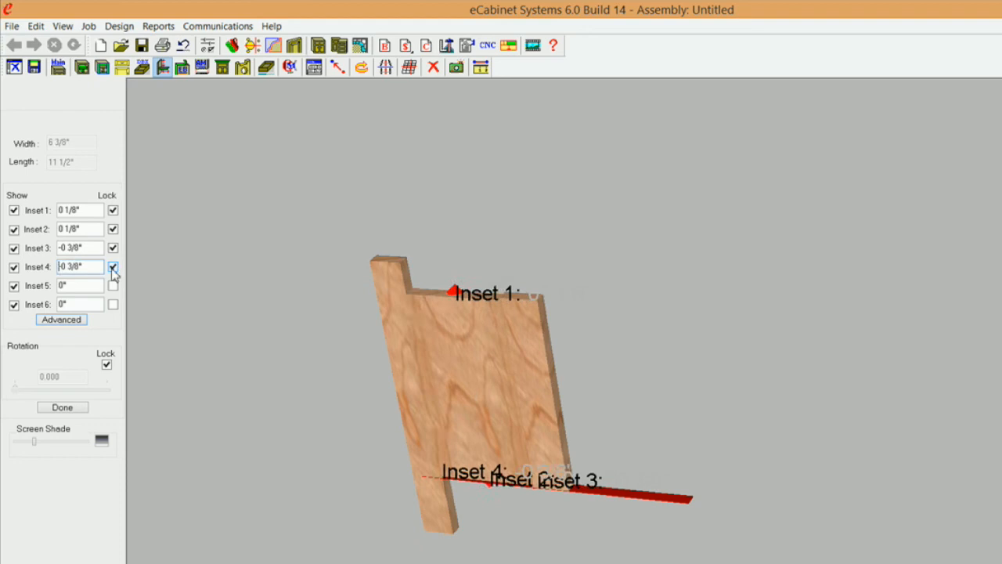
Step: Lock Inset 5 of the panel stretcher and finish its adjustment
left_click(89, 285)
left_click(113, 285)
left_click(62, 408)
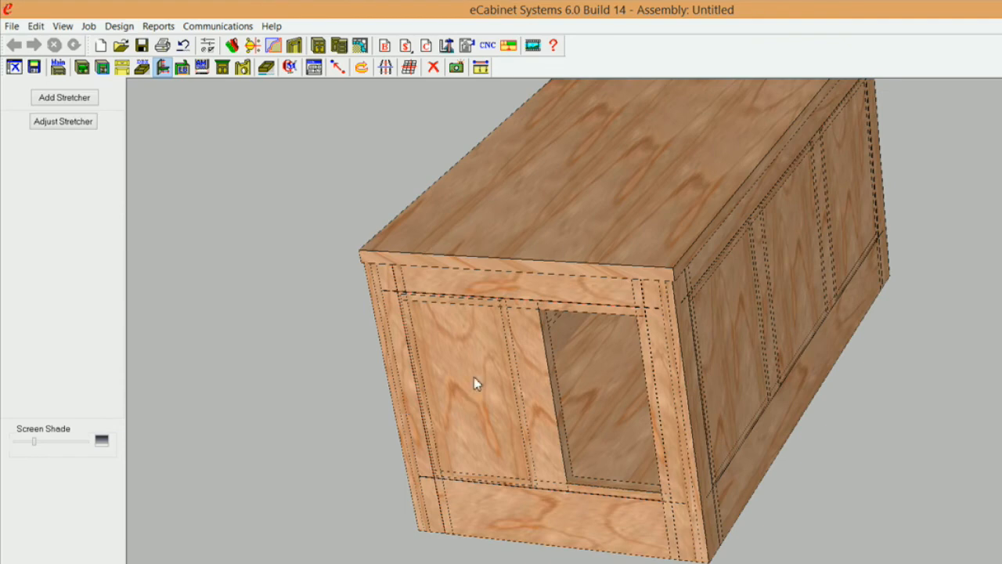
Step: Select the near end frame's top and bottom rails and hide them
mouse_move(475, 383)
left_click(590, 521)
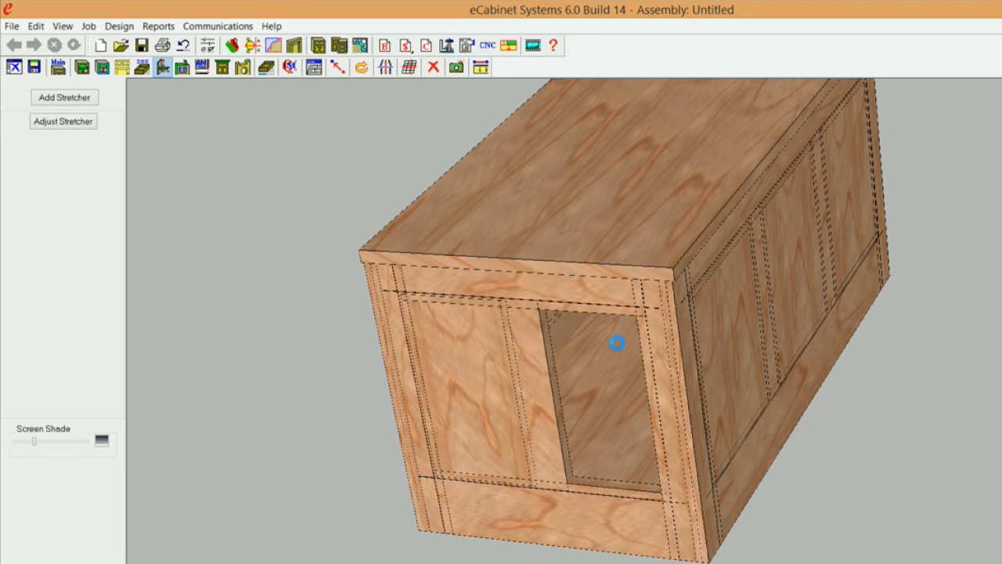
right_click(597, 287)
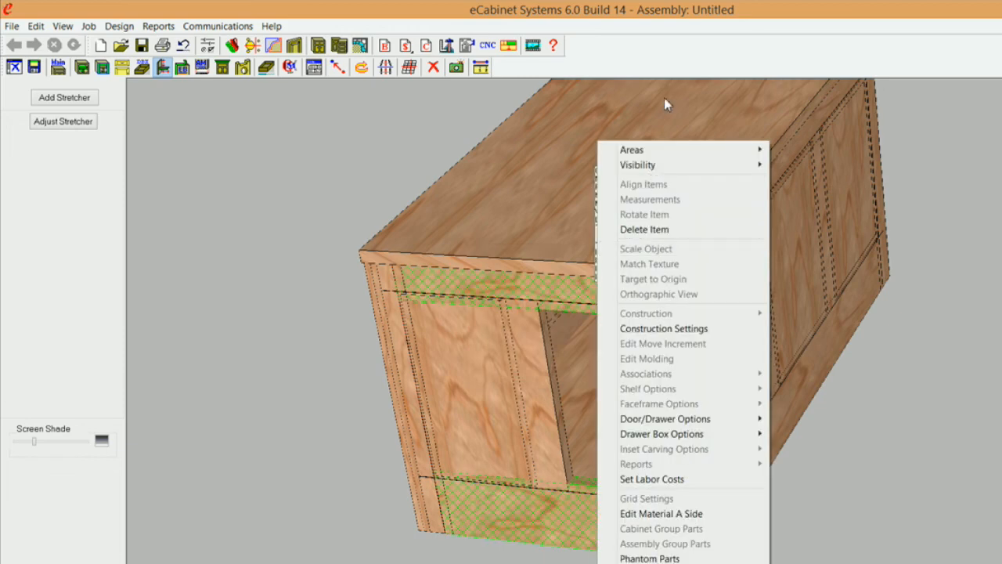
mouse_move(641, 172)
left_click(503, 179)
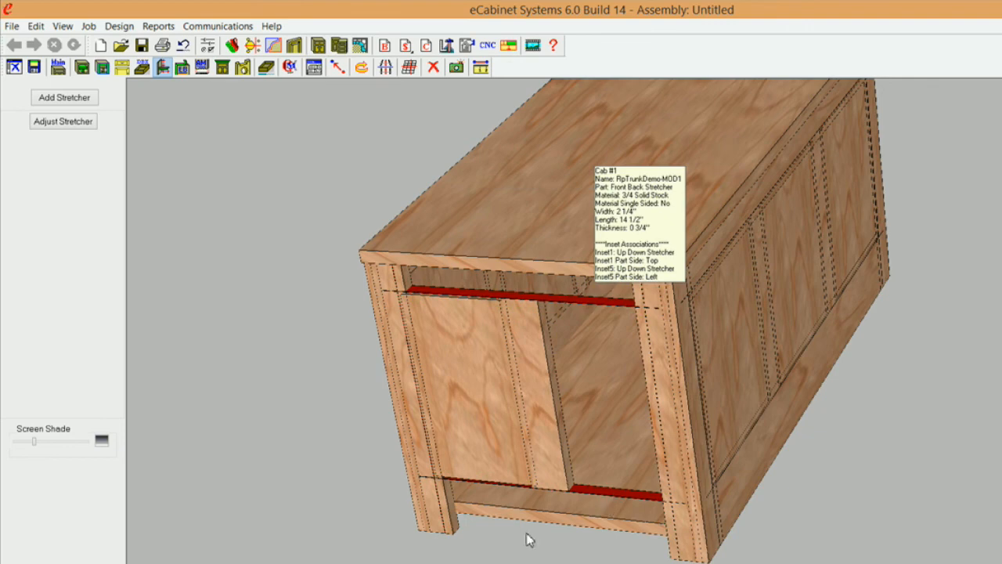
Step: Select the red strips below and above the remaining open end bay as references for another stretcher
left_click(609, 485)
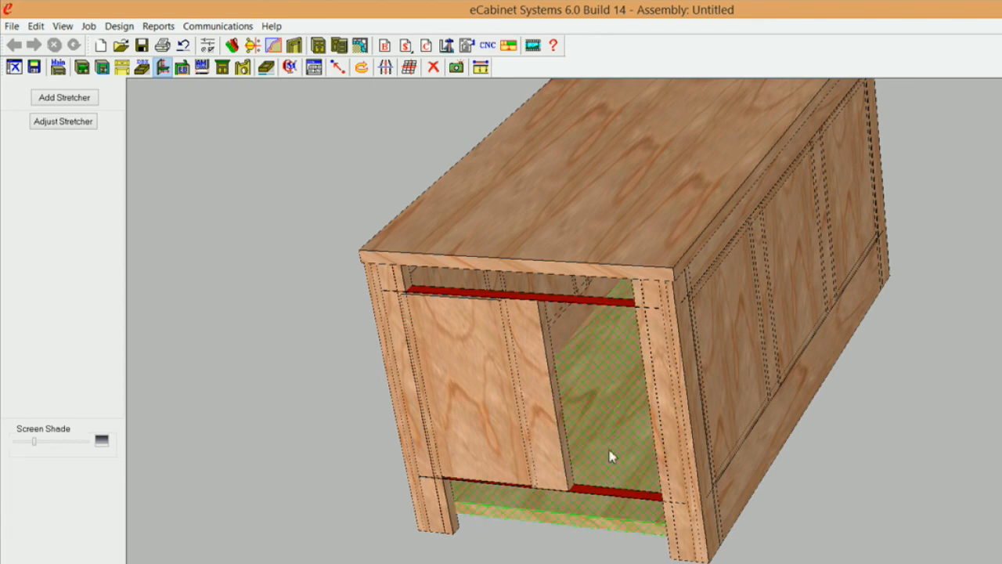
left_click(614, 495)
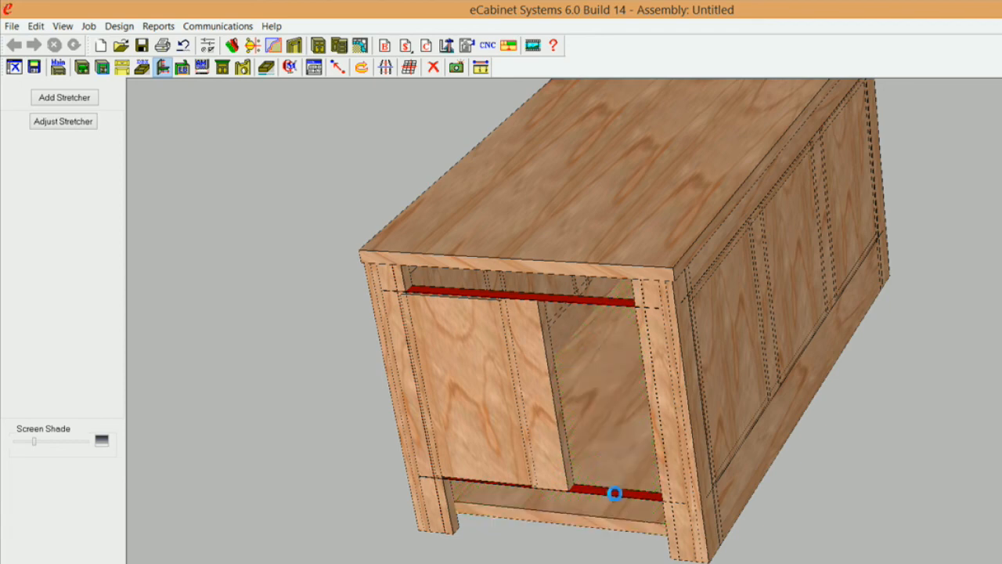
left_click(599, 303)
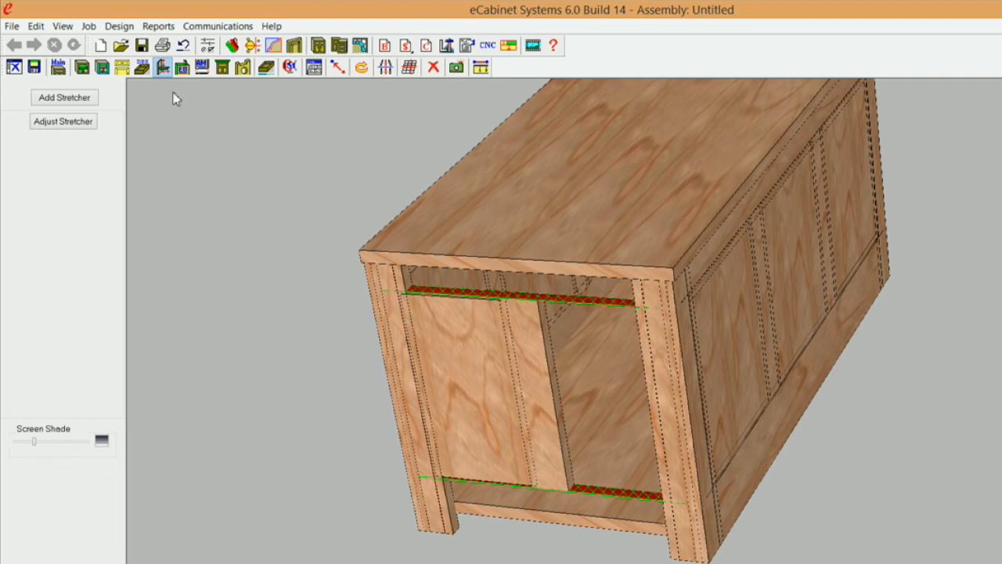
Step: Add an up-down stretcher with front-back orientation and a width of 5 in 3/4 Solid Stock, and select it at the middle stile
left_click(77, 98)
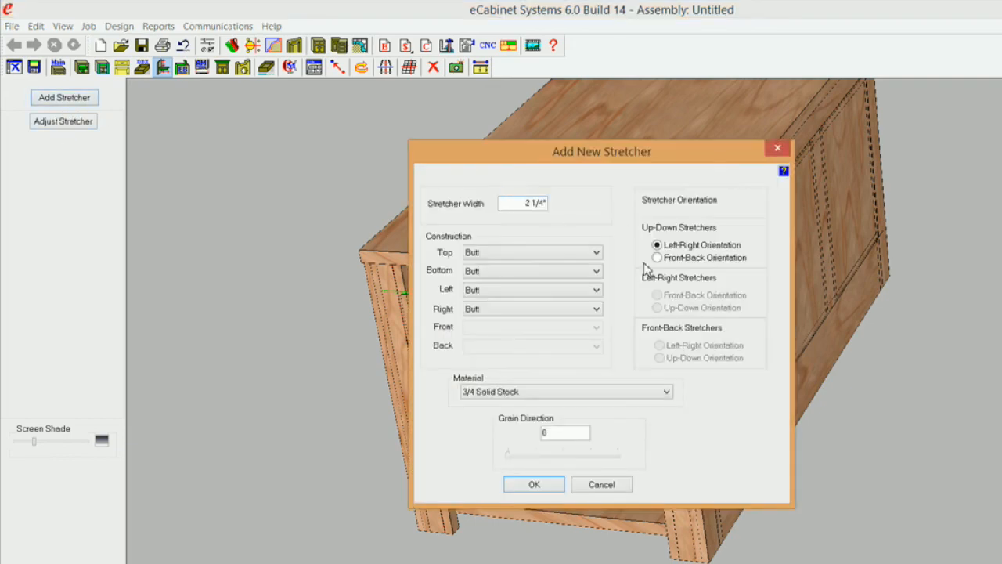
left_click(657, 256)
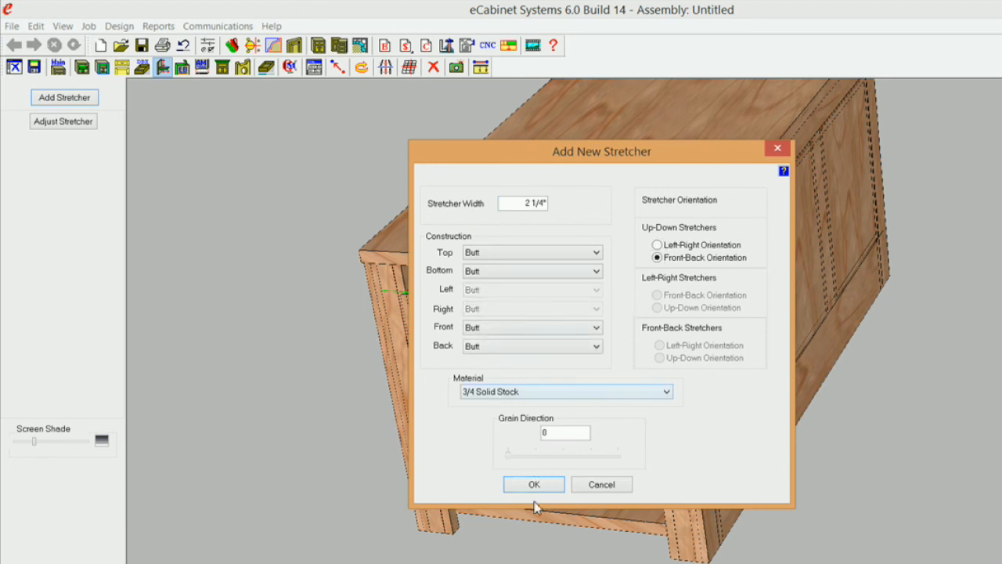
left_click(518, 202)
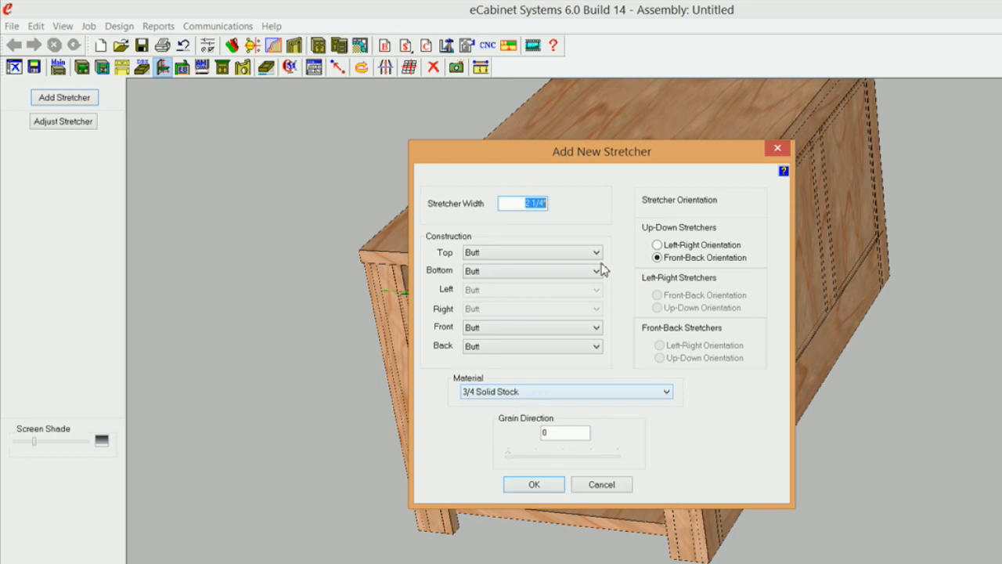
type("5")
left_click(548, 487)
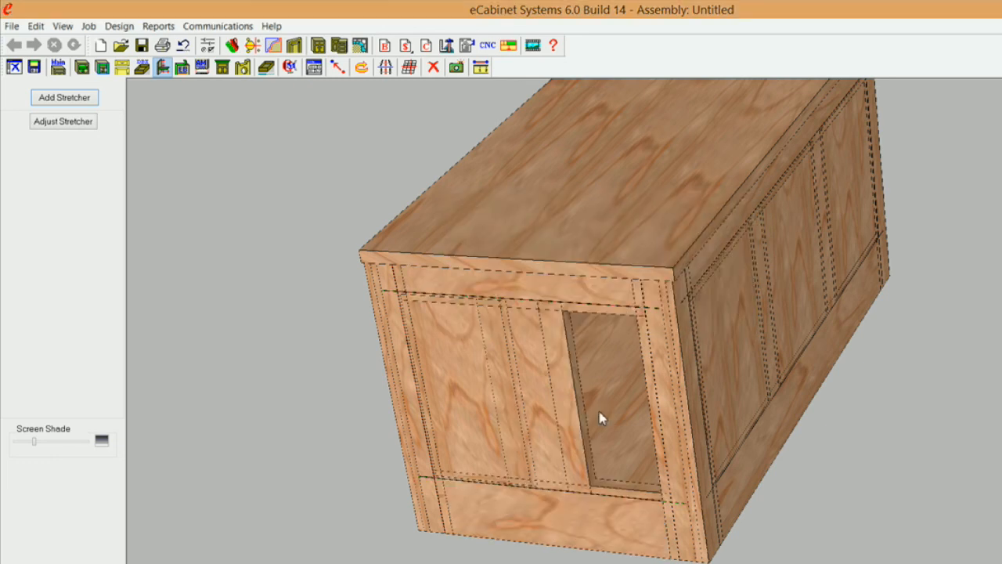
left_click(575, 390)
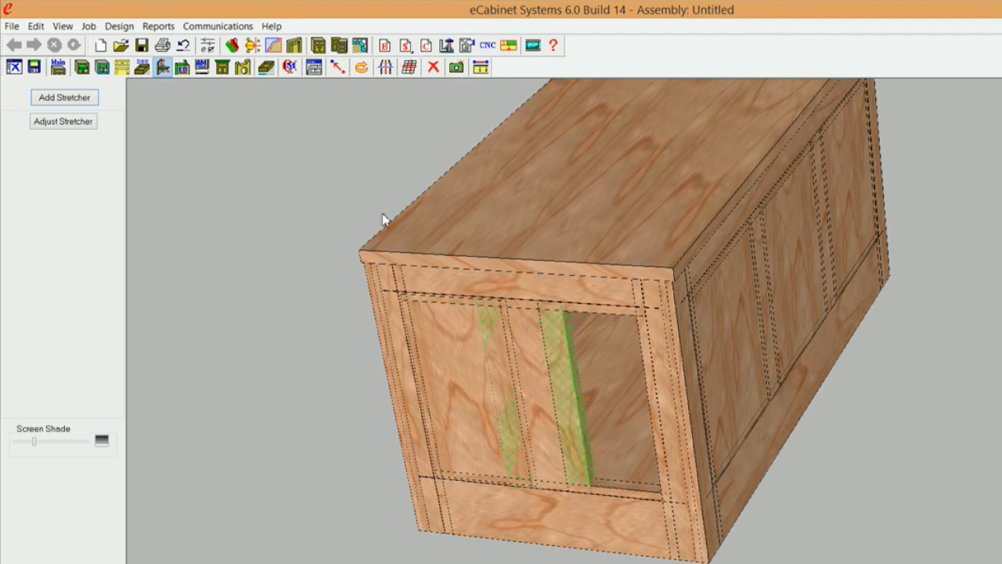
Step: Start adjusting the new stretcher and associate its Inset 3 with the Back side of the up-down stretcher at the front corner
left_click(43, 122)
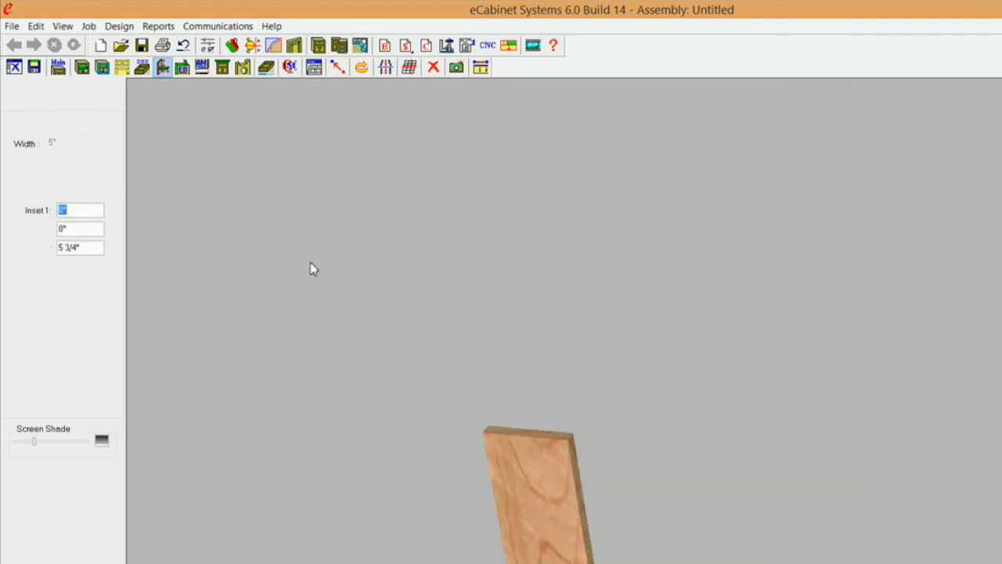
left_click(65, 321)
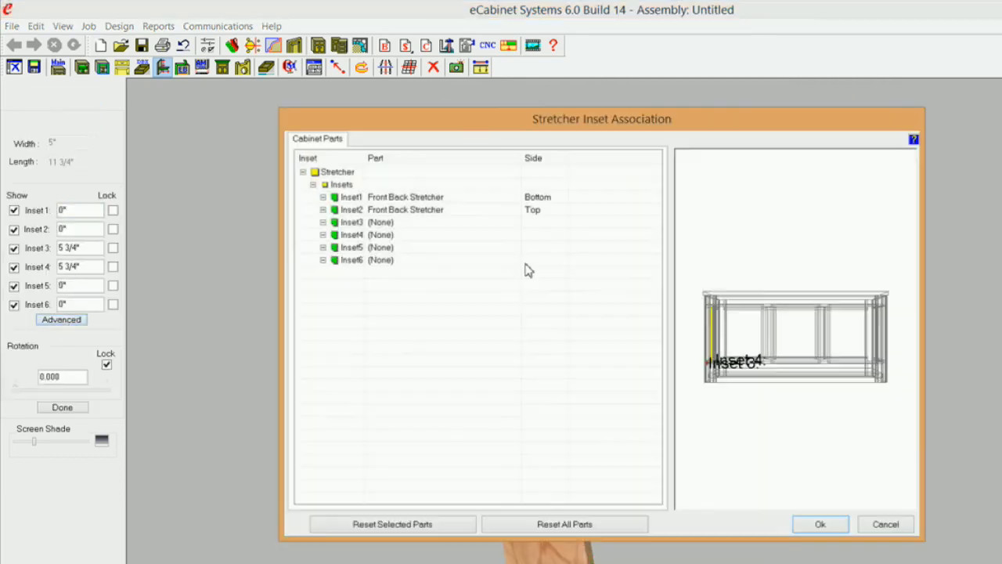
left_click_drag(740, 342, 821, 344)
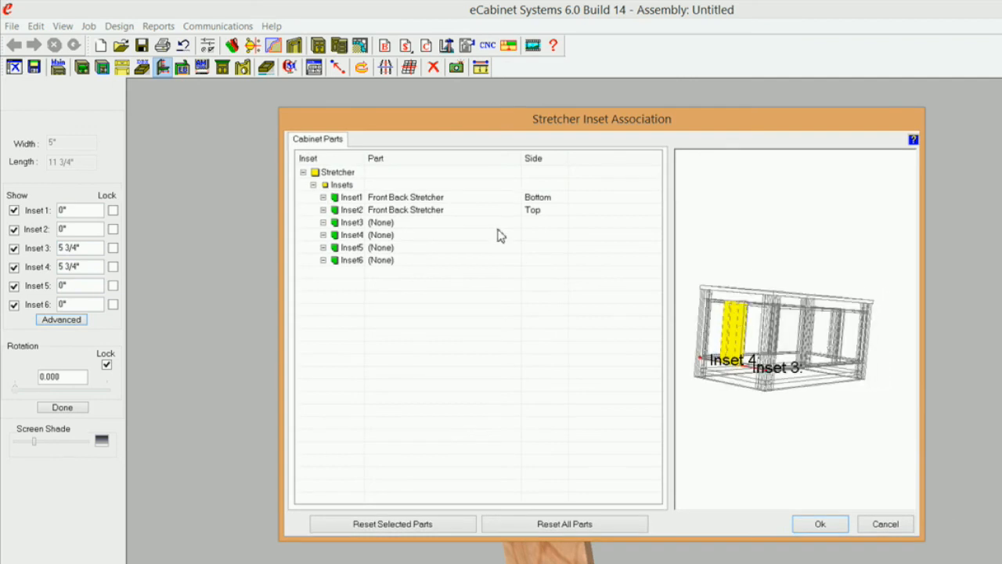
left_click(389, 224)
left_click(514, 224)
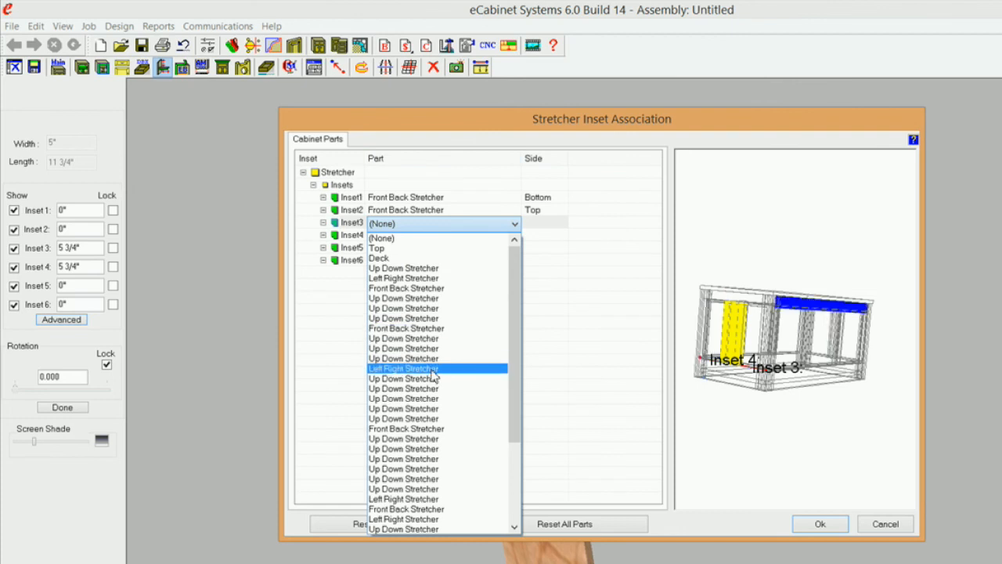
left_click(420, 465)
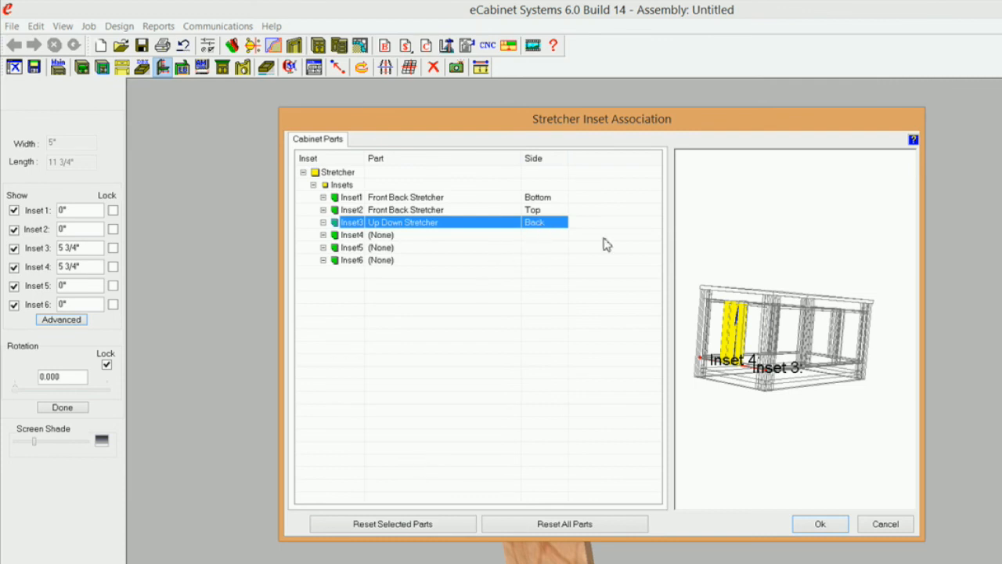
left_click(553, 225)
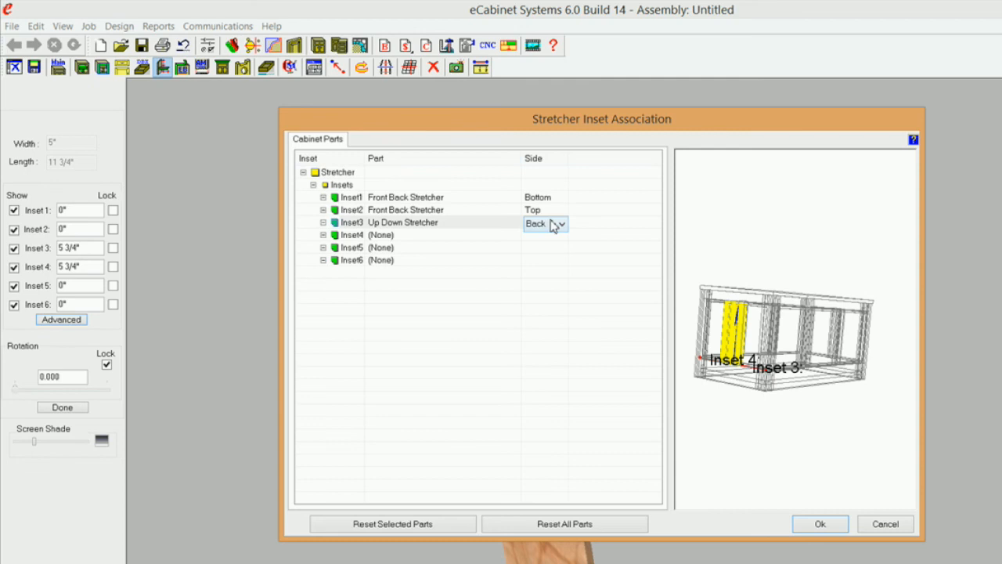
left_click(484, 226)
left_click(514, 226)
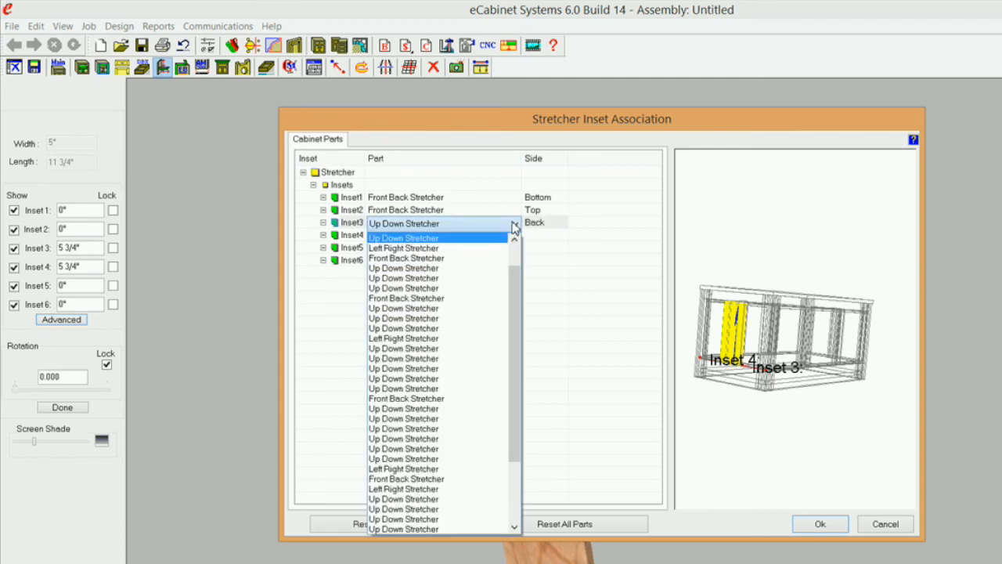
left_click(461, 359)
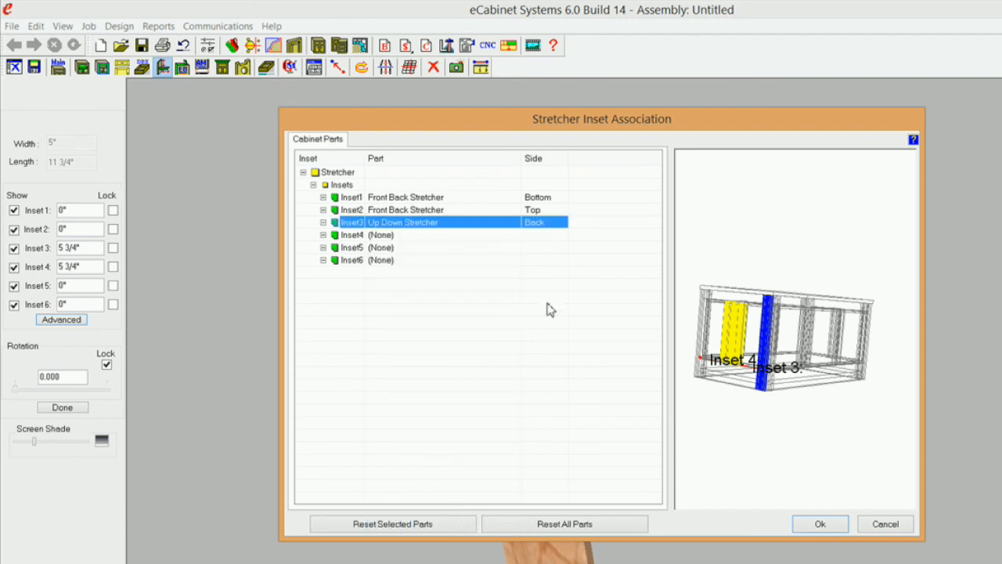
Step: Associate Inset 4 with the Front side of the end frame's middle up-down stretcher
left_click(476, 237)
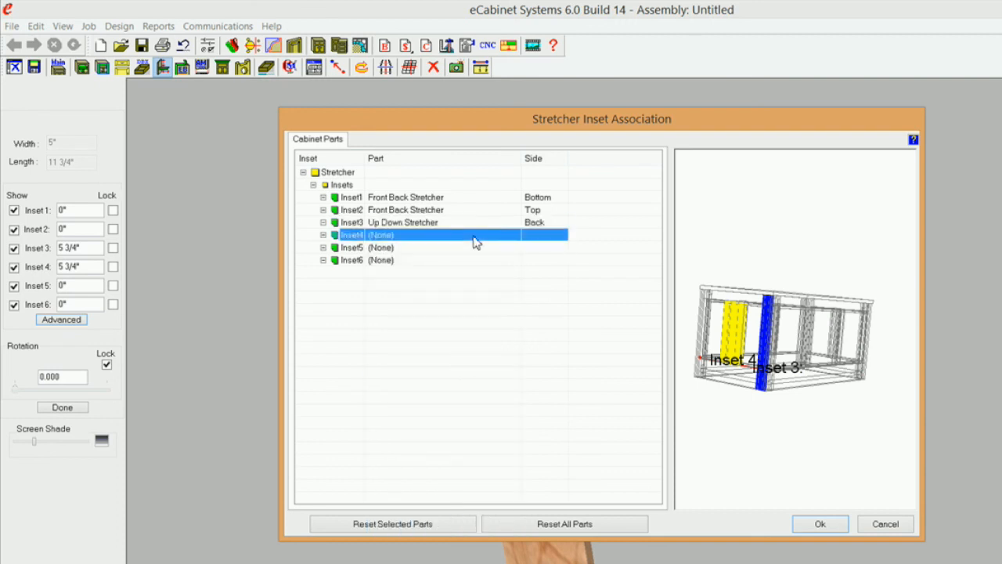
left_click(514, 237)
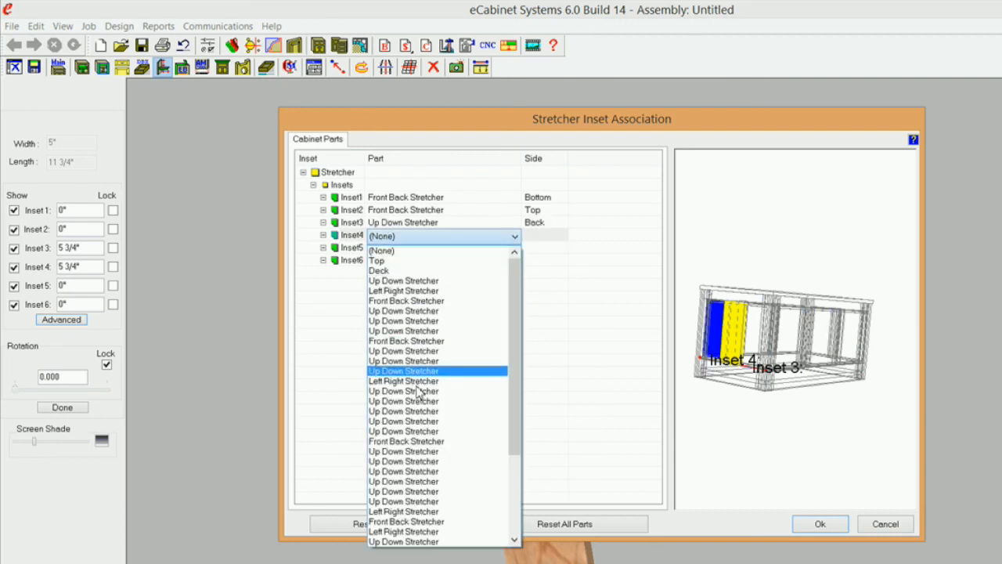
left_click(427, 476)
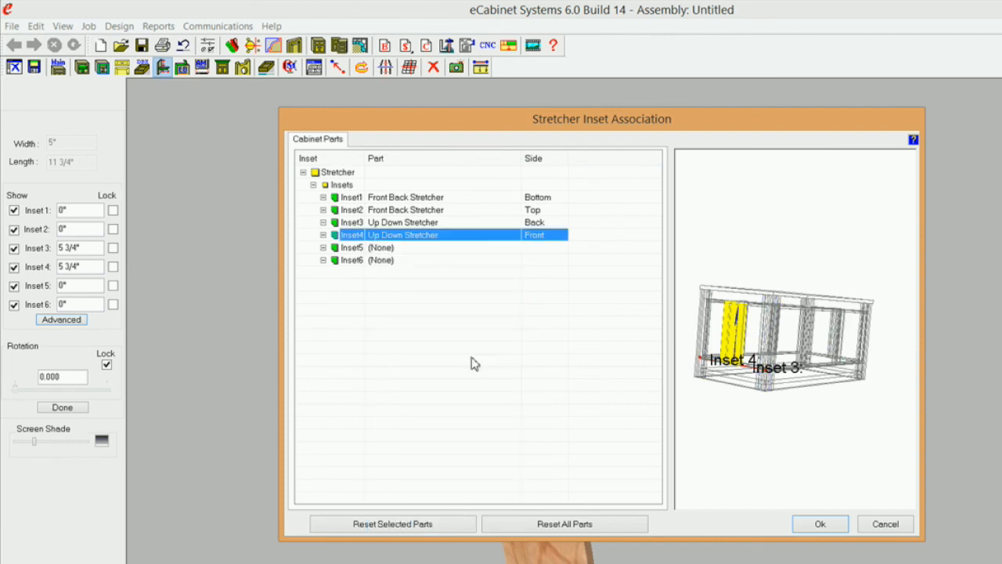
Step: Associate Inset 5 with the Left side of the front corner's up-down stretcher and apply the inset associations
left_click(445, 247)
left_click(514, 248)
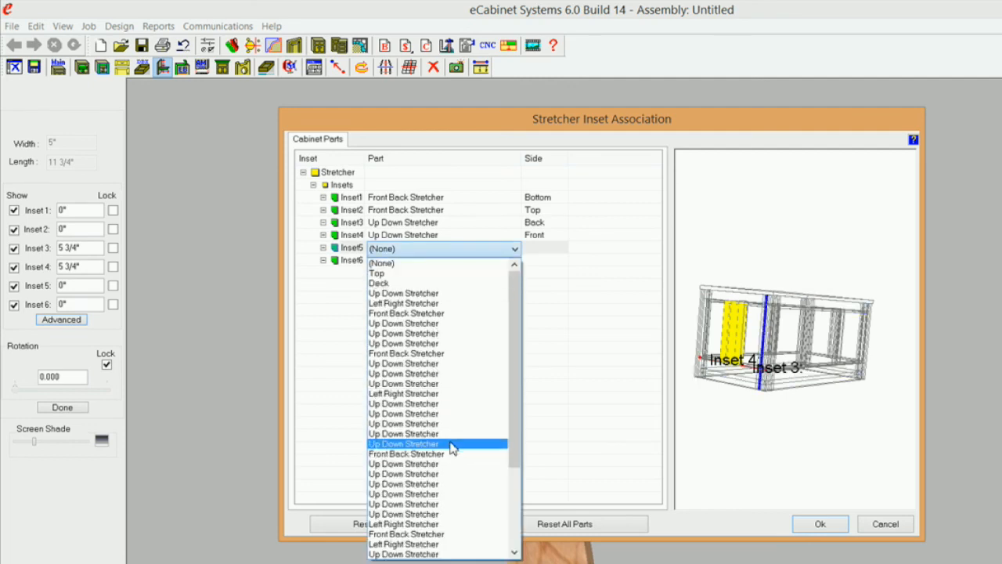
left_click(451, 417)
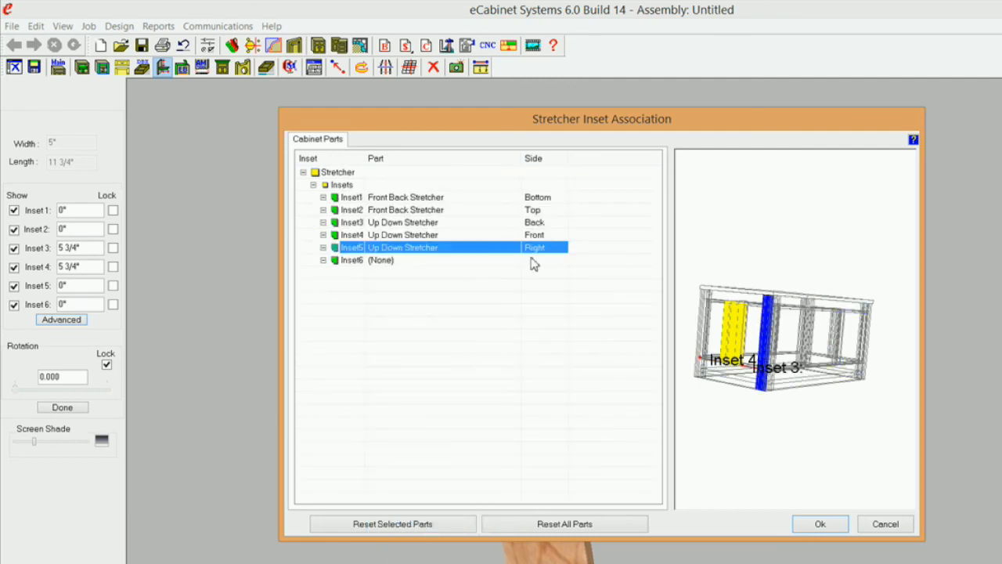
left_click(543, 249)
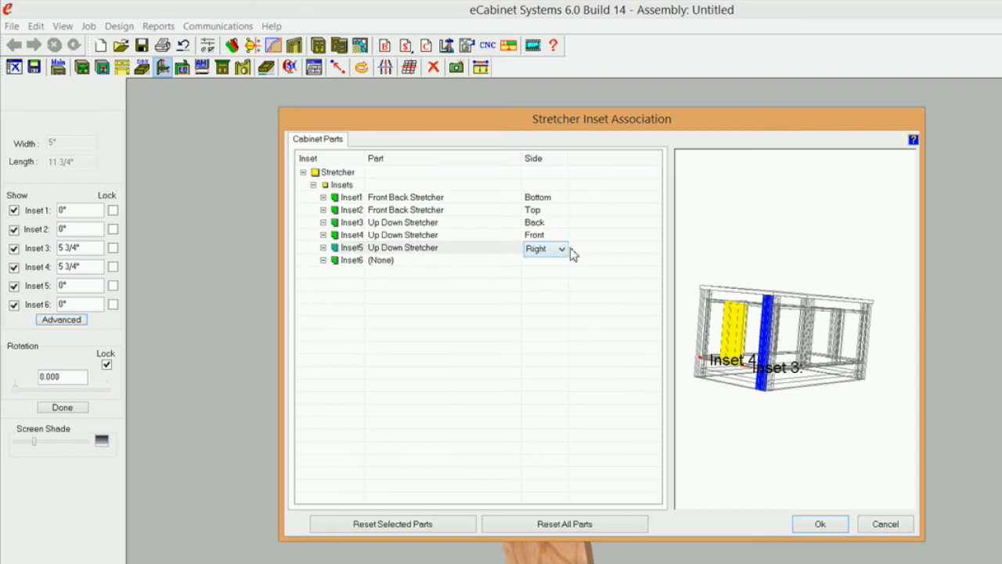
left_click(562, 249)
left_click(548, 262)
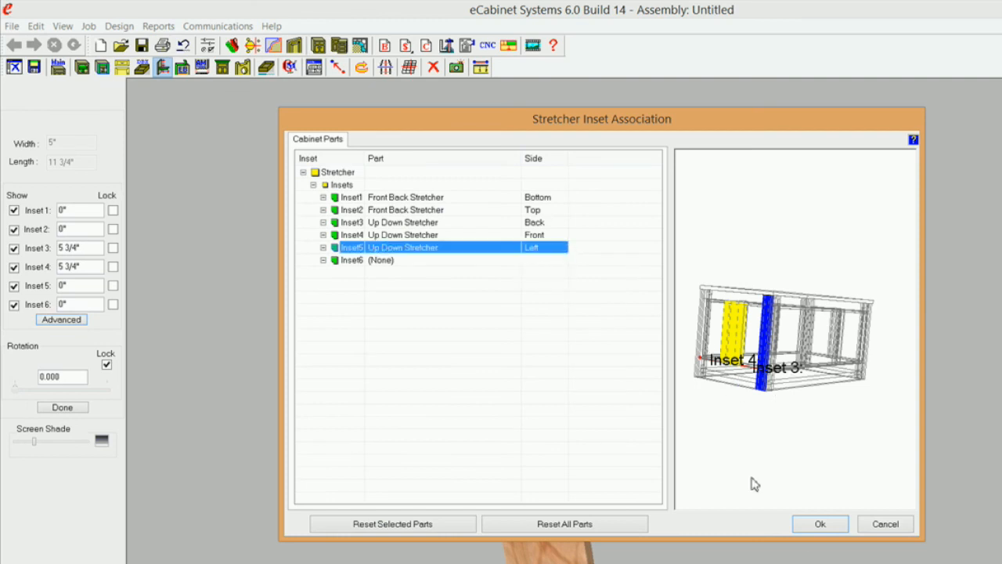
left_click(820, 524)
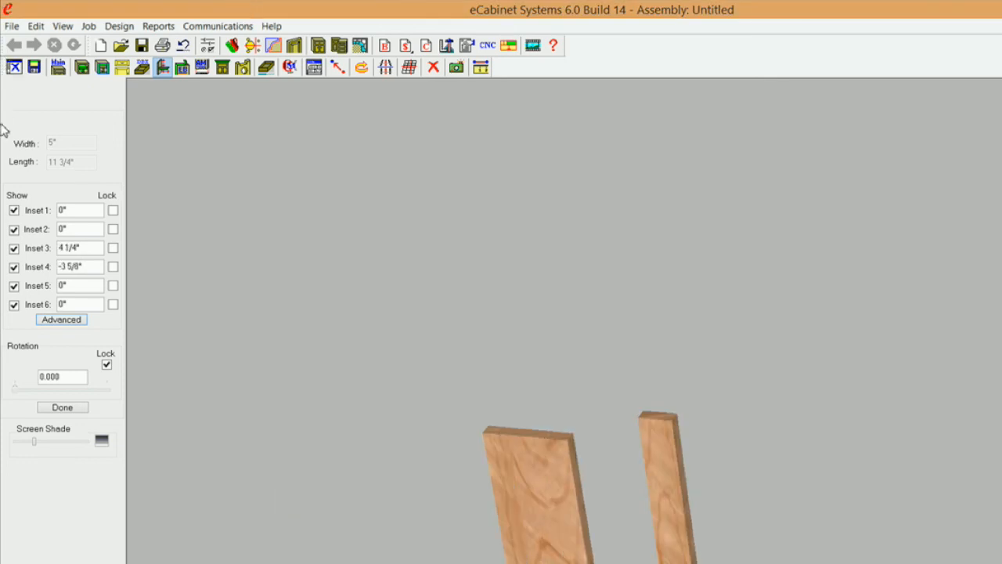
Step: Set Inset 1 and Inset 2 of the panel stretcher to 1/8" and lock both
left_click(81, 212)
type("1/8")
left_click(111, 209)
left_click(92, 230)
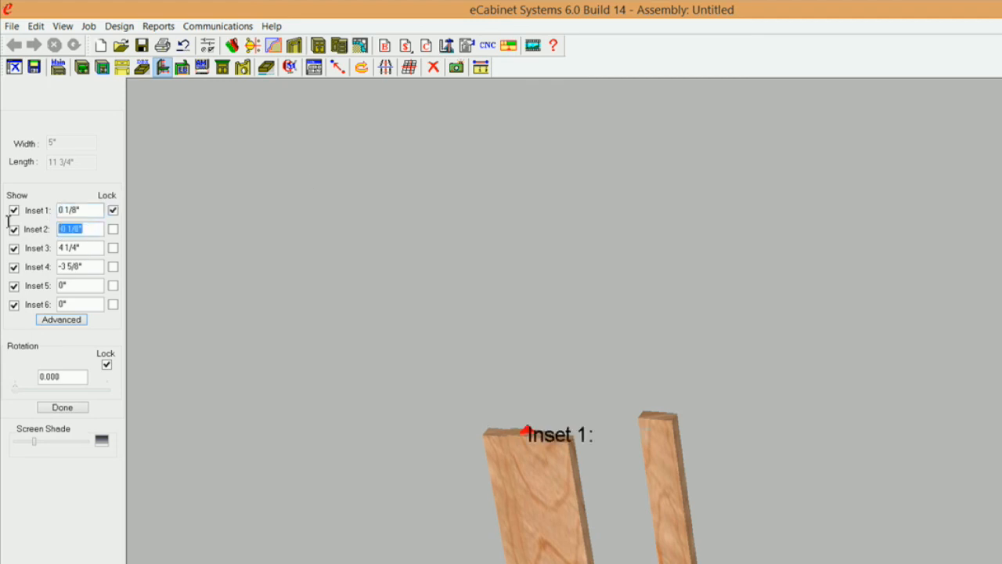
type("1/8")
left_click(112, 228)
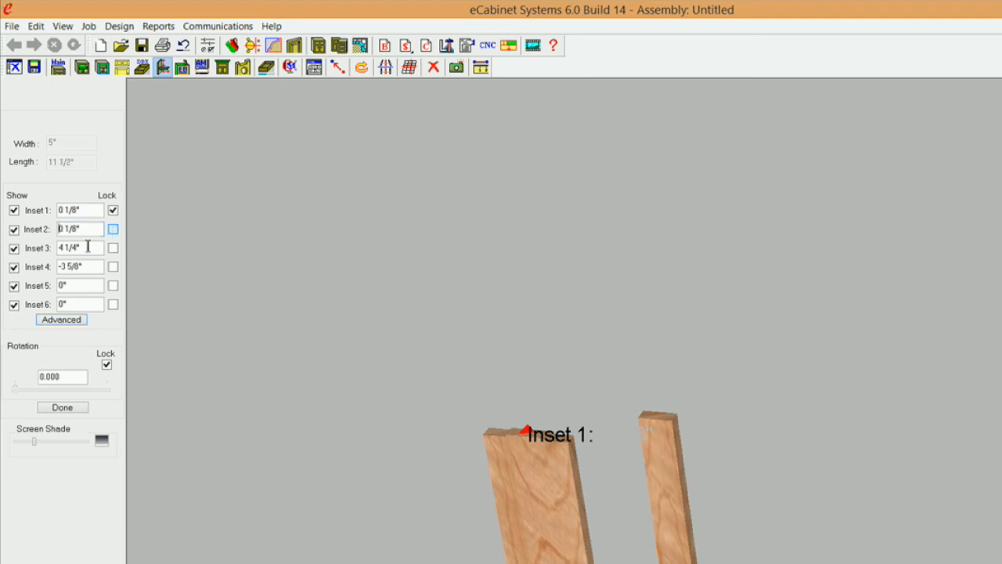
Step: Set Inset 3 and Inset 4 to -3/8" and lock both so the panel fills the bay
left_click(90, 247)
type("-3/8")
left_click(113, 248)
left_click(92, 264)
type("-0 ")
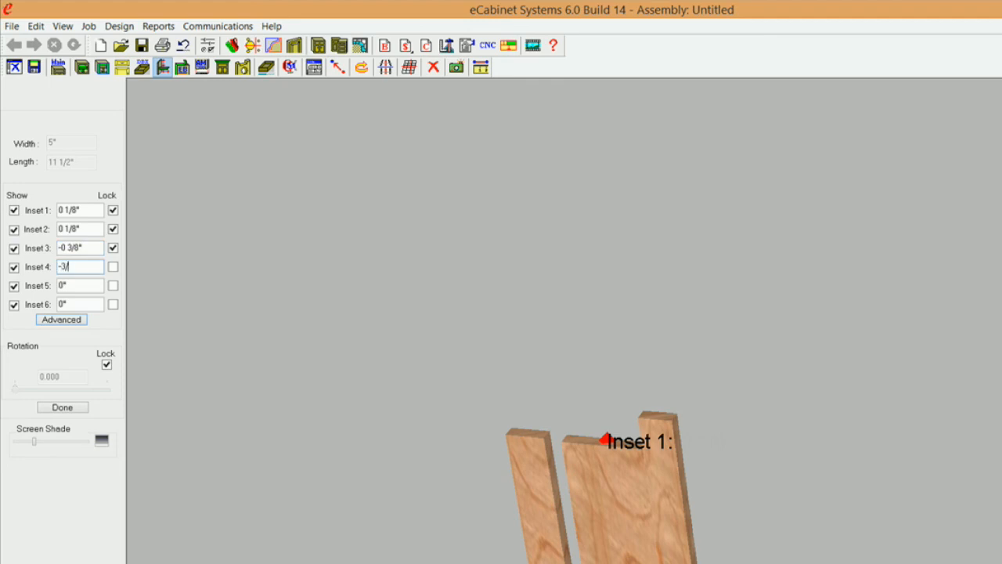
type("3/8")
key("Return")
Step: Lock Inset 5 at 0" and finish adjusting the end panel stretcher
left_click(77, 285)
left_click(113, 285)
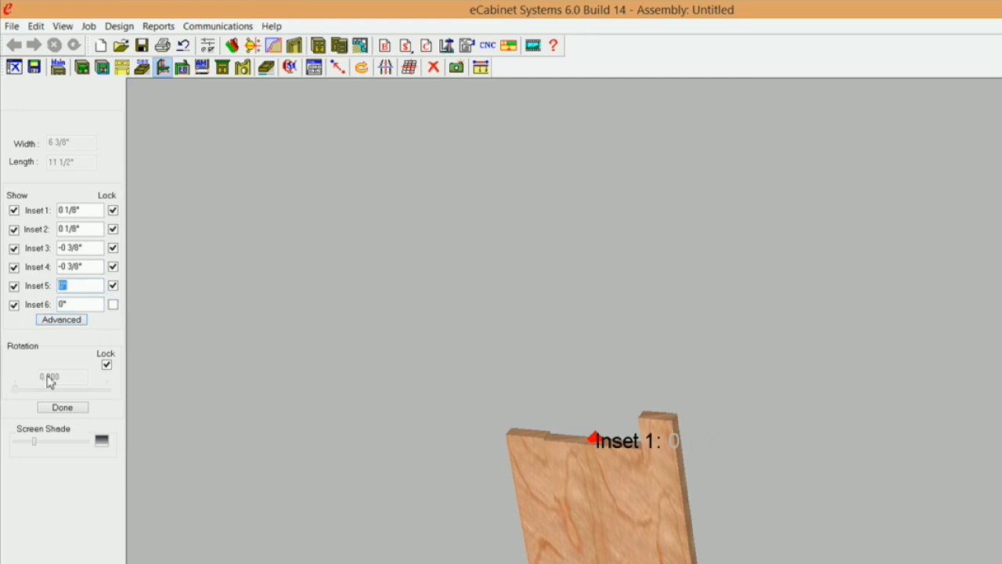
left_click(60, 407)
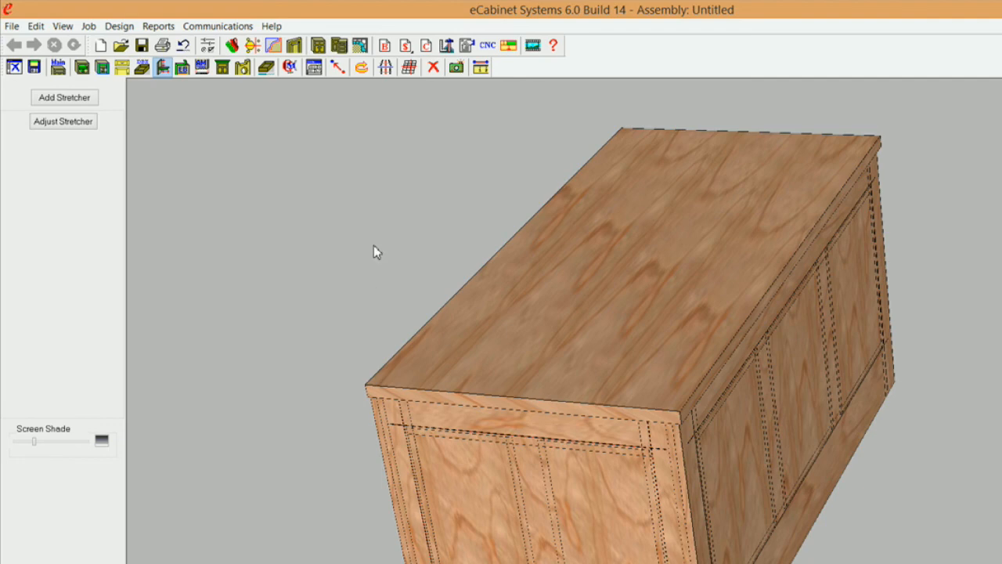
Step: Check the paneled front and end of the cabinet, and return to the main cabinet editing mode
key("F5")
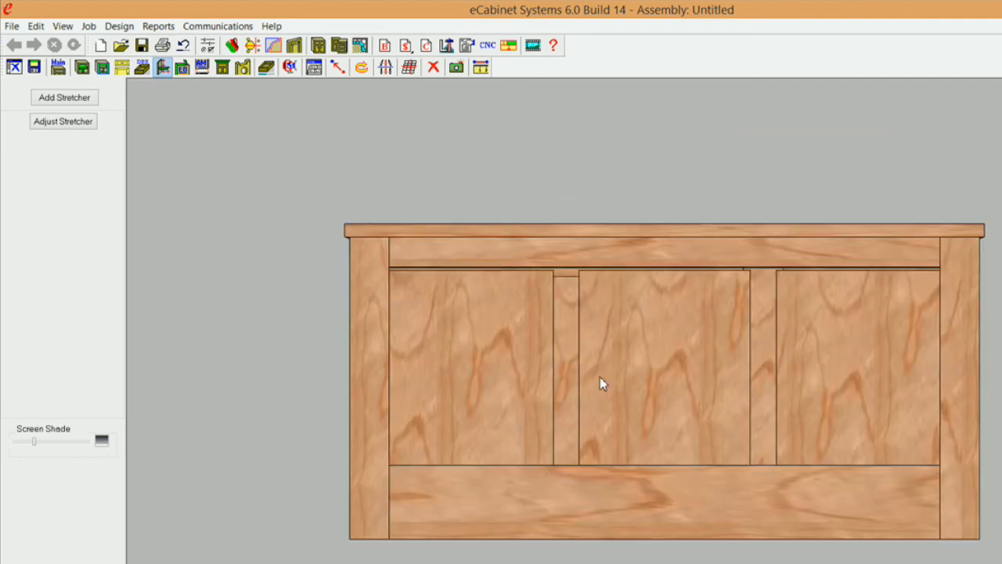
middle_click_drag(554, 415, 616, 394)
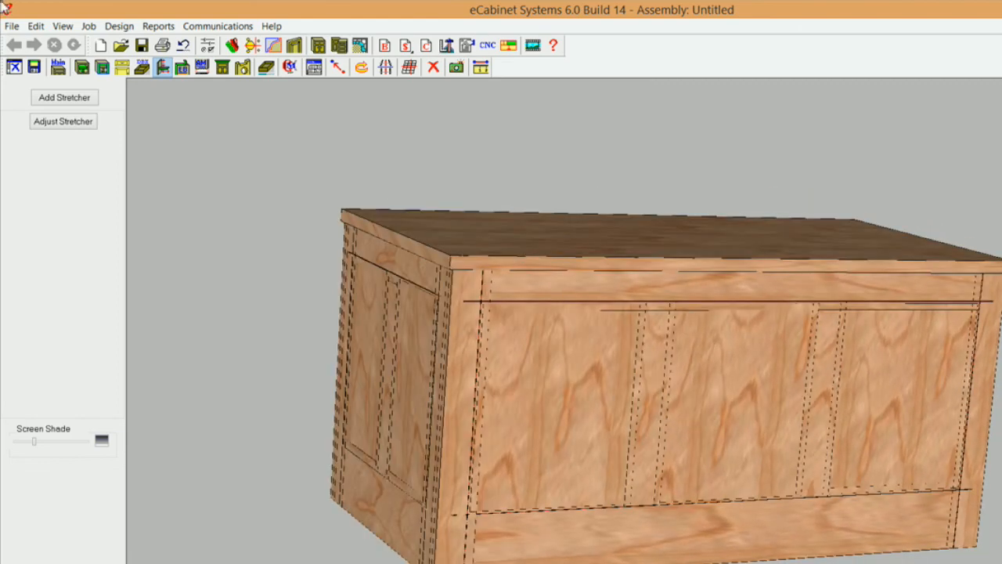
left_click(58, 68)
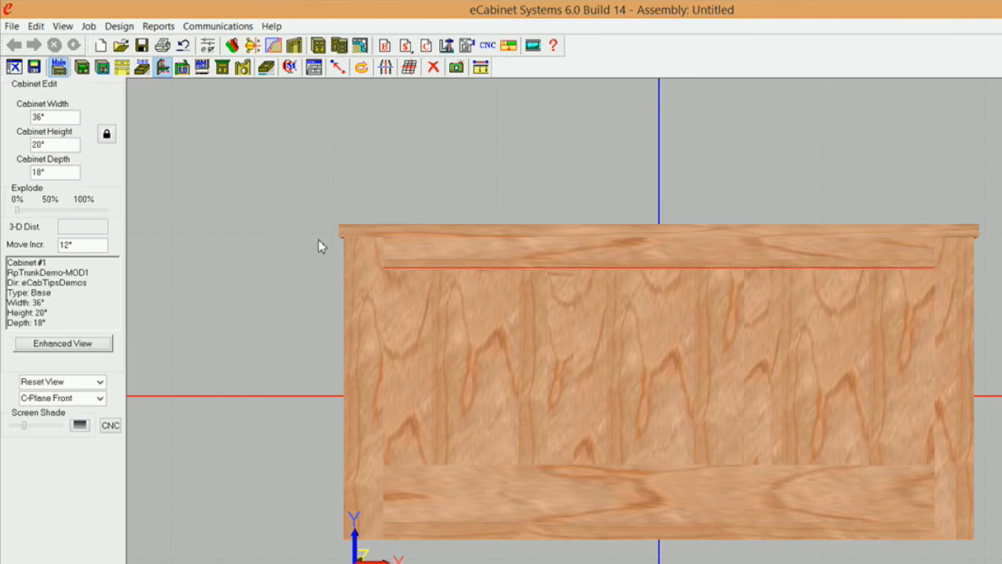
mouse_move(557, 396)
middle_mouse_down()
mouse_move(600, 418)
mouse_move(551, 380)
middle_mouse_up()
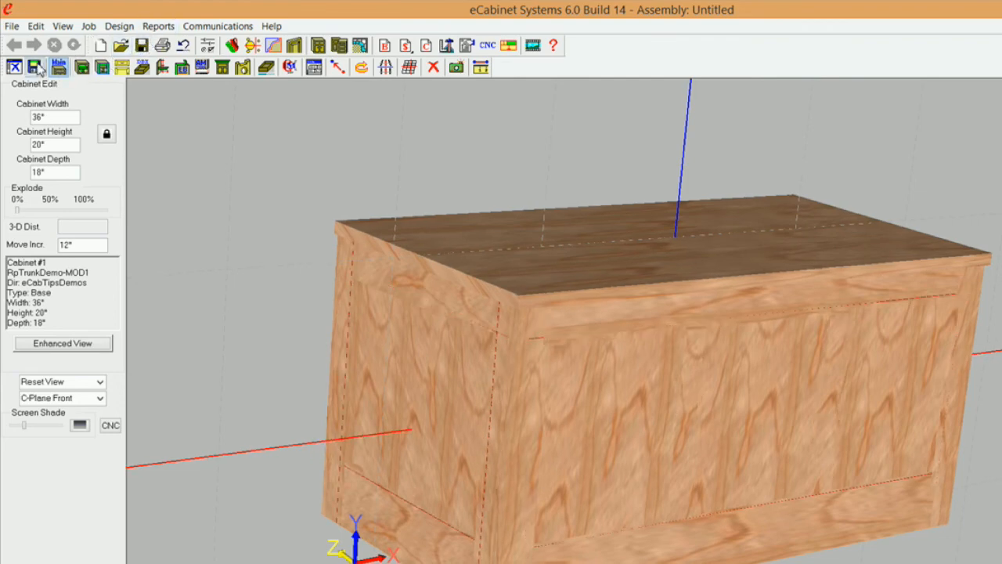
Step: Save the cabinet as RpTrunkDemo in the eCabTipsDemos directory, overwriting the existing file
left_click(37, 67)
left_click(491, 462)
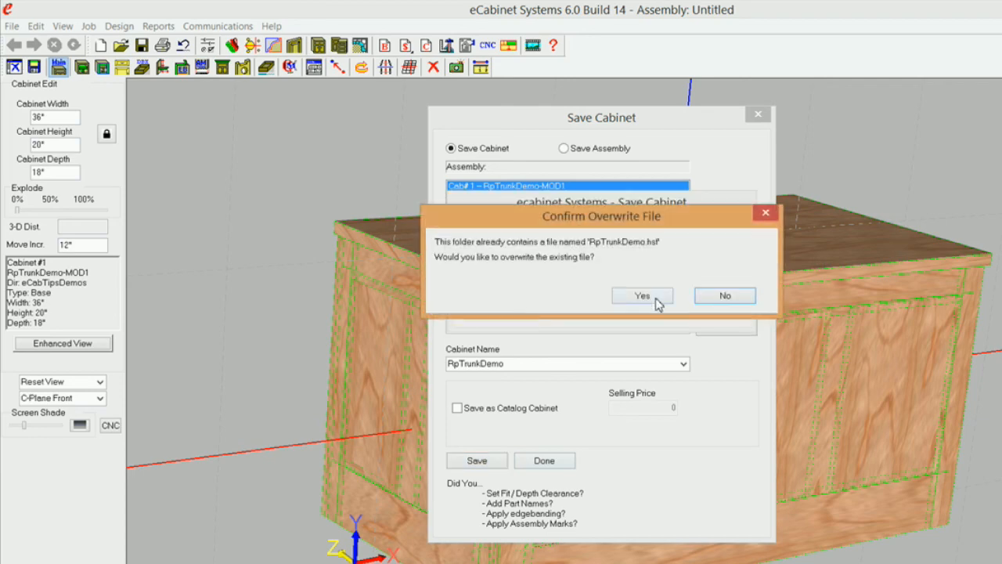
left_click(663, 301)
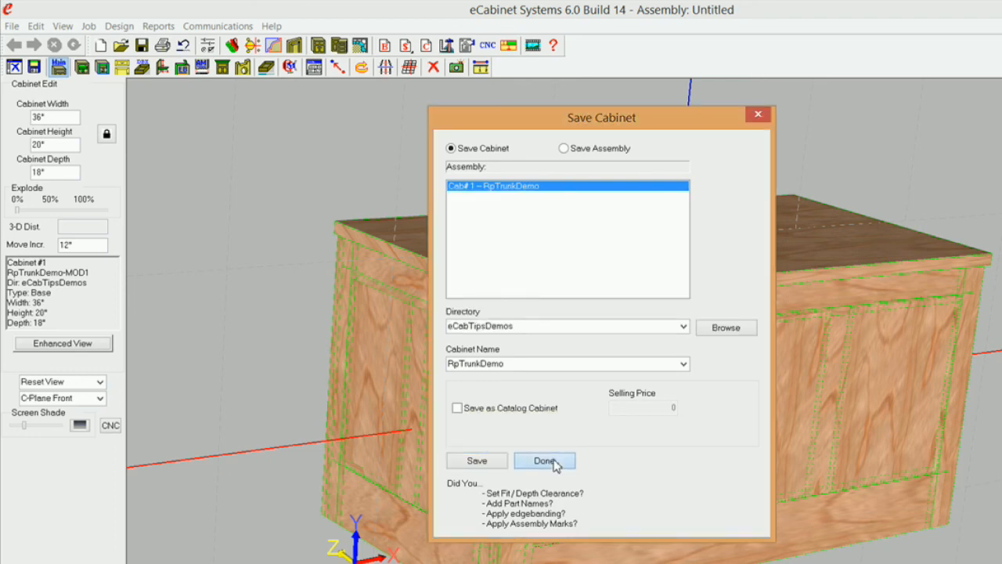
left_click(546, 461)
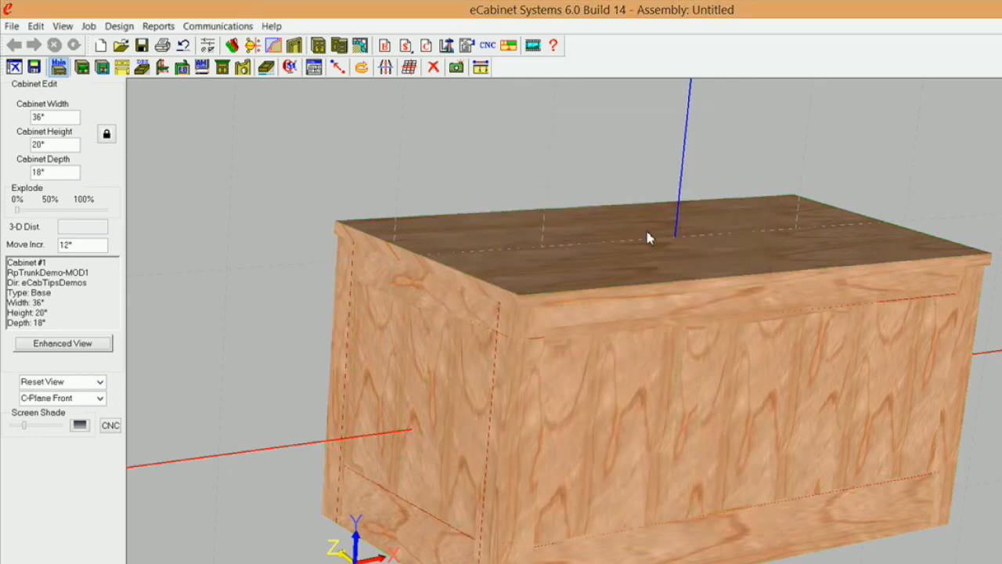
Step: Examine the finished trunk cabinet's front, end and underside from several angles
right_click_drag(615, 404, 600, 351)
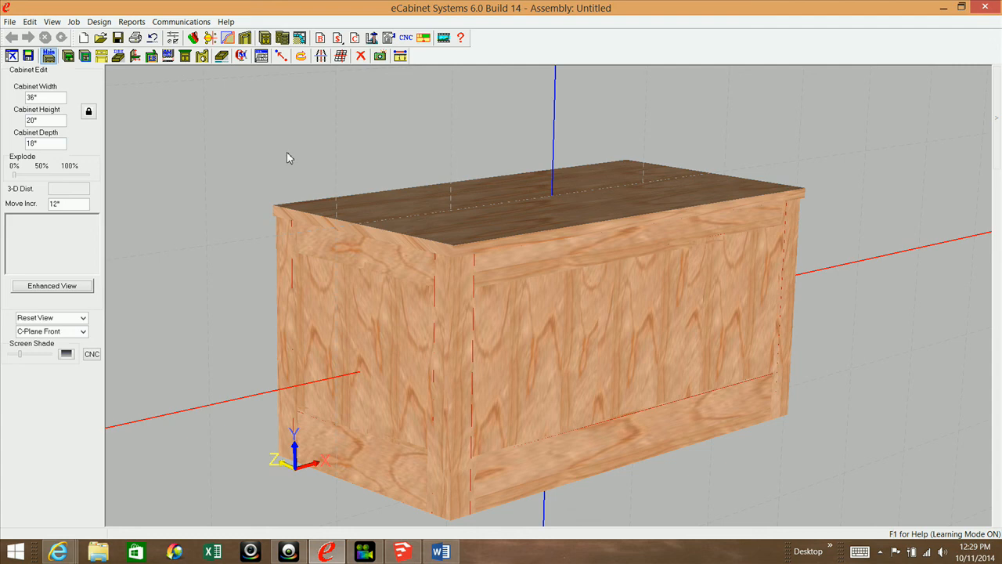
key("Up")
key("Up")
key("Up")
key("Up")
key("Up")
middle_click_drag(346, 158, 301, 153)
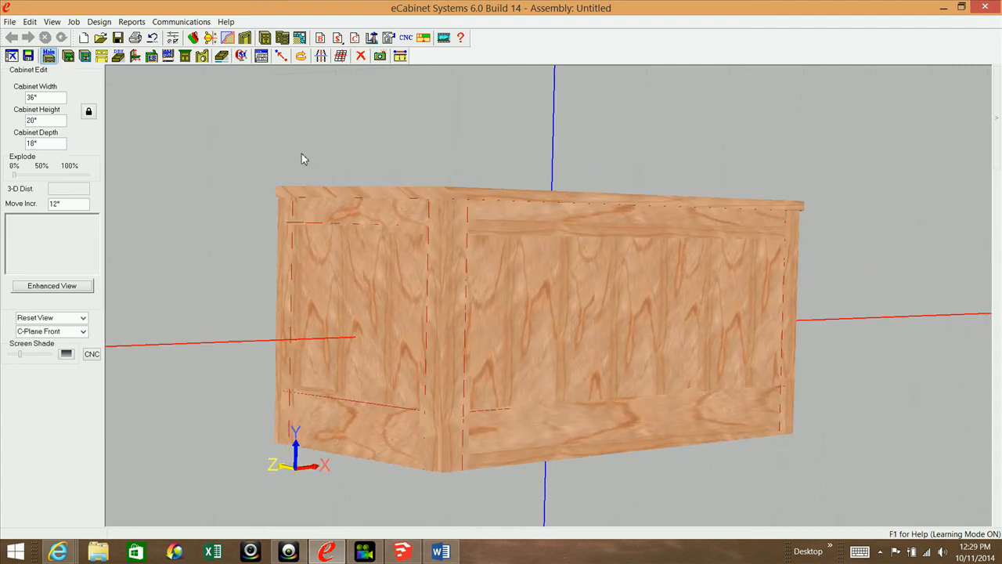
key("Left")
key("Left")
key("Left")
key("Left")
key("Up")
key("Up")
key("Up")
key("Up")
key("Up")
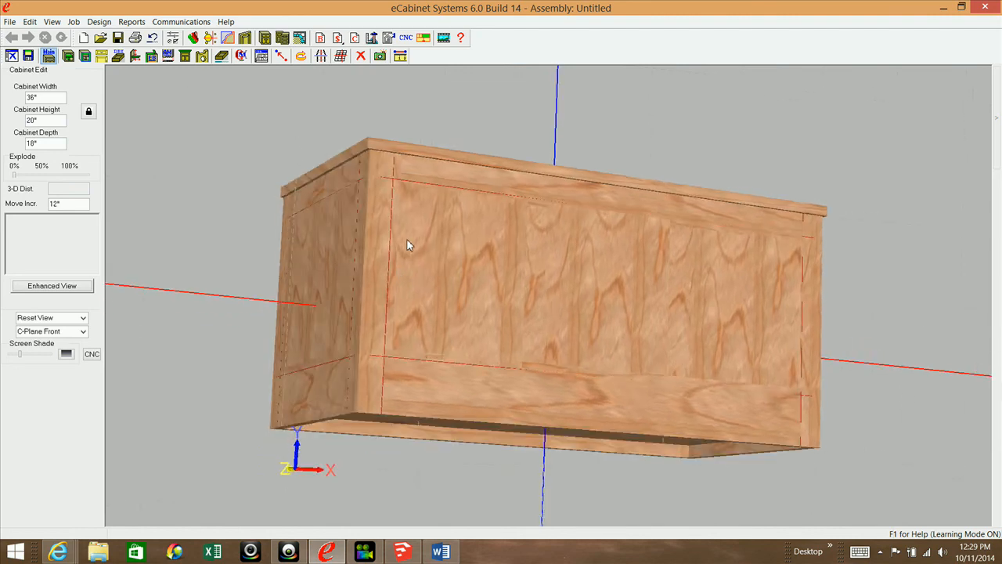
key("Up")
key("Up")
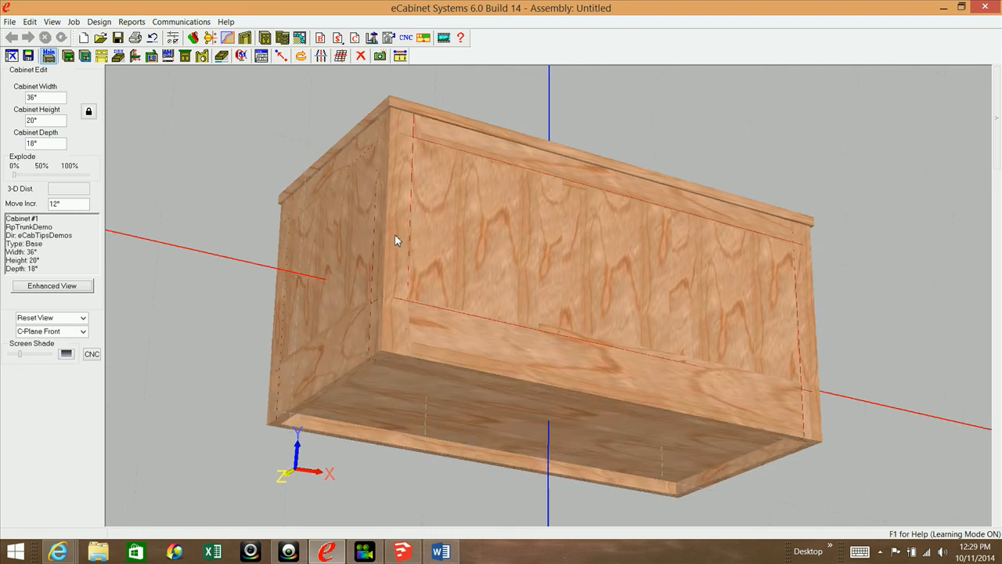
mouse_move(395, 236)
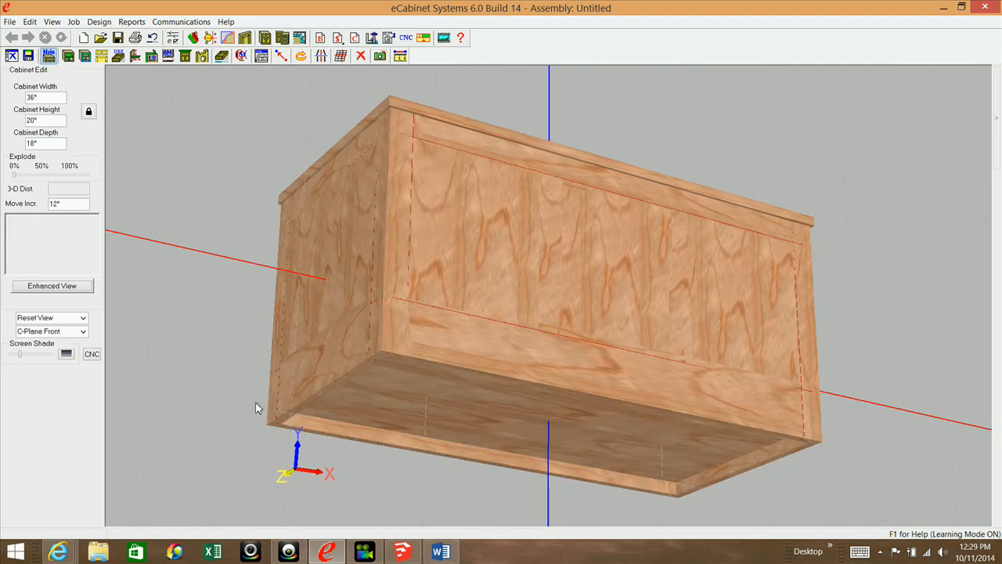